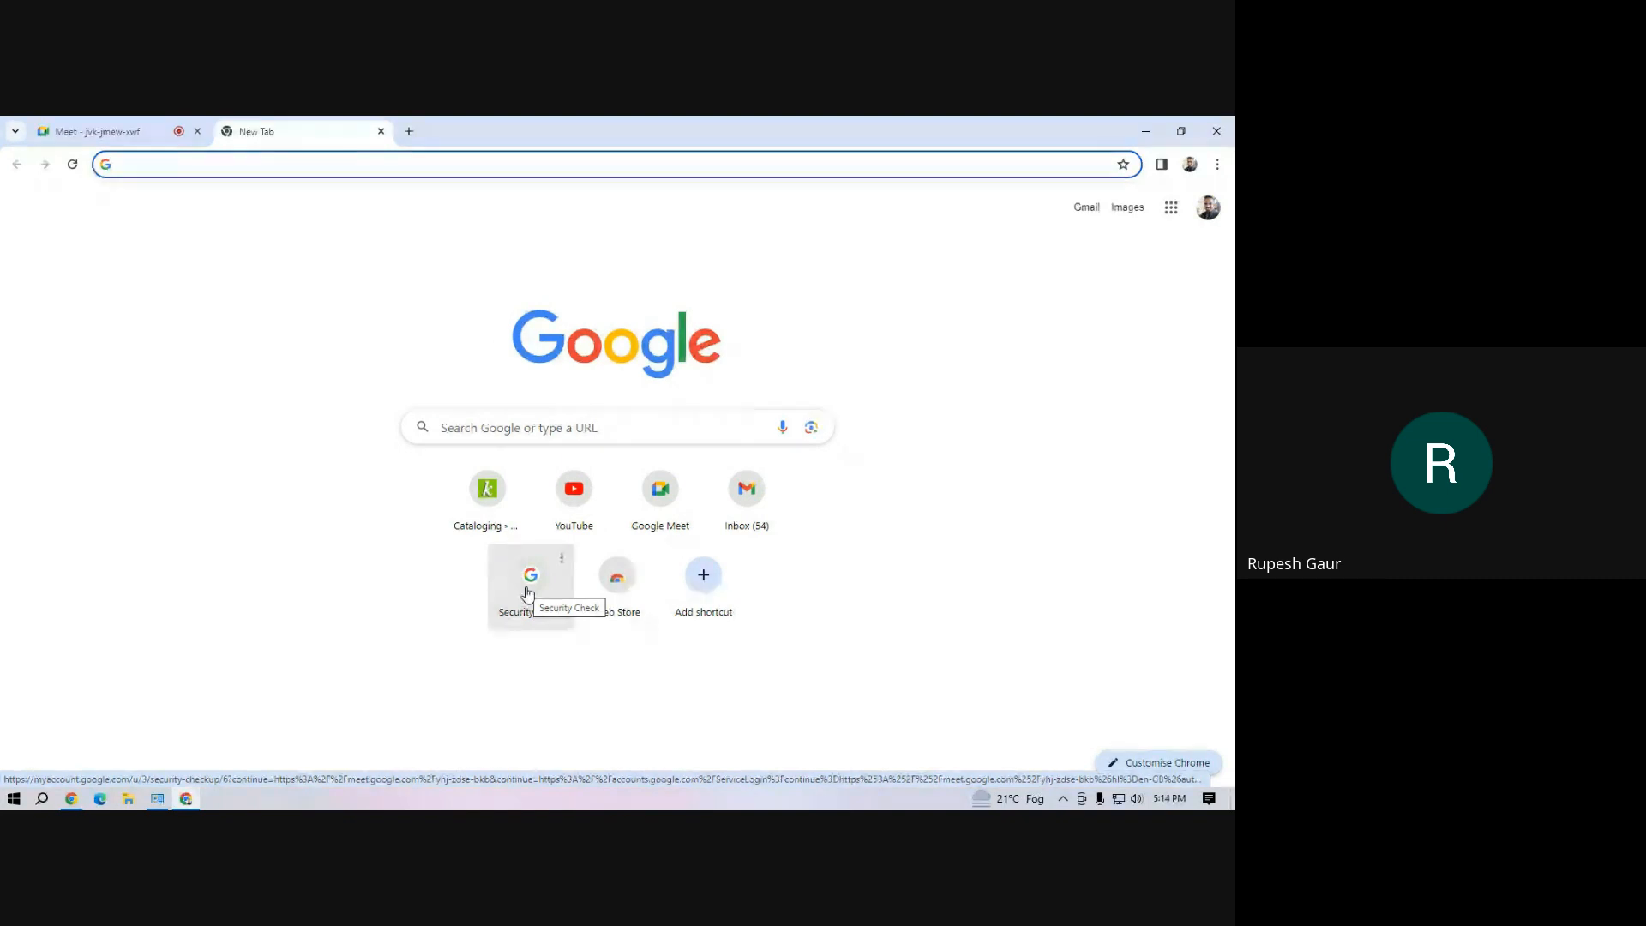
Search the web for "demo koha" and open the official Koha Library Software demo page
{"action": "type", "text": "demo"}
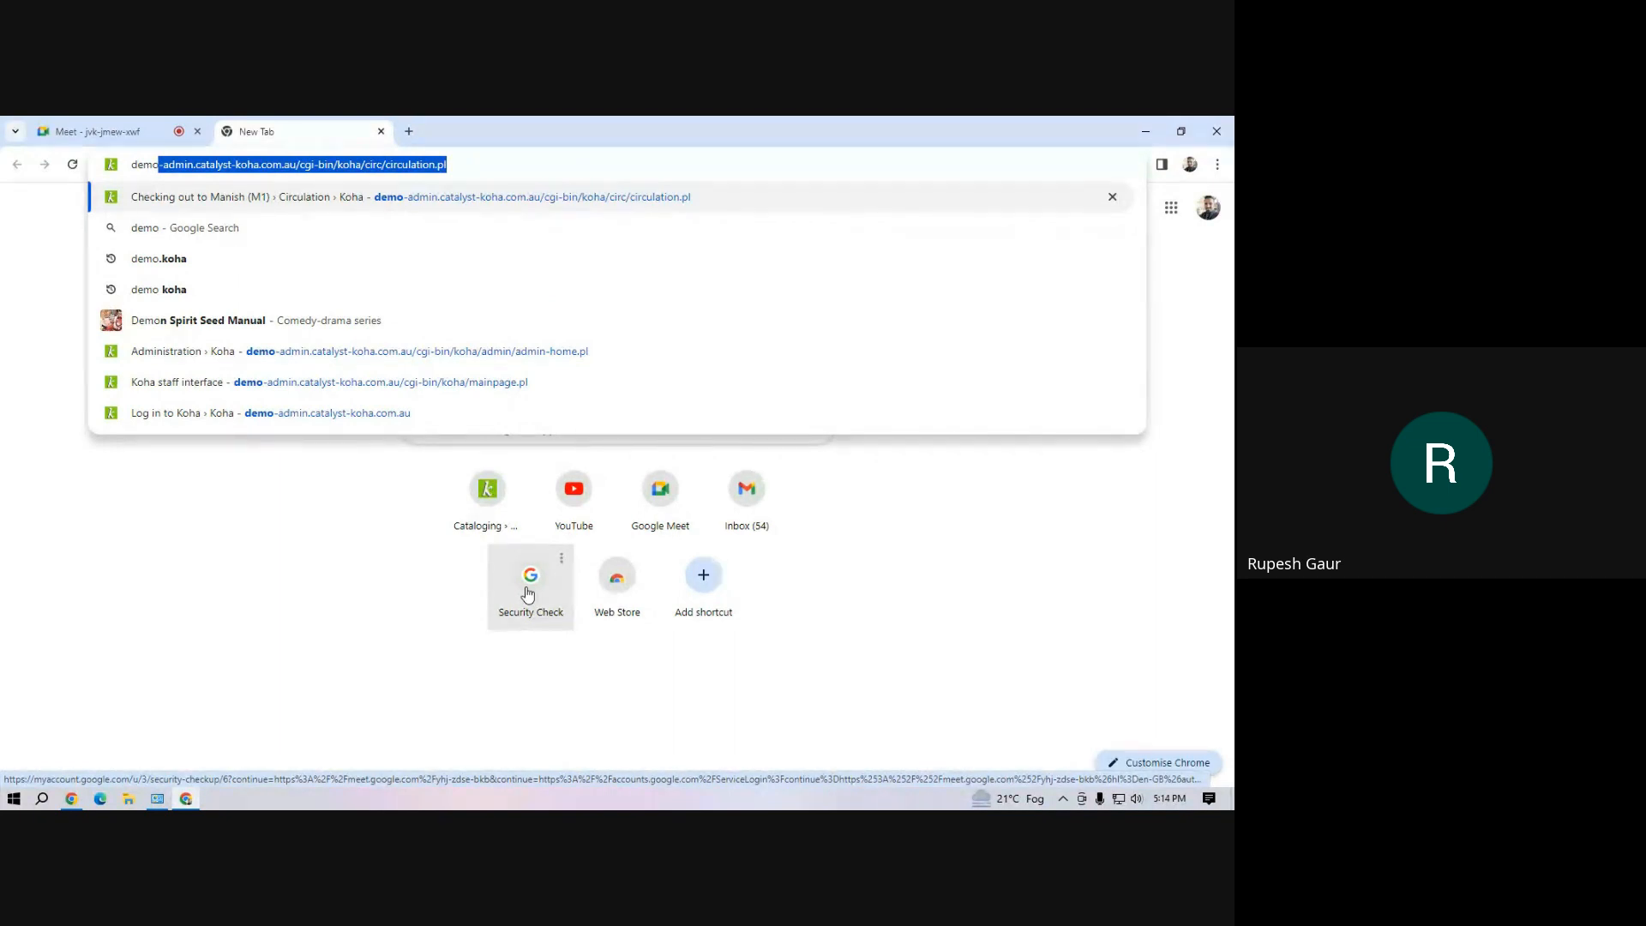
{"action": "type", "text": "koha"}
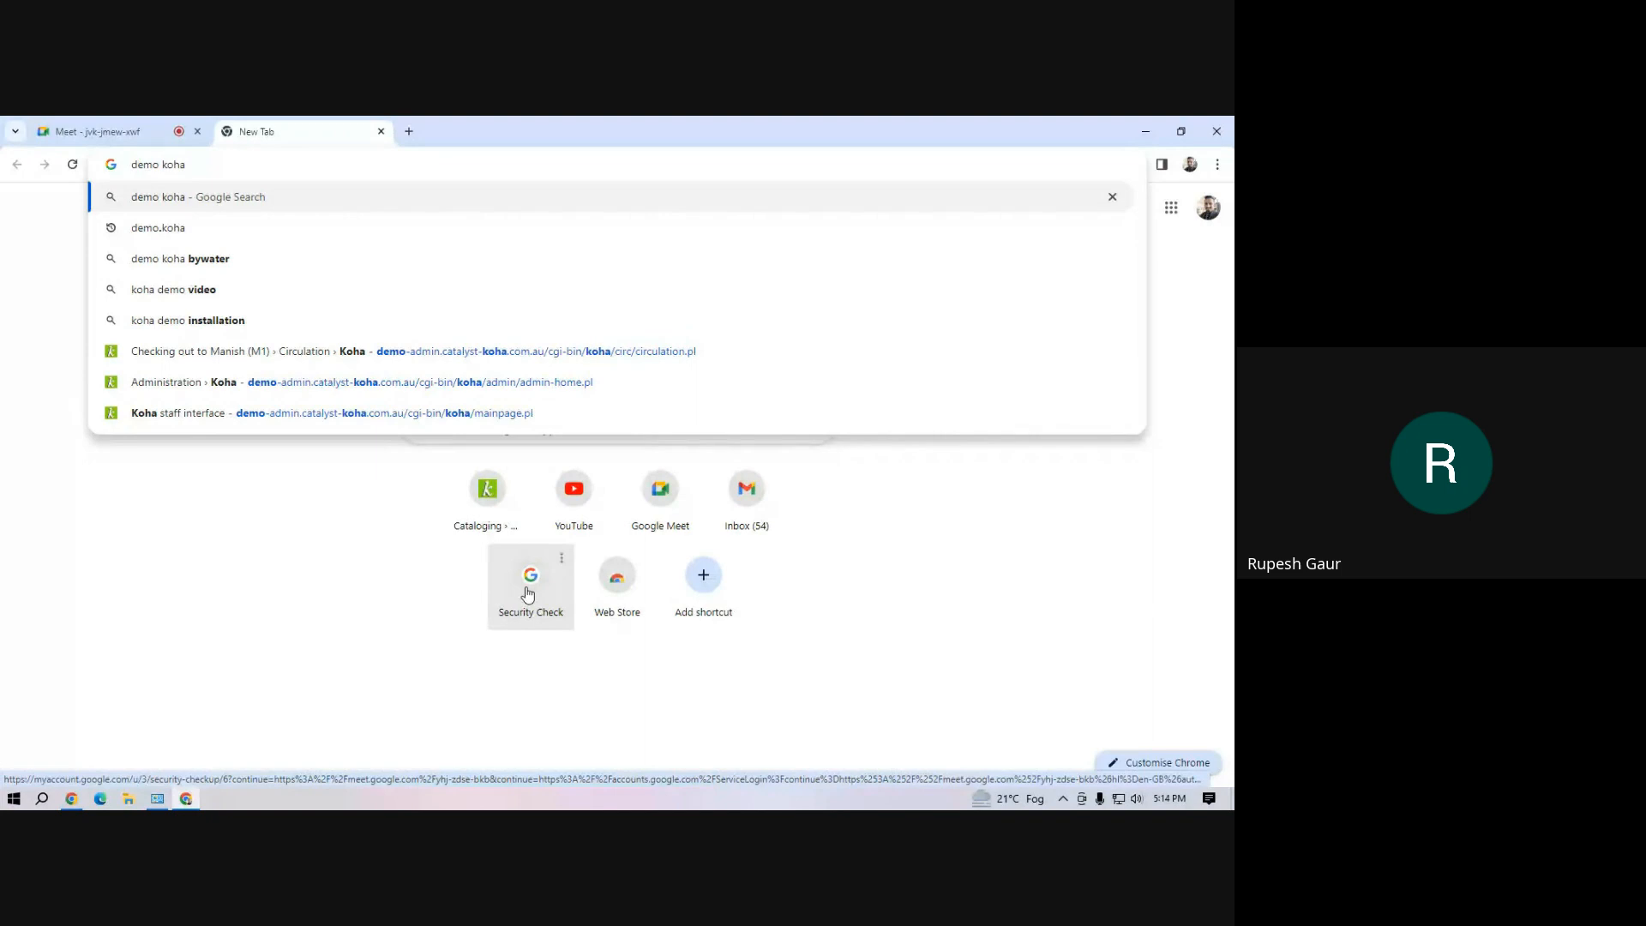
{"action": "key", "text": "Return"}
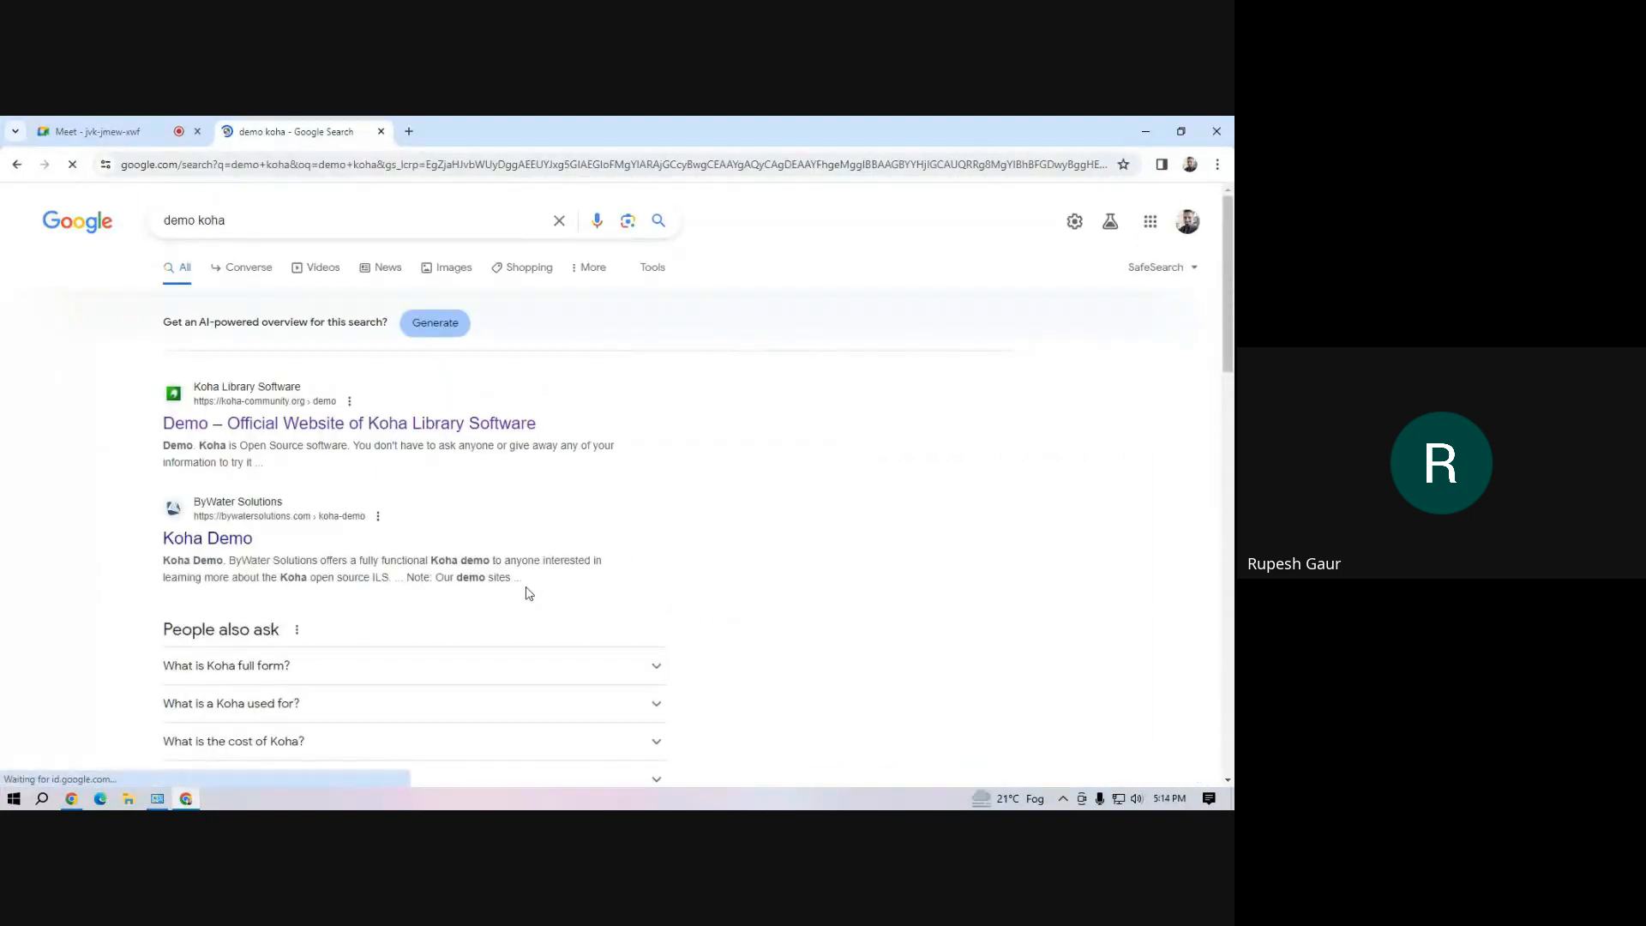
{"action": "left_click", "coordinate": [312, 422]}
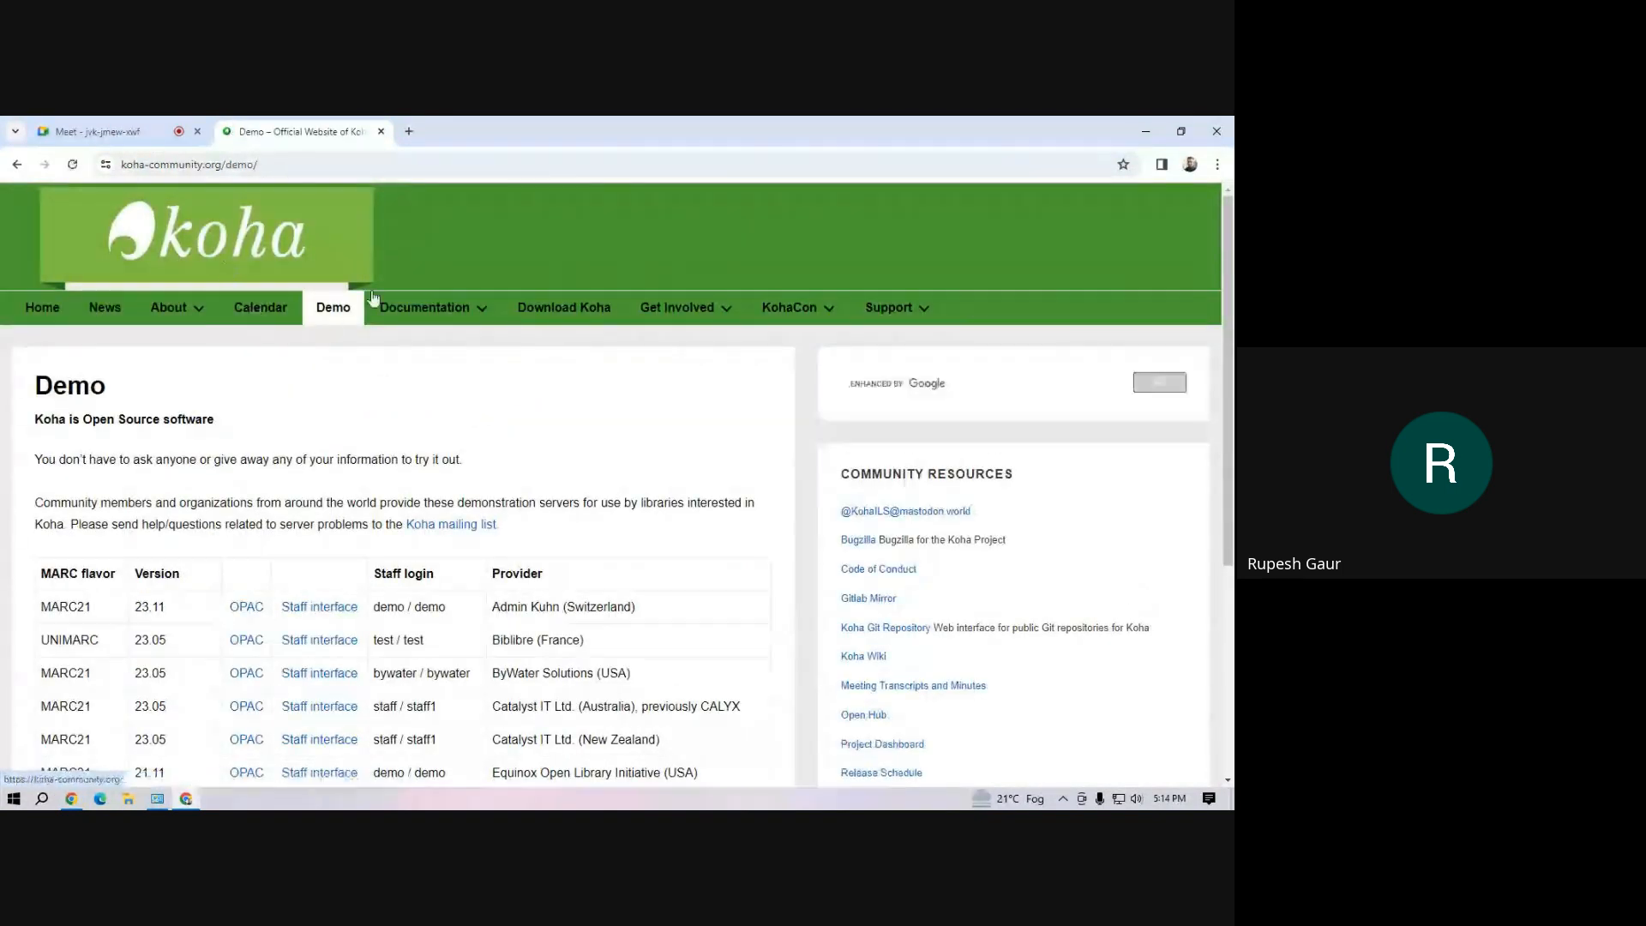
Open the Catalyst IT Ltd. (Australia) demo's staff interface, log in as staff with the account password, and dismiss the password warning
{"action": "scroll", "coordinate": [244, 593], "scroll_direction": "down", "scroll_amount": 4}
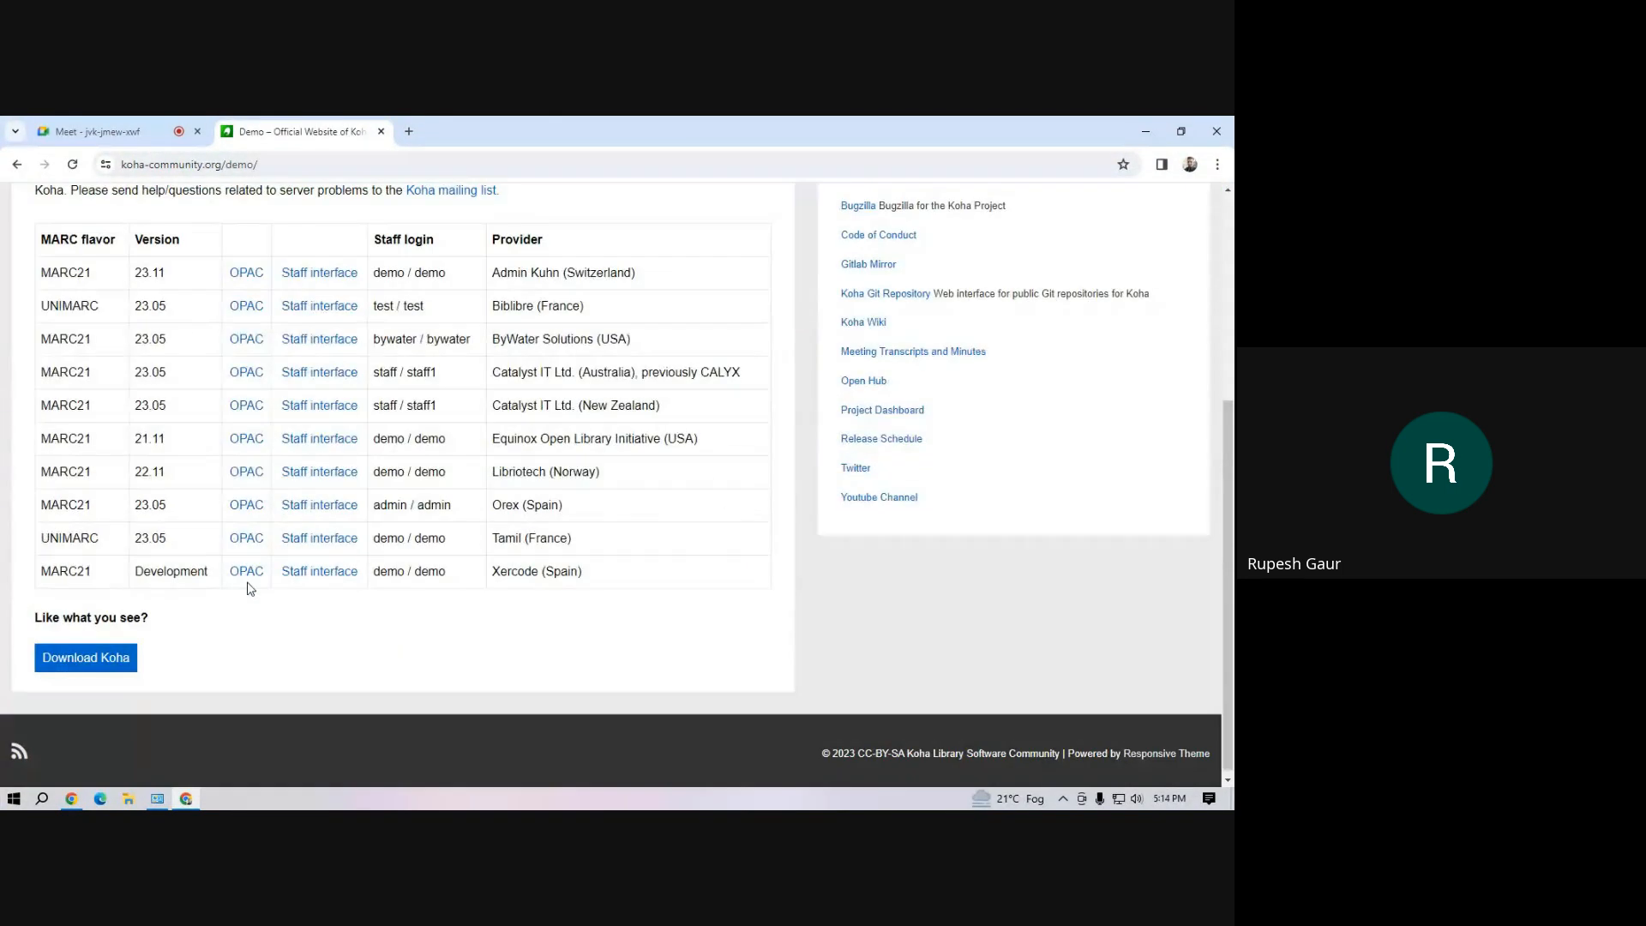
{"action": "left_click", "coordinate": [335, 377]}
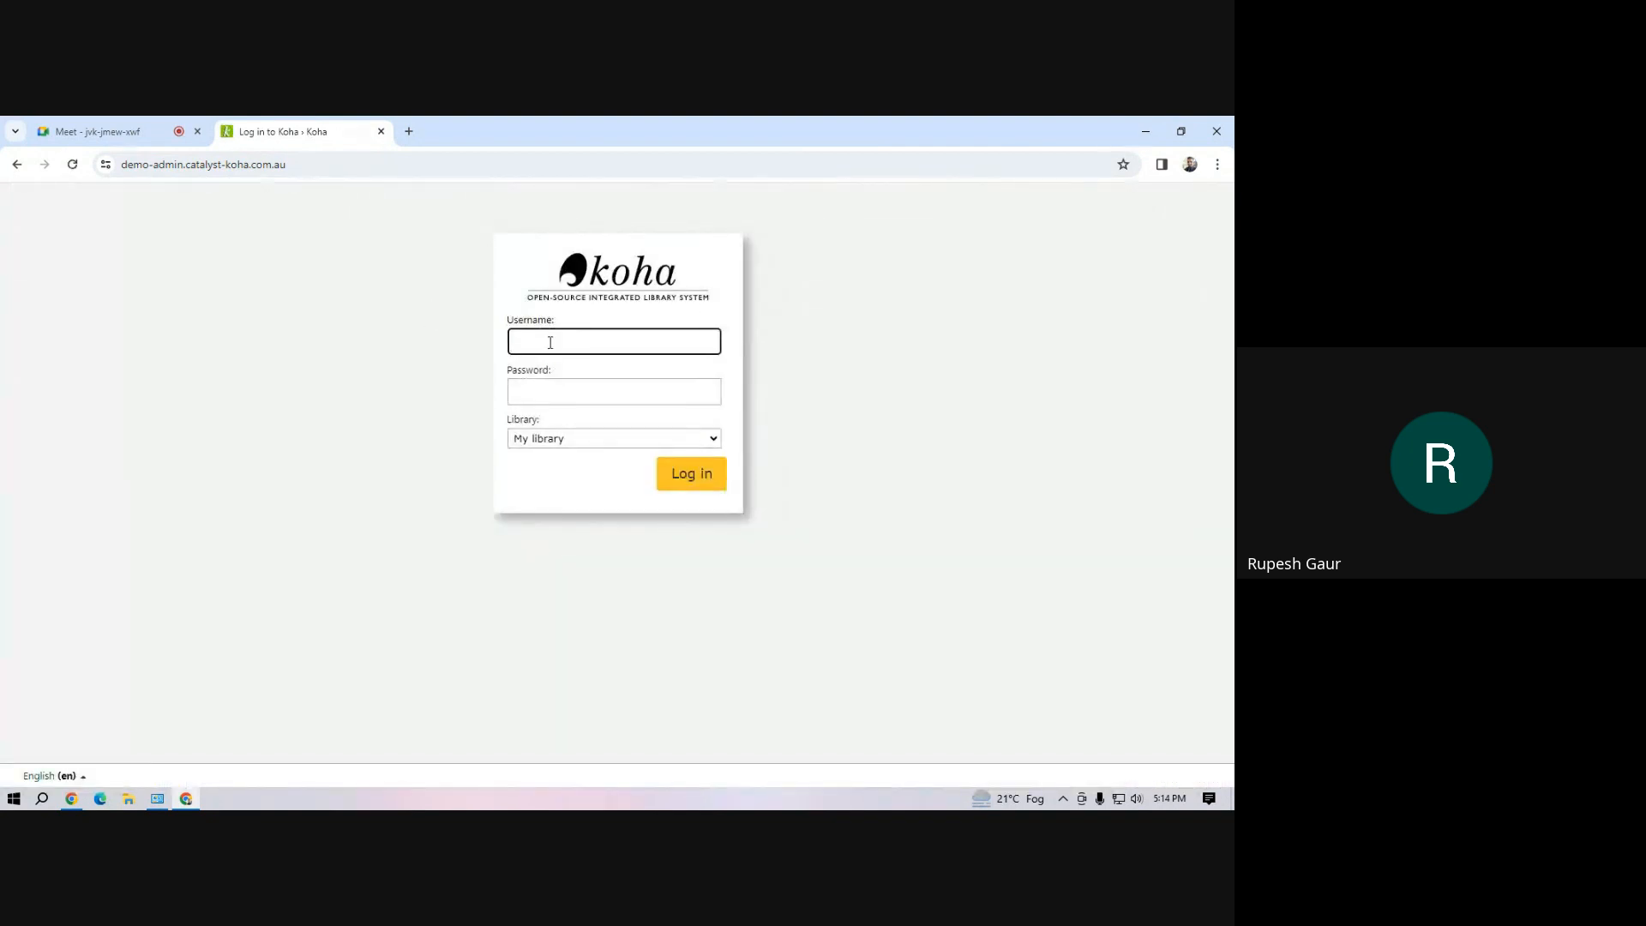
{"action": "type", "text": "staff"}
{"action": "left_click", "coordinate": [558, 391]}
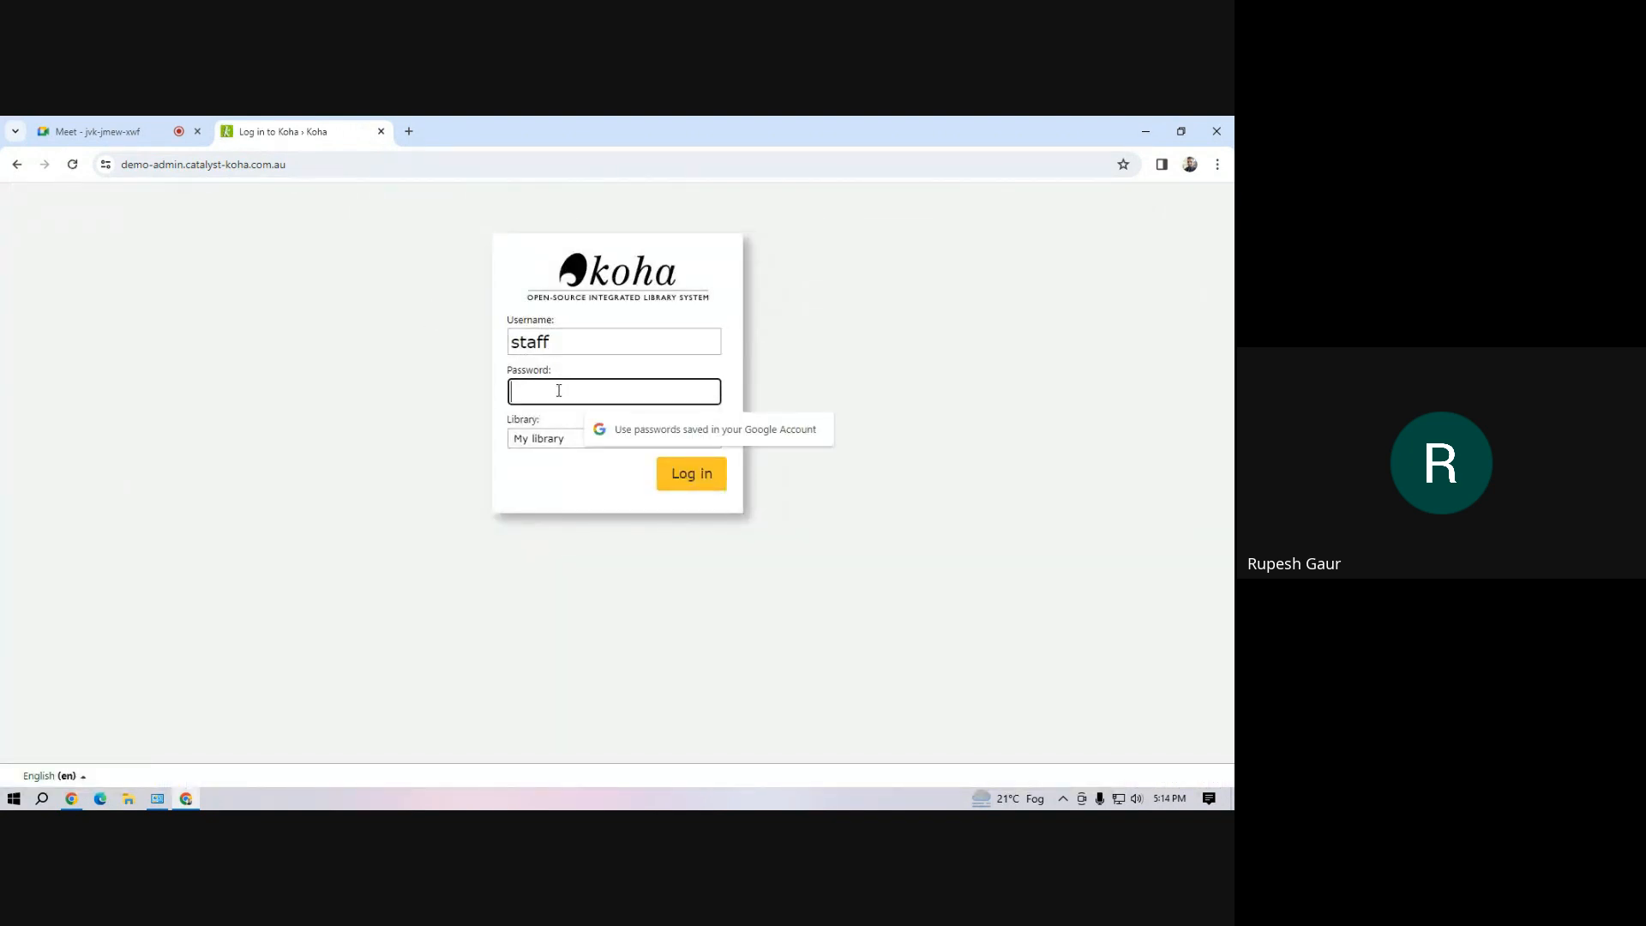
{"action": "type", "text": "staff"}
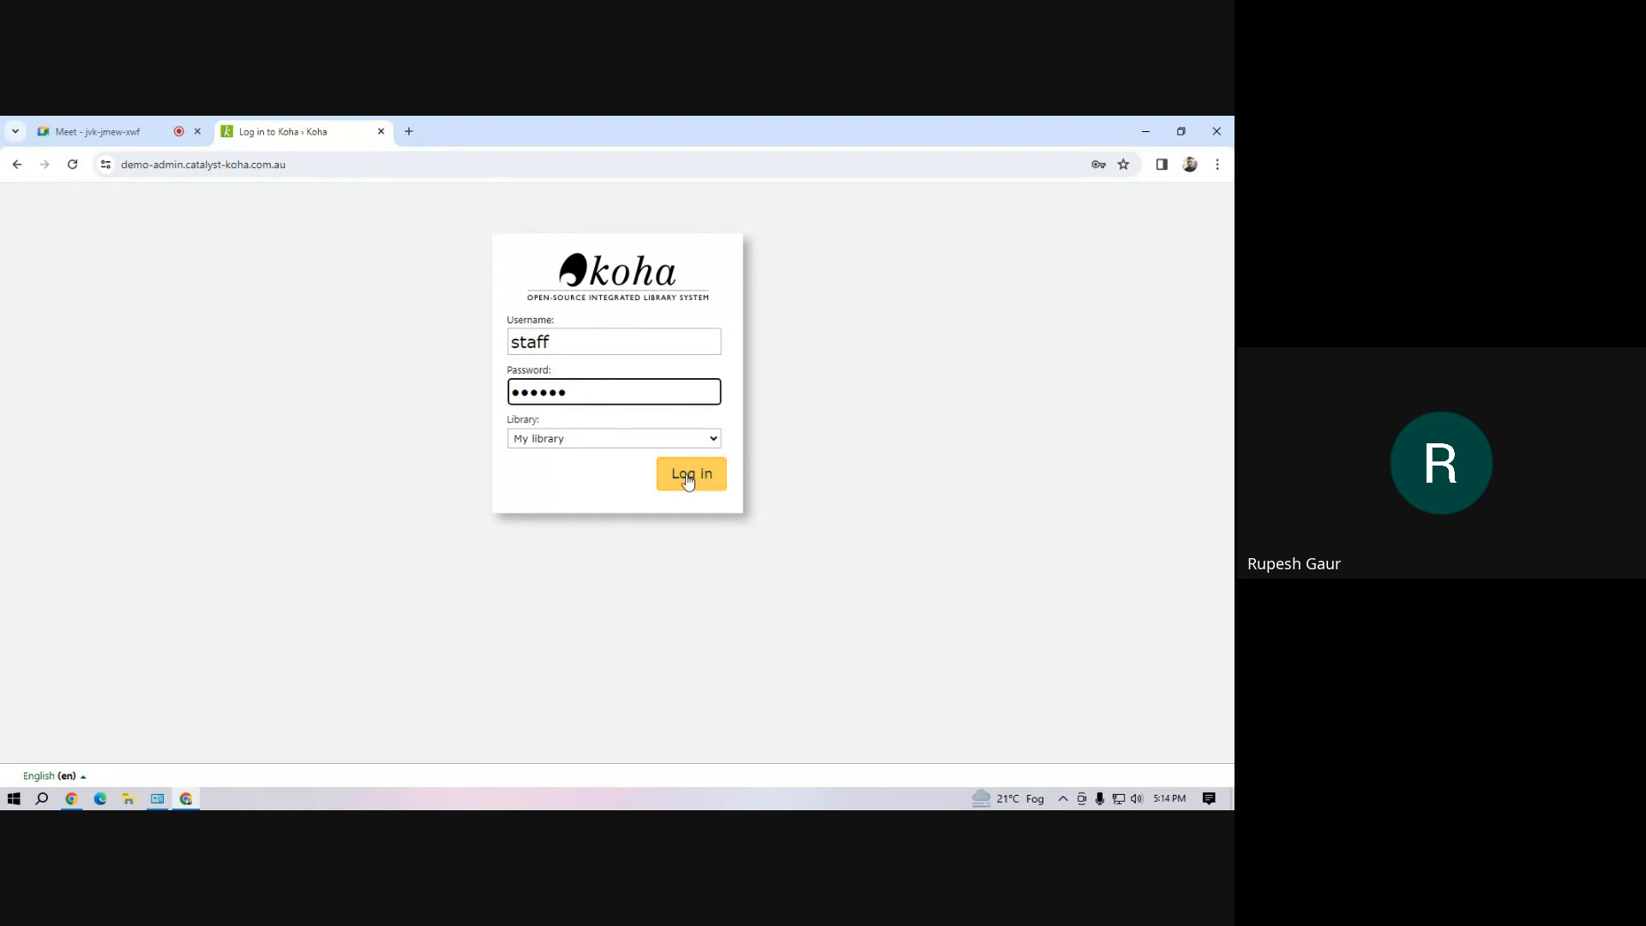
{"action": "left_click", "coordinate": [687, 479]}
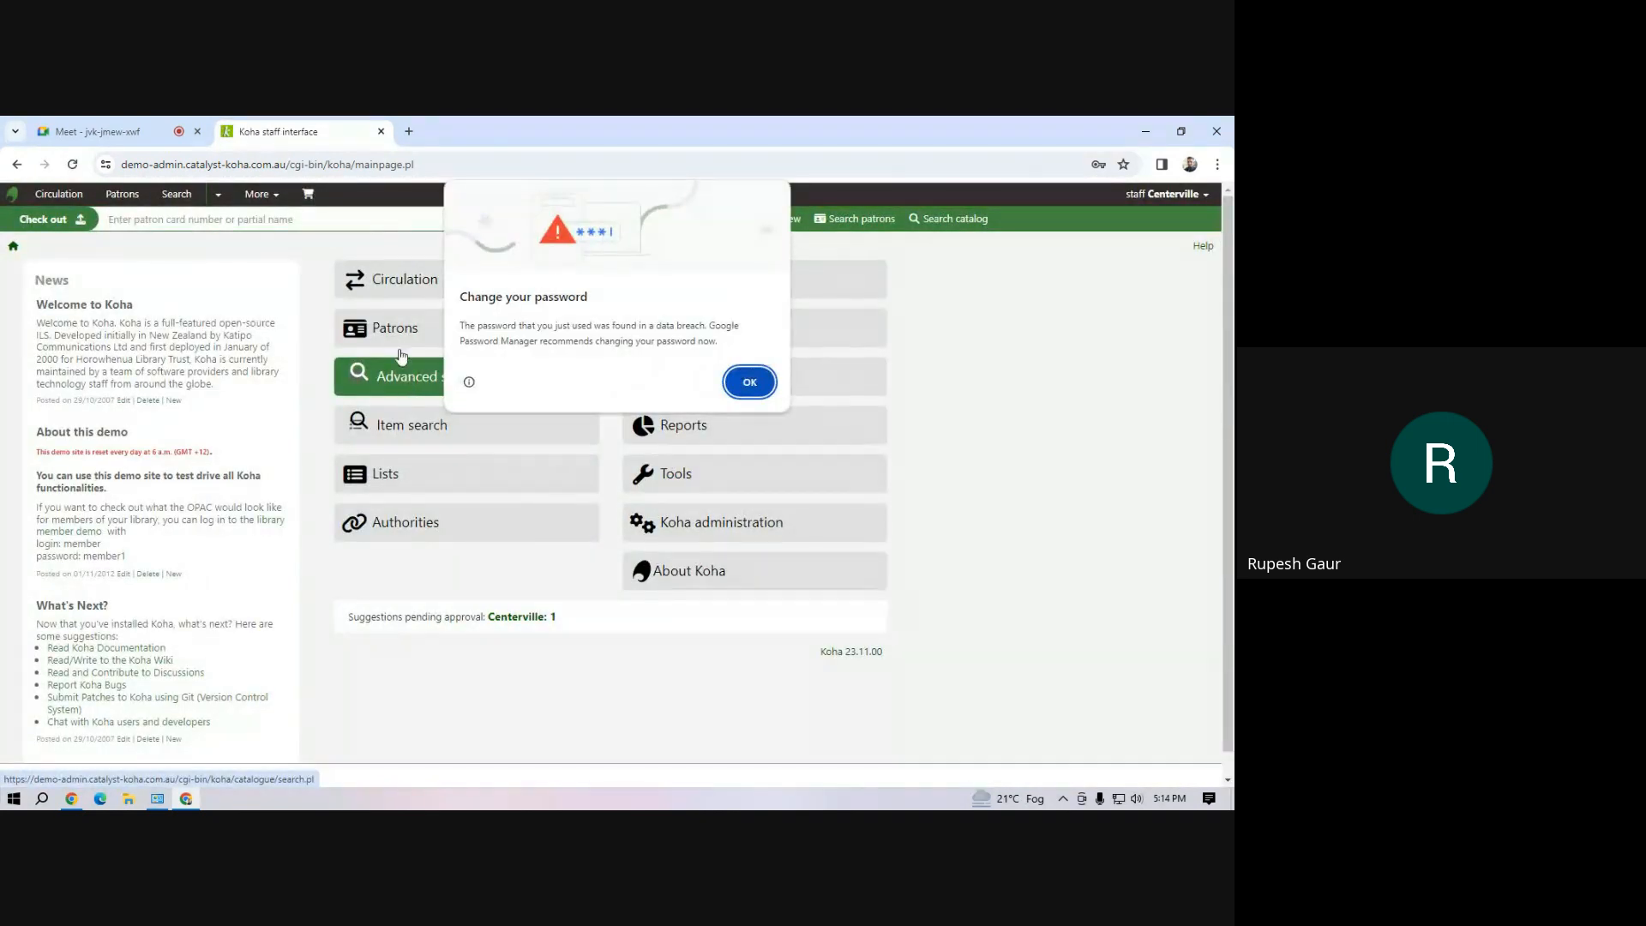
{"action": "left_click", "coordinate": [750, 381]}
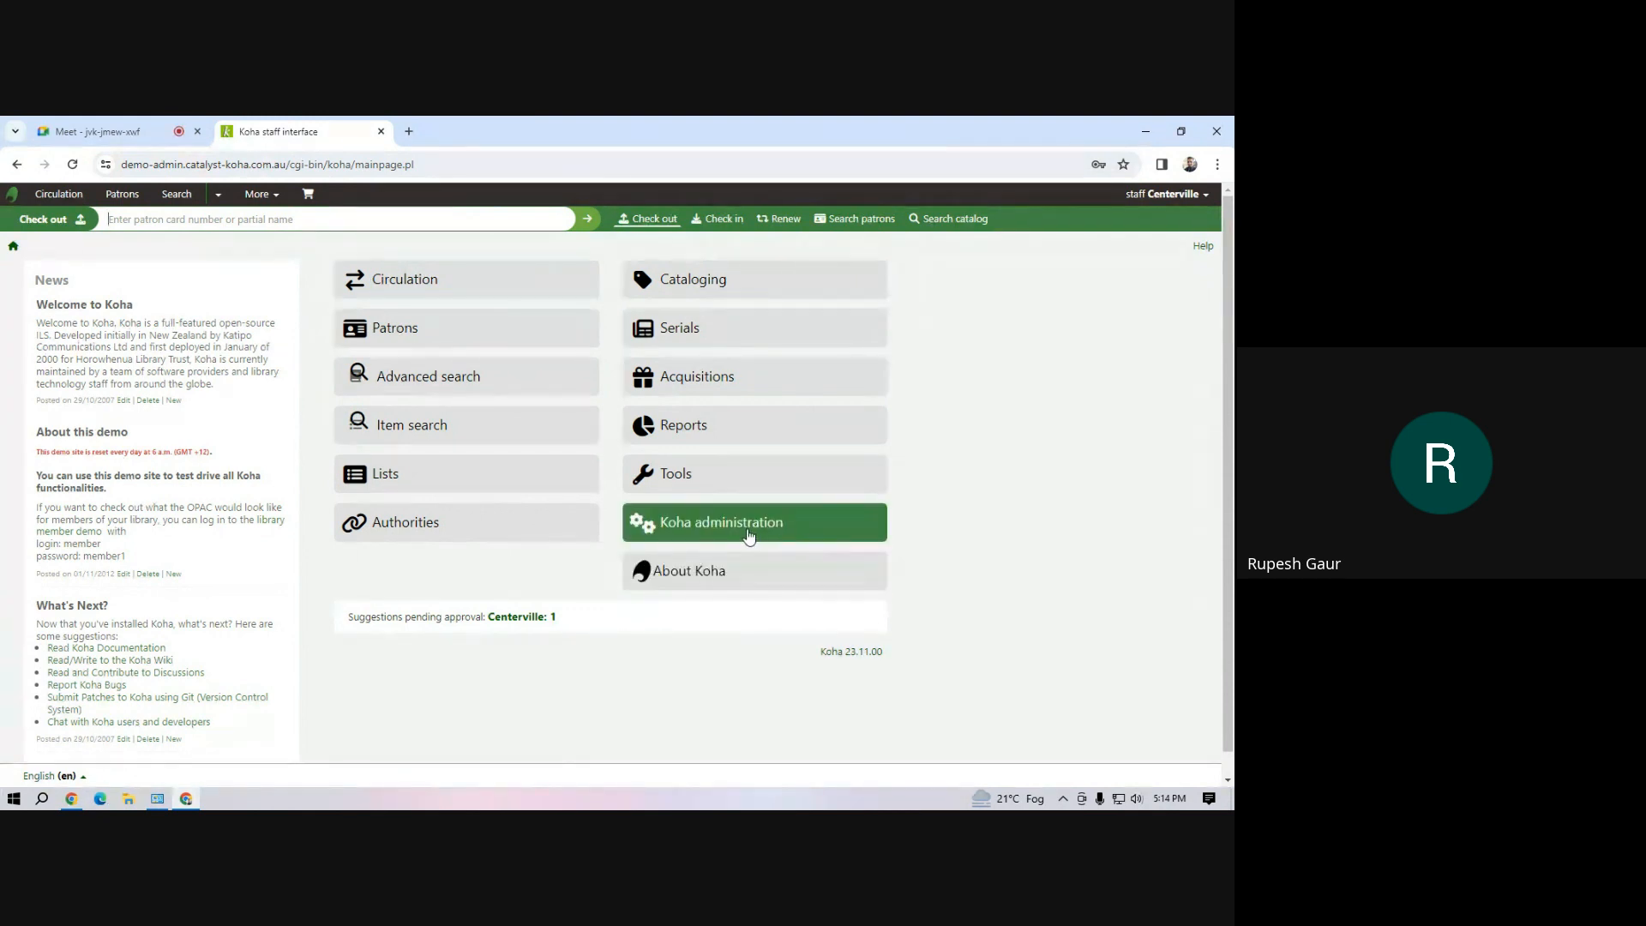
In Koha administration, add a new library with the code MAIN and the name Mahipal Dutt Library
{"action": "left_click", "coordinate": [746, 533]}
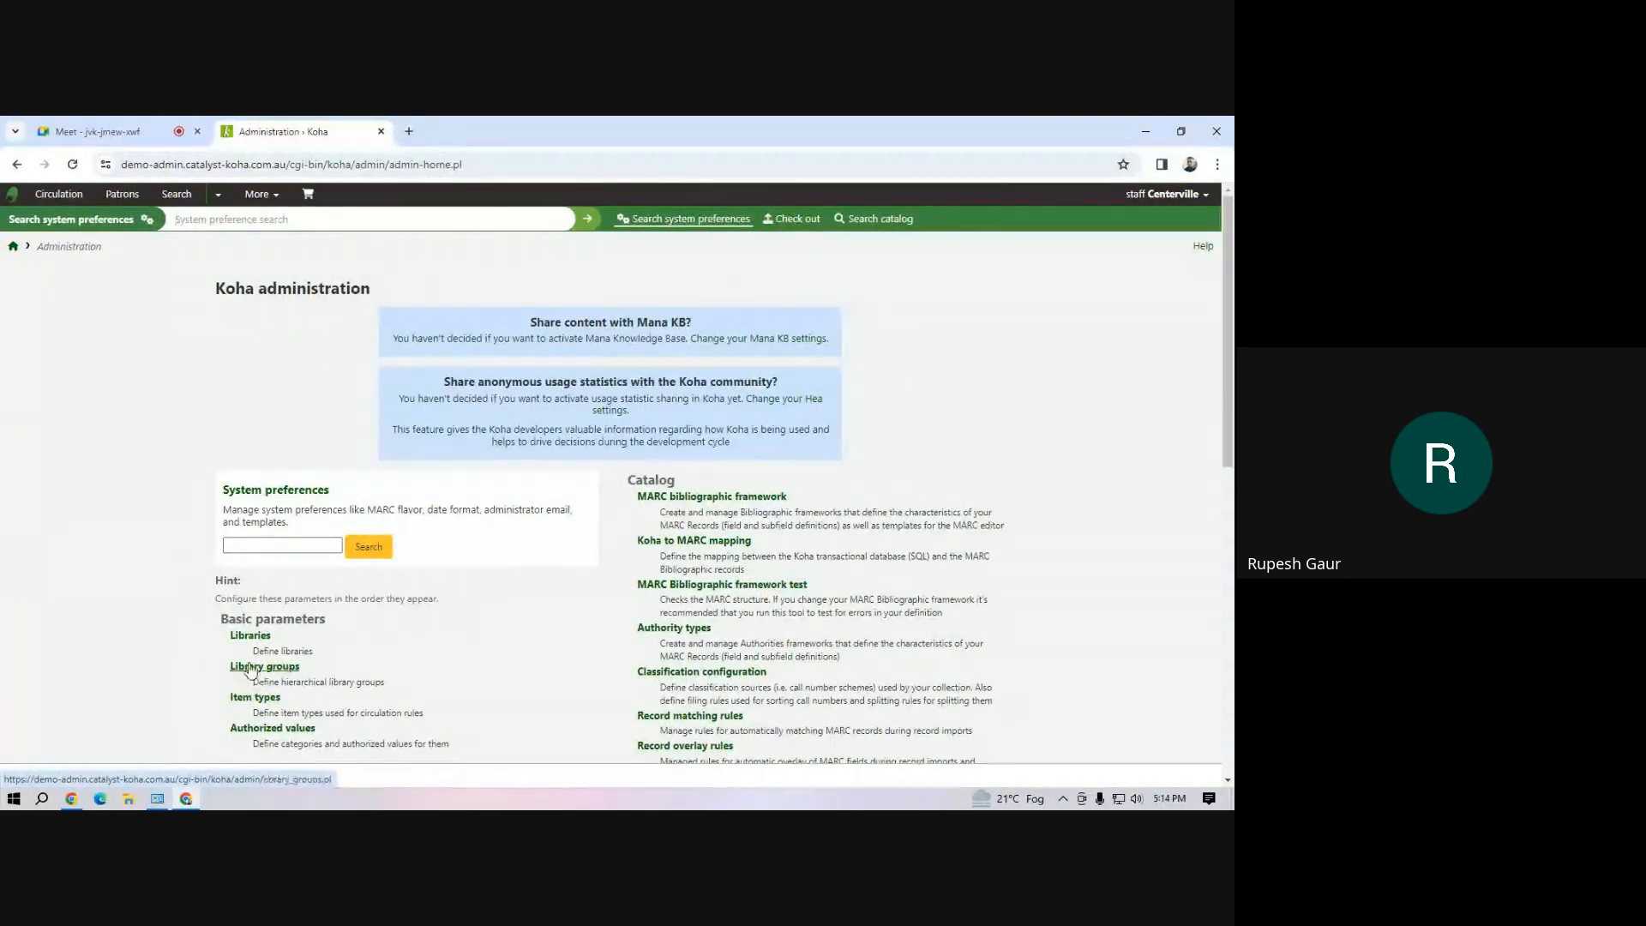
{"action": "left_click", "coordinate": [250, 636]}
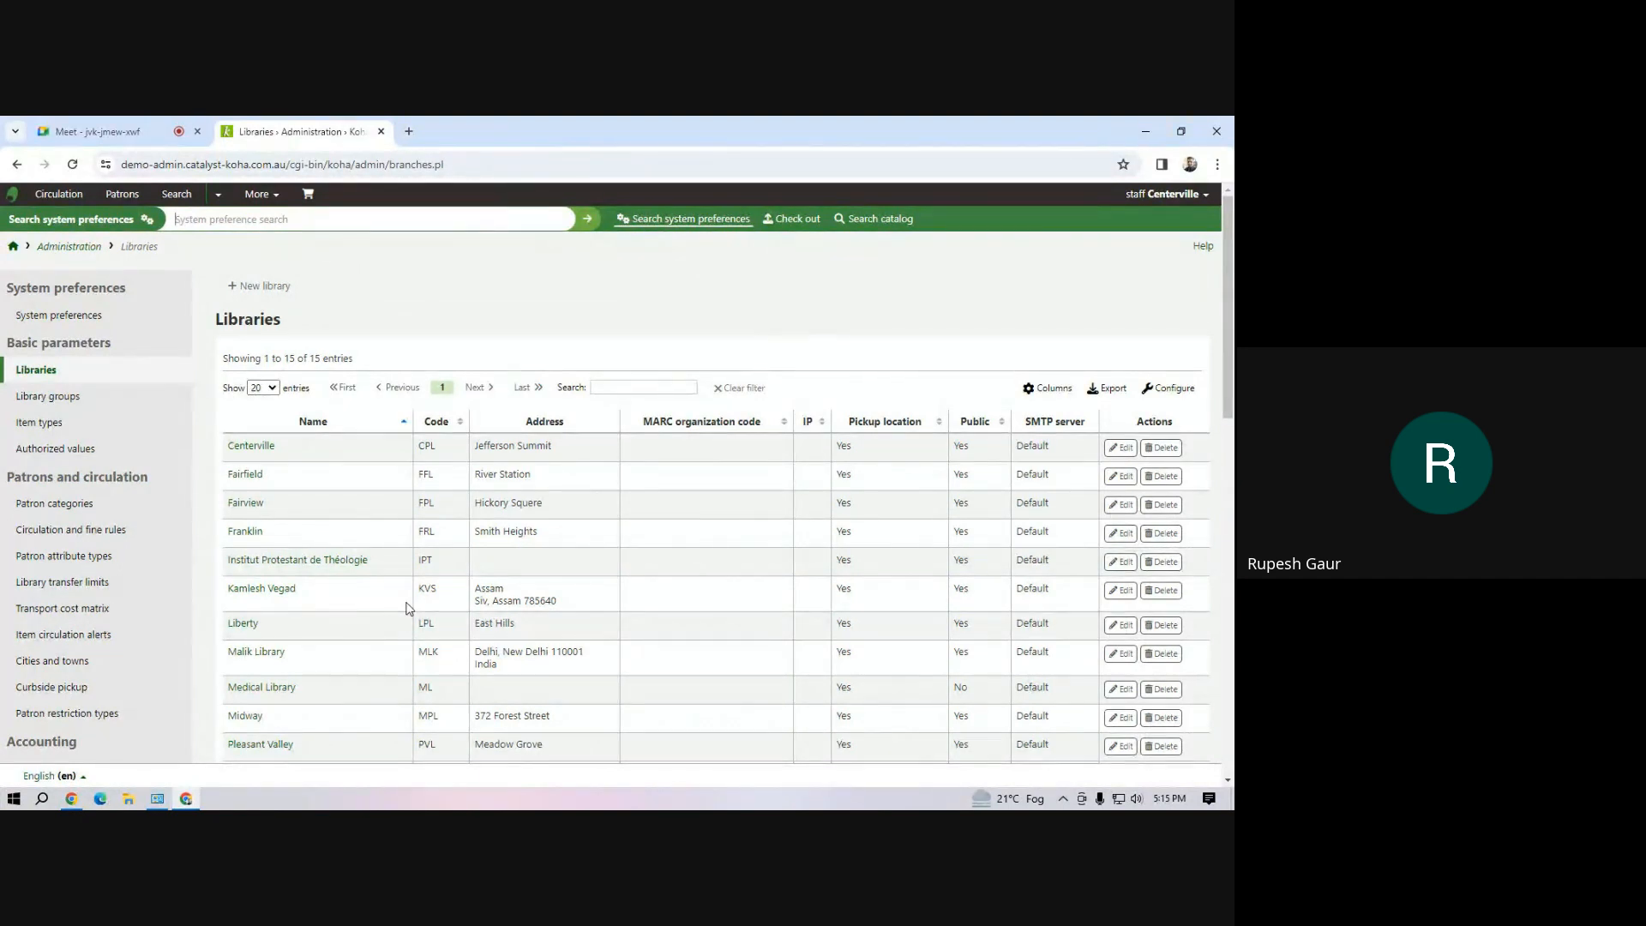
{"action": "left_click", "coordinate": [270, 297]}
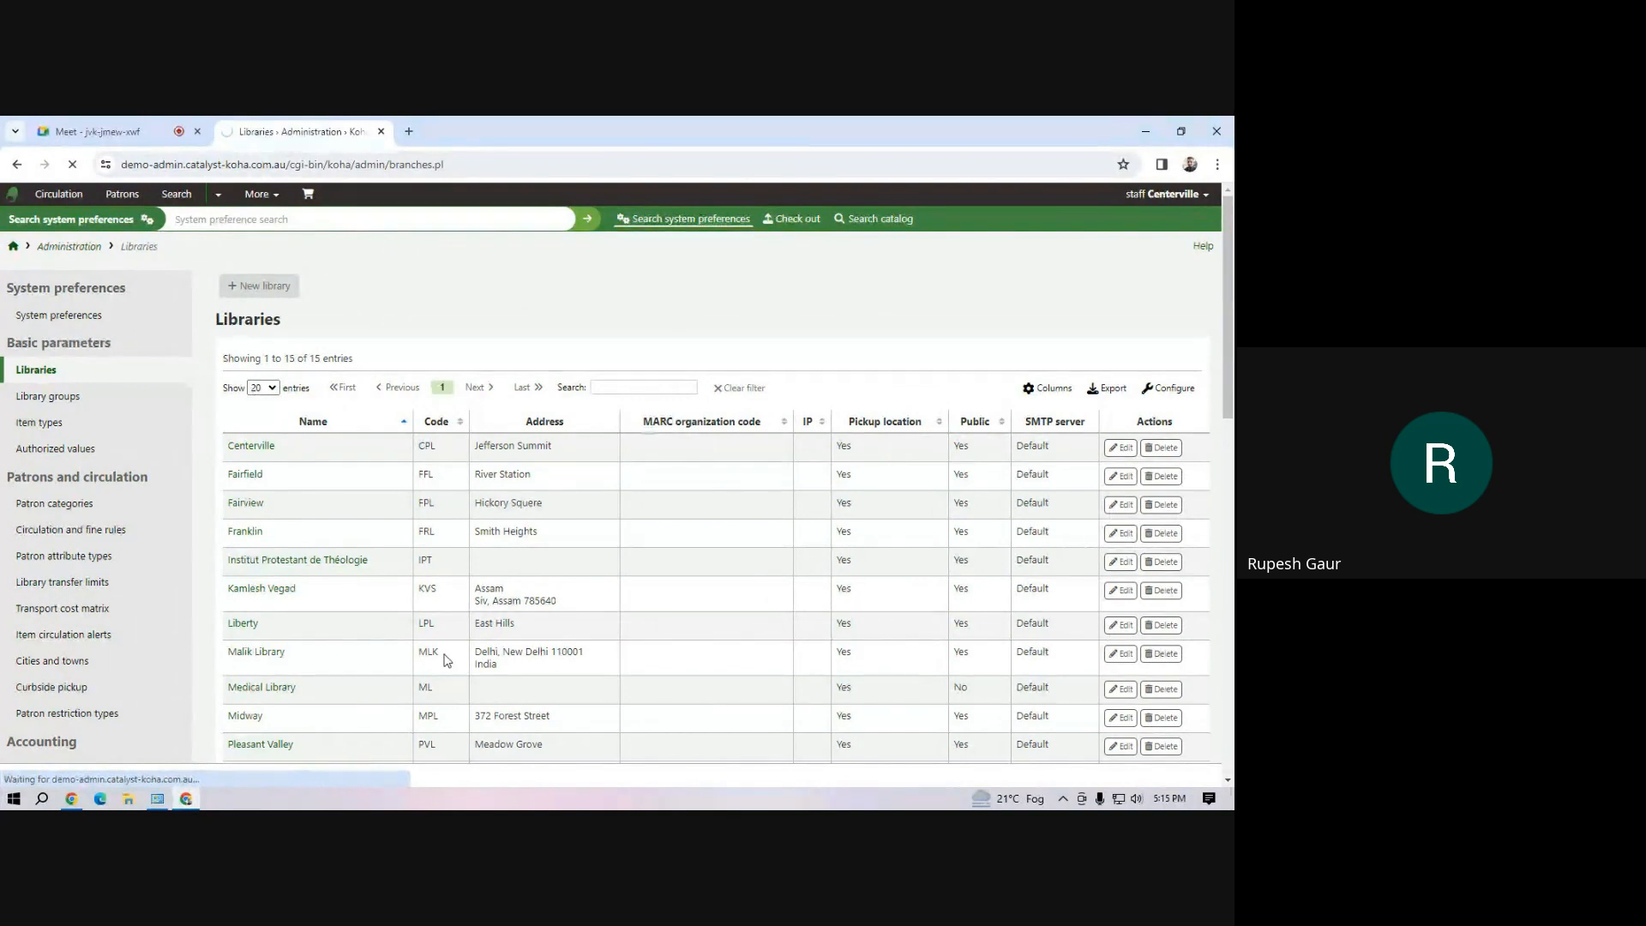
{"action": "left_click", "coordinate": [363, 343]}
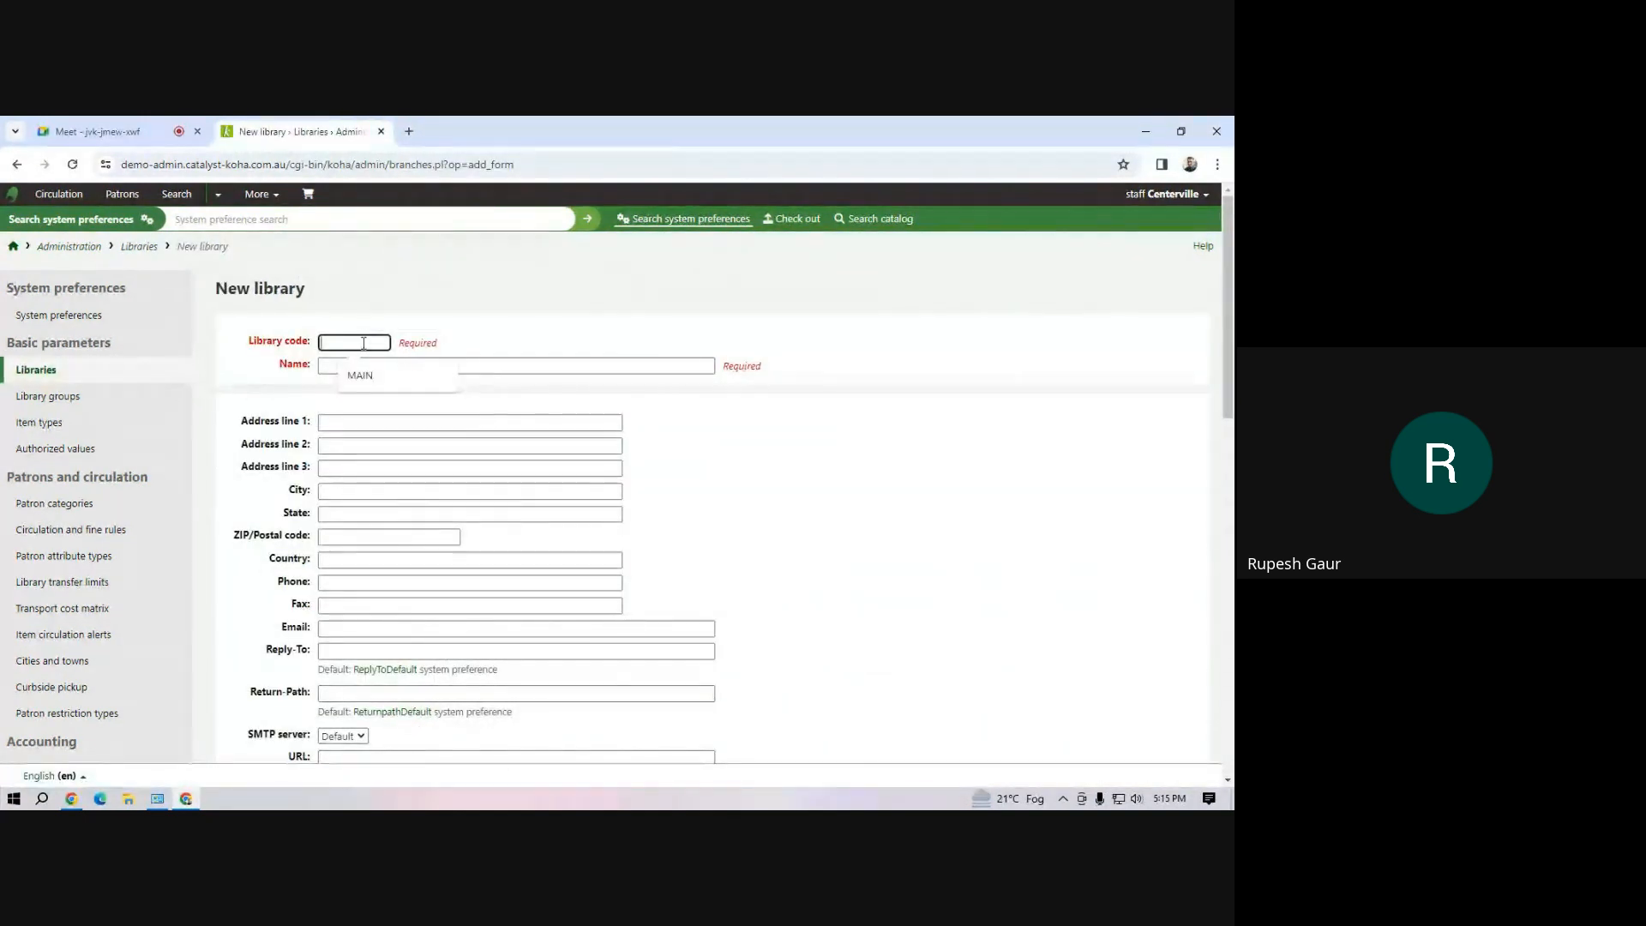
{"action": "left_click", "coordinate": [360, 375]}
{"action": "left_click", "coordinate": [345, 368]}
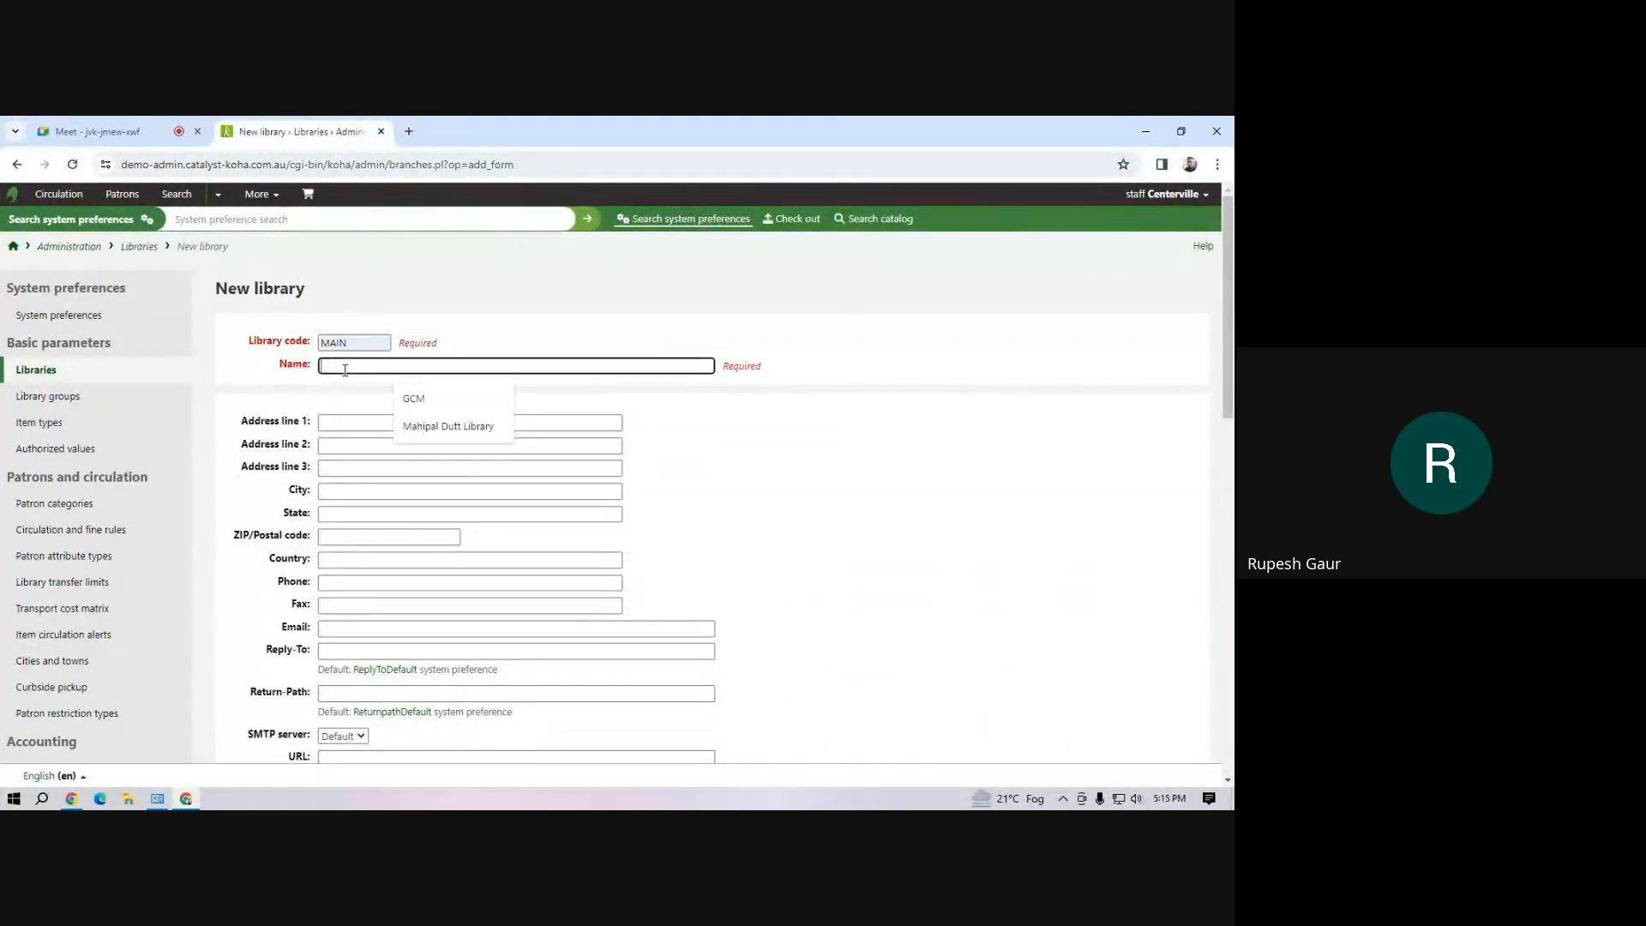
{"action": "left_click", "coordinate": [461, 432]}
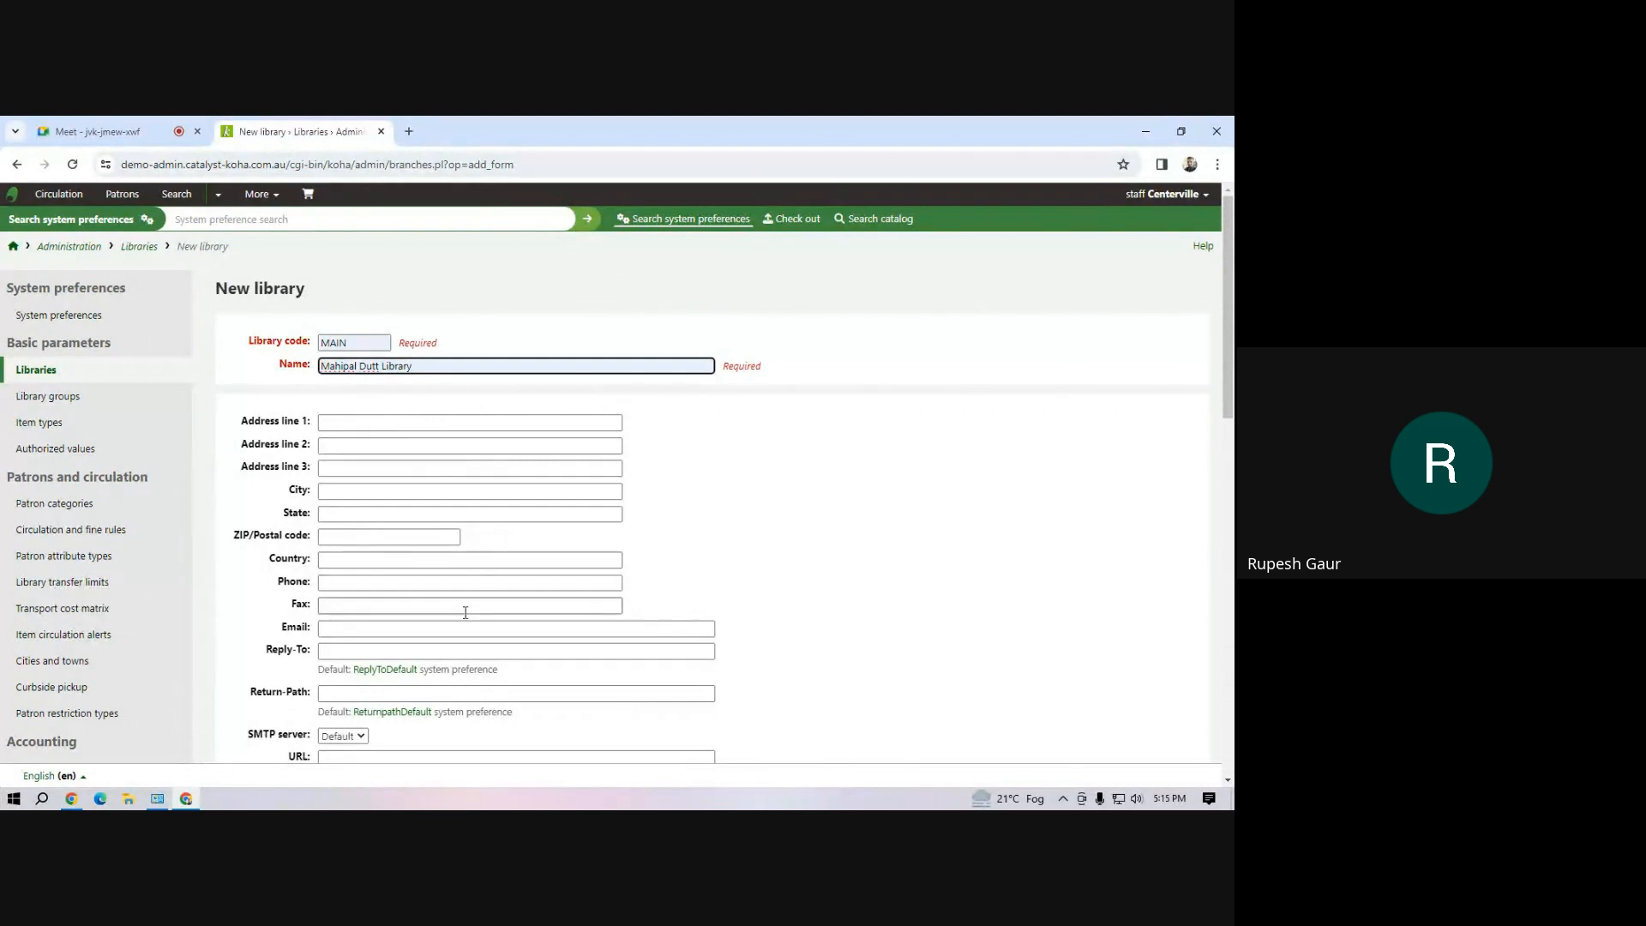
{"action": "scroll", "coordinate": [463, 611], "scroll_direction": "down", "scroll_amount": 8}
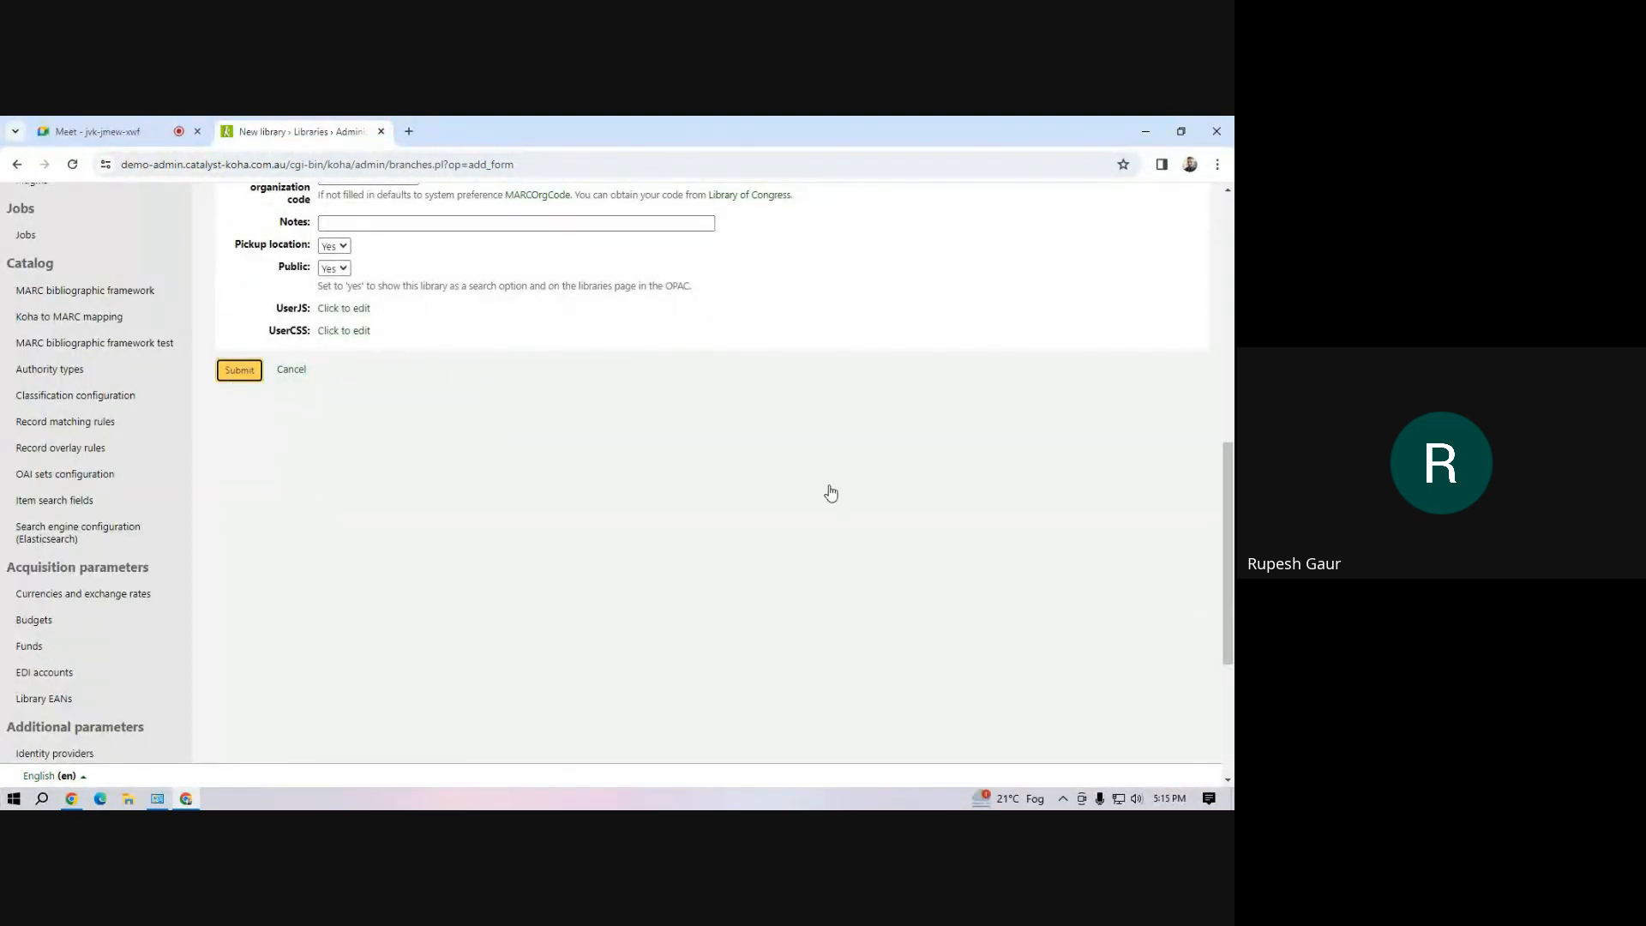
{"action": "left_click", "coordinate": [289, 373]}
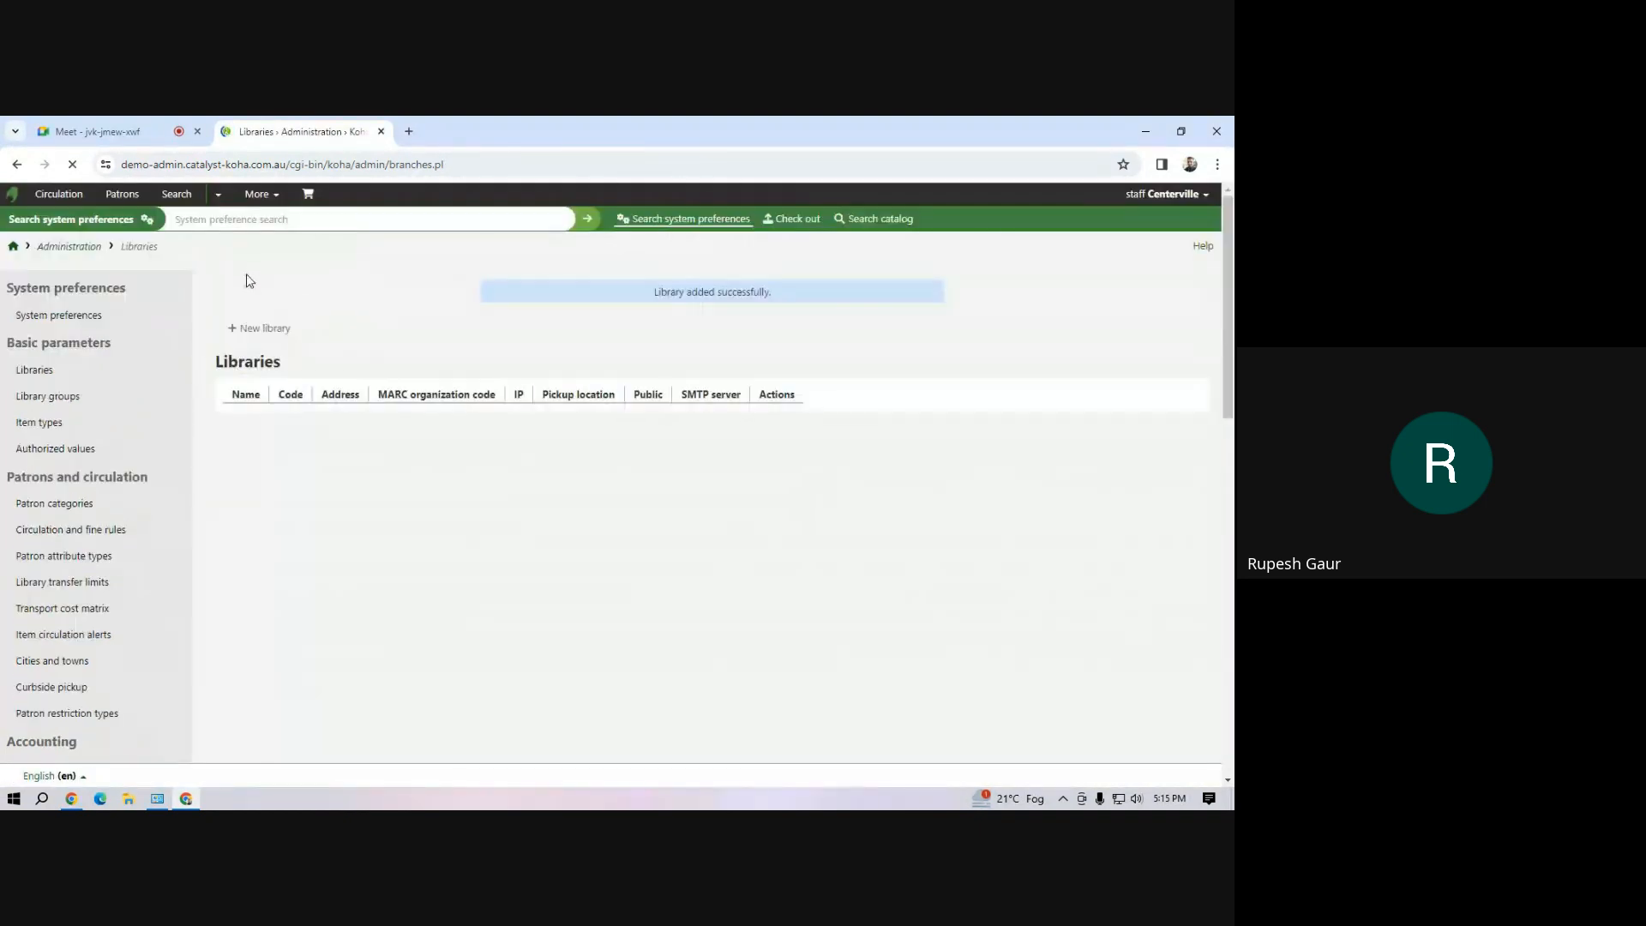
Start a new item type with the code TB and the description "Text book"
{"action": "left_click", "coordinate": [53, 431]}
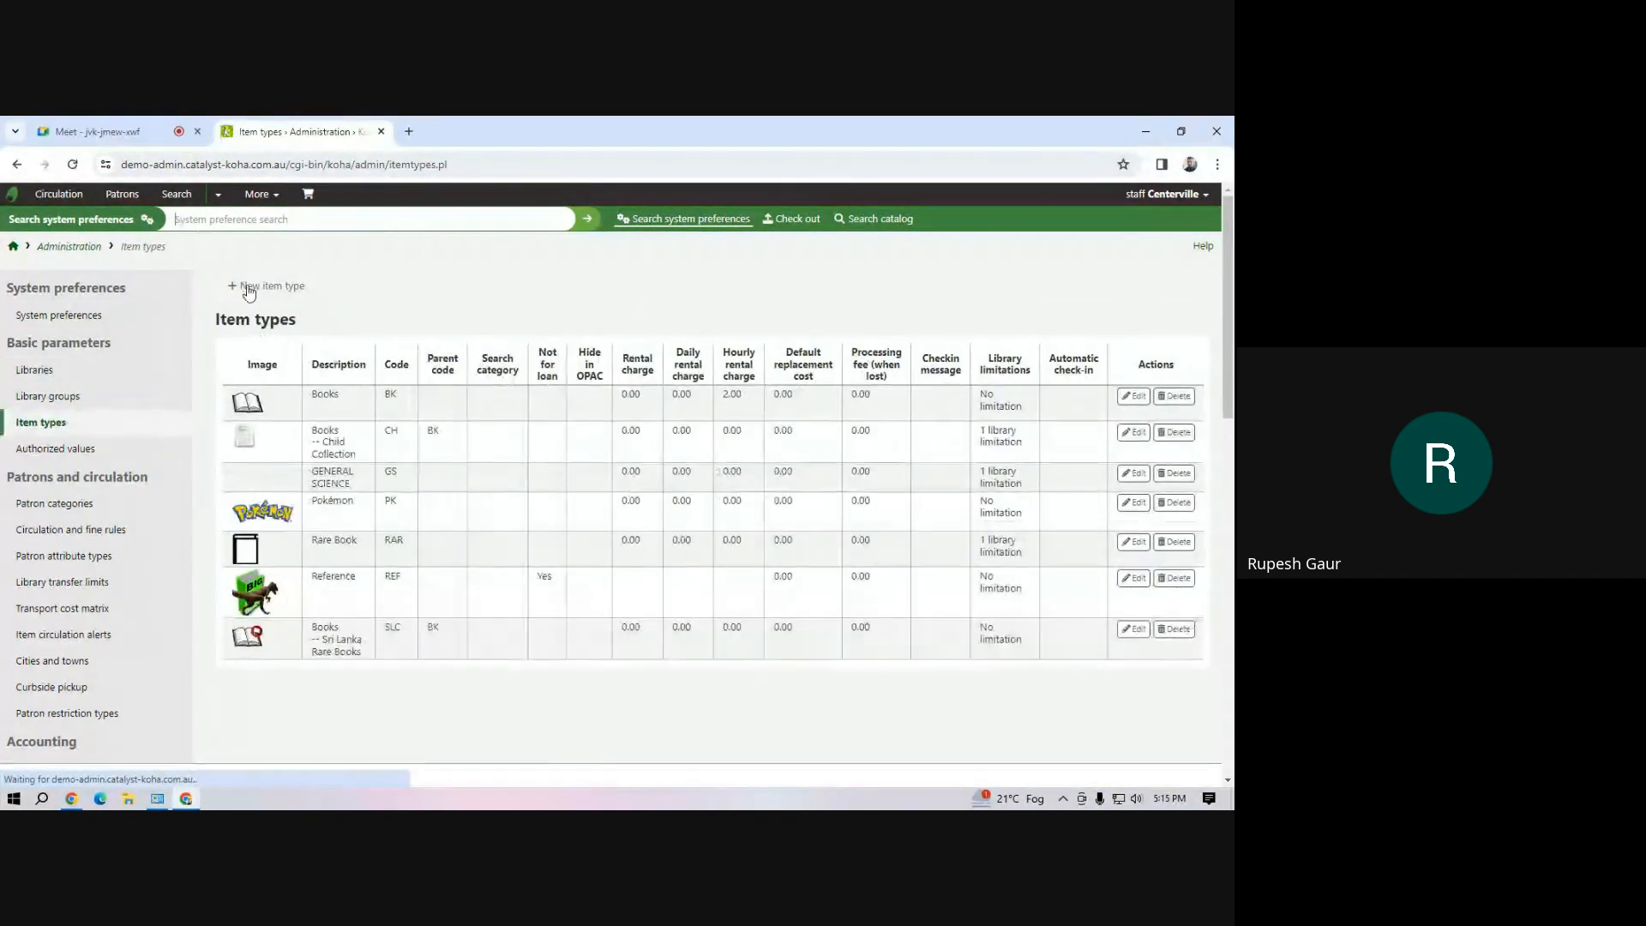
{"action": "left_click", "coordinate": [248, 290]}
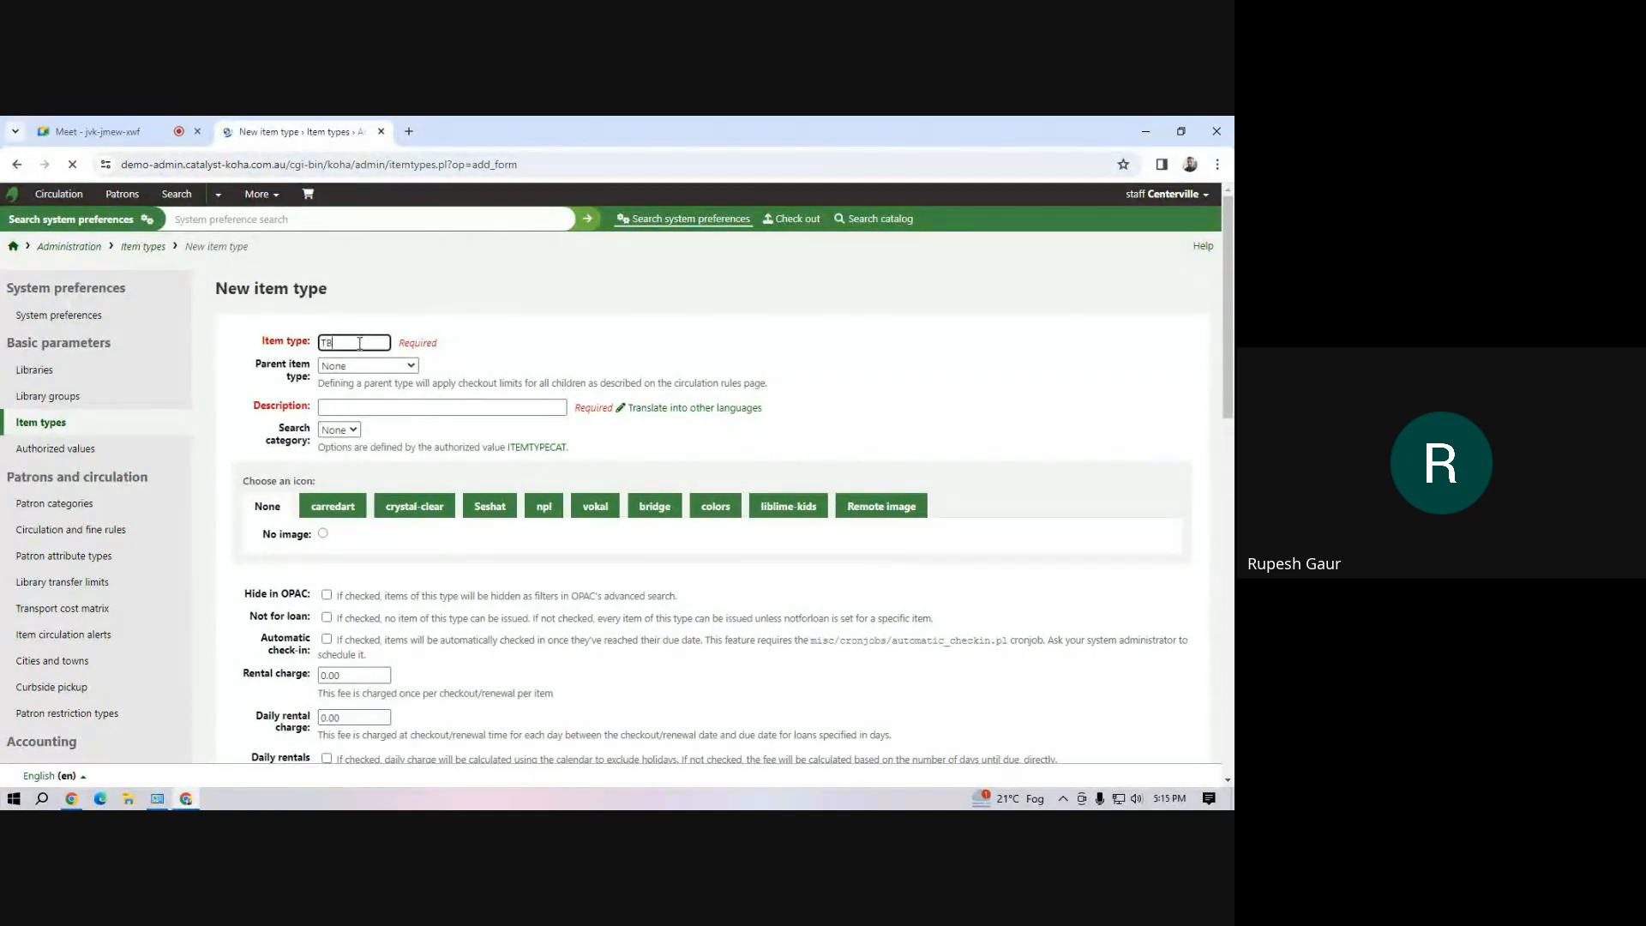
{"action": "left_click", "coordinate": [380, 408]}
{"action": "type", "text": "T"}
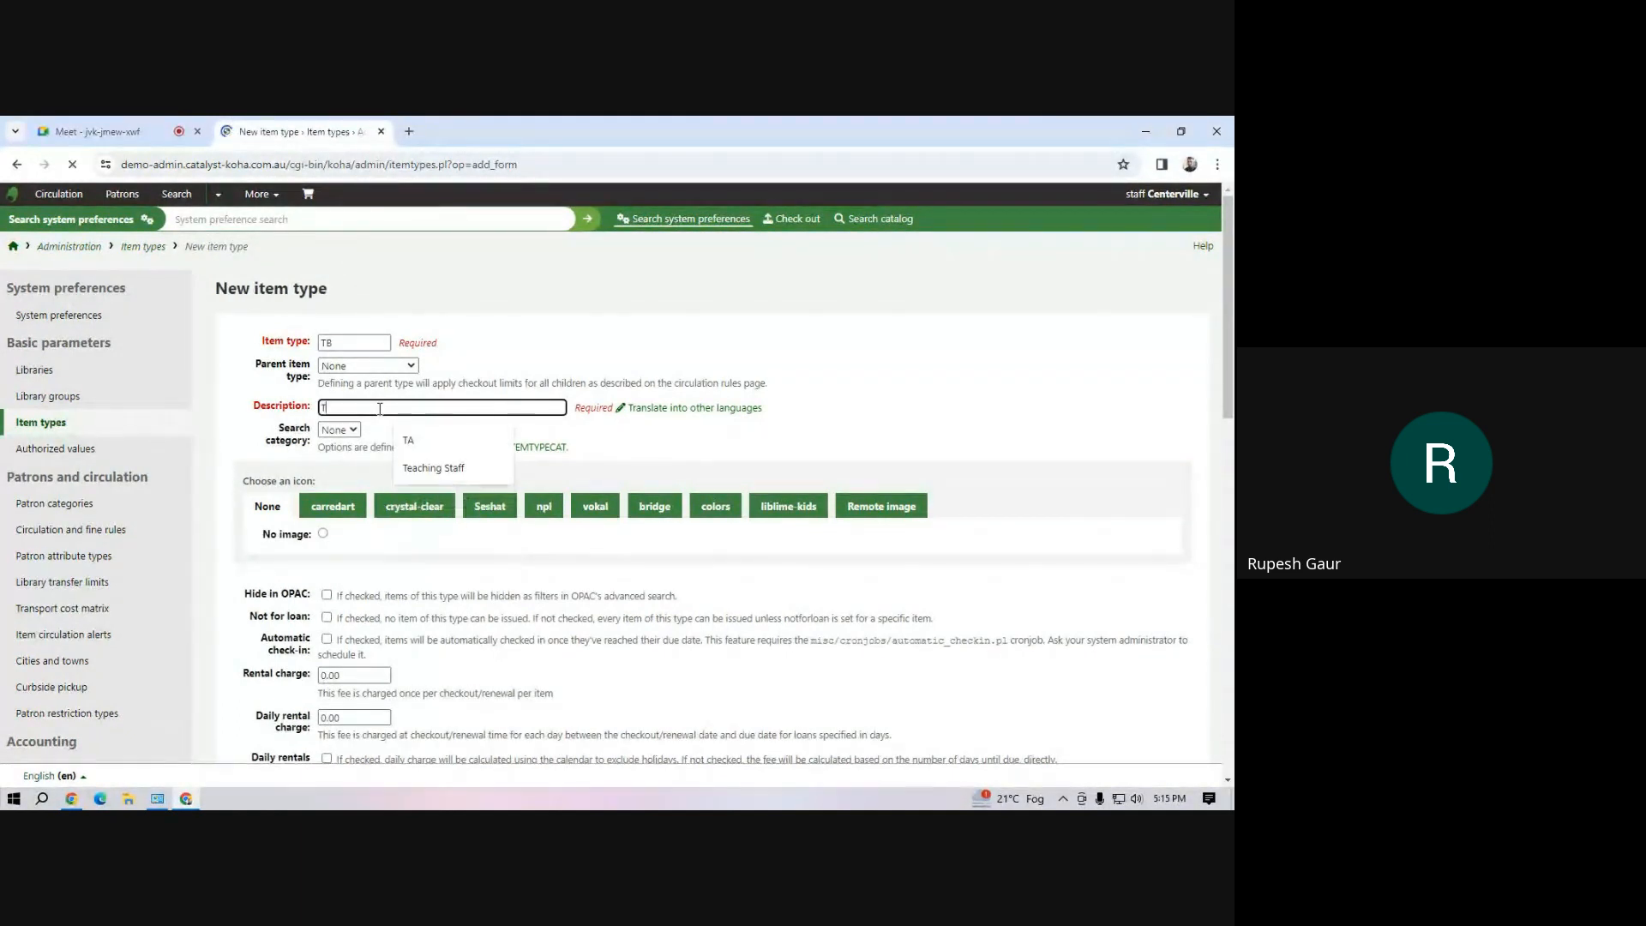
{"action": "type", "text": "ext"}
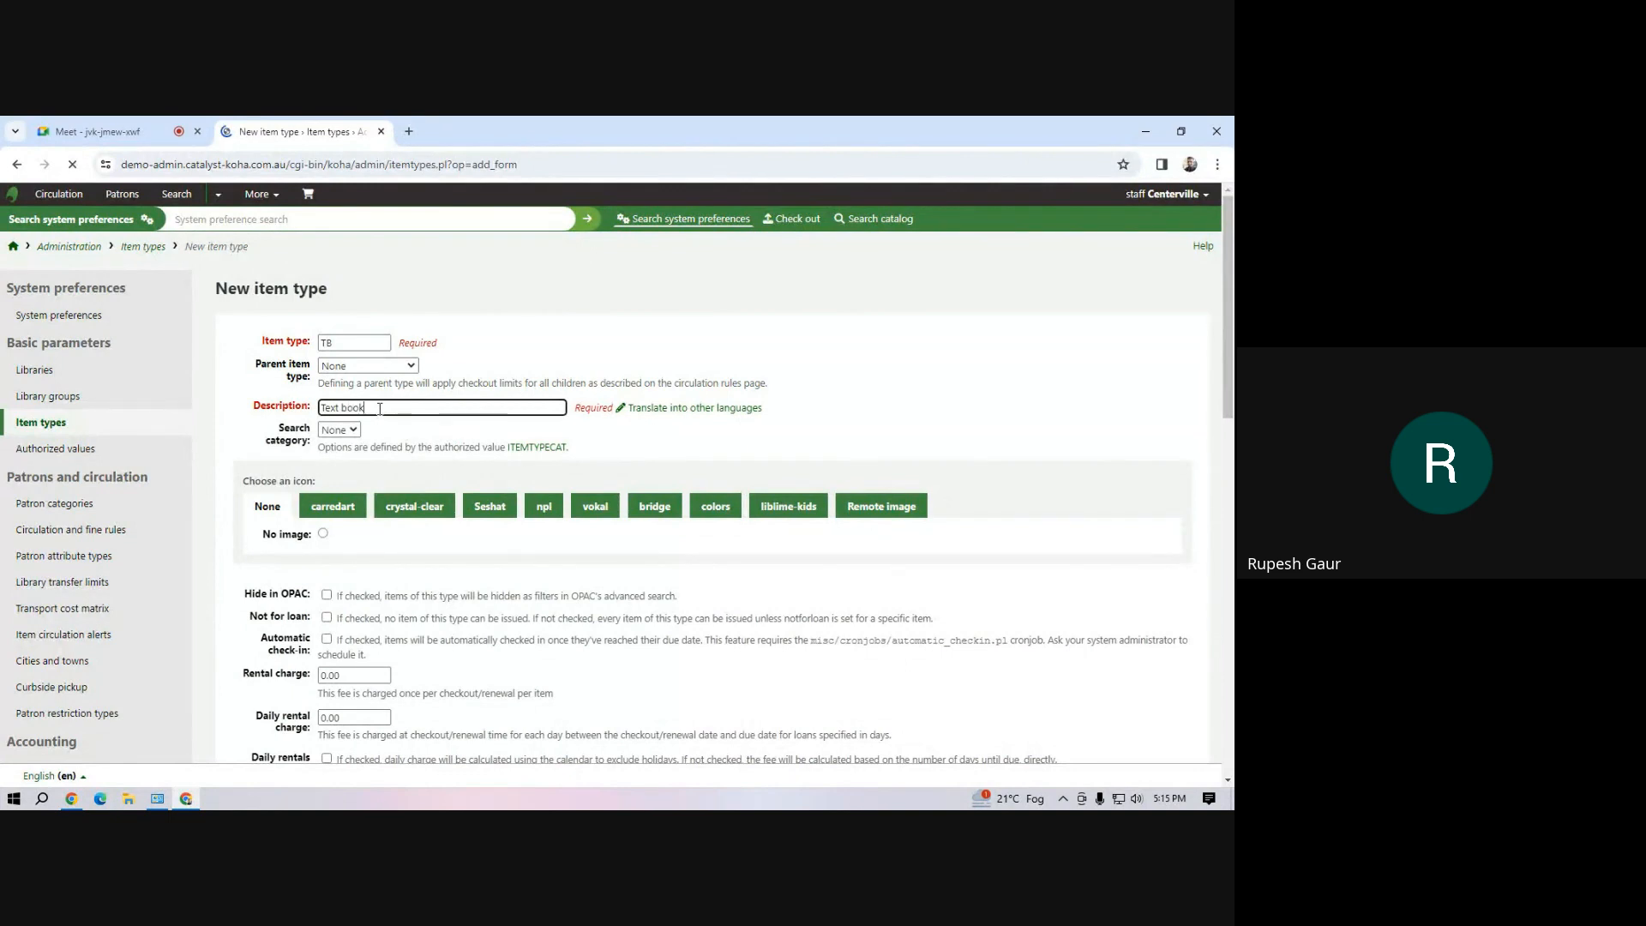
{"action": "type", "text": " book"}
Limit the new item type to Mahipal Dutt Library and save it
{"action": "scroll", "coordinate": [380, 409], "scroll_direction": "down", "scroll_amount": 15}
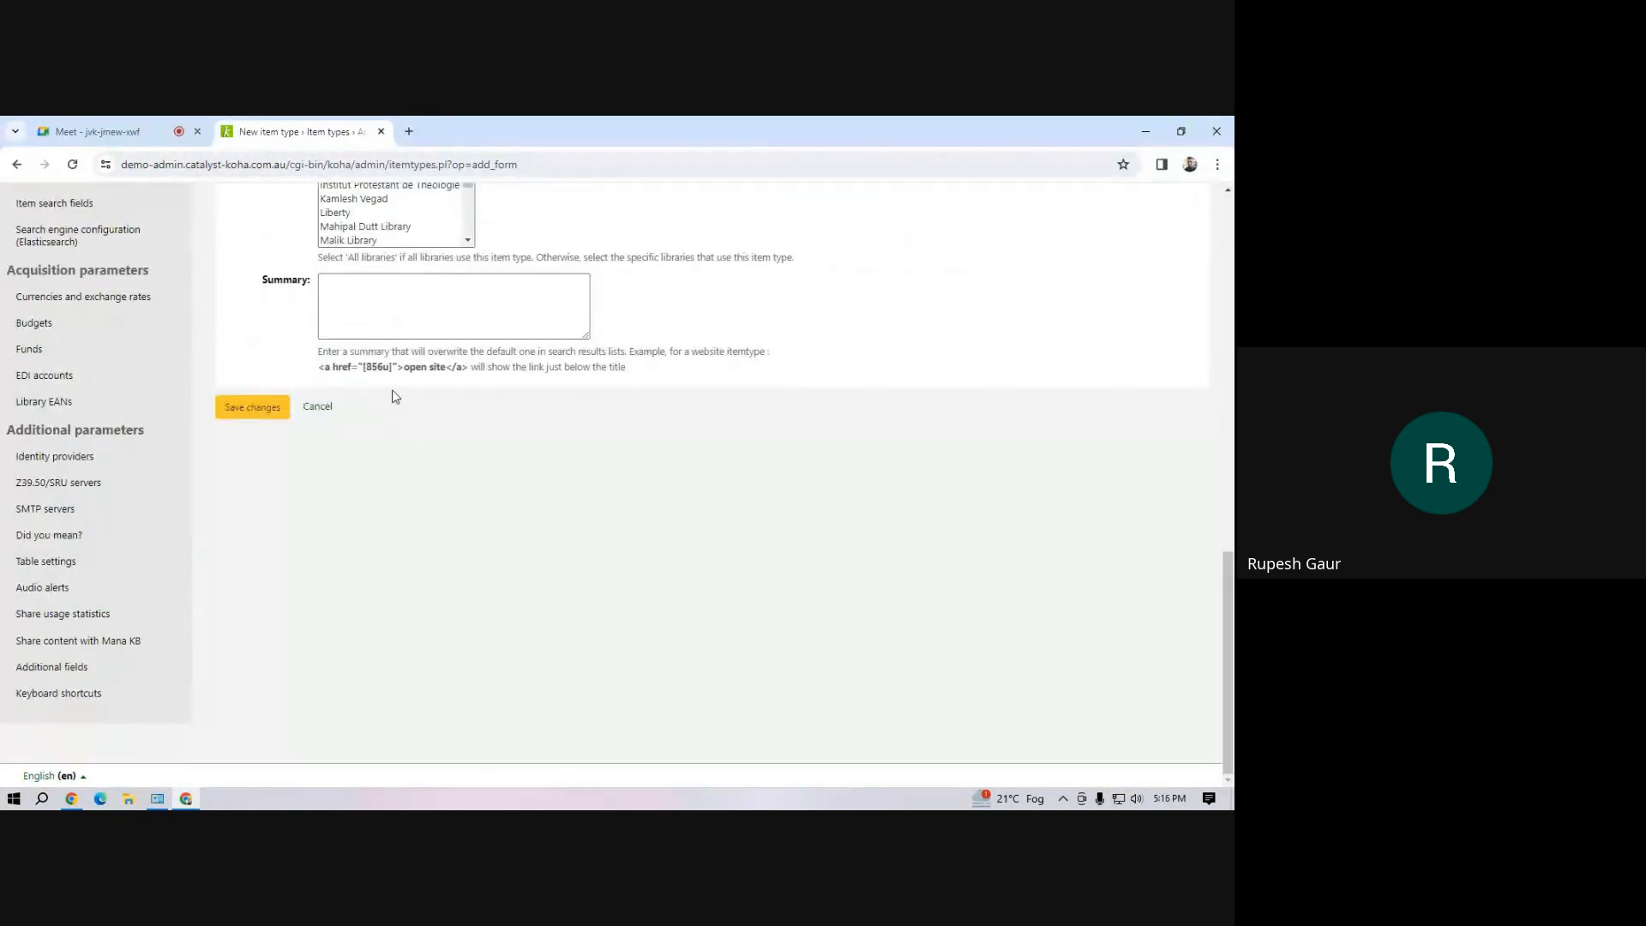
{"action": "scroll", "coordinate": [390, 428], "scroll_direction": "up", "scroll_amount": 4}
{"action": "left_click", "coordinate": [387, 562]}
{"action": "left_click", "coordinate": [229, 741]}
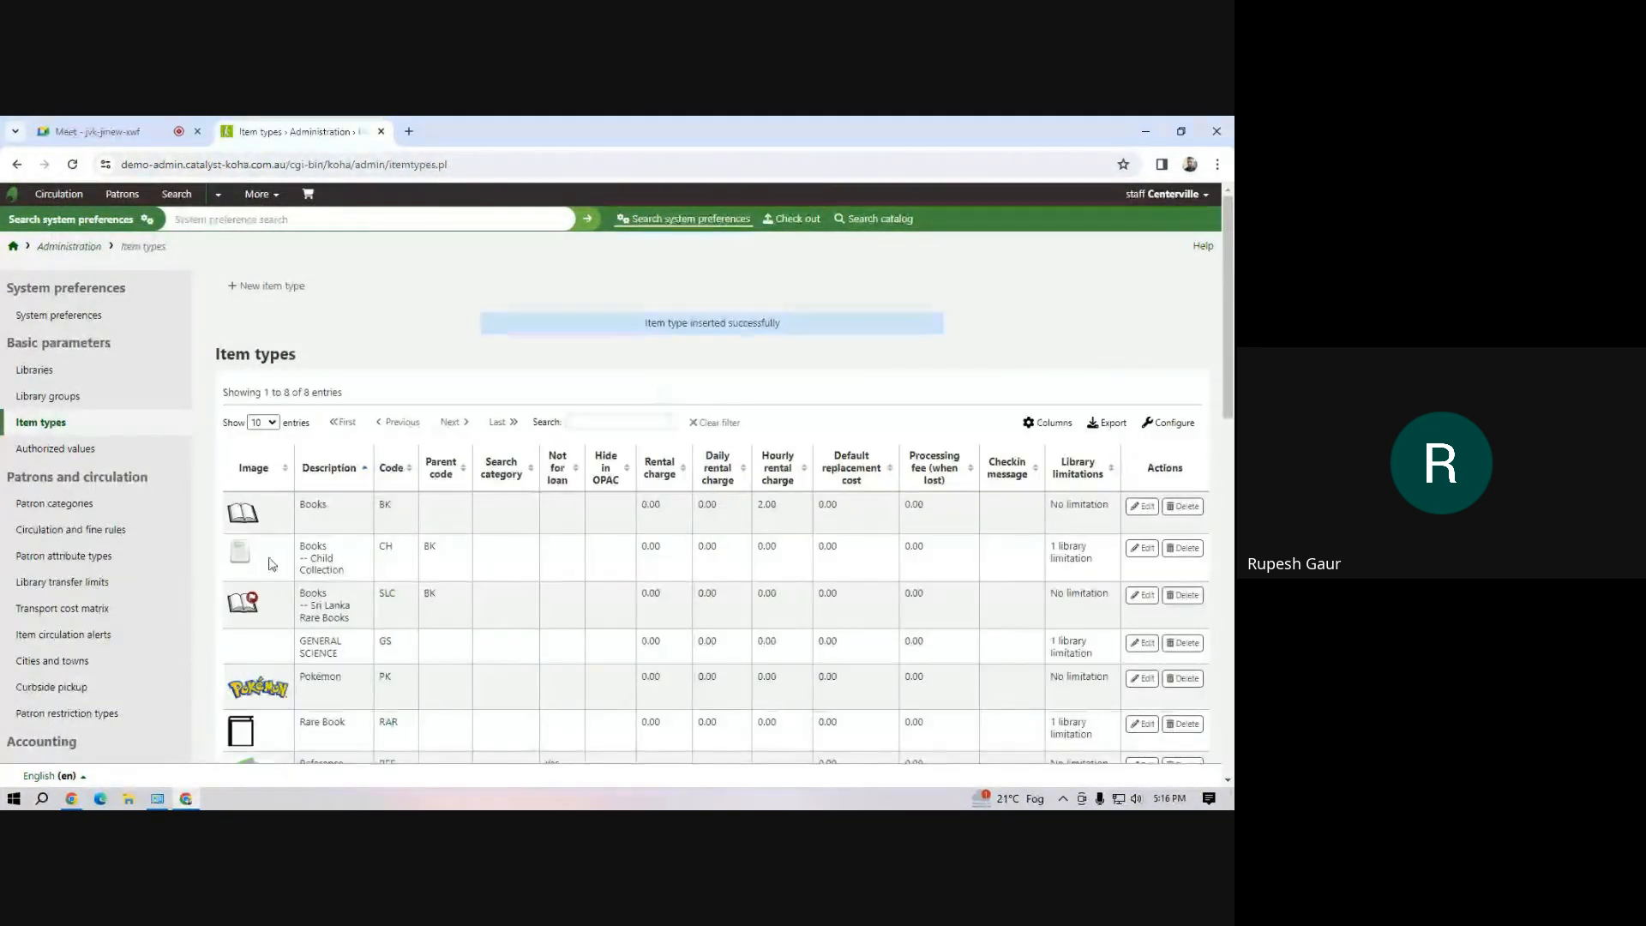
Start a new patron category with code TS, description "Teaching Staff" and an enrollment period of 12 months
{"action": "left_click", "coordinate": [64, 505]}
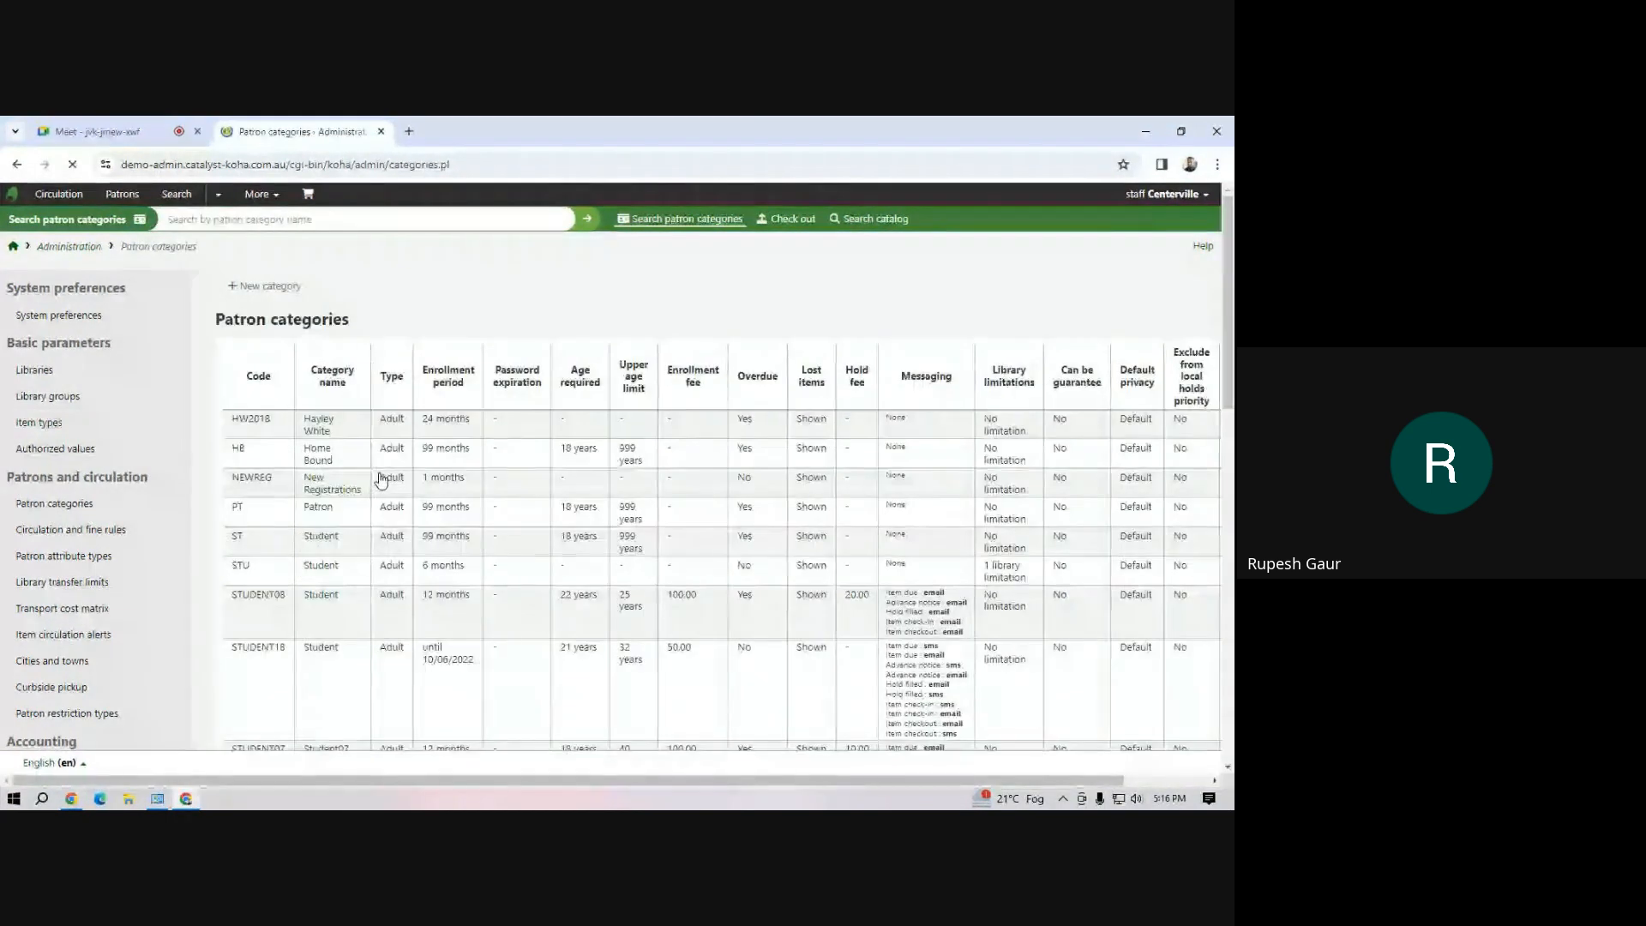
{"action": "left_click", "coordinate": [276, 291]}
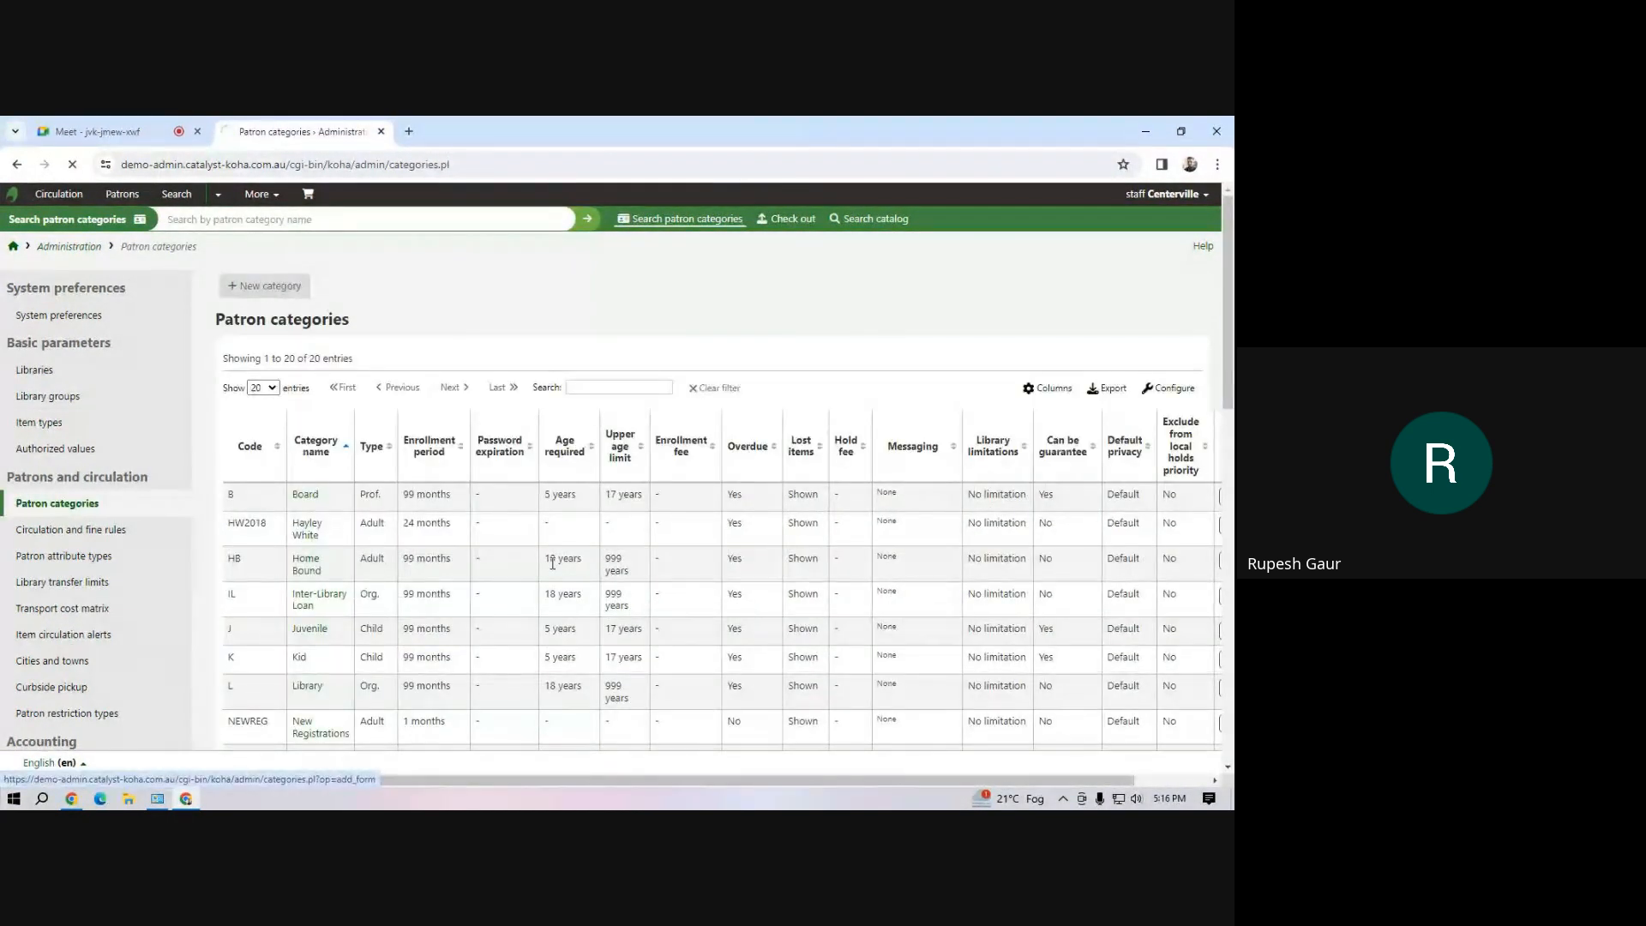
{"action": "left_click", "coordinate": [369, 347]}
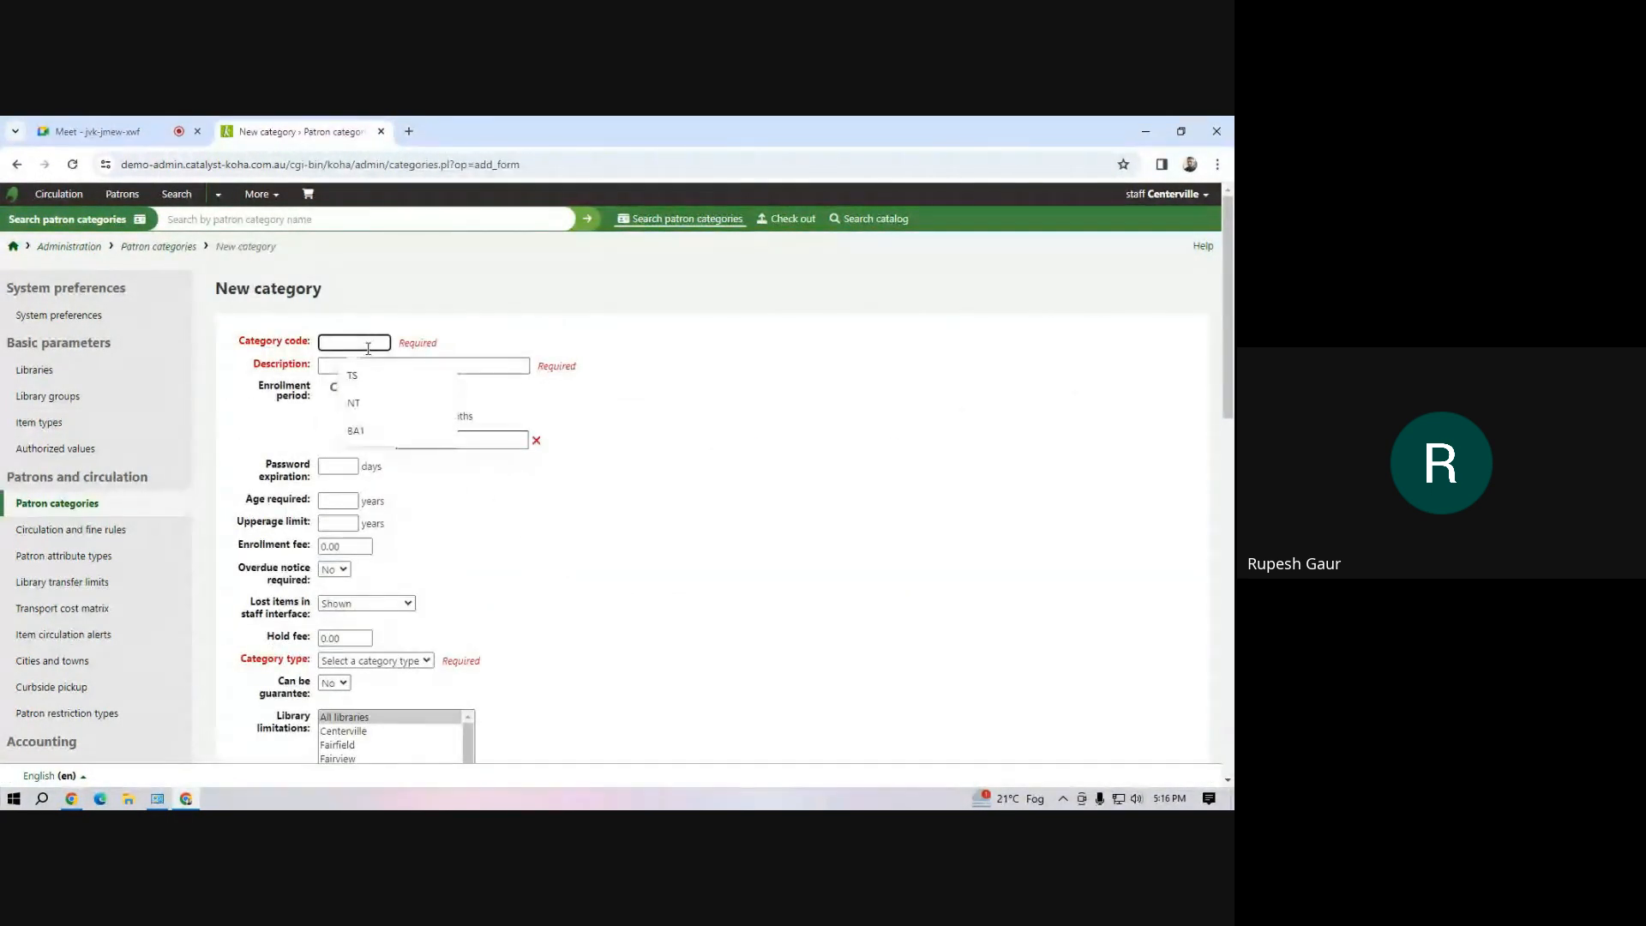
{"action": "left_click", "coordinate": [369, 390]}
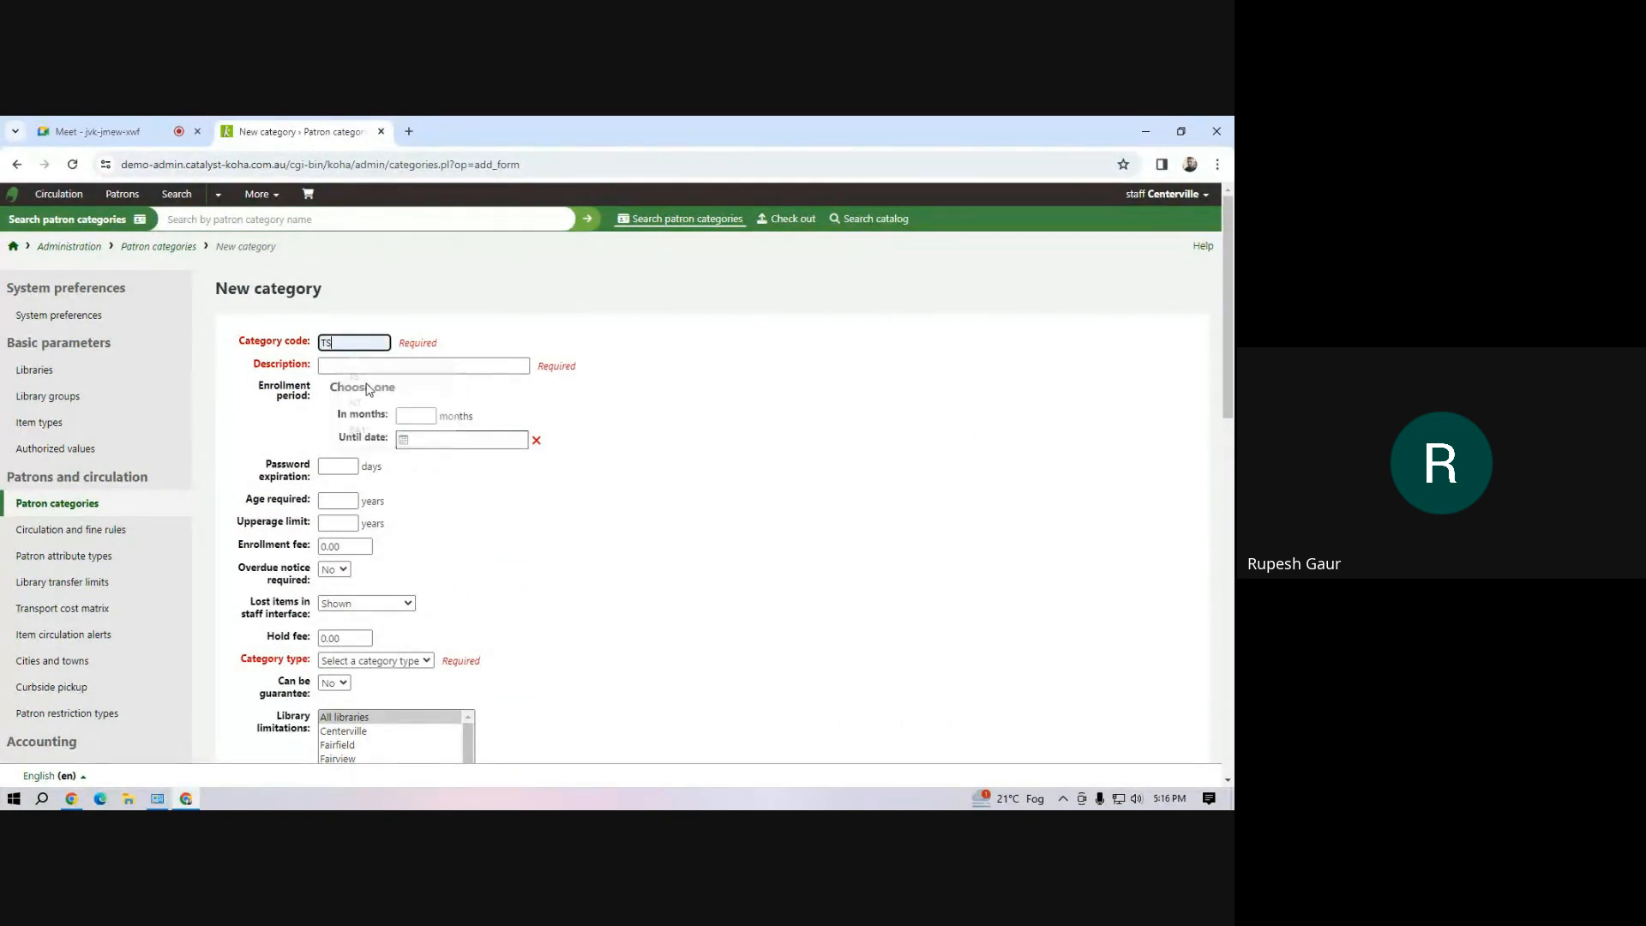
{"action": "left_click", "coordinate": [382, 366]}
{"action": "left_click", "coordinate": [423, 423]}
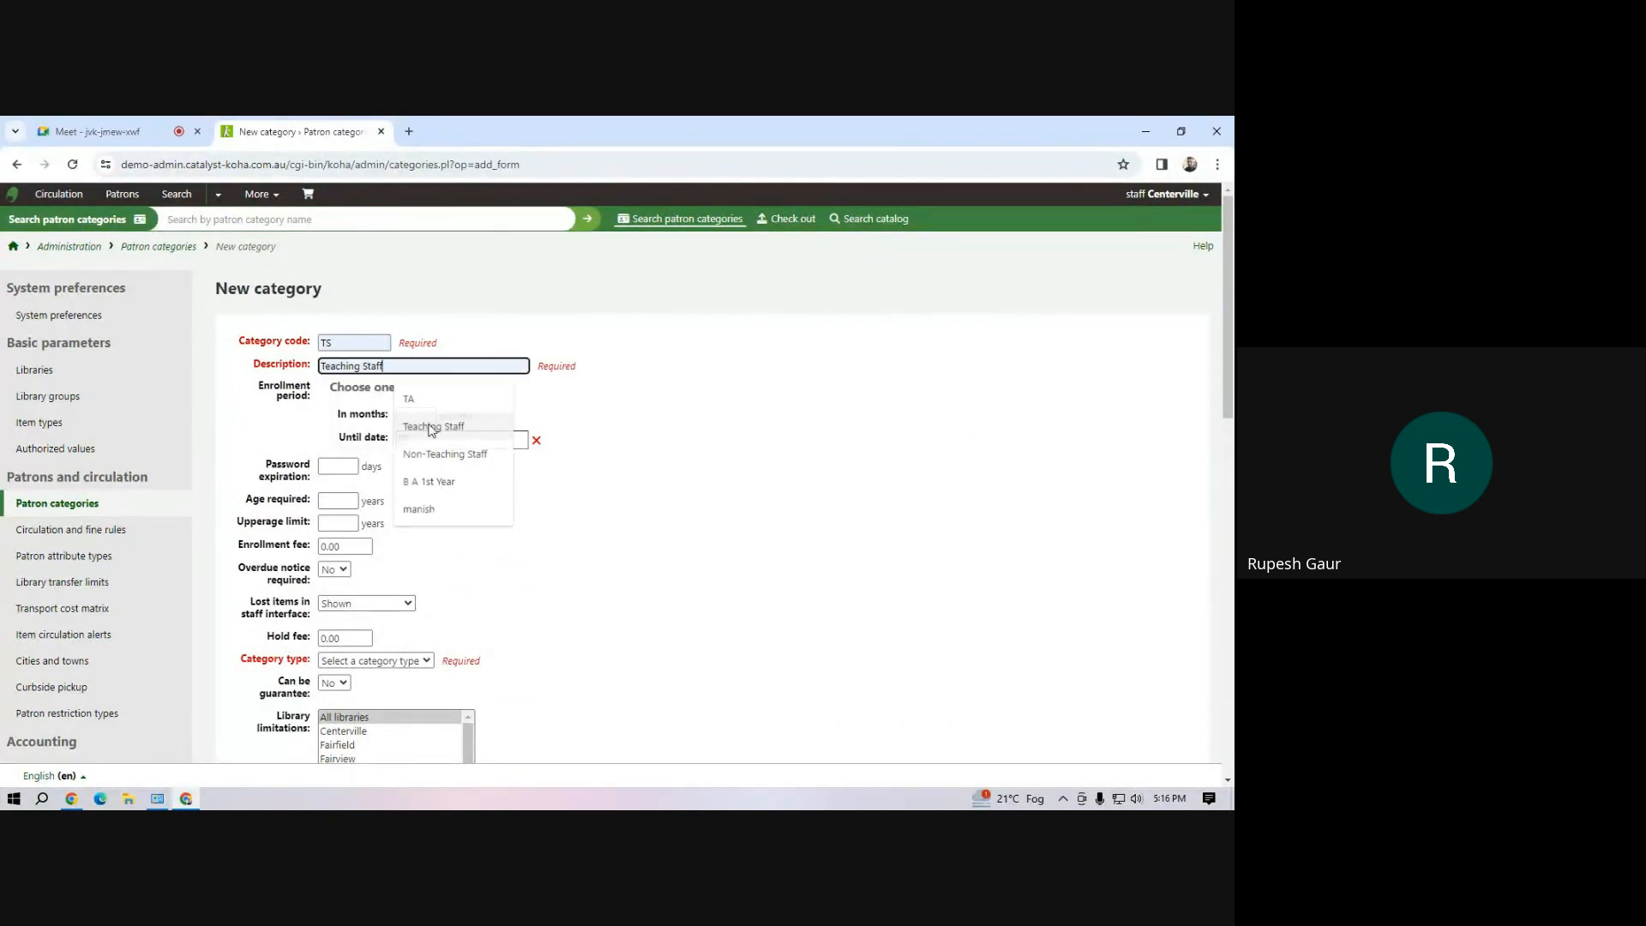
{"action": "left_click", "coordinate": [430, 416]}
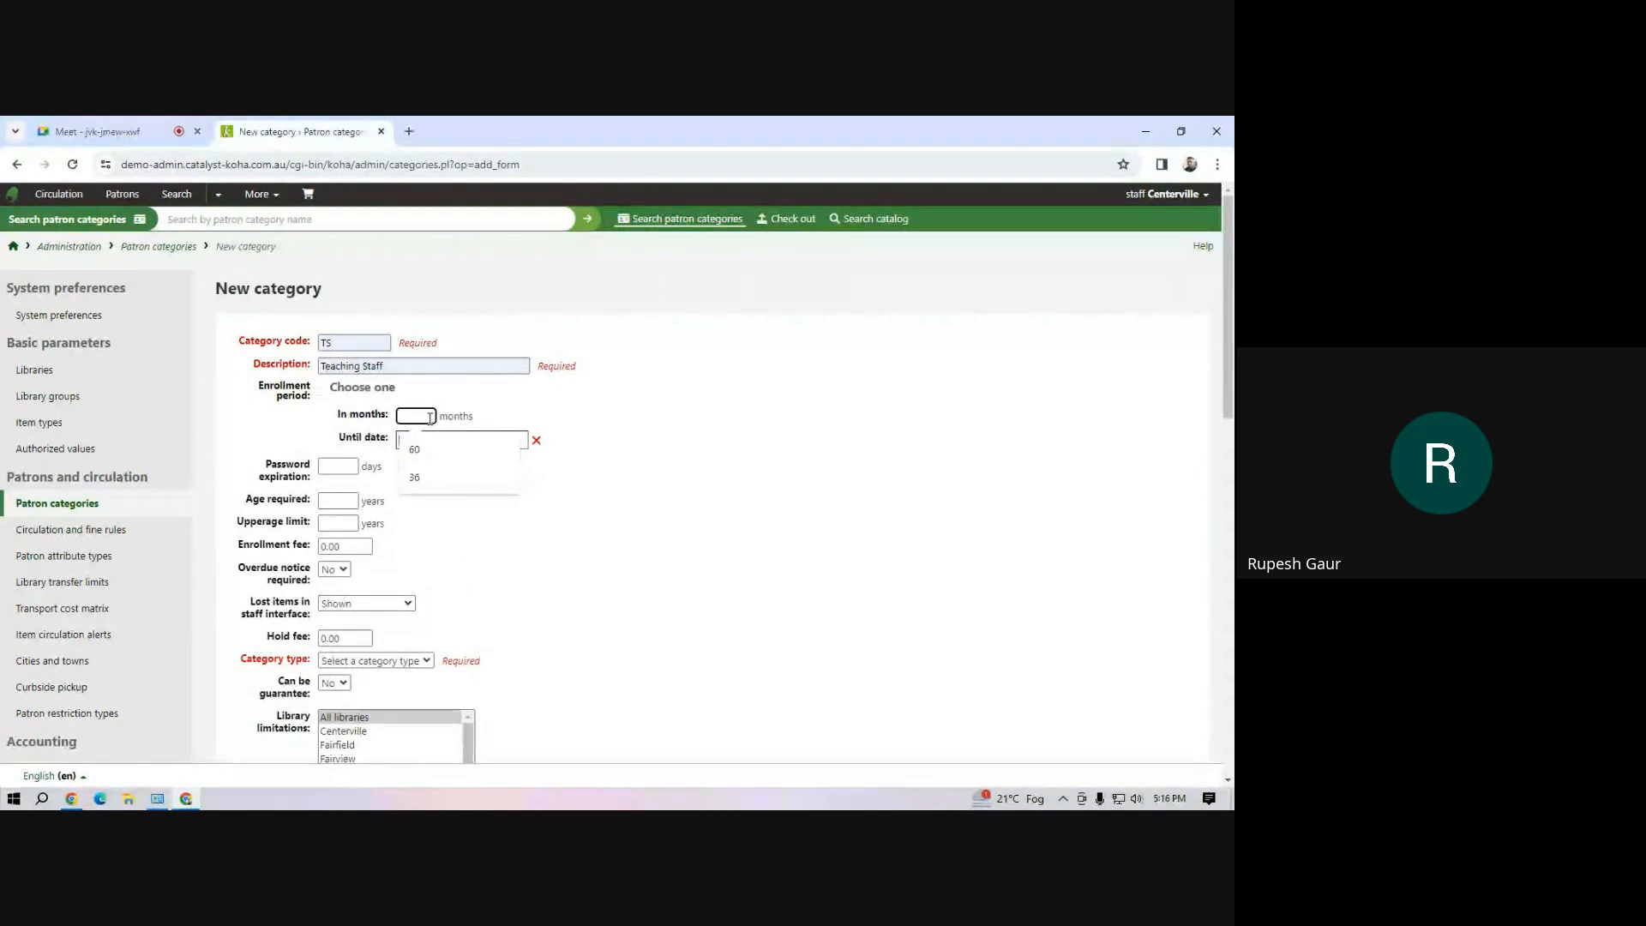
{"action": "scroll", "coordinate": [446, 530], "scroll_direction": "down", "scroll_amount": 5}
{"action": "scroll", "coordinate": [446, 530], "scroll_direction": "up", "scroll_amount": 5}
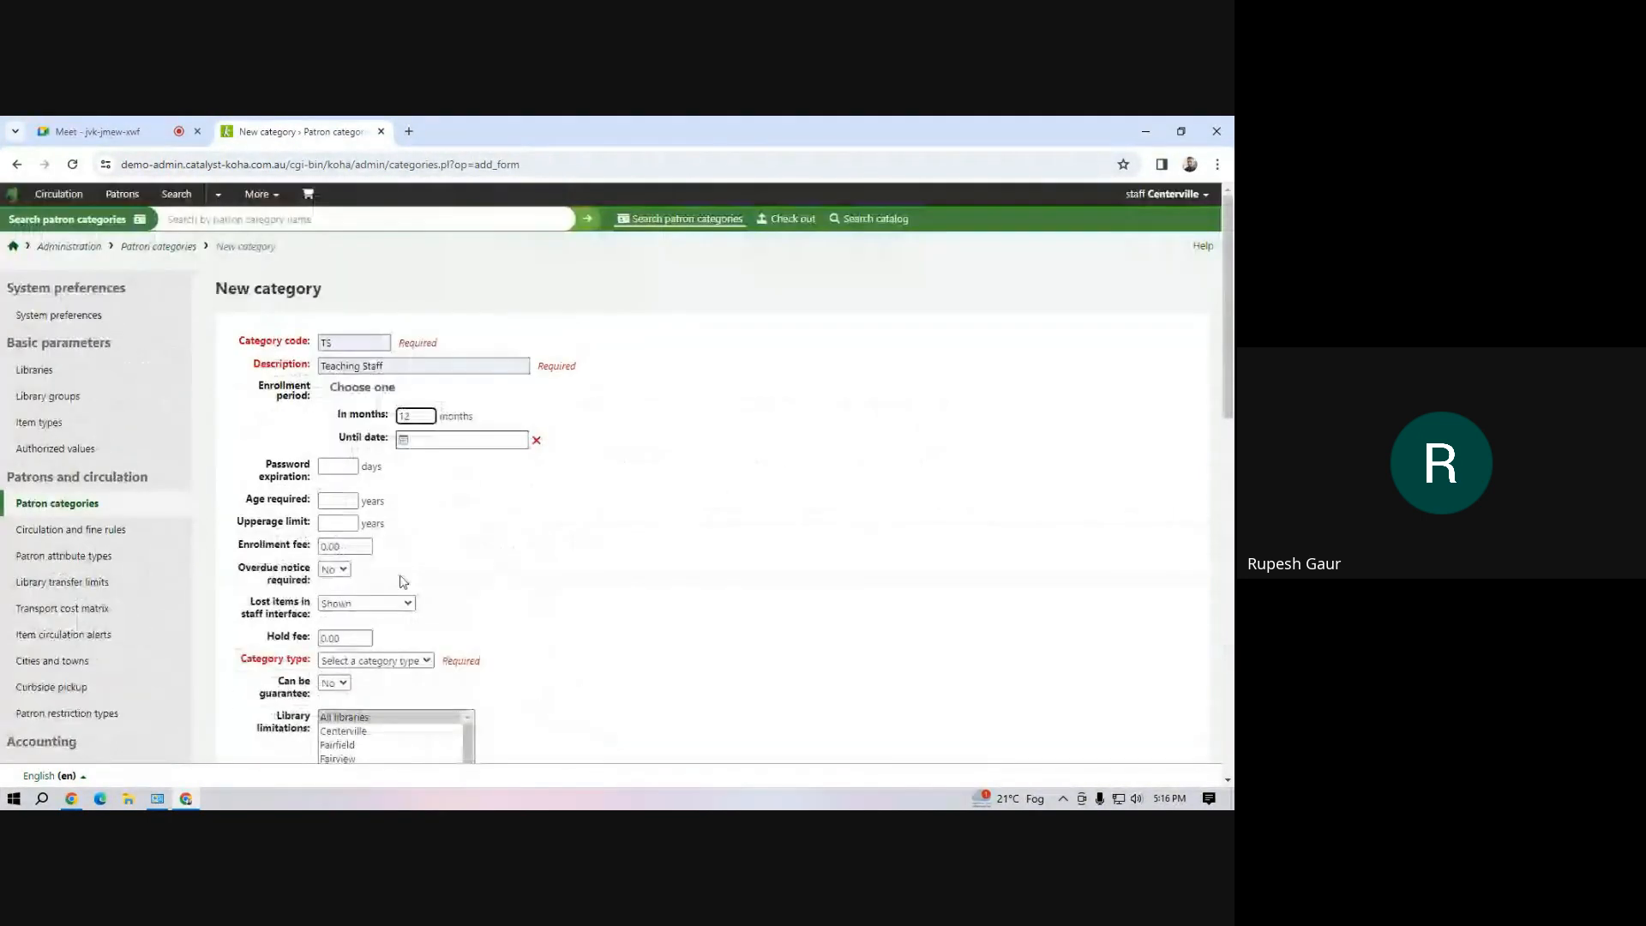
Set the patron category's type to Professional and limit it to Mahipal Dutt Library
{"action": "left_click", "coordinate": [377, 660]}
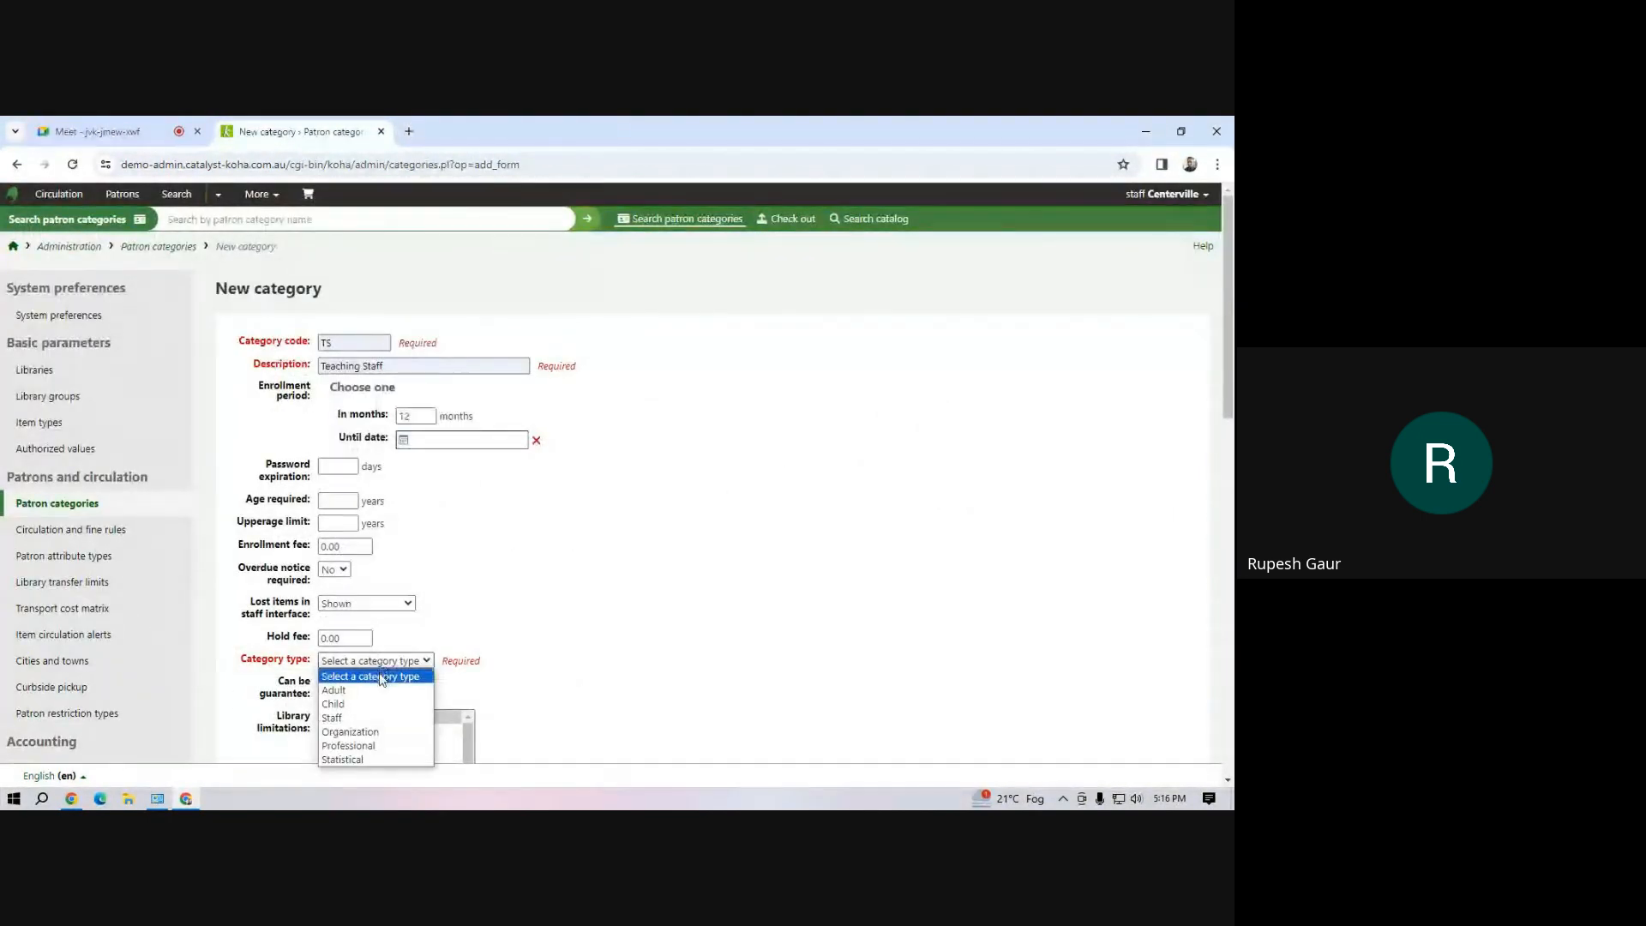
{"action": "left_click", "coordinate": [375, 745]}
{"action": "scroll", "coordinate": [614, 557], "scroll_direction": "down", "scroll_amount": 4}
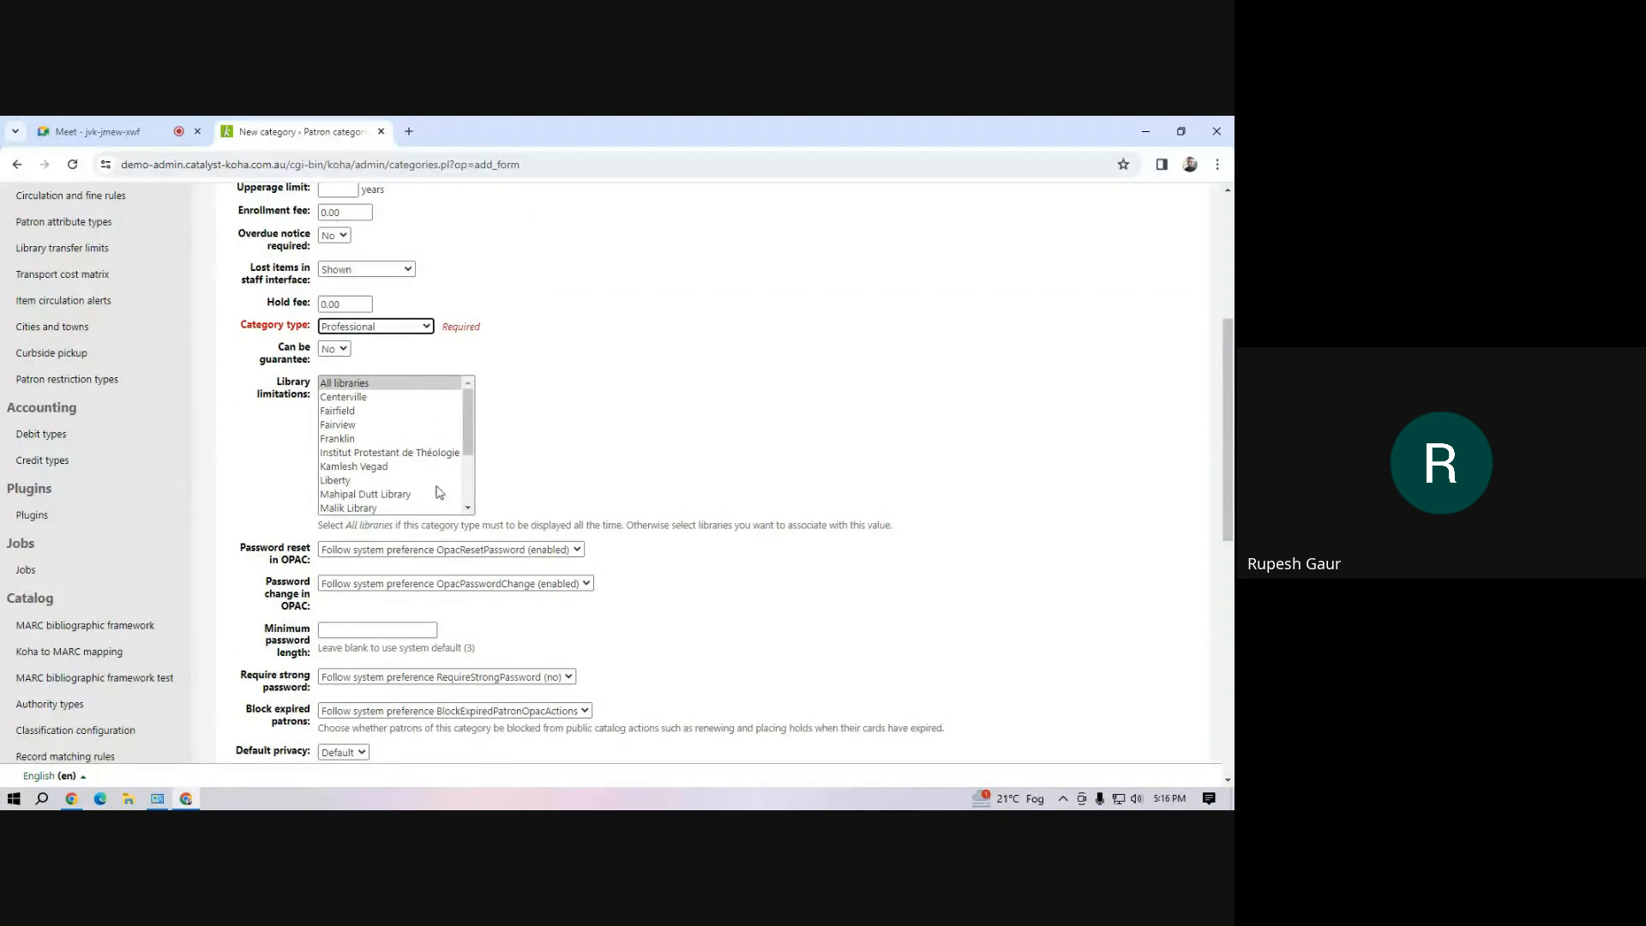
{"action": "left_click", "coordinate": [386, 495]}
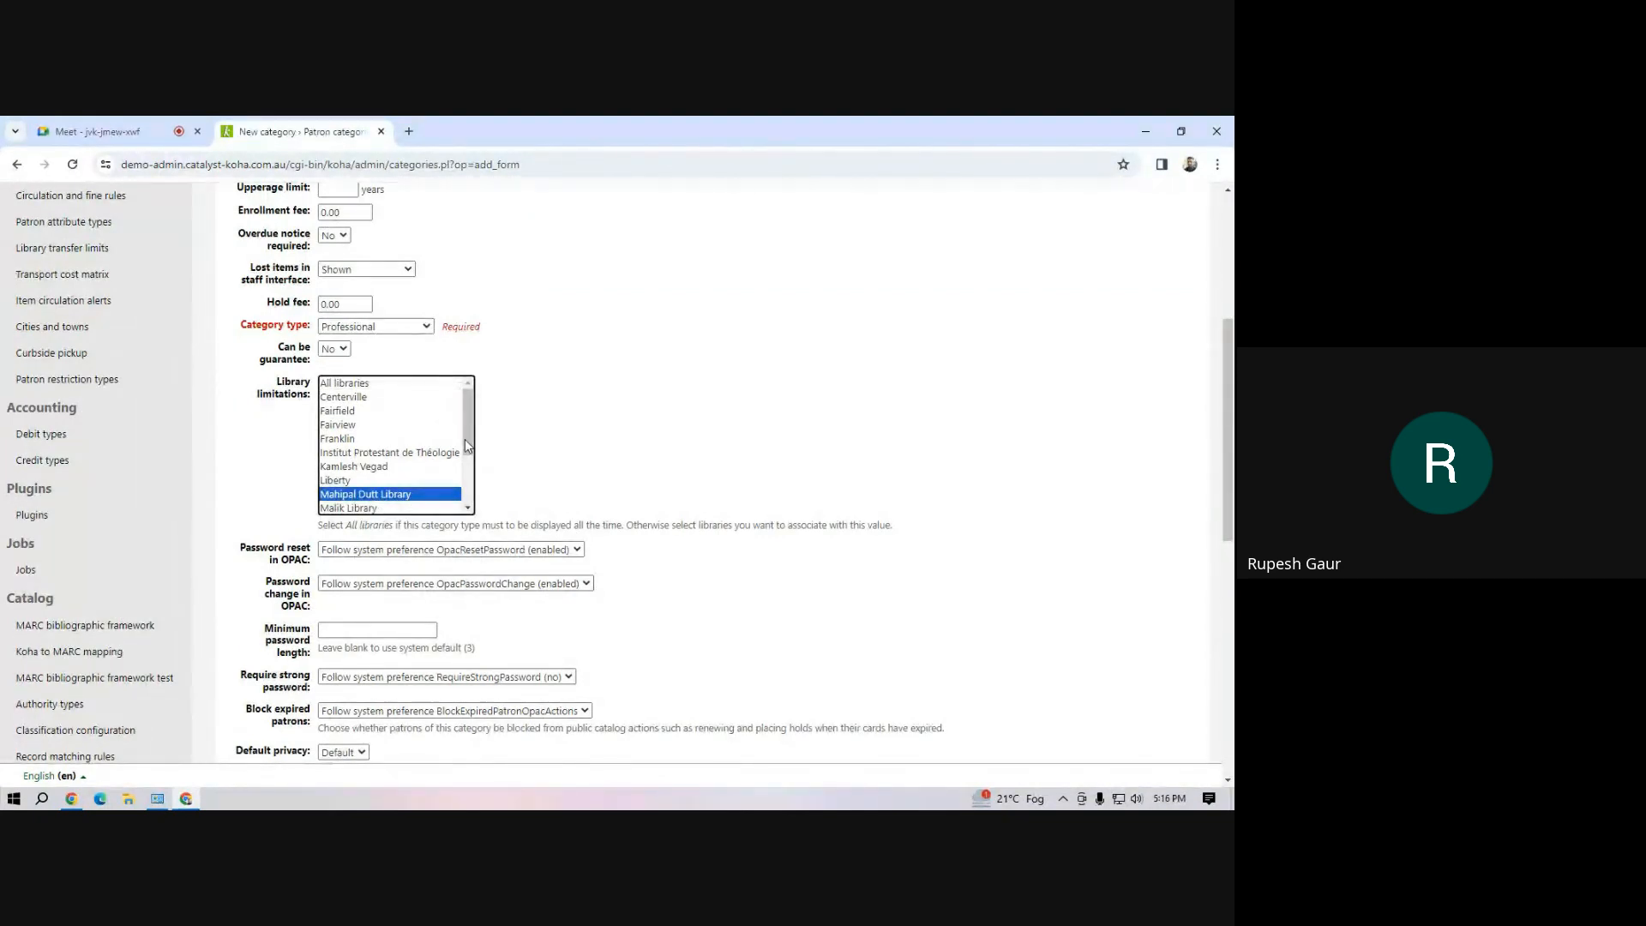
{"action": "left_click_drag", "start_coordinate": [465, 439], "coordinate": [479, 480]}
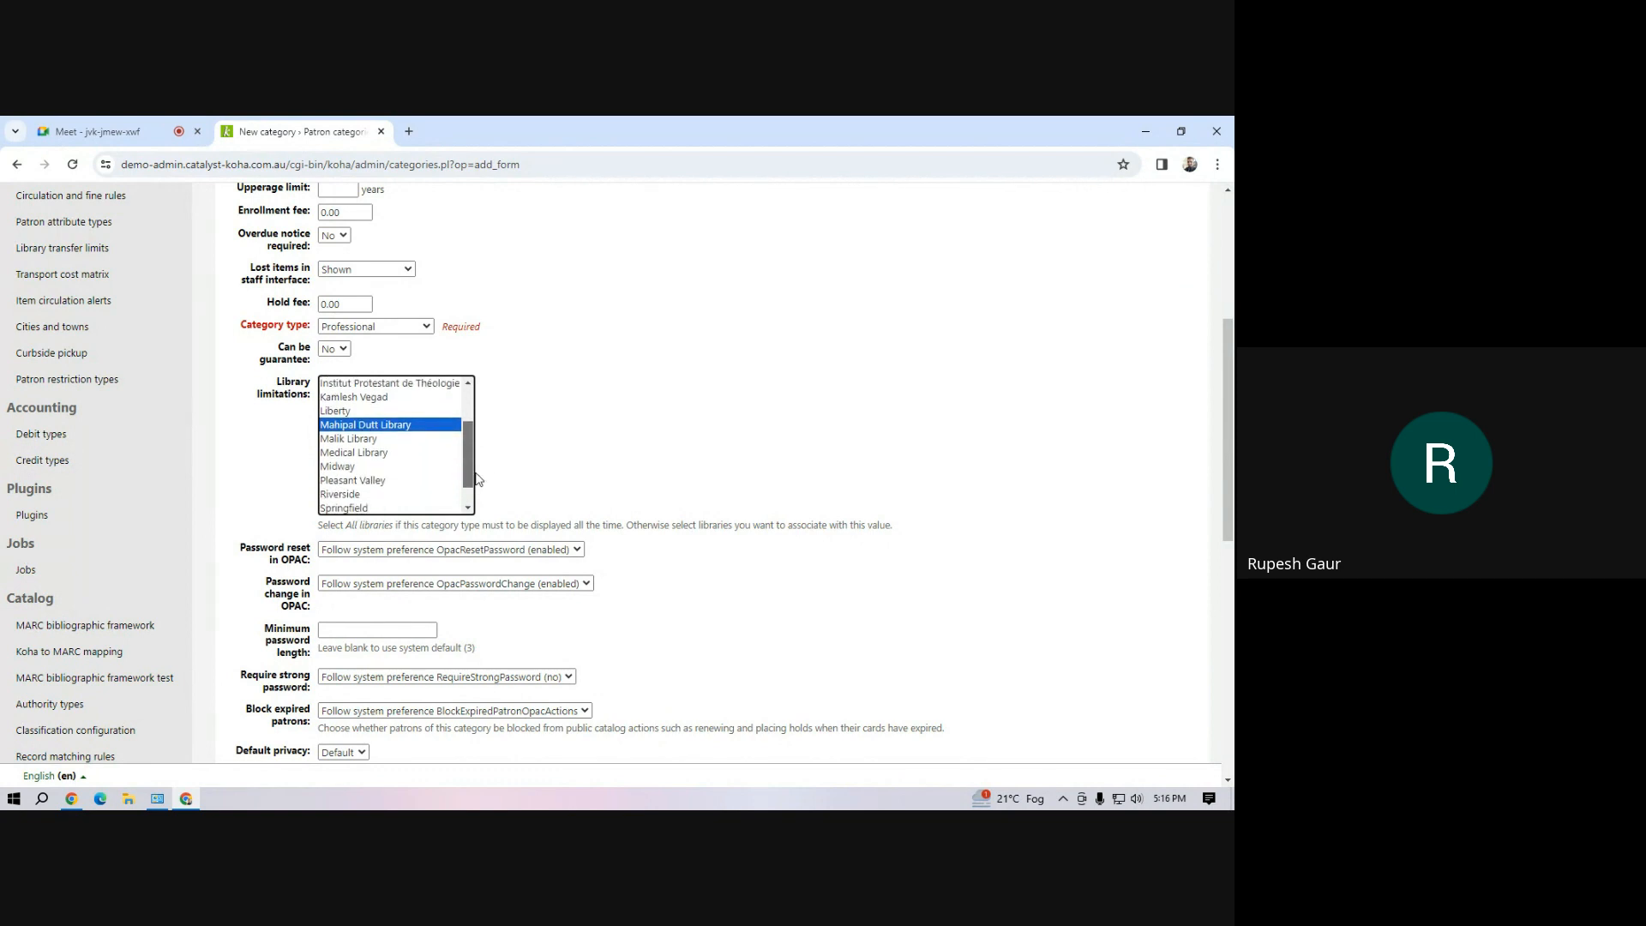
Keep Professional as the Teaching Staff category's type and save the new patron category
{"action": "left_click", "coordinate": [426, 326]}
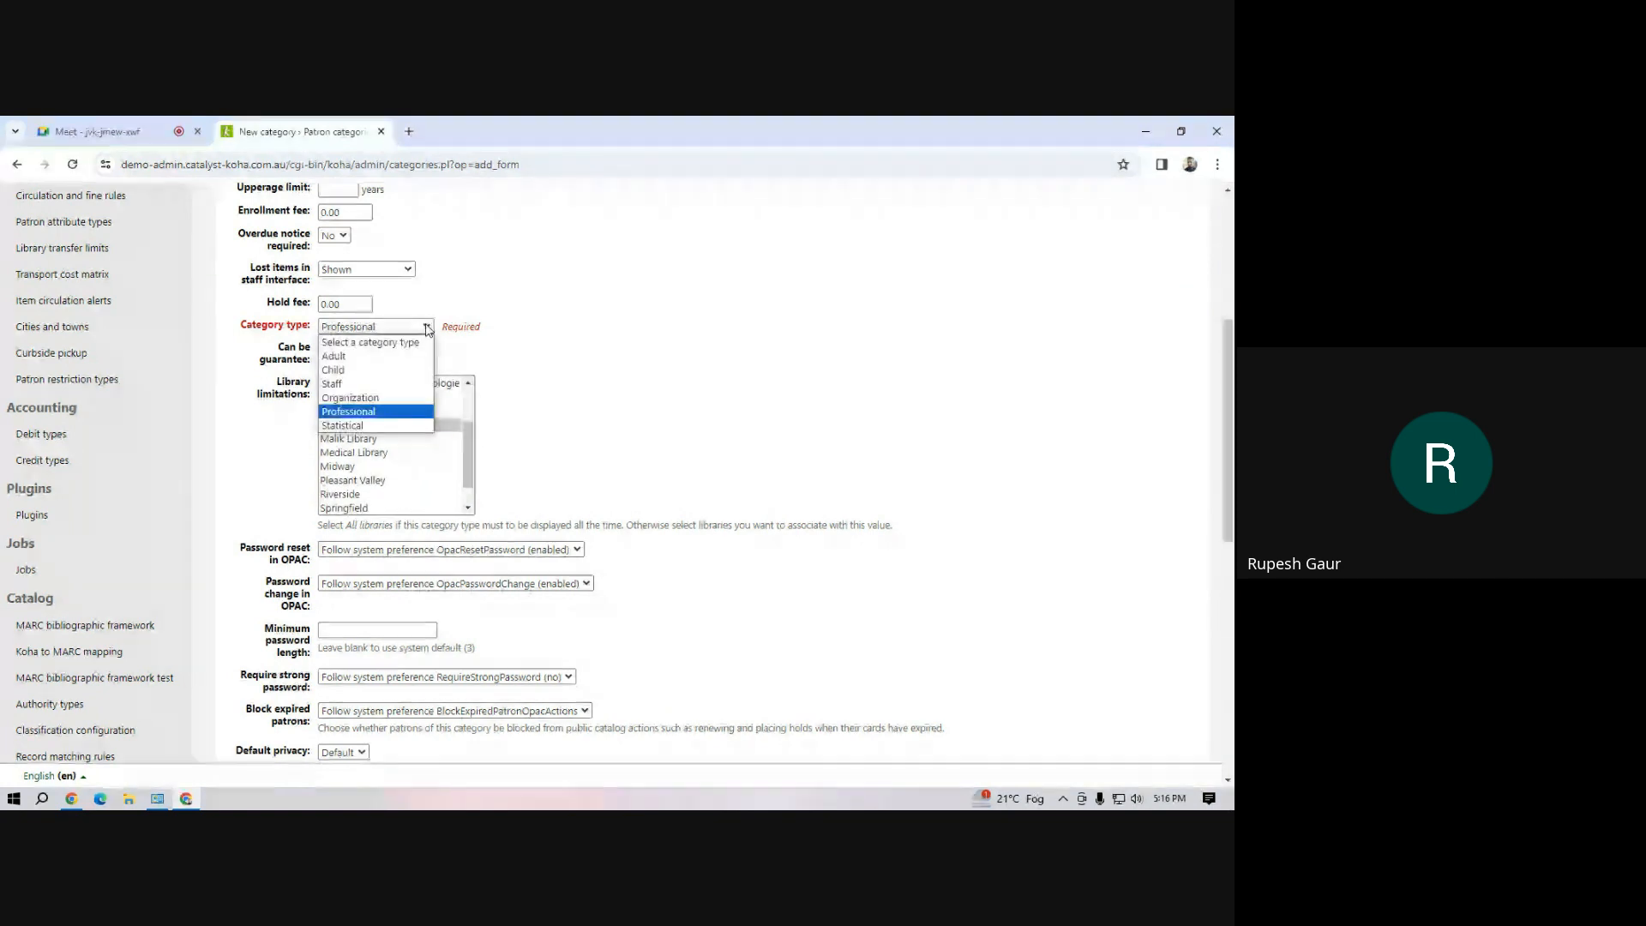
{"action": "left_click", "coordinate": [381, 413]}
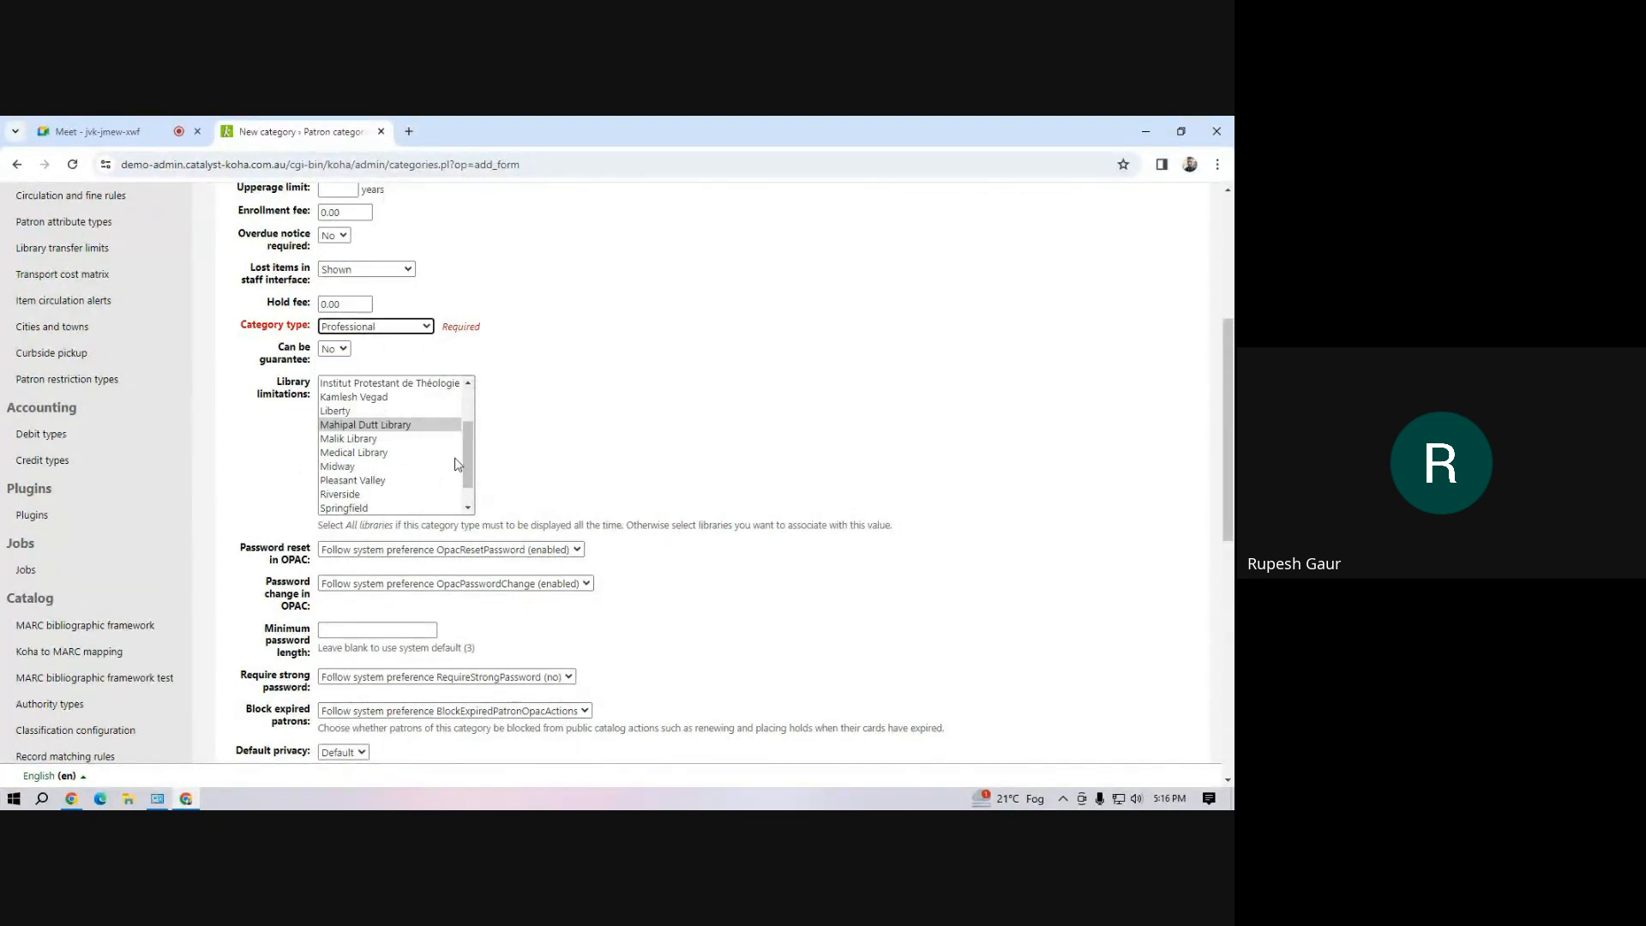
{"action": "scroll", "coordinate": [287, 527], "scroll_direction": "down", "scroll_amount": 10}
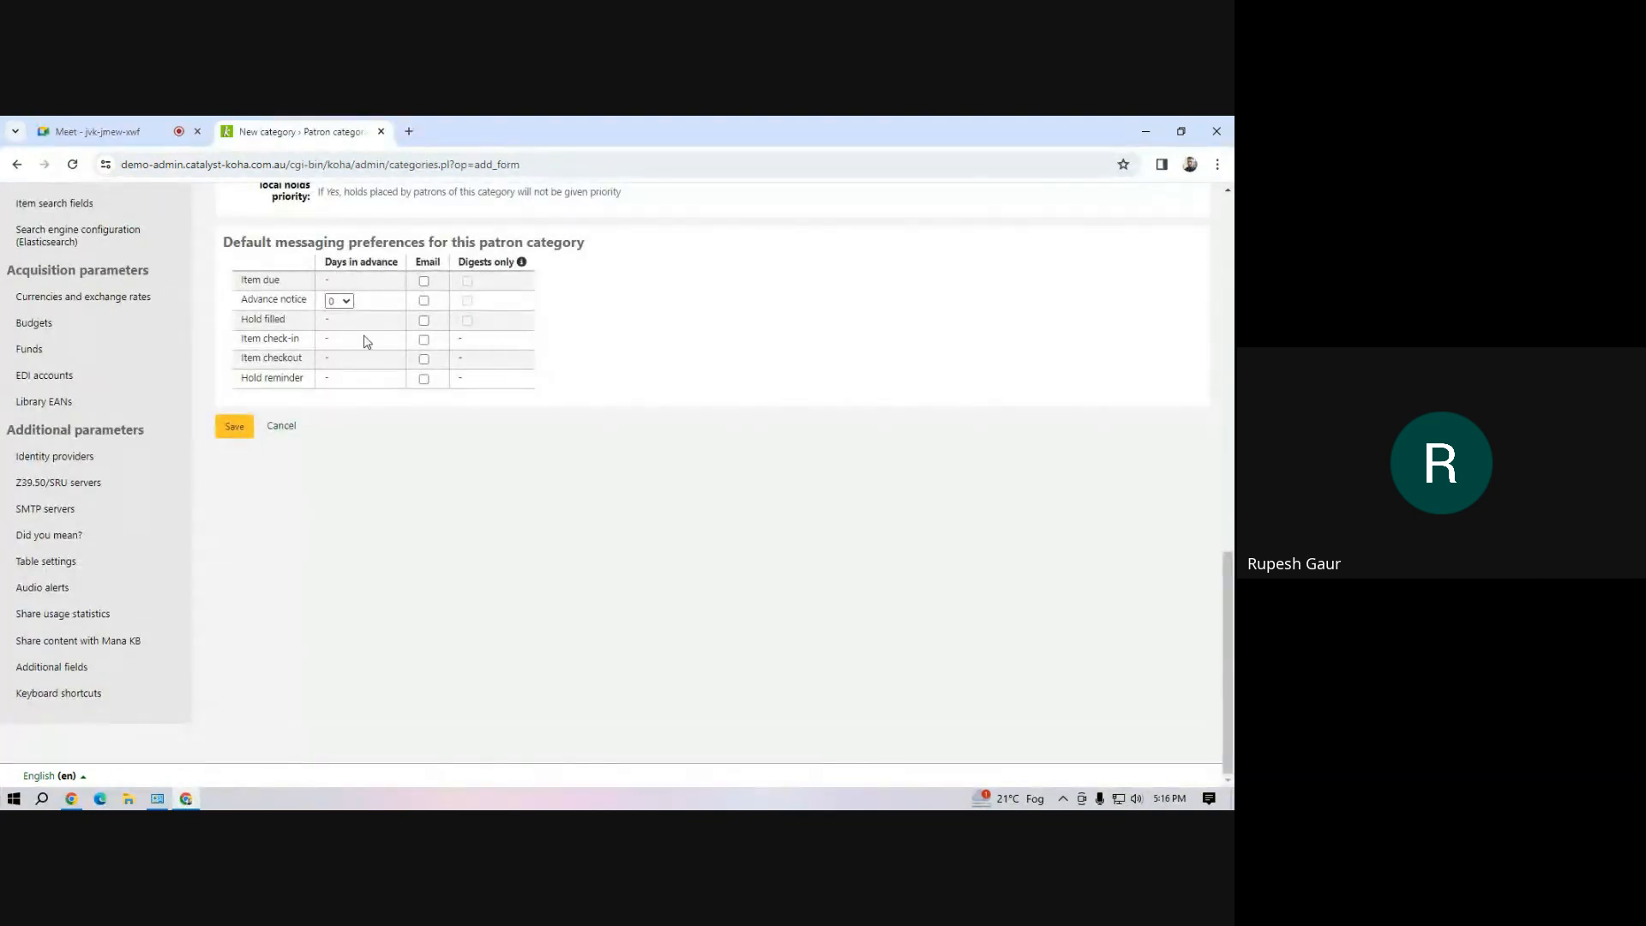
{"action": "left_click", "coordinate": [234, 426]}
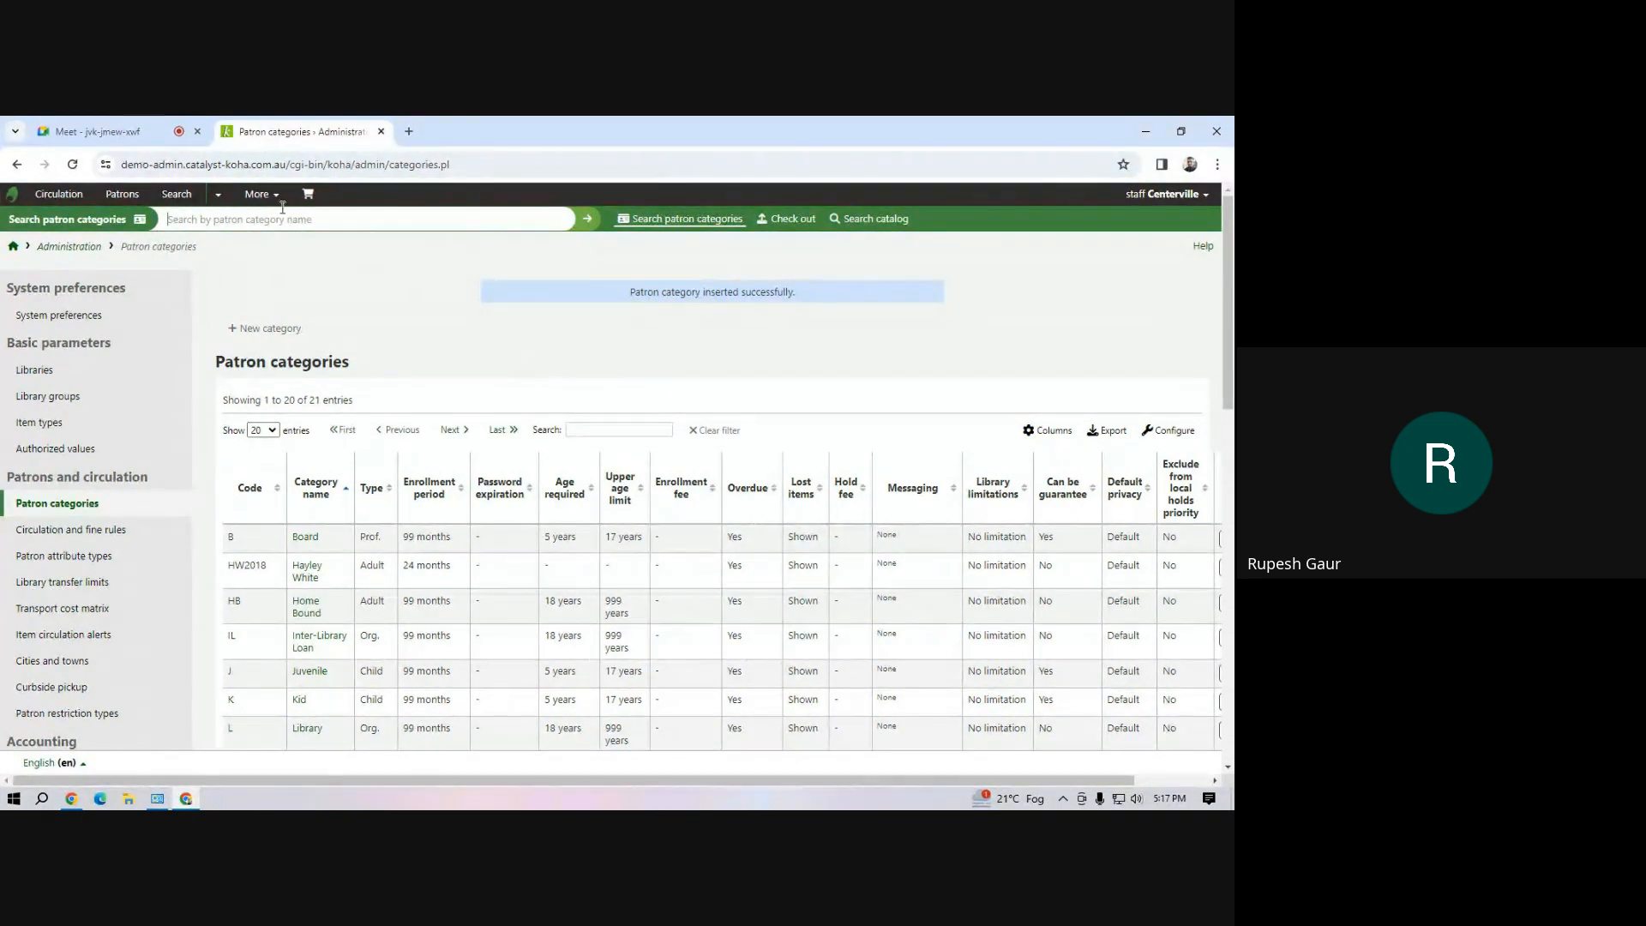
Start another patron category with code INH, description "In-House Library Use" and an enrollment period of 999 months
{"action": "left_click", "coordinate": [258, 194]}
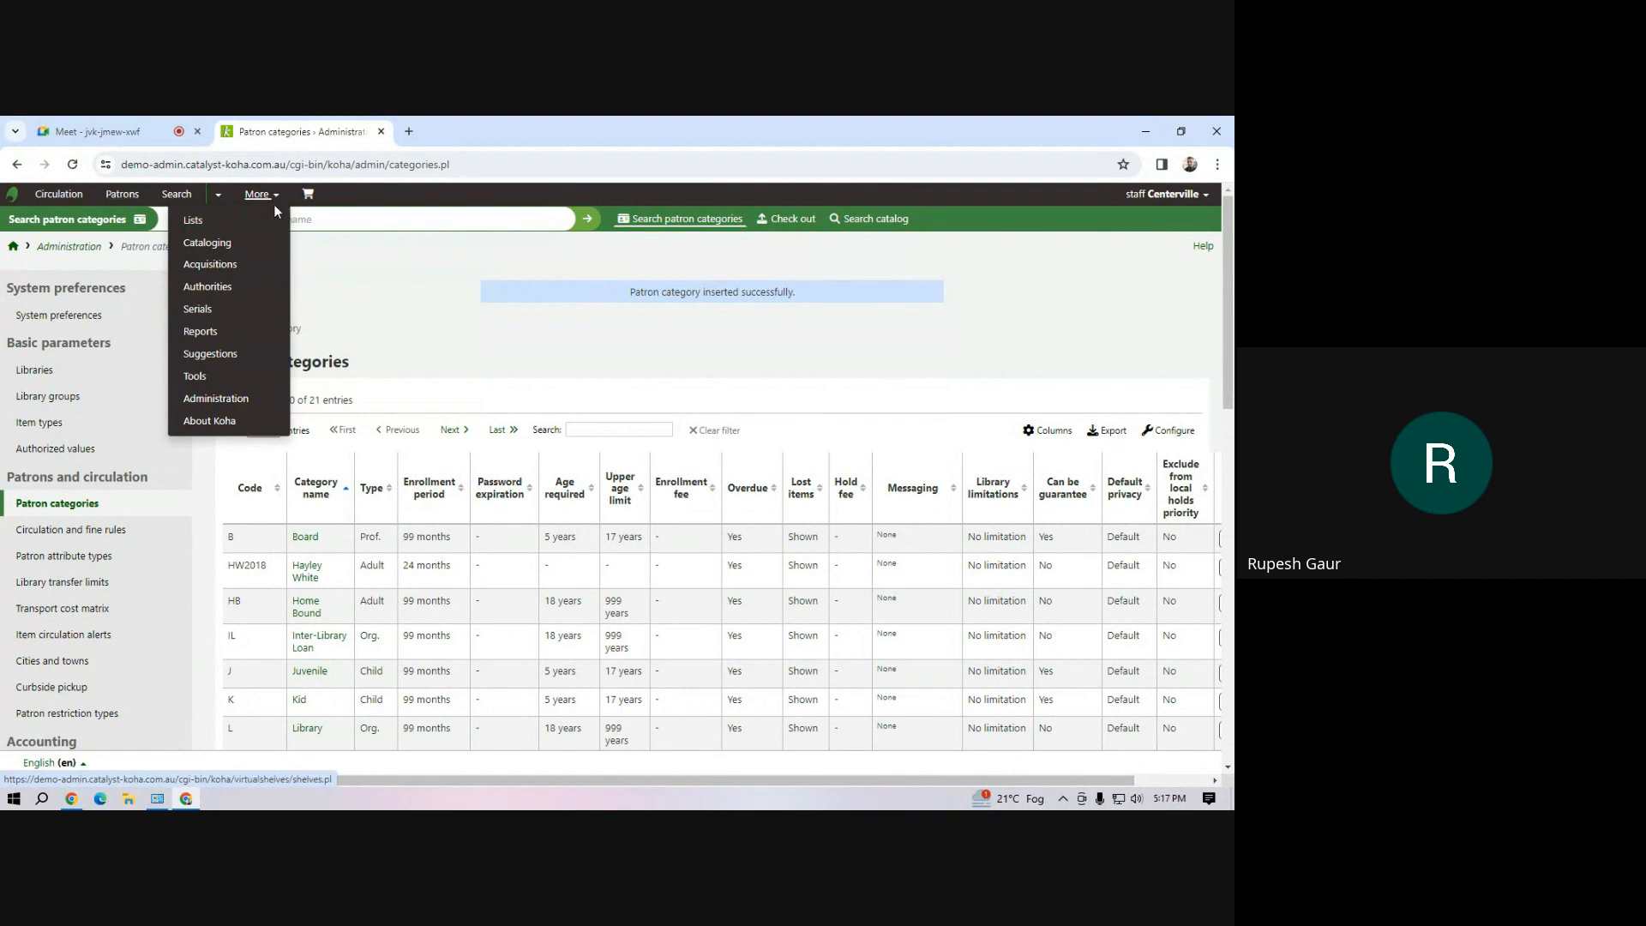
{"action": "left_click", "coordinate": [83, 508]}
{"action": "left_click", "coordinate": [264, 329]}
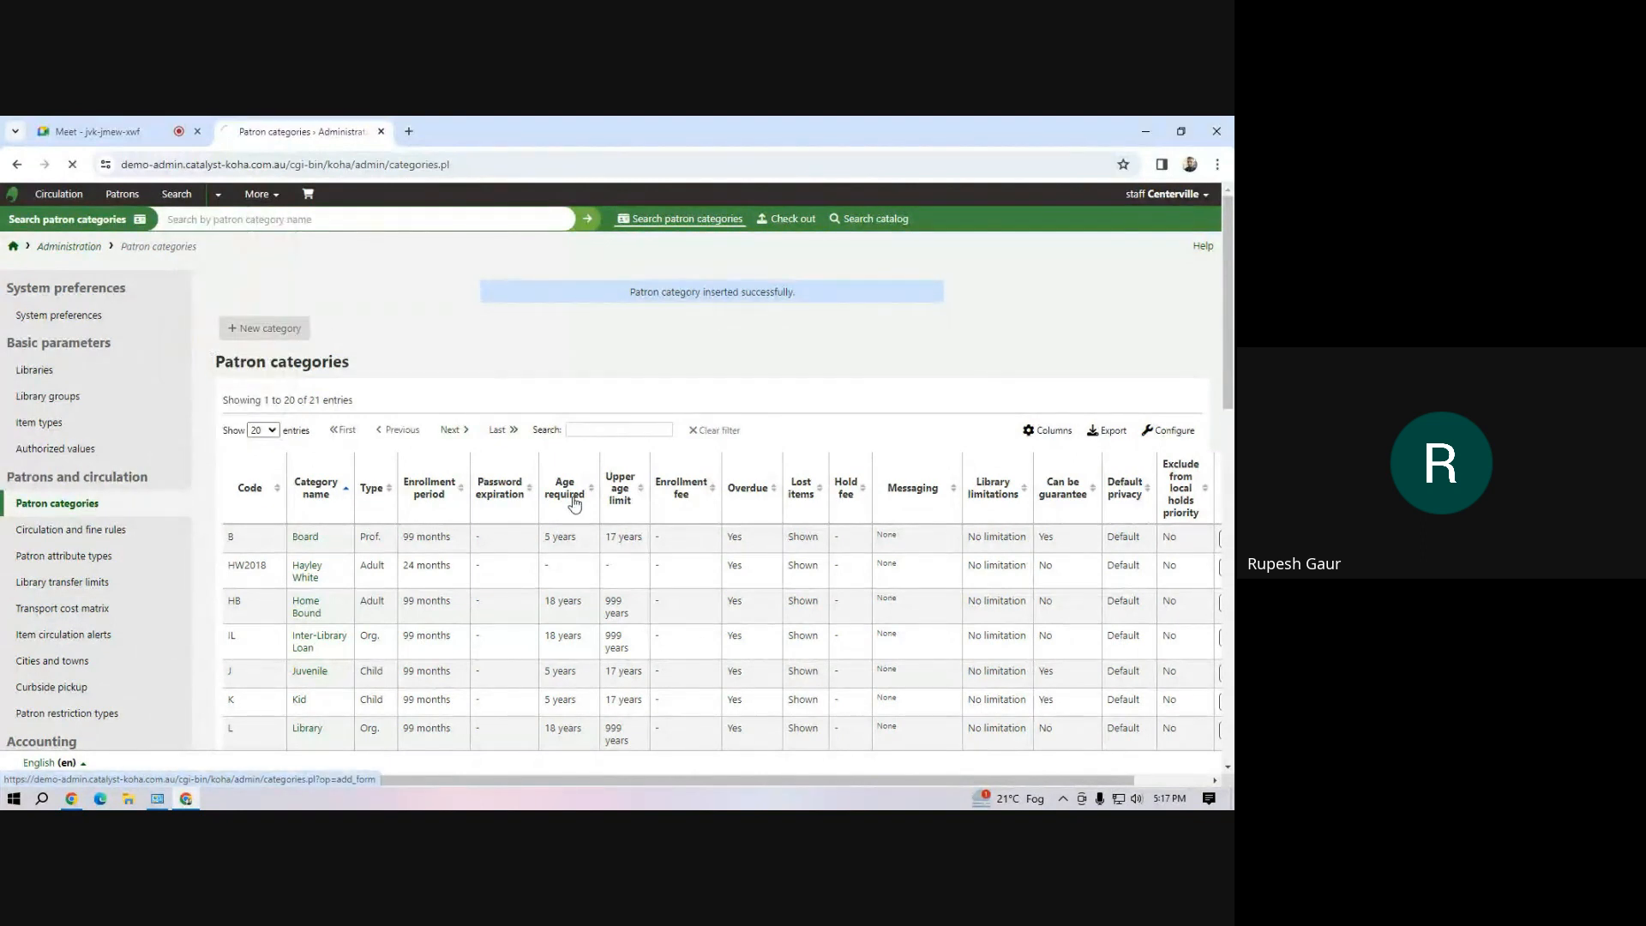
{"action": "left_click", "coordinate": [360, 344]}
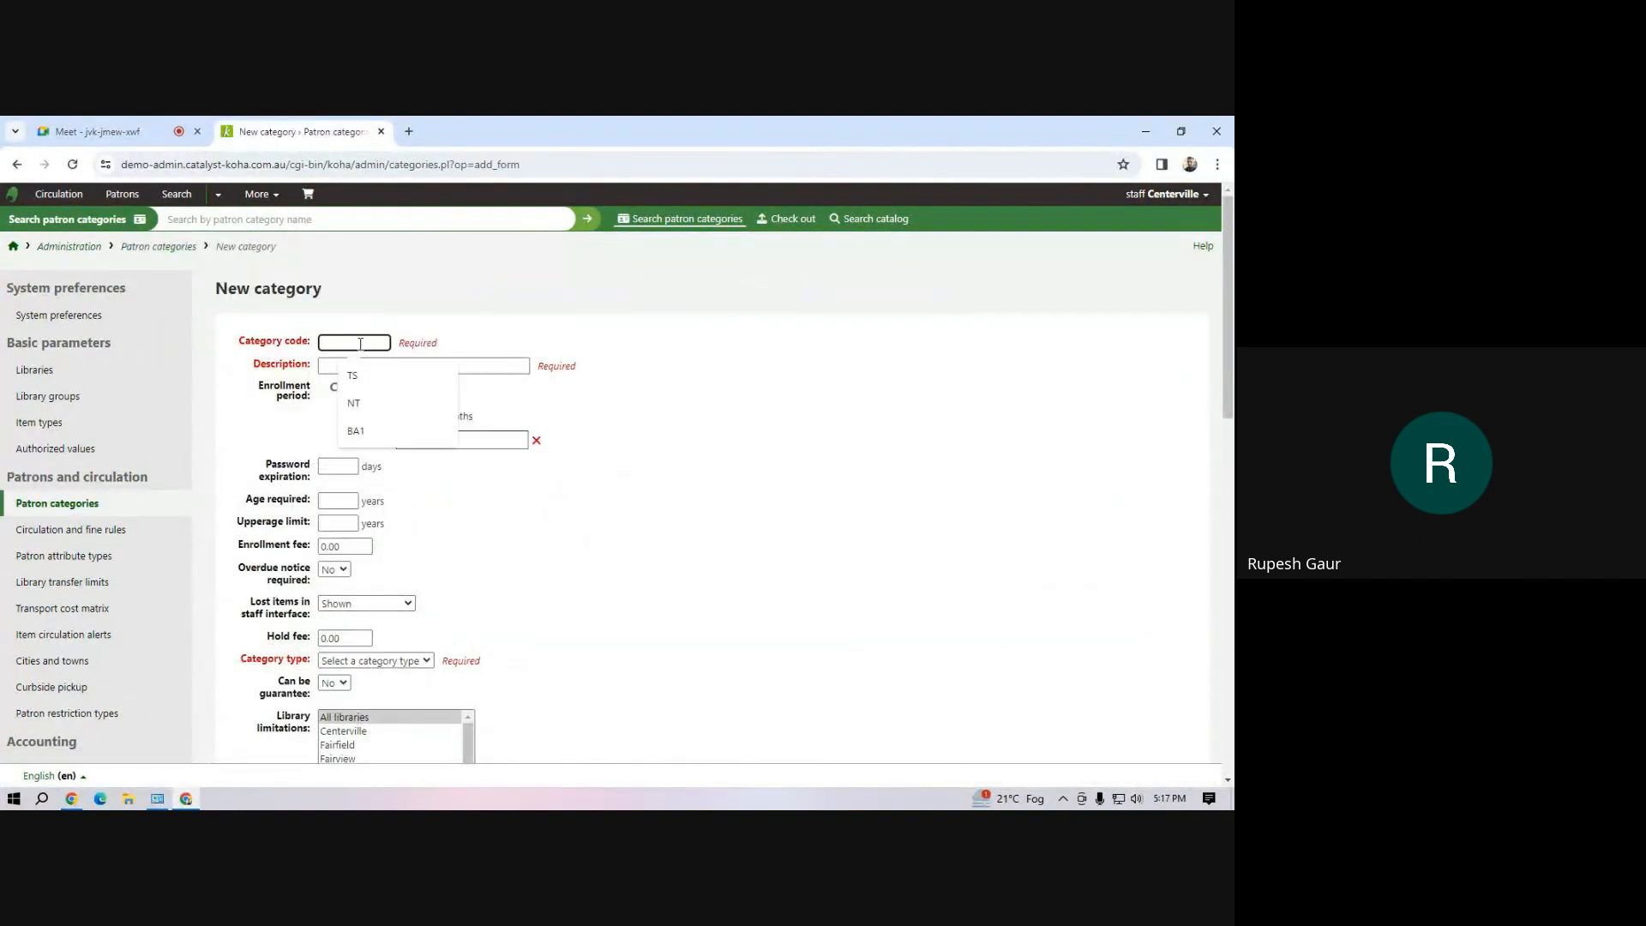
{"action": "type", "text": "INH"}
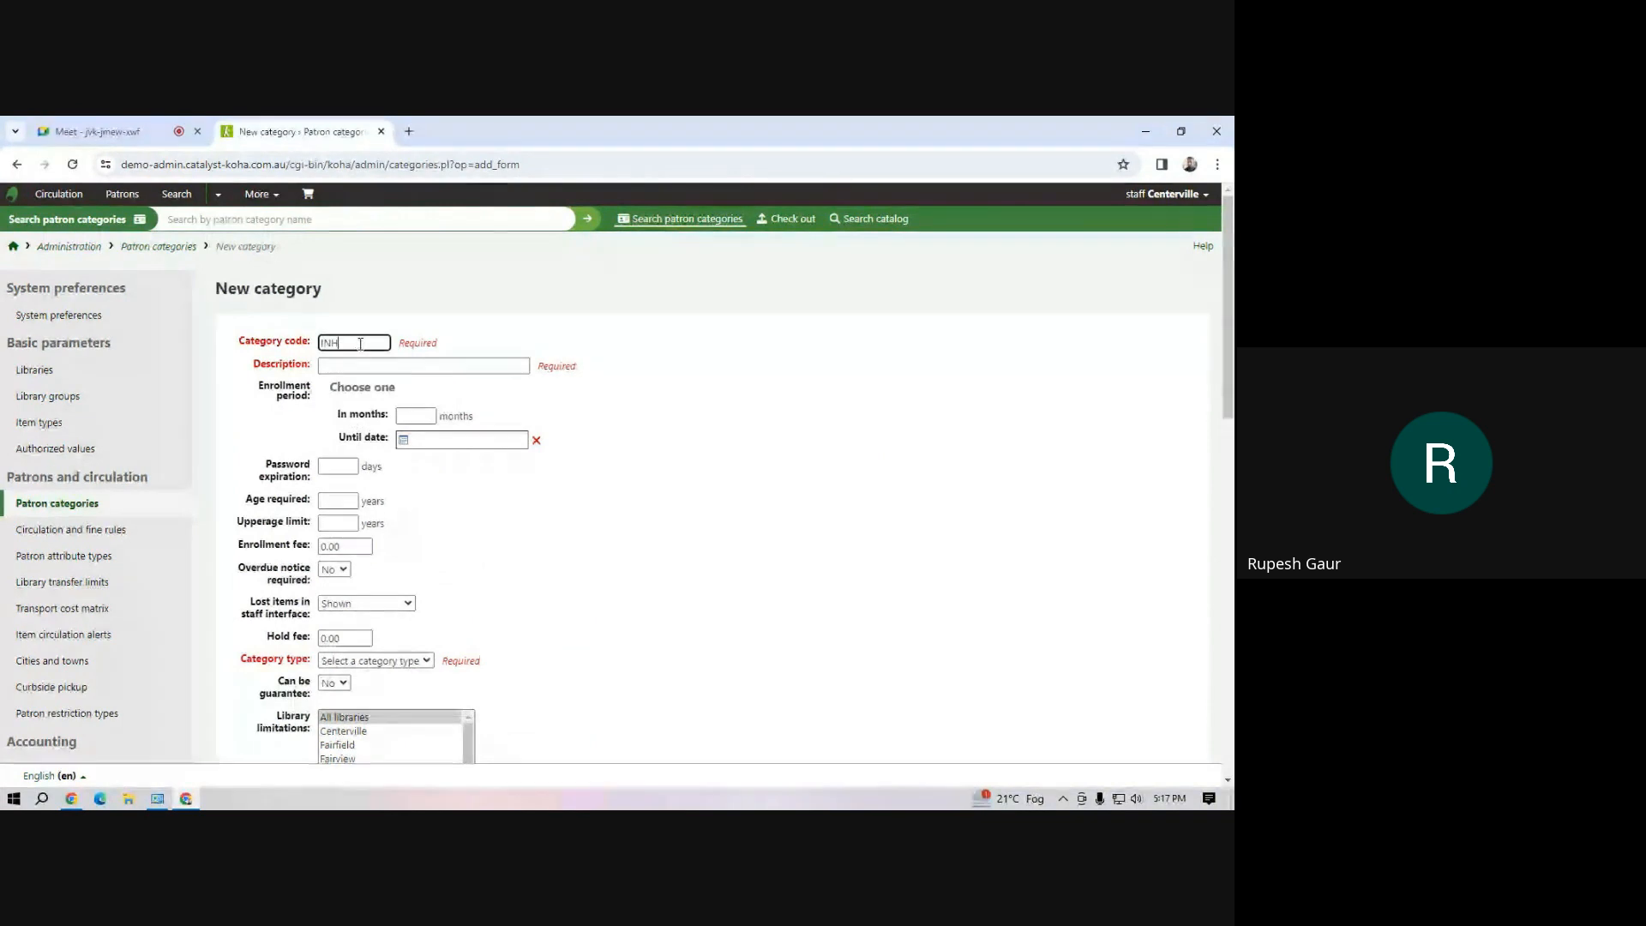
{"action": "left_click", "coordinate": [355, 367]}
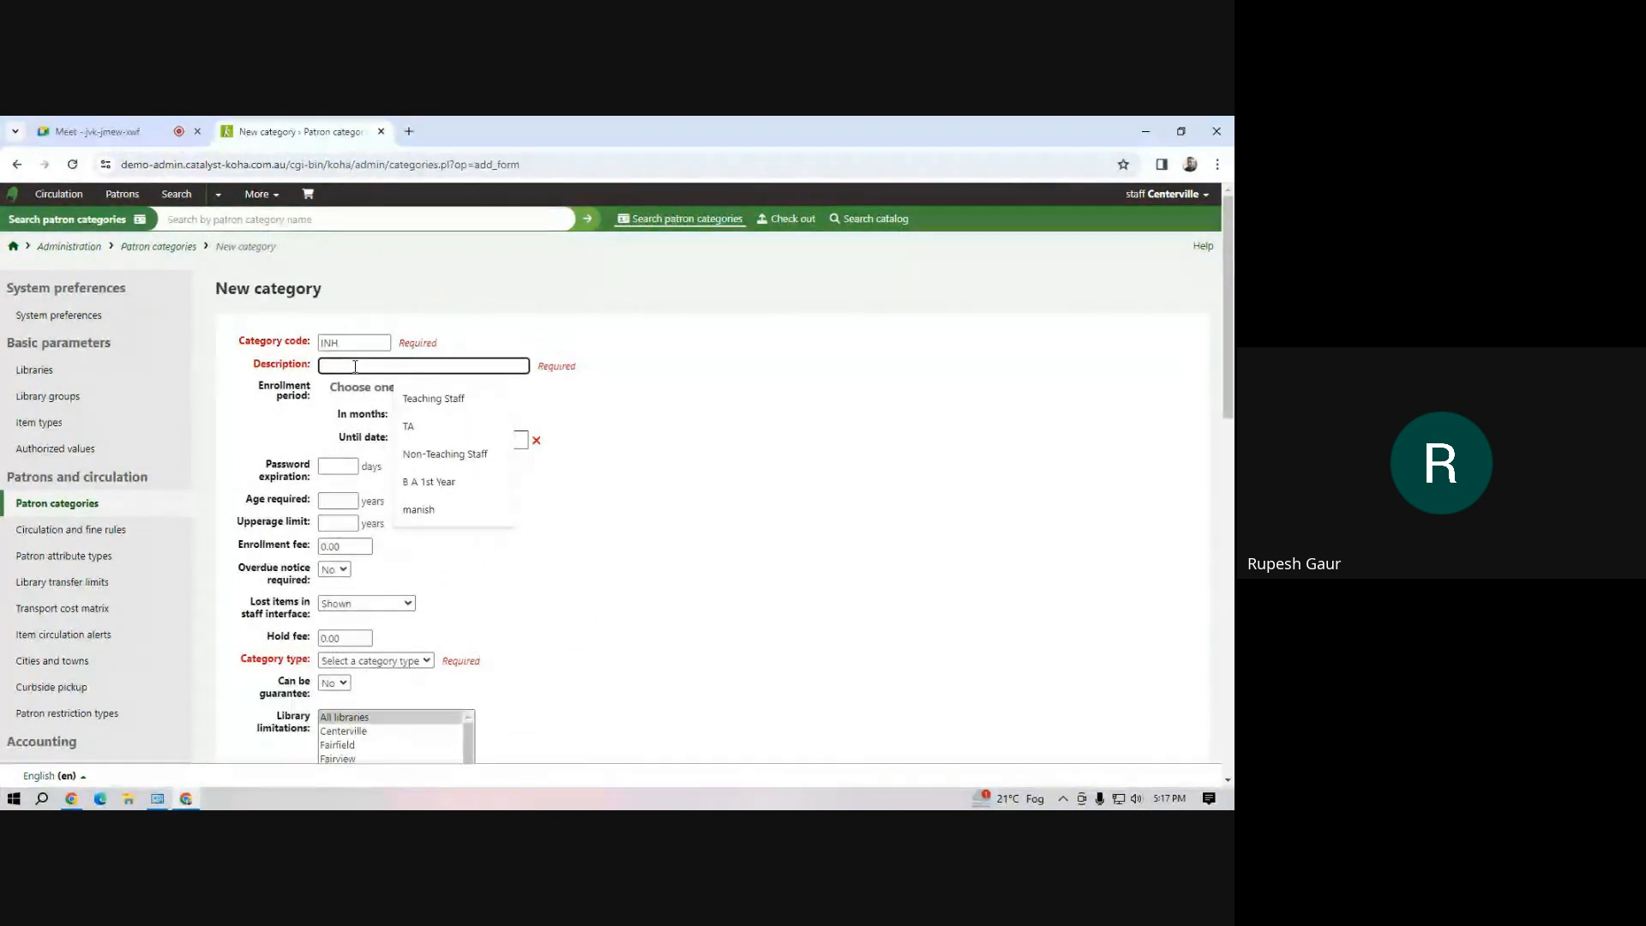
{"action": "type", "text": "In-House Library Use"}
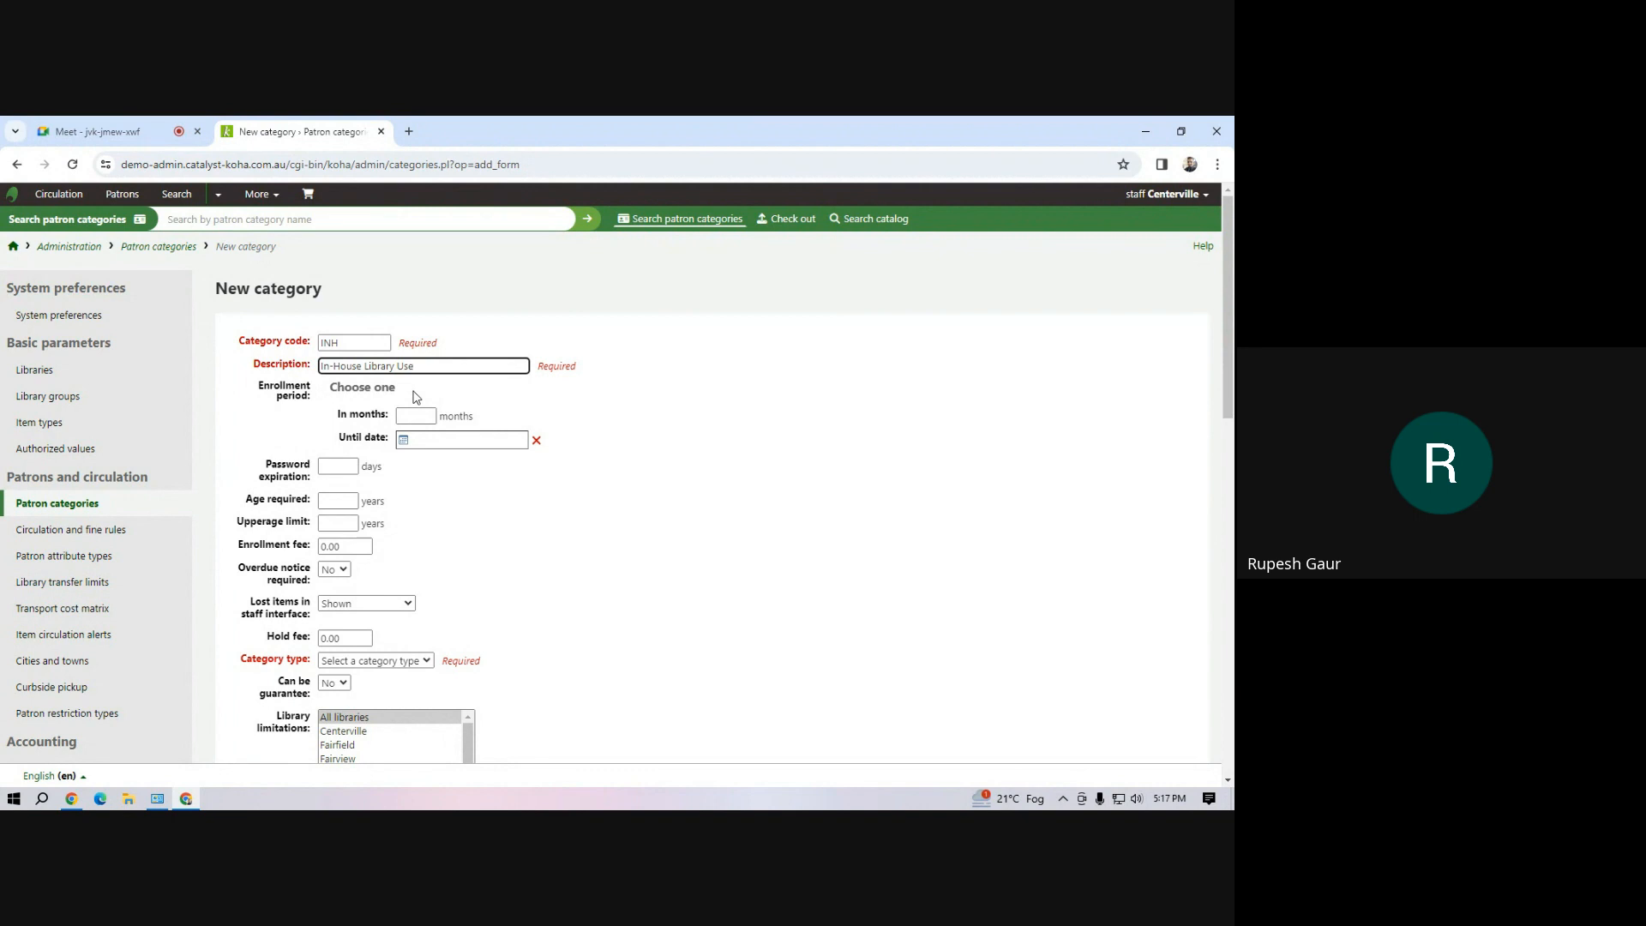
{"action": "left_click", "coordinate": [421, 411]}
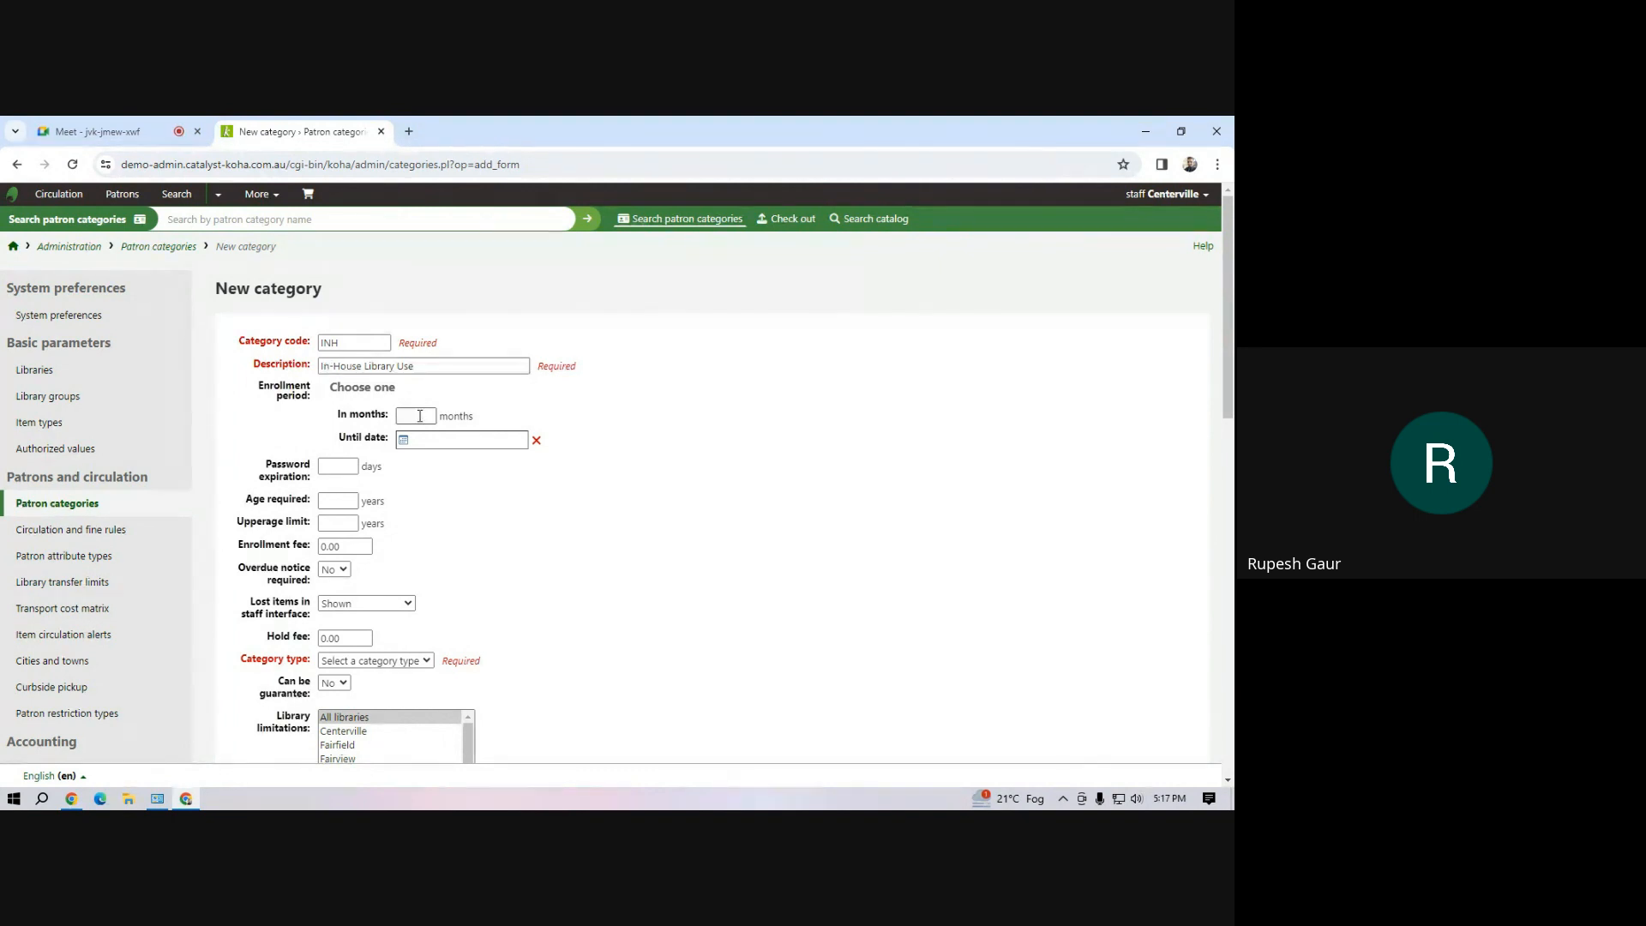
{"action": "left_click", "coordinate": [420, 416]}
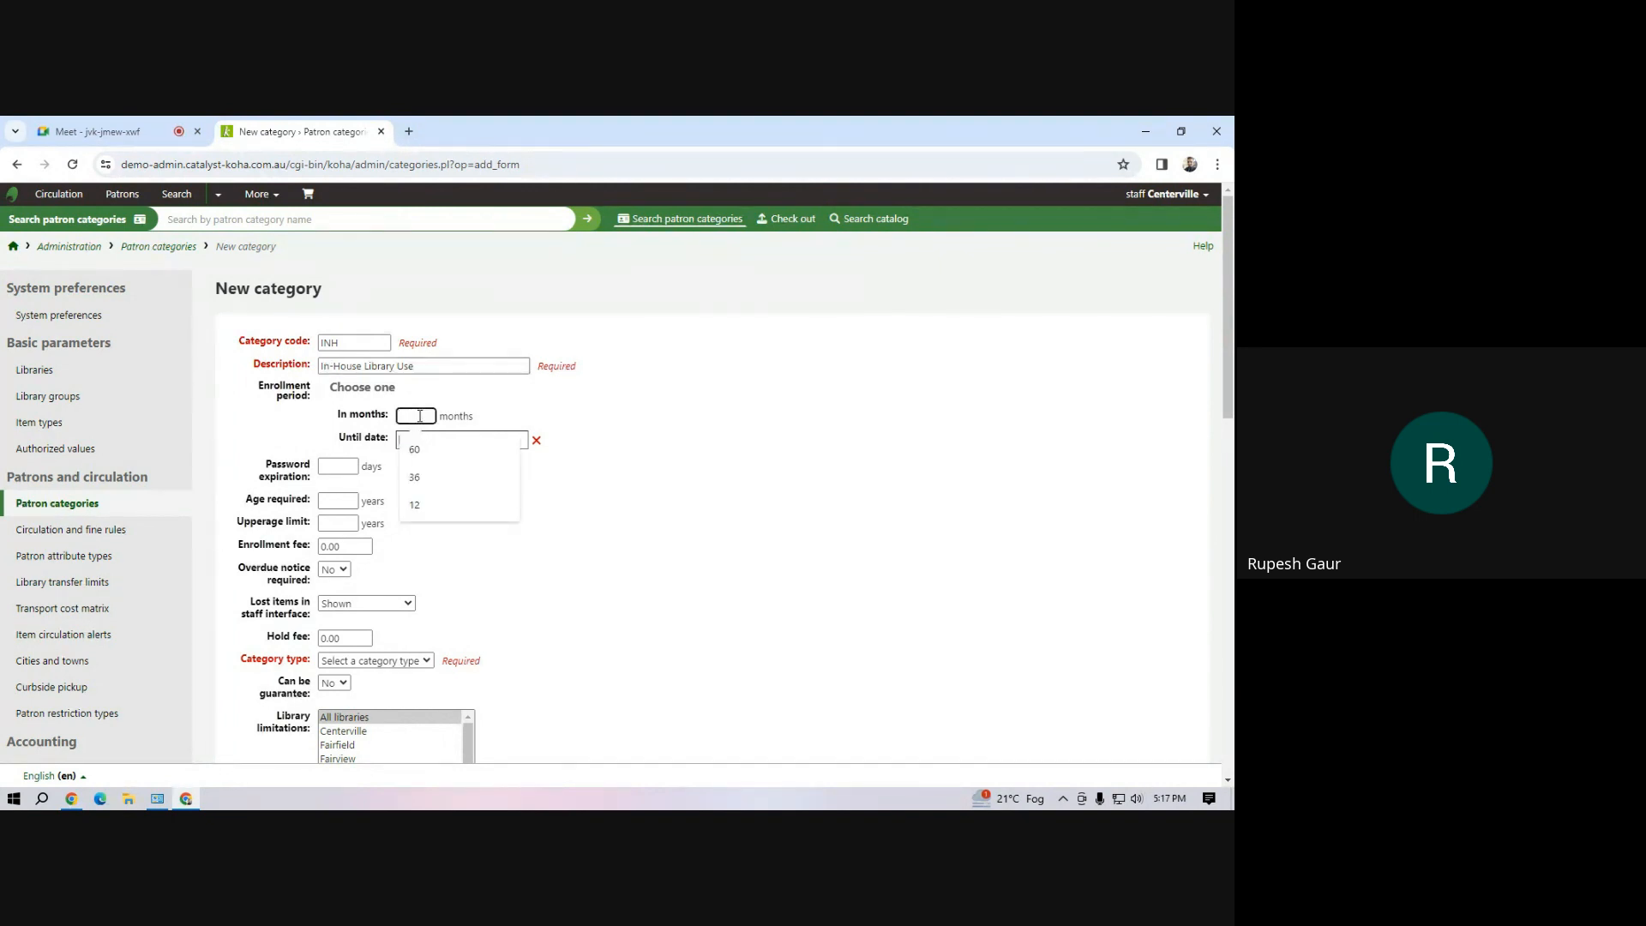
{"action": "type", "text": "999"}
Set the In-House Library Use category's type to Statistical, limit it to Mahipal Dutt Library and save it
{"action": "scroll", "coordinate": [489, 514], "scroll_direction": "down", "scroll_amount": 4}
{"action": "left_click", "coordinate": [392, 326]}
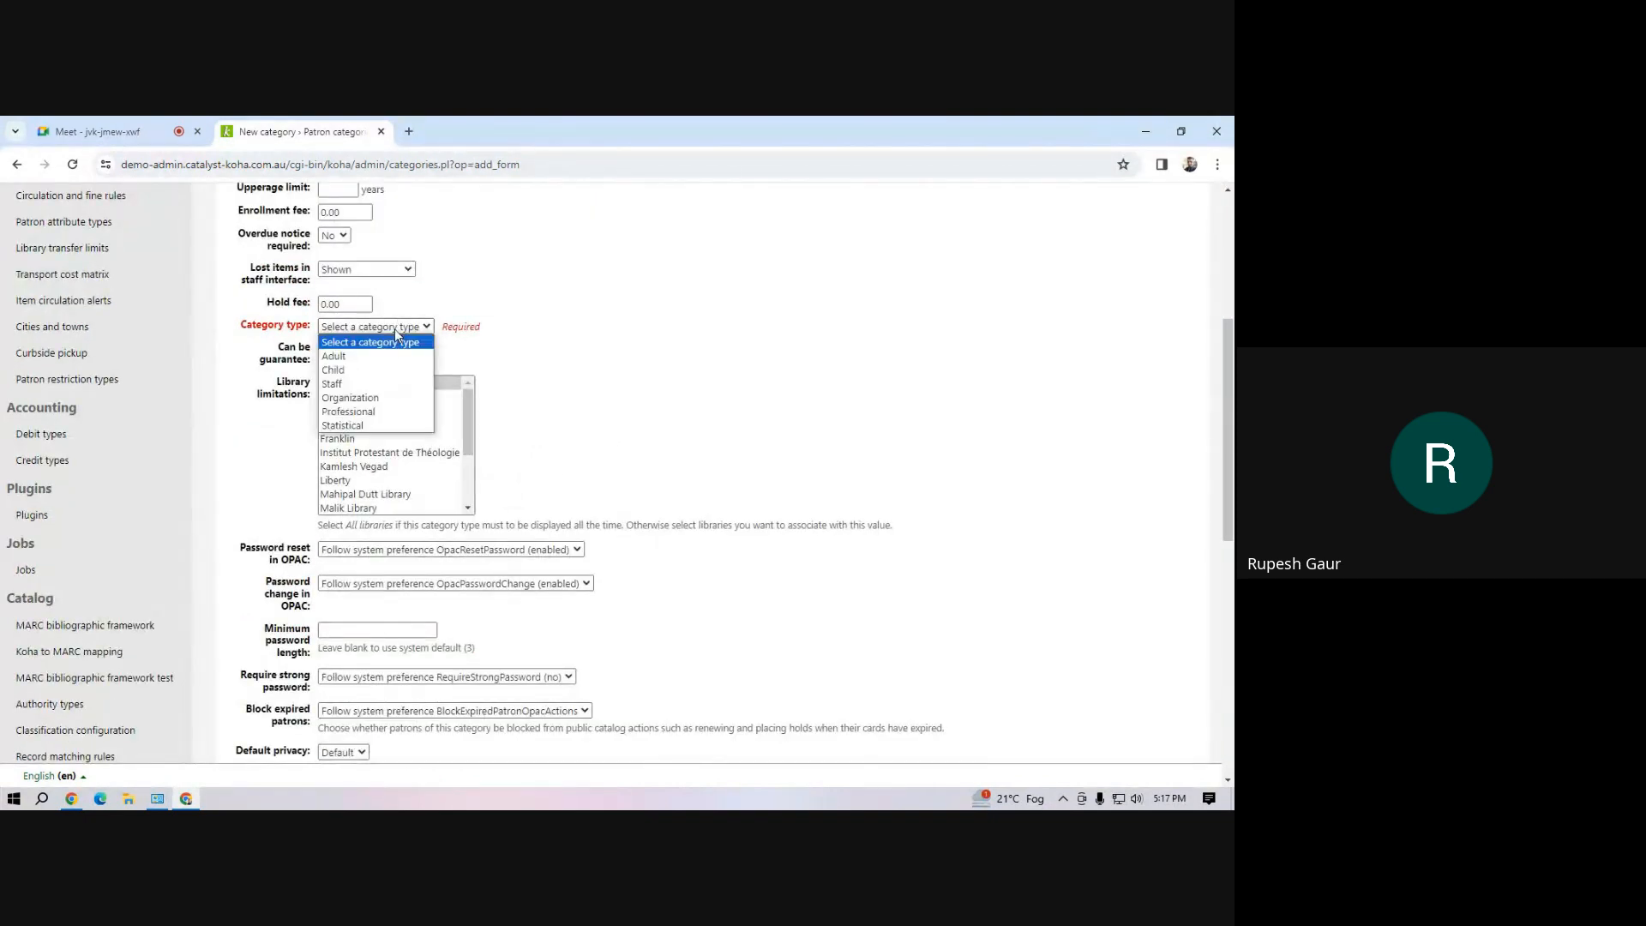
{"action": "left_click", "coordinate": [363, 426]}
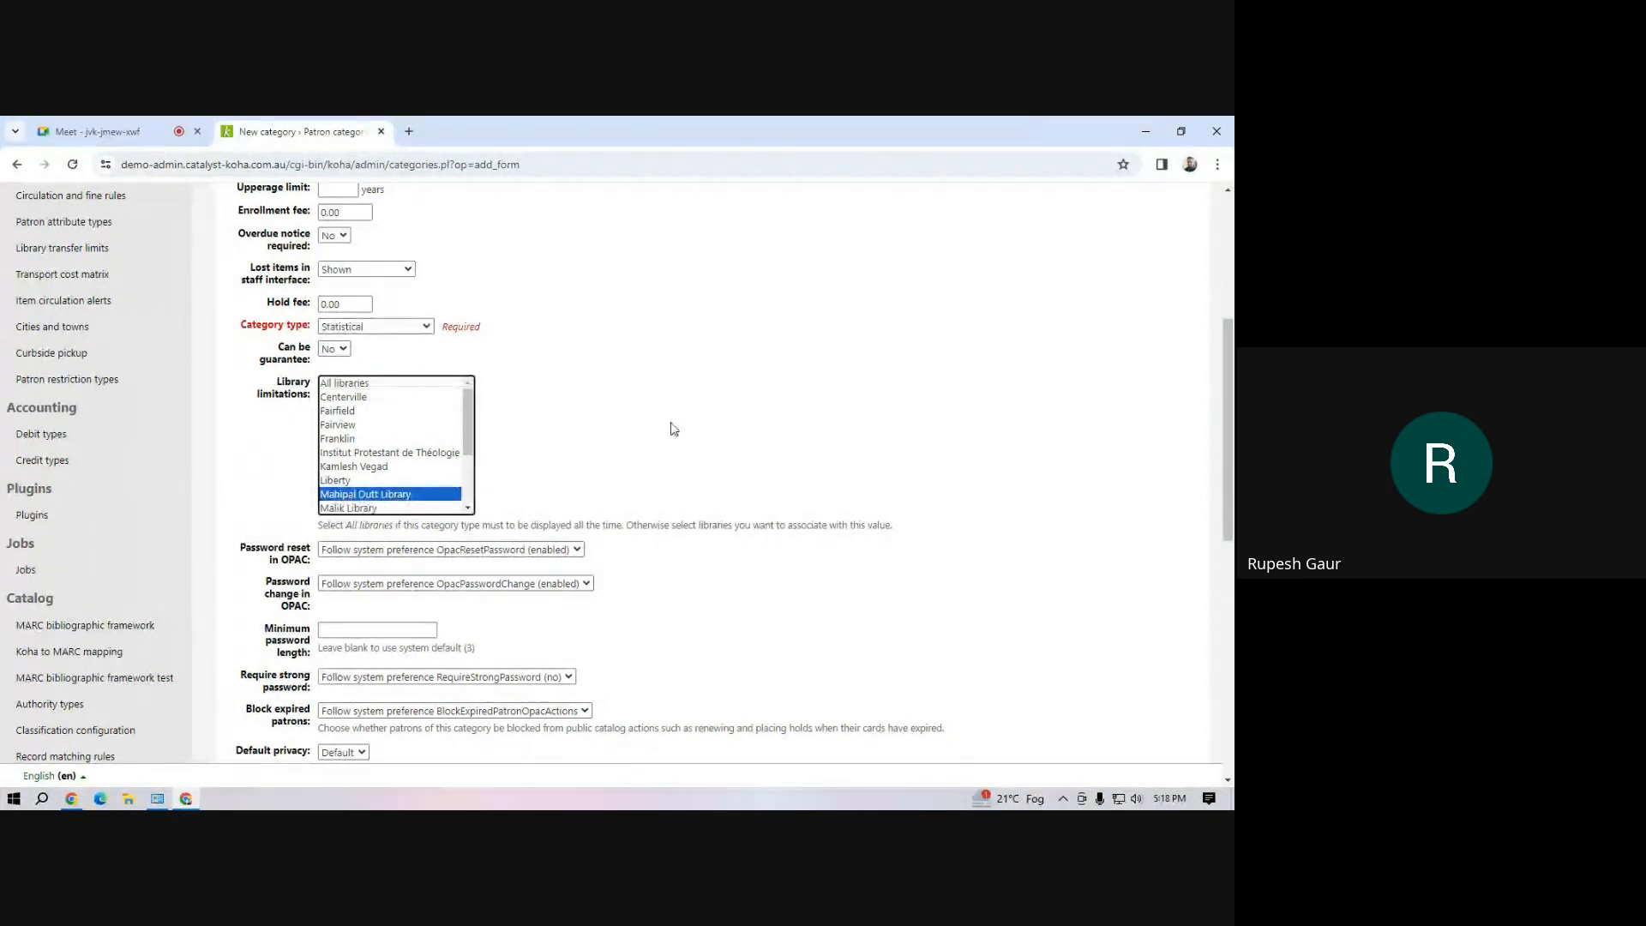
{"action": "scroll", "coordinate": [634, 427], "scroll_direction": "down", "scroll_amount": 4}
{"action": "scroll", "coordinate": [634, 426], "scroll_direction": "down", "scroll_amount": 4}
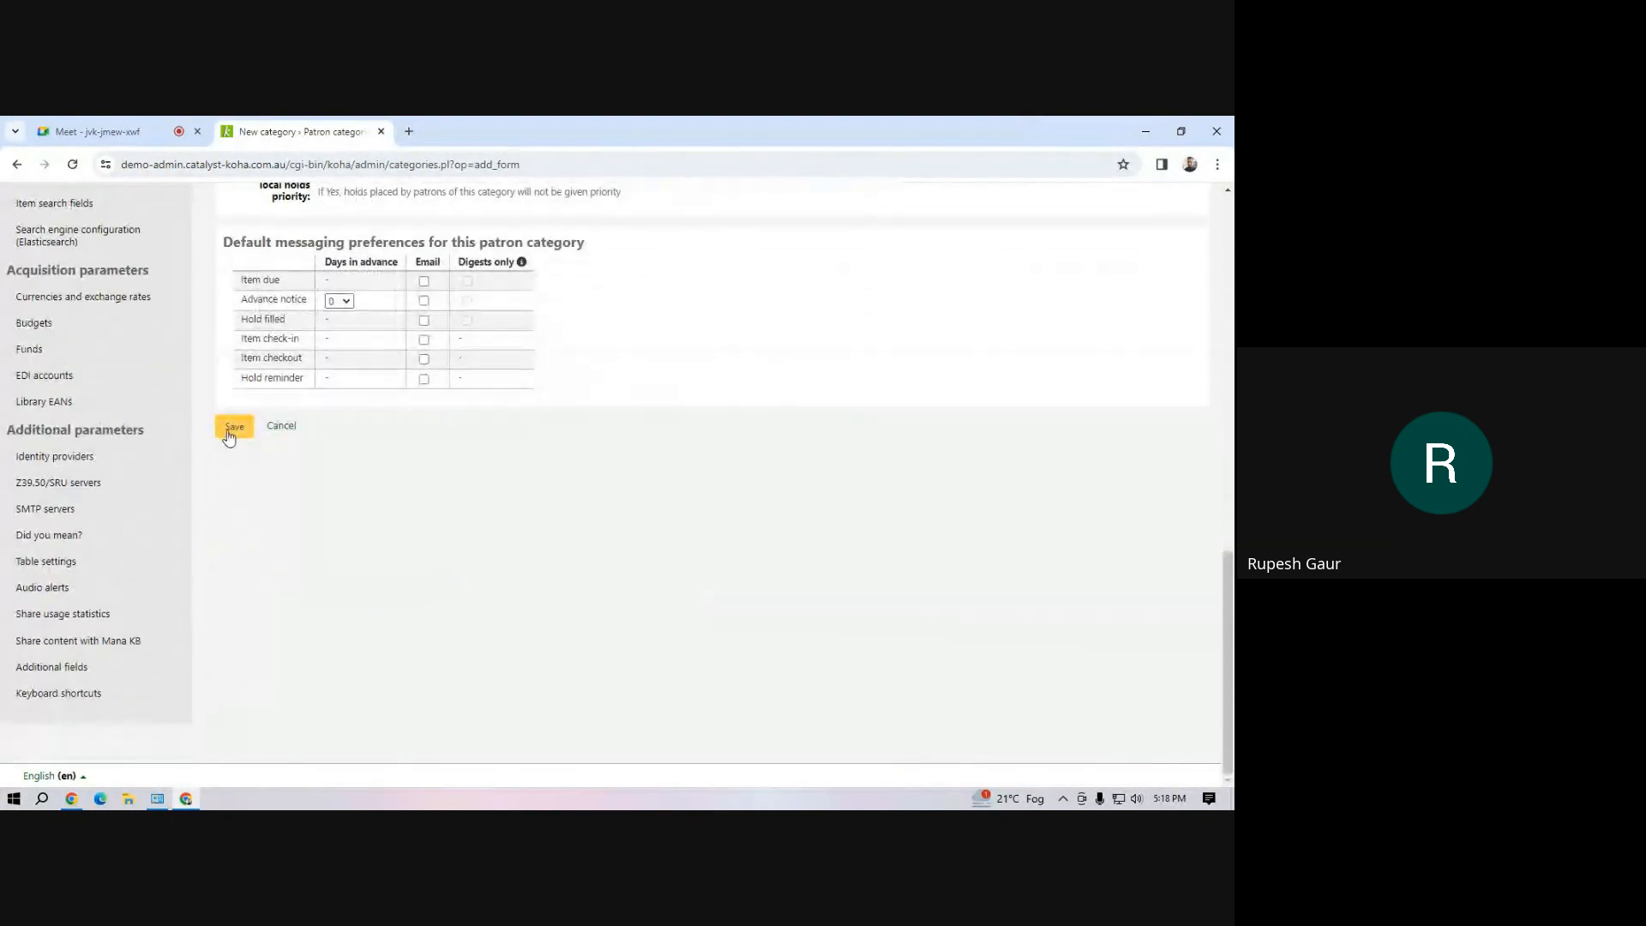
{"action": "left_click", "coordinate": [234, 426]}
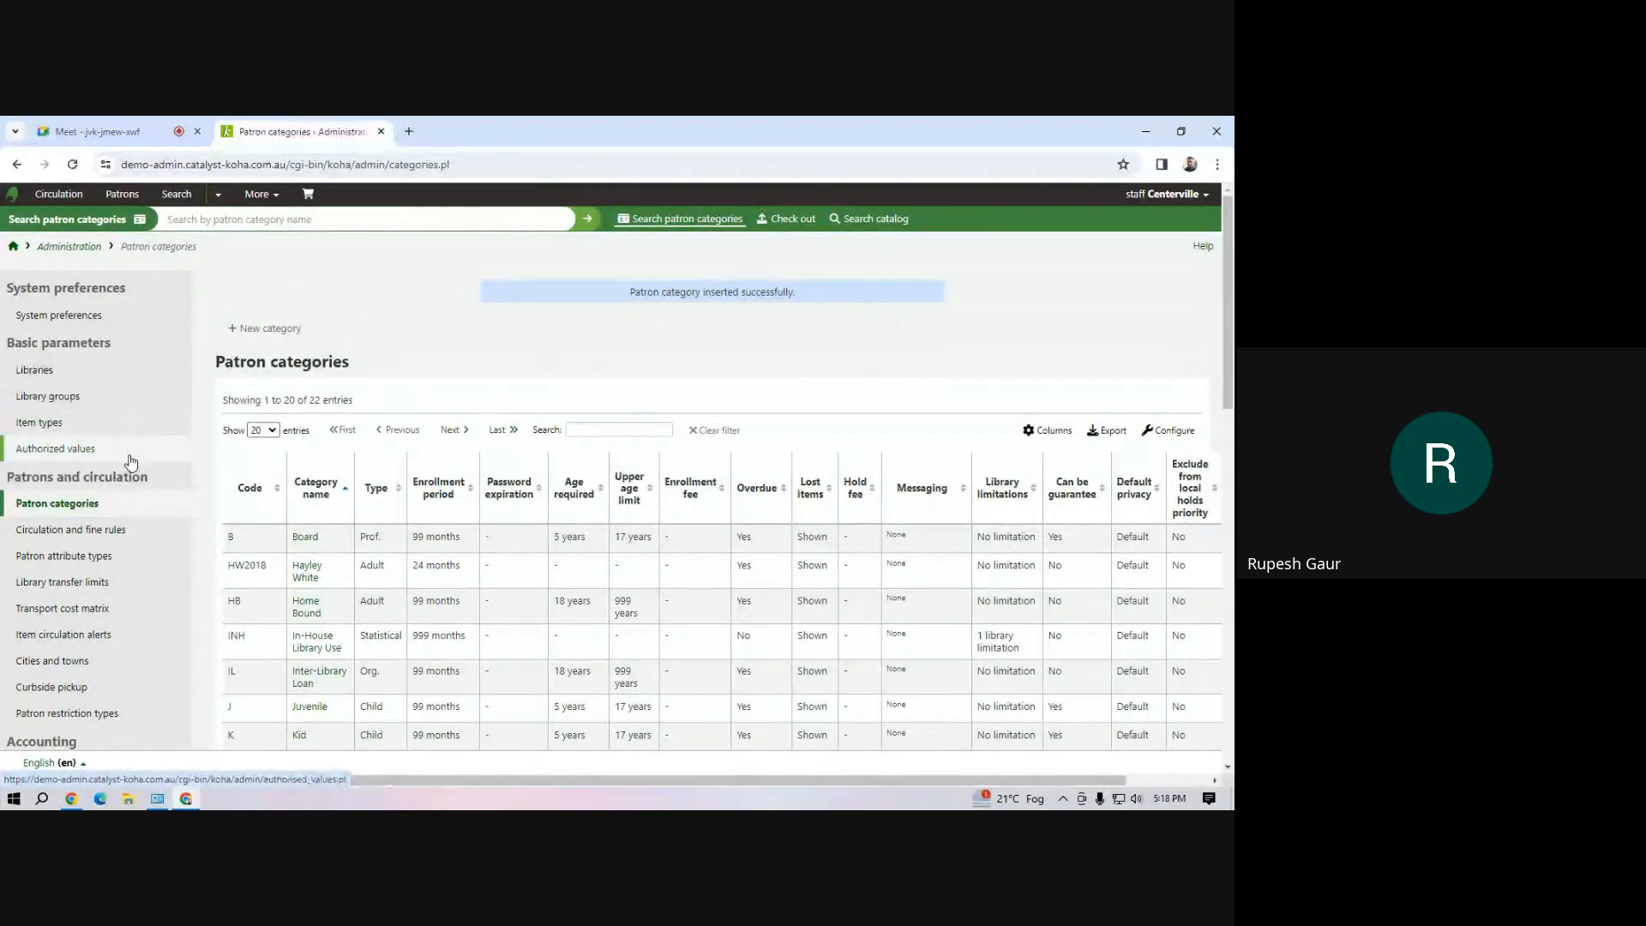
Open the circulation and fine rules and switch the staff account's current library to Mahipal Dutt Library
{"action": "left_click", "coordinate": [66, 530]}
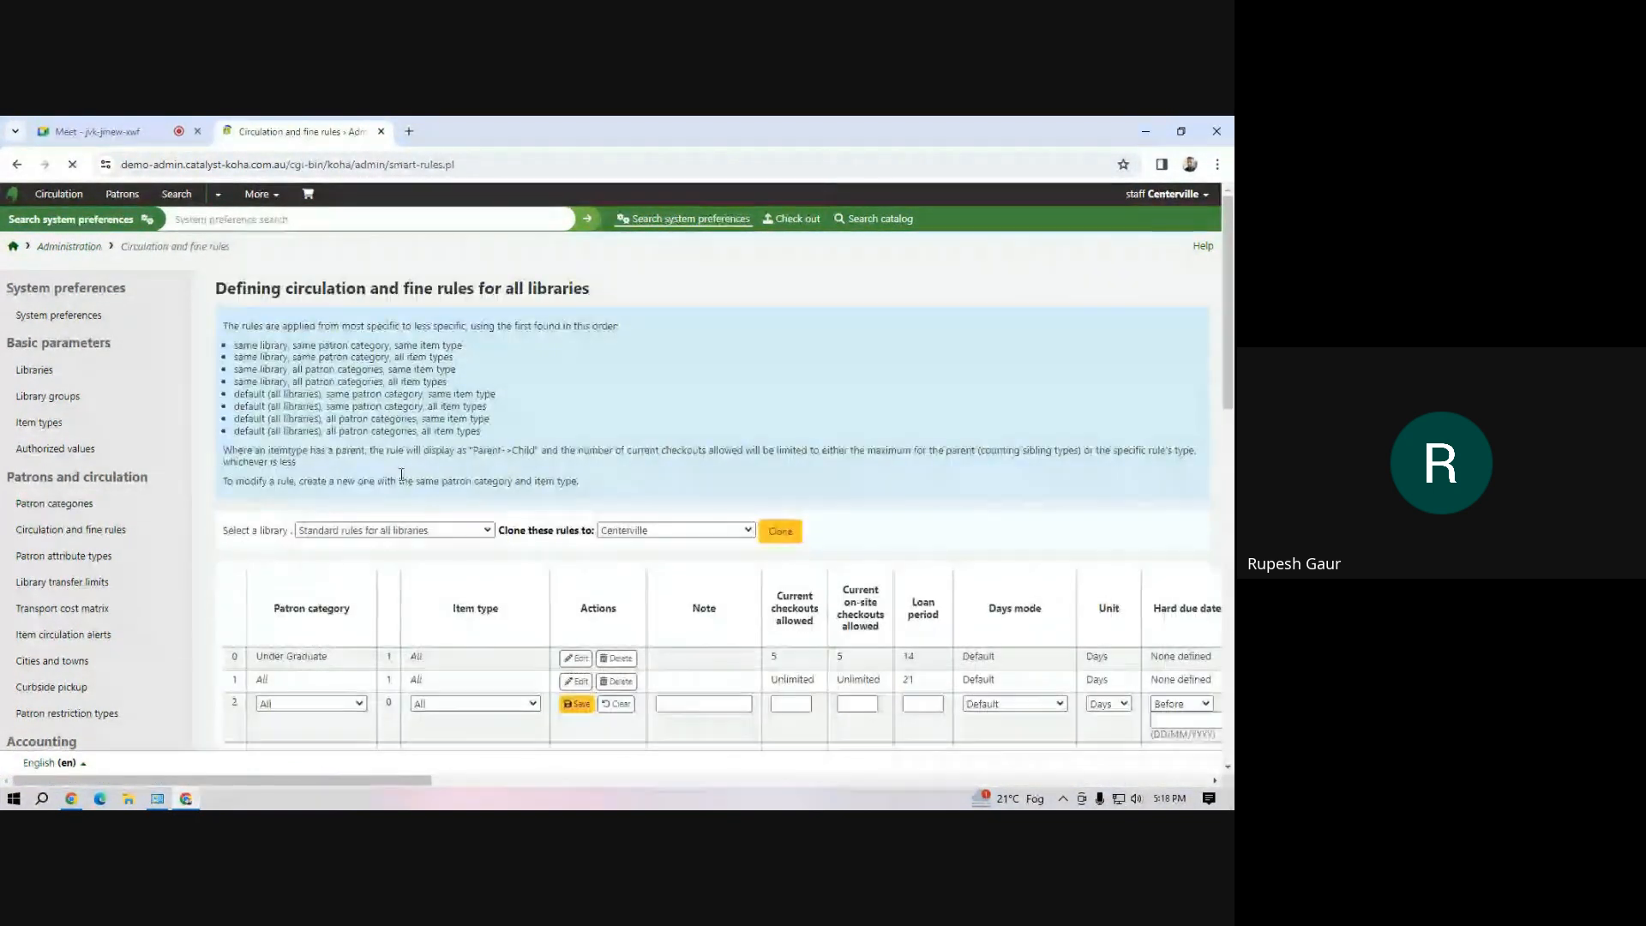
{"action": "scroll", "coordinate": [369, 455], "scroll_direction": "down", "scroll_amount": 4}
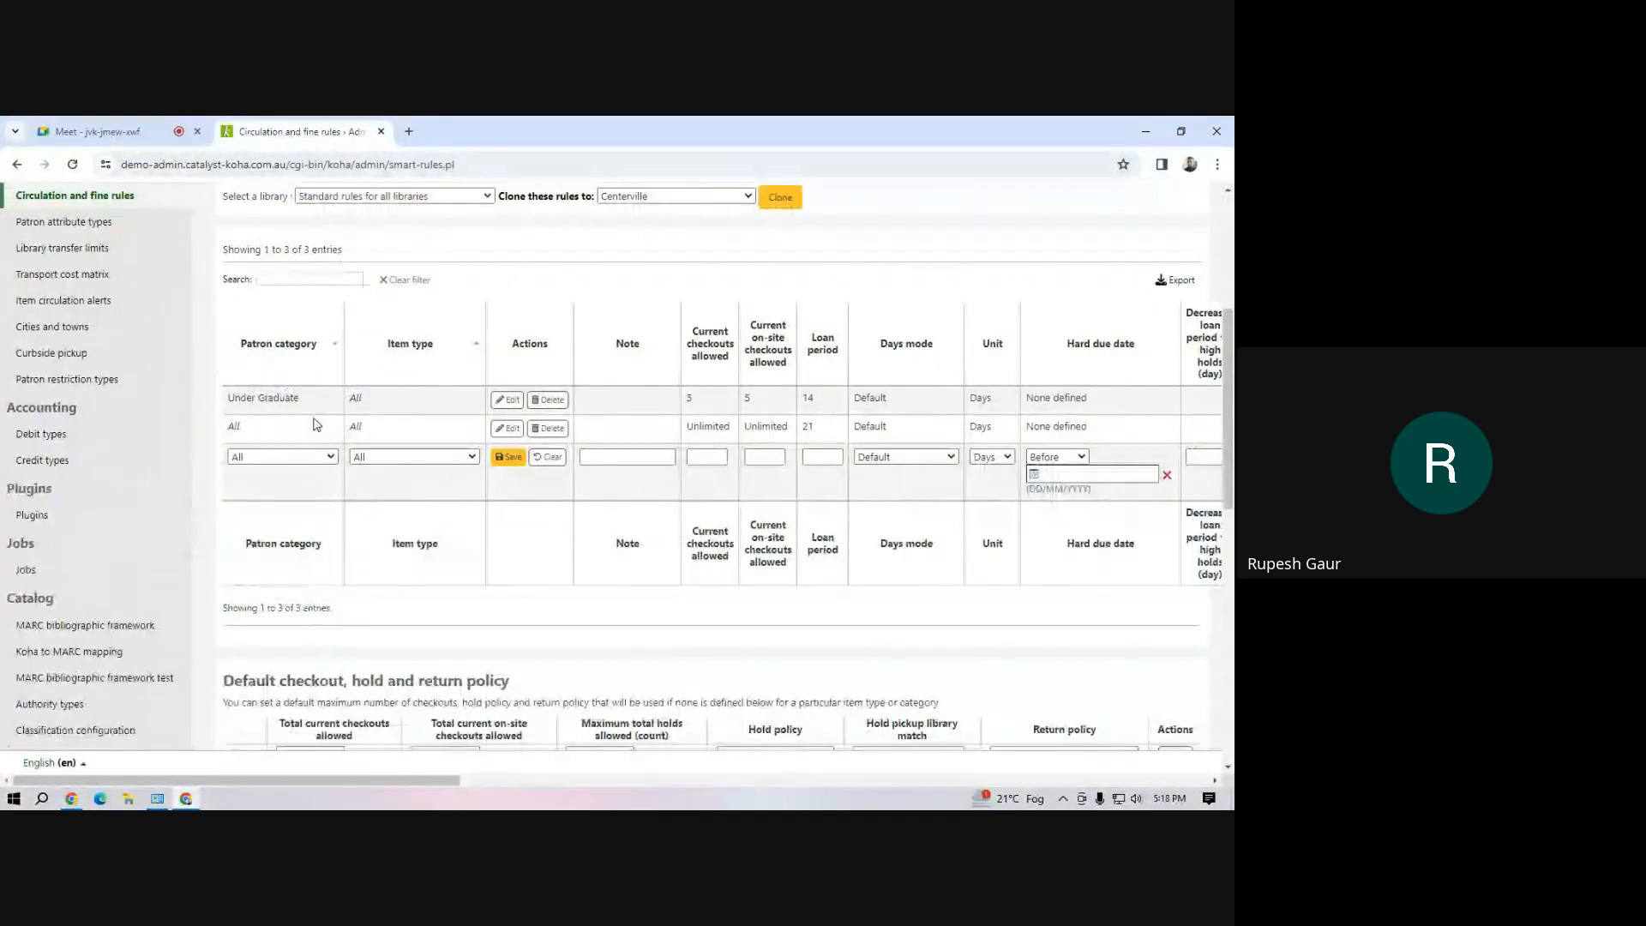
{"action": "scroll", "coordinate": [1063, 283], "scroll_direction": "up", "scroll_amount": 4}
{"action": "left_click", "coordinate": [1166, 194]}
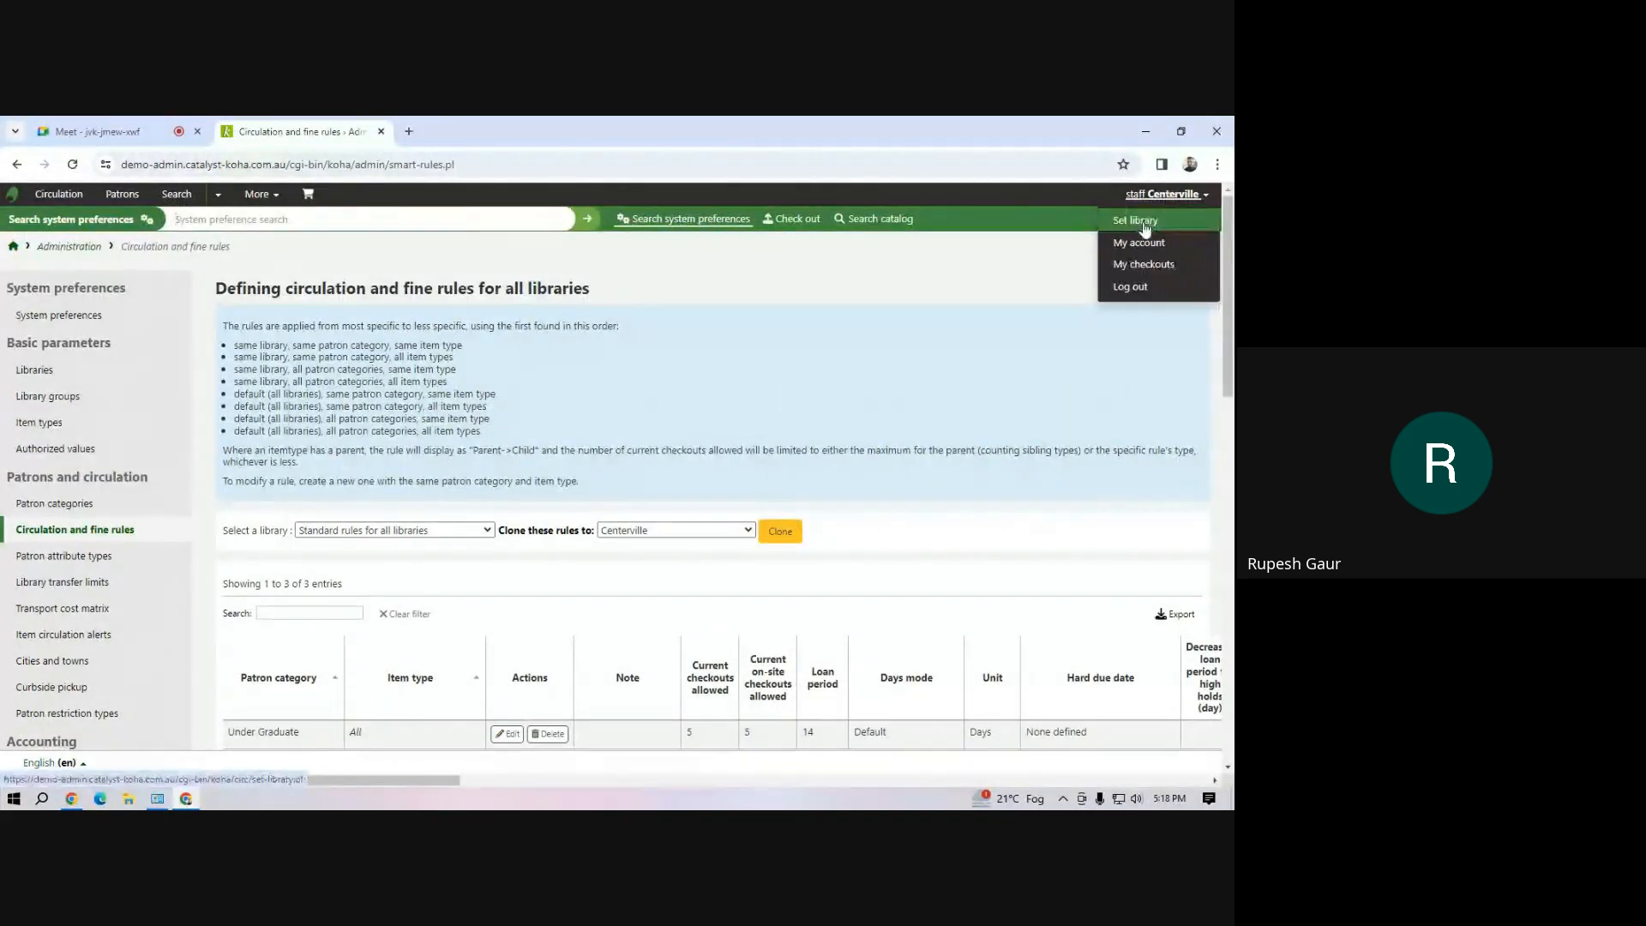
{"action": "left_click", "coordinate": [1145, 225]}
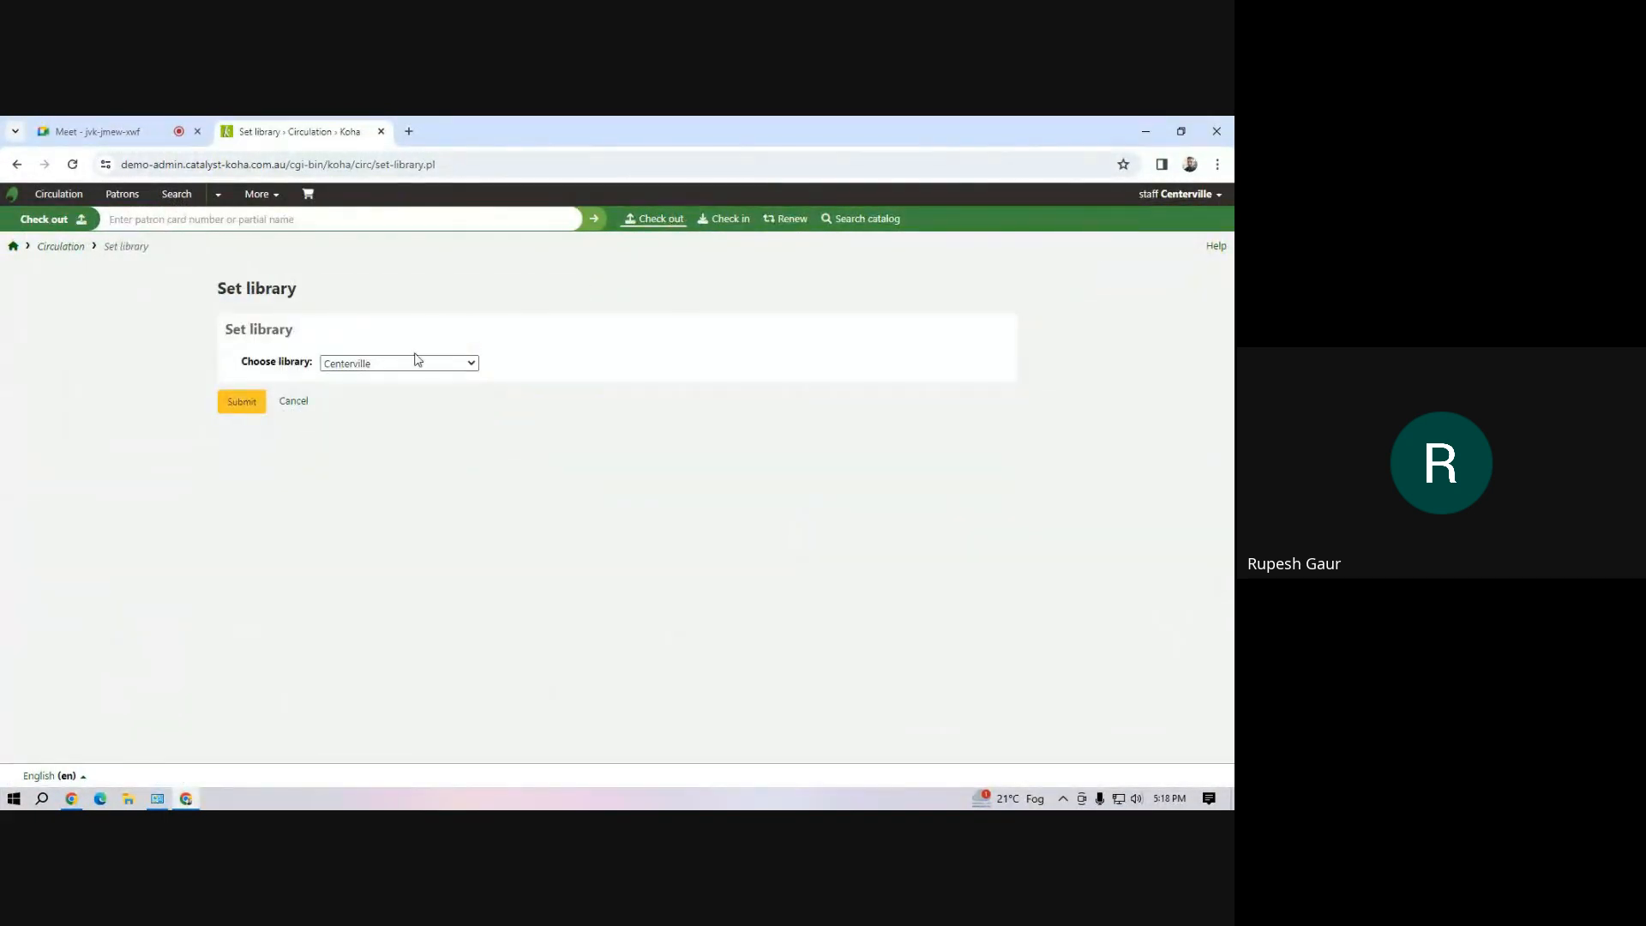
{"action": "left_click", "coordinate": [418, 361]}
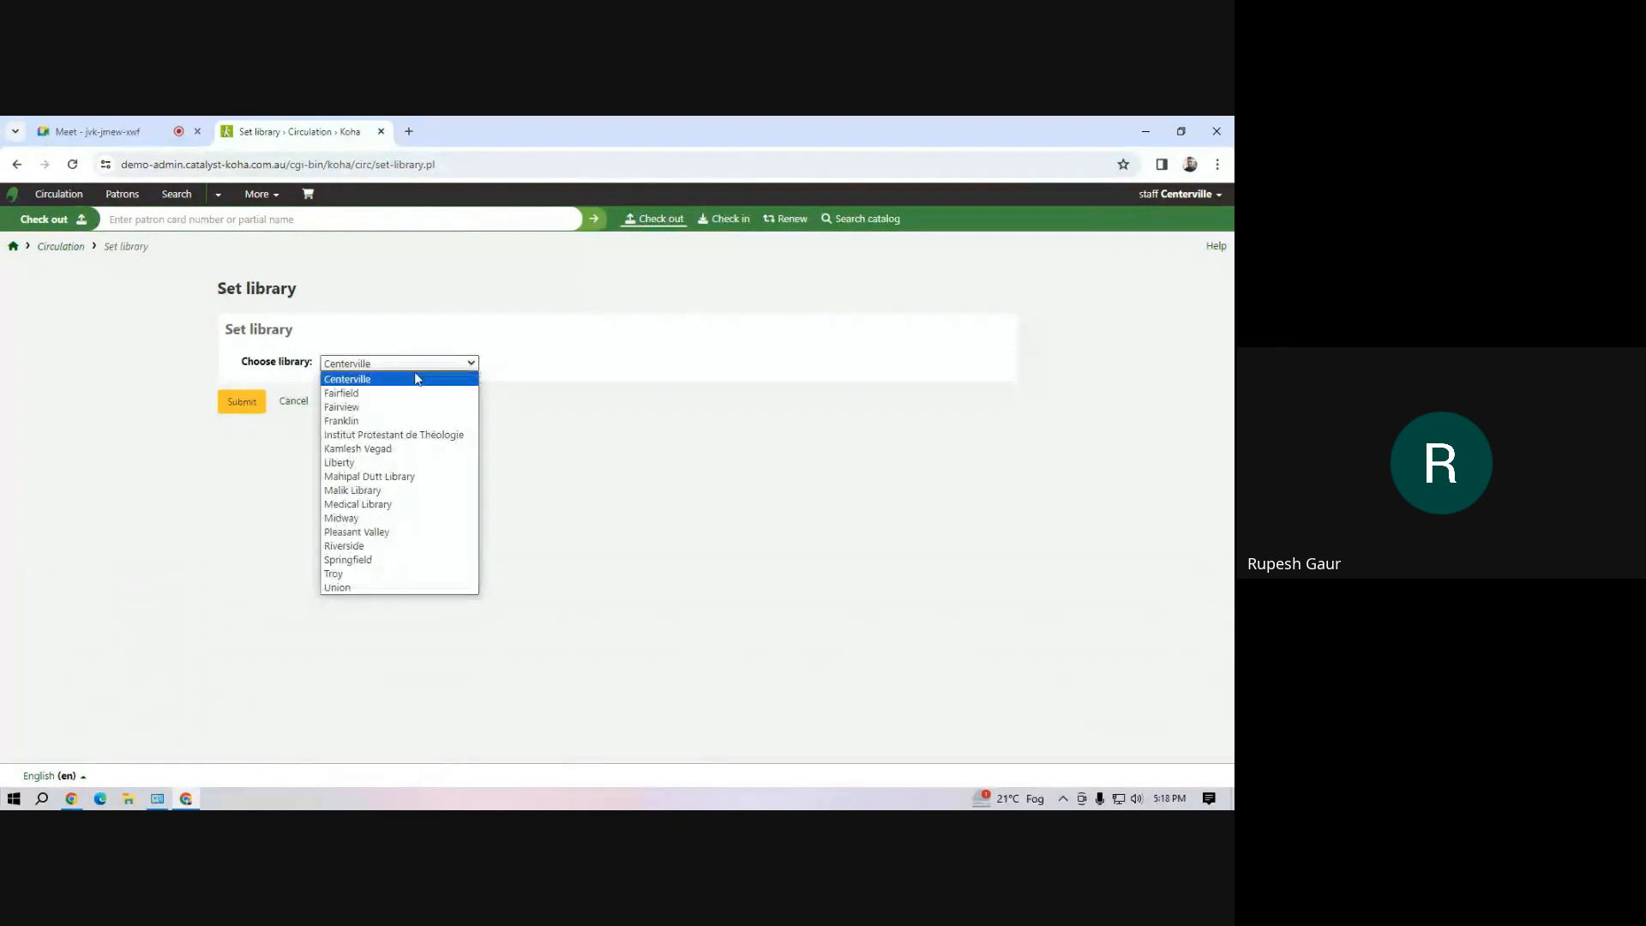
{"action": "left_click", "coordinate": [420, 477]}
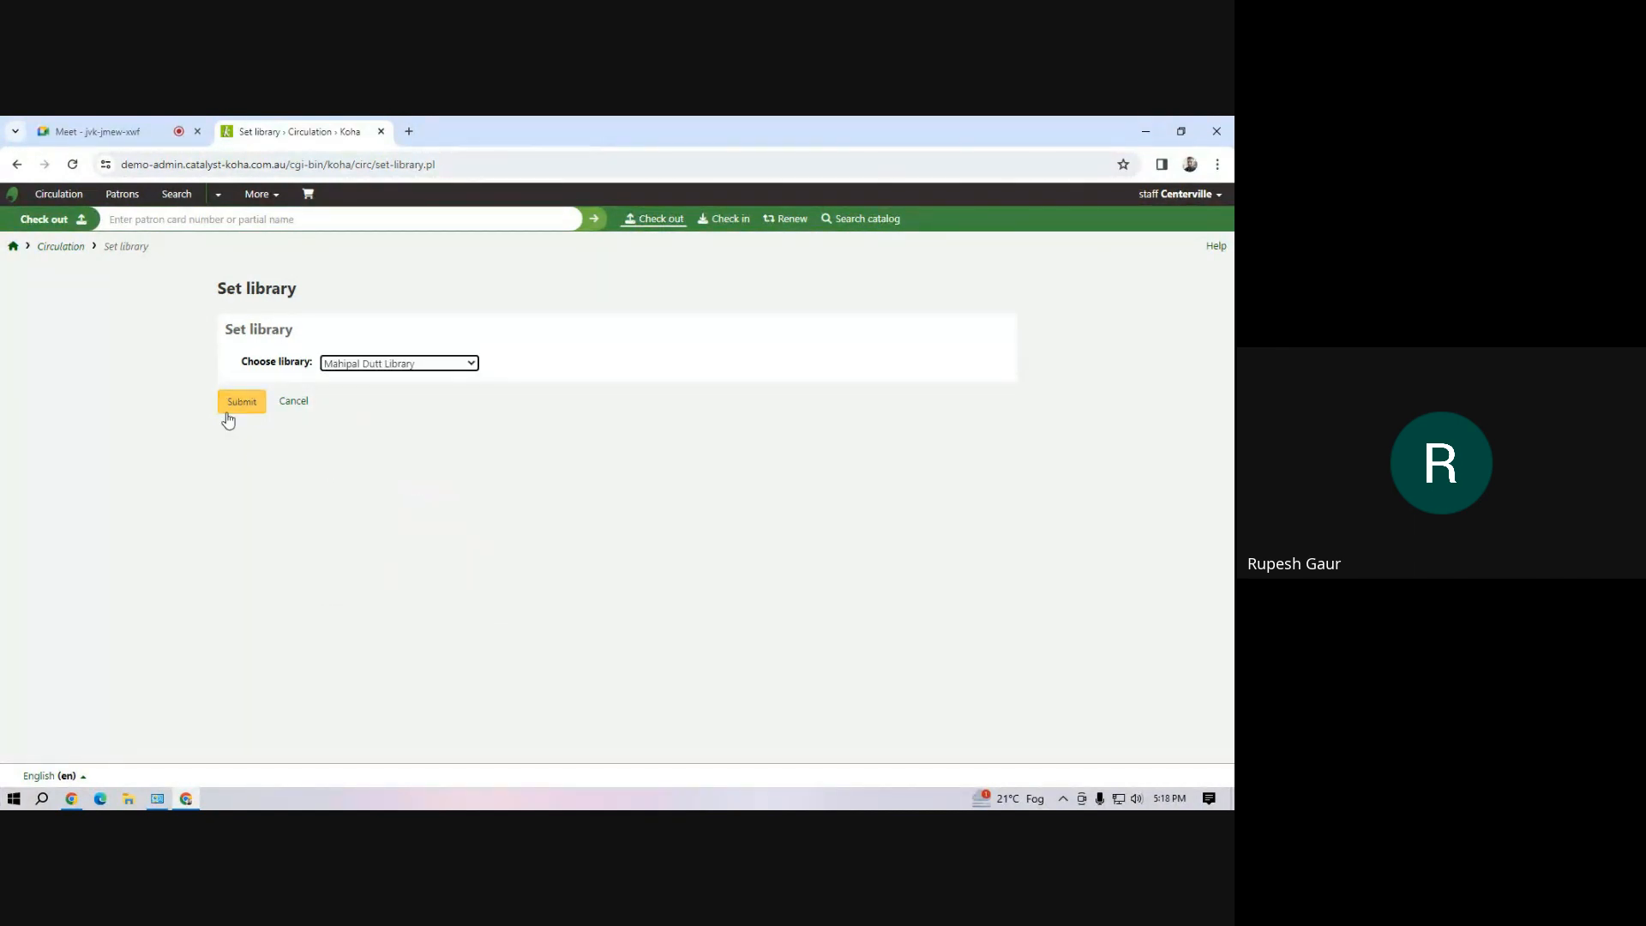
{"action": "left_click", "coordinate": [231, 405]}
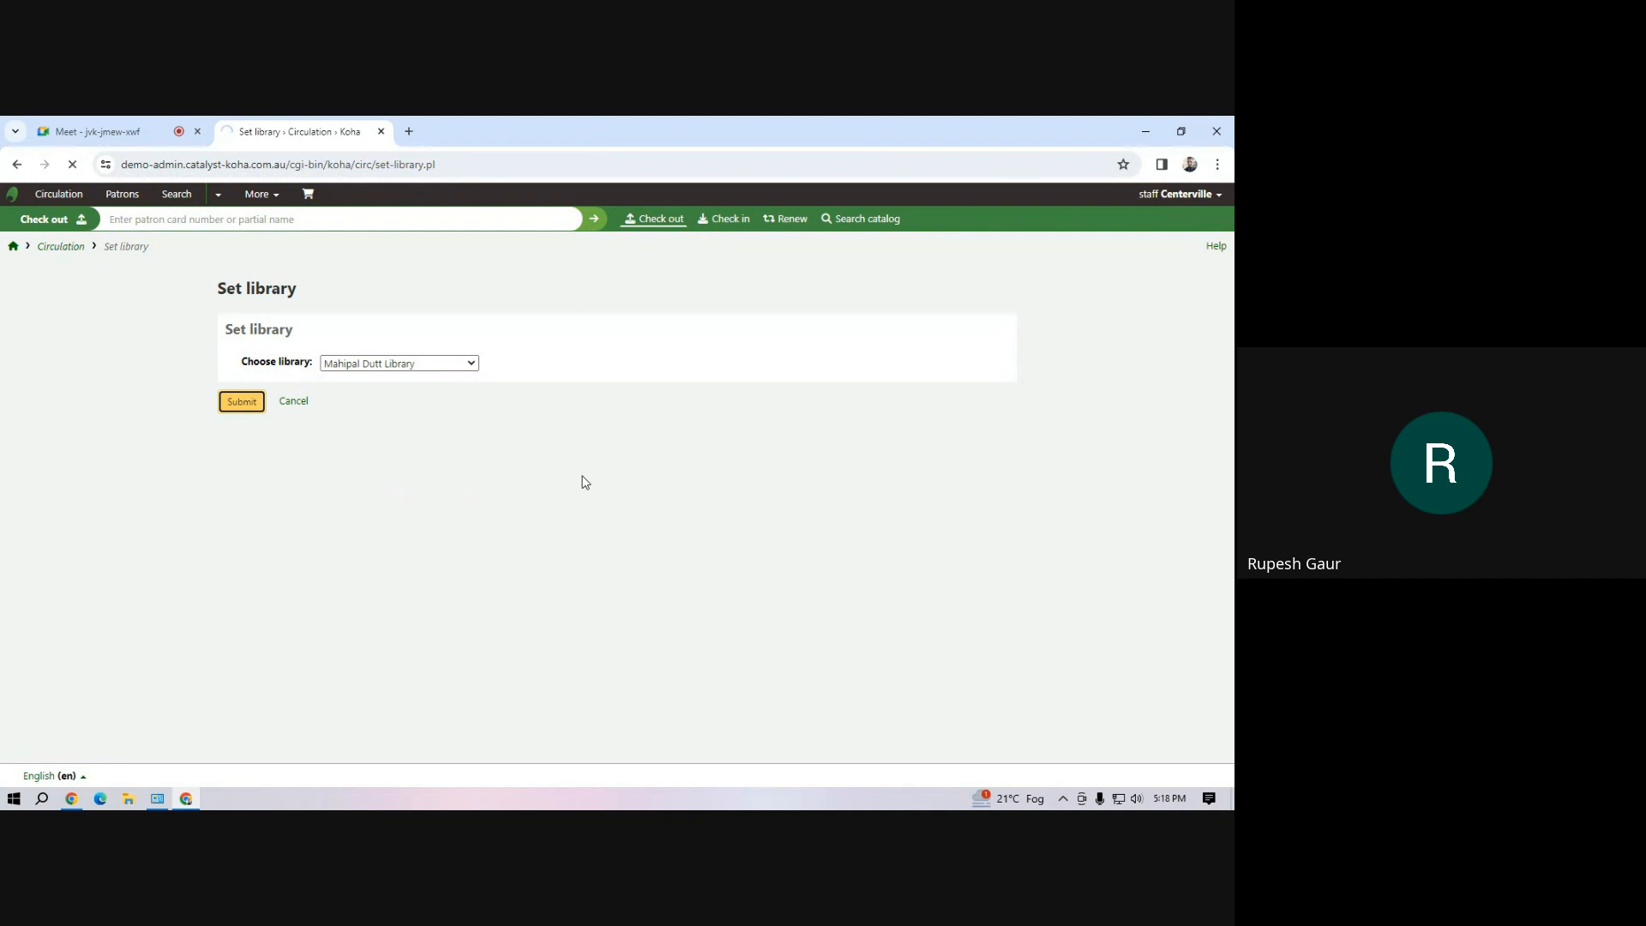
Start a new circulation rule for the In-House Library Use patron category and all item types
{"action": "scroll", "coordinate": [586, 482], "scroll_direction": "down", "scroll_amount": 5}
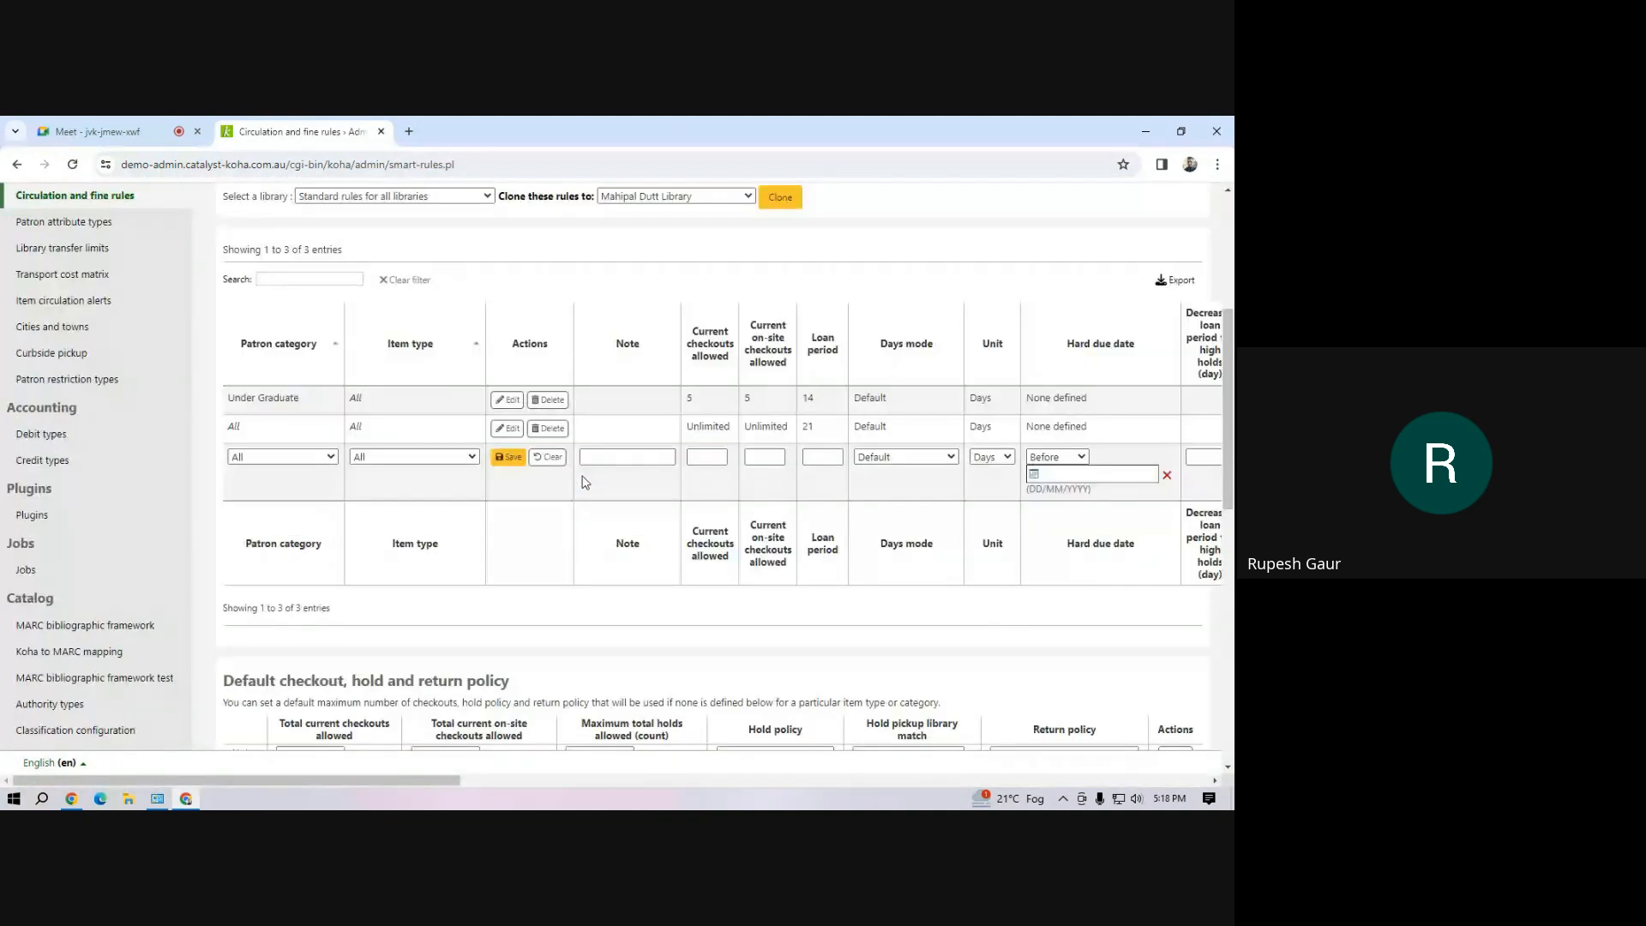
{"action": "left_click", "coordinate": [331, 457]}
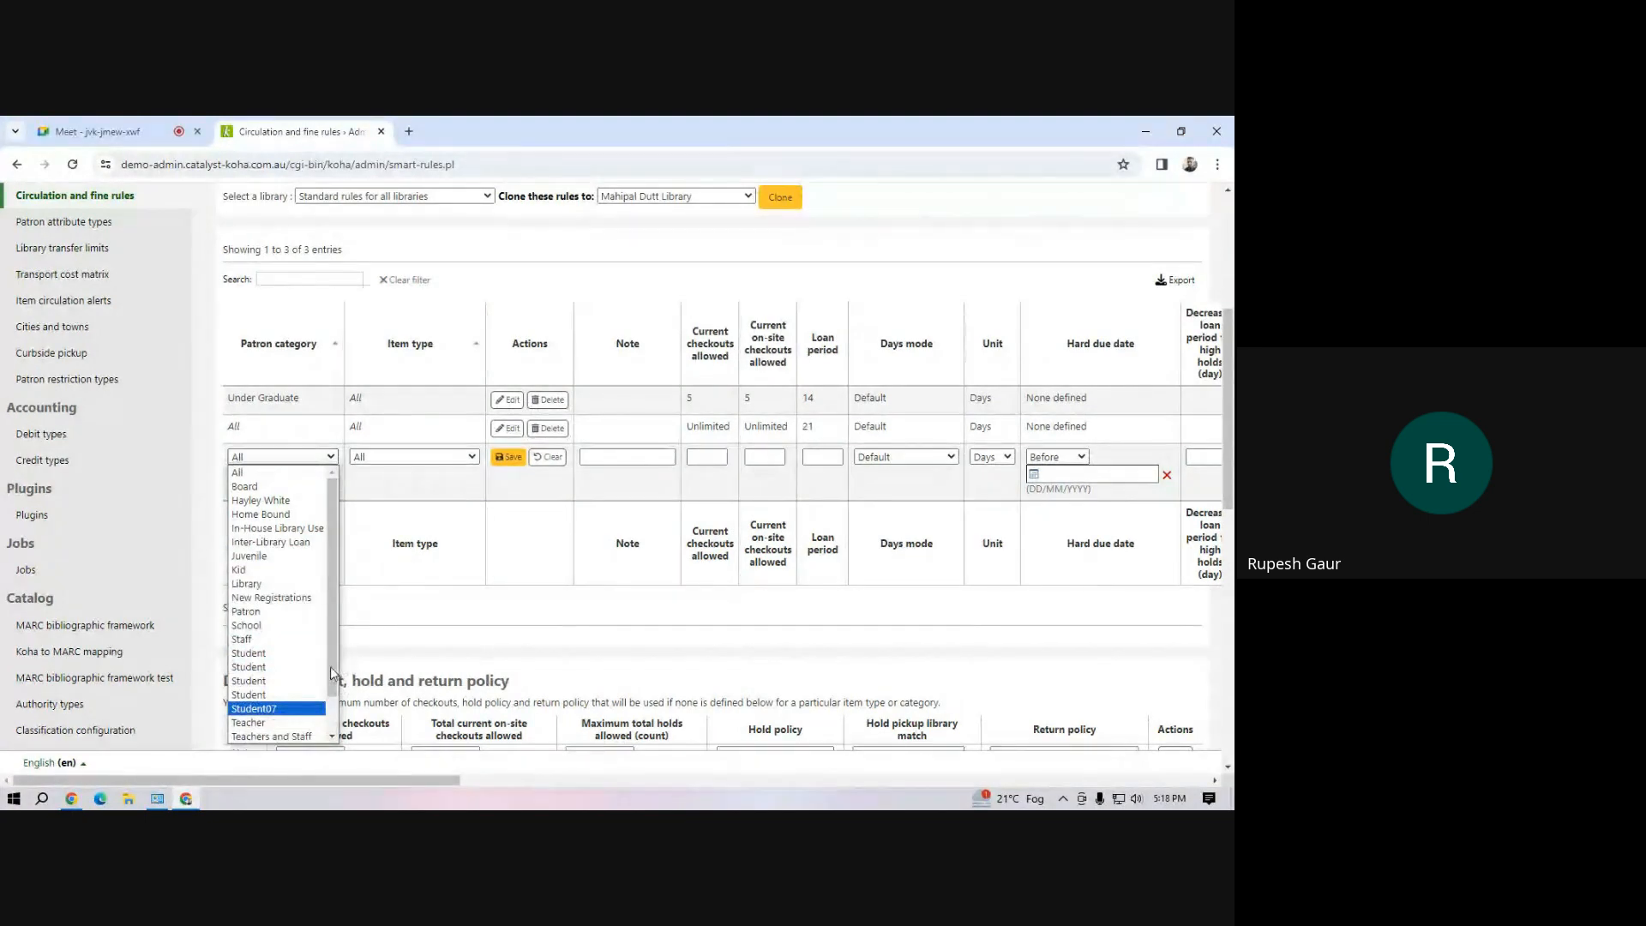
{"action": "scroll", "coordinate": [317, 690], "scroll_direction": "down", "scroll_amount": 1}
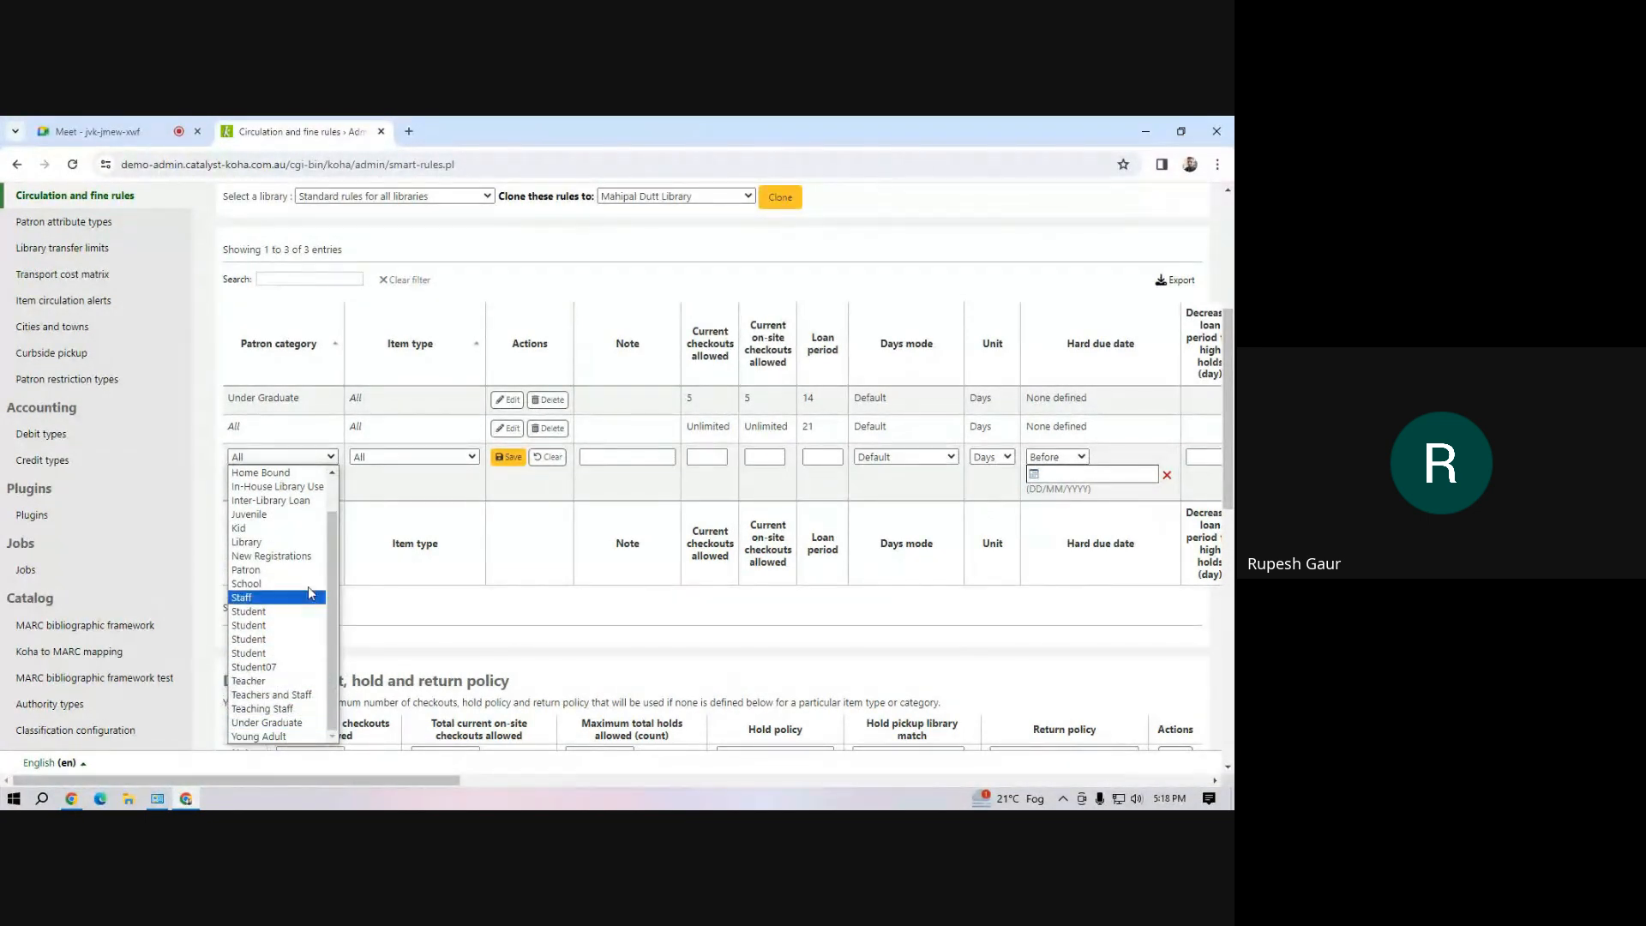
{"action": "left_click_drag", "start_coordinate": [331, 640], "coordinate": [327, 594]}
{"action": "left_click", "coordinate": [292, 530]}
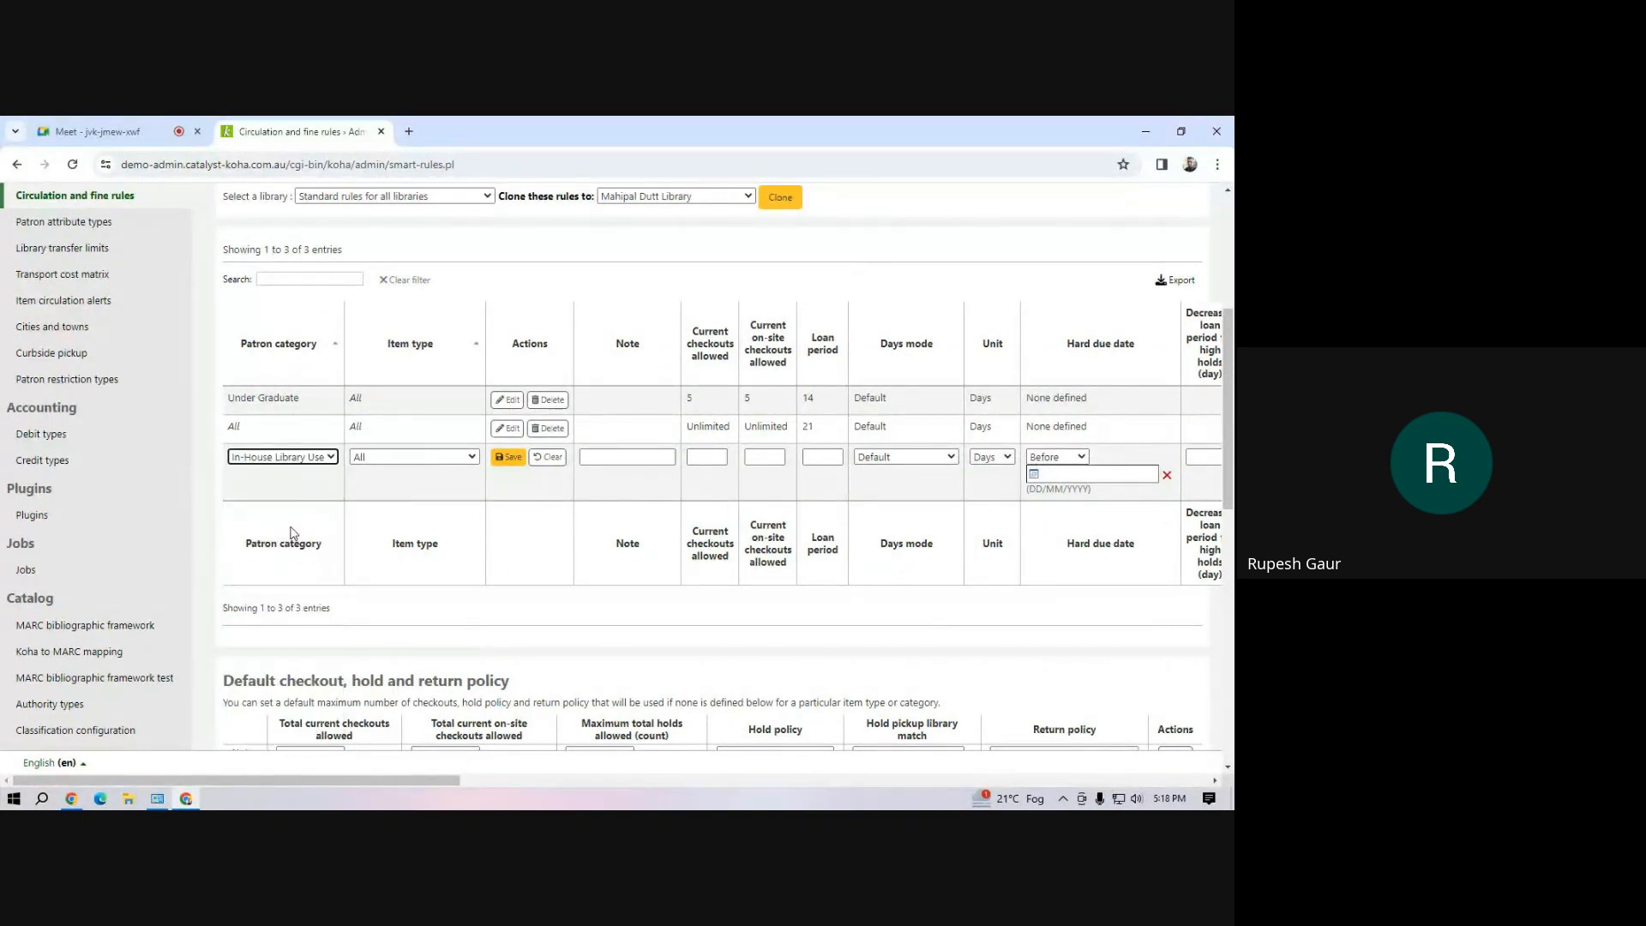
{"action": "left_click", "coordinate": [414, 459]}
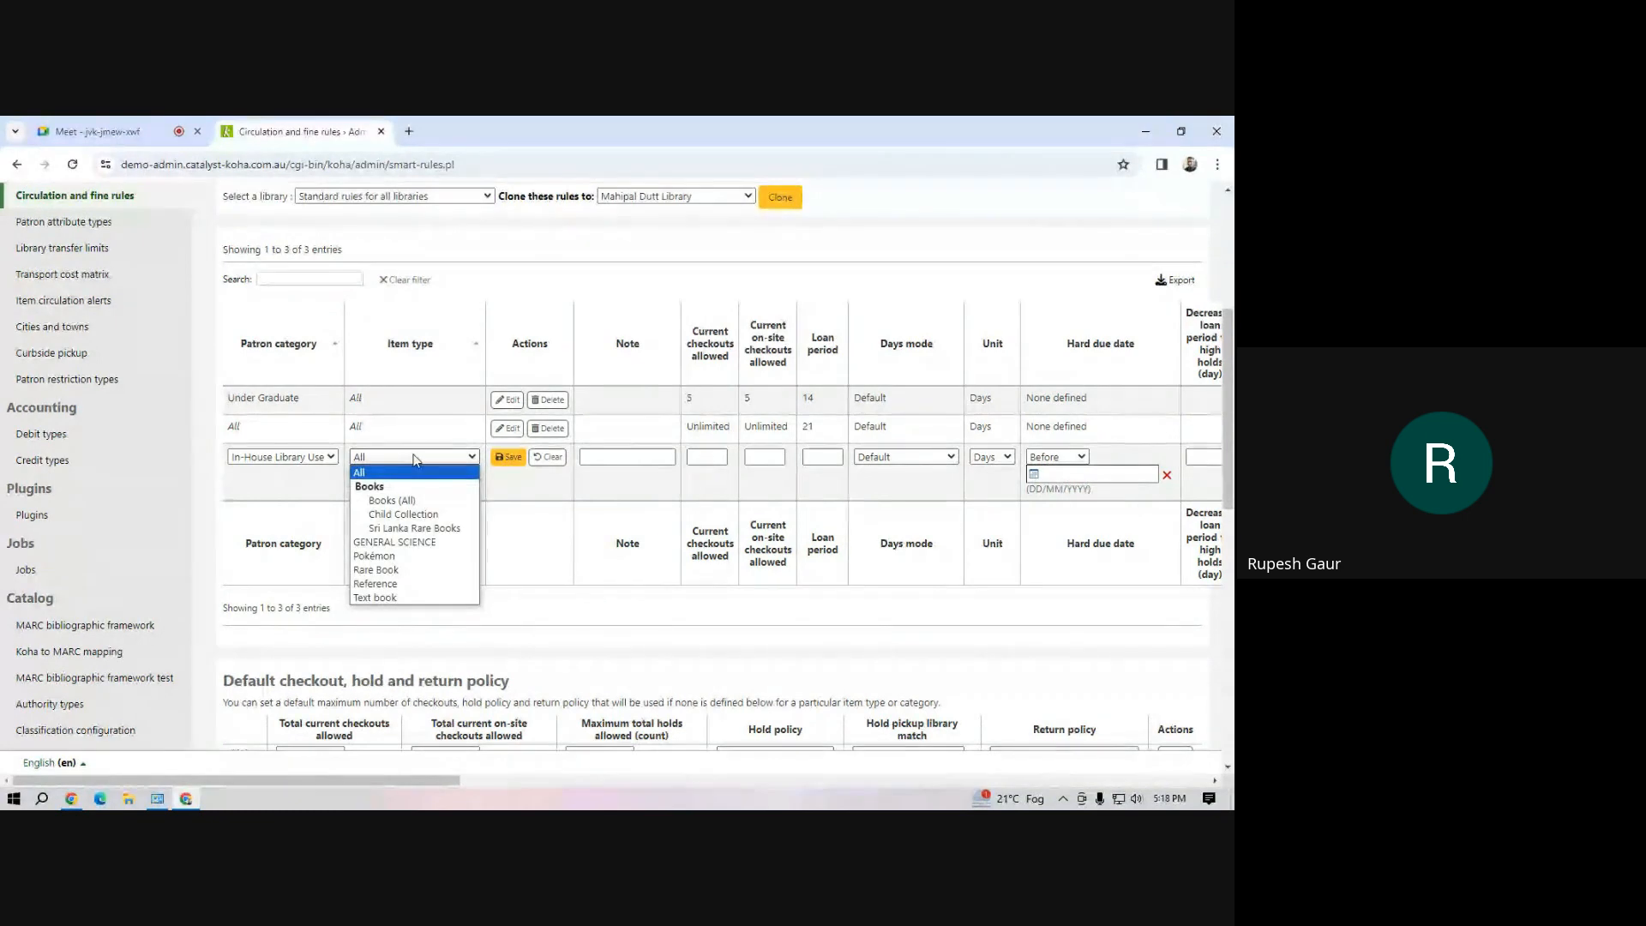
{"action": "left_click", "coordinate": [414, 459]}
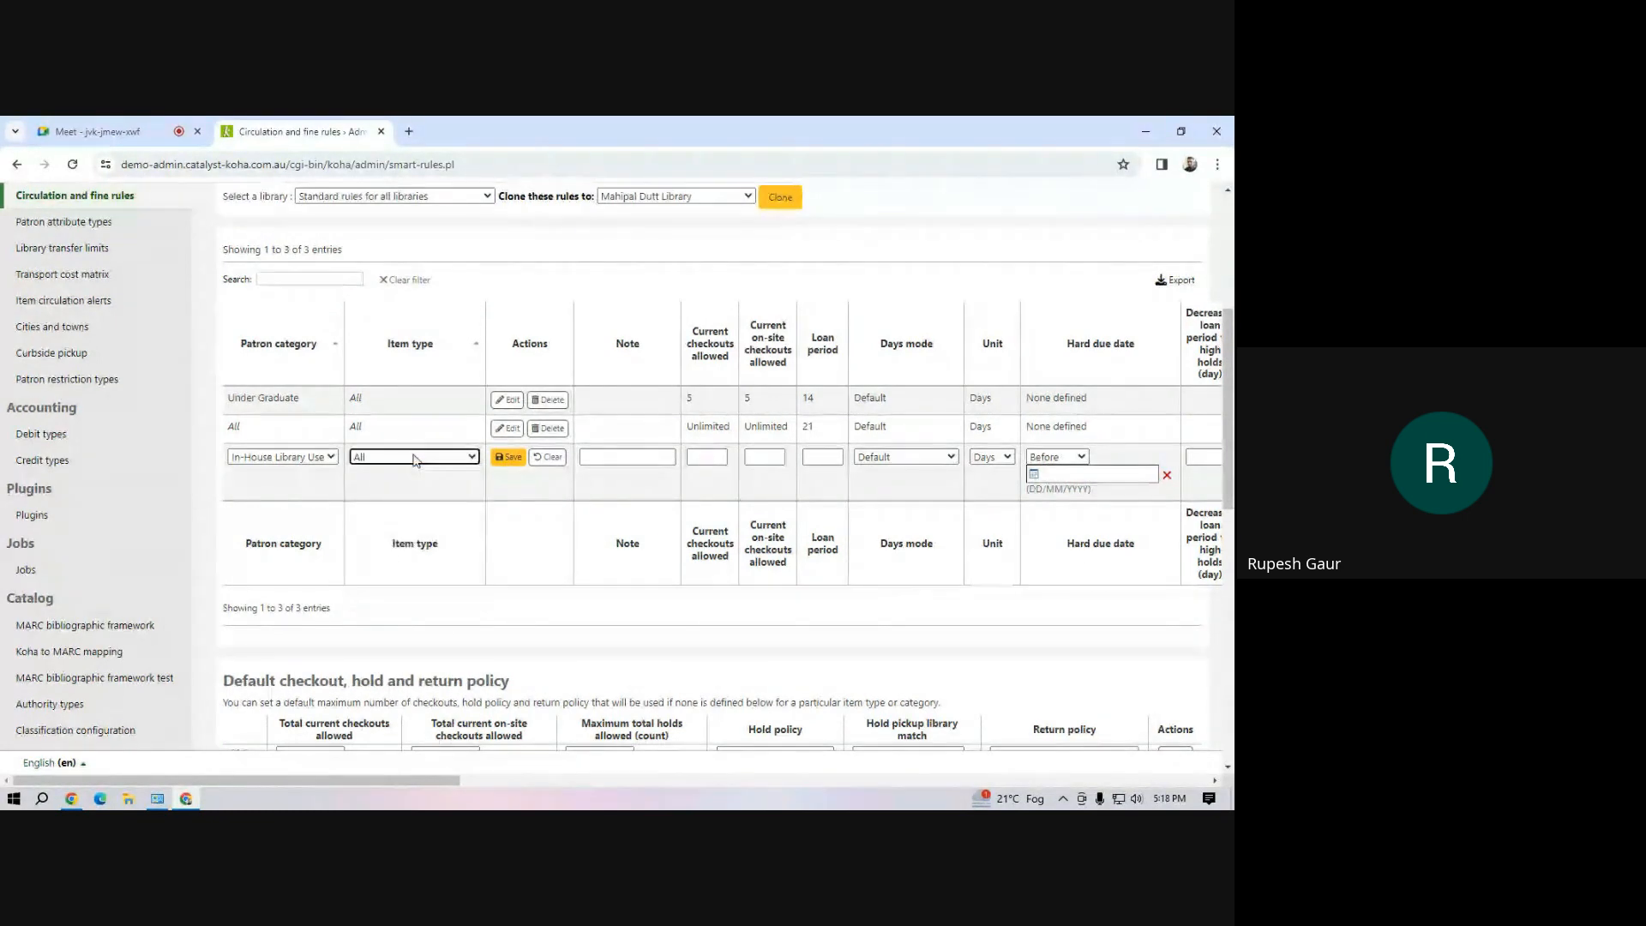
Give the In-House Library Use rule a loan period of 14 days and 100 current checkouts allowed, and save it
{"action": "left_click", "coordinate": [829, 458]}
{"action": "type", "text": "14"}
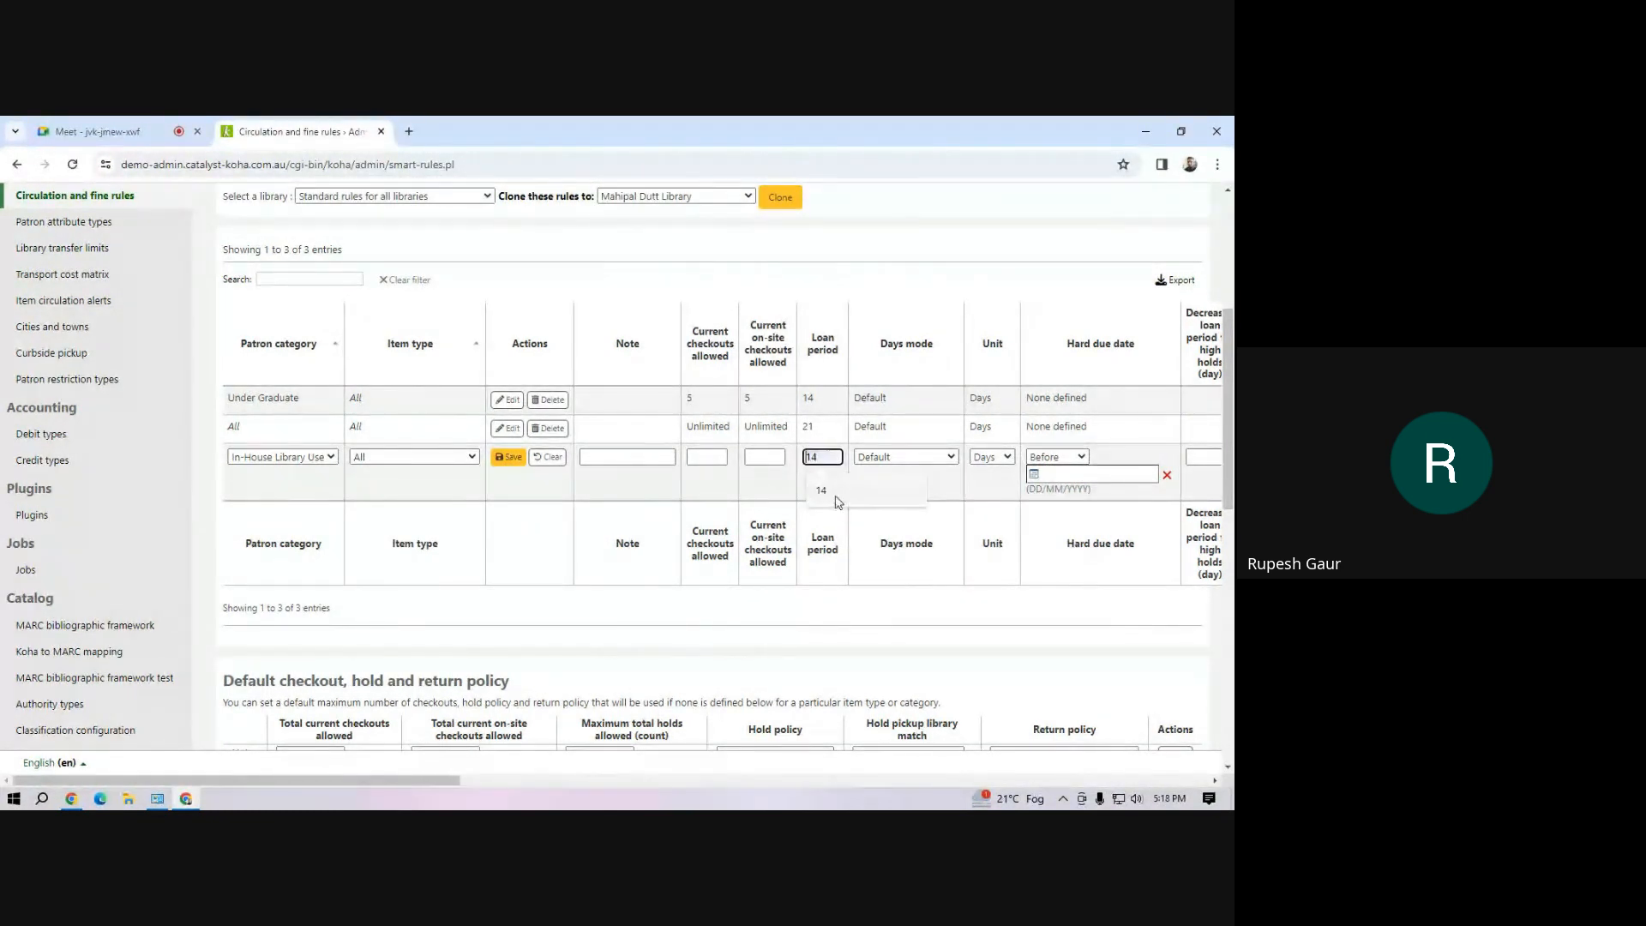
{"action": "left_click", "coordinate": [763, 458]}
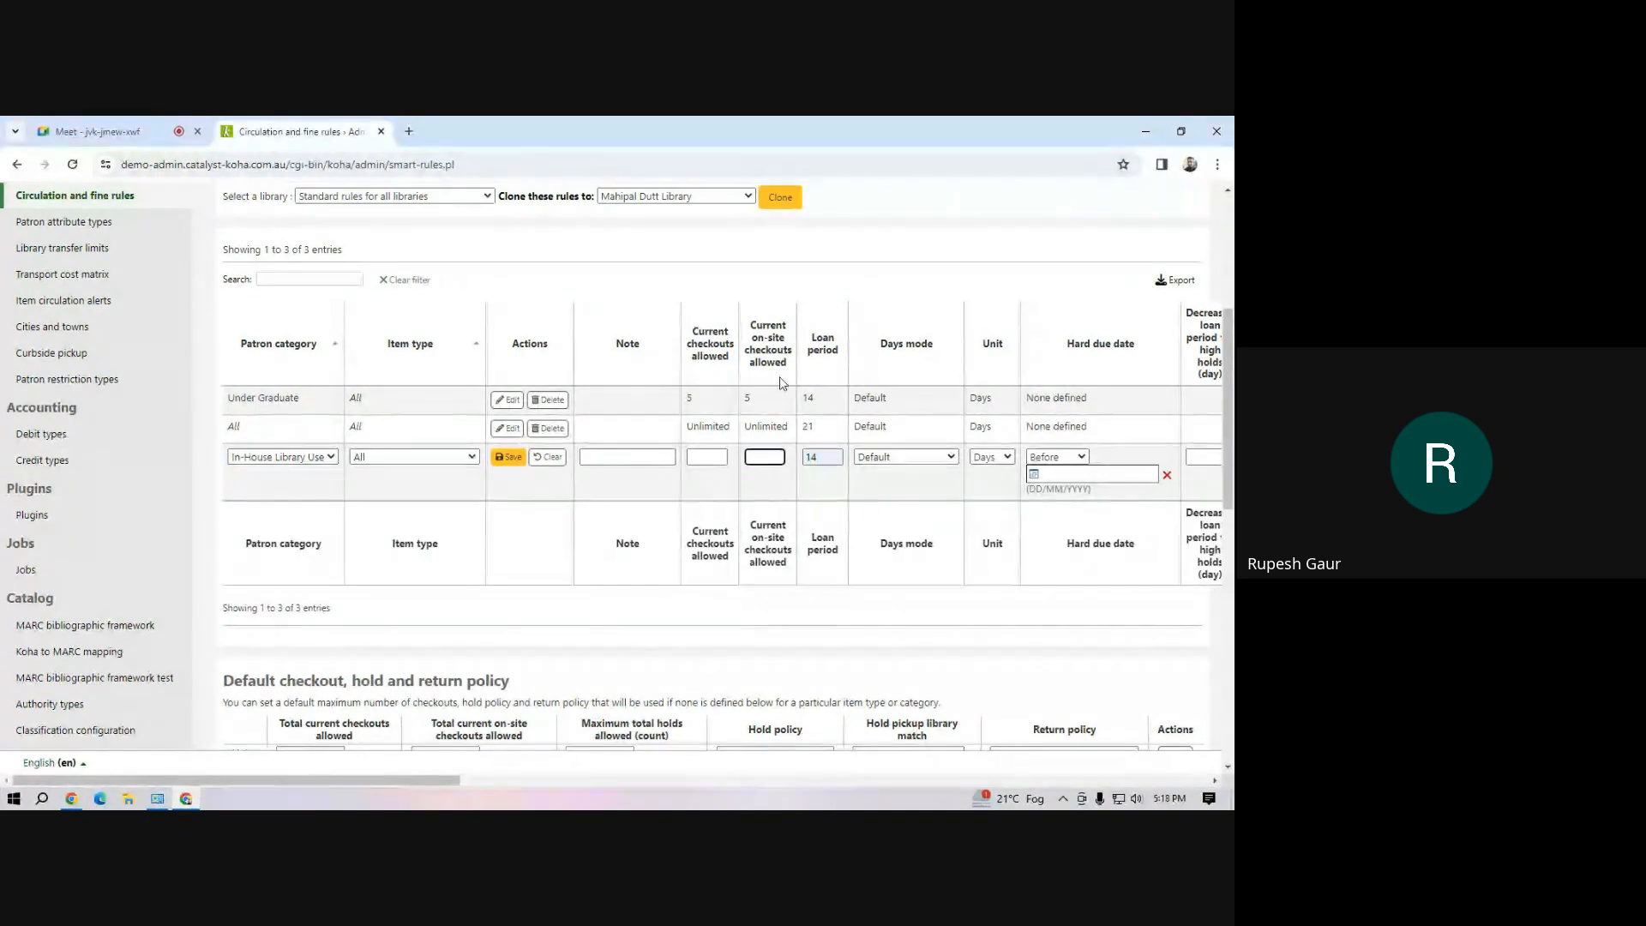
{"action": "left_click", "coordinate": [702, 455]}
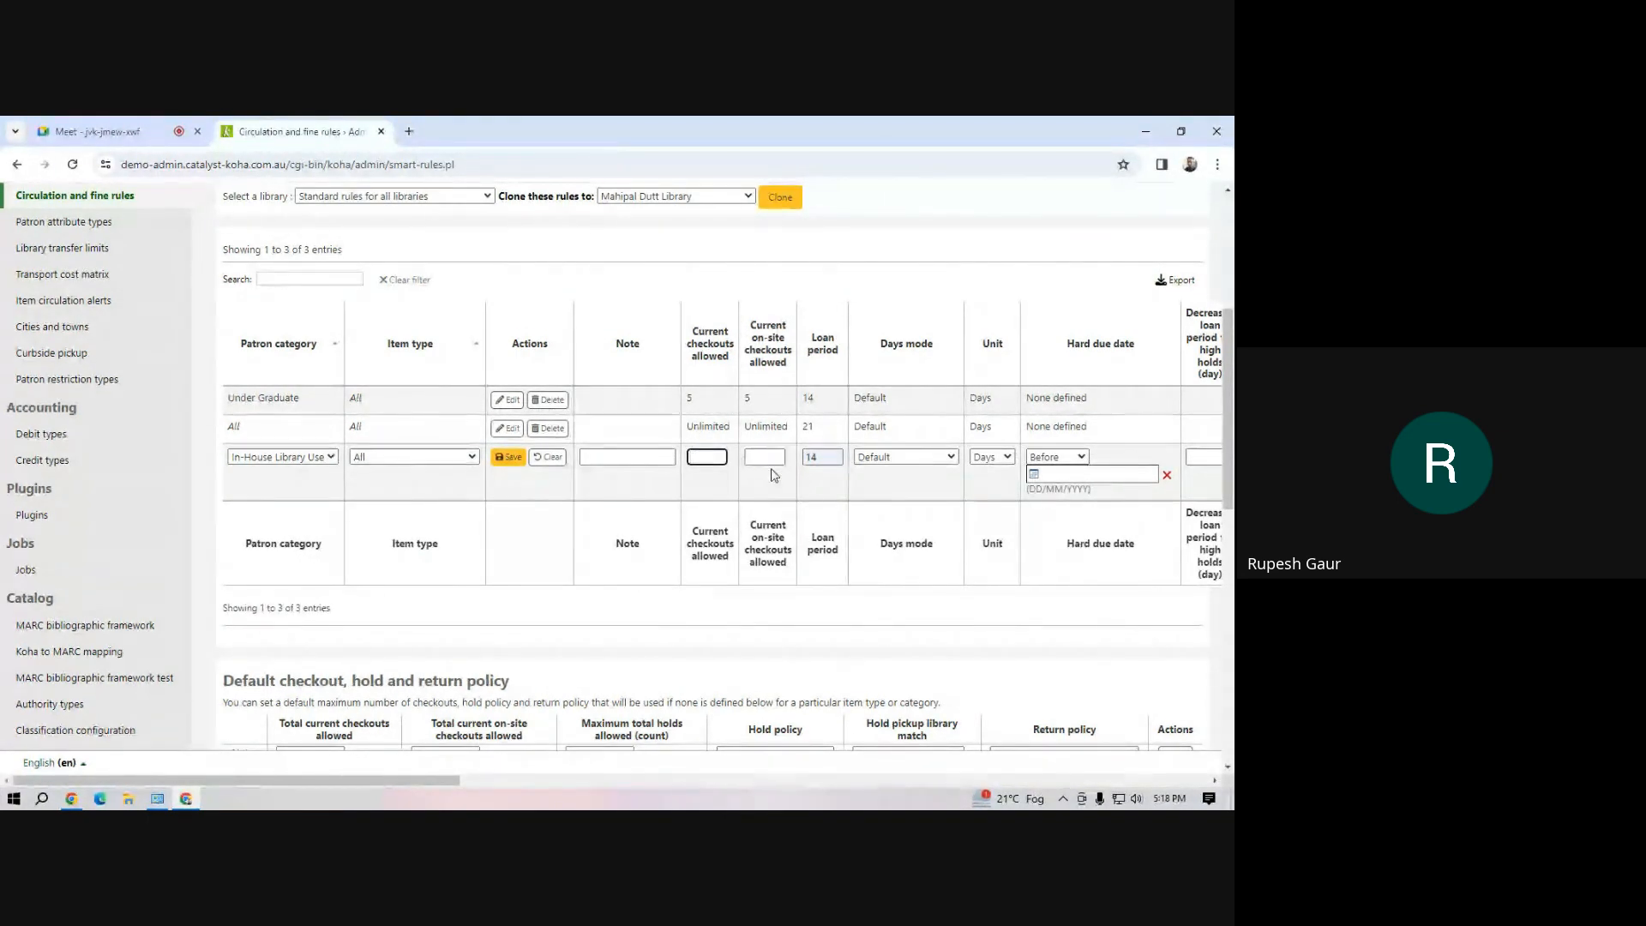
{"action": "type", "text": "1000"}
{"action": "key", "text": "BackSpace"}
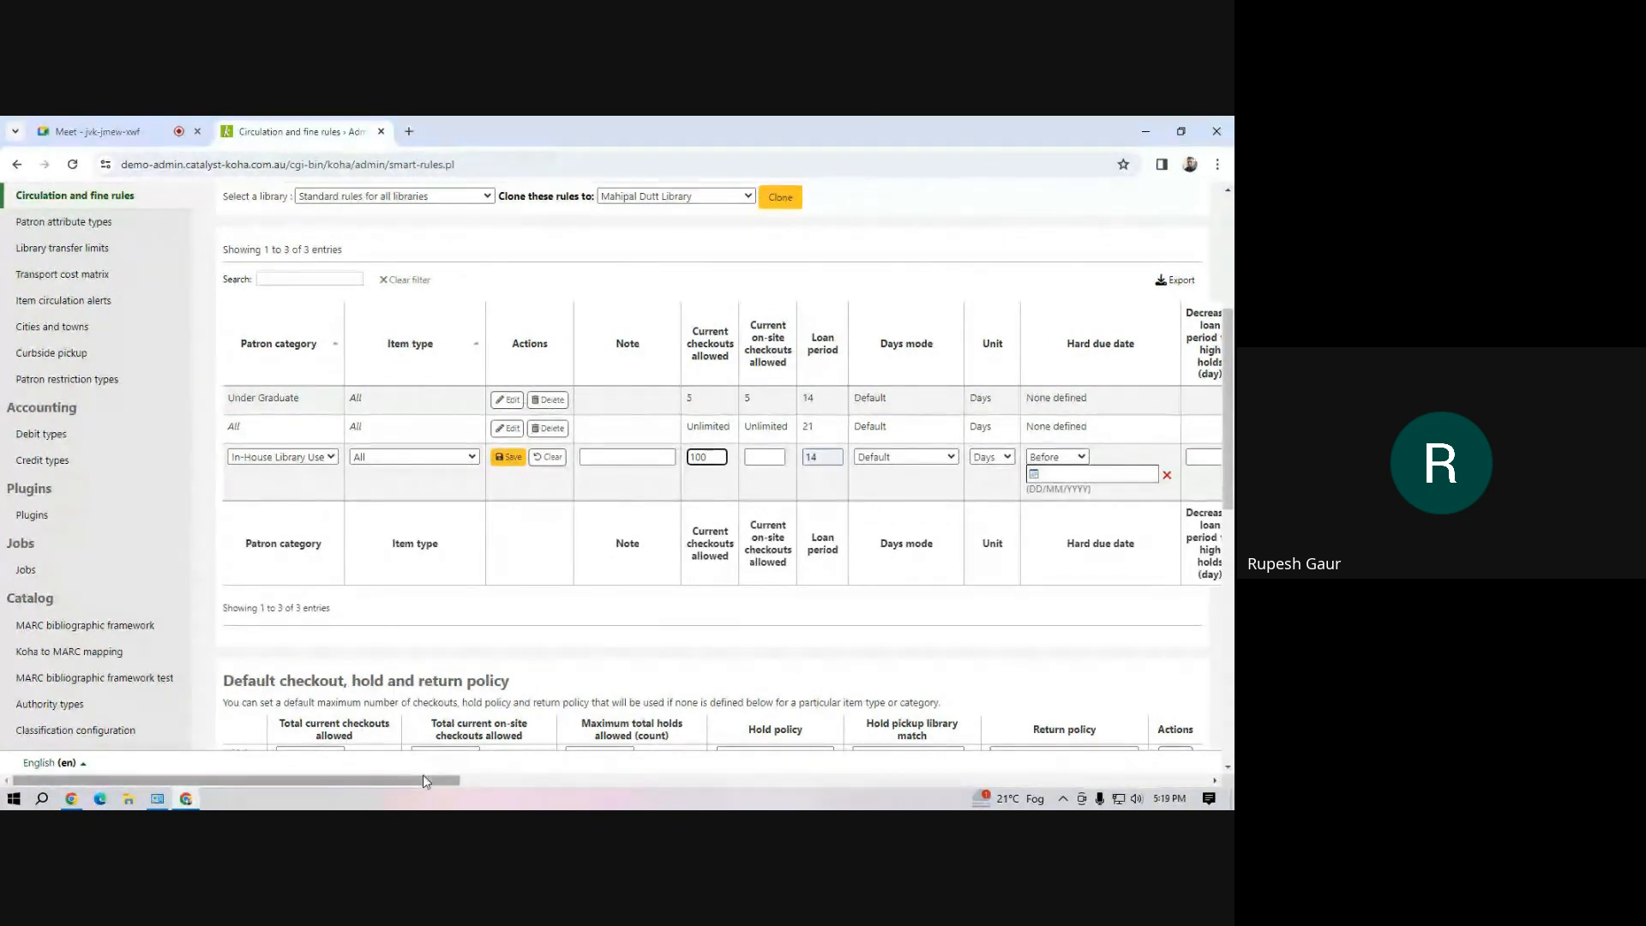
{"action": "left_click_drag", "start_coordinate": [424, 774], "coordinate": [313, 772]}
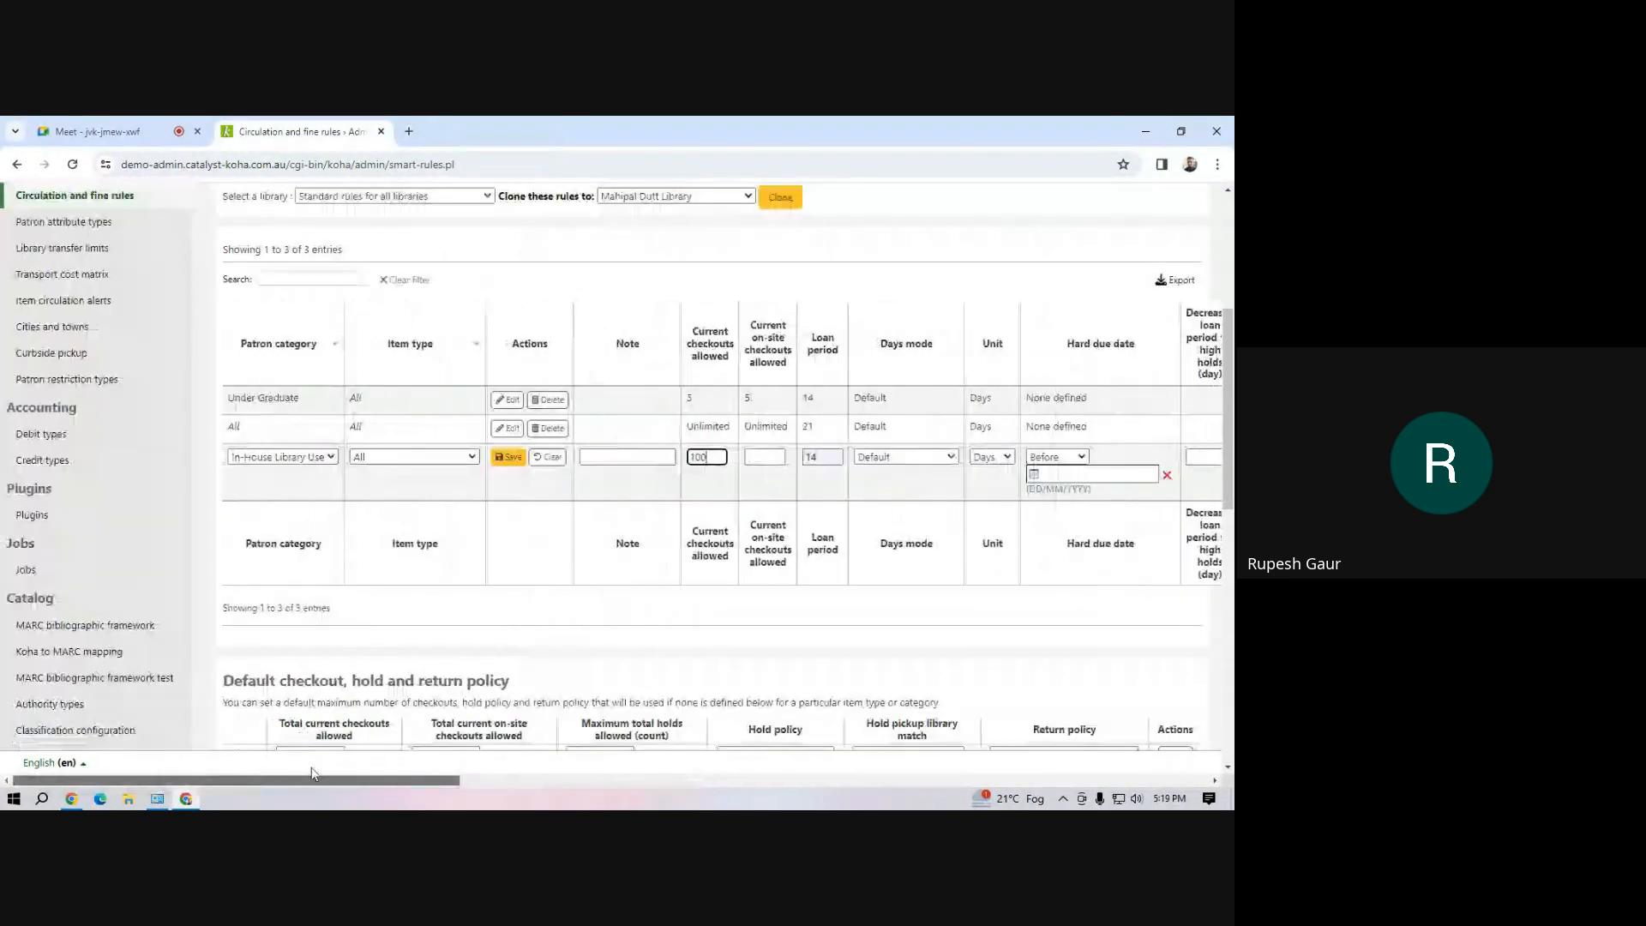
{"action": "left_click", "coordinate": [508, 457]}
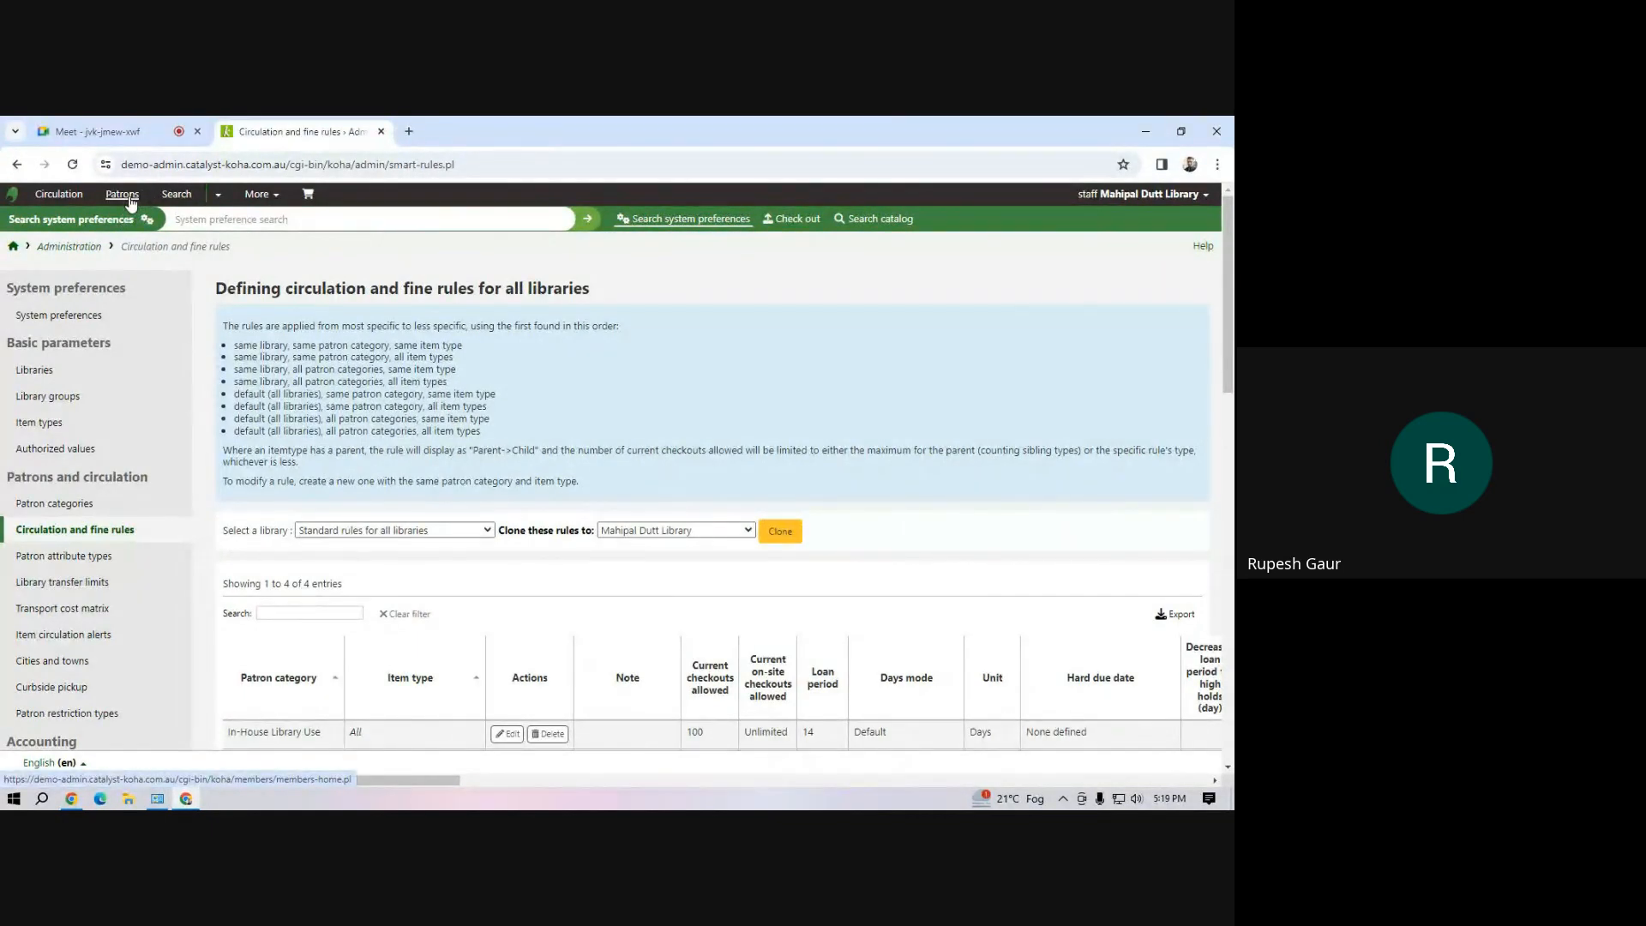
Start a new patron in the In-House Library Use category and enter In-House as the surname
{"action": "left_click", "coordinate": [129, 198]}
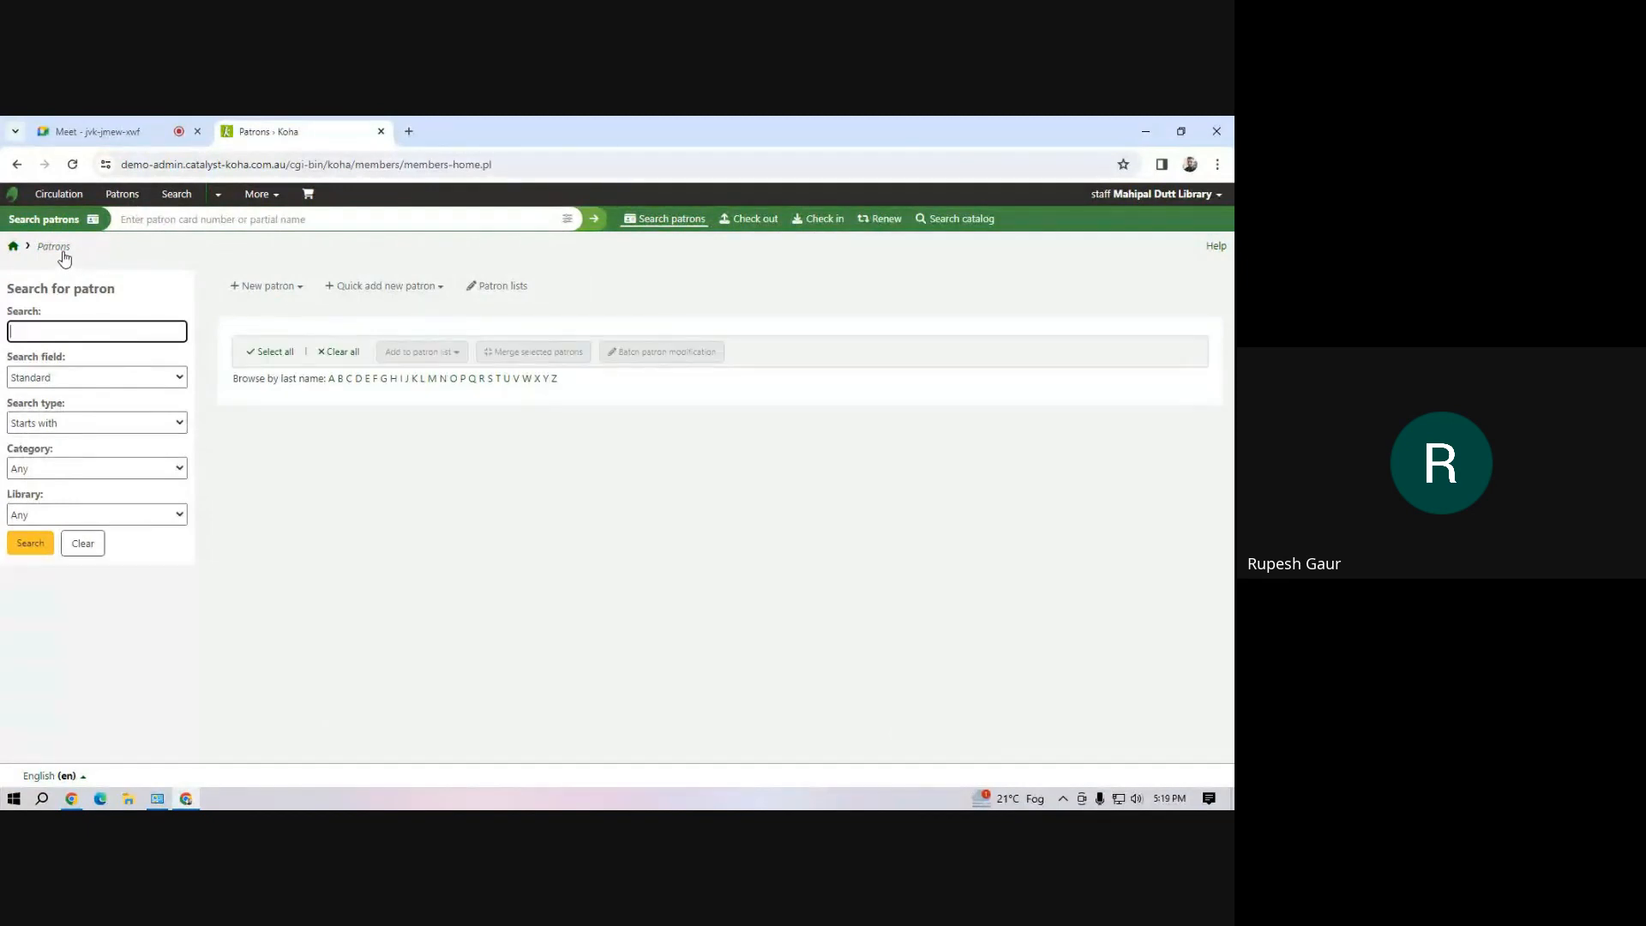
{"action": "left_click", "coordinate": [299, 288]}
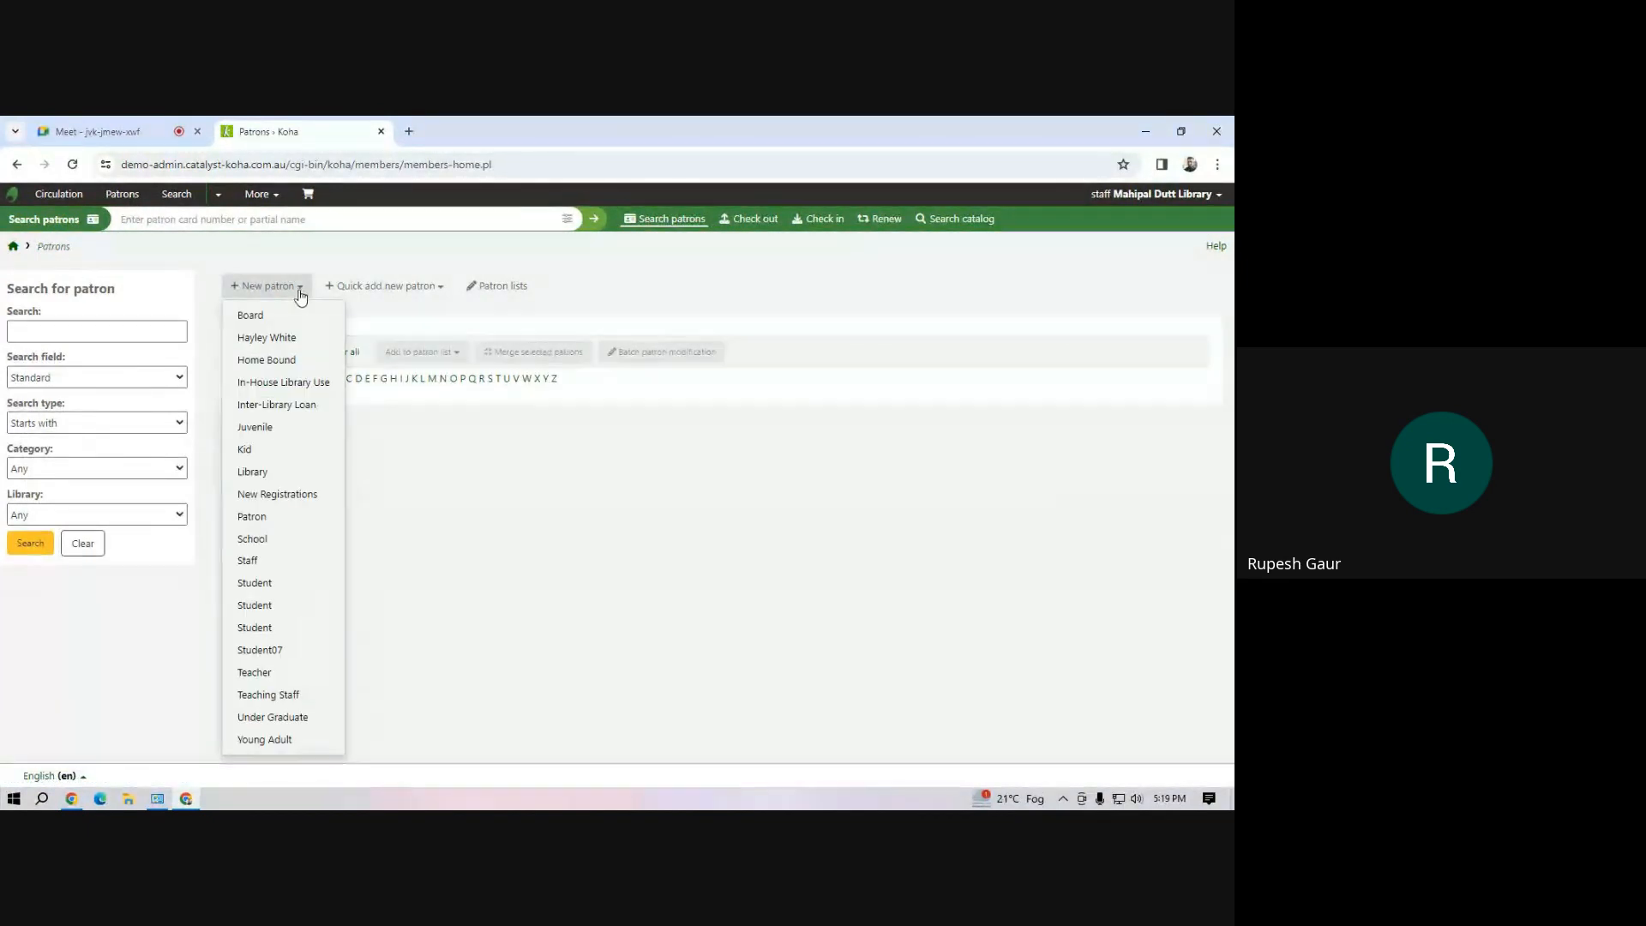
{"action": "left_click", "coordinate": [315, 391]}
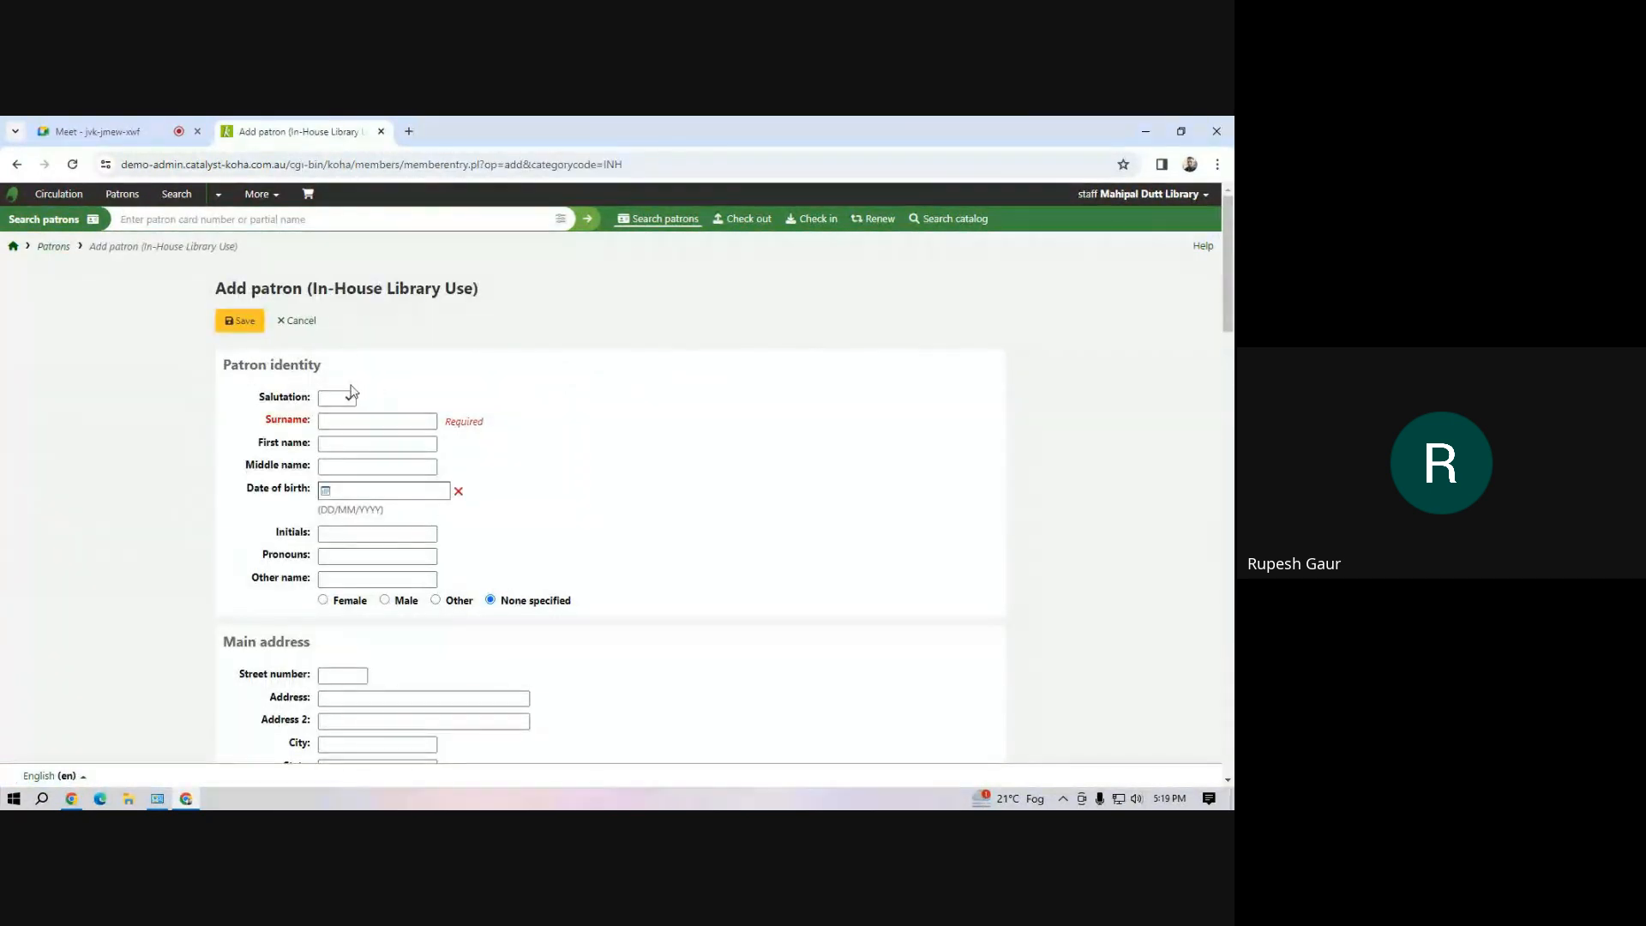
{"action": "left_click", "coordinate": [334, 423]}
Enter the in-house patron's card number, then save the record and open the patron's checkout page
{"action": "scroll", "coordinate": [533, 463], "scroll_direction": "down", "scroll_amount": 6}
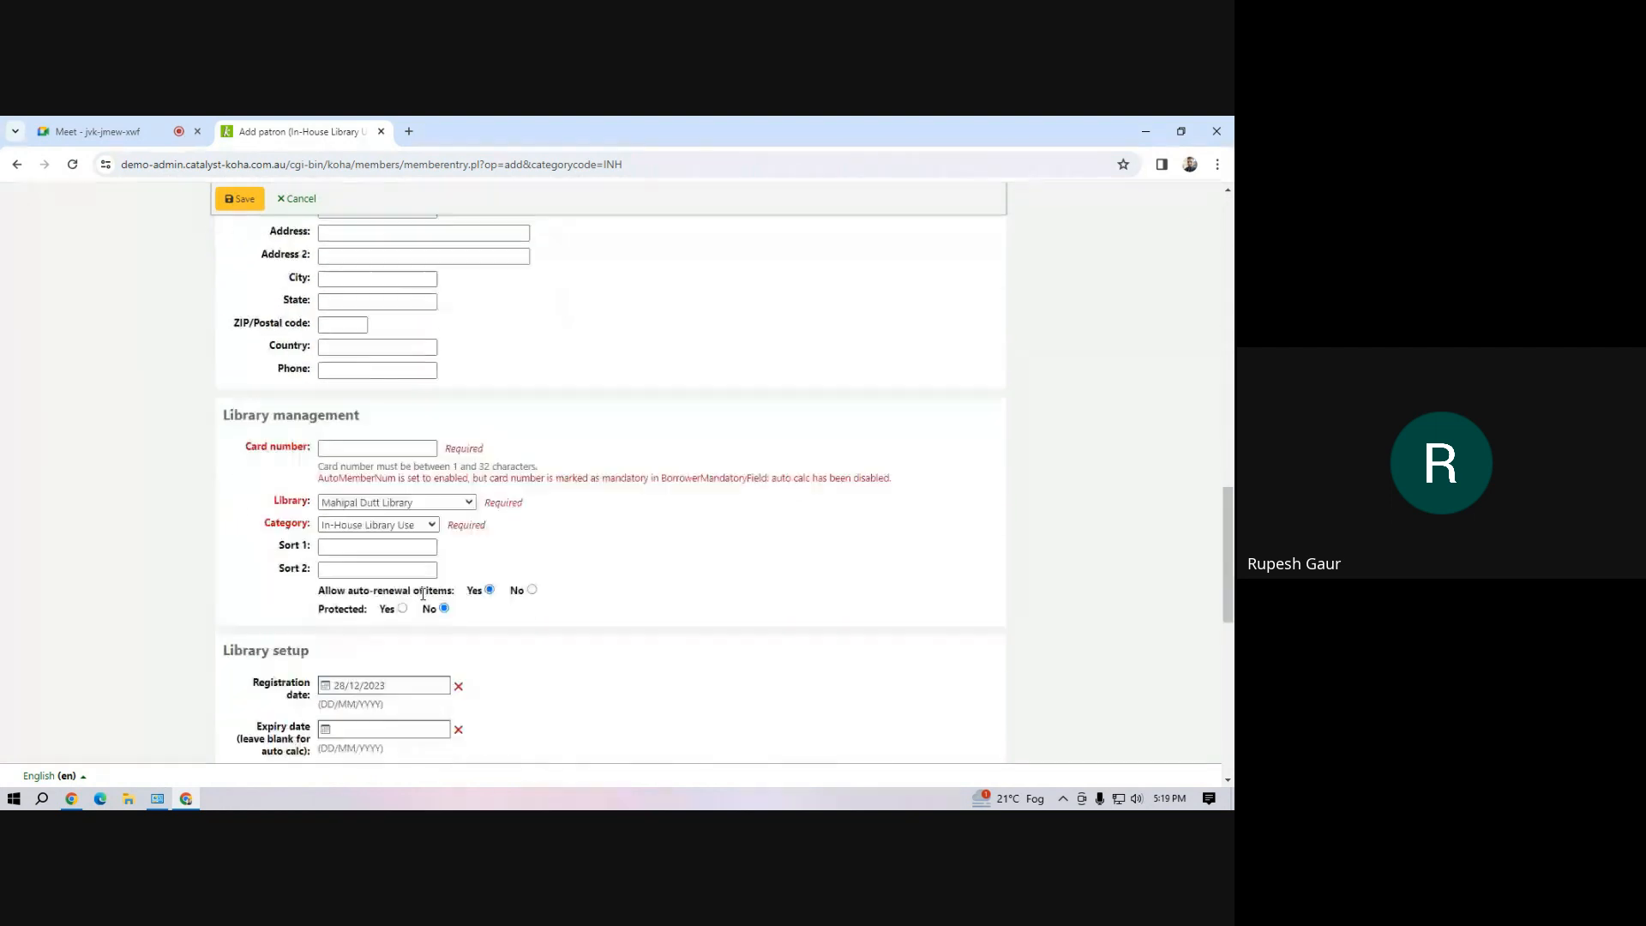
{"action": "scroll", "coordinate": [422, 594], "scroll_direction": "down", "scroll_amount": 4}
{"action": "scroll", "coordinate": [384, 545], "scroll_direction": "up", "scroll_amount": 4}
{"action": "left_click", "coordinate": [359, 407]}
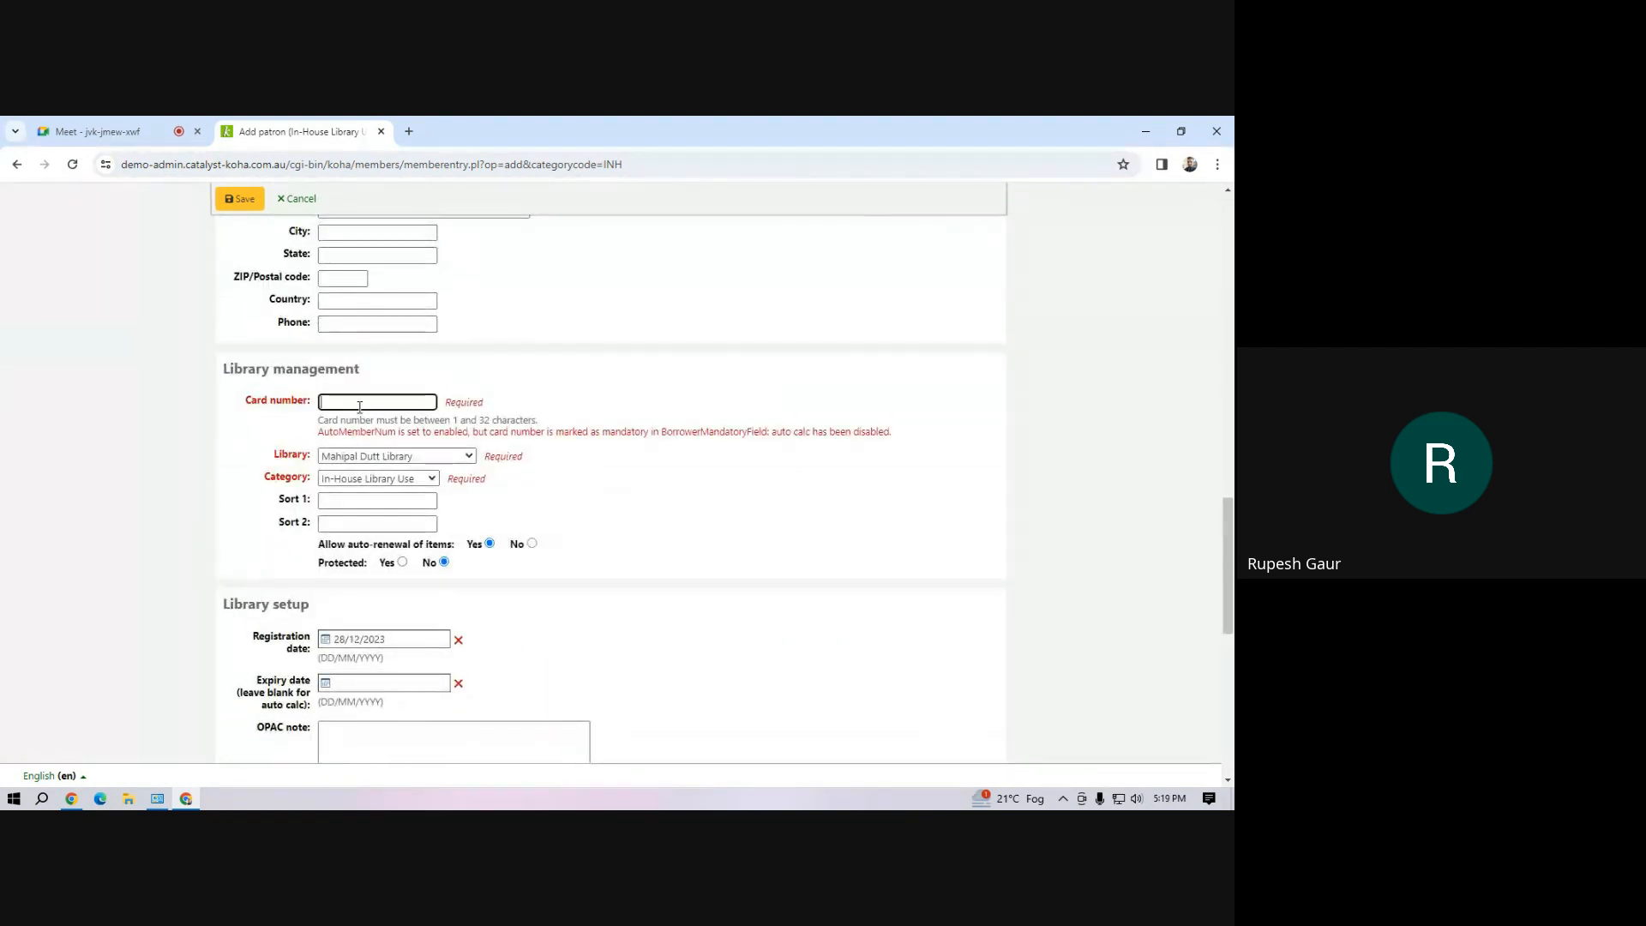
{"action": "type", "text": "INH1"}
{"action": "scroll", "coordinate": [418, 513], "scroll_direction": "down", "scroll_amount": 4}
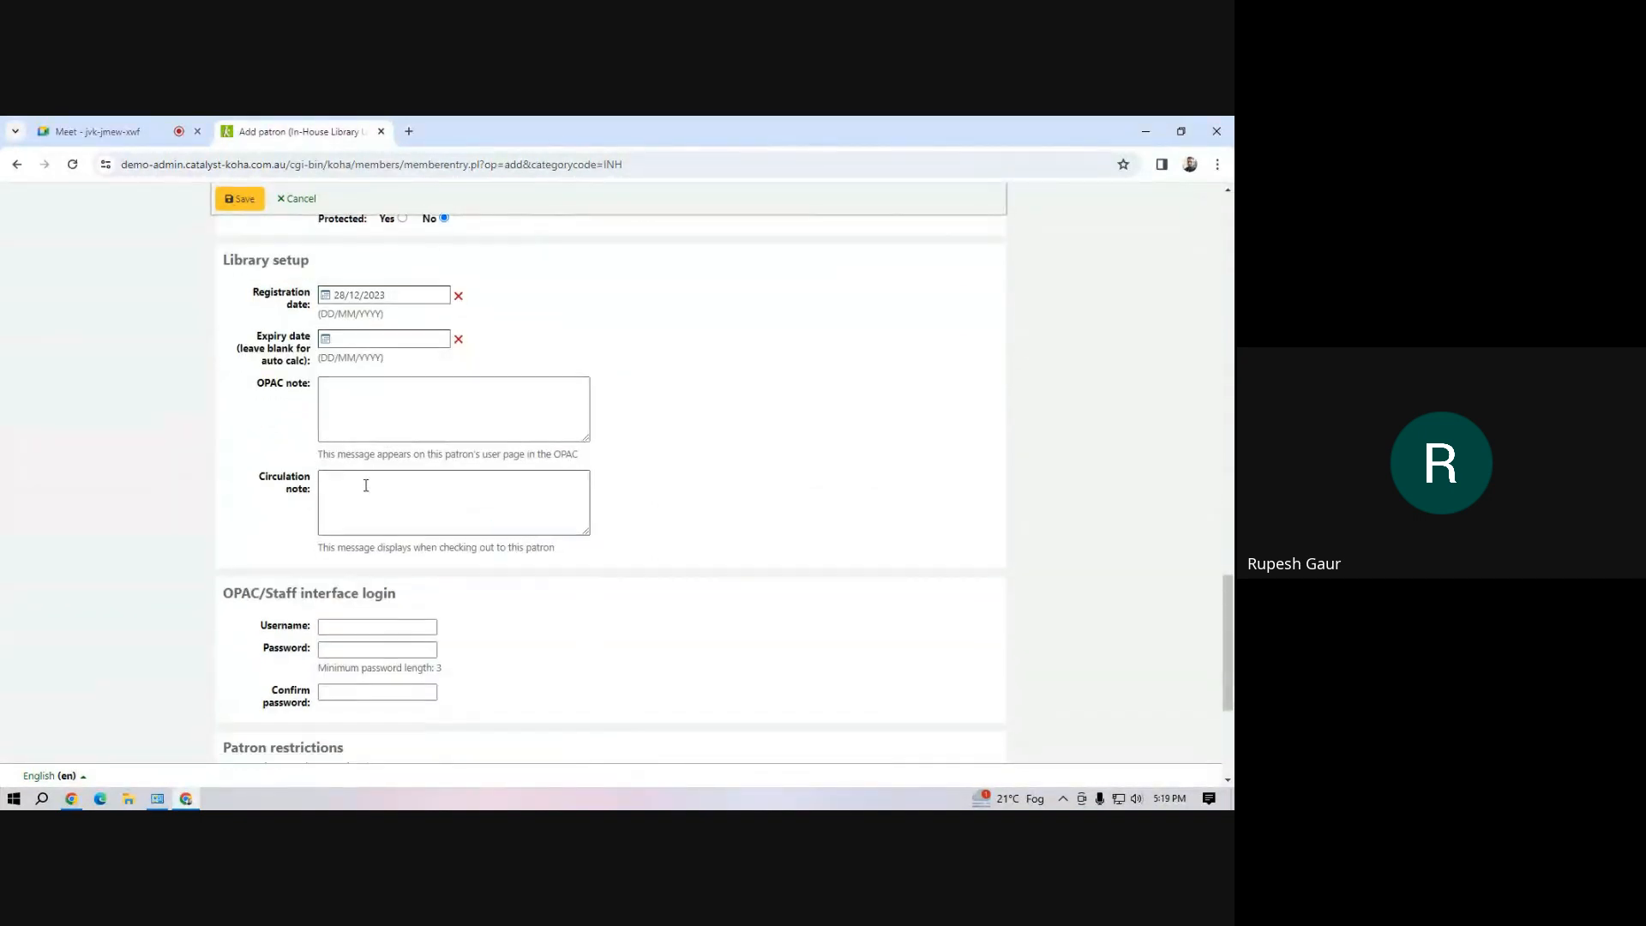
{"action": "scroll", "coordinate": [363, 481], "scroll_direction": "down", "scroll_amount": 3}
{"action": "left_click", "coordinate": [240, 202]}
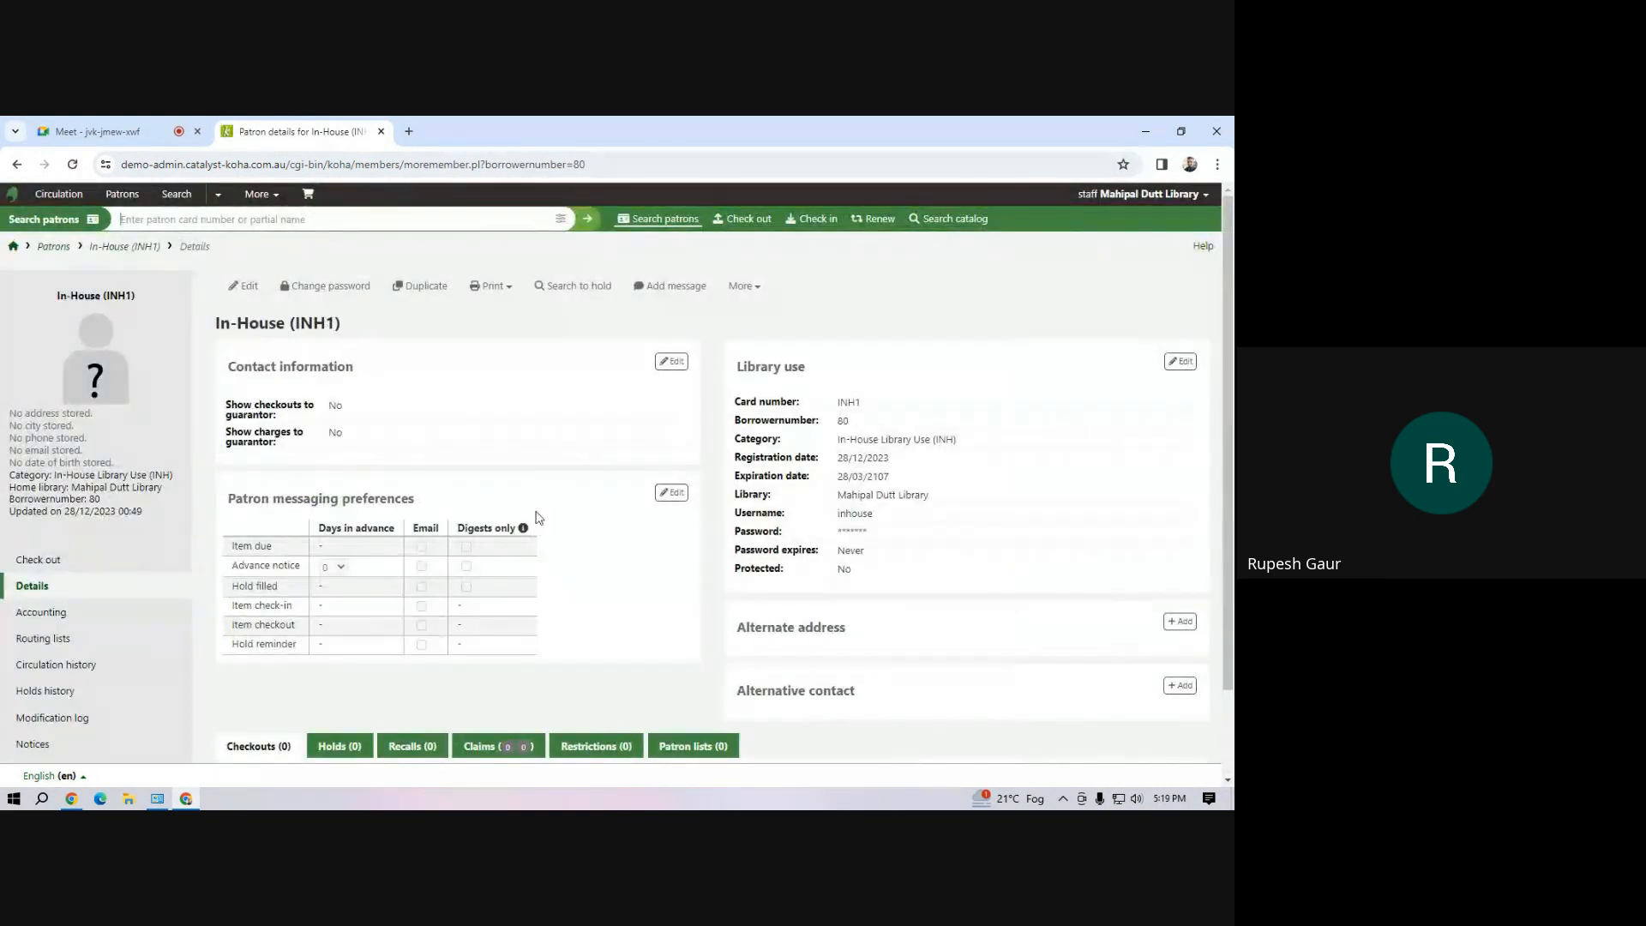
{"action": "left_click", "coordinate": [35, 559]}
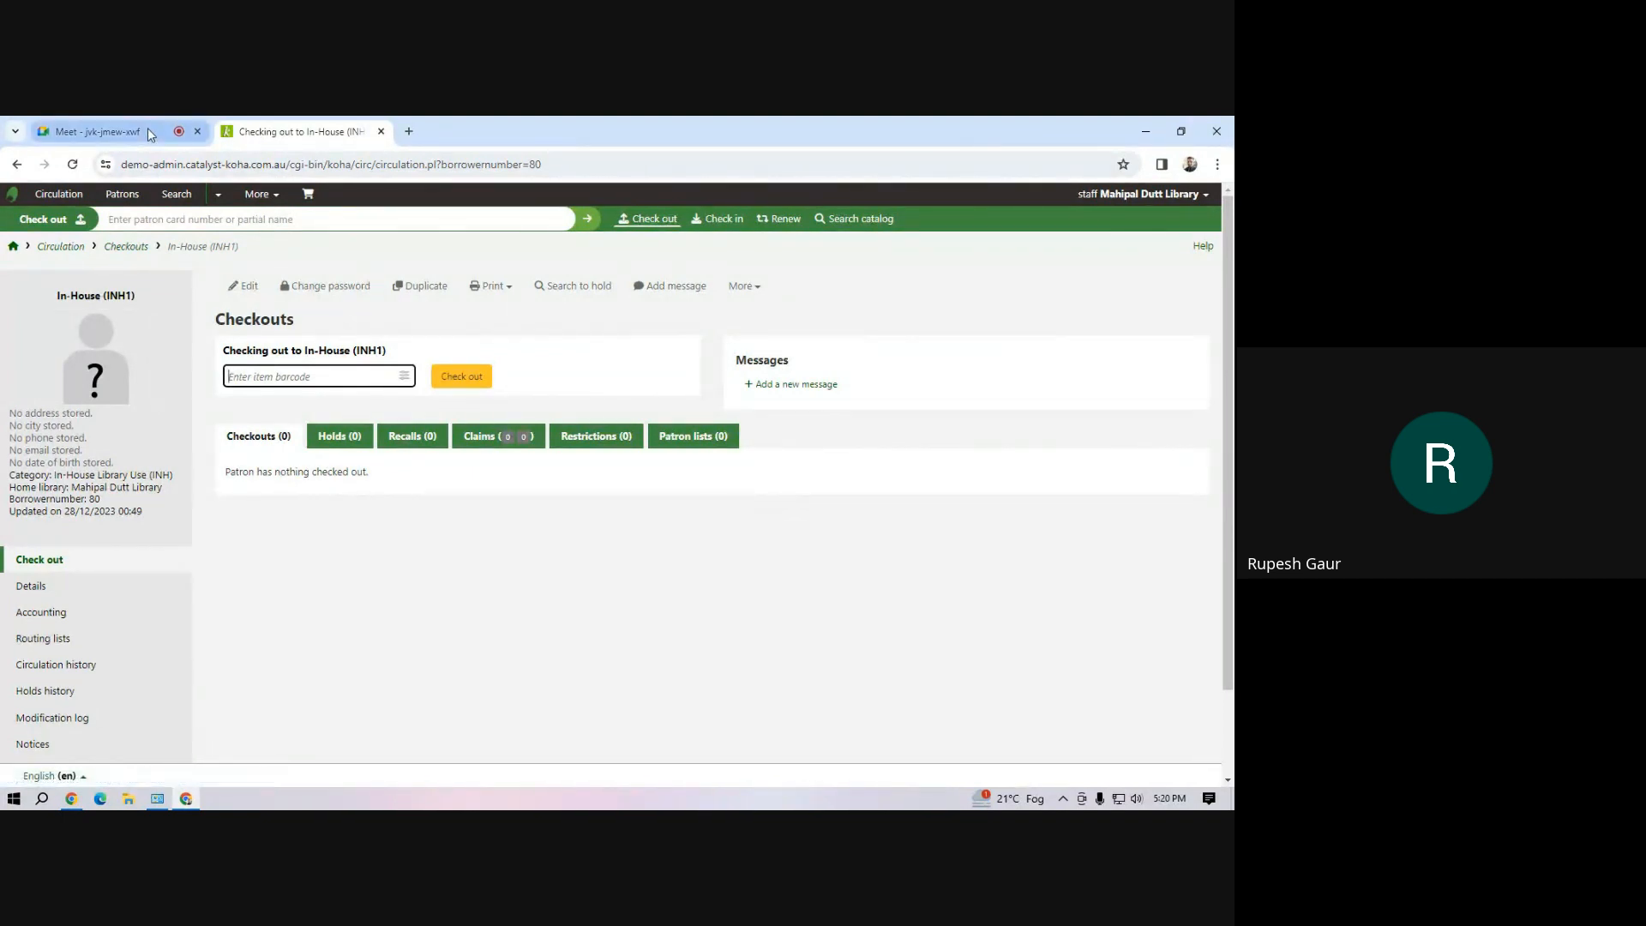
Review the list of patron categories in the administration settings
{"action": "left_click", "coordinate": [260, 195]}
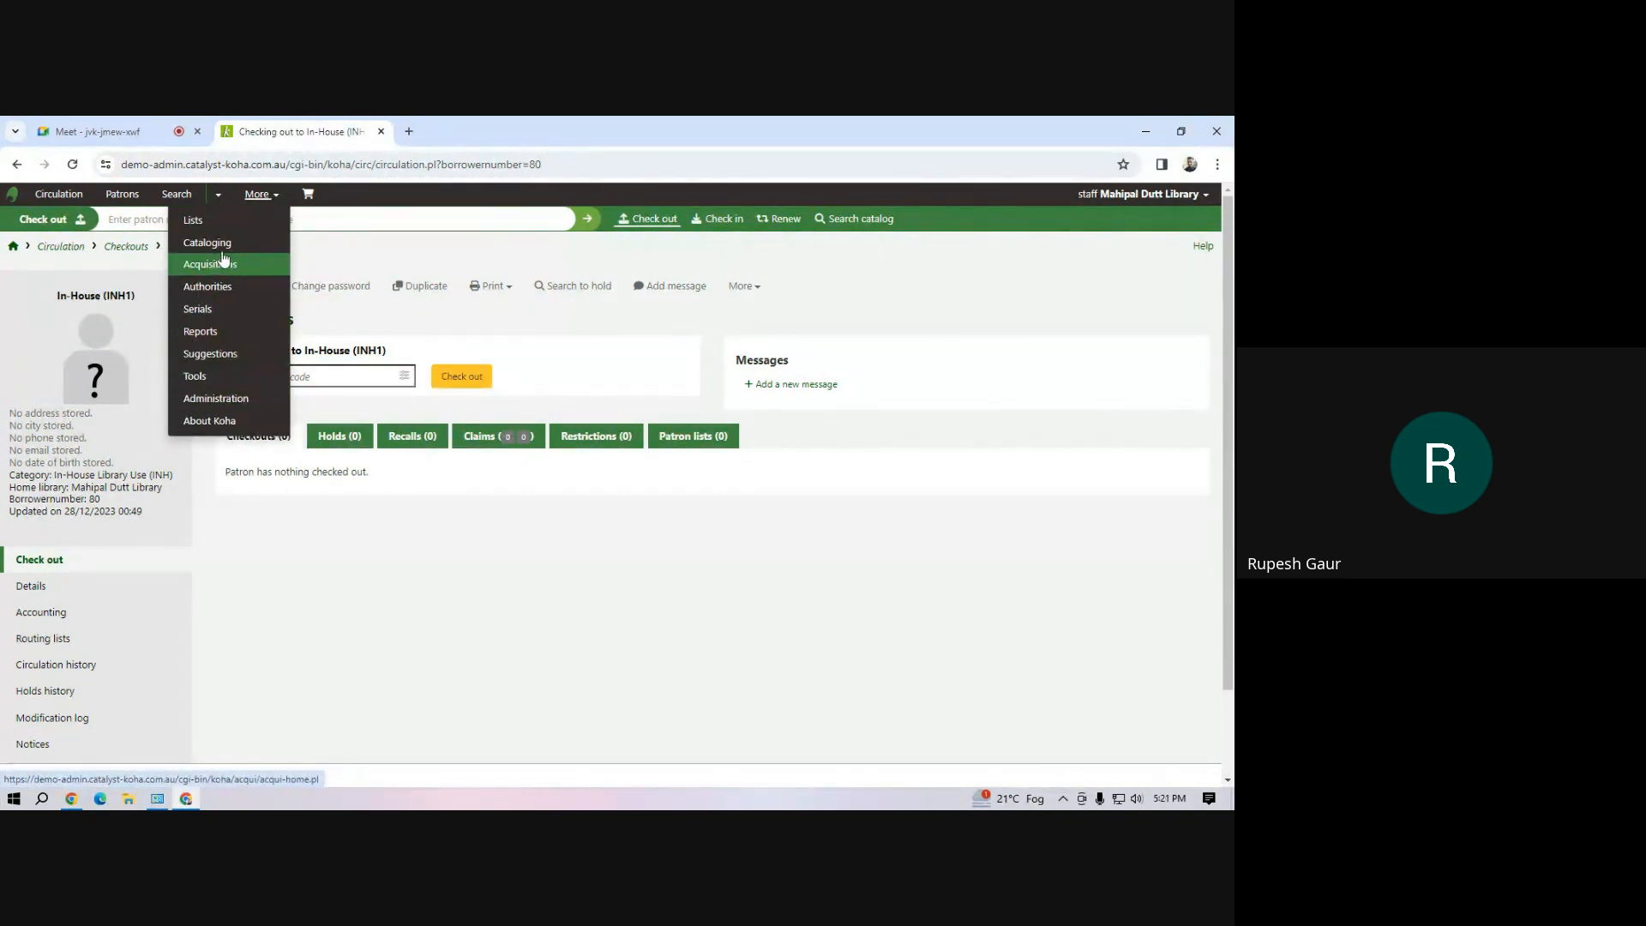
{"action": "left_click", "coordinate": [236, 408]}
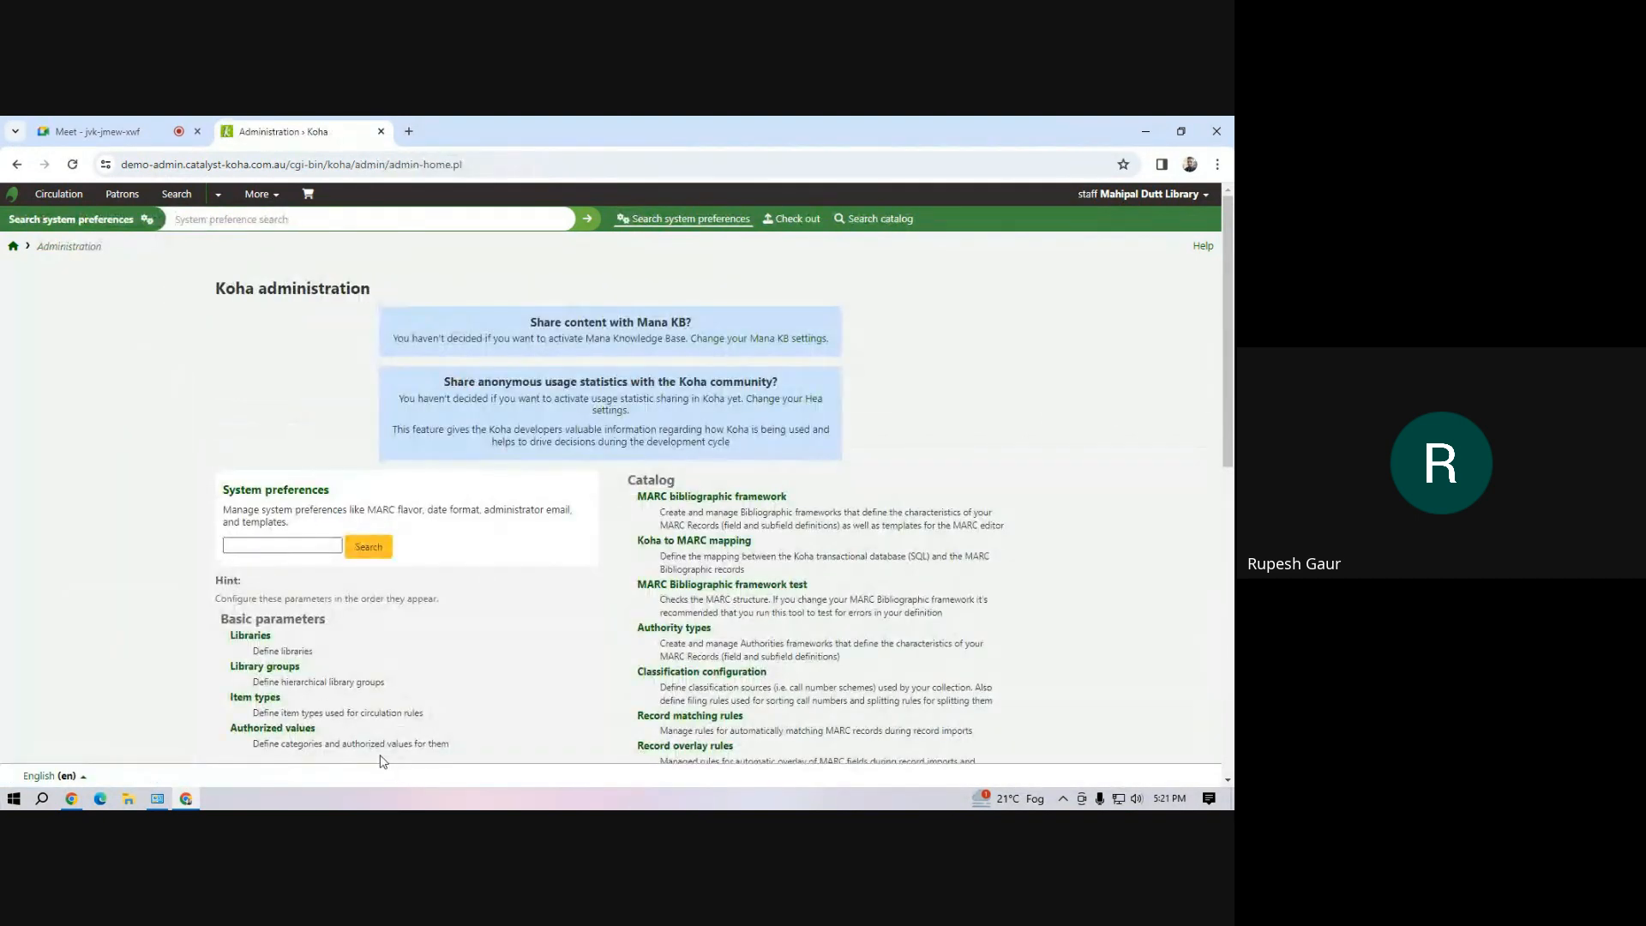
{"action": "scroll", "coordinate": [357, 640], "scroll_direction": "down", "scroll_amount": 4}
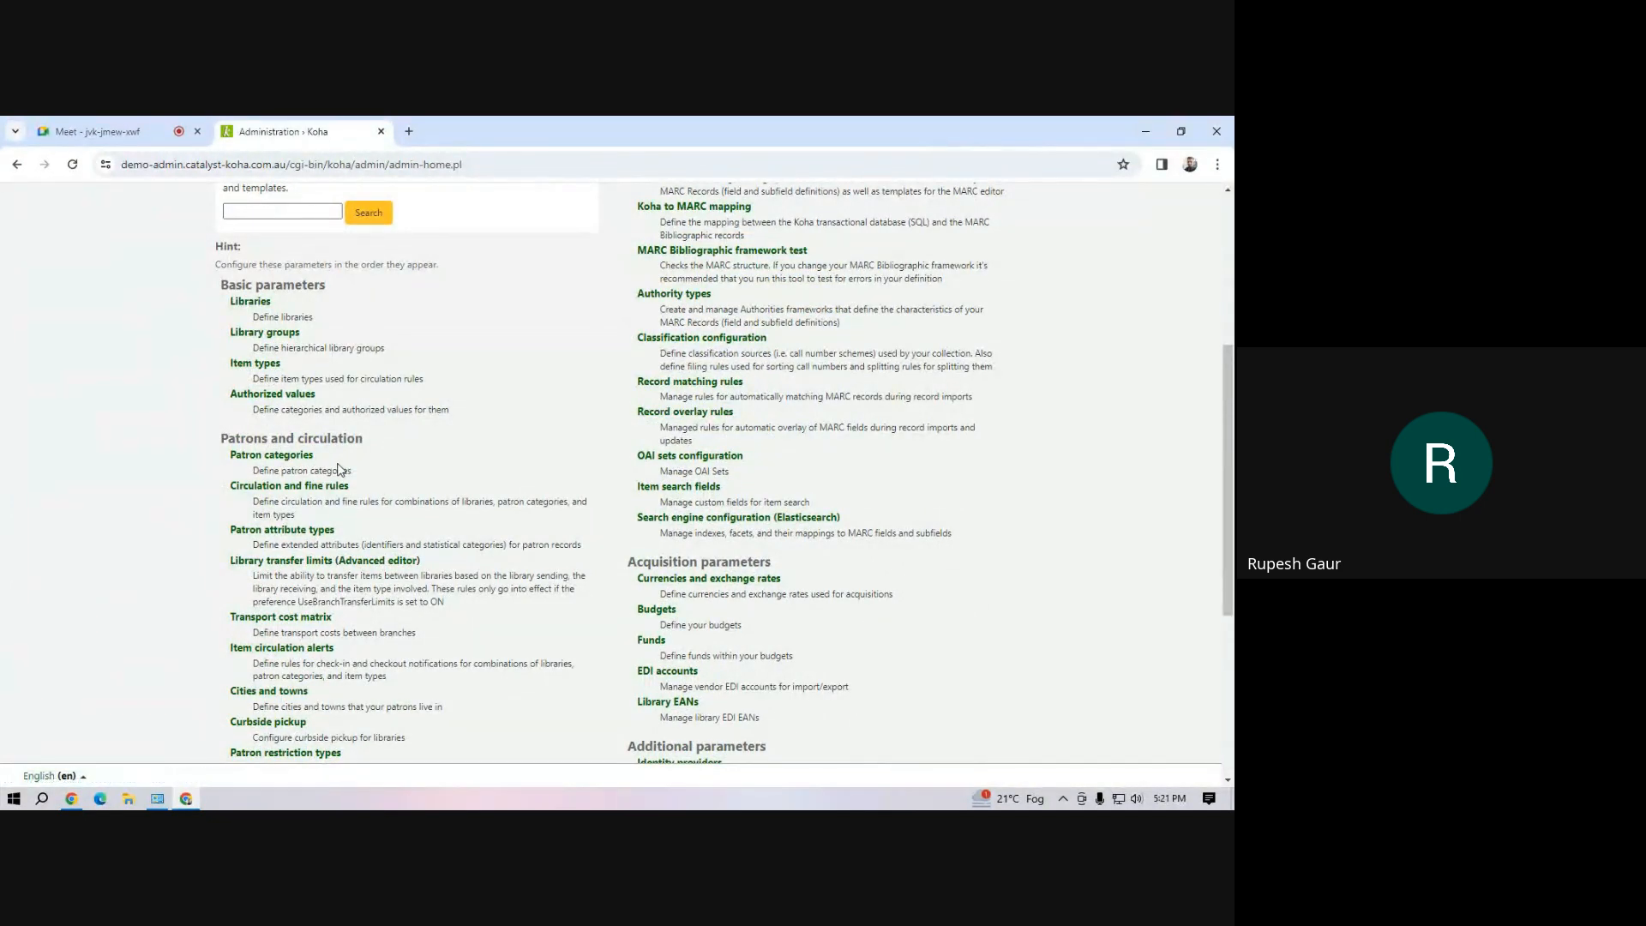
{"action": "left_click", "coordinate": [274, 462]}
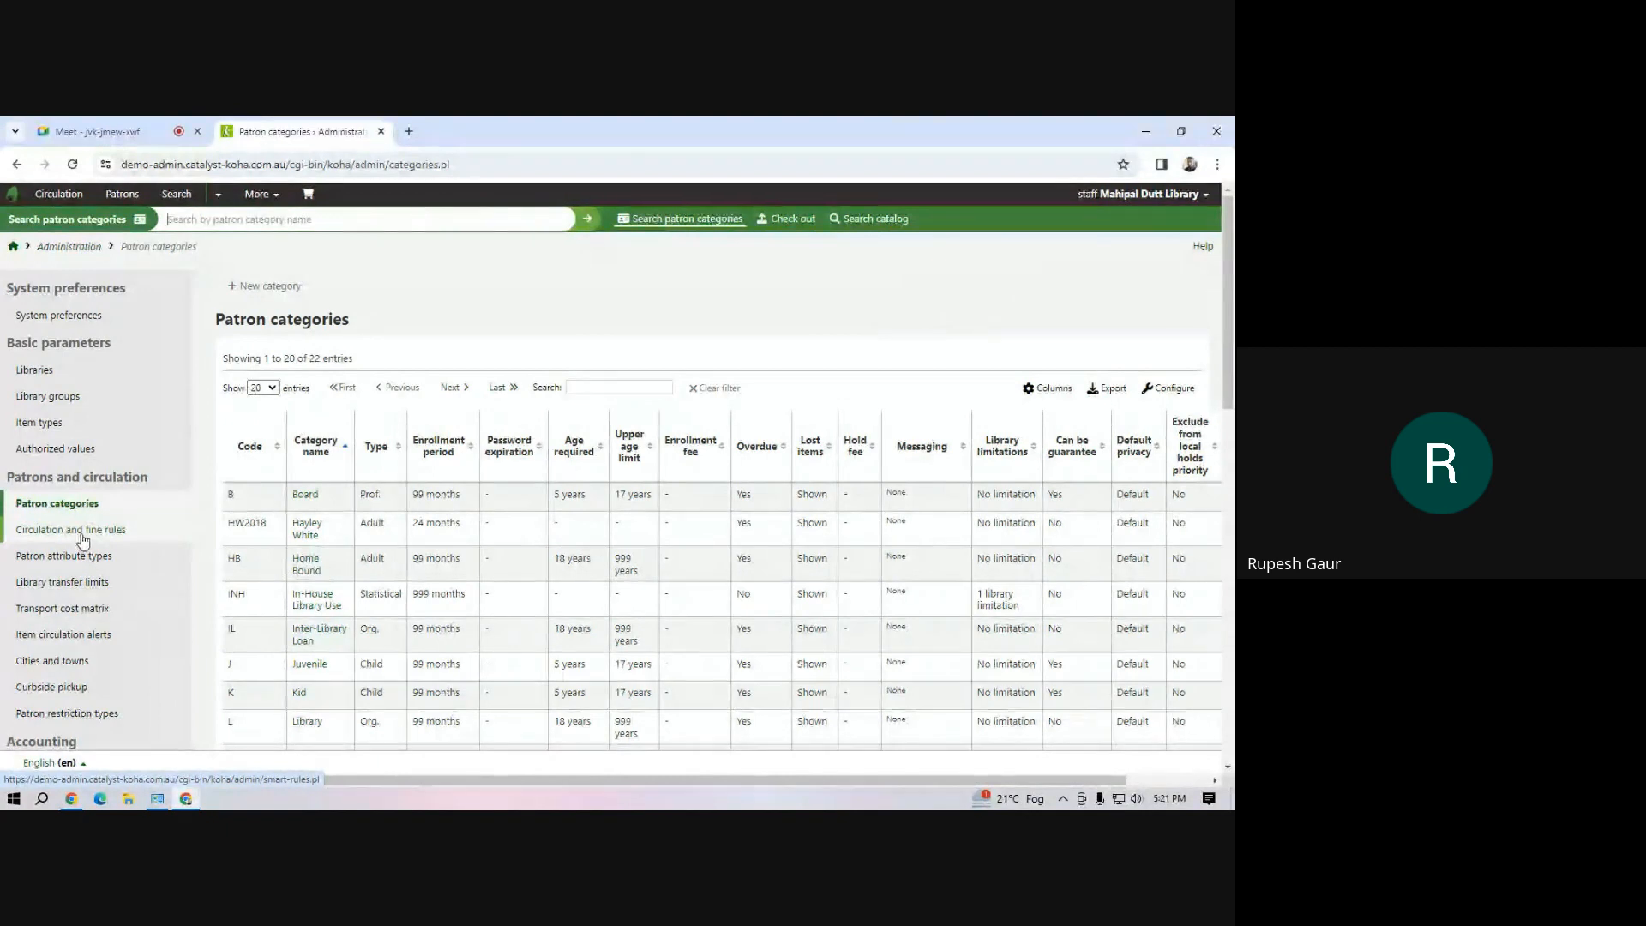
{"action": "left_click", "coordinate": [273, 198]}
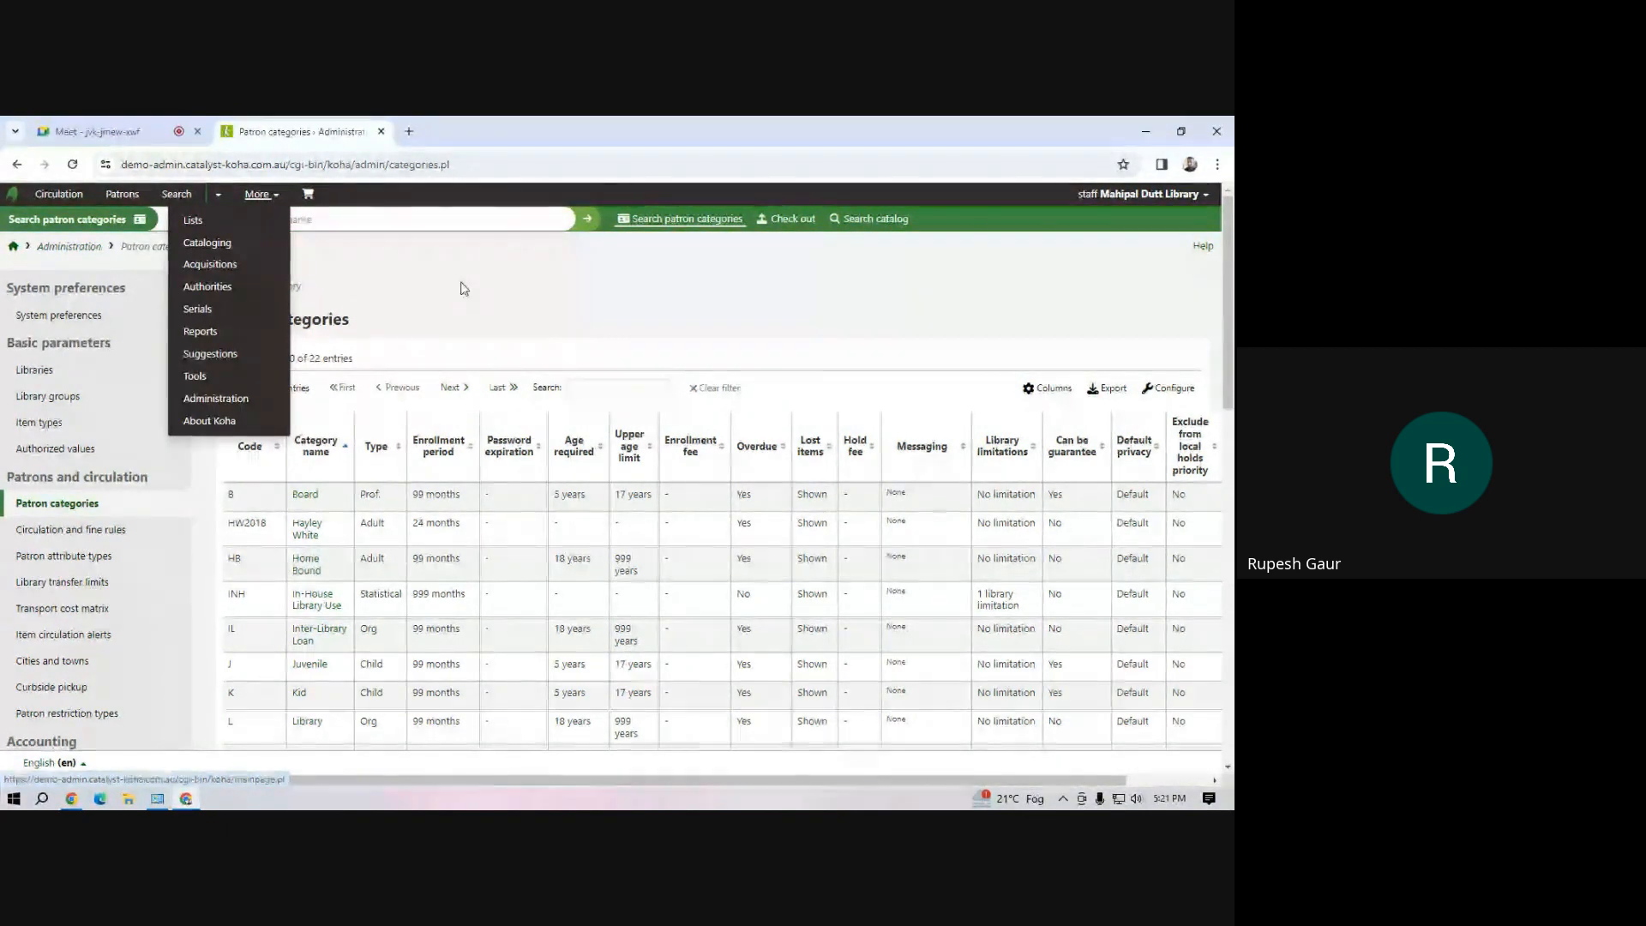
{"action": "left_click", "coordinate": [429, 283]}
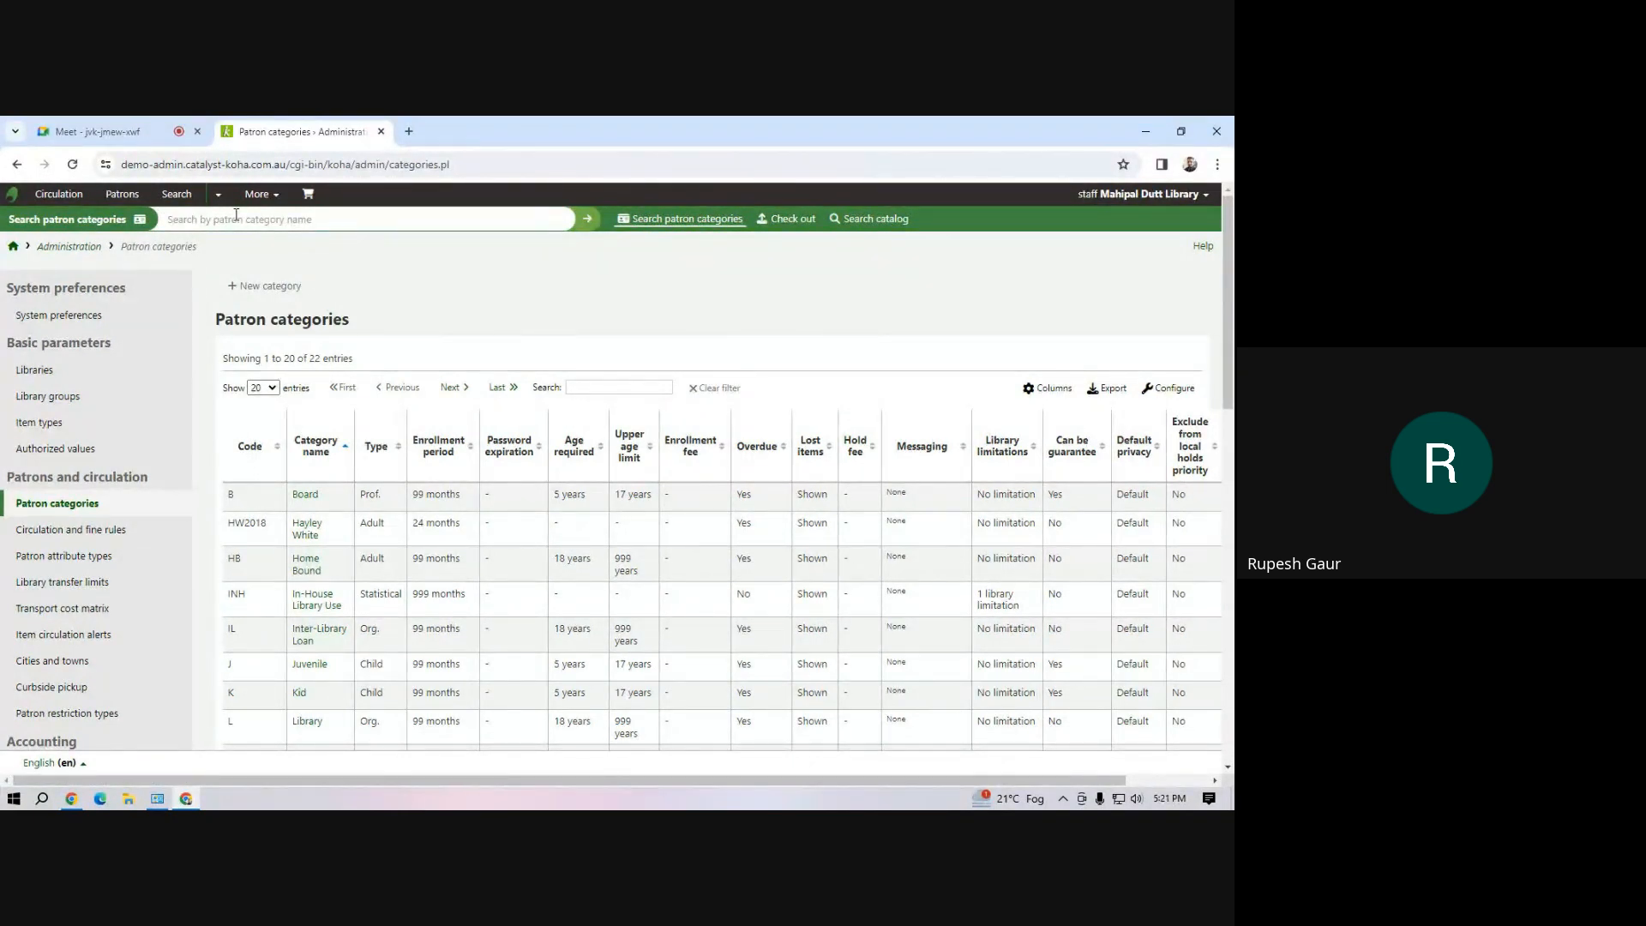
Start a new Teaching Staff patron, entering the patron's surname and setting the gender to Male
{"action": "left_click", "coordinate": [122, 195]}
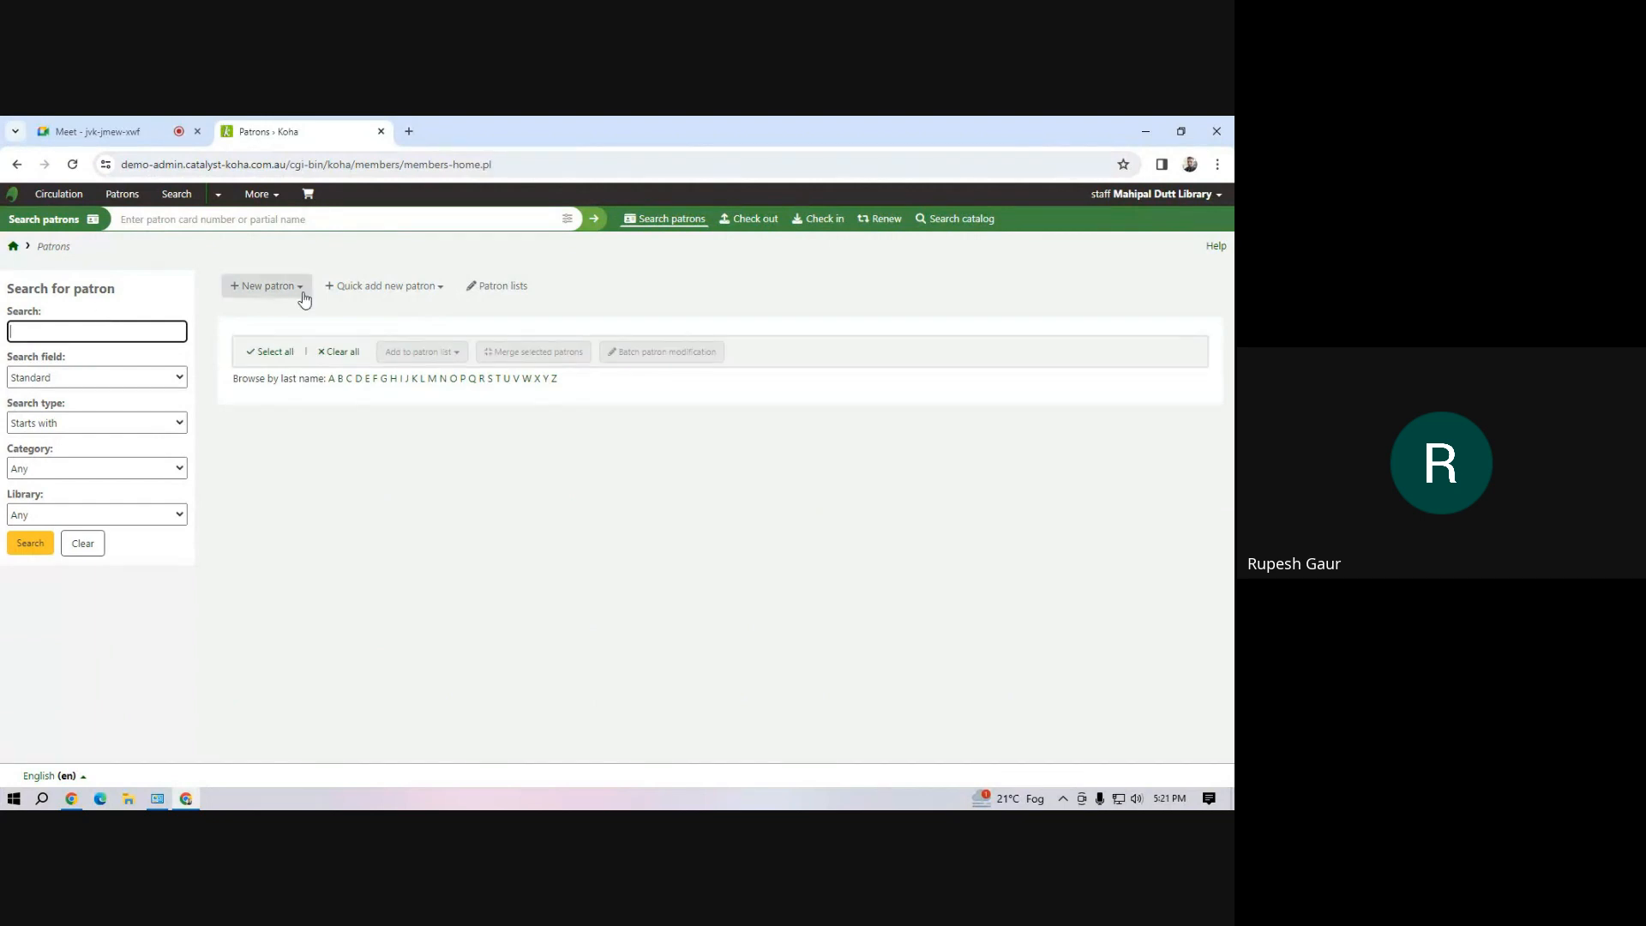
{"action": "left_click", "coordinate": [302, 288]}
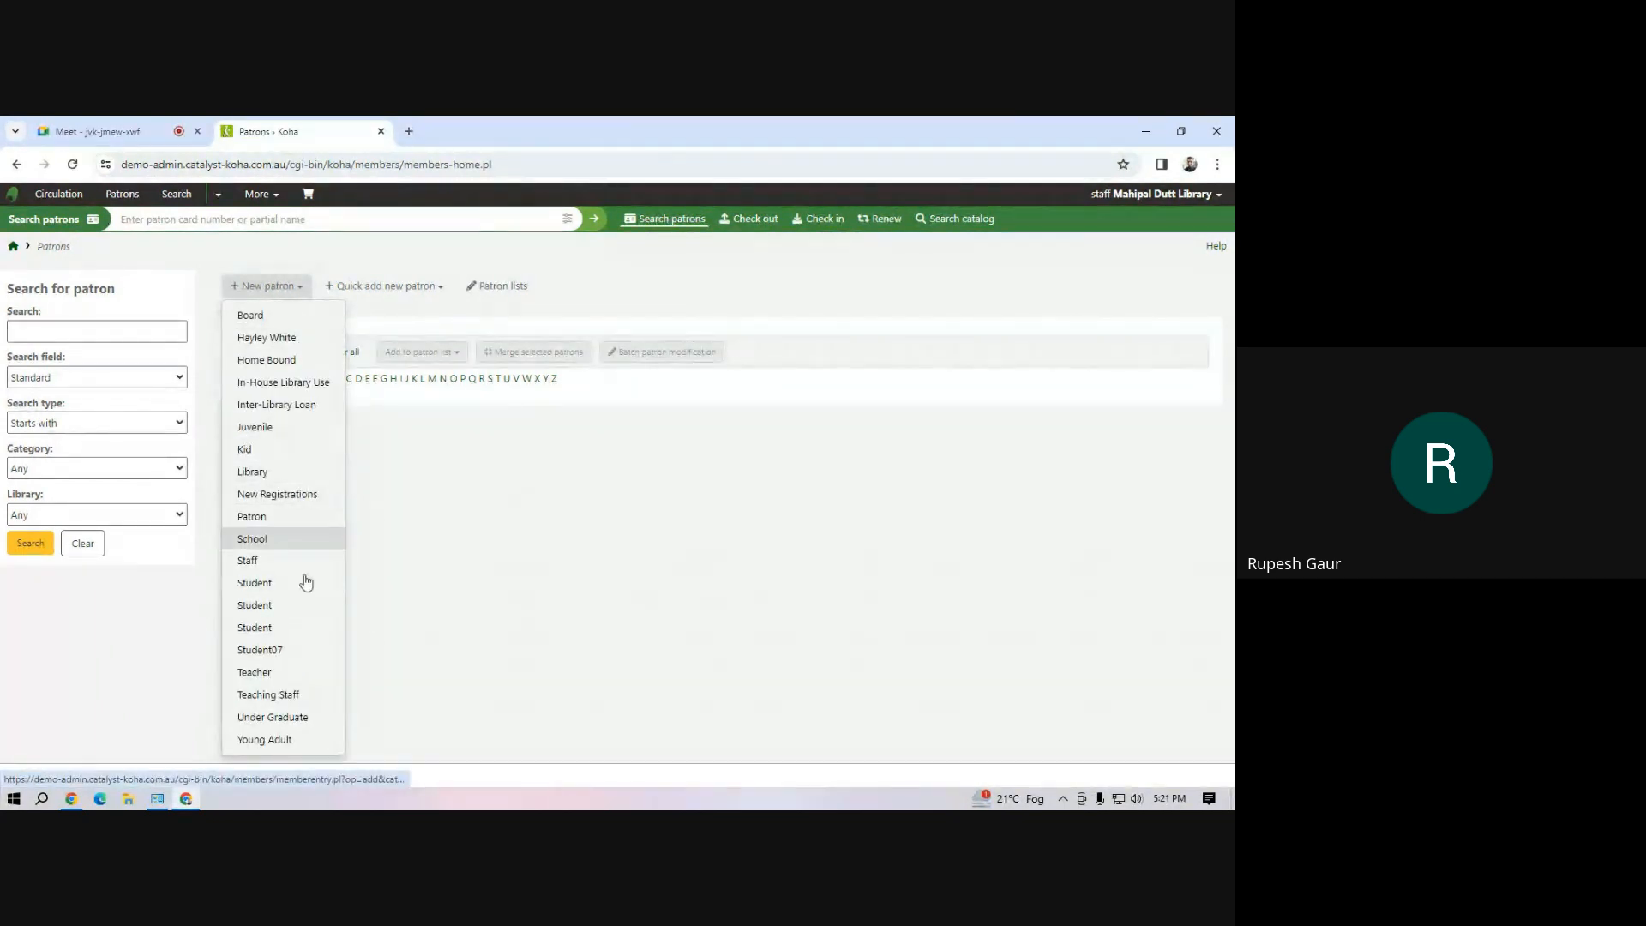
{"action": "left_click", "coordinate": [273, 694]}
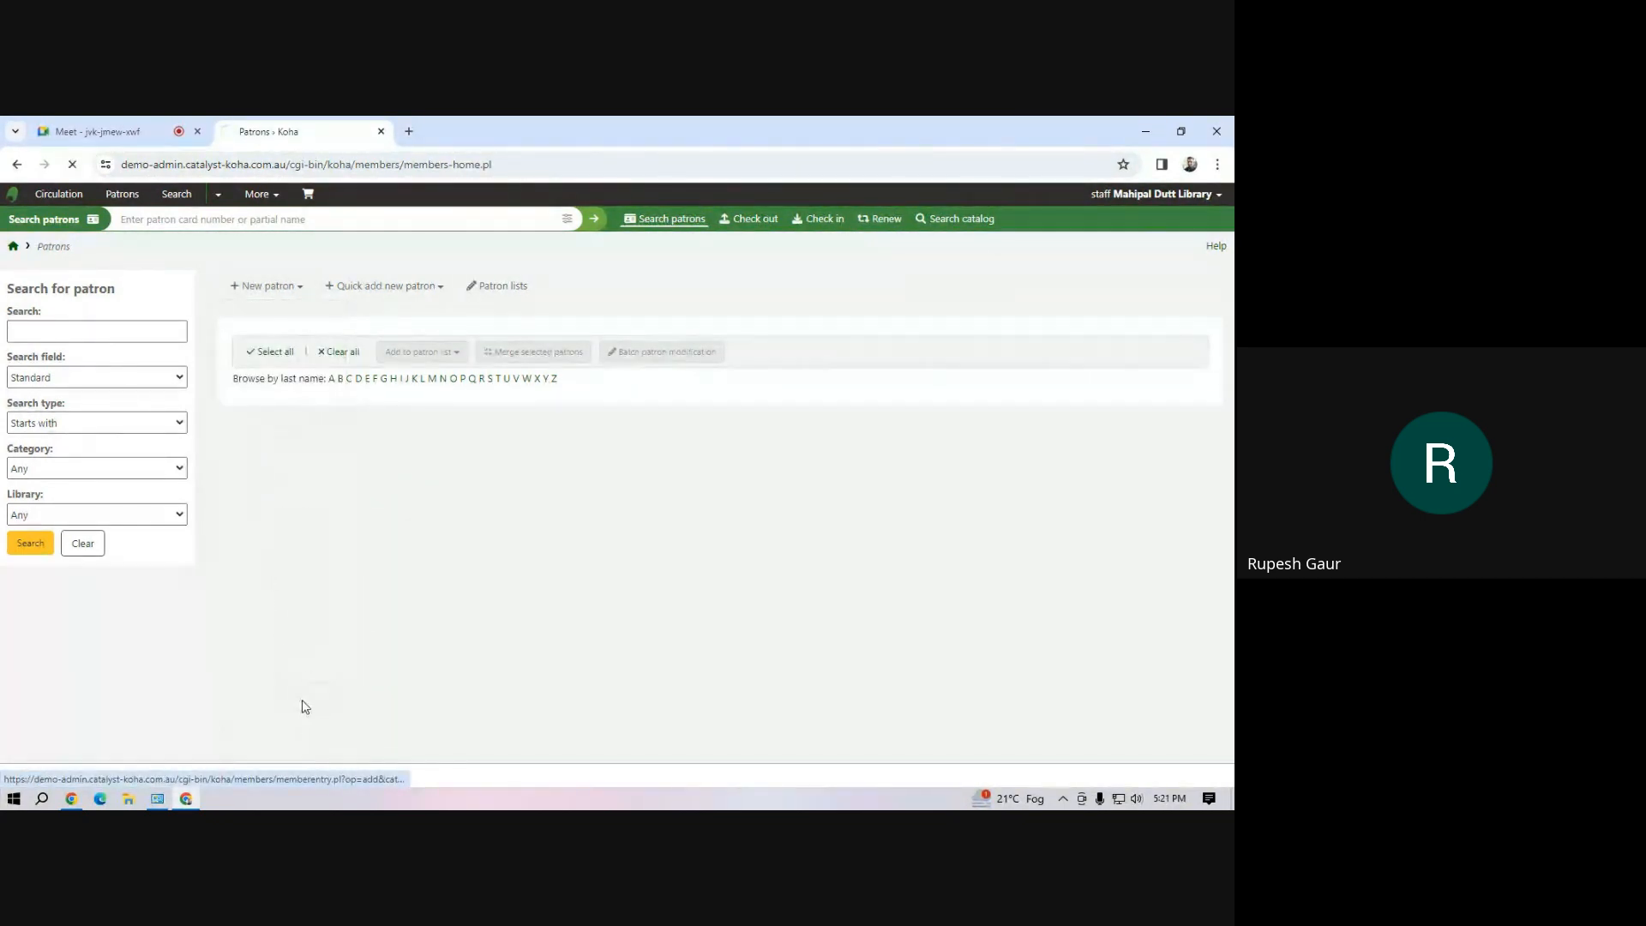
{"action": "left_click", "coordinate": [354, 421]}
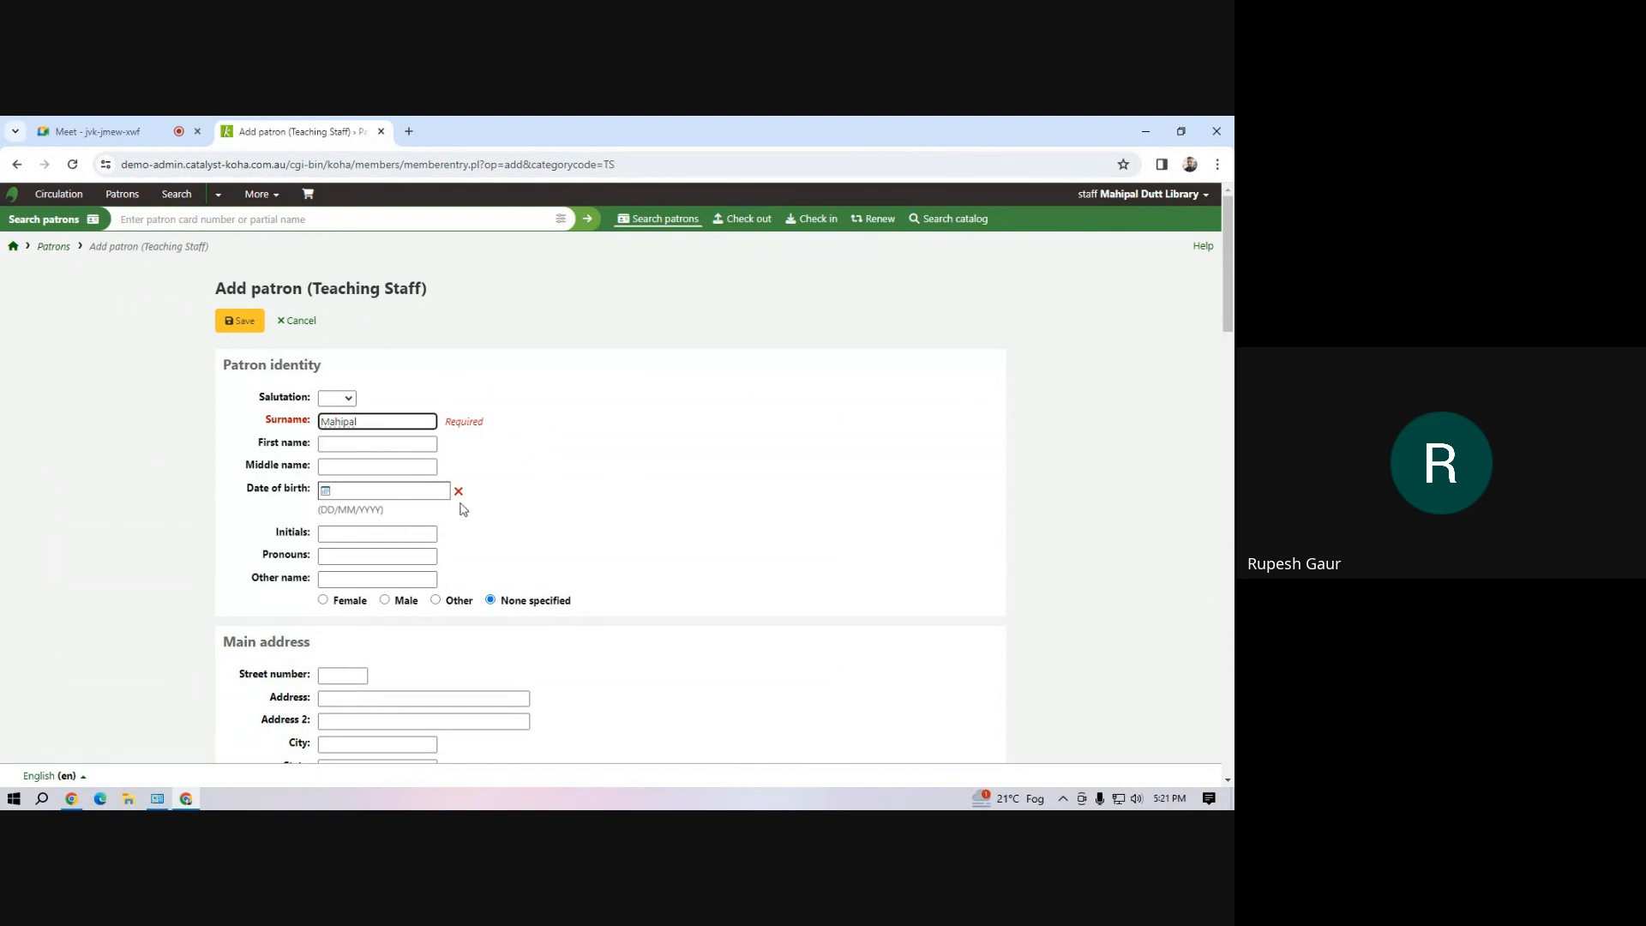
{"action": "scroll", "coordinate": [425, 493], "scroll_direction": "down", "scroll_amount": 4}
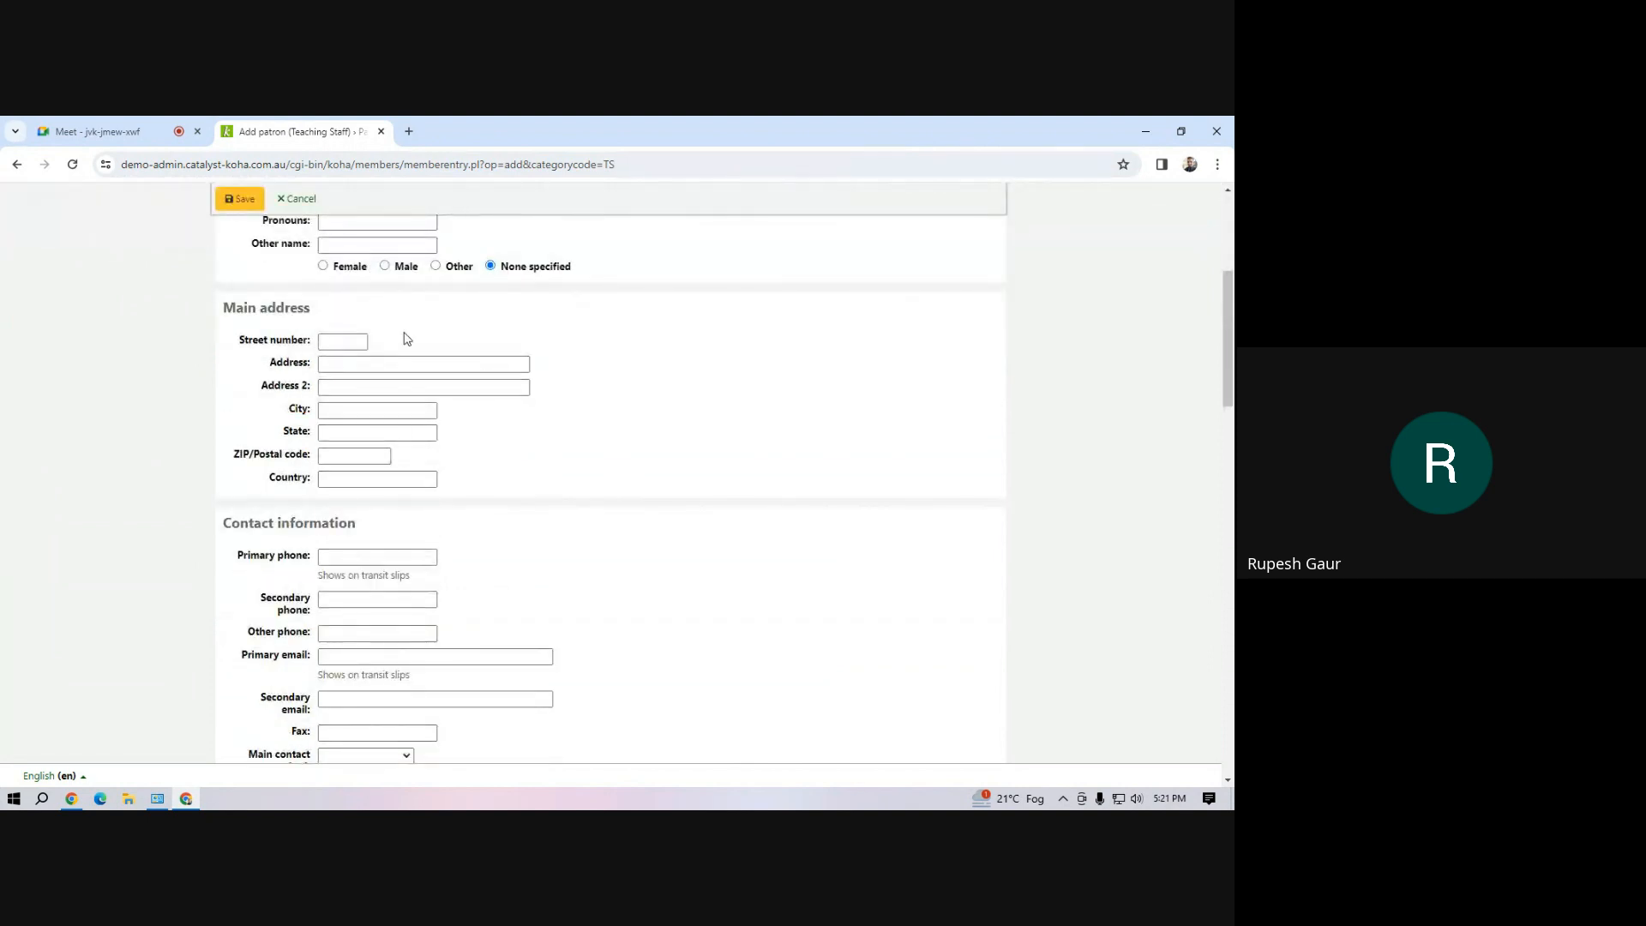
{"action": "left_click", "coordinate": [385, 266]}
Enter the Teaching Staff patron's card number and save the record
{"action": "scroll", "coordinate": [378, 454], "scroll_direction": "down", "scroll_amount": 10}
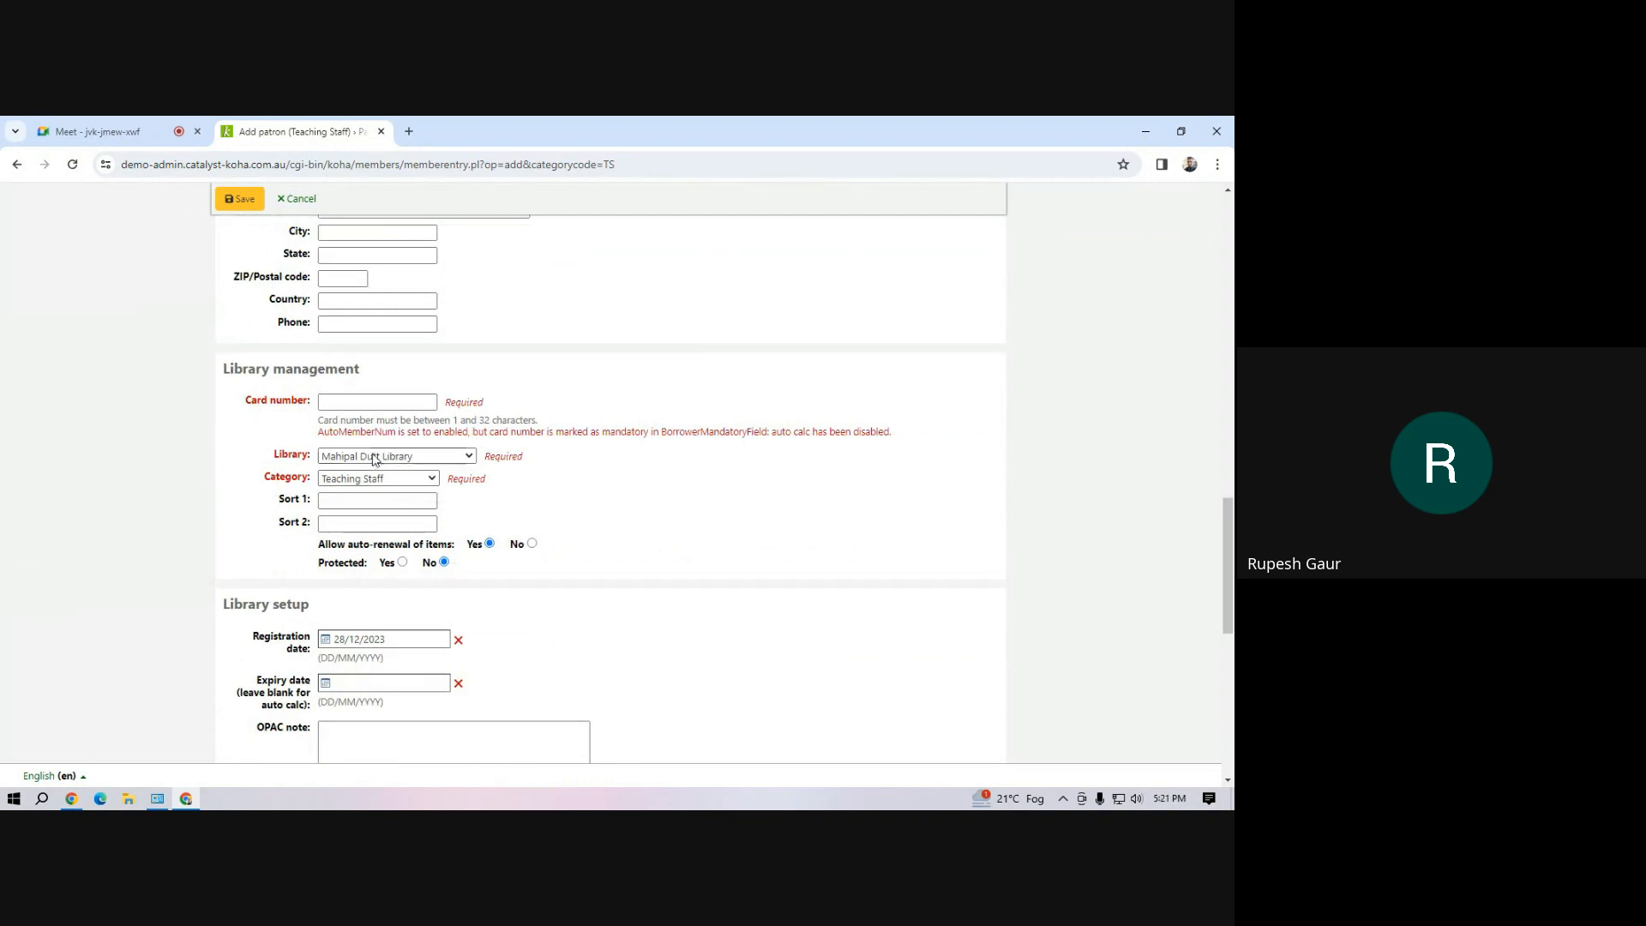
{"action": "left_click", "coordinate": [377, 406]}
{"action": "scroll", "coordinate": [409, 552], "scroll_direction": "down", "scroll_amount": 4}
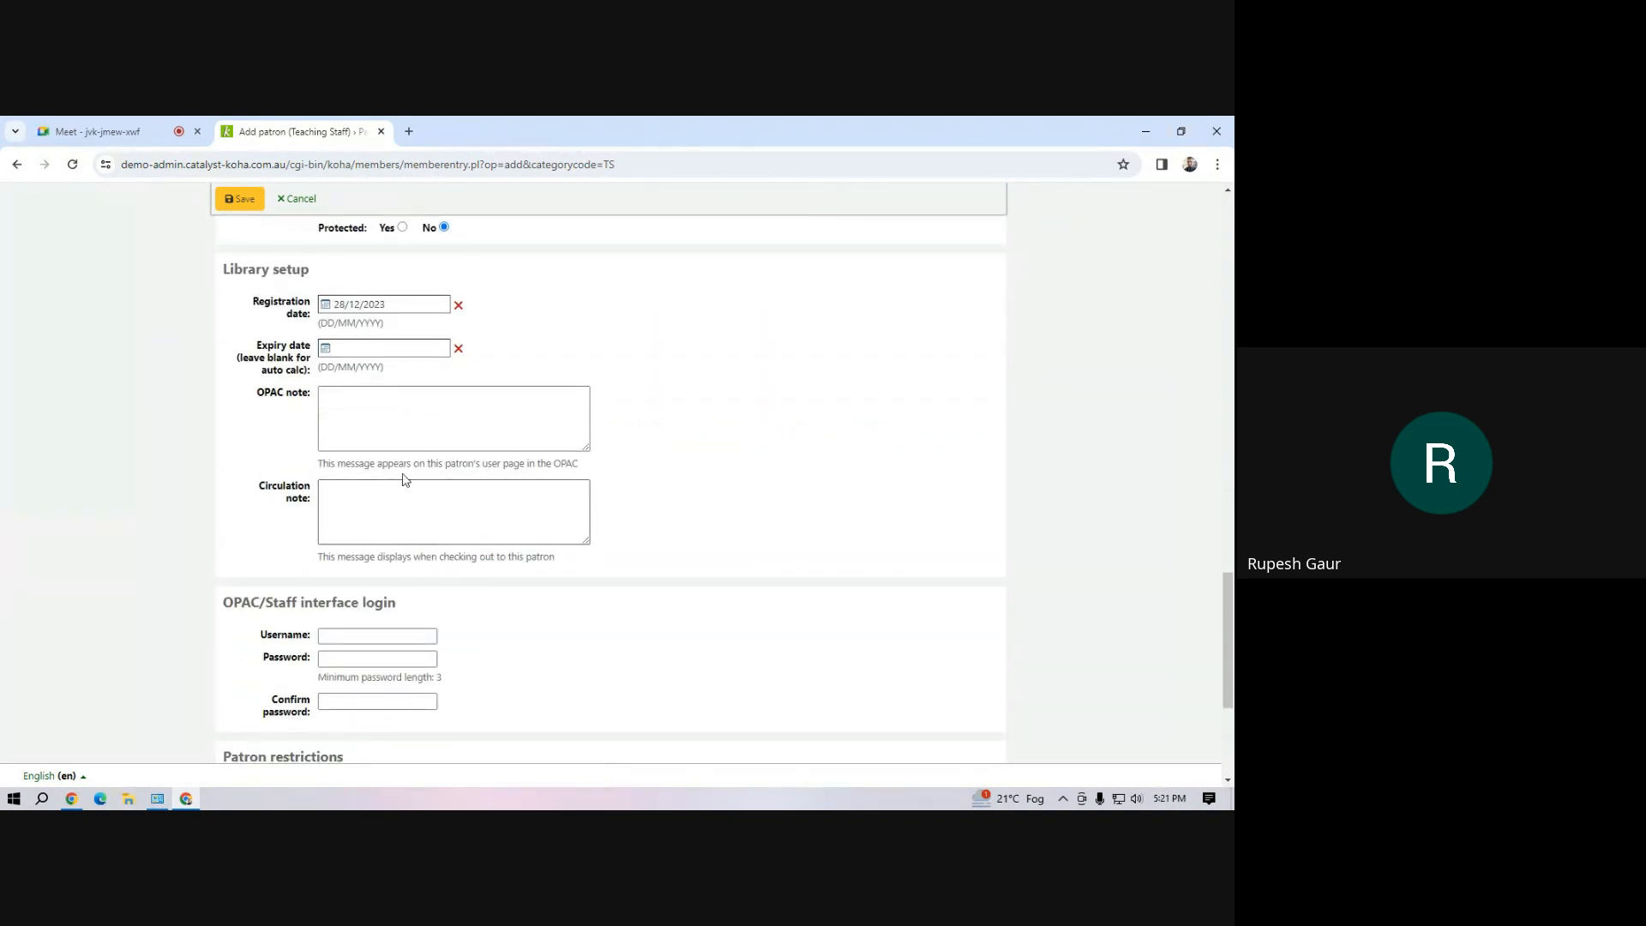
{"action": "left_click", "coordinate": [249, 201]}
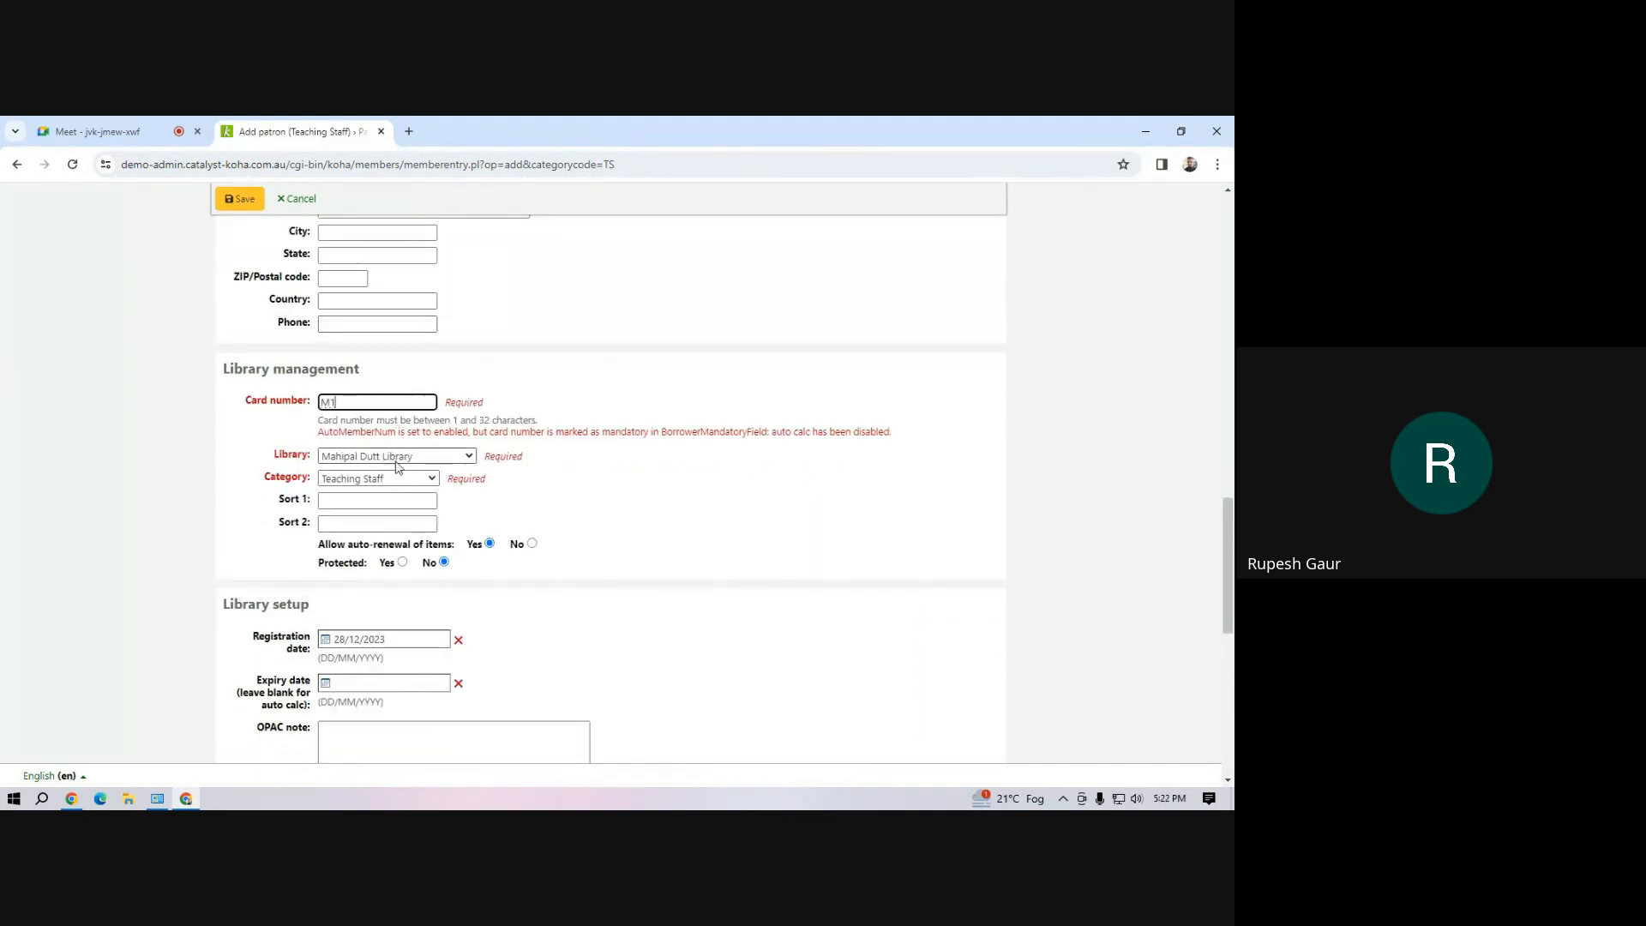
{"action": "left_click", "coordinate": [241, 199]}
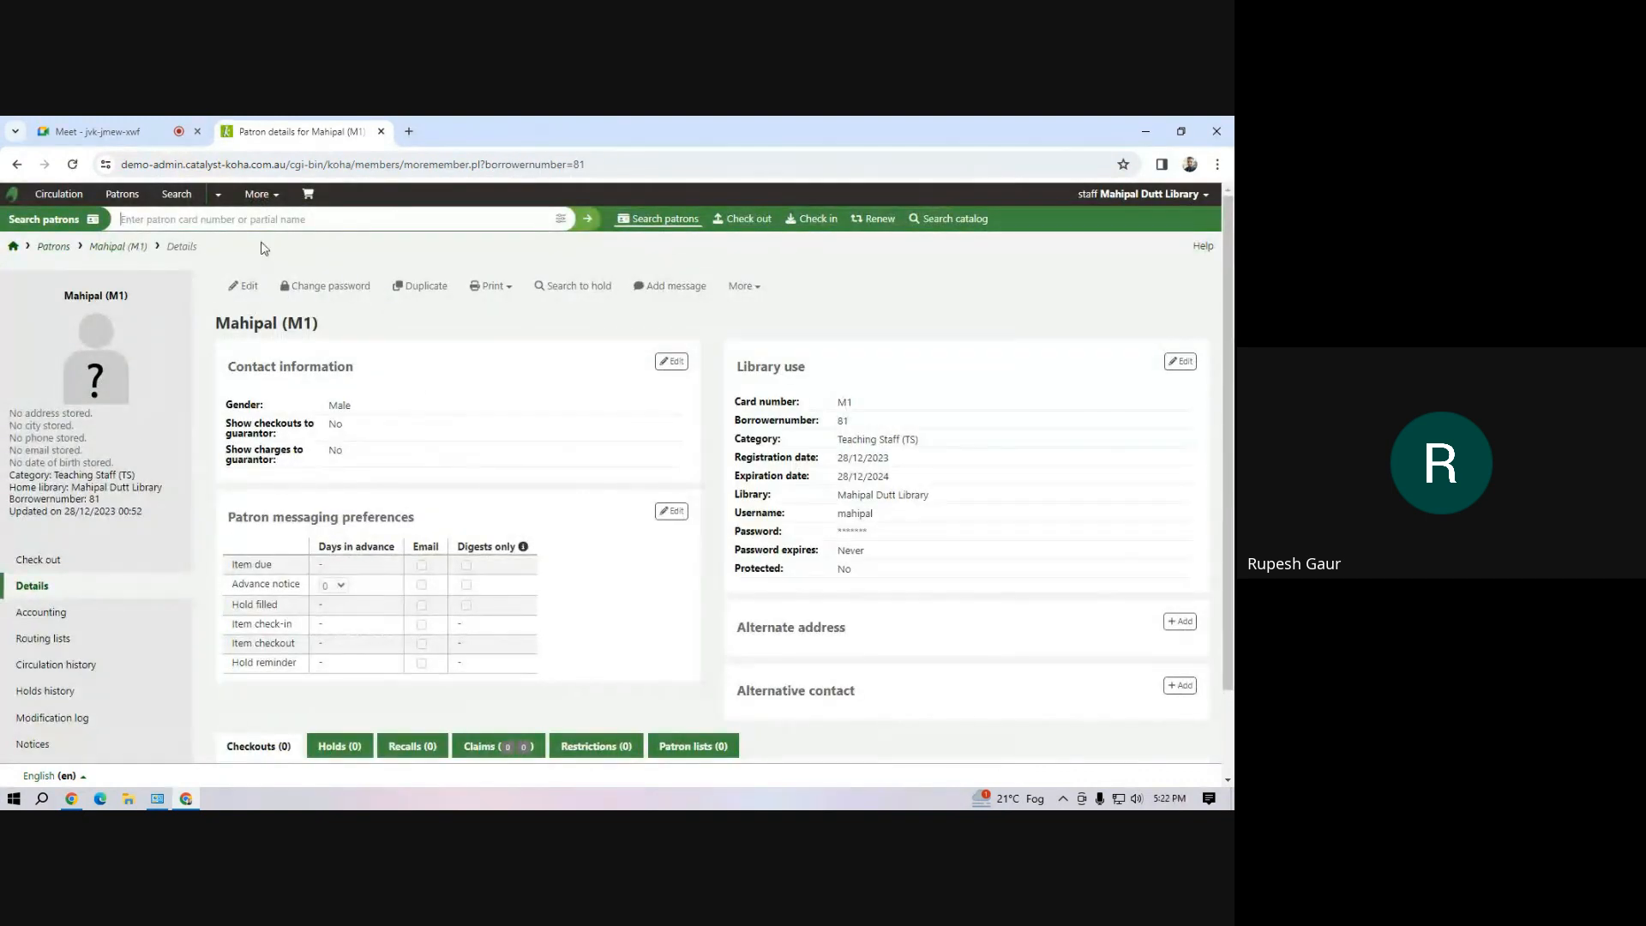
Run a Z39.50/SRU cataloging search of the Library of Congress for the title "library classification"
{"action": "left_click", "coordinate": [267, 197]}
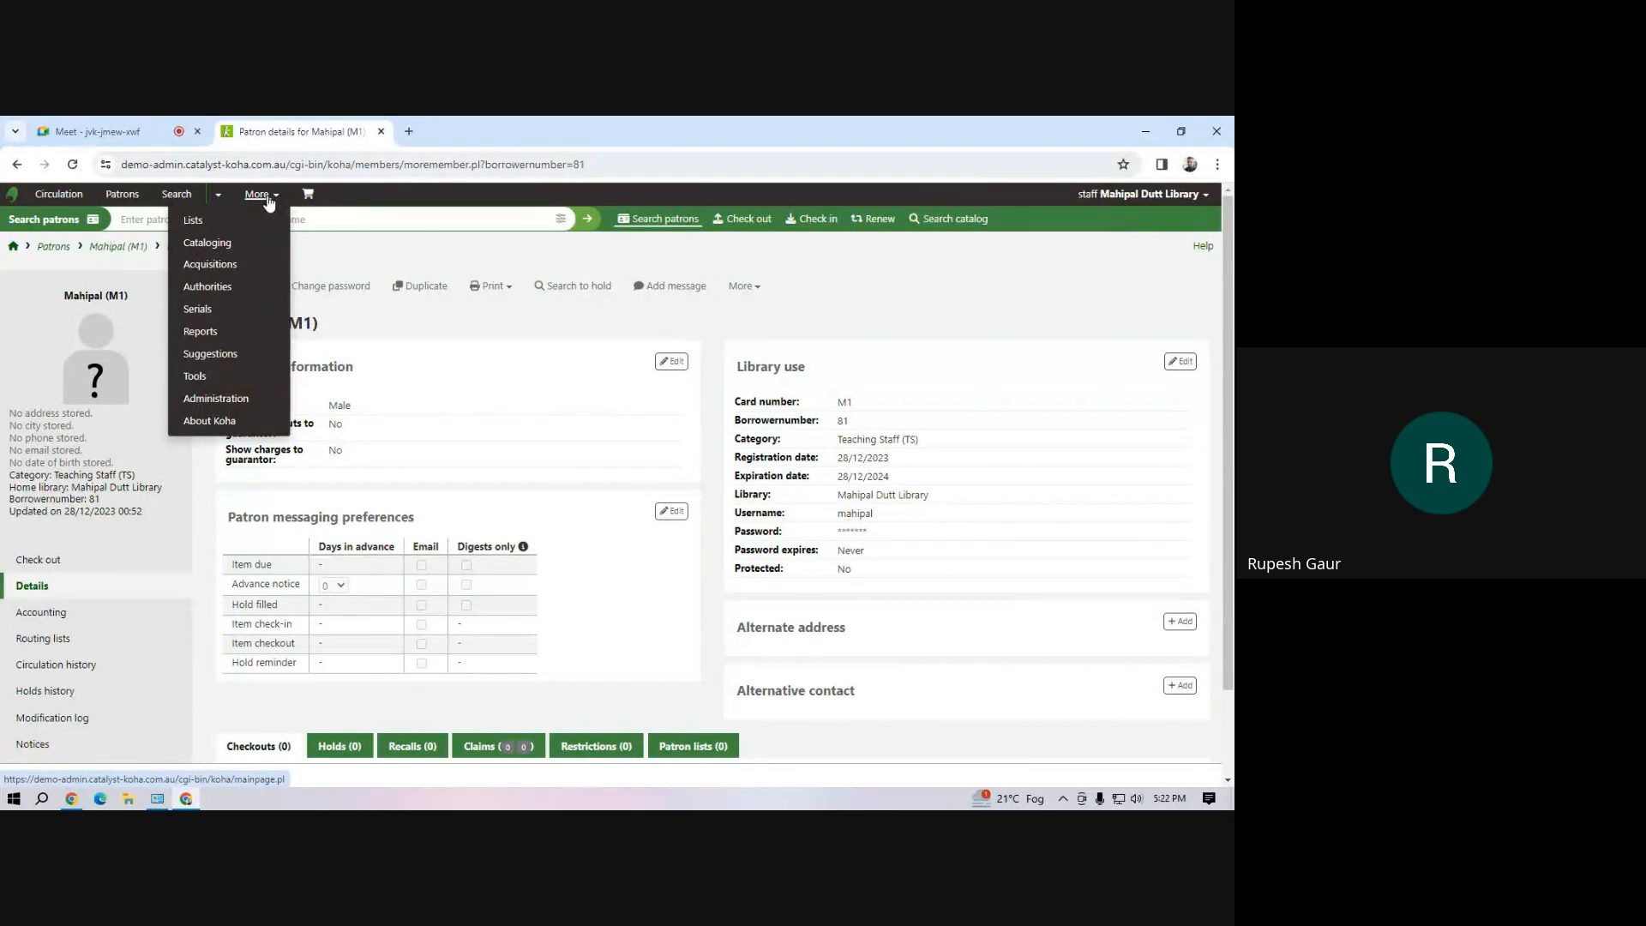
{"action": "left_click", "coordinate": [238, 244]}
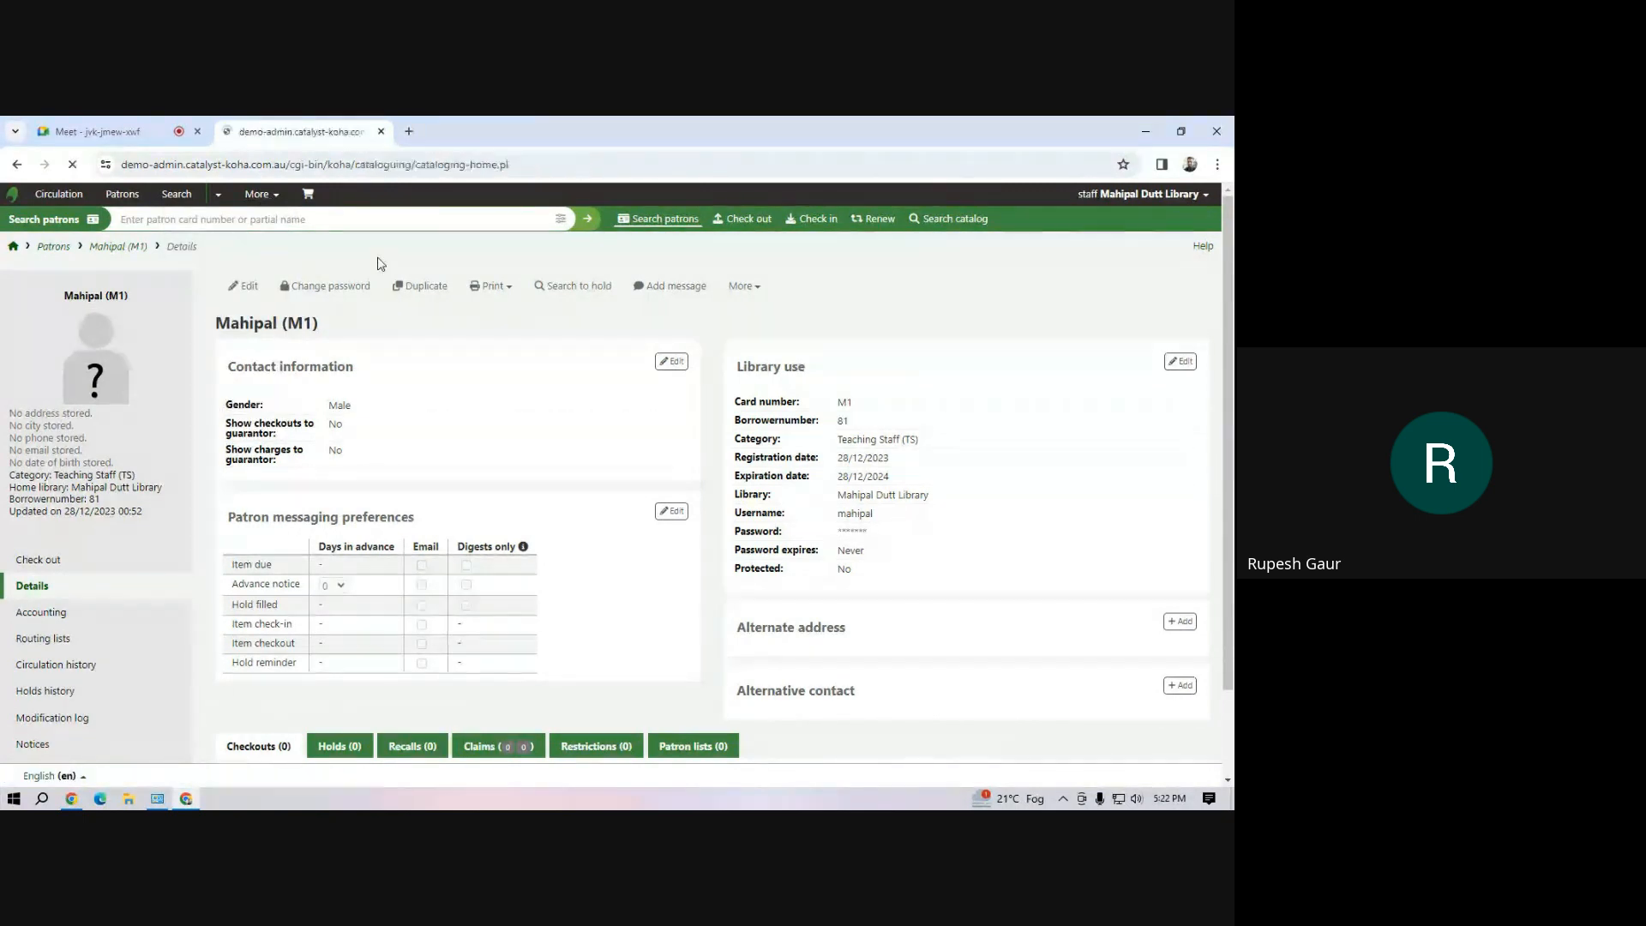
{"action": "left_click", "coordinate": [496, 289]}
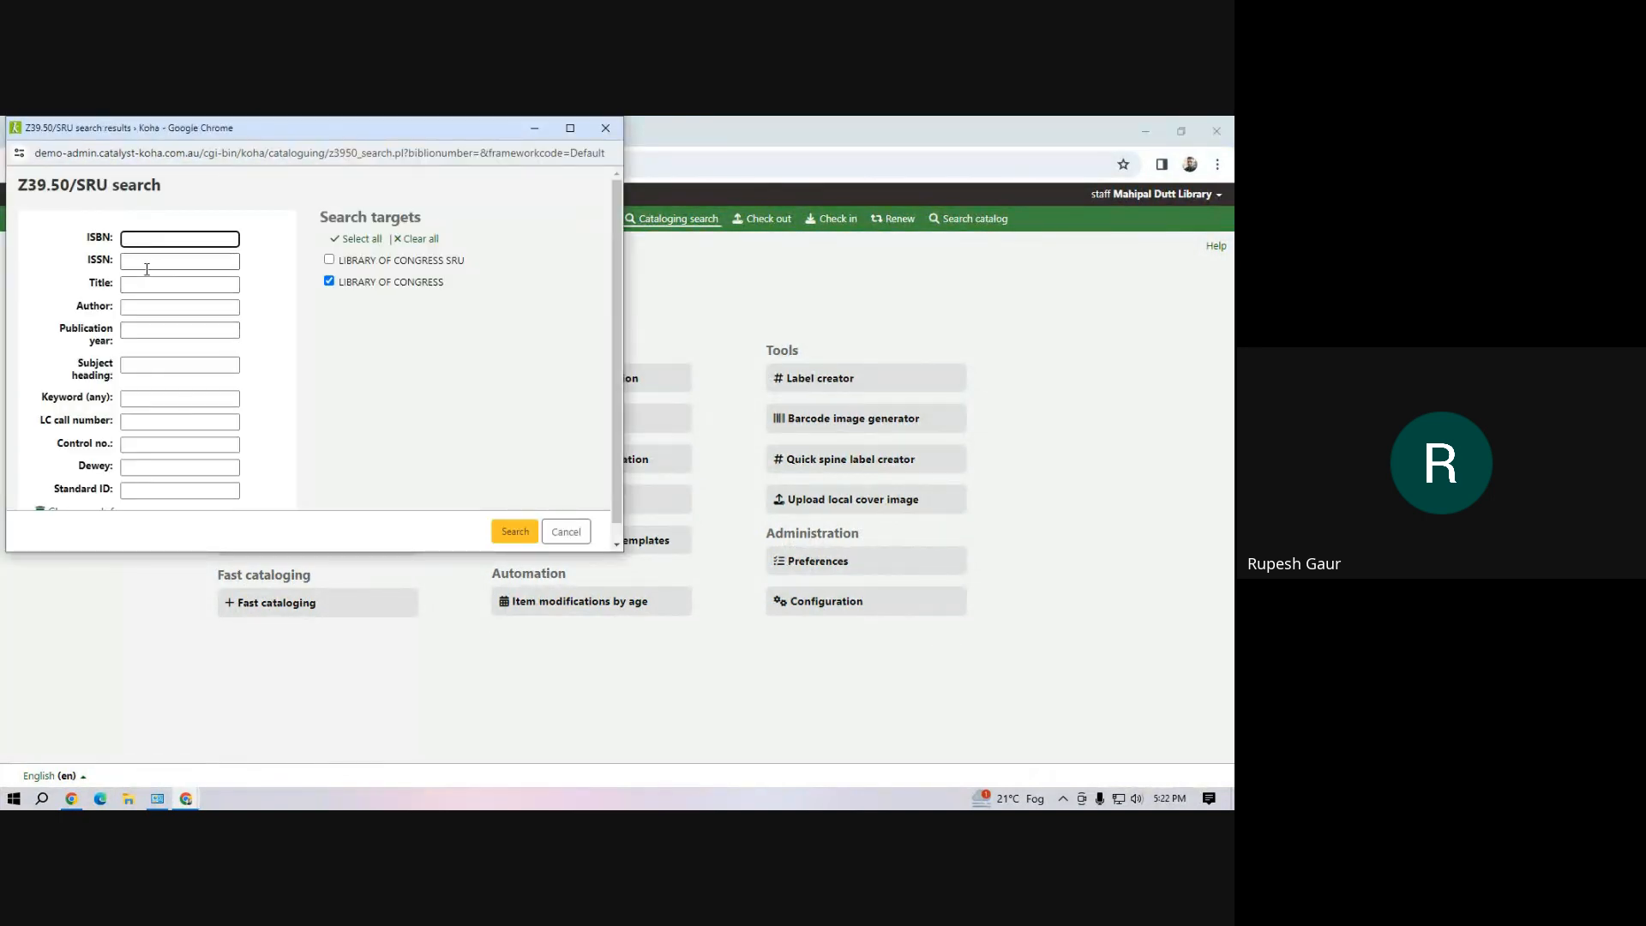
{"action": "left_click", "coordinate": [143, 284]}
{"action": "type", "text": "lib"}
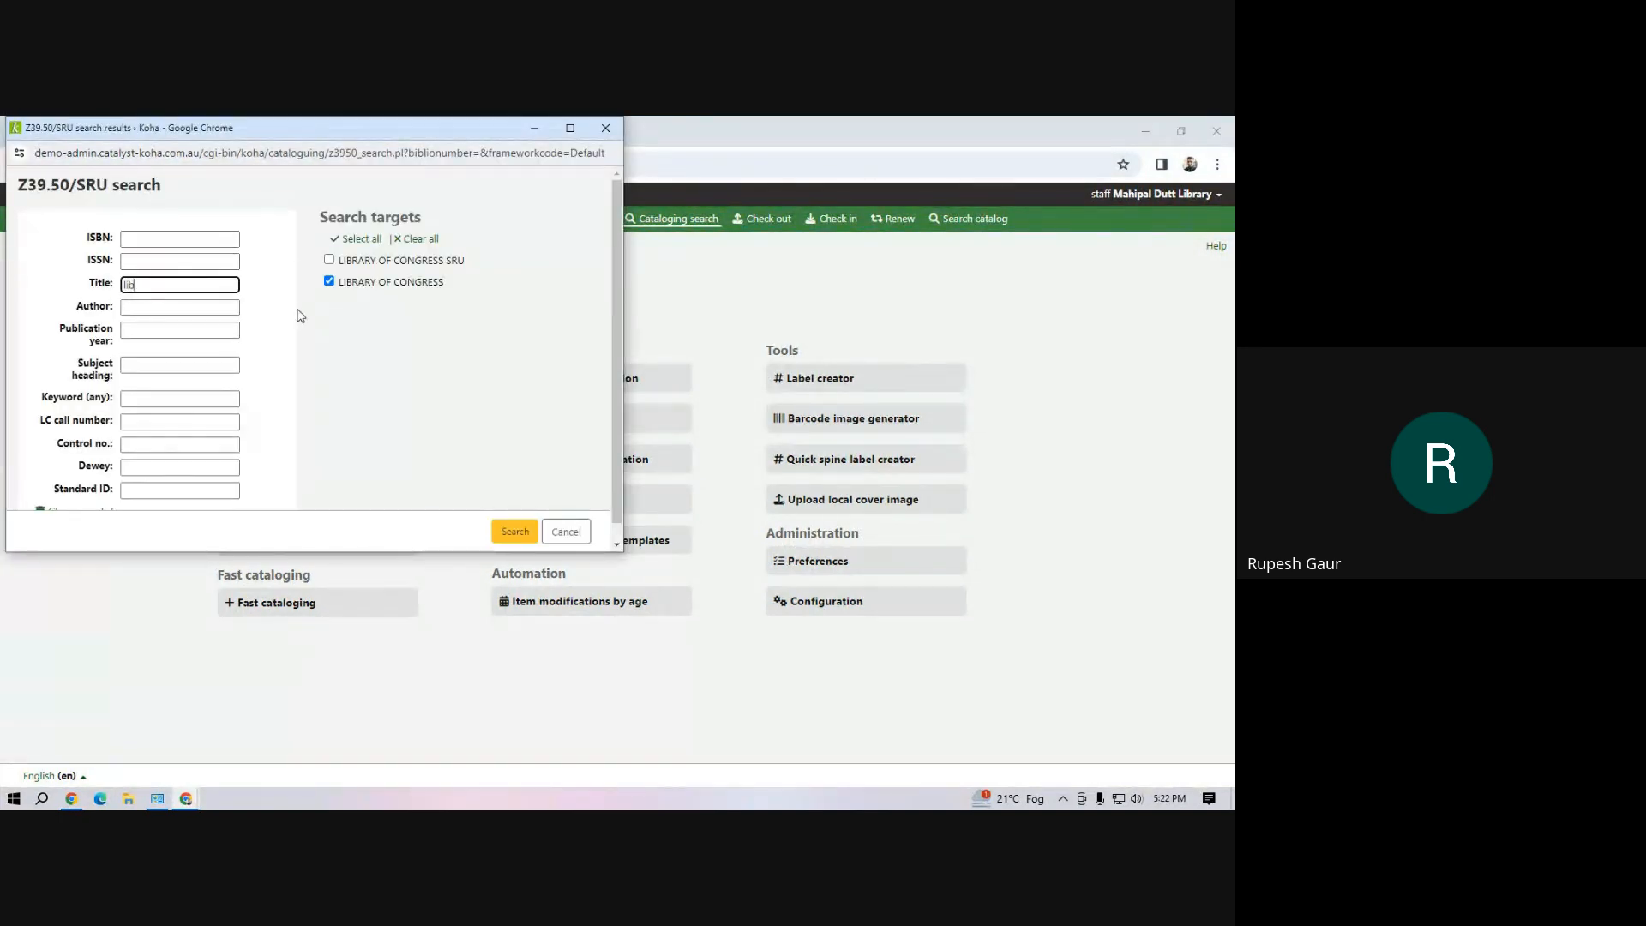
{"action": "type", "text": "rary classification"}
{"action": "left_click", "coordinate": [523, 533]}
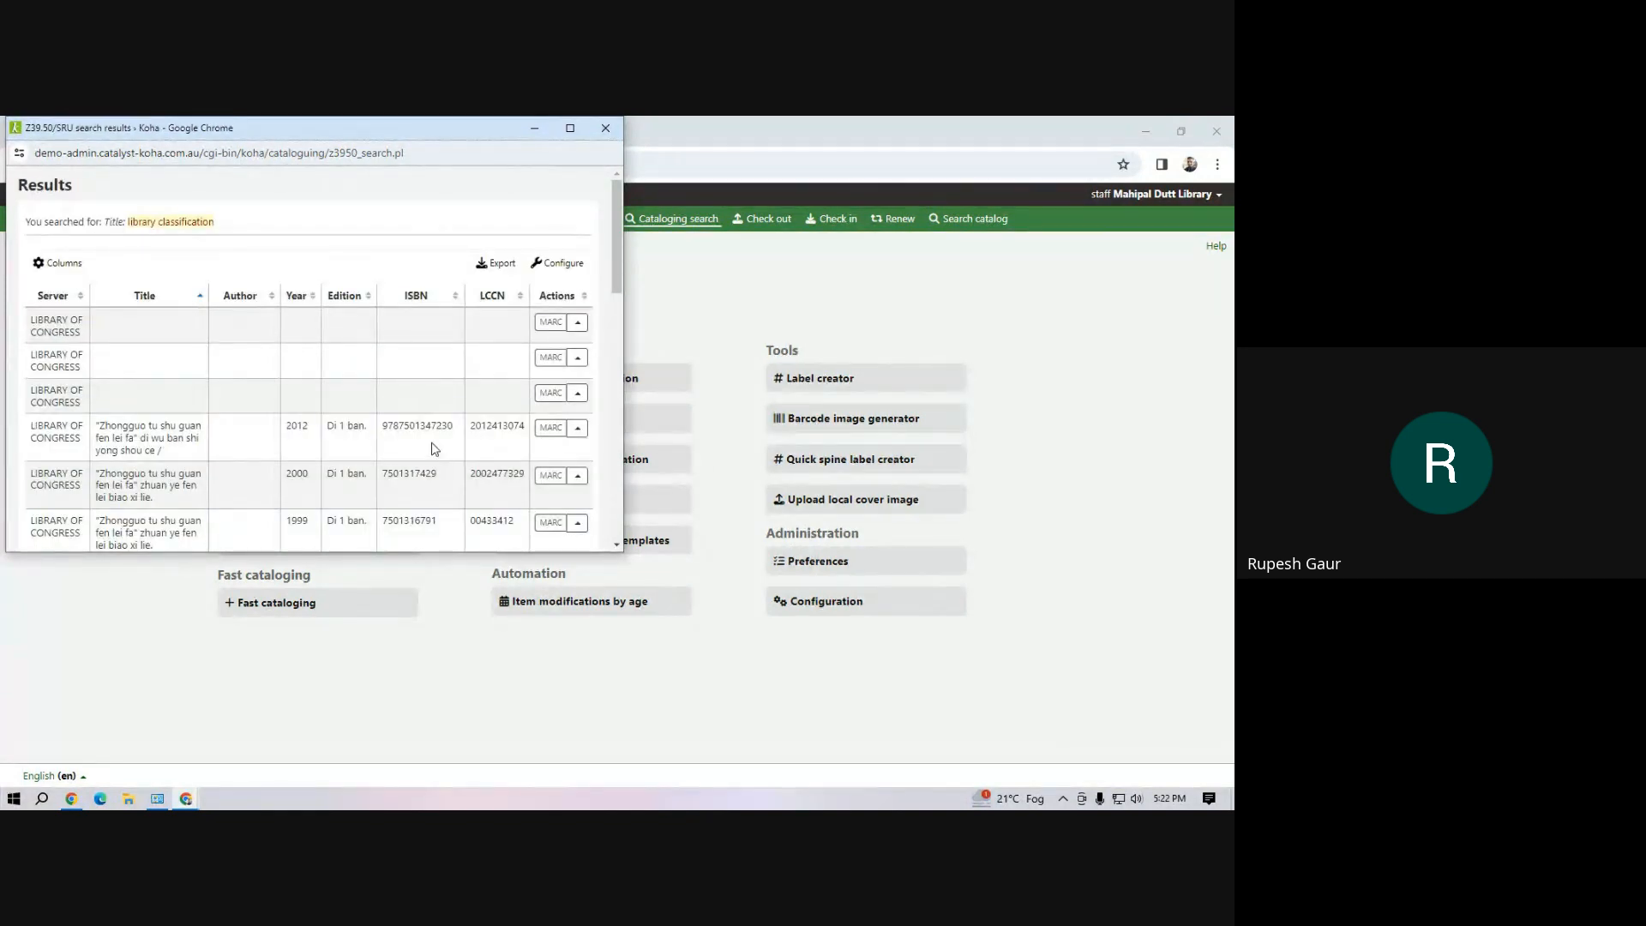
Import the record "Library classification and cataloging of geographic material" and fill its 003 control number identifier with OSt
{"action": "scroll", "coordinate": [435, 449], "scroll_direction": "down", "scroll_amount": 4}
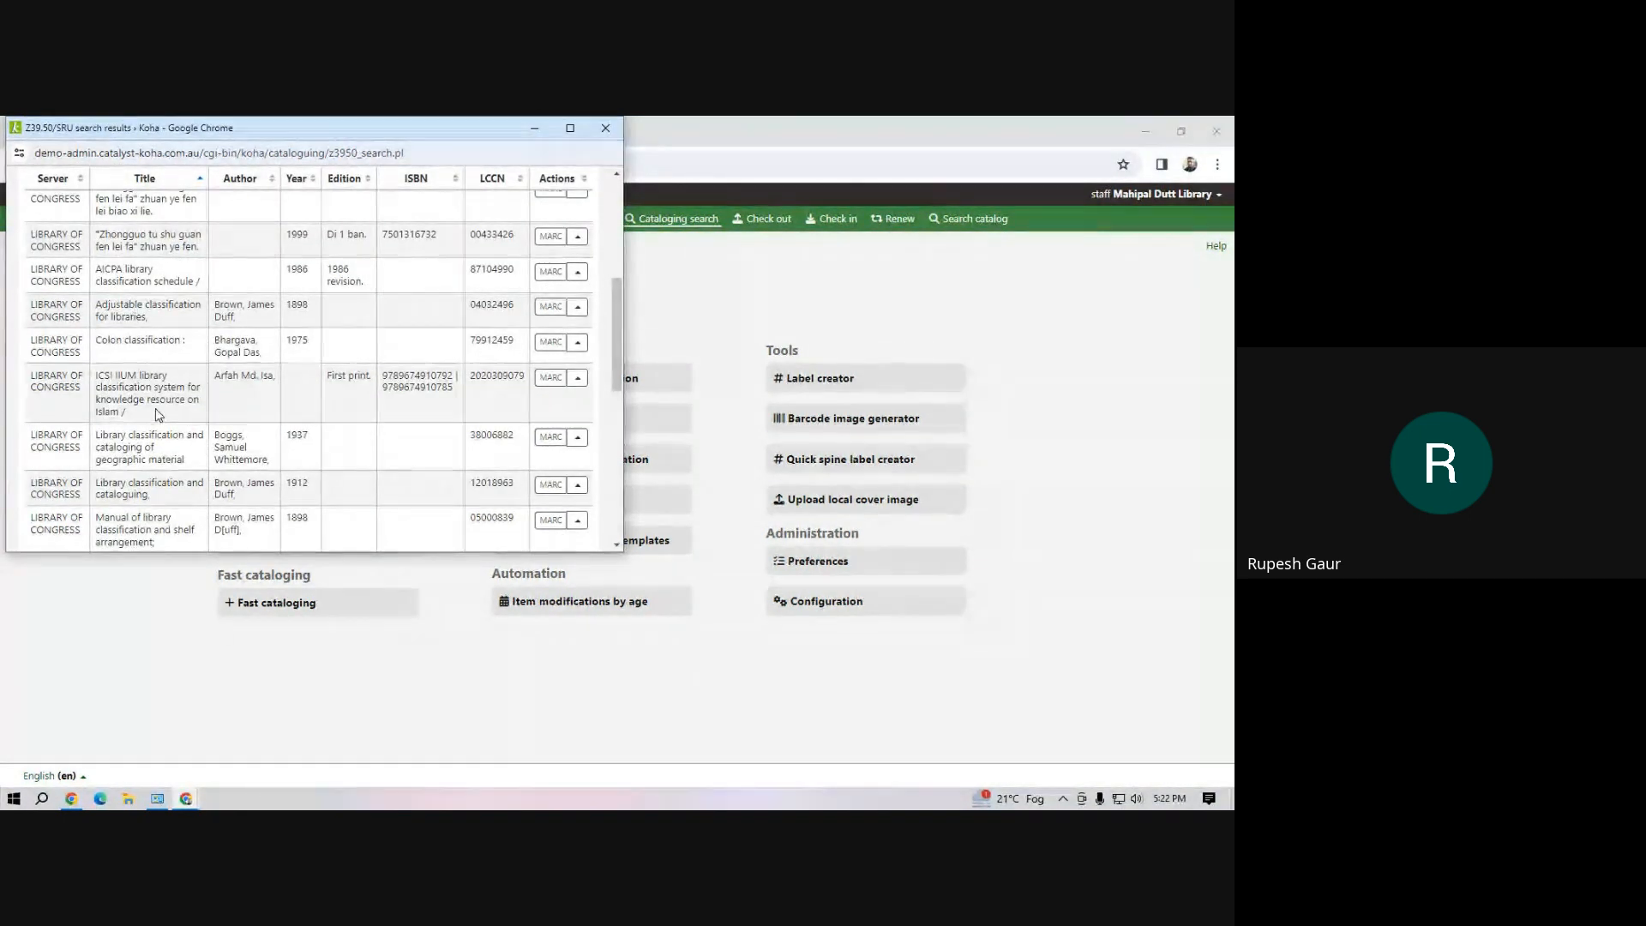
{"action": "left_click", "coordinate": [576, 440]}
{"action": "left_click", "coordinate": [596, 439]}
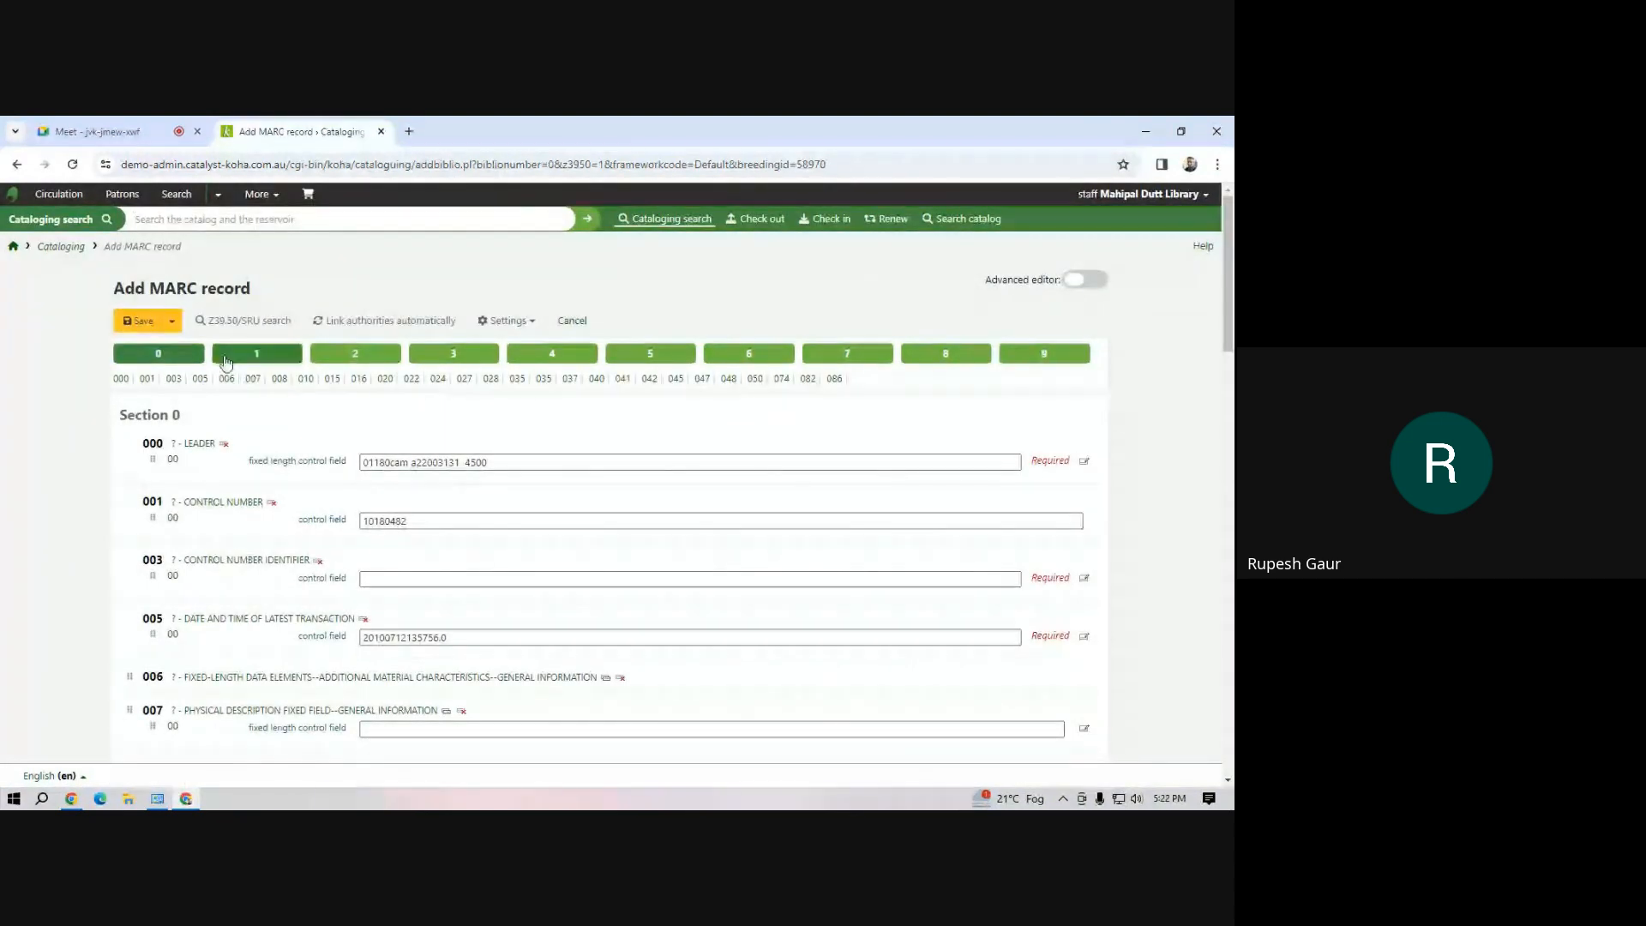
{"action": "left_click", "coordinate": [417, 572]}
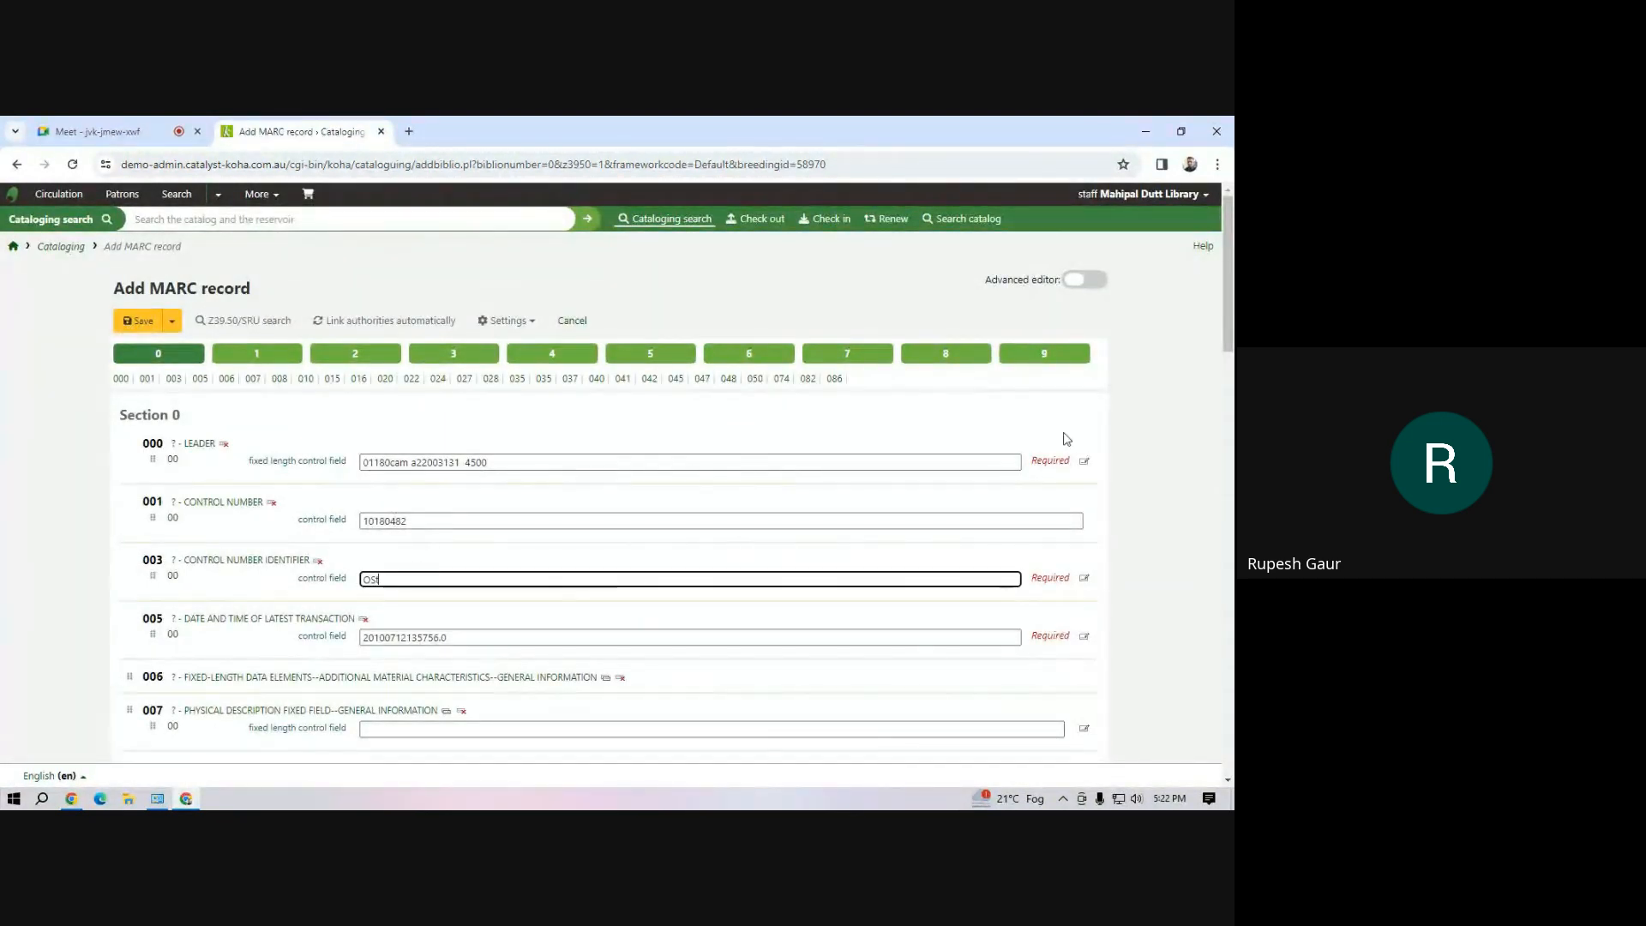
Set the record's Koha default item type in field 942 to Text book and save the record
{"action": "left_click", "coordinate": [1072, 354]}
{"action": "scroll", "coordinate": [539, 581], "scroll_direction": "down", "scroll_amount": 2}
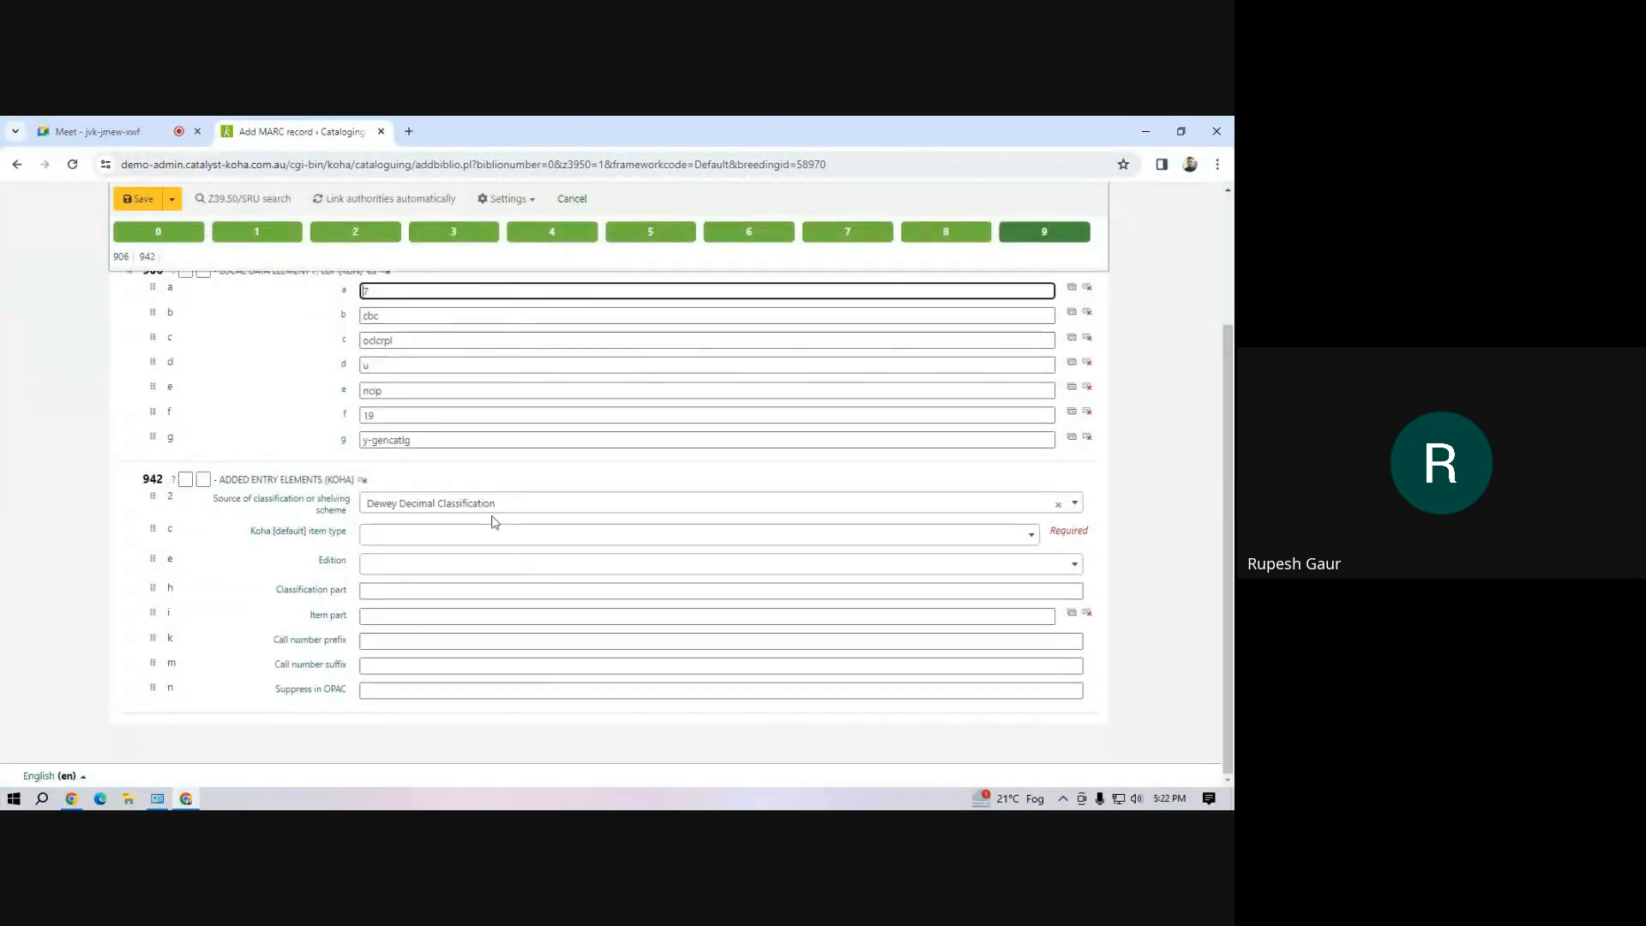
{"action": "left_click", "coordinate": [478, 534]}
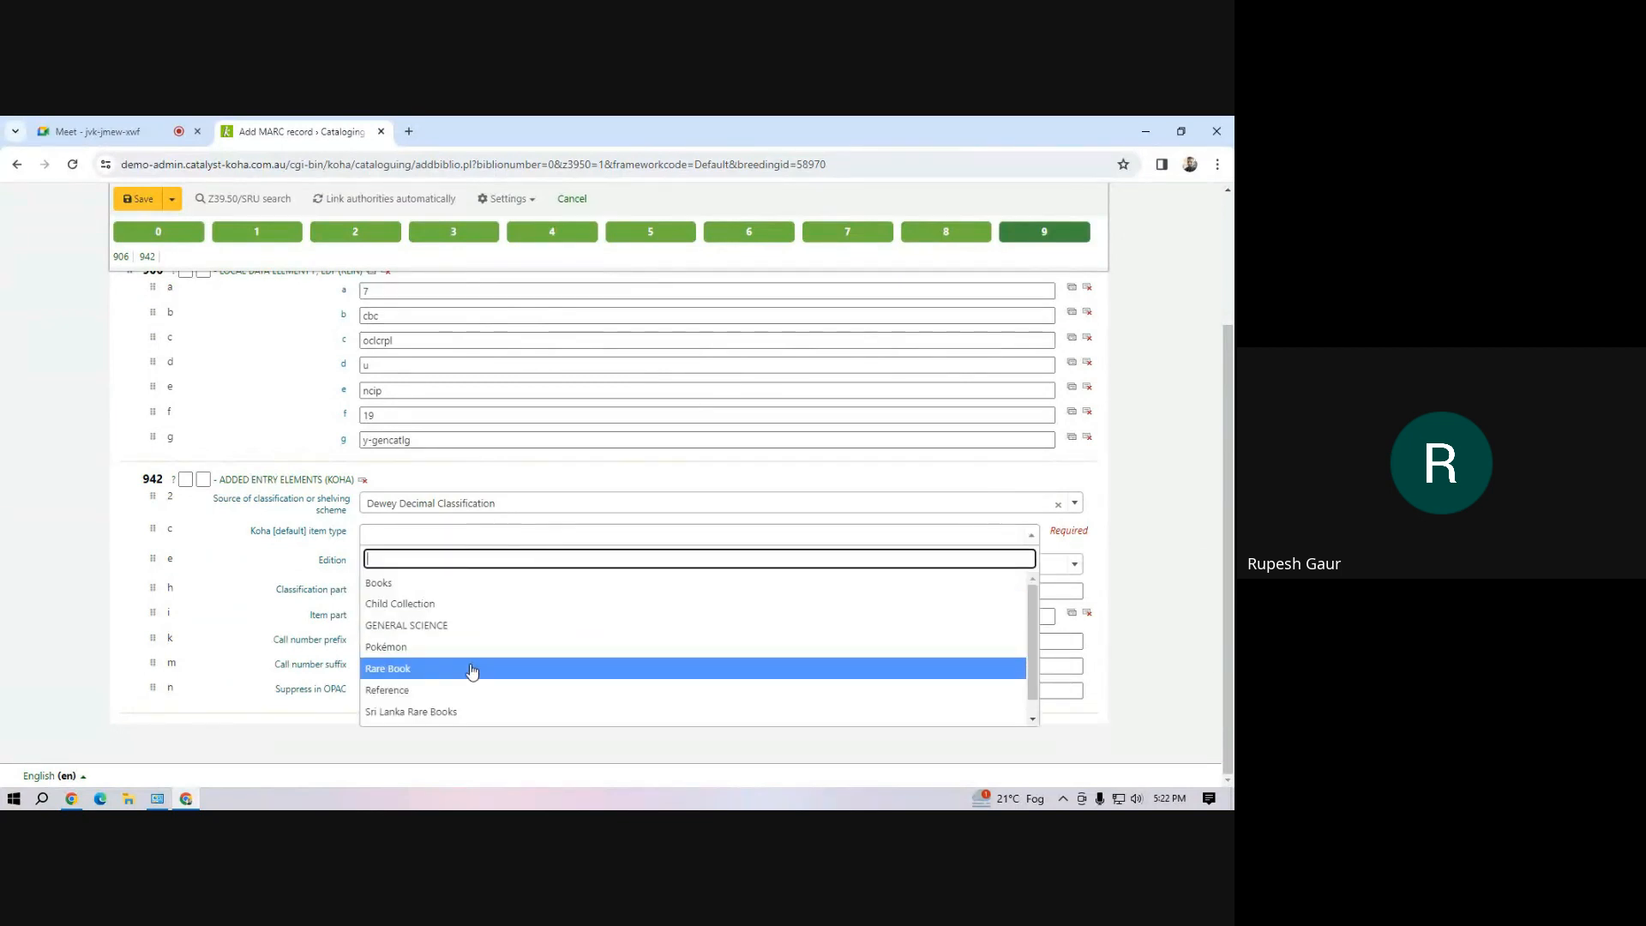
{"action": "scroll", "coordinate": [471, 676], "scroll_direction": "down", "scroll_amount": 2}
{"action": "left_click", "coordinate": [467, 716]}
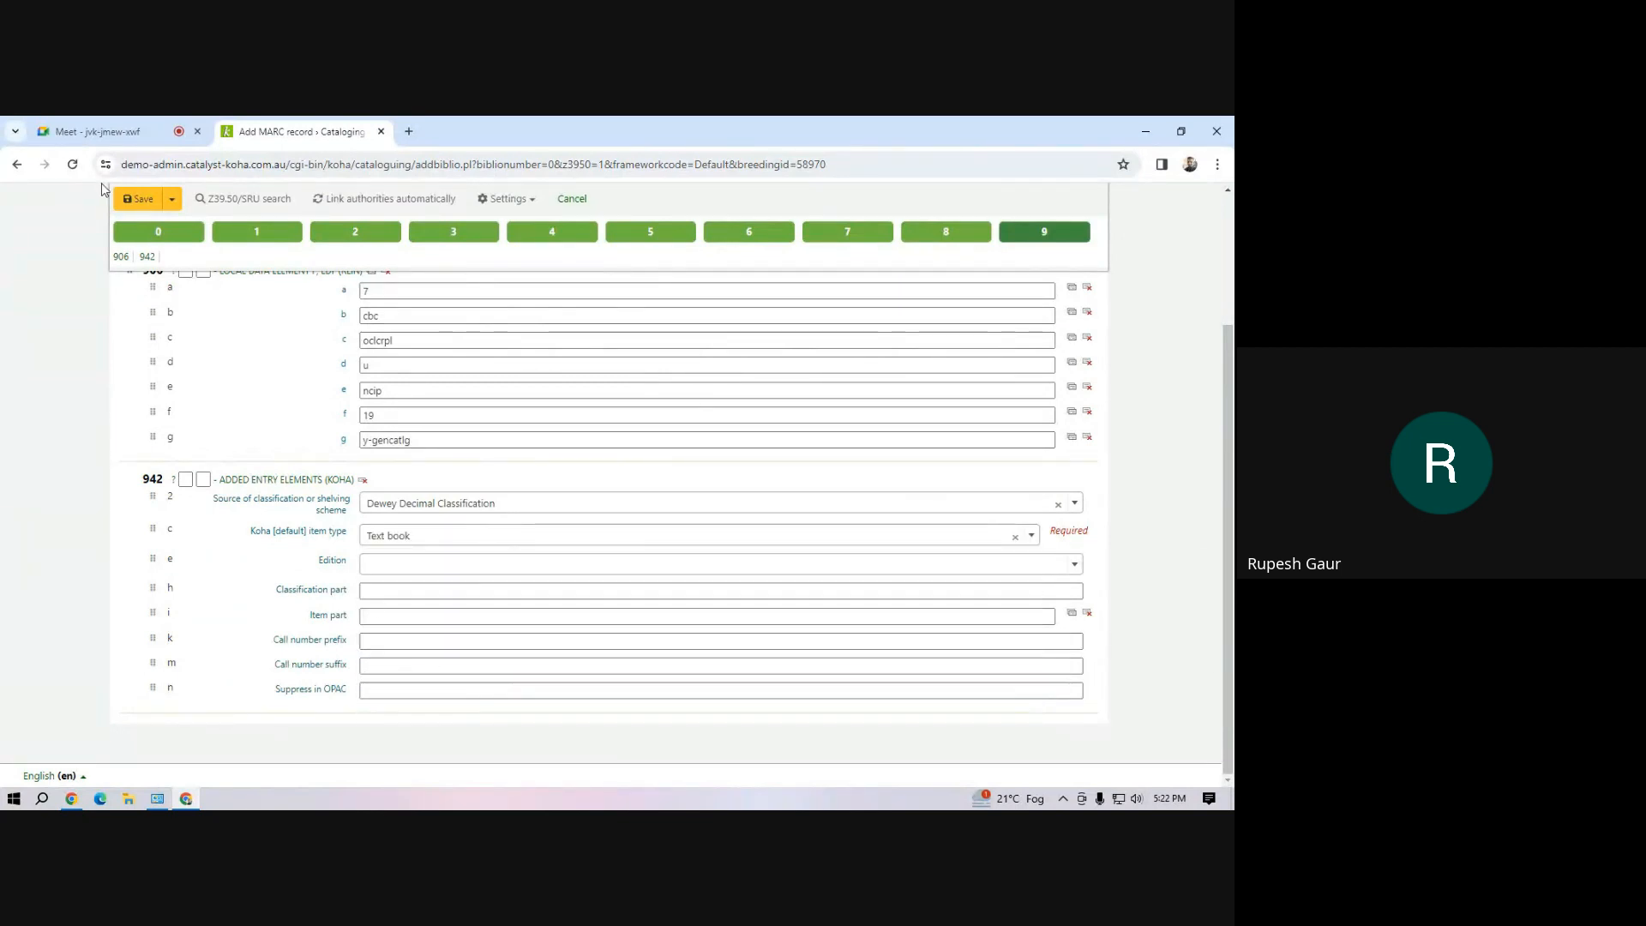
{"action": "left_click", "coordinate": [139, 199]}
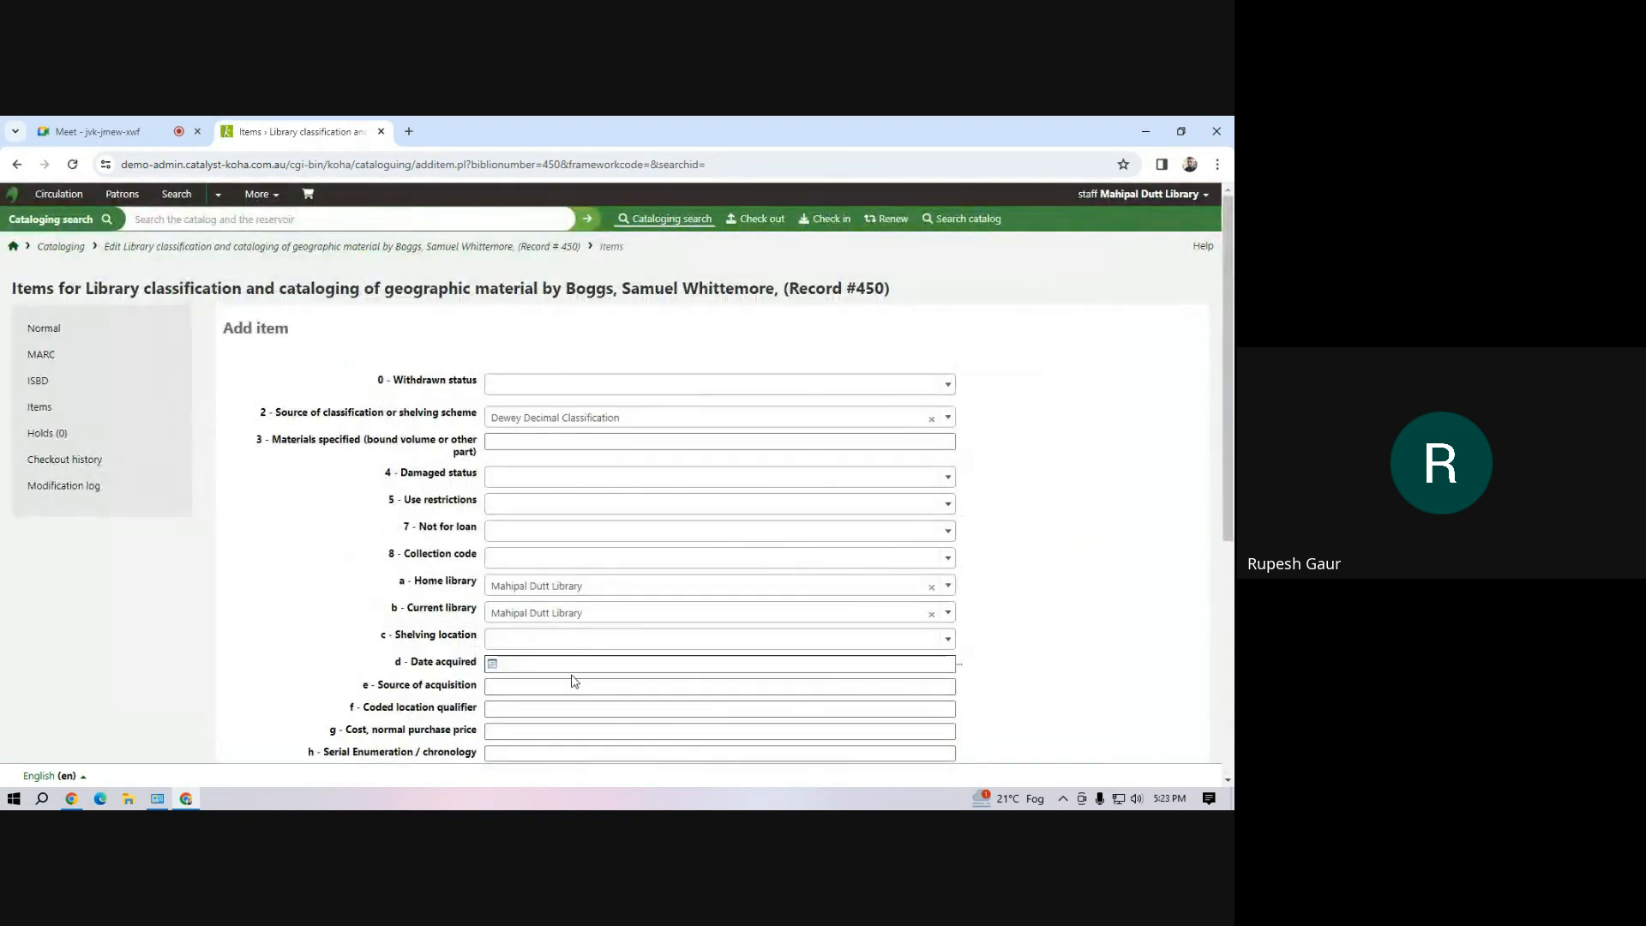
Add 10 copies of the Text book item to the record, starting from barcode A100
{"action": "scroll", "coordinate": [574, 680], "scroll_direction": "down", "scroll_amount": 4}
{"action": "left_click", "coordinate": [511, 527]}
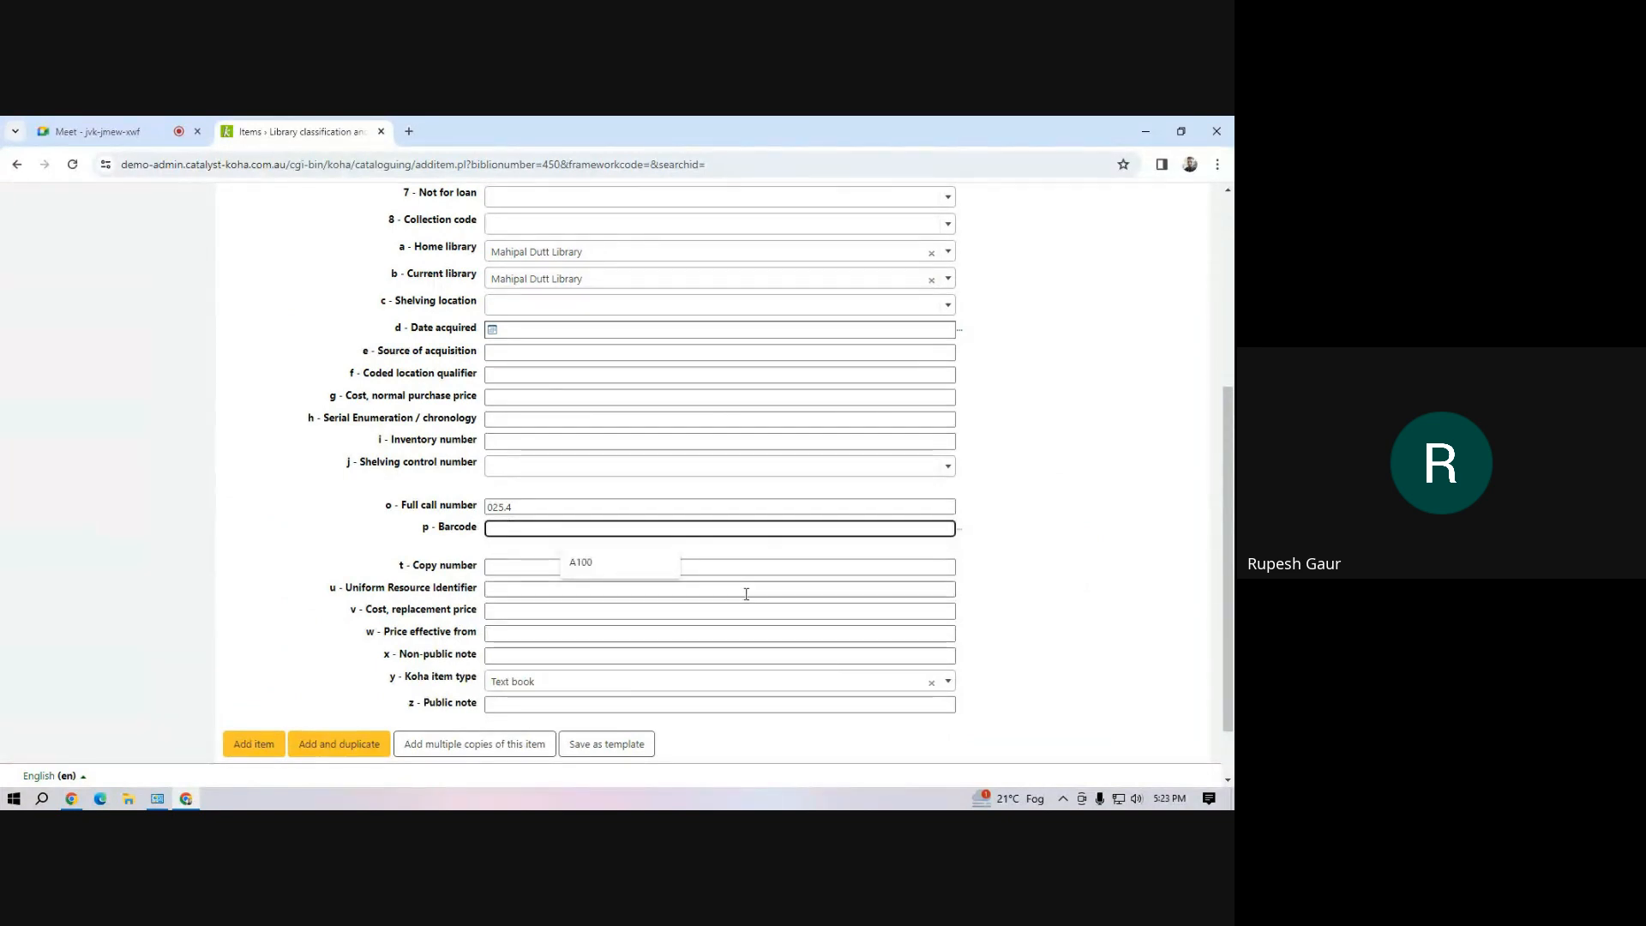
{"action": "left_click", "coordinate": [577, 563]}
{"action": "left_click", "coordinate": [421, 746]}
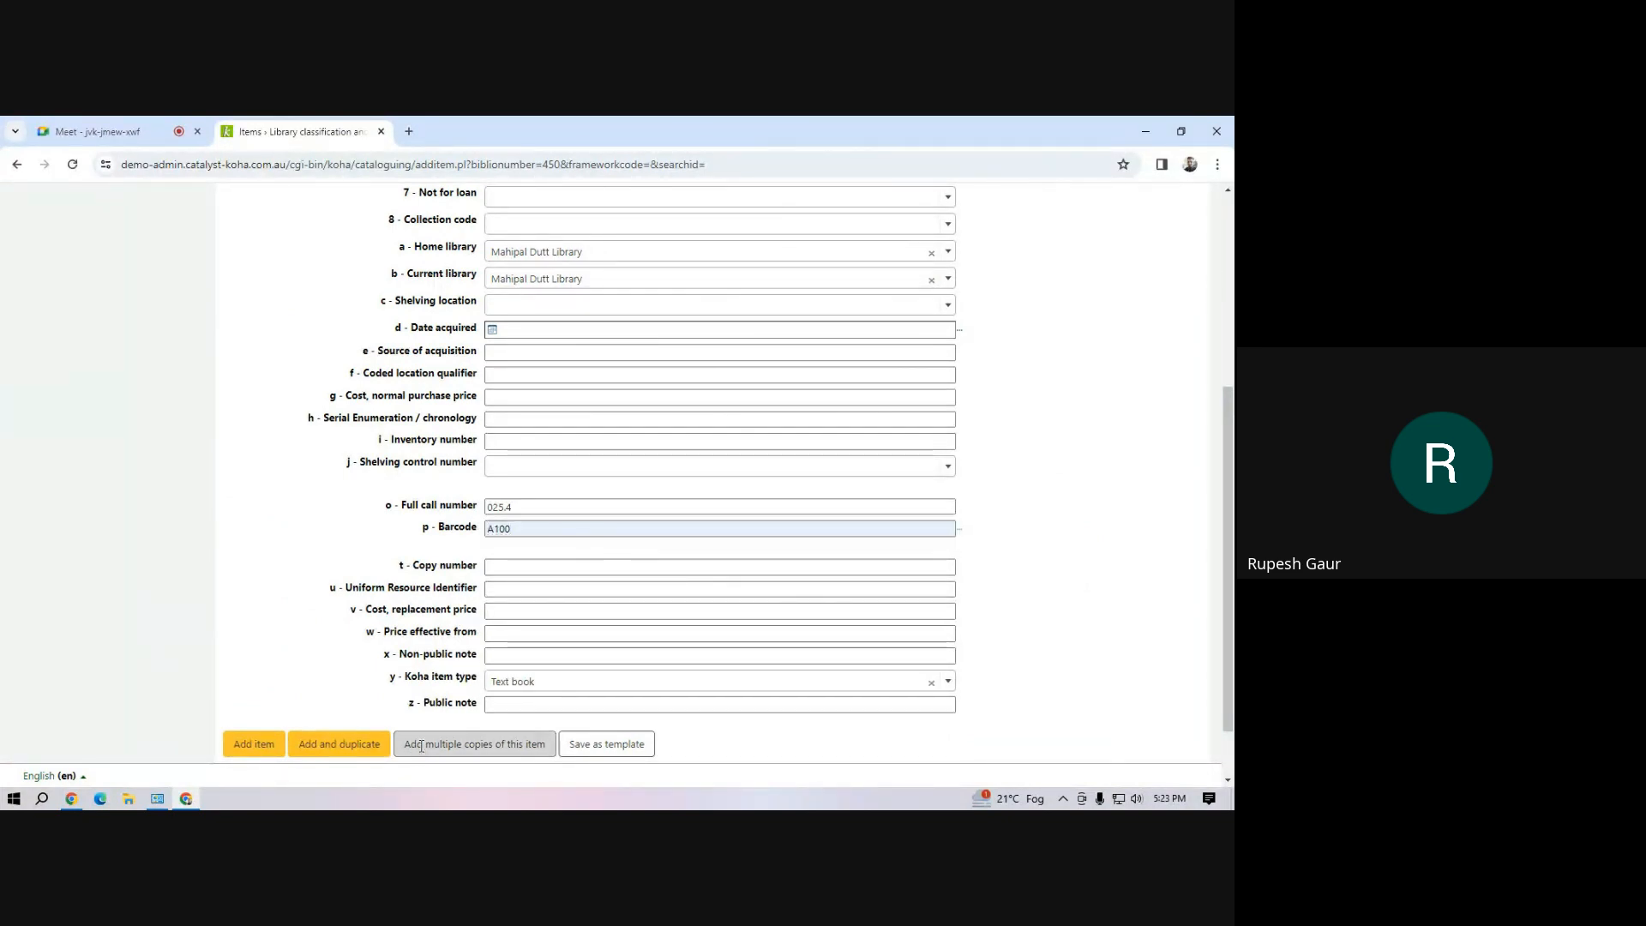
{"action": "left_click", "coordinate": [409, 635]}
{"action": "type", "text": "5"}
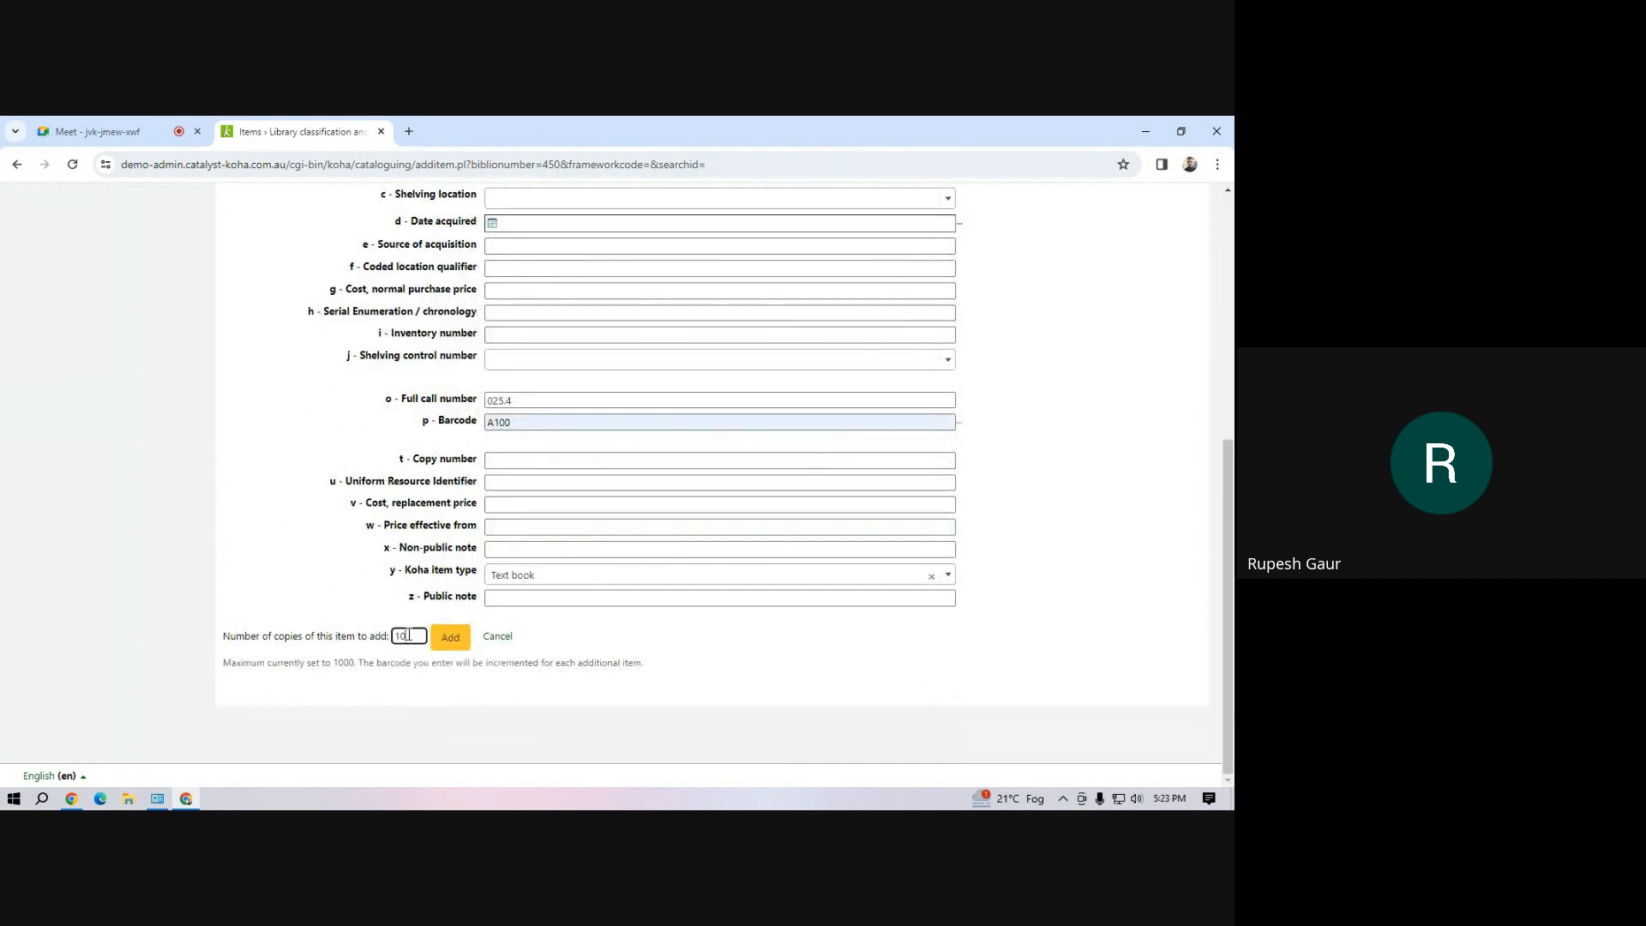
{"action": "left_click", "coordinate": [450, 637]}
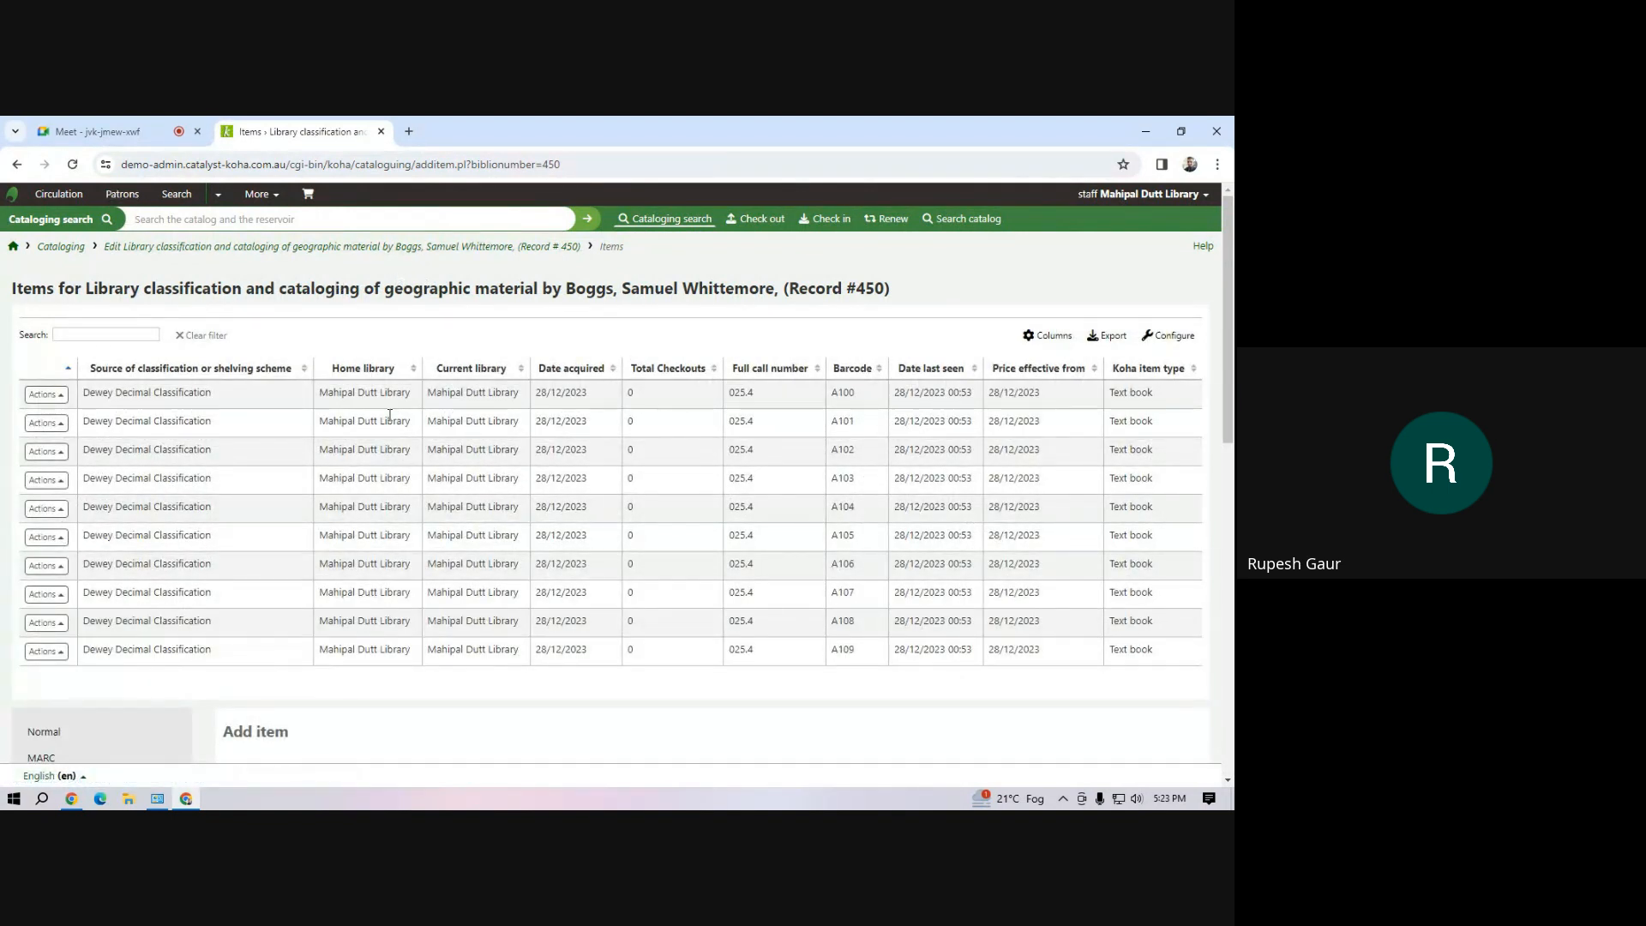
Open the Z39.50/SRU search form in Cataloging to examine its search targets, and cancel it
{"action": "left_click", "coordinate": [279, 199]}
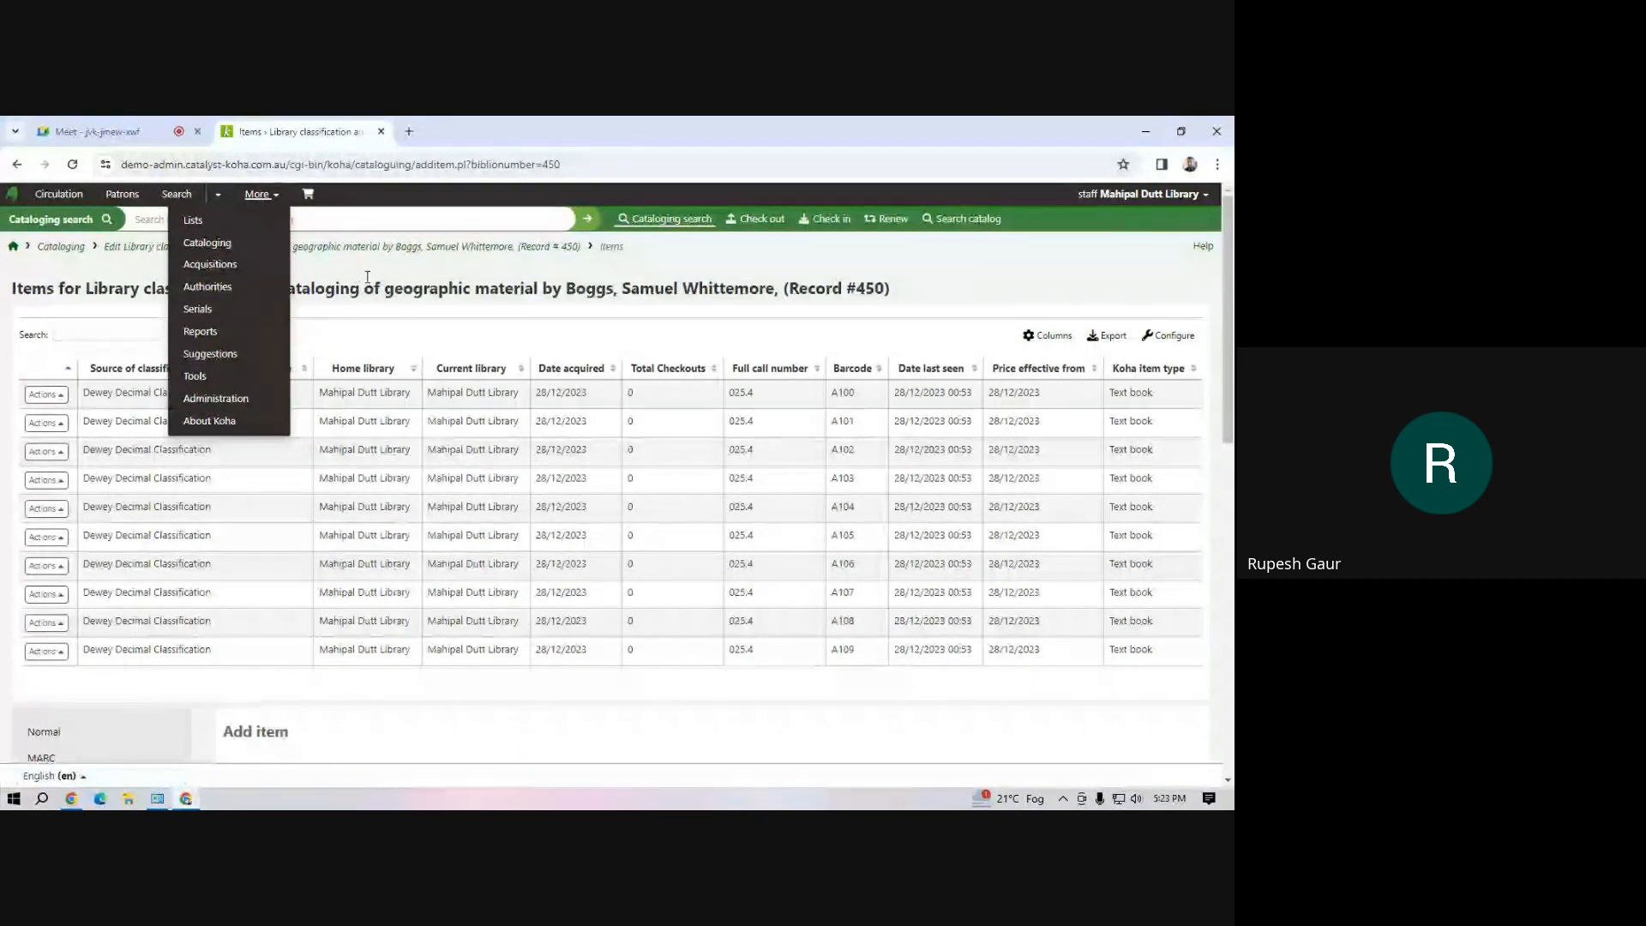
{"action": "left_click", "coordinate": [298, 212]}
{"action": "left_click", "coordinate": [274, 198]}
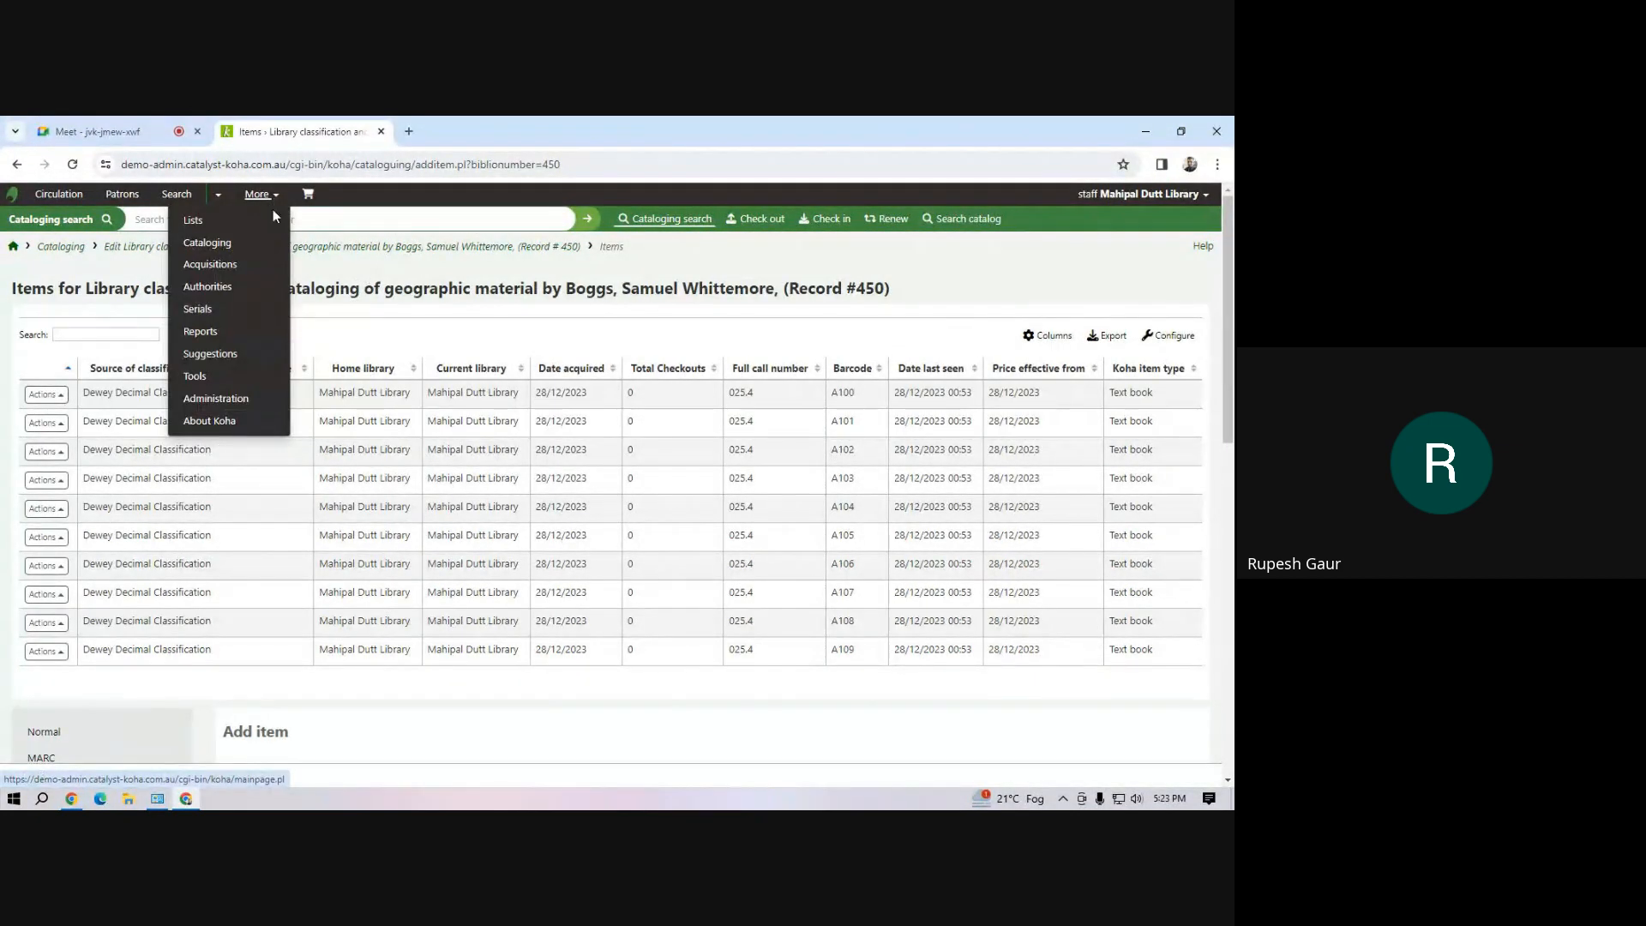
{"action": "left_click", "coordinate": [239, 420]}
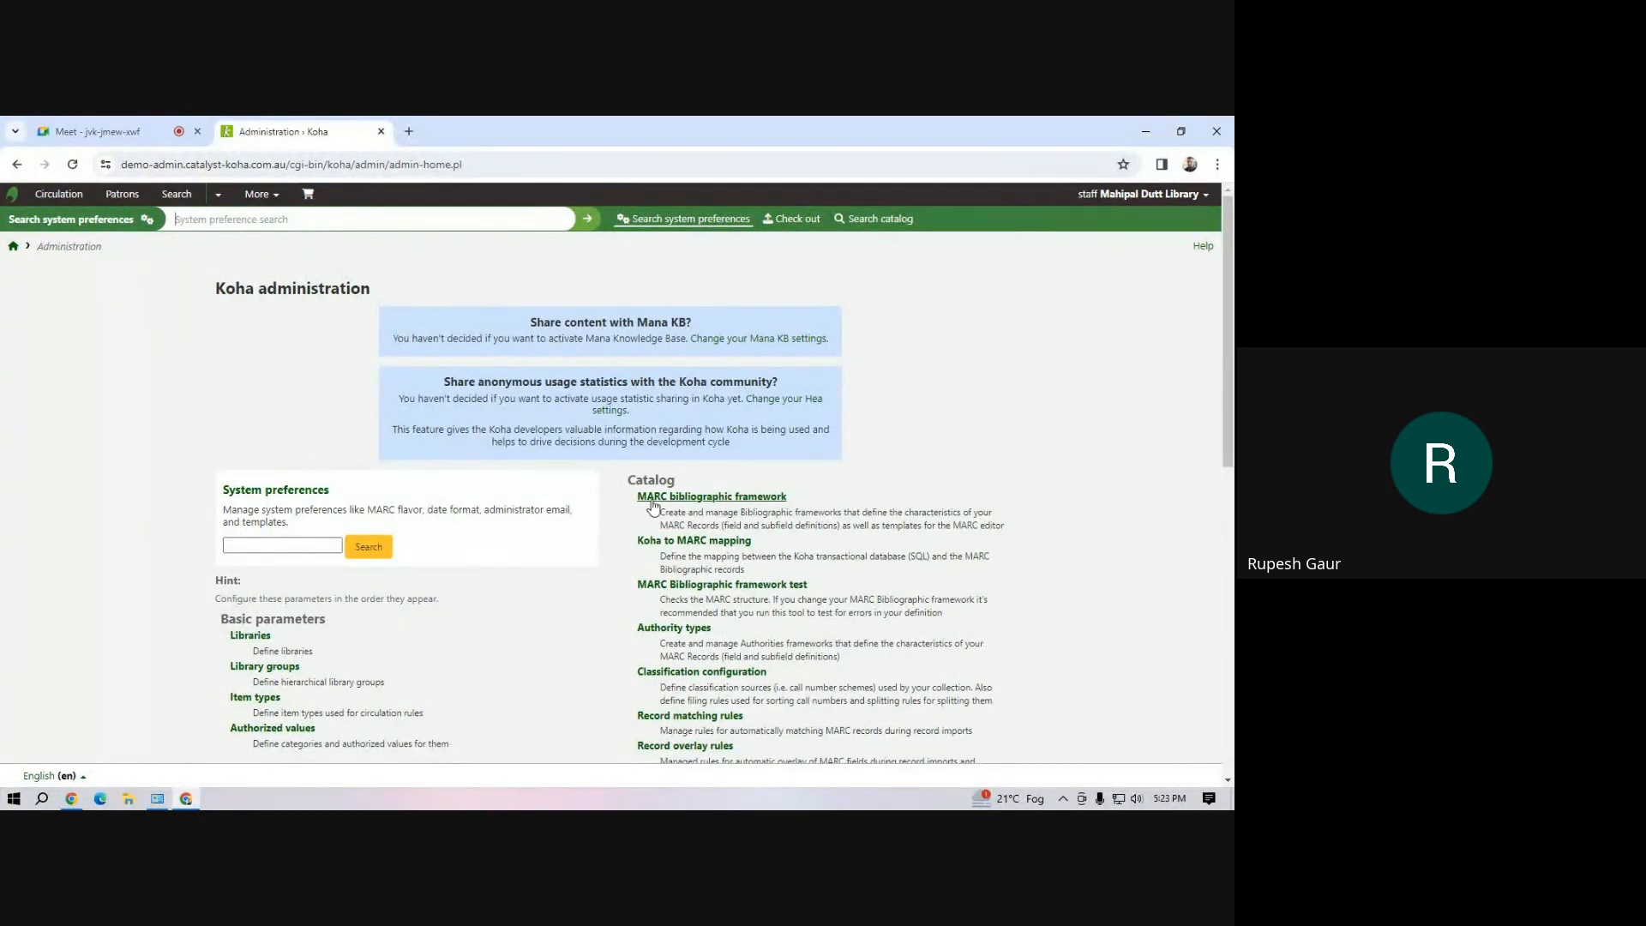
{"action": "left_click", "coordinate": [274, 198]}
{"action": "left_click", "coordinate": [265, 242]}
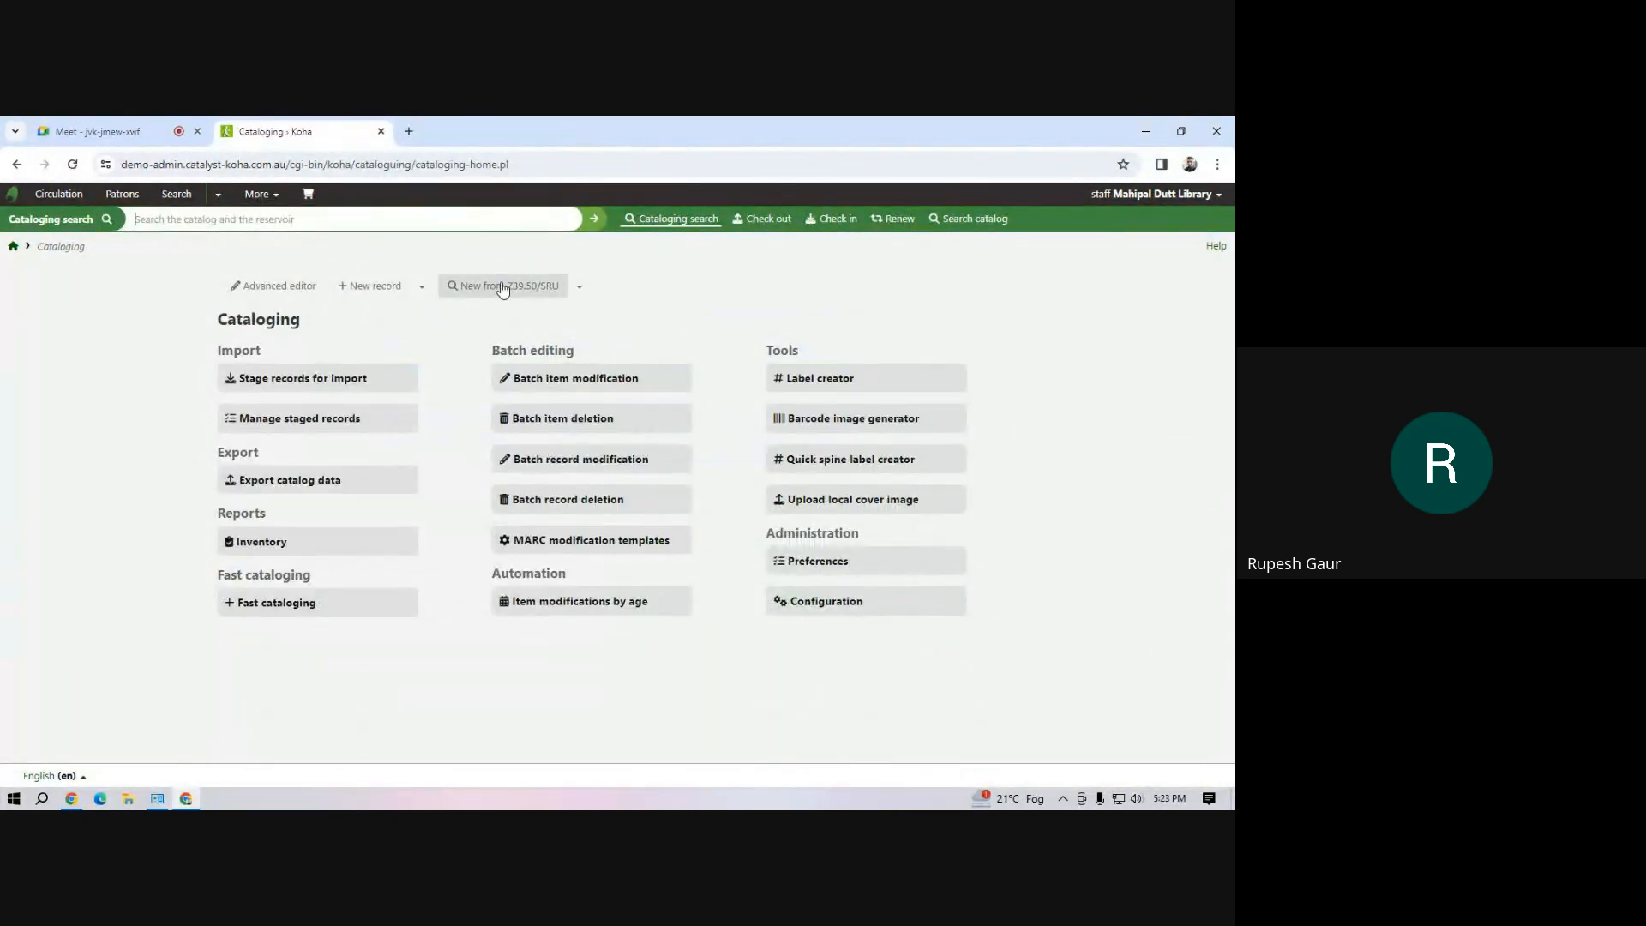
{"action": "left_click", "coordinate": [493, 290]}
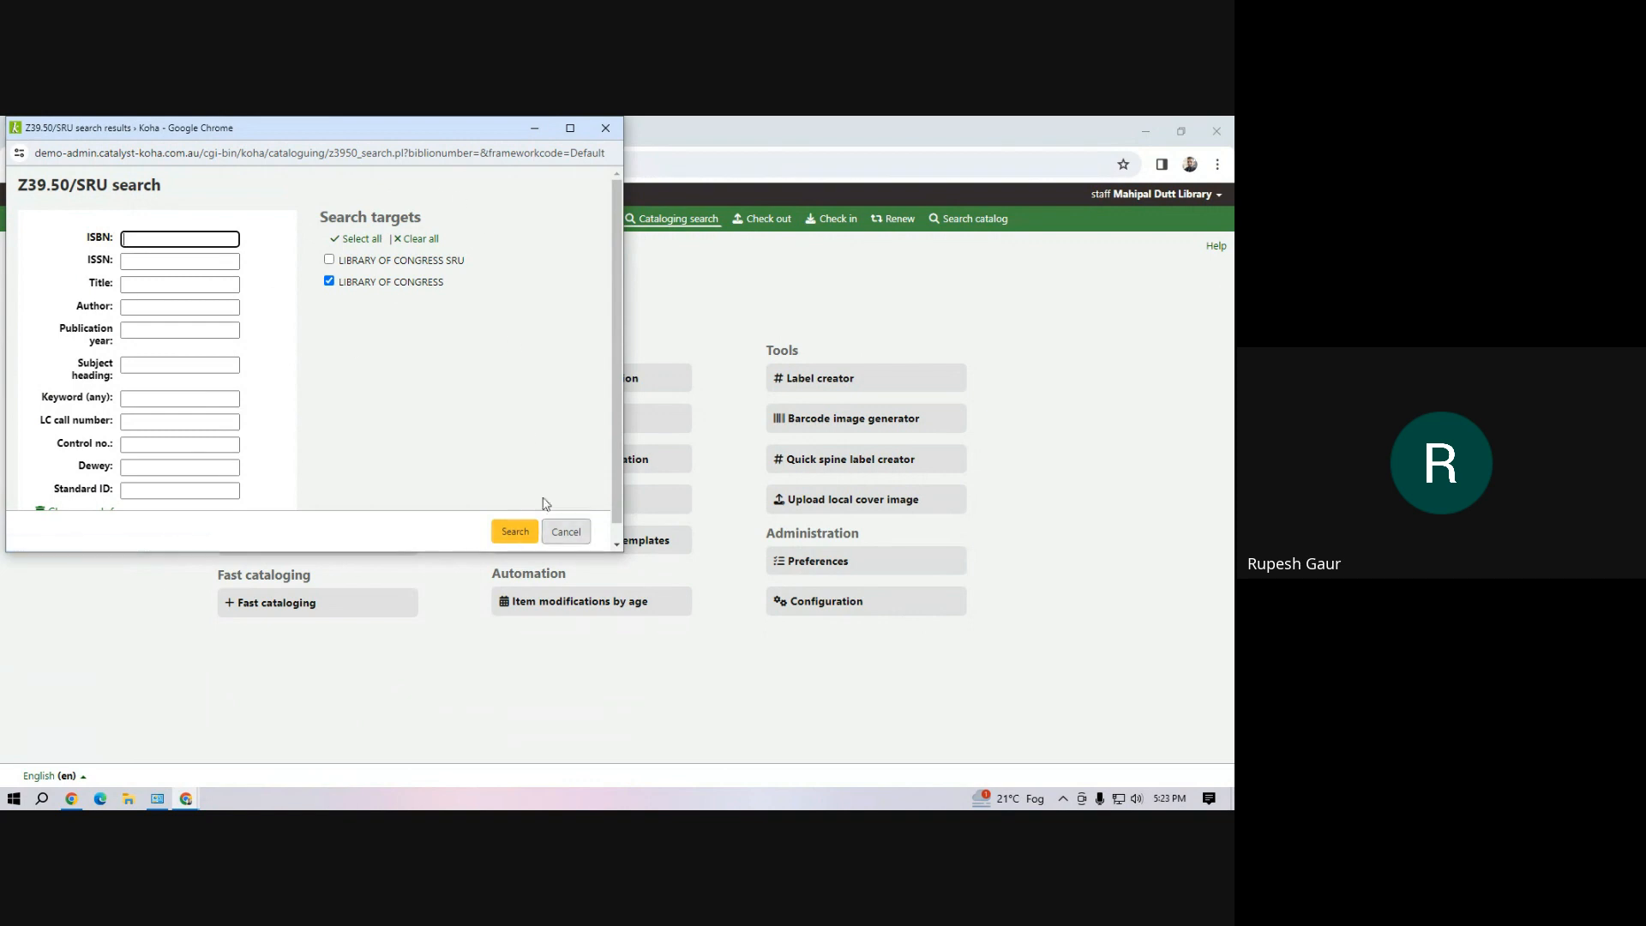
{"action": "left_click", "coordinate": [546, 534]}
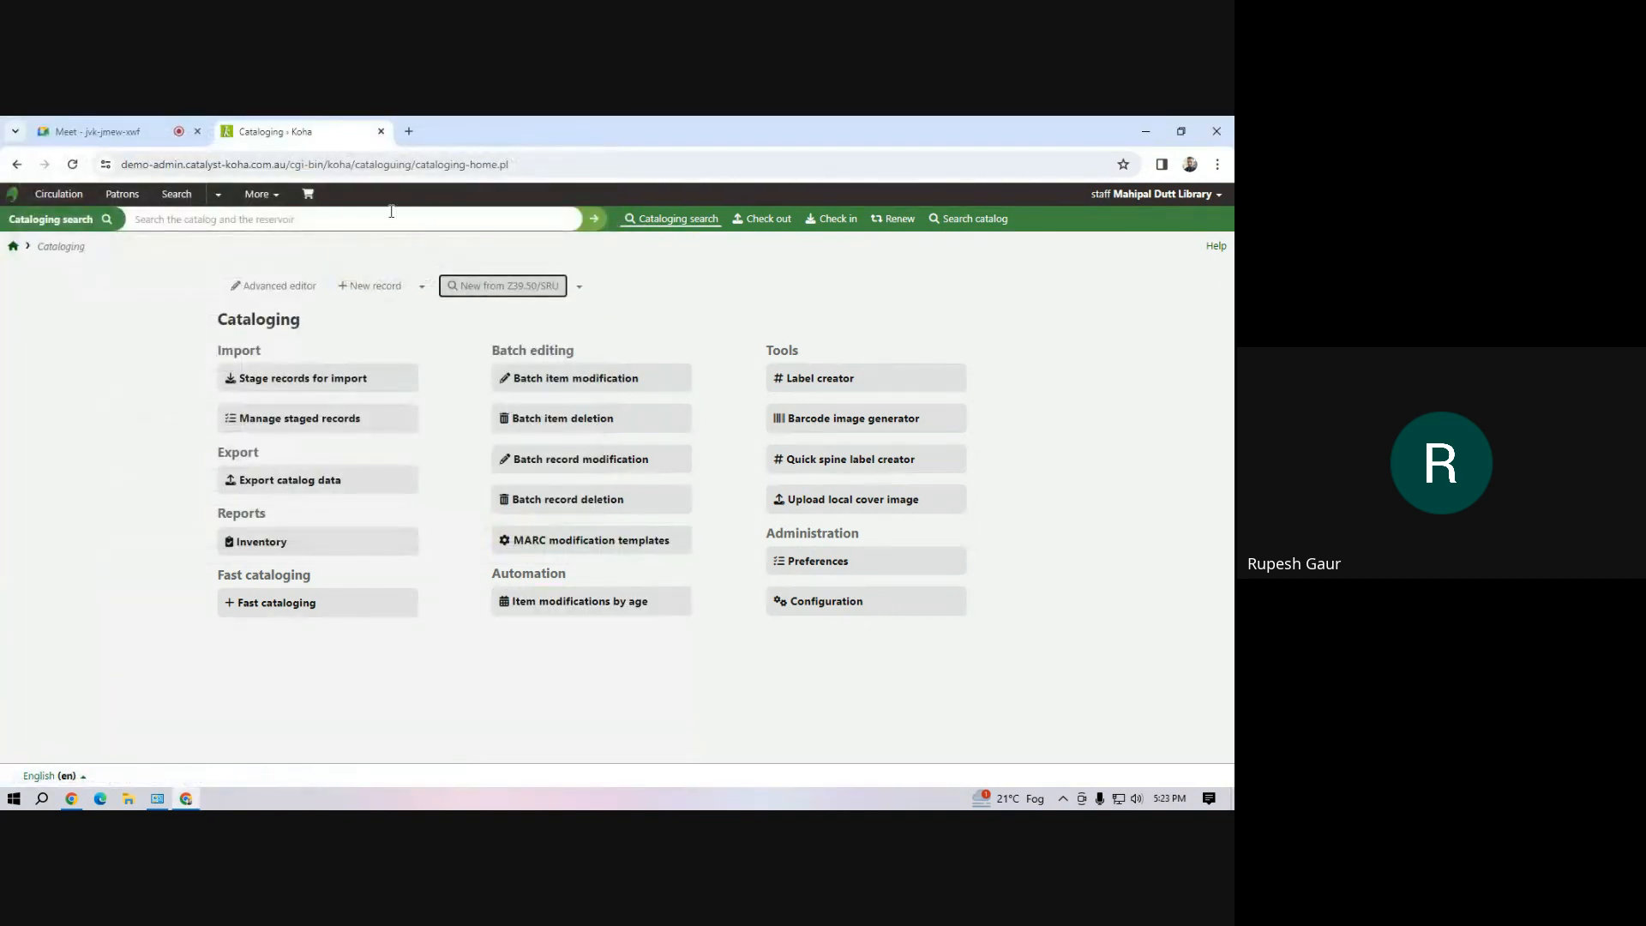
Open the list of configured Z39.50/SRU servers in Koha administration
{"action": "left_click", "coordinate": [260, 195]}
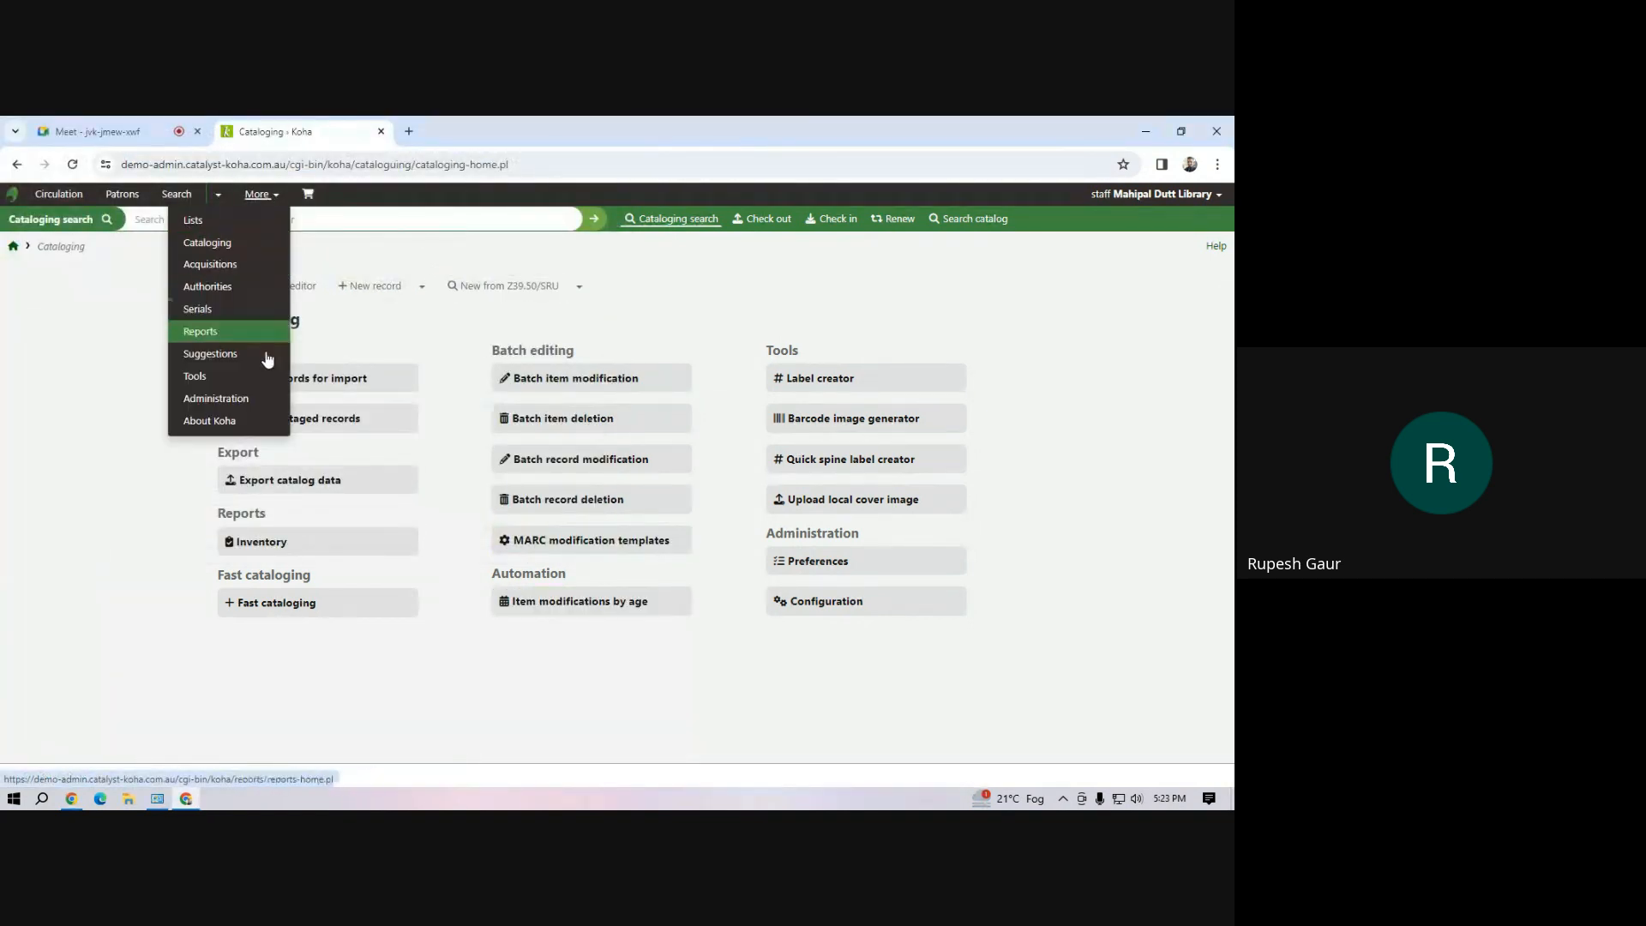
{"action": "left_click", "coordinate": [262, 418]}
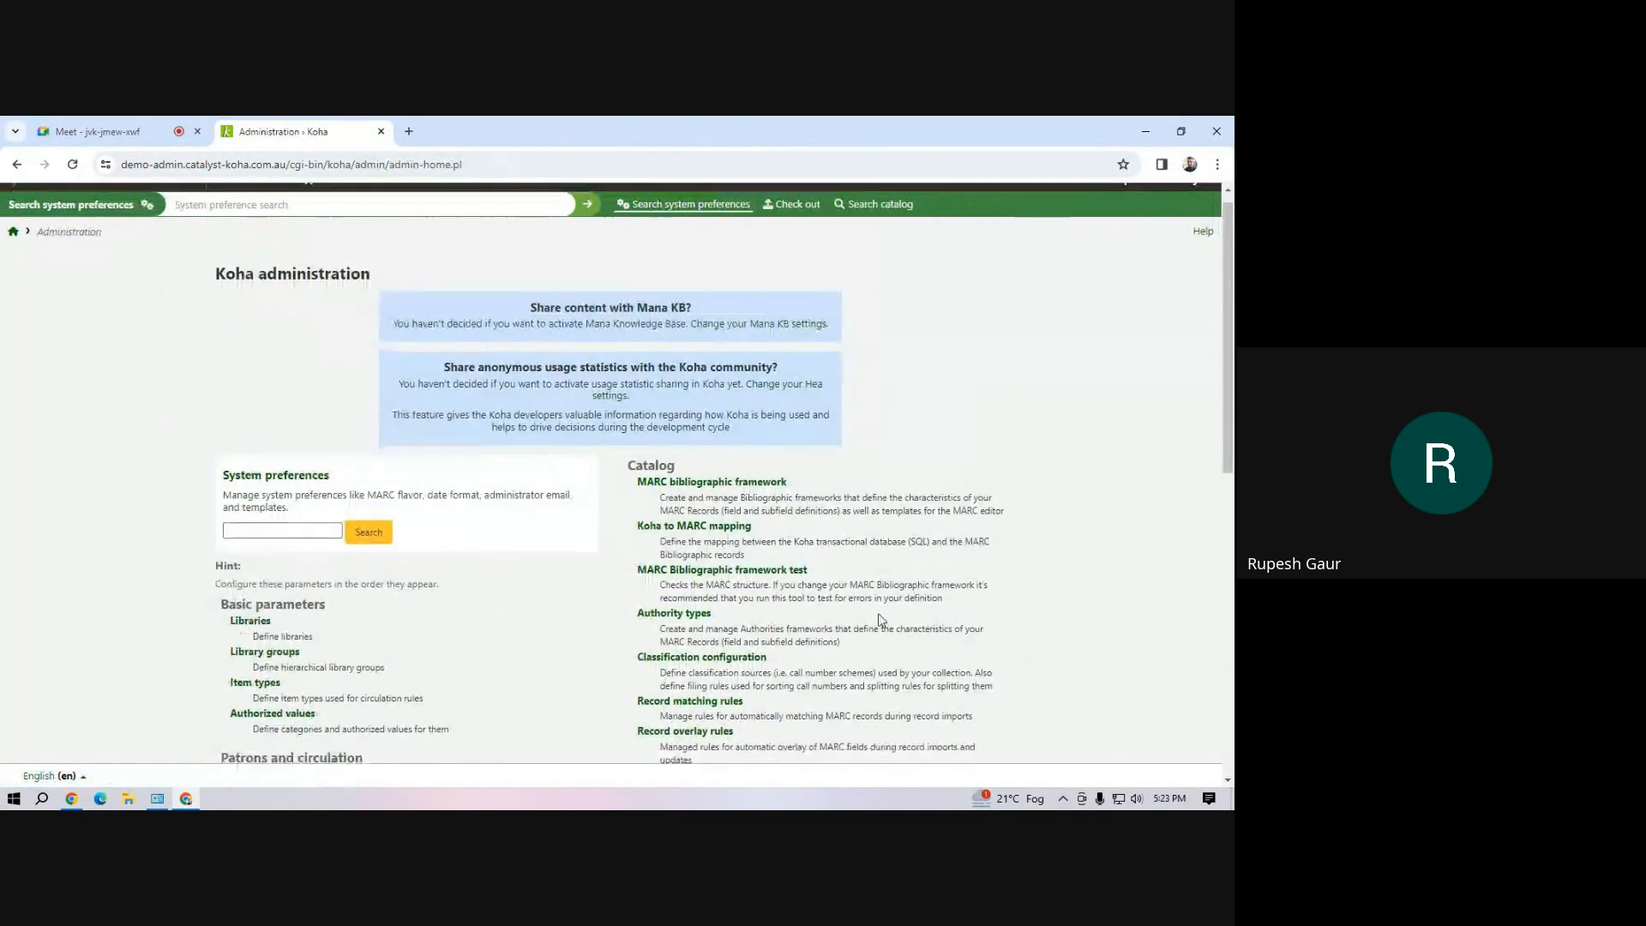
{"action": "scroll", "coordinate": [830, 596], "scroll_direction": "down", "scroll_amount": 10}
{"action": "scroll", "coordinate": [830, 596], "scroll_direction": "down", "scroll_amount": 1}
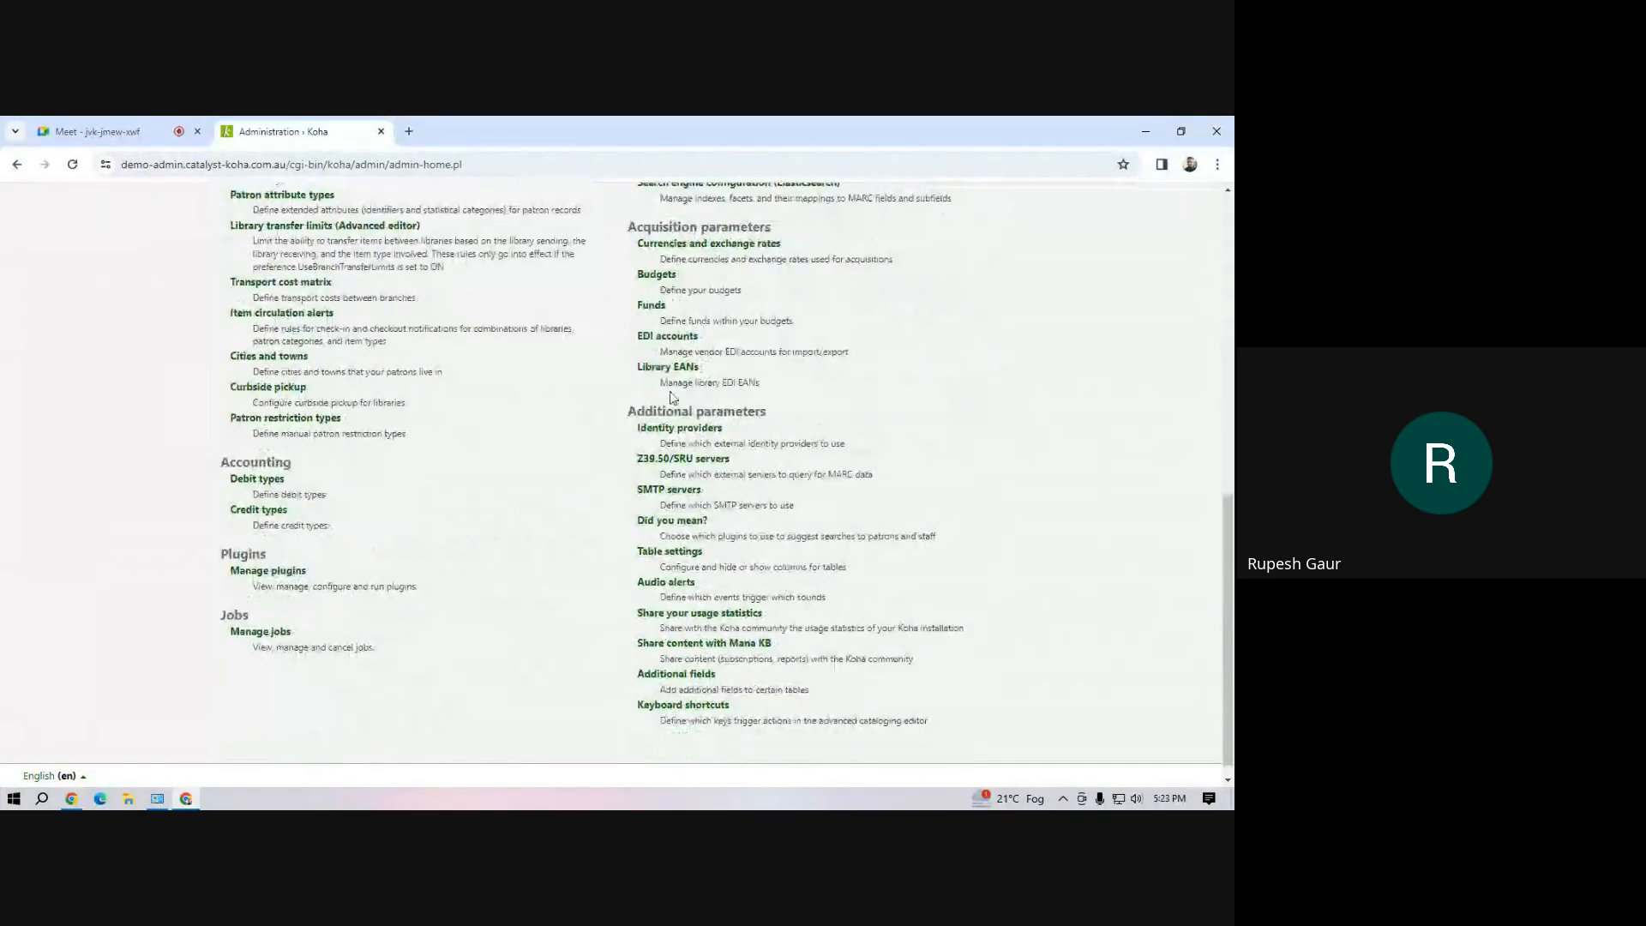
{"action": "left_click", "coordinate": [670, 461]}
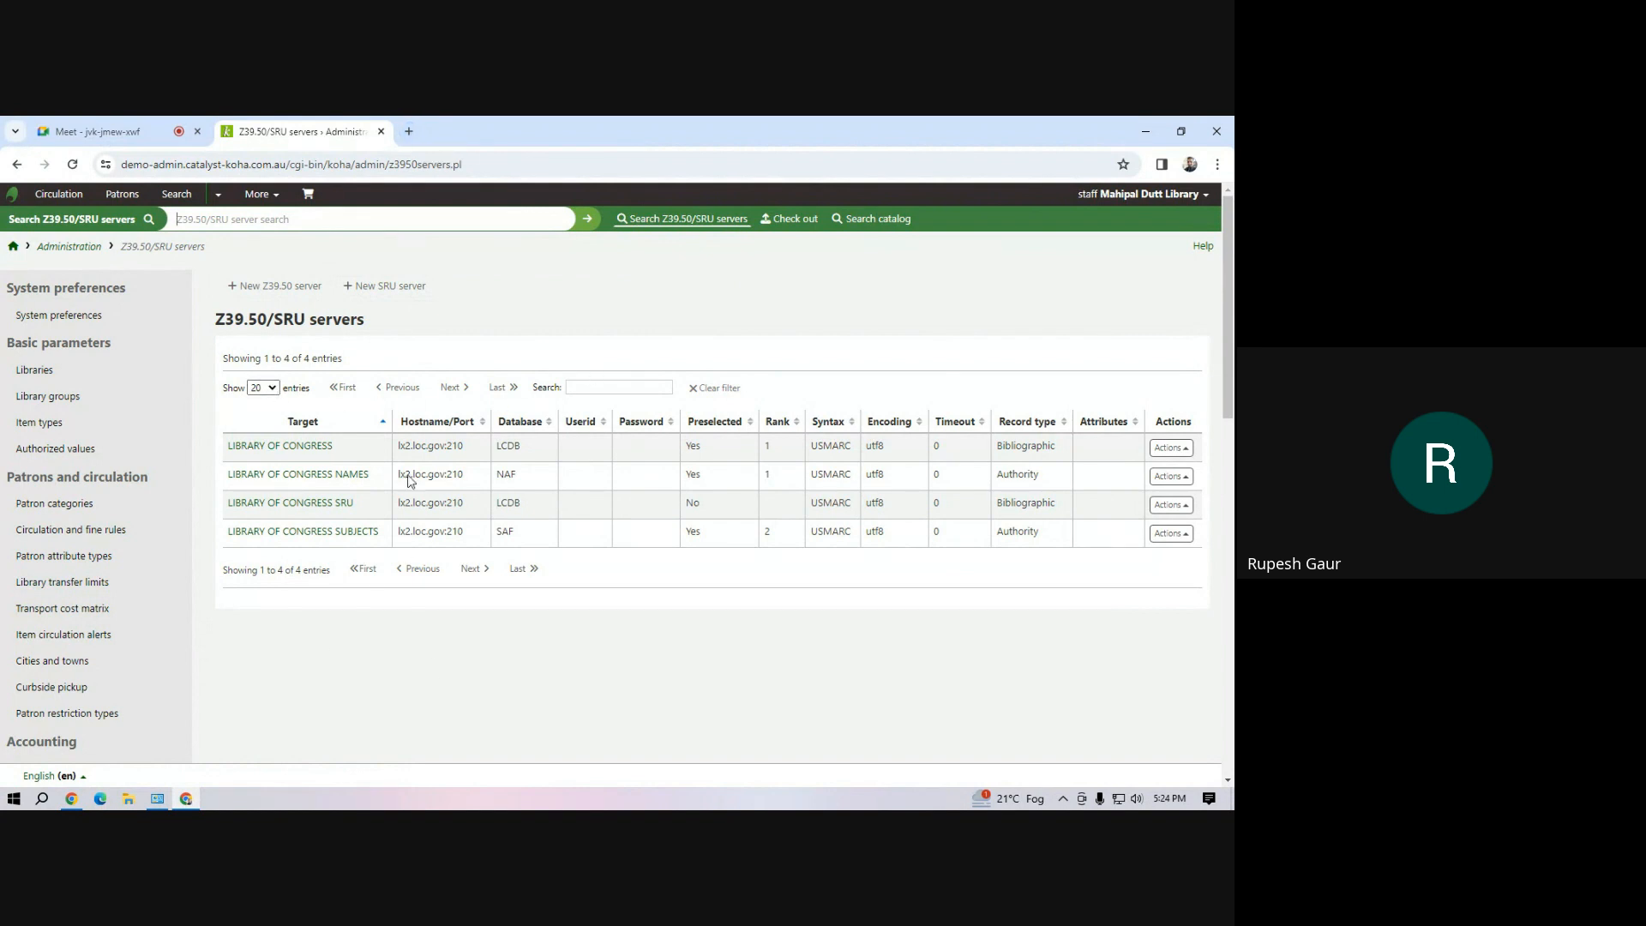
Search Google for "z39.50 server directory" in a new browser tab and open the IRSpy site
{"action": "left_click", "coordinate": [409, 131]}
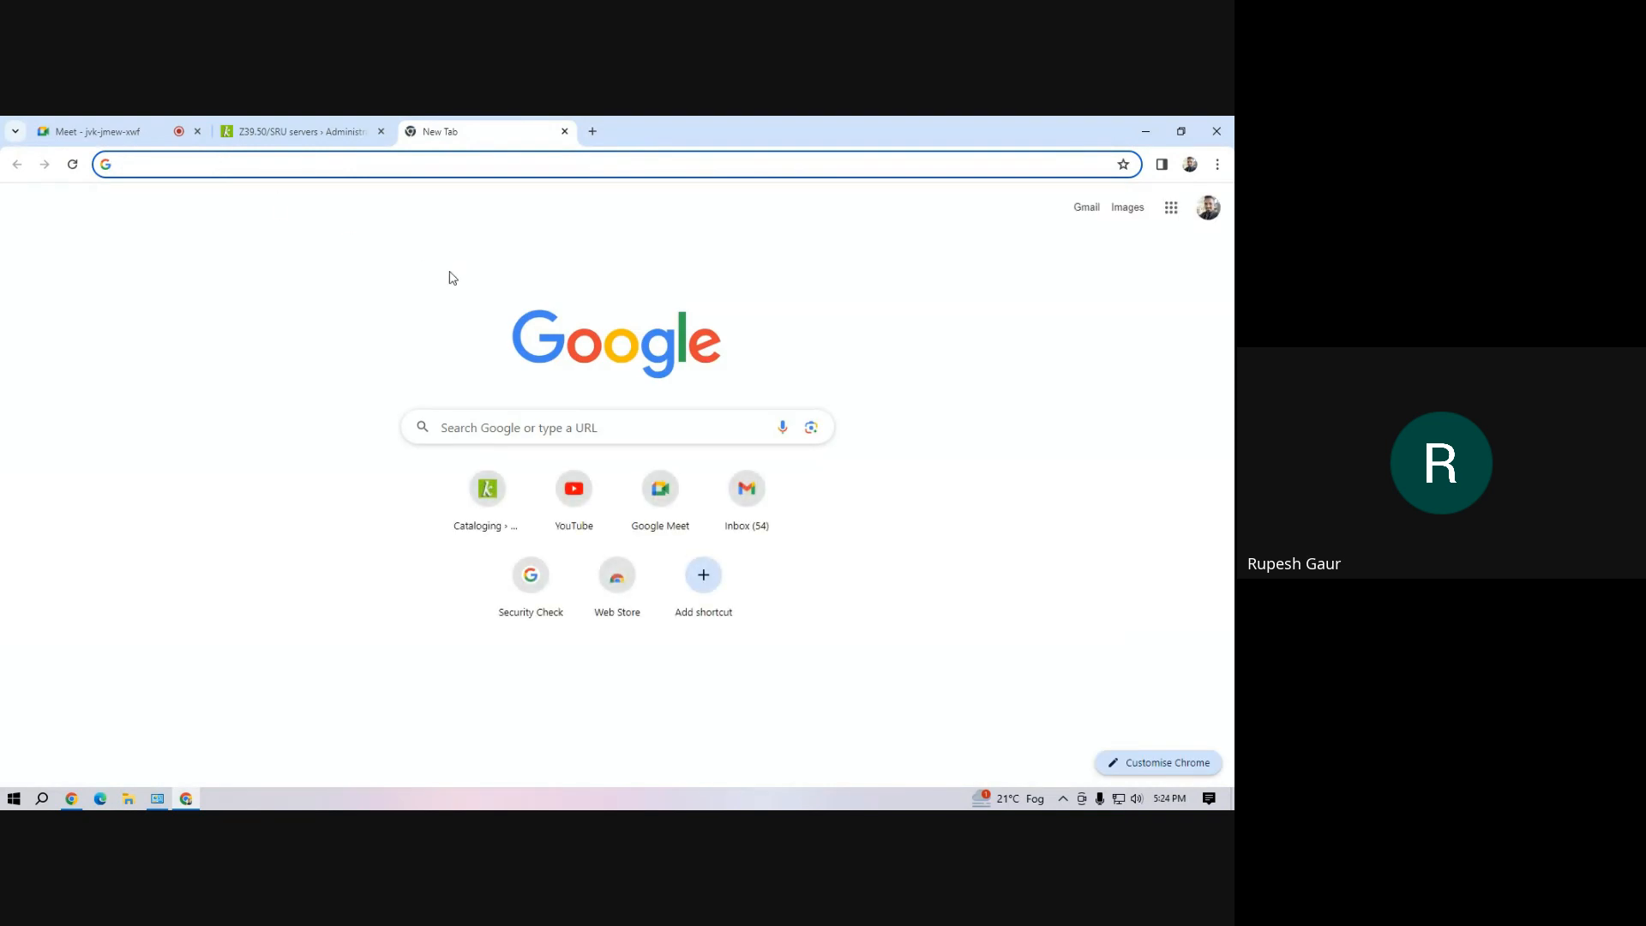
{"action": "type", "text": "z"}
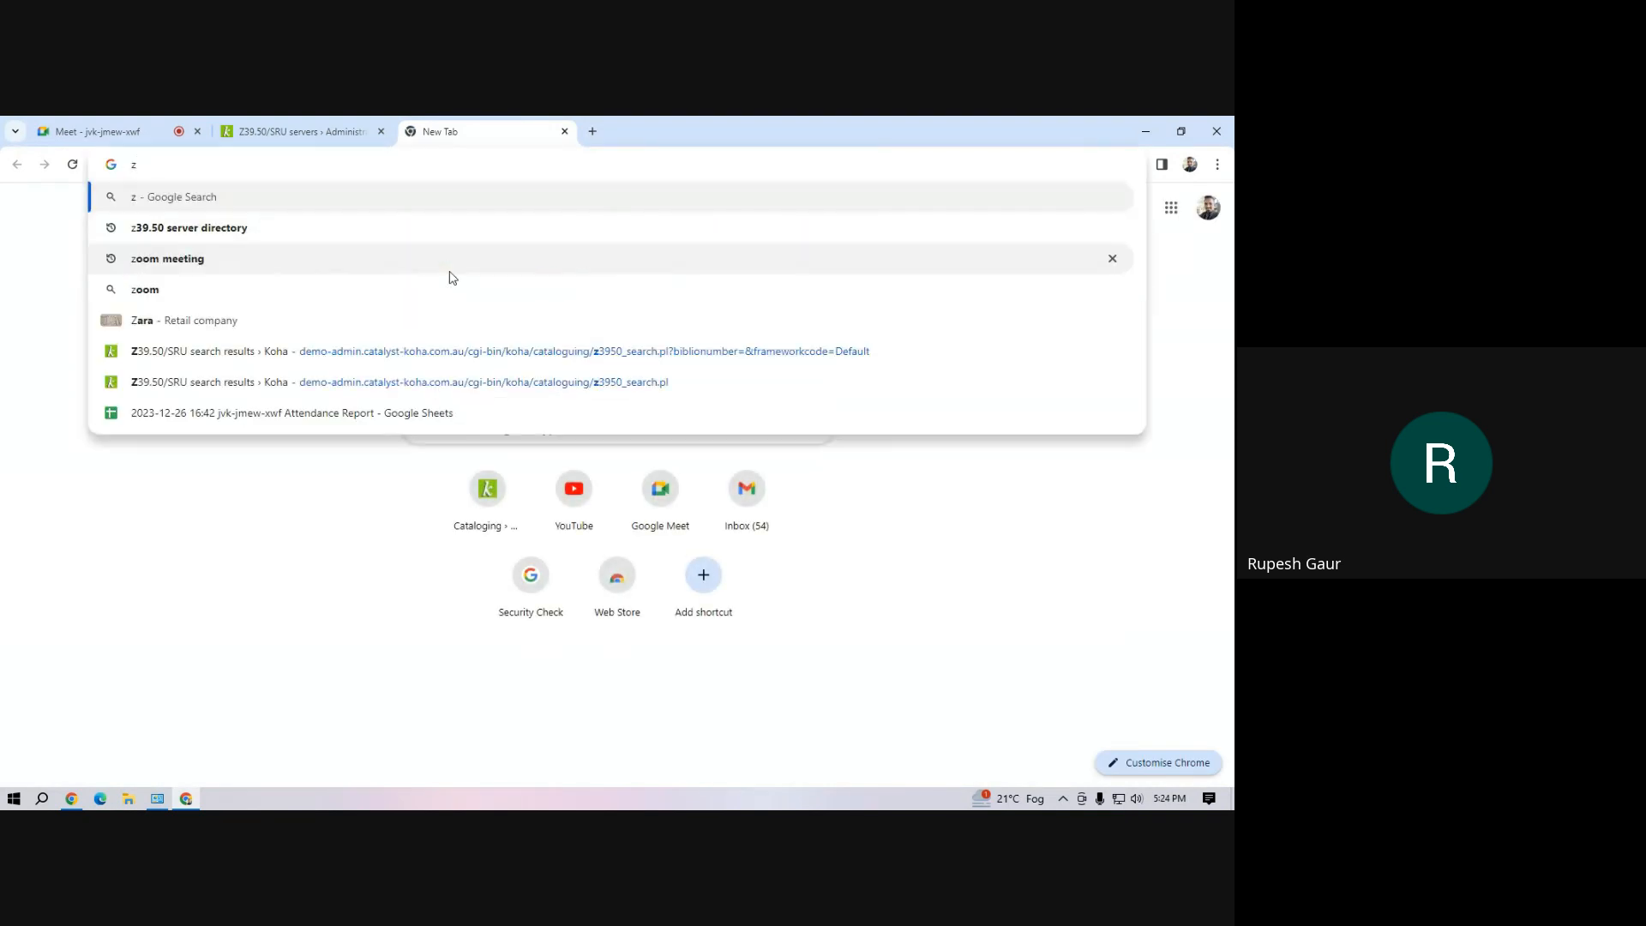
{"action": "type", "text": "39."}
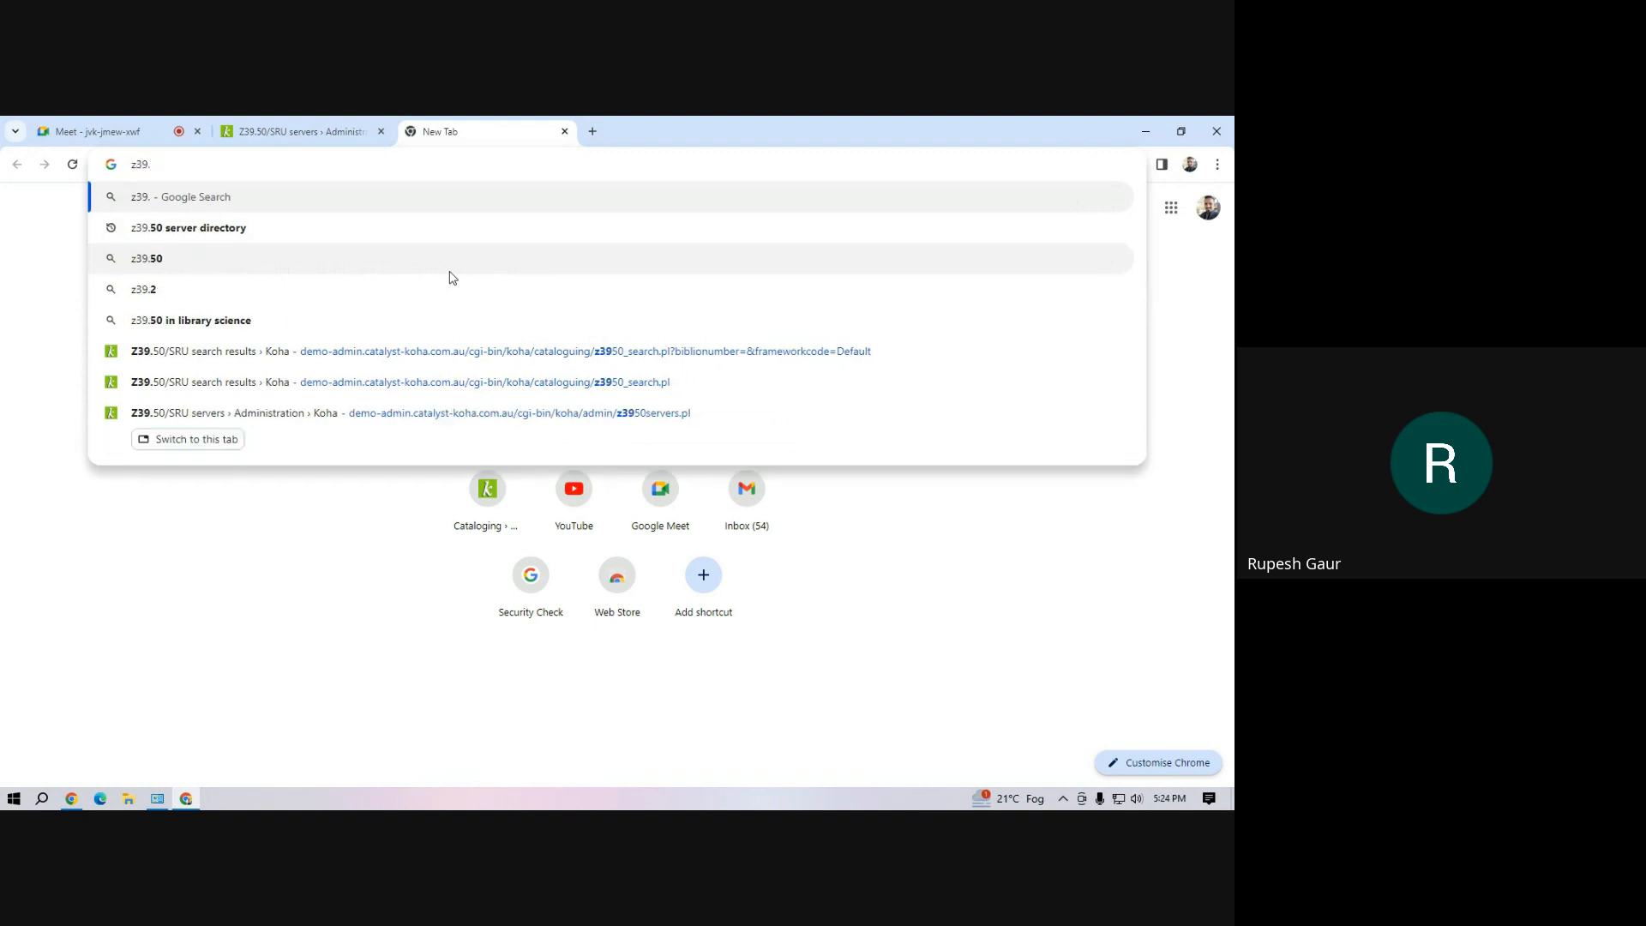
{"action": "type", "text": "5"}
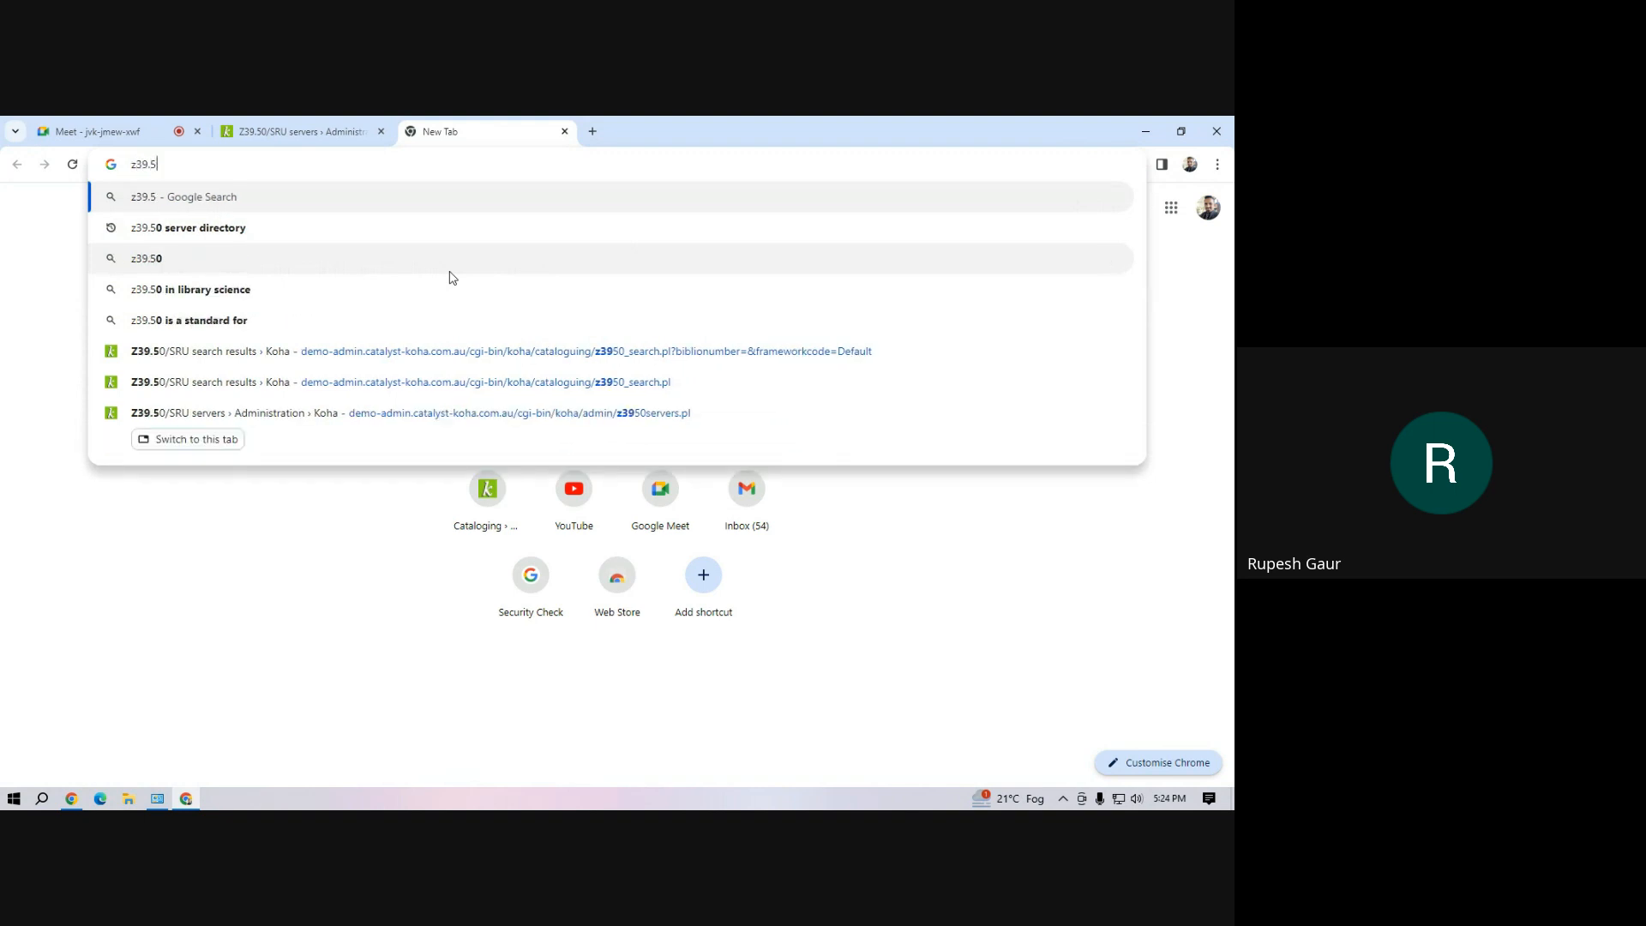
{"action": "left_click", "coordinate": [214, 227]}
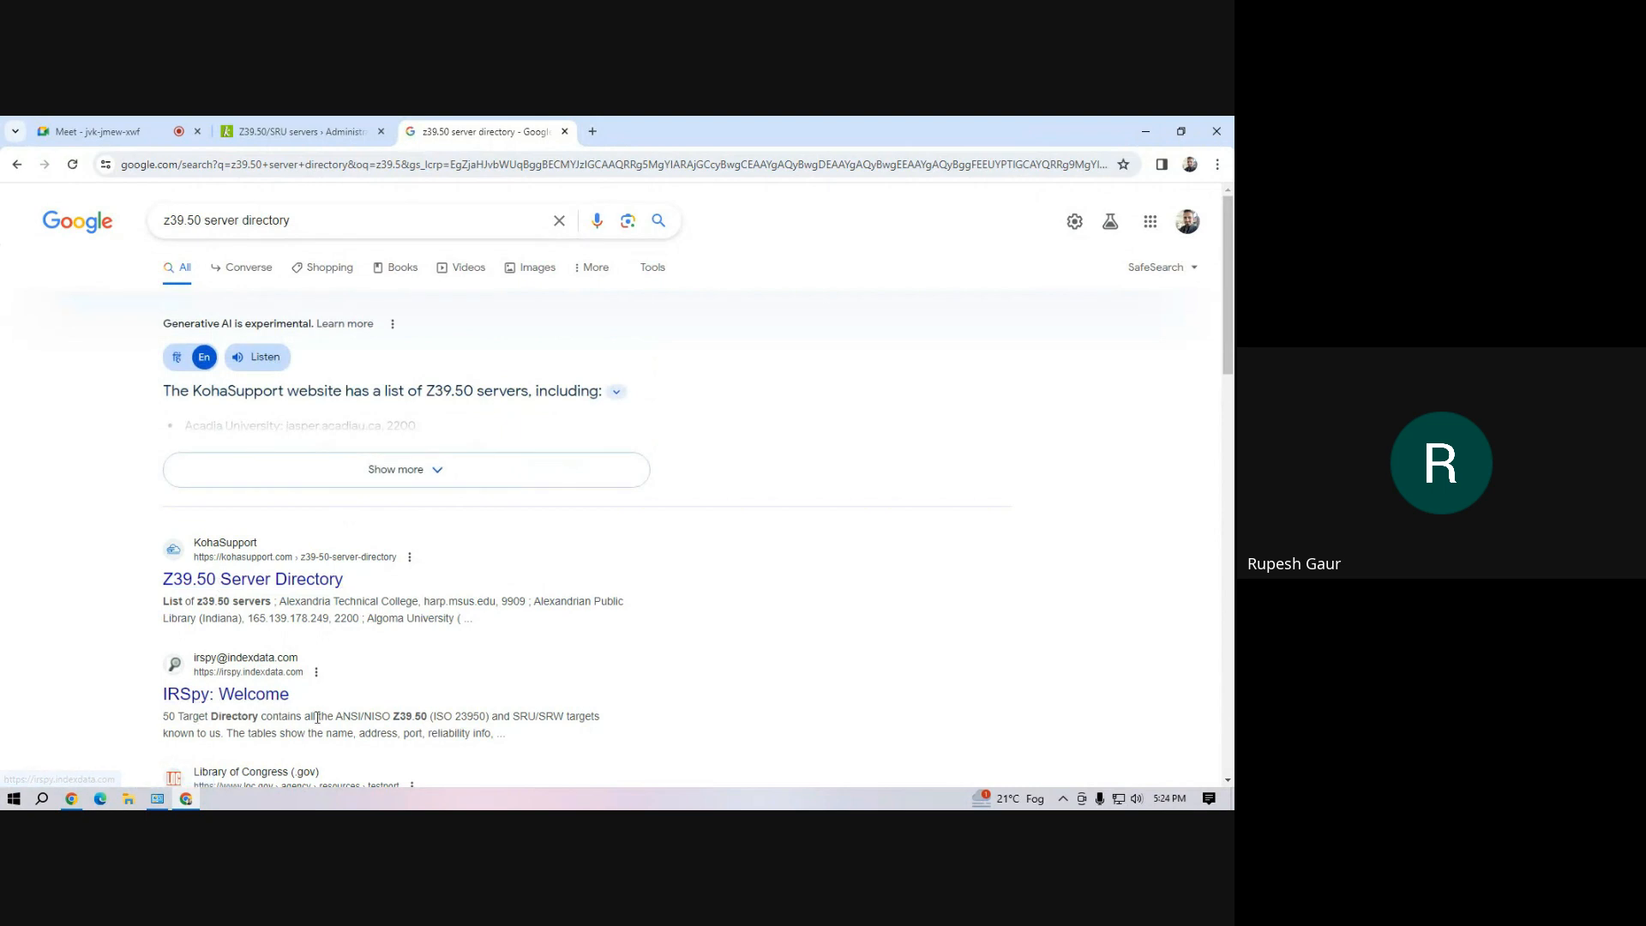
{"action": "left_click", "coordinate": [252, 700]}
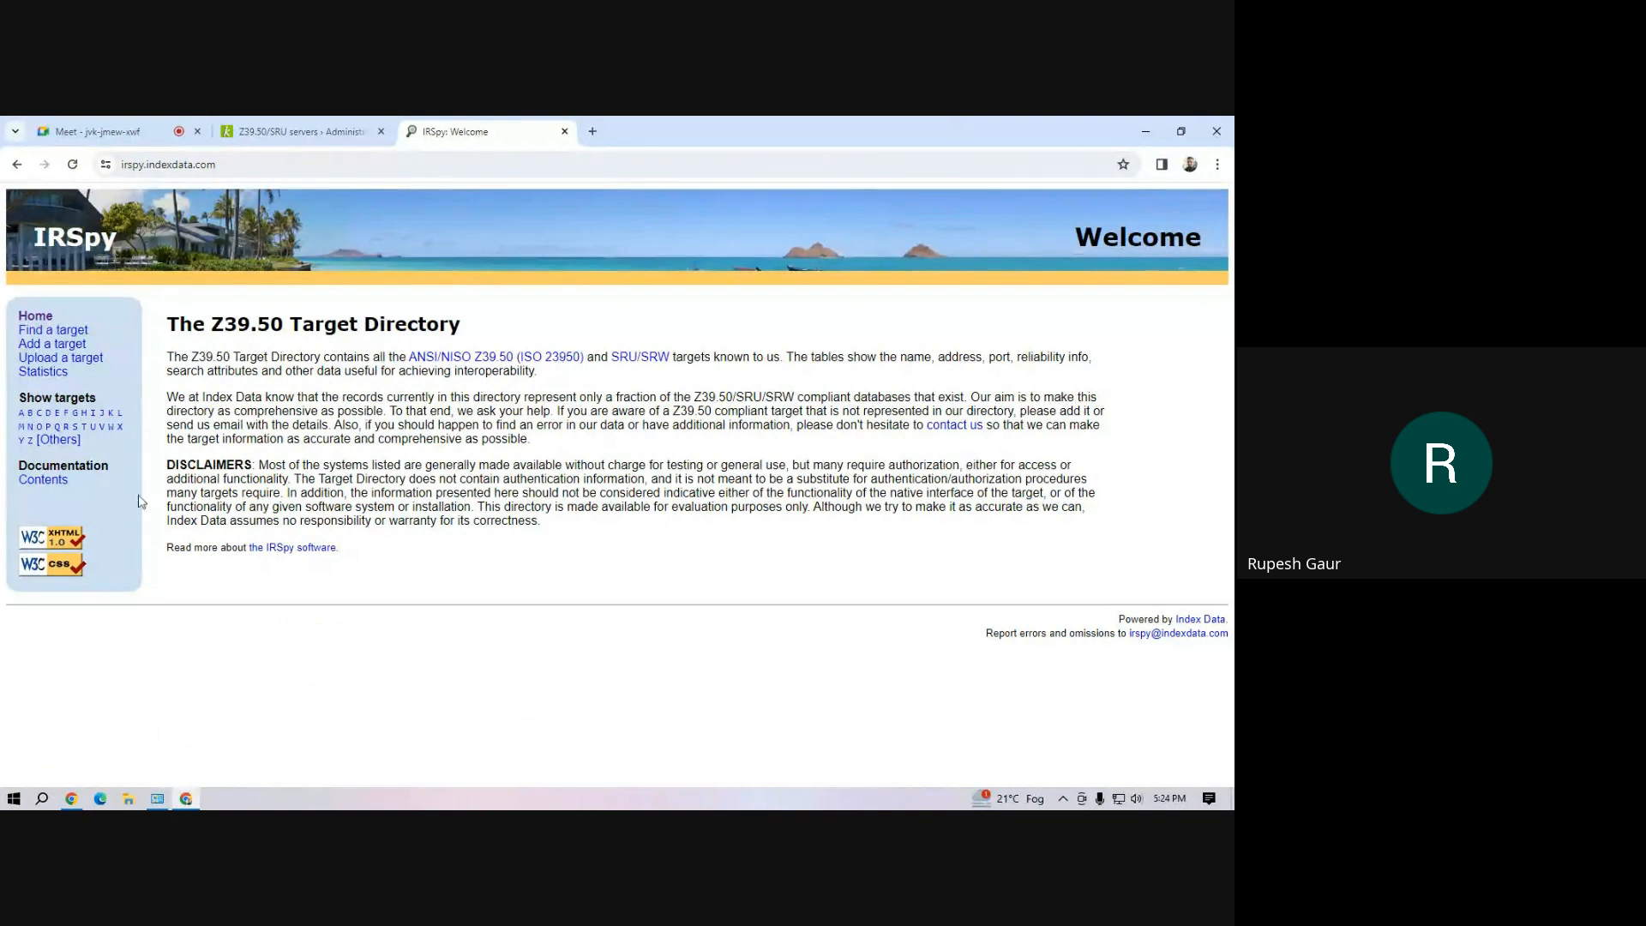
List the IRSpy targets beginning with A and examine their host, port and database details
{"action": "left_click", "coordinate": [23, 415]}
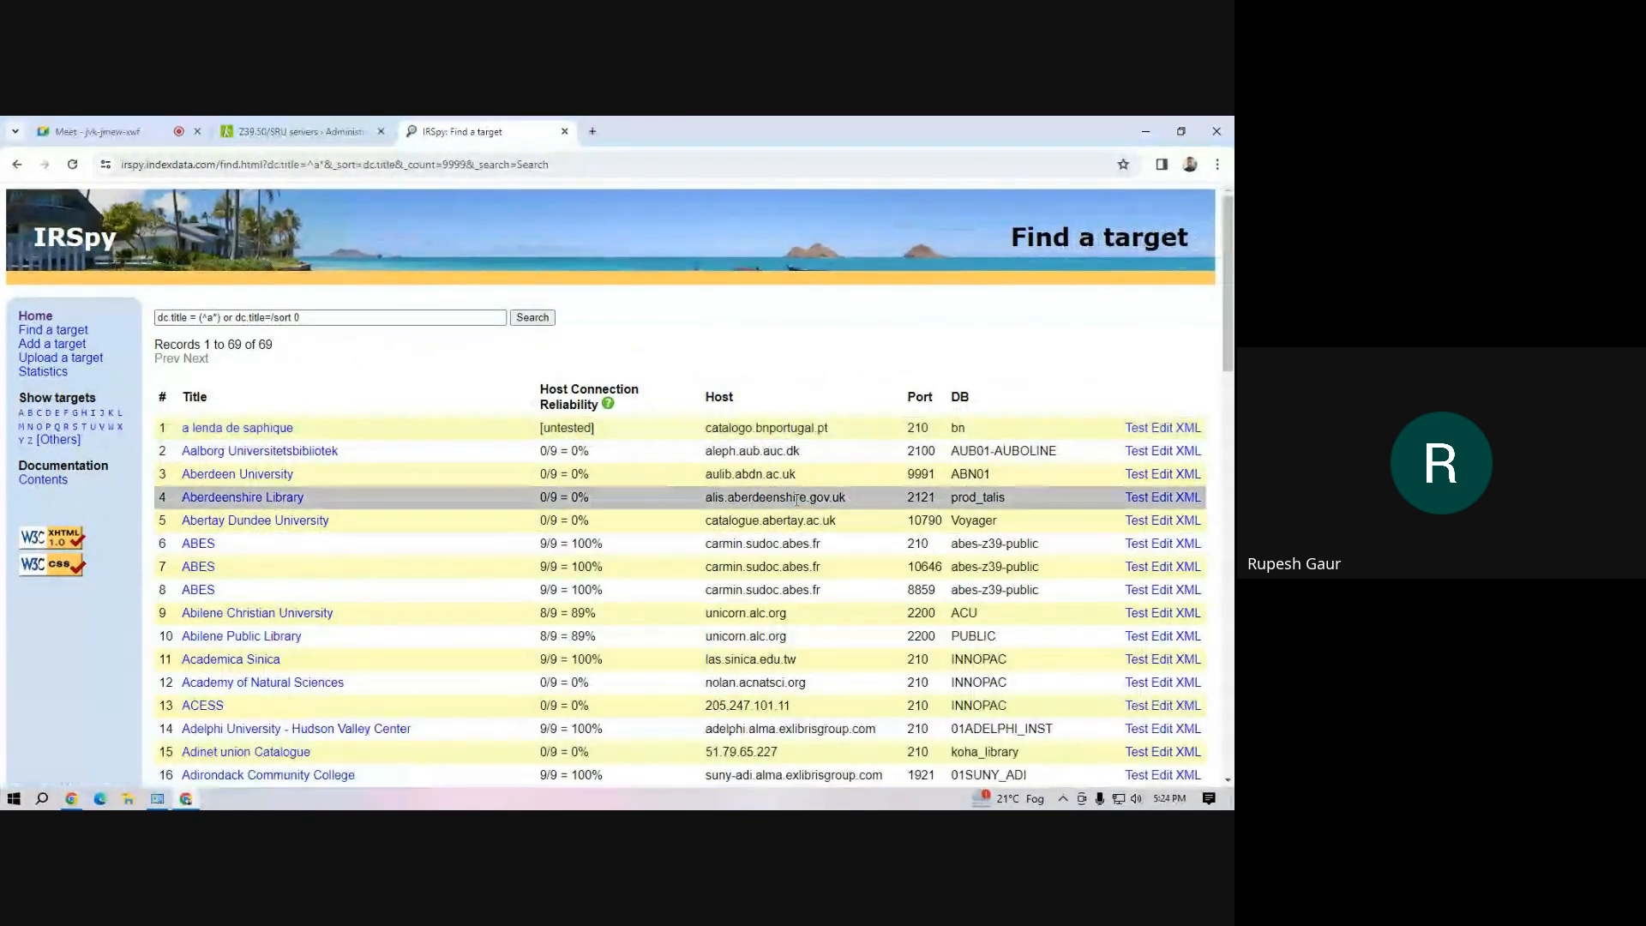
{"action": "scroll", "coordinate": [852, 508], "scroll_direction": "down", "scroll_amount": 14}
{"action": "scroll", "coordinate": [852, 514], "scroll_direction": "down", "scroll_amount": 3}
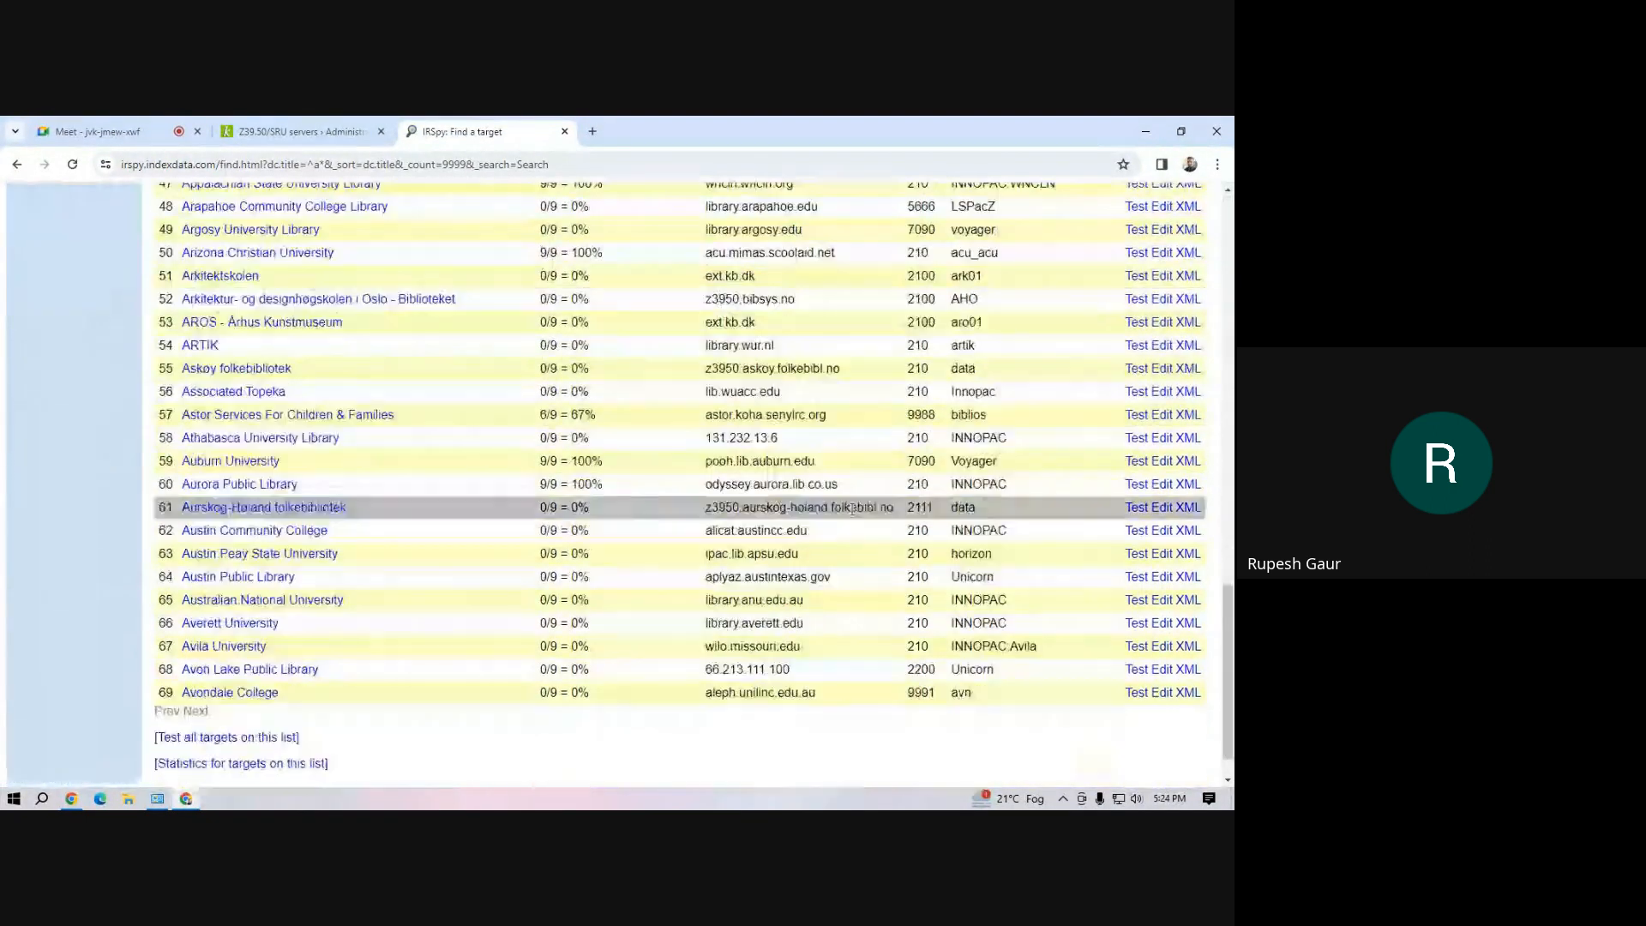
{"action": "scroll", "coordinate": [848, 520], "scroll_direction": "up", "scroll_amount": 15}
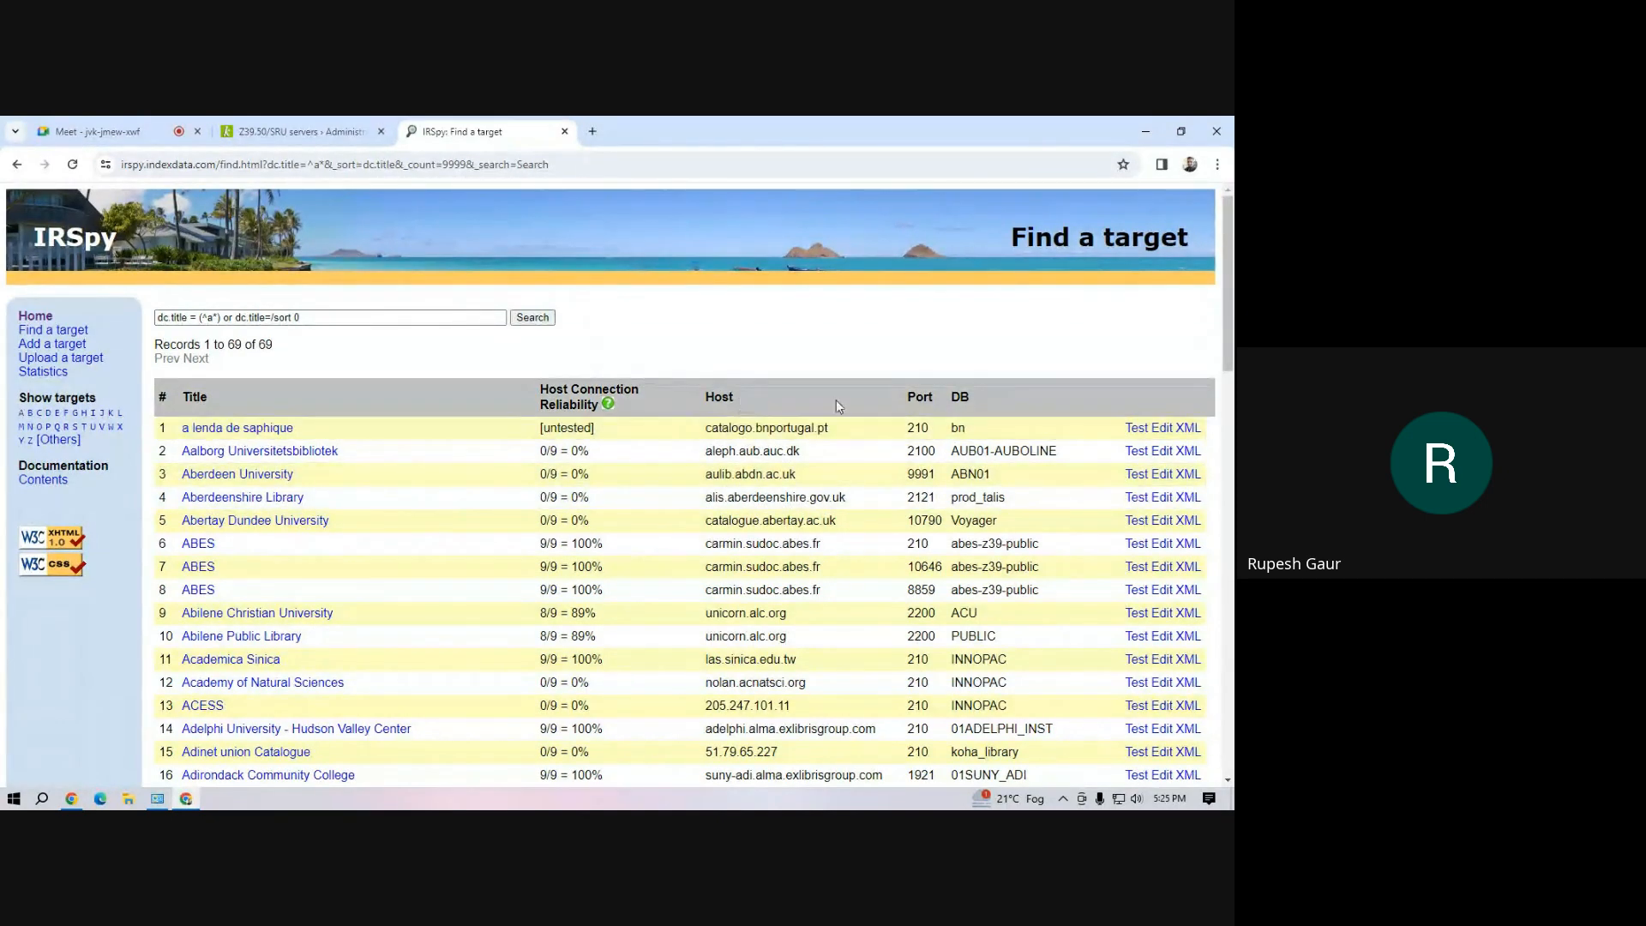
Return to Koha, open a new Z39.50 server form and go through its hostname, port and database fields
{"action": "left_click", "coordinate": [296, 131]}
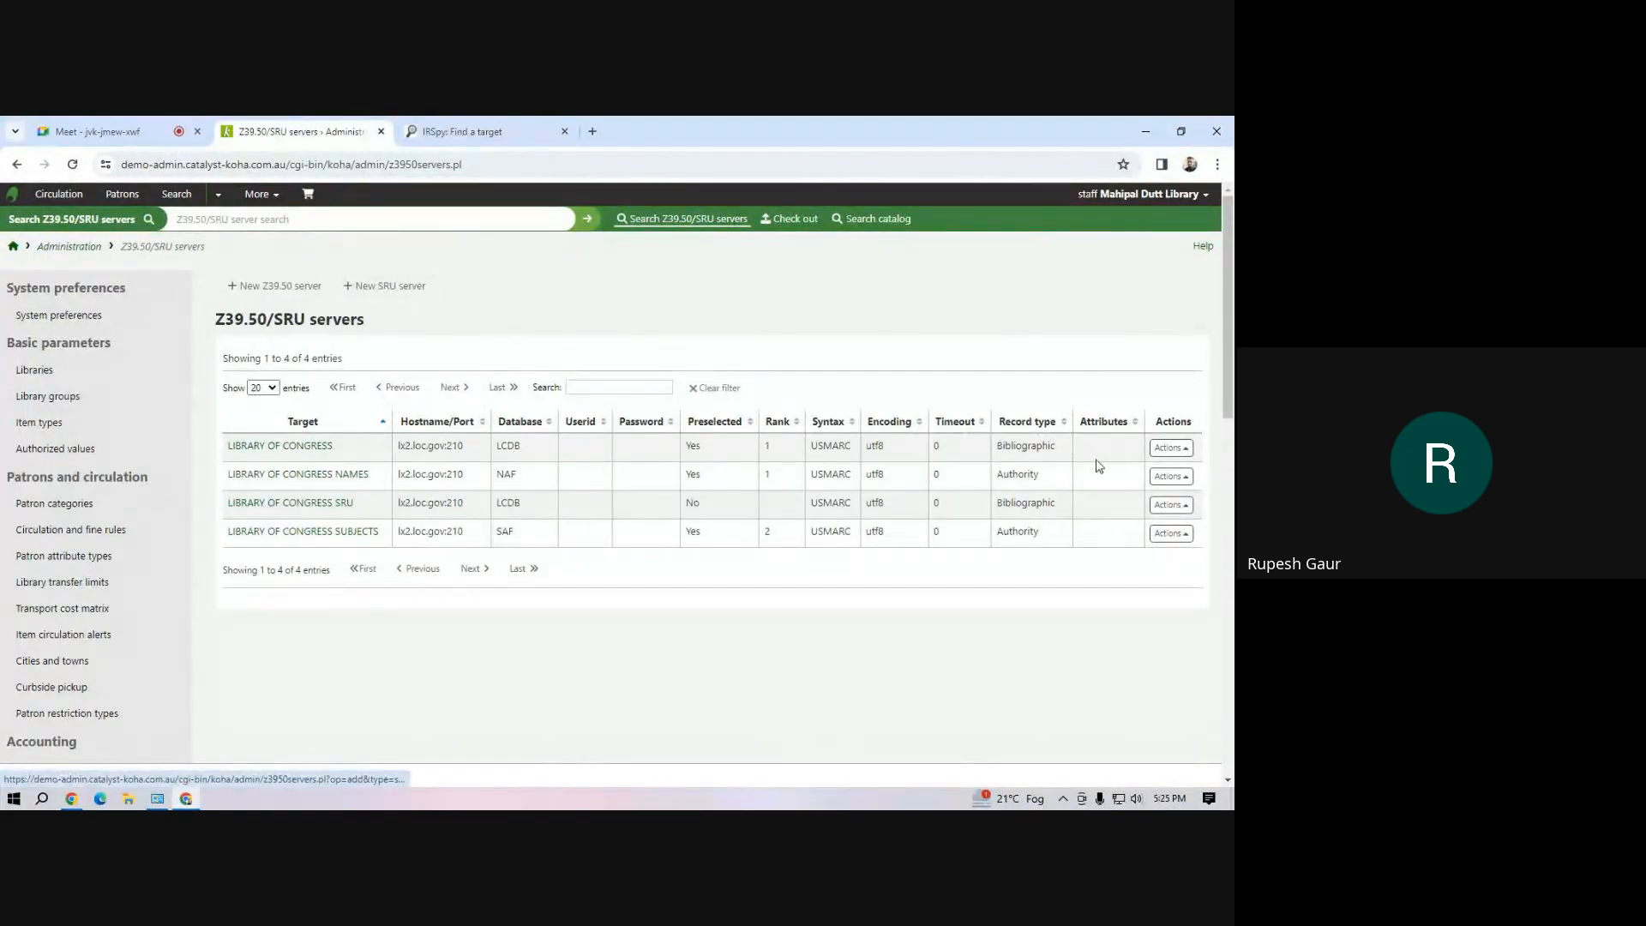
{"action": "left_click", "coordinate": [272, 285]}
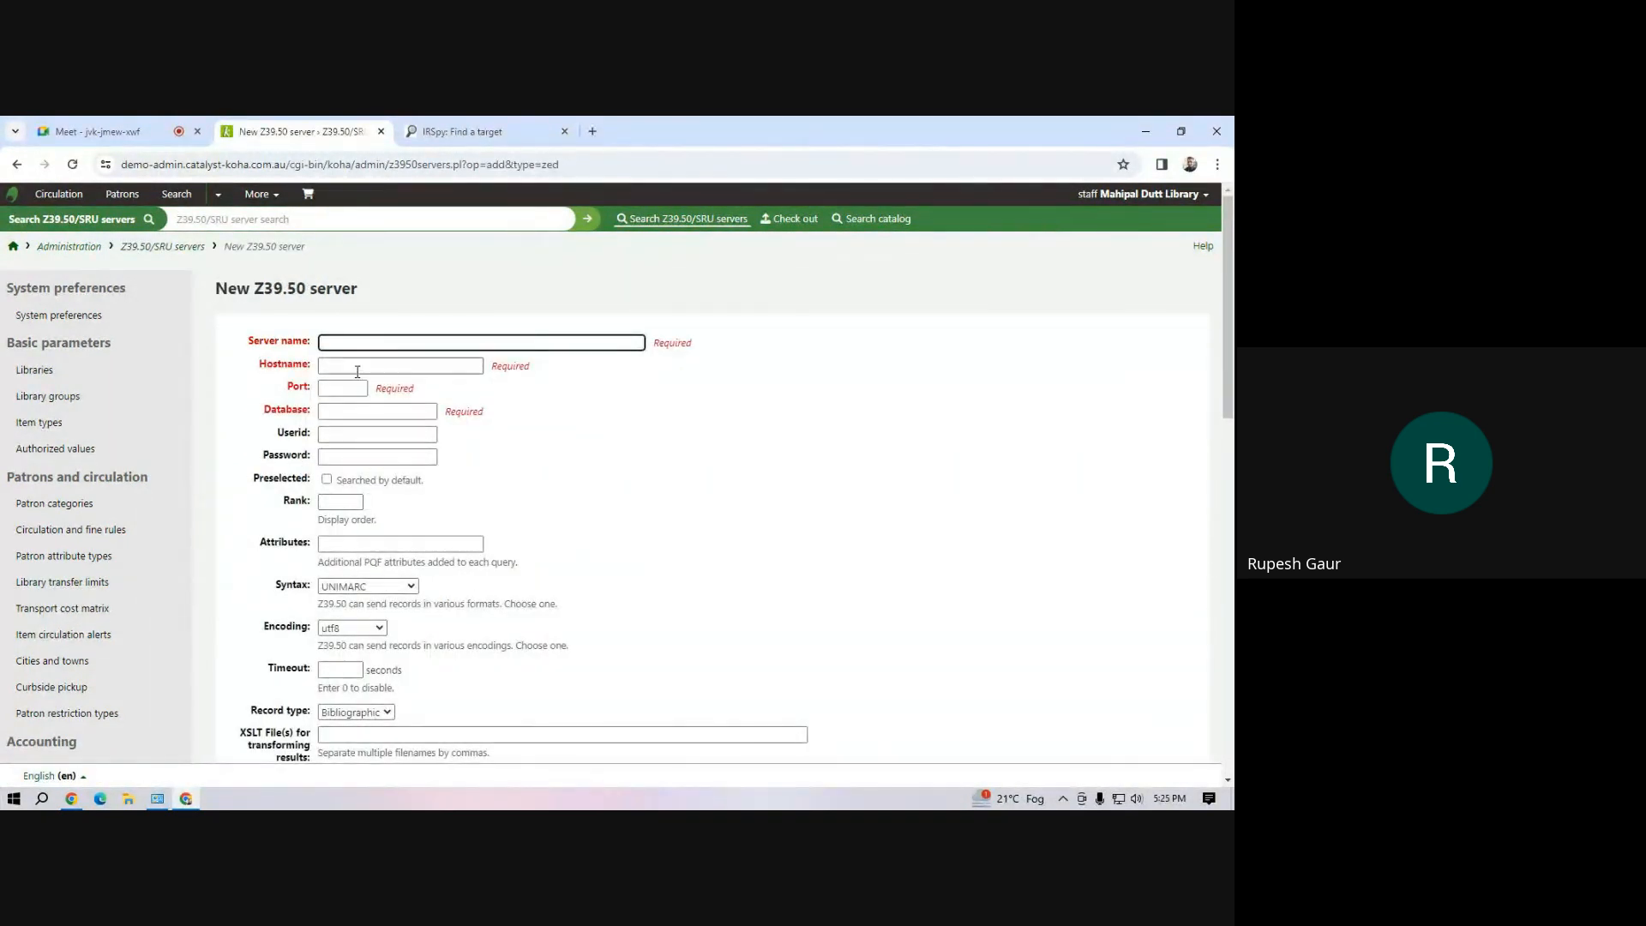
{"action": "left_click", "coordinate": [340, 368]}
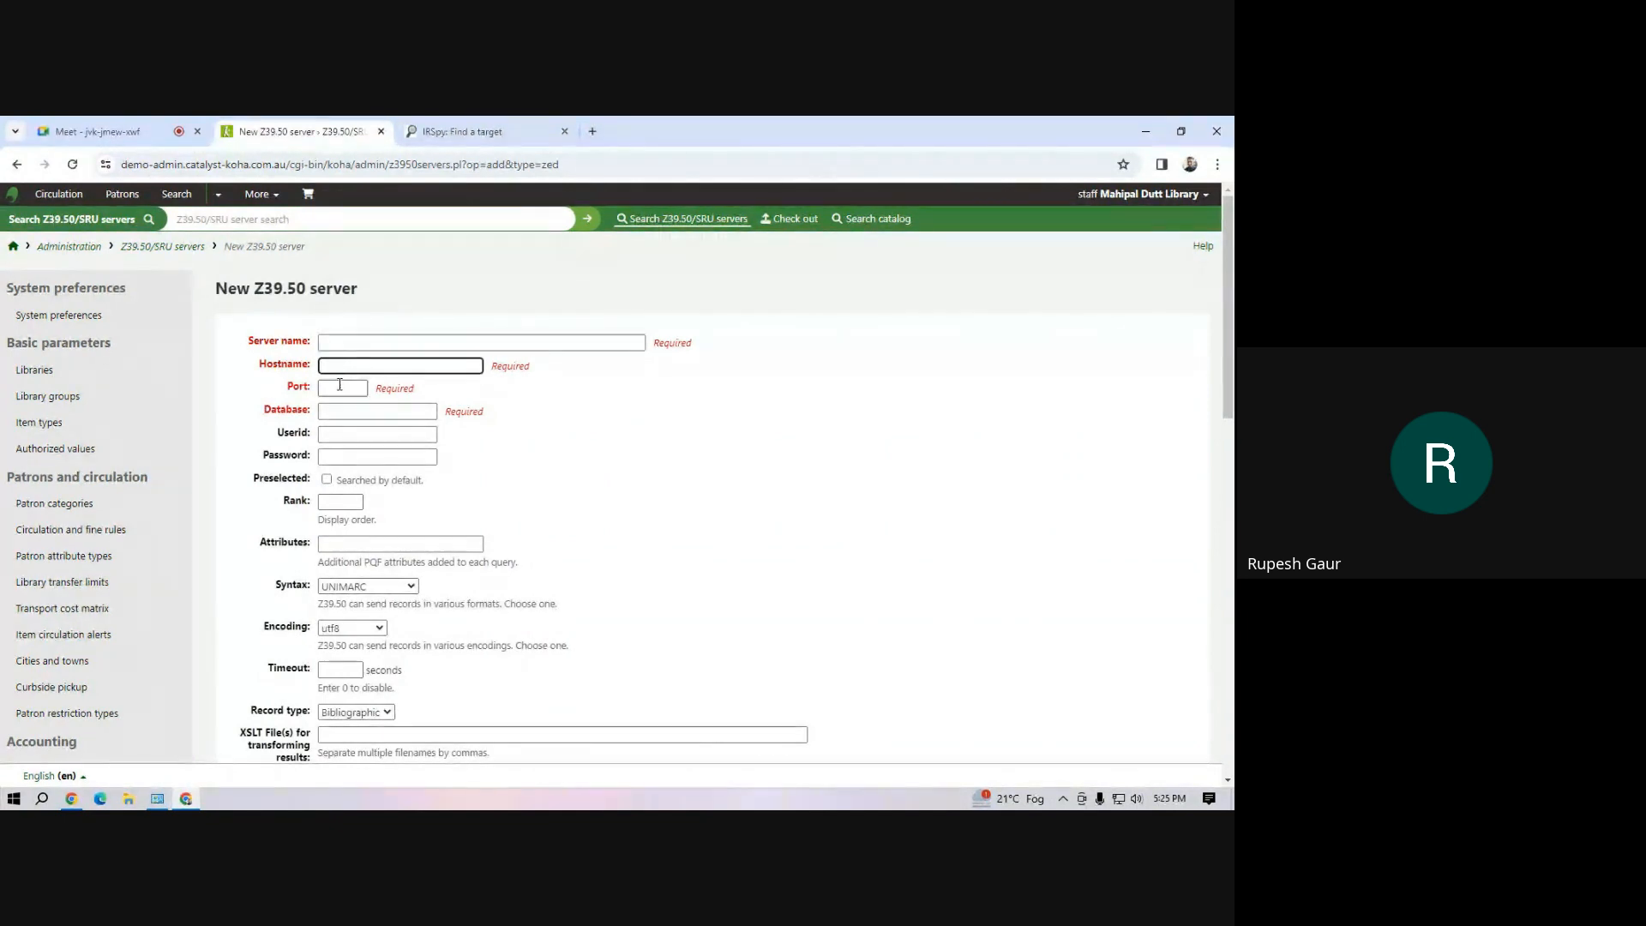
{"action": "left_click", "coordinate": [339, 387]}
{"action": "left_click", "coordinate": [337, 415]}
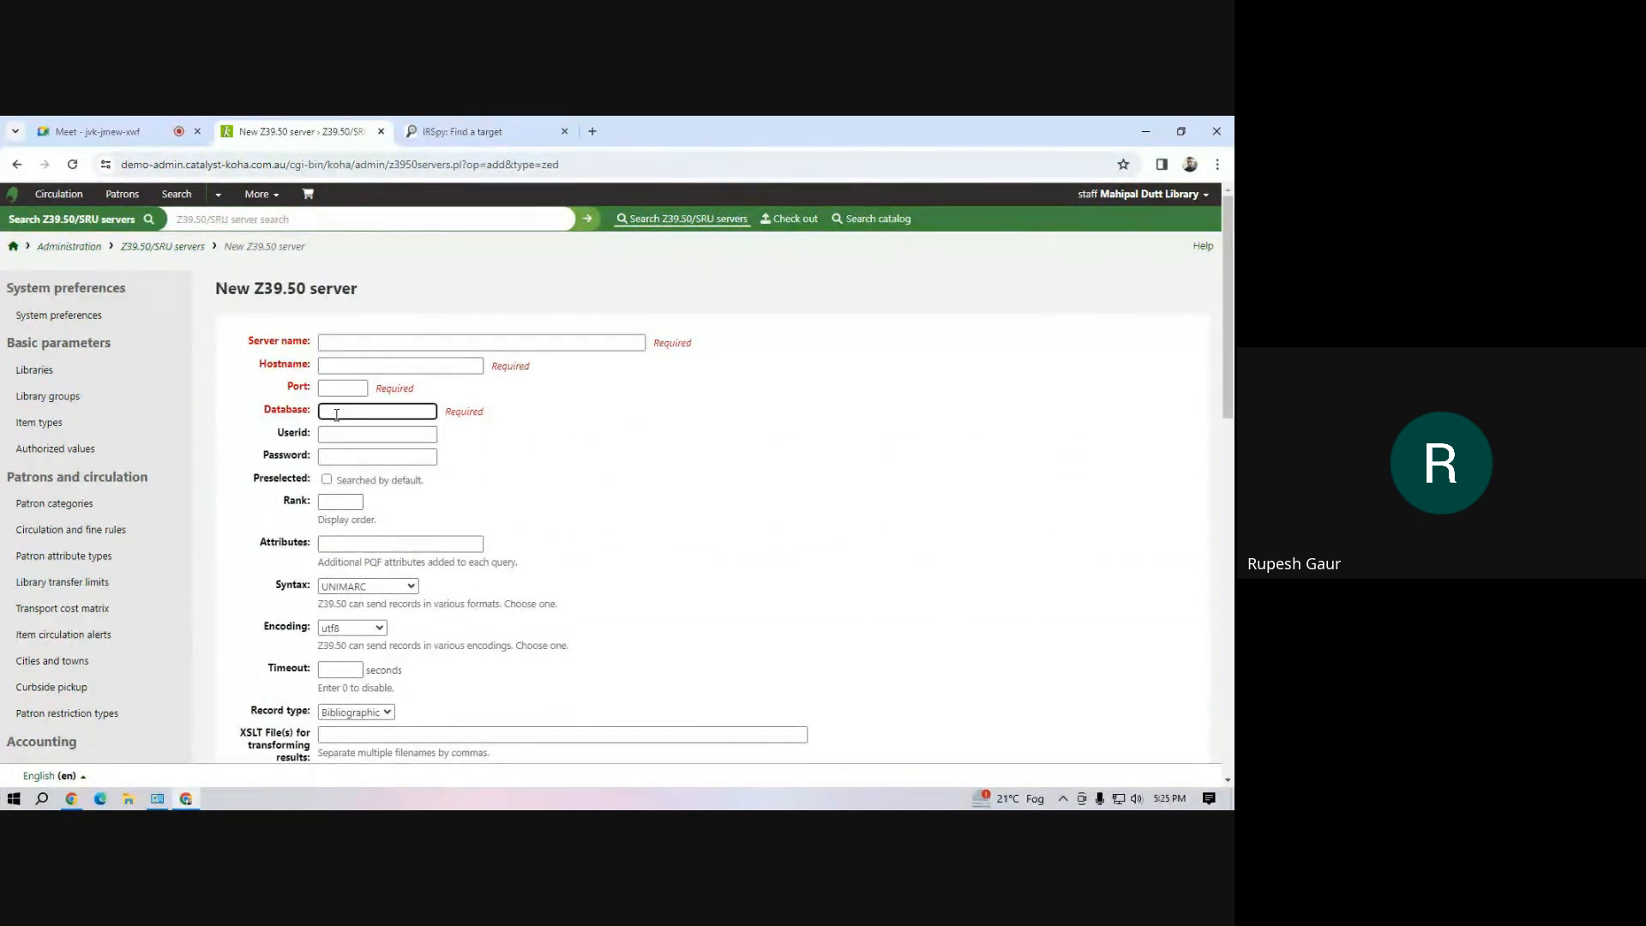
Review the IRSpy target list again for the details the server form requires, and return to the Koha form
{"action": "left_click", "coordinate": [463, 133]}
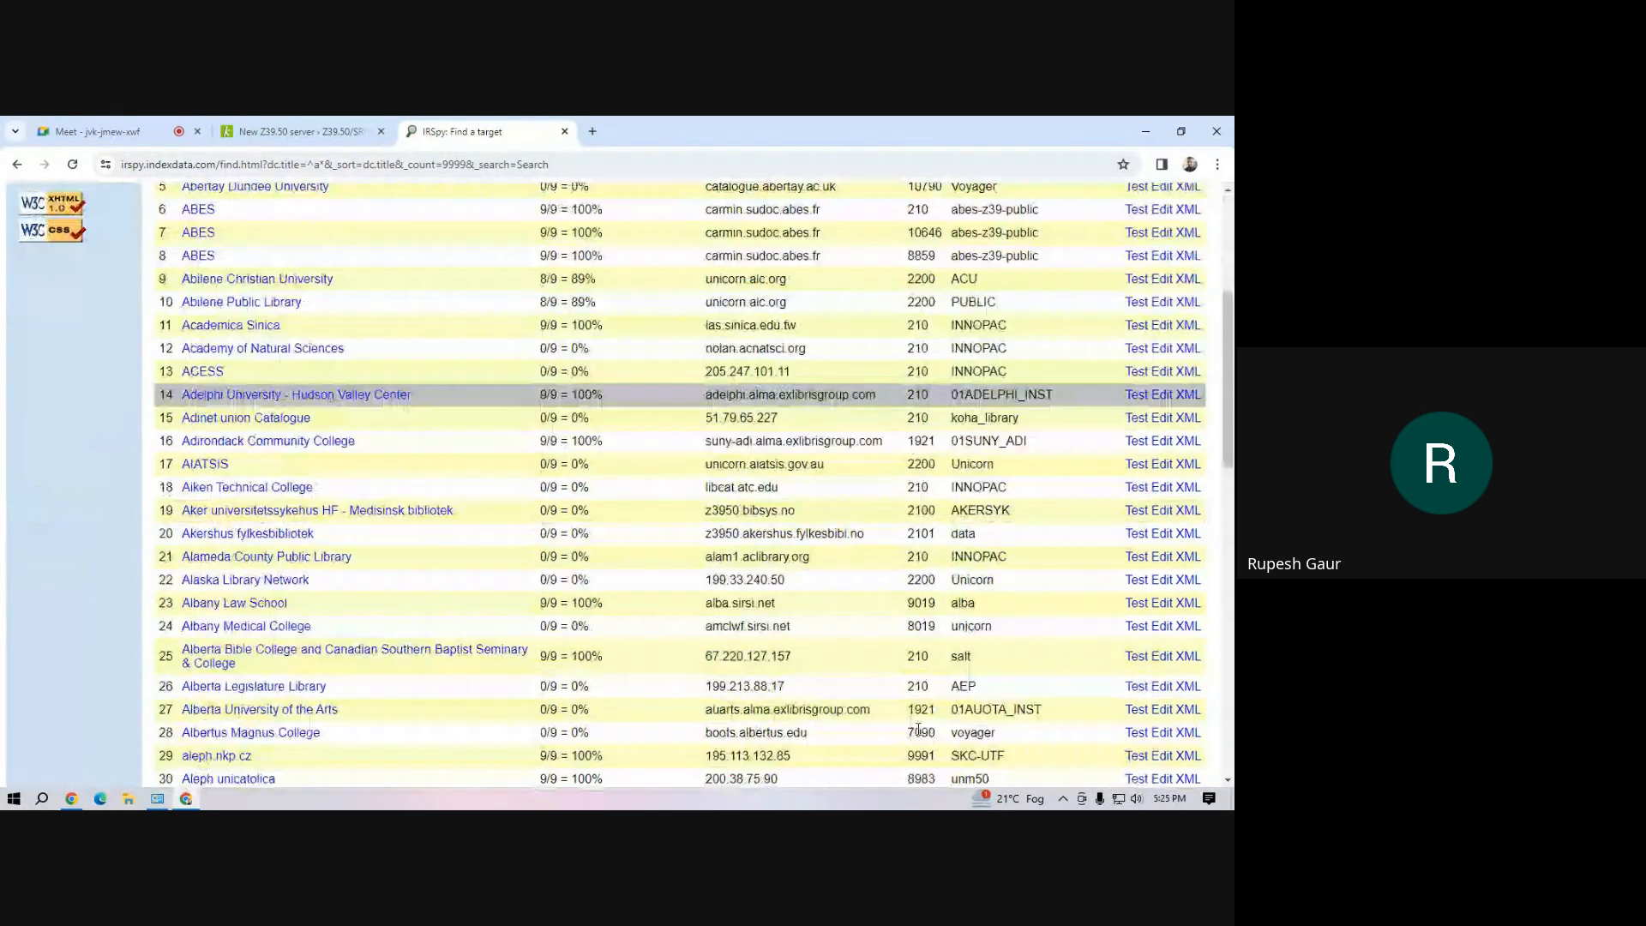
{"action": "scroll", "coordinate": [919, 730], "scroll_direction": "down", "scroll_amount": 4}
{"action": "scroll", "coordinate": [919, 730], "scroll_direction": "up", "scroll_amount": 4}
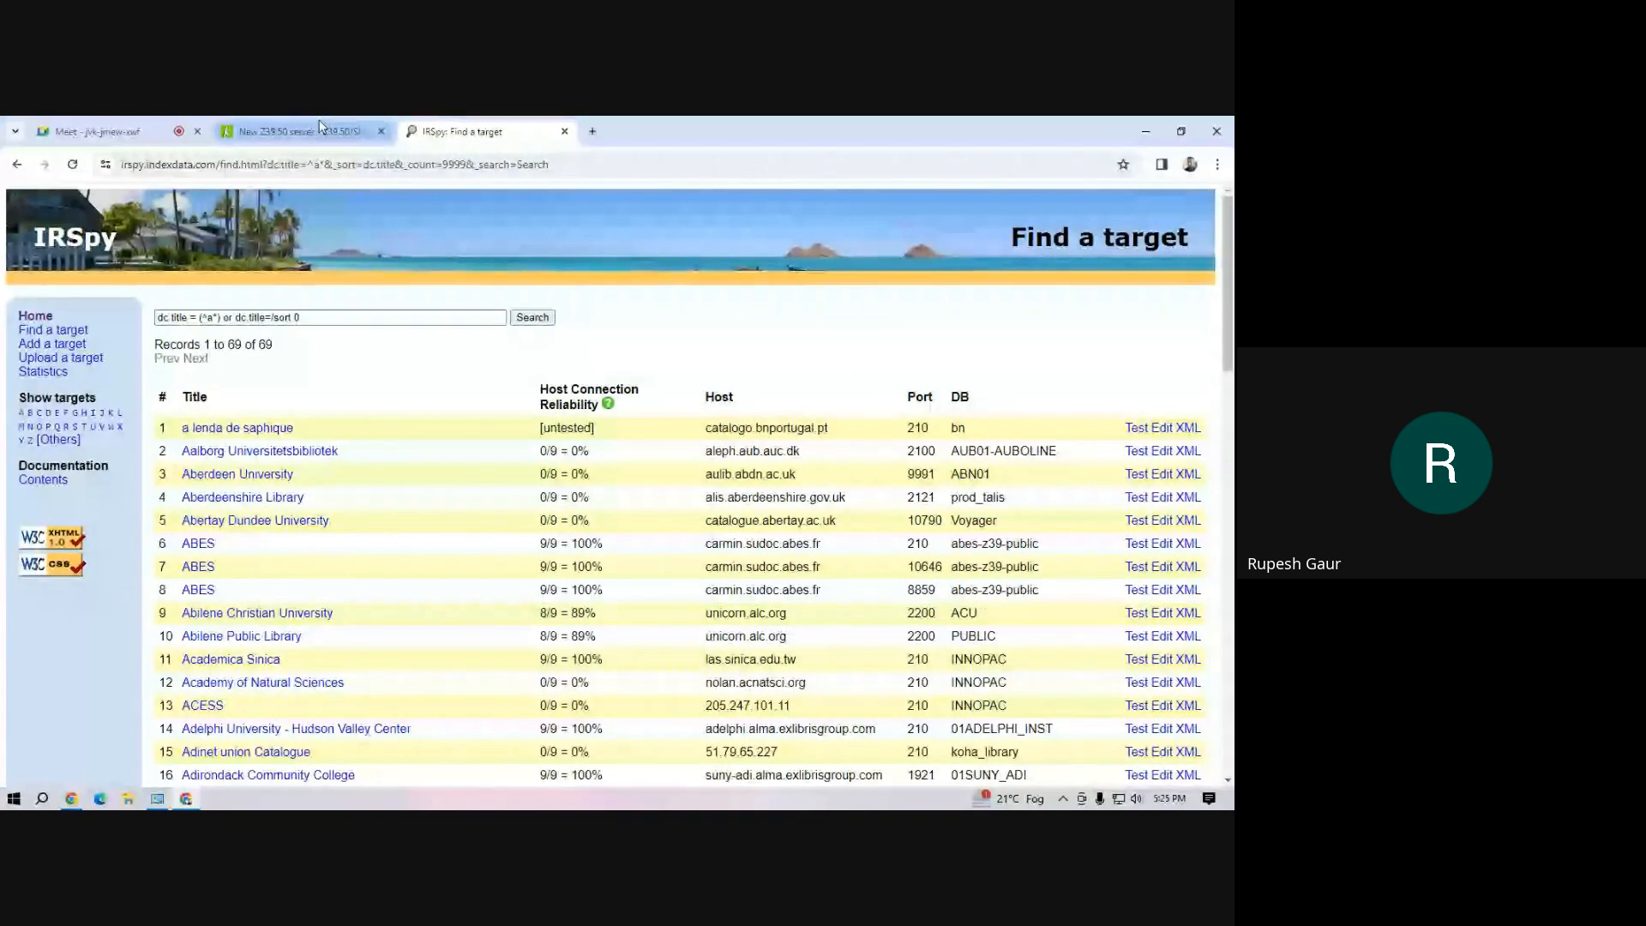
{"action": "left_click", "coordinate": [277, 135]}
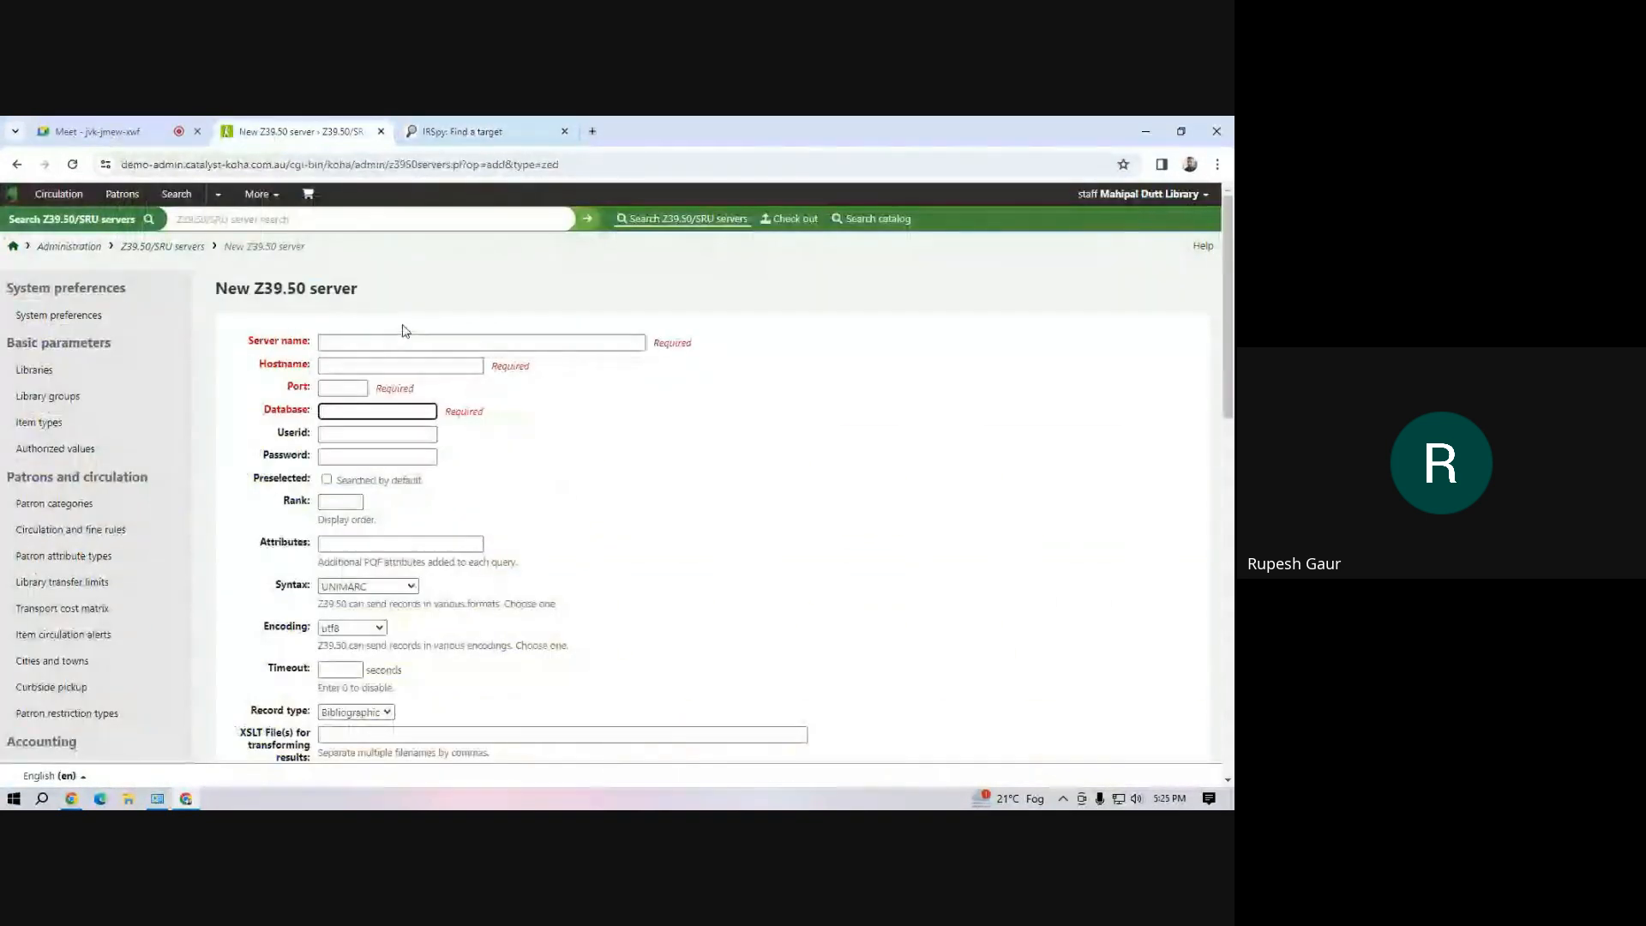
{"action": "left_click", "coordinate": [269, 199]}
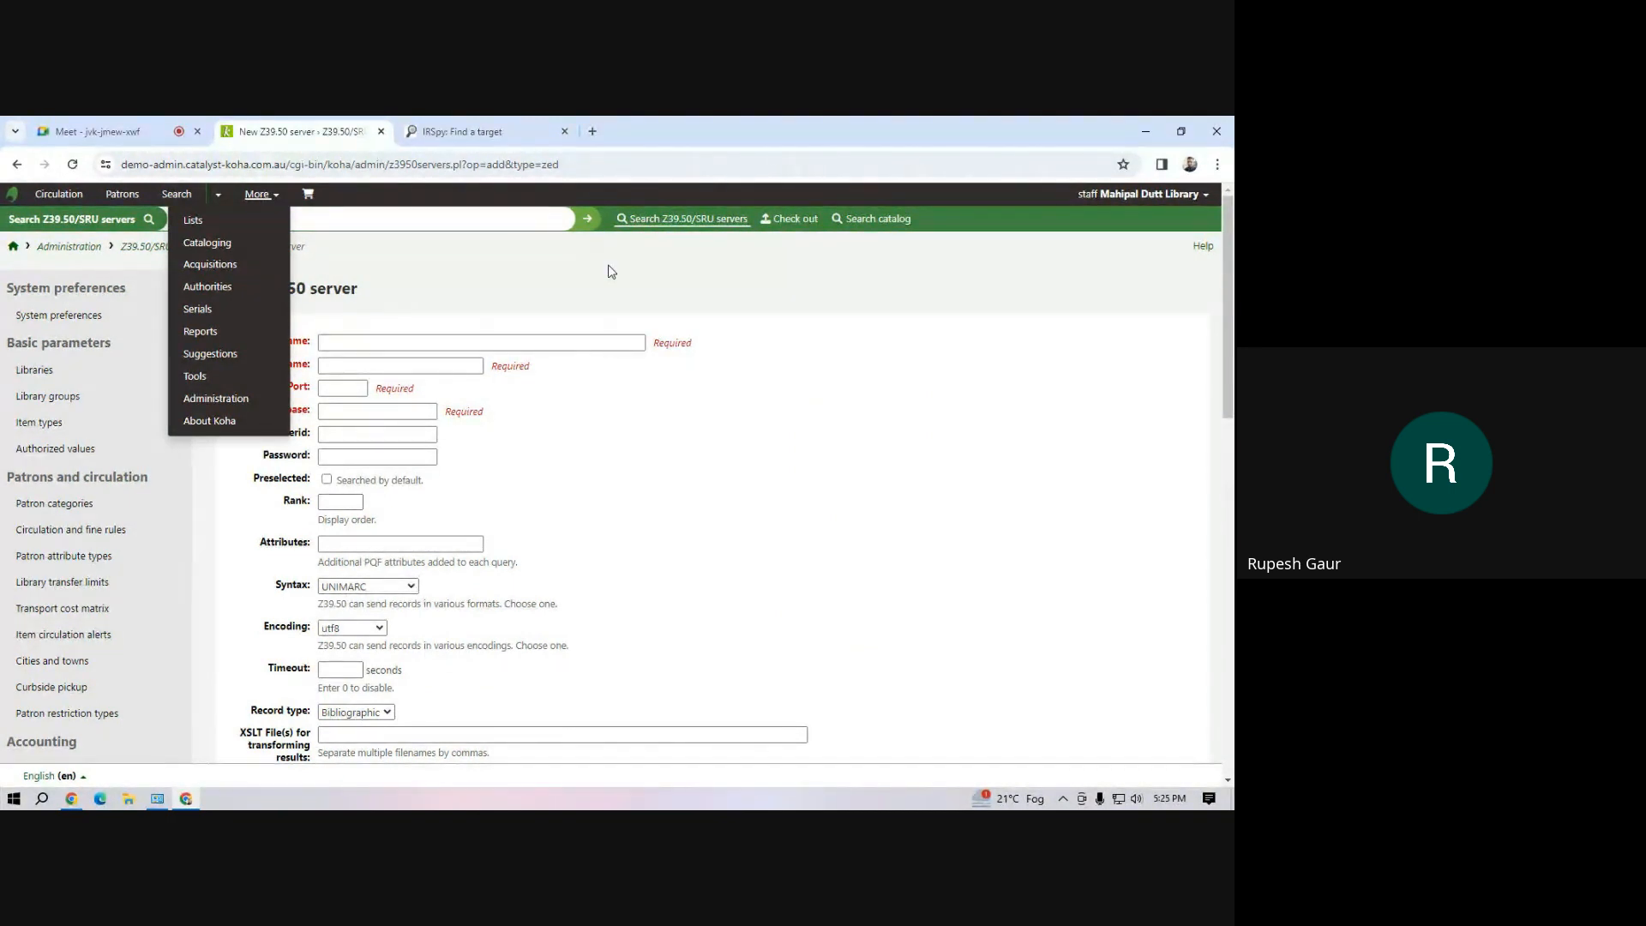
{"action": "left_click", "coordinate": [451, 273]}
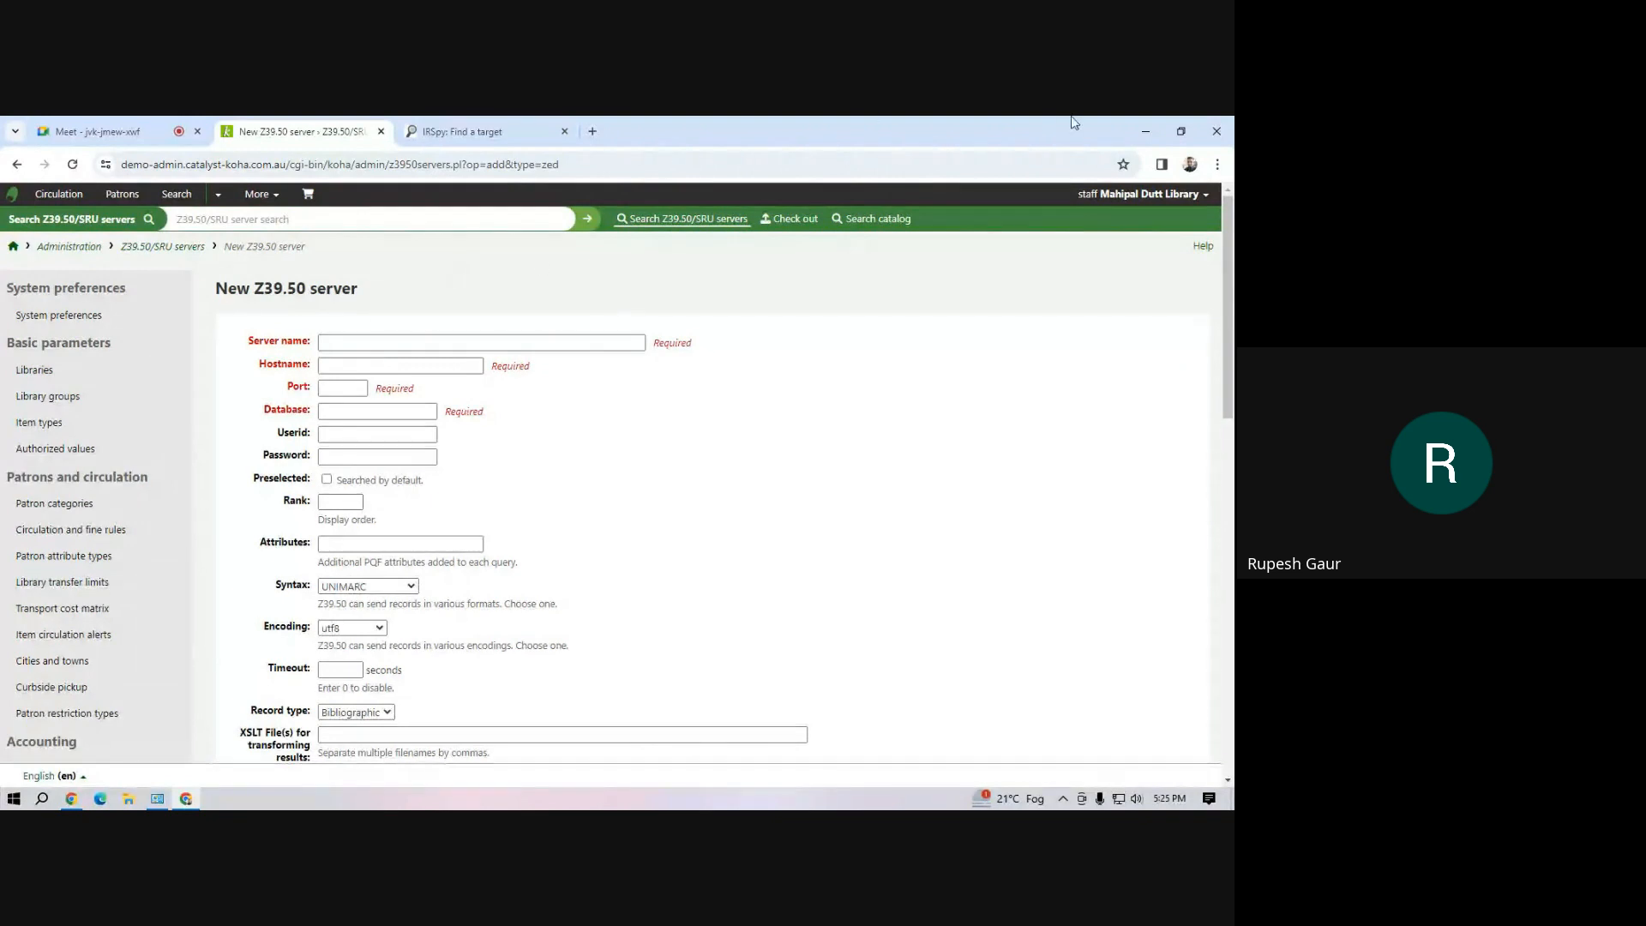
Switch to File Explorer and open the demo Excel workbook from the Workshop folder on Local Disk (D:)
{"action": "left_click", "coordinate": [1146, 134]}
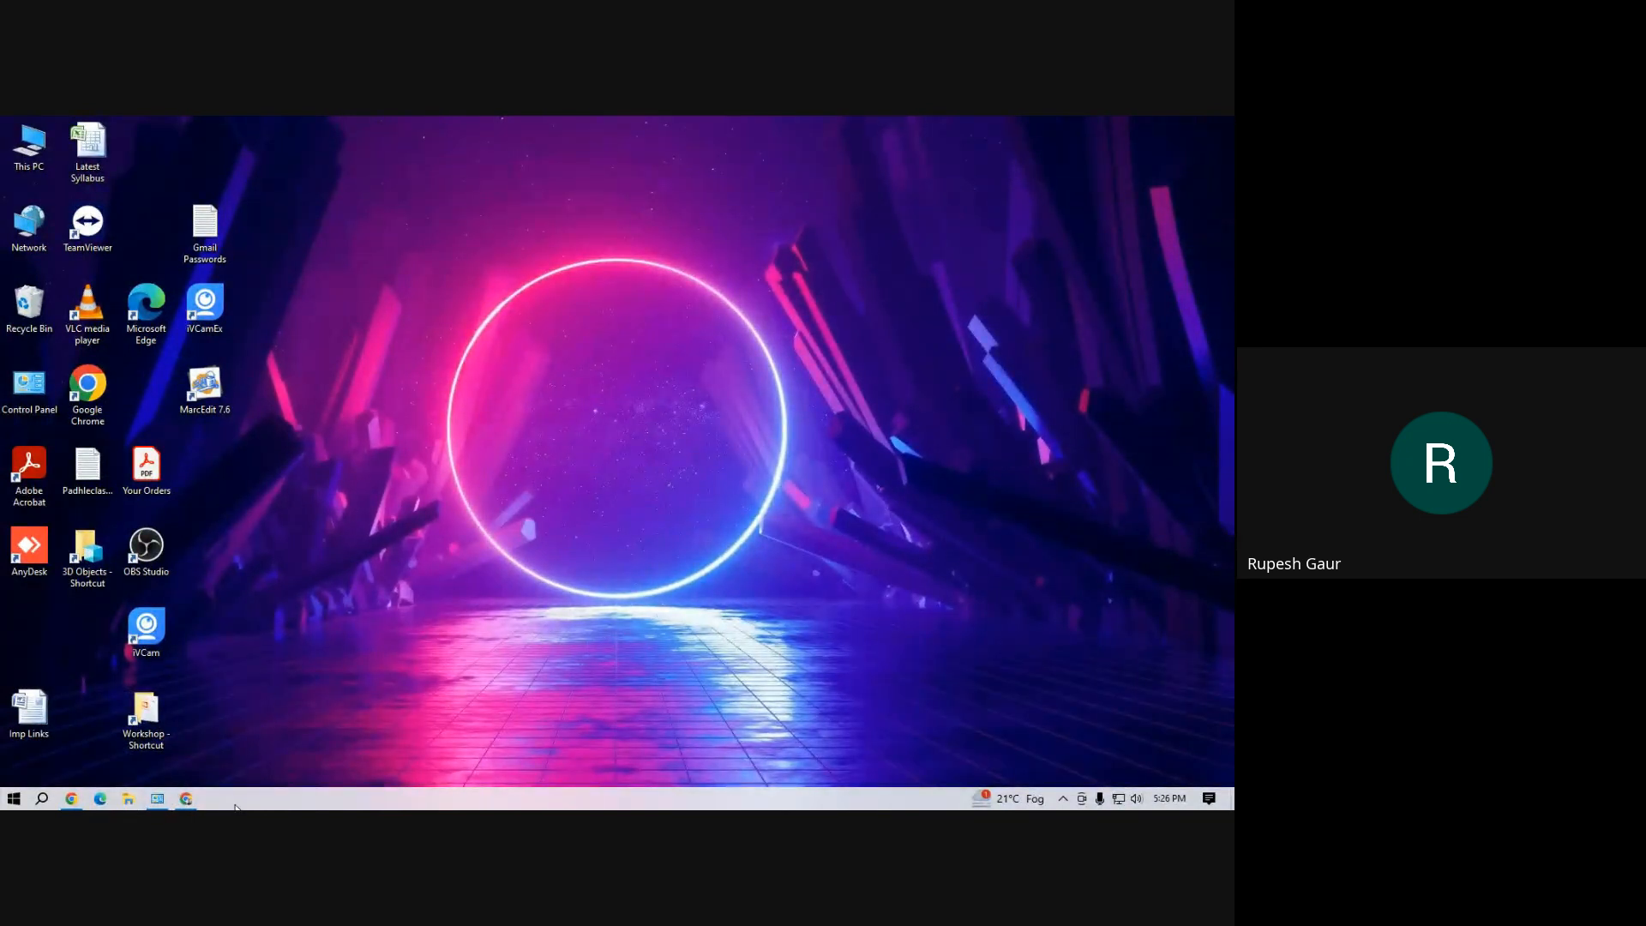
{"action": "left_click", "coordinate": [188, 804]}
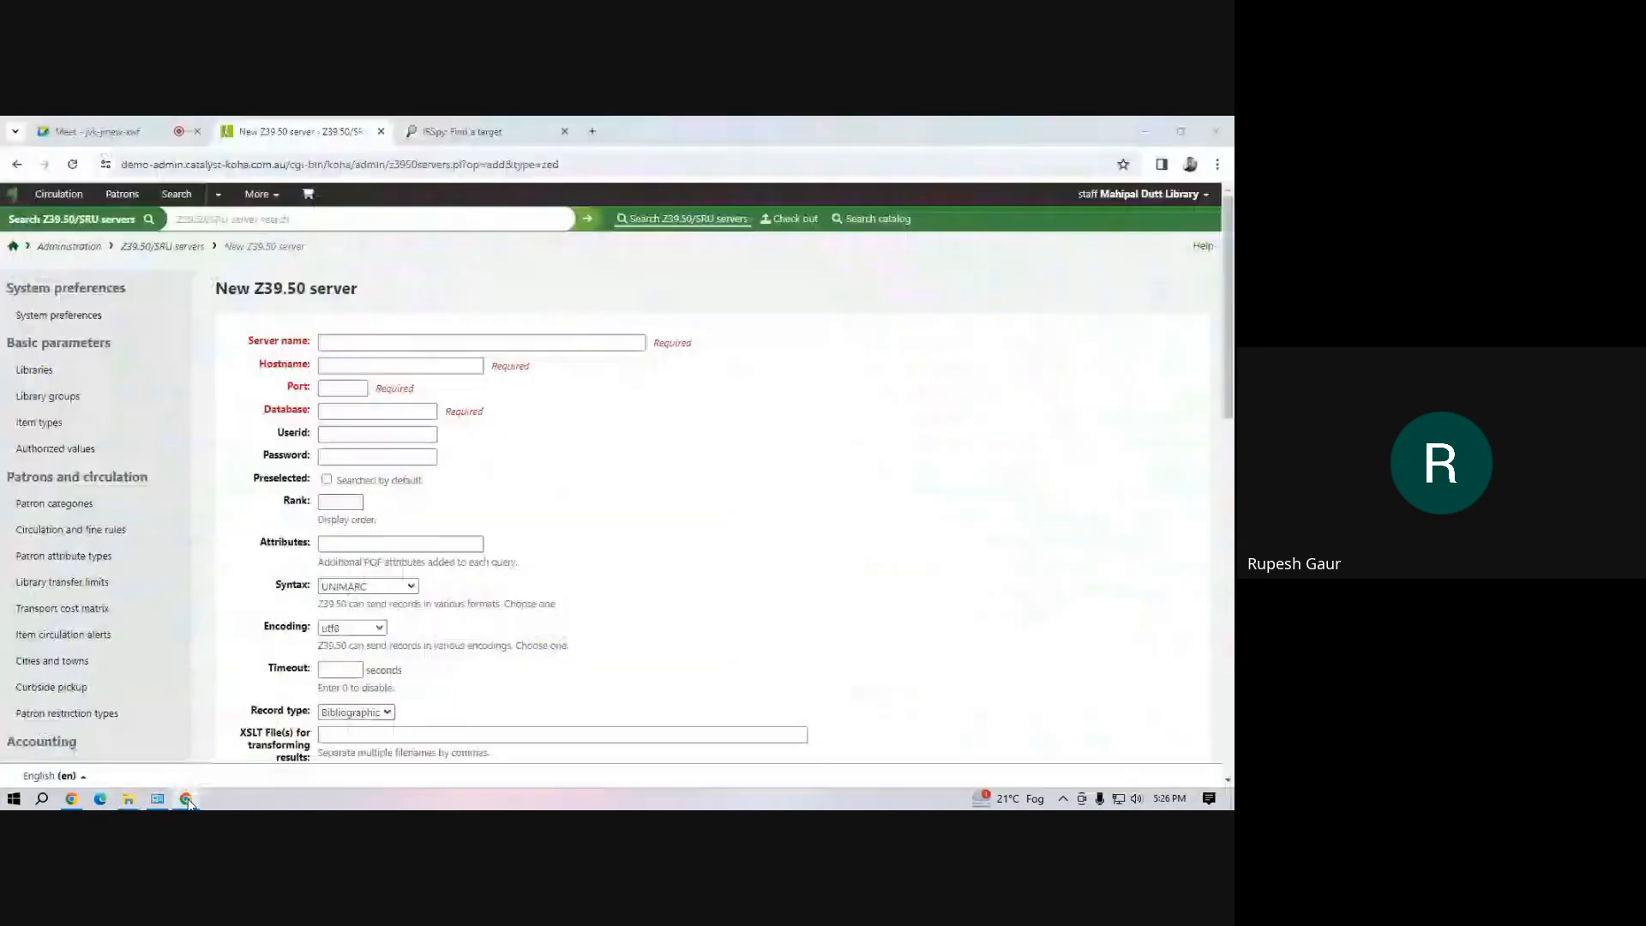
{"action": "key", "text": "super+e"}
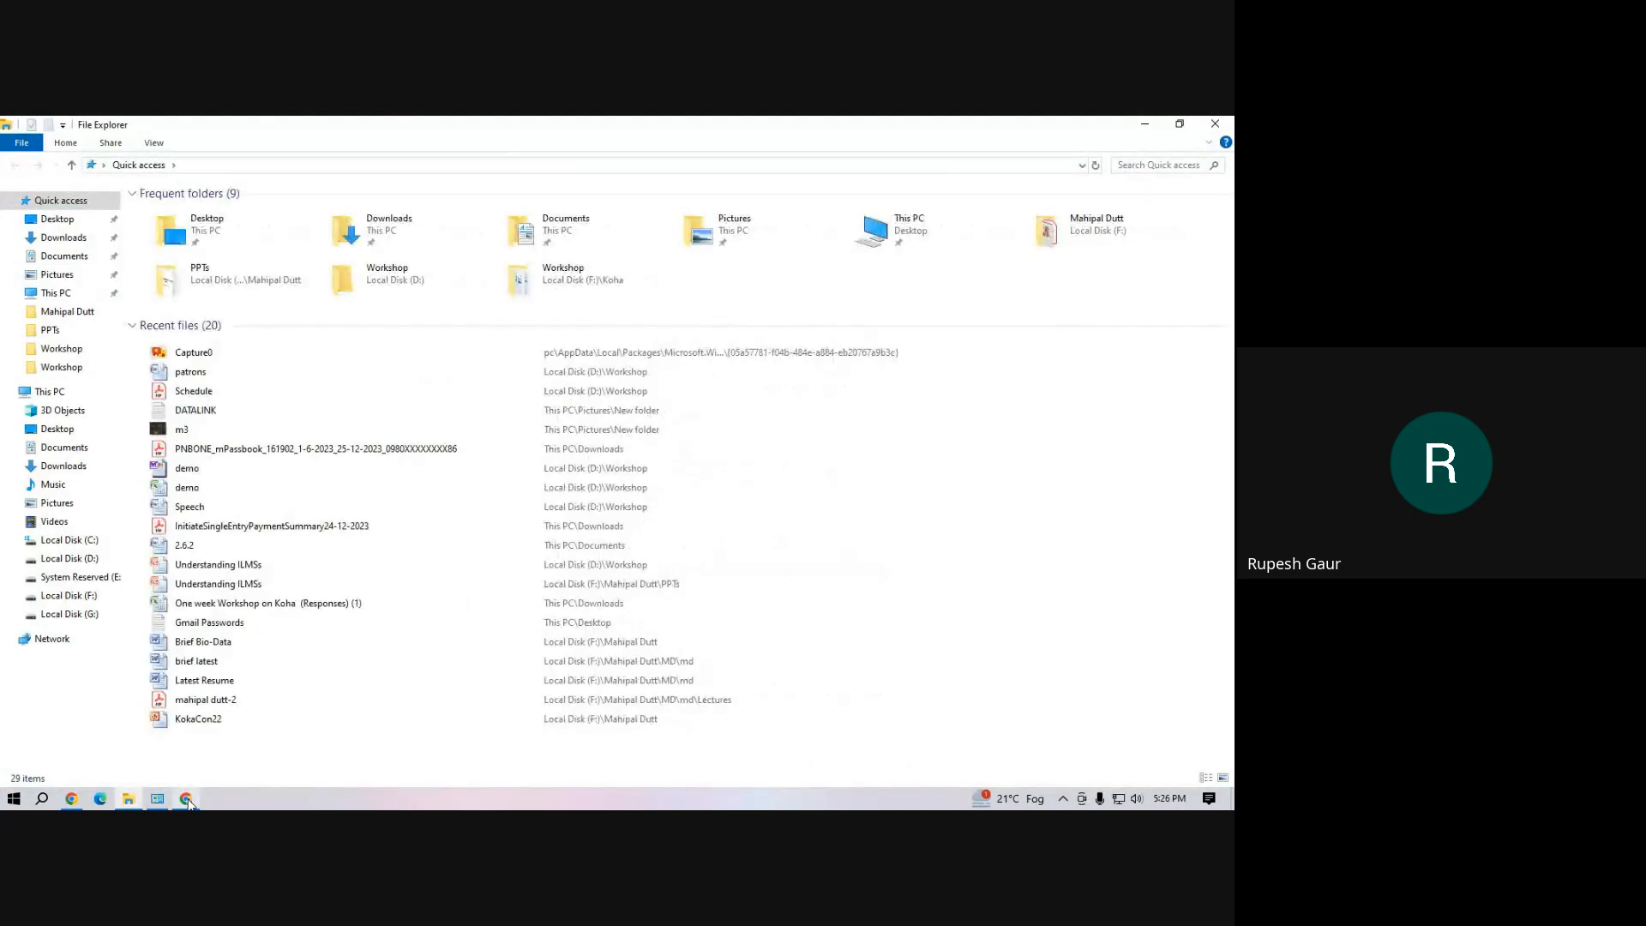
{"action": "left_click", "coordinate": [84, 559]}
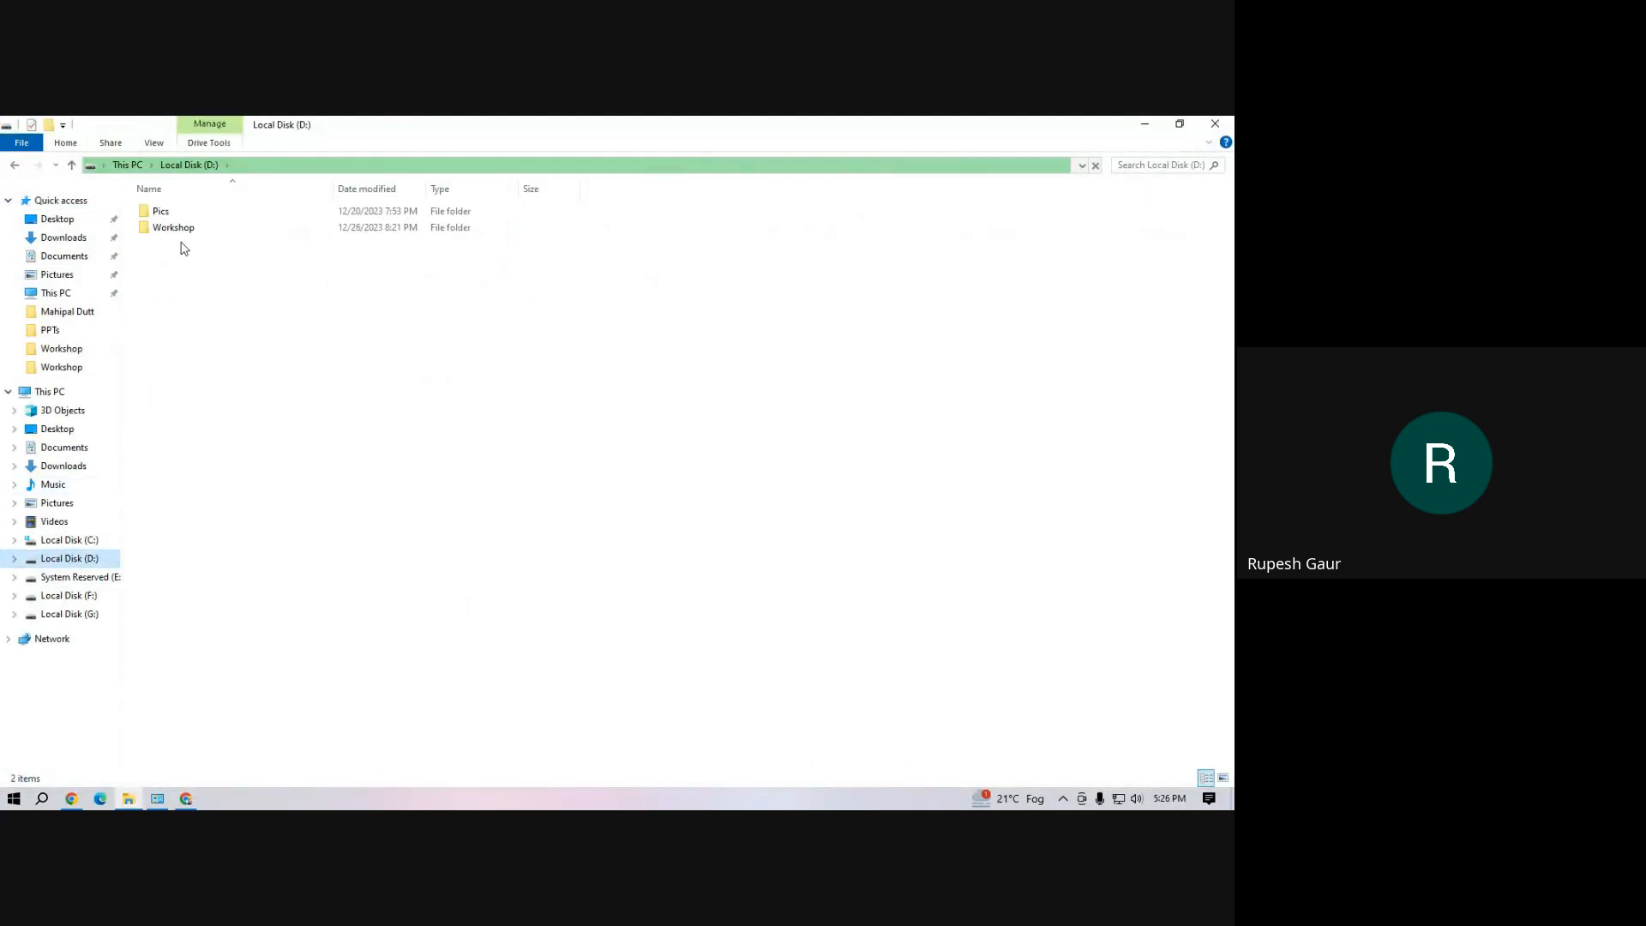
{"action": "double_click", "coordinate": [189, 232]}
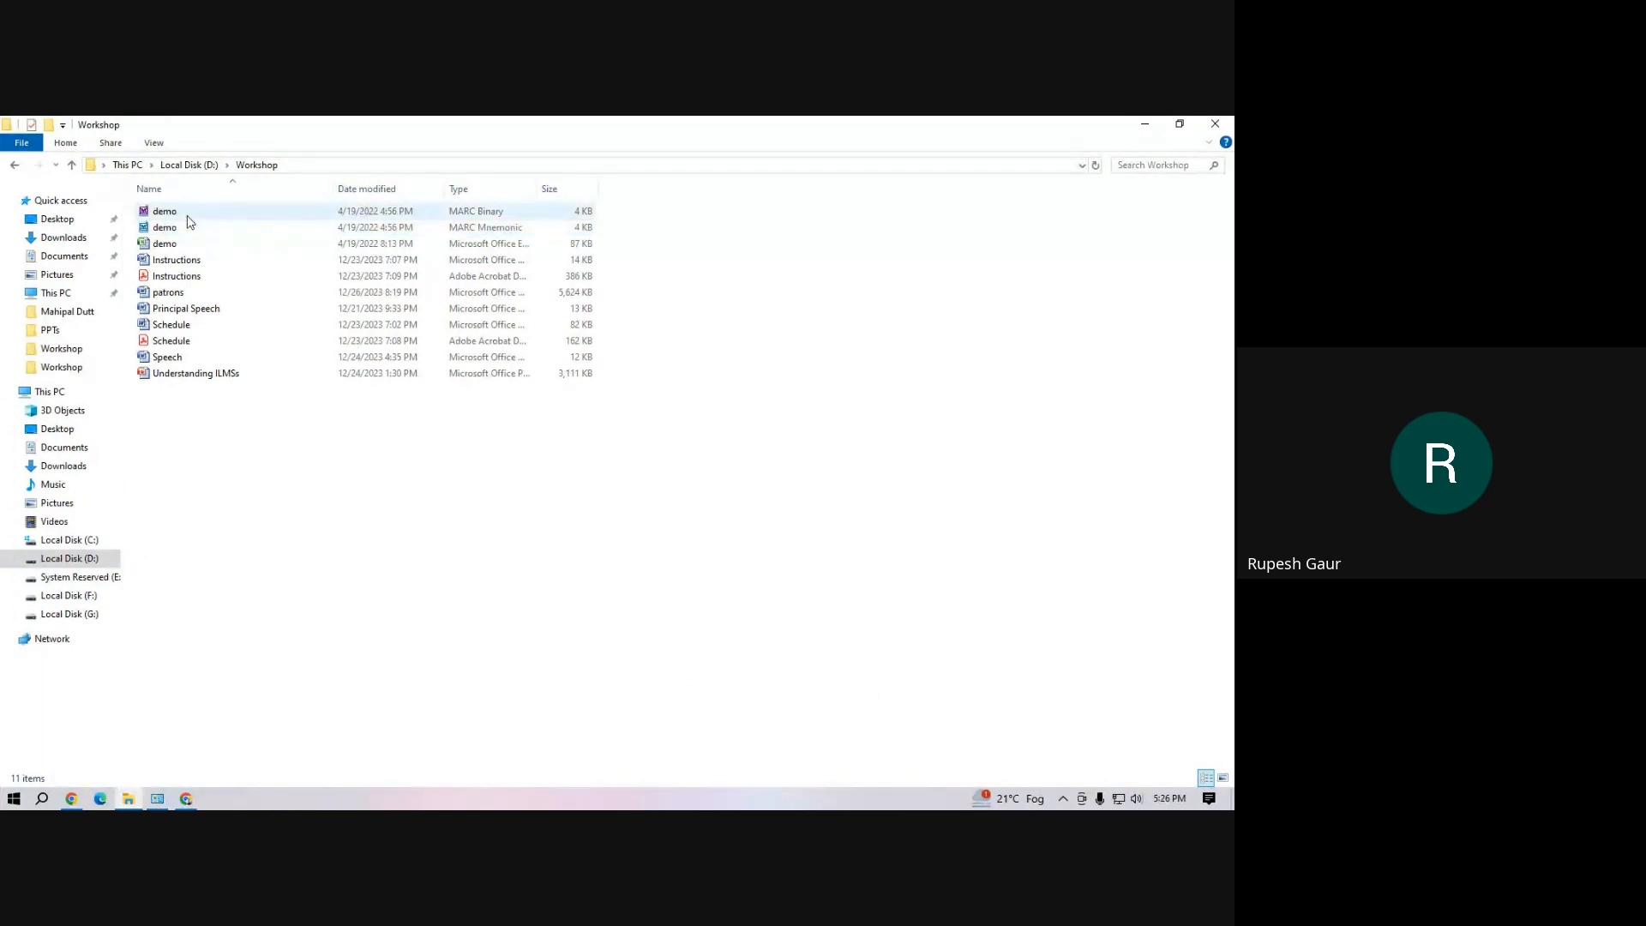
{"action": "left_click", "coordinate": [166, 246]}
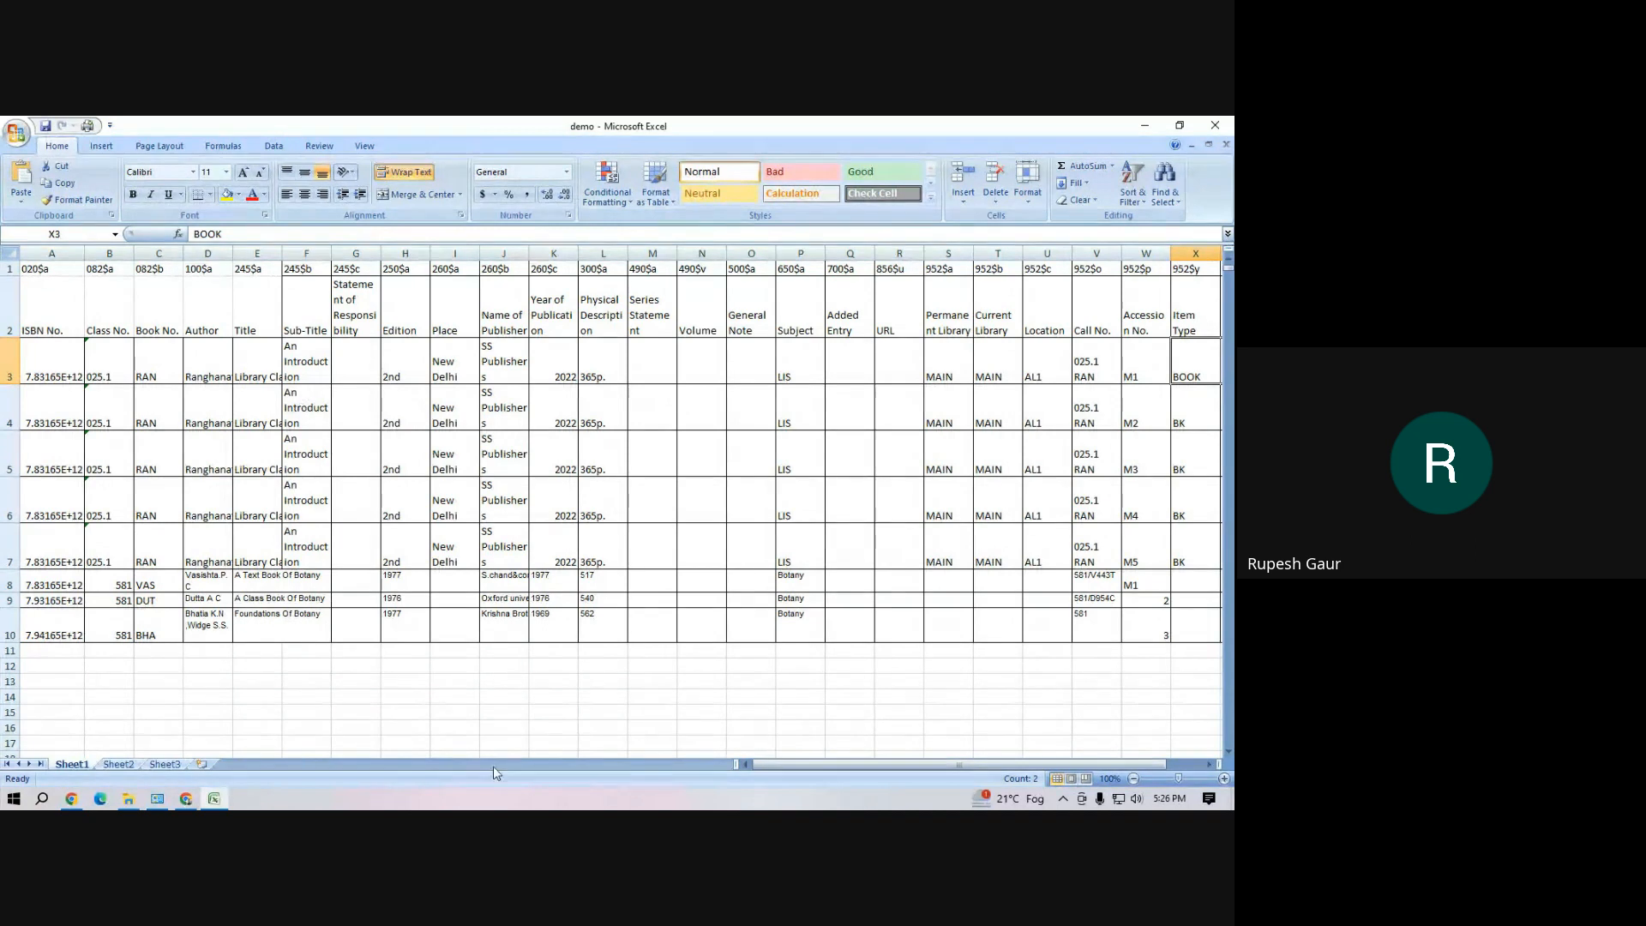
Examine the ISBN and Author columns of the book records in rows 3 to 10
{"action": "left_click", "coordinate": [253, 665]}
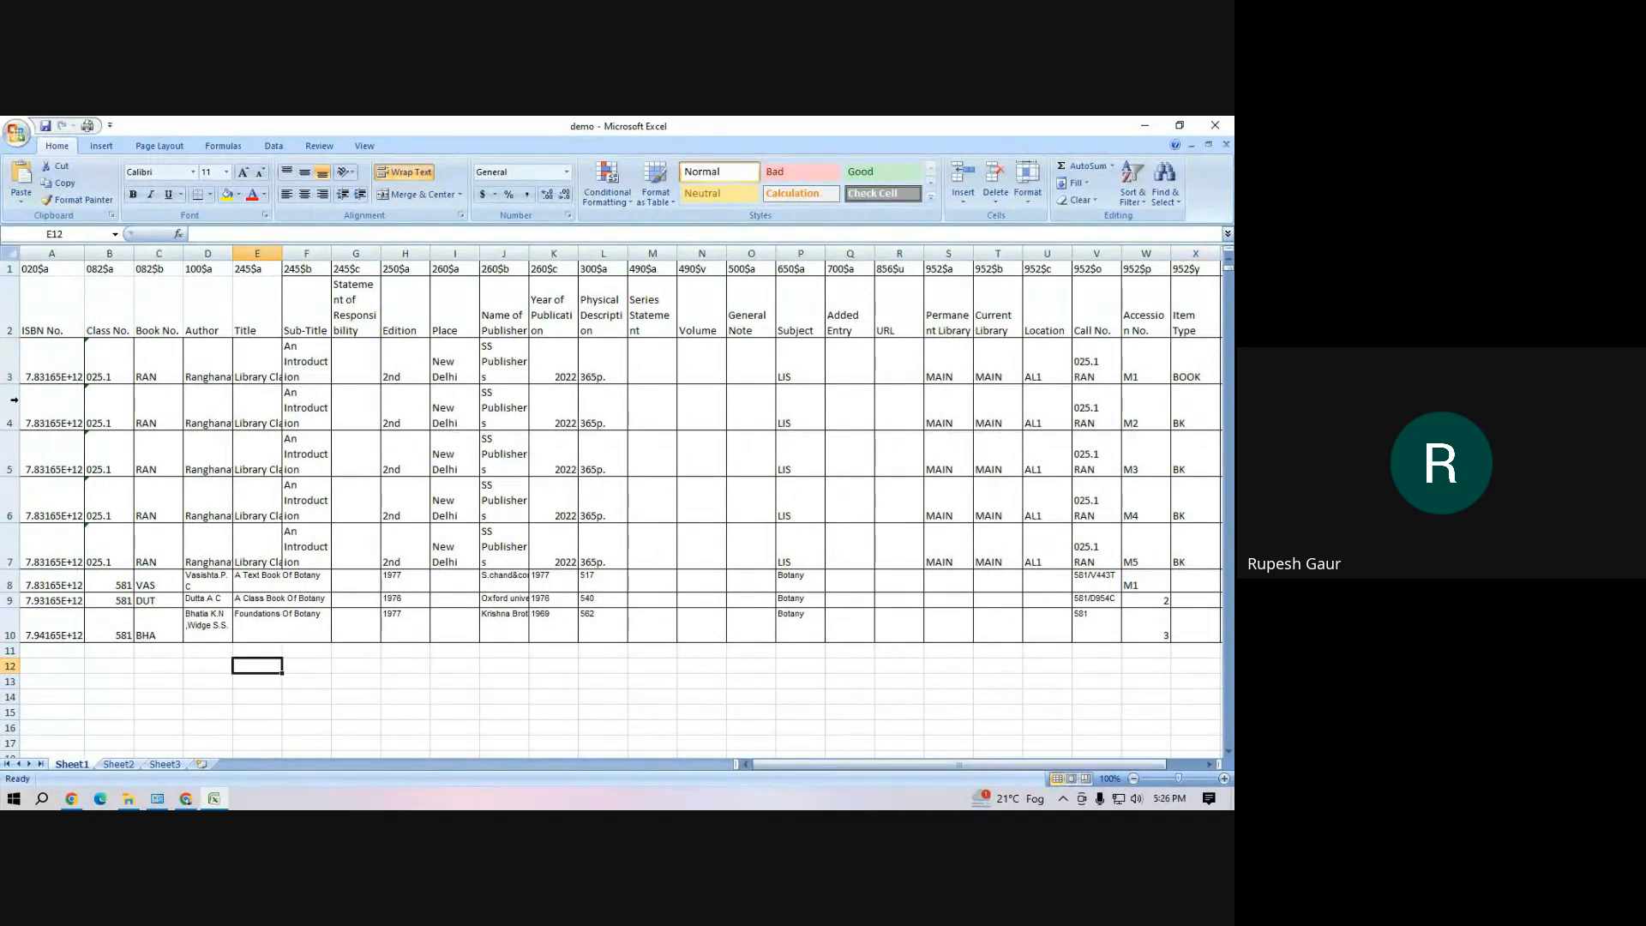
{"action": "left_click_drag", "start_coordinate": [38, 366], "coordinate": [46, 639]}
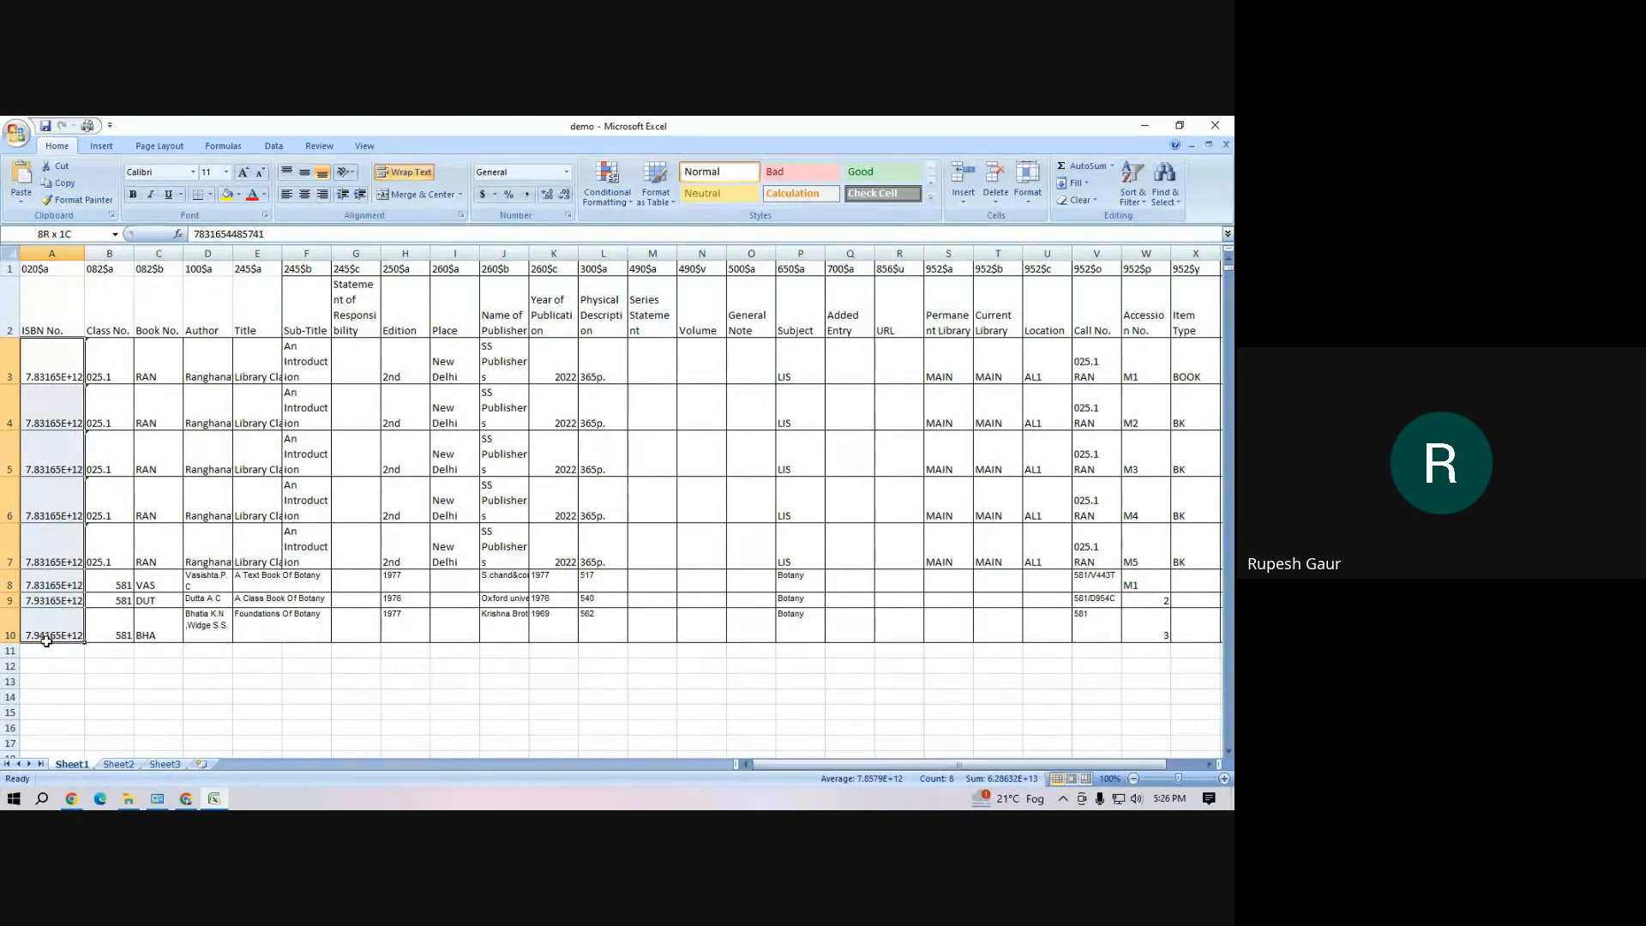
{"action": "left_click_drag", "start_coordinate": [49, 648], "coordinate": [49, 645]}
{"action": "left_click", "coordinate": [350, 452]}
{"action": "left_click_drag", "start_coordinate": [196, 363], "coordinate": [219, 529]}
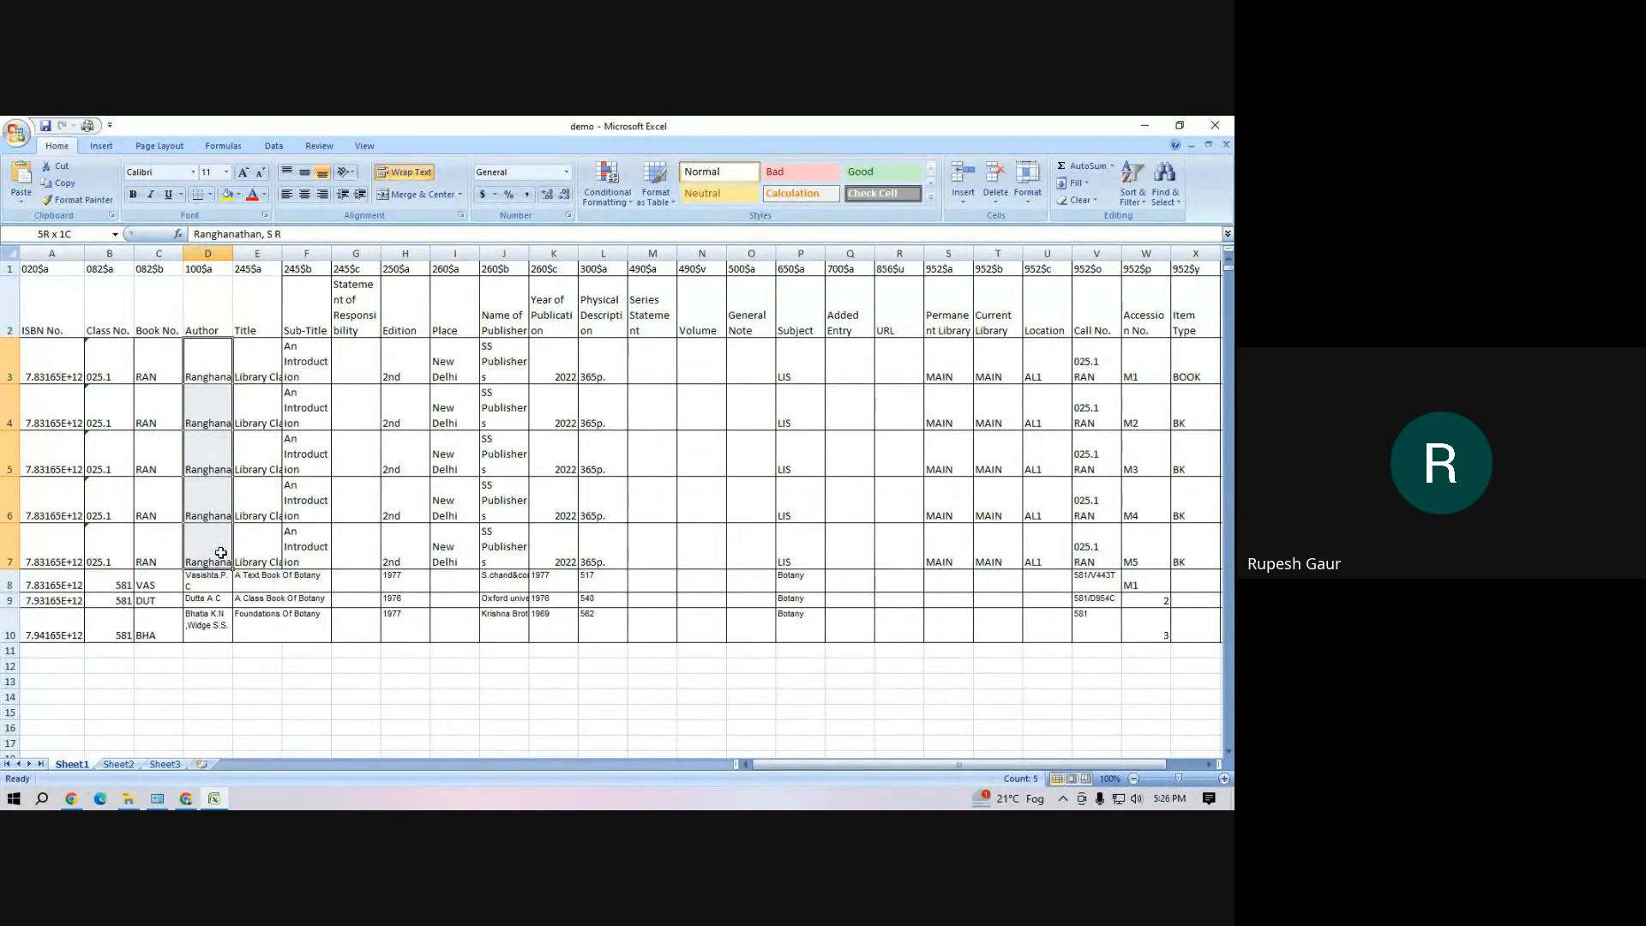
{"action": "left_click_drag", "start_coordinate": [221, 553], "coordinate": [214, 551]}
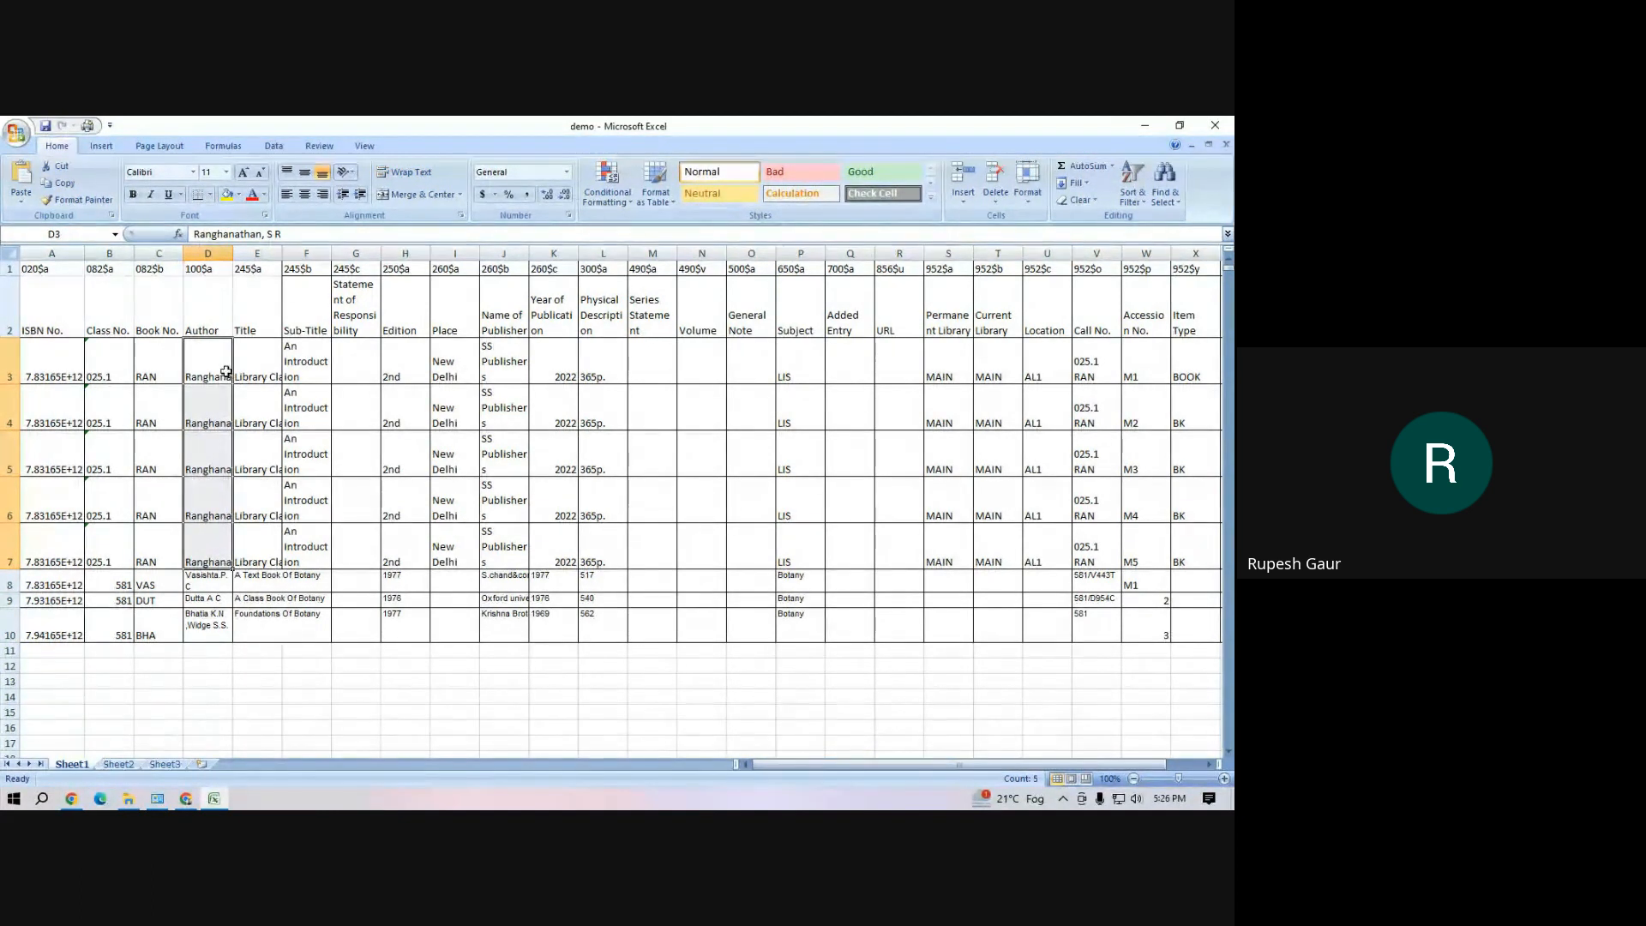
{"action": "left_click_drag", "start_coordinate": [225, 372], "coordinate": [200, 625]}
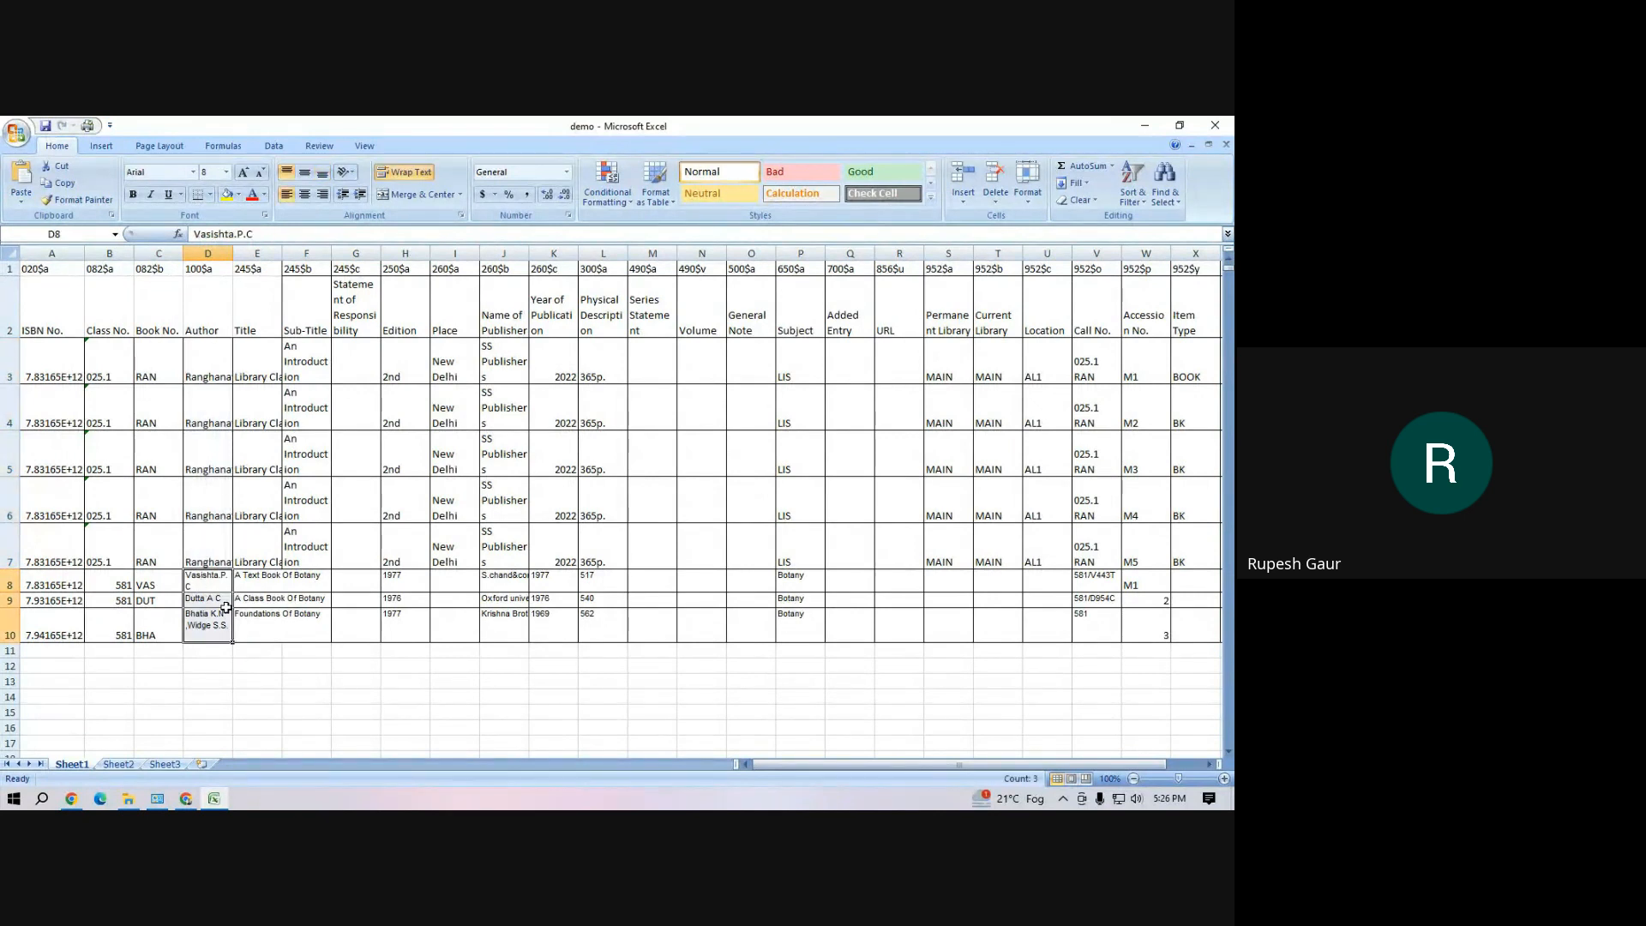
{"action": "left_click", "coordinate": [295, 729]}
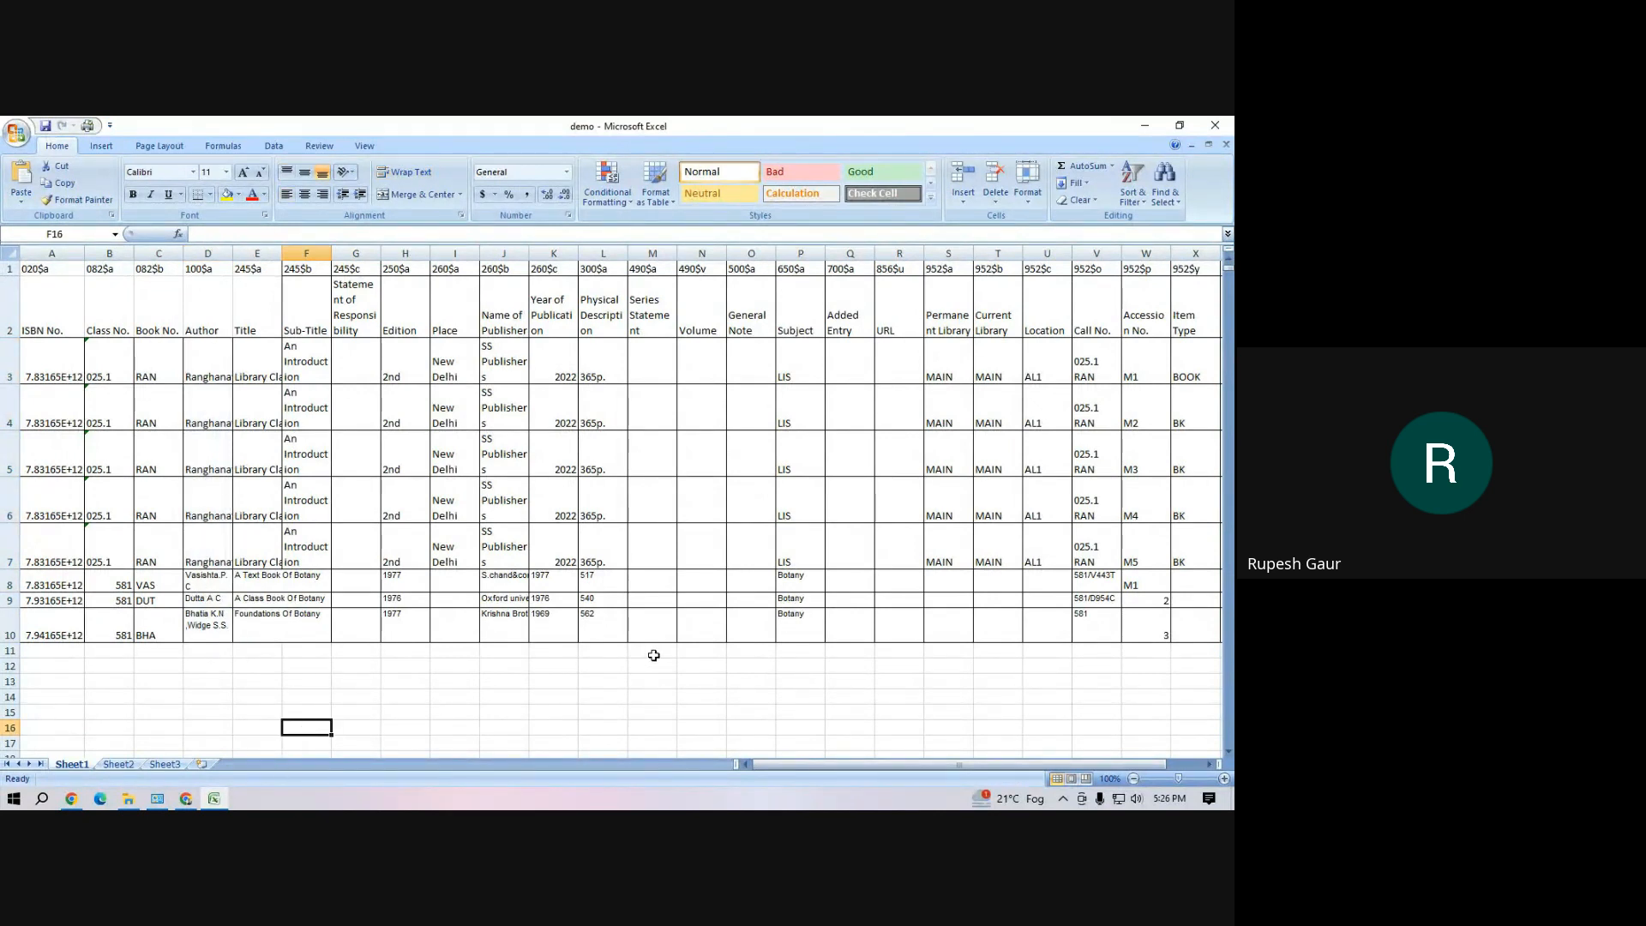
{"action": "left_click_drag", "start_coordinate": [215, 367], "coordinate": [191, 617]}
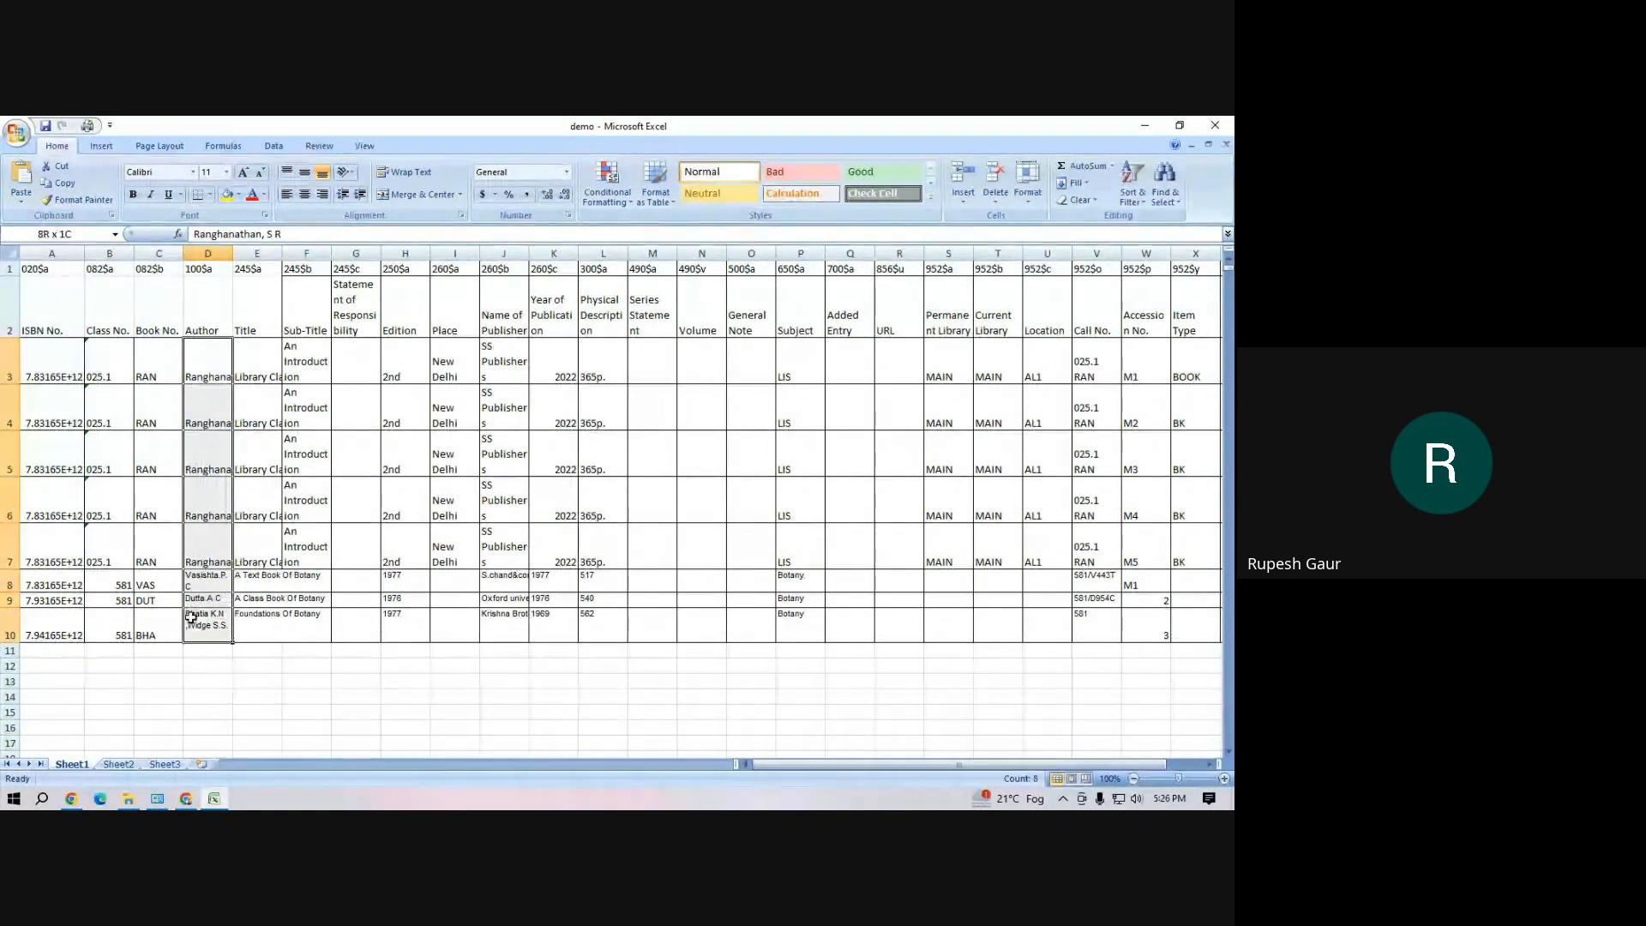
{"action": "left_click", "coordinate": [349, 666]}
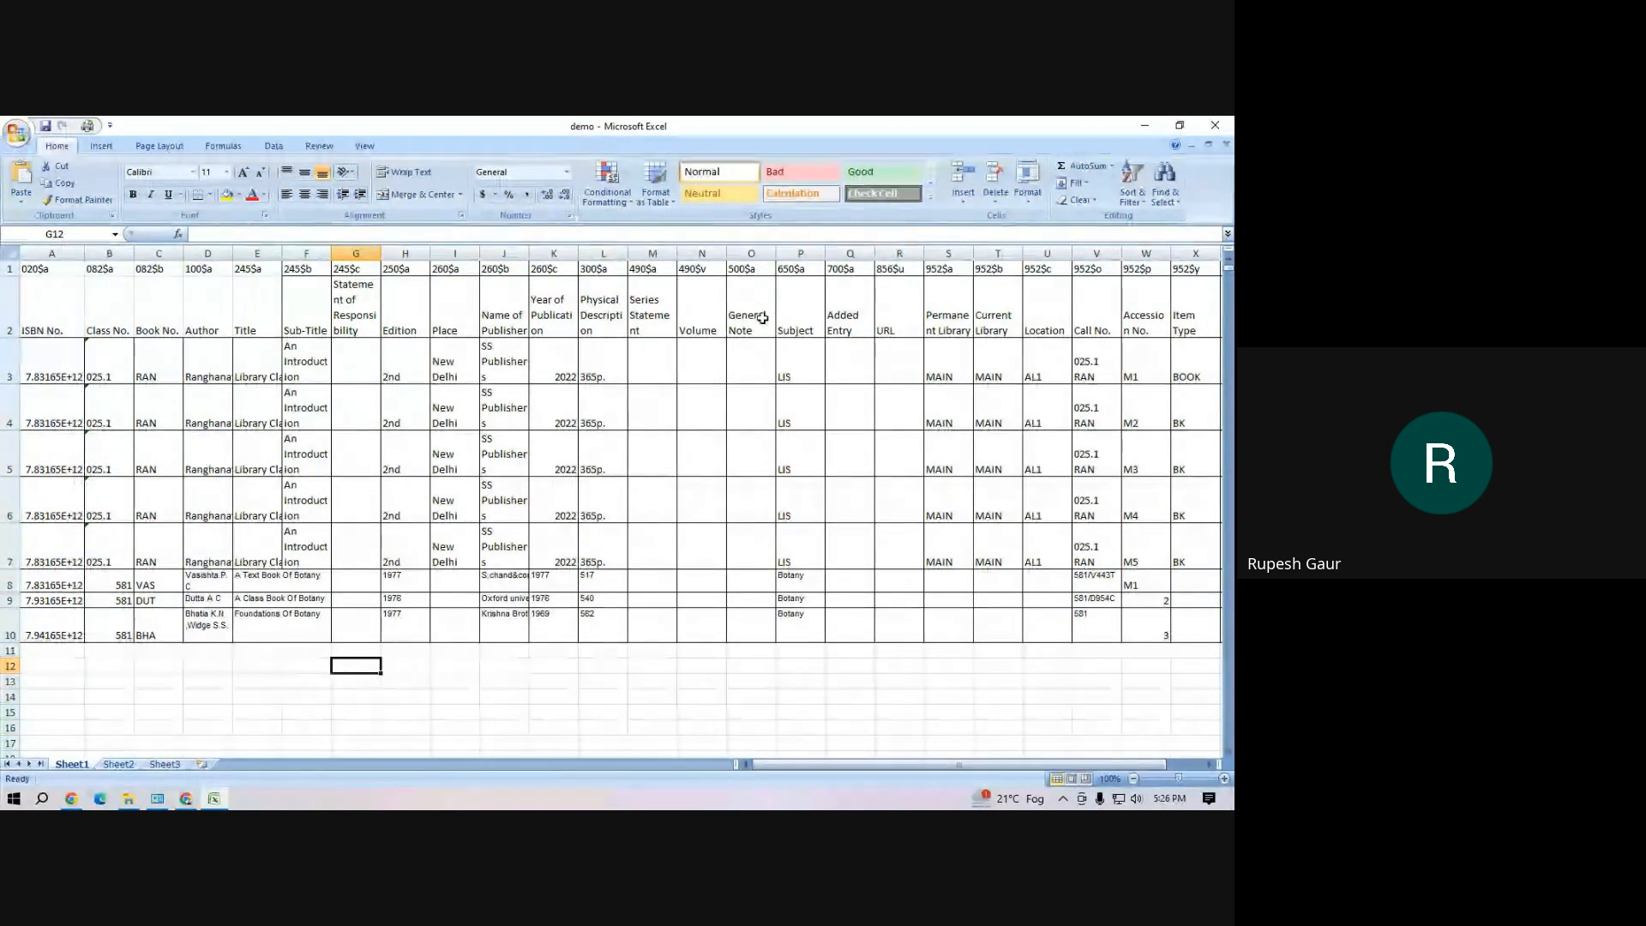
Review the MARC tag and field name header rows across the sheet, from 020$a through the 952 item columns
{"action": "left_click_drag", "start_coordinate": [931, 765], "coordinate": [496, 684]}
{"action": "left_click", "coordinate": [463, 682]}
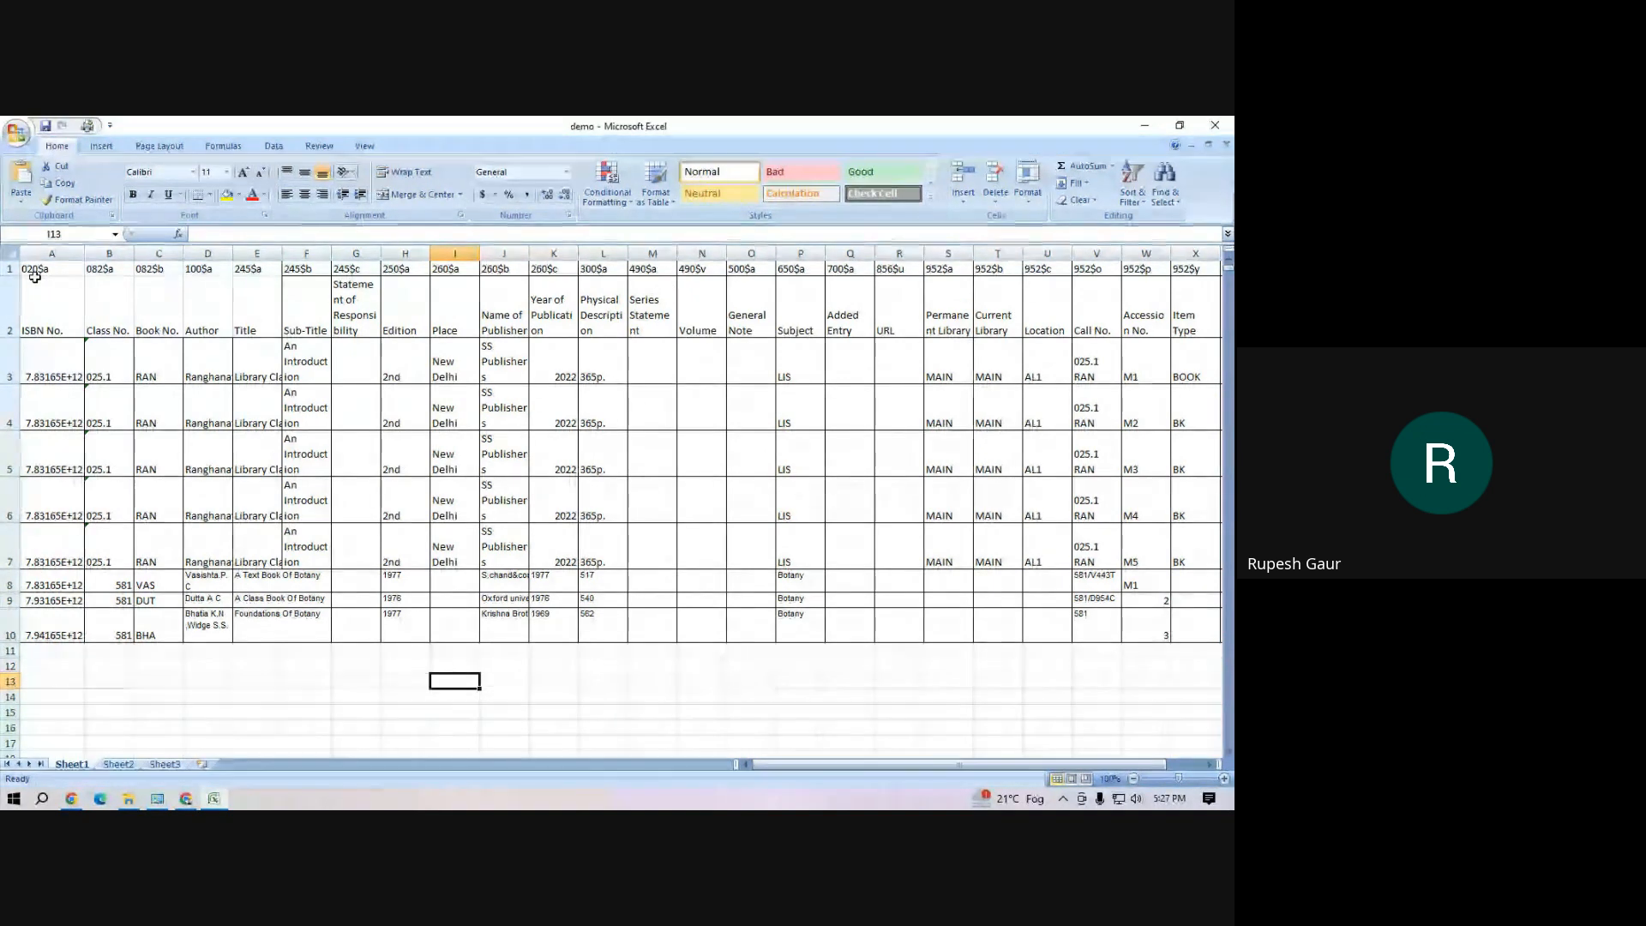
{"action": "left_click_drag", "start_coordinate": [34, 273], "coordinate": [1143, 320]}
{"action": "left_click", "coordinate": [589, 301]}
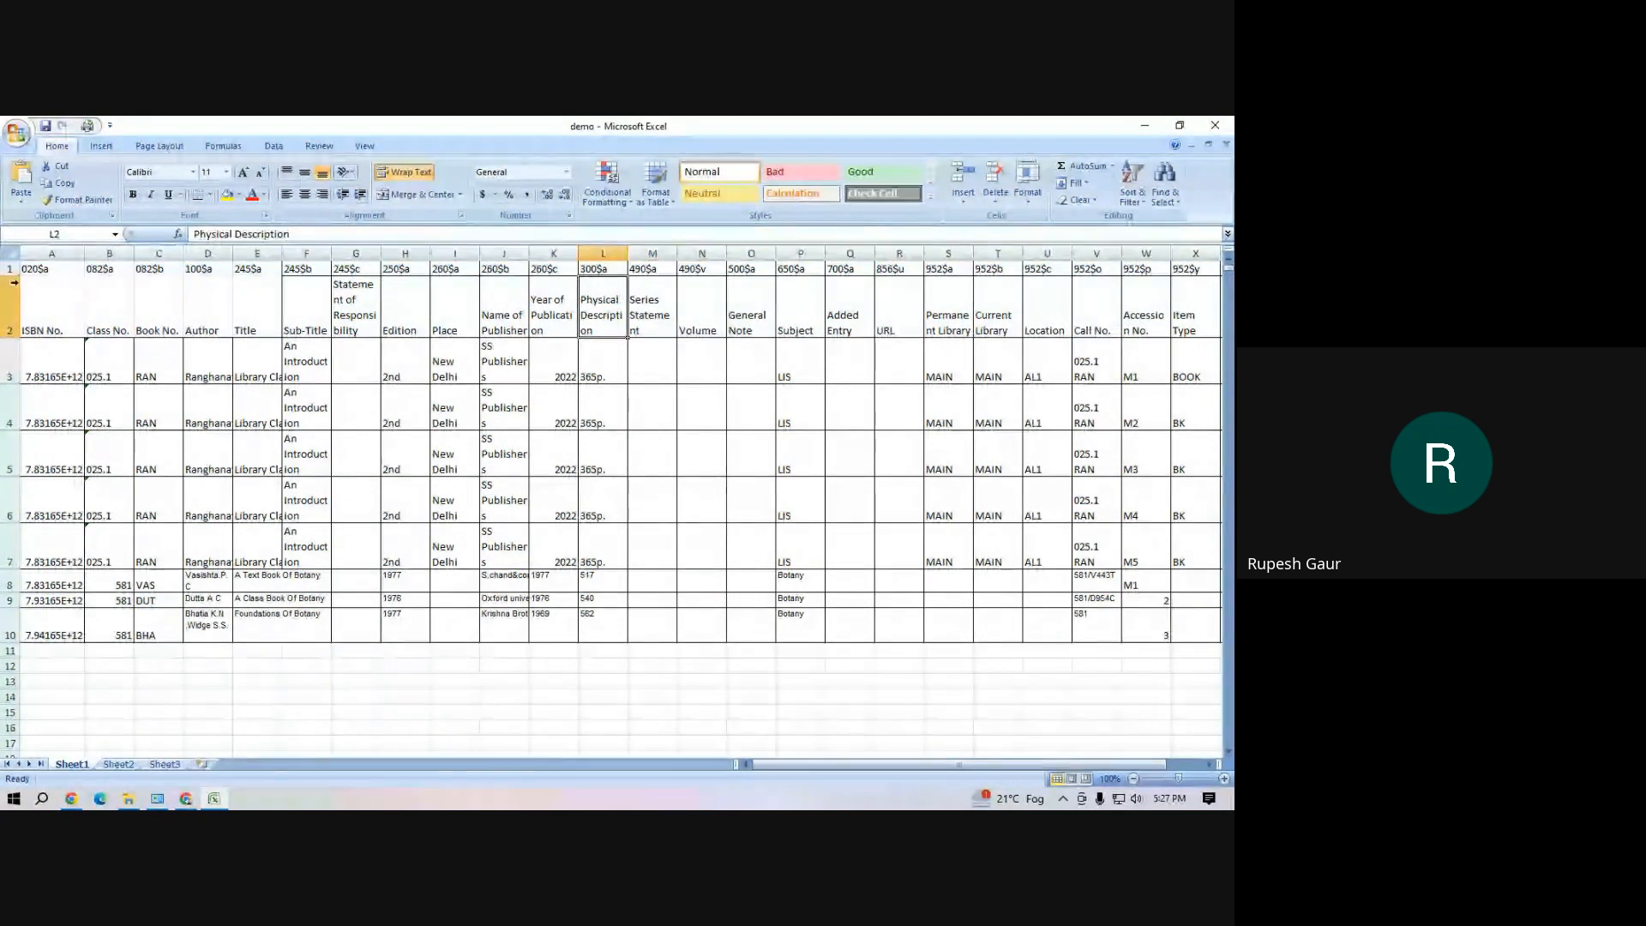
{"action": "left_click_drag", "start_coordinate": [34, 273], "coordinate": [1200, 286]}
{"action": "left_click", "coordinate": [463, 694]}
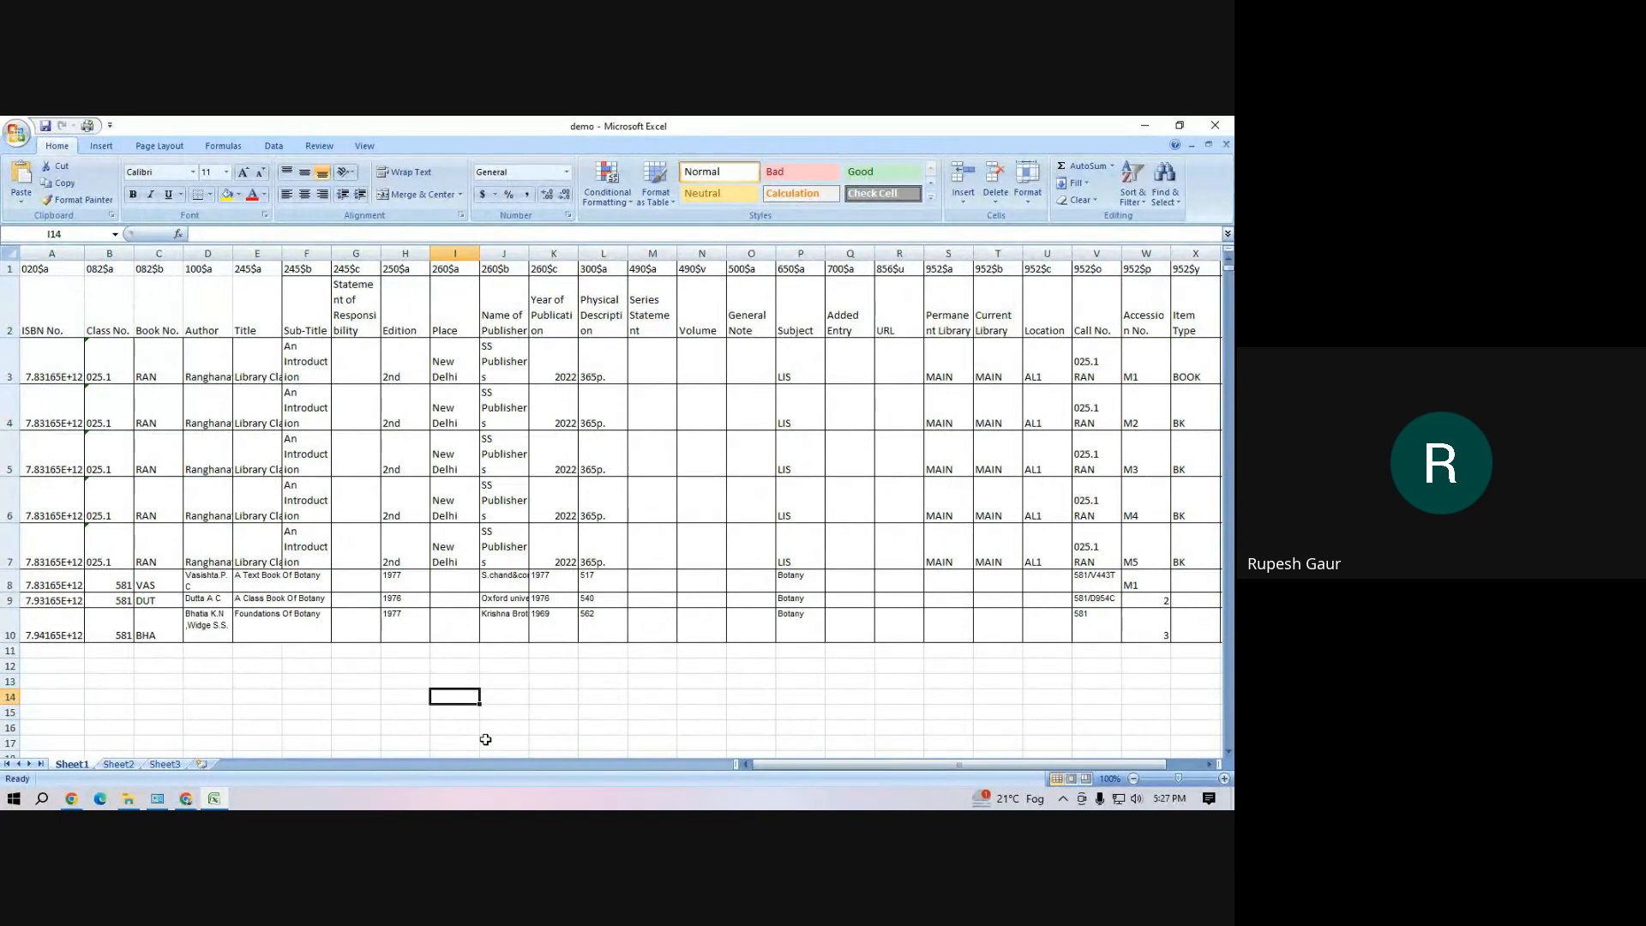
Below the book records, enter ISBN in cell I14 with the MARC tag 020$c beside it in J14
{"action": "scroll", "coordinate": [603, 694], "scroll_direction": "down", "scroll_amount": 4}
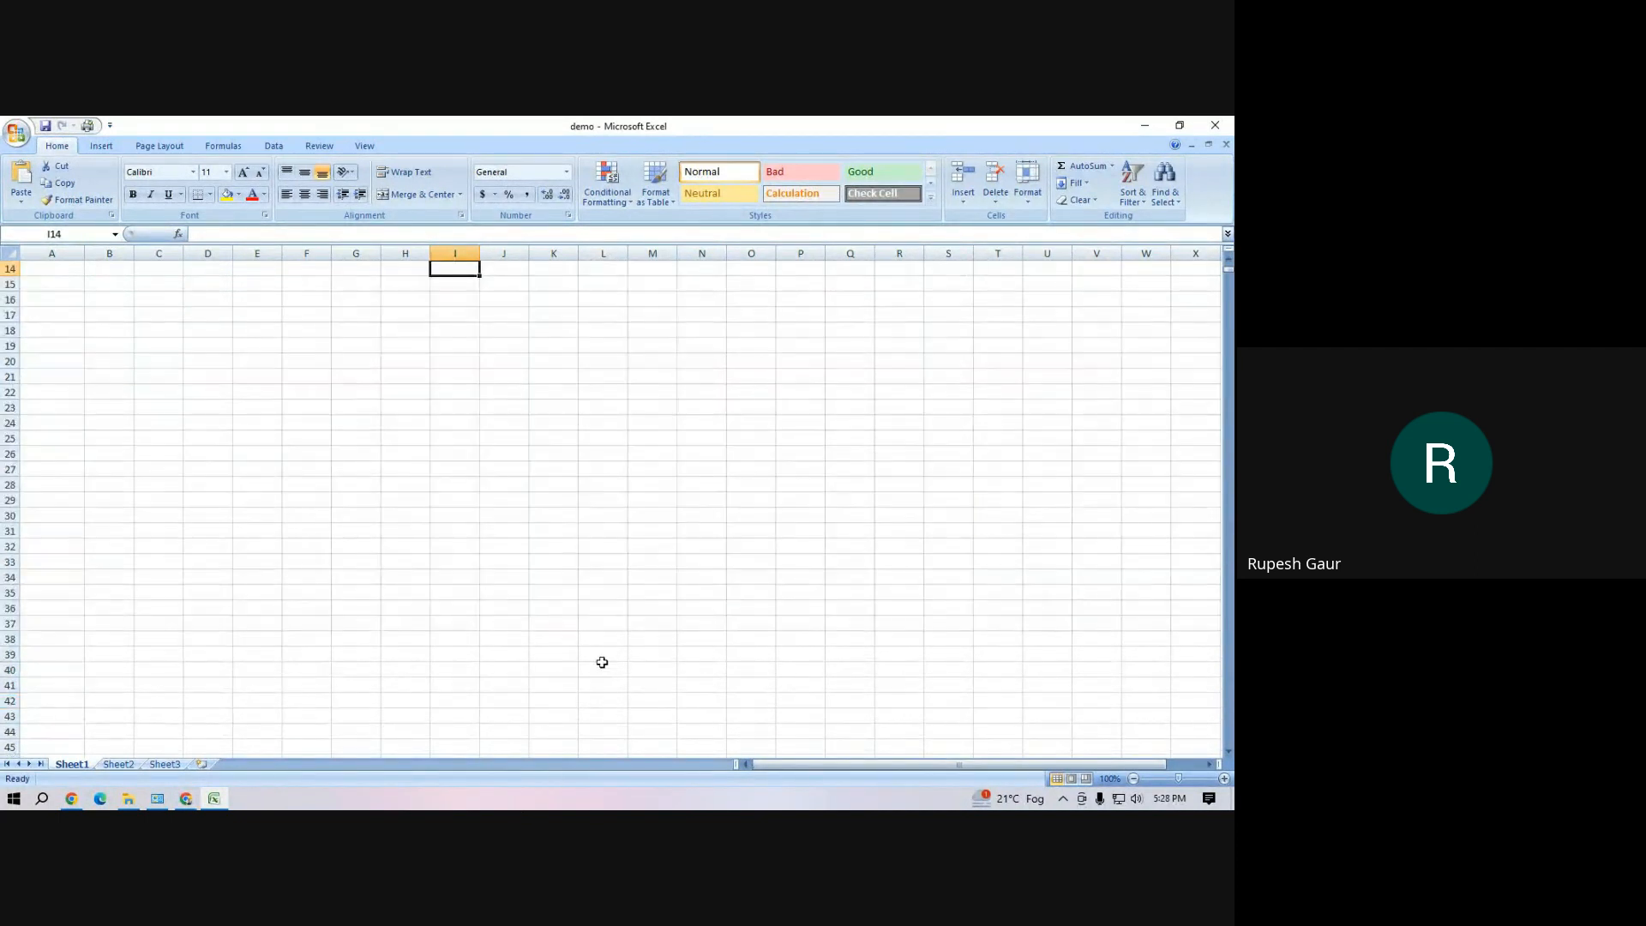
{"action": "scroll", "coordinate": [549, 459], "scroll_direction": "up", "scroll_amount": 4}
{"action": "scroll", "coordinate": [544, 463], "scroll_direction": "down", "scroll_amount": 4}
{"action": "type", "text": "I"}
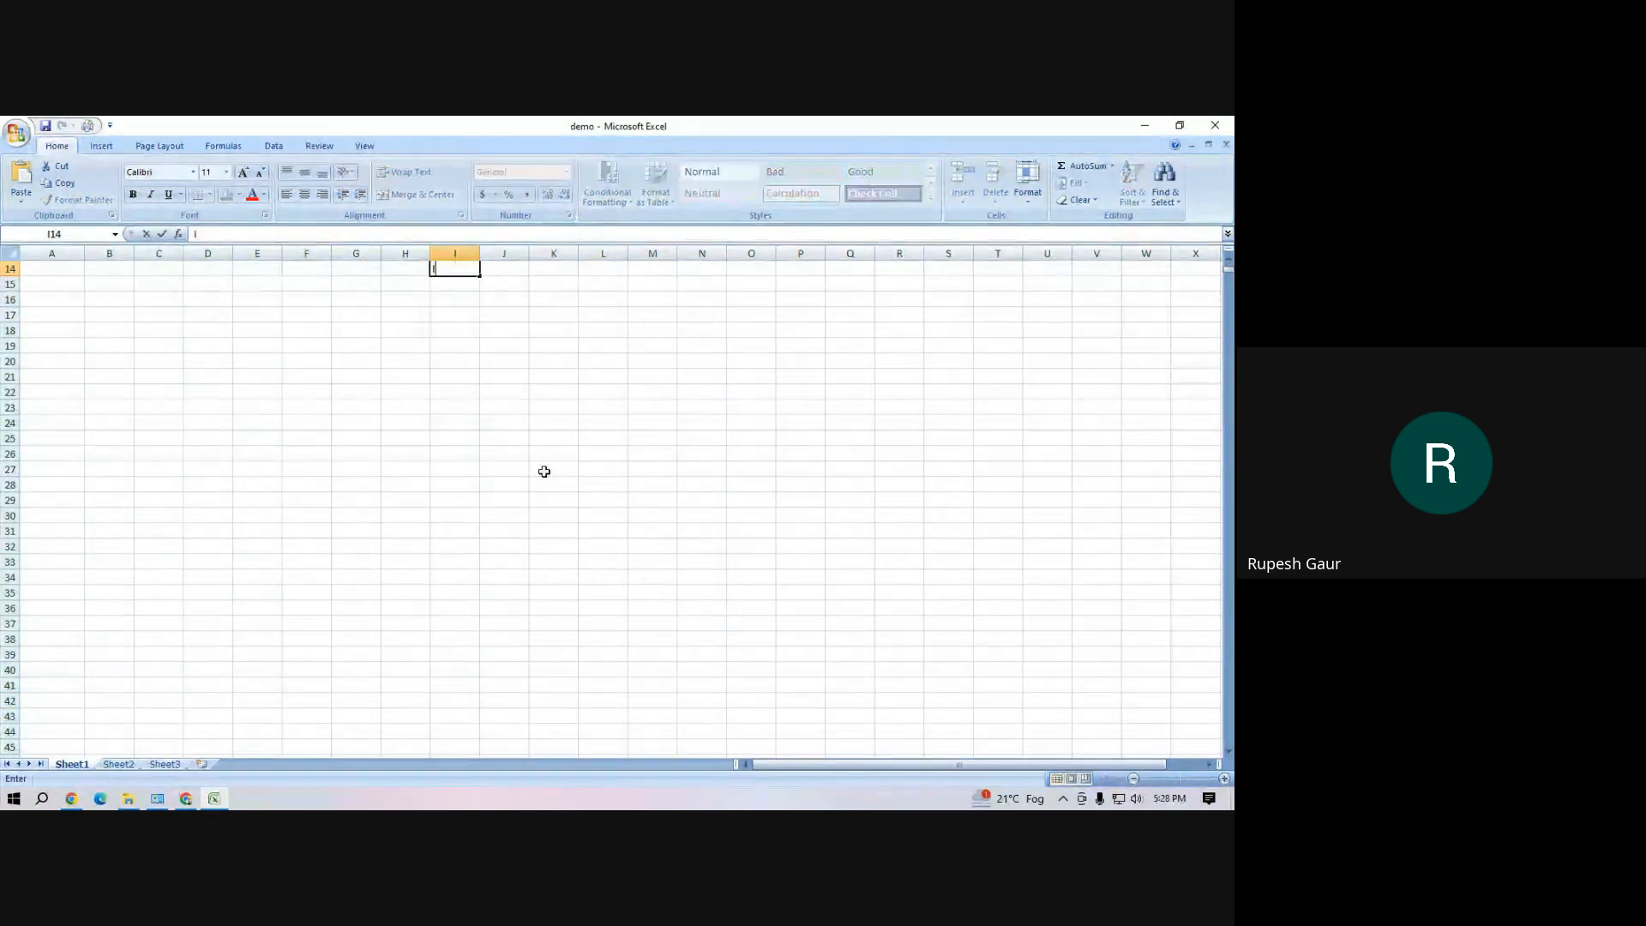
{"action": "type", "text": "SBN"}
{"action": "key", "text": "Tab"}
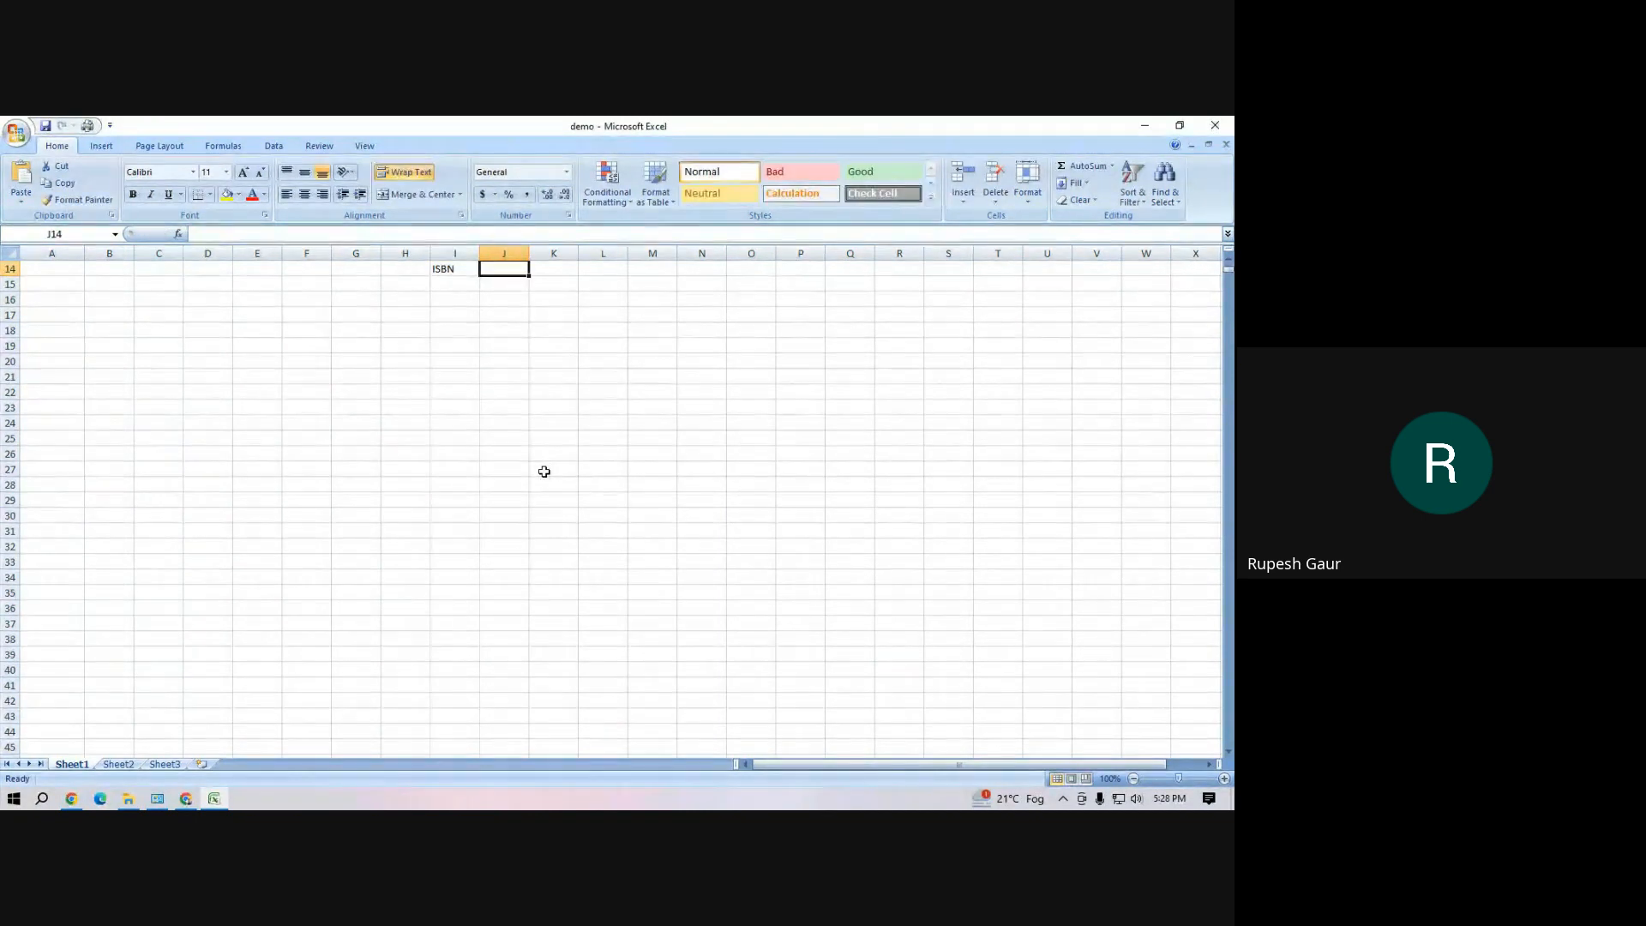
{"action": "type", "text": "020"}
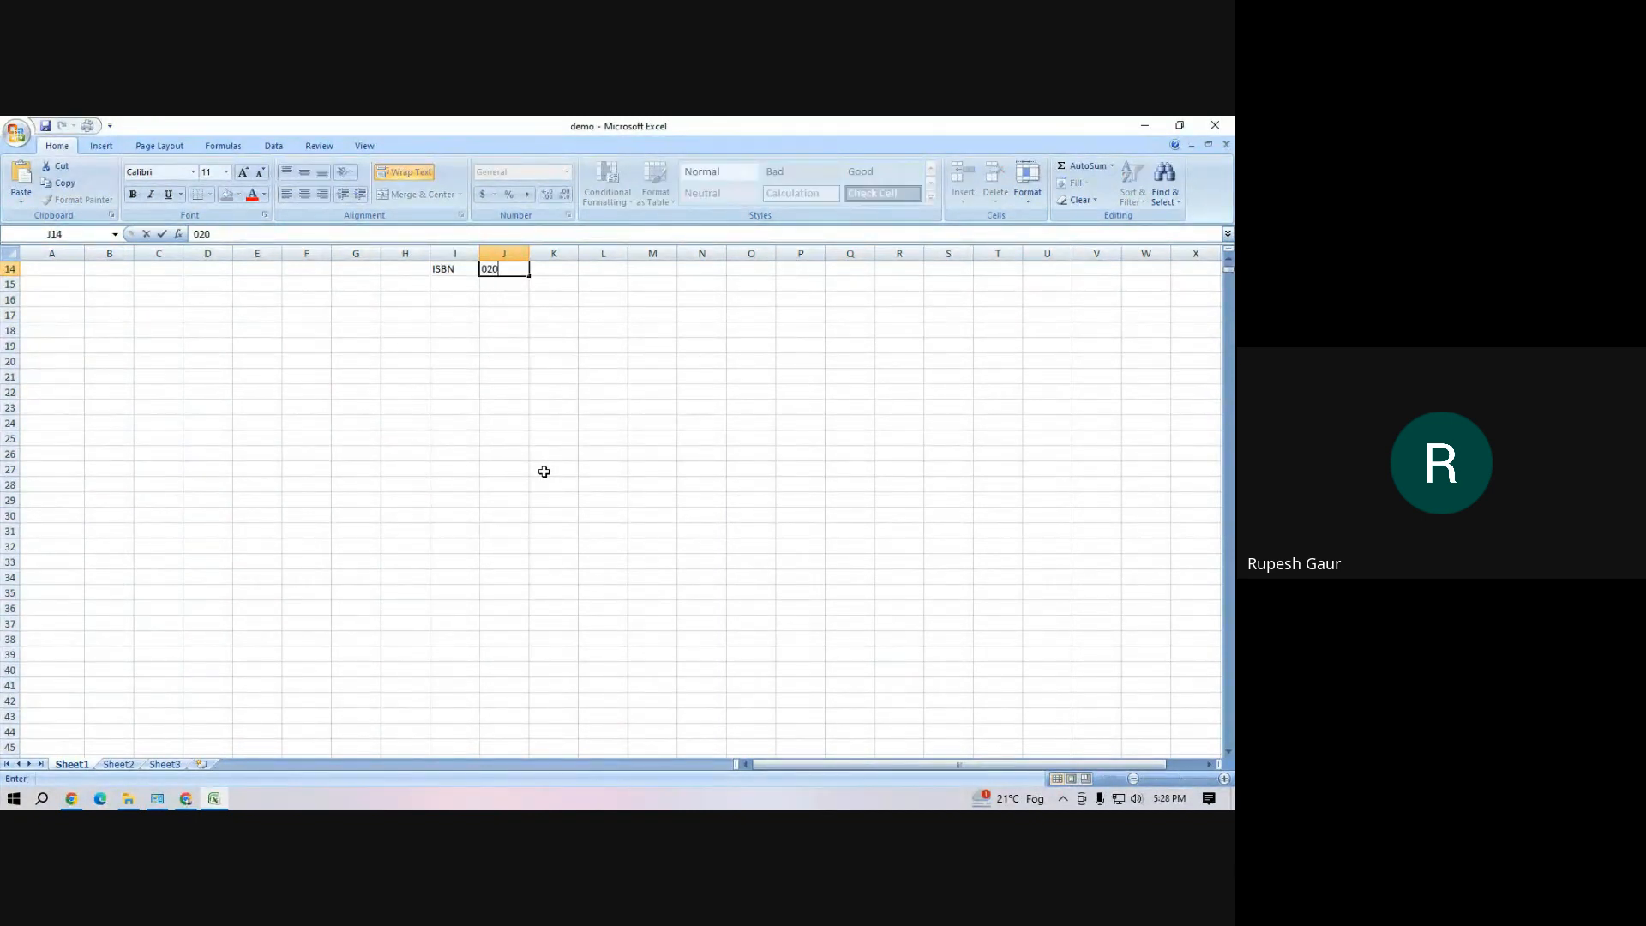
{"action": "type", "text": "$"}
{"action": "type", "text": "a"}
{"action": "type", "text": "c"}
{"action": "key", "text": "Return"}
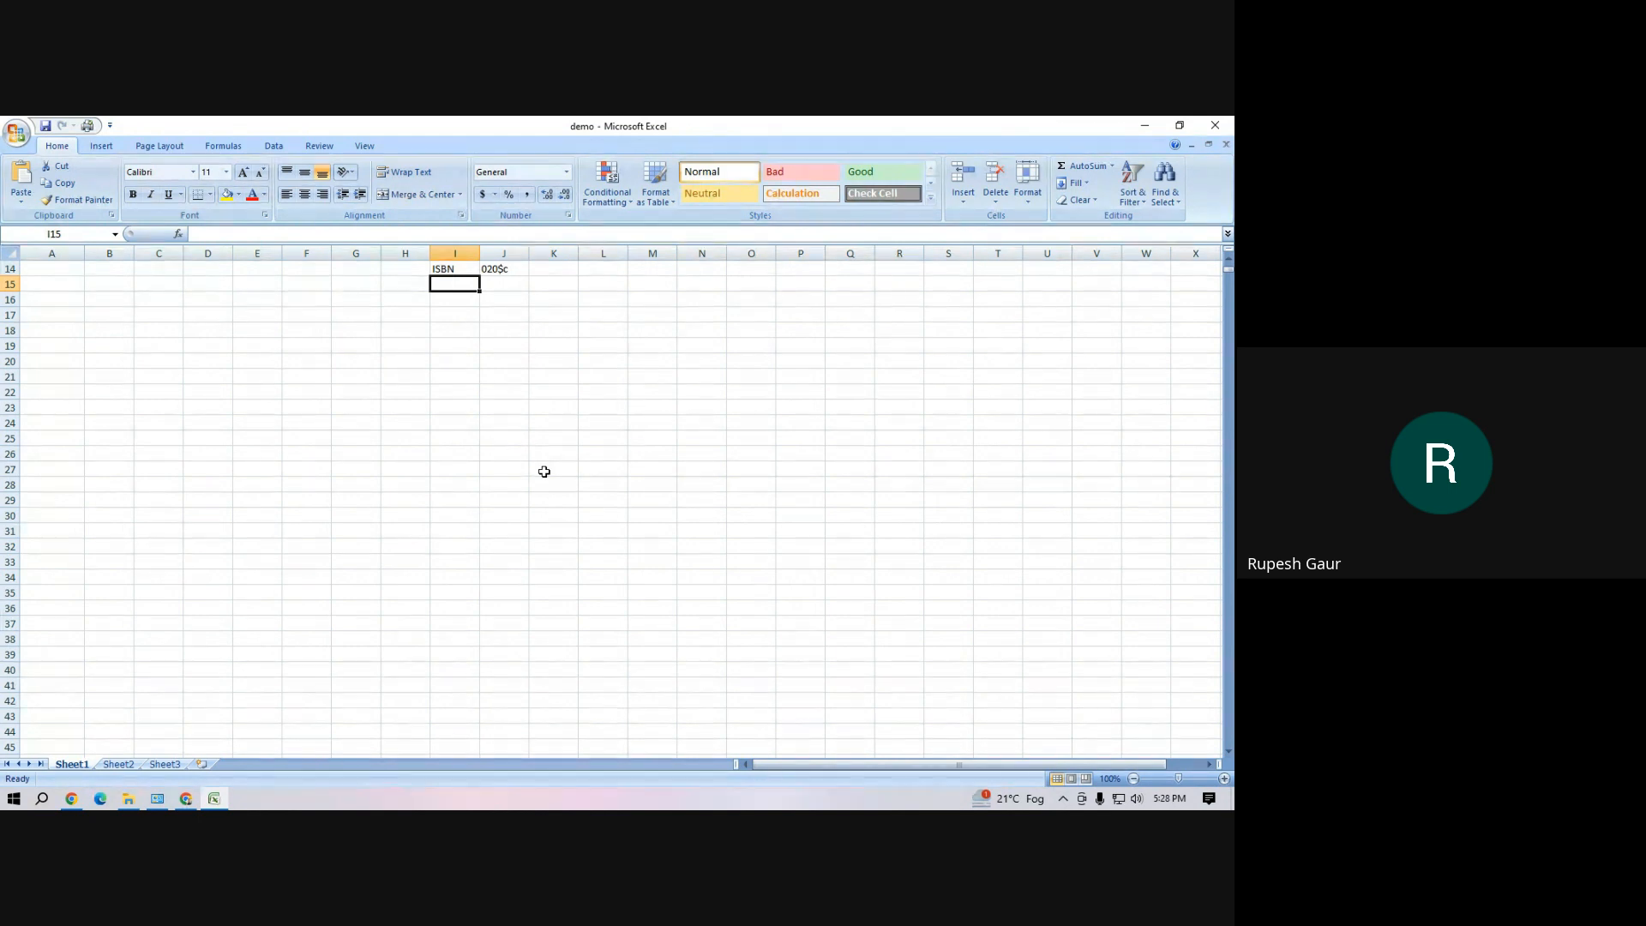
Continue the field list under ISBN with Author, Author2 and Title in cells I15 to I17
{"action": "type", "text": "Author"}
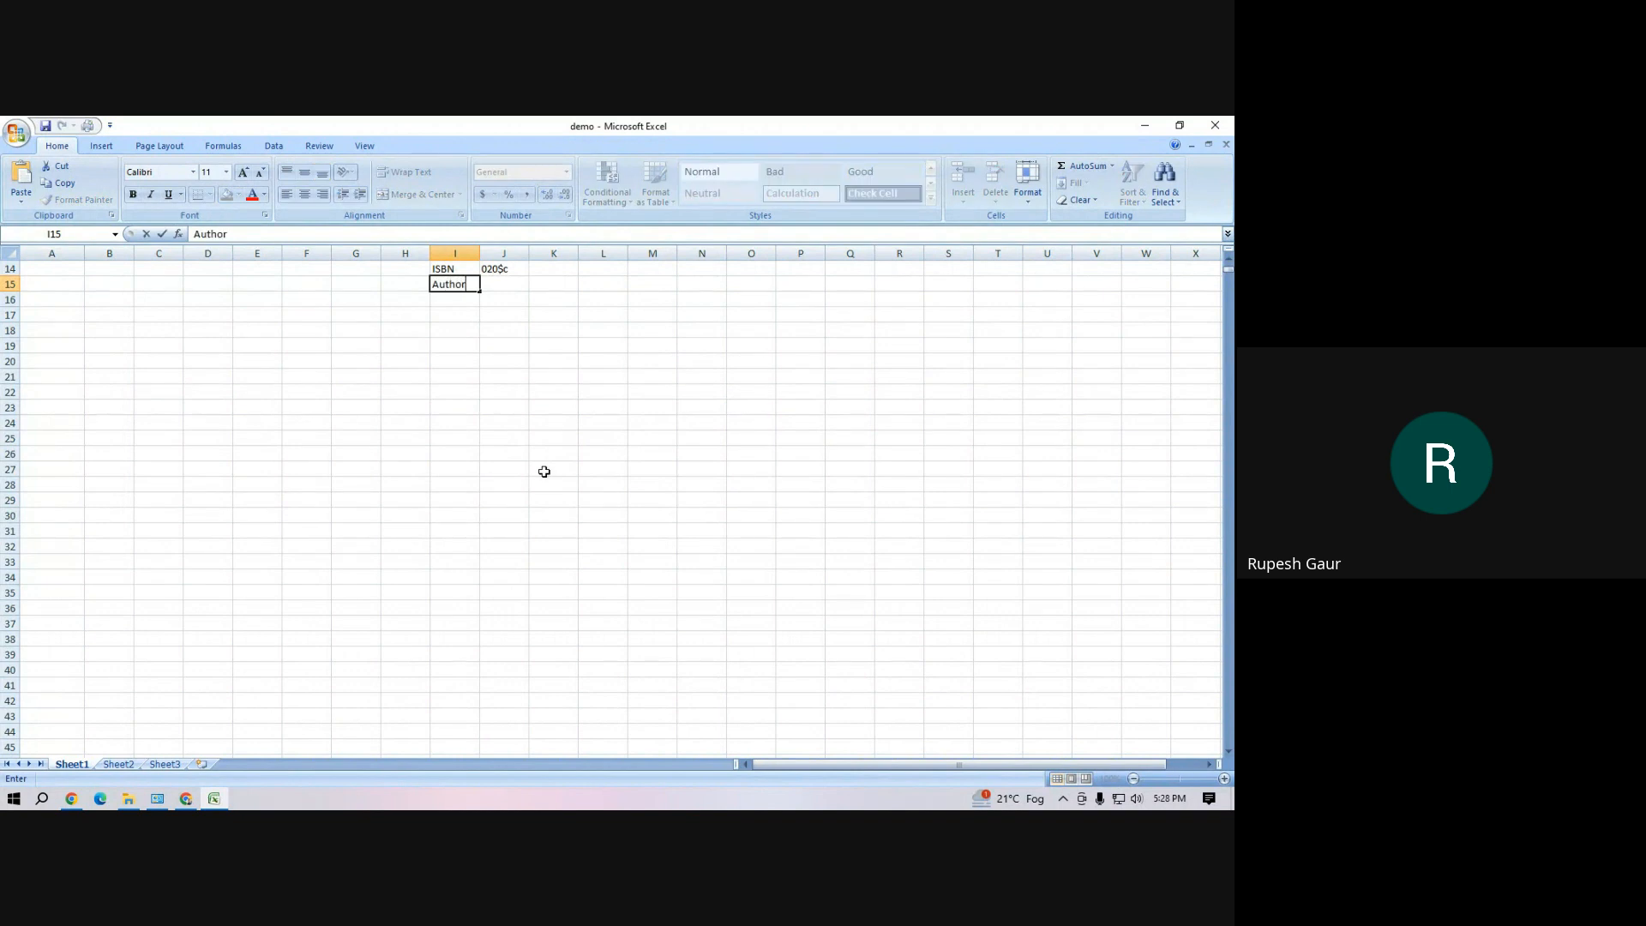
{"action": "key", "text": "Return"}
{"action": "type", "text": "Title"}
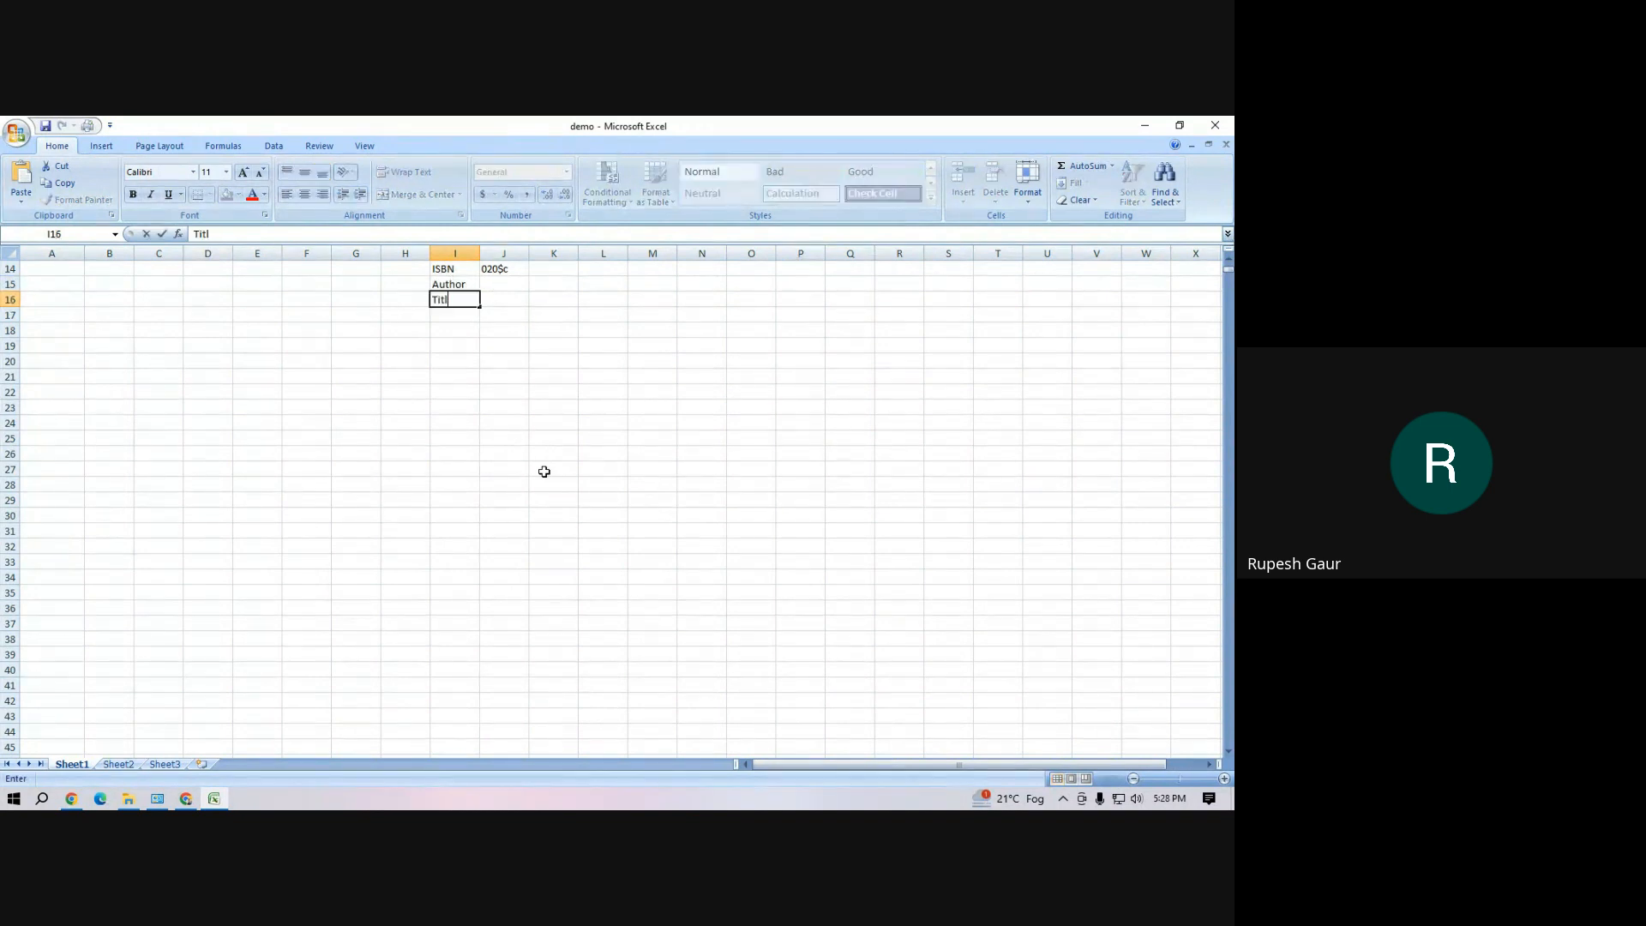
{"action": "key", "text": "BackSpace"}
{"action": "key", "text": "BackSpace"}
{"action": "key", "text": "BackSpace"}
{"action": "key", "text": "BackSpace"}
{"action": "type", "text": "An"}
{"action": "key", "text": "BackSpace"}
{"action": "type", "text": "uthor2"}
{"action": "key", "text": "Return"}
{"action": "type", "text": "Title"}
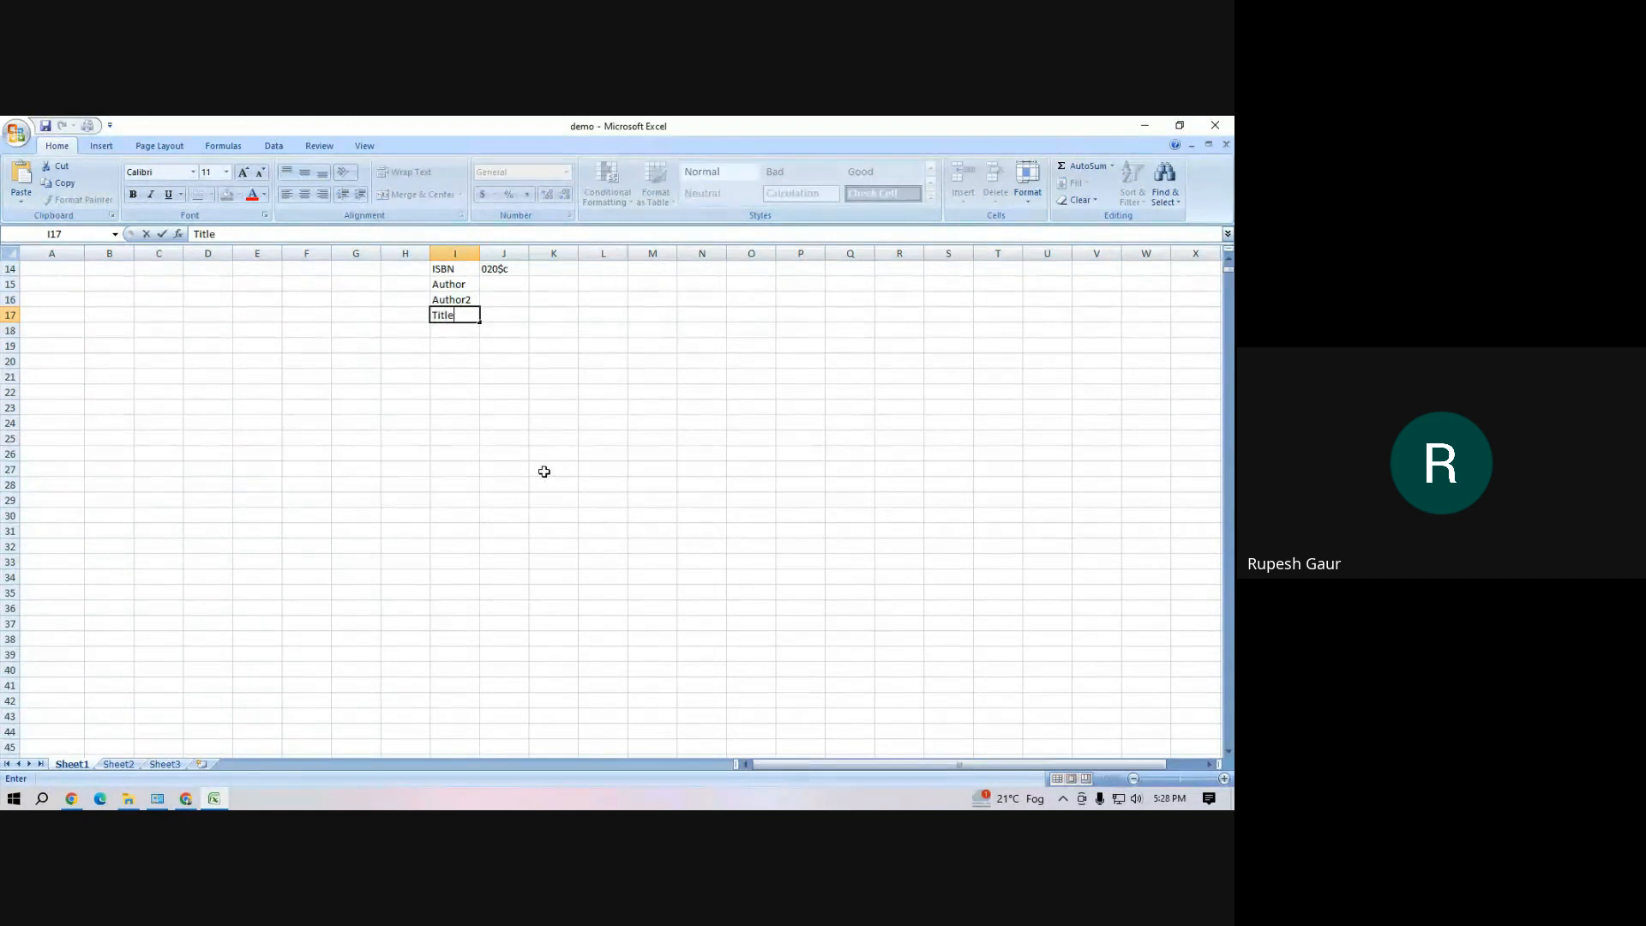
{"action": "key", "text": "Return"}
Add Edition, Place, Name, Year and Pages to the field list in cells I18 to I22
{"action": "type", "text": "Edition"}
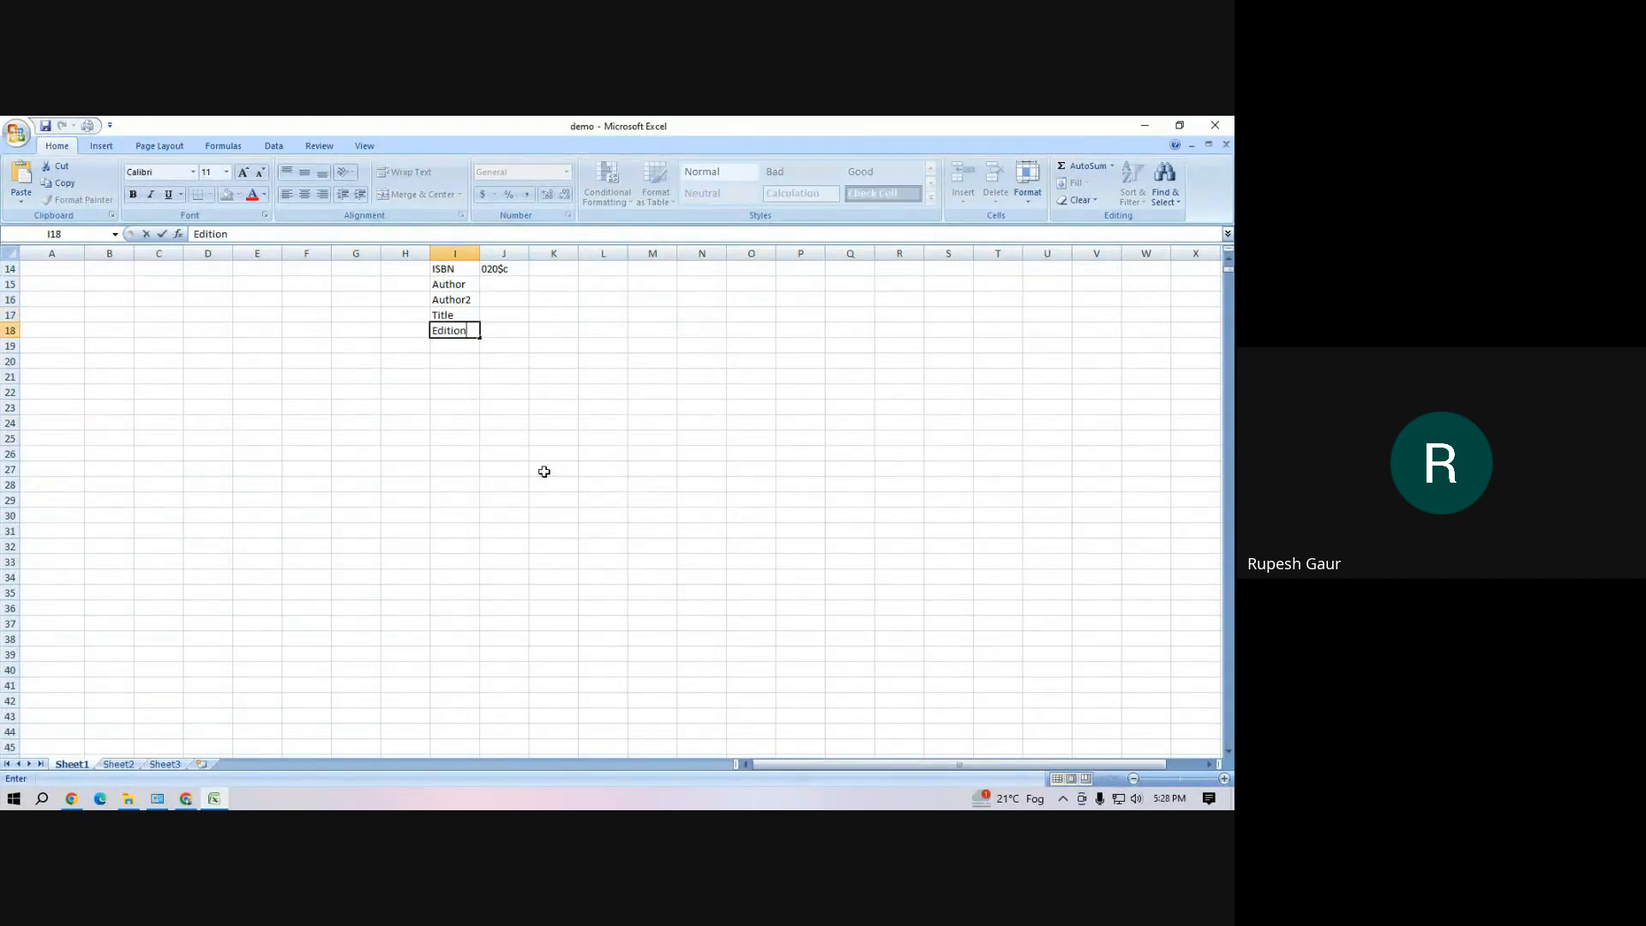
{"action": "key", "text": "Return"}
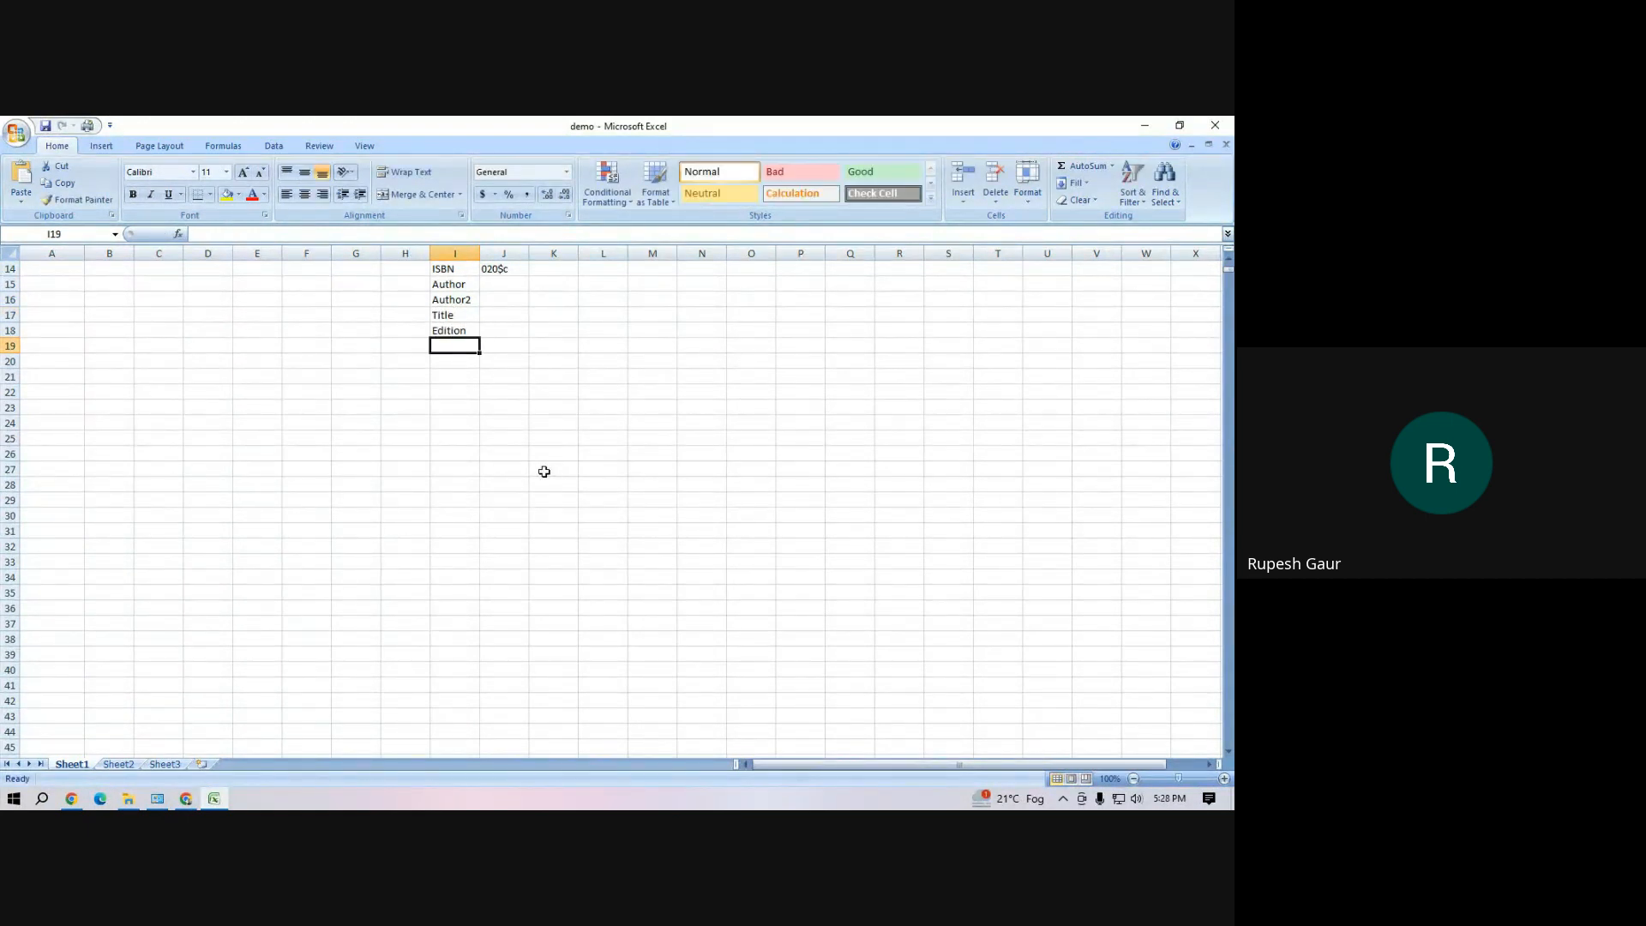
{"action": "type", "text": "Place"}
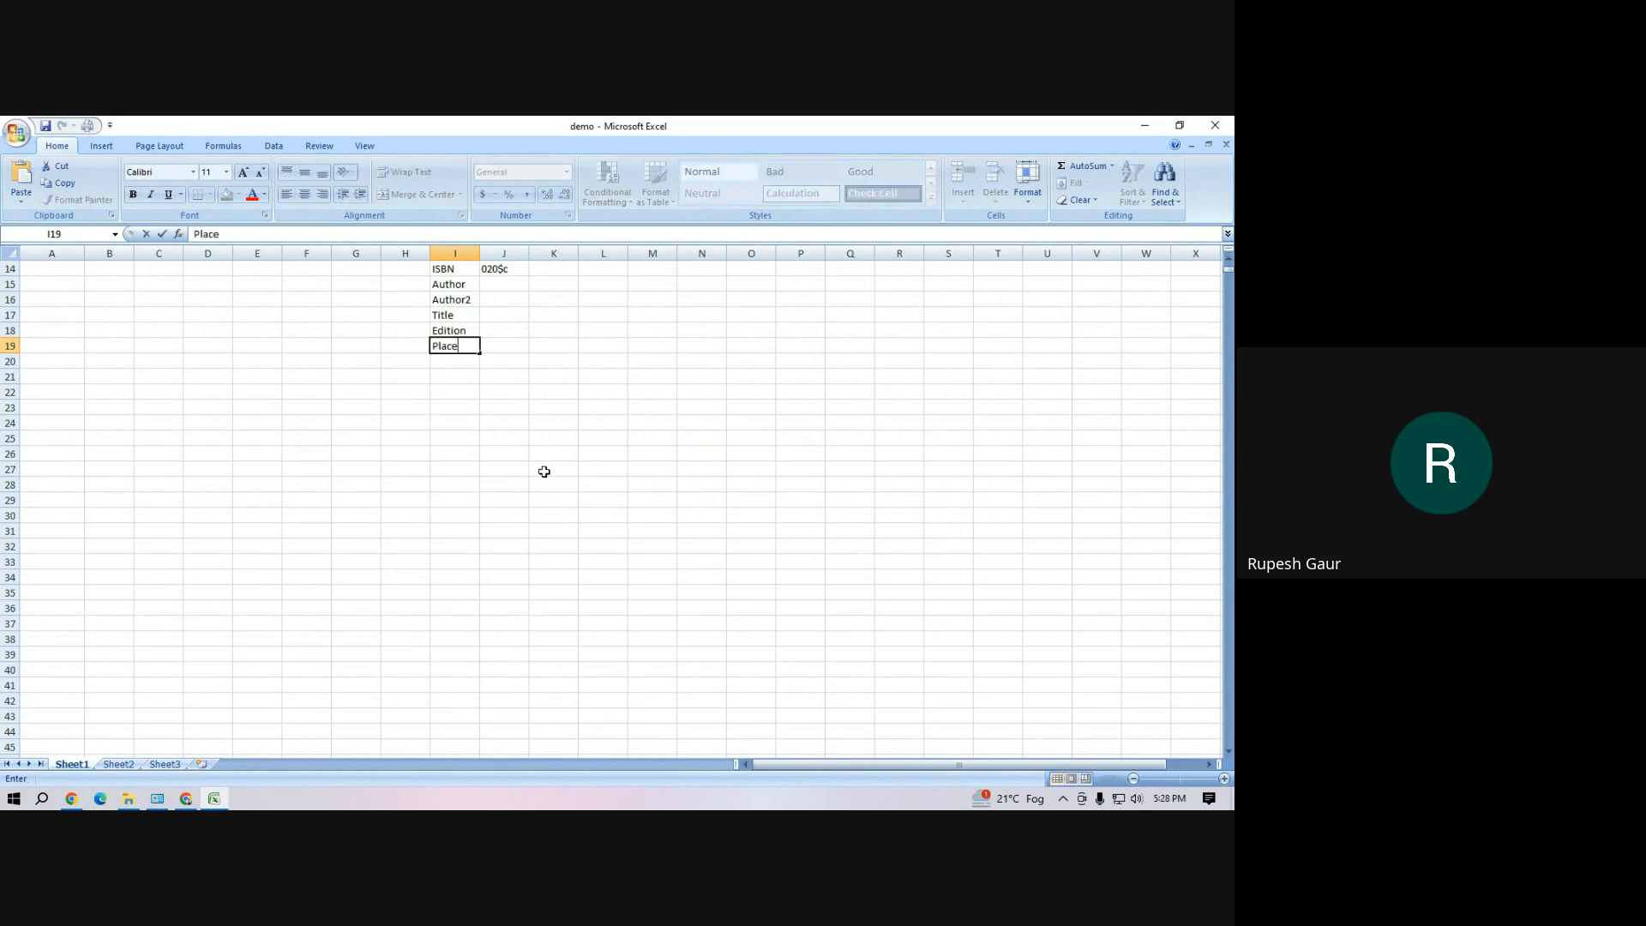
{"action": "key", "text": "Return"}
{"action": "type", "text": "Name"}
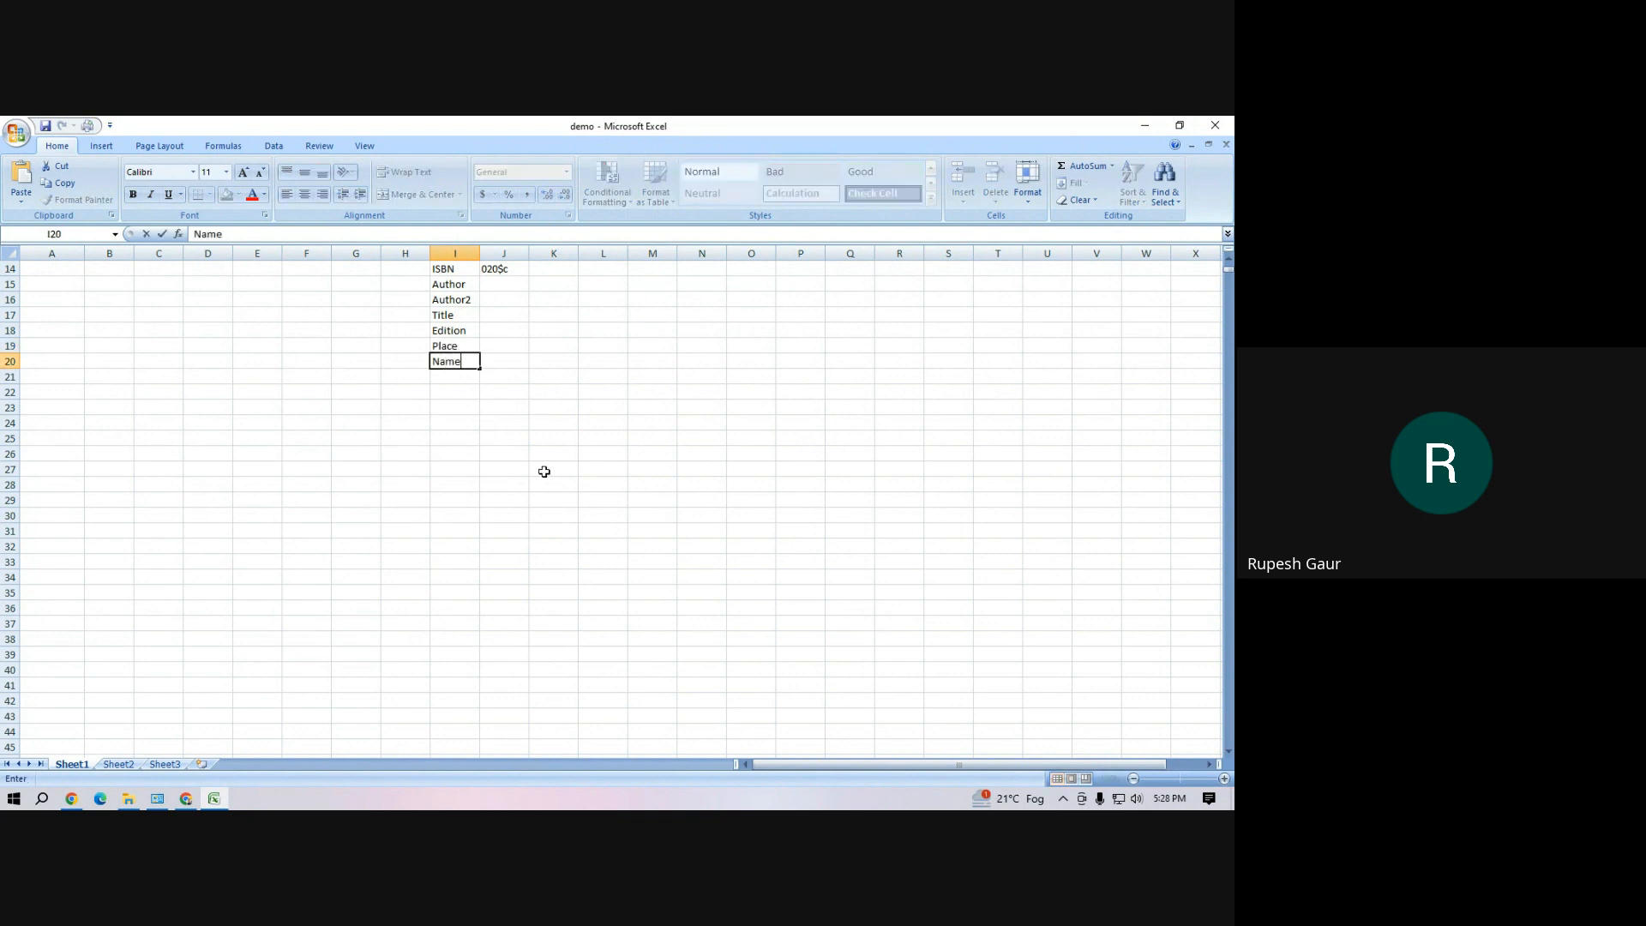
{"action": "key", "text": "Return"}
{"action": "type", "text": "Year"}
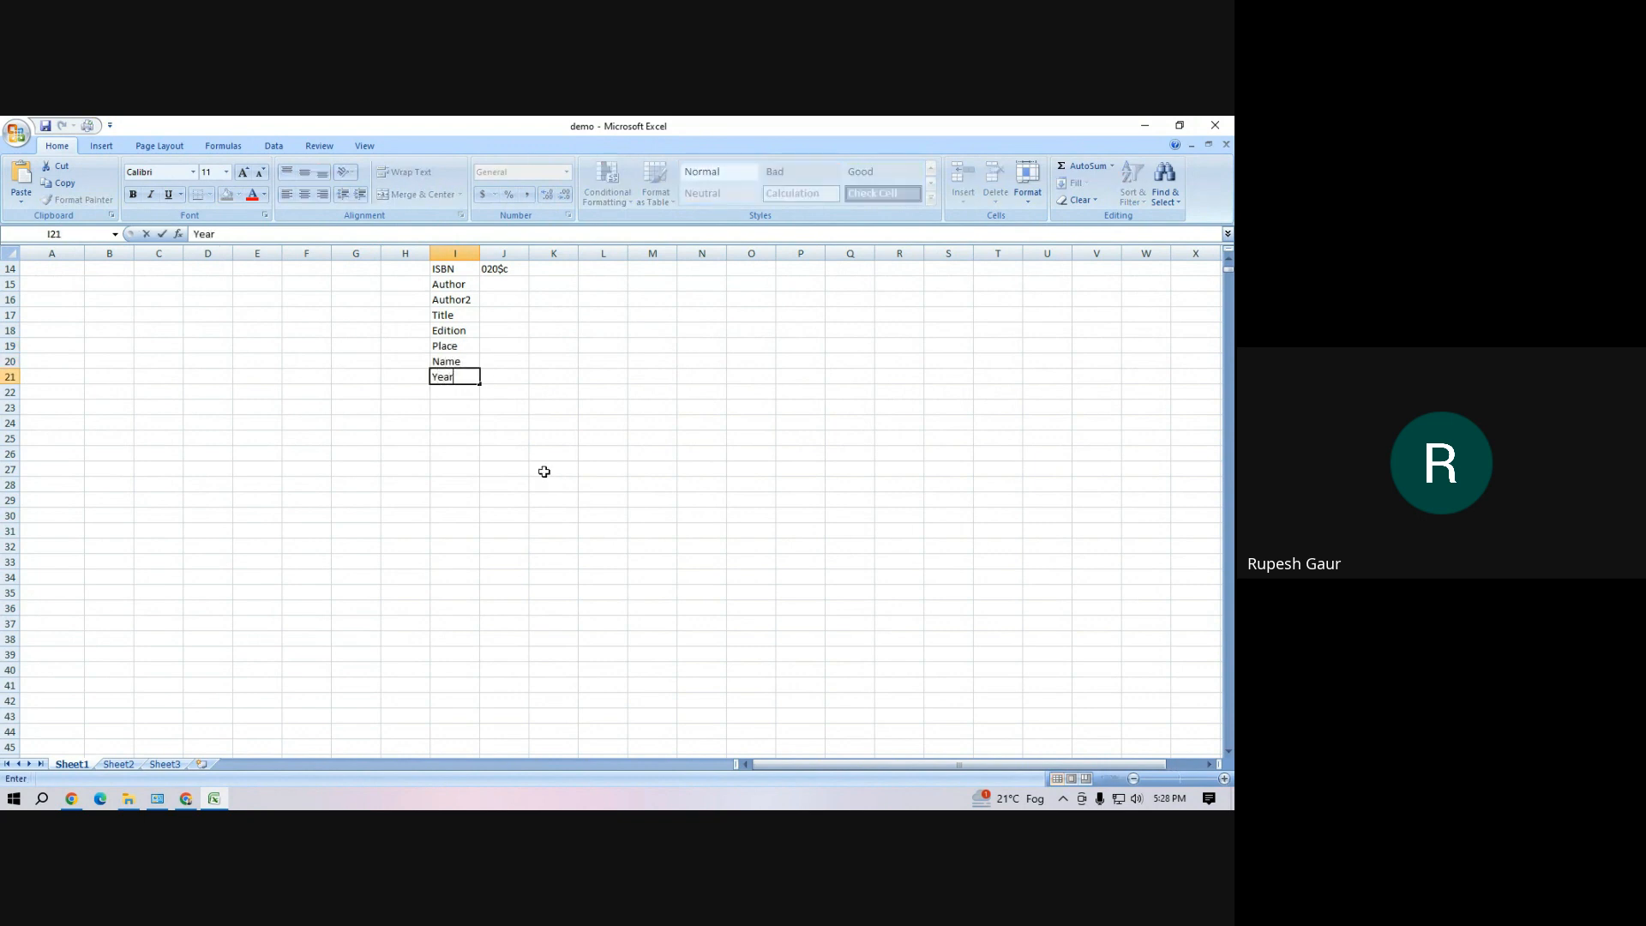
{"action": "key", "text": "Return"}
{"action": "type", "text": "Pages"}
{"action": "key", "text": "Return"}
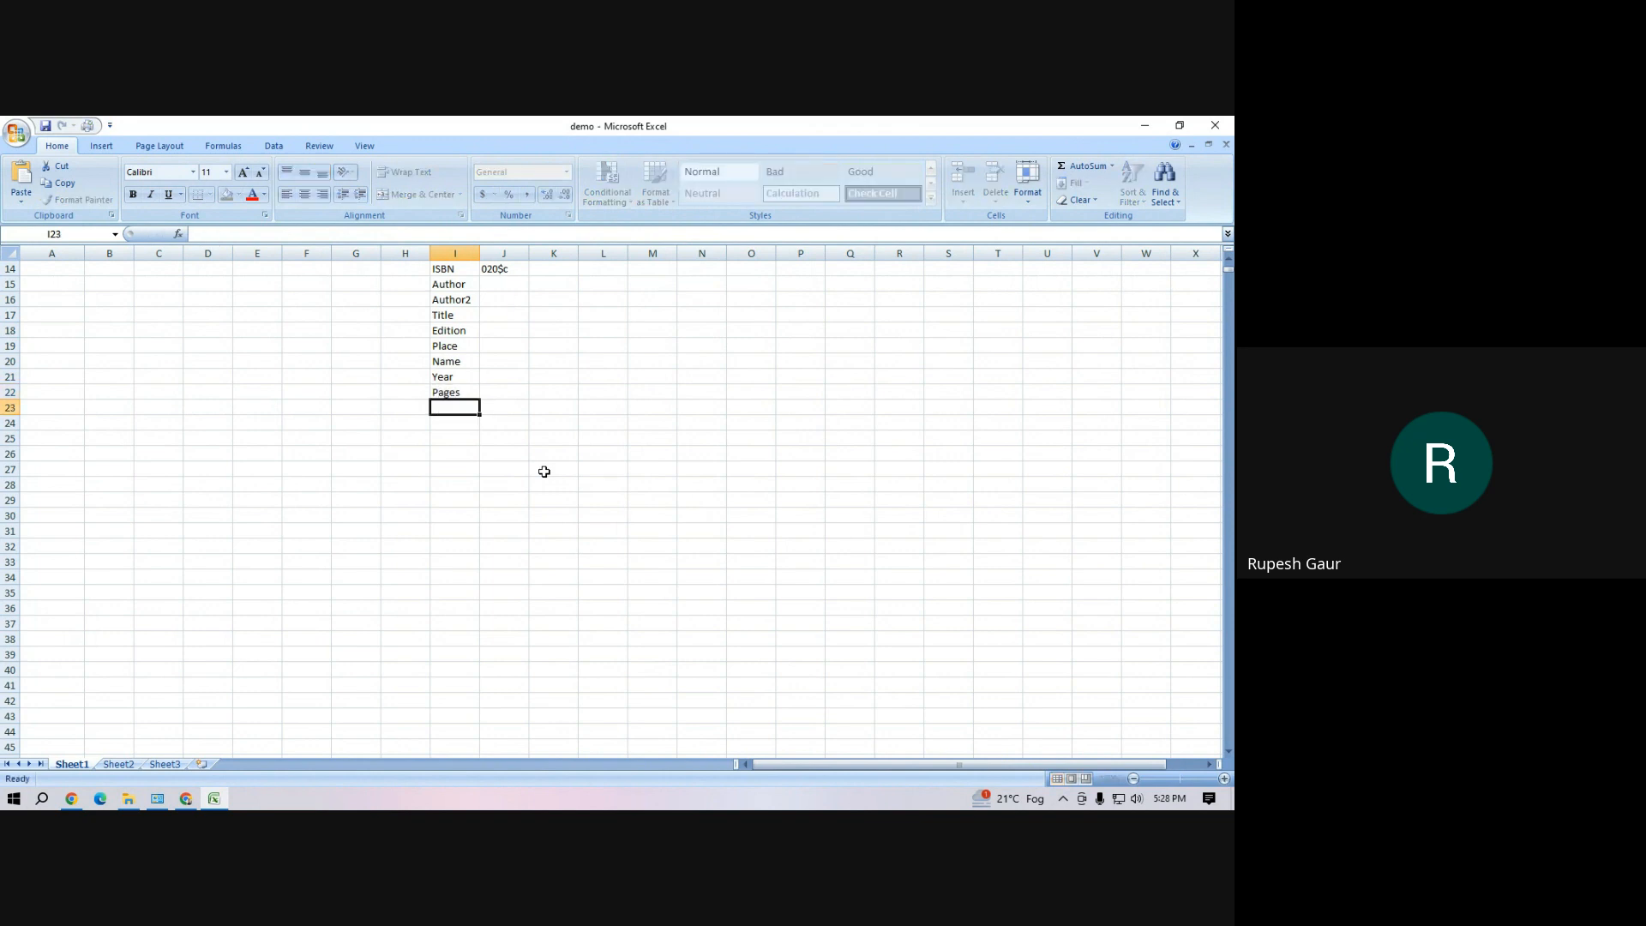
Add Volume, Content and Subject to the field list in cells I23 to I25
{"action": "type", "text": "Volume"}
{"action": "key", "text": "Return"}
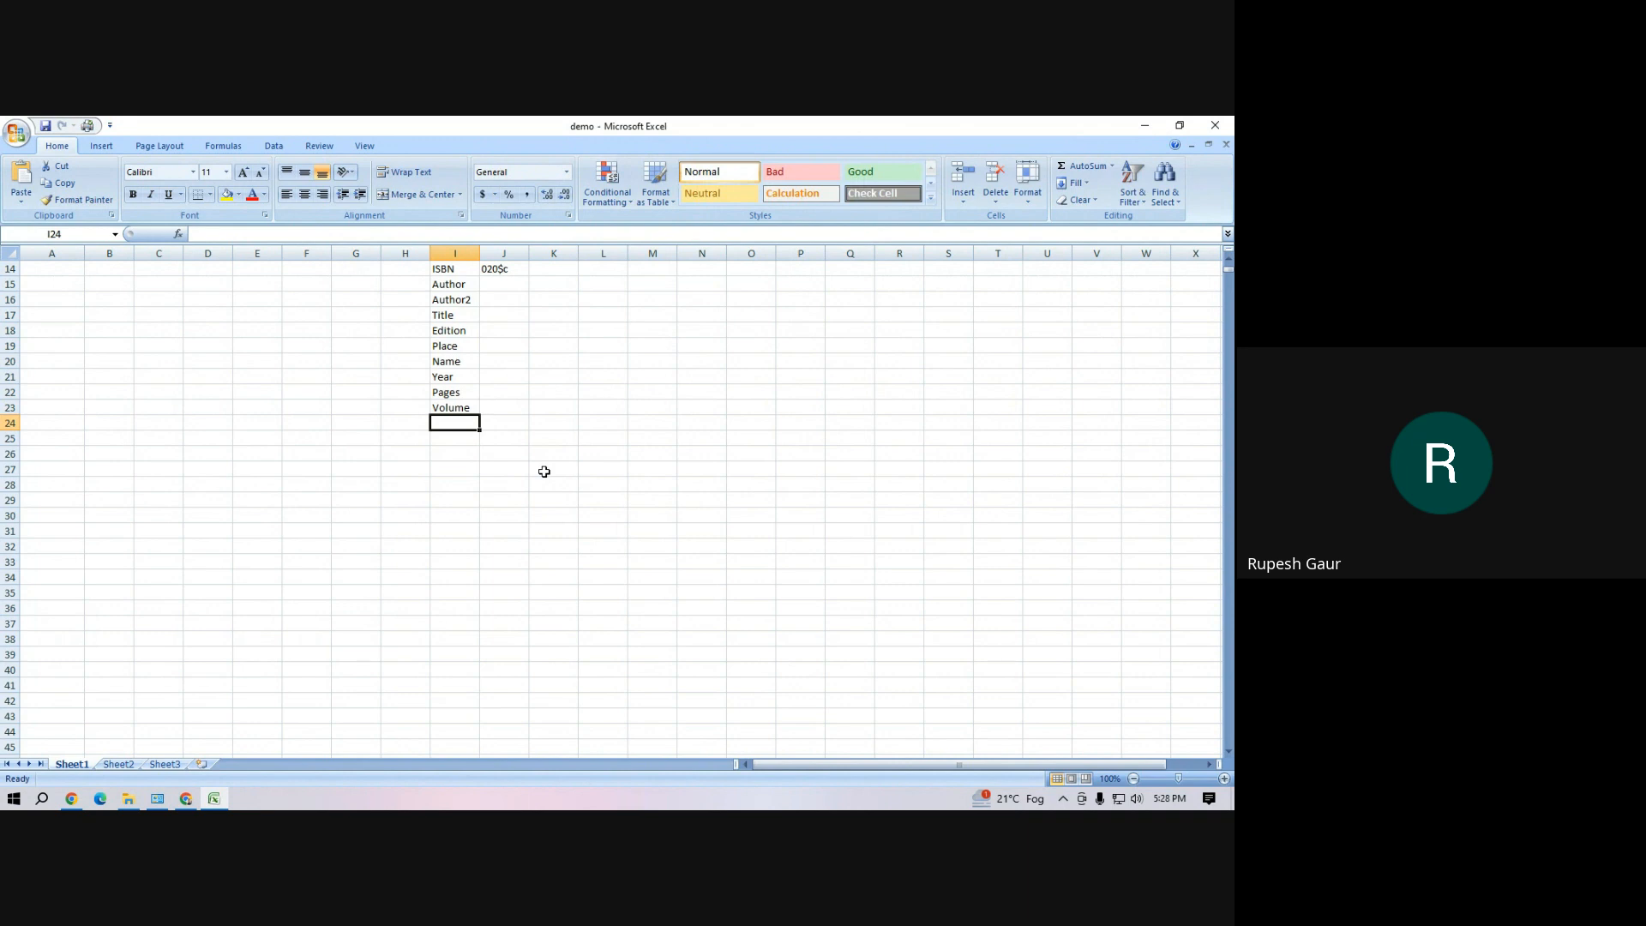
{"action": "type", "text": "Con"}
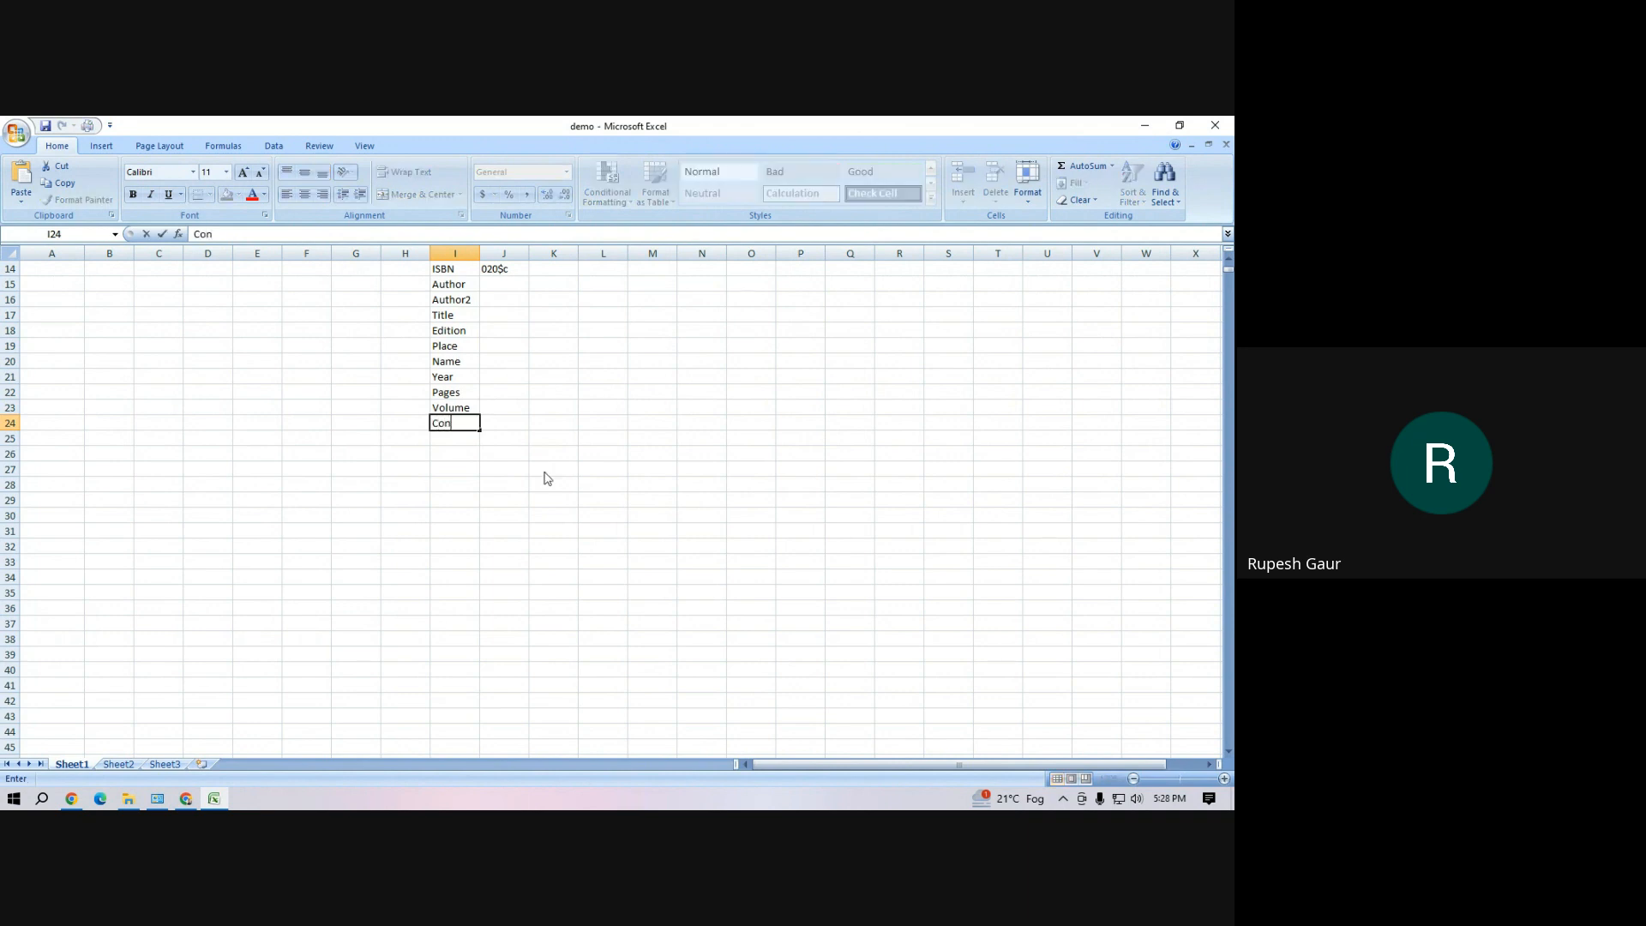
{"action": "type", "text": "tent"}
{"action": "key", "text": "Return"}
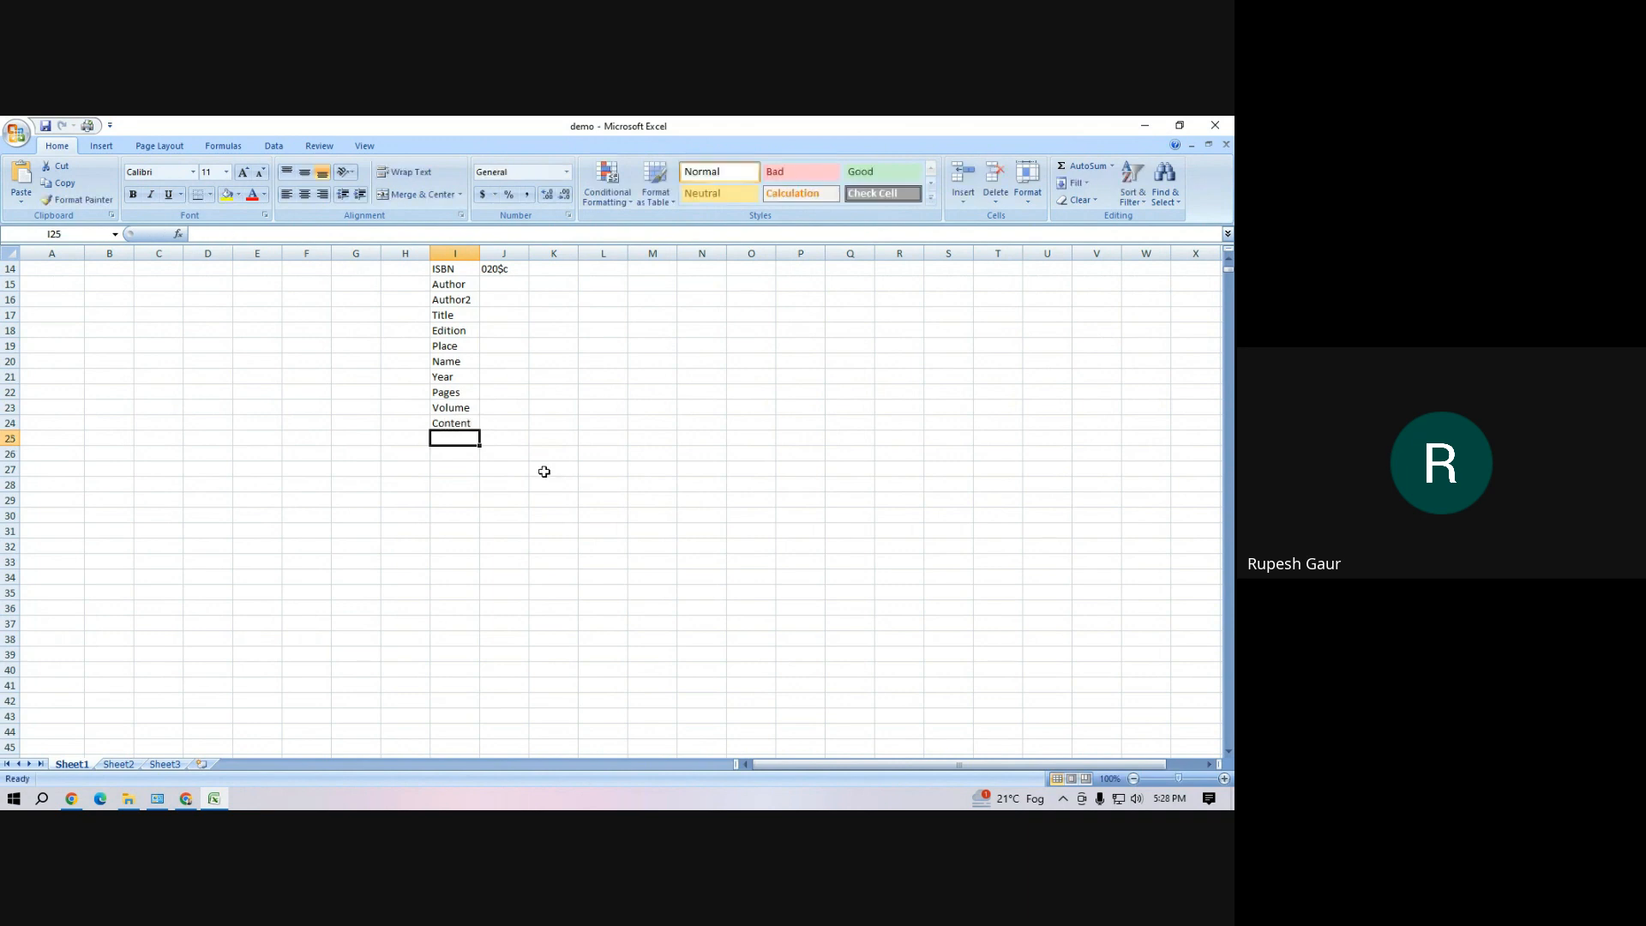
{"action": "type", "text": "Sub"}
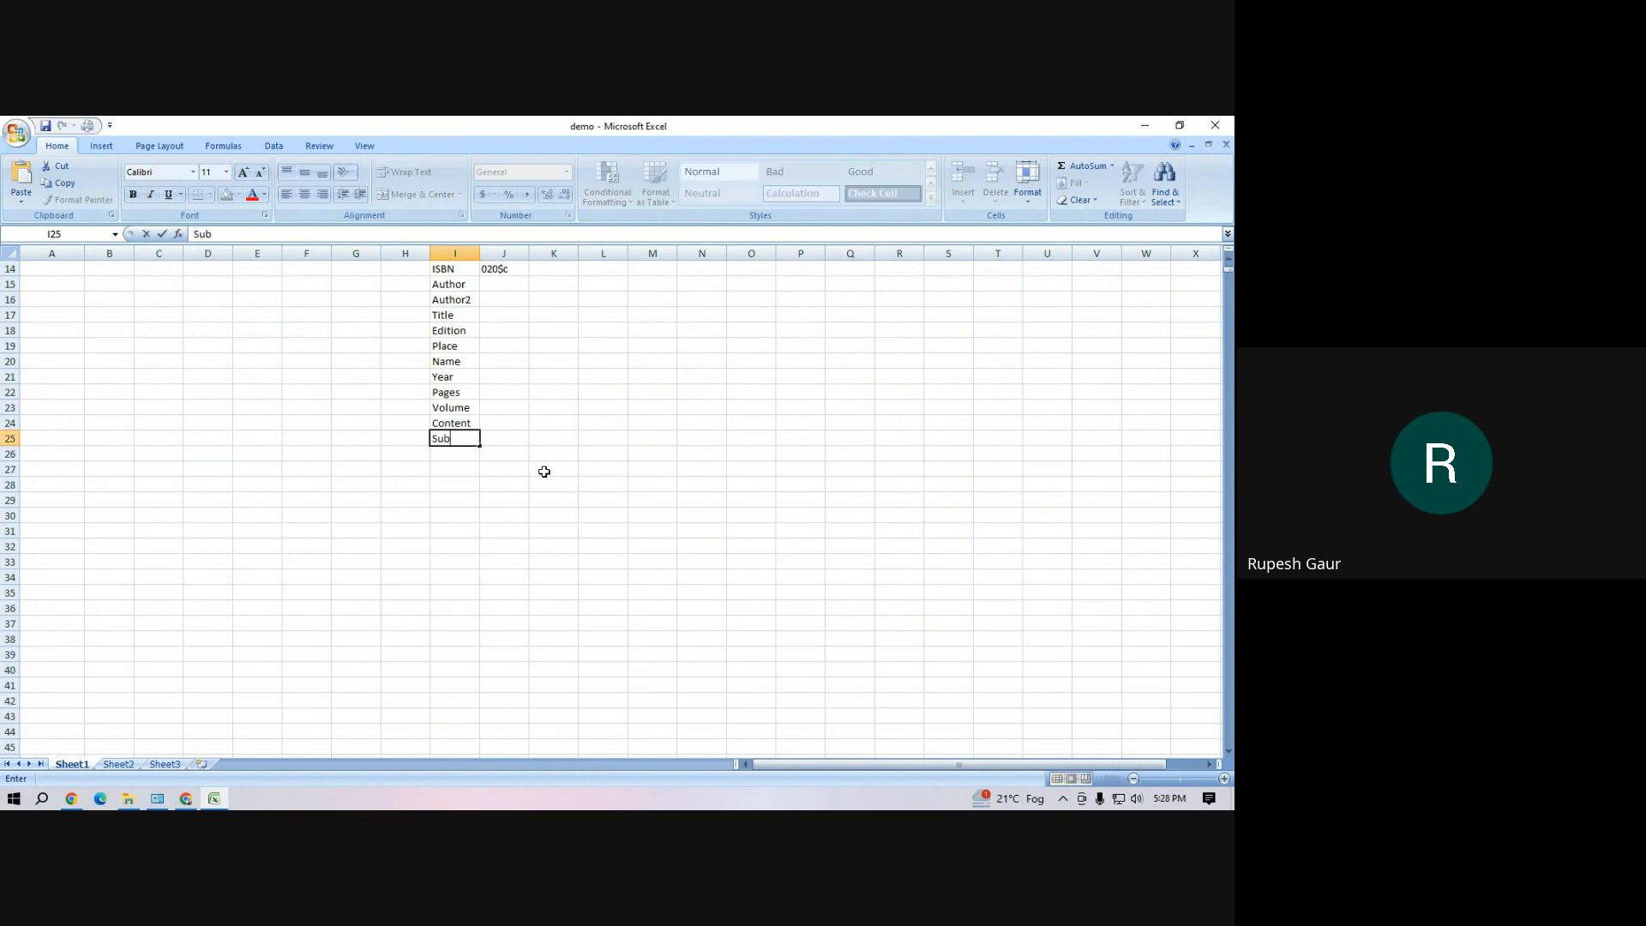
{"action": "type", "text": "ject"}
{"action": "key", "text": "Return"}
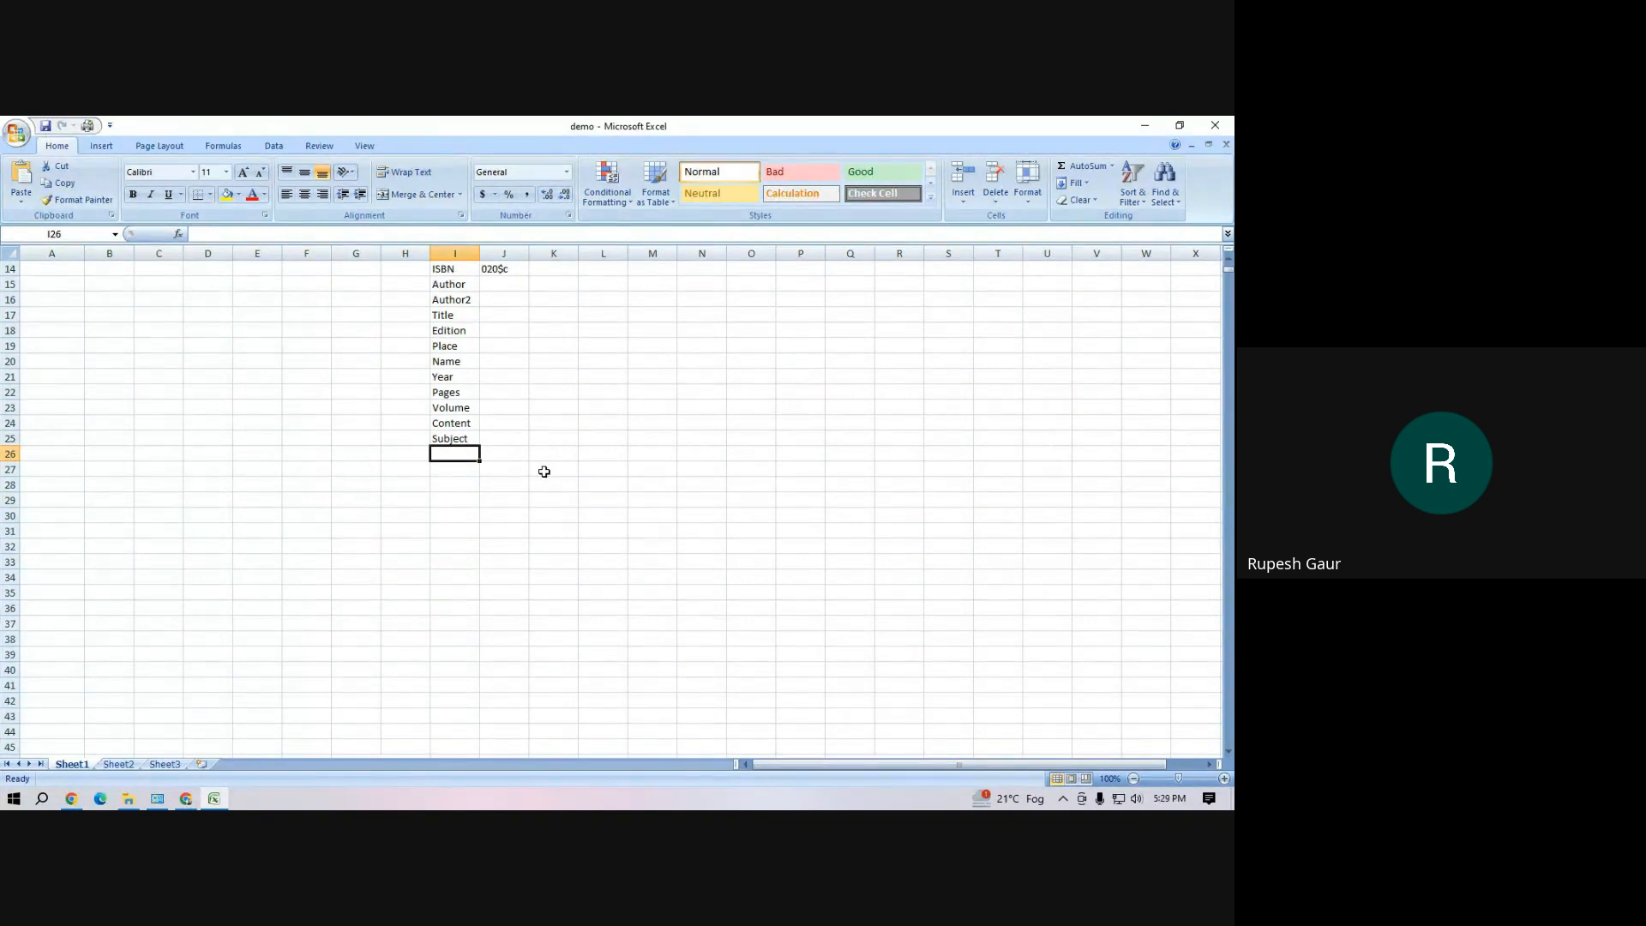
Add Discount% and Price after Discout to the field list in cells I26 and I27
{"action": "type", "text": "D"}
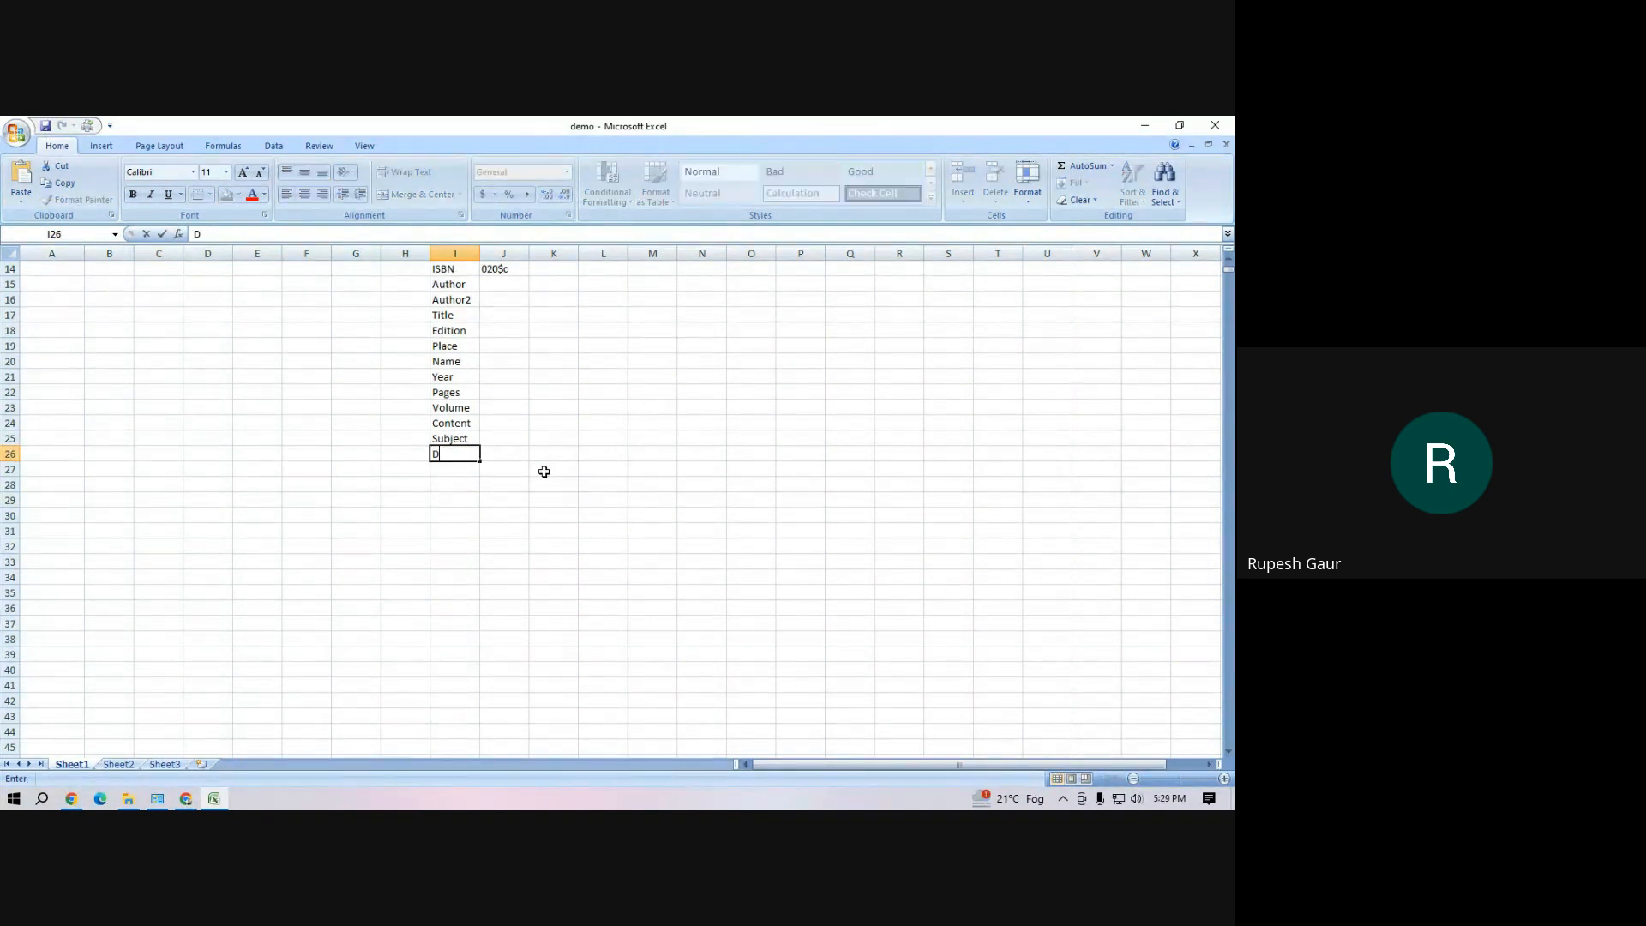
{"action": "type", "text": "iscount%"}
{"action": "key", "text": "Return"}
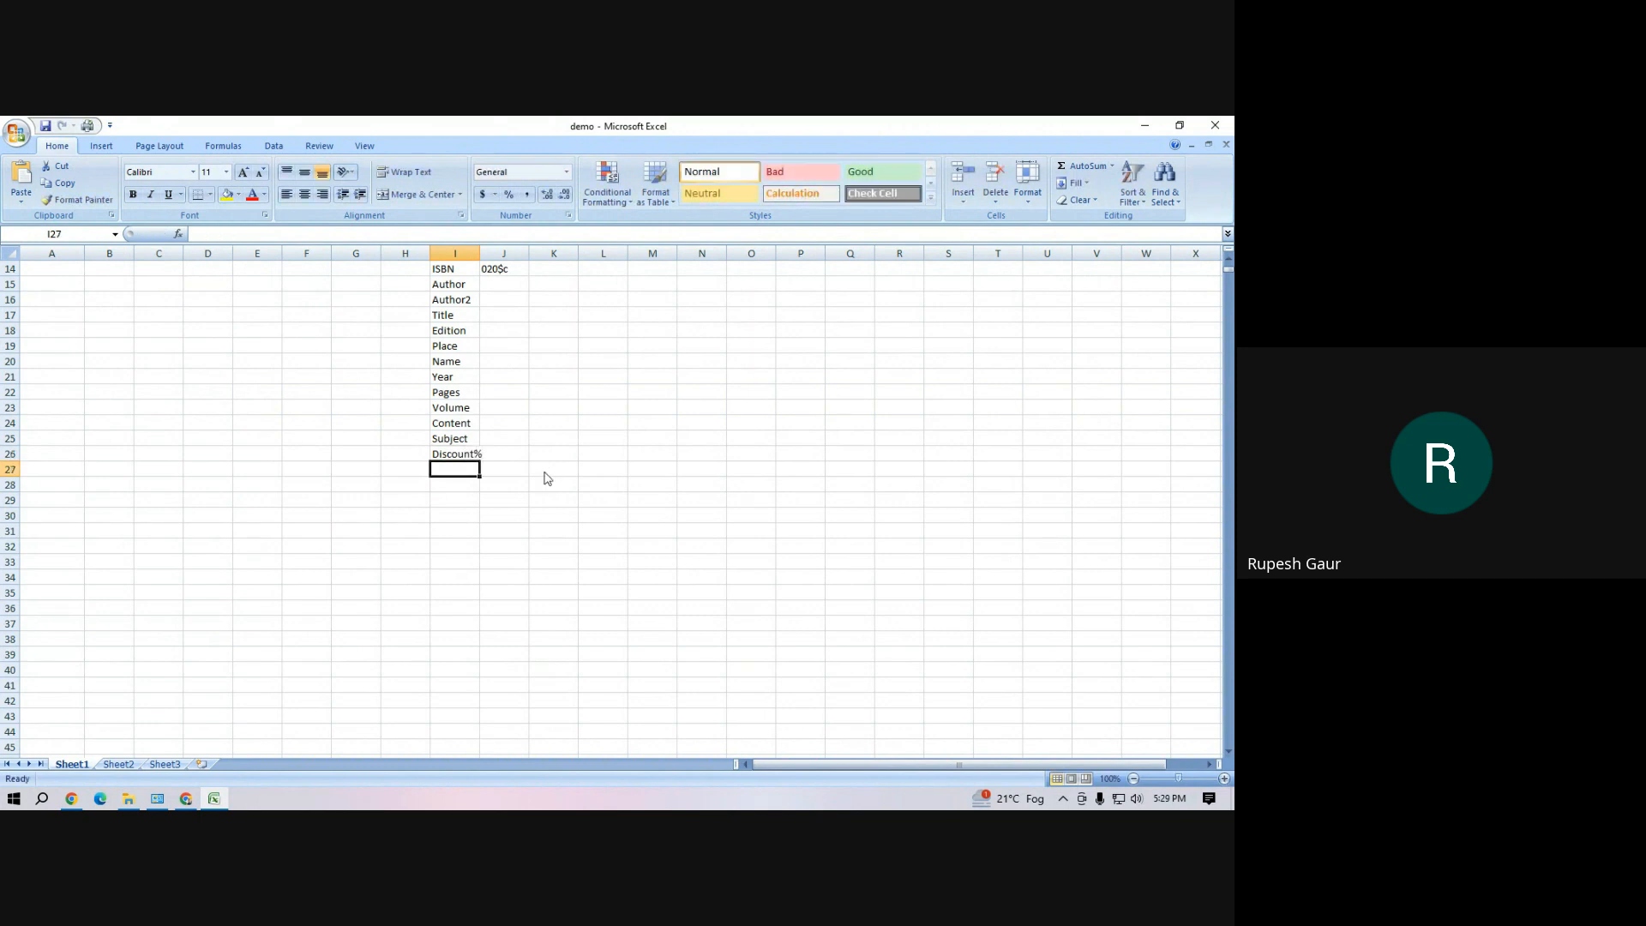
{"action": "type", "text": "Price a"}
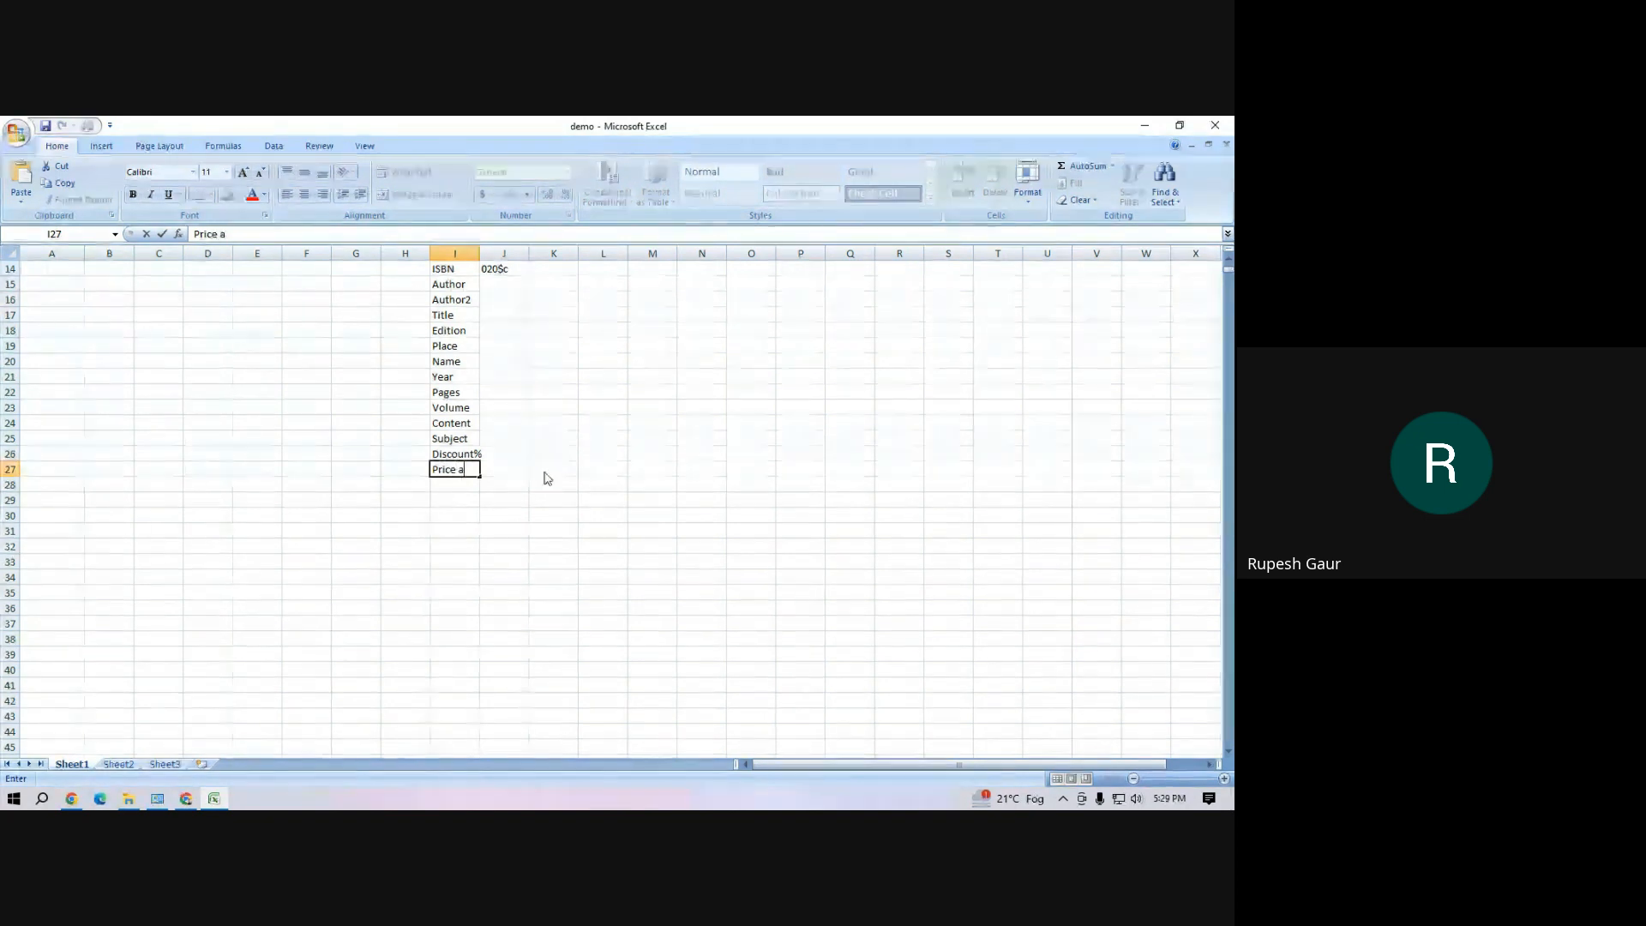
{"action": "type", "text": "fter Discout"}
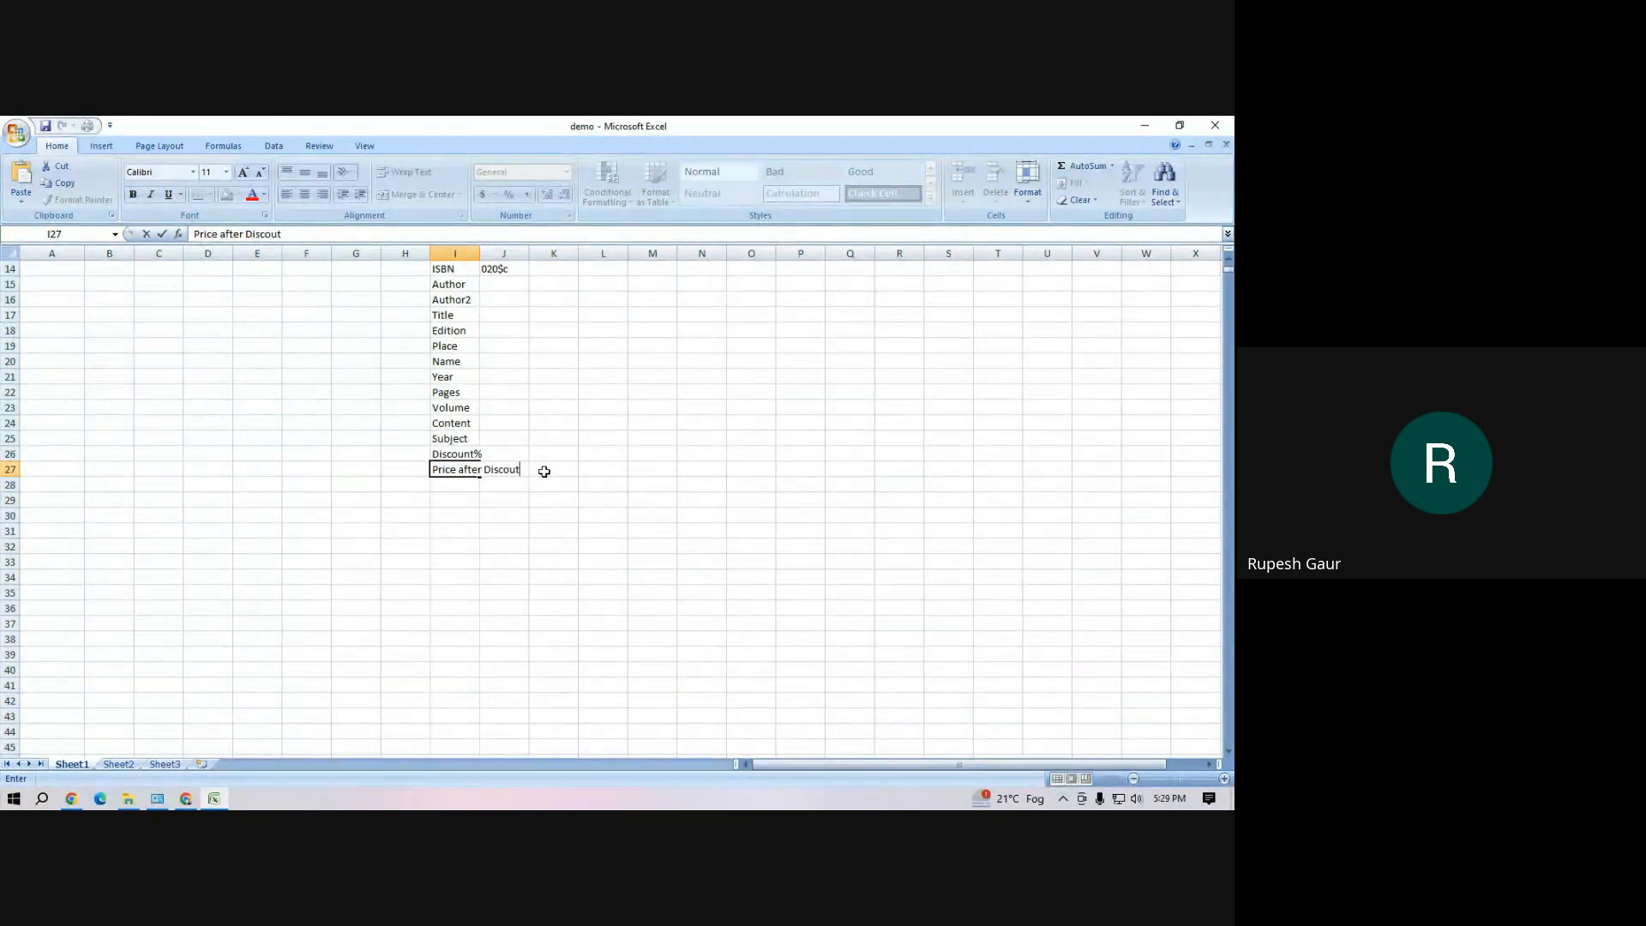
{"action": "key", "text": "Return"}
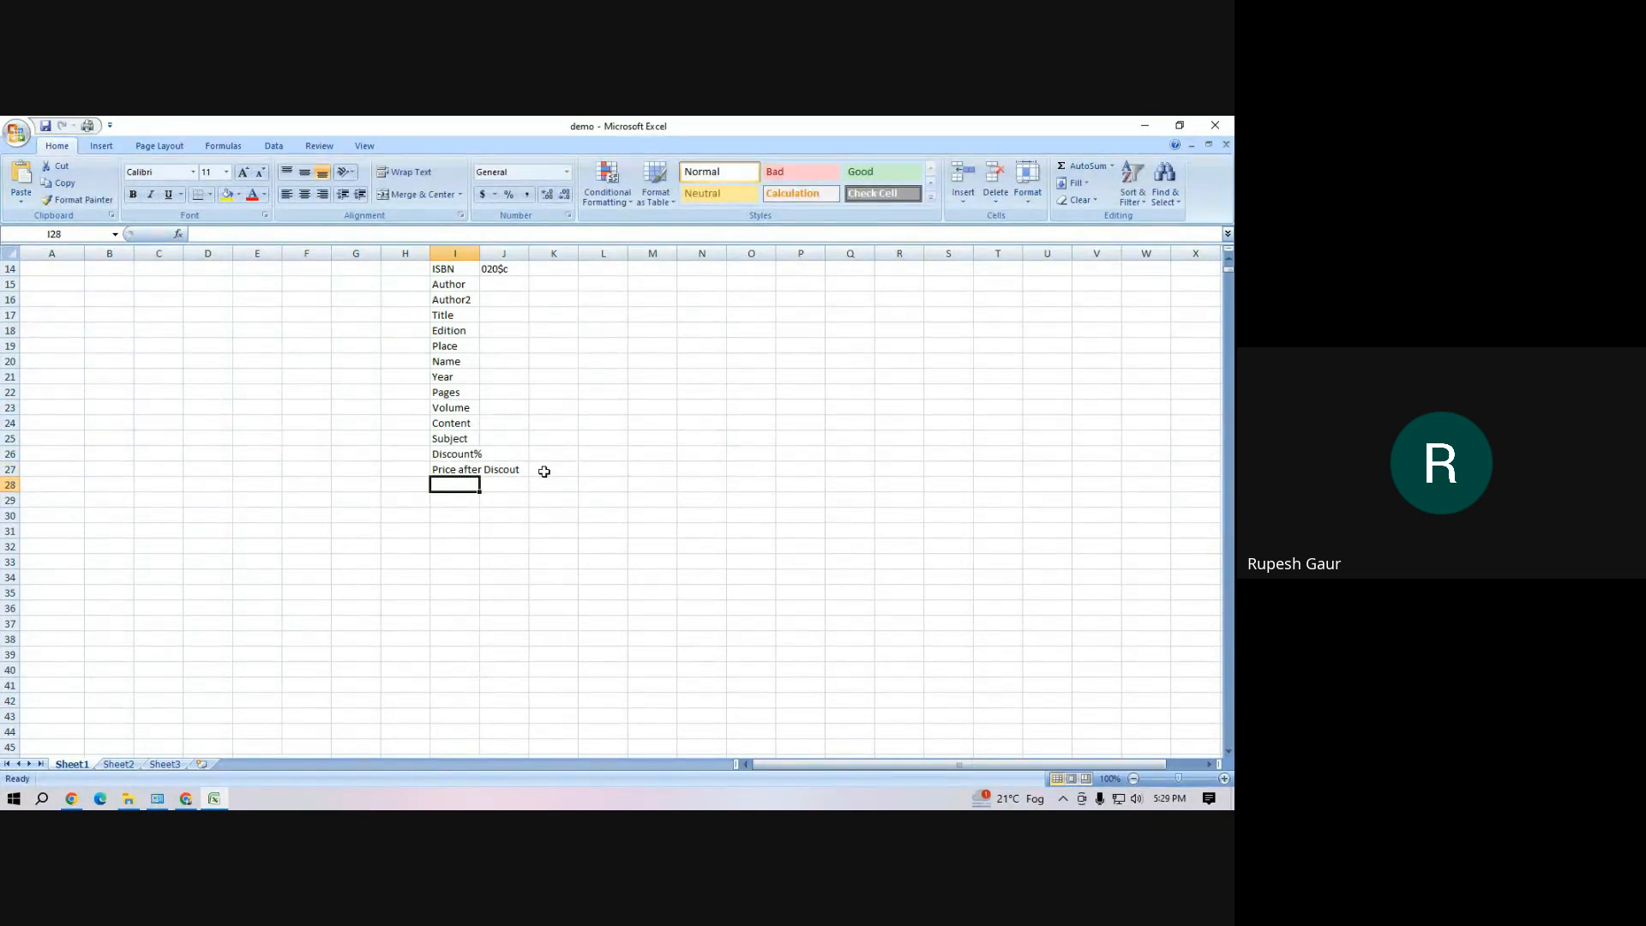
Add Koha Item Type to the field list in cell I28 and widen column I to fit the field names
{"action": "type", "text": "Koh"}
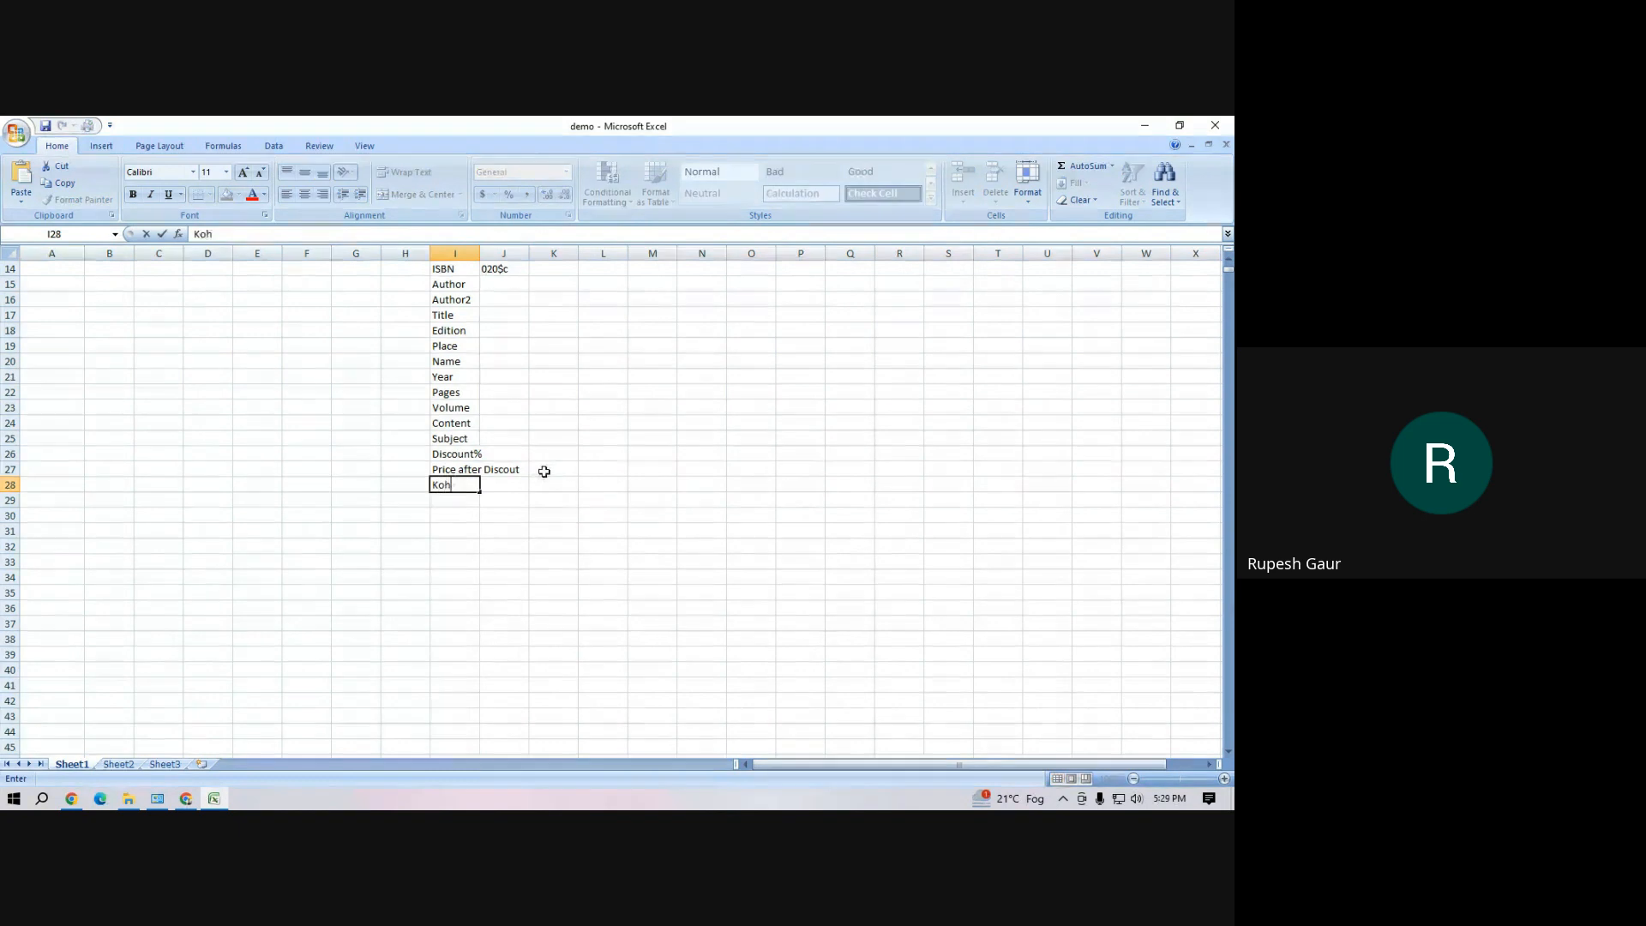
{"action": "type", "text": "a Item Type"}
{"action": "left_click", "coordinate": [524, 286]}
{"action": "left_click_drag", "start_coordinate": [479, 254], "coordinate": [540, 253]}
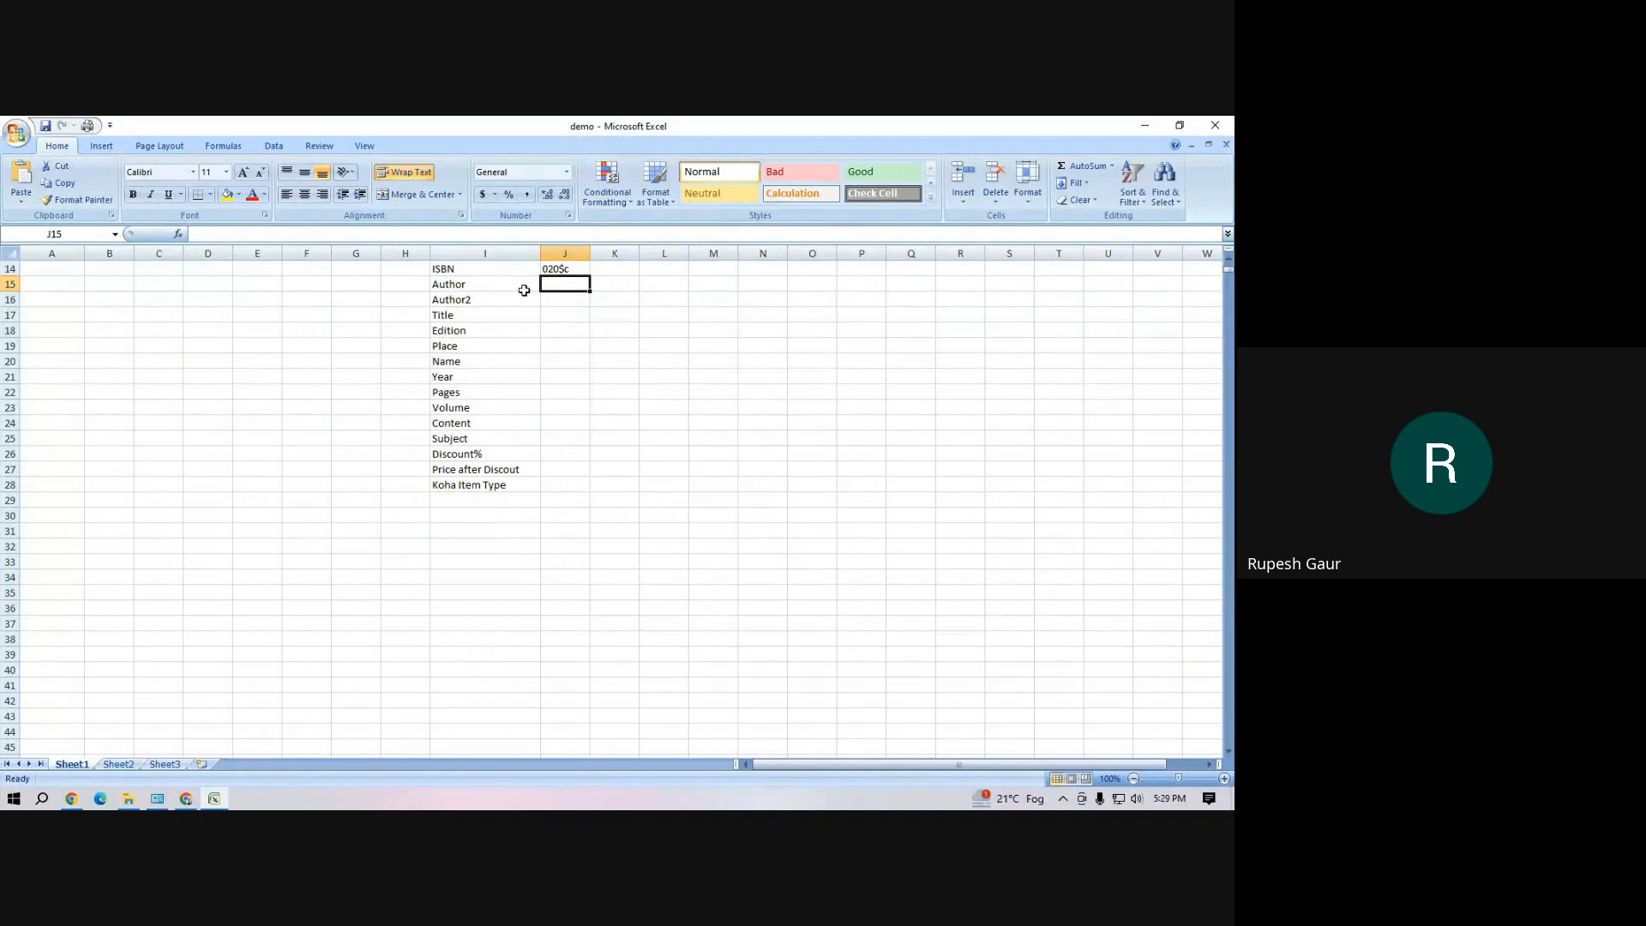
{"action": "left_click", "coordinate": [549, 326]}
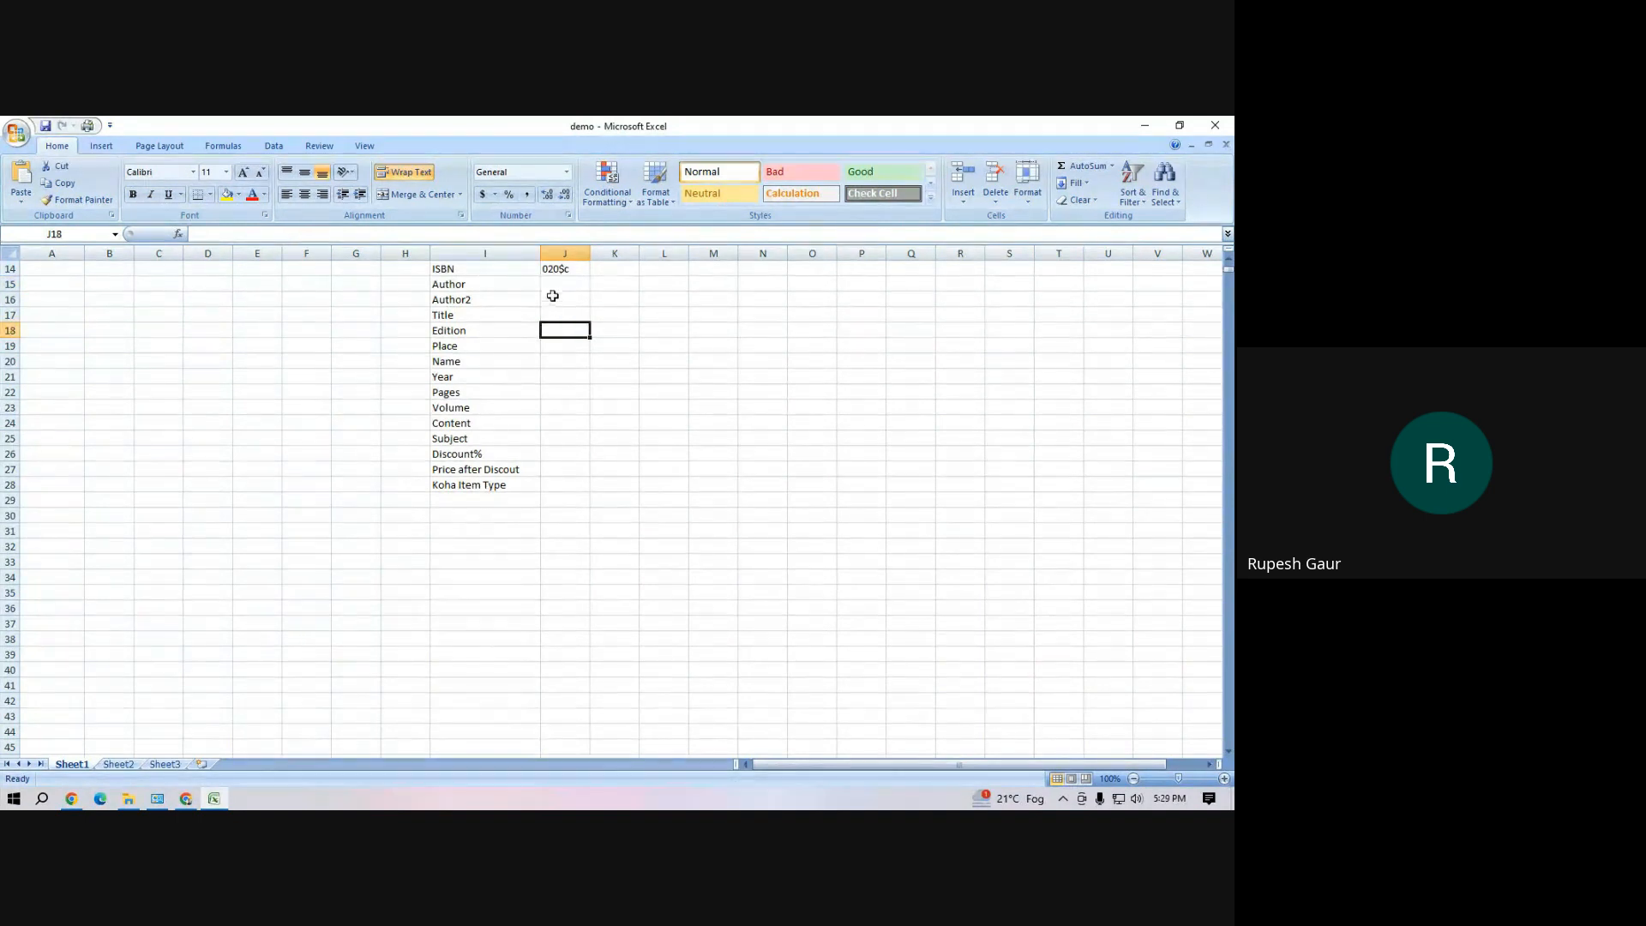
{"action": "left_click", "coordinate": [557, 271]}
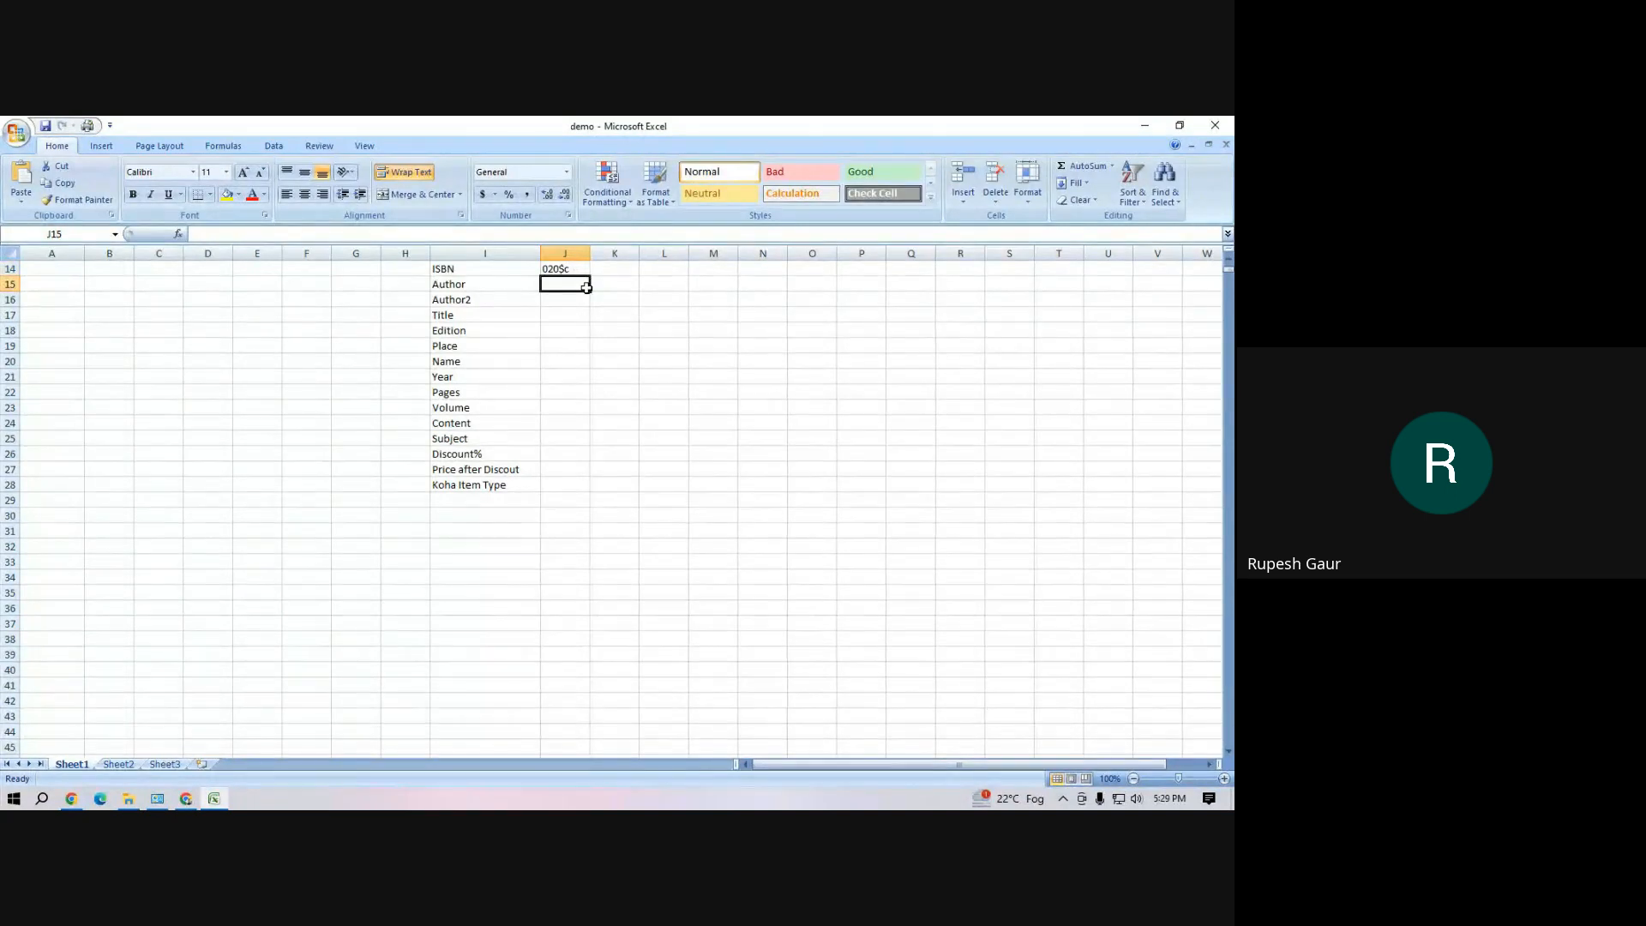
{"action": "left_click_drag", "start_coordinate": [571, 271], "coordinate": [574, 486]}
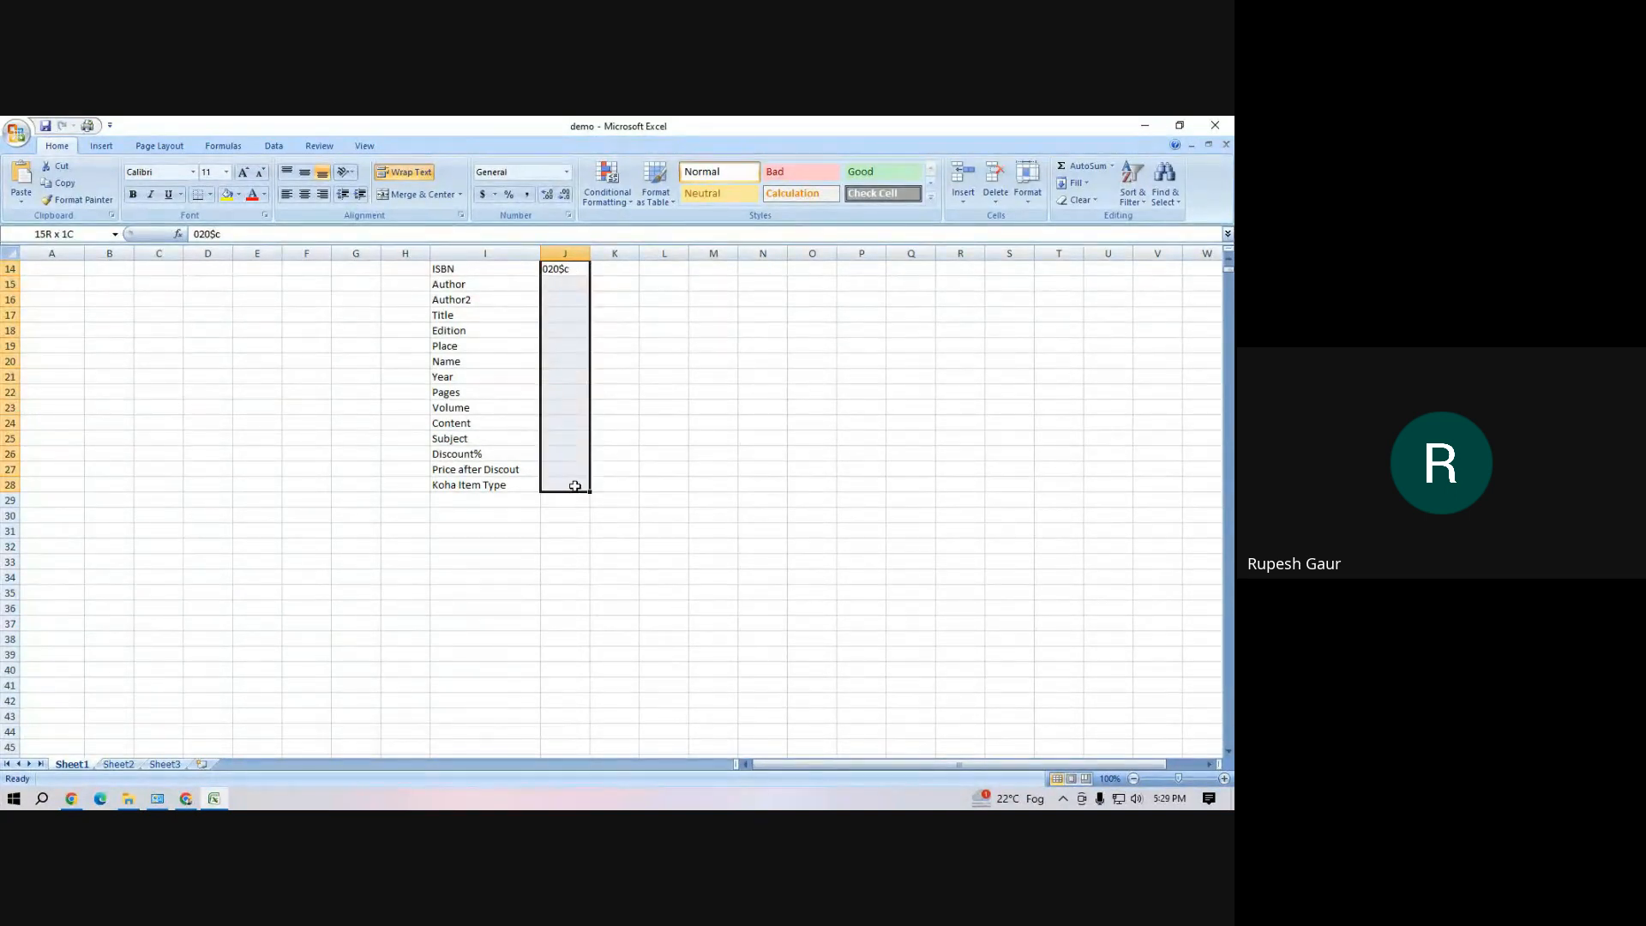
Enter the MARC tags 100$a for Author, 700$a for Author2 and 245$a for Title in cells J15 to J17
{"action": "left_click", "coordinate": [565, 283]}
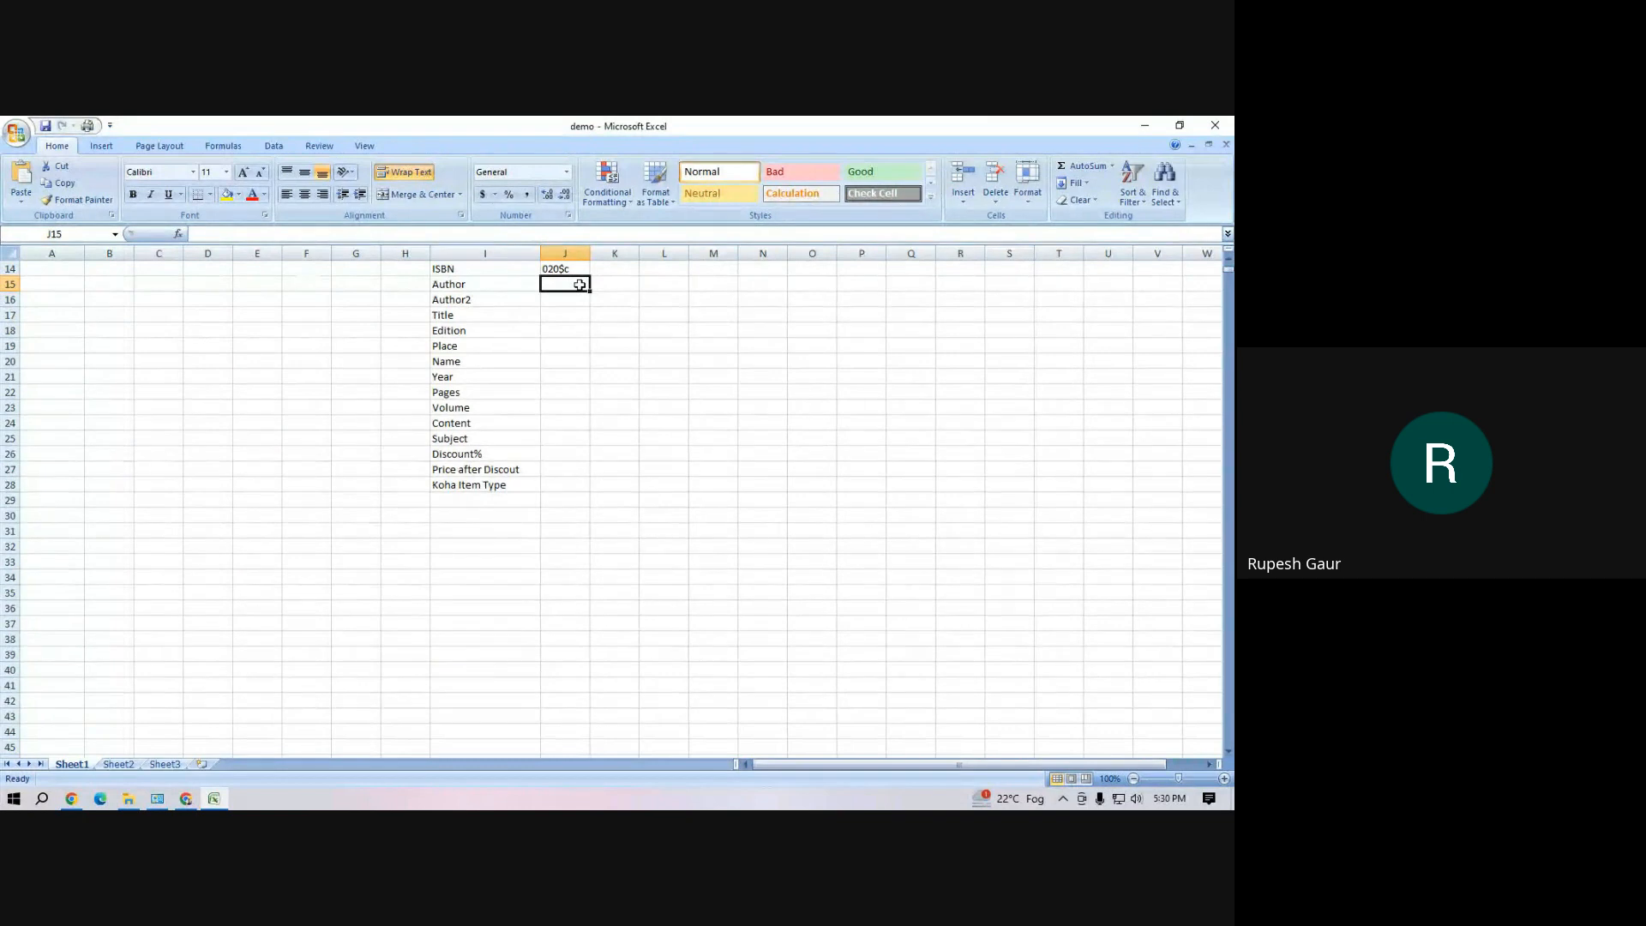
{"action": "type", "text": "100"}
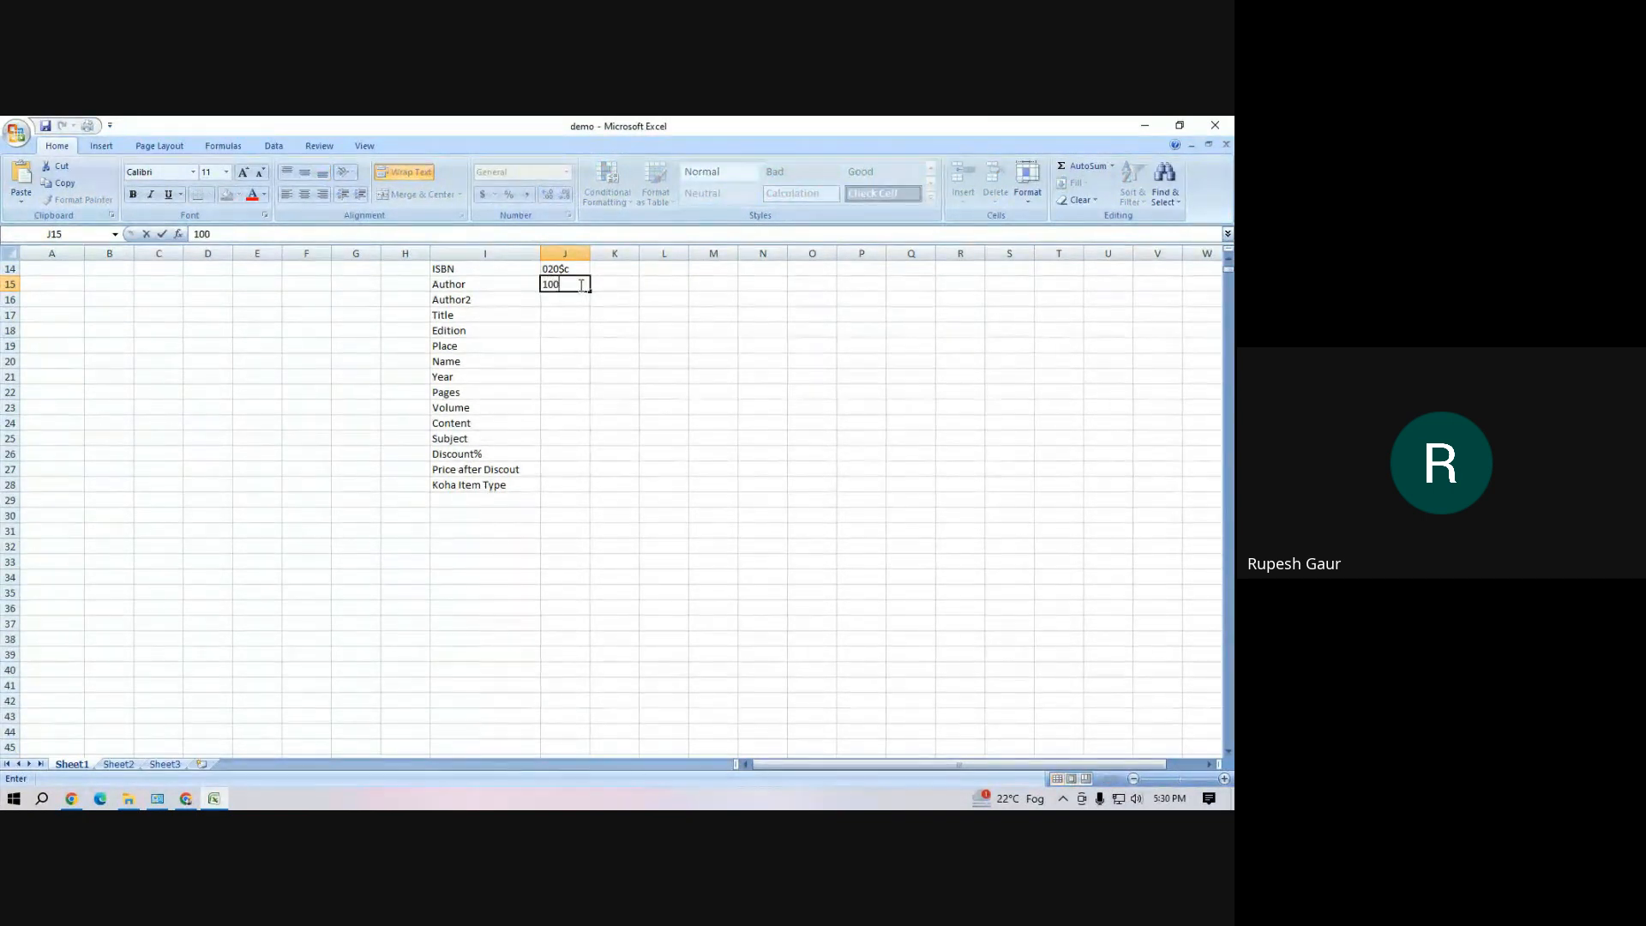
{"action": "type", "text": "$a"}
{"action": "key", "text": "Return"}
{"action": "type", "text": "700"}
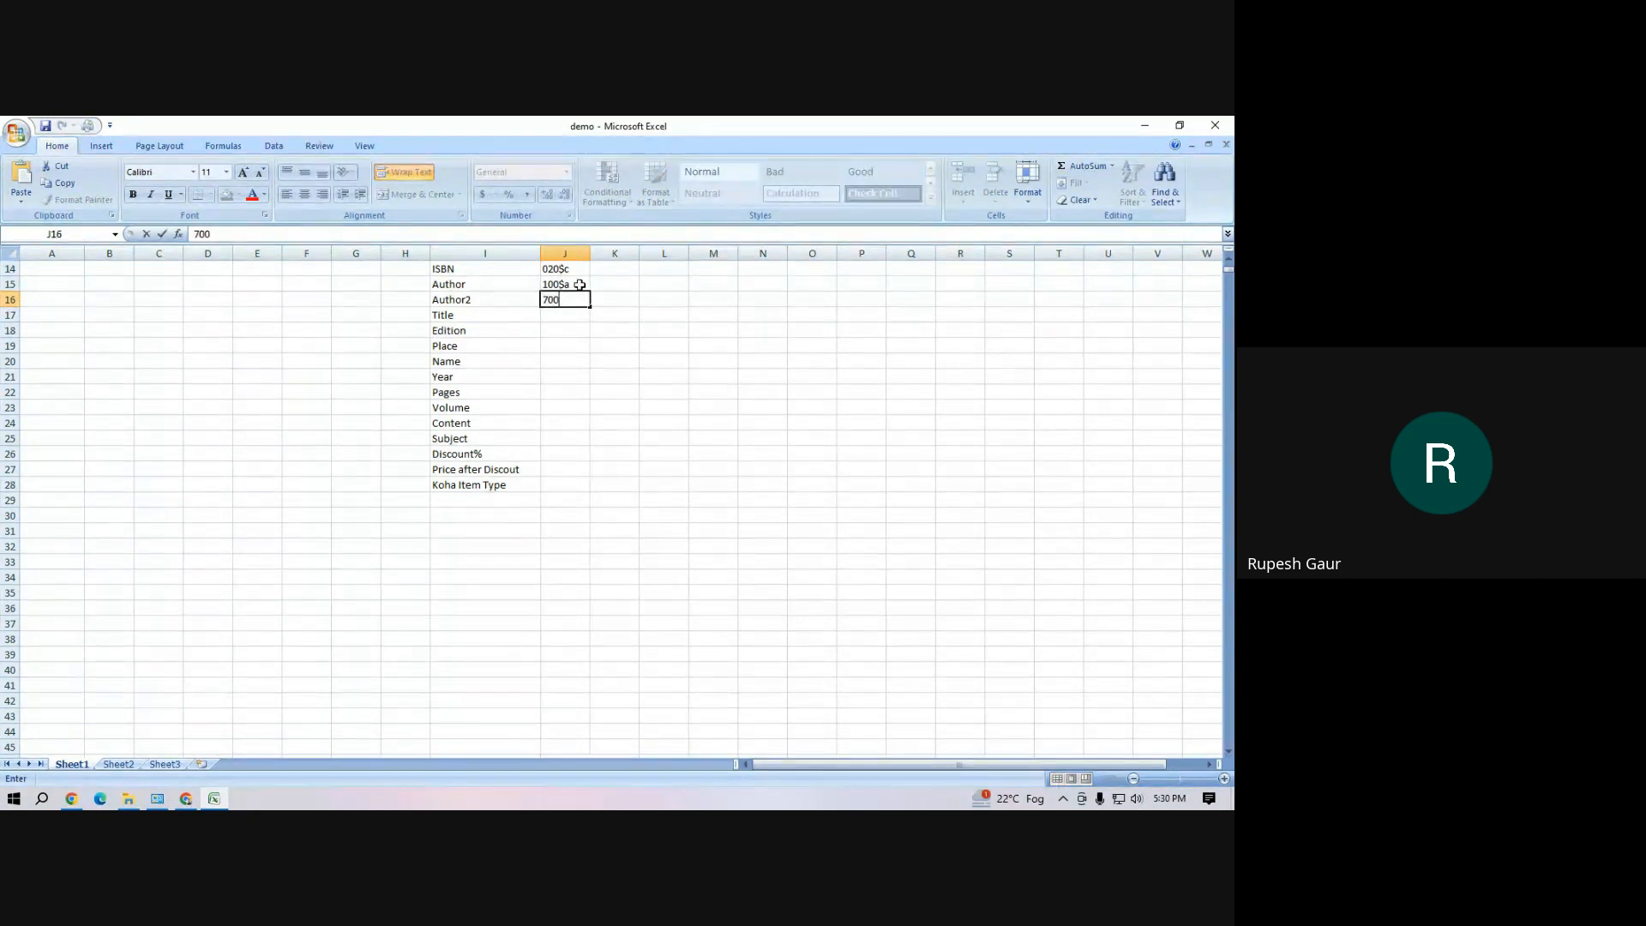
{"action": "type", "text": "$a"}
{"action": "key", "text": "Return"}
{"action": "type", "text": "245$a"}
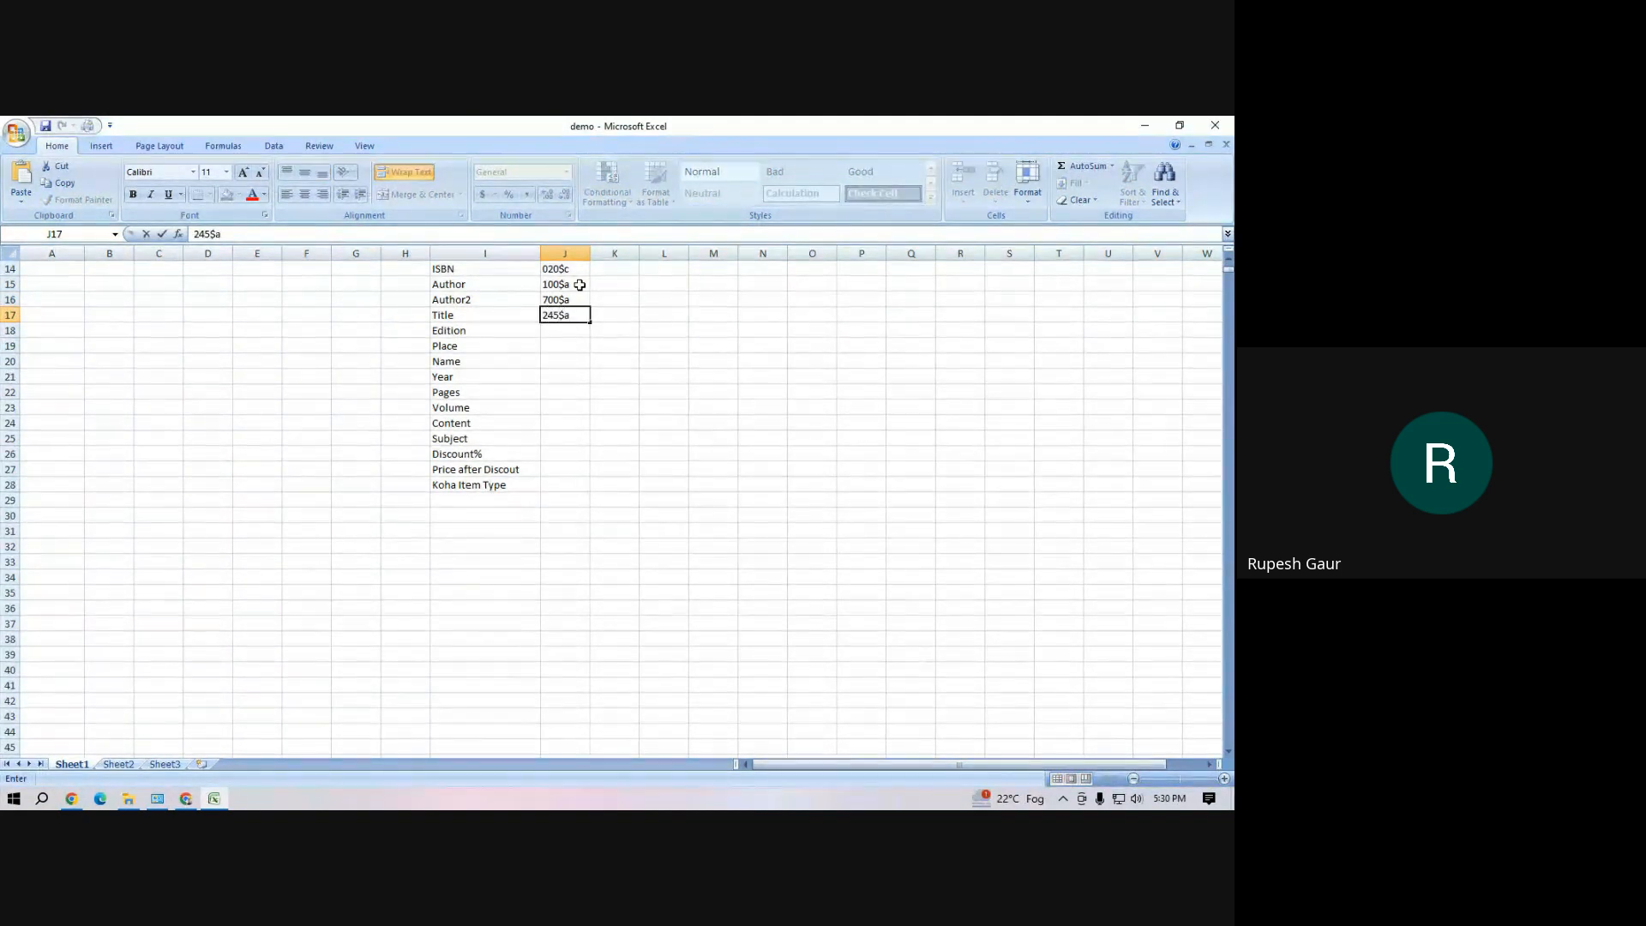
{"action": "key", "text": "Return"}
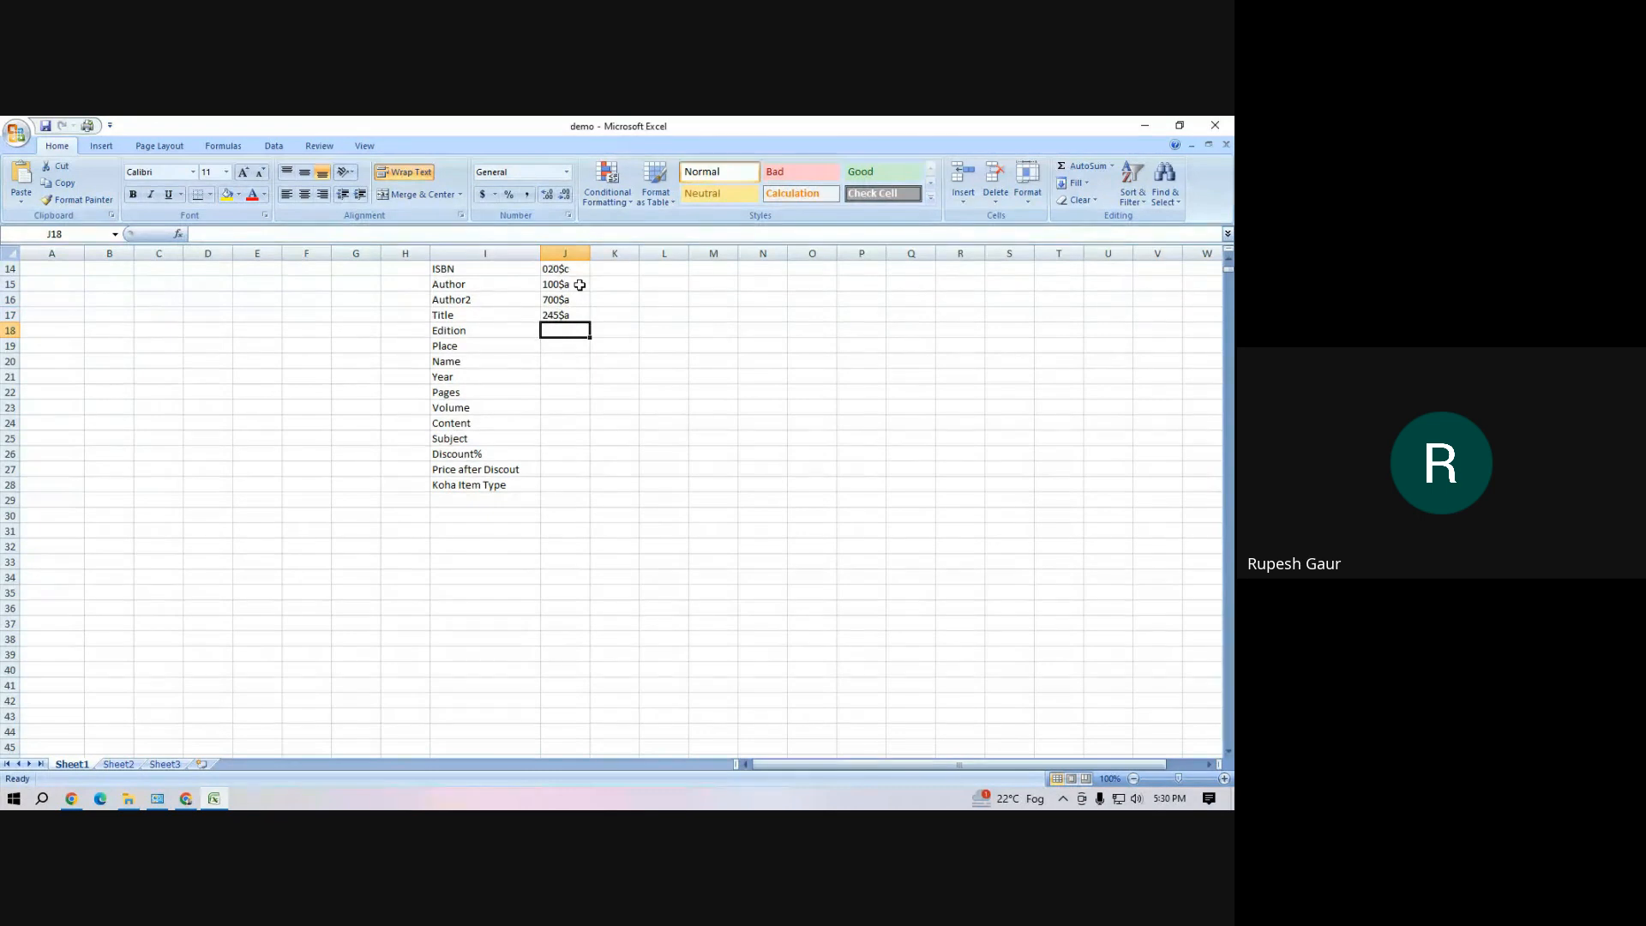
Enter the MARC tags 250$a for Edition and 260$a for Place in cells J18 and J19
{"action": "type", "text": "250$"}
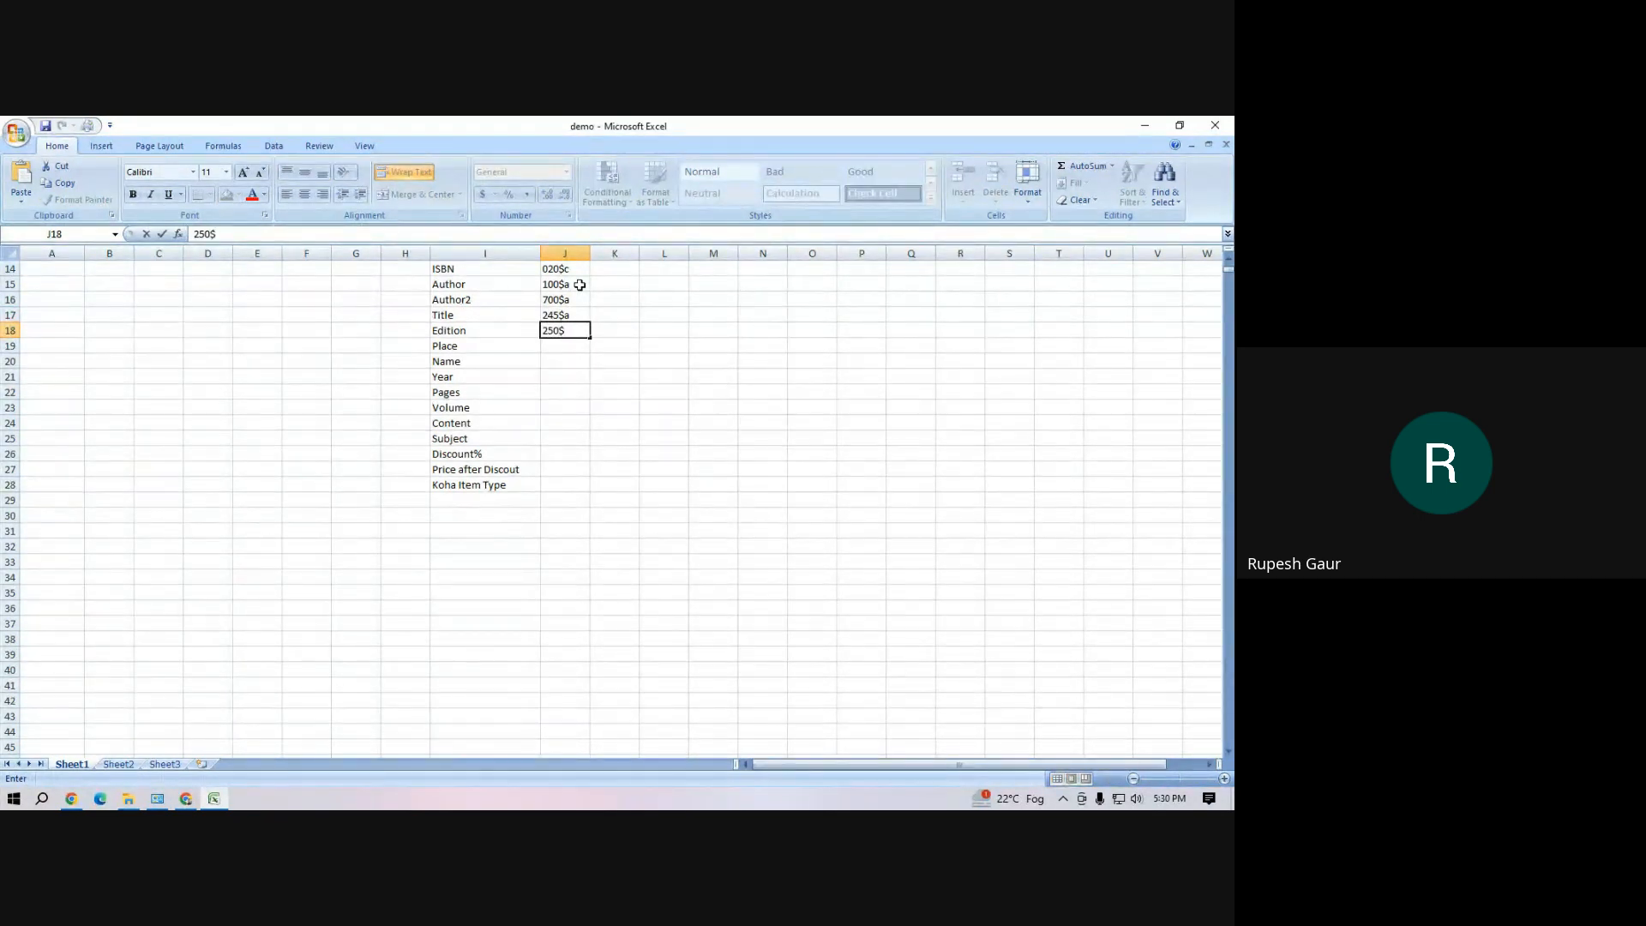
{"action": "type", "text": "a"}
{"action": "key", "text": "Return"}
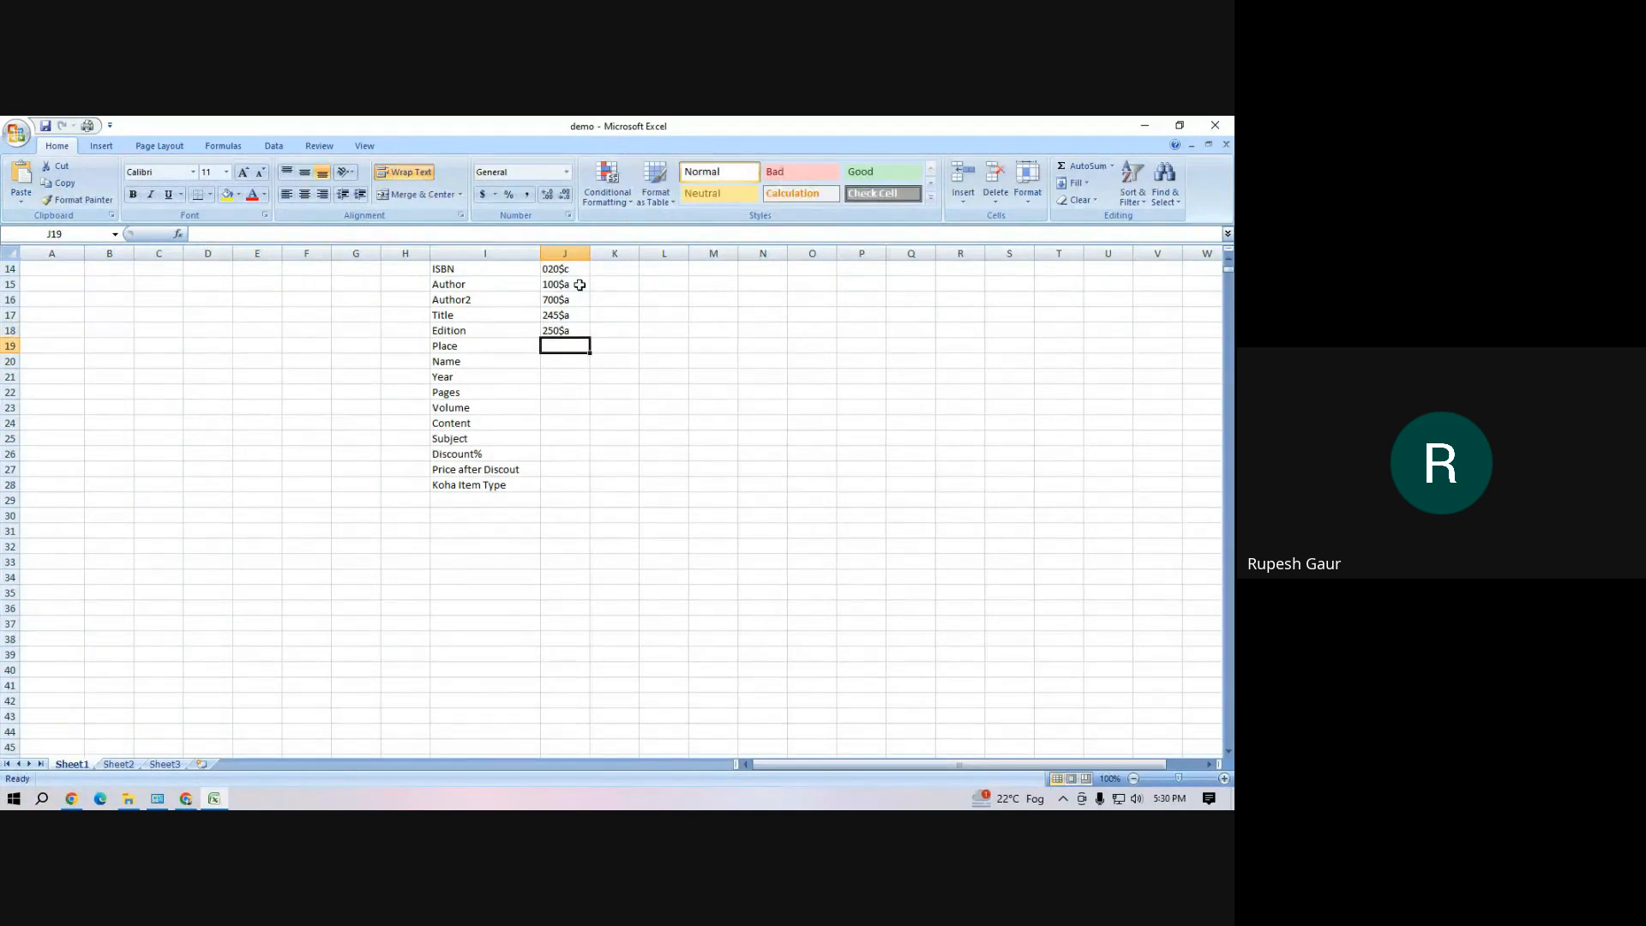
{"action": "type", "text": "260$"}
{"action": "type", "text": "a"}
{"action": "key", "text": "Return"}
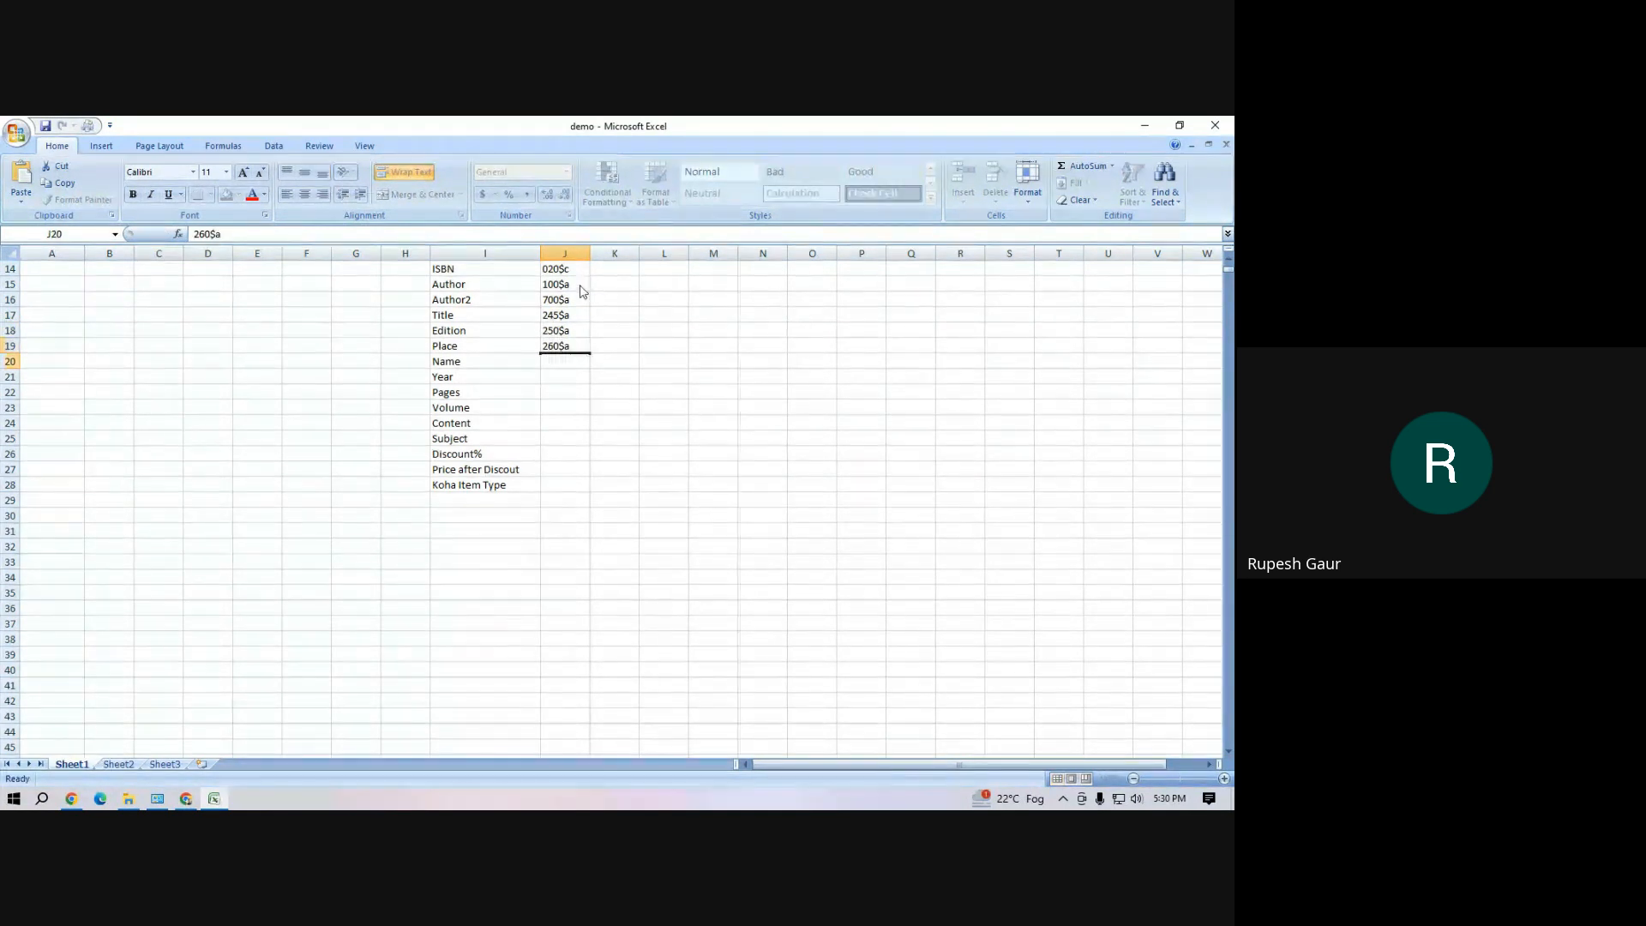
Enter the MARC tags 260$b for Name and 260$c for Year in cells J20 and J21
{"action": "type", "text": "260$c"}
{"action": "key", "text": "Return"}
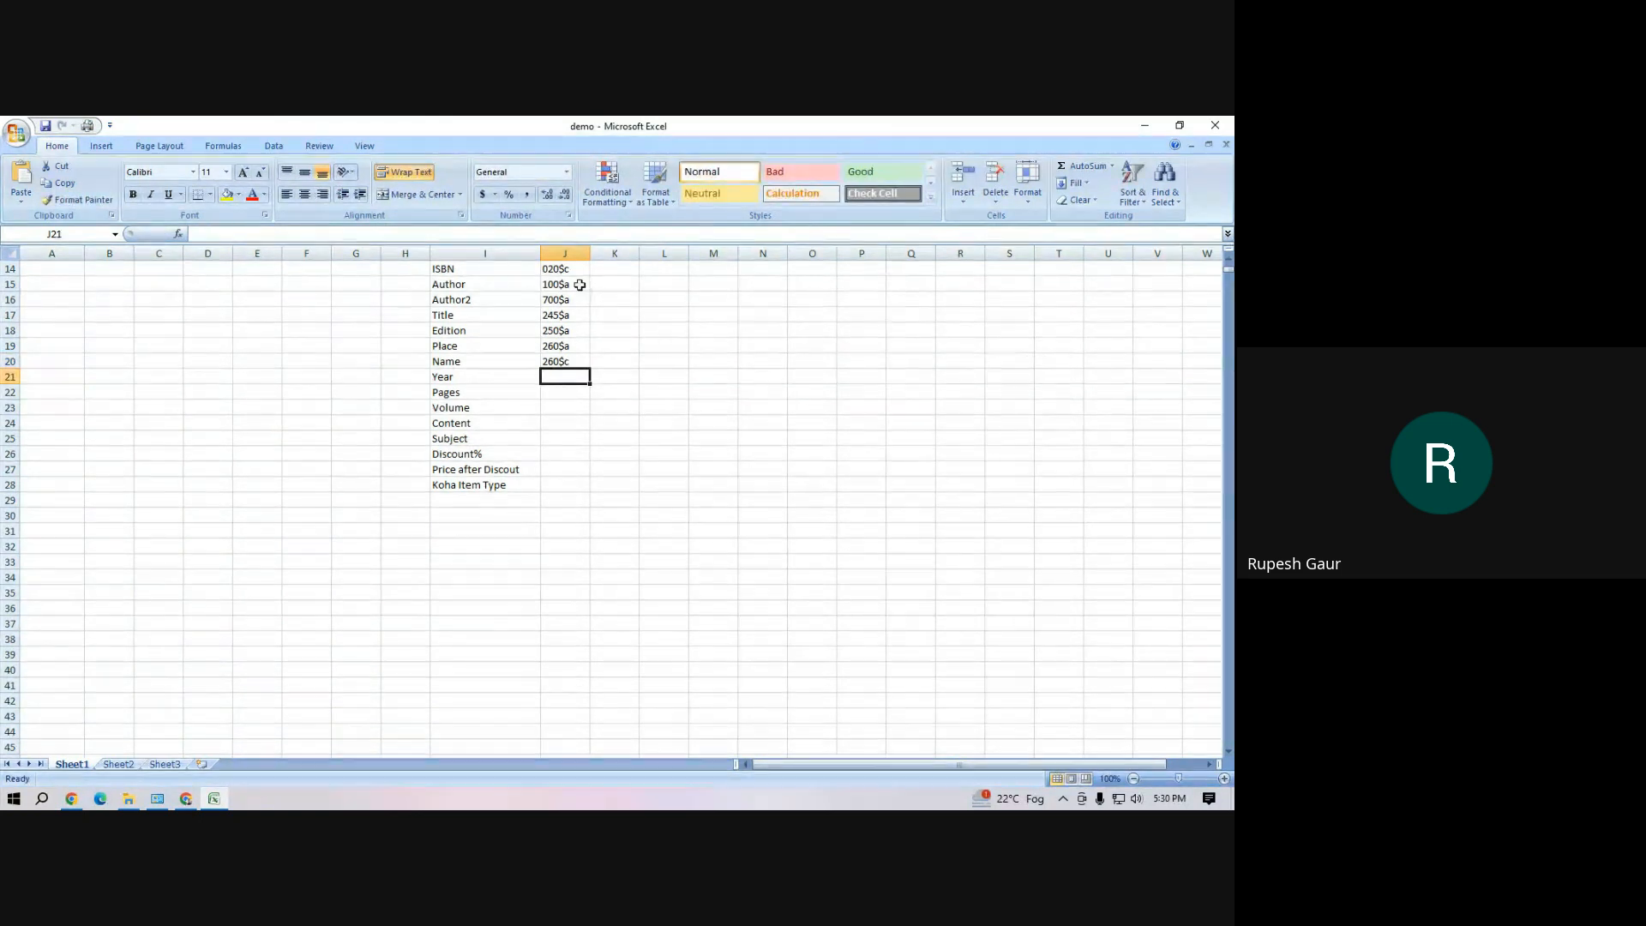
{"action": "key", "text": "Up"}
{"action": "key", "text": "F2"}
{"action": "key", "text": "BackSpace"}
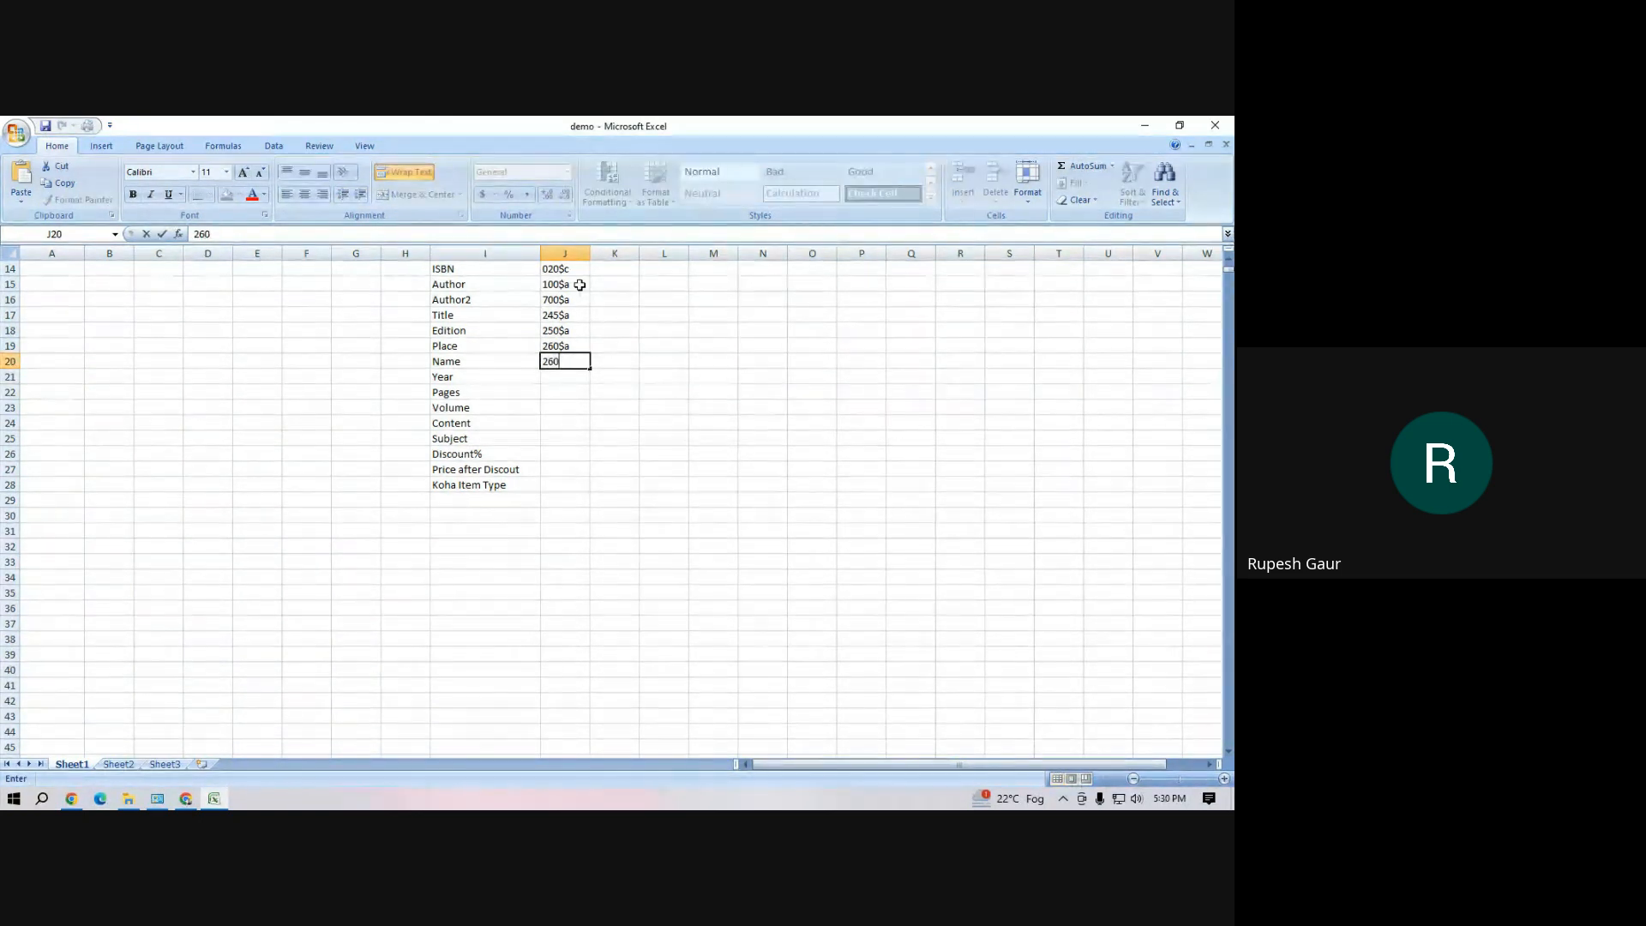
{"action": "type", "text": "b"}
{"action": "key", "text": "Return"}
{"action": "type", "text": "260$c"}
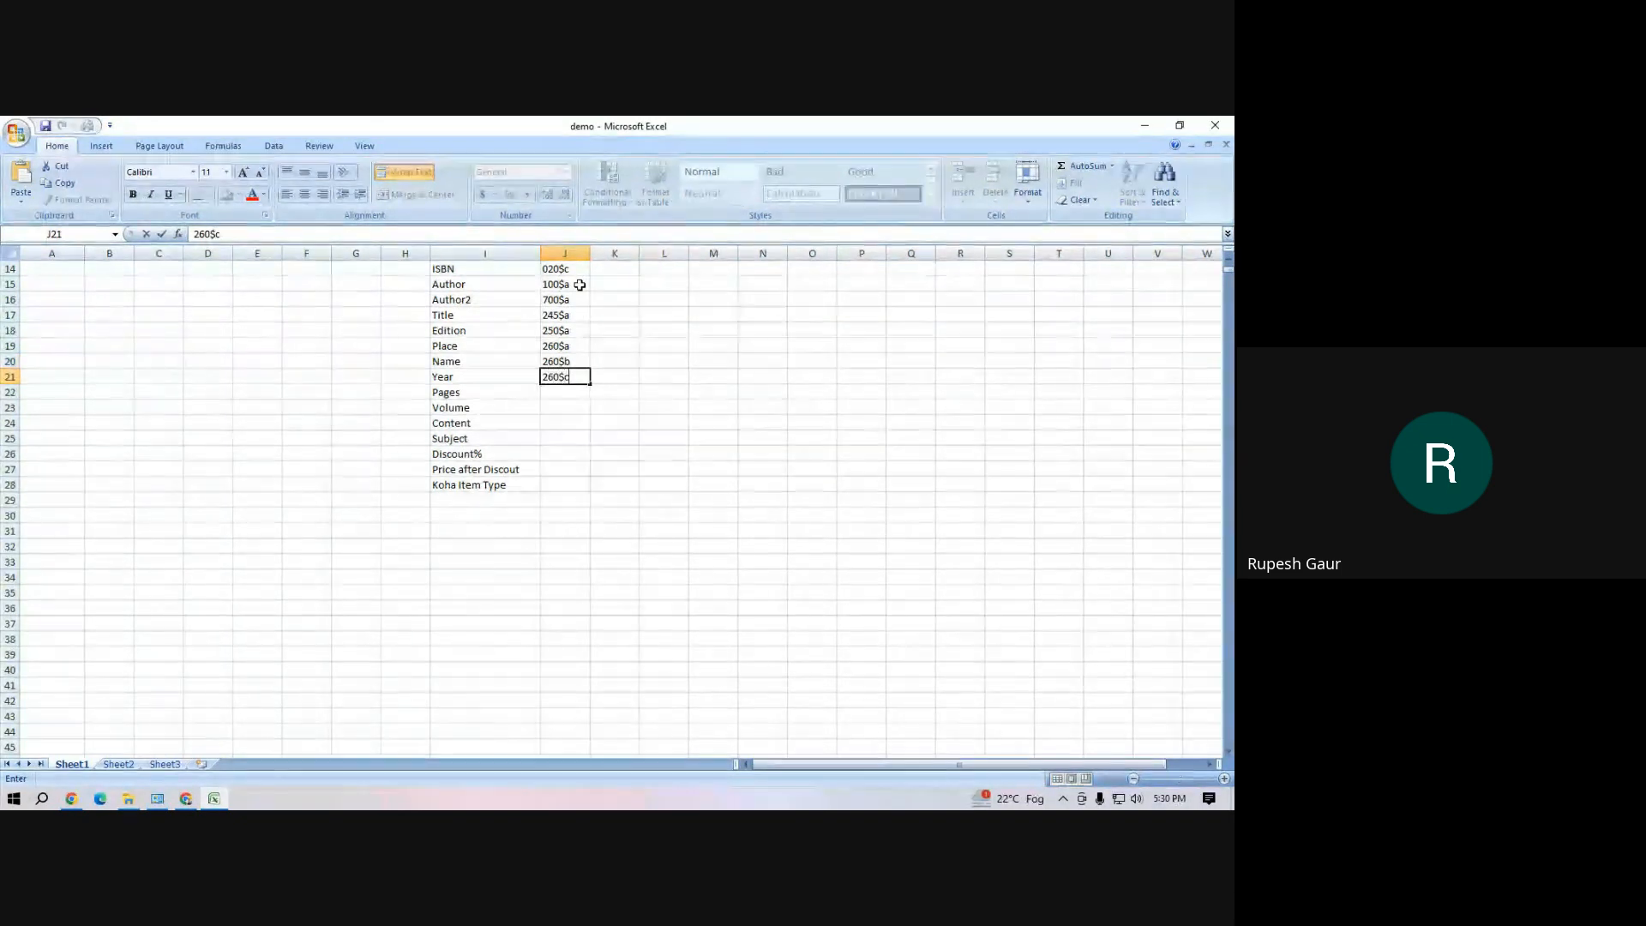
{"action": "key", "text": "Return"}
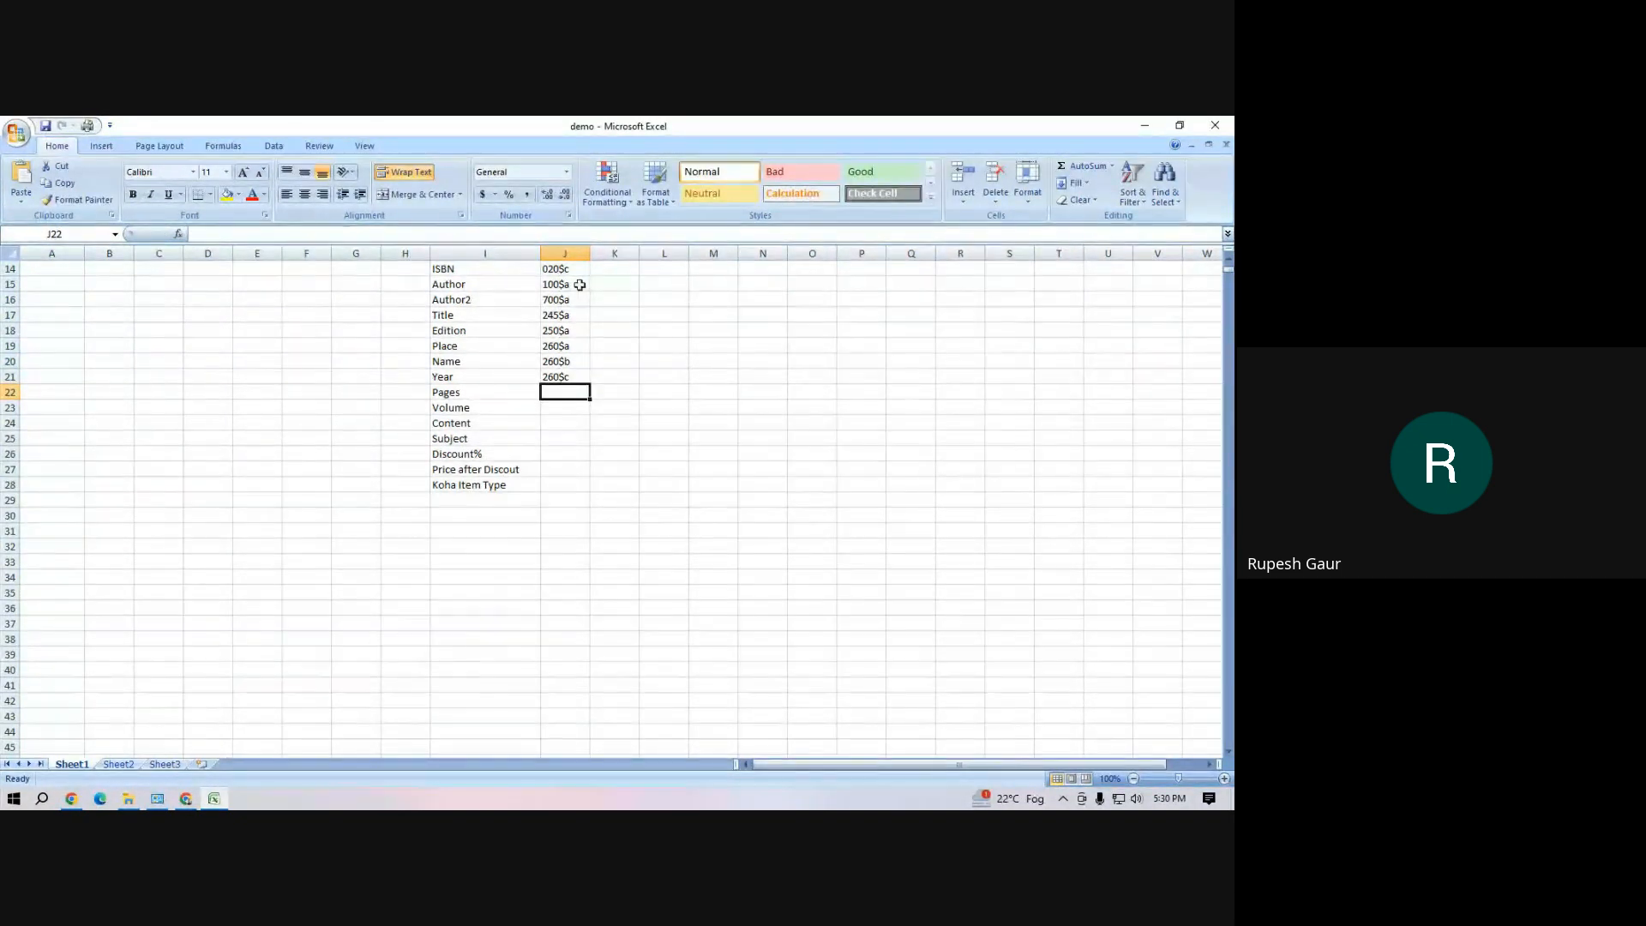
Enter the MARC tags 300$a for Pages and 490$v for Volume in cells J22 and J23
{"action": "type", "text": "300"}
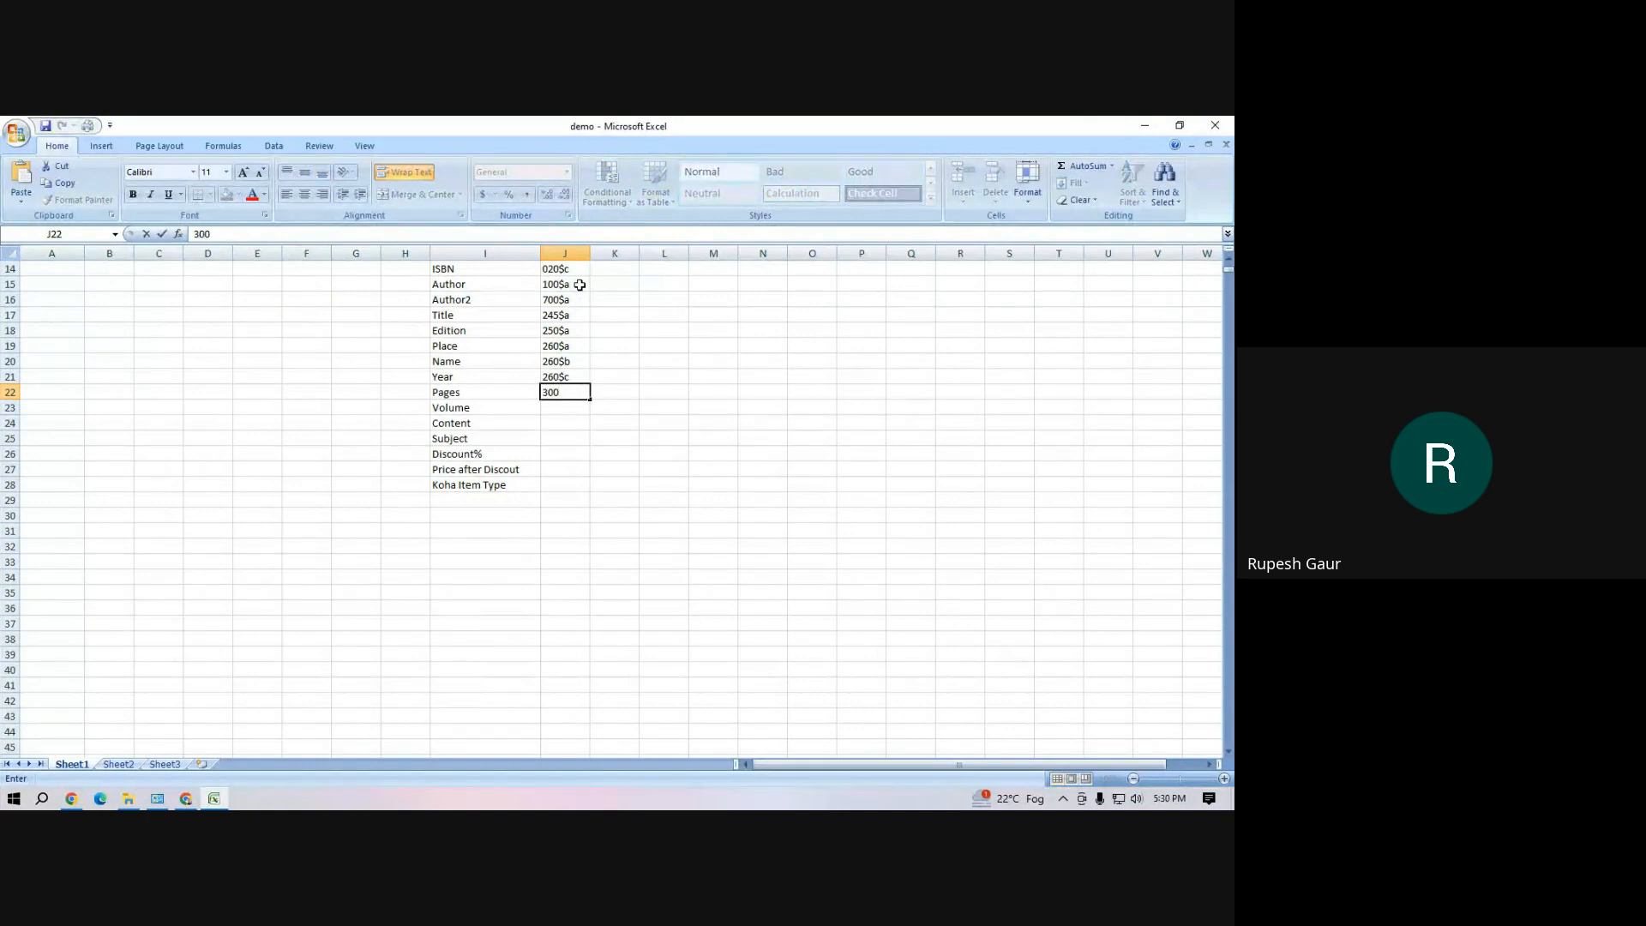
{"action": "type", "text": "$a"}
{"action": "key", "text": "Return"}
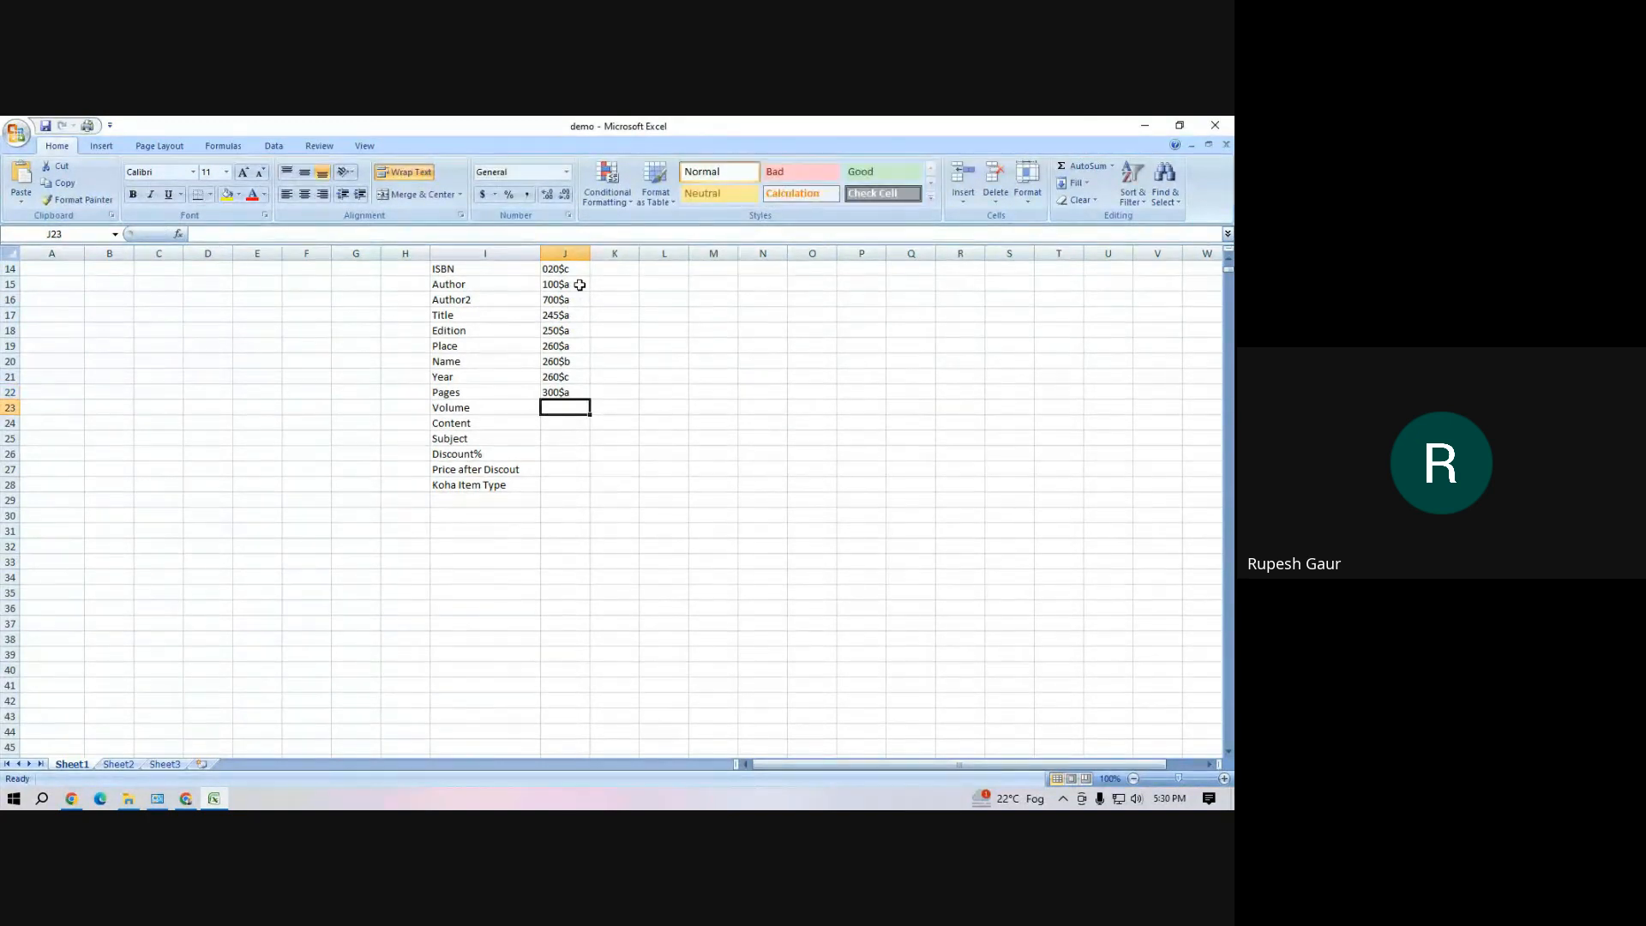
{"action": "type", "text": "490"}
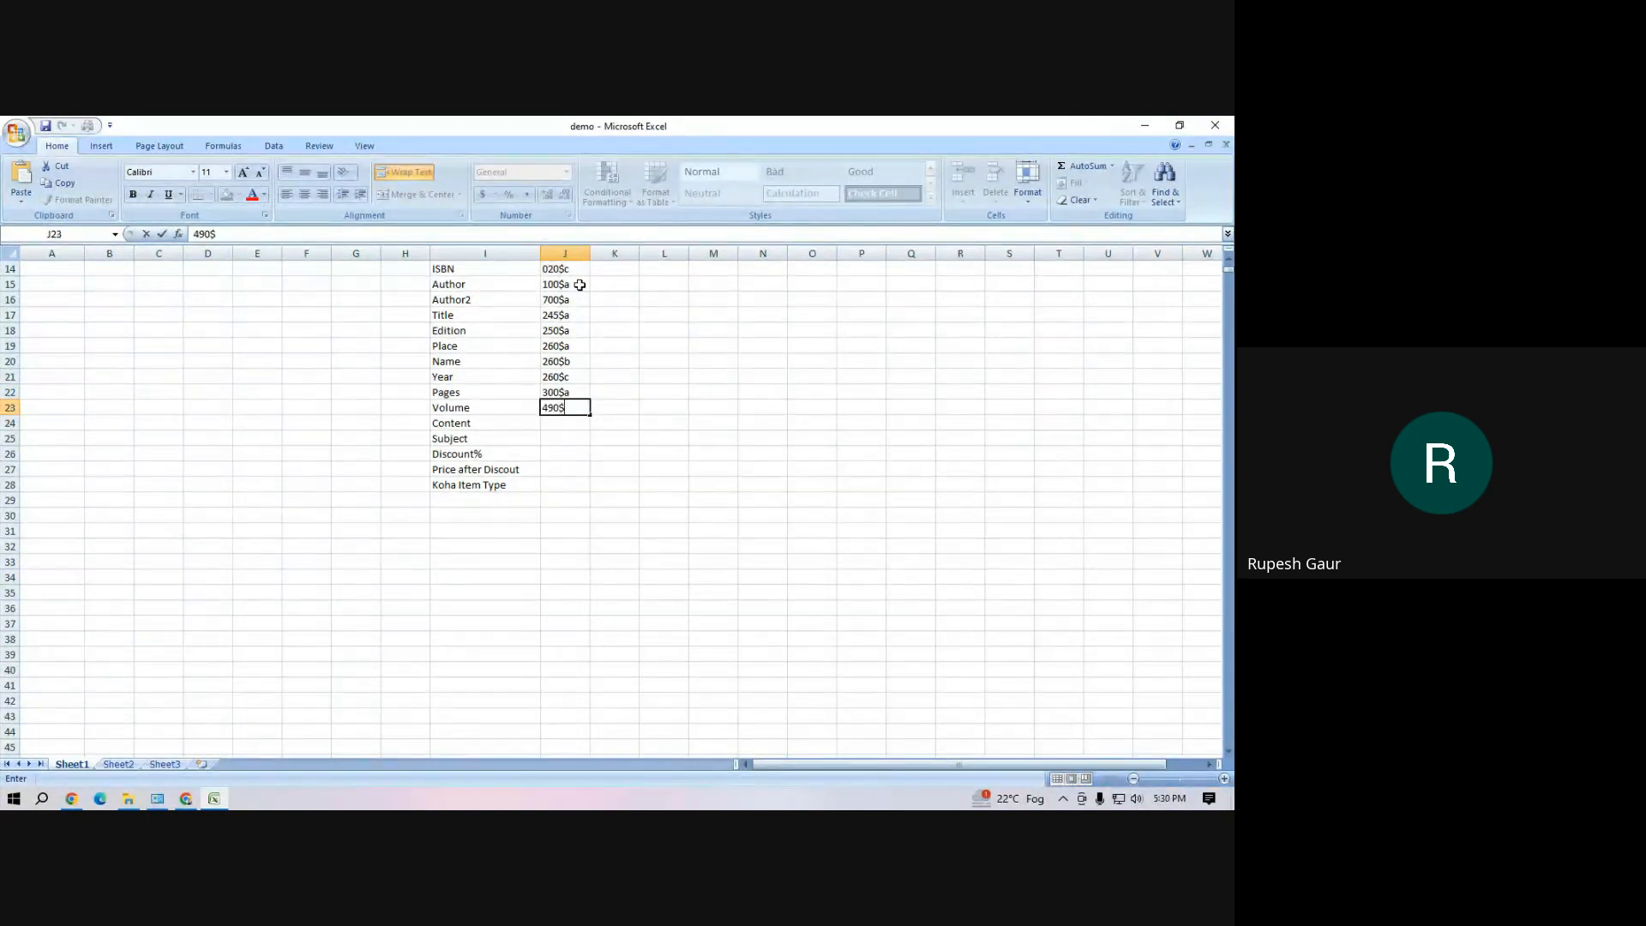
{"action": "type", "text": "$v"}
{"action": "key", "text": "Return"}
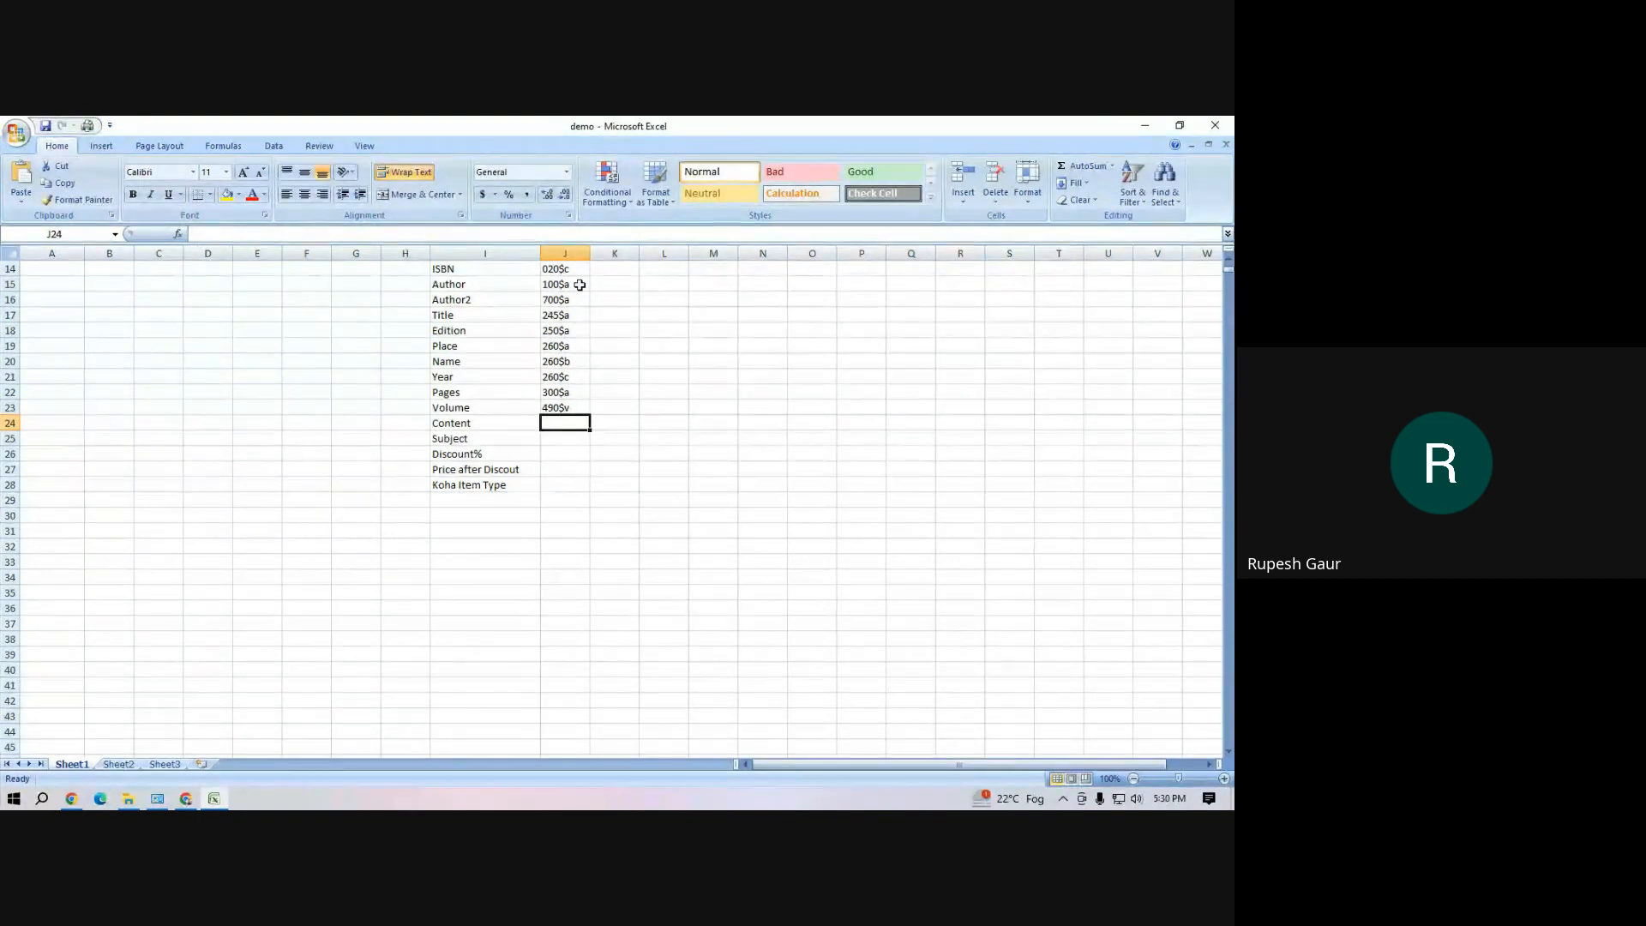
Enter the MARC tags 500$a for Content and 650$a for Subject in cells J24 and J25
{"action": "type", "text": "50"}
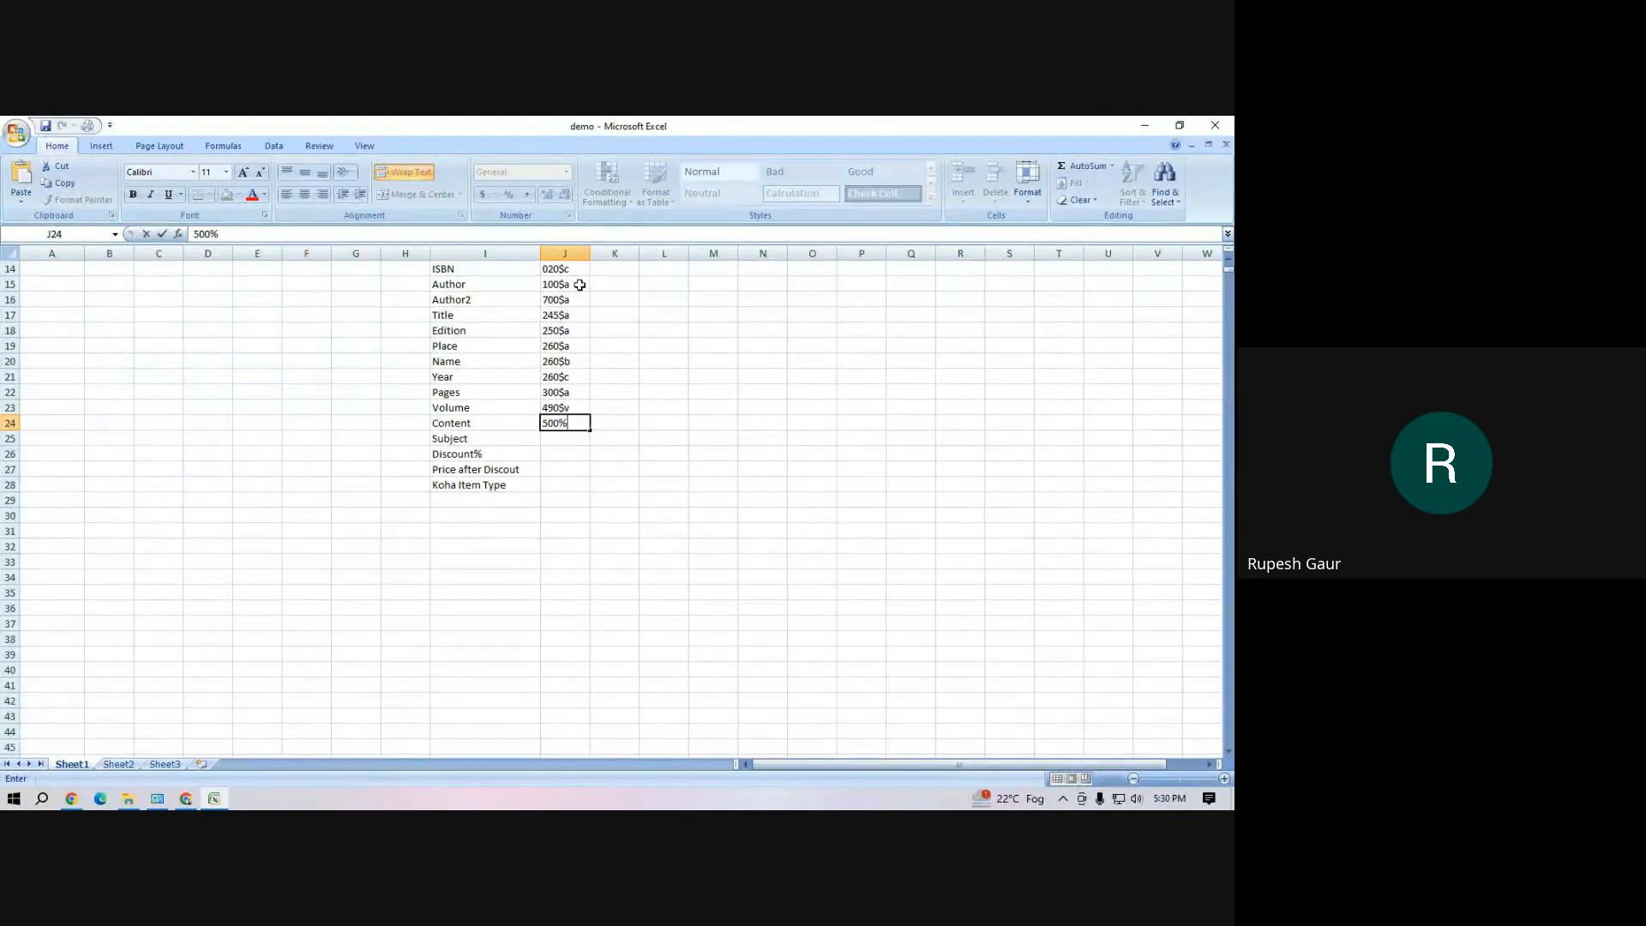
{"action": "type", "text": "0$a"}
{"action": "key", "text": "Return"}
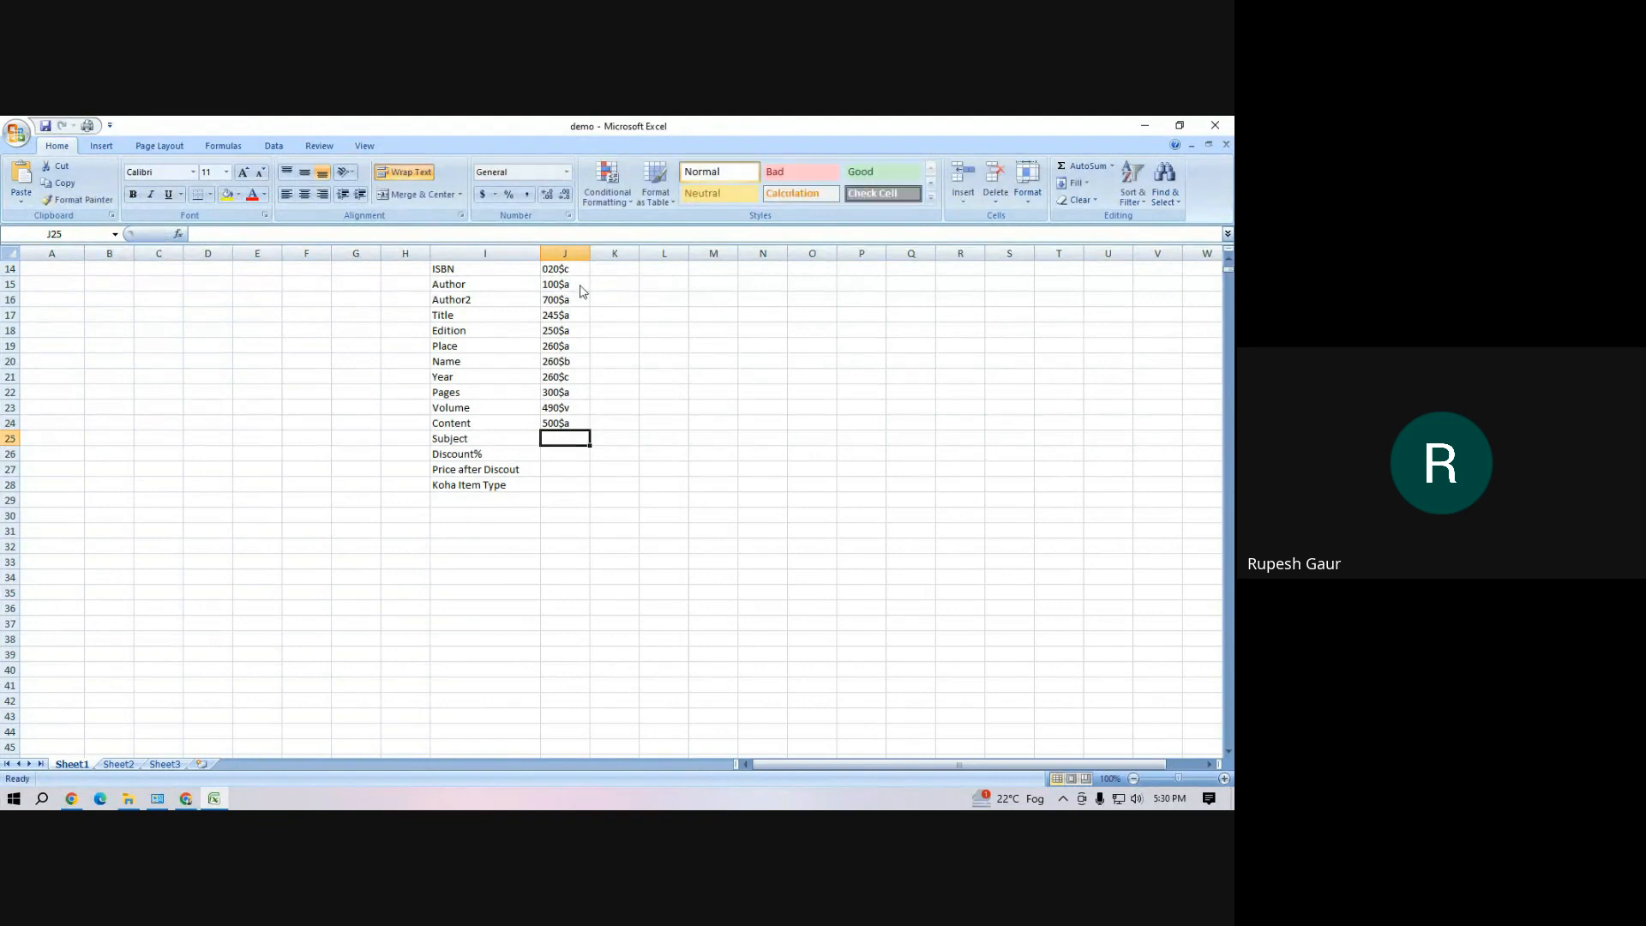
{"action": "type", "text": "650$a"}
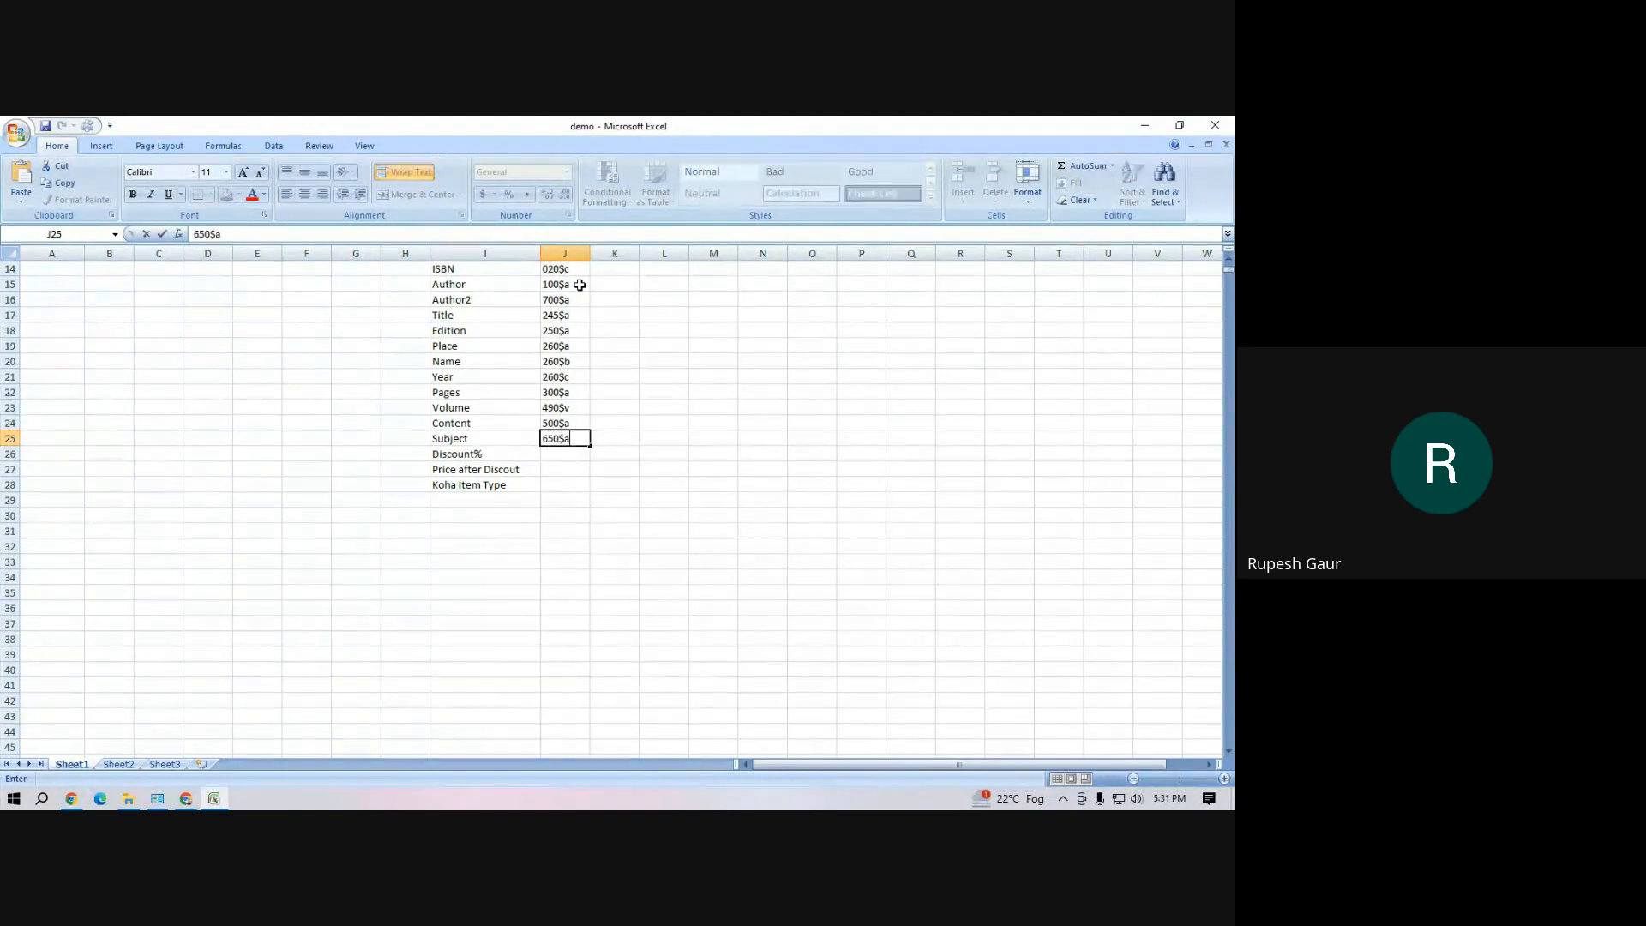
{"action": "key", "text": "Return"}
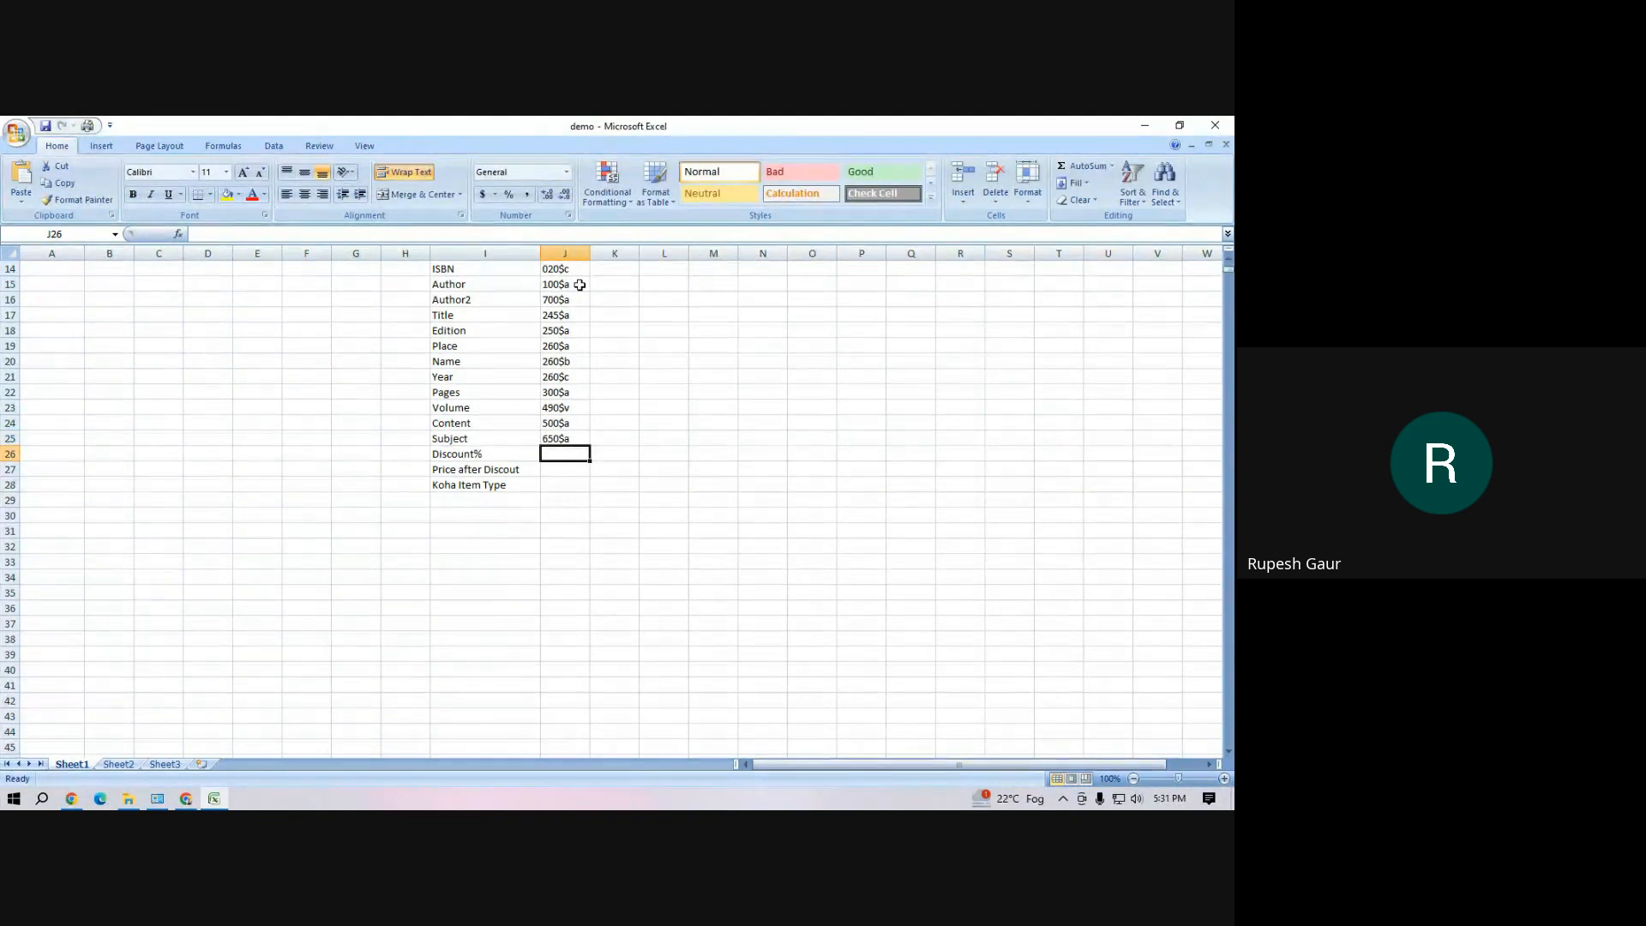
Enter the MARC tags 947$c for Discount% and 947$a for Price after Discout in cells J26 and J27
{"action": "type", "text": "947"}
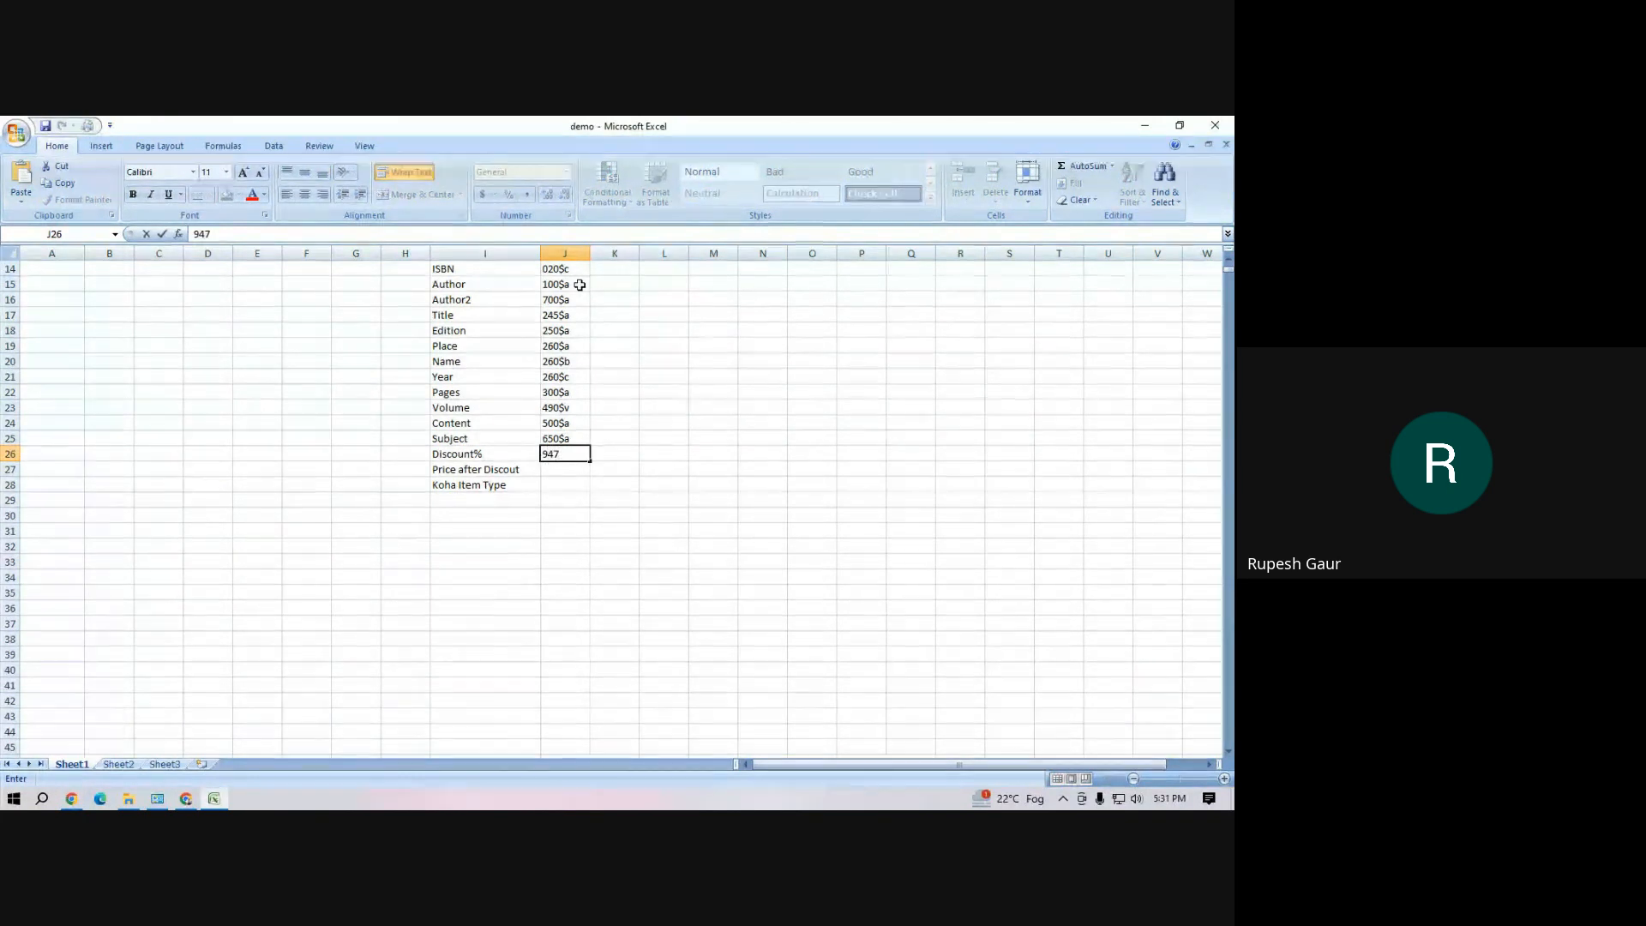
{"action": "type", "text": "$c"}
{"action": "key", "text": "Return"}
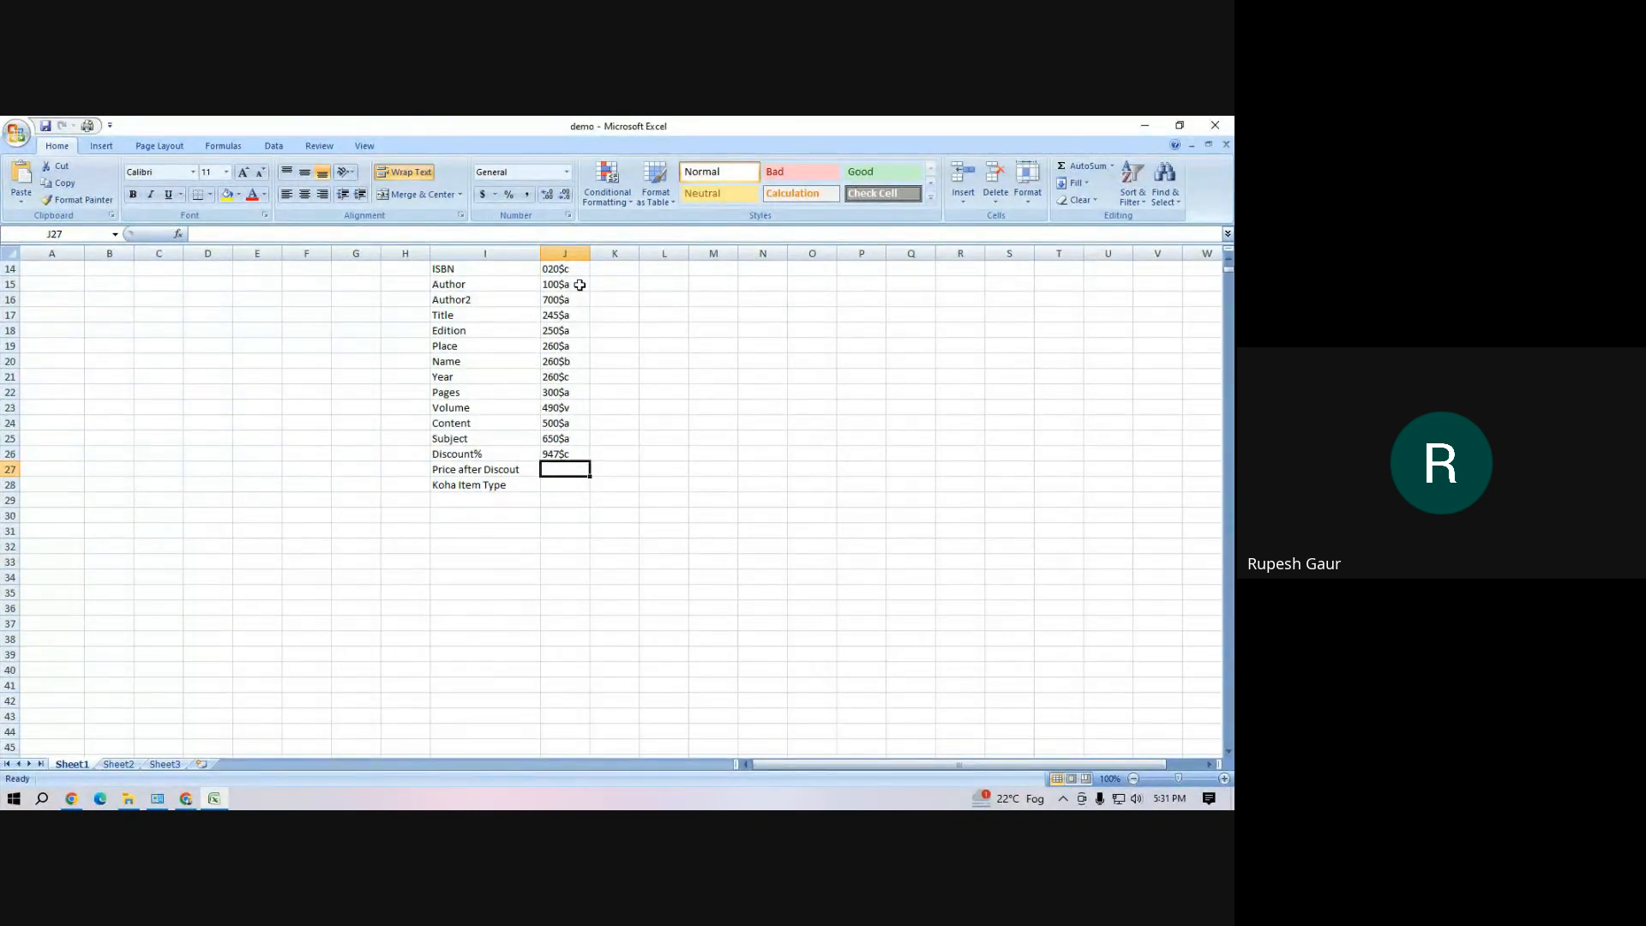
{"action": "type", "text": "947"}
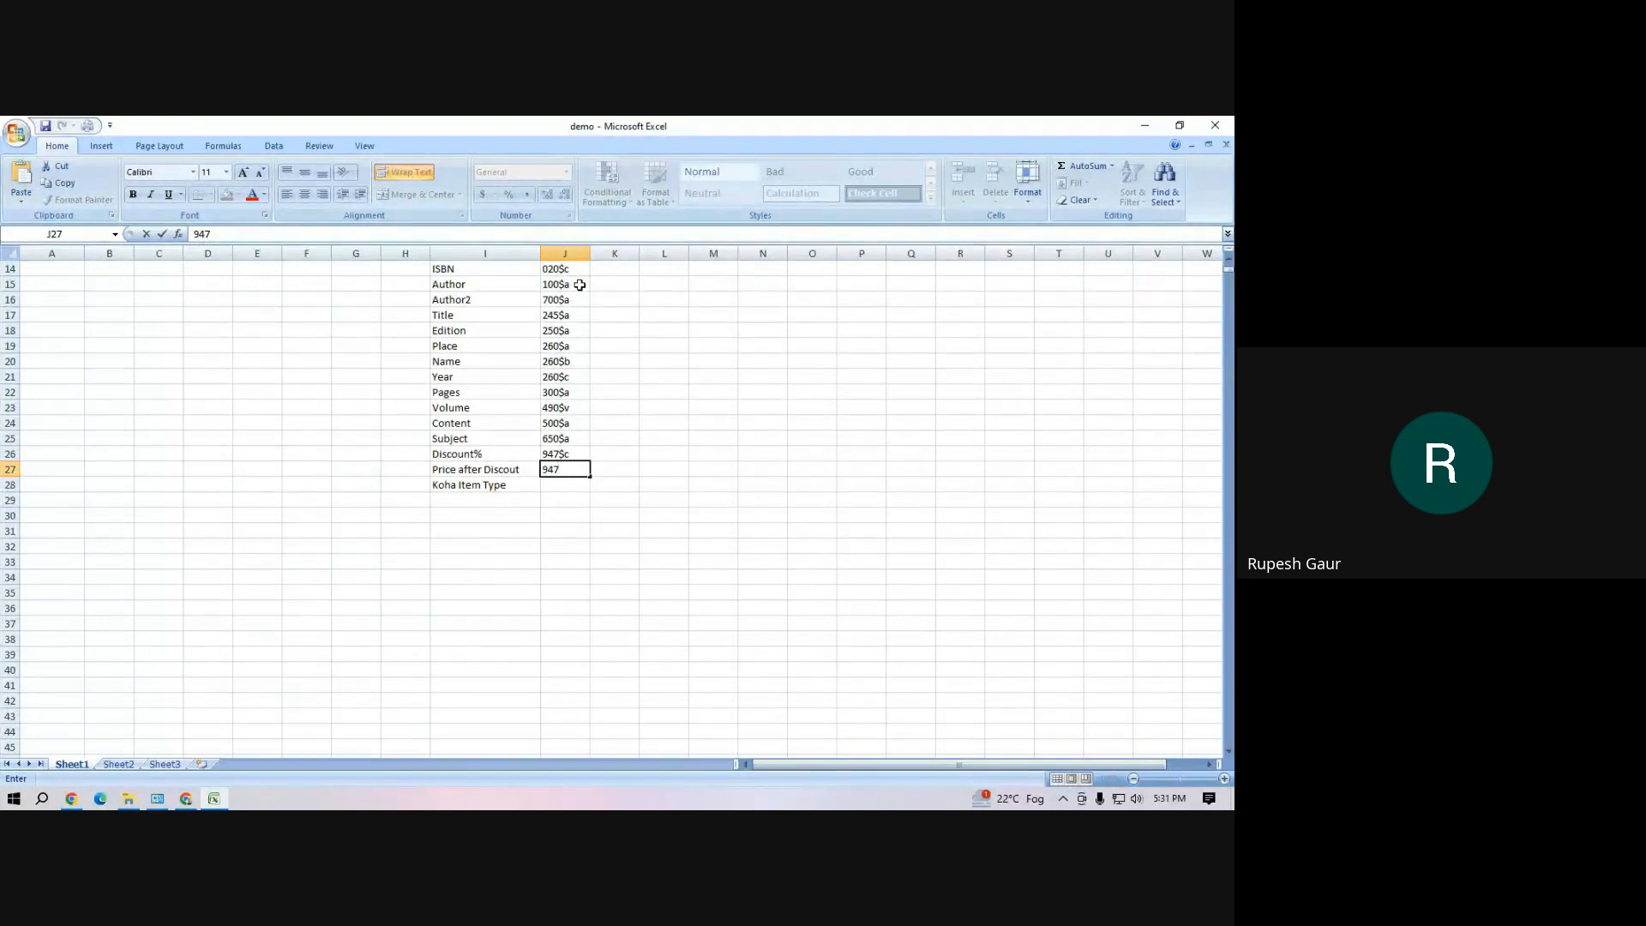
{"action": "type", "text": "$a"}
{"action": "key", "text": "Return"}
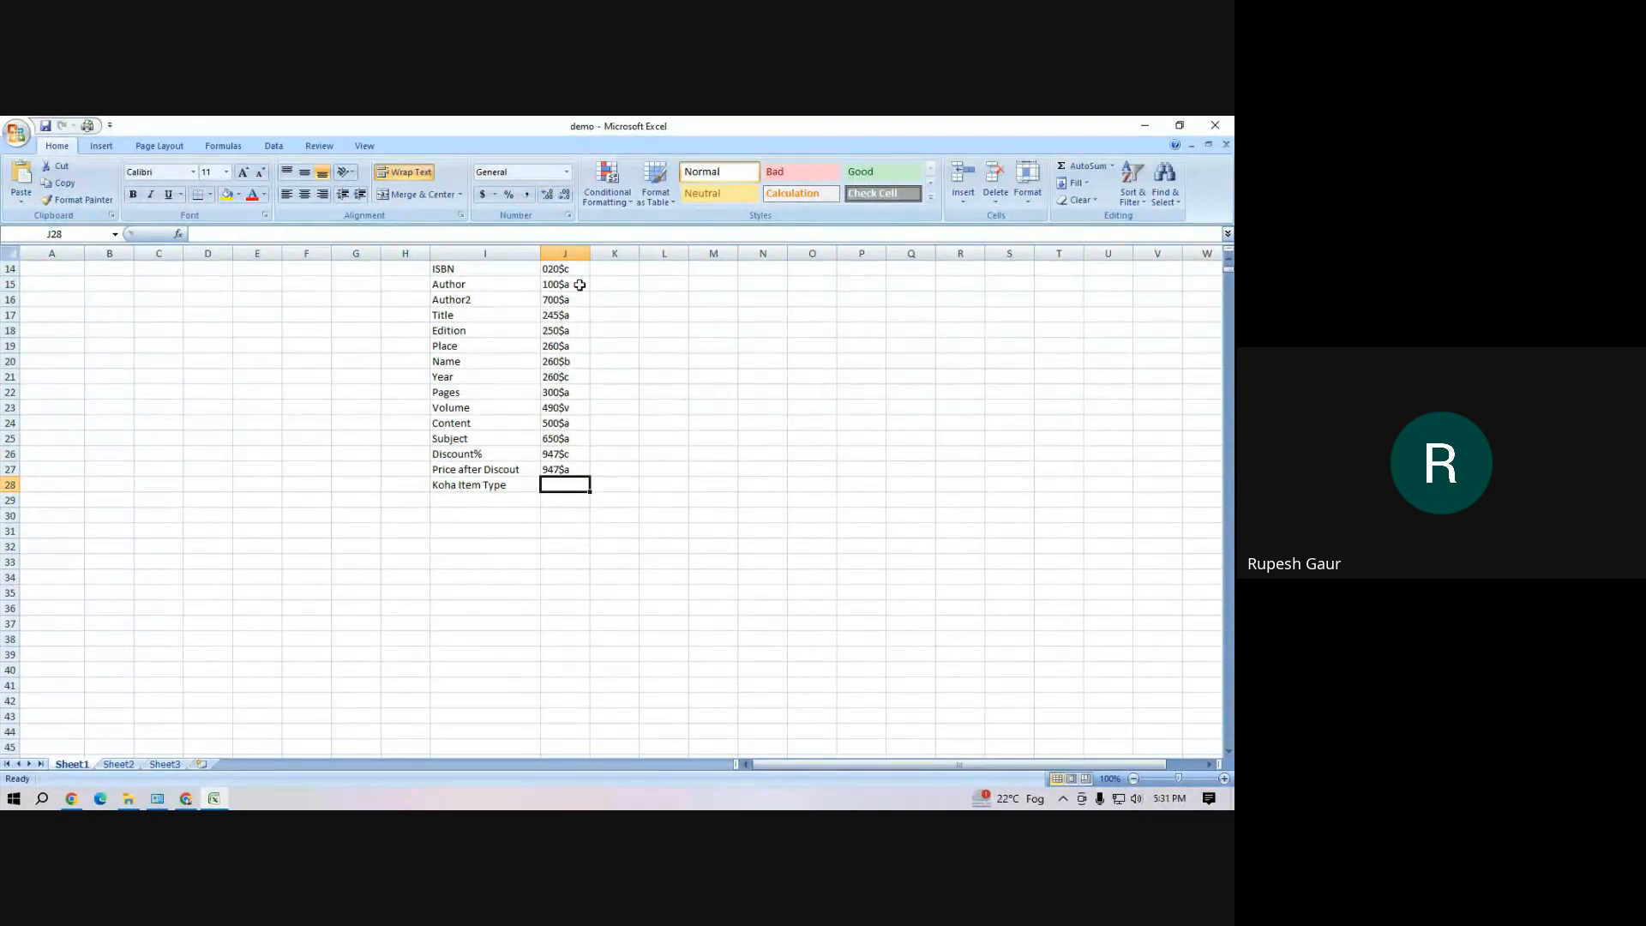
Enter the MARC tag 942$c for Koha Item Type in cell J28
{"action": "type", "text": "942"}
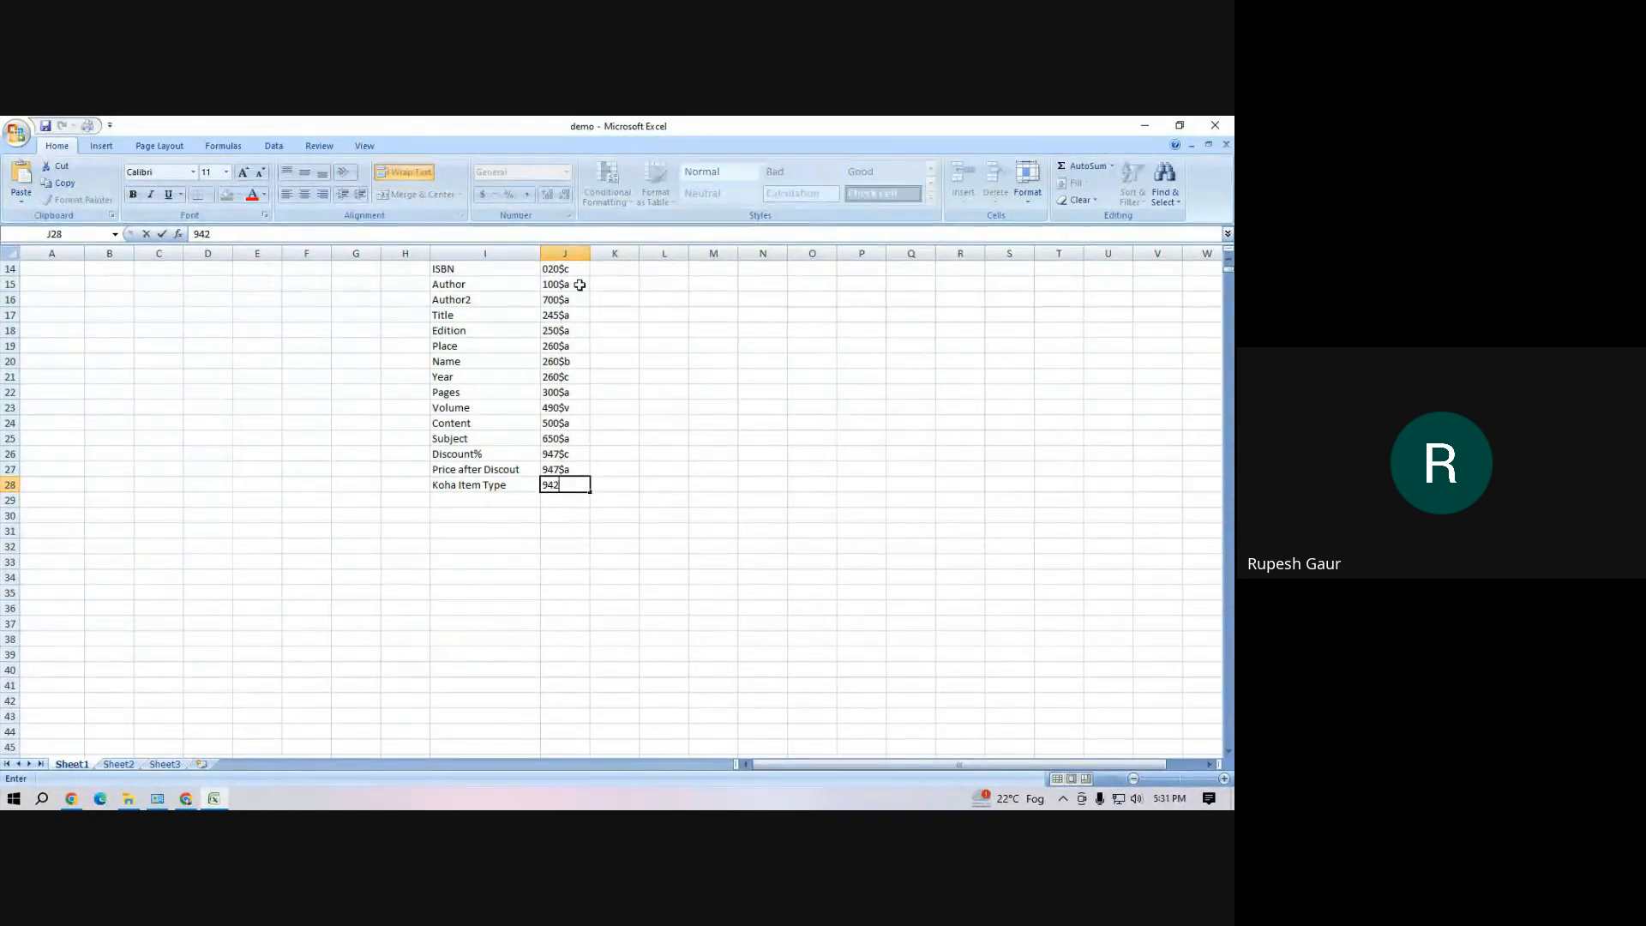
{"action": "type", "text": "$c"}
{"action": "left_click", "coordinate": [526, 577]}
{"action": "left_click_drag", "start_coordinate": [472, 484], "coordinate": [568, 487]}
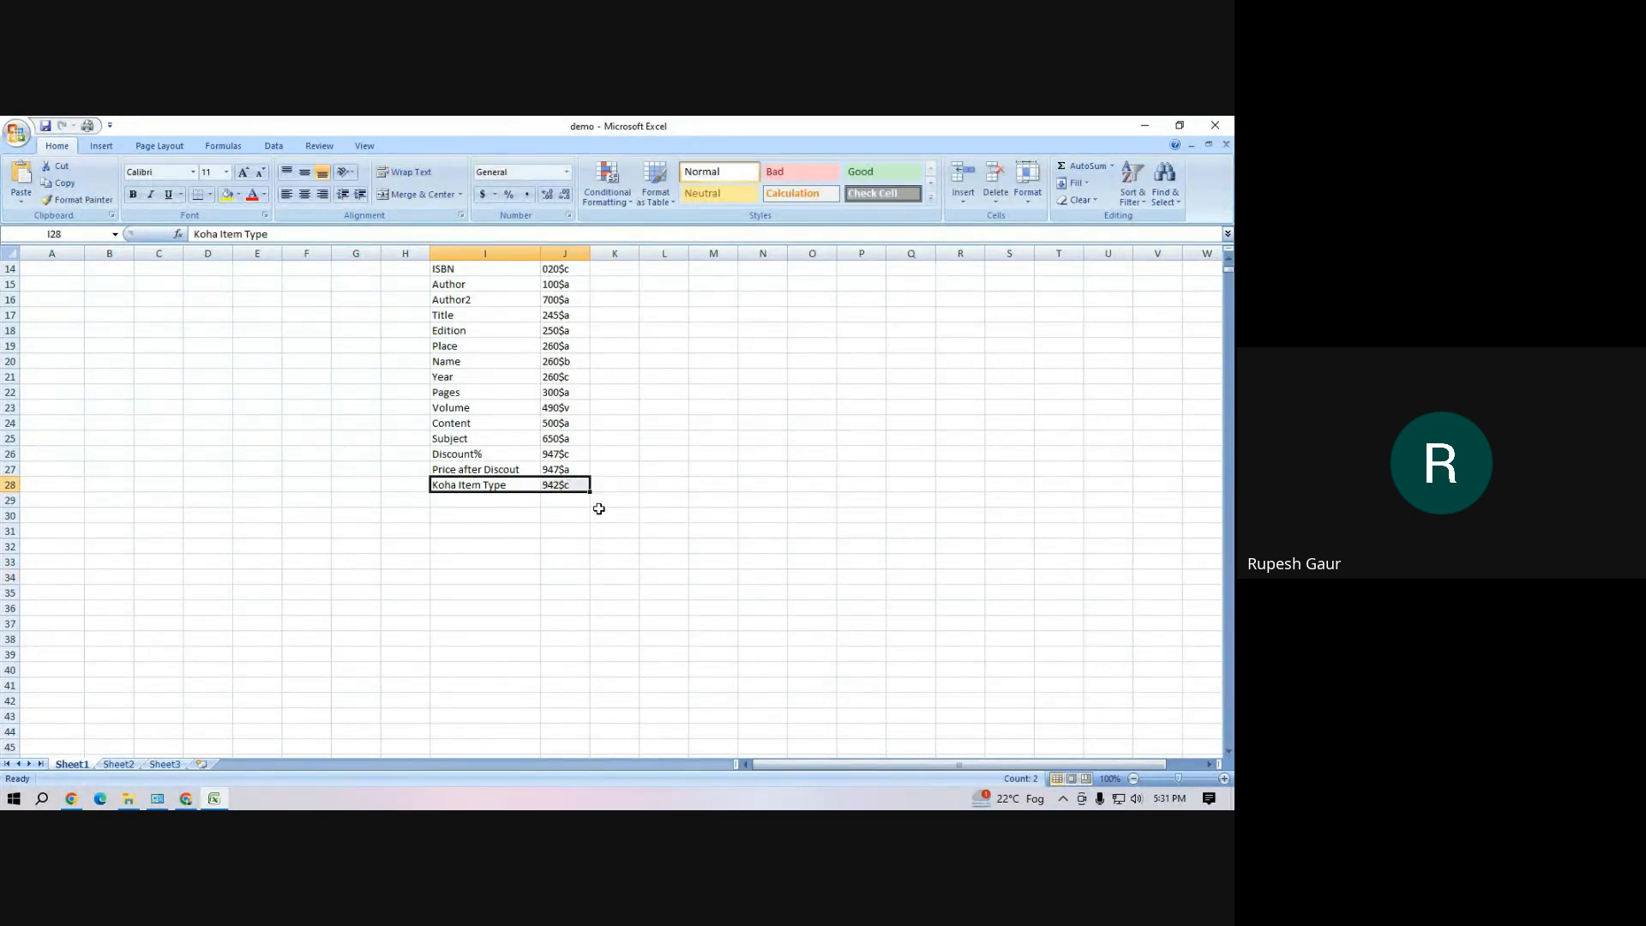
Review the list of field names and their MARC tags in cells I14 to J28 against the table above
{"action": "left_click", "coordinate": [678, 455]}
{"action": "left_click_drag", "start_coordinate": [454, 268], "coordinate": [577, 485]}
{"action": "left_click", "coordinate": [695, 497]}
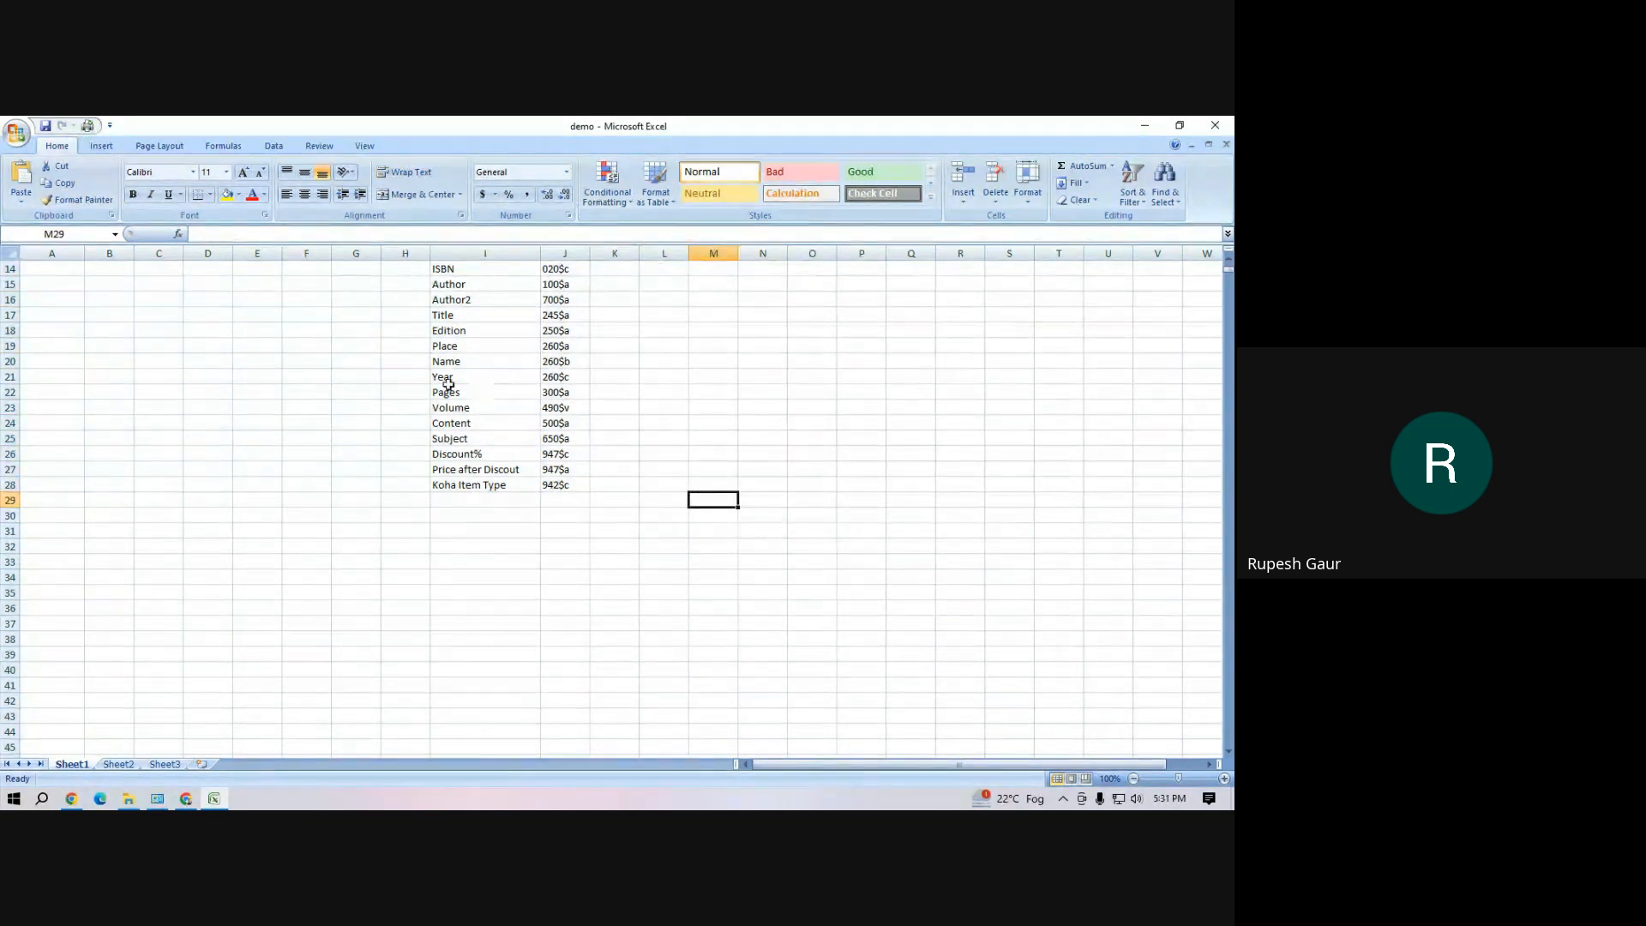
{"action": "left_click", "coordinate": [406, 380]}
{"action": "scroll", "coordinate": [387, 390], "scroll_direction": "up", "scroll_amount": 5}
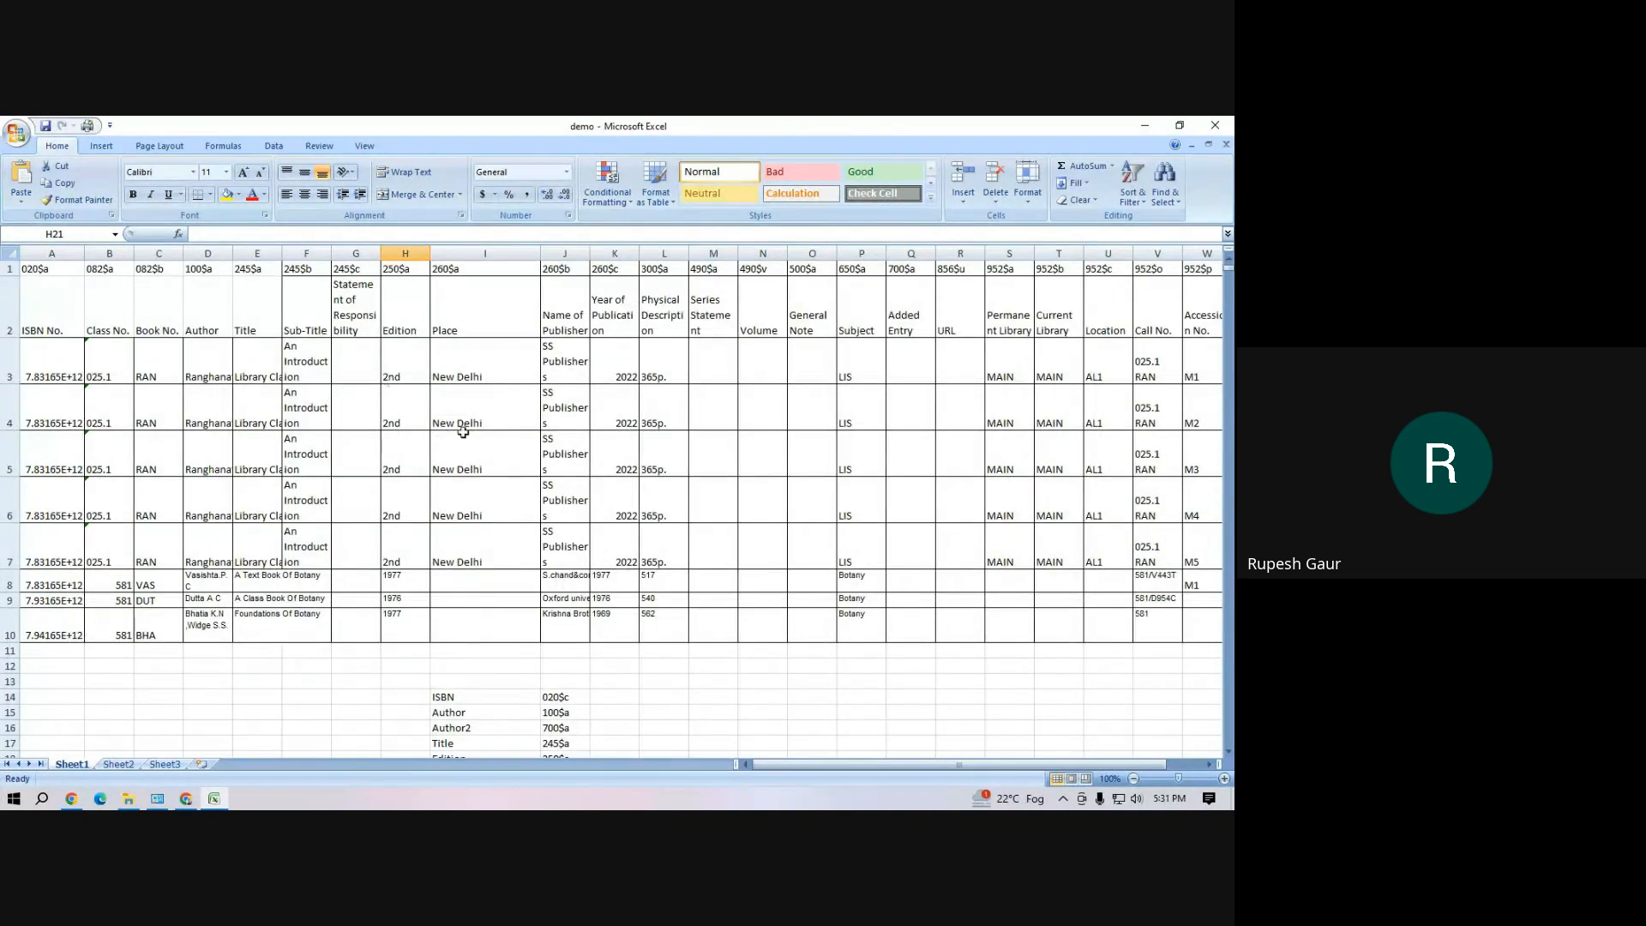
{"action": "scroll", "coordinate": [559, 521], "scroll_direction": "down", "scroll_amount": 9}
{"action": "scroll", "coordinate": [559, 521], "scroll_direction": "up", "scroll_amount": 4}
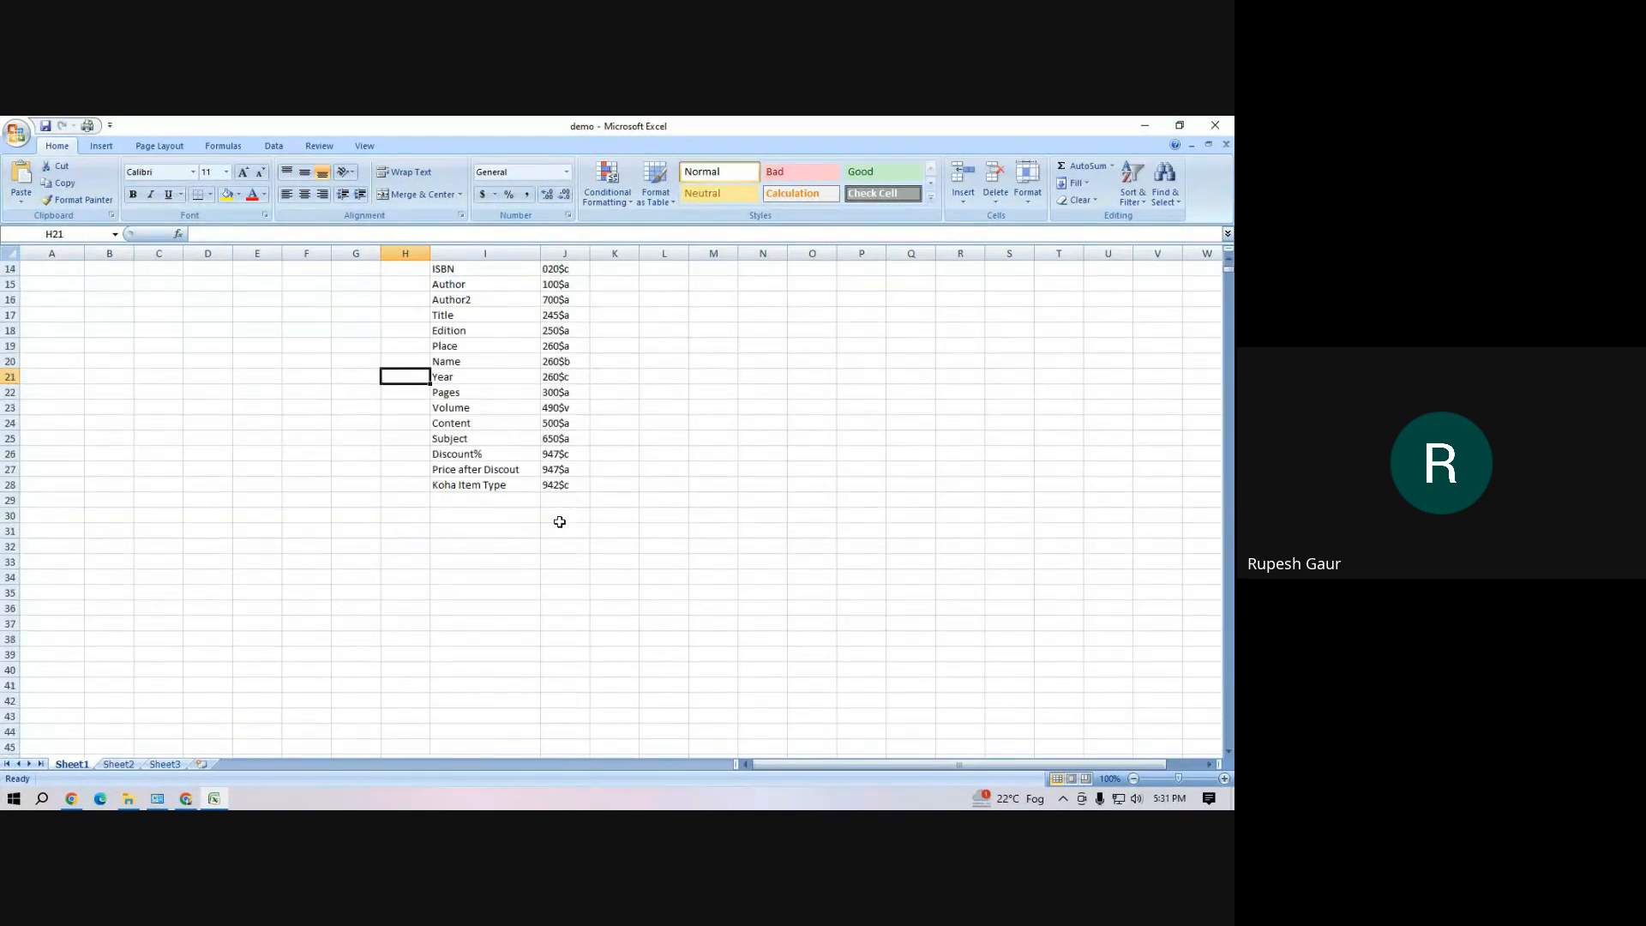
{"action": "left_click", "coordinate": [525, 454]}
{"action": "left_click_drag", "start_coordinate": [469, 271], "coordinate": [577, 492]}
{"action": "scroll", "coordinate": [601, 492], "scroll_direction": "up", "scroll_amount": 5}
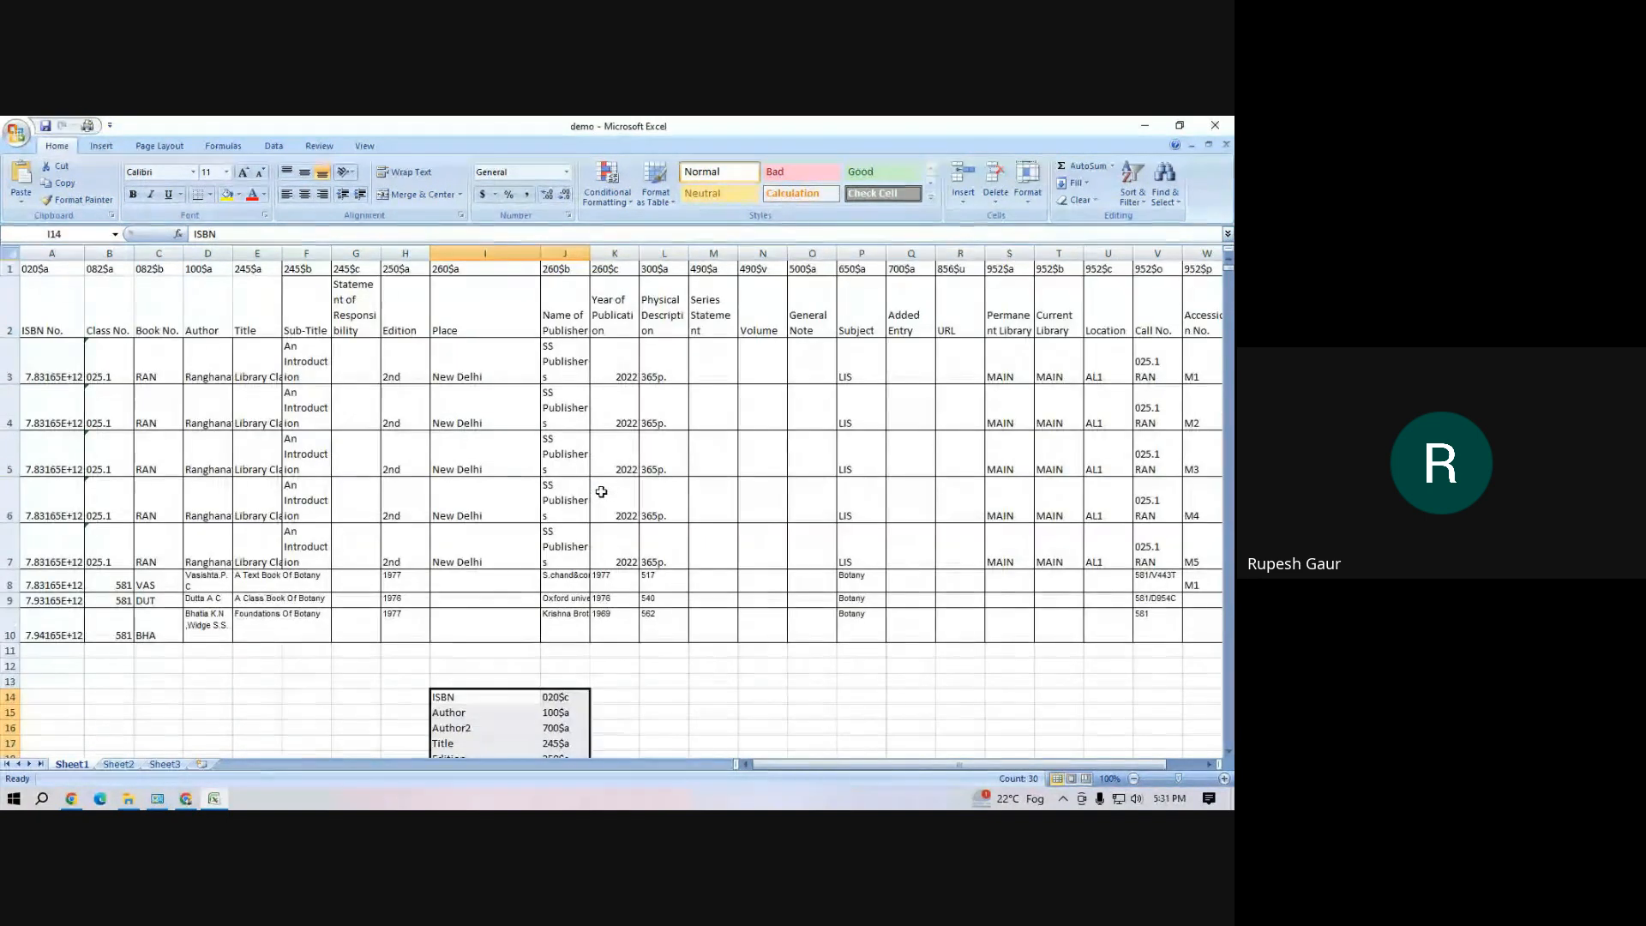
Examine the MARC tags in row 1, the field headings in row 2, and the ISBN column of the demo table
{"action": "left_click", "coordinate": [75, 306]}
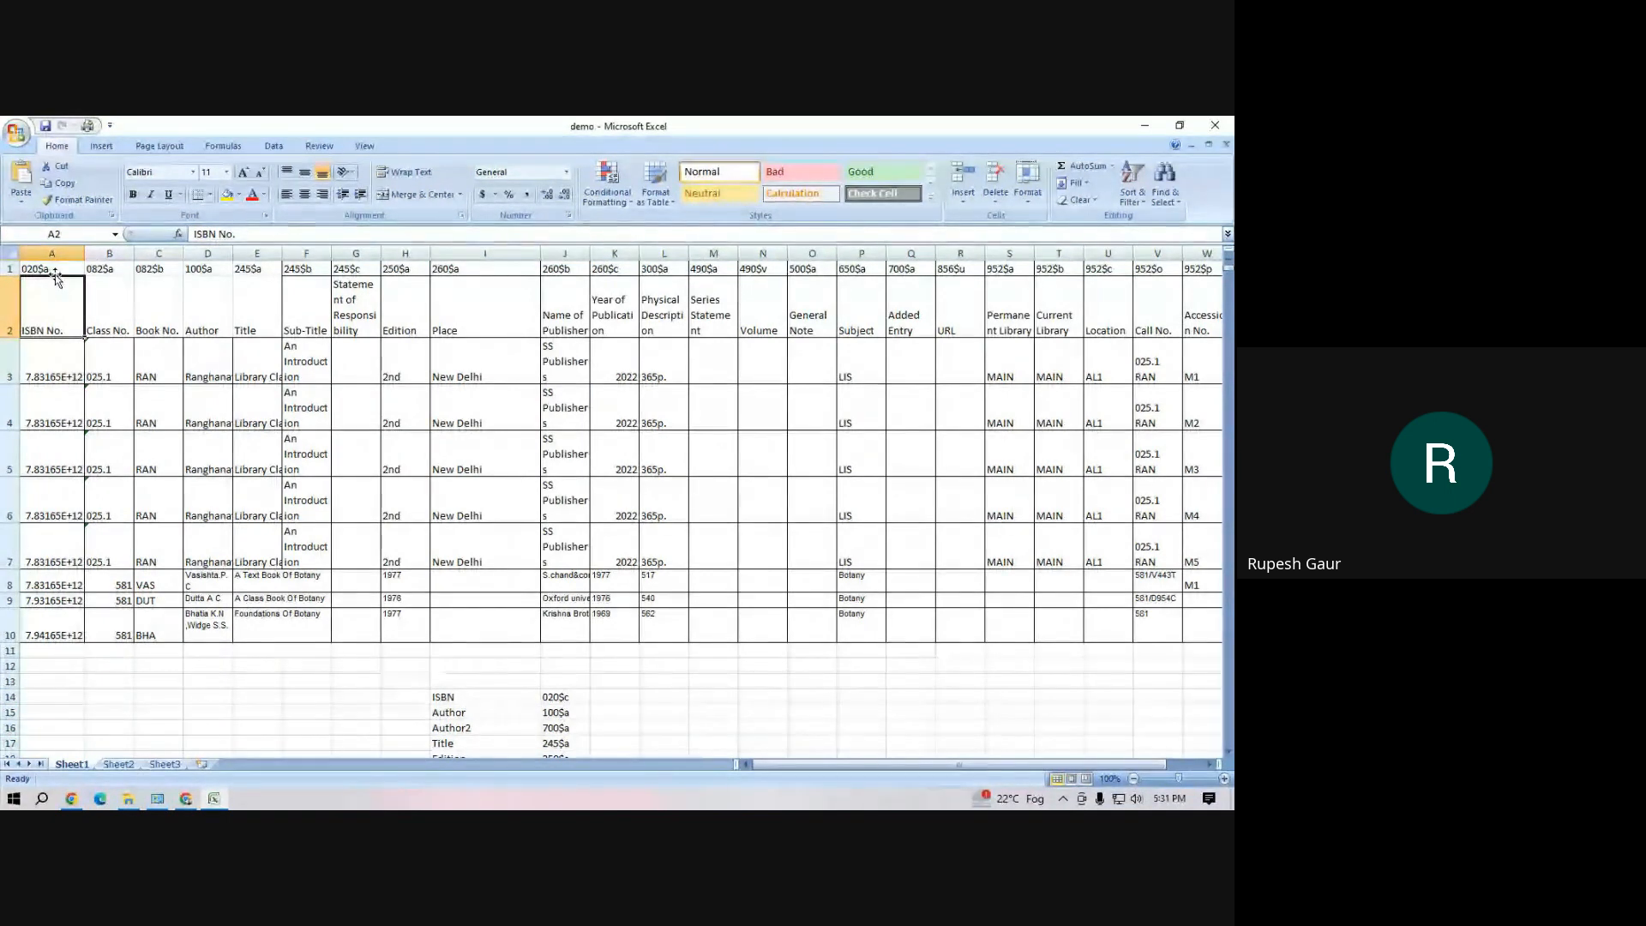
{"action": "left_click", "coordinate": [56, 269]}
{"action": "left_click_drag", "start_coordinate": [56, 269], "coordinate": [56, 294]}
{"action": "left_click", "coordinate": [278, 293]}
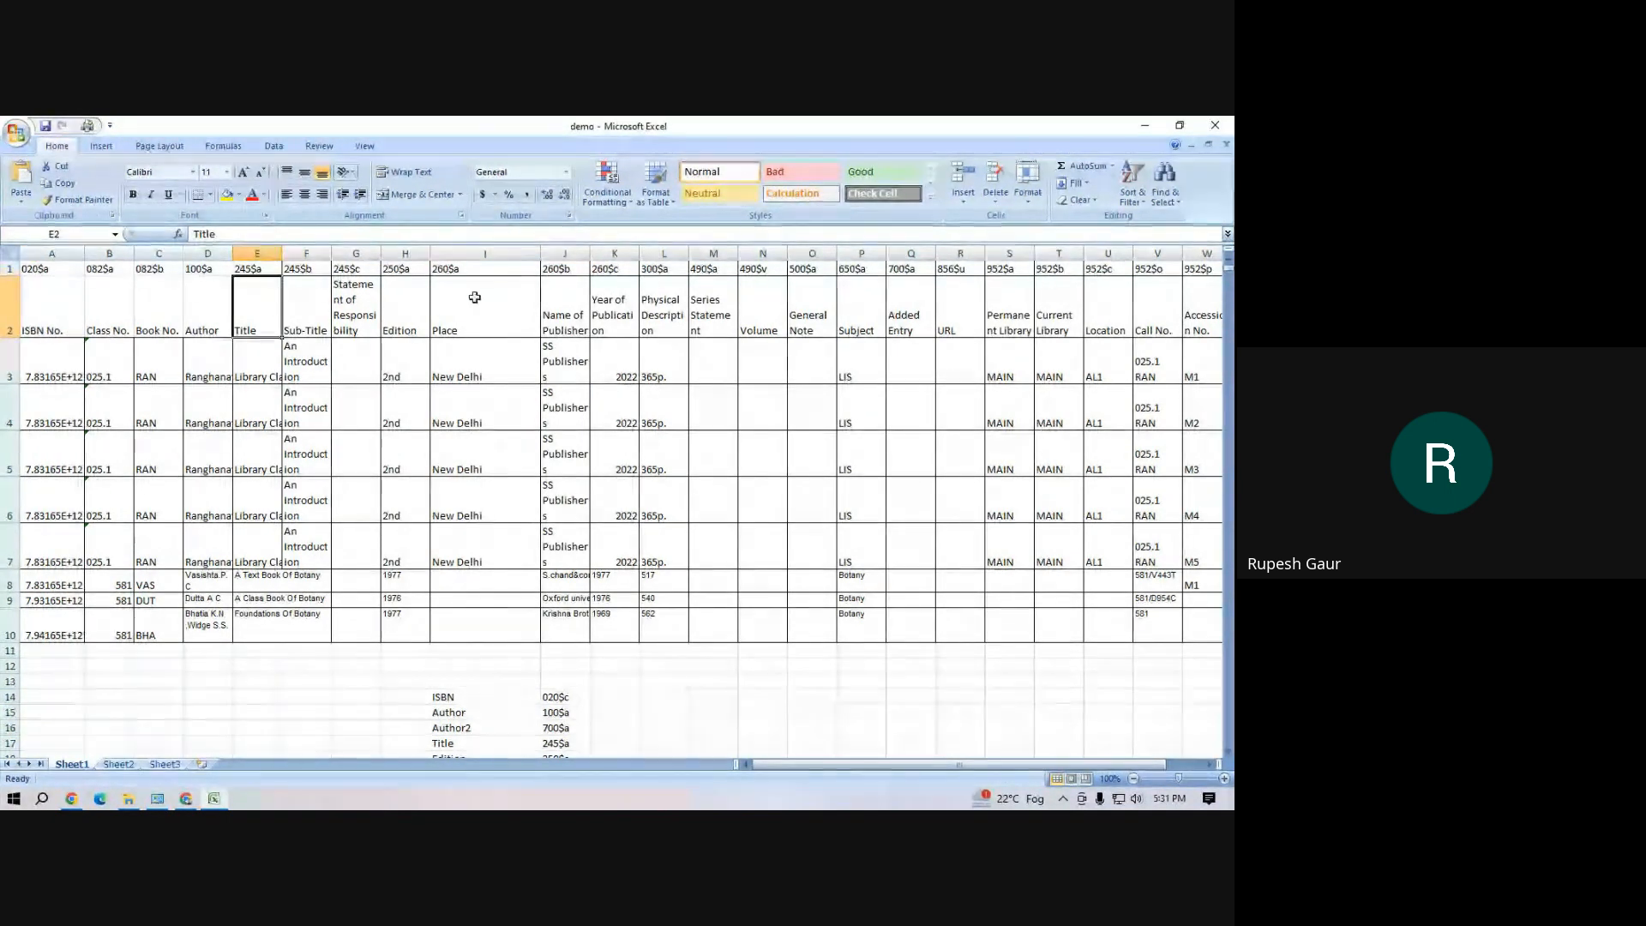
{"action": "left_click", "coordinate": [475, 297]}
{"action": "left_click", "coordinate": [202, 306]}
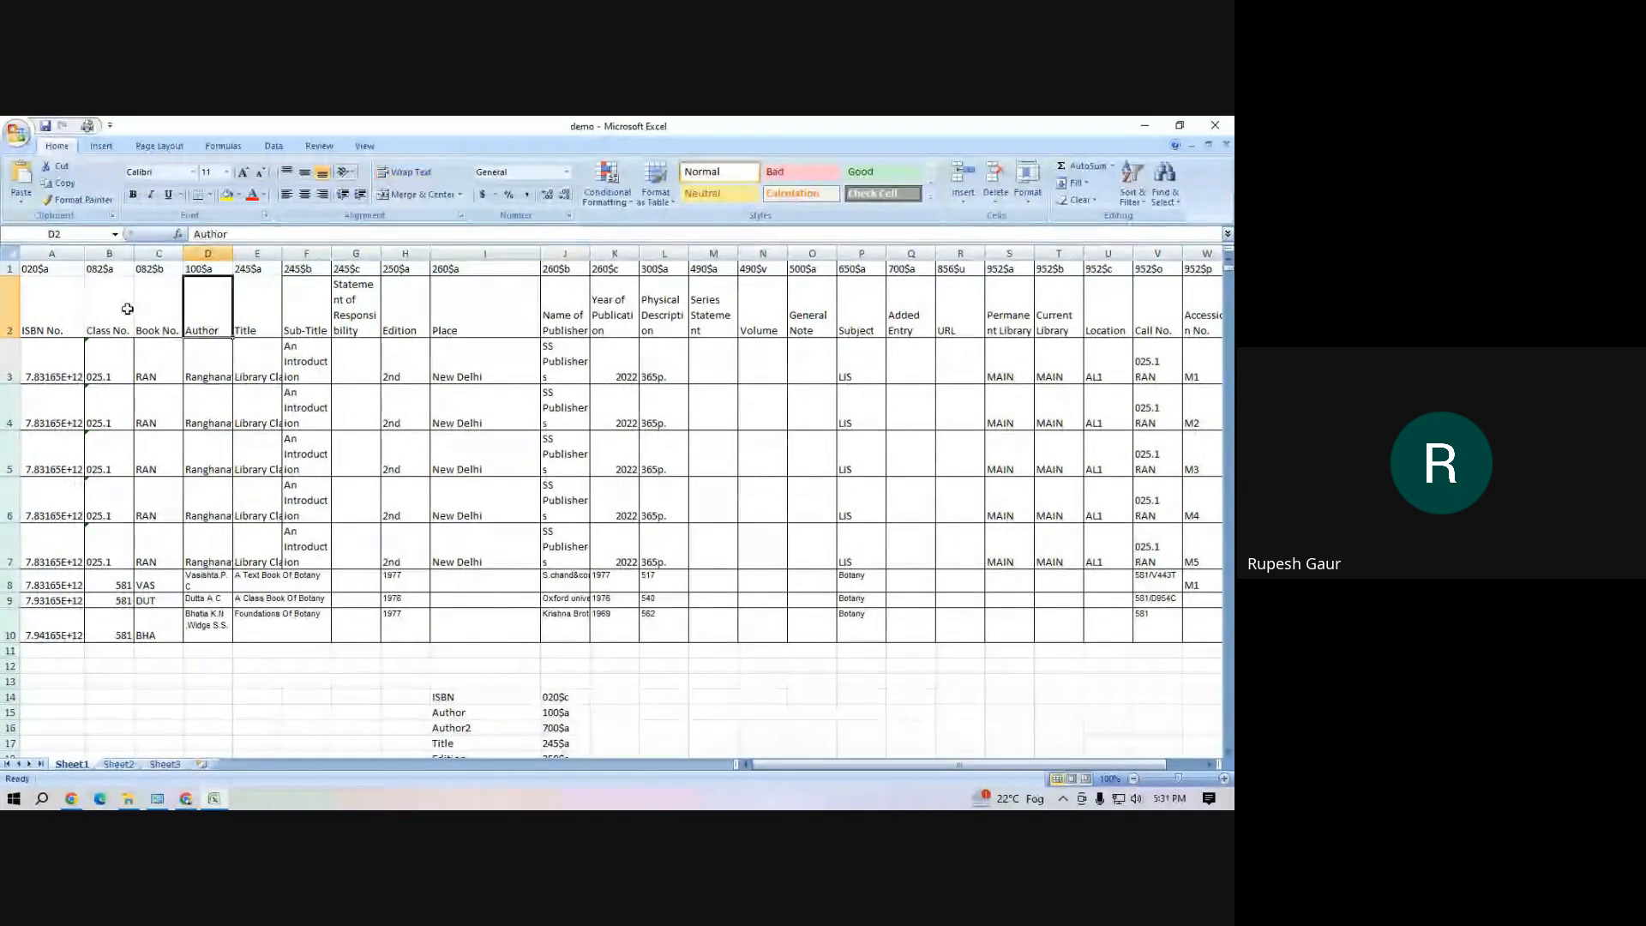
{"action": "left_click", "coordinate": [60, 269]}
{"action": "left_click_drag", "start_coordinate": [107, 269], "coordinate": [109, 269]}
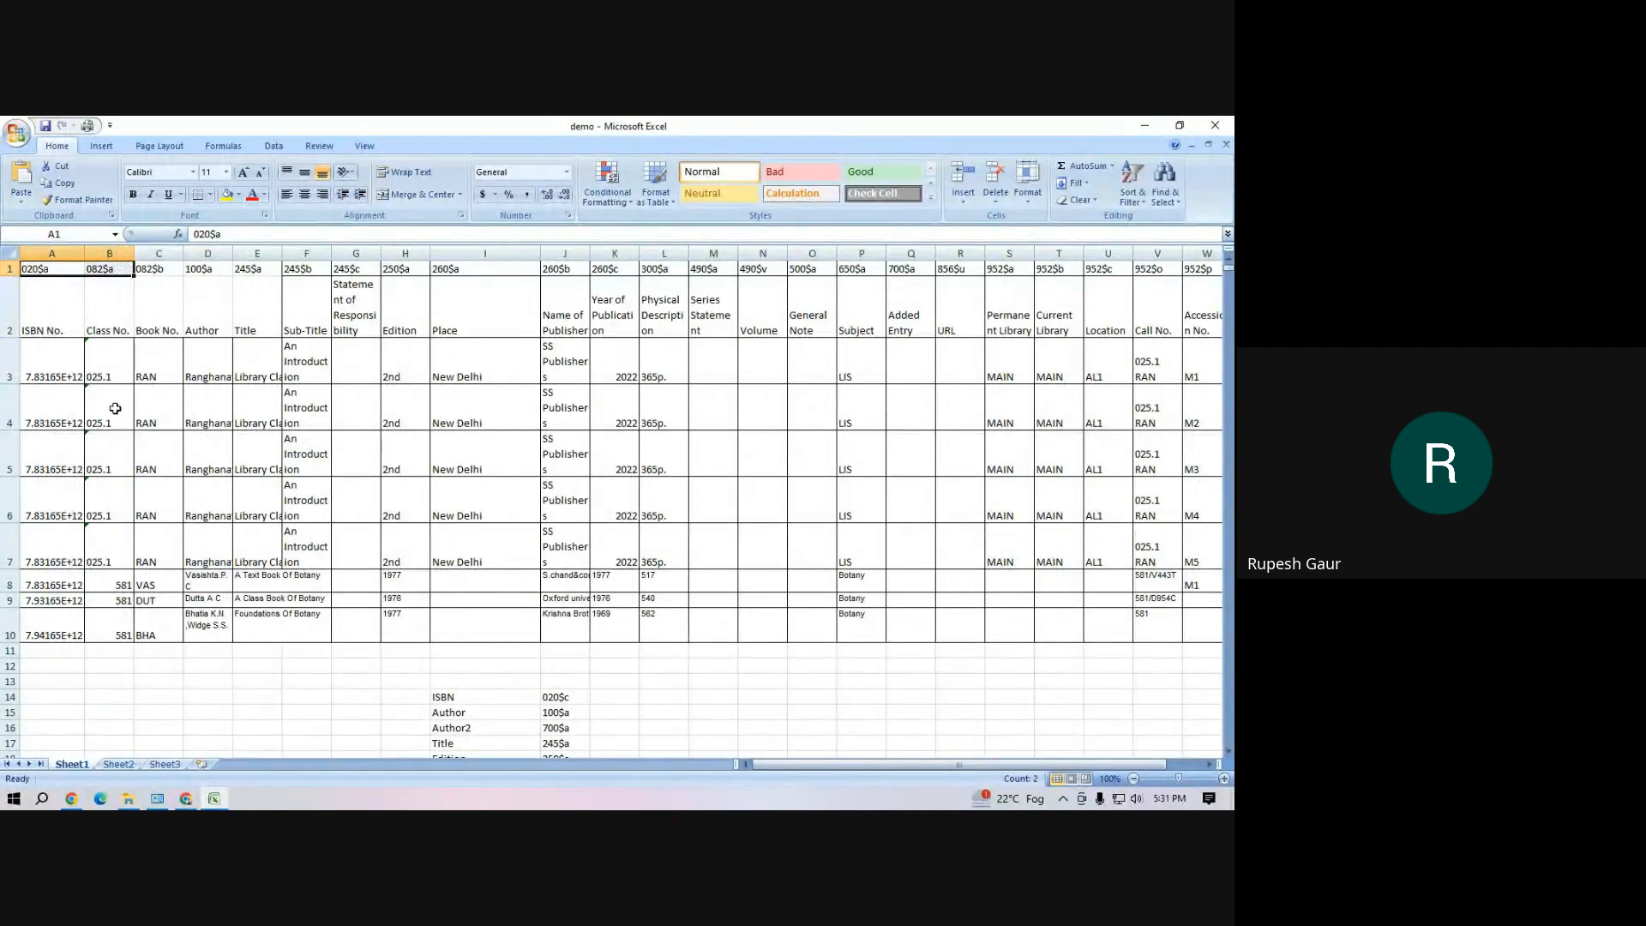
{"action": "left_click", "coordinate": [81, 364]}
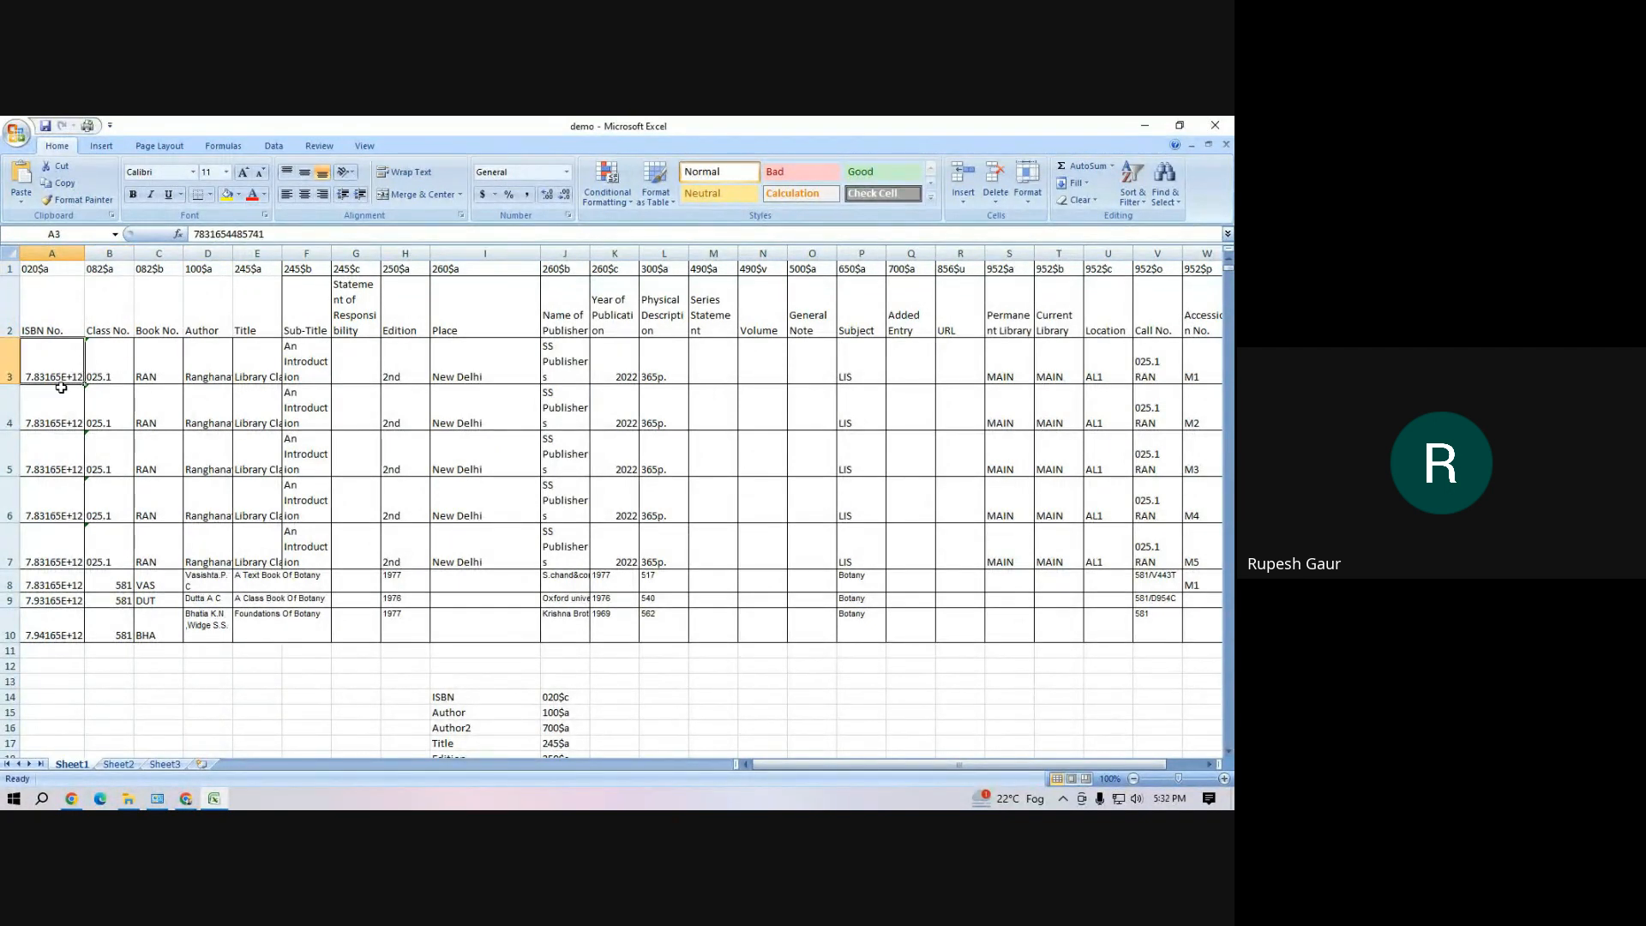
{"action": "left_click_drag", "start_coordinate": [60, 384], "coordinate": [75, 627]}
{"action": "left_click", "coordinate": [144, 493]}
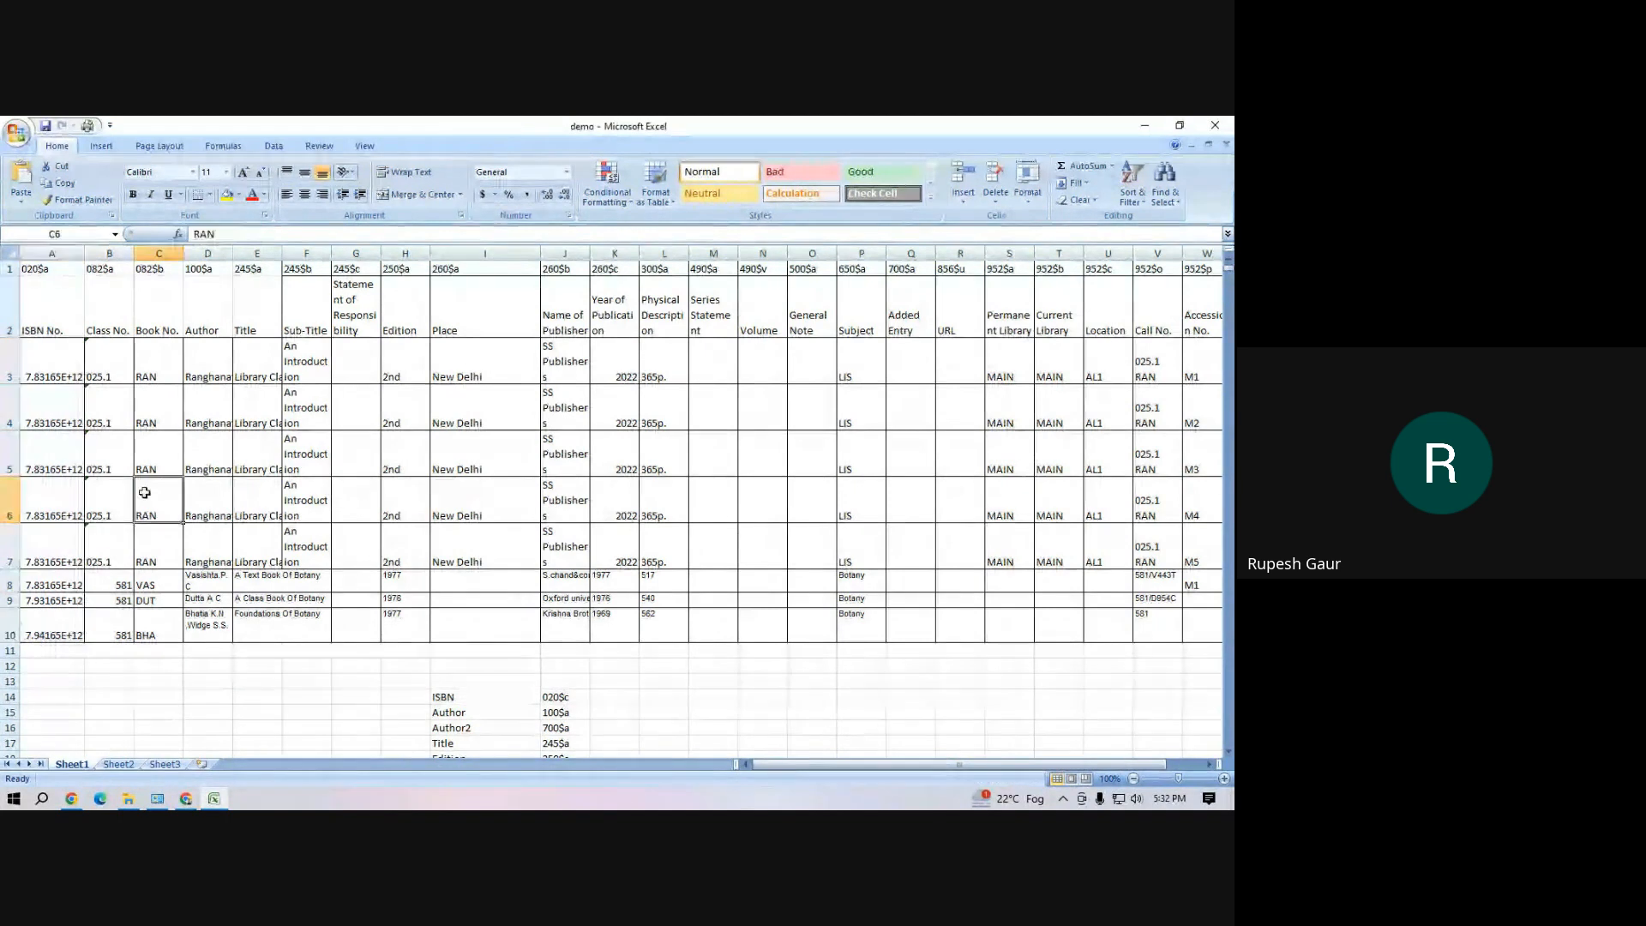
{"action": "left_click", "coordinate": [52, 270]}
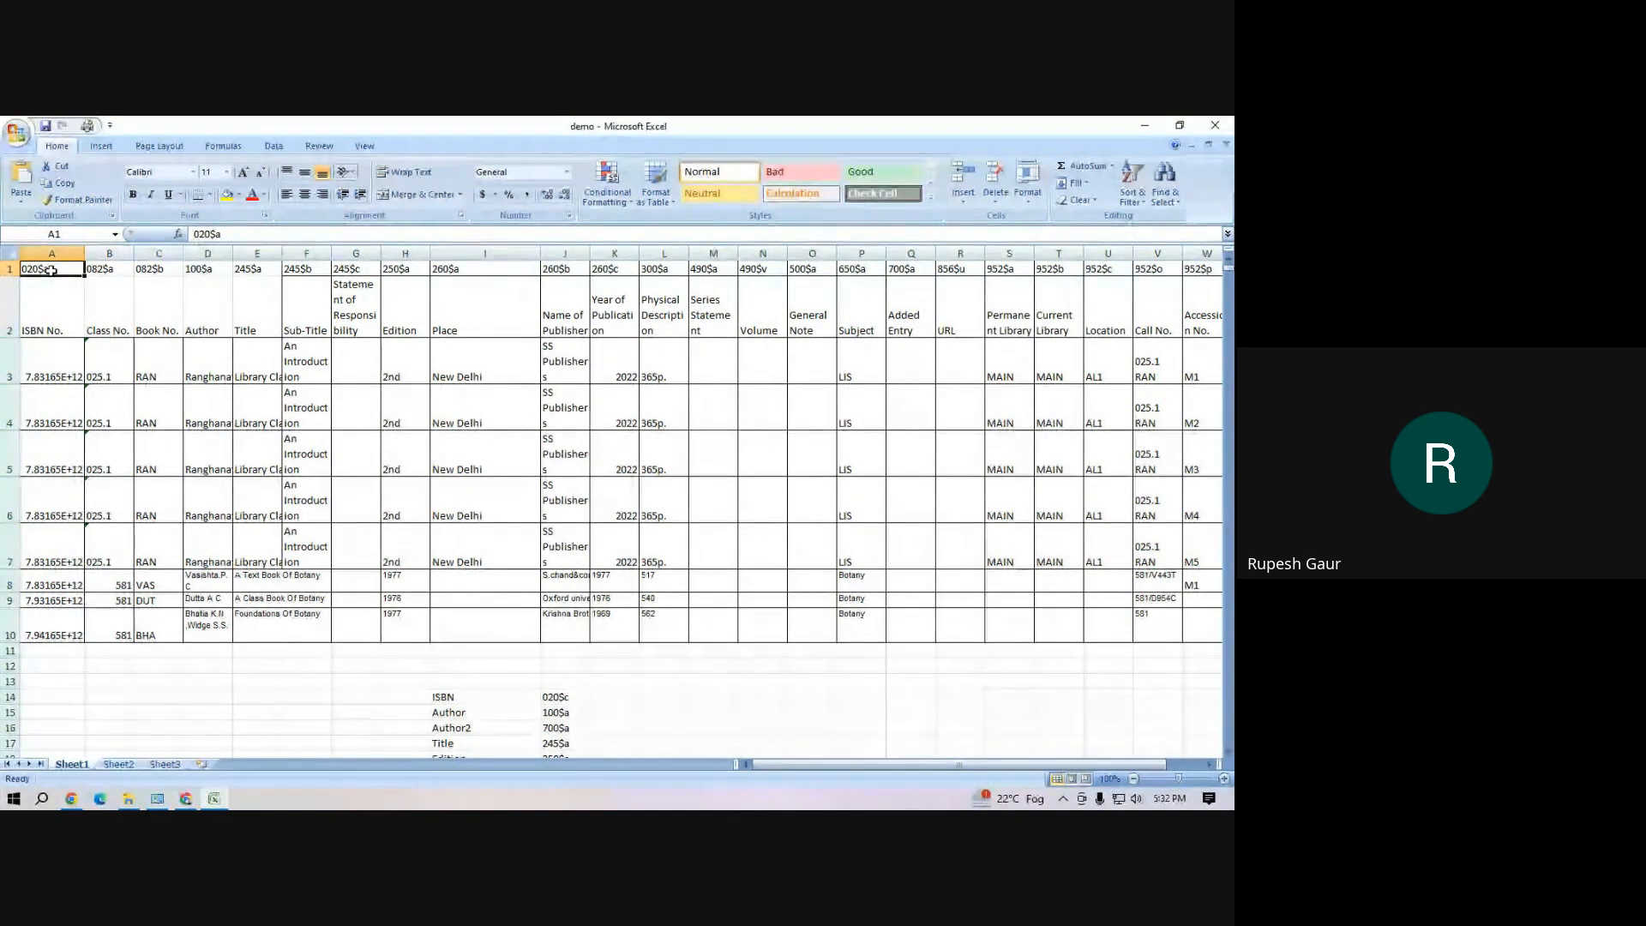
Delete the field-to-tag list below the demo table and close the demo workbook without saving changes
{"action": "scroll", "coordinate": [347, 518], "scroll_direction": "down", "scroll_amount": 4}
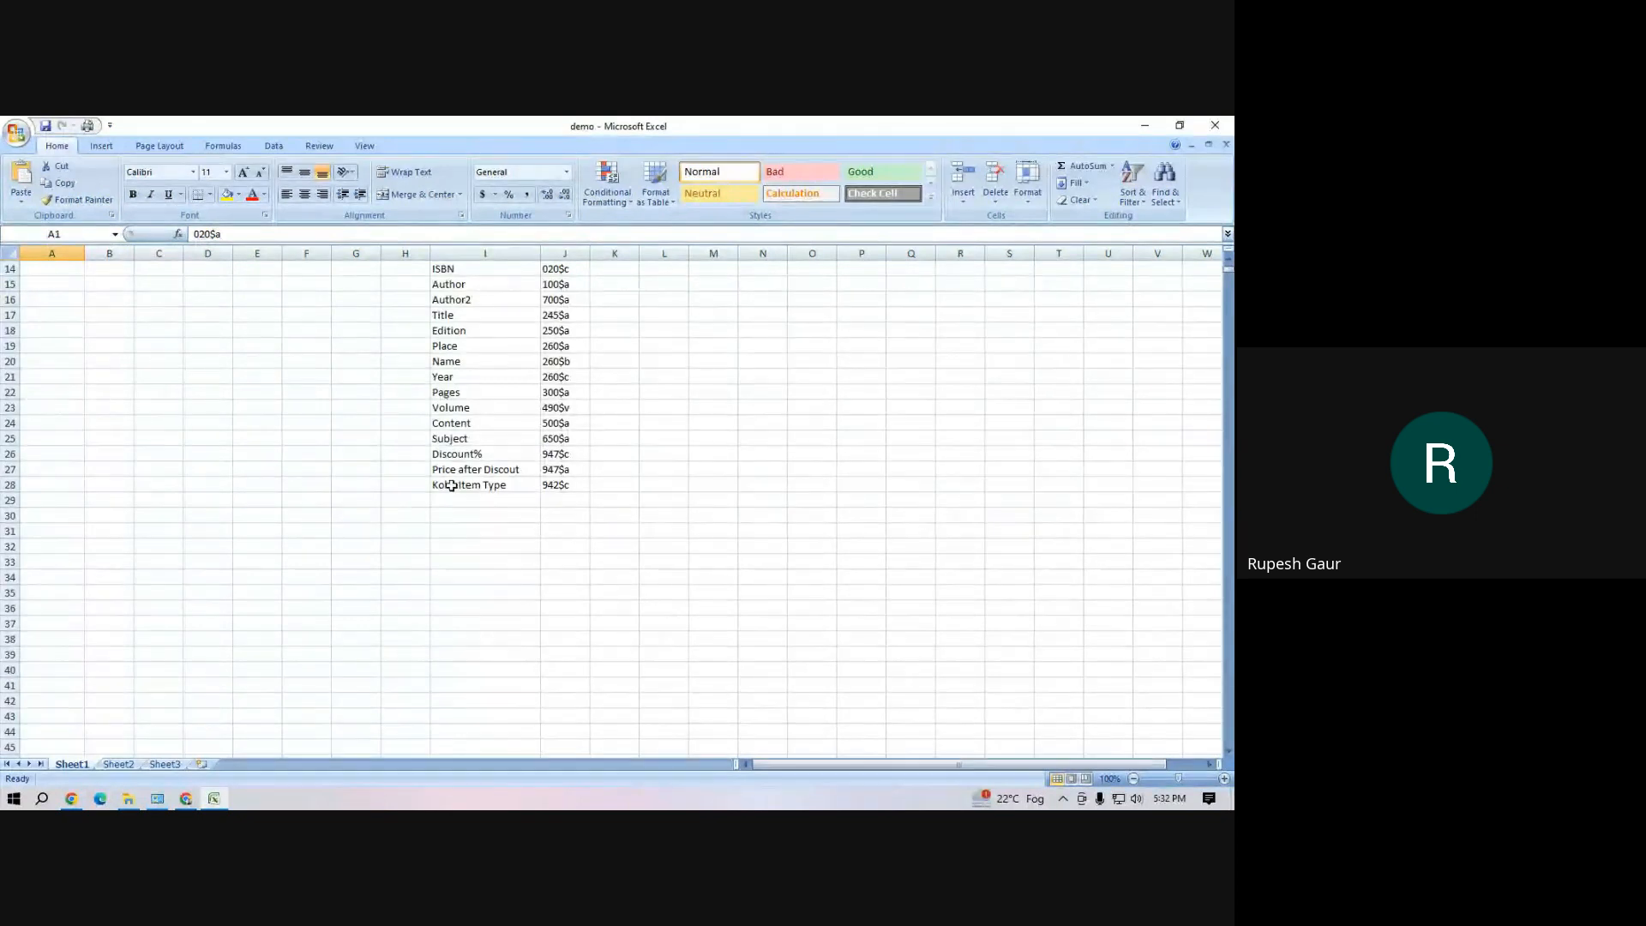
{"action": "scroll", "coordinate": [451, 487], "scroll_direction": "up", "scroll_amount": 4}
{"action": "left_click_drag", "start_coordinate": [410, 695], "coordinate": [636, 665]}
{"action": "key", "text": "Delete"}
{"action": "scroll", "coordinate": [653, 619], "scroll_direction": "up", "scroll_amount": 2}
{"action": "left_click", "coordinate": [961, 727]}
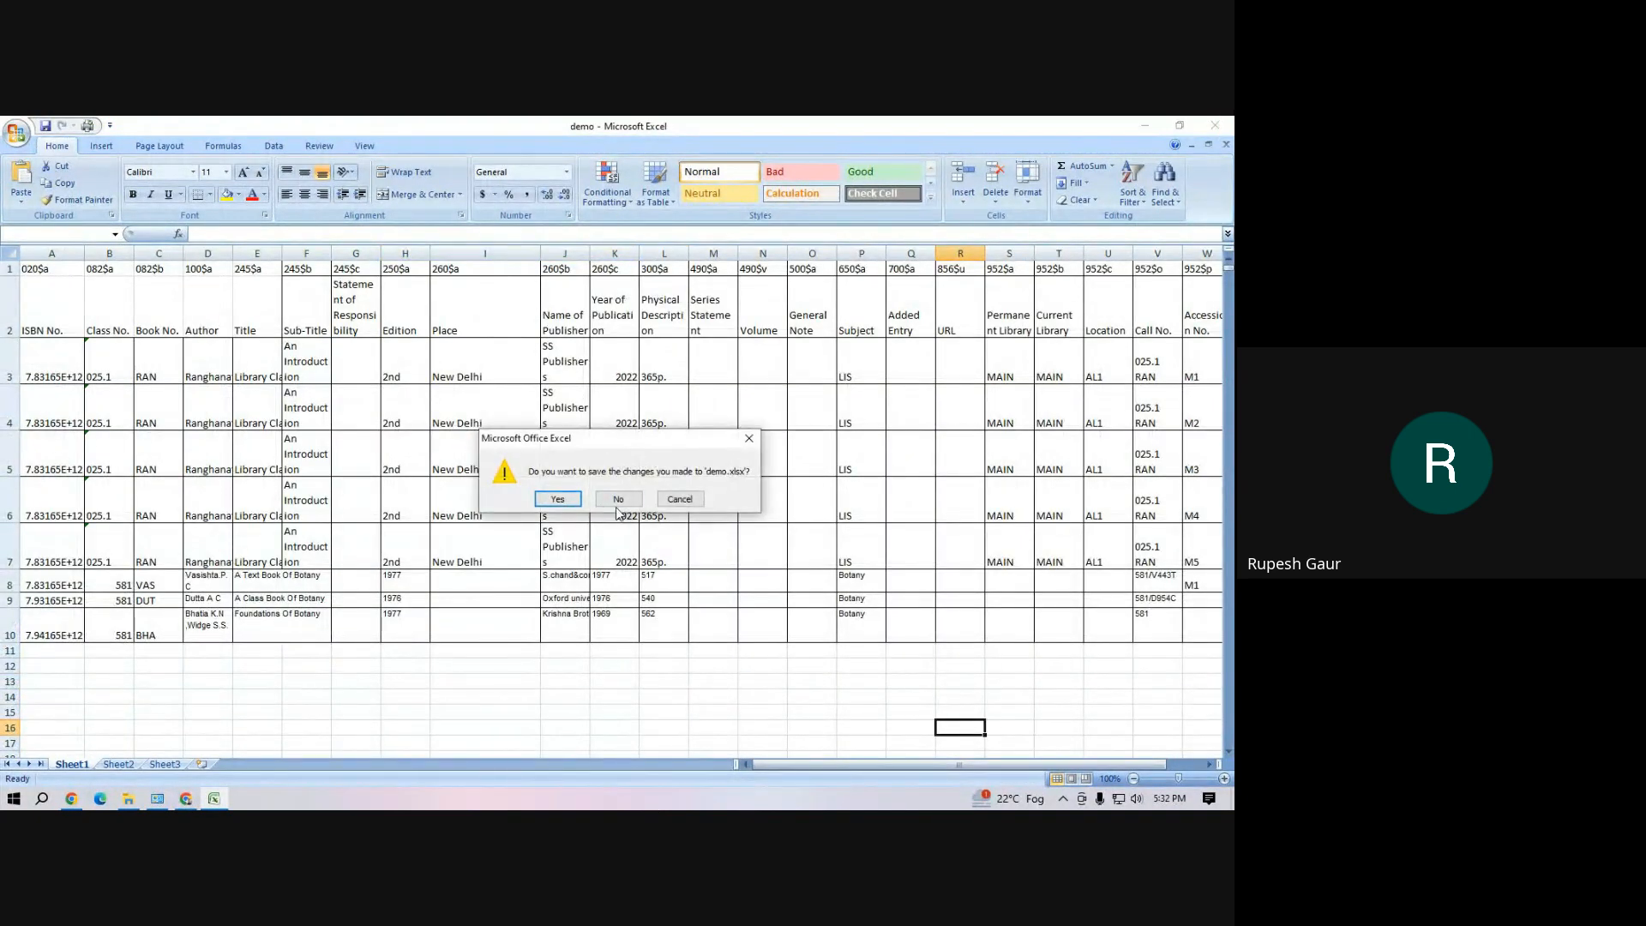
{"action": "left_click", "coordinate": [620, 500]}
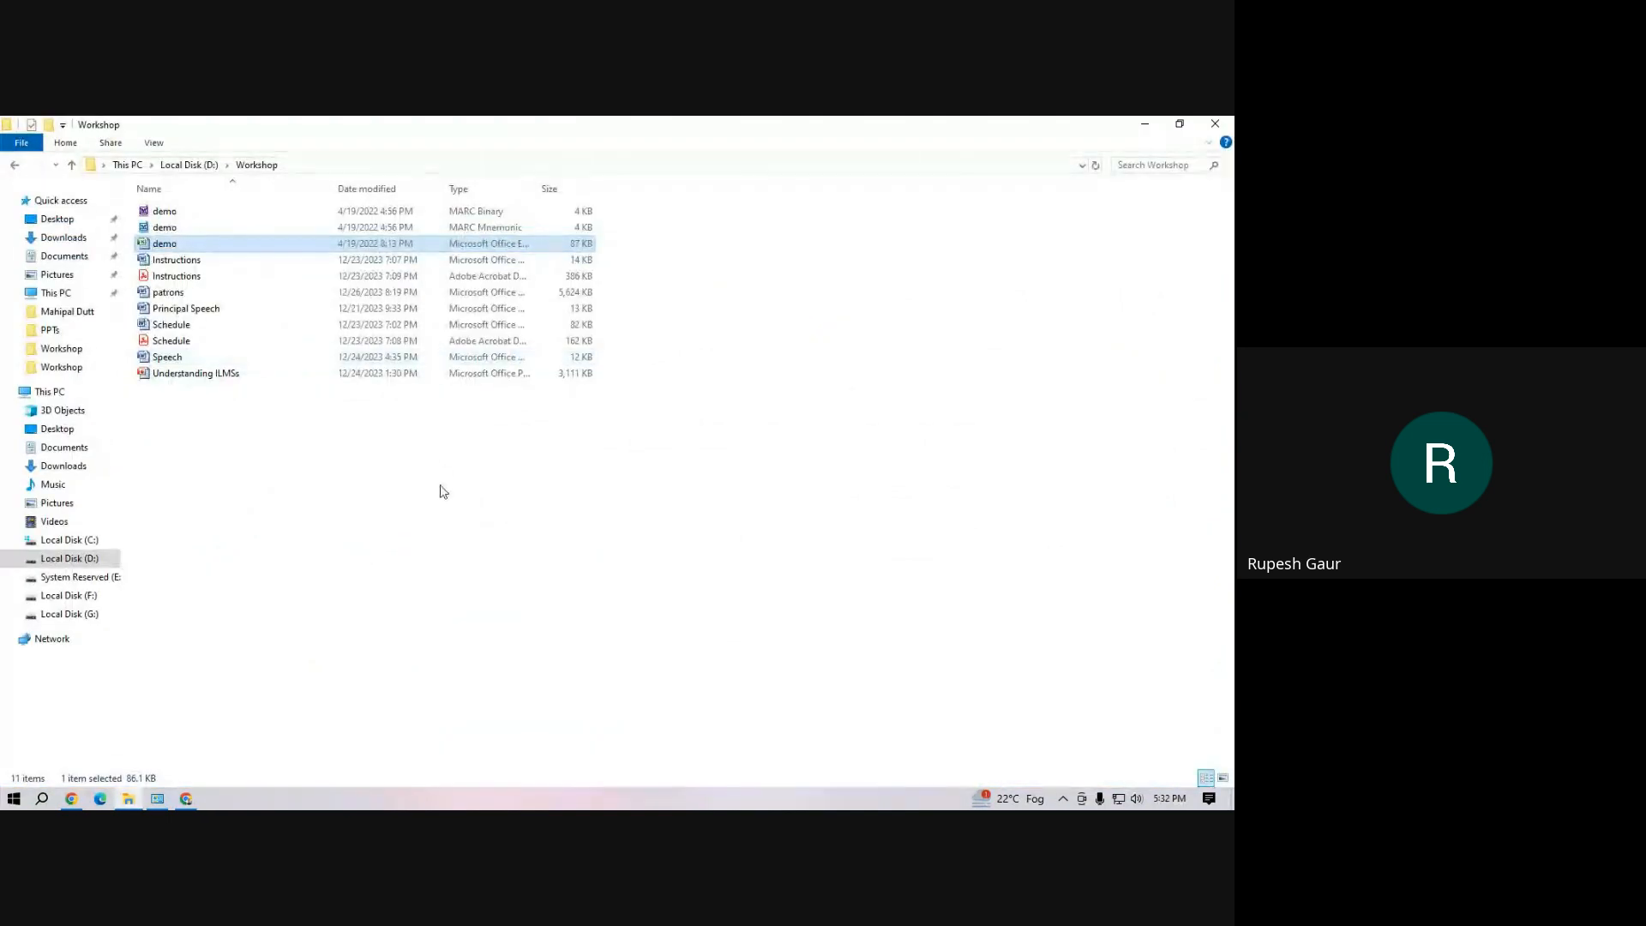
Close the Workshop folder, switch to Koha in Chrome, and open Stage records for import in the Cataloging module
{"action": "left_click", "coordinate": [1213, 128]}
{"action": "left_click", "coordinate": [1144, 130]}
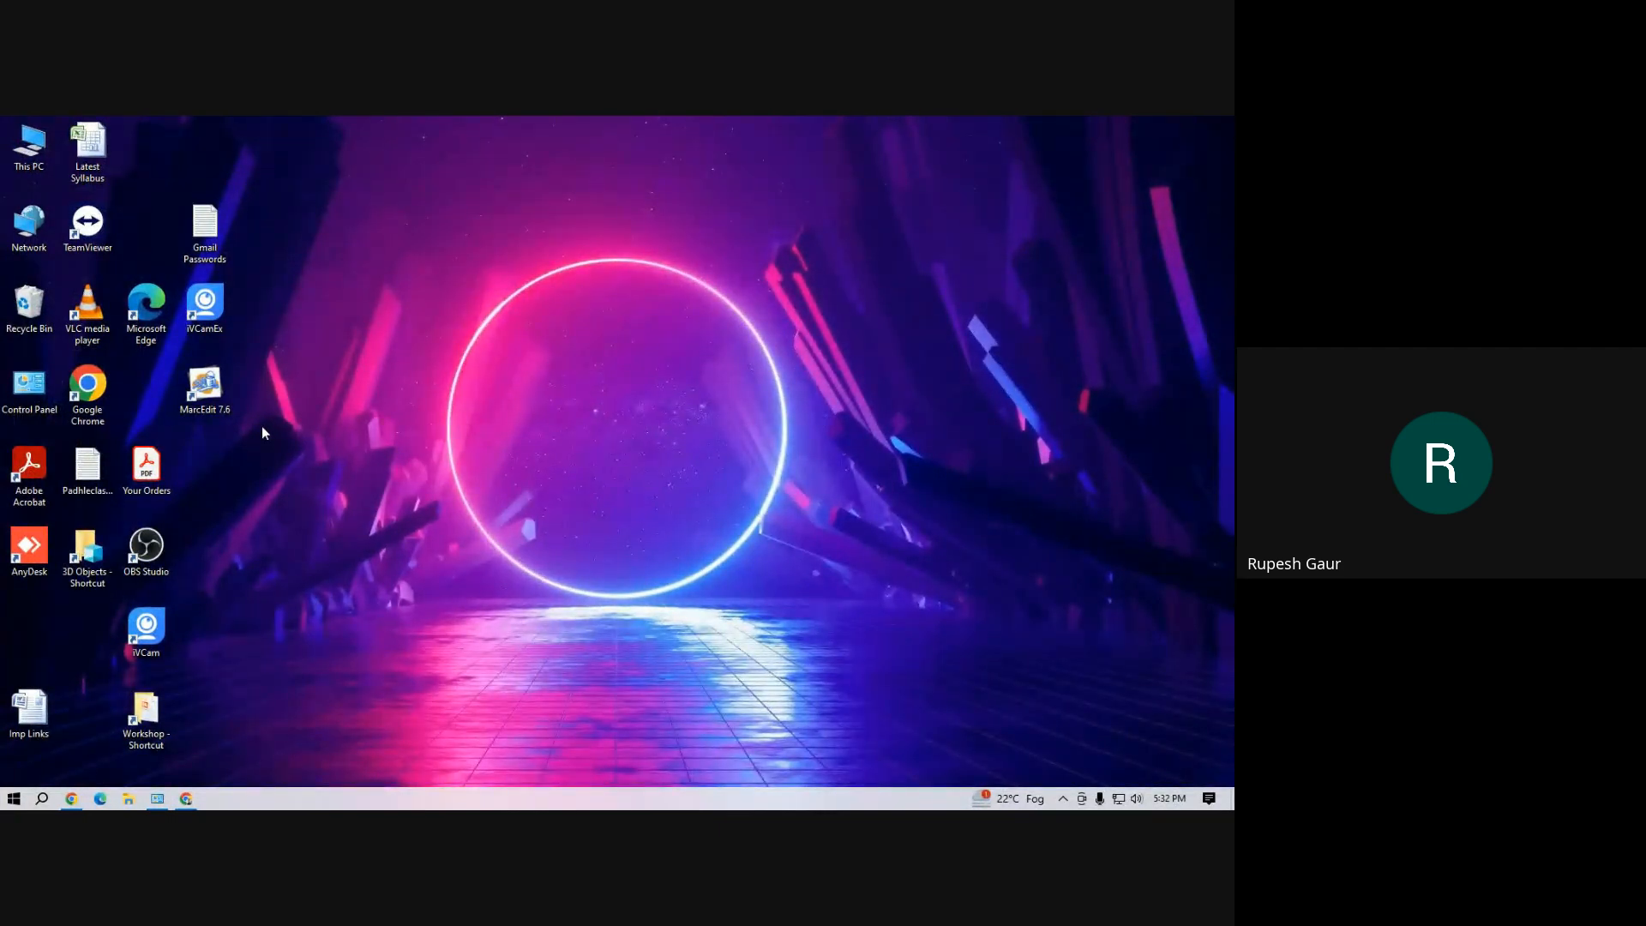
{"action": "left_click", "coordinate": [186, 799]}
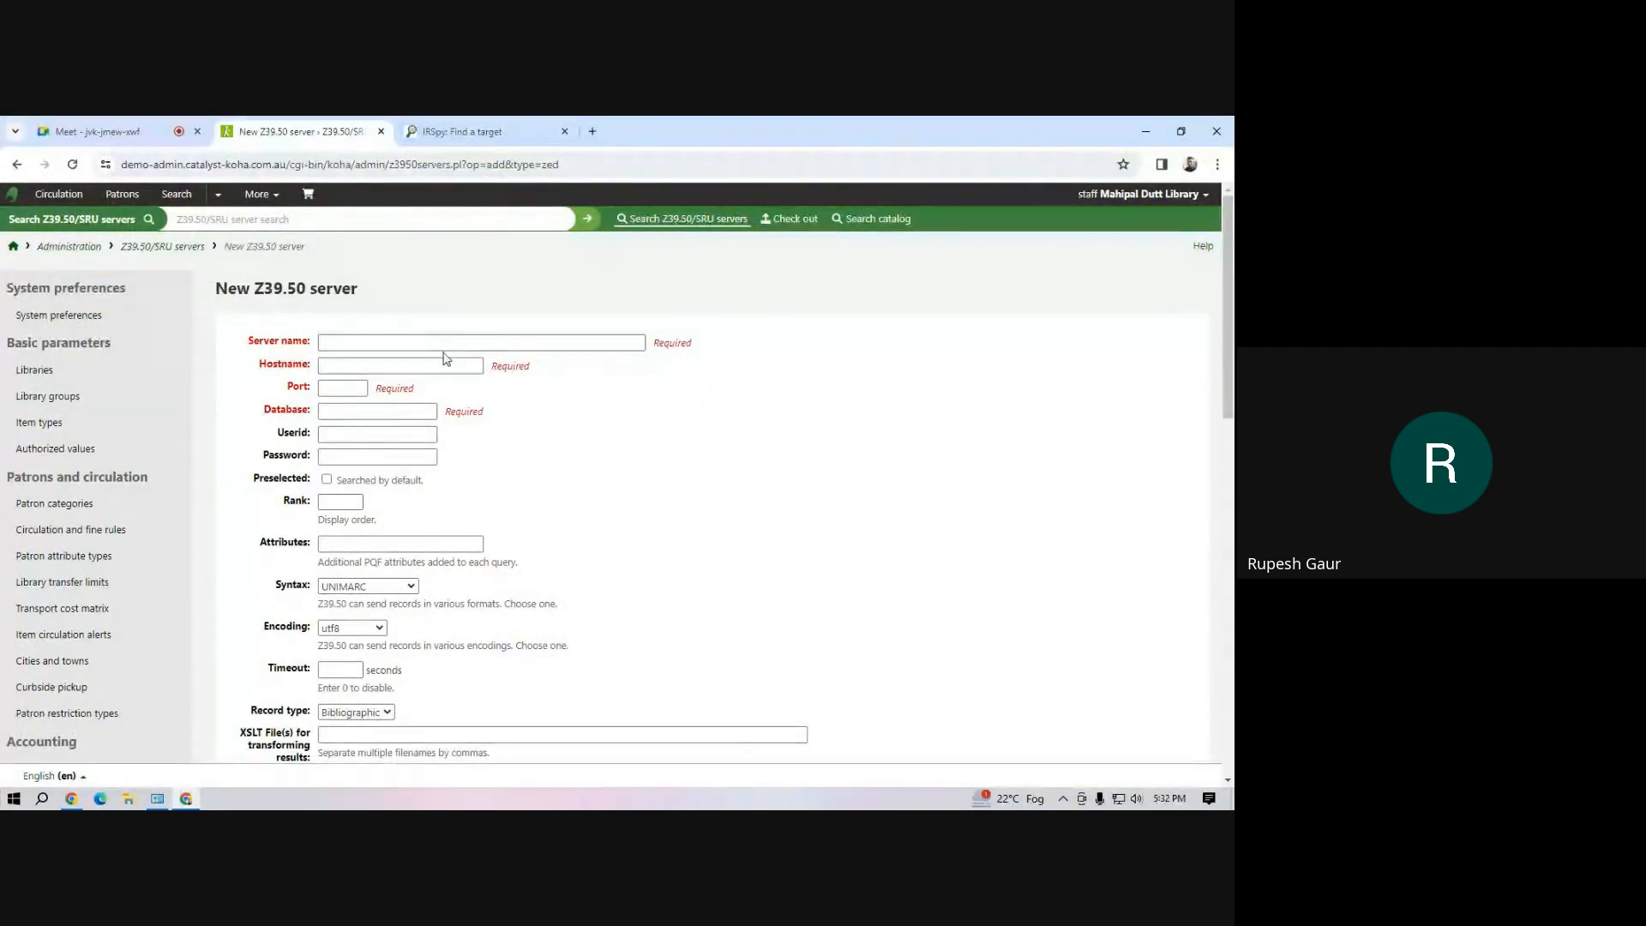
{"action": "left_click", "coordinate": [260, 195]}
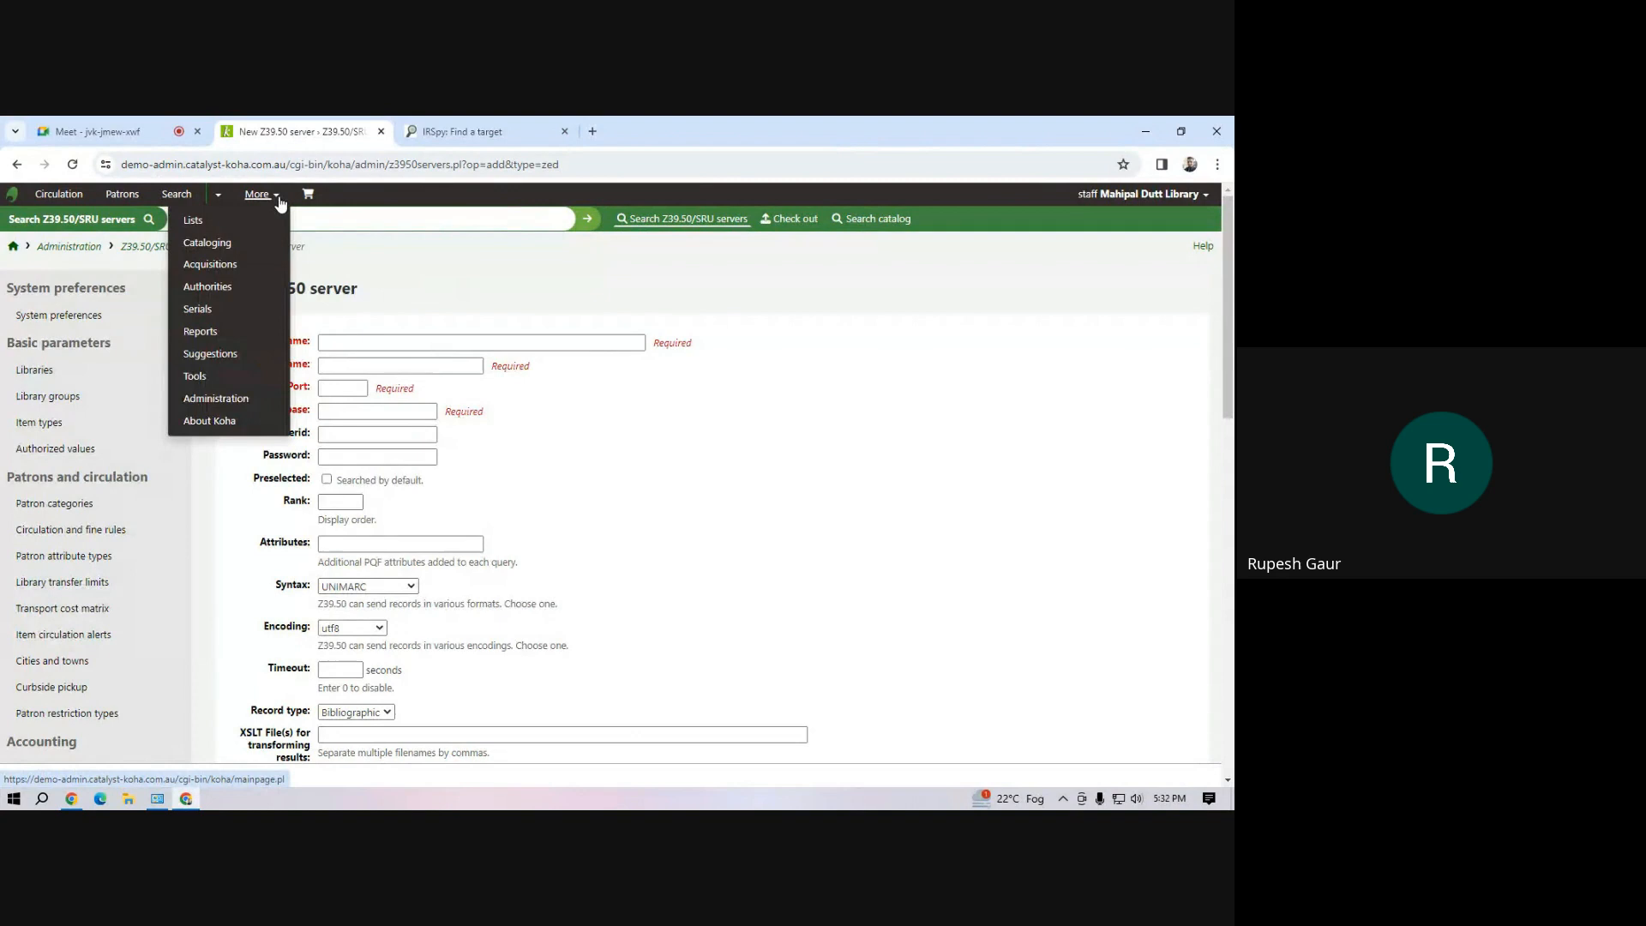
{"action": "left_click", "coordinate": [239, 245]}
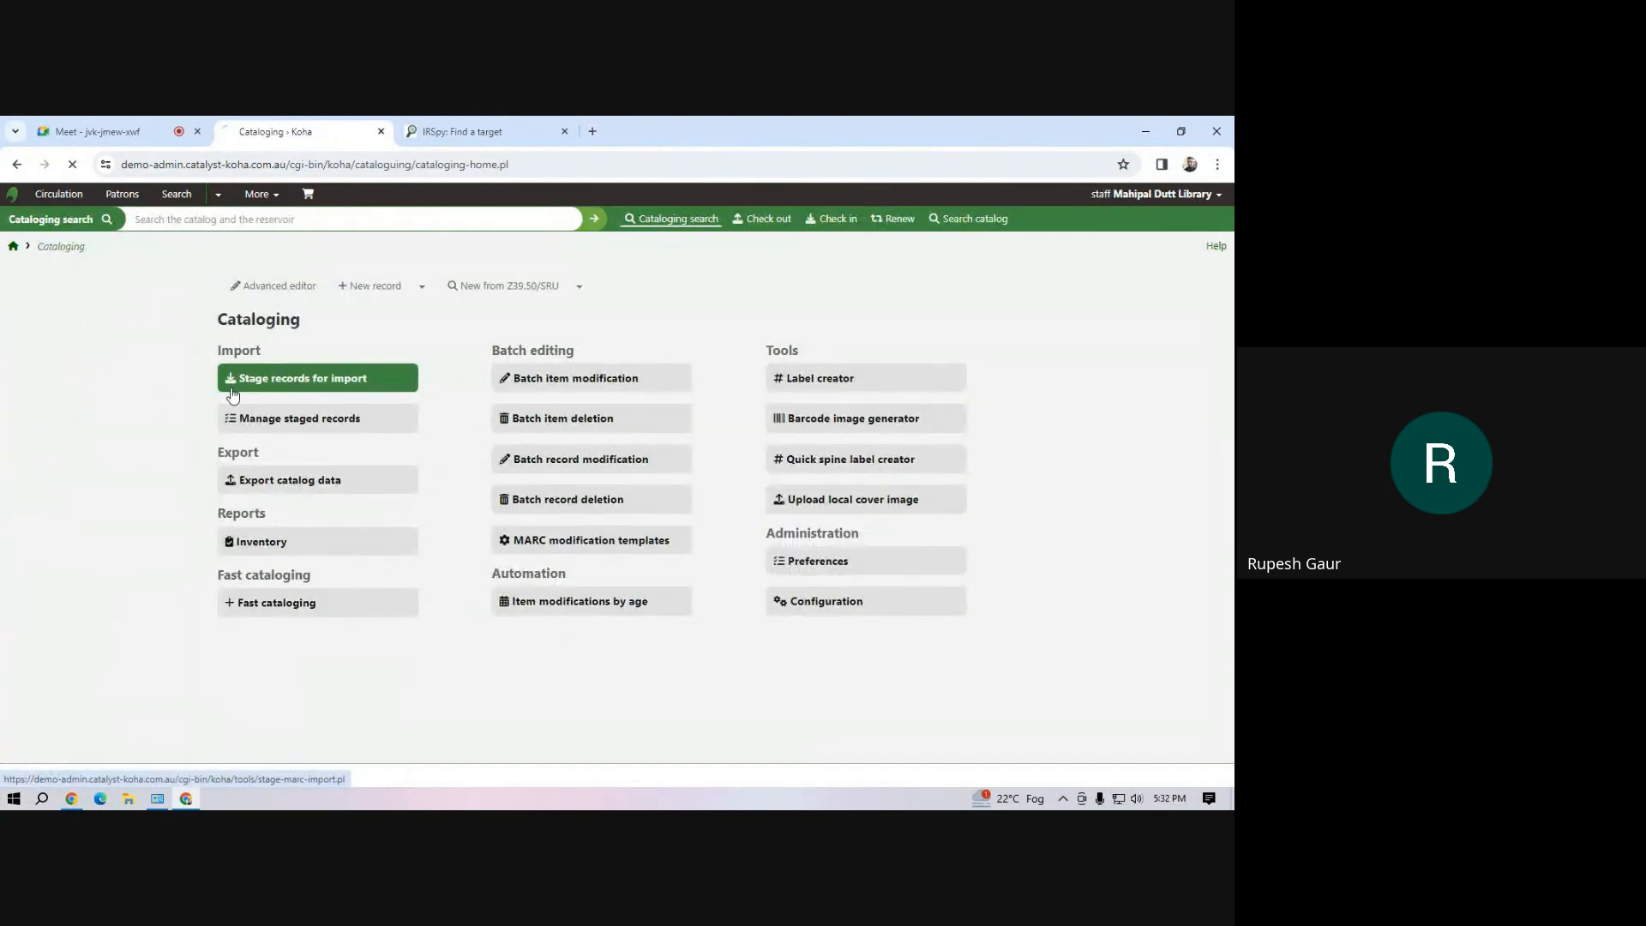
{"action": "left_click", "coordinate": [232, 393]}
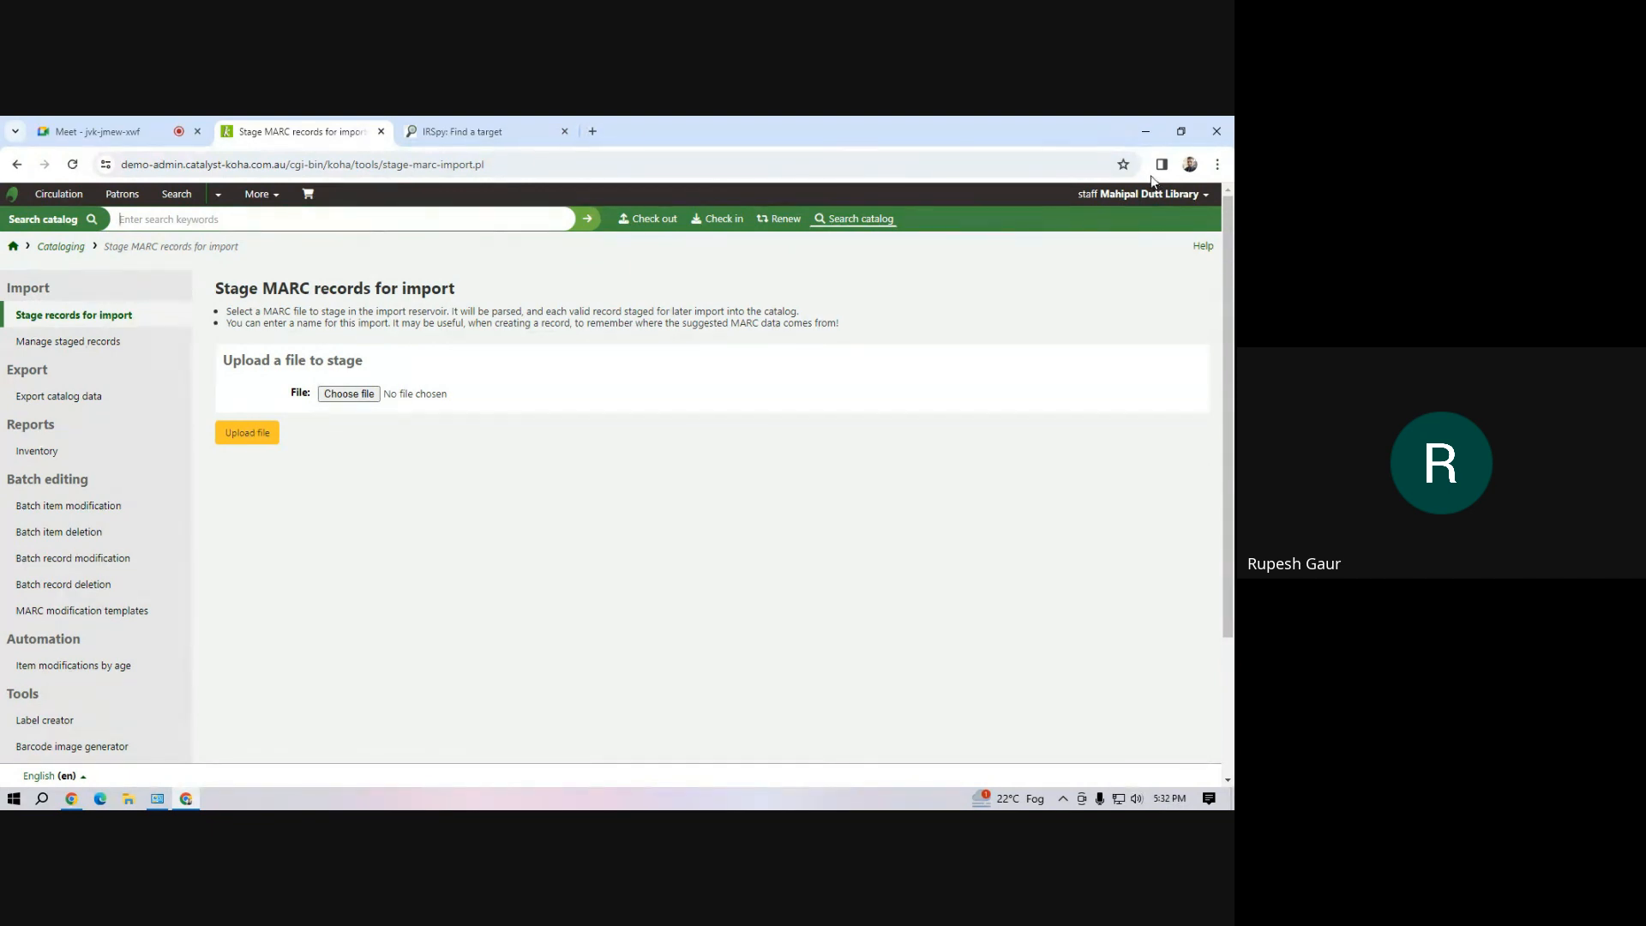
Search Google for "marcedit download" in a new browser tab
{"action": "left_click", "coordinate": [1144, 138]}
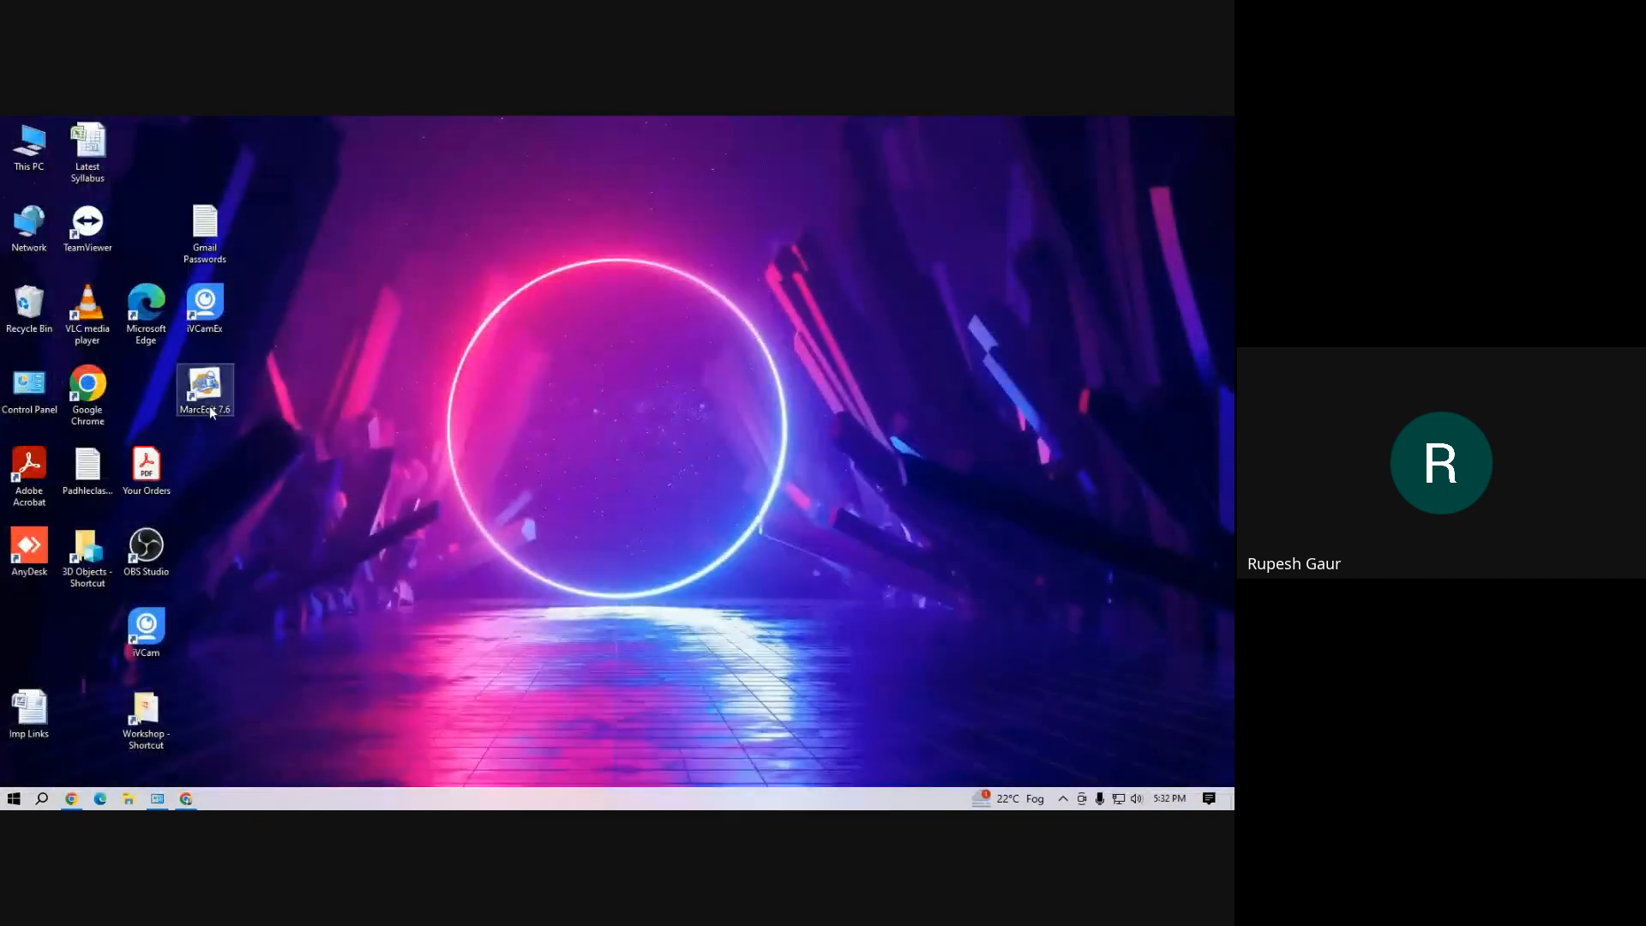
{"action": "left_click", "coordinate": [188, 800]}
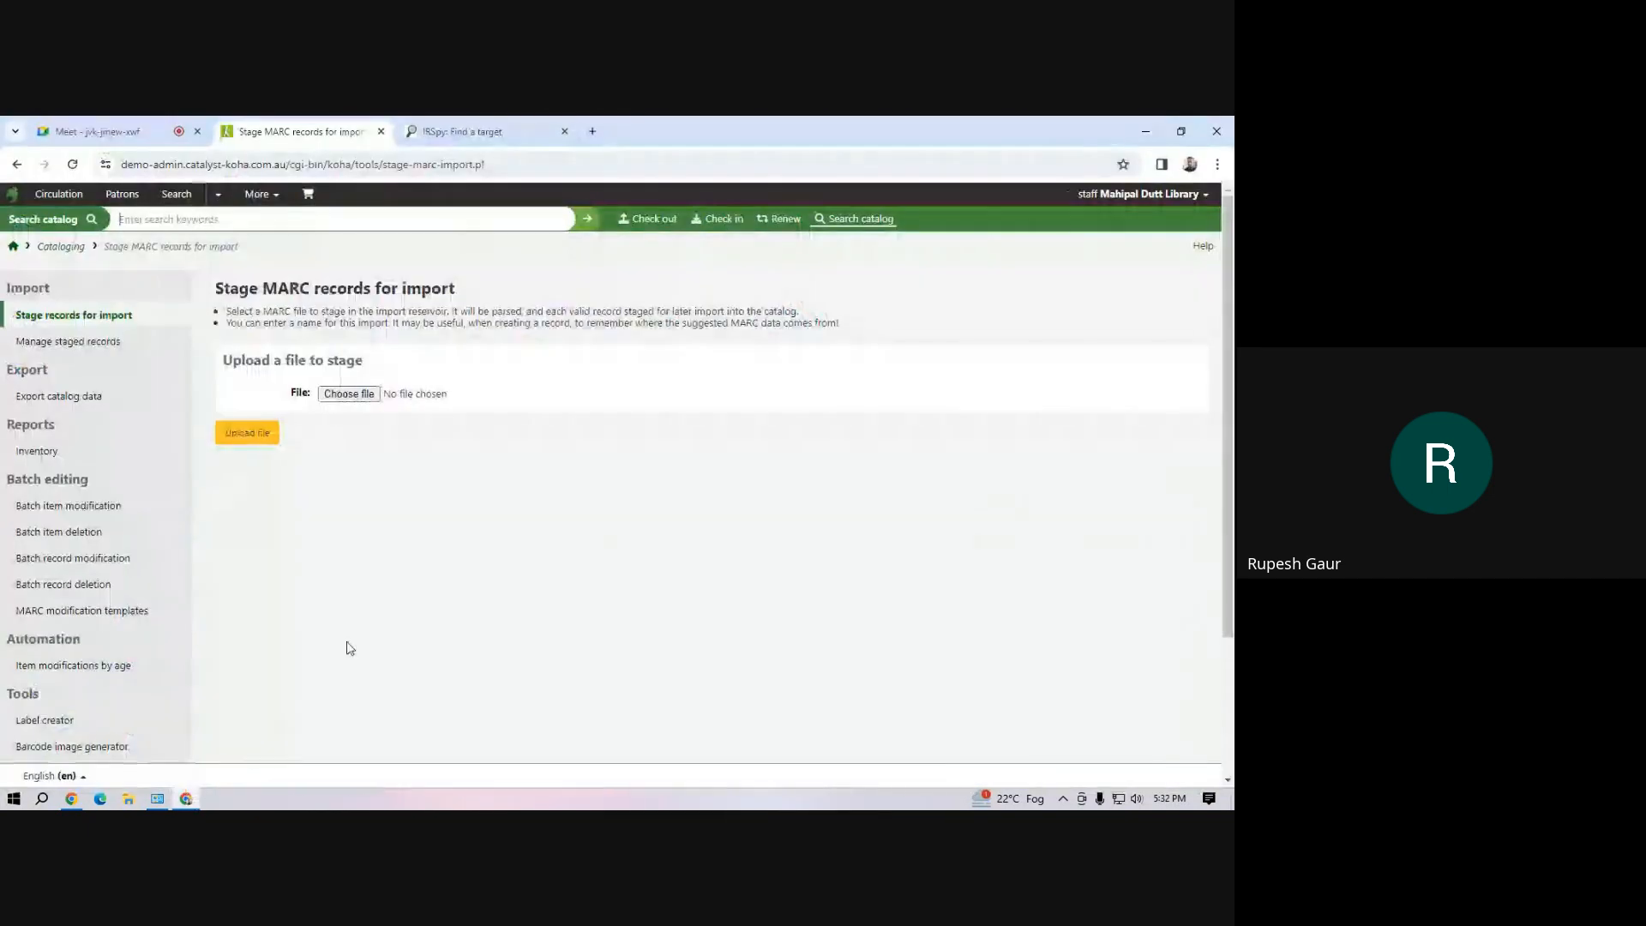
{"action": "left_click", "coordinate": [592, 131]}
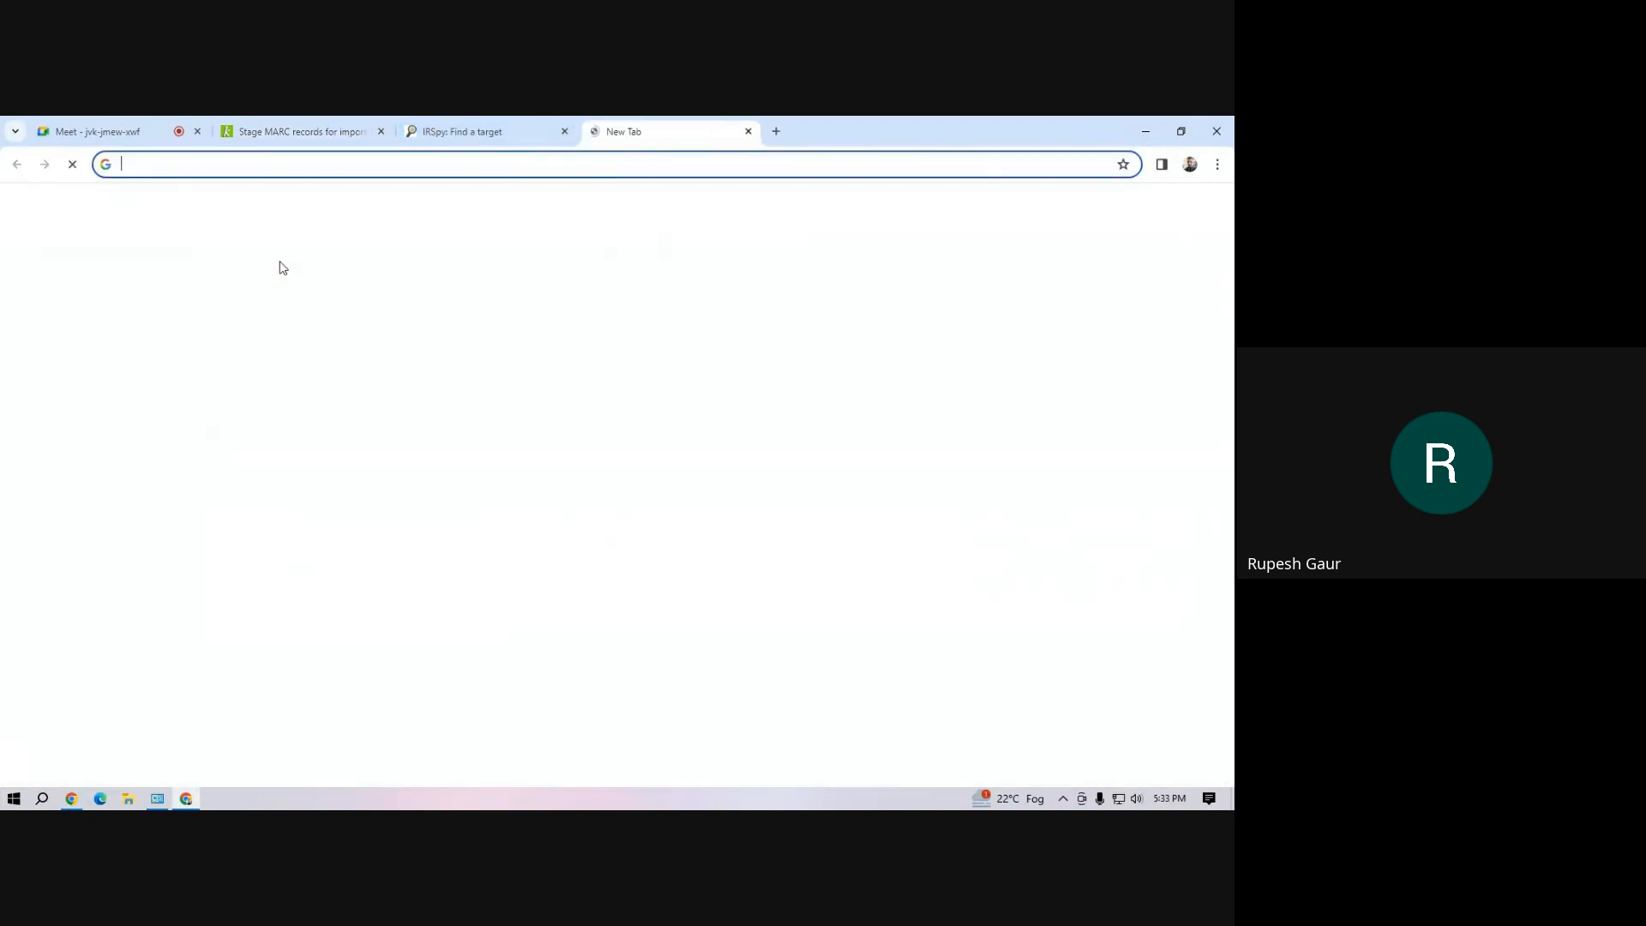
{"action": "type", "text": "marc"}
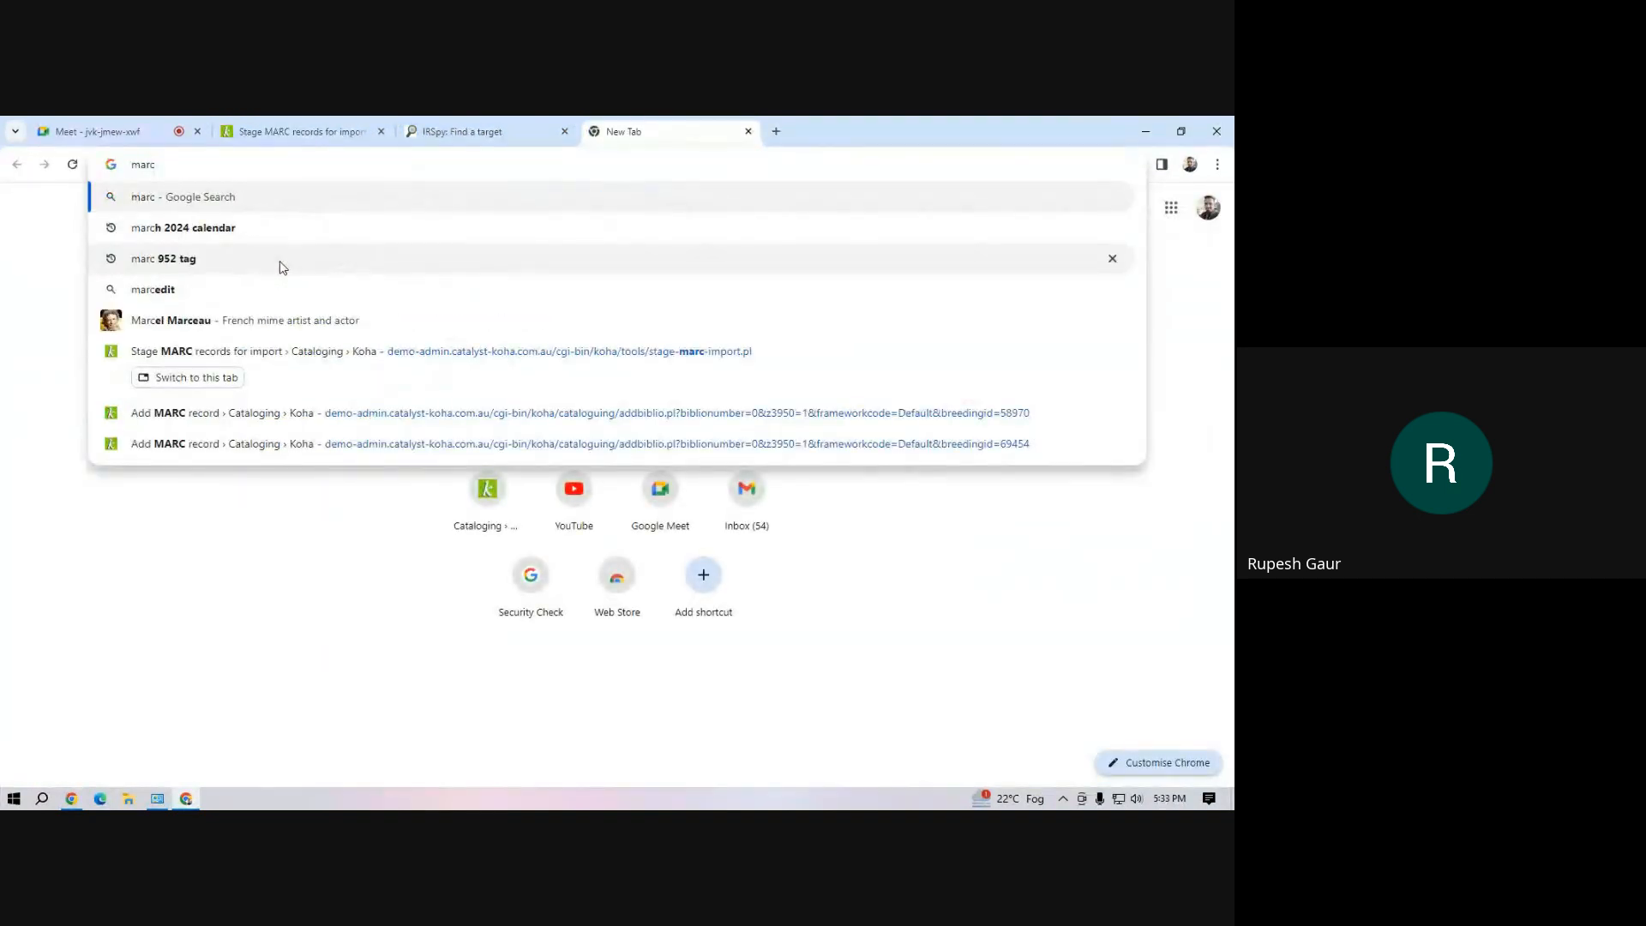
{"action": "type", "text": "edit"}
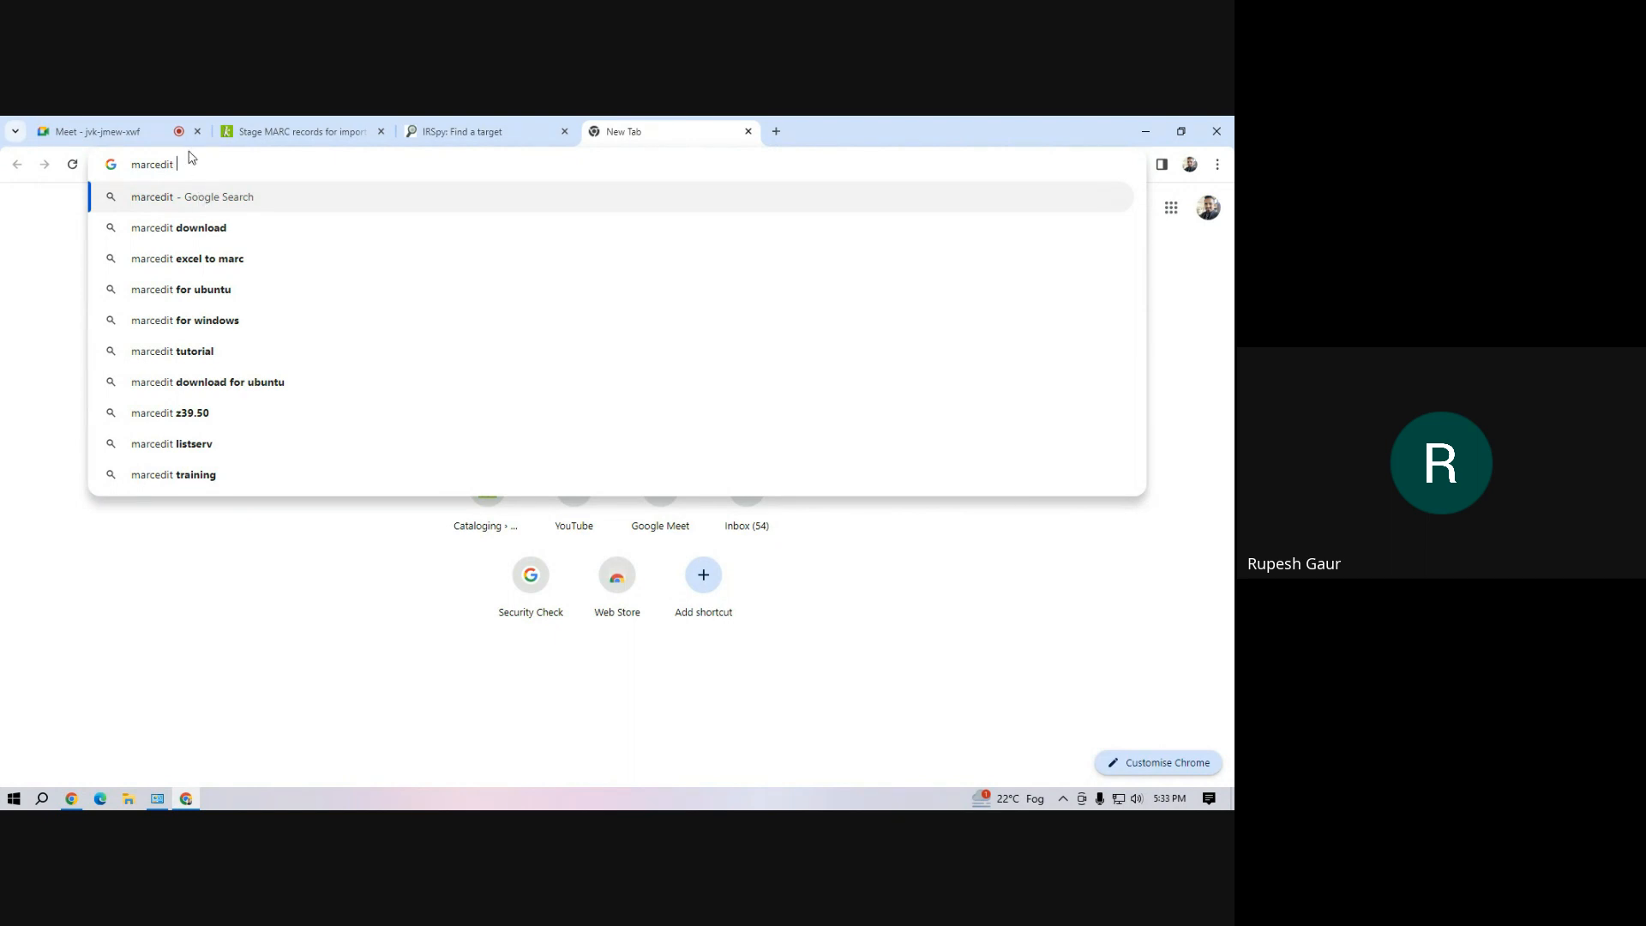
{"action": "type", "text": "dow"}
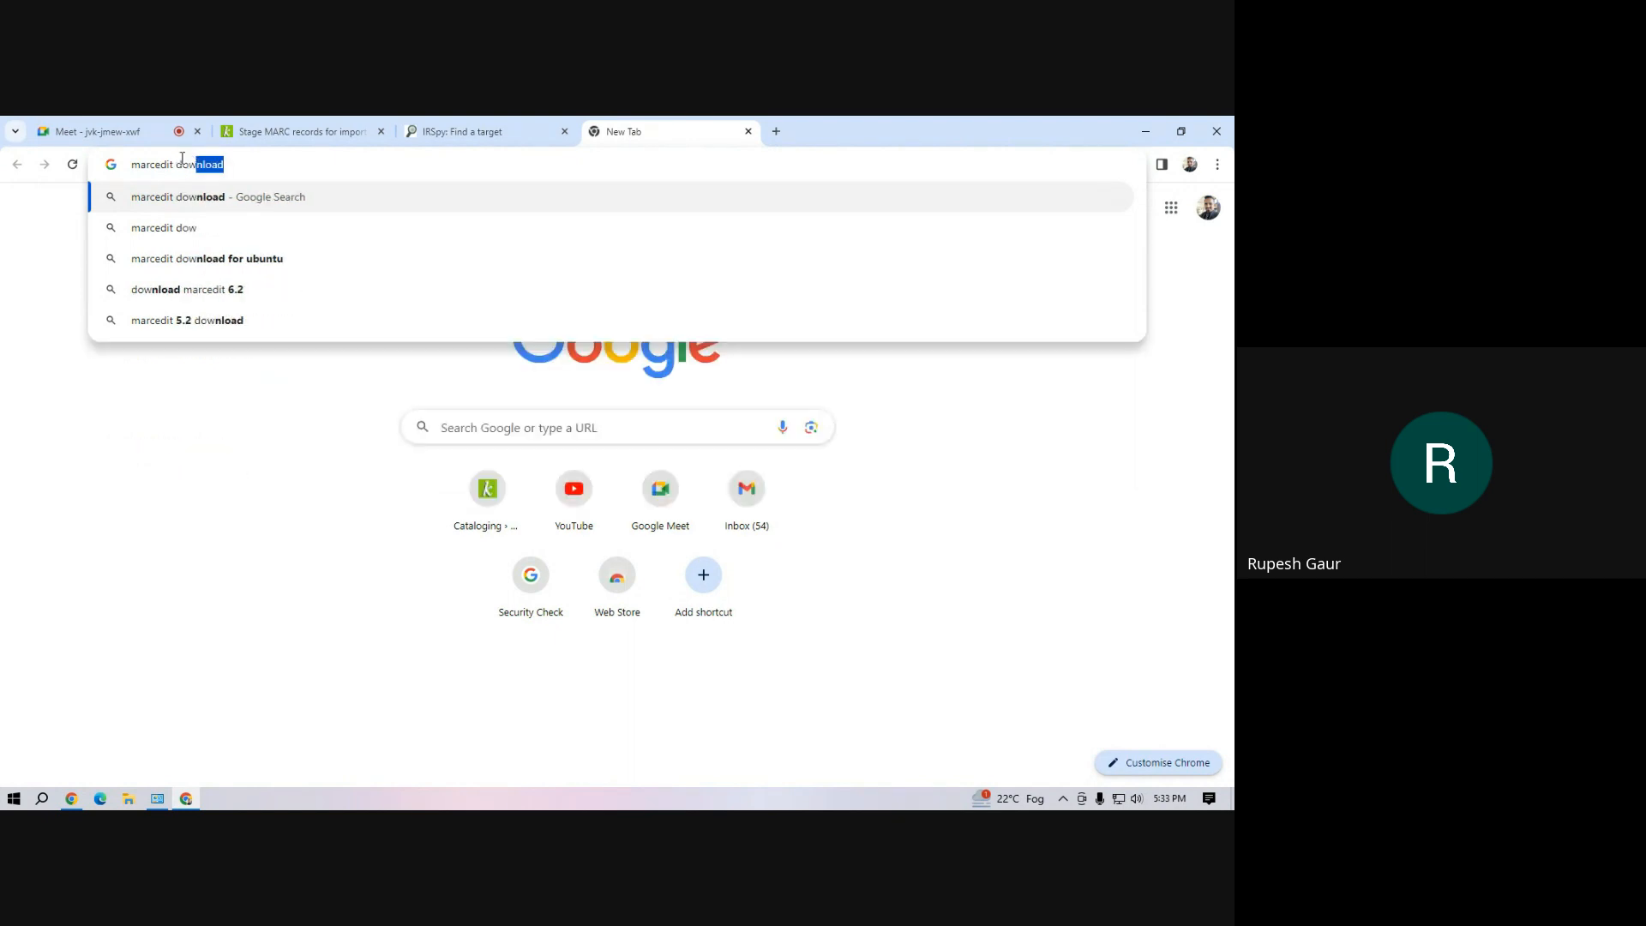
{"action": "left_click", "coordinate": [202, 203]}
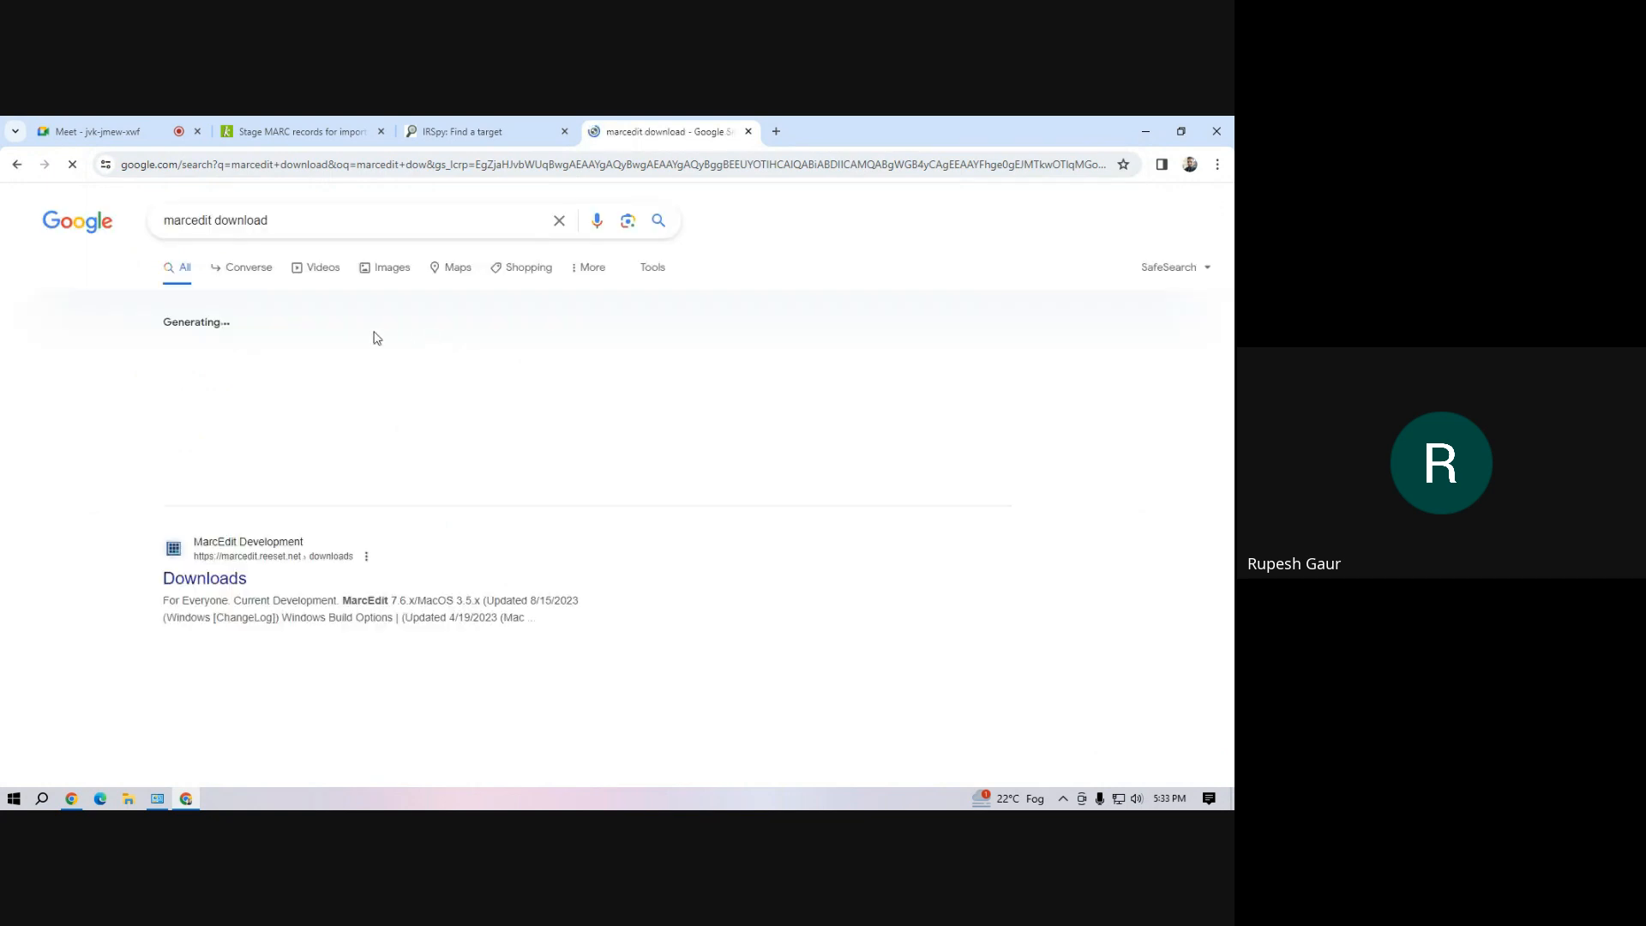
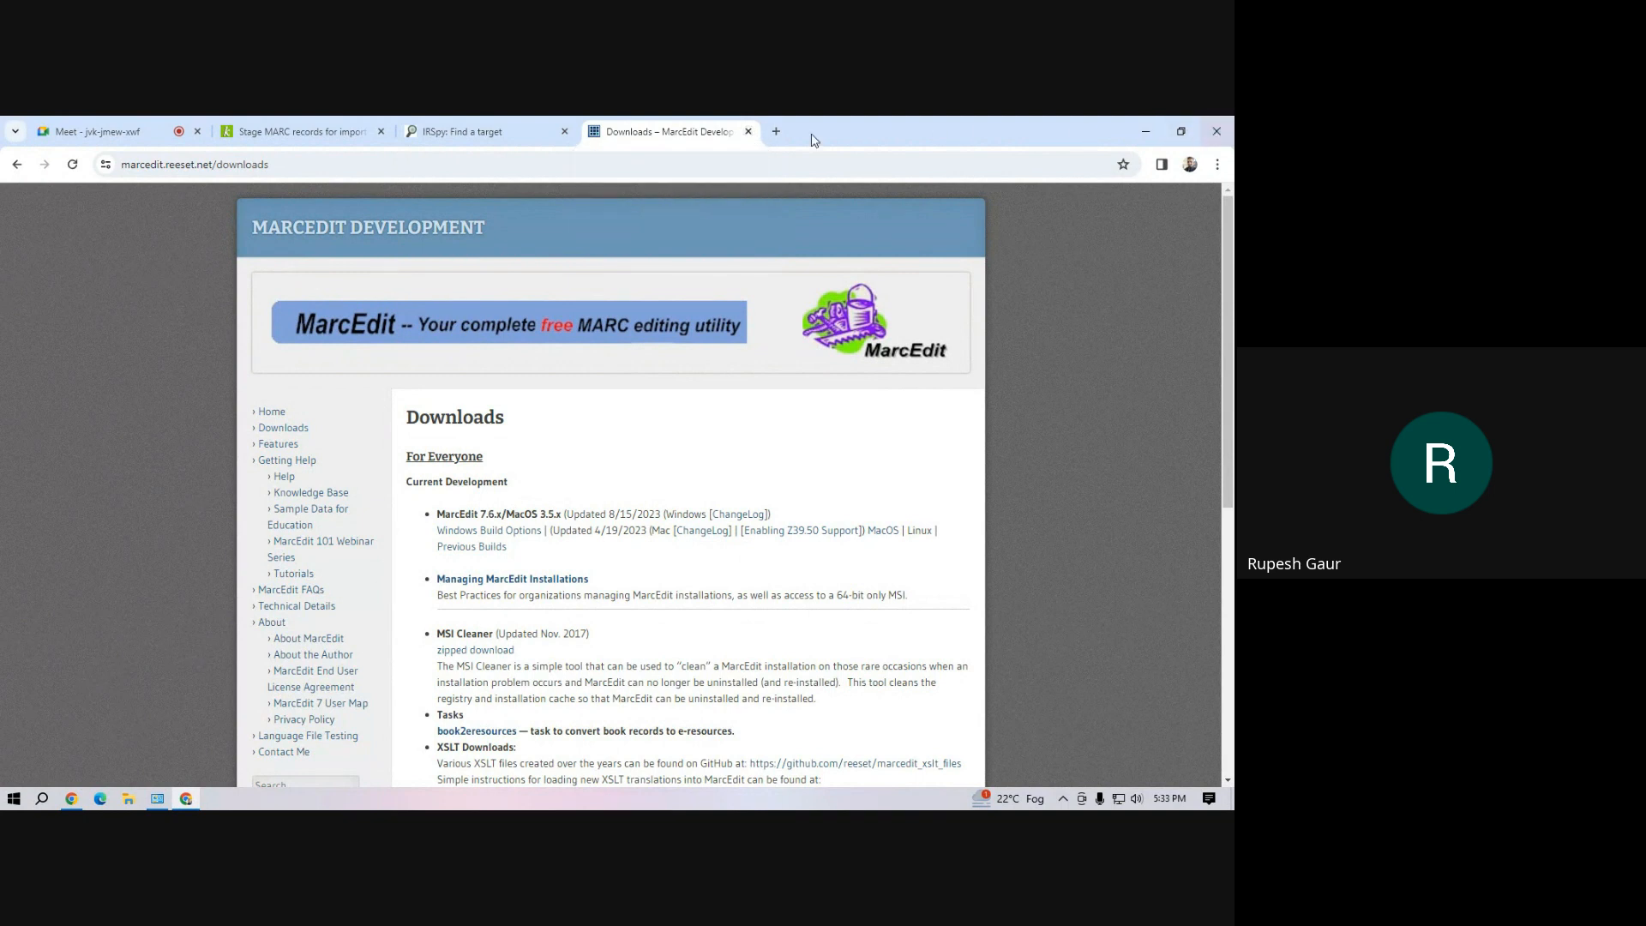
Close the MarcEdit downloads page, minimize Chrome, and launch MarcEdit 7.6 with its Delimited Text Translator
{"action": "left_click", "coordinate": [748, 131]}
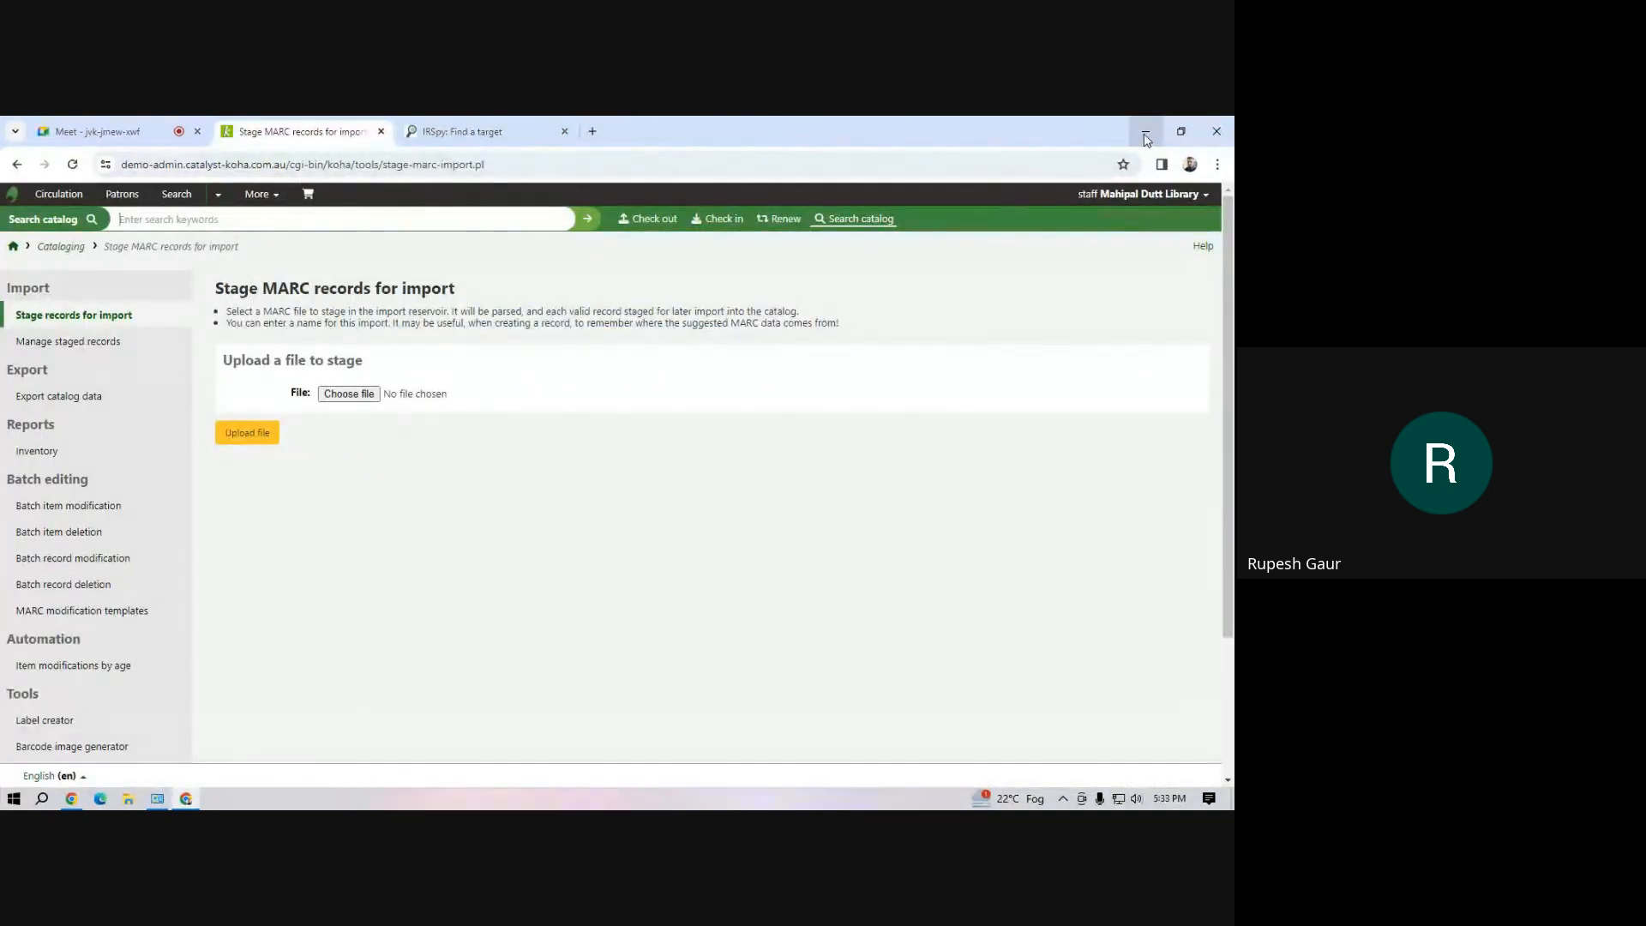
{"action": "left_click", "coordinate": [1147, 134]}
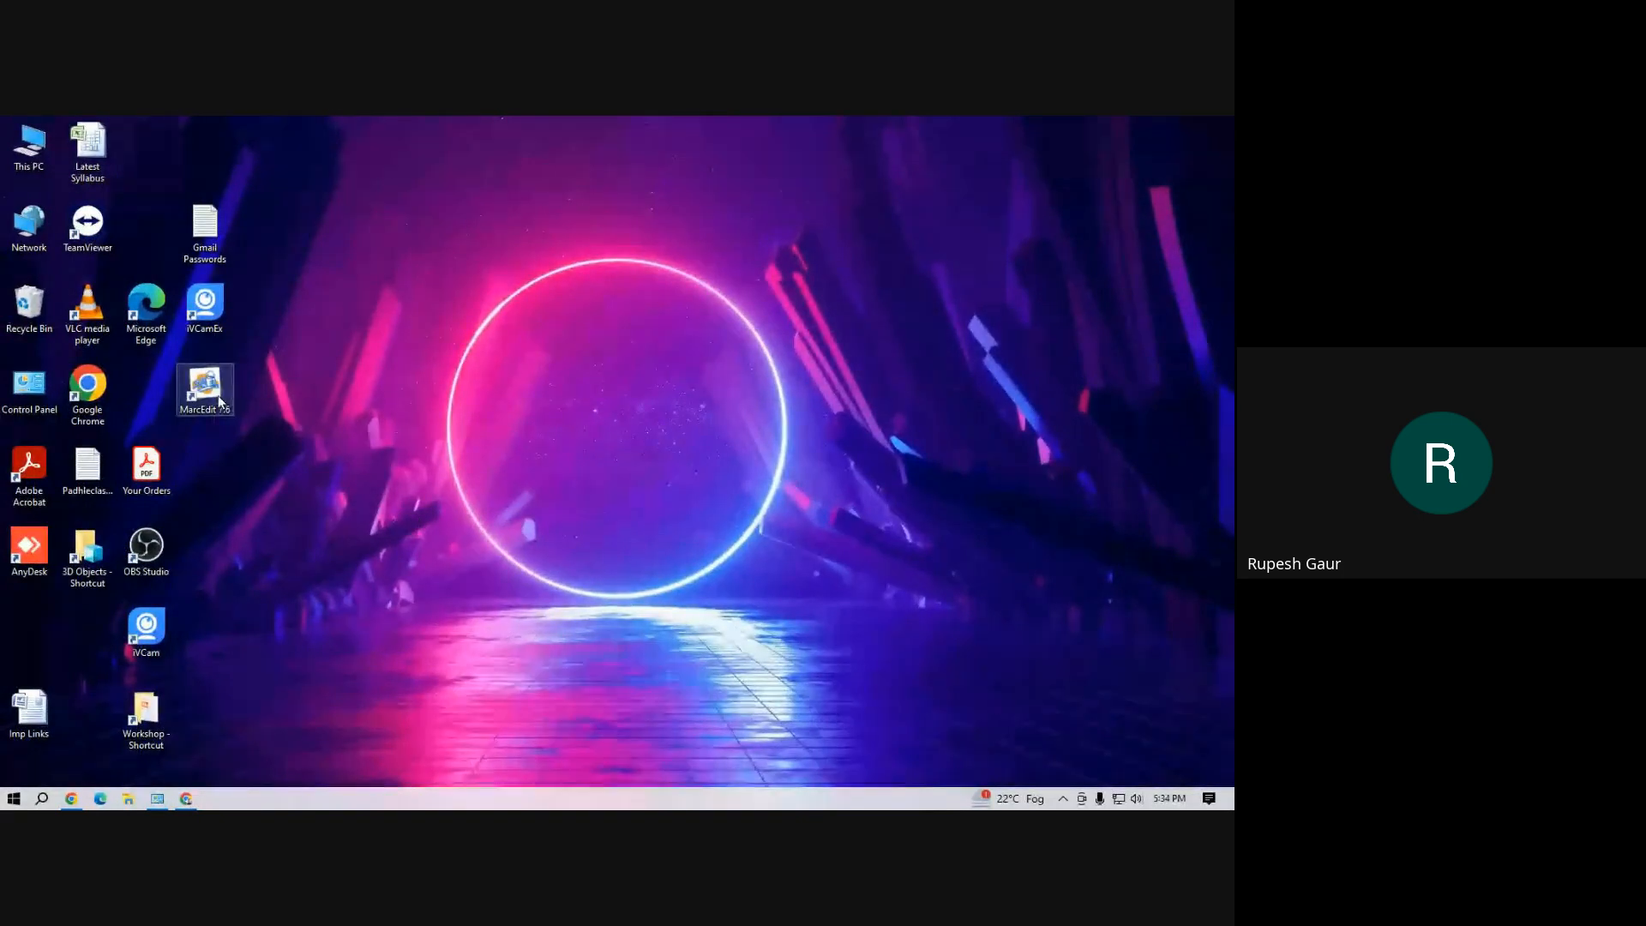
{"action": "left_click", "coordinate": [218, 398]}
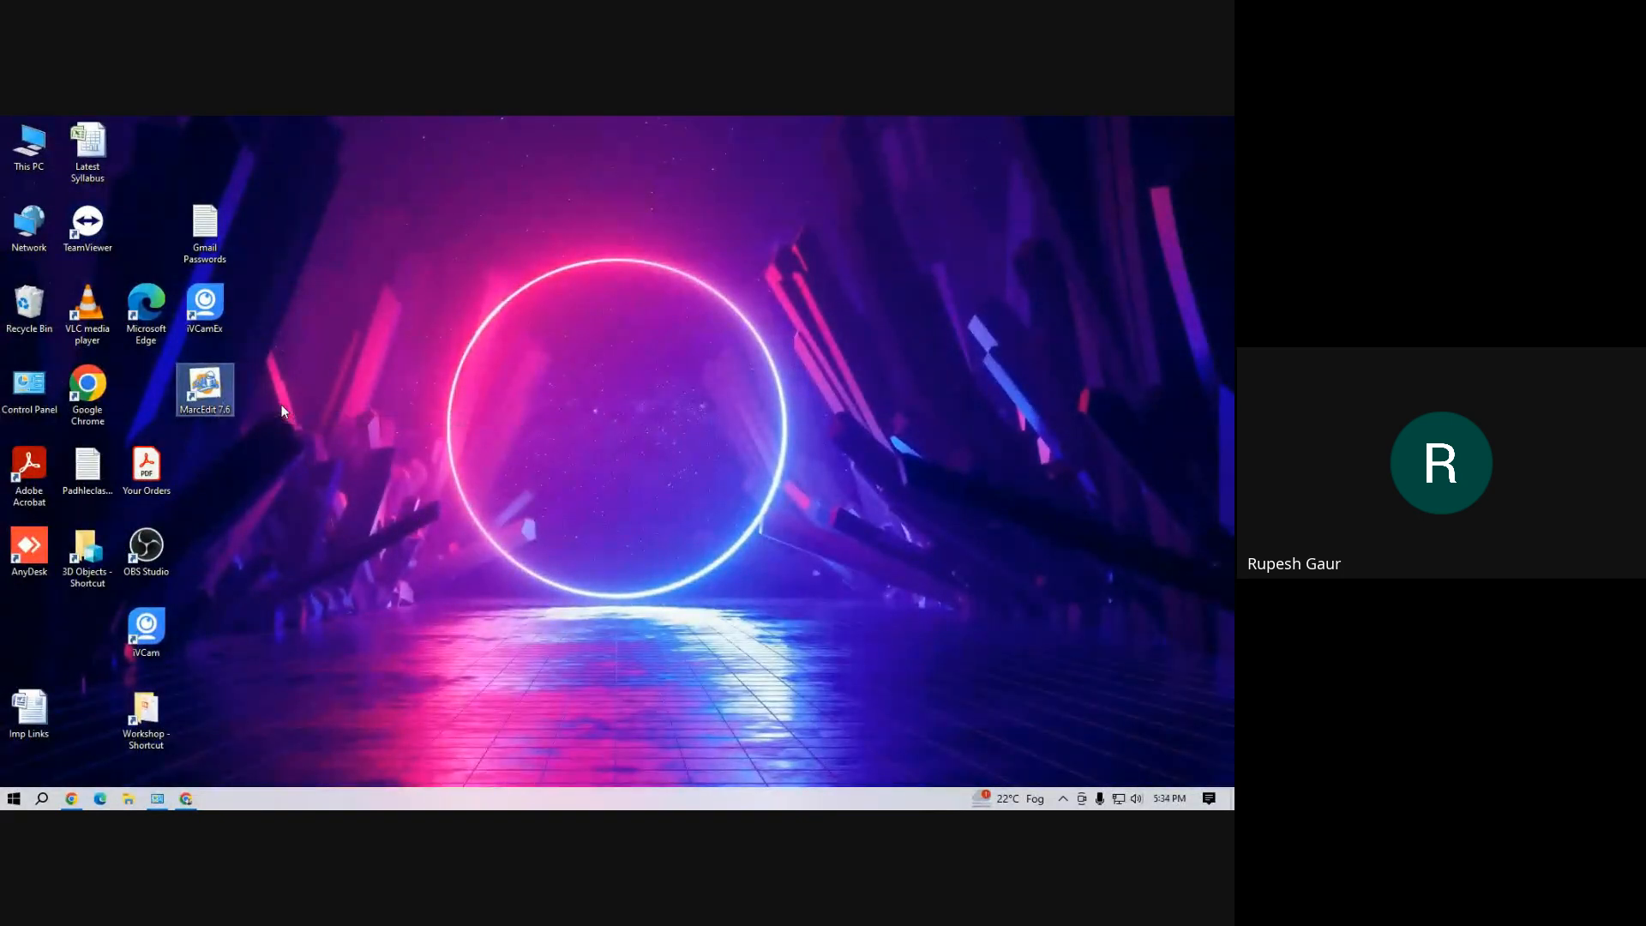
{"action": "double_click", "coordinate": [219, 391]}
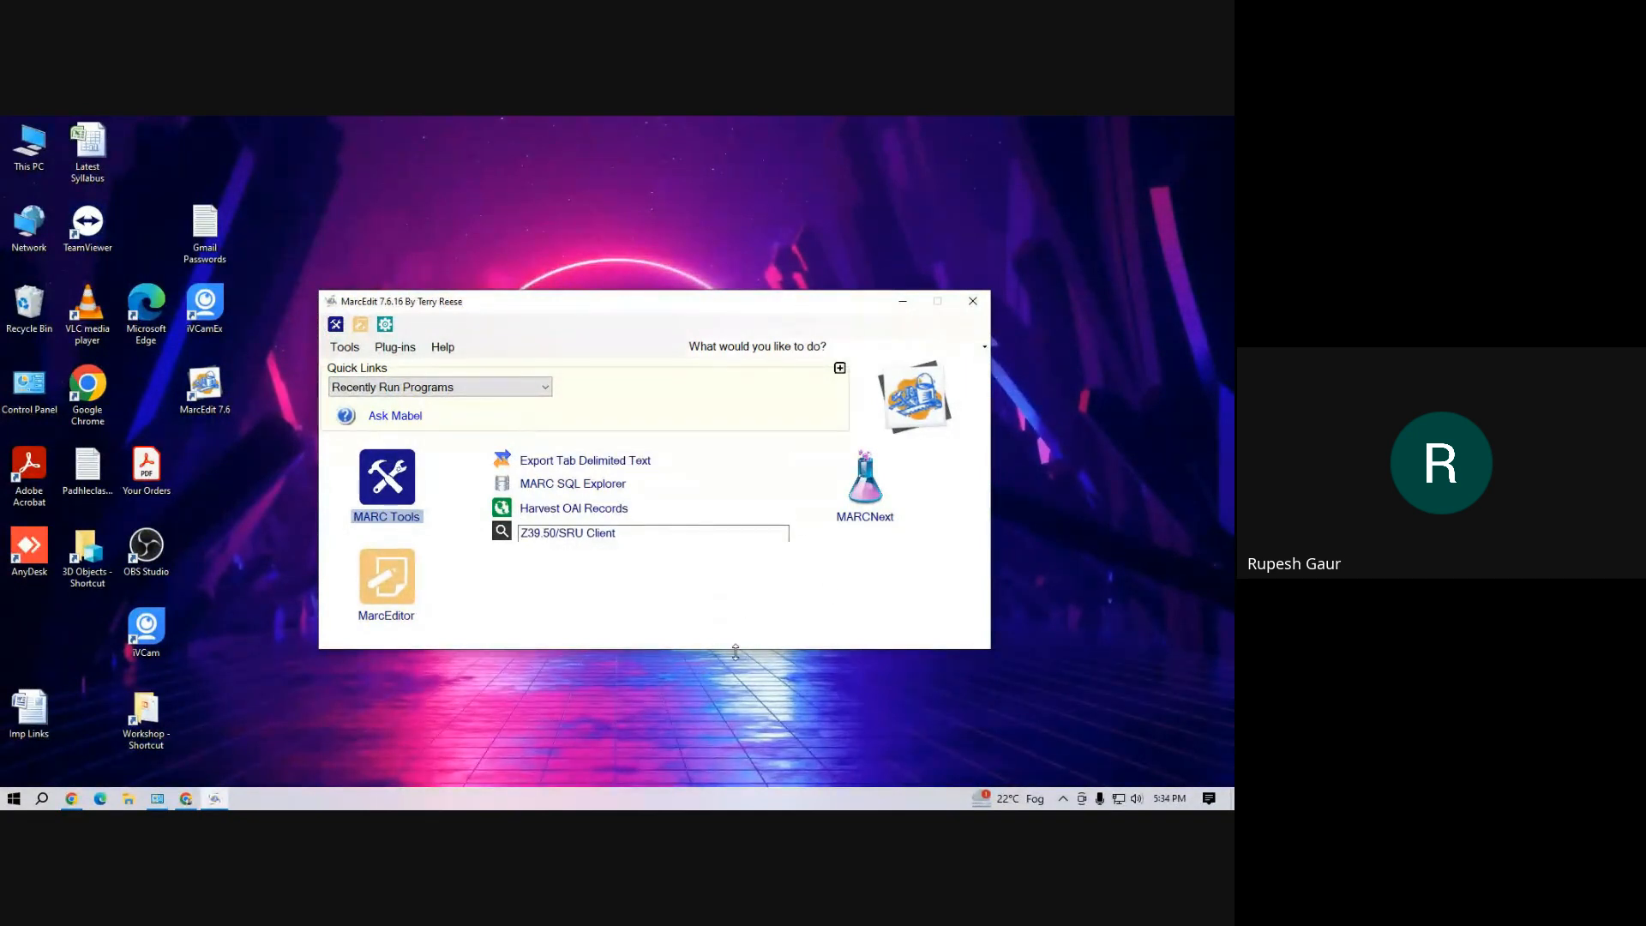
{"action": "left_click", "coordinate": [553, 468]}
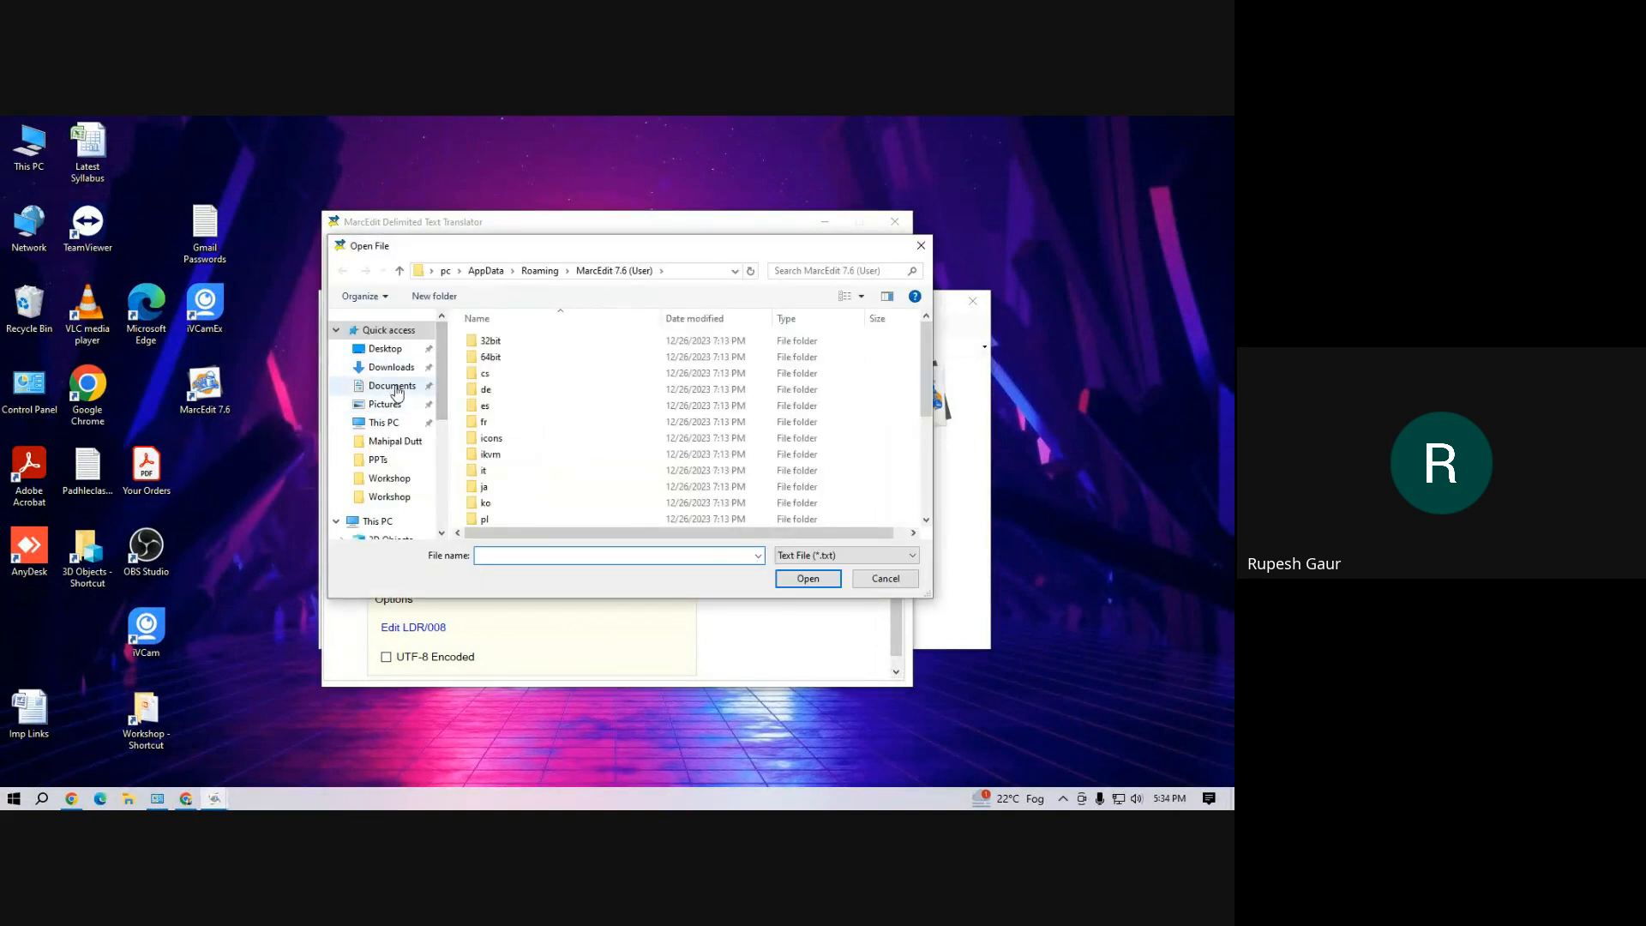
Choose the demo Excel workbook in F:\Koha\Workshop as the source file, showing all file types
{"action": "scroll", "coordinate": [421, 454], "scroll_direction": "down", "scroll_amount": 2}
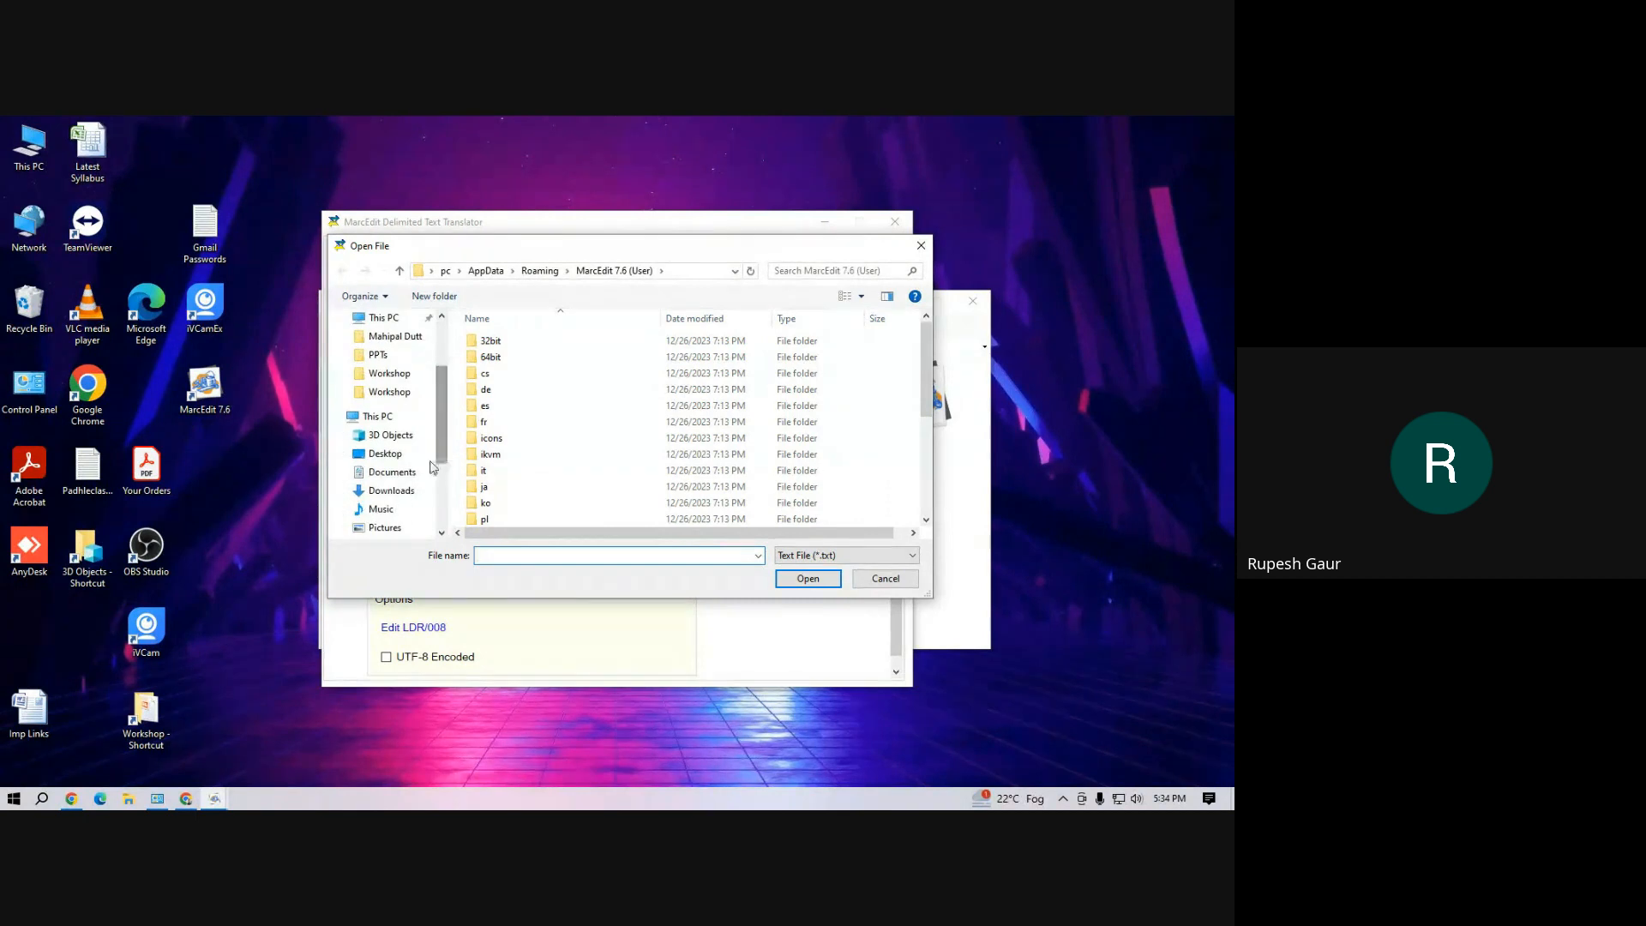
{"action": "left_click", "coordinate": [393, 492]}
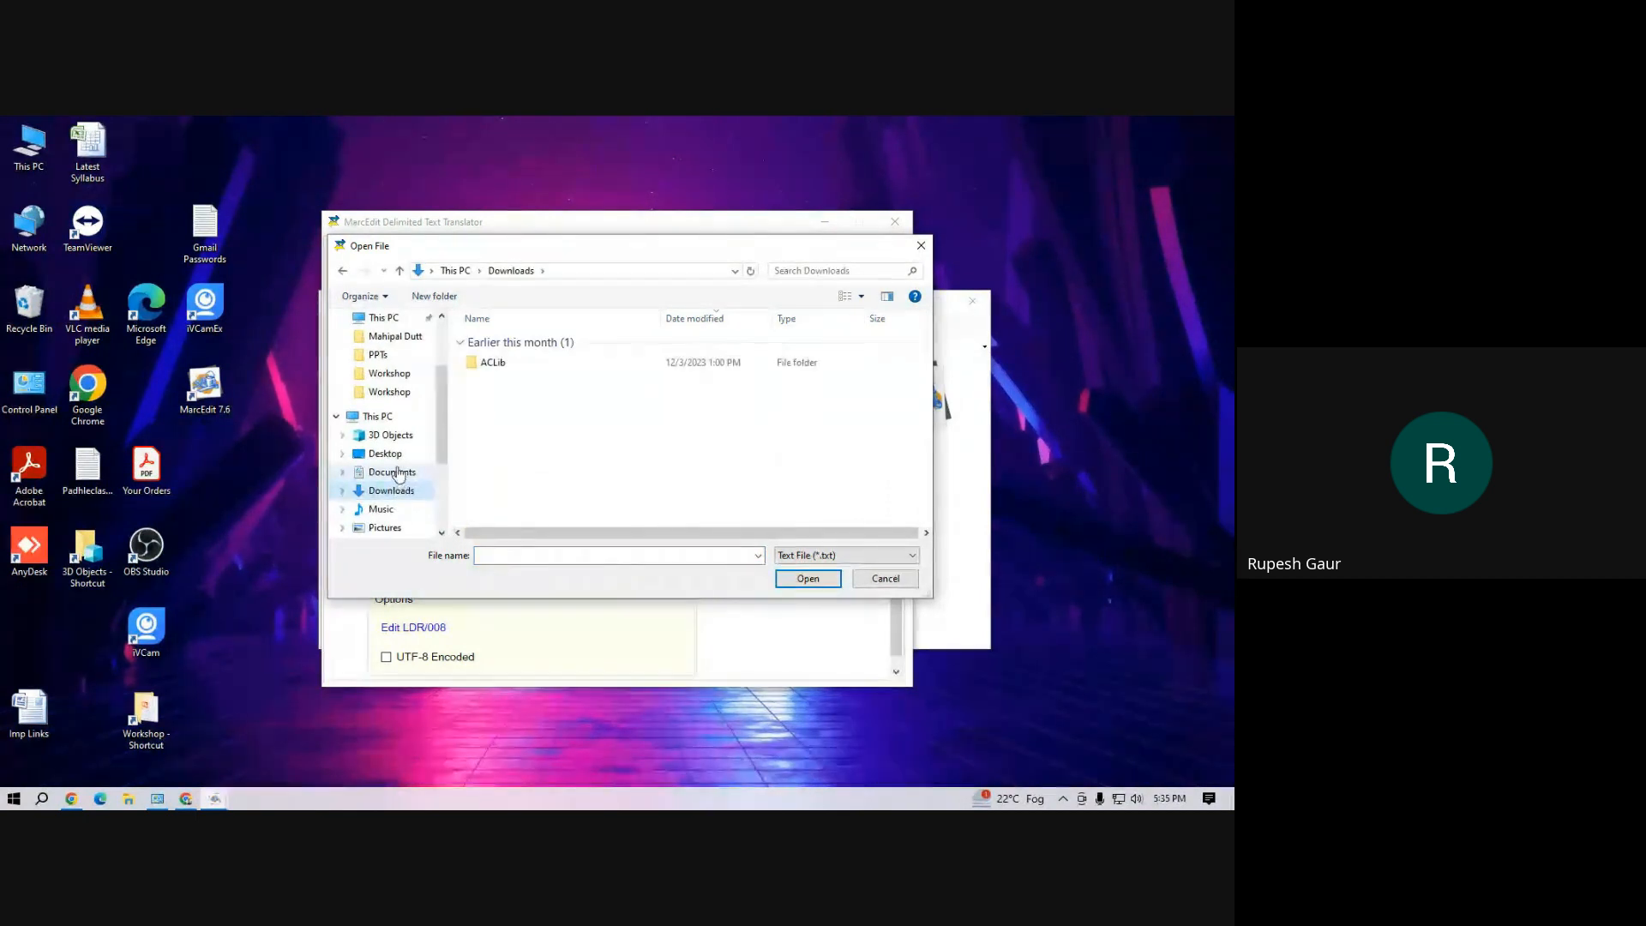
{"action": "scroll", "coordinate": [439, 439], "scroll_direction": "down", "scroll_amount": 1}
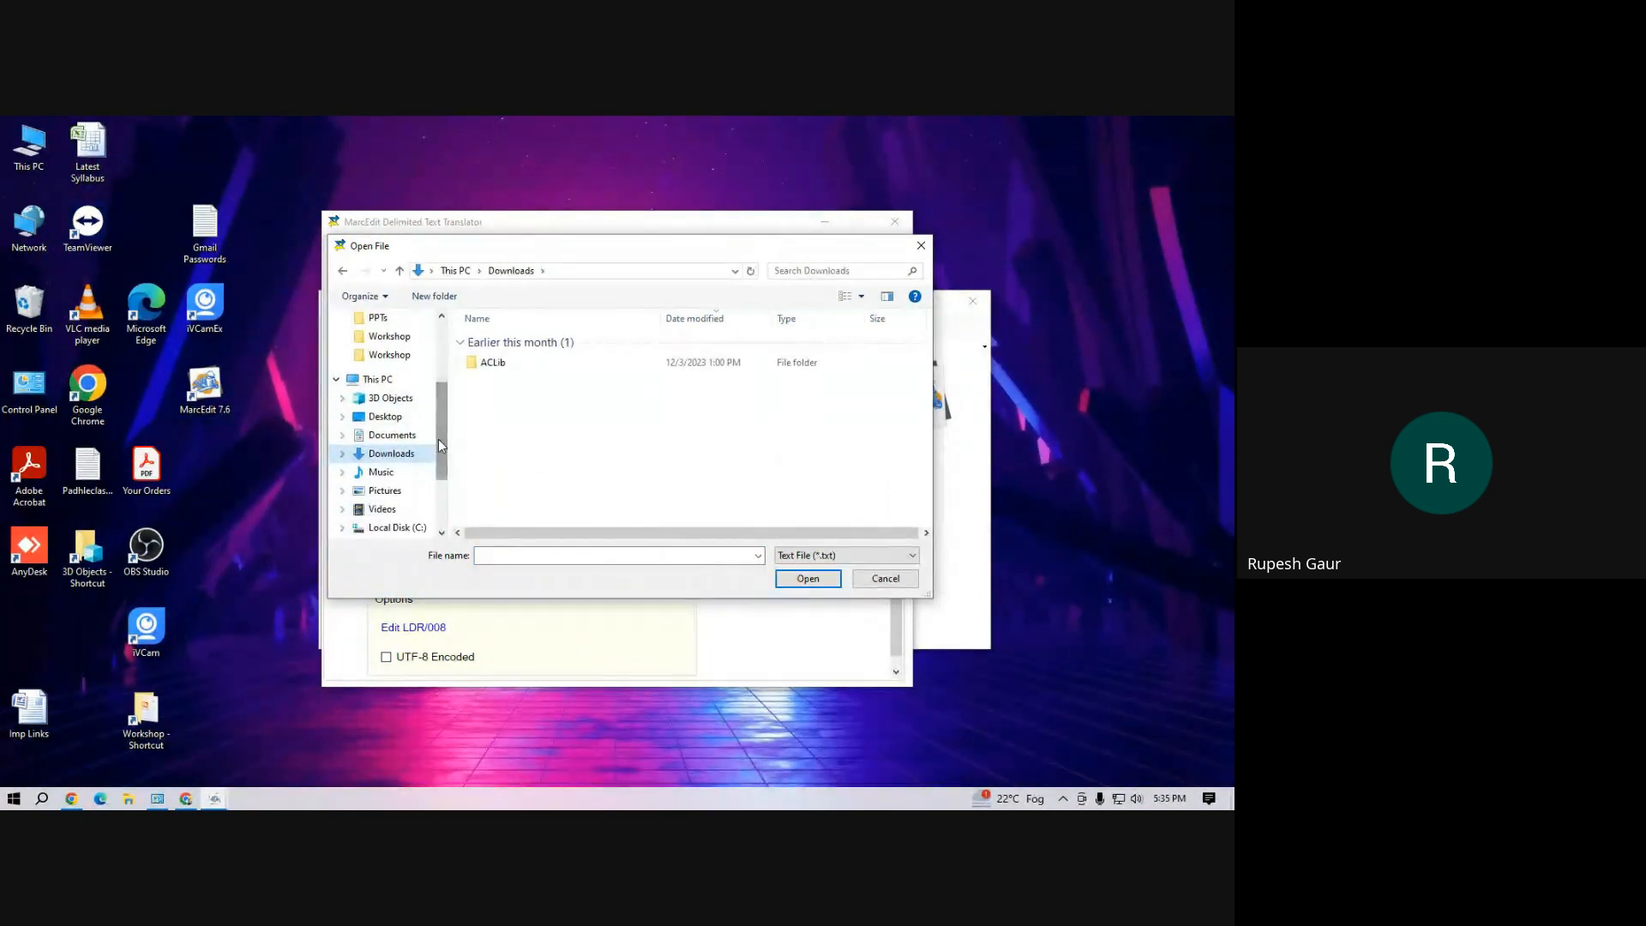
{"action": "left_click", "coordinate": [390, 354]}
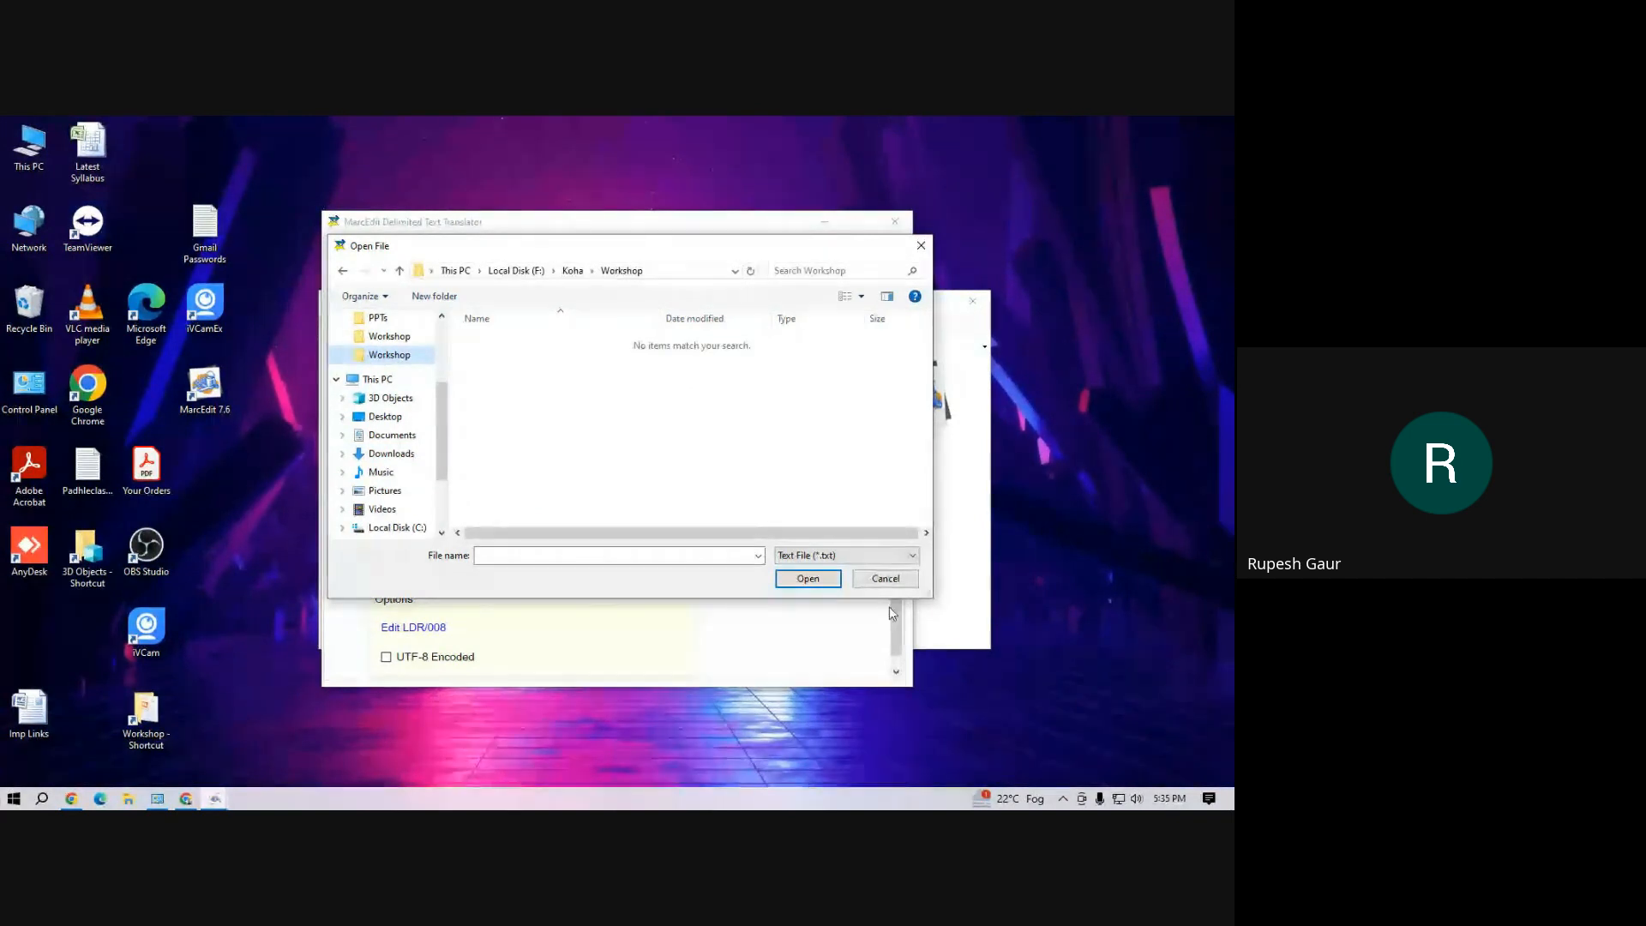
{"action": "left_click", "coordinate": [862, 556]}
{"action": "left_click", "coordinate": [852, 605]}
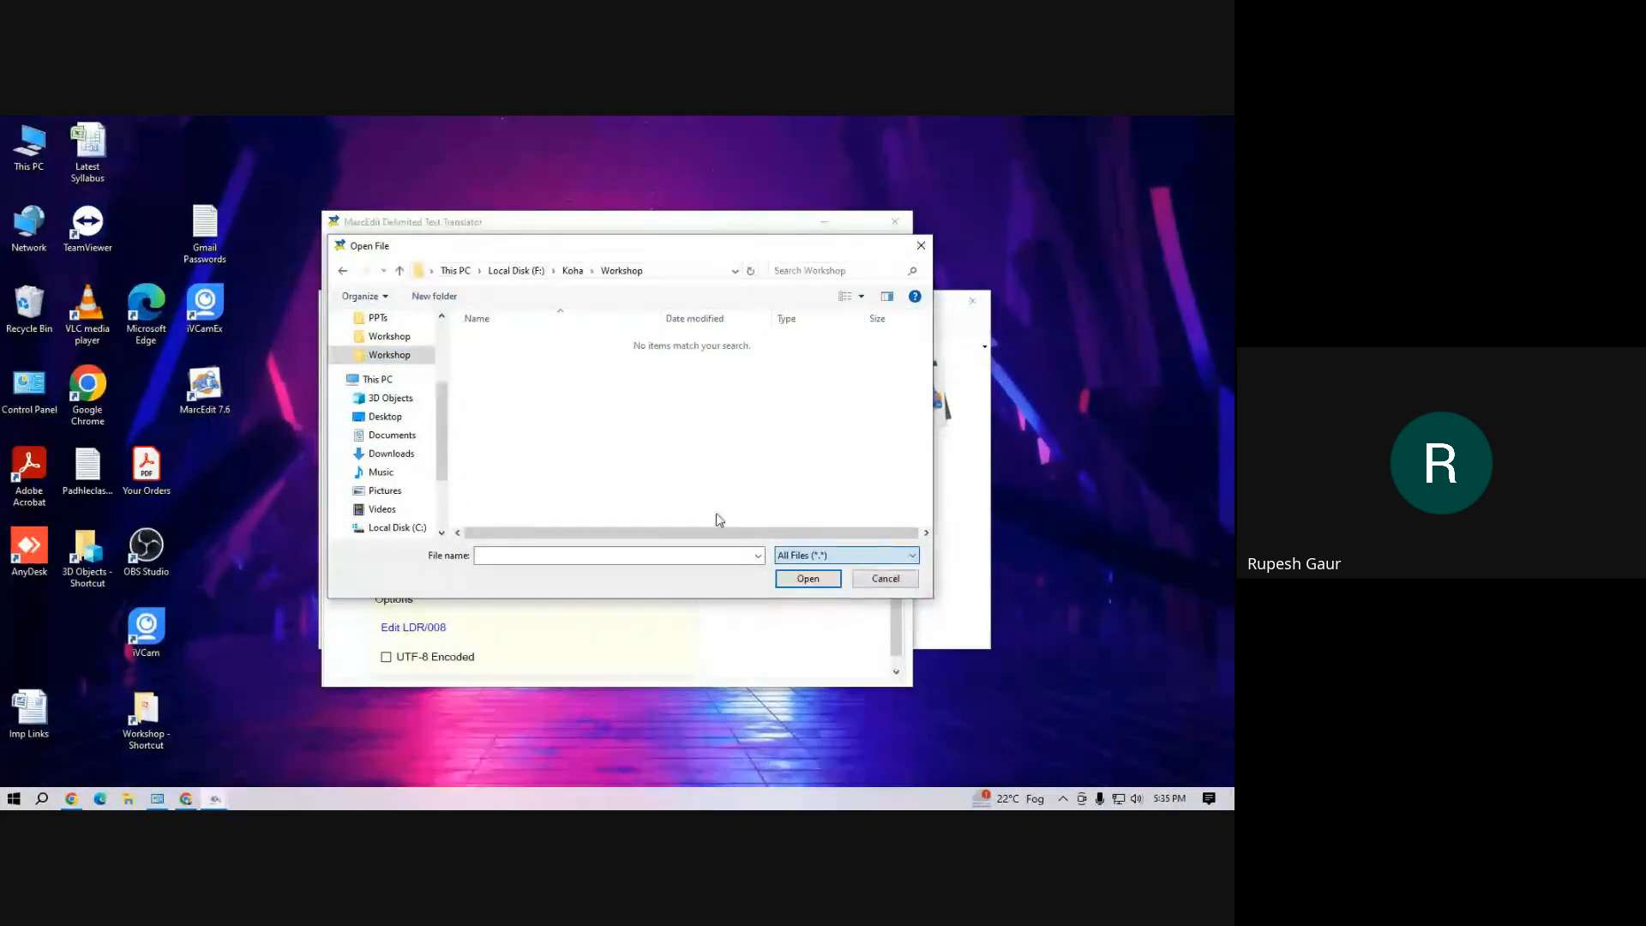
{"action": "left_click", "coordinate": [547, 409]}
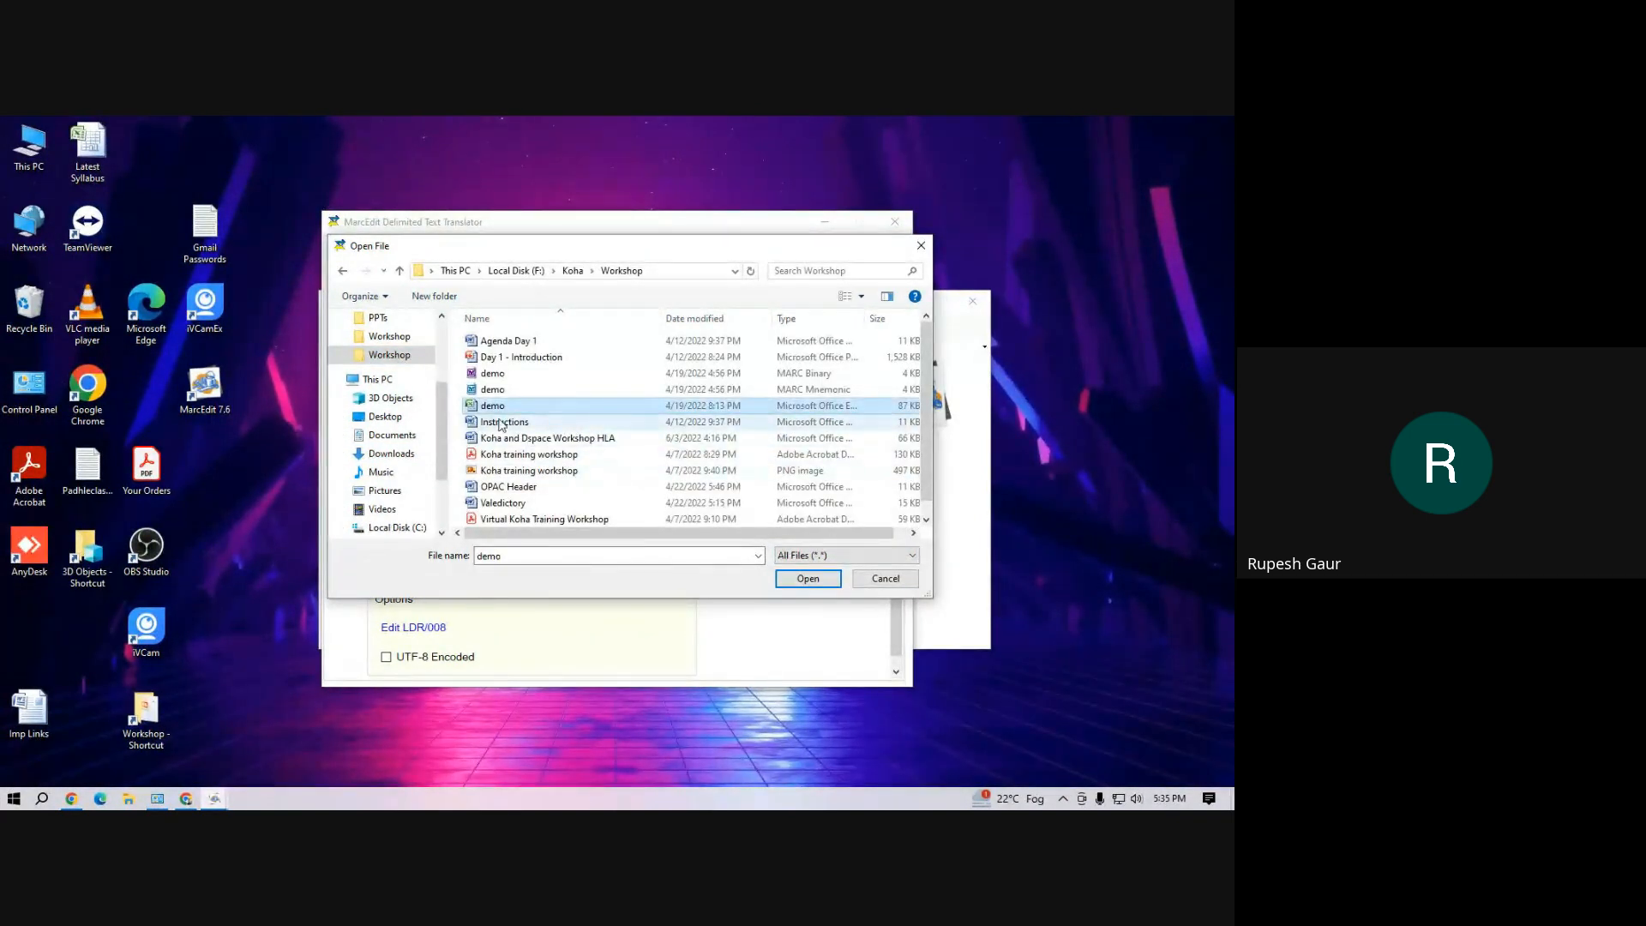
{"action": "left_click", "coordinate": [806, 579]}
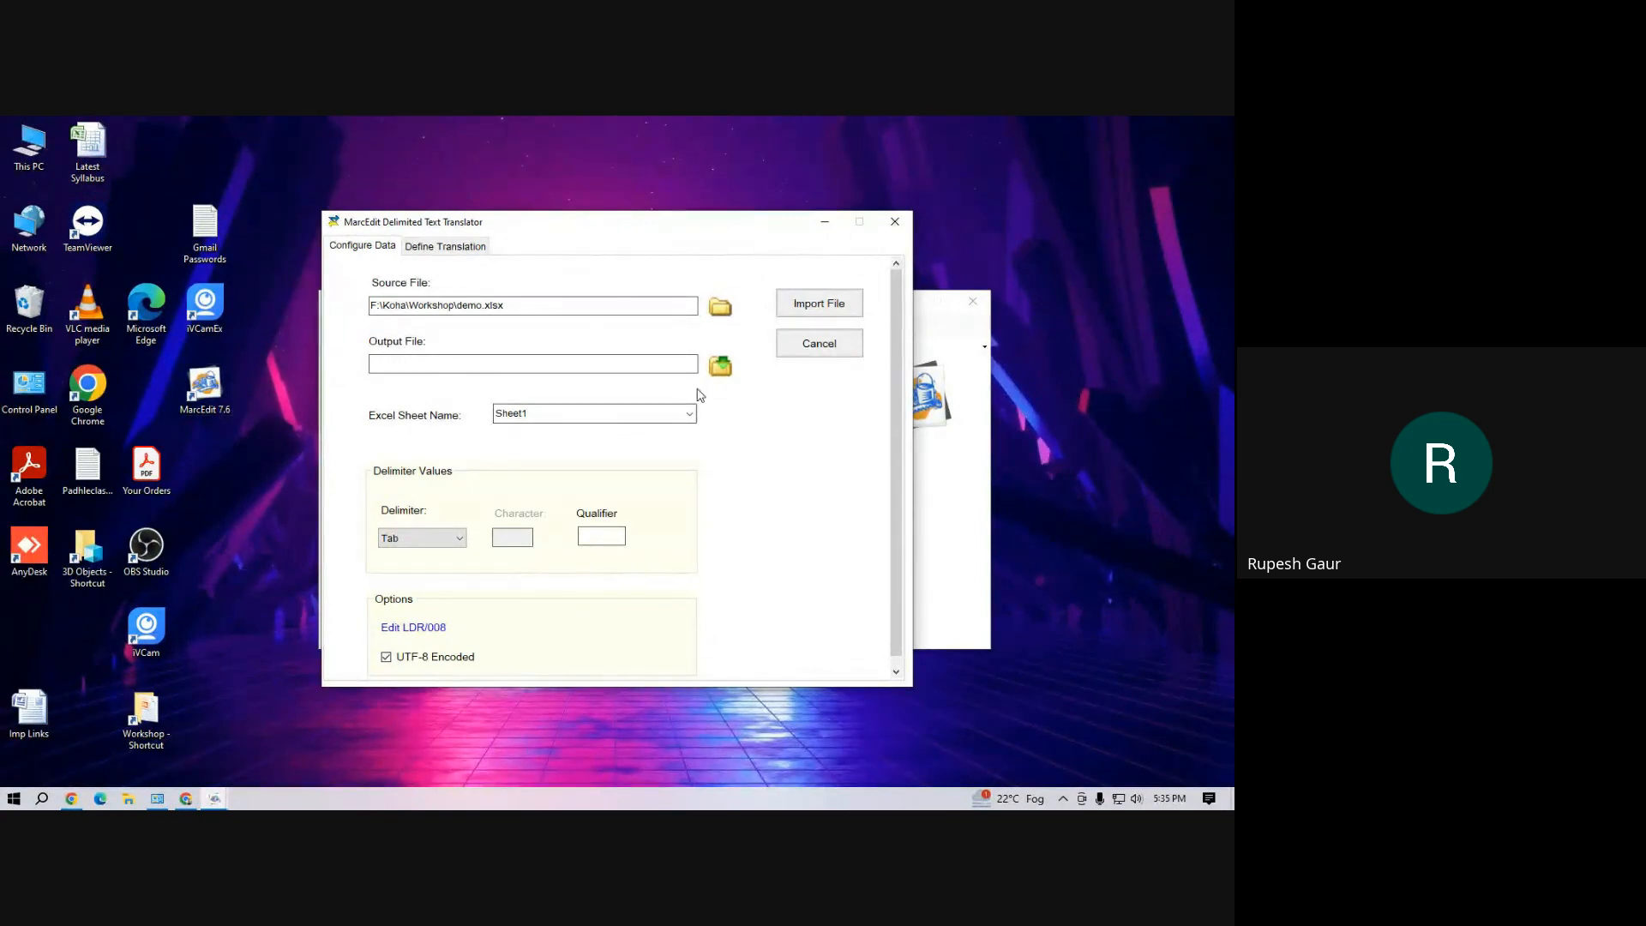
Set the source file to the demo.xlsx workbook in D:\Workshop, showing all file types
{"action": "left_click", "coordinate": [787, 315]}
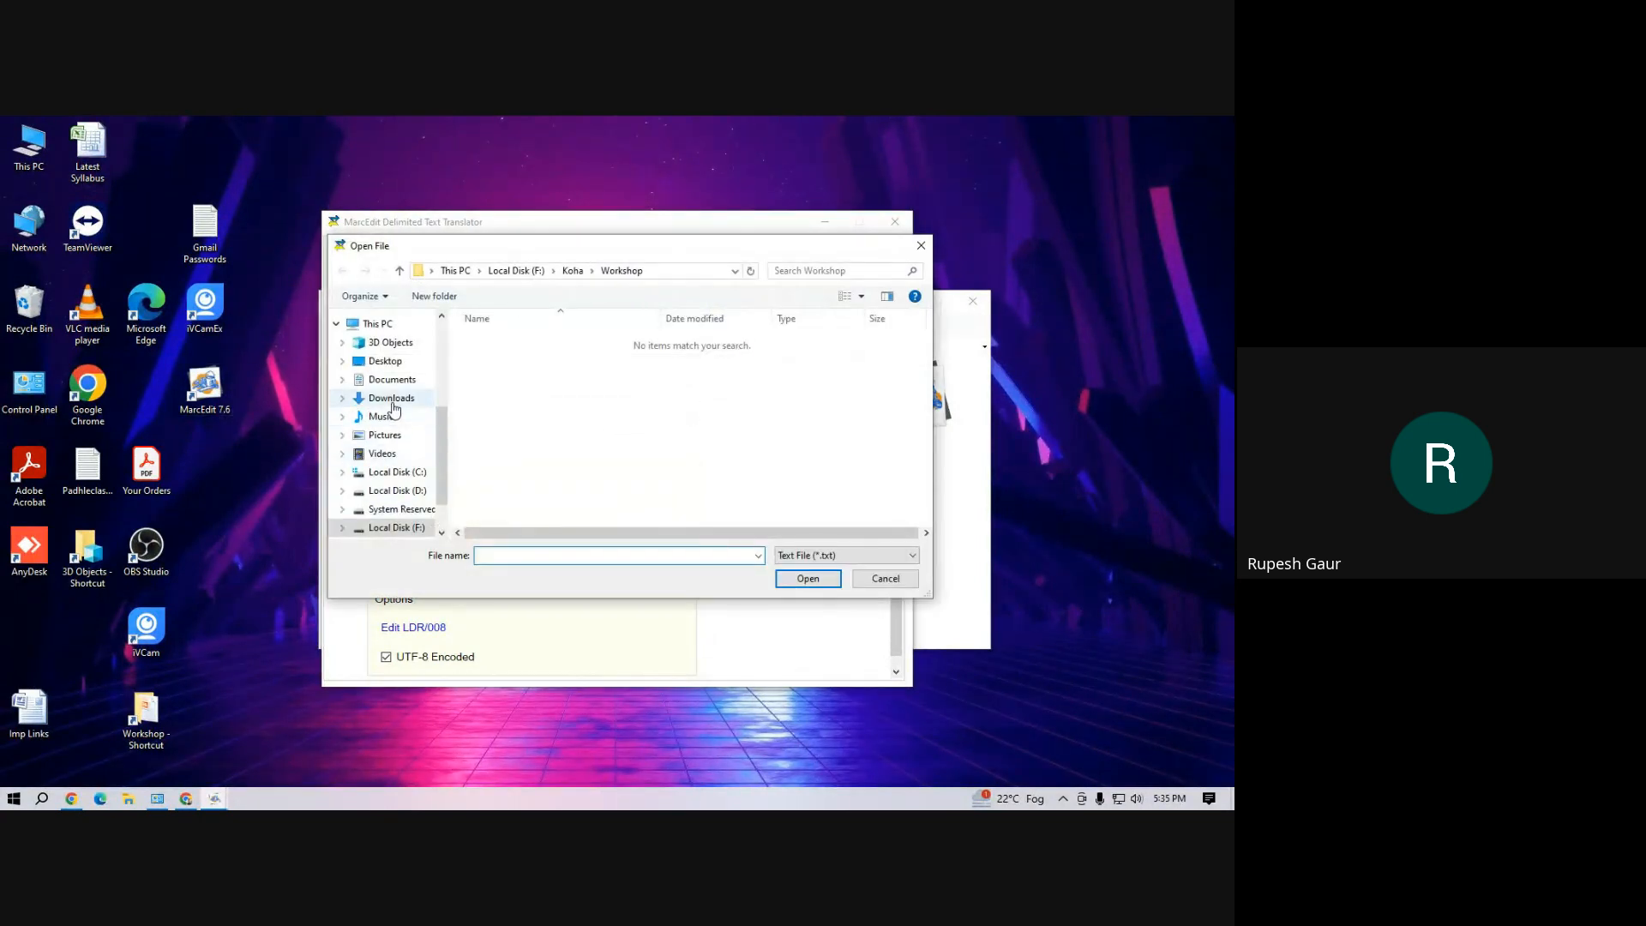
{"action": "scroll", "coordinate": [437, 454], "scroll_direction": "down", "scroll_amount": 1}
{"action": "left_click", "coordinate": [397, 465]}
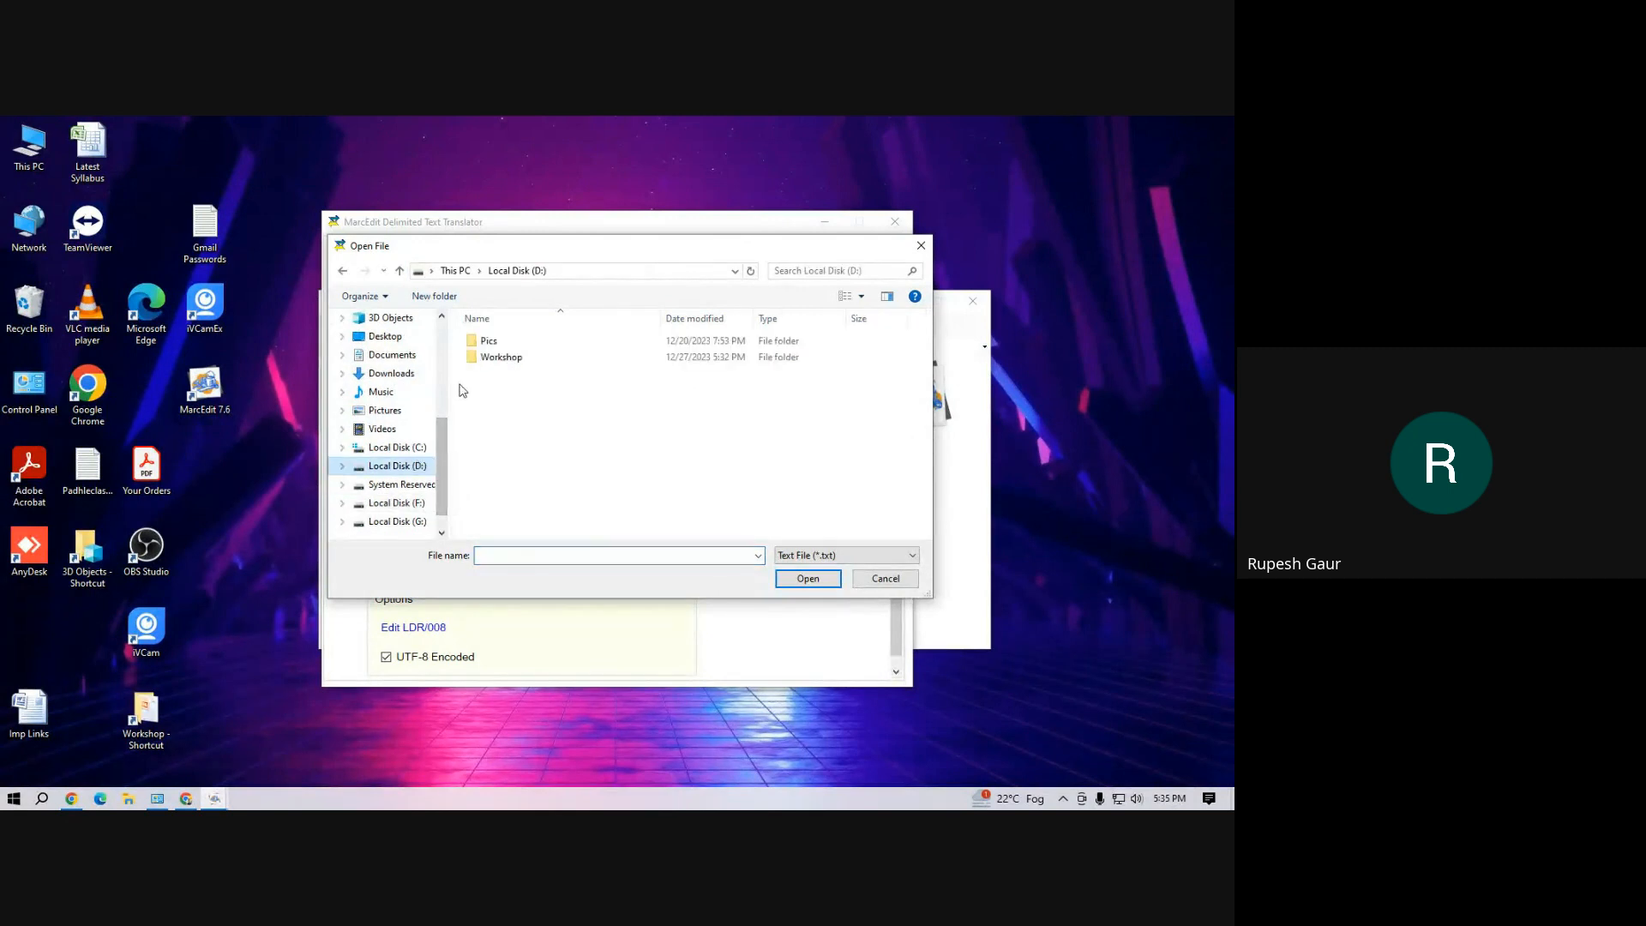
{"action": "left_click", "coordinate": [510, 360]}
{"action": "double_click", "coordinate": [510, 360]}
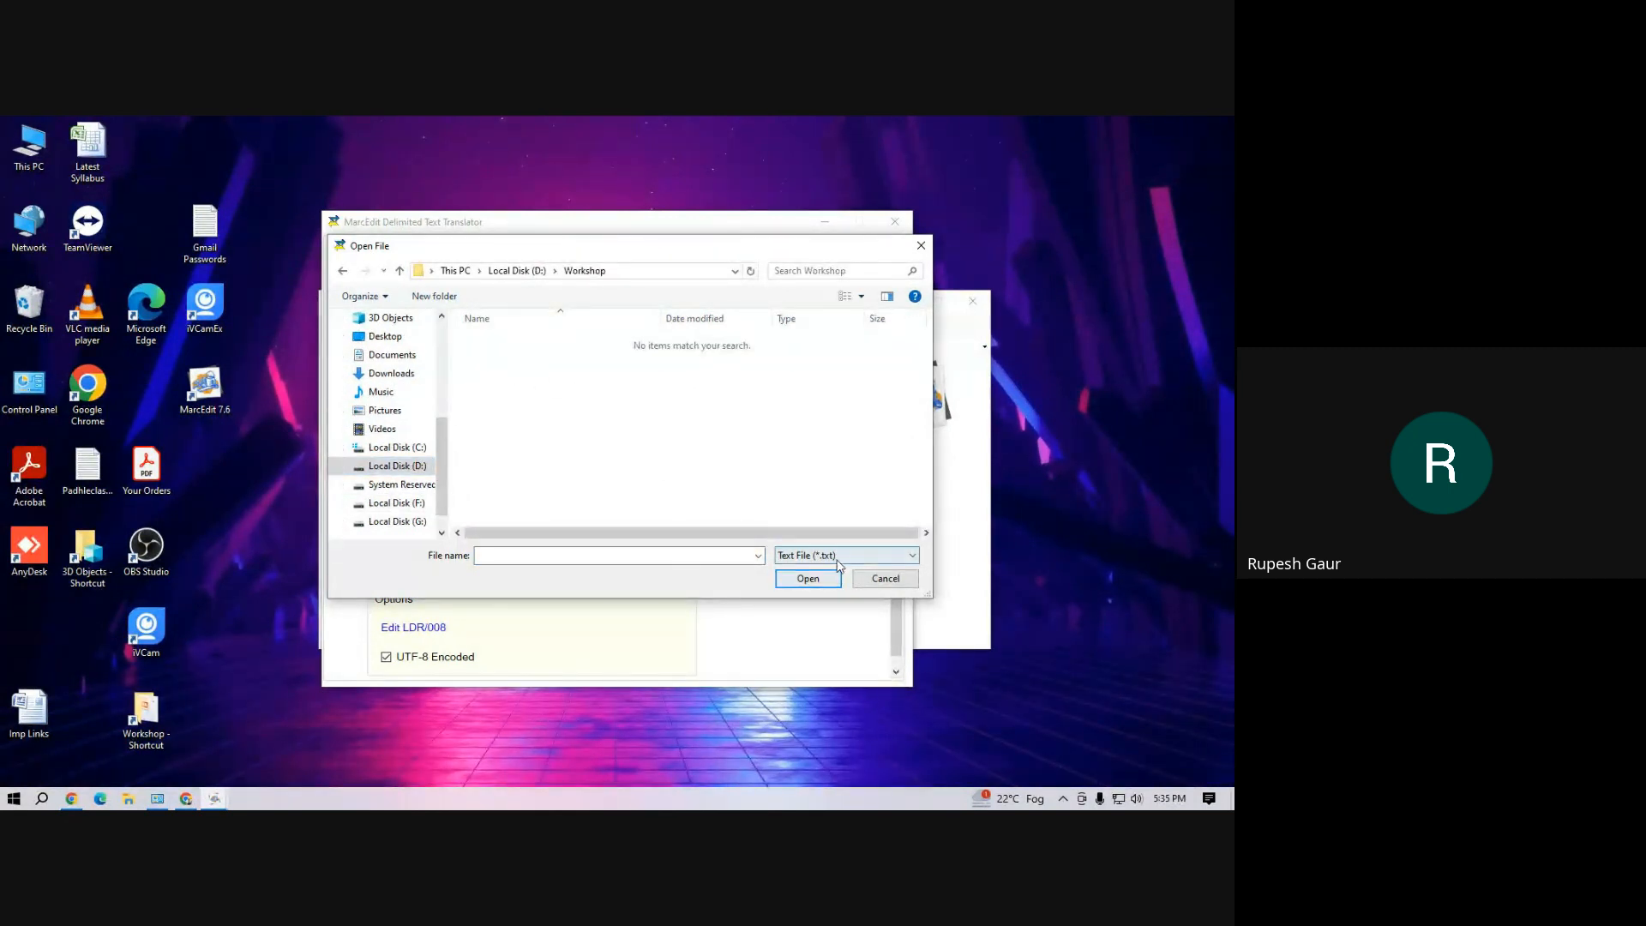
{"action": "left_click", "coordinate": [823, 556]}
{"action": "left_click", "coordinate": [823, 606]}
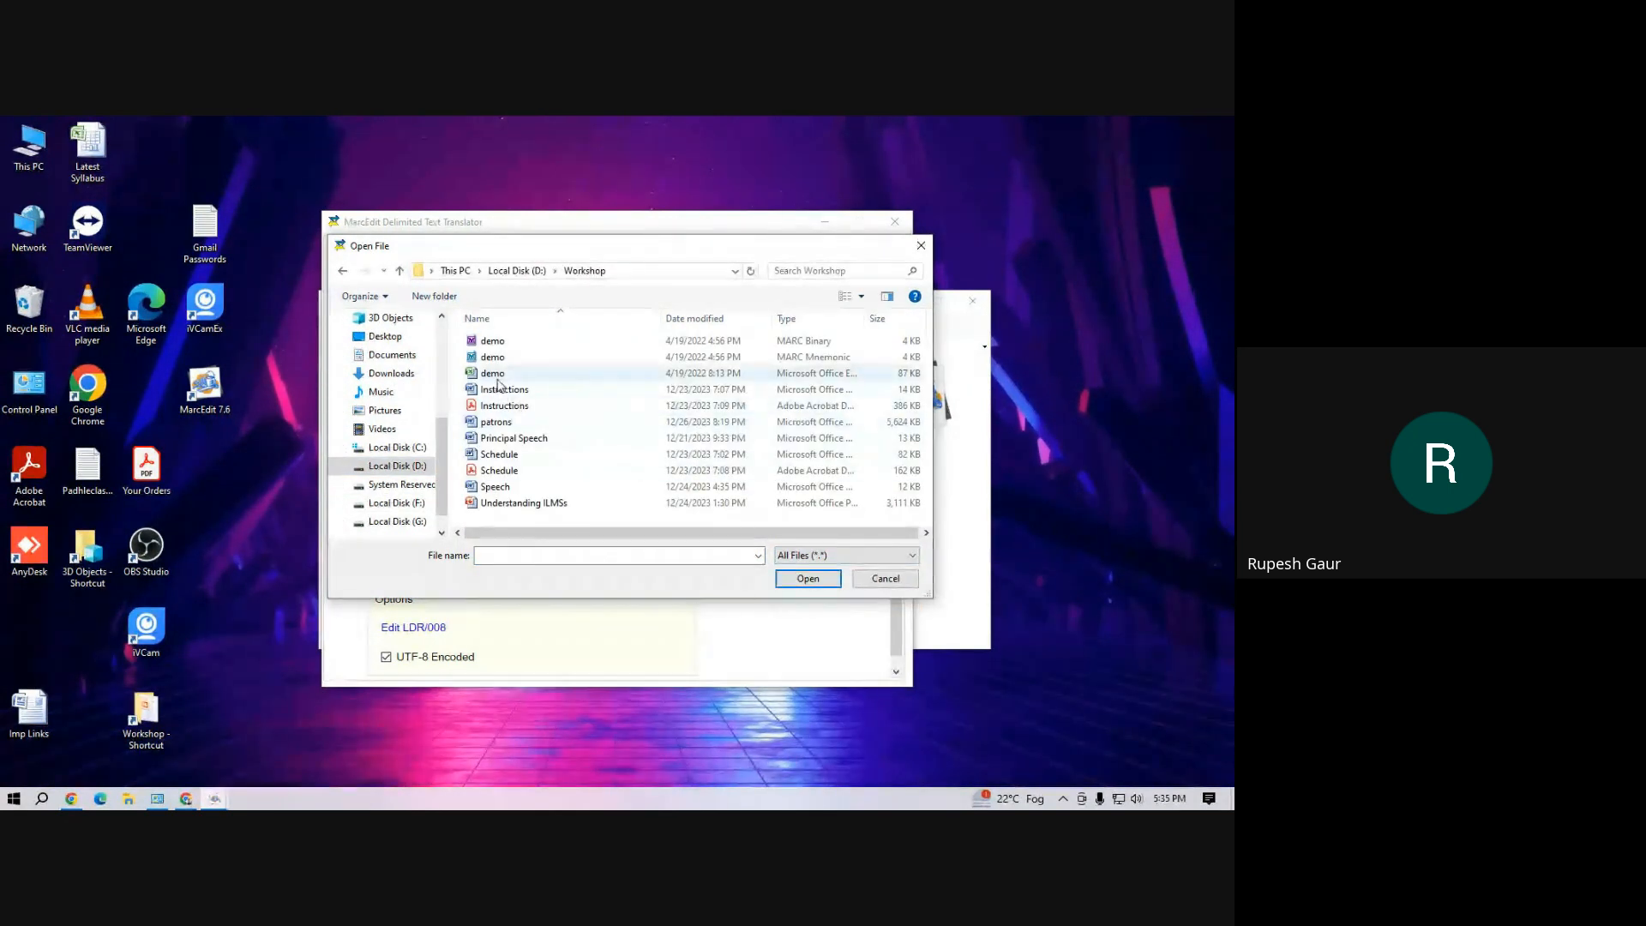
{"action": "left_click", "coordinate": [549, 373]}
{"action": "left_click", "coordinate": [806, 579]}
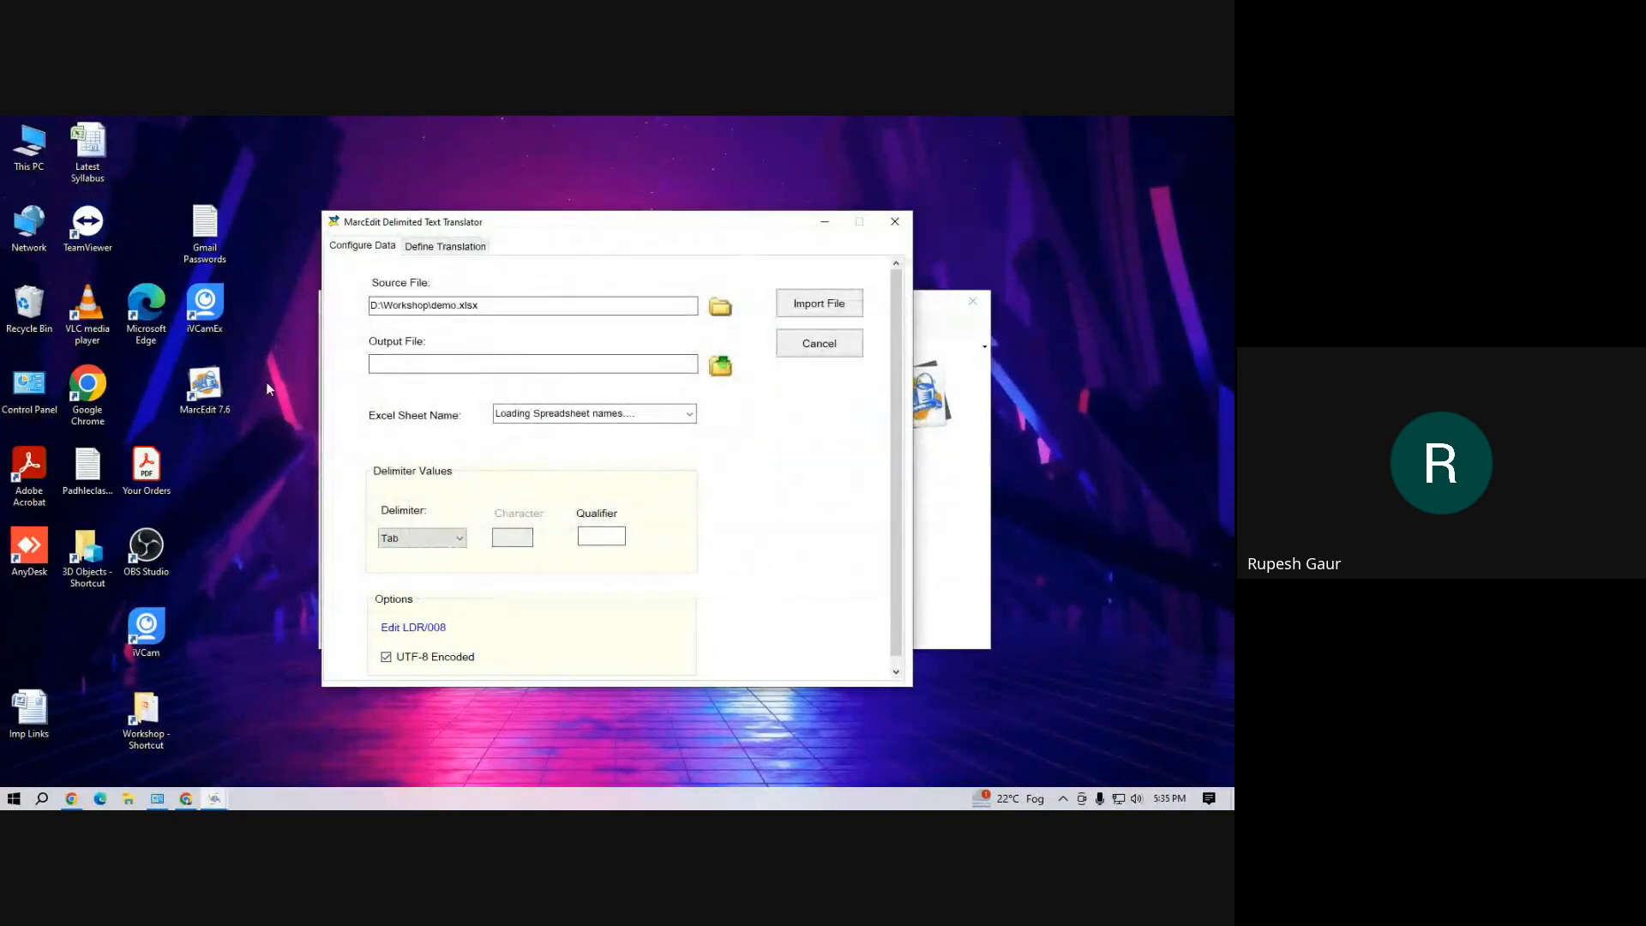
{"action": "left_click", "coordinate": [406, 365]}
{"action": "left_click_drag", "start_coordinate": [502, 308], "coordinate": [362, 306]}
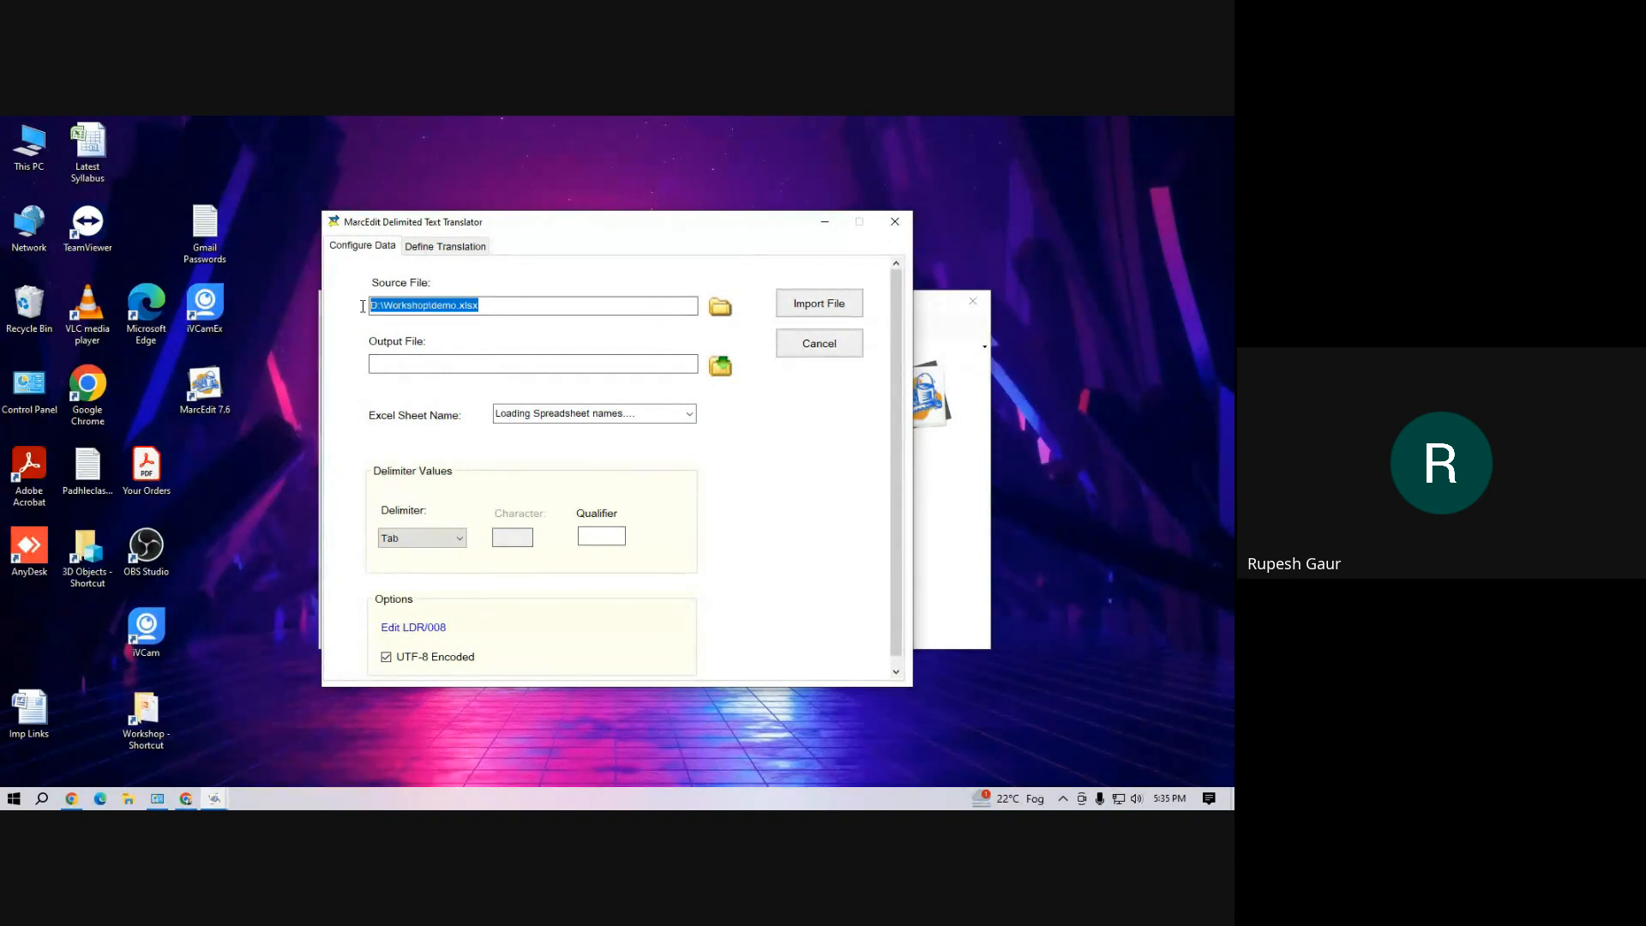
{"action": "left_click", "coordinate": [389, 366]}
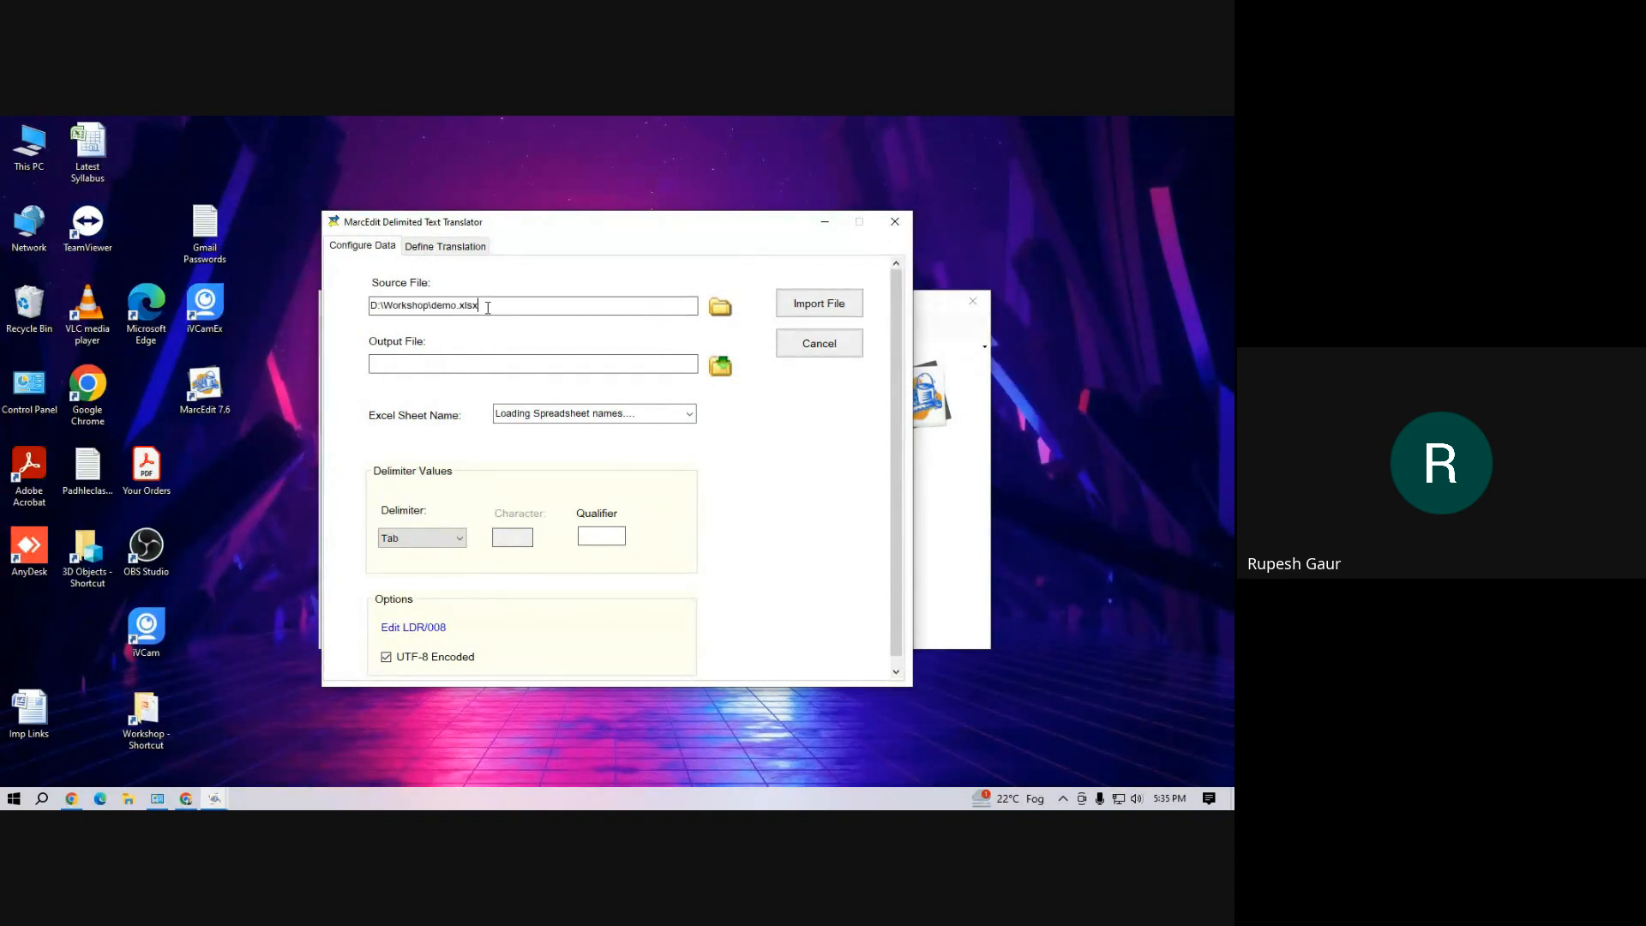
{"action": "left_click_drag", "start_coordinate": [488, 307], "coordinate": [374, 306]}
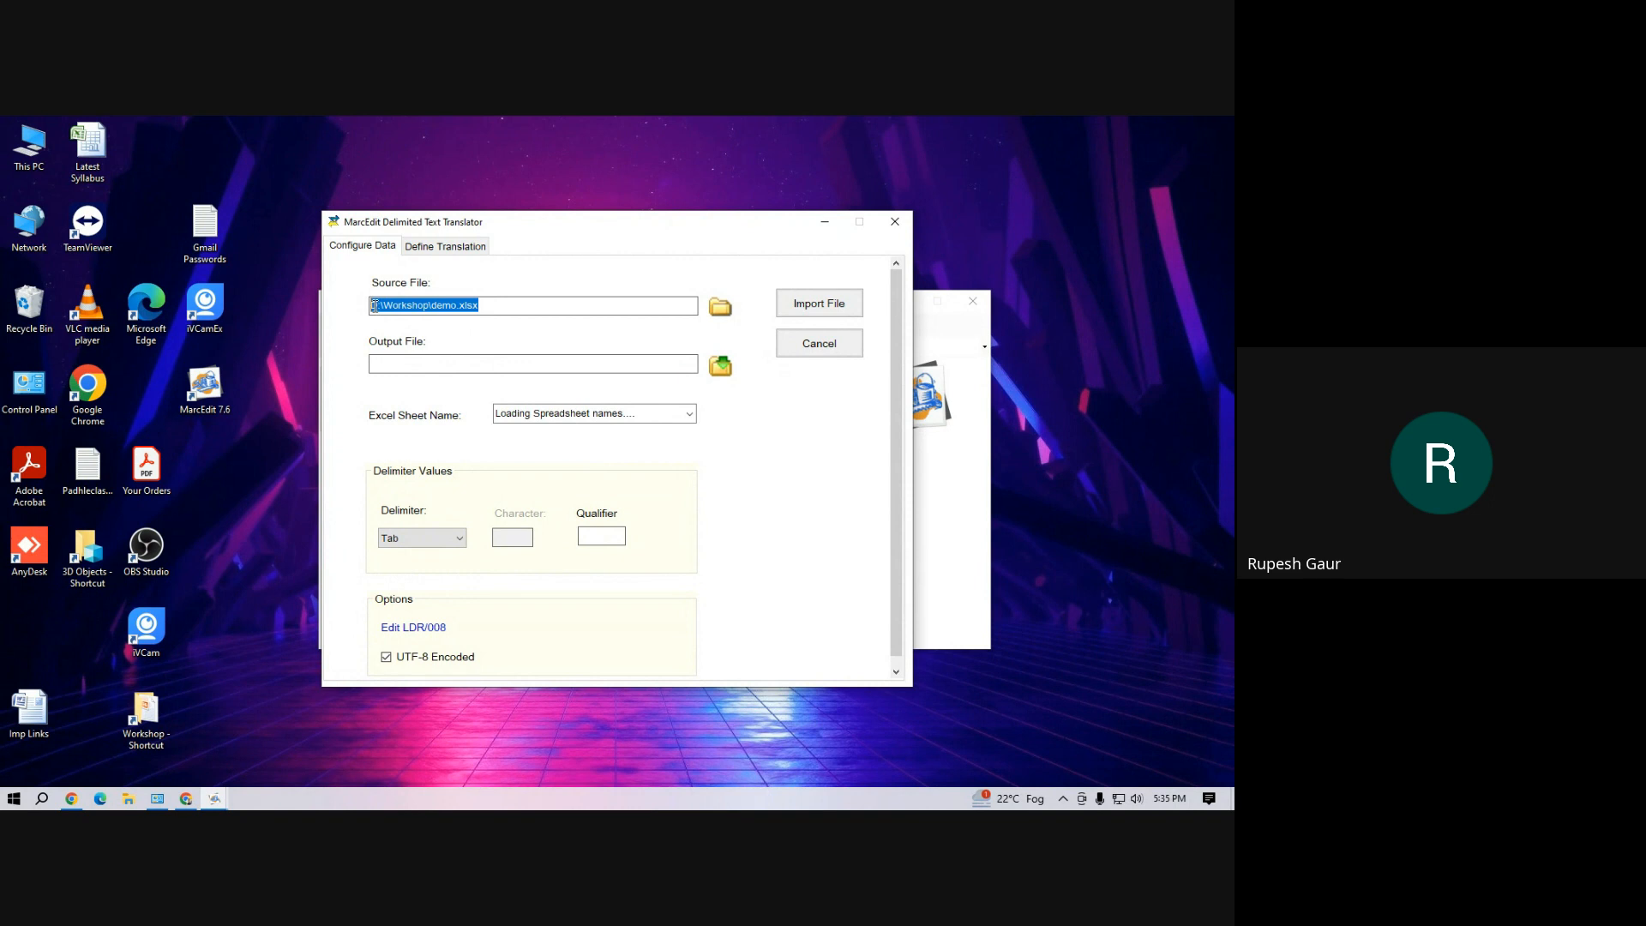
Set the output file to demo.mrk on the Desktop and choose Sheet1 as the Excel sheet
{"action": "left_click", "coordinate": [720, 367]}
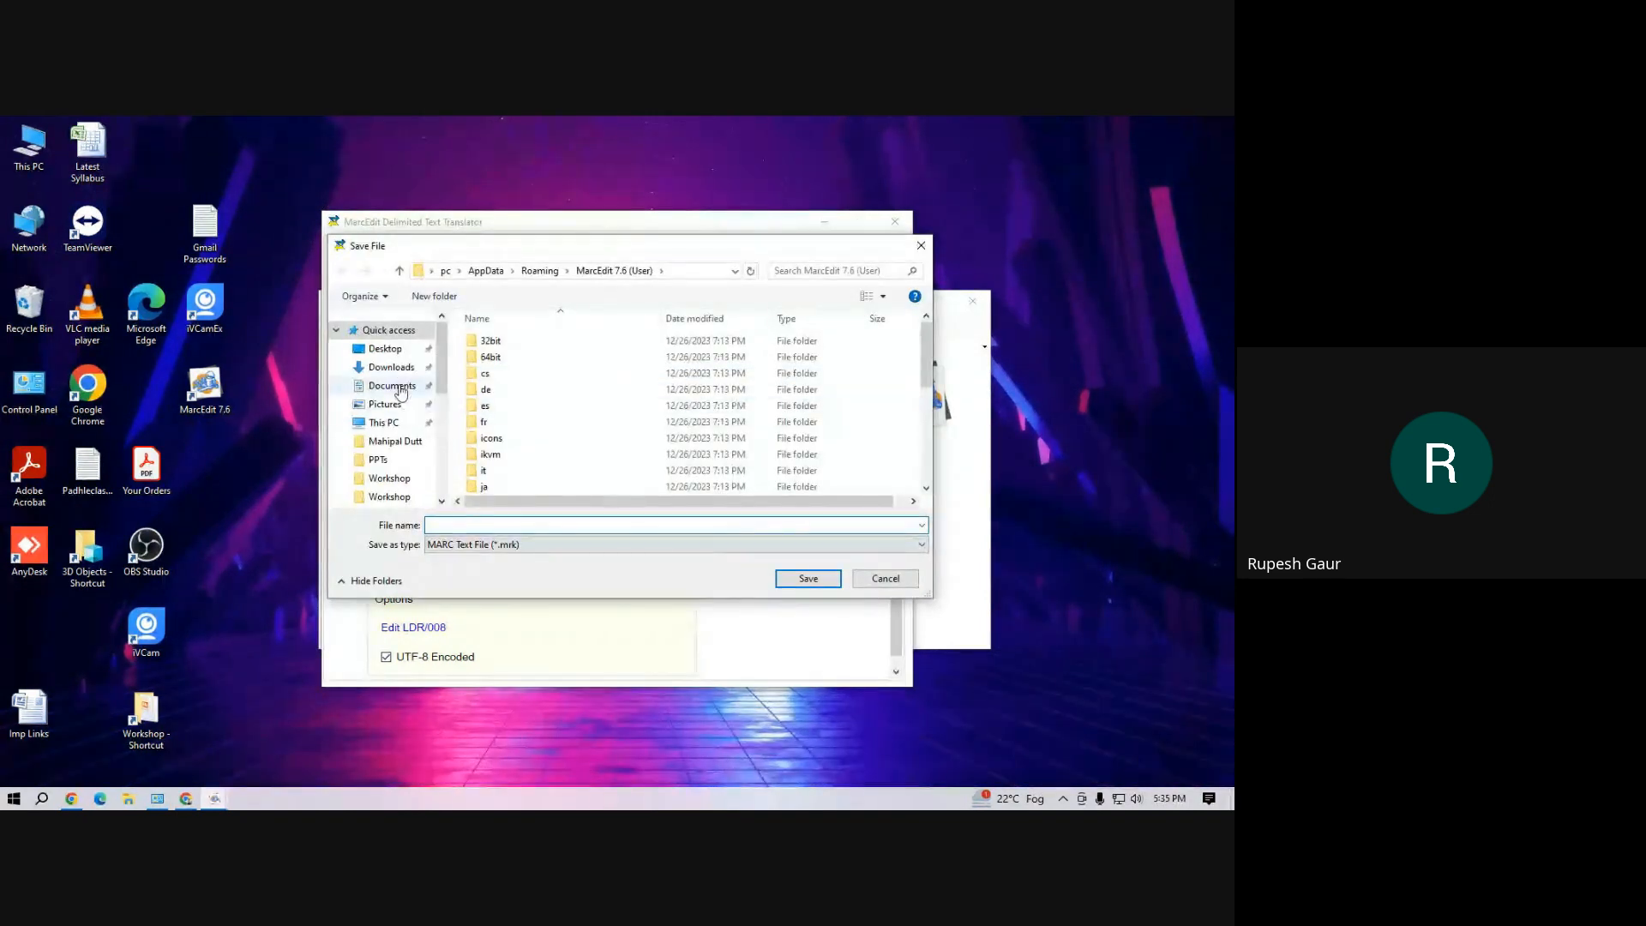
{"action": "left_click", "coordinate": [368, 350]}
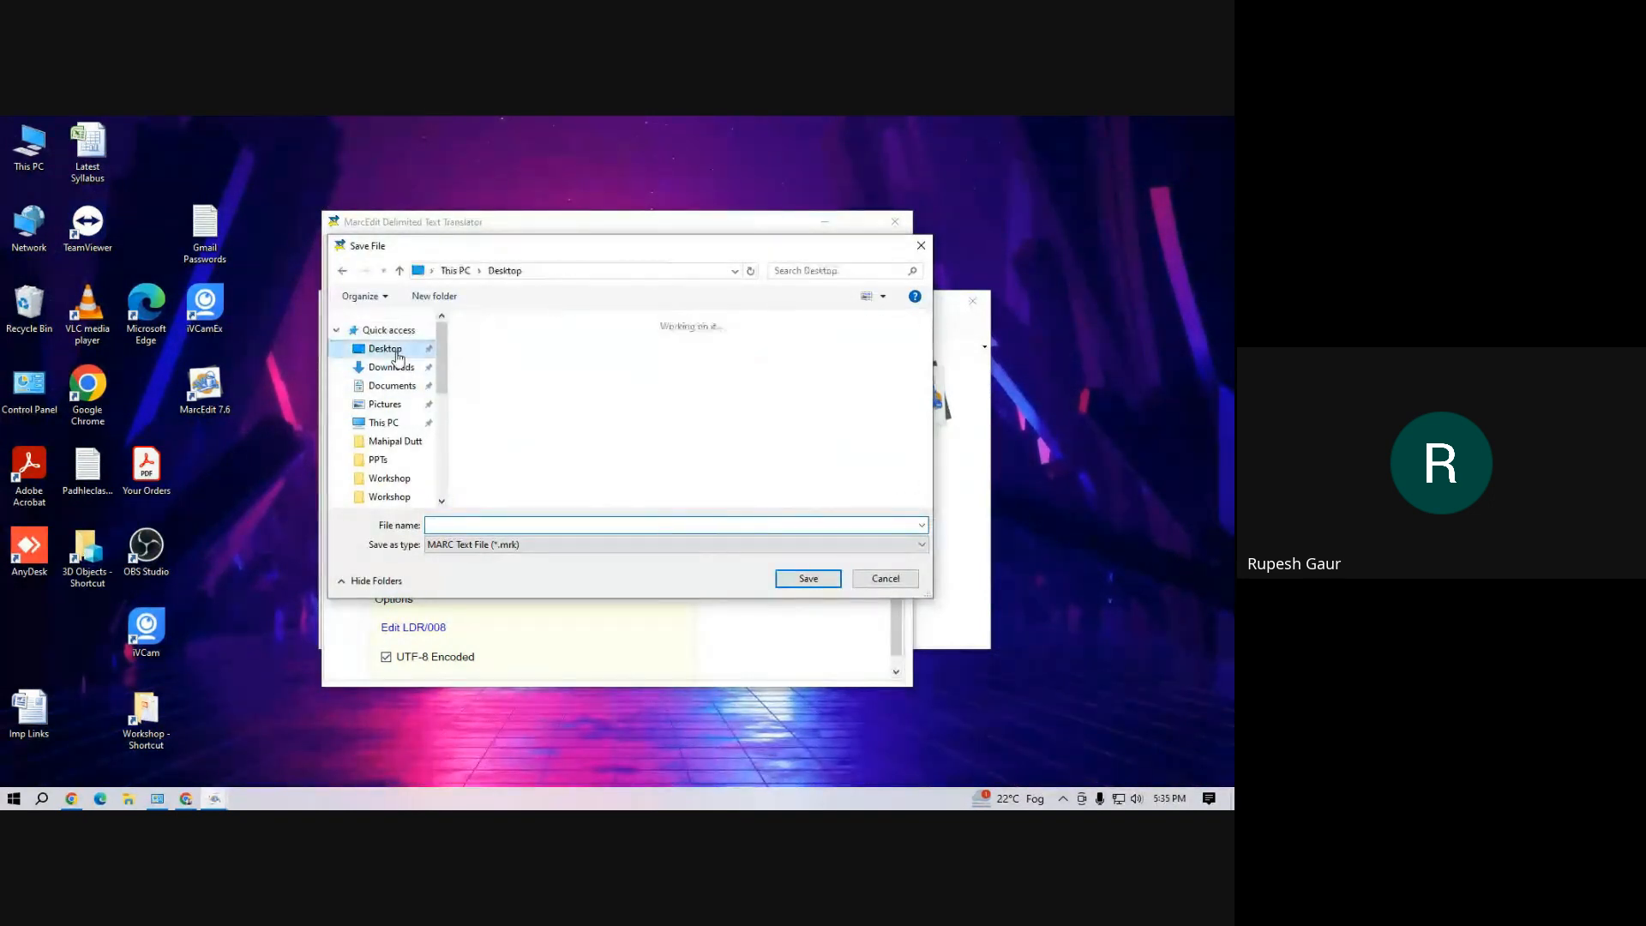
{"action": "left_click", "coordinate": [491, 522]}
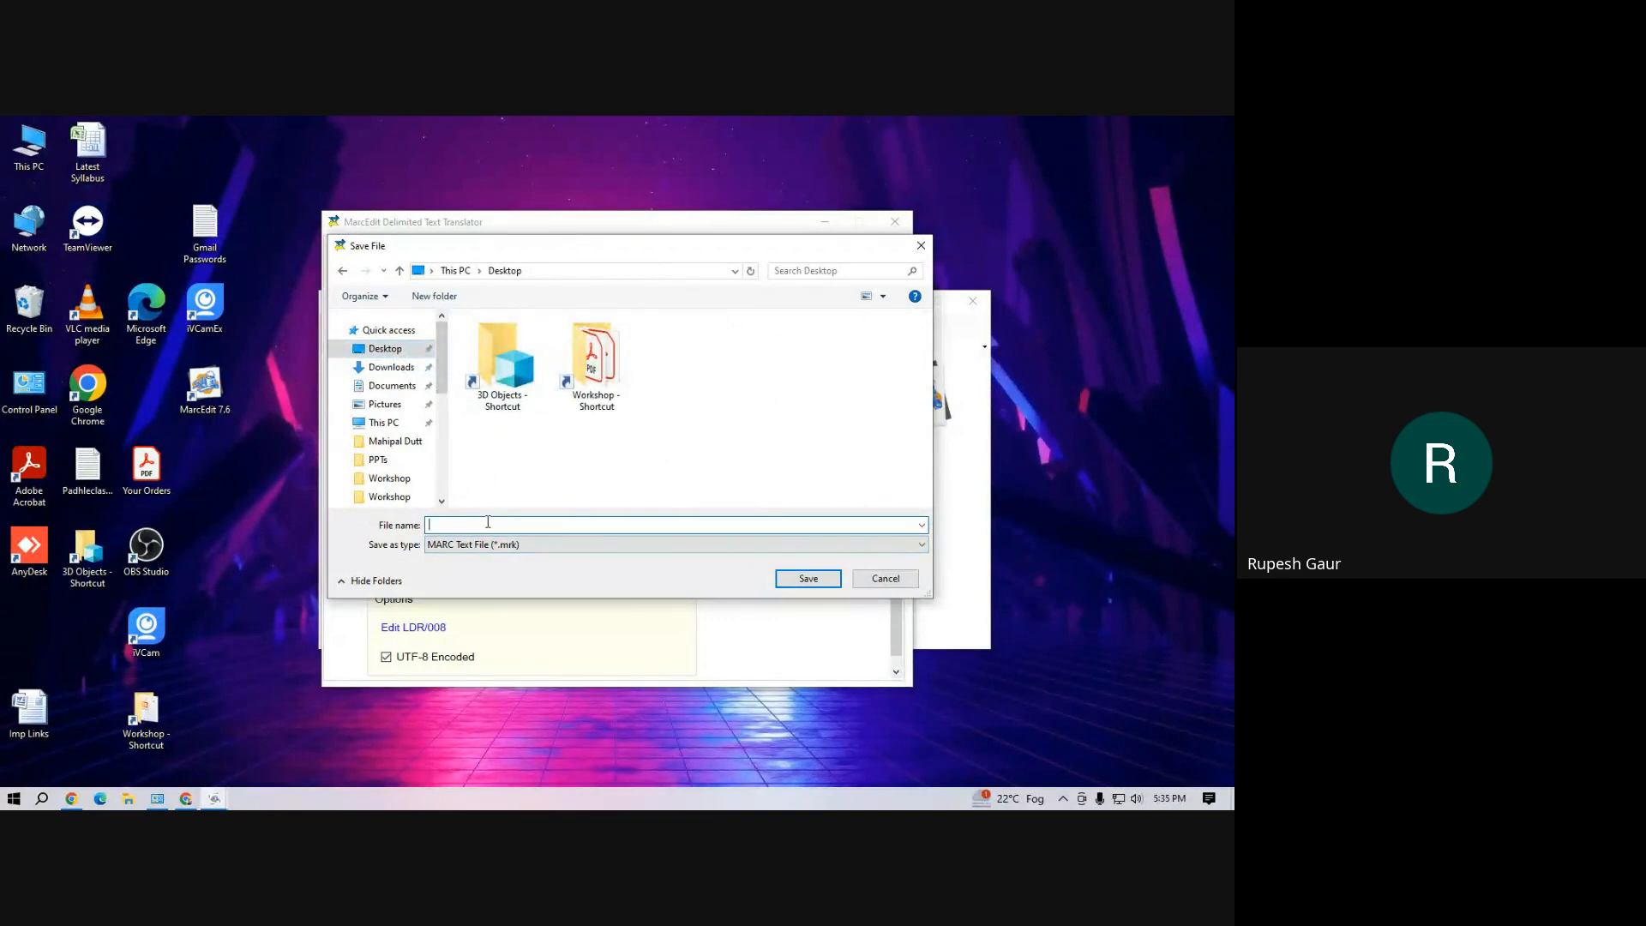
{"action": "type", "text": "demo"}
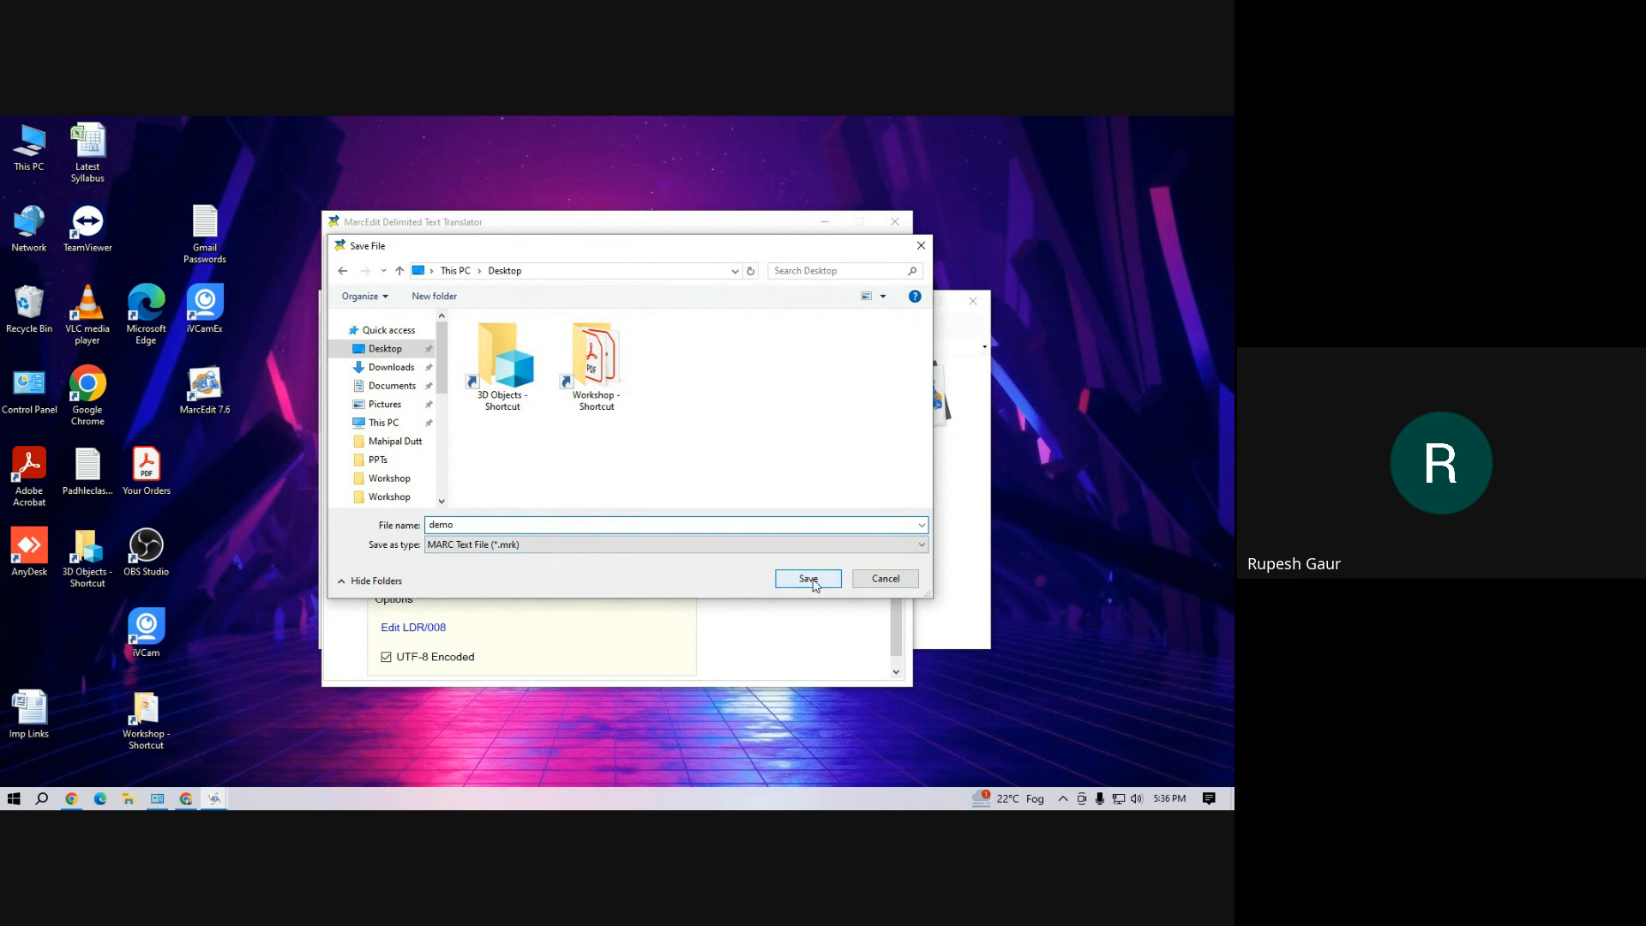
{"action": "left_click", "coordinate": [812, 581]}
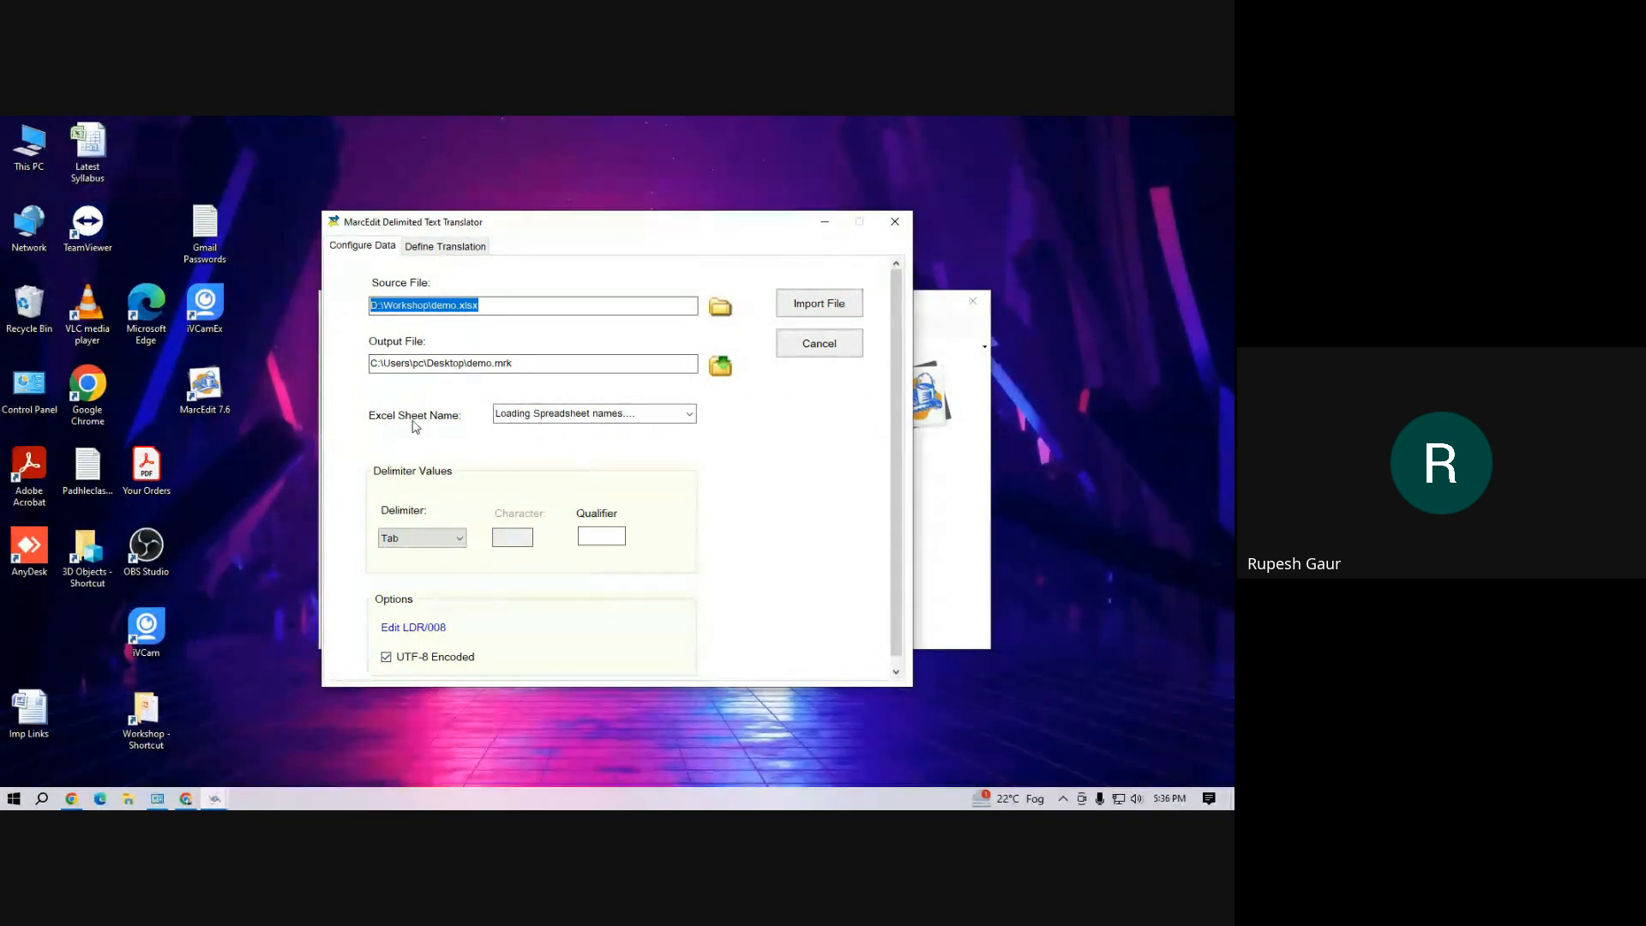
{"action": "left_click", "coordinate": [688, 416]}
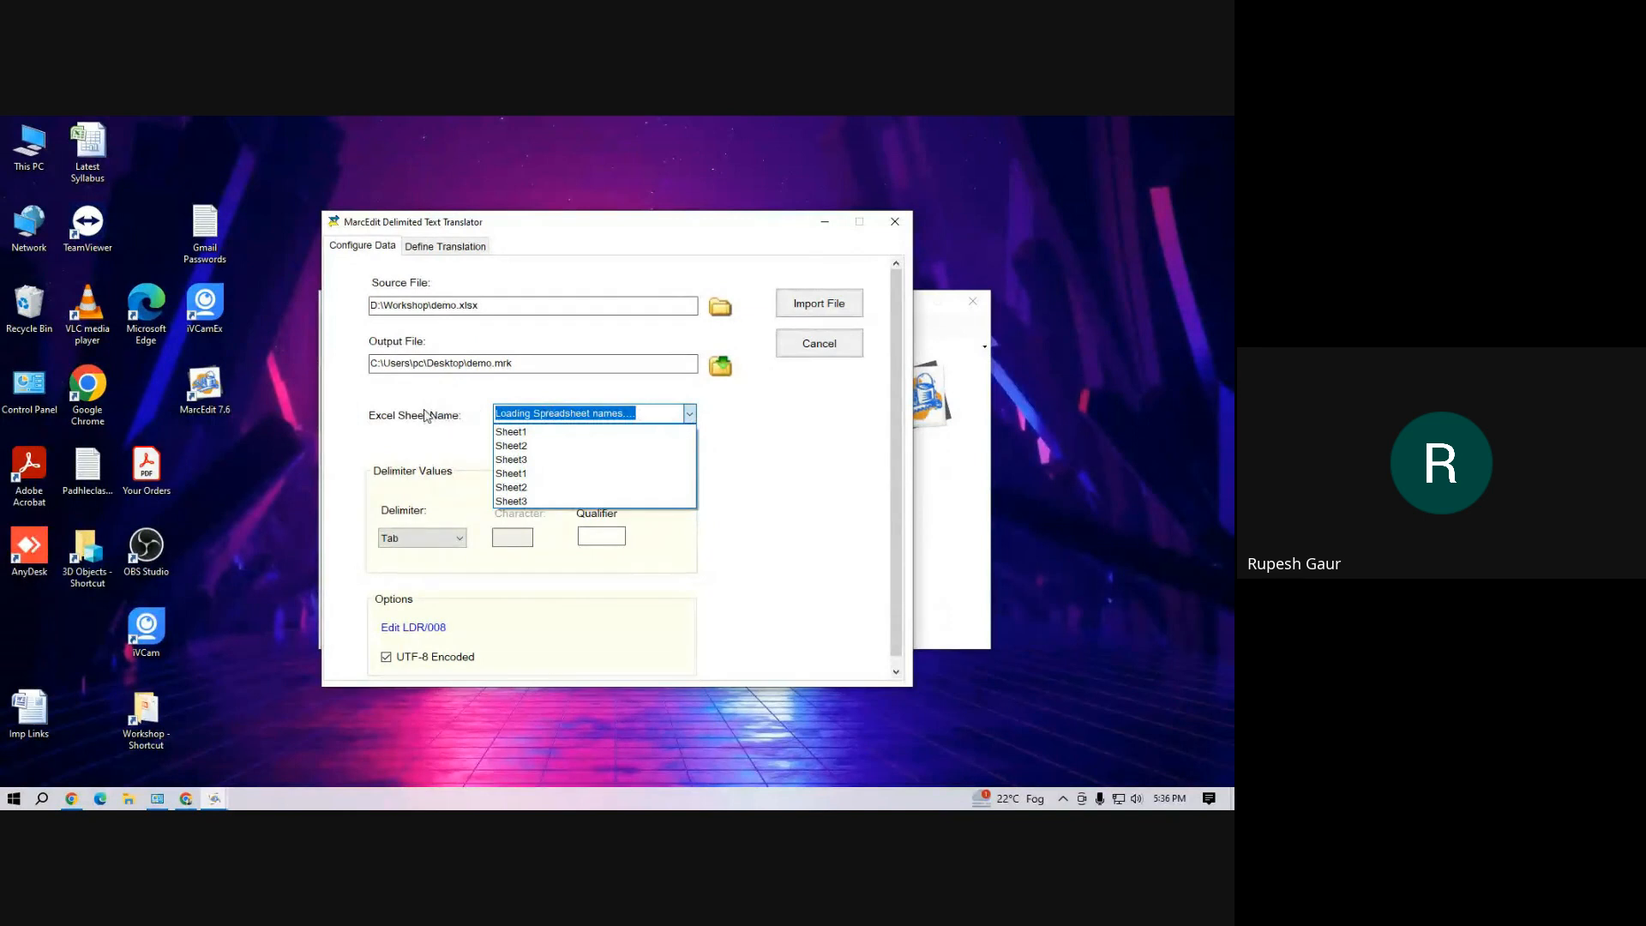
{"action": "left_click", "coordinate": [531, 432]}
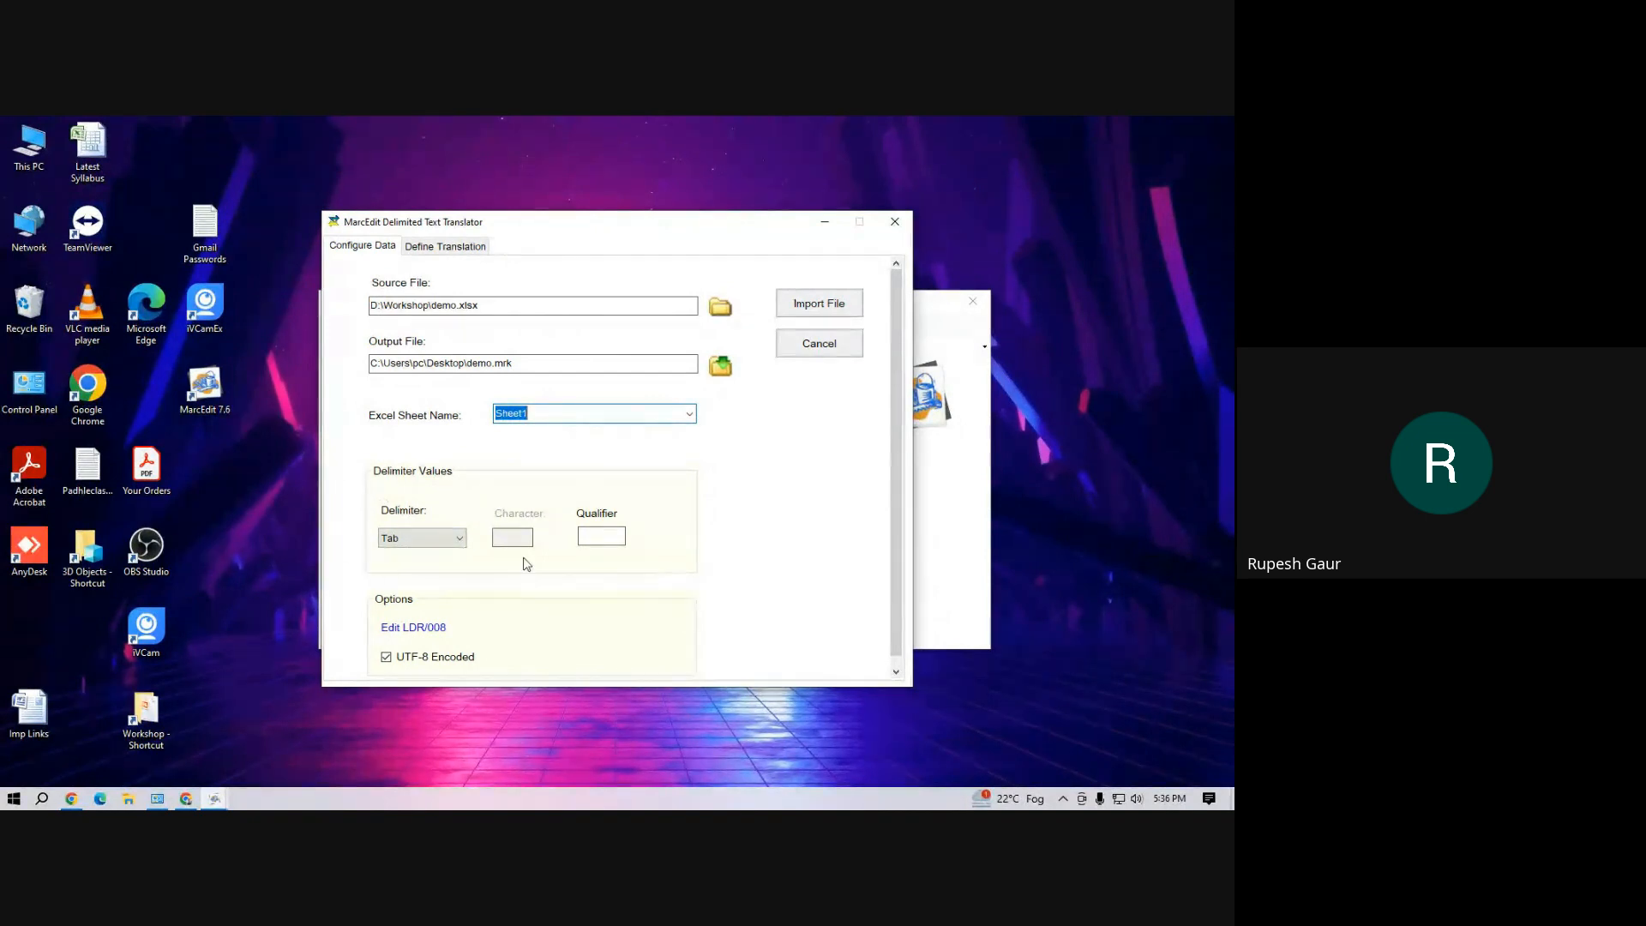
Set the LDR/008 record type to Book and import the source file for field mapping
{"action": "scroll", "coordinate": [896, 467], "scroll_direction": "down", "scroll_amount": 1}
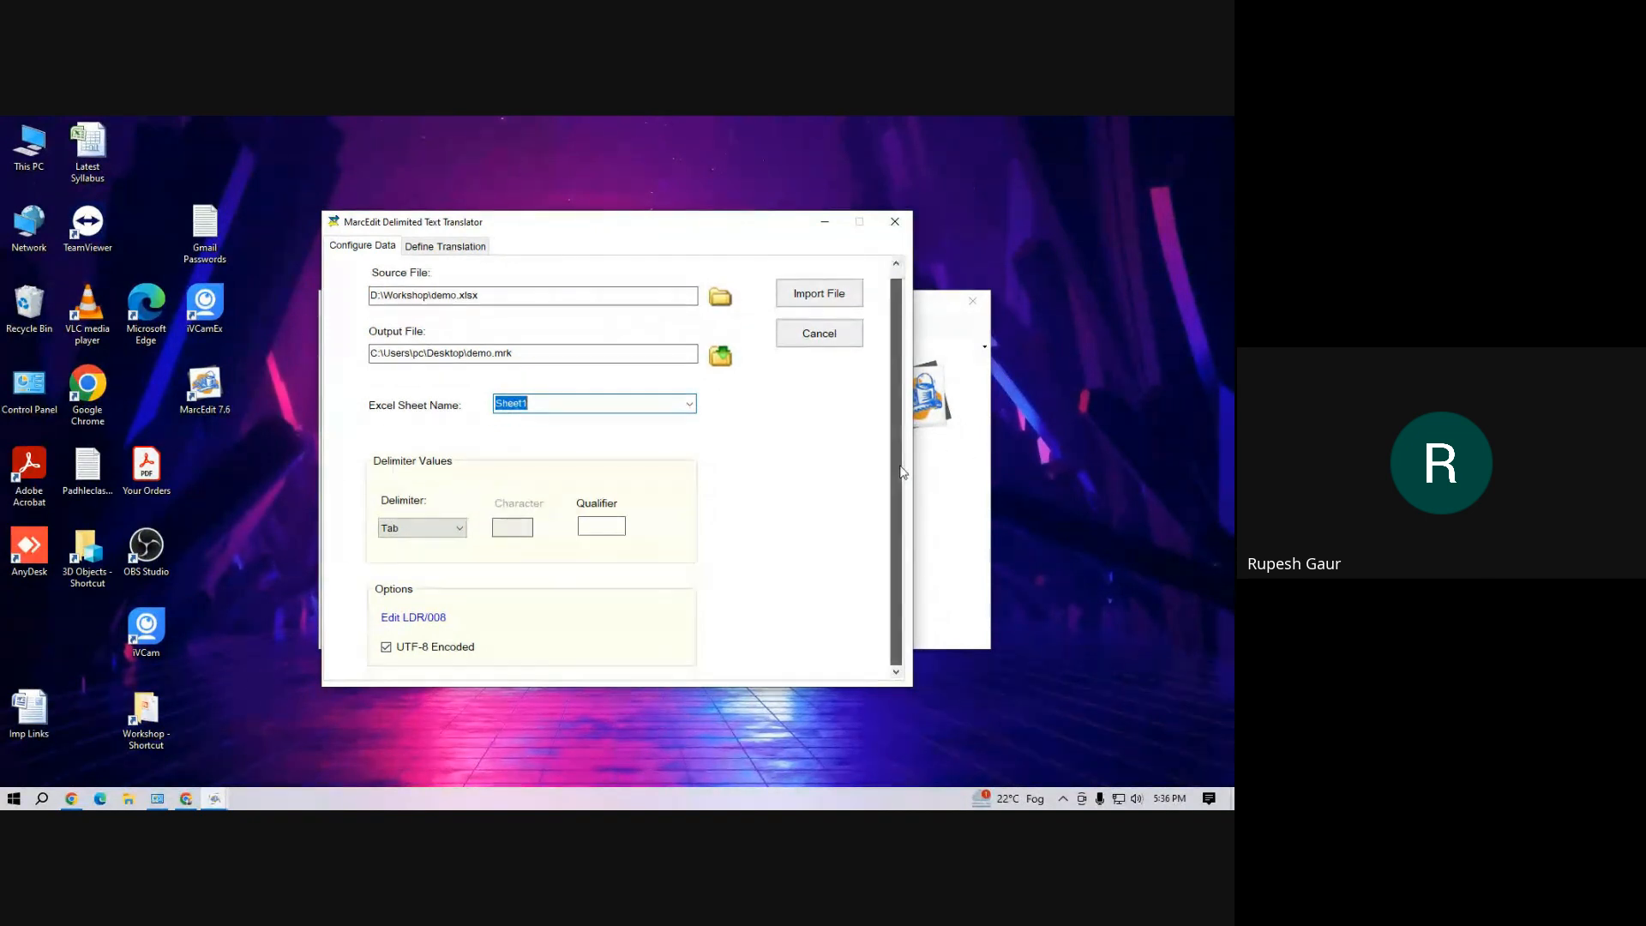
{"action": "left_click", "coordinate": [419, 619]}
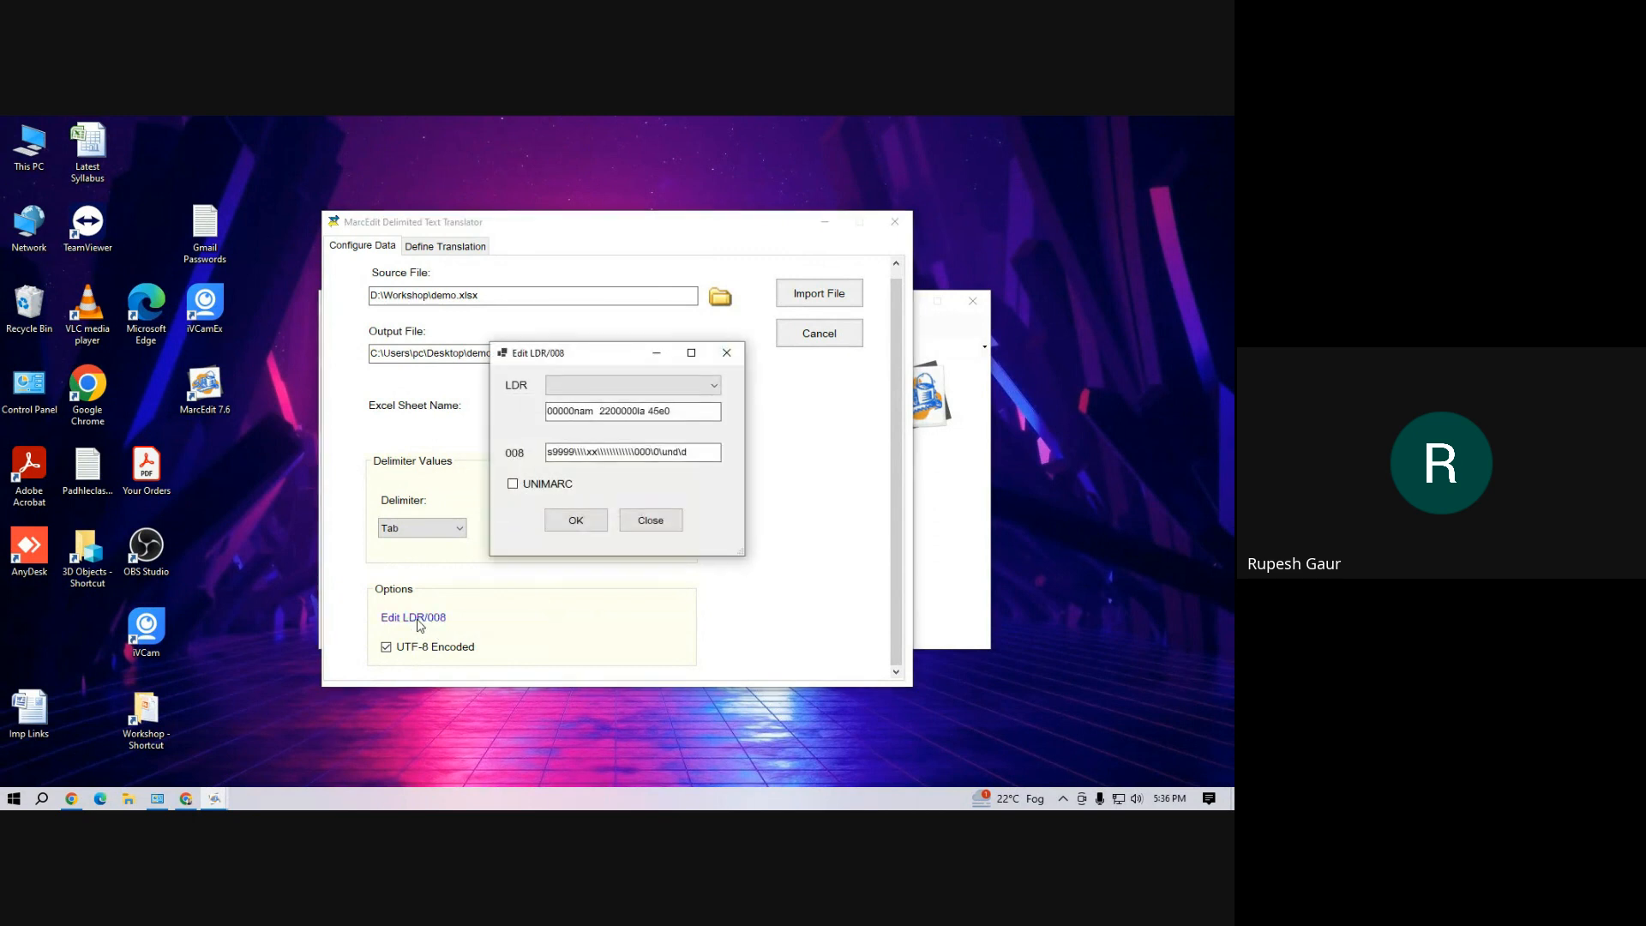
{"action": "left_click", "coordinate": [563, 387]}
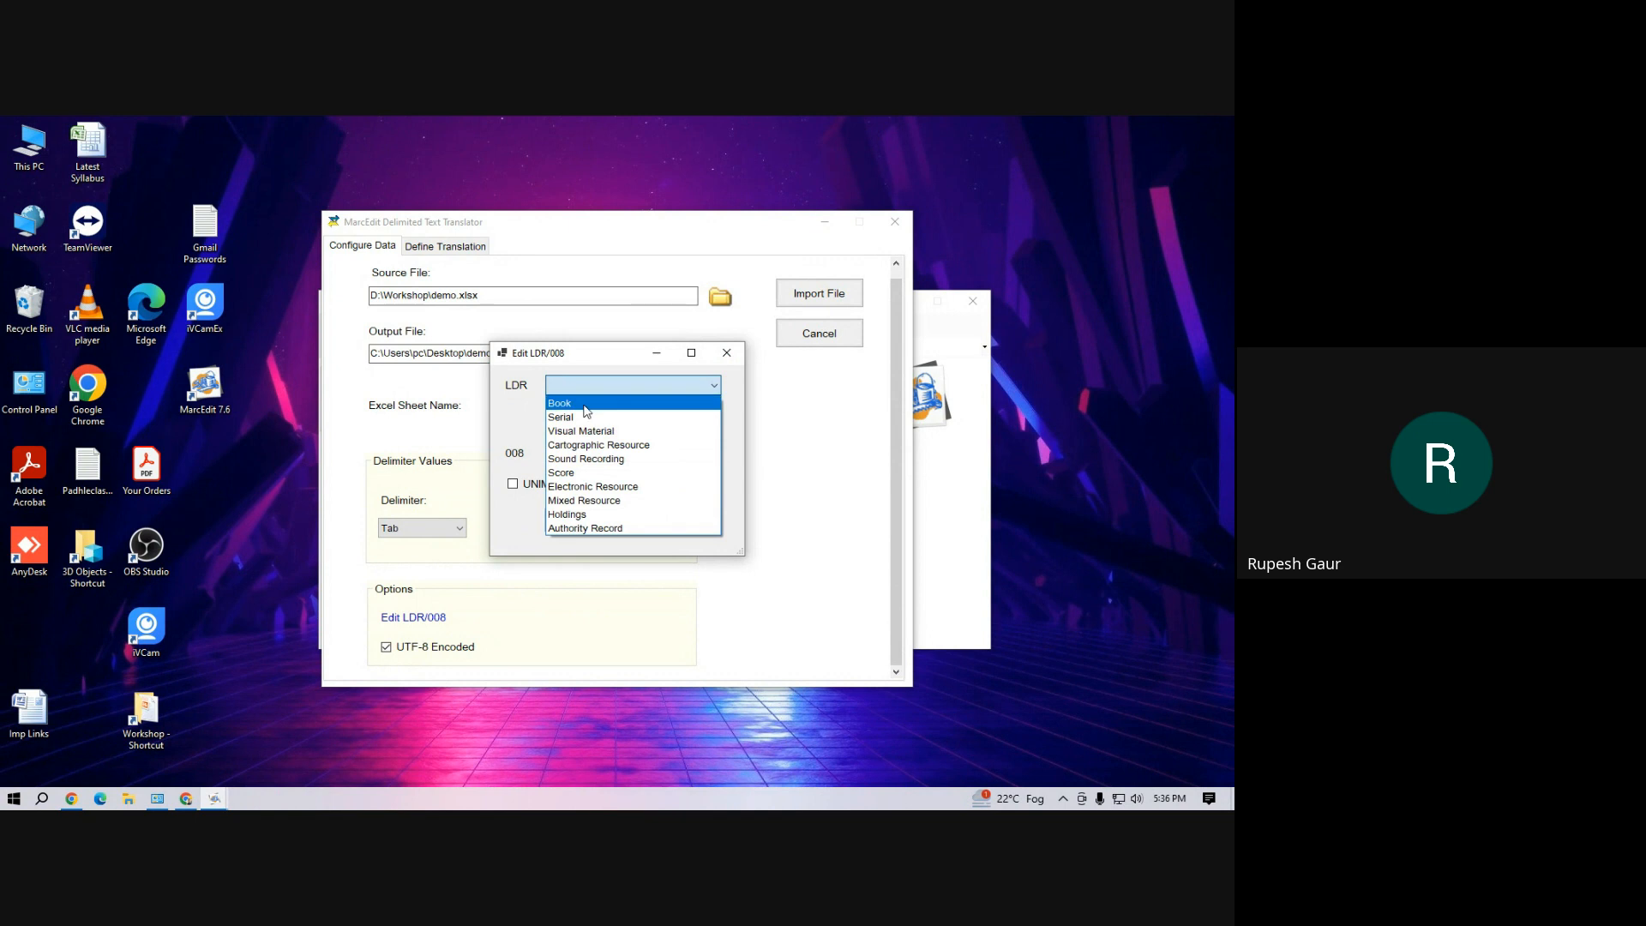
{"action": "left_click", "coordinate": [586, 405]}
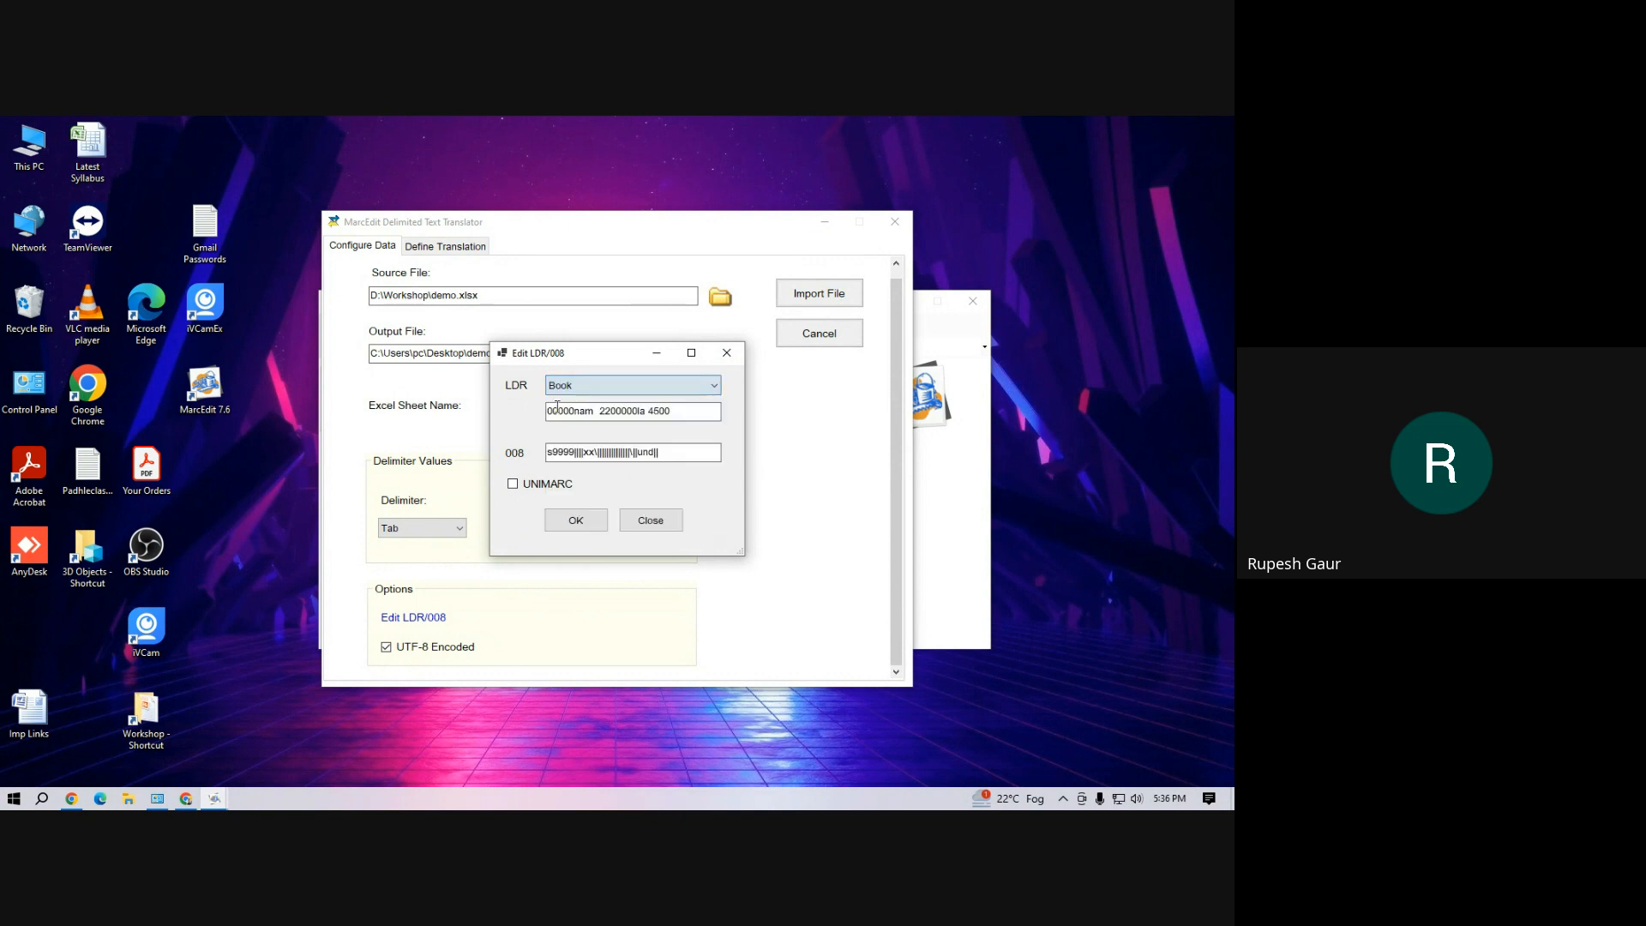
{"action": "left_click", "coordinate": [588, 528]}
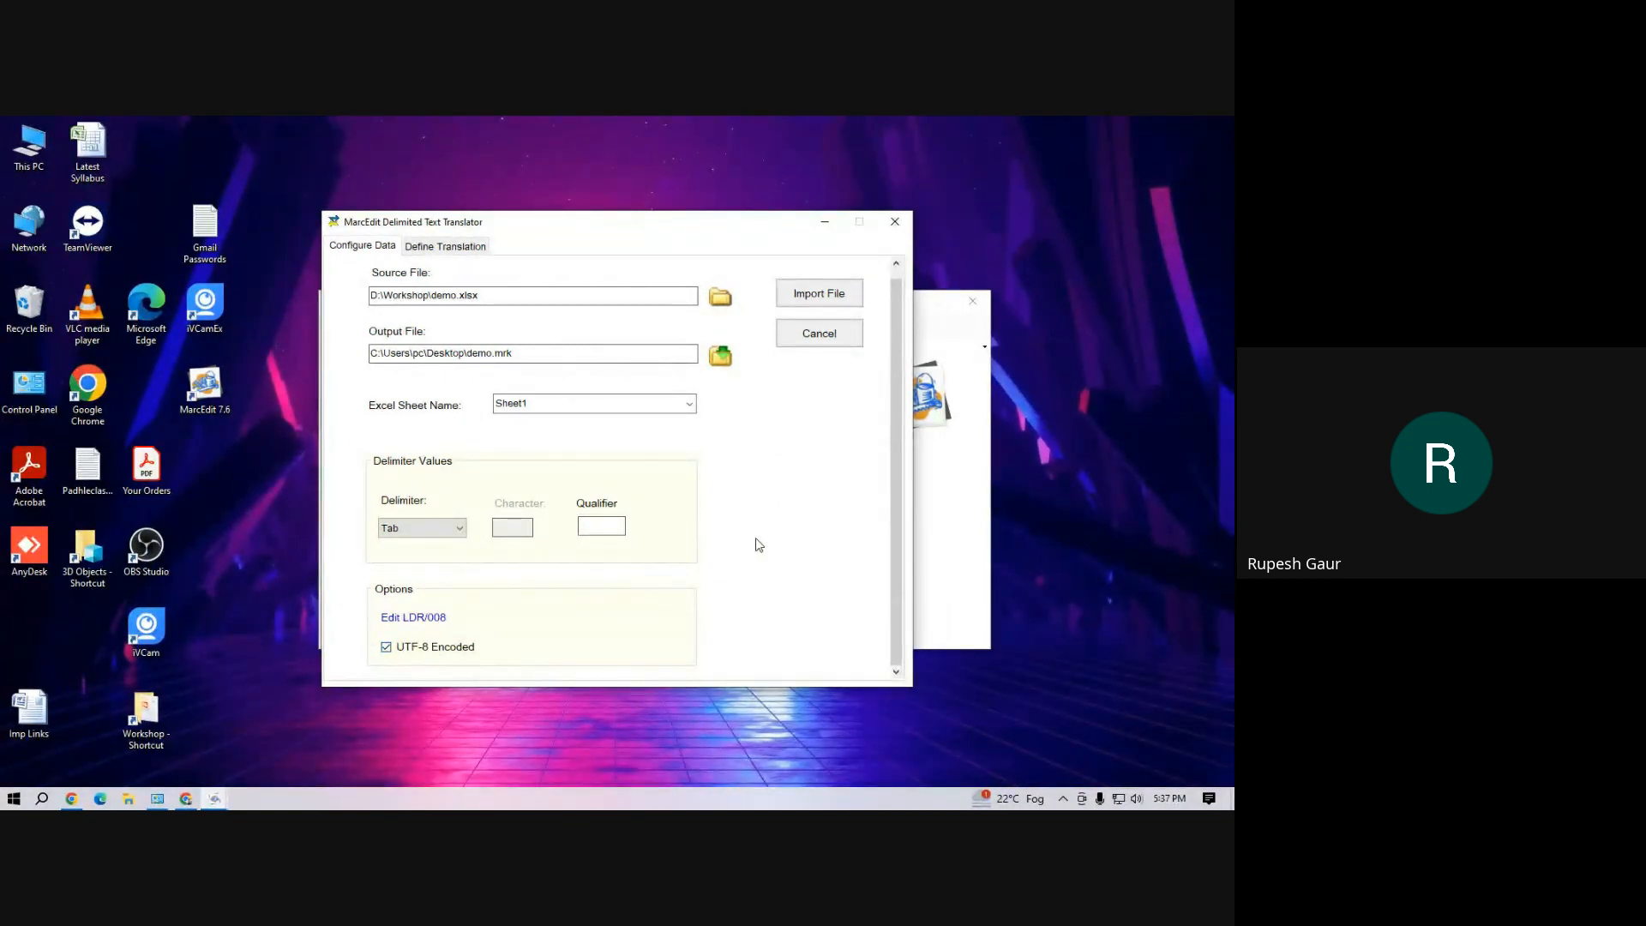
{"action": "left_click", "coordinate": [823, 296]}
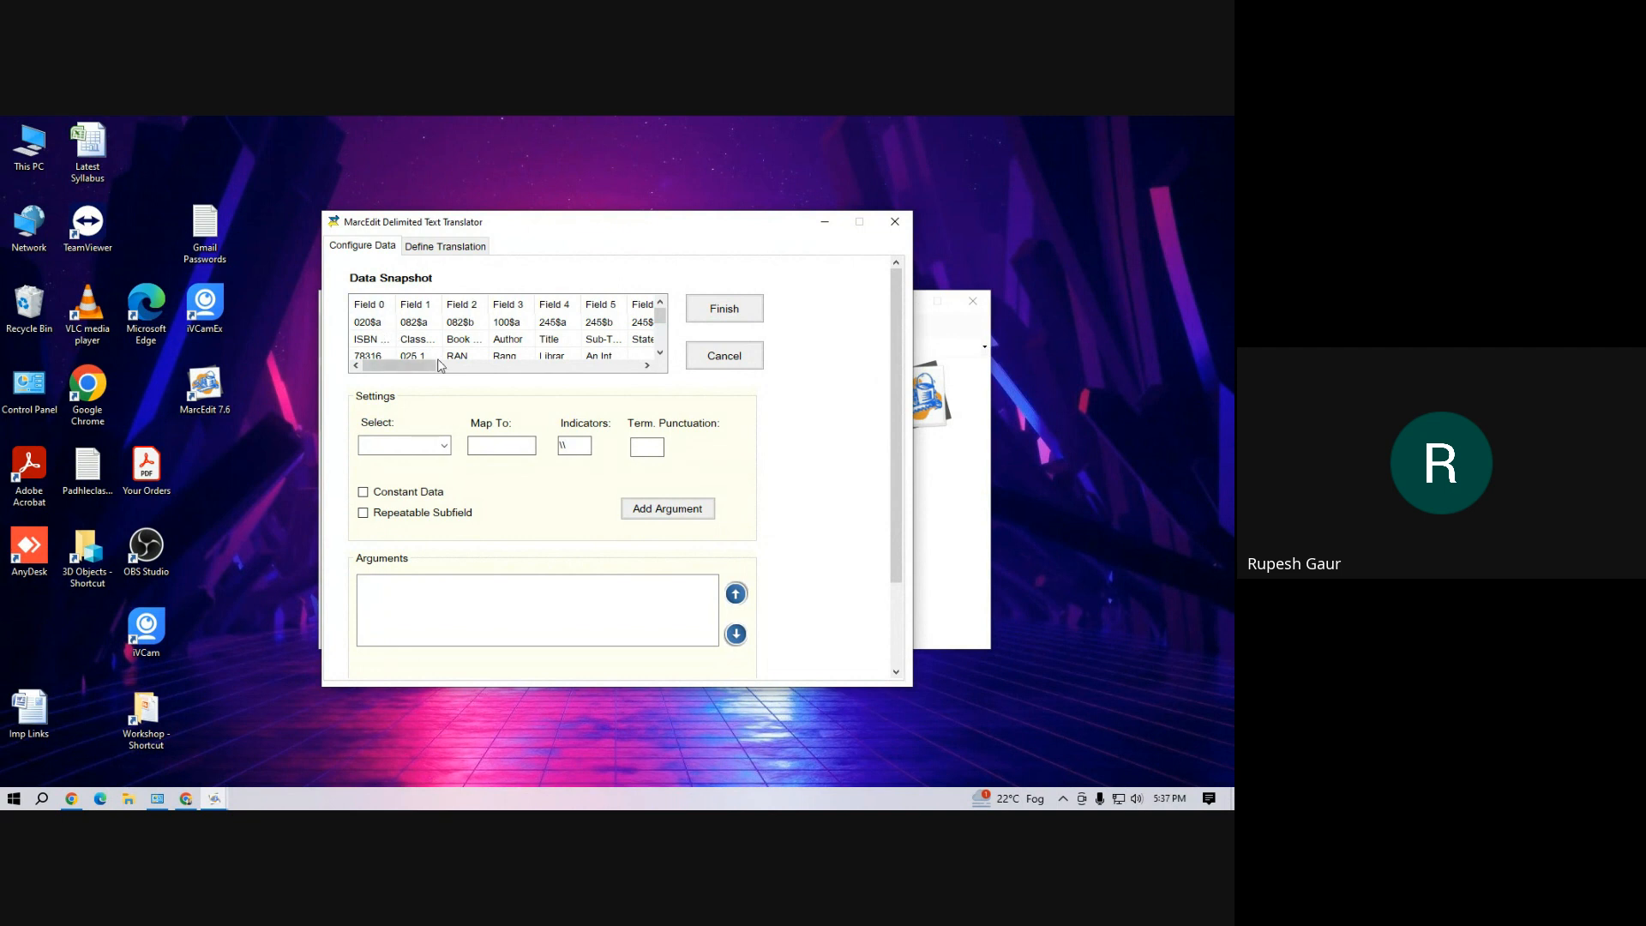
Map Field 0 to 020$a and add it to the arguments
{"action": "mouse_move", "coordinate": [439, 366]}
{"action": "left_mouse_down"}
{"action": "mouse_move", "coordinate": [475, 366]}
{"action": "mouse_move", "coordinate": [439, 366]}
{"action": "left_mouse_up"}
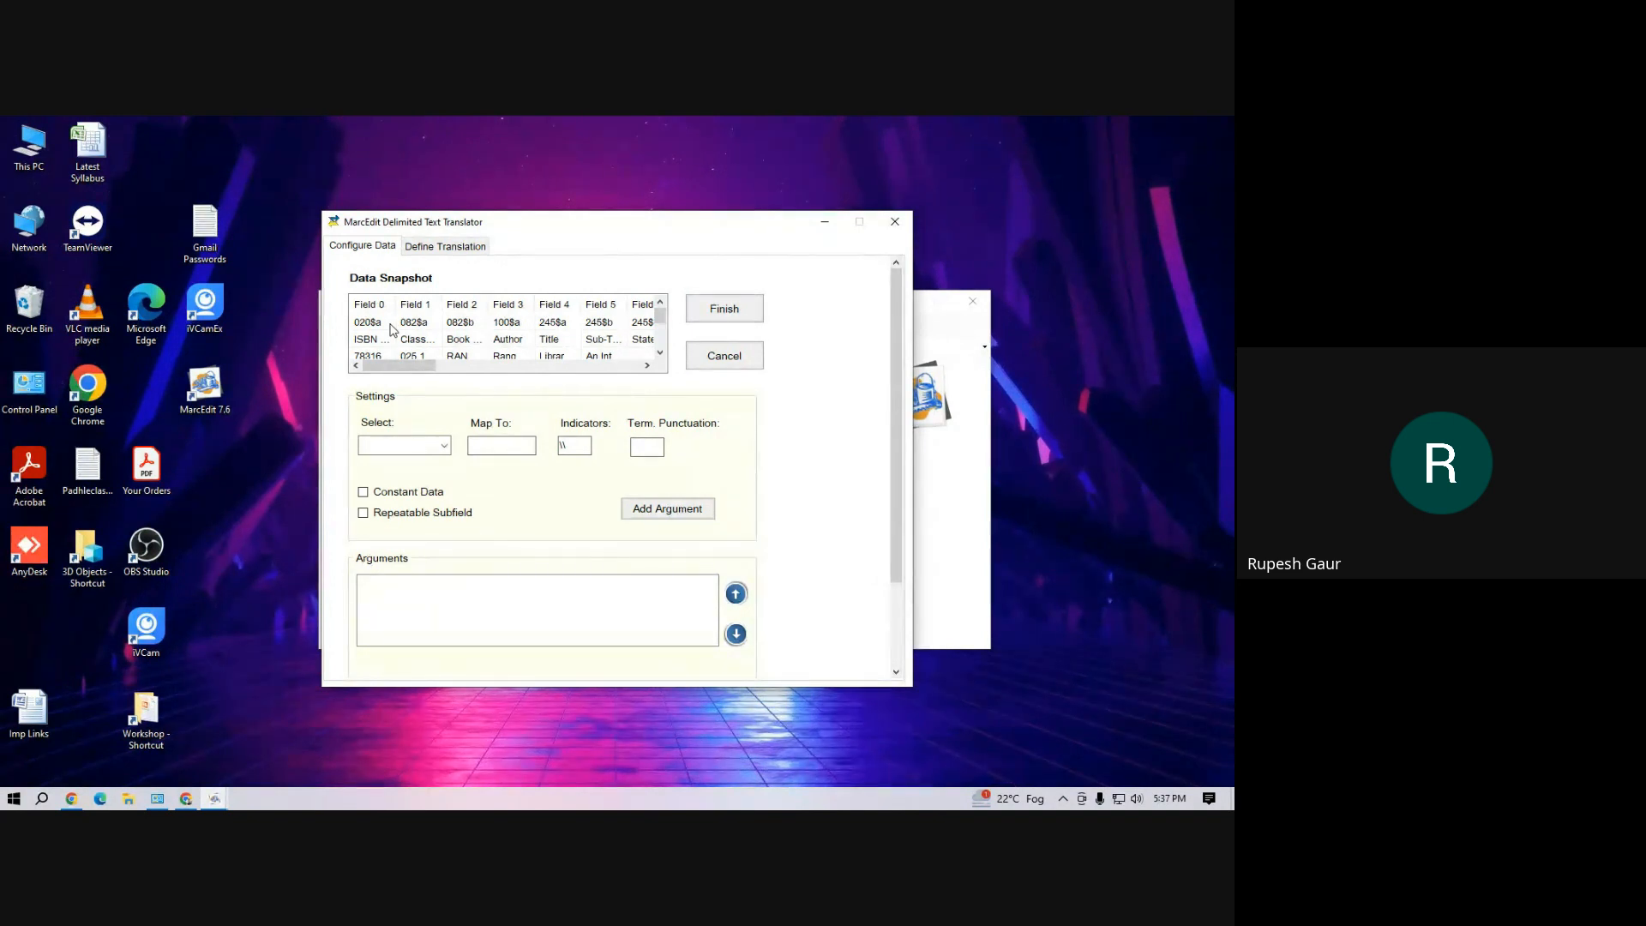
{"action": "left_click", "coordinate": [444, 446]}
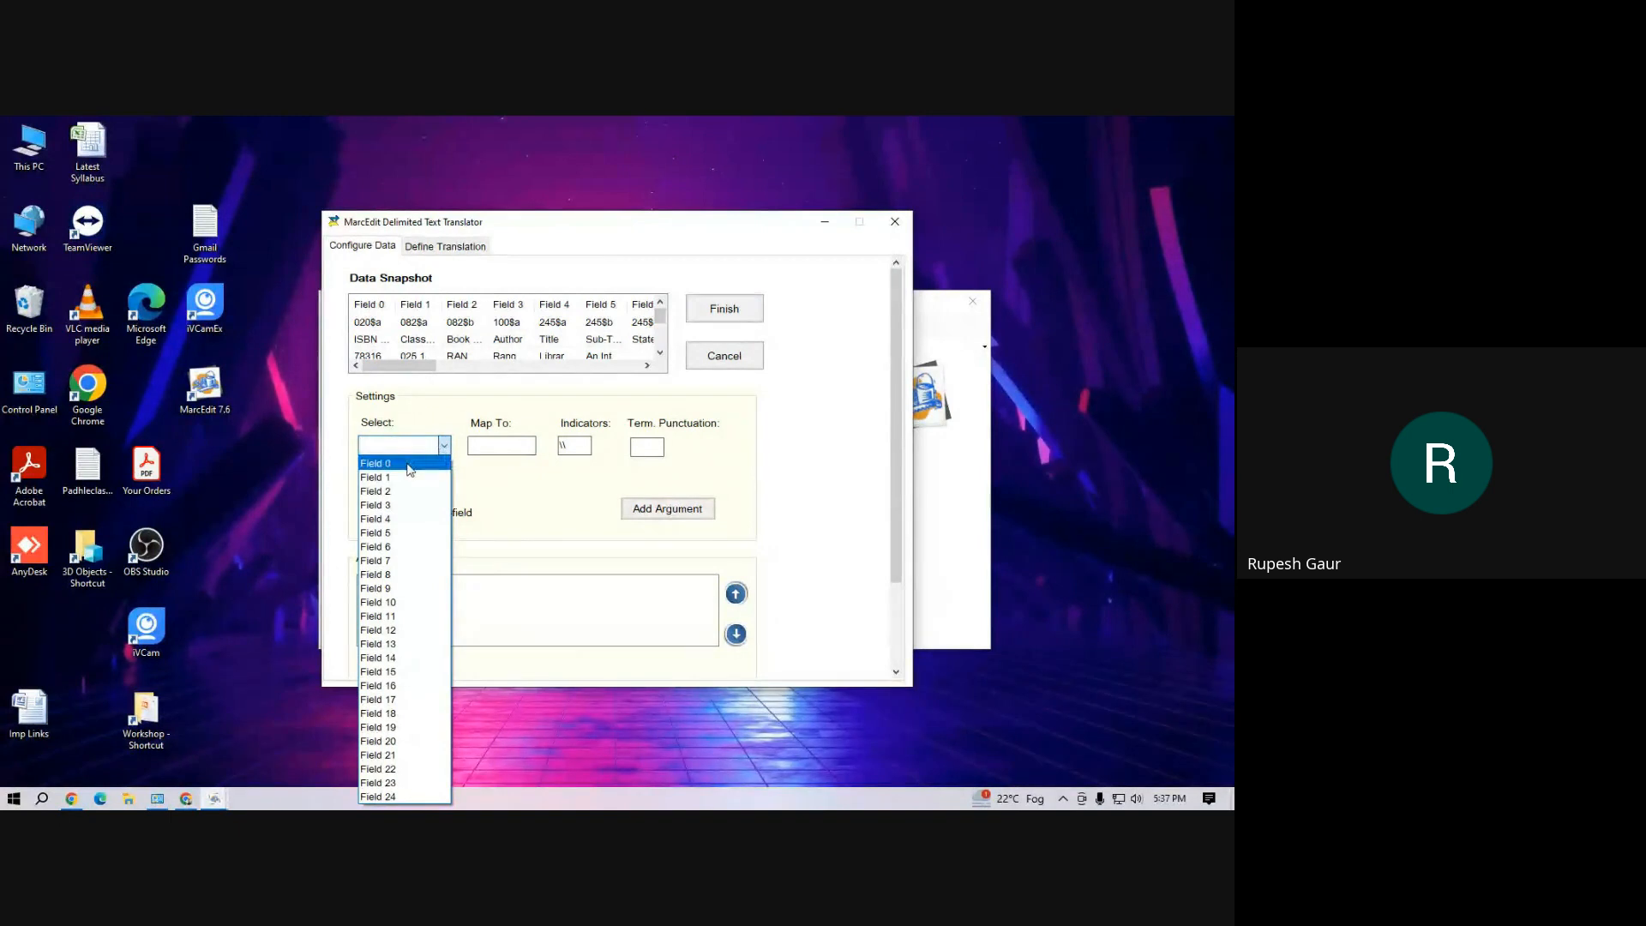
{"action": "left_click", "coordinate": [409, 463]}
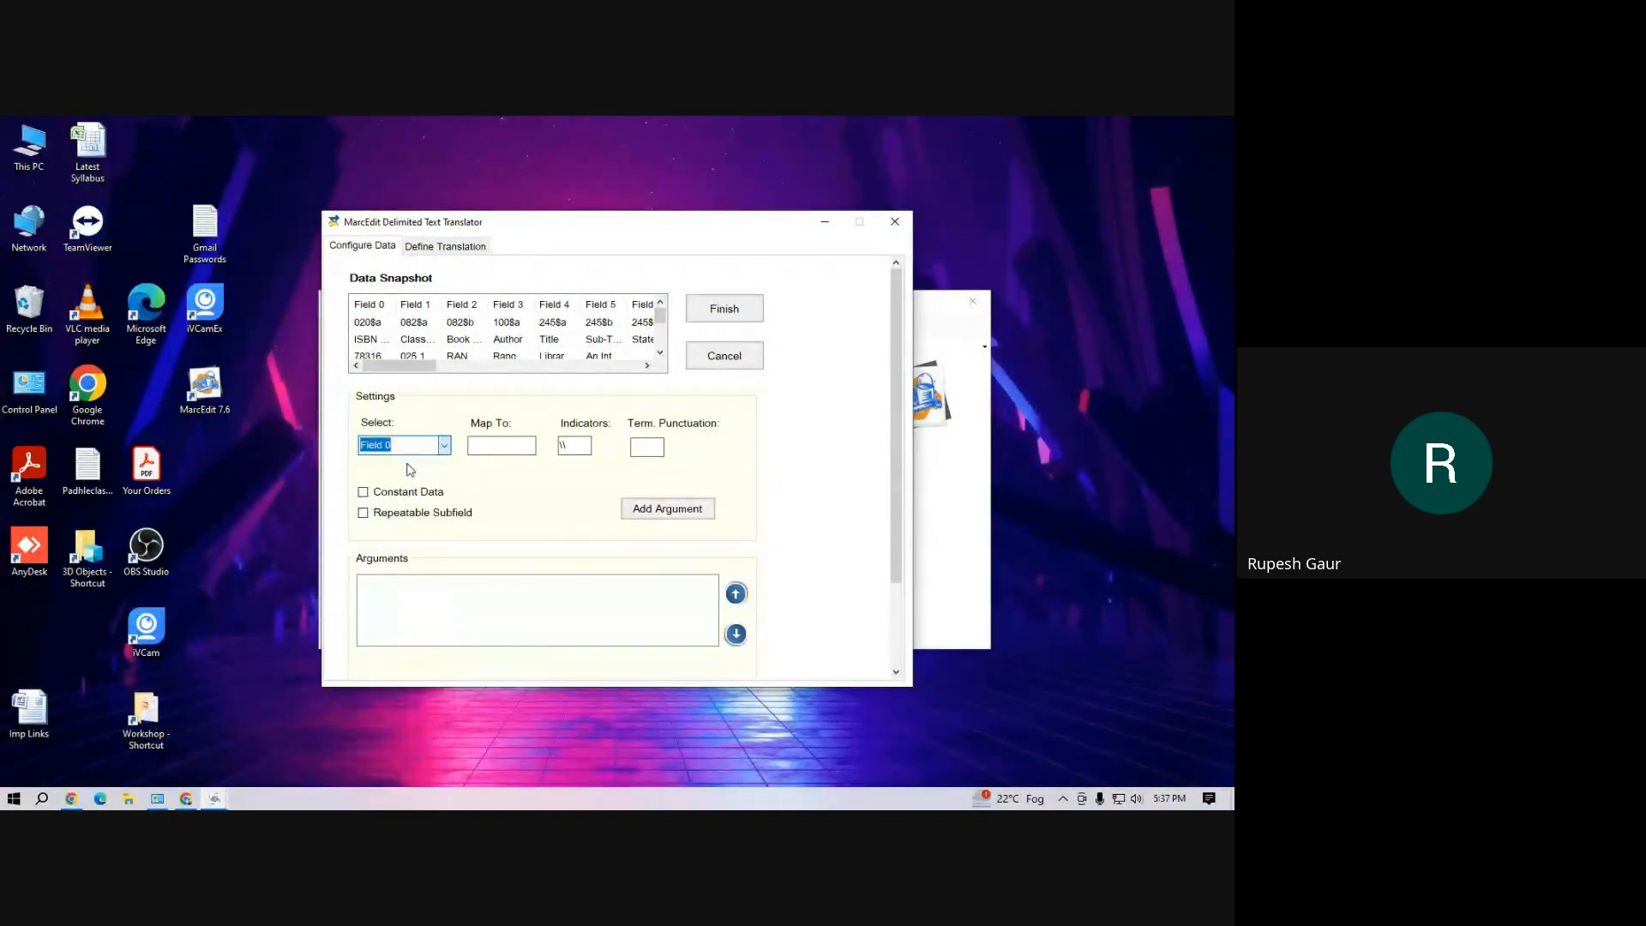
{"action": "left_click", "coordinate": [485, 447]}
{"action": "type", "text": "020$a"}
{"action": "left_click", "coordinate": [686, 513]}
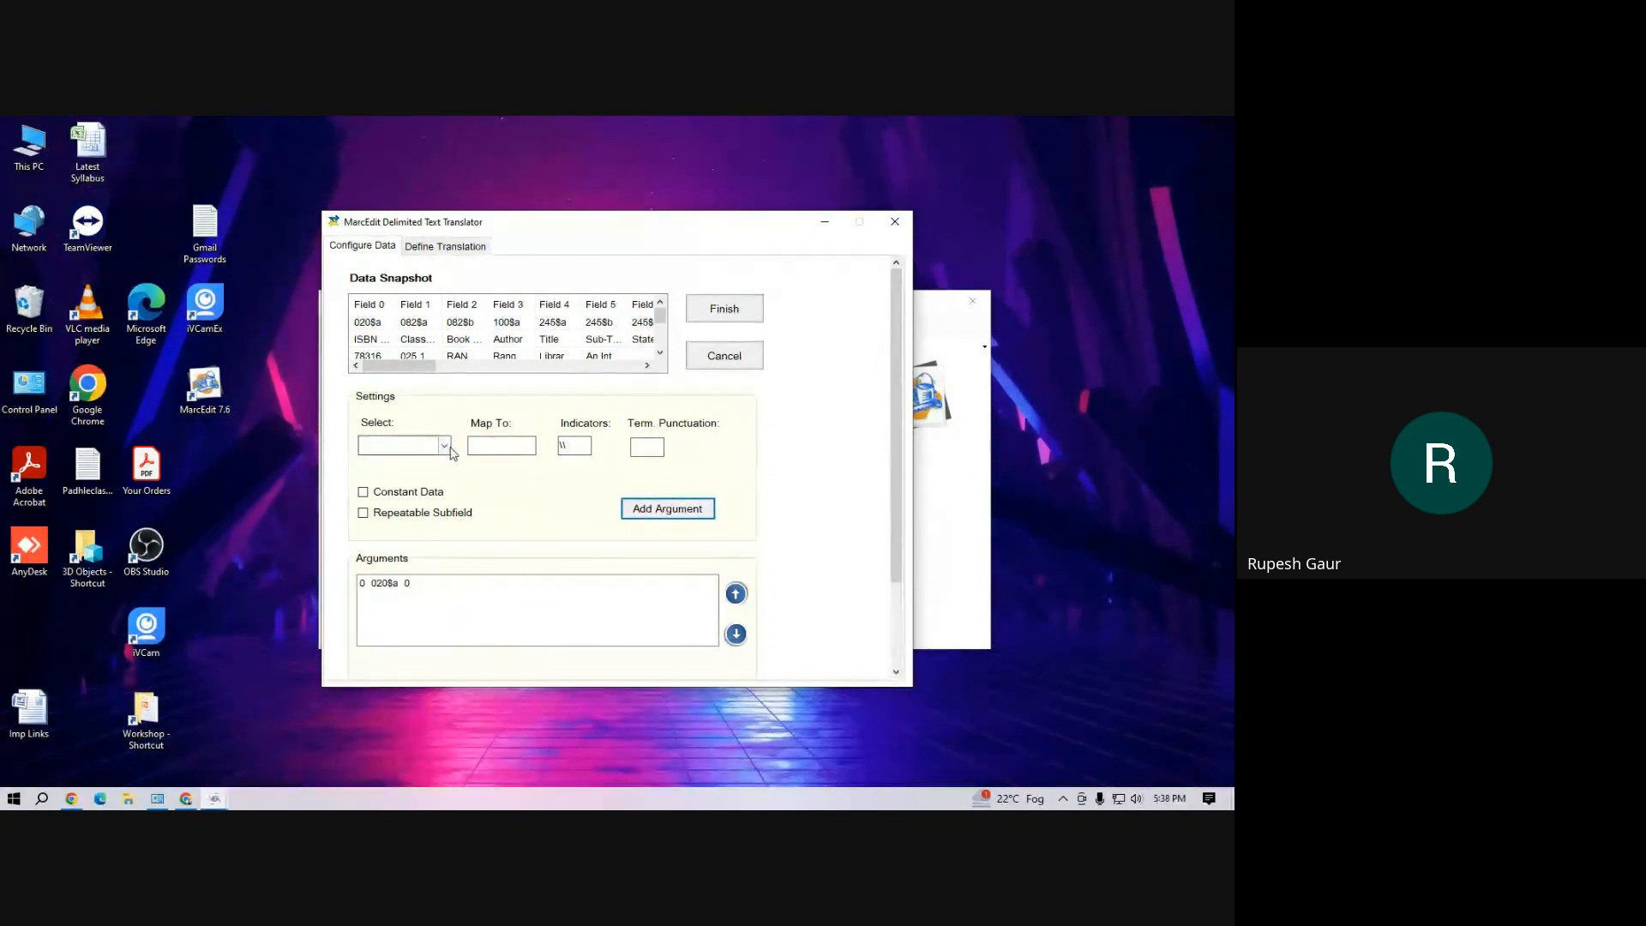
{"action": "left_click", "coordinate": [410, 445]}
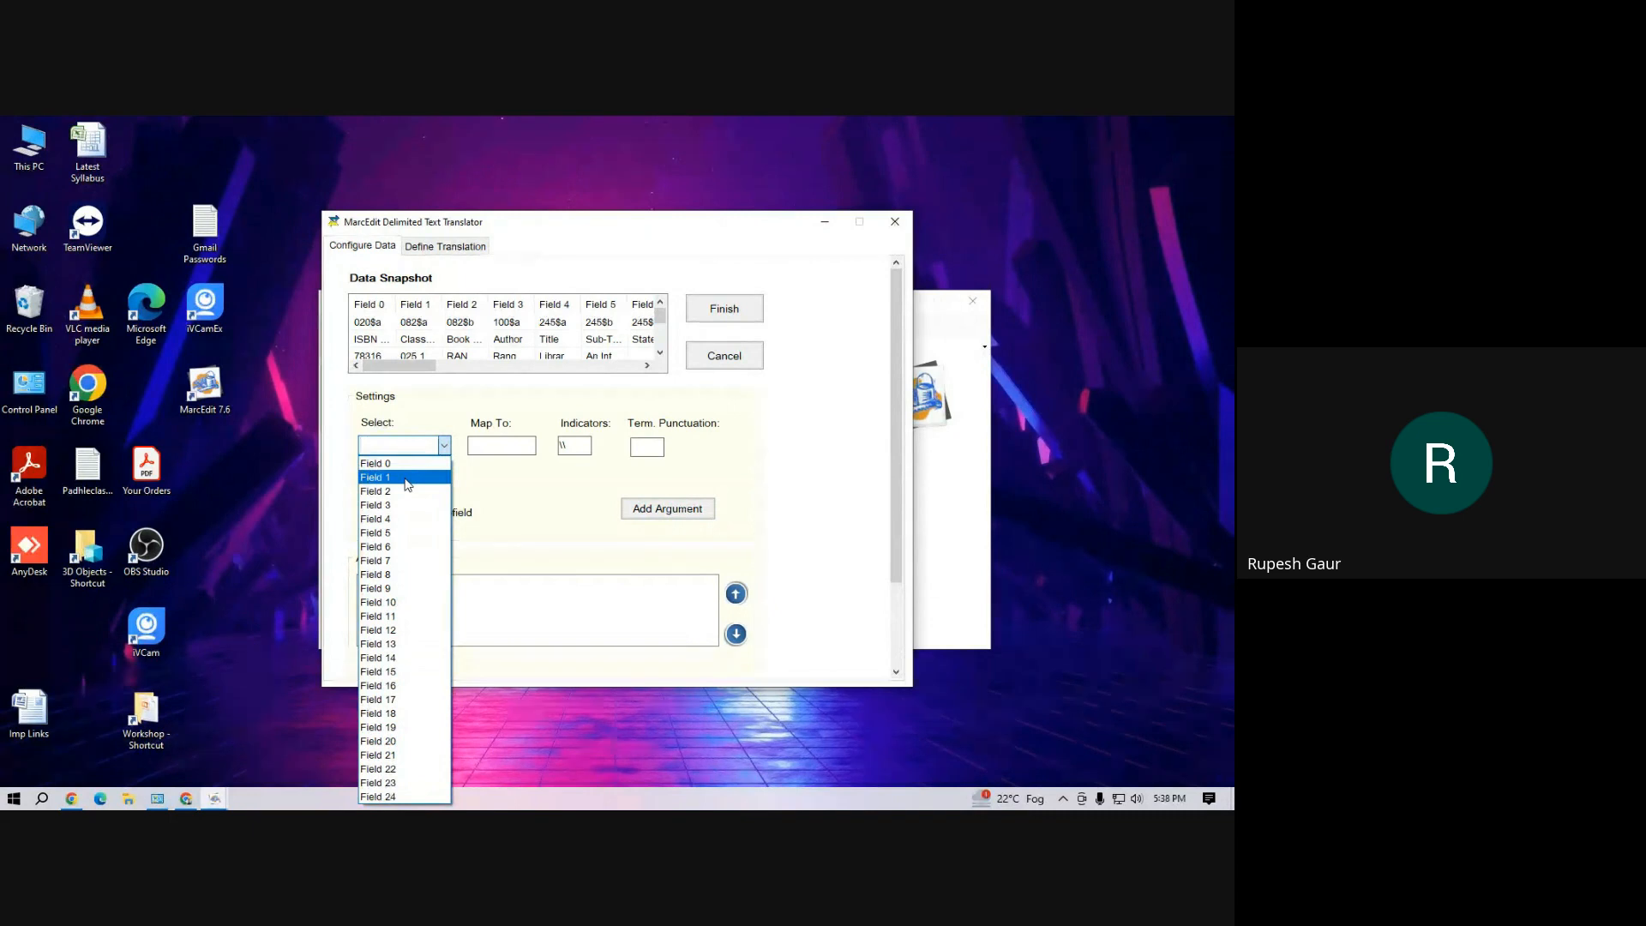
{"action": "left_click", "coordinate": [496, 492]}
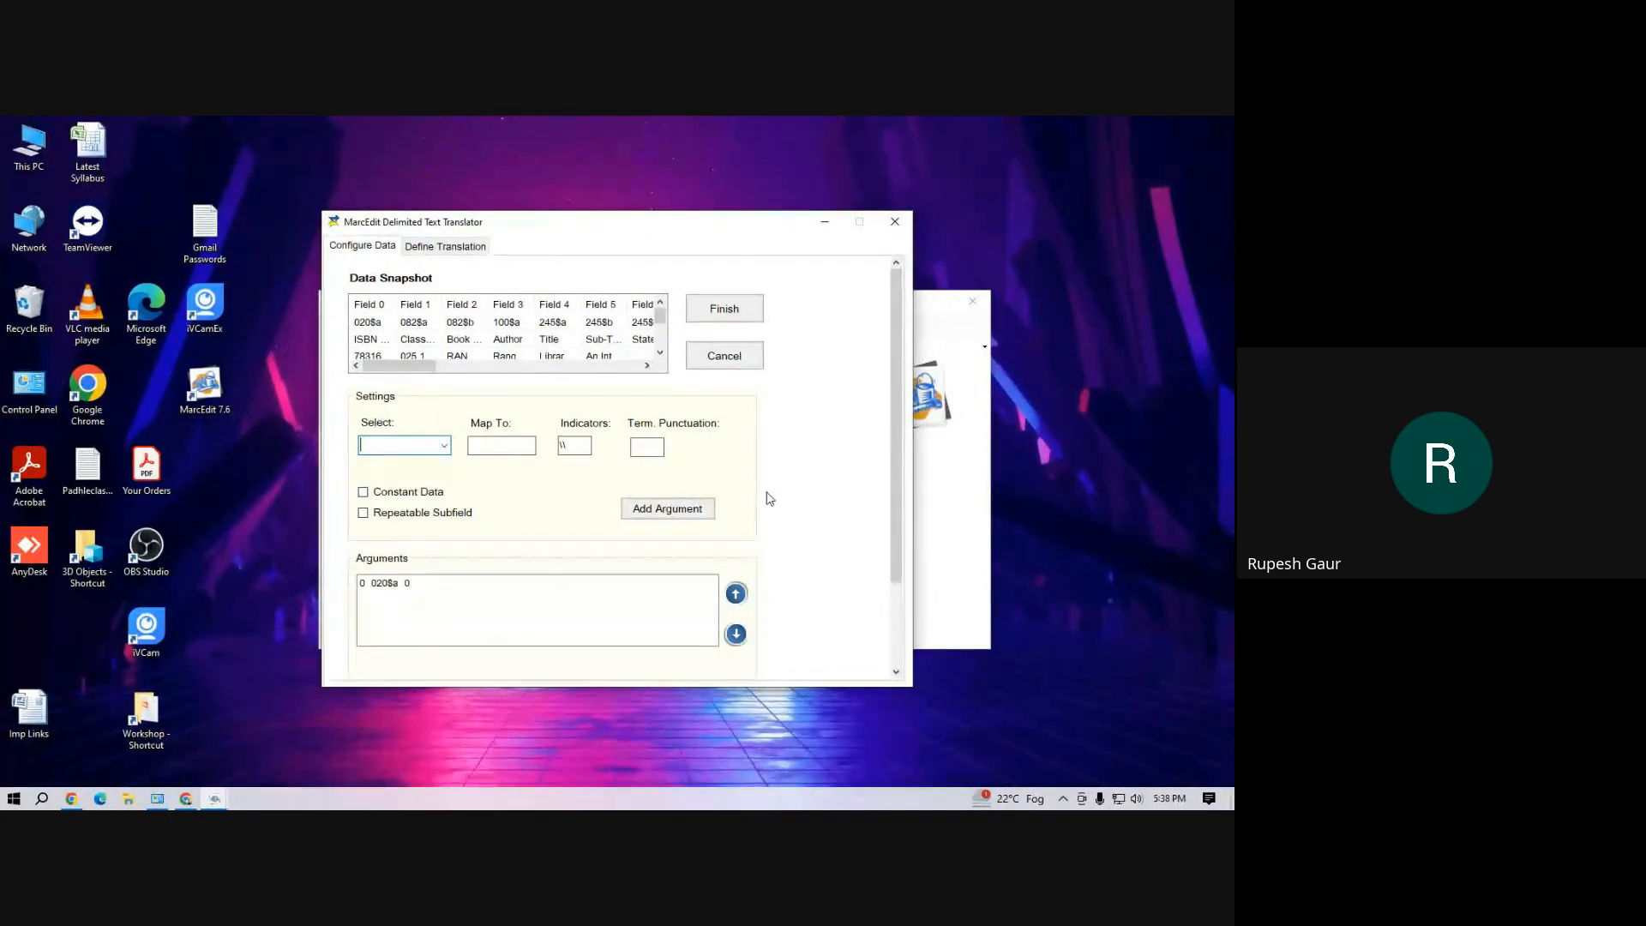
Auto-generate the arguments for all fields and delete the duplicate 020$a argument
{"action": "scroll", "coordinate": [767, 497], "scroll_direction": "down", "scroll_amount": 1}
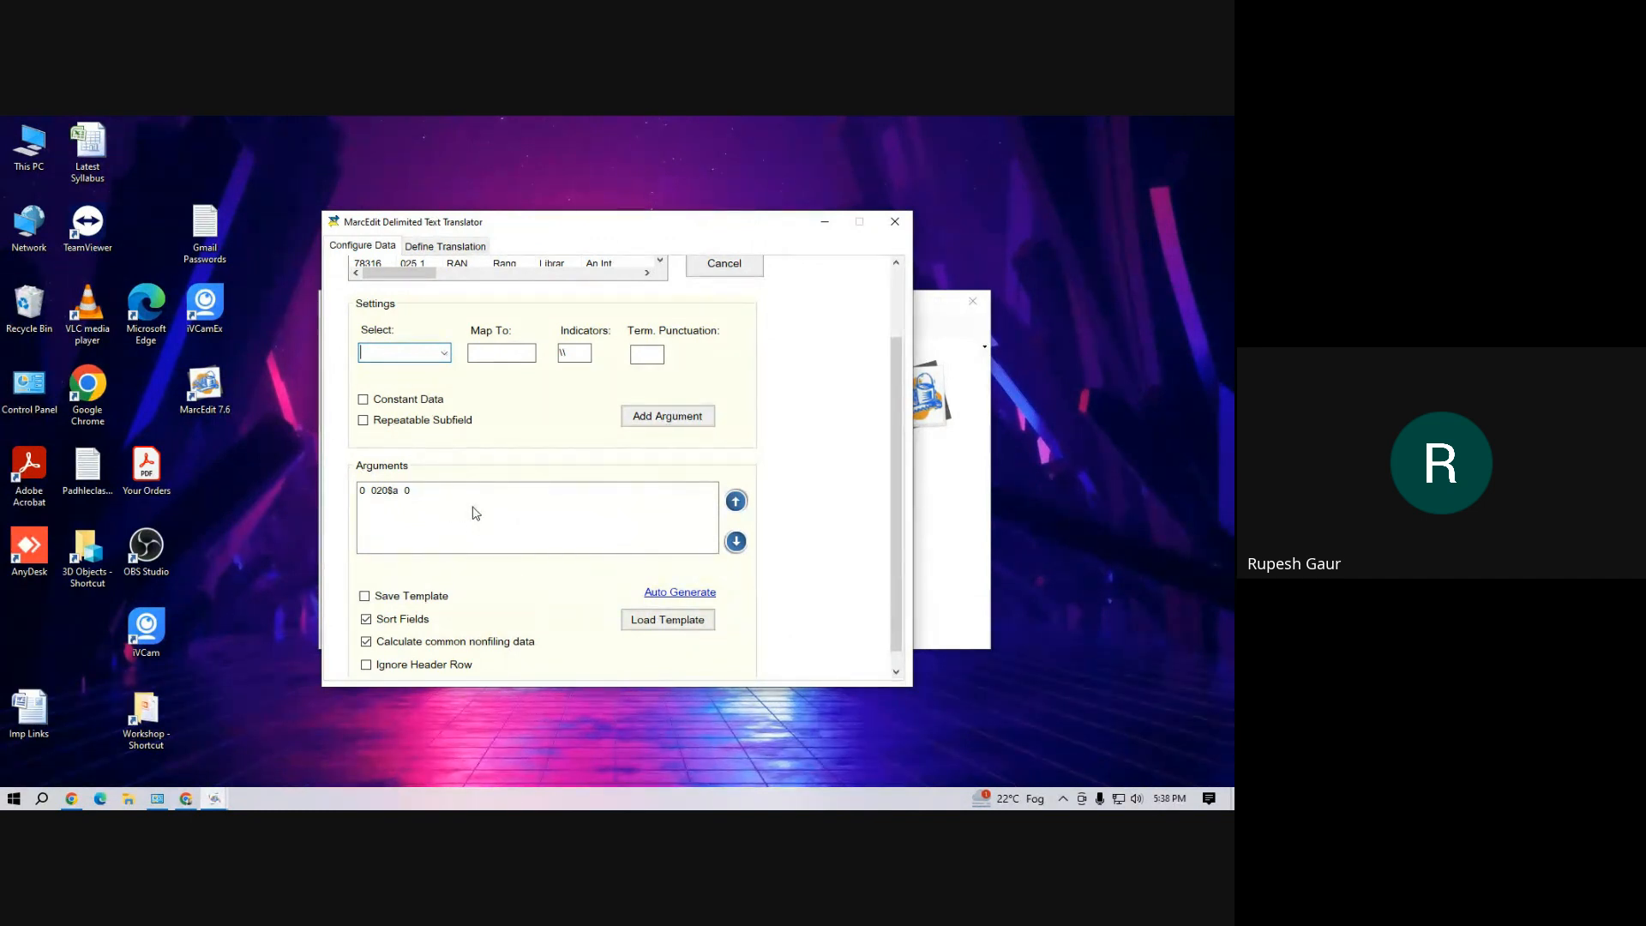
{"action": "left_click", "coordinate": [663, 594]}
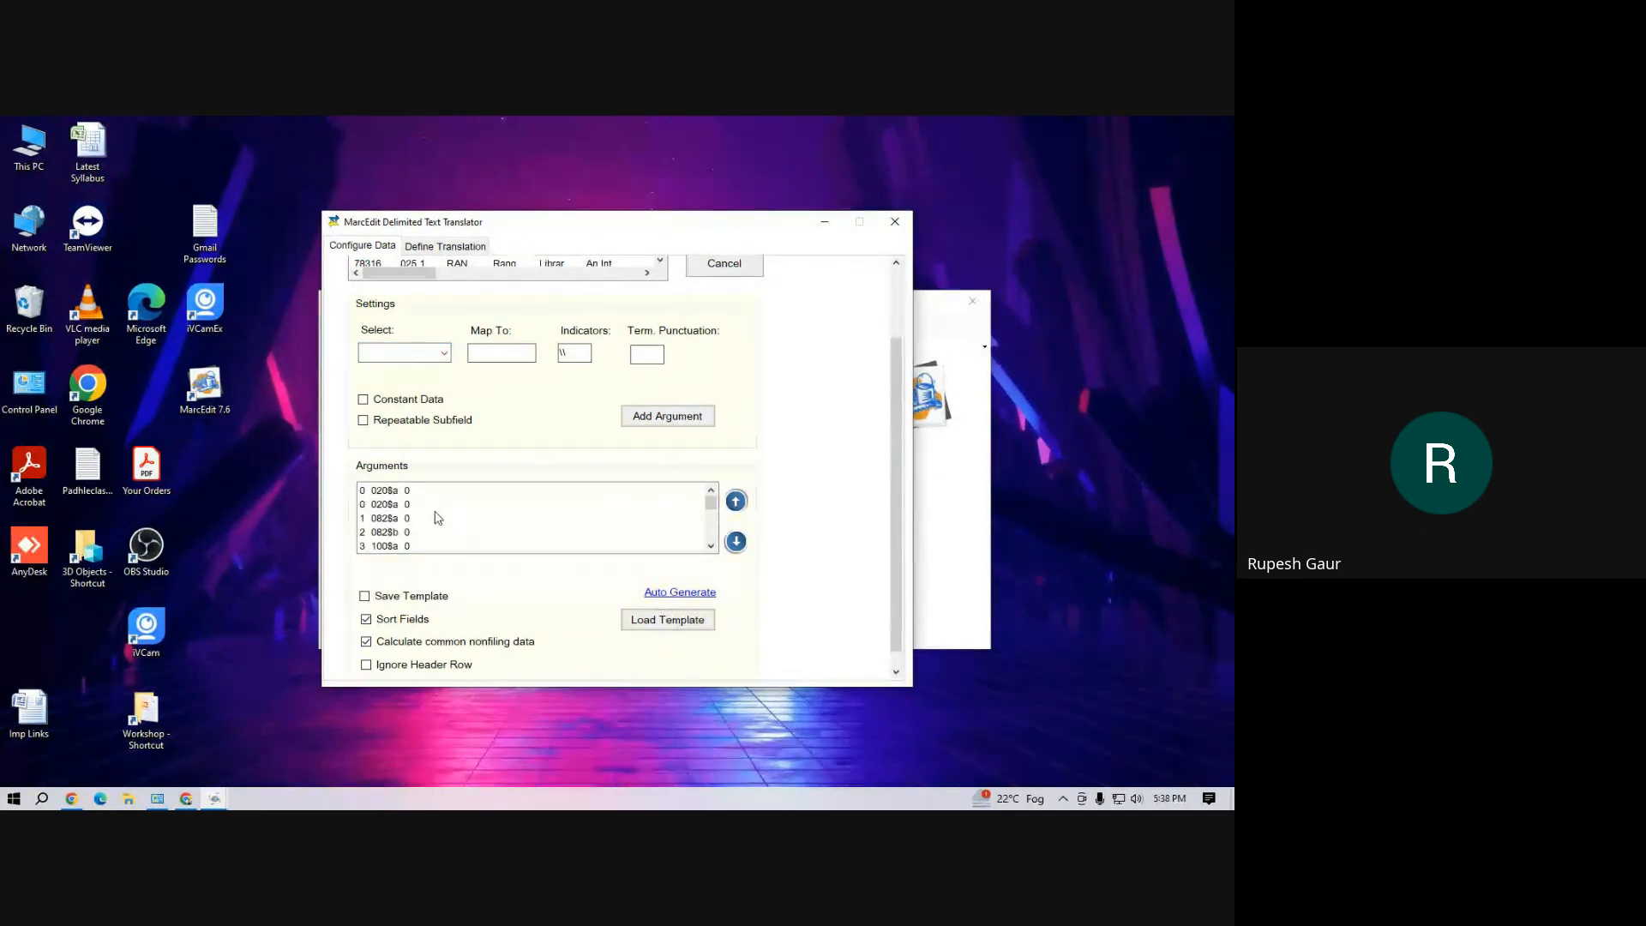
{"action": "left_click", "coordinate": [383, 493]}
{"action": "right_click", "coordinate": [383, 495]}
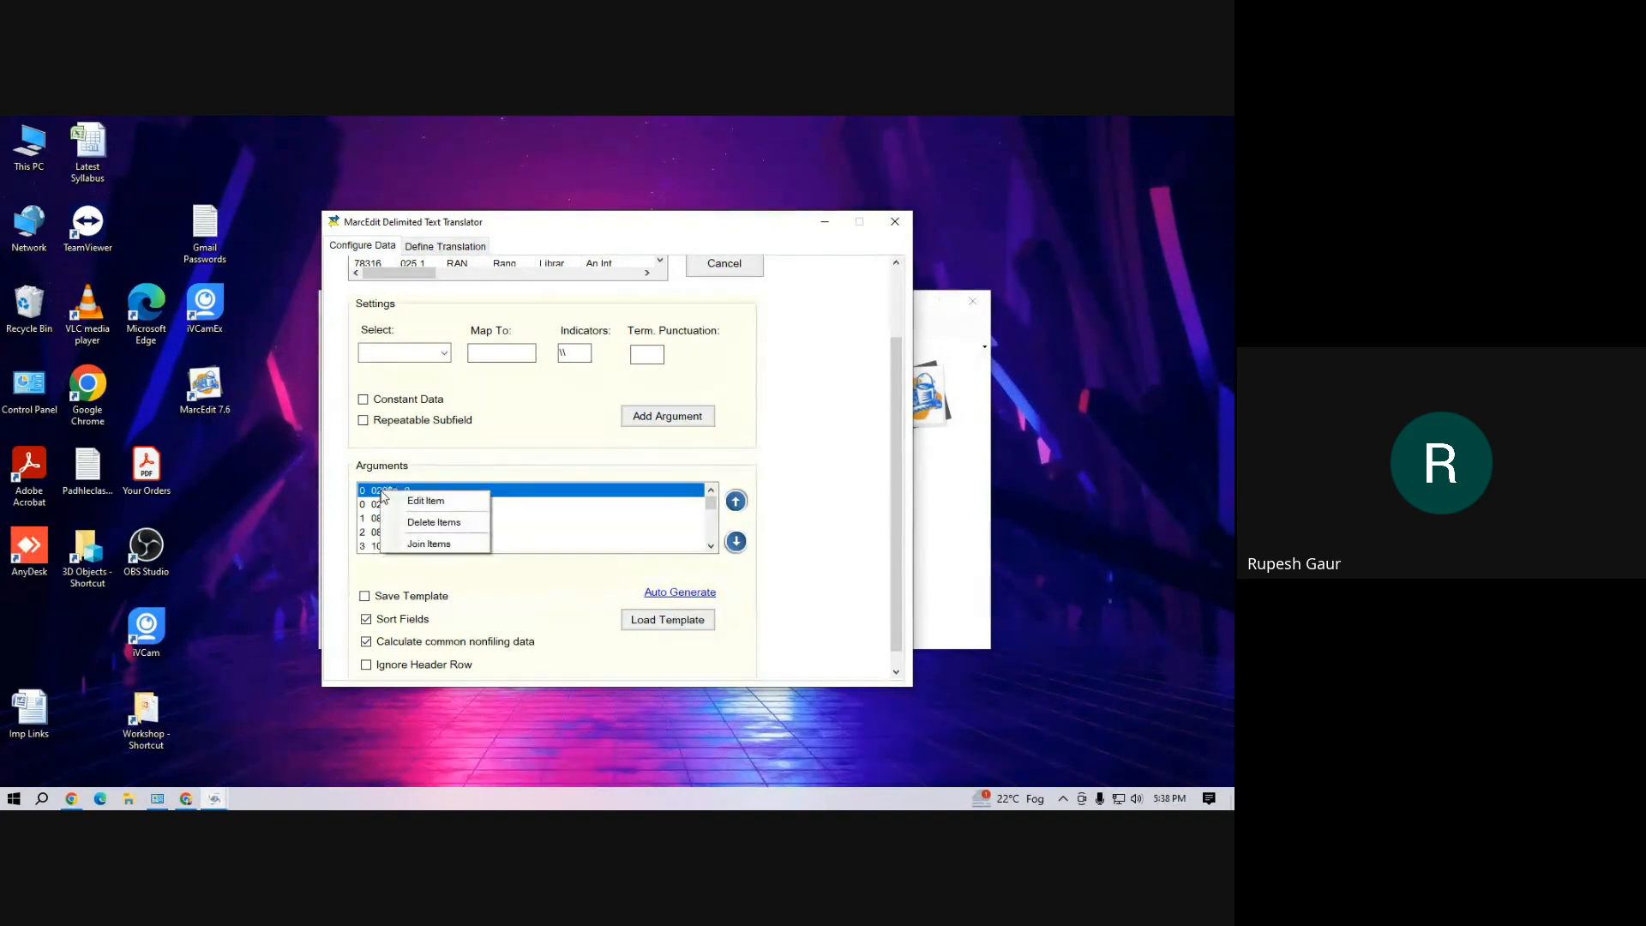
{"action": "left_click", "coordinate": [421, 524]}
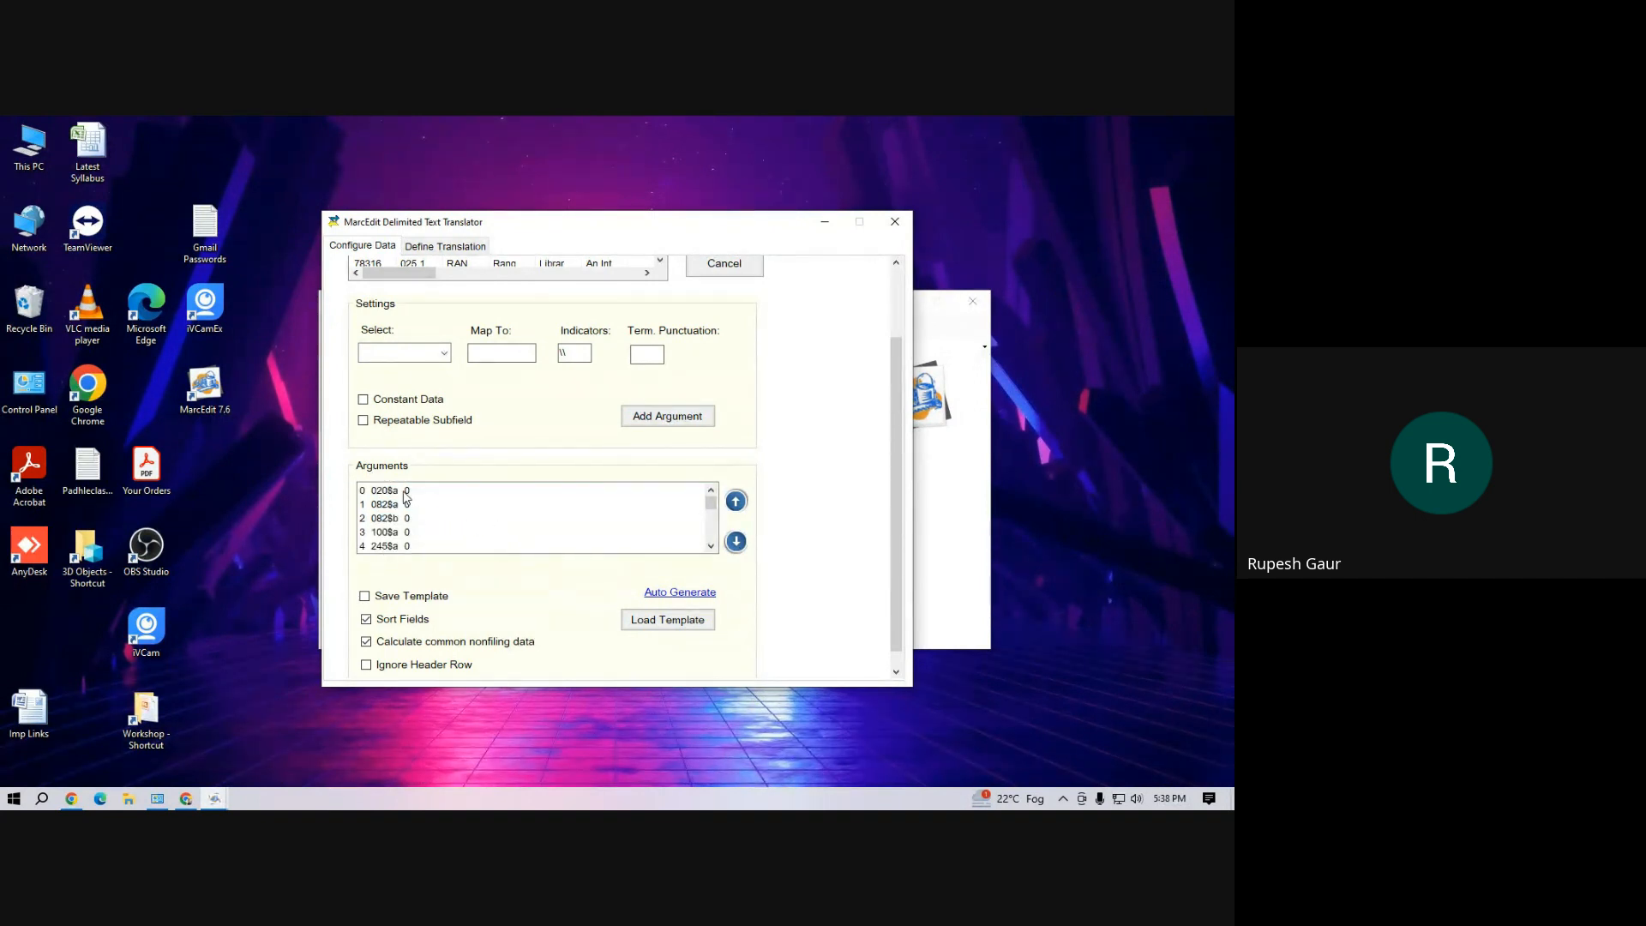
Review the generated arguments and join the 082$a and 082$b items into one field
{"action": "left_click_drag", "start_coordinate": [711, 502], "coordinate": [716, 549]}
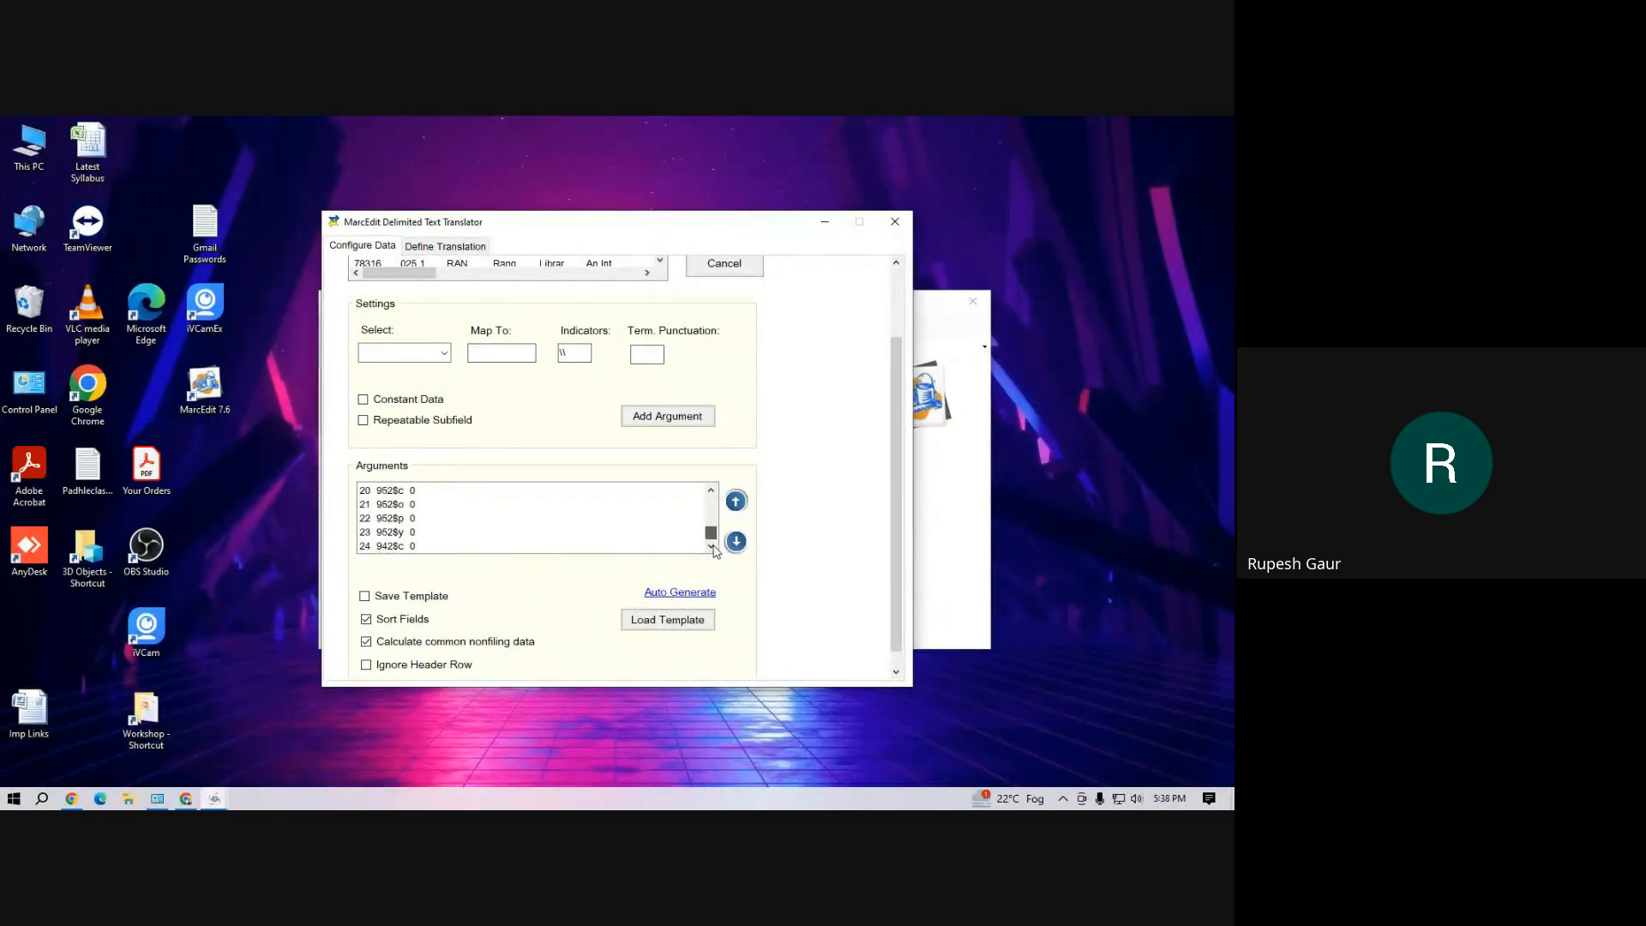
{"action": "left_click_drag", "start_coordinate": [716, 550], "coordinate": [719, 506]}
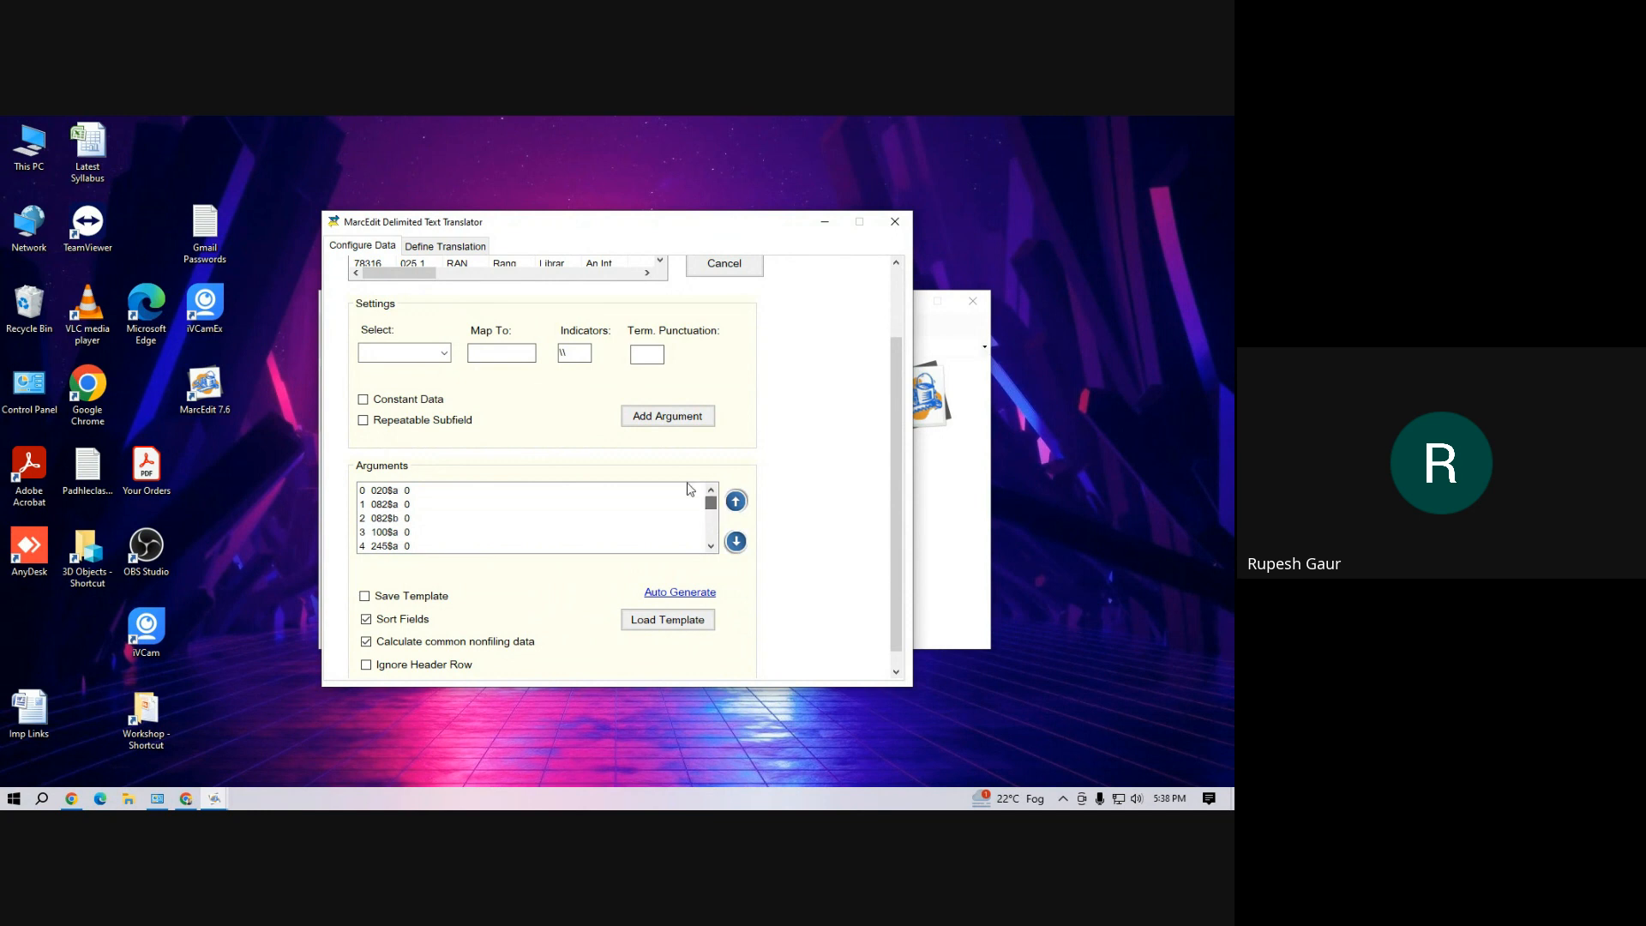
{"action": "left_click_drag", "start_coordinate": [898, 423], "coordinate": [898, 436]}
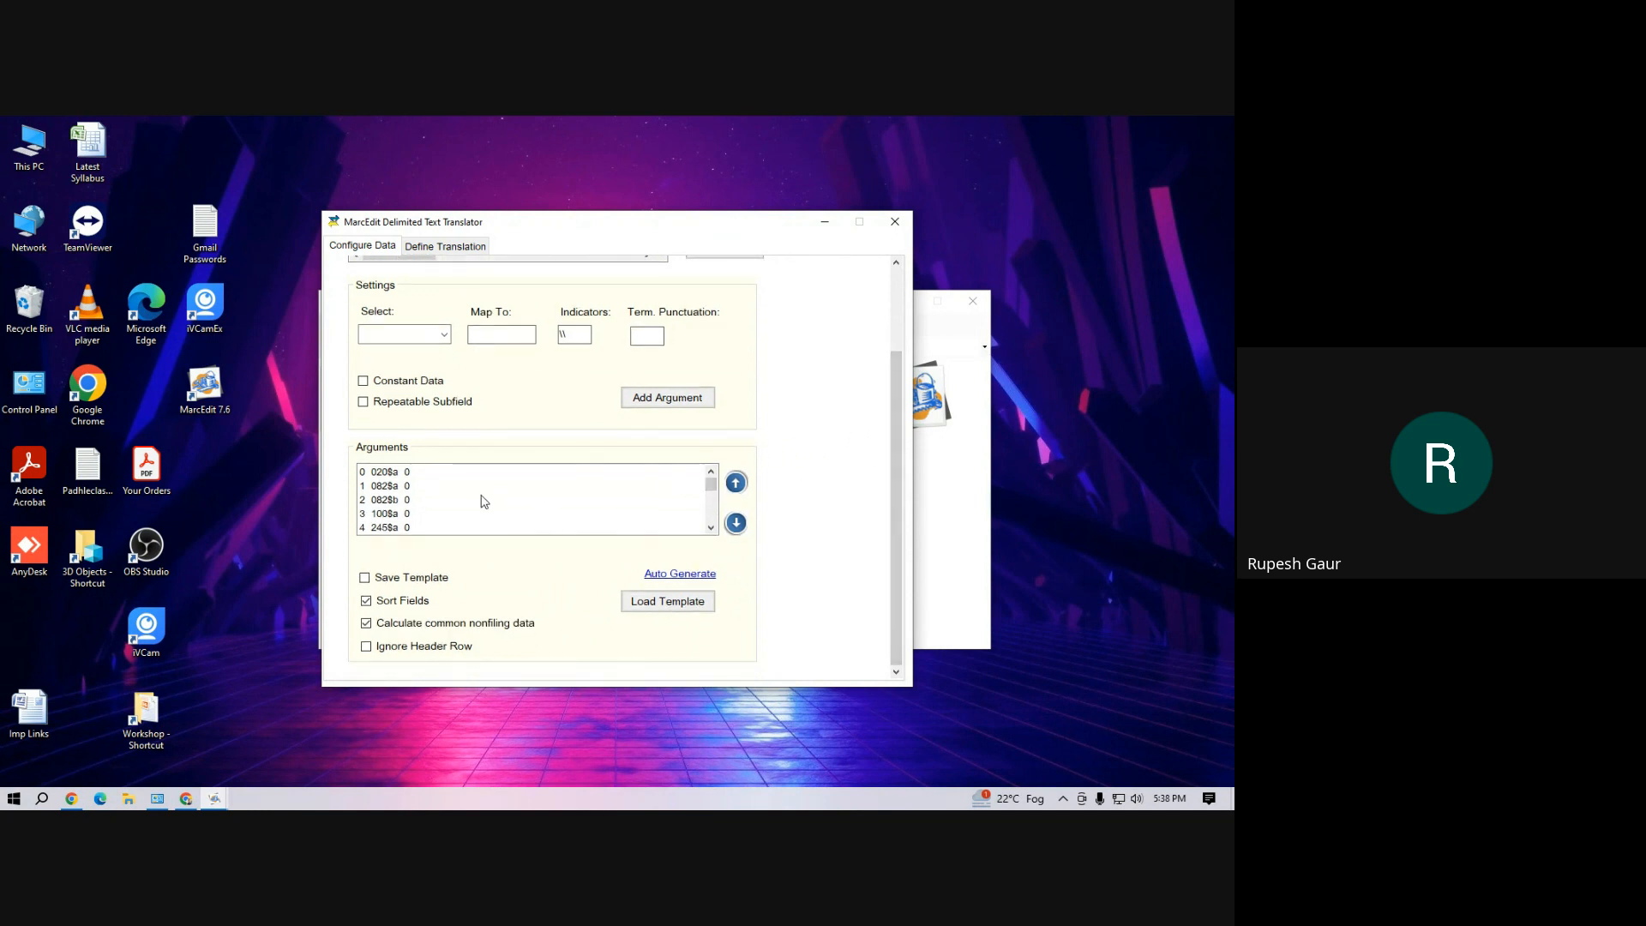
{"action": "left_click", "coordinate": [395, 487]}
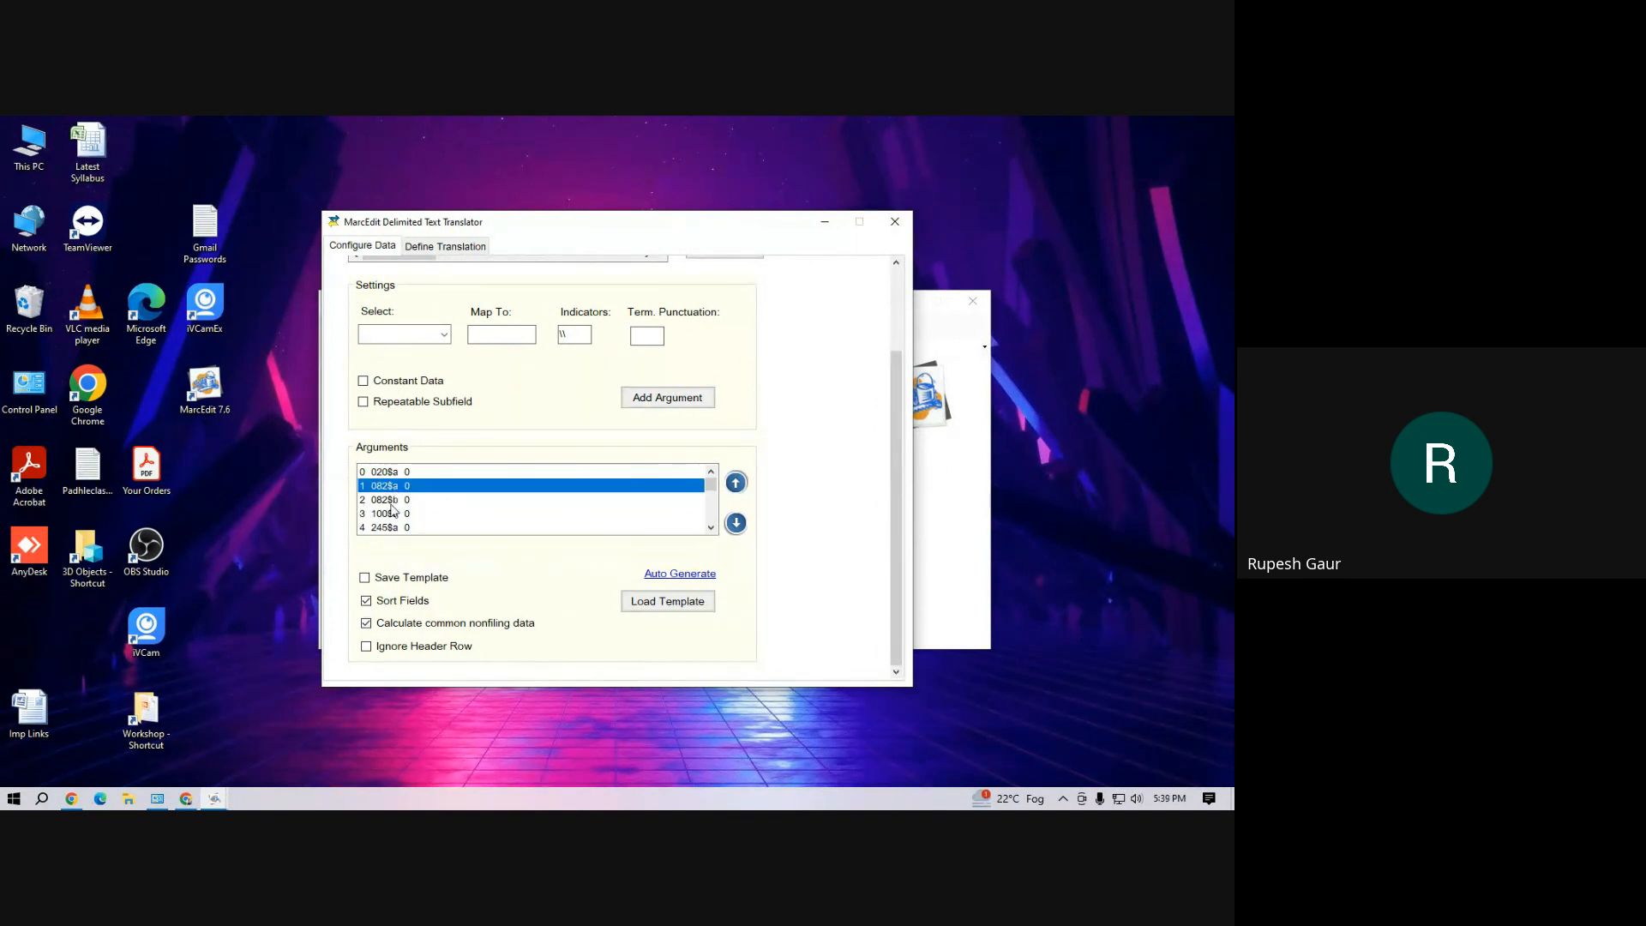
{"action": "left_click", "coordinate": [391, 504], "text": "shift"}
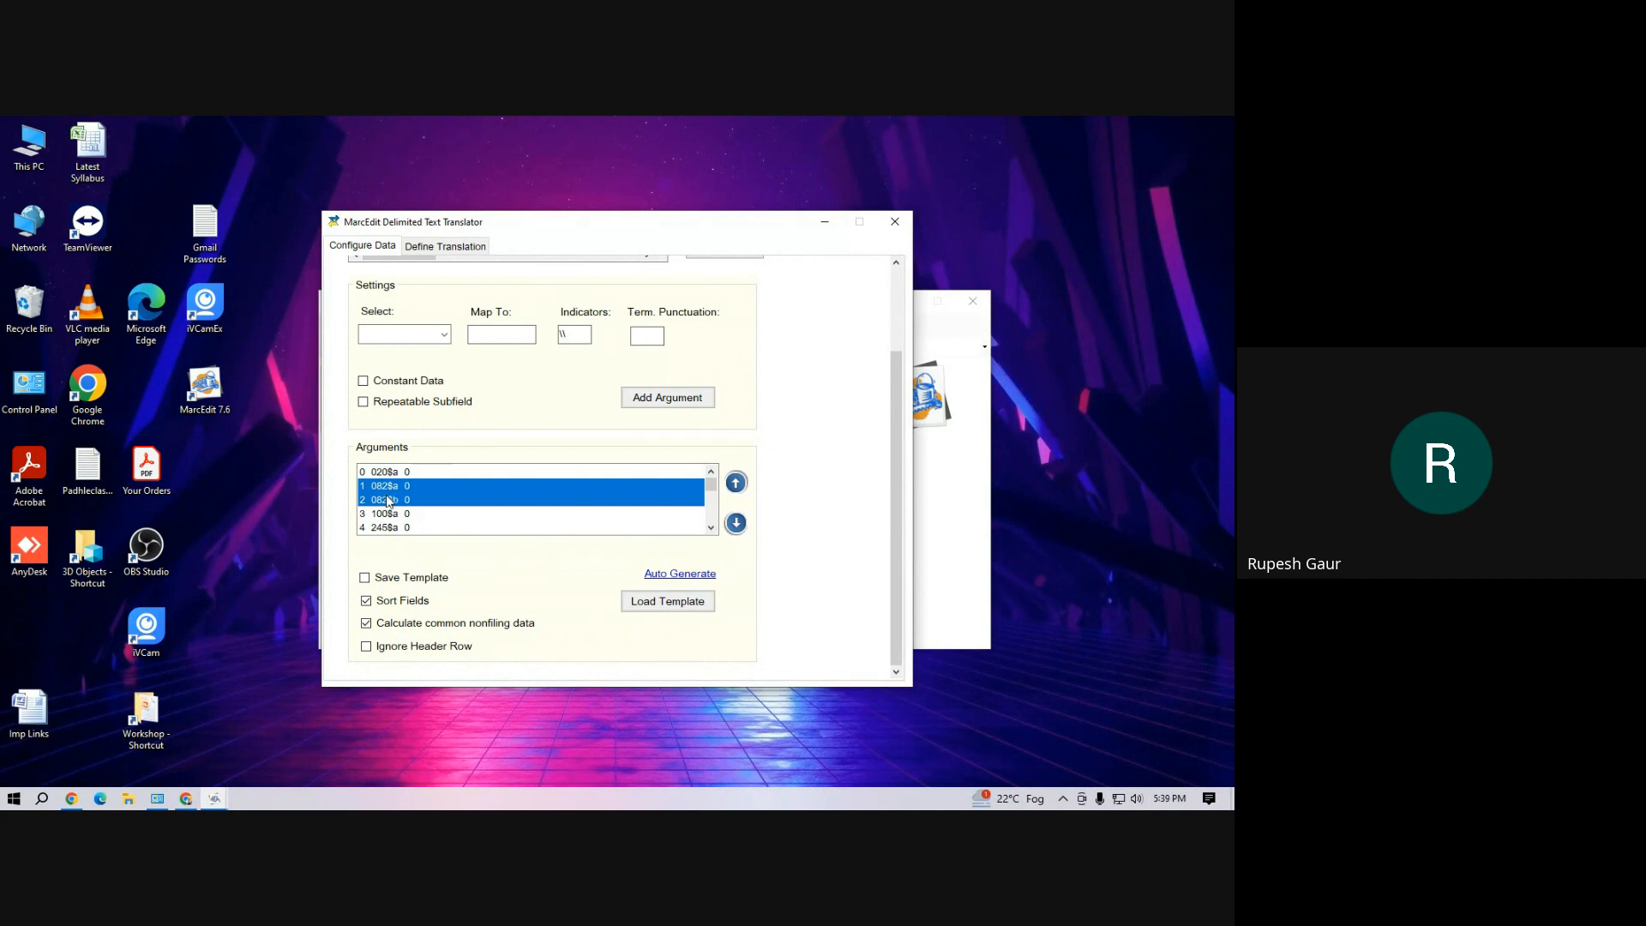
{"action": "right_click", "coordinate": [389, 500]}
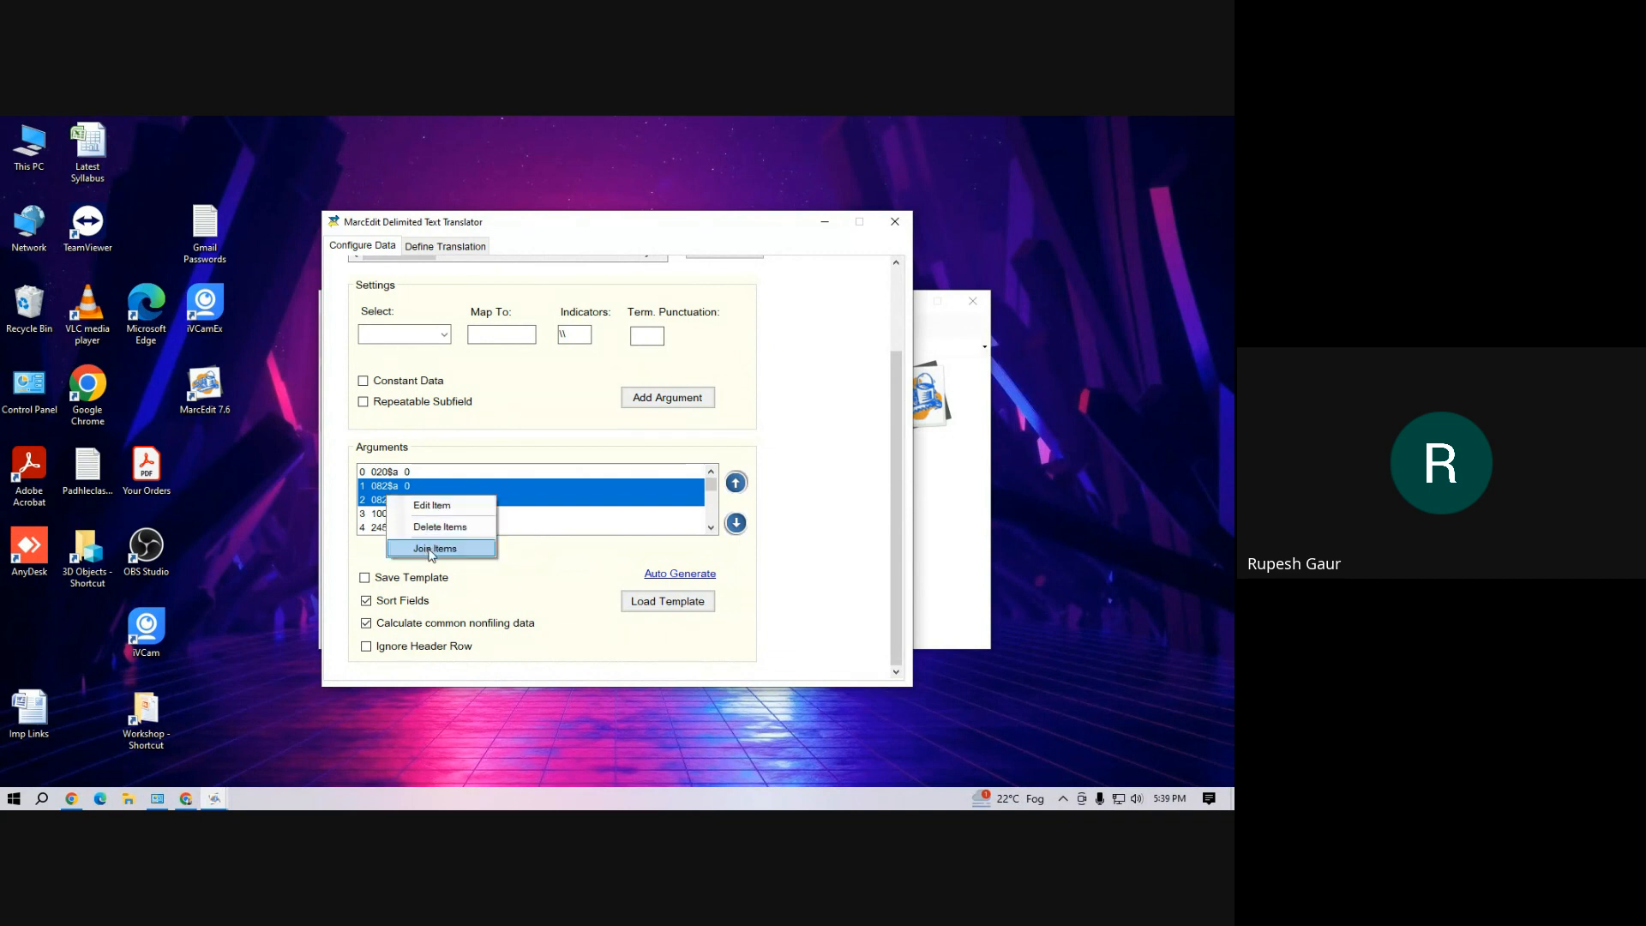
{"action": "left_click", "coordinate": [435, 549]}
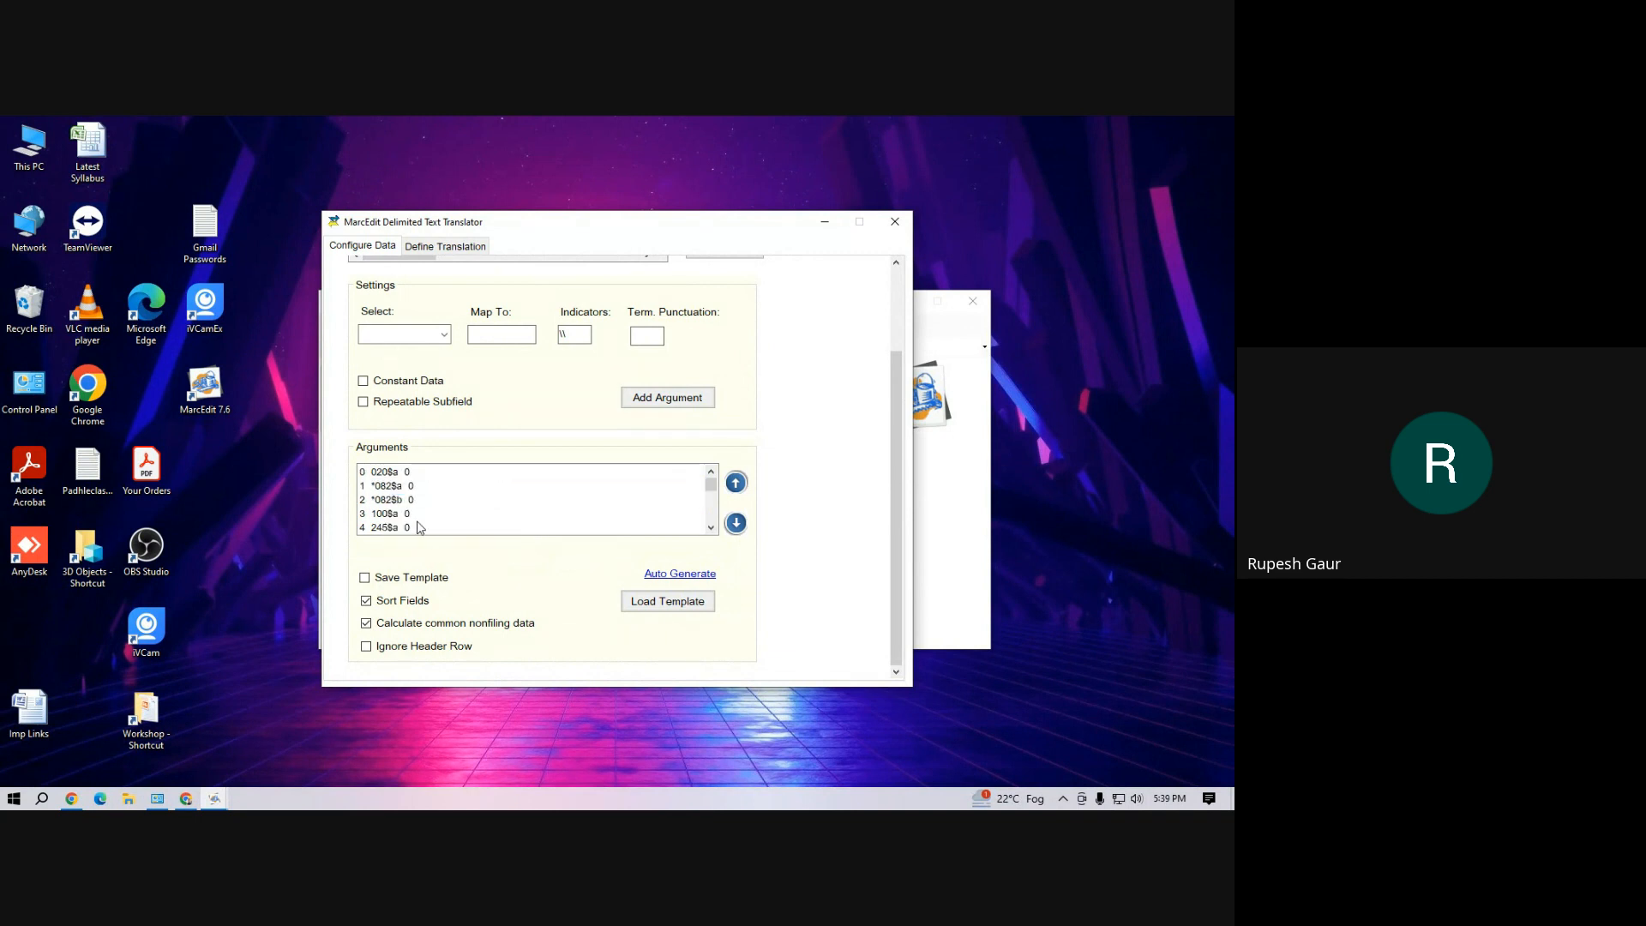
Join the 245$a, 245$b and 245$c arguments into one title field
{"action": "left_click", "coordinate": [711, 528]}
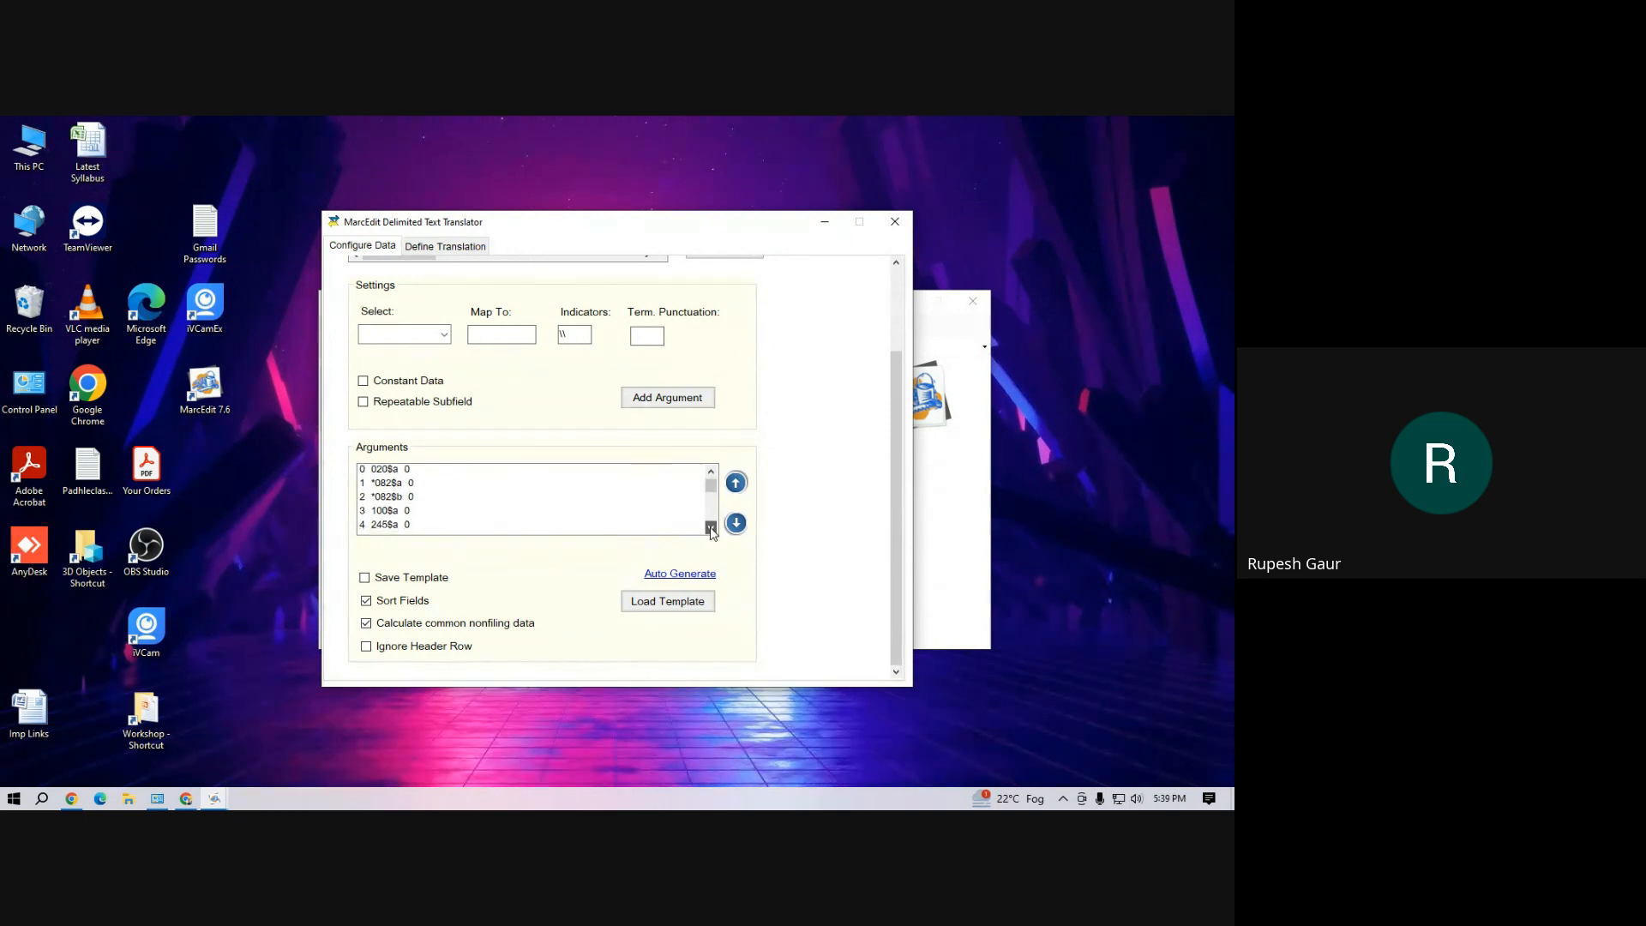
{"action": "left_click", "coordinate": [711, 529]}
{"action": "left_click", "coordinate": [711, 528]}
{"action": "left_click", "coordinate": [391, 486]}
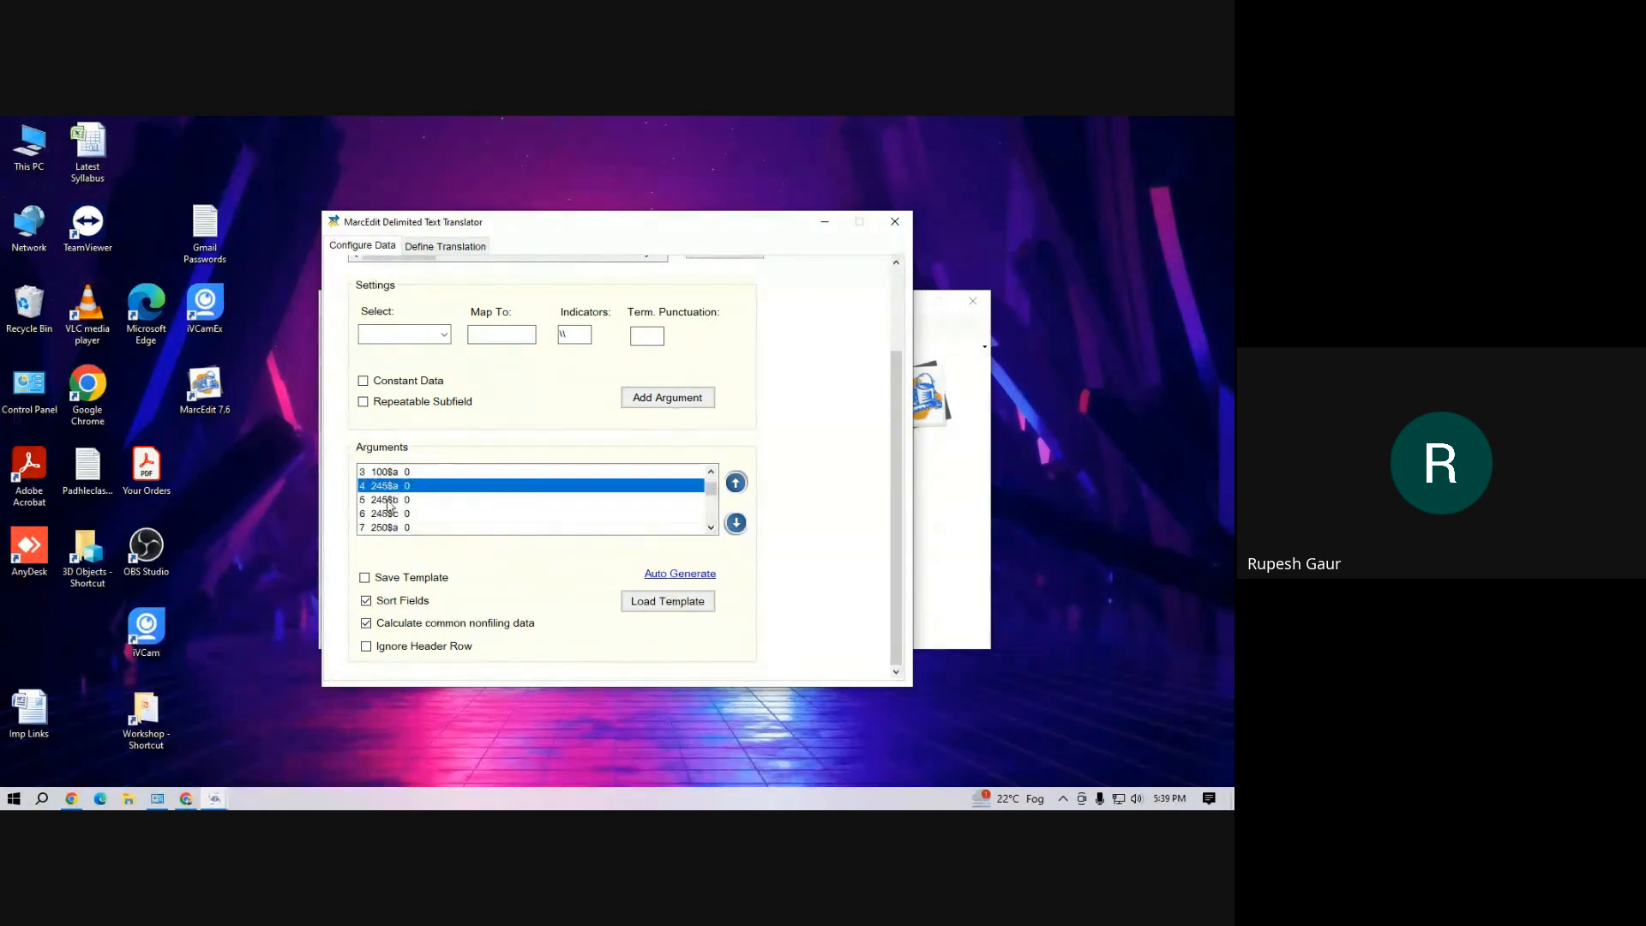
{"action": "left_click", "coordinate": [388, 500], "text": "ctrl"}
{"action": "left_click", "coordinate": [383, 515], "text": "ctrl"}
{"action": "right_click", "coordinate": [391, 496]}
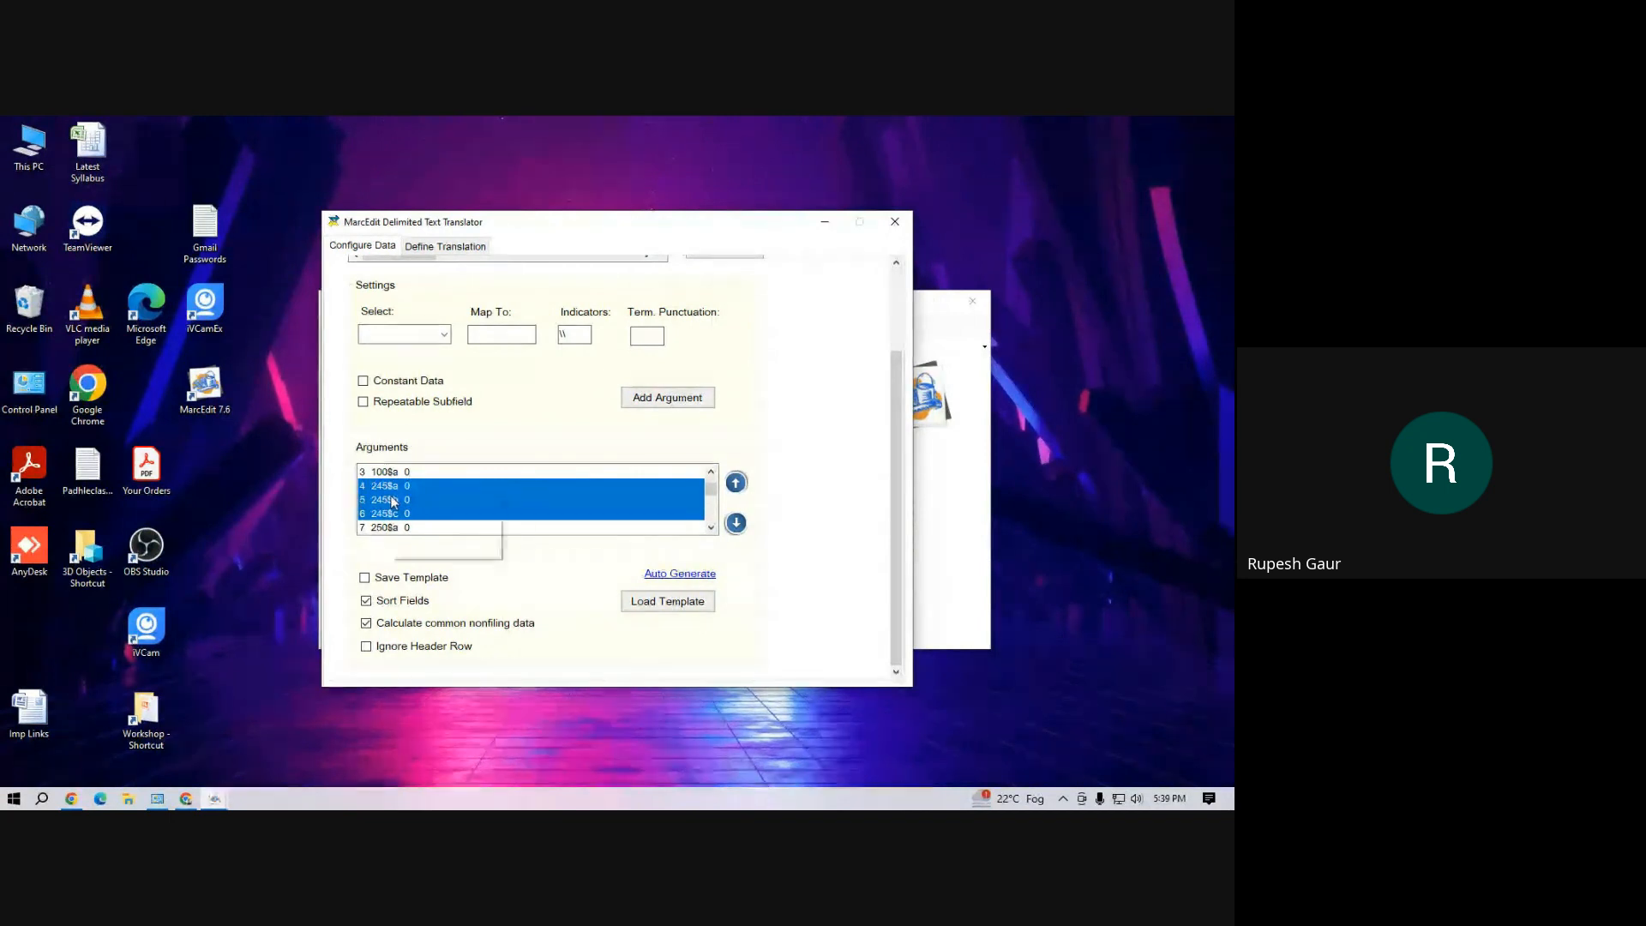
{"action": "left_click", "coordinate": [434, 548]}
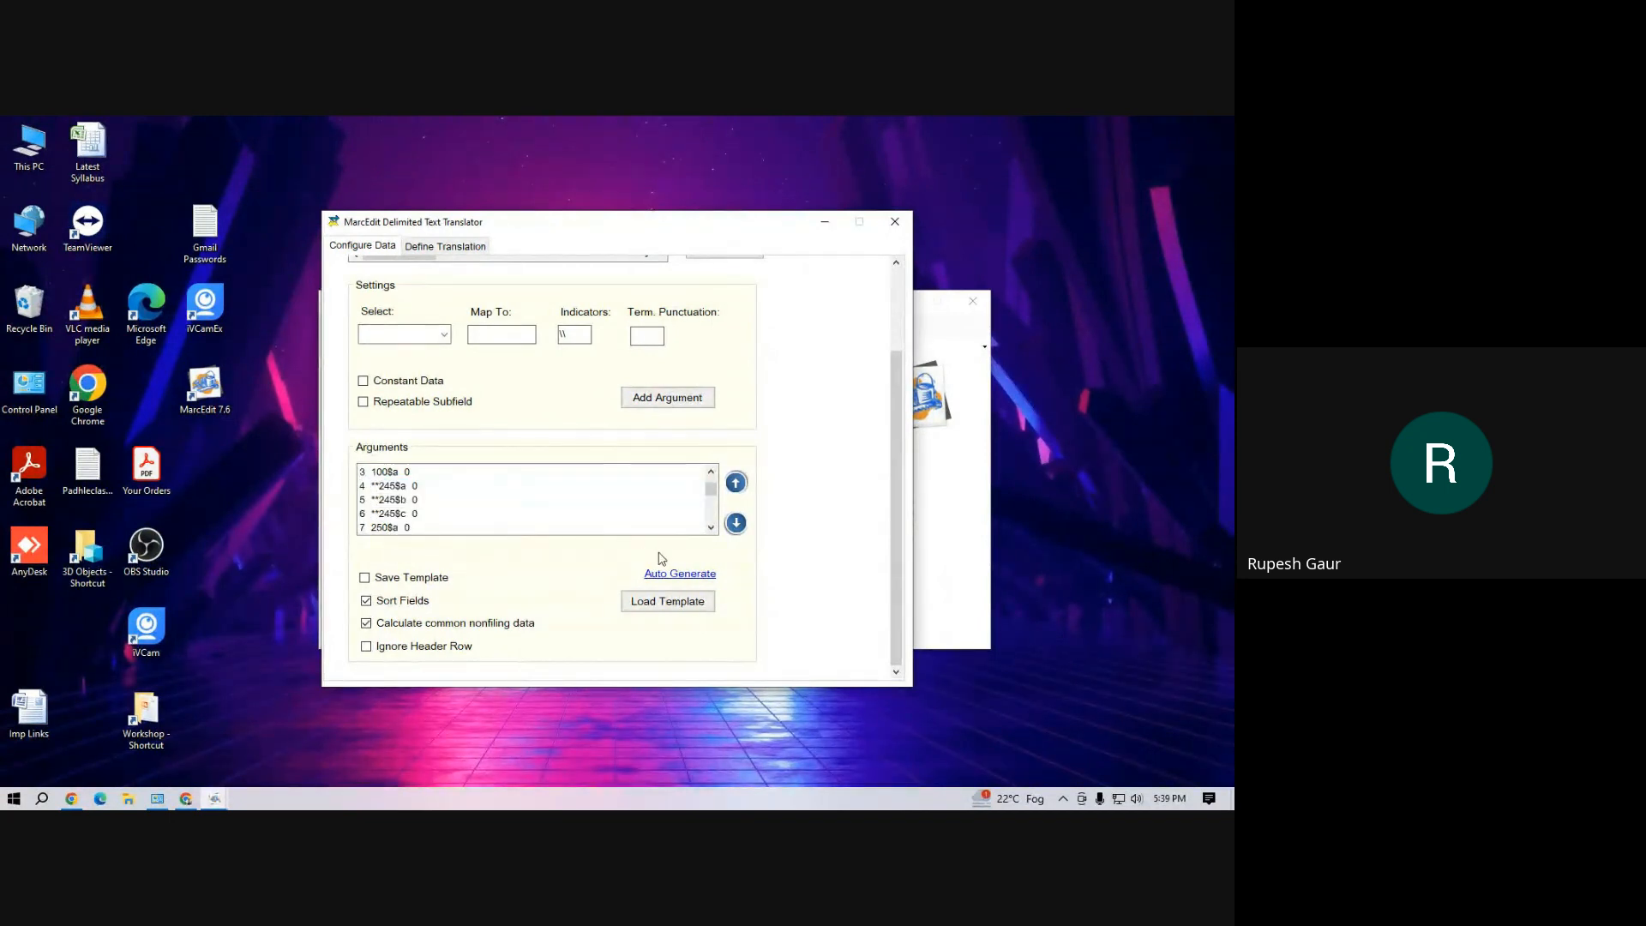
Join the 260$a, 260$b and 260$c arguments into one publication field
{"action": "left_click", "coordinate": [711, 528]}
{"action": "left_click", "coordinate": [711, 528]}
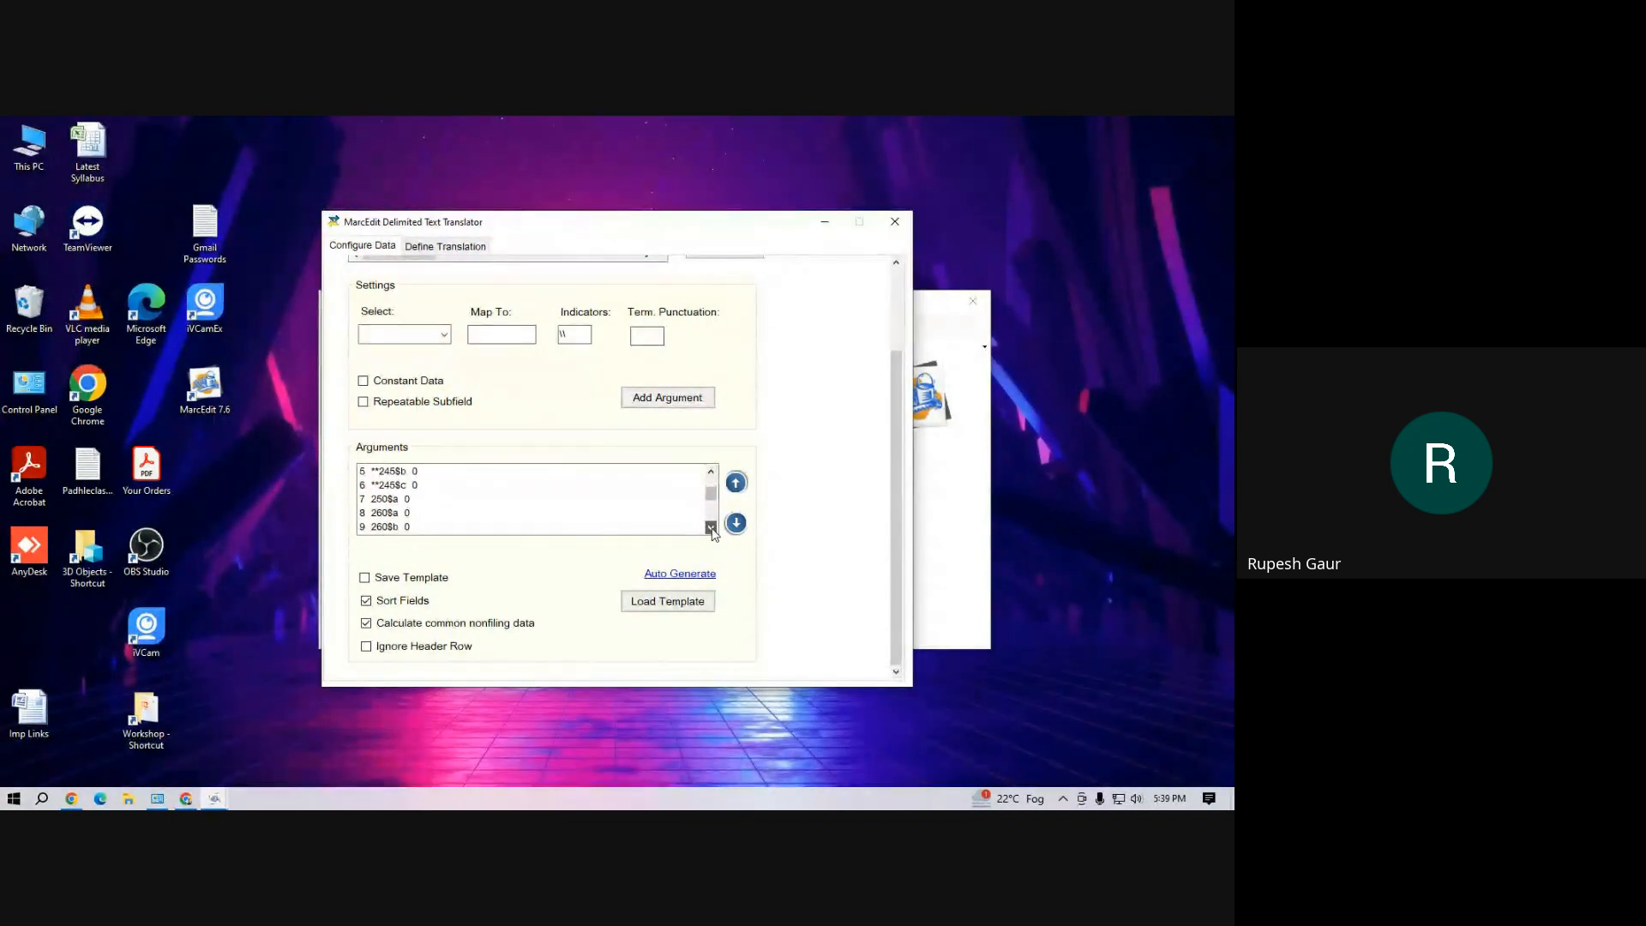
{"action": "left_click", "coordinate": [710, 528]}
{"action": "left_click_drag", "start_coordinate": [384, 500], "coordinate": [383, 532]}
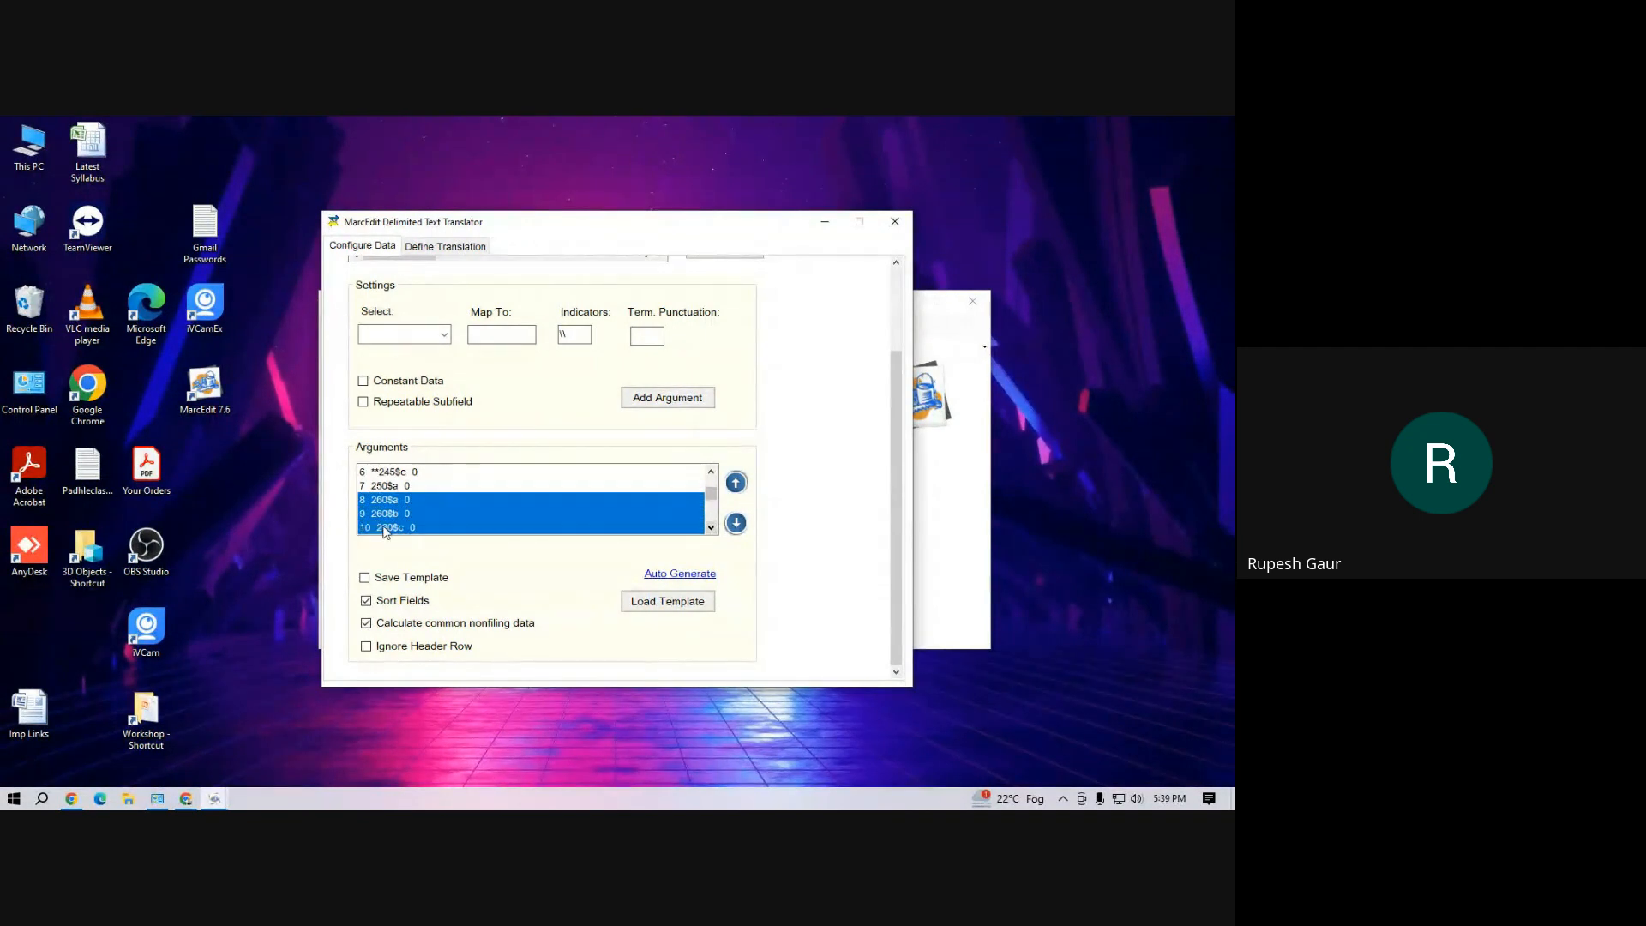
{"action": "right_click", "coordinate": [400, 514]}
{"action": "left_click", "coordinate": [434, 567]}
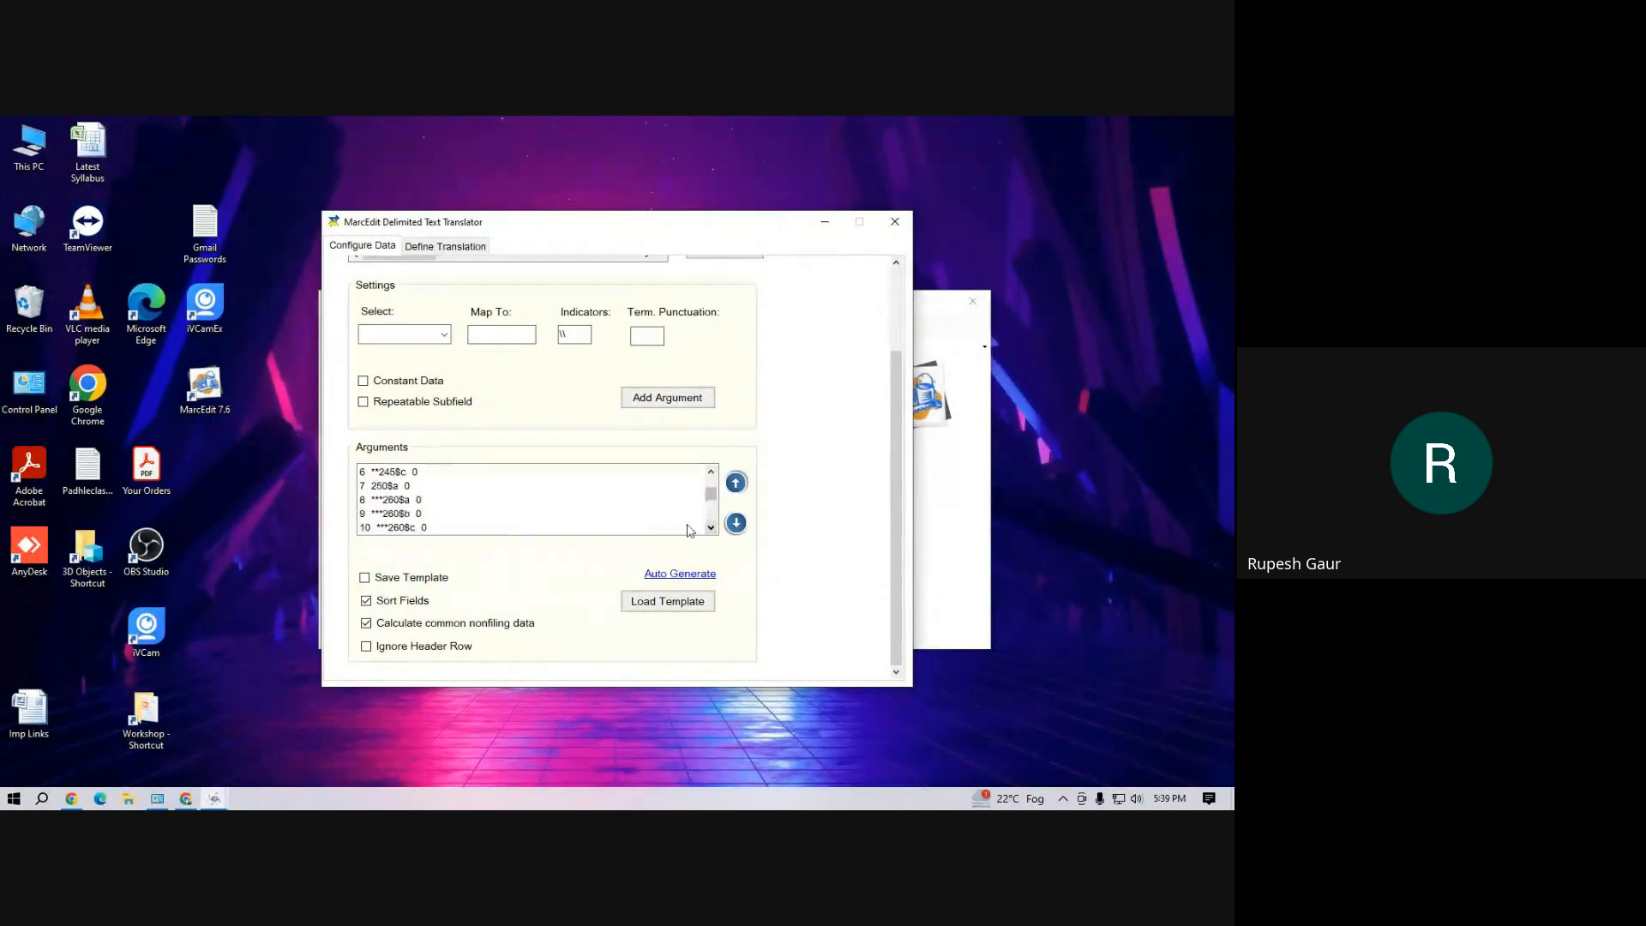
Join the 490$a and 490$v arguments into one series field
{"action": "left_click", "coordinate": [711, 528]}
{"action": "left_click", "coordinate": [711, 528]}
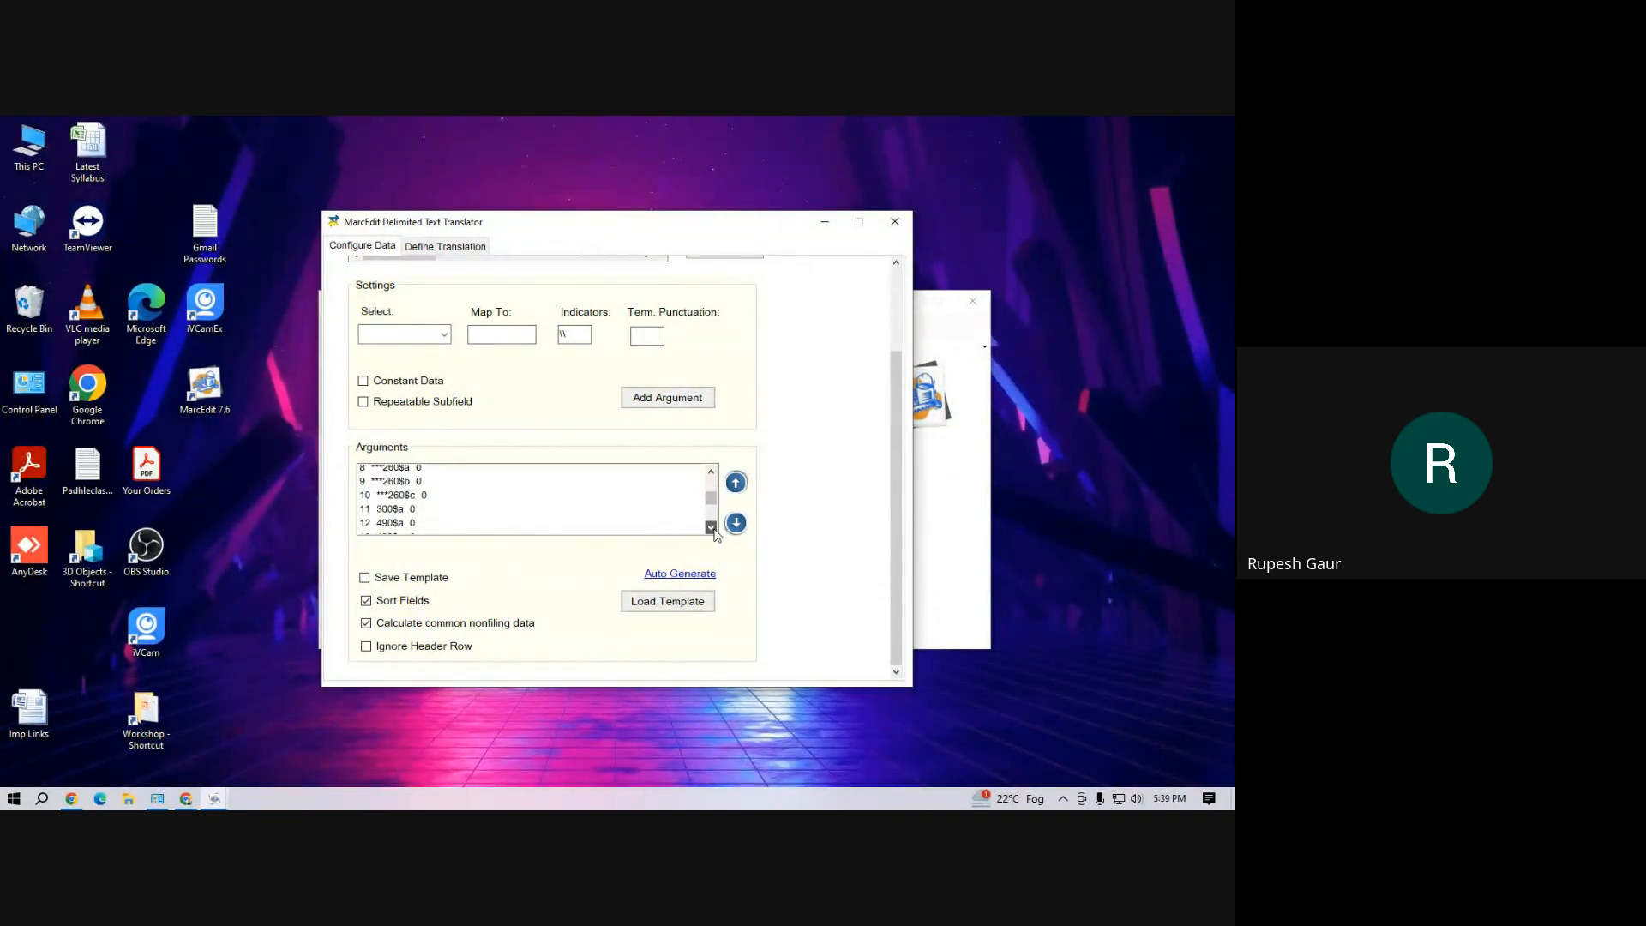
{"action": "left_click", "coordinate": [710, 528]}
{"action": "left_click", "coordinate": [711, 528]}
{"action": "left_click", "coordinate": [415, 502]}
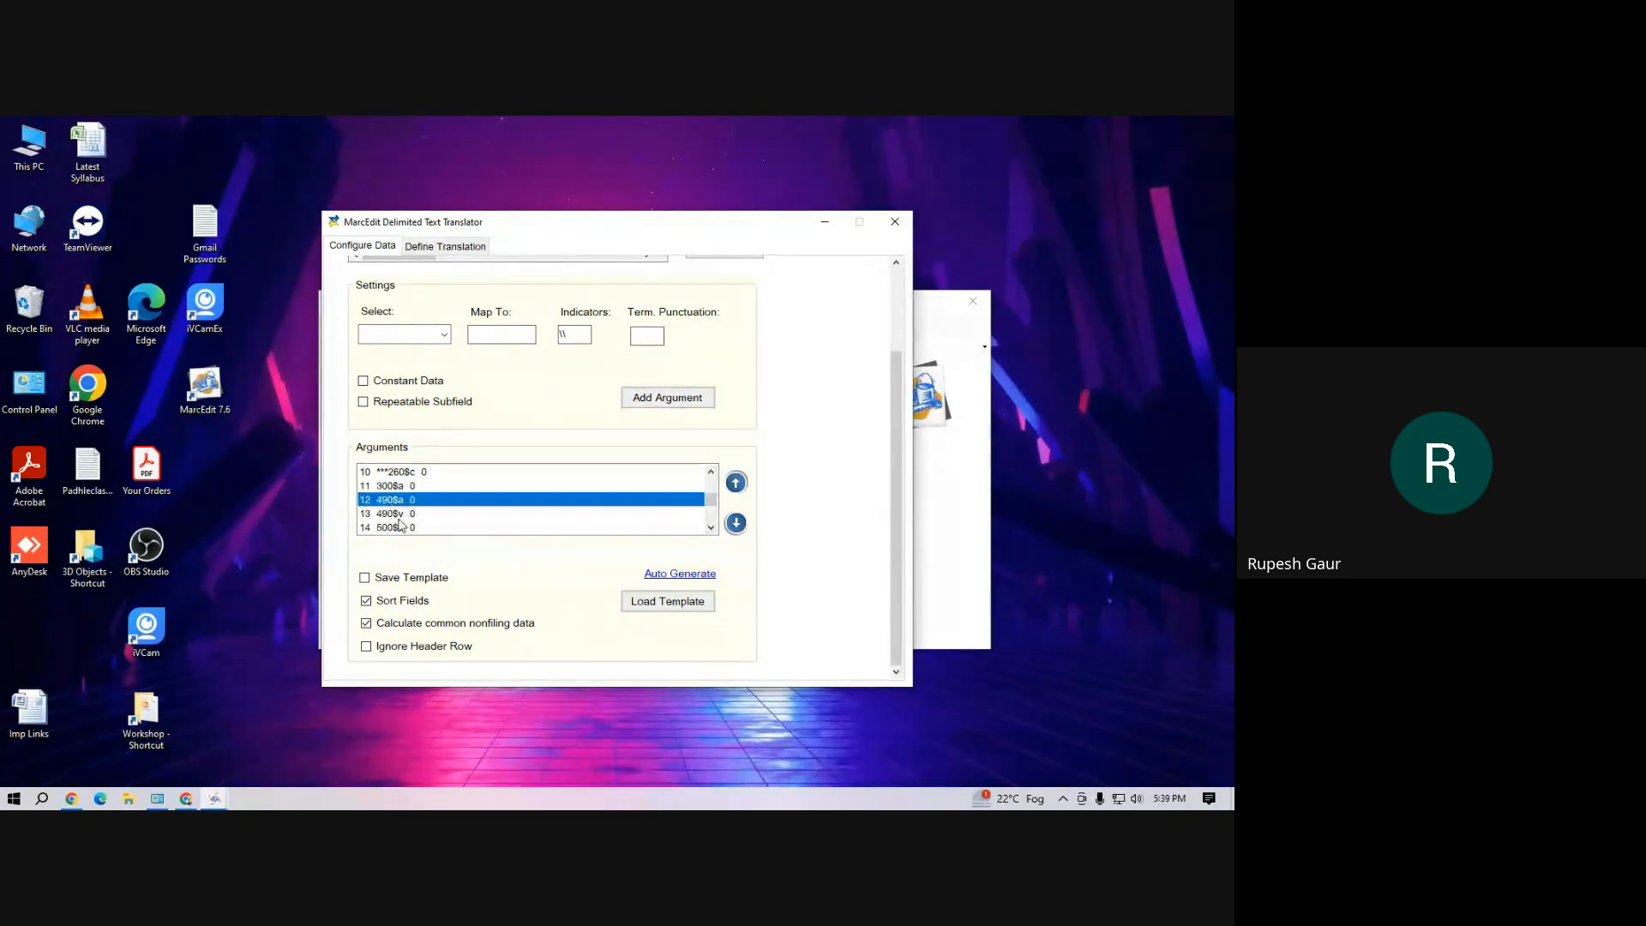
{"action": "left_click", "coordinate": [403, 514], "text": "shift"}
{"action": "right_click", "coordinate": [401, 514]}
{"action": "left_click", "coordinate": [435, 564]}
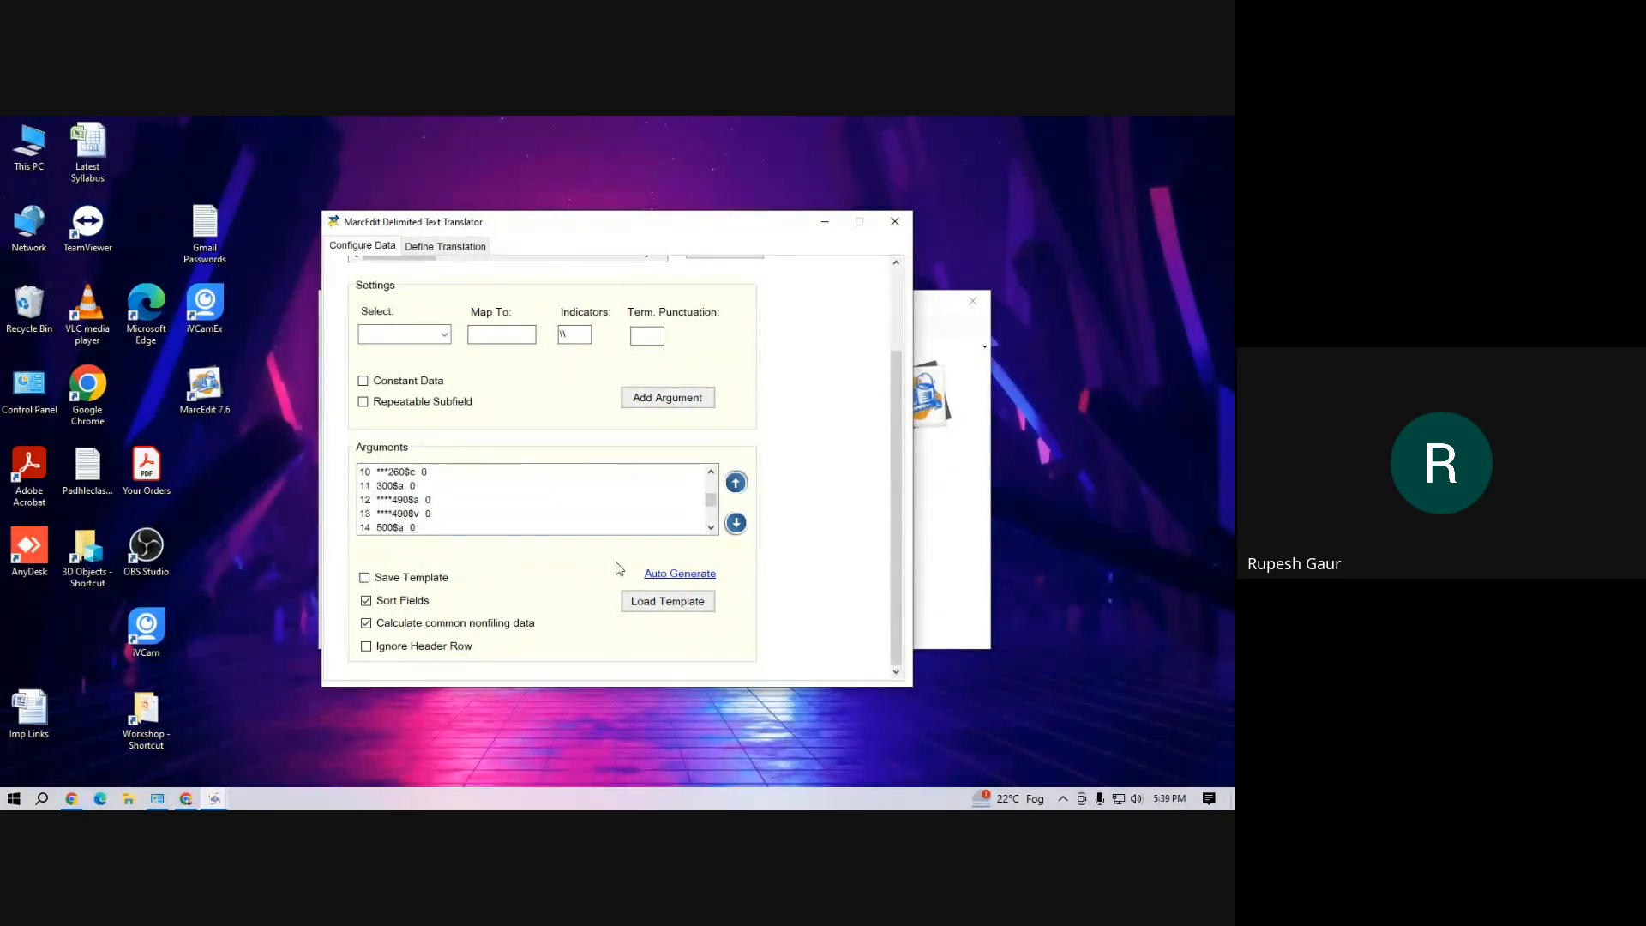
Join the 952$a, 952$b, 952$c, 952$o, 952$p and 952$y arguments into one item field
{"action": "left_click", "coordinate": [714, 530]}
{"action": "left_click", "coordinate": [713, 530]}
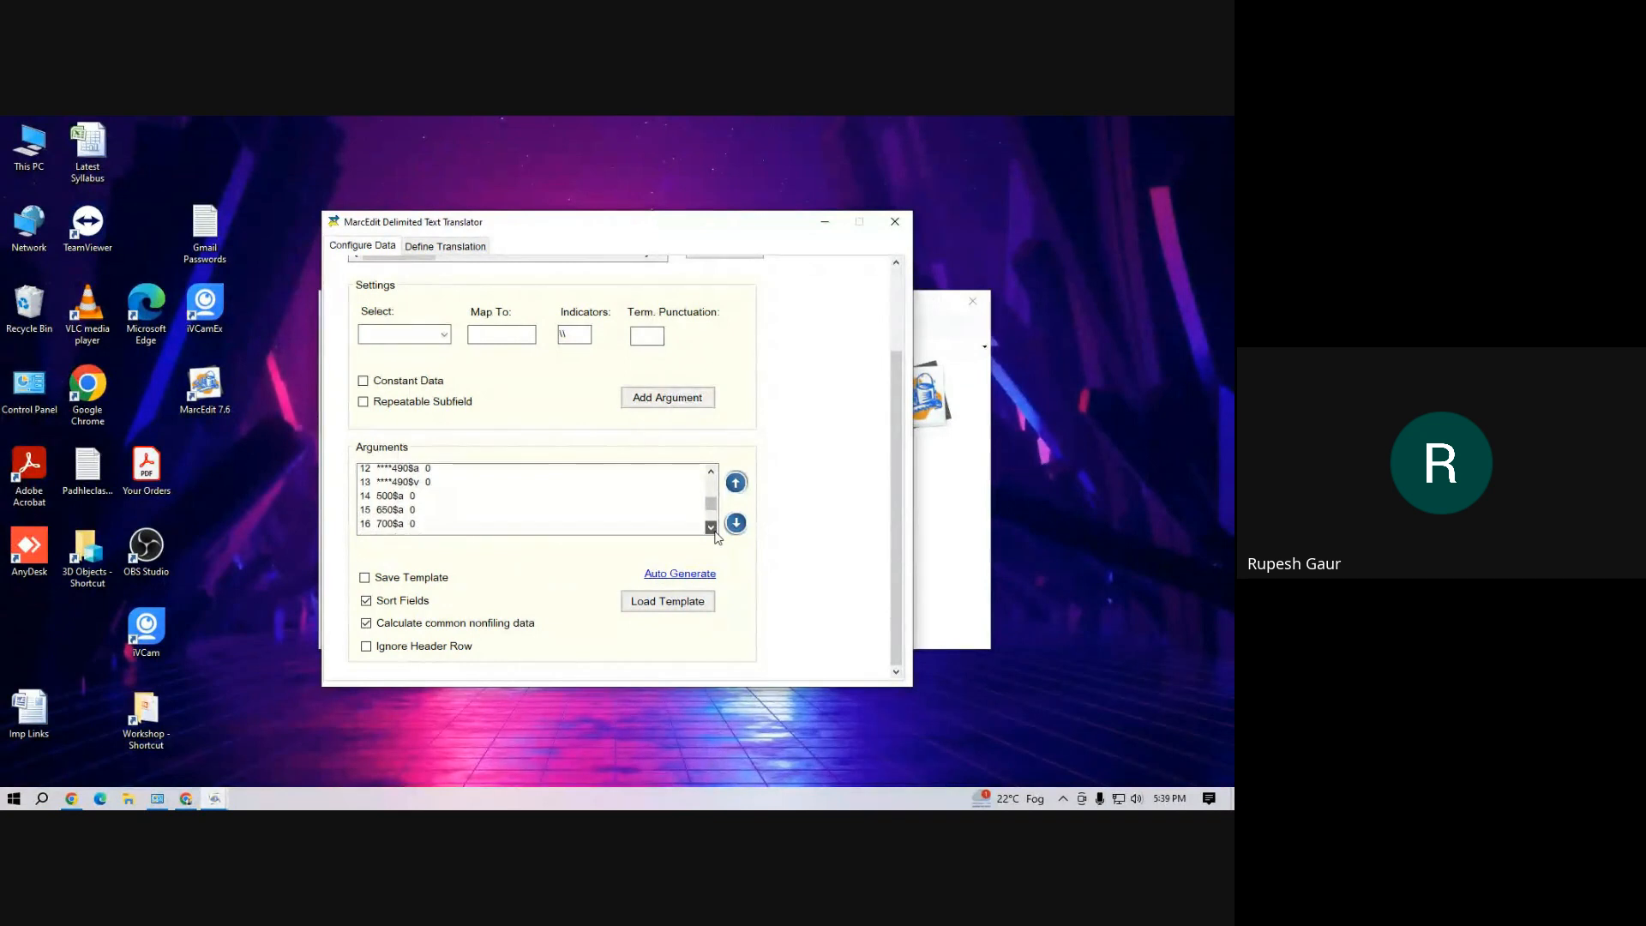
{"action": "left_click", "coordinate": [713, 530]}
{"action": "left_click", "coordinate": [713, 530]}
{"action": "left_click", "coordinate": [713, 530]}
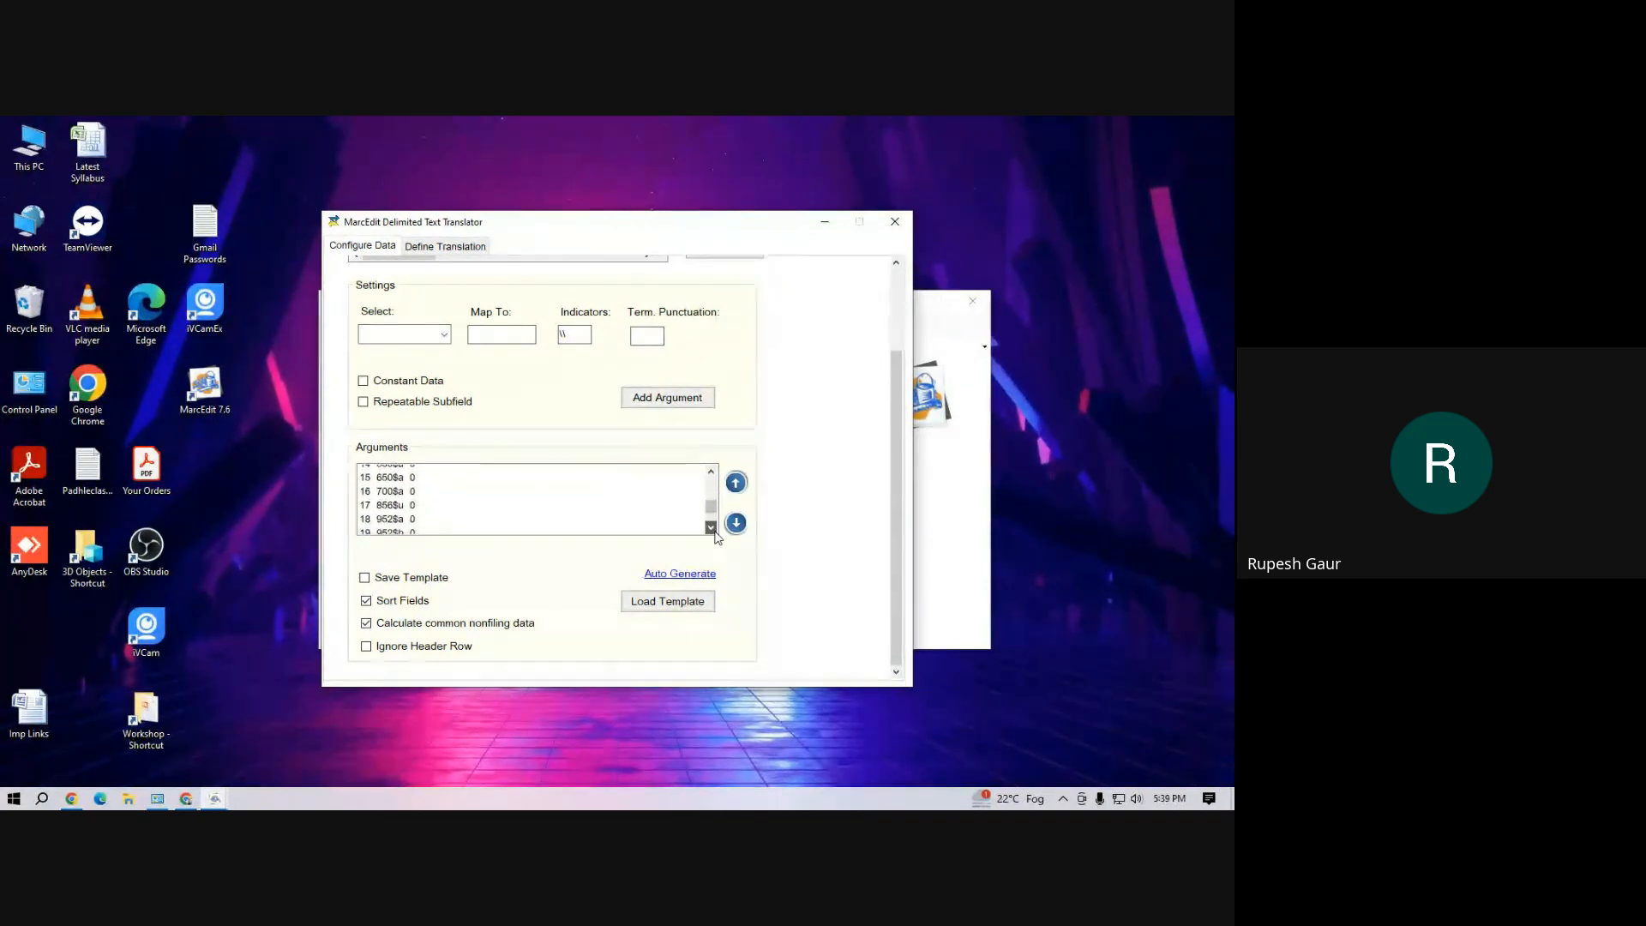
{"action": "mouse_move", "coordinate": [390, 513]}
{"action": "left_mouse_down"}
{"action": "mouse_move", "coordinate": [710, 541]}
{"action": "mouse_move", "coordinate": [413, 515]}
{"action": "left_mouse_up"}
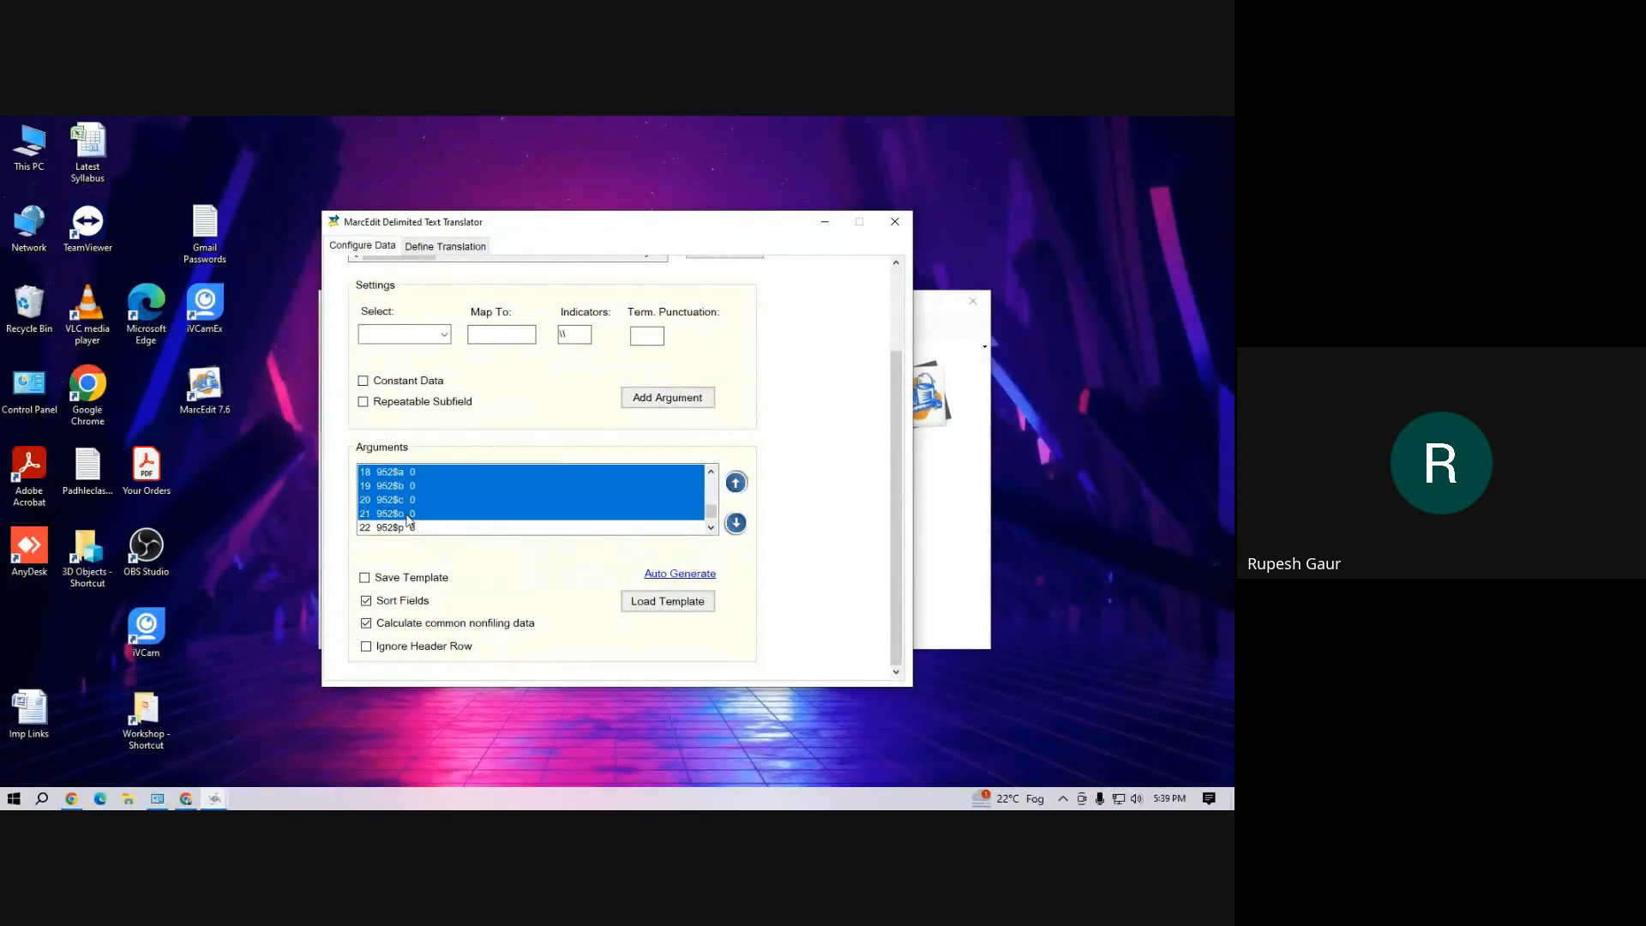
{"action": "left_click", "coordinate": [711, 529]}
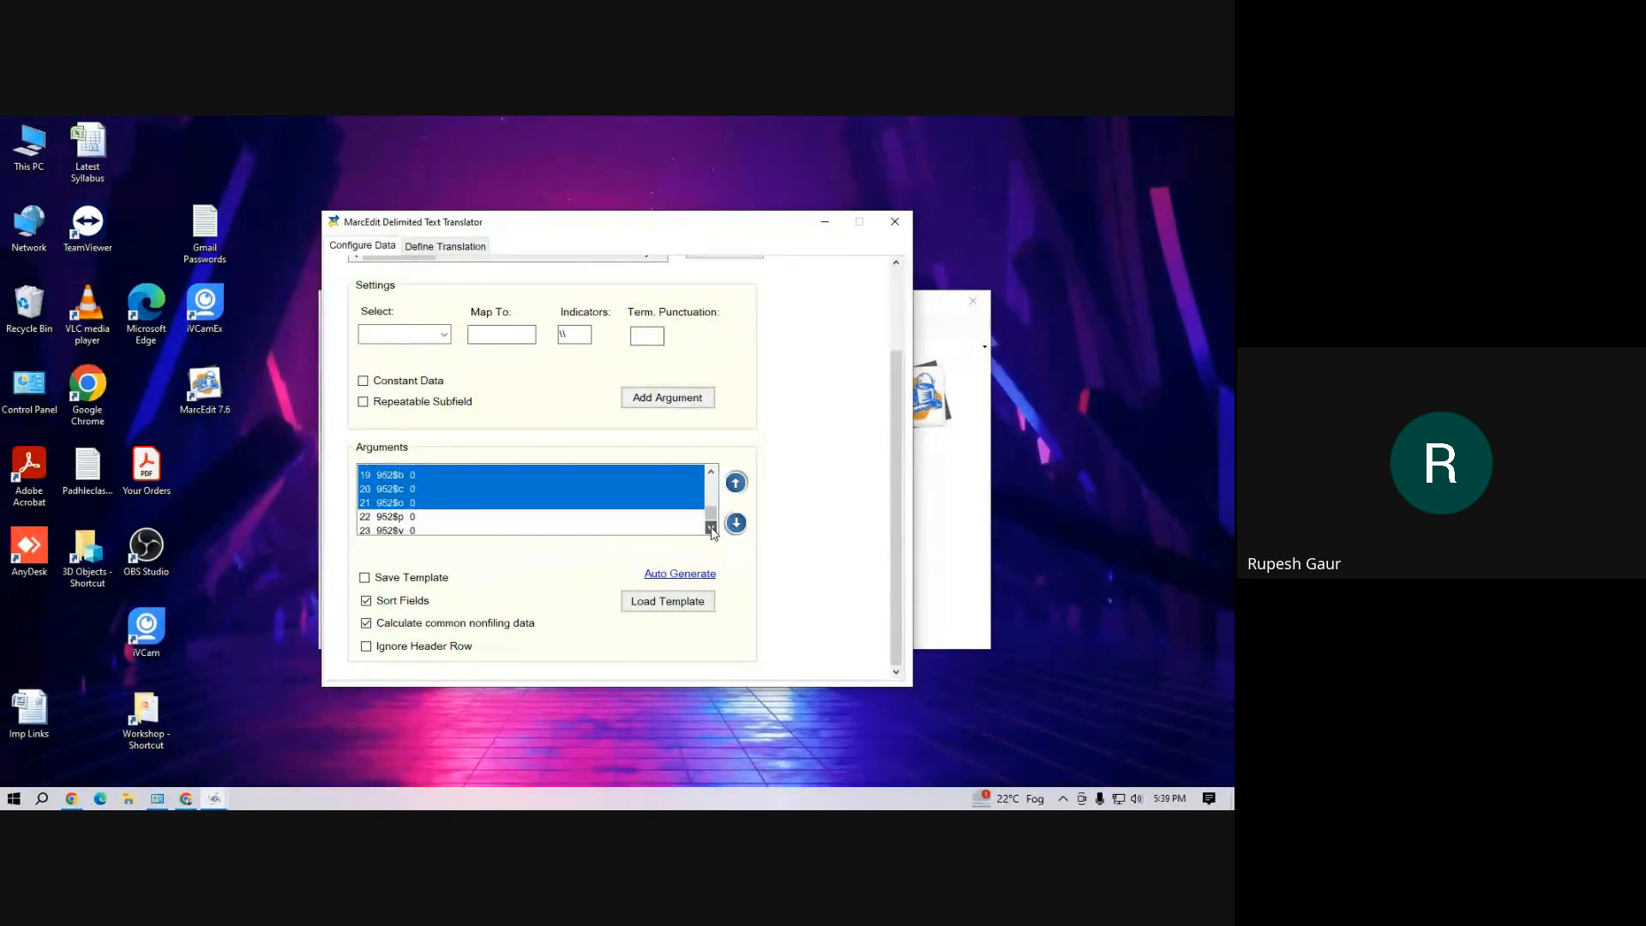
{"action": "left_click", "coordinate": [392, 517], "text": "ctrl"}
{"action": "left_click", "coordinate": [417, 529], "text": "ctrl"}
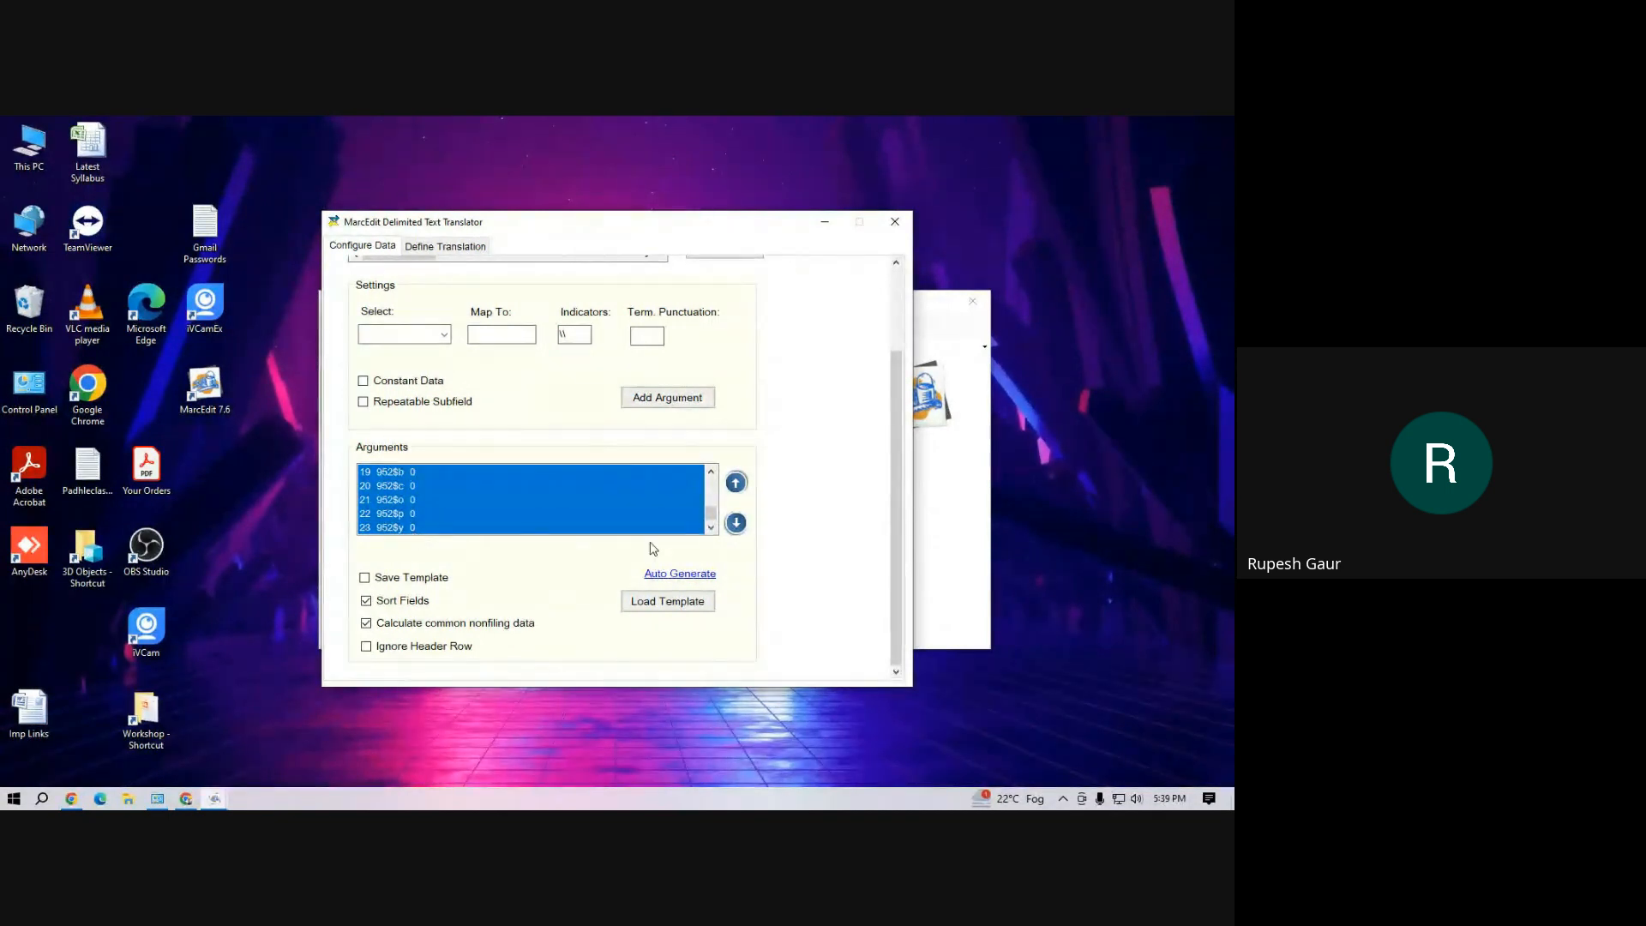
{"action": "left_click", "coordinate": [711, 530]}
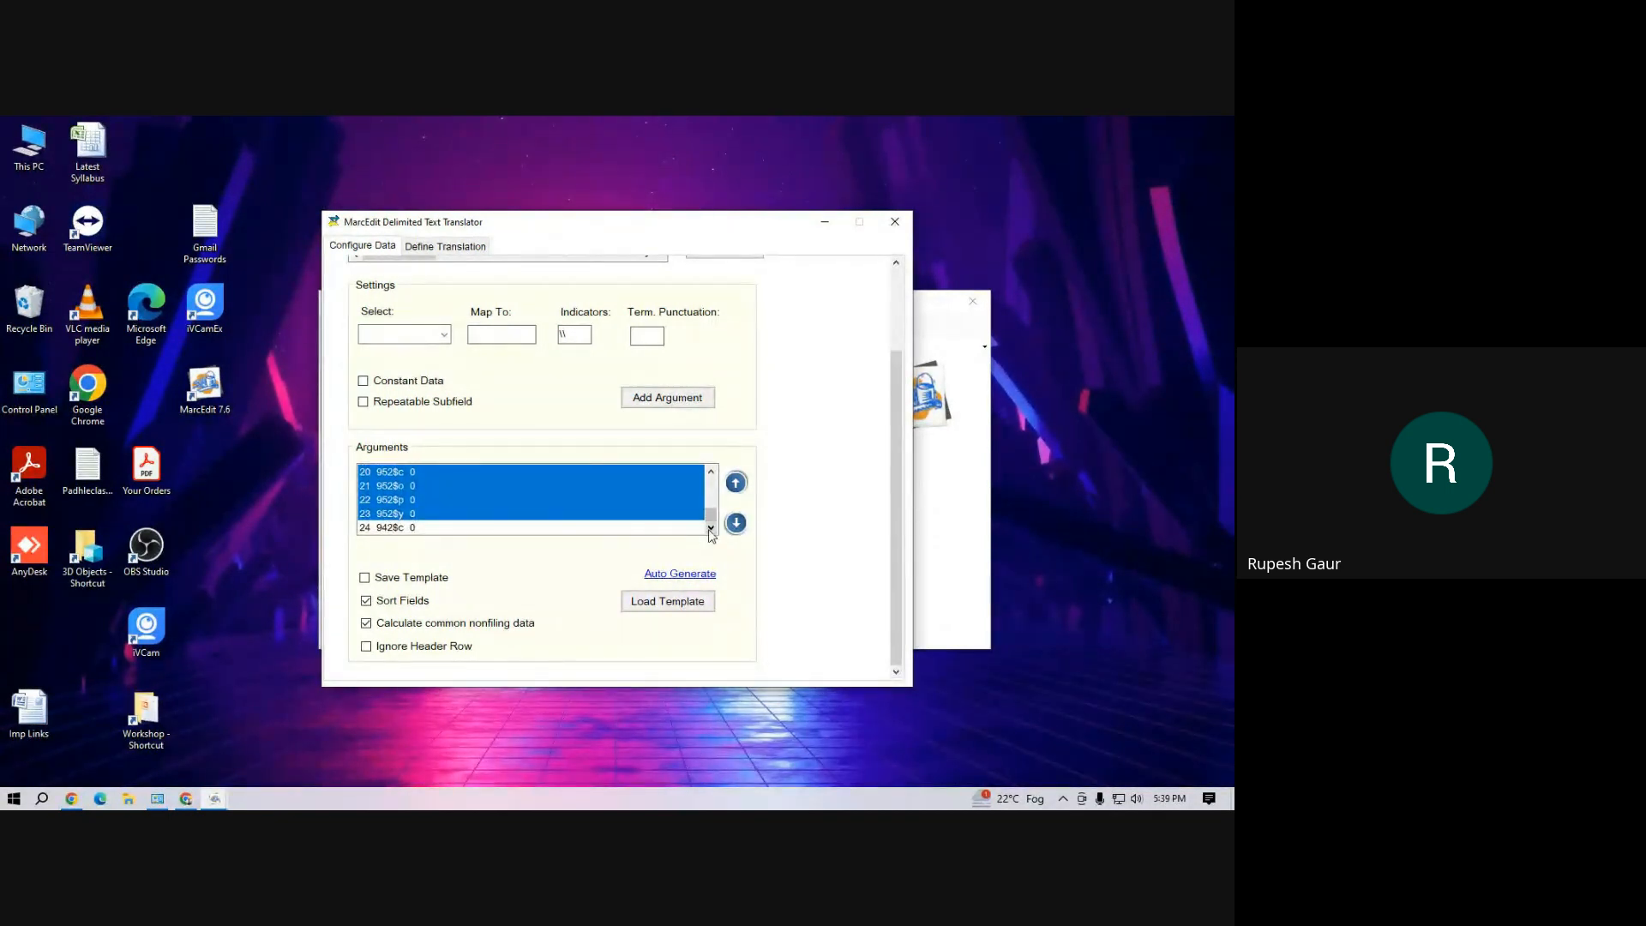
{"action": "right_click", "coordinate": [407, 497]}
{"action": "left_click", "coordinate": [442, 549]}
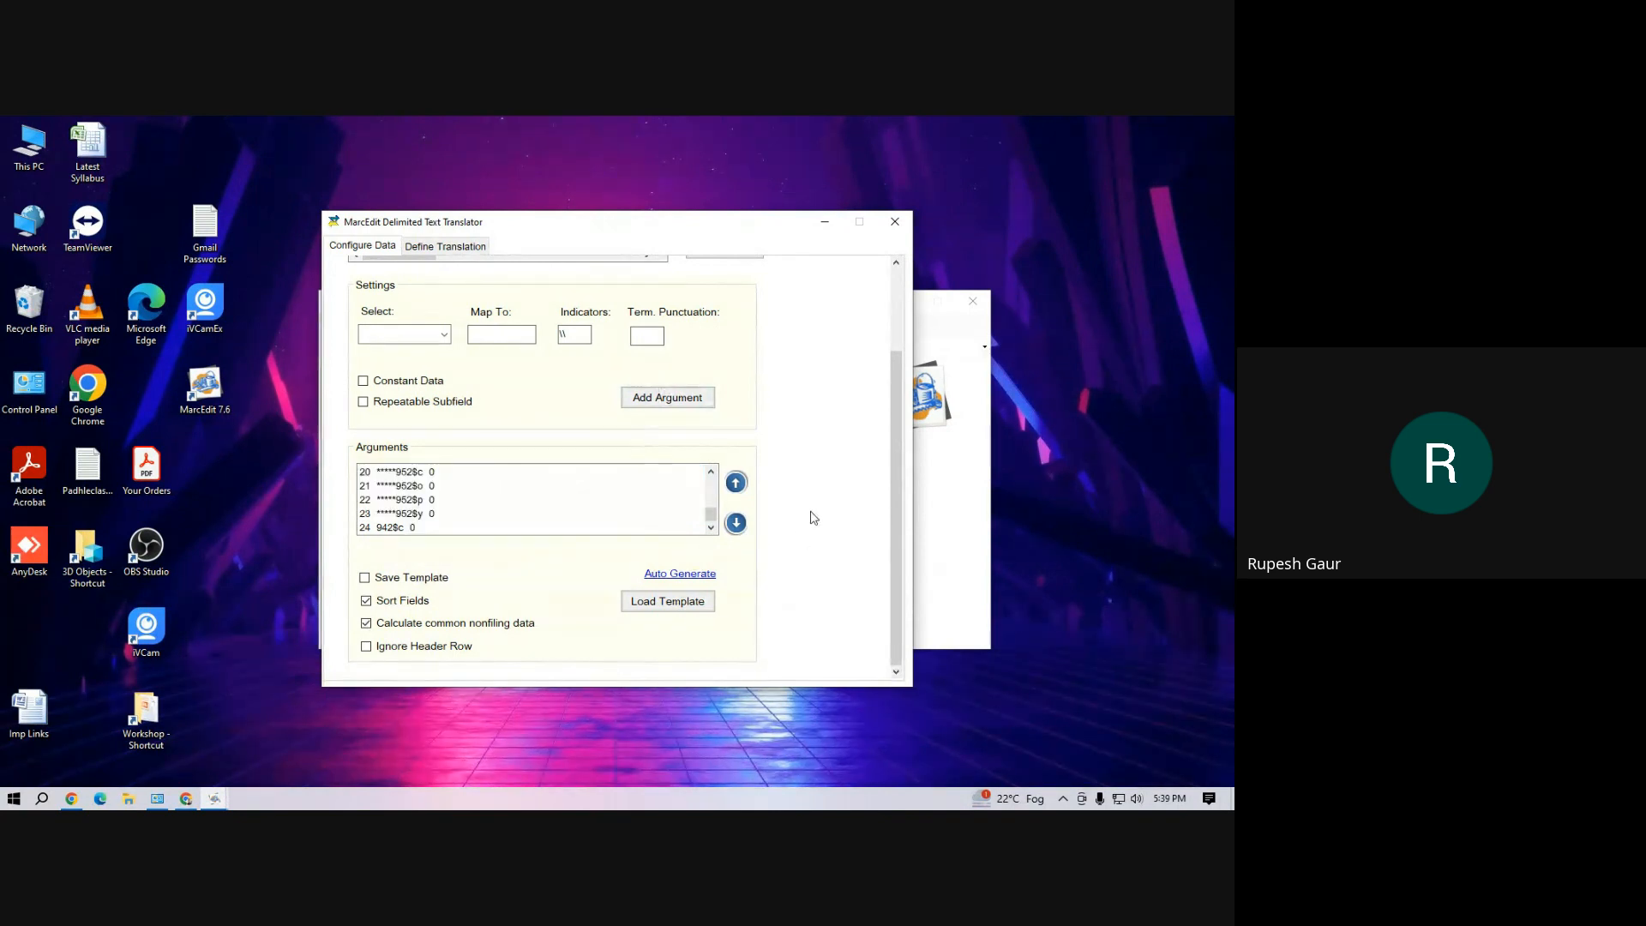
{"action": "scroll", "coordinate": [816, 498], "scroll_direction": "up", "scroll_amount": 2}
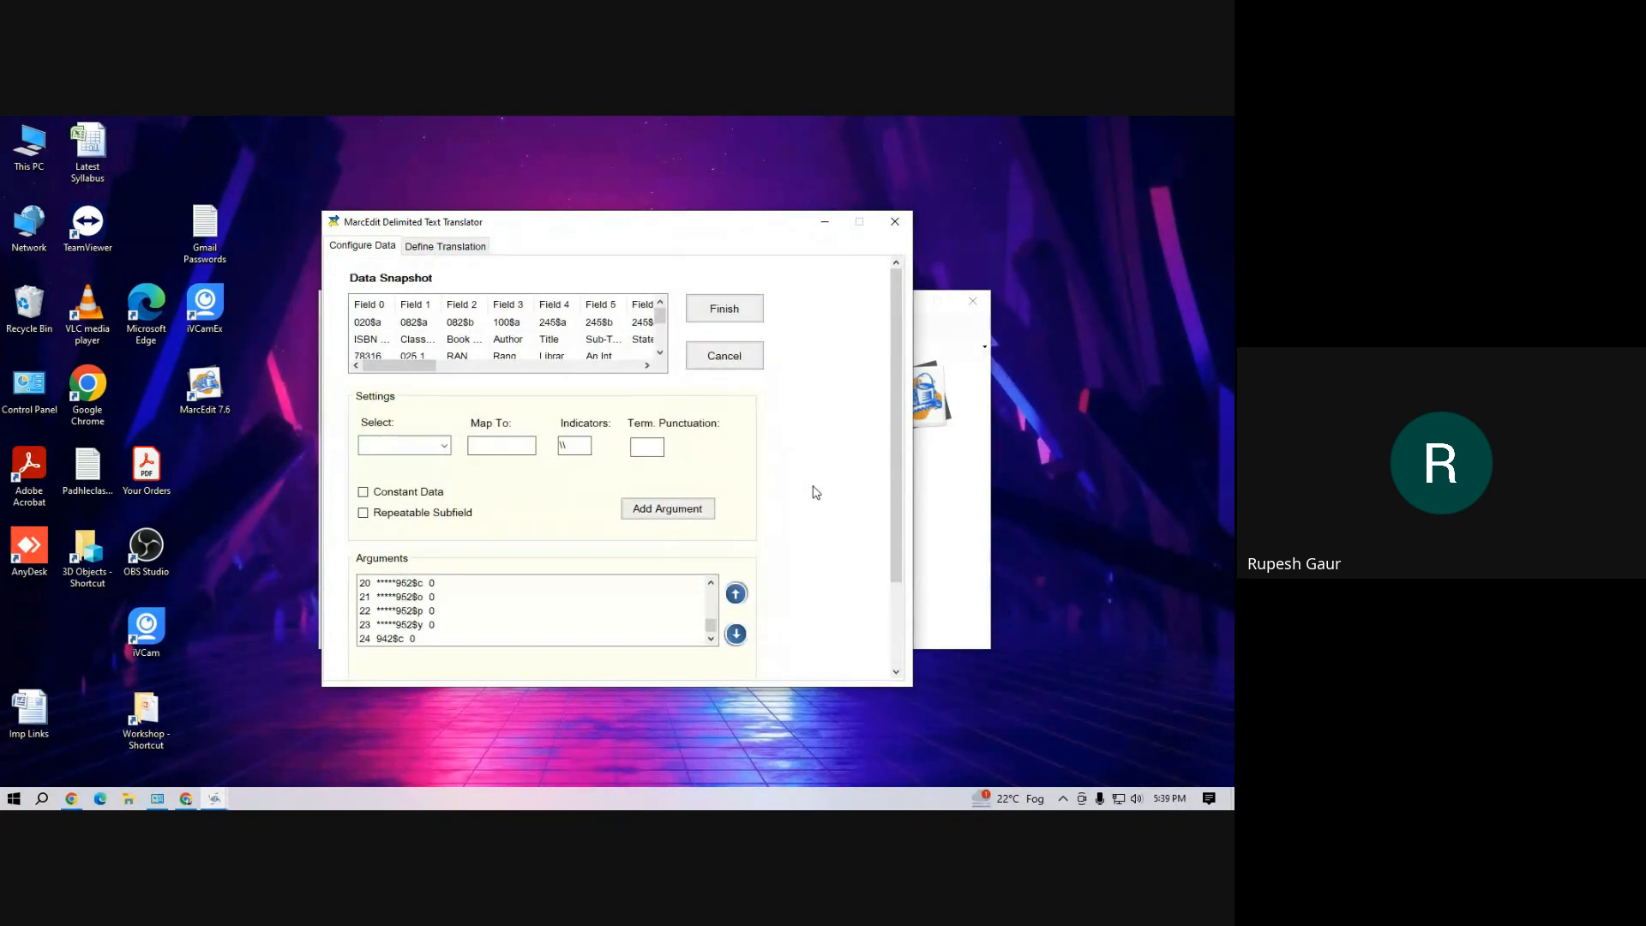
Finish the delimited text translation and open the generated demo.mrk from the desktop in MarcEditor
{"action": "left_click", "coordinate": [725, 311]}
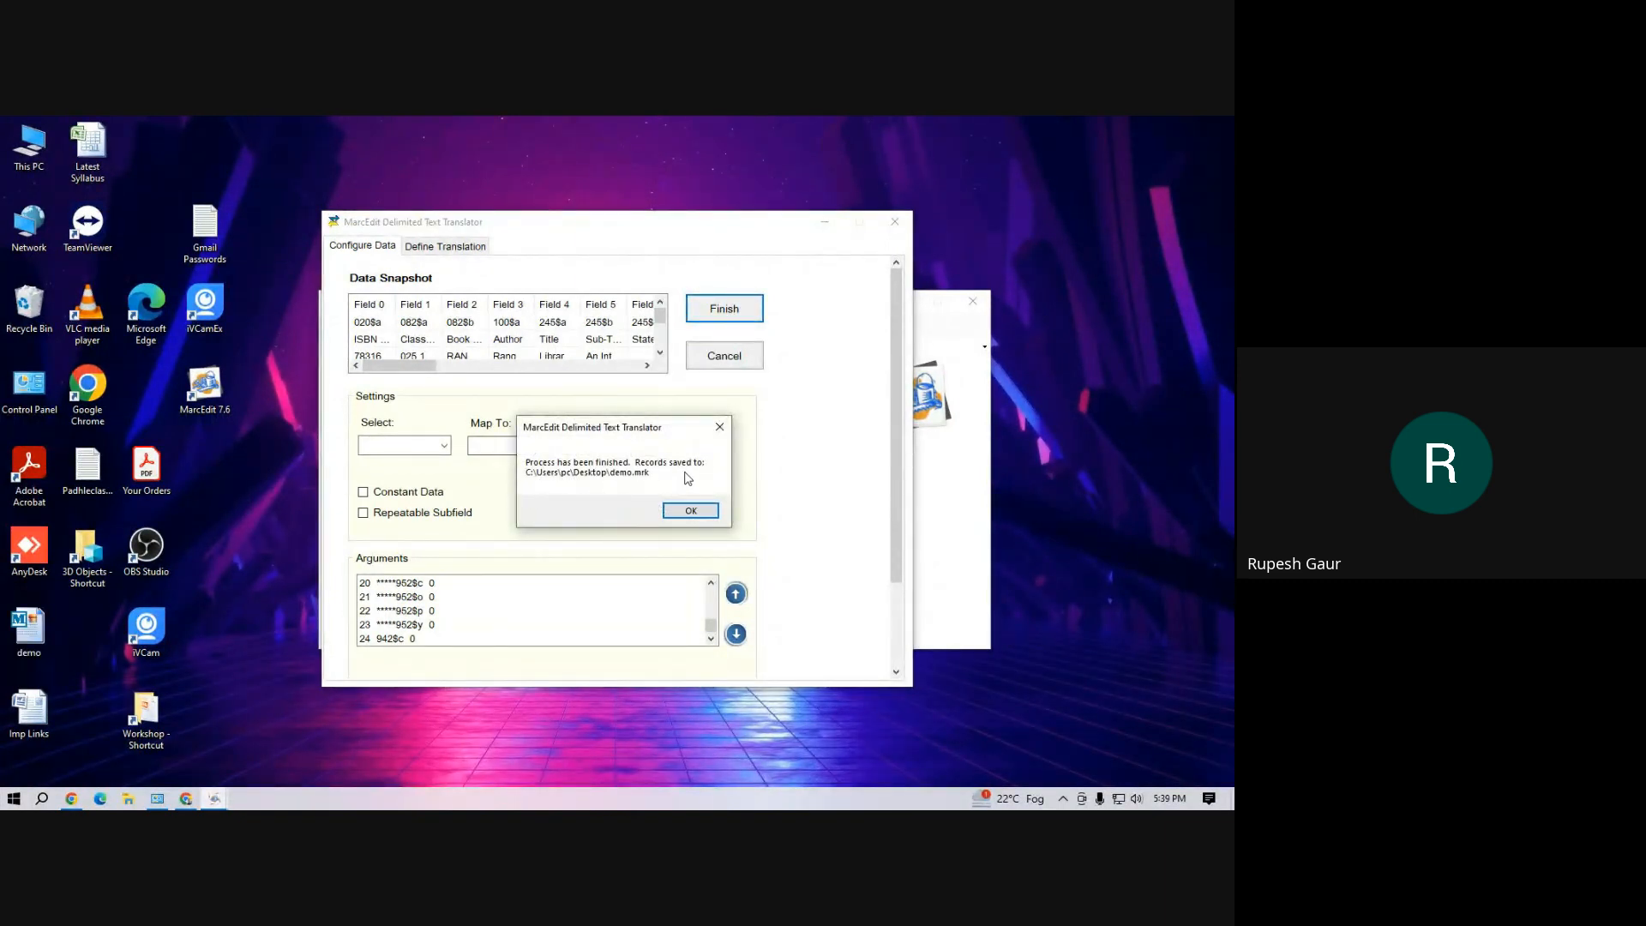
{"action": "left_click", "coordinate": [698, 514]}
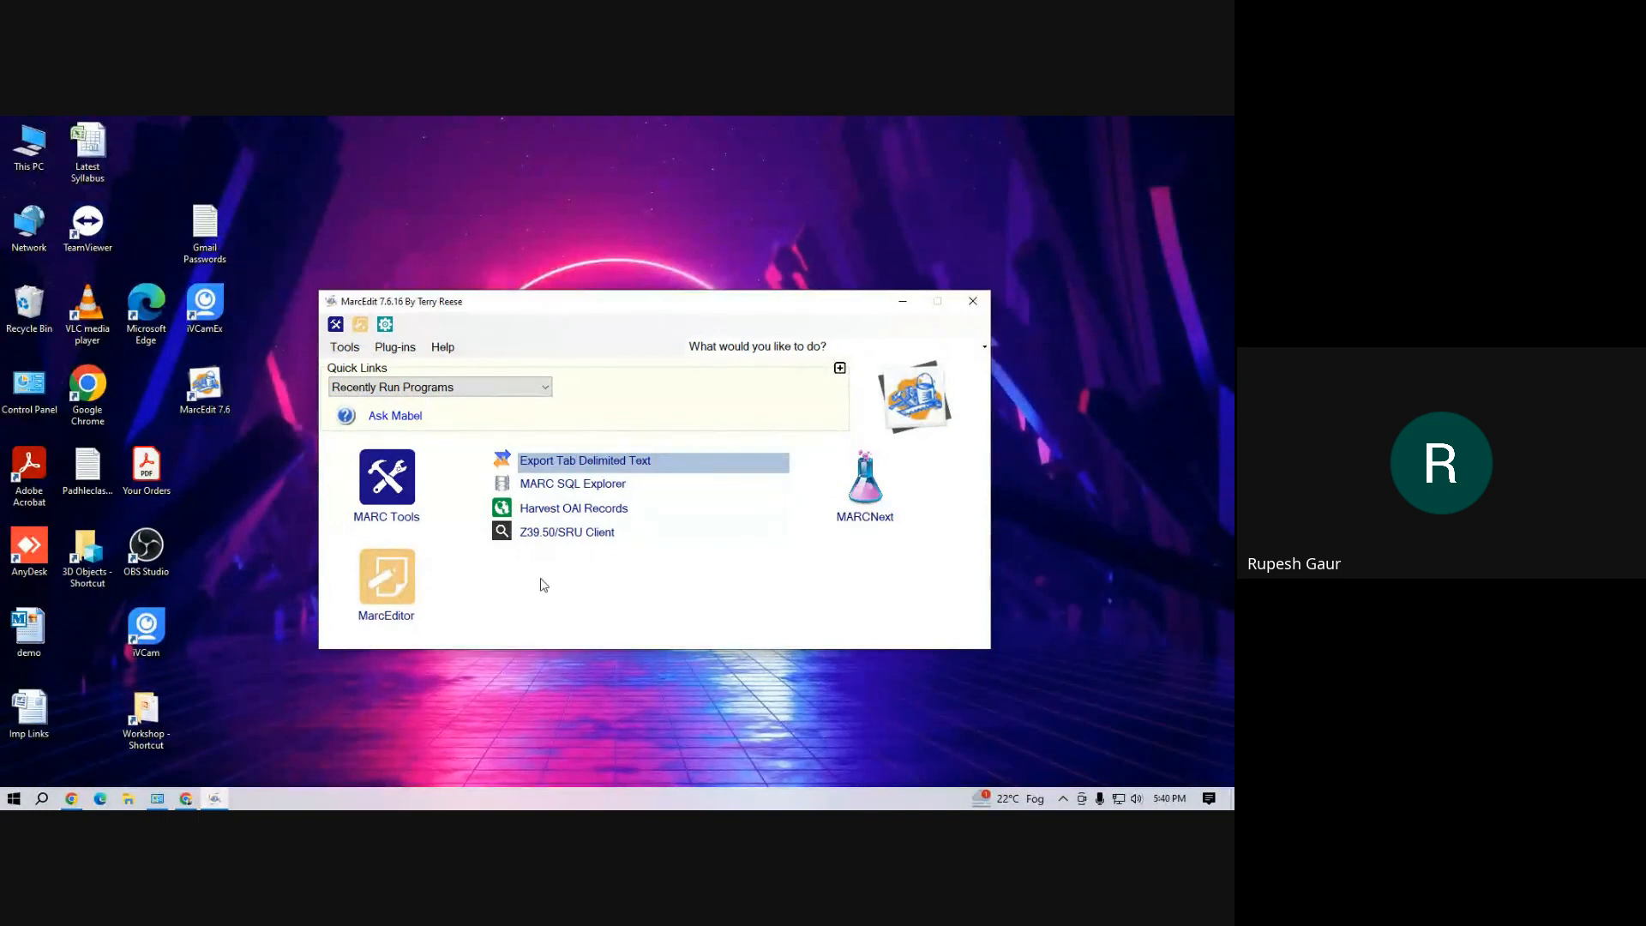
{"action": "left_click", "coordinate": [389, 618]}
{"action": "left_click", "coordinate": [388, 619]}
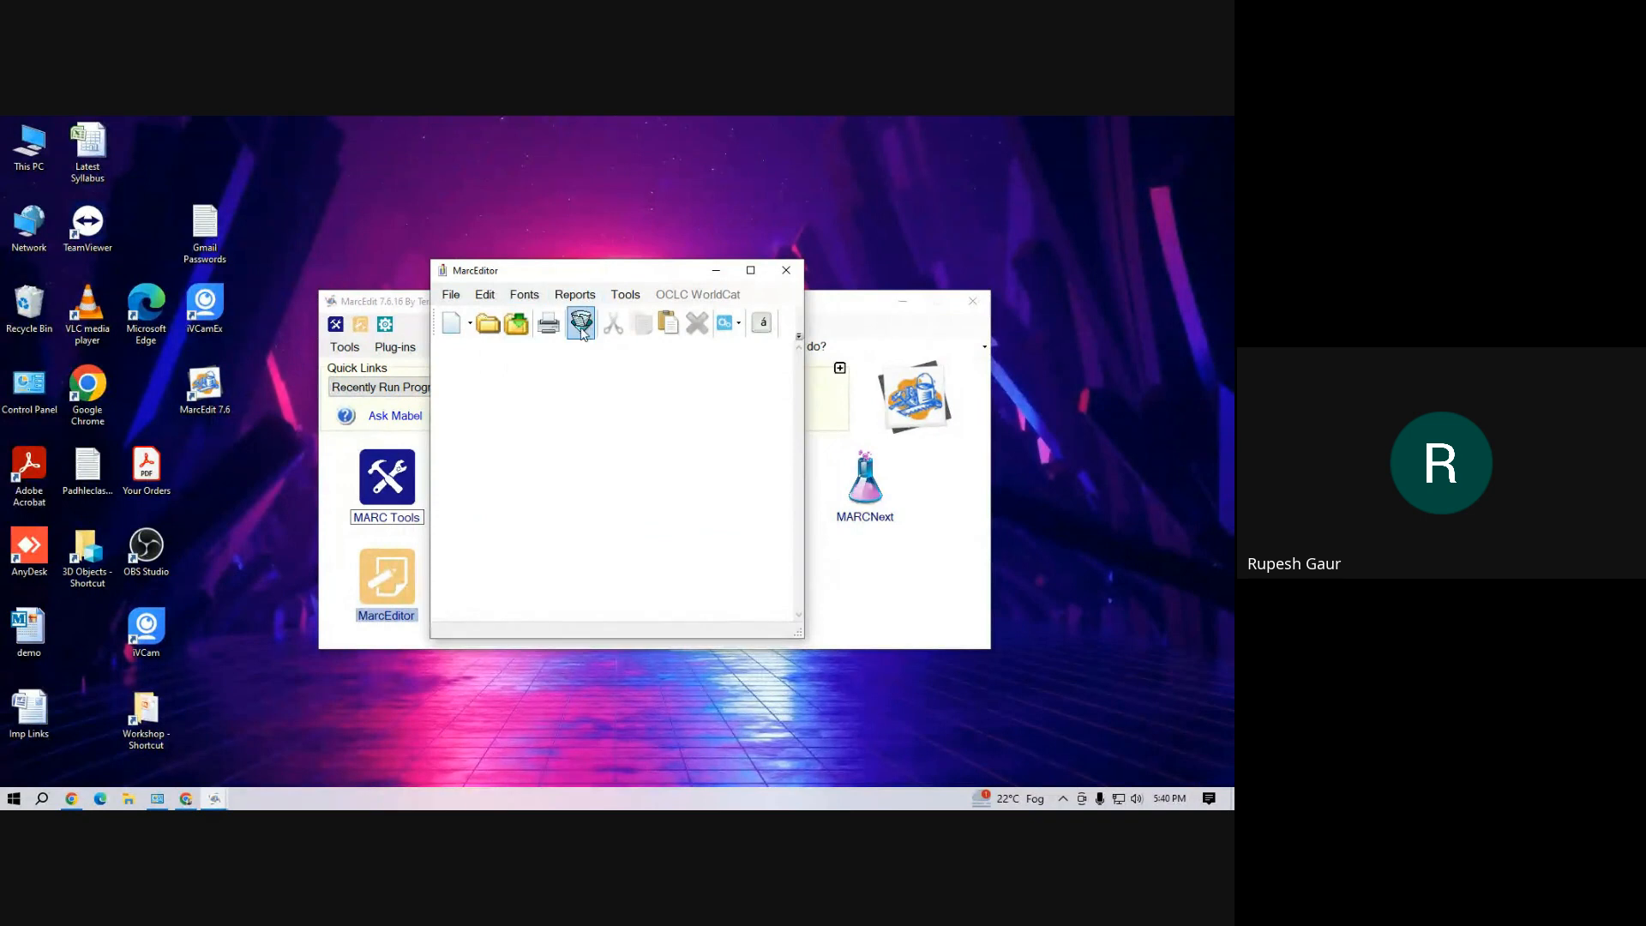
{"action": "left_click", "coordinate": [450, 296]}
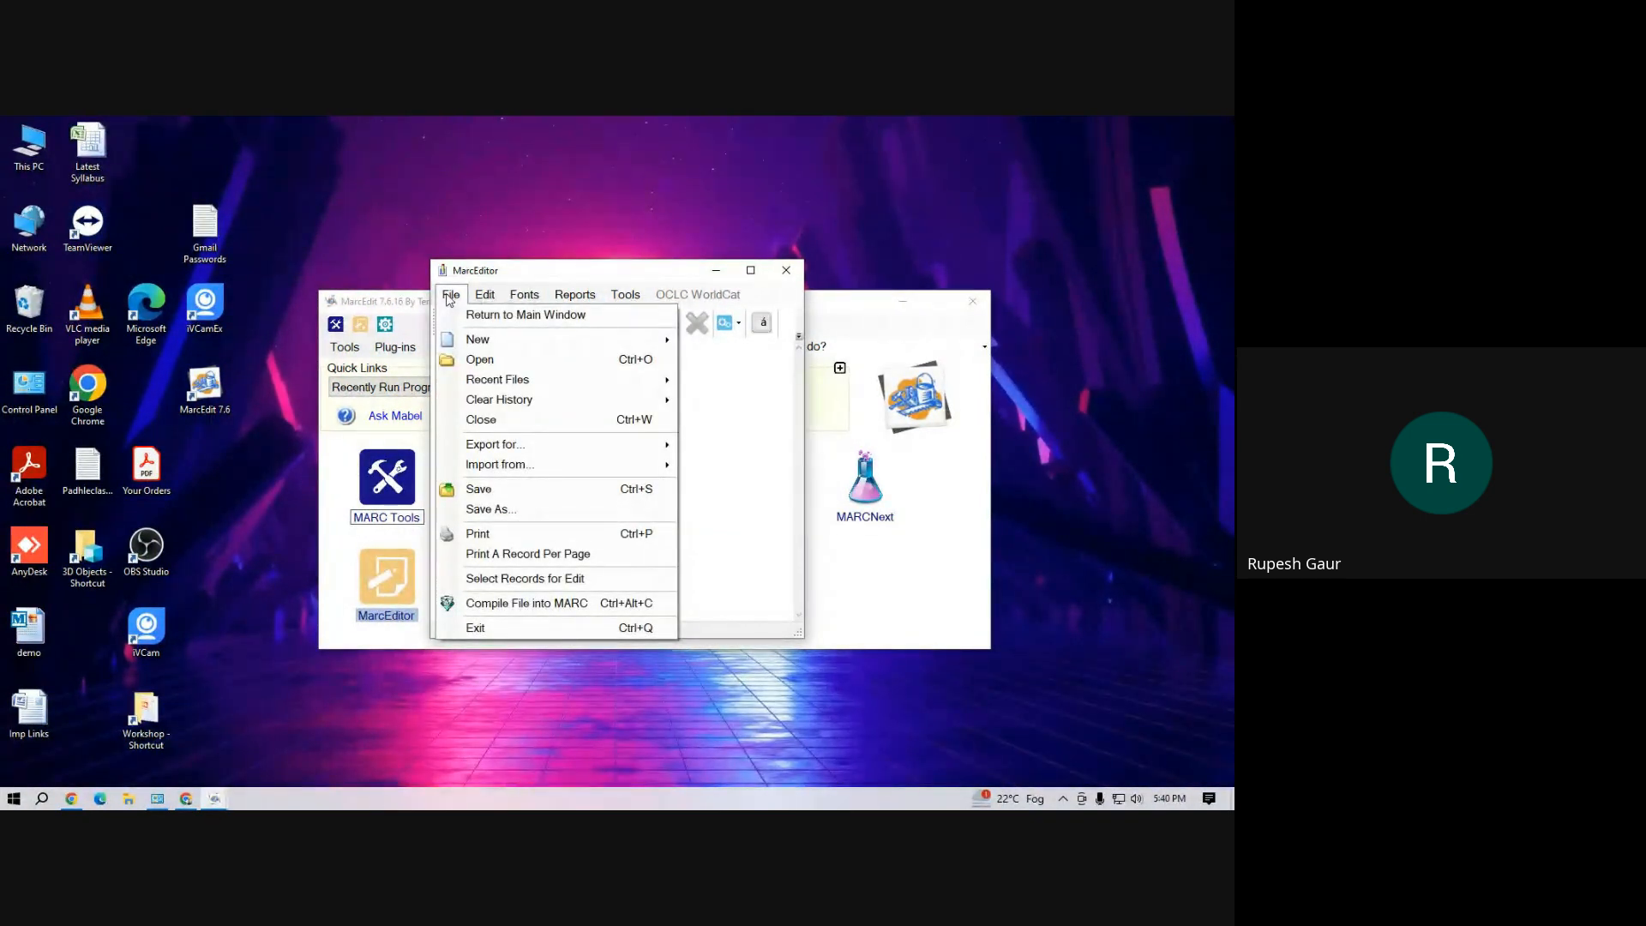
{"action": "left_click", "coordinate": [516, 360]}
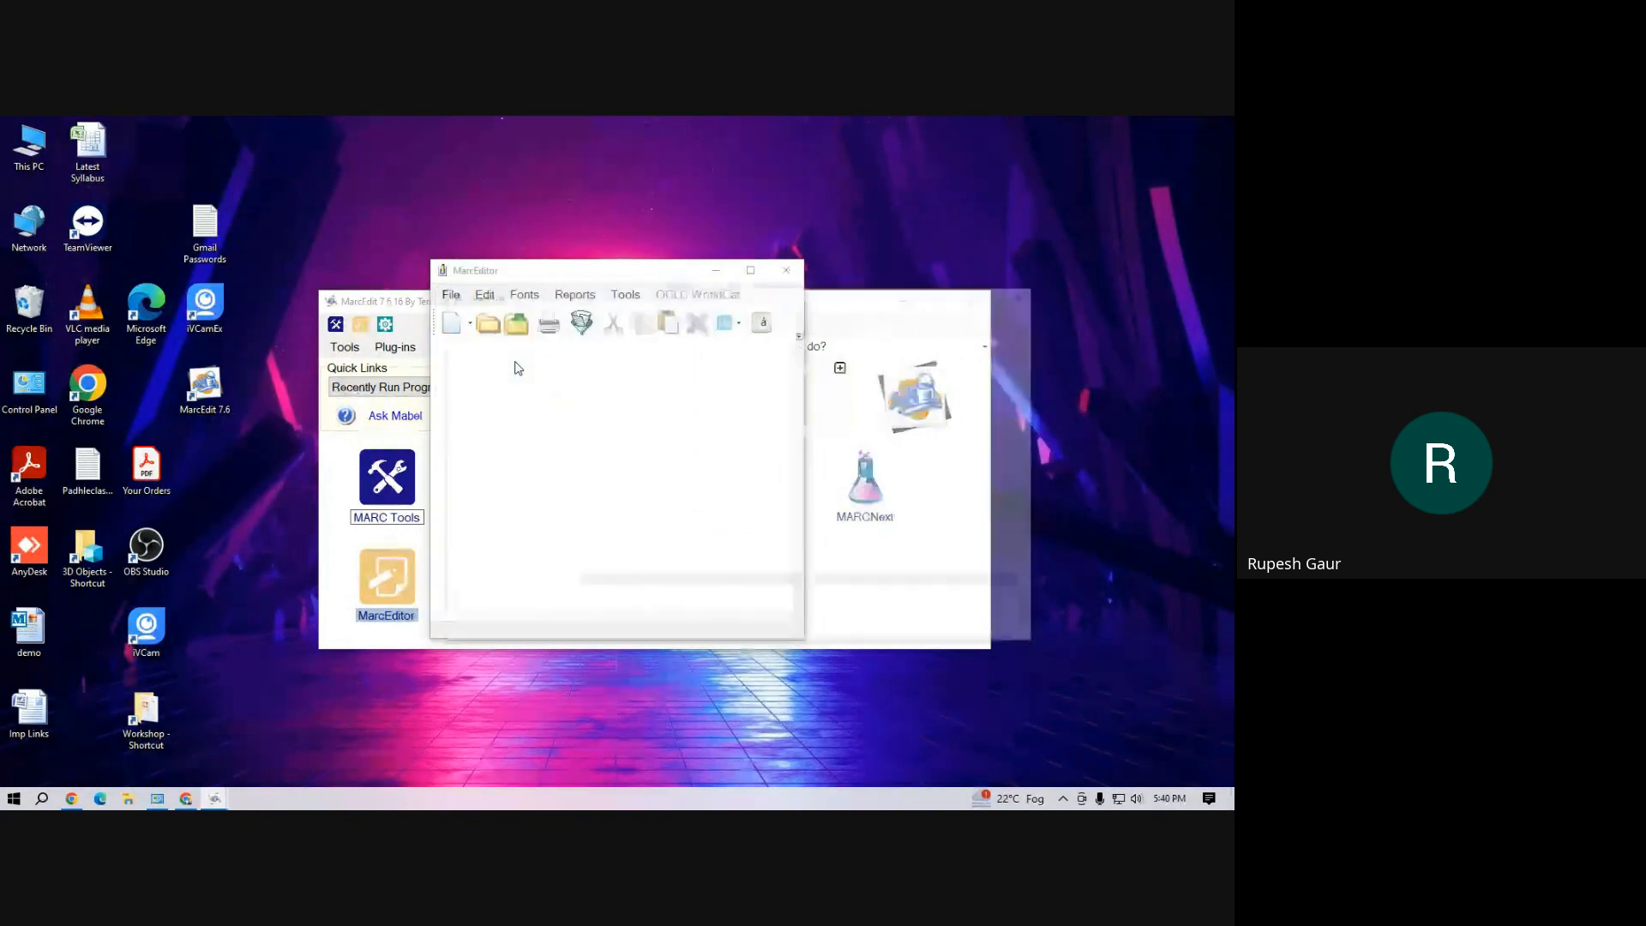
{"action": "left_click", "coordinate": [505, 400]}
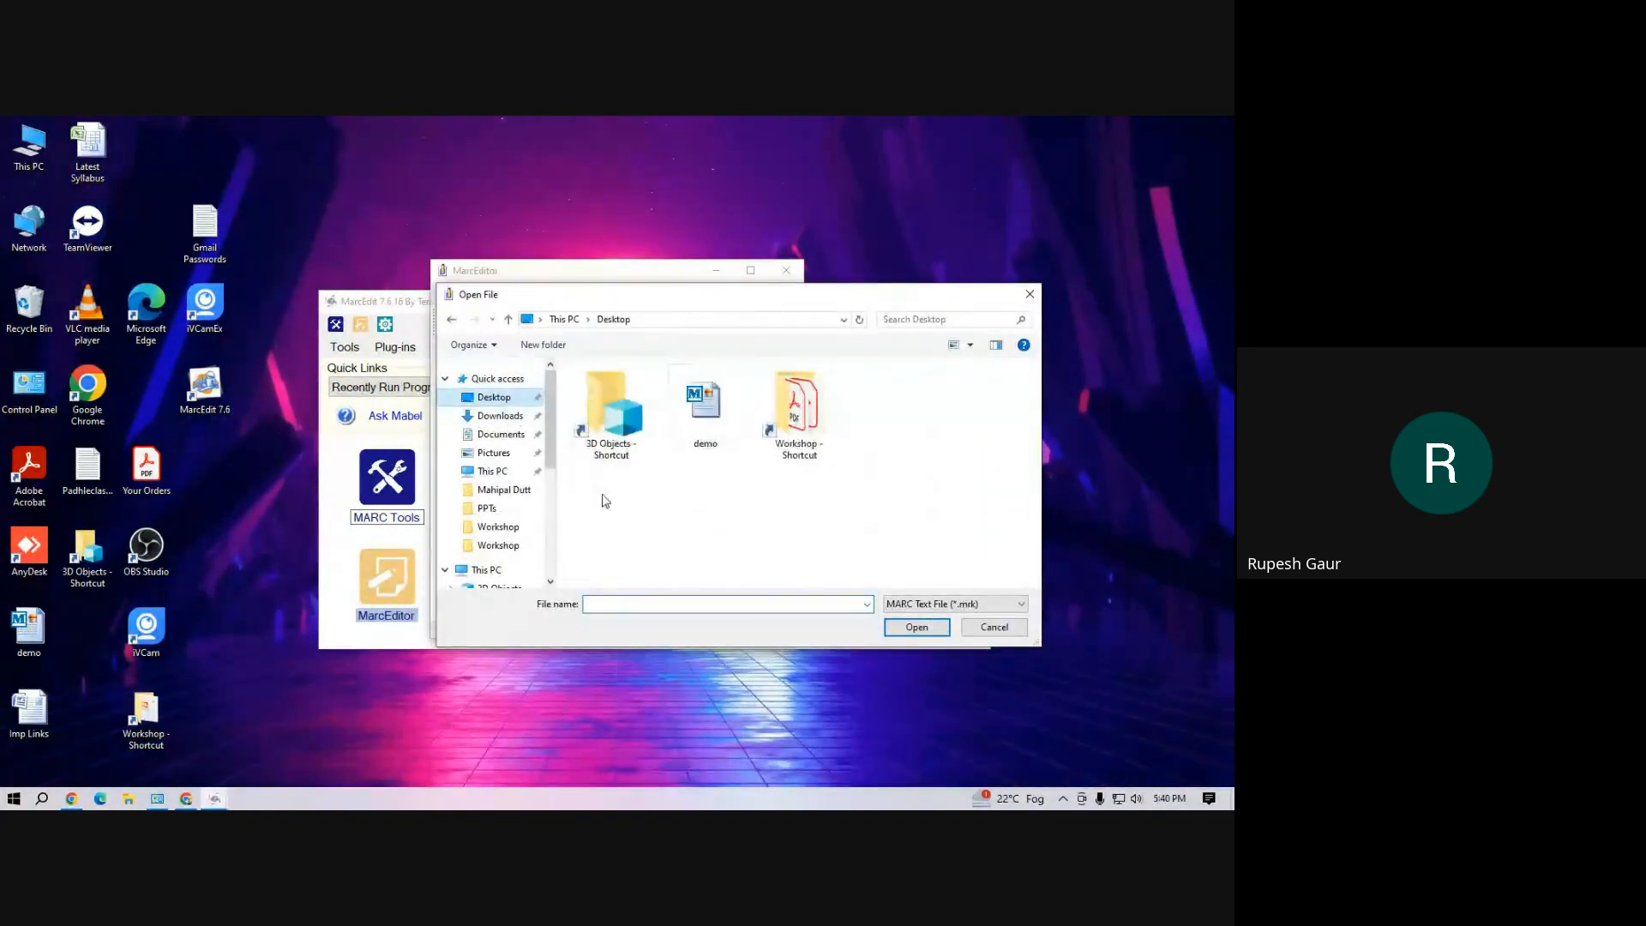
{"action": "left_click", "coordinate": [705, 408]}
{"action": "left_click", "coordinate": [902, 621]}
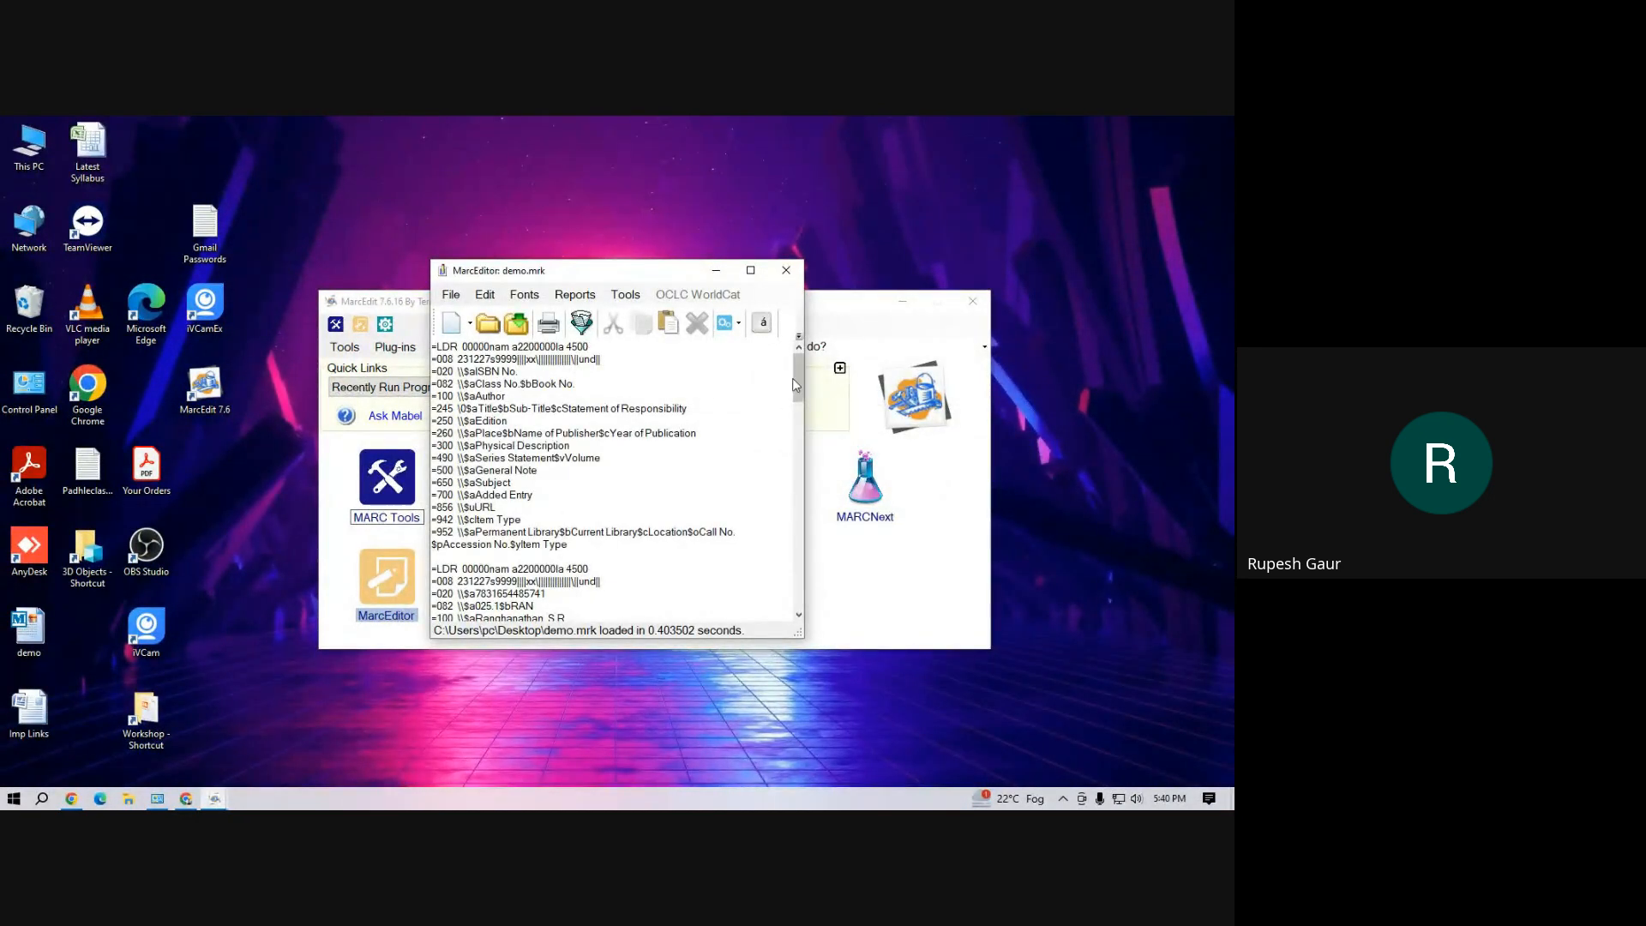
Review the converted records in demo.mrk from the first to the last, and minimize the editor
{"action": "left_click_drag", "start_coordinate": [799, 382], "coordinate": [799, 422]}
{"action": "left_click_drag", "start_coordinate": [800, 441], "coordinate": [796, 486]}
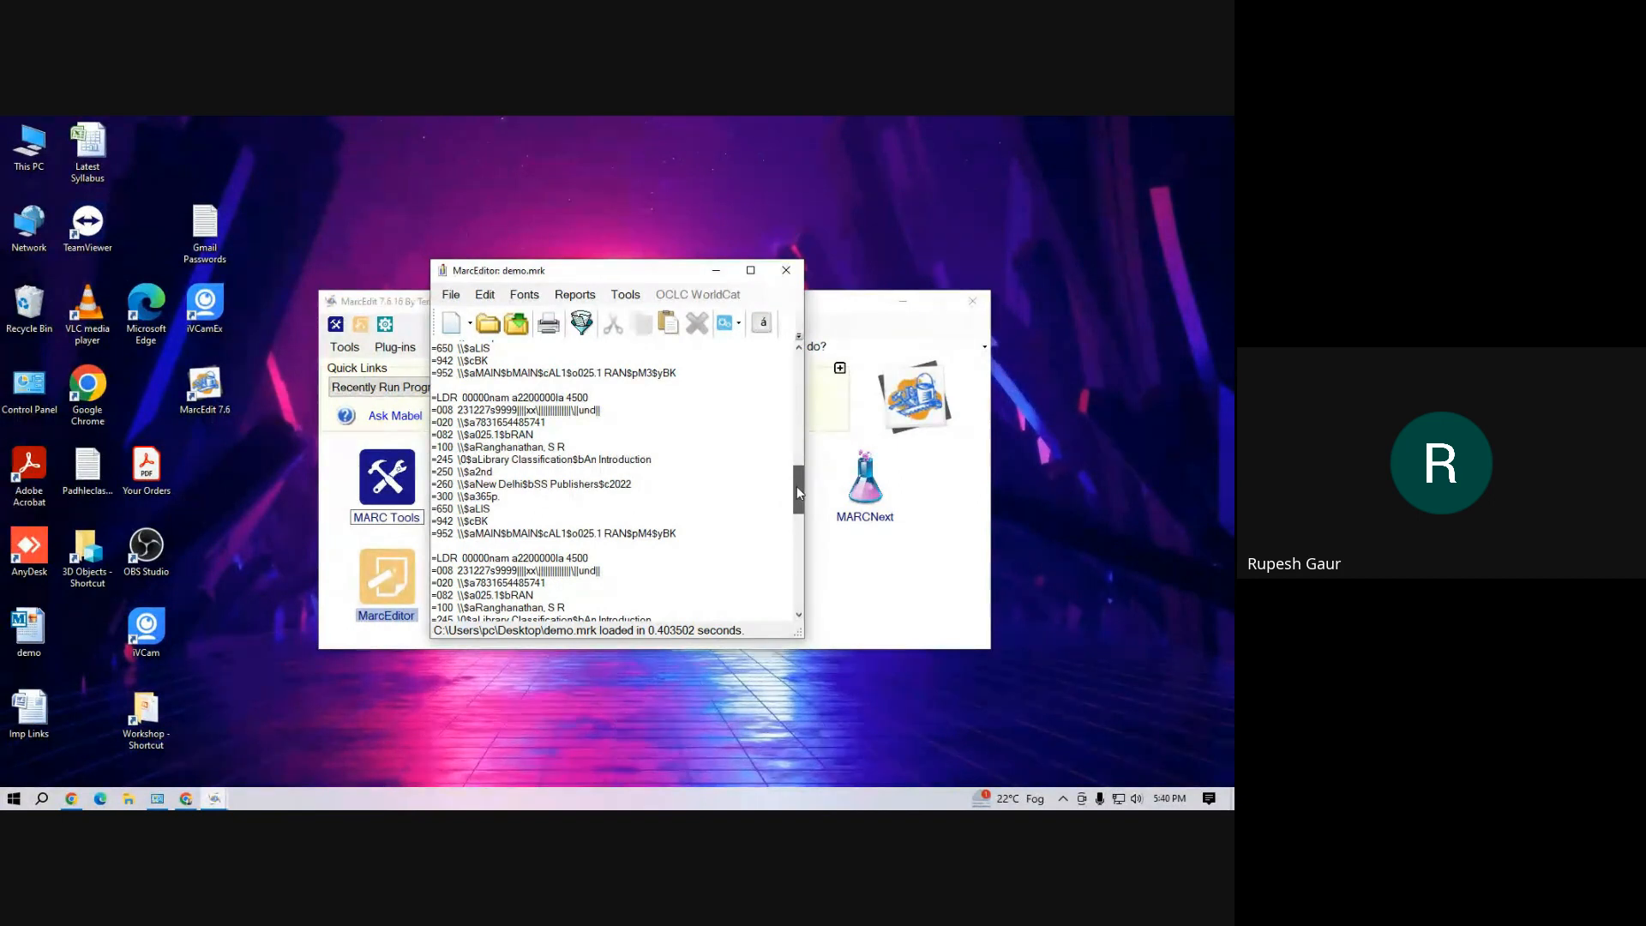
{"action": "left_click_drag", "start_coordinate": [796, 486], "coordinate": [794, 580]}
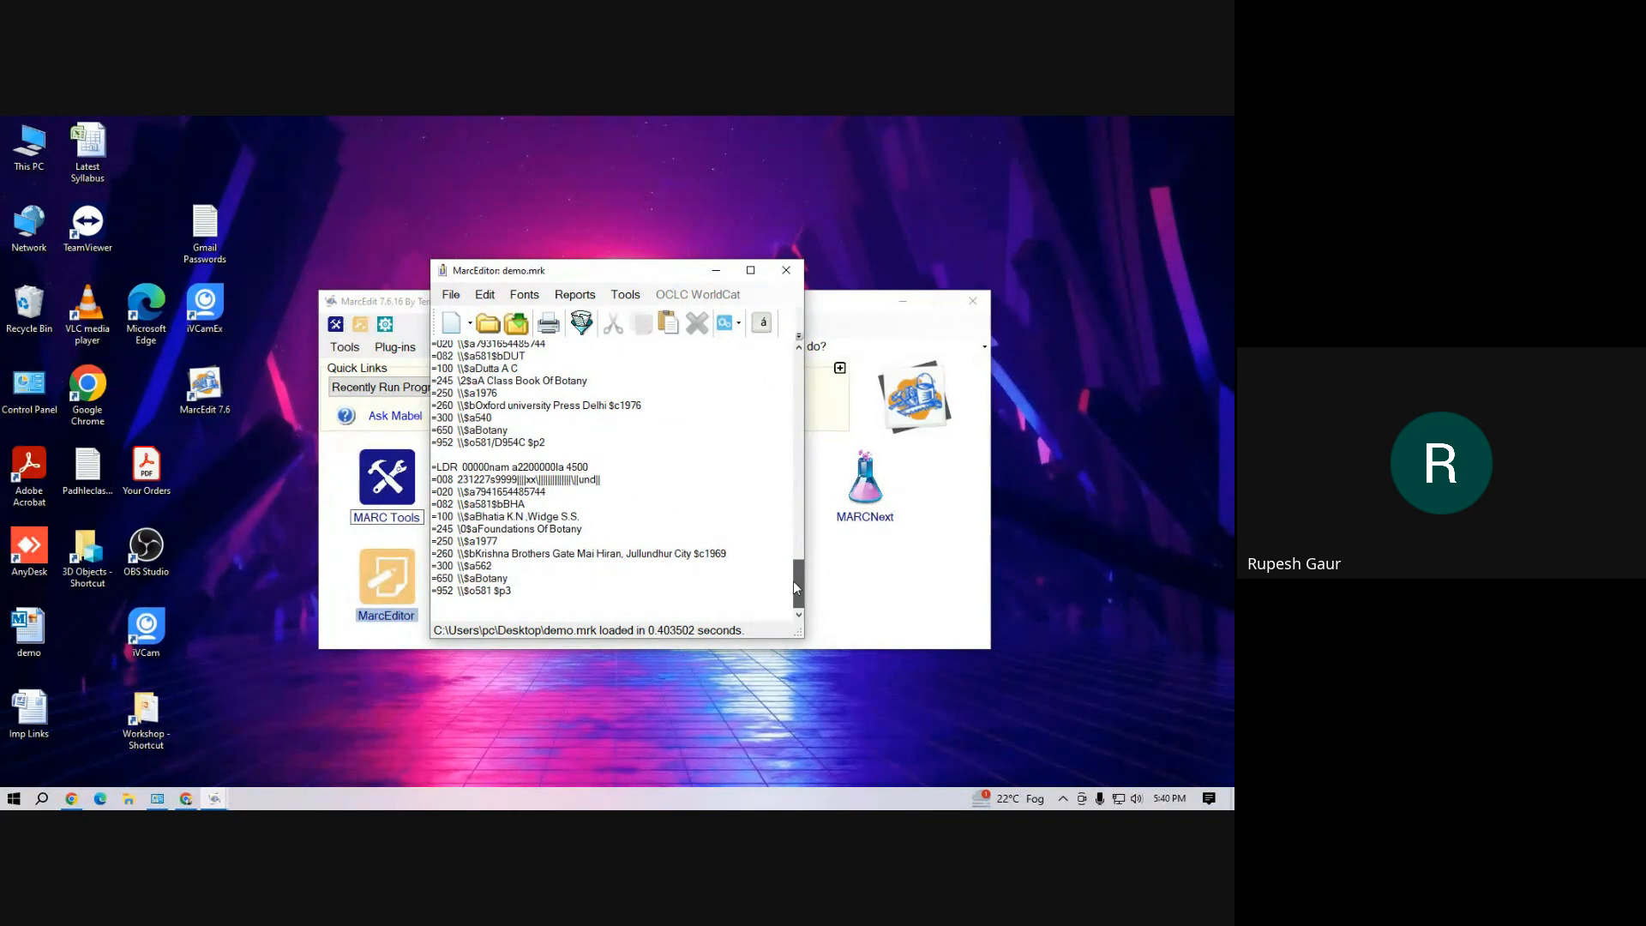
{"action": "scroll", "coordinate": [794, 580], "scroll_direction": "up", "scroll_amount": 3}
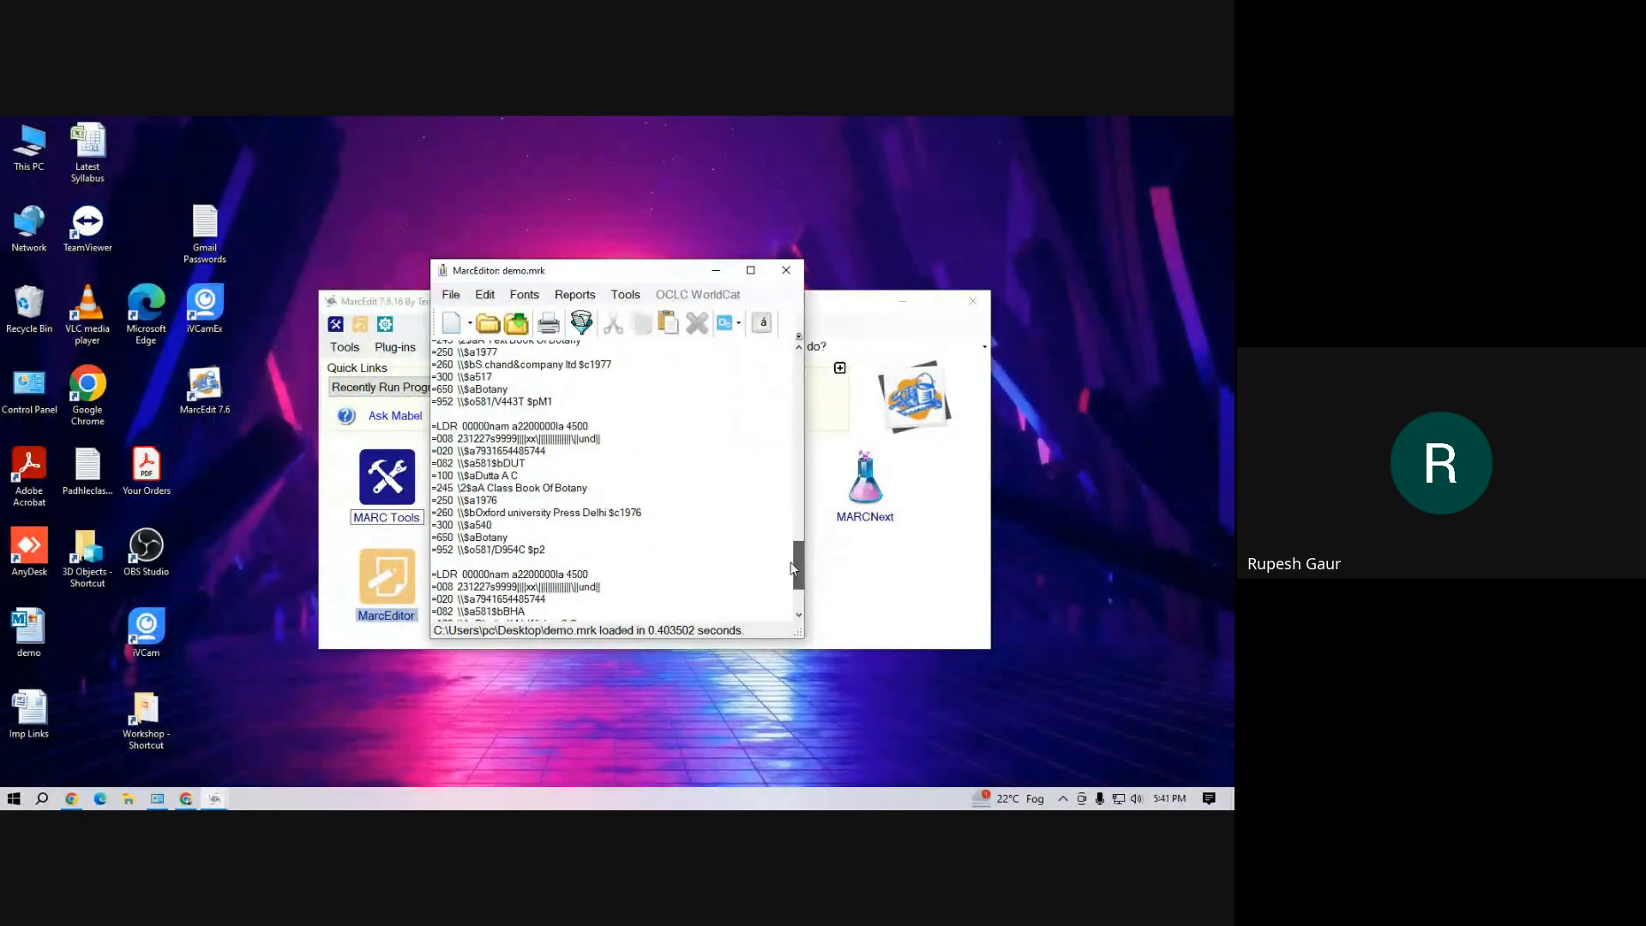
{"action": "left_click_drag", "start_coordinate": [794, 567], "coordinate": [797, 349]}
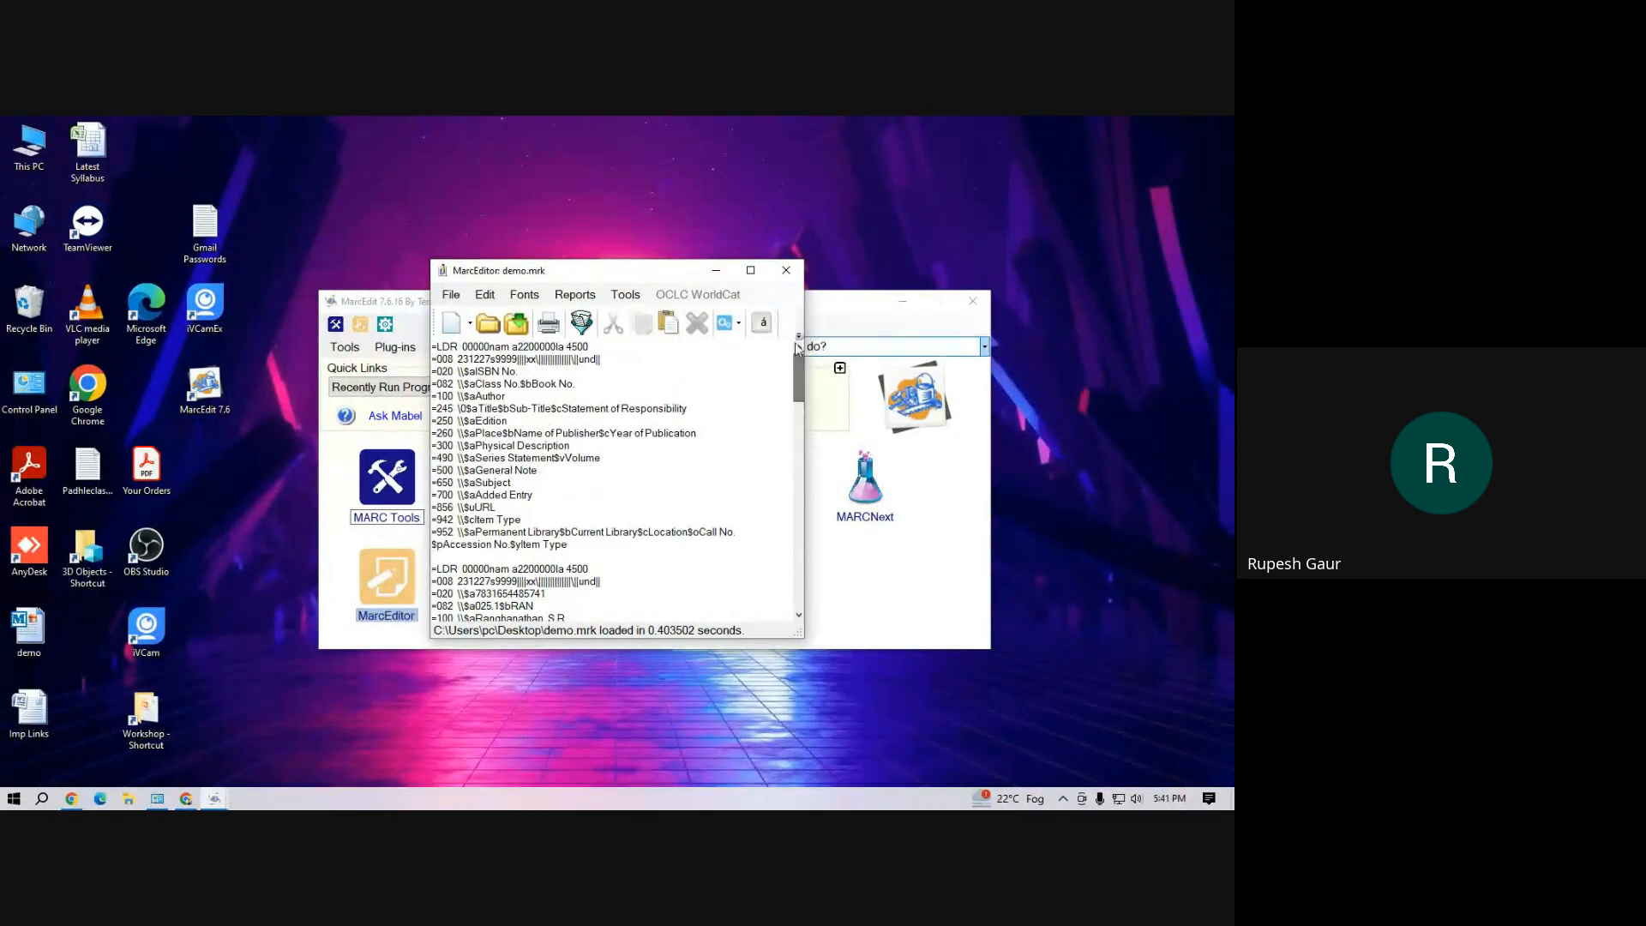
{"action": "left_click", "coordinate": [716, 270]}
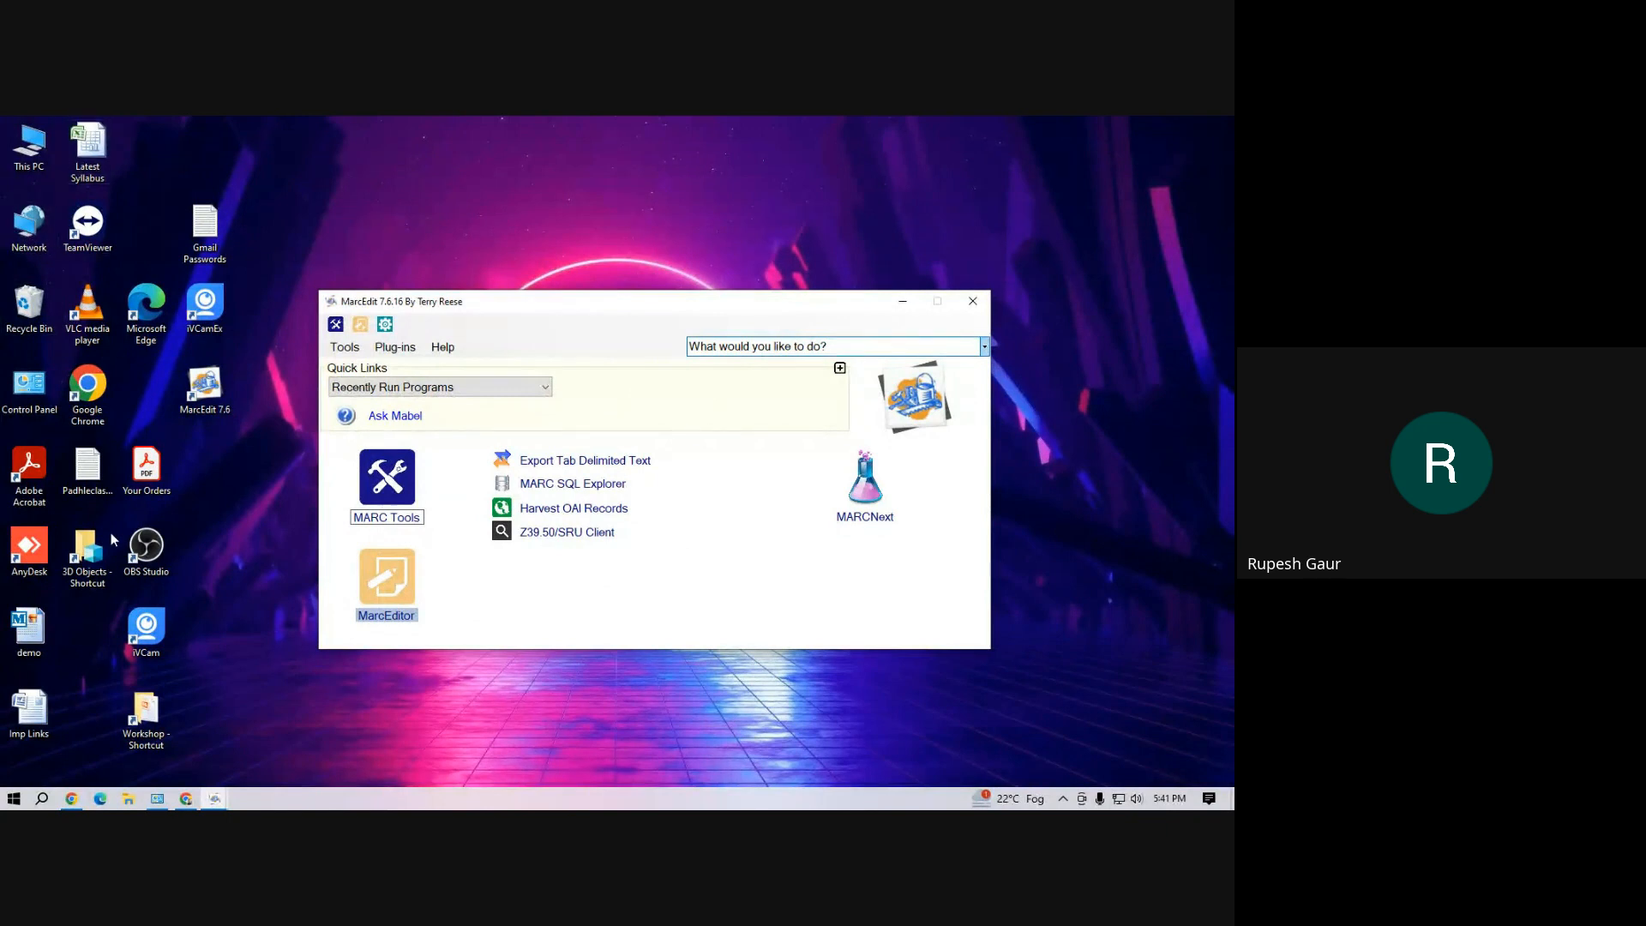
Open the demo Excel workbook from the Workshop folder on drive D and bring its 952 and 942$c columns into view
{"action": "left_click", "coordinate": [128, 799]}
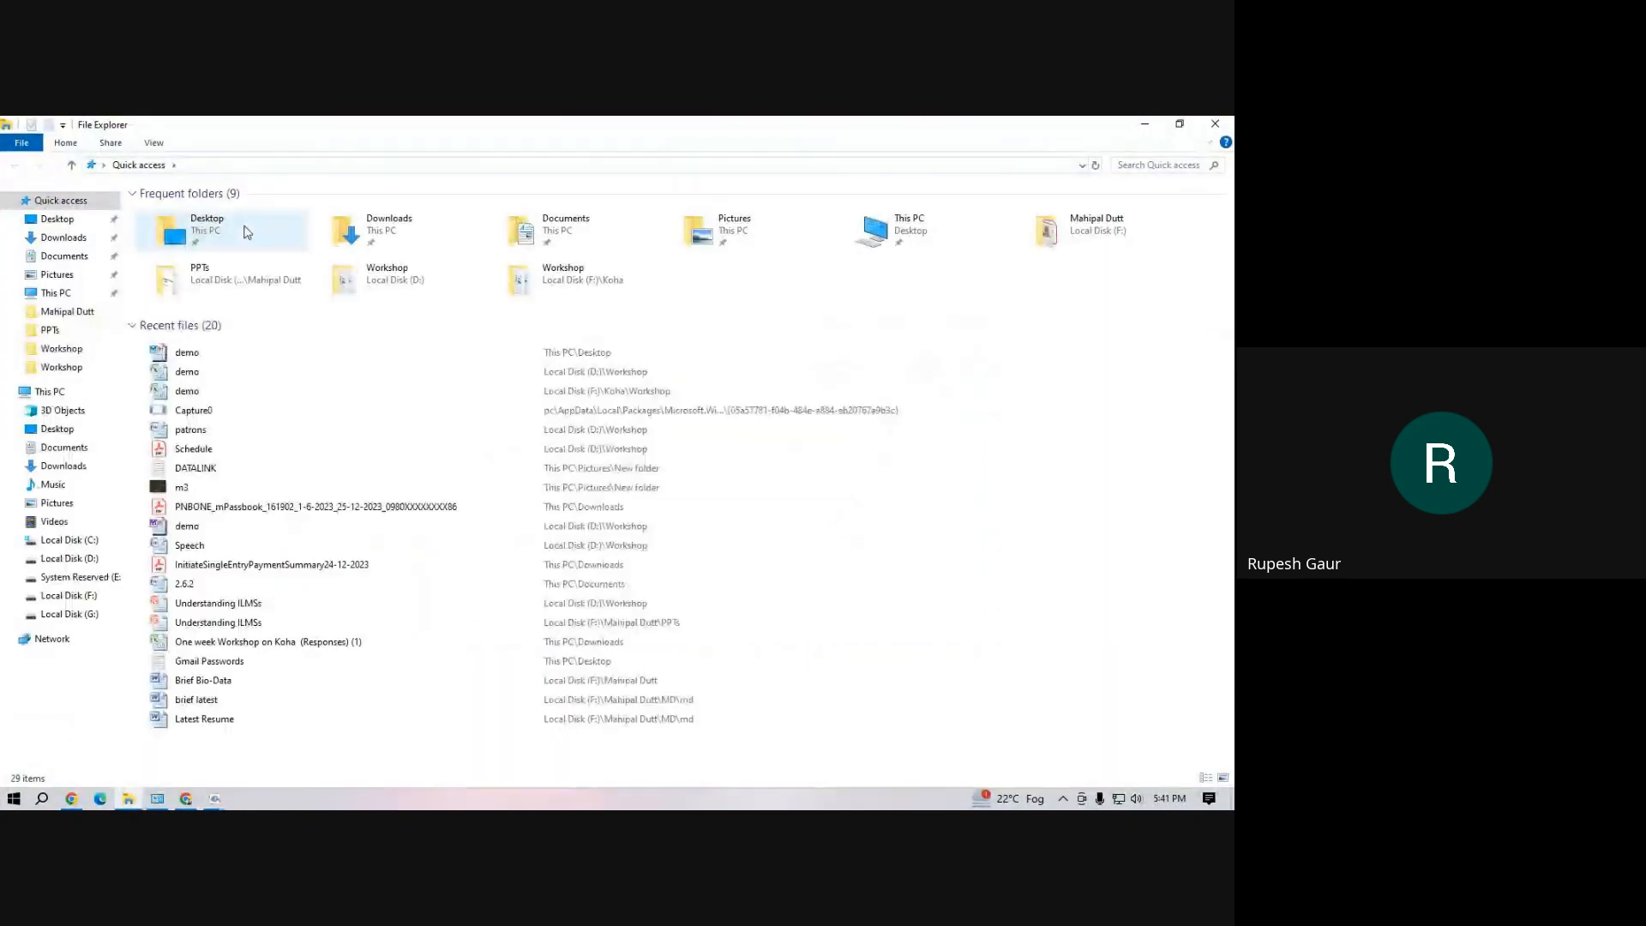
{"action": "left_click", "coordinate": [202, 378]}
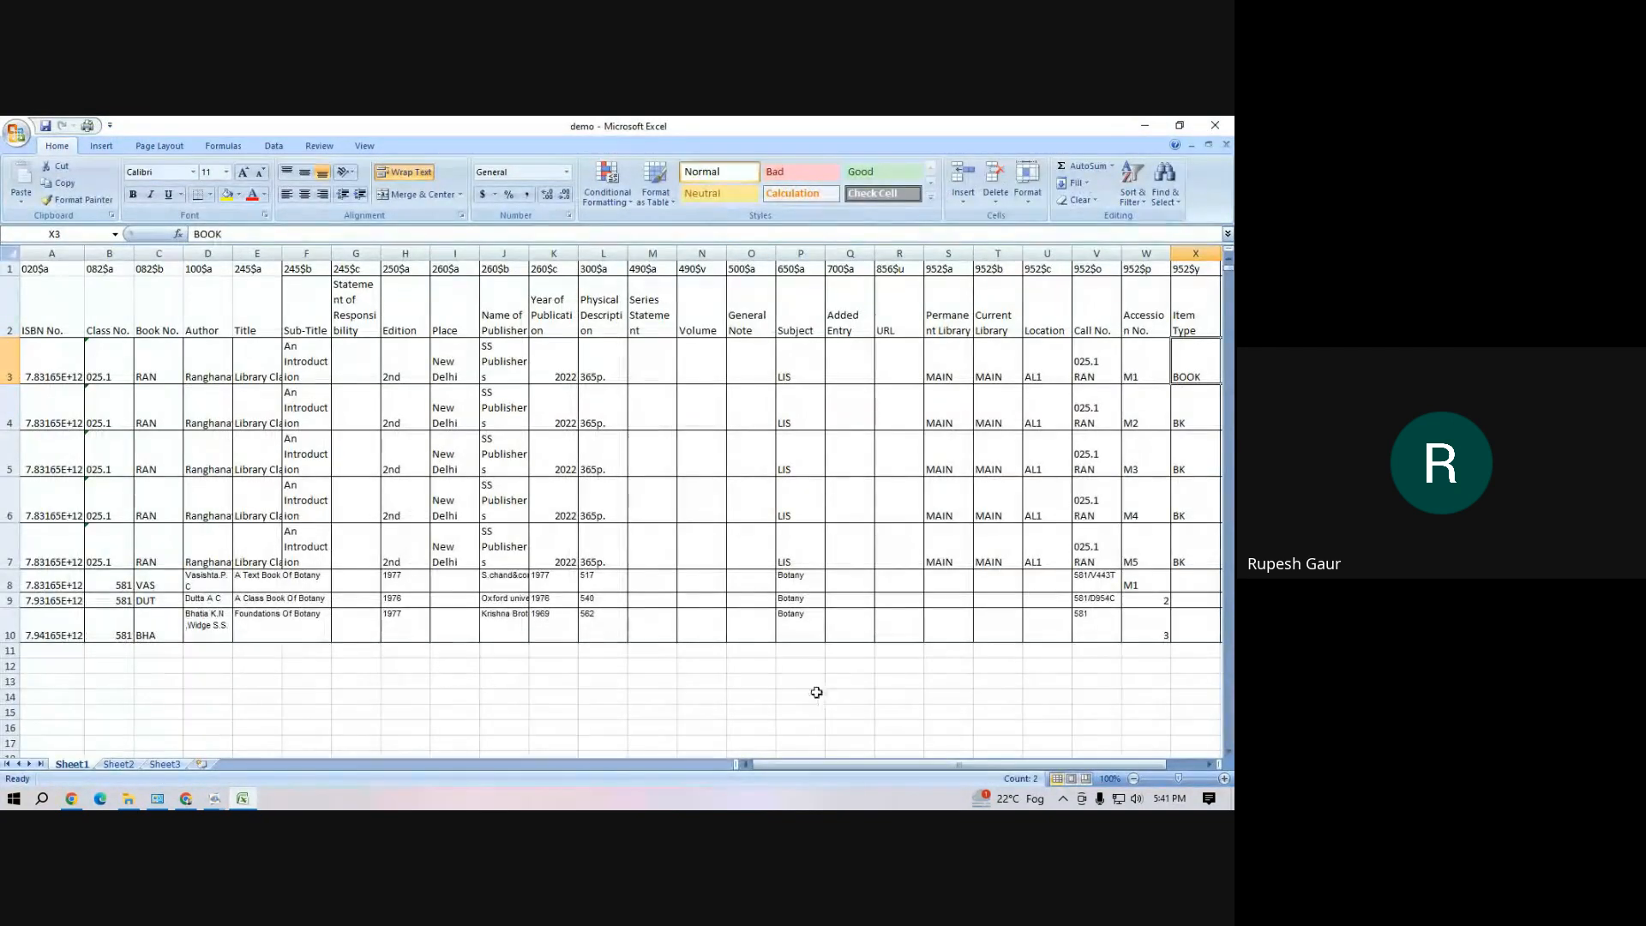
{"action": "left_click_drag", "start_coordinate": [801, 773], "coordinate": [837, 773]}
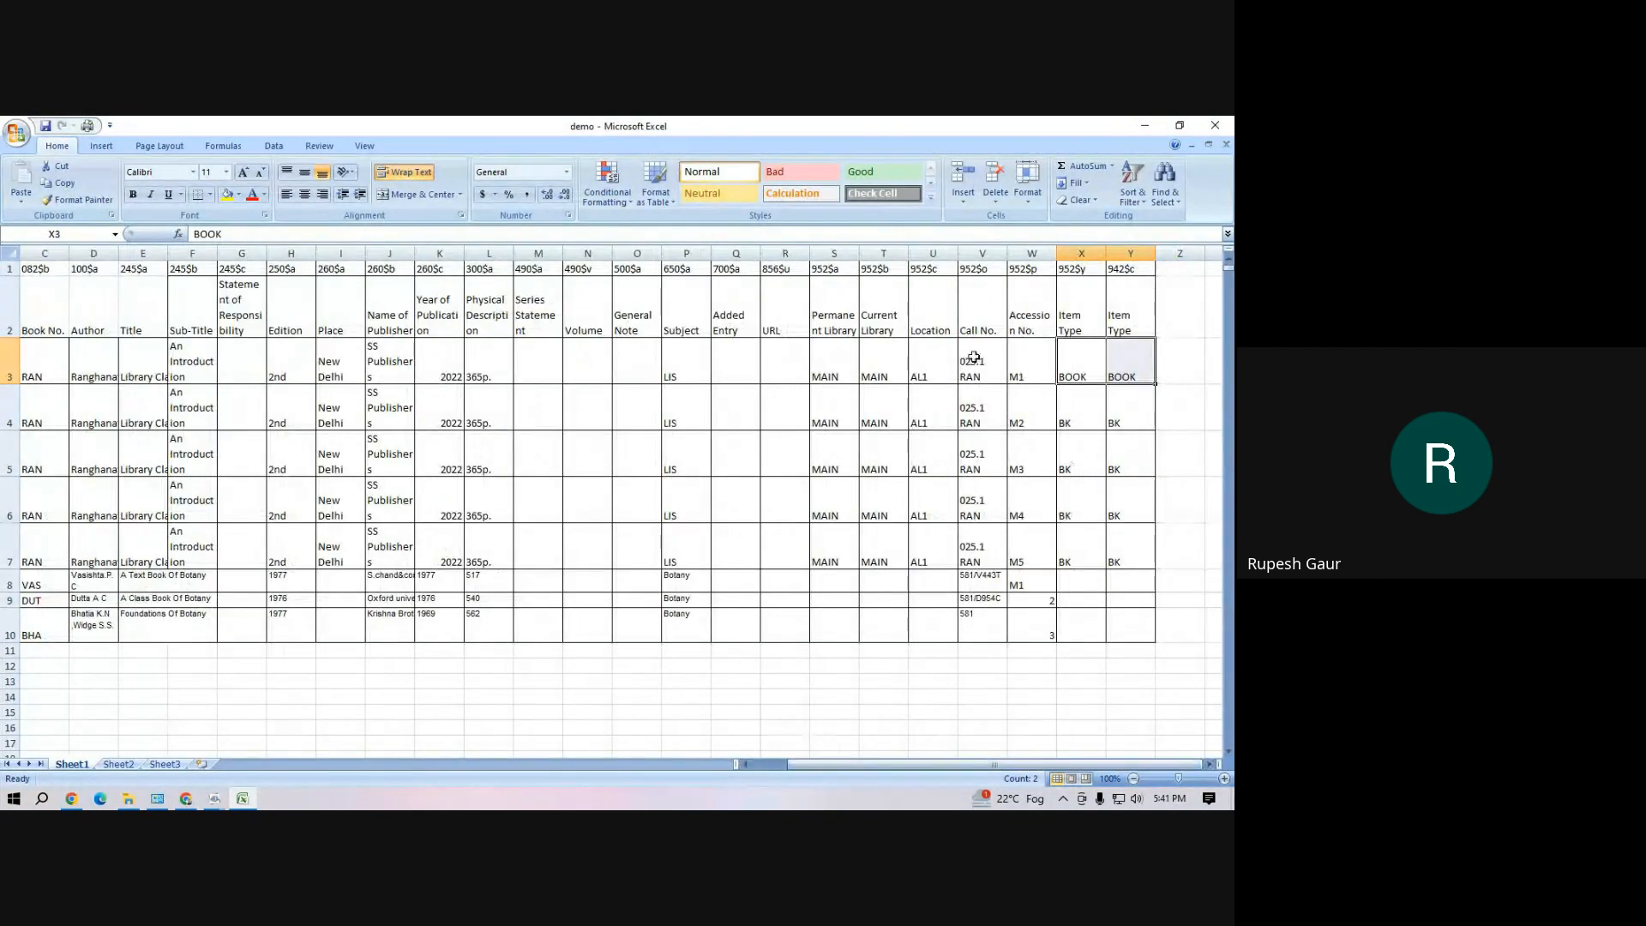
Examine the library, location, accession number and item type entries in the 952 and 942$c columns
{"action": "left_click", "coordinate": [939, 309]}
{"action": "left_click", "coordinate": [874, 305]}
{"action": "left_click", "coordinate": [820, 310]}
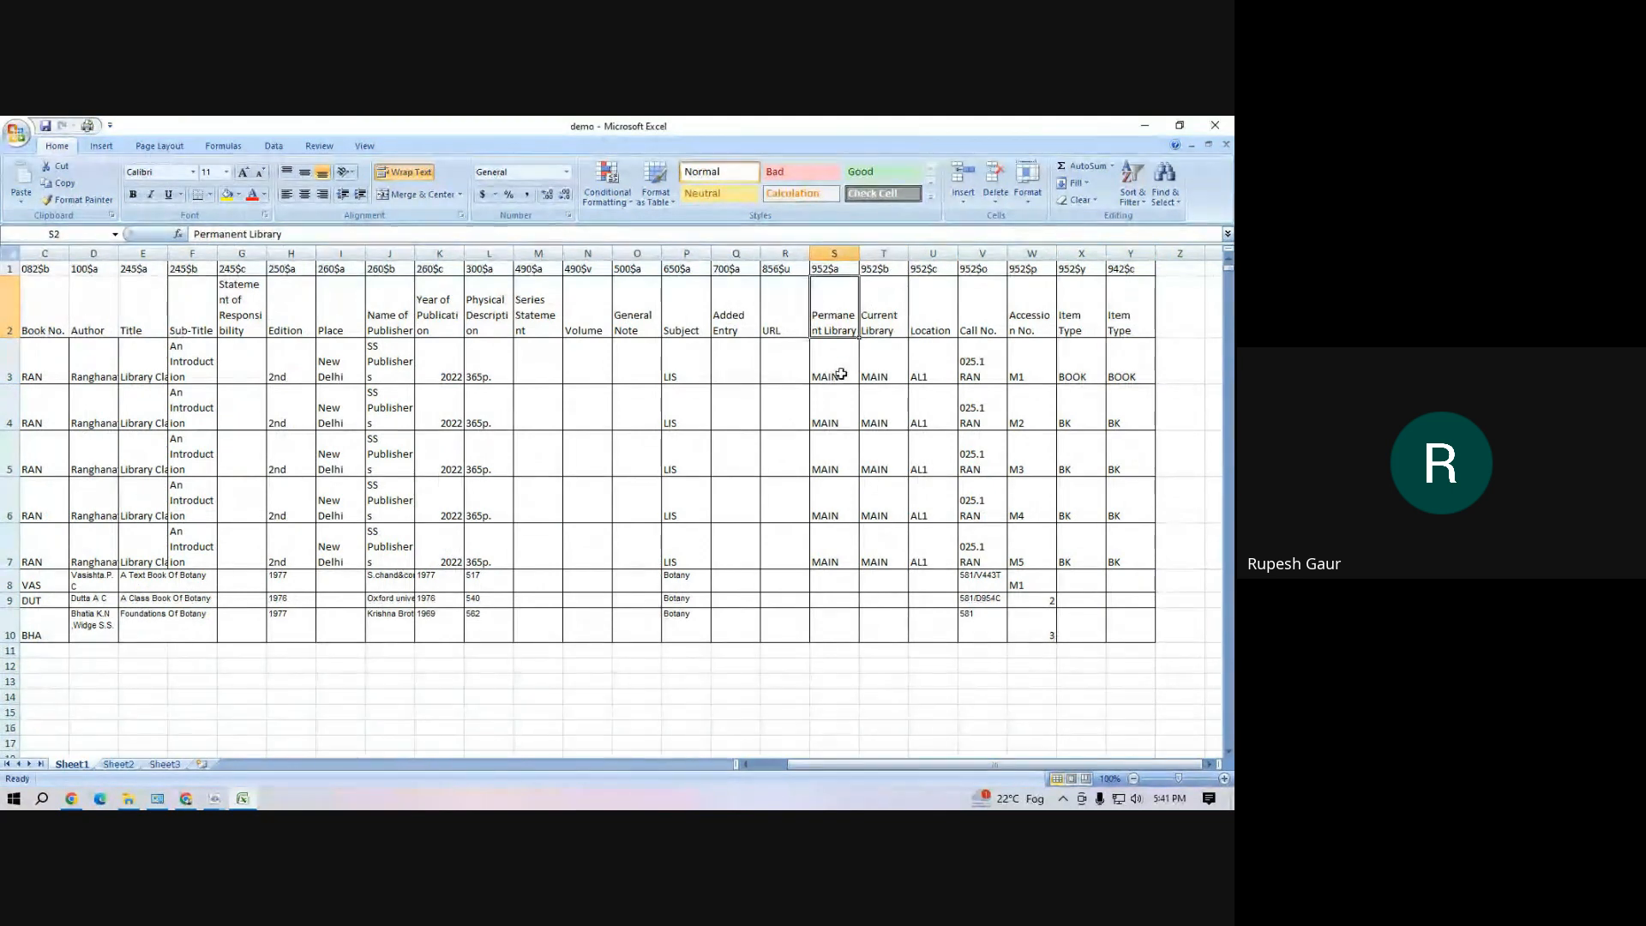
{"action": "left_click_drag", "start_coordinate": [842, 374], "coordinate": [876, 367]}
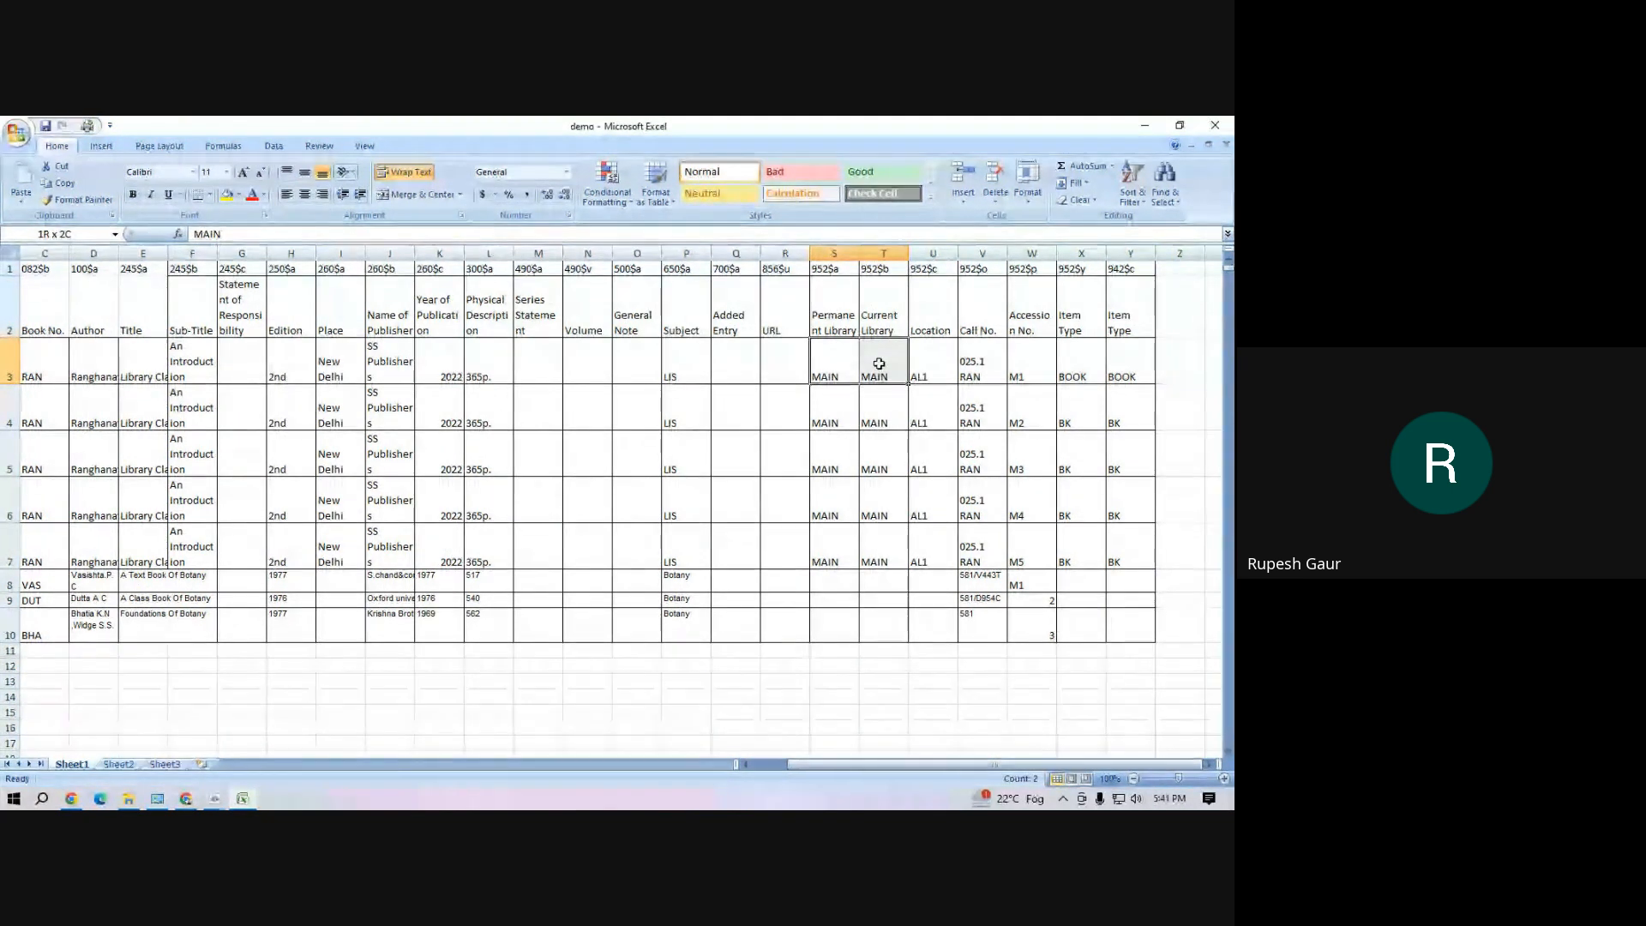
{"action": "left_click", "coordinate": [1076, 373]}
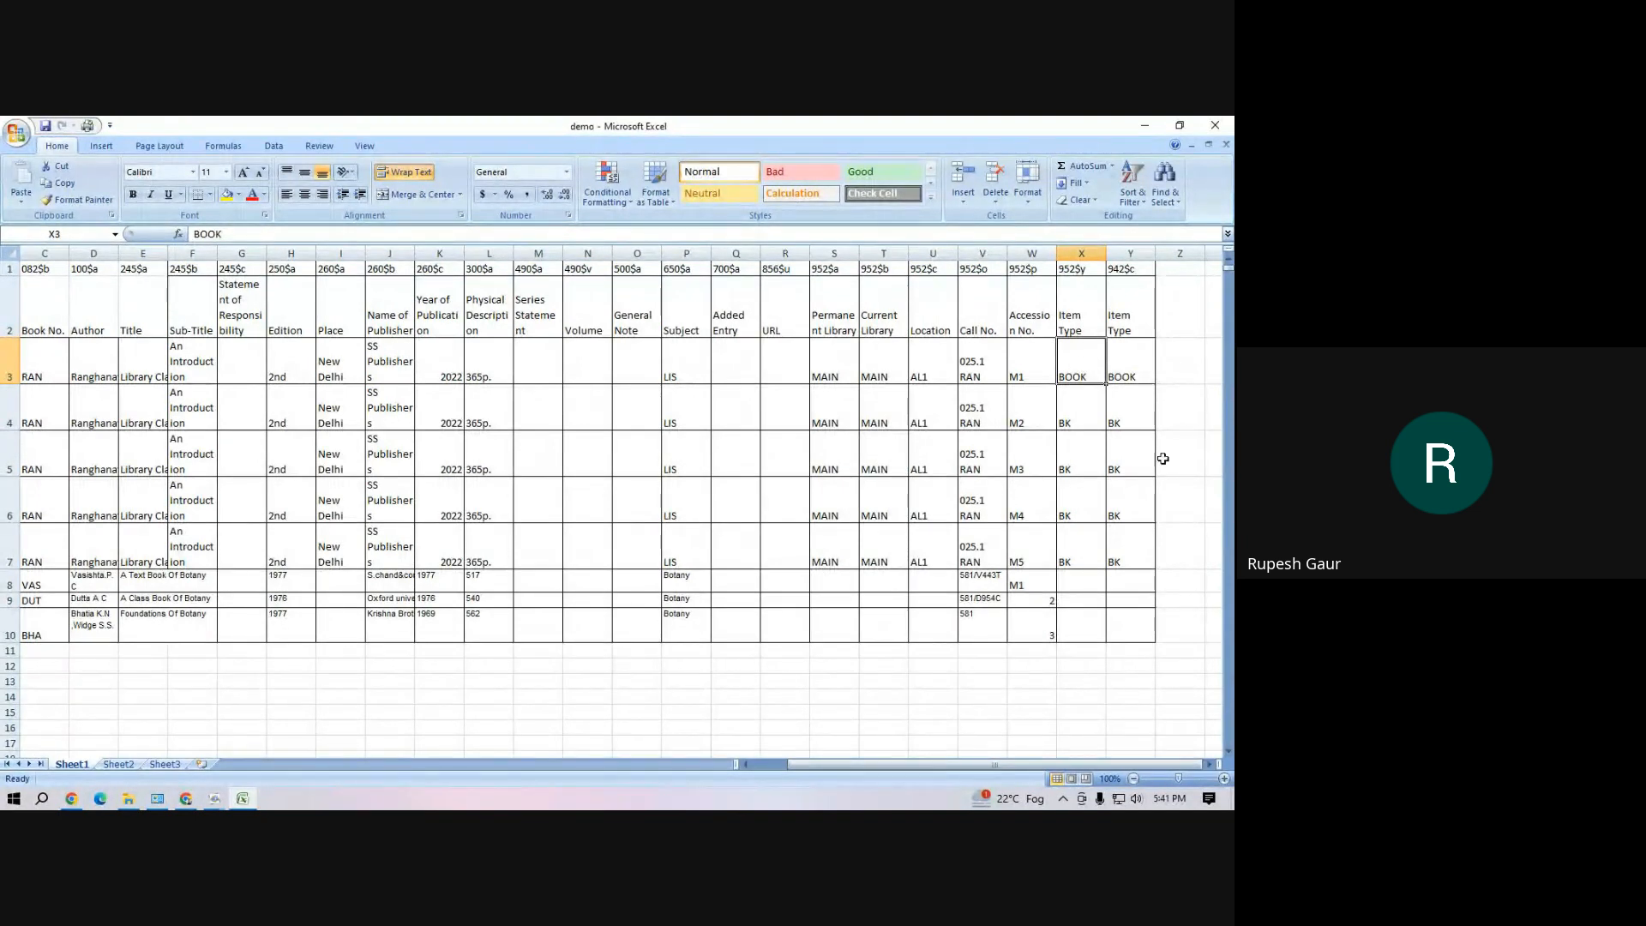
{"action": "left_click_drag", "start_coordinate": [1084, 369], "coordinate": [1144, 365]}
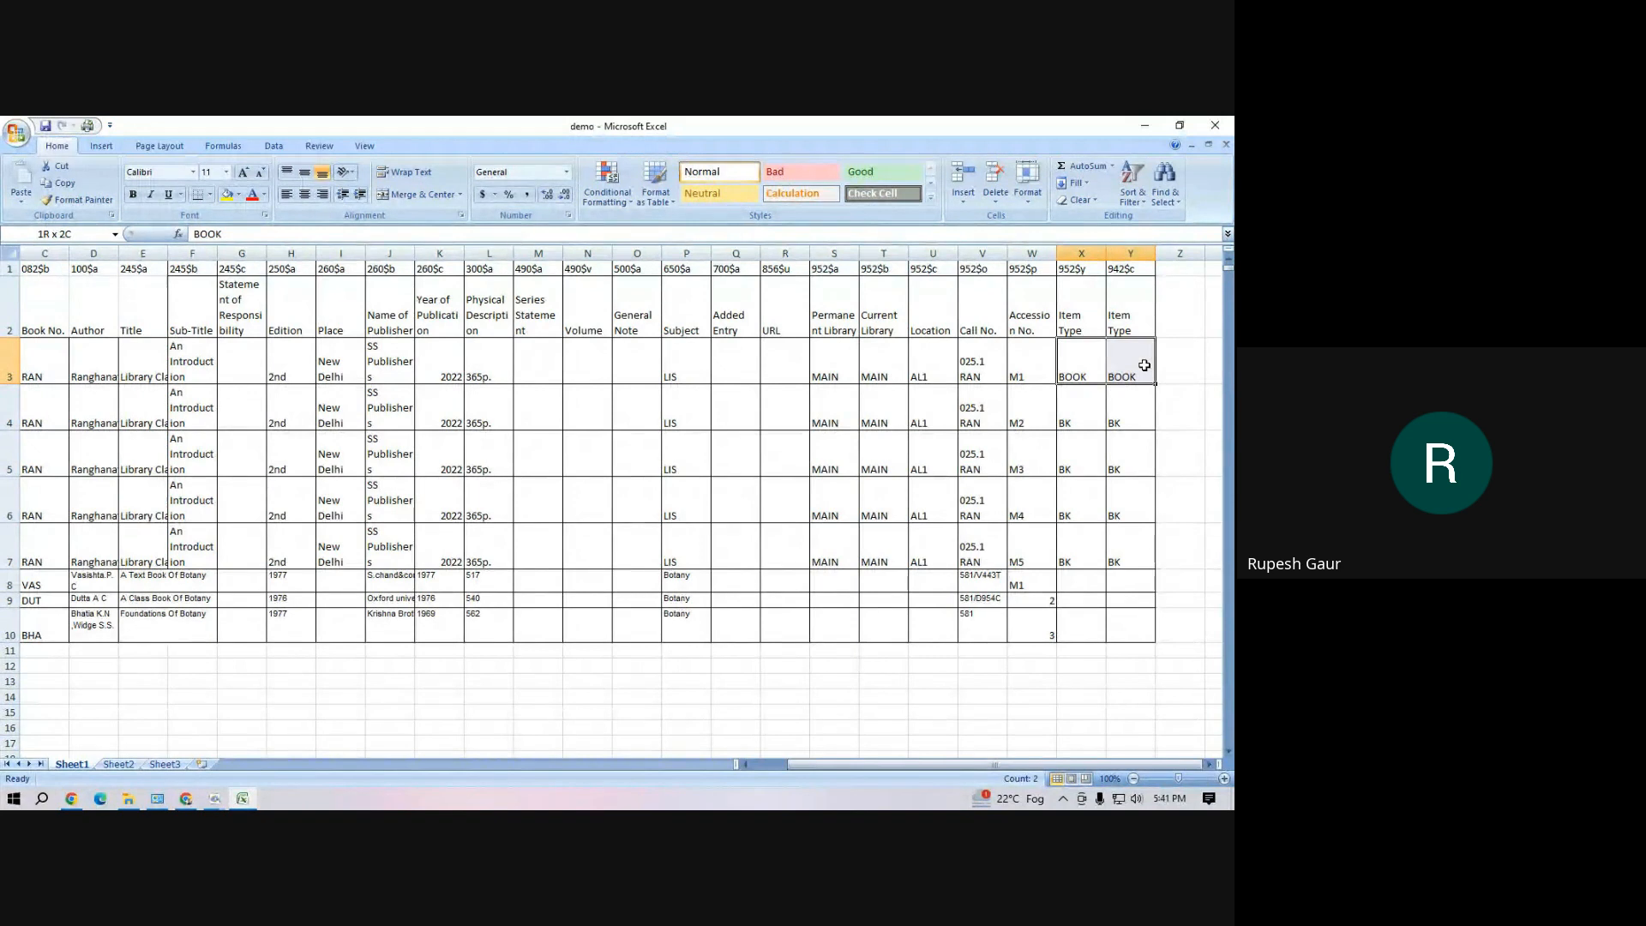
{"action": "left_click", "coordinate": [1040, 316]}
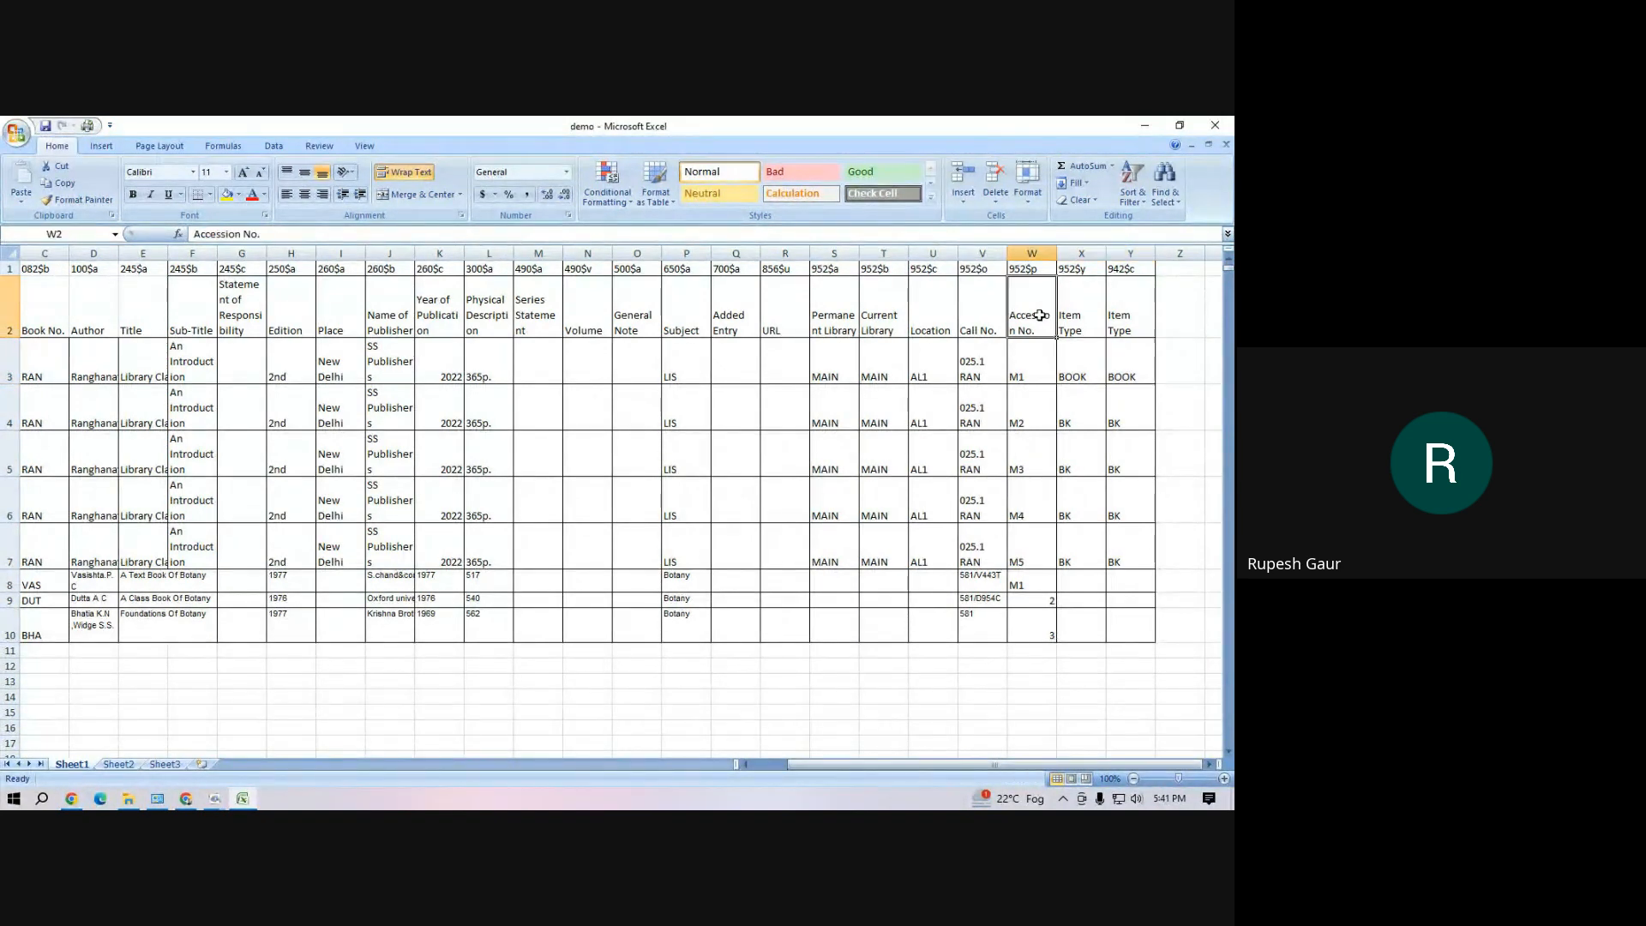
Fill the MAIN code down to row 10 in the Permanent Library (952$a) and Current Library (952$b) columns
{"action": "left_click", "coordinate": [832, 316]}
{"action": "left_click_drag", "start_coordinate": [828, 269], "coordinate": [879, 300]}
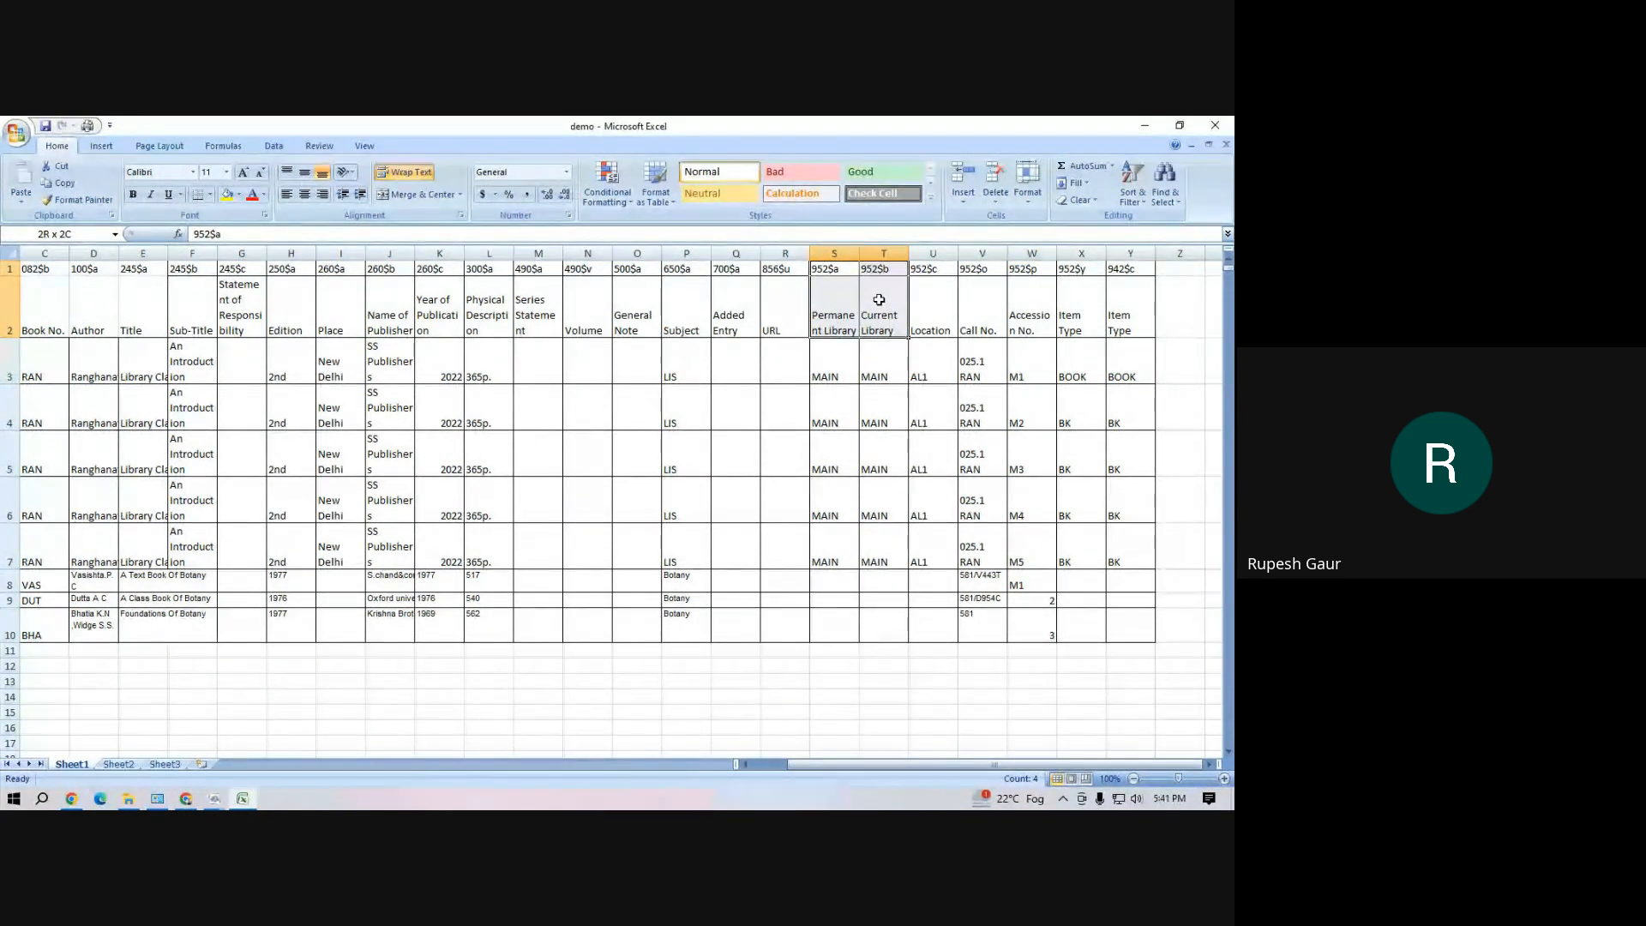
{"action": "left_click", "coordinate": [834, 316]}
{"action": "left_click", "coordinate": [883, 319]}
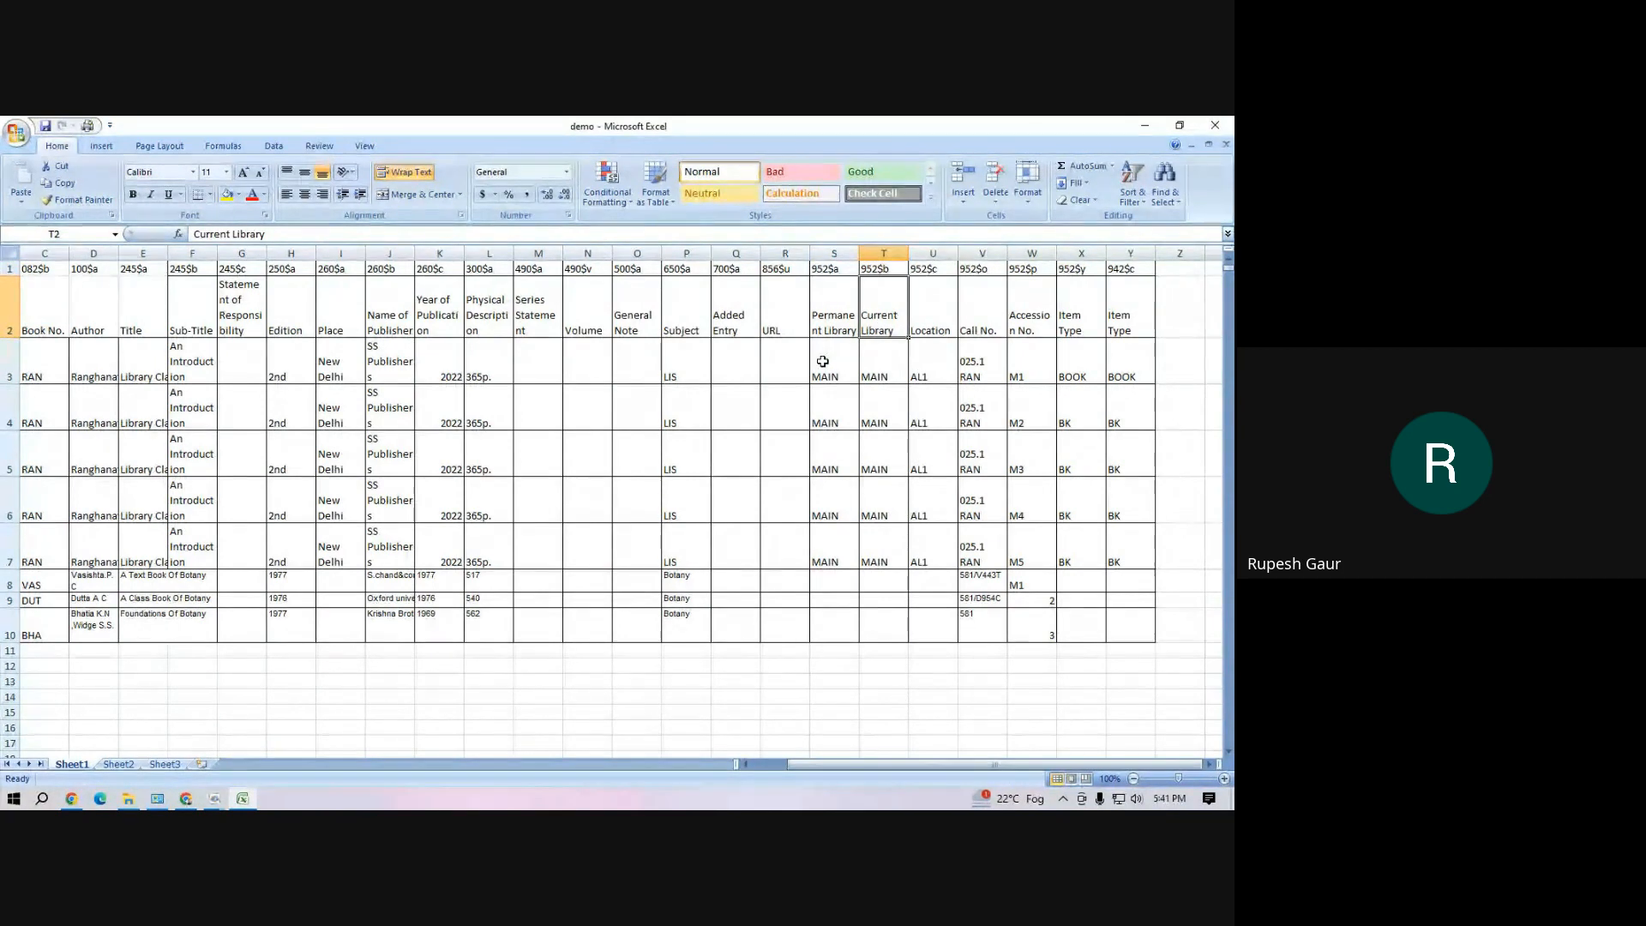
{"action": "left_click_drag", "start_coordinate": [823, 361], "coordinate": [871, 544]}
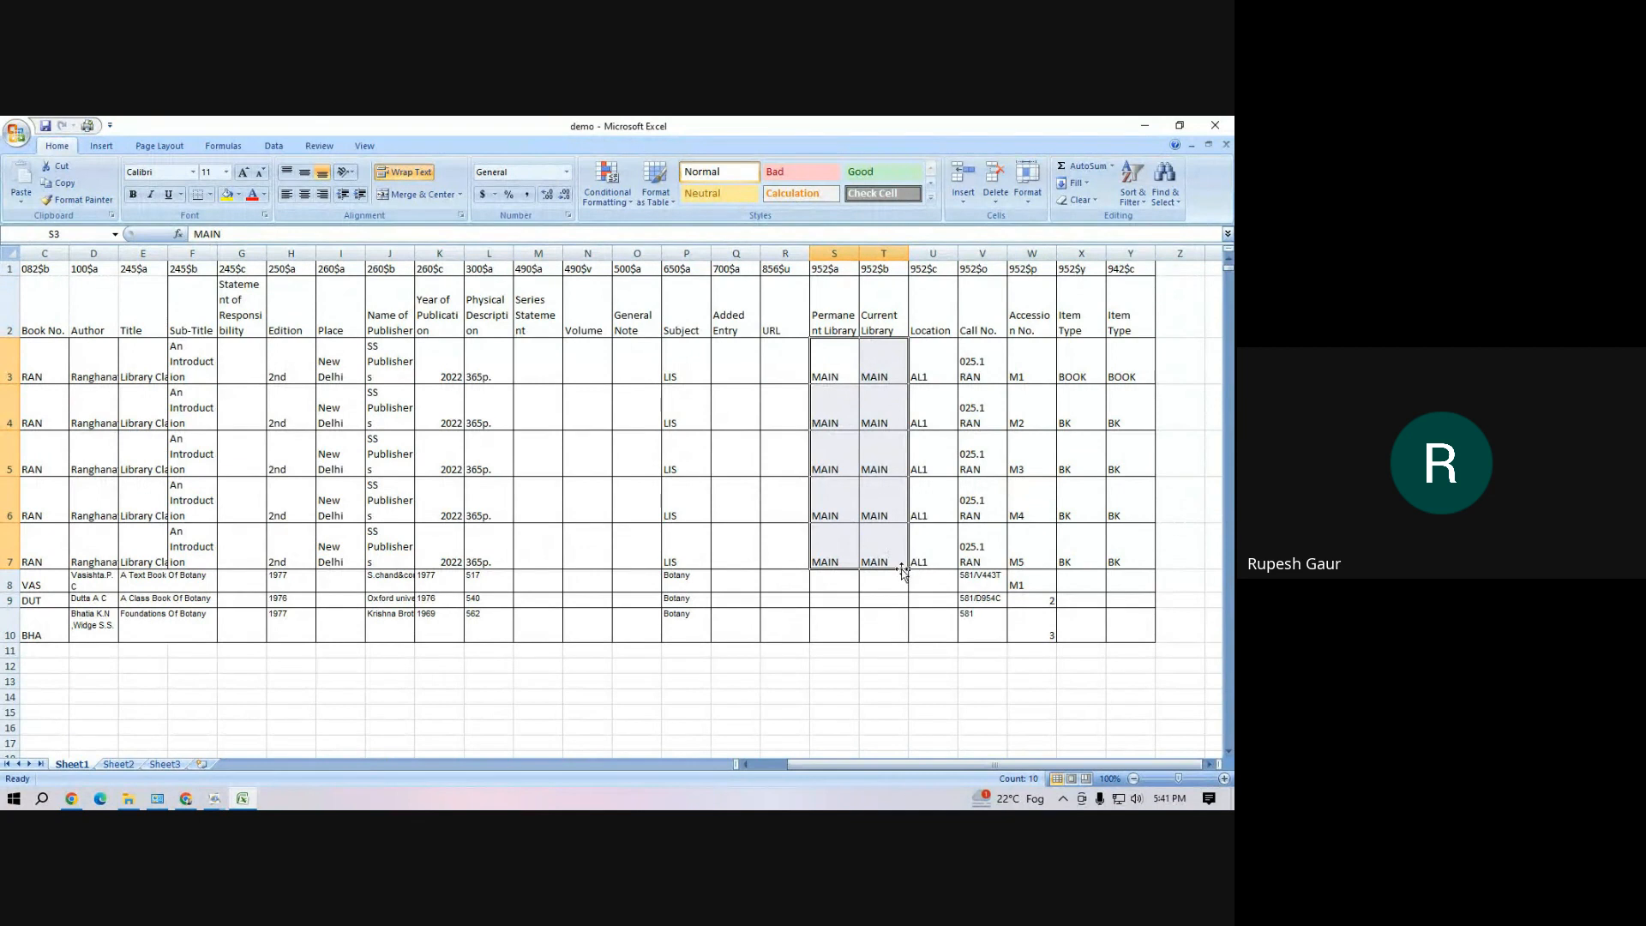
{"action": "left_click_drag", "start_coordinate": [911, 571], "coordinate": [907, 641]}
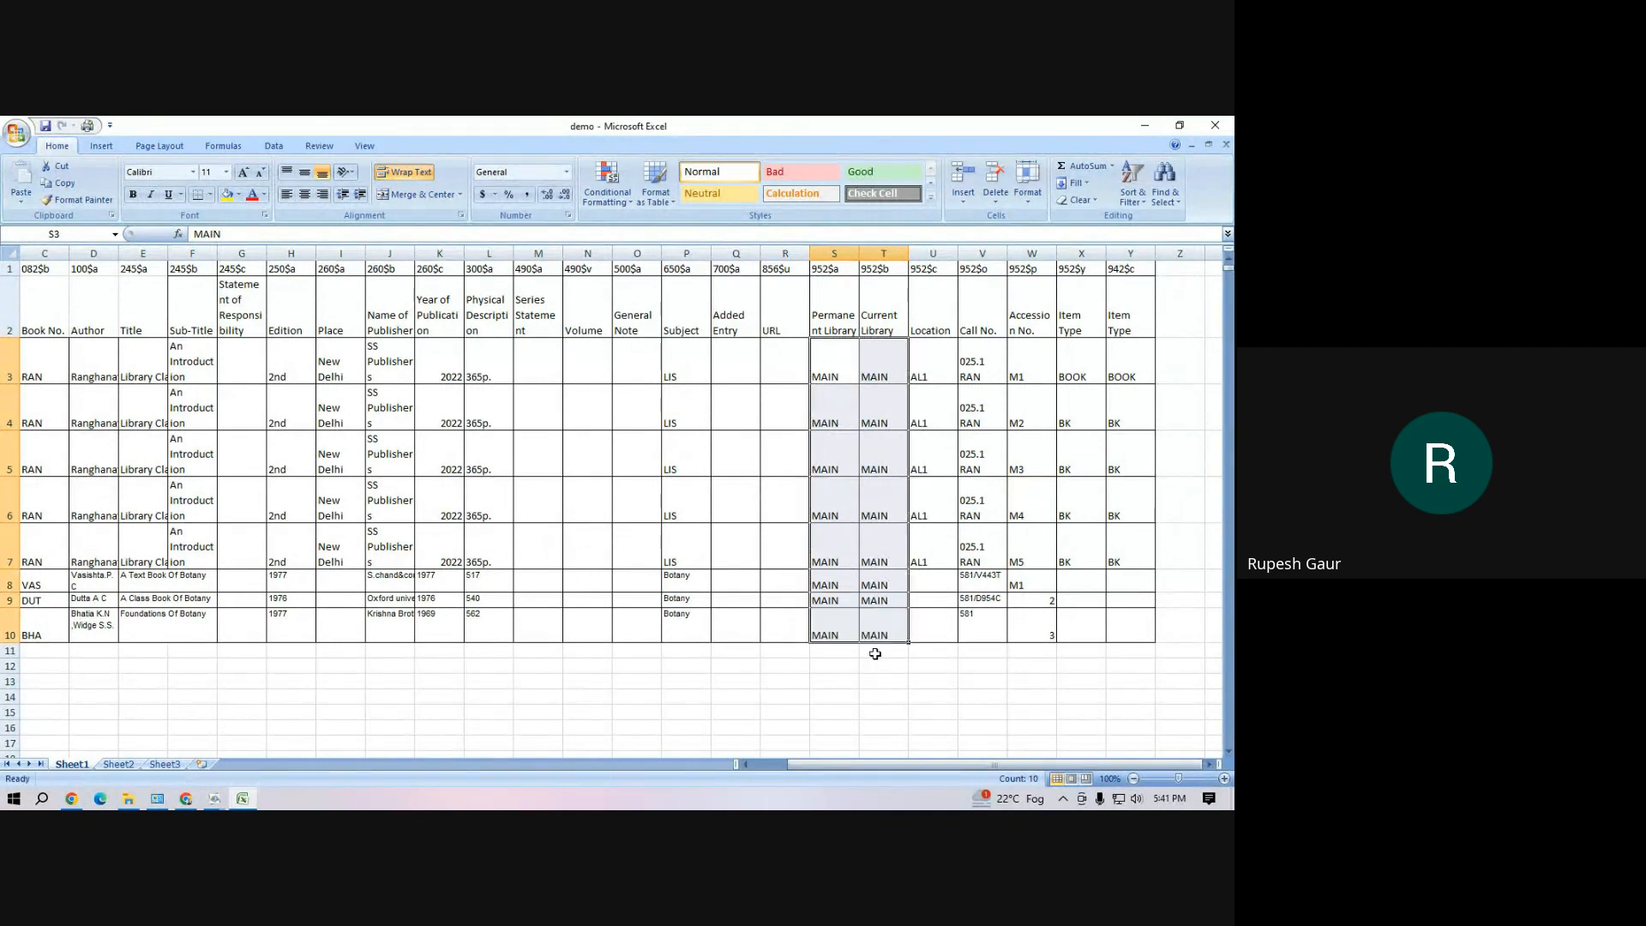
Set both item type columns, 952$y and 942$c, to TB for rows 3 to 10
{"action": "left_click", "coordinate": [1076, 362]}
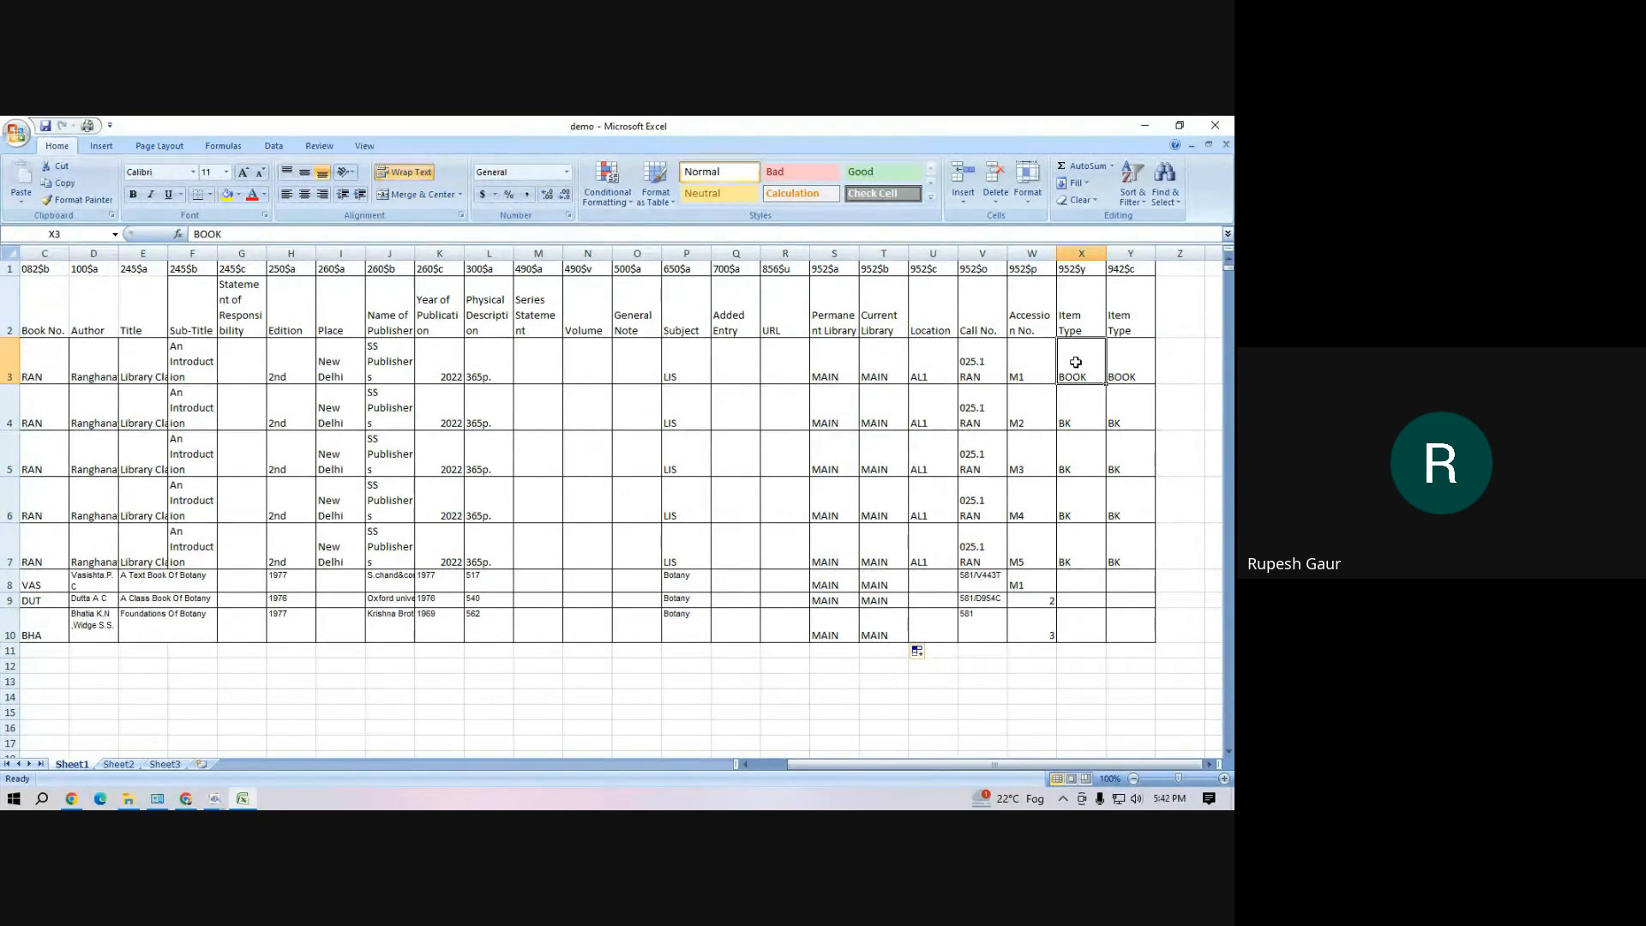
{"action": "type", "text": "TB"}
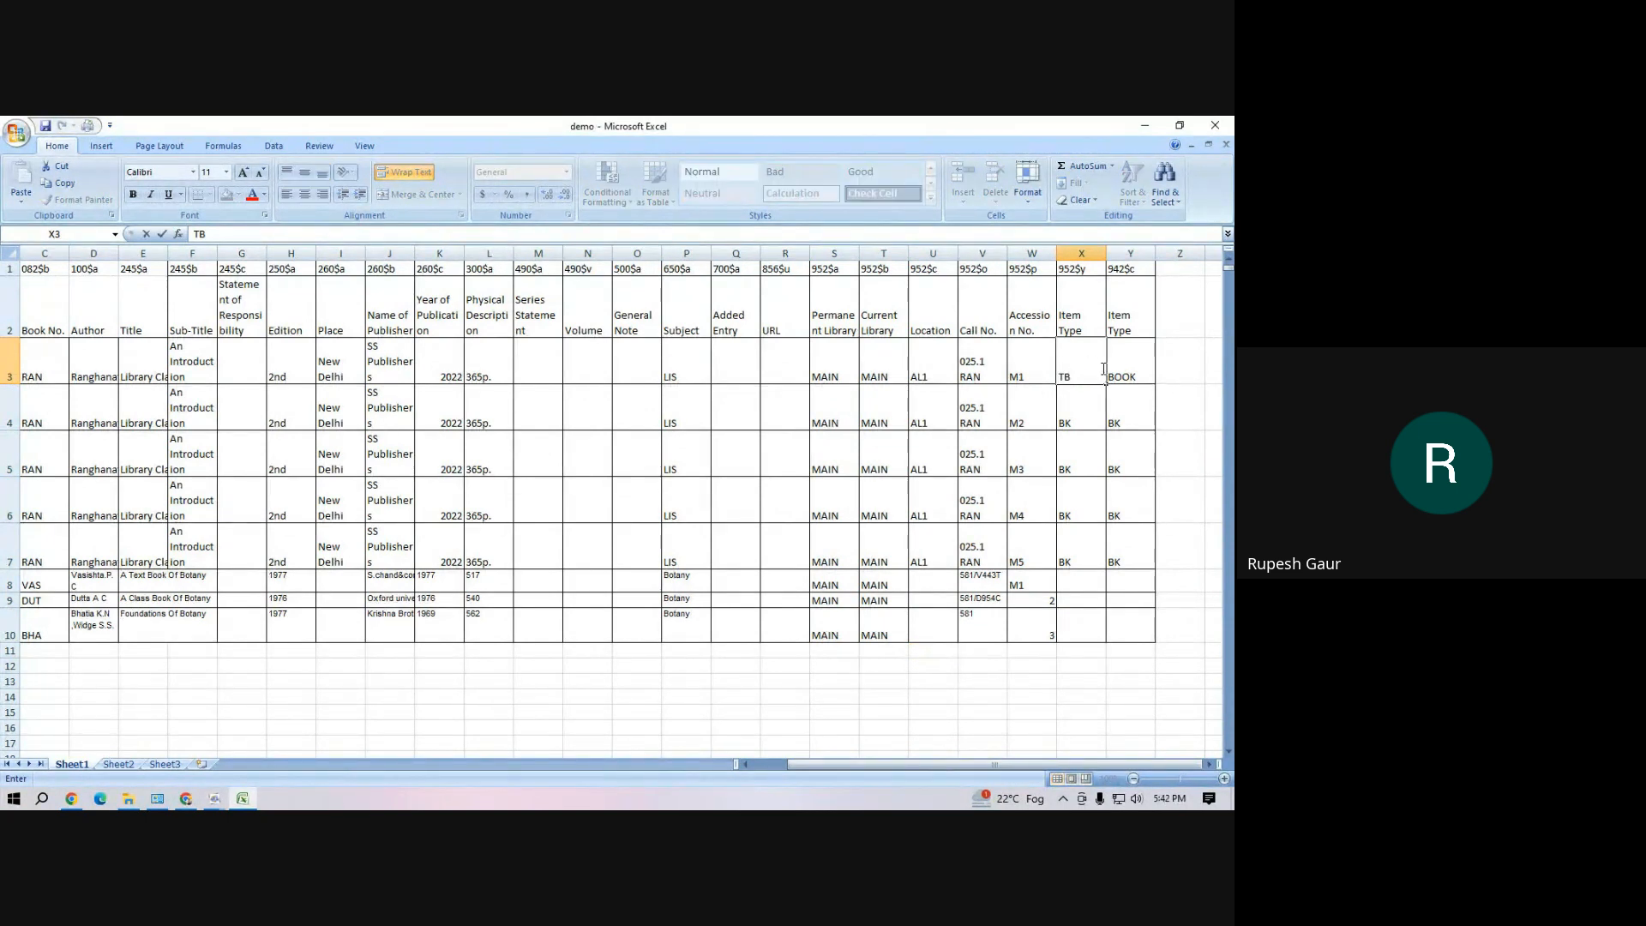
{"action": "left_click", "coordinate": [1111, 402]}
{"action": "left_click", "coordinate": [1127, 371]}
{"action": "type", "text": "TB"}
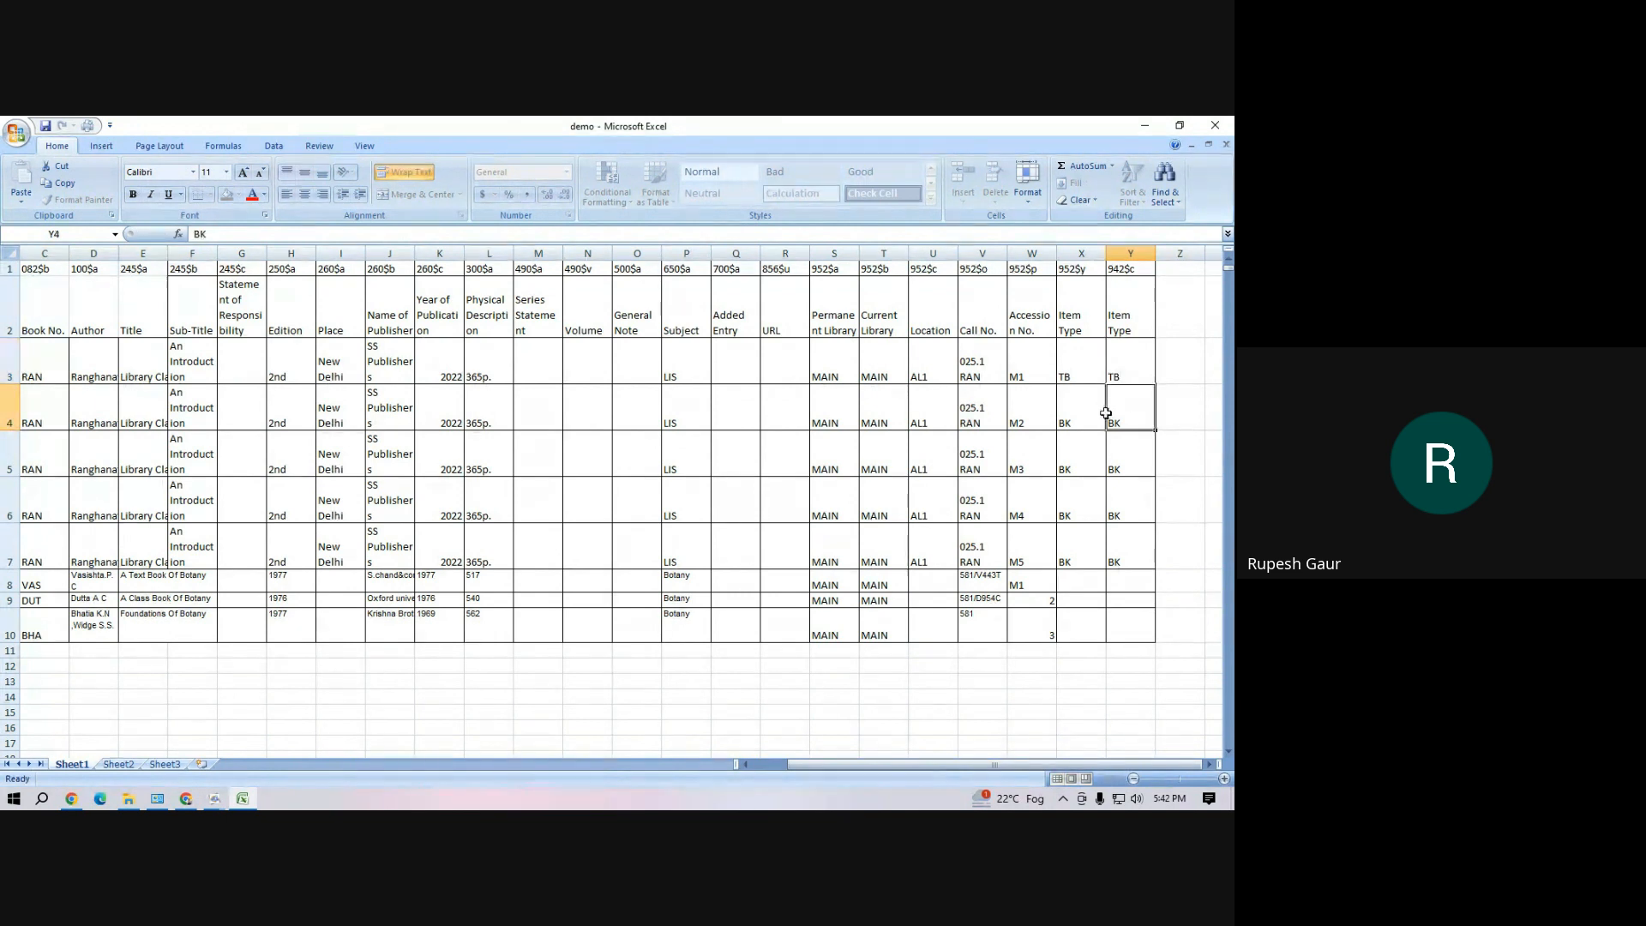
{"action": "left_click_drag", "start_coordinate": [1072, 370], "coordinate": [1154, 641]}
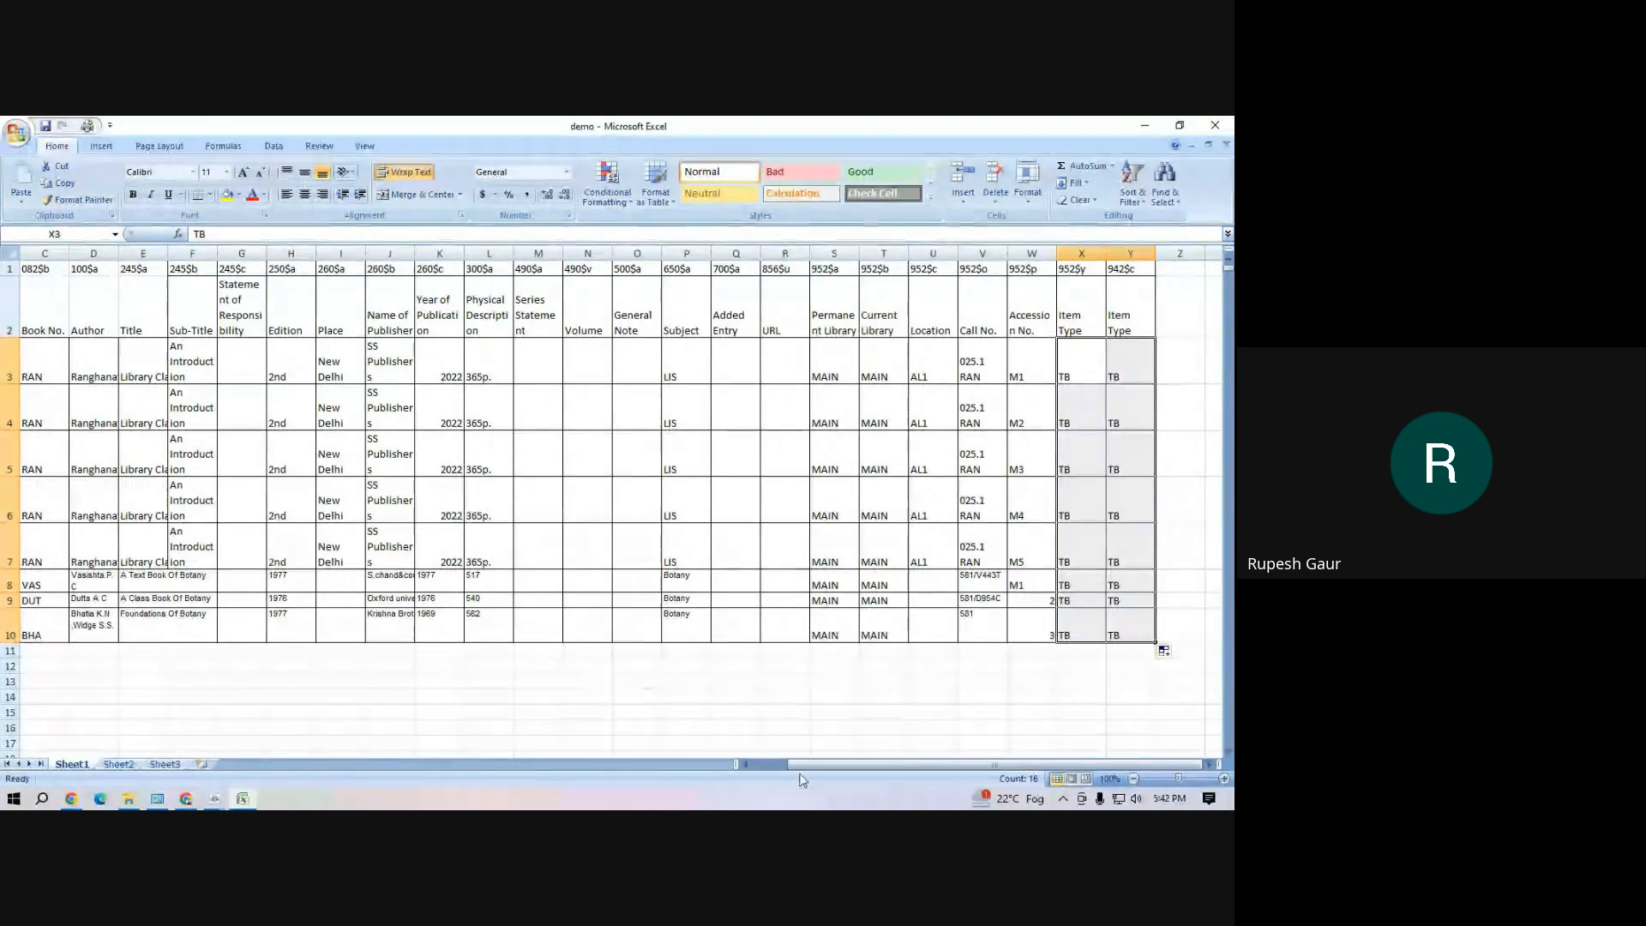
Close the demo workbook and save its changes
{"action": "left_click", "coordinate": [960, 744]}
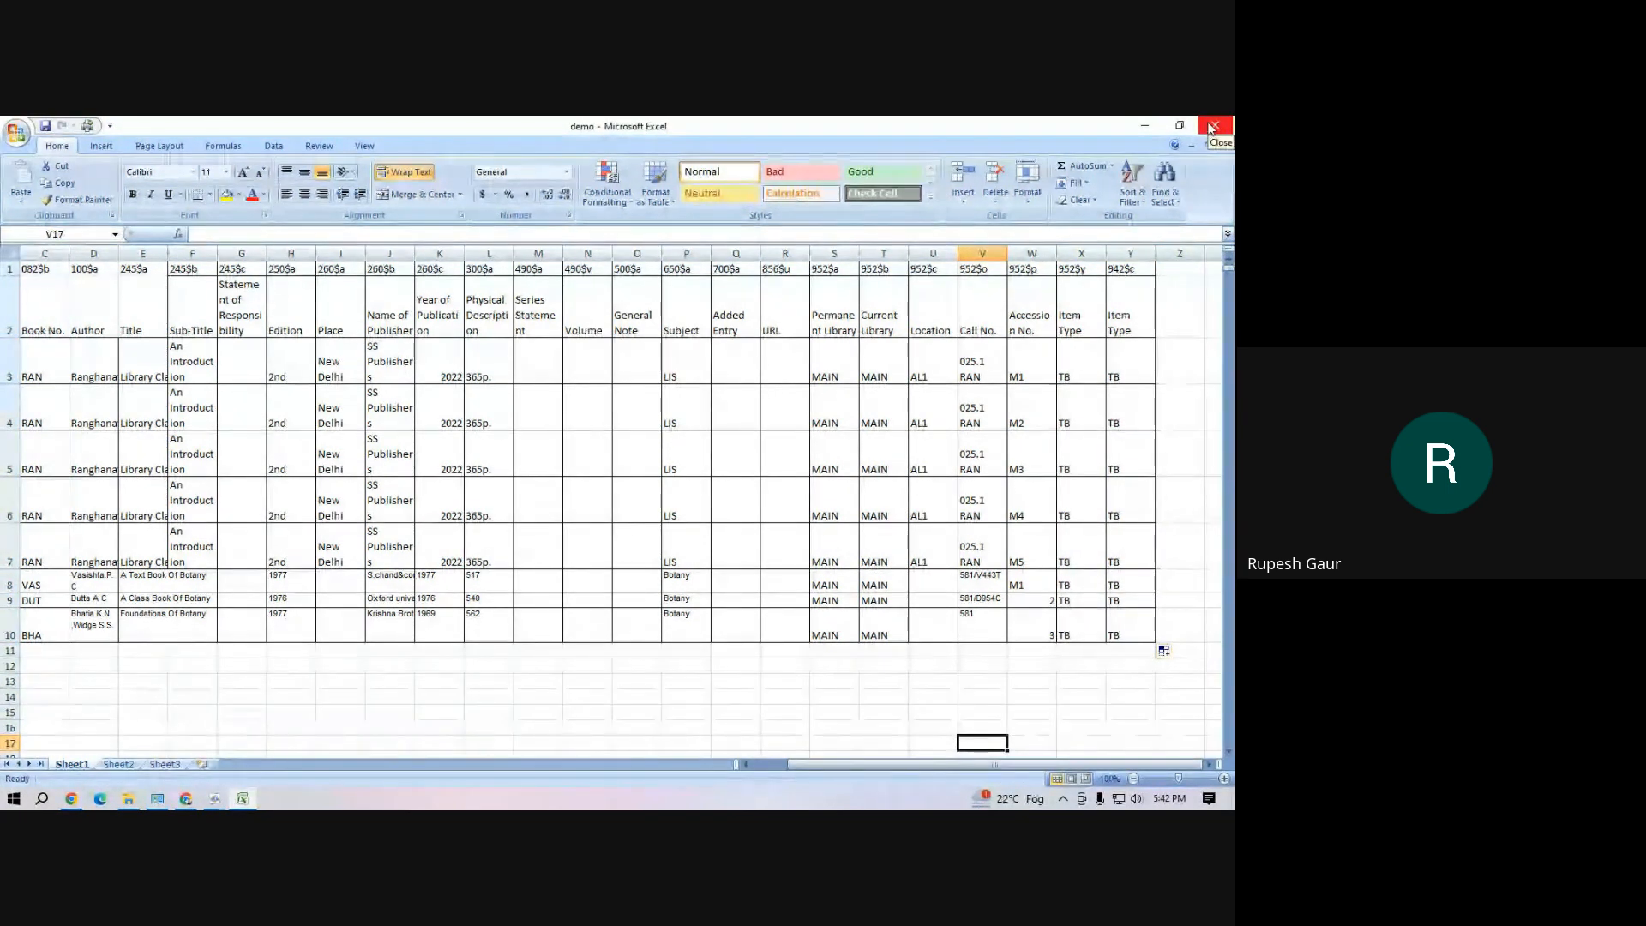
{"action": "left_click", "coordinate": [1211, 129]}
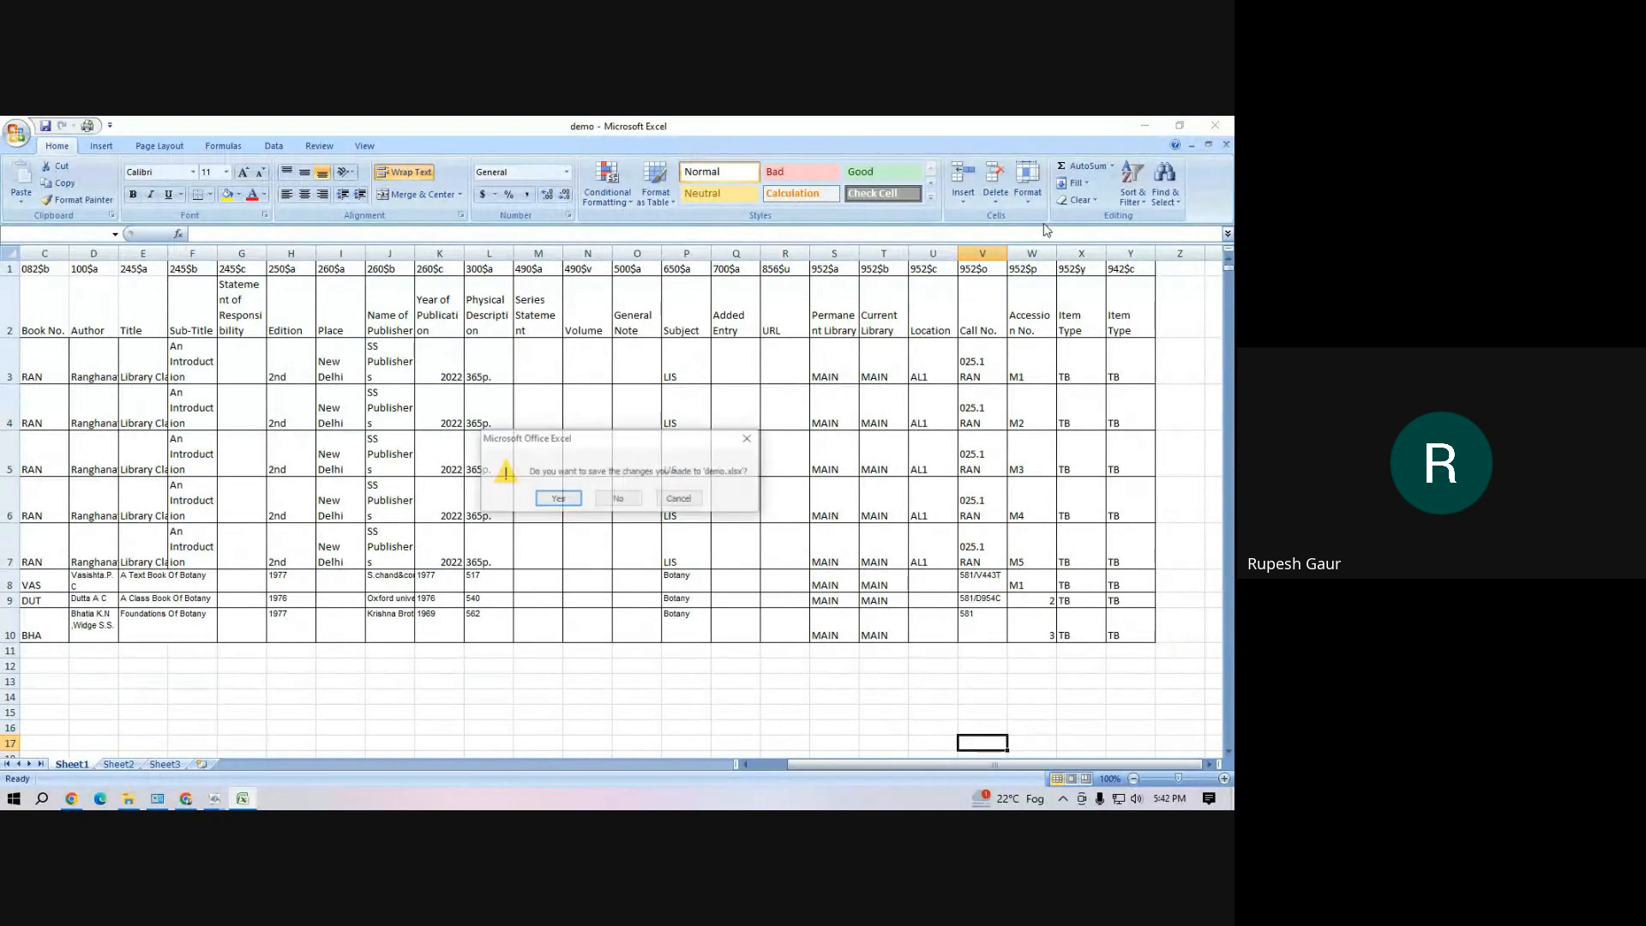
{"action": "left_click", "coordinate": [566, 503]}
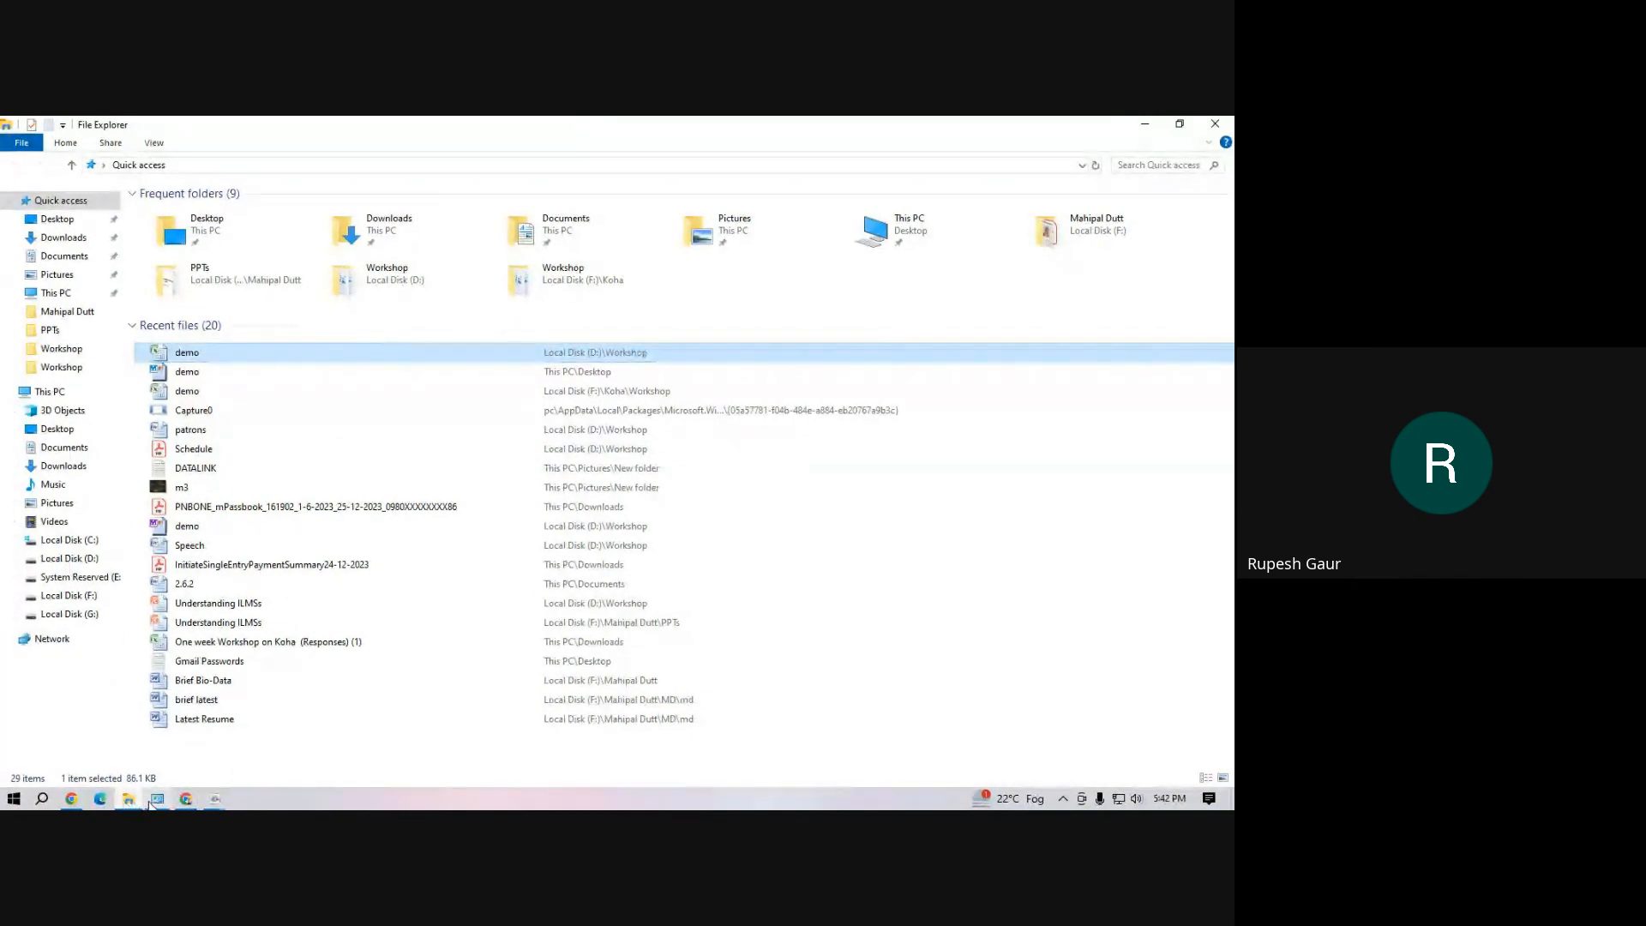
Check Koha's page for staging MARC records and return to the MarcEdit main window
{"action": "mouse_move", "coordinate": [183, 804]}
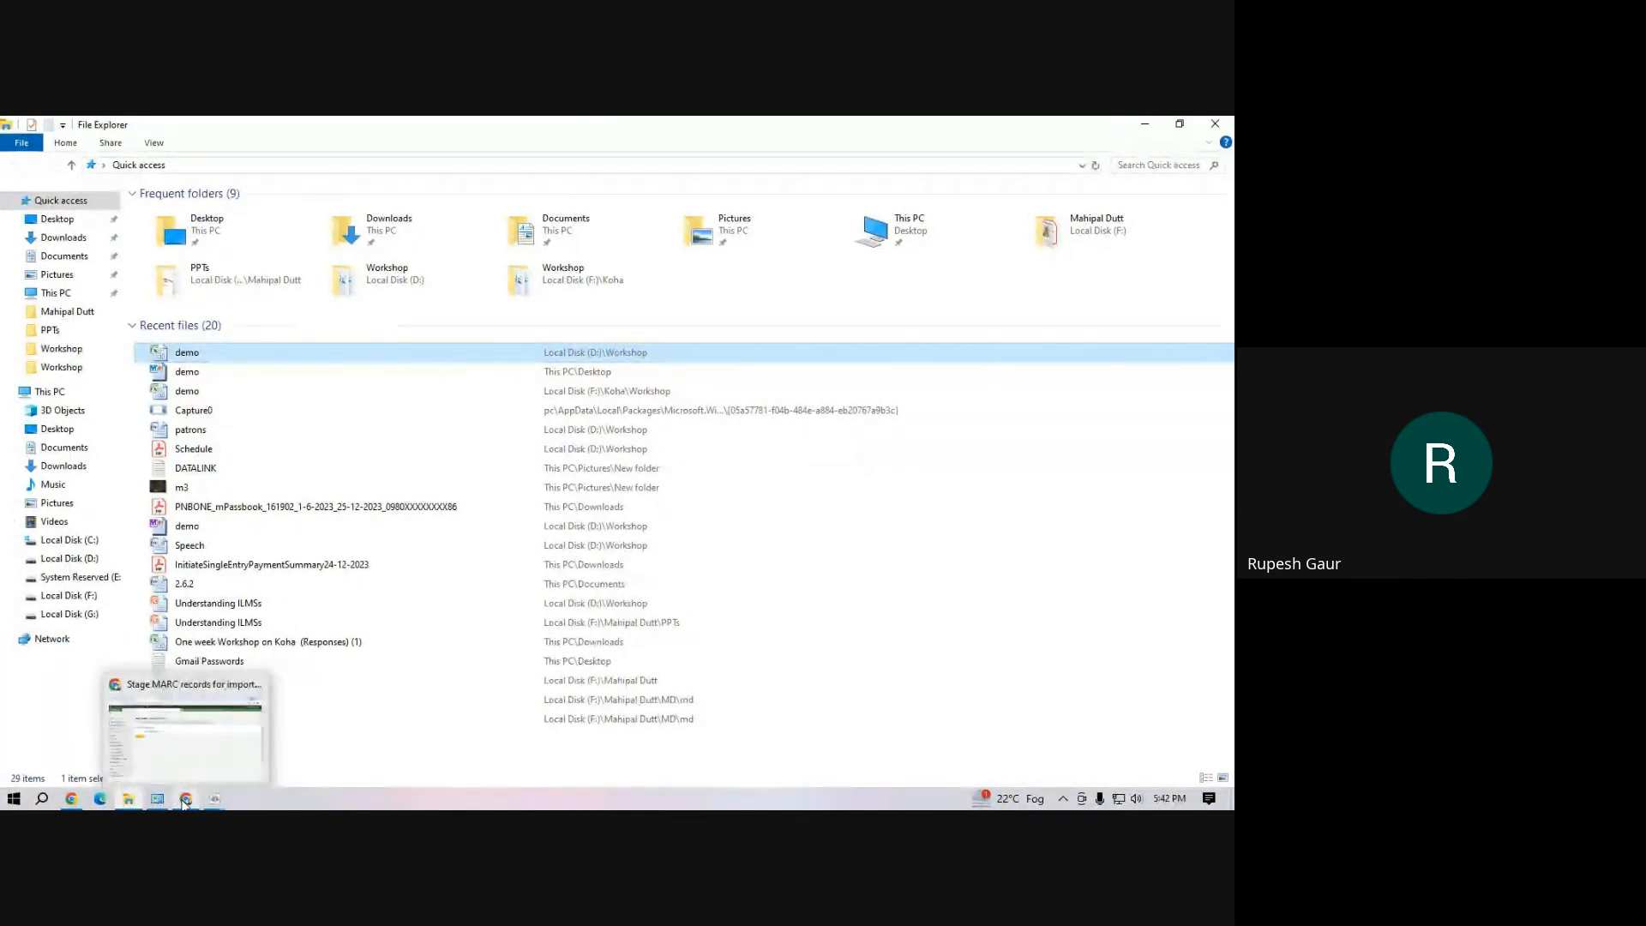
{"action": "left_click", "coordinate": [183, 803]}
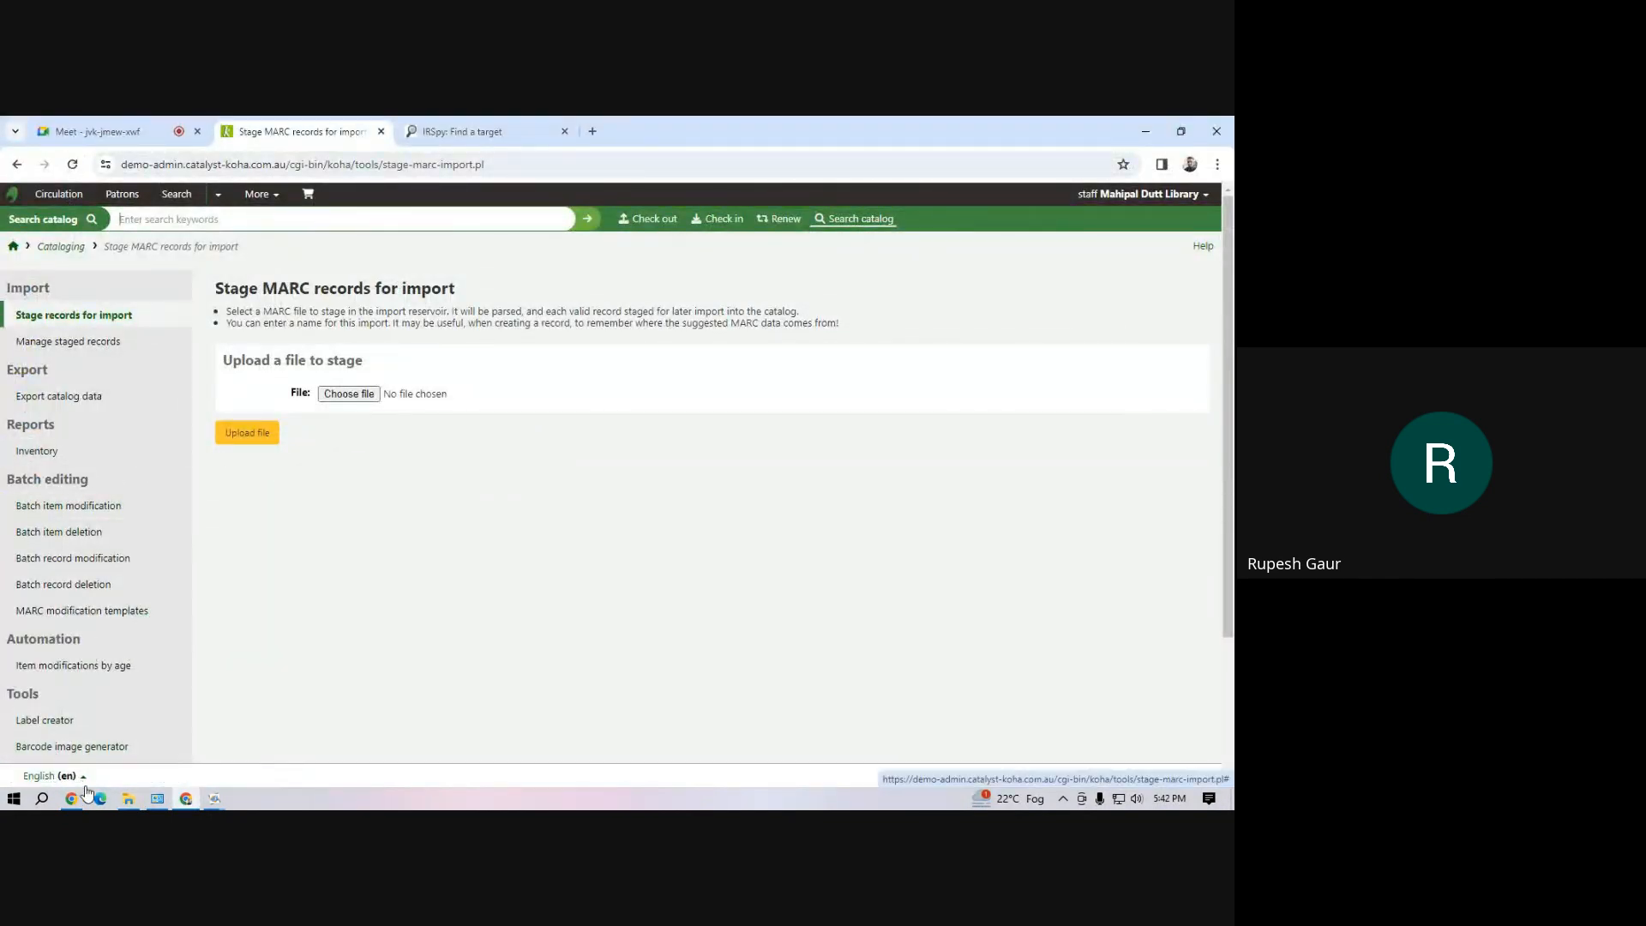
{"action": "left_click", "coordinate": [128, 801]}
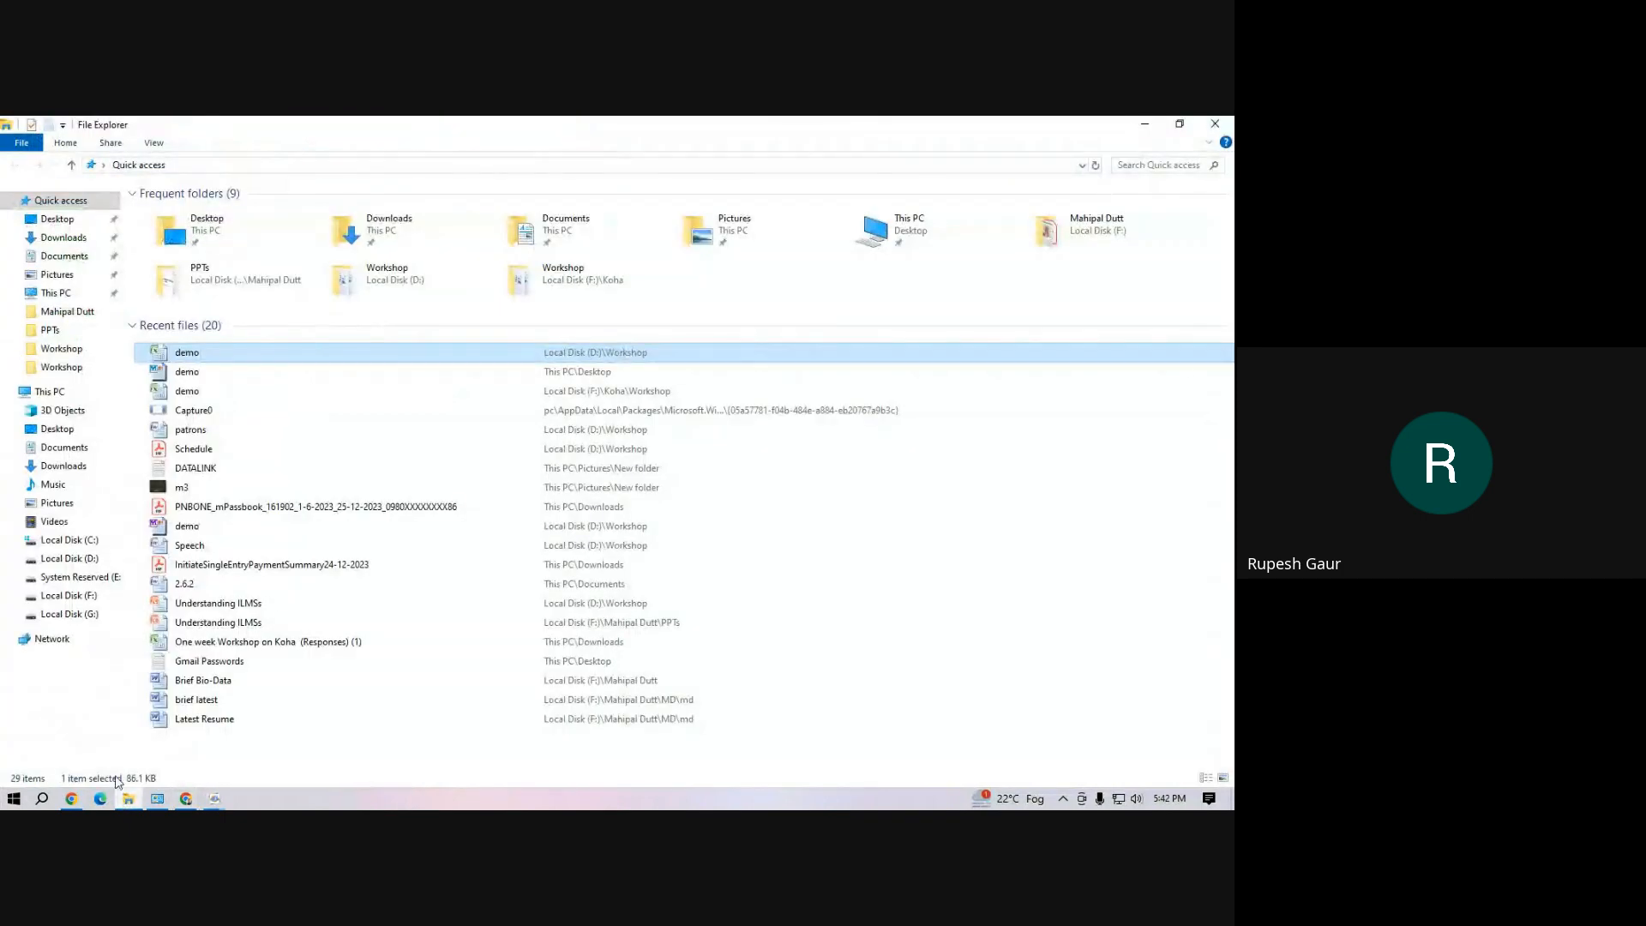
{"action": "left_click", "coordinate": [214, 799]}
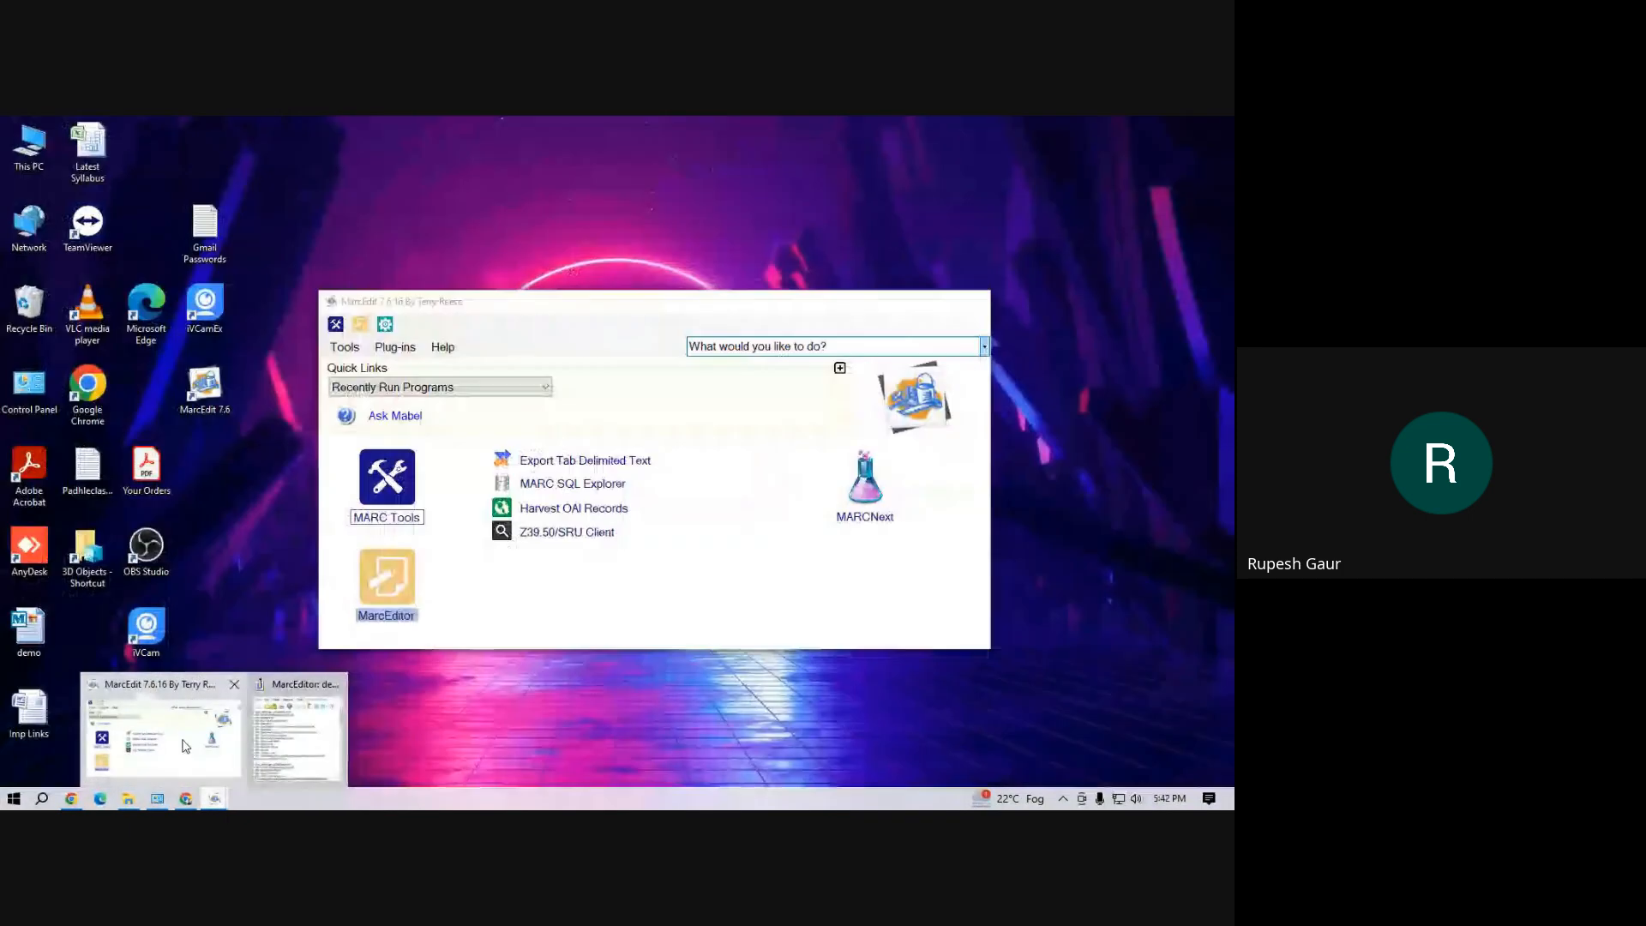
{"action": "left_click", "coordinate": [195, 746]}
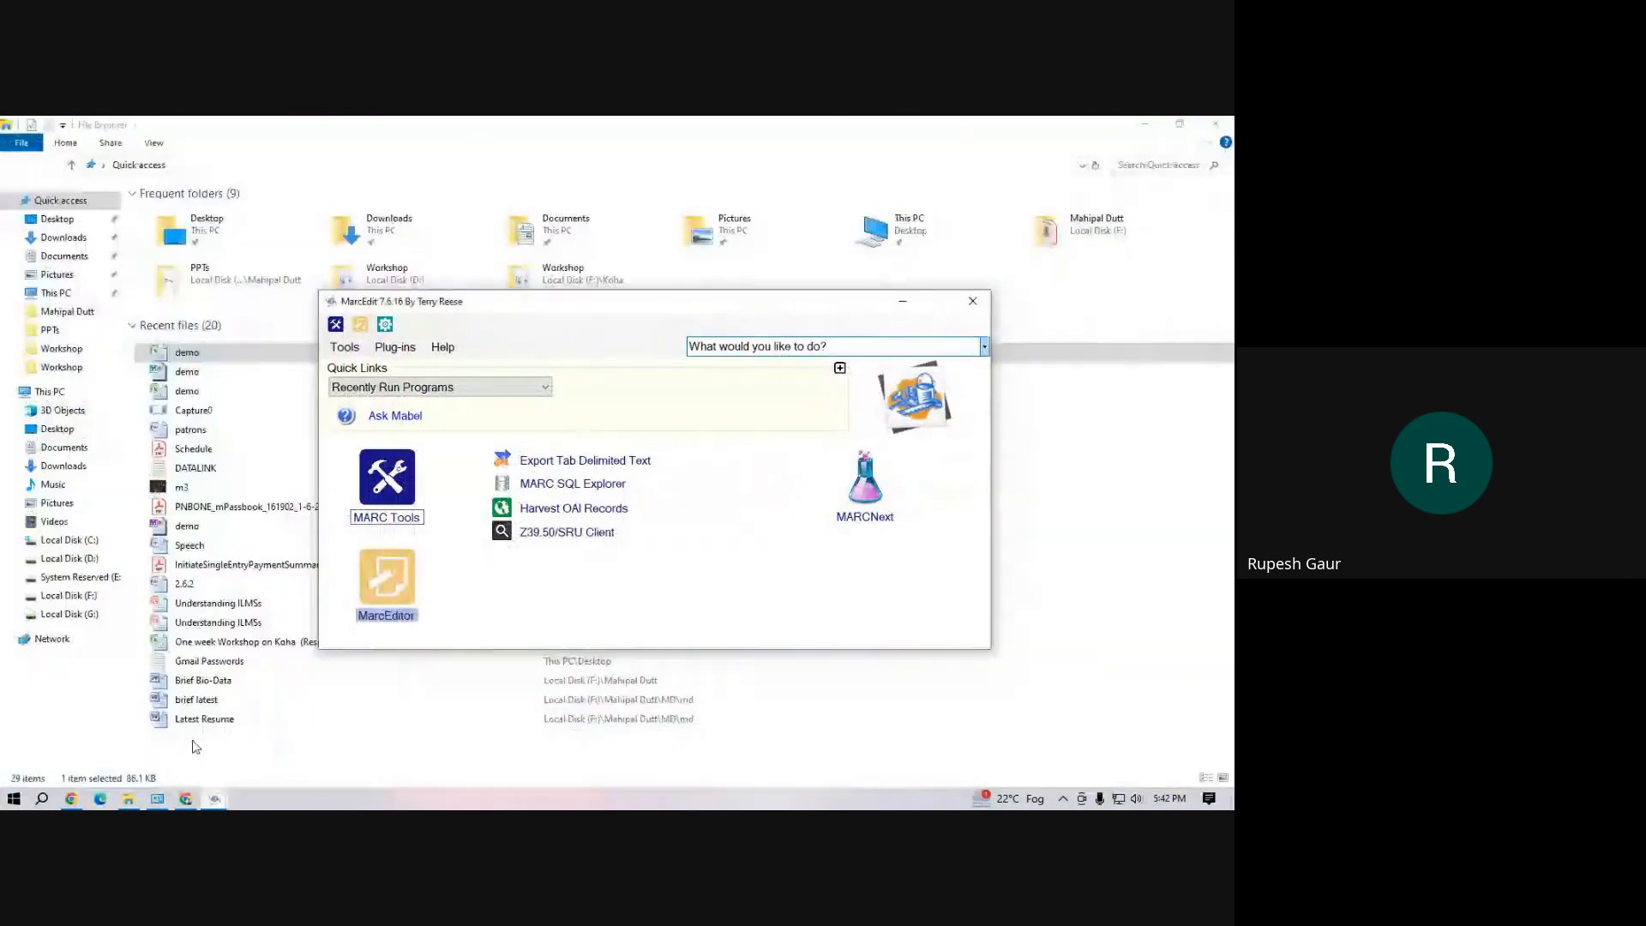
Bring up the MarcEditor window holding the earlier demo.mrk file and close it
{"action": "mouse_move", "coordinate": [221, 803]}
{"action": "left_click", "coordinate": [317, 736]}
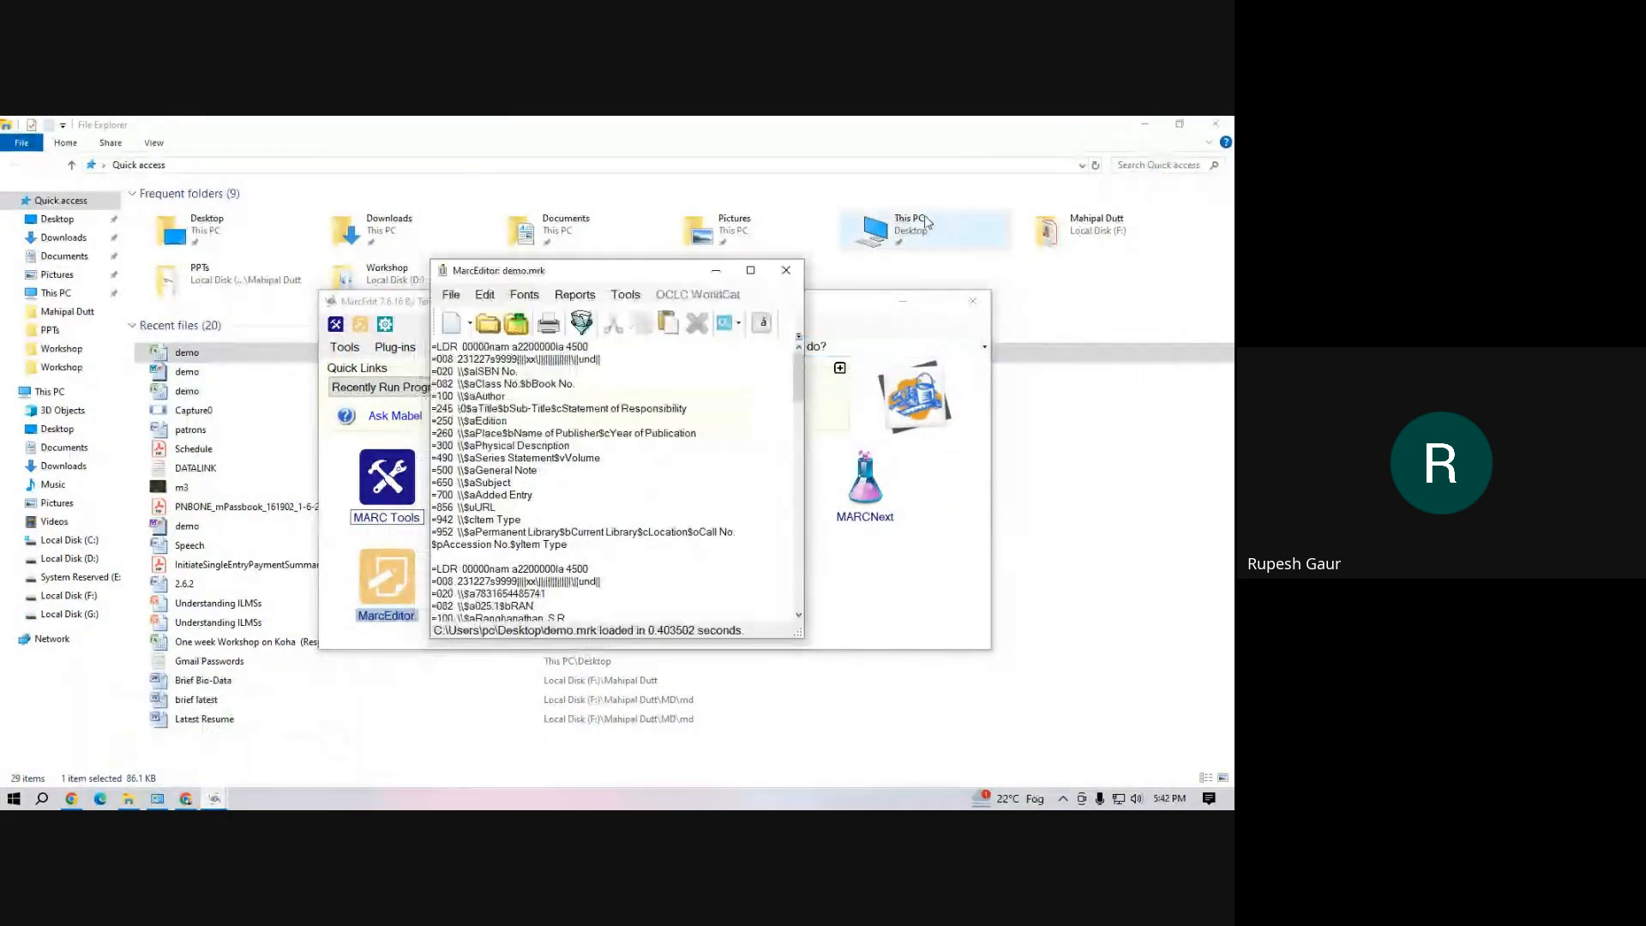
{"action": "left_click", "coordinate": [798, 270]}
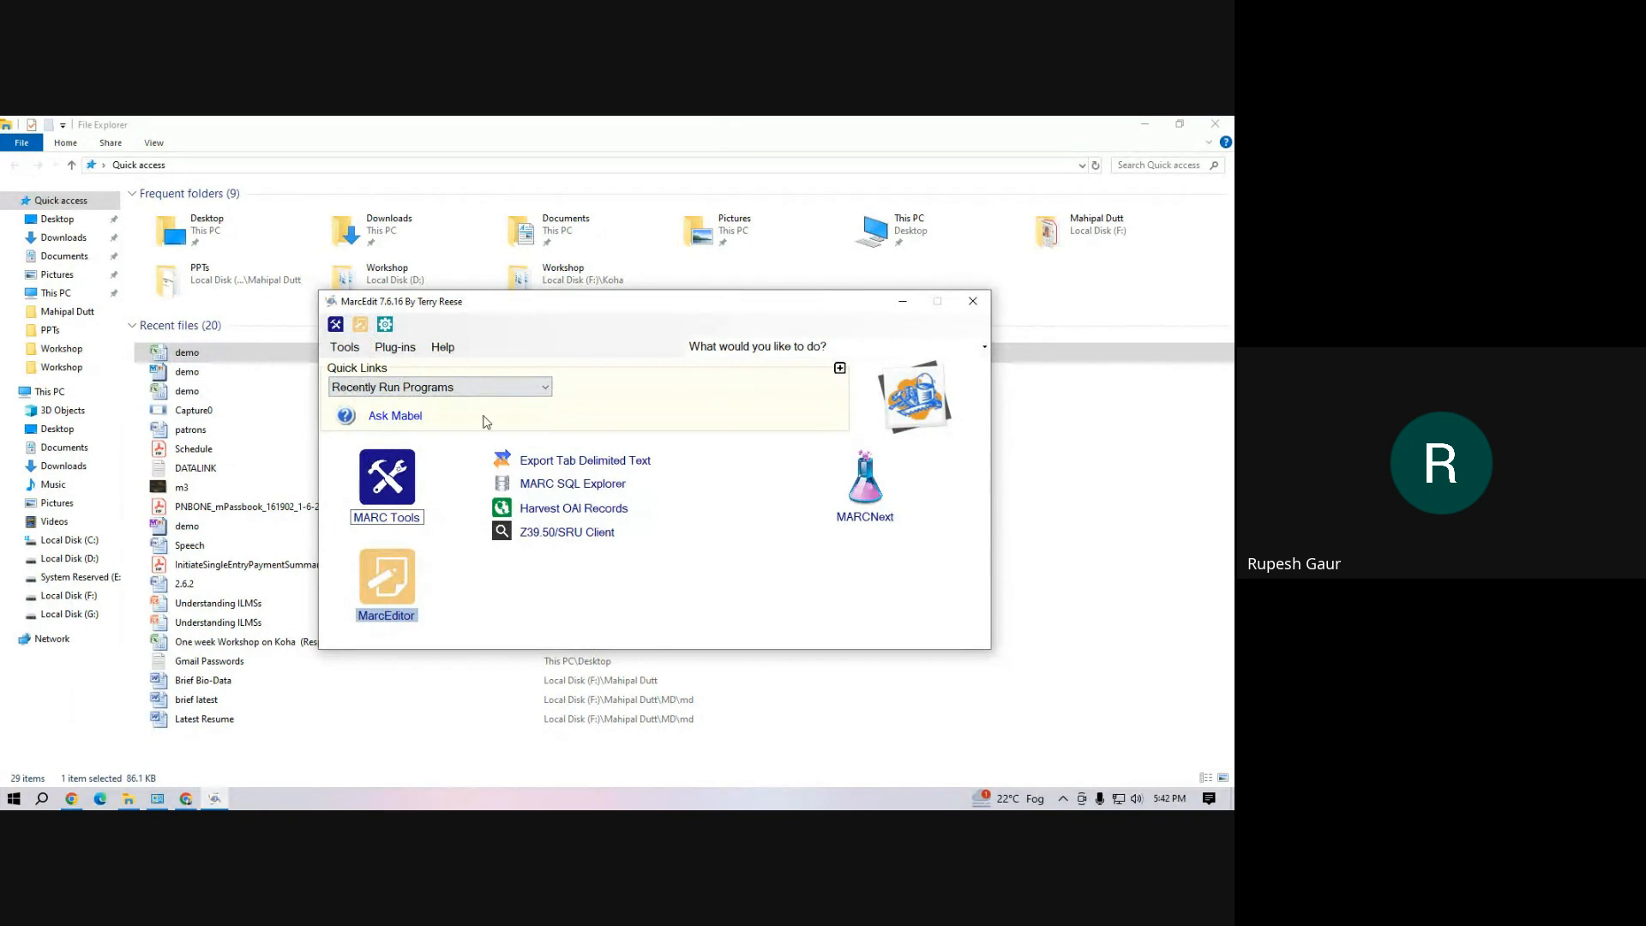
Start the Delimited Text Translator and choose demo.xlsx from the Workshop folder on drive D as the source file
{"action": "left_click", "coordinate": [537, 461]}
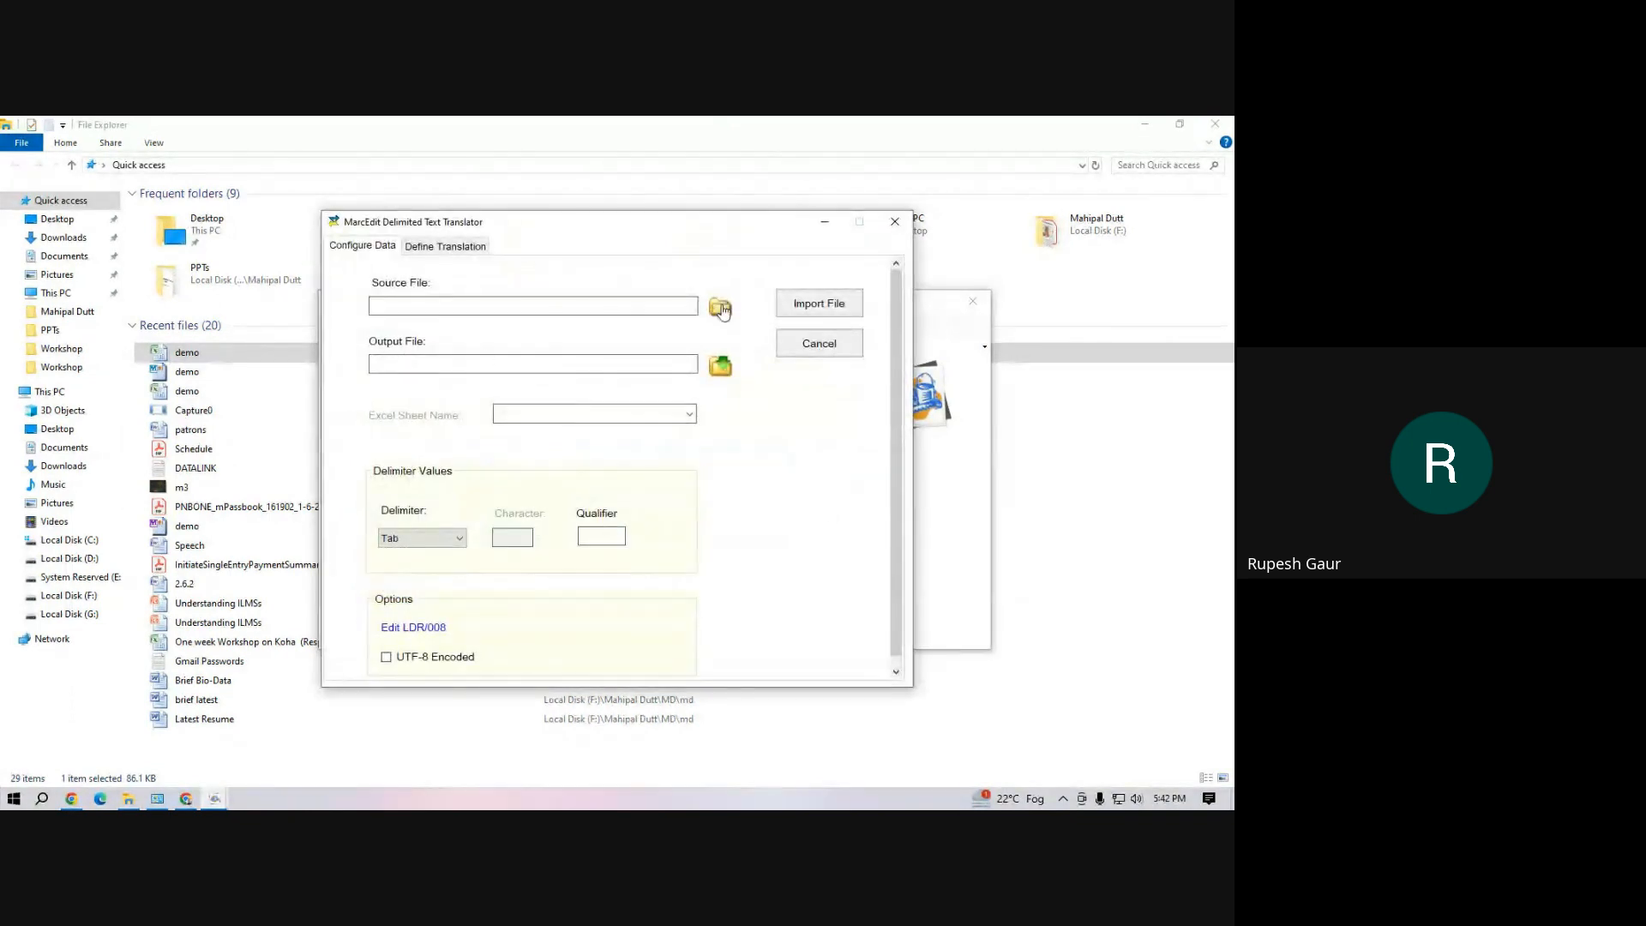
{"action": "left_click", "coordinate": [720, 308]}
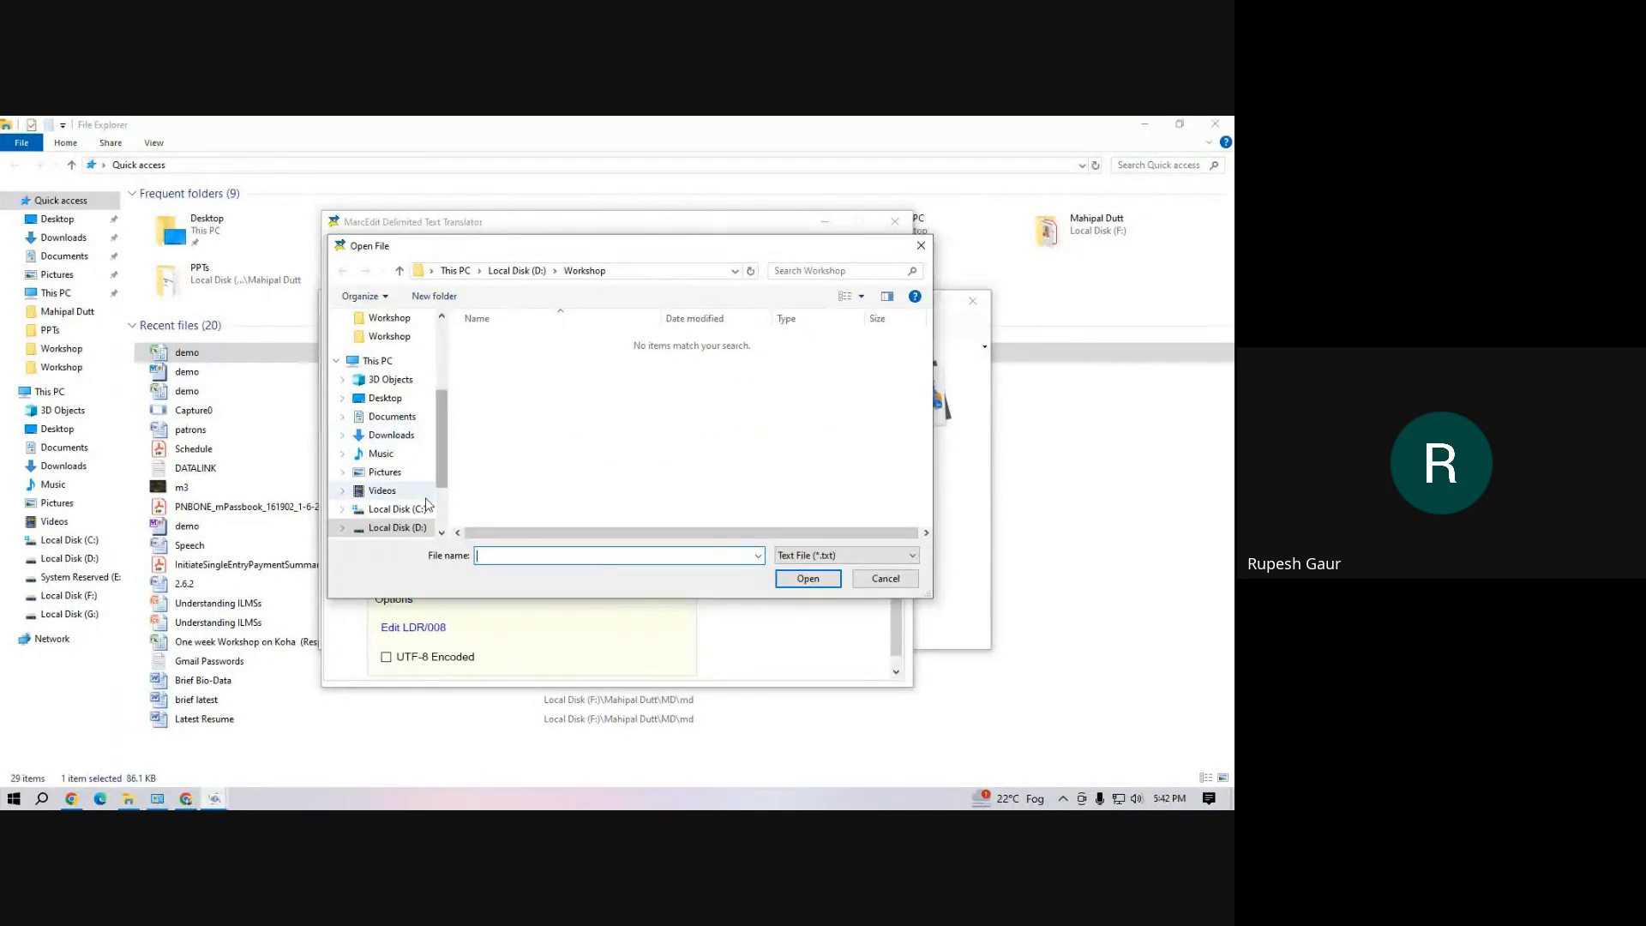
{"action": "left_click", "coordinate": [392, 527]}
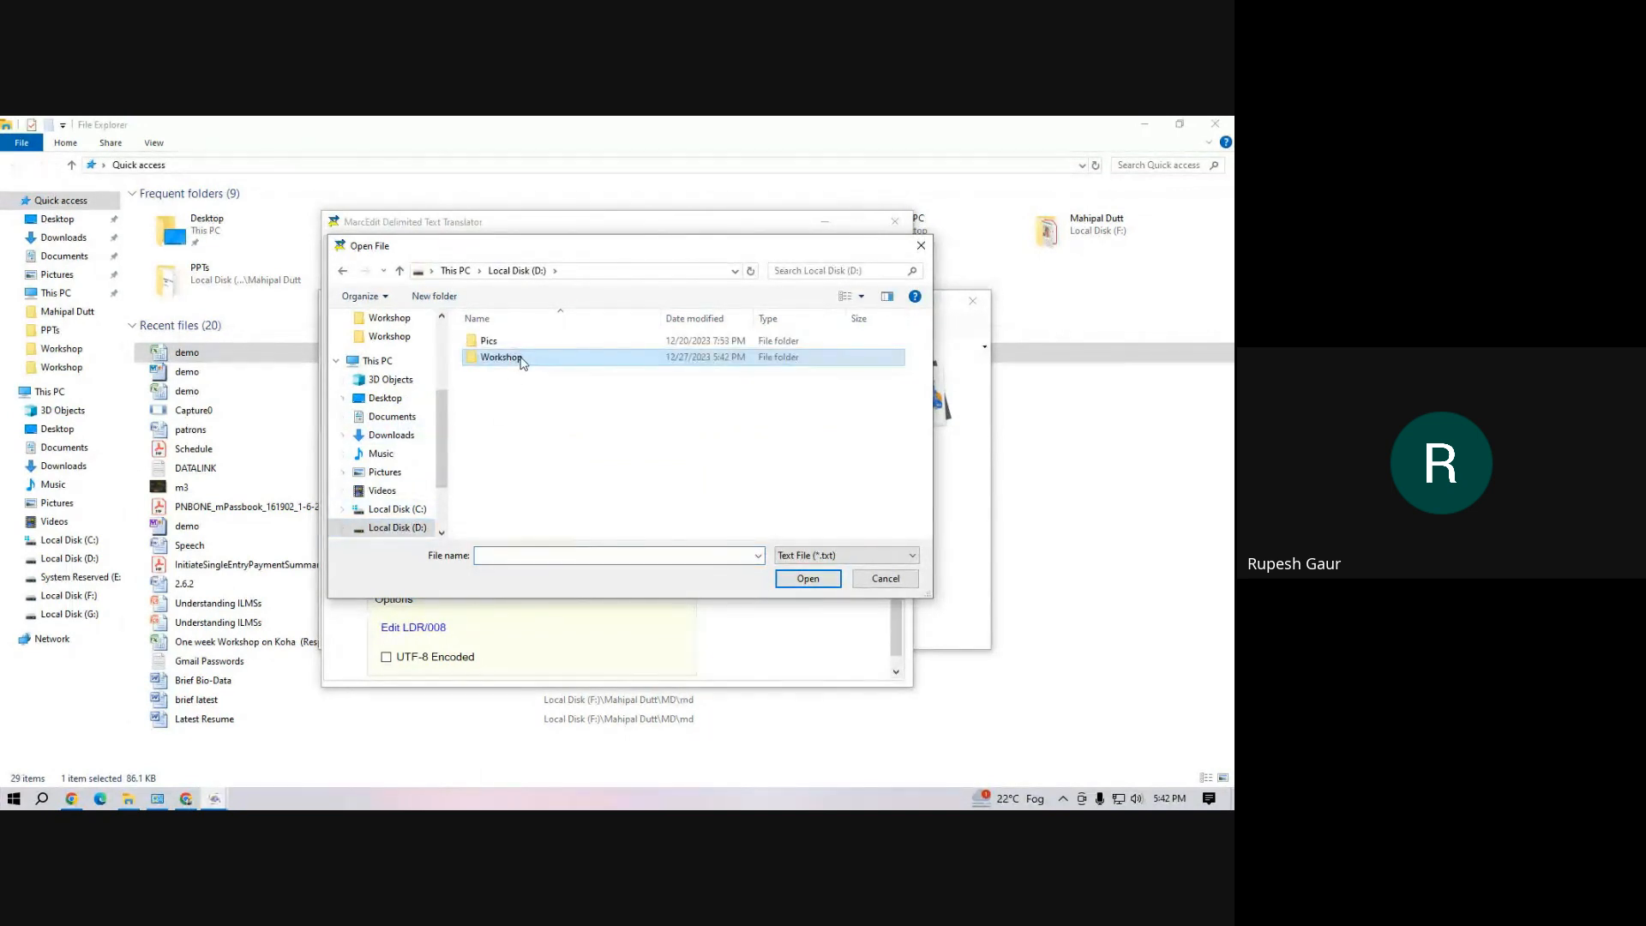
{"action": "double_click", "coordinate": [492, 360]}
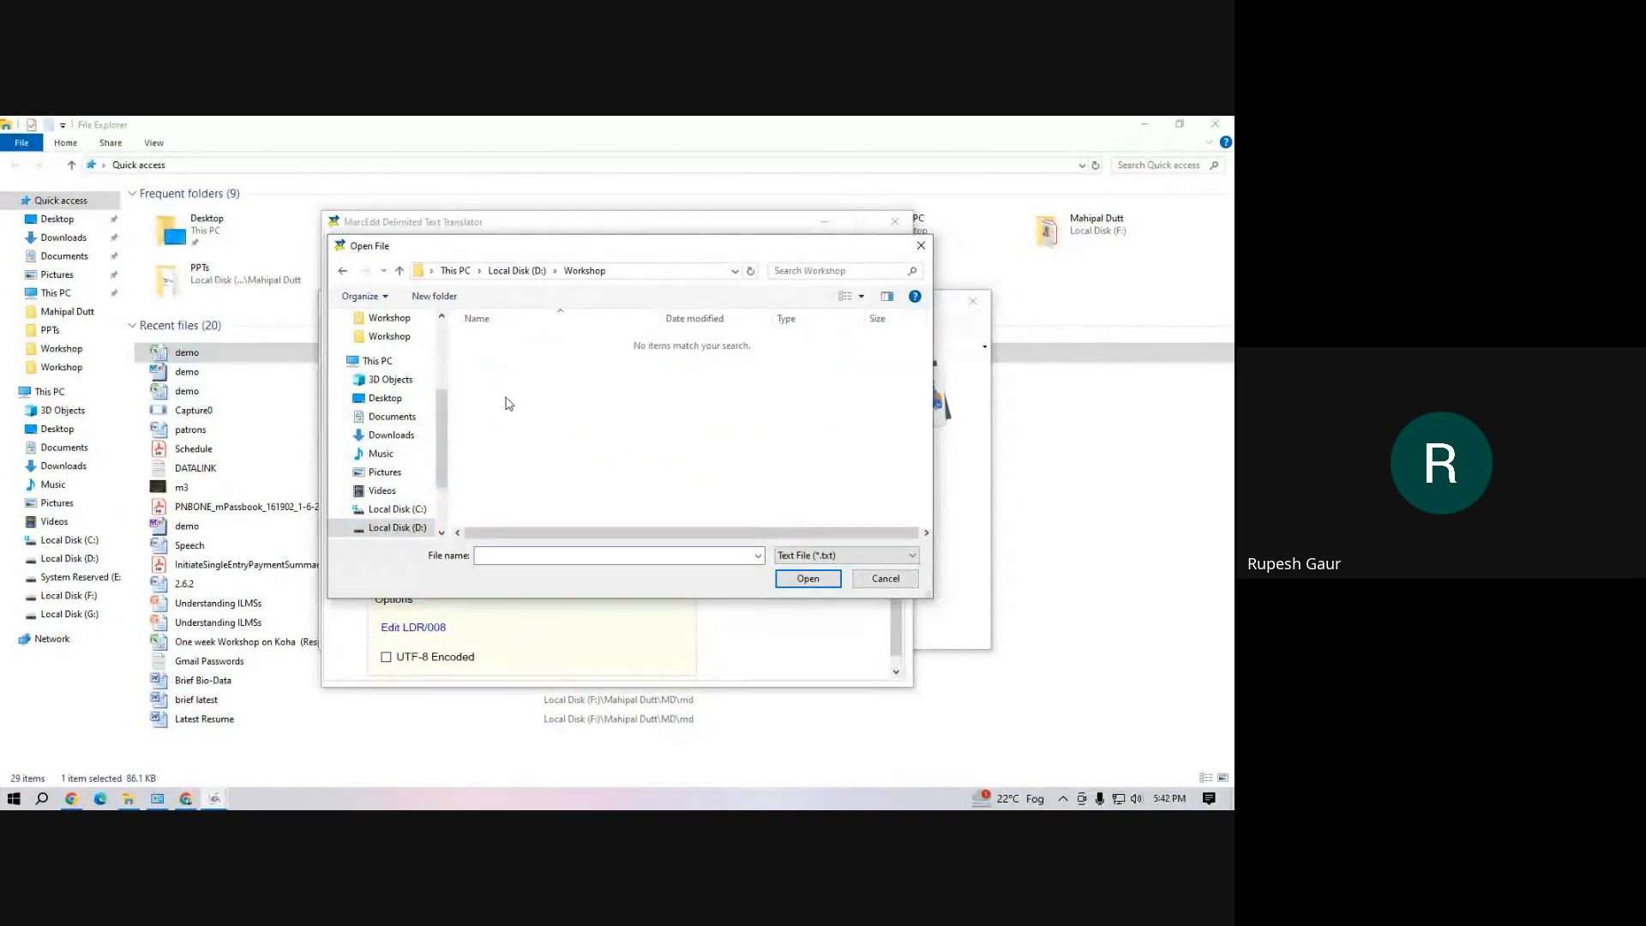
{"action": "left_click", "coordinate": [844, 555]}
{"action": "left_click", "coordinate": [823, 597]}
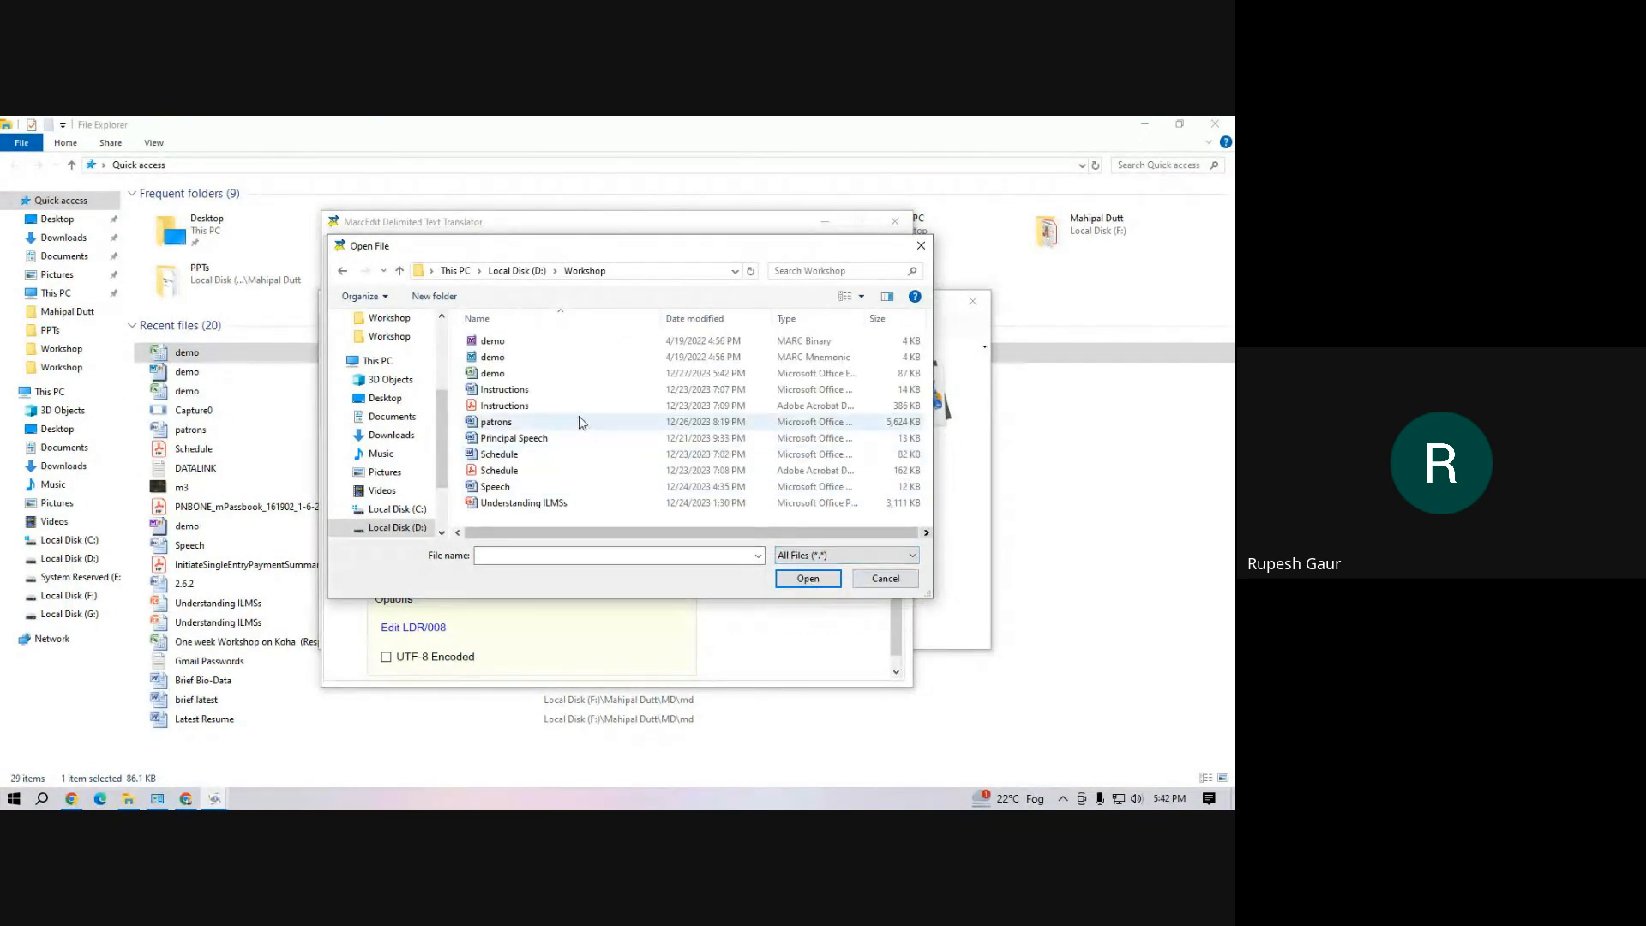
{"action": "left_click", "coordinate": [549, 373]}
{"action": "left_click", "coordinate": [802, 578]}
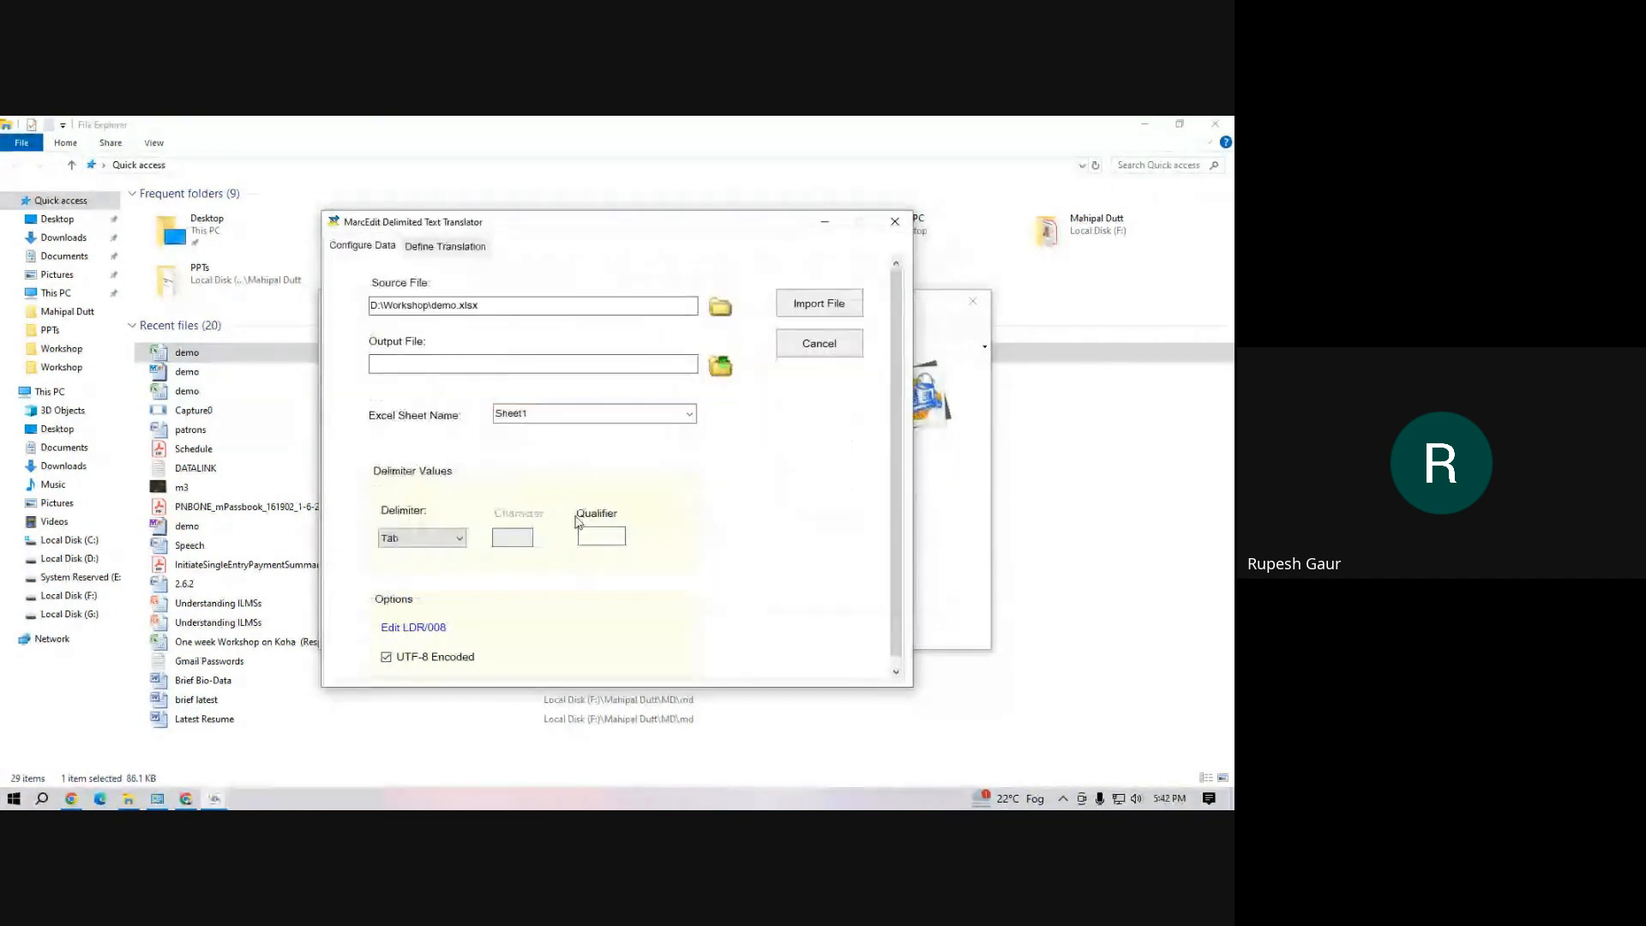
Set the output file to demo1 on the Desktop as a MARC Text File (.mrk)
{"action": "left_click", "coordinate": [721, 367]}
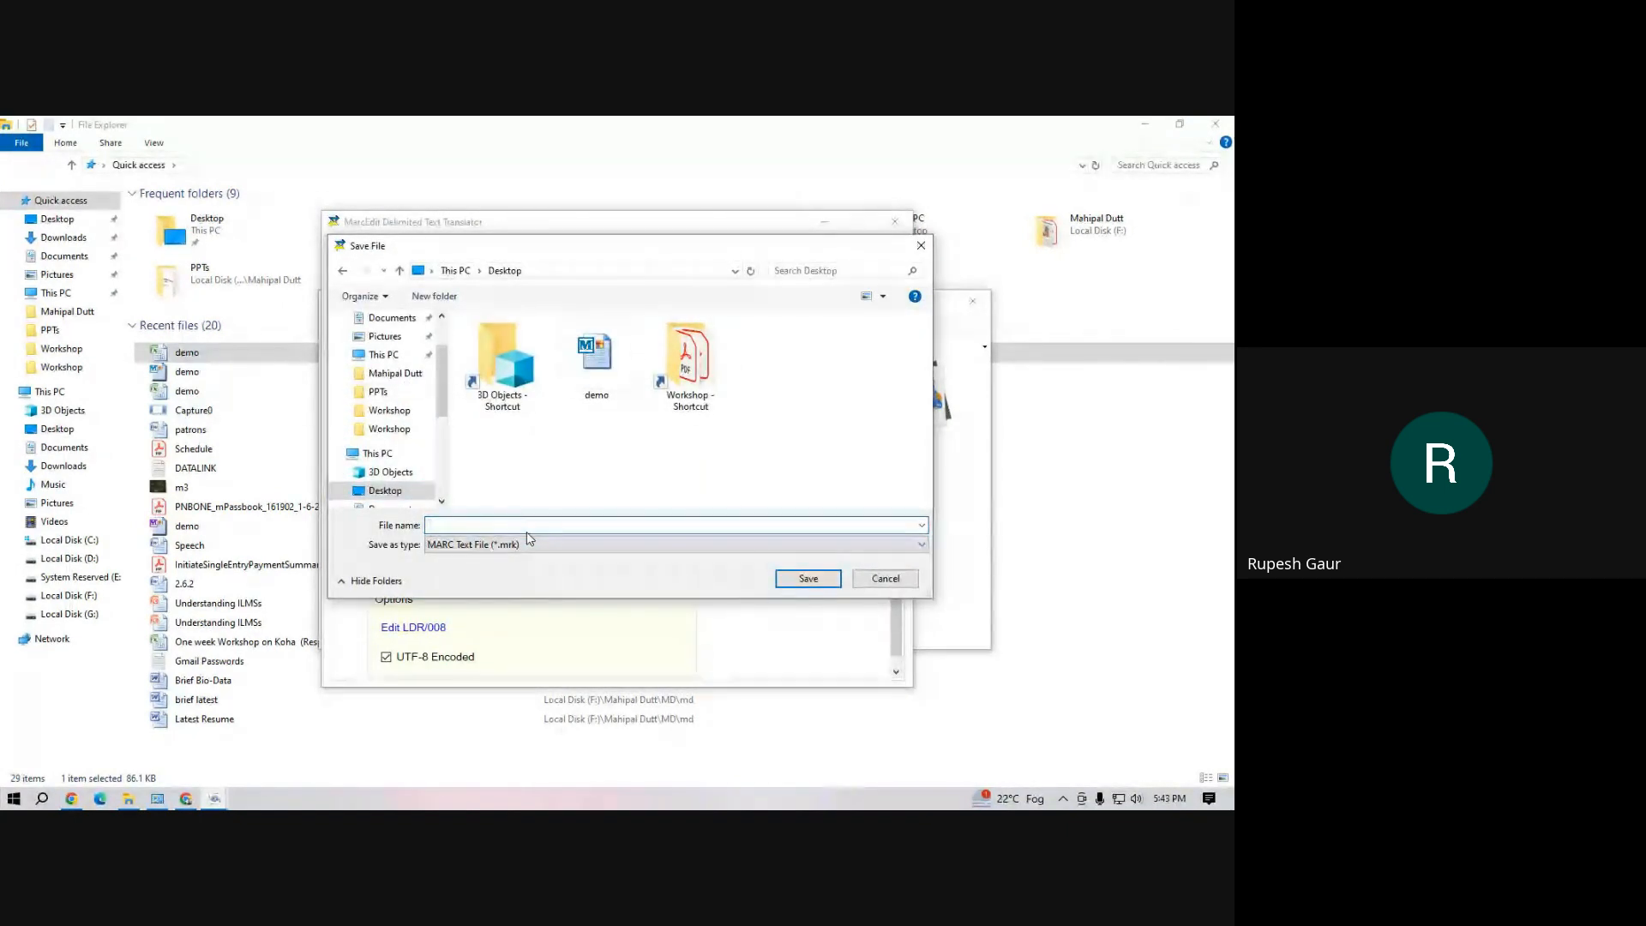
{"action": "type", "text": "demo1"}
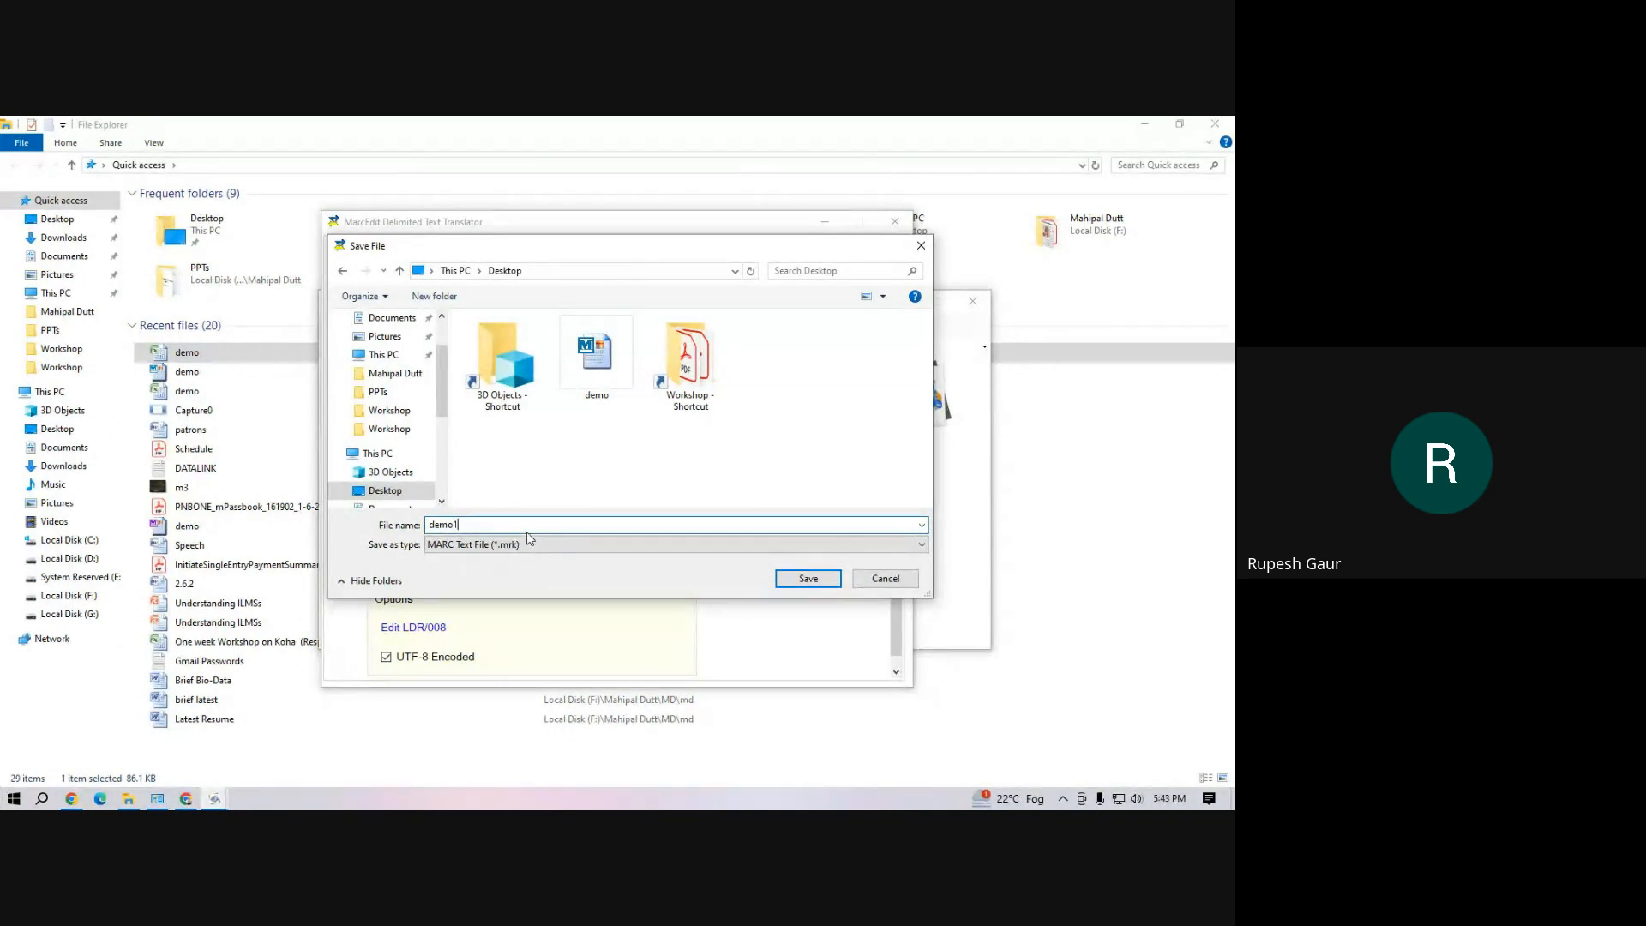
{"action": "left_click", "coordinate": [808, 579]}
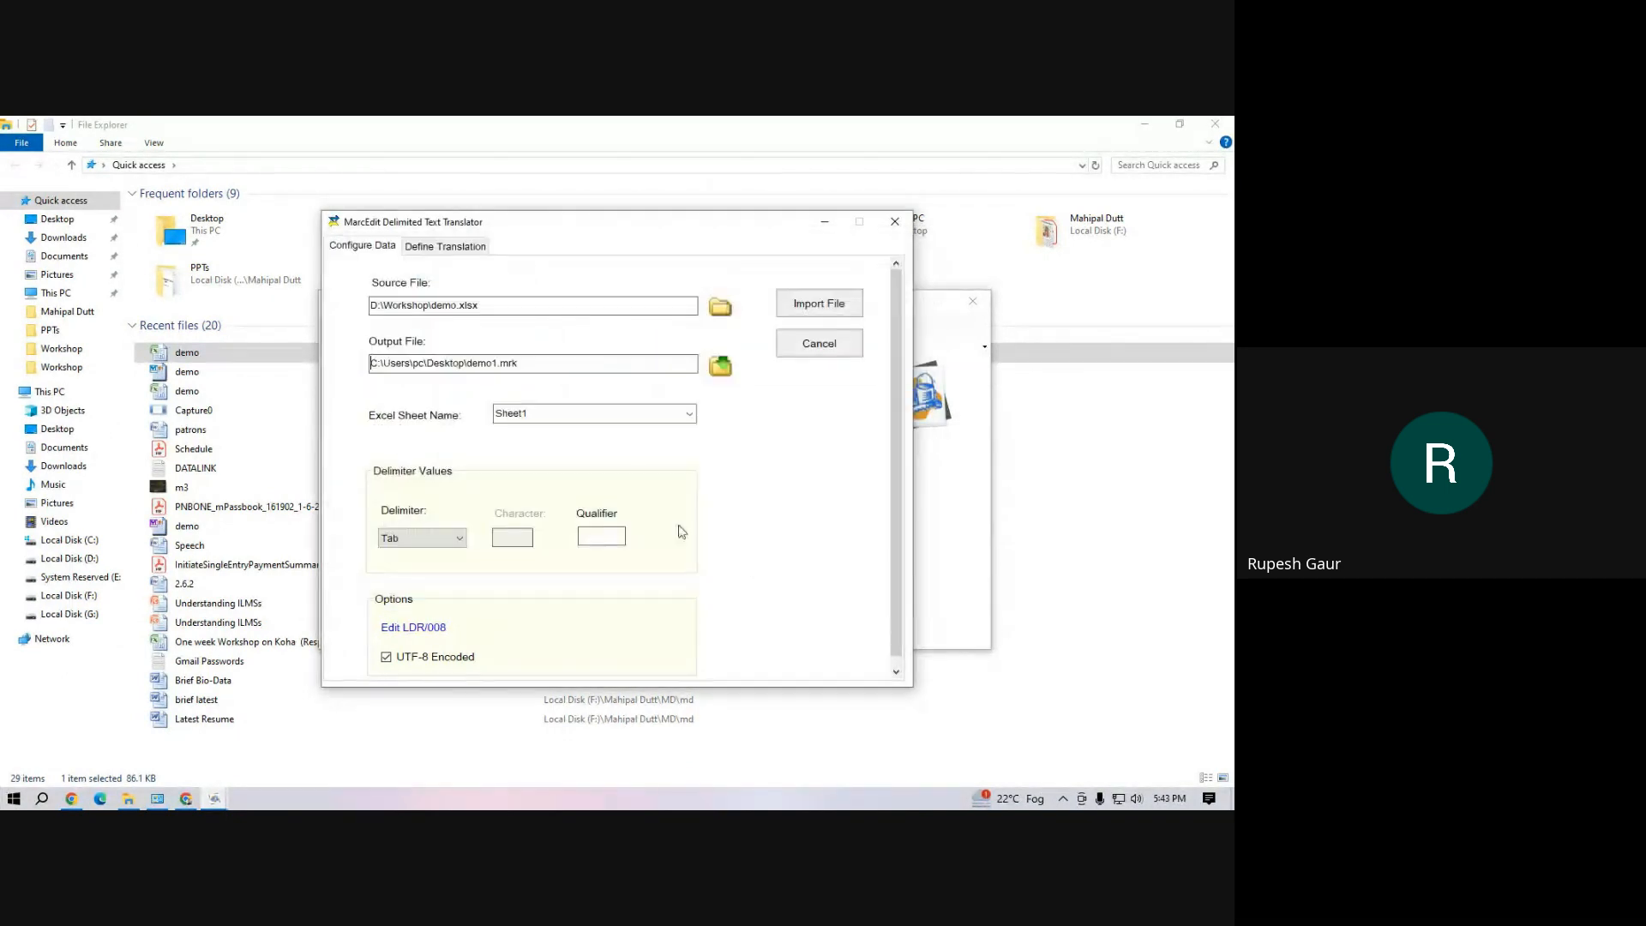
Set the record type in the LDR/008 settings to Book
{"action": "left_click", "coordinate": [425, 626]}
{"action": "left_click", "coordinate": [584, 388]}
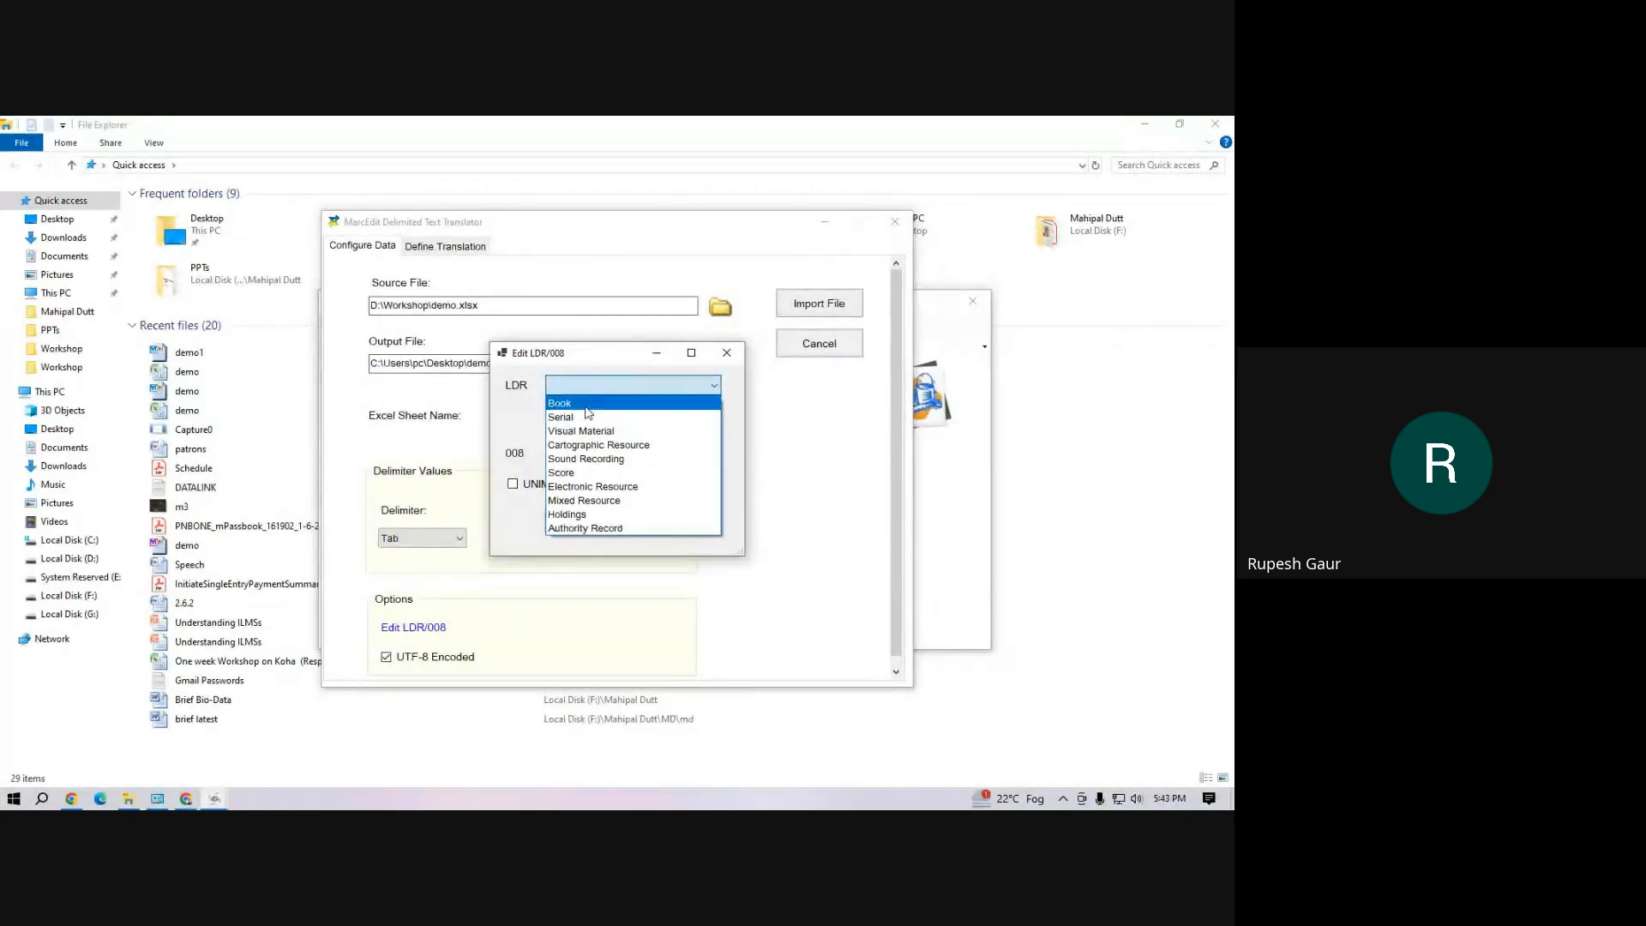
{"action": "left_click", "coordinate": [585, 404]}
{"action": "left_click", "coordinate": [570, 520]}
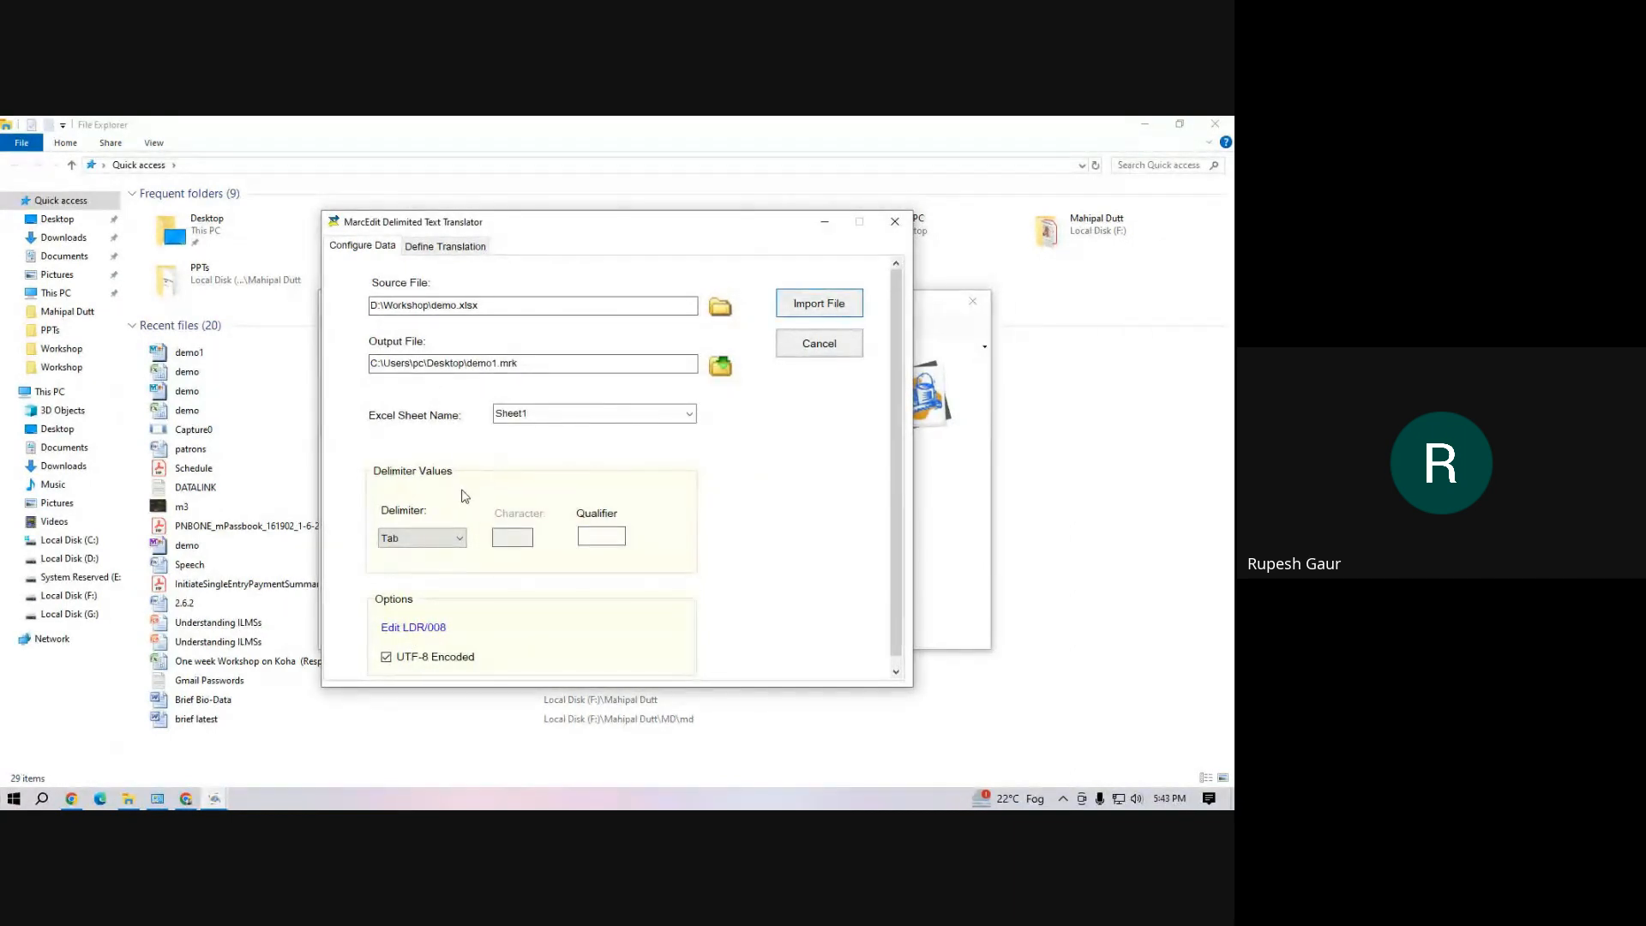
Import the source file, auto-generate the field arguments, and join 082$a with 082$b
{"action": "scroll", "coordinate": [694, 551], "scroll_direction": "down", "scroll_amount": 1}
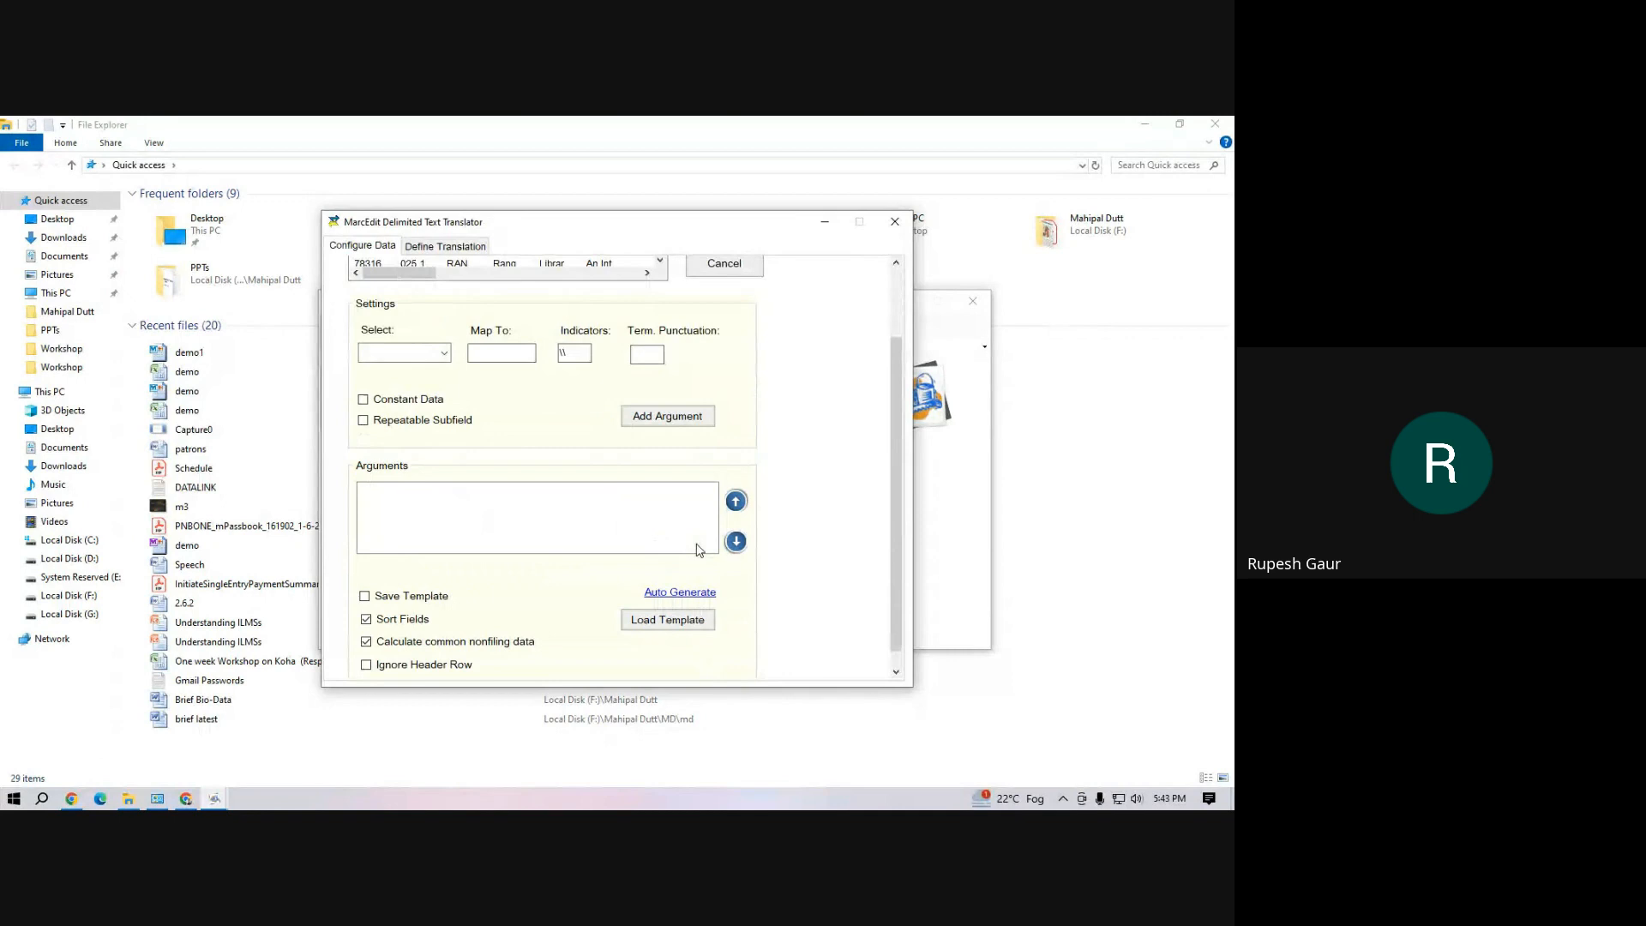
{"action": "left_click", "coordinate": [686, 593]}
{"action": "left_click", "coordinate": [390, 504]}
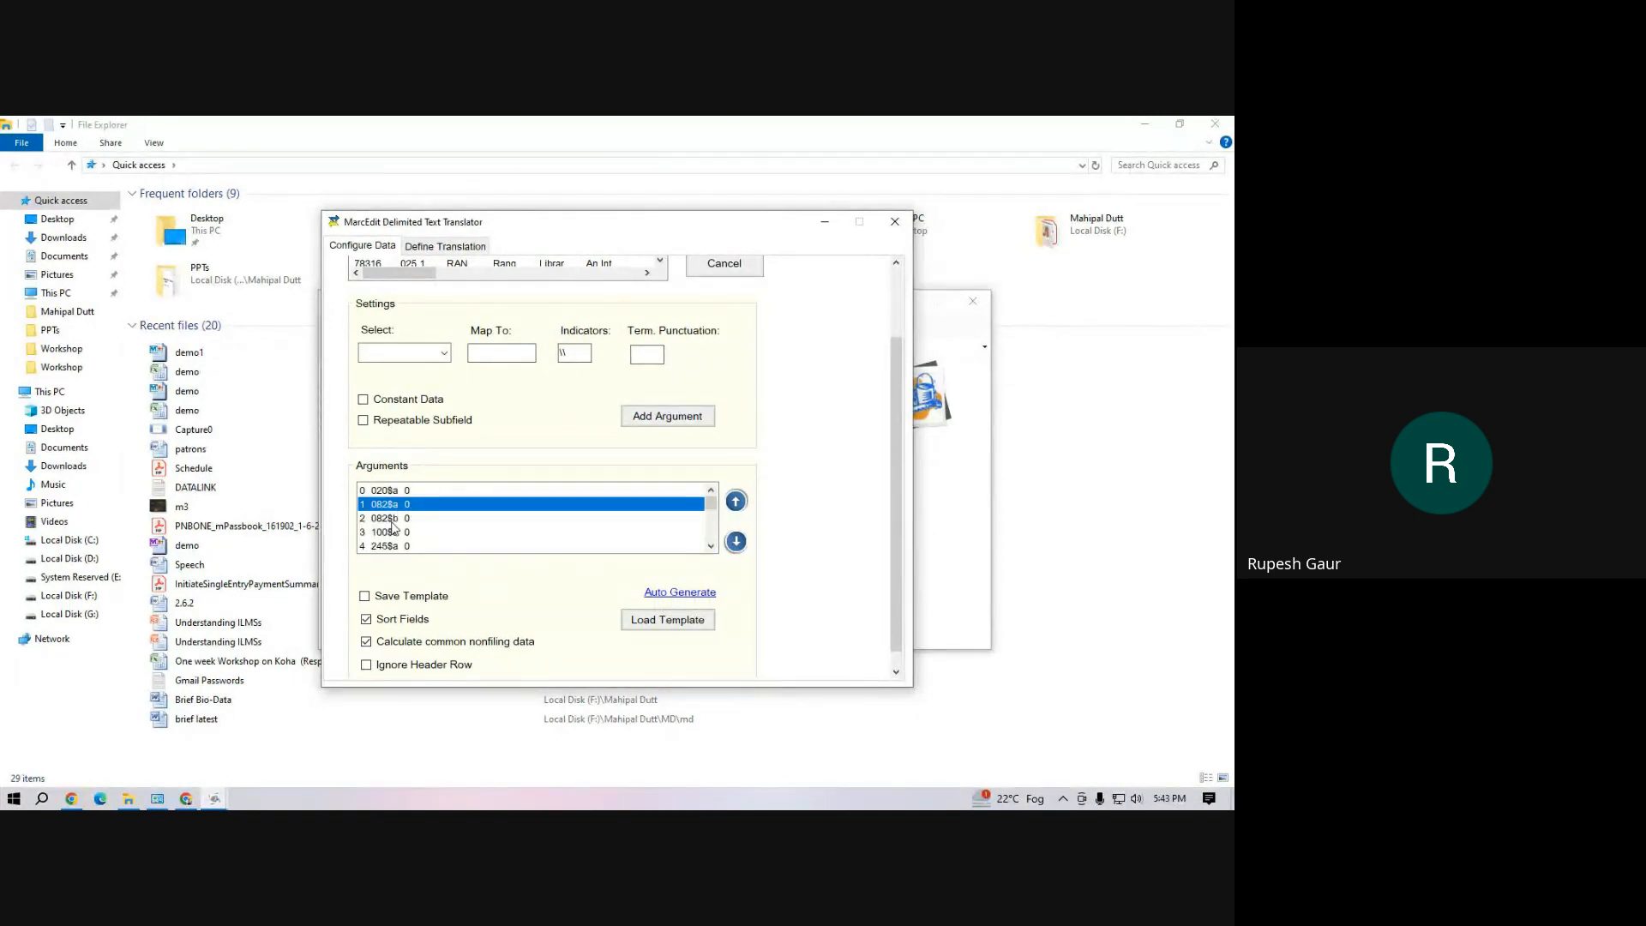
{"action": "left_click", "coordinate": [390, 518], "text": "shift"}
{"action": "right_click", "coordinate": [397, 517]}
{"action": "left_click", "coordinate": [433, 571]}
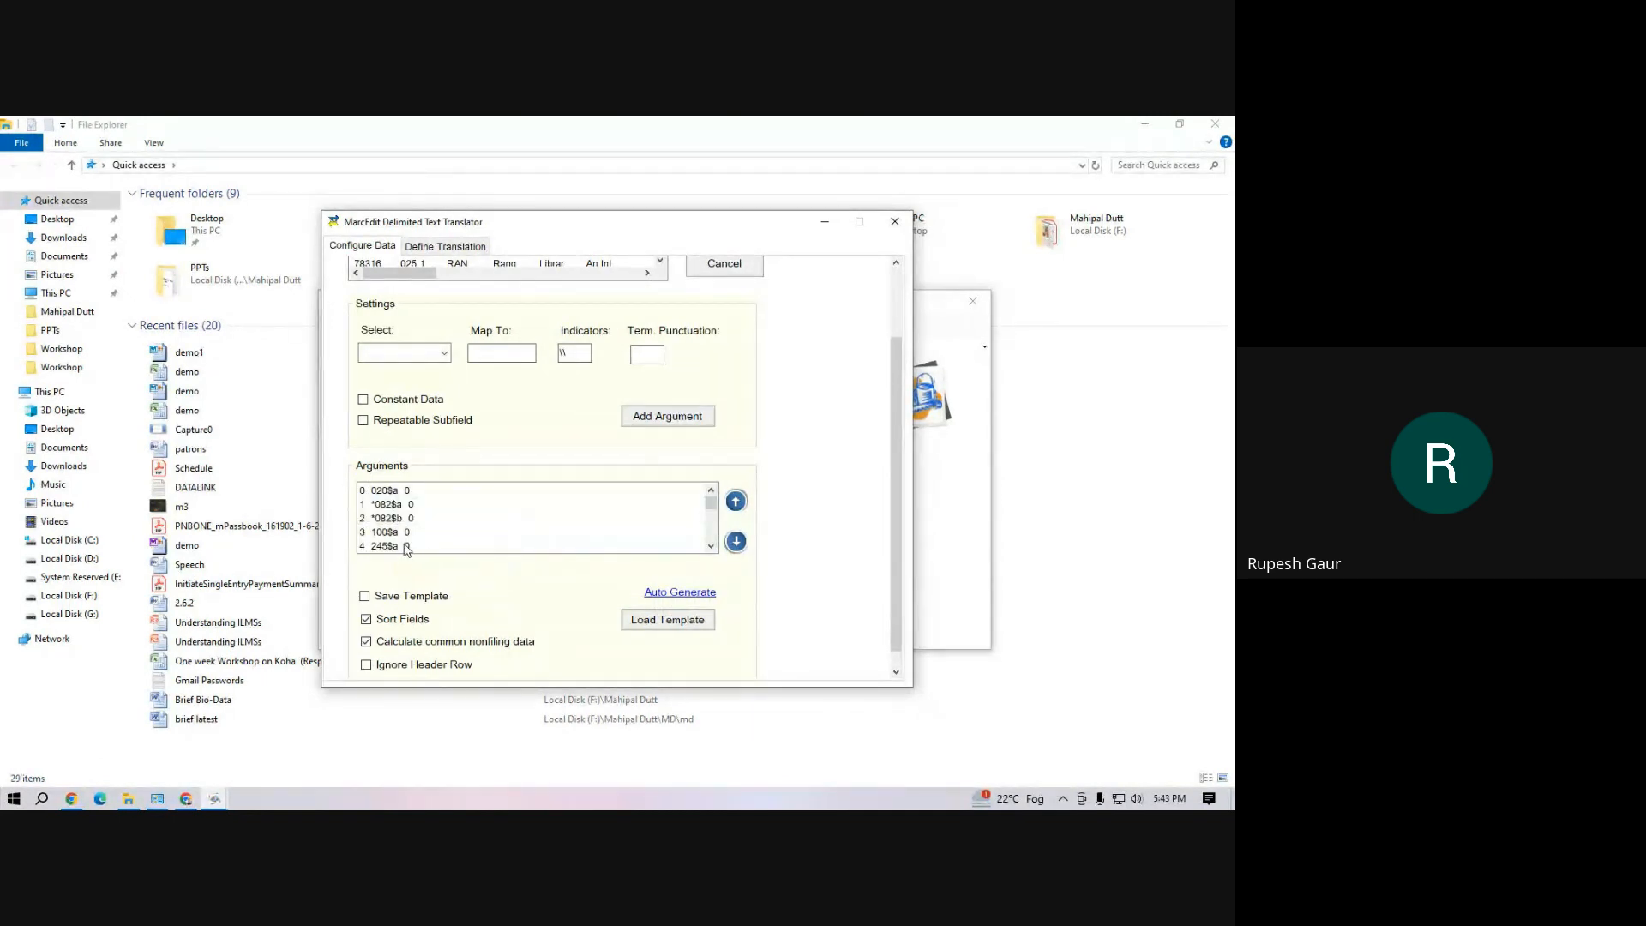
Join the title arguments 245$a, 245$b and 245$c into one field
{"action": "left_click", "coordinate": [406, 547]}
{"action": "scroll", "coordinate": [711, 550], "scroll_direction": "down", "scroll_amount": 1}
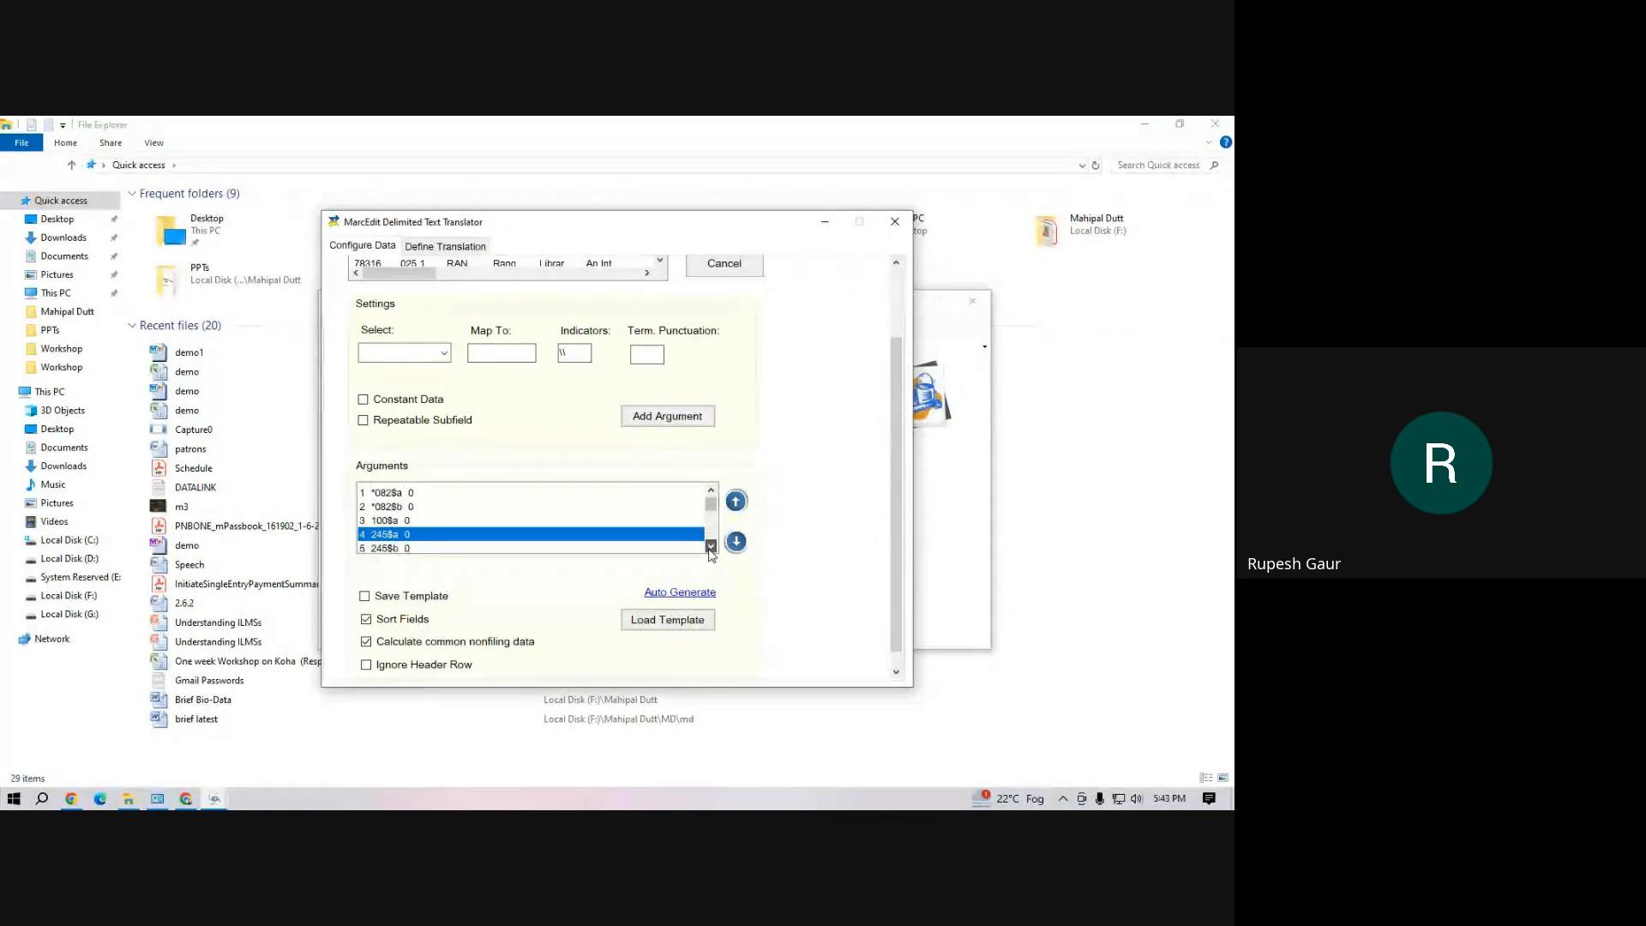
{"action": "left_click", "coordinate": [390, 532], "text": "shift"}
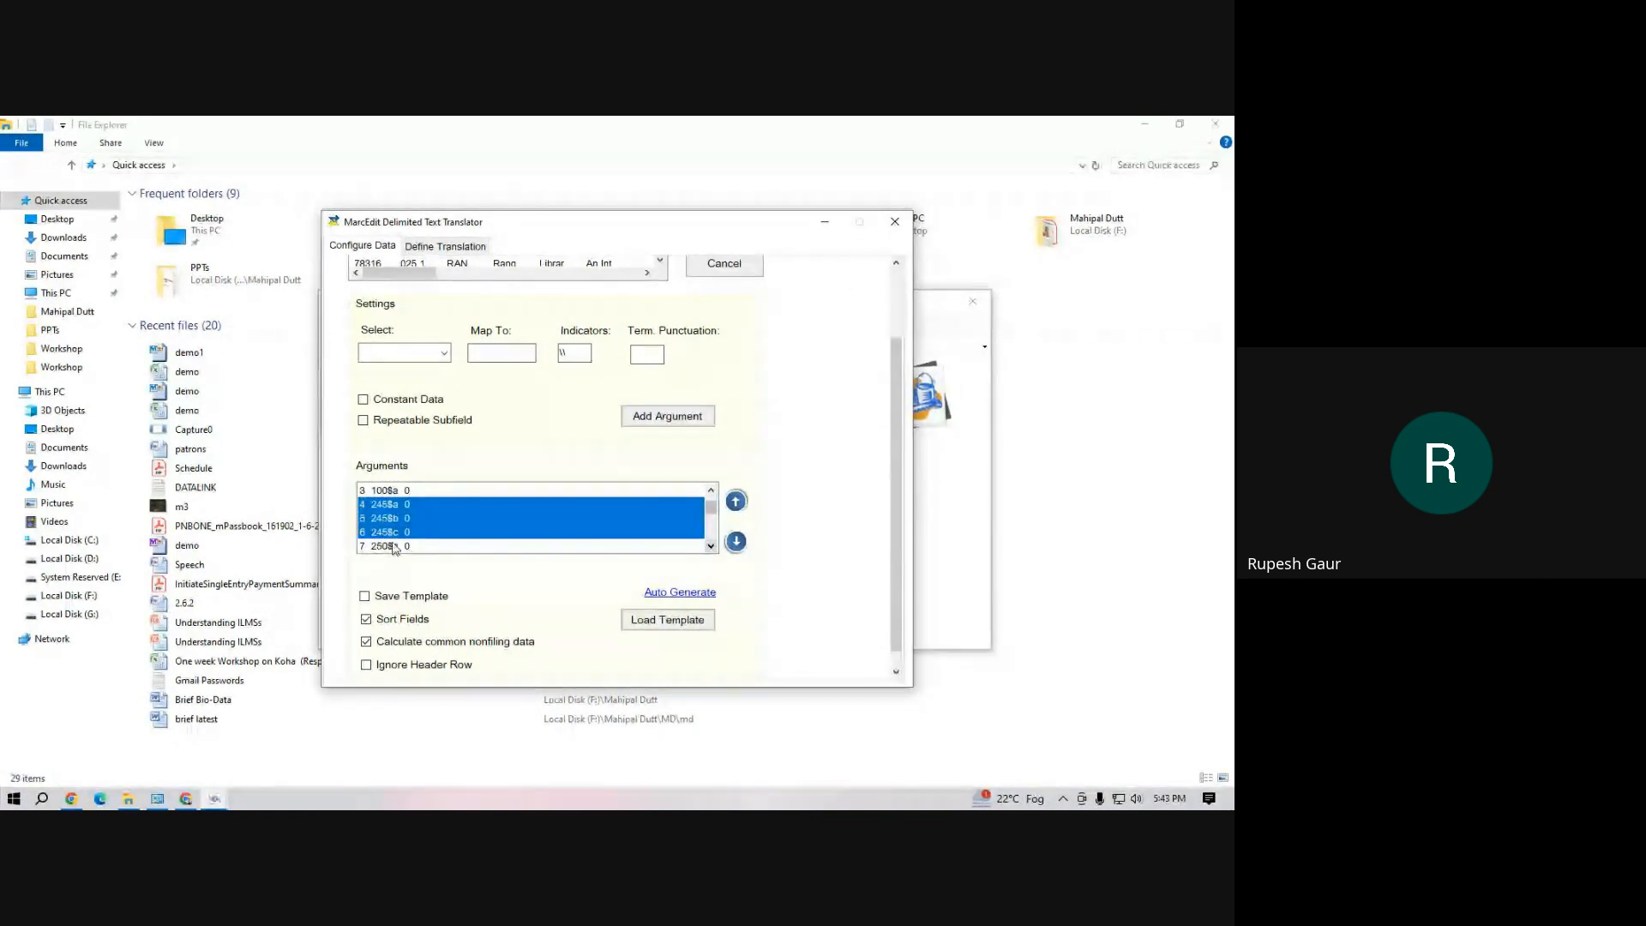
{"action": "right_click", "coordinate": [397, 529]}
{"action": "left_click", "coordinate": [435, 582]}
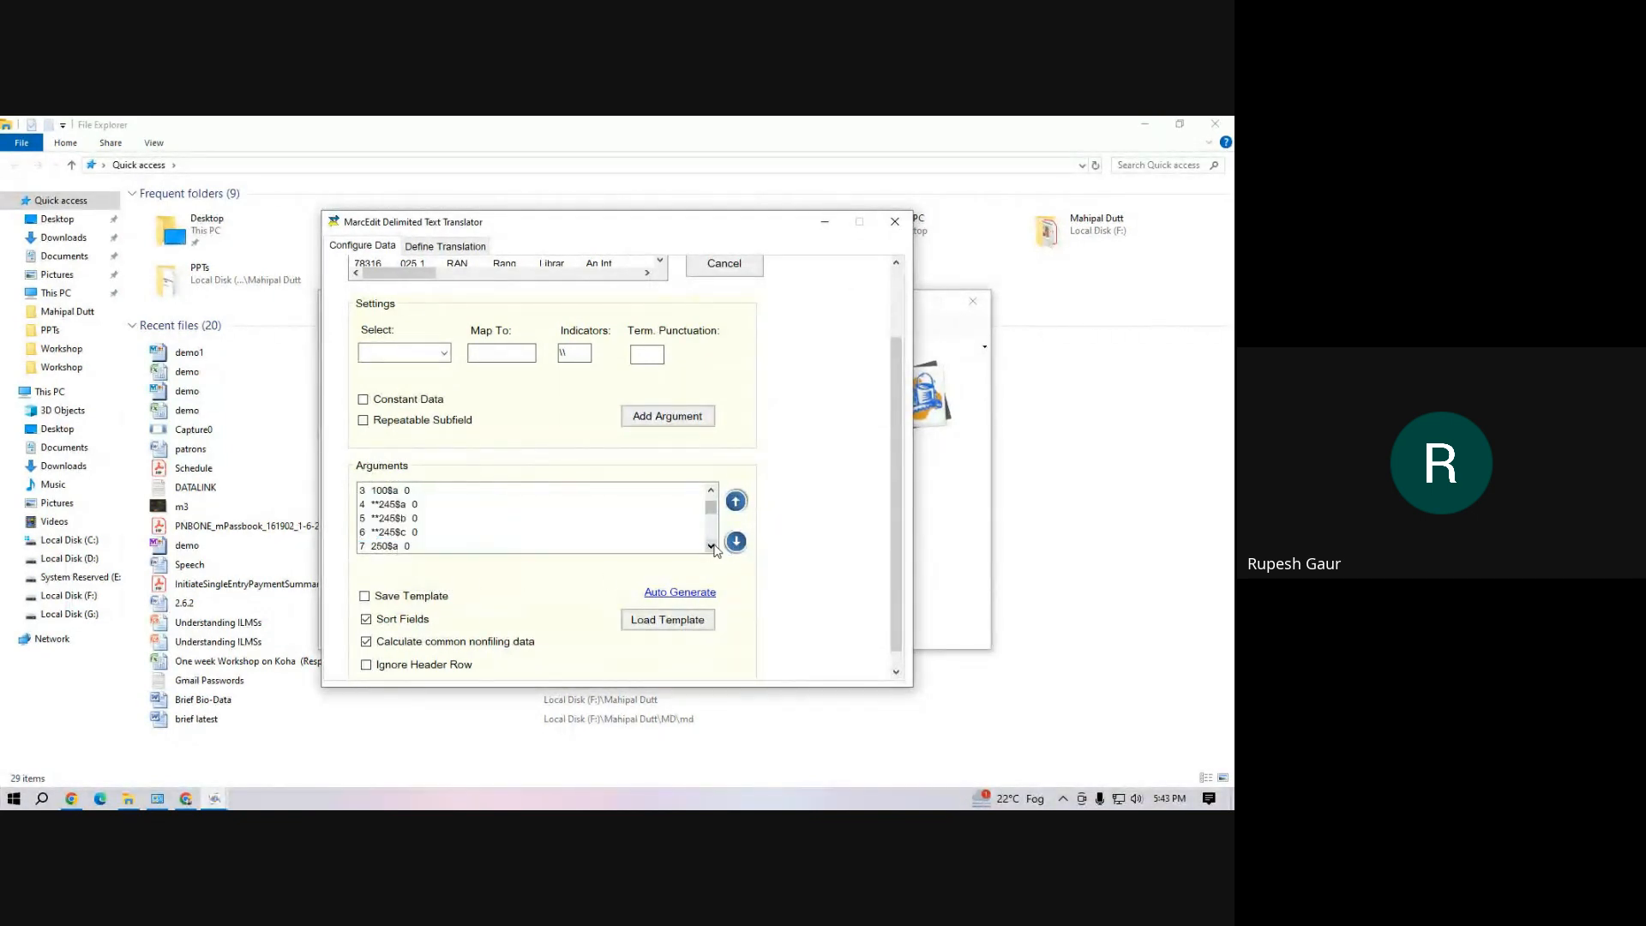
Join the publication arguments 260$a, 260$b and 260$c into one field
{"action": "scroll", "coordinate": [715, 550], "scroll_direction": "down", "scroll_amount": 1}
{"action": "left_click", "coordinate": [383, 523]}
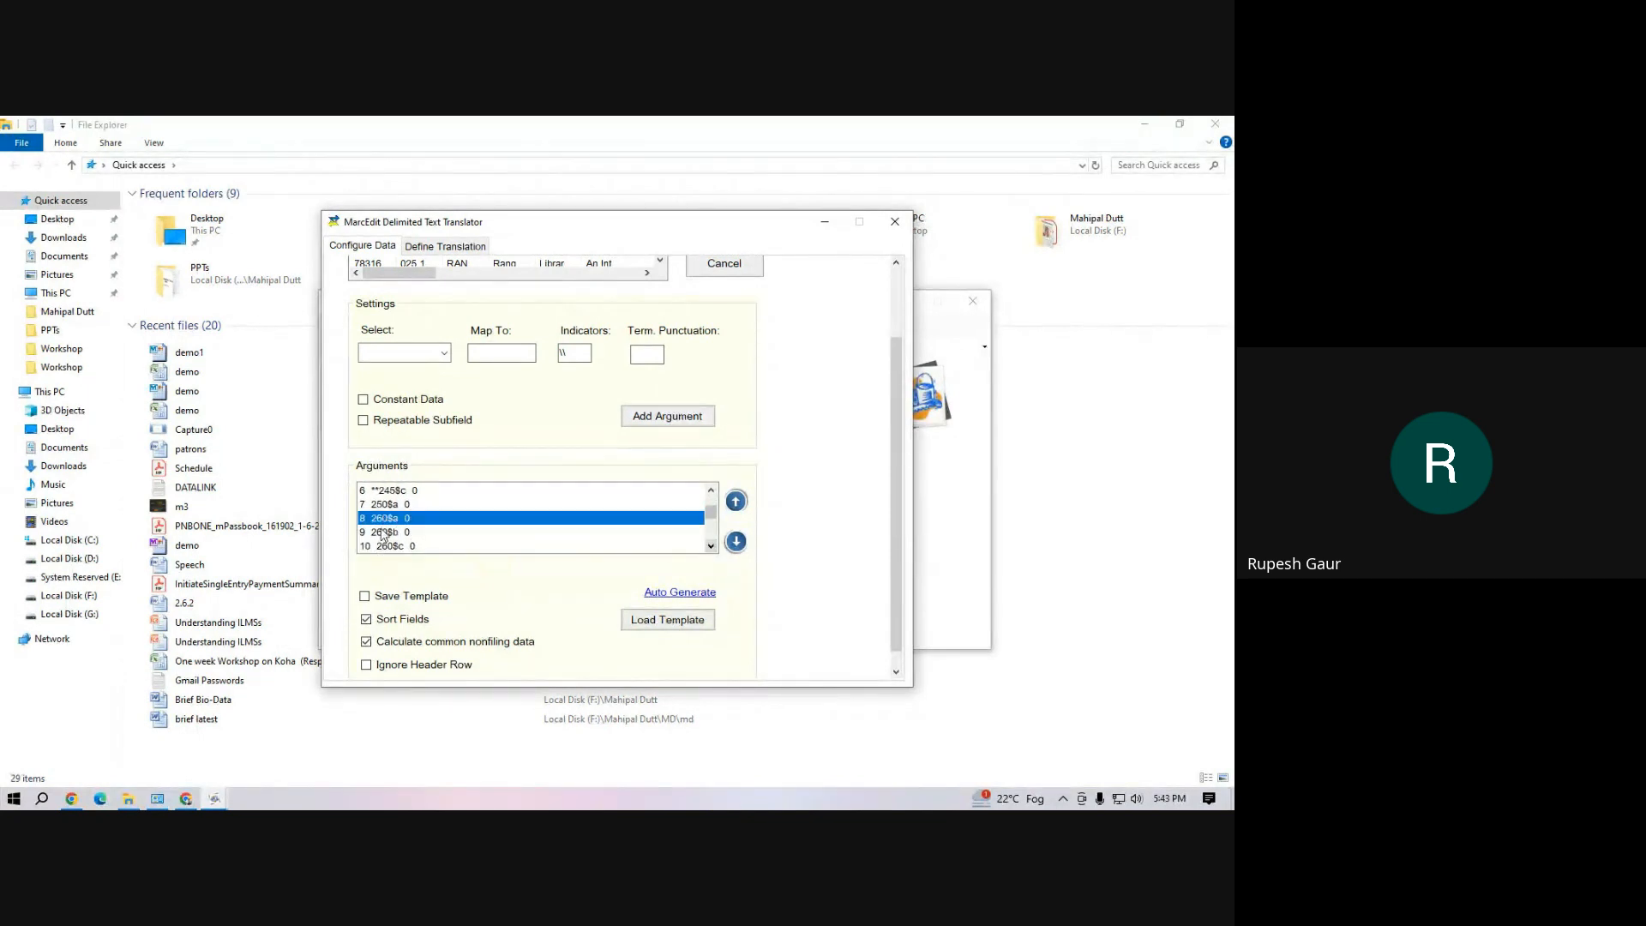
{"action": "left_click_drag", "start_coordinate": [383, 531], "coordinate": [386, 547]}
{"action": "right_click", "coordinate": [387, 547]}
{"action": "left_click", "coordinate": [435, 592]}
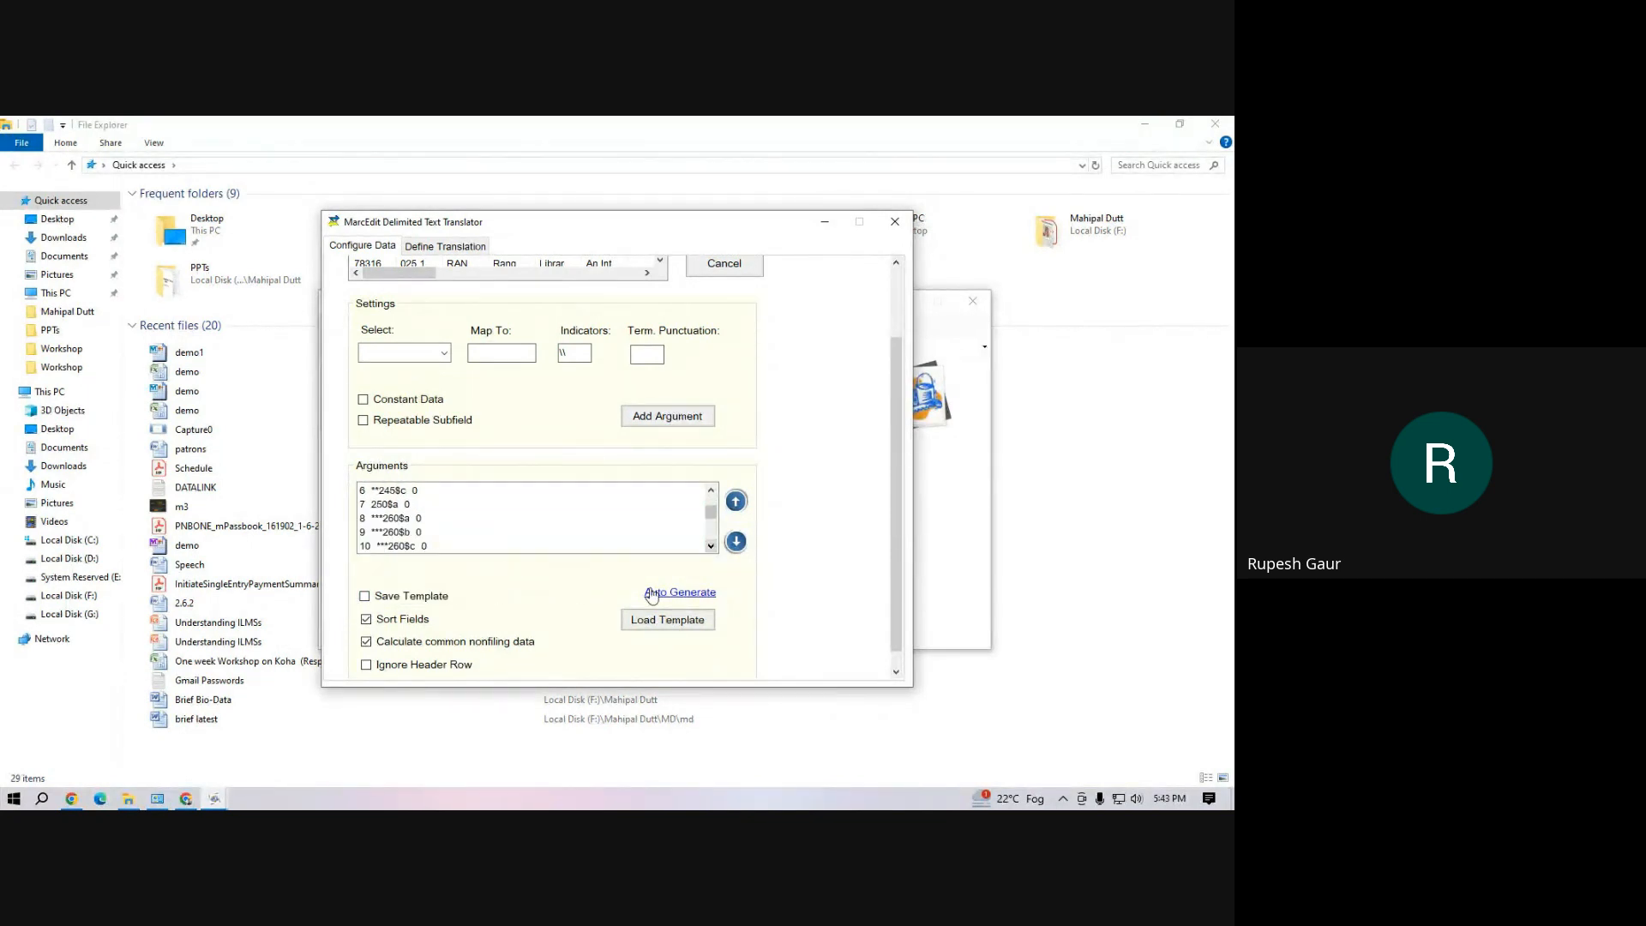
Join the series arguments 490$a and 490$v into one field
{"action": "scroll", "coordinate": [467, 541], "scroll_direction": "down", "scroll_amount": 4}
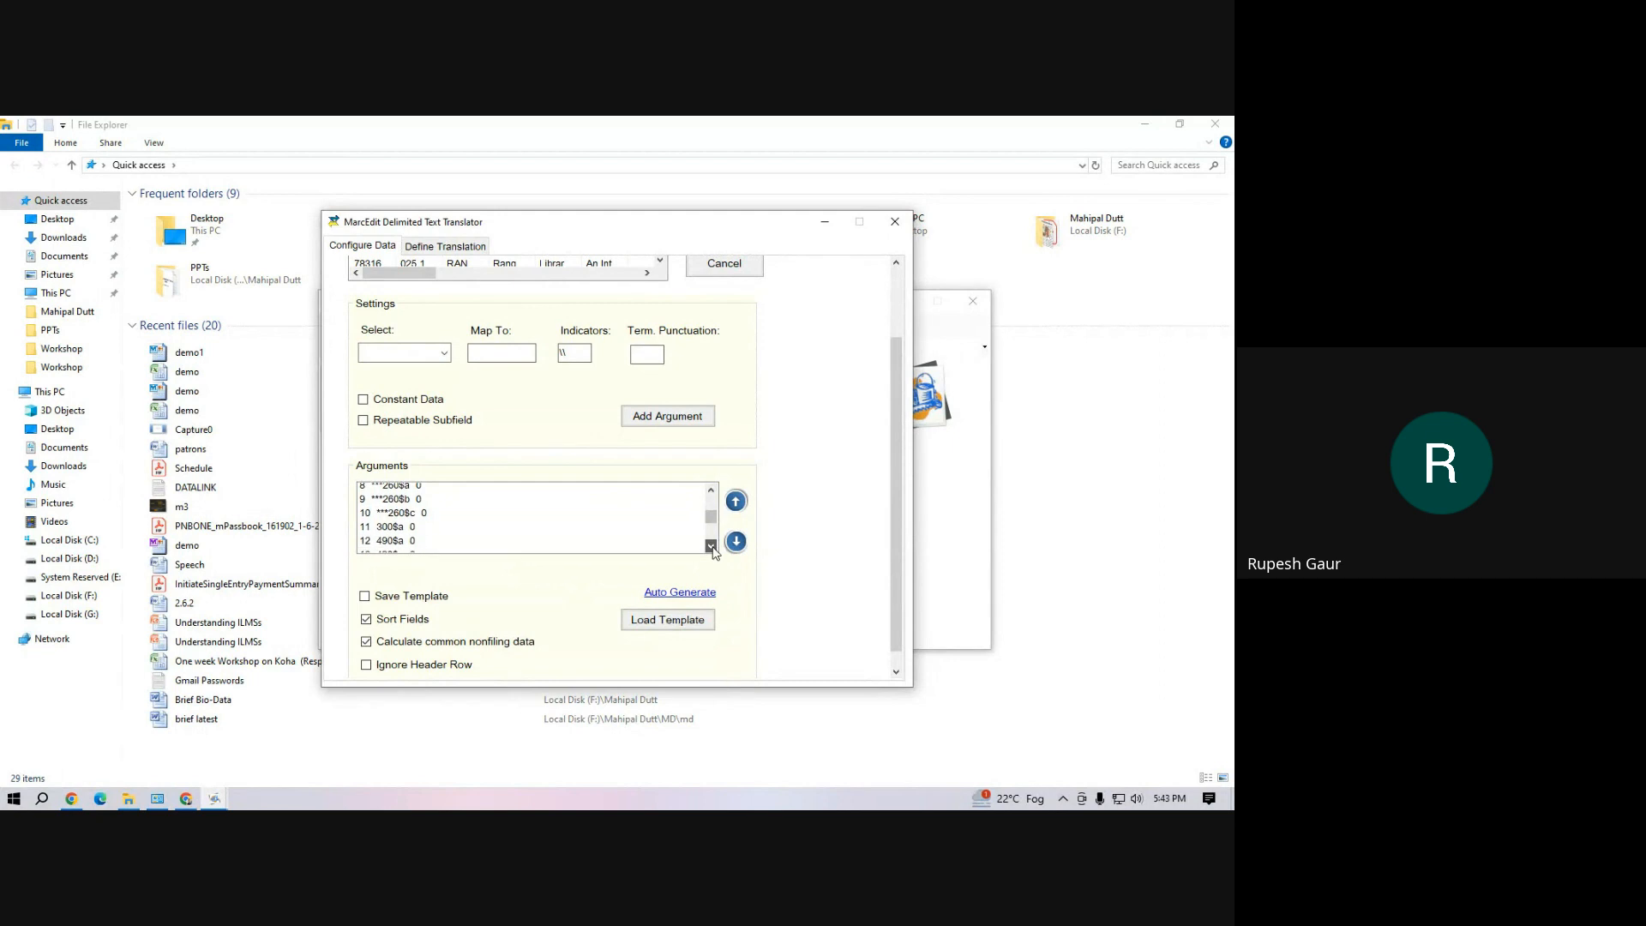
{"action": "left_click_drag", "start_coordinate": [405, 520], "coordinate": [405, 533]}
{"action": "right_click", "coordinate": [405, 533]}
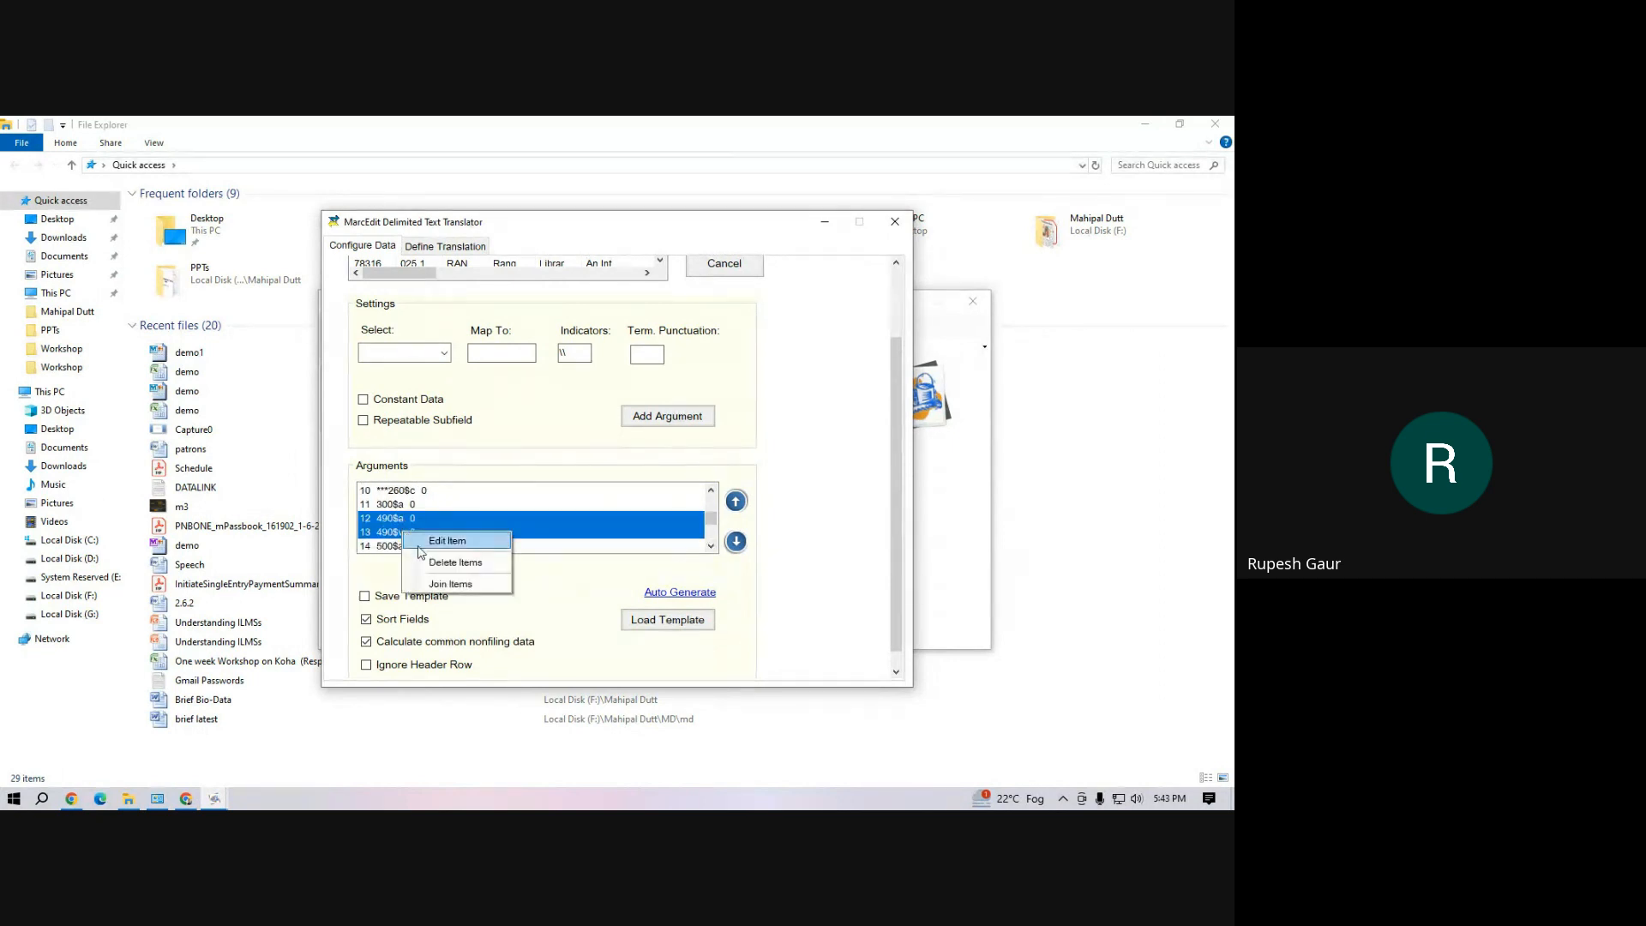
{"action": "left_click", "coordinate": [446, 579]}
Join the item arguments 952$a, $b, $c, $o, $p and $y into one field
{"action": "left_click", "coordinate": [712, 546]}
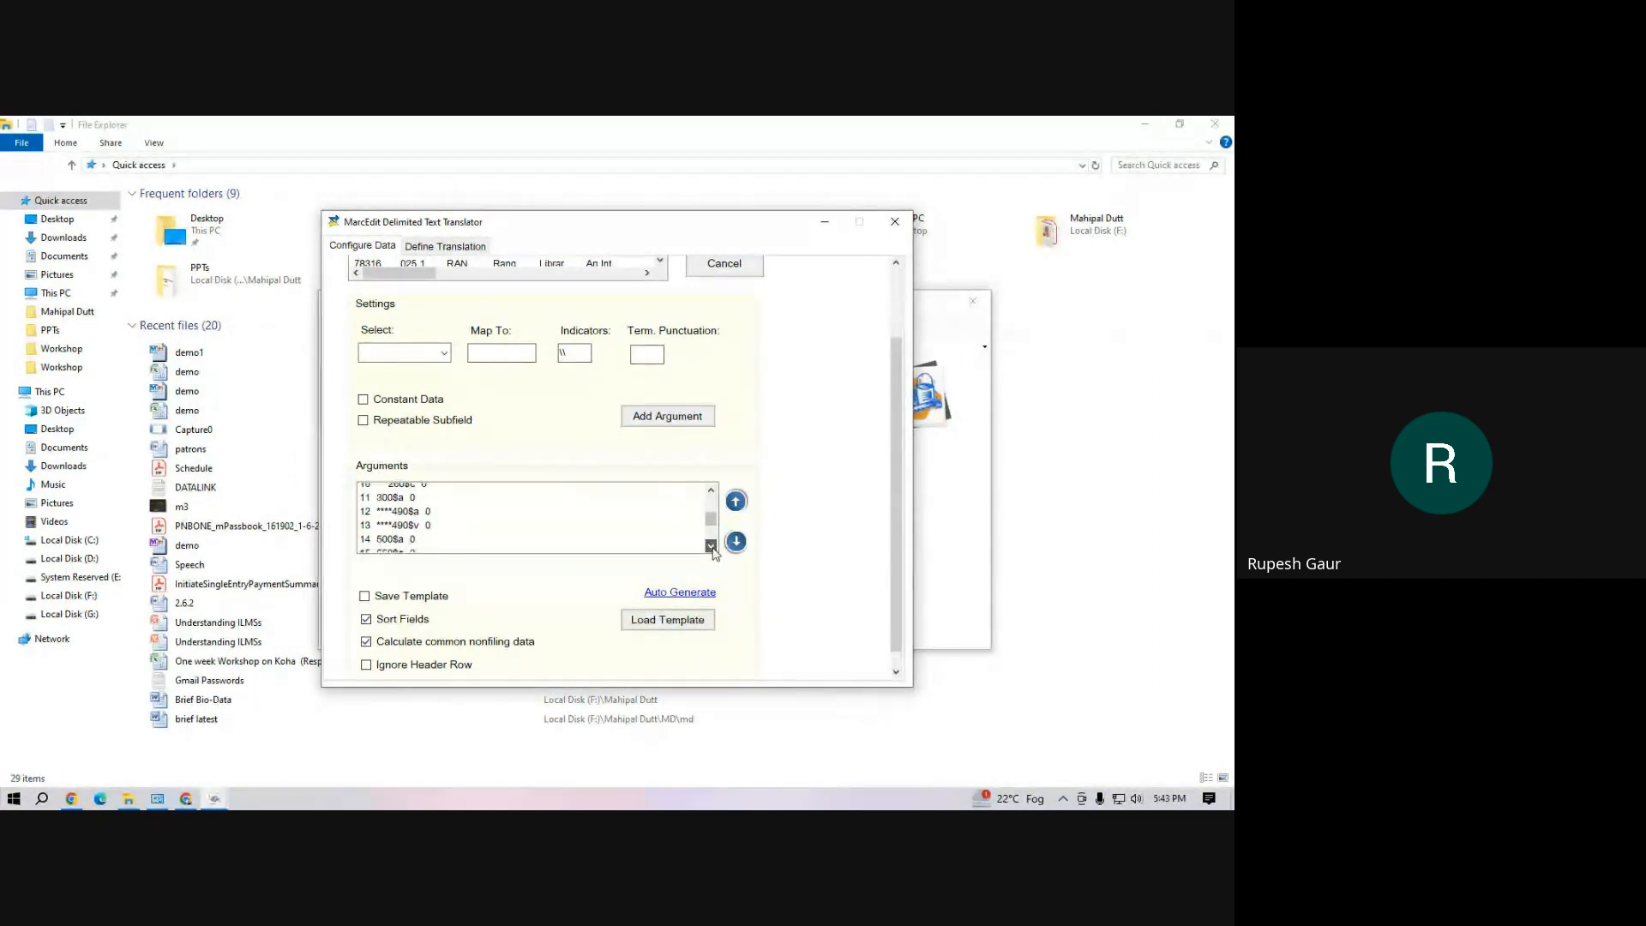
{"action": "left_click", "coordinate": [712, 547]}
{"action": "left_click", "coordinate": [712, 546]}
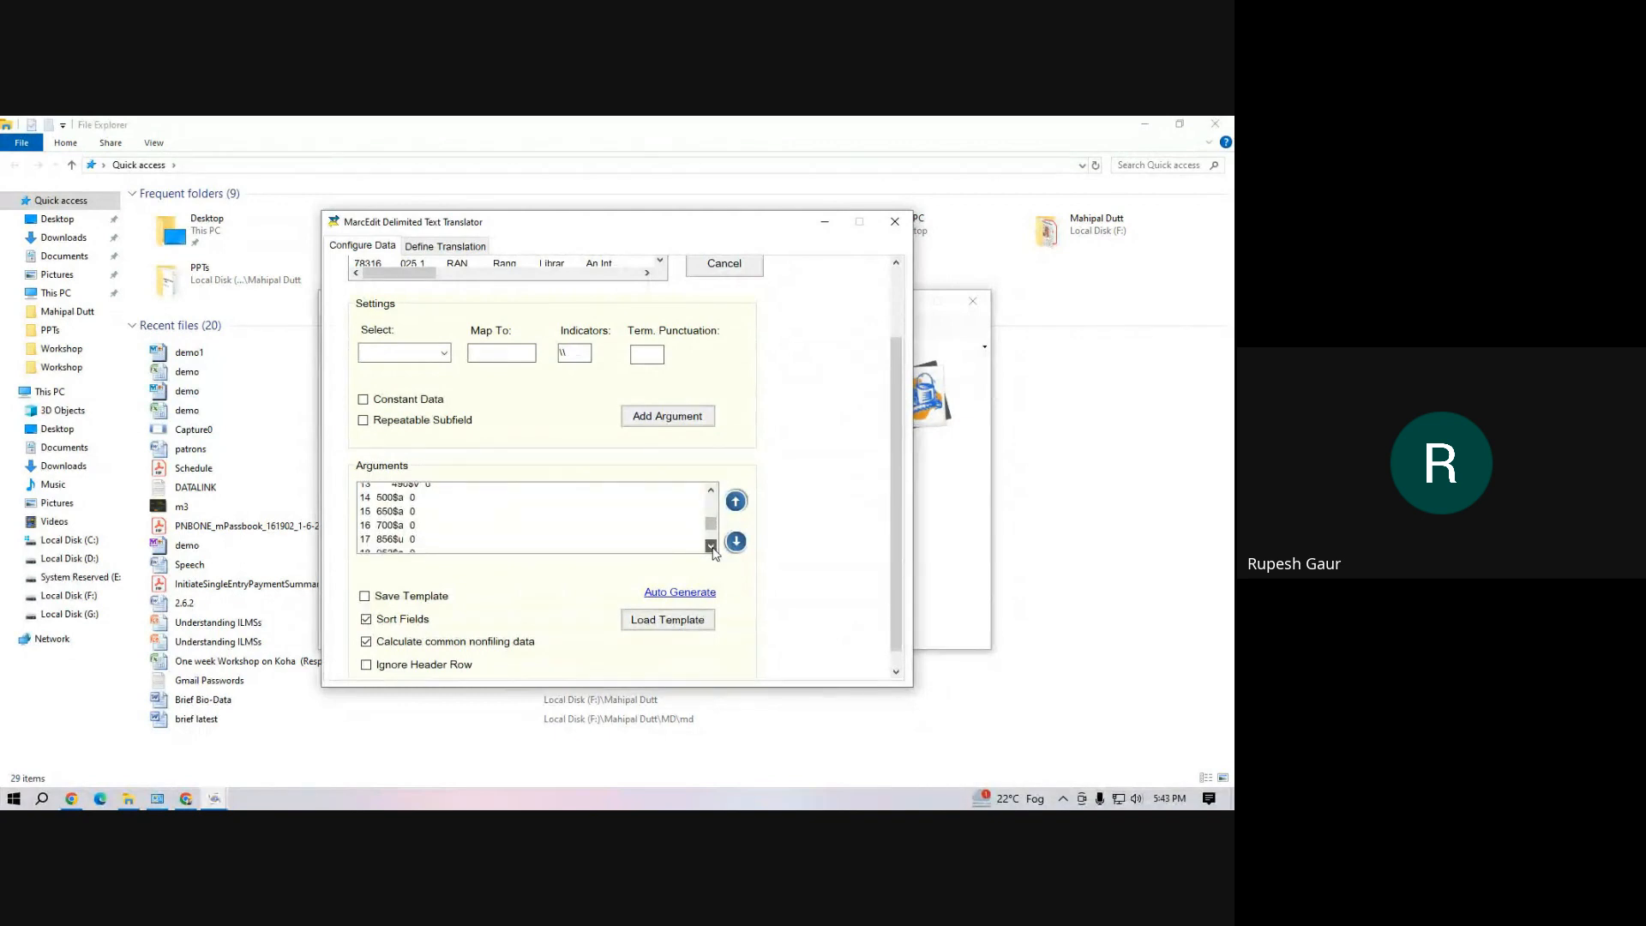
{"action": "left_click", "coordinate": [712, 546]}
{"action": "left_click", "coordinate": [712, 547]}
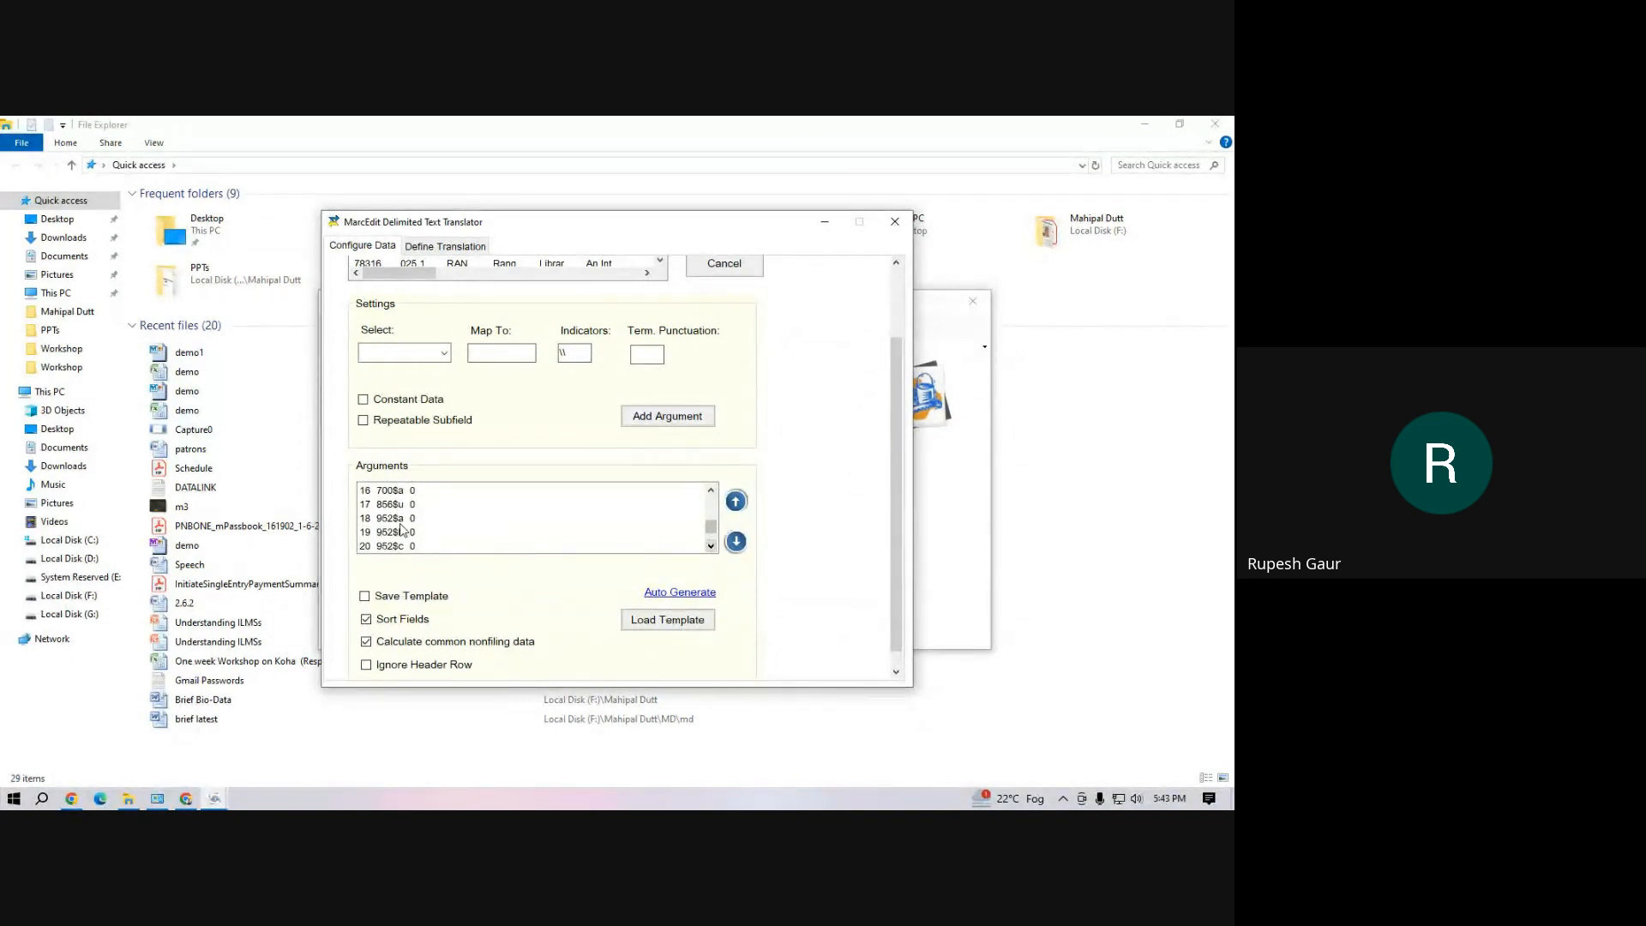
{"action": "left_click_drag", "start_coordinate": [399, 518], "coordinate": [400, 546]}
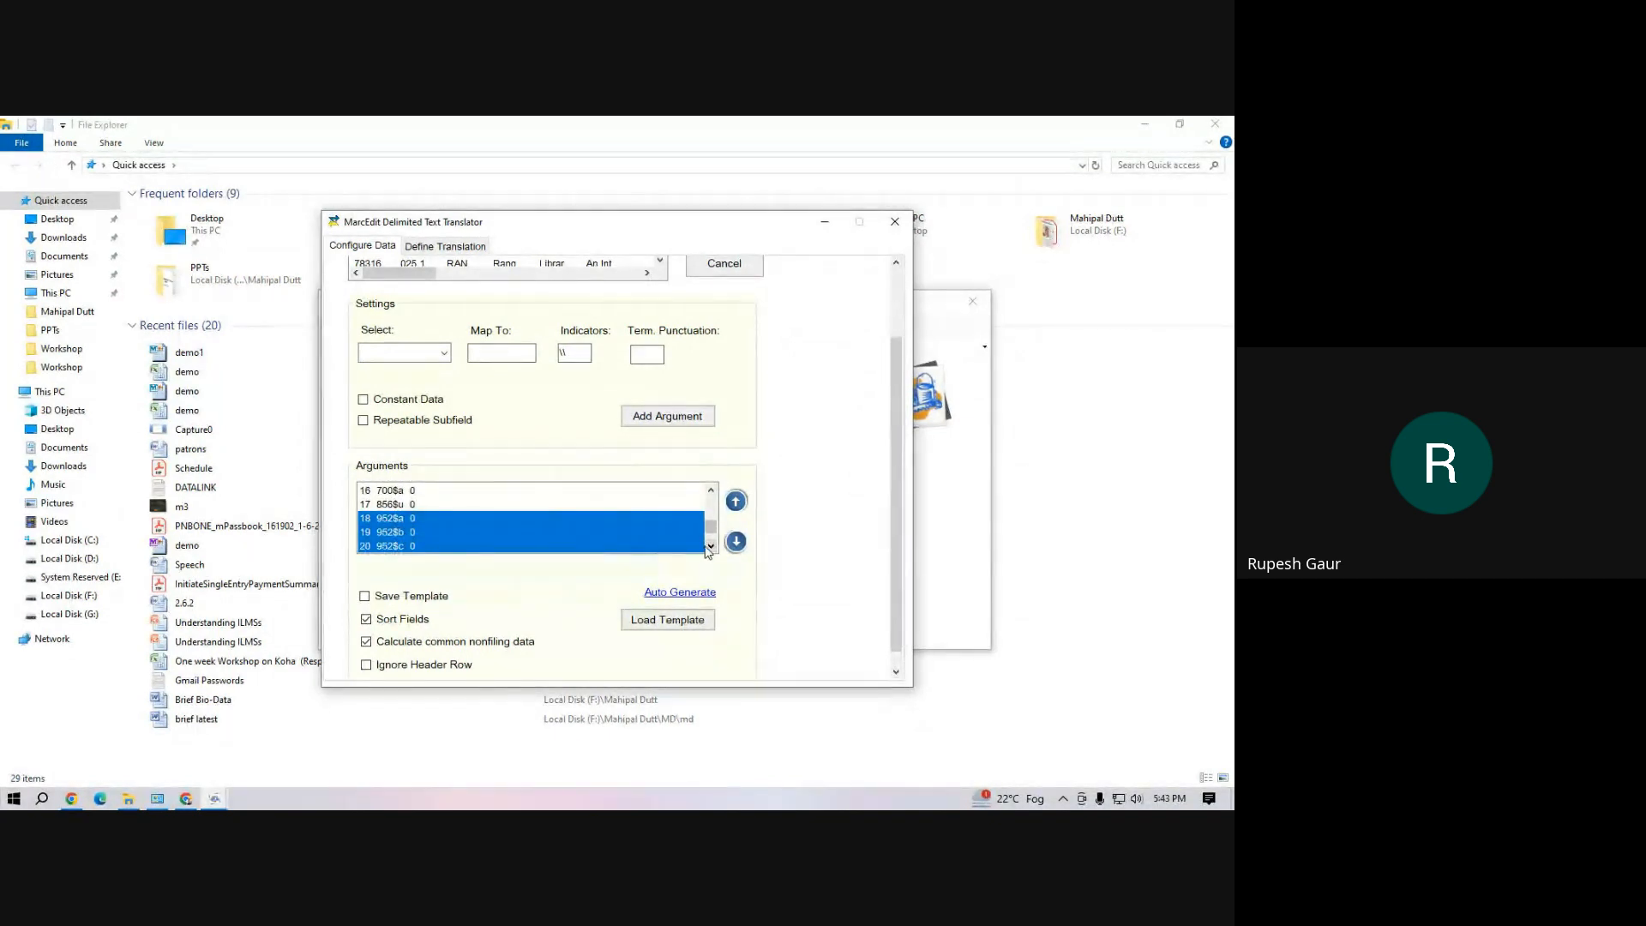
{"action": "scroll", "coordinate": [415, 520], "scroll_direction": "down", "scroll_amount": 4}
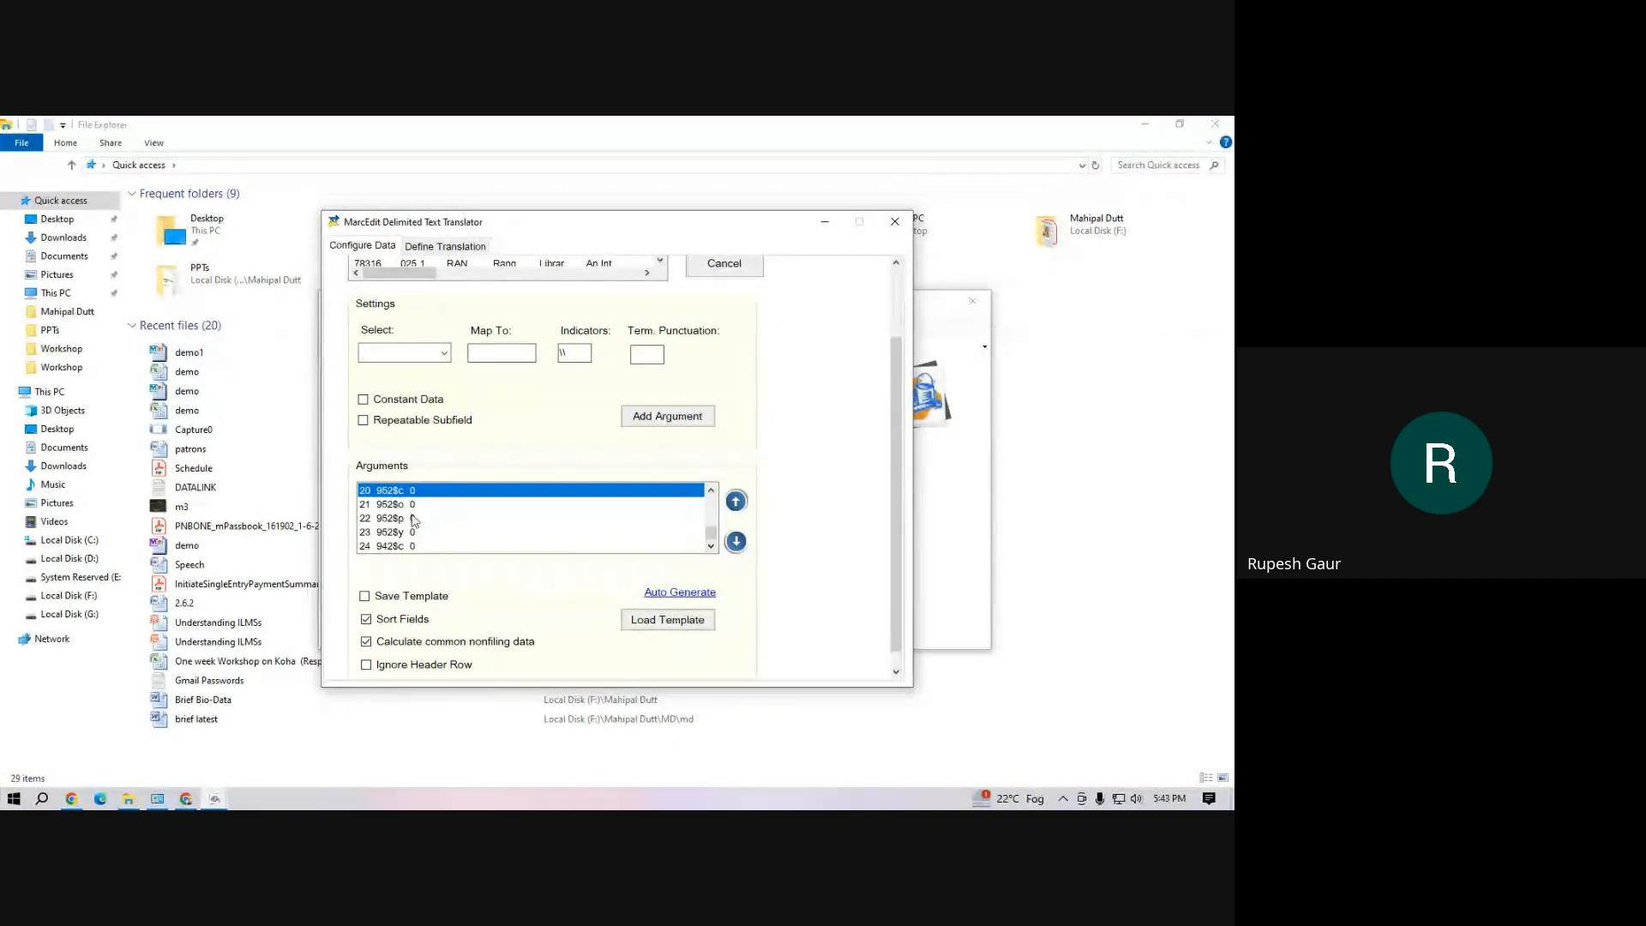
{"action": "left_click", "coordinate": [402, 506], "text": "ctrl"}
{"action": "left_click", "coordinate": [401, 519], "text": "ctrl"}
{"action": "left_click", "coordinate": [401, 531], "text": "ctrl"}
{"action": "right_click", "coordinate": [401, 530]}
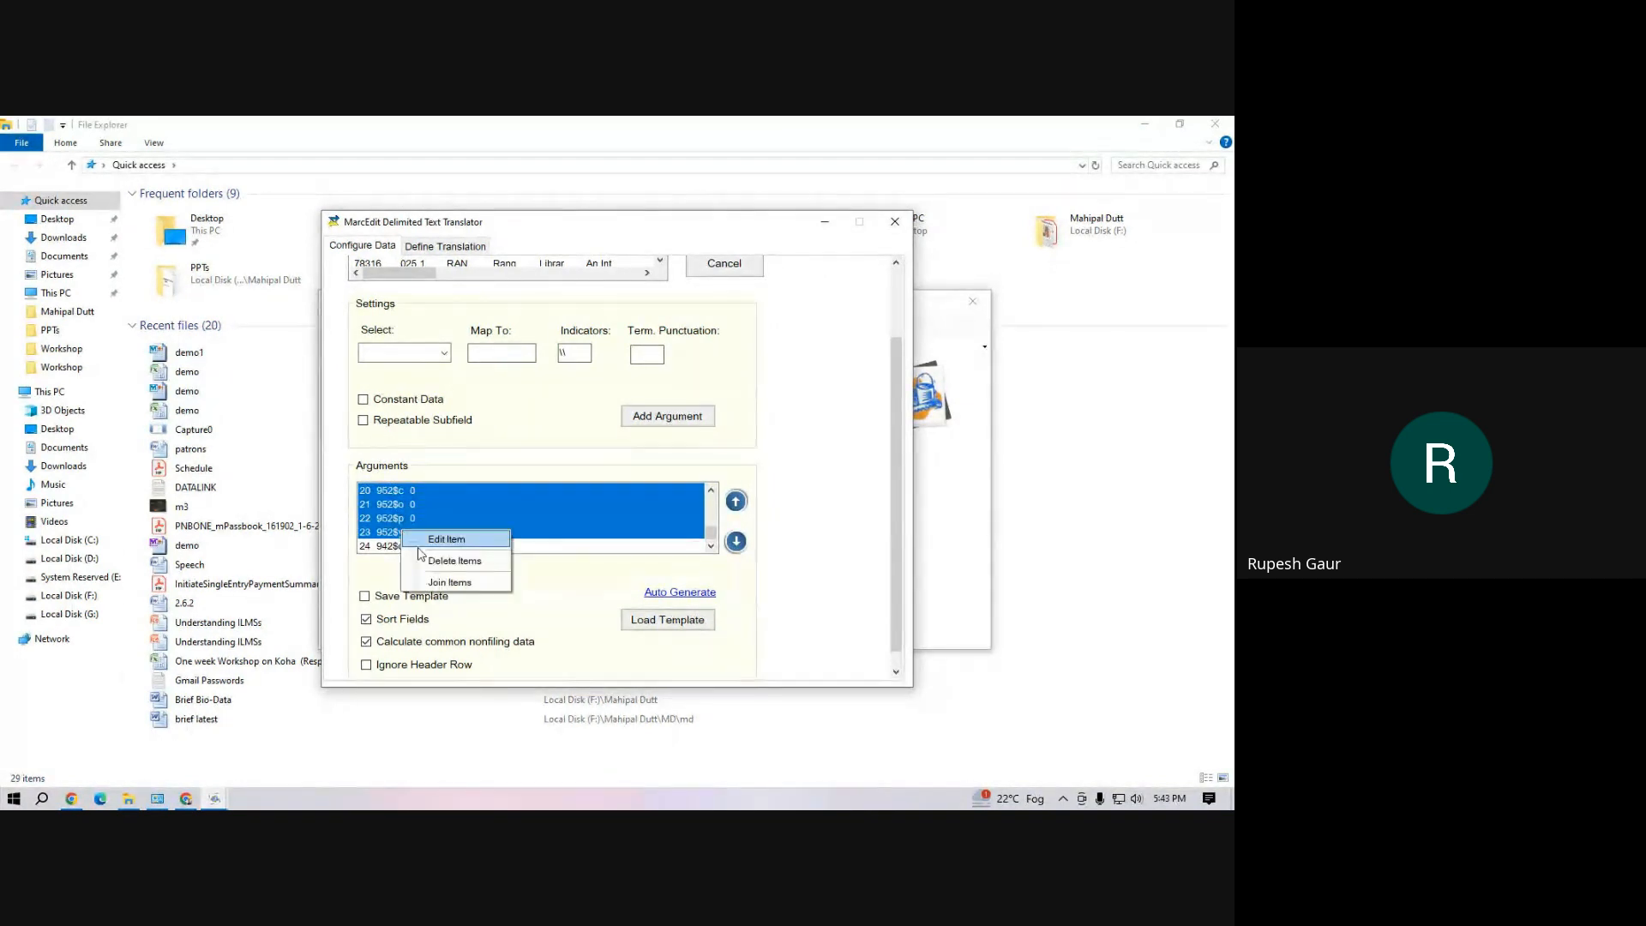
{"action": "left_click", "coordinate": [439, 583]}
Finish the delimited text translation and return to the MarcEdit main window
{"action": "scroll", "coordinate": [524, 604], "scroll_direction": "down", "scroll_amount": 1}
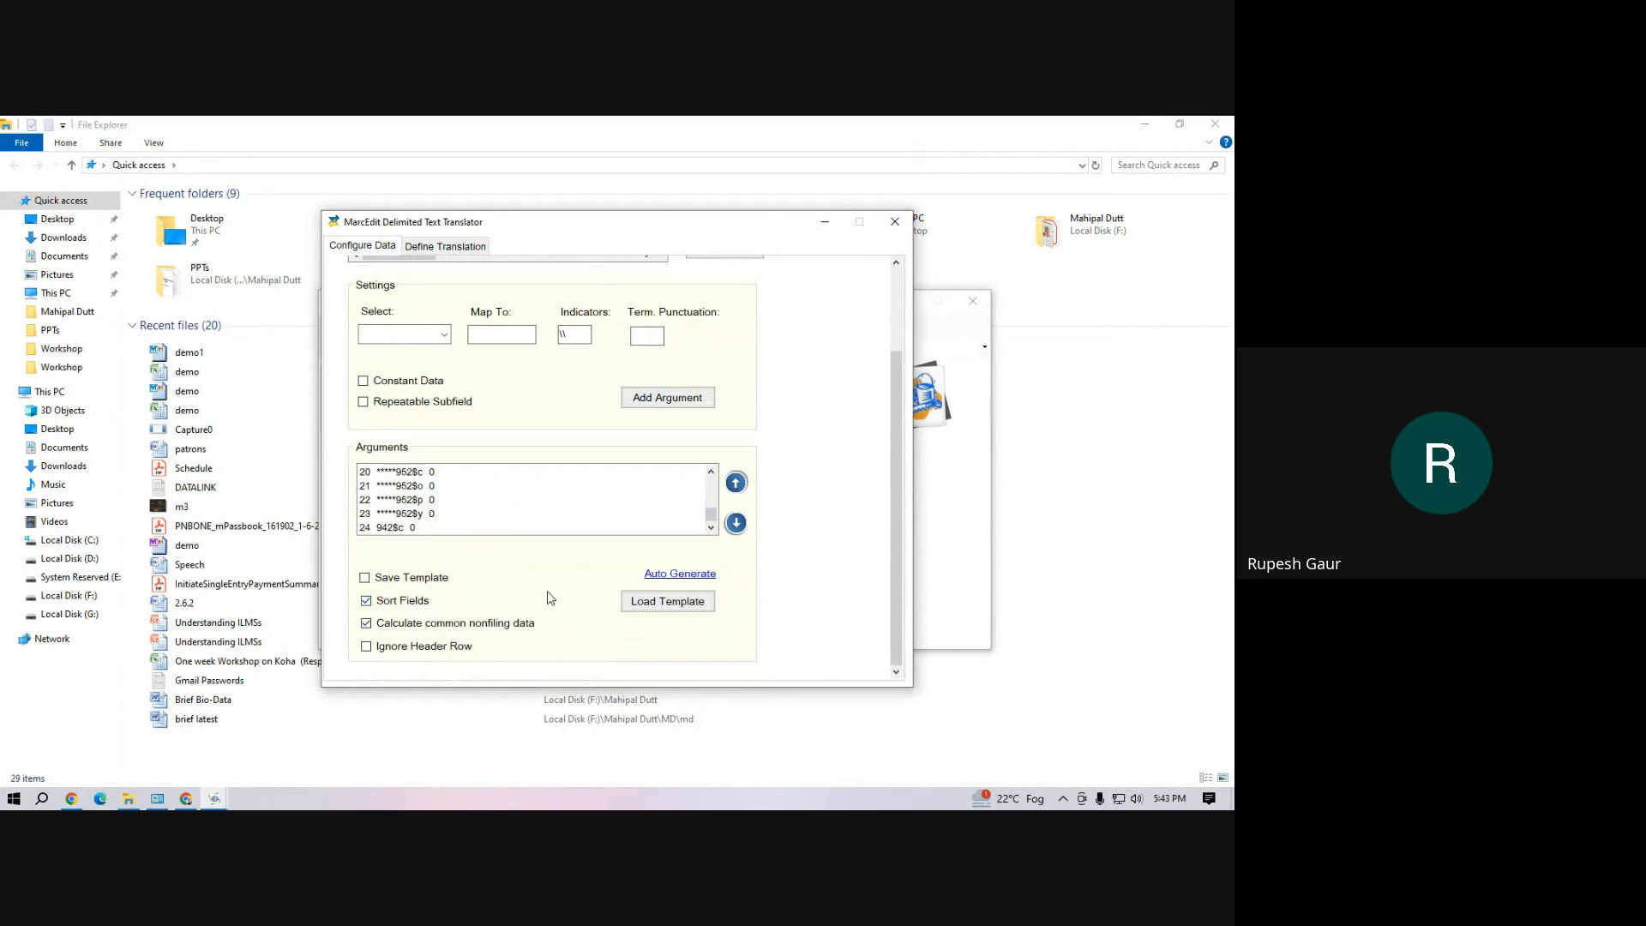
{"action": "scroll", "coordinate": [673, 641], "scroll_direction": "up", "scroll_amount": 5}
{"action": "left_click", "coordinate": [725, 309]}
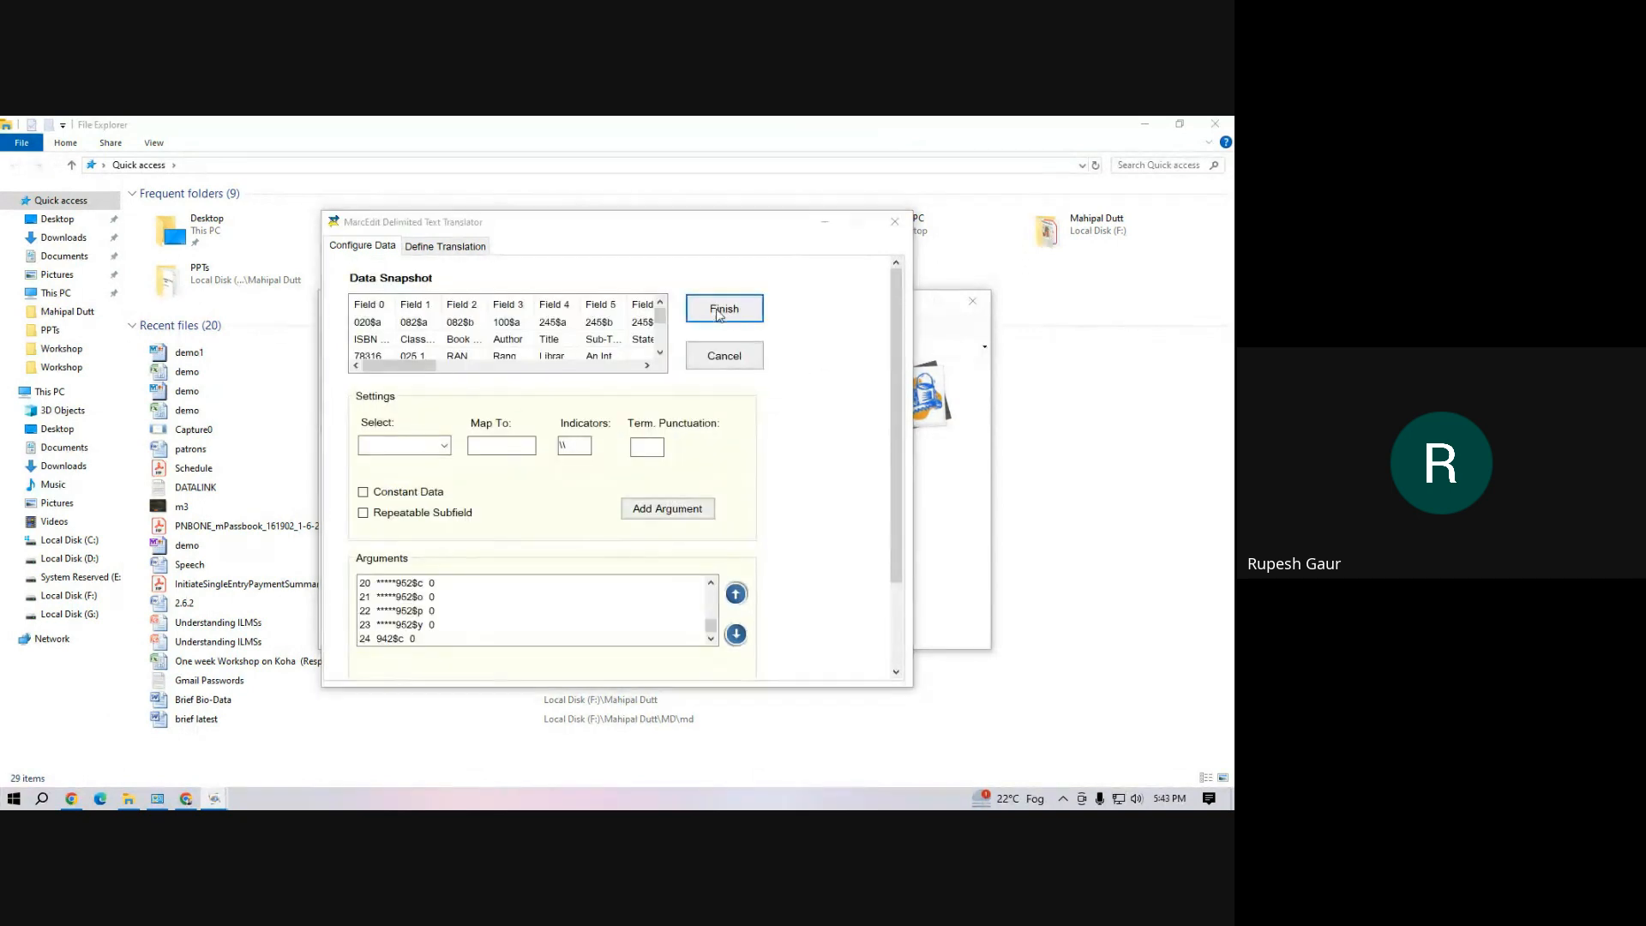
{"action": "left_click", "coordinate": [691, 510]}
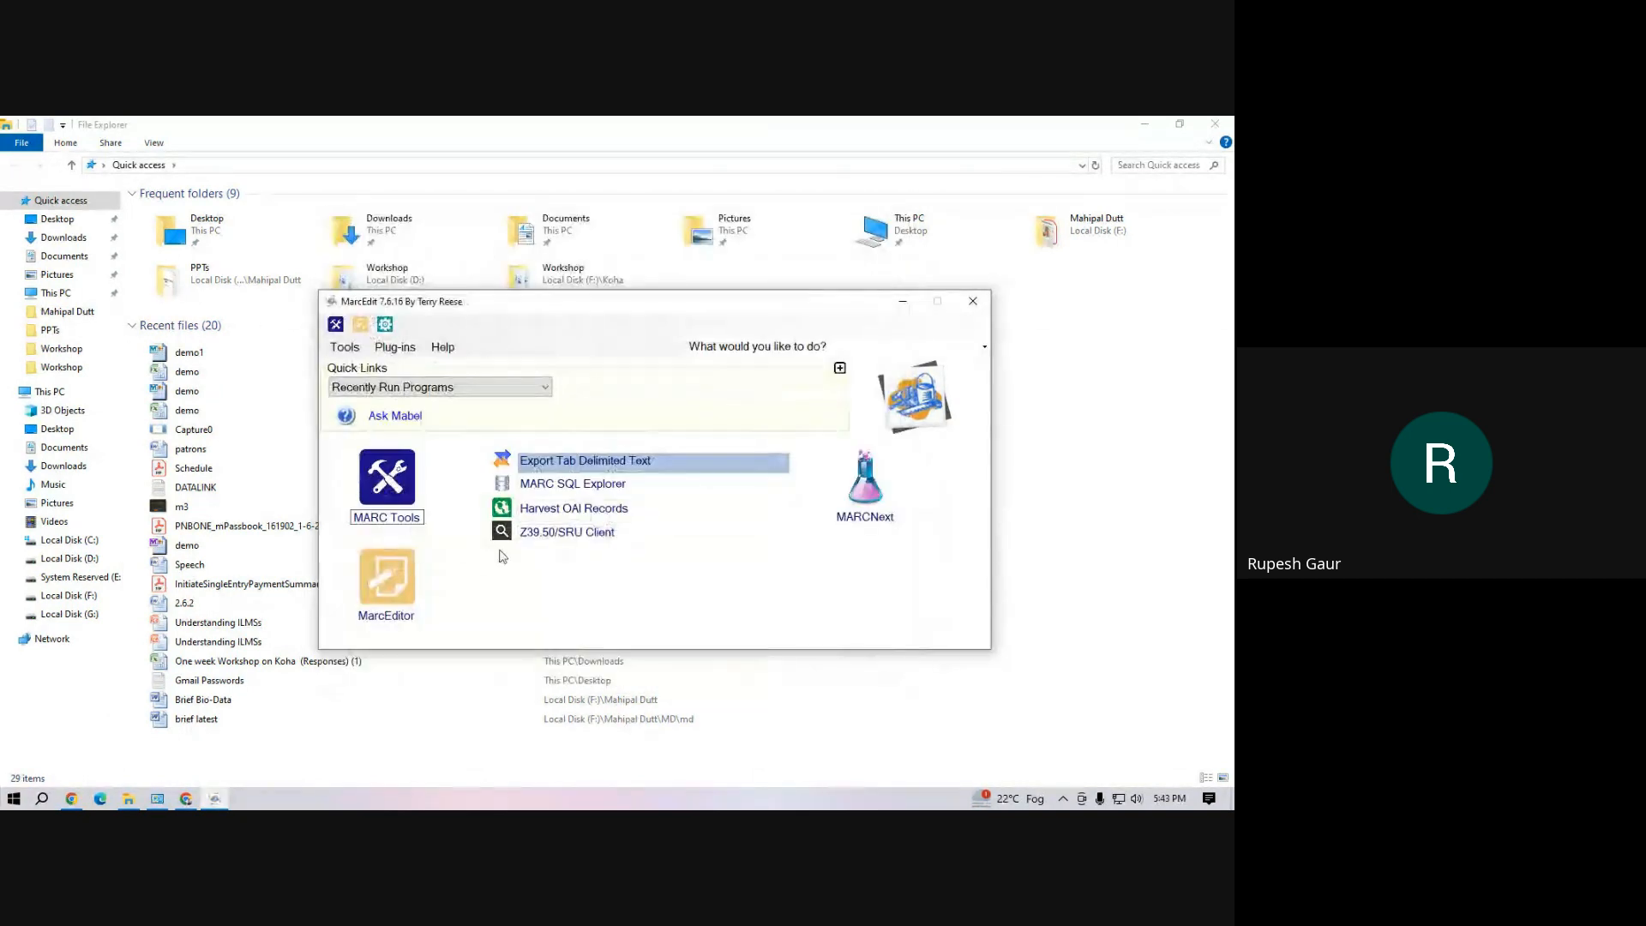
Open the converted demo1.mrk file from the Desktop in MarcEditor
{"action": "left_click", "coordinate": [393, 617]}
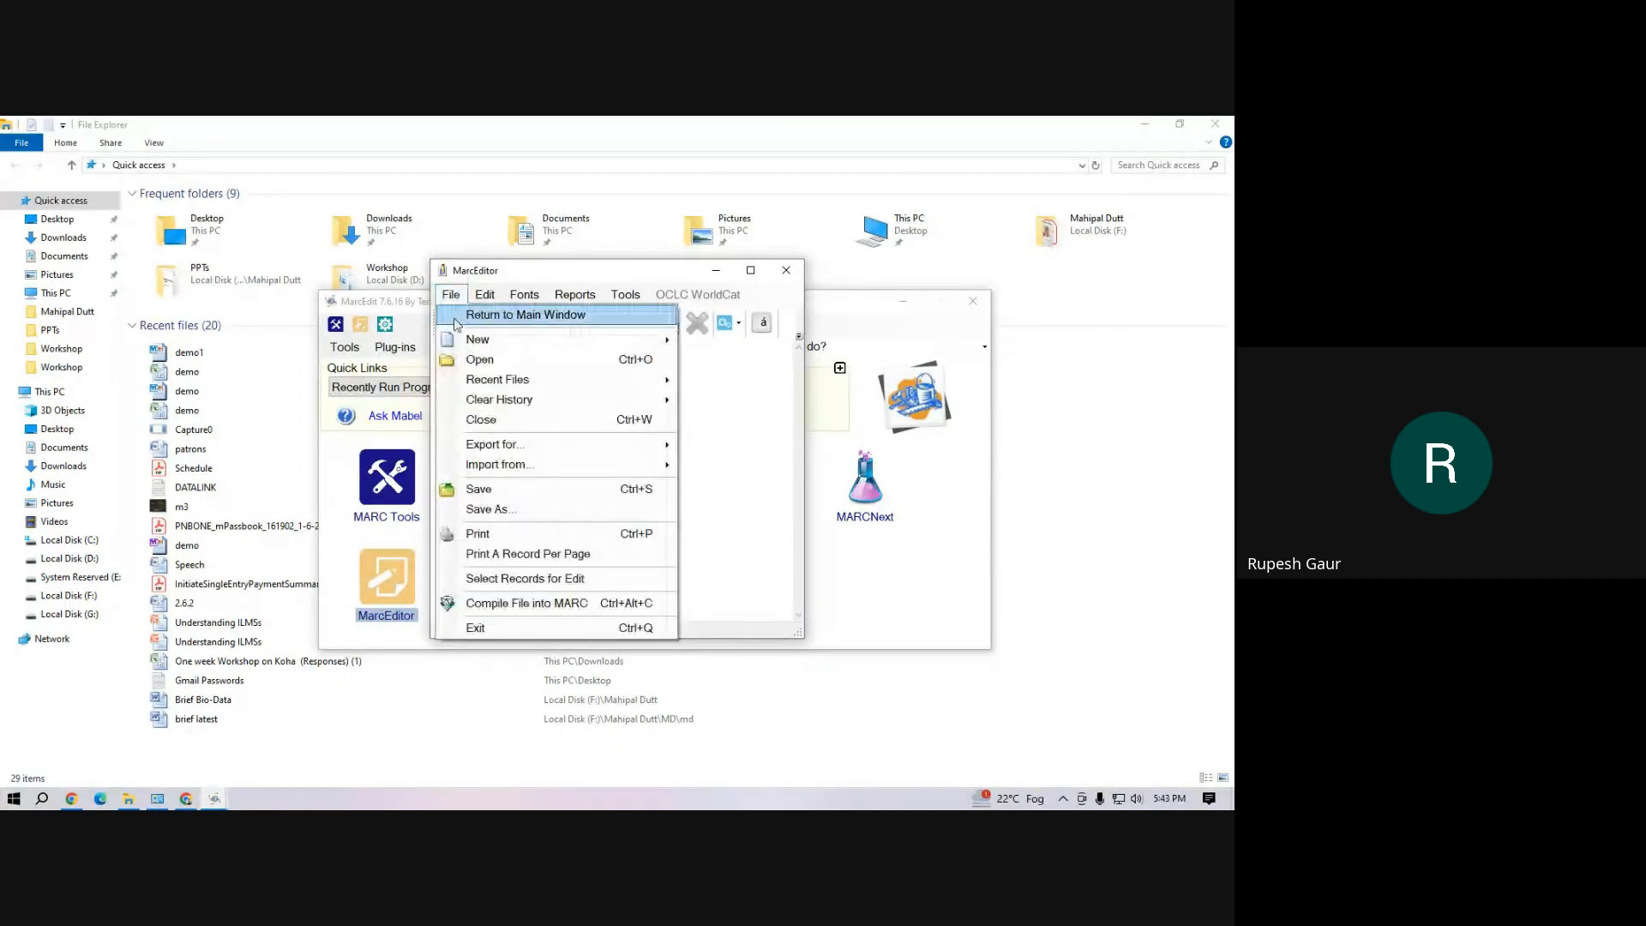
{"action": "left_click", "coordinate": [474, 360]}
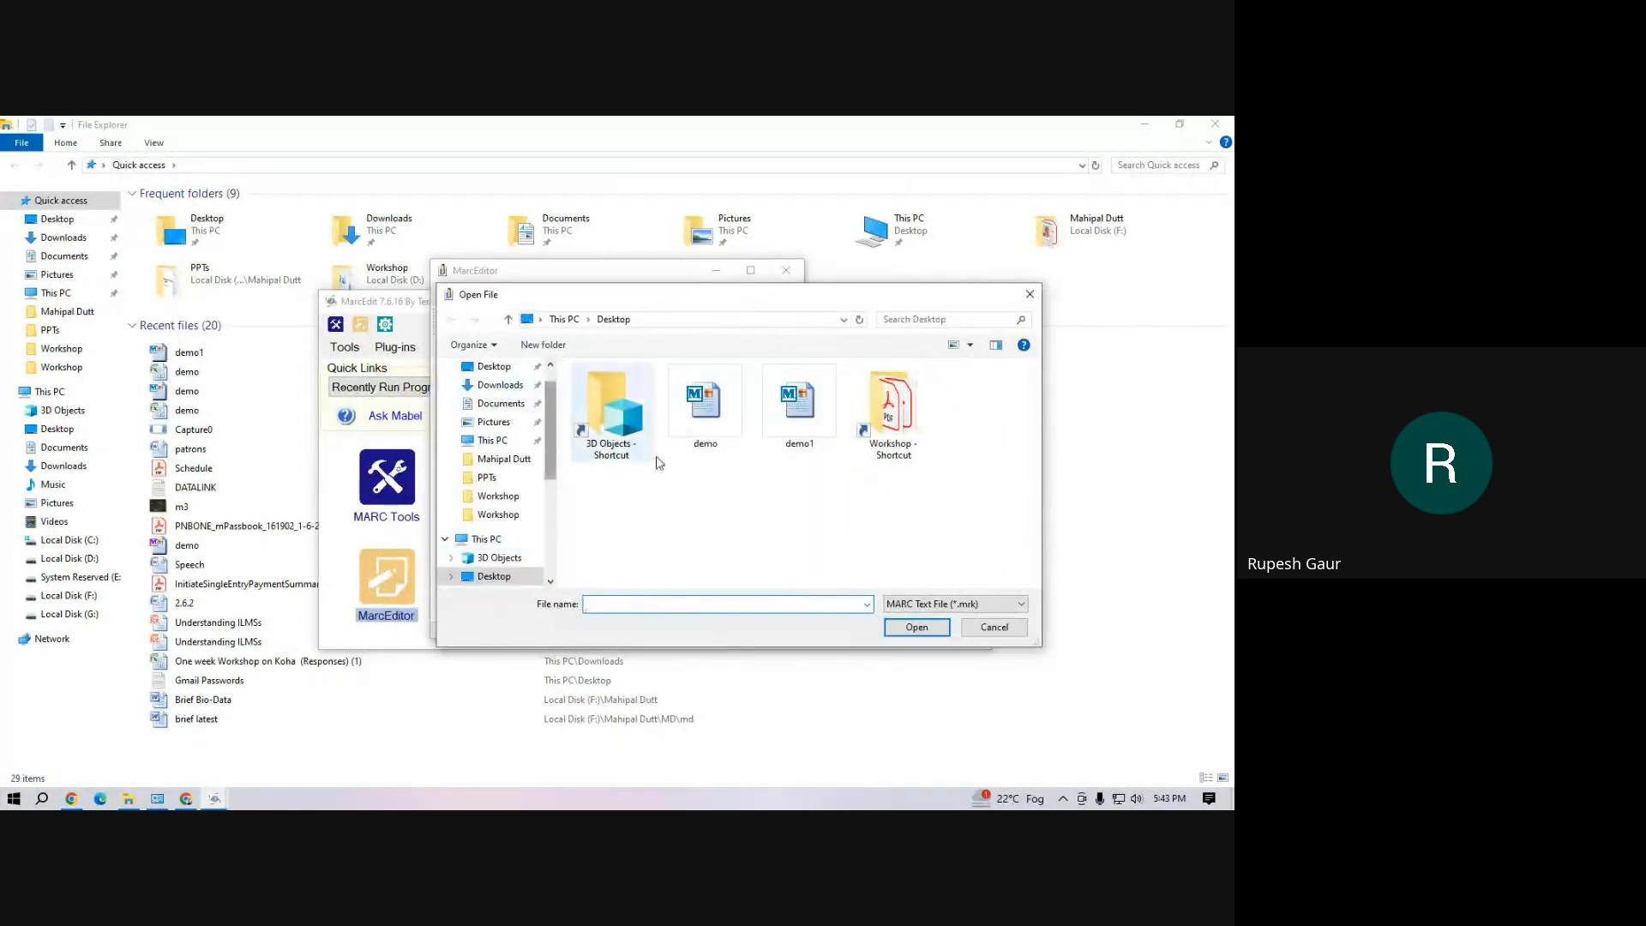
{"action": "left_click", "coordinate": [797, 403]}
{"action": "left_click", "coordinate": [916, 627]}
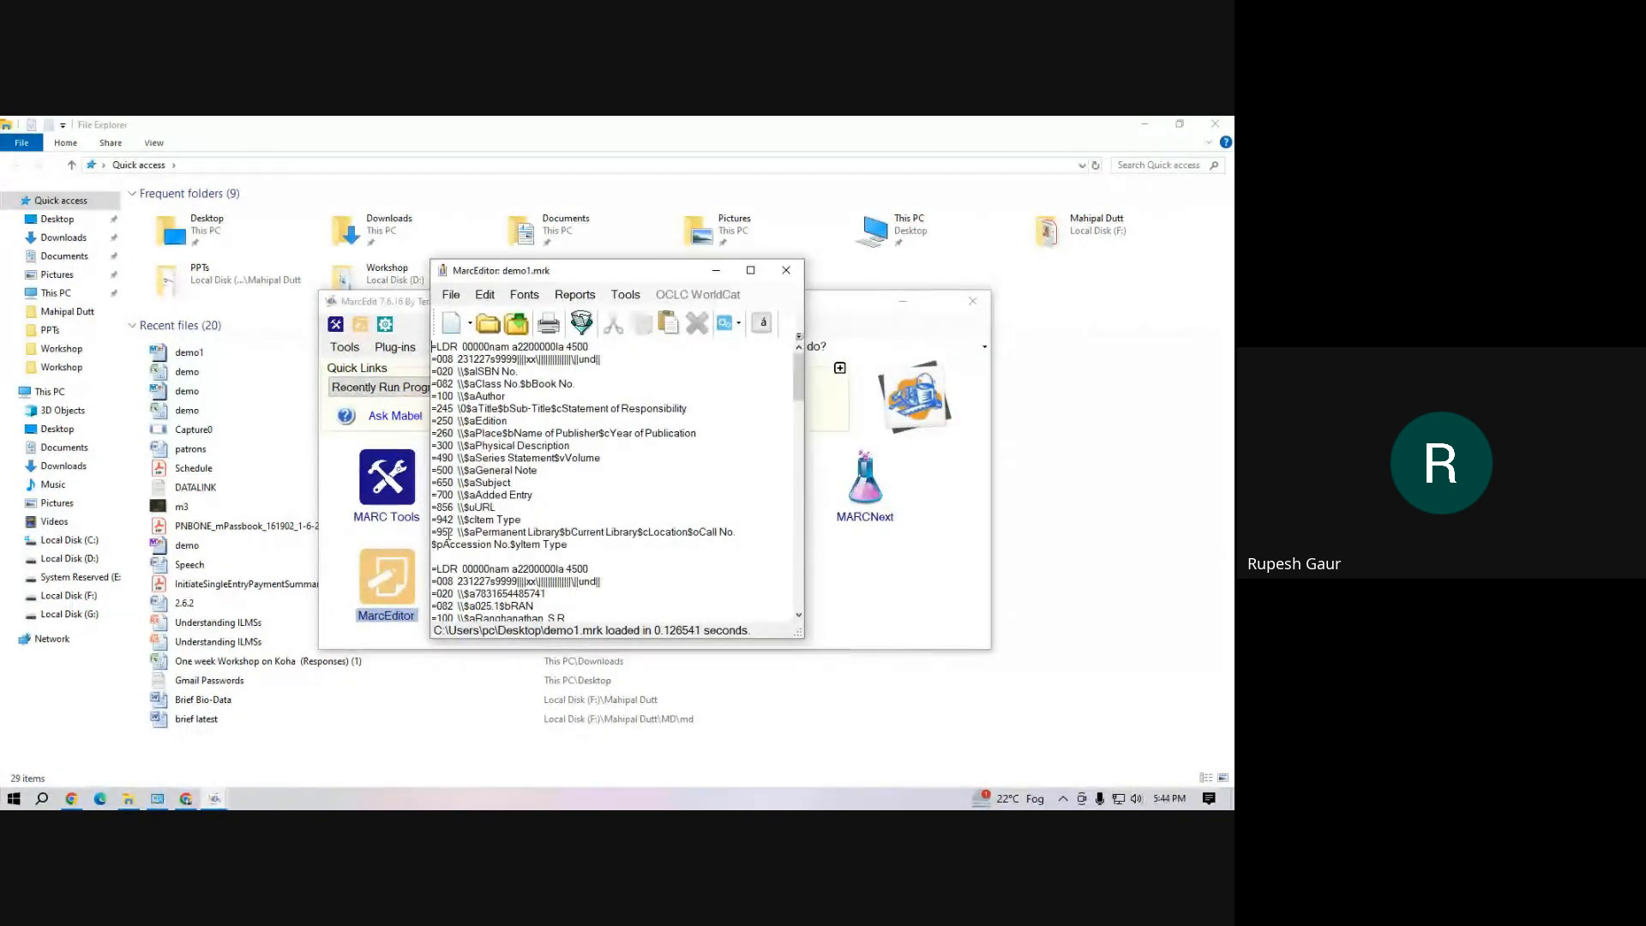
Examine the subfields of the 952 item field in the first record, from permanent library through accession number and item type
{"action": "left_click_drag", "start_coordinate": [437, 531], "coordinate": [473, 531]}
{"action": "left_click", "coordinate": [473, 532]}
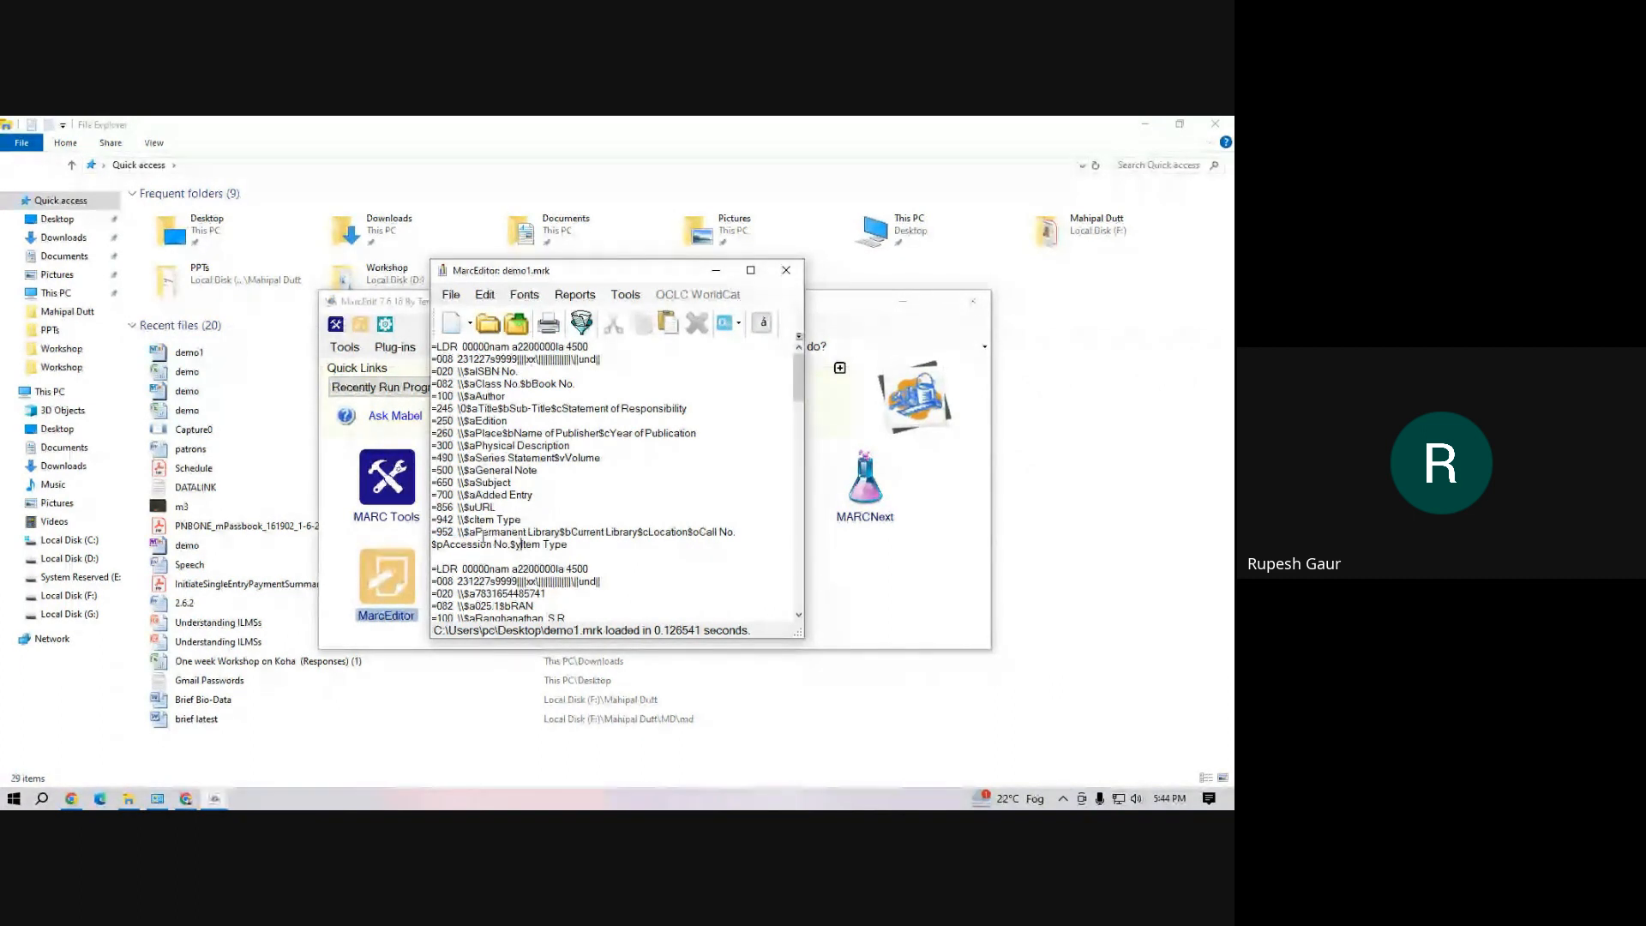
{"action": "left_click_drag", "start_coordinate": [471, 534], "coordinate": [713, 535]}
{"action": "left_click", "coordinate": [571, 531]}
{"action": "left_click", "coordinate": [713, 562]}
{"action": "left_click", "coordinate": [707, 561]}
{"action": "left_click_drag", "start_coordinate": [434, 545], "coordinate": [569, 542]}
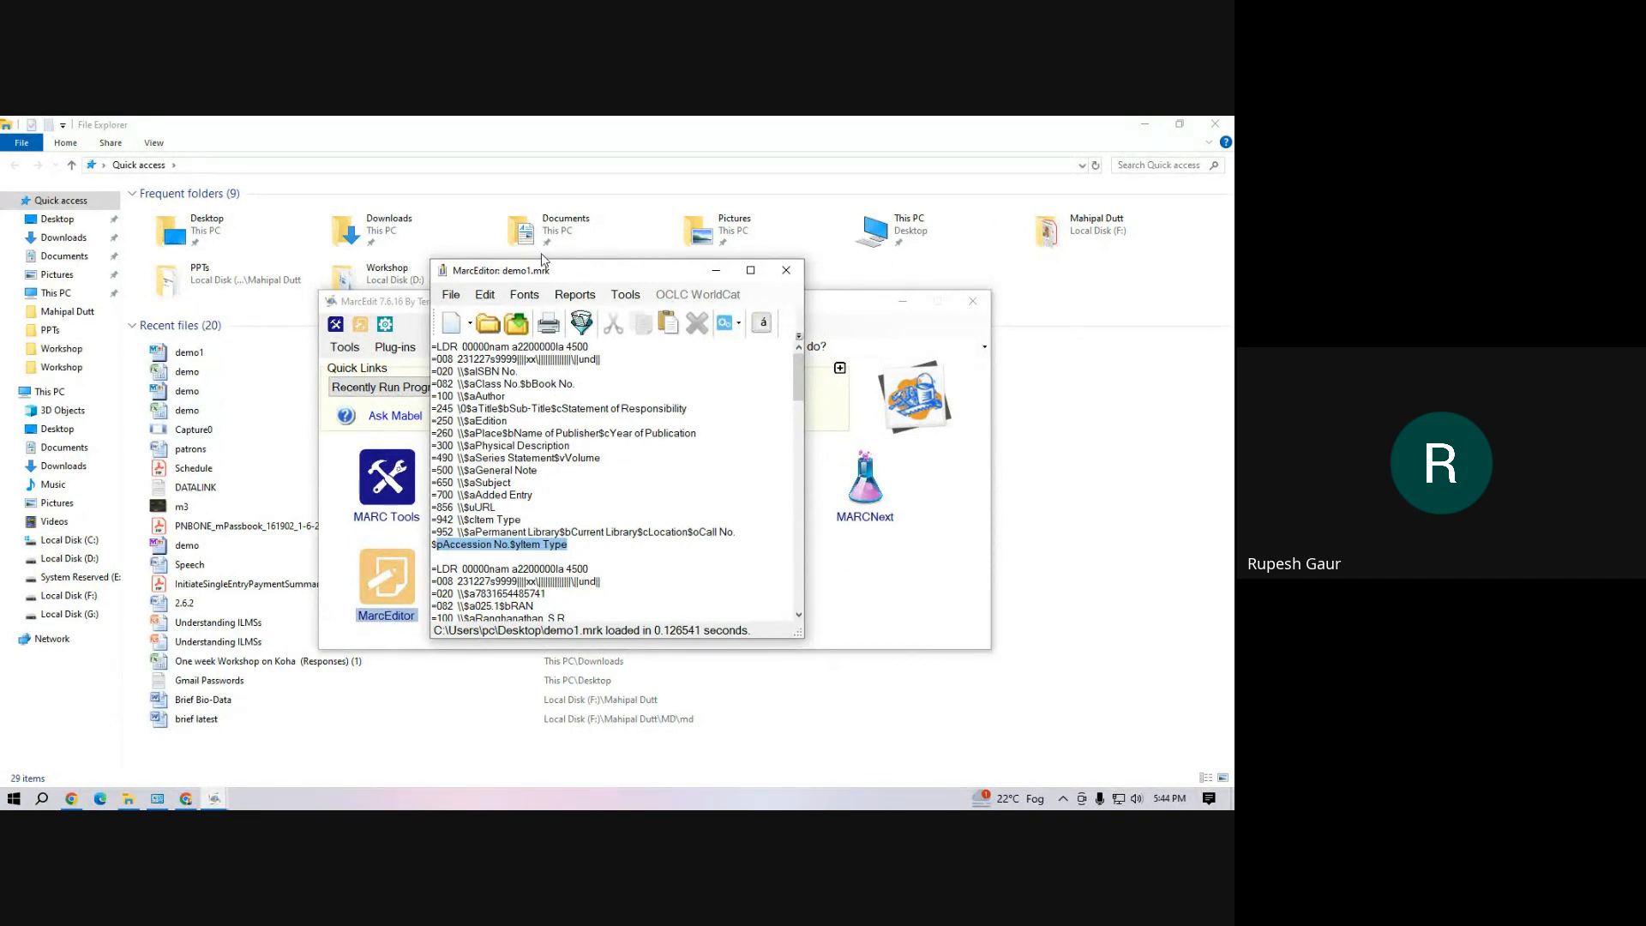
{"action": "left_click", "coordinate": [563, 496]}
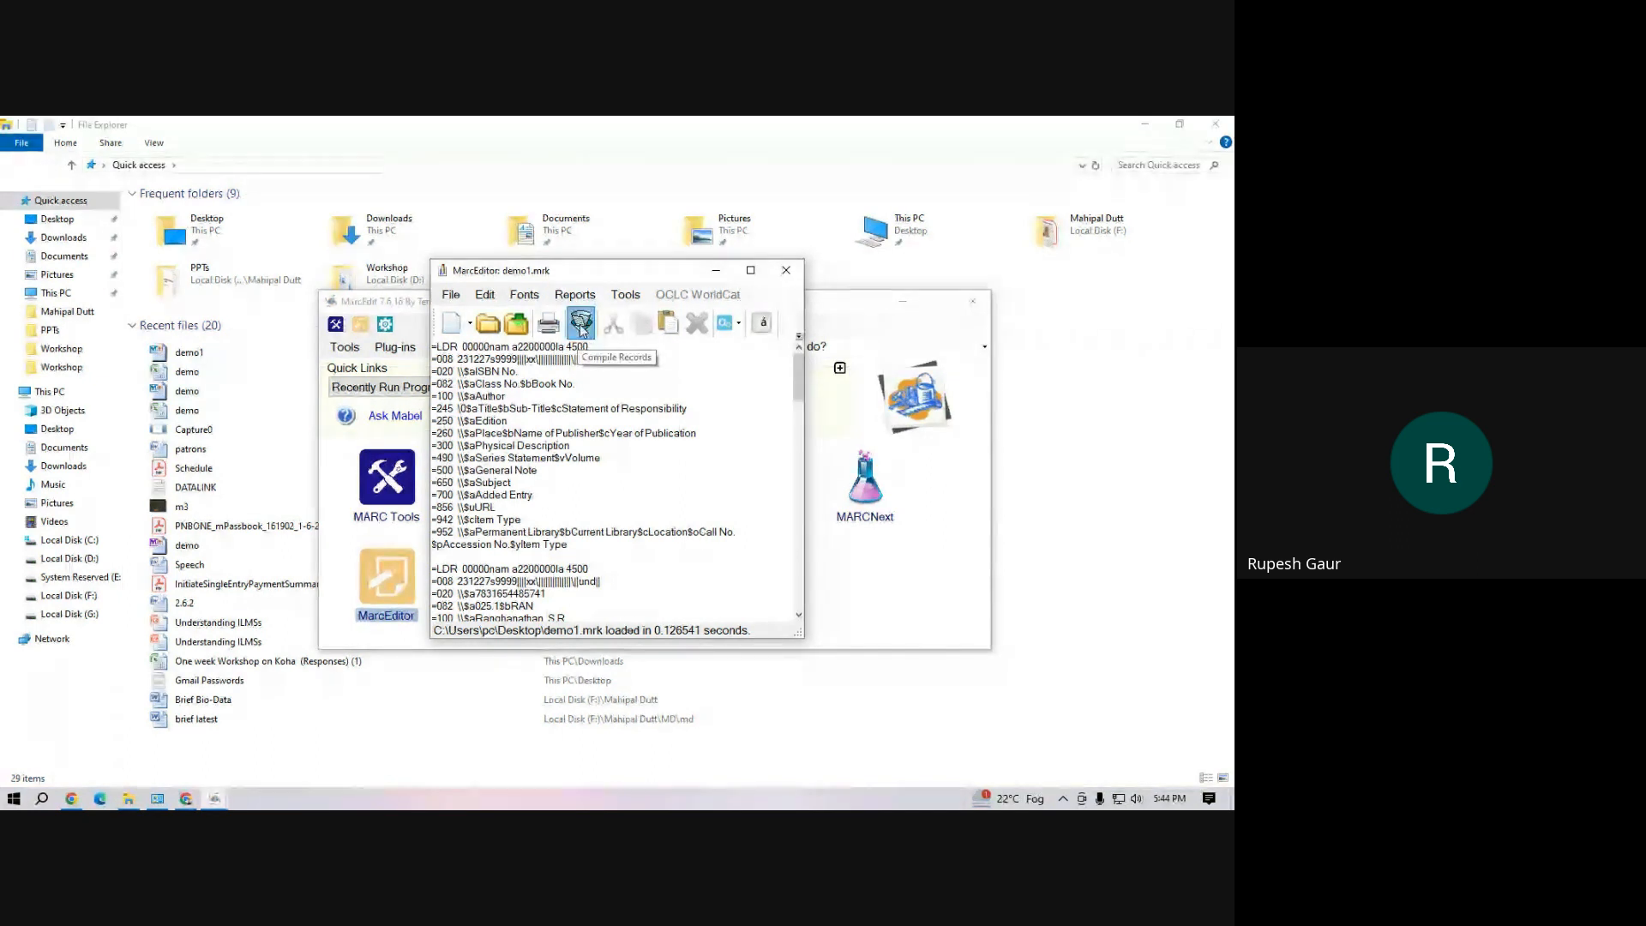
Compile the demo1.mrk records into a binary MARC file named demo on the Desktop
{"action": "left_click", "coordinate": [580, 325]}
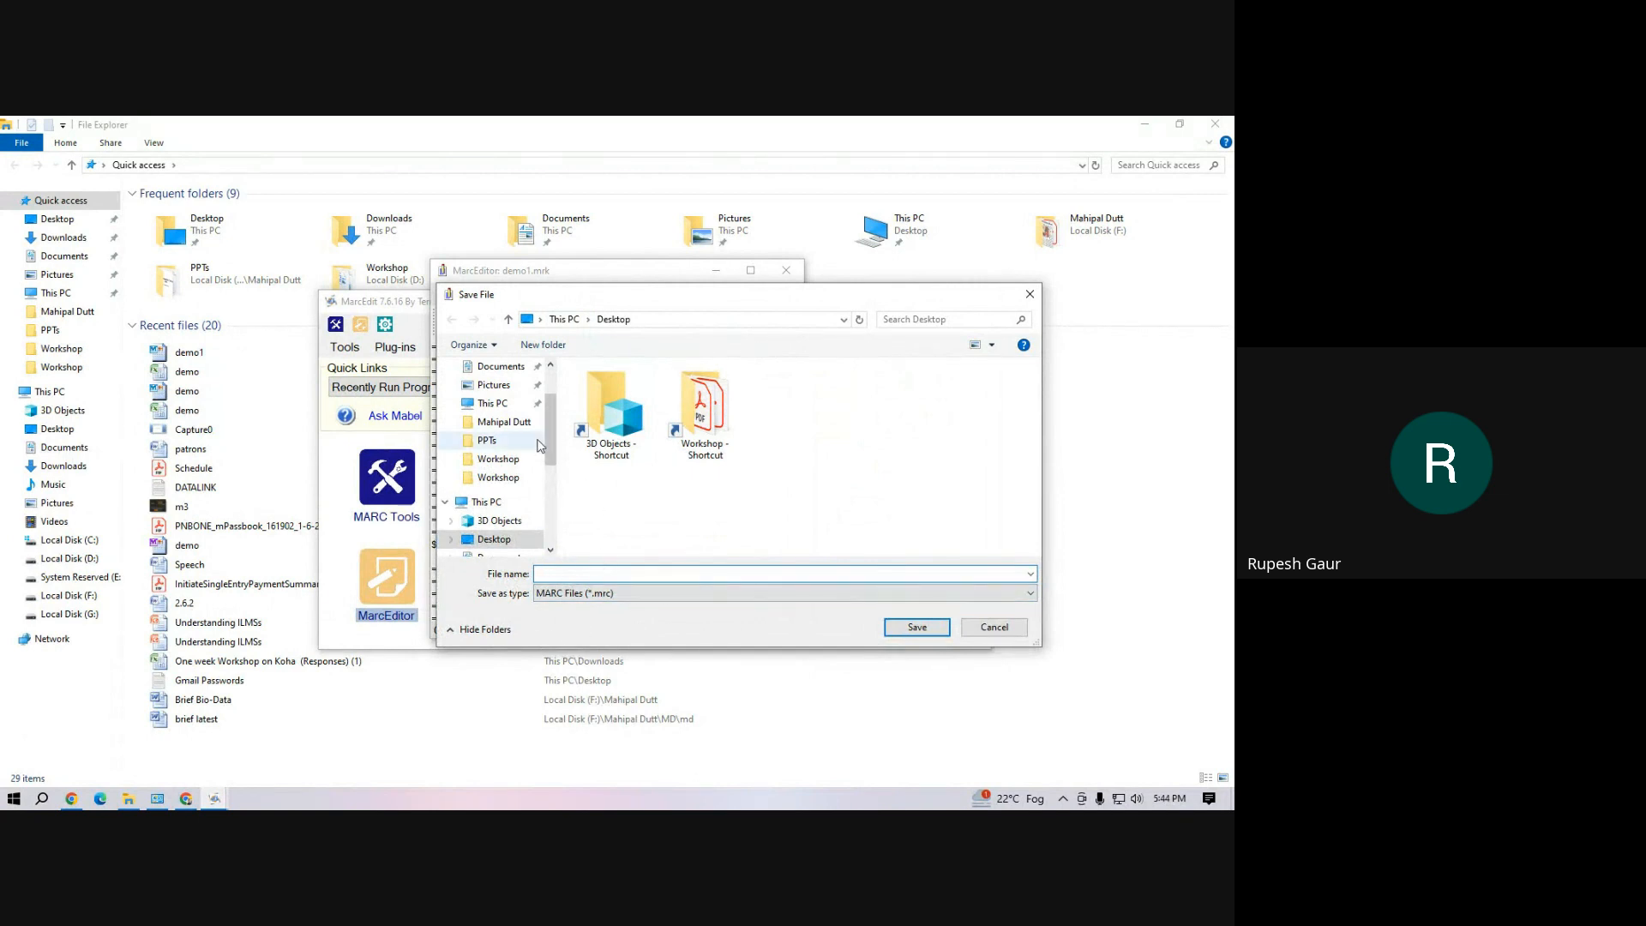
{"action": "left_click_drag", "start_coordinate": [548, 450], "coordinate": [554, 419]}
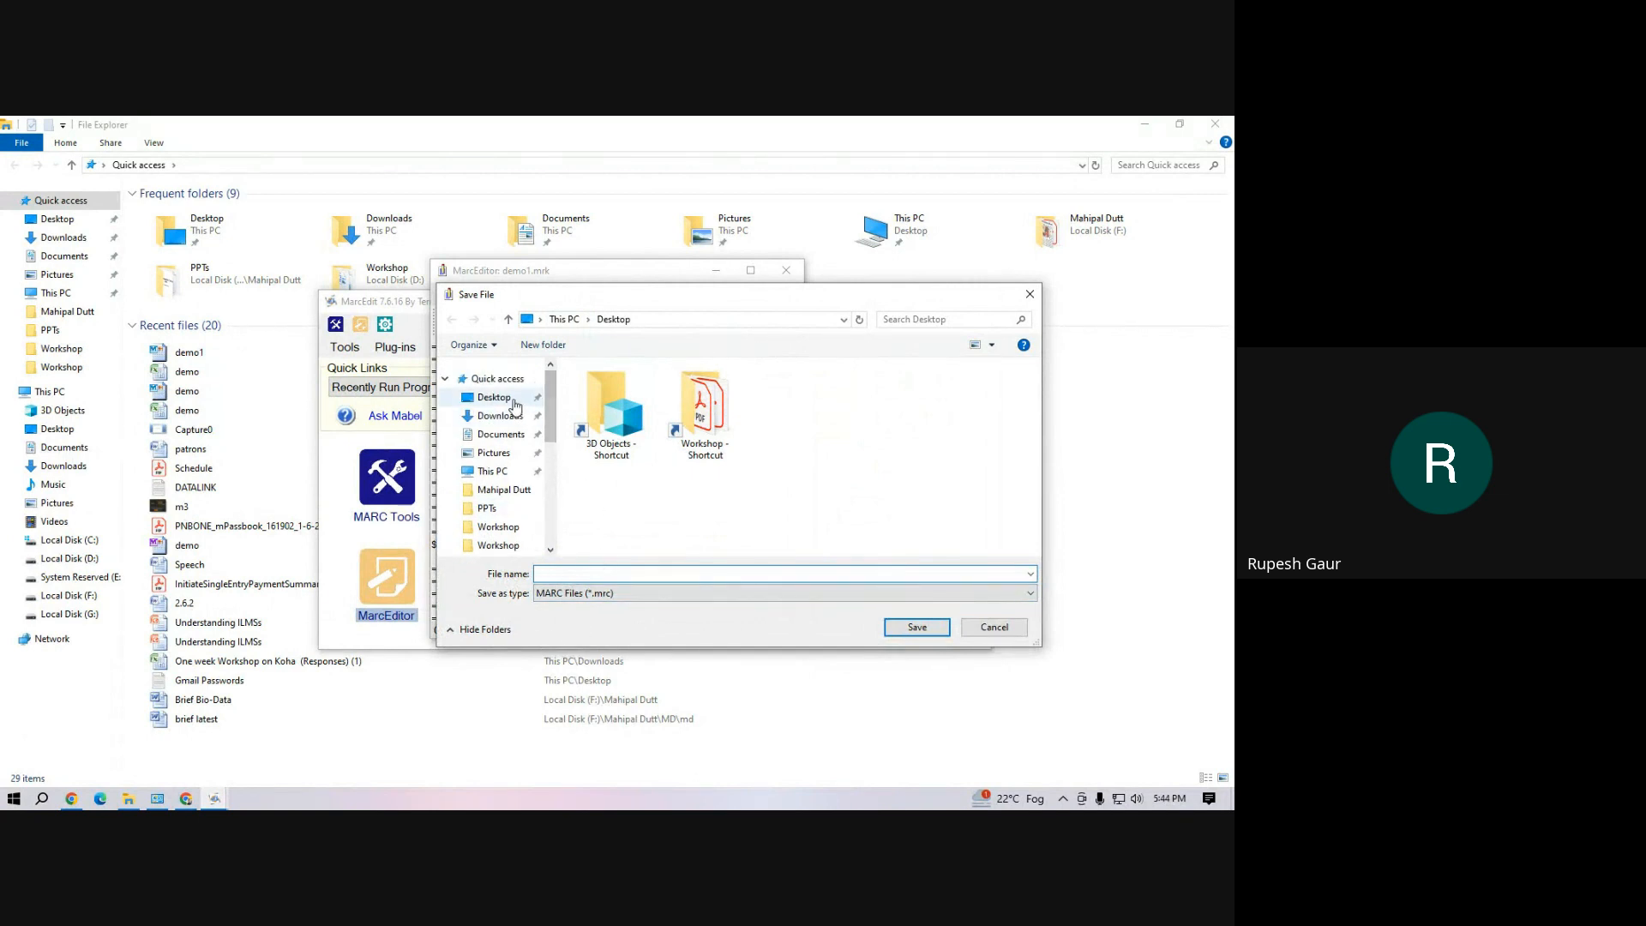
{"action": "left_click", "coordinate": [494, 397]}
{"action": "left_click", "coordinate": [607, 571]}
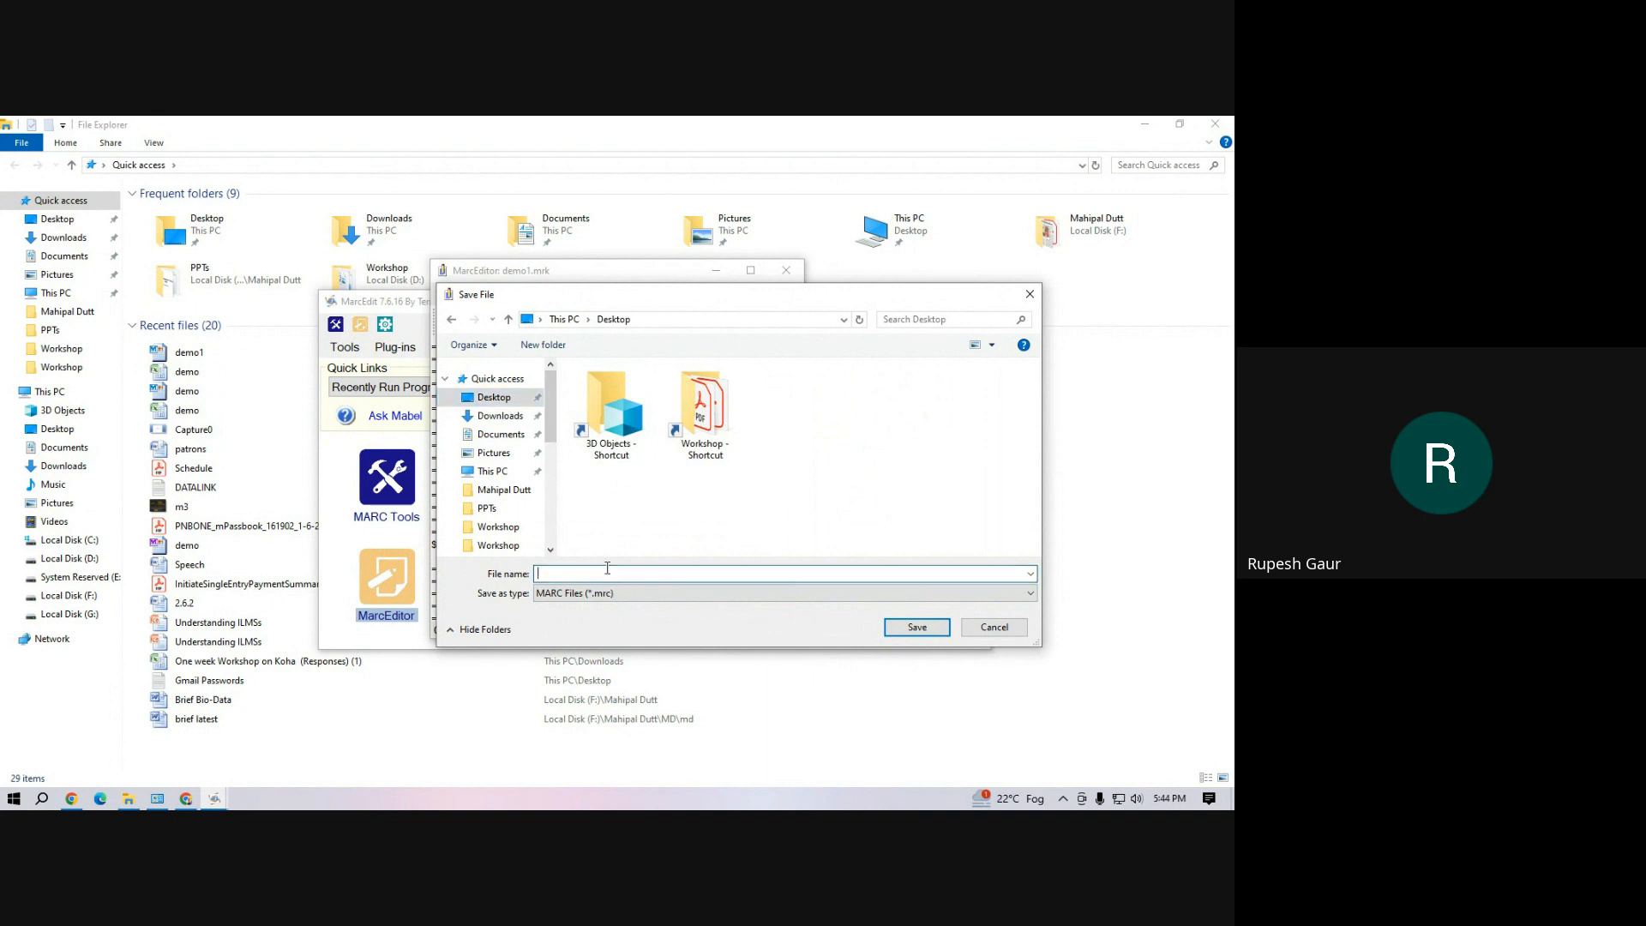
{"action": "type", "text": "demo"}
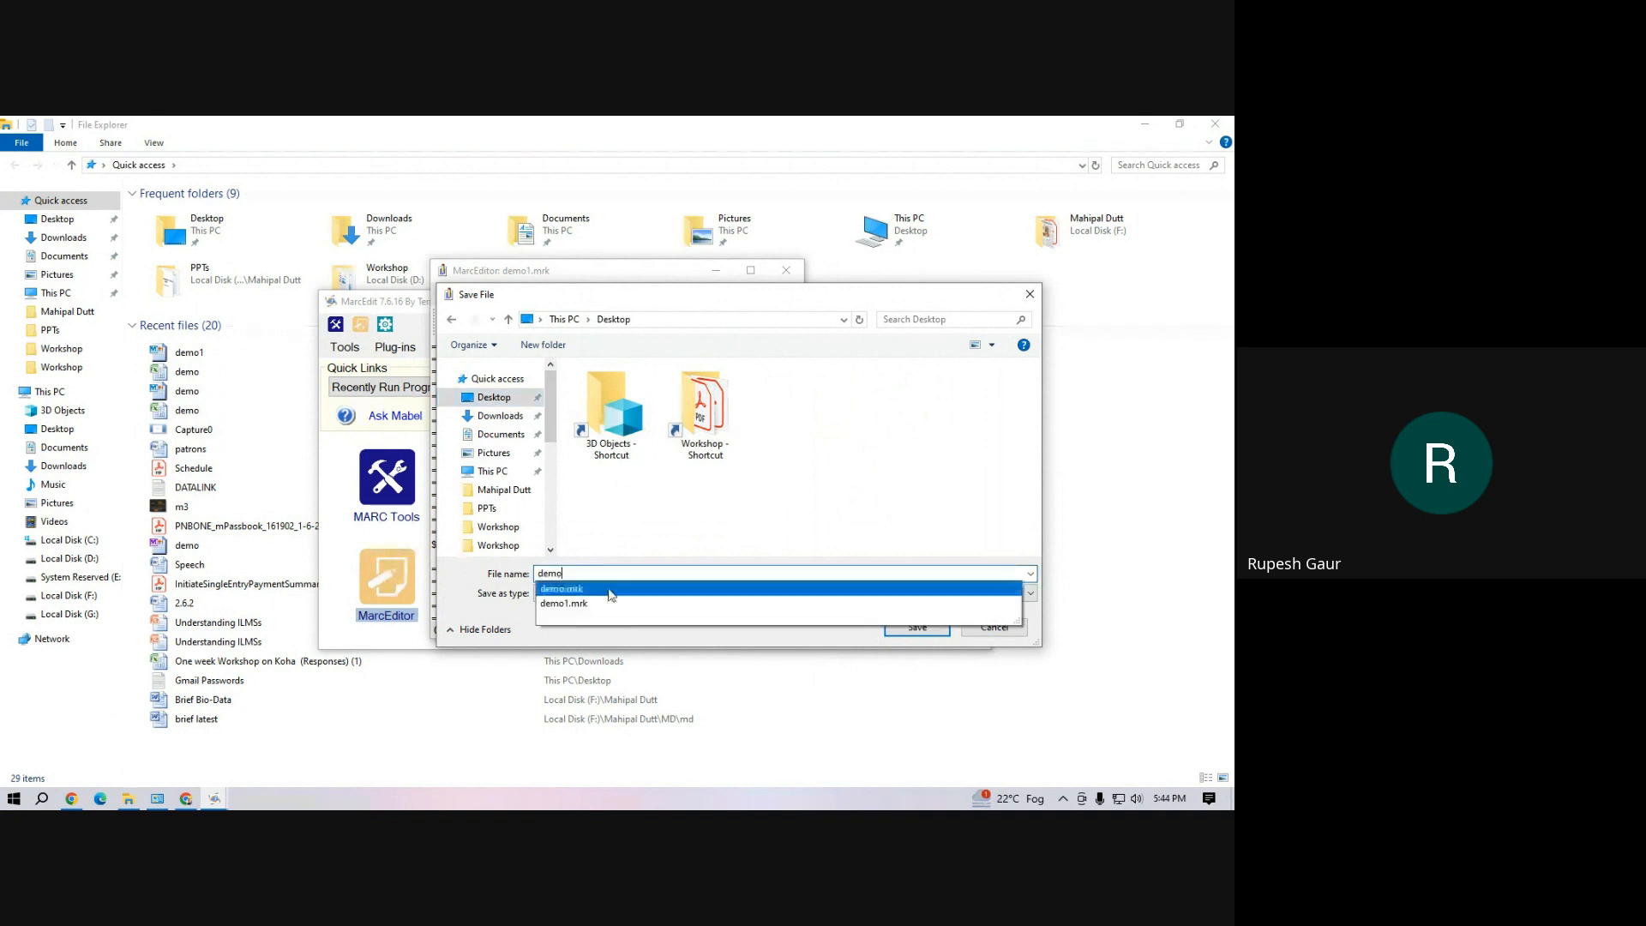
{"action": "left_click", "coordinate": [503, 661]}
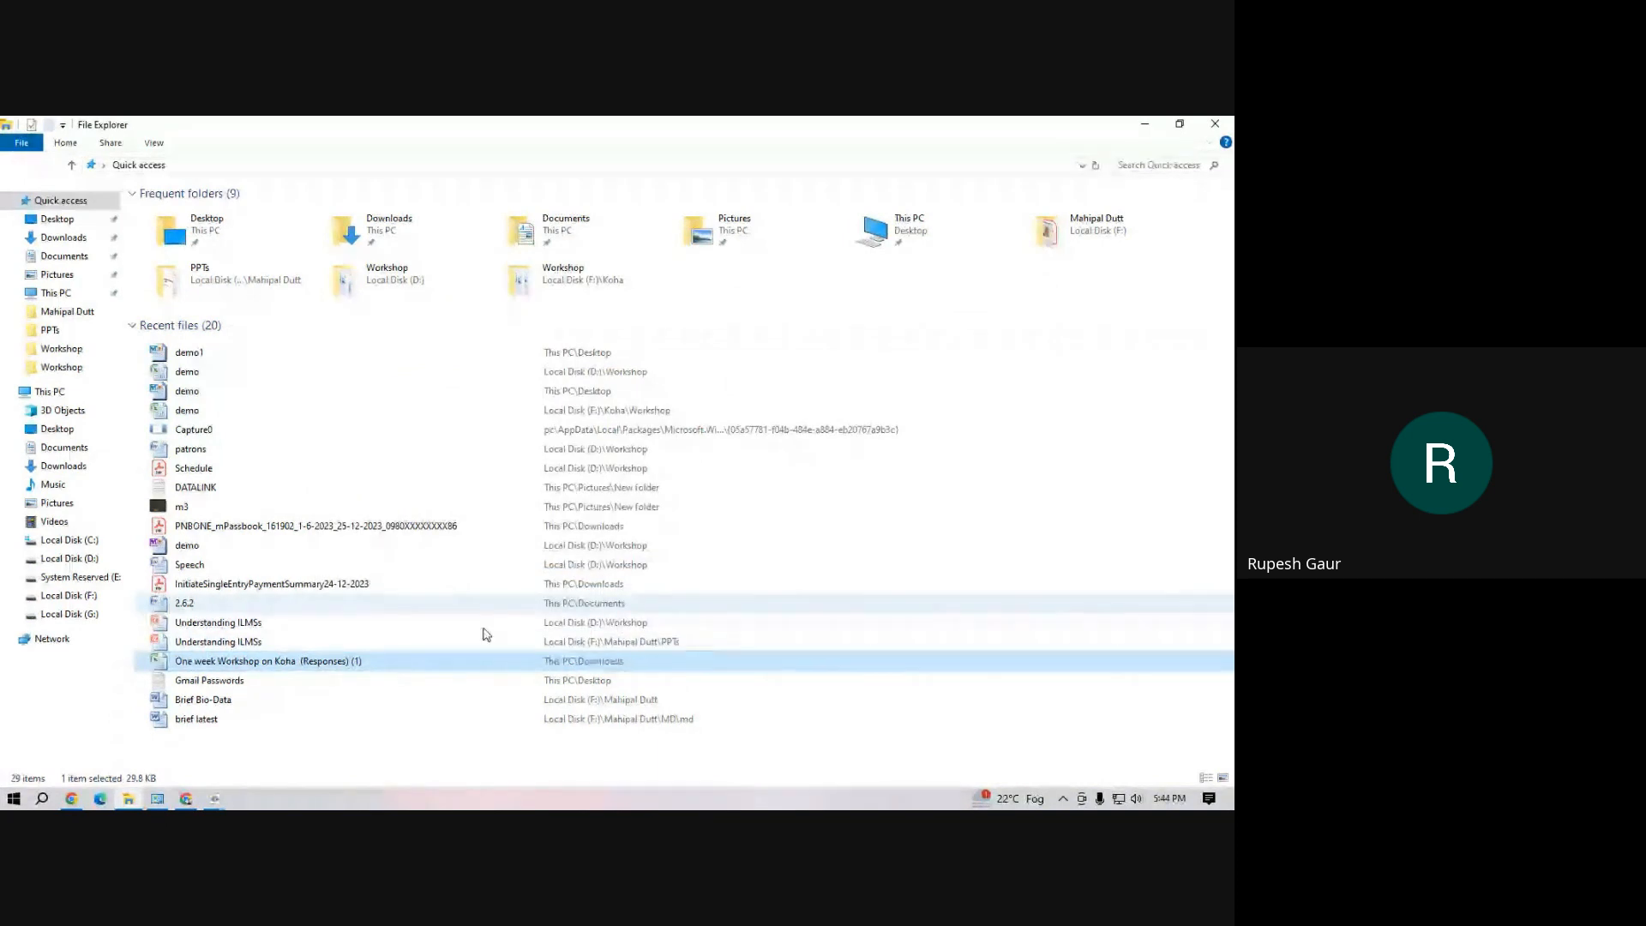
{"action": "left_click", "coordinate": [214, 798]}
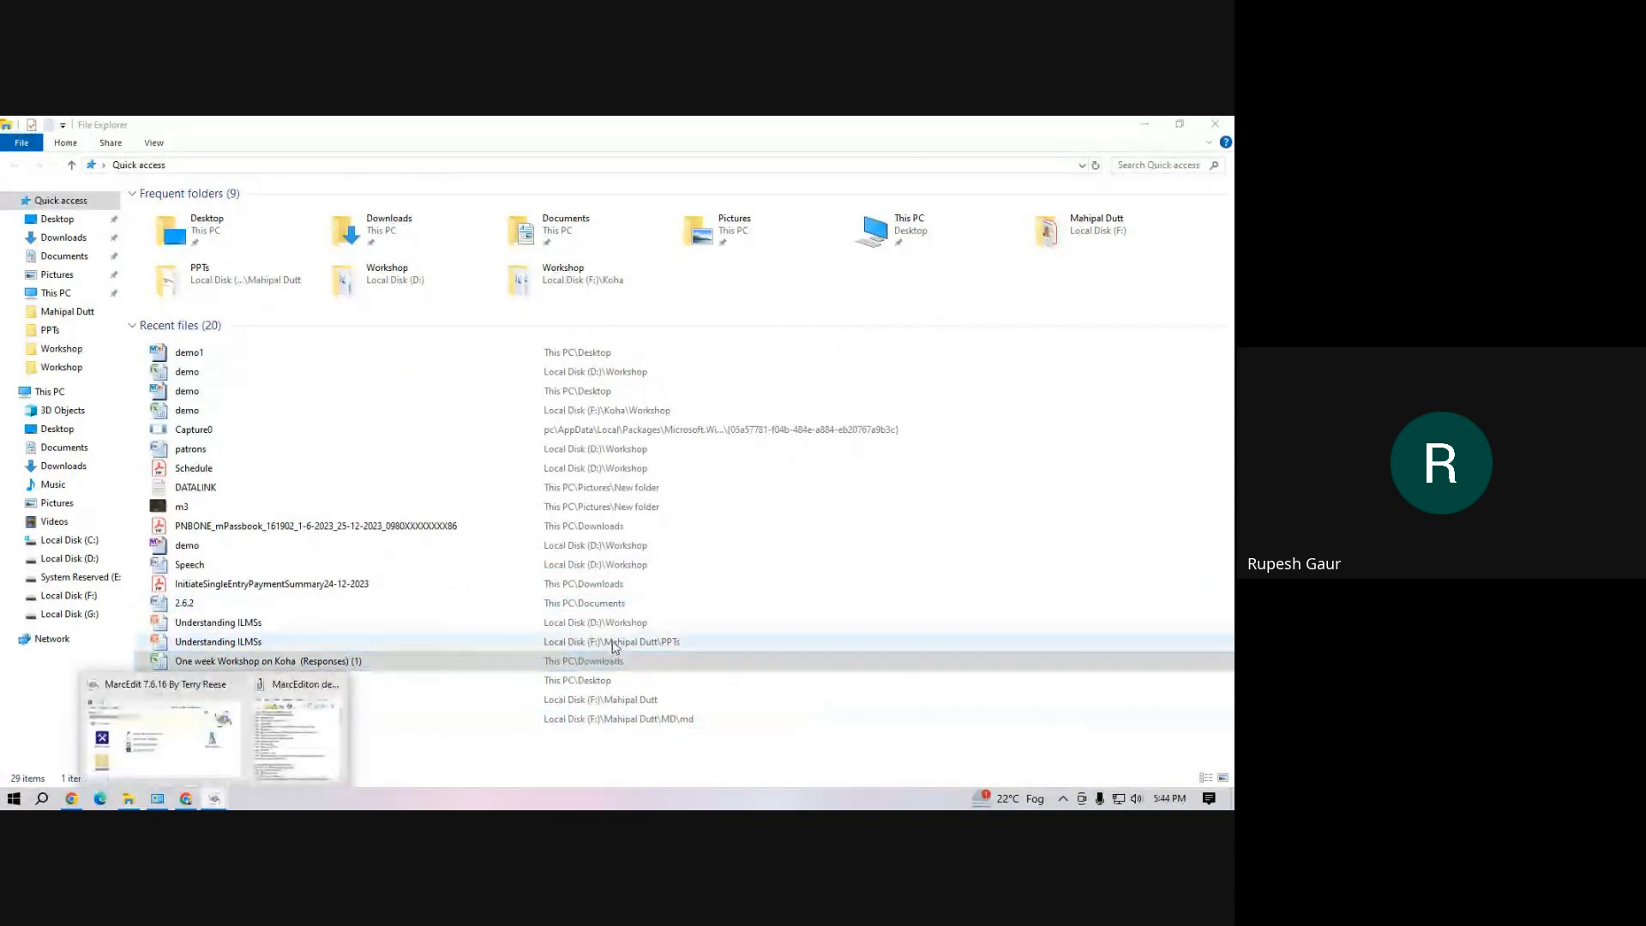
{"action": "left_click", "coordinate": [319, 729]}
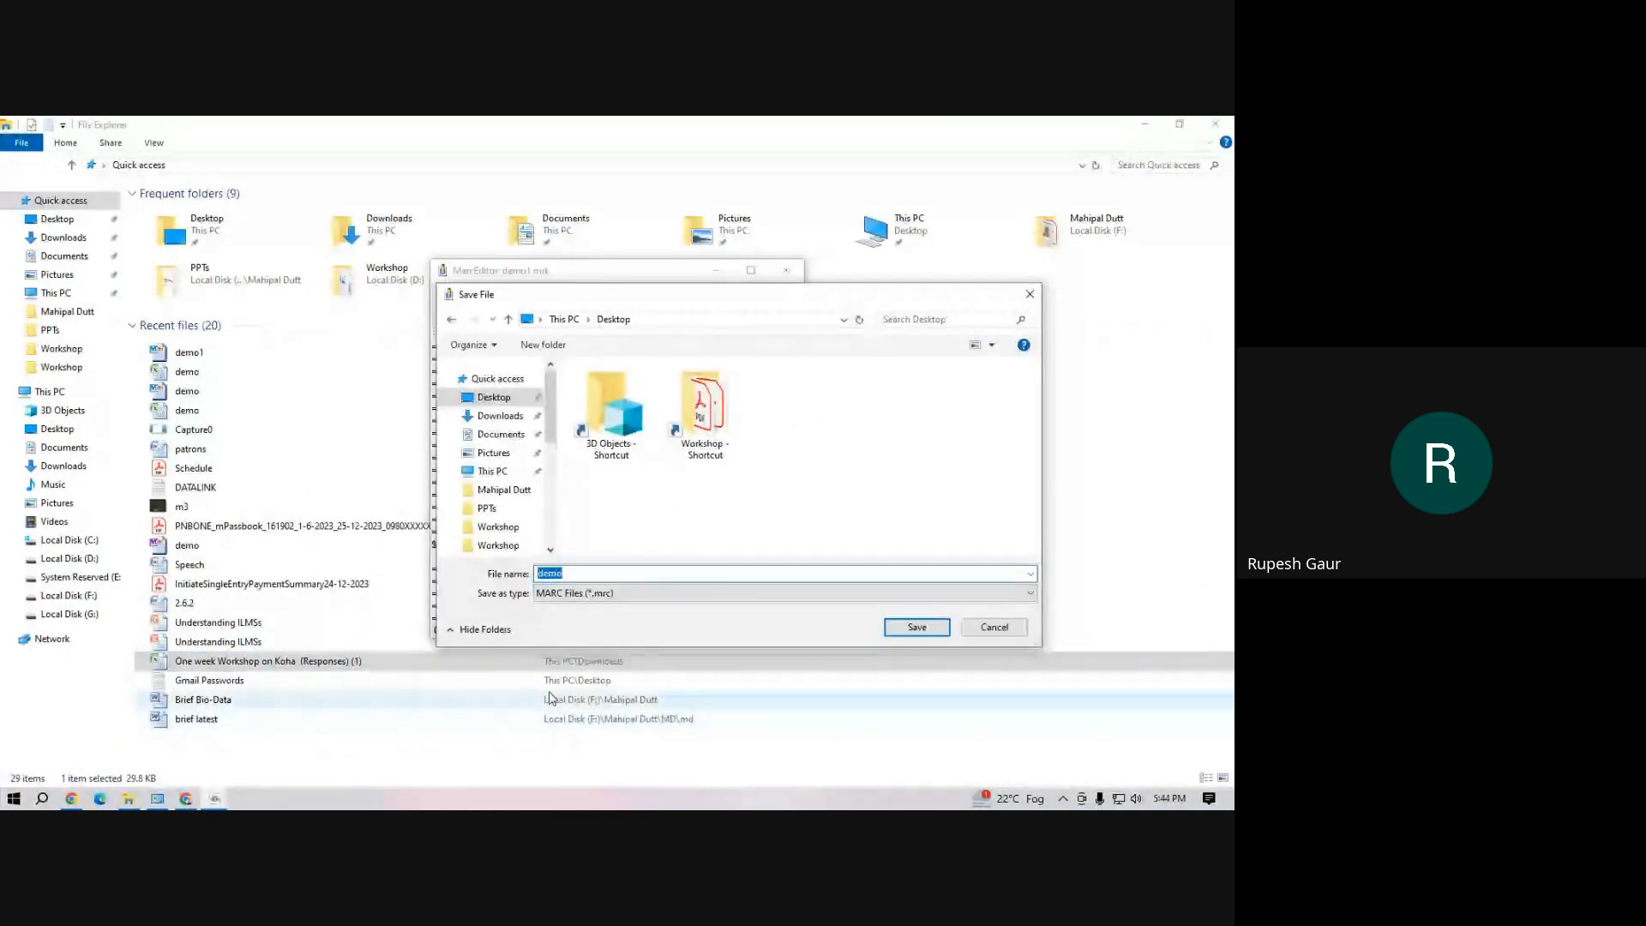
{"action": "left_click", "coordinate": [933, 632]}
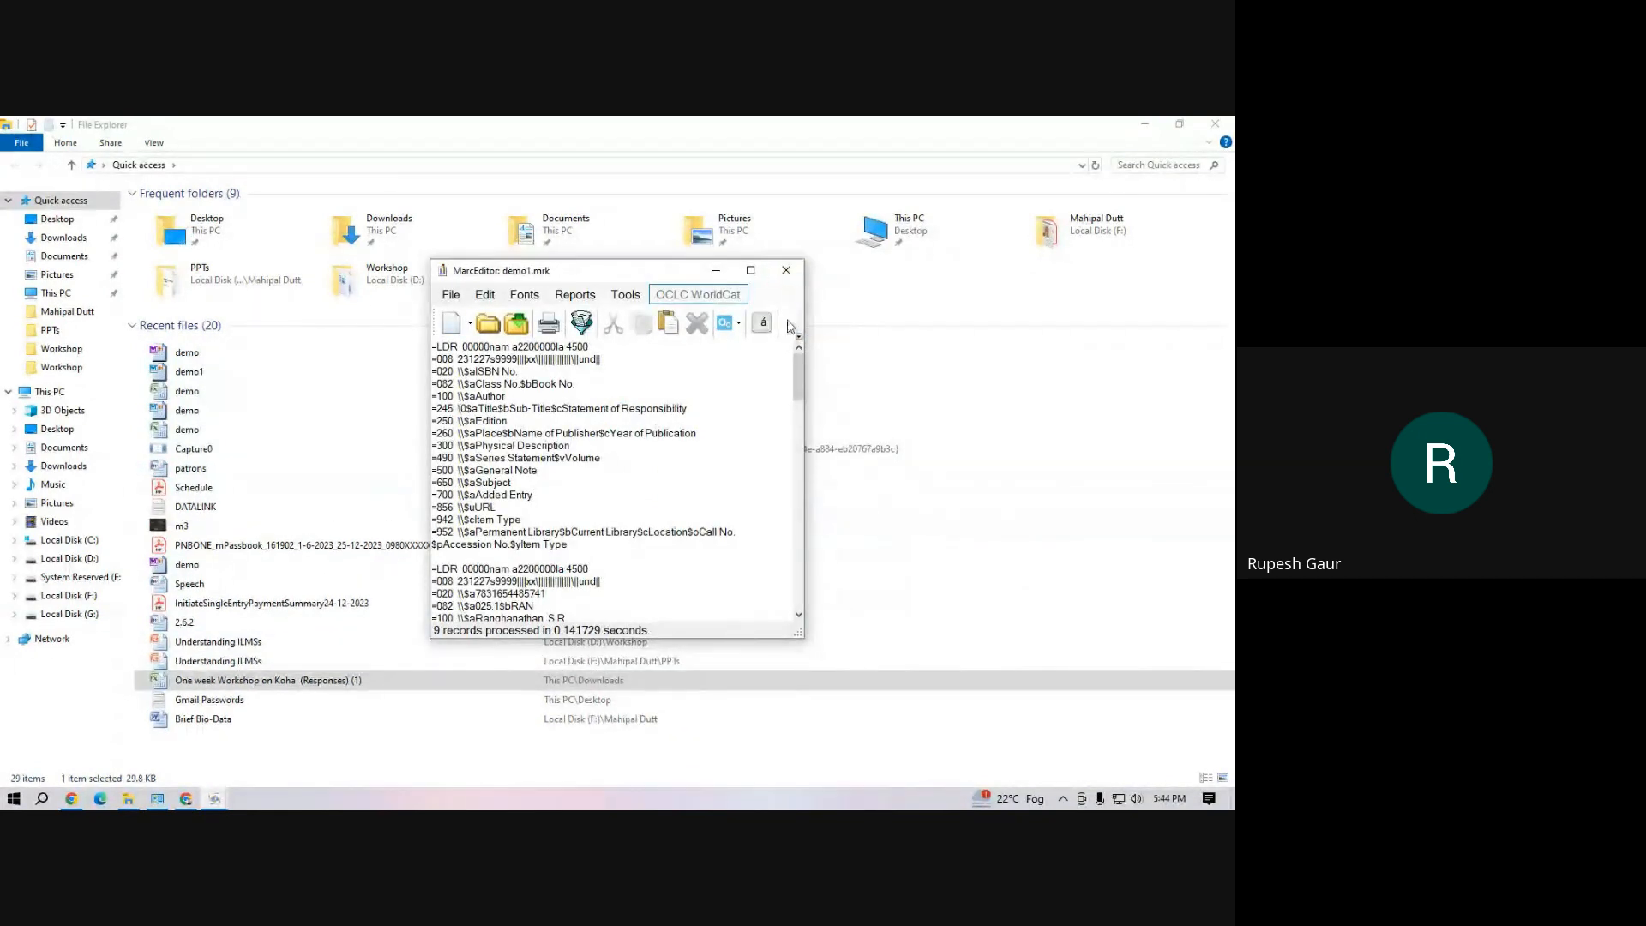
Close MarcEditor, File Explorer and the MarcEdit main window to return to Koha in the browser
{"action": "left_click", "coordinate": [786, 270]}
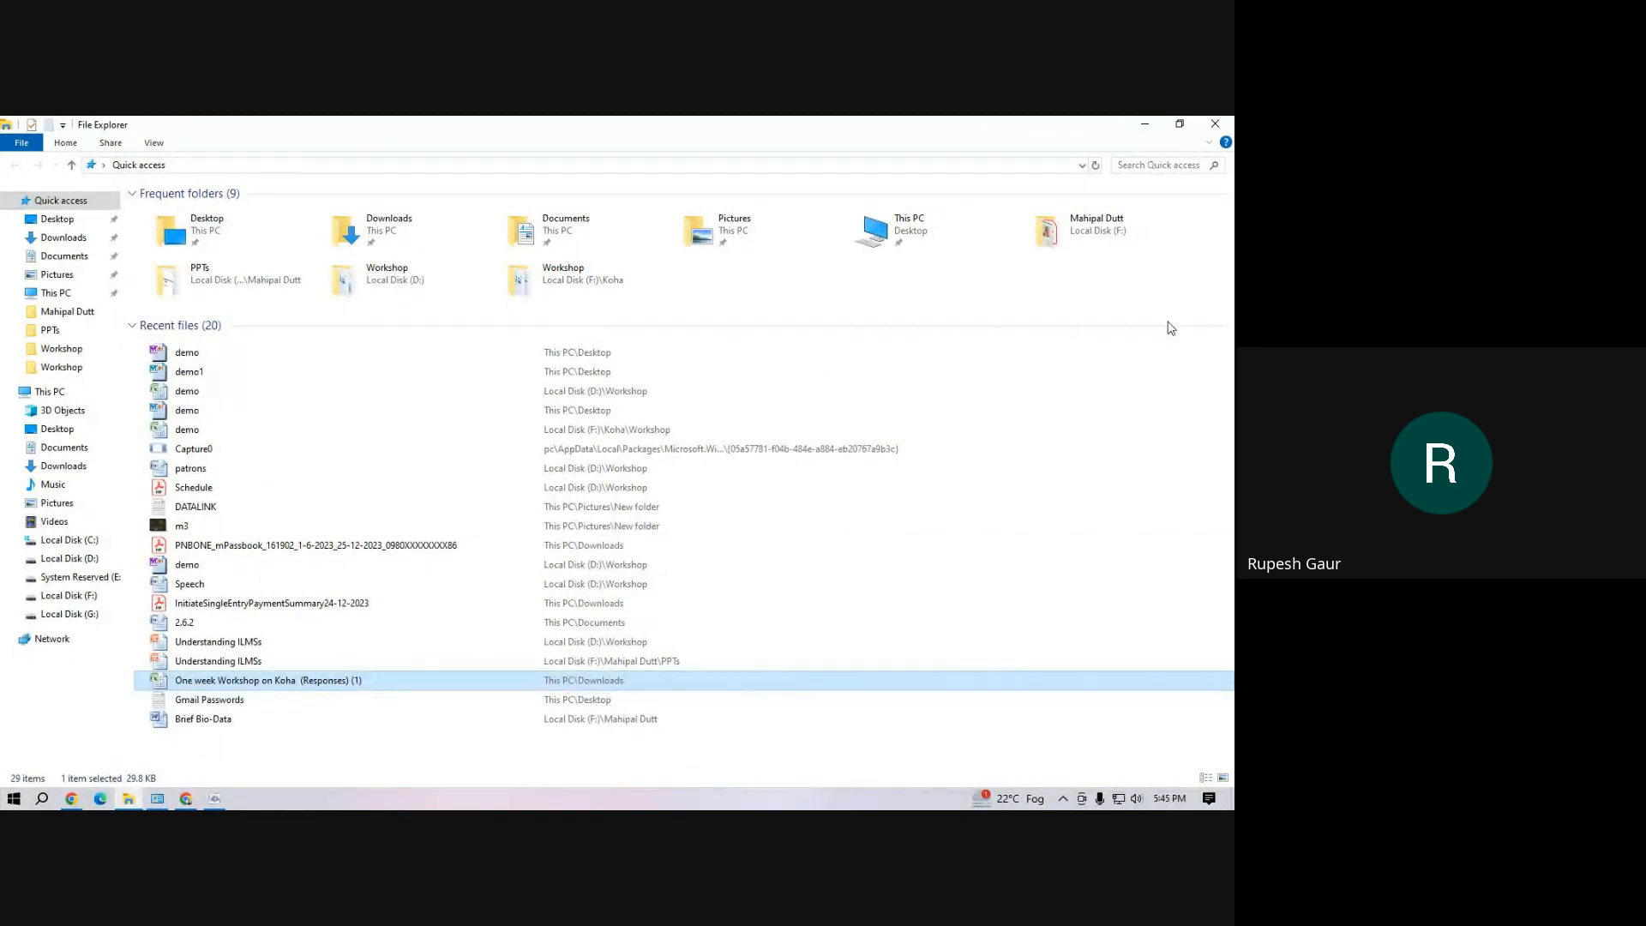
{"action": "left_click", "coordinate": [1215, 124]}
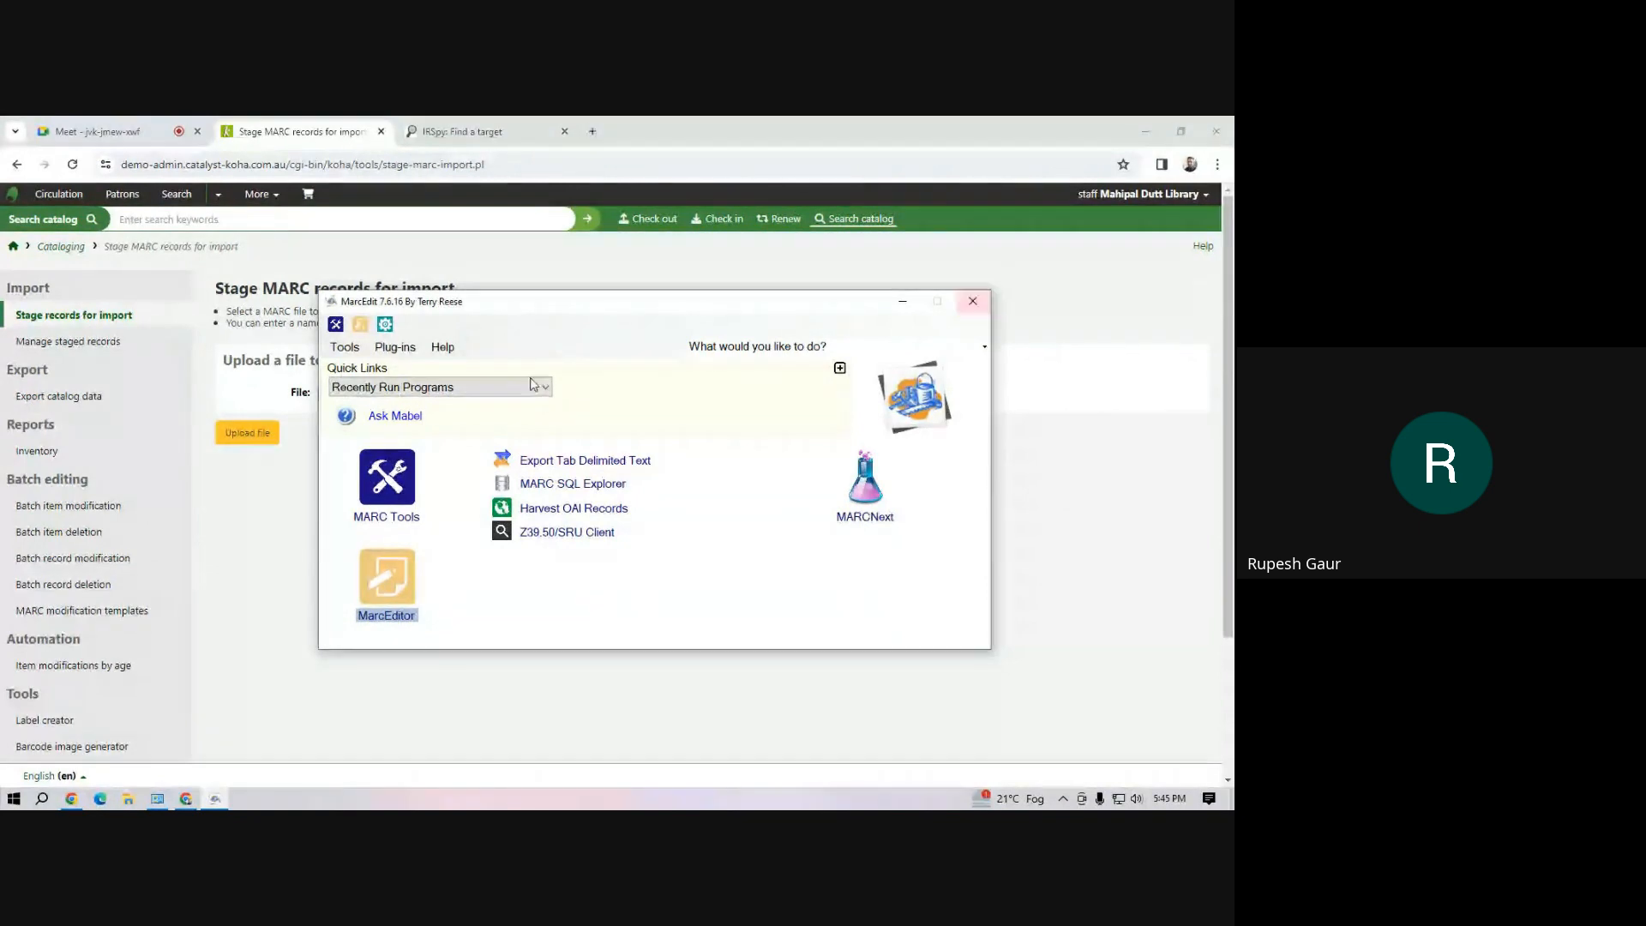
{"action": "left_click", "coordinate": [973, 301]}
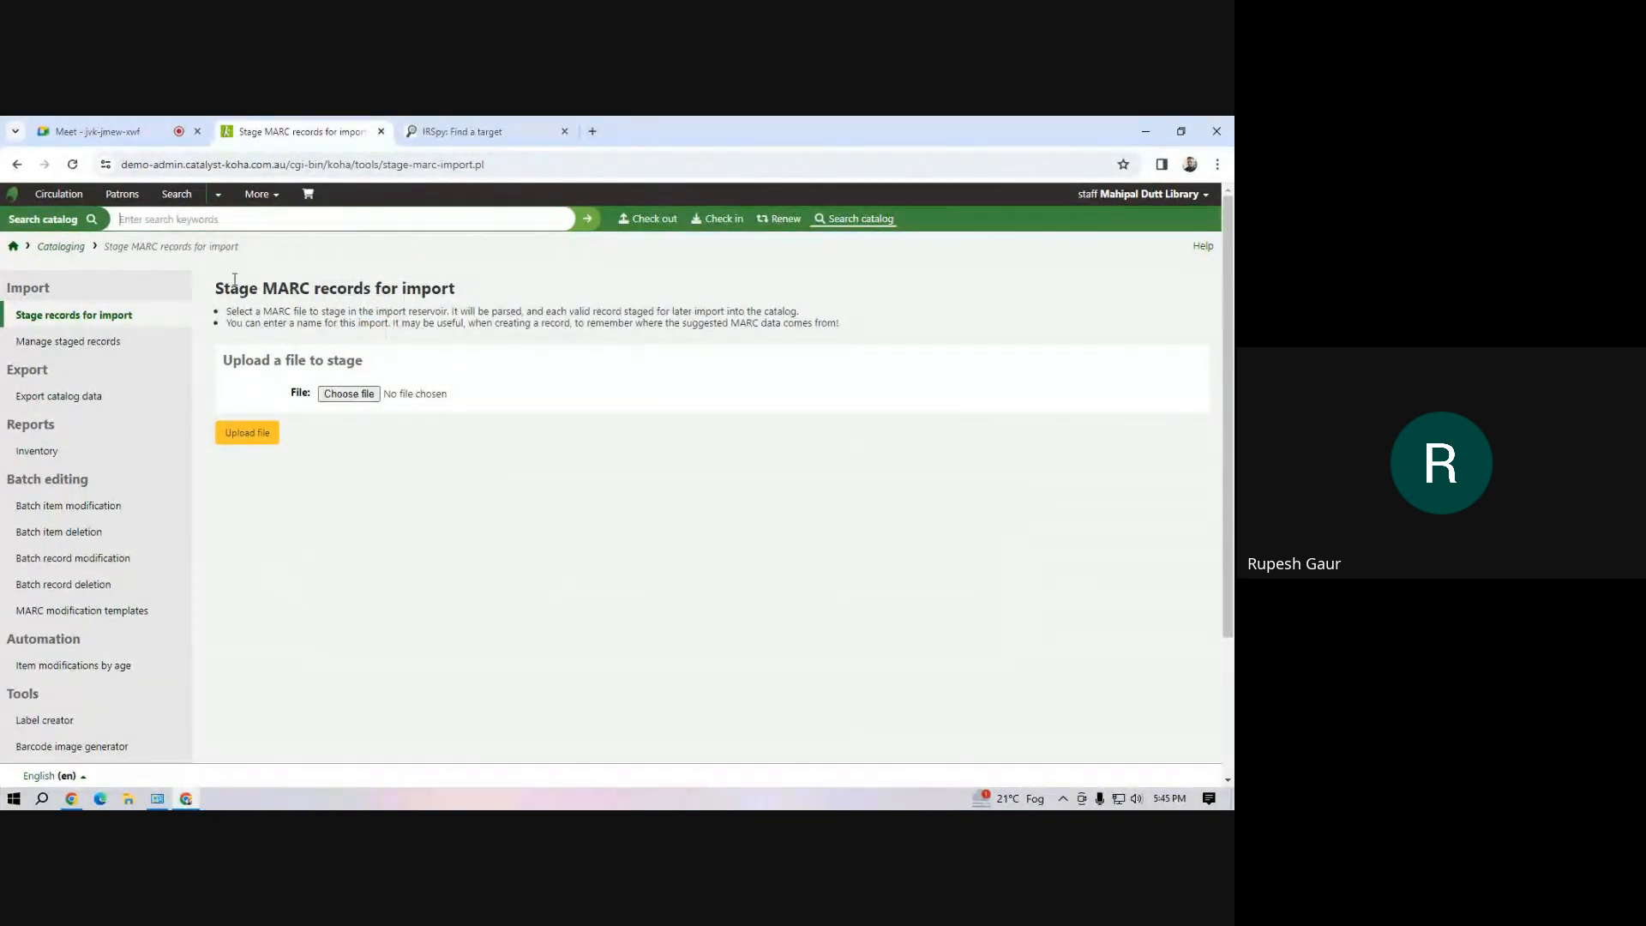
Upload demo.mrc from the Desktop on Koha's cataloging page for staging MARC records
{"action": "left_click", "coordinate": [259, 194]}
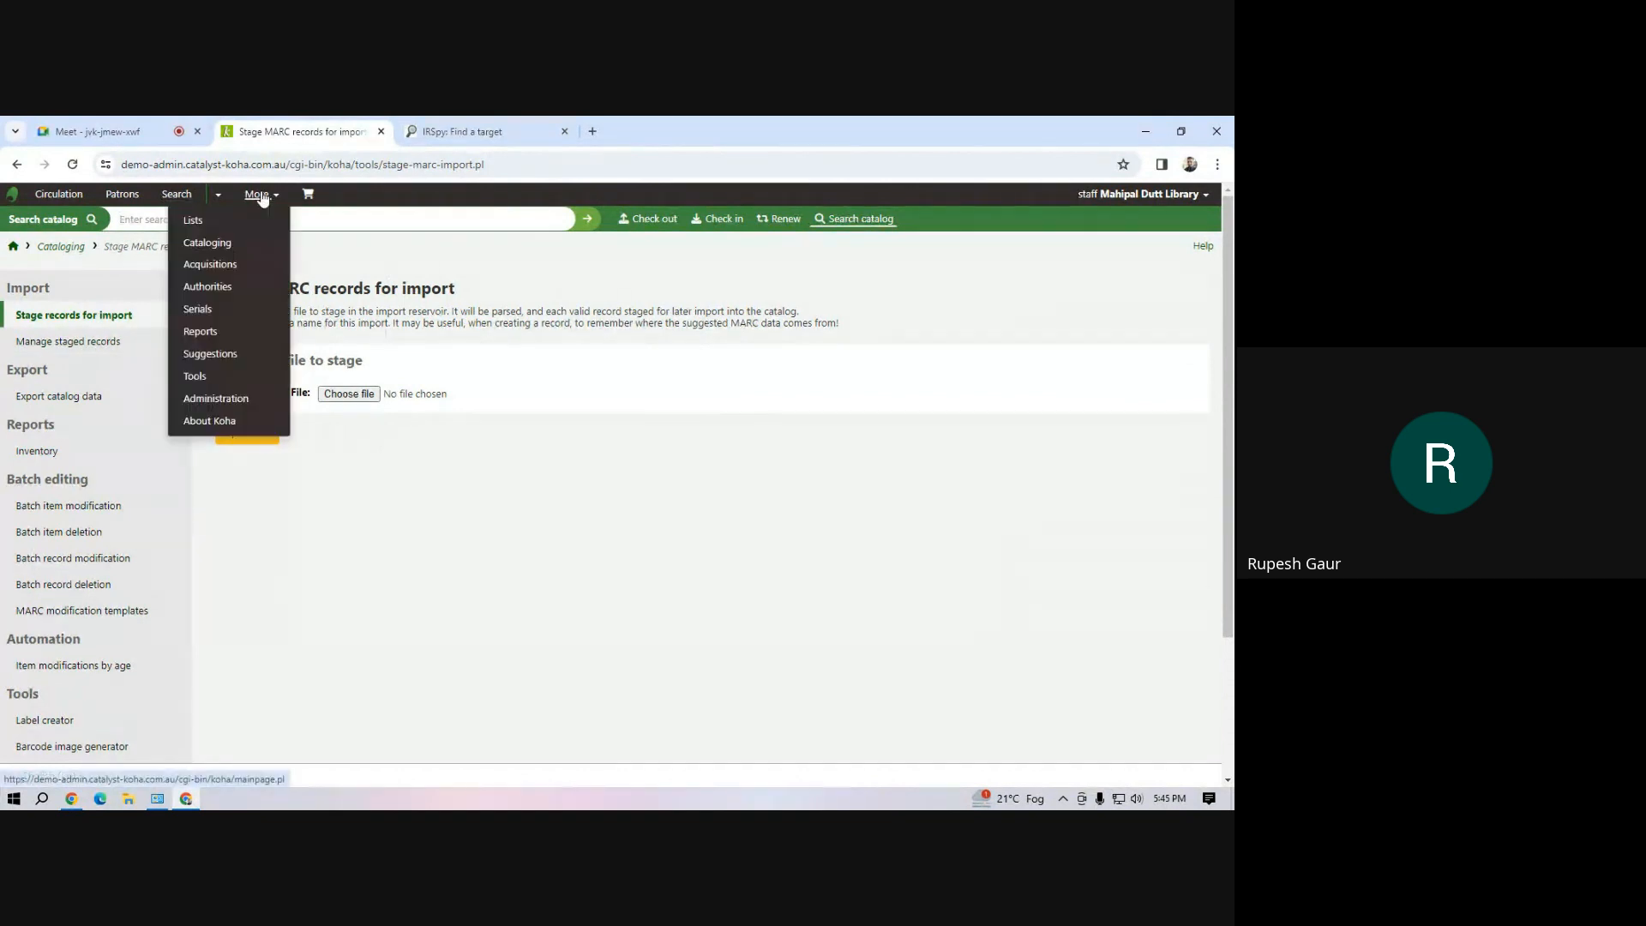
{"action": "left_click", "coordinate": [245, 244]}
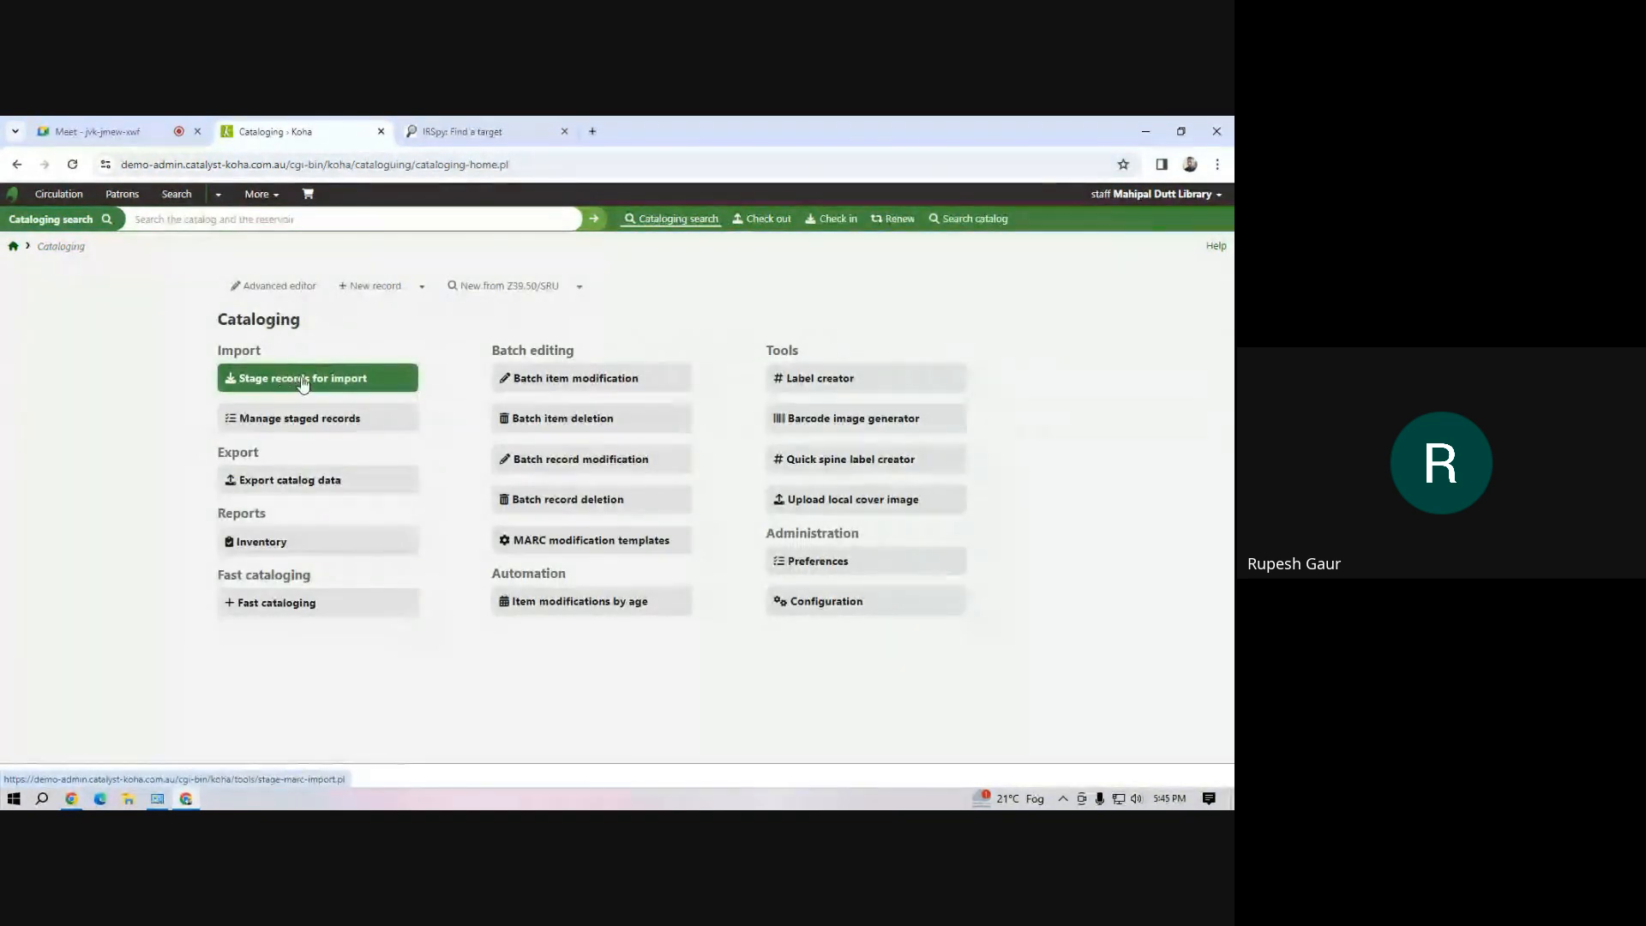
{"action": "left_click", "coordinate": [297, 383]}
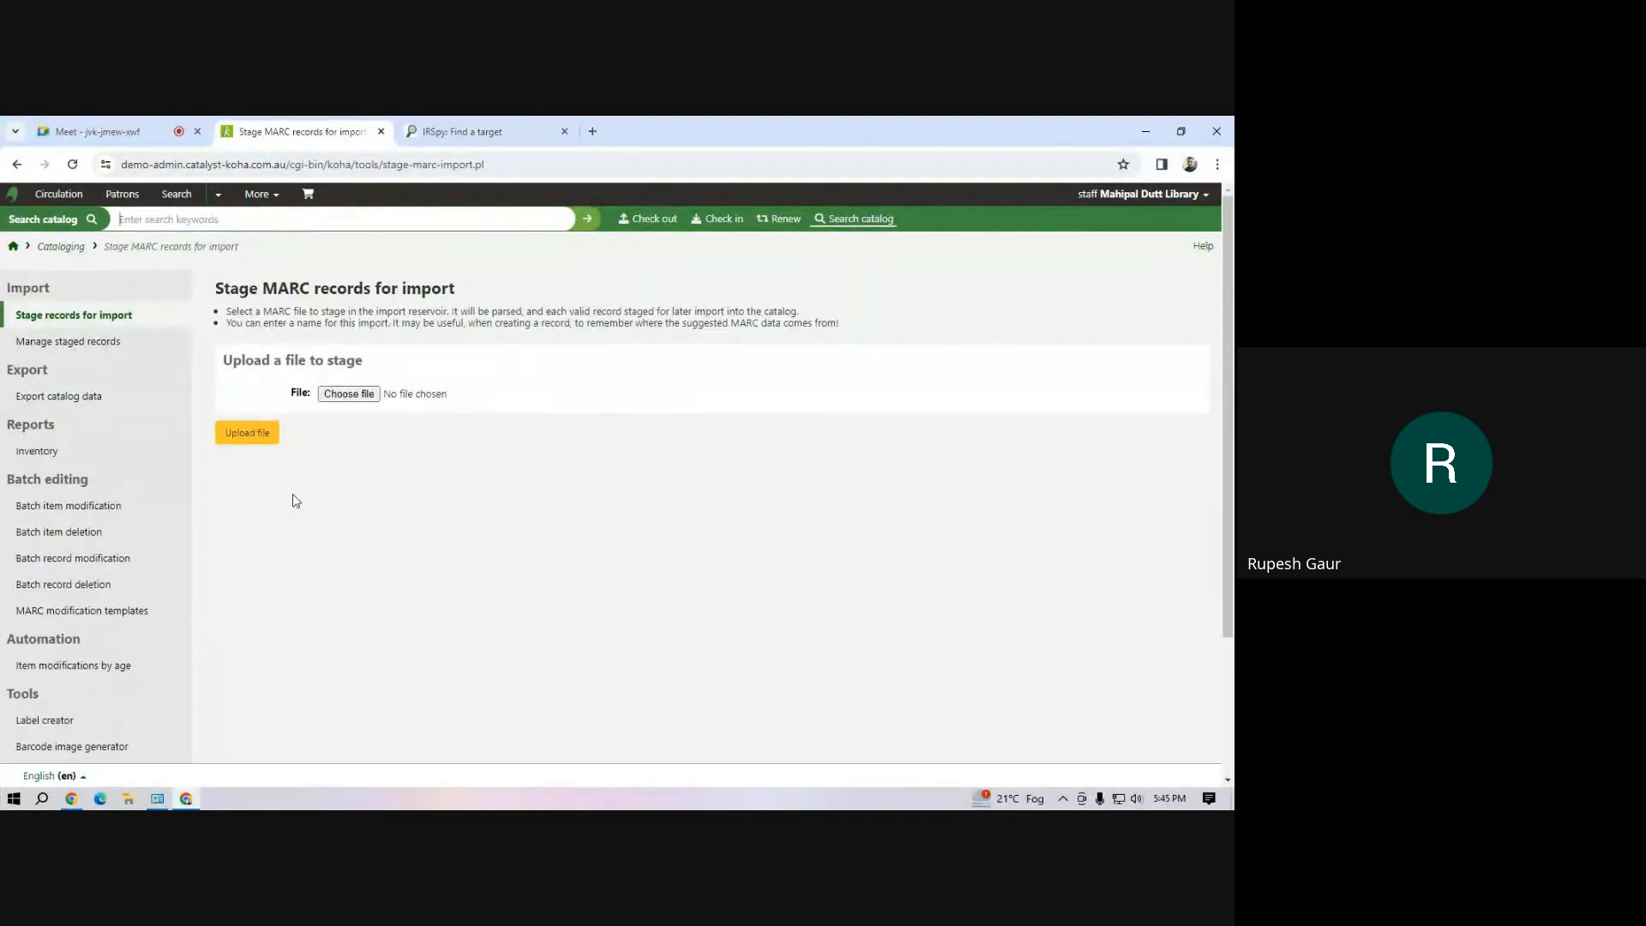
{"action": "left_click", "coordinate": [351, 399]}
{"action": "left_click", "coordinate": [350, 399]}
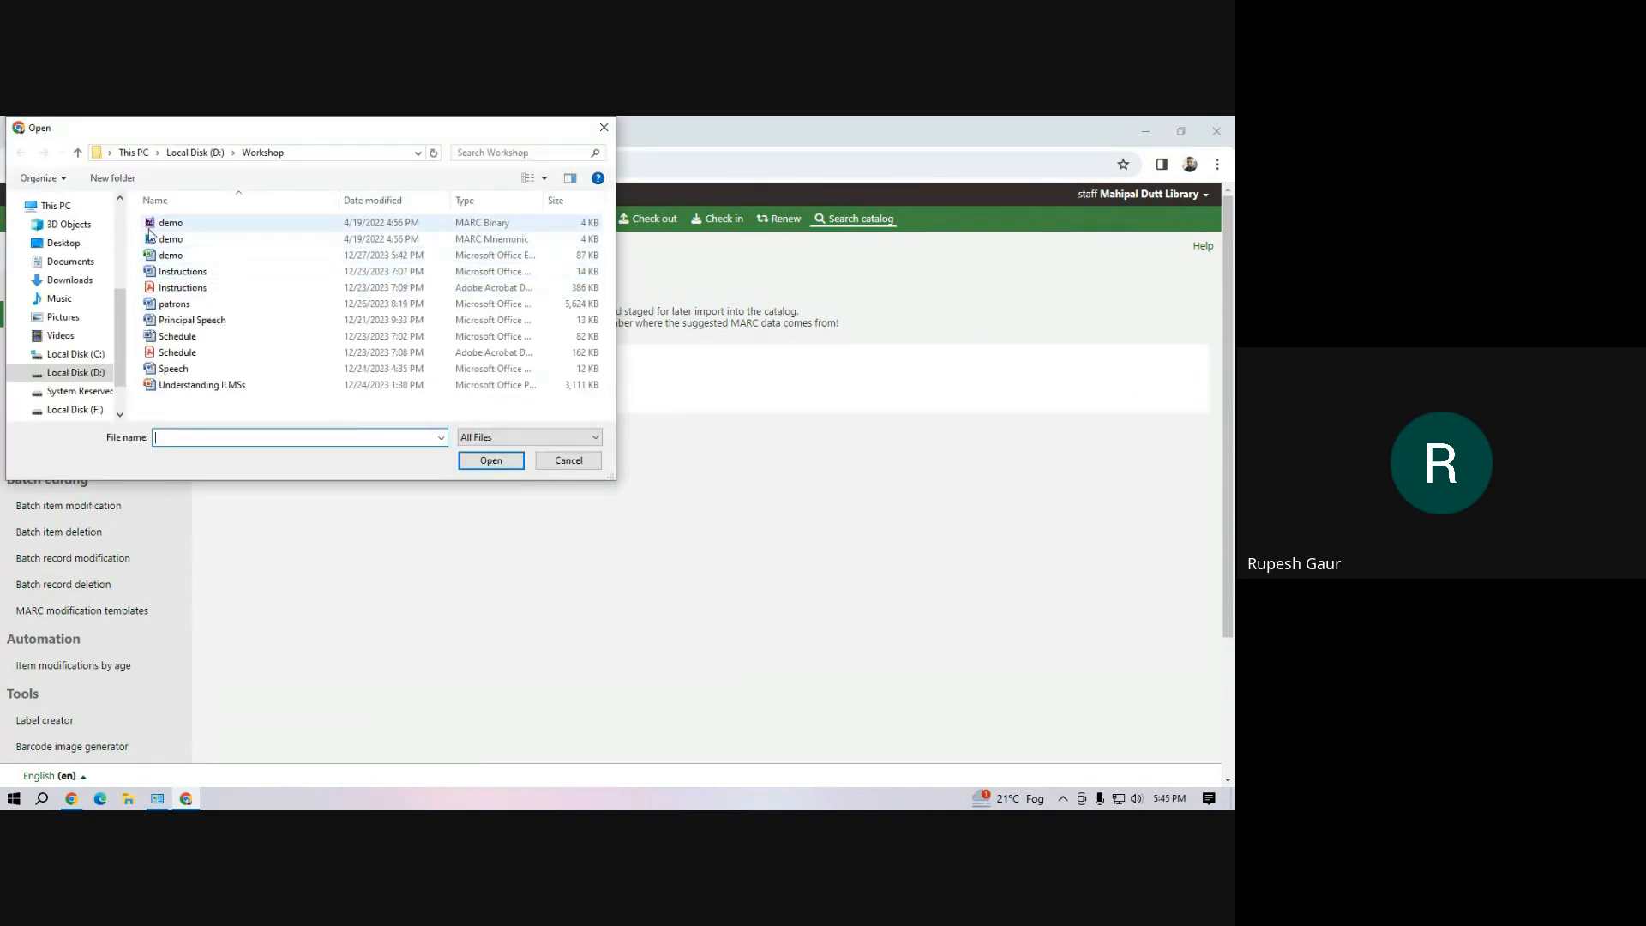
{"action": "left_click", "coordinate": [76, 244]}
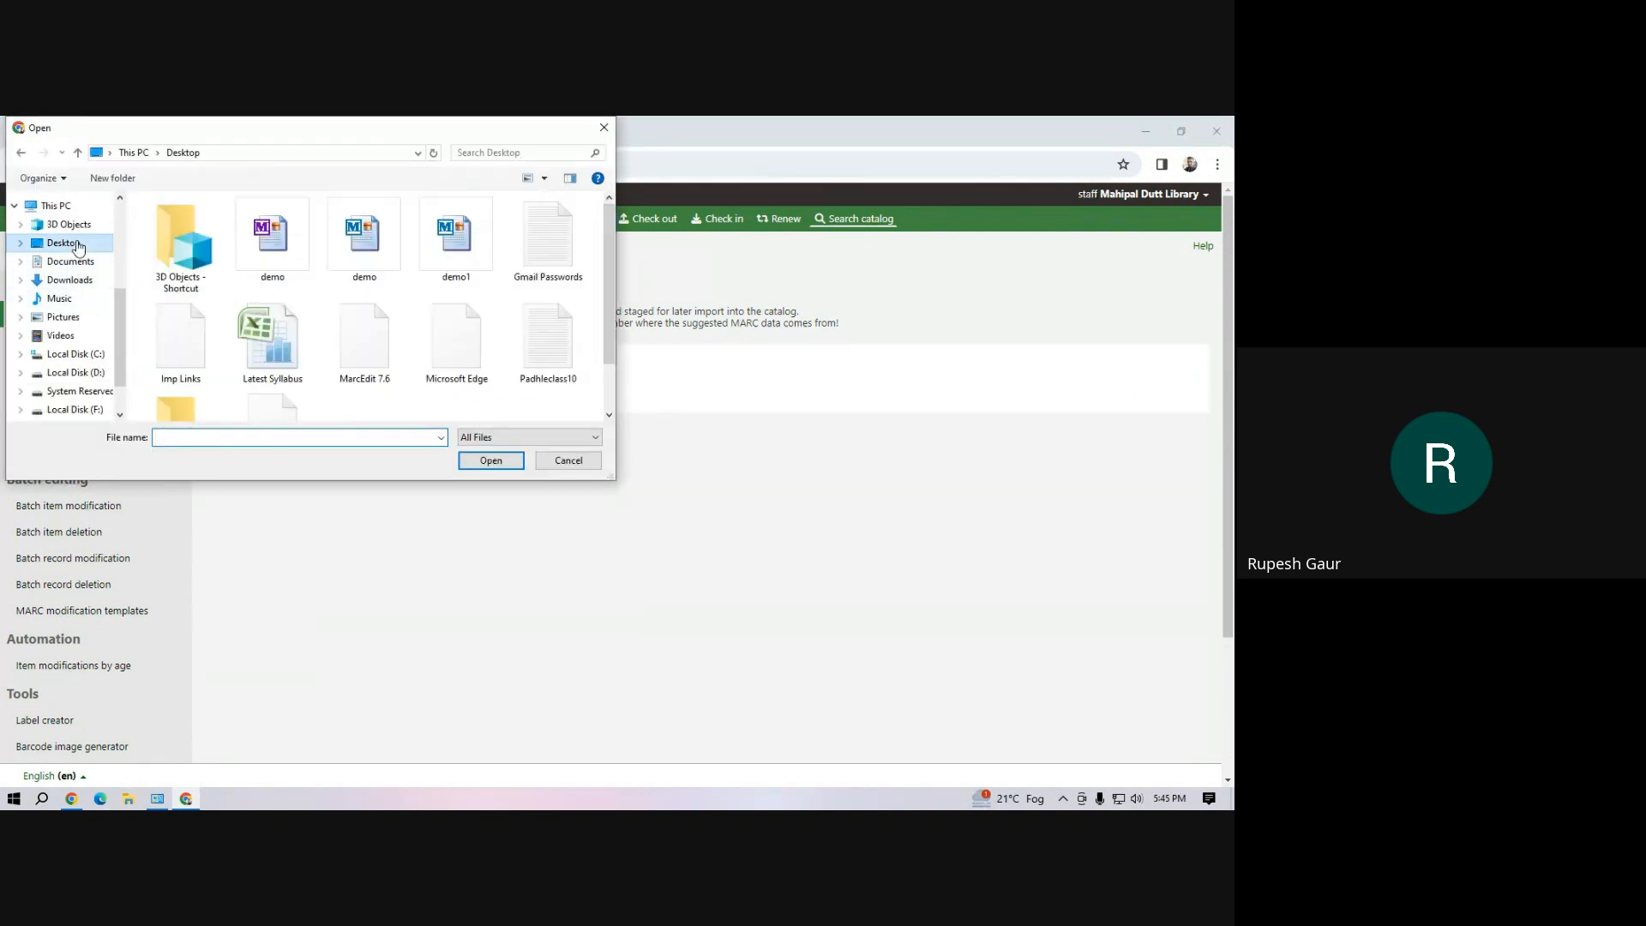
{"action": "left_click", "coordinate": [268, 279]}
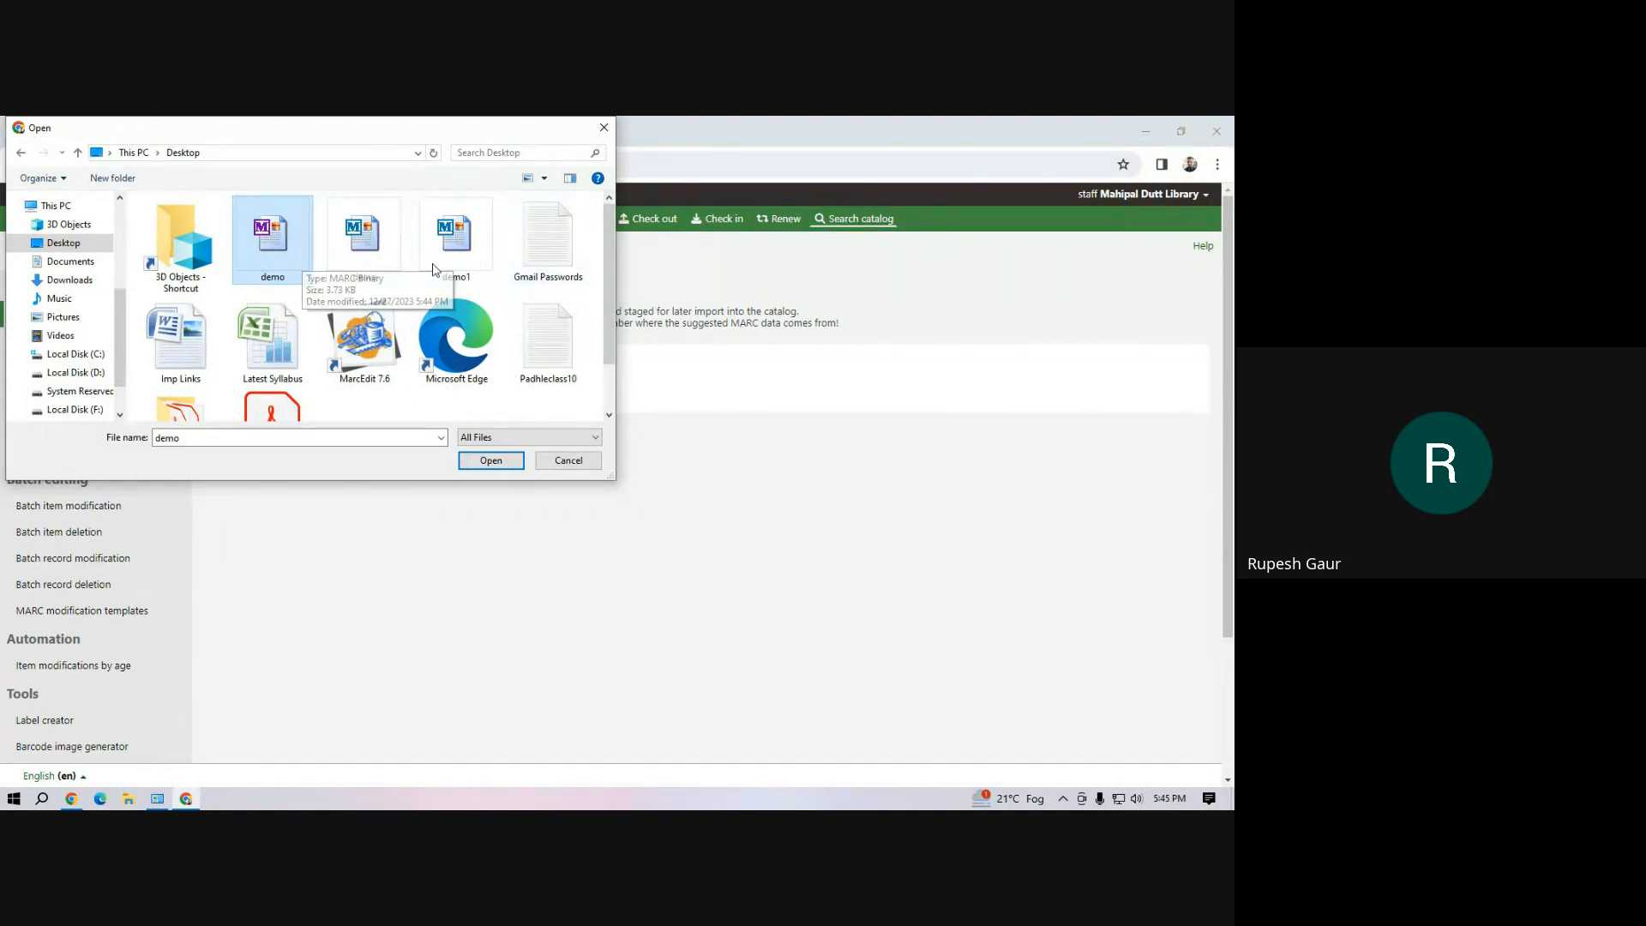
{"action": "left_click", "coordinate": [490, 461]}
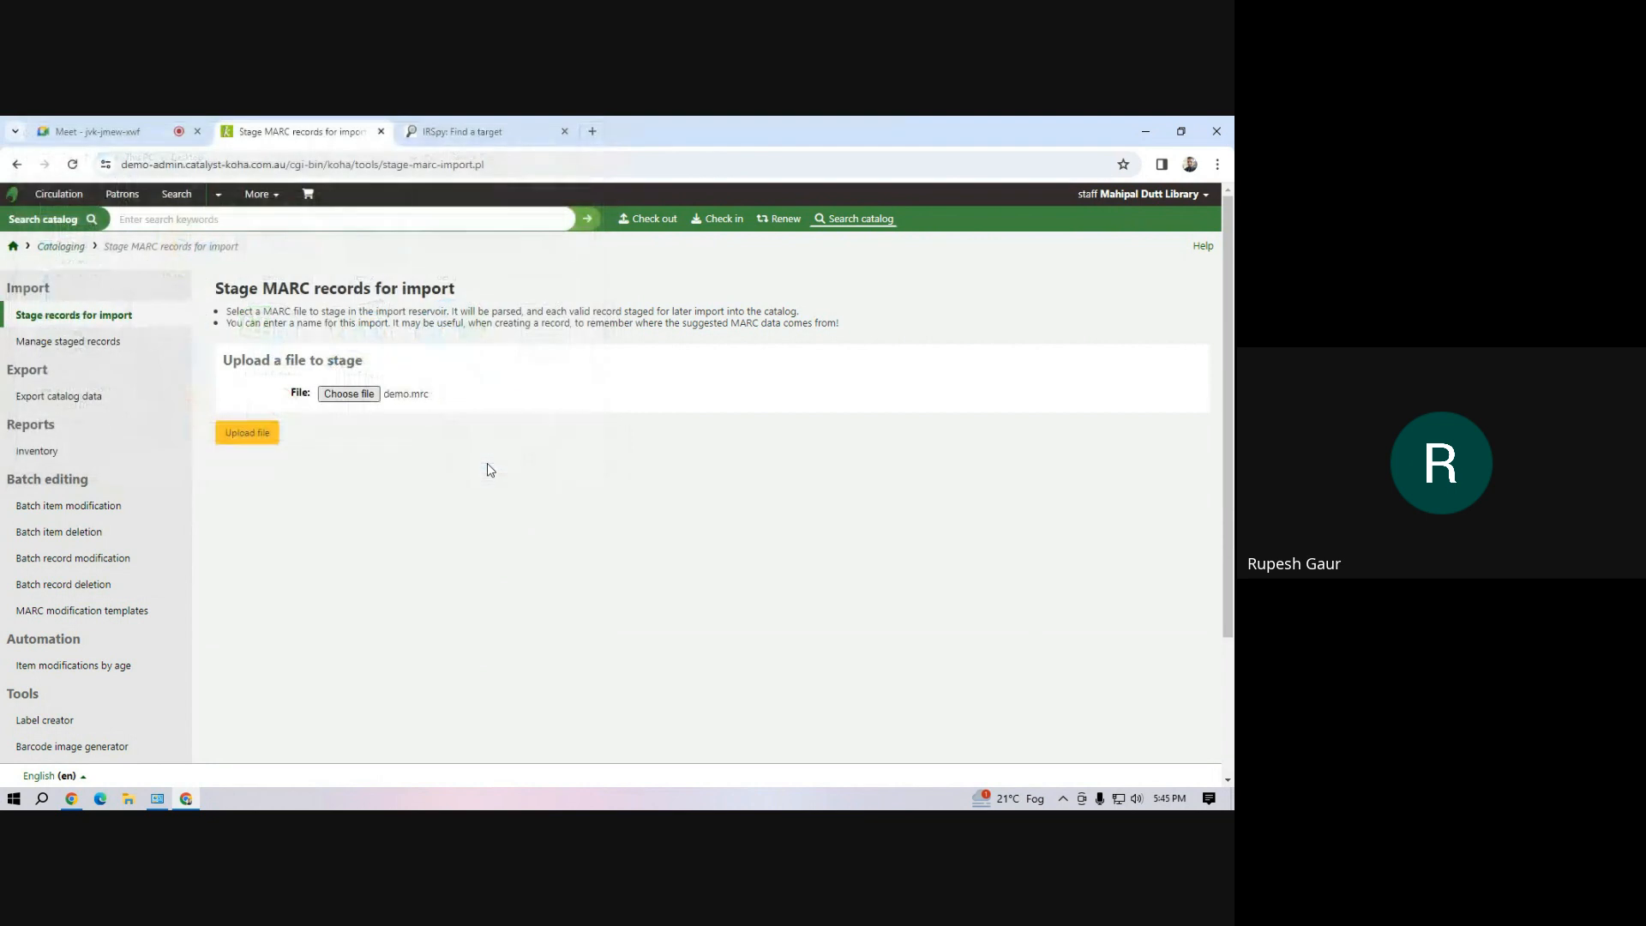
{"action": "left_click", "coordinate": [249, 441]}
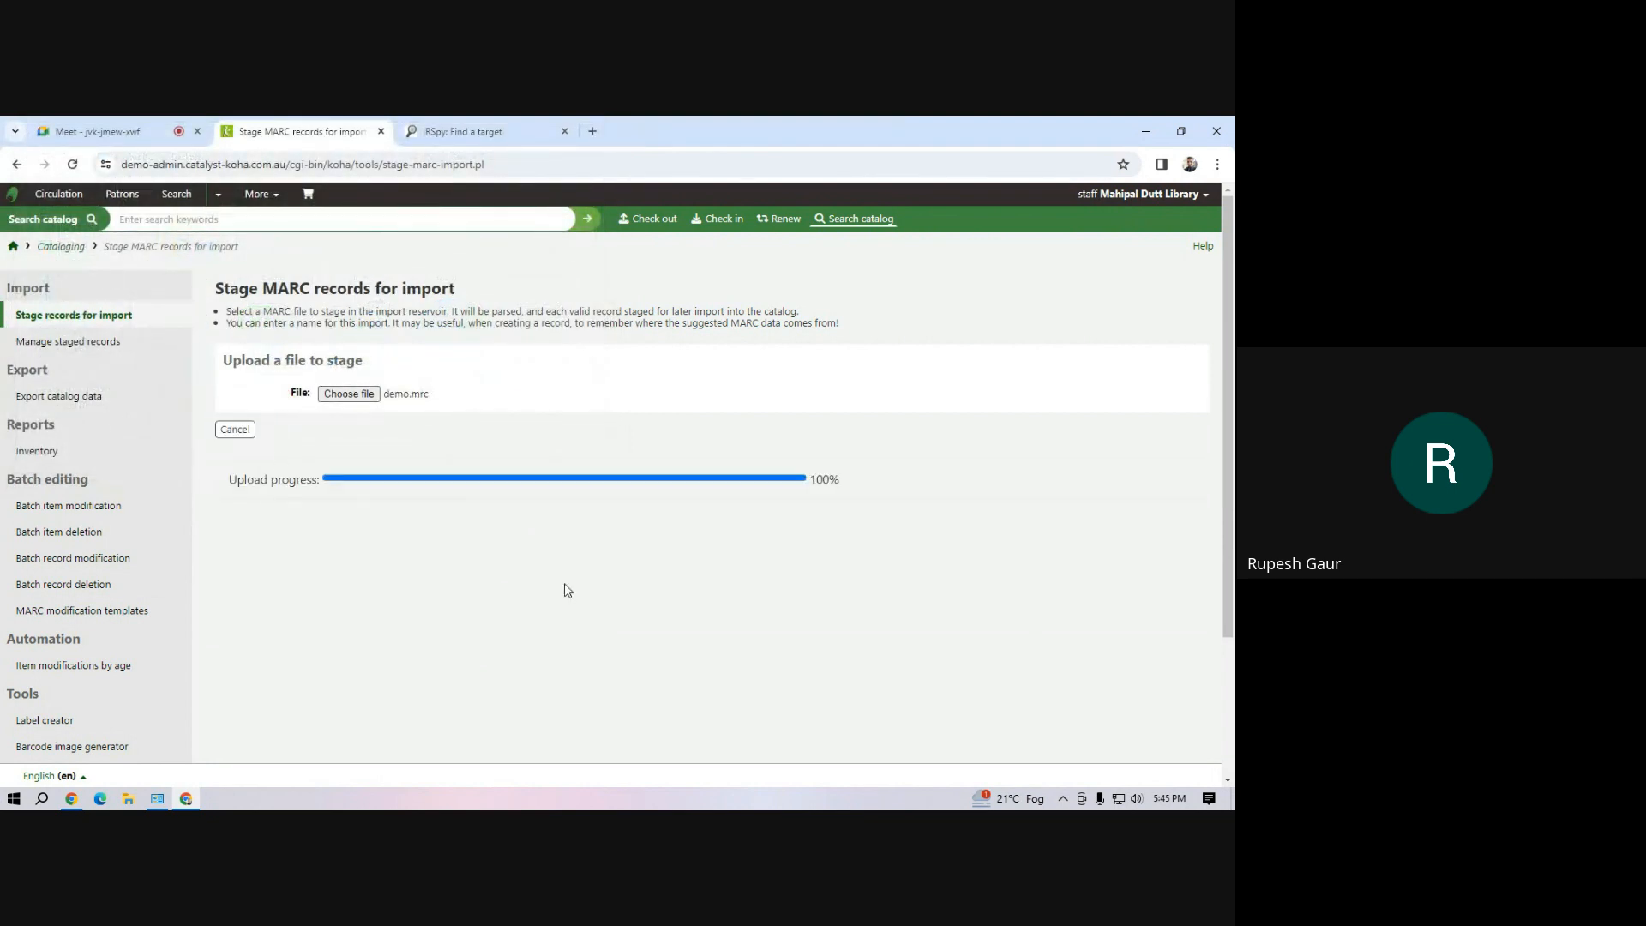
Stage the uploaded demo.mrc records for import with the default options and open the list of staged records
{"action": "scroll", "coordinate": [566, 590], "scroll_direction": "down", "scroll_amount": 10}
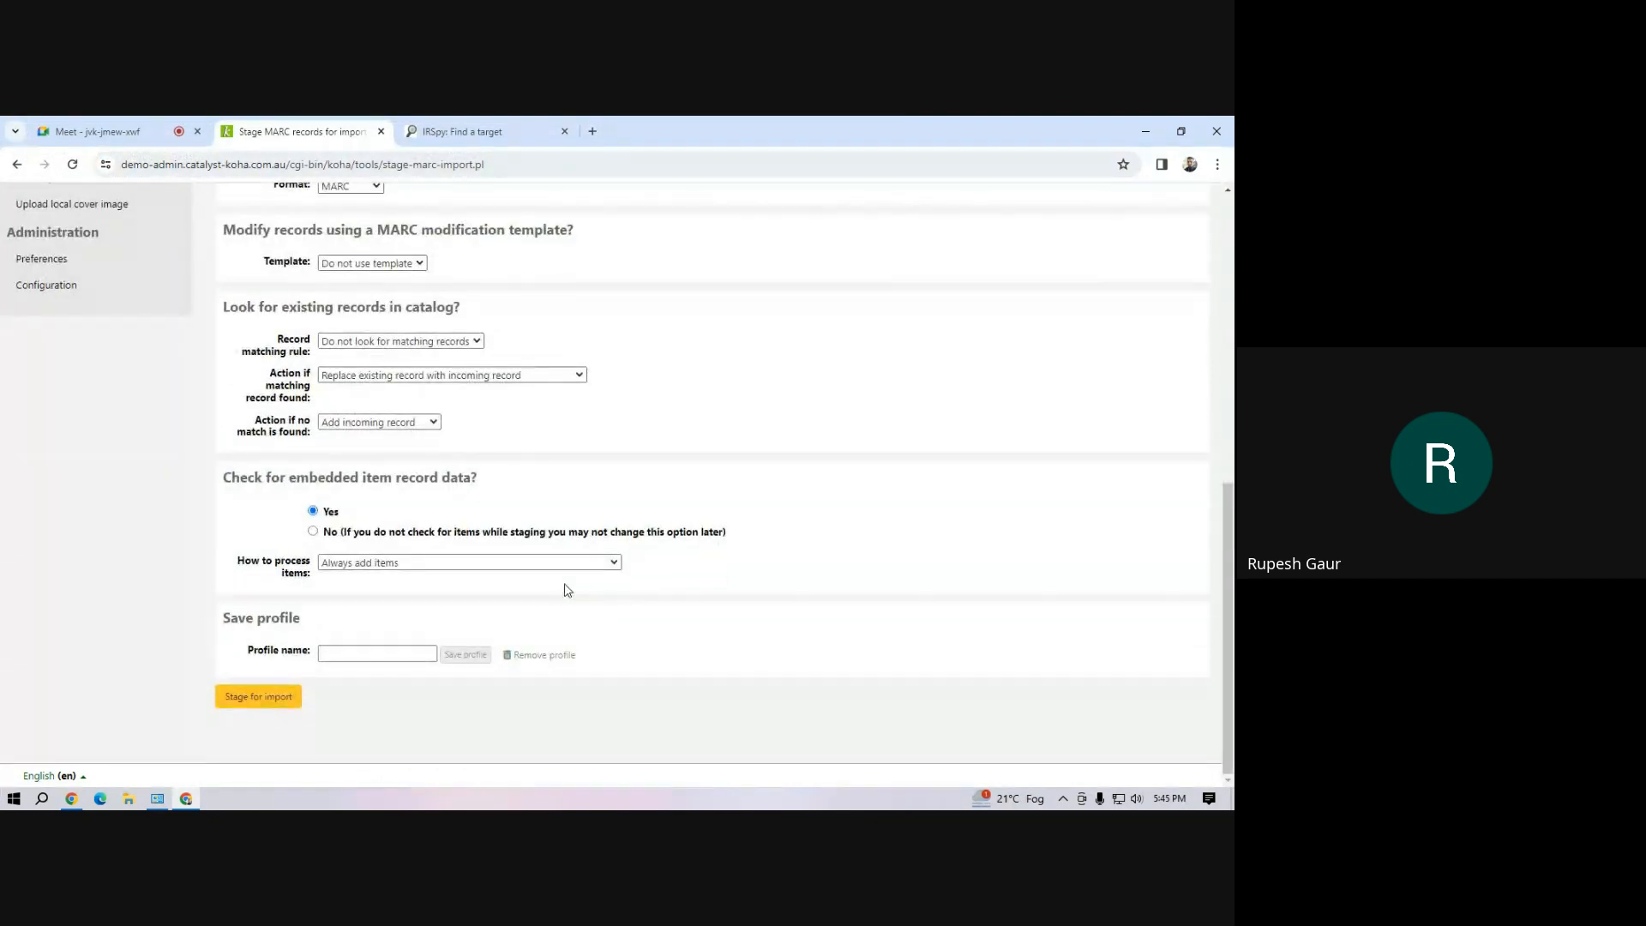
{"action": "left_click", "coordinate": [259, 700]}
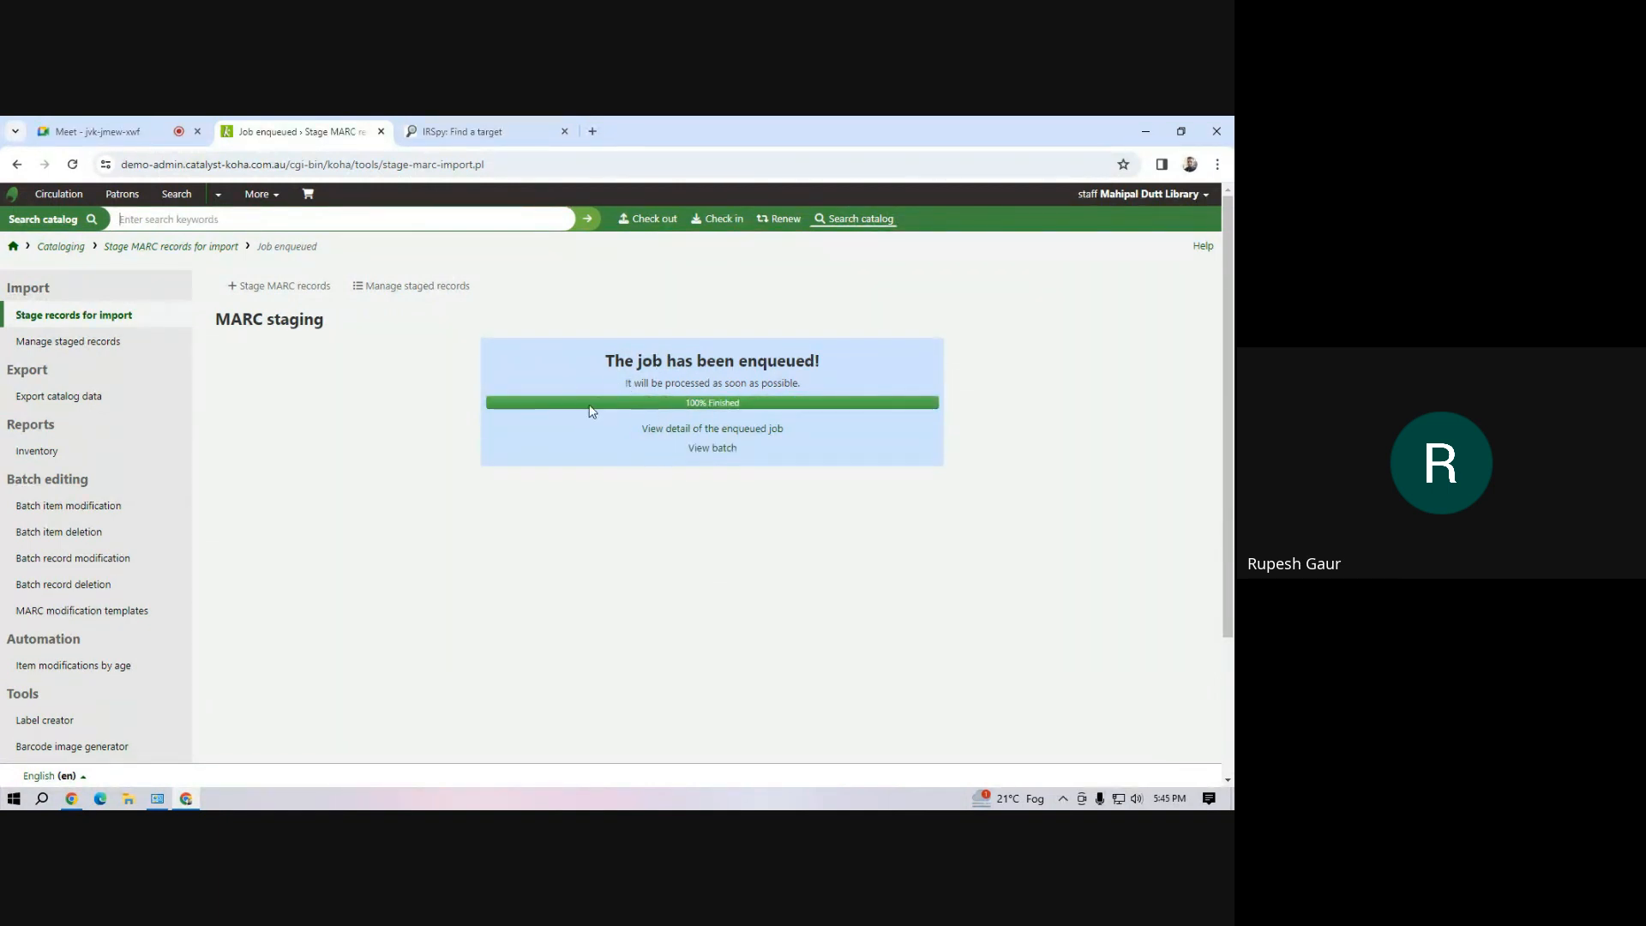
{"action": "left_click", "coordinate": [406, 291]}
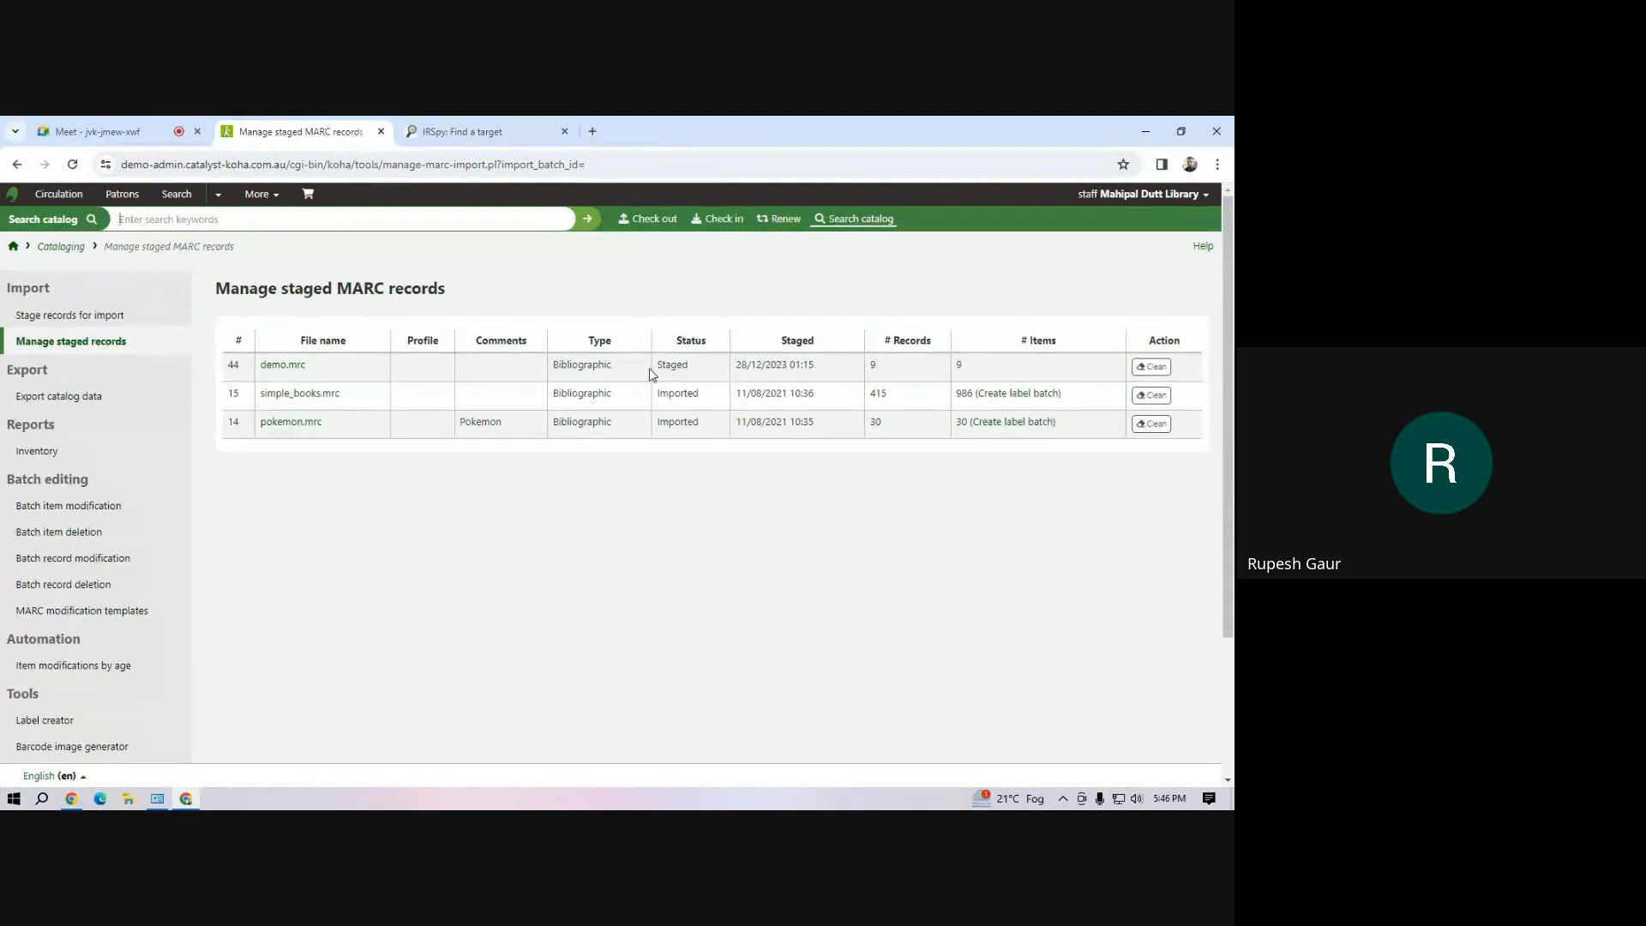
Open the staged demo.mrc batch and try to import it into the catalog with the Default framework
{"action": "left_click_drag", "start_coordinate": [583, 370], "coordinate": [693, 375]}
{"action": "left_click", "coordinate": [744, 370]}
{"action": "mouse_move", "coordinate": [687, 364]}
{"action": "left_mouse_down"}
{"action": "mouse_move", "coordinate": [654, 372]}
{"action": "mouse_move", "coordinate": [671, 364]}
{"action": "left_mouse_up"}
{"action": "left_click", "coordinate": [594, 367]}
{"action": "left_click", "coordinate": [293, 367]}
{"action": "scroll", "coordinate": [390, 534], "scroll_direction": "down", "scroll_amount": 4}
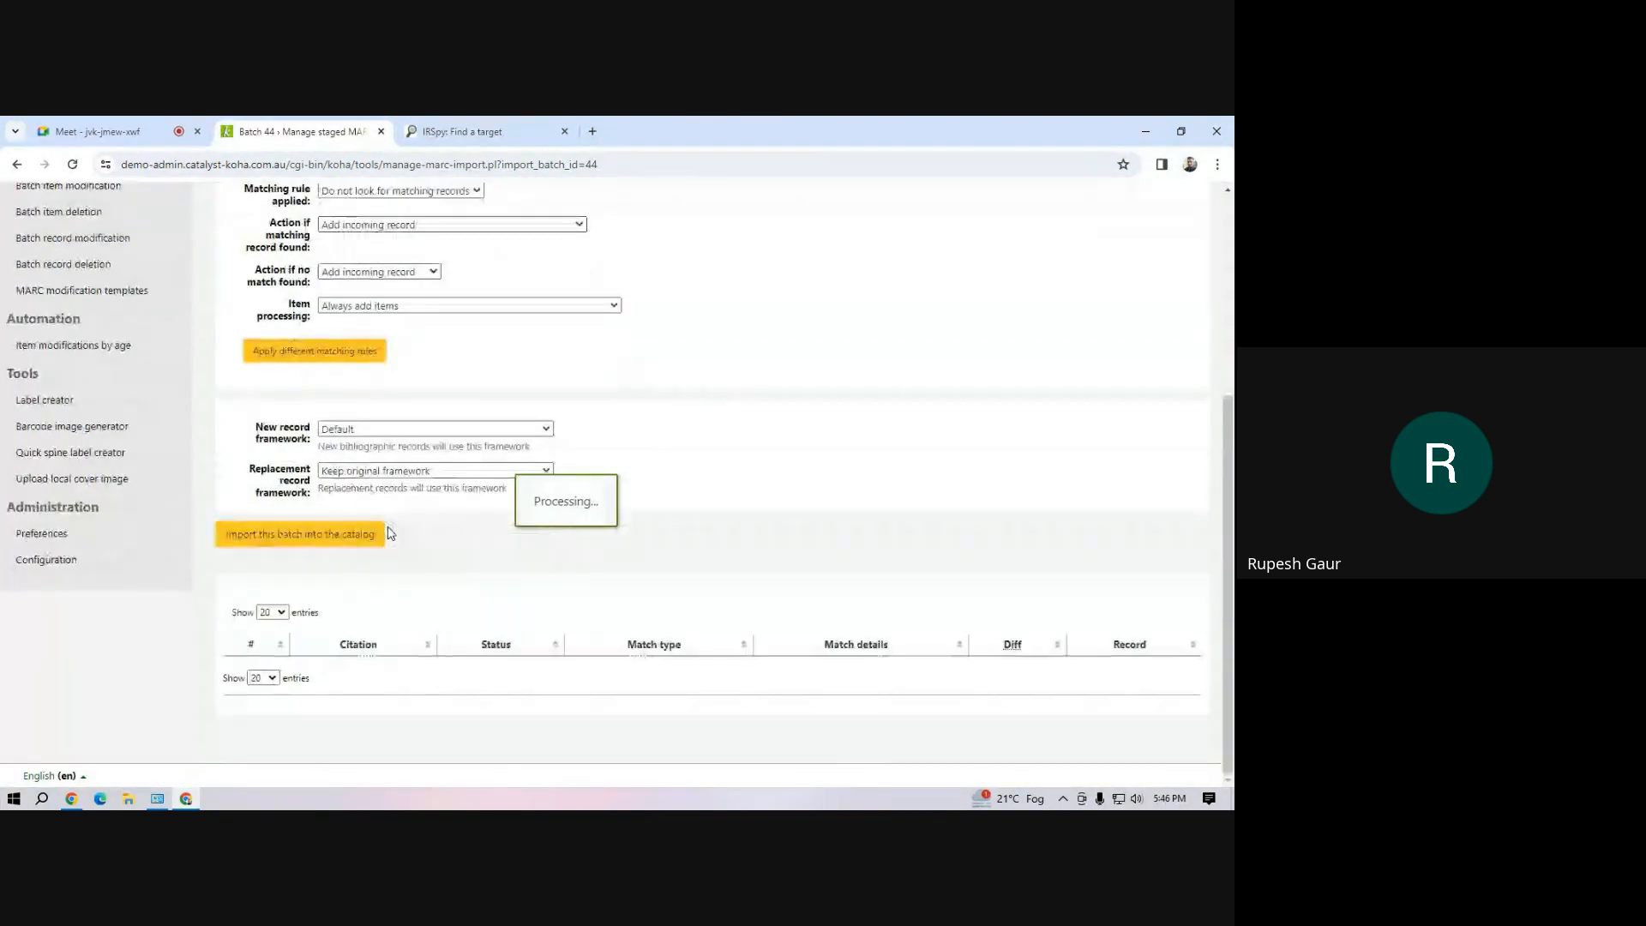
{"action": "left_click", "coordinate": [278, 537]}
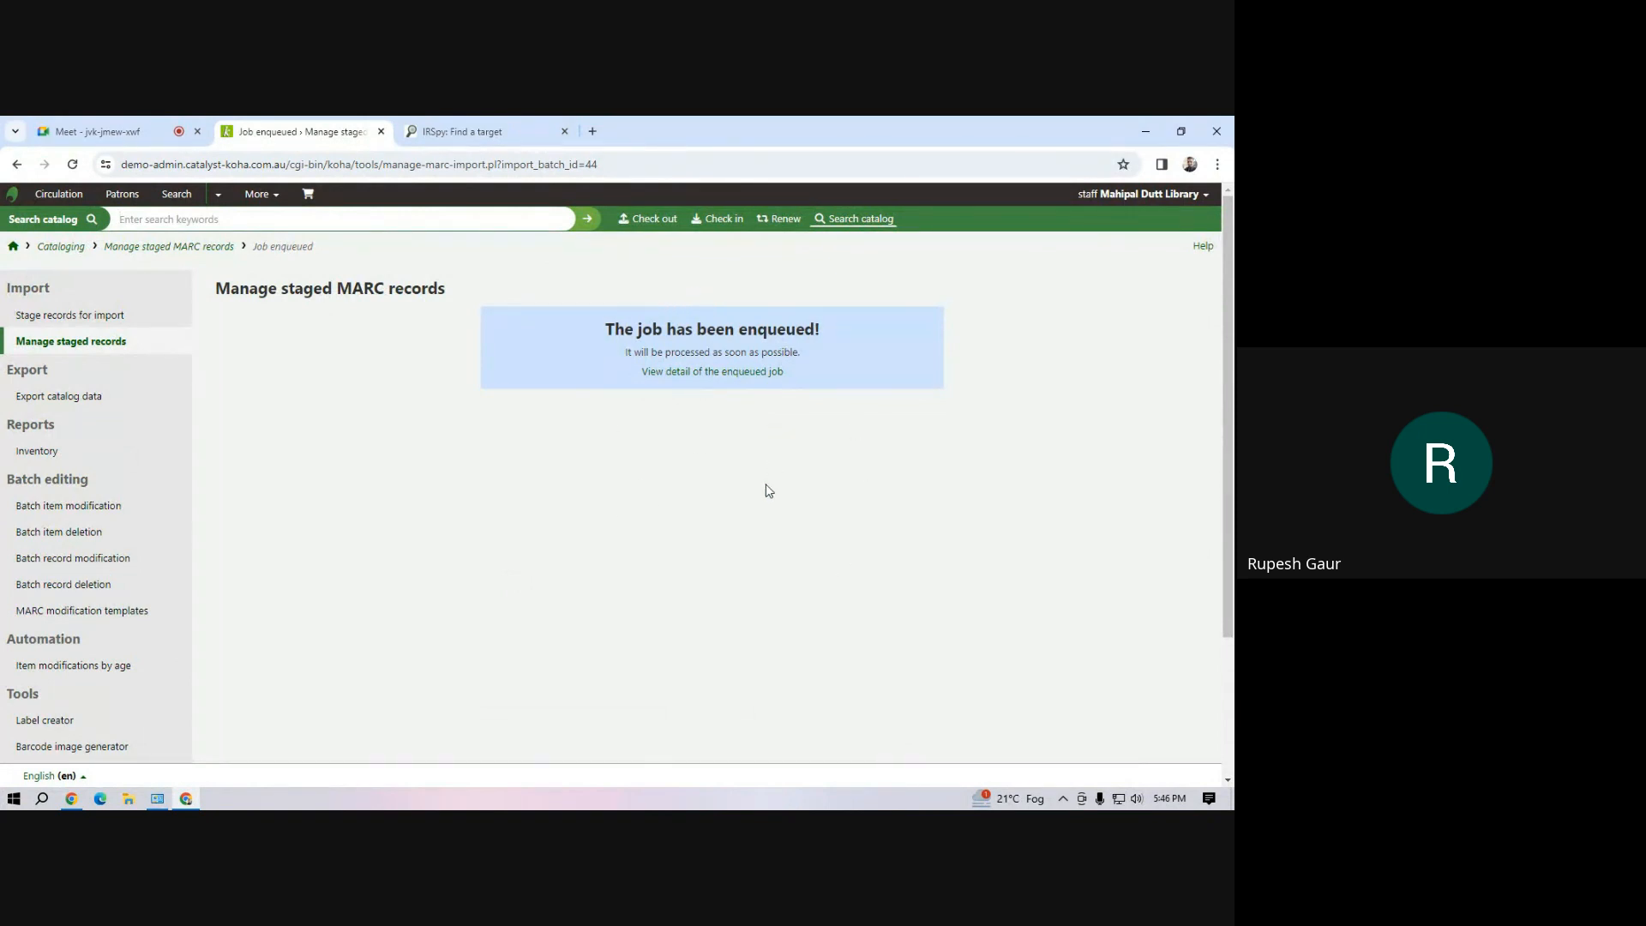
Check the enqueued import job's details and the demo.mrc batch's status in the staged records list
{"action": "key", "text": "F5"}
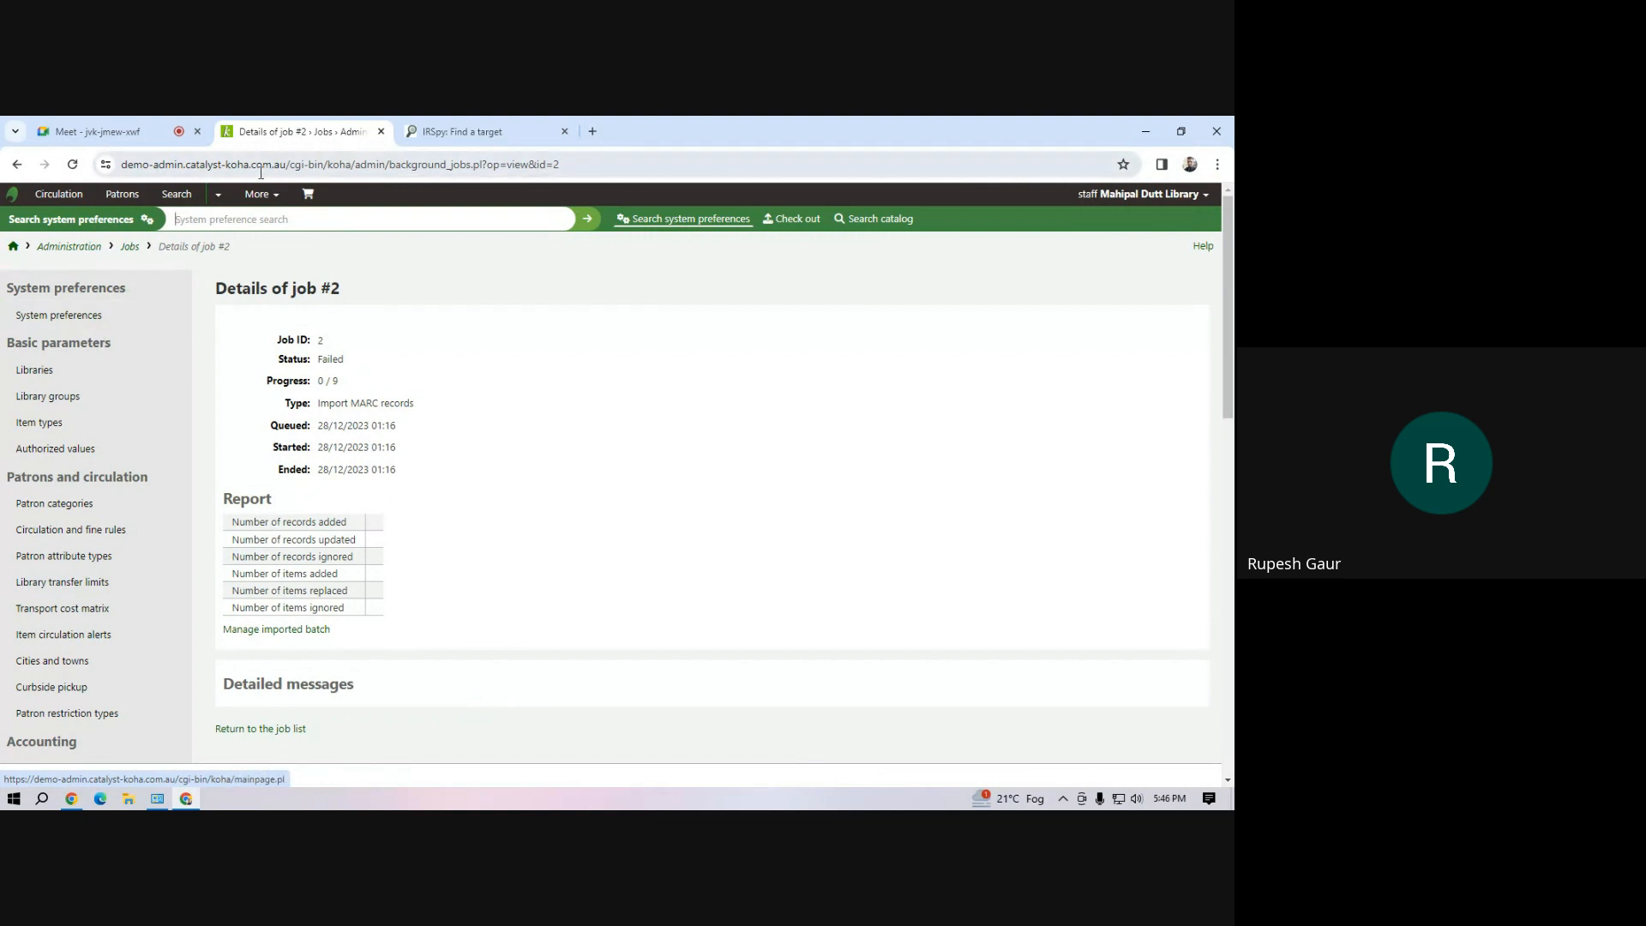
{"action": "left_click", "coordinate": [274, 199]}
{"action": "left_click", "coordinate": [240, 244]}
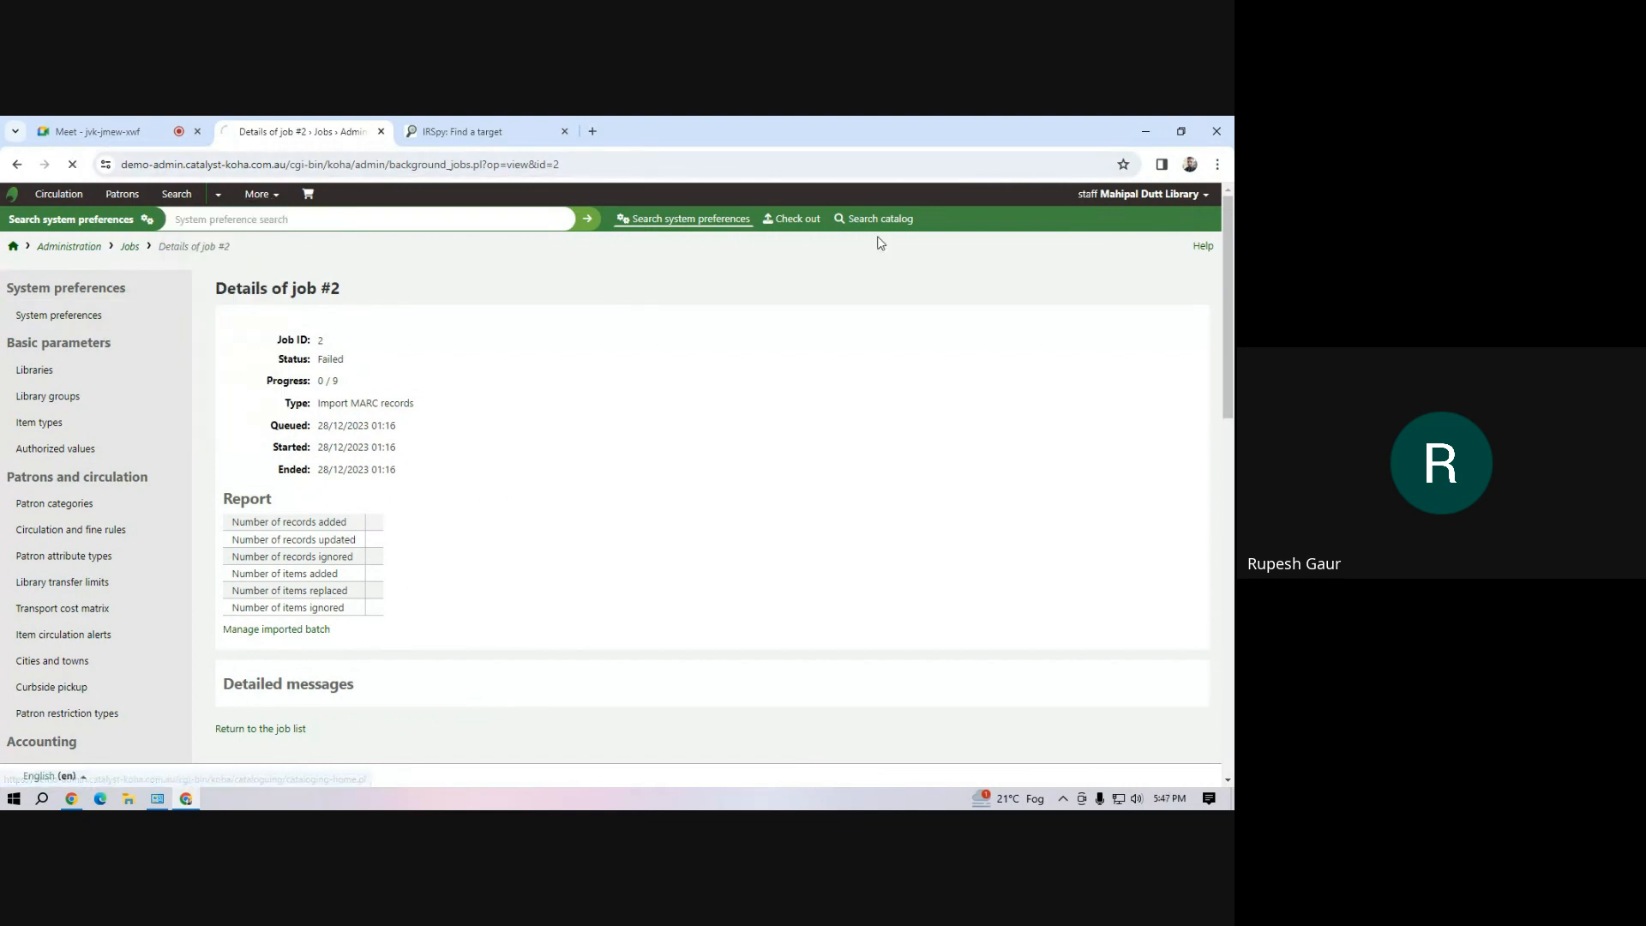
{"action": "left_click", "coordinate": [270, 420]}
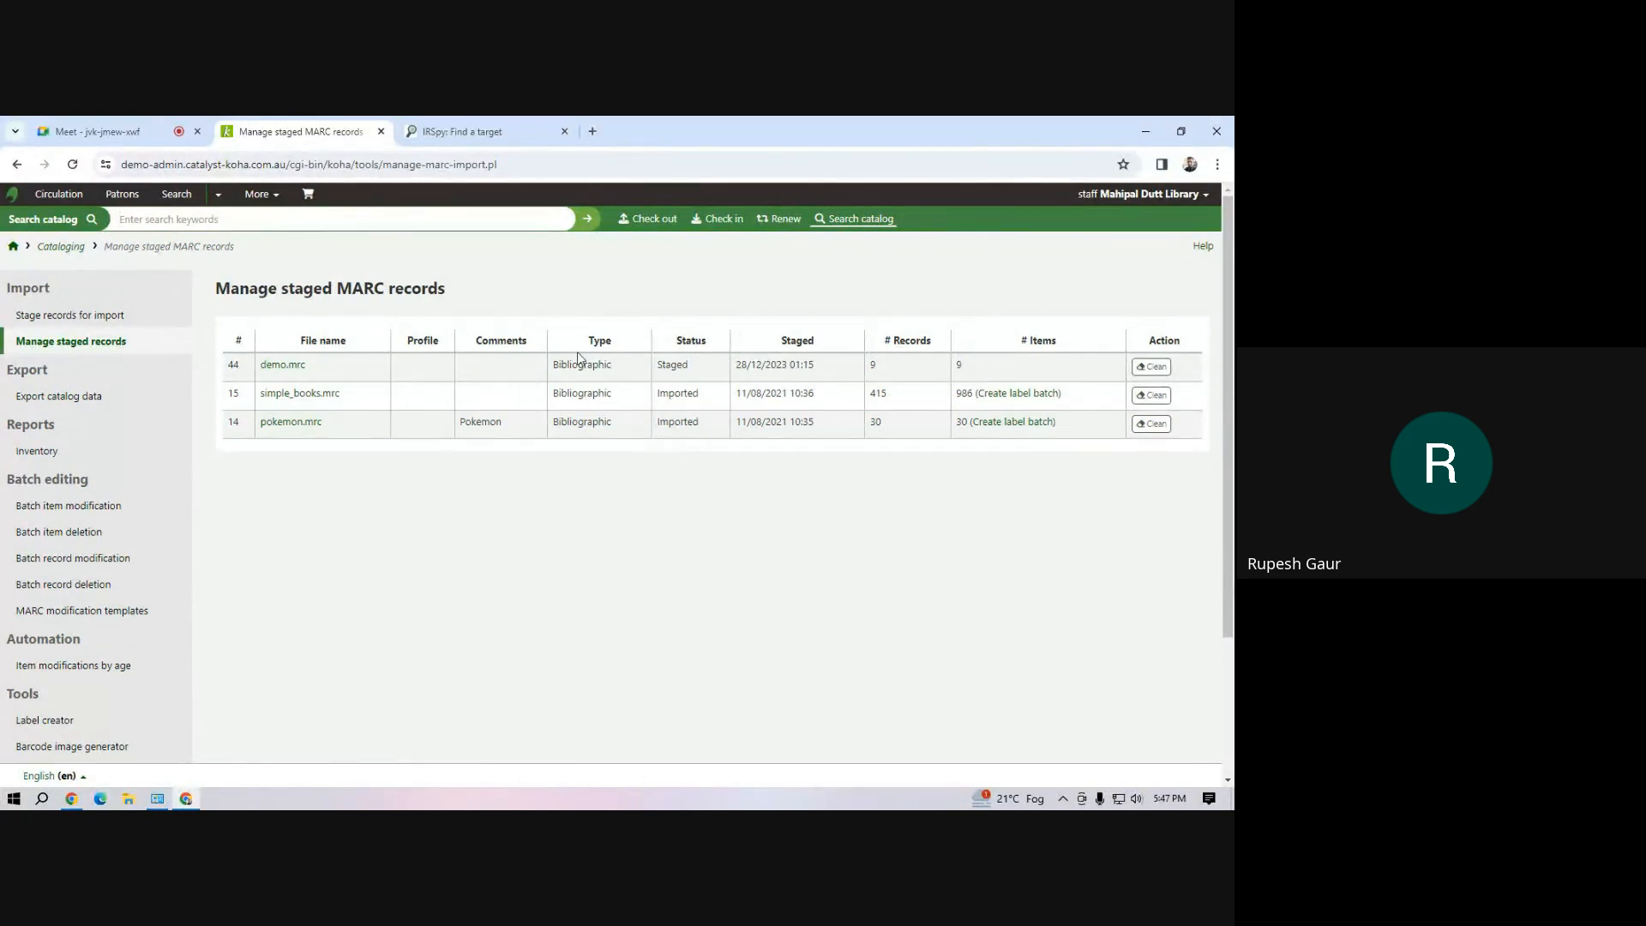
{"action": "left_click", "coordinate": [71, 343]}
Upload demo.mrc from the Workshop folder on Local Disk (D:) on Koha's page for staging MARC records
{"action": "left_click", "coordinate": [269, 197]}
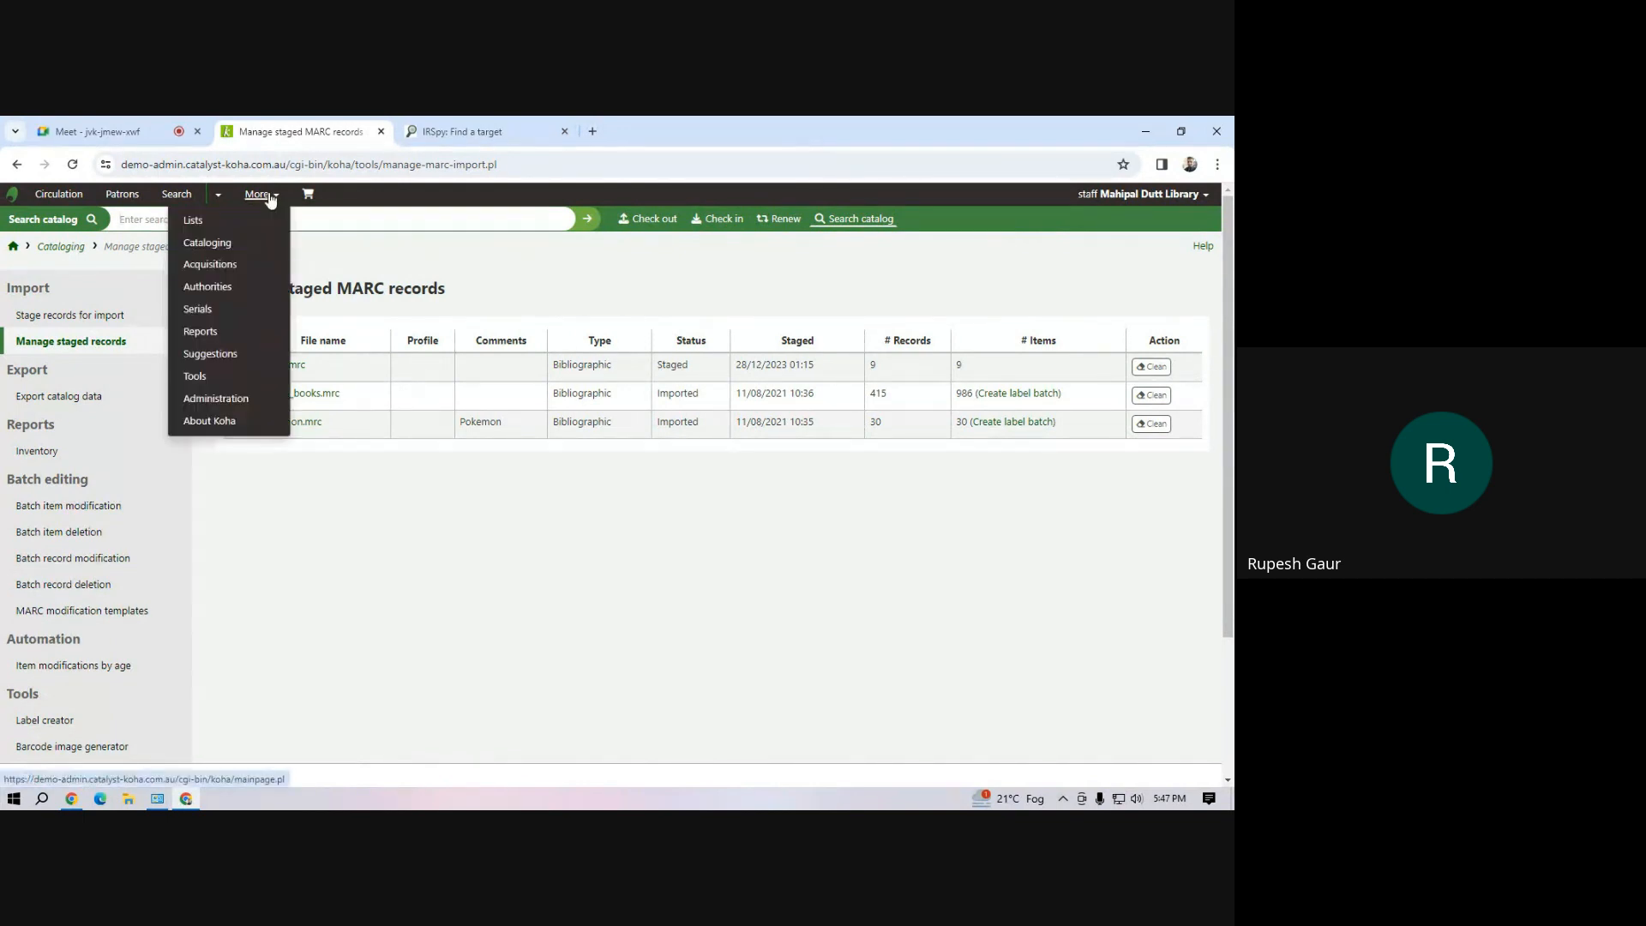
{"action": "left_click", "coordinate": [231, 248]}
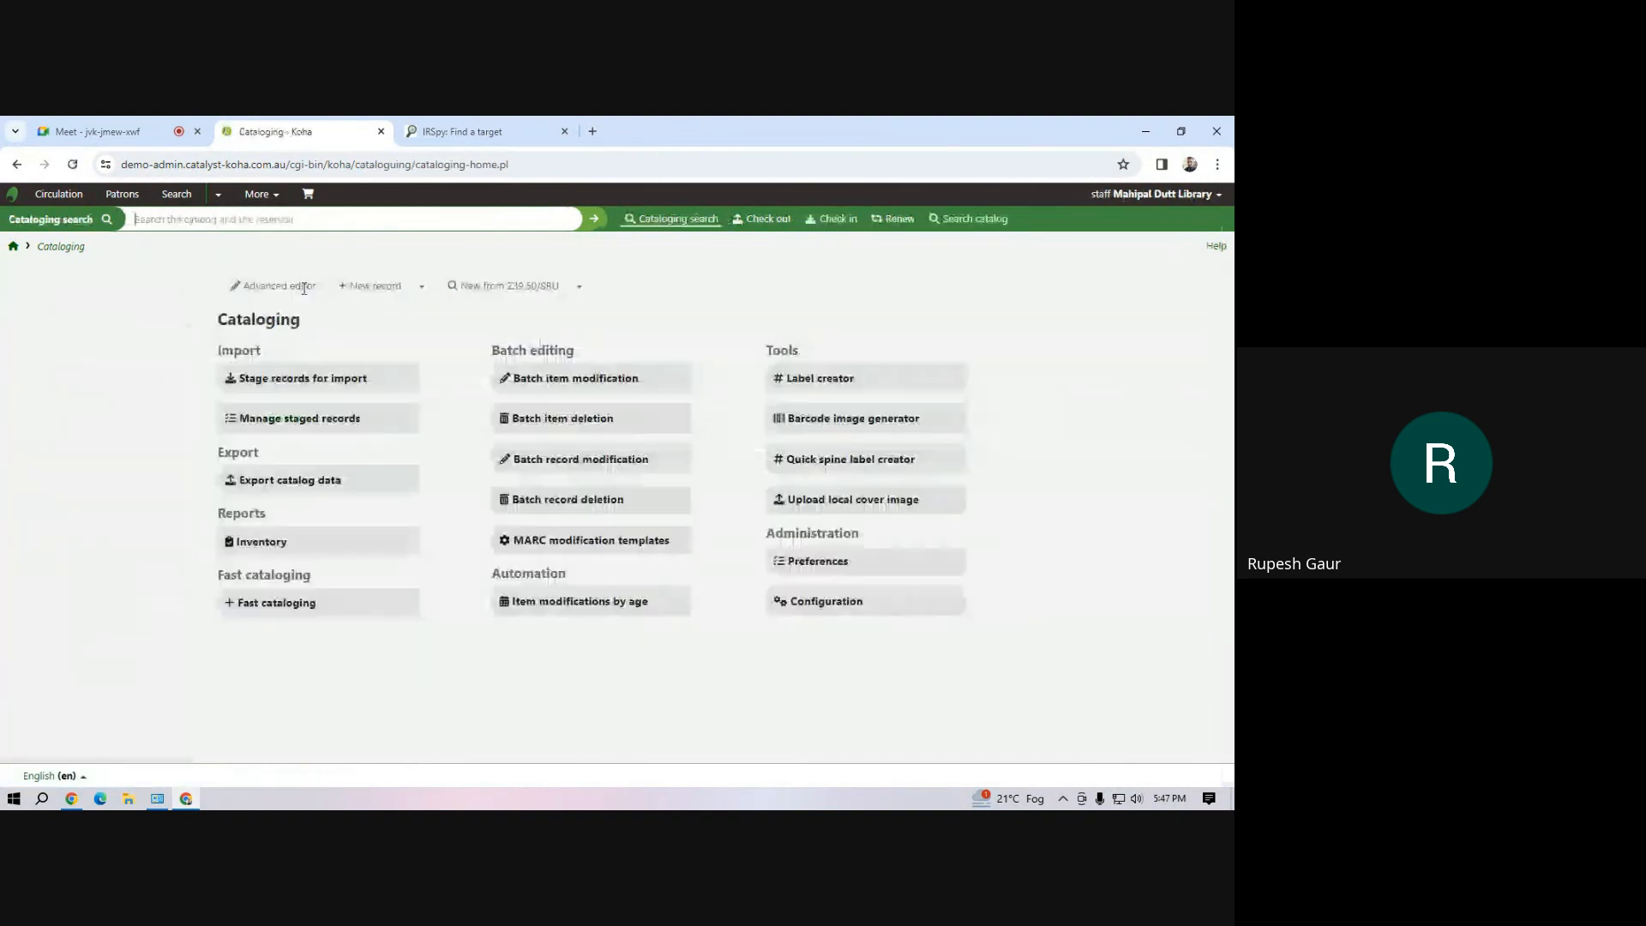
{"action": "left_click", "coordinate": [291, 380]}
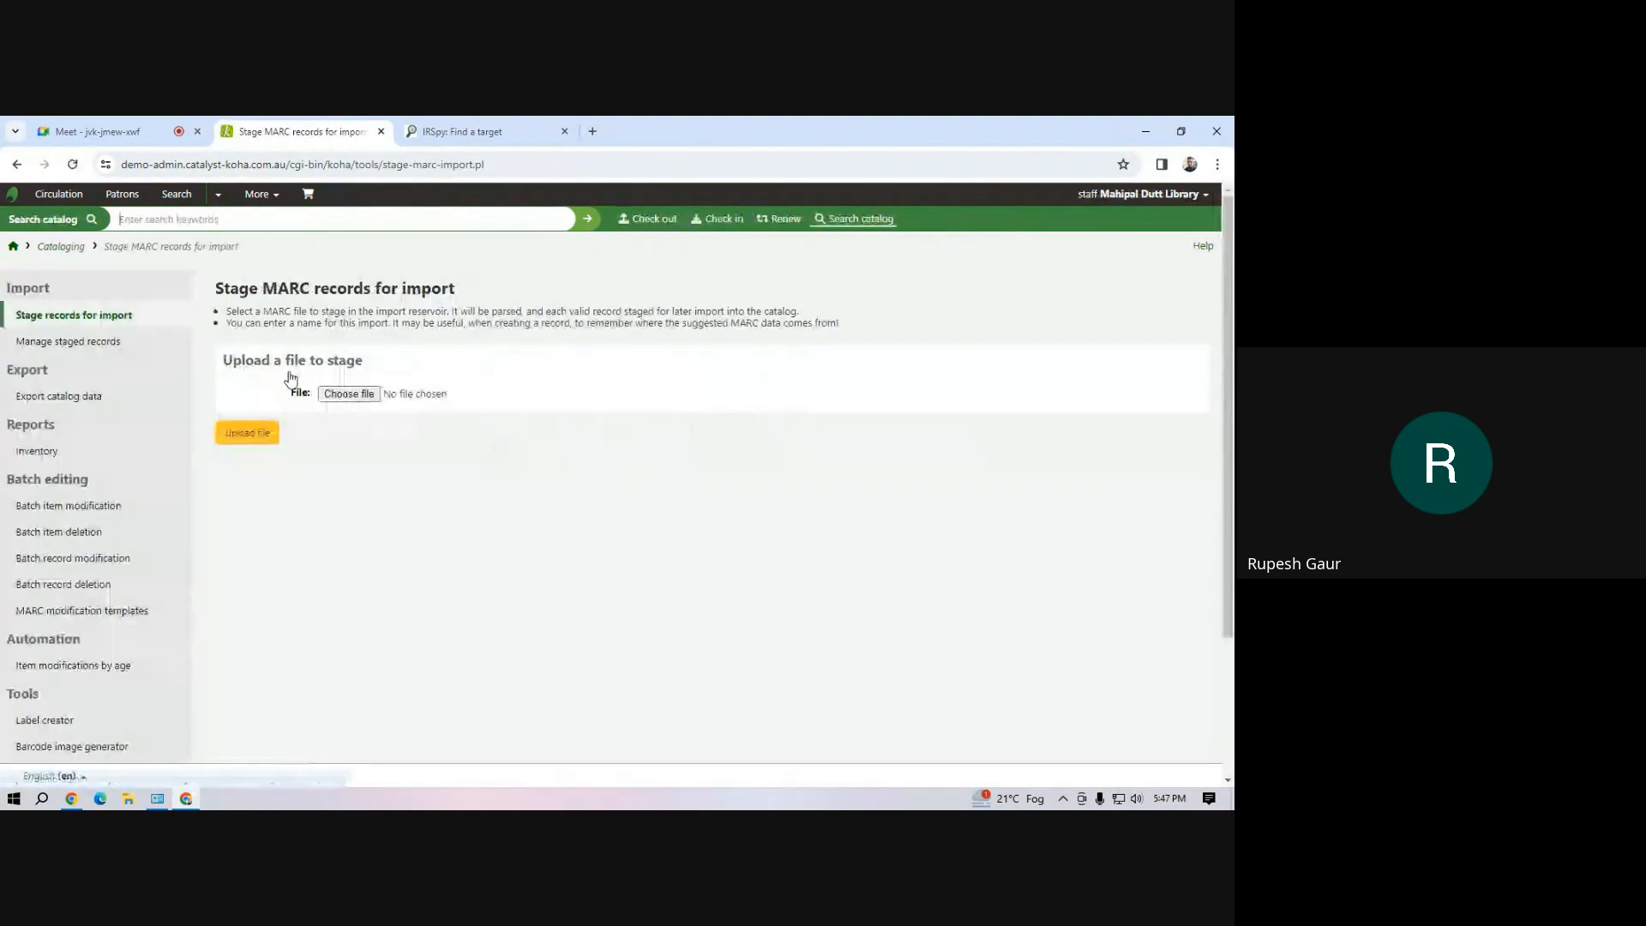
{"action": "left_click", "coordinate": [345, 395]}
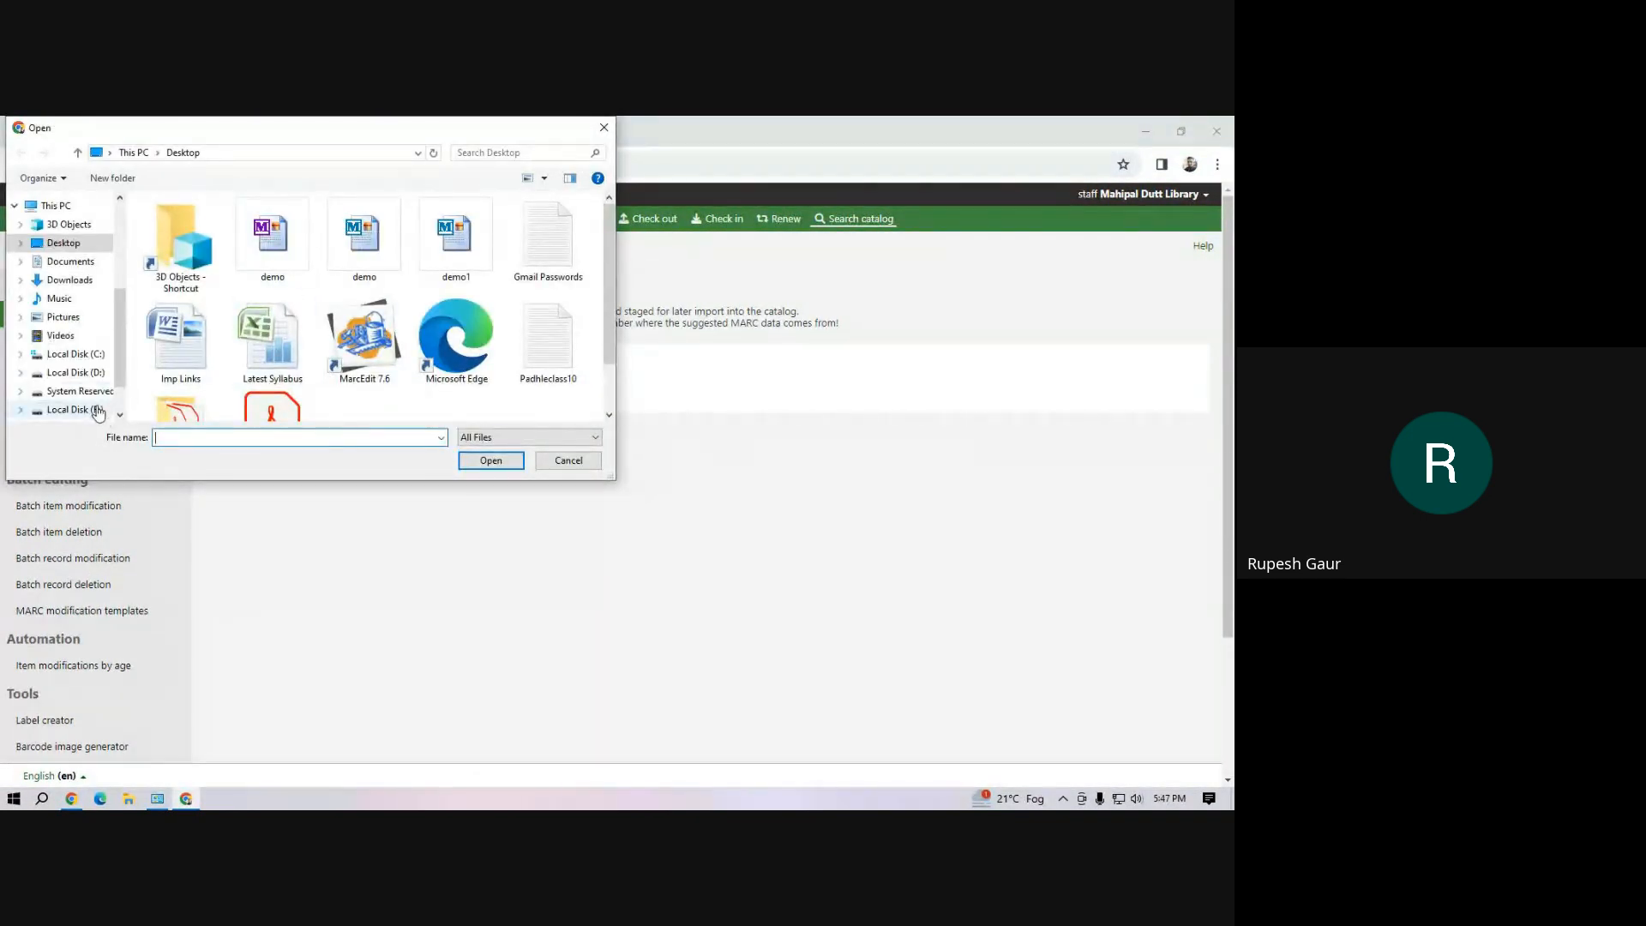
{"action": "left_click", "coordinate": [75, 373]}
{"action": "double_click", "coordinate": [192, 238]}
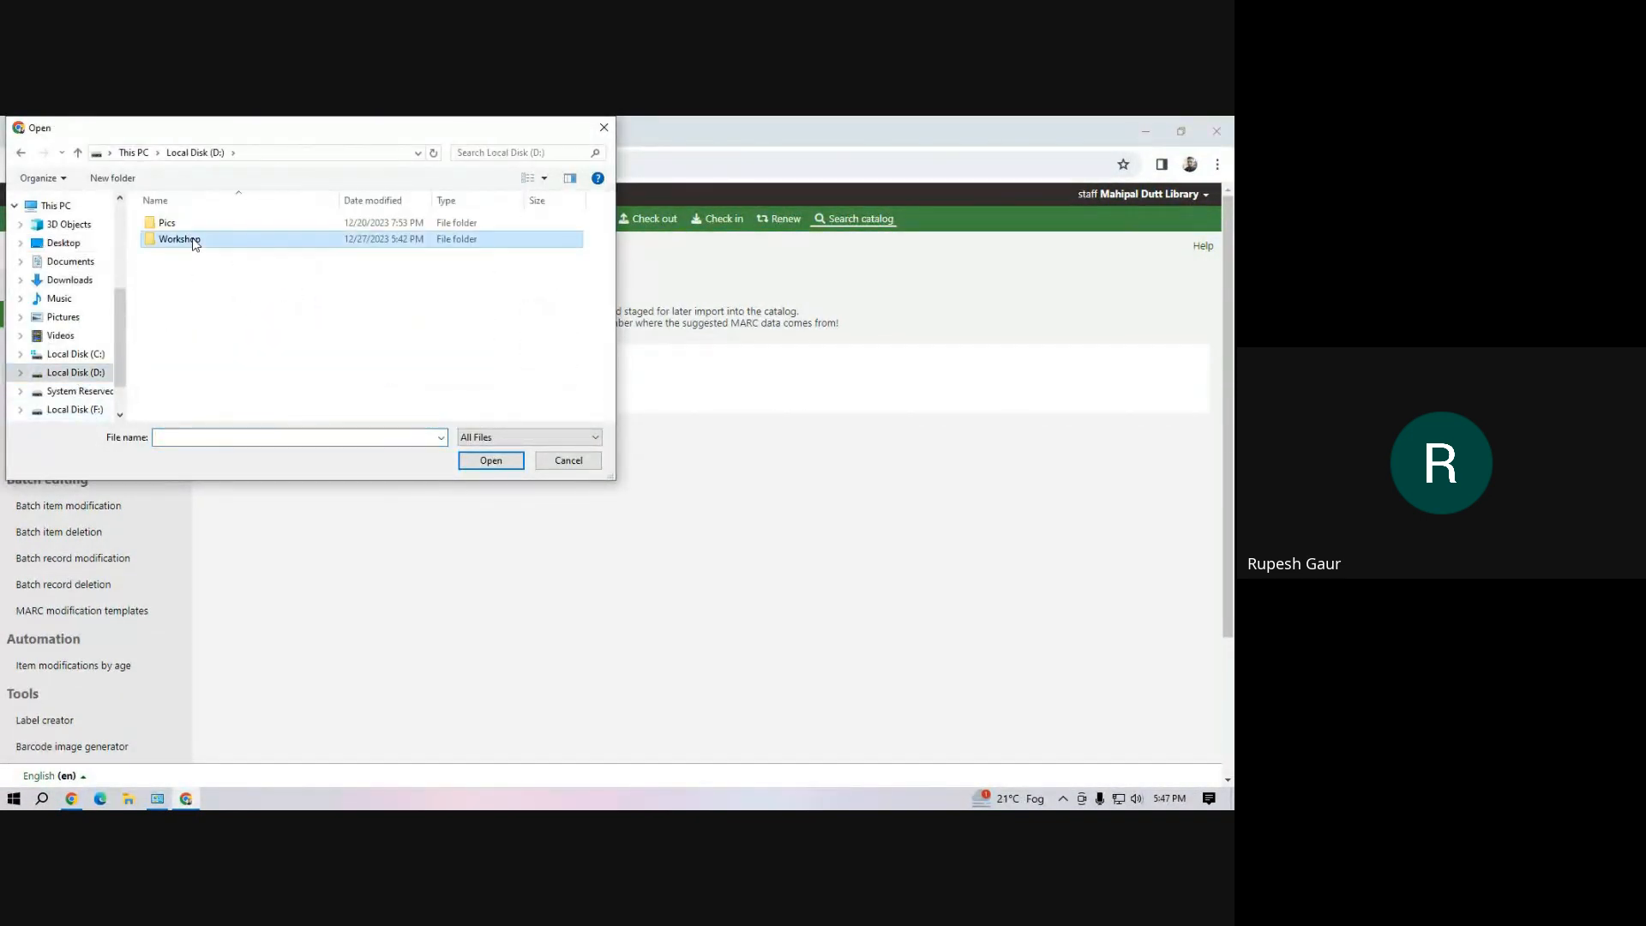
{"action": "left_click", "coordinate": [193, 225]}
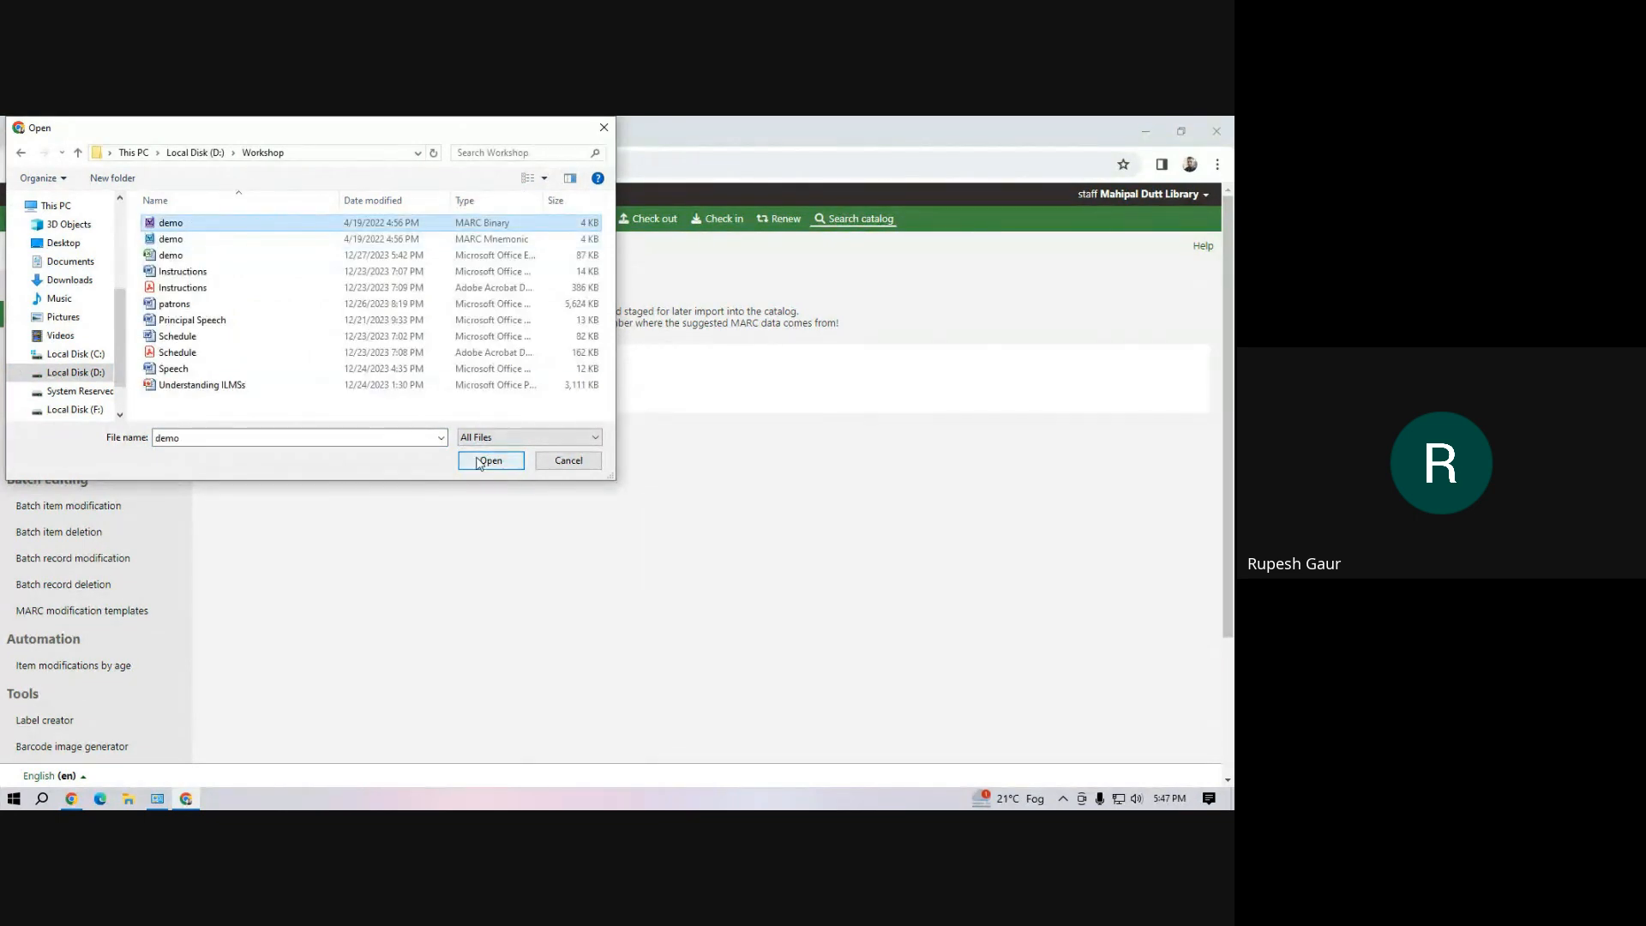
{"action": "left_click", "coordinate": [483, 463]}
{"action": "left_click", "coordinate": [247, 434]}
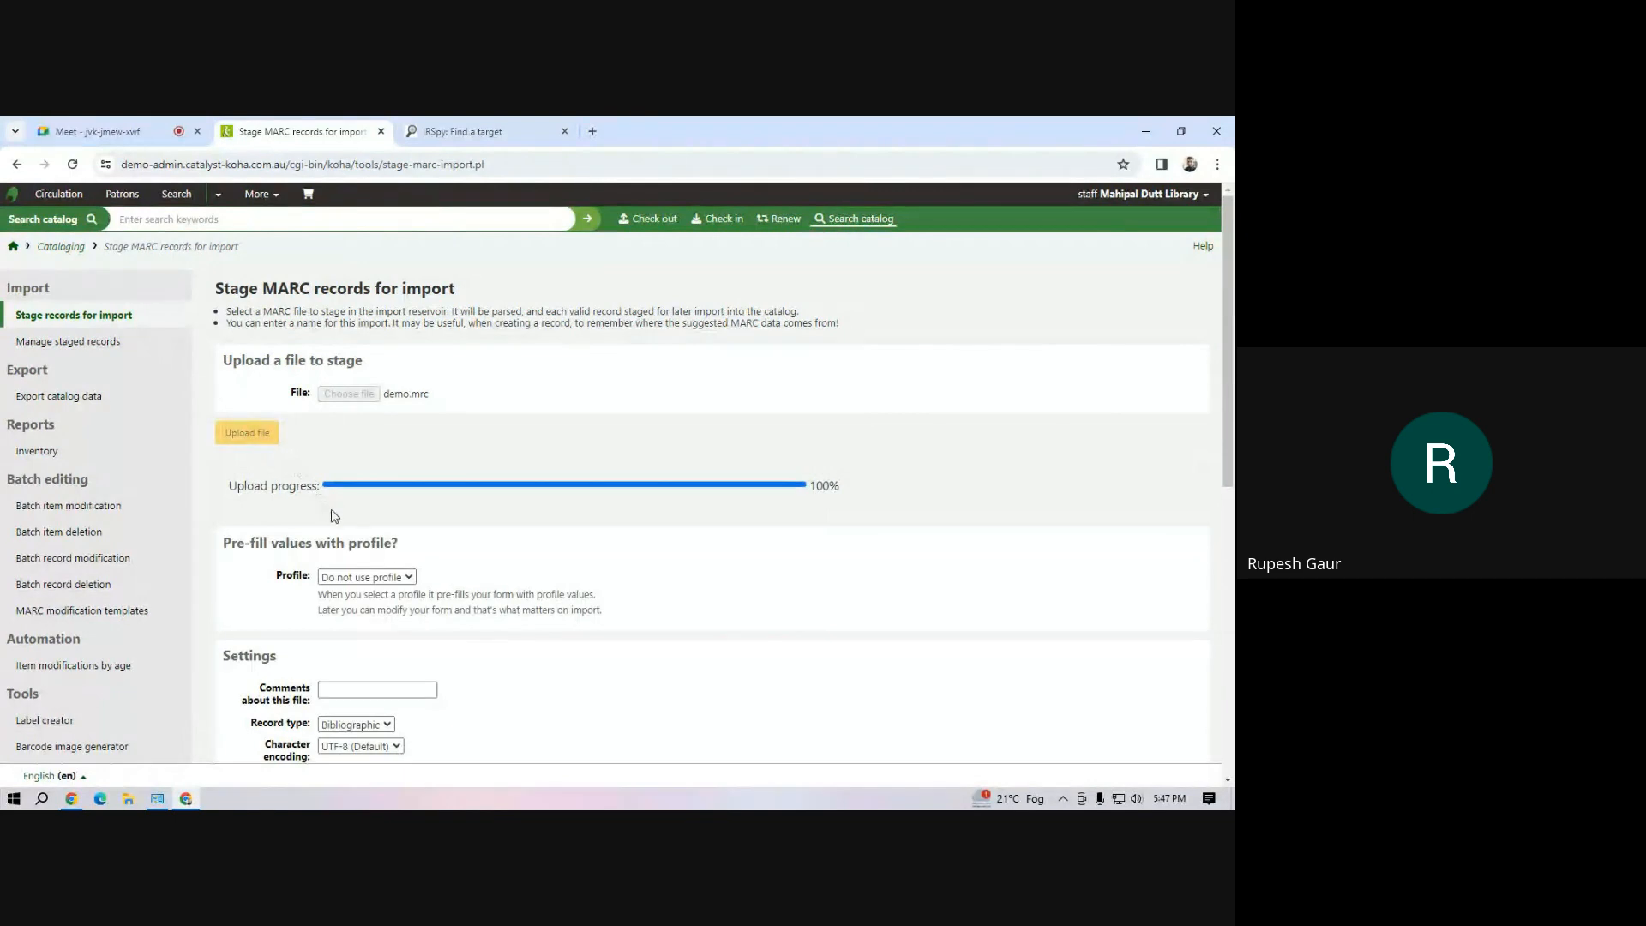
{"action": "scroll", "coordinate": [334, 514], "scroll_direction": "down", "scroll_amount": 8}
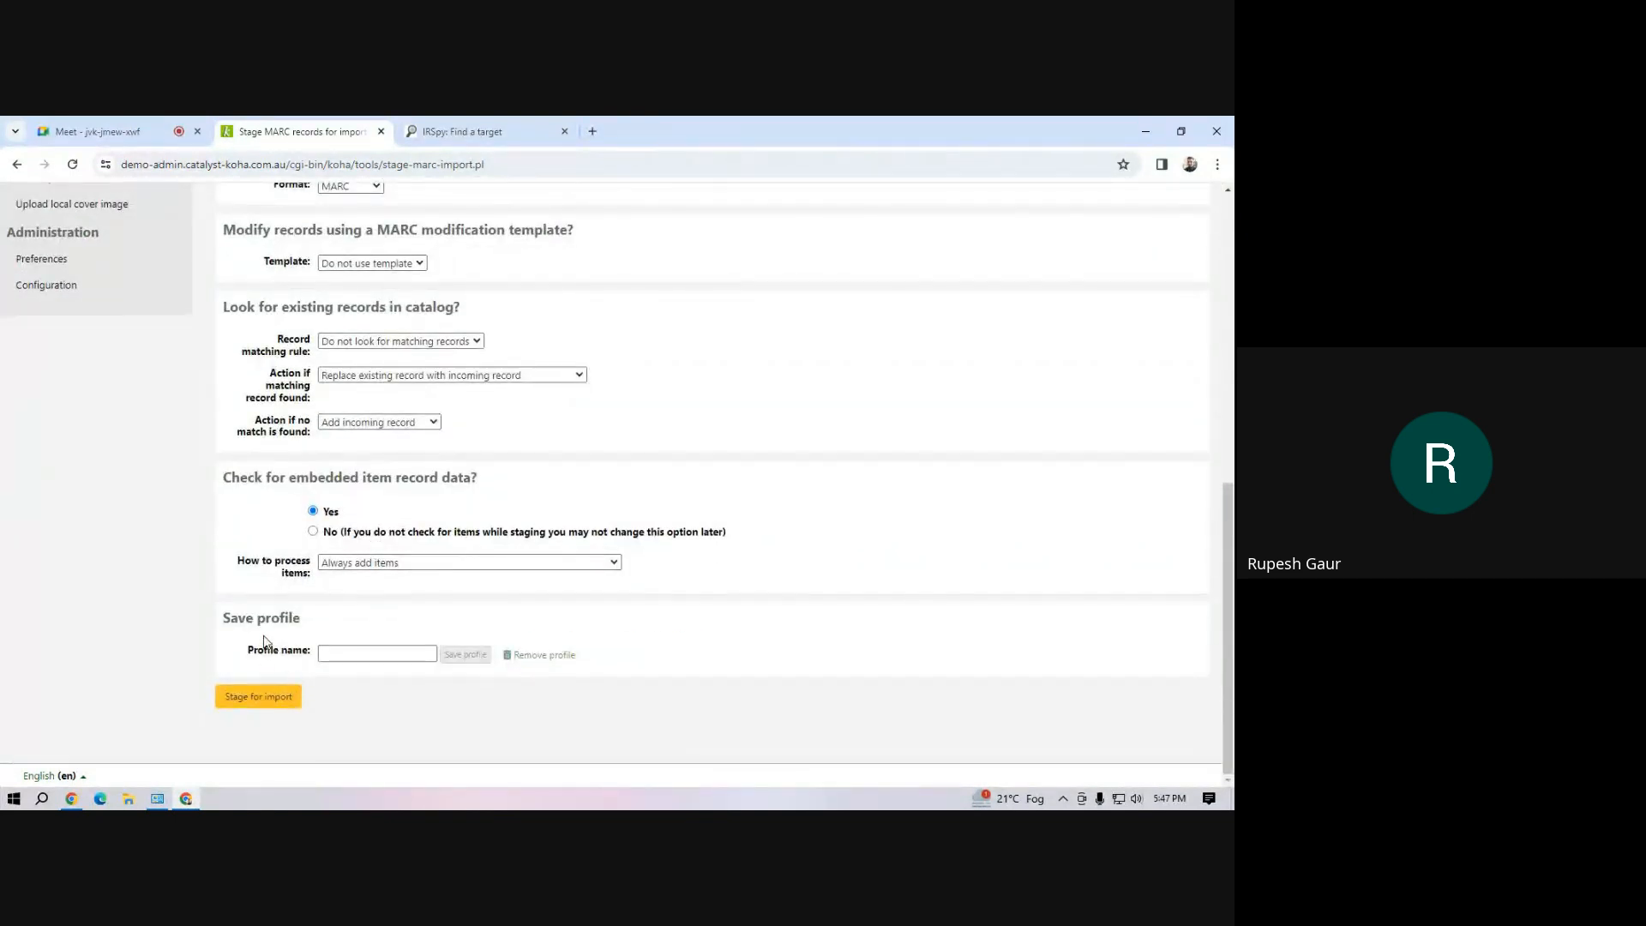
{"action": "scroll", "coordinate": [286, 677], "scroll_direction": "up", "scroll_amount": 10}
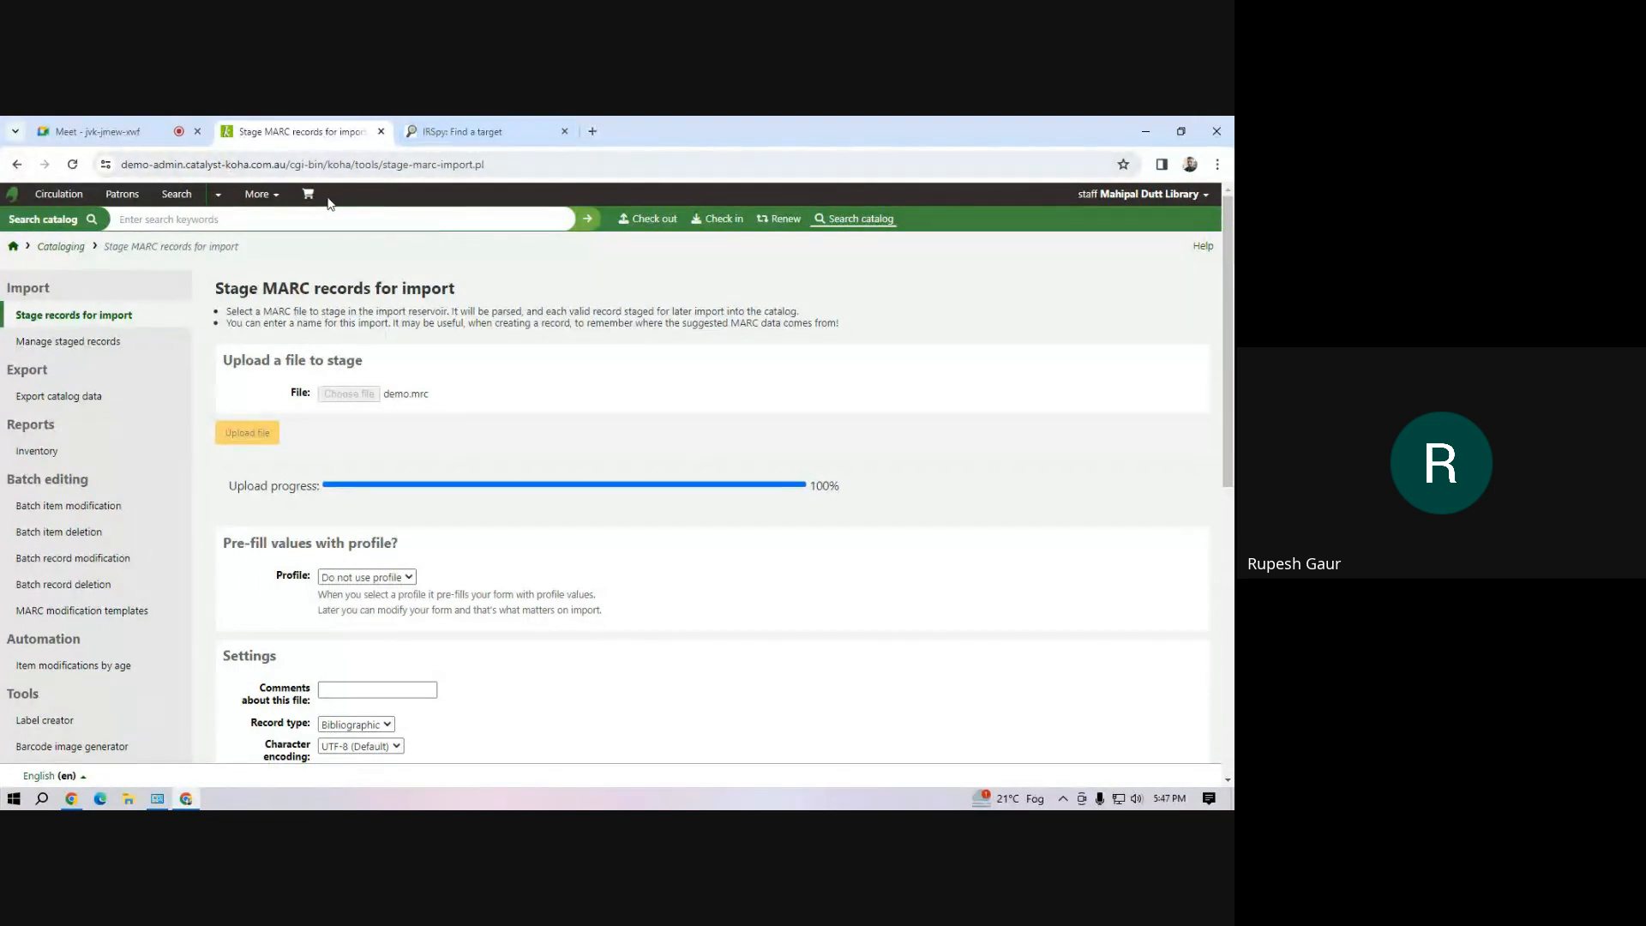
Open the Koha staff interface in a new browser tab and check the demo.mrc batch's status among the staged records
{"action": "right_click", "coordinate": [272, 201]}
{"action": "left_click", "coordinate": [296, 212]}
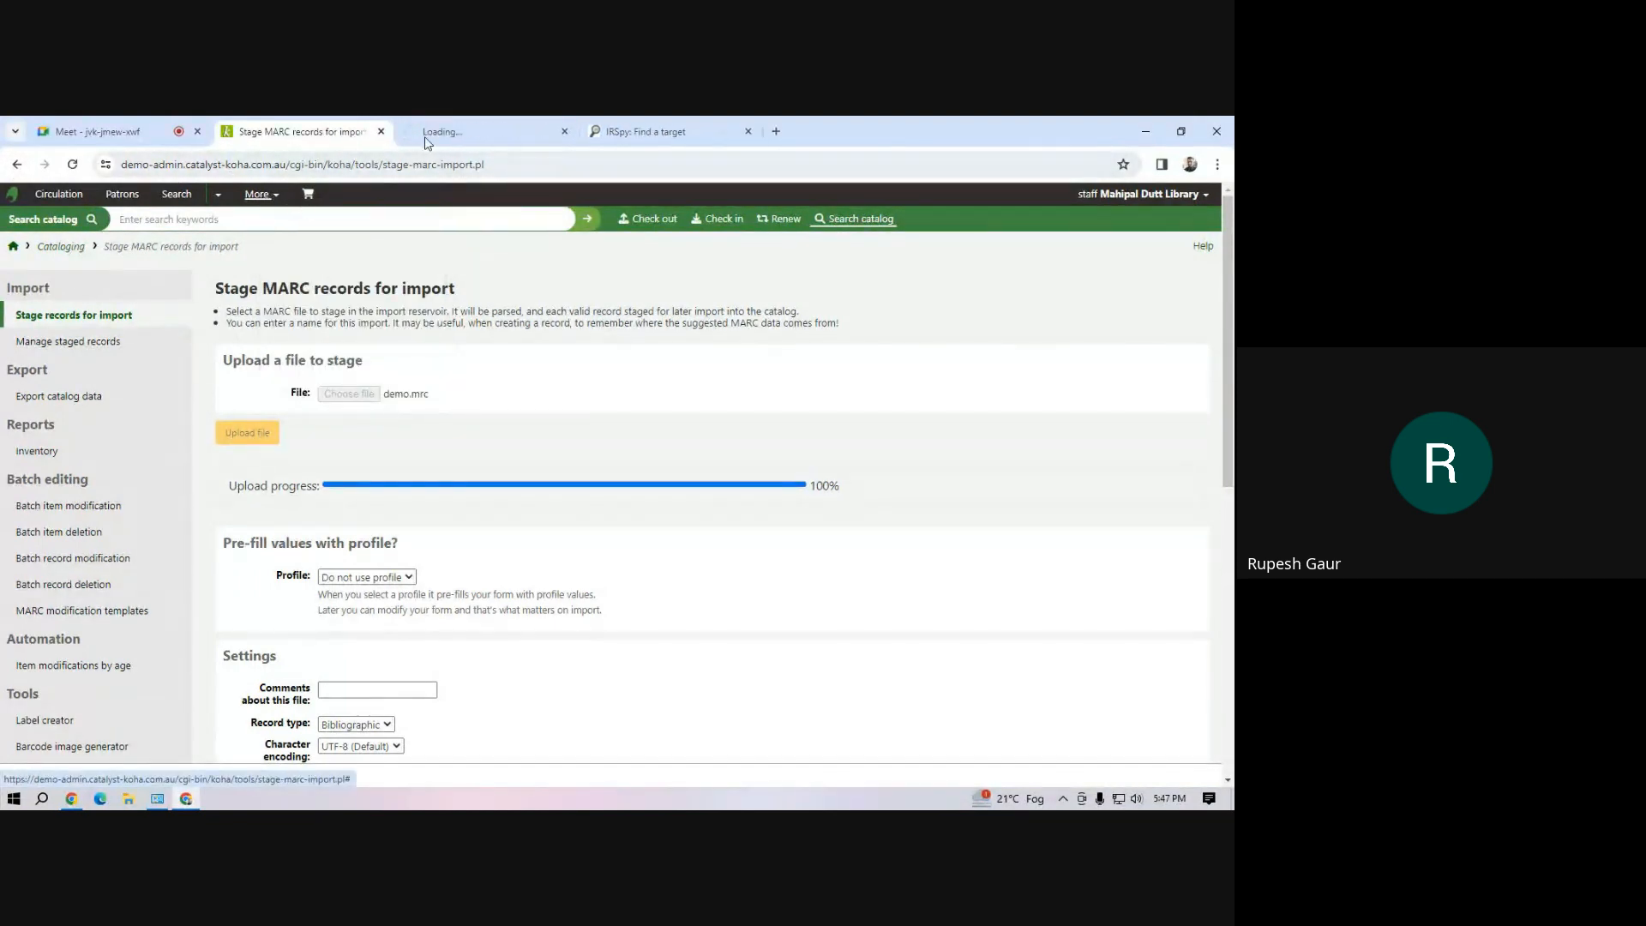
{"action": "left_click", "coordinate": [495, 131]}
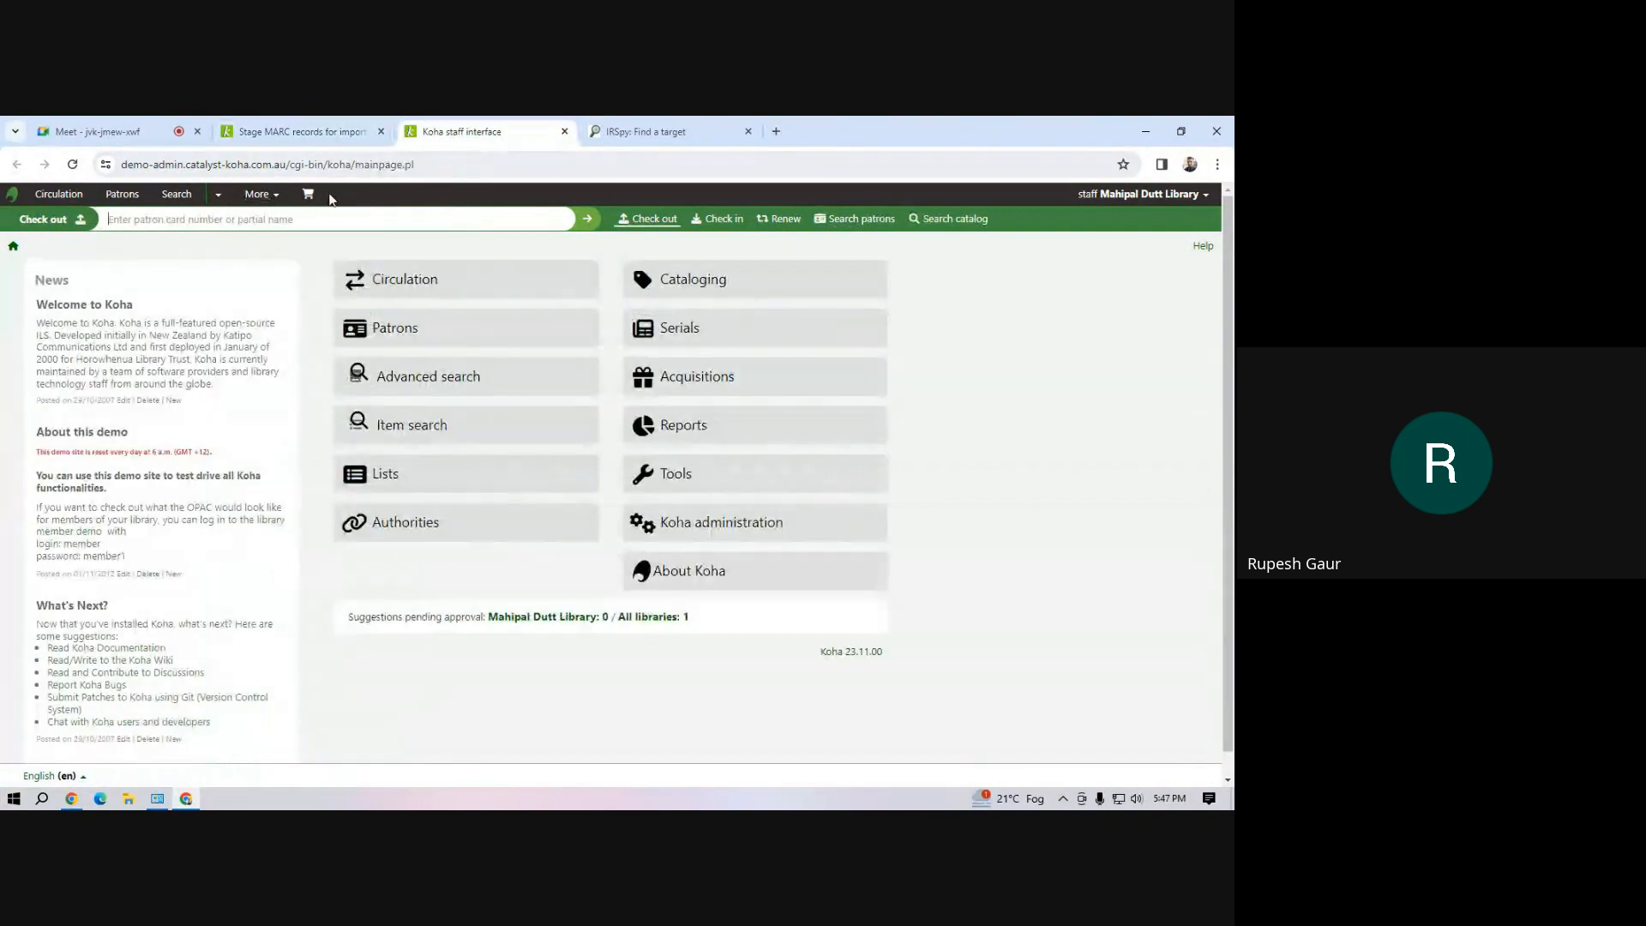
{"action": "left_click", "coordinate": [259, 195]}
{"action": "left_click", "coordinate": [255, 247]}
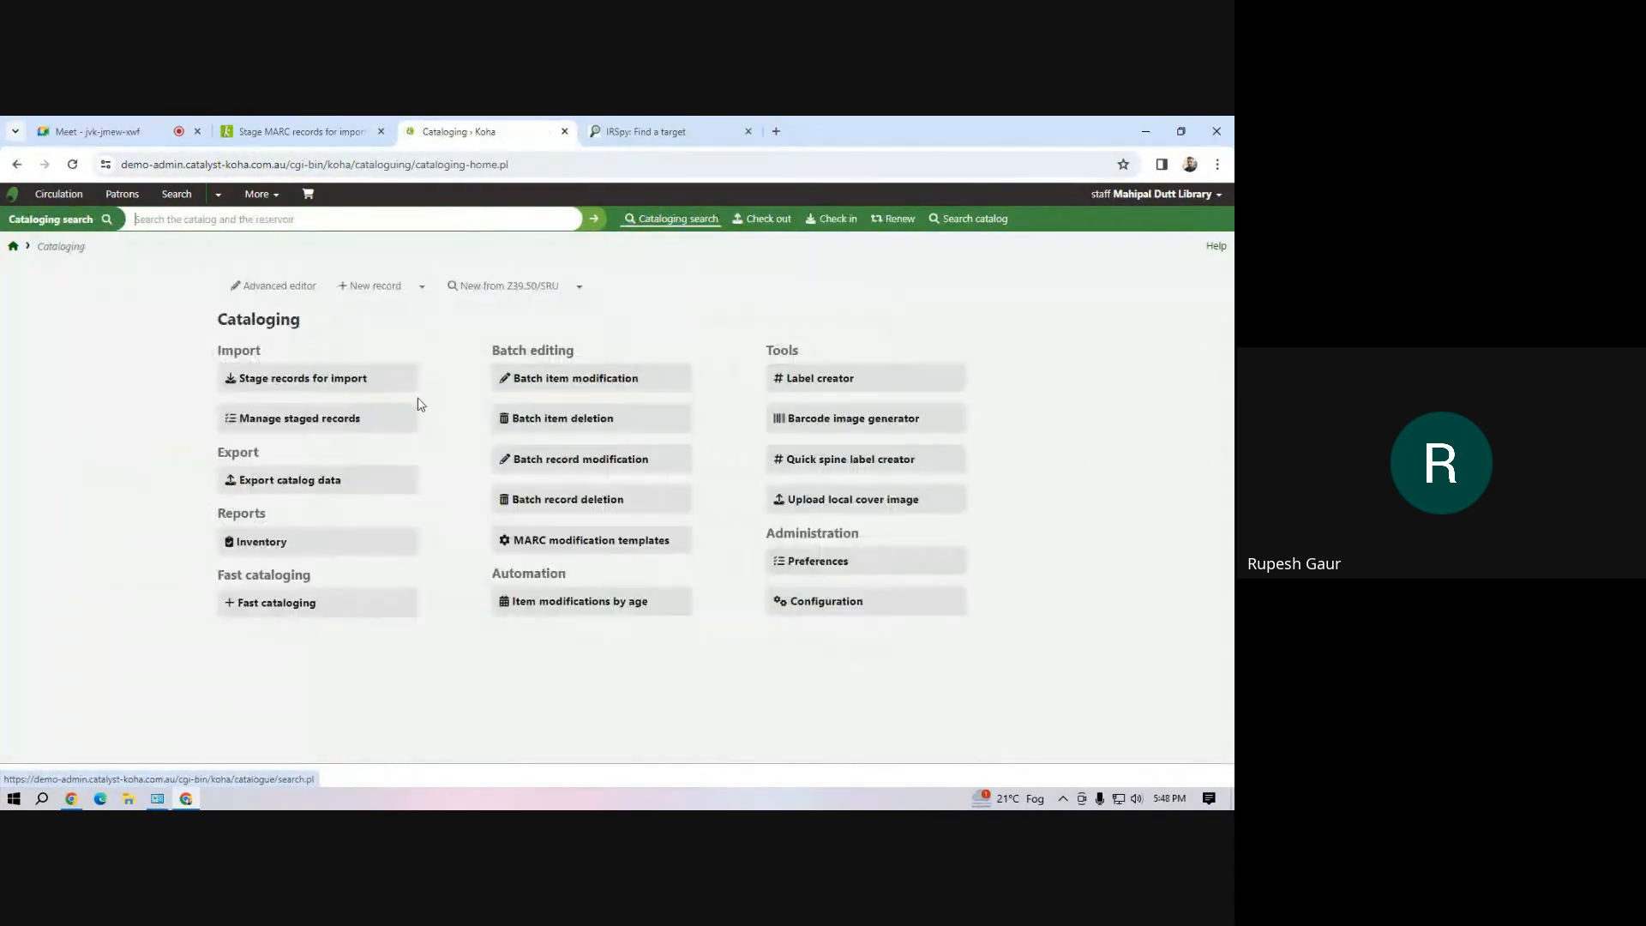
{"action": "left_click", "coordinate": [278, 420]}
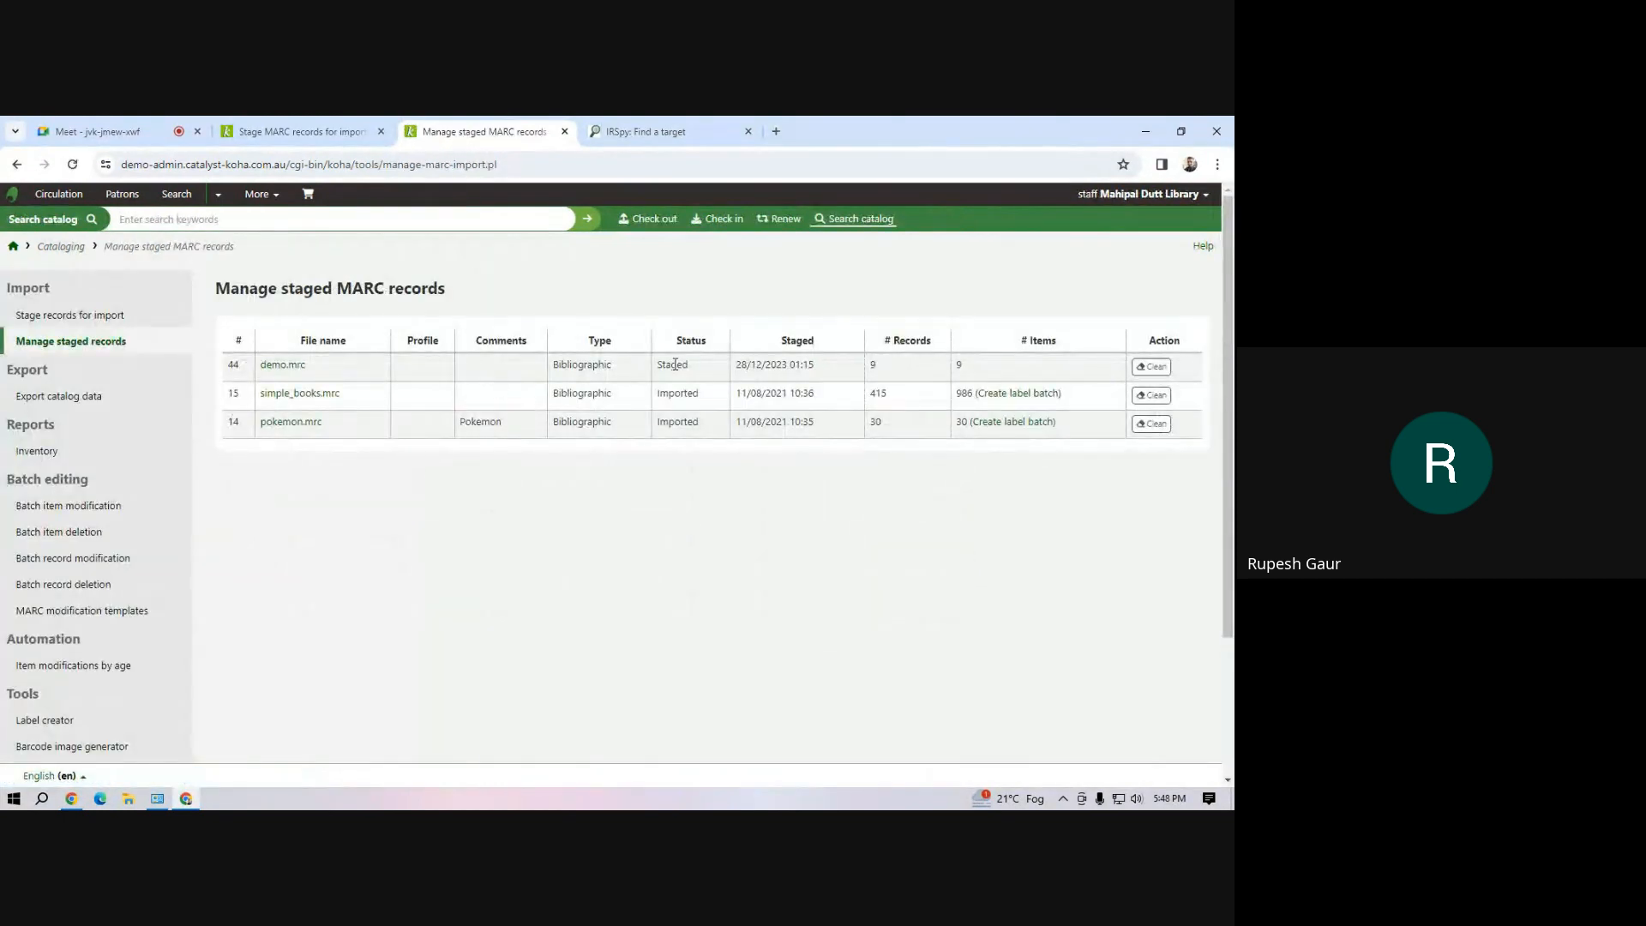
{"action": "left_click_drag", "start_coordinate": [671, 364], "coordinate": [689, 365]}
Open the list of item types in Koha administration in the second Koha tab
{"action": "left_click", "coordinate": [259, 195]}
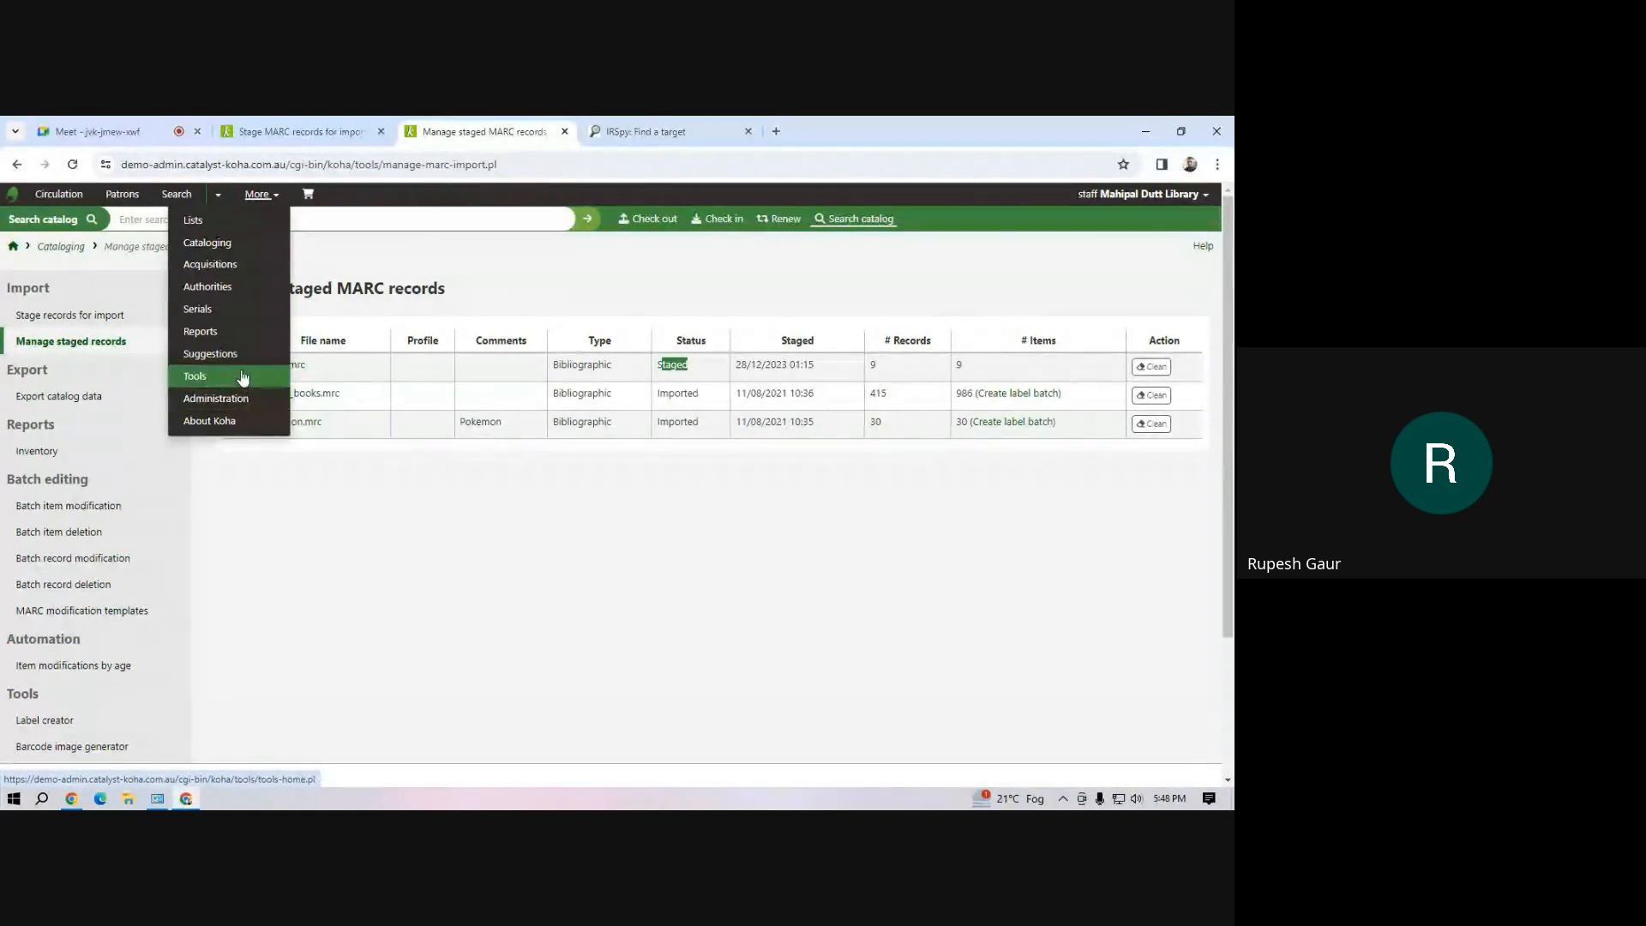
{"action": "left_click", "coordinate": [242, 398]}
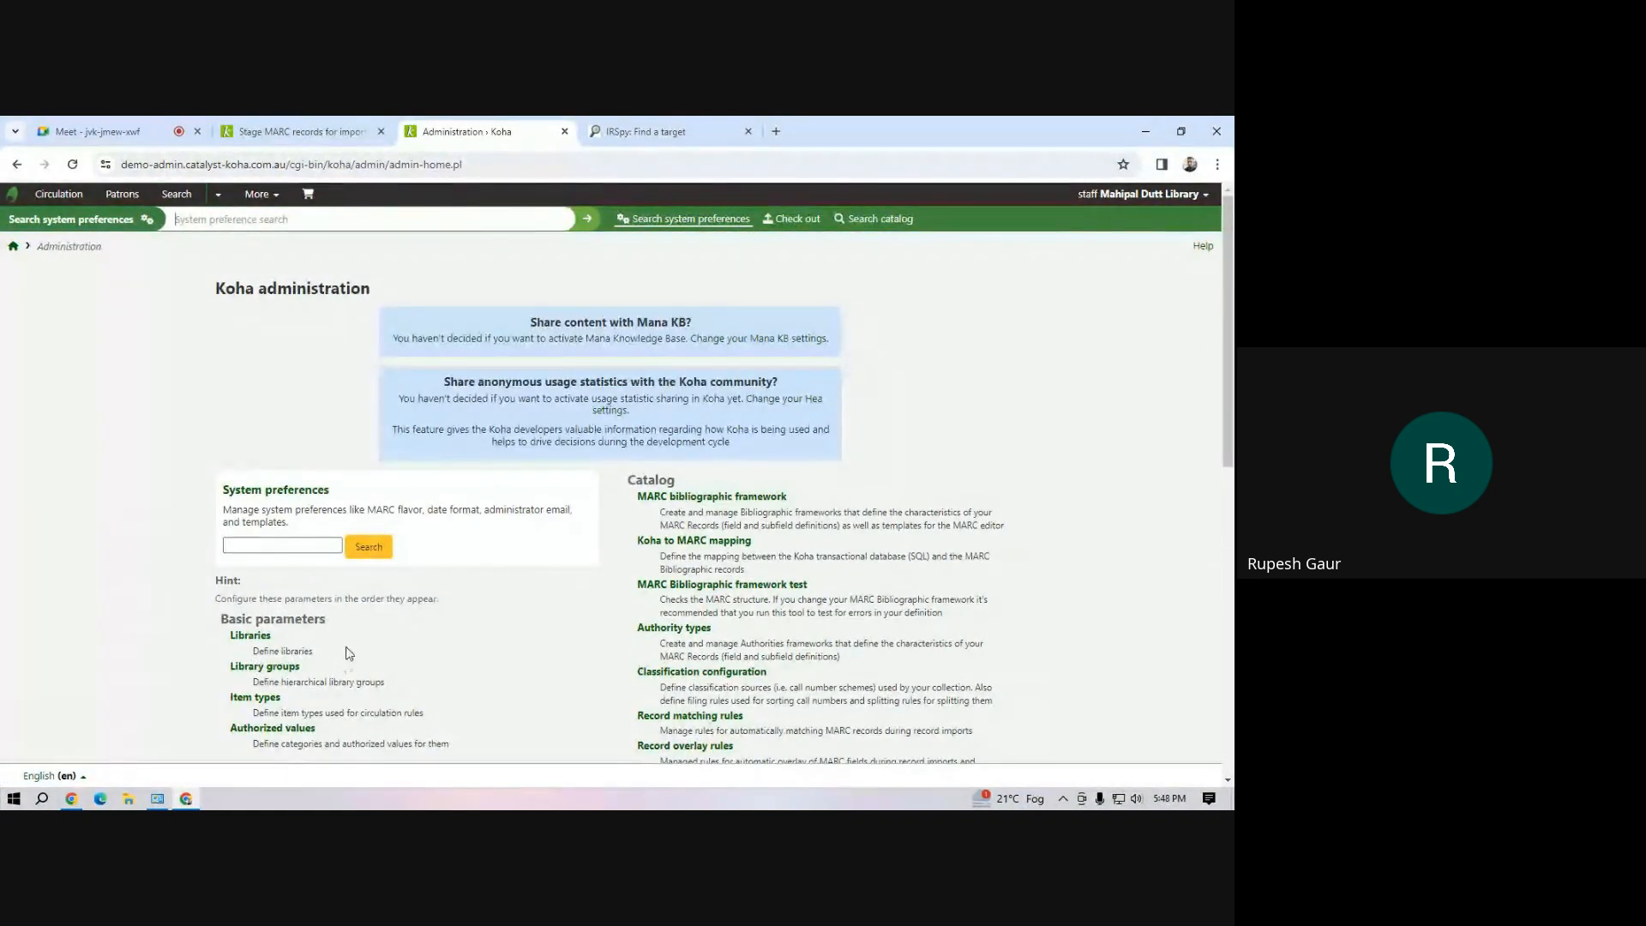
{"action": "scroll", "coordinate": [283, 678], "scroll_direction": "down", "scroll_amount": 4}
{"action": "left_click", "coordinate": [255, 365]}
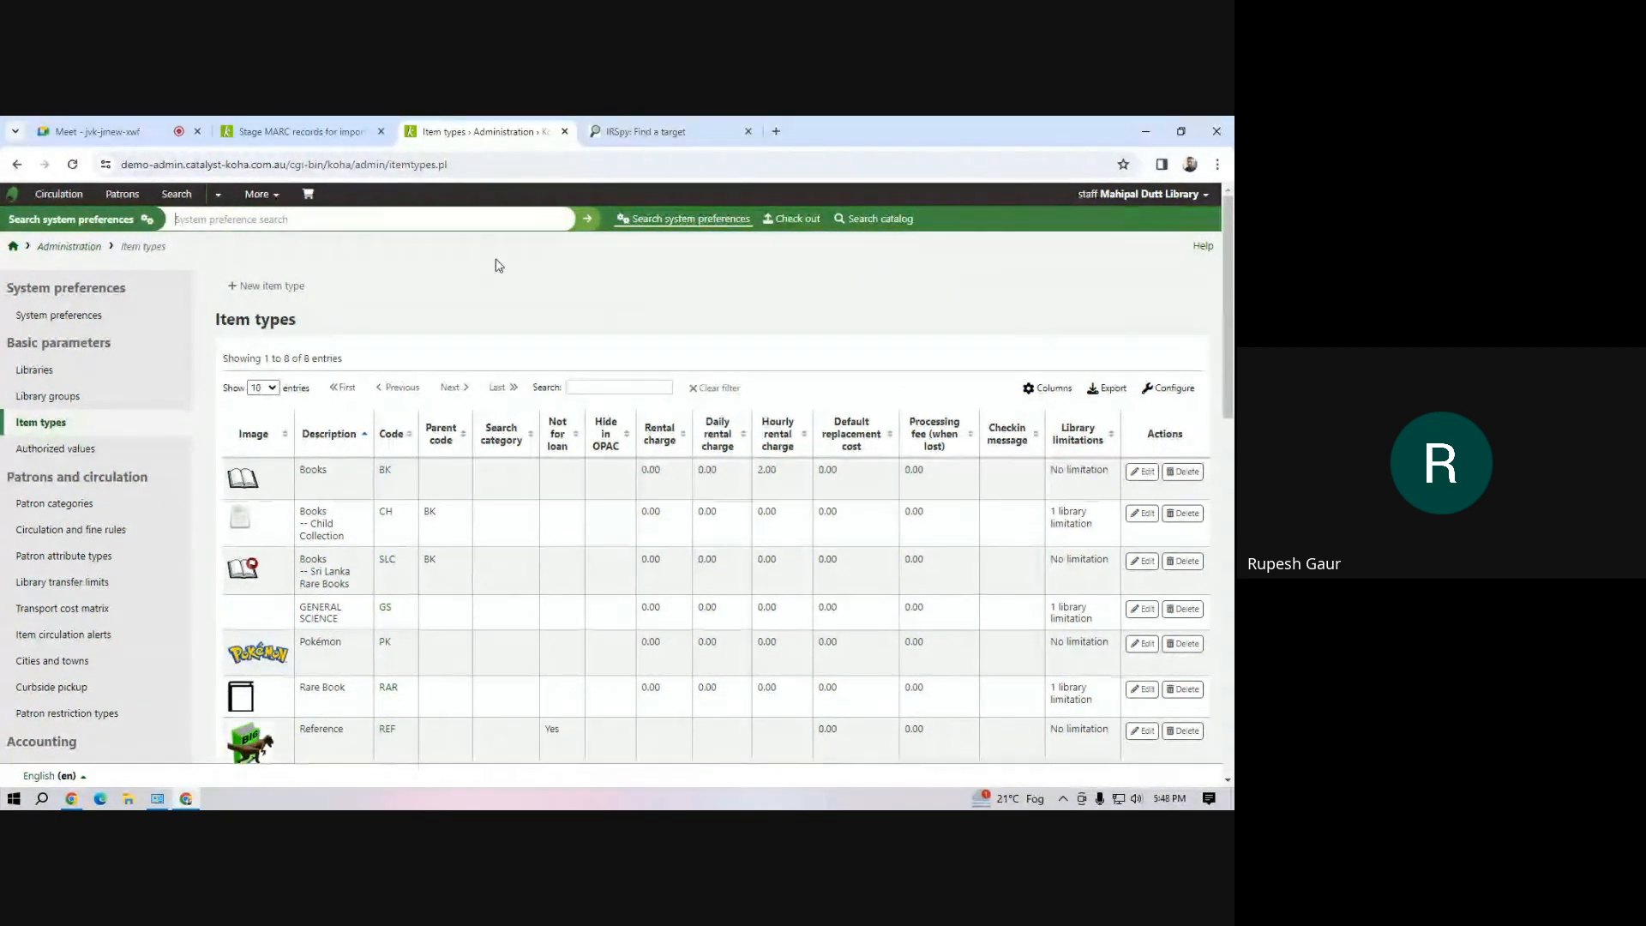
{"action": "left_click", "coordinate": [317, 132]}
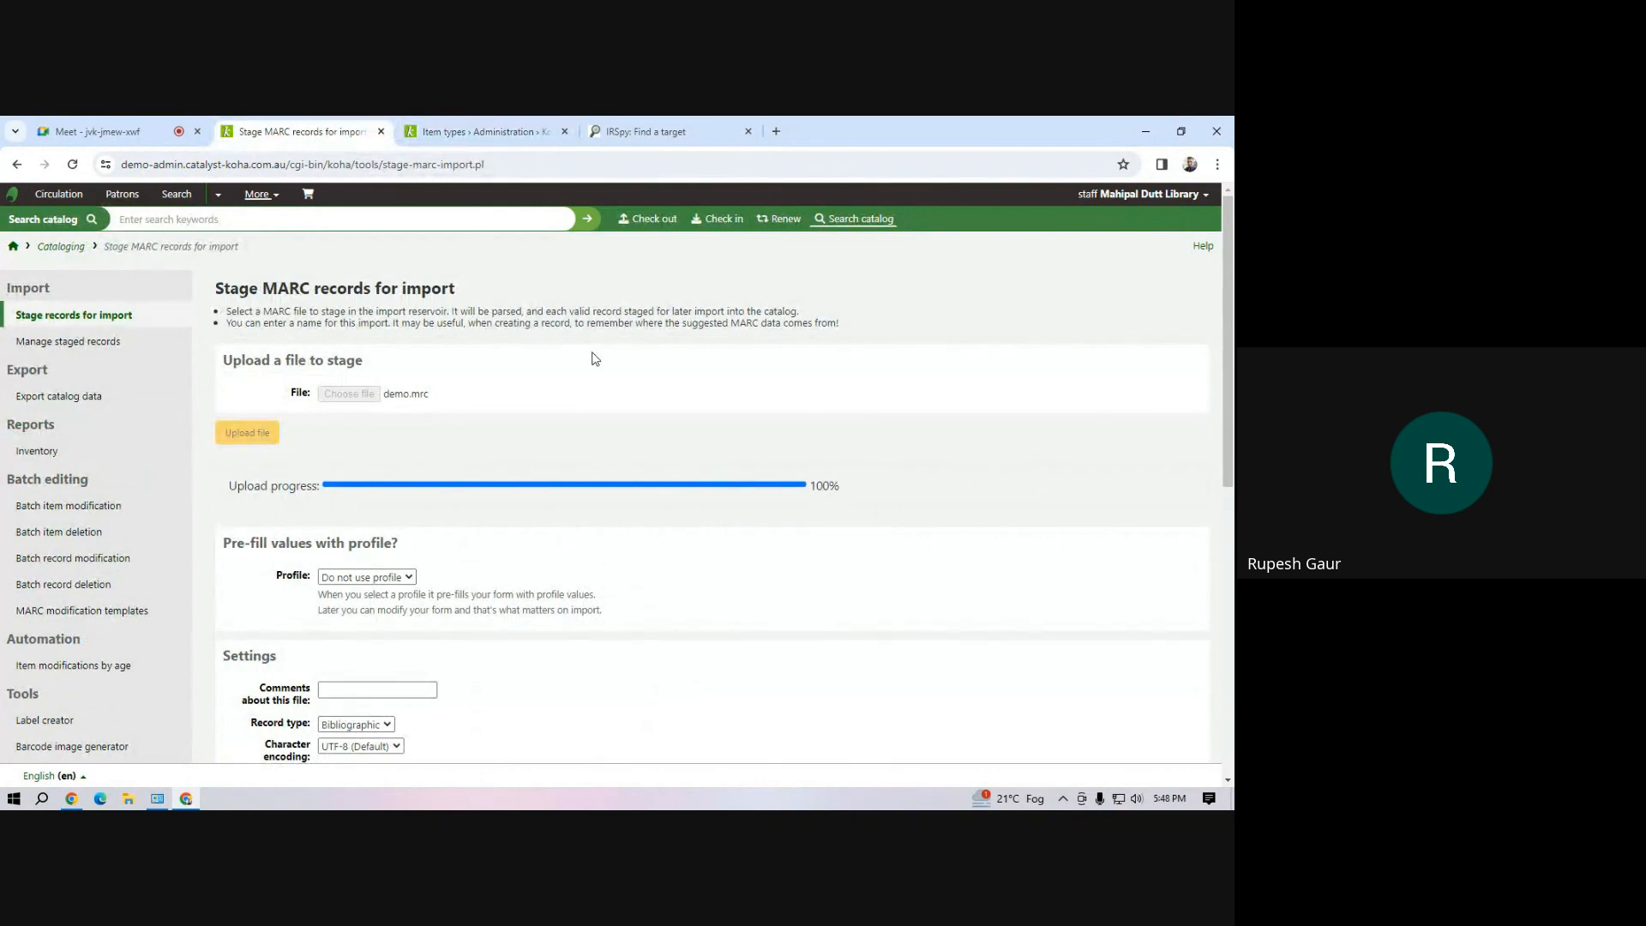
{"action": "left_click", "coordinate": [479, 131]}
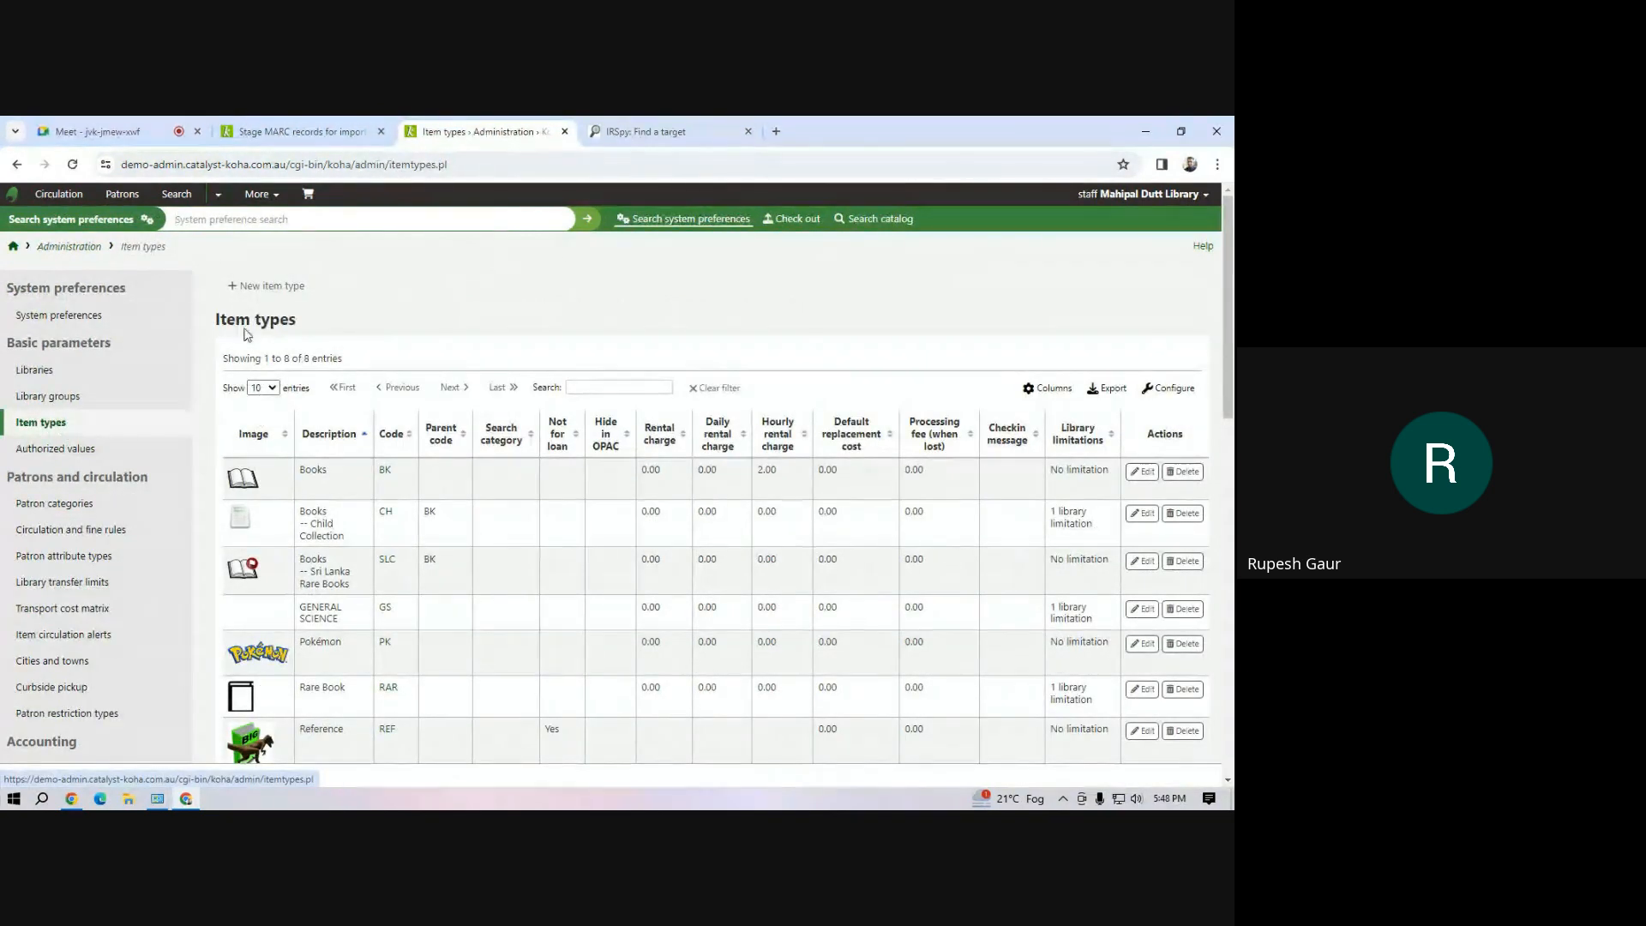
{"action": "left_click", "coordinate": [276, 291]}
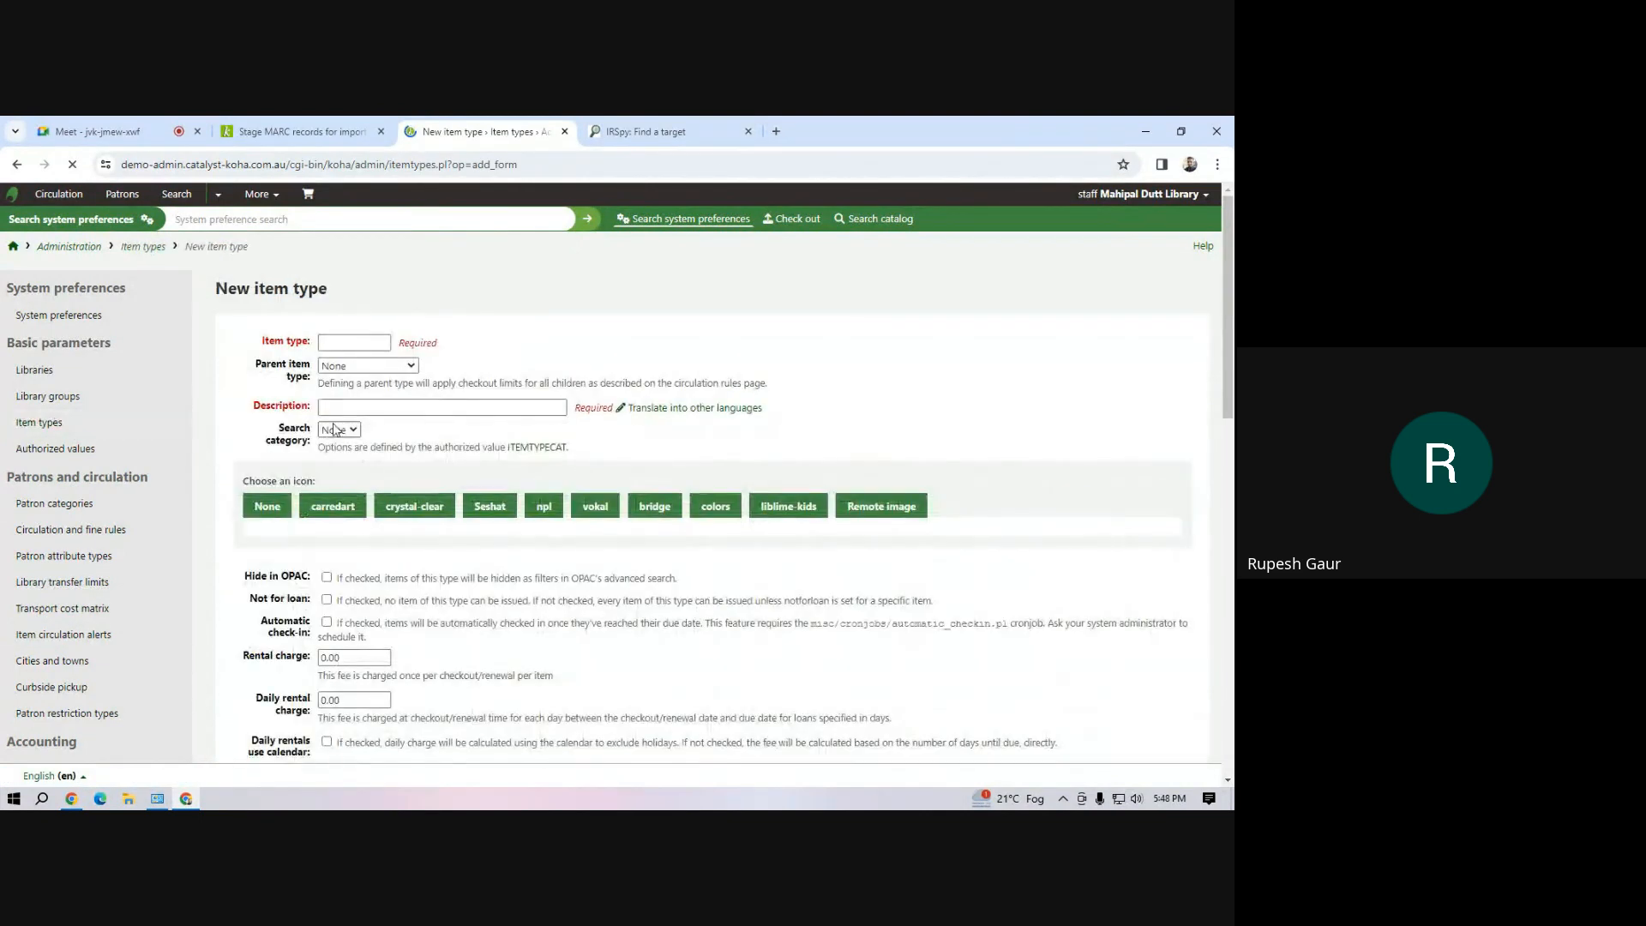
{"action": "scroll", "coordinate": [477, 520], "scroll_direction": "down", "scroll_amount": 4}
{"action": "scroll", "coordinate": [429, 541], "scroll_direction": "down", "scroll_amount": 4}
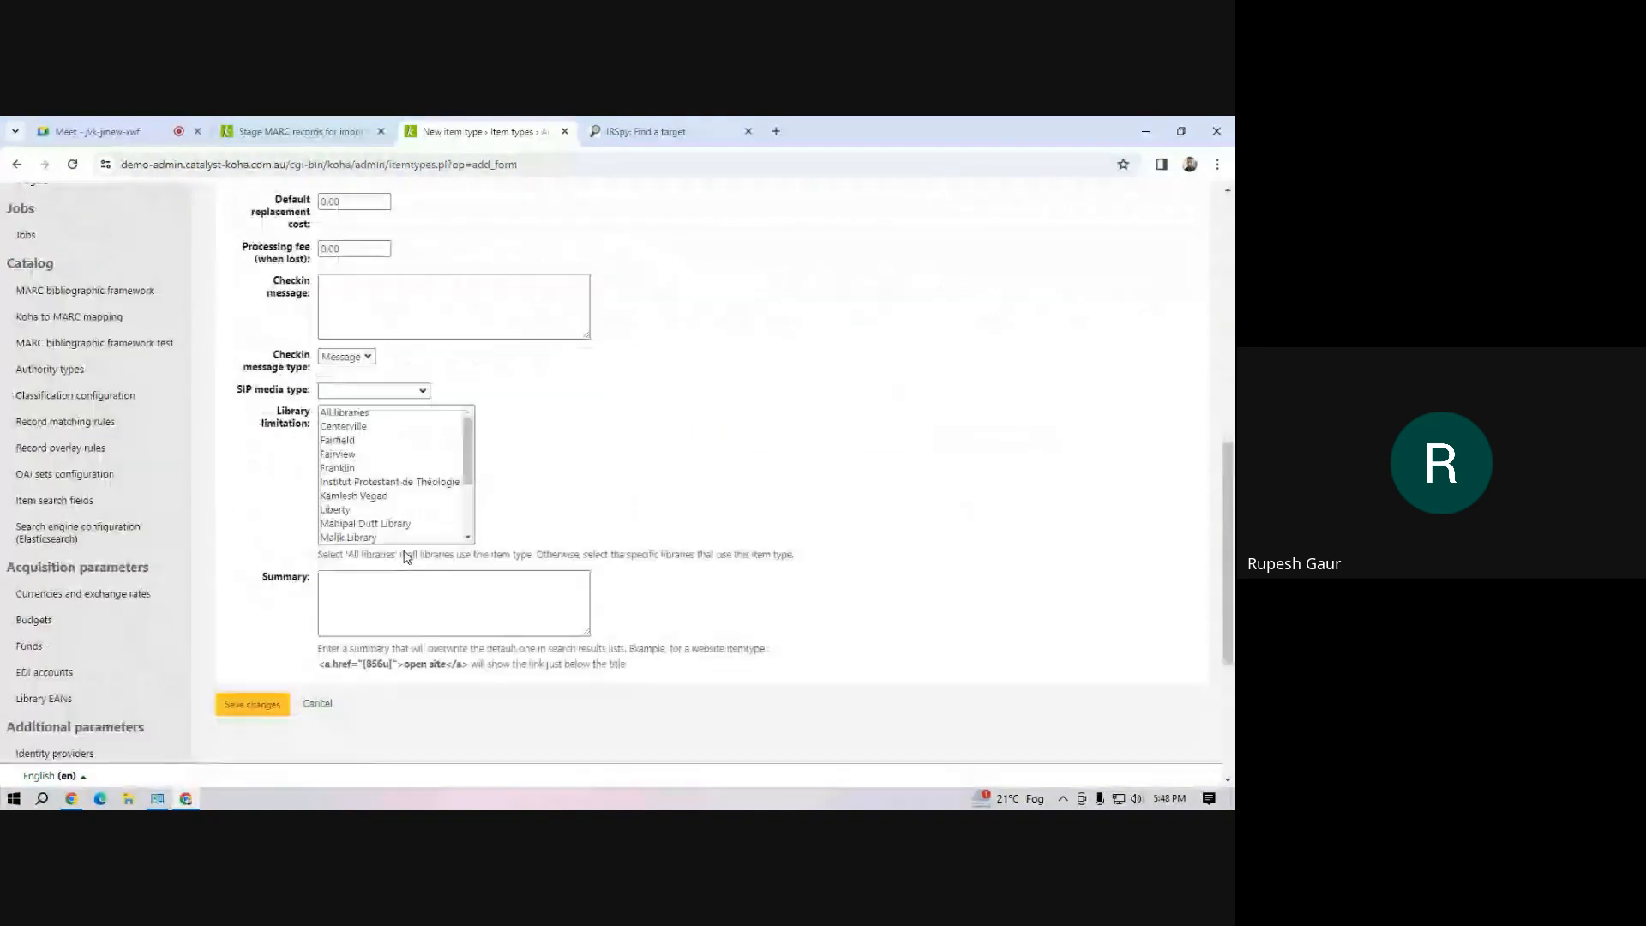
{"action": "scroll", "coordinate": [406, 551], "scroll_direction": "up", "scroll_amount": 8}
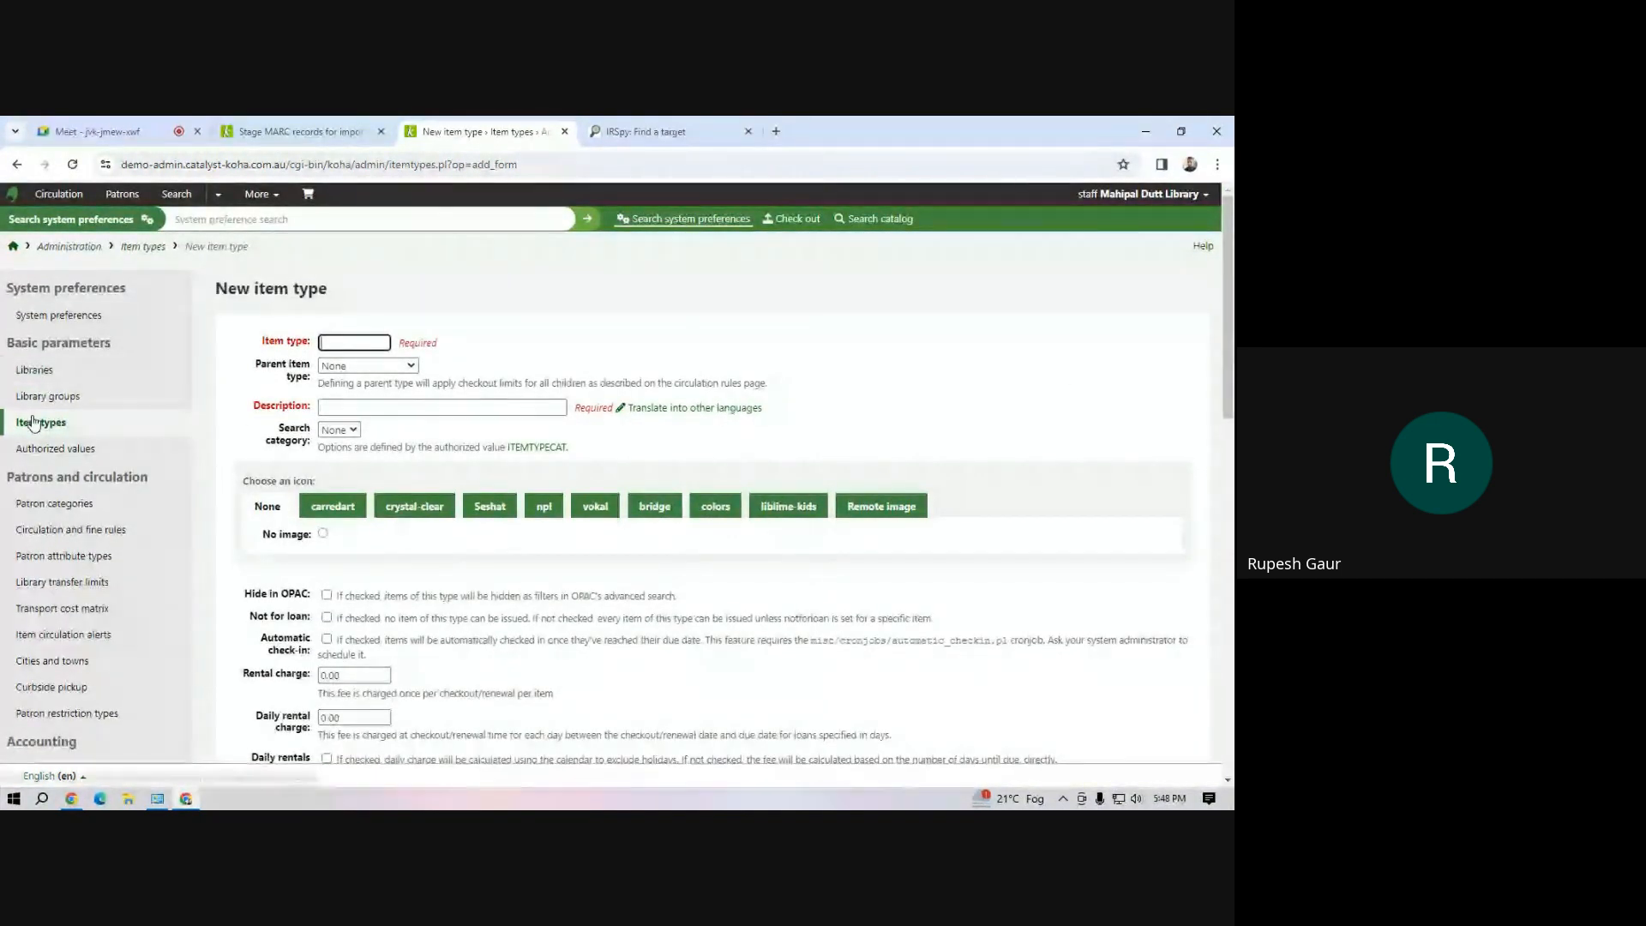
{"action": "left_click", "coordinate": [35, 424]}
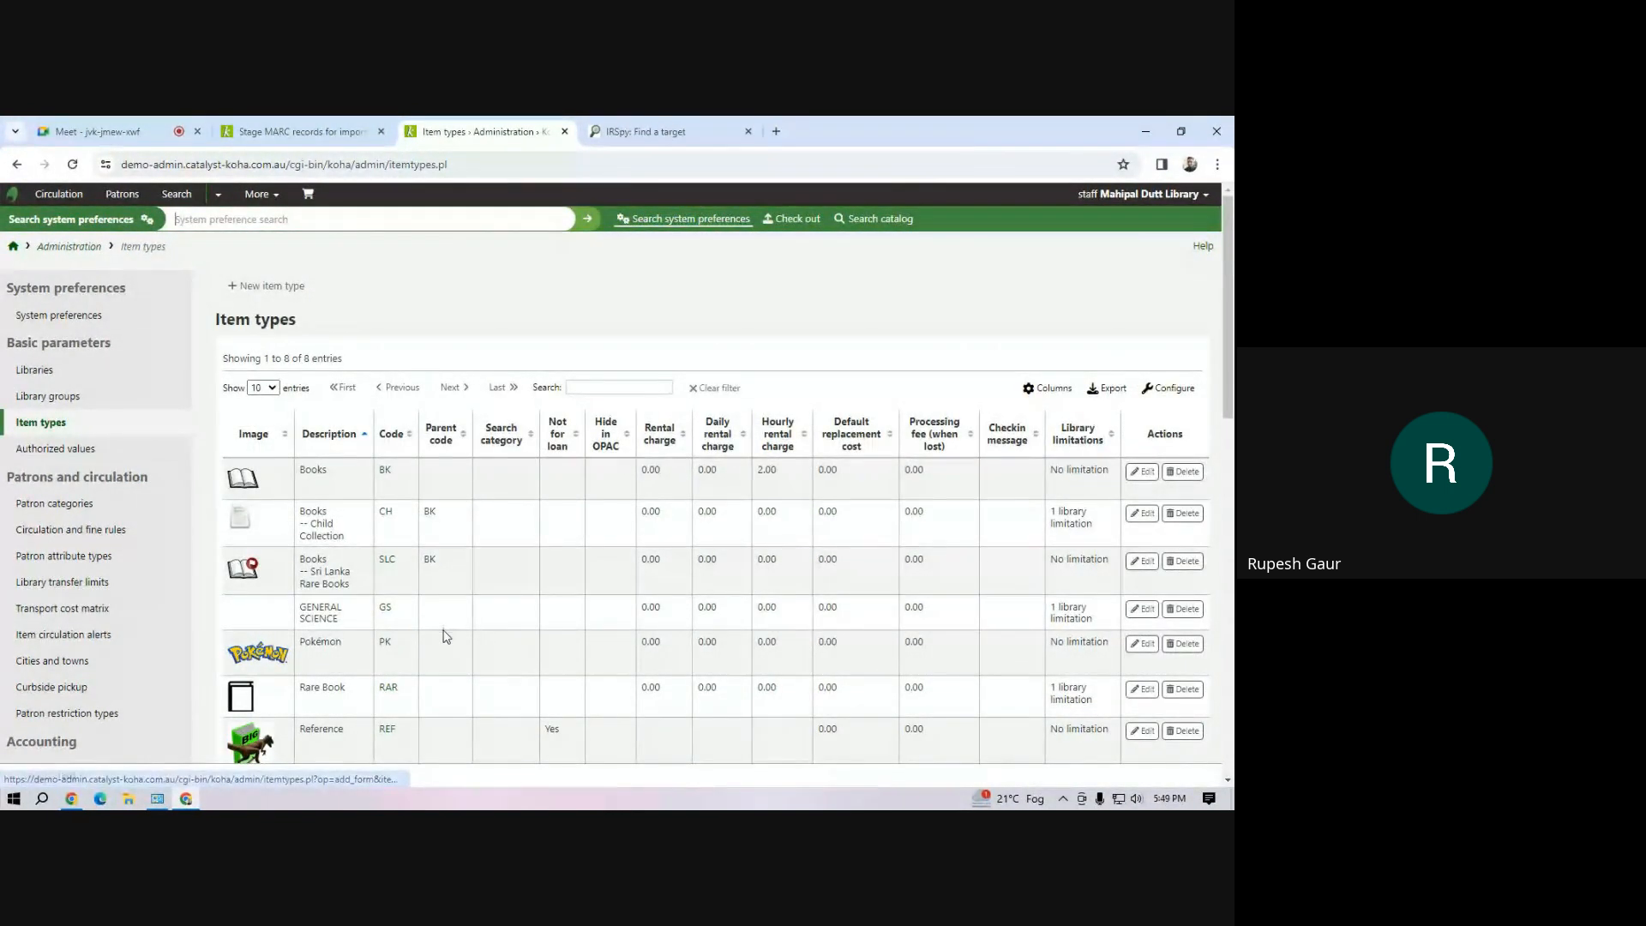
{"action": "scroll", "coordinate": [439, 645], "scroll_direction": "down", "scroll_amount": 4}
{"action": "scroll", "coordinate": [433, 600], "scroll_direction": "up", "scroll_amount": 4}
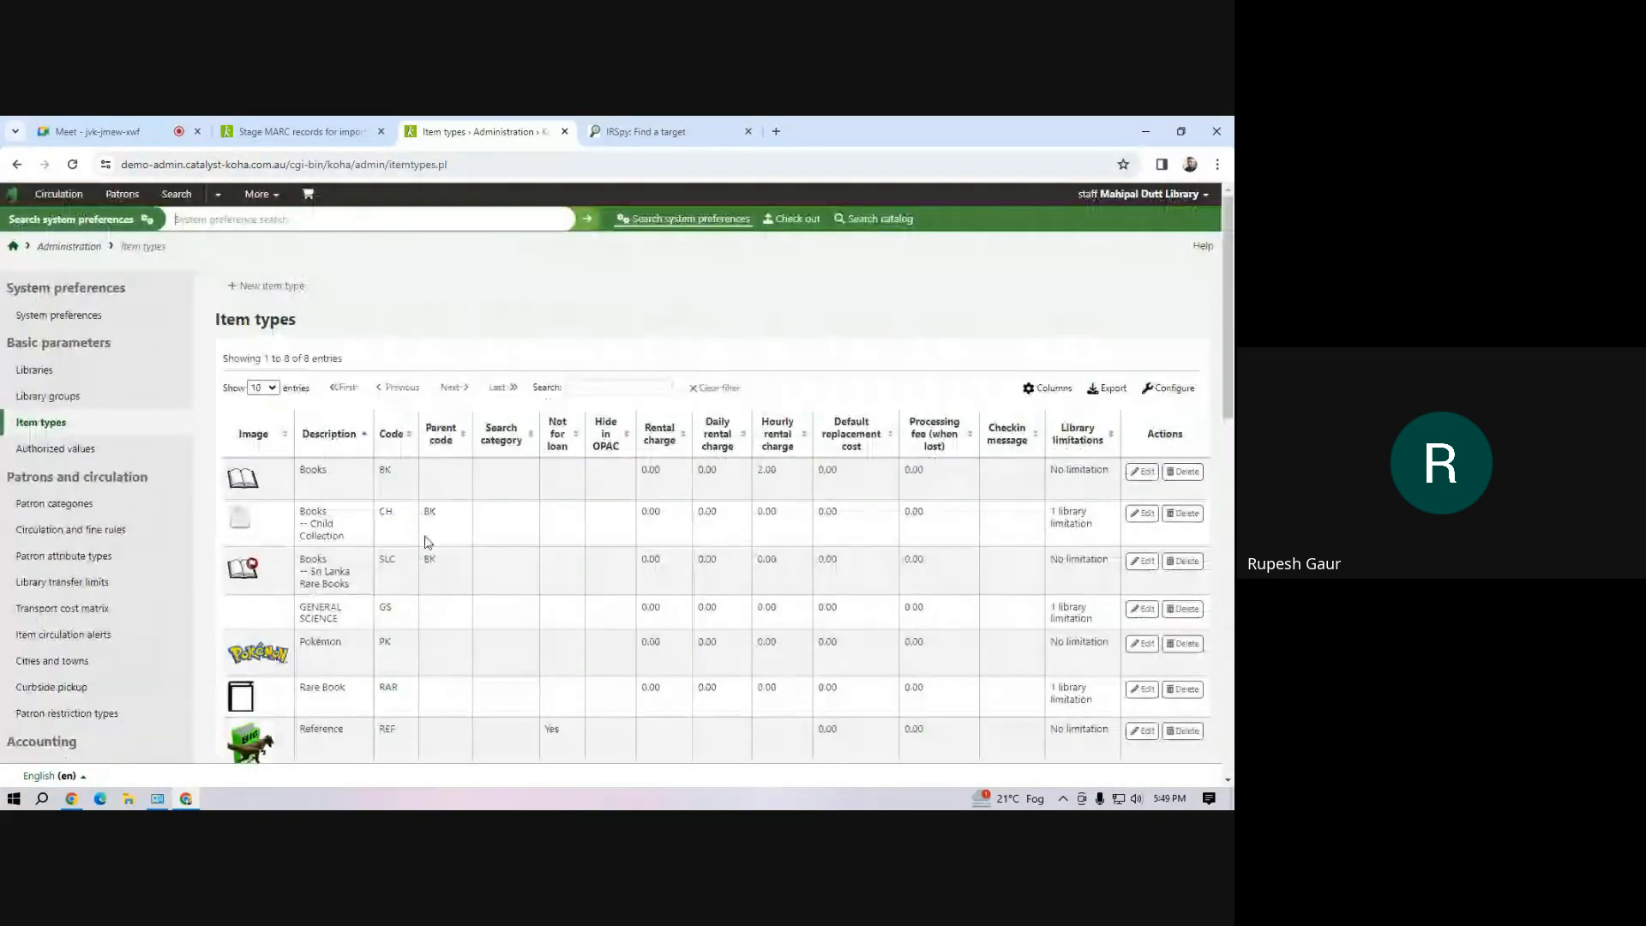
Create and save a new item type with code BOOK and description Book
{"action": "left_click", "coordinate": [269, 287]}
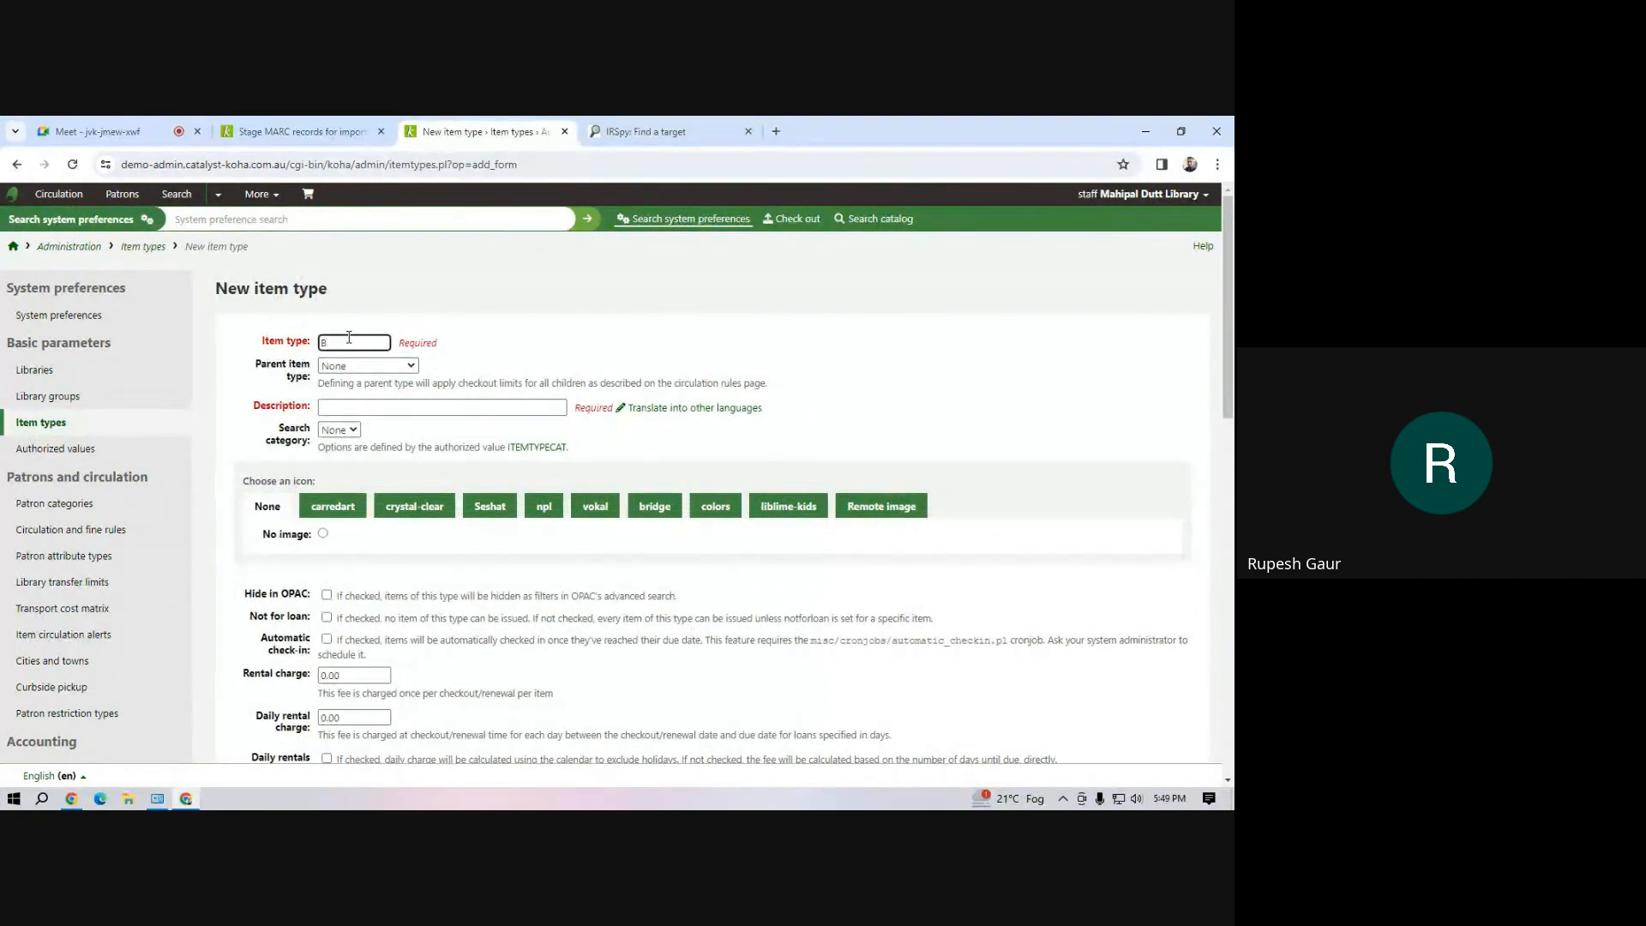
{"action": "type", "text": "BO"}
{"action": "left_click", "coordinate": [363, 410]}
{"action": "type", "text": "Book"}
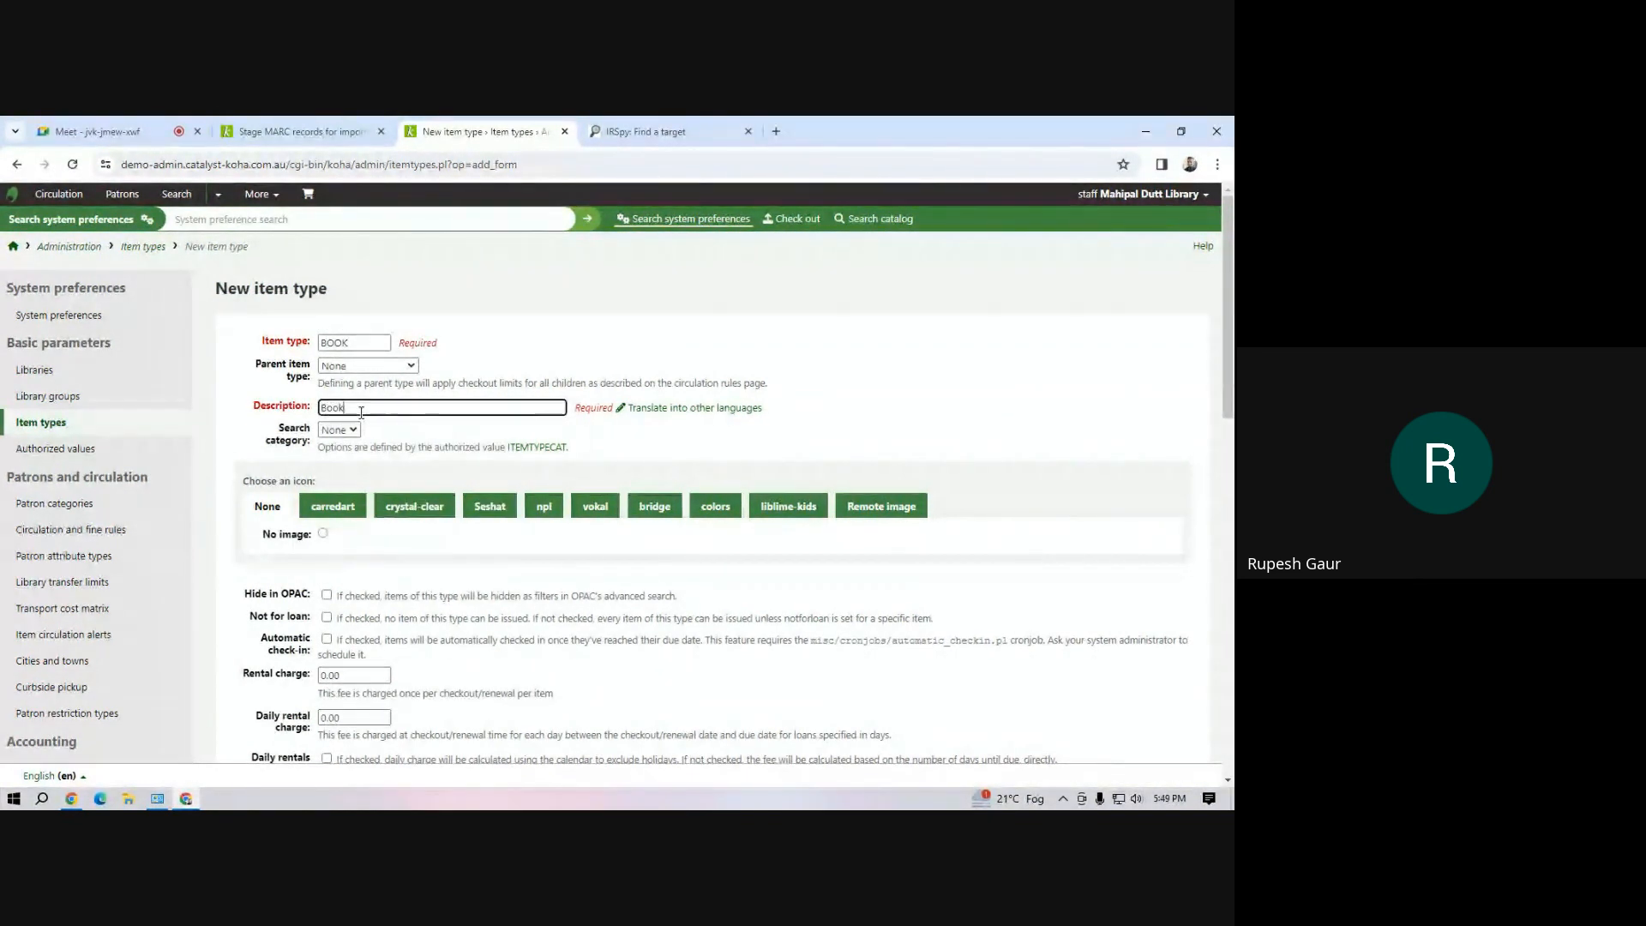
{"action": "scroll", "coordinate": [334, 604], "scroll_direction": "down", "scroll_amount": 10}
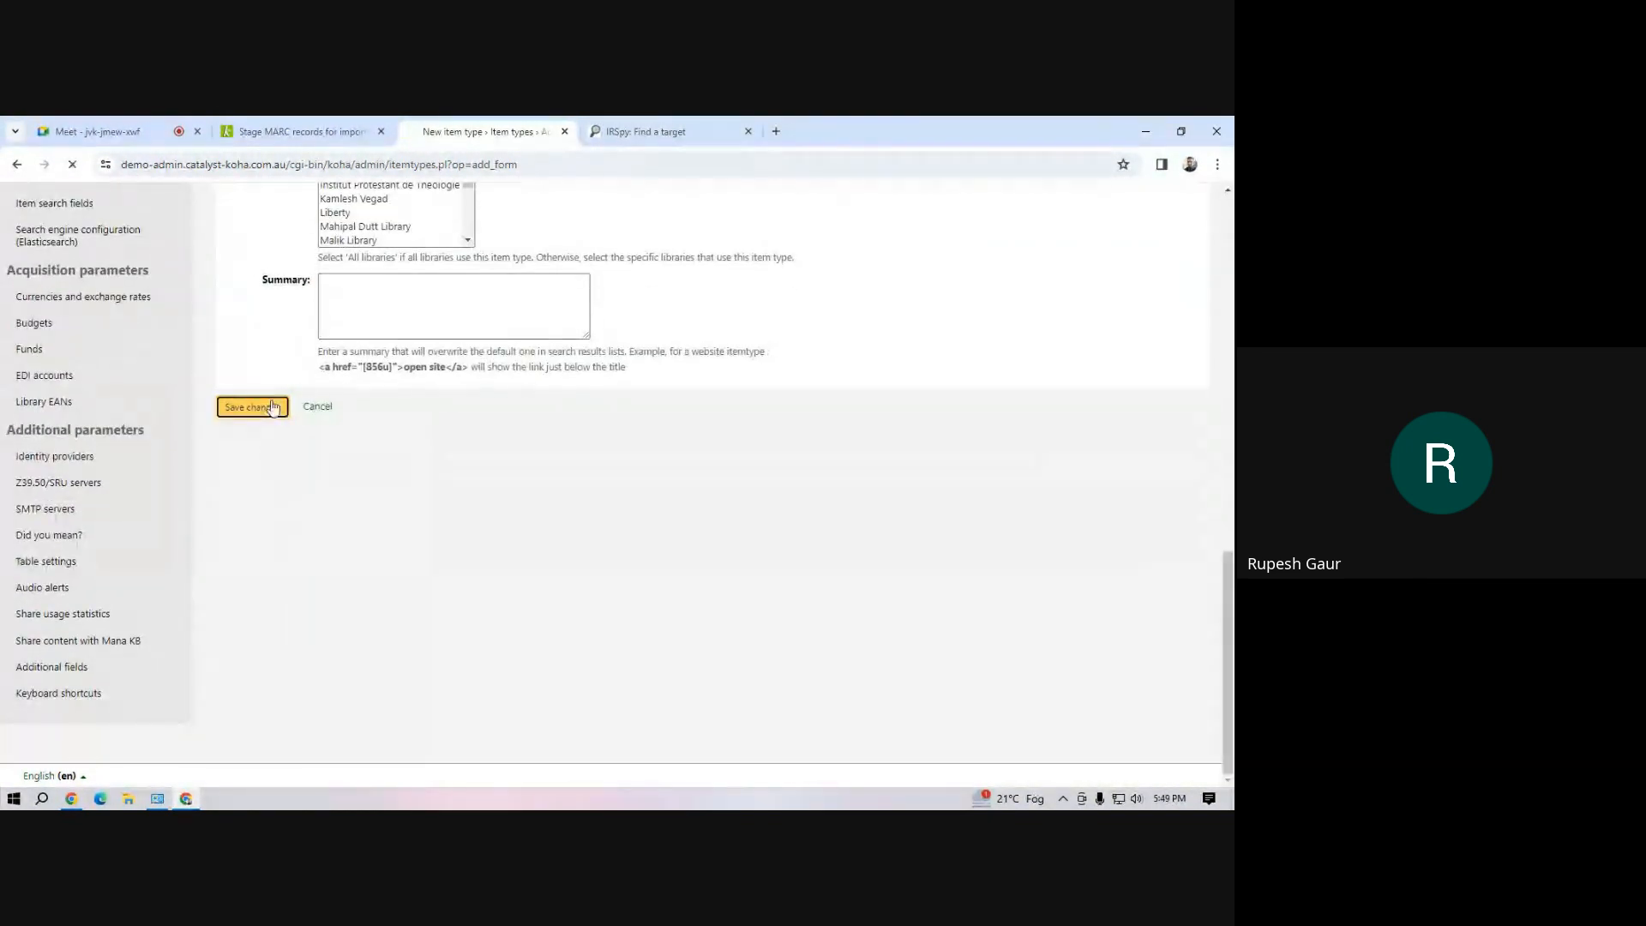
Return to the pending demo.mrc upload and stage its records for import with the default options
{"action": "left_click", "coordinate": [316, 130]}
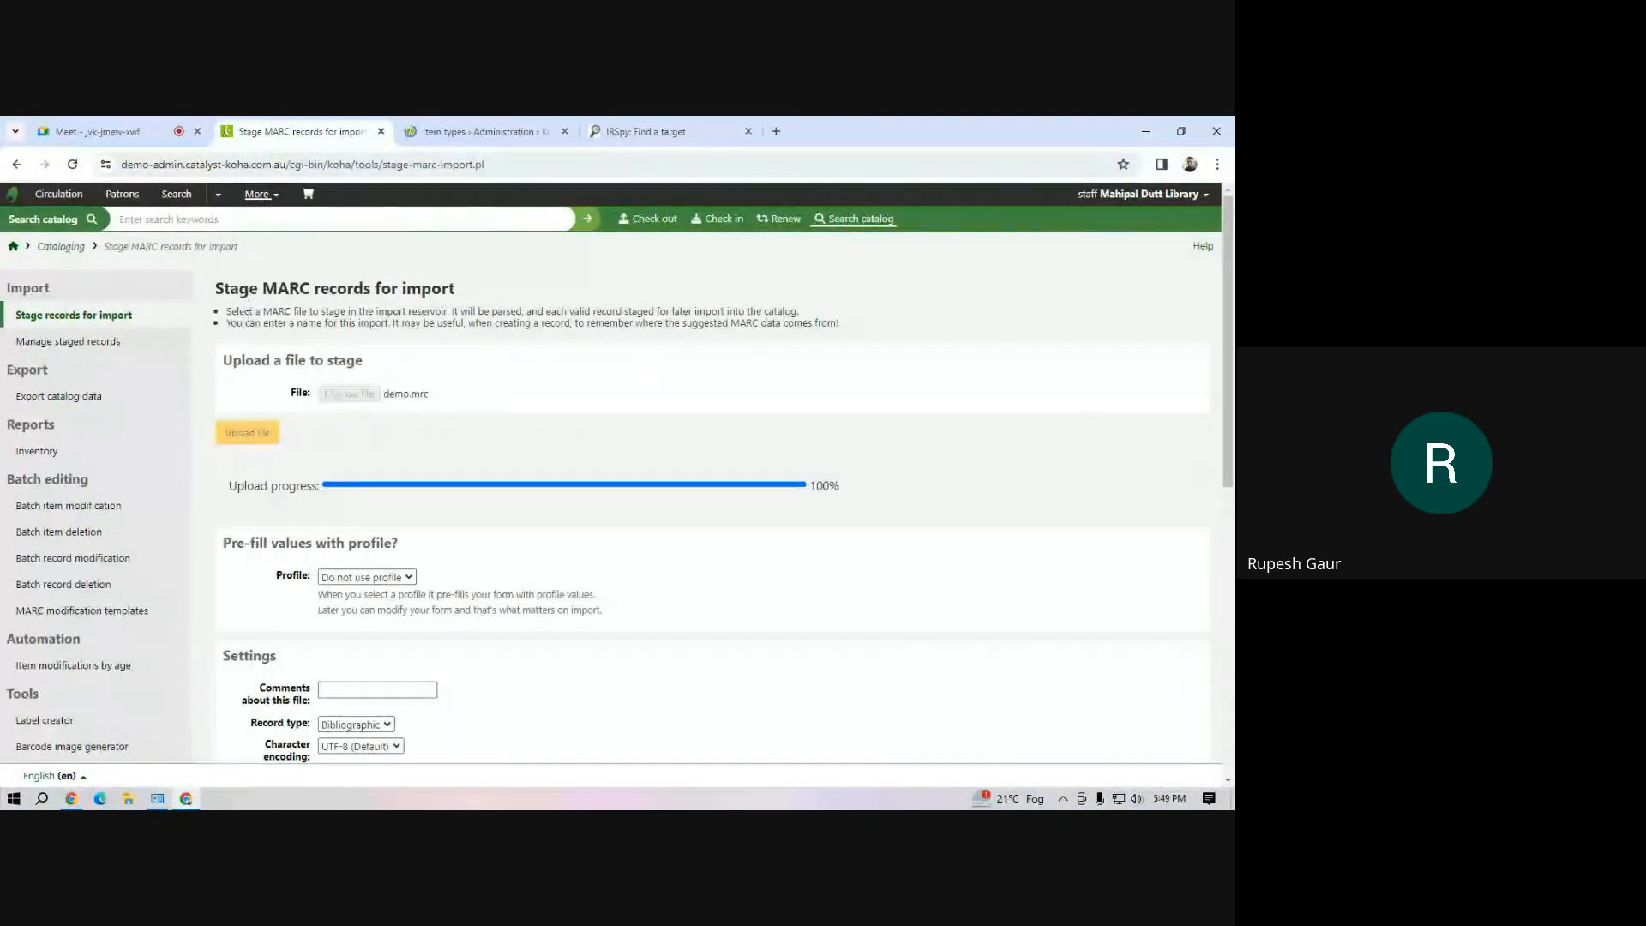
{"action": "scroll", "coordinate": [291, 514], "scroll_direction": "down", "scroll_amount": 7}
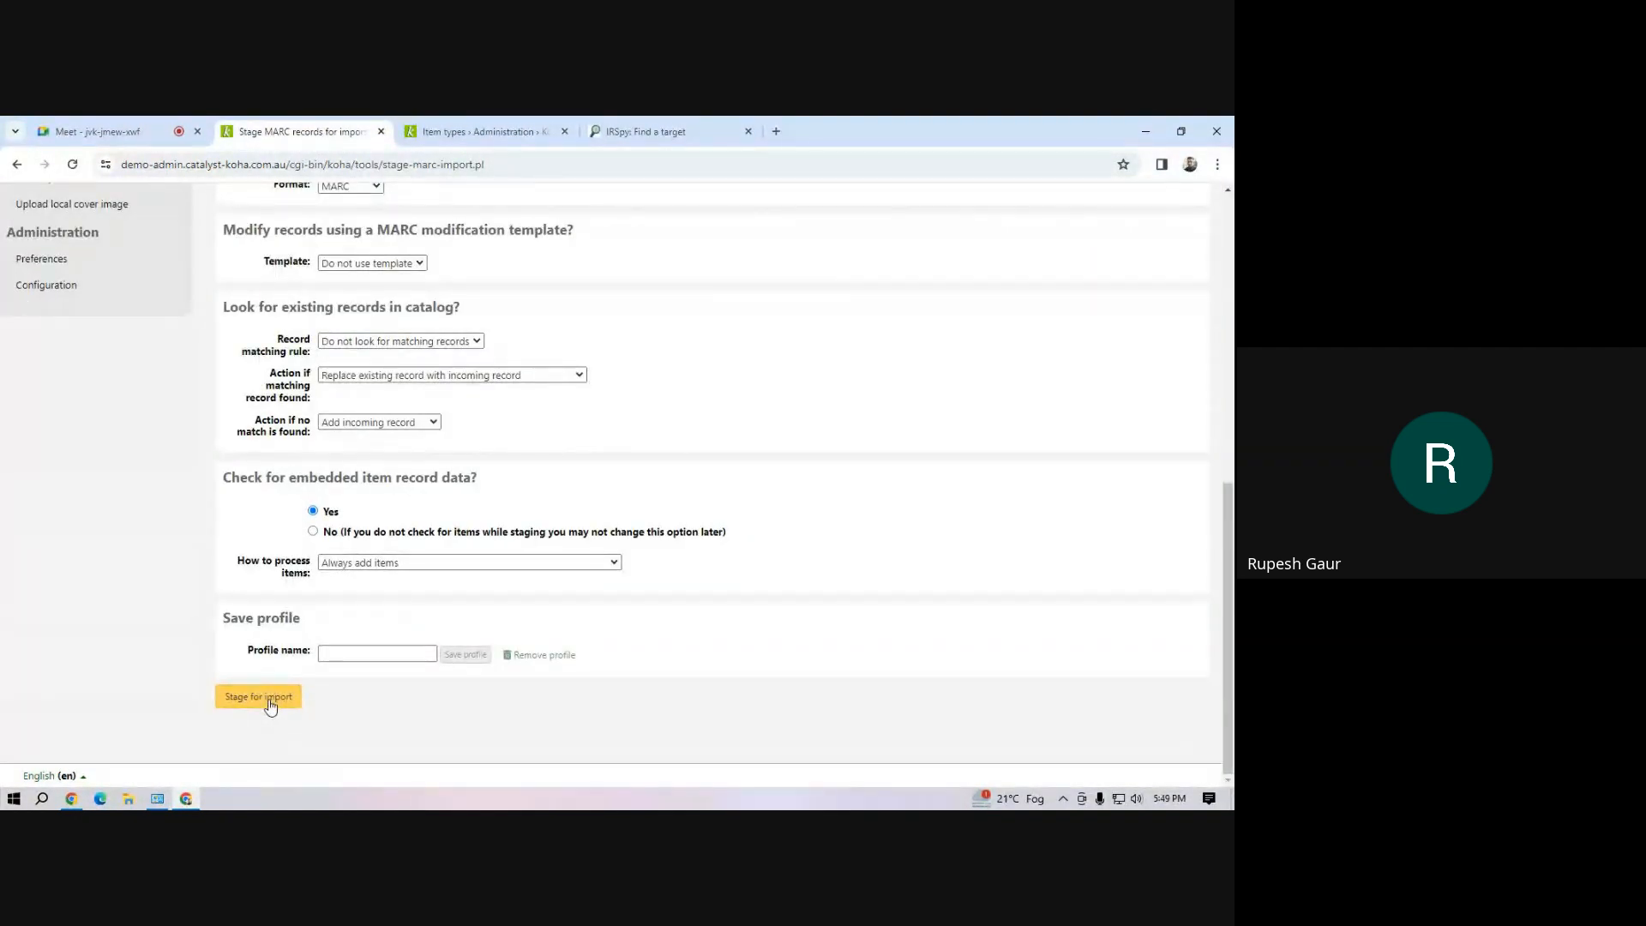
{"action": "left_click", "coordinate": [269, 703]}
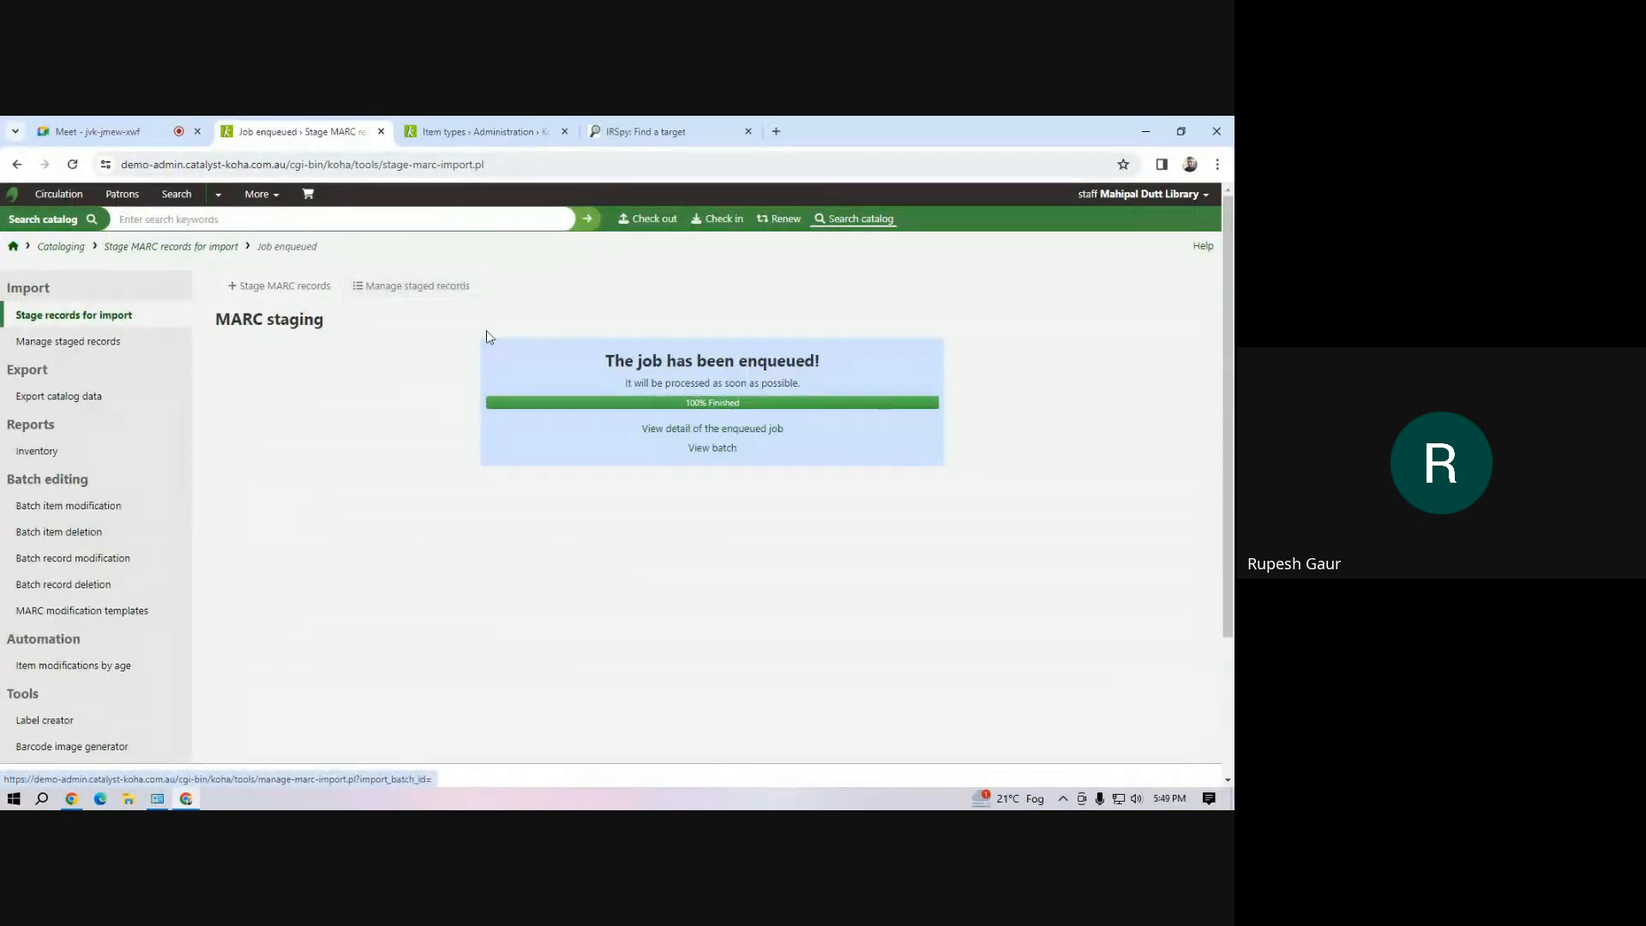
Open the newly staged demo.mrc batch and import it into the catalog with the Default framework for new records
{"action": "left_click", "coordinate": [381, 287]}
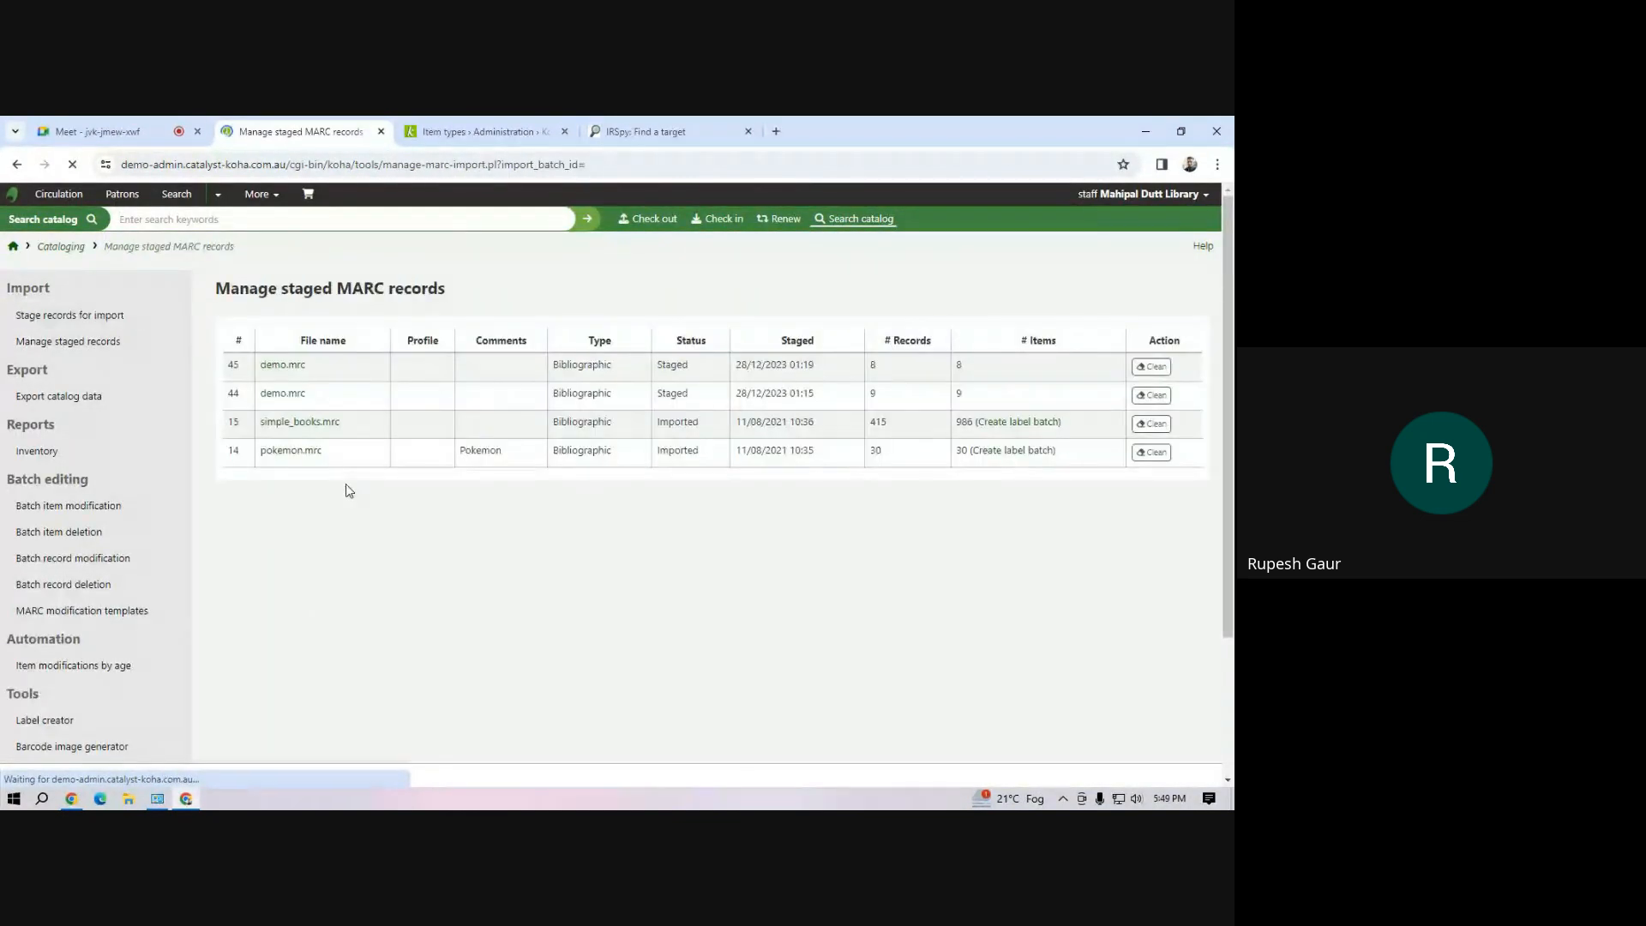
{"action": "left_click", "coordinate": [271, 368]}
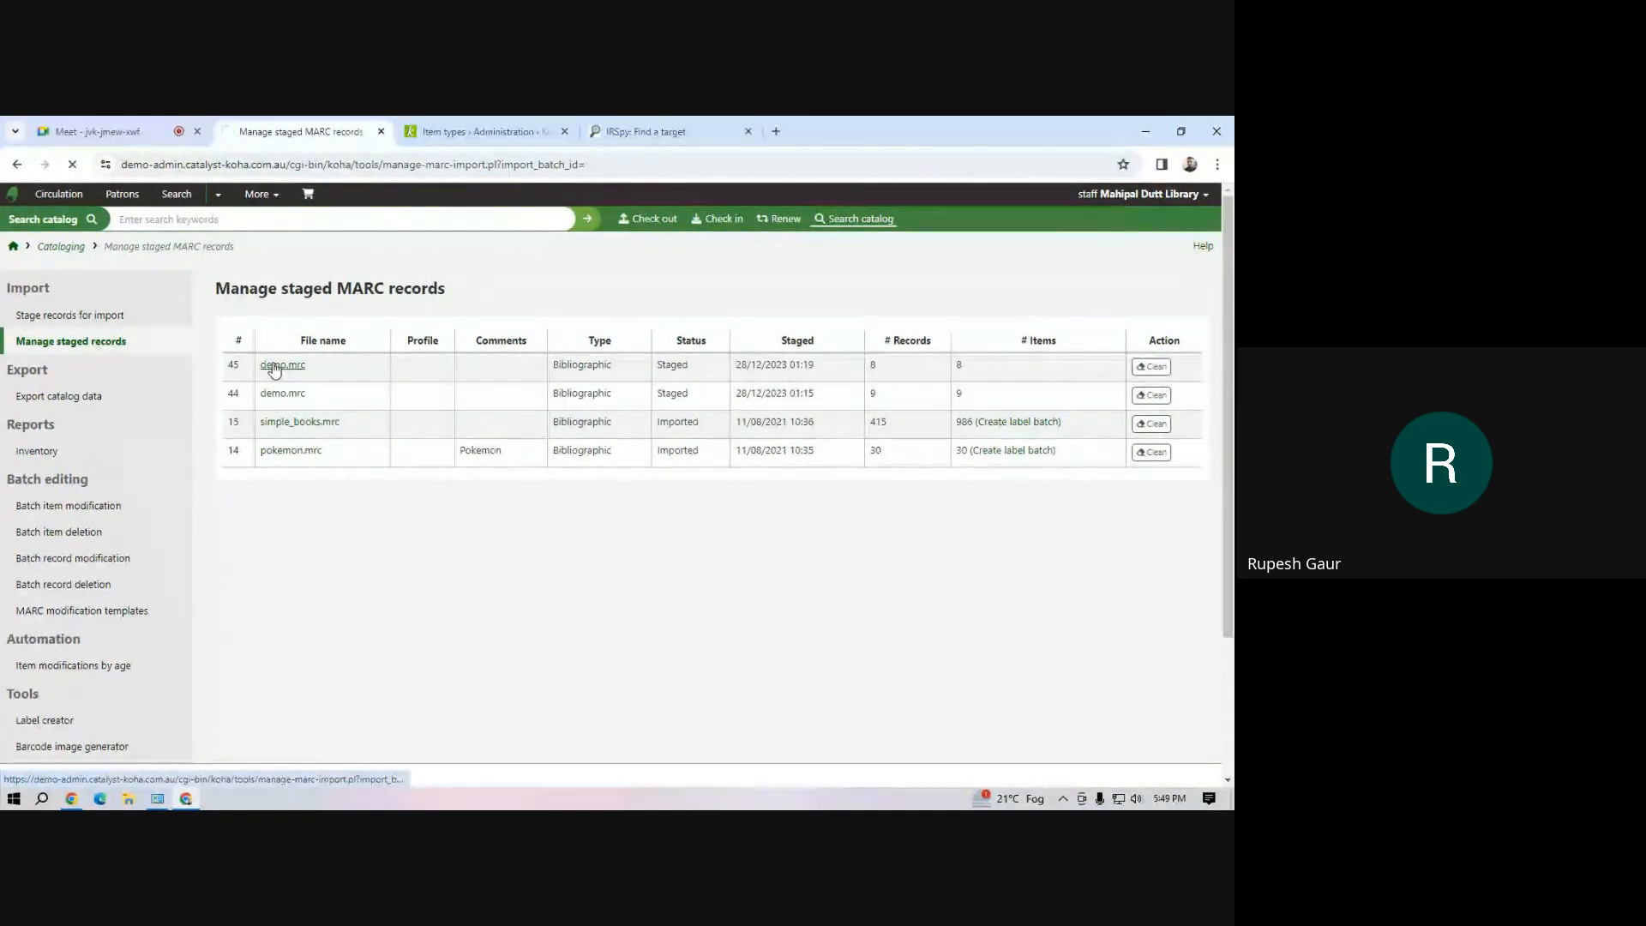
{"action": "scroll", "coordinate": [279, 607], "scroll_direction": "down", "scroll_amount": 6}
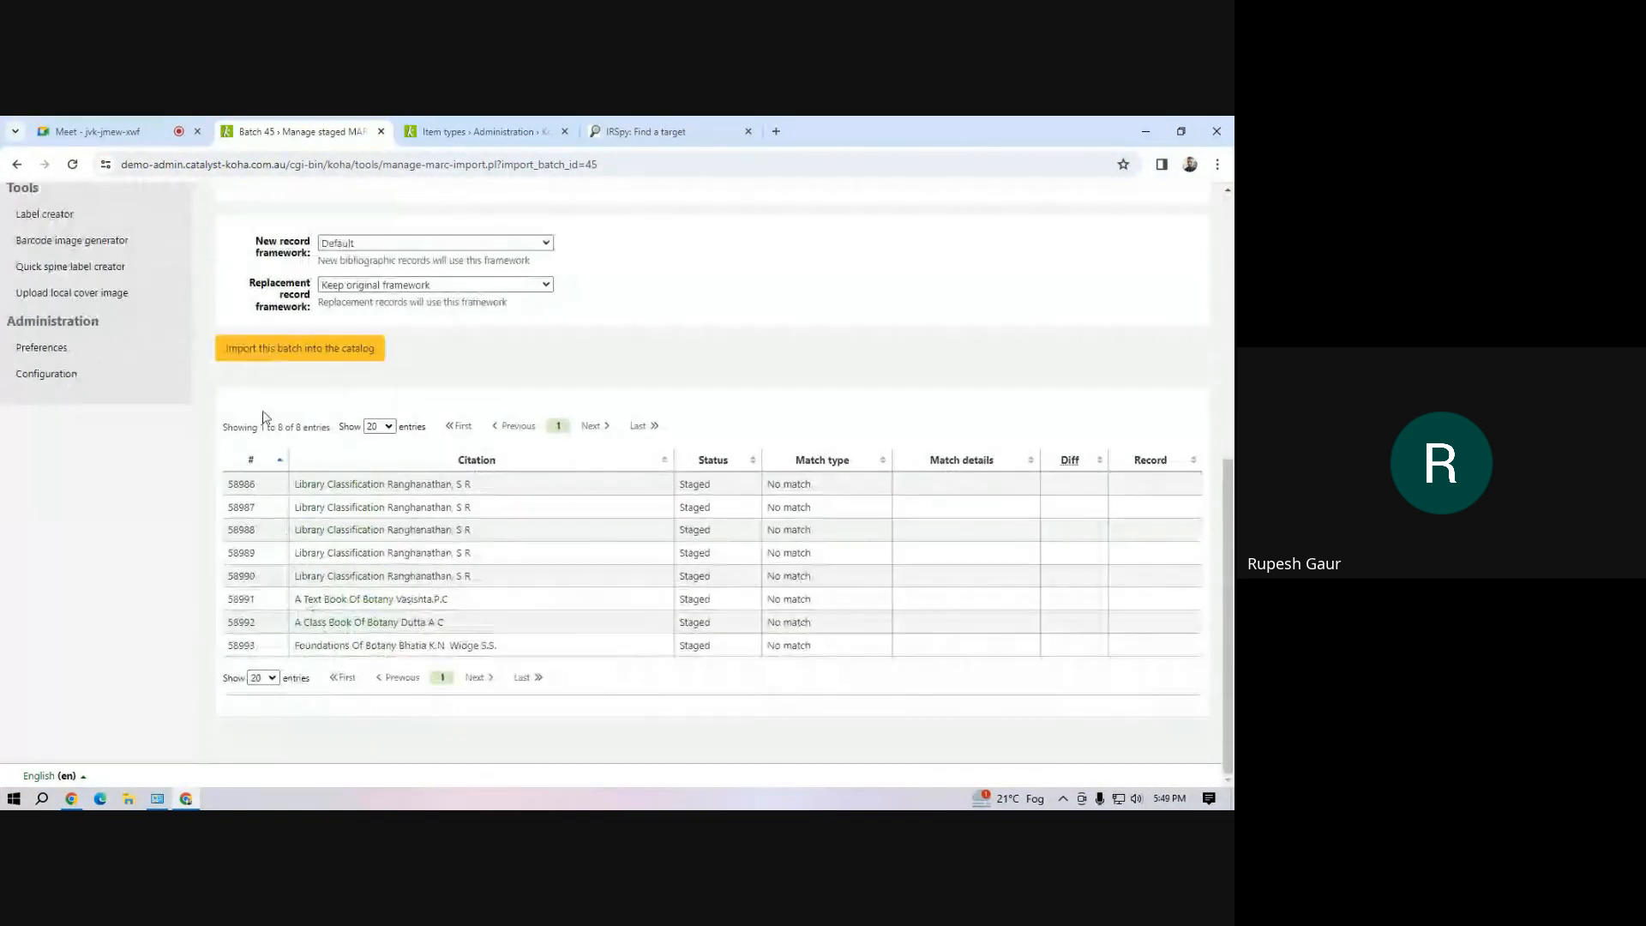
{"action": "left_click", "coordinate": [283, 353]}
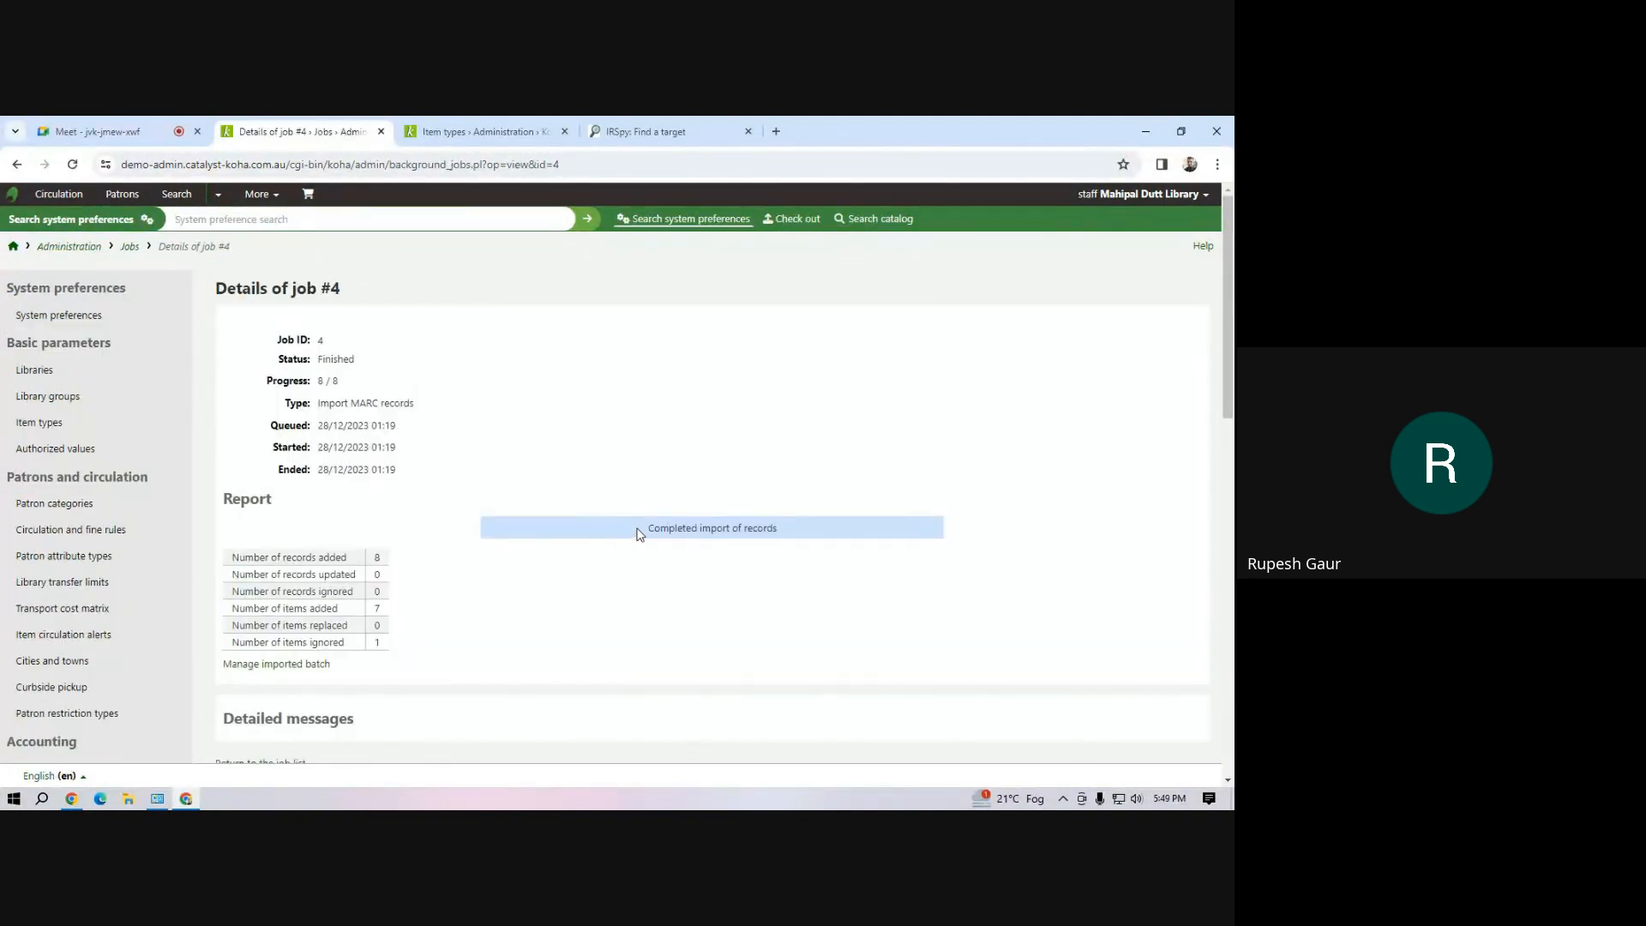
Examine the import job's report, including the numbers of items added and ignored and the detailed messages
{"action": "left_click_drag", "start_coordinate": [644, 533], "coordinate": [806, 533]}
{"action": "left_click", "coordinate": [786, 570]}
{"action": "left_click_drag", "start_coordinate": [643, 529], "coordinate": [760, 530]}
{"action": "left_click", "coordinate": [740, 582]}
{"action": "left_click_drag", "start_coordinate": [256, 610], "coordinate": [354, 596]}
{"action": "left_click_drag", "start_coordinate": [294, 644], "coordinate": [383, 652]}
{"action": "left_click", "coordinate": [433, 639]}
{"action": "scroll", "coordinate": [440, 356], "scroll_direction": "down", "scroll_amount": 4}
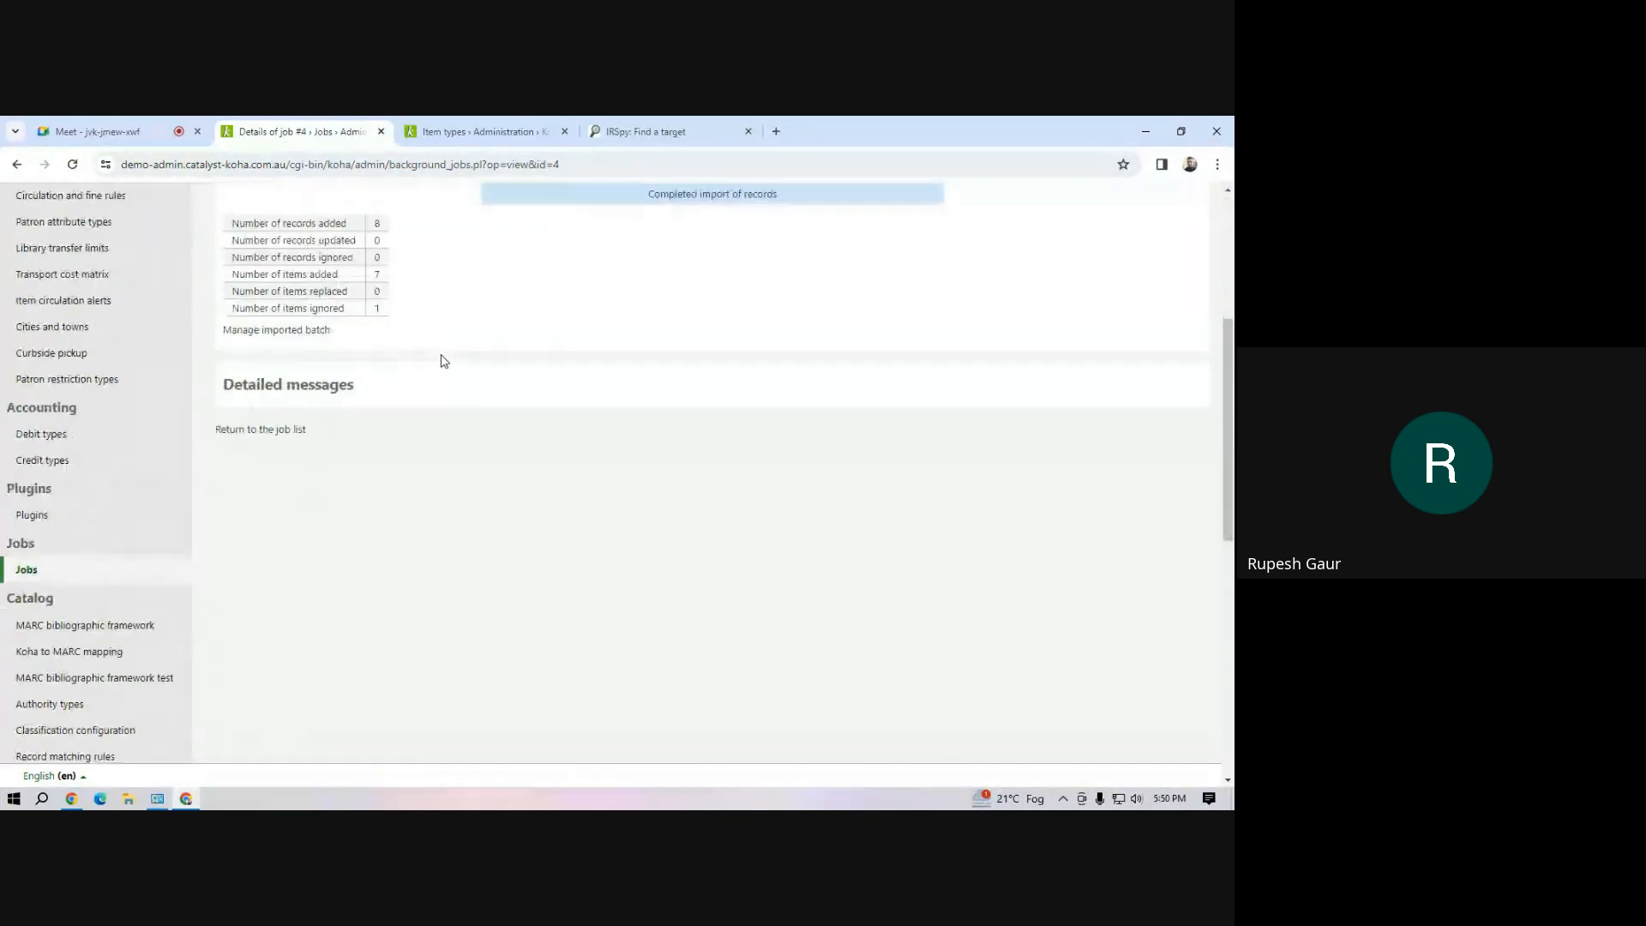
{"action": "scroll", "coordinate": [441, 356], "scroll_direction": "up", "scroll_amount": 4}
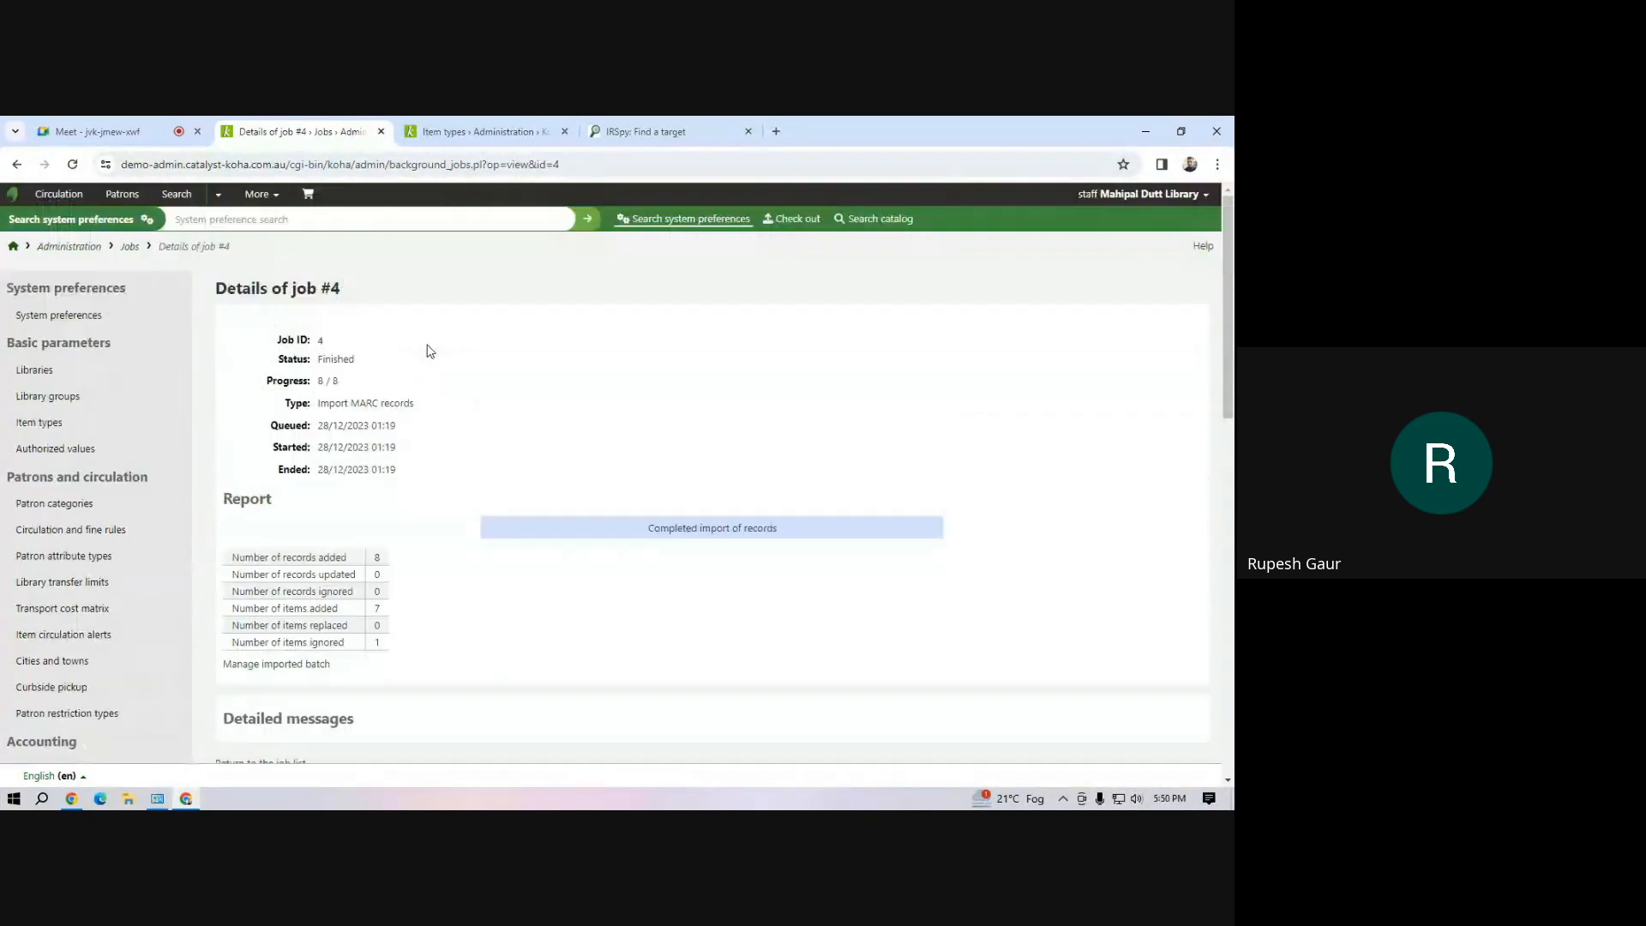
{"action": "left_click", "coordinate": [258, 194]}
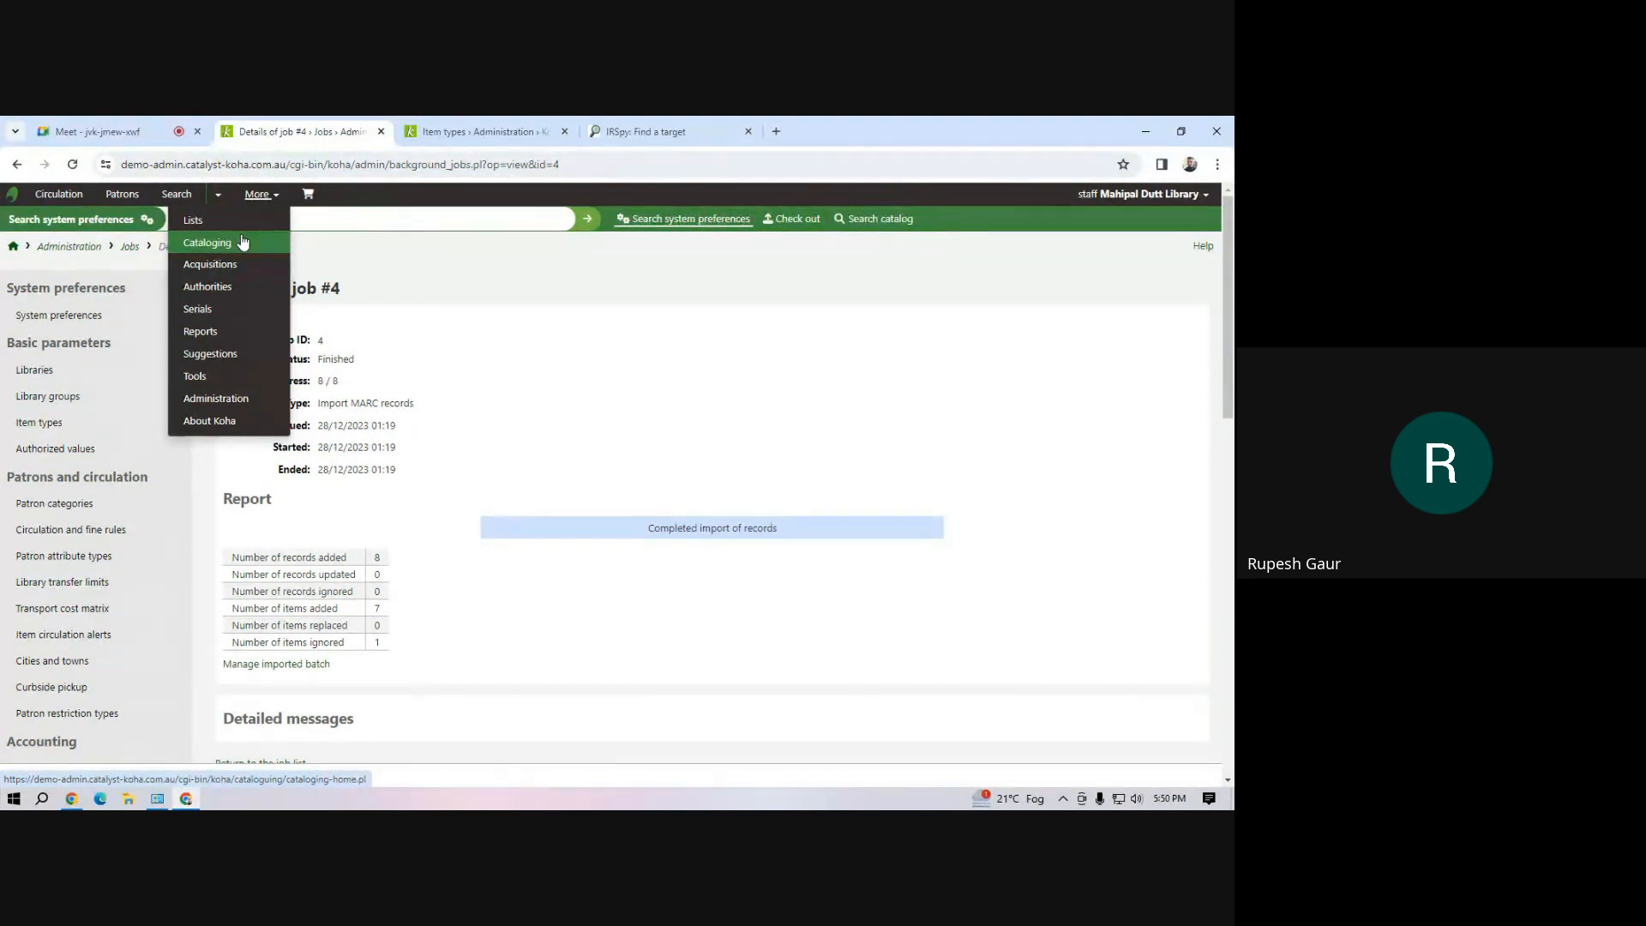
{"action": "left_click", "coordinate": [618, 403]}
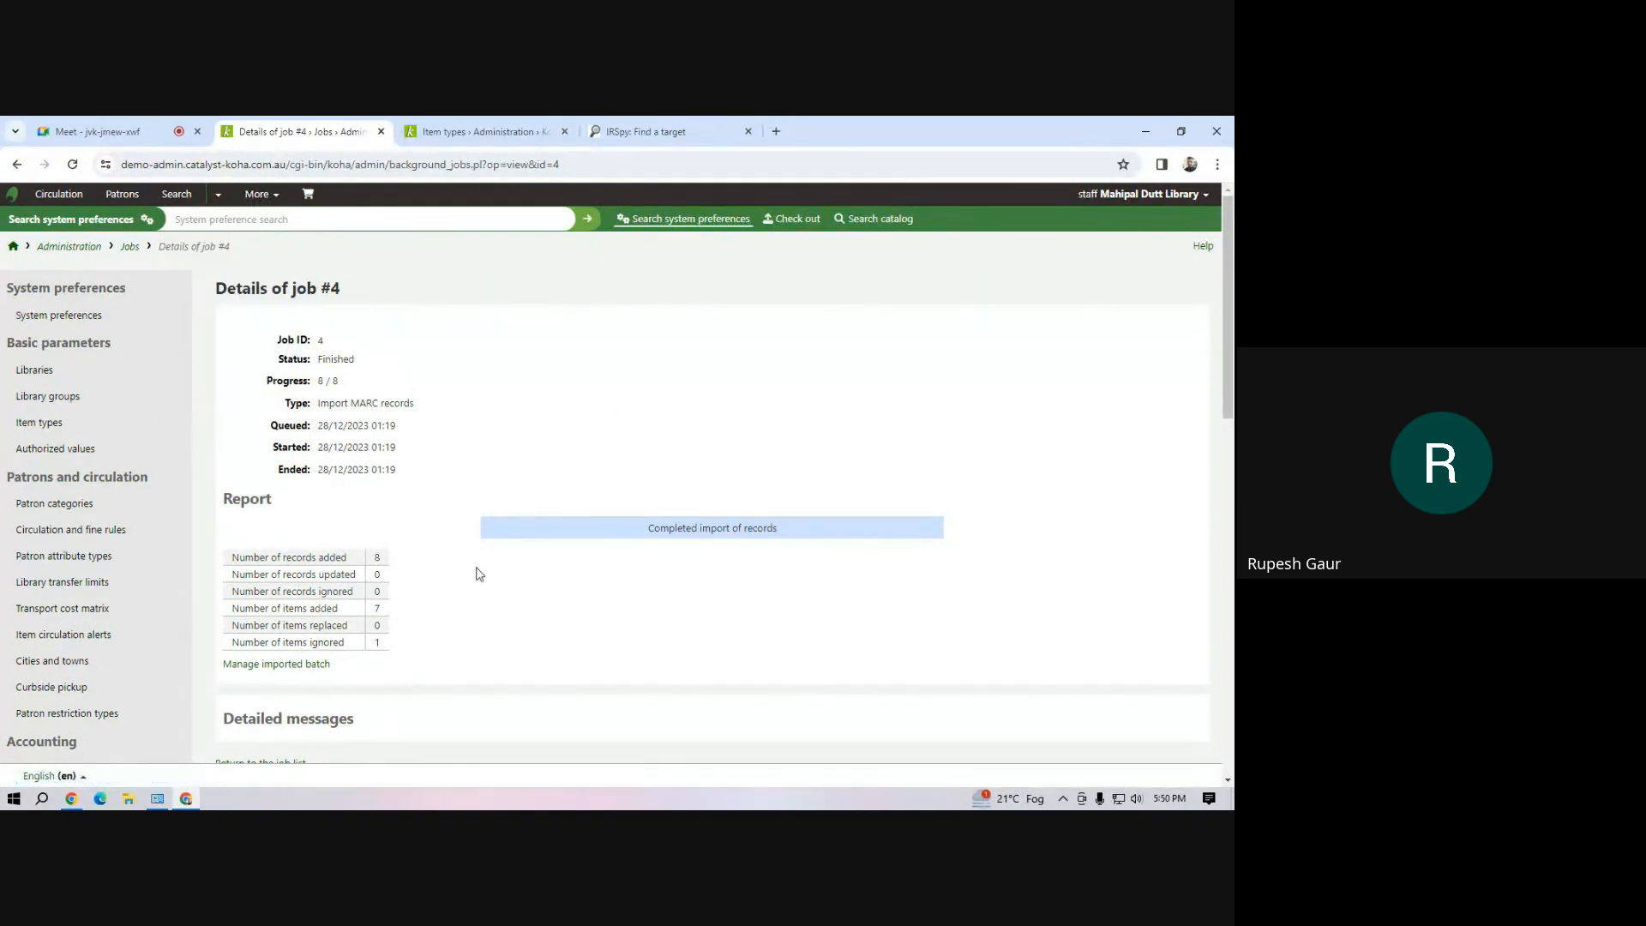
{"action": "scroll", "coordinate": [477, 570], "scroll_direction": "down", "scroll_amount": 4}
{"action": "scroll", "coordinate": [478, 566], "scroll_direction": "up", "scroll_amount": 4}
Go to the Cataloging module and search the catalog and reservoir for "library classifcation ranganathan"
{"action": "left_click", "coordinate": [257, 194]}
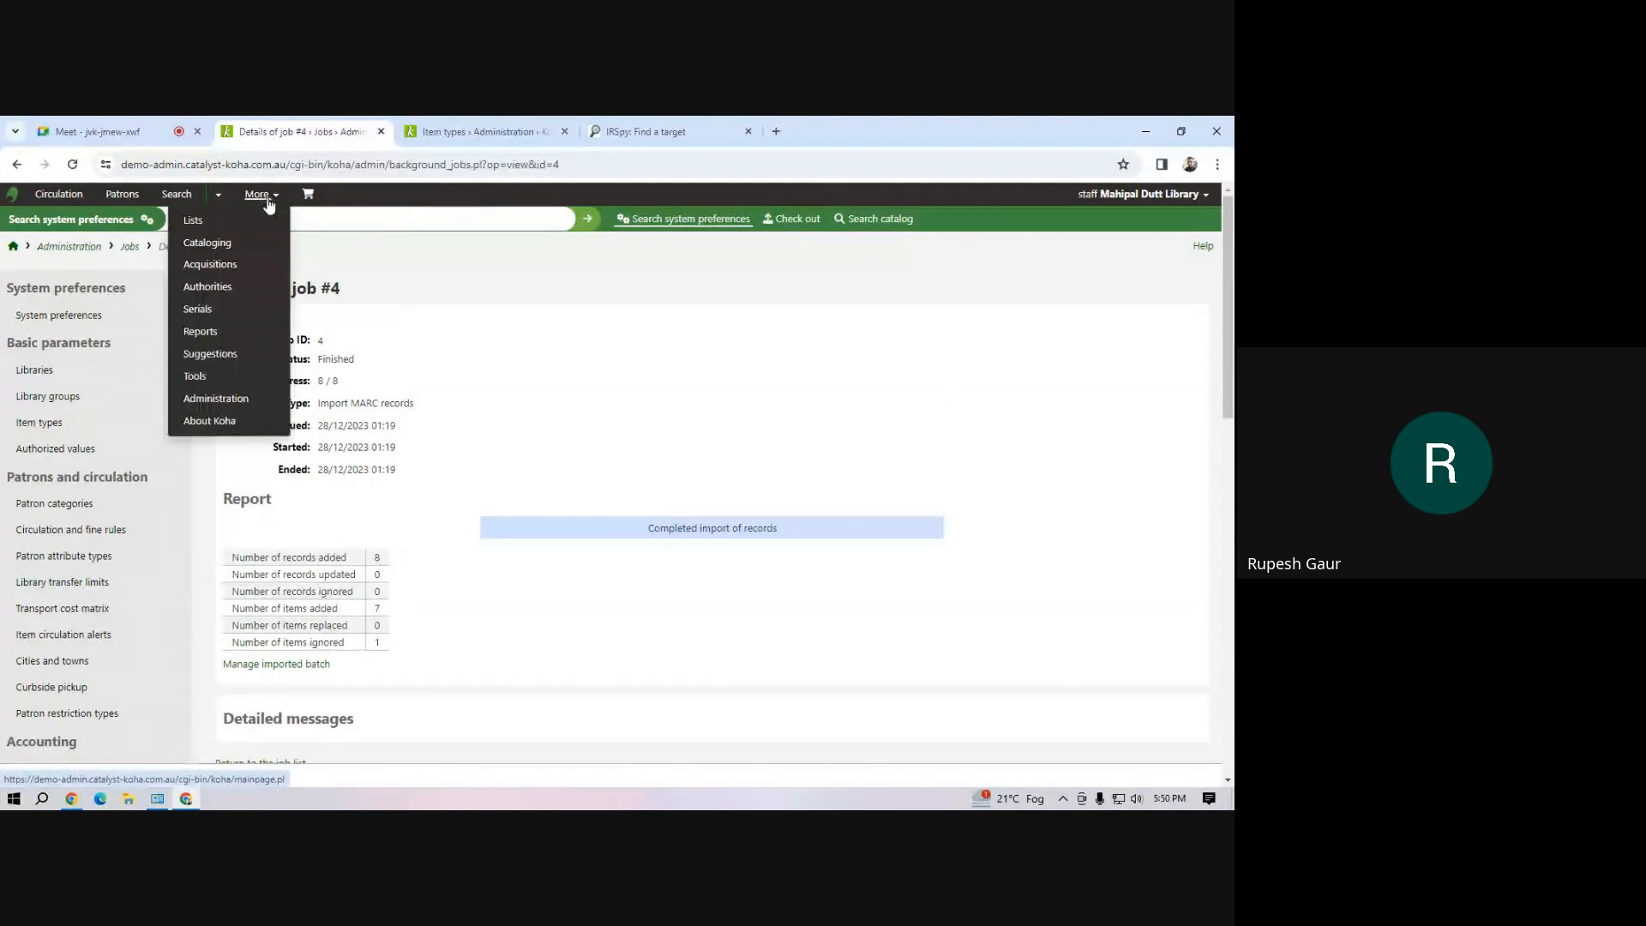
{"action": "left_click", "coordinate": [247, 247]}
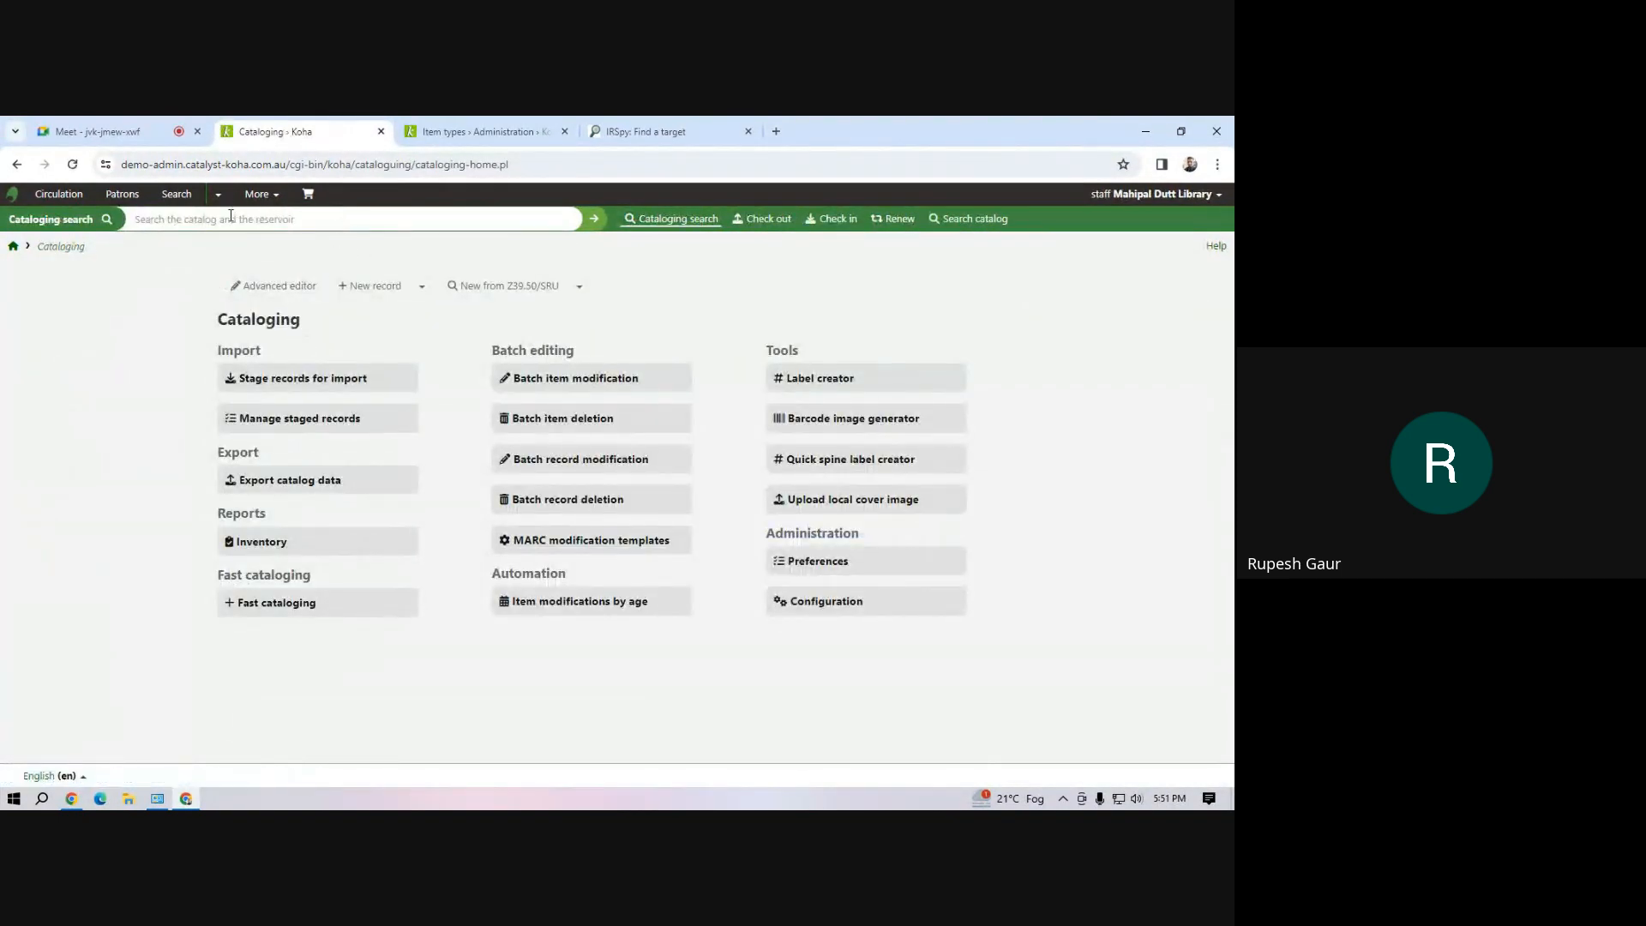
{"action": "type", "text": "library classifcation ranganathan"}
{"action": "key", "text": "Return"}
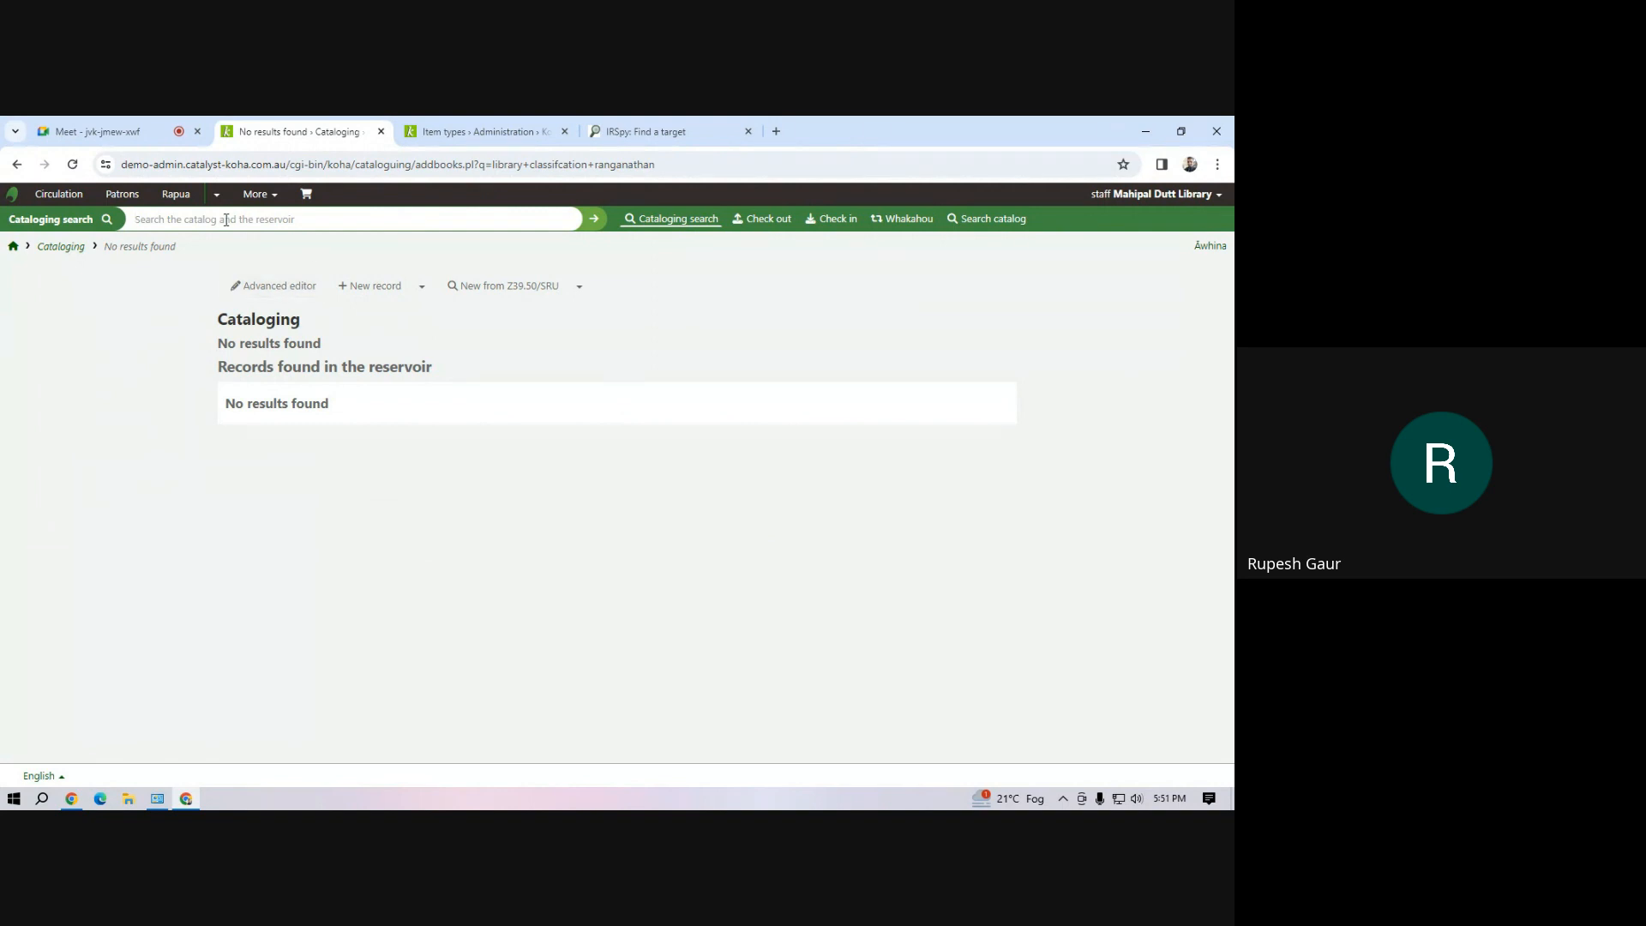
Switch to the catalog search and search for "library classifcation ranganathan" there
{"action": "left_click", "coordinate": [1004, 220]}
{"action": "type", "text": "c"}
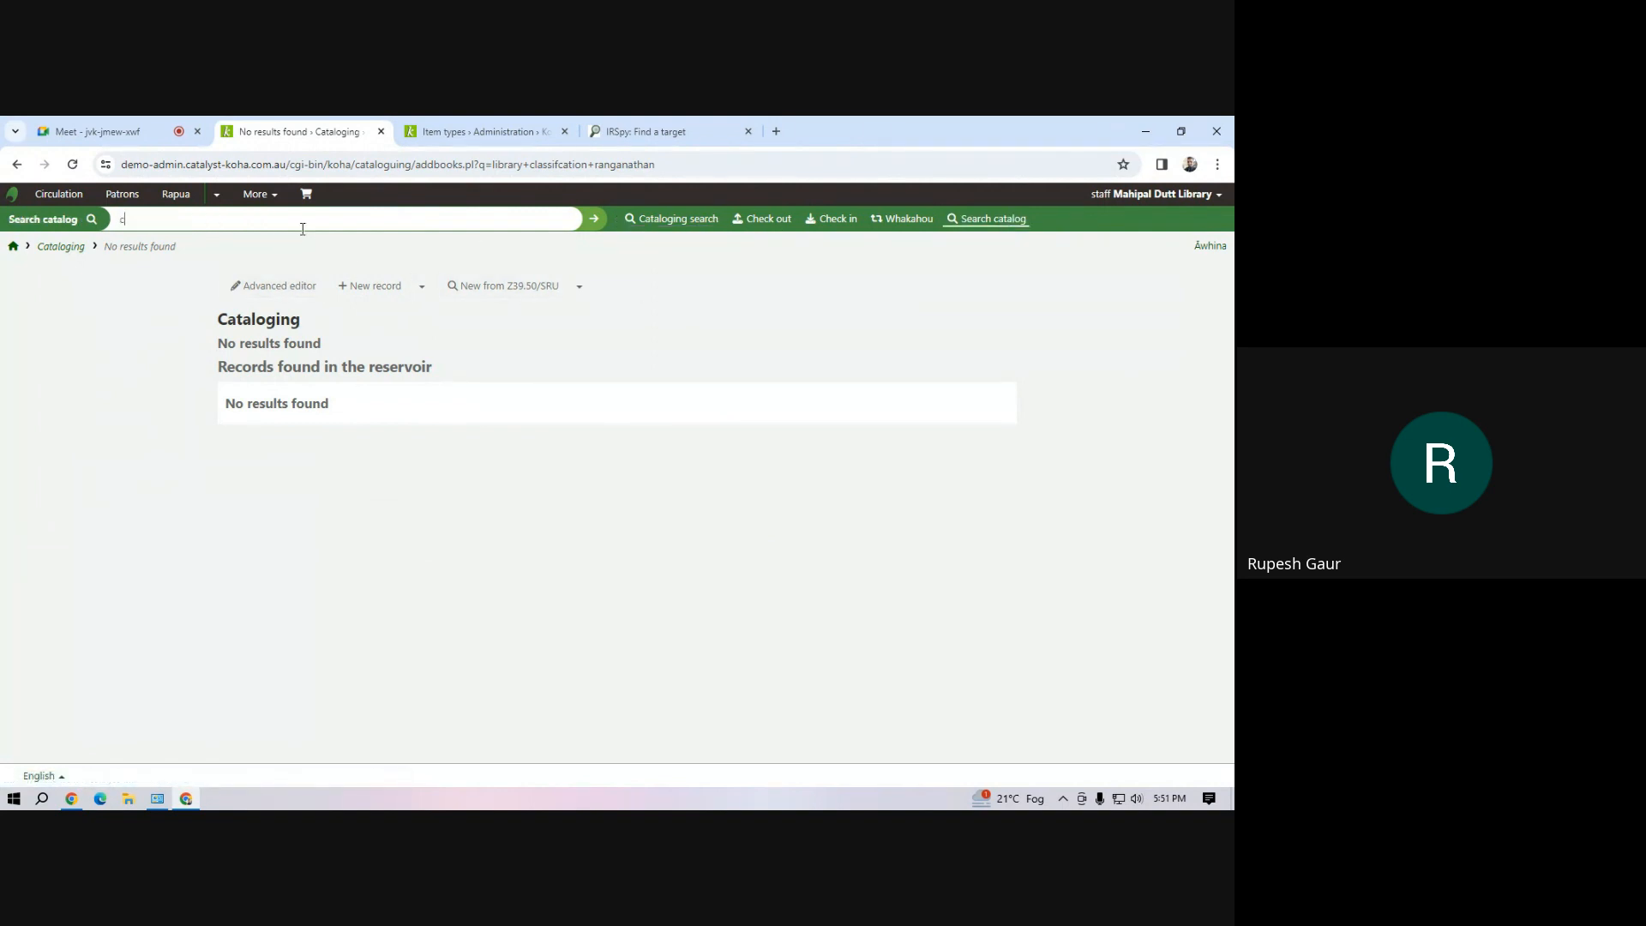
{"action": "key", "text": "BackSpace"}
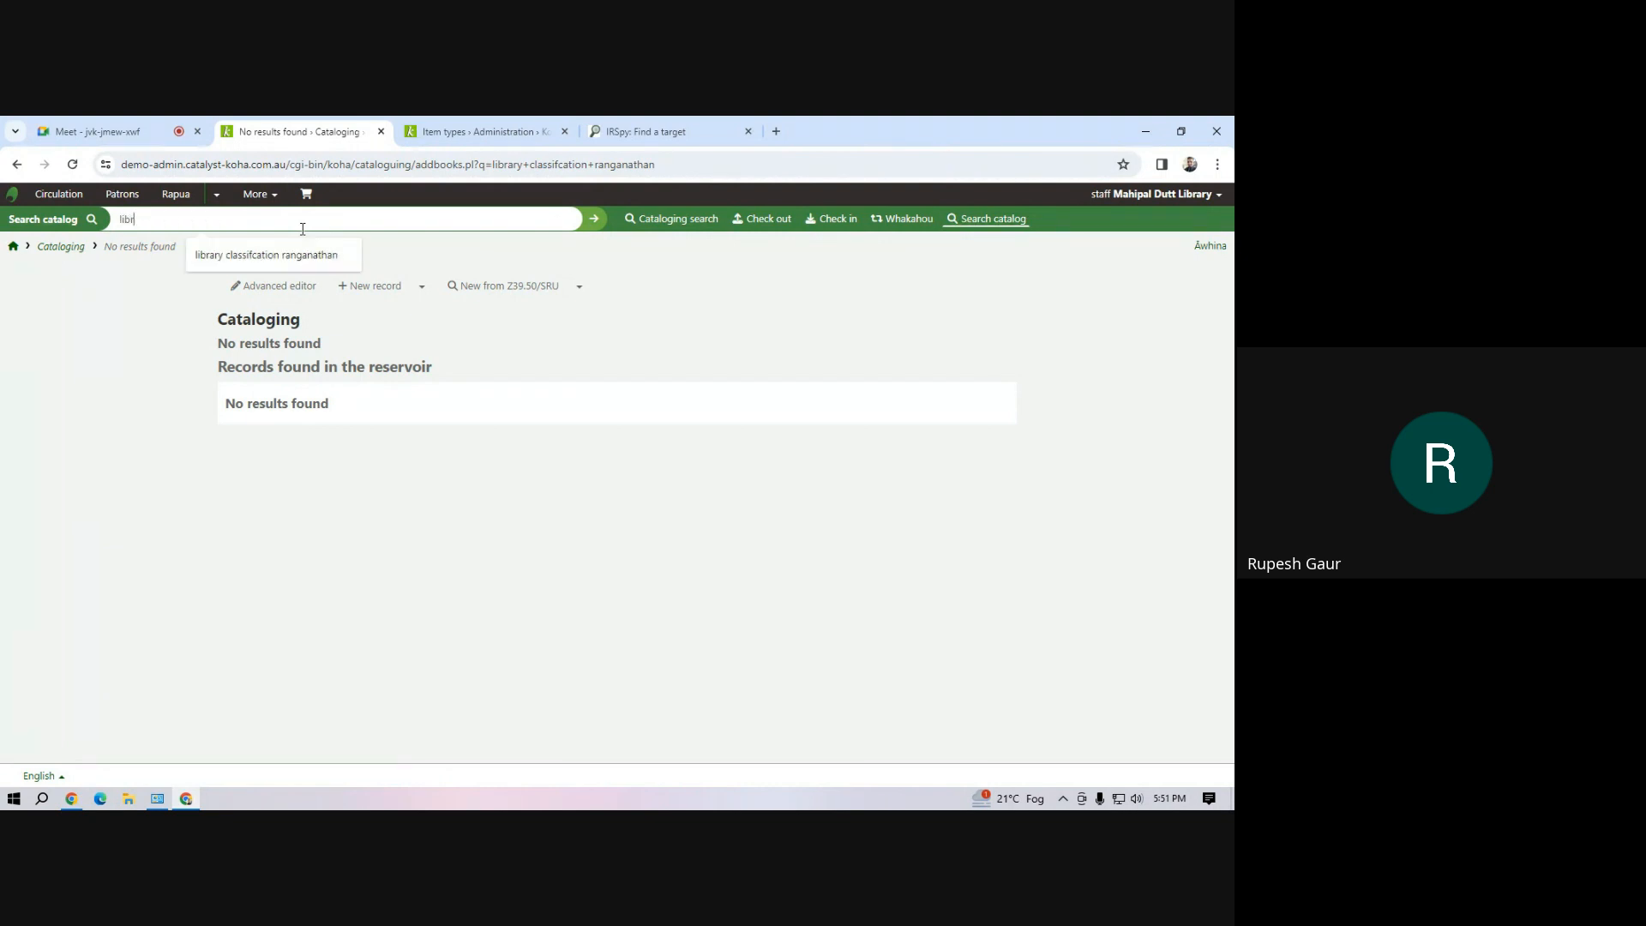
{"action": "type", "text": "library classifcation ranganathan"}
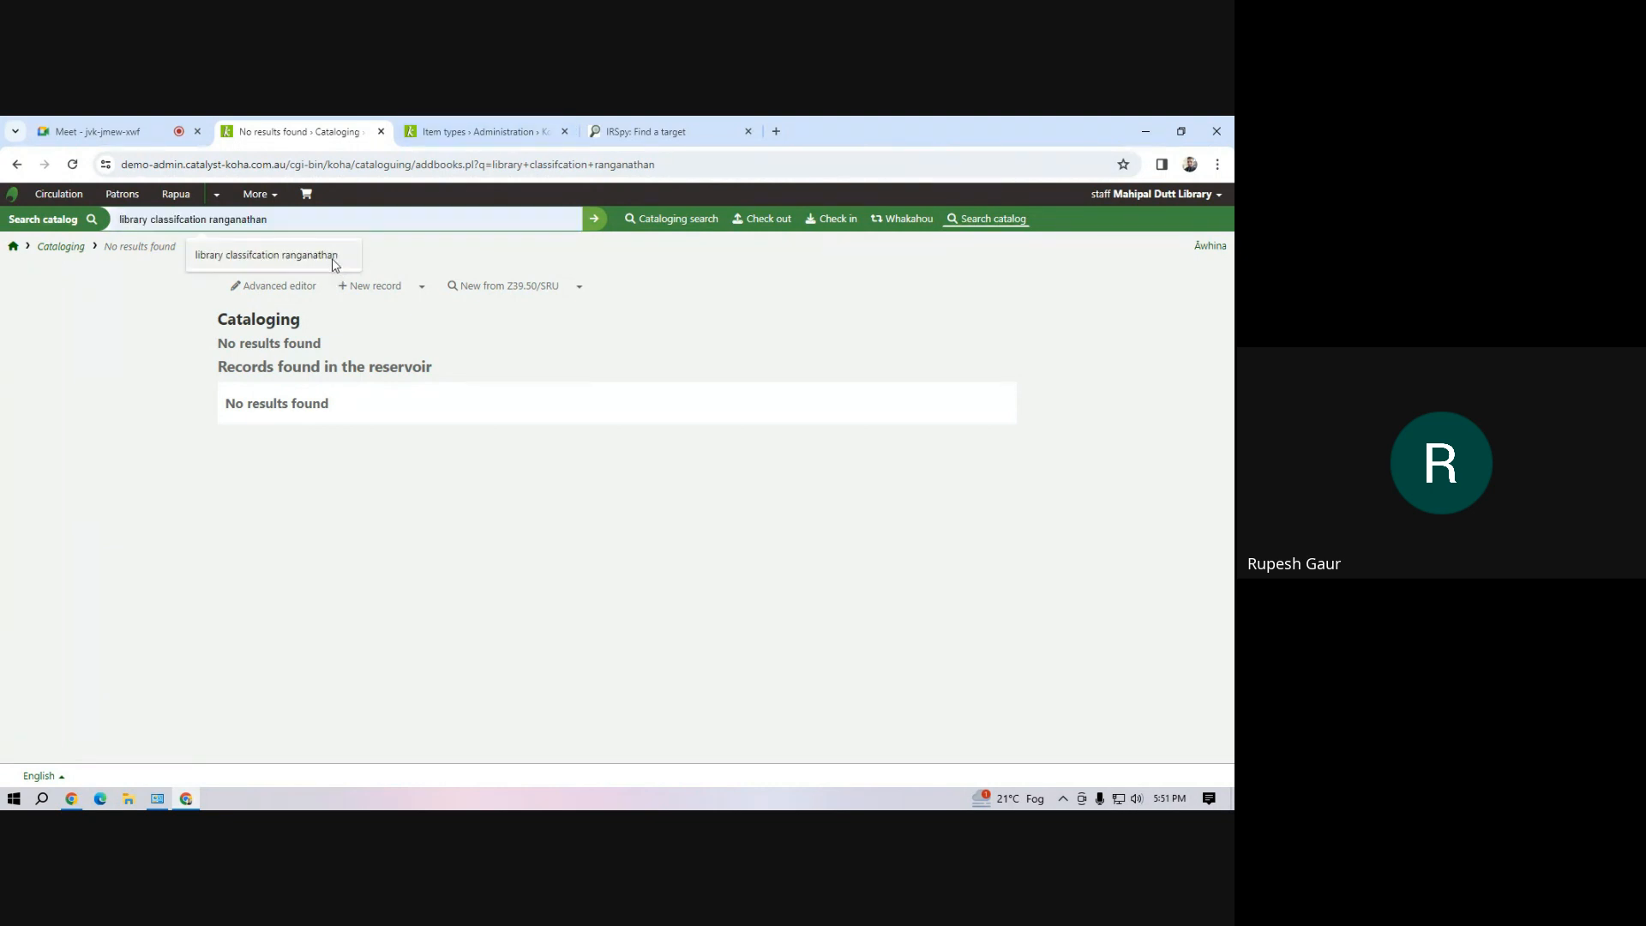
{"action": "left_click", "coordinate": [332, 257]}
{"action": "left_click", "coordinate": [593, 220]}
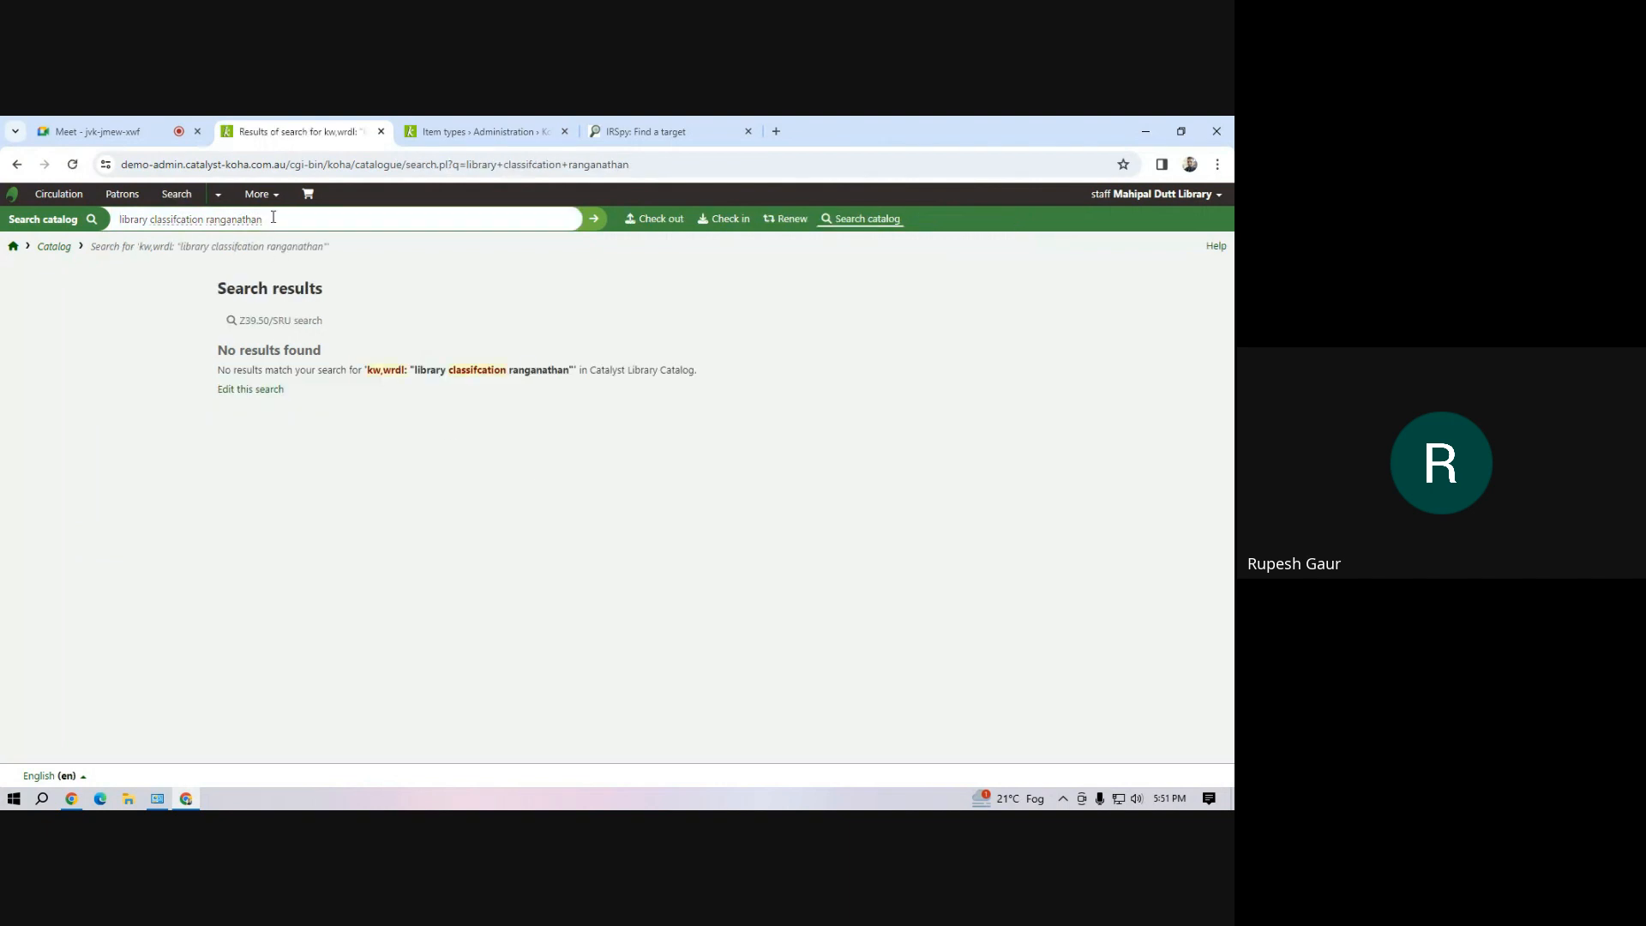
Correct the misspelled word in the search to "classification", remove the author's name, and search the catalog for "library classification"
{"action": "right_click", "coordinate": [183, 218]}
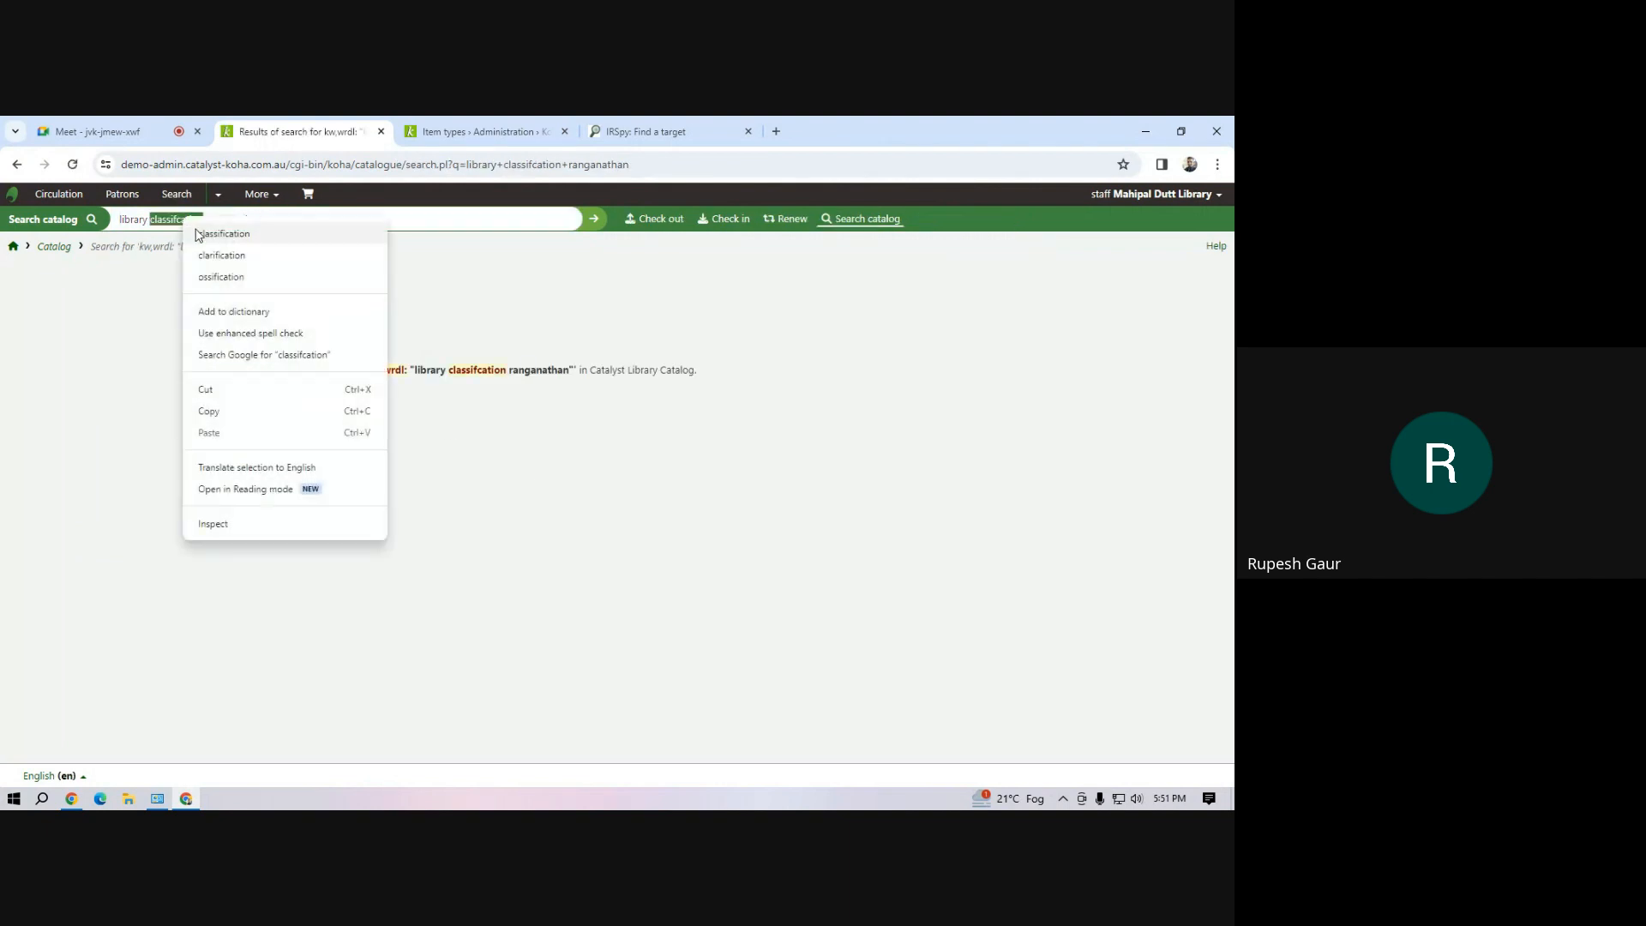
{"action": "left_click", "coordinate": [220, 232]}
{"action": "left_click_drag", "start_coordinate": [262, 220], "coordinate": [210, 220]}
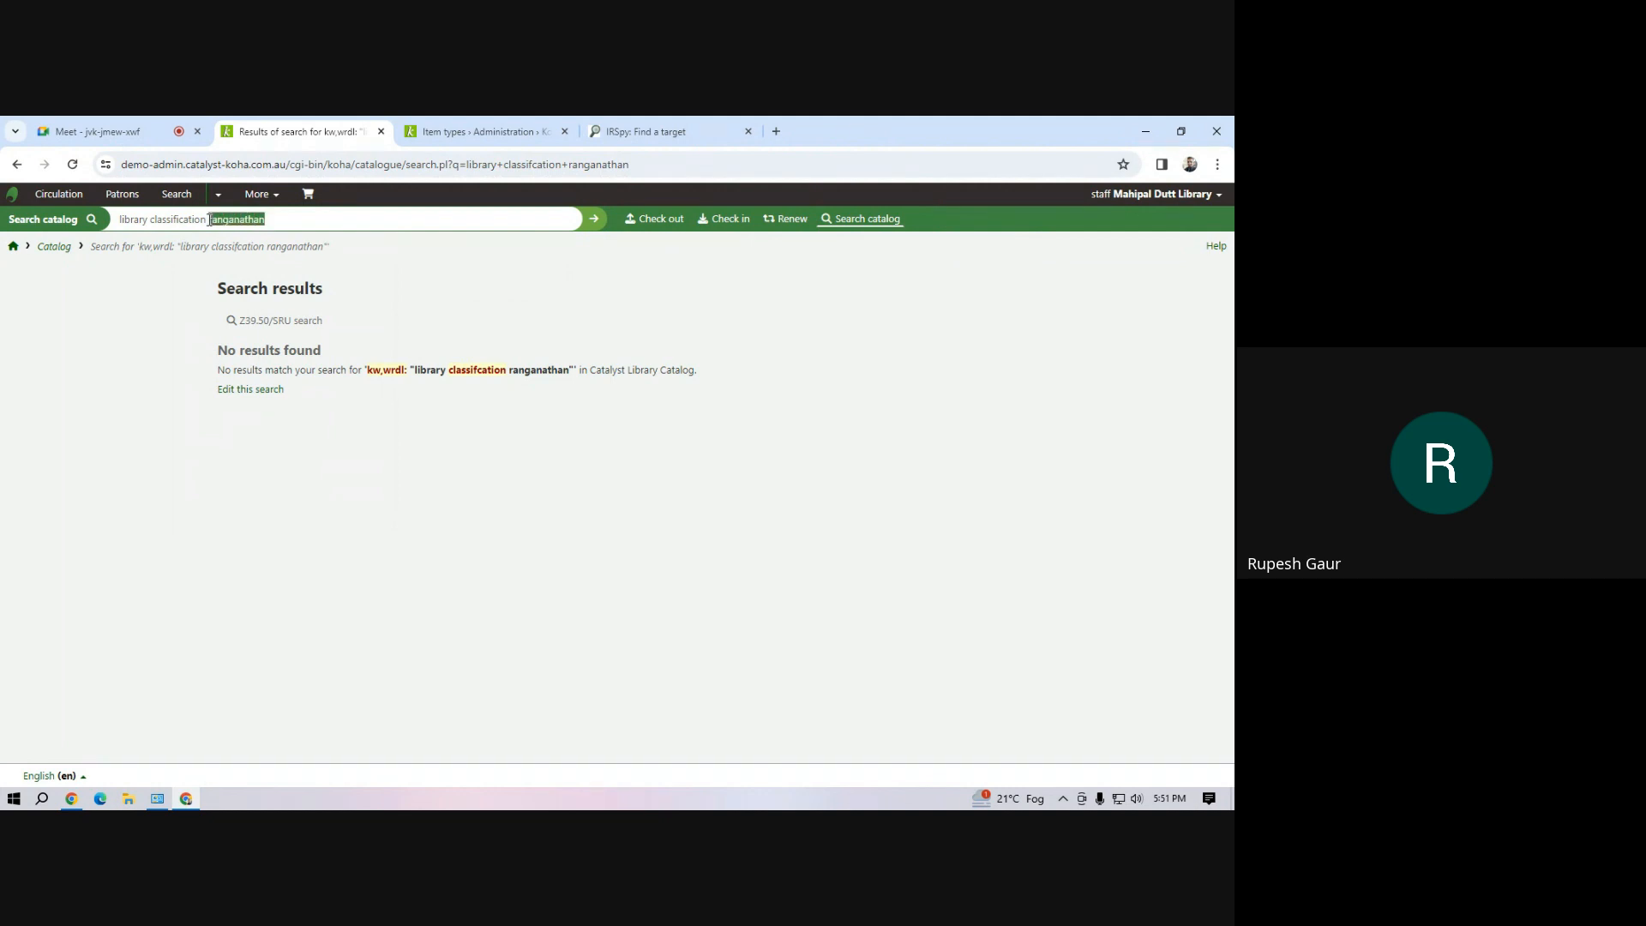
{"action": "key", "text": "BackSpace"}
{"action": "key", "text": "Return"}
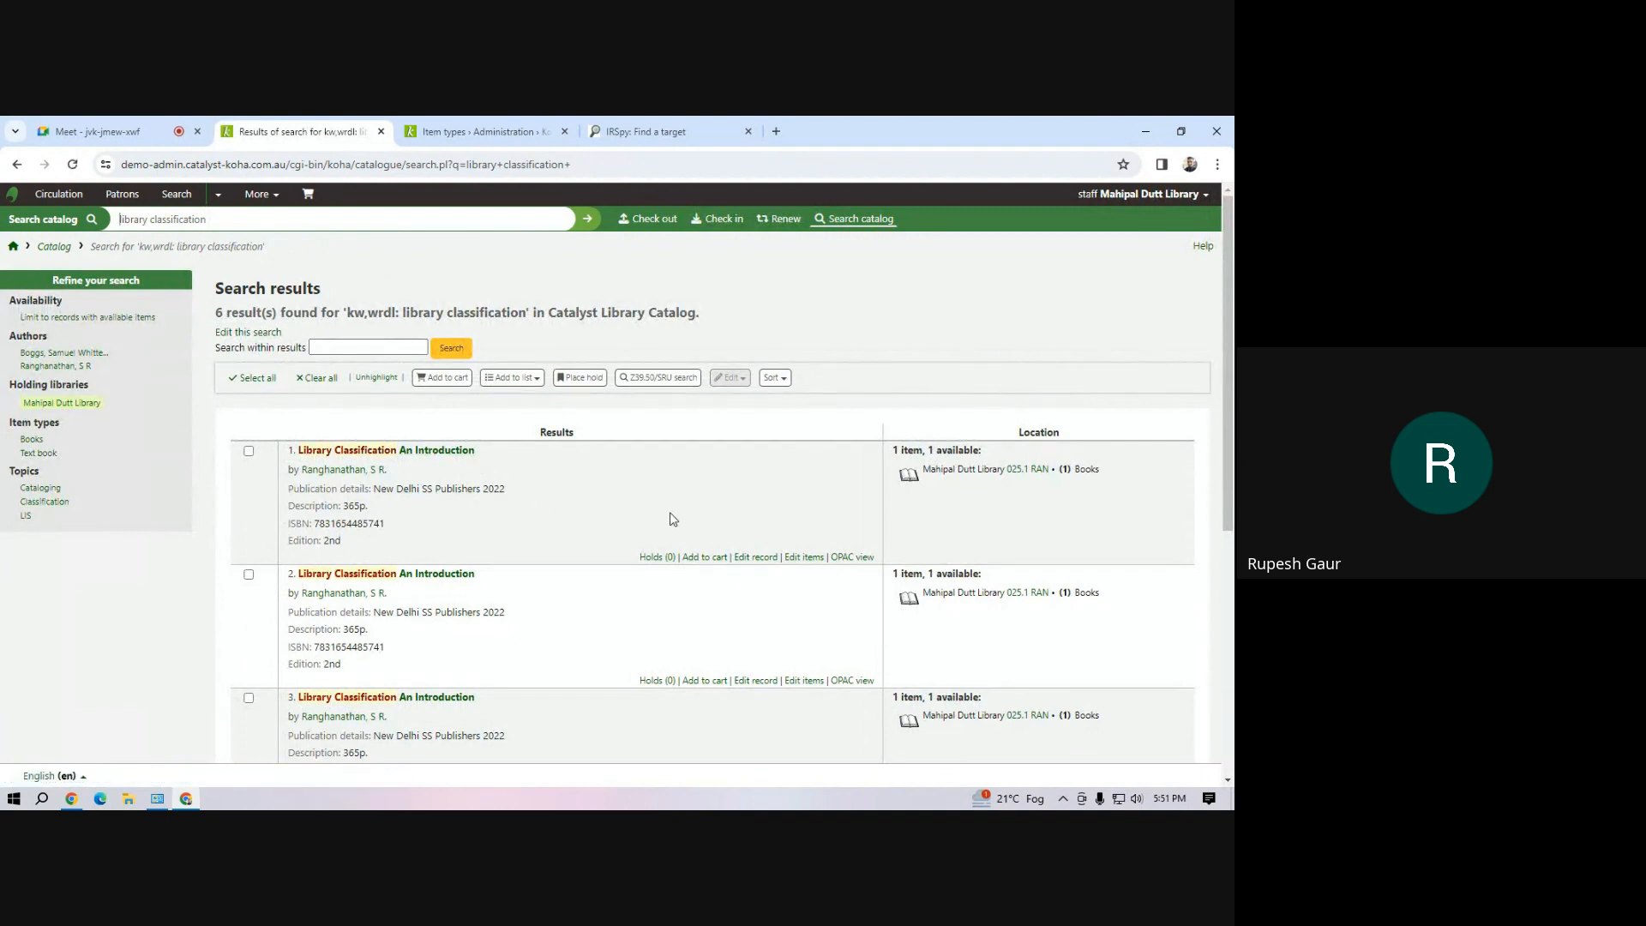
Look through the catalog search results and open the first record, Library Classification An Introduction
{"action": "scroll", "coordinate": [671, 517], "scroll_direction": "down", "scroll_amount": 4}
{"action": "scroll", "coordinate": [673, 518], "scroll_direction": "down", "scroll_amount": 2}
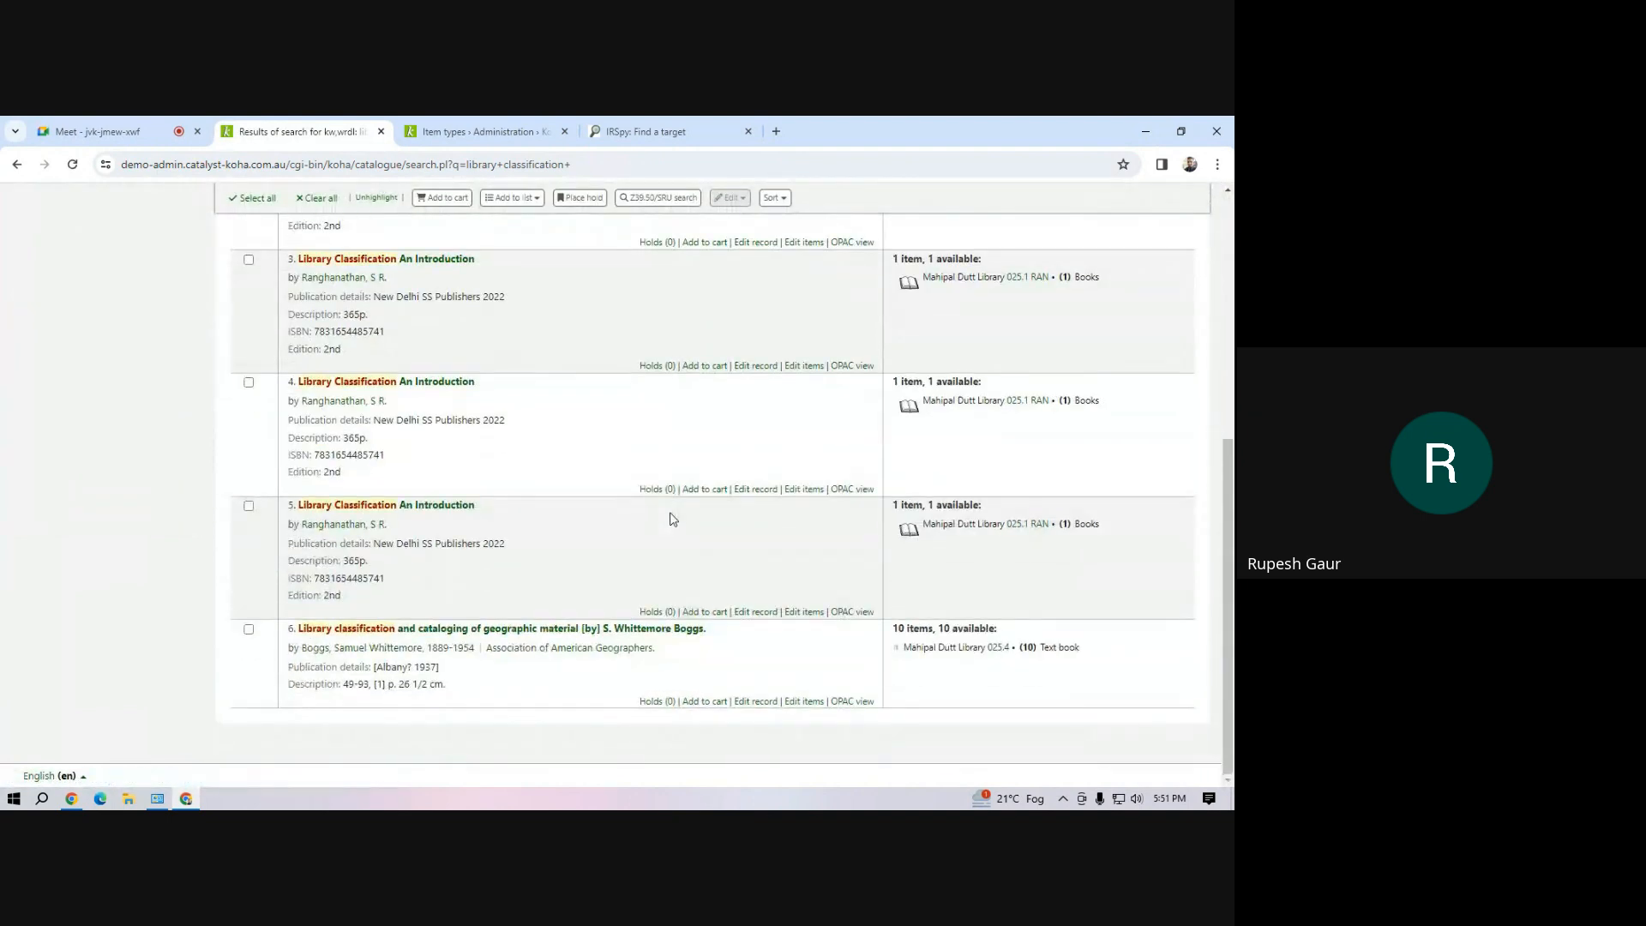
{"action": "scroll", "coordinate": [573, 536], "scroll_direction": "up", "scroll_amount": 4}
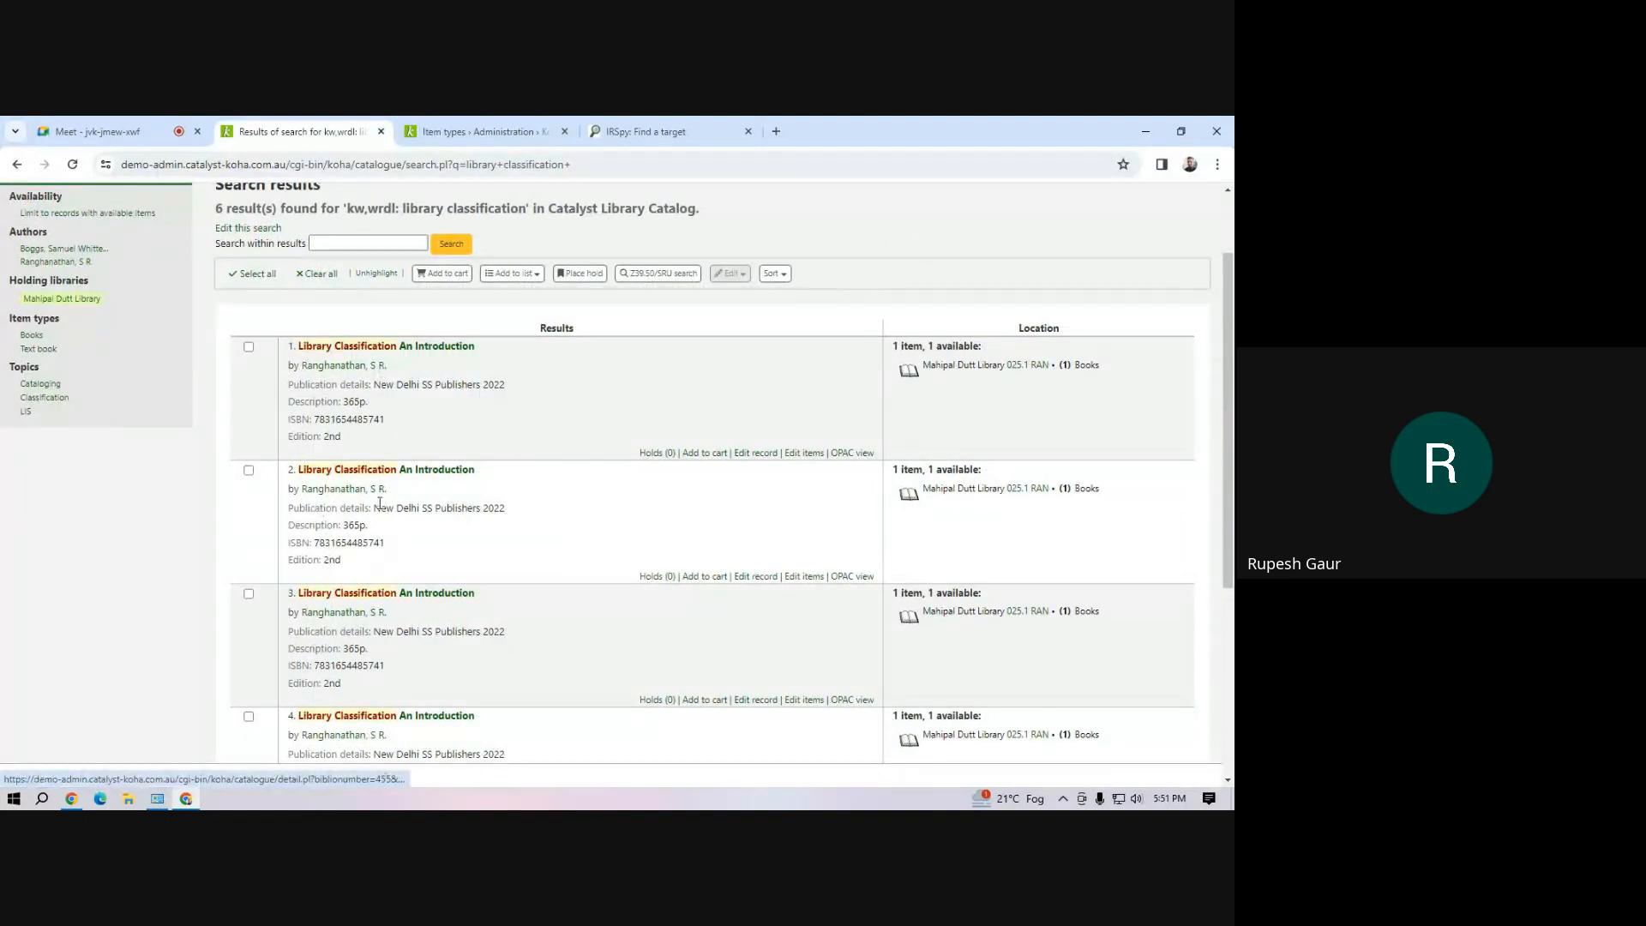
{"action": "scroll", "coordinate": [397, 658], "scroll_direction": "down", "scroll_amount": 3}
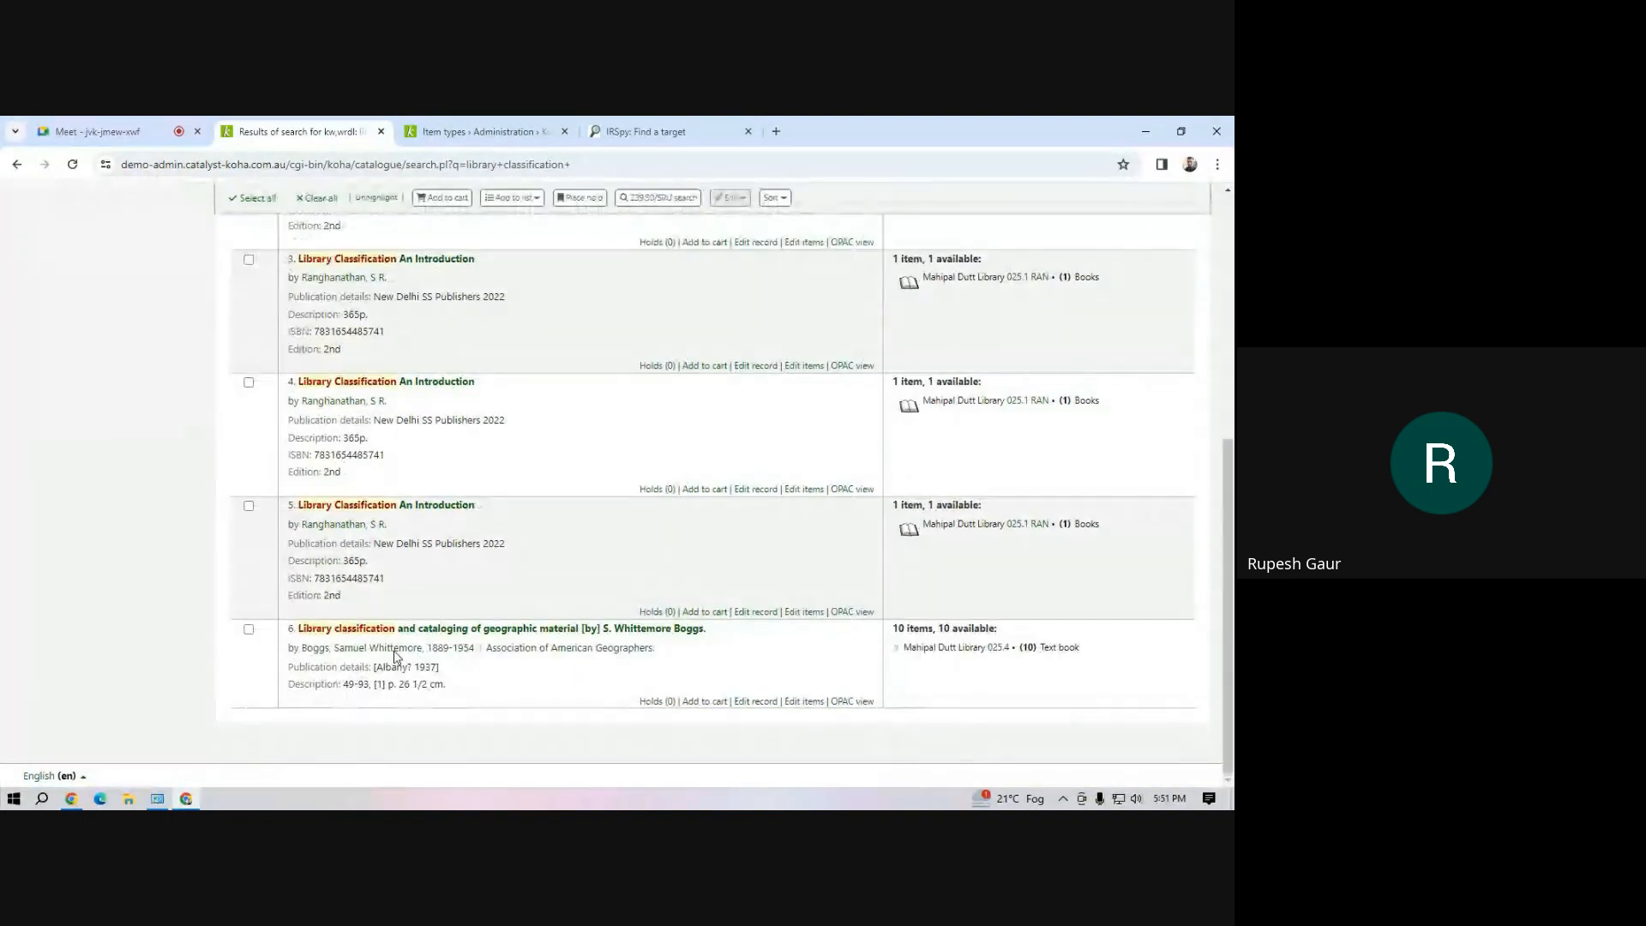
{"action": "scroll", "coordinate": [368, 497], "scroll_direction": "up", "scroll_amount": 4}
{"action": "left_click", "coordinate": [386, 450]}
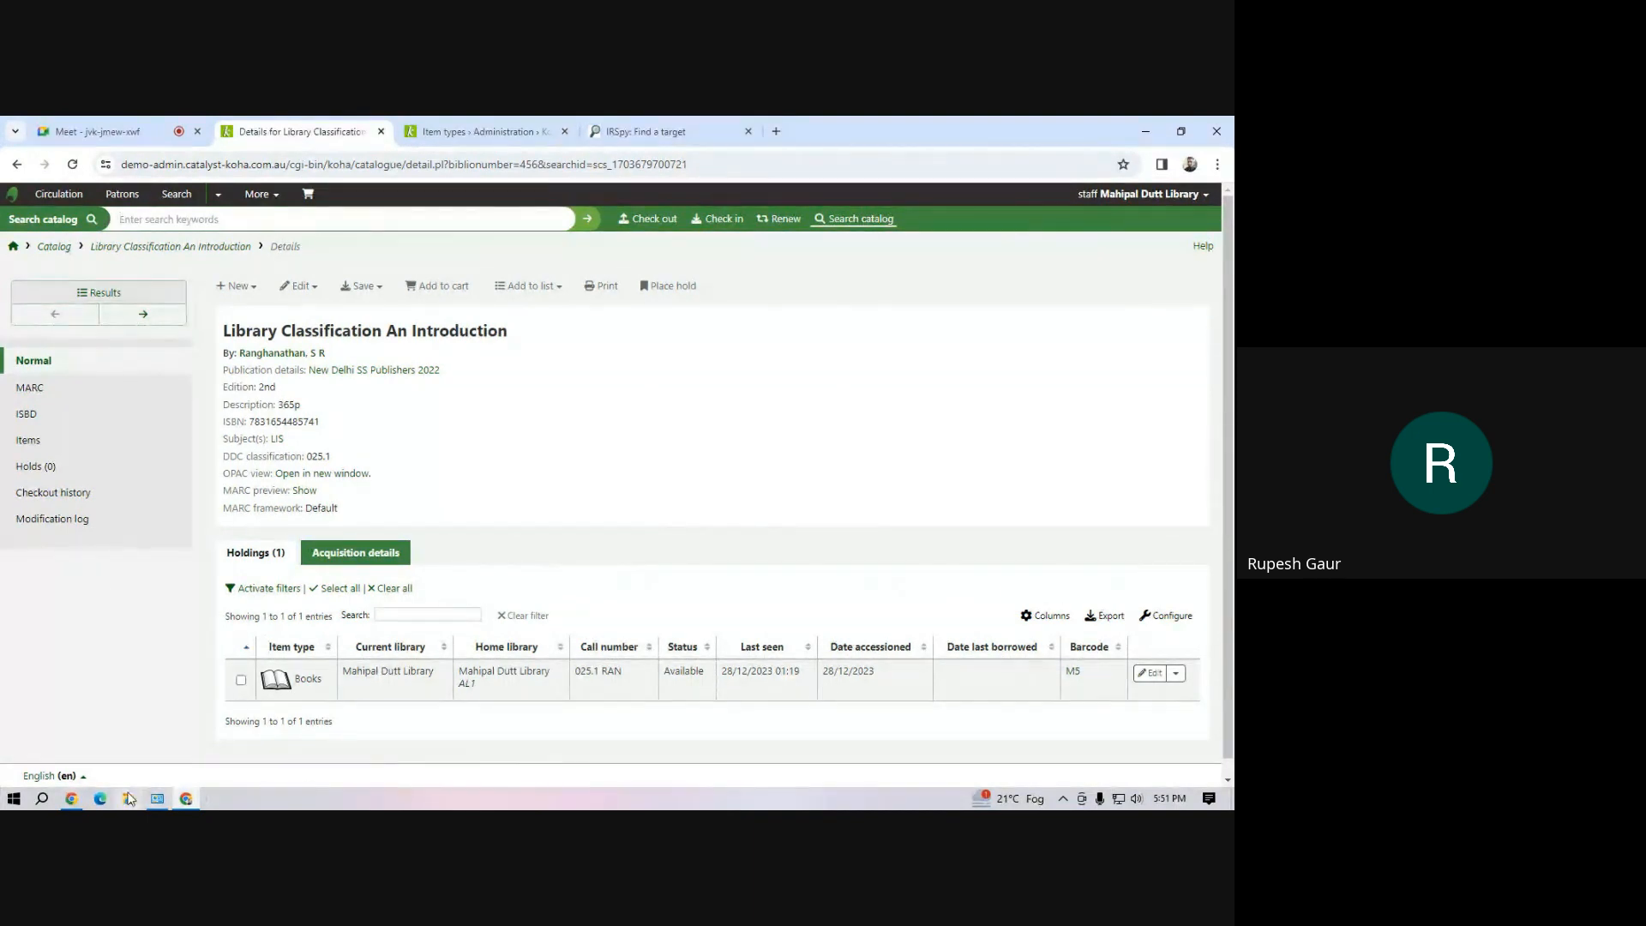
Open the demo spreadsheet from the Workshop folder on drive D in Excel and examine the Library Classification rows' accession numbers
{"action": "left_click", "coordinate": [185, 800]}
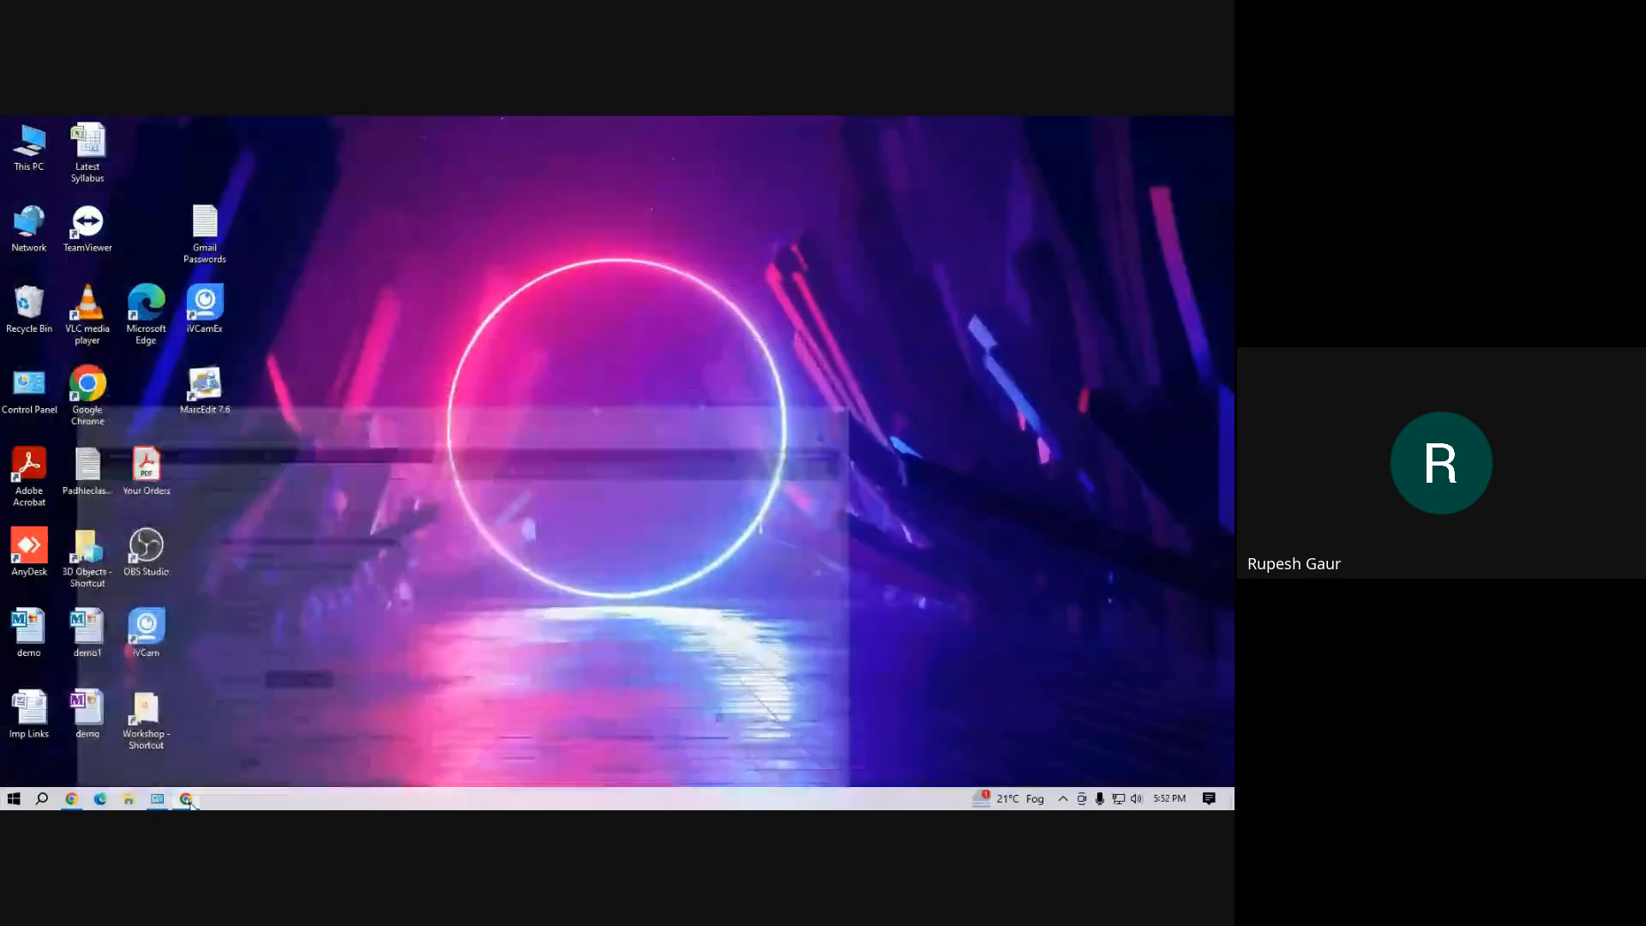
{"action": "left_click", "coordinate": [185, 800]}
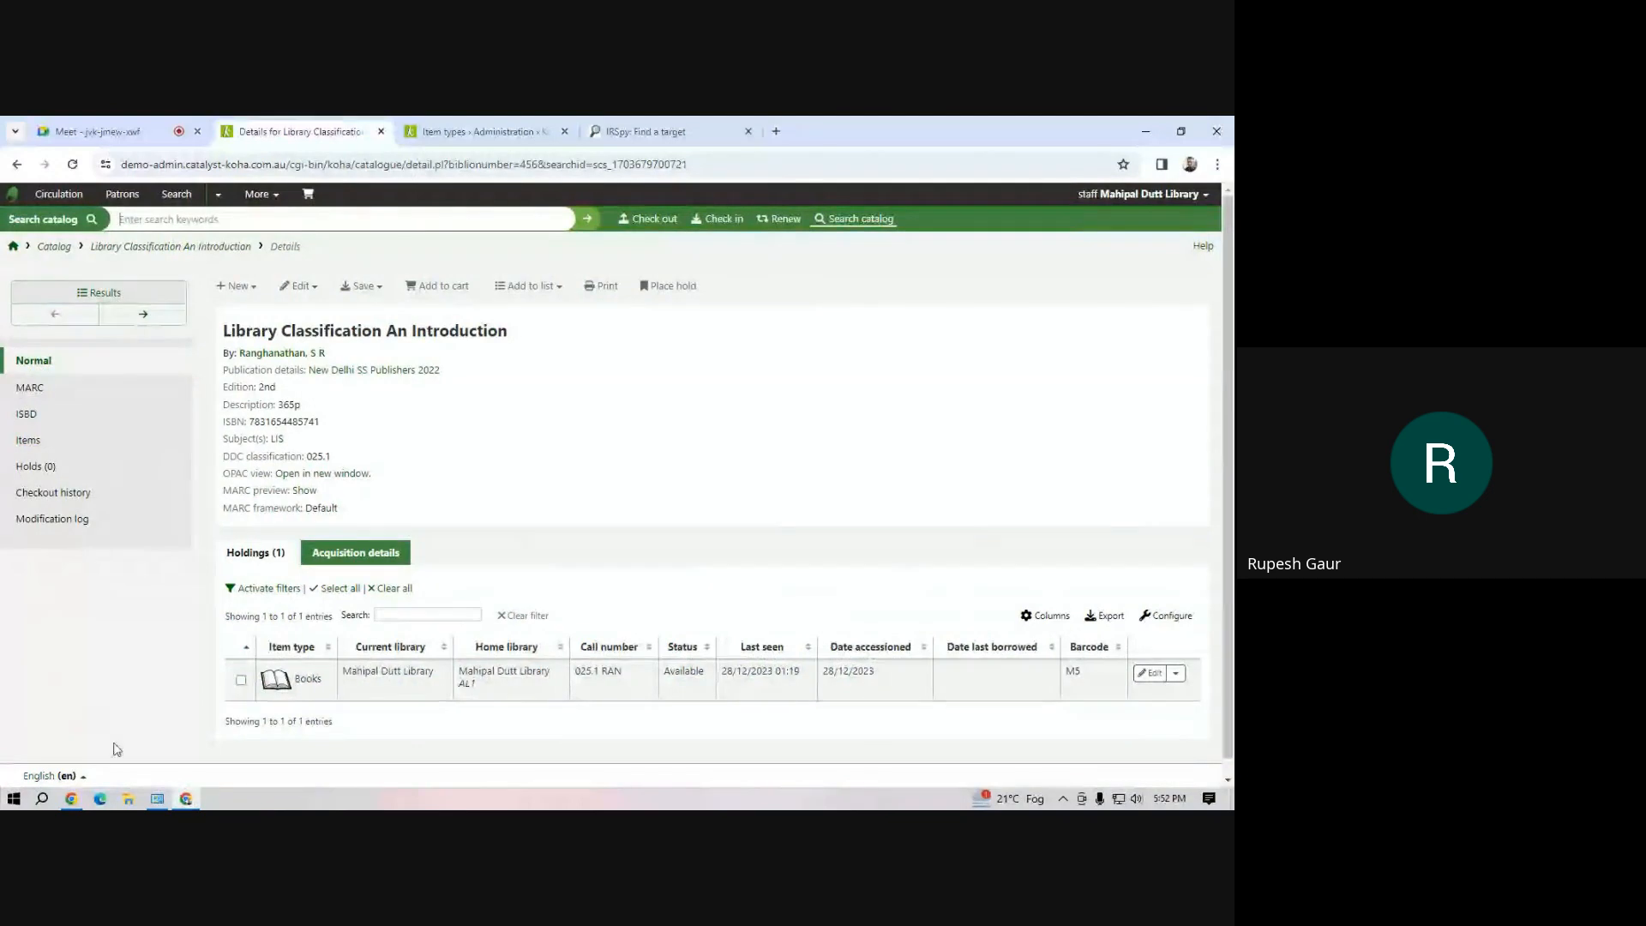
{"action": "left_click", "coordinate": [129, 800]}
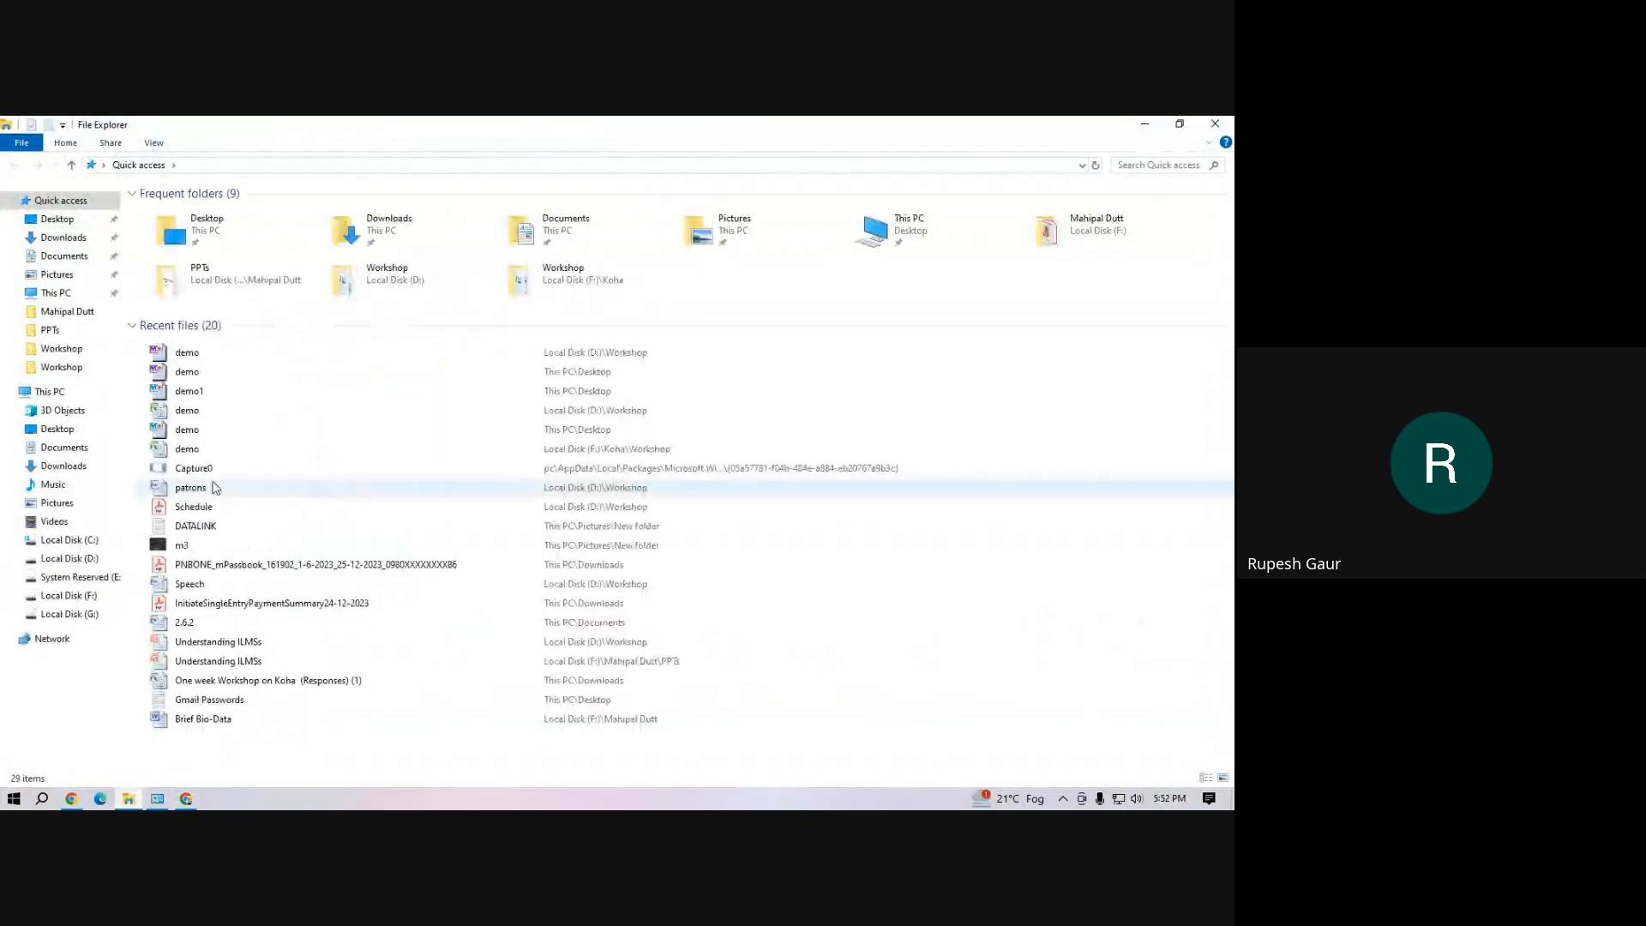
{"action": "double_click", "coordinate": [206, 414]}
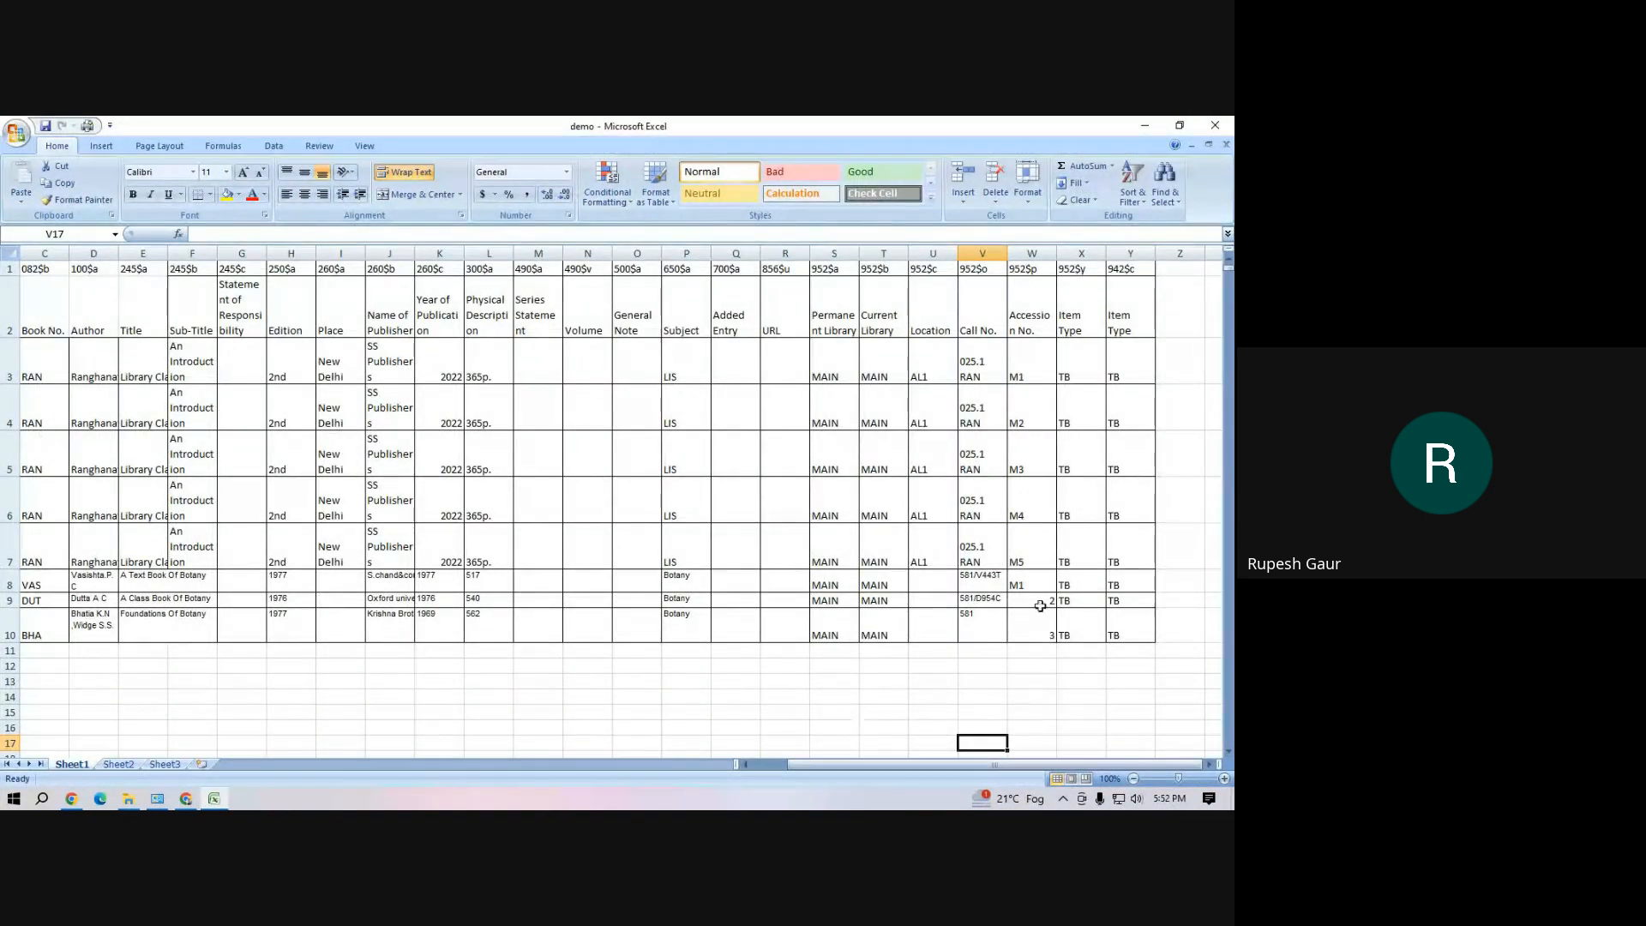
{"action": "left_click_drag", "start_coordinate": [1024, 365], "coordinate": [1042, 555]}
{"action": "left_click", "coordinate": [784, 651]}
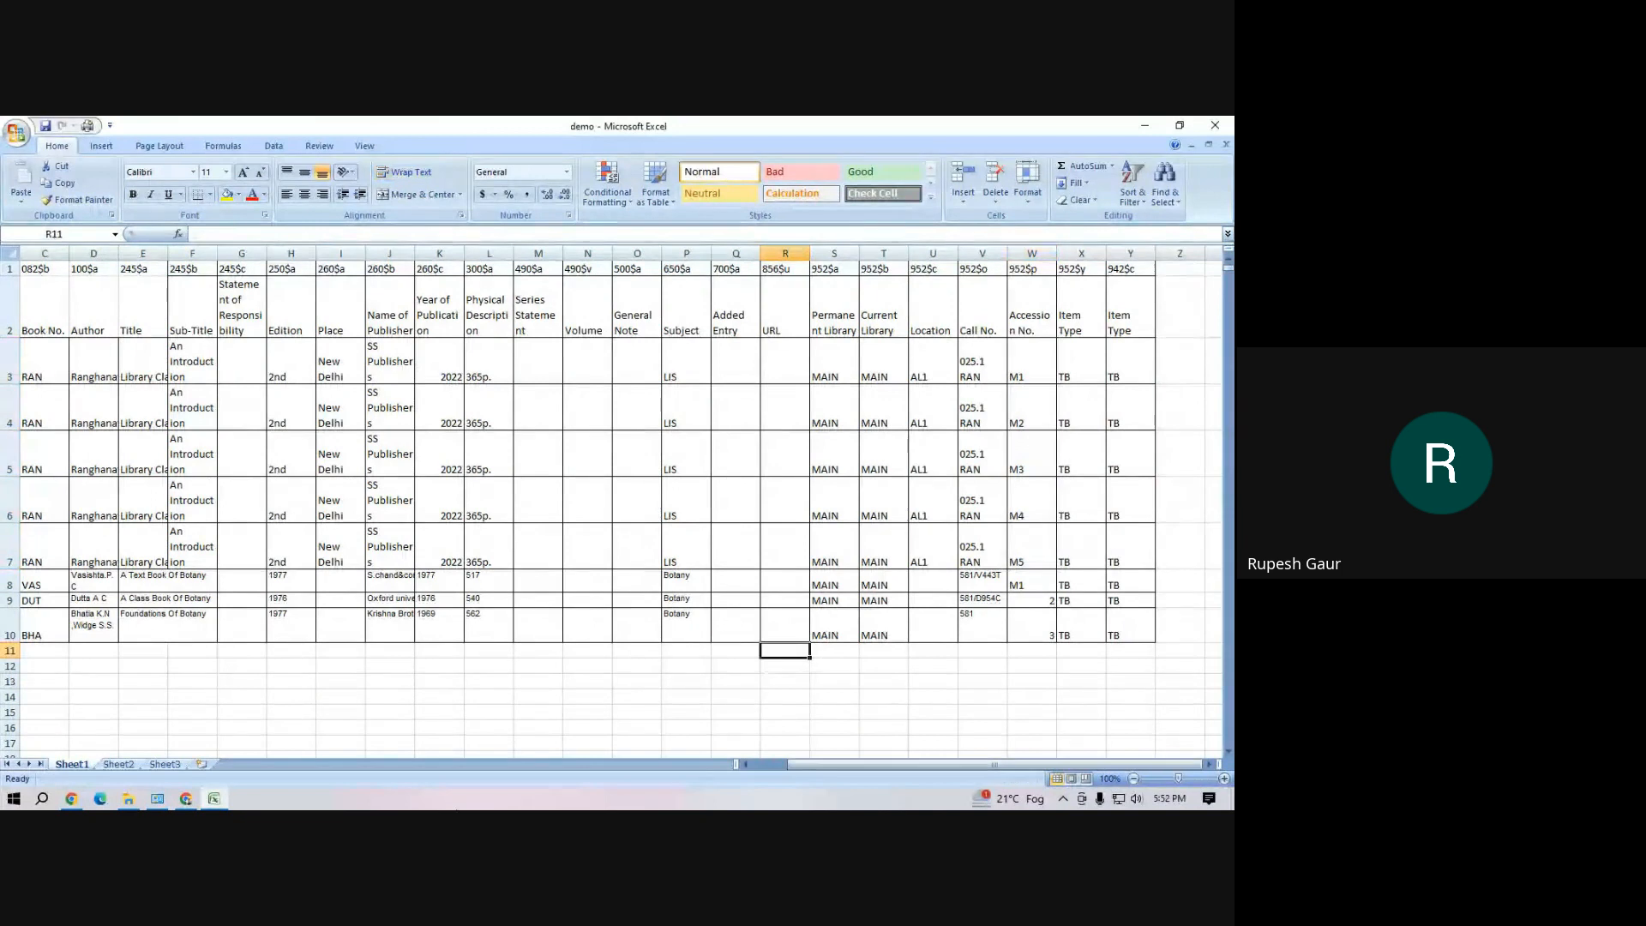
Compare the imported Koha record's description, ISBN, subject and classification with the Library Classification rows in the Excel sheet
{"action": "left_click", "coordinate": [185, 729]}
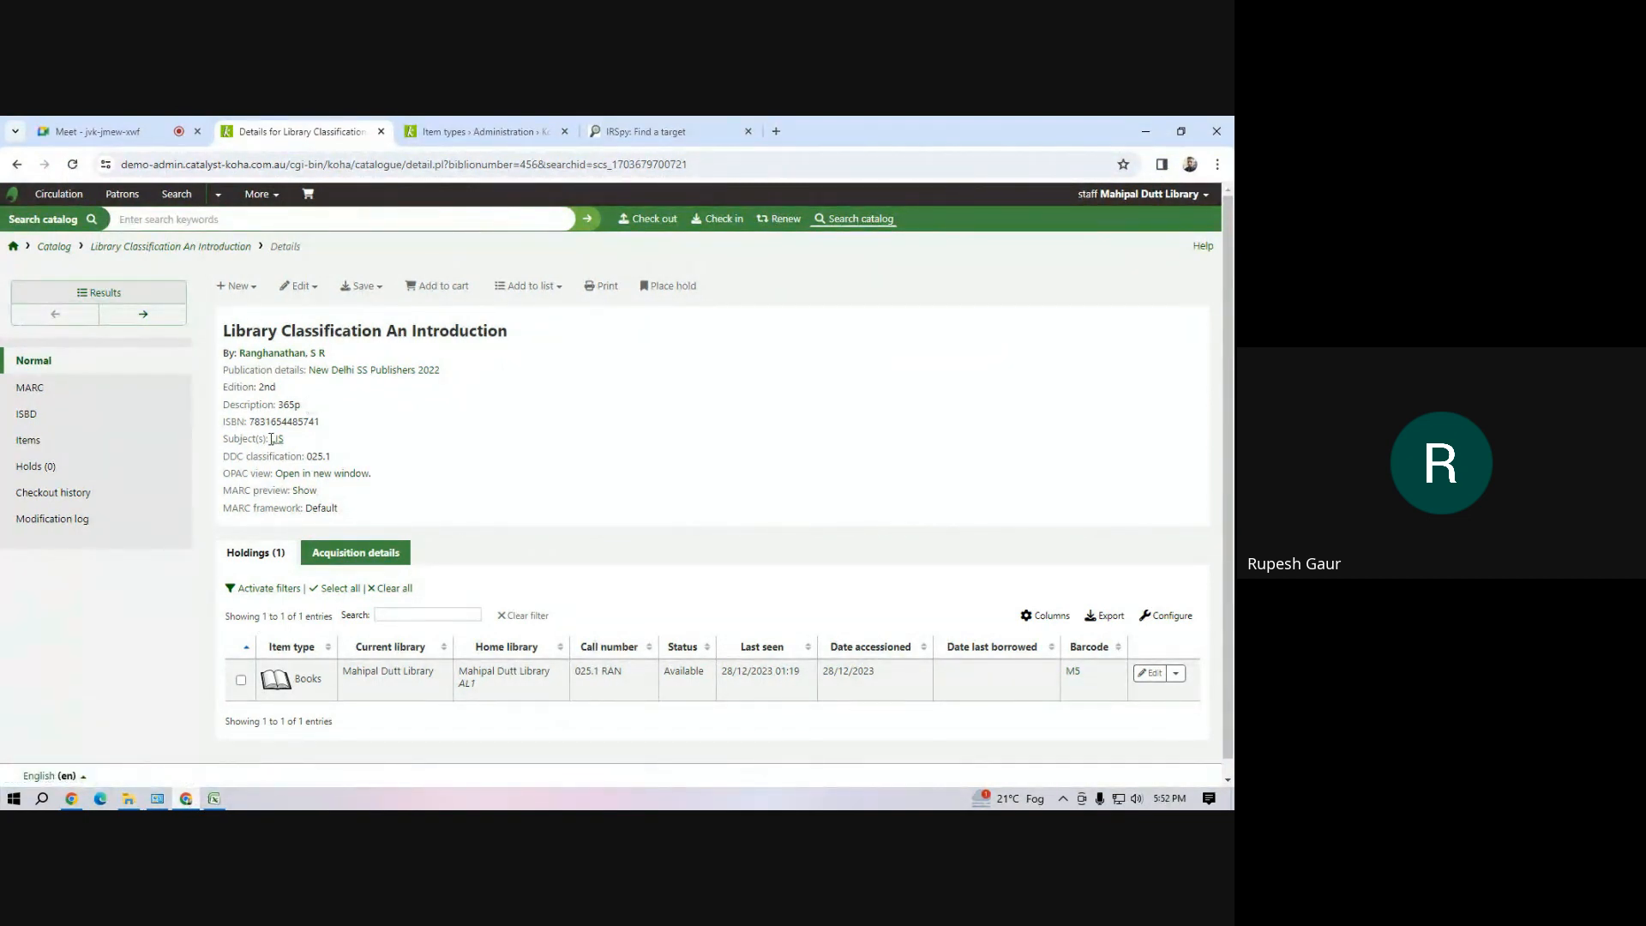
{"action": "left_click_drag", "start_coordinate": [279, 404], "coordinate": [397, 471]}
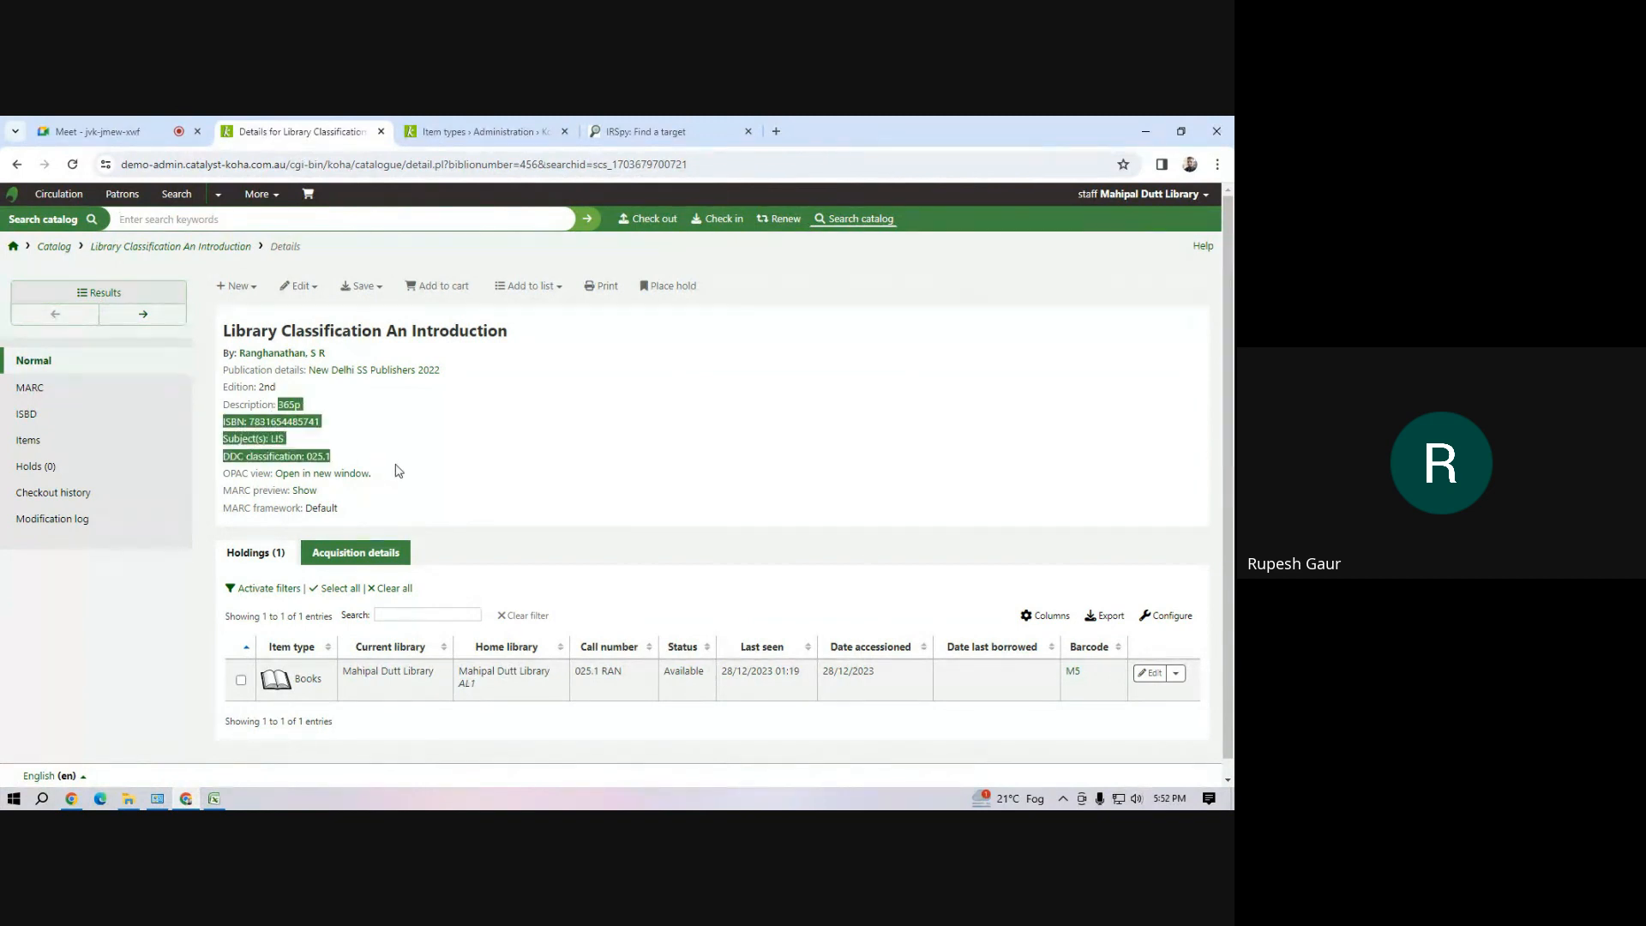
{"action": "left_click", "coordinate": [213, 798]}
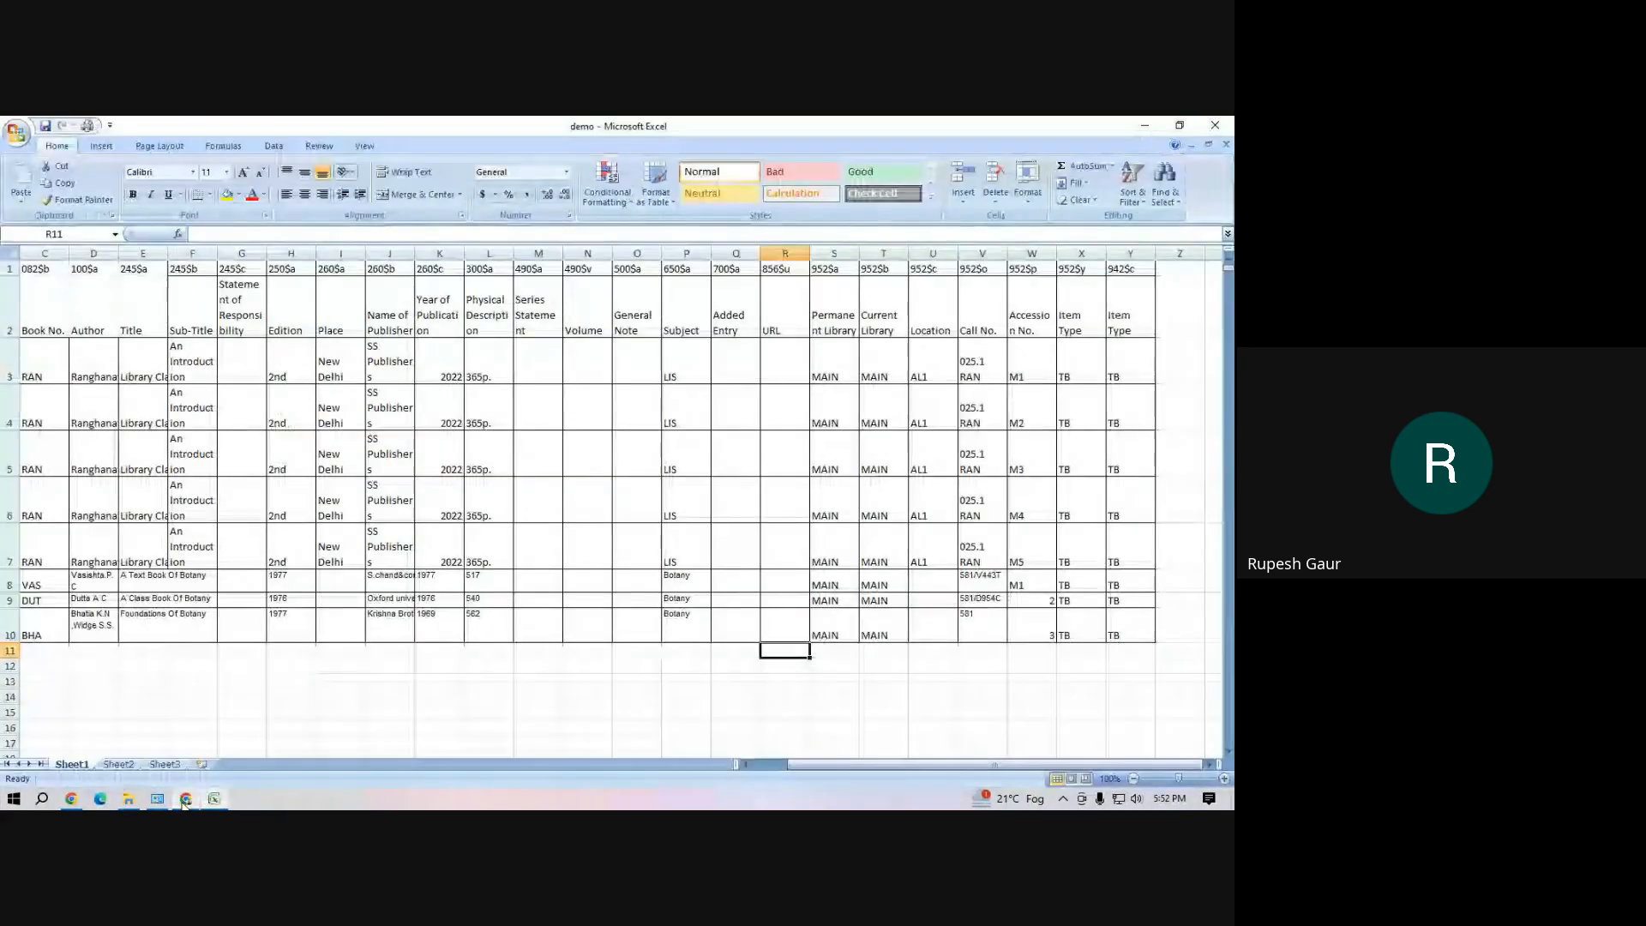
{"action": "left_click_drag", "start_coordinate": [321, 351], "coordinate": [1013, 537]}
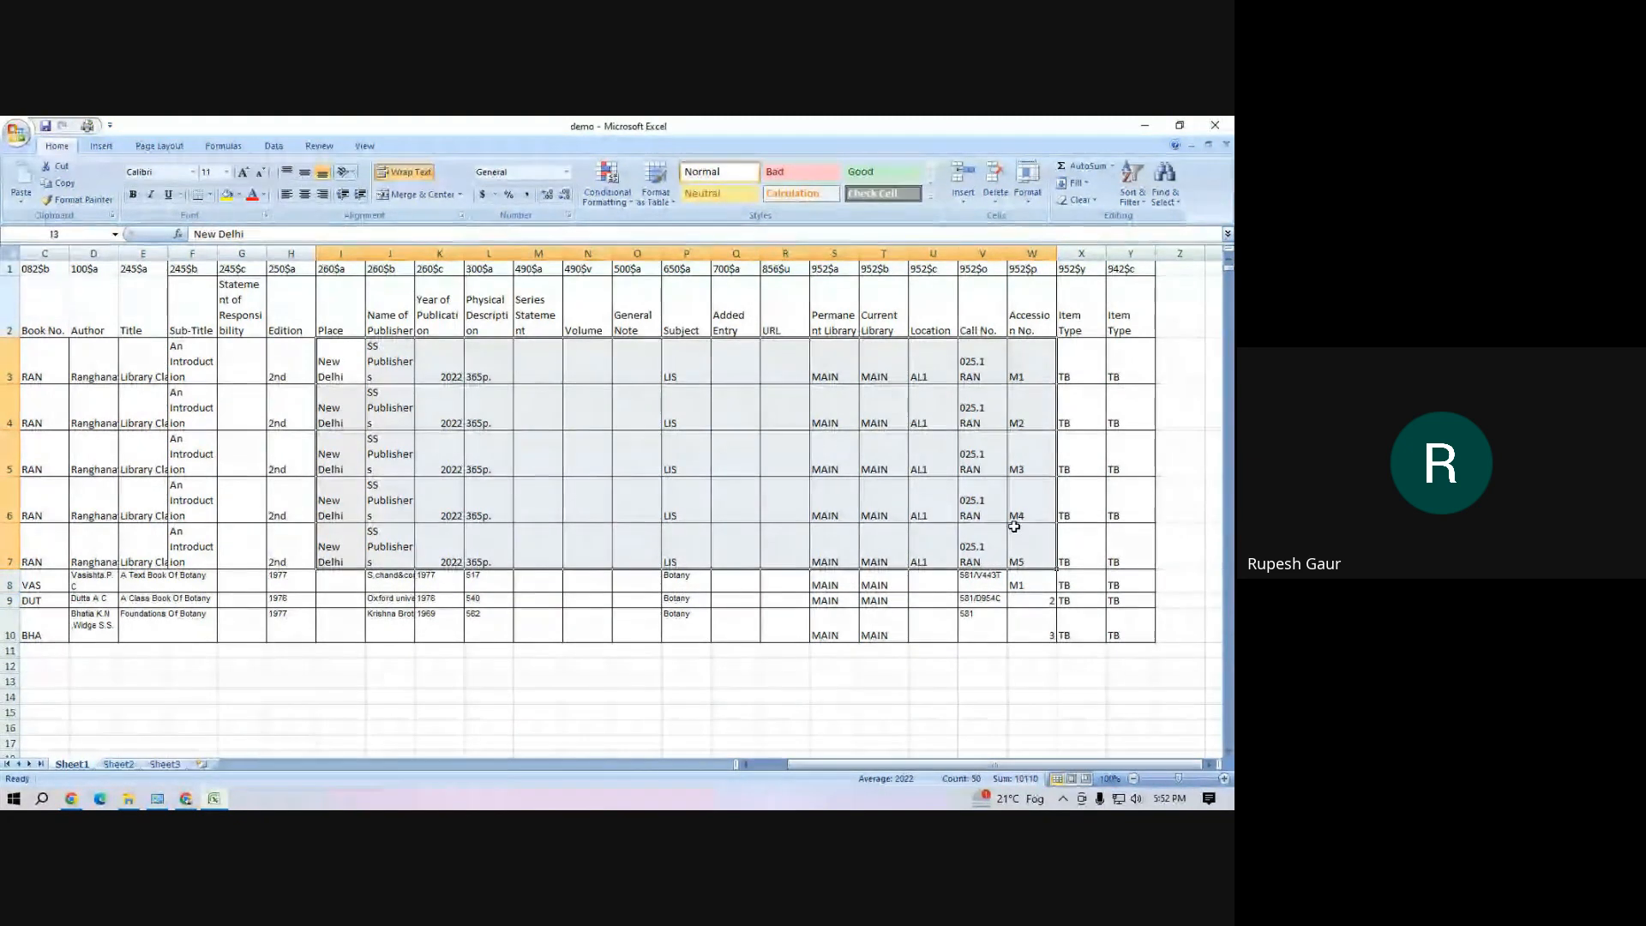
{"action": "left_click", "coordinate": [186, 799]}
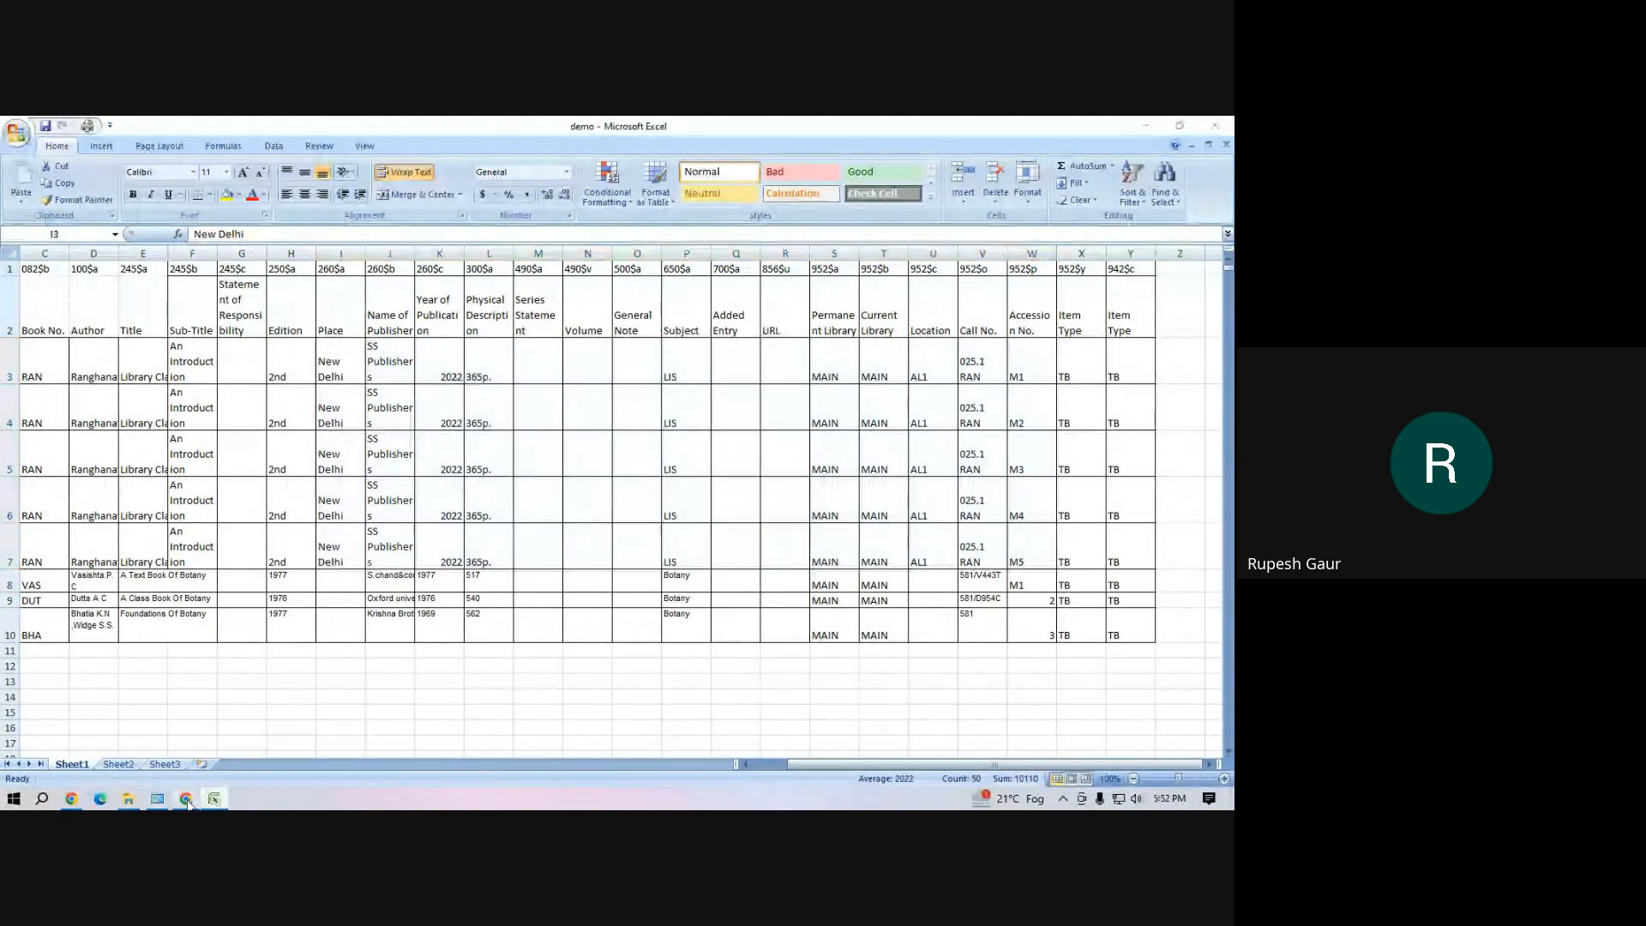
{"action": "left_click", "coordinate": [531, 478]}
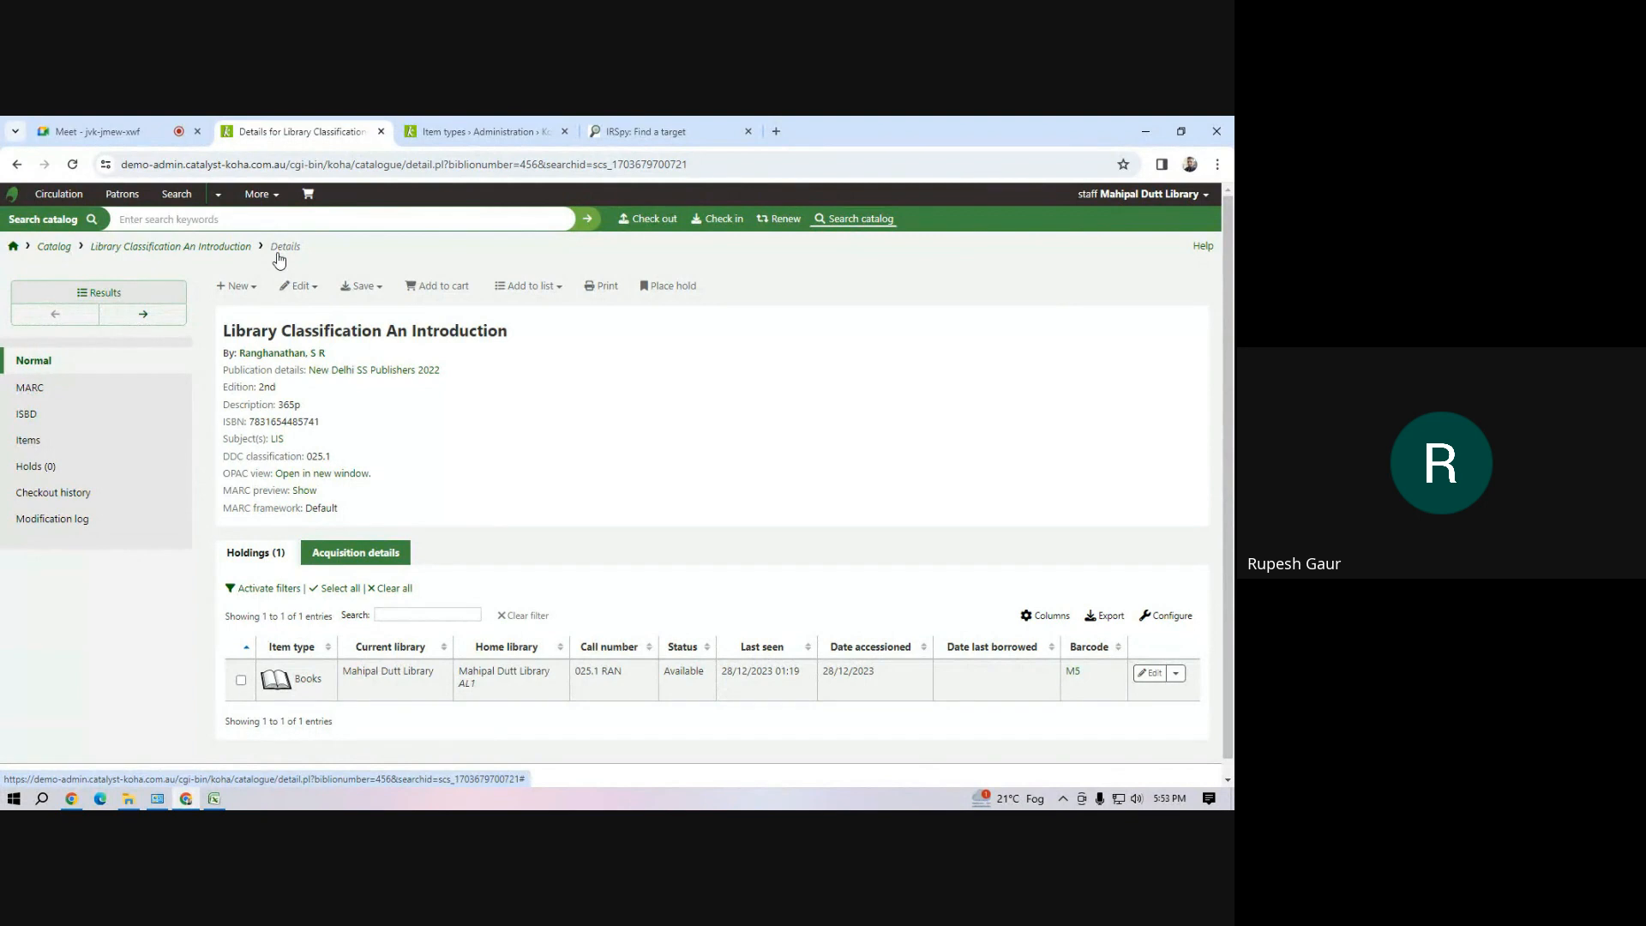
Return to the Cataloging module and open the list of staged MARC record batches
{"action": "left_click", "coordinate": [276, 197]}
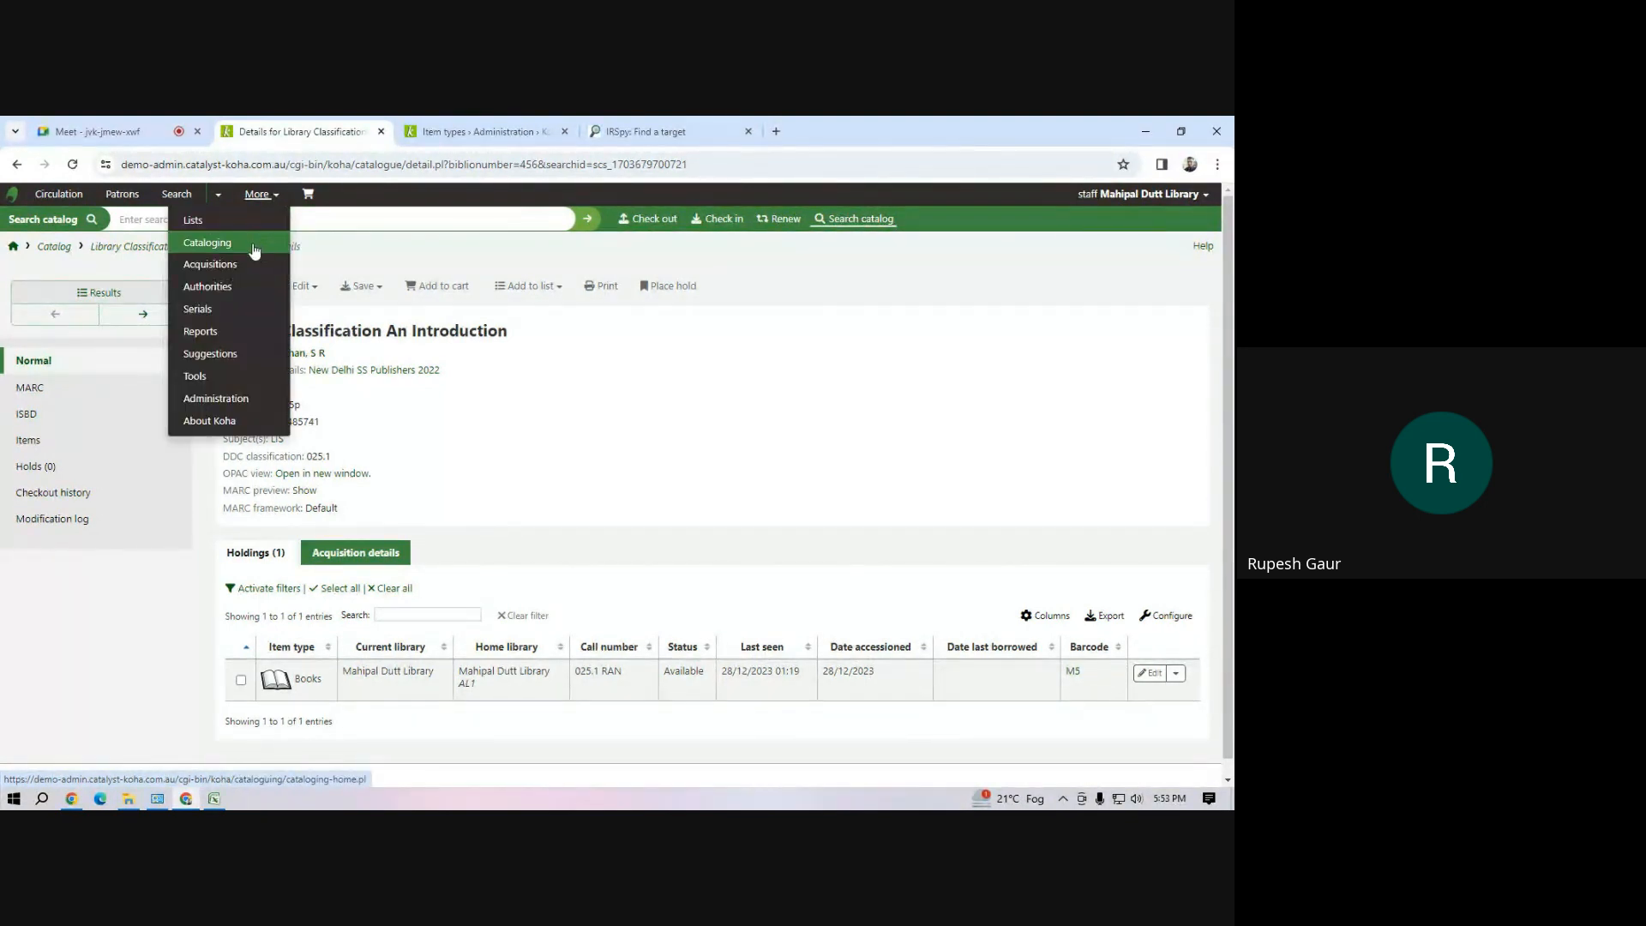
{"action": "left_click", "coordinate": [566, 506]}
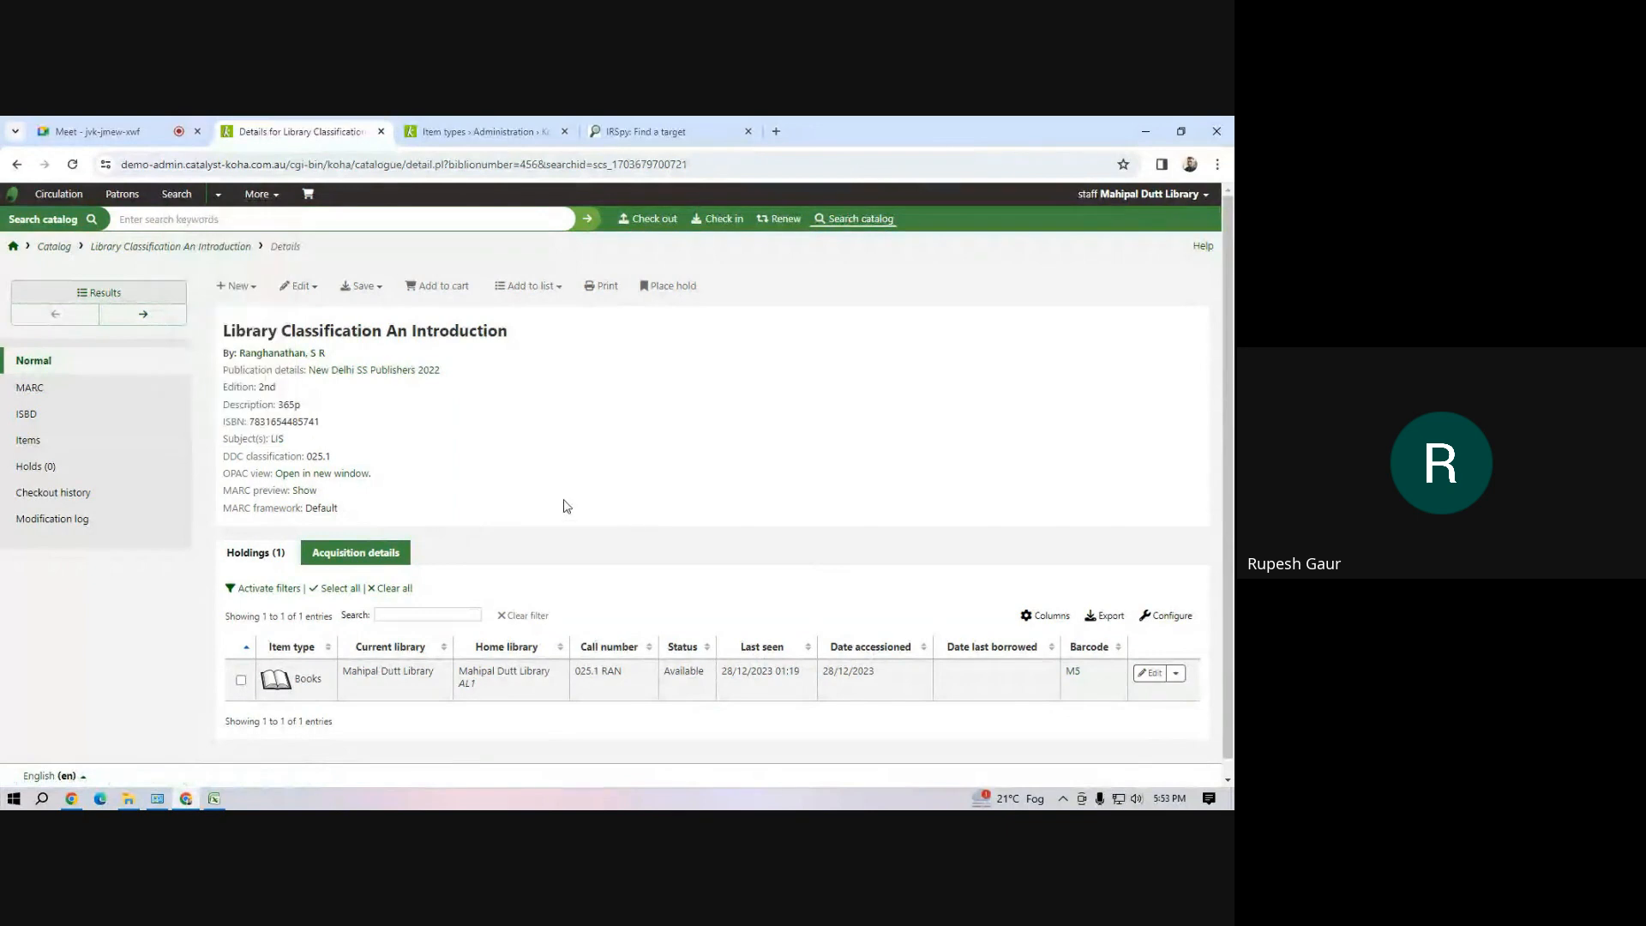
{"action": "left_click", "coordinate": [261, 195]}
{"action": "left_click", "coordinate": [239, 247]}
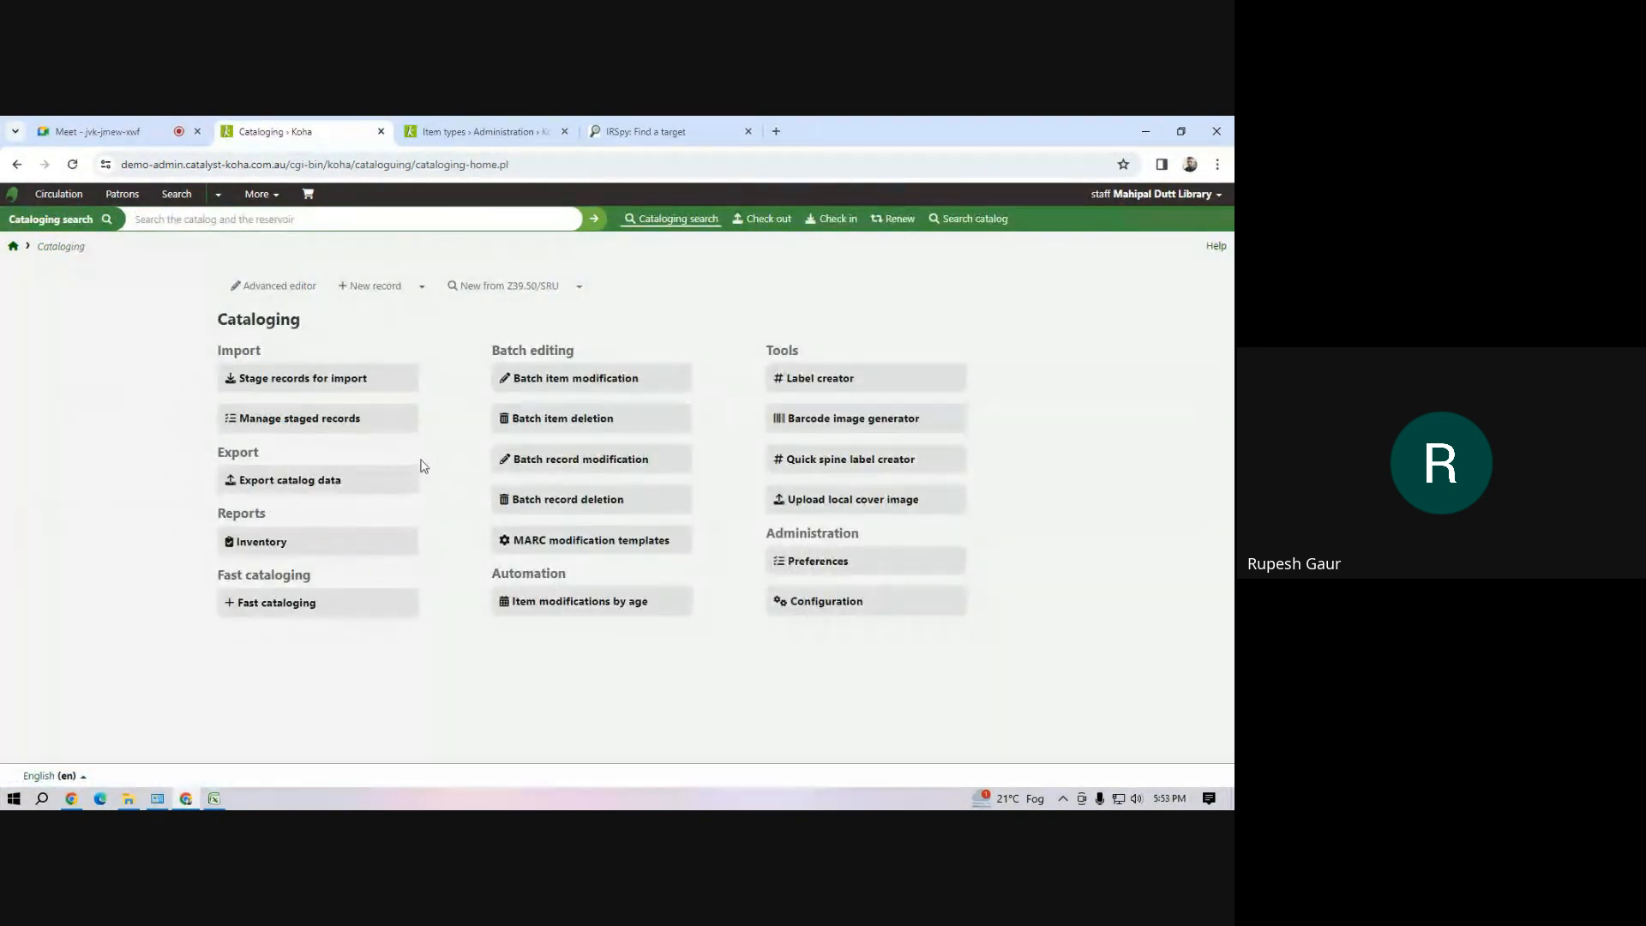
{"action": "left_click", "coordinate": [327, 431]}
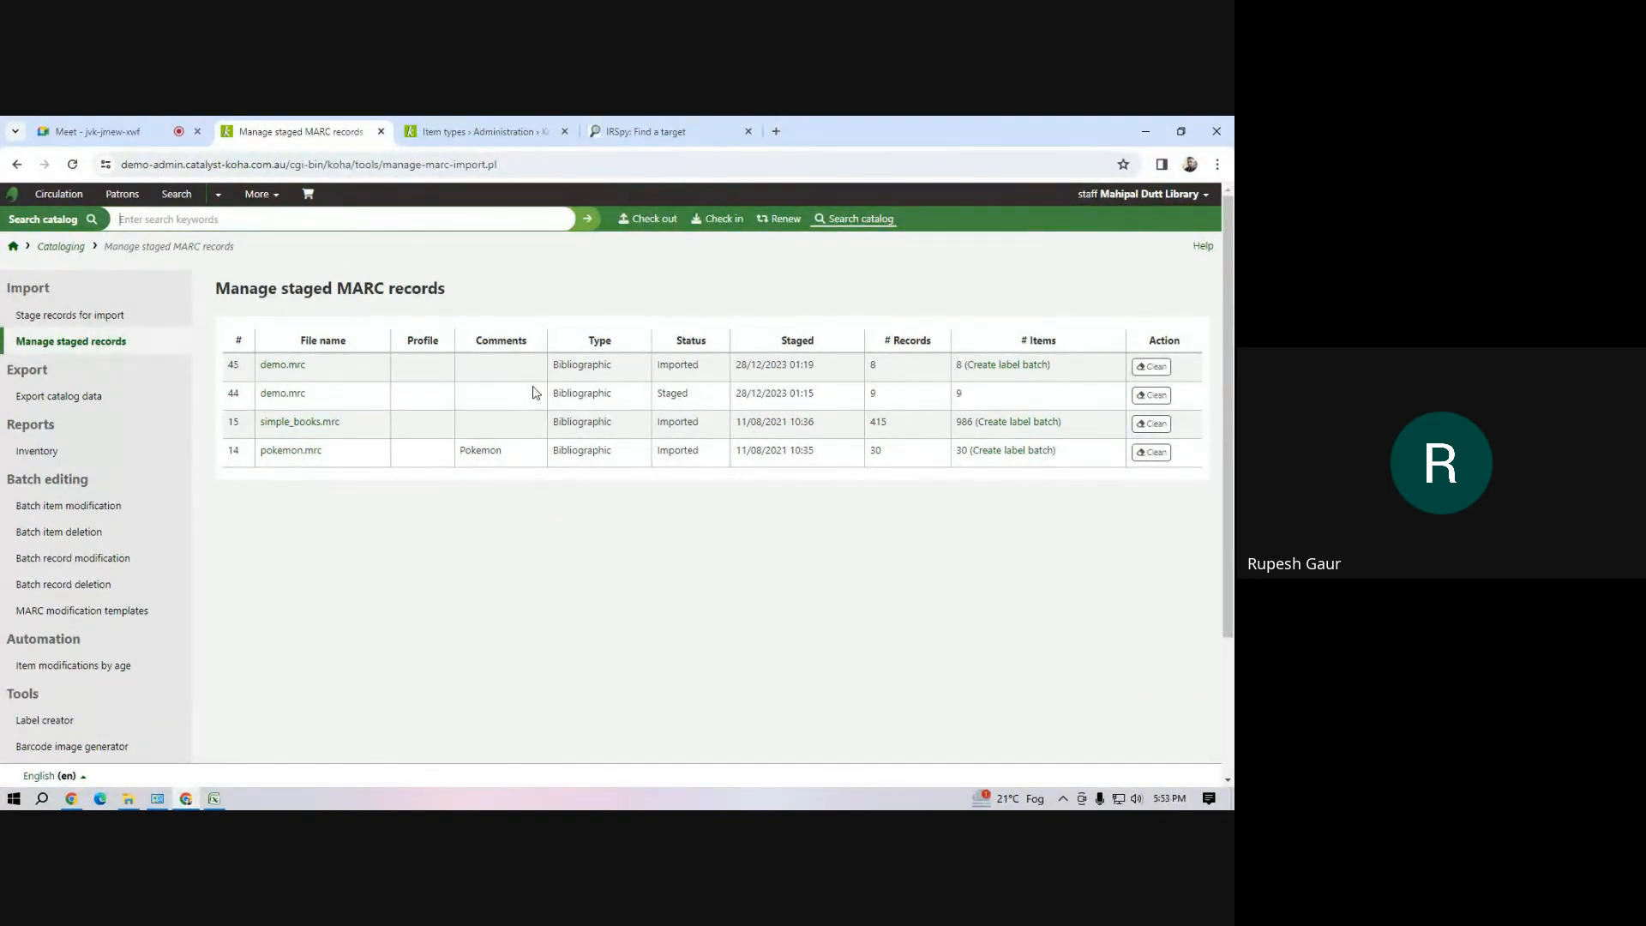
Open the imported demo.mrc batch 45 and examine its settings, its list of records and the option to undo the import
{"action": "left_click", "coordinate": [282, 366]}
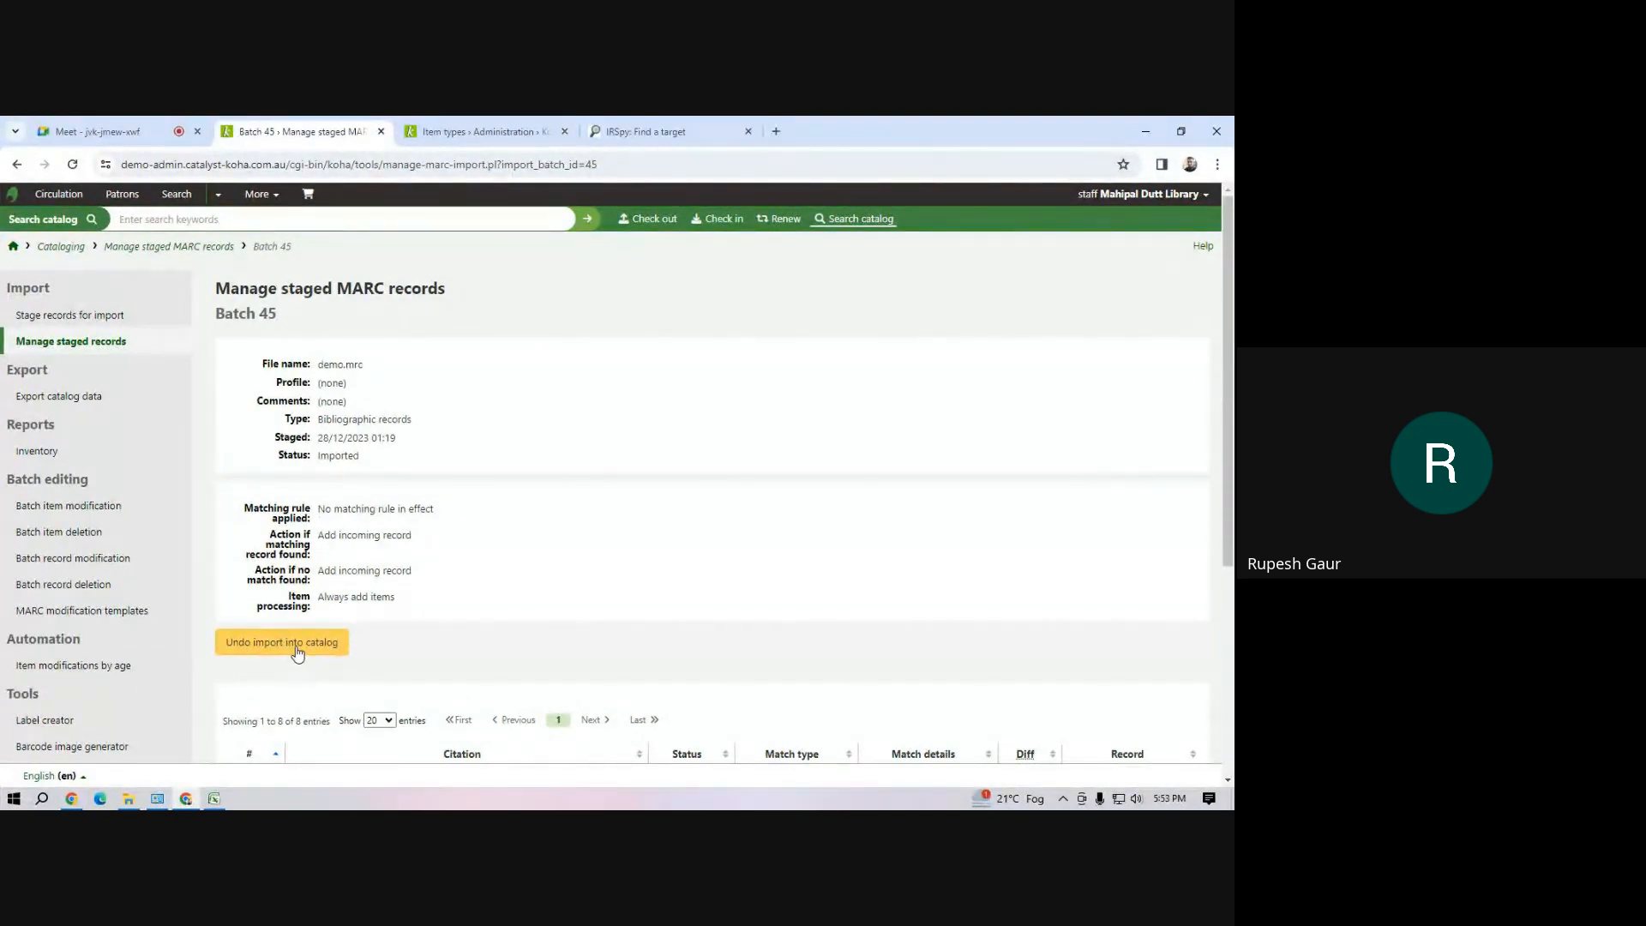
{"action": "scroll", "coordinate": [297, 653], "scroll_direction": "down", "scroll_amount": 4}
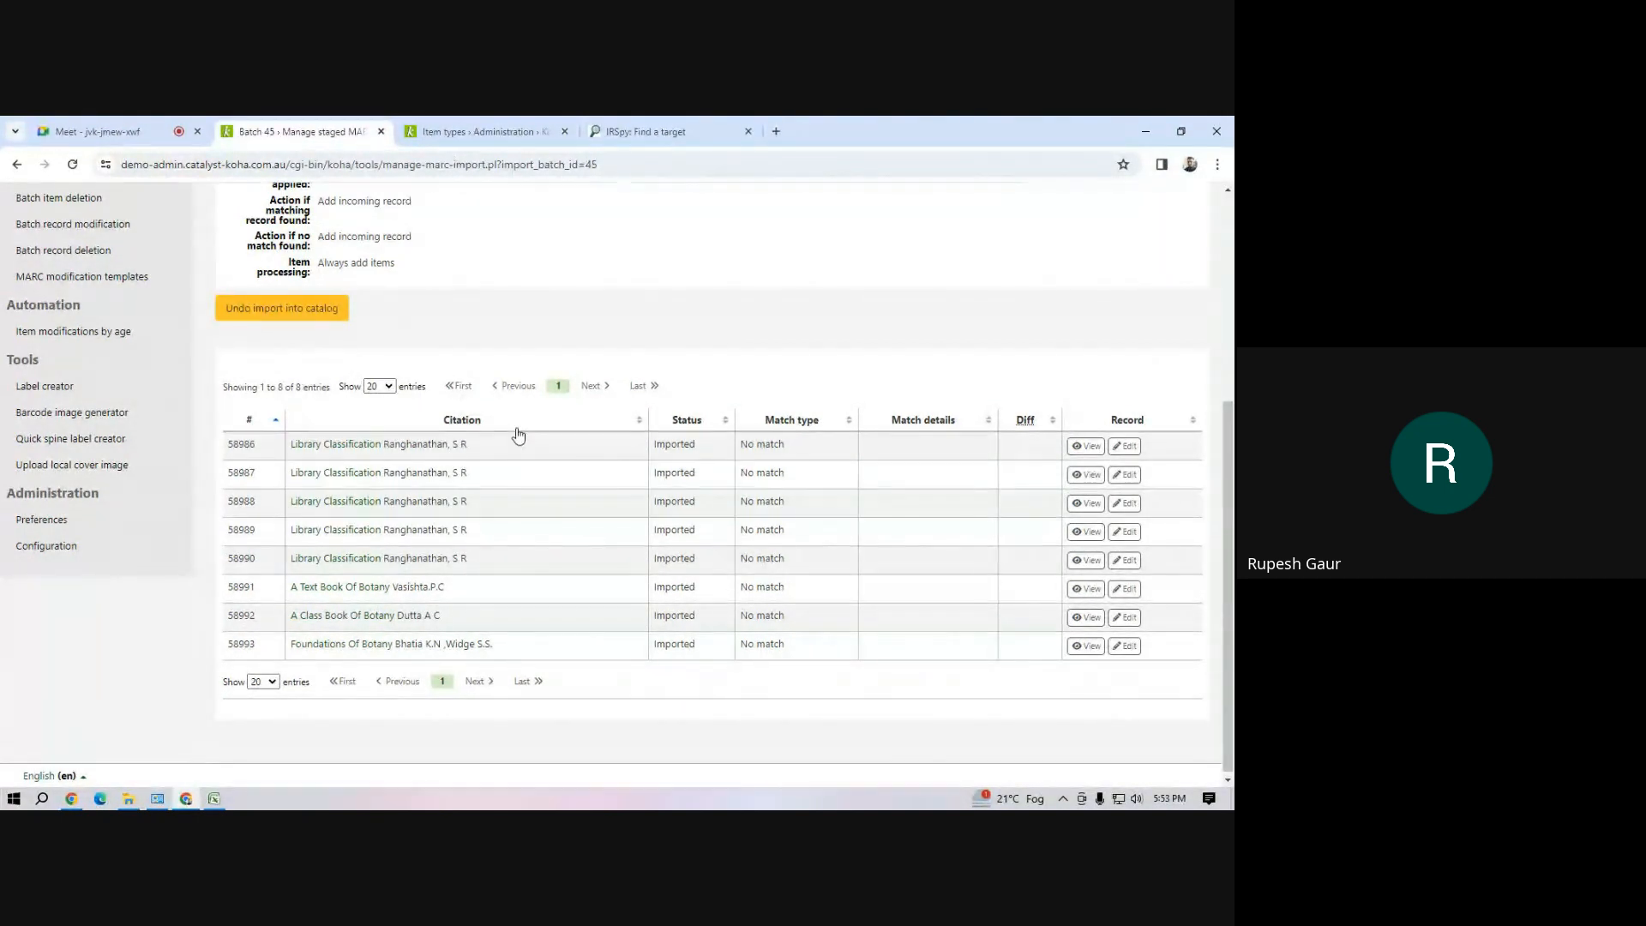
{"action": "scroll", "coordinate": [518, 436], "scroll_direction": "up", "scroll_amount": 4}
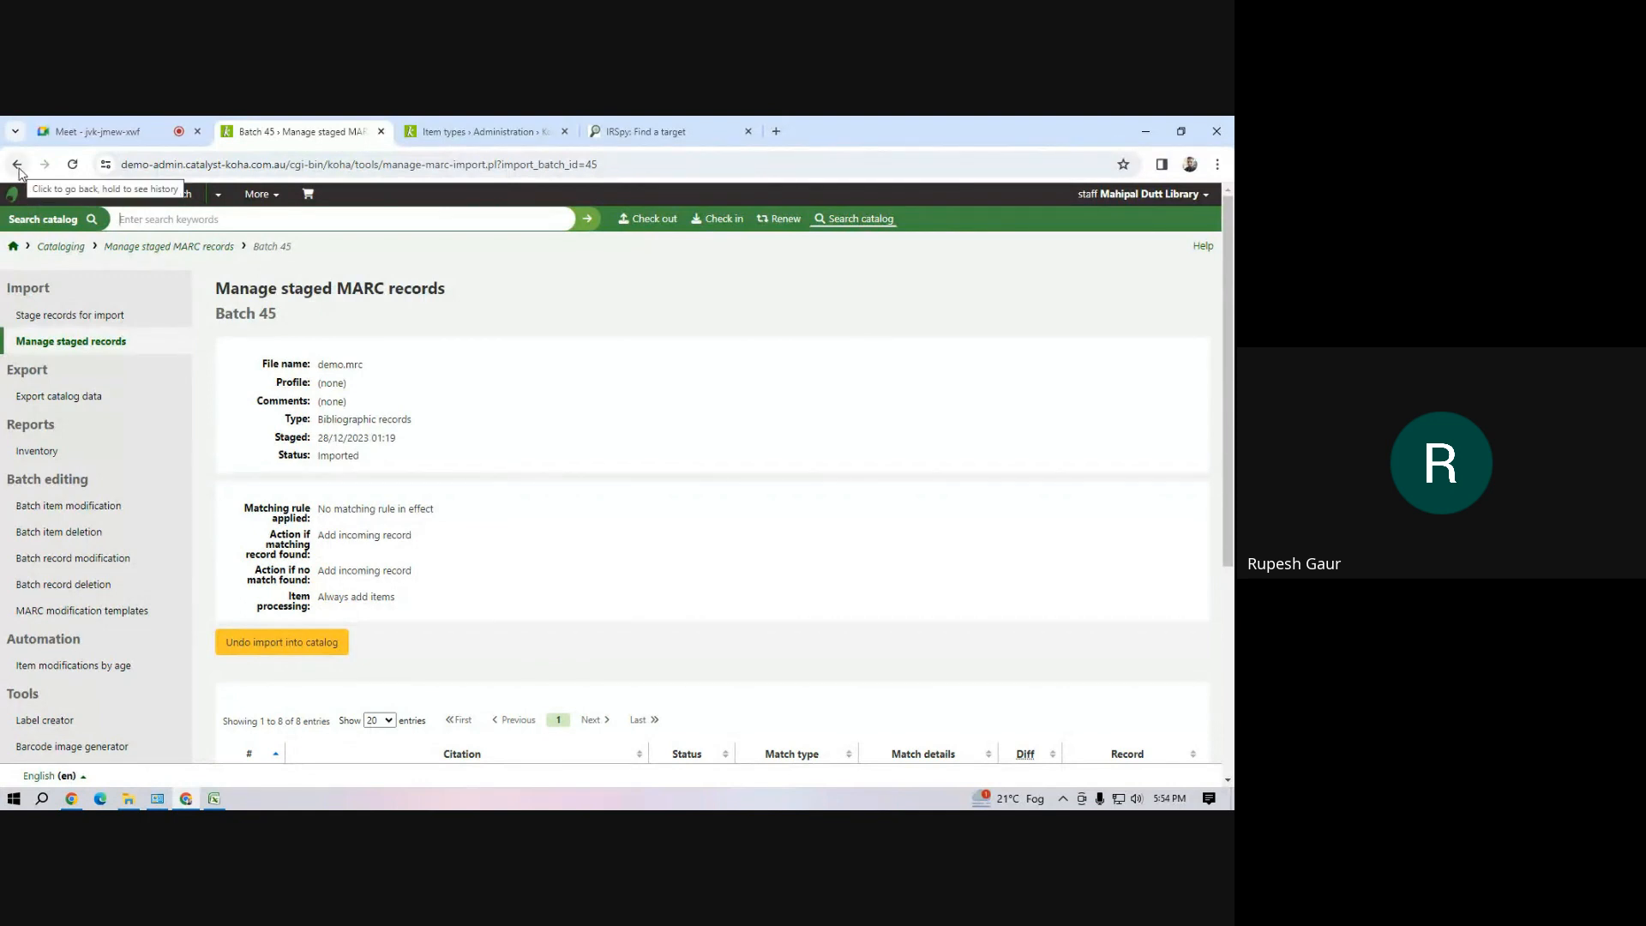
{"action": "left_click", "coordinate": [292, 645]}
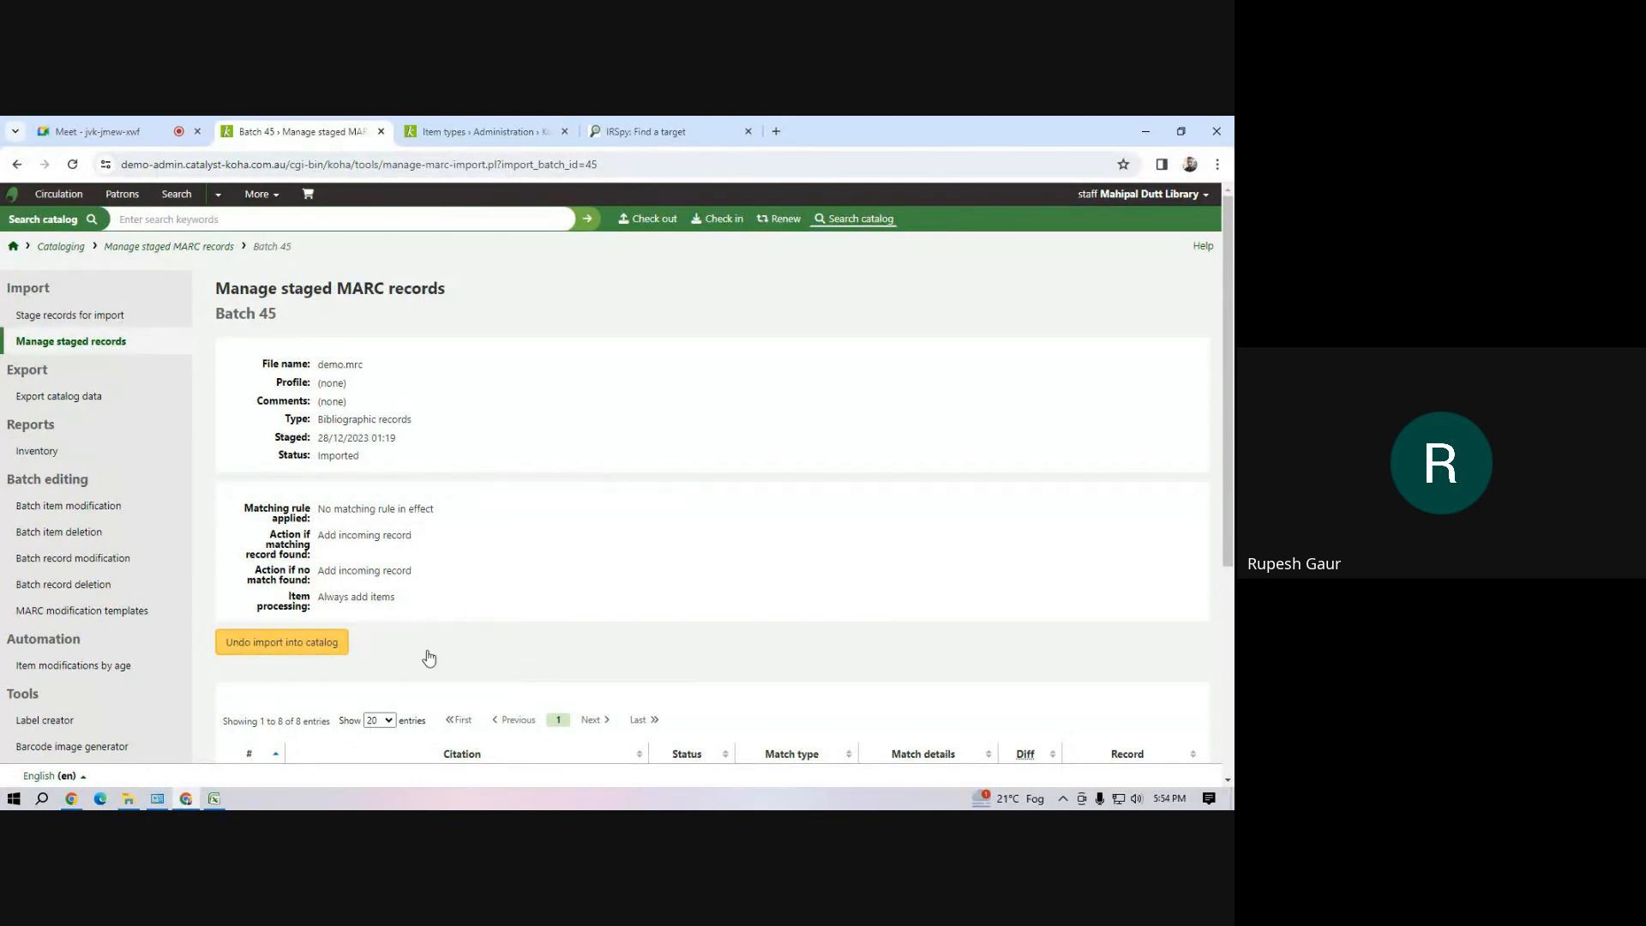
Confirm undoing the import of demo.mrc batch 45 into the catalog and open the details of the enqueued job
{"action": "left_click", "coordinate": [686, 278]}
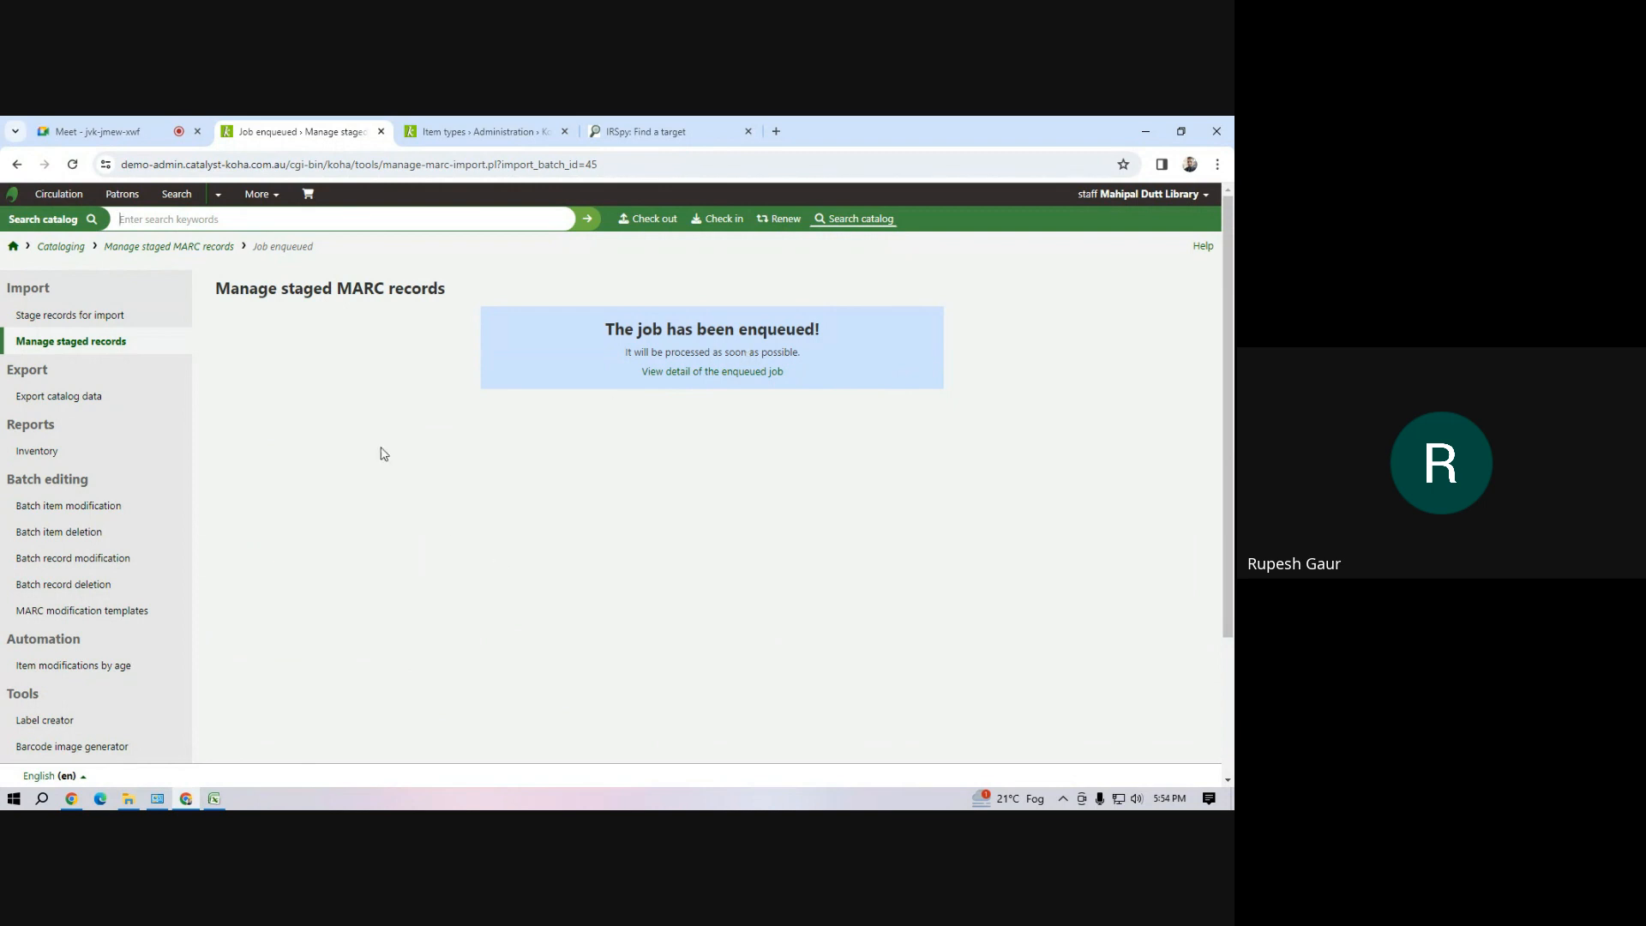
{"action": "left_click", "coordinate": [113, 342]}
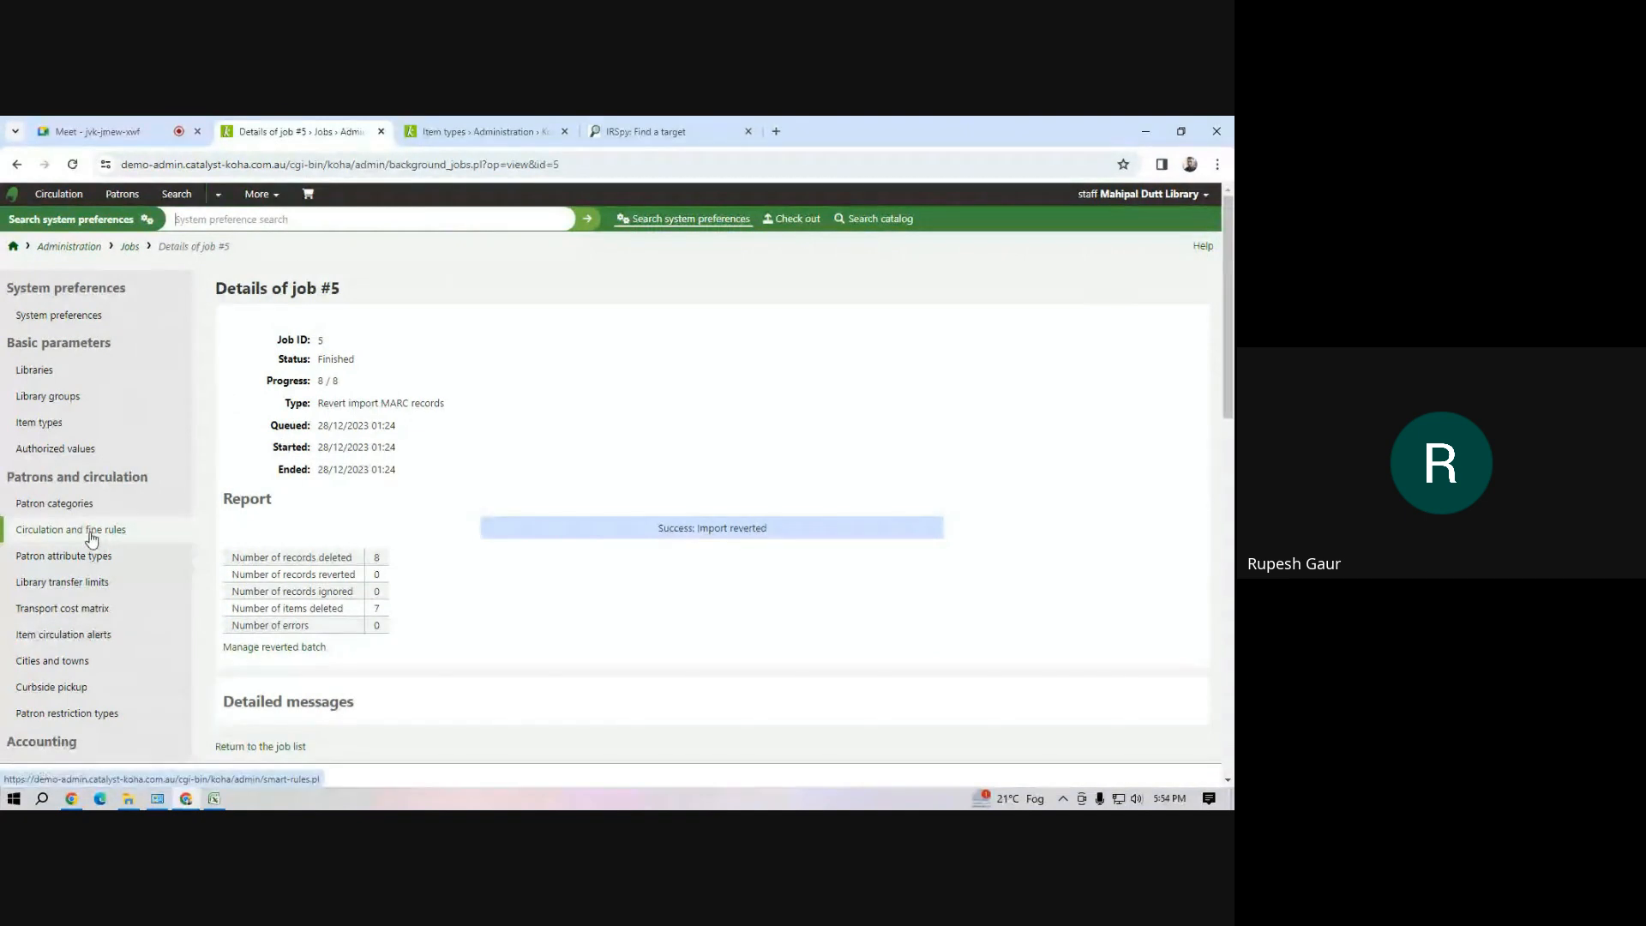
Return to the Cataloging module, open the list of staged MARC record batches and check batch 45's status
{"action": "left_click", "coordinate": [257, 195]}
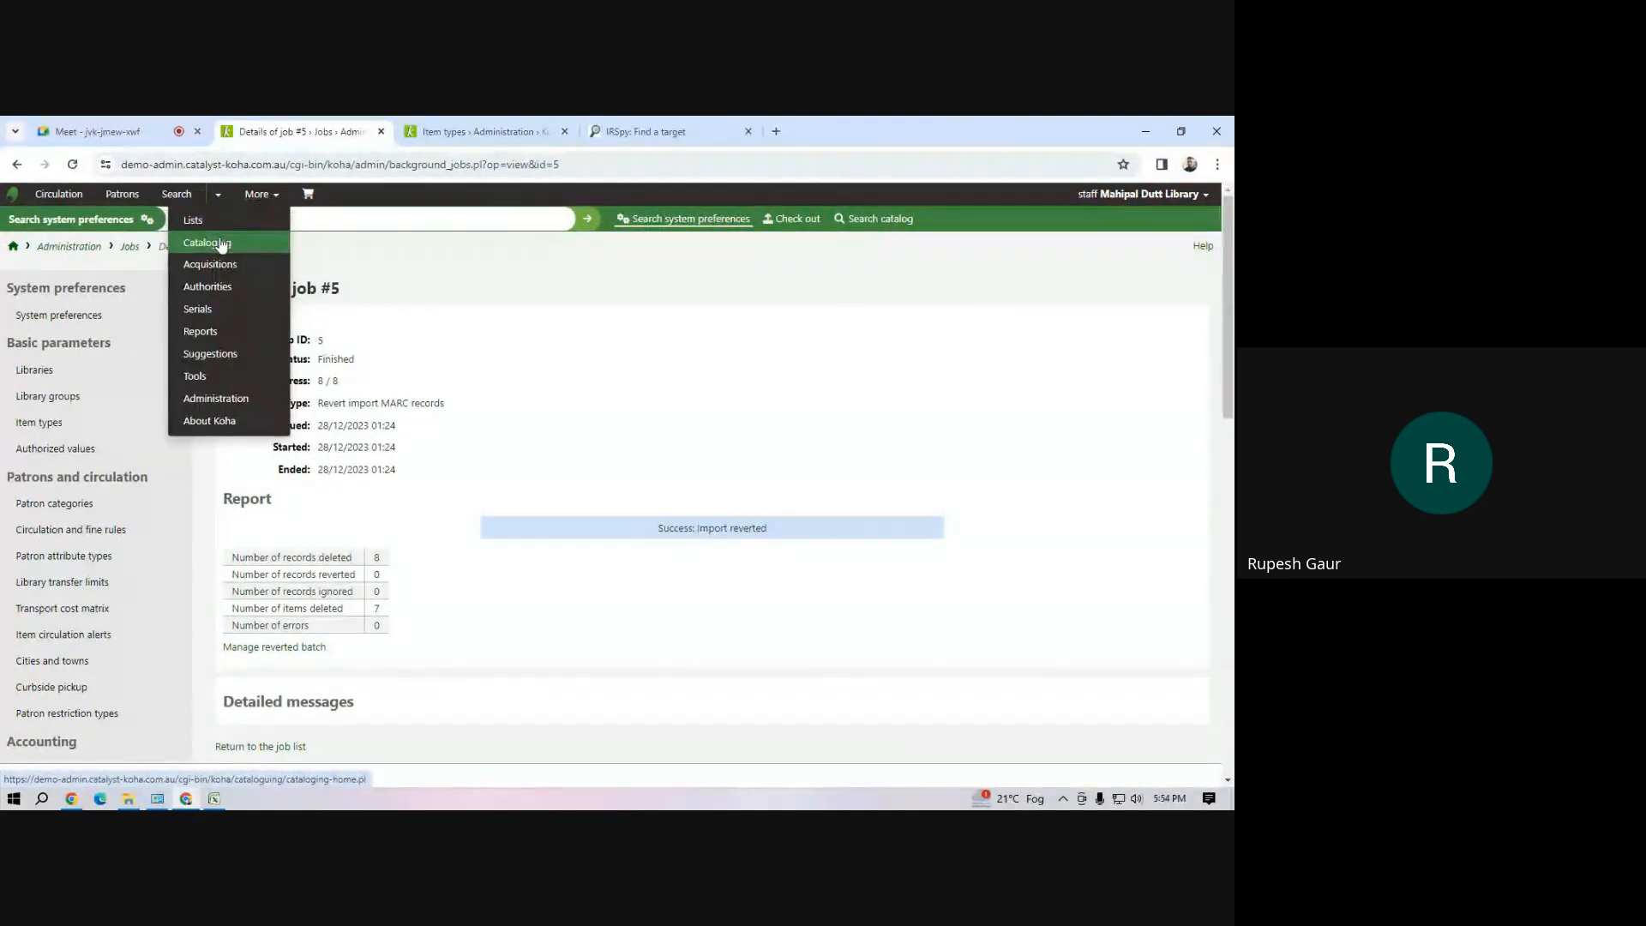
{"action": "left_click", "coordinate": [216, 244]}
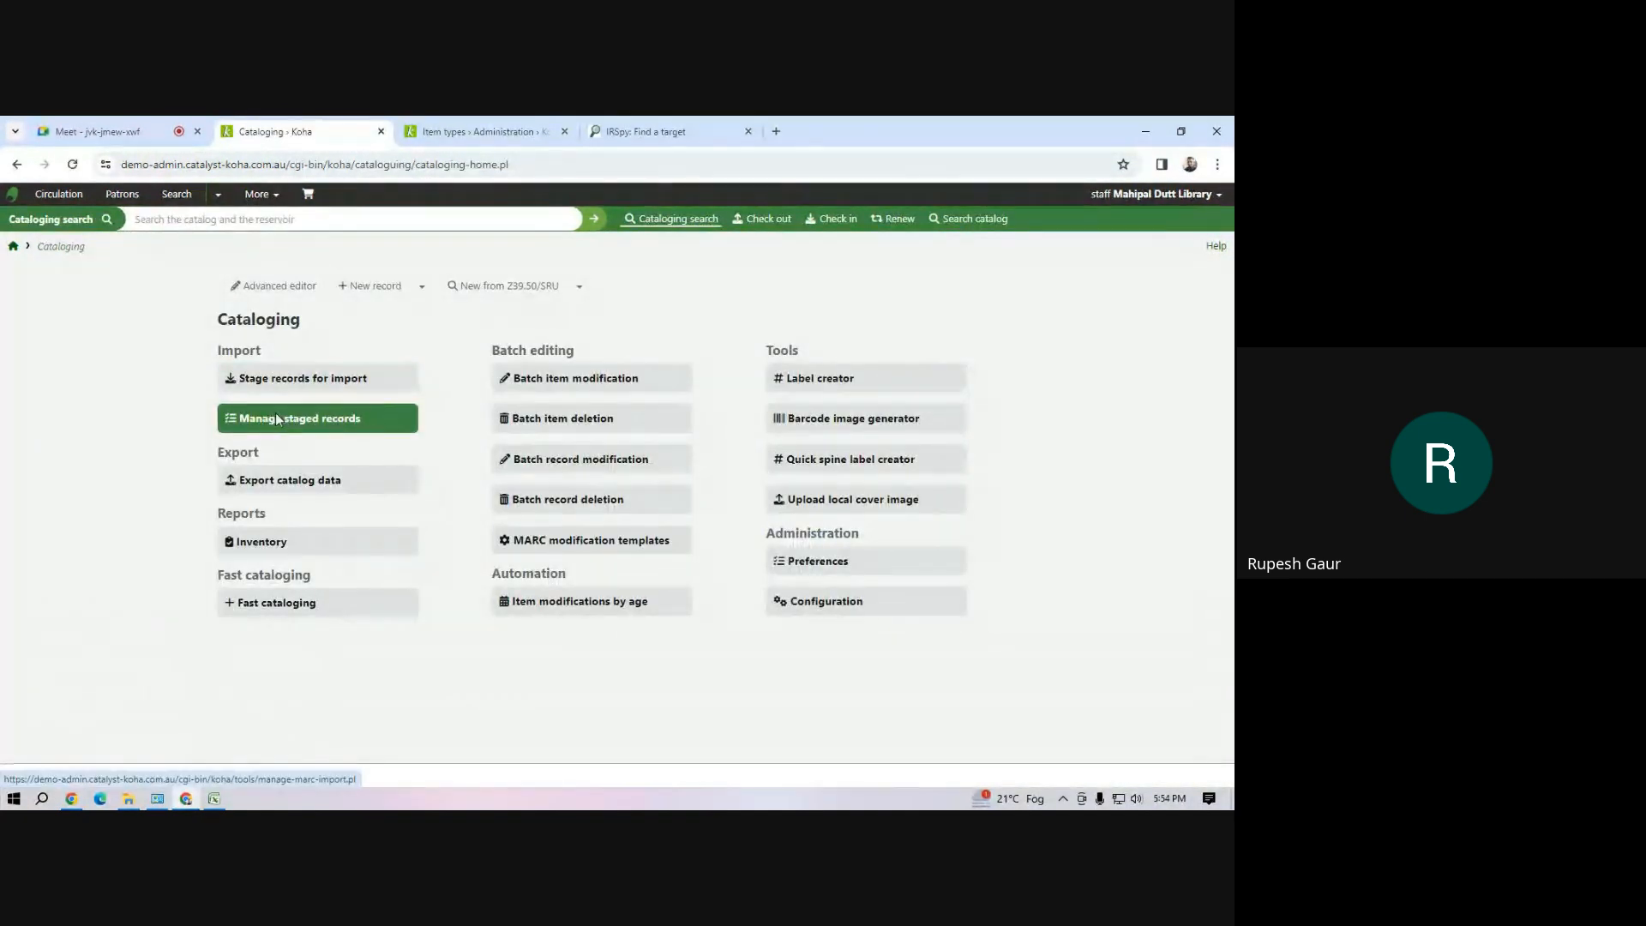
{"action": "left_click", "coordinate": [275, 414]}
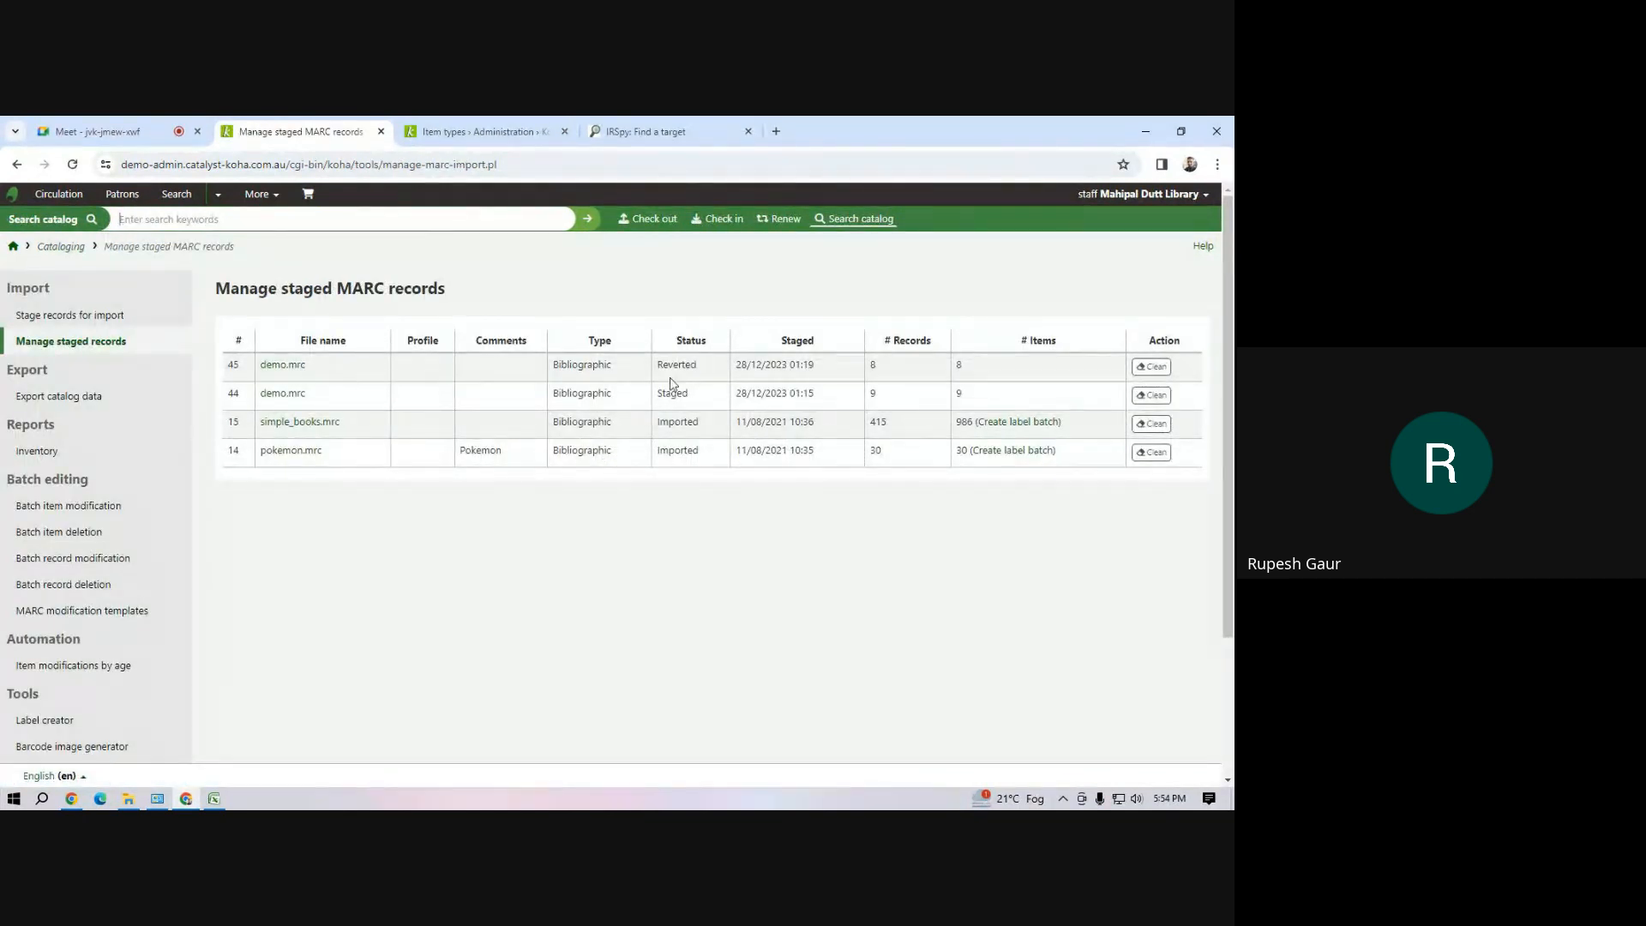
{"action": "left_click_drag", "start_coordinate": [686, 368], "coordinate": [700, 369]}
Clean the reserved records of the reverted demo.mrc batch 45 and permanently delete the batch
{"action": "left_click", "coordinate": [1154, 367]}
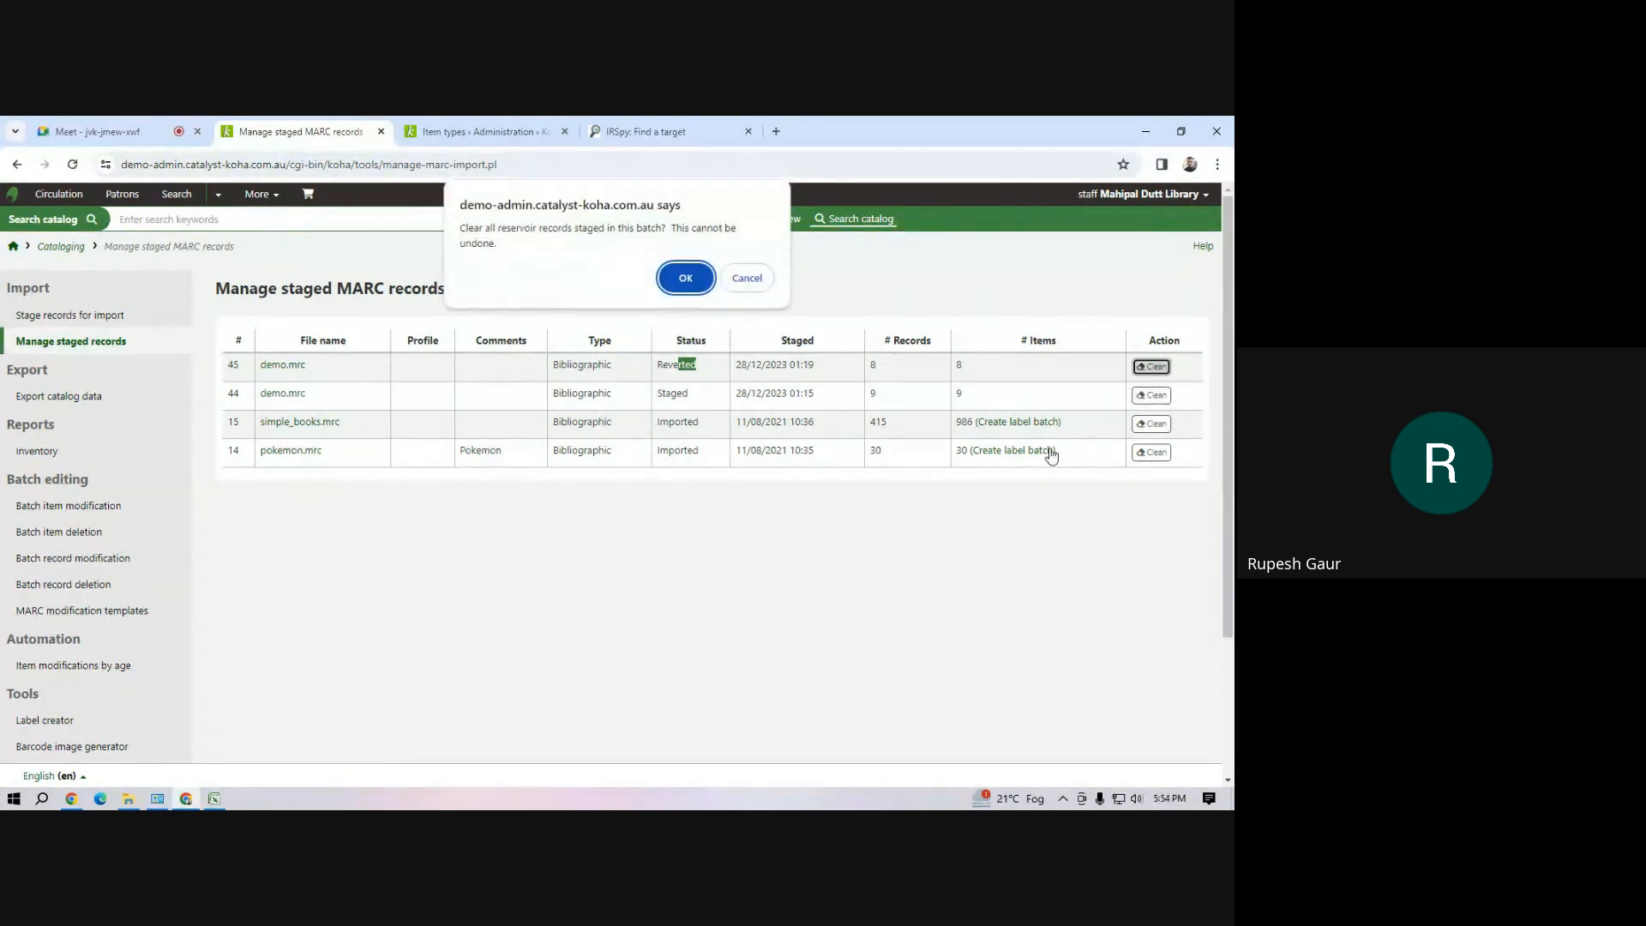
{"action": "left_click", "coordinate": [685, 277]}
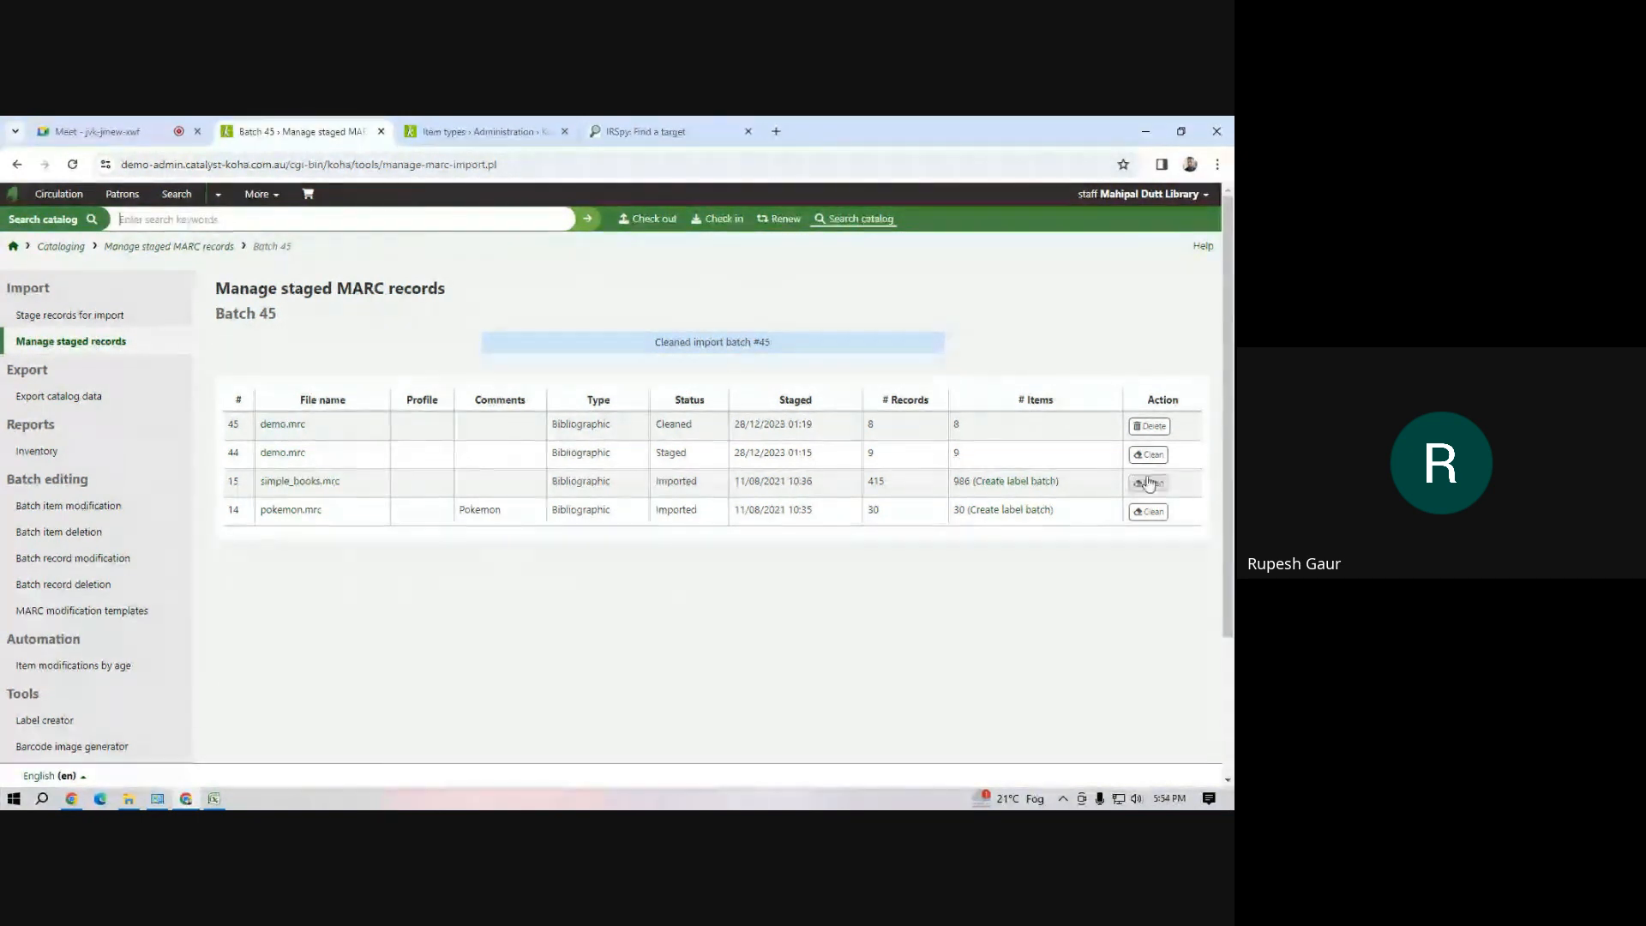
{"action": "left_click", "coordinate": [1149, 427]}
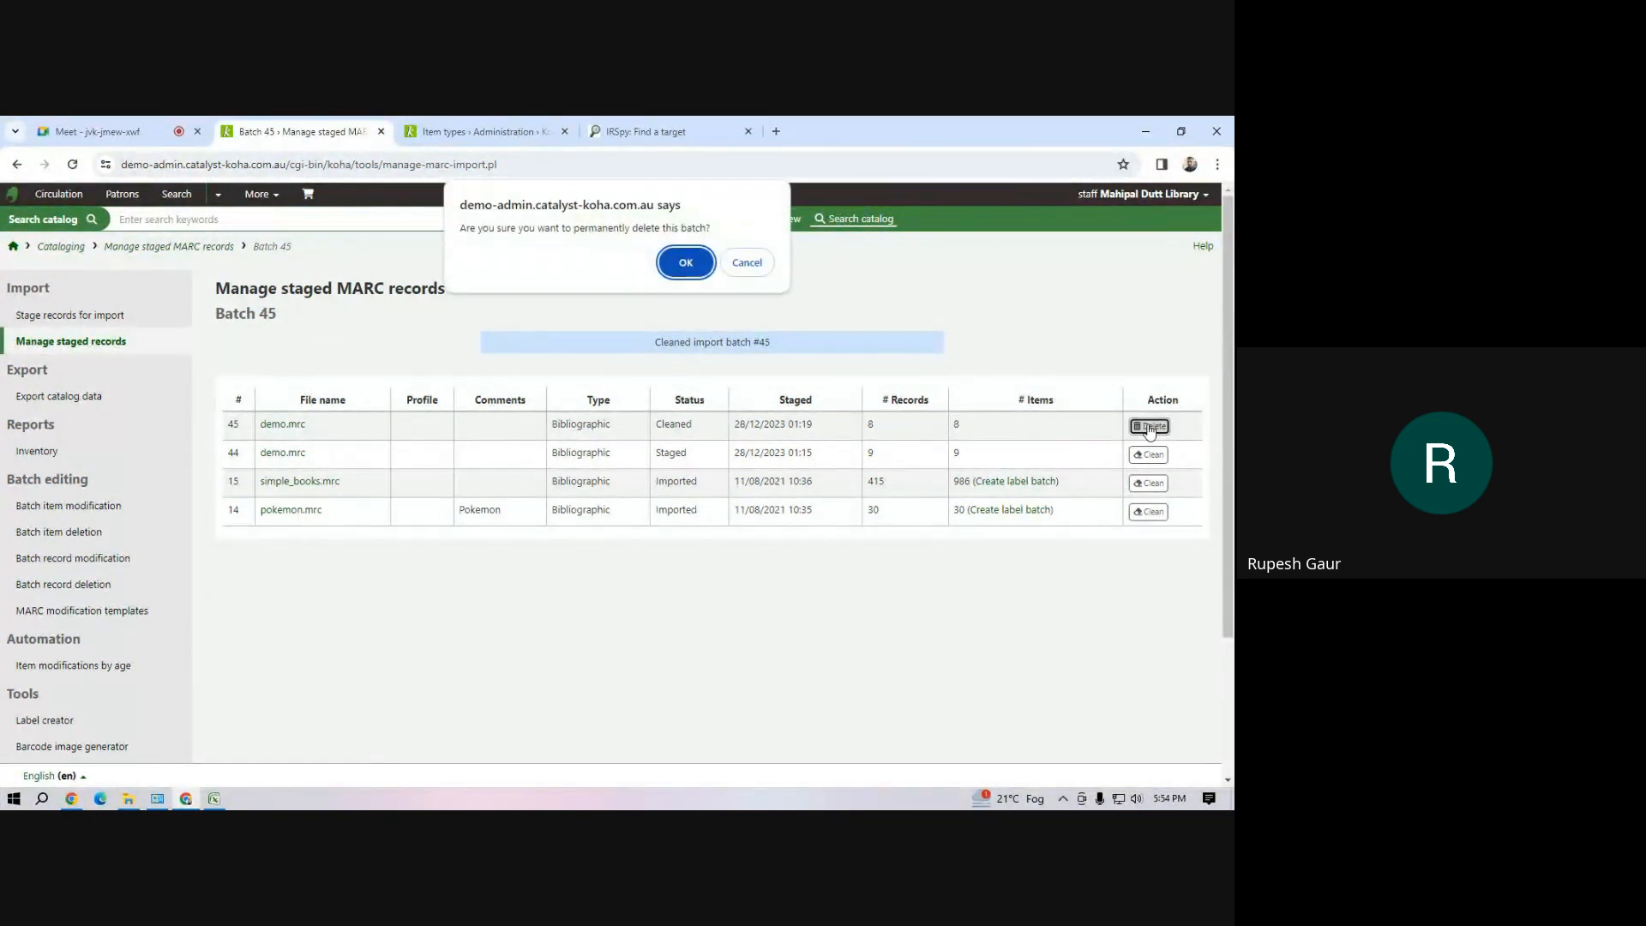
{"action": "left_click", "coordinate": [681, 261]}
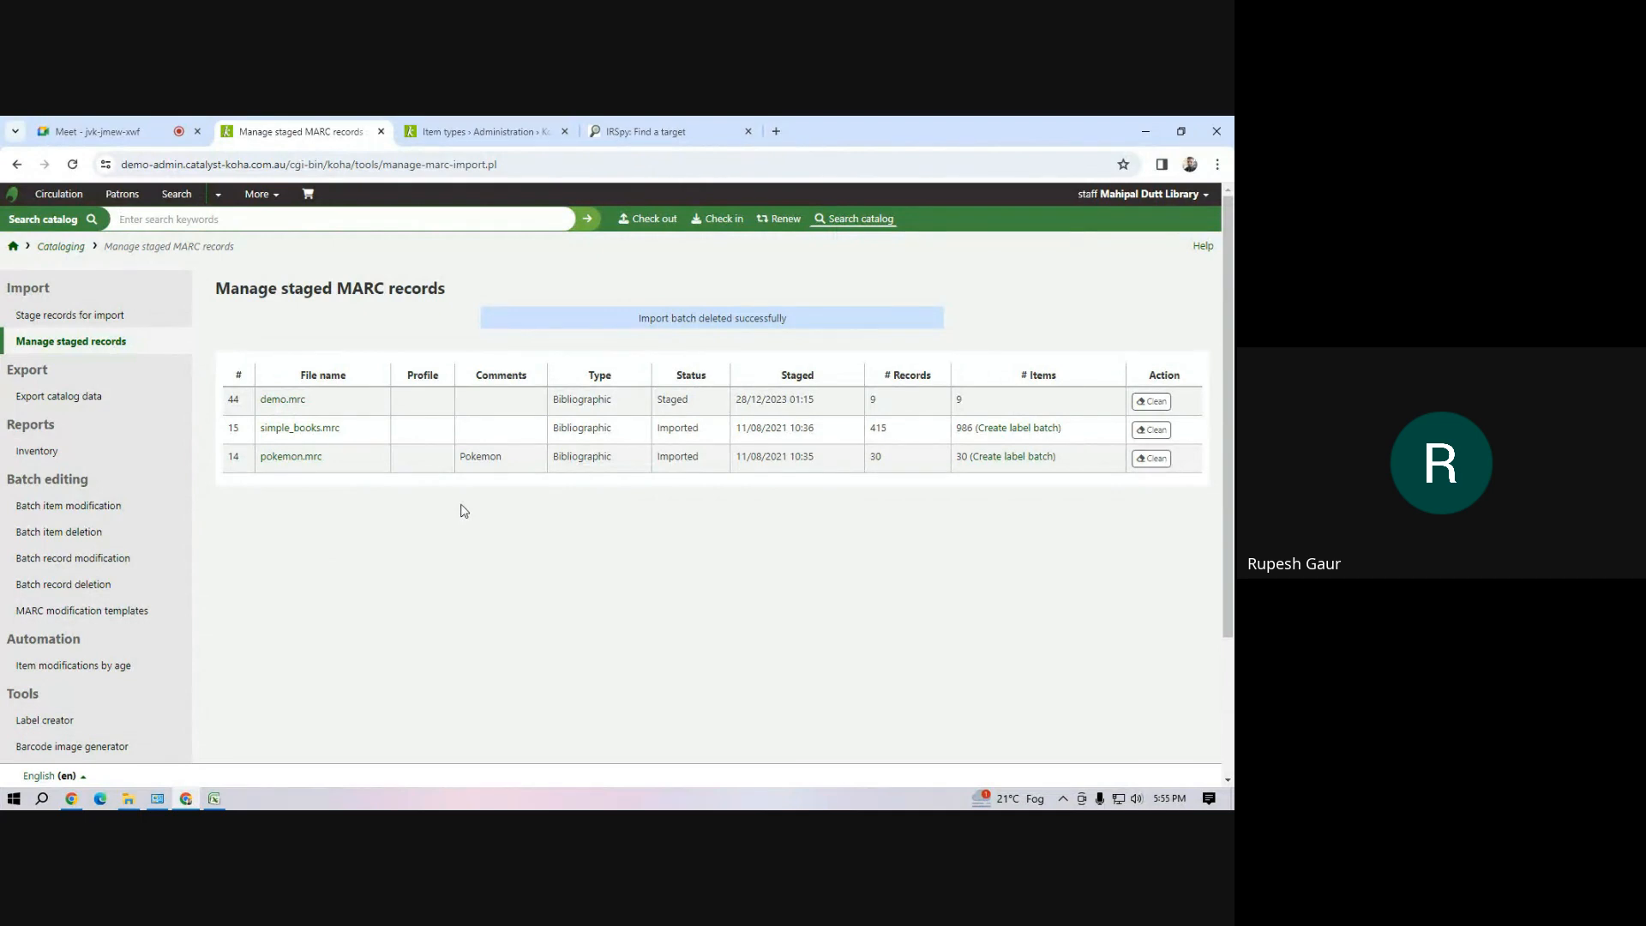
Switch to the Google Meet call and dismiss the raised-hand notification
{"action": "left_click", "coordinate": [259, 195]}
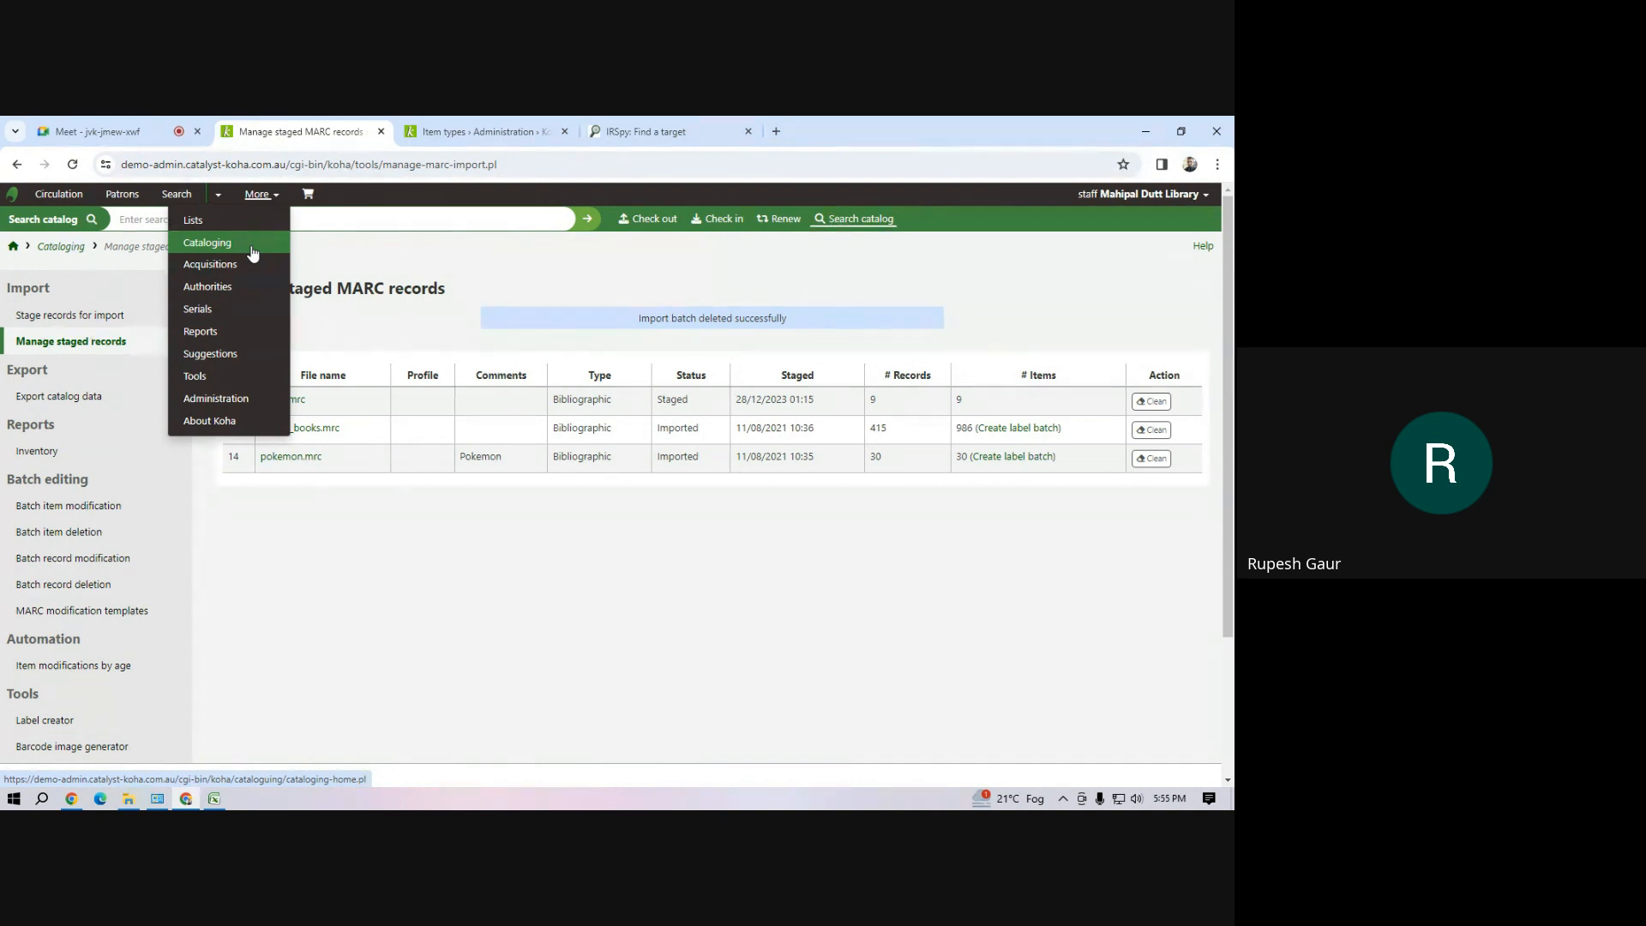
{"action": "left_click", "coordinate": [94, 131]}
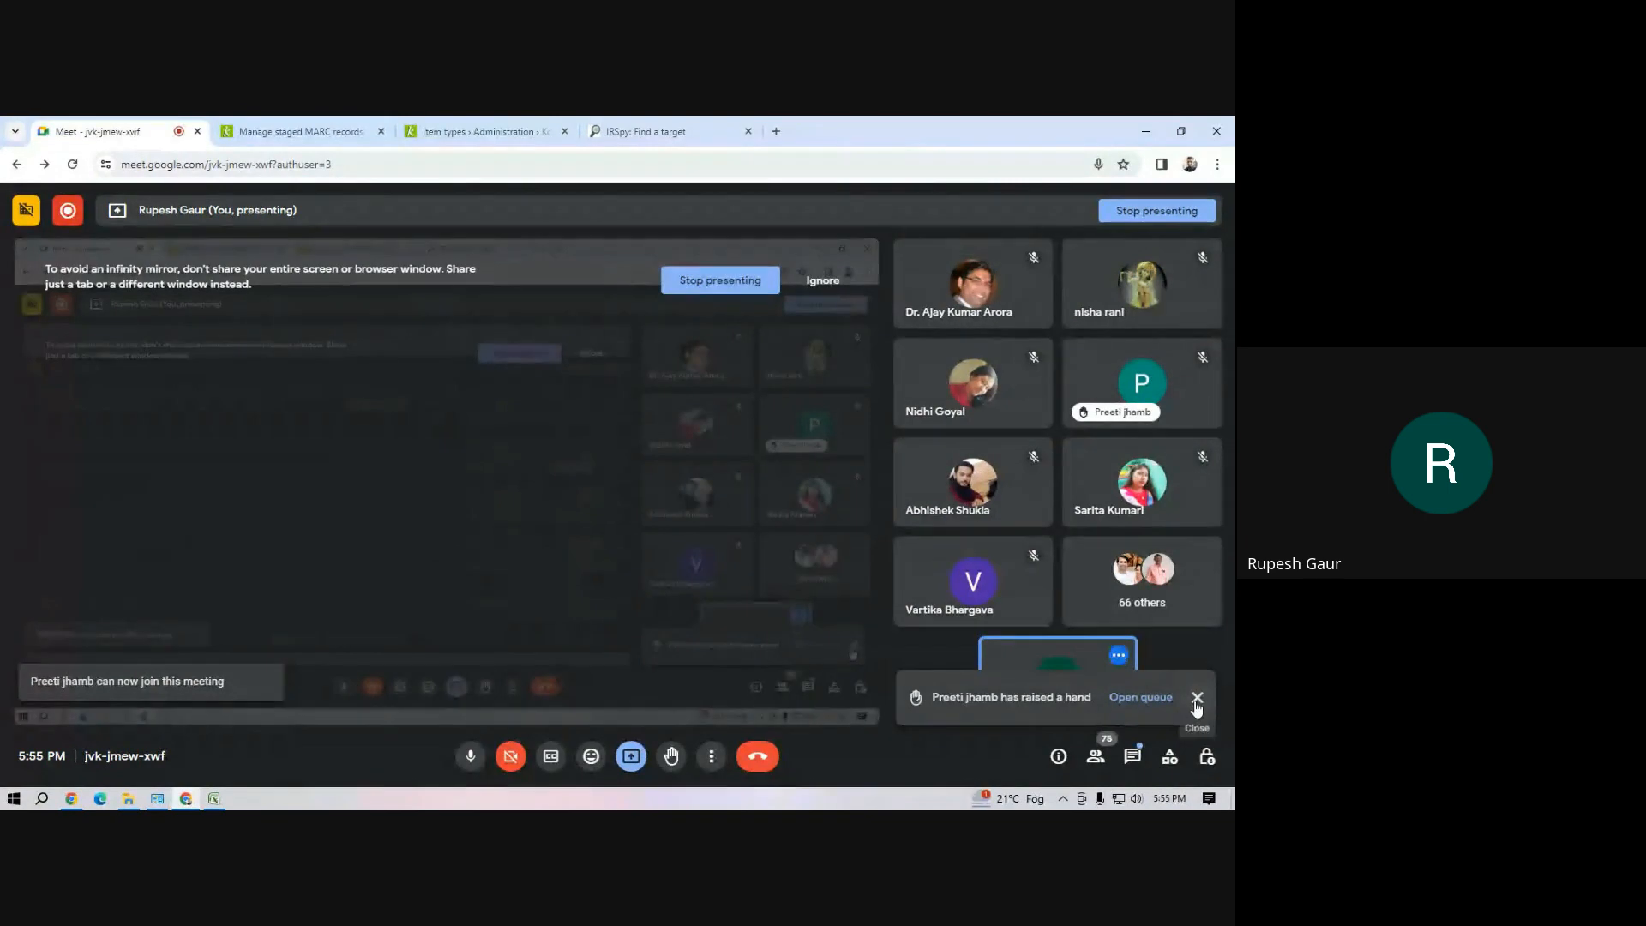
{"action": "left_click", "coordinate": [1195, 699]}
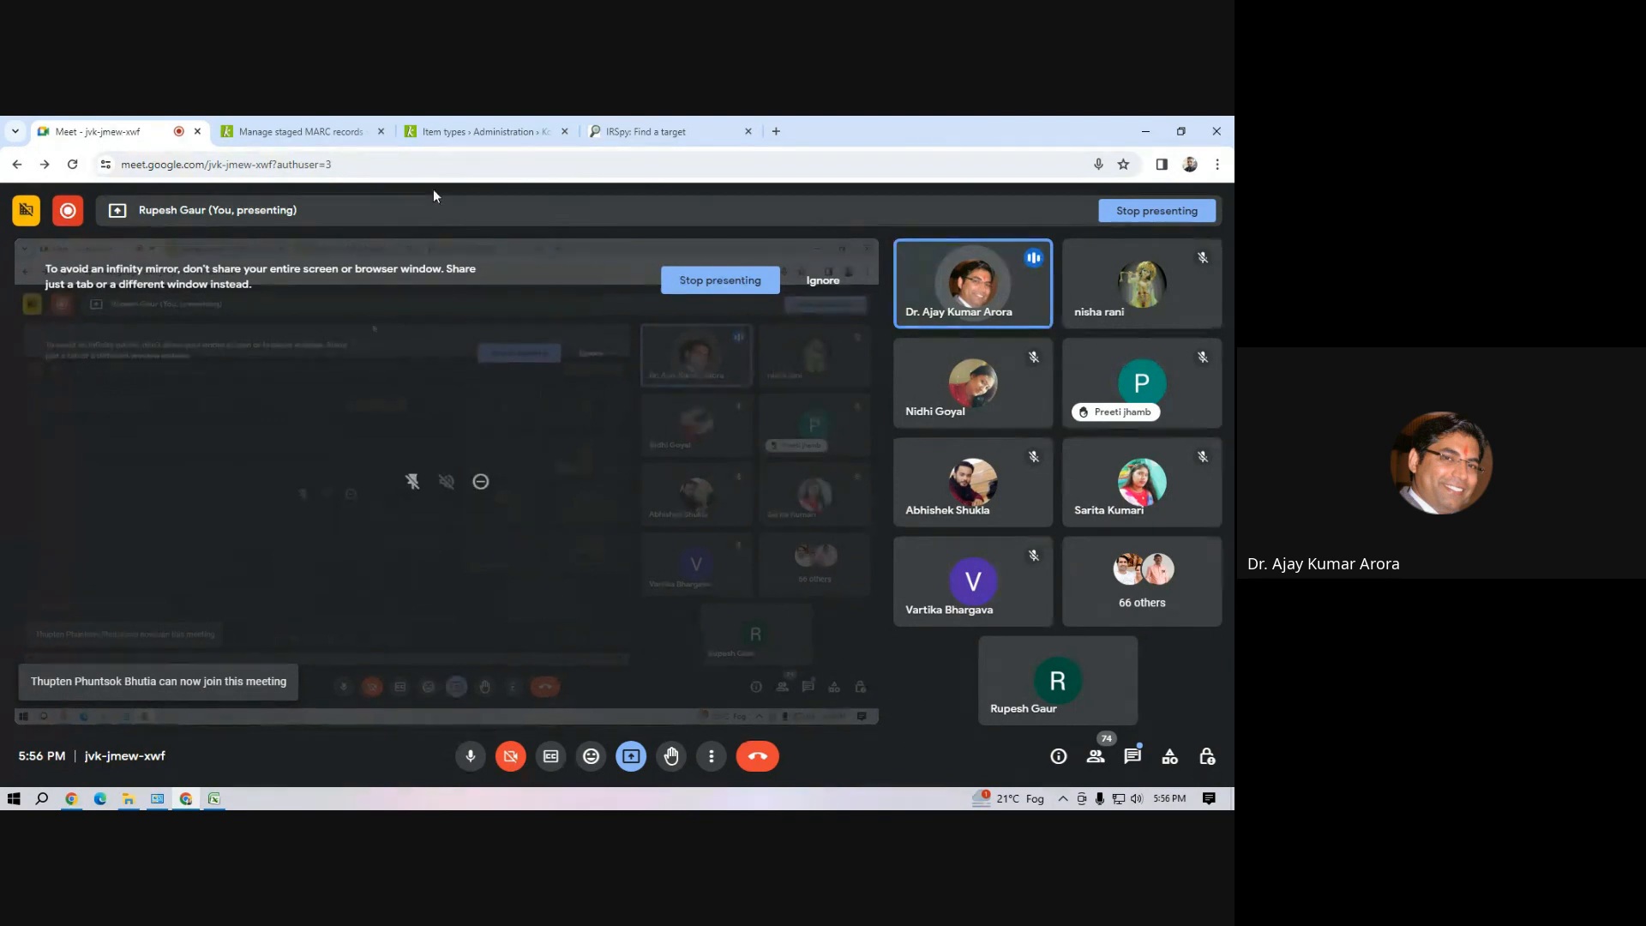
{"action": "left_click", "coordinate": [300, 131]}
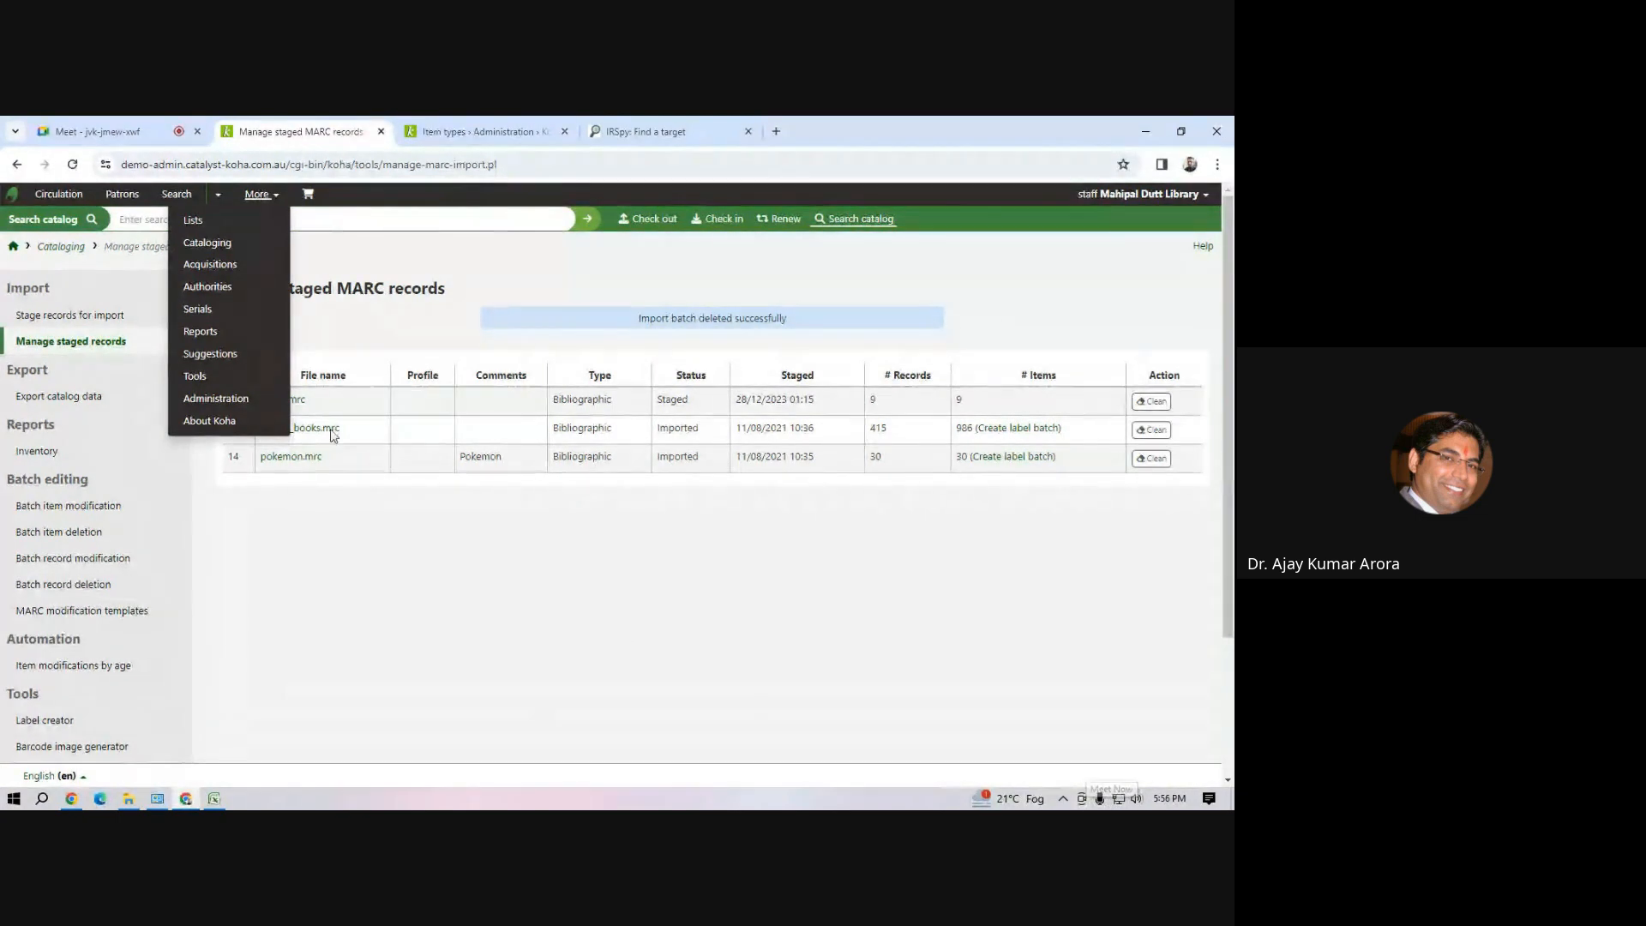
{"action": "left_click", "coordinate": [447, 134]}
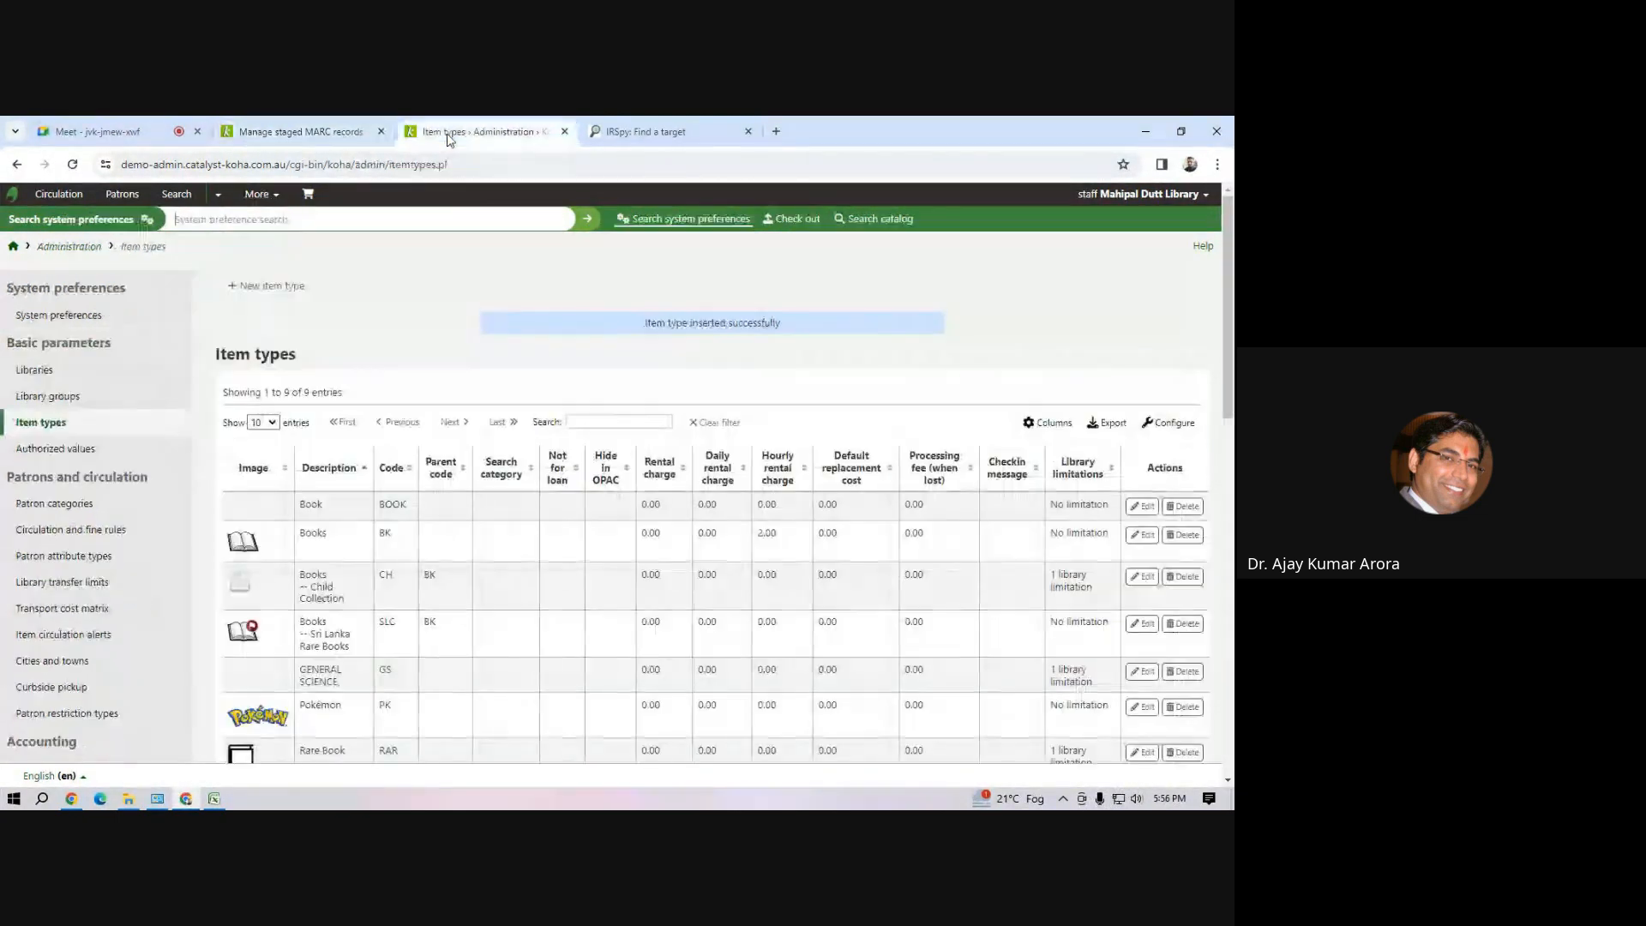
{"action": "left_click", "coordinate": [300, 133]}
{"action": "left_click", "coordinate": [104, 135]}
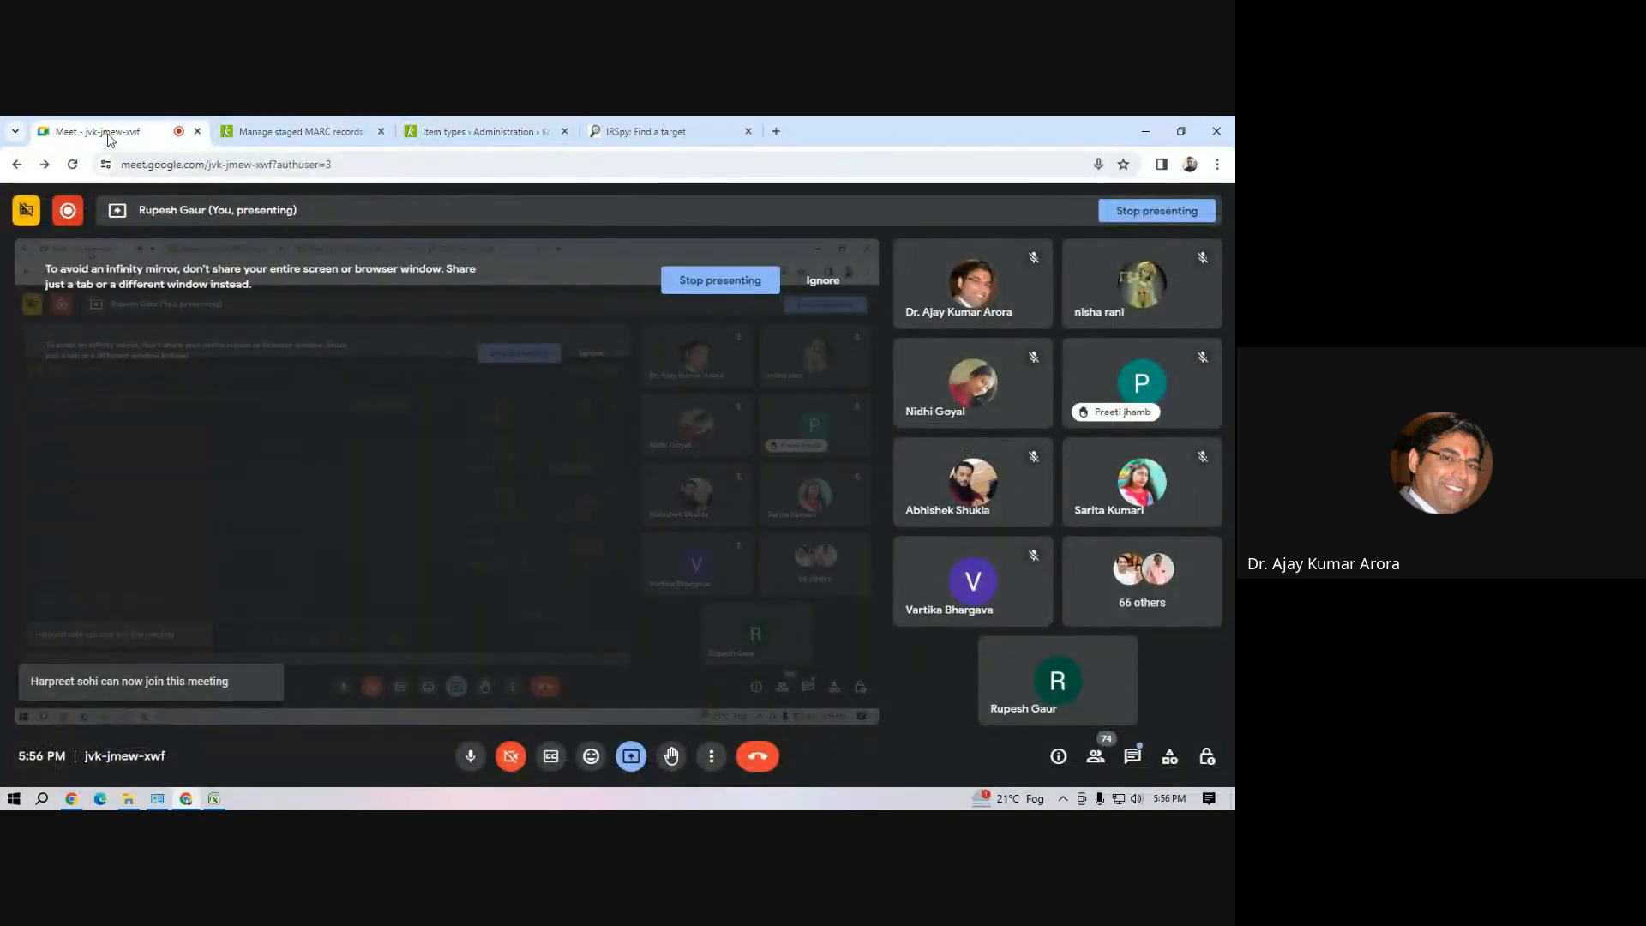
{"action": "left_click", "coordinate": [447, 135]}
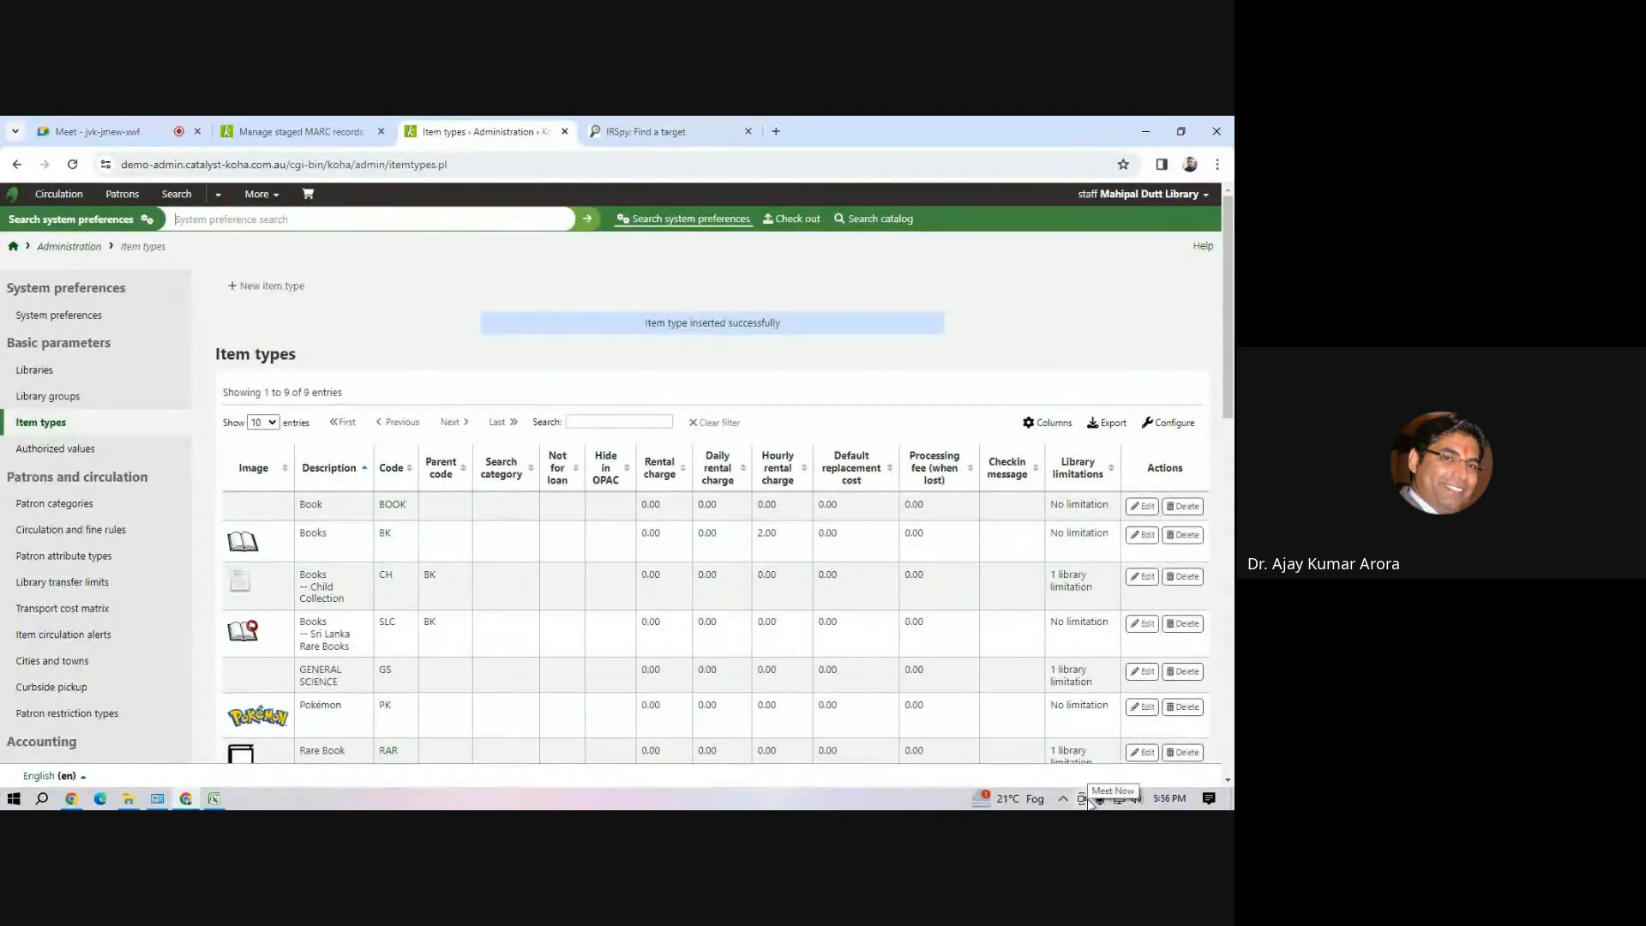
Set the computer's speaker volume to 58
{"action": "left_click", "coordinate": [1137, 799]}
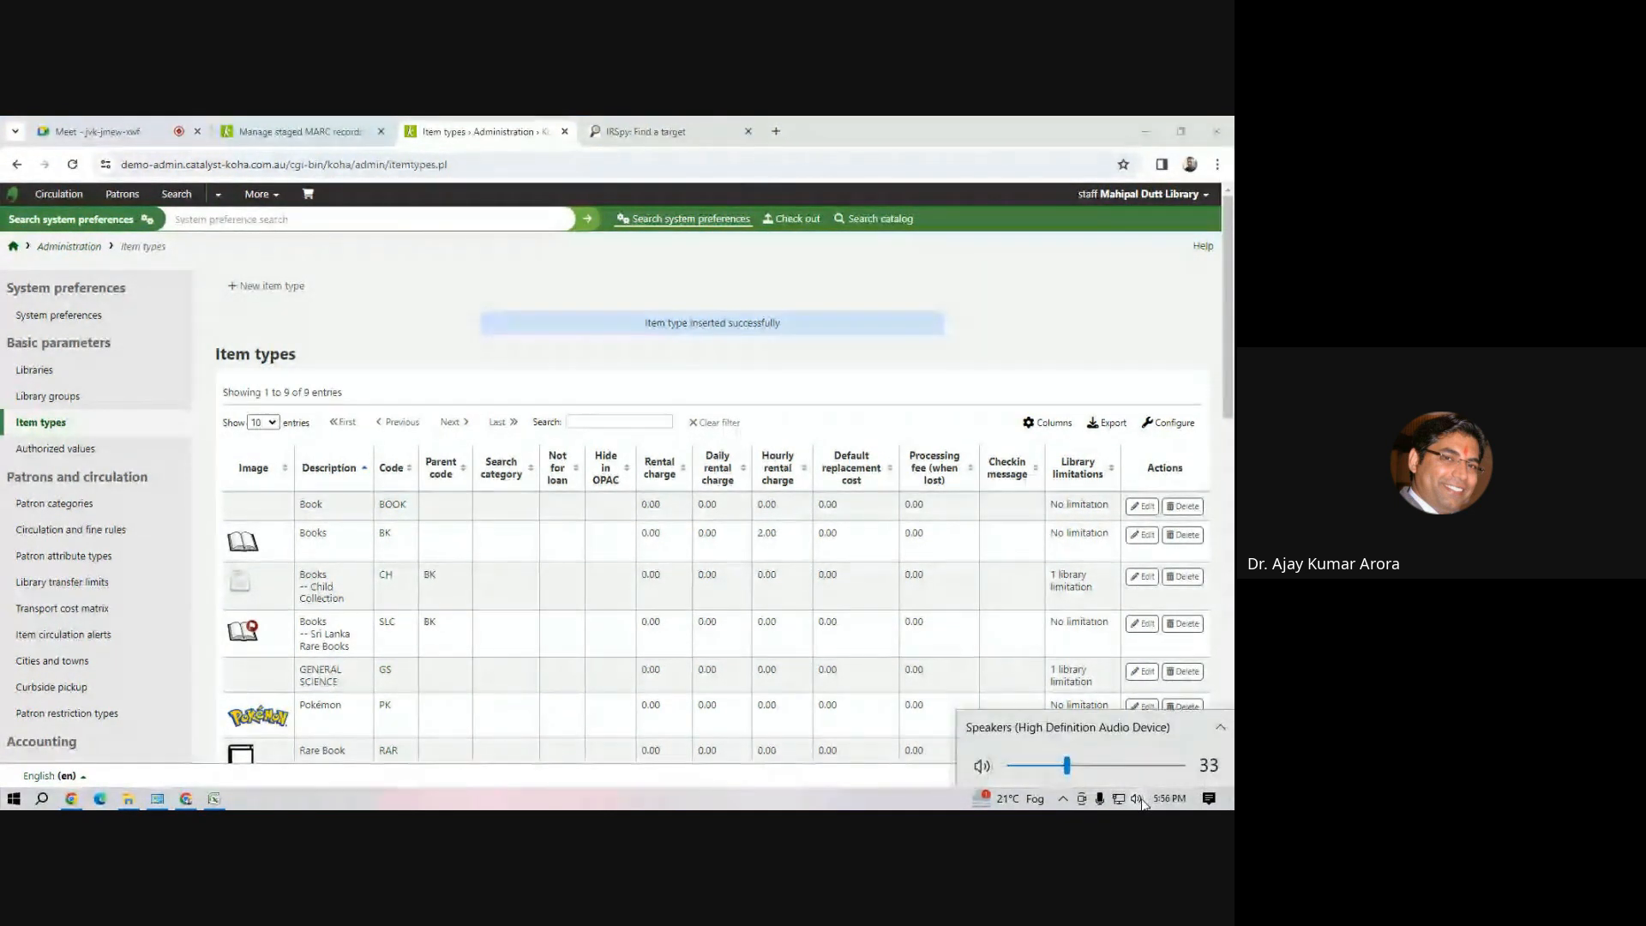
{"action": "left_click_drag", "start_coordinate": [1071, 769], "coordinate": [1113, 768]}
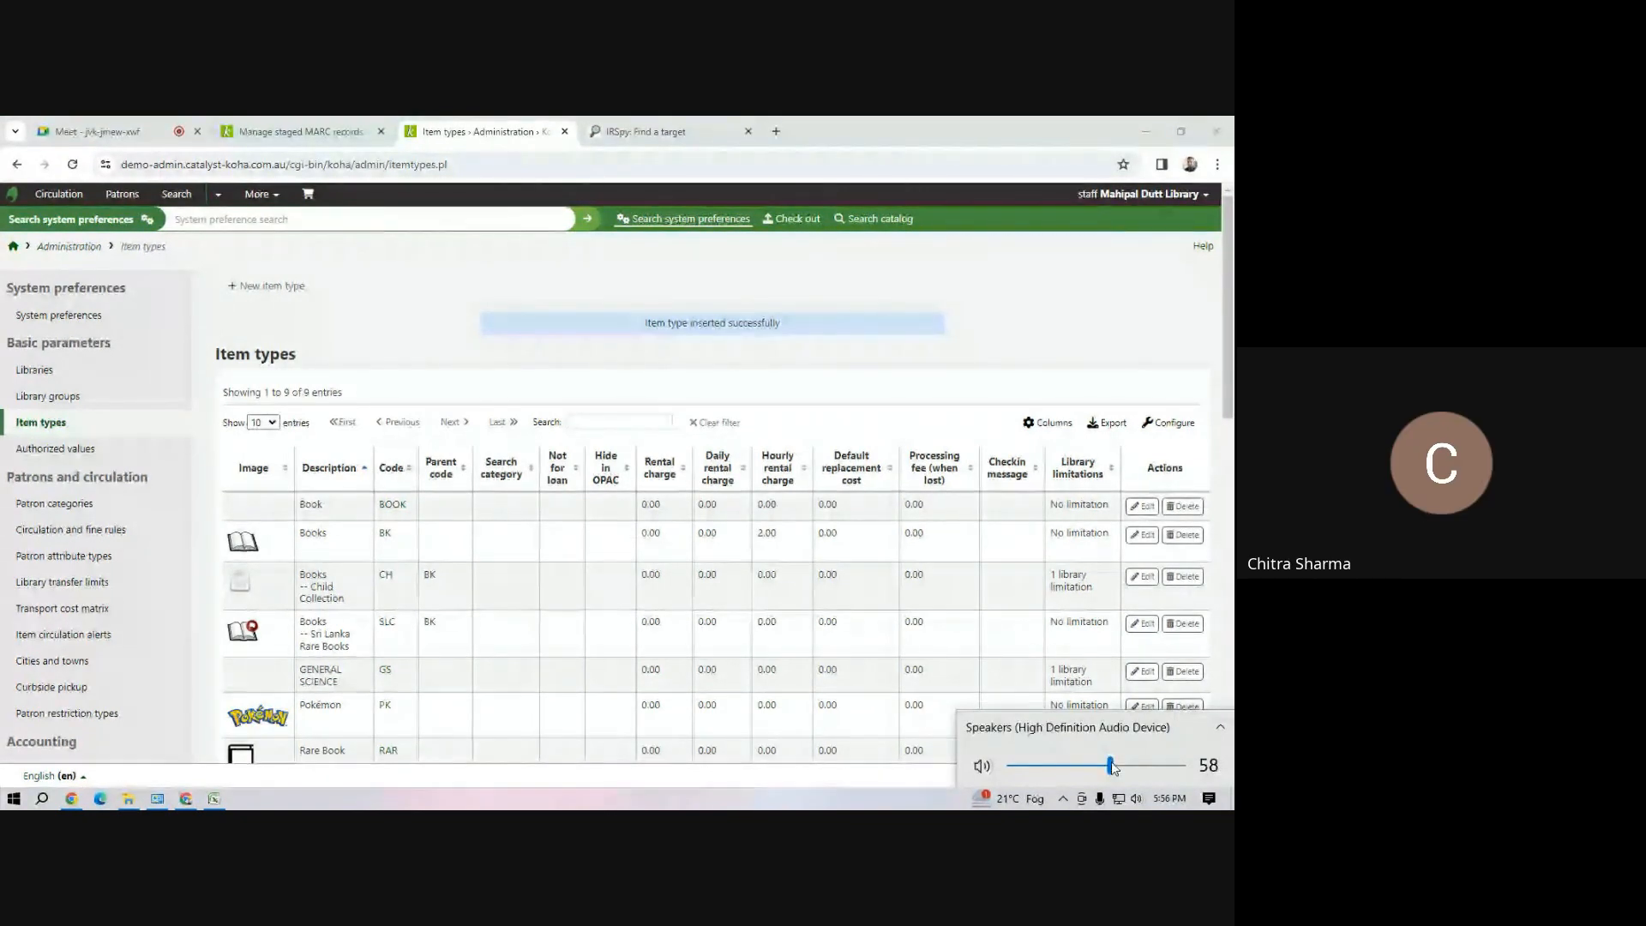
{"action": "left_click", "coordinate": [96, 129]}
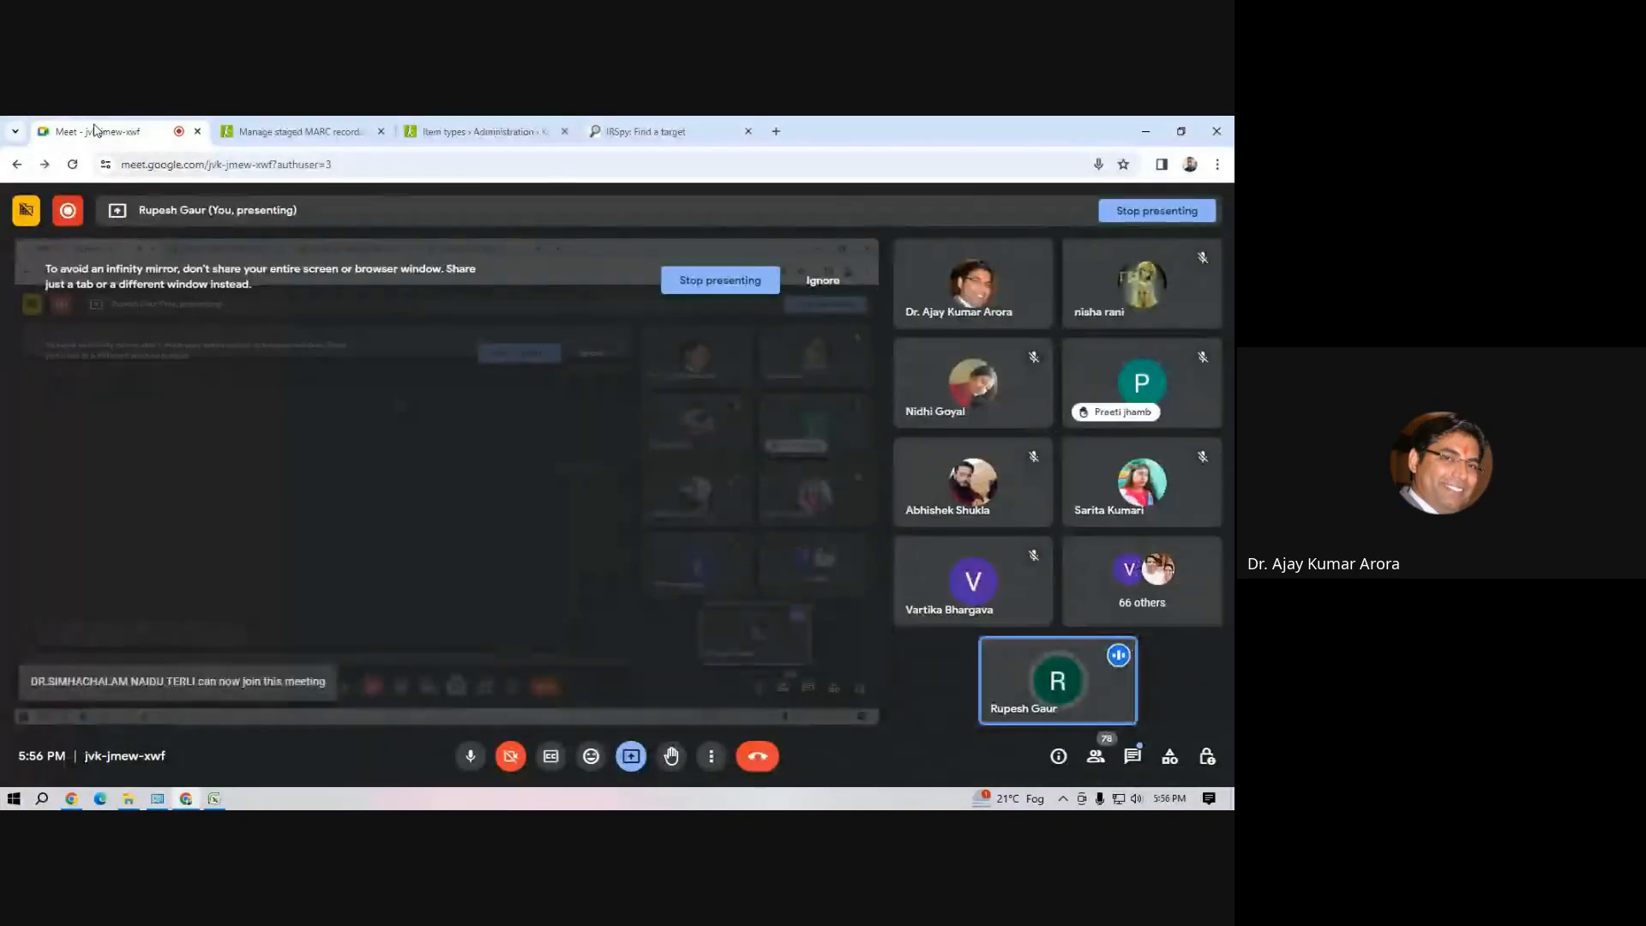
{"action": "left_click", "coordinate": [299, 132]}
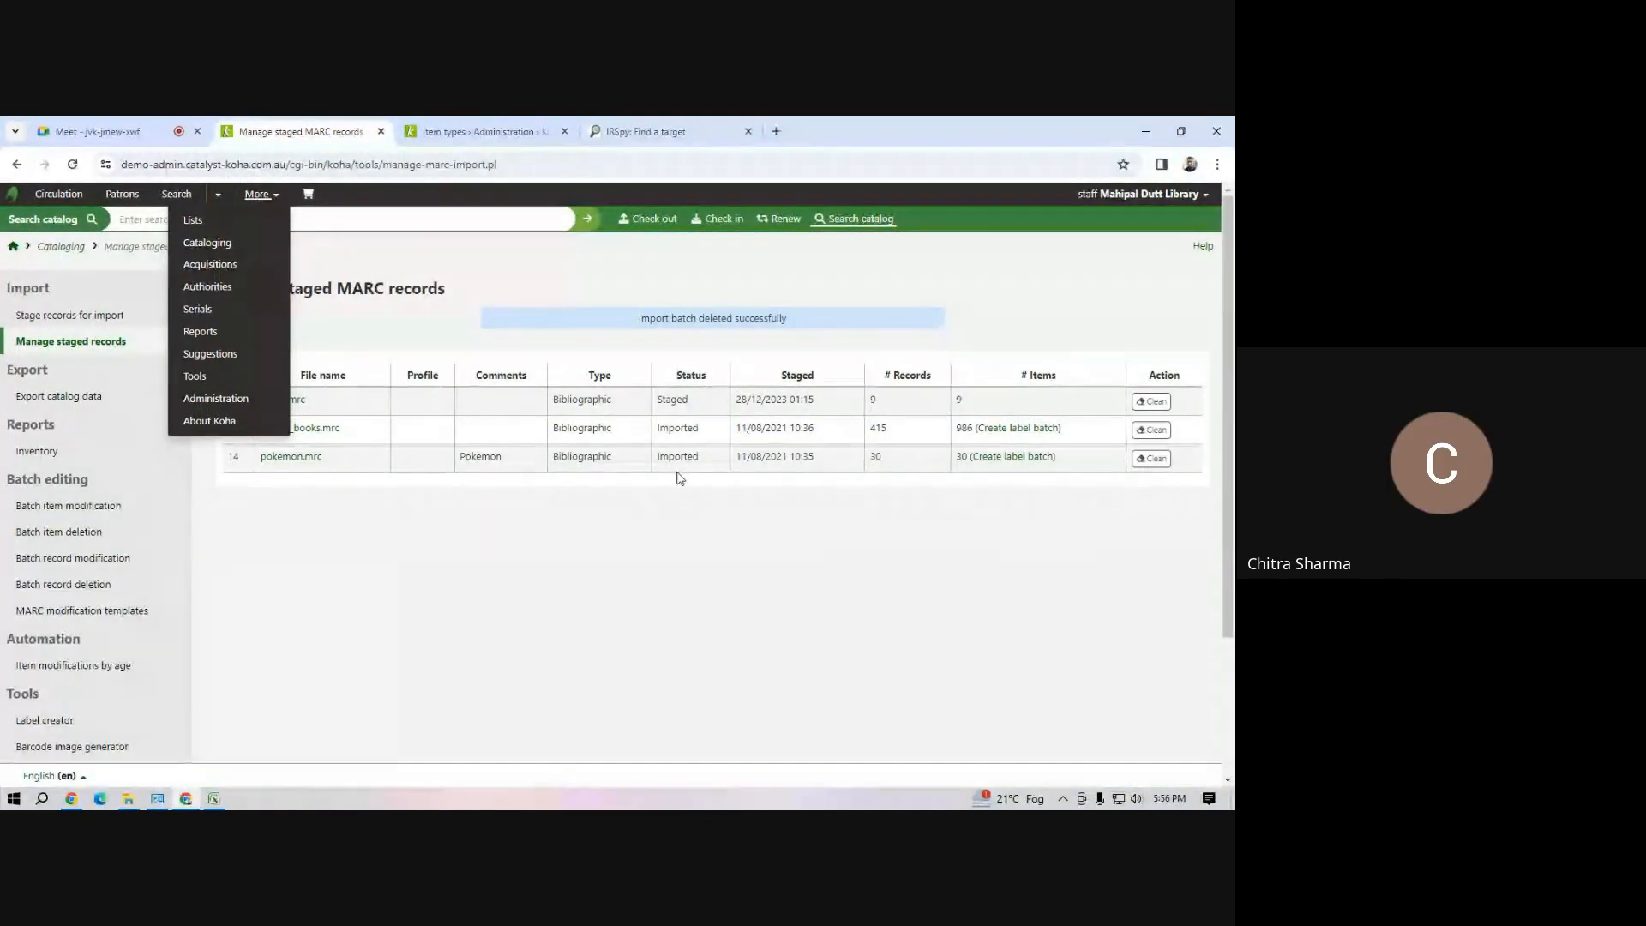
{"action": "left_click", "coordinate": [478, 133]}
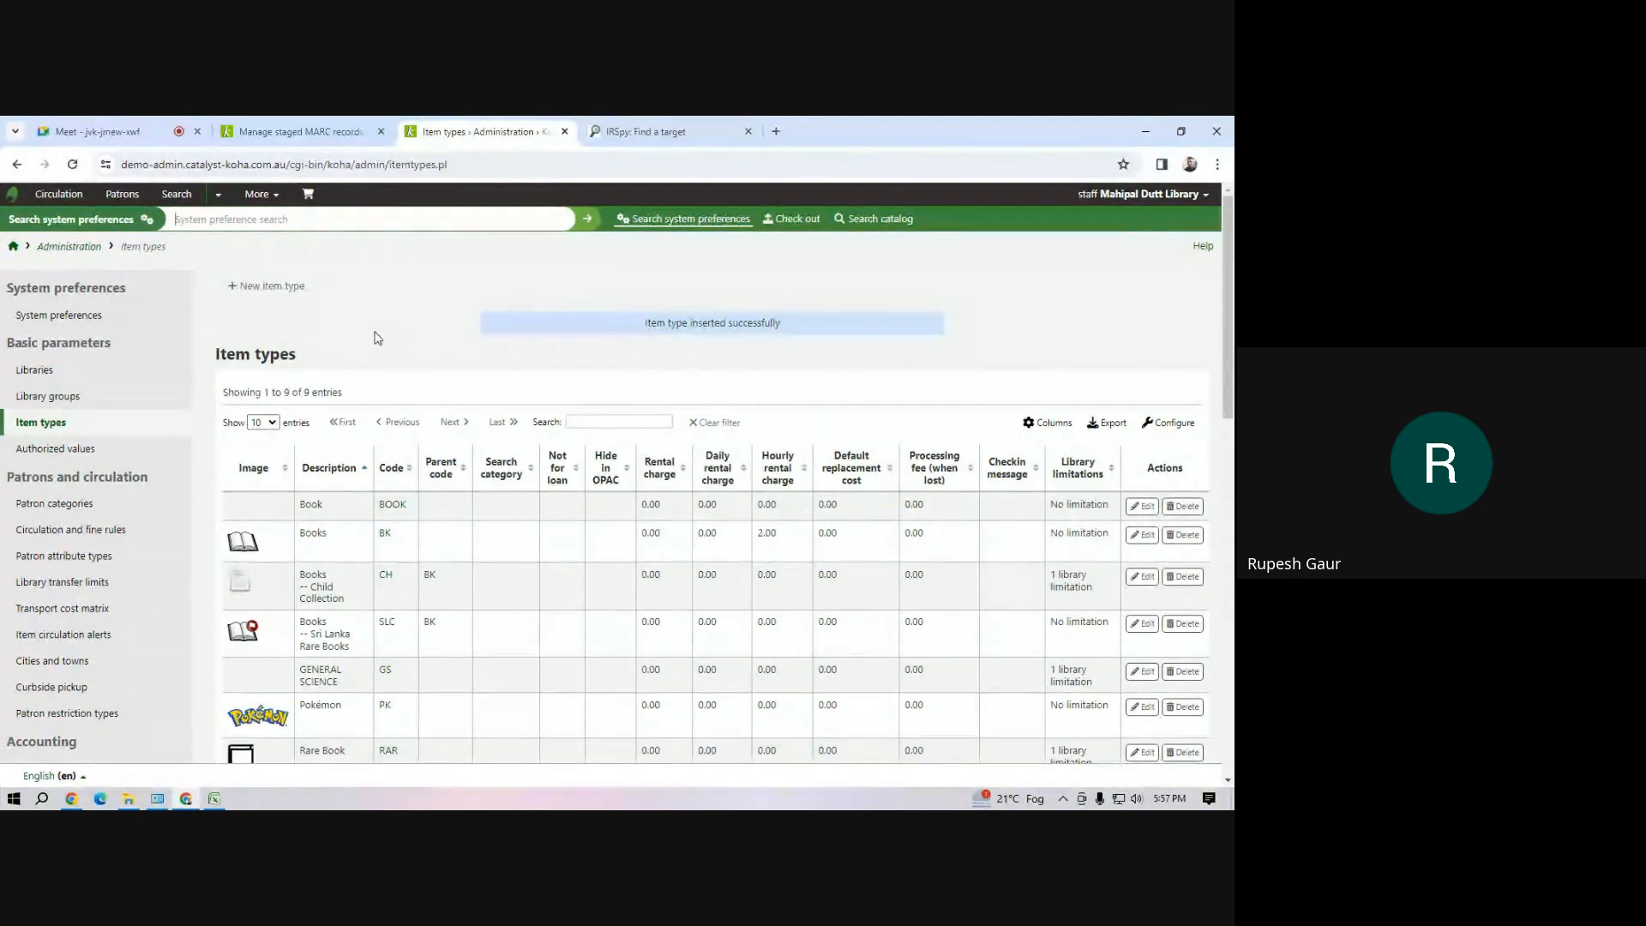
{"action": "left_click", "coordinate": [212, 227]}
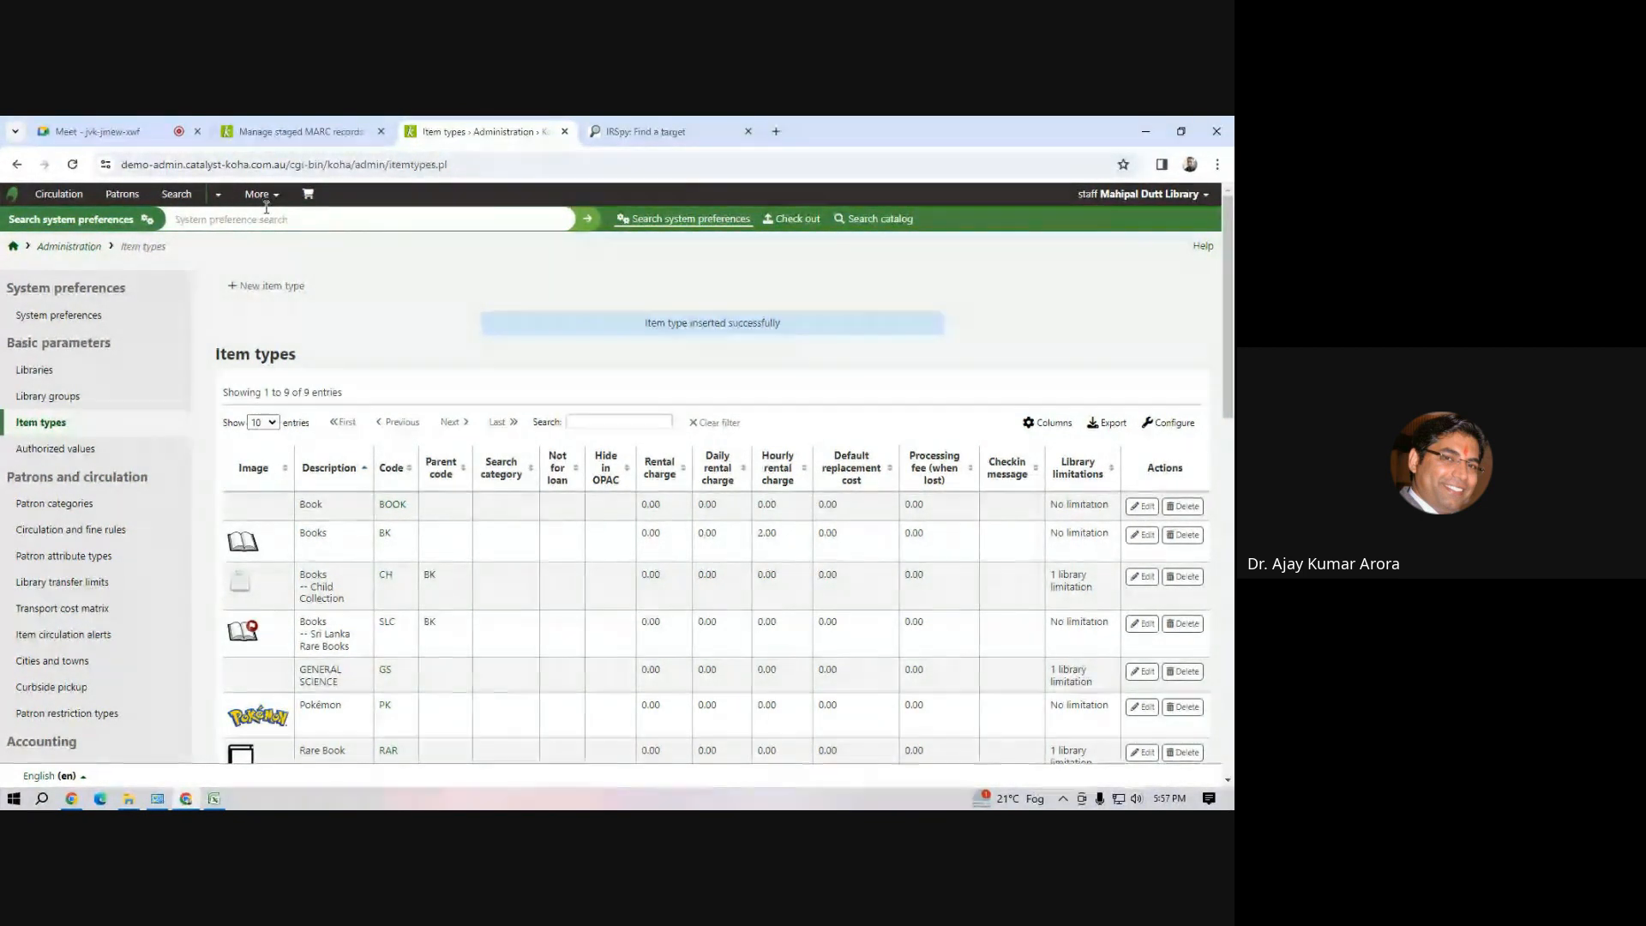
{"action": "left_click", "coordinate": [94, 136]}
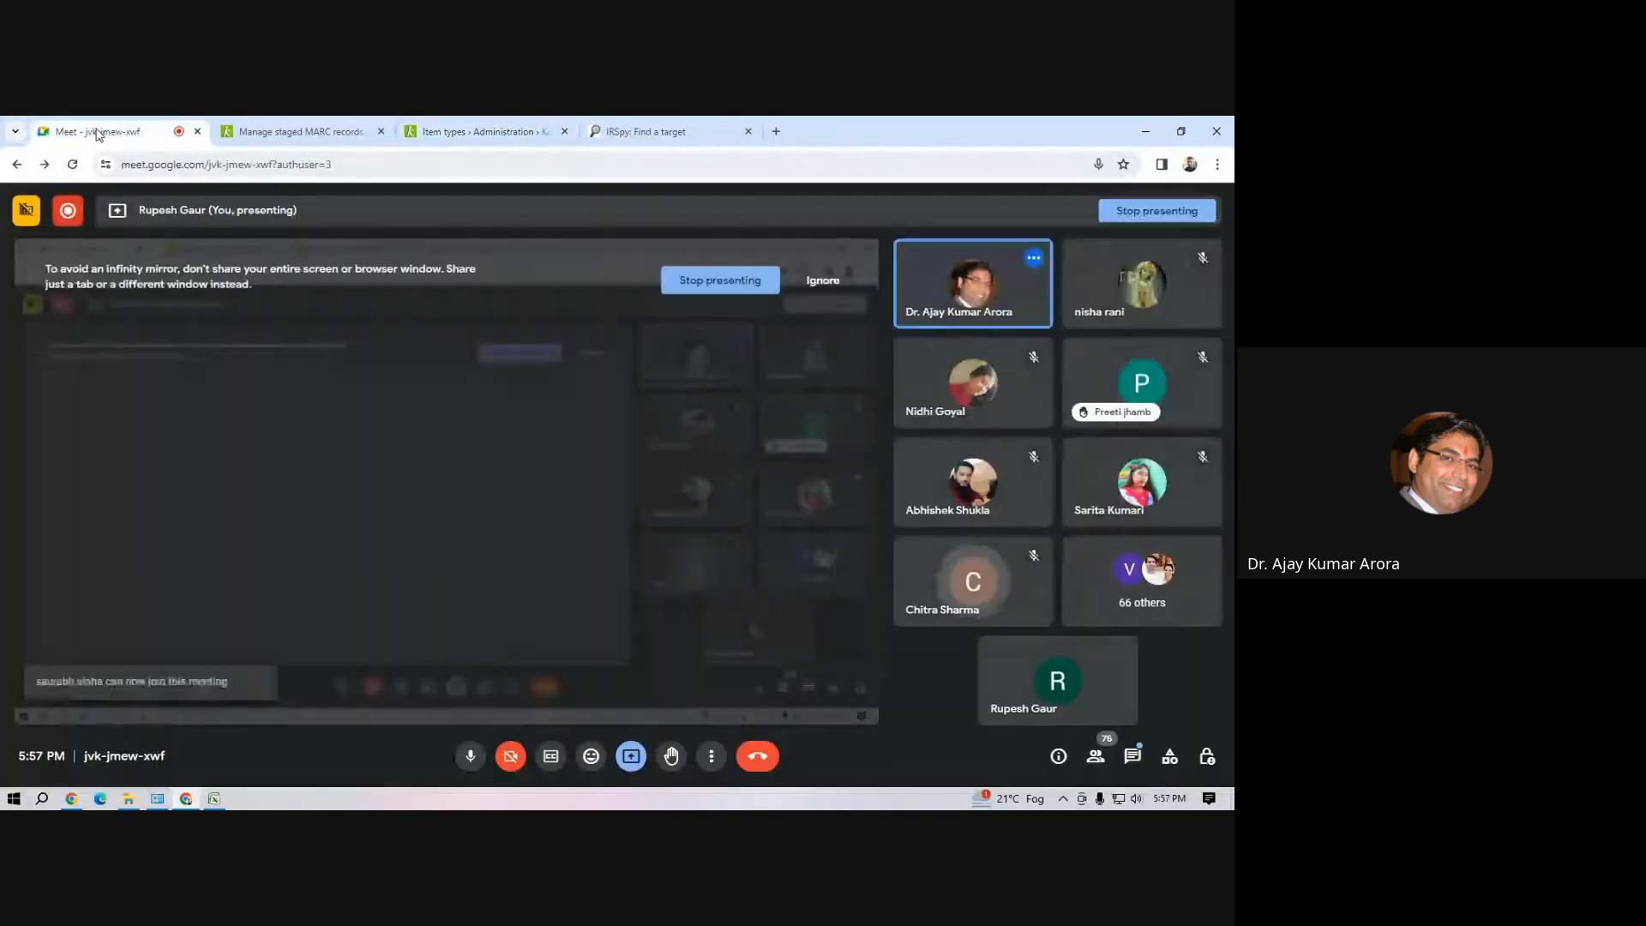
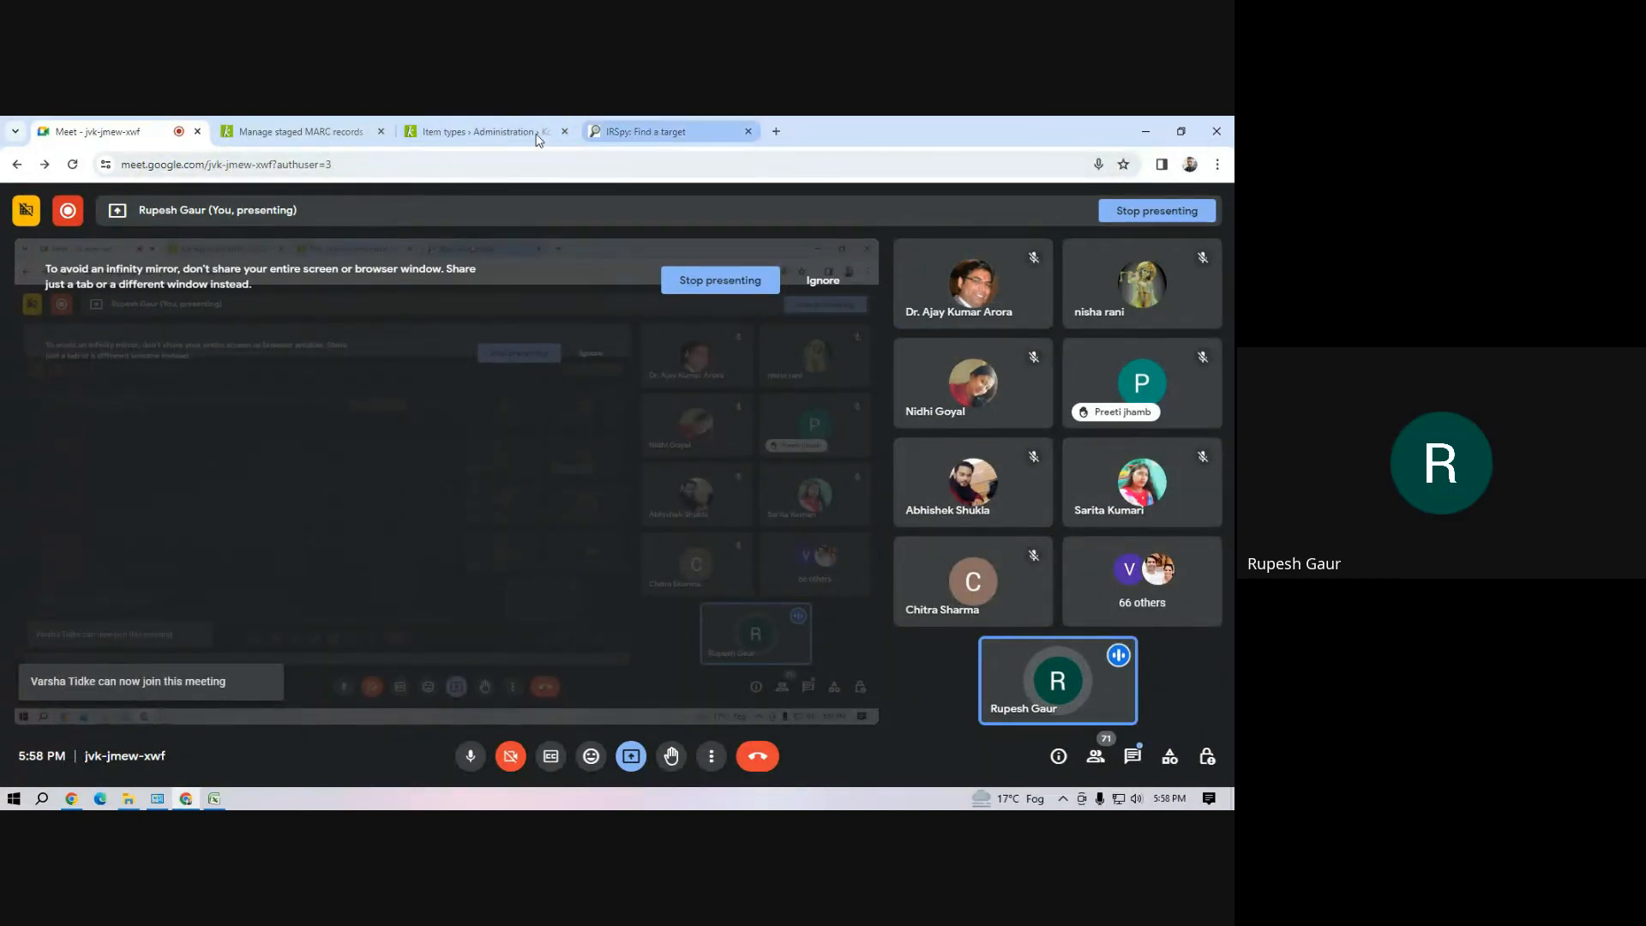
Return to Koha and open the list of patron categories in its administration module
{"action": "left_click", "coordinate": [467, 132]}
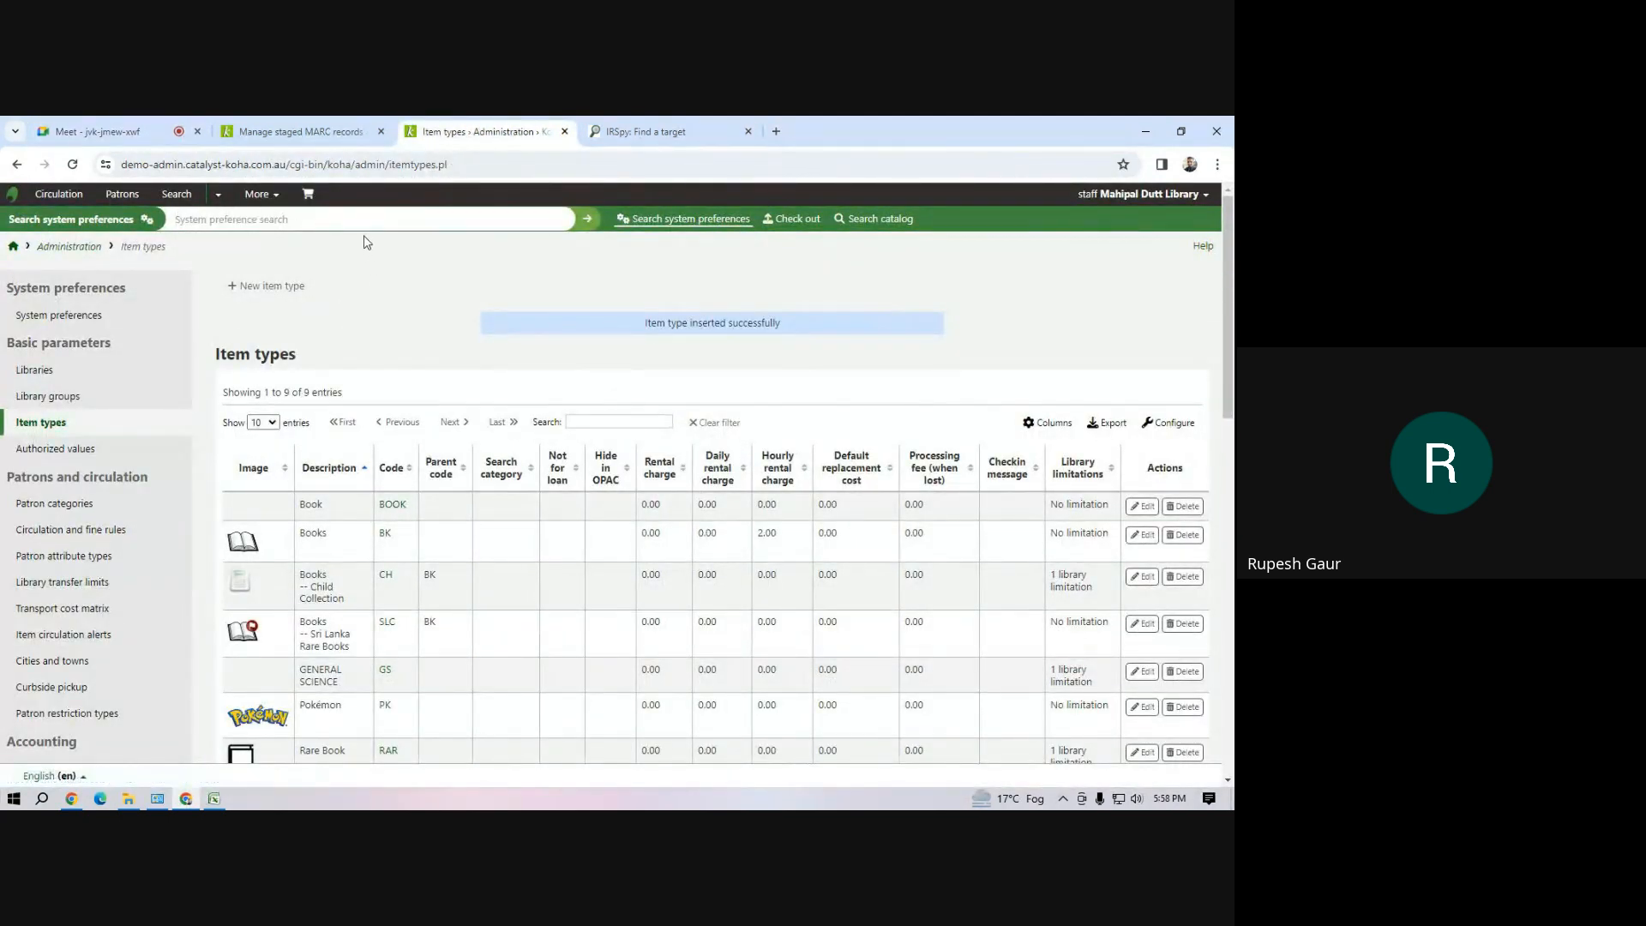
{"action": "left_click", "coordinate": [275, 198]}
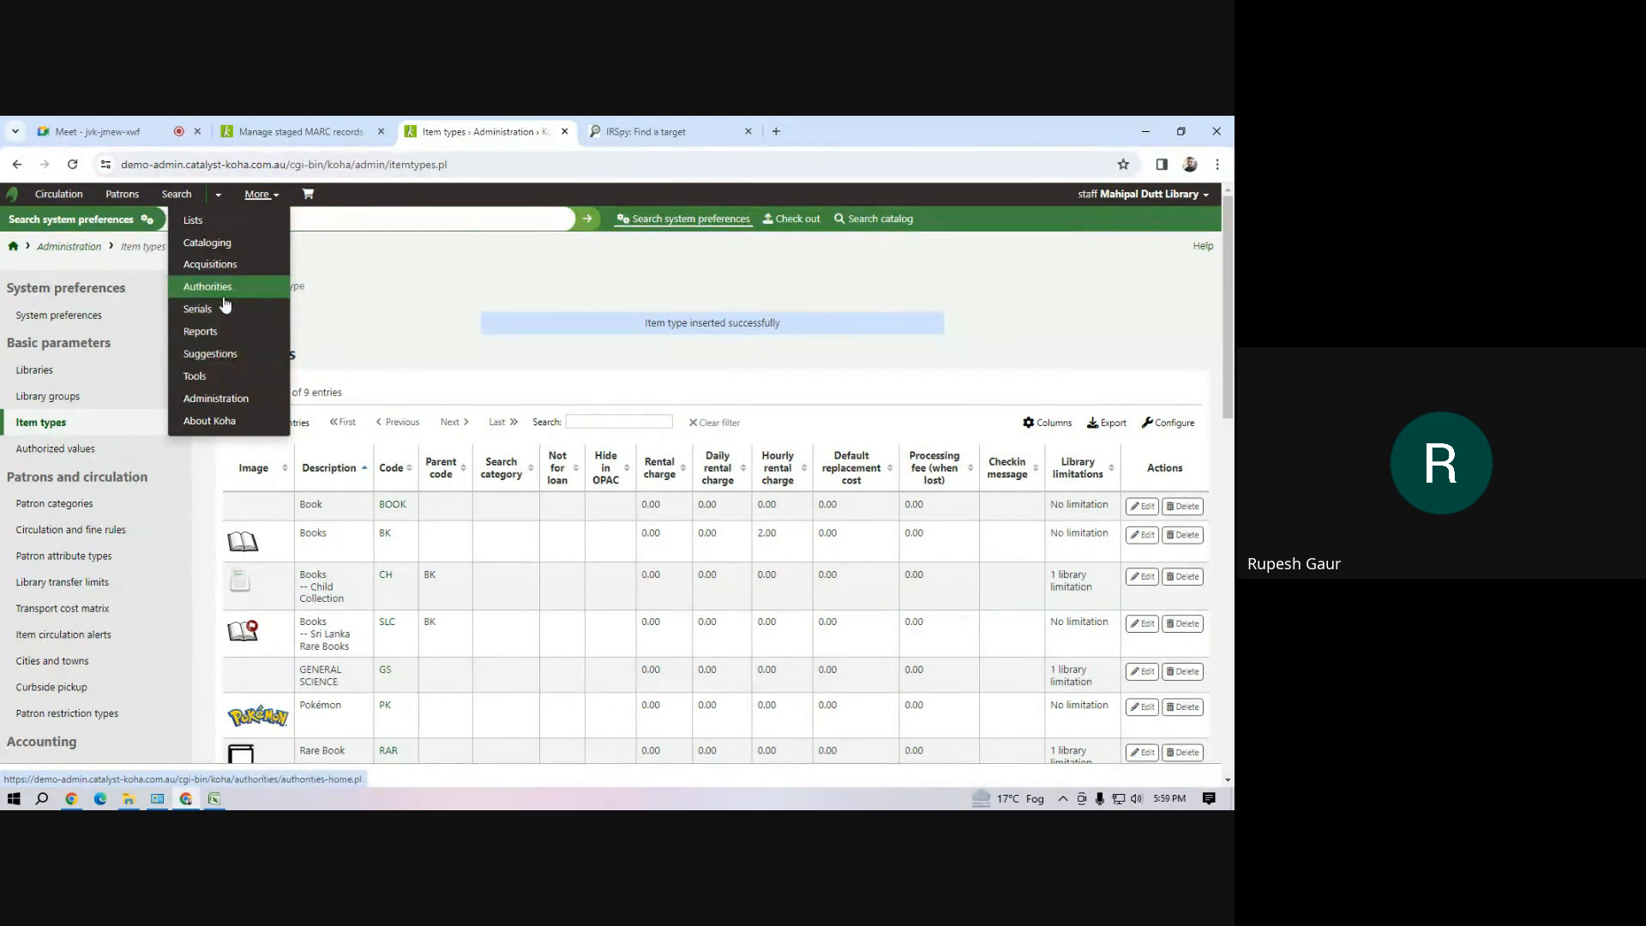
{"action": "left_click", "coordinate": [230, 399]}
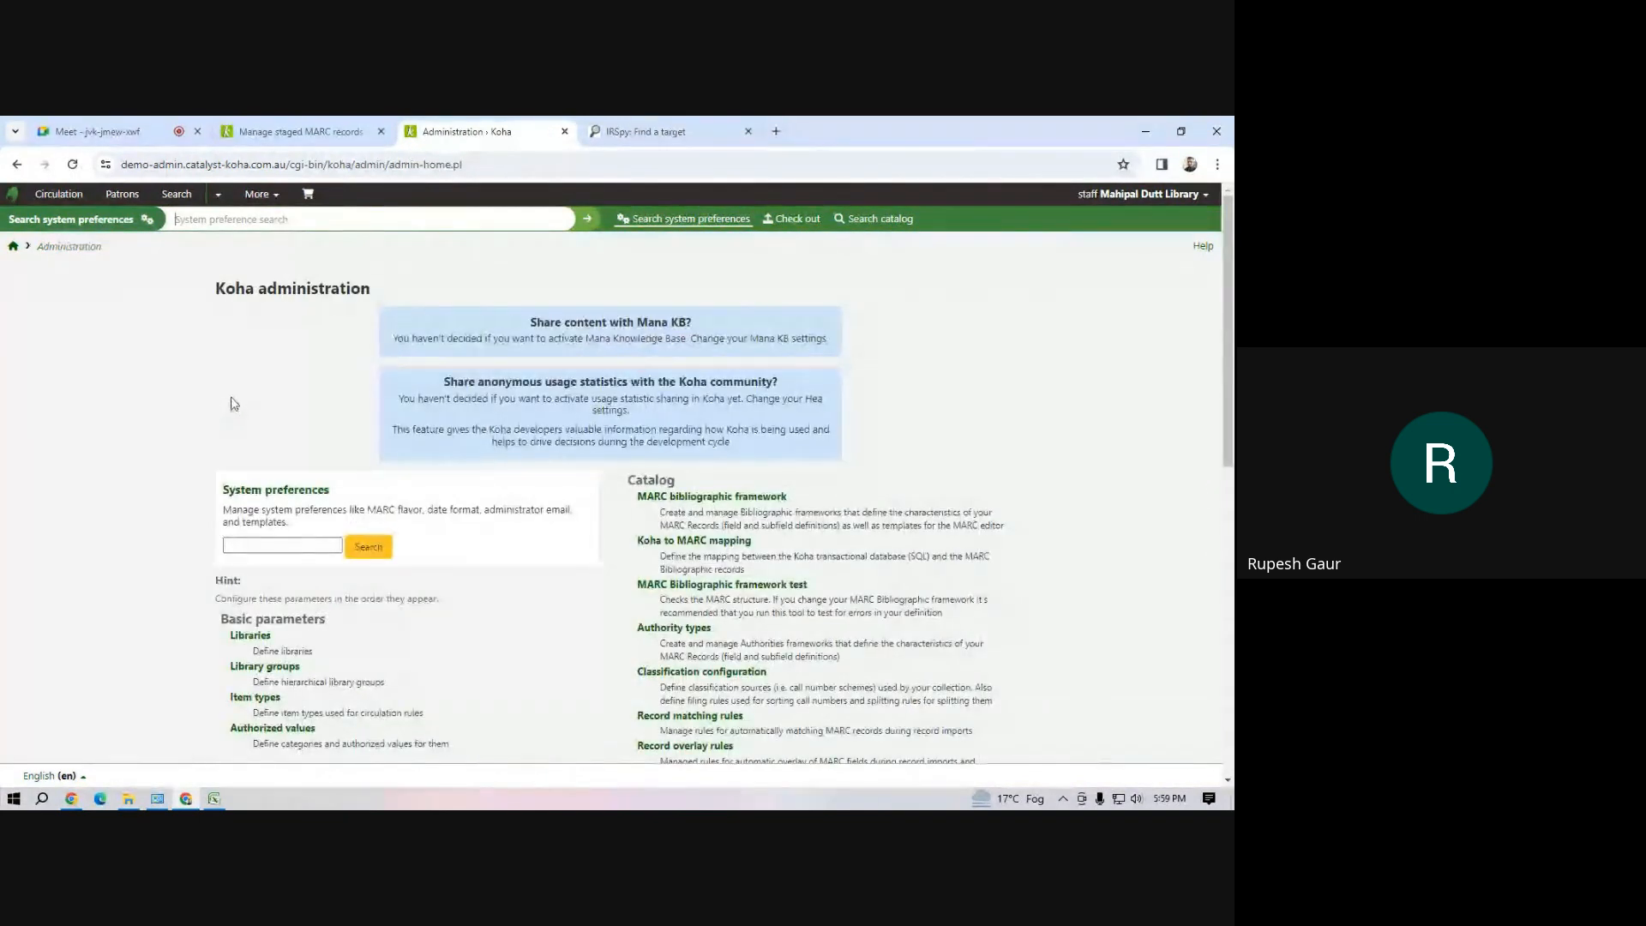
{"action": "scroll", "coordinate": [313, 634], "scroll_direction": "down", "scroll_amount": 4}
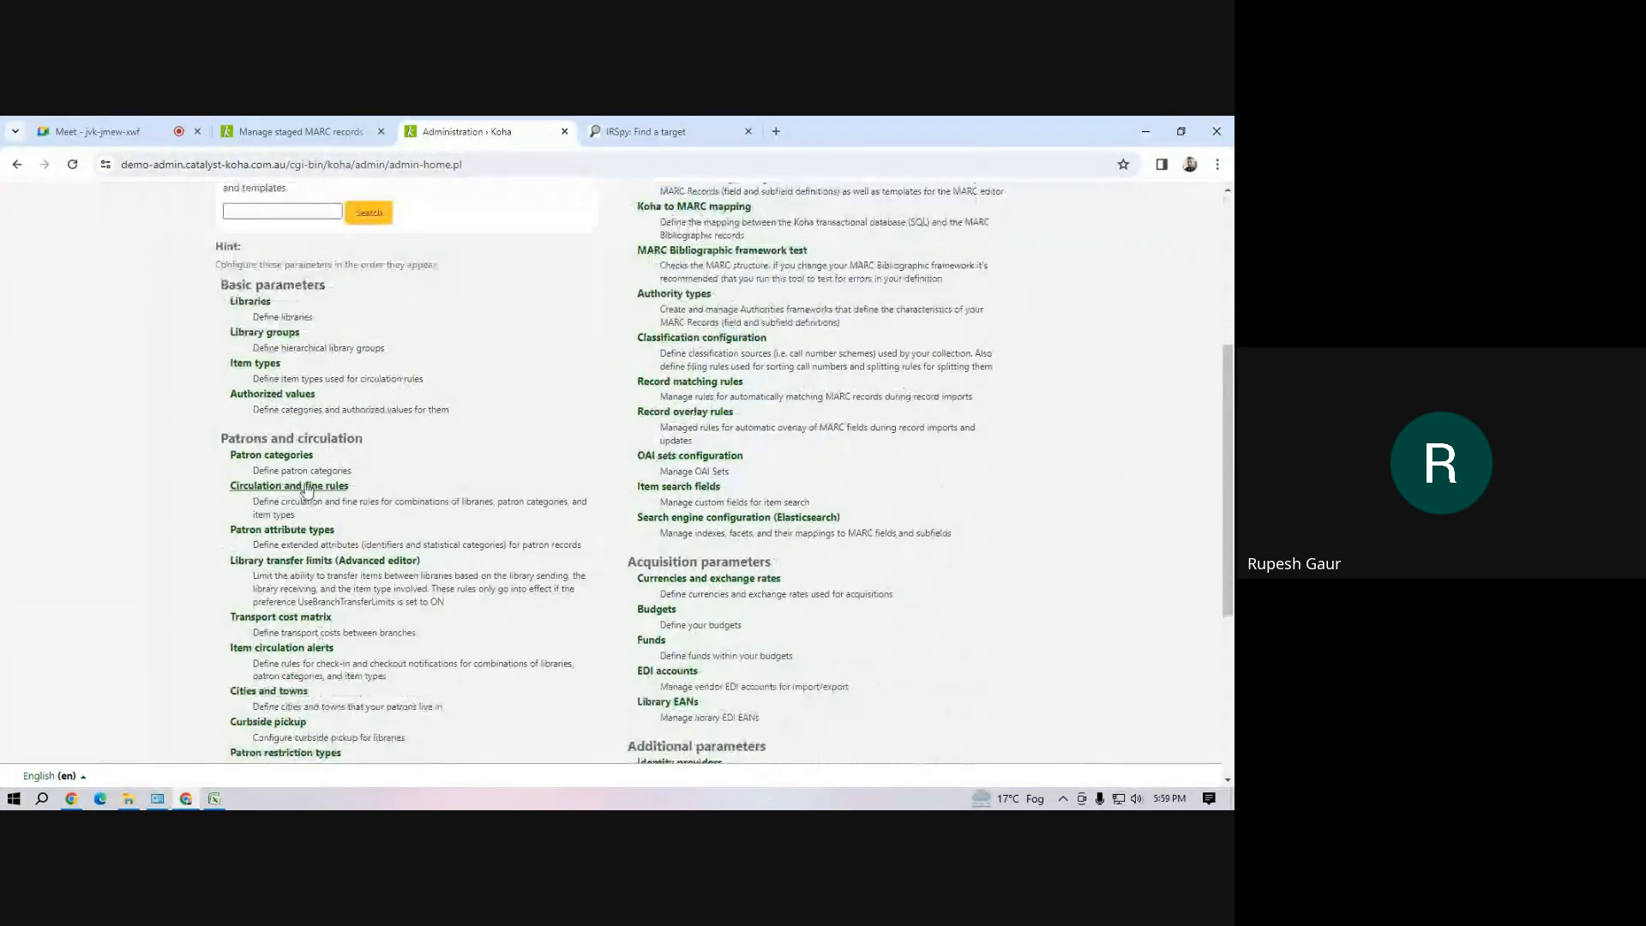
{"action": "left_click", "coordinate": [258, 456]}
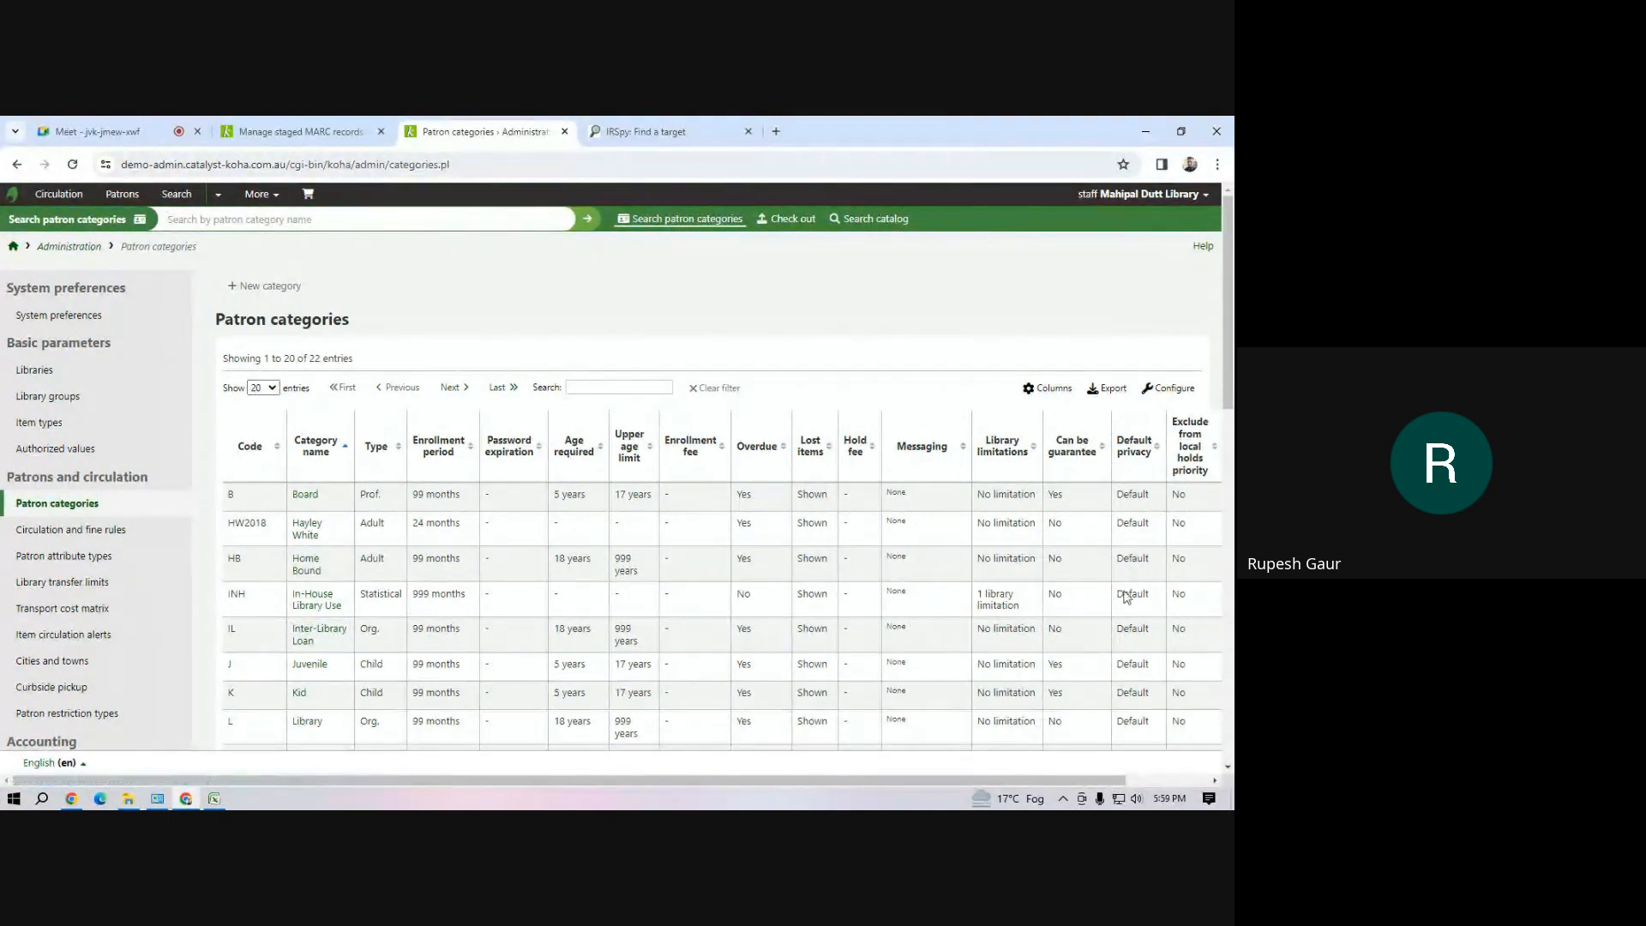
Open the In-House Library Use patron category and examine its description, category type and library limitations
{"action": "left_click", "coordinate": [312, 599]}
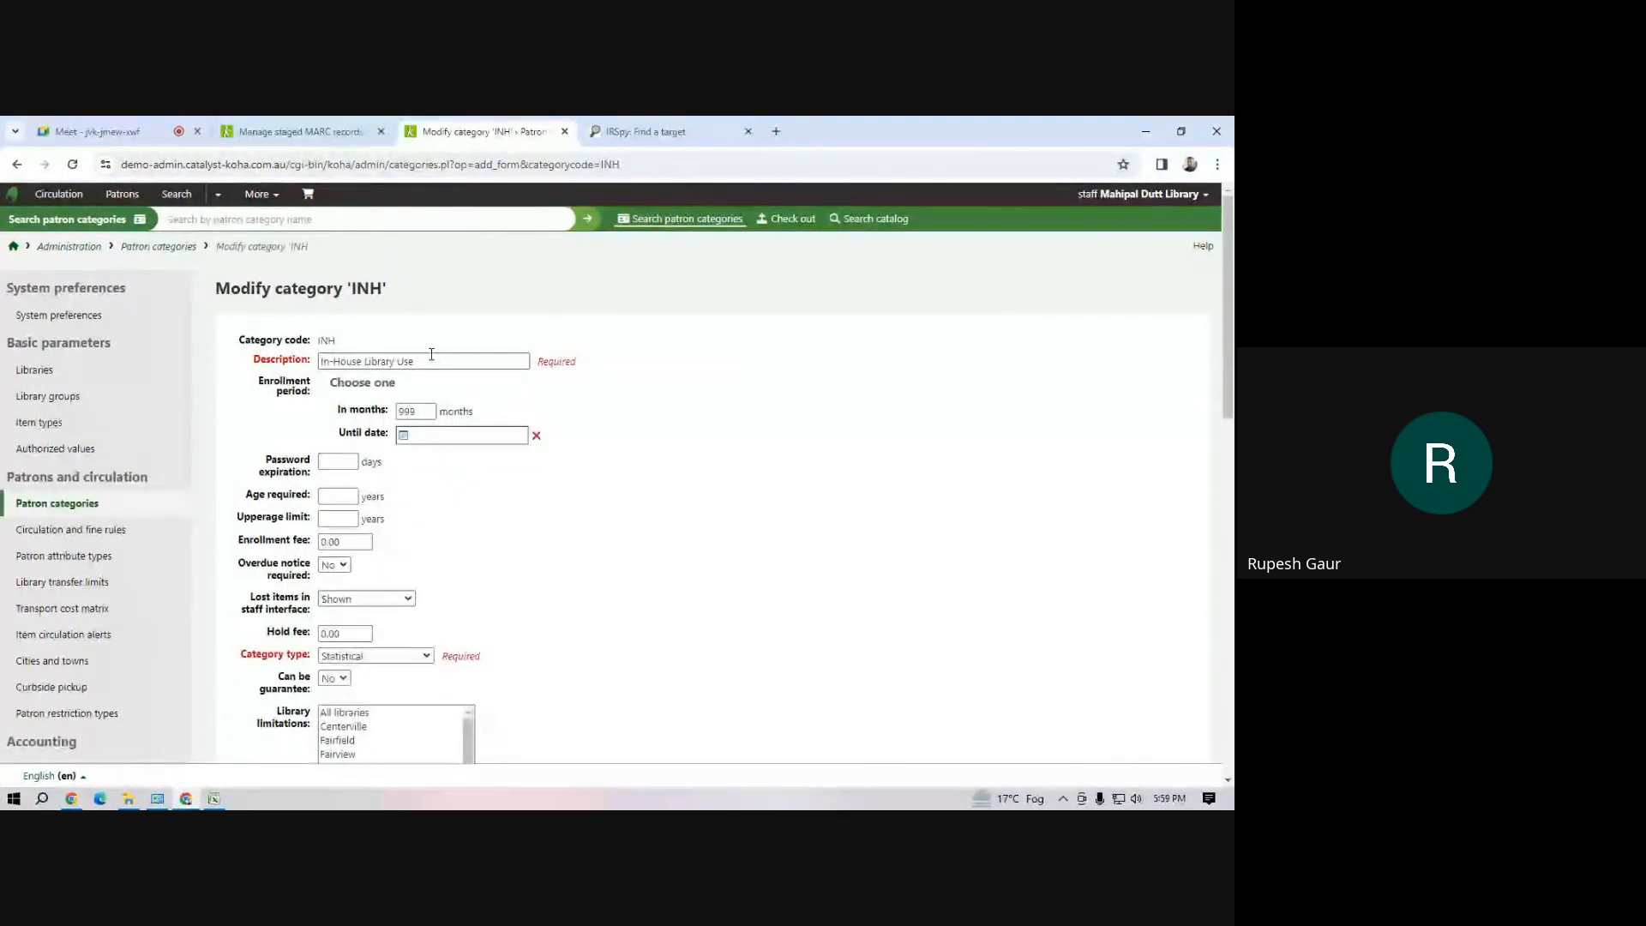
{"action": "scroll", "coordinate": [470, 488], "scroll_direction": "down", "scroll_amount": 4}
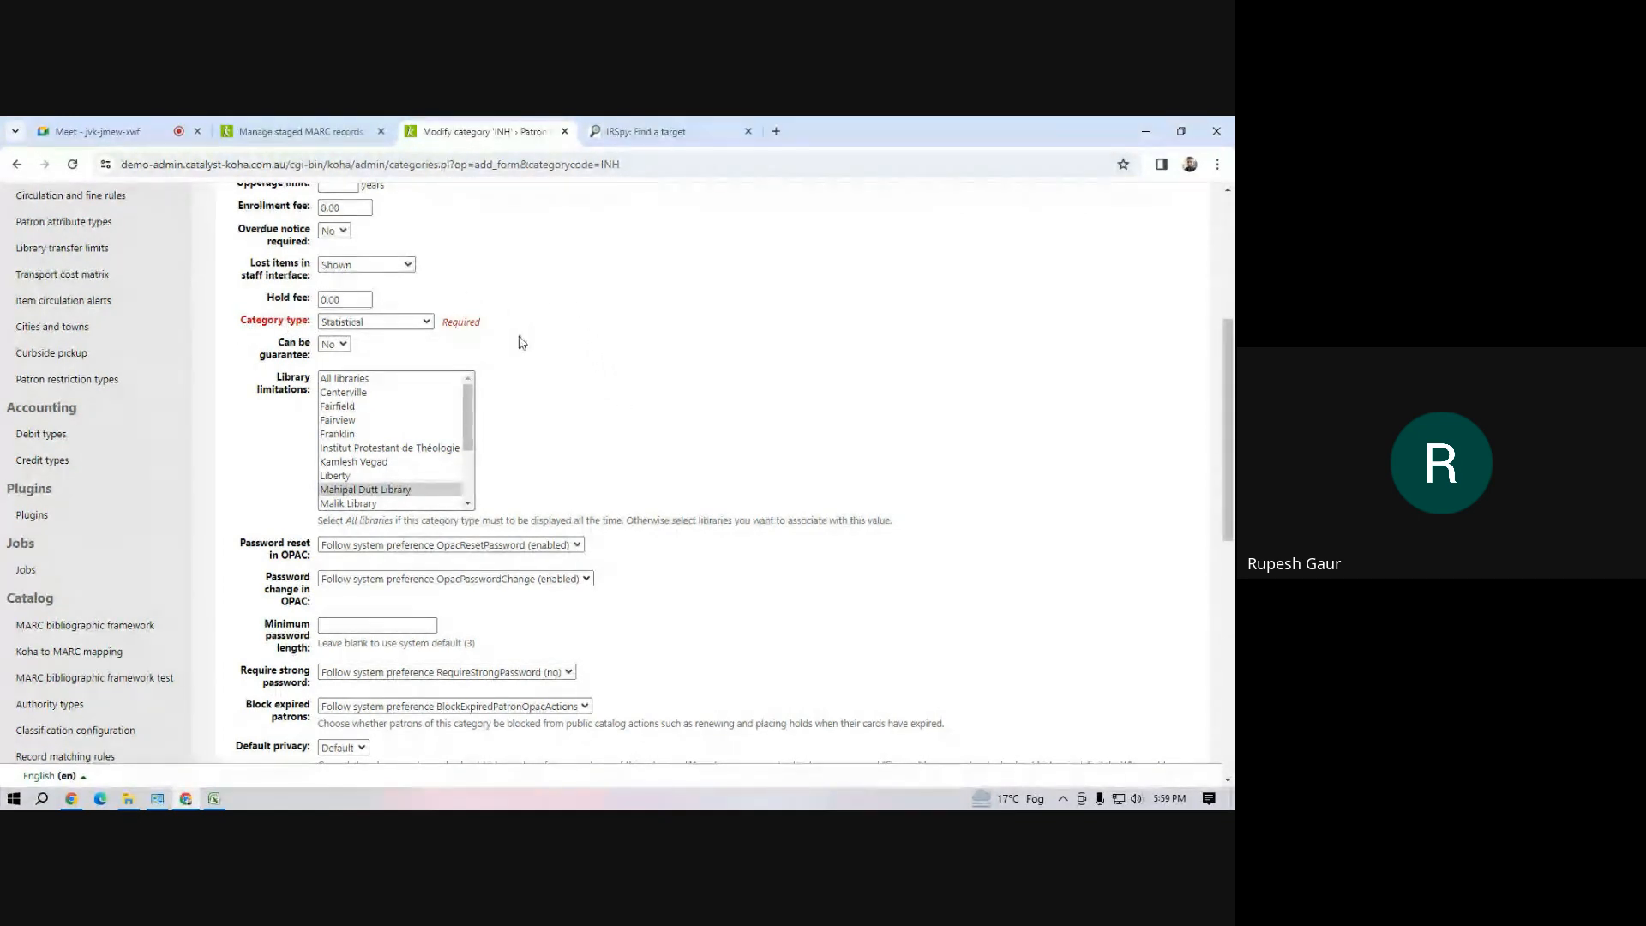
{"action": "scroll", "coordinate": [571, 360], "scroll_direction": "up", "scroll_amount": 4}
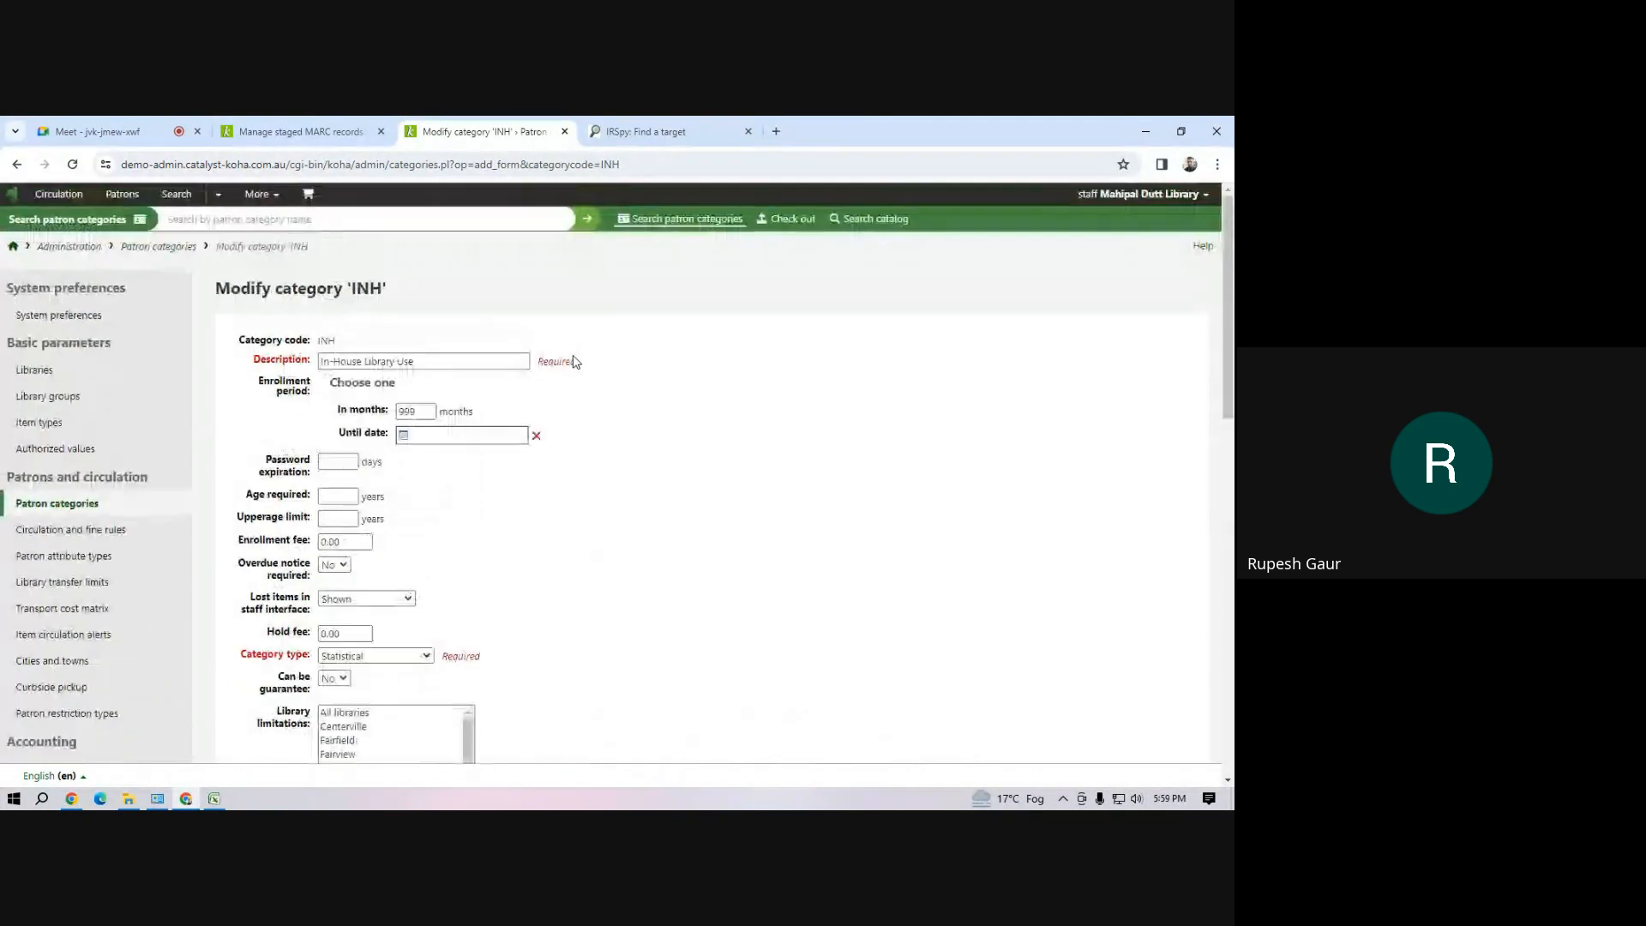
{"action": "left_click", "coordinate": [455, 364]}
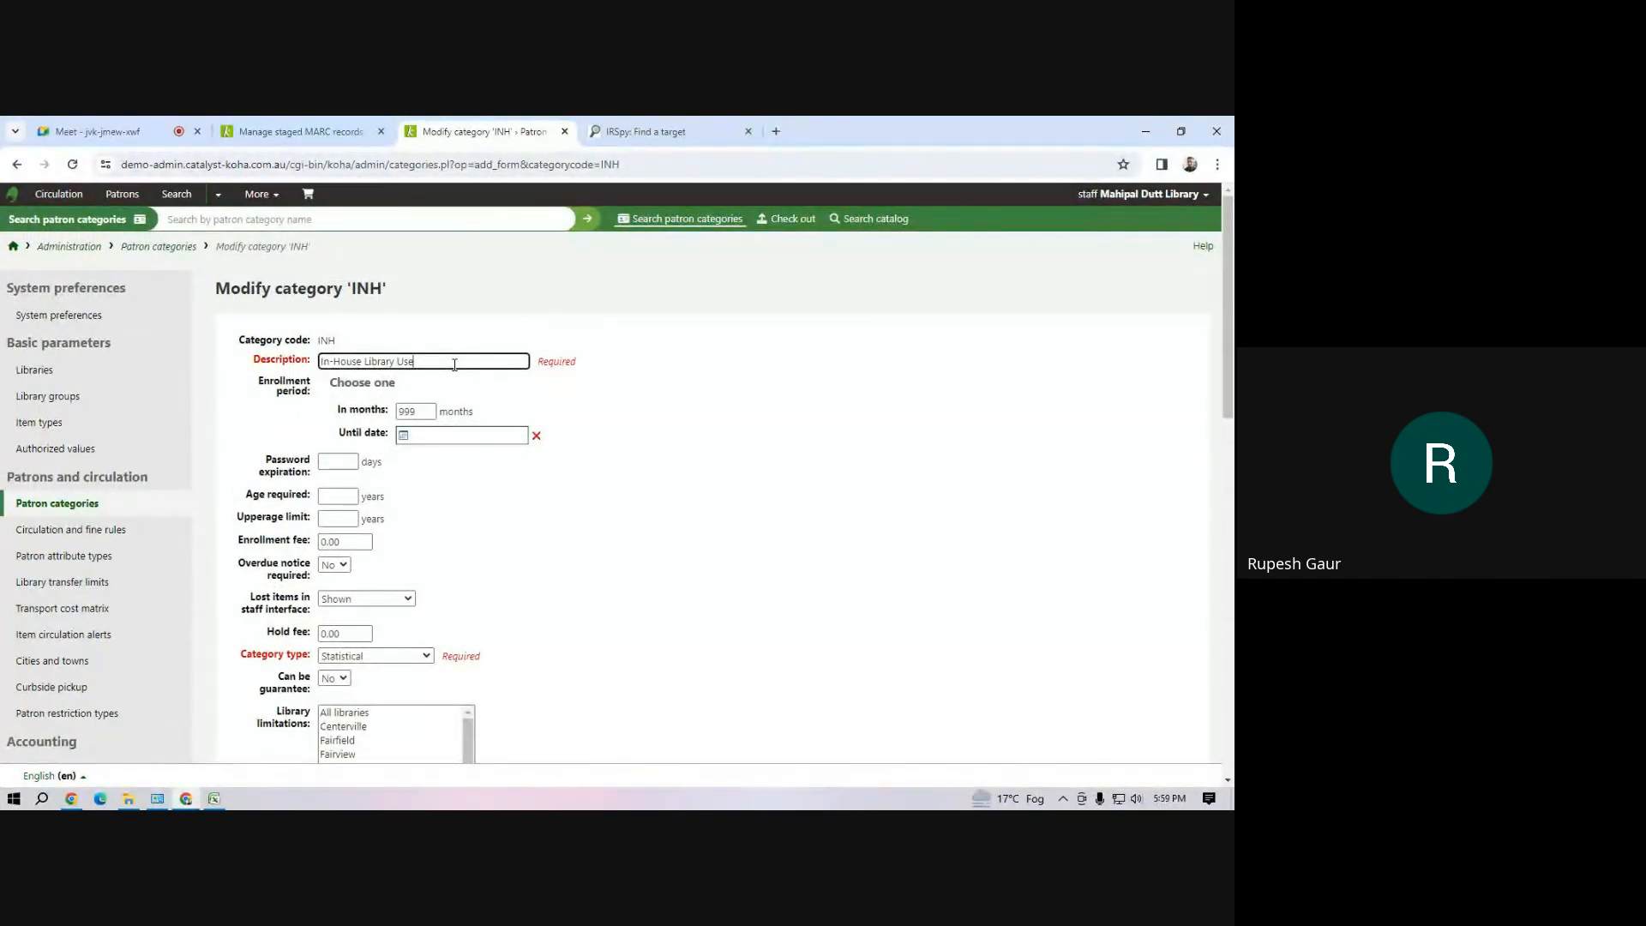
{"action": "left_click_drag", "start_coordinate": [455, 364], "coordinate": [317, 369]}
{"action": "left_click", "coordinate": [779, 431]}
Search the patrons for "in-house" and open the In-House patron's record
{"action": "left_click", "coordinate": [122, 195]}
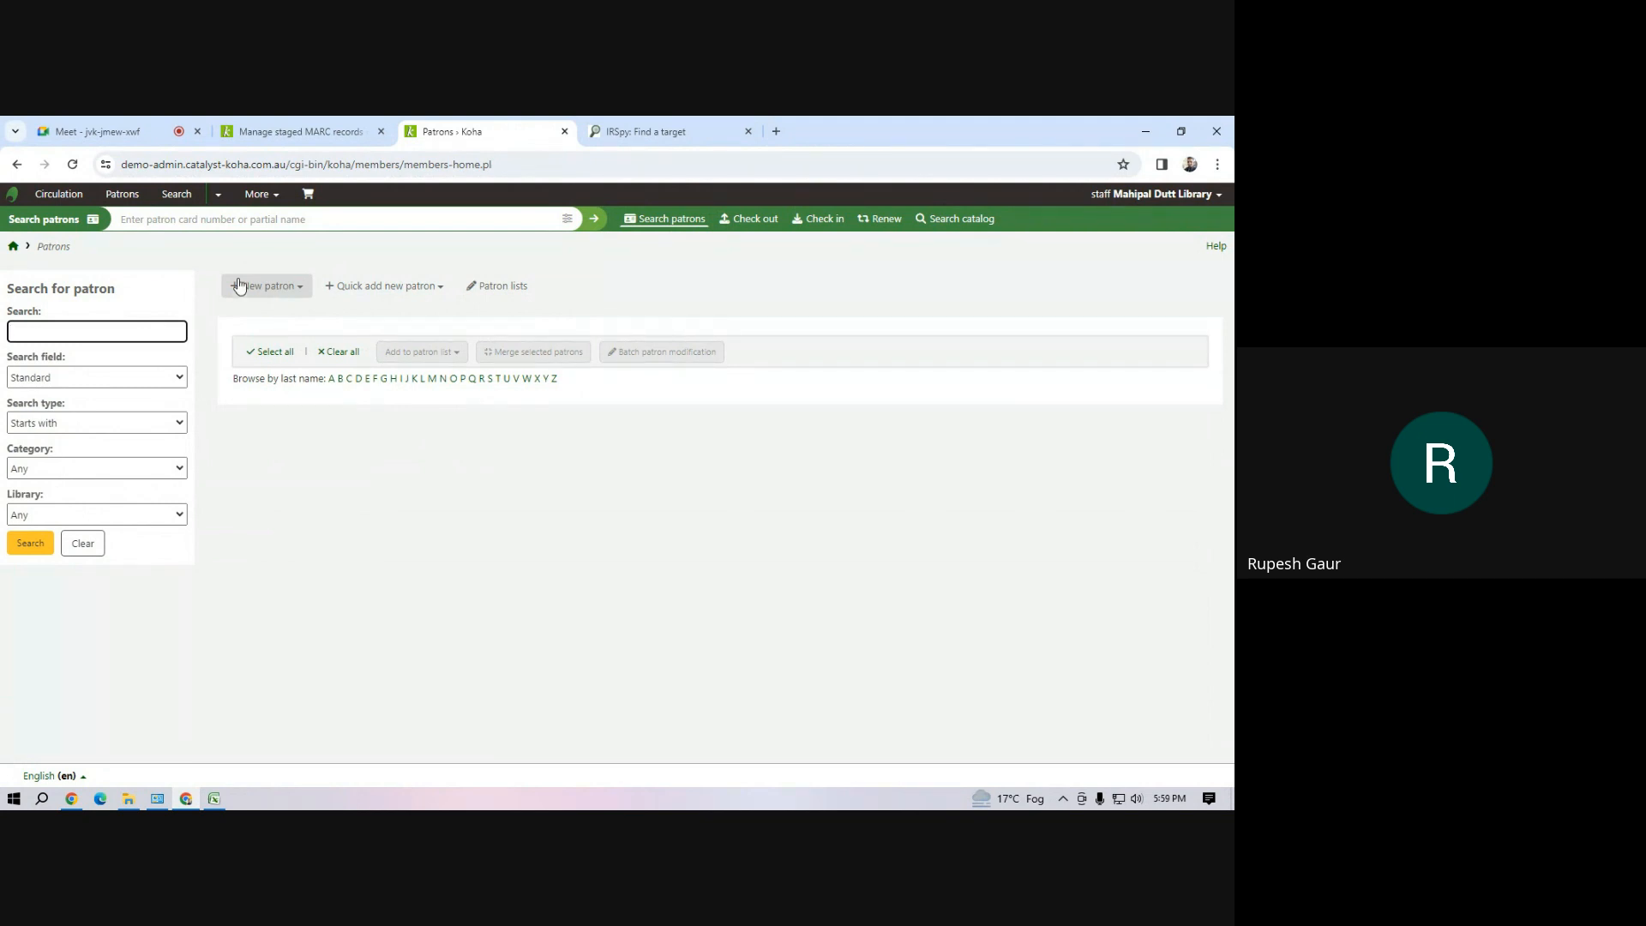
{"action": "left_click", "coordinate": [268, 222]}
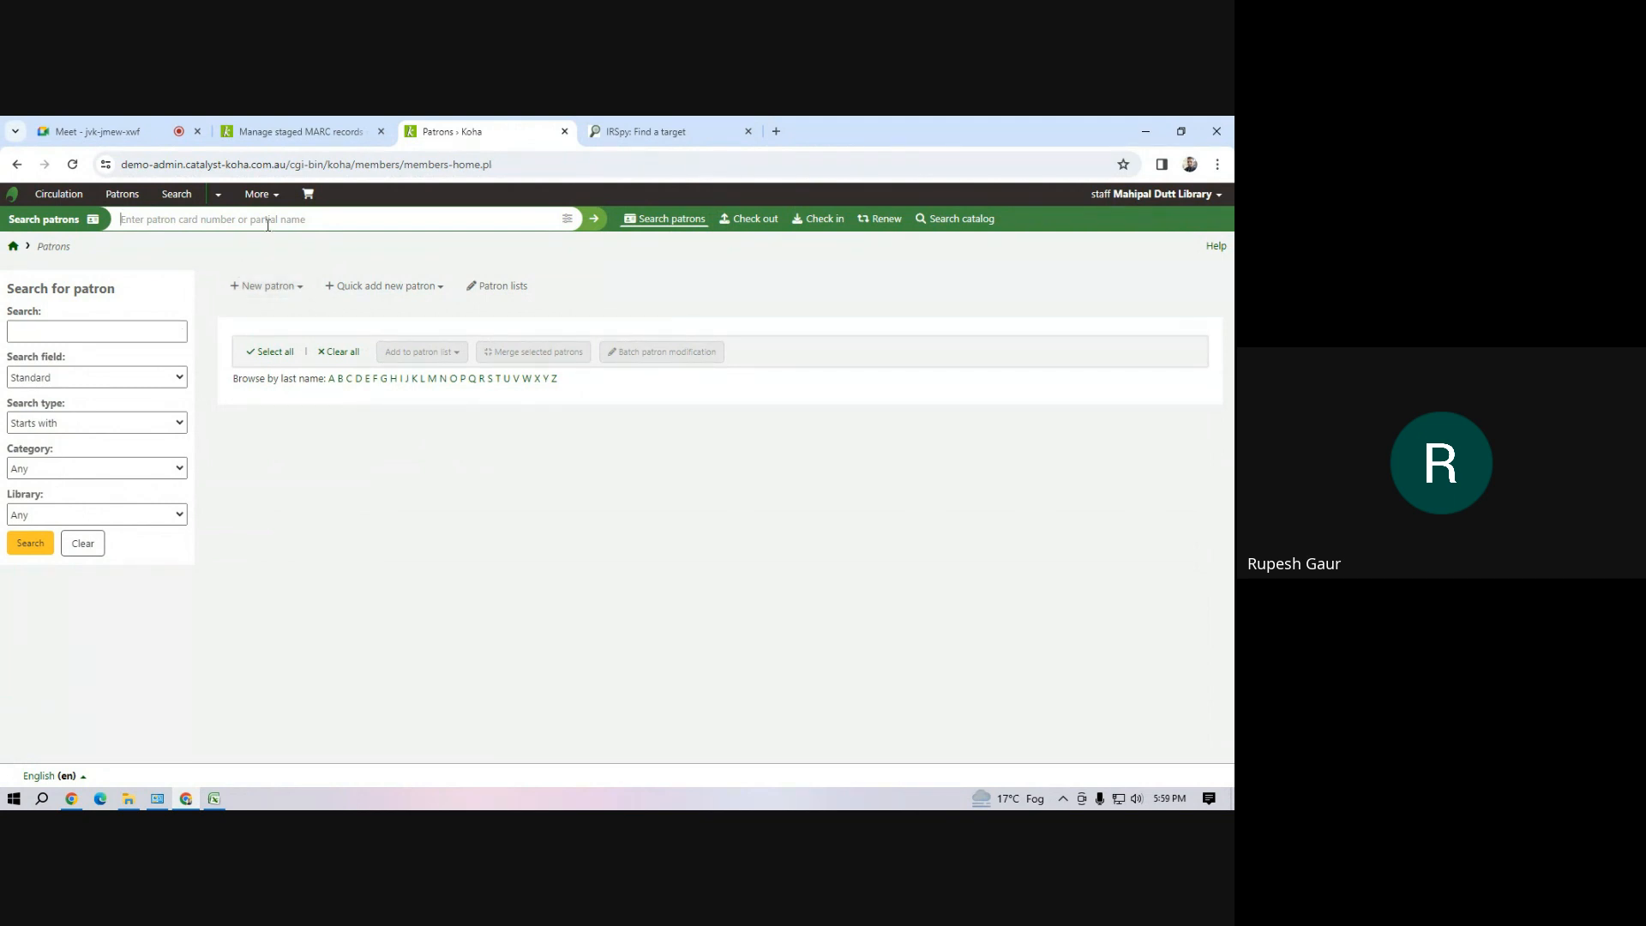
{"action": "type", "text": "in-house"}
{"action": "key", "text": "Return"}
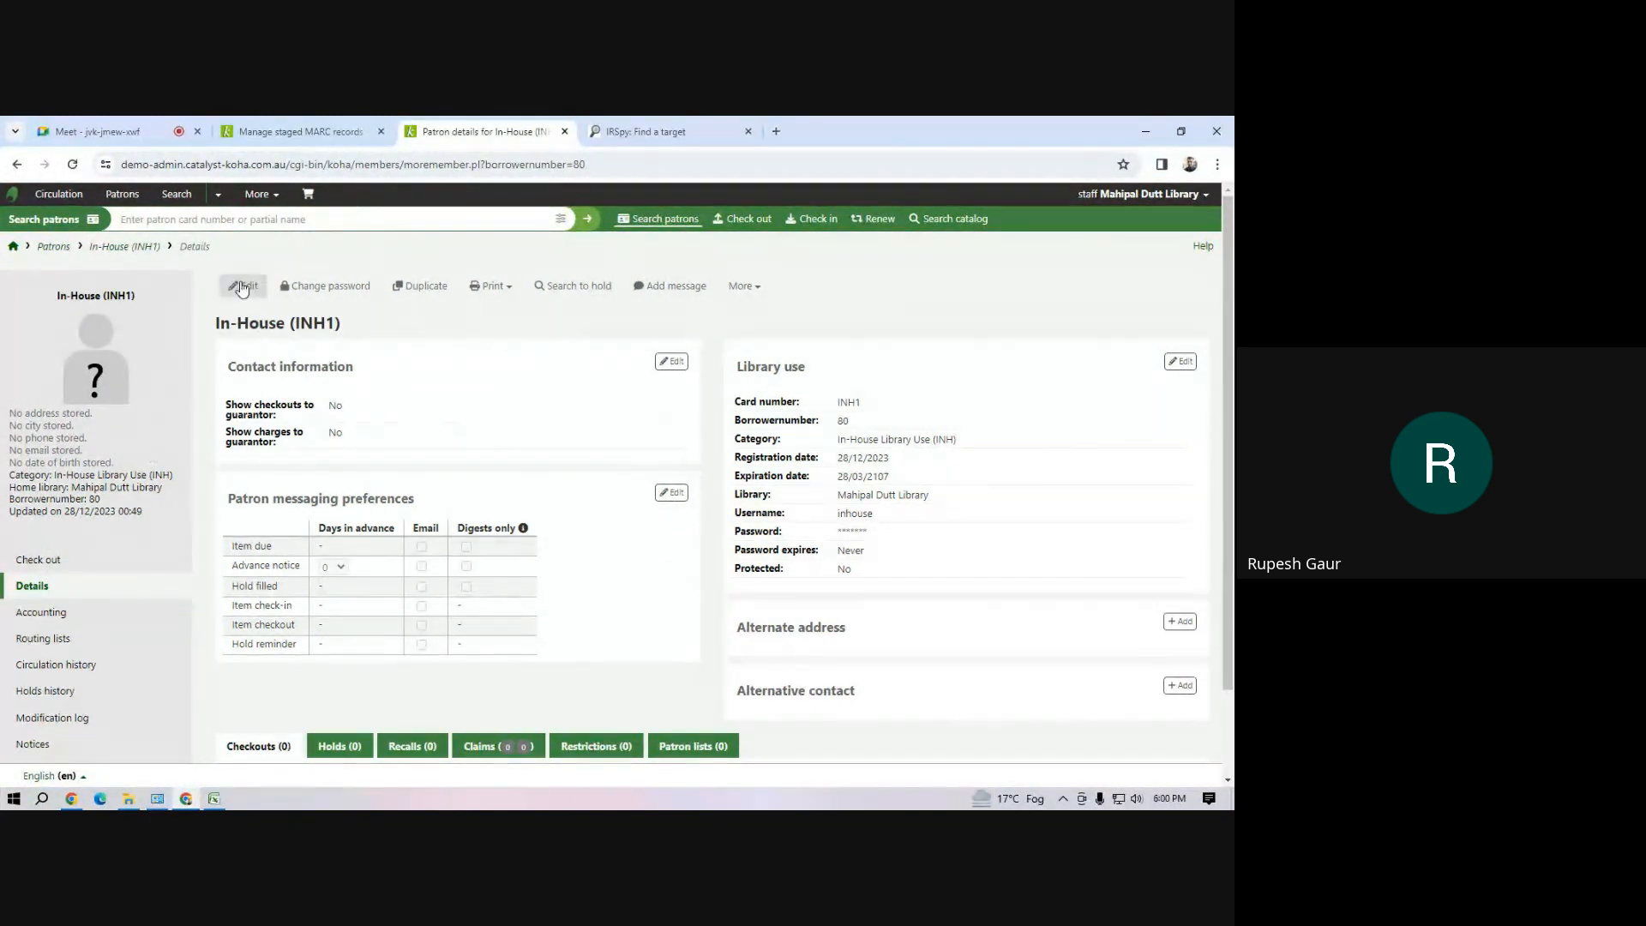
Open the In-House patron's checkout page and try to check out an item with barcode n1
{"action": "left_click", "coordinate": [60, 566]}
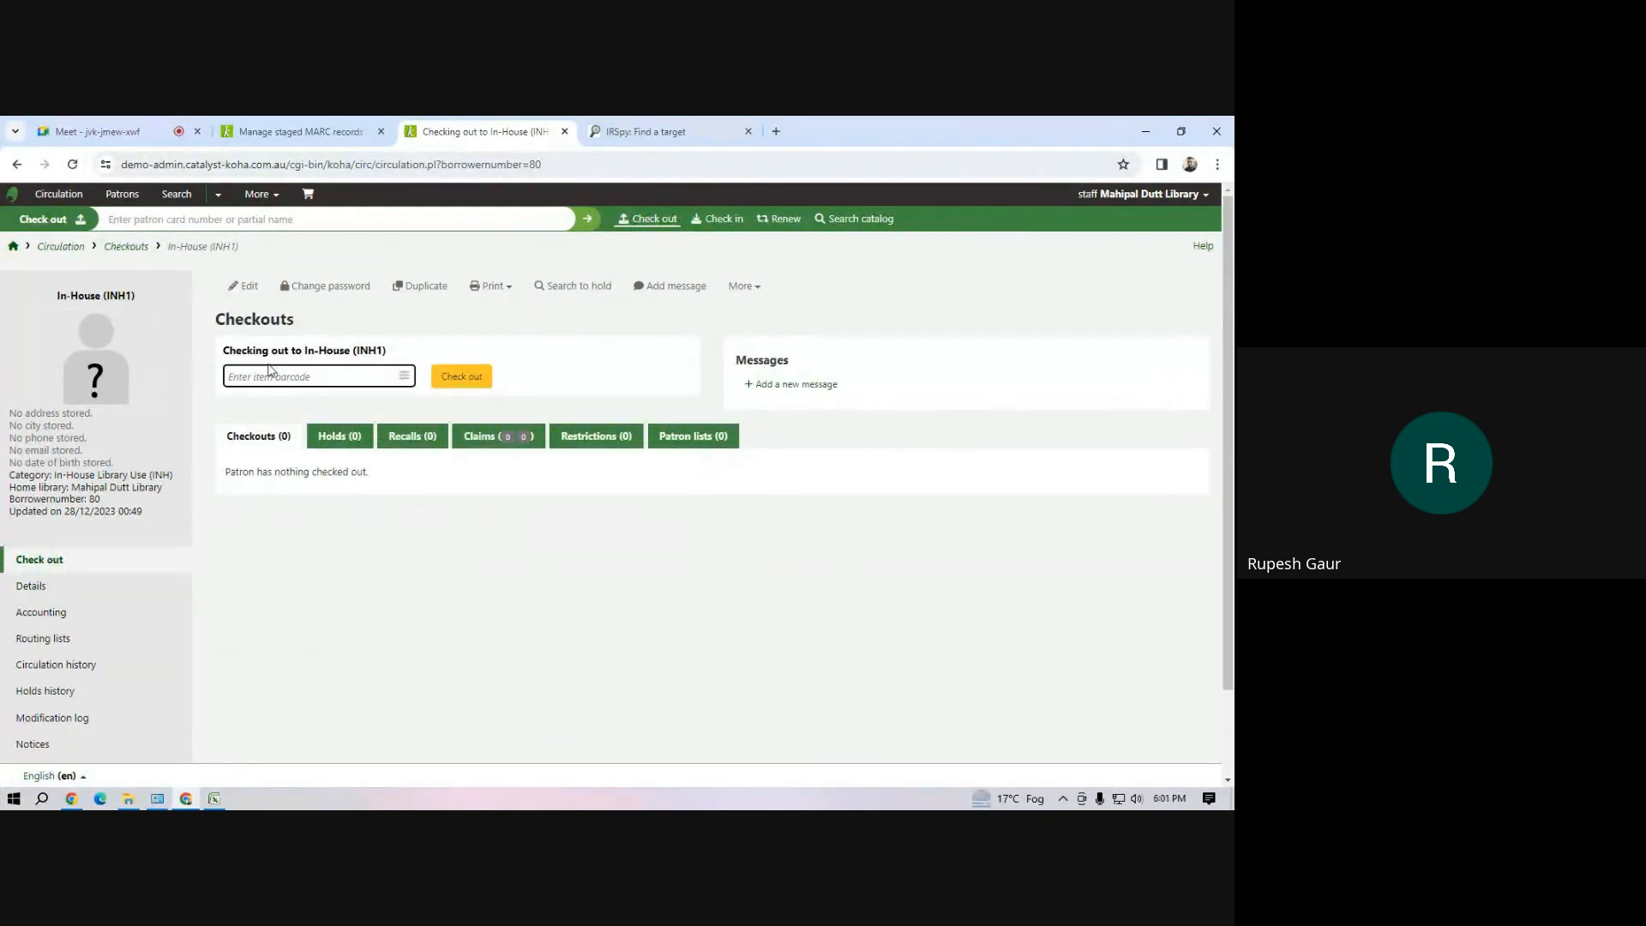
{"action": "type", "text": "A"}
{"action": "key", "text": "BackSpace"}
{"action": "key", "text": "BackSpace"}
{"action": "type", "text": "n1"}
{"action": "left_click", "coordinate": [455, 385]}
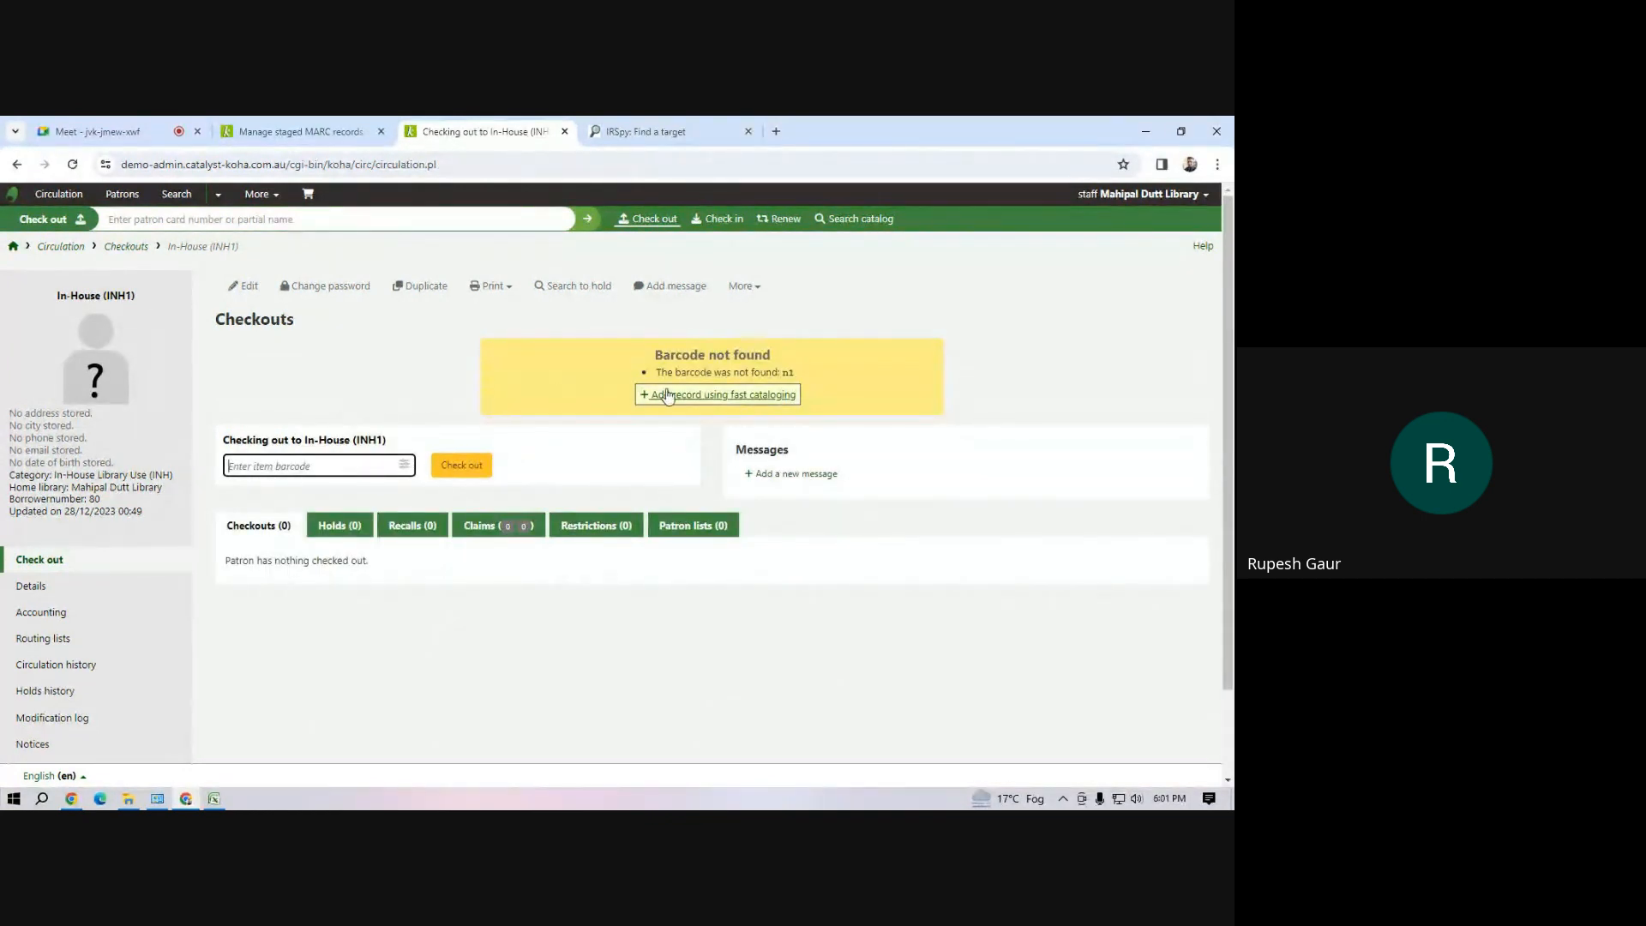
Try to check out an item with barcode m1 to the In-House patron
{"action": "type", "text": "m1"}
{"action": "left_click", "coordinate": [461, 465]}
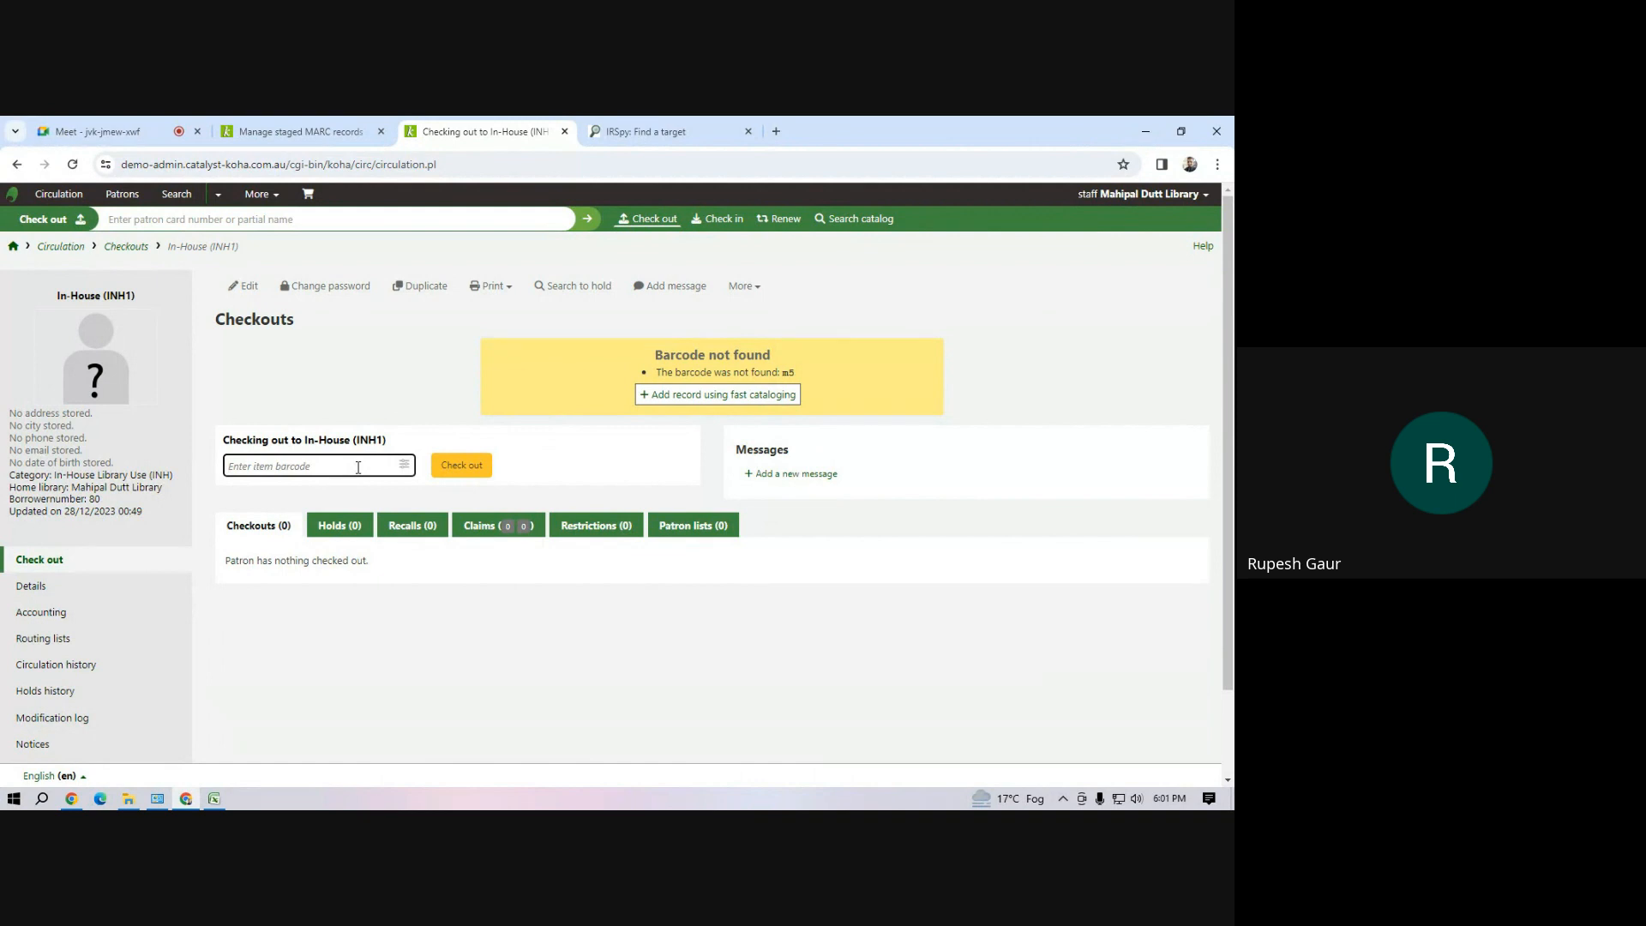
{"action": "type", "text": "m"}
{"action": "left_click", "coordinate": [463, 470]}
{"action": "left_click", "coordinate": [236, 221]}
{"action": "left_click", "coordinate": [271, 467]}
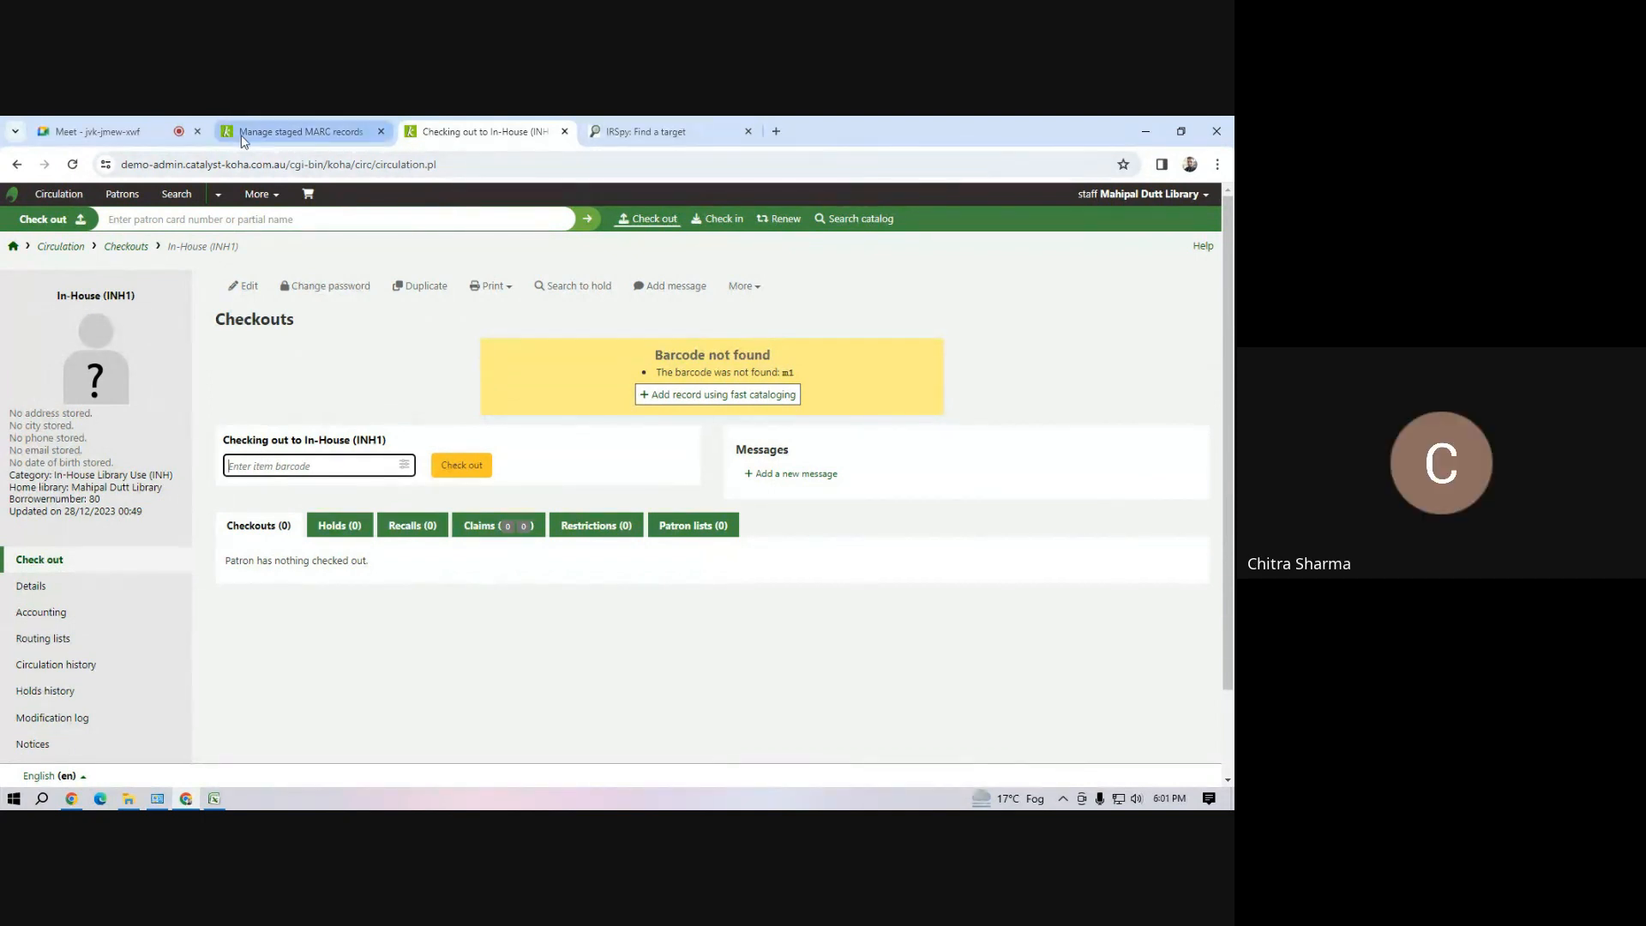
Switch to the Google Meet call to take a participant's question and return to the Koha checkout page
{"action": "left_click", "coordinate": [130, 135]}
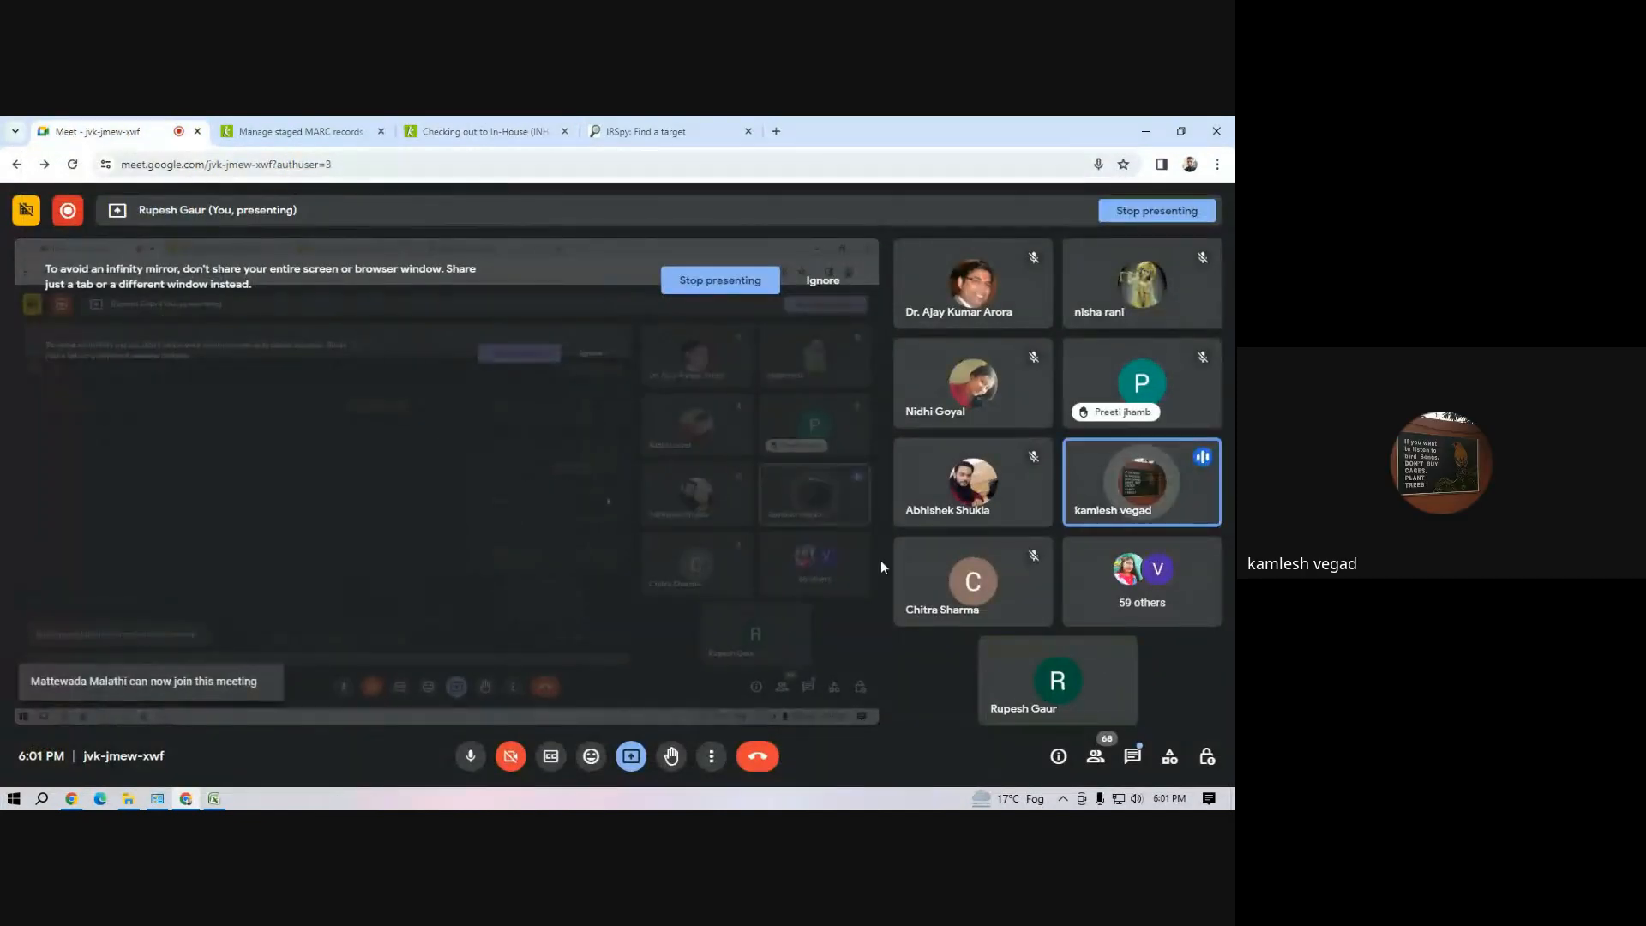
{"action": "left_click", "coordinate": [456, 124]}
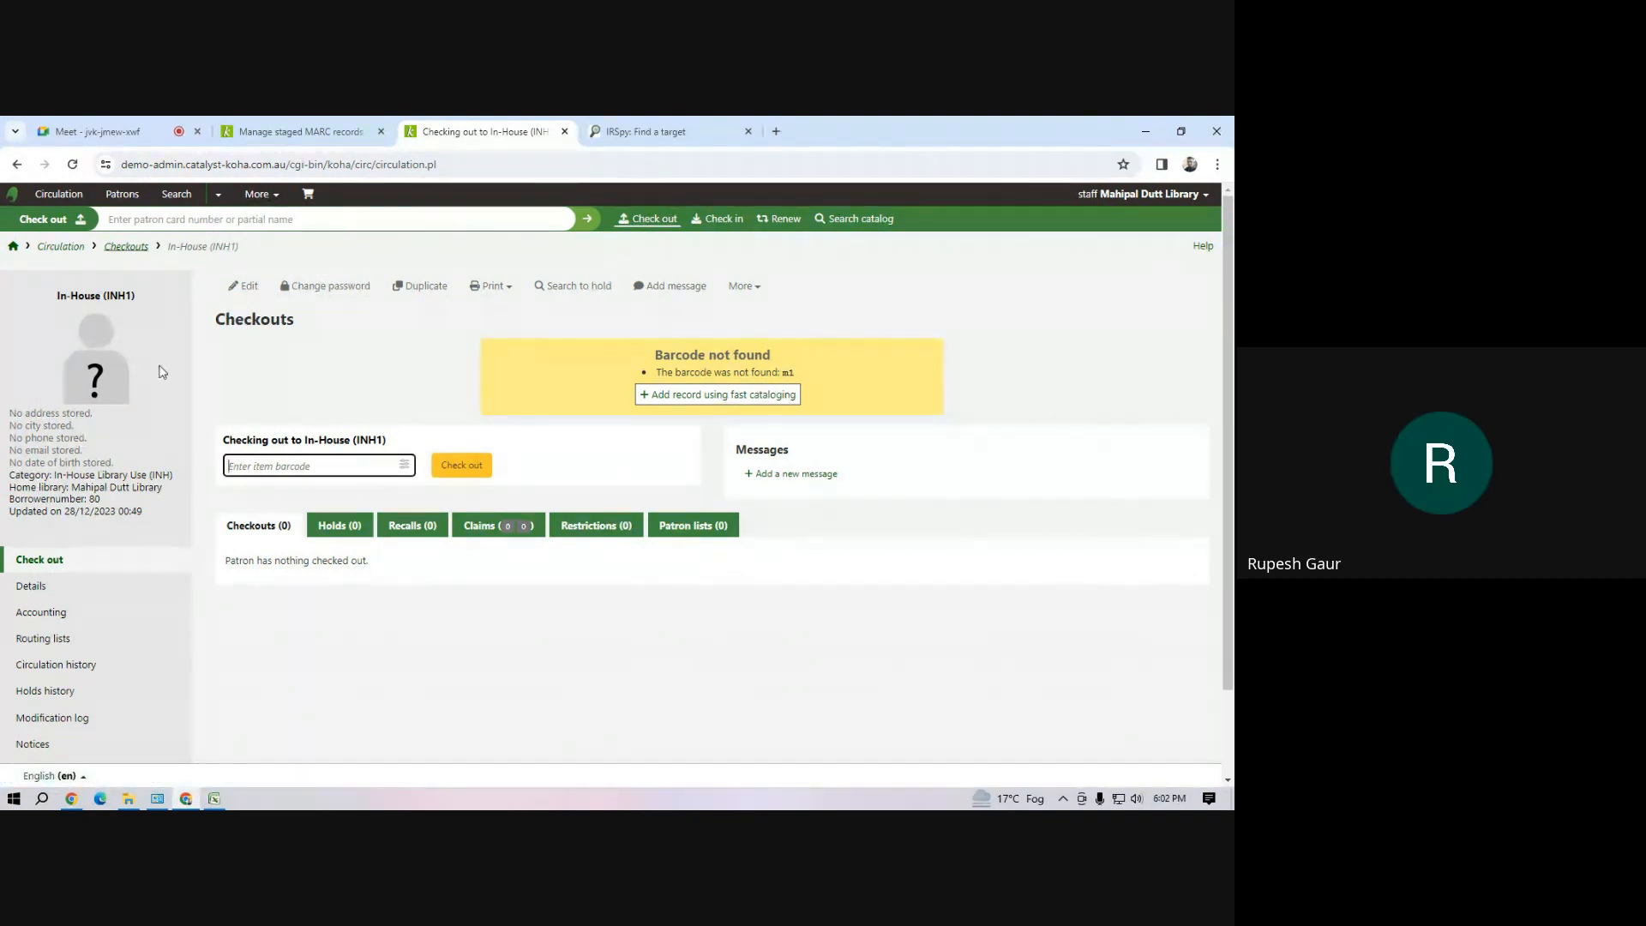
Switch to the demo workbook in Excel and review the book records in rows 3 to 7
{"action": "left_click", "coordinate": [212, 802]}
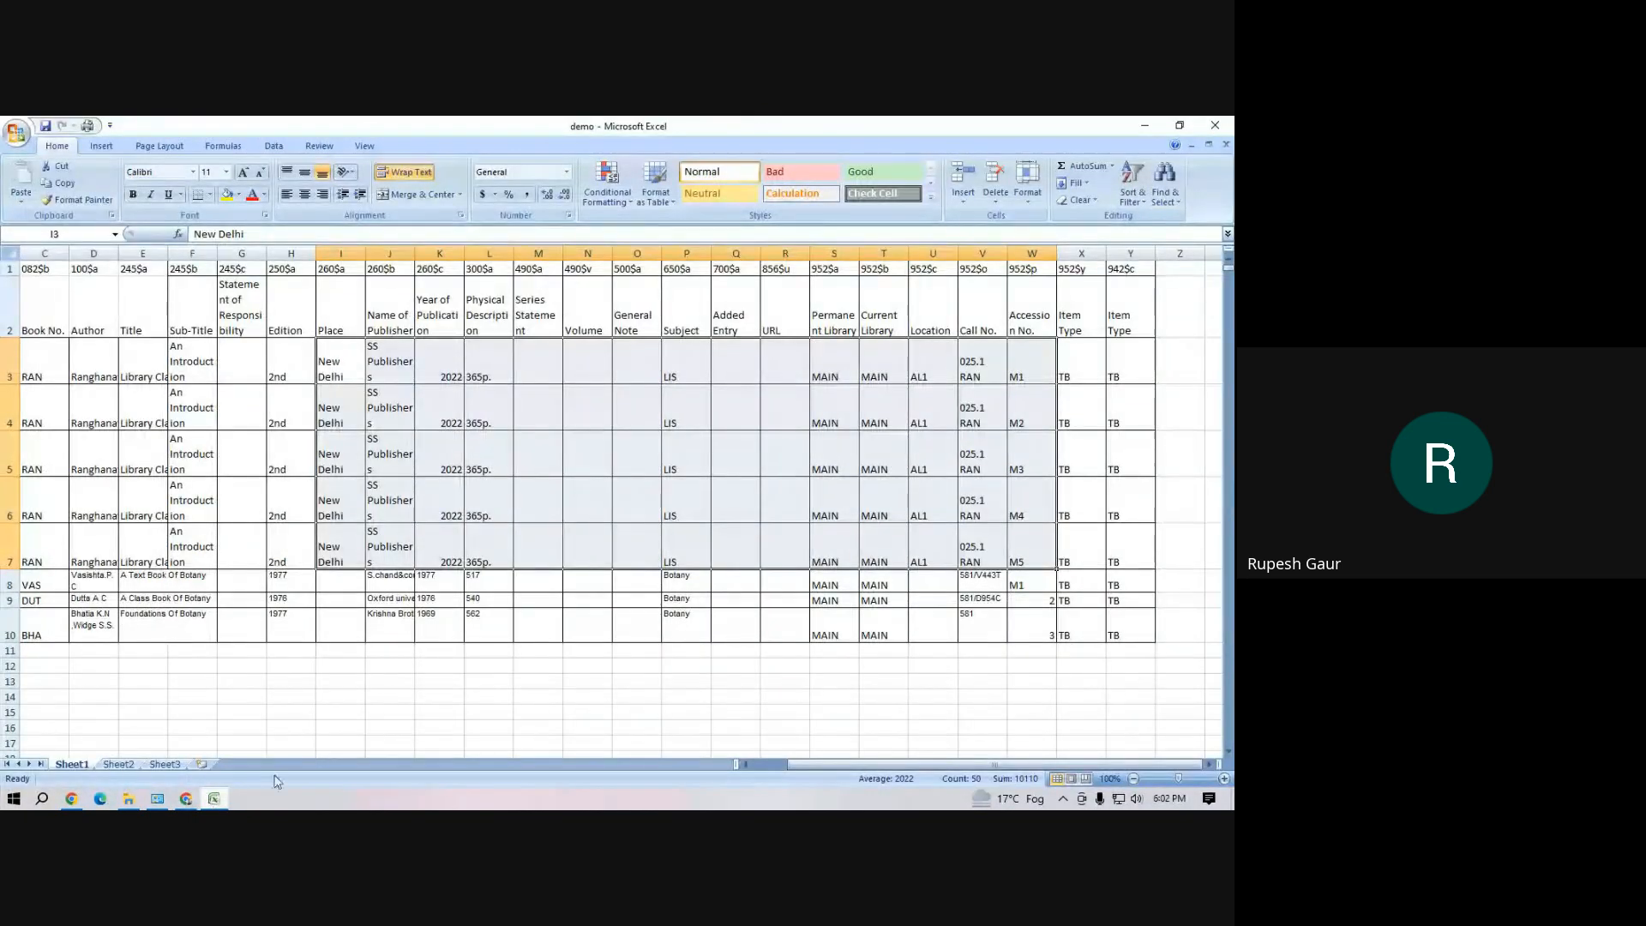
{"action": "left_click", "coordinate": [493, 725]}
{"action": "left_click_drag", "start_coordinate": [52, 361], "coordinate": [1114, 538]}
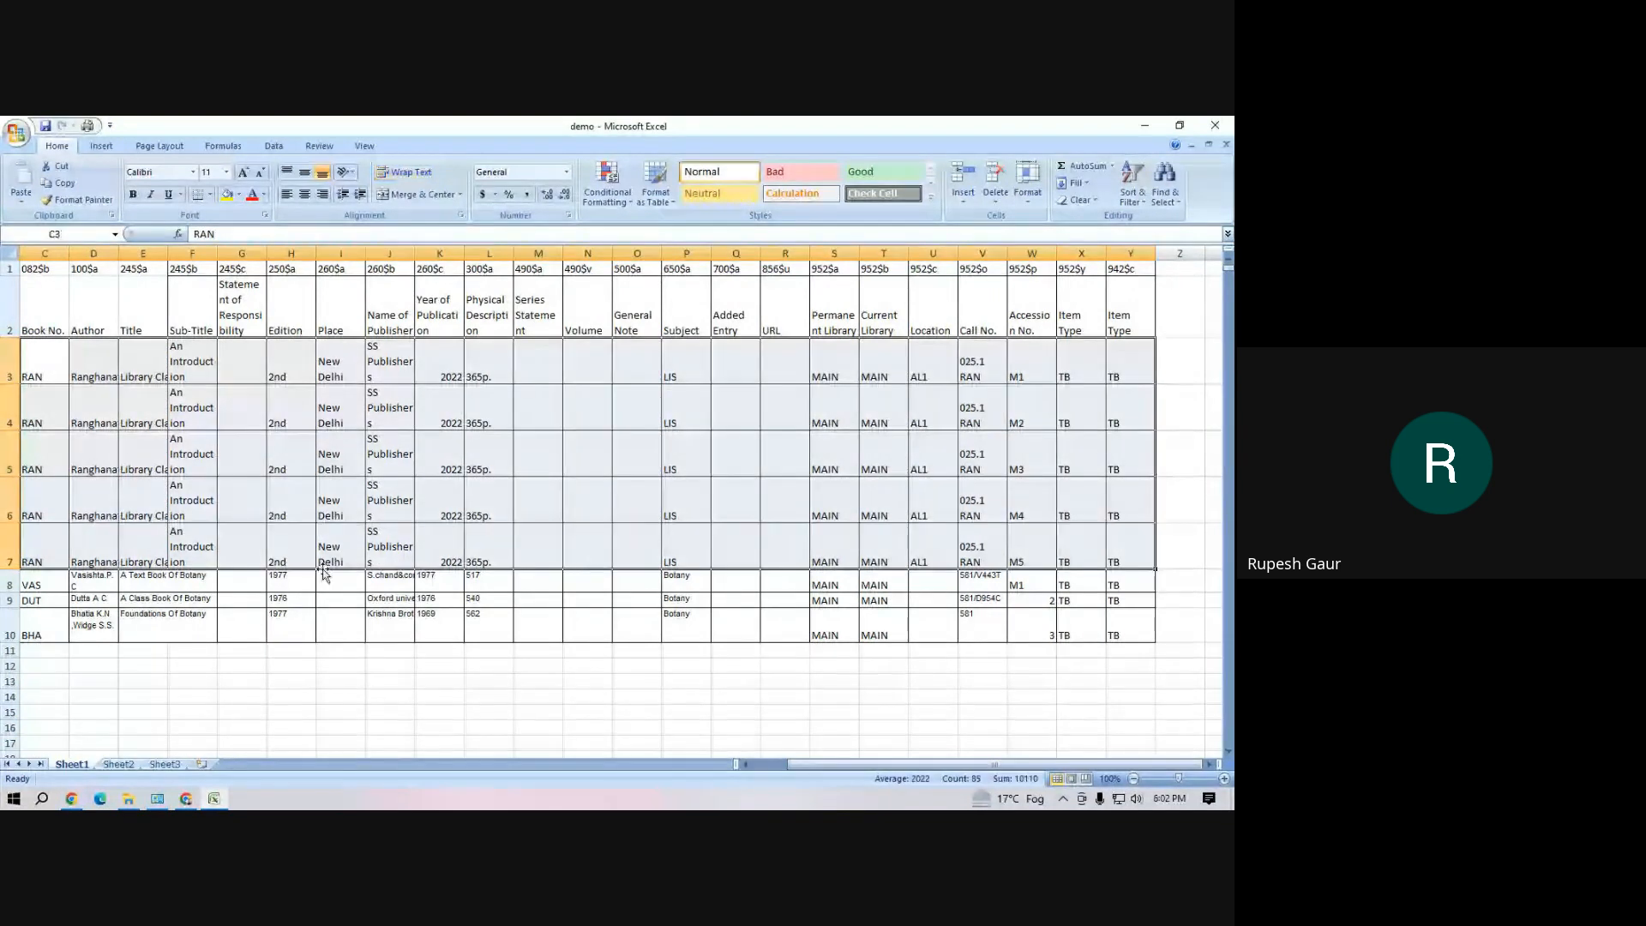
{"action": "left_click", "coordinate": [172, 350]}
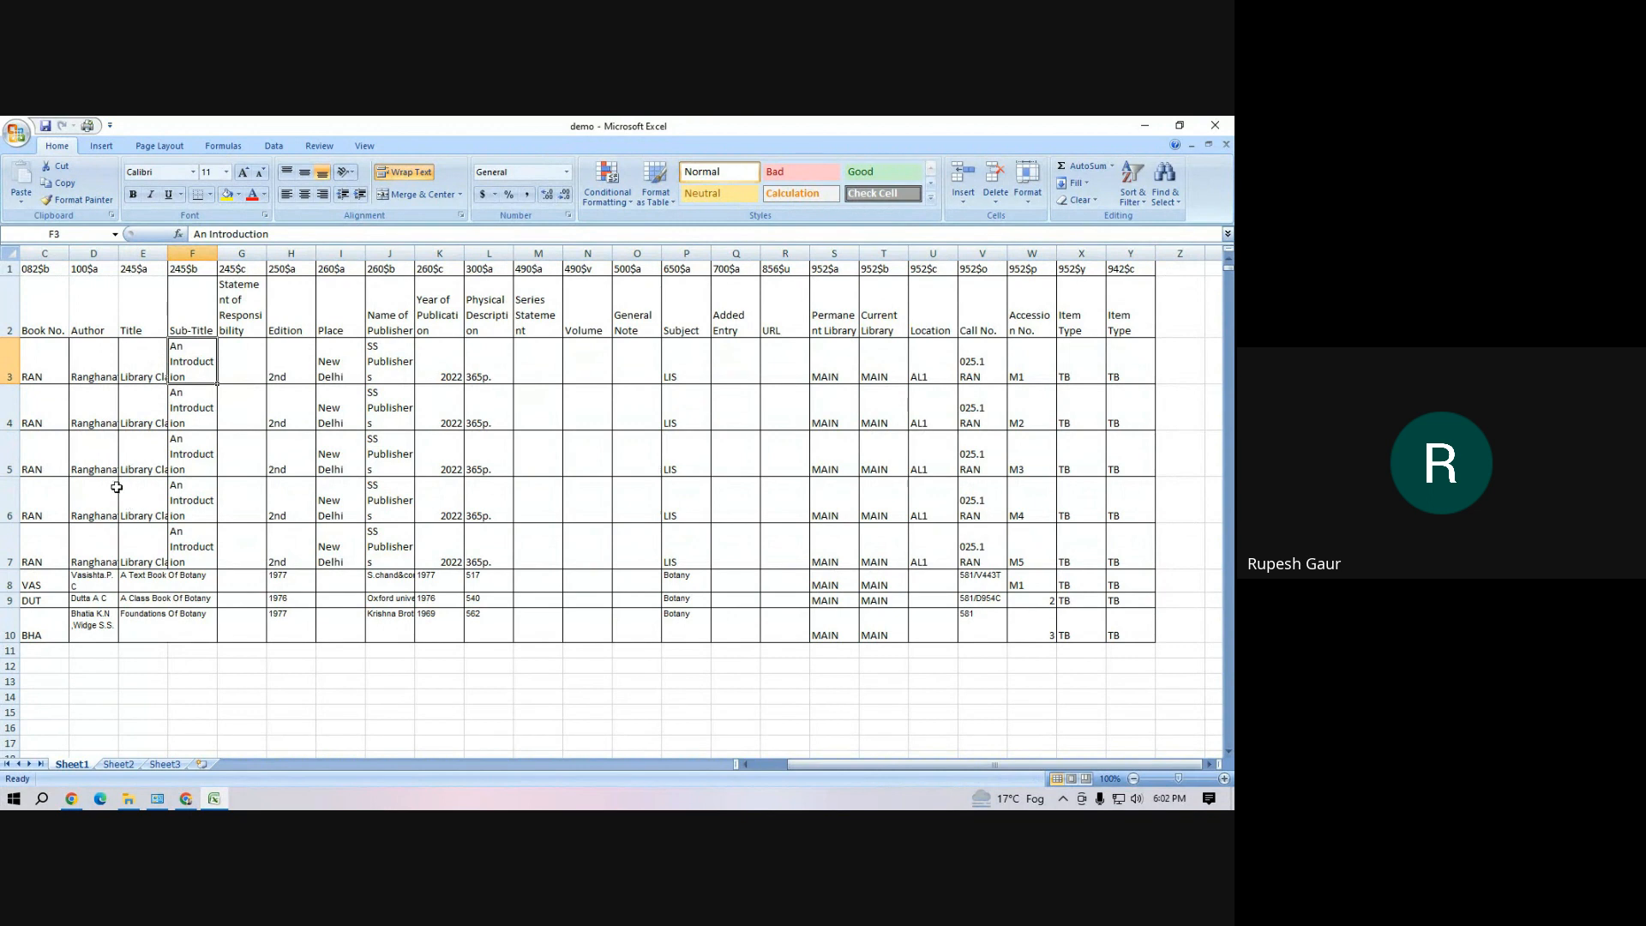
Change the accession numbers in column W, rows 3 to 7, to the series M200 to M204
{"action": "left_click", "coordinate": [1013, 361]}
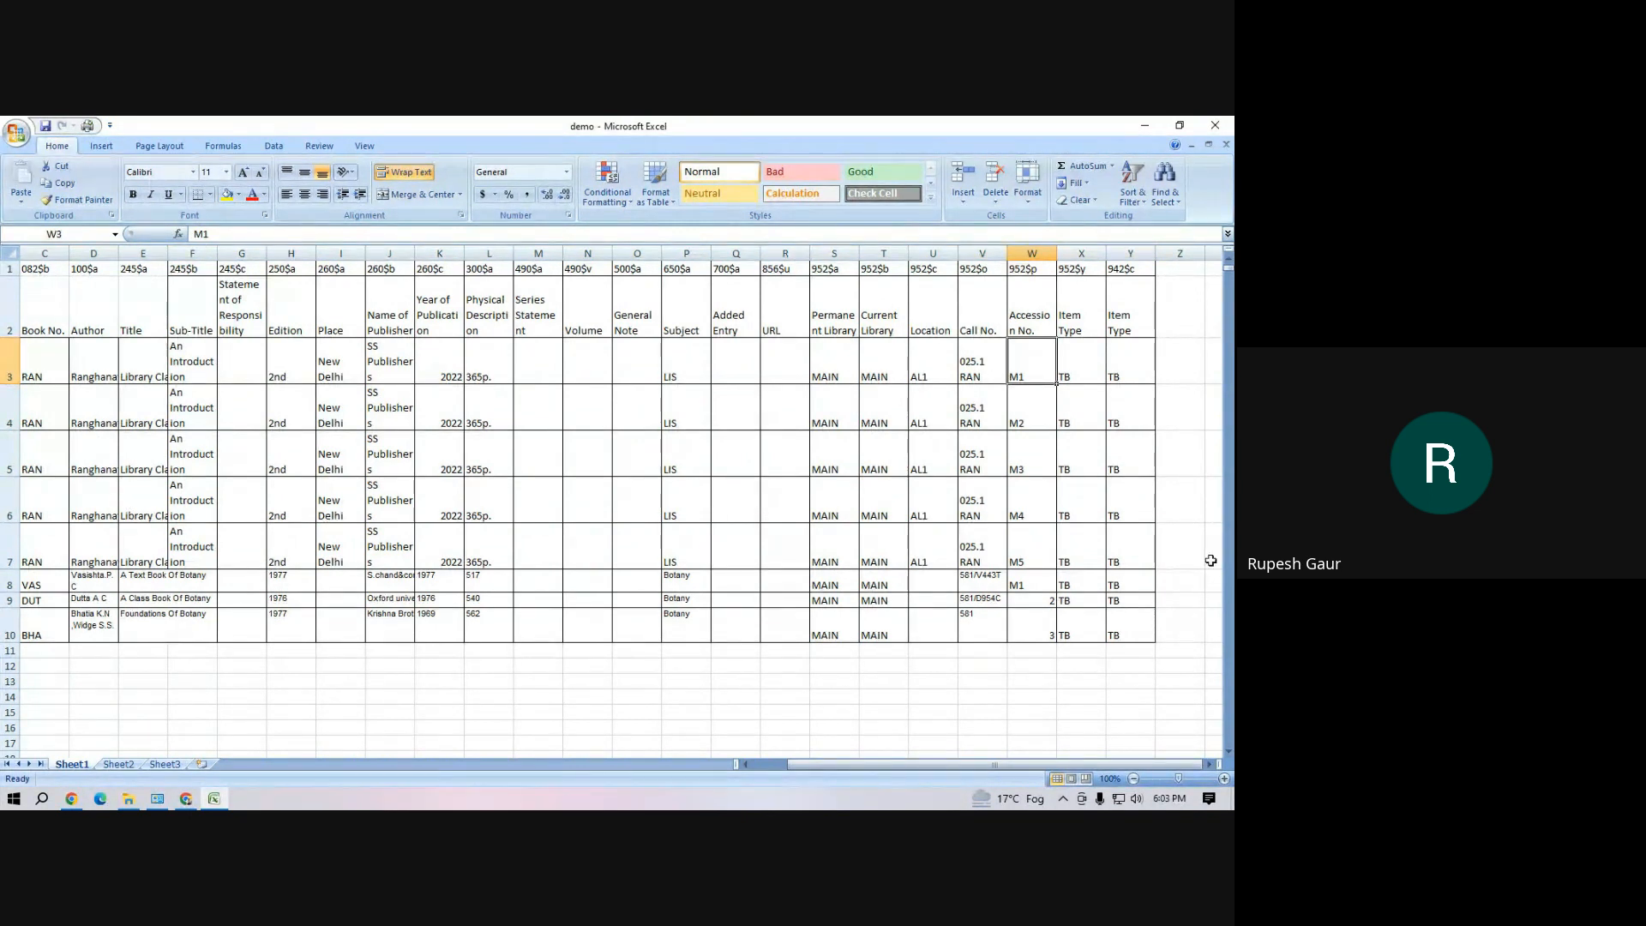
{"action": "type", "text": "M"}
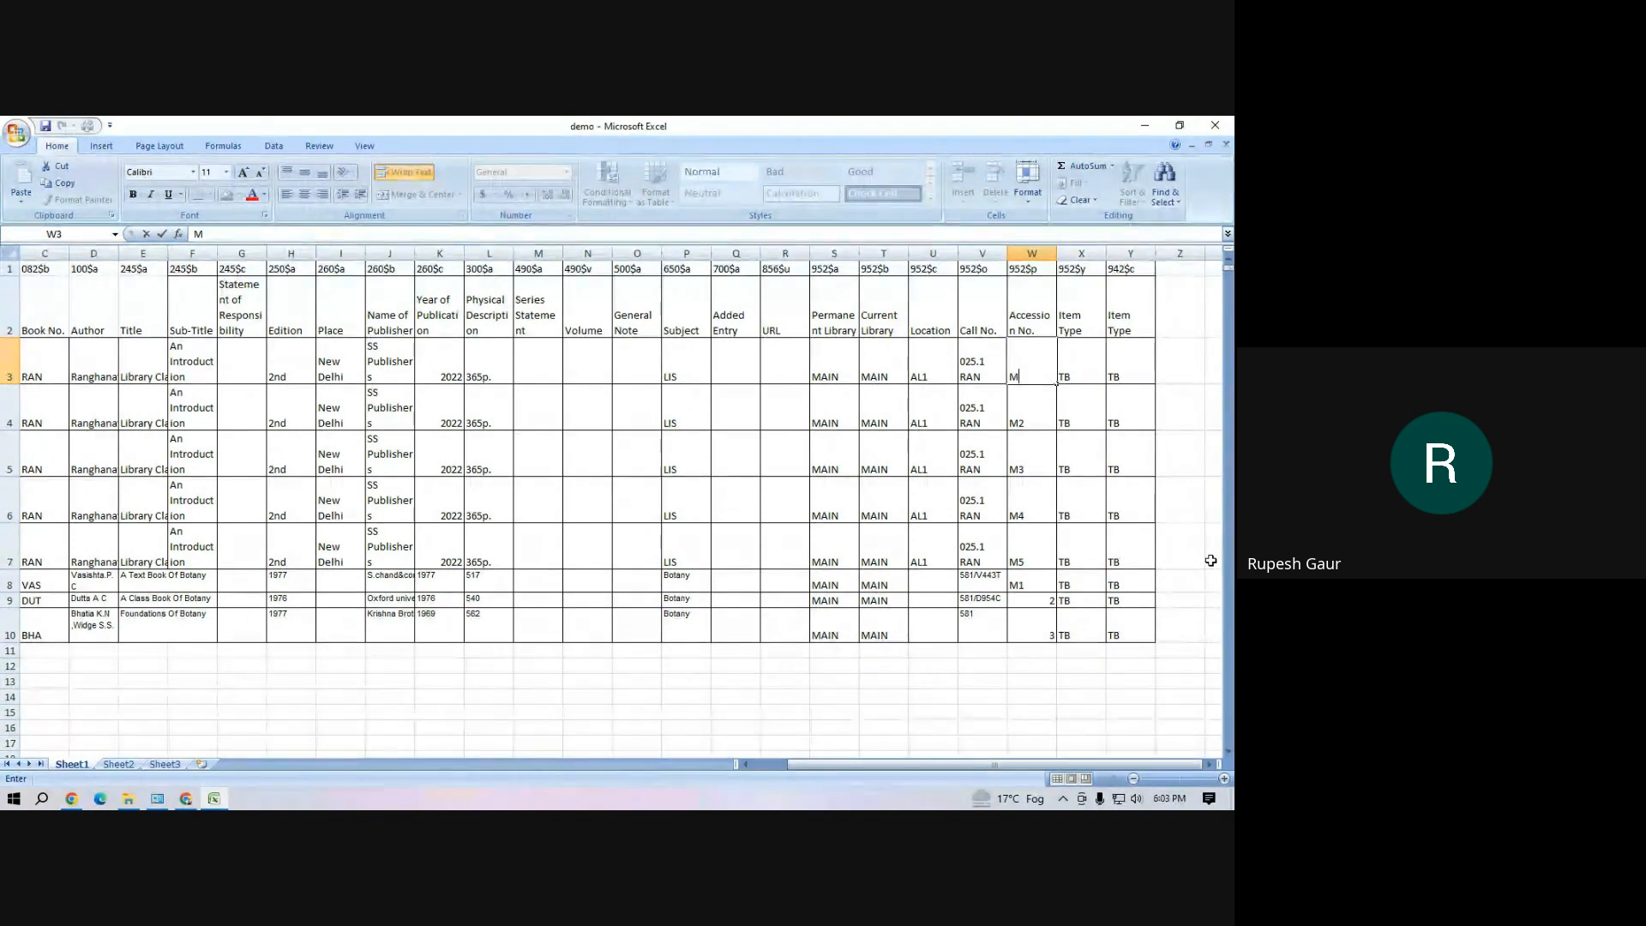
{"action": "type", "text": "200"}
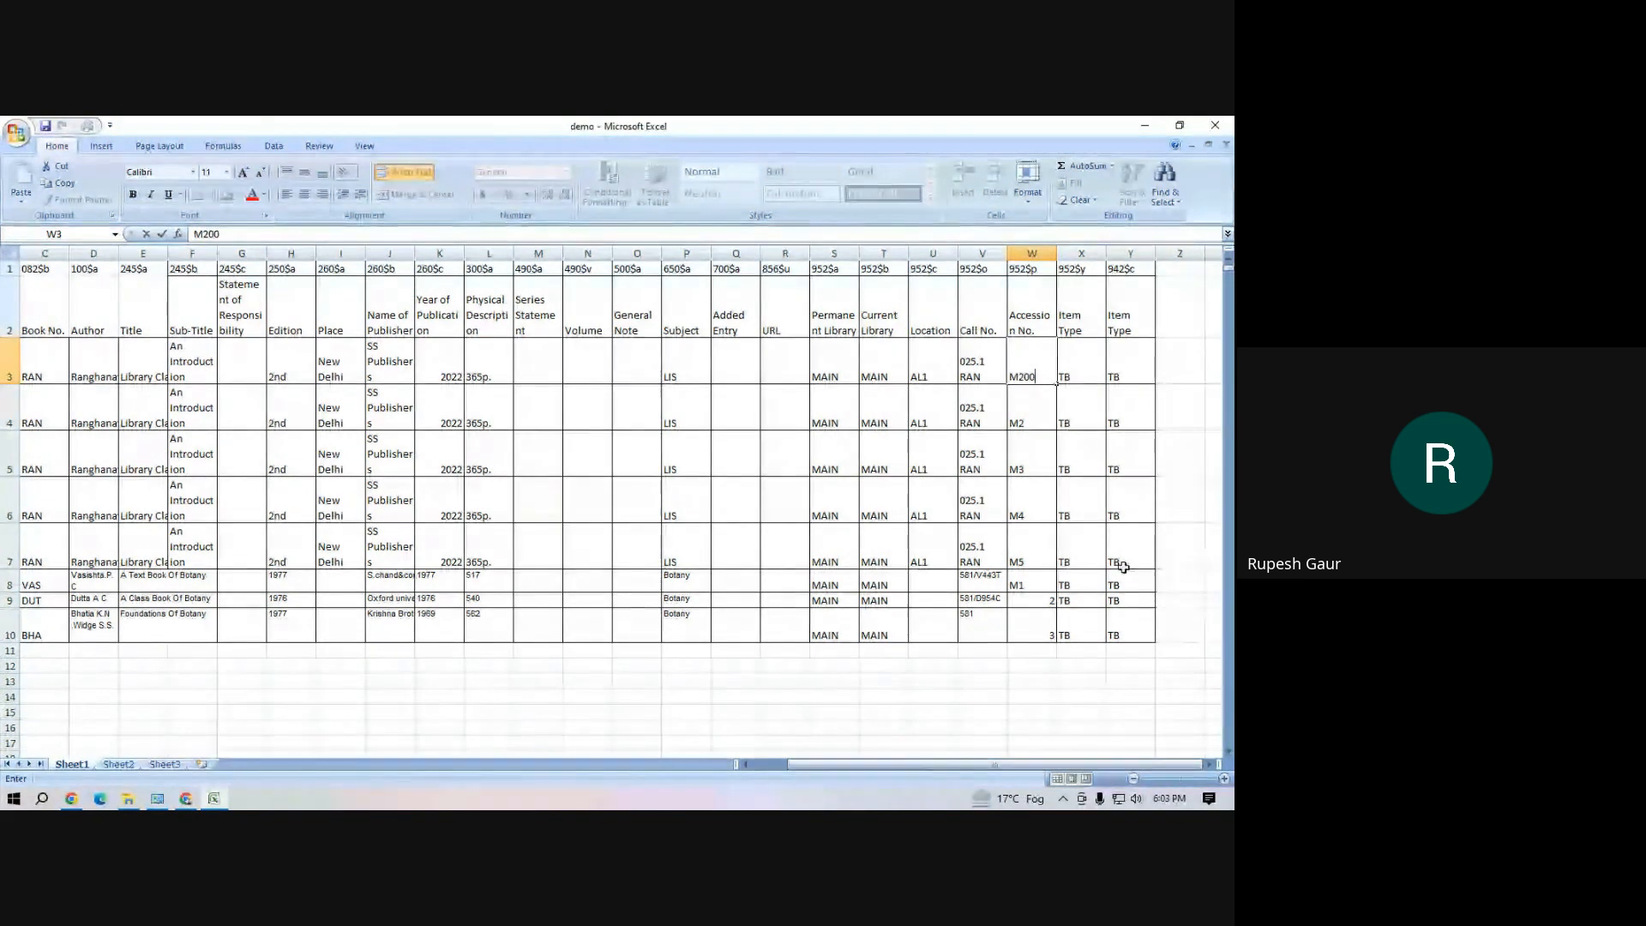
{"action": "left_click", "coordinate": [1035, 422]}
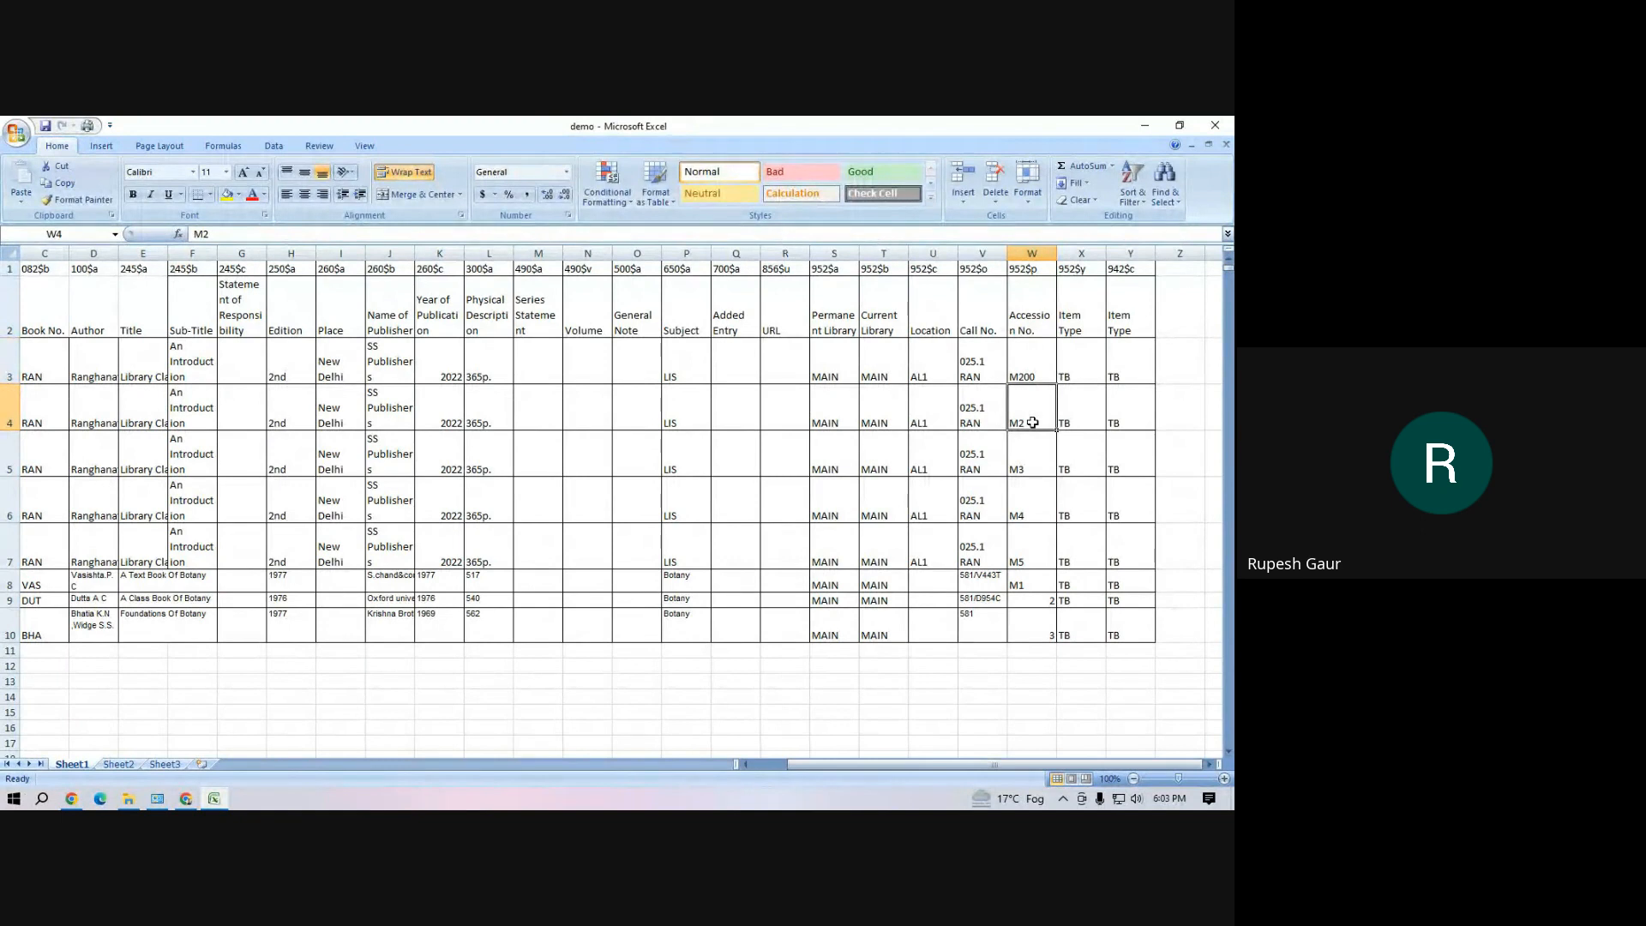
{"action": "double_click", "coordinate": [1034, 422]}
{"action": "type", "text": "01"}
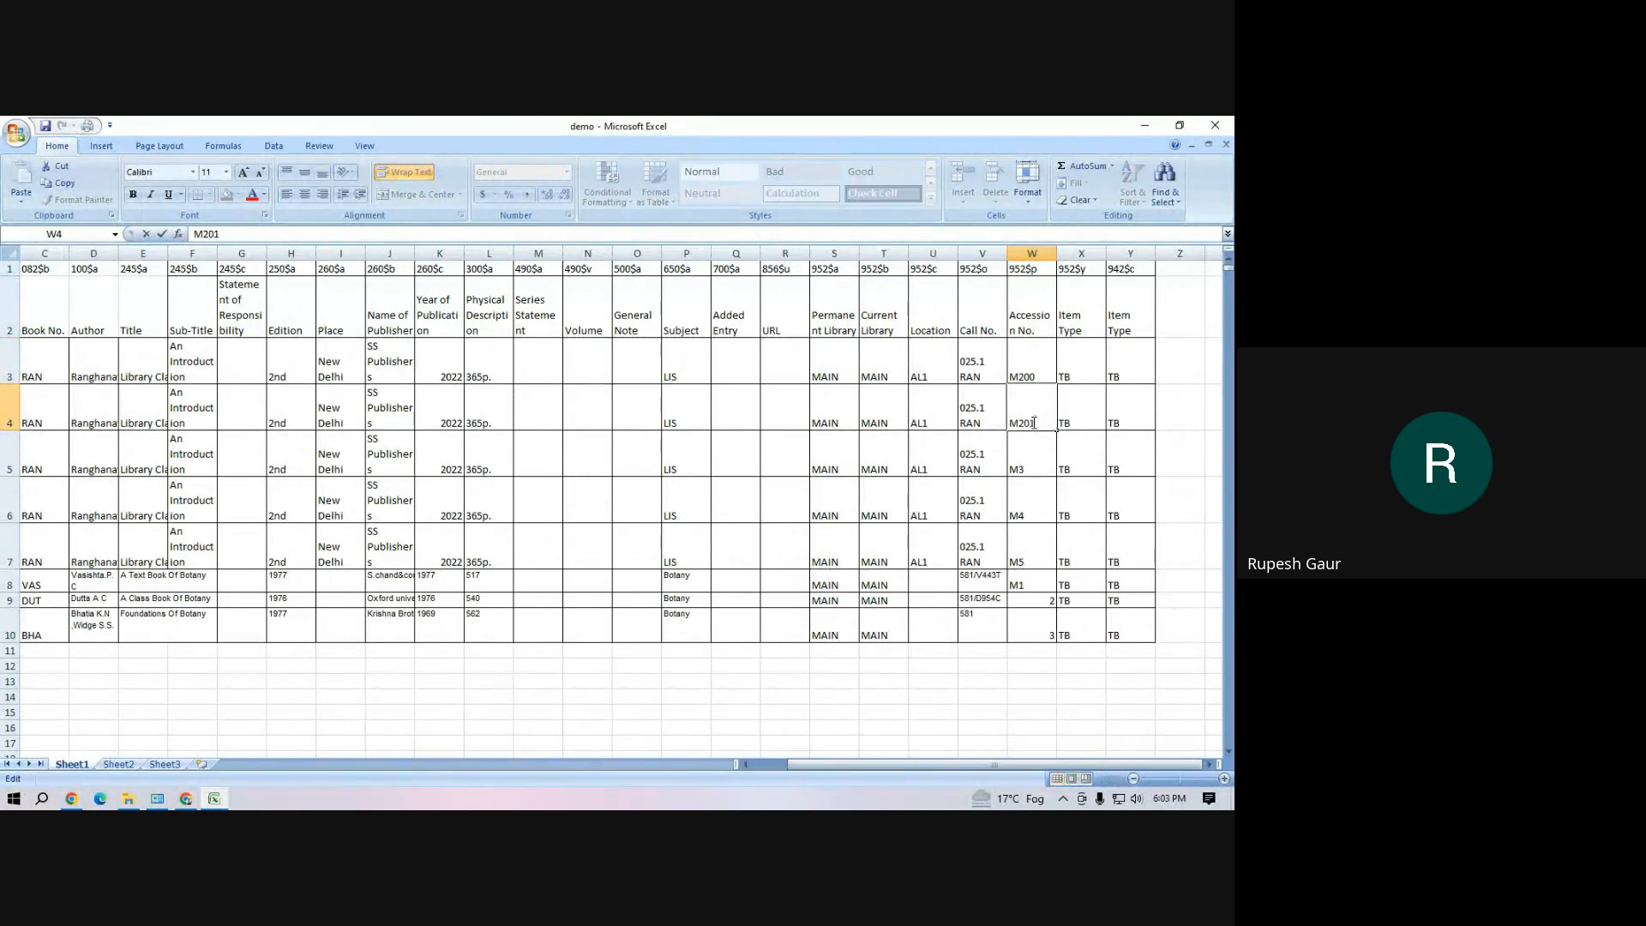
{"action": "left_click", "coordinate": [1032, 470]}
{"action": "left_click_drag", "start_coordinate": [1034, 365], "coordinate": [1059, 555]}
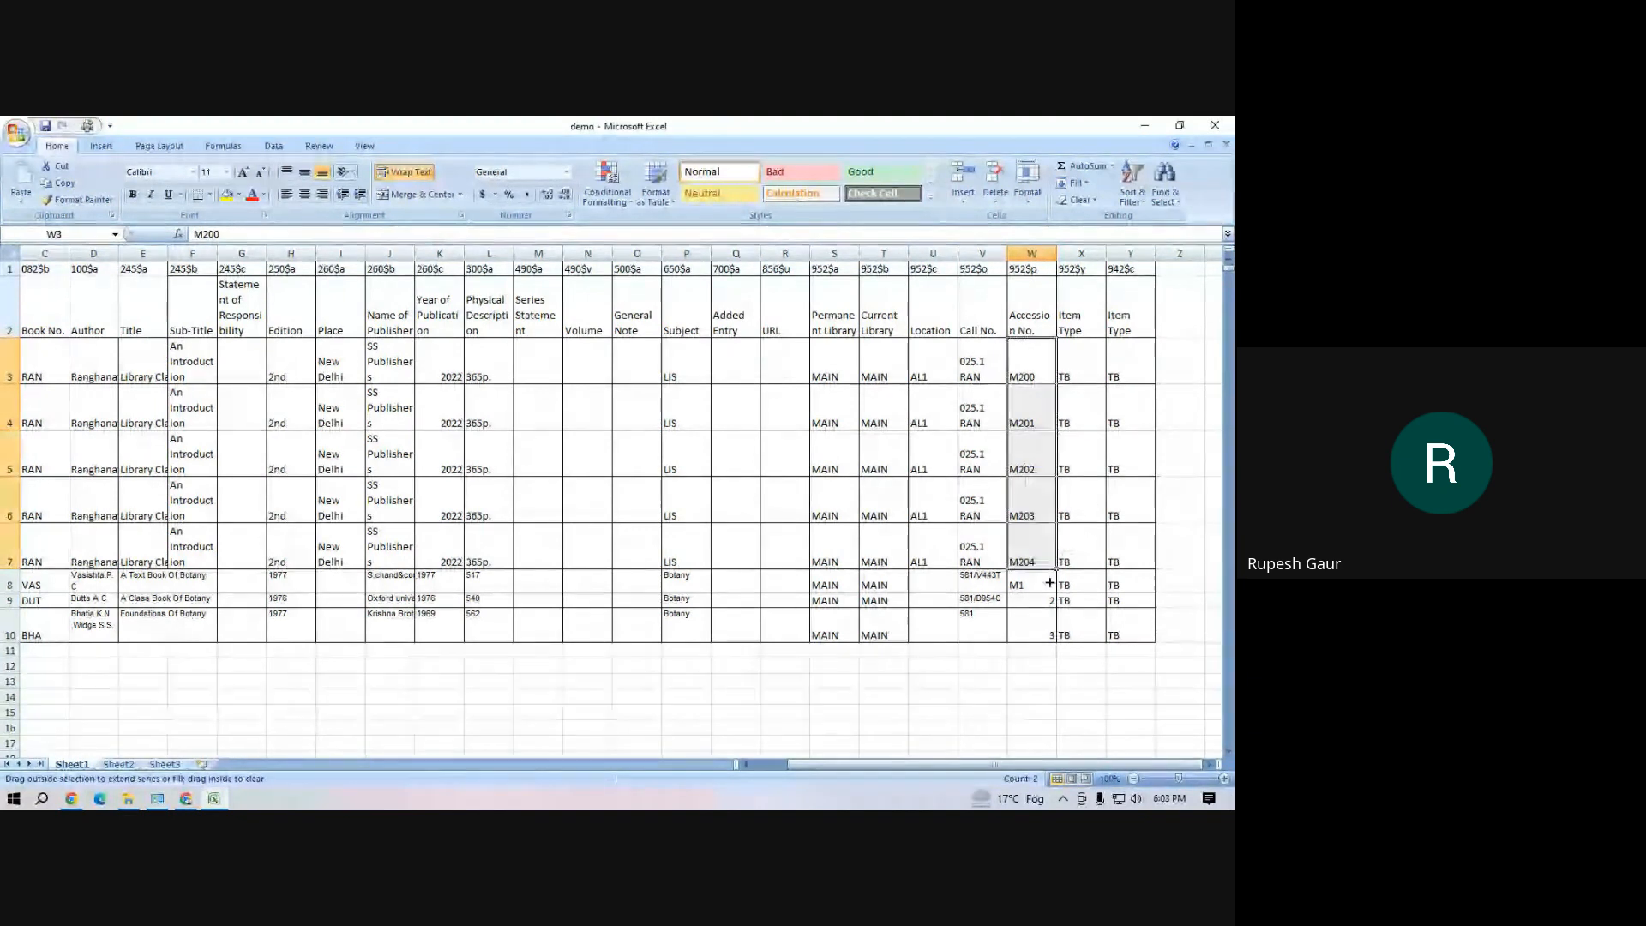
Delete the three botany book records in rows 8 to 10 of the sheet
{"action": "left_click", "coordinate": [978, 631]}
{"action": "left_click_drag", "start_coordinate": [11, 589], "coordinate": [13, 633]}
{"action": "right_click", "coordinate": [18, 633]}
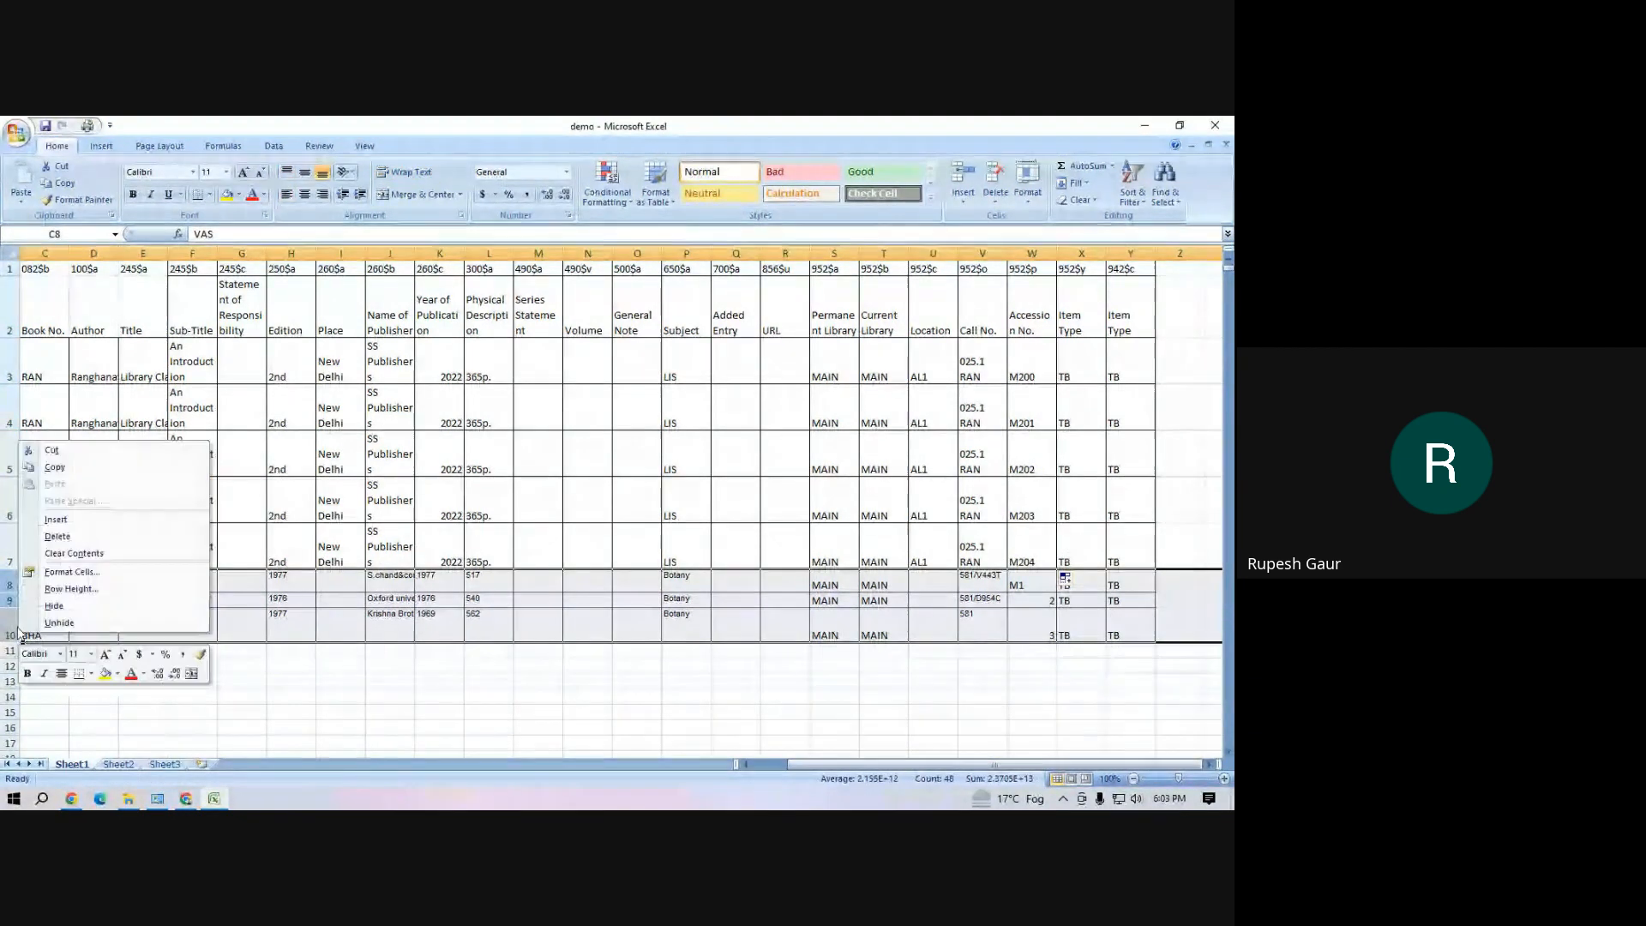
{"action": "left_click", "coordinate": [57, 536]}
{"action": "left_click", "coordinate": [520, 671]}
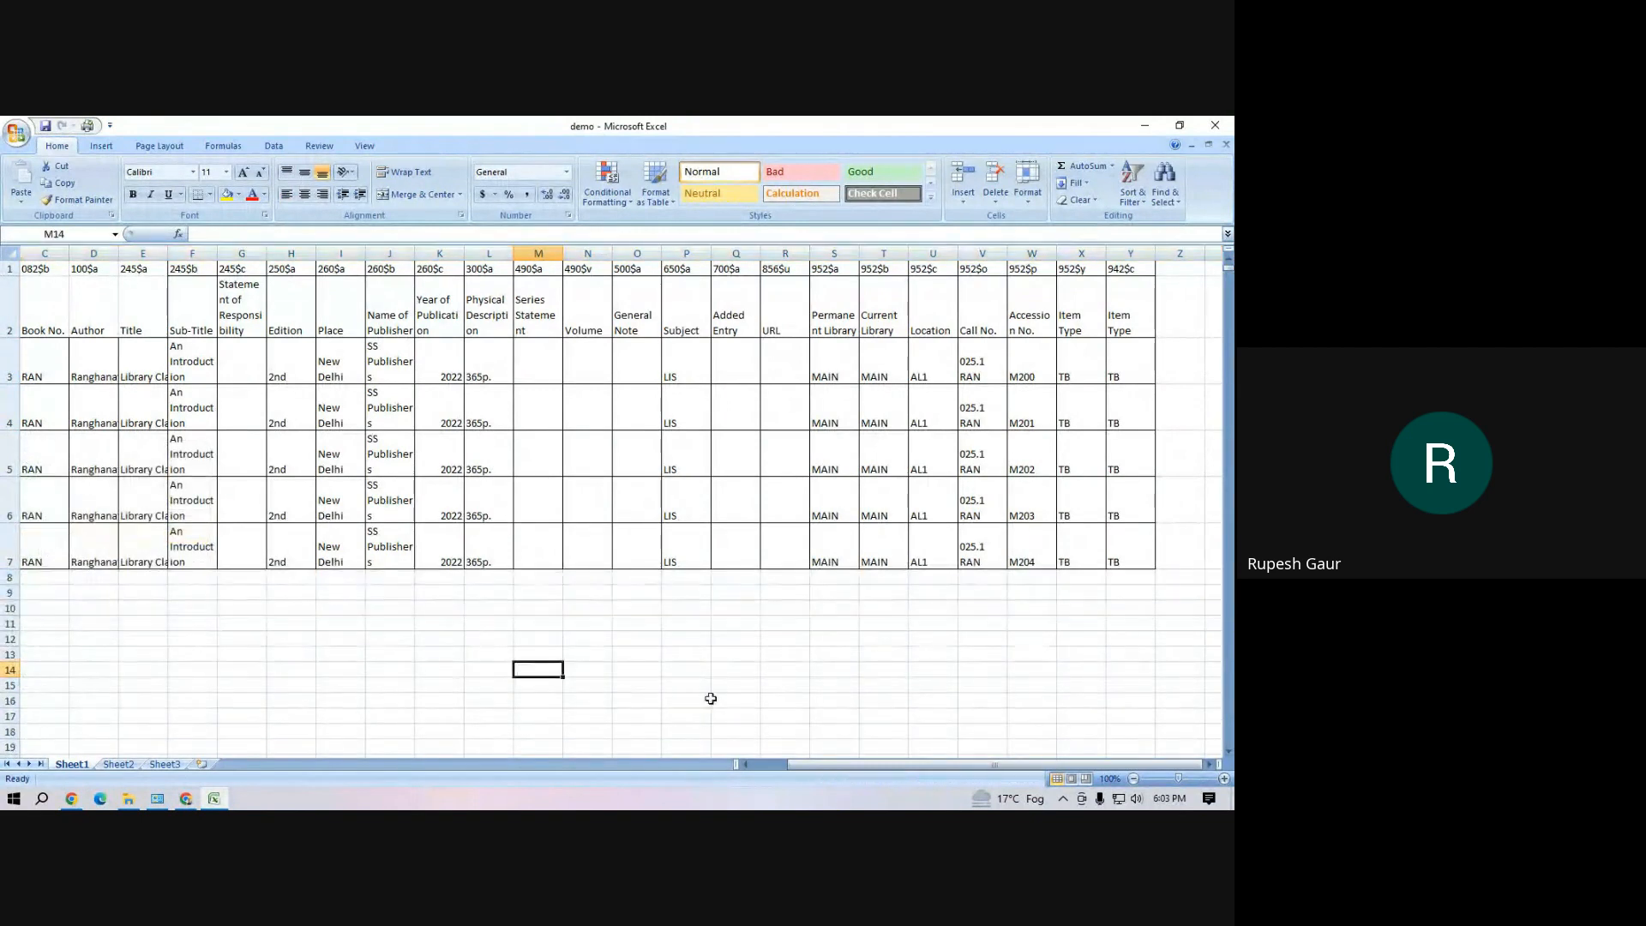
{"action": "left_click", "coordinate": [714, 688]}
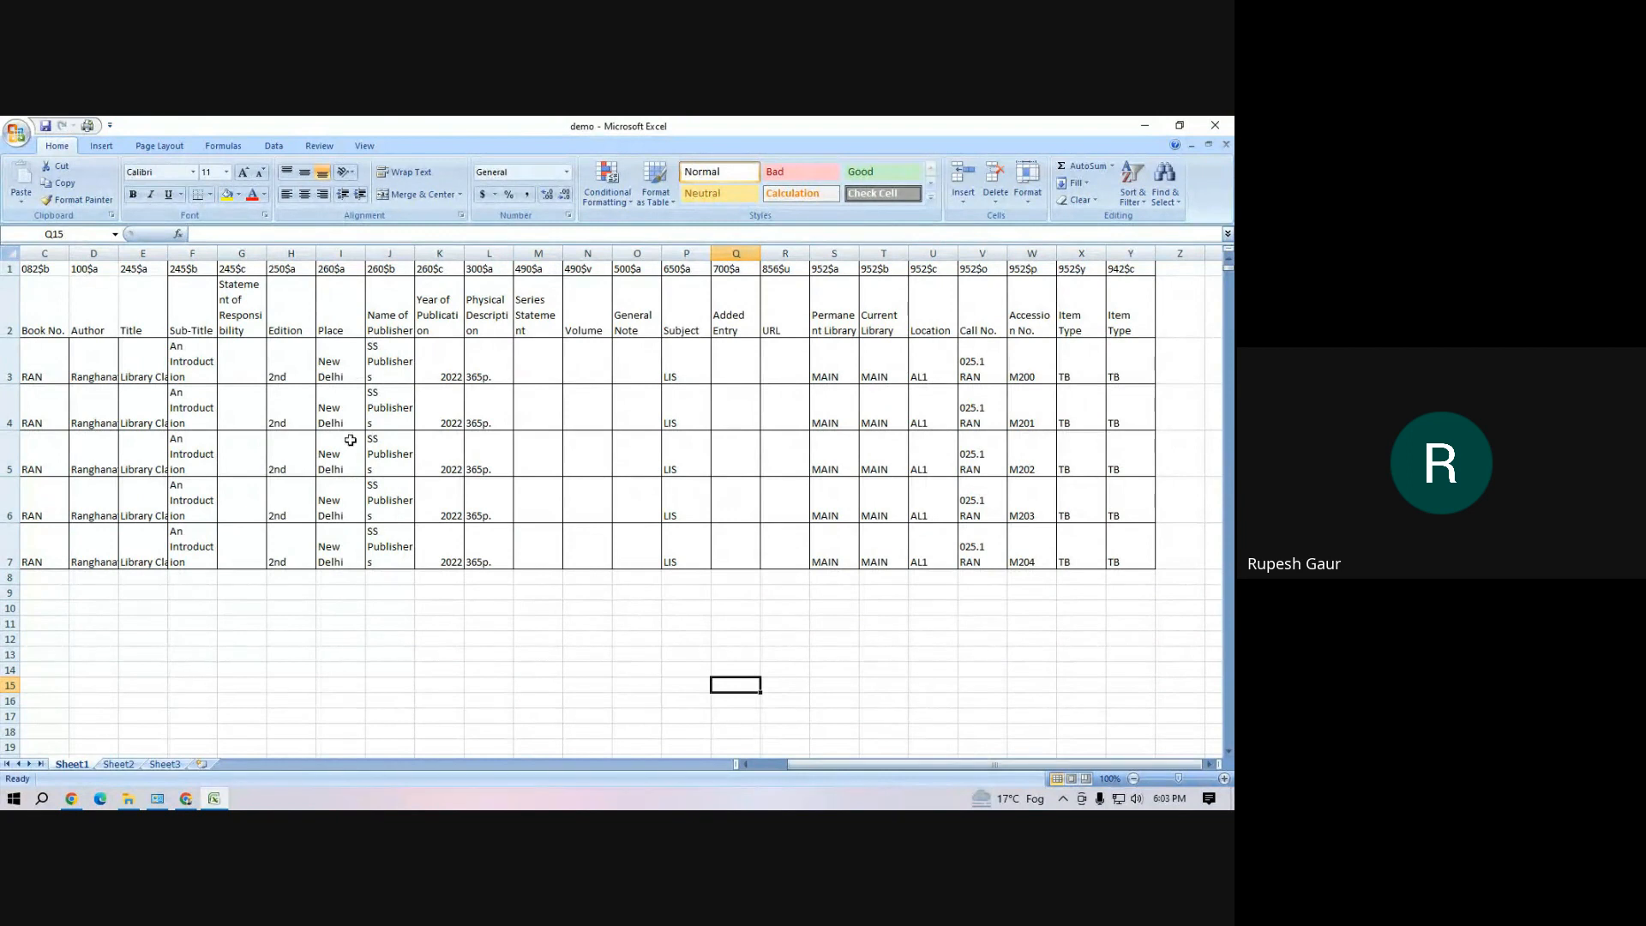
{"action": "left_click", "coordinate": [424, 640]}
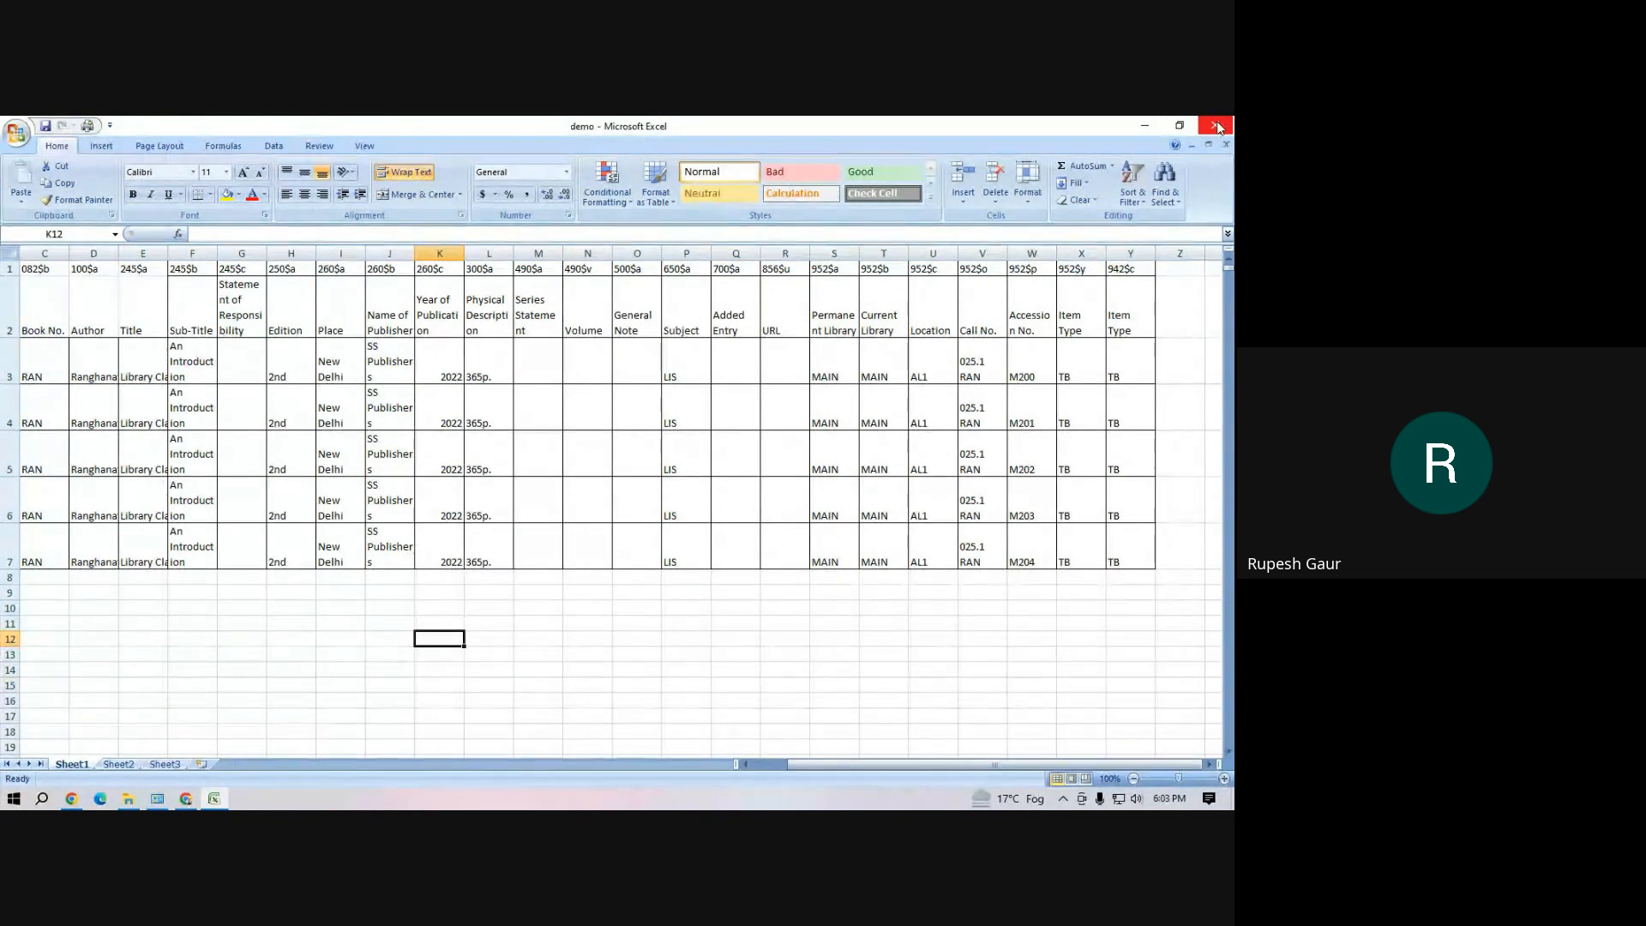
{"action": "left_click", "coordinate": [555, 625]}
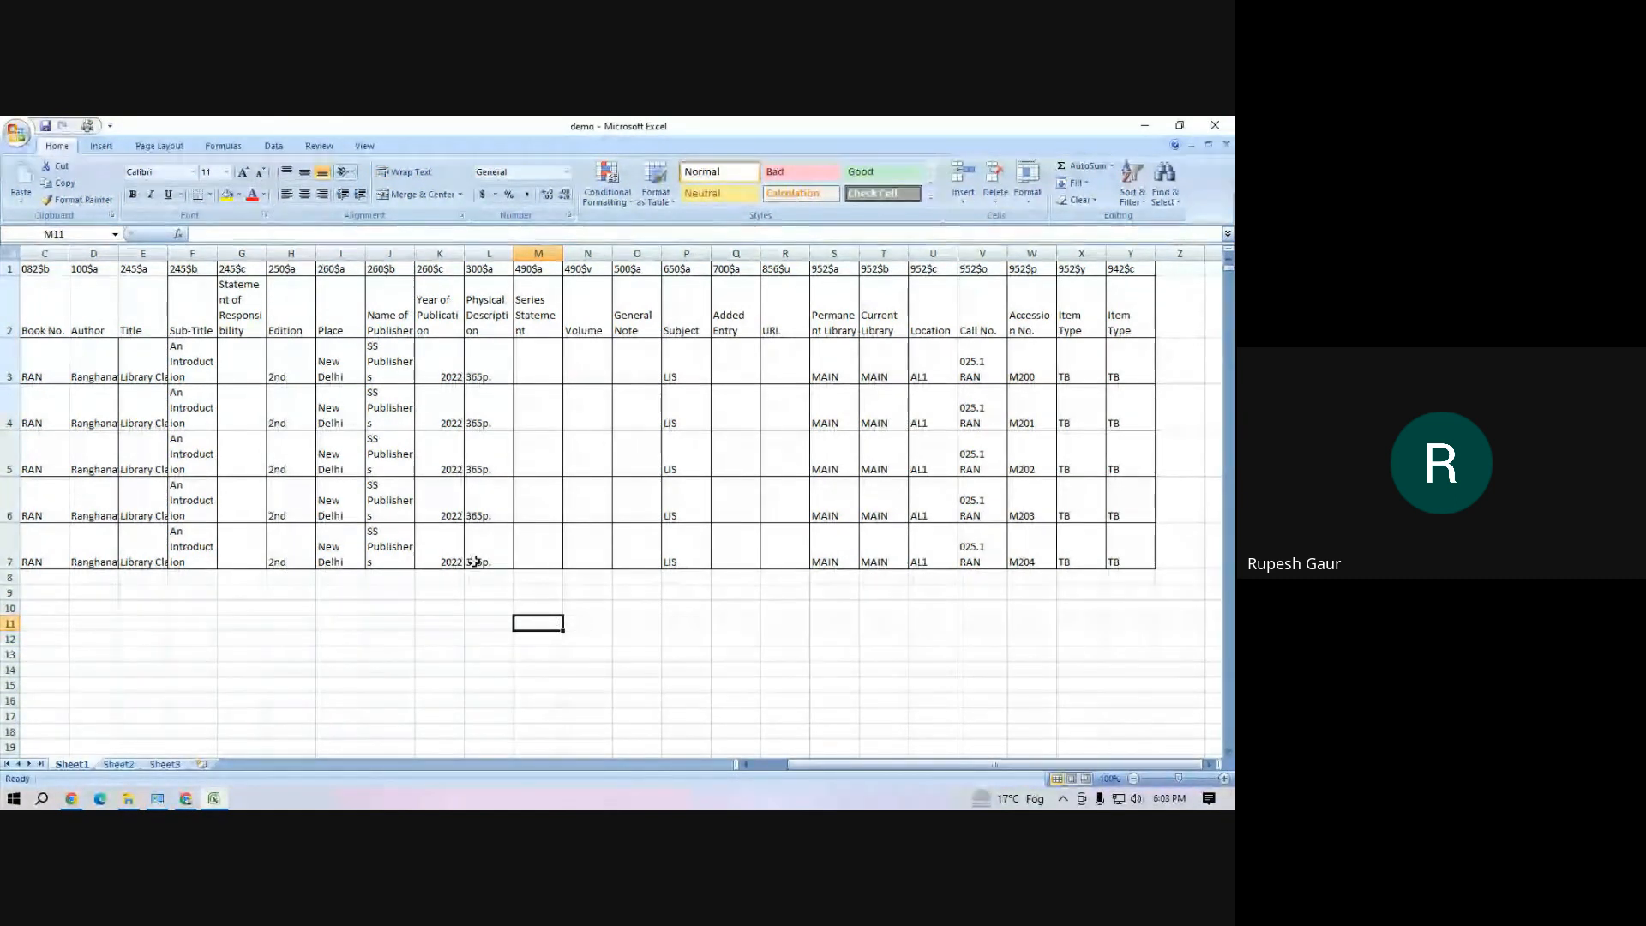
{"action": "left_click", "coordinate": [437, 624]}
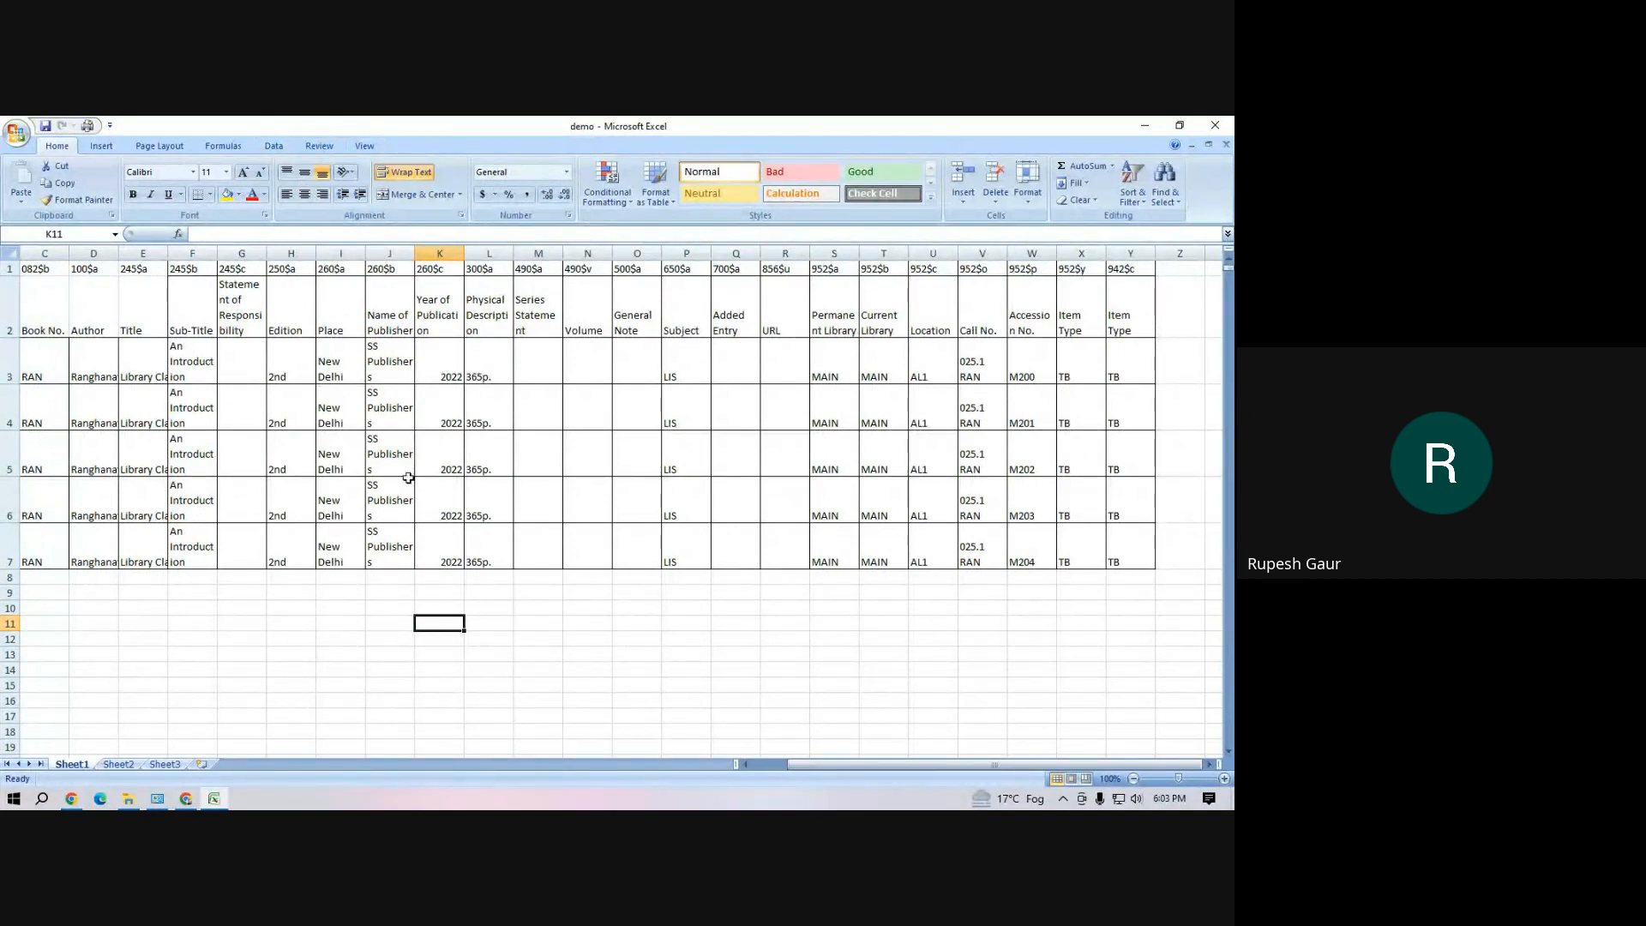
{"action": "left_click", "coordinate": [696, 659]}
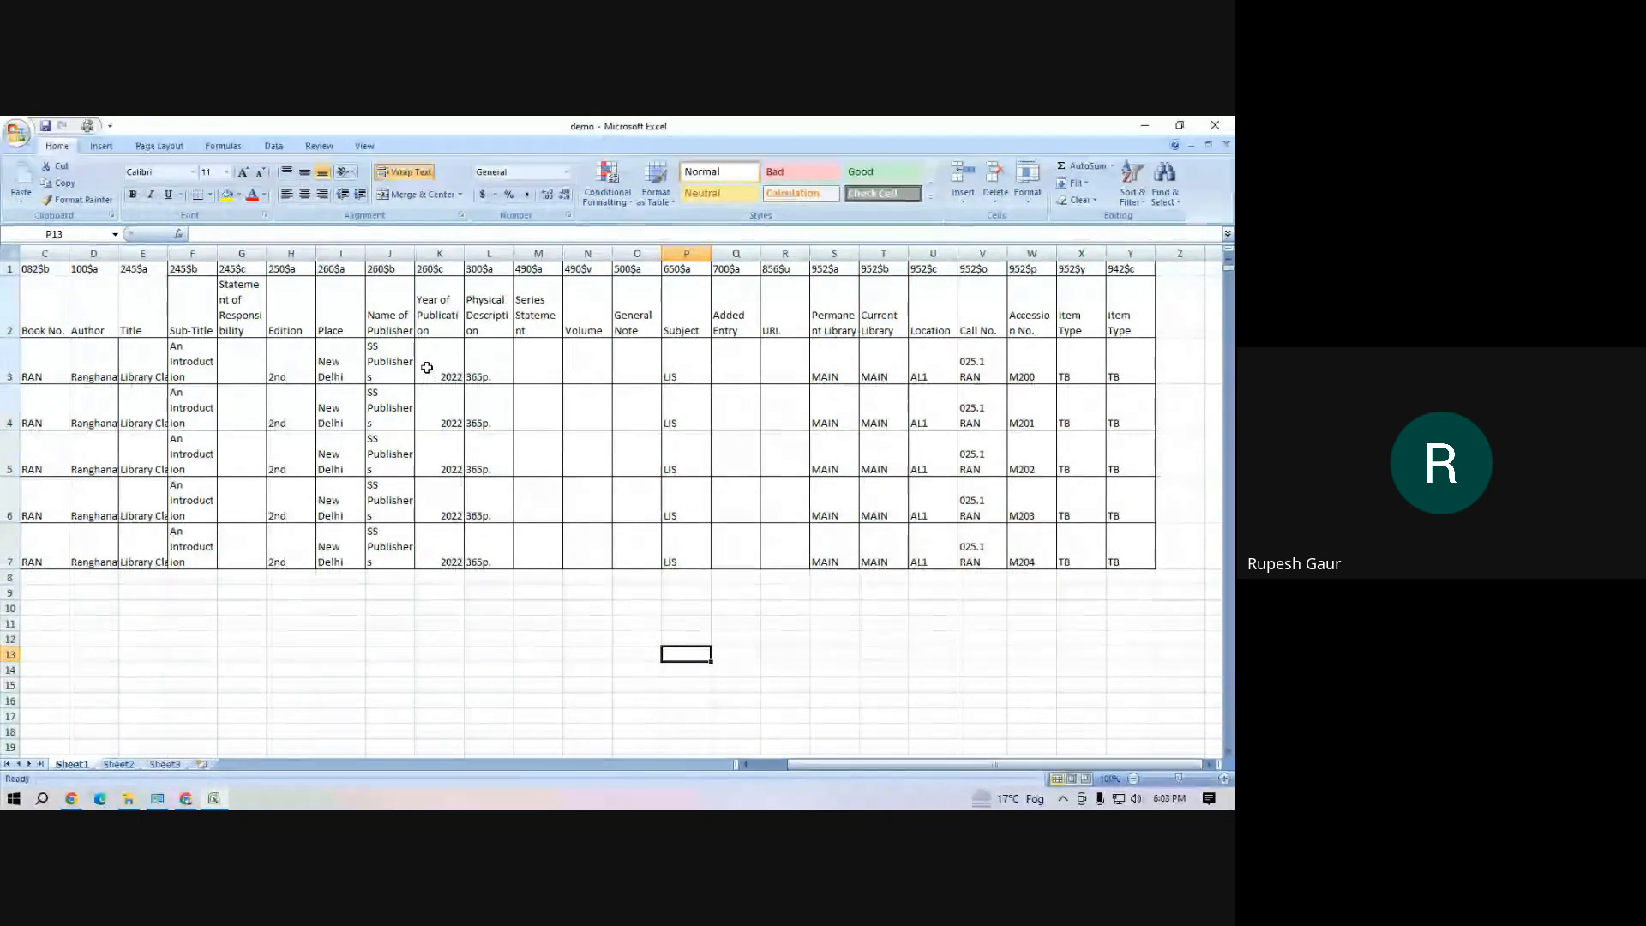
{"action": "left_click", "coordinate": [458, 668]}
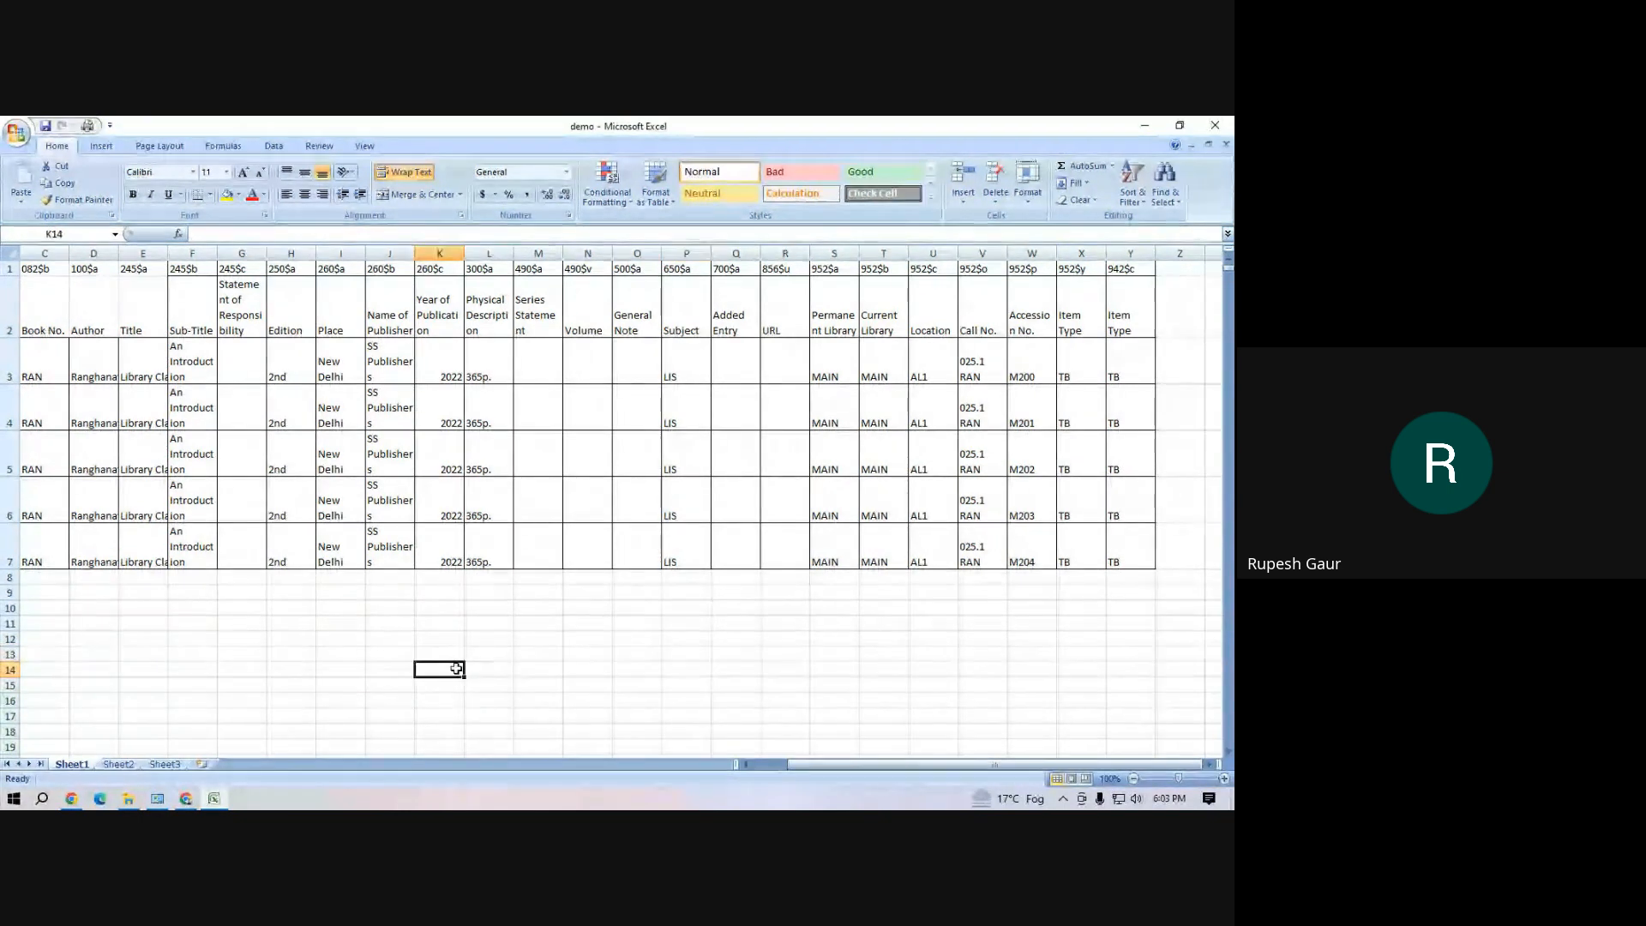
Try to run Remove Duplicates on Sheet1 from an empty cell below the book records
{"action": "left_click", "coordinate": [392, 655]}
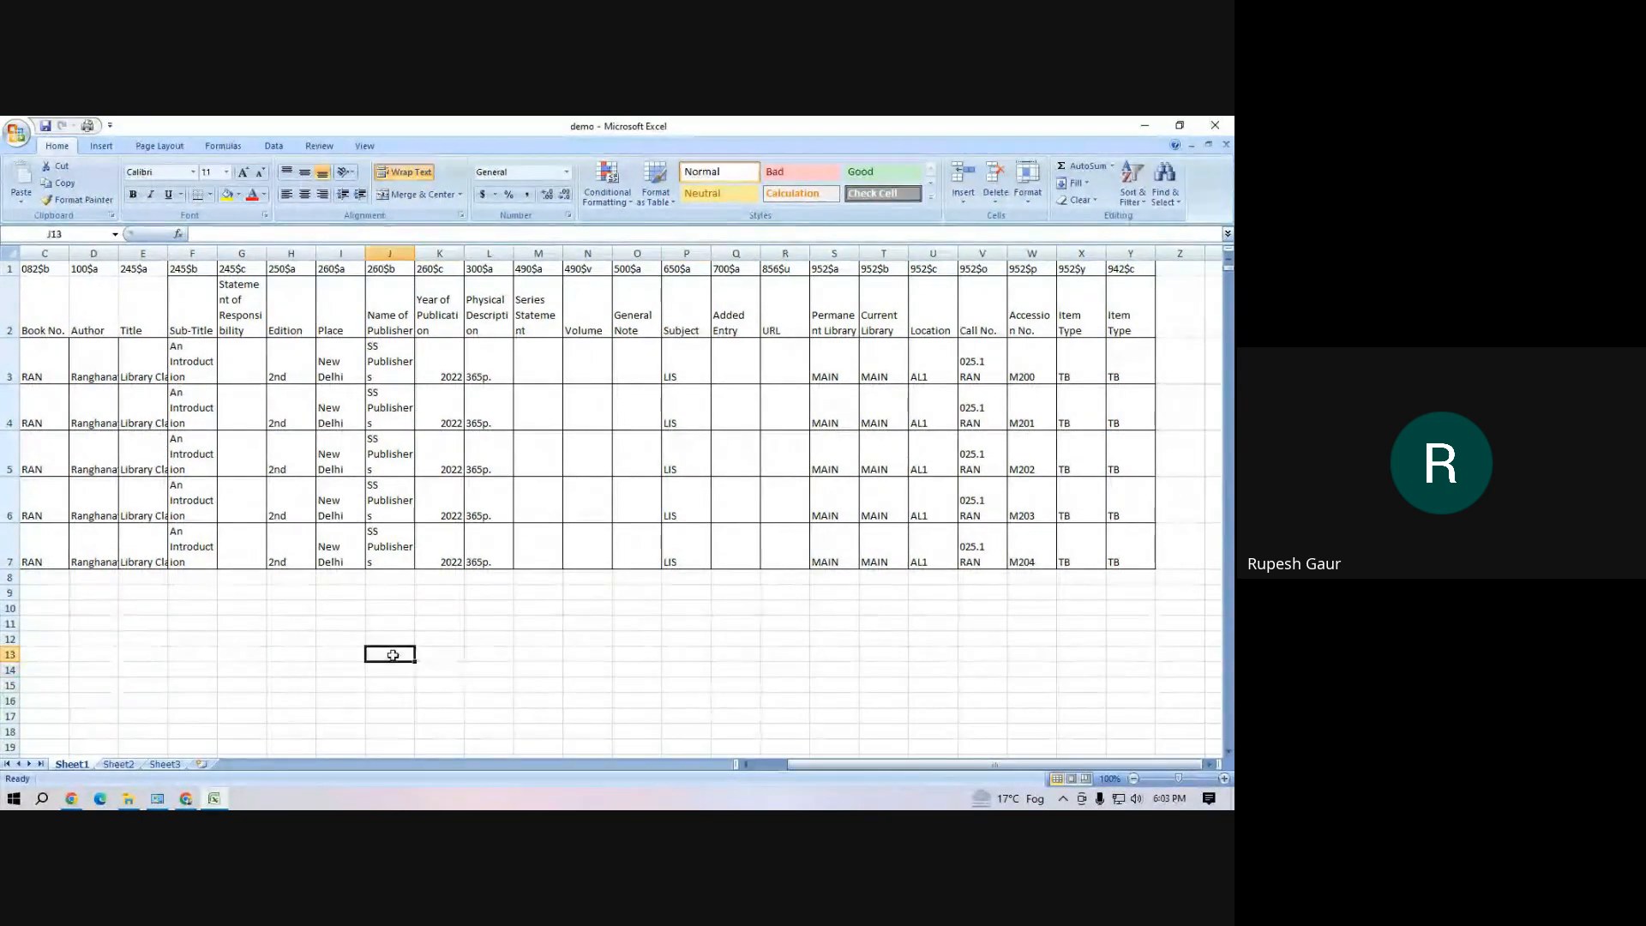
{"action": "left_click", "coordinate": [272, 146]}
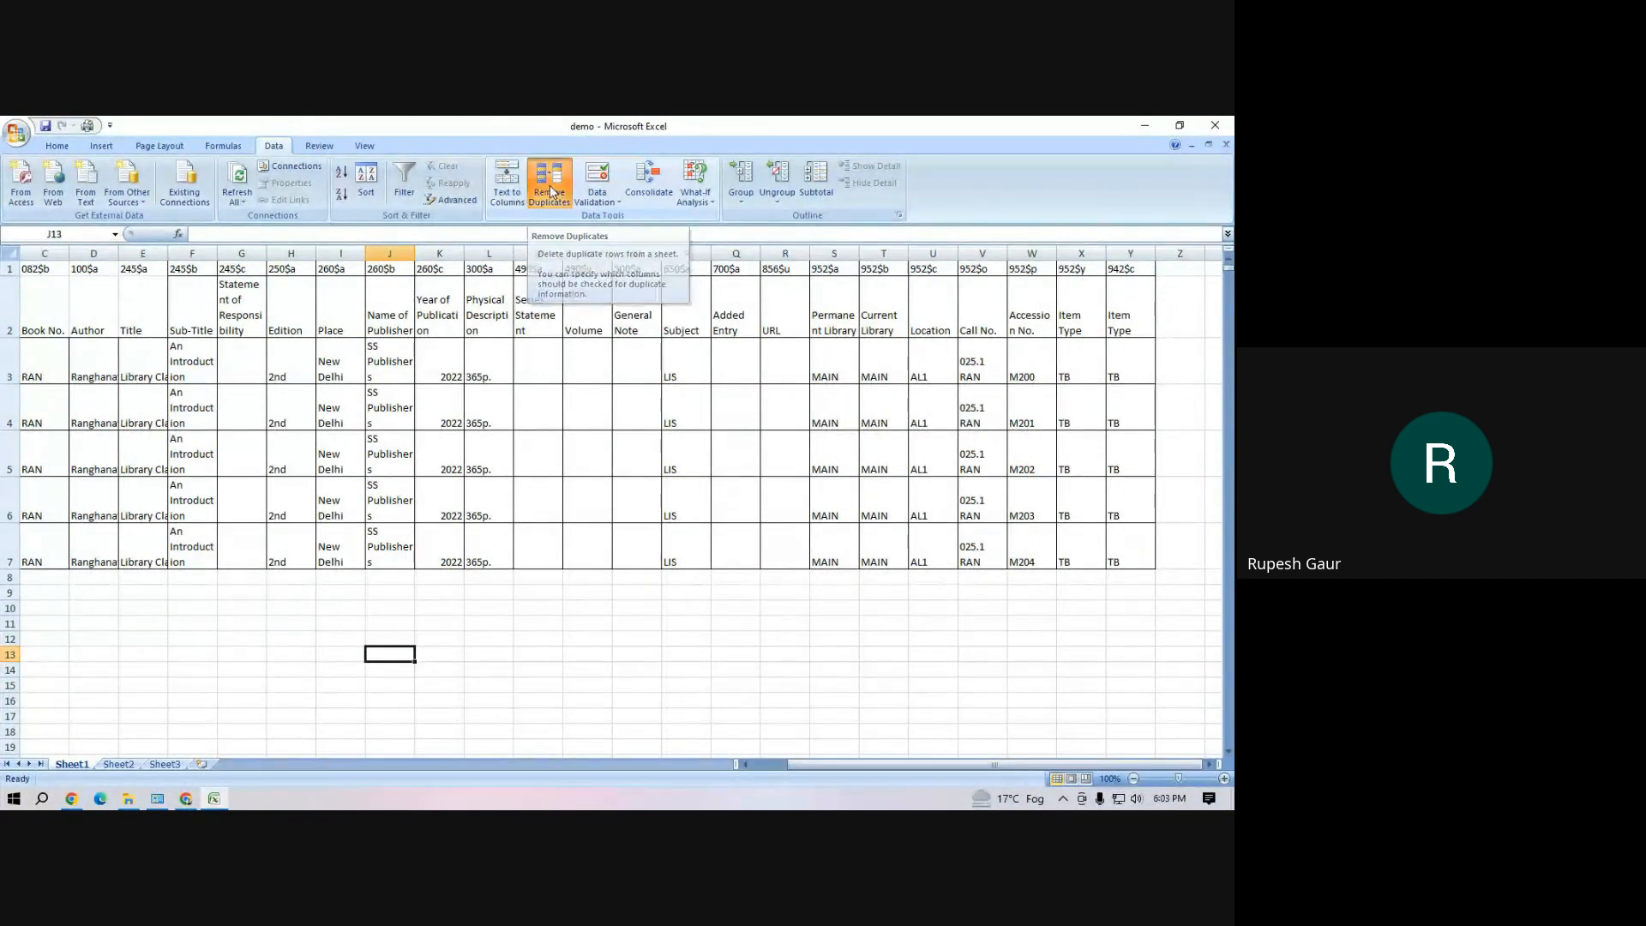
{"action": "left_click", "coordinate": [549, 185]}
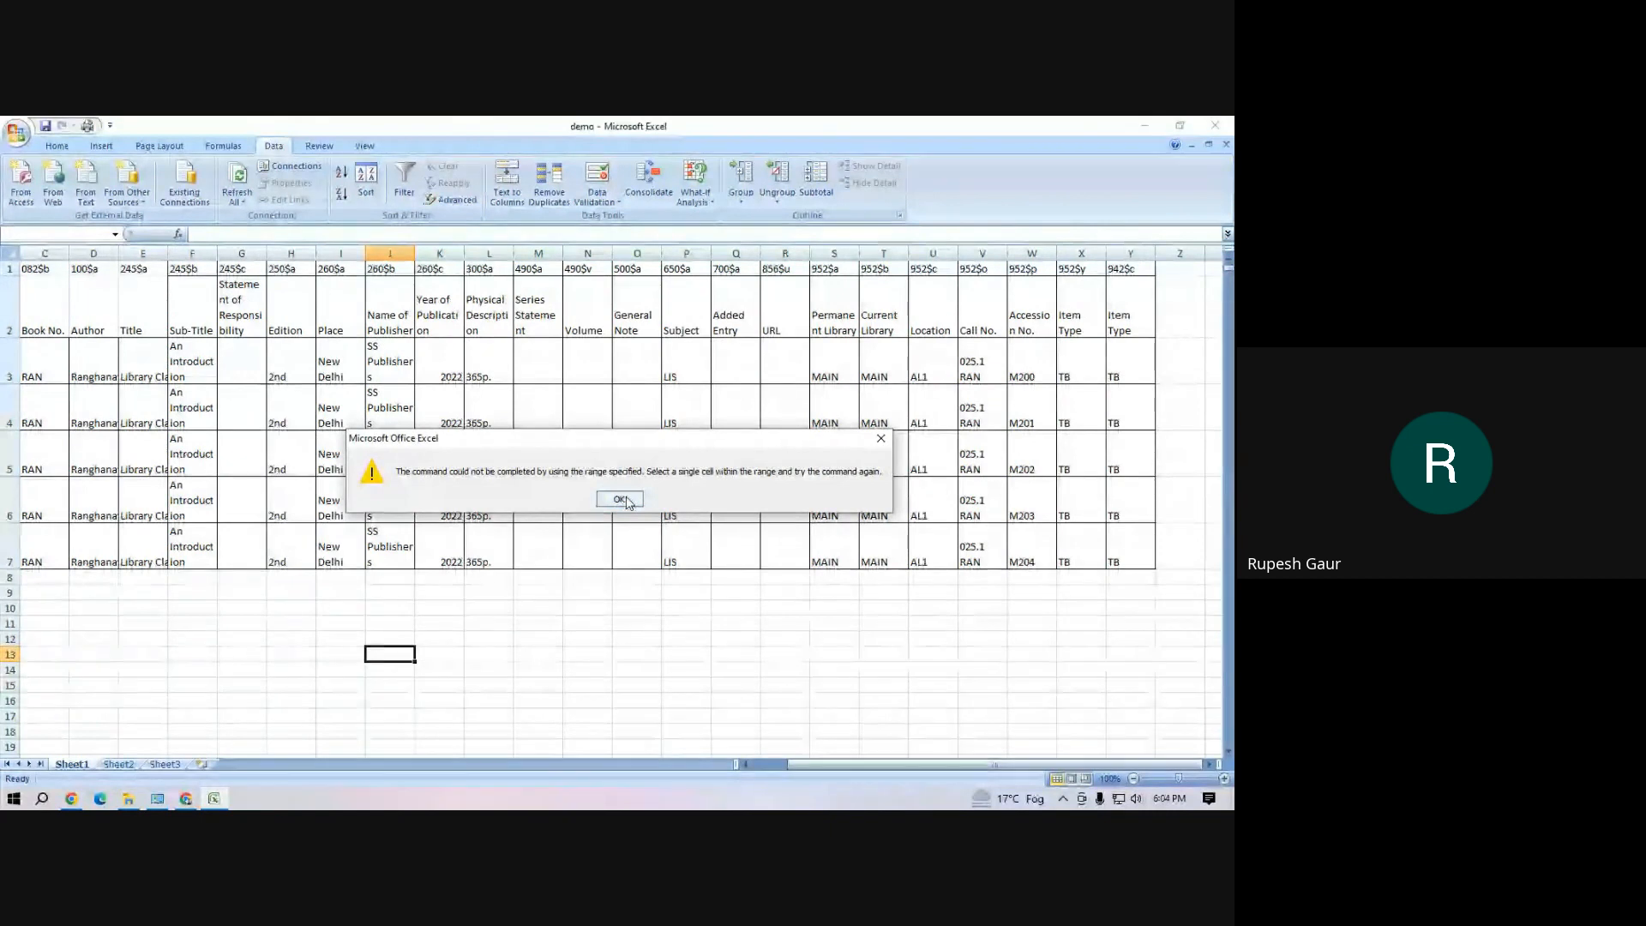
{"action": "left_click", "coordinate": [619, 499]}
{"action": "left_click", "coordinate": [503, 614]}
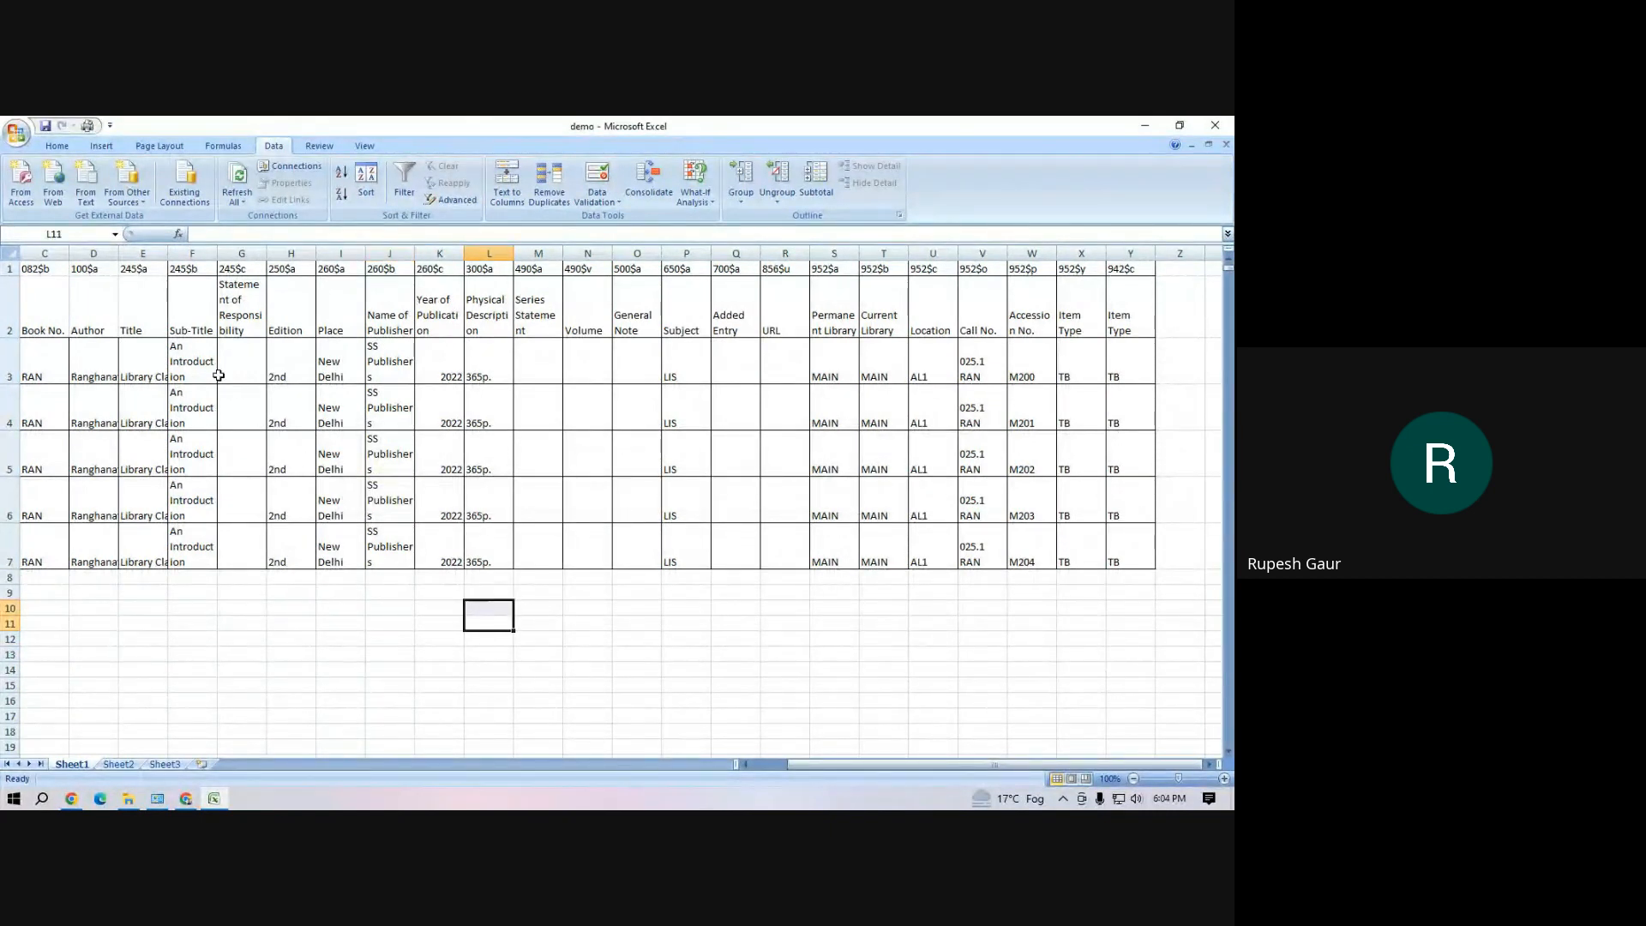
Copy the range C1:Y7 from Sheet1 and paste it as values only into Sheet2 starting at cell A1
{"action": "left_click_drag", "start_coordinate": [32, 296], "coordinate": [136, 296]}
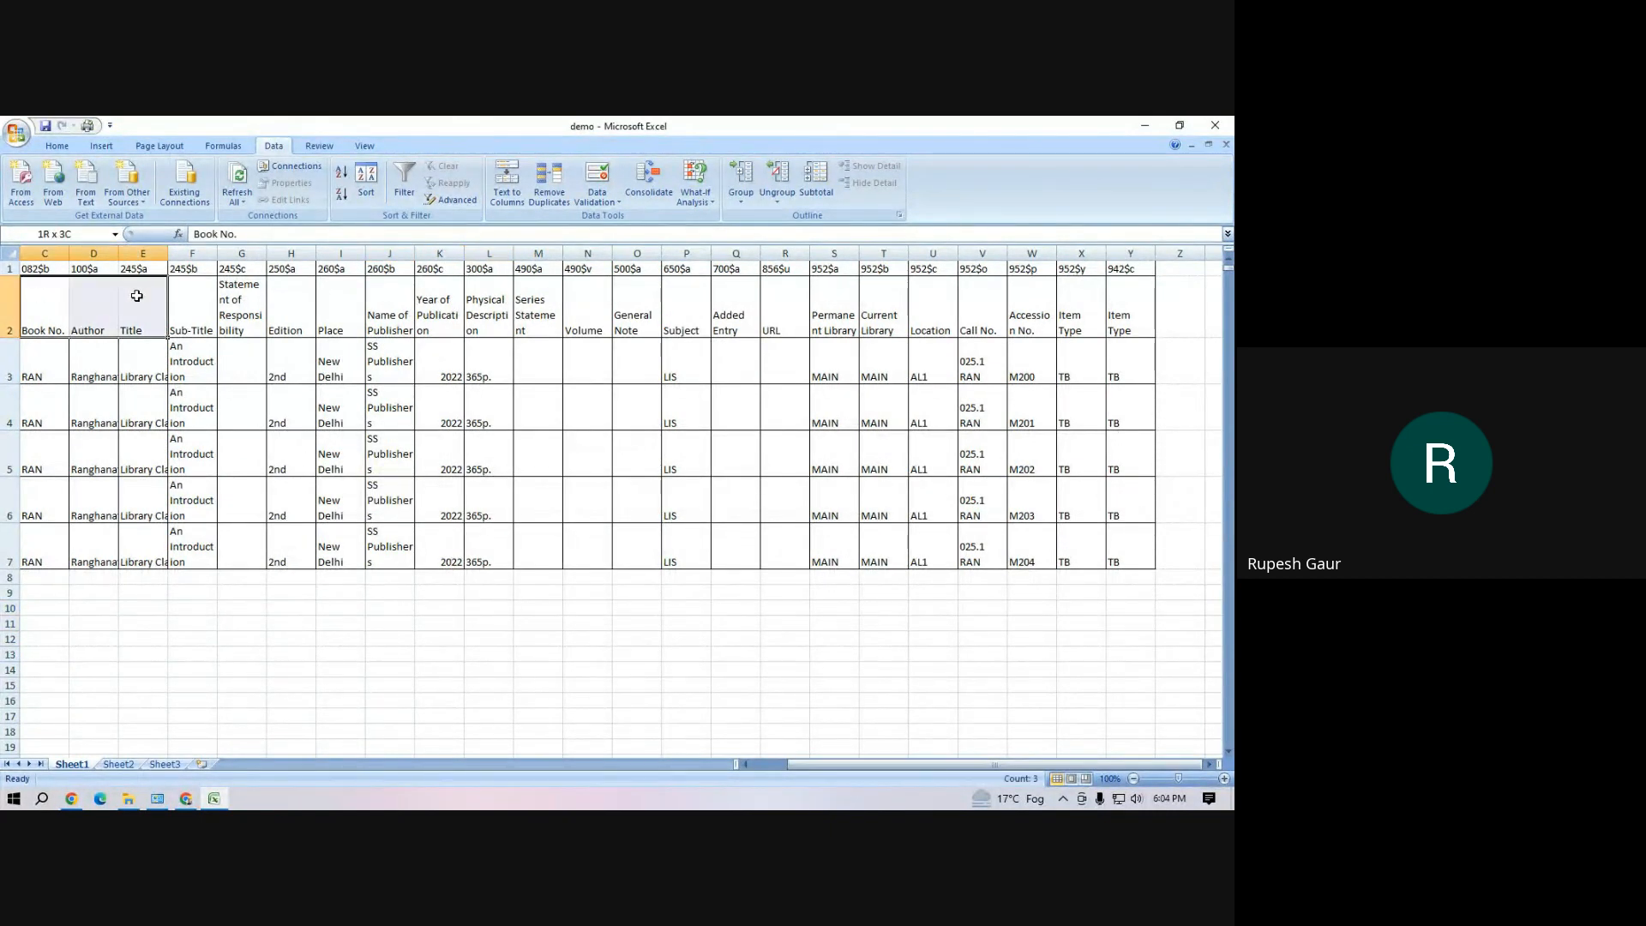
{"action": "left_click_drag", "start_coordinate": [34, 269], "coordinate": [1114, 559]}
{"action": "key", "text": "ctrl+c"}
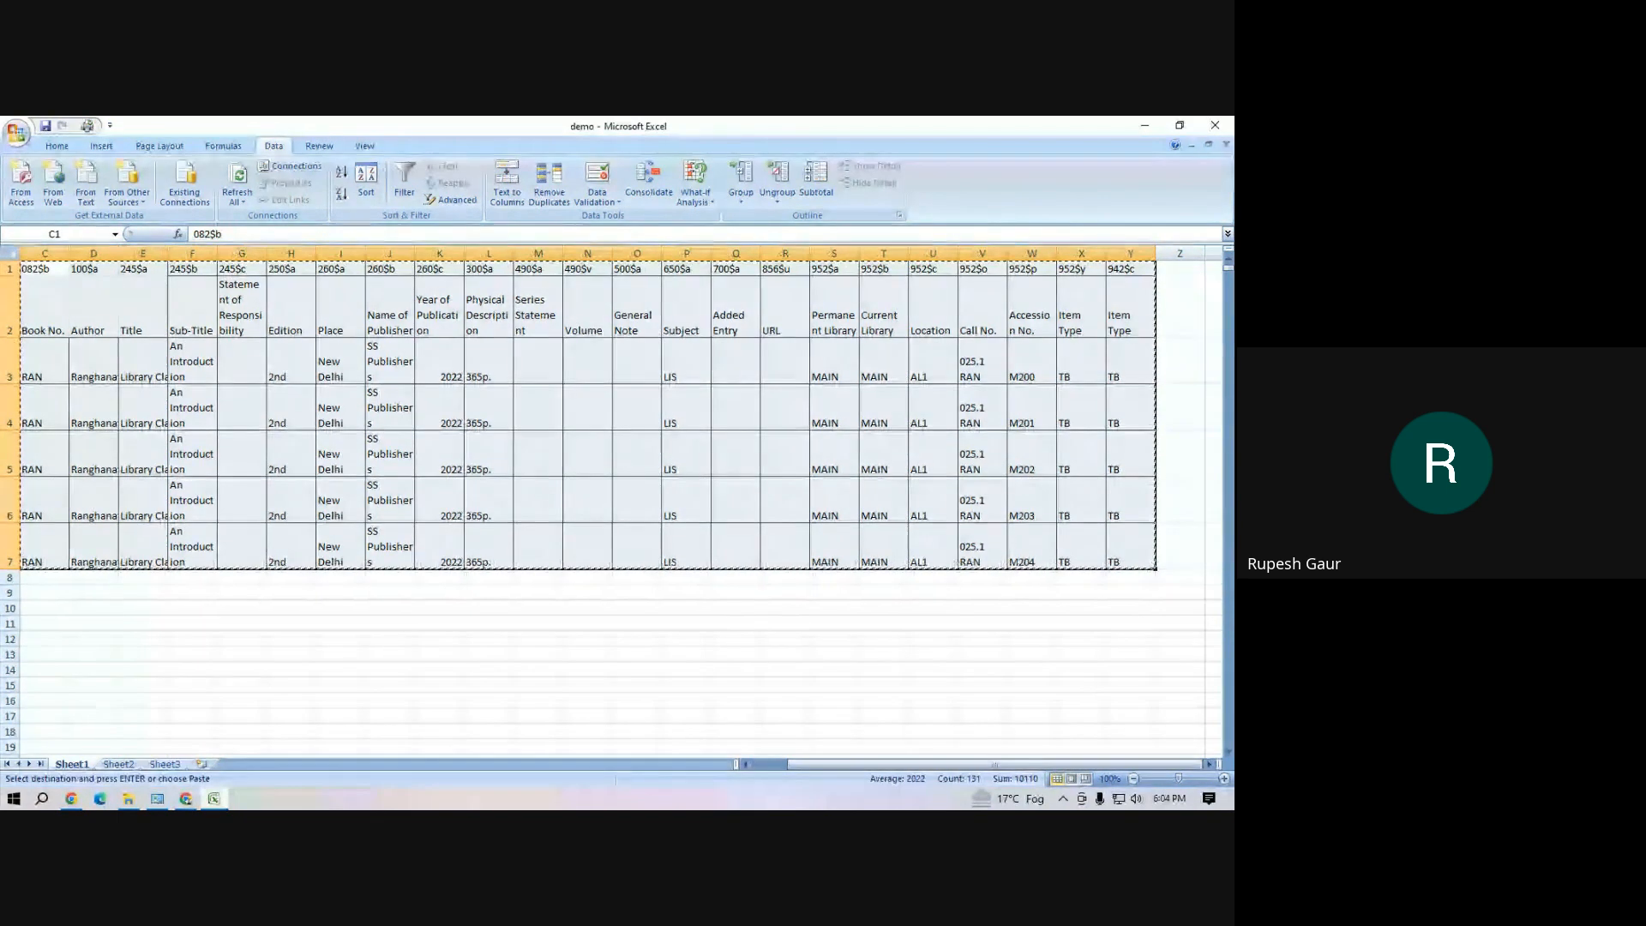
{"action": "left_click", "coordinate": [118, 764]}
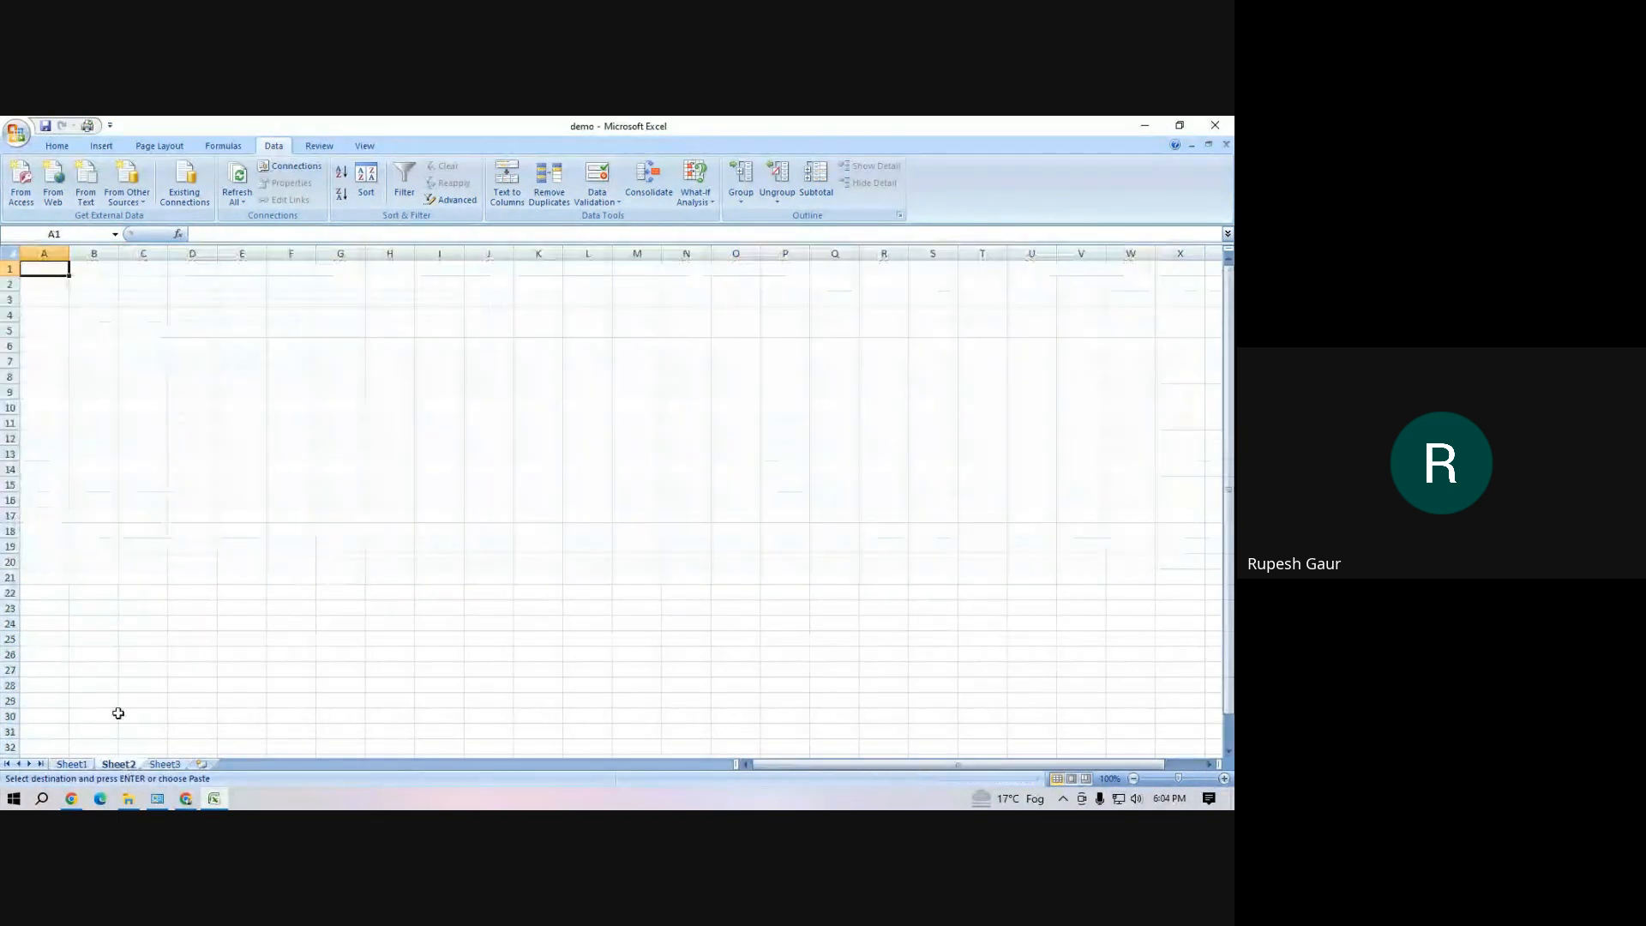
{"action": "right_click", "coordinate": [55, 268]}
{"action": "left_click", "coordinate": [99, 329]}
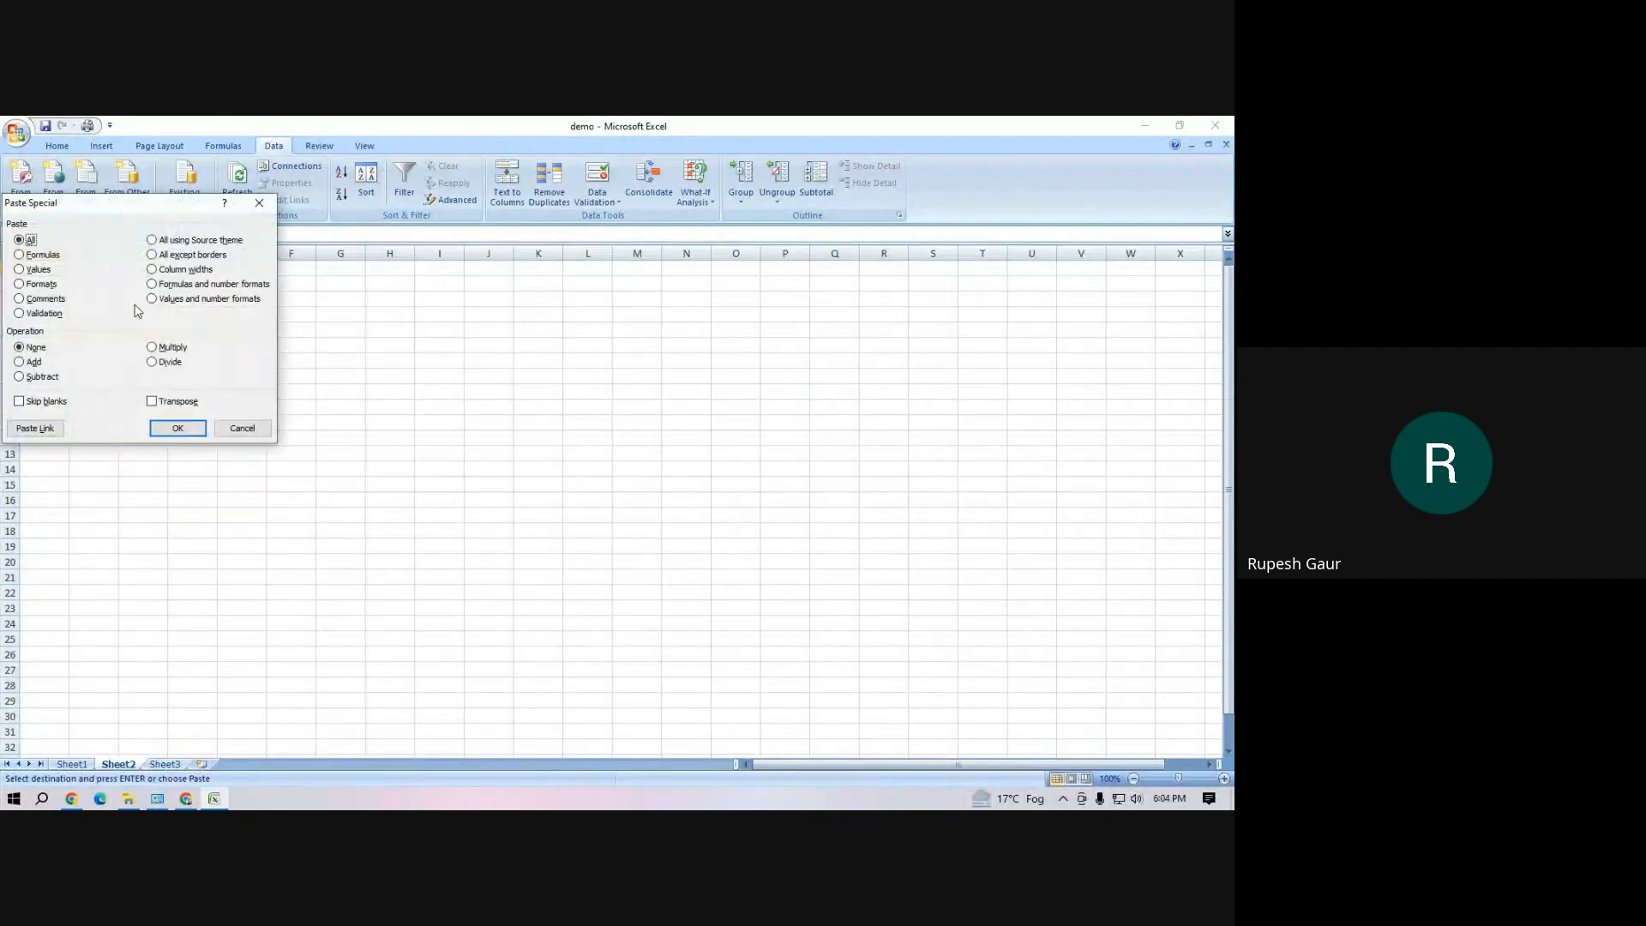
{"action": "left_click", "coordinate": [36, 271]}
{"action": "left_click", "coordinate": [176, 428]}
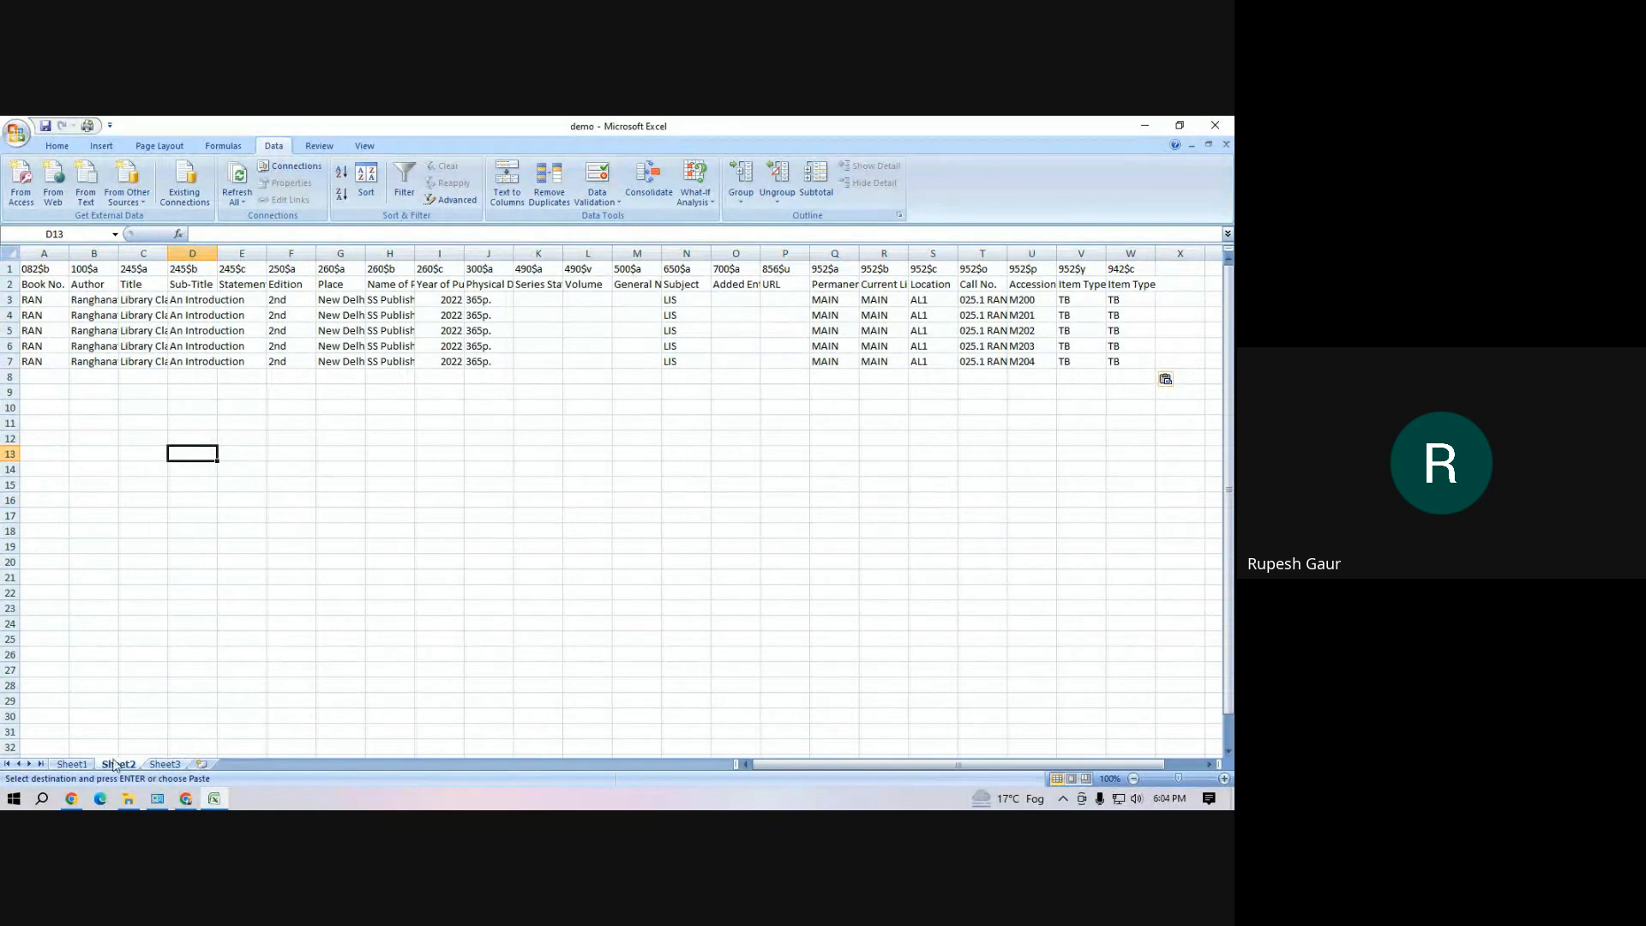
Try to run Remove Duplicates on Sheet2 from empty cells below the pasted records
{"action": "left_click", "coordinate": [636, 547]}
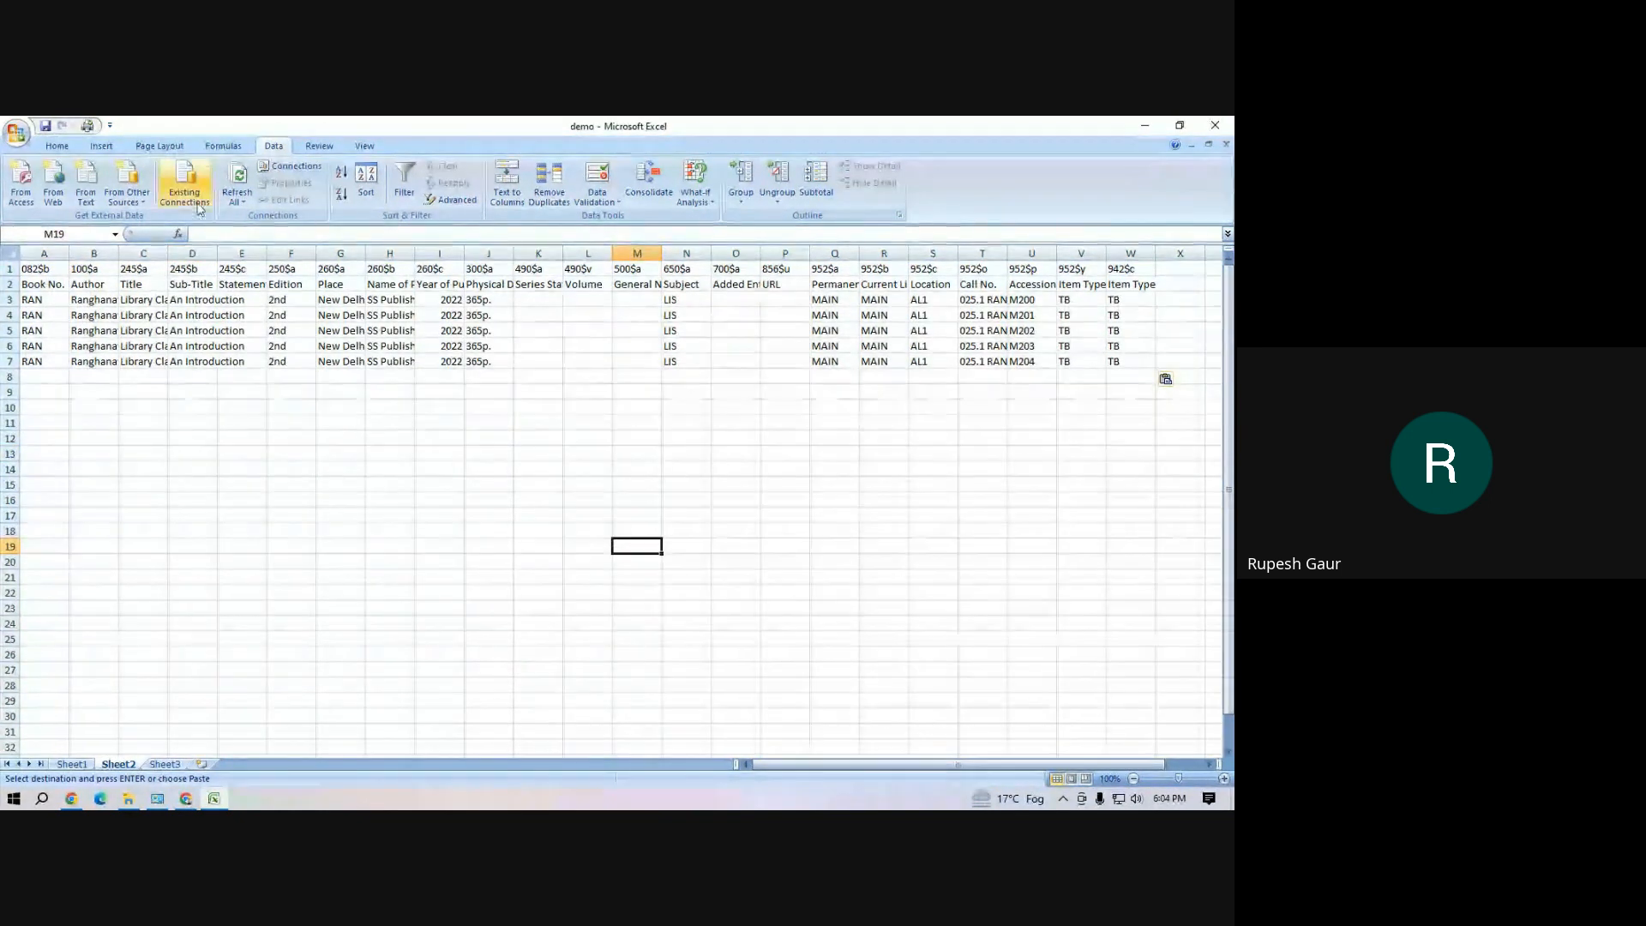
{"action": "left_click", "coordinate": [539, 180]}
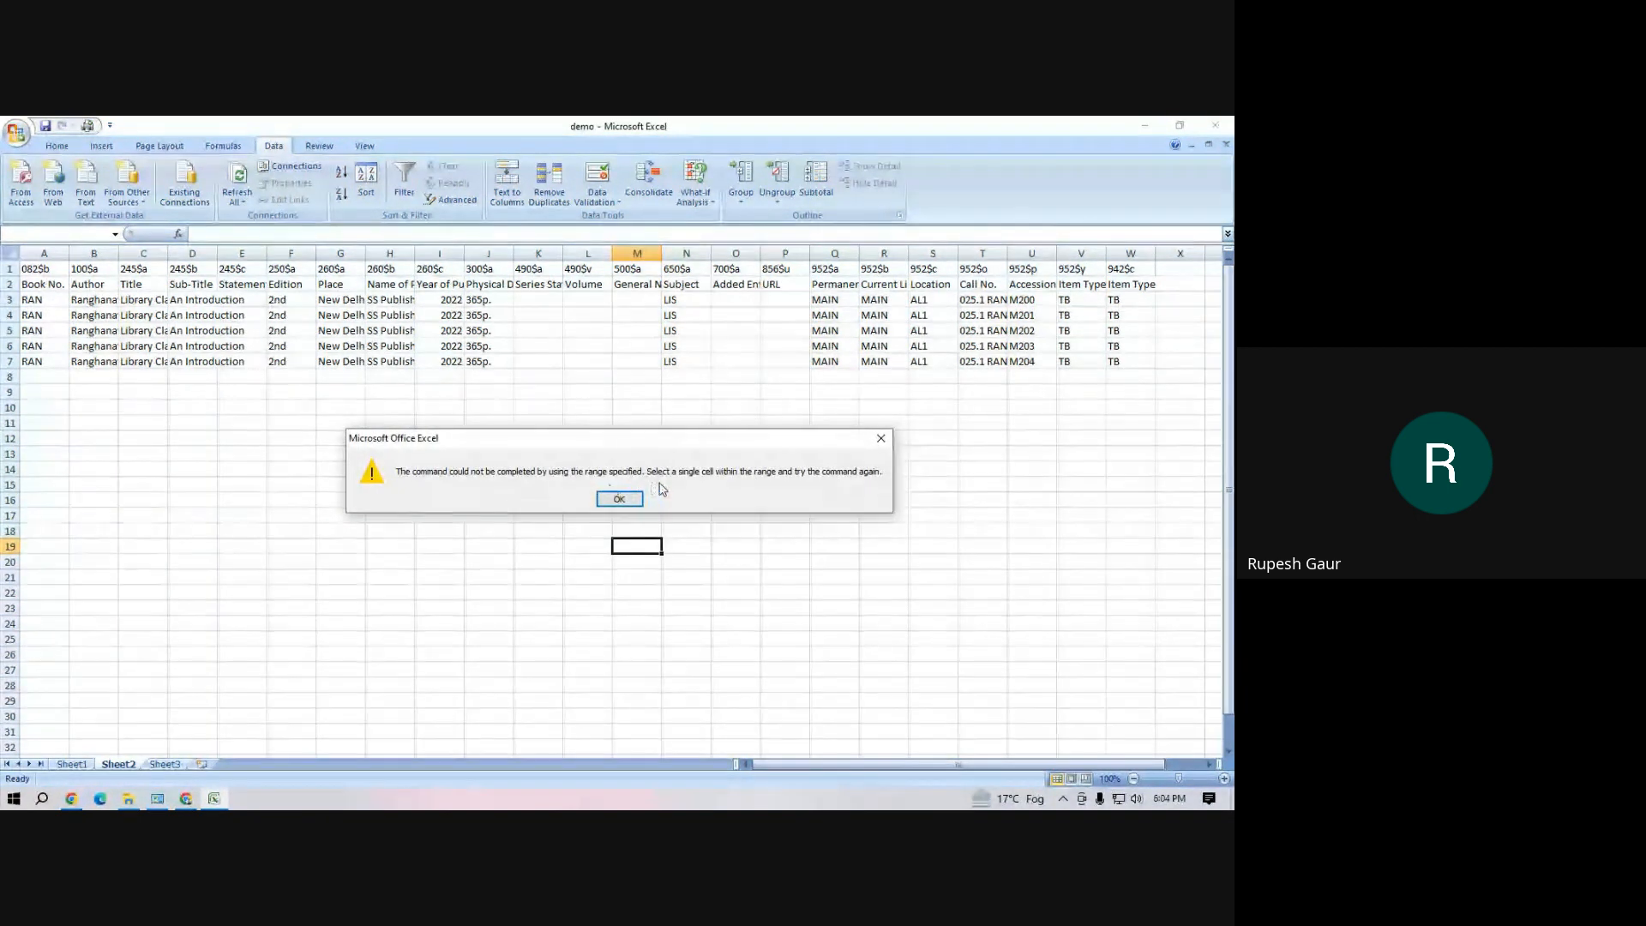
{"action": "left_click", "coordinate": [639, 502]}
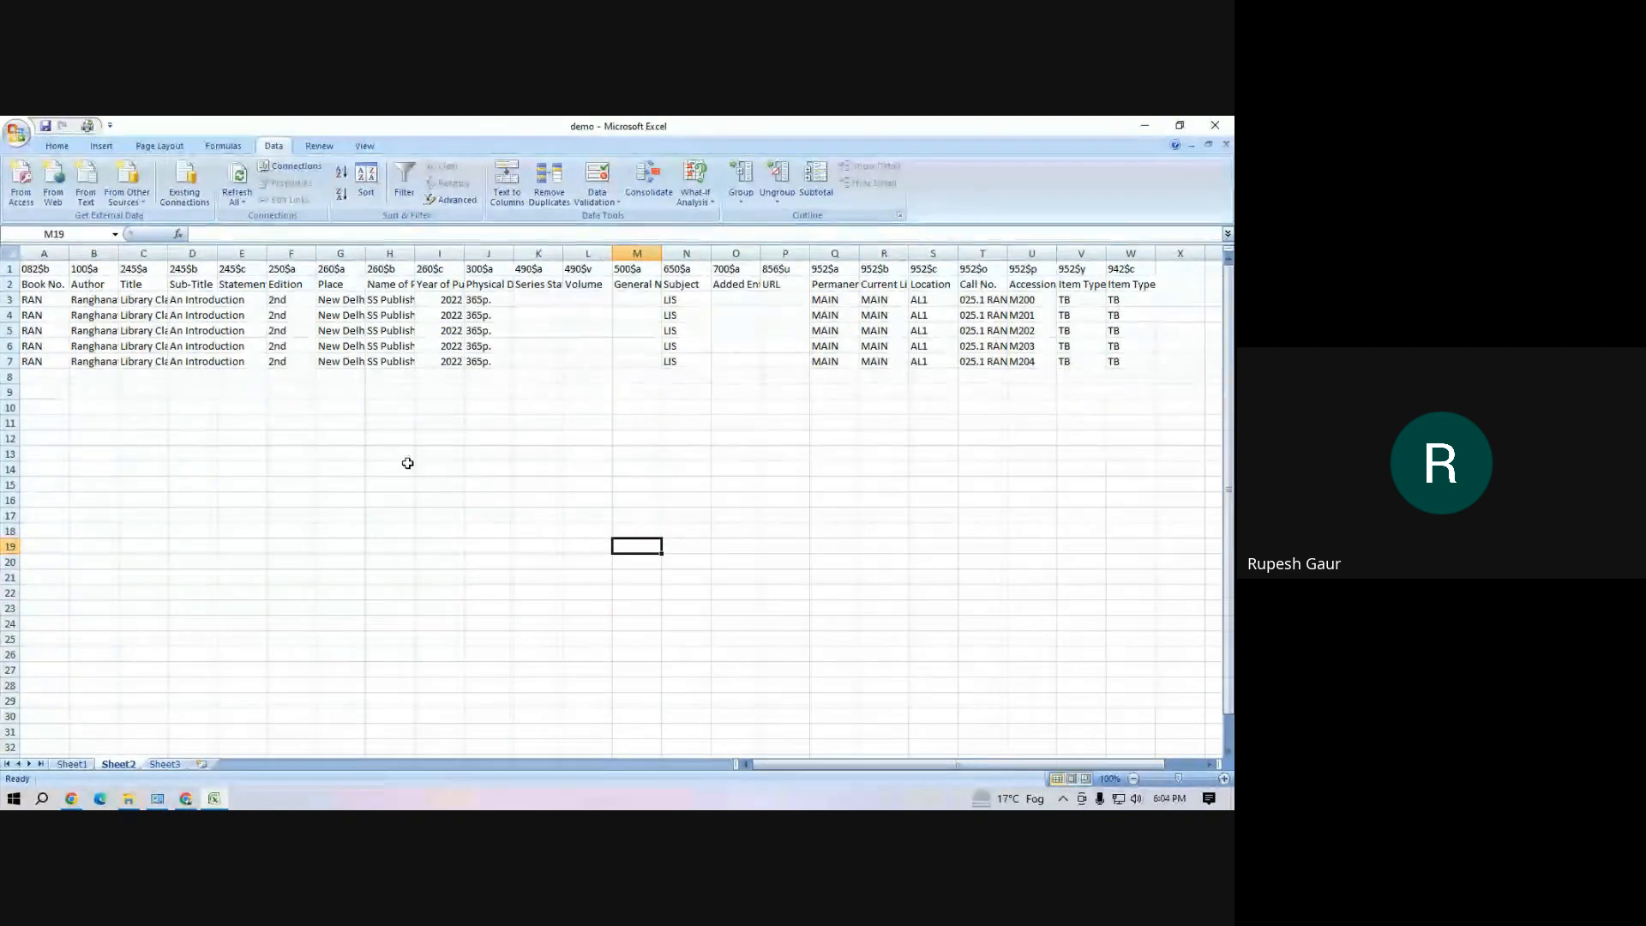
{"action": "left_click", "coordinate": [403, 455]}
{"action": "left_click", "coordinate": [559, 191]}
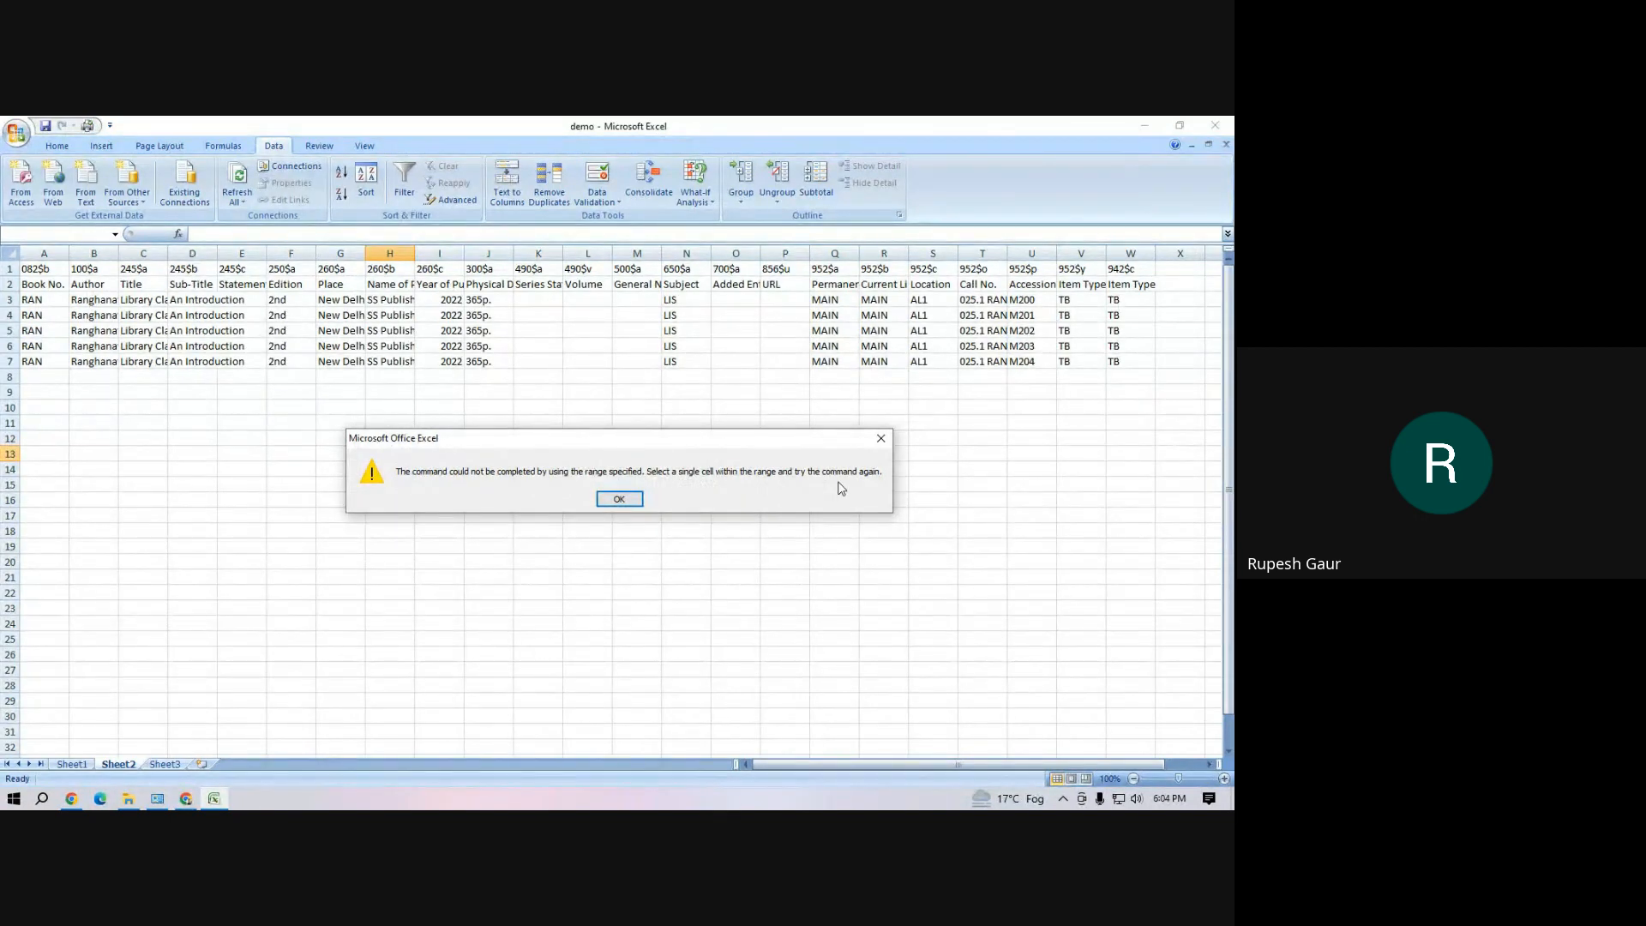
{"action": "left_click", "coordinate": [619, 499]}
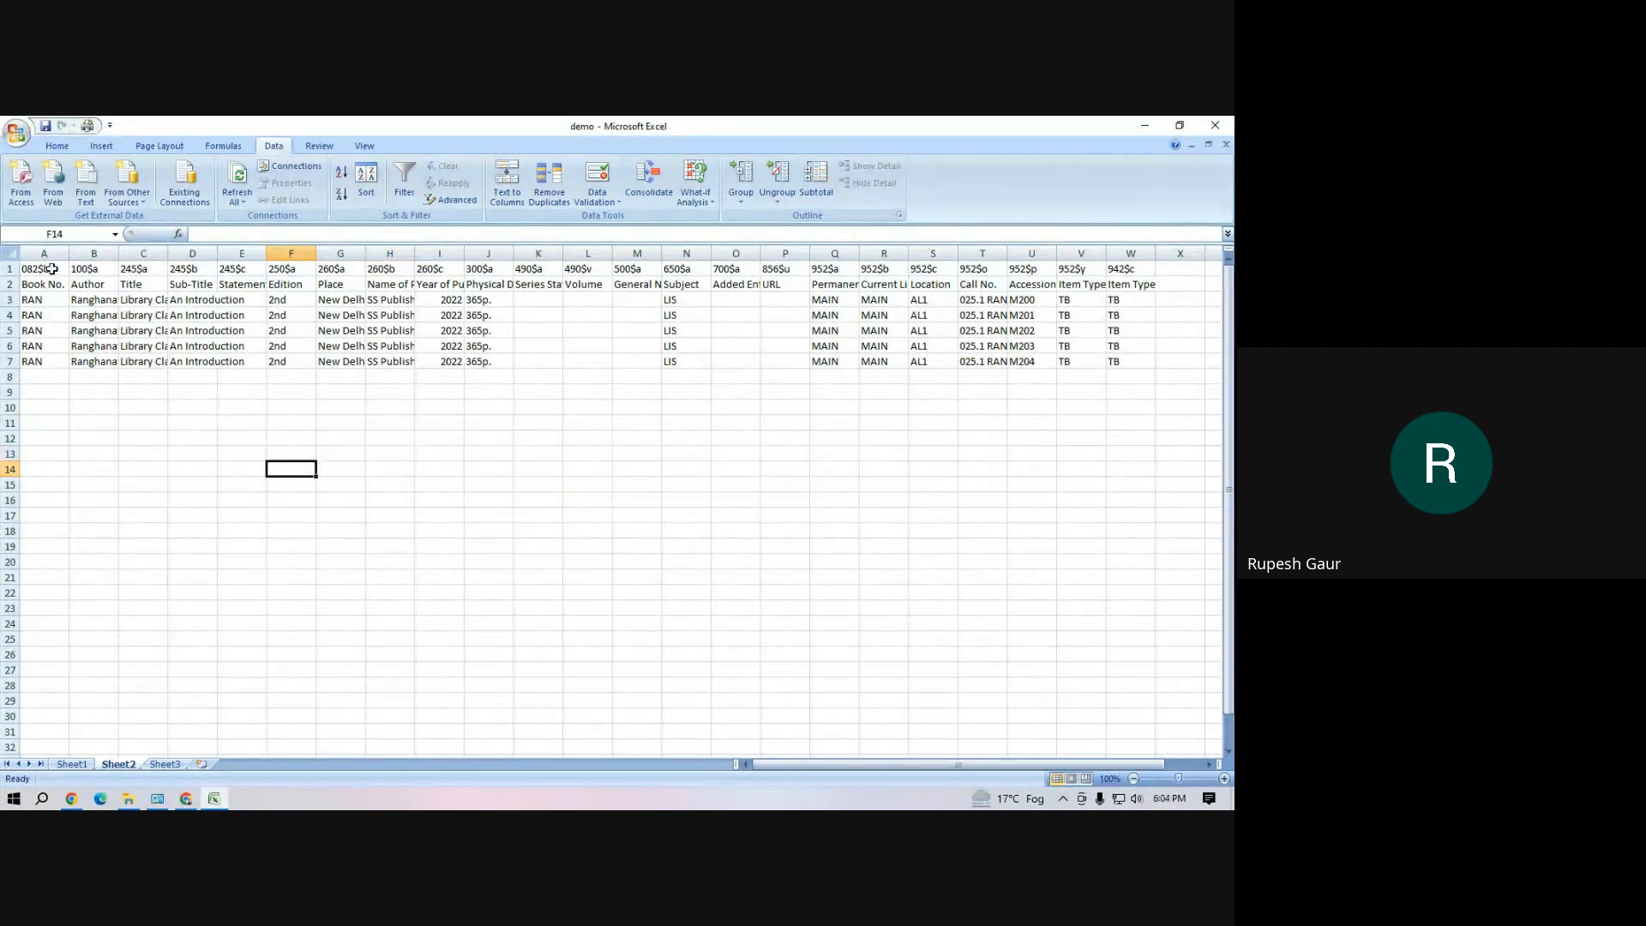
{"action": "left_click_drag", "start_coordinate": [48, 269], "coordinate": [1111, 364]}
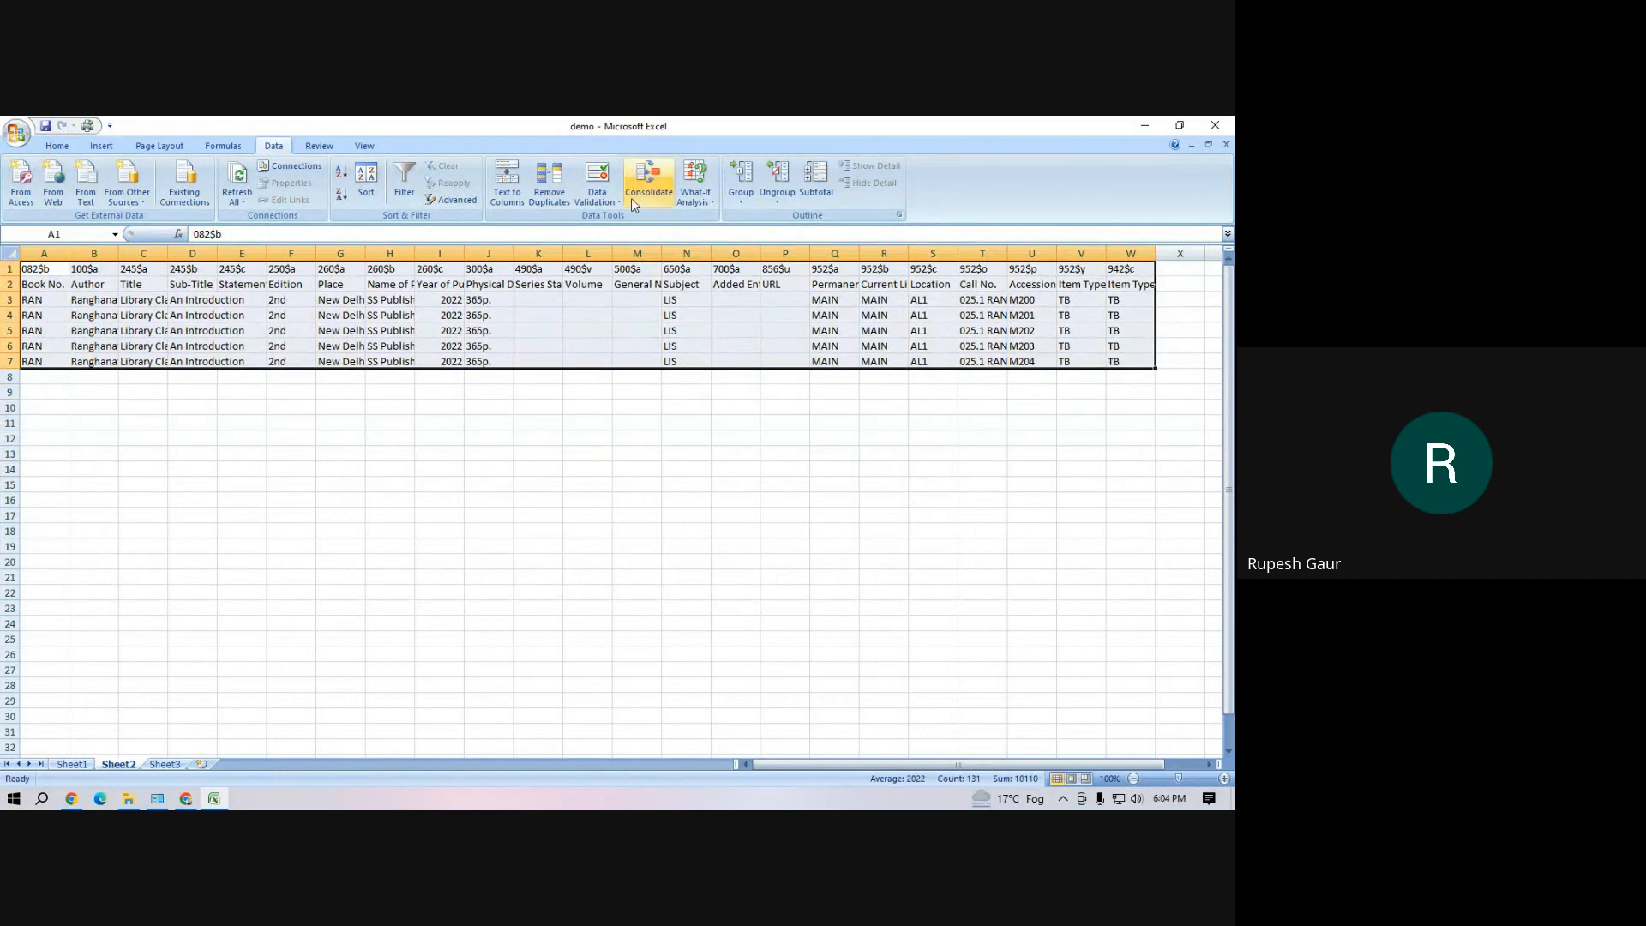
{"action": "left_click", "coordinate": [550, 183]}
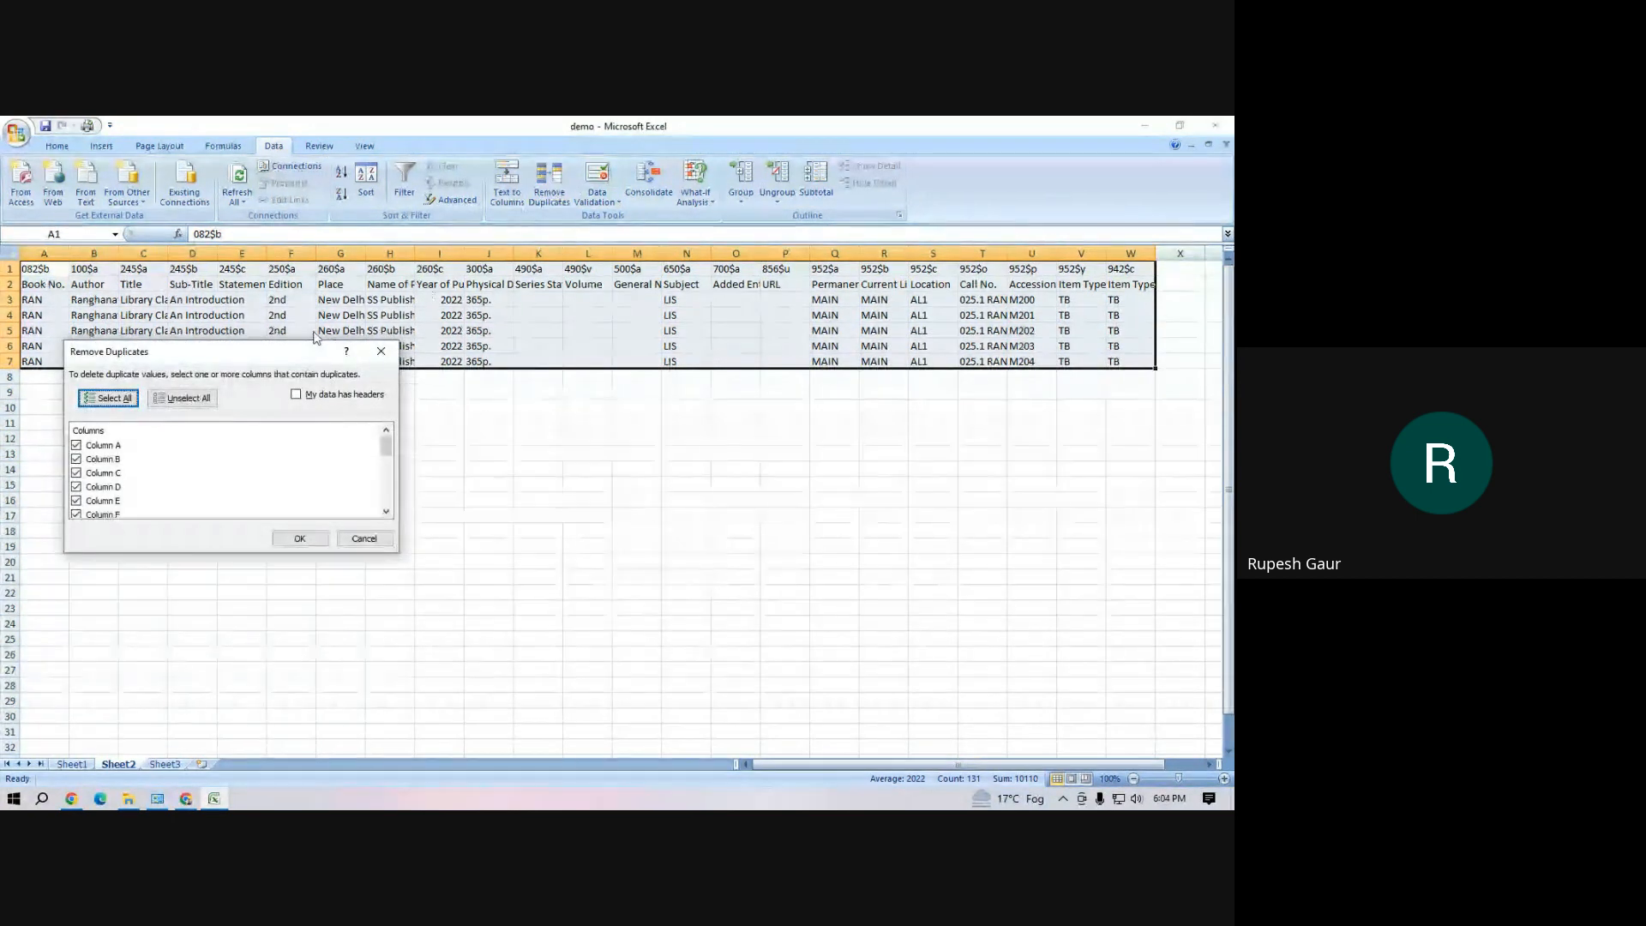
{"action": "left_click", "coordinate": [381, 351]}
{"action": "left_click", "coordinate": [572, 515]}
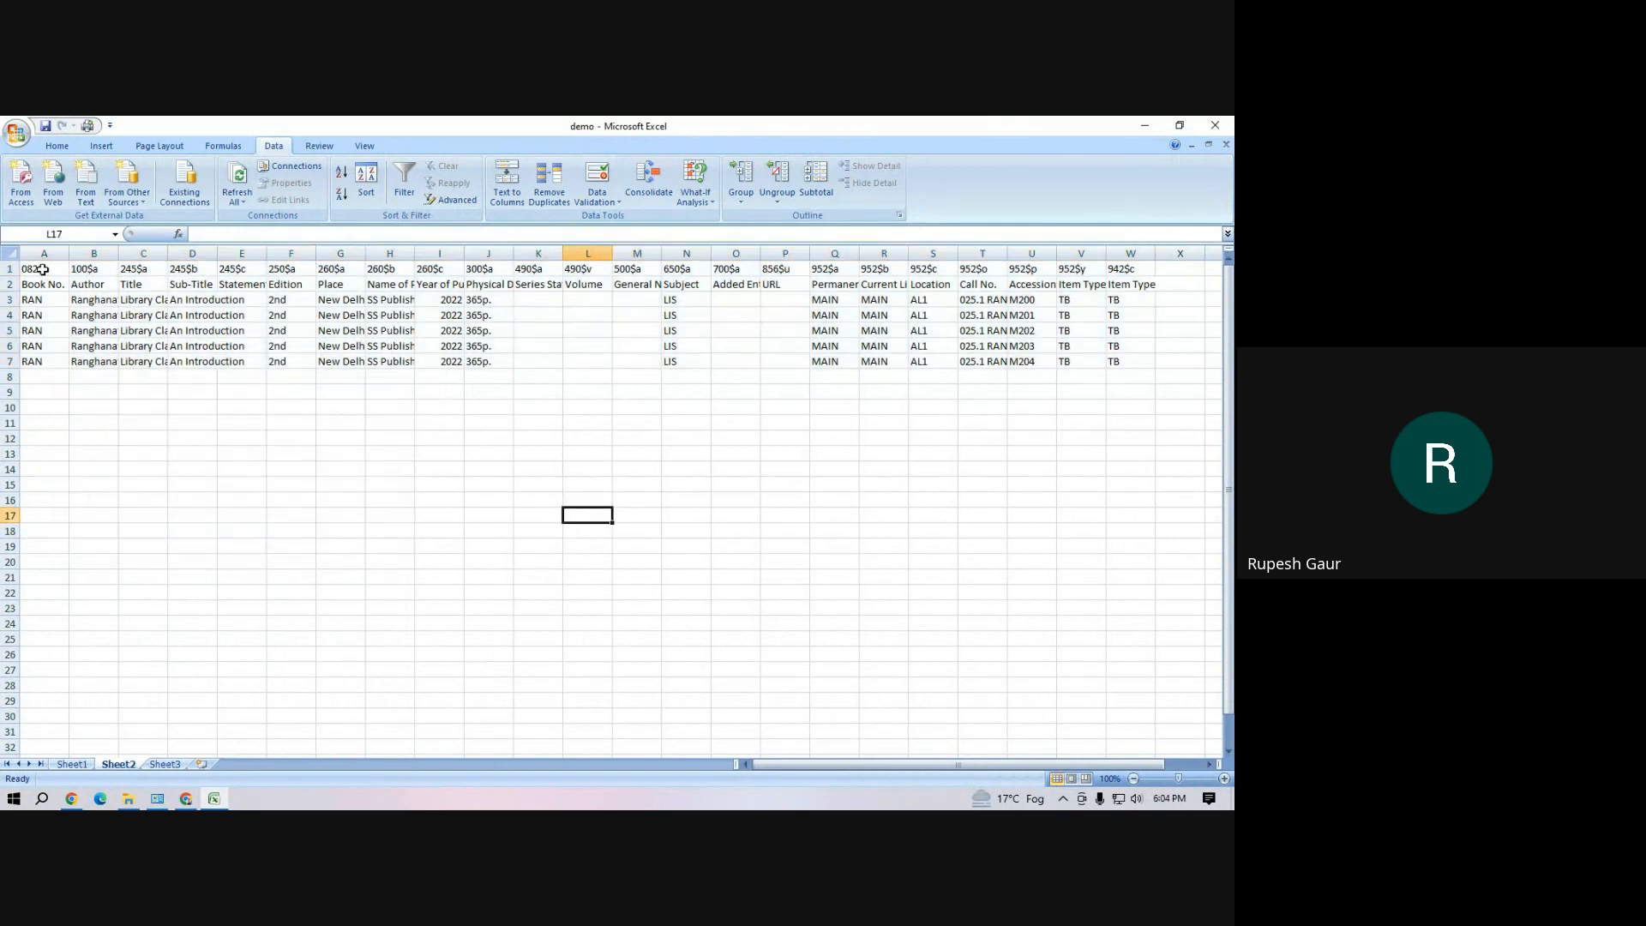
Remove duplicate rows from the range A1:W7 on Sheet2, comparing only columns B and C
{"action": "left_click_drag", "start_coordinate": [41, 270], "coordinate": [1113, 364]}
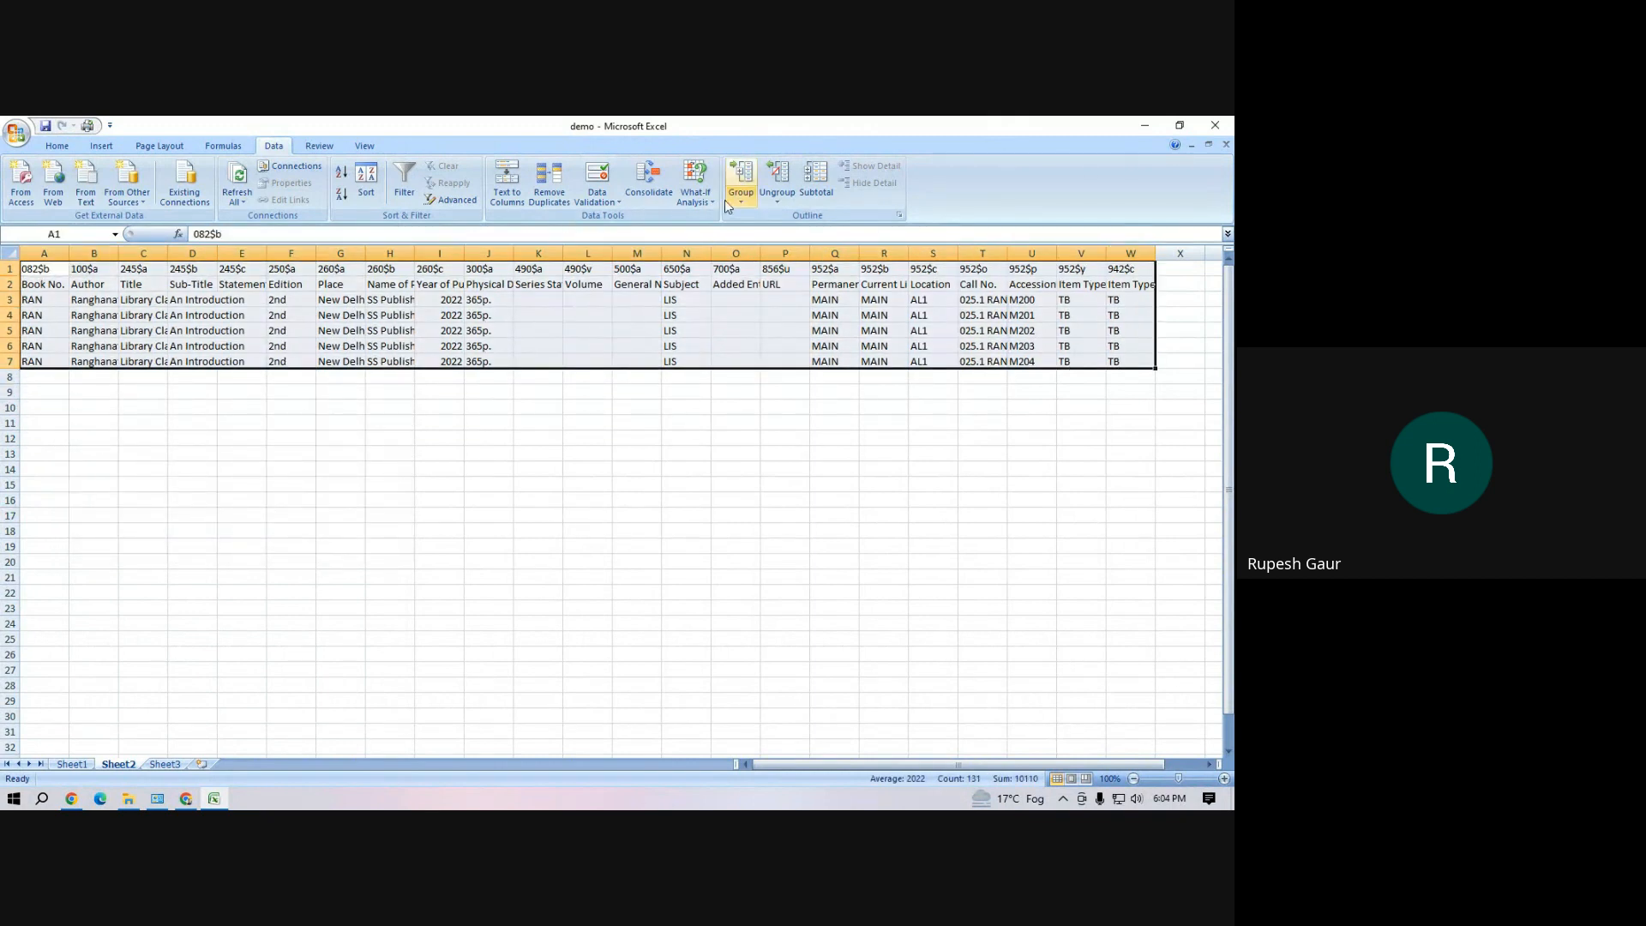
{"action": "left_click", "coordinate": [540, 196]}
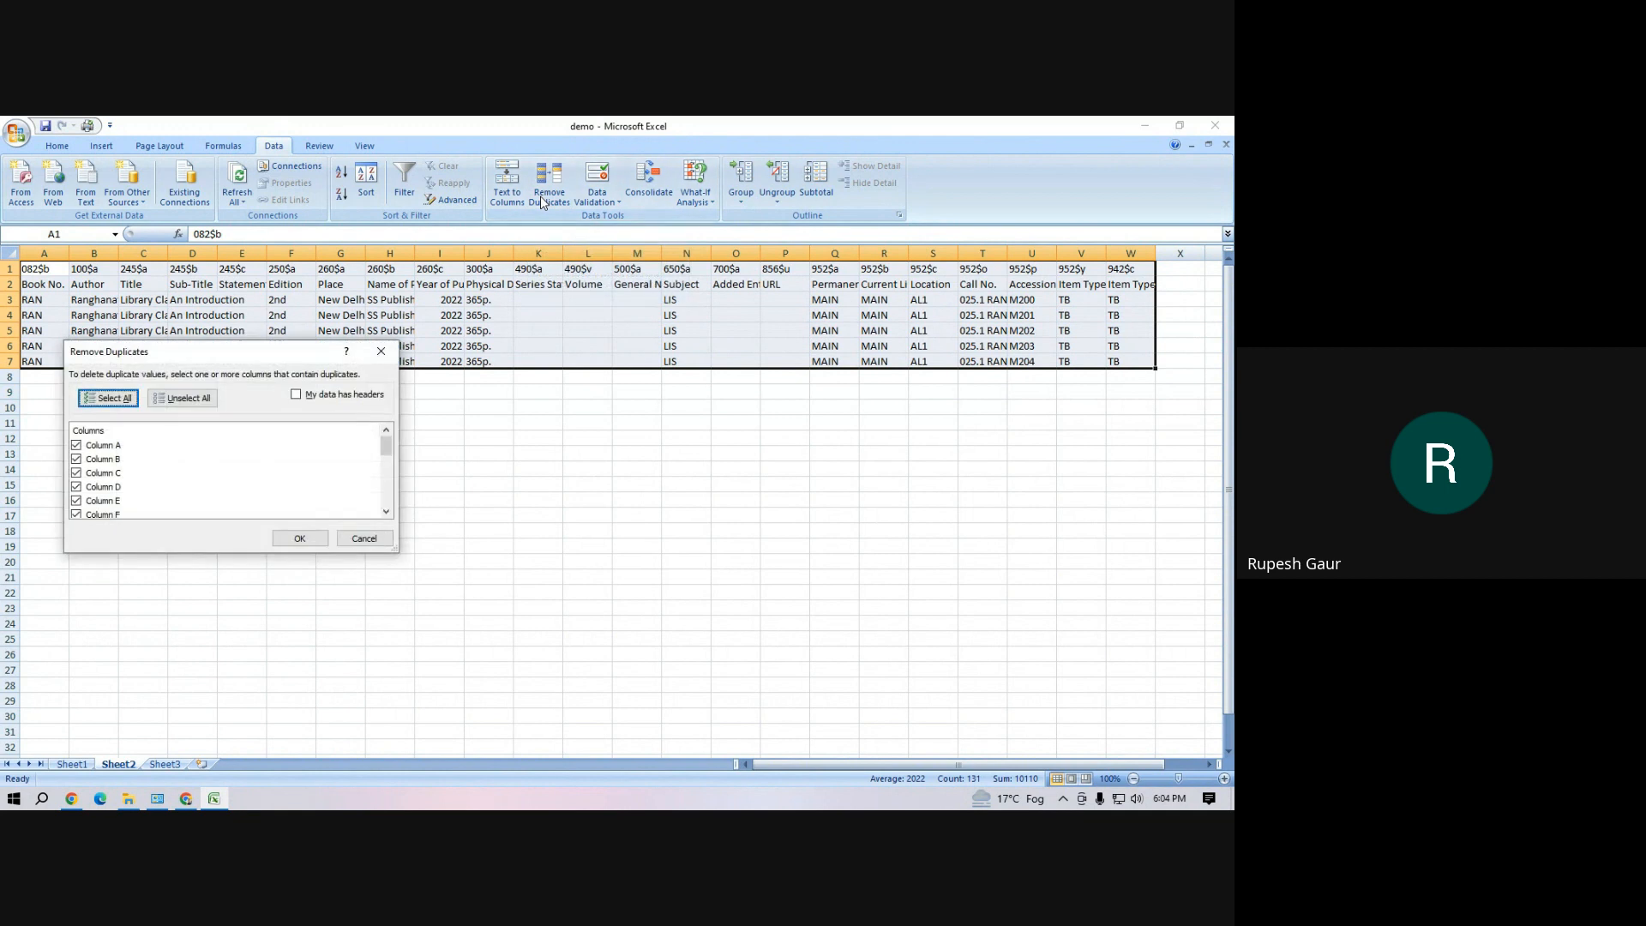
{"action": "left_click", "coordinate": [177, 403]}
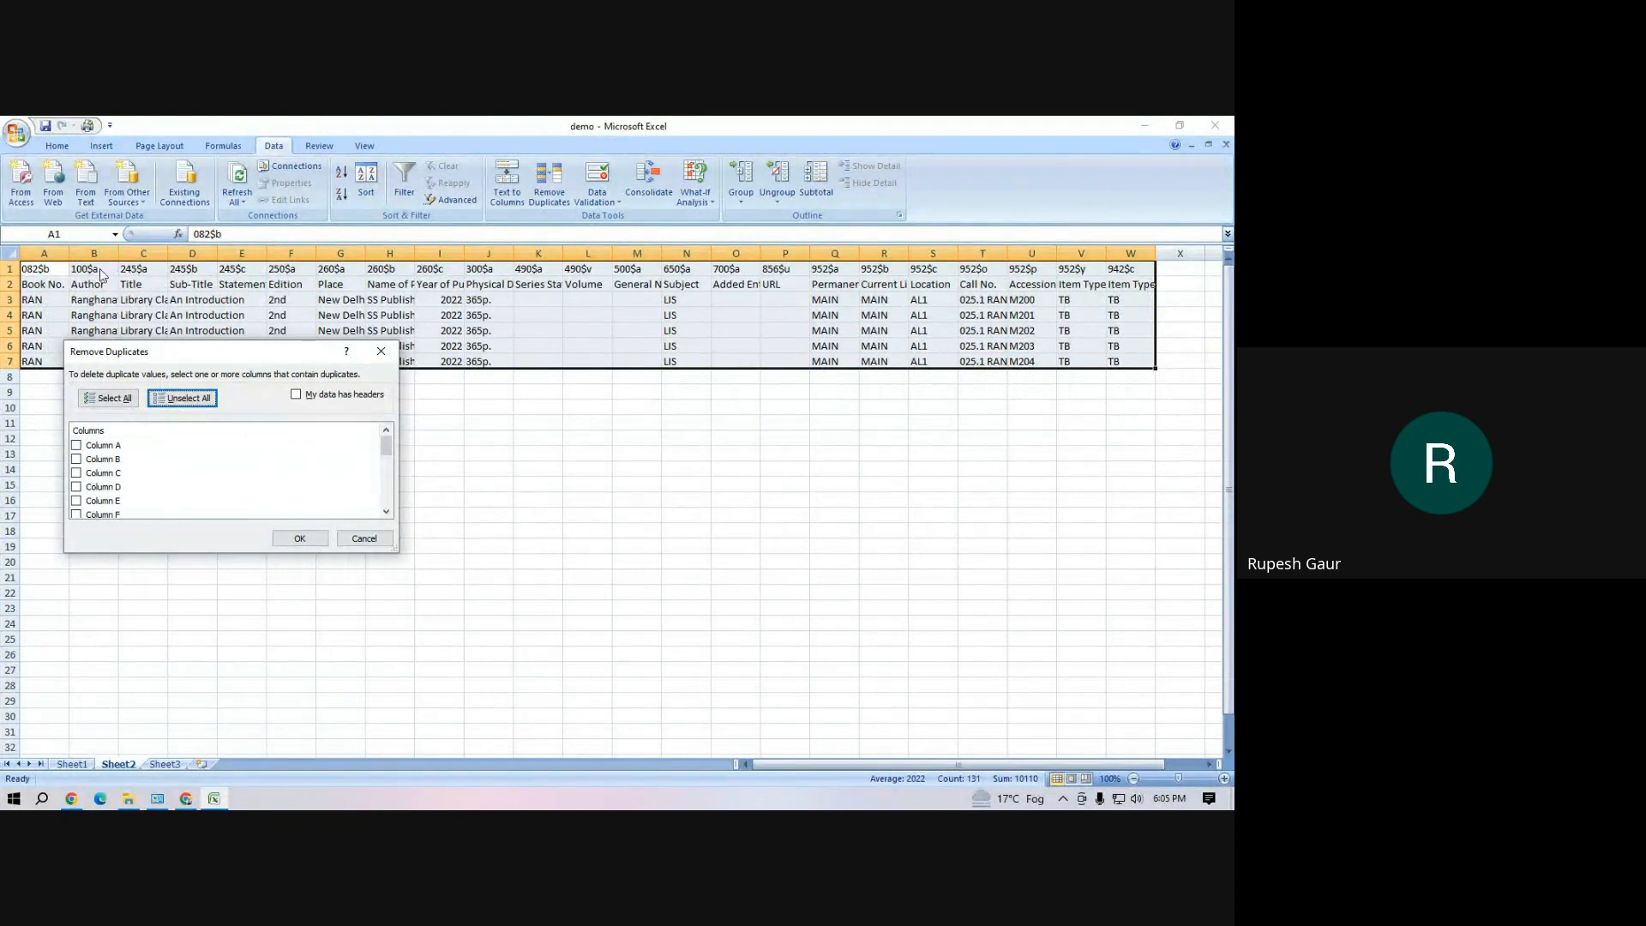
{"action": "left_click", "coordinate": [76, 459]}
{"action": "left_click", "coordinate": [77, 472]}
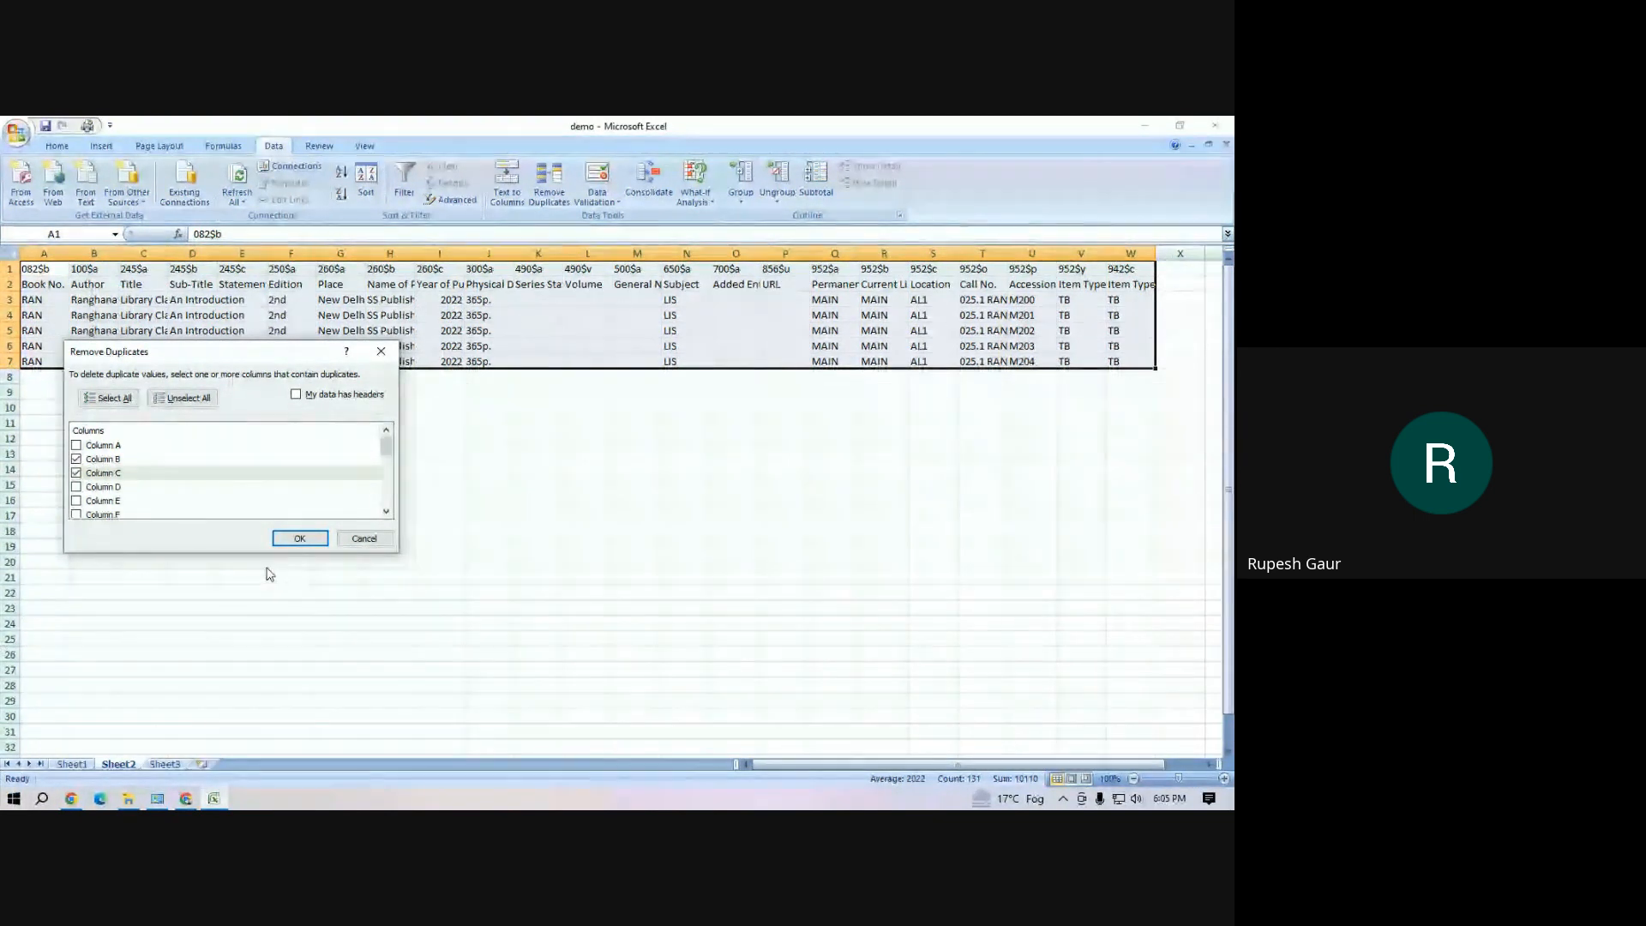
{"action": "left_click", "coordinate": [300, 539]}
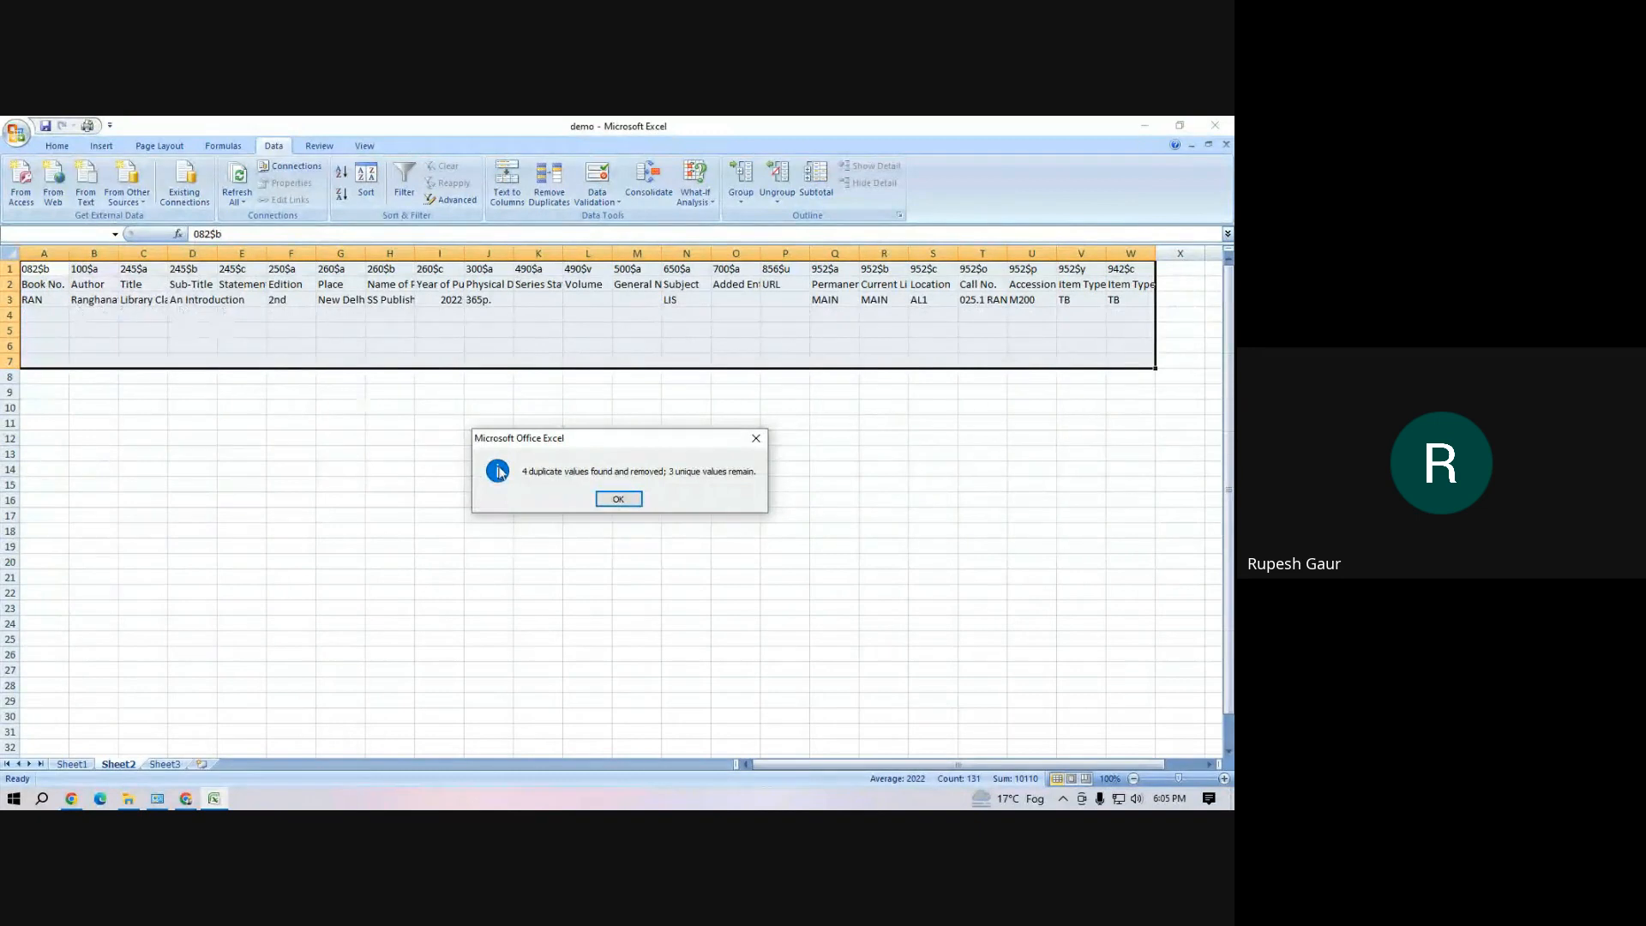
{"action": "left_click", "coordinate": [617, 499]}
{"action": "left_click", "coordinate": [352, 419]}
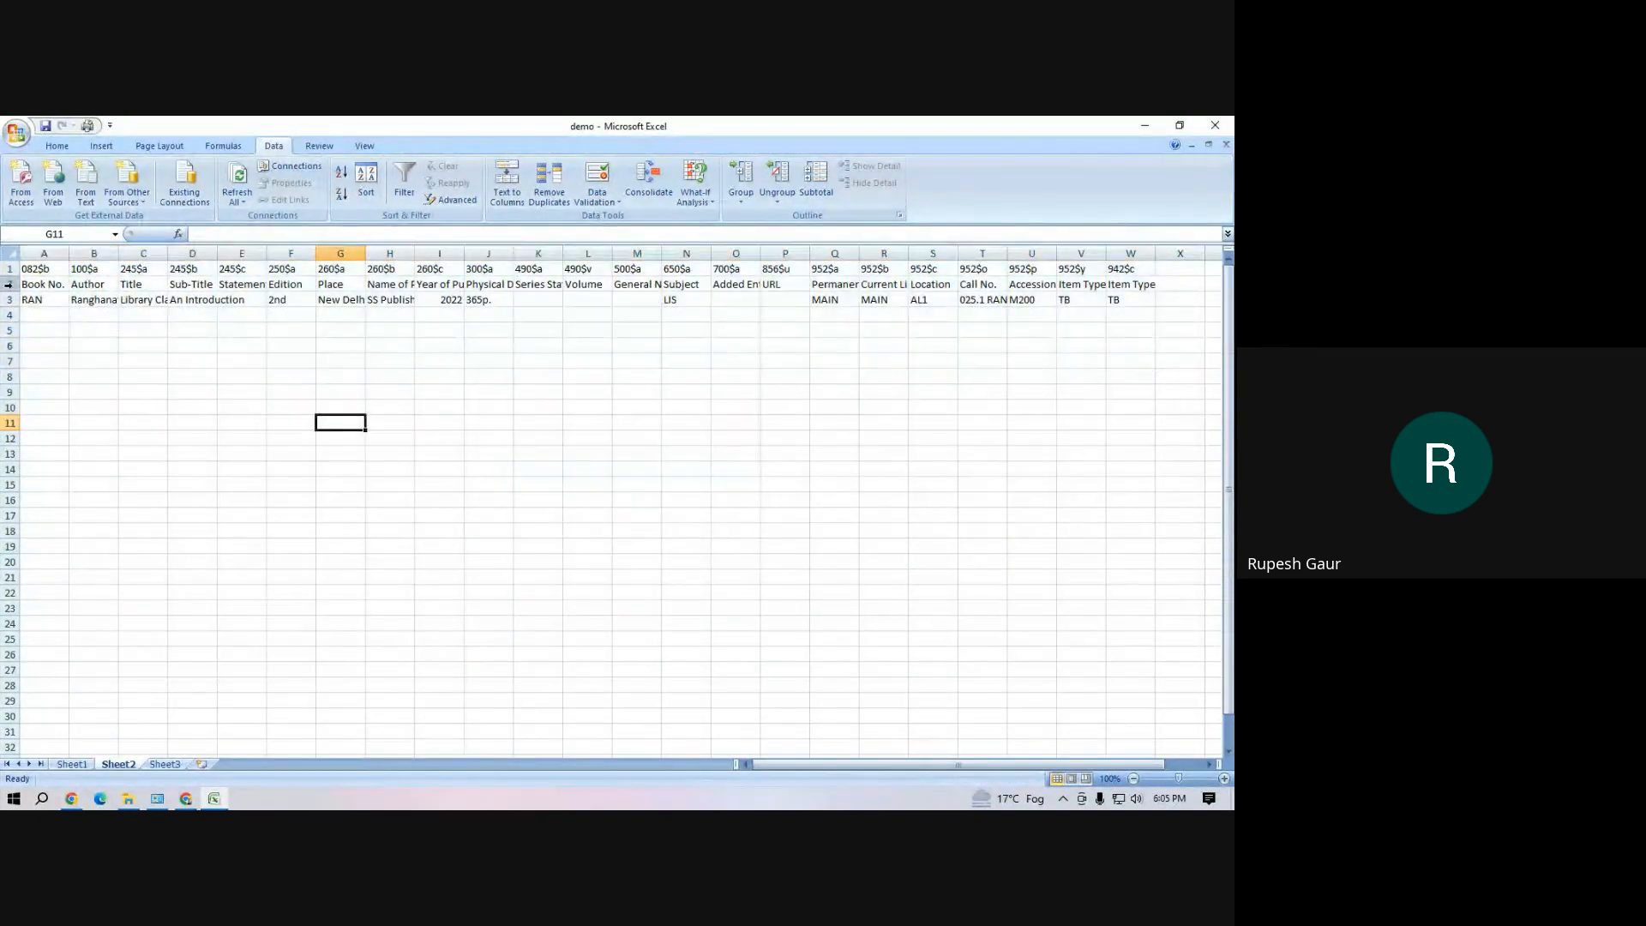
Delete row 2 with the descriptive field labels from Sheet2, keeping the MARC tag row and the book record
{"action": "left_click", "coordinate": [7, 284]}
{"action": "right_click", "coordinate": [6, 284]}
{"action": "left_click", "coordinate": [75, 381]}
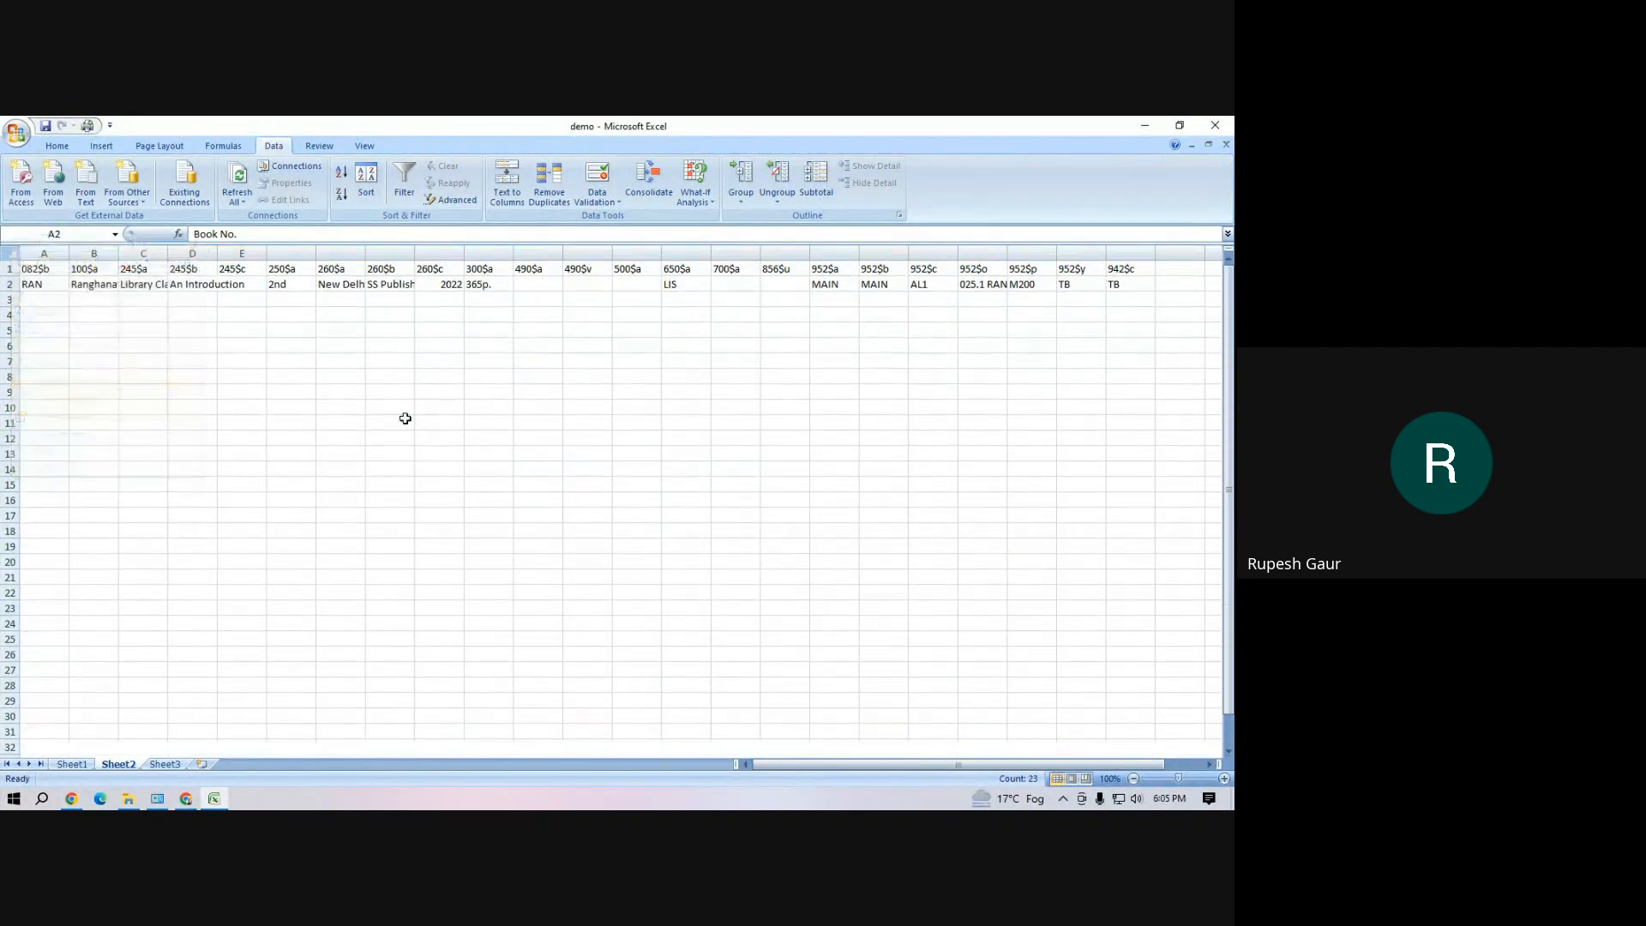
{"action": "left_click", "coordinate": [401, 422]}
{"action": "left_click_drag", "start_coordinate": [34, 286], "coordinate": [1124, 288]}
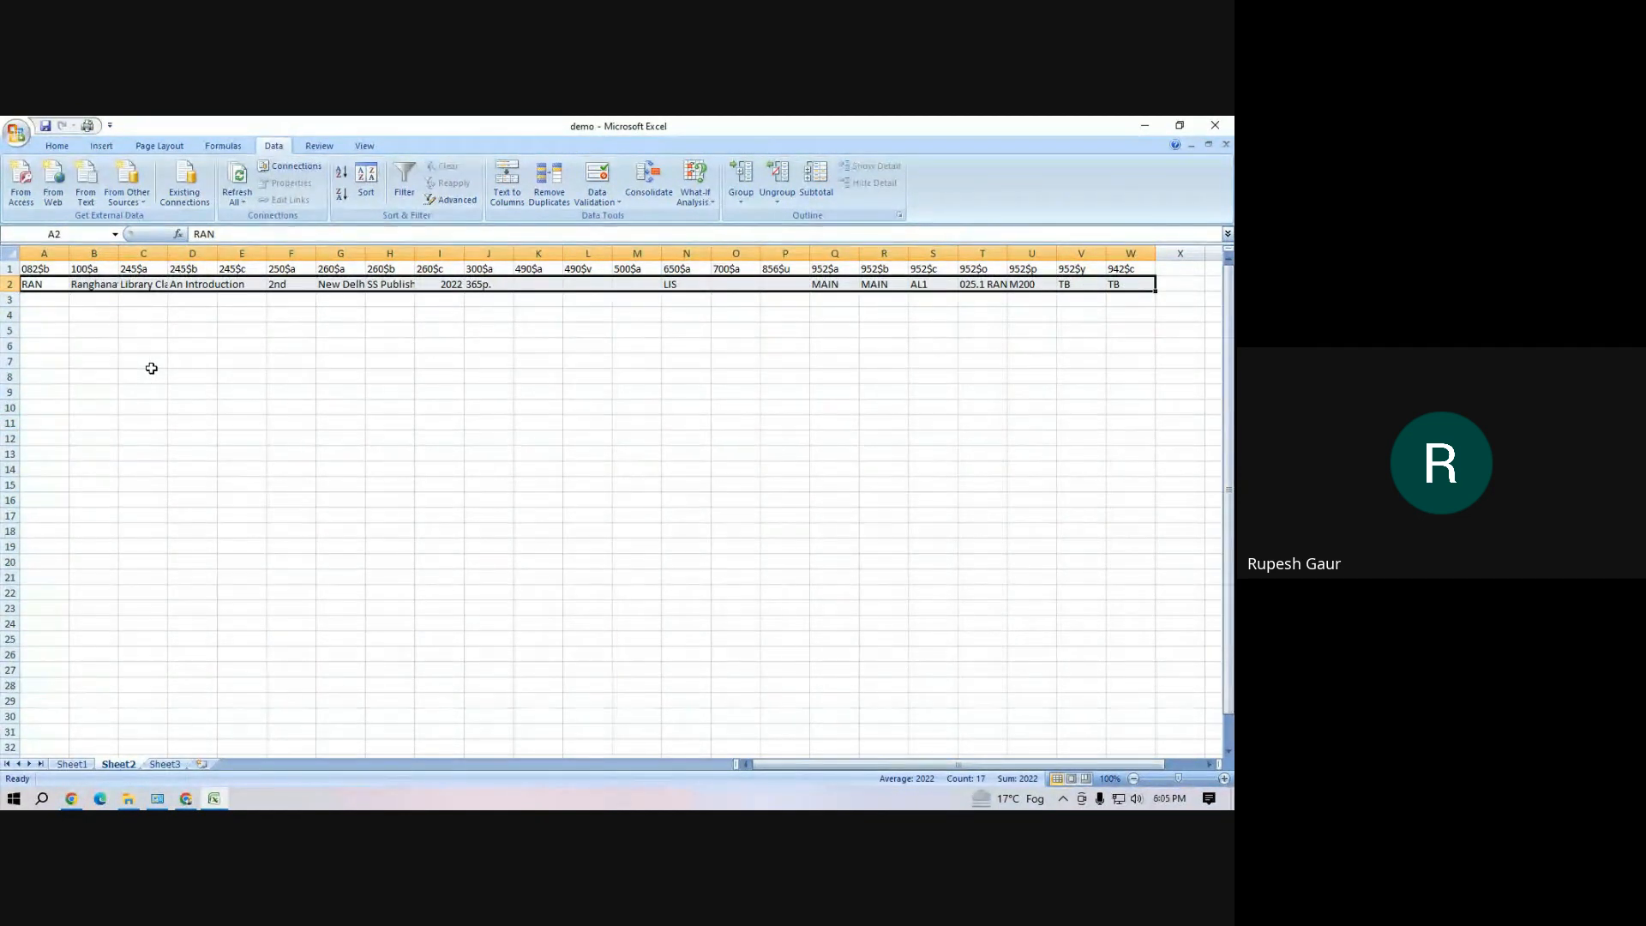
{"action": "left_click", "coordinate": [477, 439]}
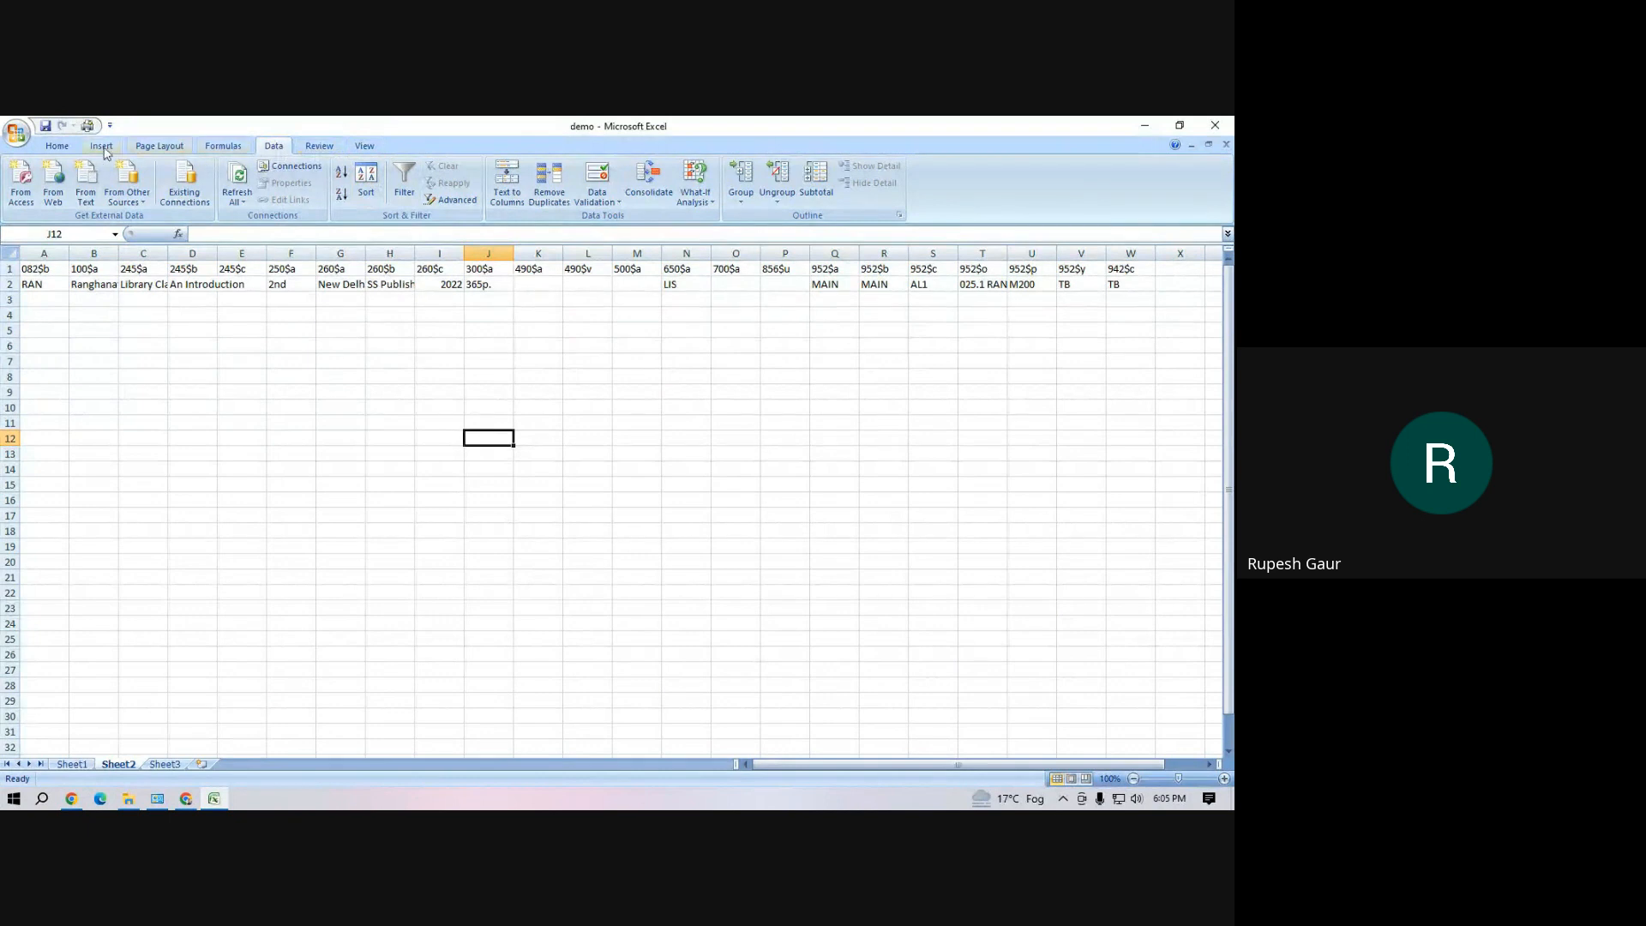
{"action": "left_click", "coordinate": [57, 146]}
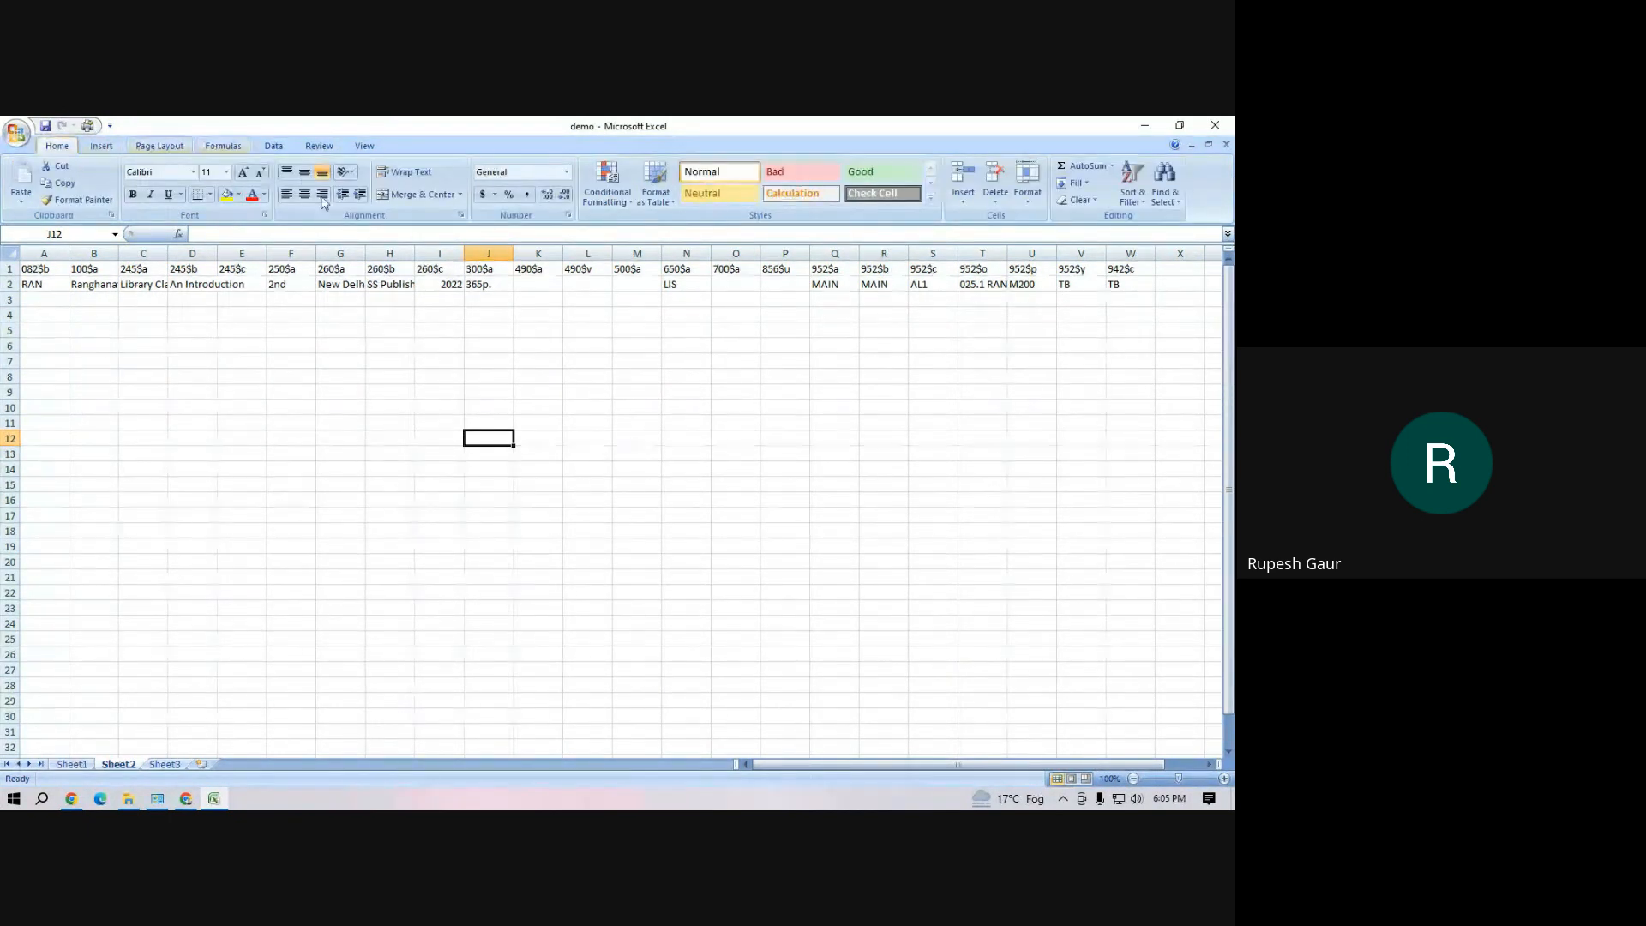
{"action": "left_click", "coordinate": [361, 392]}
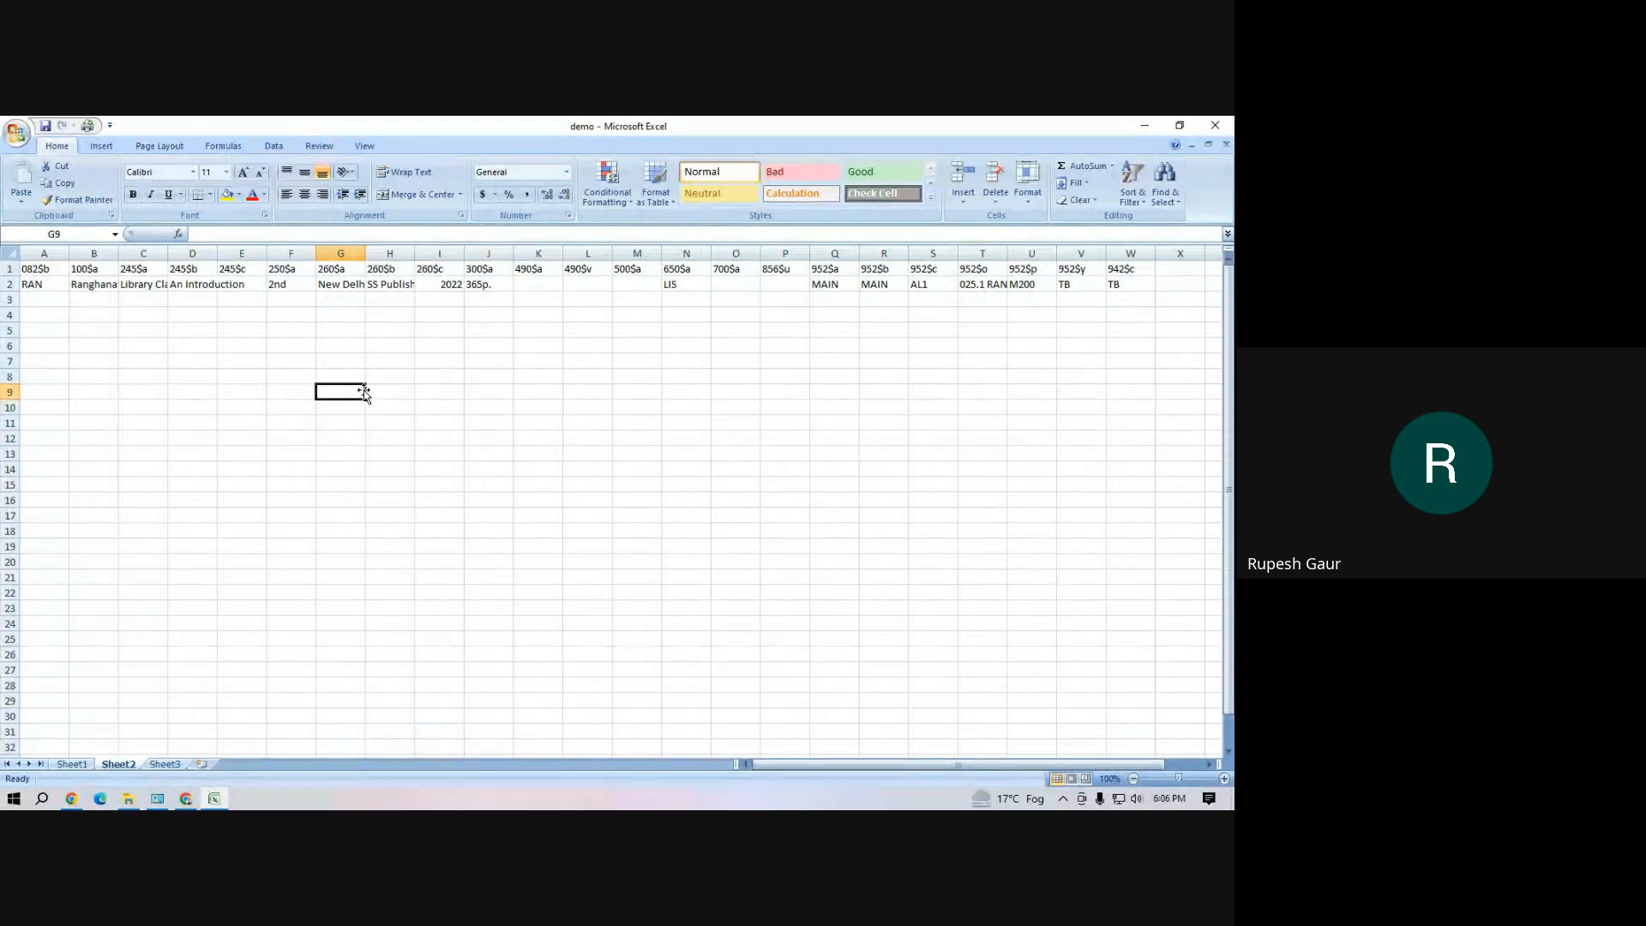
{"action": "left_click", "coordinate": [274, 147]}
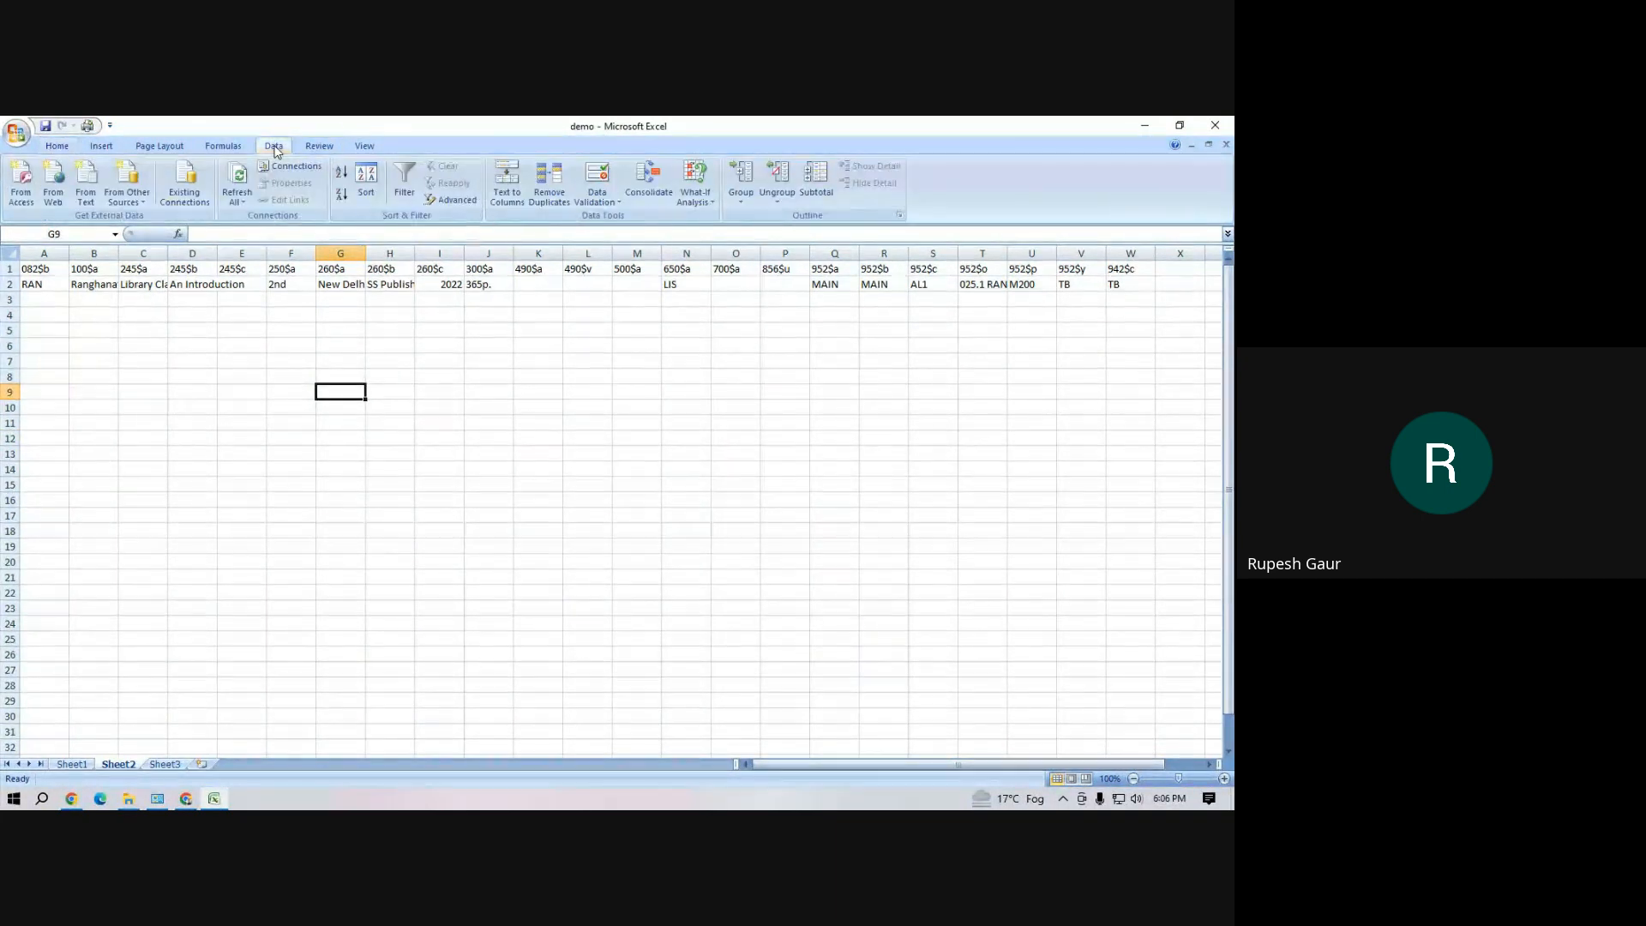
{"action": "left_click", "coordinate": [300, 361]}
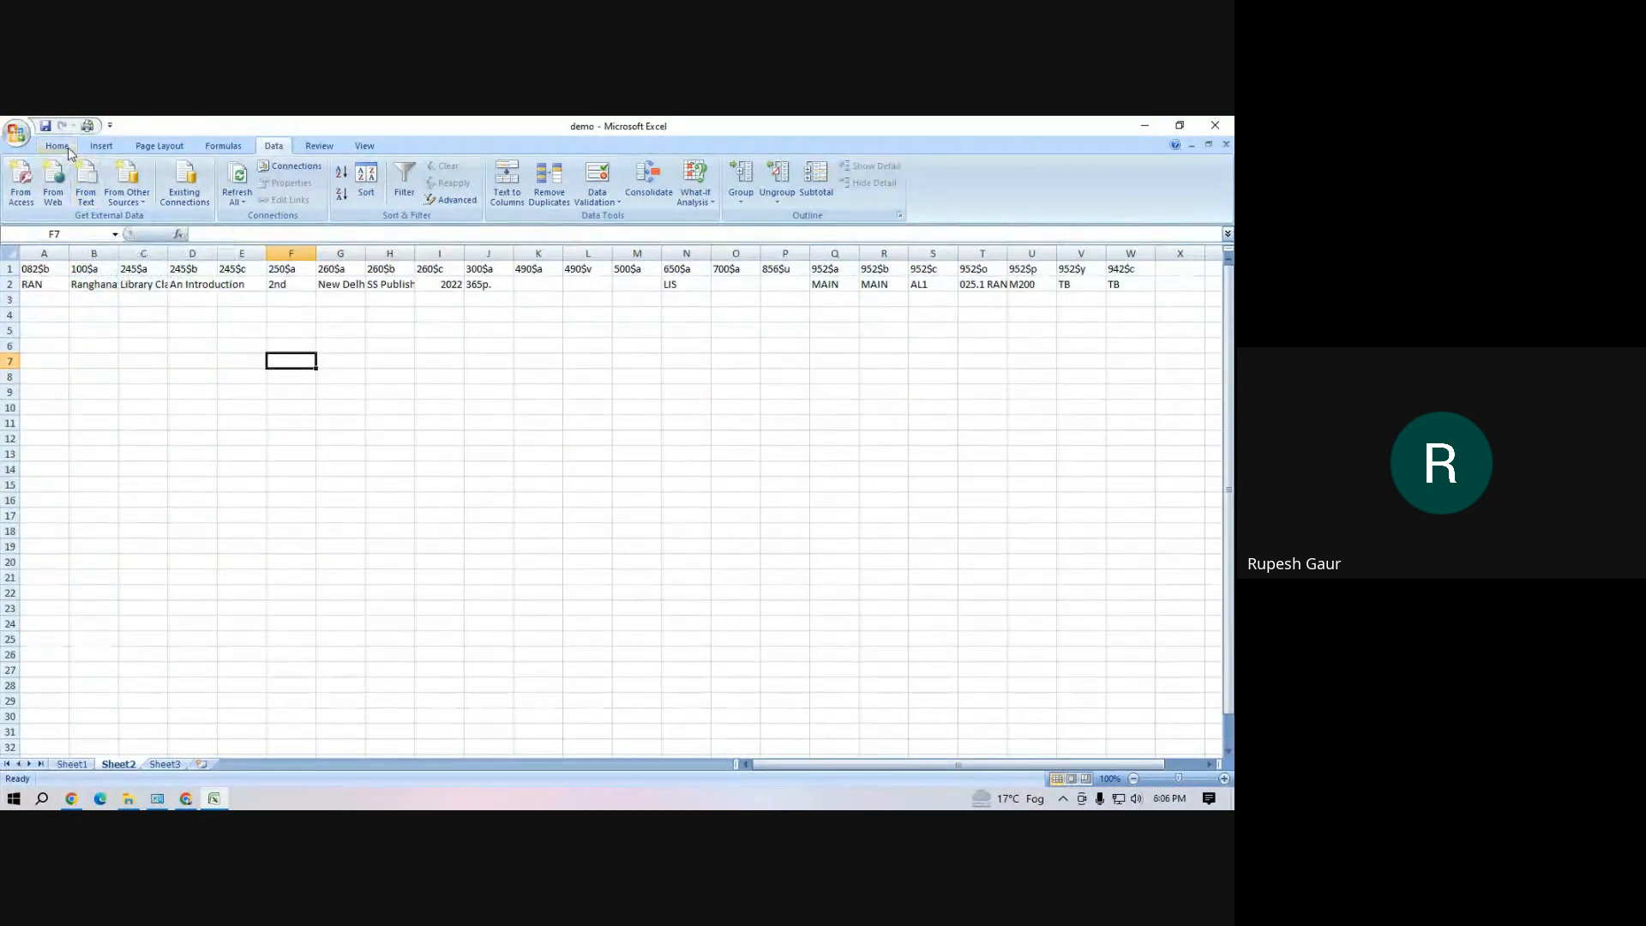
{"action": "left_click", "coordinate": [70, 150]}
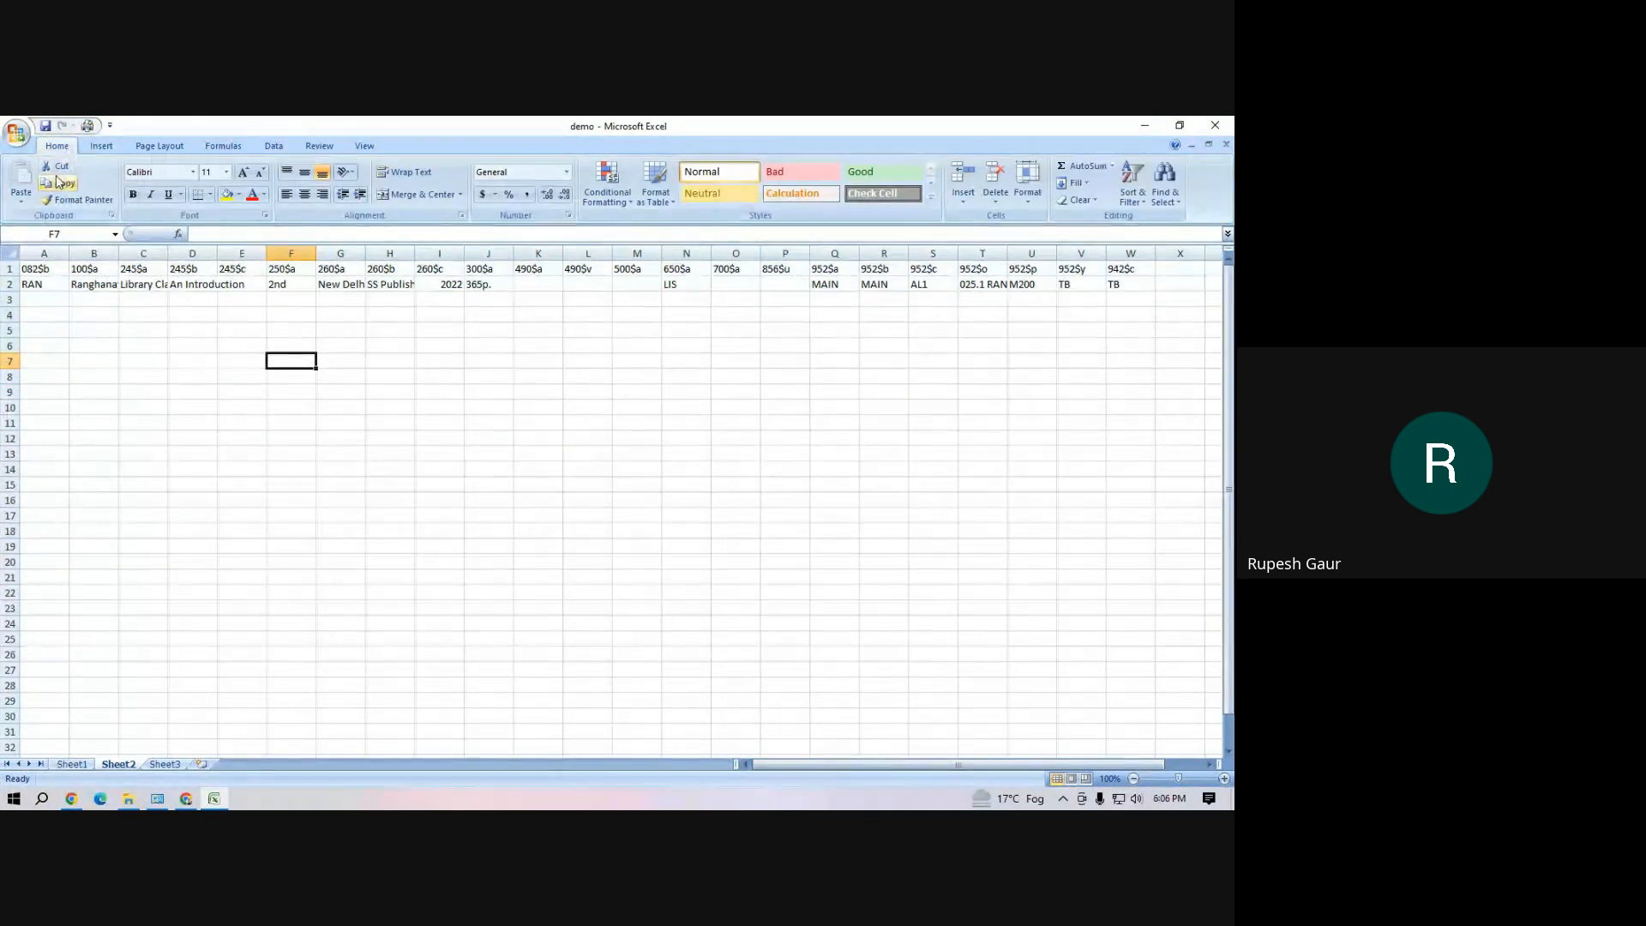
Save the workbook under the new name demou in the Workshop folder and close it
{"action": "left_click", "coordinate": [16, 134]}
{"action": "left_click", "coordinate": [61, 255]}
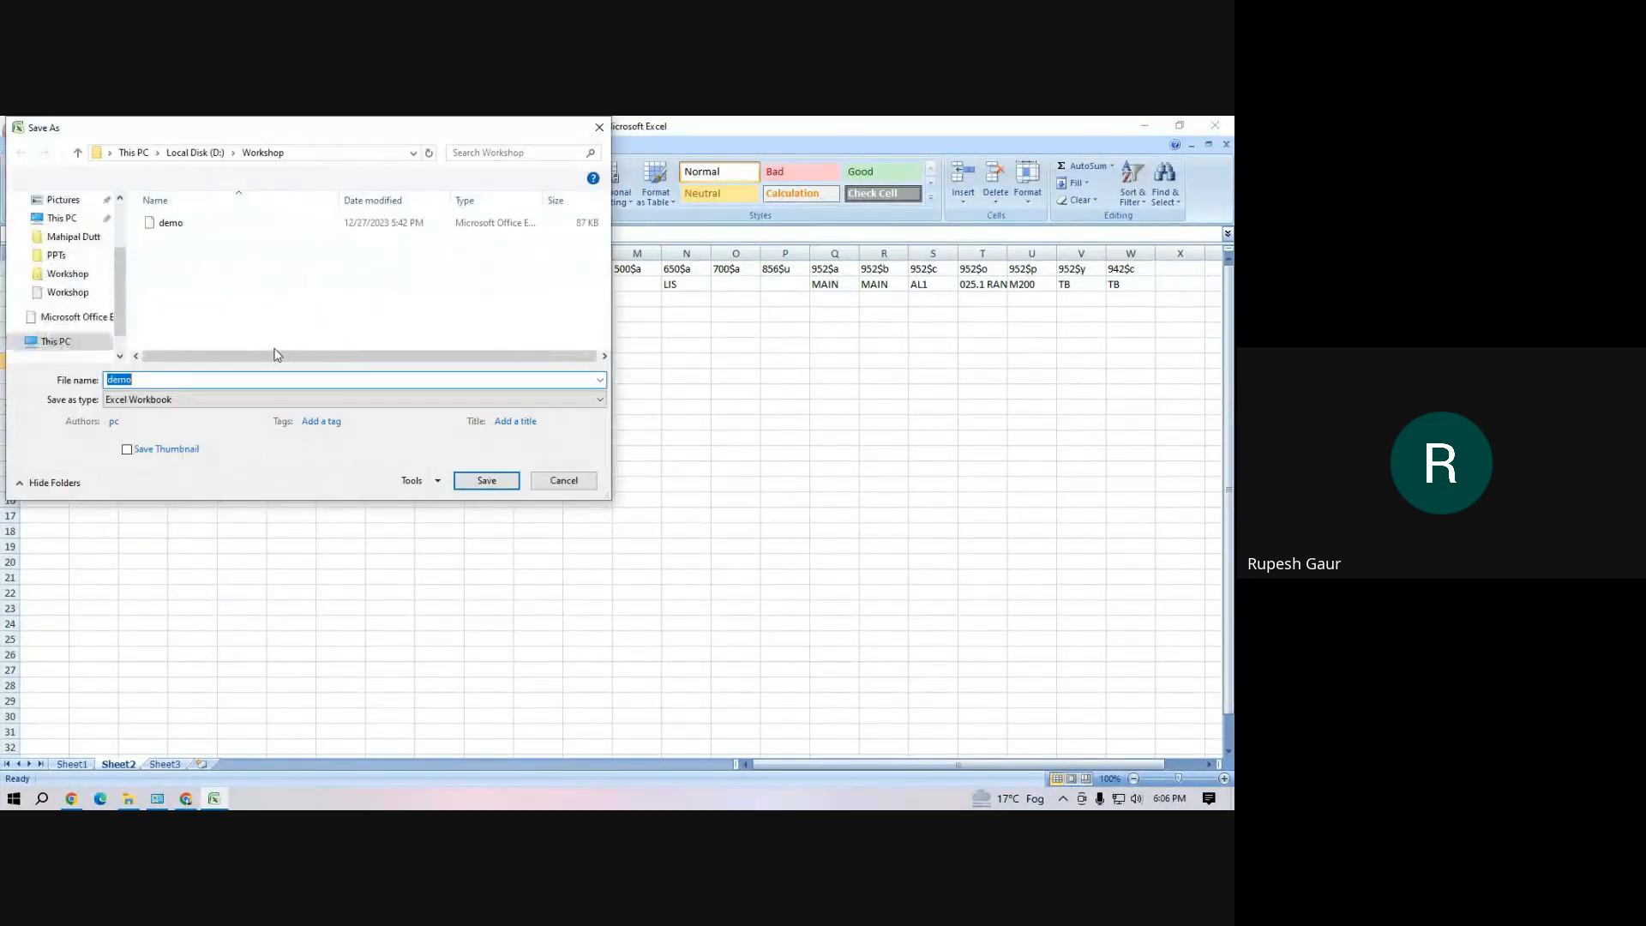
{"action": "left_click", "coordinate": [163, 378]}
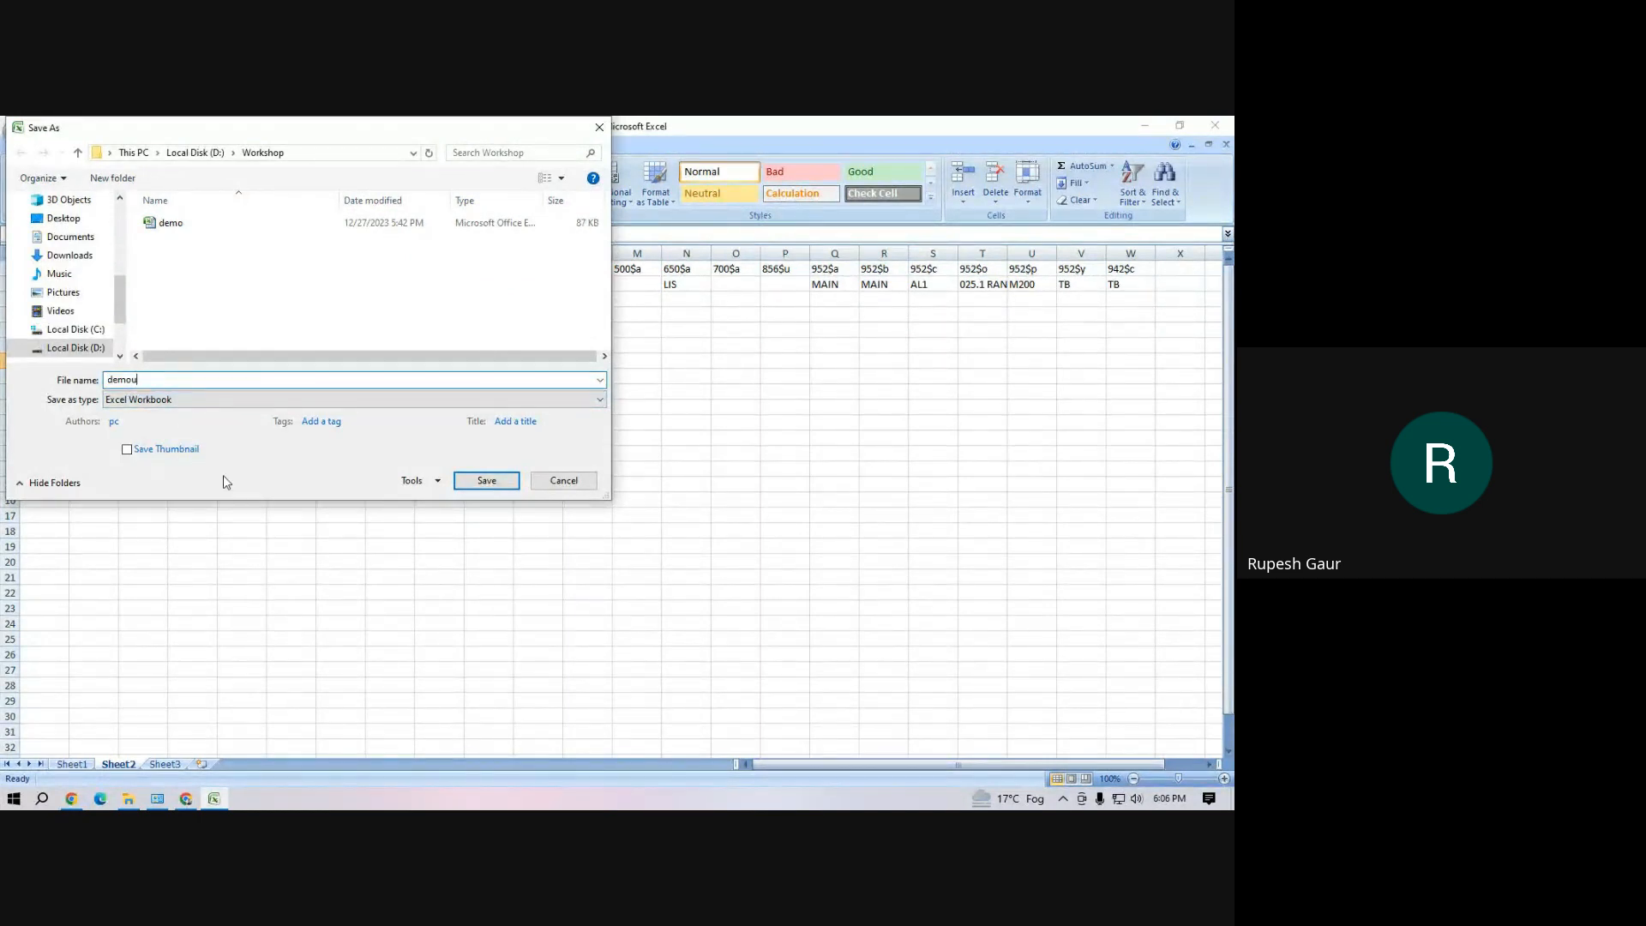
{"action": "type", "text": "u"}
{"action": "left_click", "coordinate": [482, 479]}
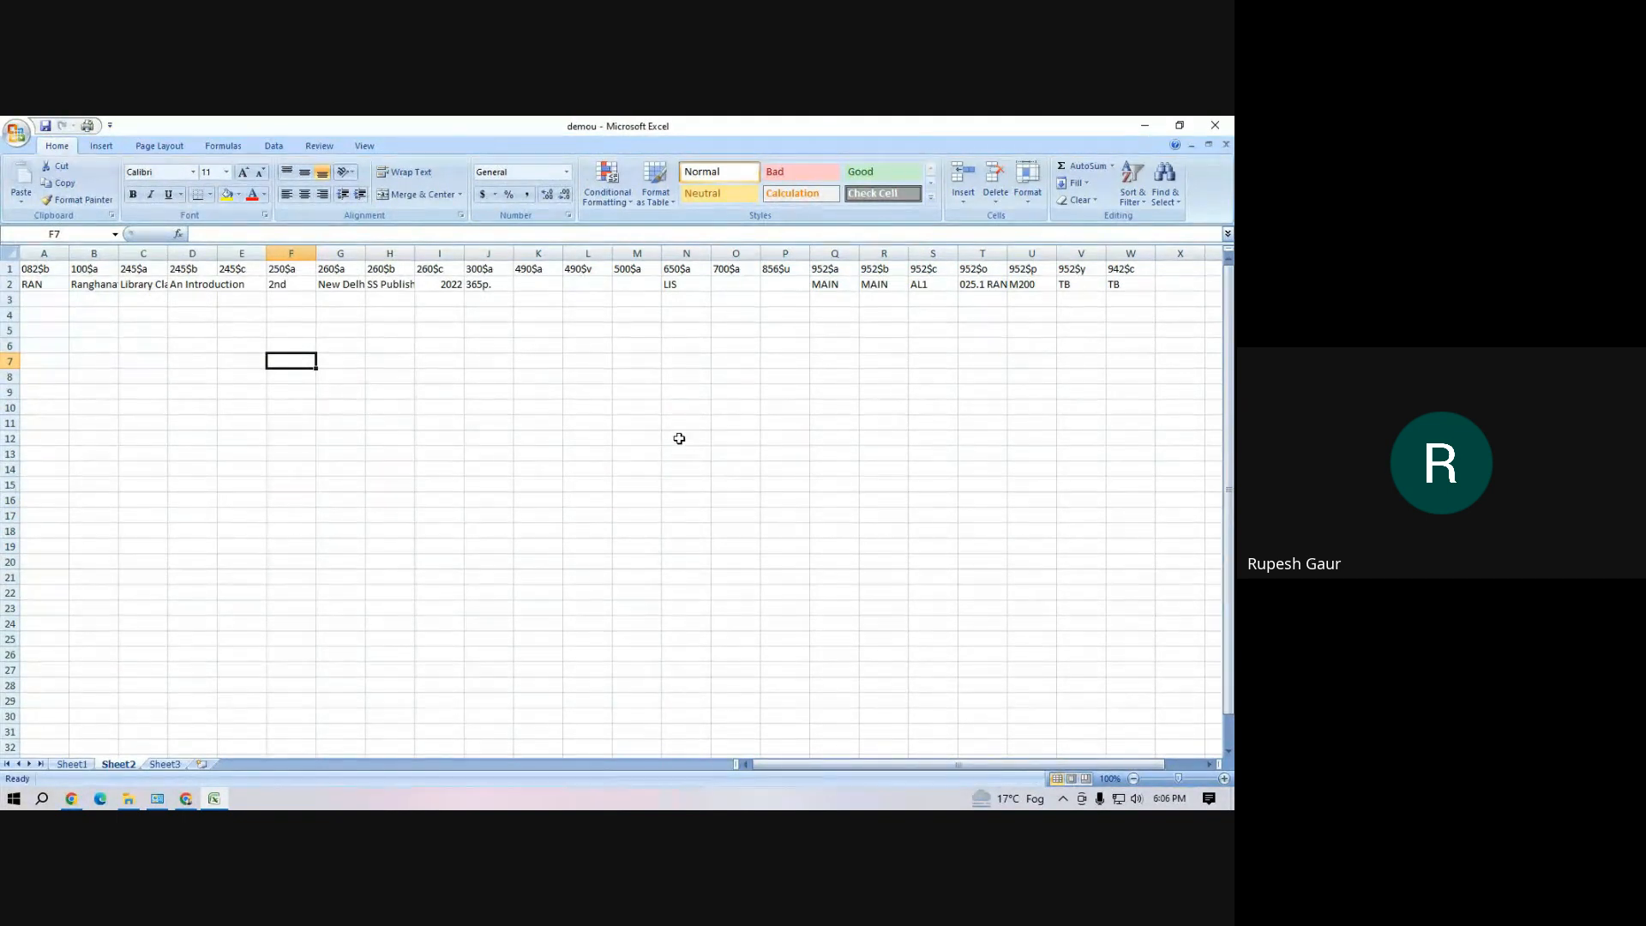
{"action": "left_click", "coordinate": [1217, 132]}
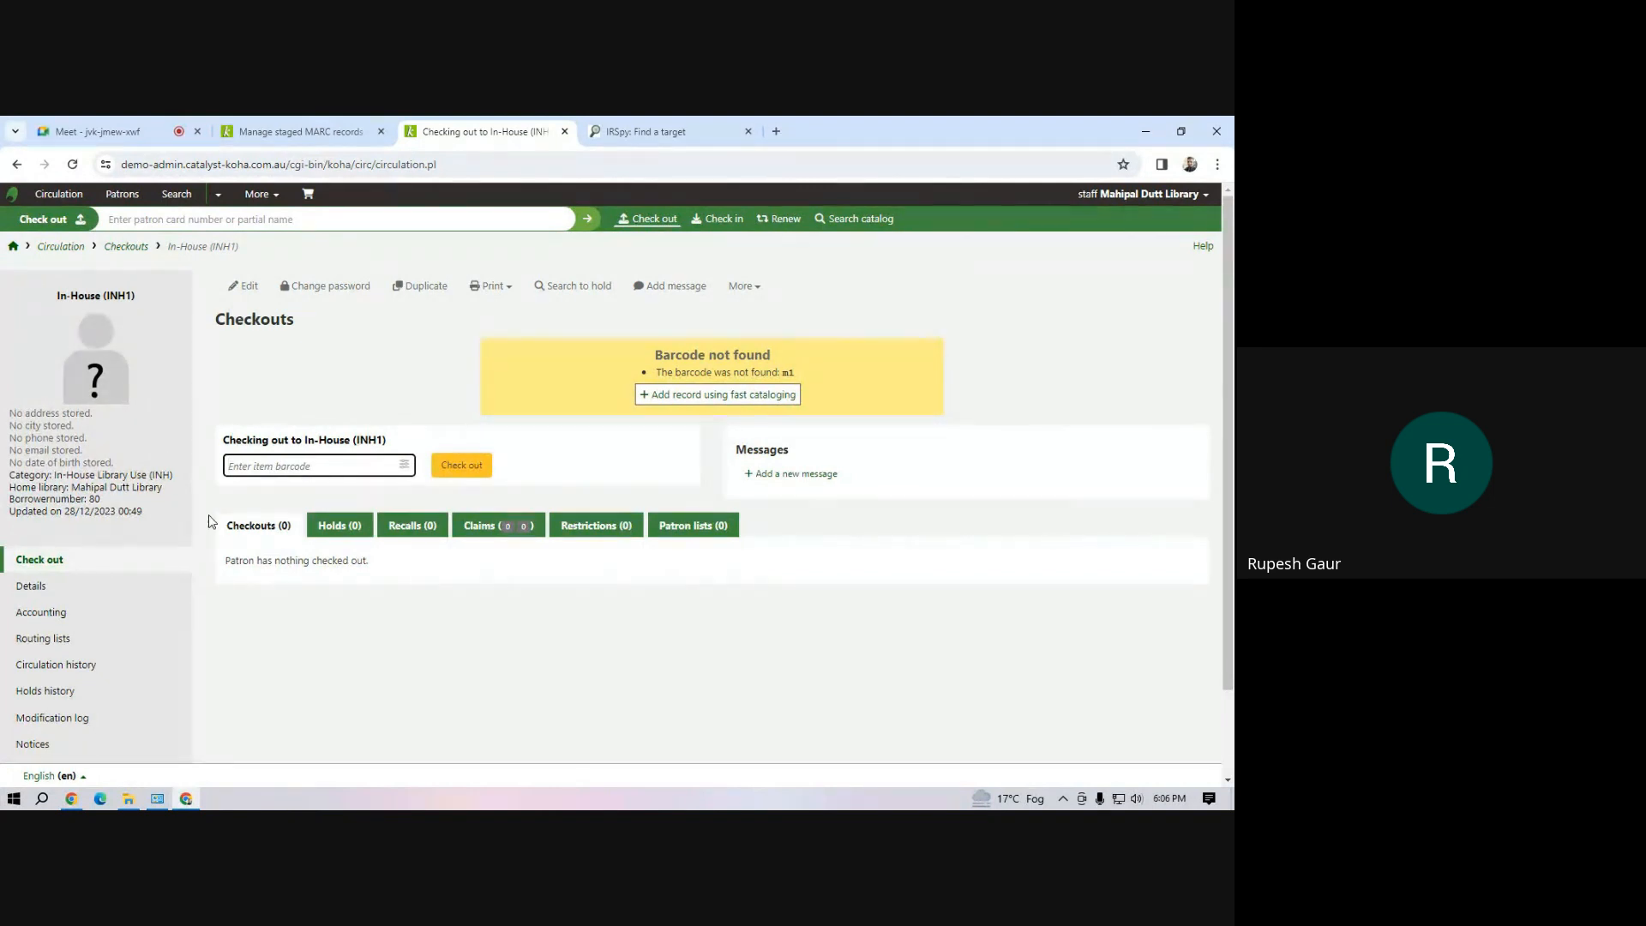
Return to the staged MARC records page and open the record matching rules in Koha administration
{"action": "left_click", "coordinate": [278, 136]}
{"action": "left_click", "coordinate": [251, 633]}
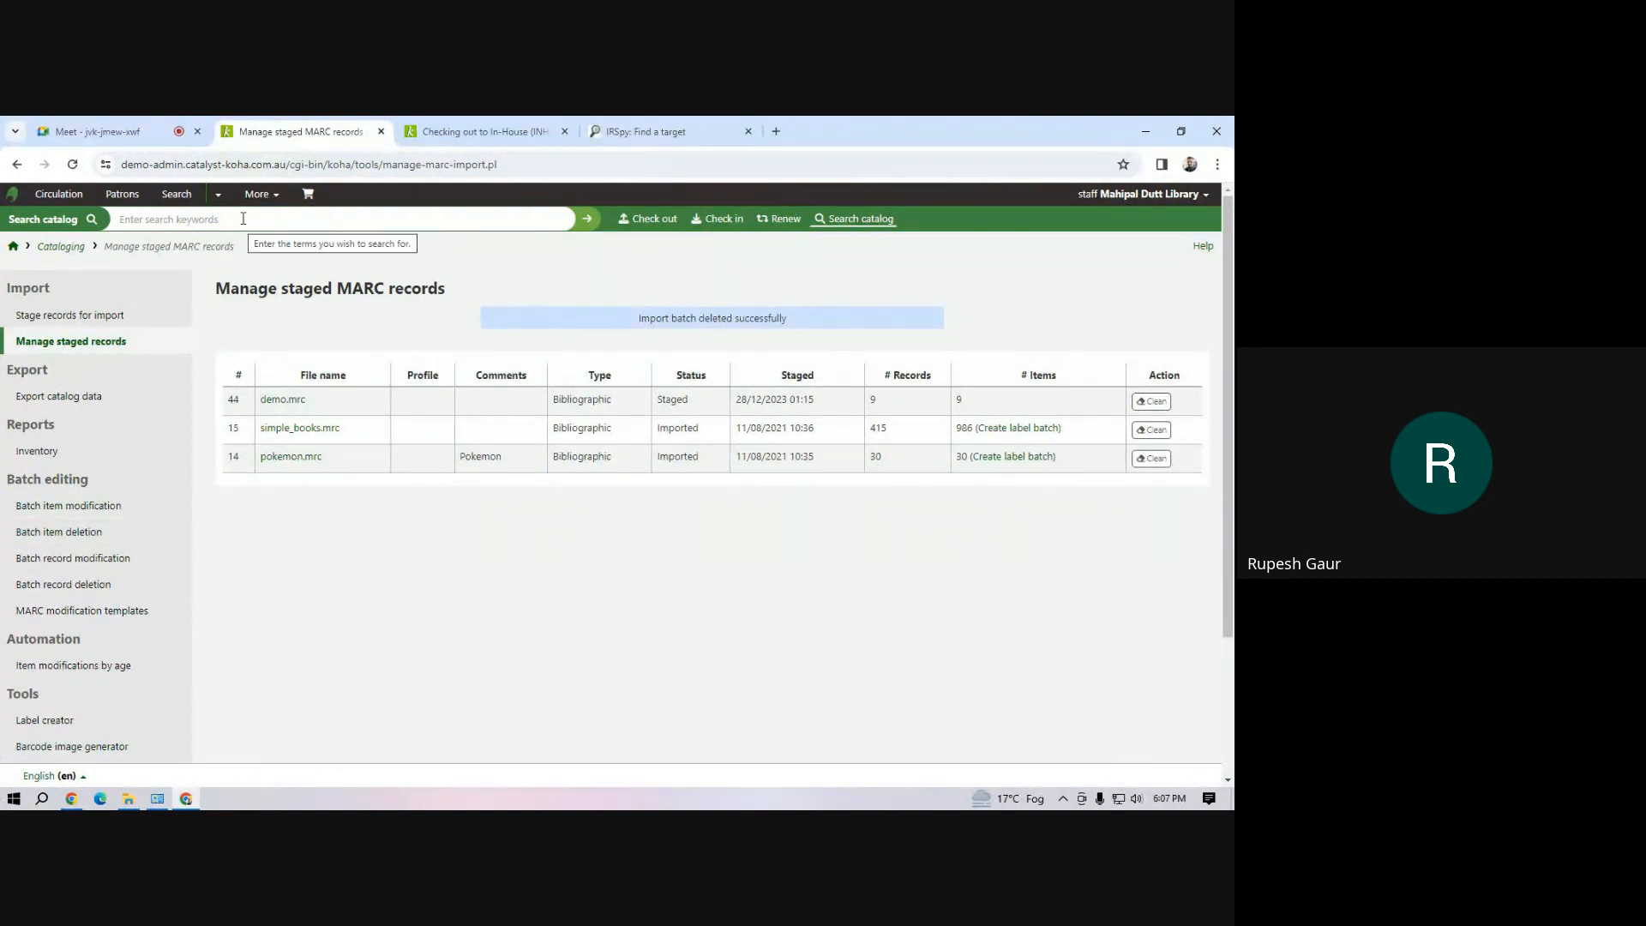
{"action": "left_click", "coordinate": [275, 200]}
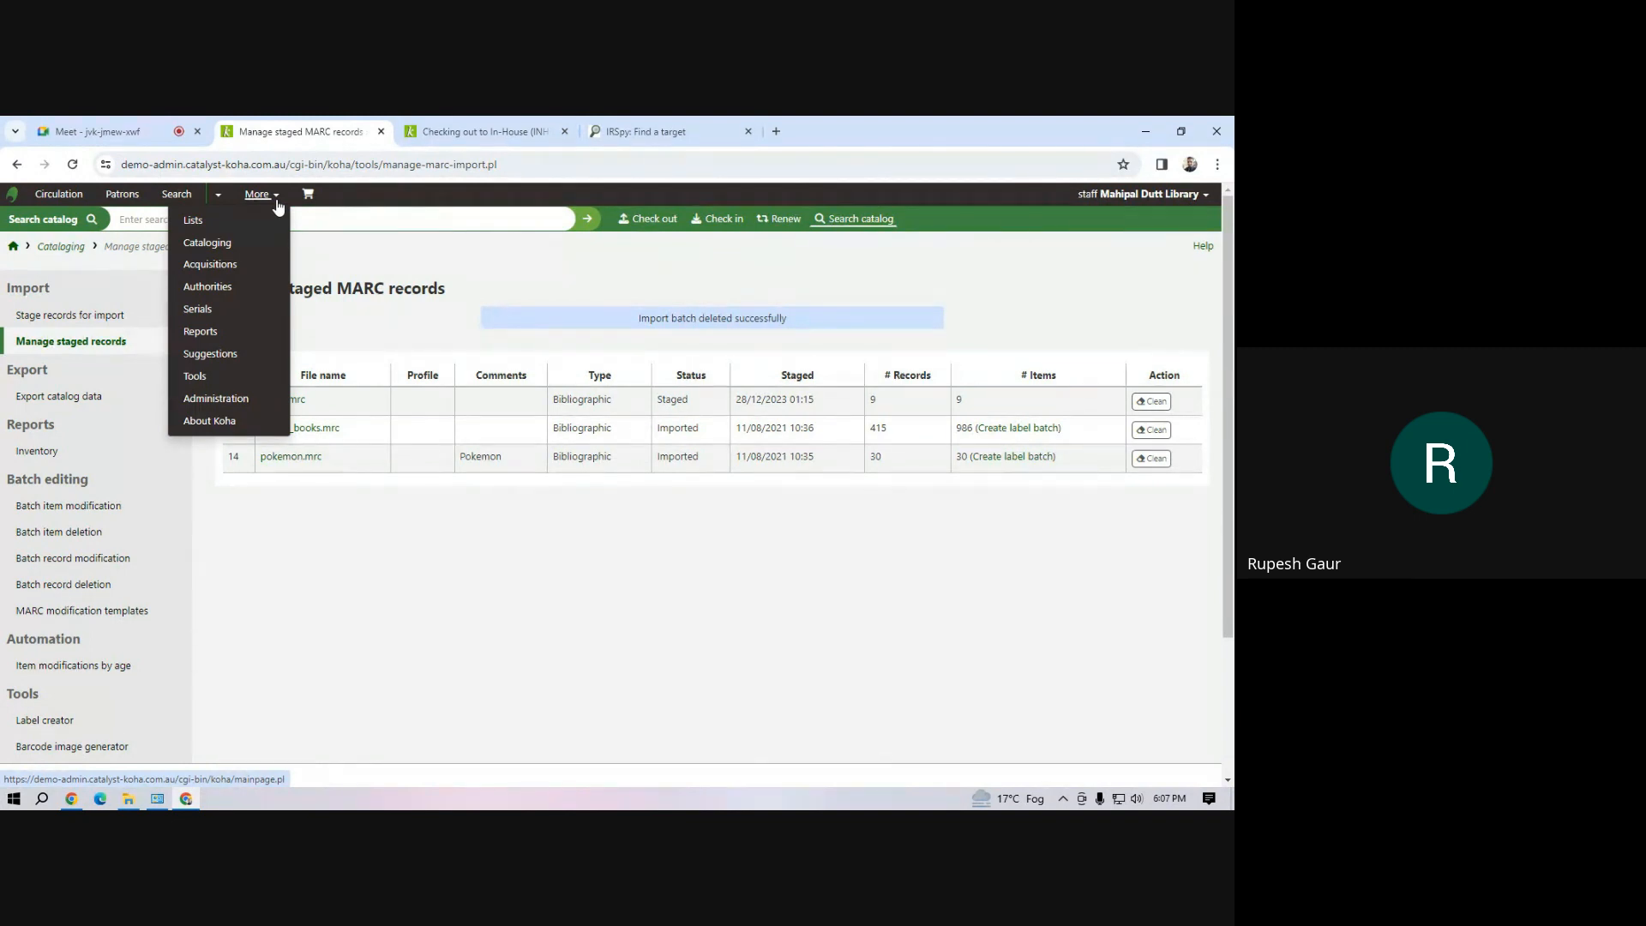
{"action": "left_click", "coordinate": [229, 399]}
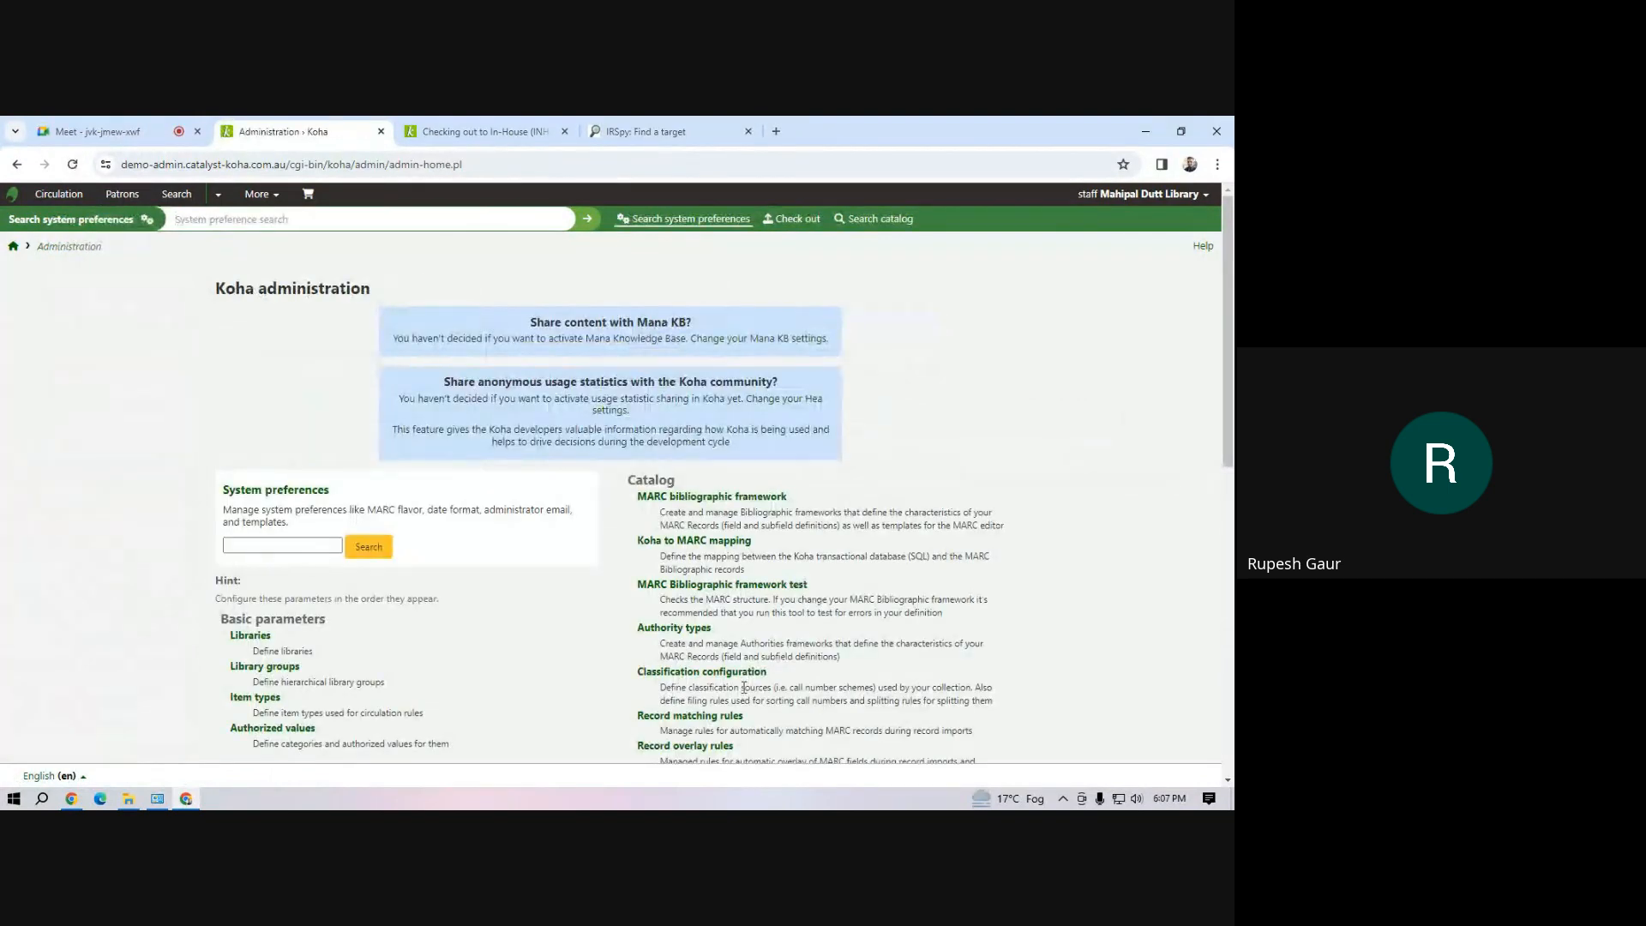
{"action": "scroll", "coordinate": [714, 736], "scroll_direction": "down", "scroll_amount": 4}
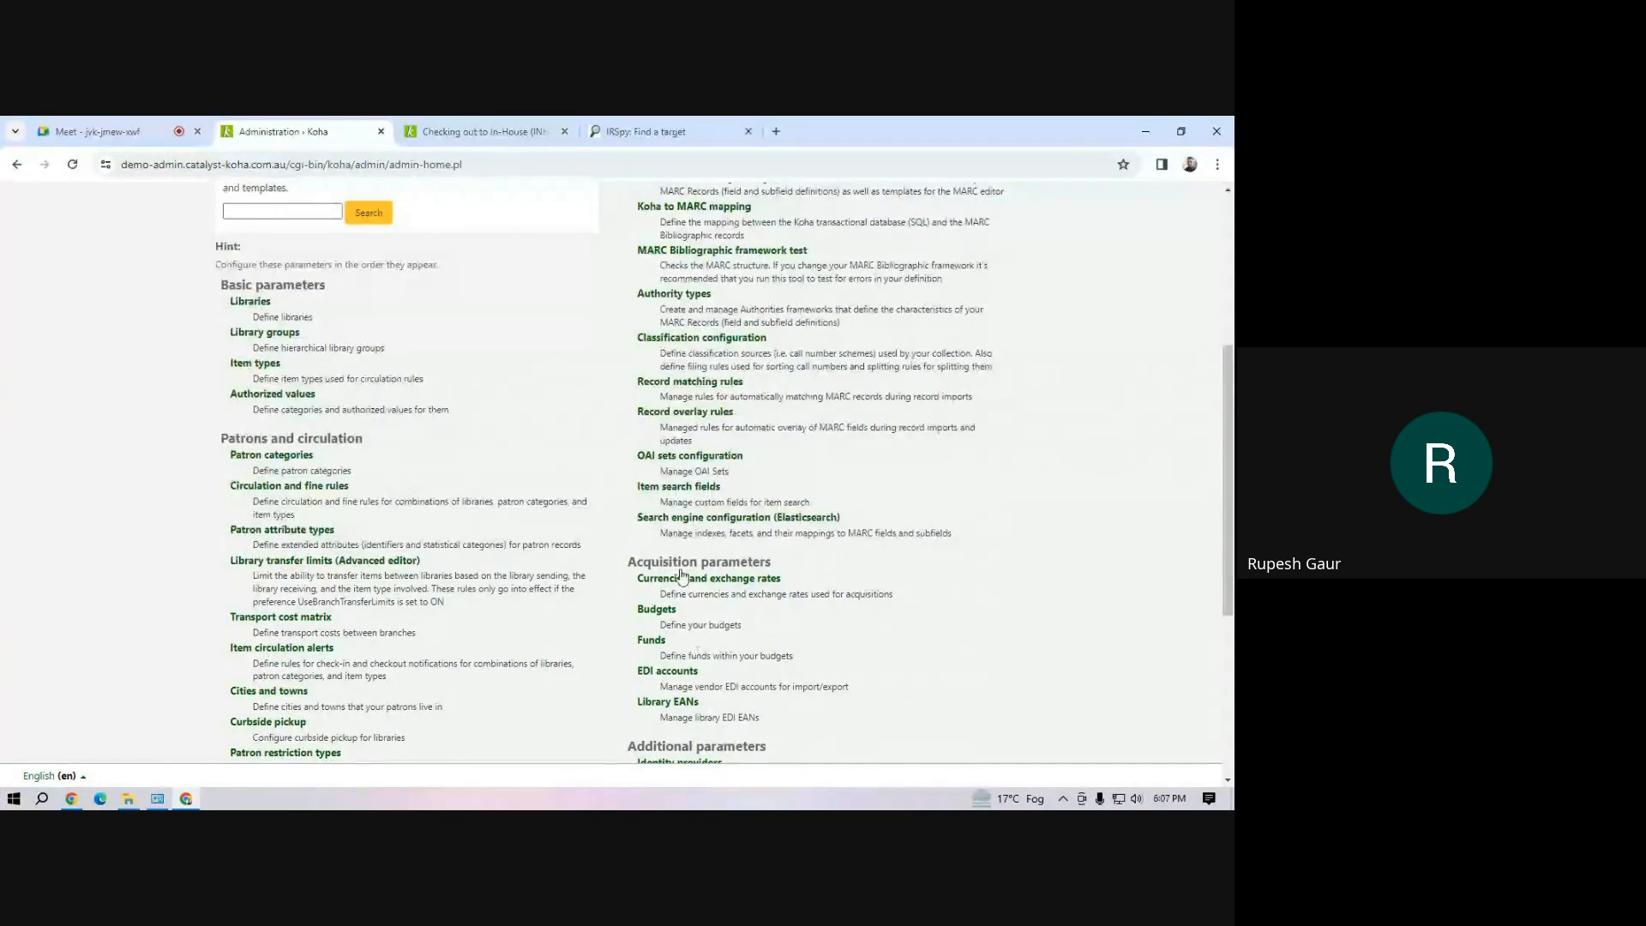
{"action": "left_click", "coordinate": [659, 386]}
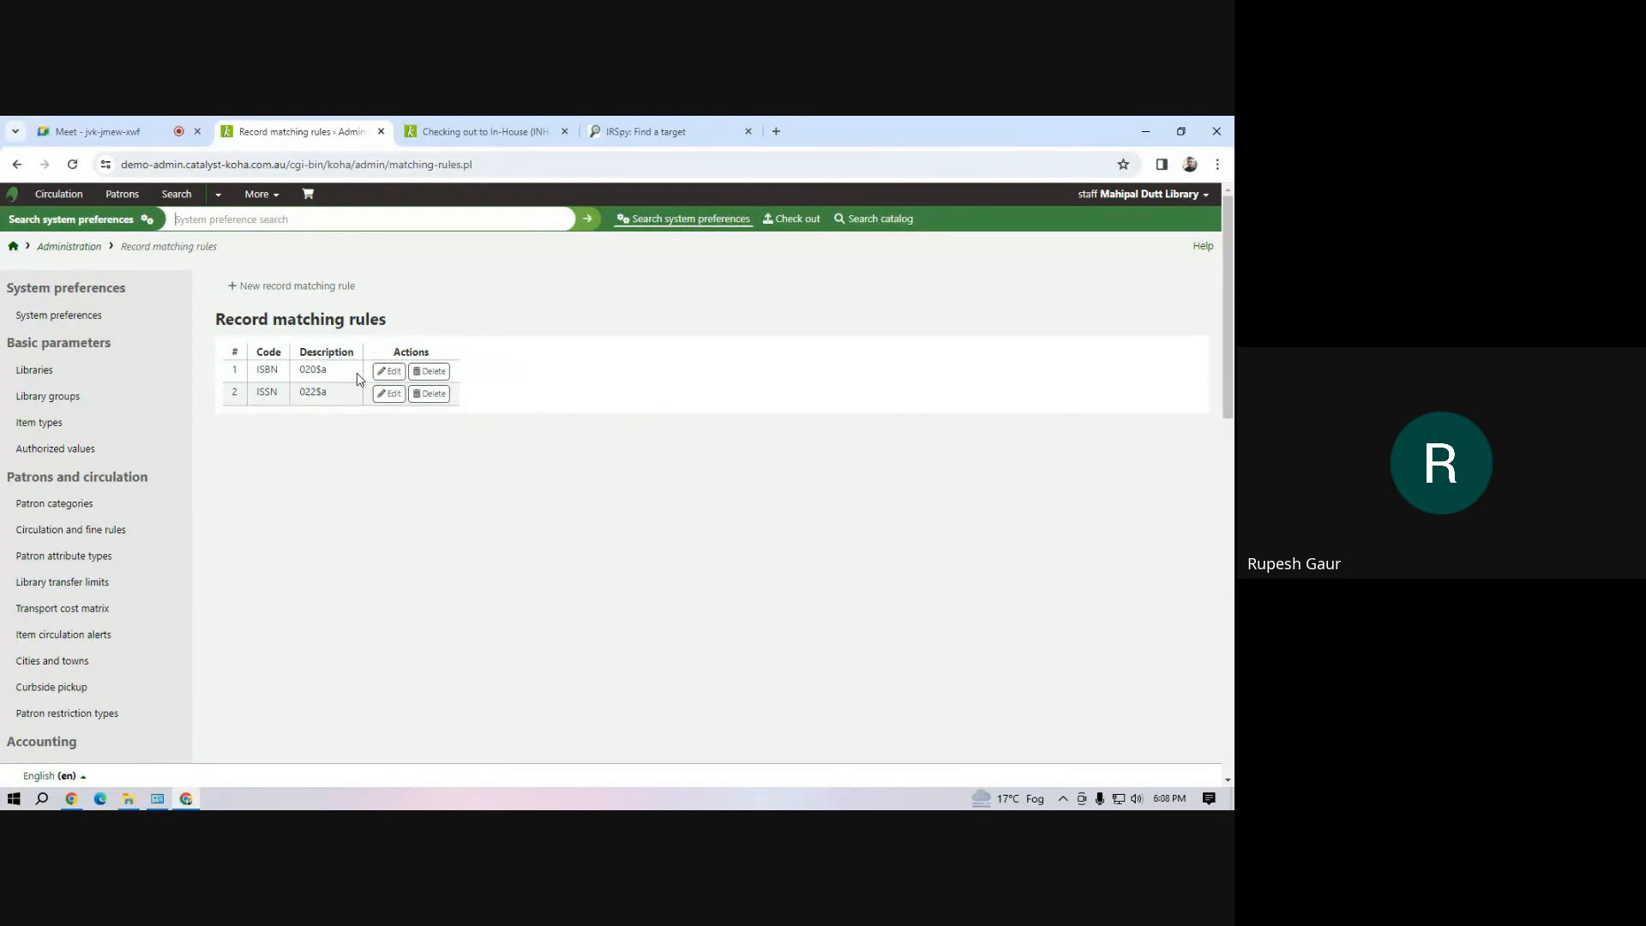
Start a new record matching rule with code TA, description Title and Author, and match threshold 100
{"action": "left_click", "coordinate": [299, 295]}
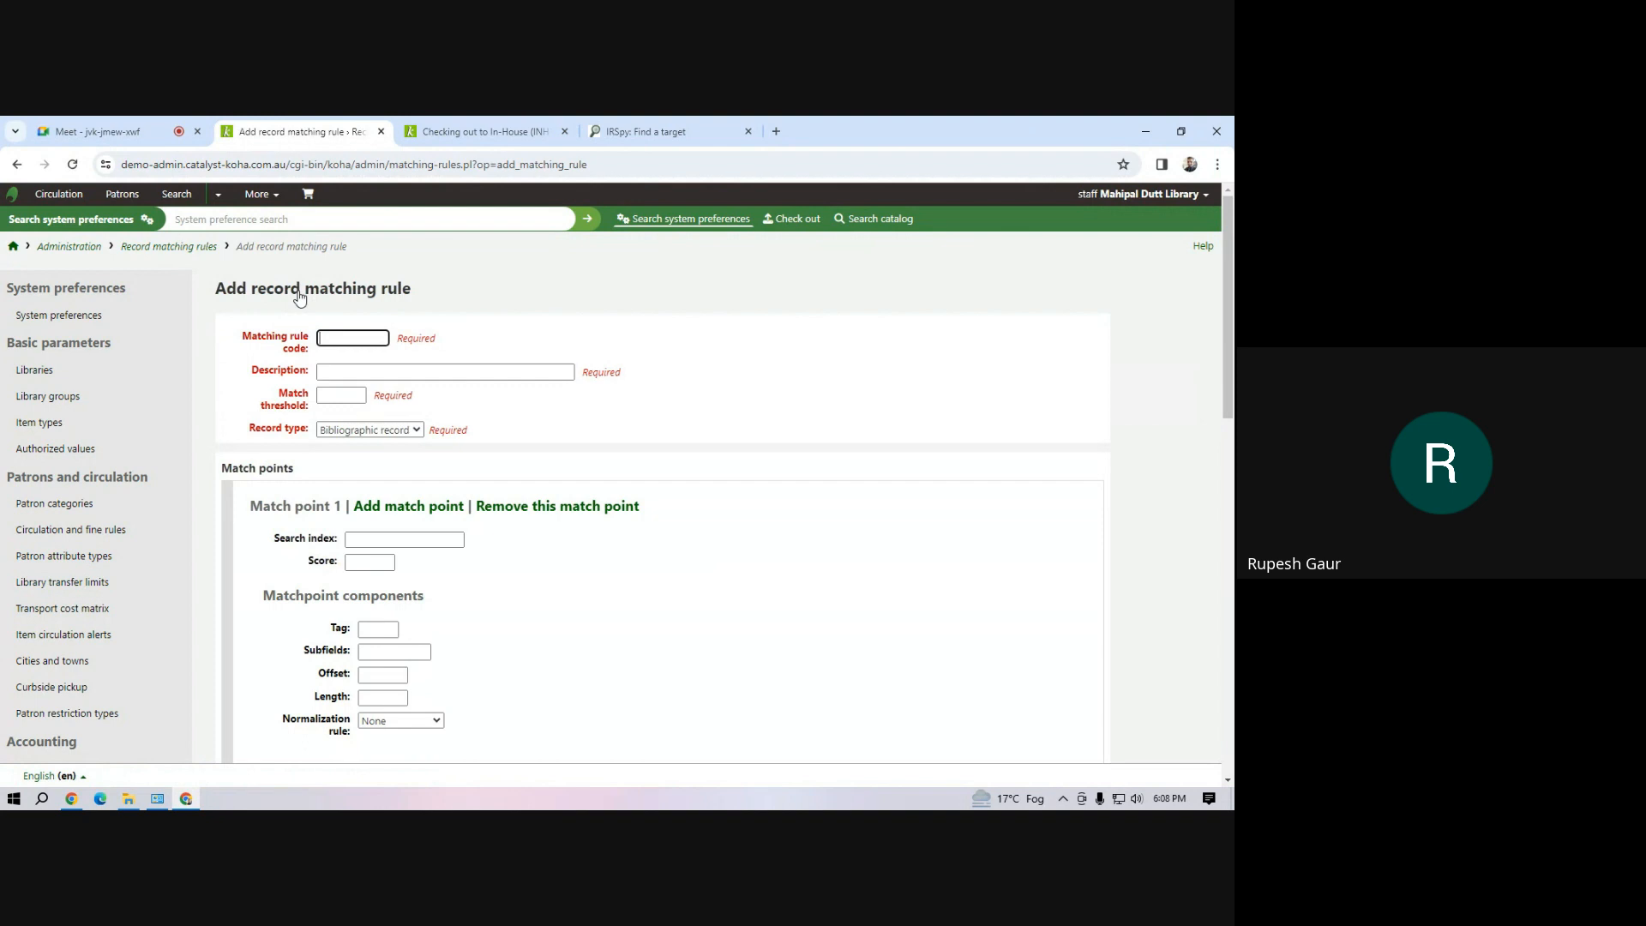
{"action": "type", "text": "TA"}
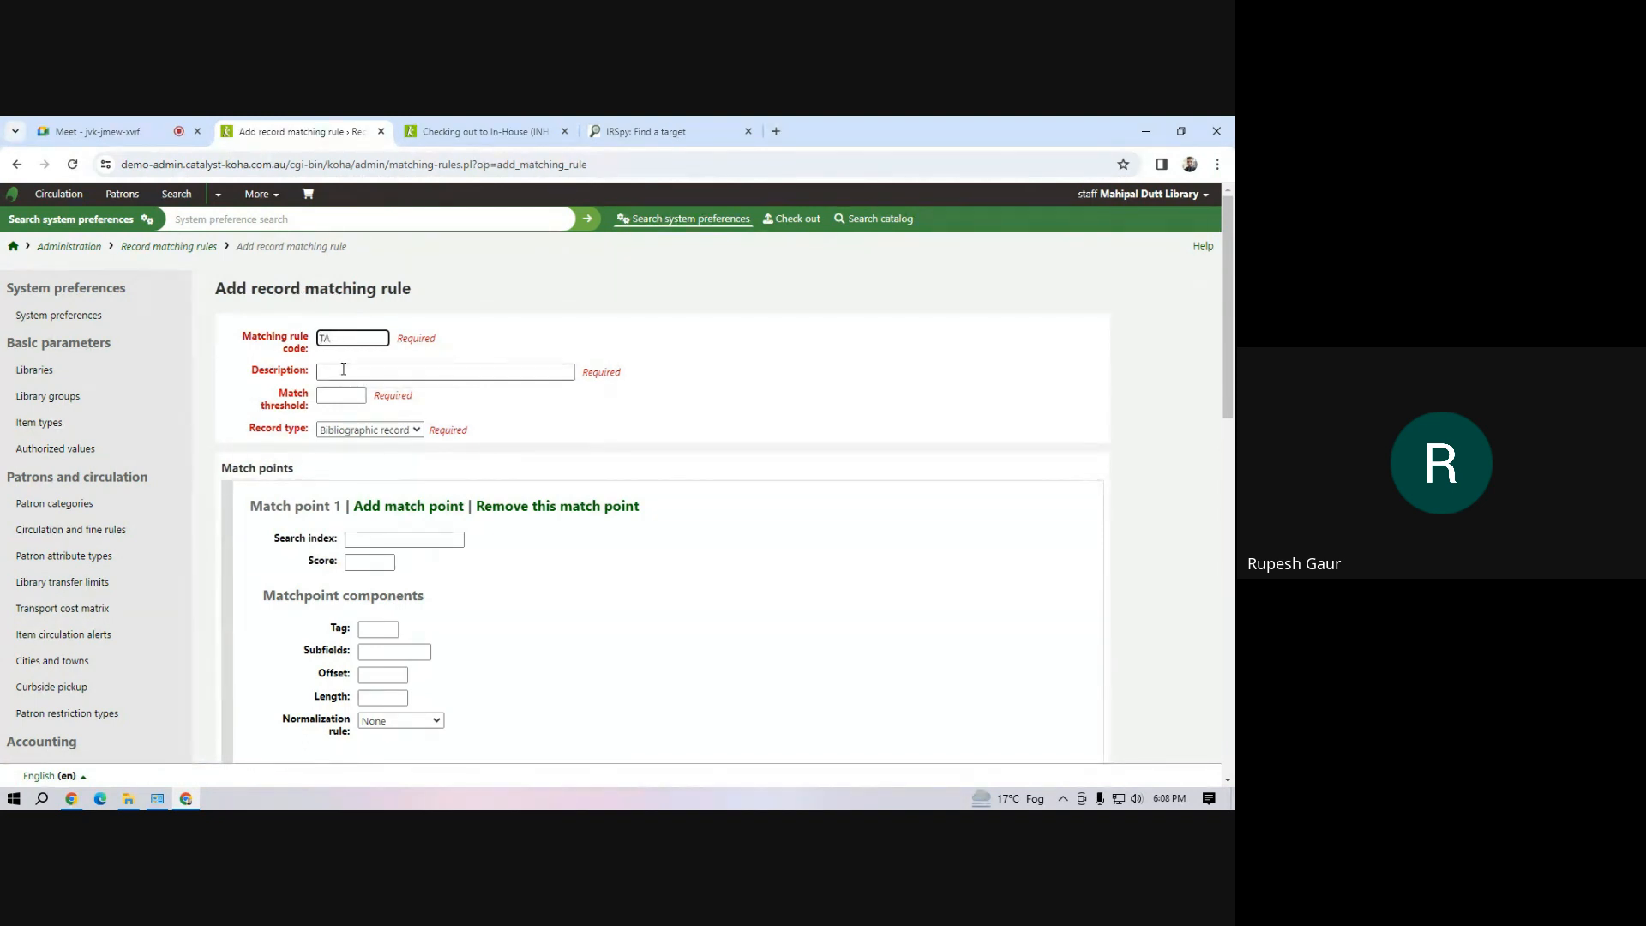
{"action": "left_click", "coordinate": [343, 368]}
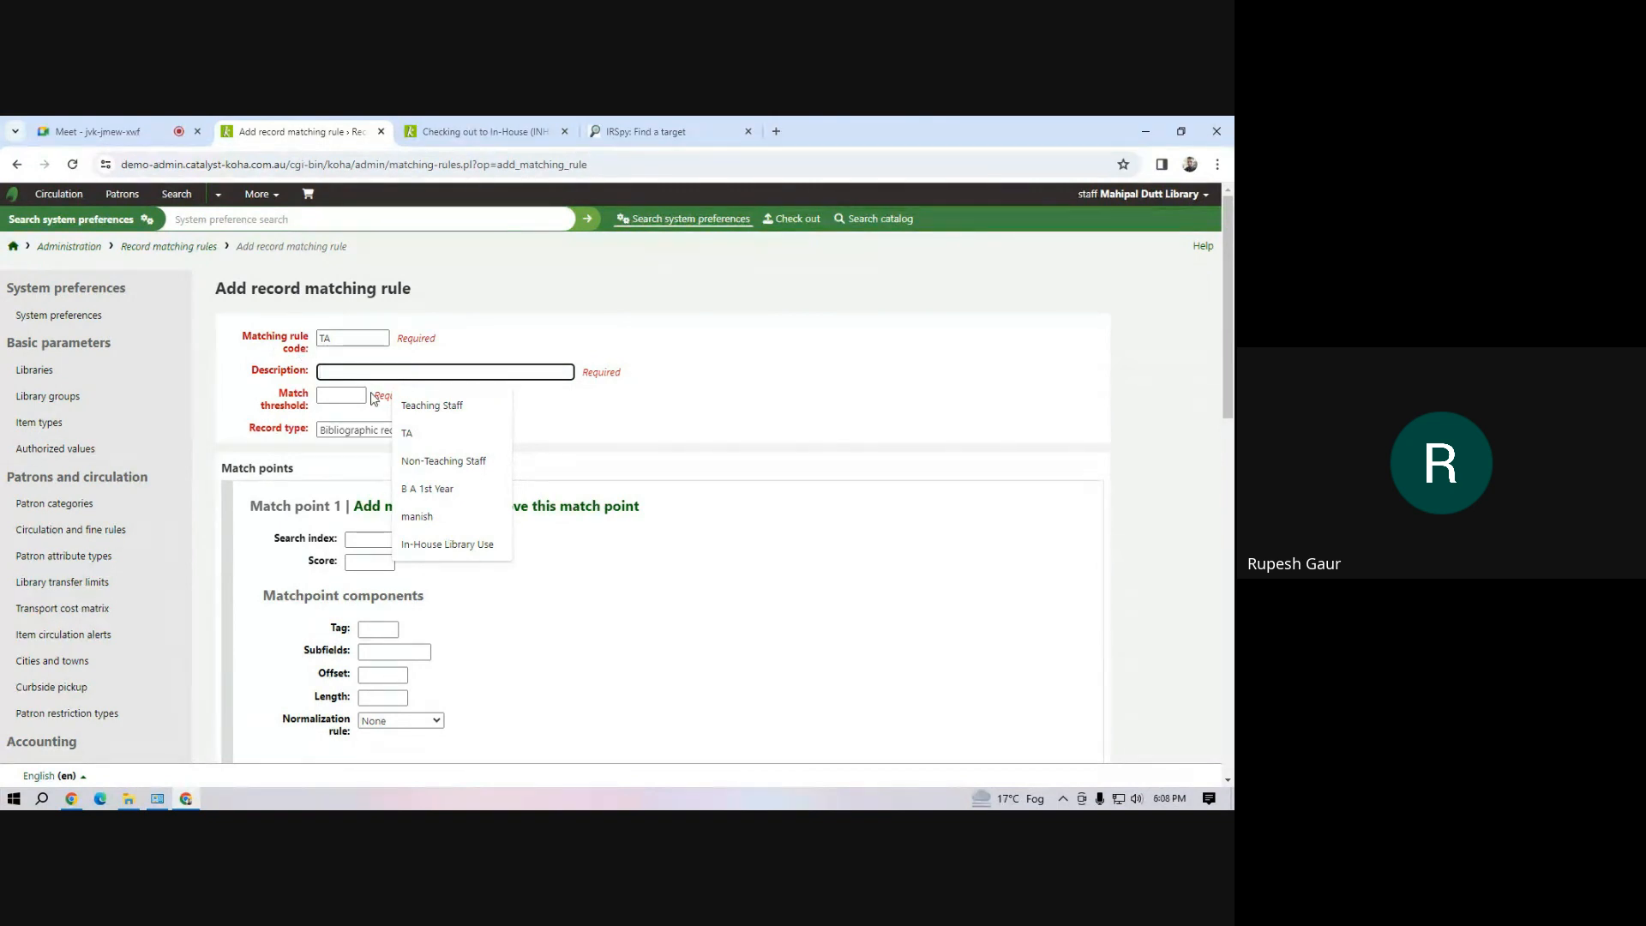
{"action": "type", "text": "Title"}
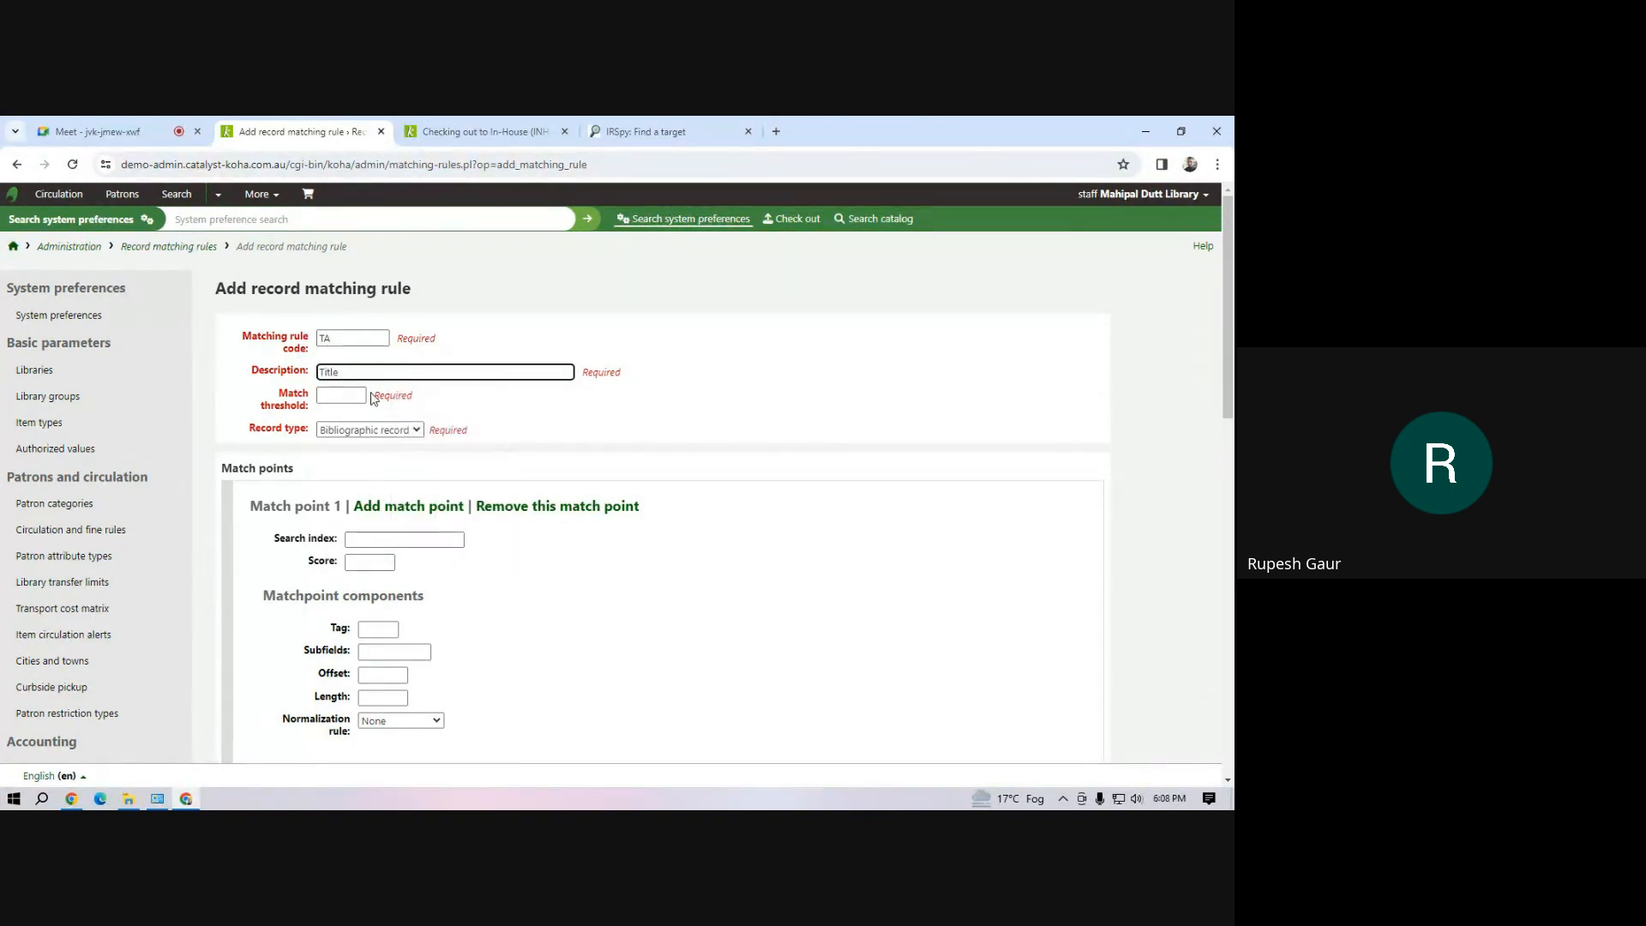
{"action": "type", "text": " and Author"}
{"action": "left_click", "coordinate": [336, 397]}
{"action": "type", "text": "100"}
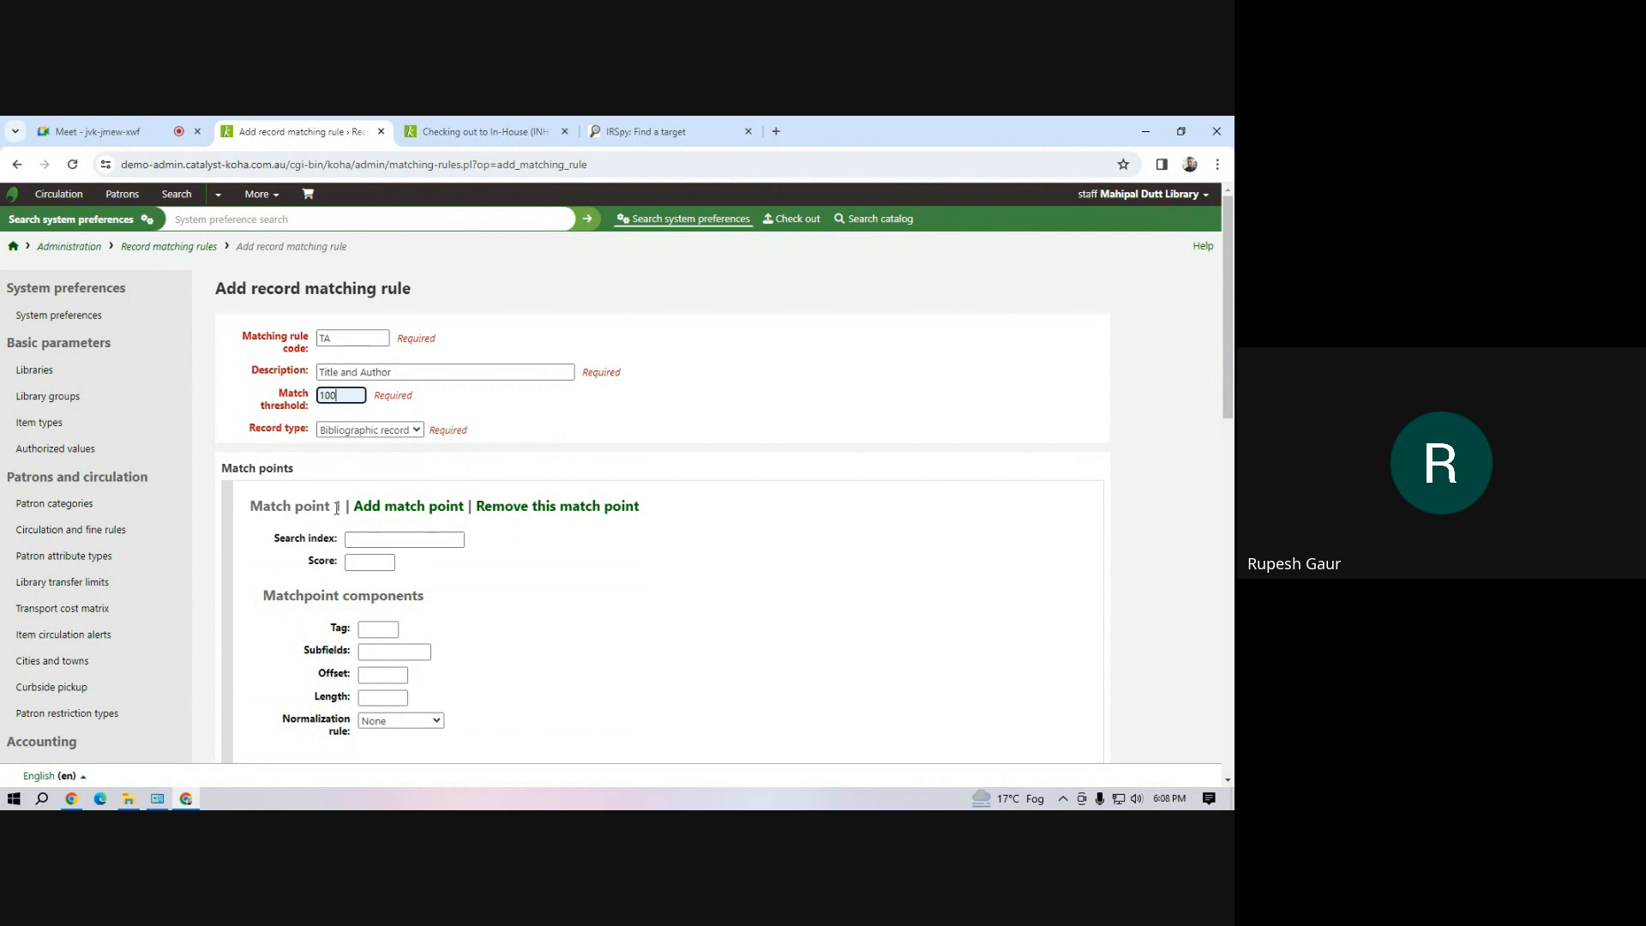
Add a second match point to the rule, and set match point 1's search index to au and score to 51
{"action": "left_click", "coordinate": [411, 519]}
{"action": "scroll", "coordinate": [464, 545], "scroll_direction": "down", "scroll_amount": 4}
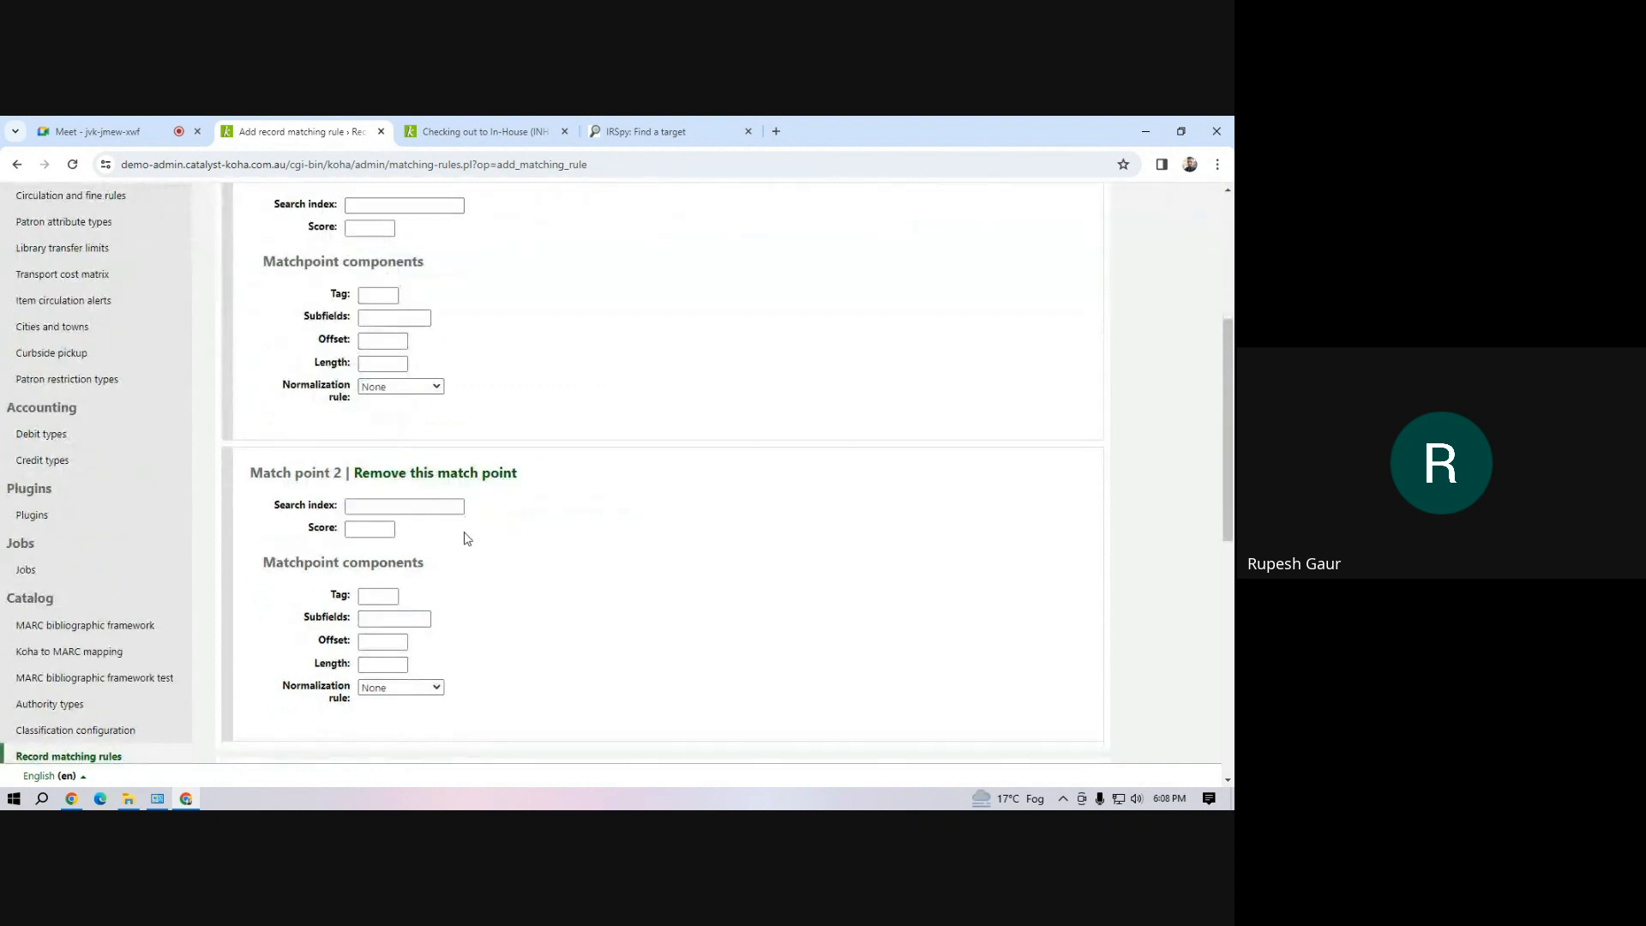
{"action": "scroll", "coordinate": [464, 546], "scroll_direction": "up", "scroll_amount": 4}
{"action": "left_click", "coordinate": [383, 541]}
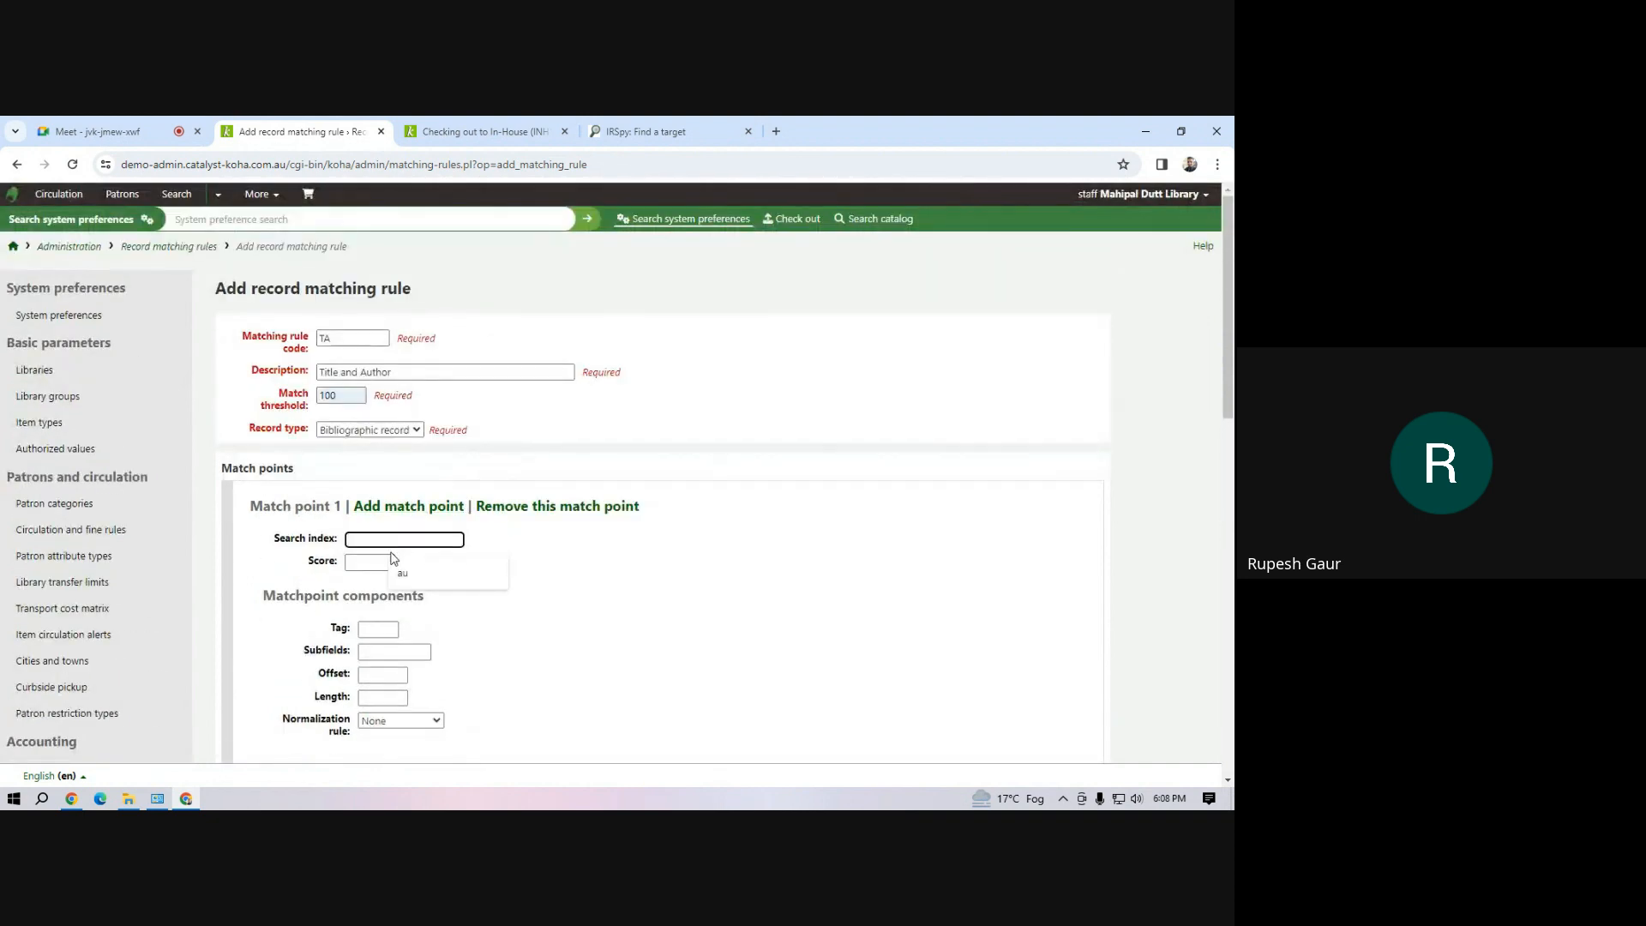
{"action": "type", "text": "au"}
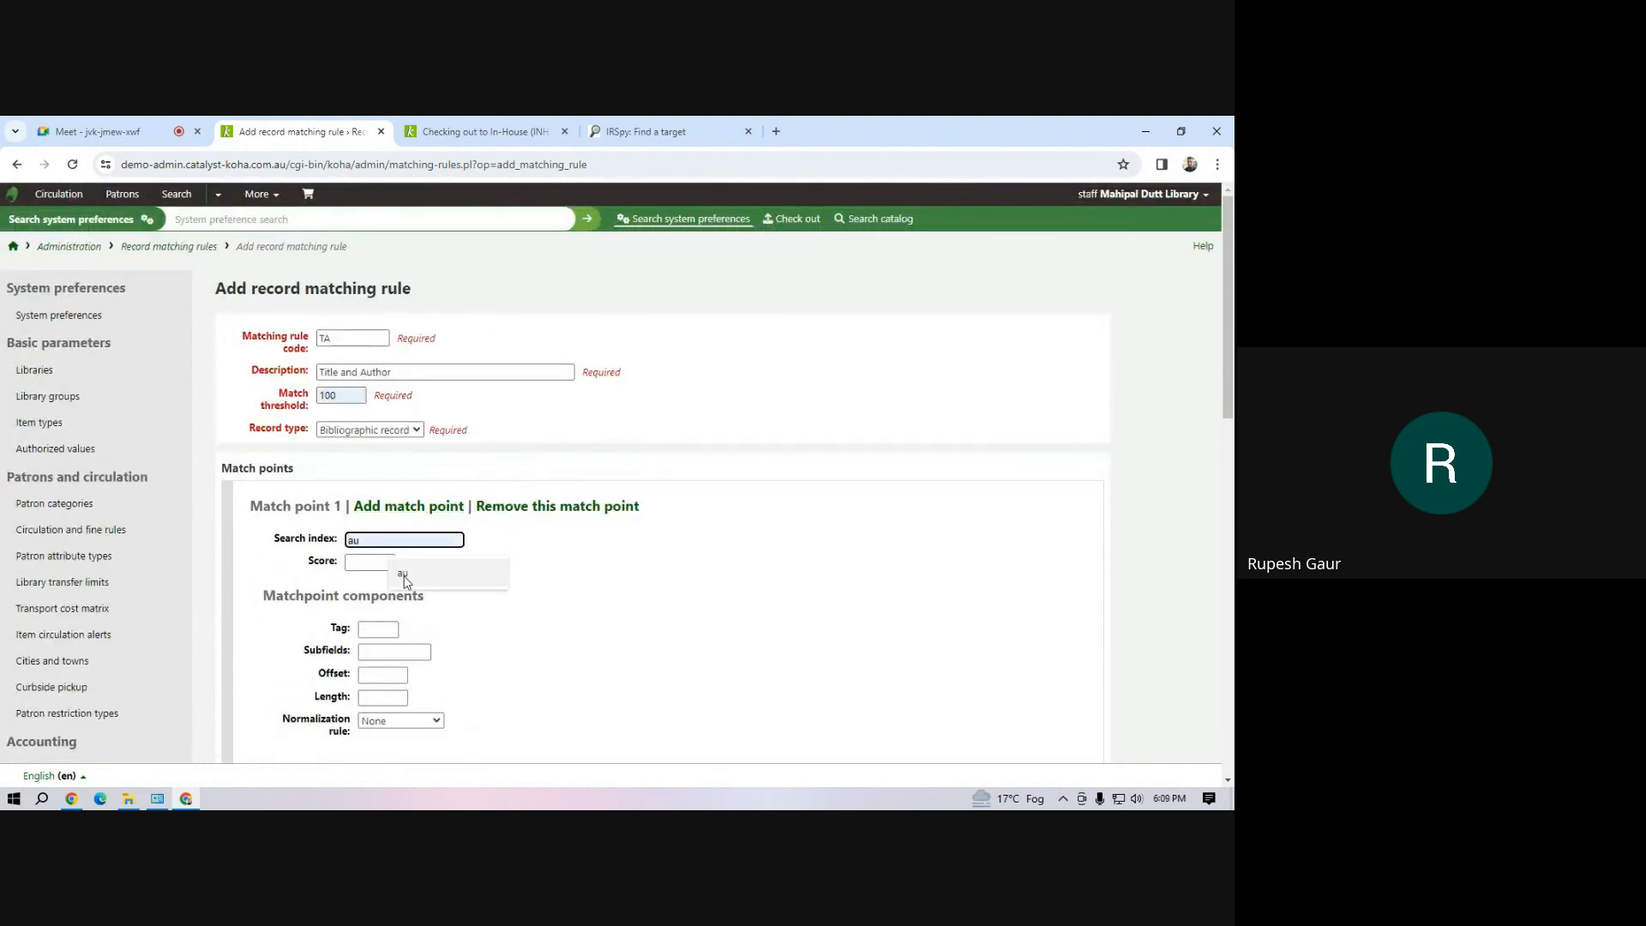
{"action": "left_click", "coordinate": [369, 565]}
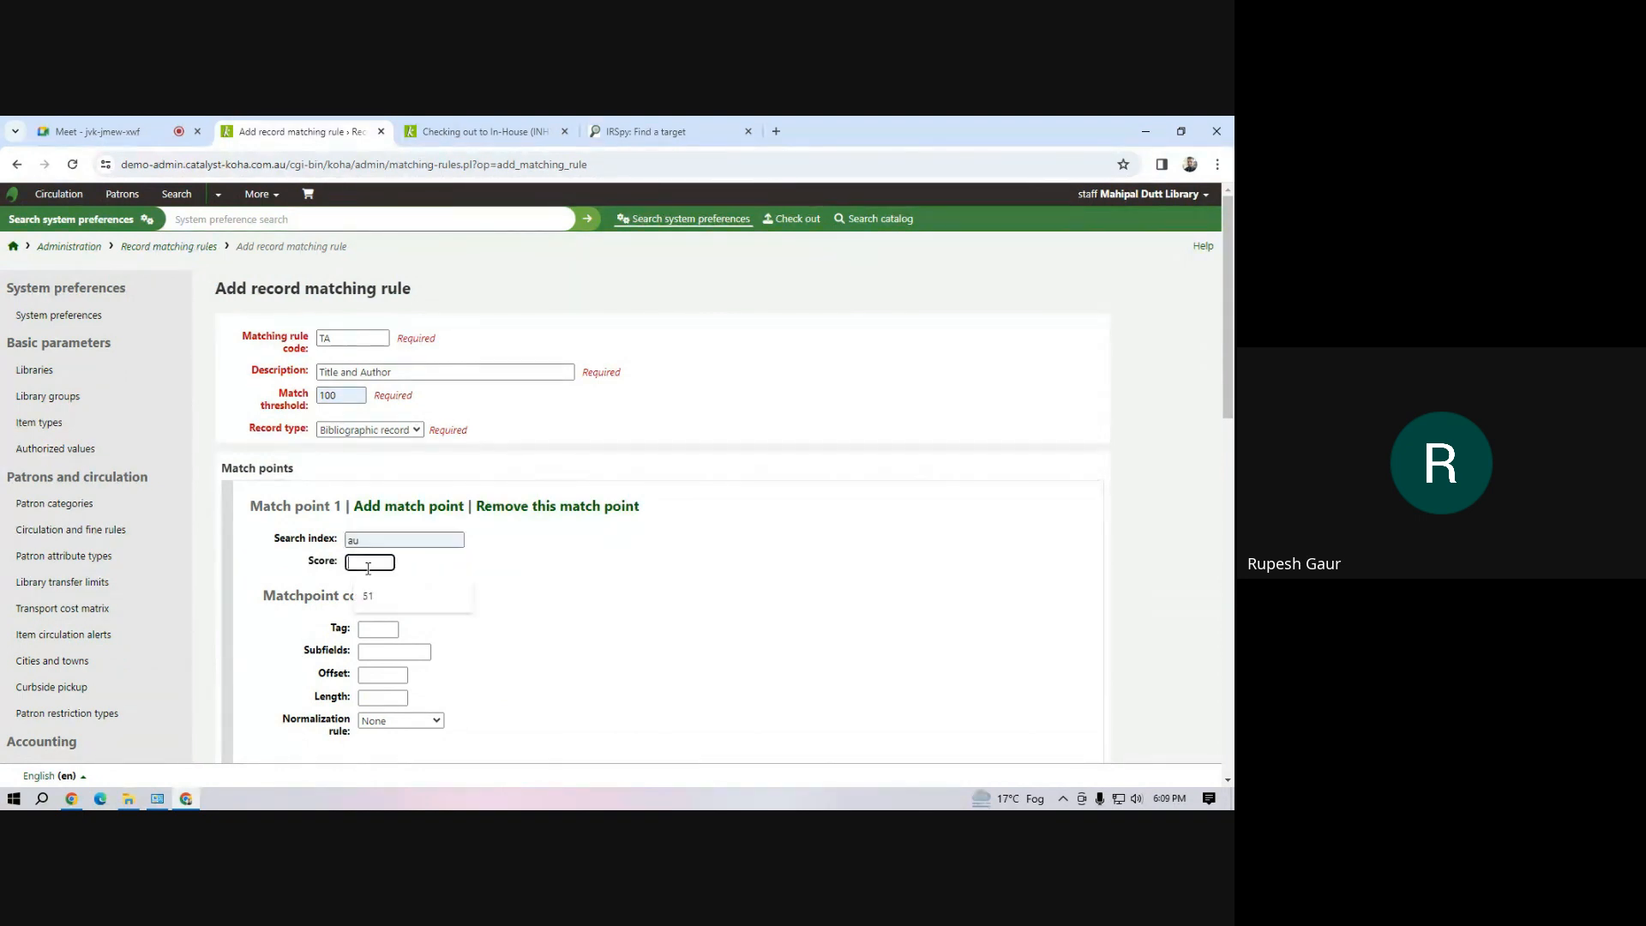
{"action": "type", "text": "51"}
Set match point 1's components to tag 100, subfield a, offset 0 and length 0
{"action": "left_click", "coordinate": [380, 630]}
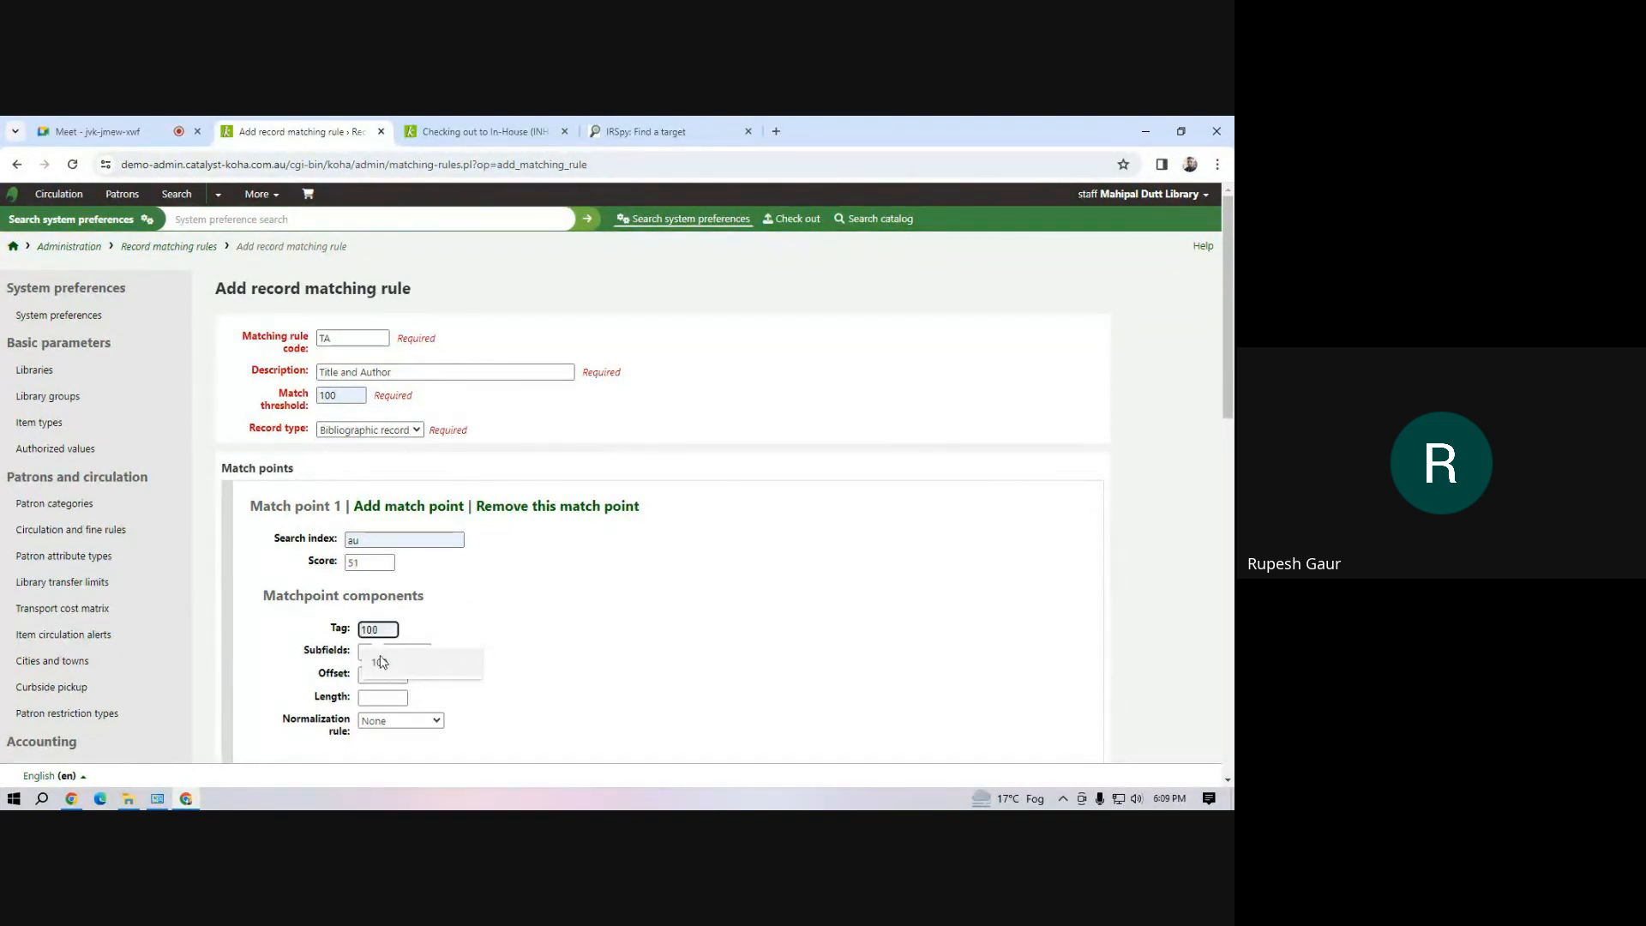
{"action": "left_click", "coordinate": [380, 660]}
{"action": "left_click", "coordinate": [379, 658]}
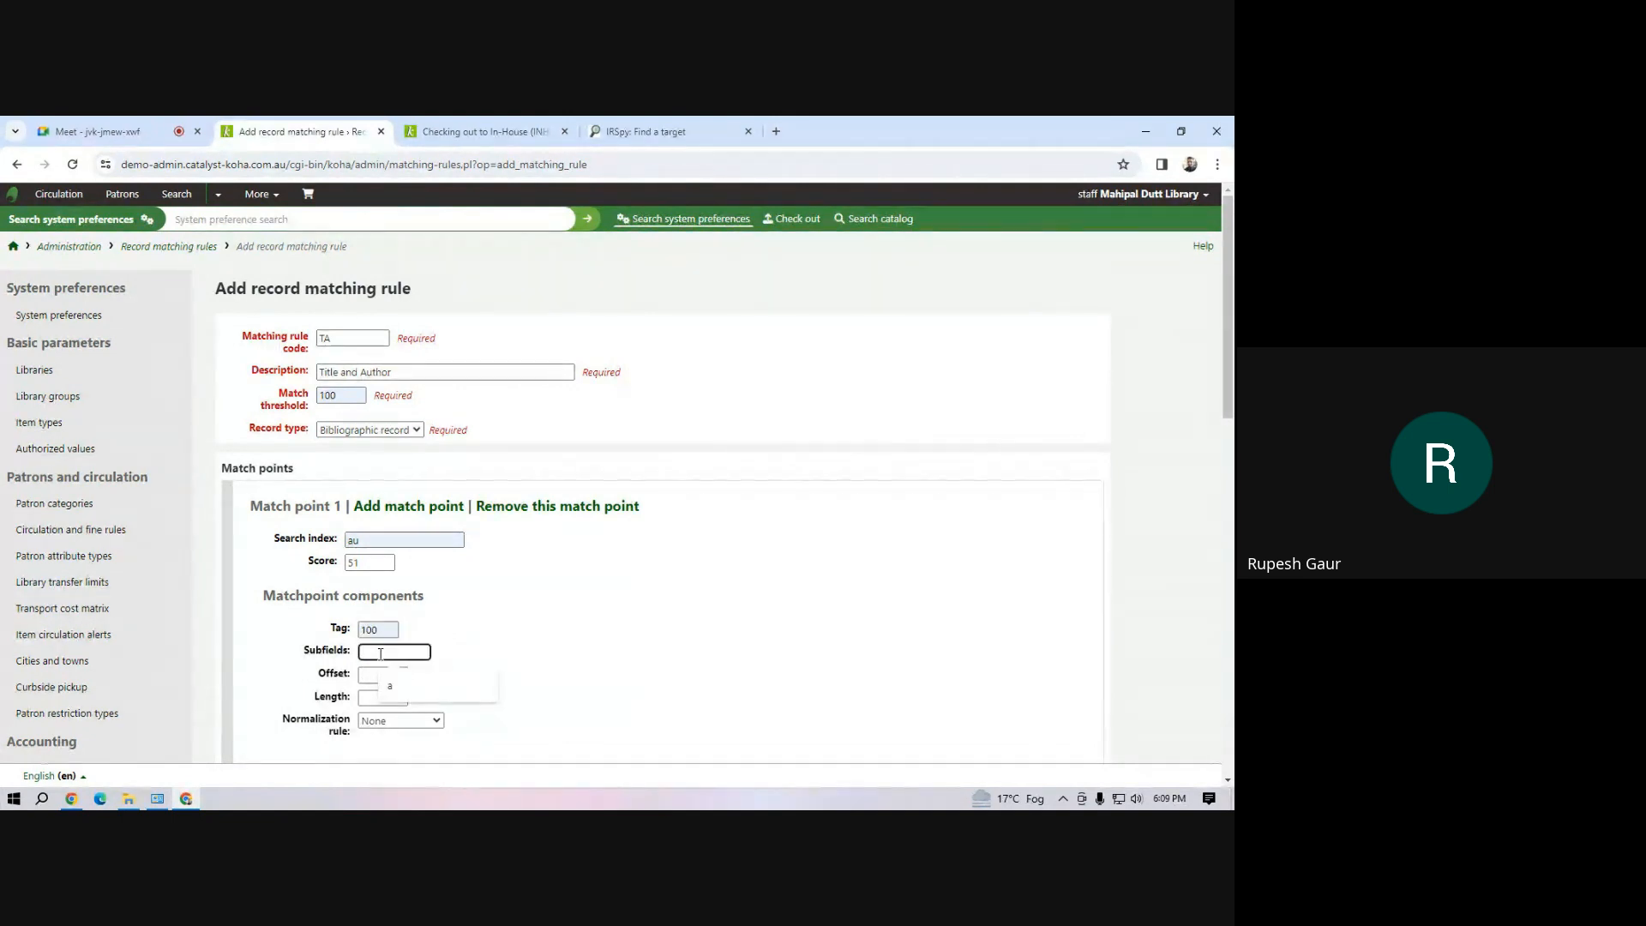
{"action": "left_click", "coordinate": [395, 692]}
{"action": "left_click", "coordinate": [379, 678]}
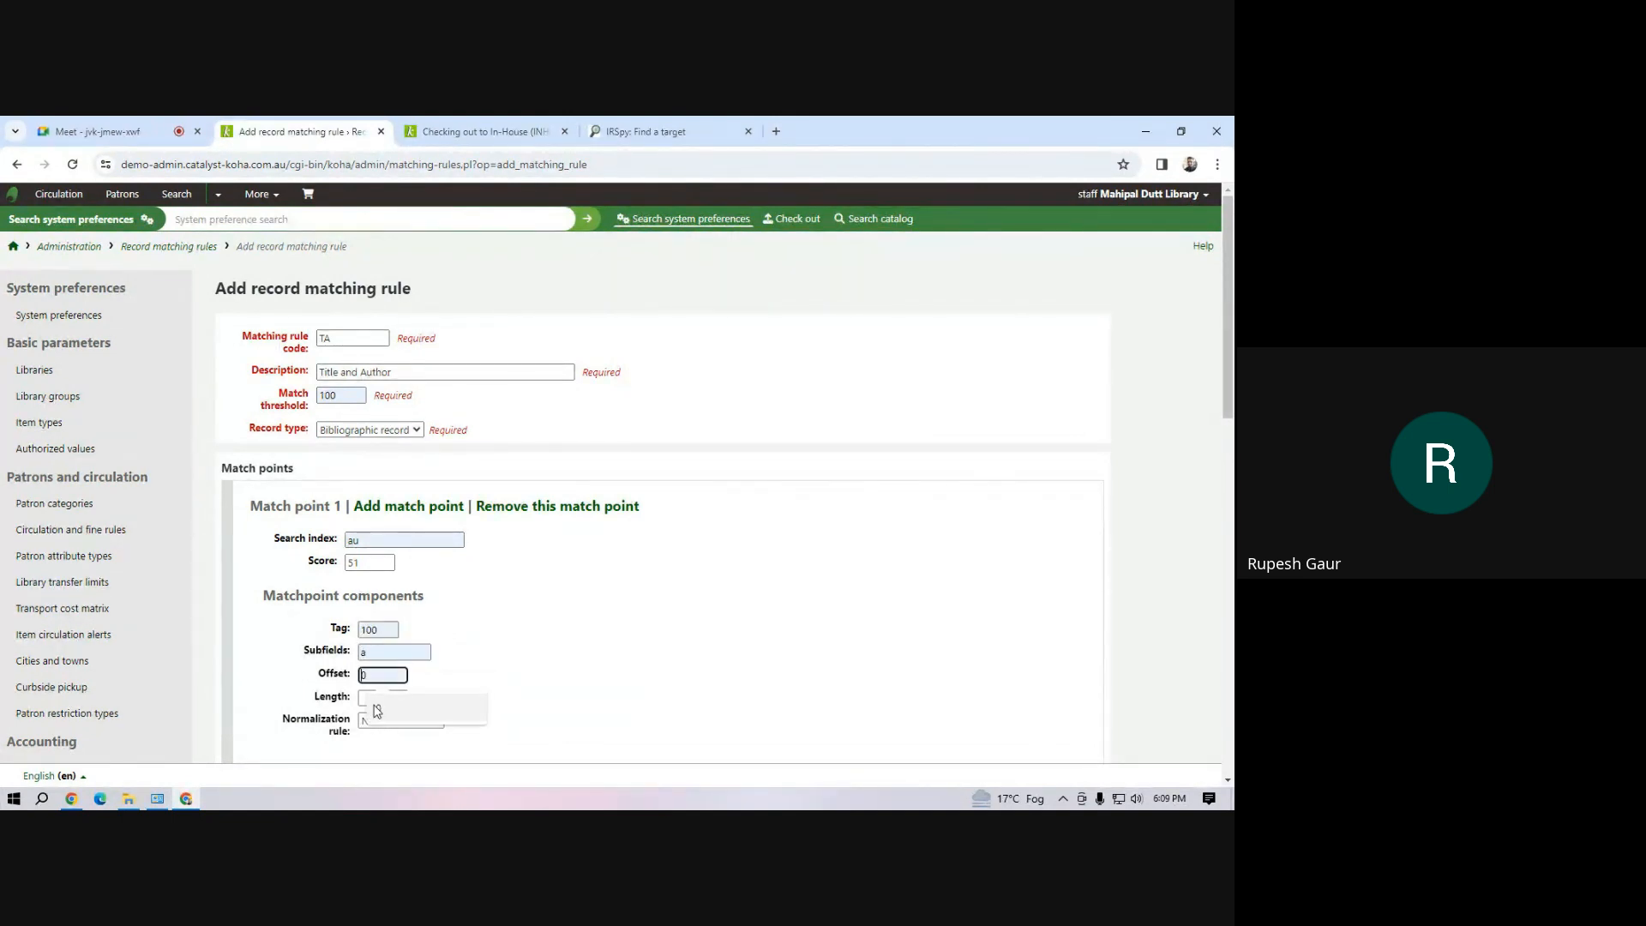
{"action": "left_click", "coordinate": [379, 711]}
{"action": "left_click", "coordinate": [378, 701]}
{"action": "left_click", "coordinate": [378, 731]}
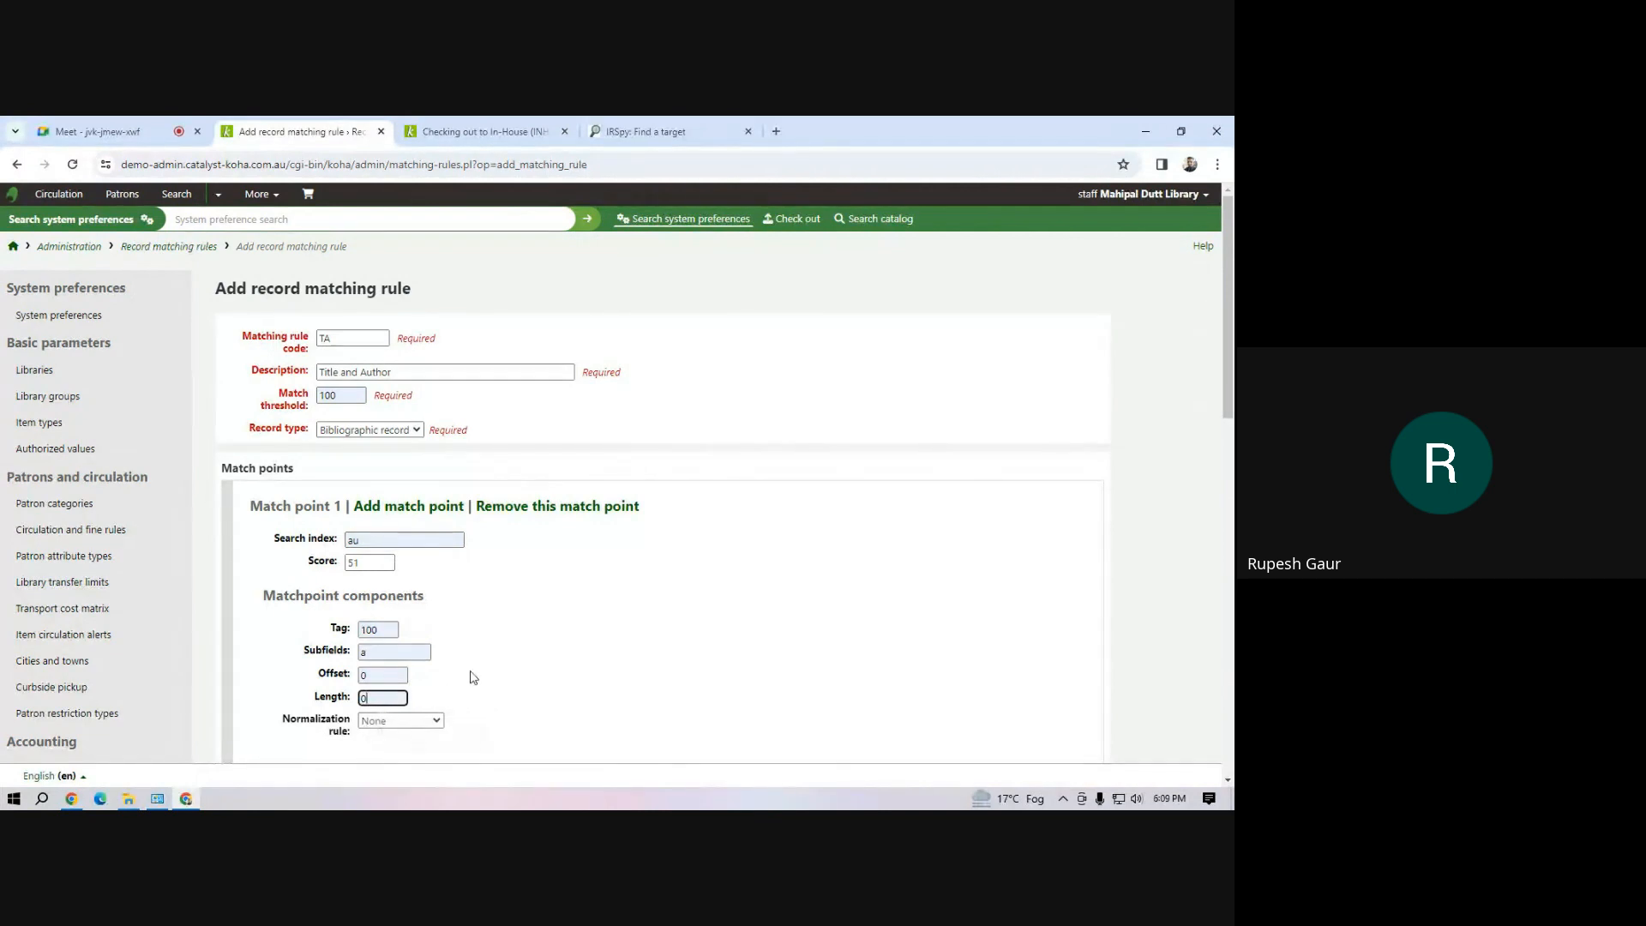
Set match point 2's search index to ti and its score to 51
{"action": "scroll", "coordinate": [493, 656], "scroll_direction": "down", "scroll_amount": 4}
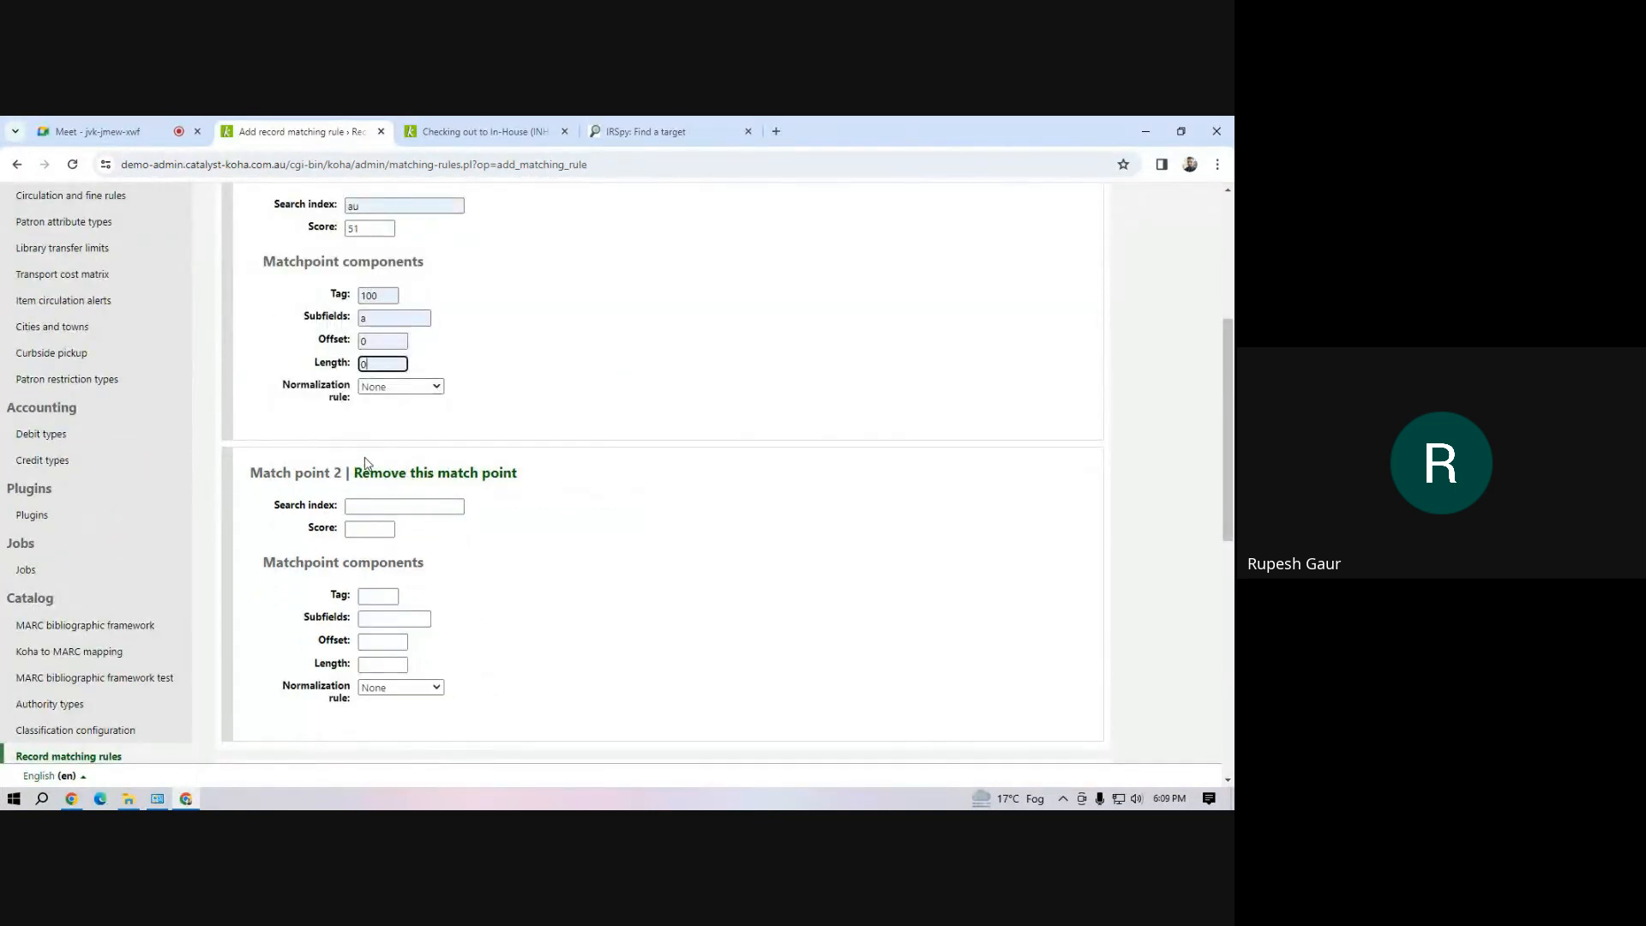
{"action": "left_click", "coordinate": [362, 508]}
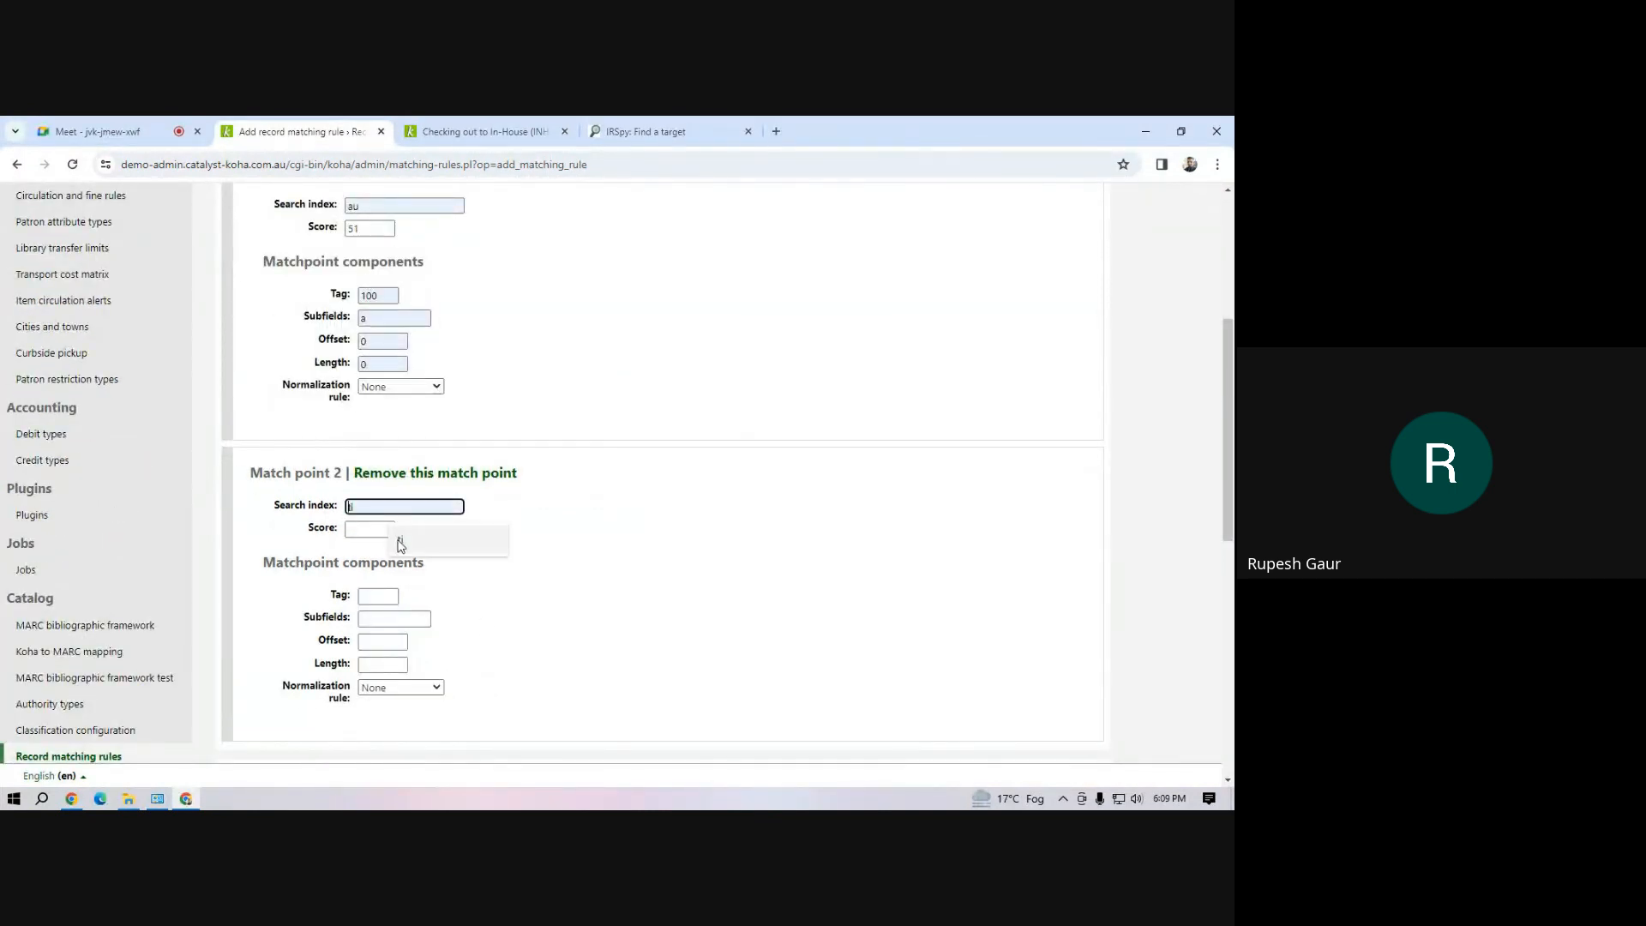
{"action": "left_click", "coordinate": [400, 539]}
{"action": "left_click", "coordinate": [374, 530]}
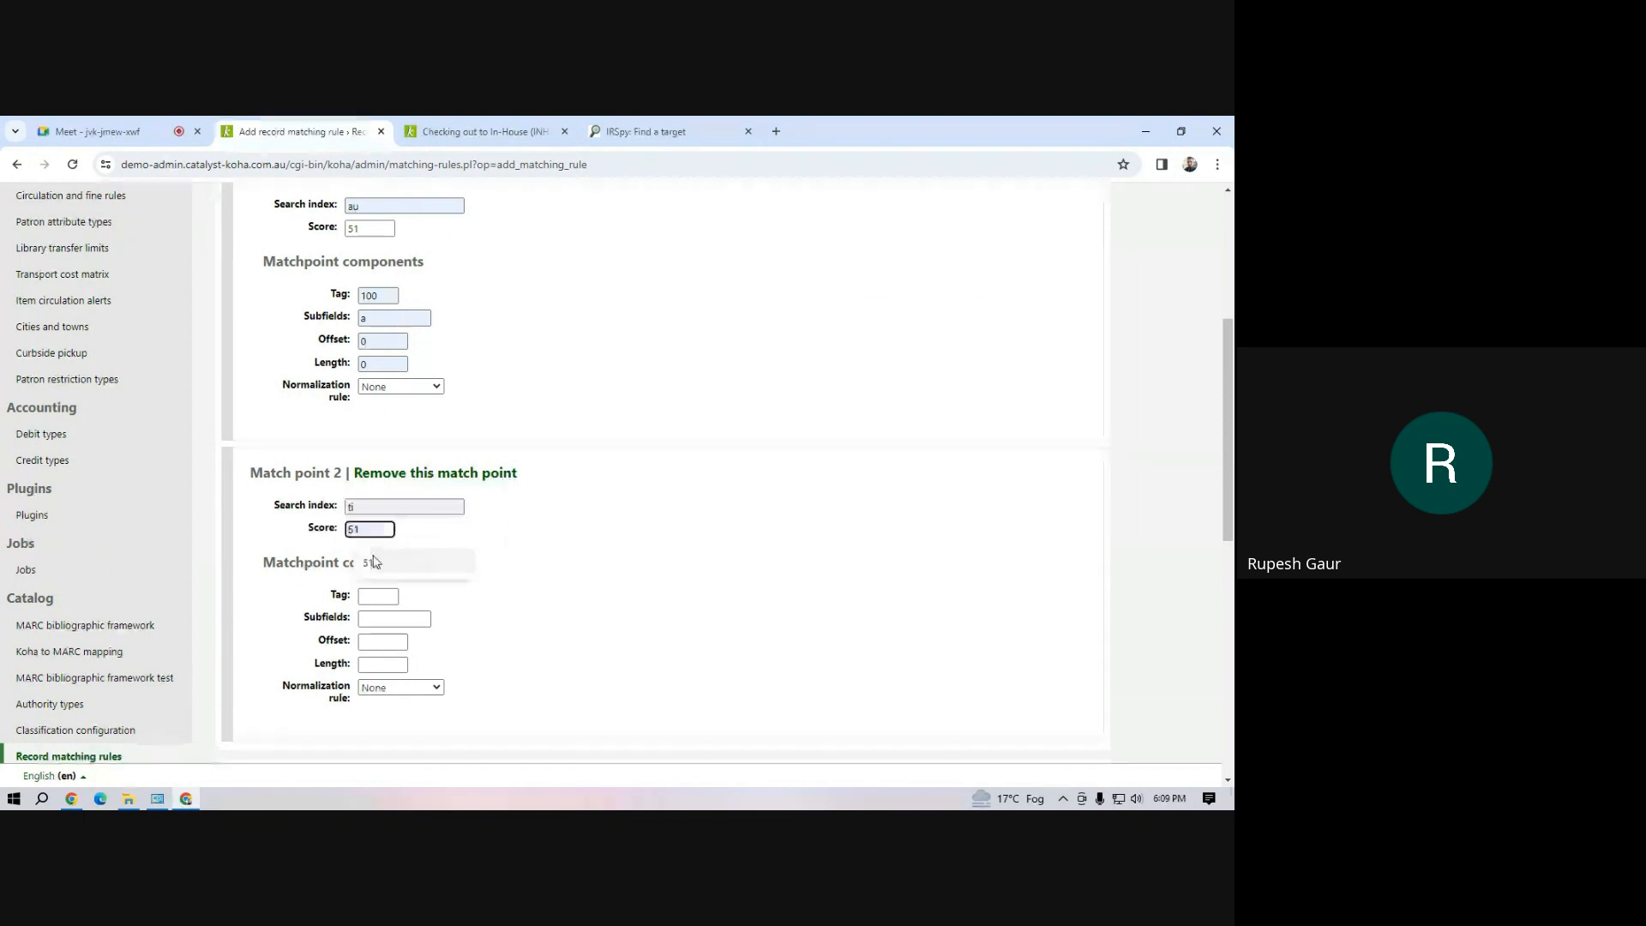
{"action": "left_click", "coordinate": [374, 559]}
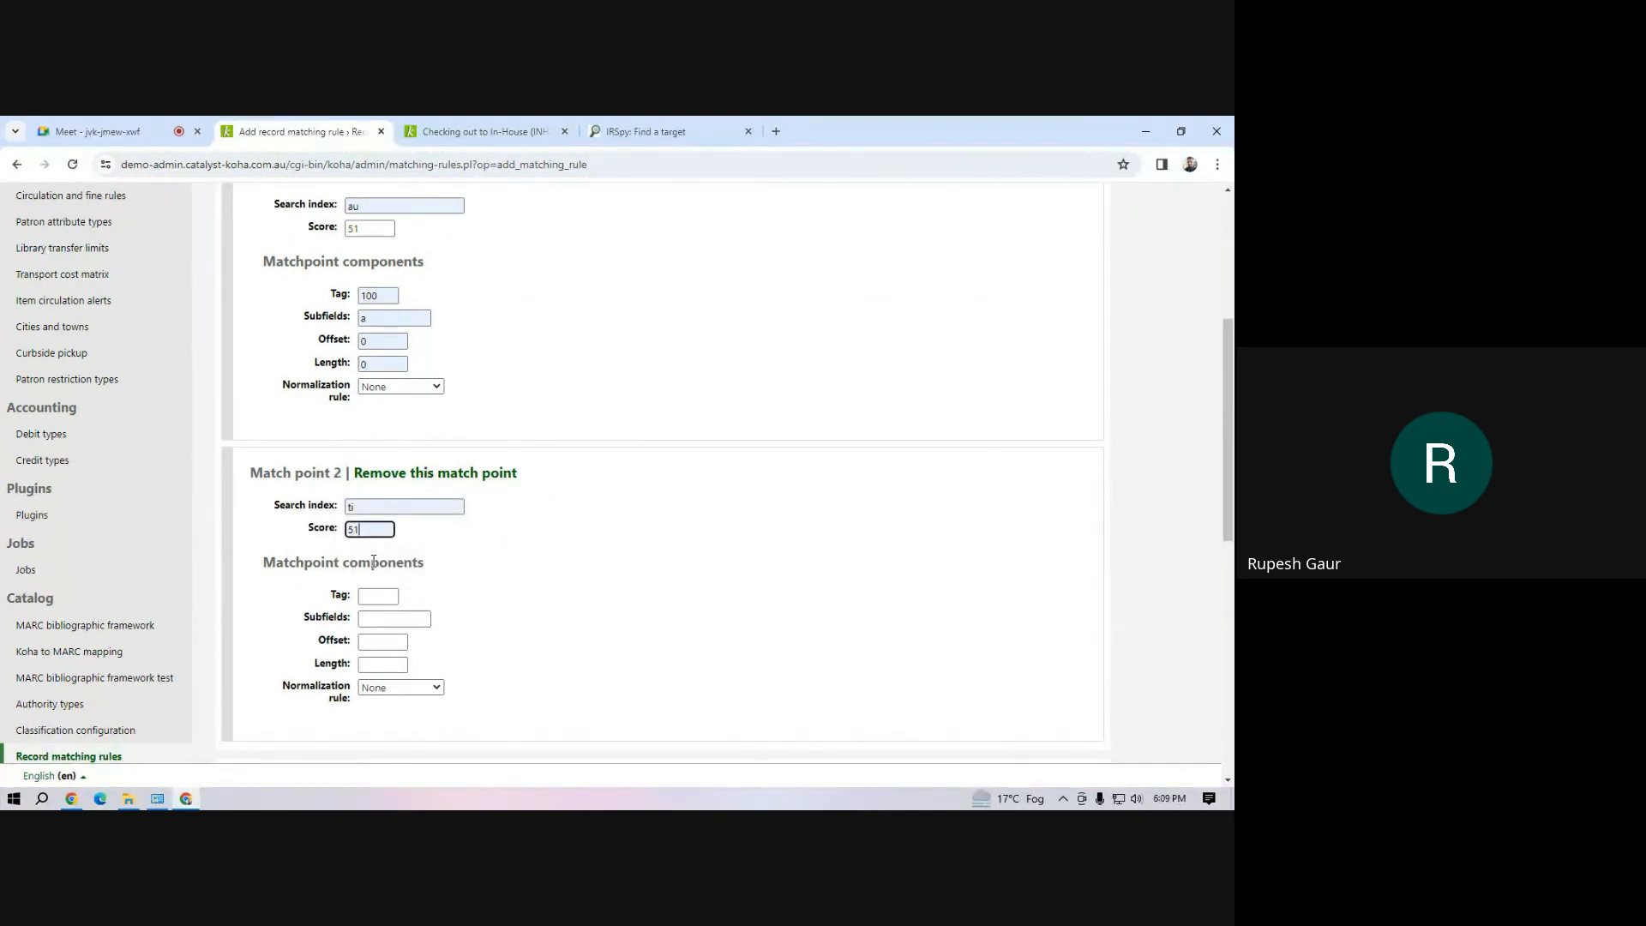
Set match point 2's components to tag 245, subfield a, offset 0 and length 0
{"action": "left_click", "coordinate": [378, 598]}
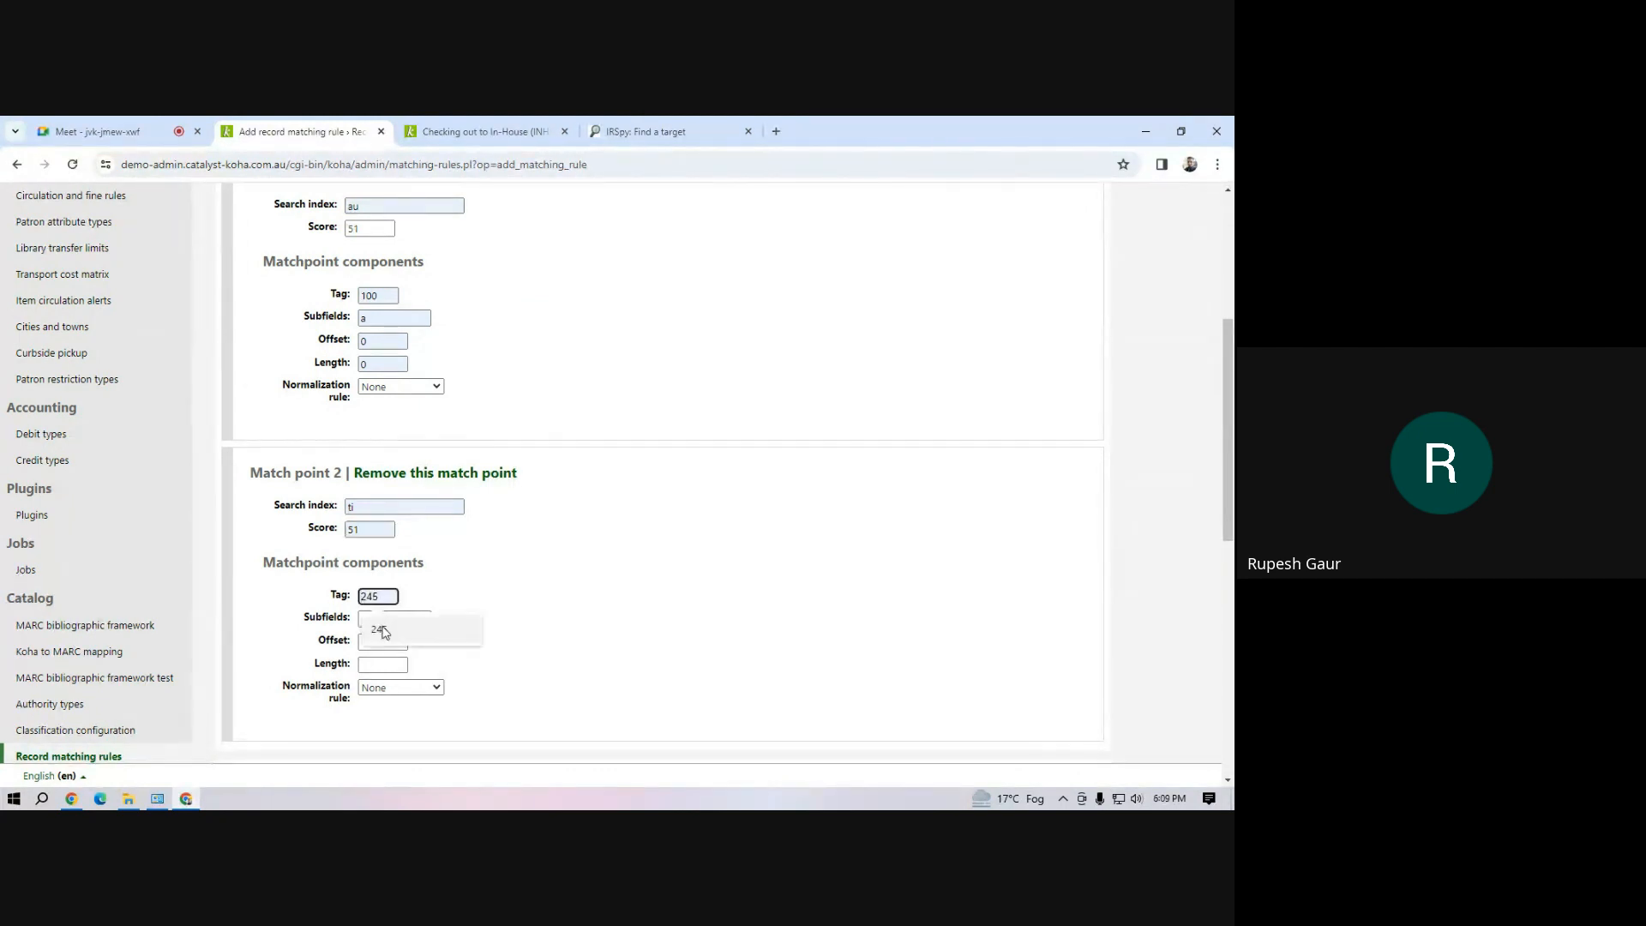
{"action": "left_click", "coordinate": [384, 626]}
{"action": "left_click", "coordinate": [384, 623]}
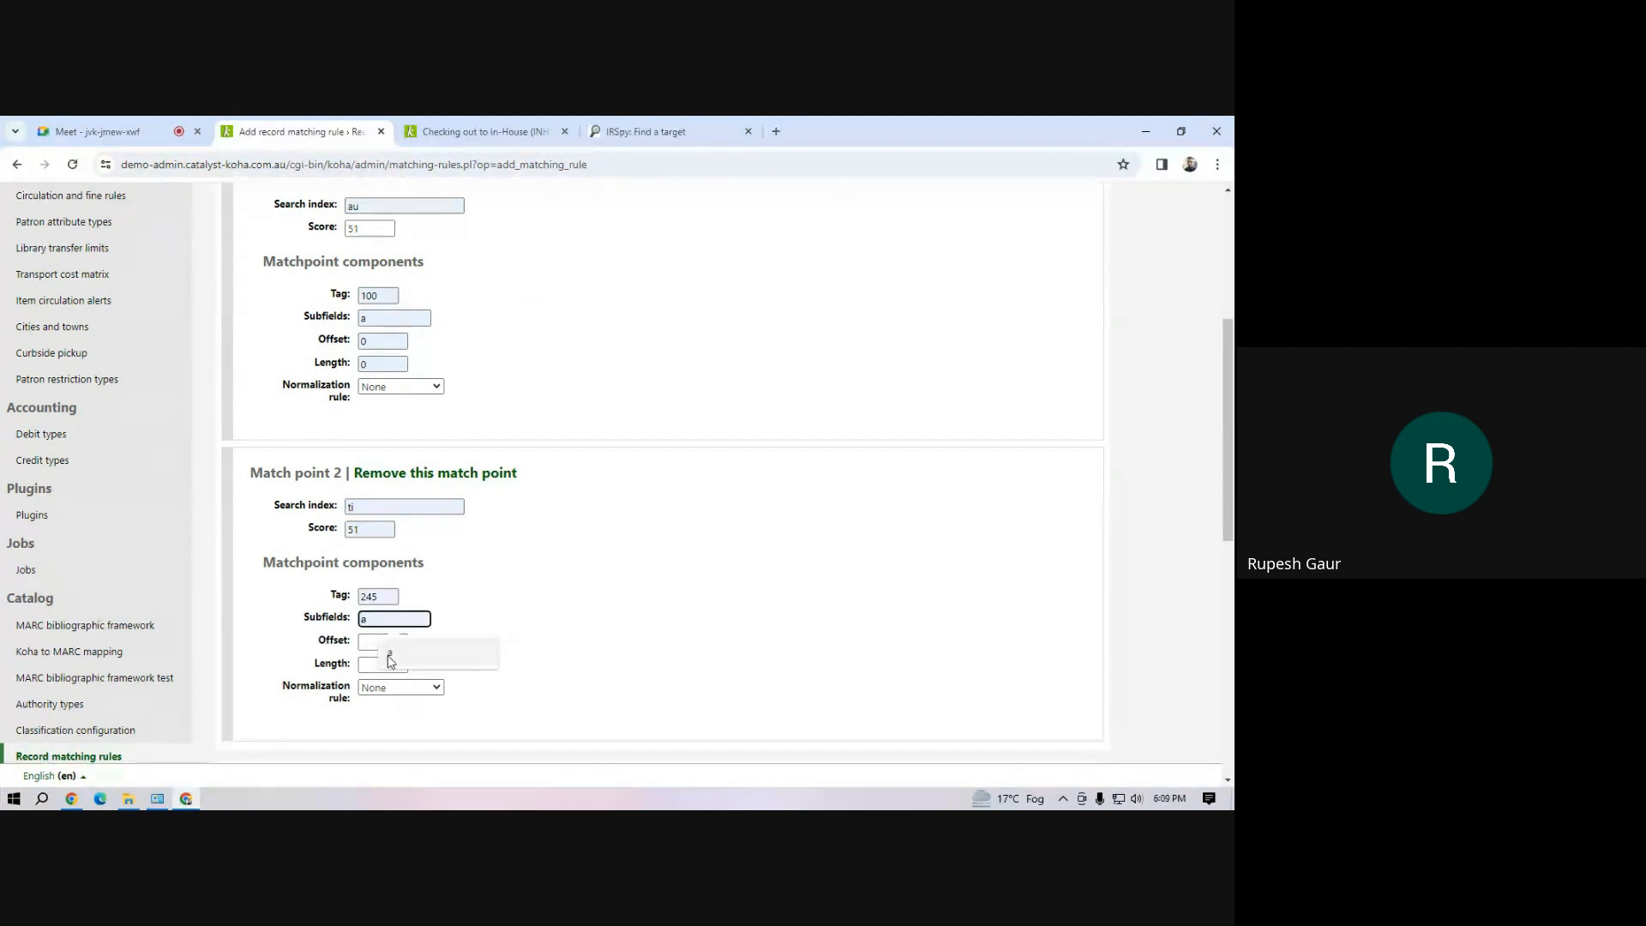
{"action": "left_click", "coordinate": [385, 646]}
{"action": "left_click", "coordinate": [383, 641]}
{"action": "left_click", "coordinate": [380, 676]}
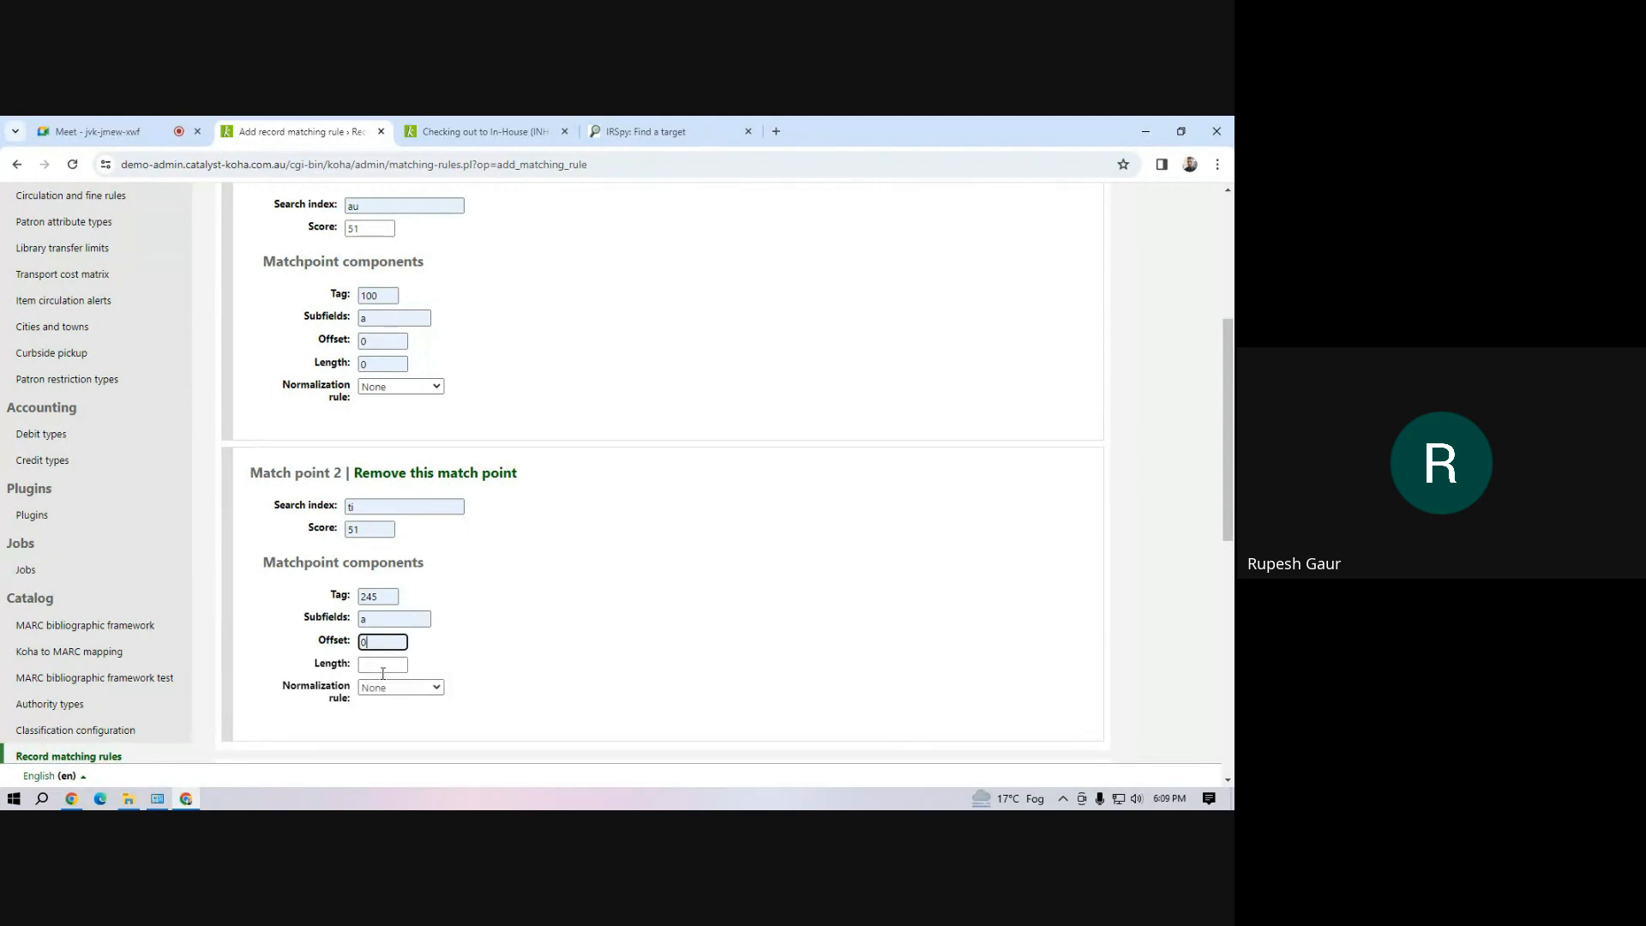
{"action": "left_click", "coordinate": [382, 665]}
{"action": "left_click", "coordinate": [390, 700]}
Check the match point entries and save the Title and Author matching rule without any required match checks
{"action": "scroll", "coordinate": [543, 576], "scroll_direction": "up", "scroll_amount": 4}
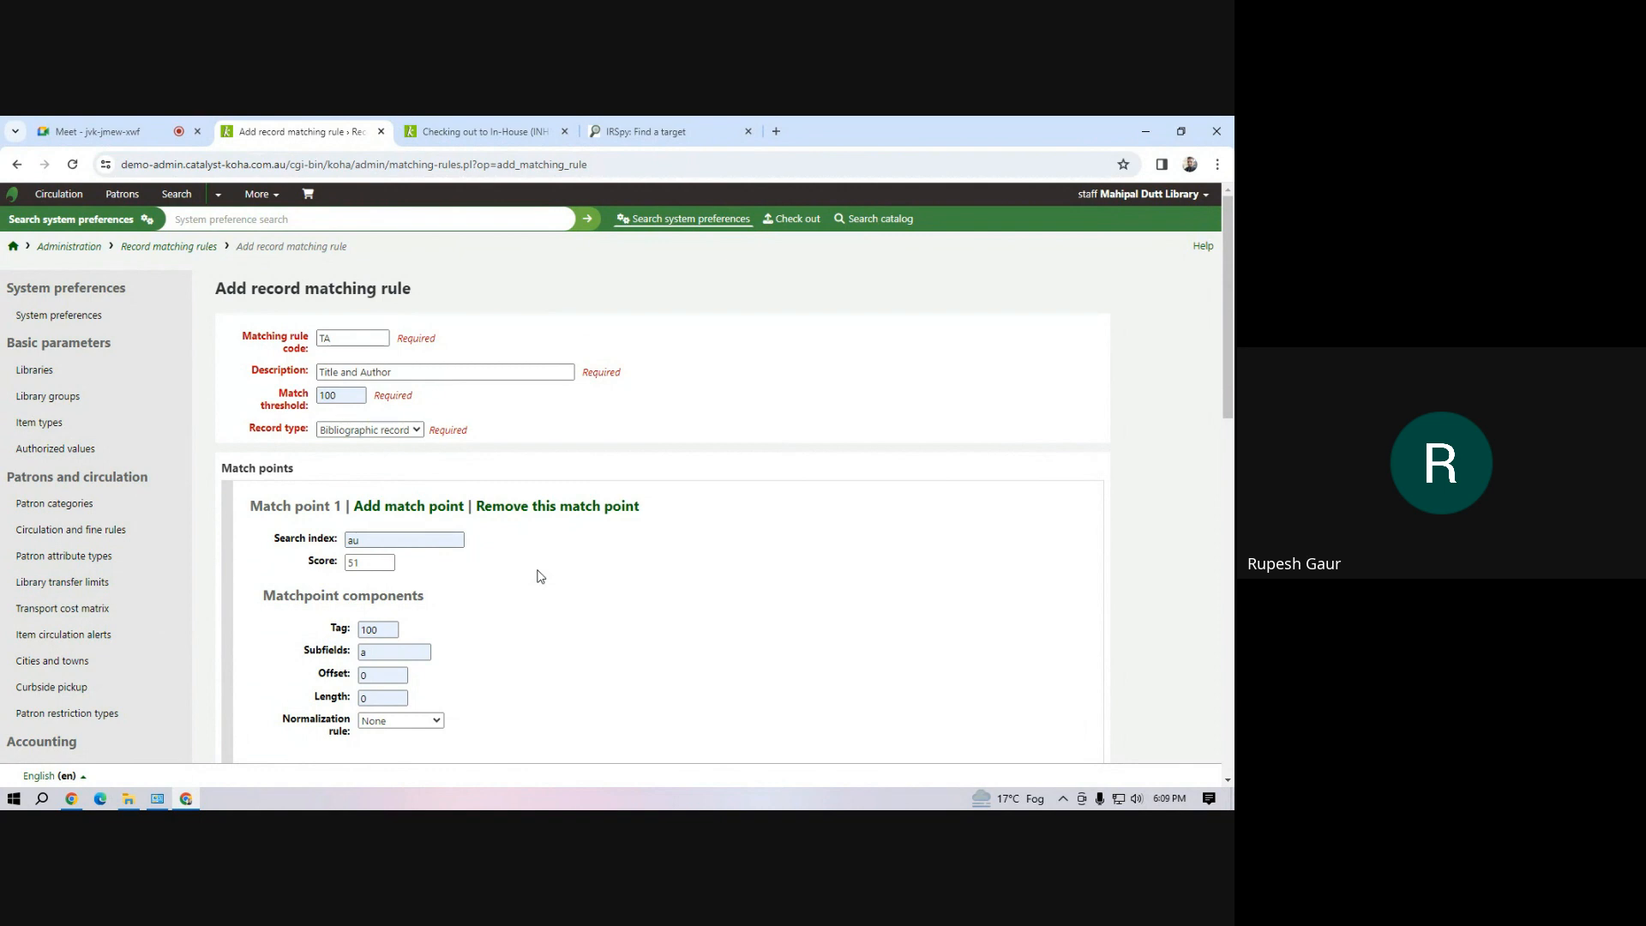
{"action": "scroll", "coordinate": [360, 617], "scroll_direction": "down", "scroll_amount": 8}
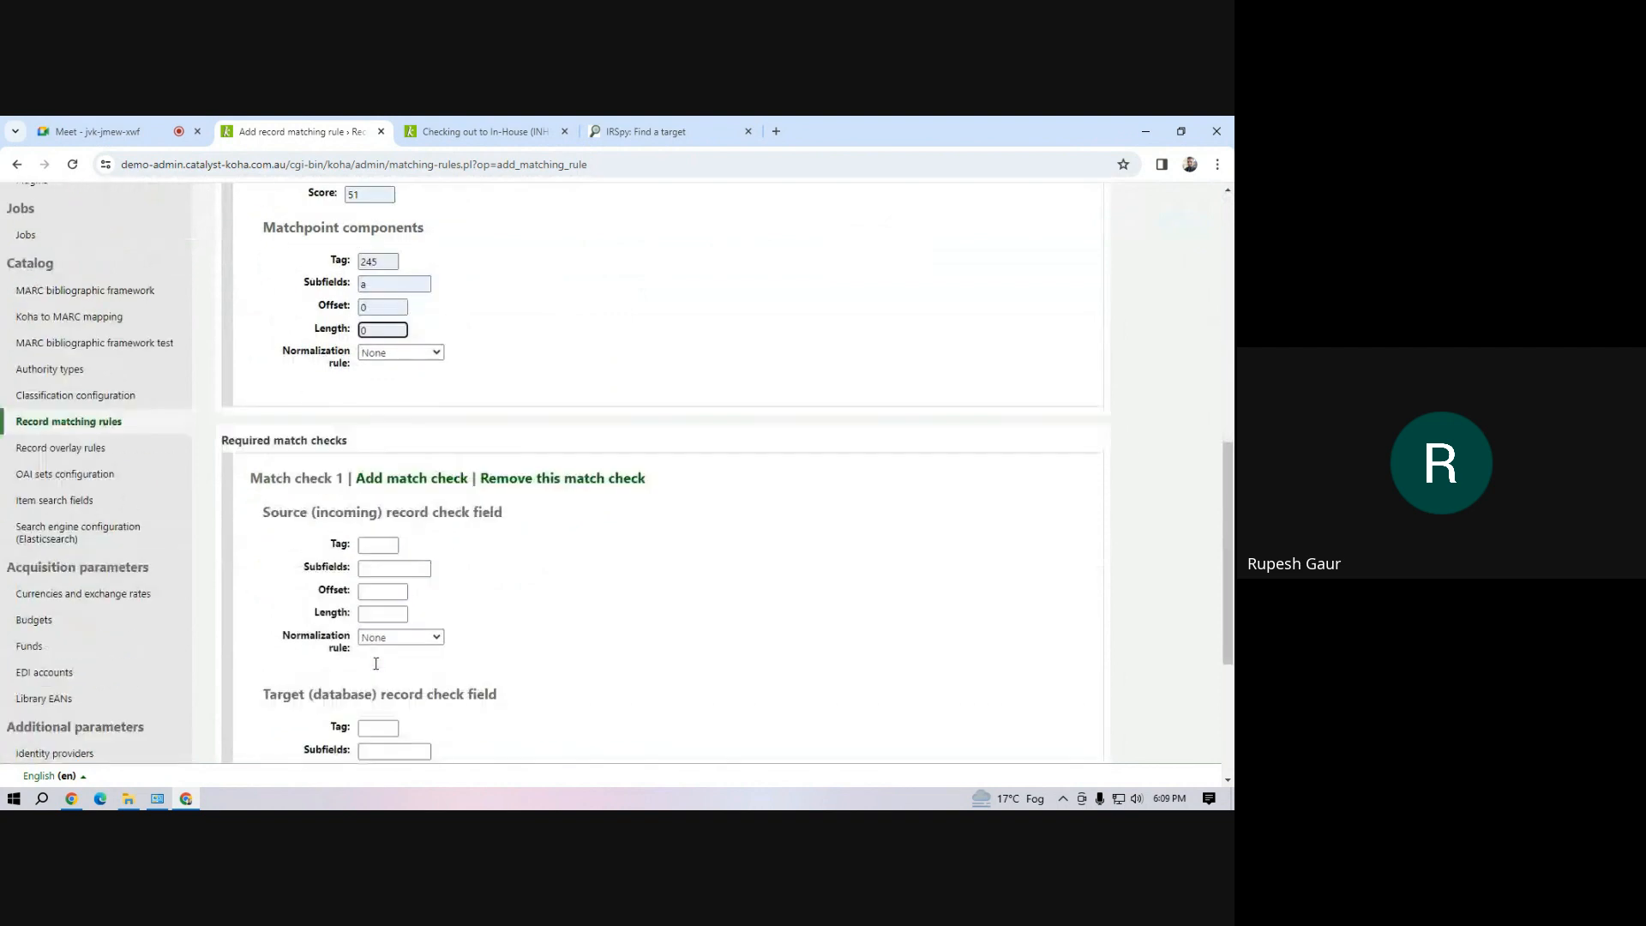
{"action": "scroll", "coordinate": [375, 664], "scroll_direction": "down", "scroll_amount": 4}
{"action": "left_click", "coordinate": [238, 609]}
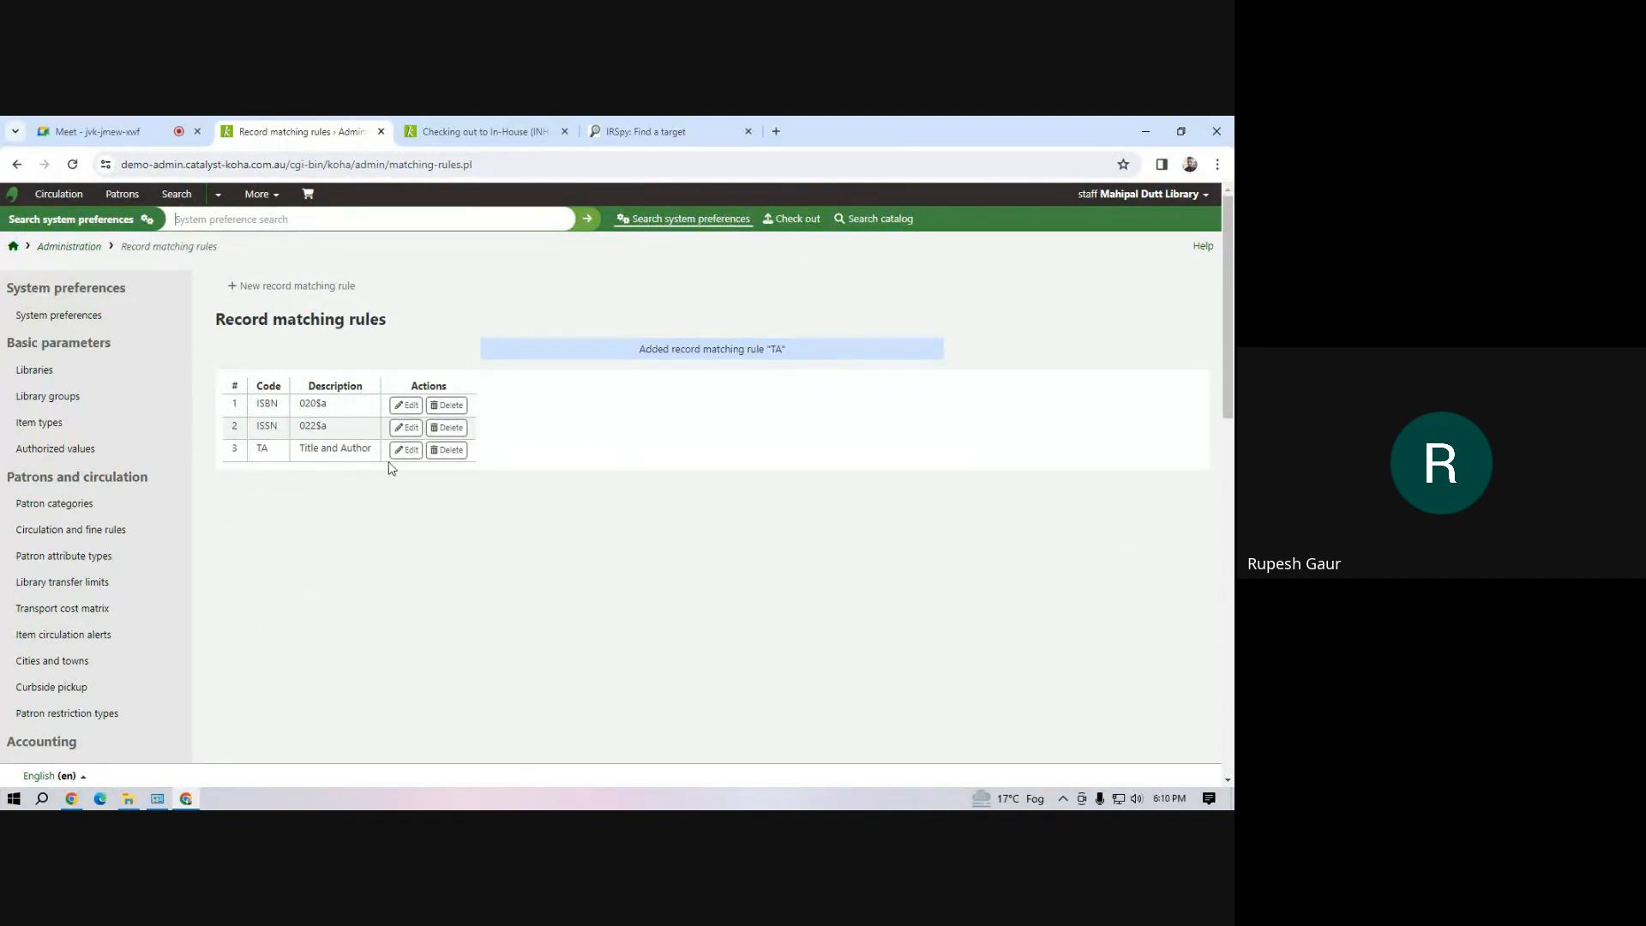
Open the cataloging page for staging MARC records and upload demo.mrc from the Workshop folder
{"action": "left_click", "coordinate": [268, 201]}
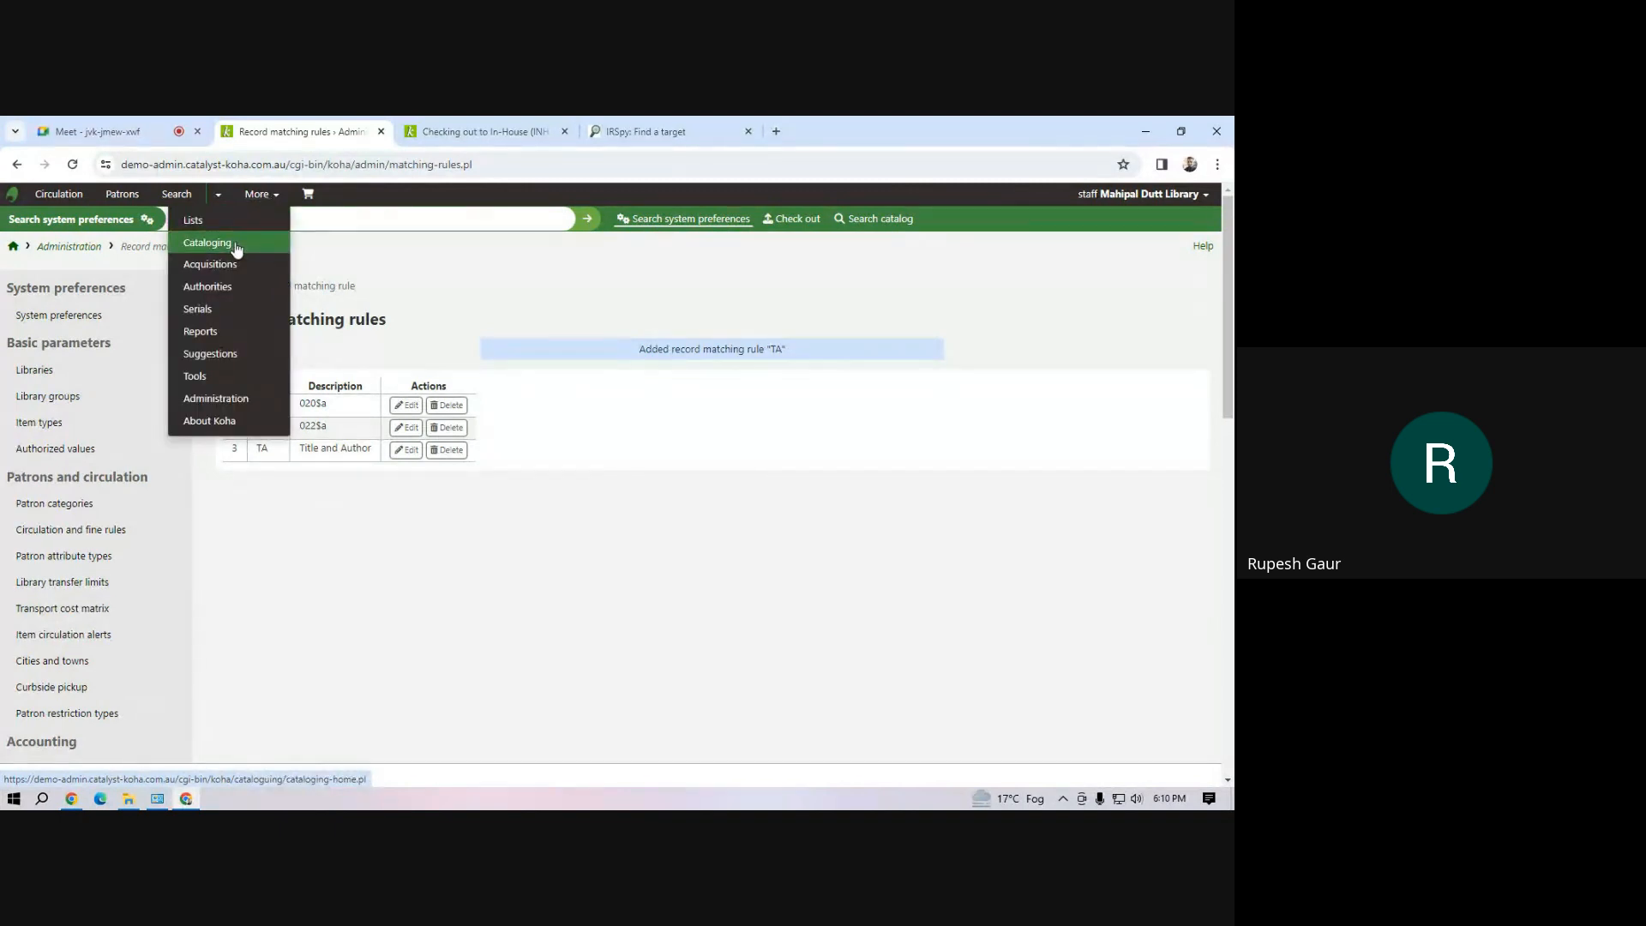
{"action": "left_click", "coordinate": [236, 246]}
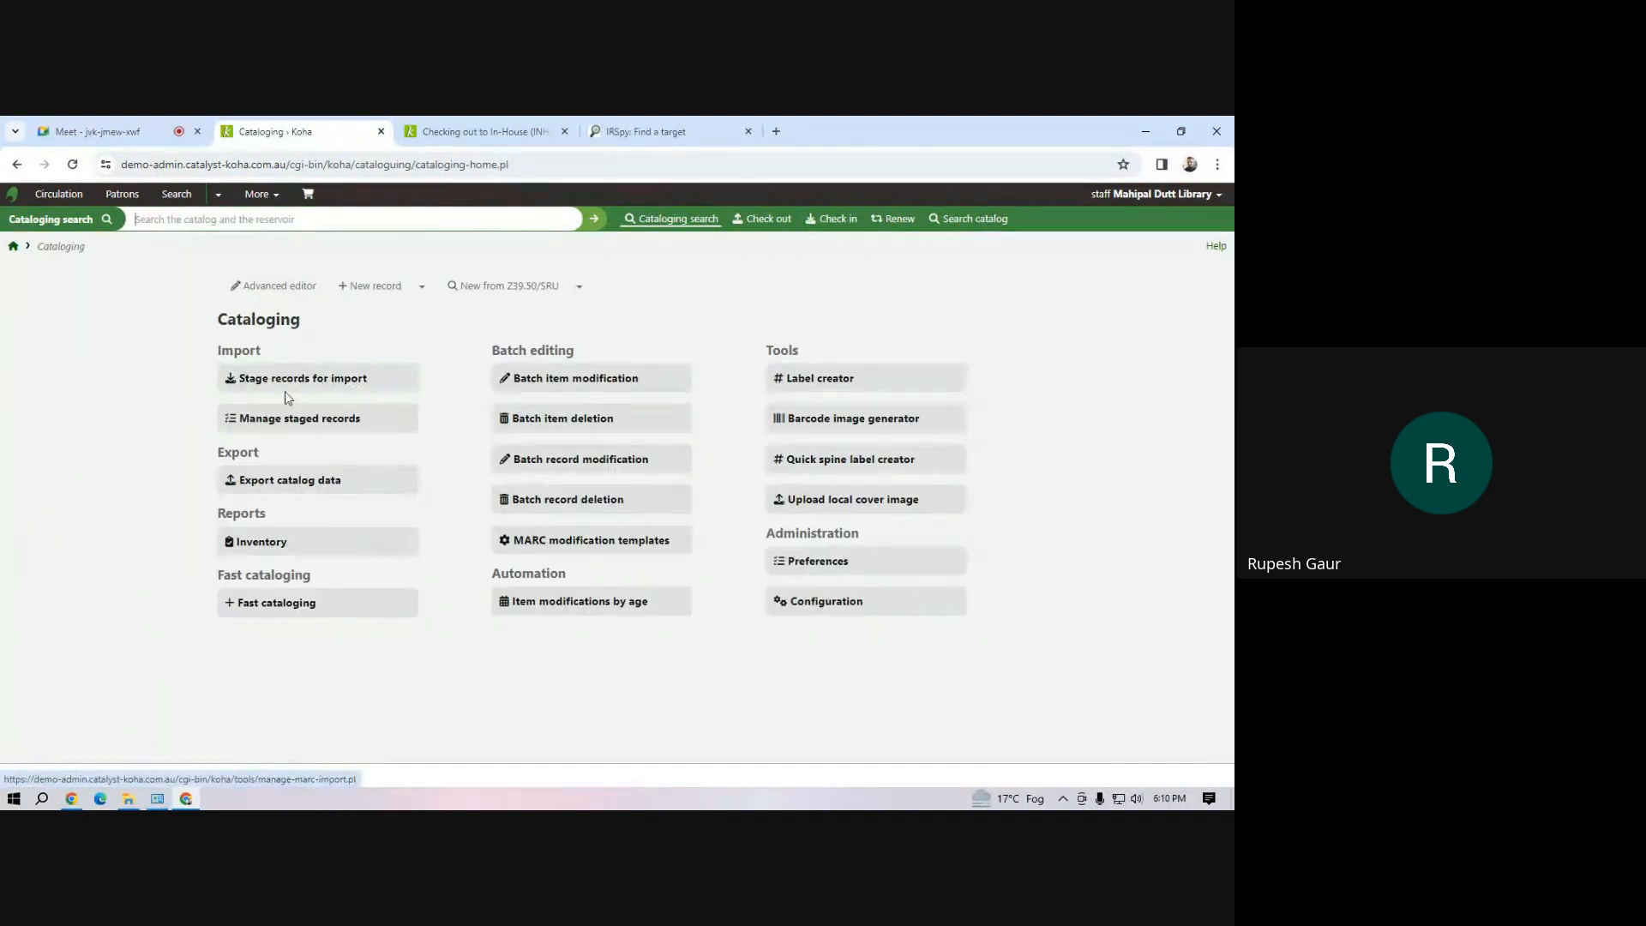
{"action": "left_click", "coordinate": [289, 393]}
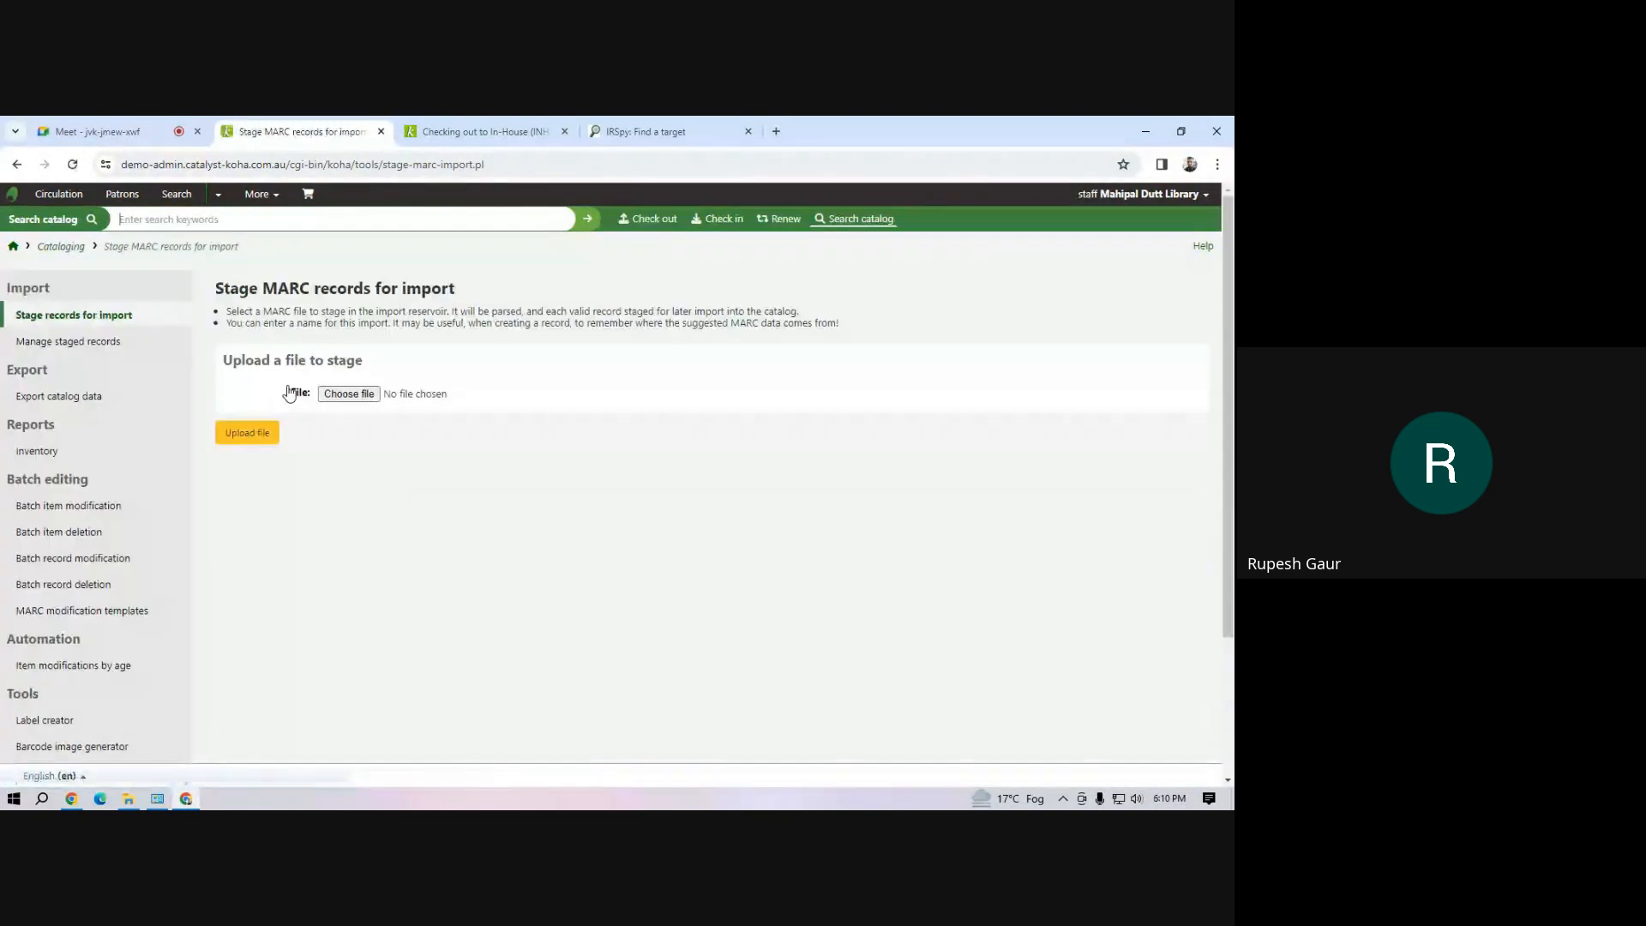
{"action": "left_click", "coordinate": [340, 395]}
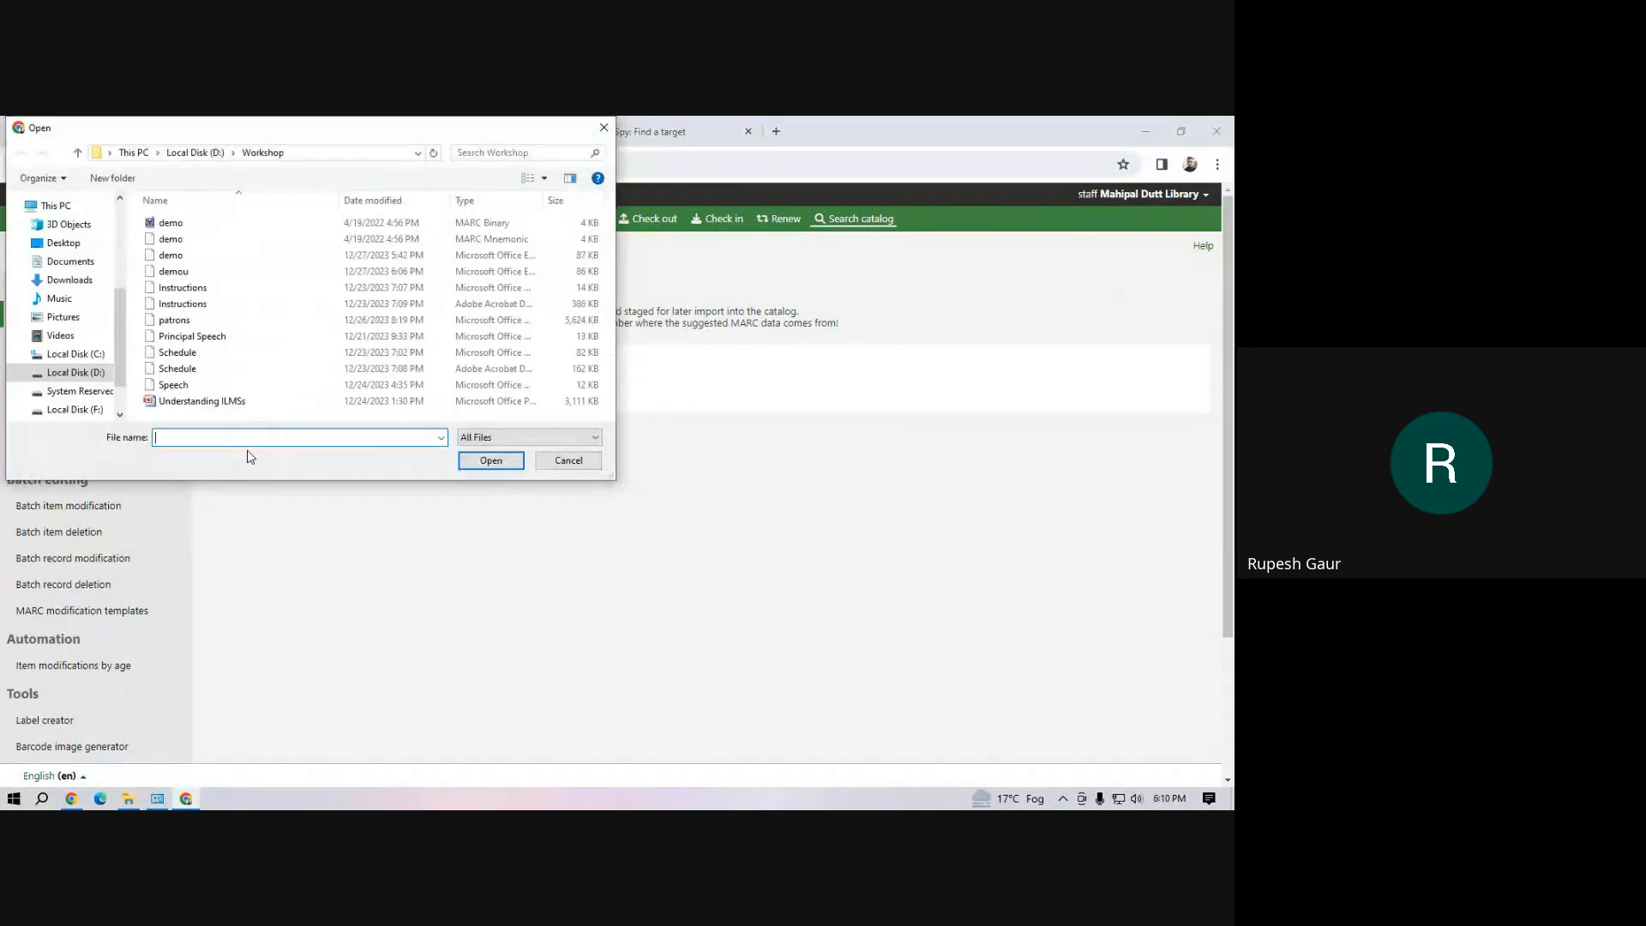
{"action": "left_click", "coordinate": [189, 225]}
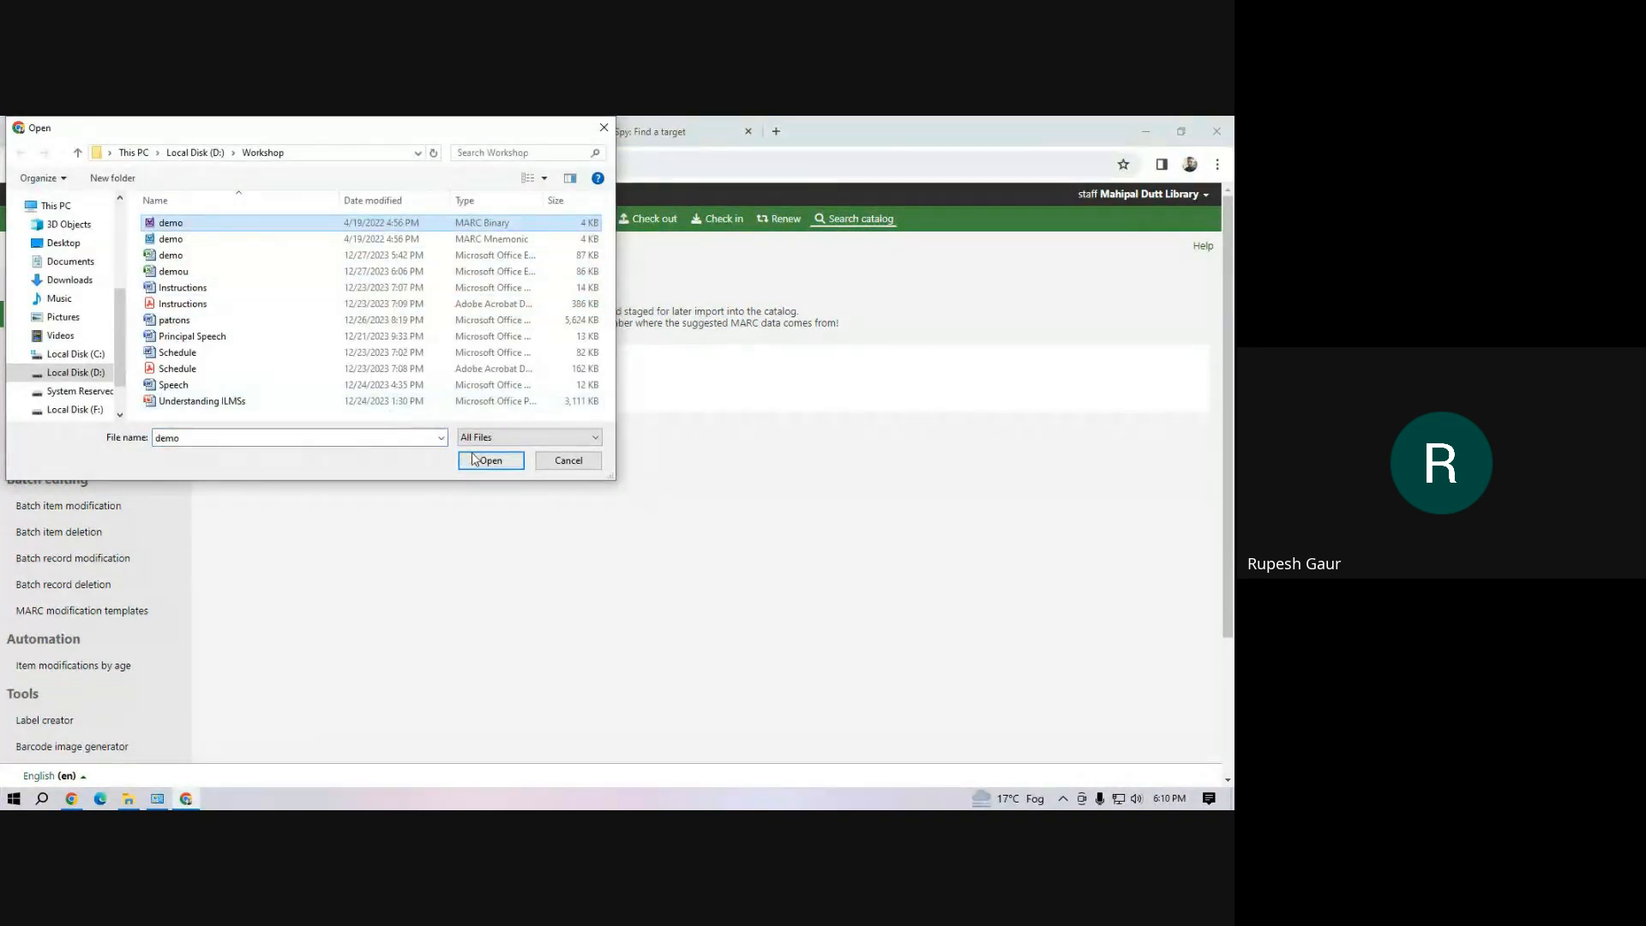
{"action": "left_click", "coordinate": [475, 460]}
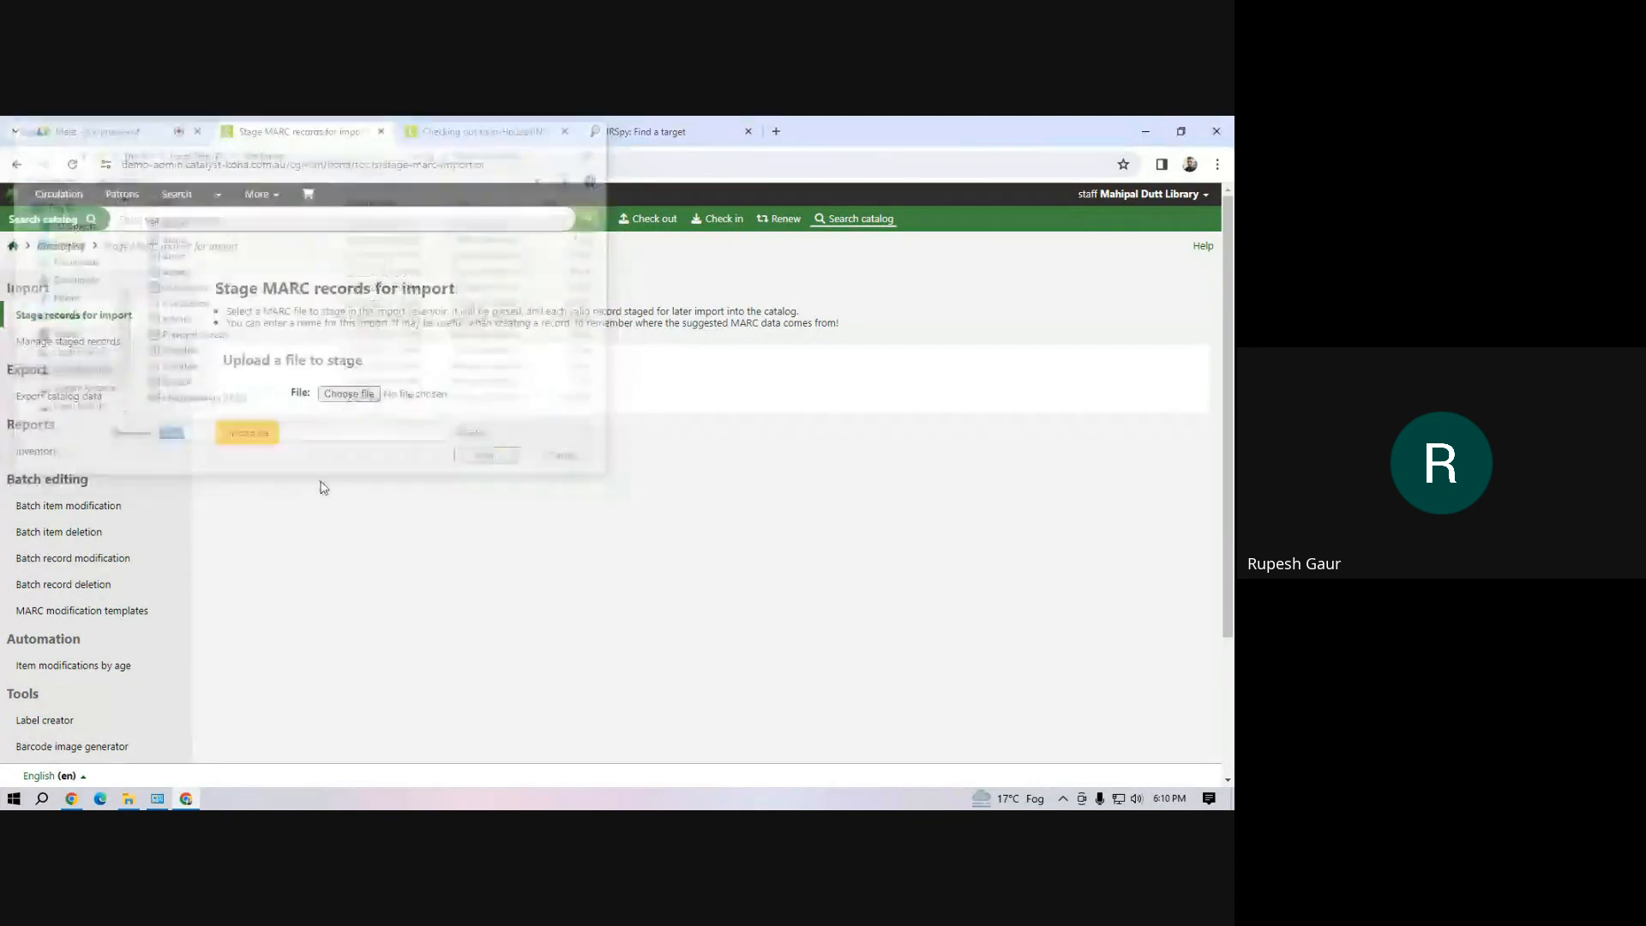
{"action": "left_click", "coordinate": [248, 433]}
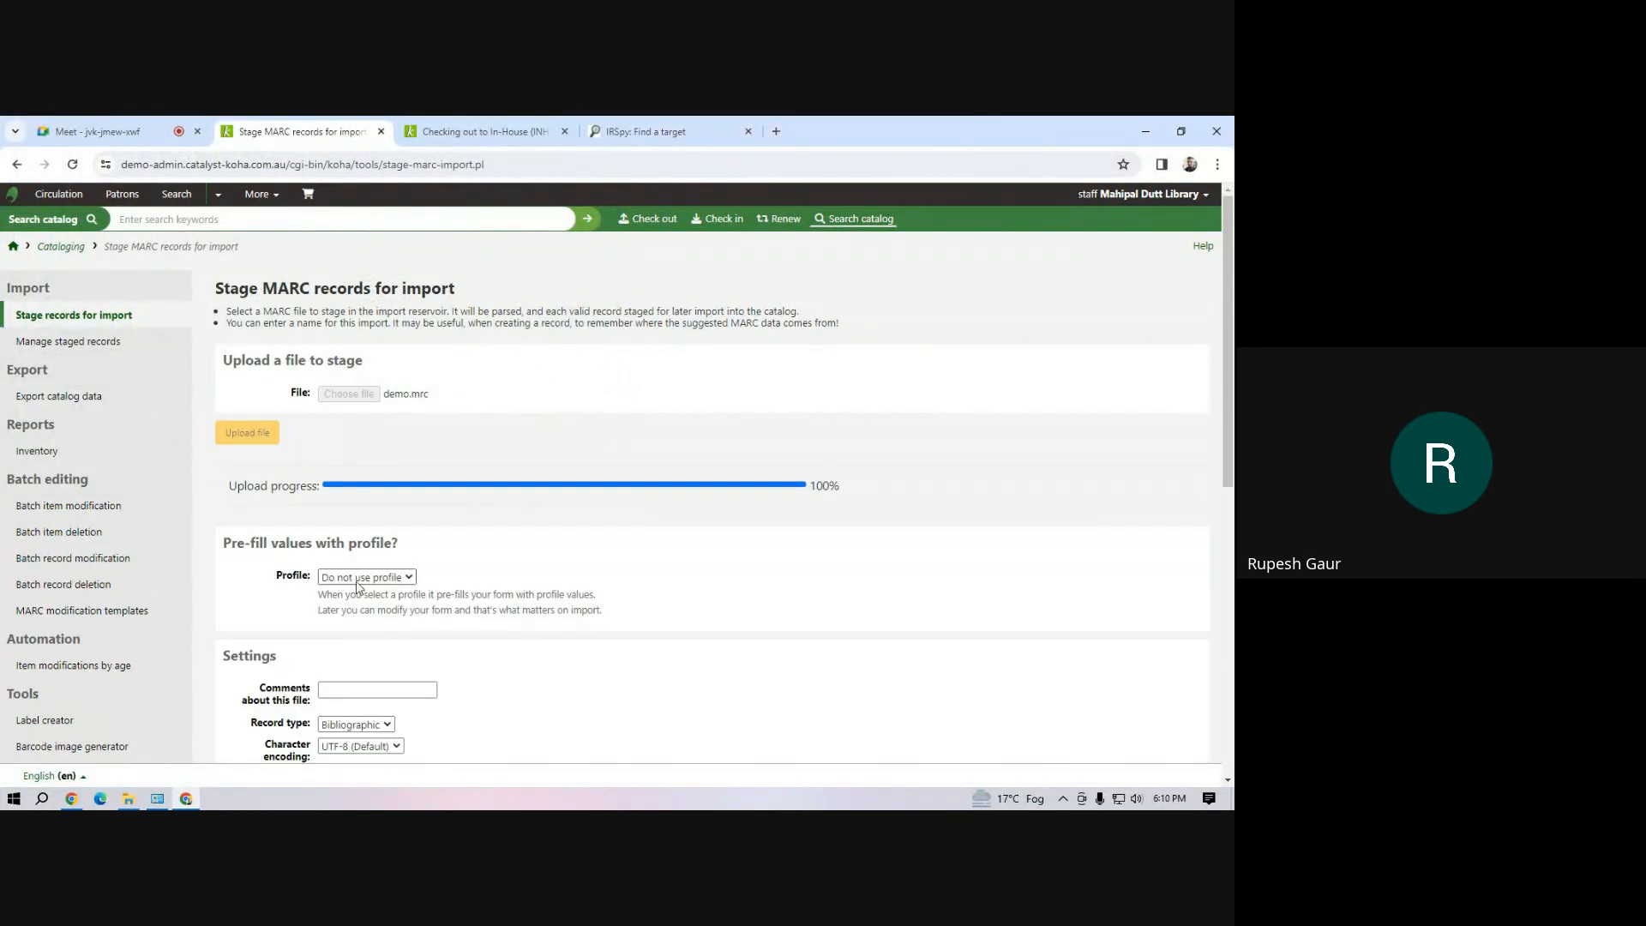
Set the record matching rule for staging demo.mrc to TA (Title and Author)
{"action": "scroll", "coordinate": [358, 590], "scroll_direction": "down", "scroll_amount": 4}
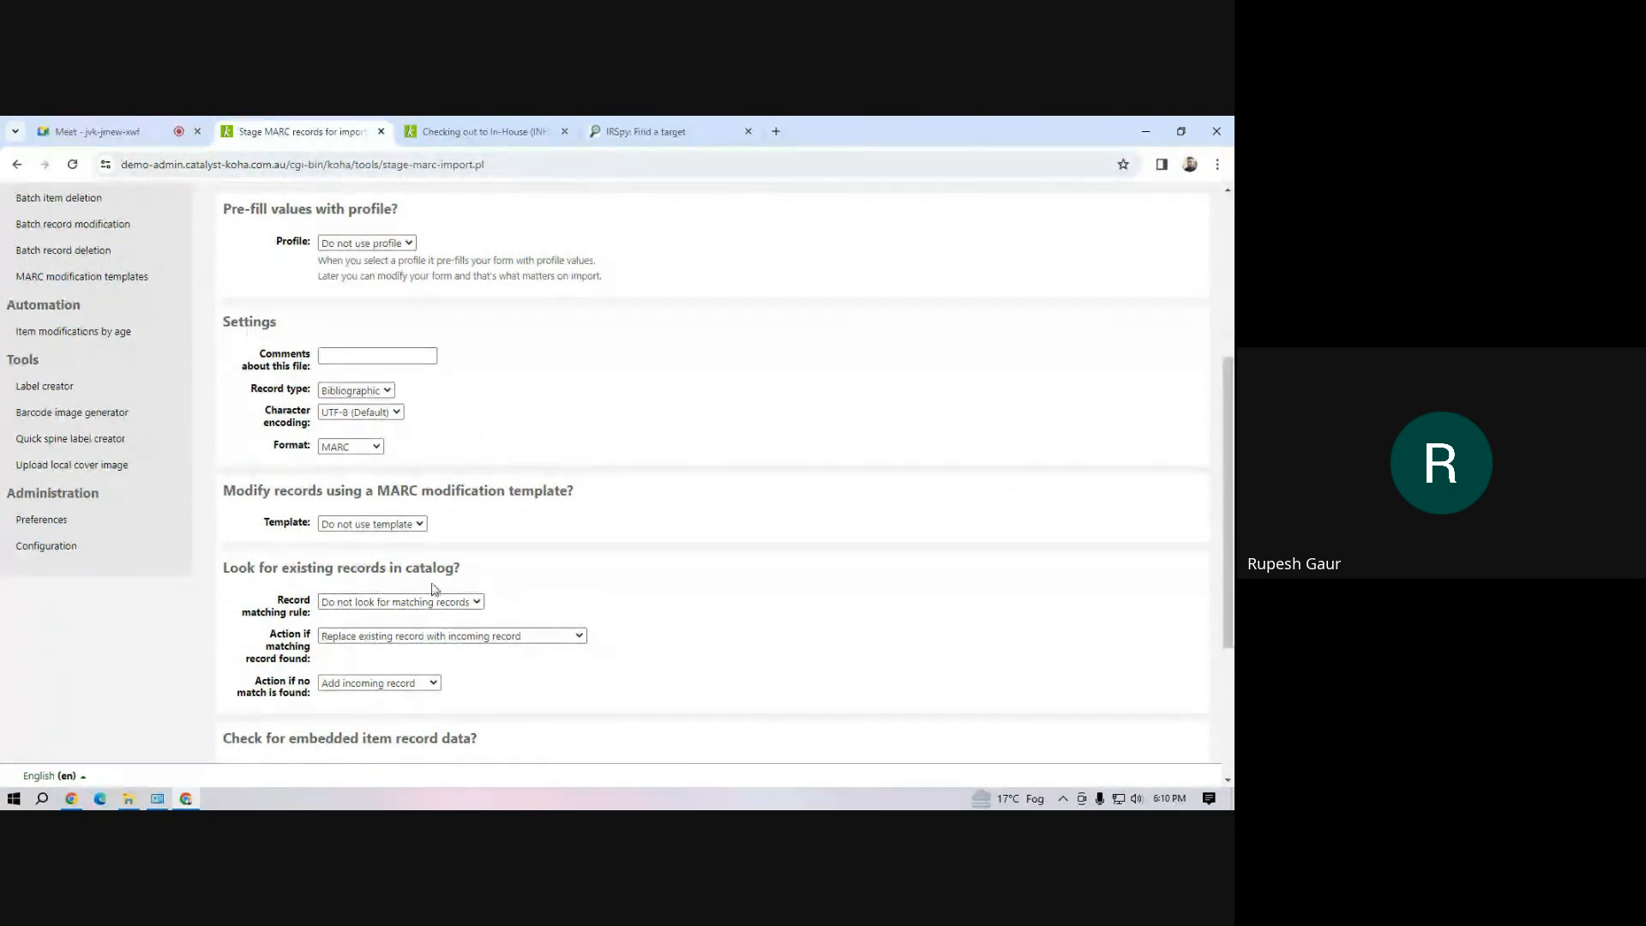
{"action": "left_click_drag", "start_coordinate": [351, 568], "coordinate": [504, 574]}
{"action": "scroll", "coordinate": [566, 576], "scroll_direction": "down", "scroll_amount": 3}
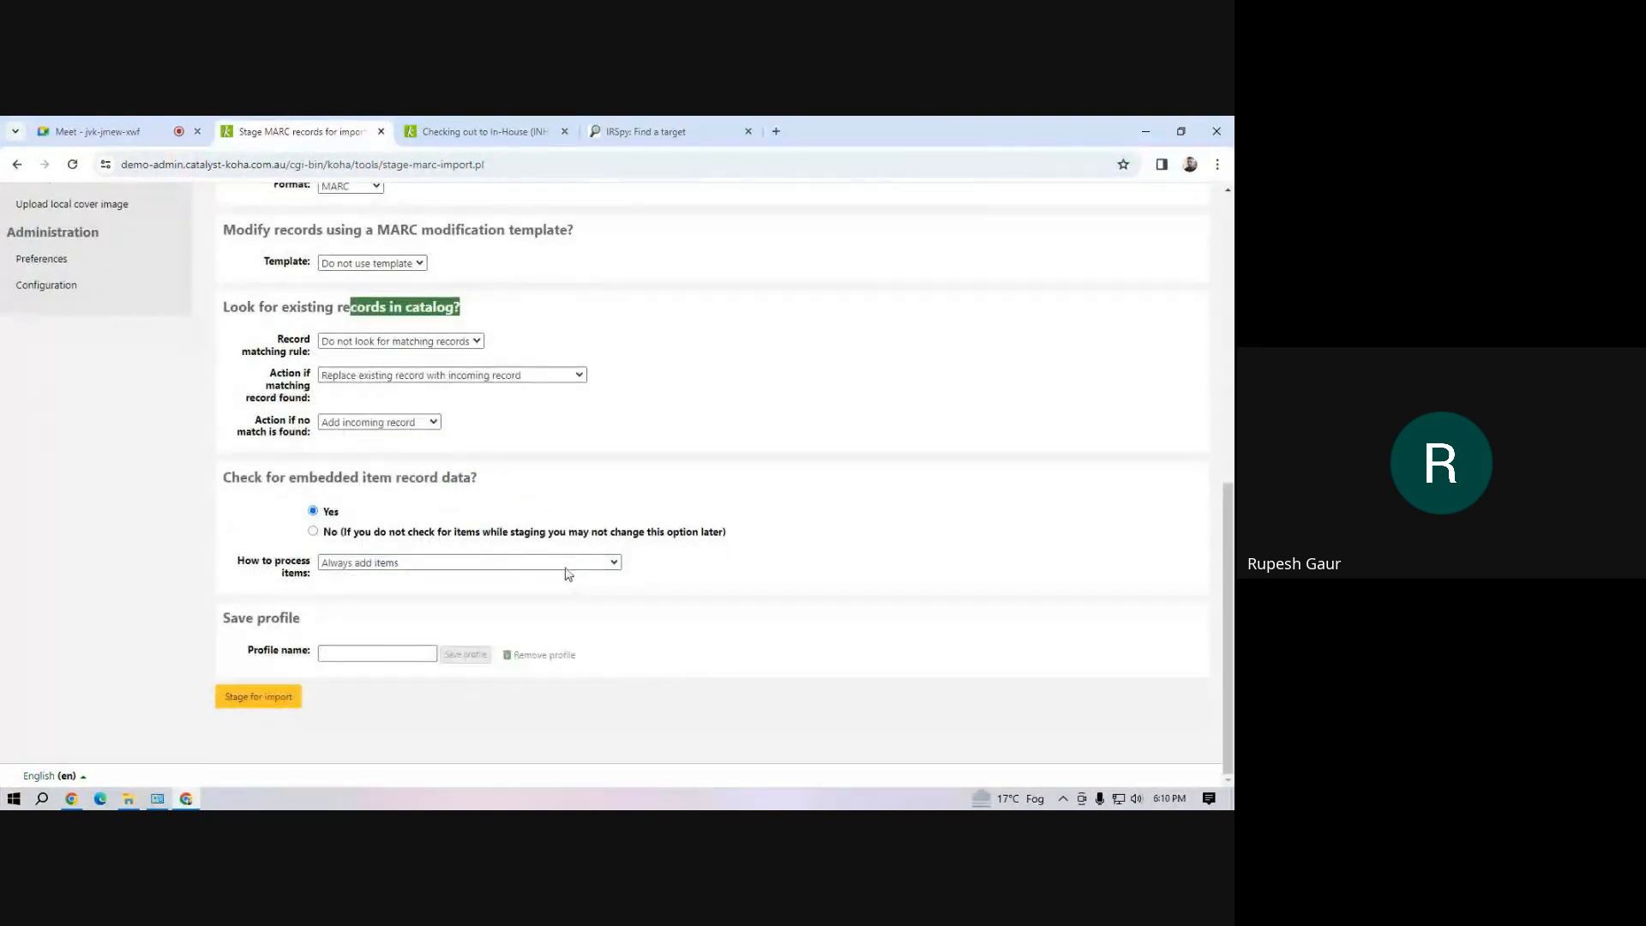
{"action": "left_click", "coordinate": [418, 339]}
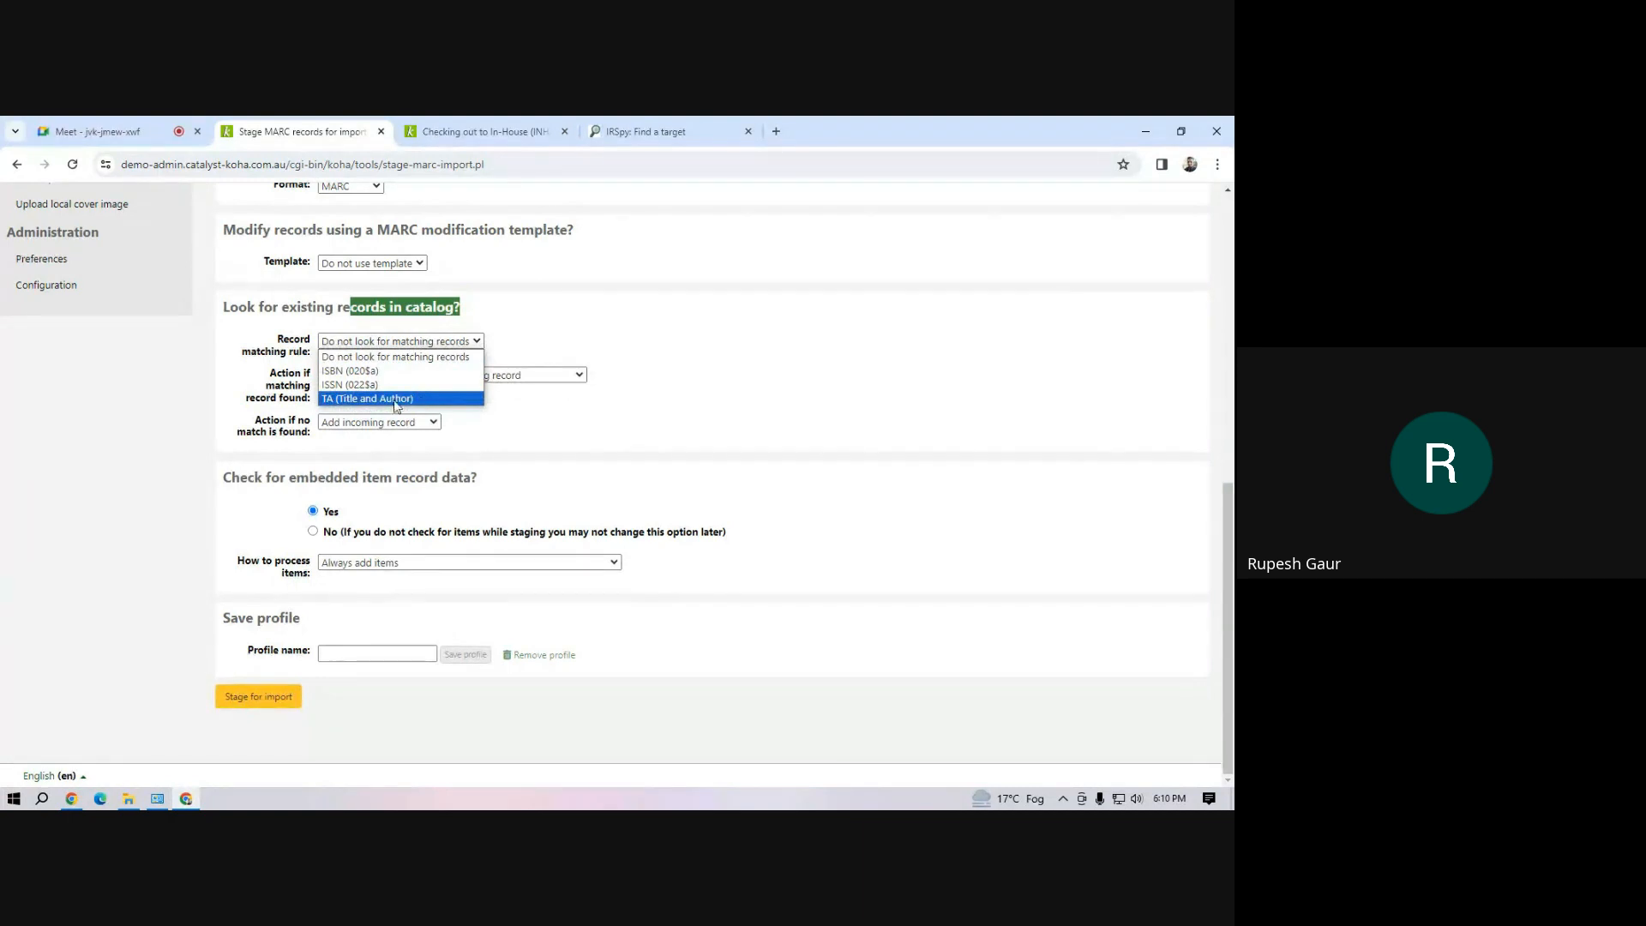
{"action": "left_click", "coordinate": [357, 400]}
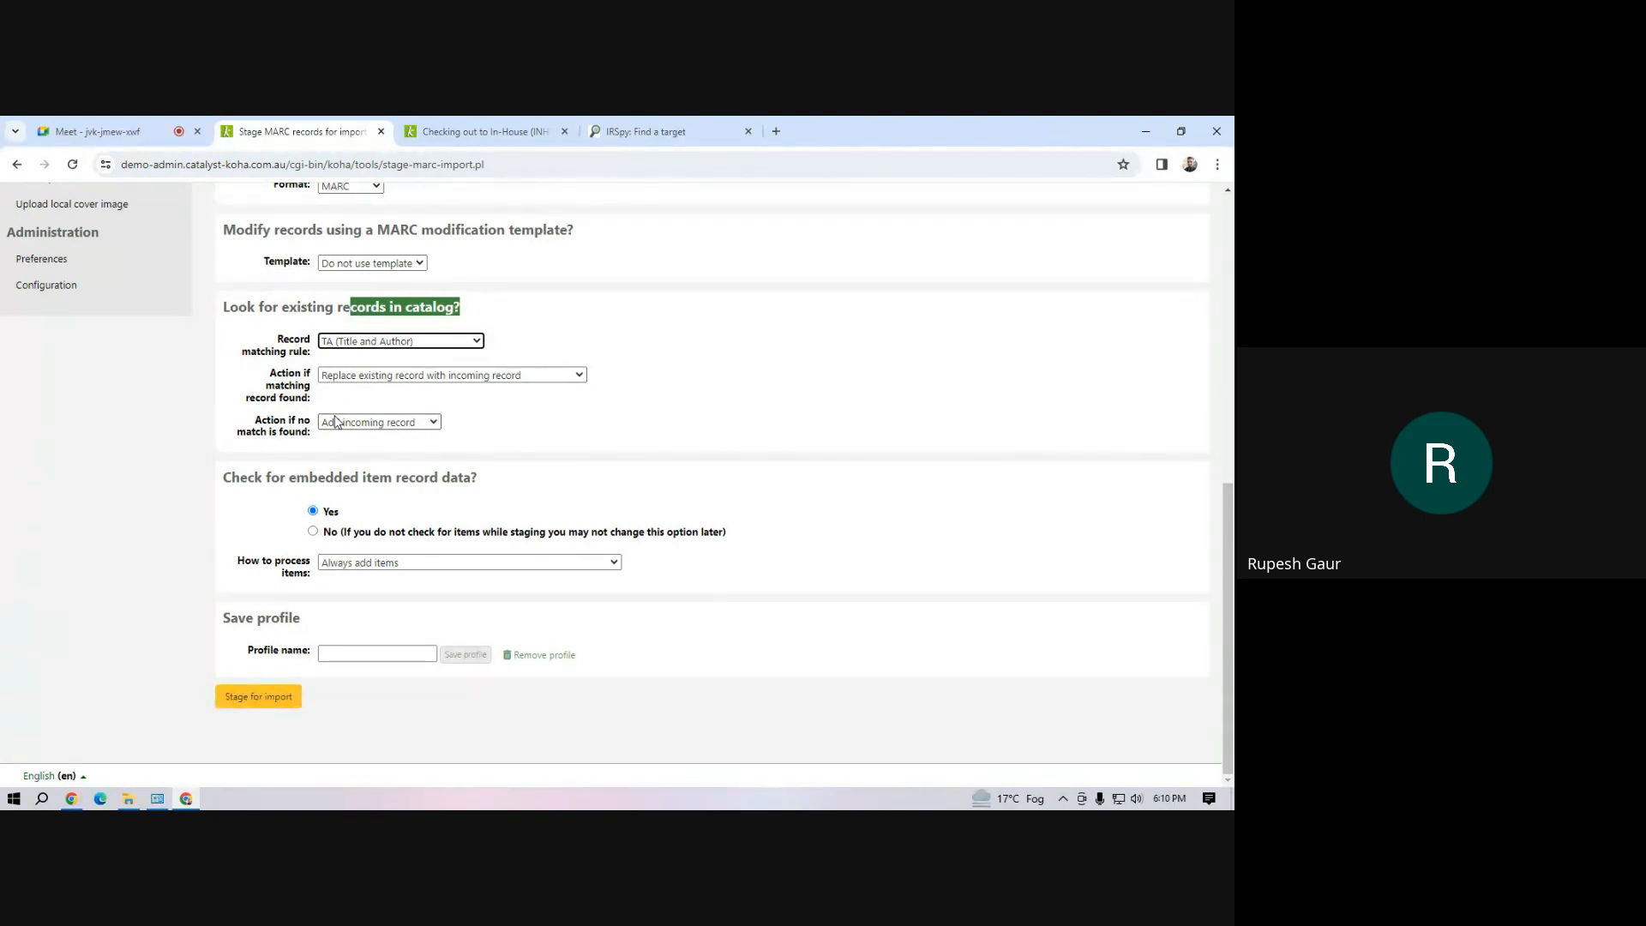
Set the action for matching records to ignore the incoming record while still processing items, and stage the file for import
{"action": "left_click", "coordinate": [390, 376]}
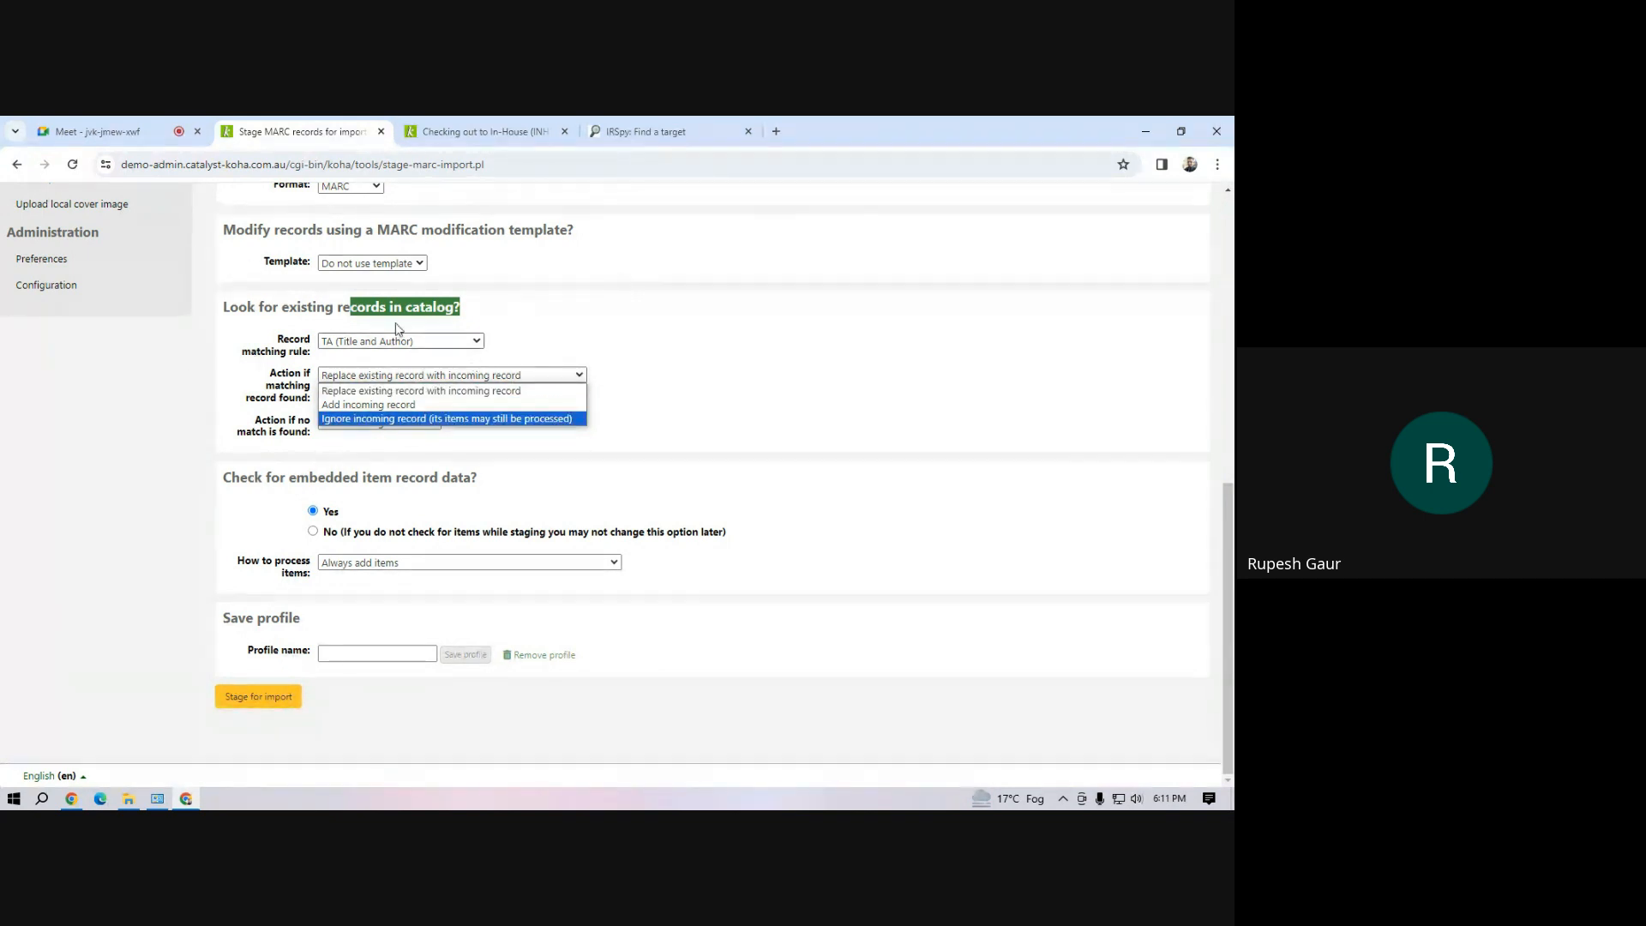
{"action": "left_click", "coordinate": [277, 307]}
{"action": "left_click_drag", "start_coordinate": [277, 307], "coordinate": [427, 326]}
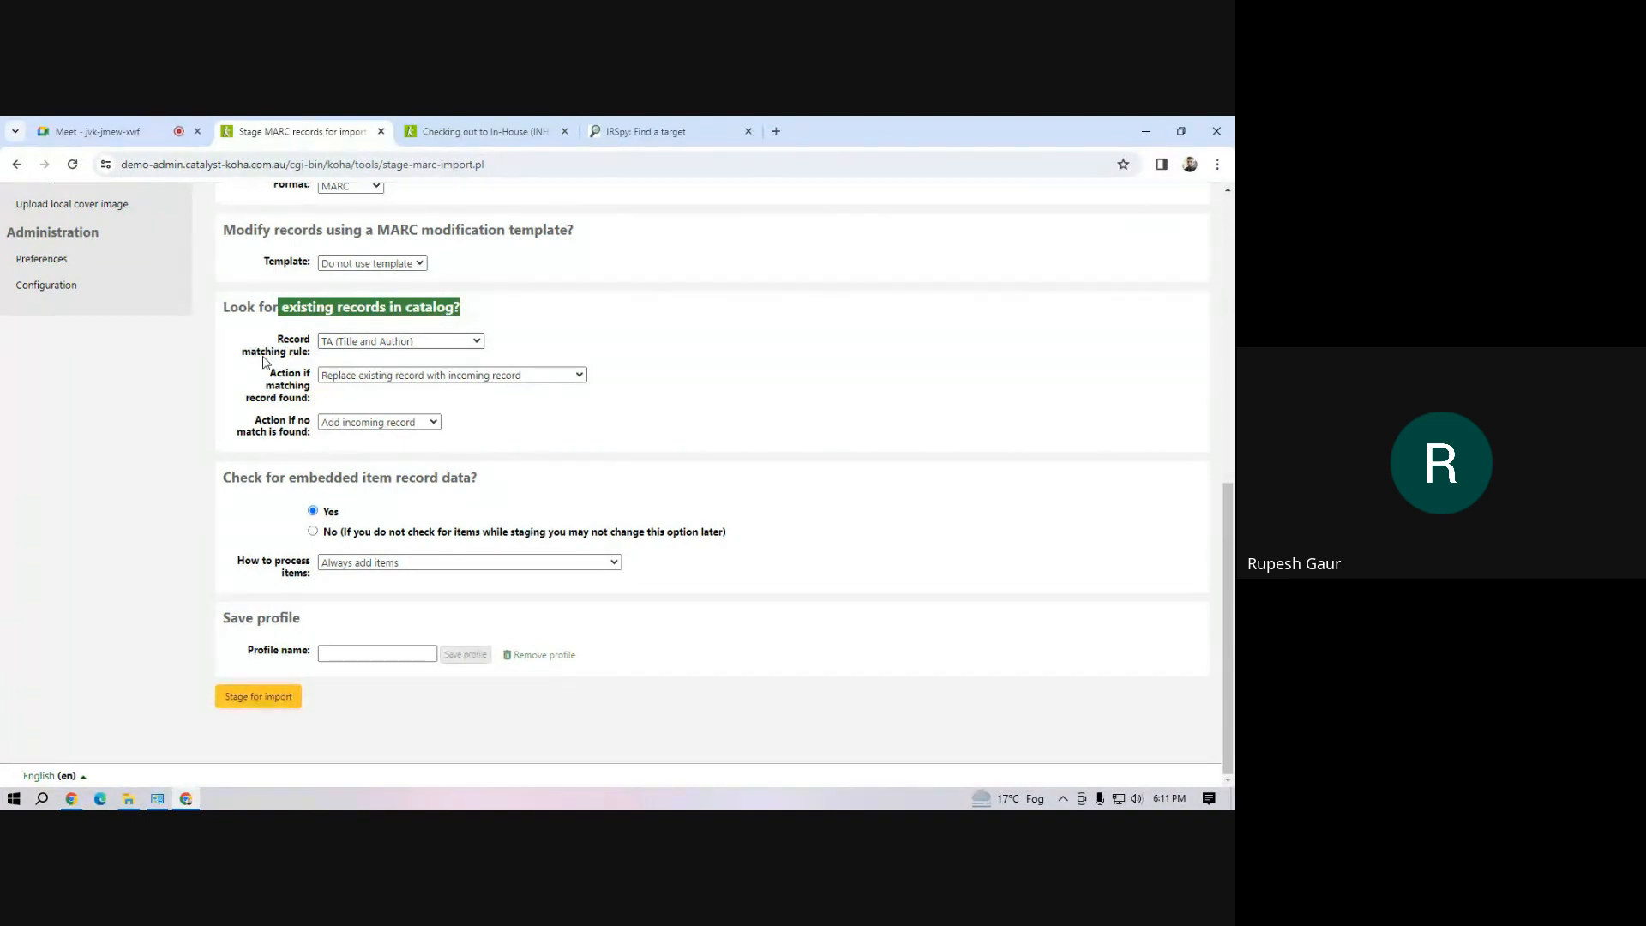
{"action": "left_click", "coordinate": [394, 377]}
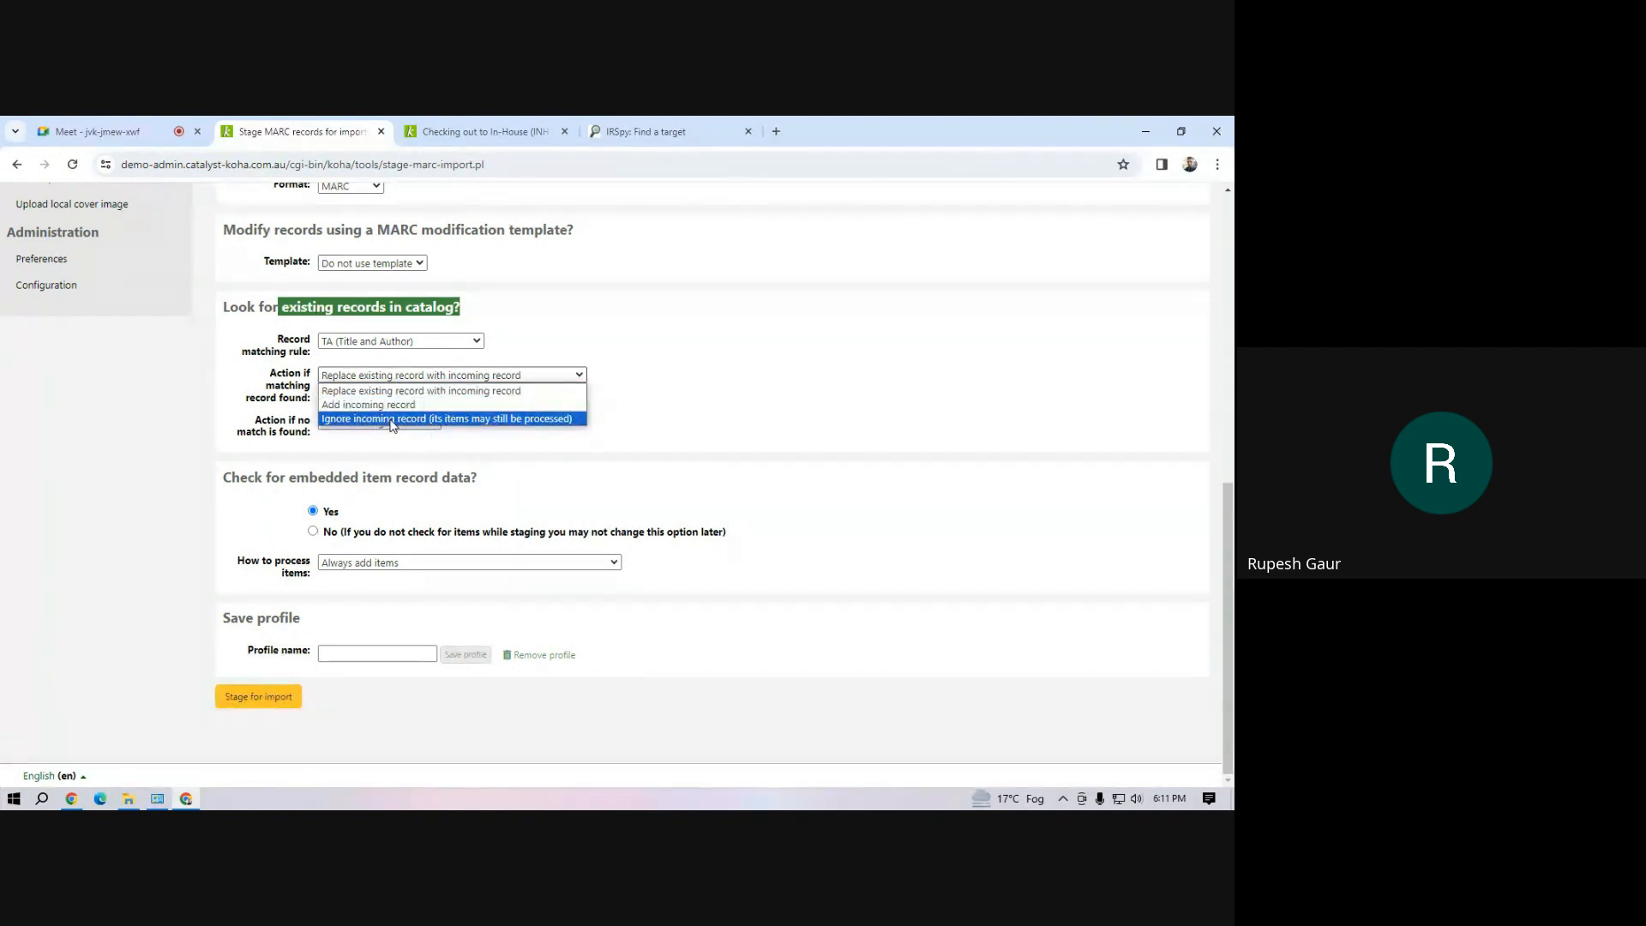
{"action": "left_click", "coordinate": [393, 418]}
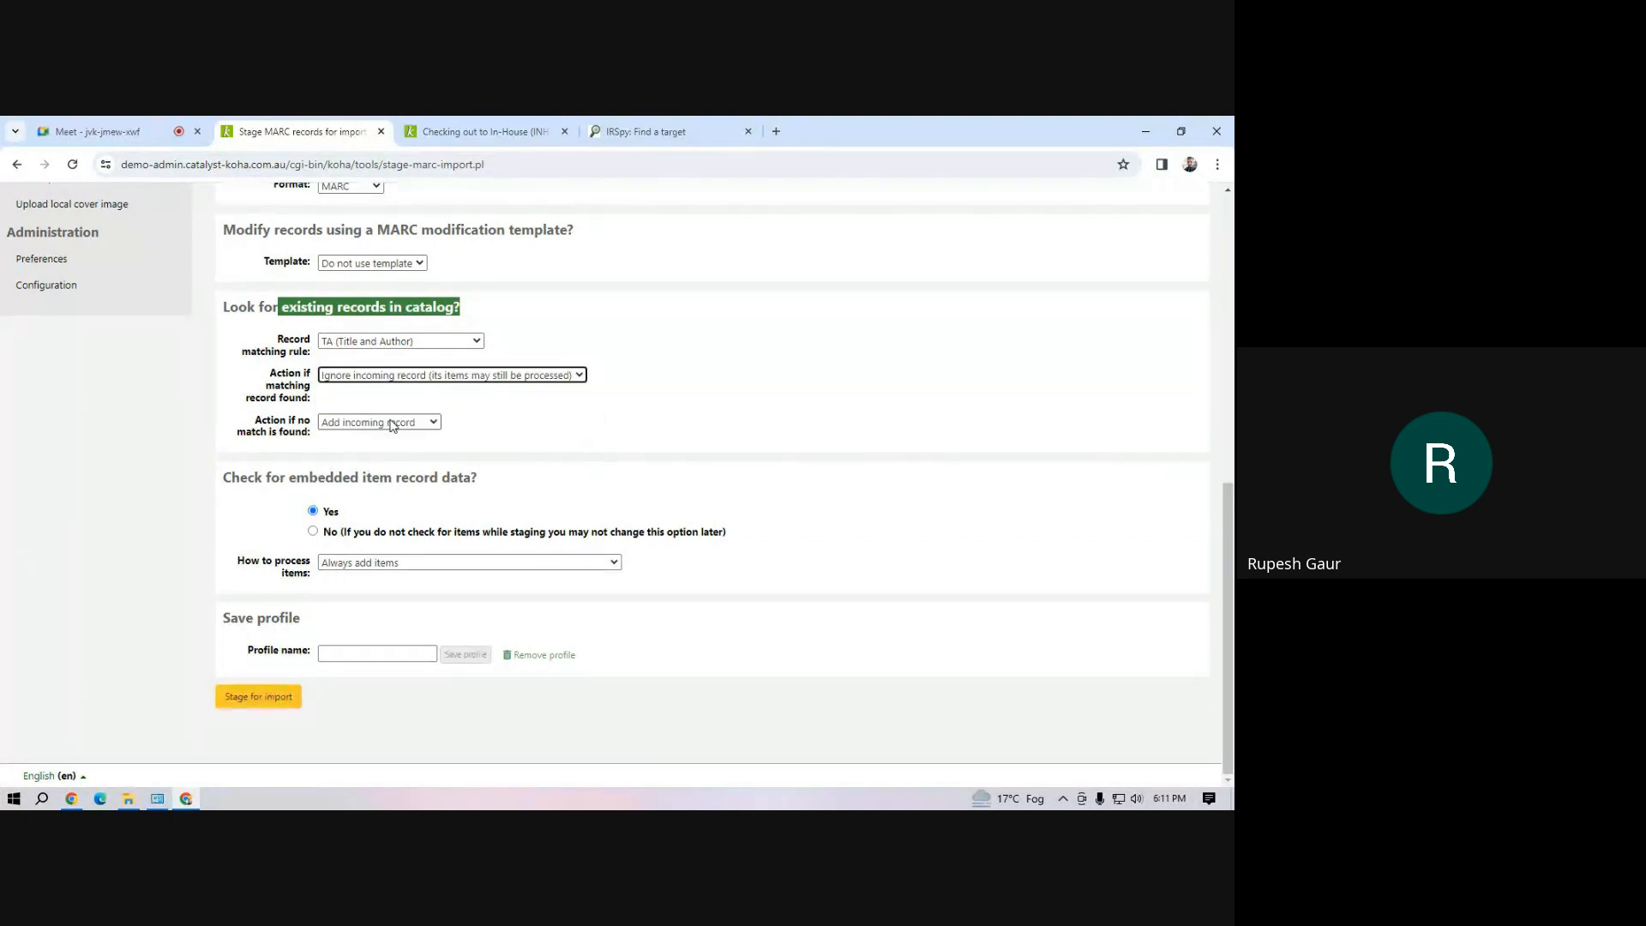
{"action": "left_click", "coordinate": [270, 700]}
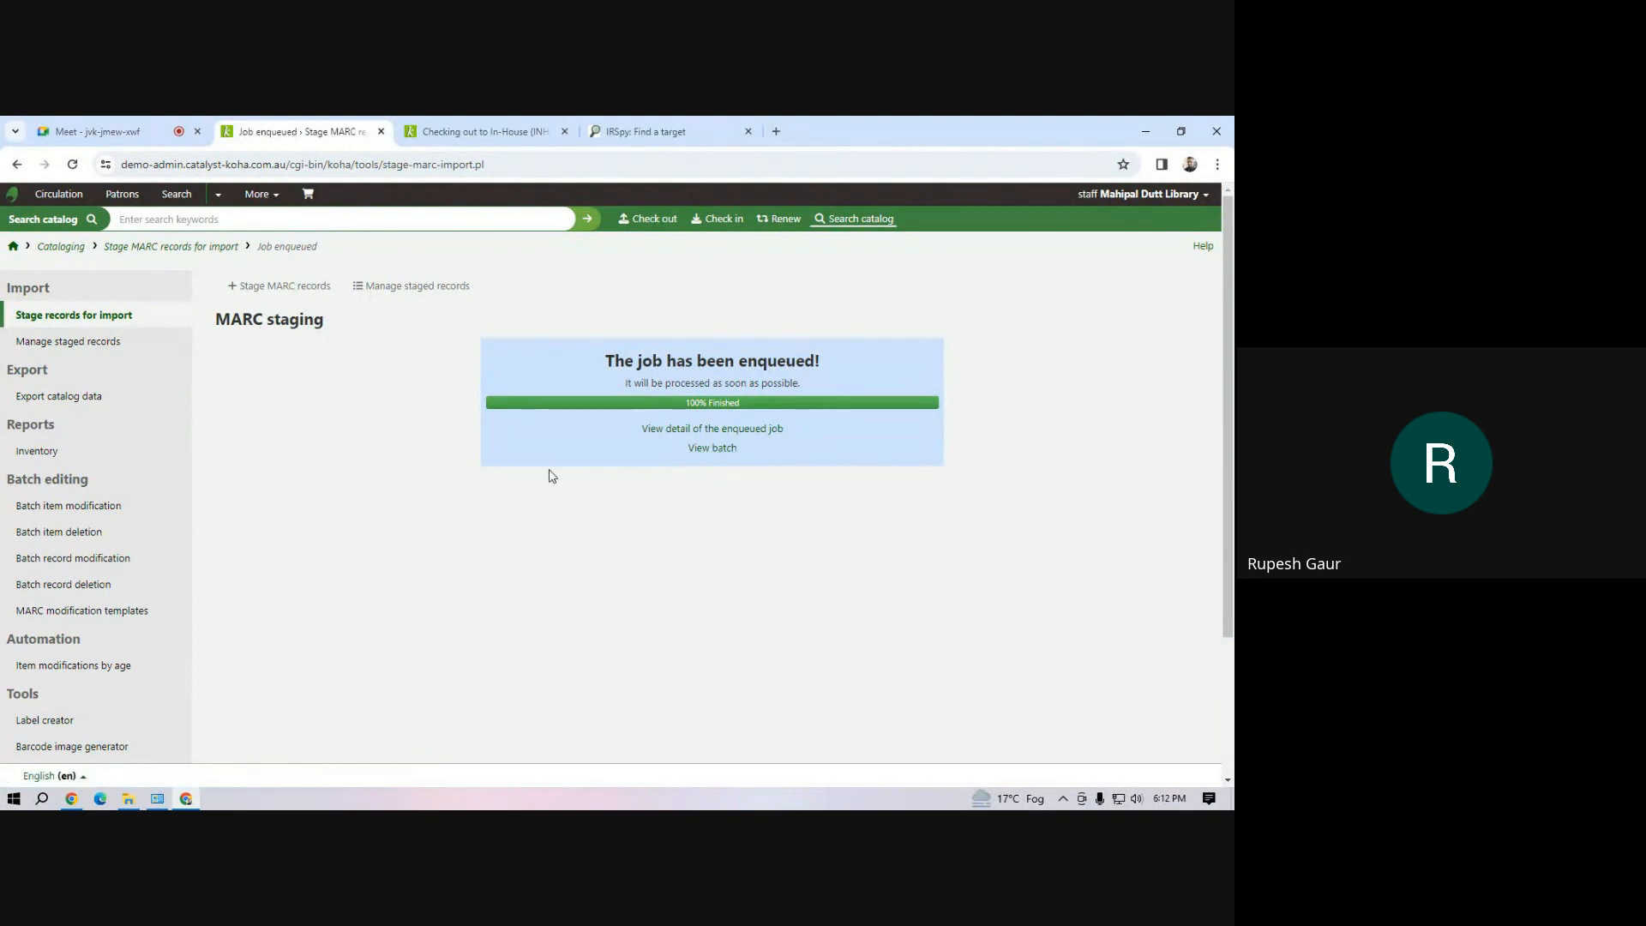
Open the staged batch for demo.mrc and review its matching settings and the match type of each record
{"action": "left_click", "coordinate": [705, 449]}
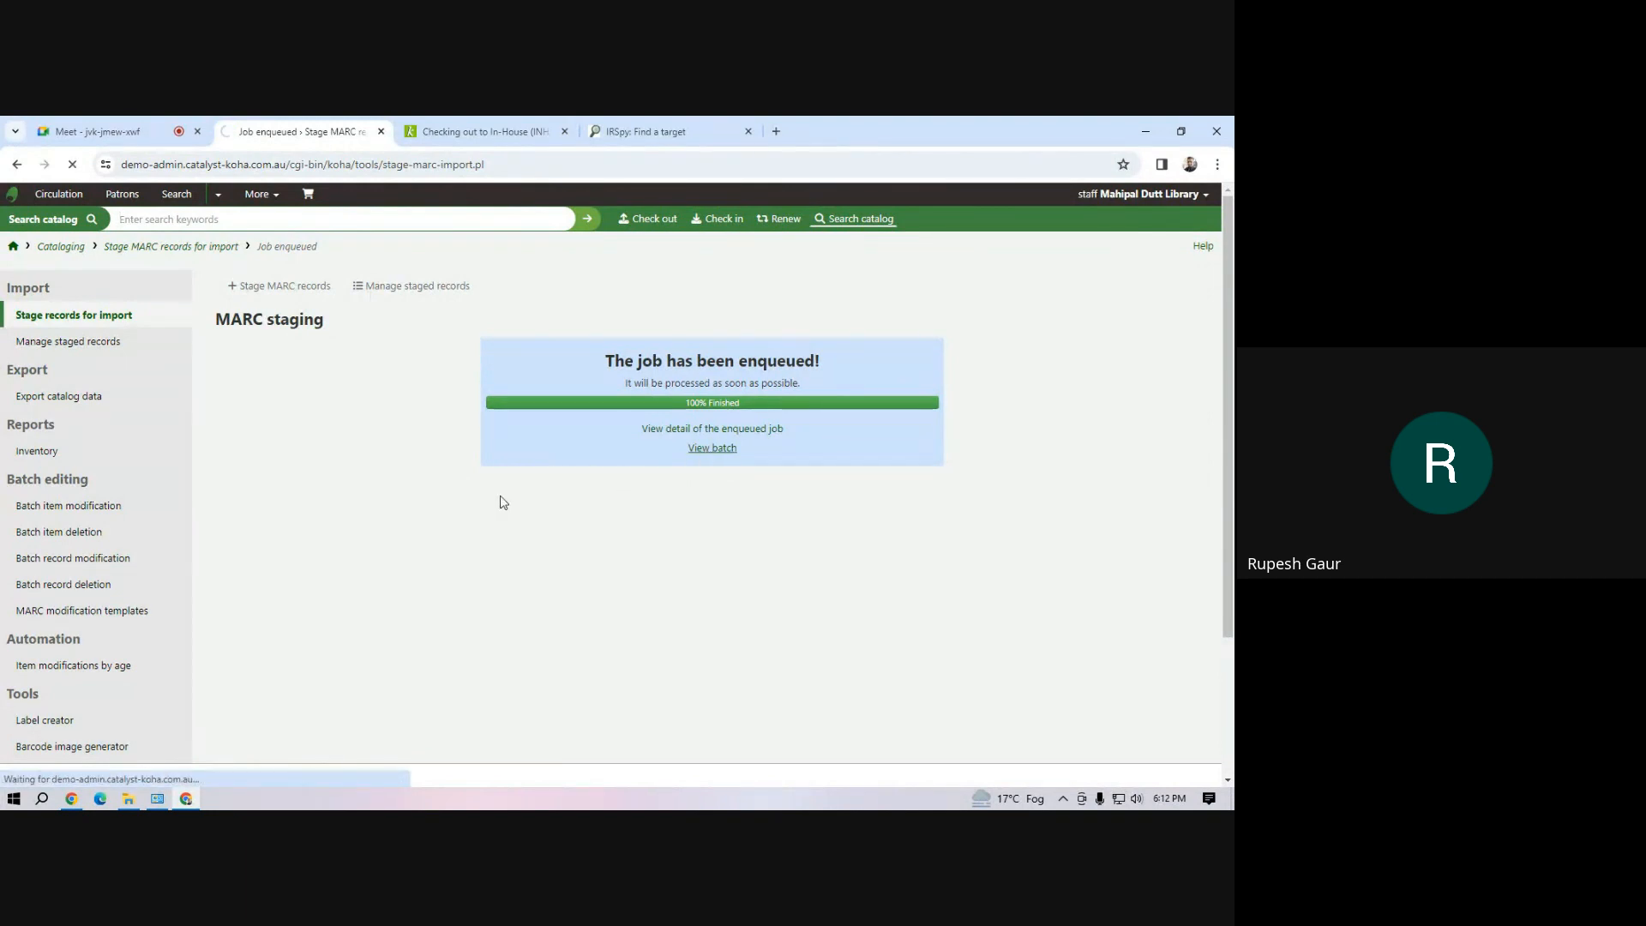
{"action": "scroll", "coordinate": [489, 510], "scroll_direction": "down", "scroll_amount": 4}
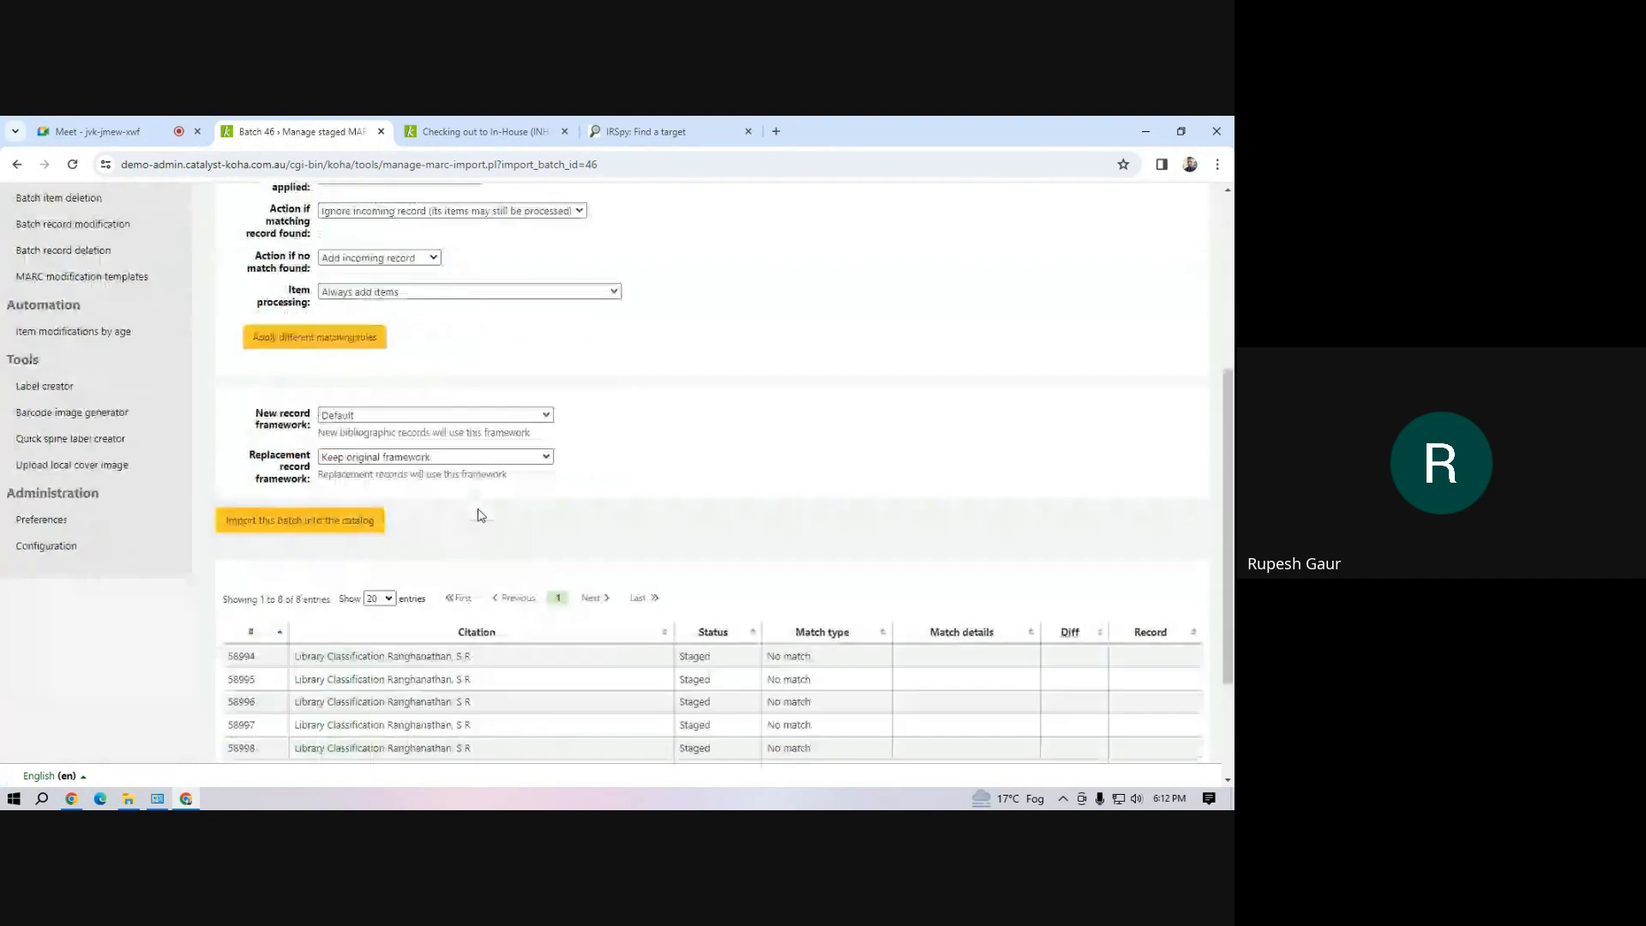
{"action": "scroll", "coordinate": [481, 514], "scroll_direction": "down", "scroll_amount": 2}
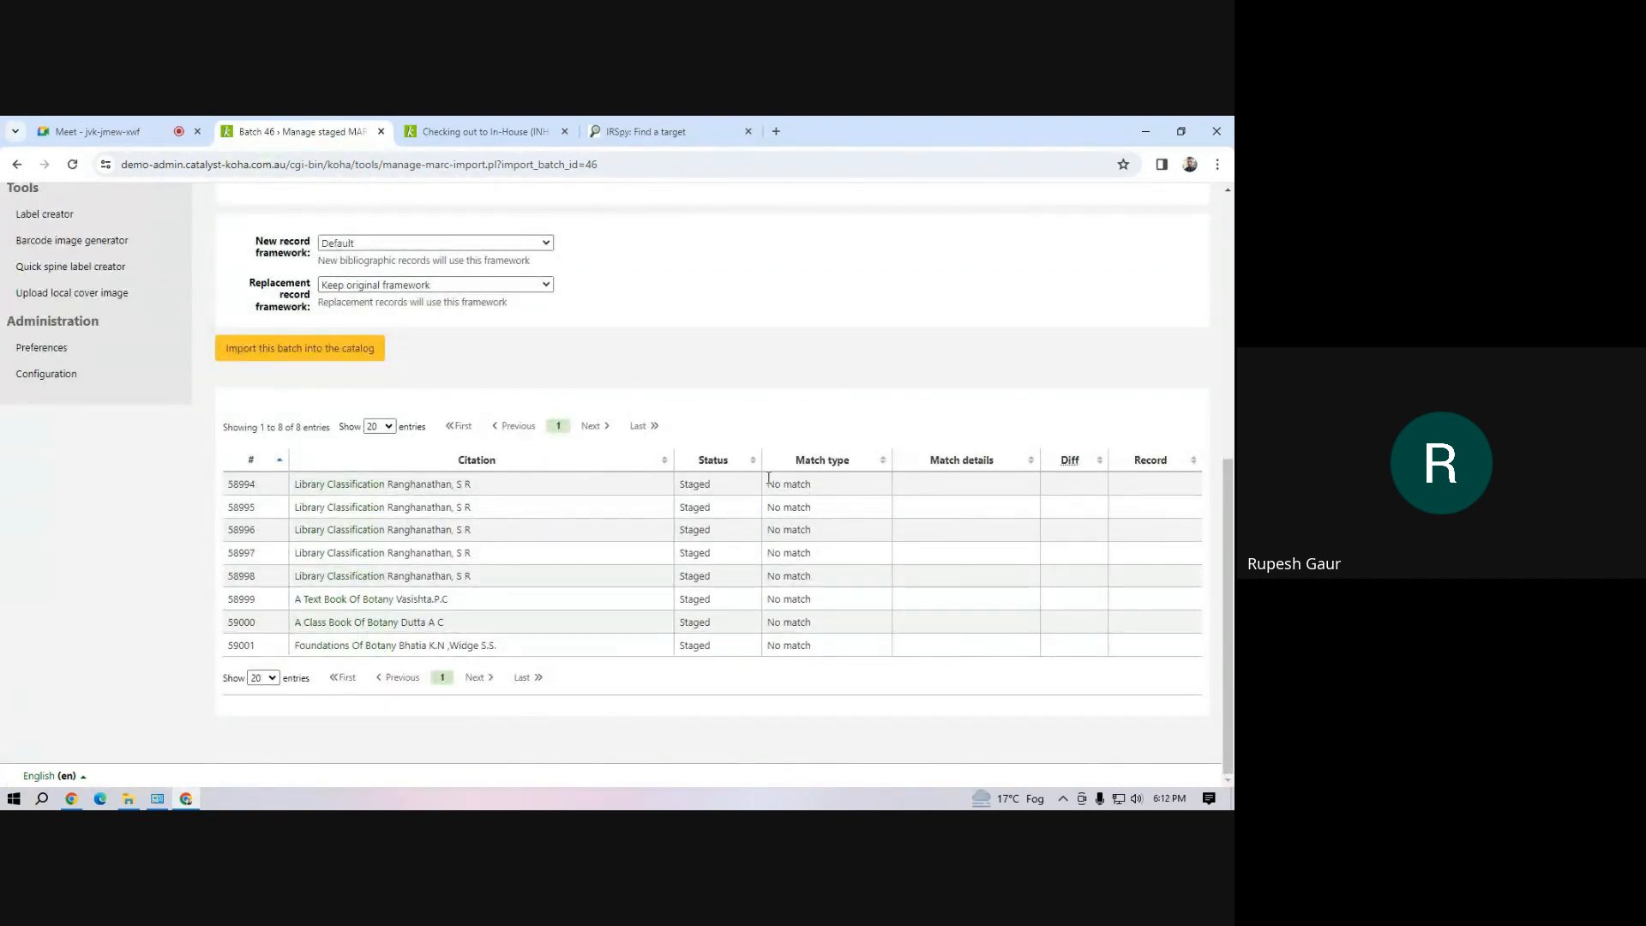
{"action": "scroll", "coordinate": [455, 615], "scroll_direction": "up", "scroll_amount": 6}
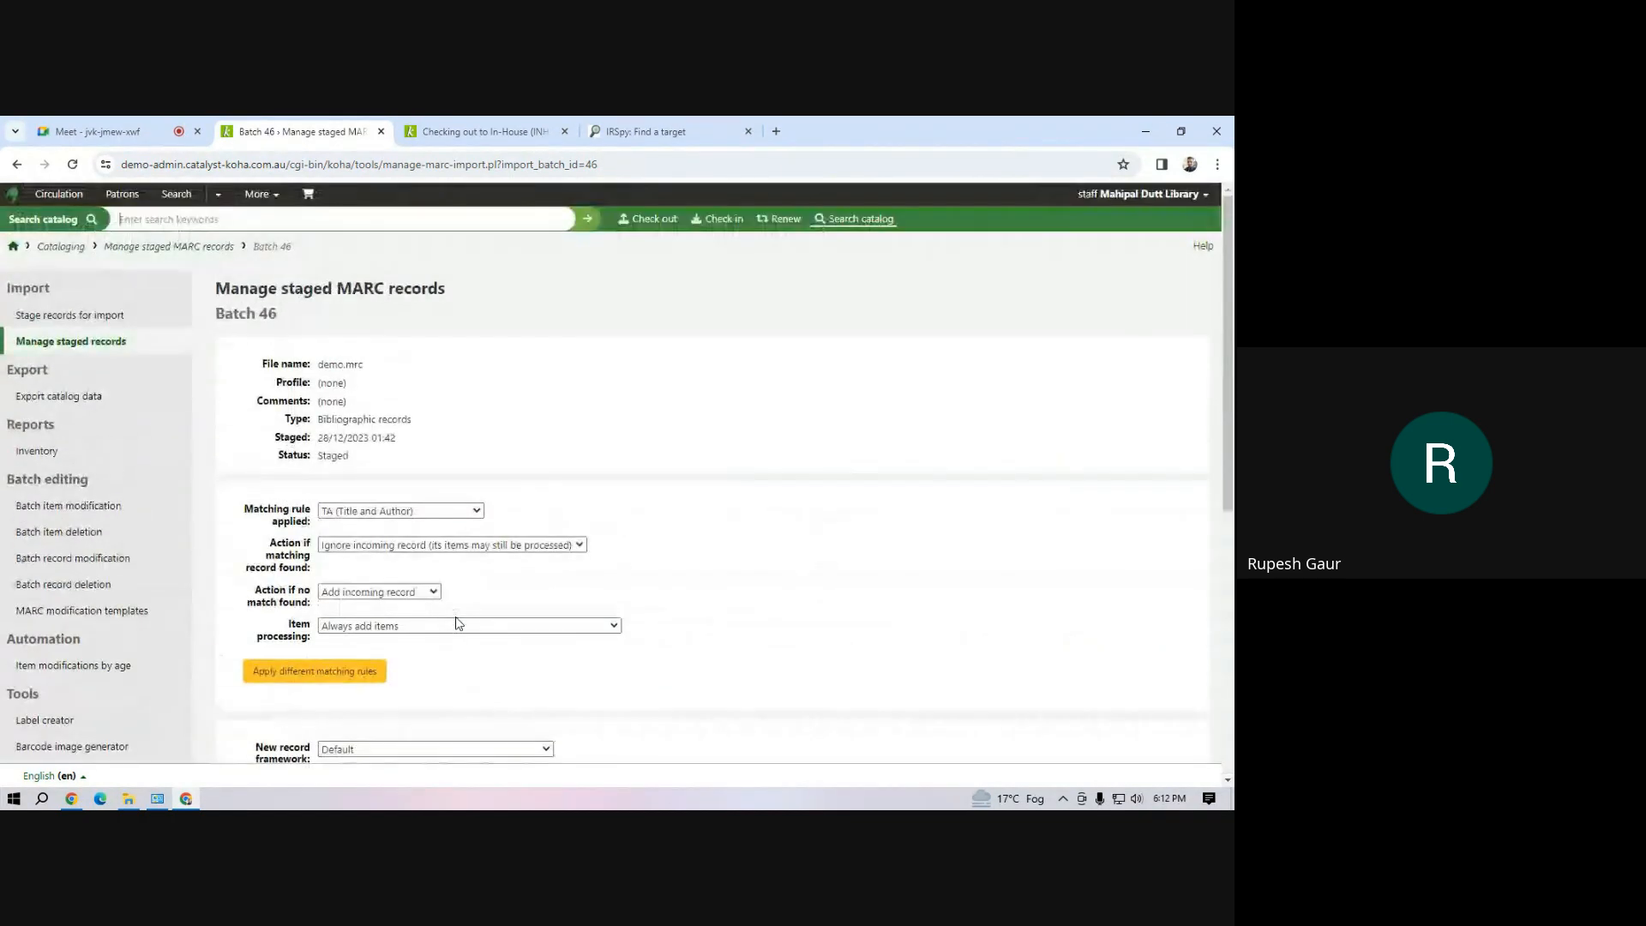
Return to the staging job page, open the enqueued job's details and examine the MARC staging results for the TA rule
{"action": "left_click", "coordinate": [16, 166]}
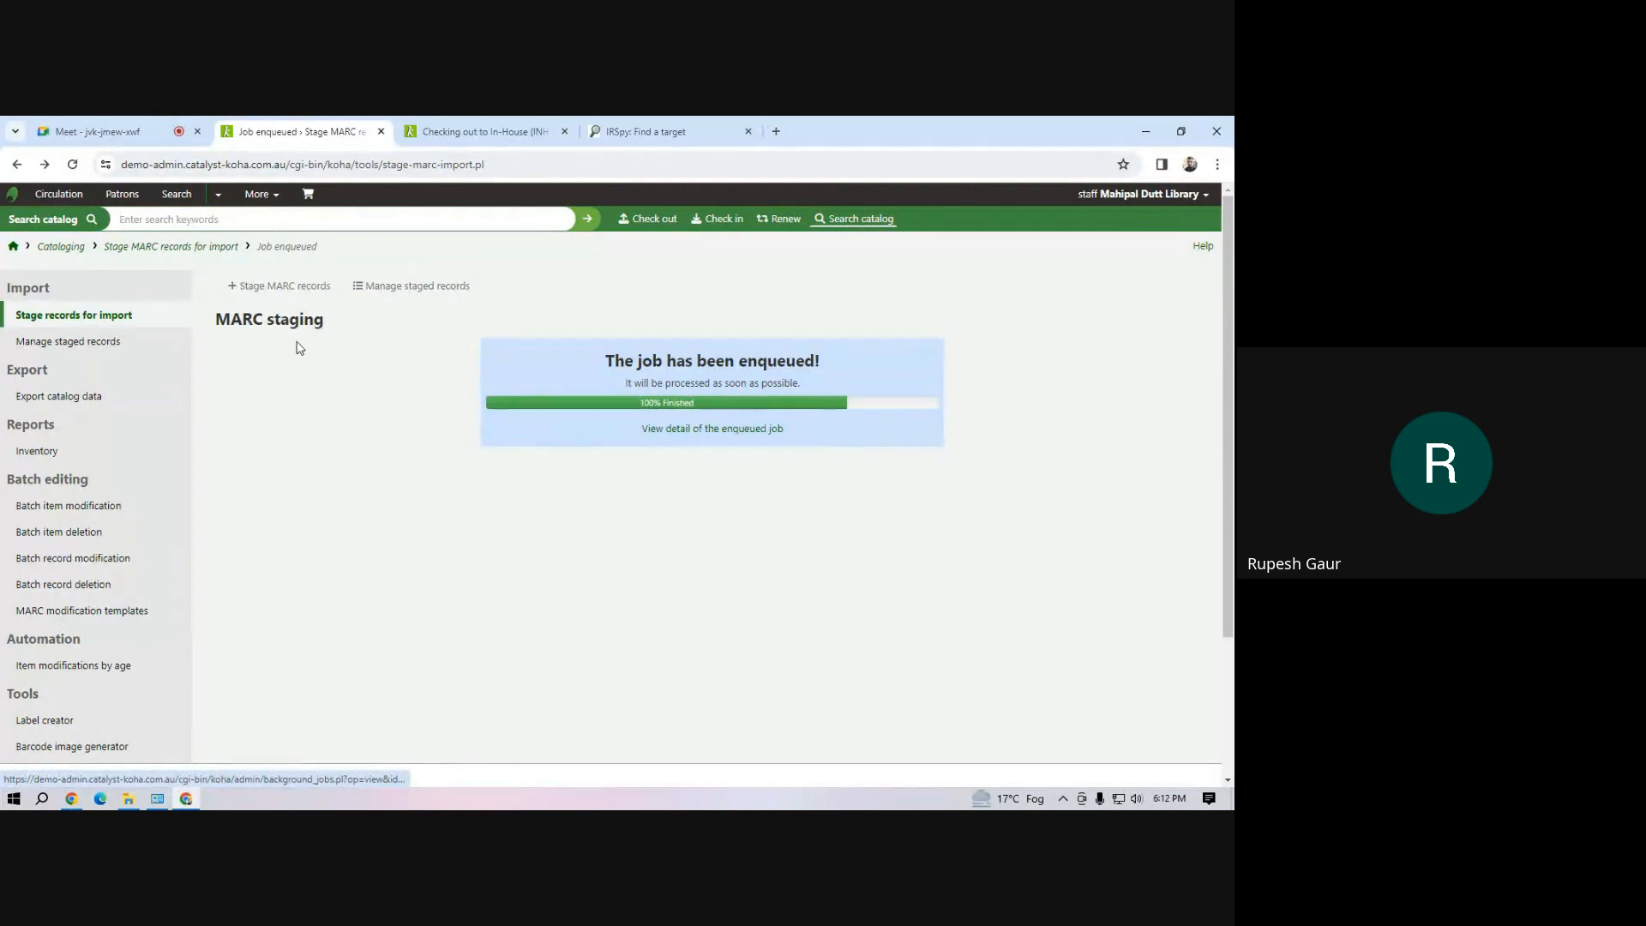
{"action": "left_click", "coordinate": [711, 429]}
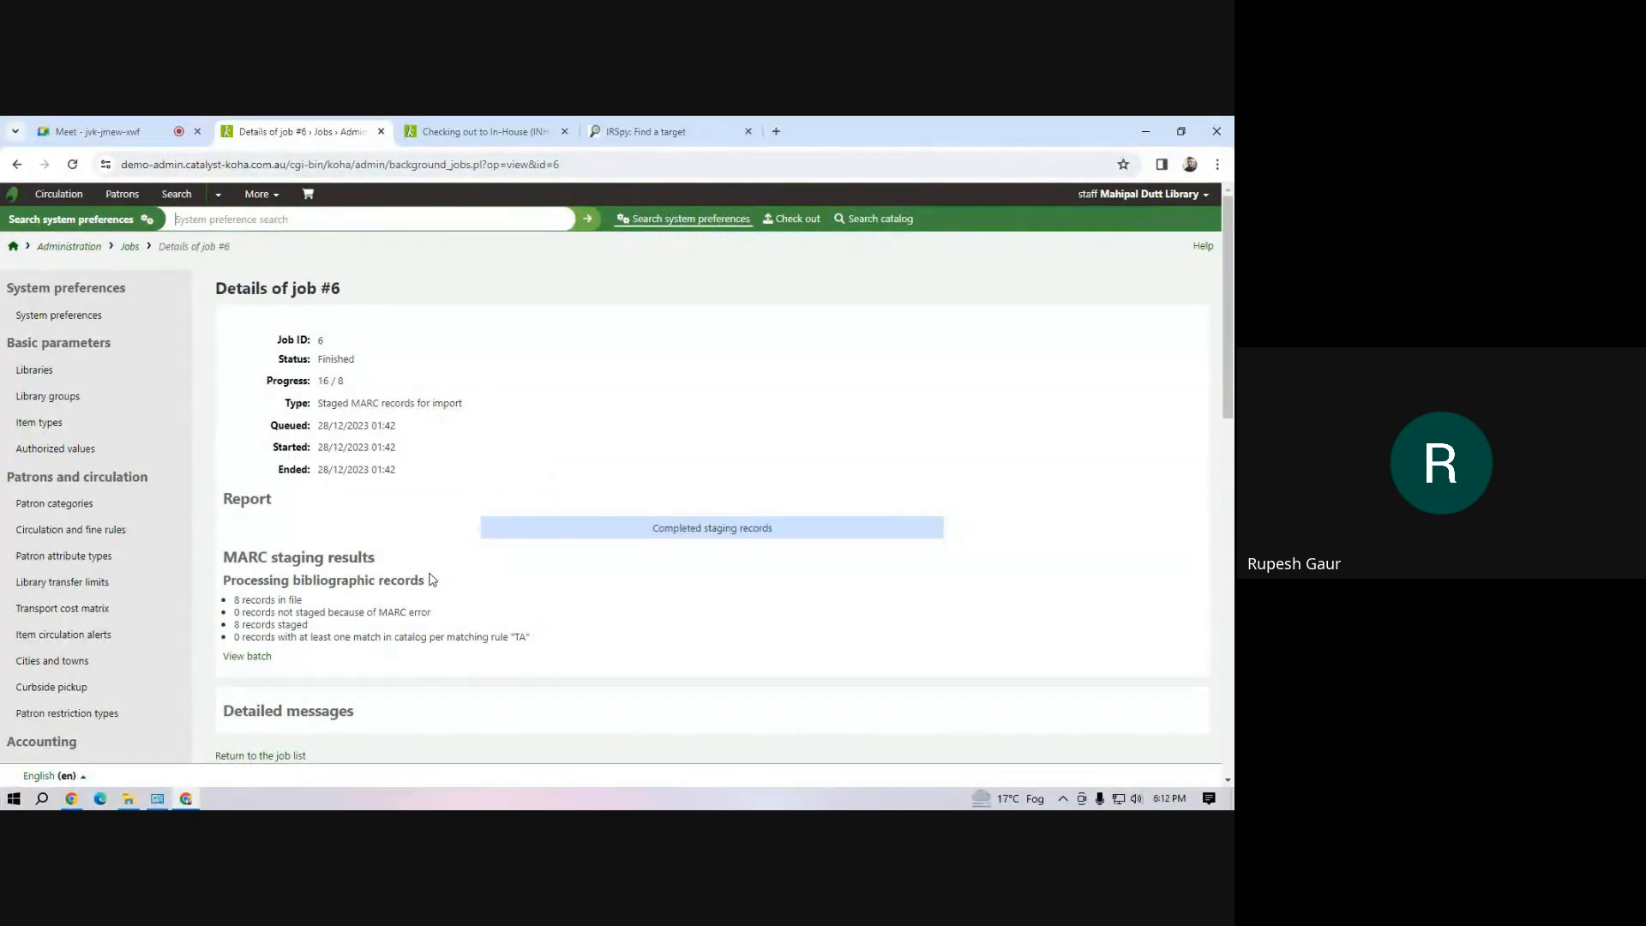
{"action": "scroll", "coordinate": [428, 579], "scroll_direction": "down", "scroll_amount": 4}
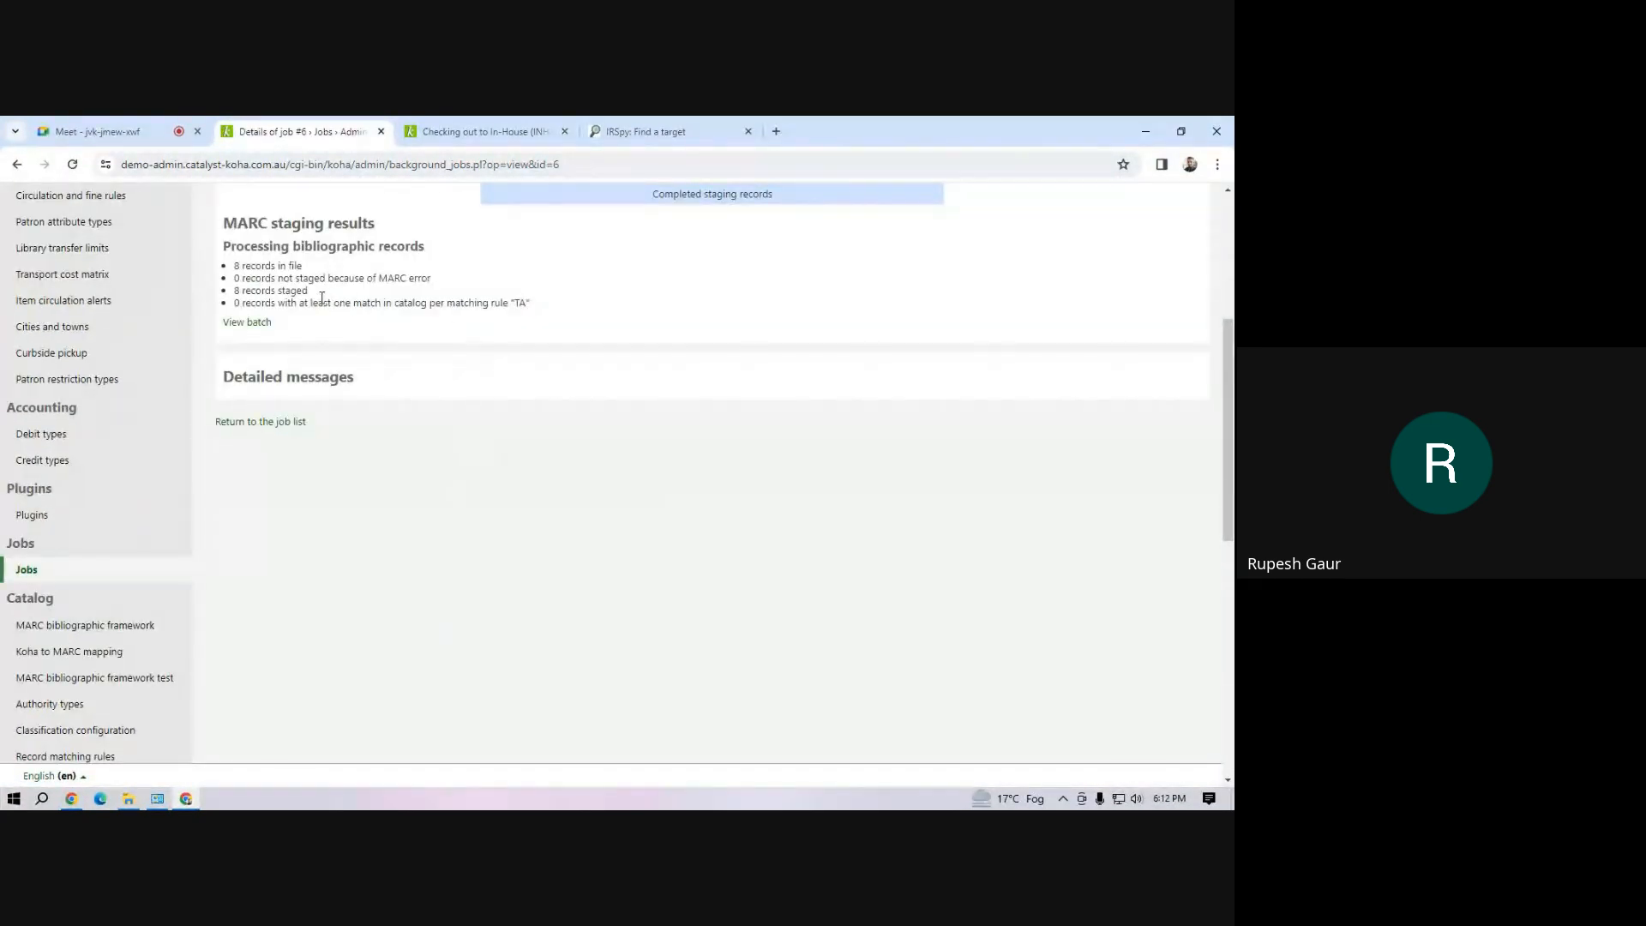
{"action": "left_click_drag", "start_coordinate": [278, 302], "coordinate": [416, 307]}
{"action": "left_click", "coordinate": [413, 331]}
{"action": "left_click_drag", "start_coordinate": [251, 302], "coordinate": [453, 306]}
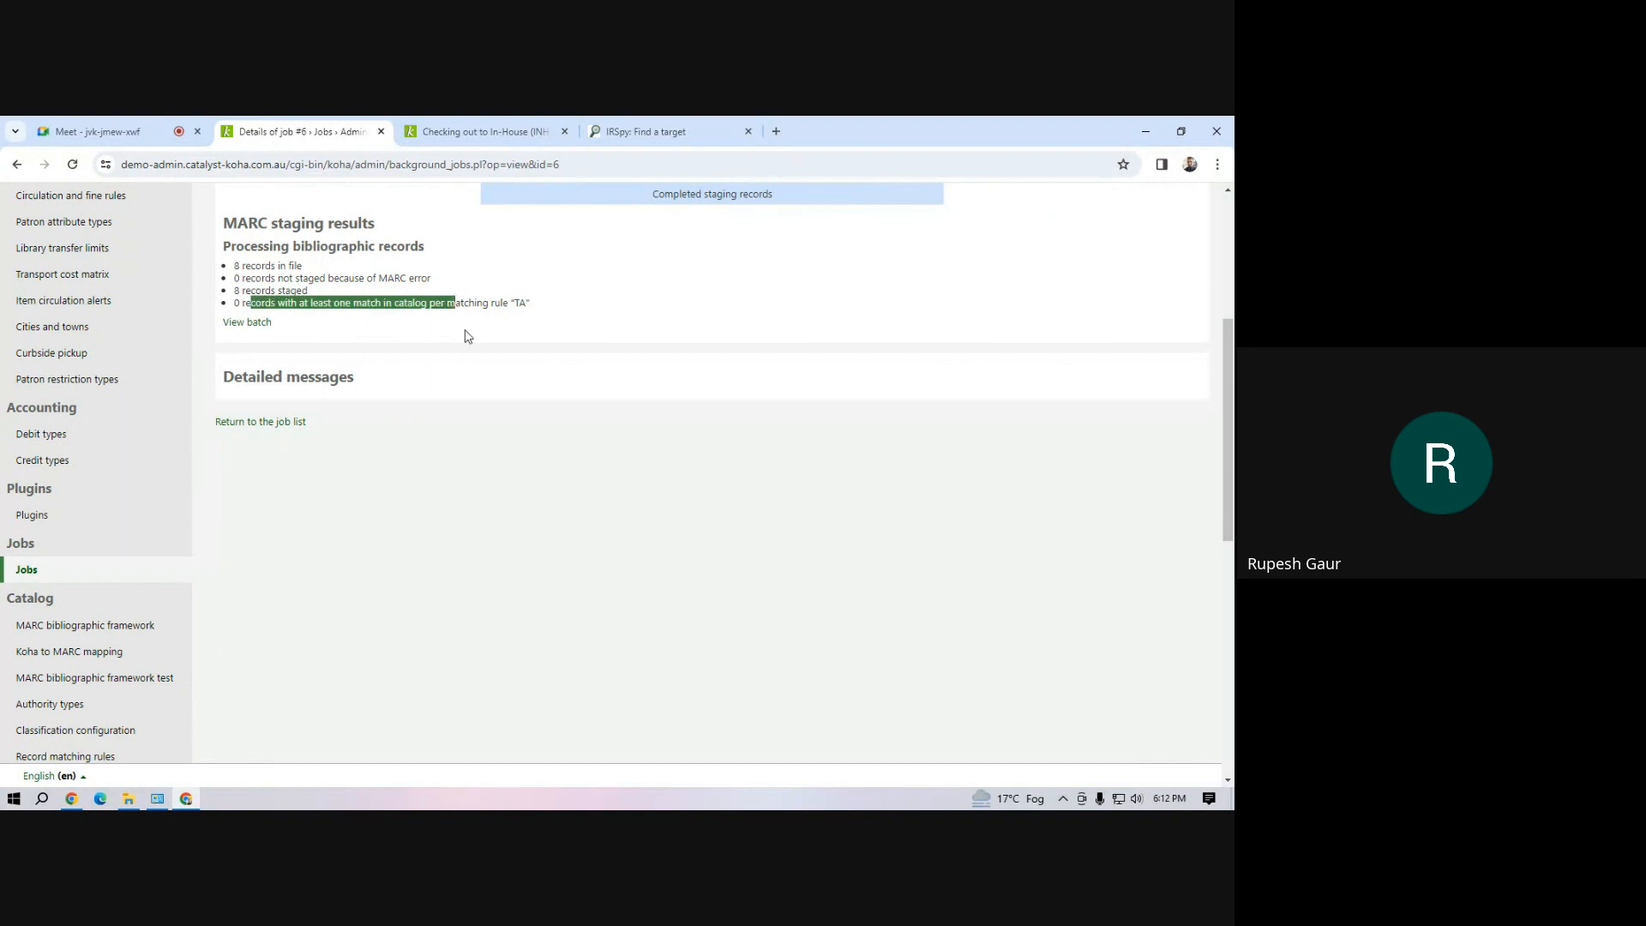
{"action": "left_click", "coordinate": [468, 339]}
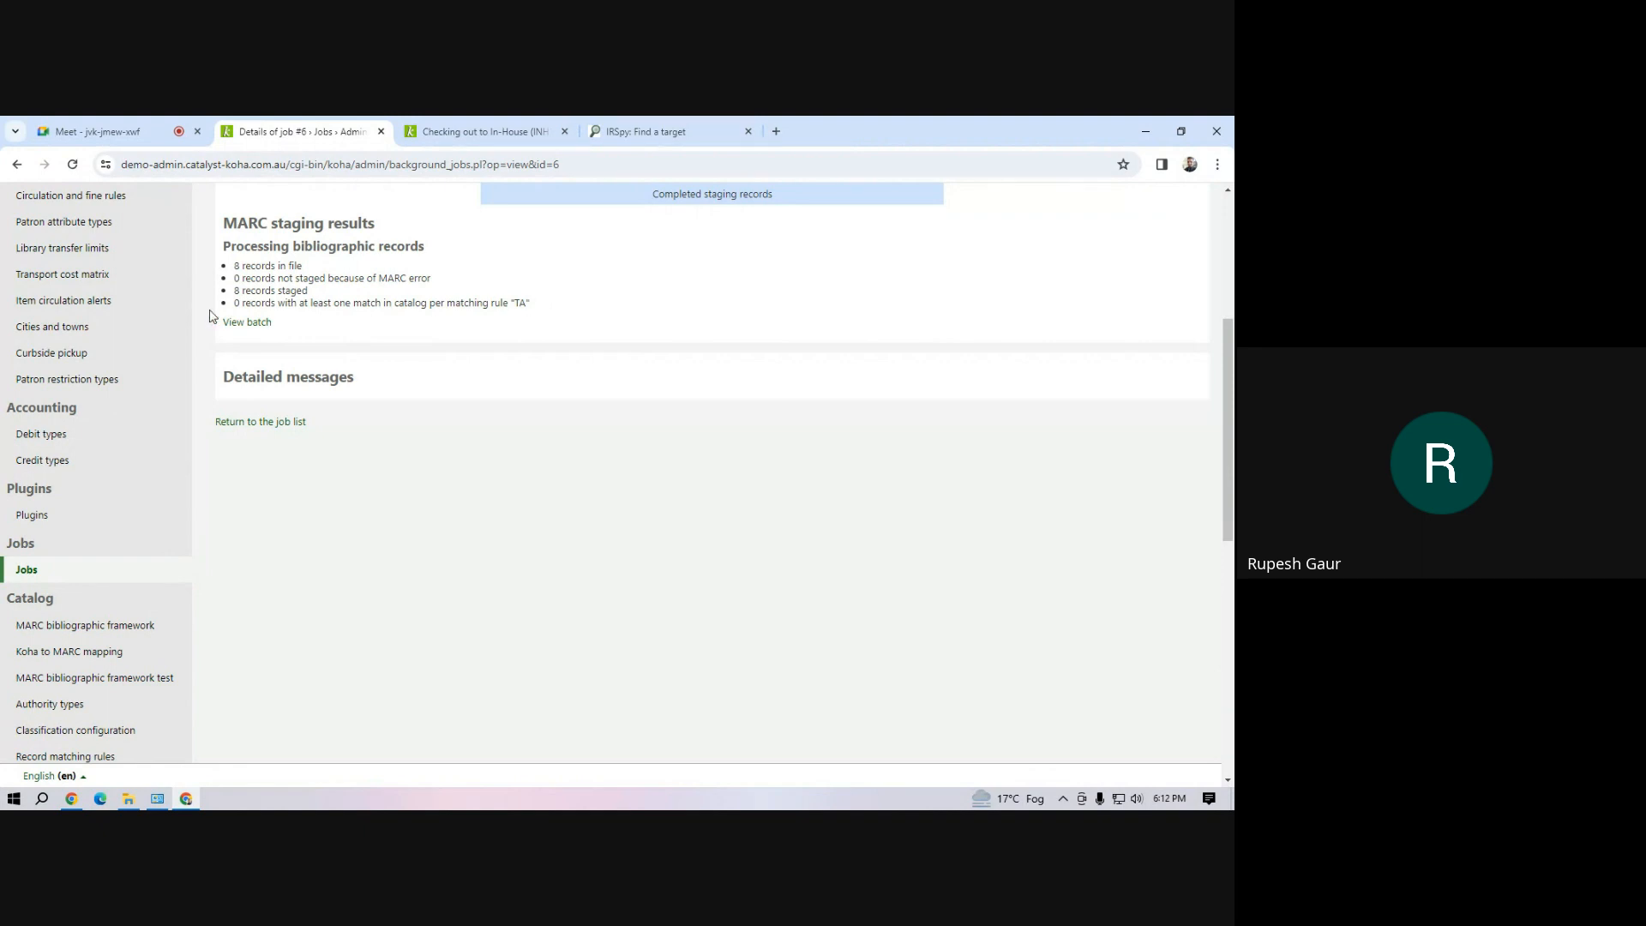
{"action": "left_click_drag", "start_coordinate": [261, 303], "coordinate": [563, 305]}
{"action": "left_click", "coordinate": [274, 304]}
{"action": "scroll", "coordinate": [639, 403], "scroll_direction": "up", "scroll_amount": 4}
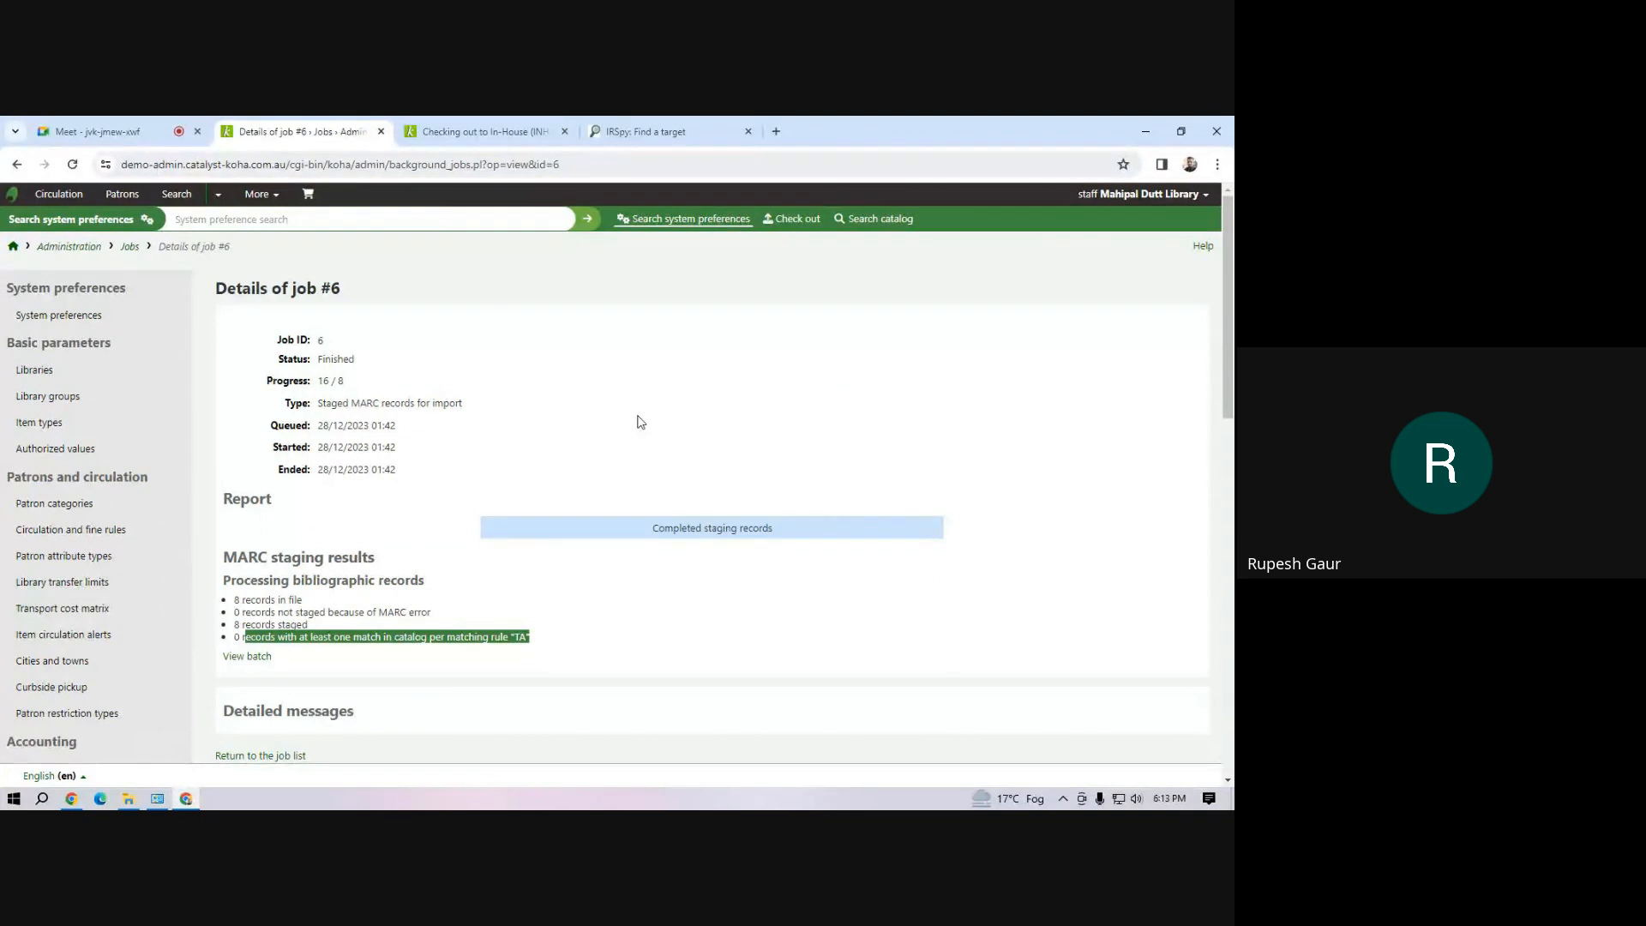
Switch to the Google Meet call and dismiss the raised-hand notification
{"action": "left_click", "coordinate": [125, 129]}
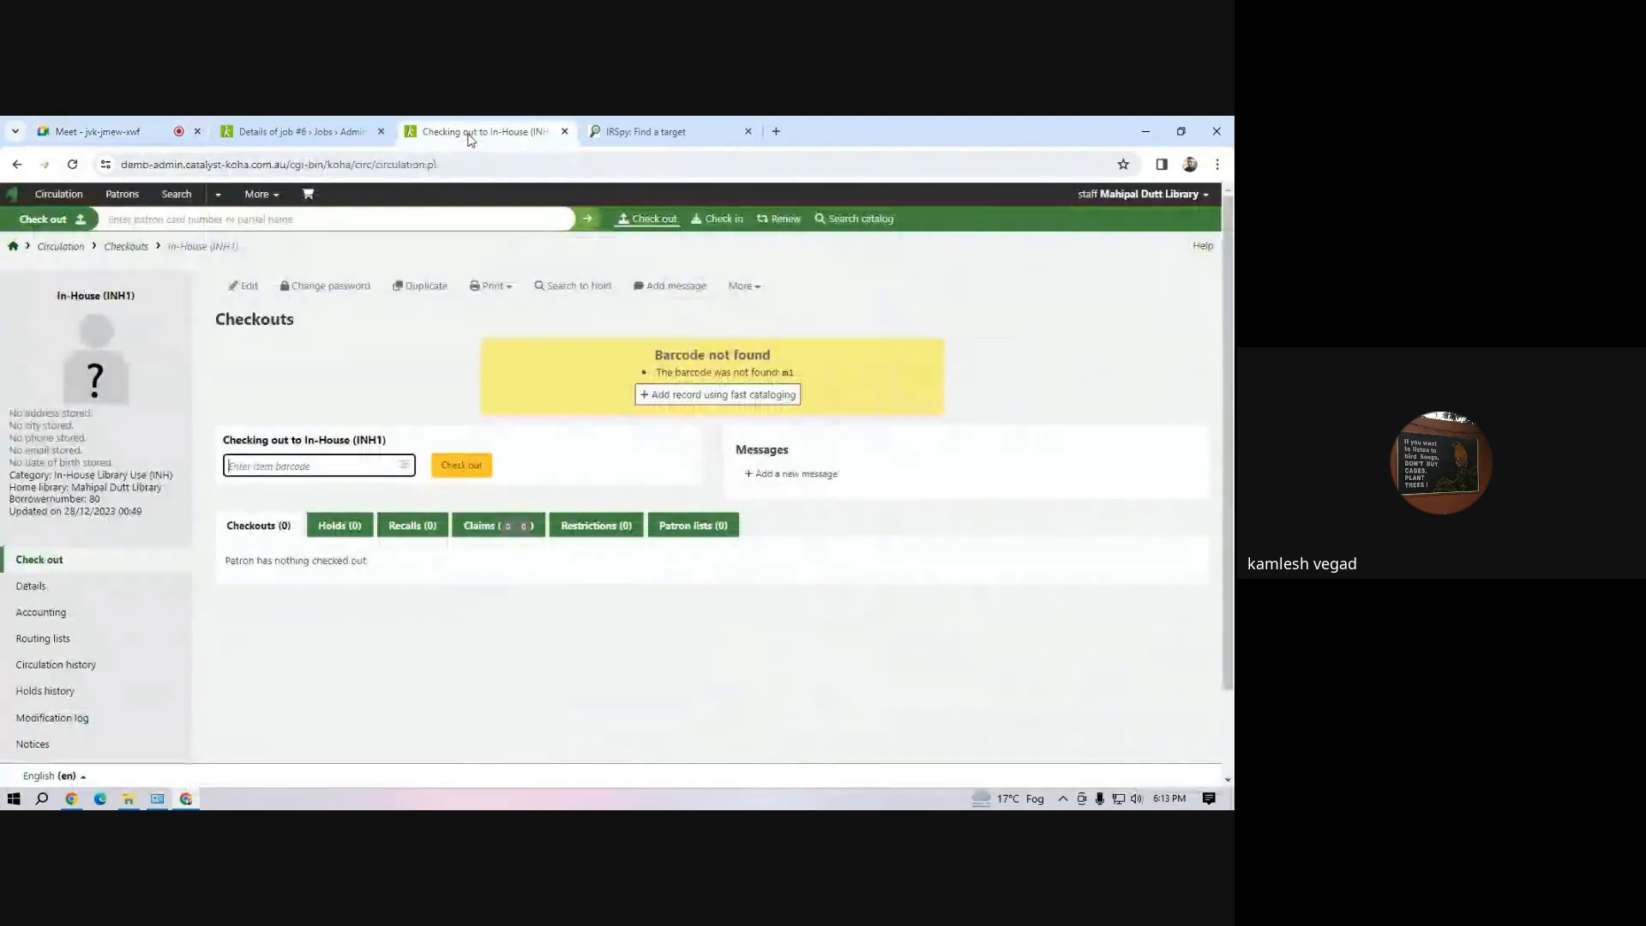
{"action": "left_click", "coordinate": [470, 132]}
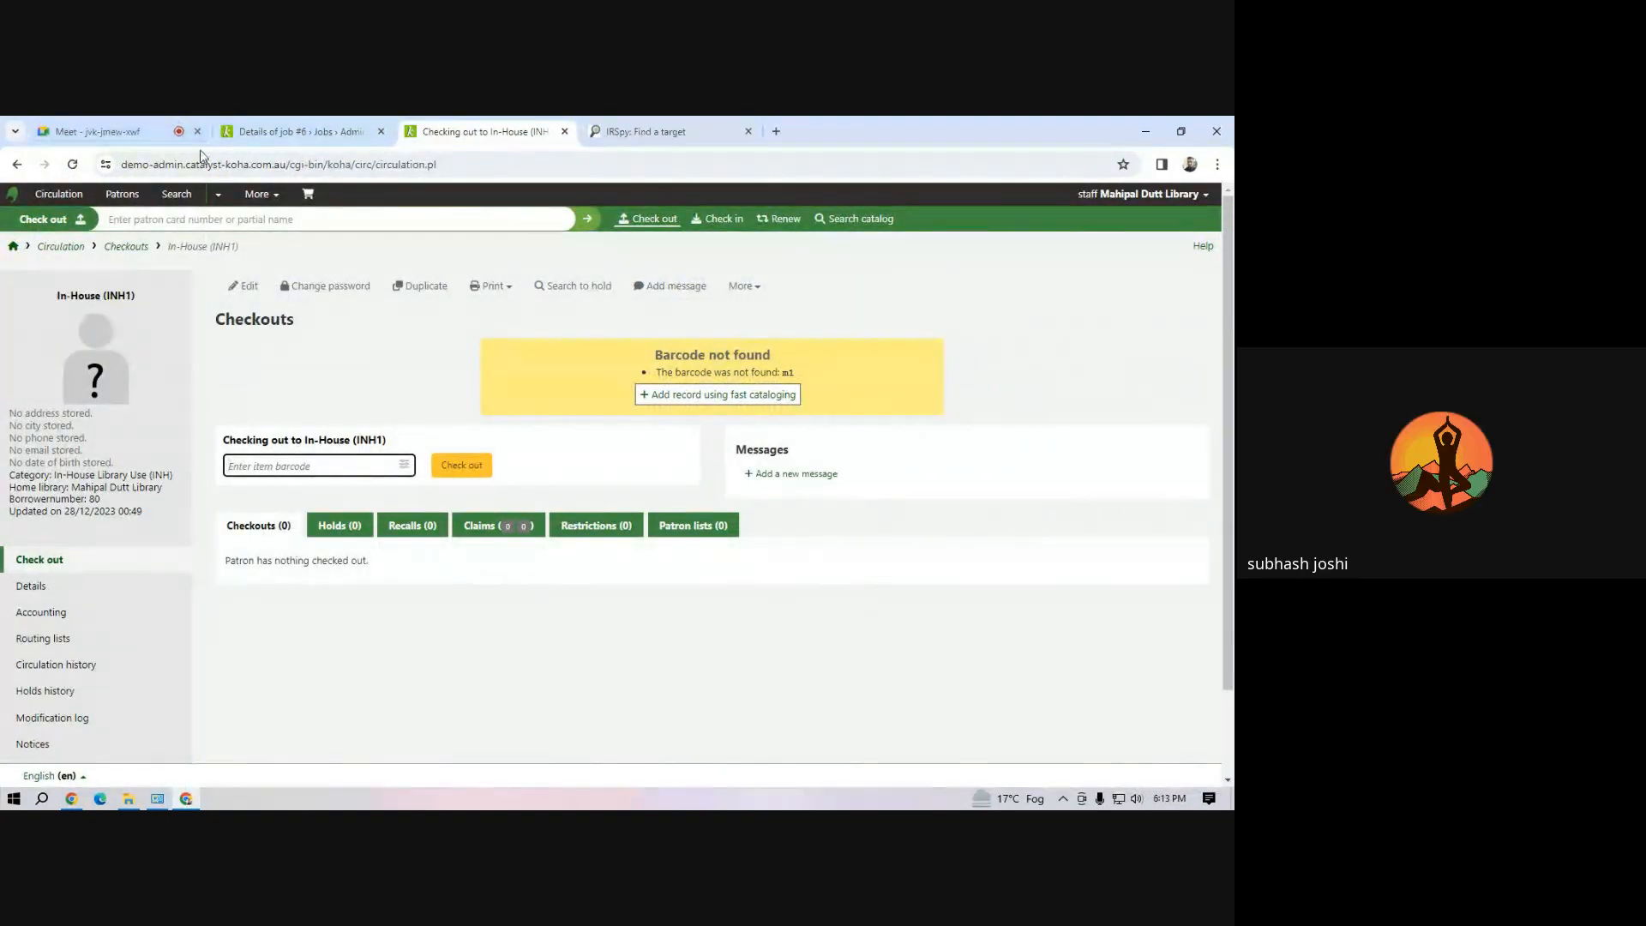
{"action": "left_click", "coordinate": [132, 133]}
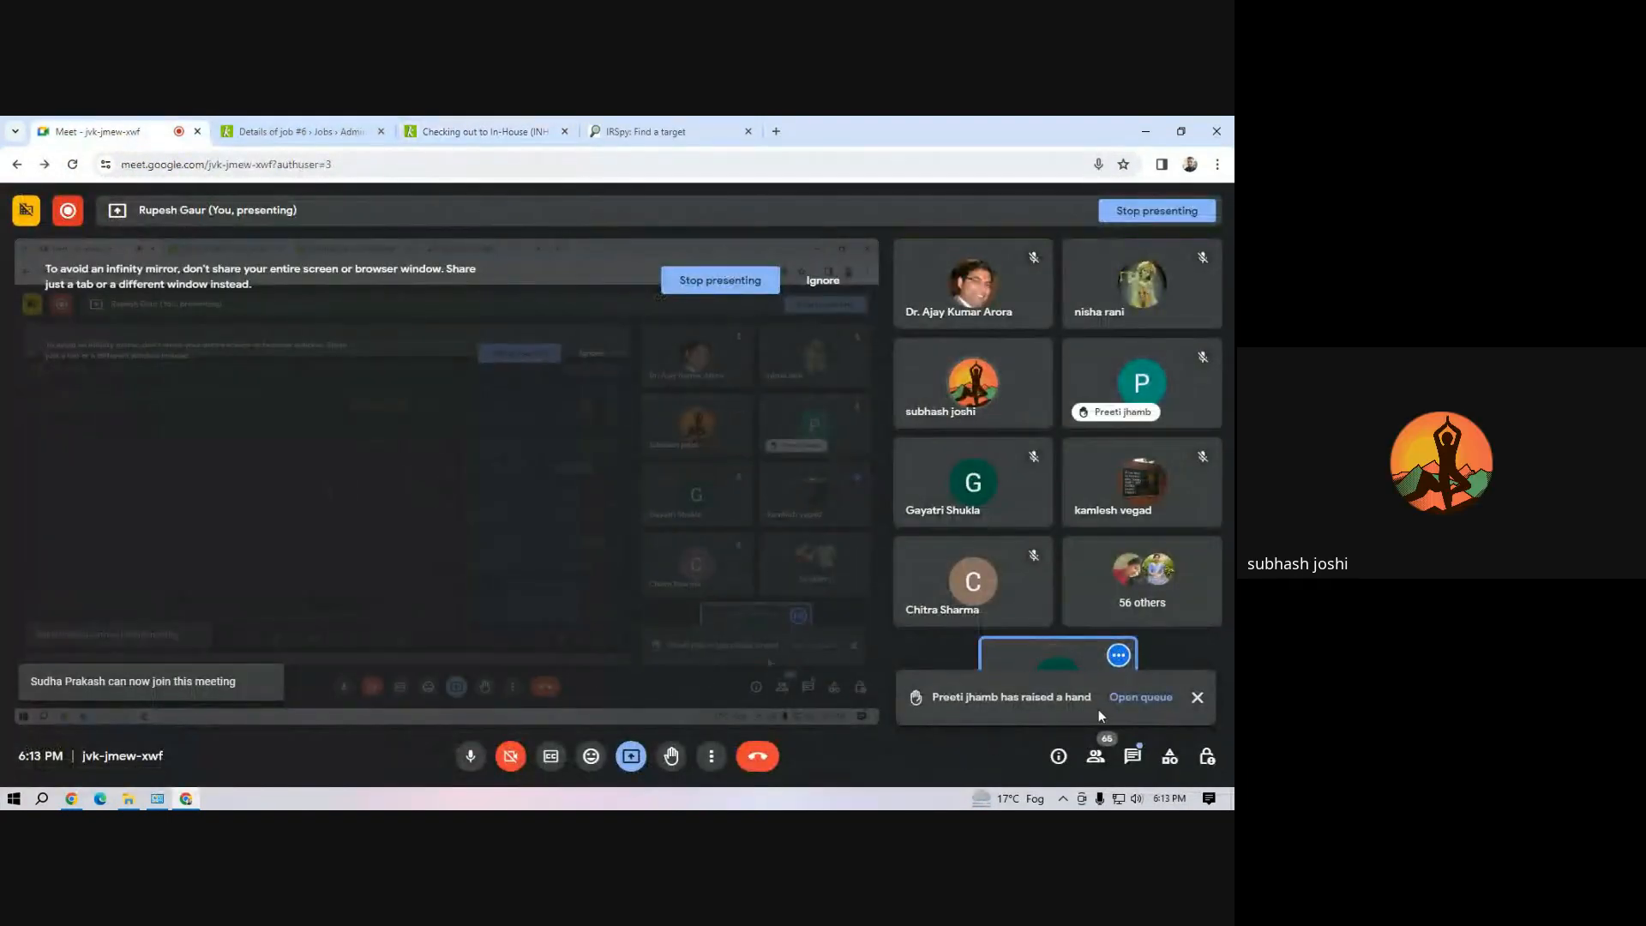
{"action": "left_click", "coordinate": [1198, 700]}
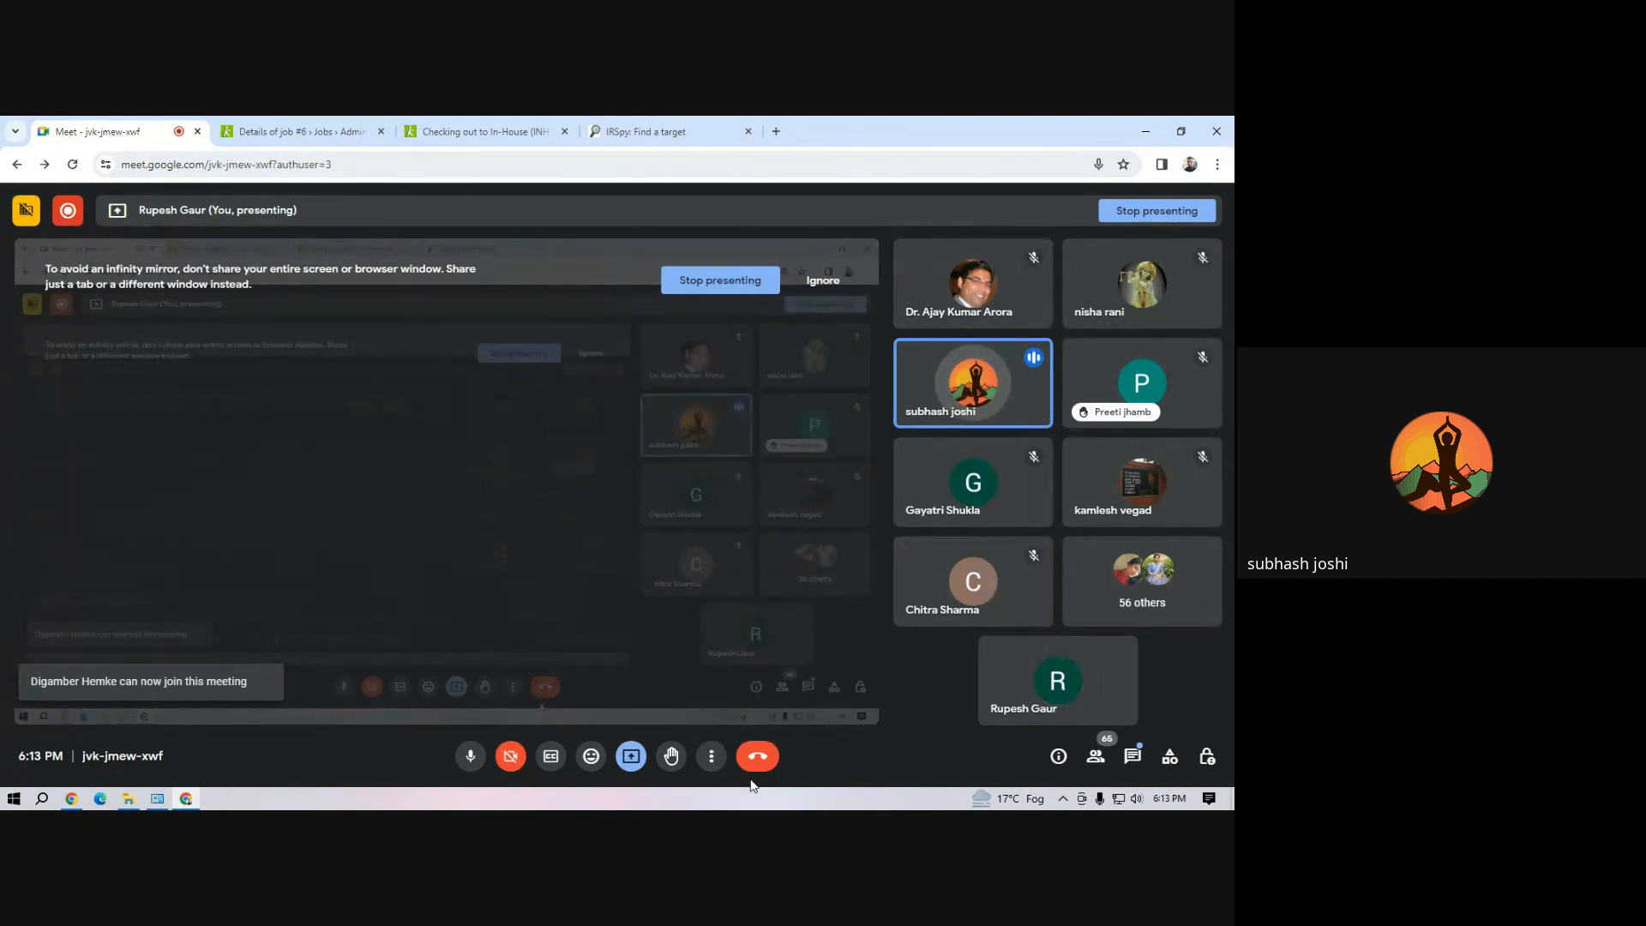
{"action": "left_click", "coordinate": [514, 133]}
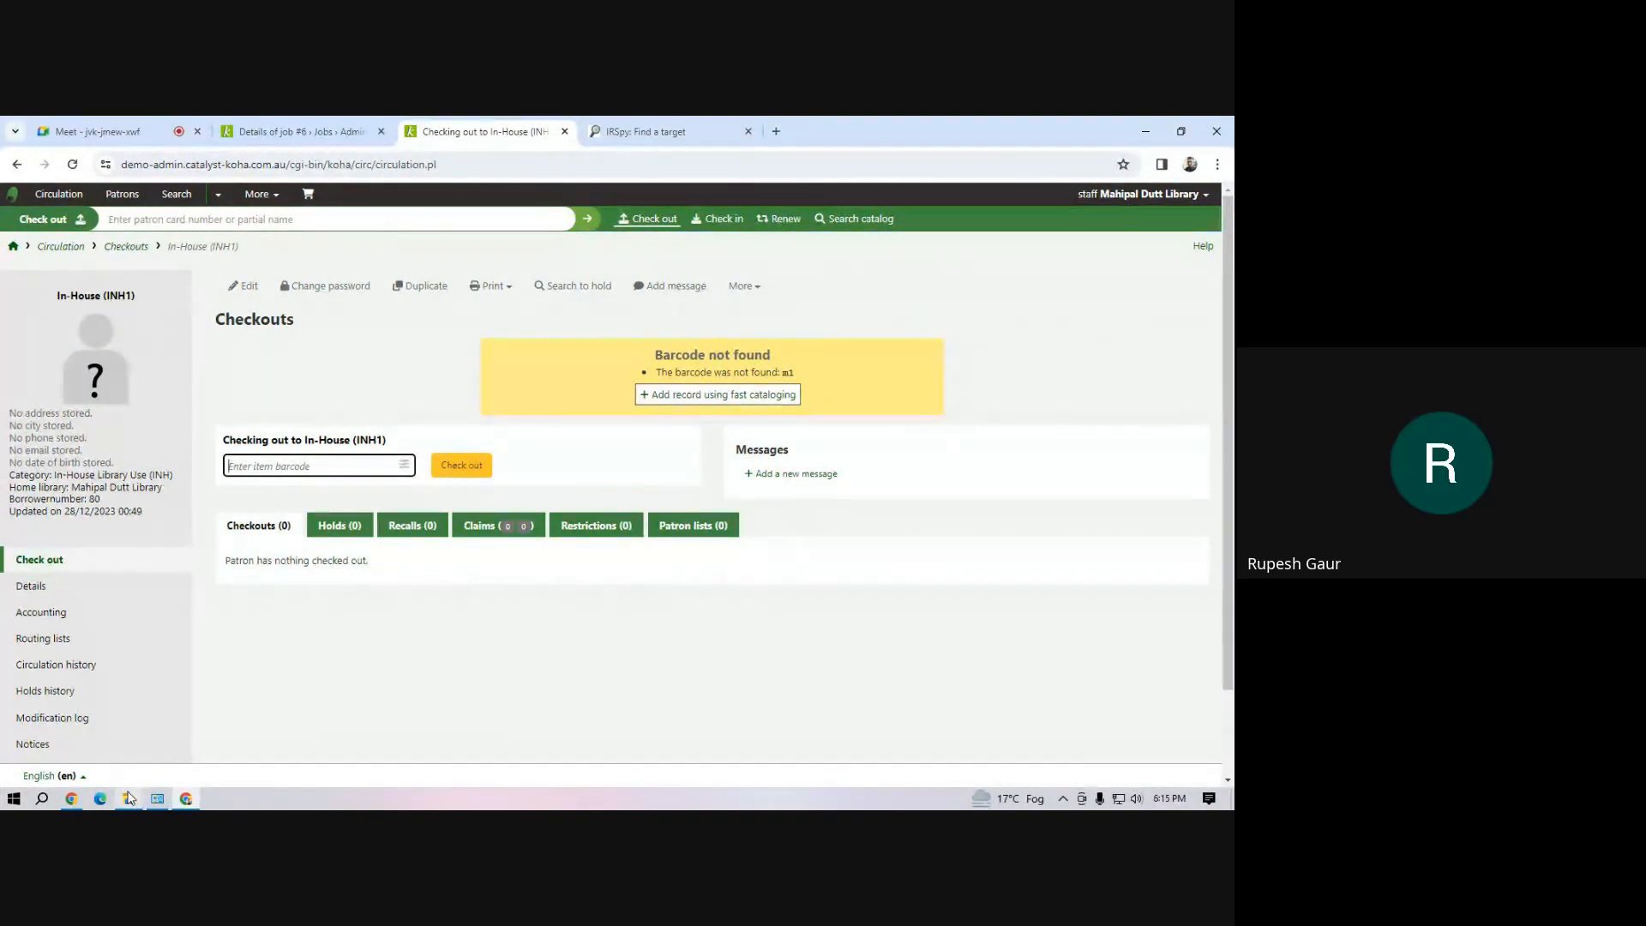
{"action": "mouse_move", "coordinate": [157, 796]}
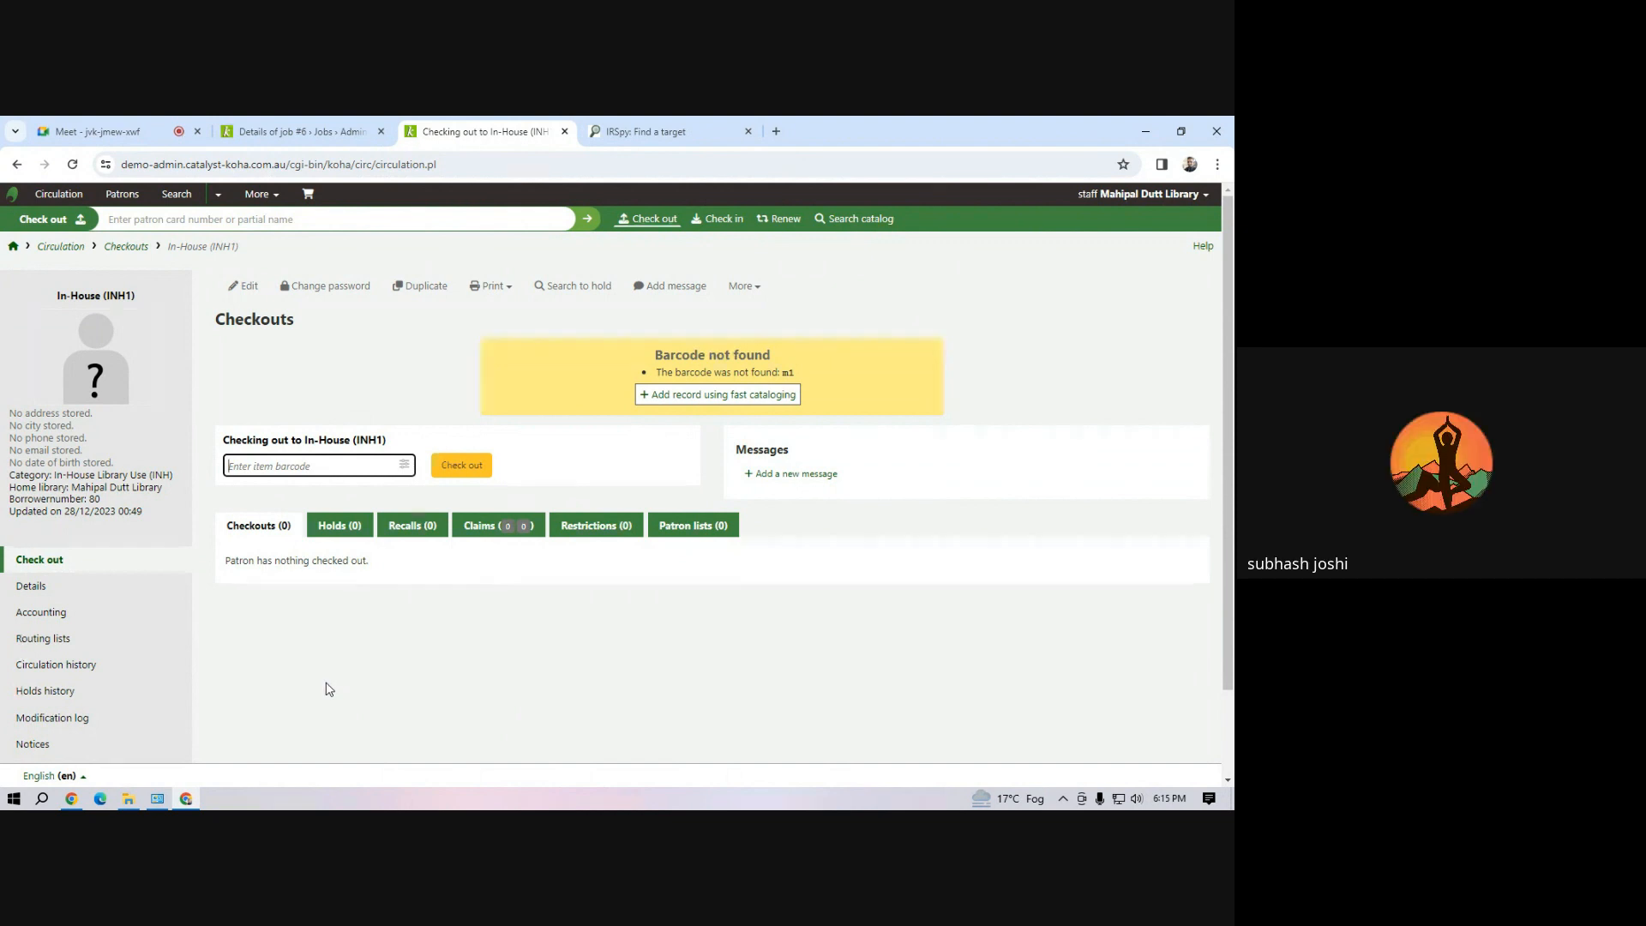
{"action": "mouse_move", "coordinate": [120, 132]}
{"action": "left_click", "coordinate": [99, 133]}
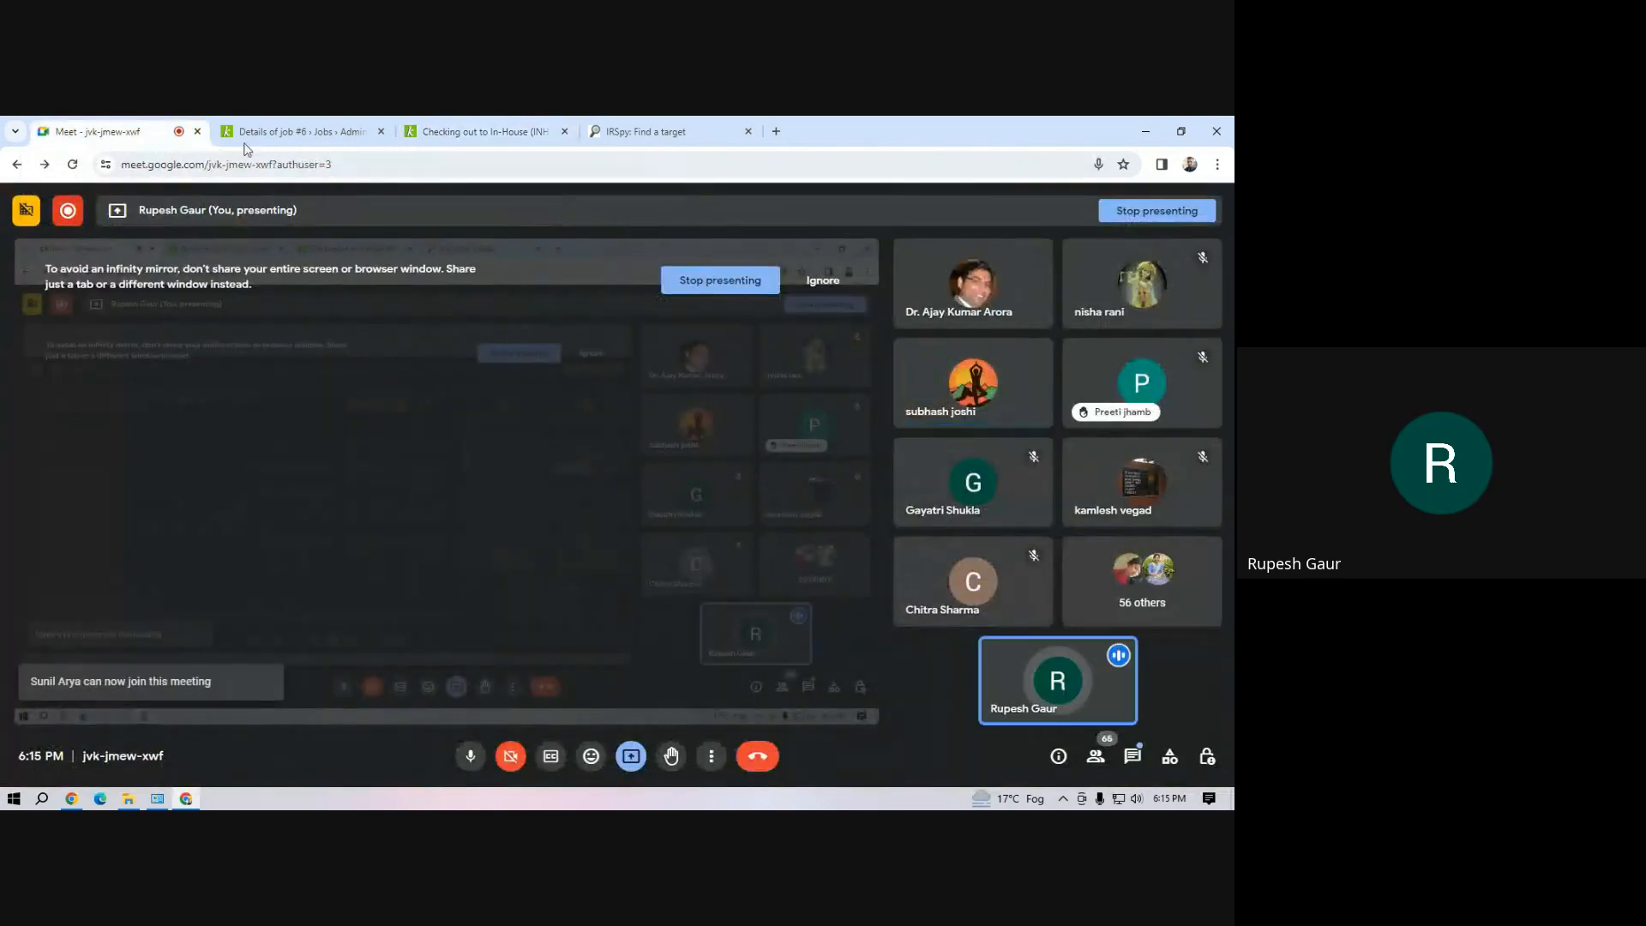
{"action": "left_click", "coordinate": [480, 131]}
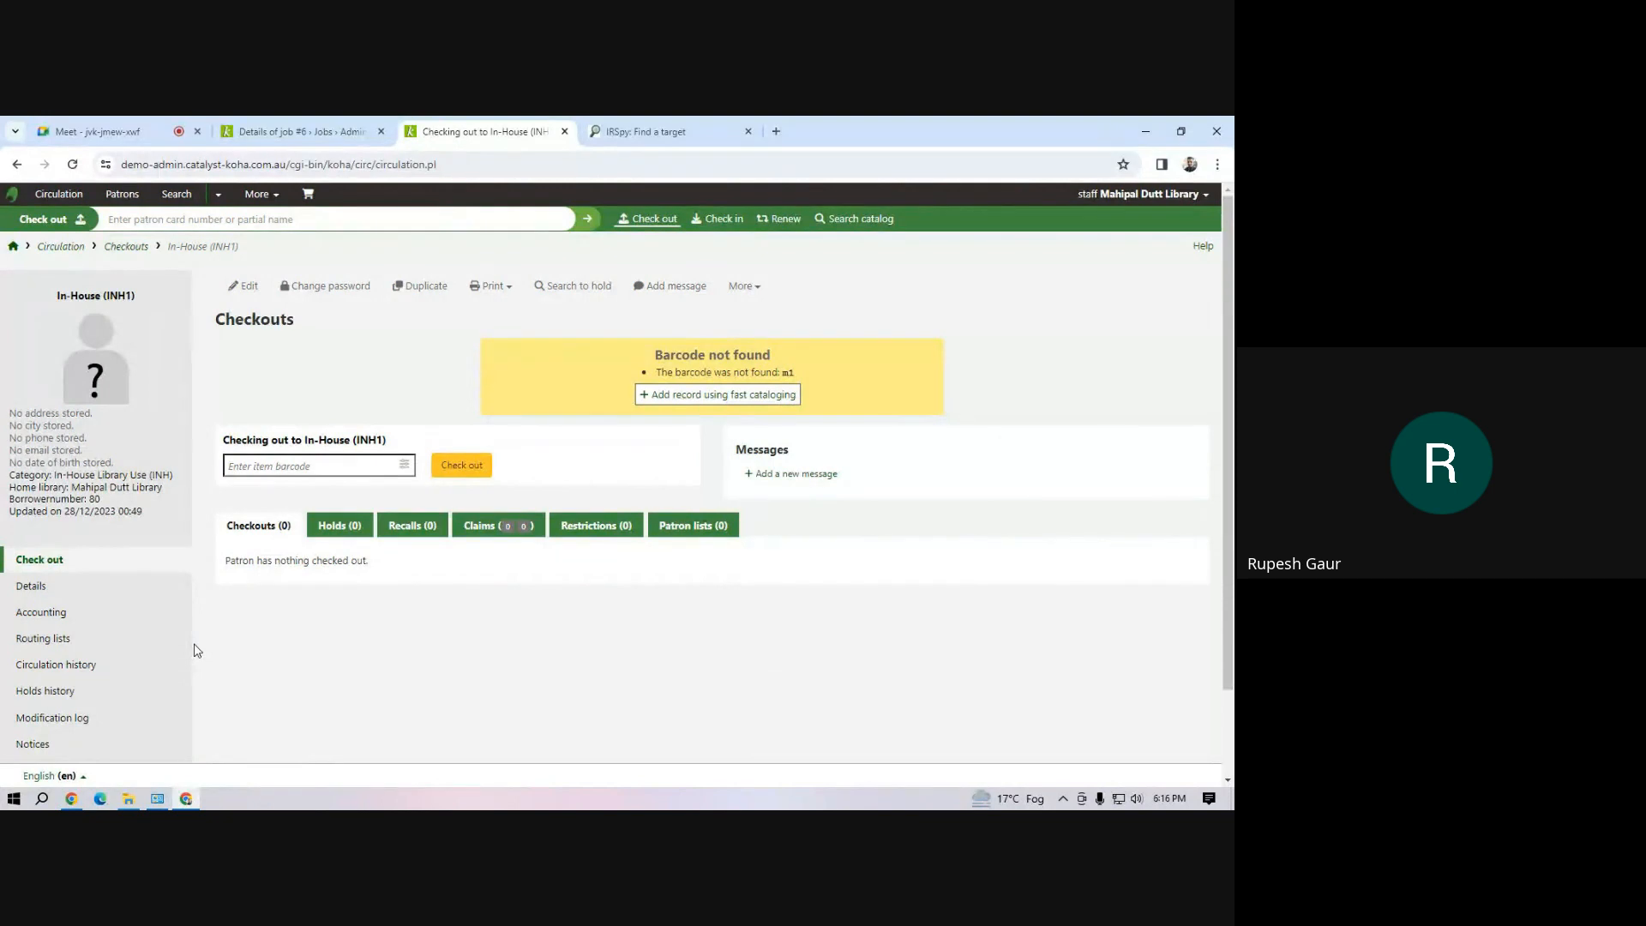
Open the demo Excel workbook stored in the Workshop folder on drive D from File Explorer's recent files
{"action": "left_click", "coordinate": [128, 800]}
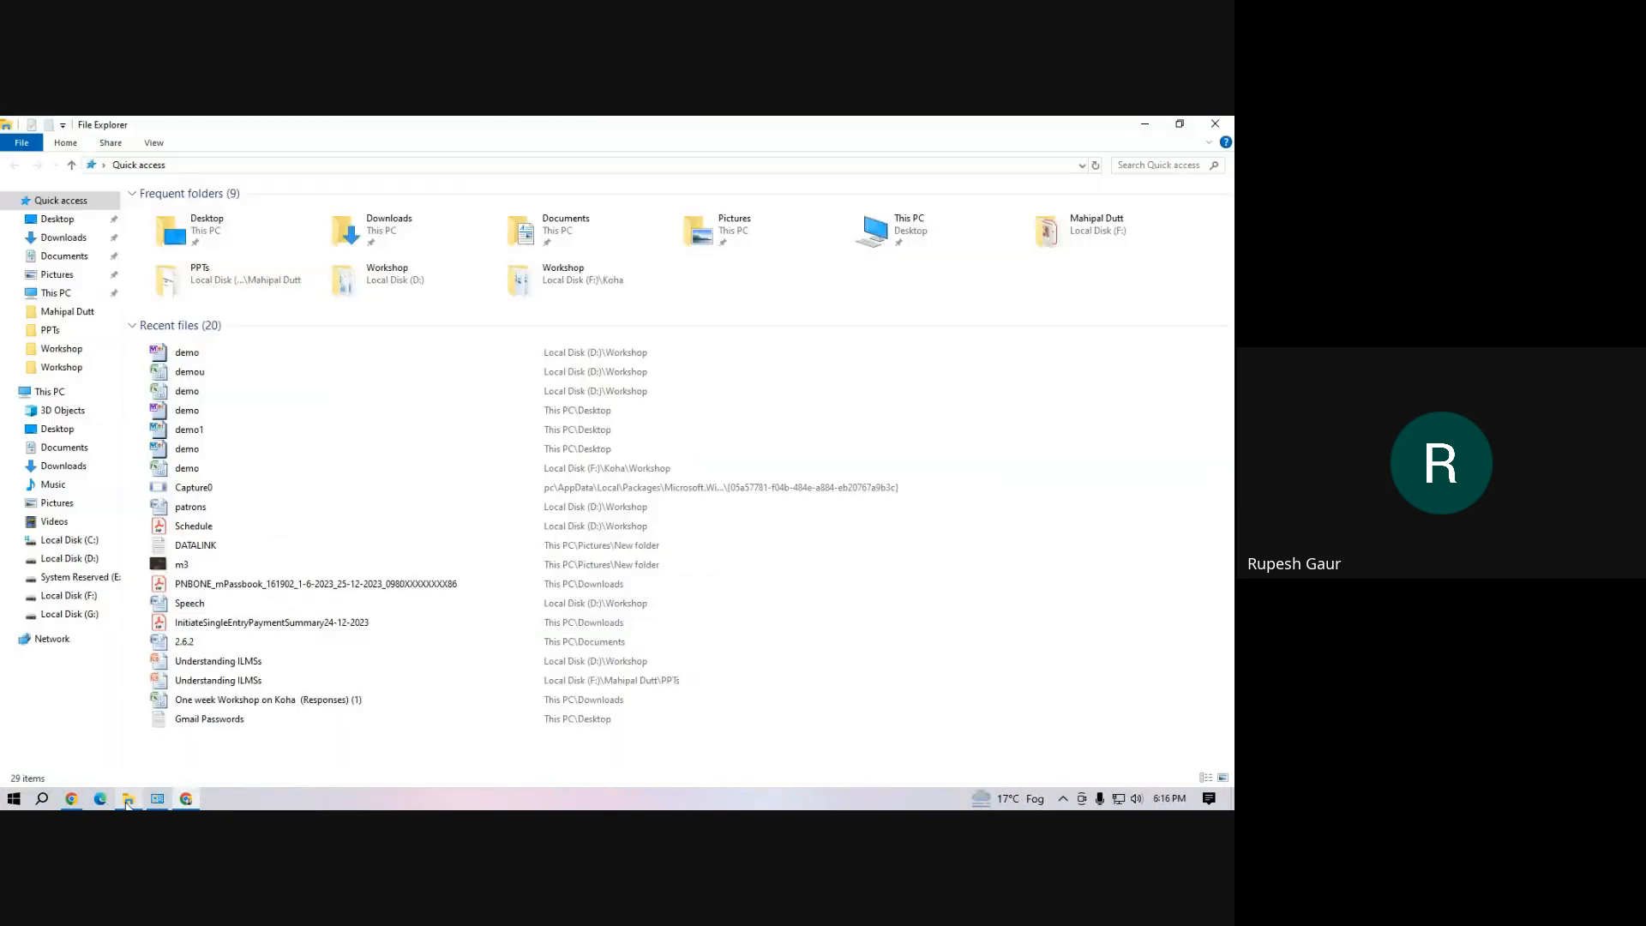
{"action": "left_click", "coordinate": [199, 396]}
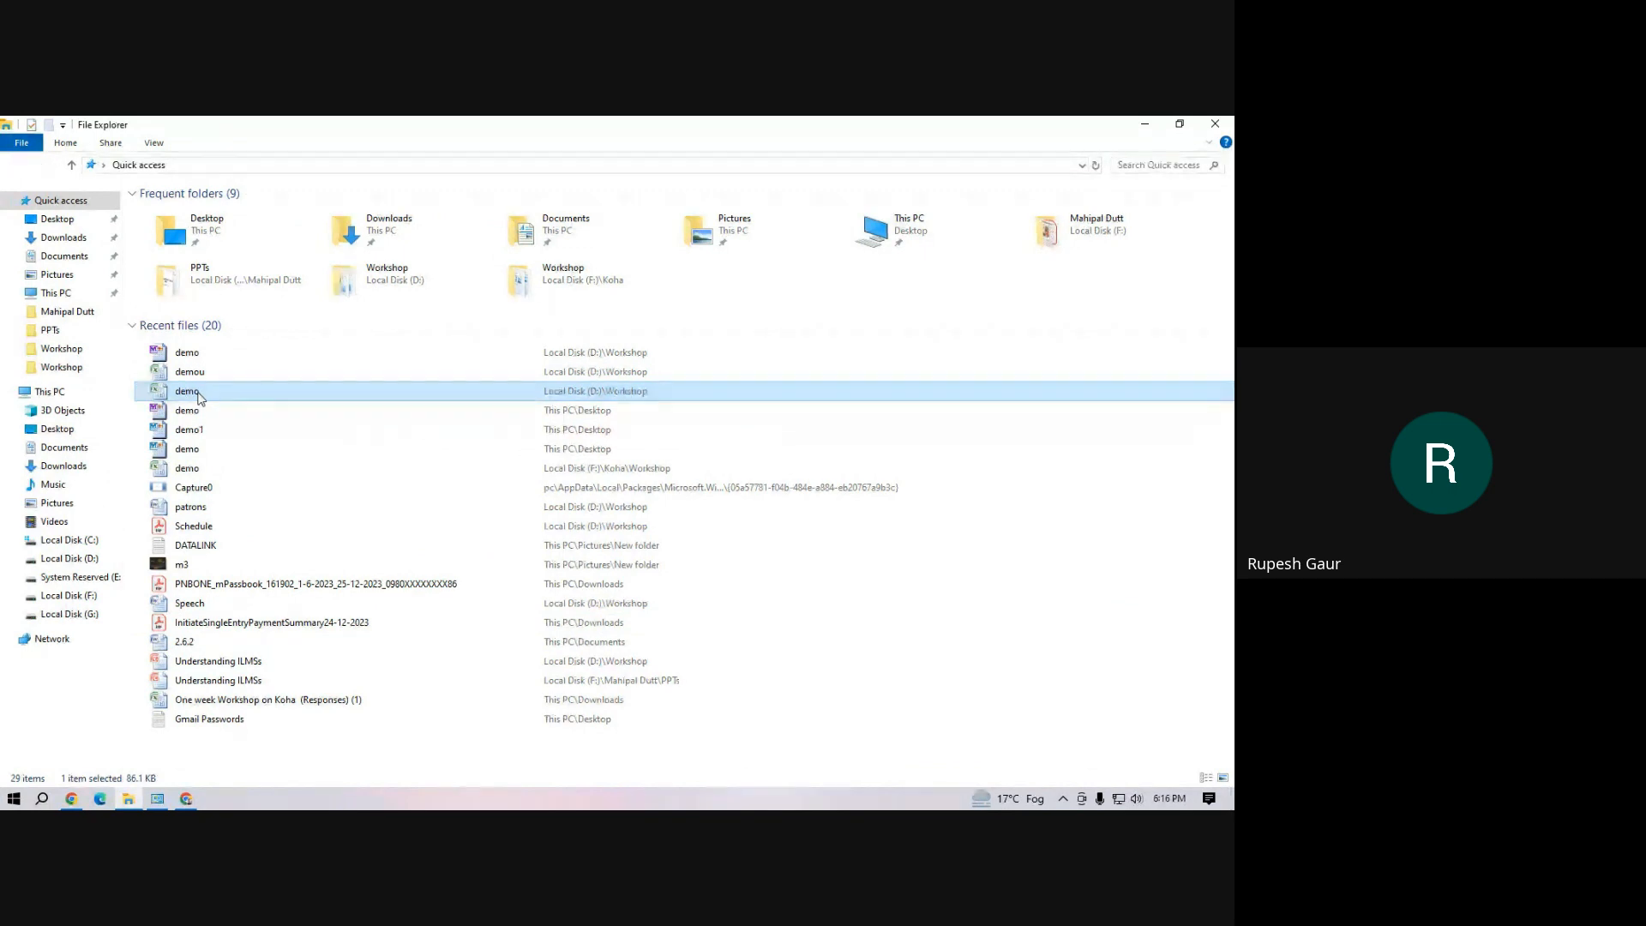
{"action": "double_click", "coordinate": [199, 396]}
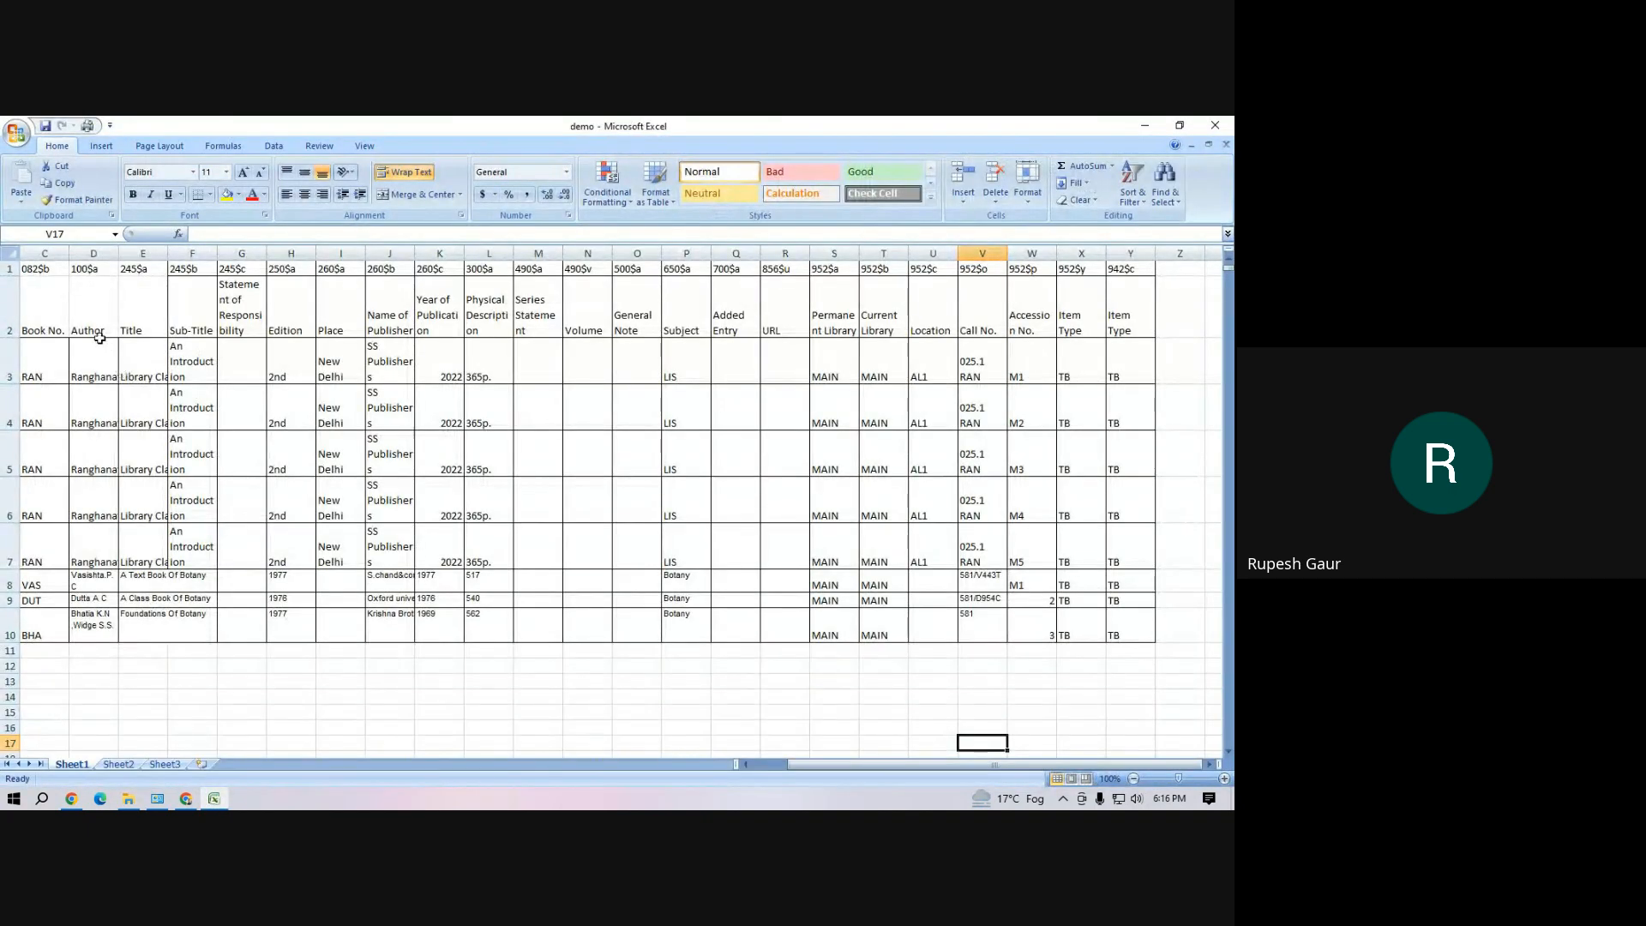
Review the MARC tag row, the item type column, and the repeated Library Classification rows with their title and sub-title cells
{"action": "left_click_drag", "start_coordinate": [43, 269], "coordinate": [1129, 272]}
{"action": "left_click", "coordinate": [688, 492]}
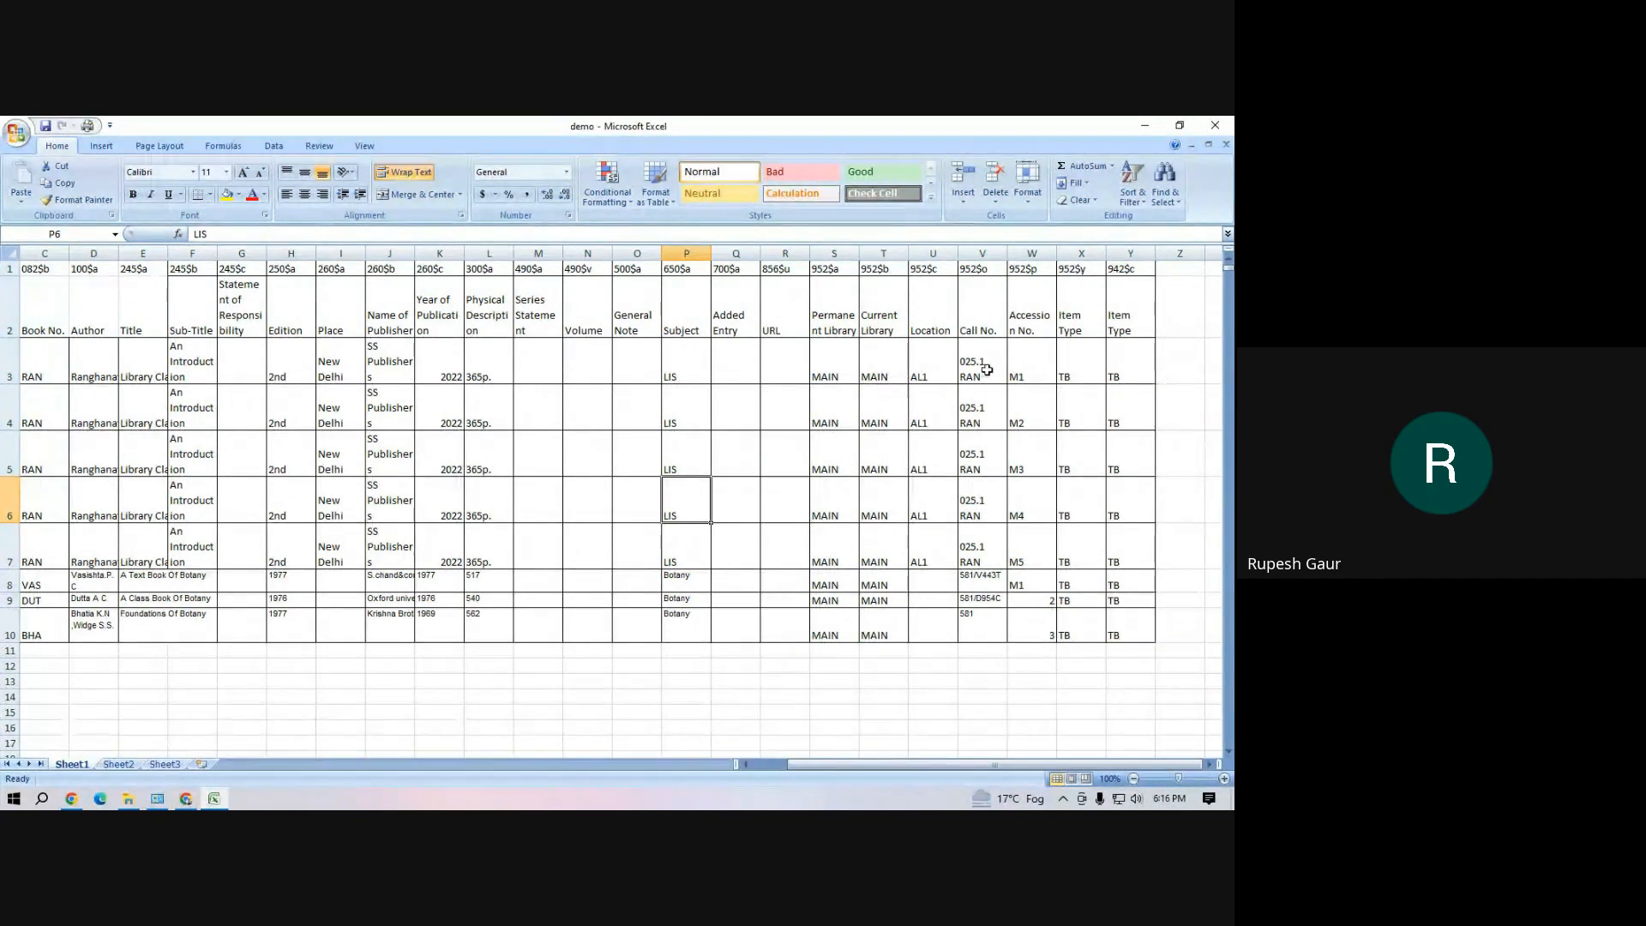
{"action": "left_click", "coordinate": [1119, 372]}
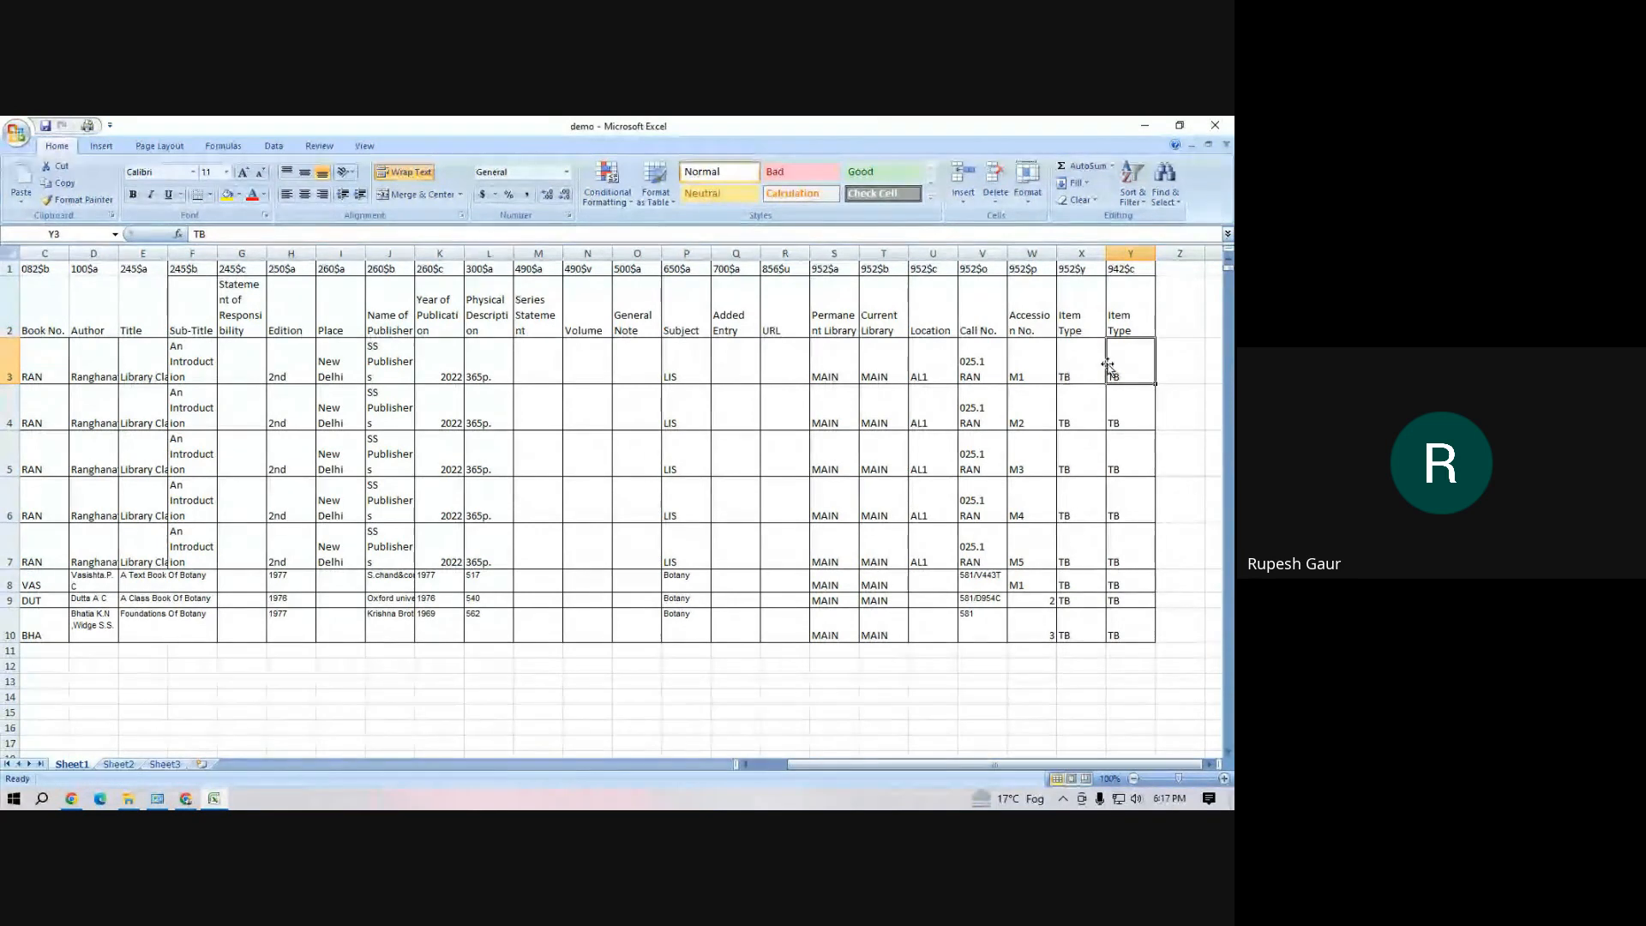
{"action": "left_click", "coordinate": [326, 519]}
{"action": "left_click_drag", "start_coordinate": [1019, 360], "coordinate": [33, 550]}
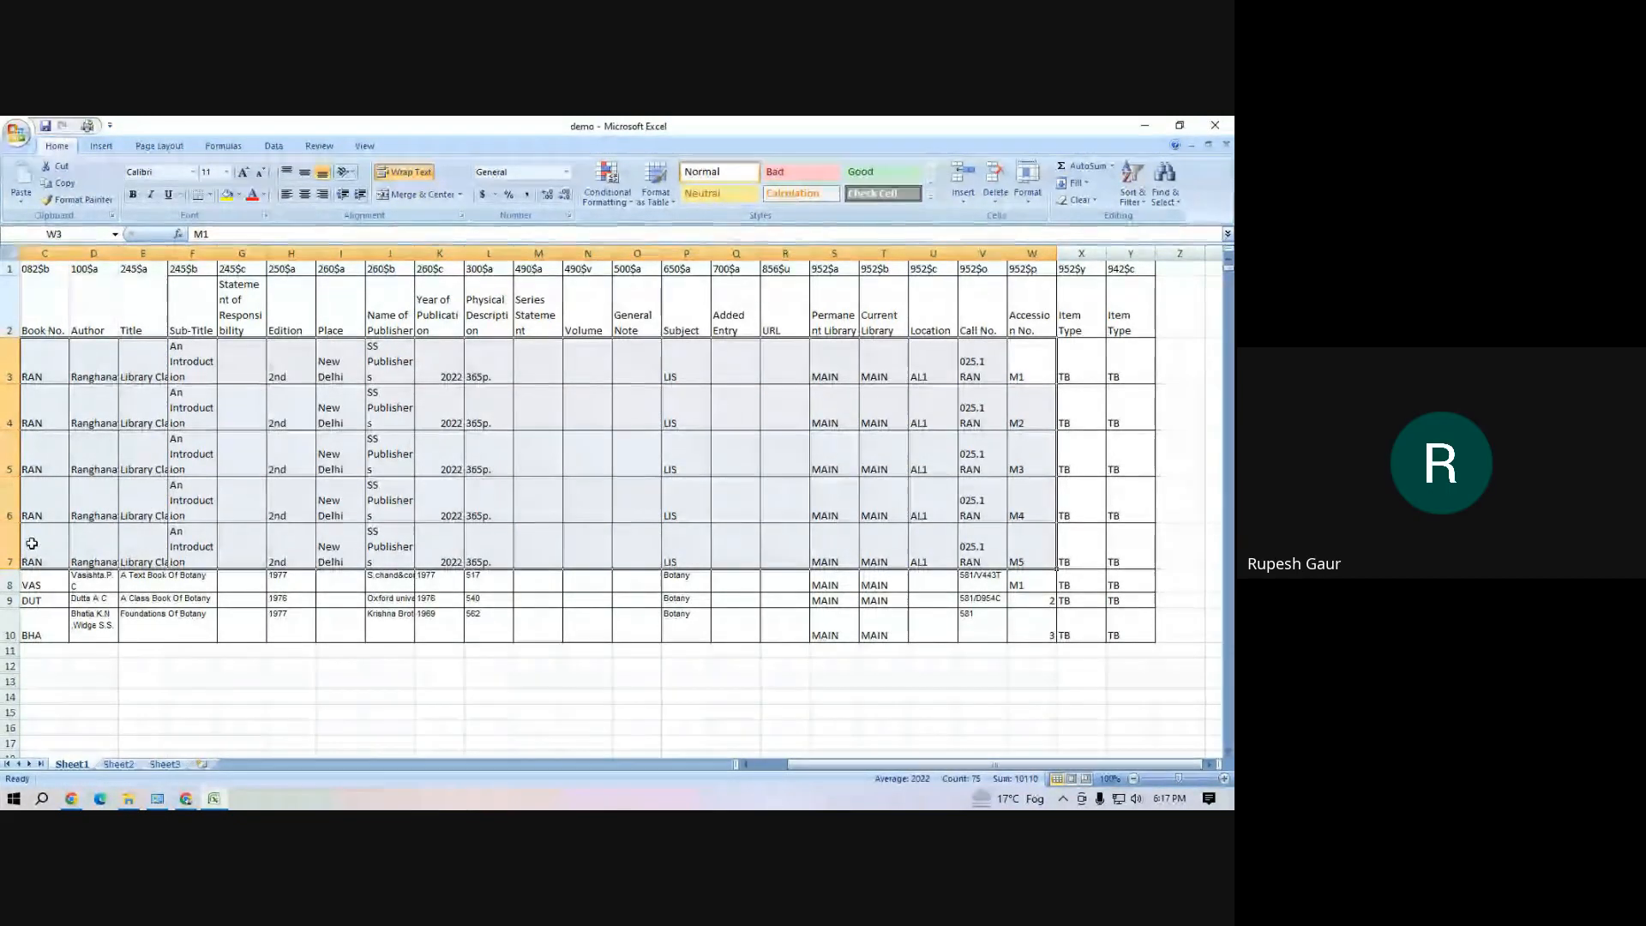
{"action": "left_click_drag", "start_coordinate": [159, 374], "coordinate": [199, 370]}
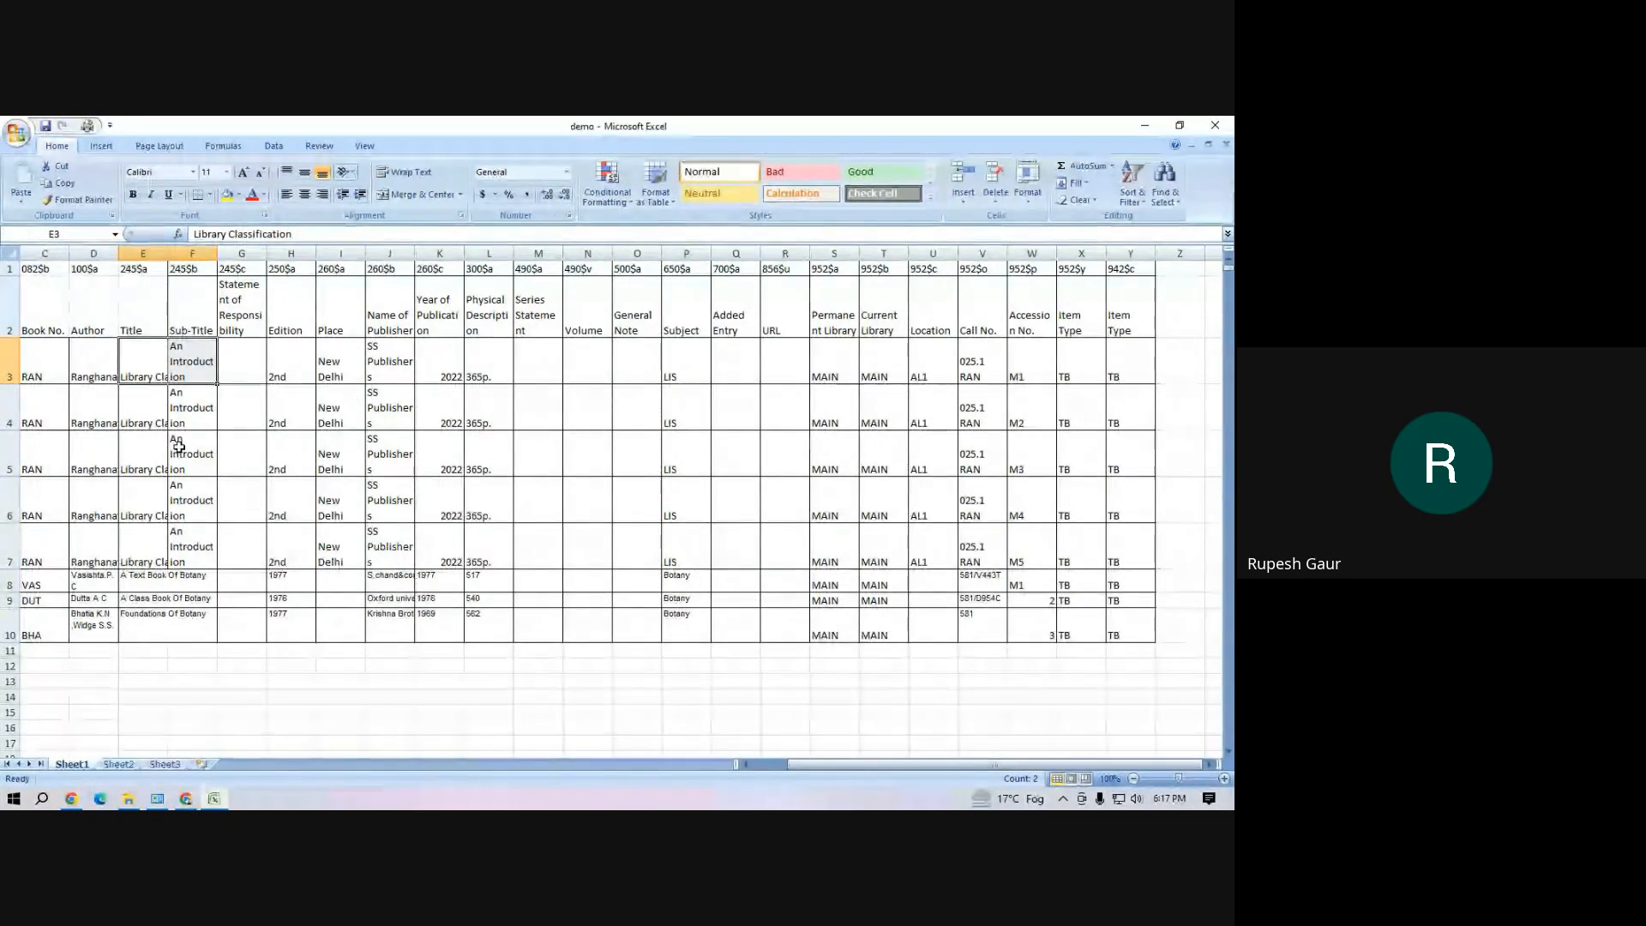
{"action": "mouse_move", "coordinate": [185, 802]}
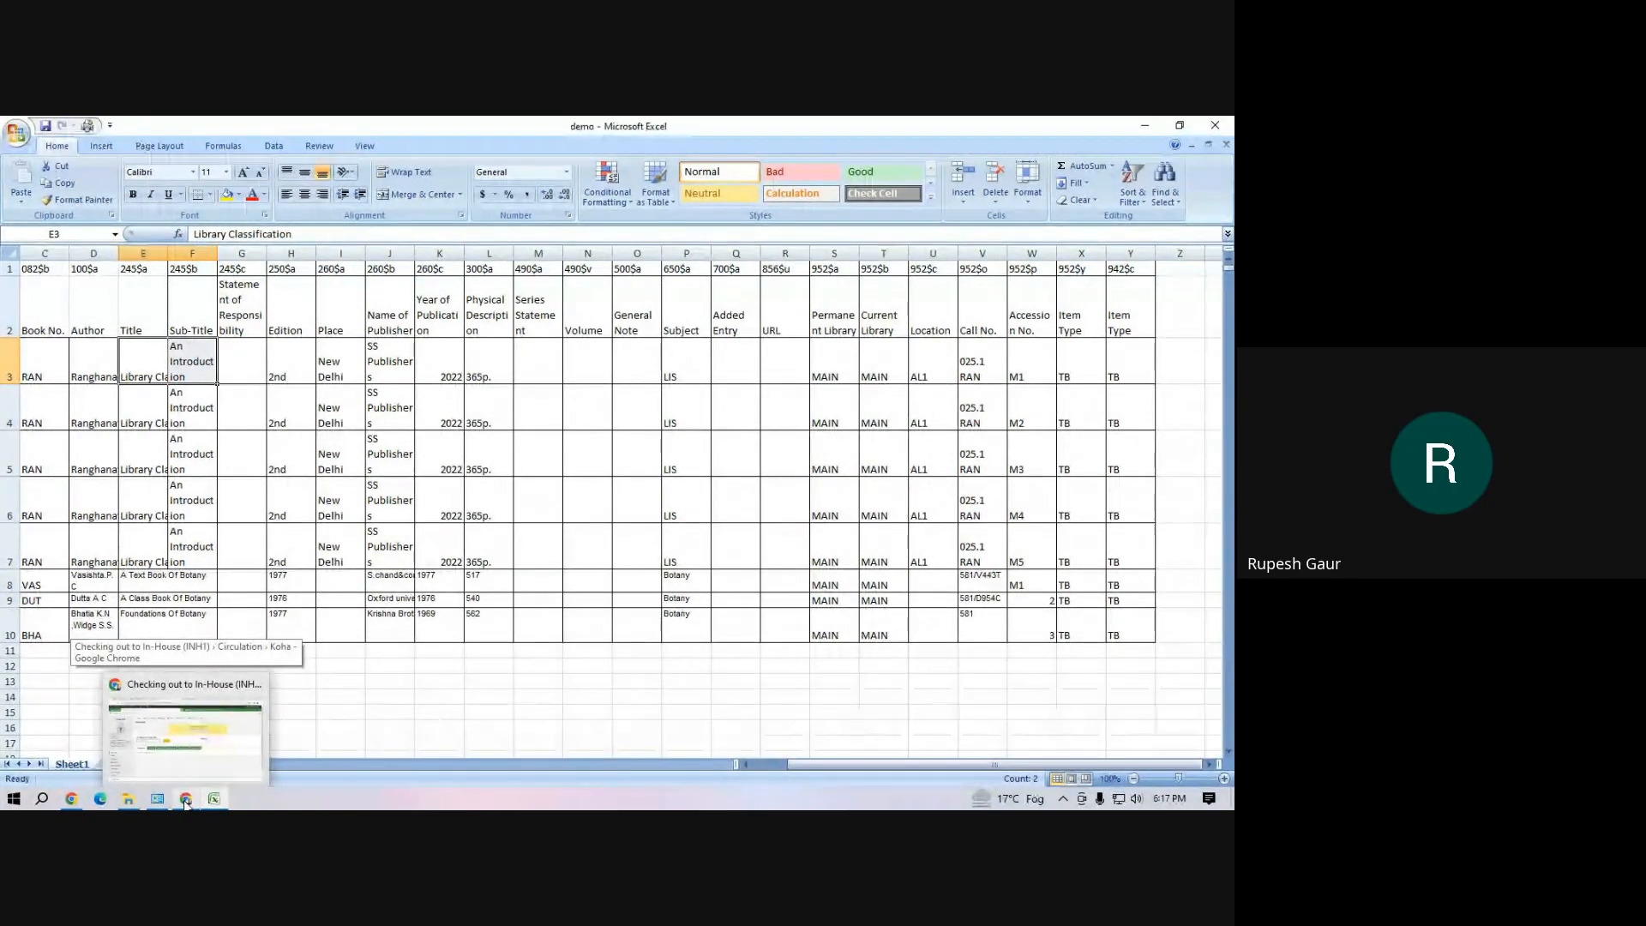
Highlight the catalogue data in the demo sheet from the first book number through the last item type, cells C3 to Y10
{"action": "left_click", "coordinate": [137, 380]}
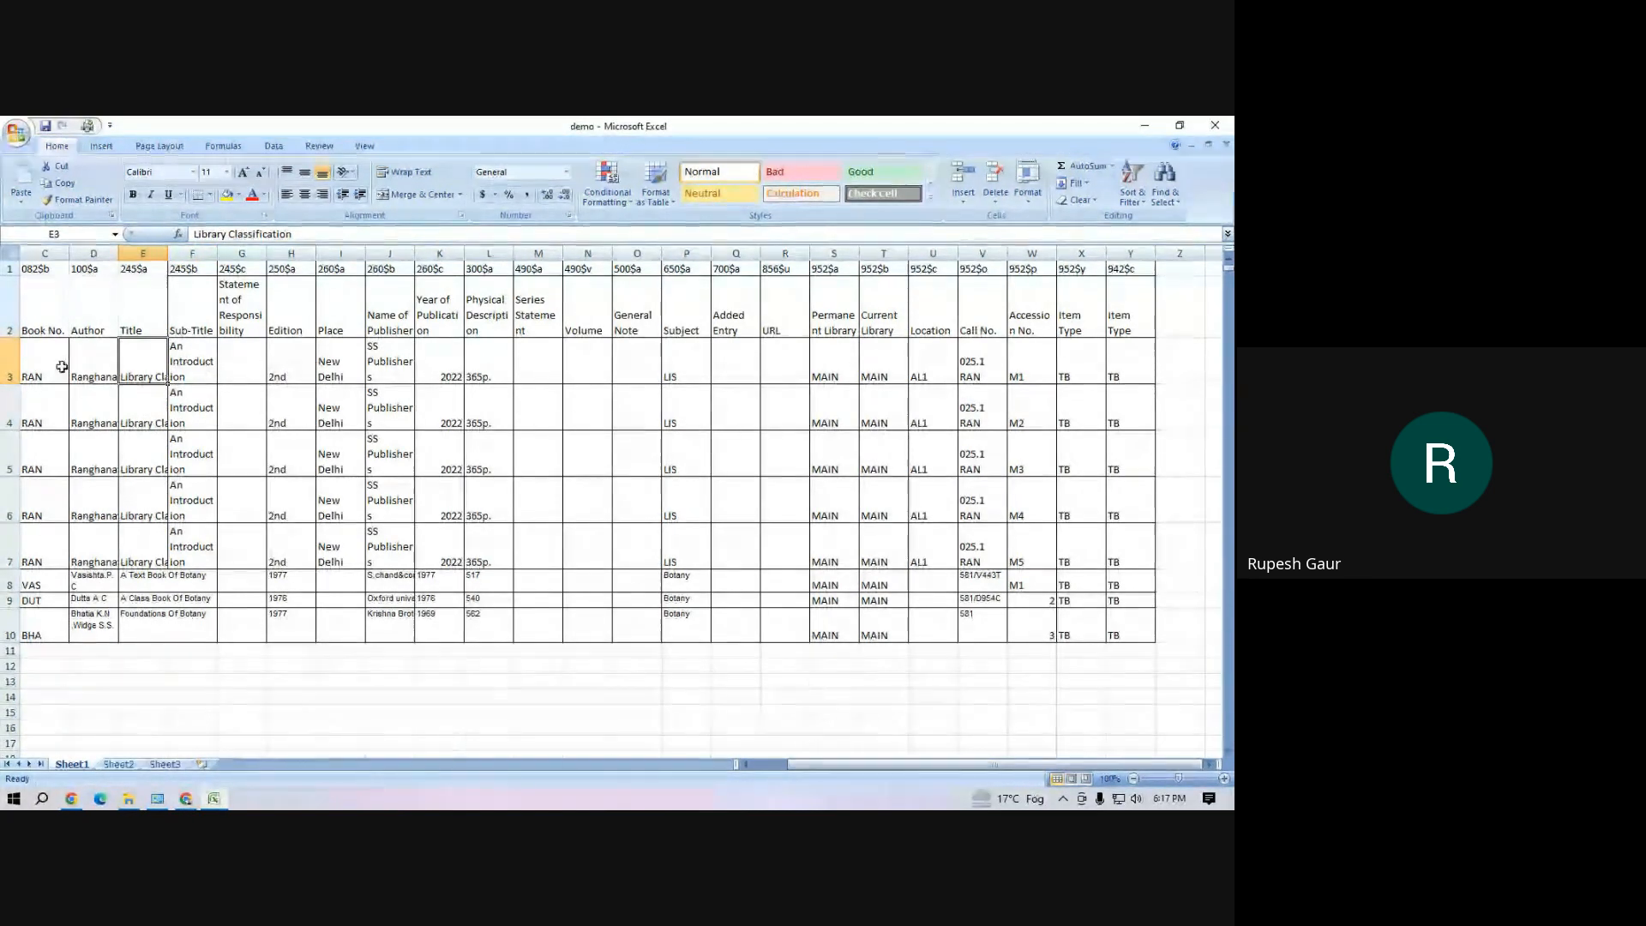
{"action": "left_click_drag", "start_coordinate": [39, 368], "coordinate": [1117, 619]}
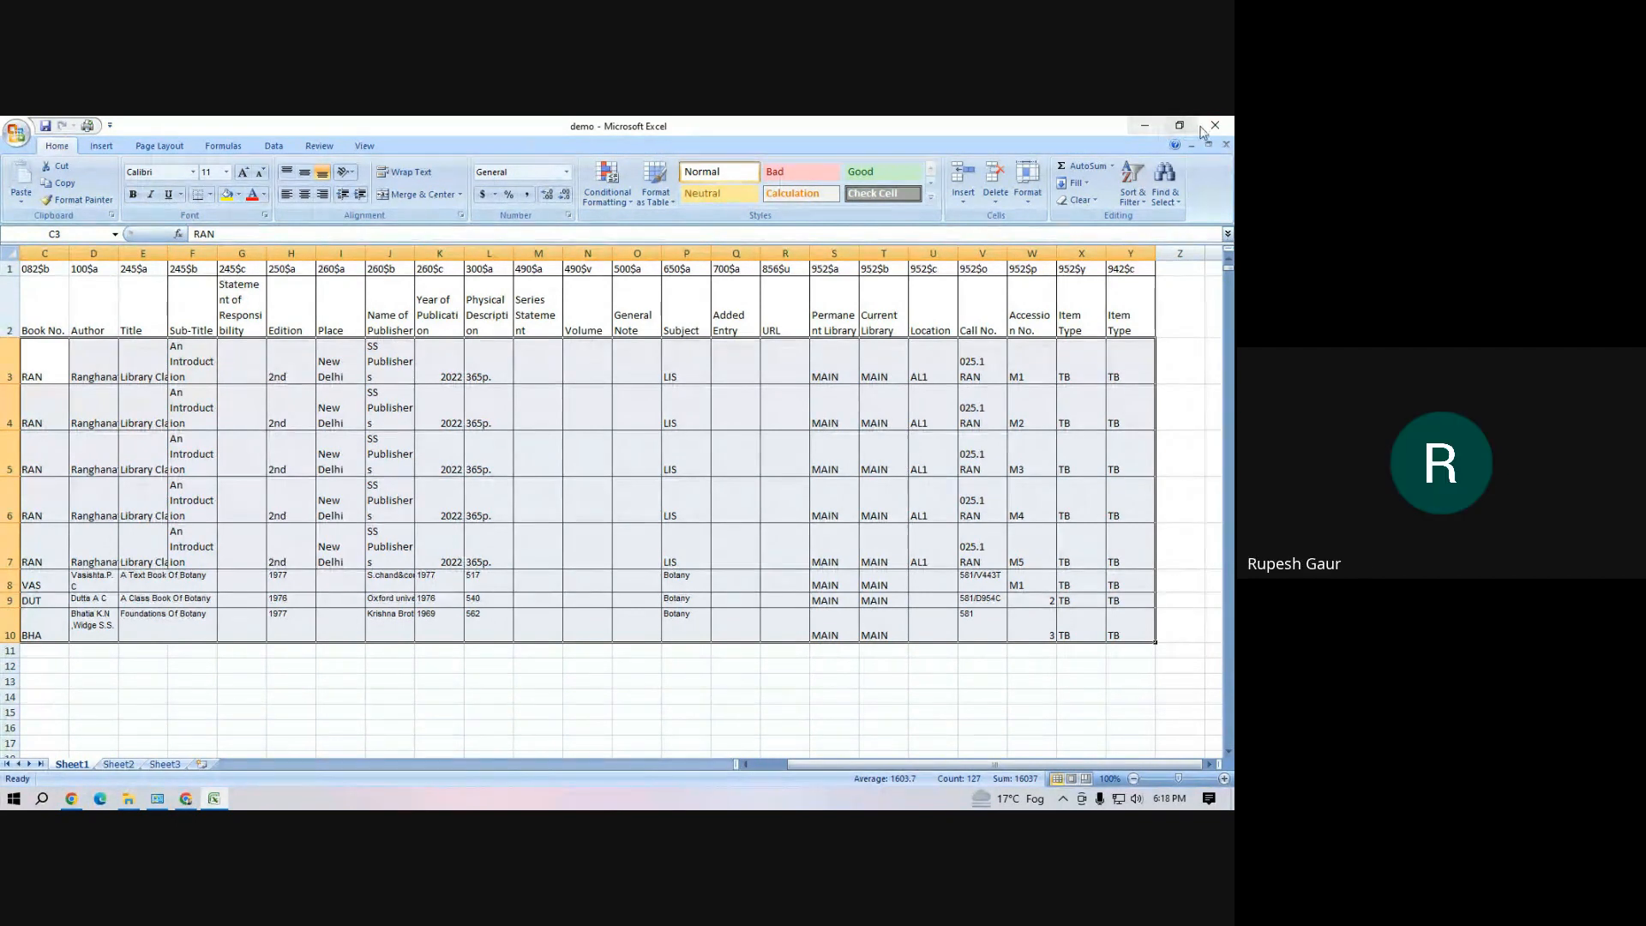
Switch to Chrome, check the Google Meet call and return to Koha's In-House checkout page
{"action": "left_click", "coordinate": [187, 800]}
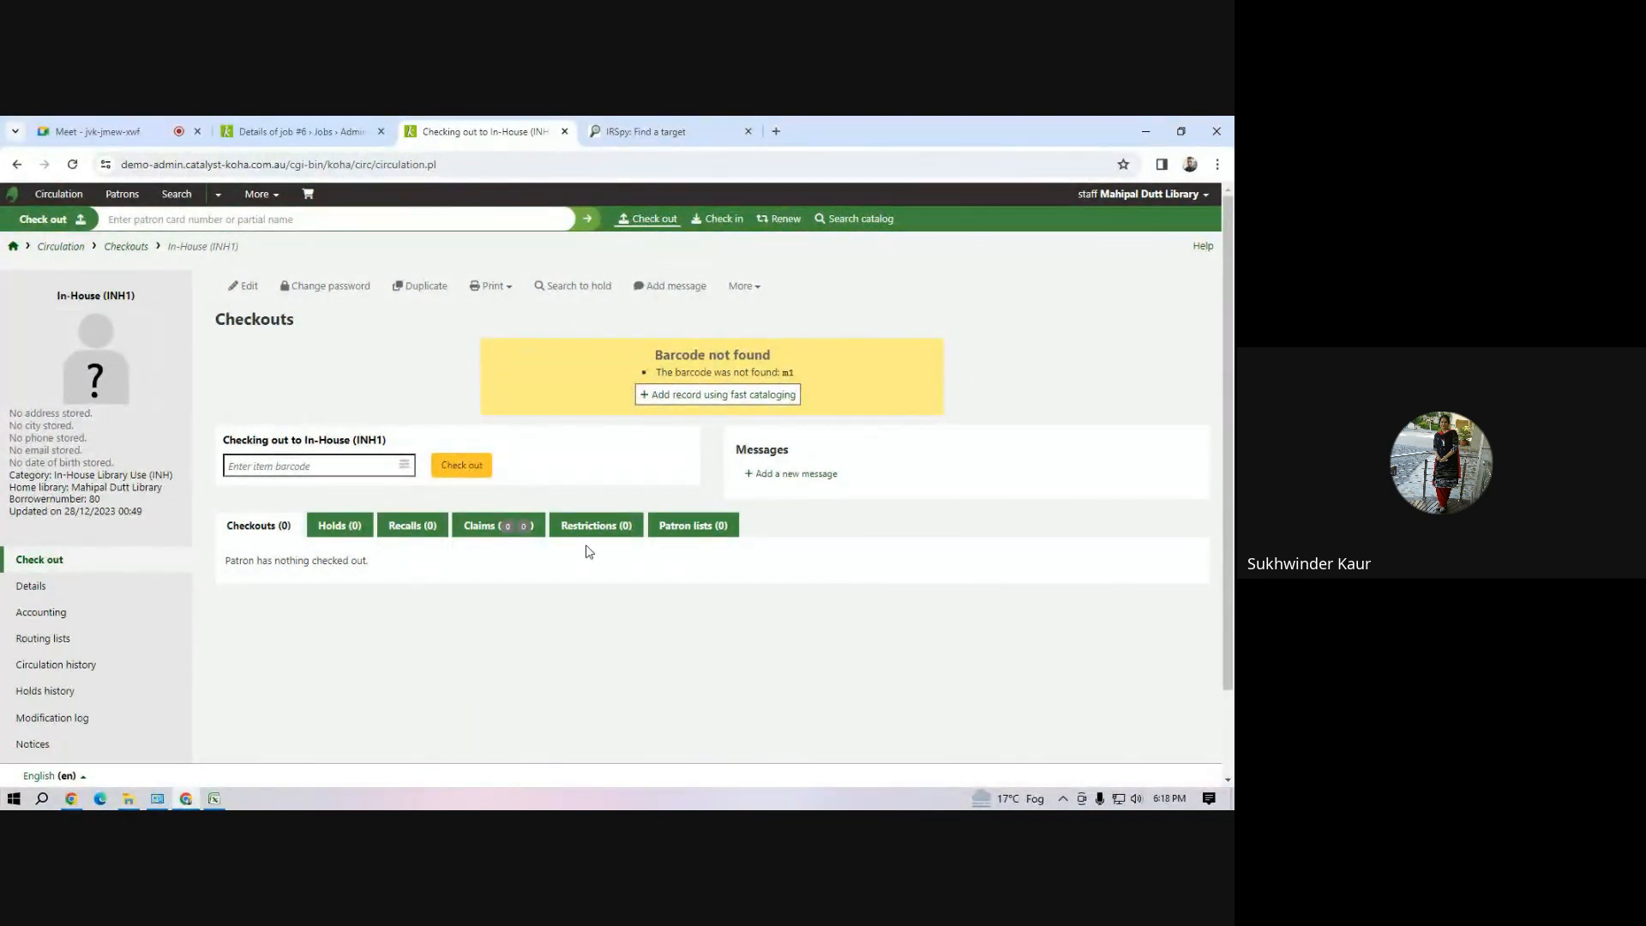
{"action": "left_click", "coordinate": [114, 130]}
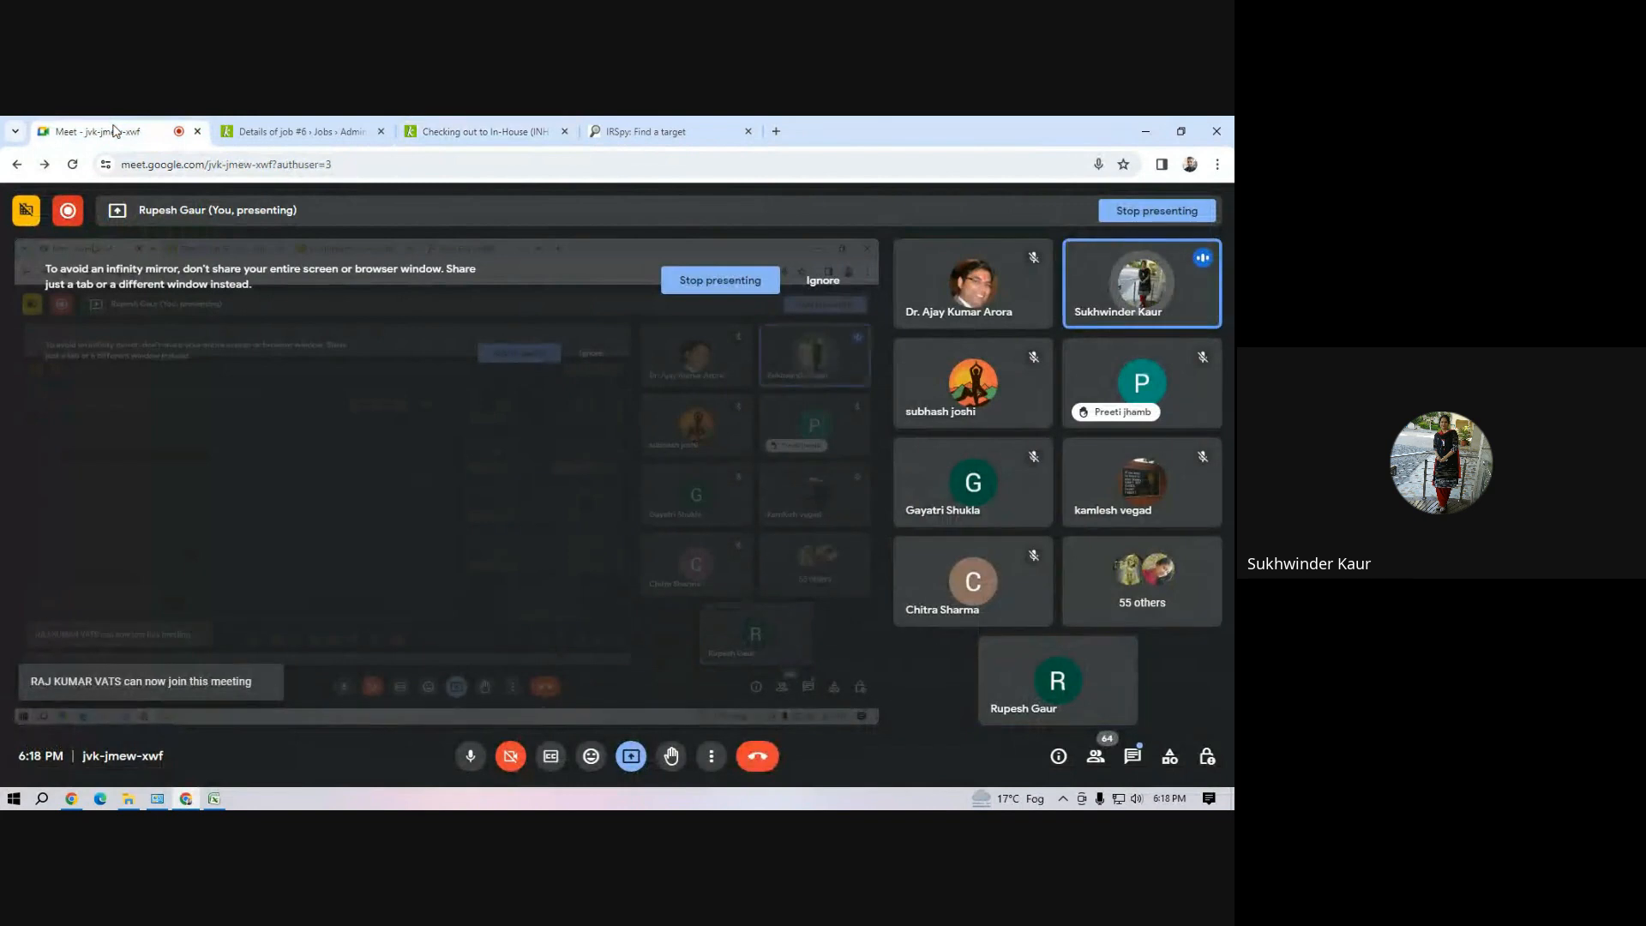
{"action": "left_click", "coordinate": [507, 133]}
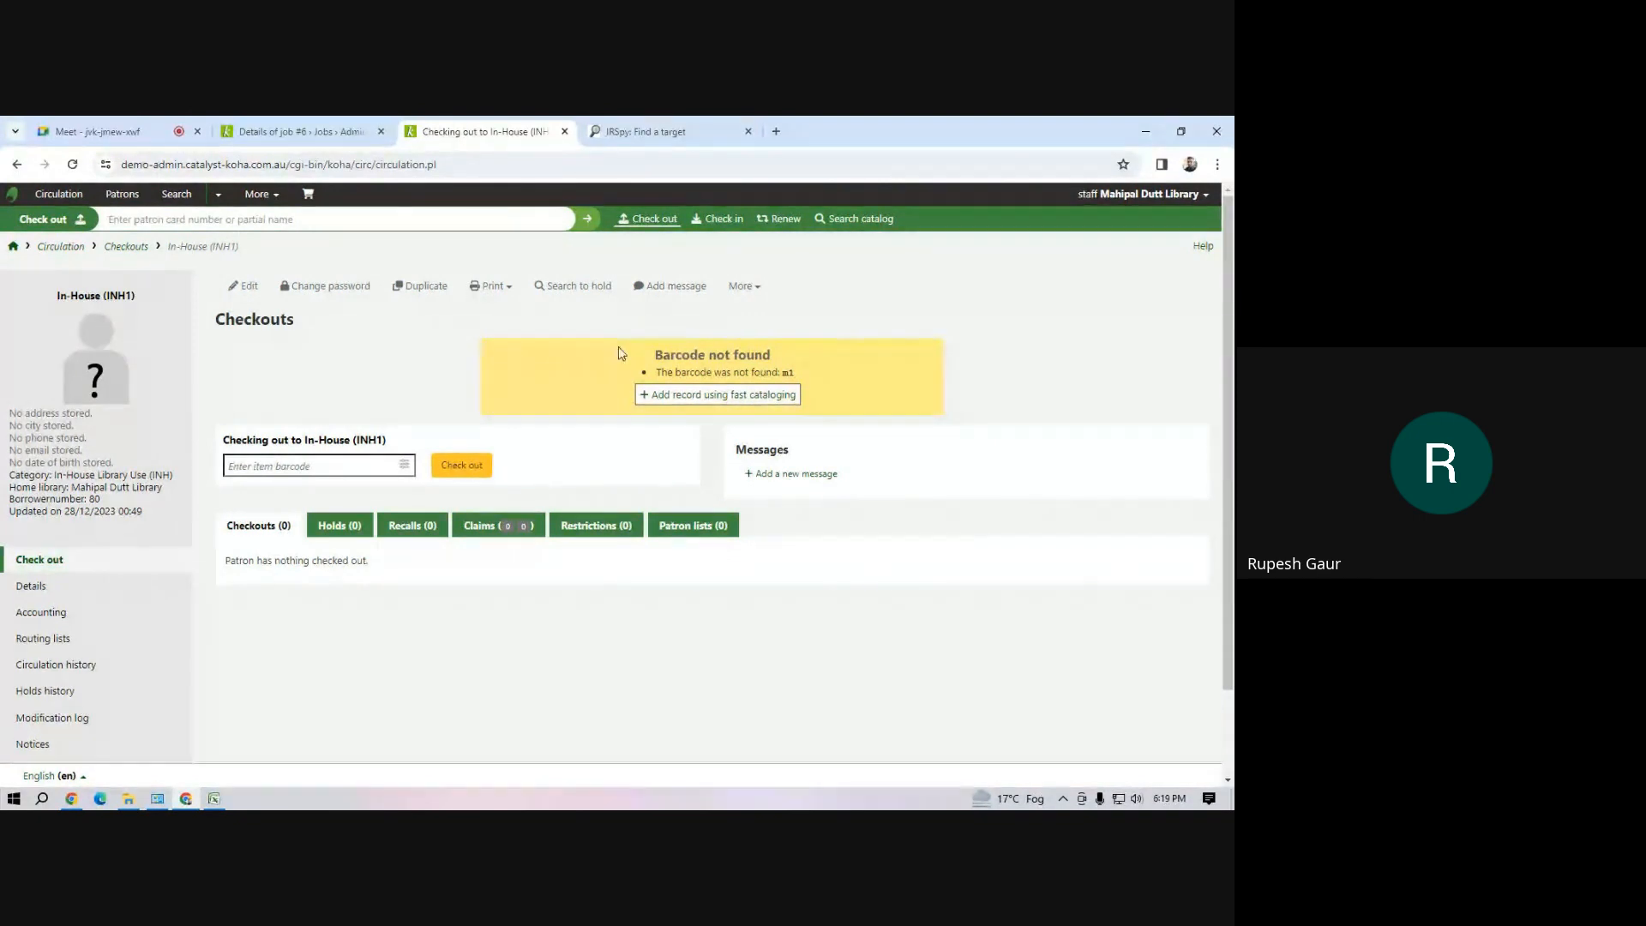
{"action": "left_click", "coordinate": [634, 131]}
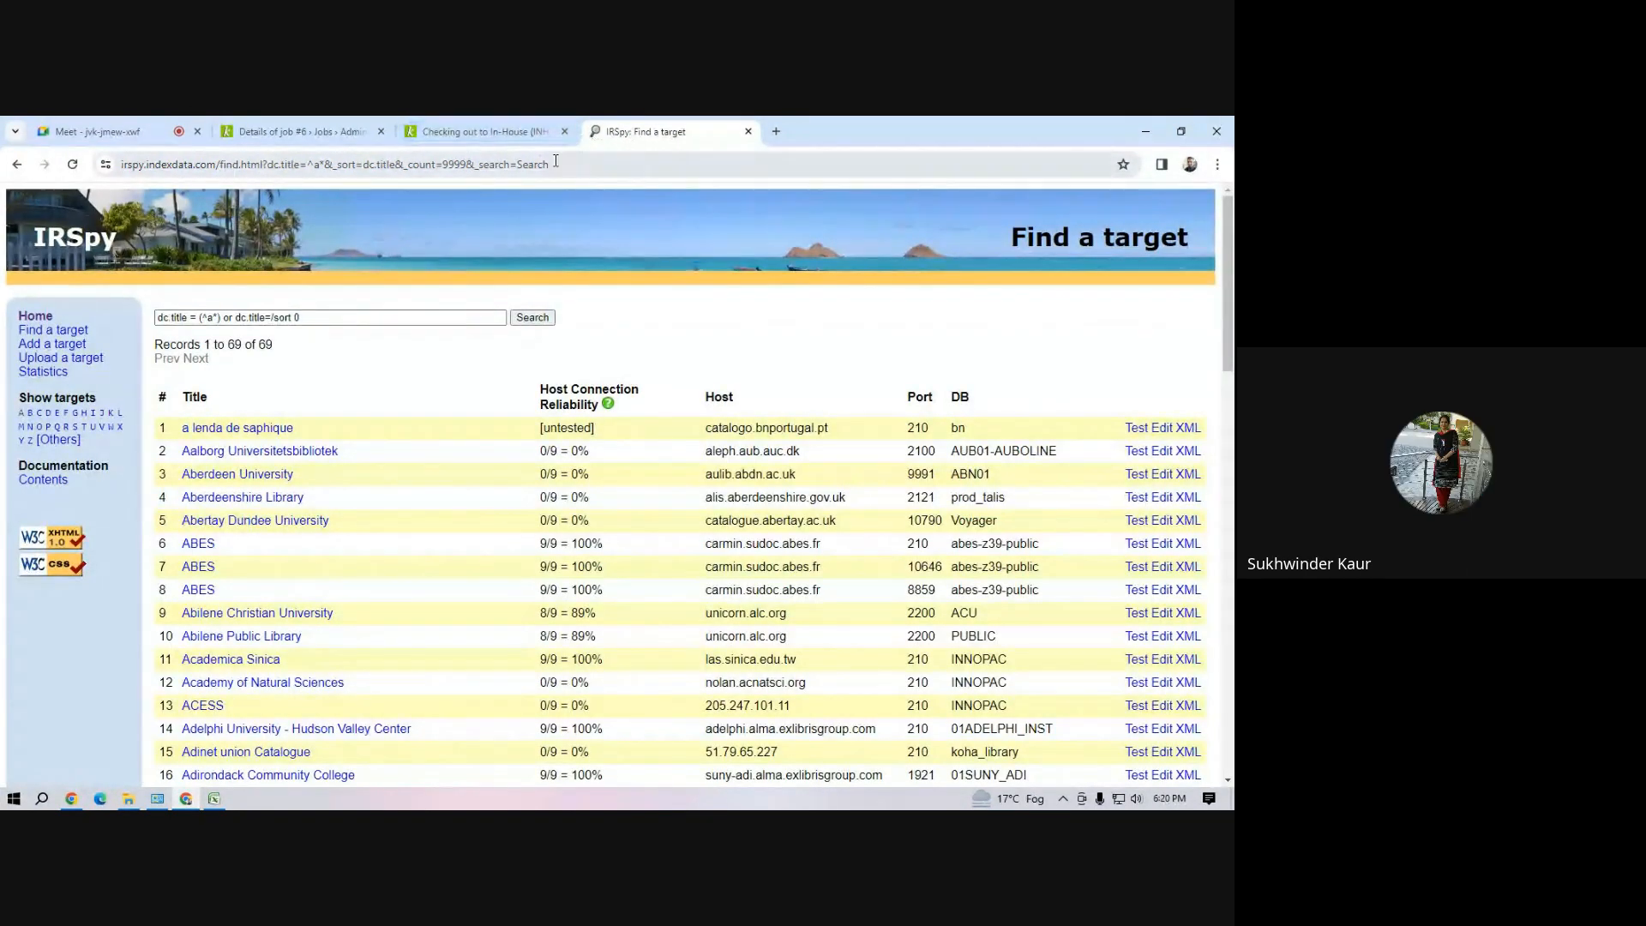
{"action": "left_click", "coordinate": [529, 163]}
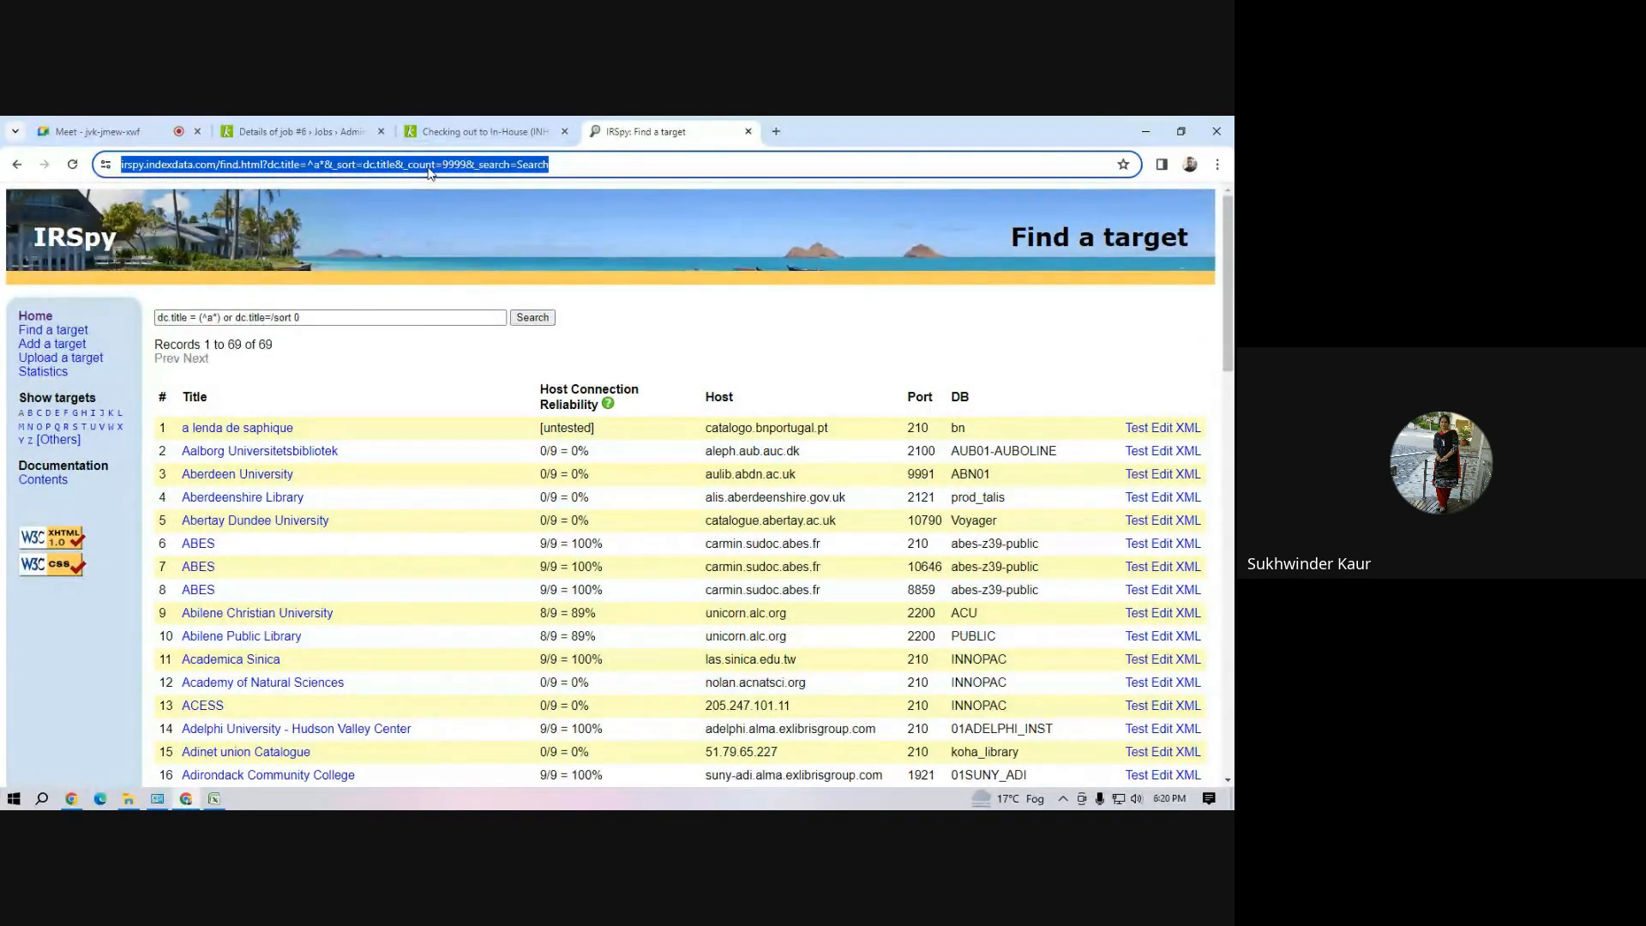
{"action": "type", "text": "mac"}
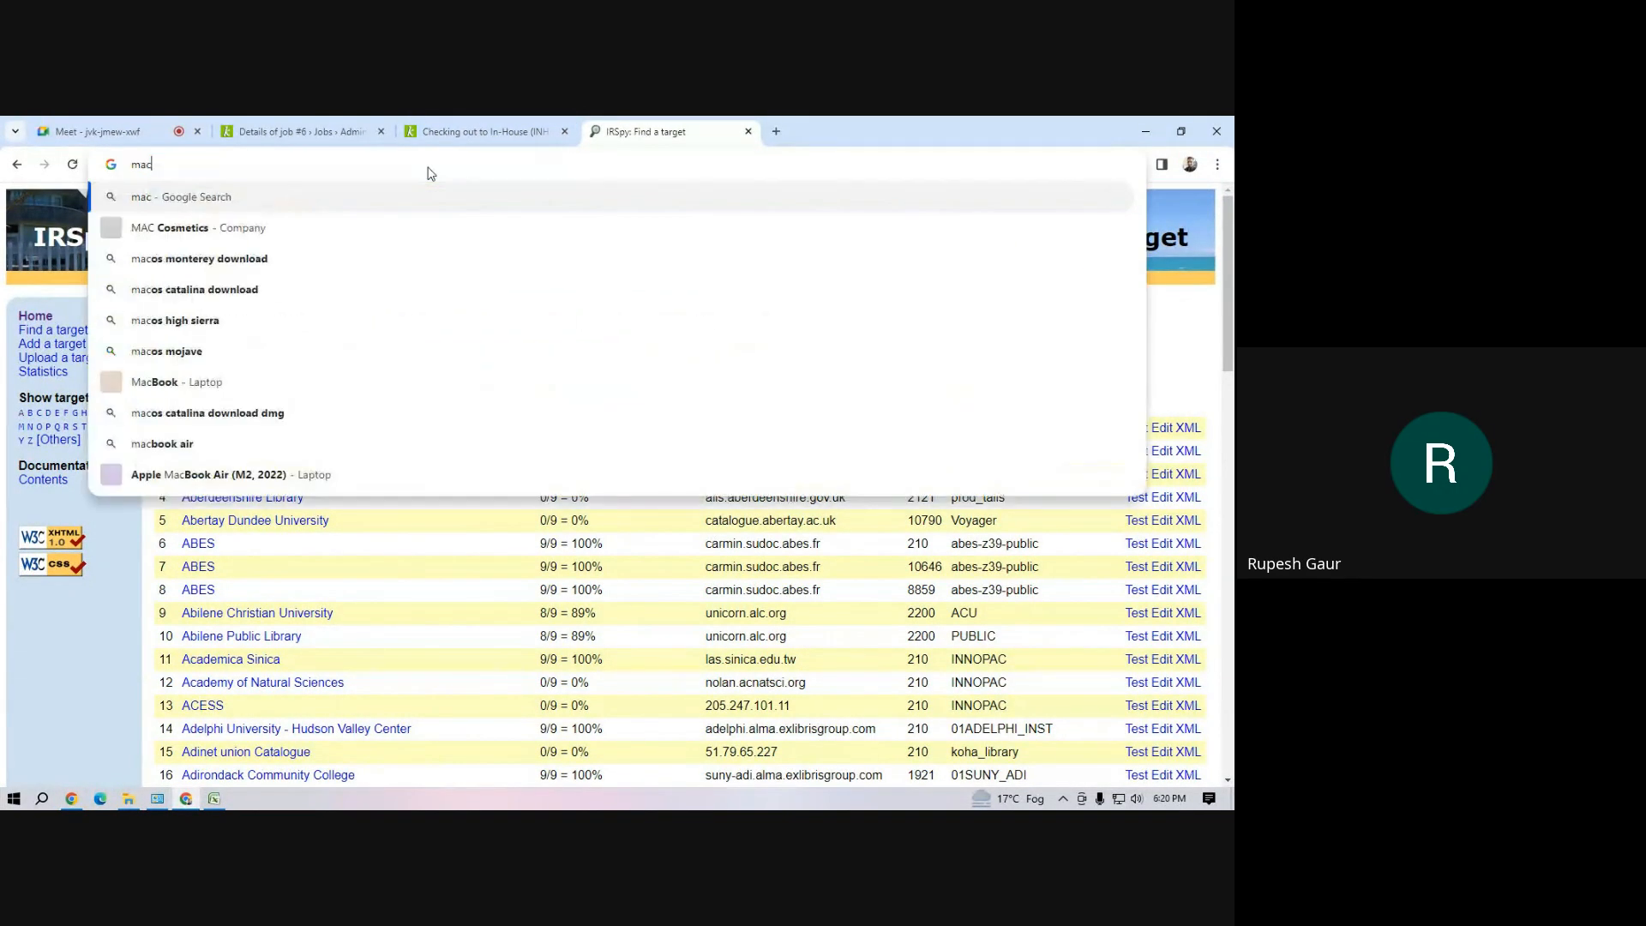
{"action": "key", "text": "BackSpace"}
{"action": "type", "text": "rc"}
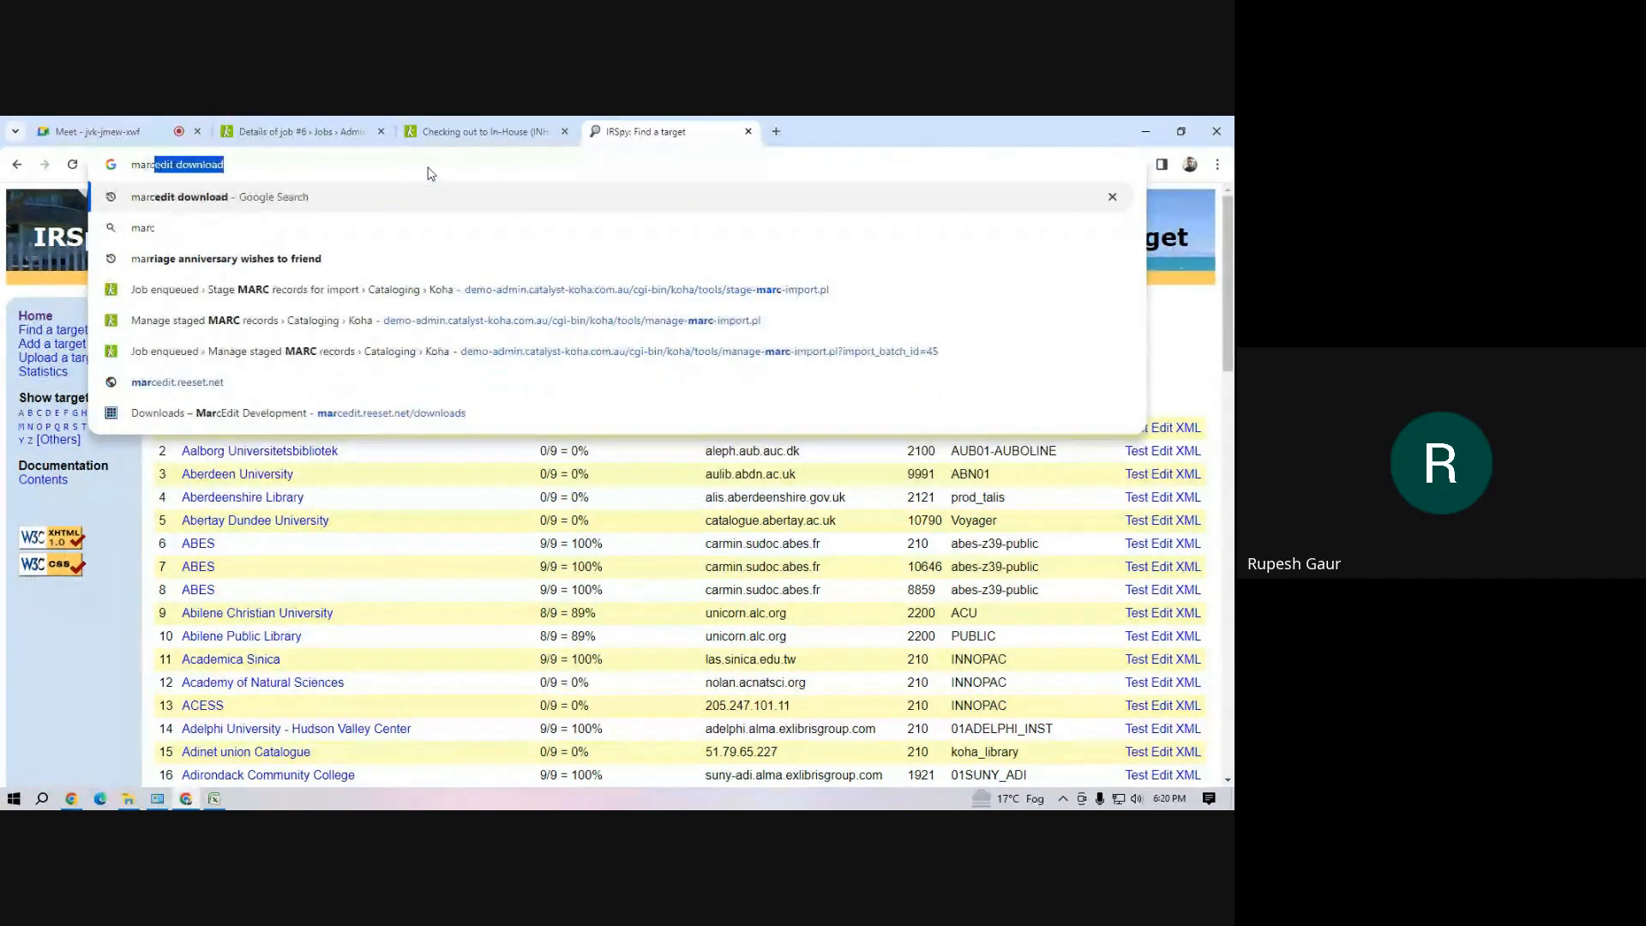
{"action": "key", "text": "BackSpace"}
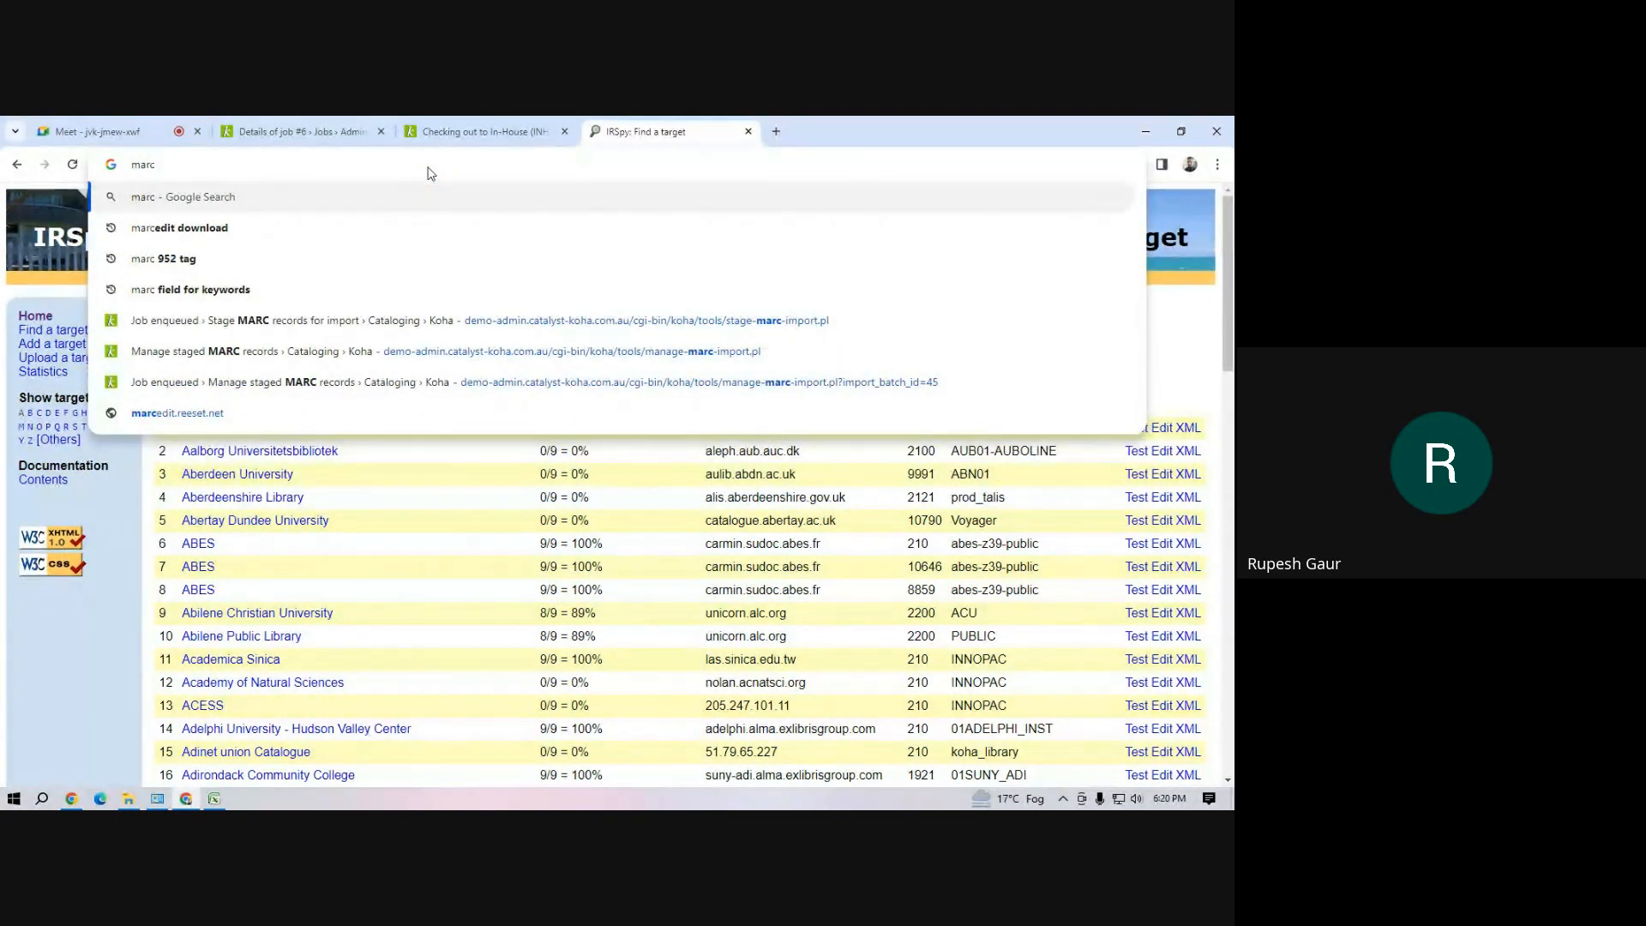
{"action": "type", "text": "21"}
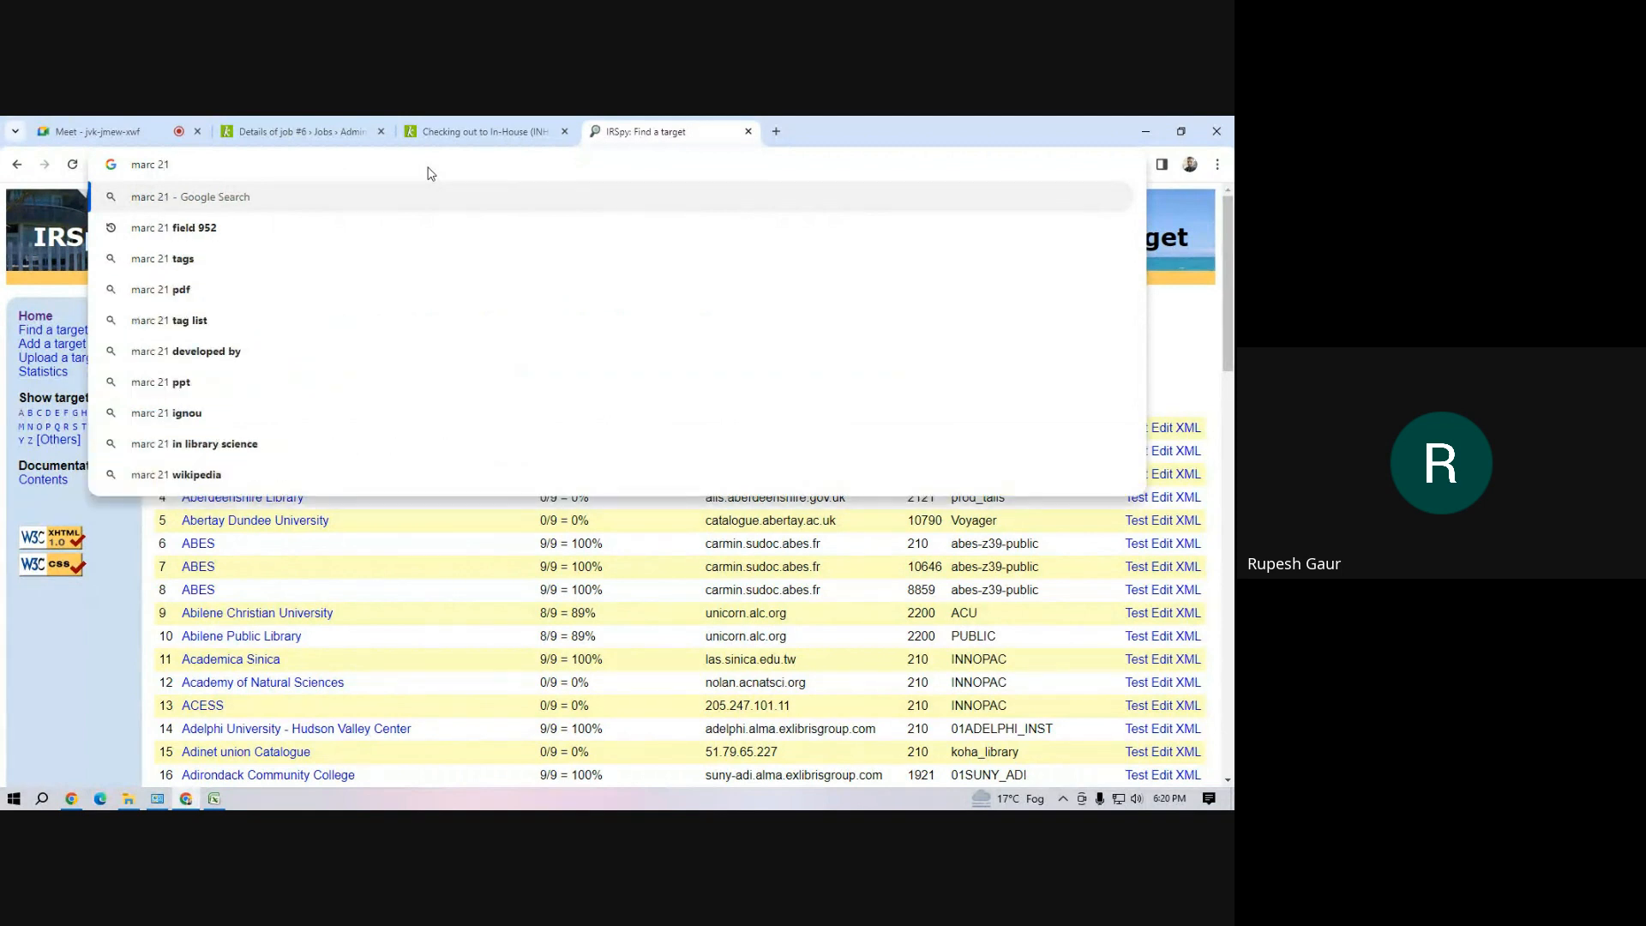
Go to Koha's Cataloging module and start a new MARC record with the default framework
{"action": "left_click", "coordinate": [459, 134]}
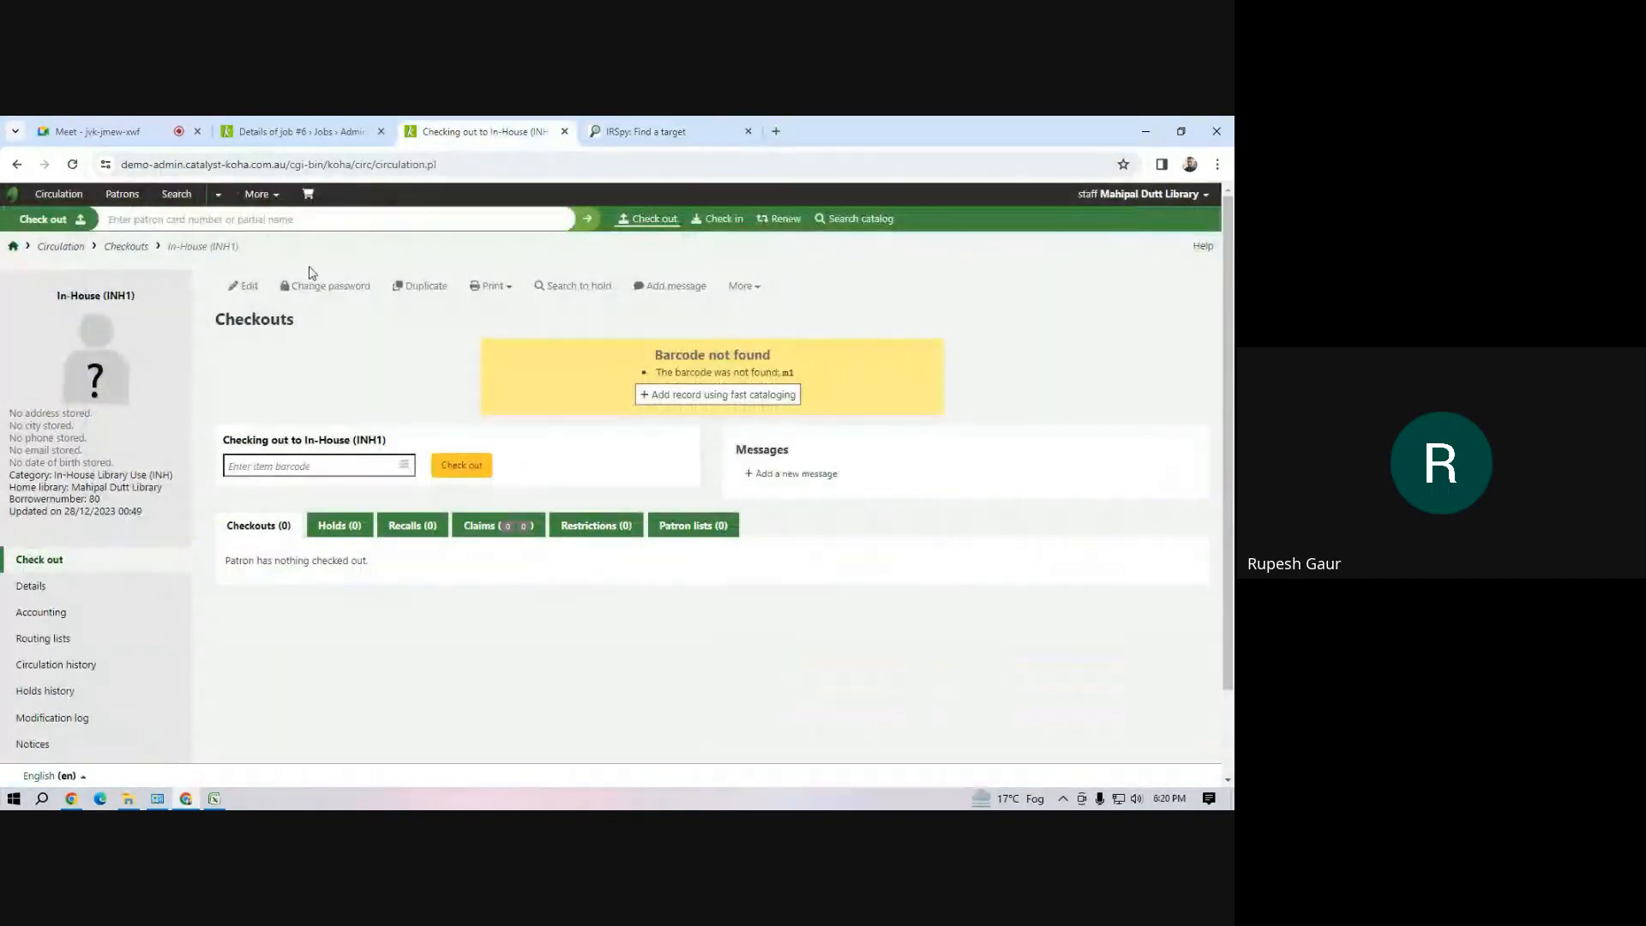
{"action": "left_click", "coordinate": [250, 195]}
{"action": "left_click", "coordinate": [214, 243]}
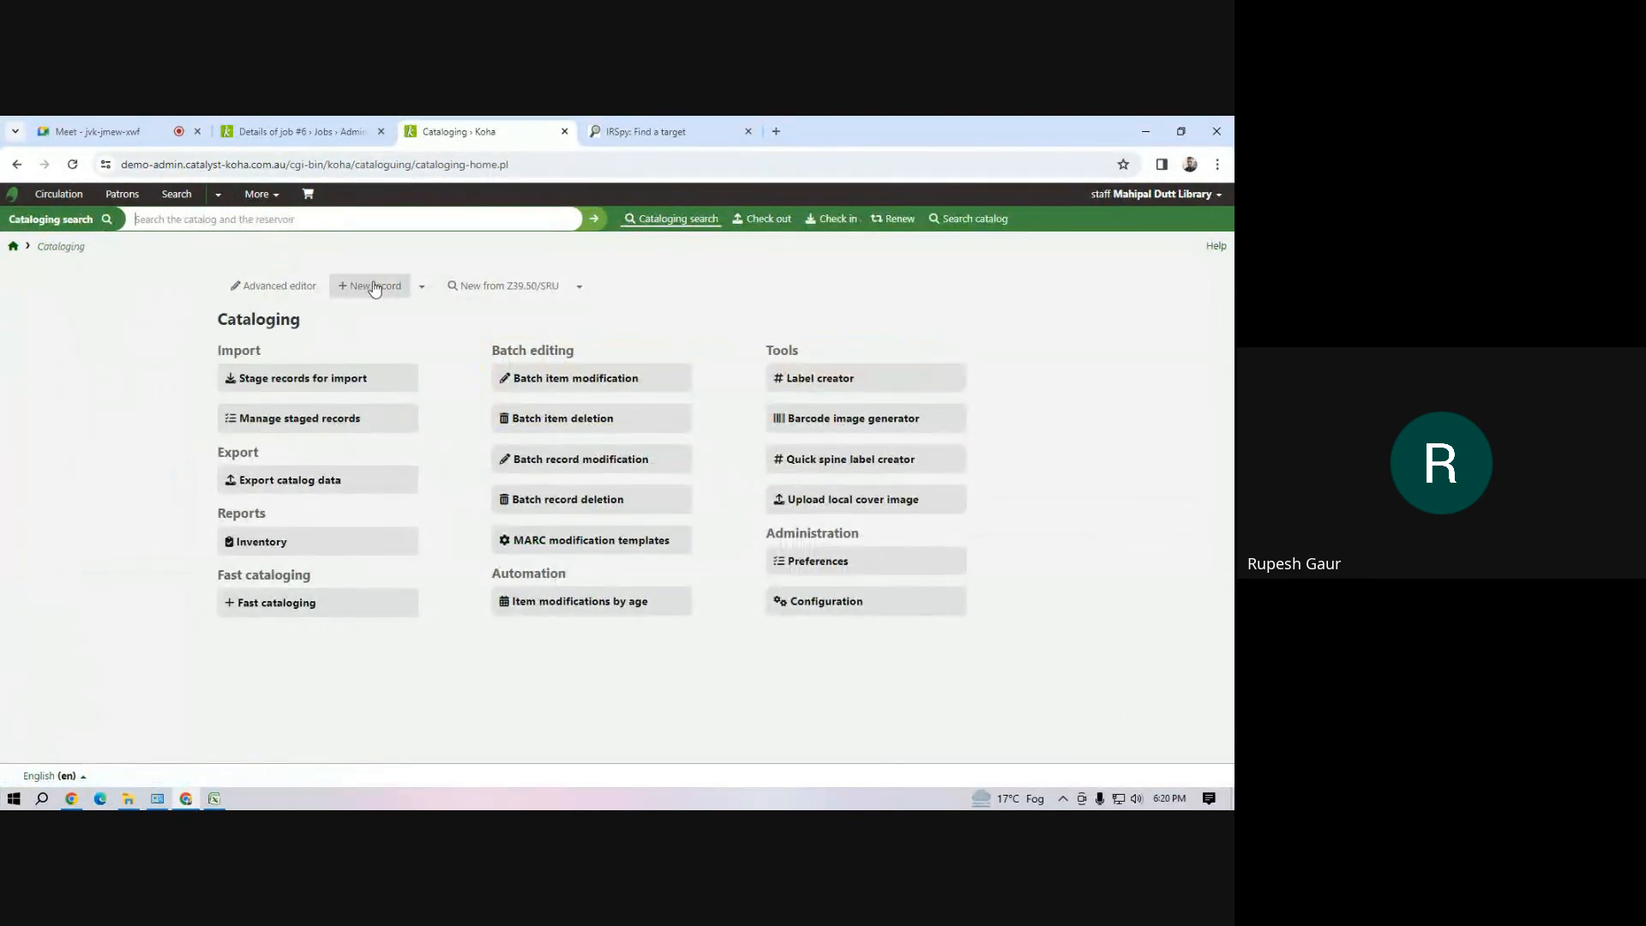
{"action": "left_click", "coordinate": [375, 289]}
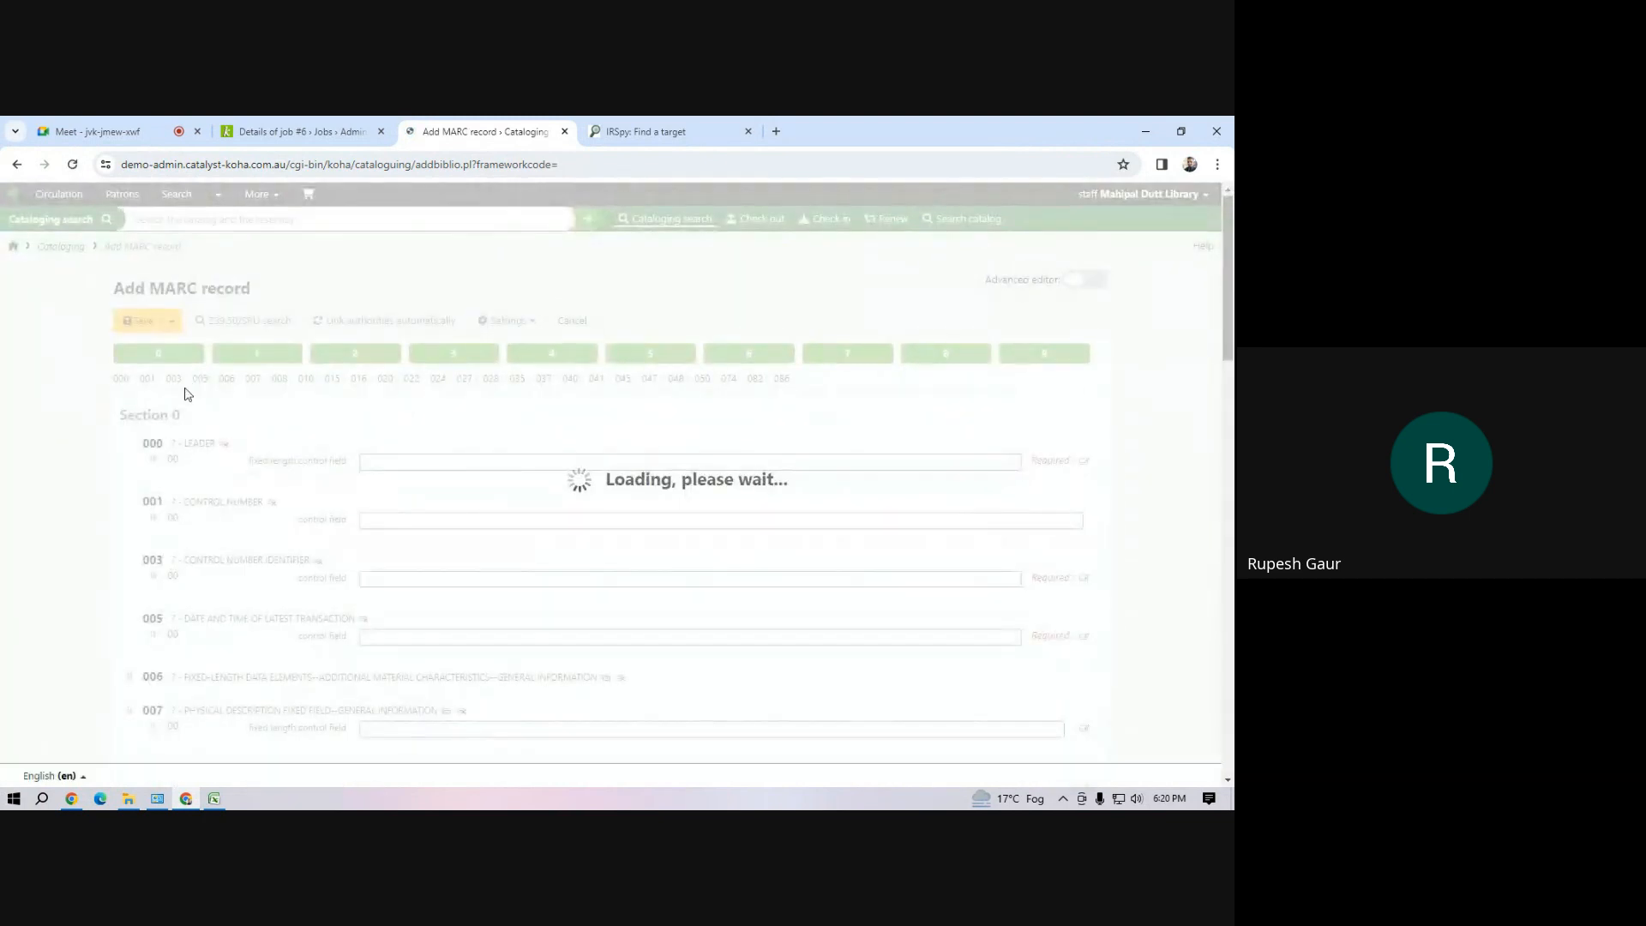
Expand the 041 Language Code field in section 0 and activate its subfield a for text language
{"action": "scroll", "coordinate": [238, 610], "scroll_direction": "down", "scroll_amount": 12}
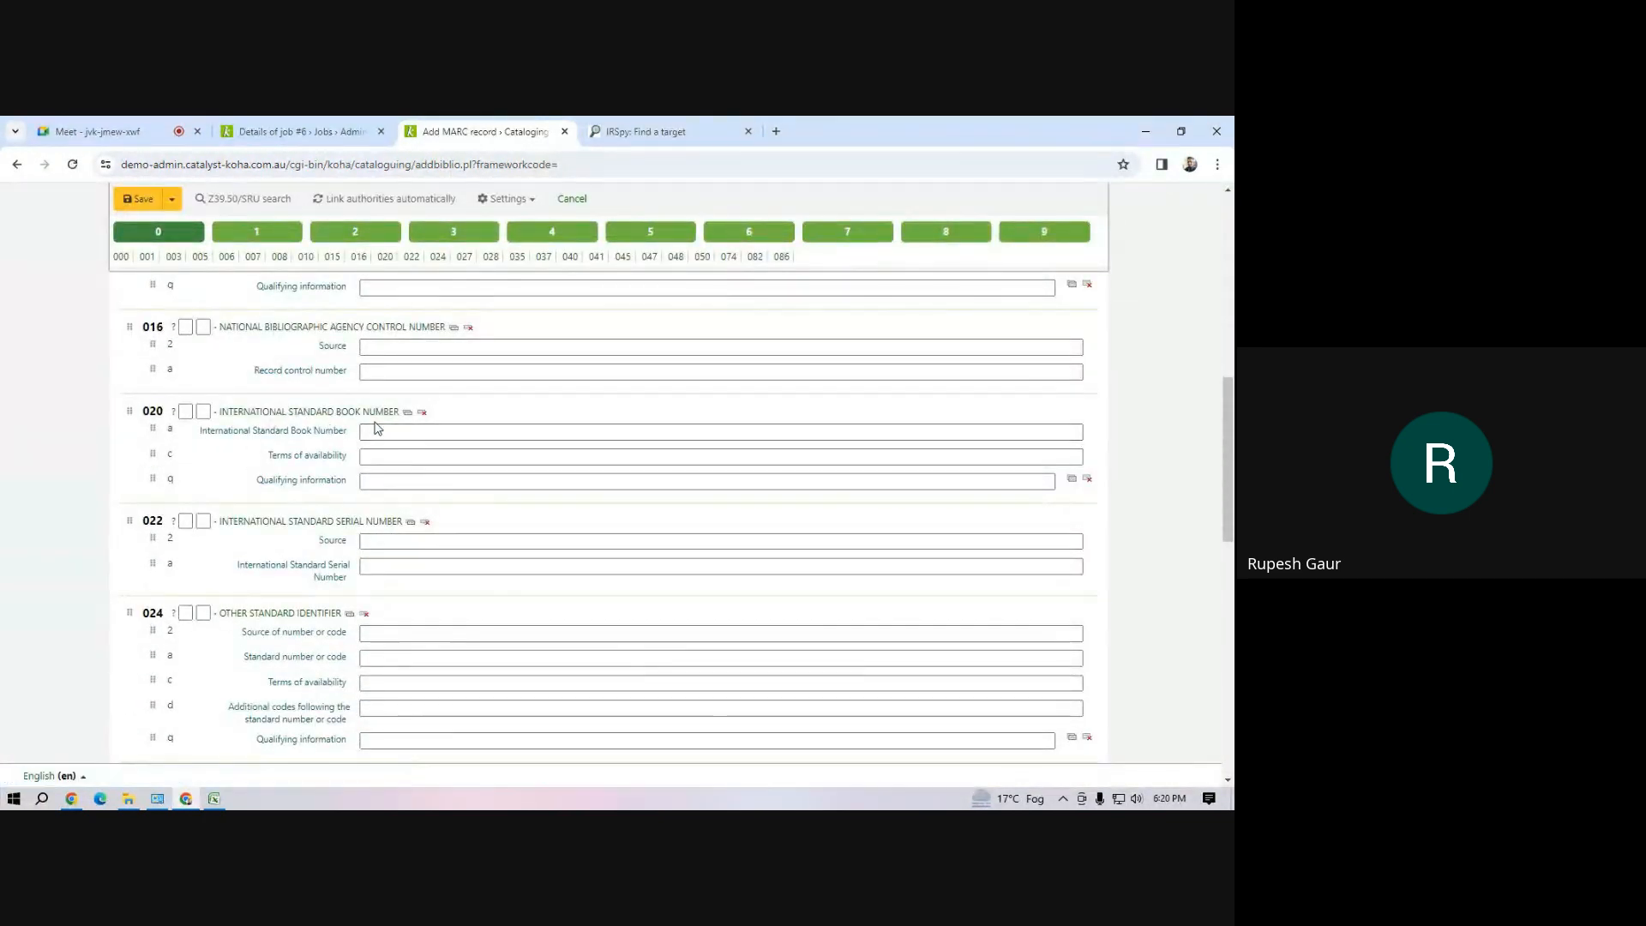
{"action": "scroll", "coordinate": [412, 545], "scroll_direction": "down", "scroll_amount": 3}
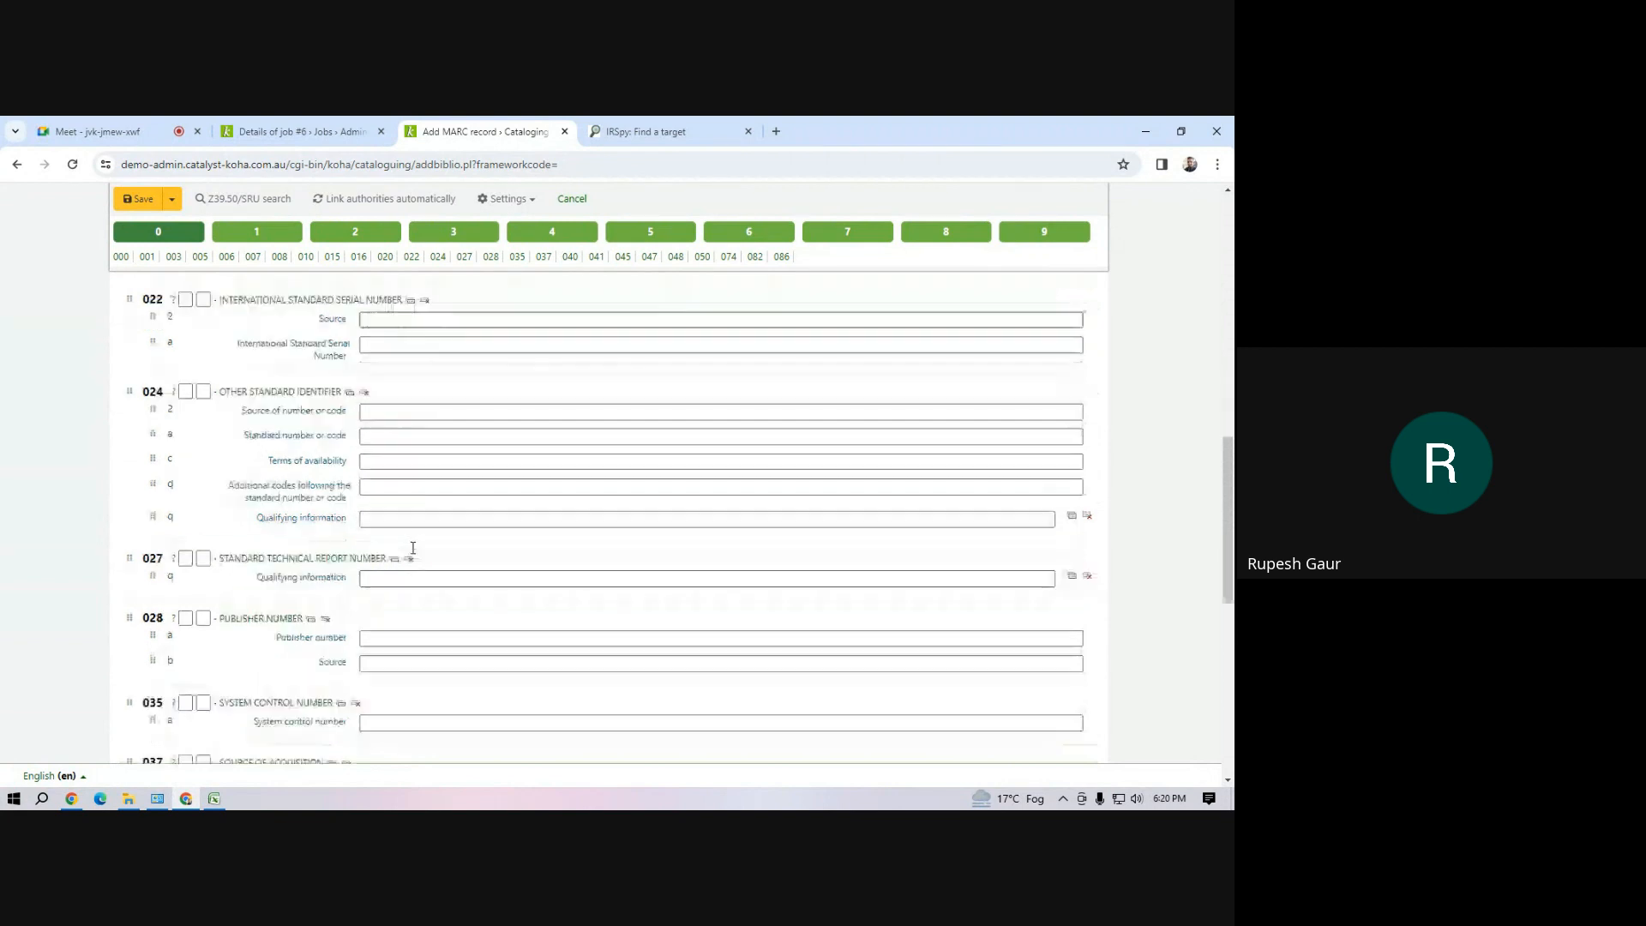
{"action": "scroll", "coordinate": [413, 548], "scroll_direction": "down", "scroll_amount": 5}
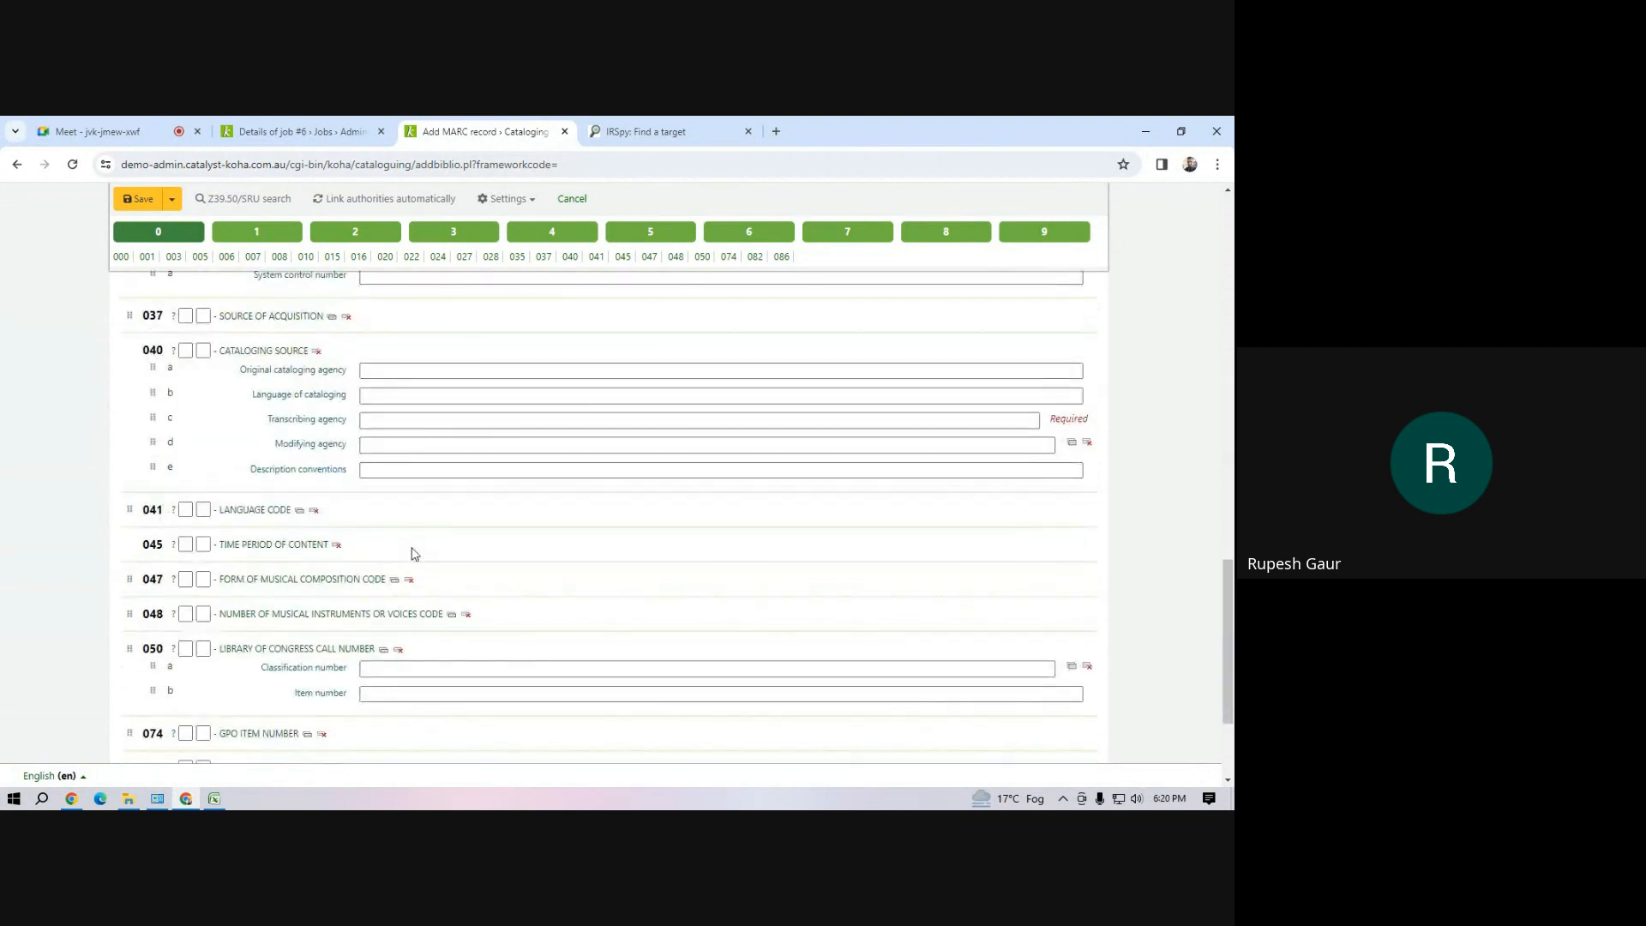
{"action": "left_click", "coordinate": [258, 511]}
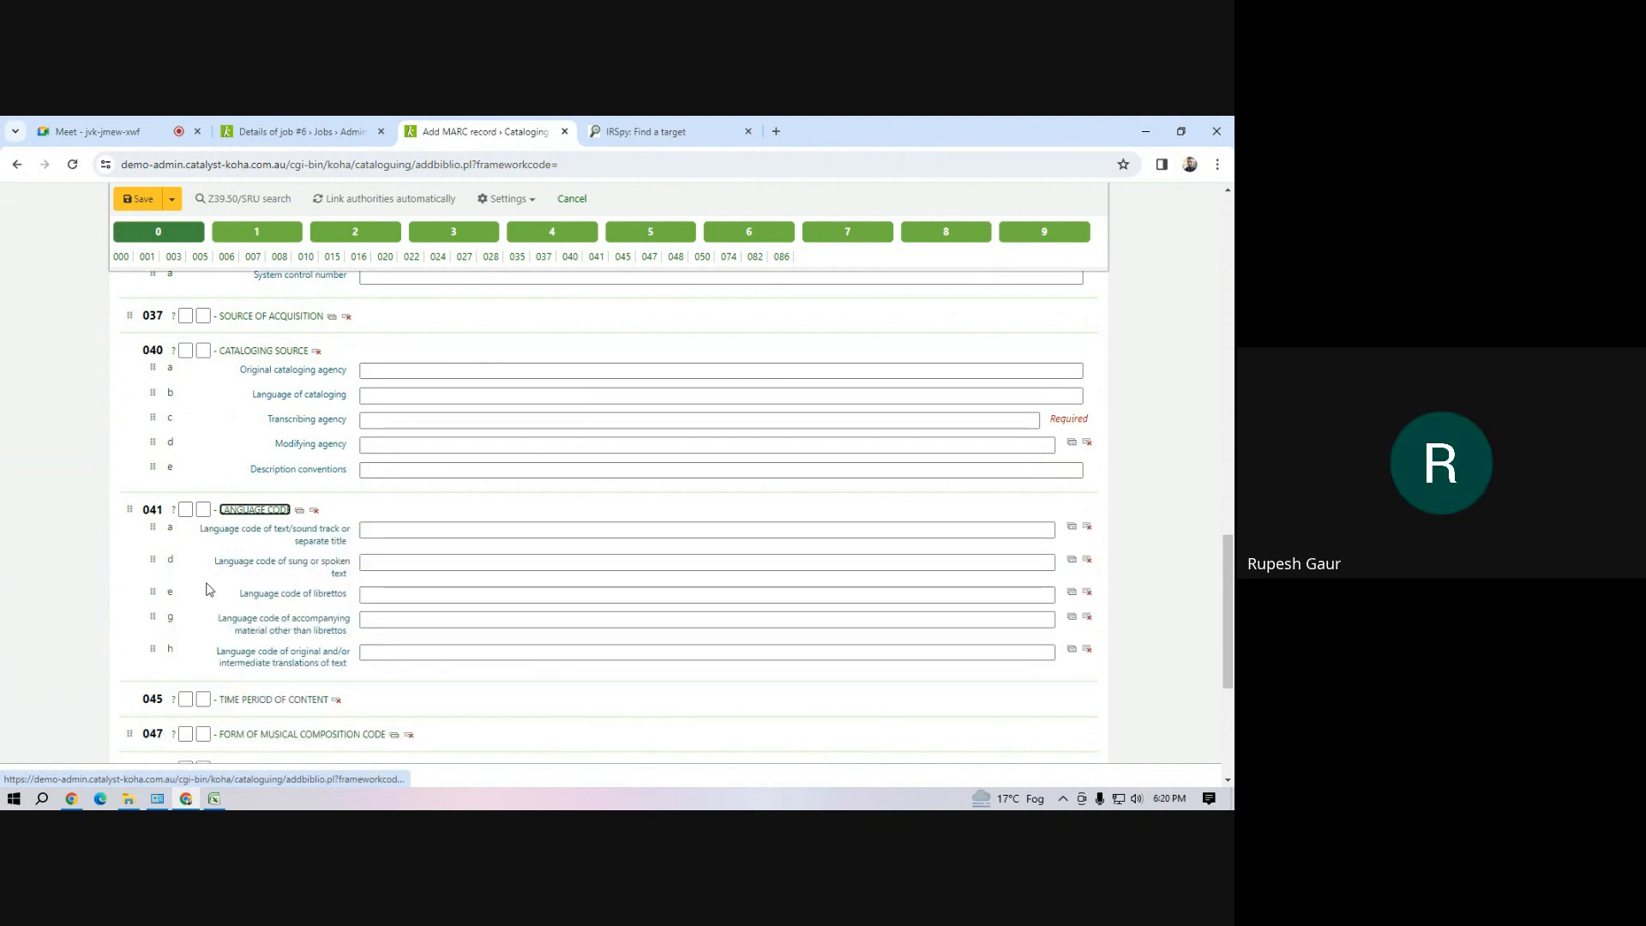
{"action": "left_click", "coordinate": [248, 598]}
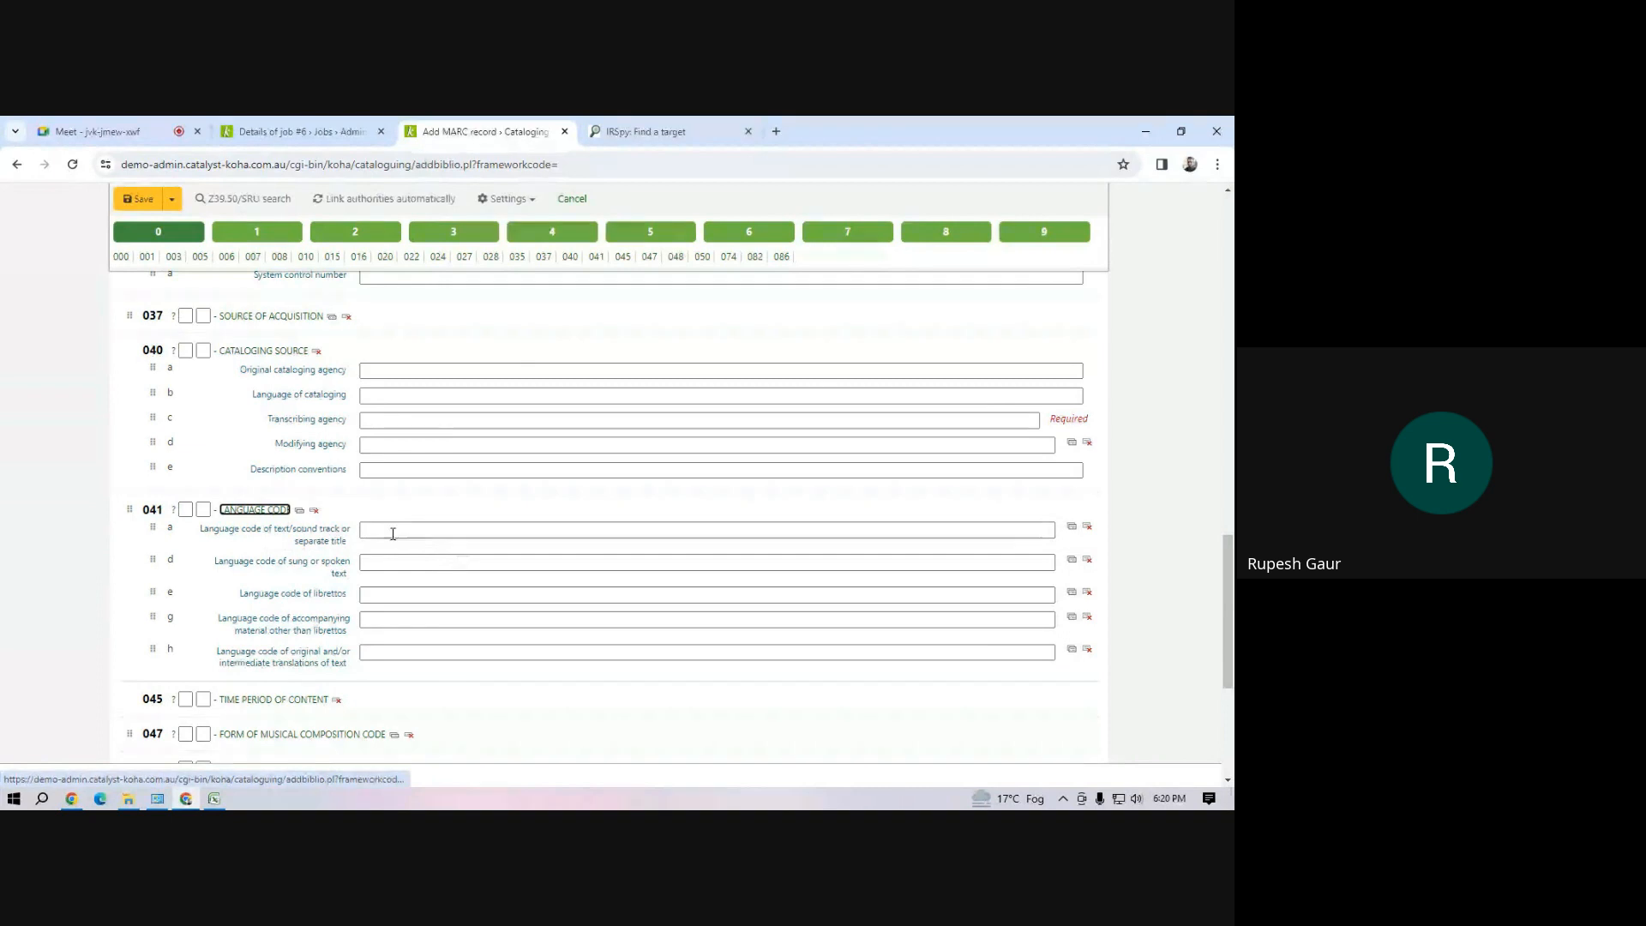
{"action": "left_click", "coordinate": [377, 530]}
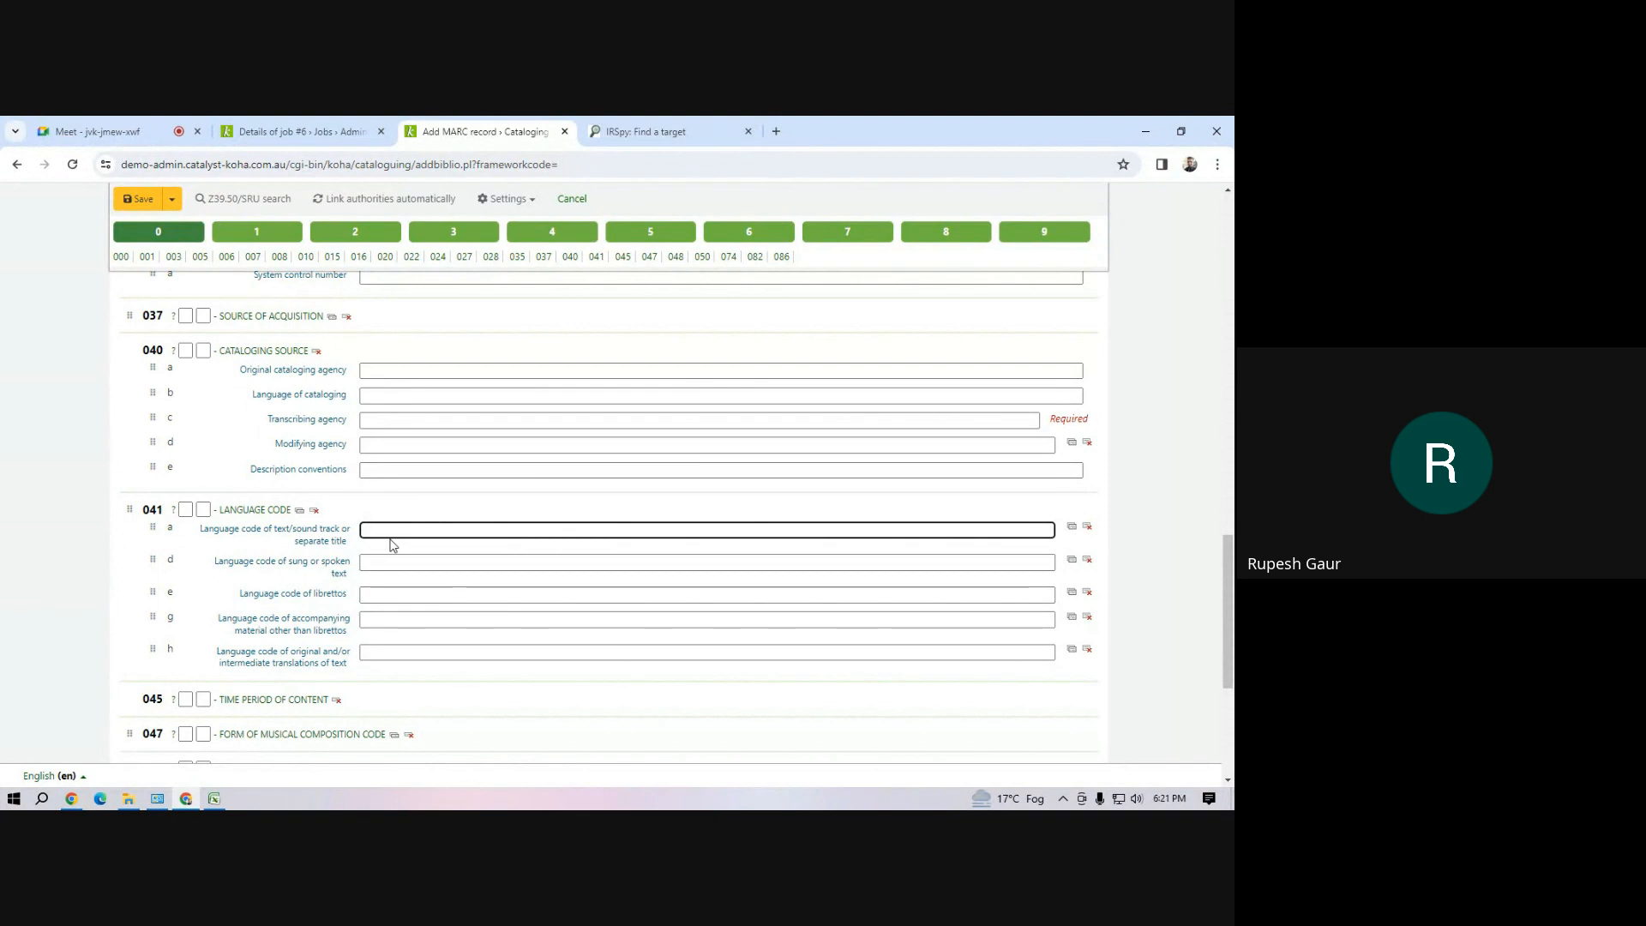
Show section 2 of the MARC record, expand the 246 Varying Form of Title field and activate its title proper/short title subfield
{"action": "scroll", "coordinate": [393, 546], "scroll_direction": "up", "scroll_amount": 15}
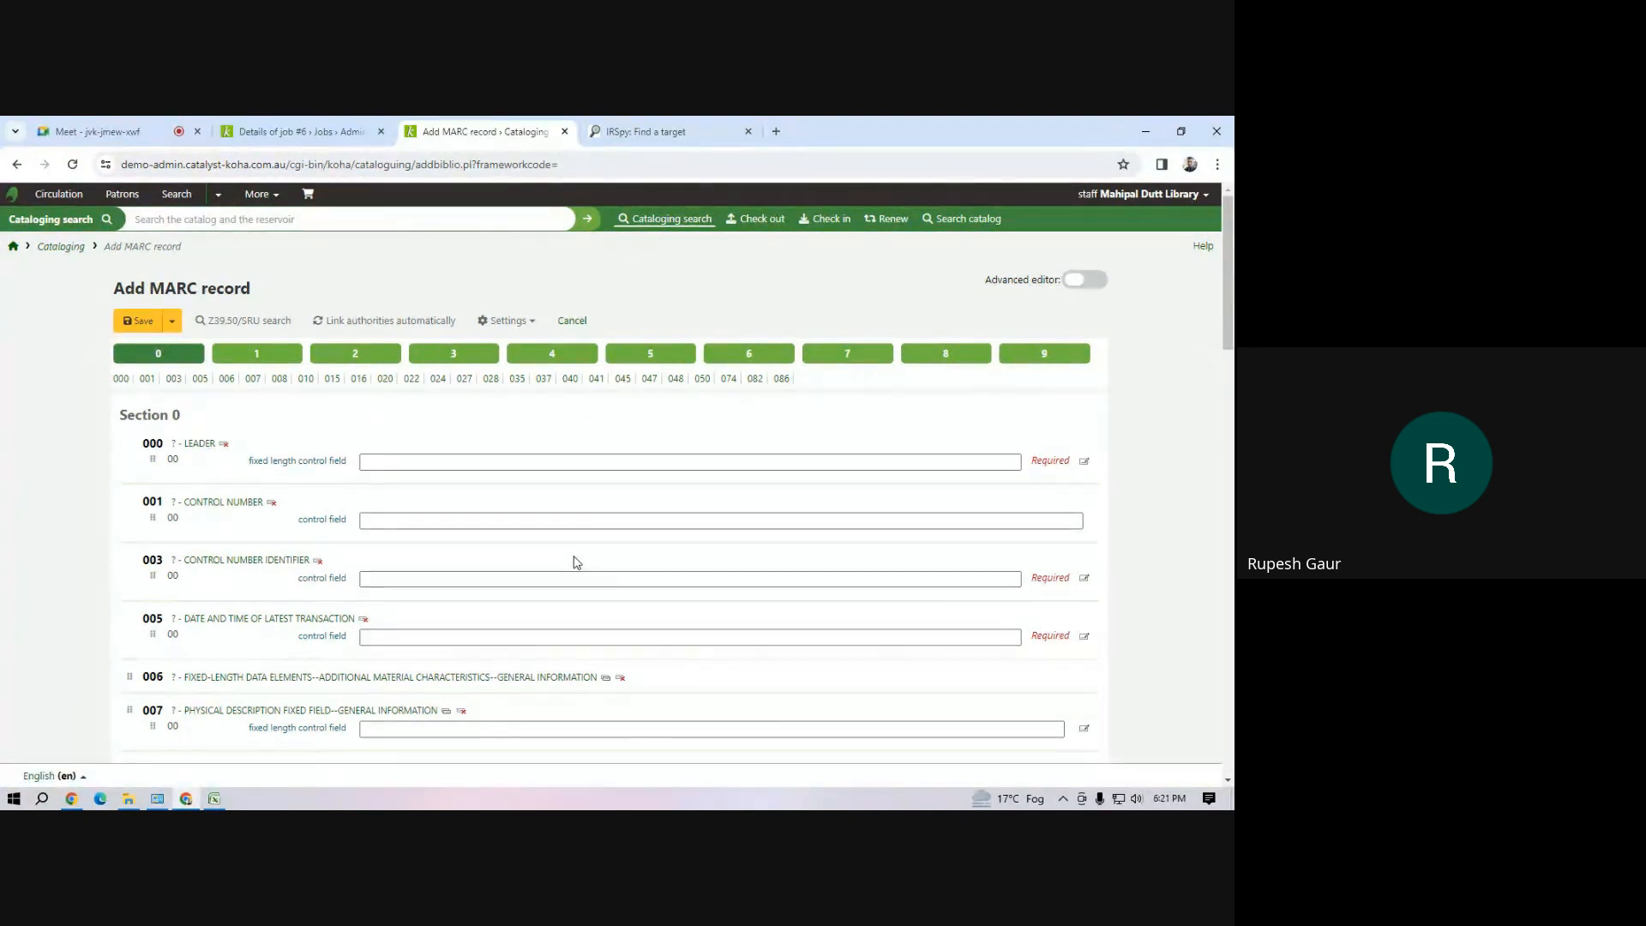
{"action": "left_click", "coordinate": [268, 194]}
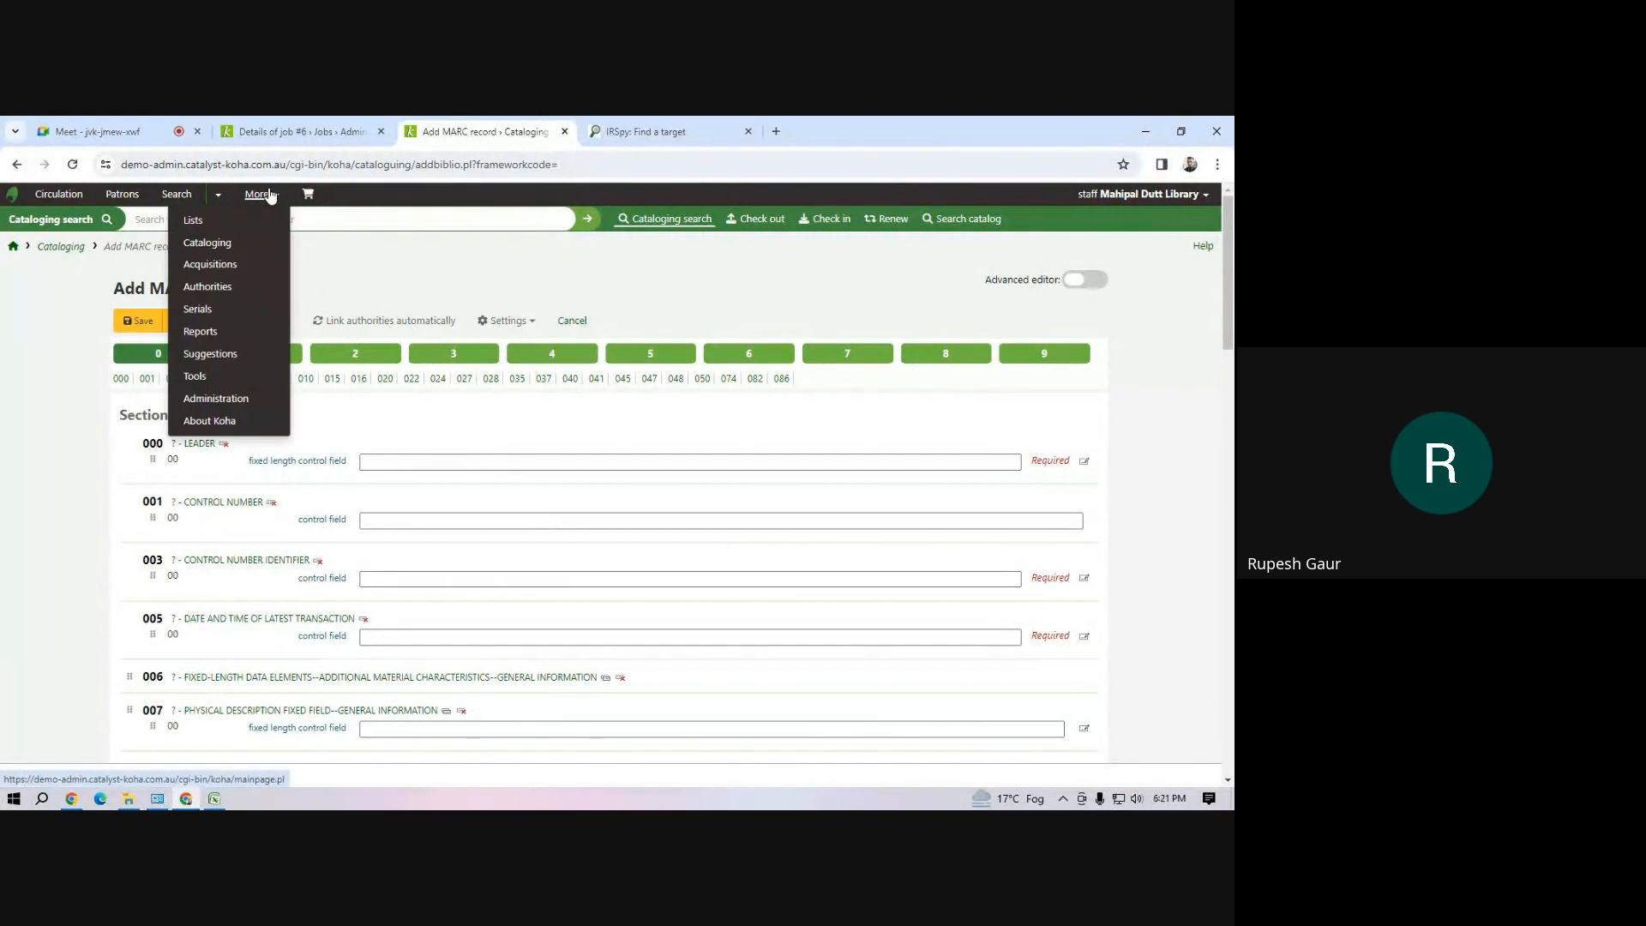
{"action": "left_click", "coordinate": [437, 426]}
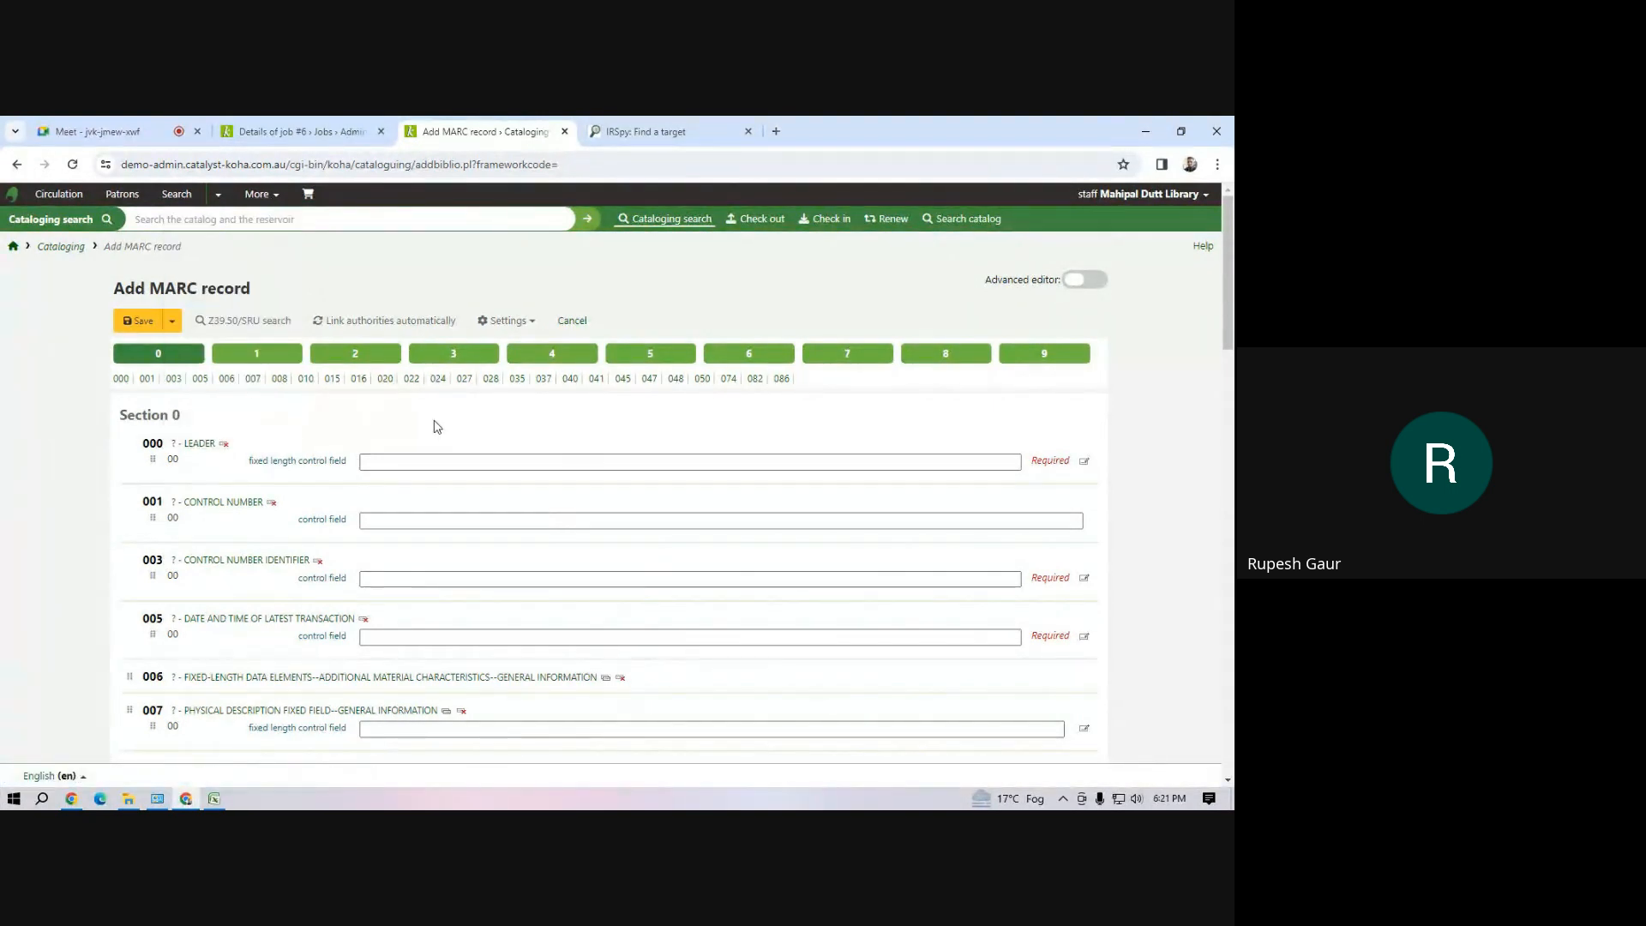
{"action": "left_click", "coordinate": [369, 355]}
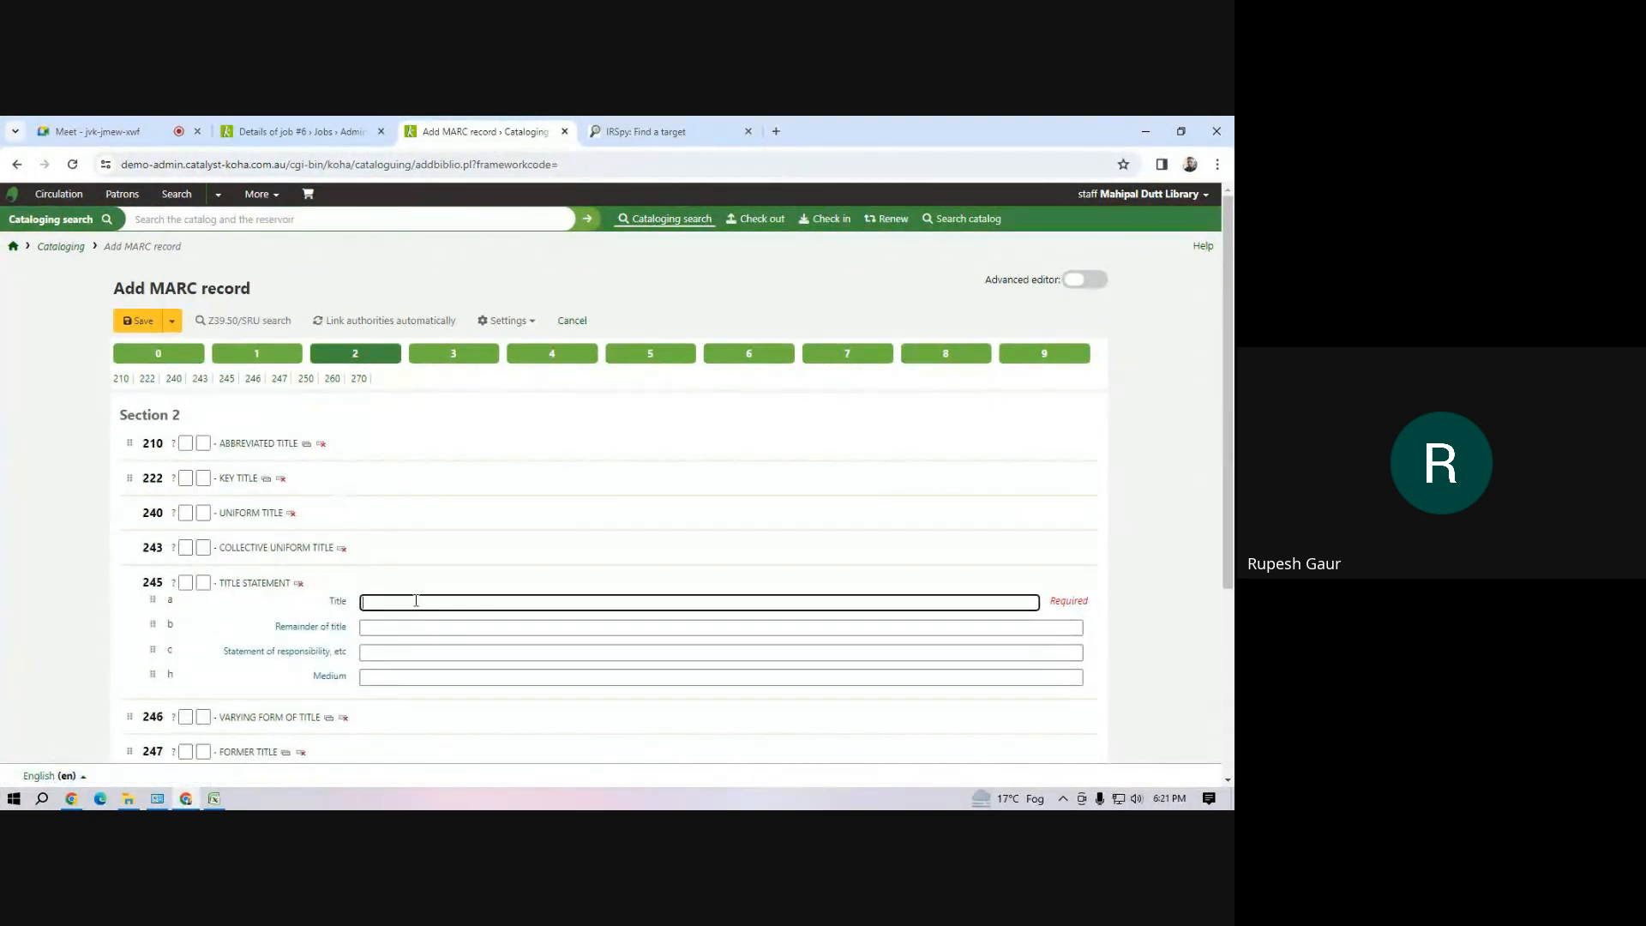
{"action": "scroll", "coordinate": [416, 601], "scroll_direction": "down", "scroll_amount": 3}
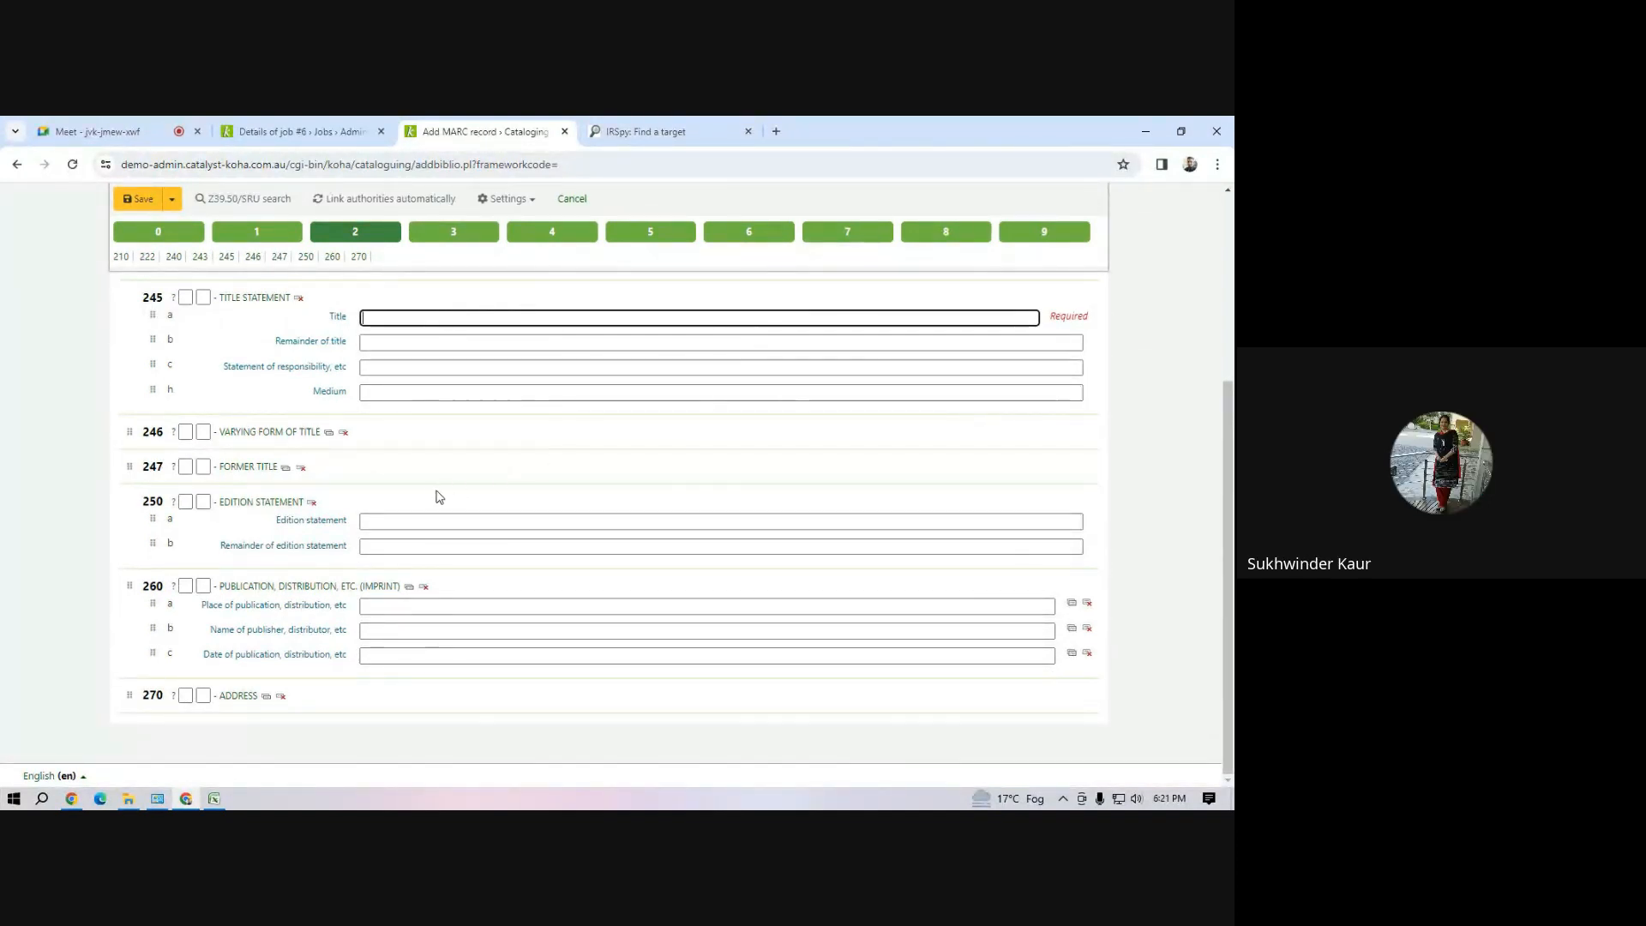
{"action": "left_click", "coordinate": [274, 441]}
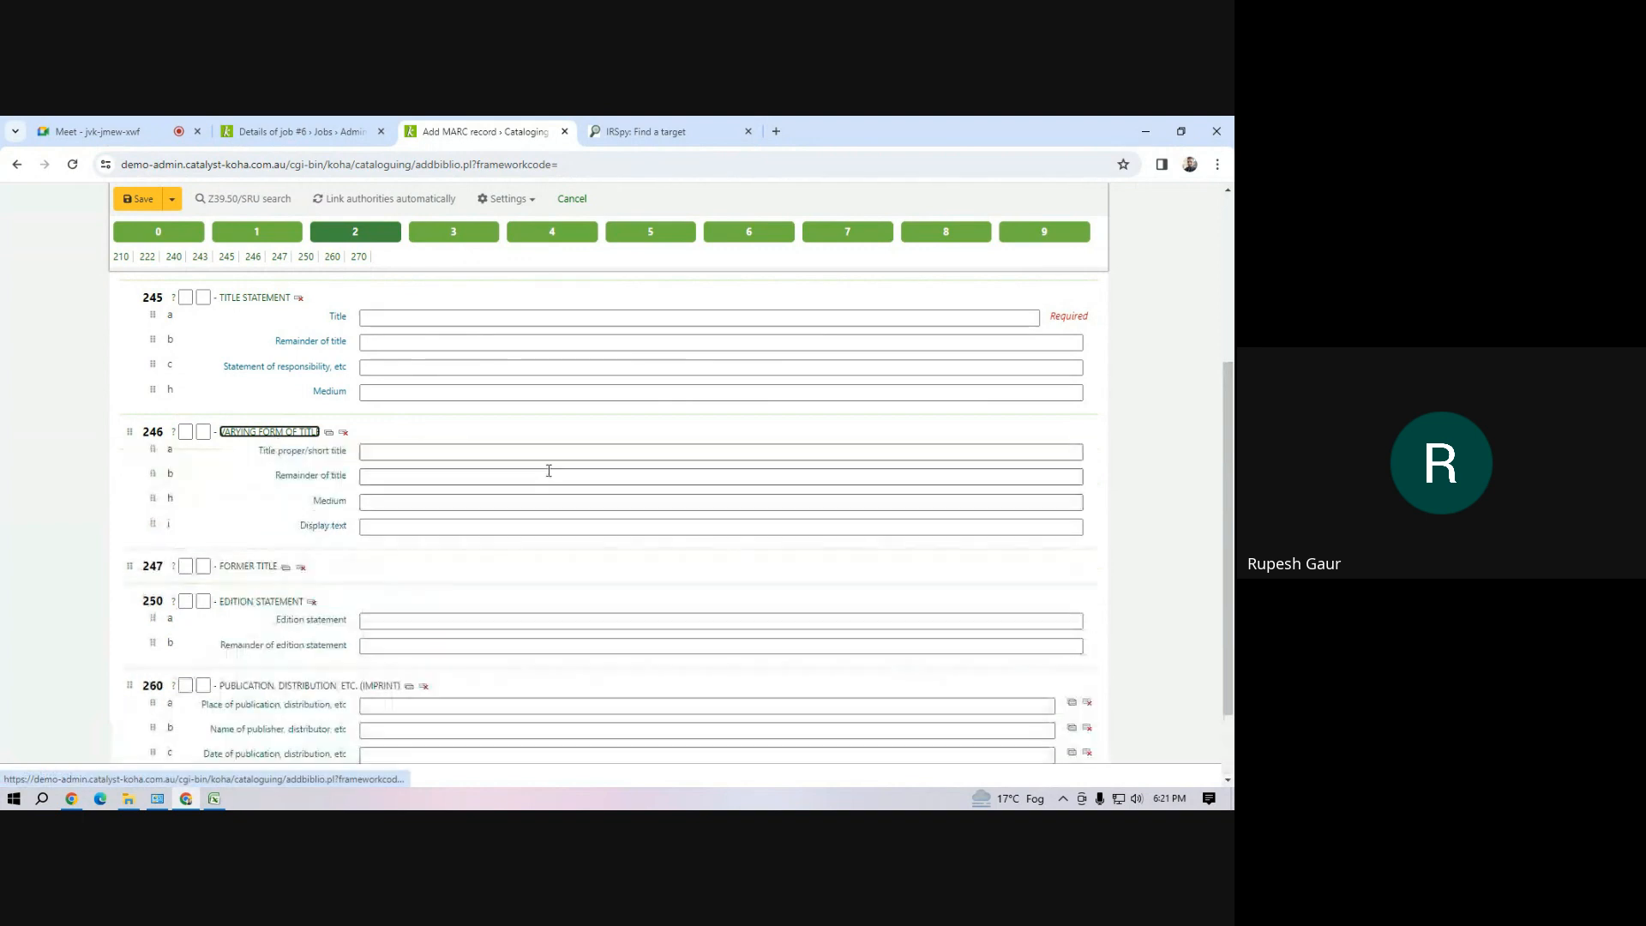
{"action": "left_click", "coordinate": [391, 454]}
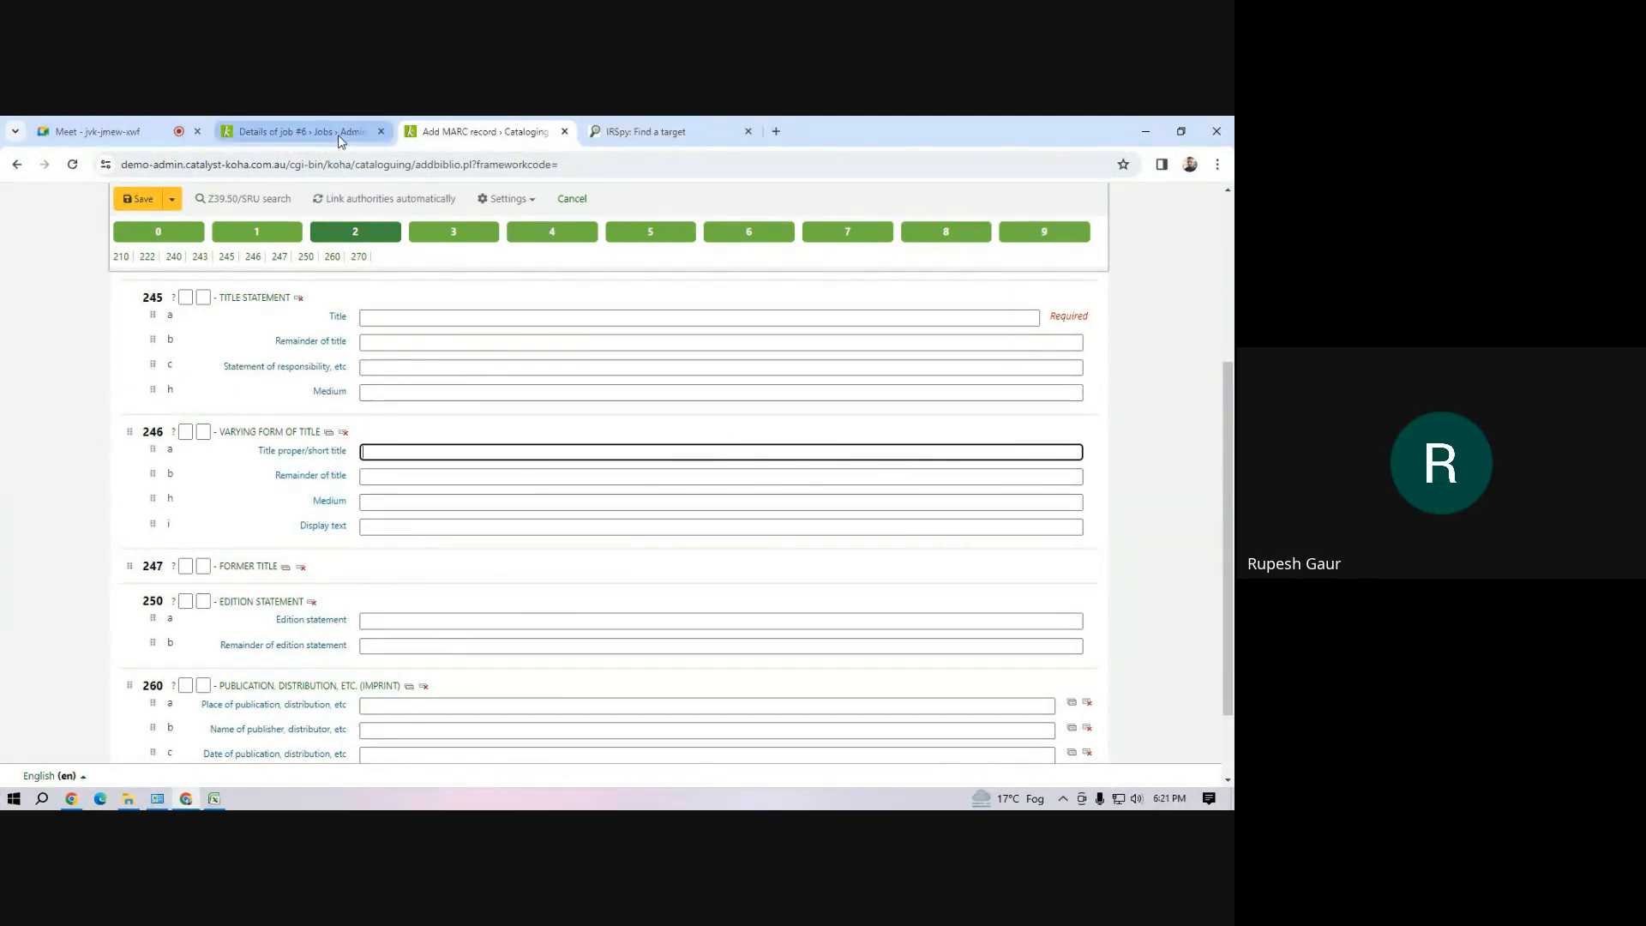
Close the IRSpy page, check the Google Meet call and return to the Add MARC record form
{"action": "left_click", "coordinate": [279, 137]}
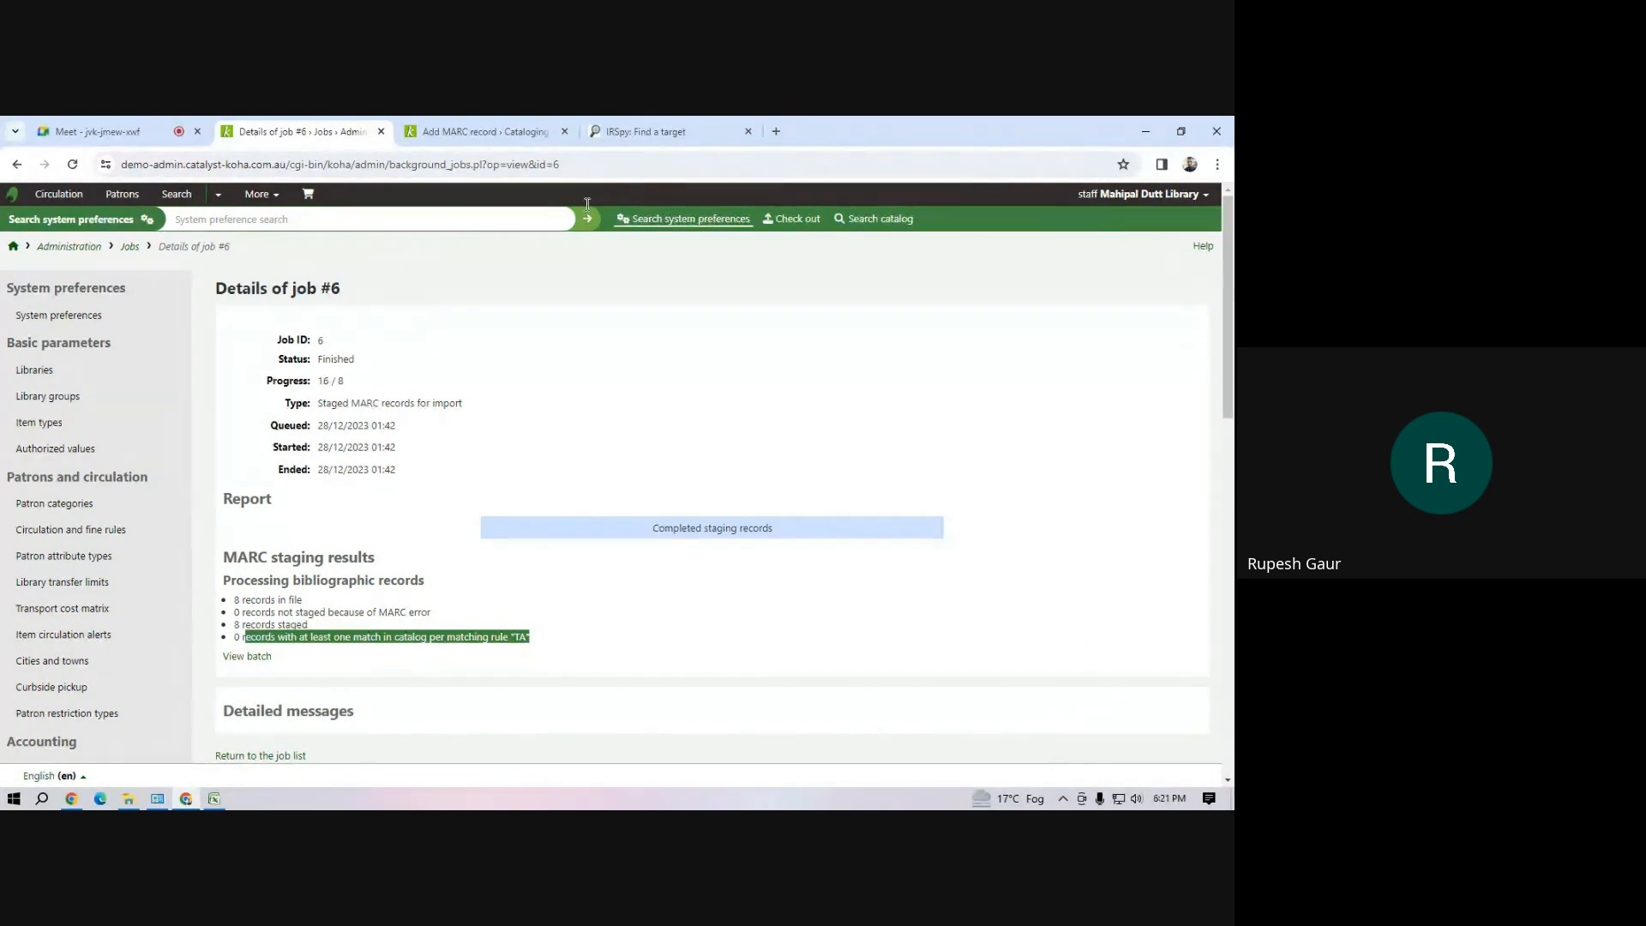
{"action": "left_click", "coordinate": [749, 128]}
{"action": "left_click", "coordinate": [140, 138]}
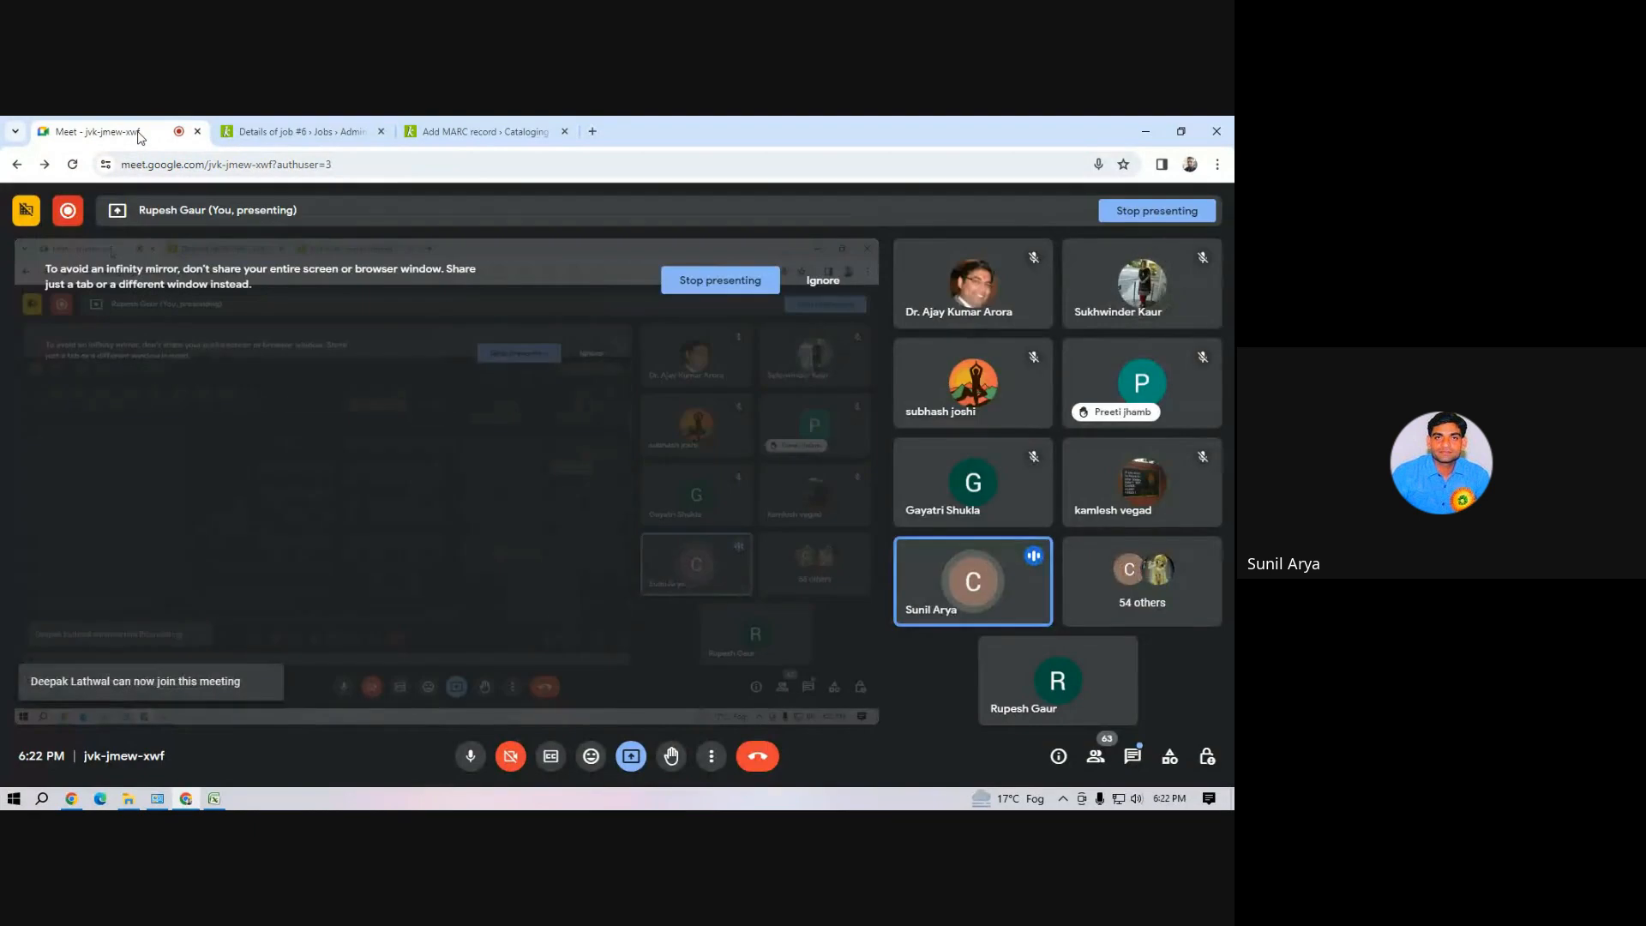
{"action": "left_click", "coordinate": [475, 130]}
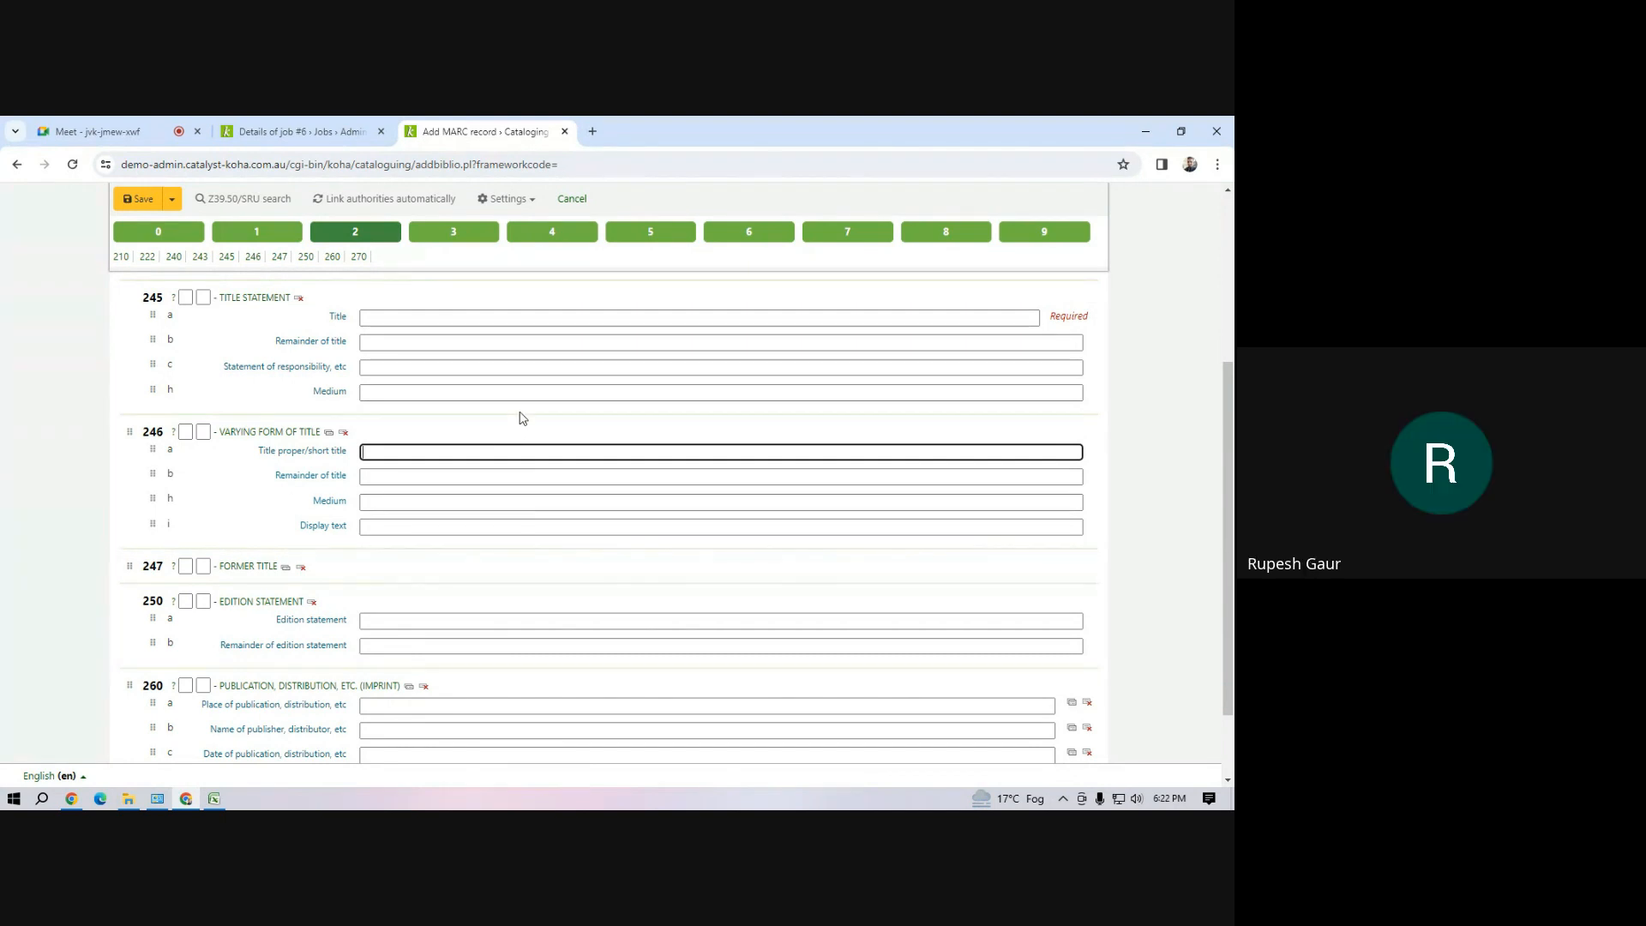
Switch to the demo Excel workbook and review its MARC tag row together with the book data rows, then clear the selection
{"action": "left_click", "coordinate": [212, 800]}
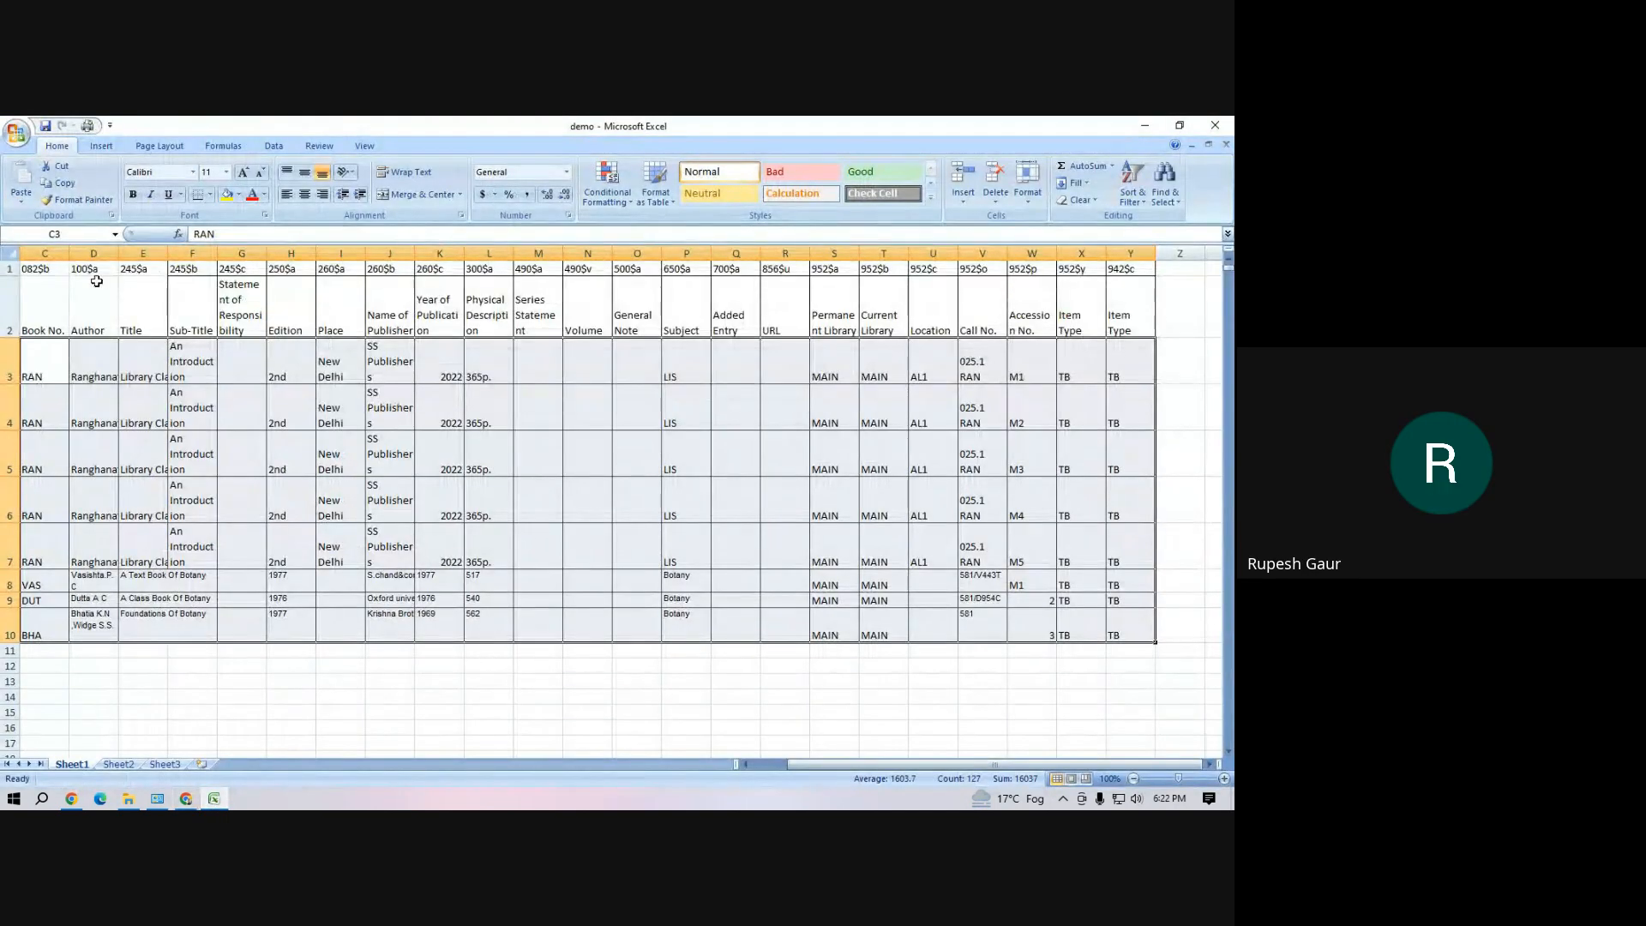
{"action": "left_click_drag", "start_coordinate": [45, 271], "coordinate": [1120, 613]}
{"action": "left_click", "coordinate": [933, 676]}
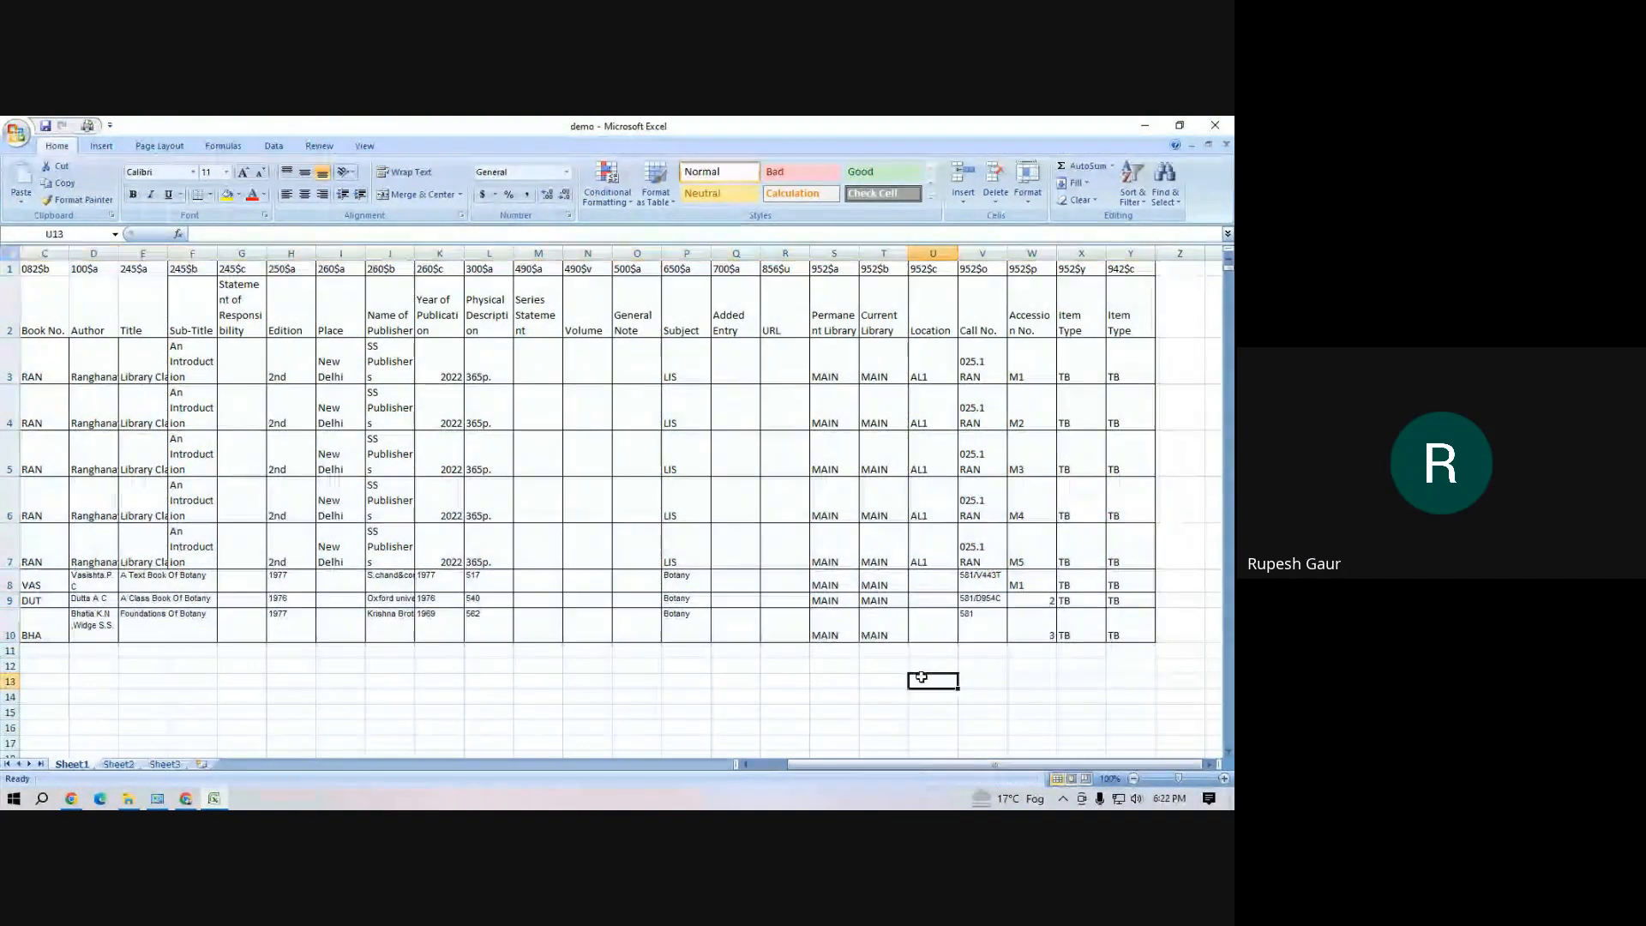
Close the demo workbook and minimize the Chrome and File Explorer windows to reveal the desktop
{"action": "left_click", "coordinate": [1216, 127]}
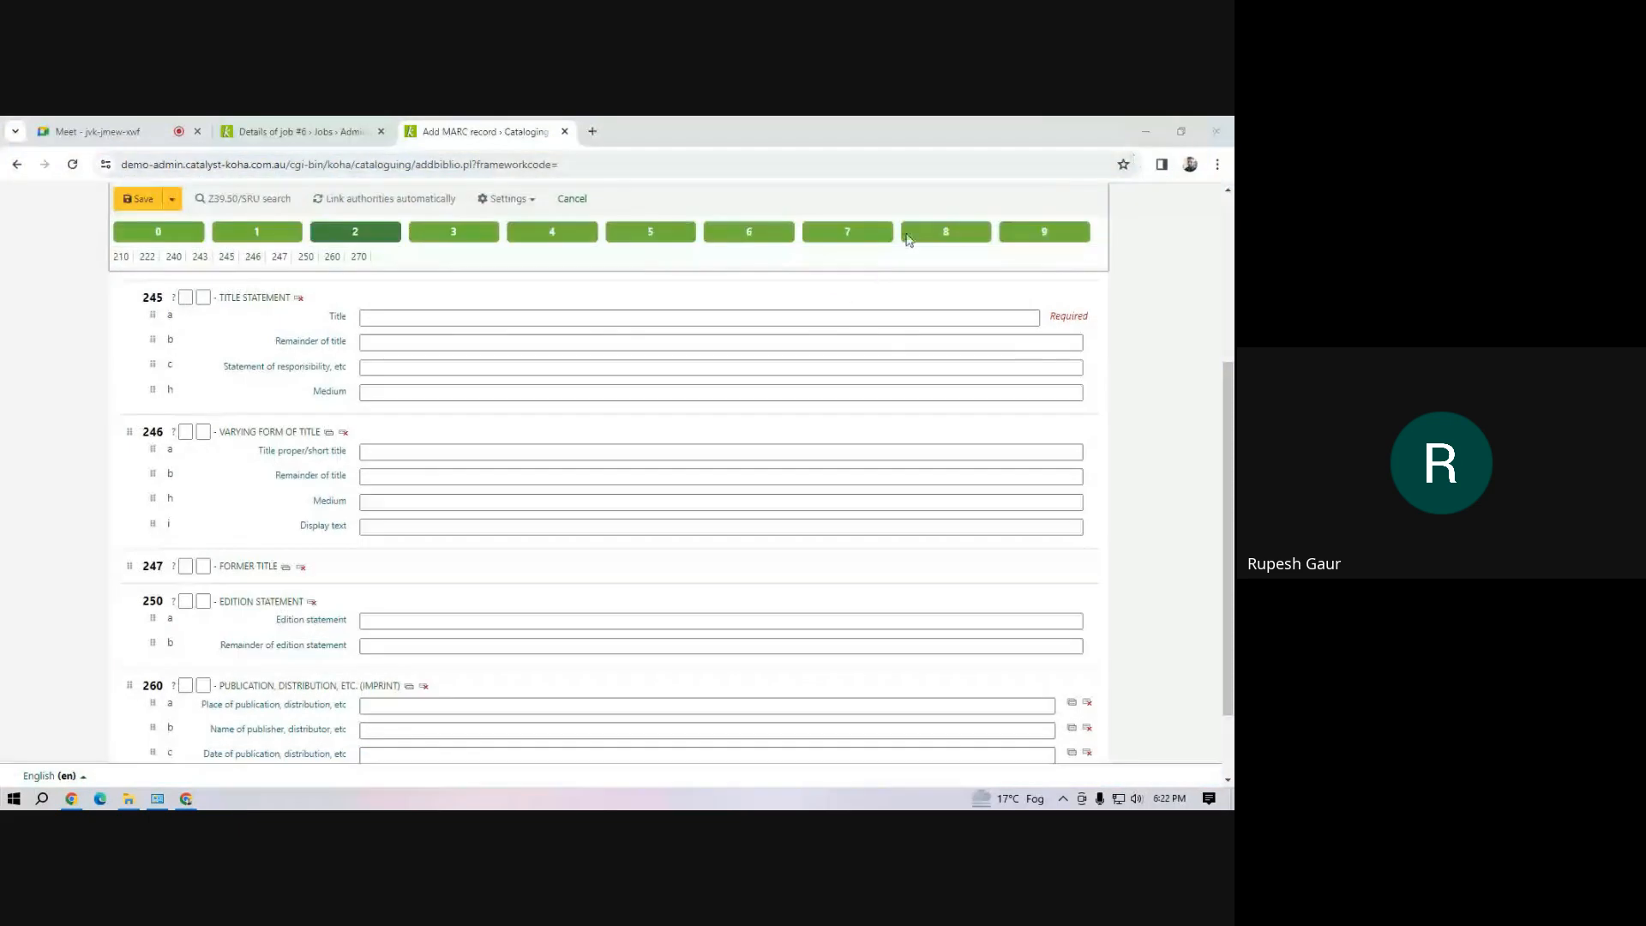
{"action": "left_click", "coordinate": [1140, 140]}
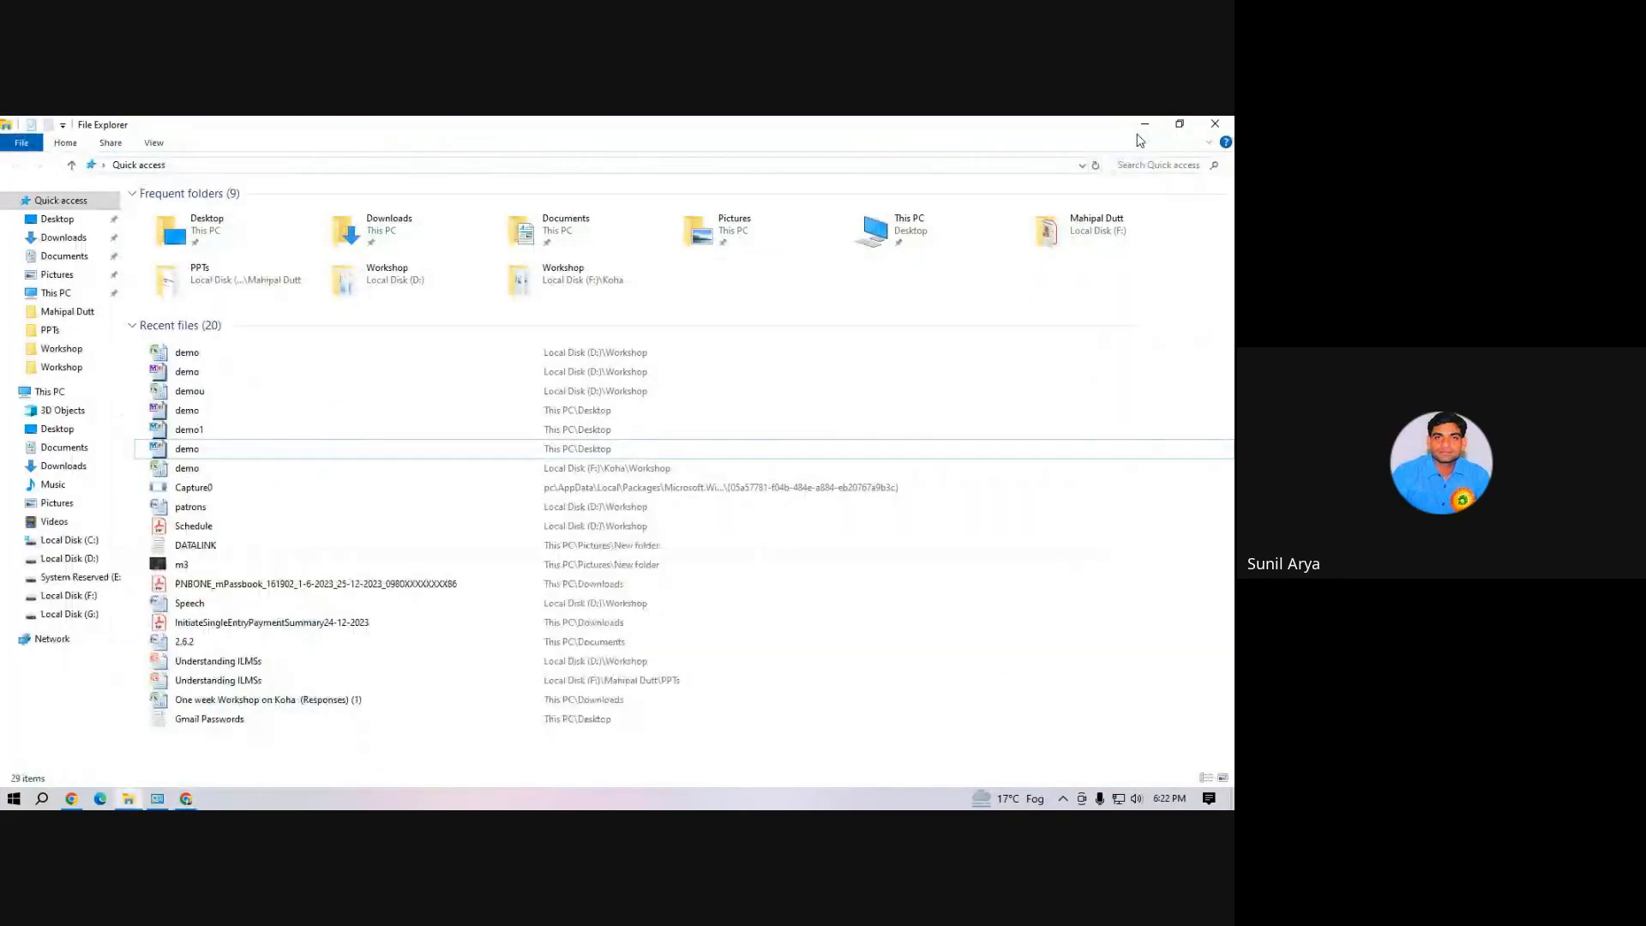
{"action": "left_click", "coordinate": [1143, 124]}
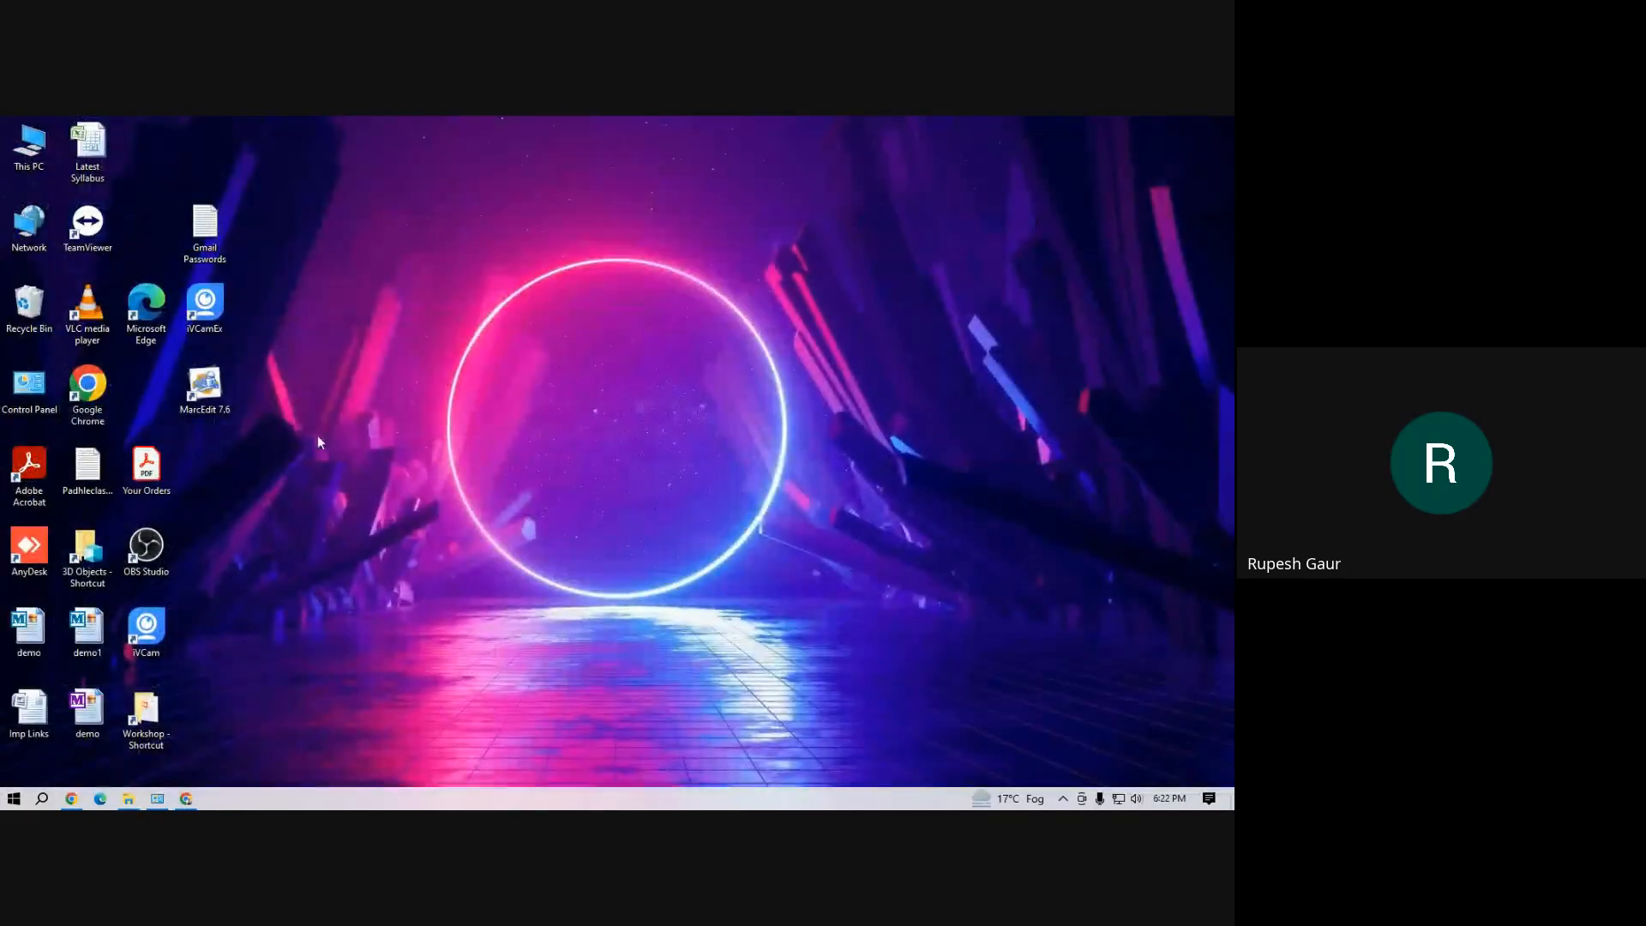
Restore the Chrome window, show the details of job #6, check the Google Meet call and return to the job details
{"action": "left_click", "coordinate": [187, 799]}
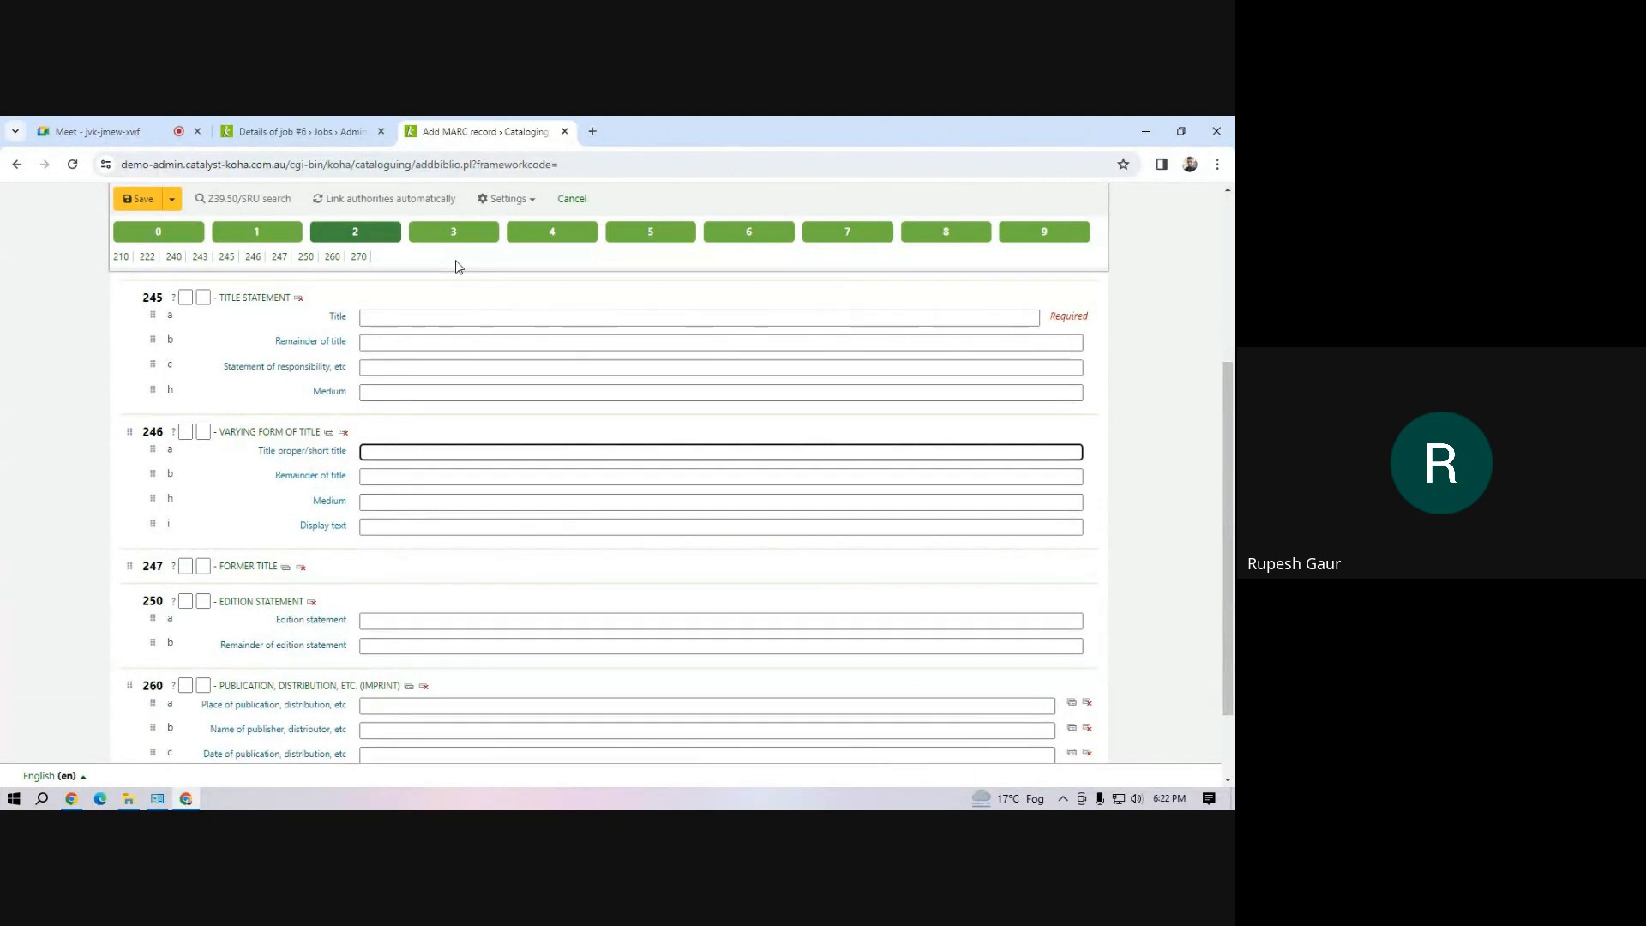
{"action": "left_click", "coordinate": [311, 135]}
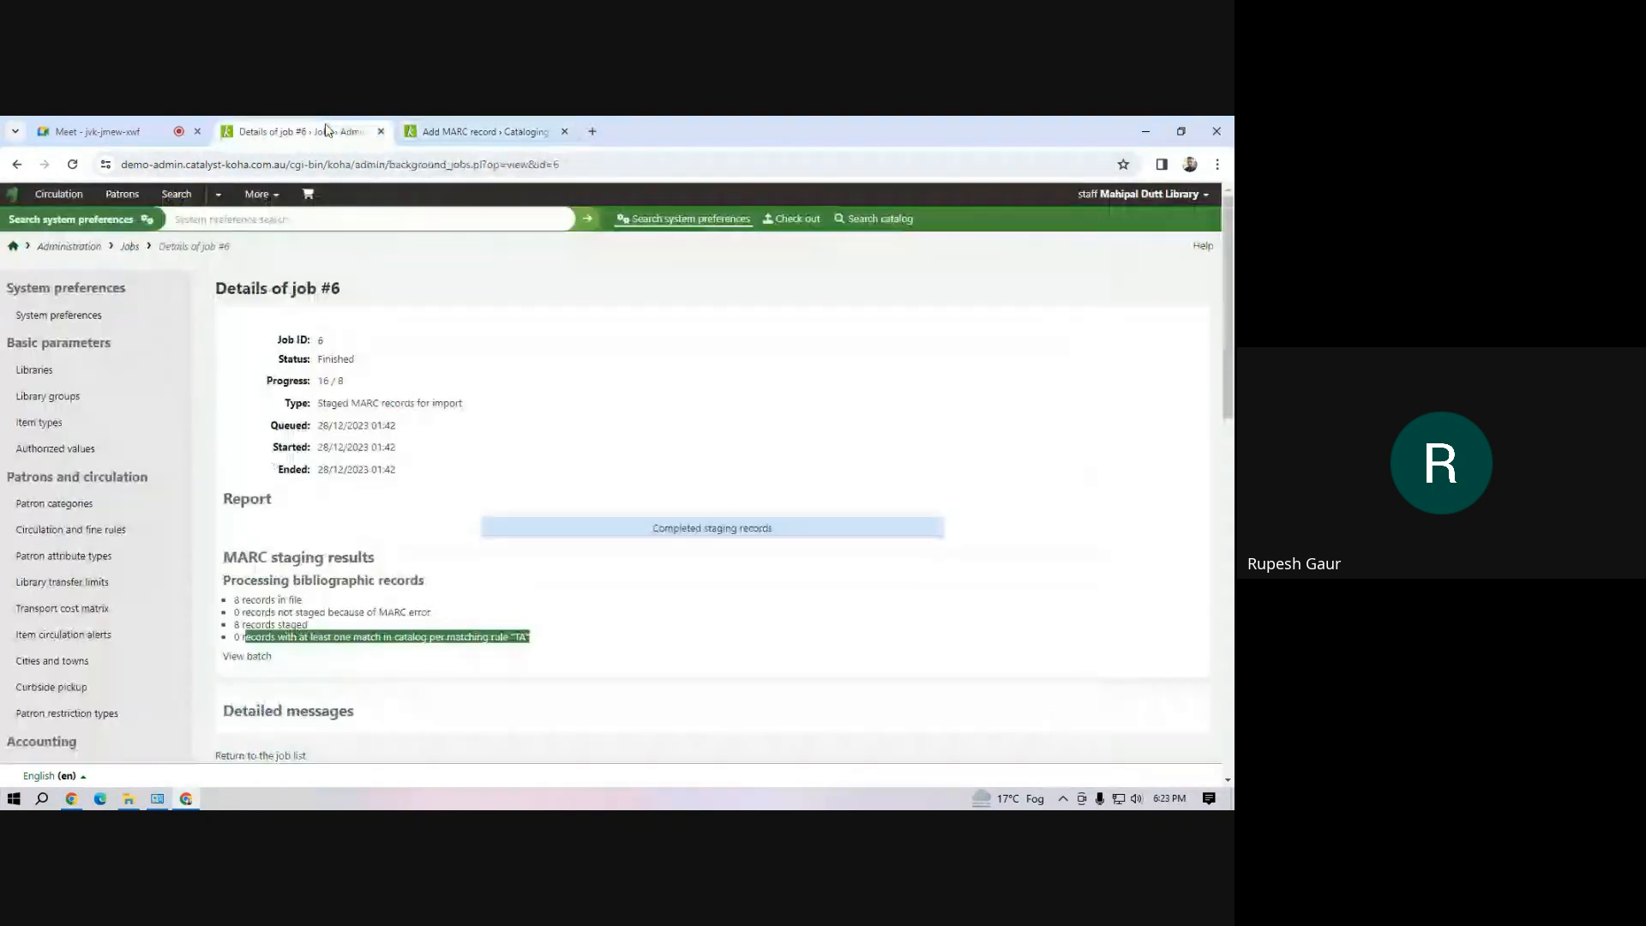
{"action": "left_click", "coordinate": [275, 197]}
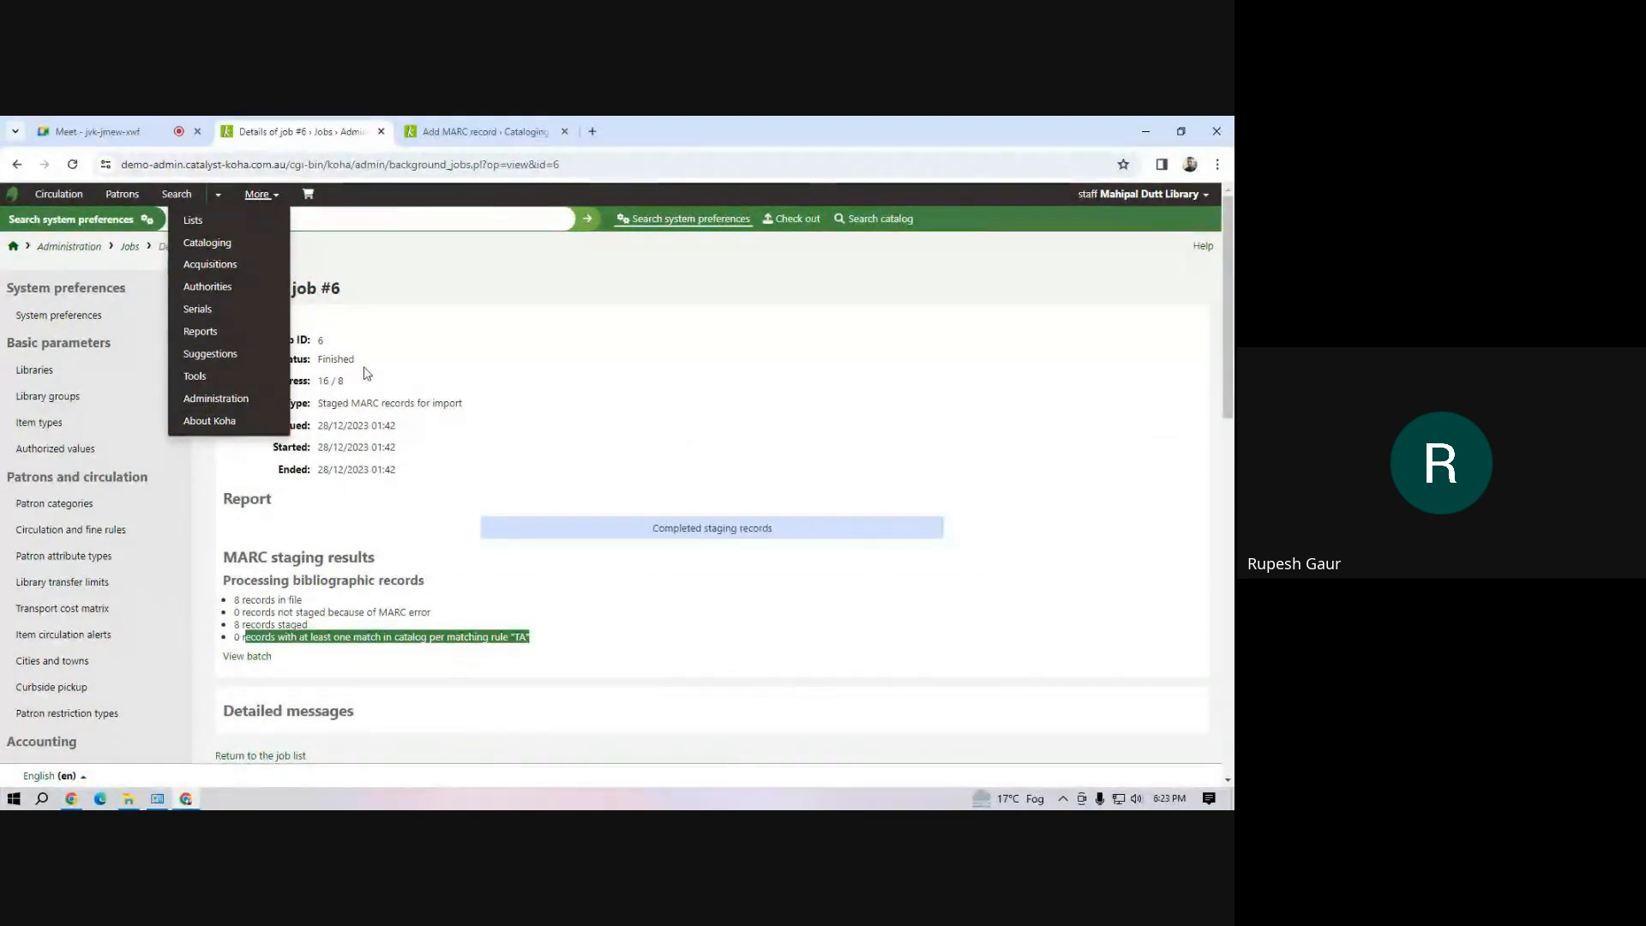
{"action": "left_click", "coordinate": [456, 355]}
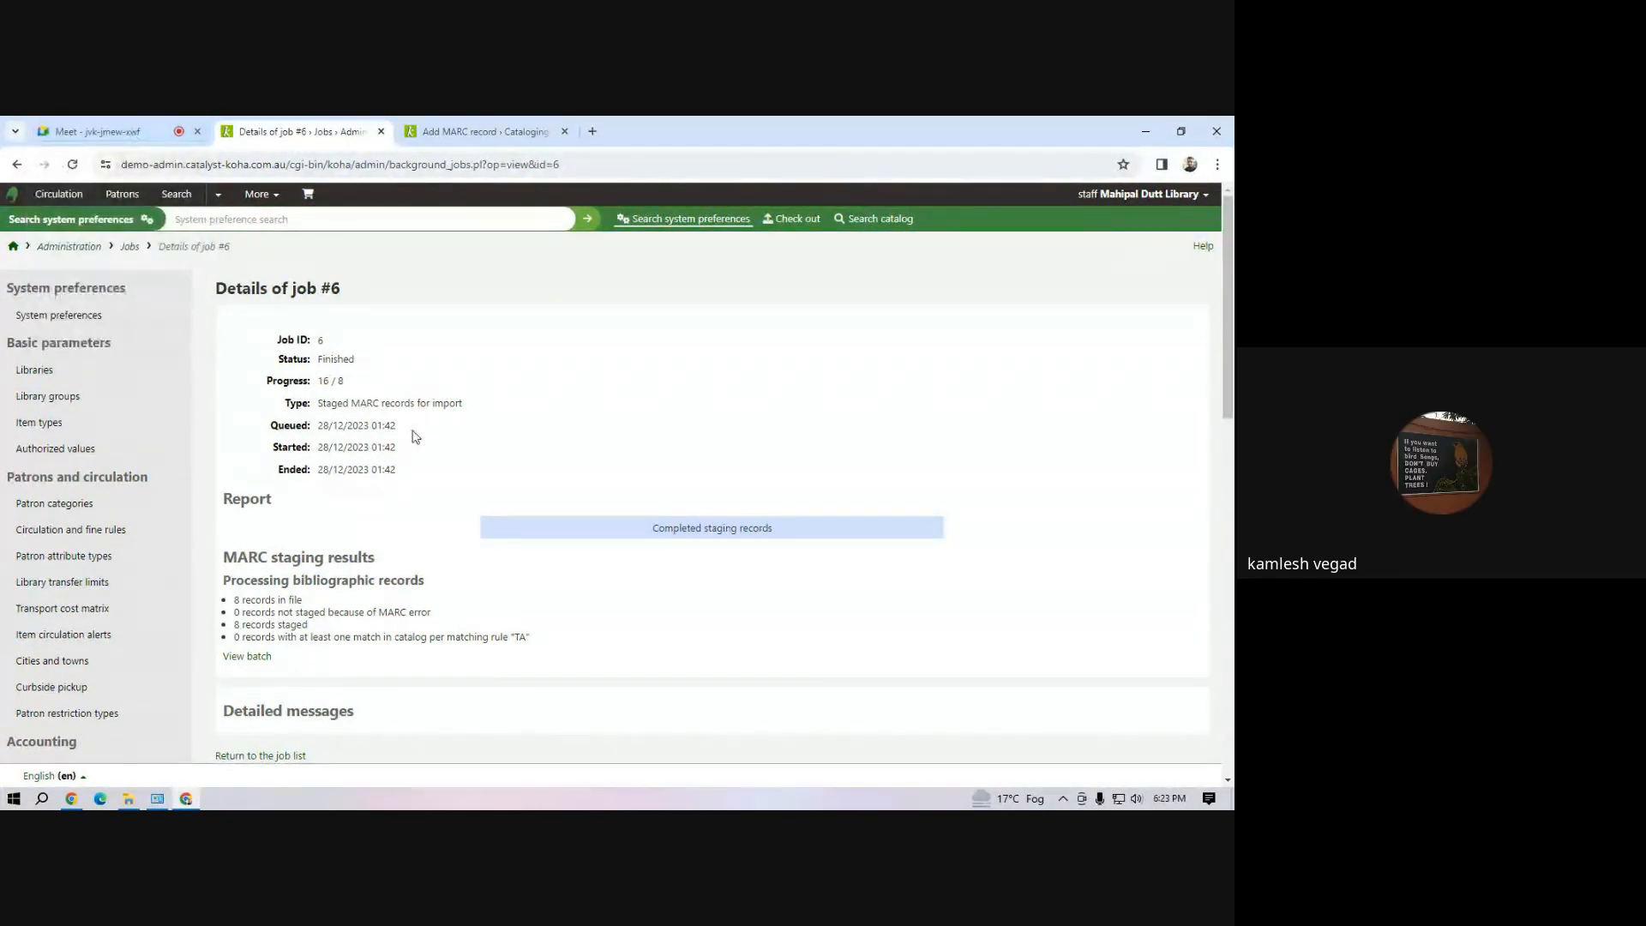
{"action": "left_click", "coordinate": [110, 132]}
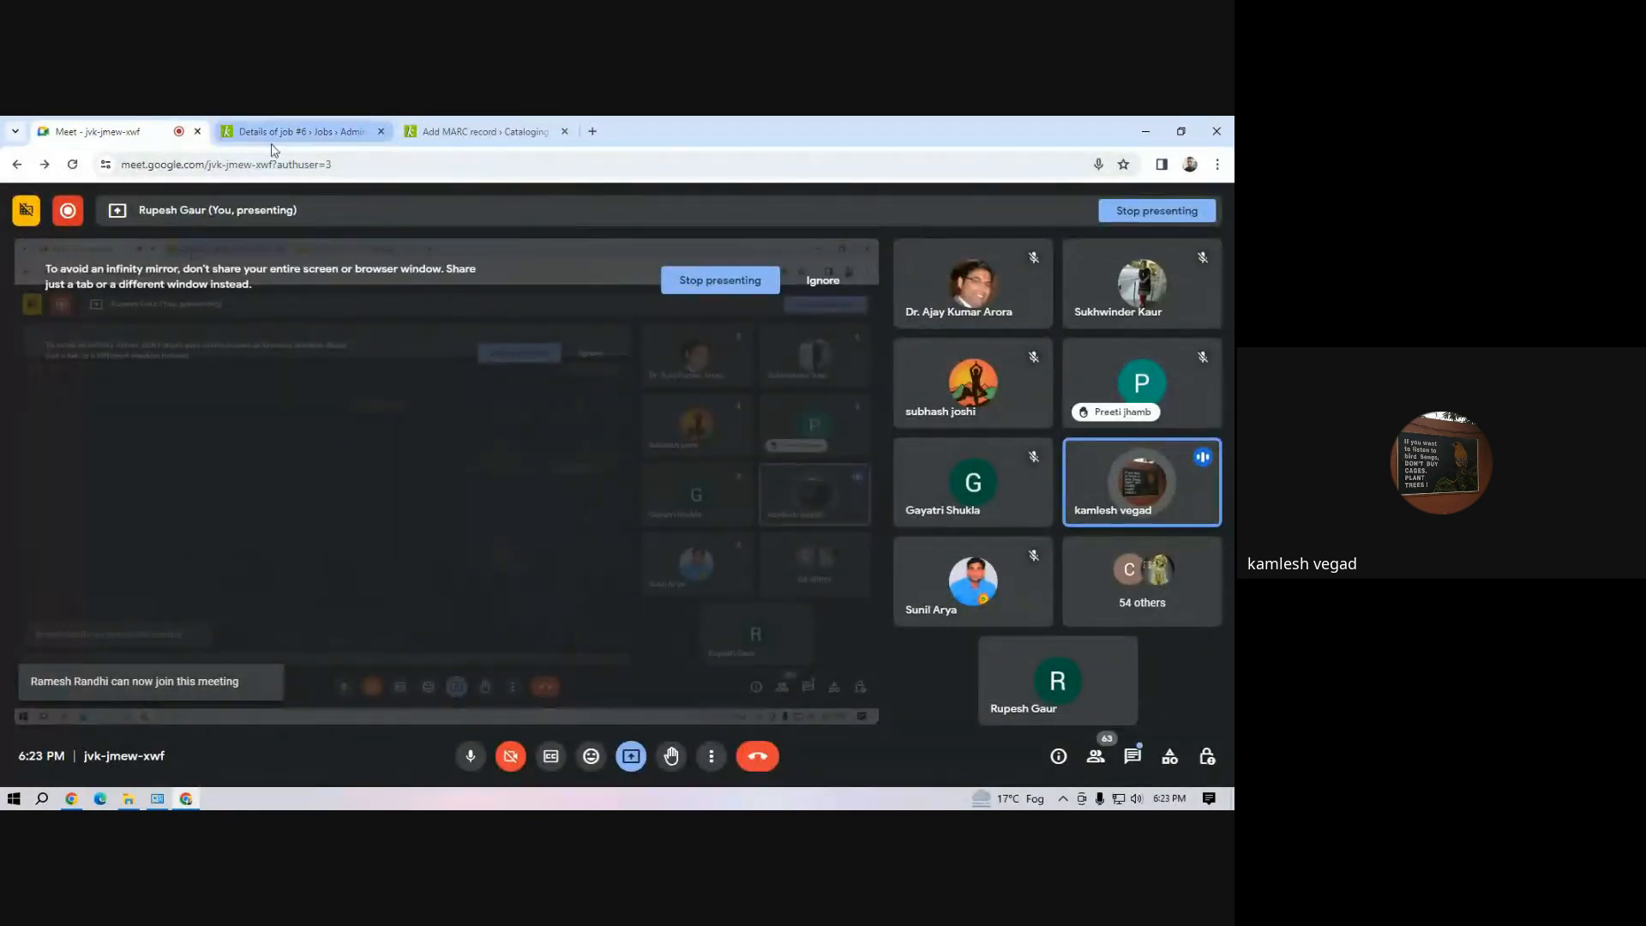
{"action": "left_click", "coordinate": [292, 131]}
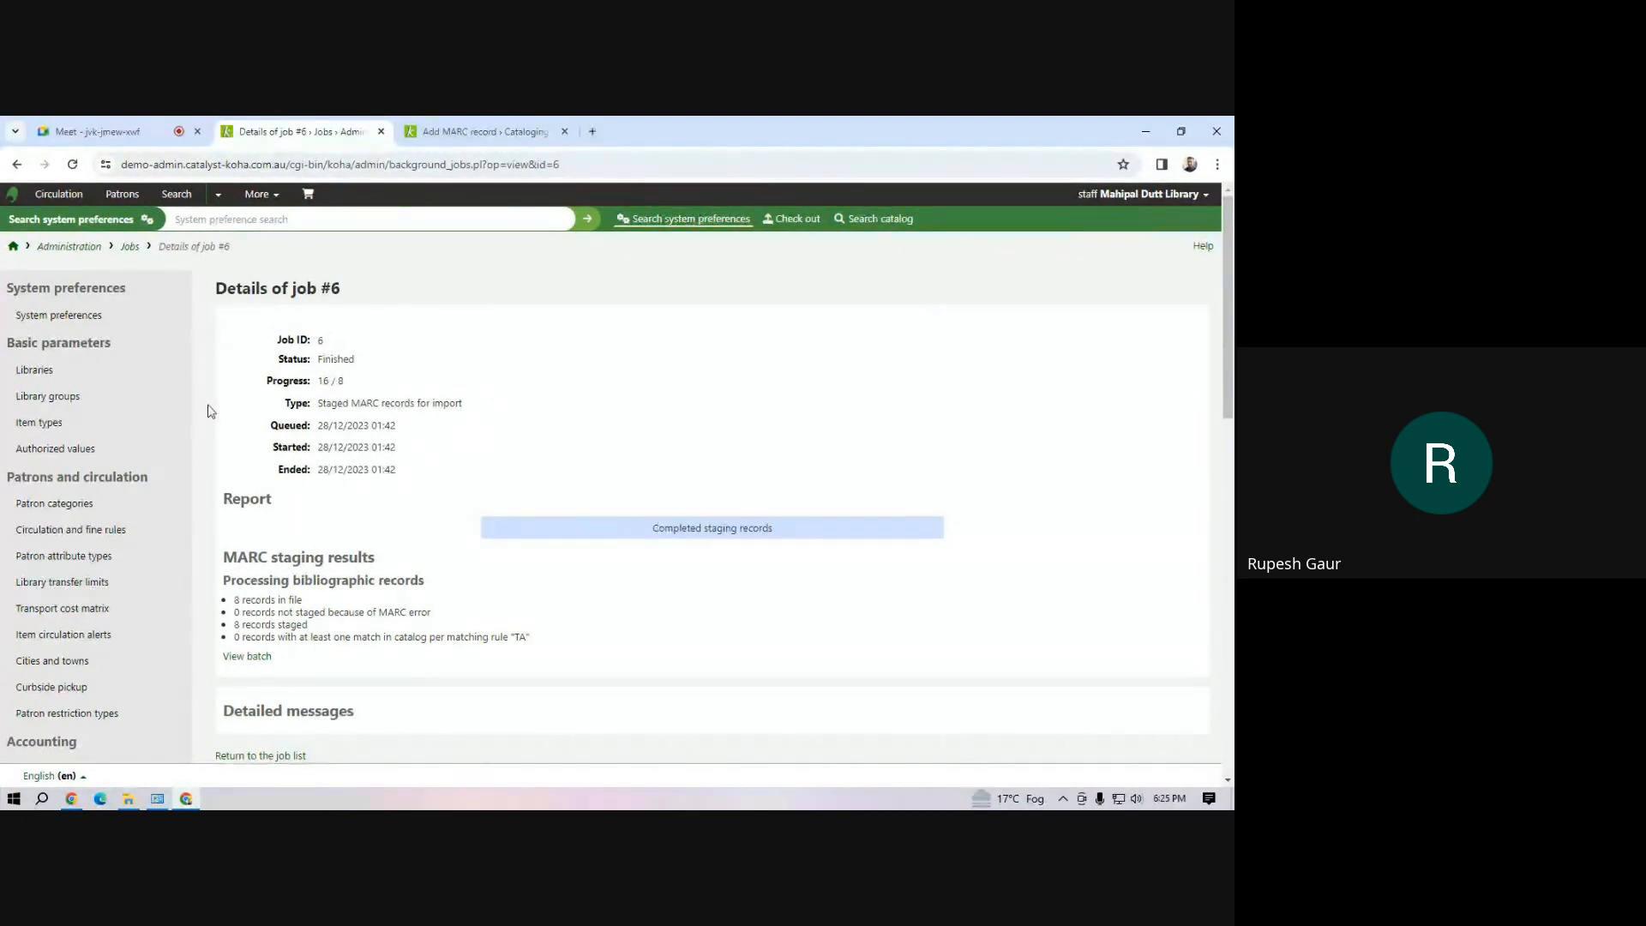
Open the authorized values administration, filter the categories by "cc" and open the CCODE category
{"action": "mouse_move", "coordinate": [129, 802]}
{"action": "mouse_move", "coordinate": [188, 802]}
{"action": "left_click", "coordinate": [72, 452]}
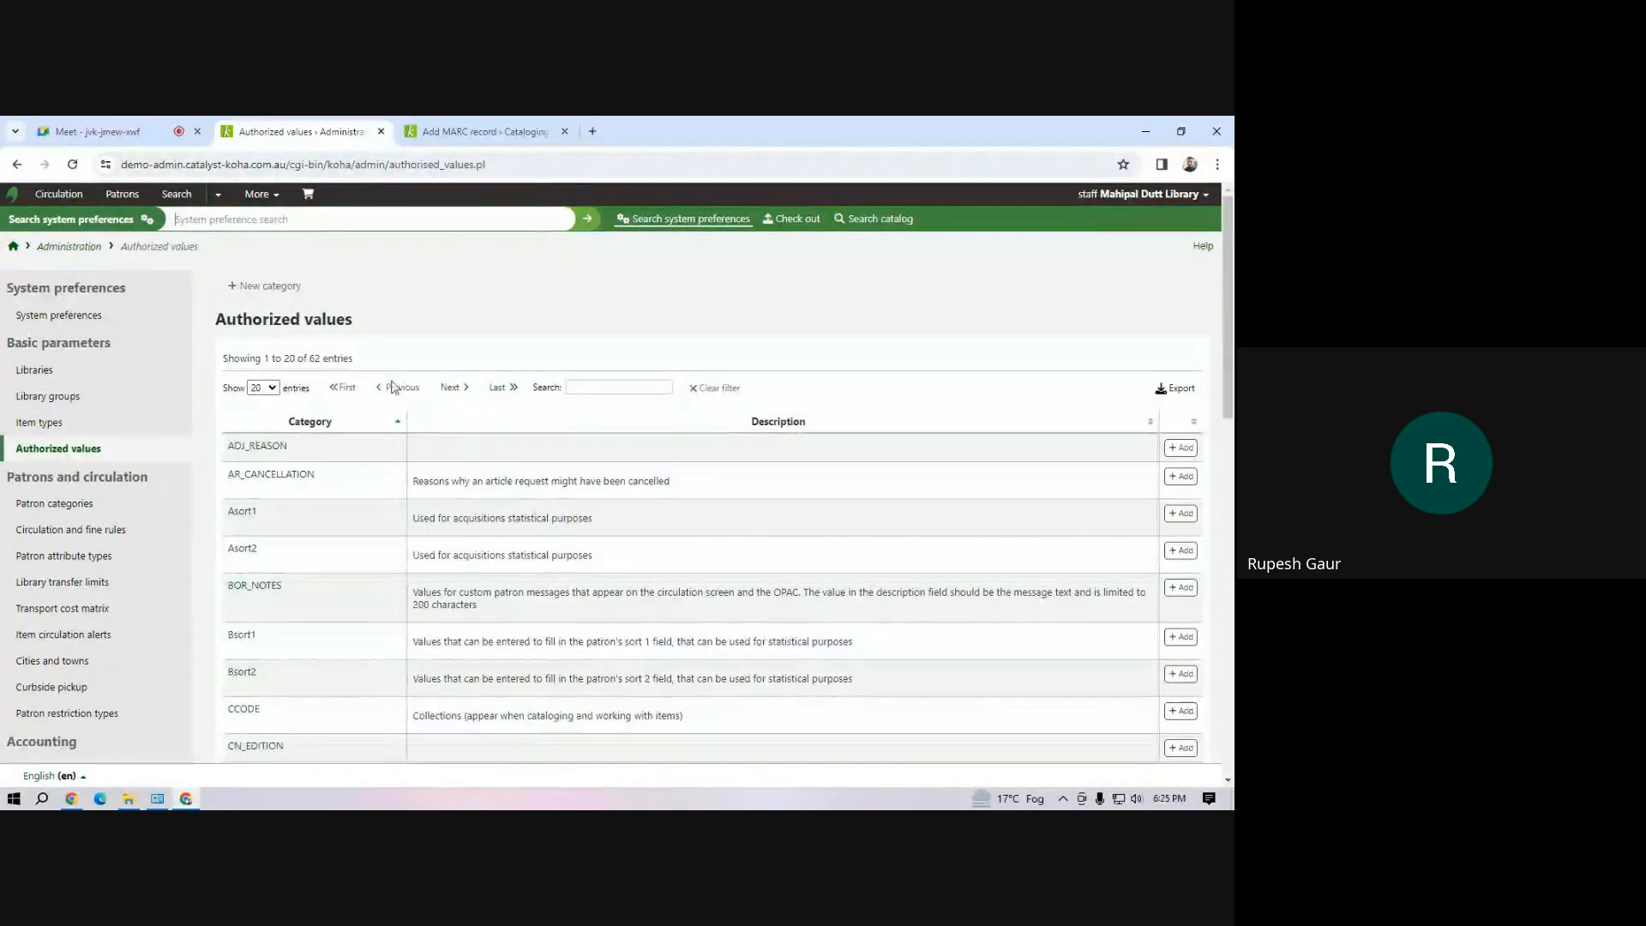
{"action": "left_click", "coordinate": [620, 388]}
{"action": "type", "text": "cc"}
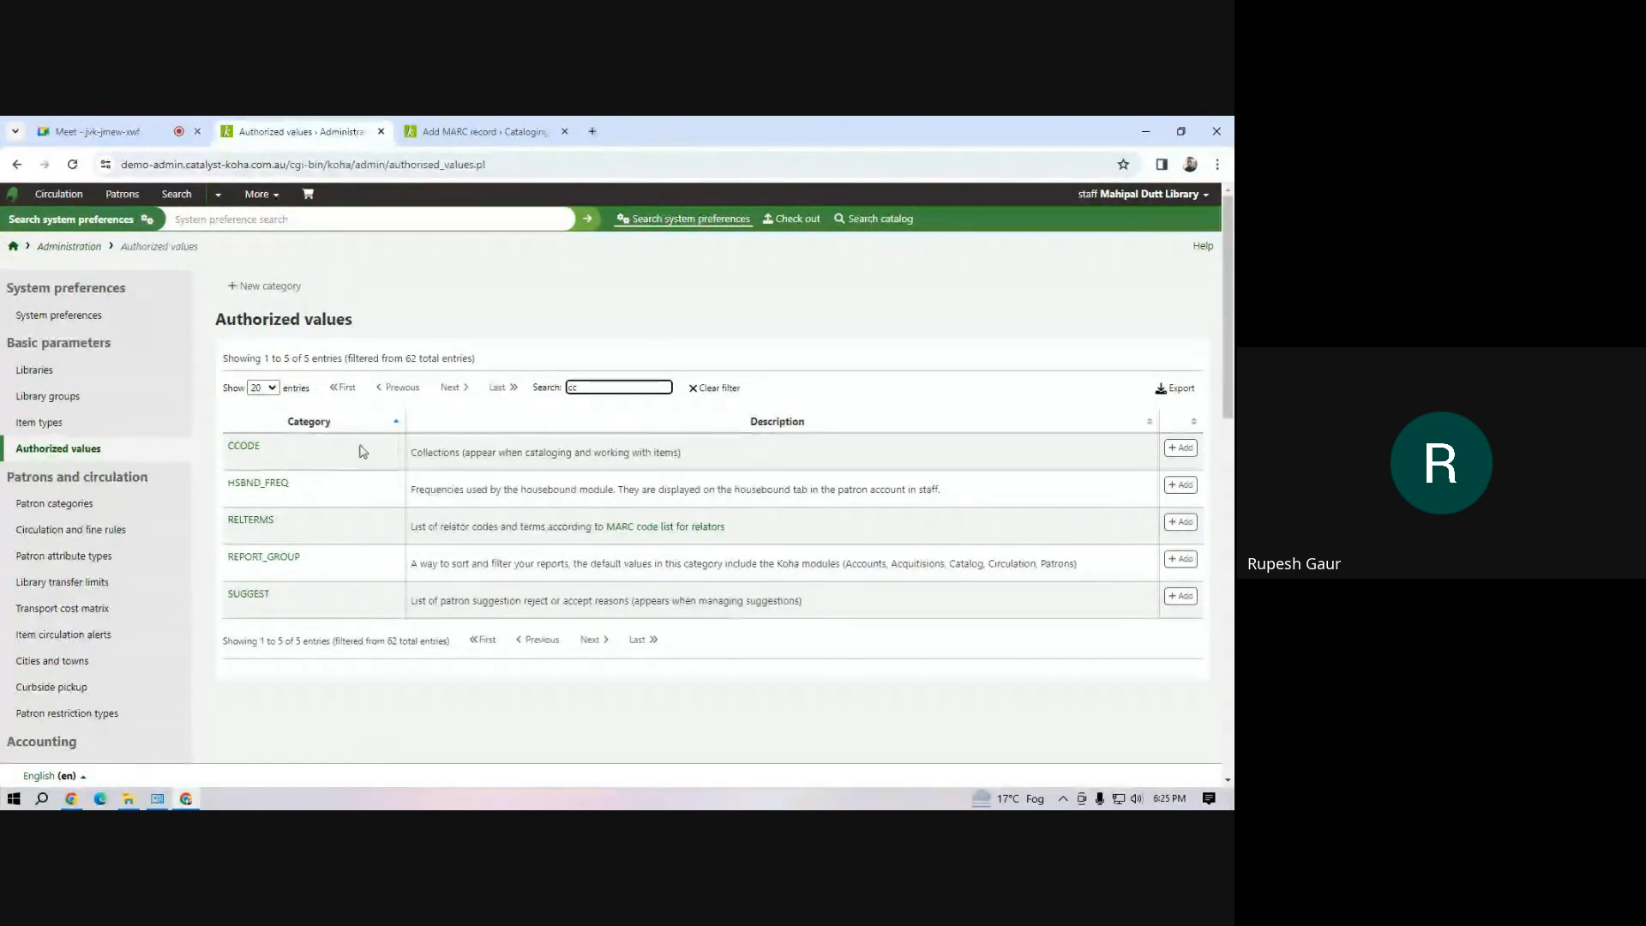
{"action": "left_click", "coordinate": [244, 446]}
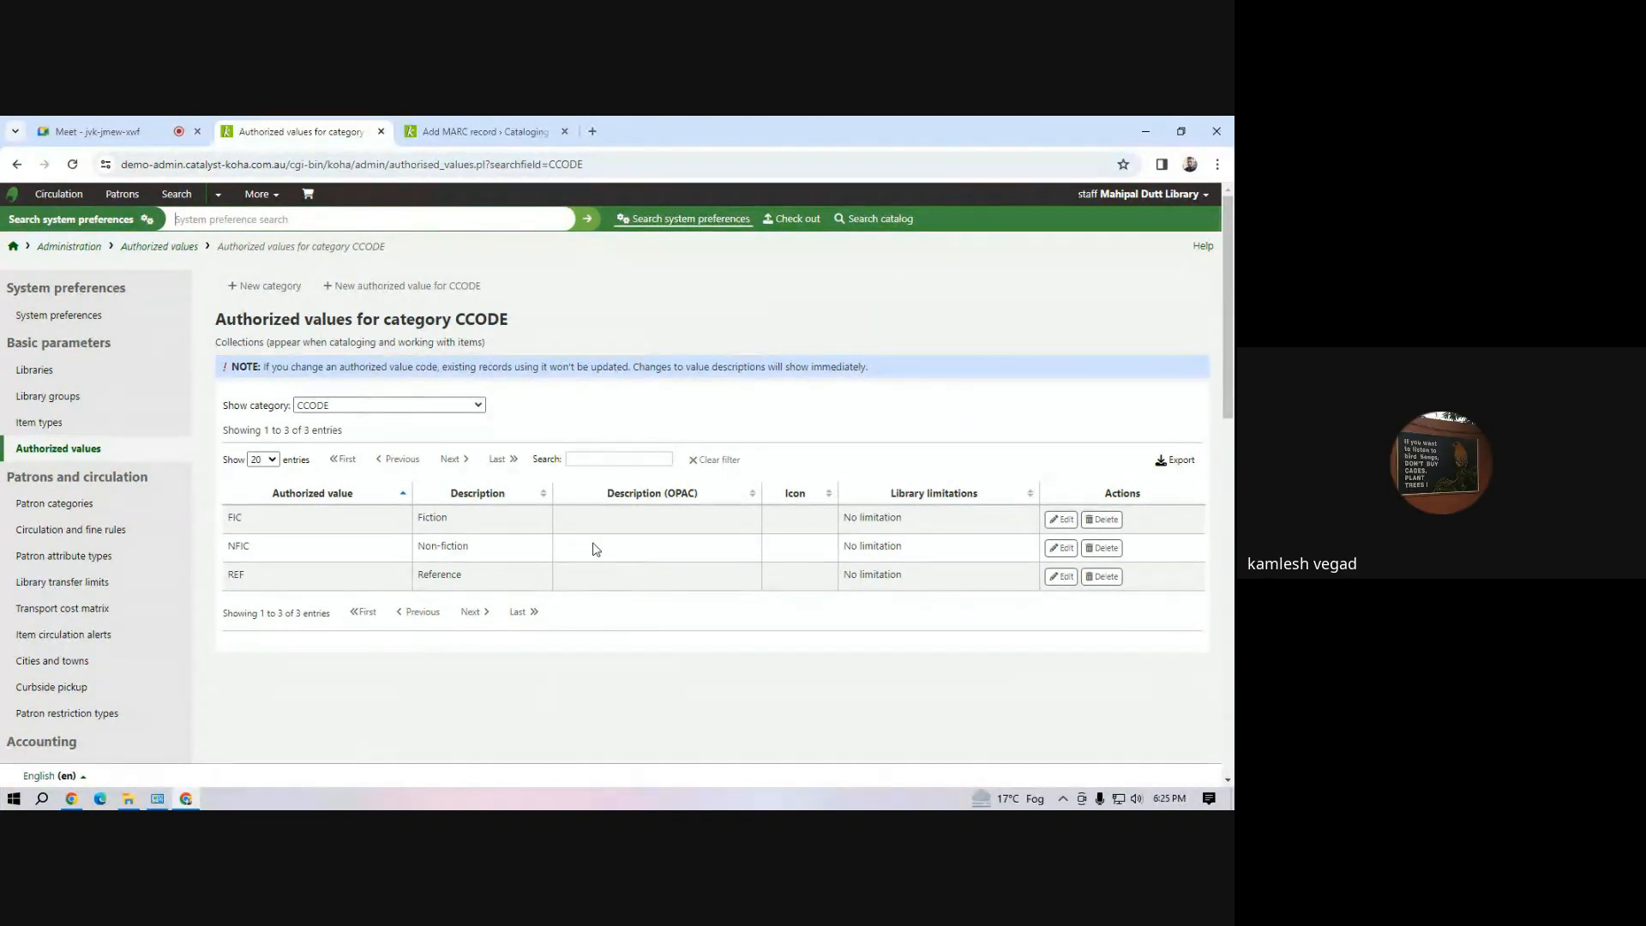
Start a new authorized value for category CCODE and enter Edu as its authorized value
{"action": "left_click", "coordinate": [384, 293]}
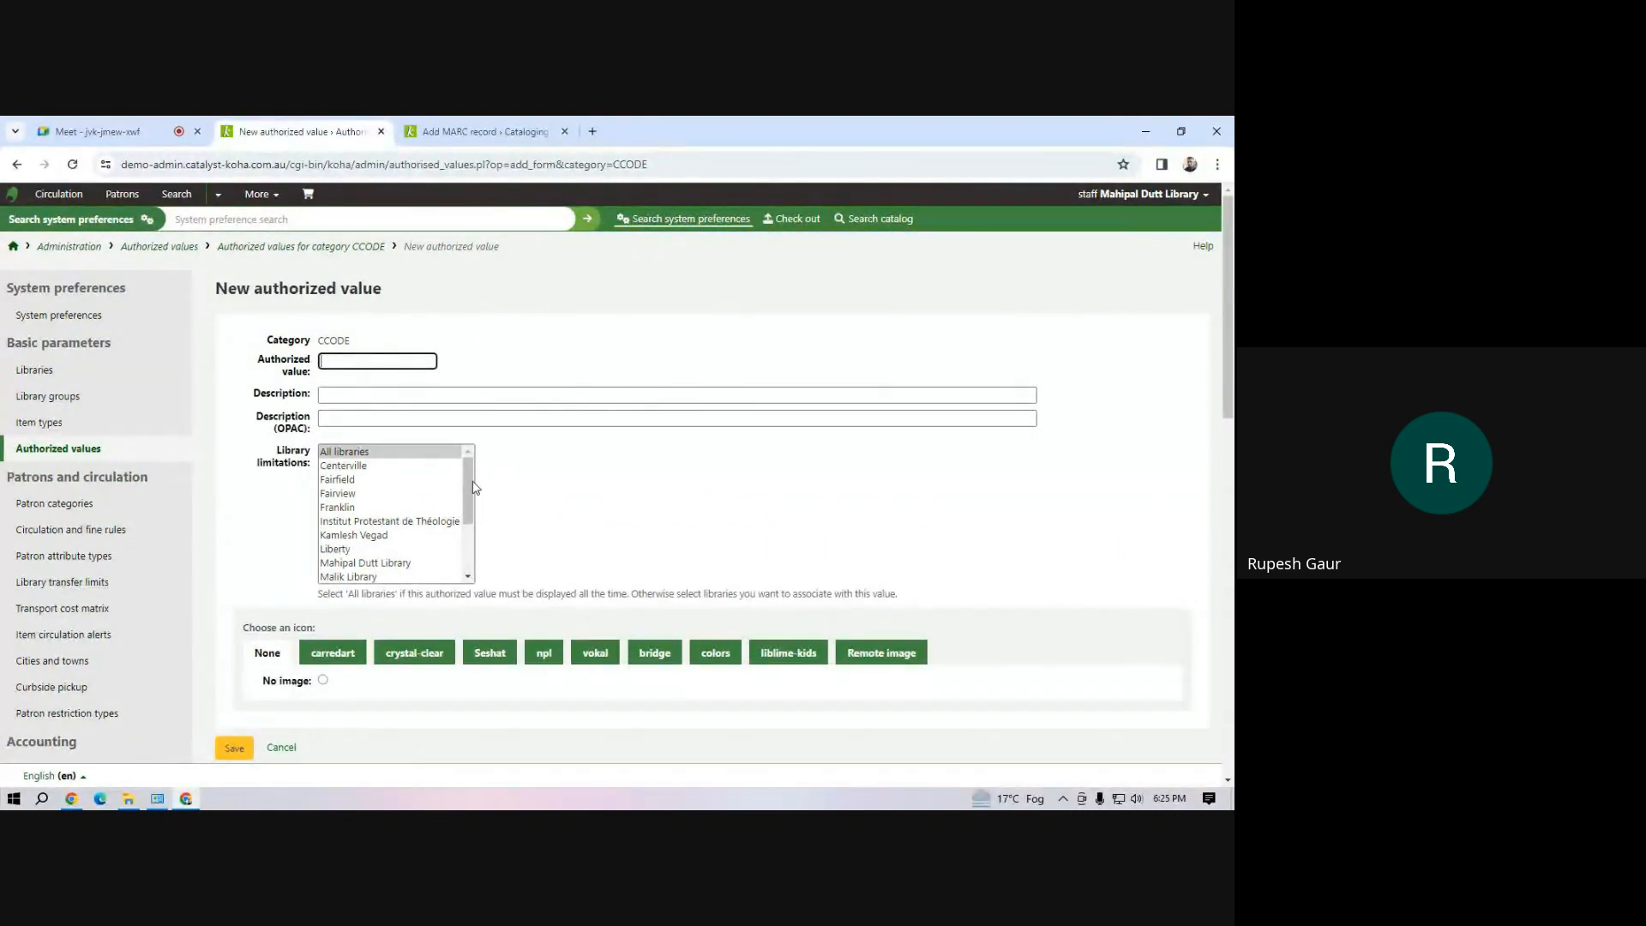
{"action": "left_click_drag", "start_coordinate": [476, 486], "coordinate": [477, 491]}
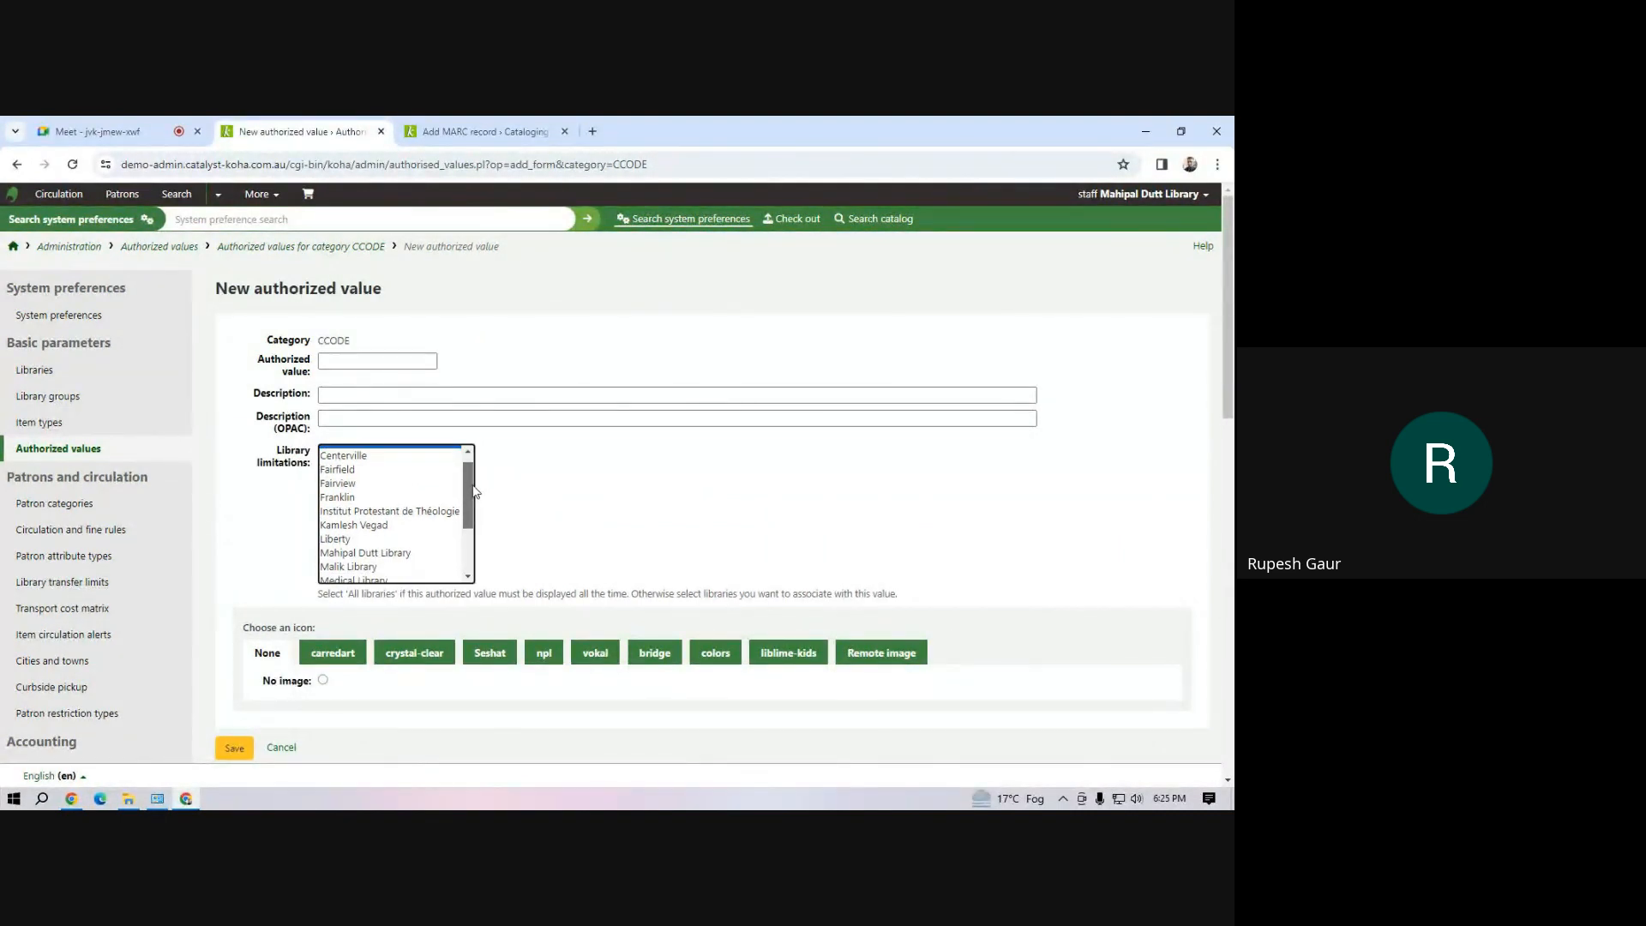
{"action": "left_click", "coordinate": [348, 395]}
{"action": "left_click", "coordinate": [356, 363]}
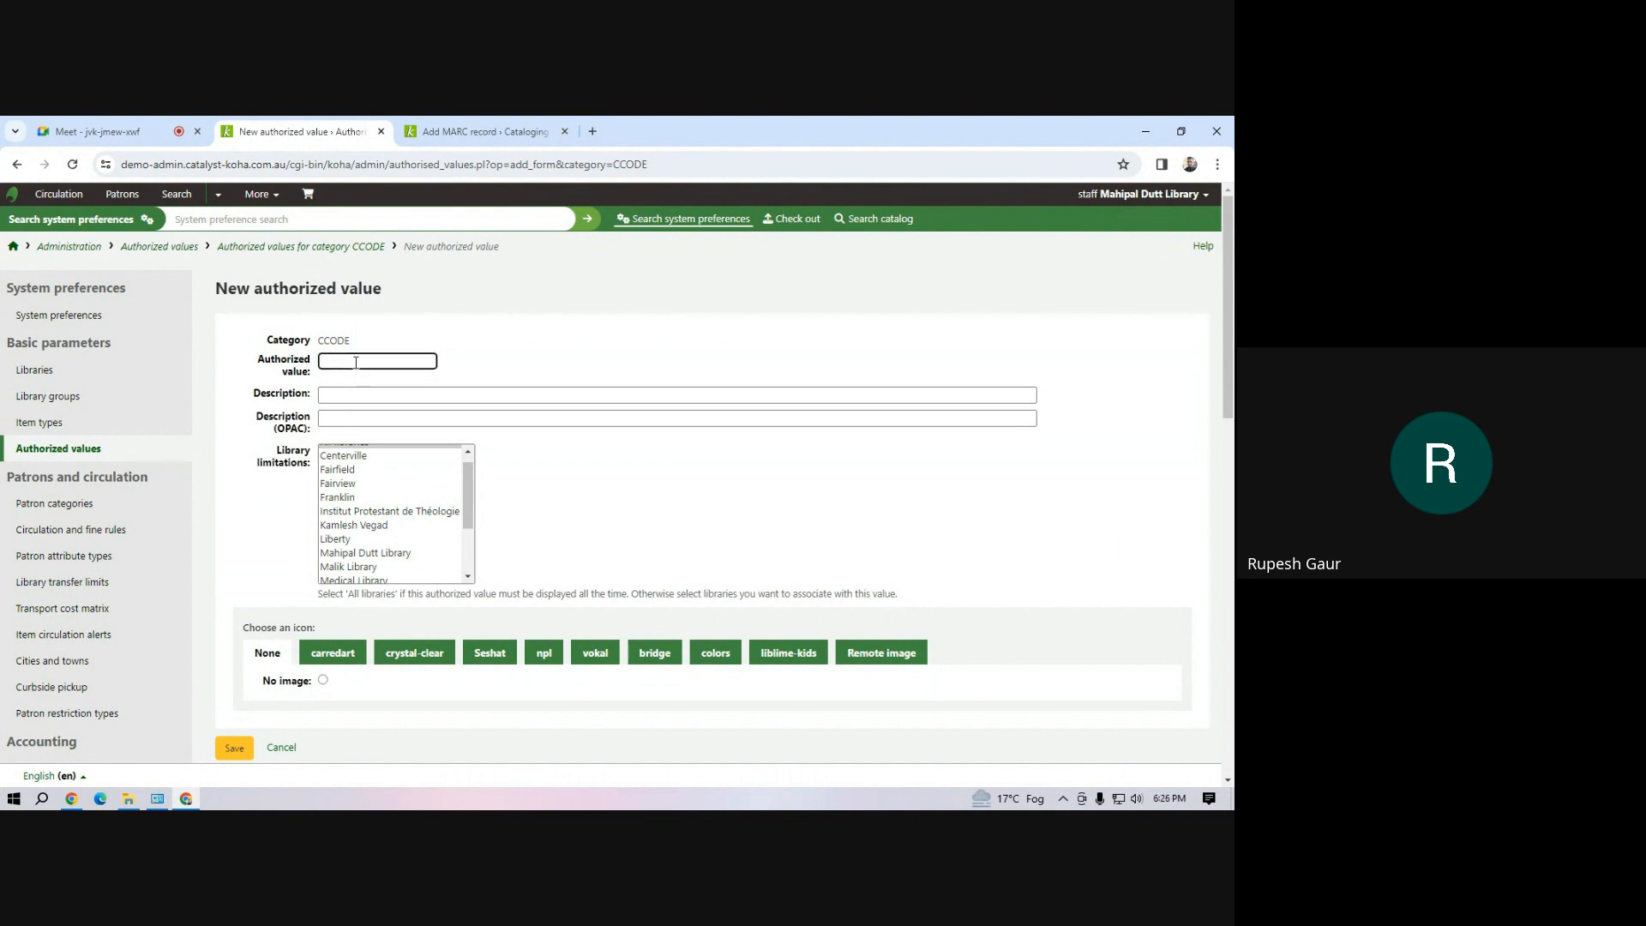
{"action": "type", "text": "Edicucat"}
{"action": "key", "text": "Tab"}
Set both the description and the OPAC description of the new collection code to Education Books
{"action": "type", "text": "E"}
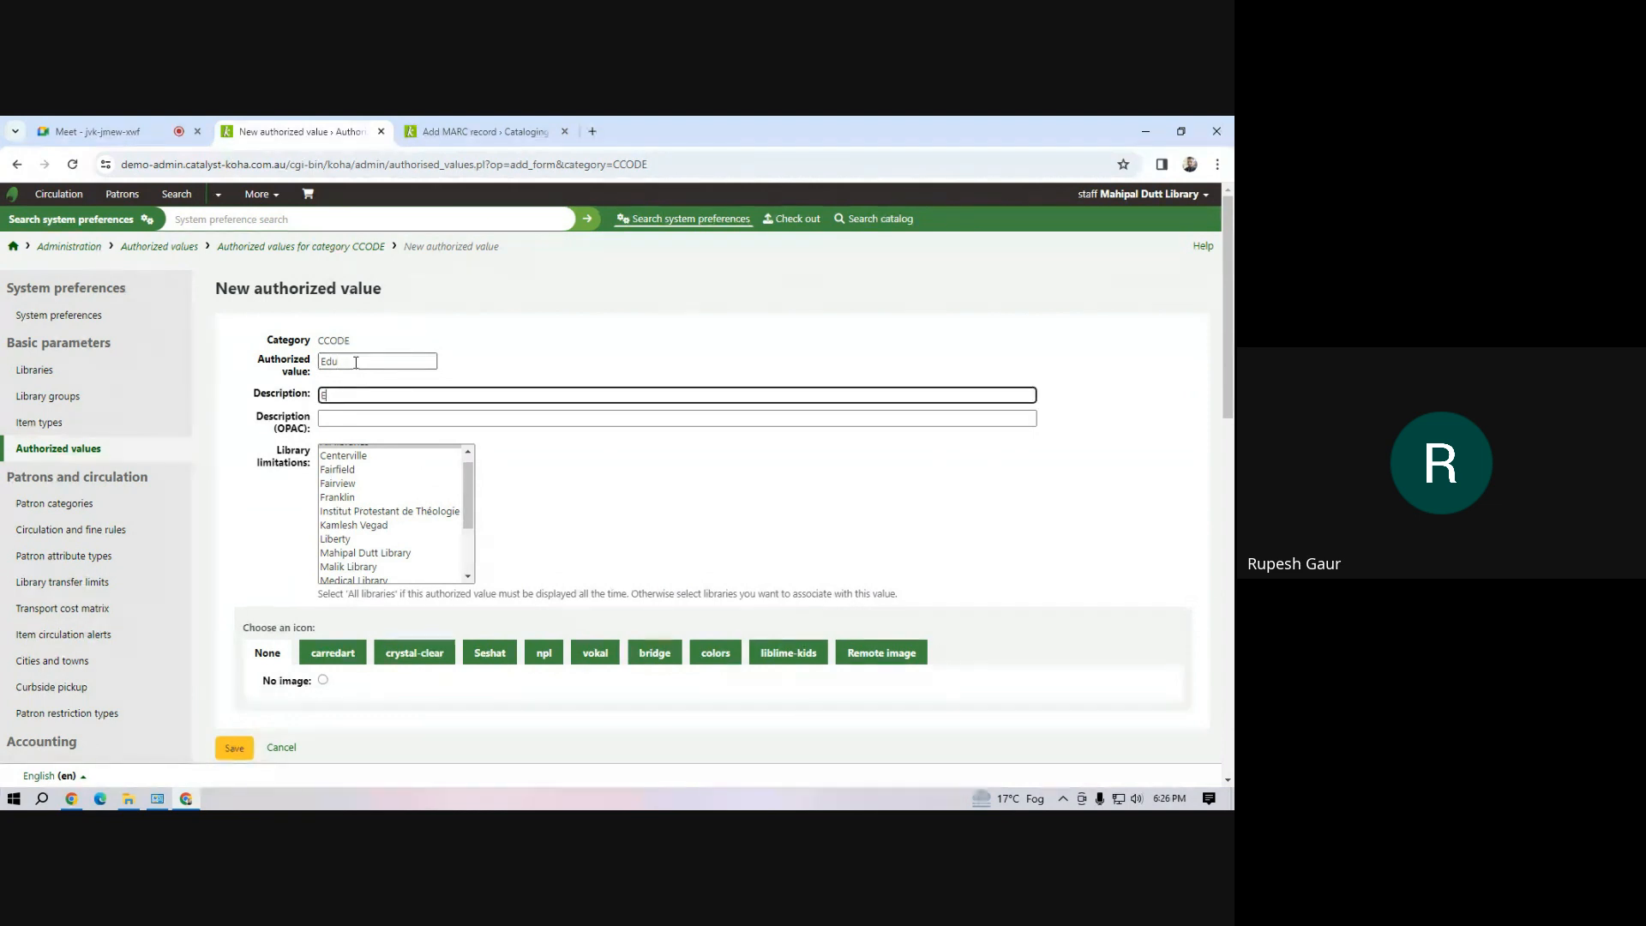
{"action": "type", "text": "di"}
{"action": "type", "text": "cation"}
{"action": "key", "text": "Tab"}
{"action": "type", "text": "Education"}
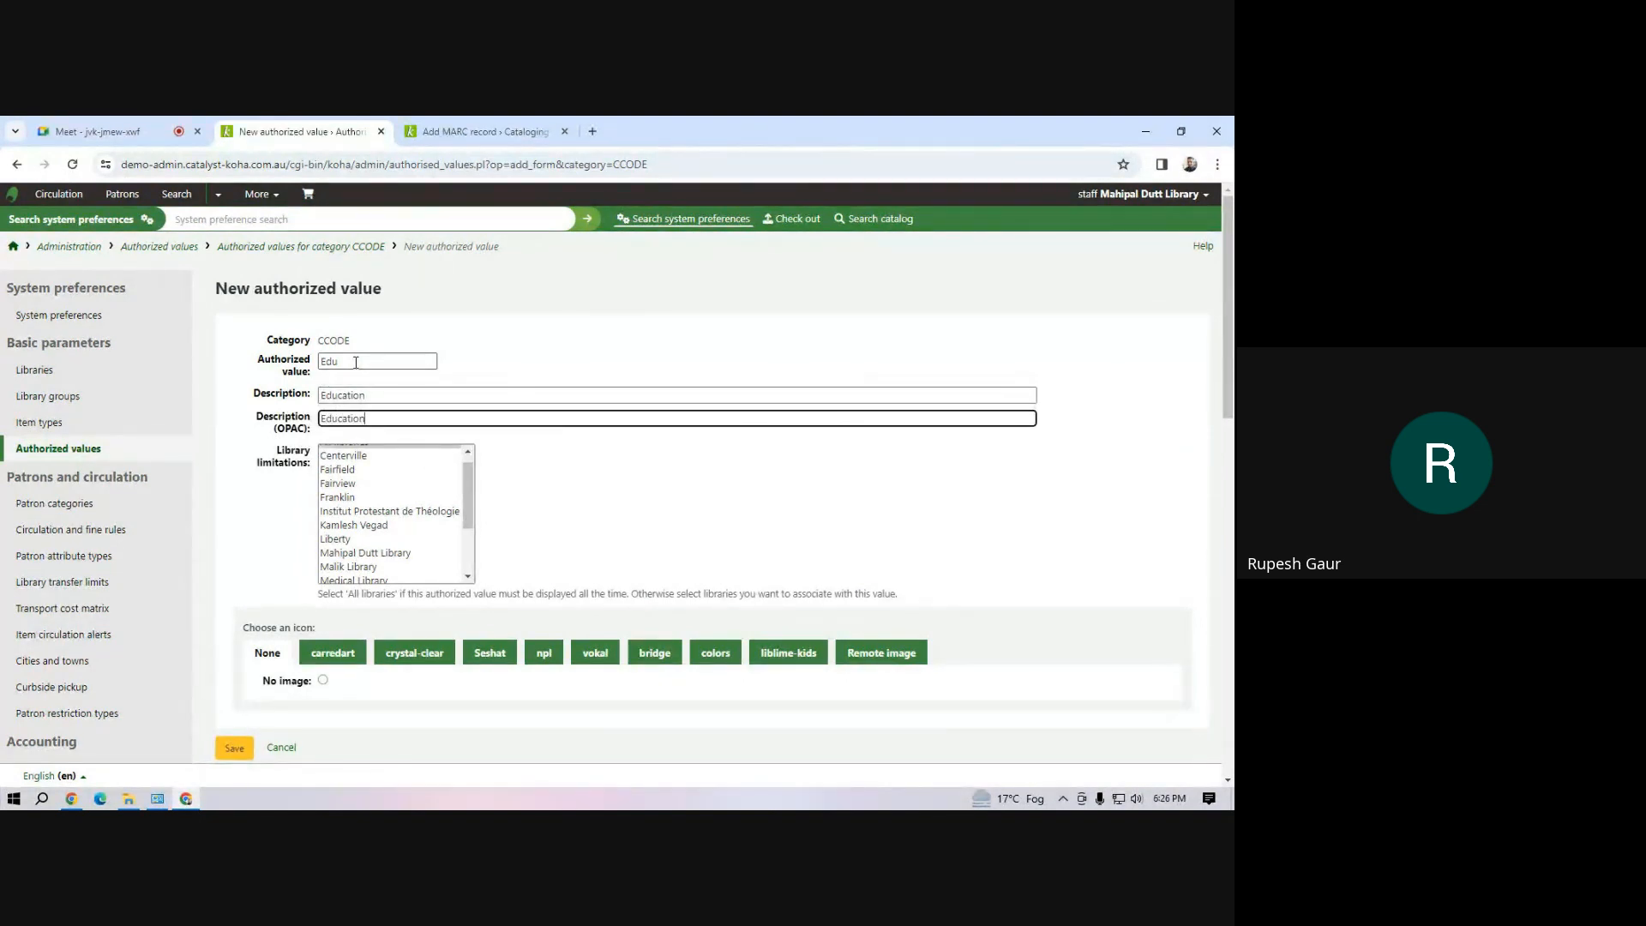
{"action": "type", "text": " Books"}
{"action": "left_click", "coordinate": [398, 401]}
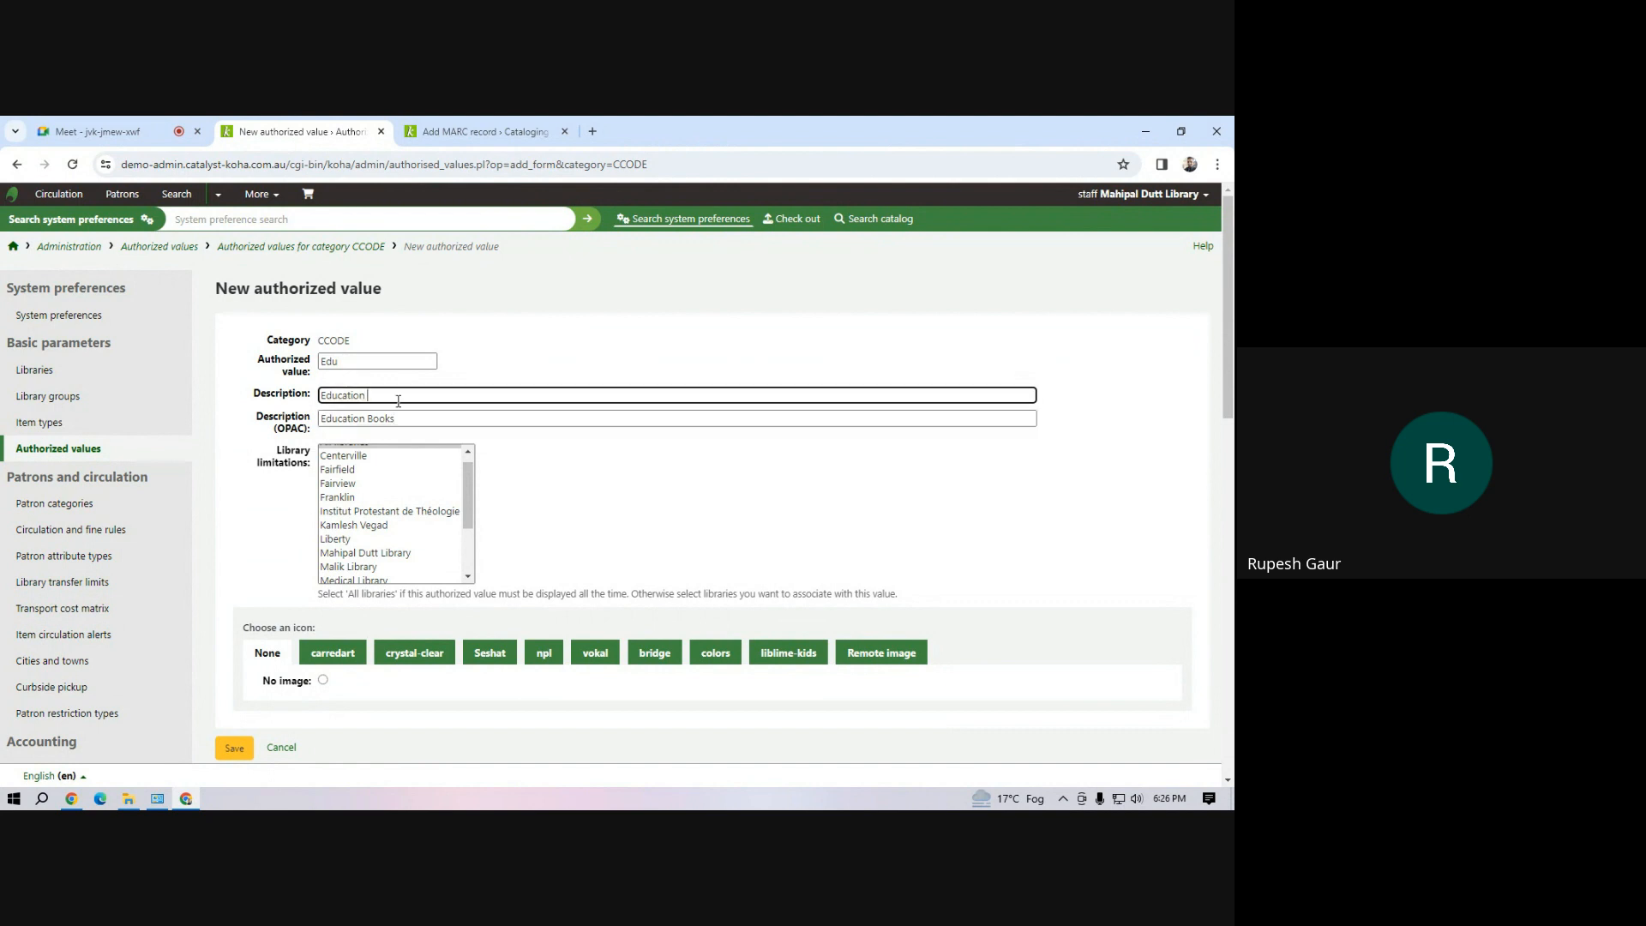
{"action": "type", "text": "Books"}
Limit the new authorized value to Mahipal Dutt Library and save it
{"action": "left_click_drag", "start_coordinate": [471, 523], "coordinate": [471, 535]}
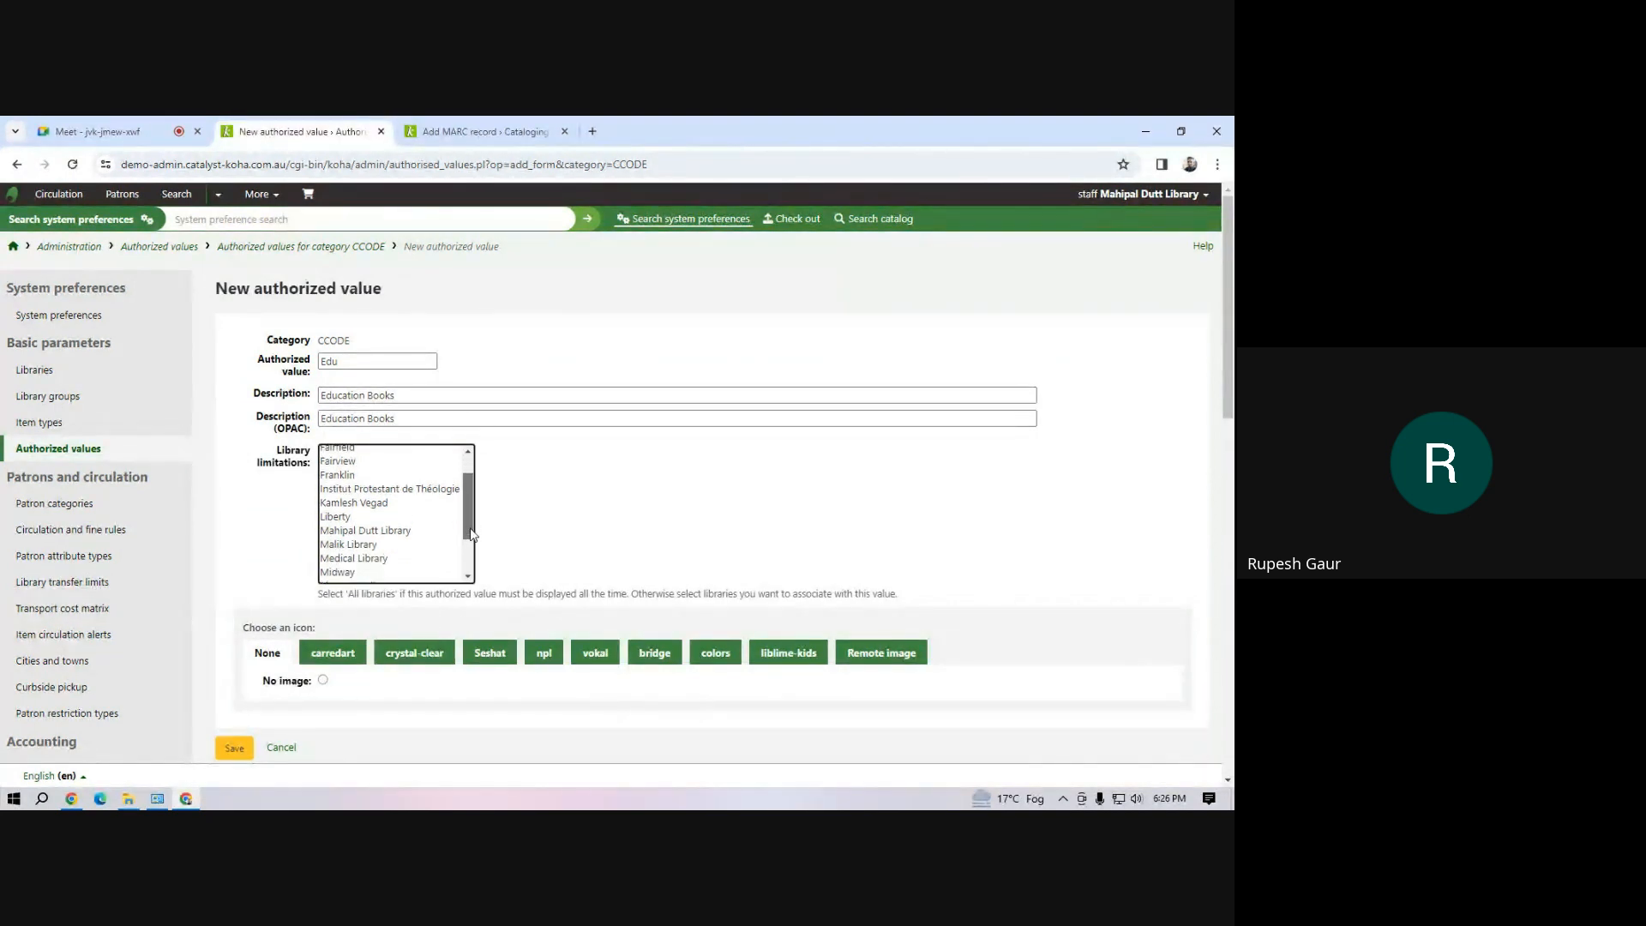
{"action": "left_click", "coordinate": [404, 532]}
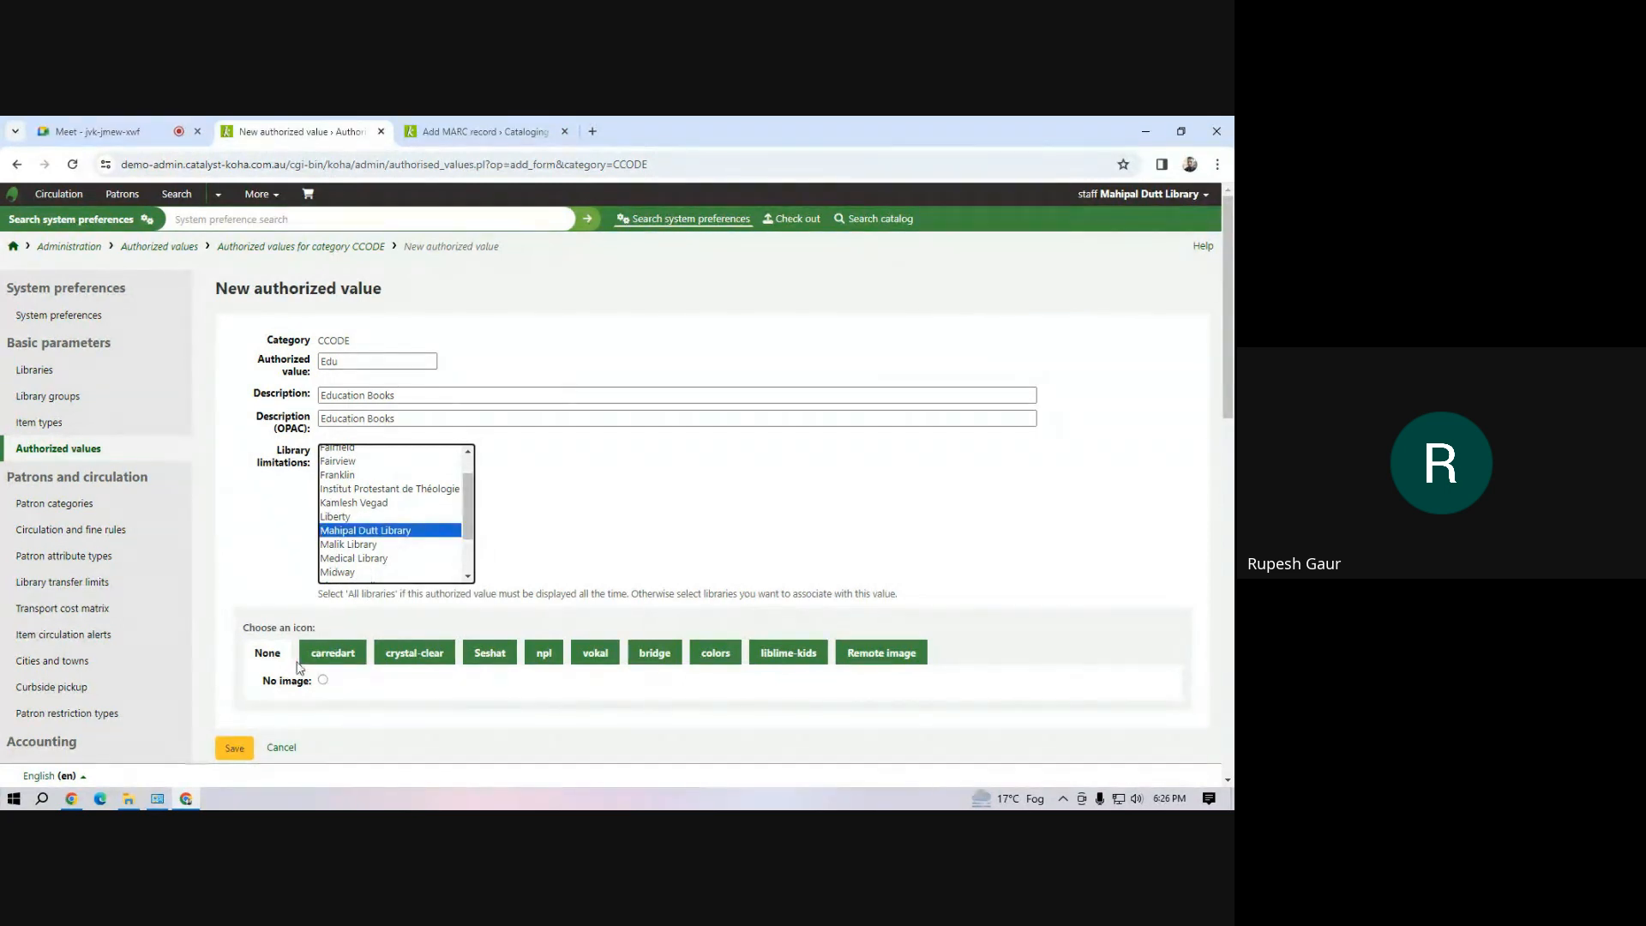
{"action": "left_click", "coordinate": [243, 749]}
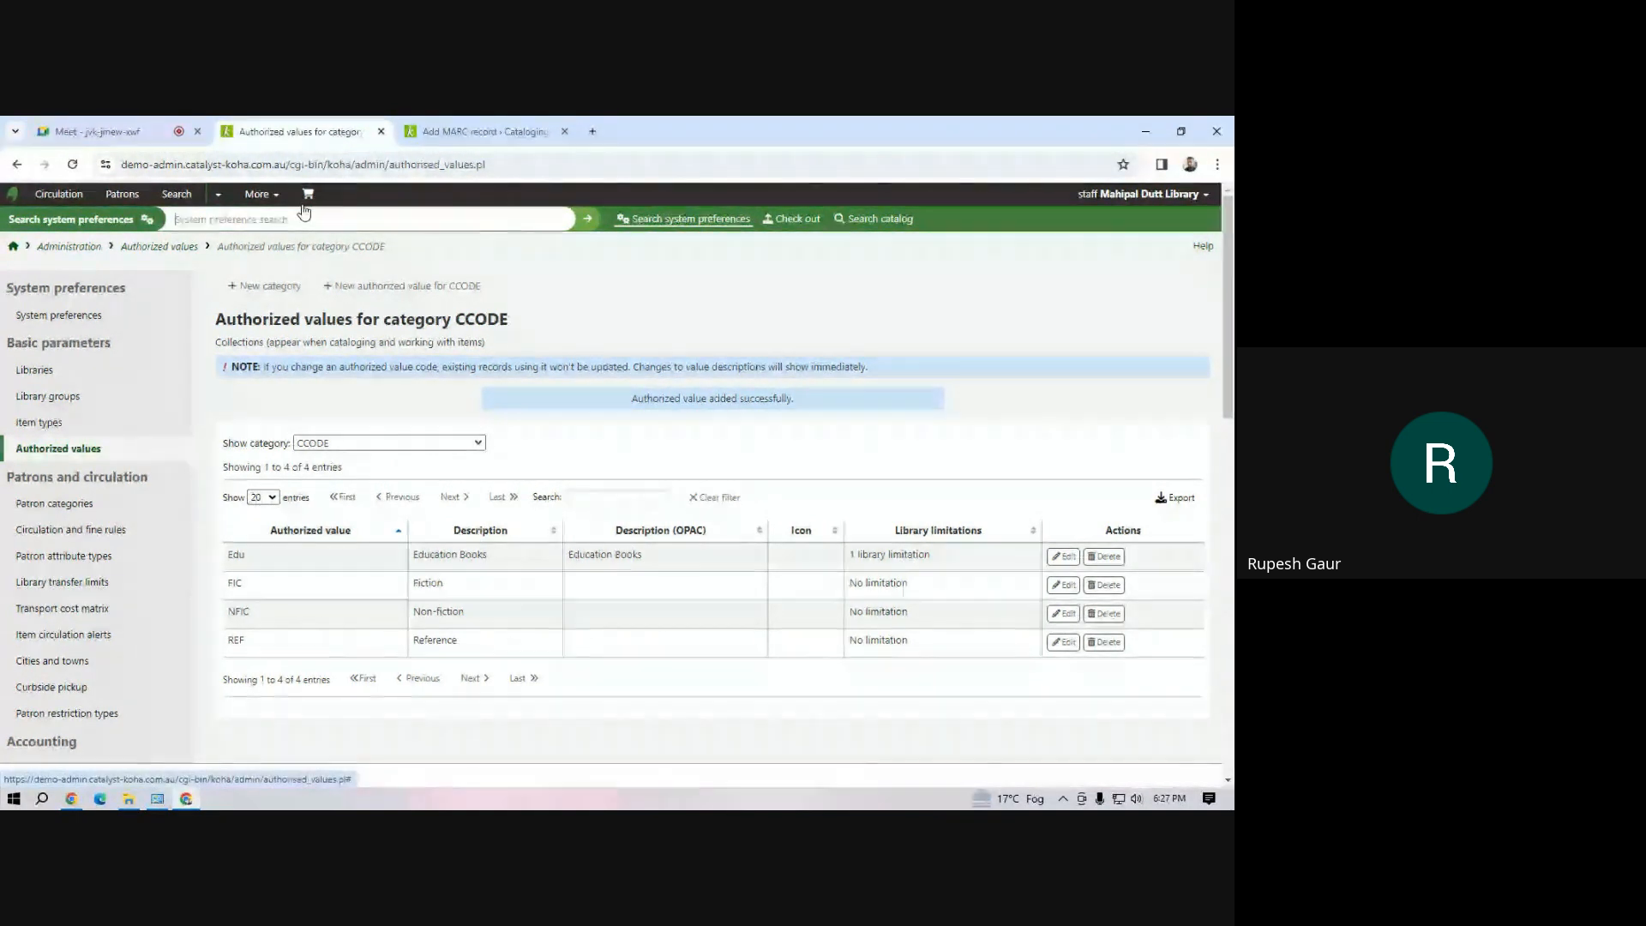
Look over the parameter sections on the Koha administration page and open the Cataloging module
{"action": "left_click", "coordinate": [259, 195]}
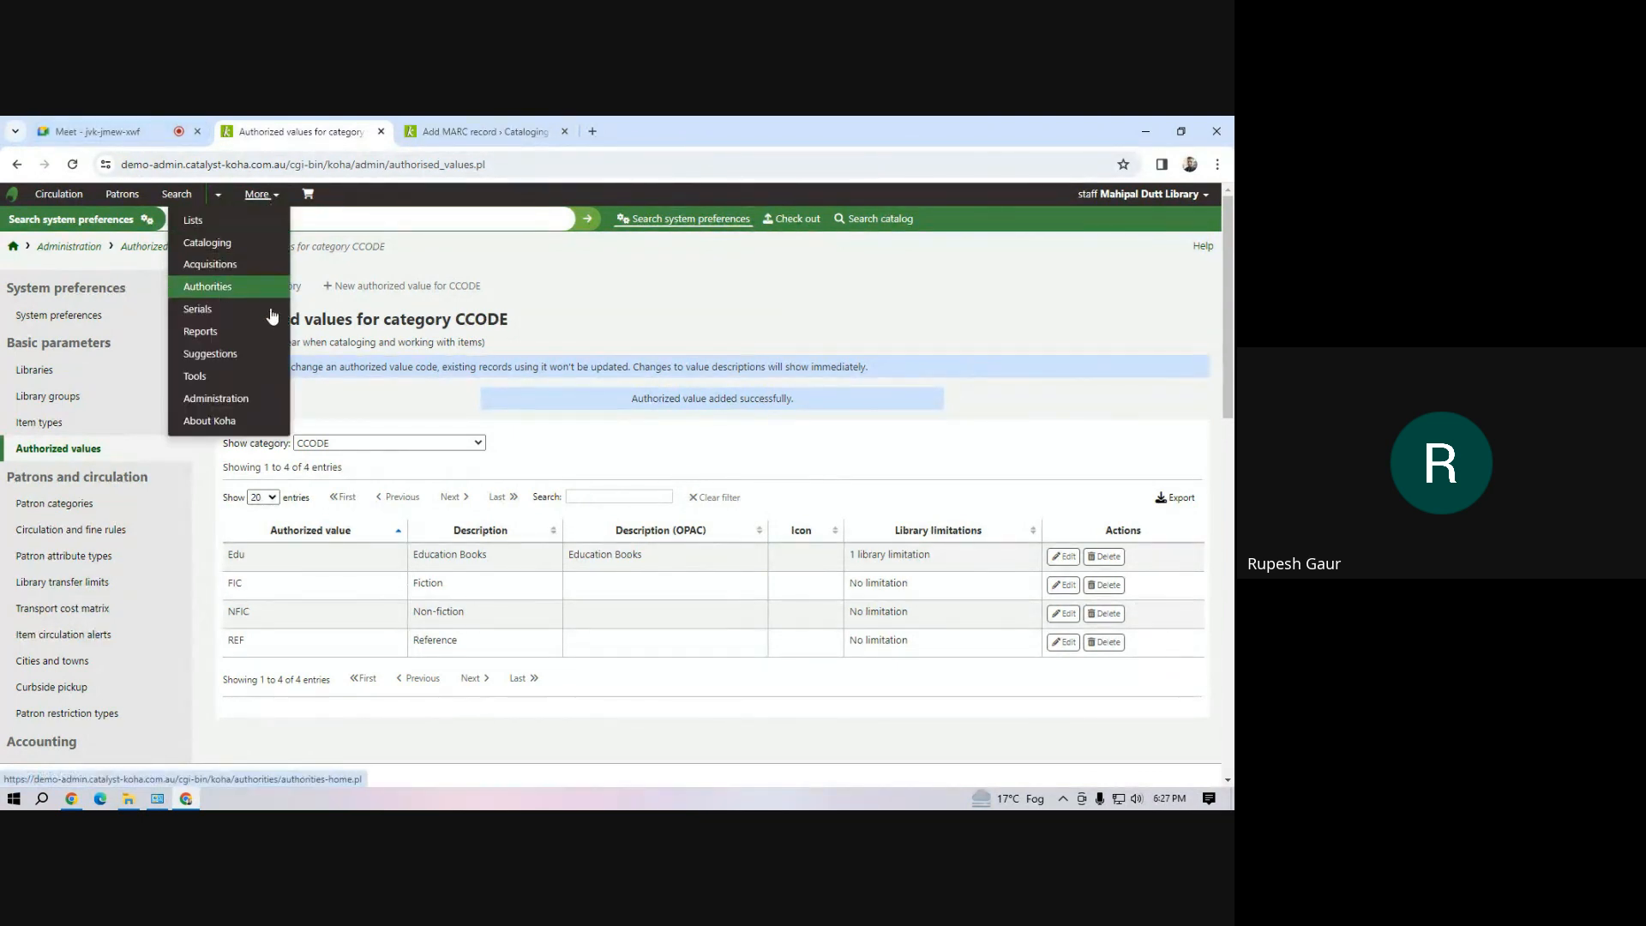
{"action": "left_click", "coordinate": [217, 398]}
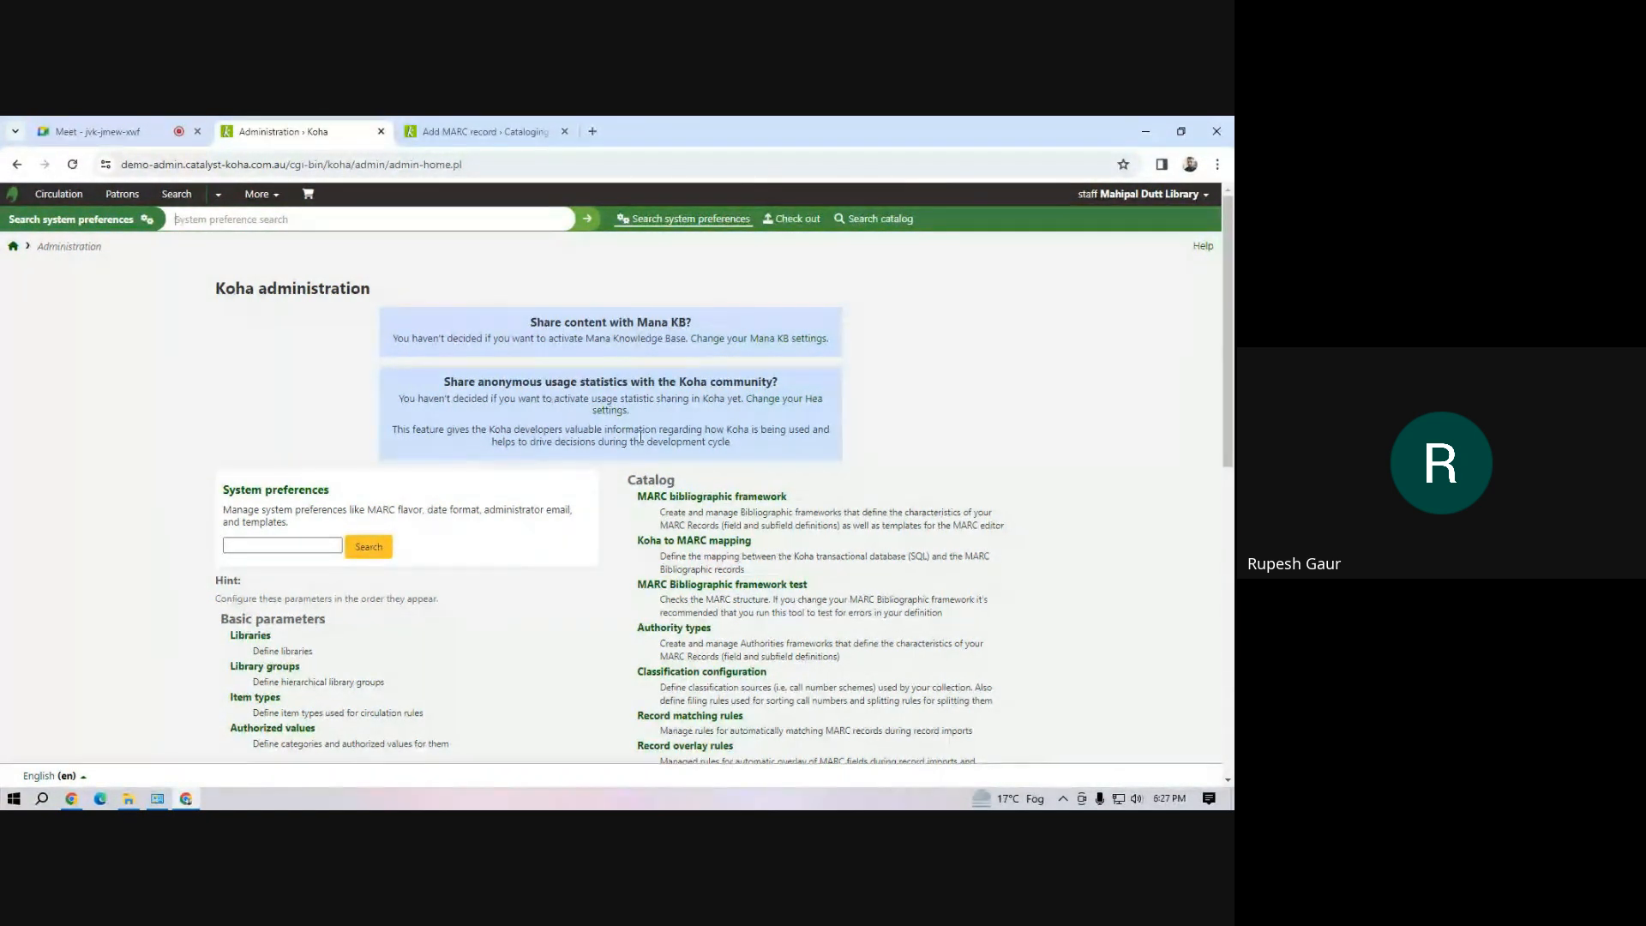
{"action": "scroll", "coordinate": [775, 616], "scroll_direction": "down", "scroll_amount": 4}
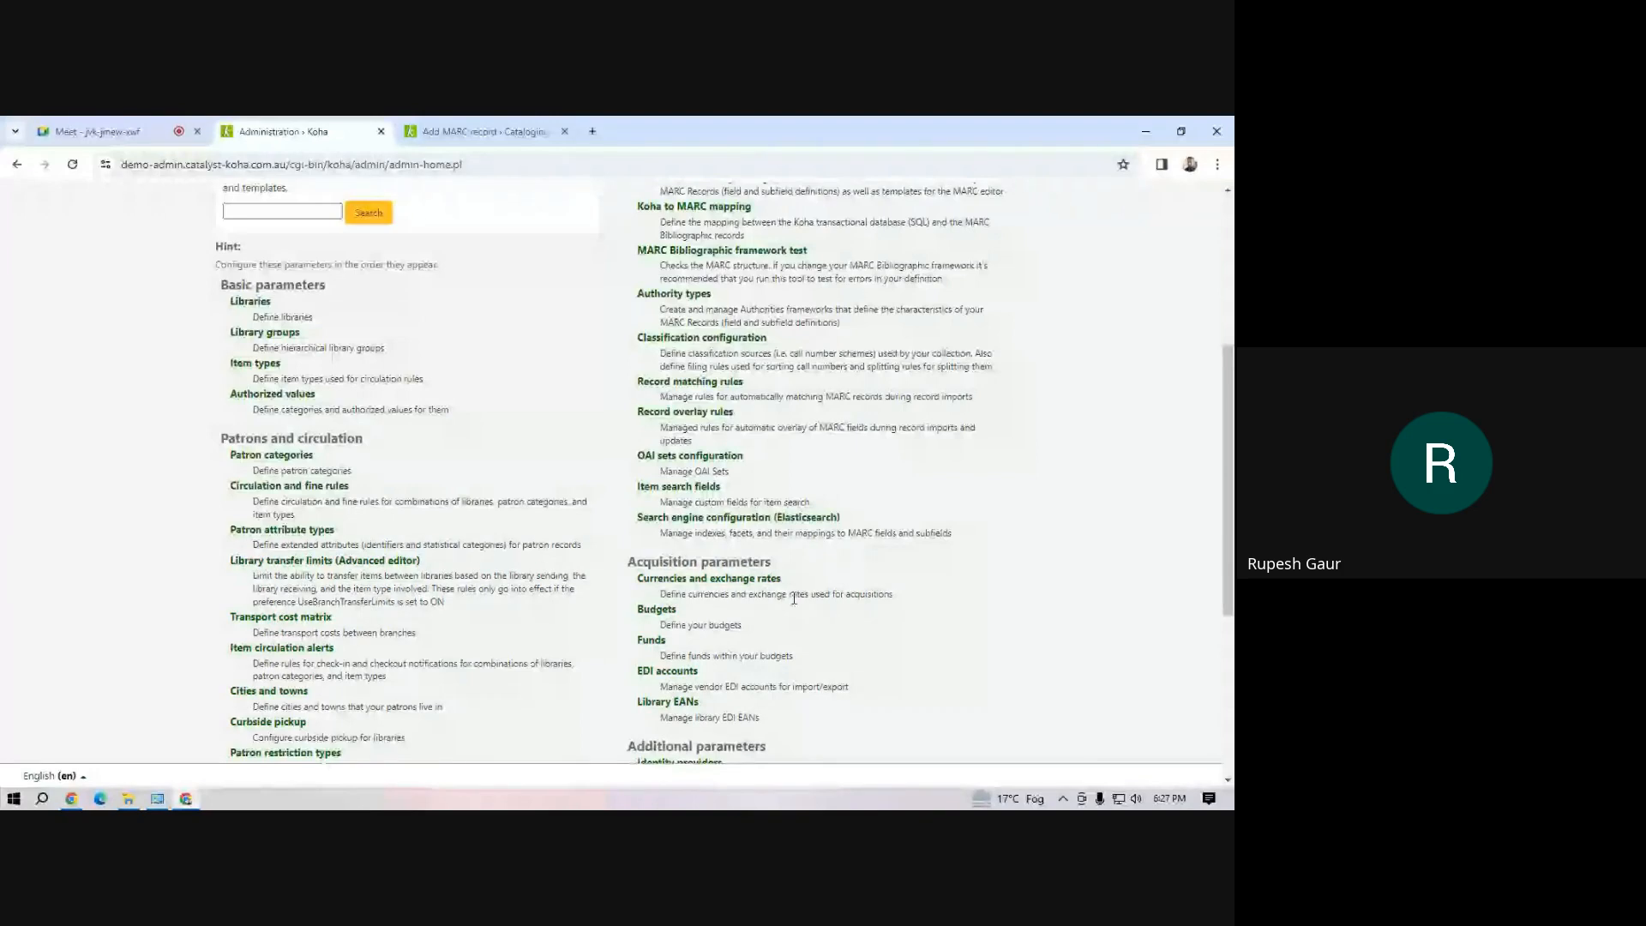
{"action": "scroll", "coordinate": [755, 592], "scroll_direction": "up", "scroll_amount": 4}
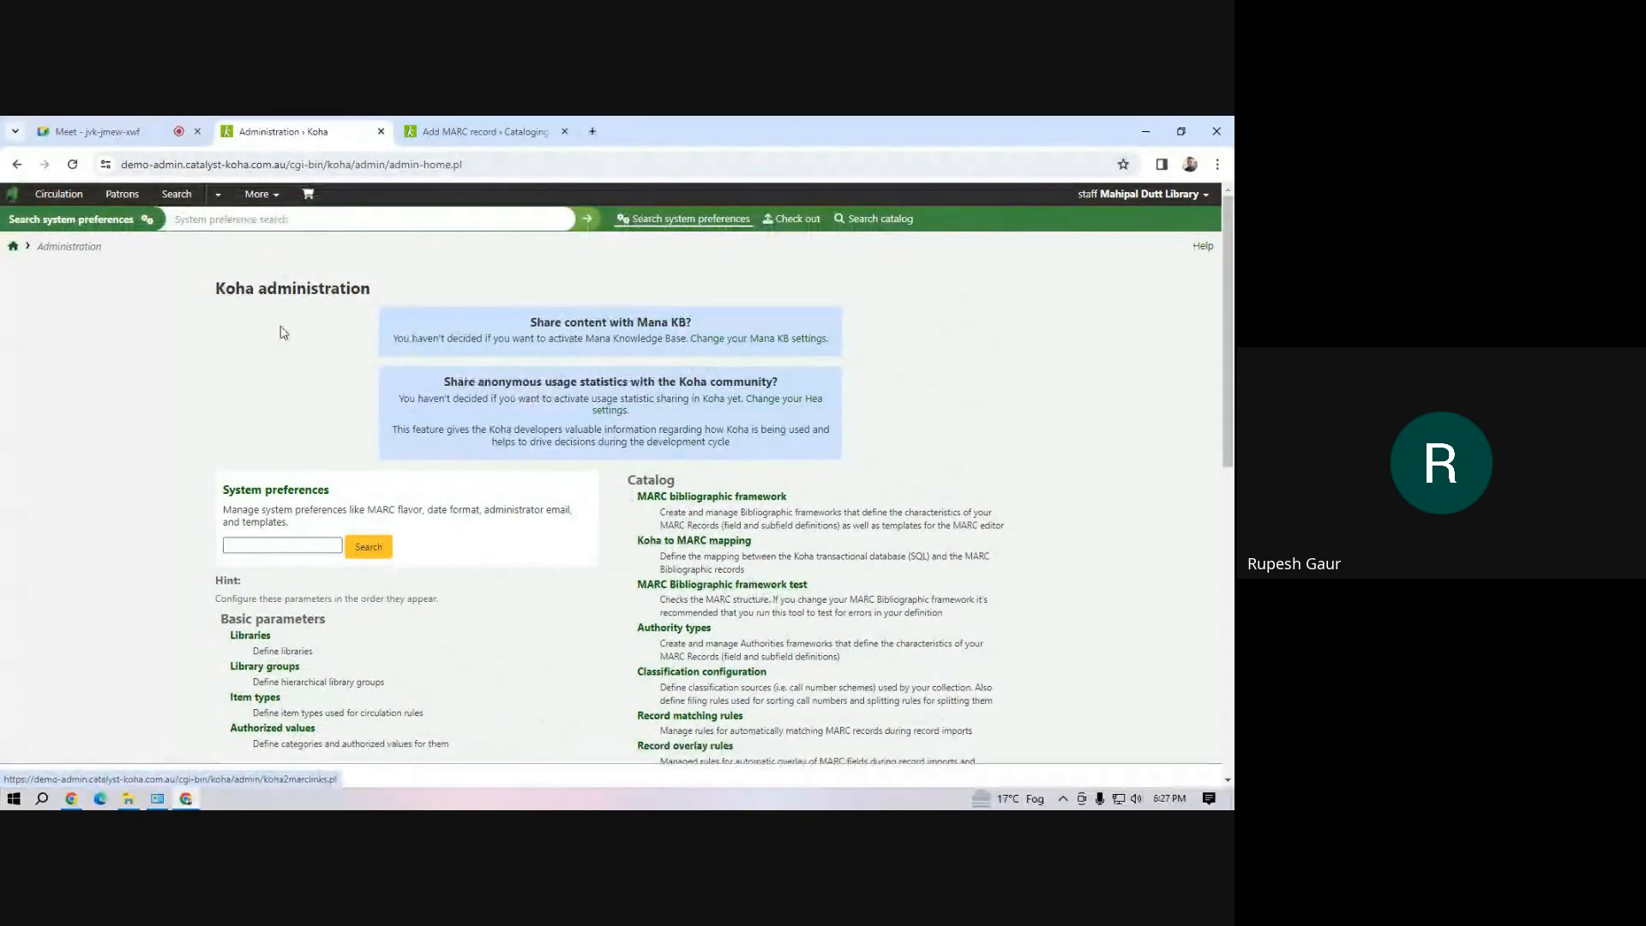
{"action": "left_click", "coordinate": [256, 194]}
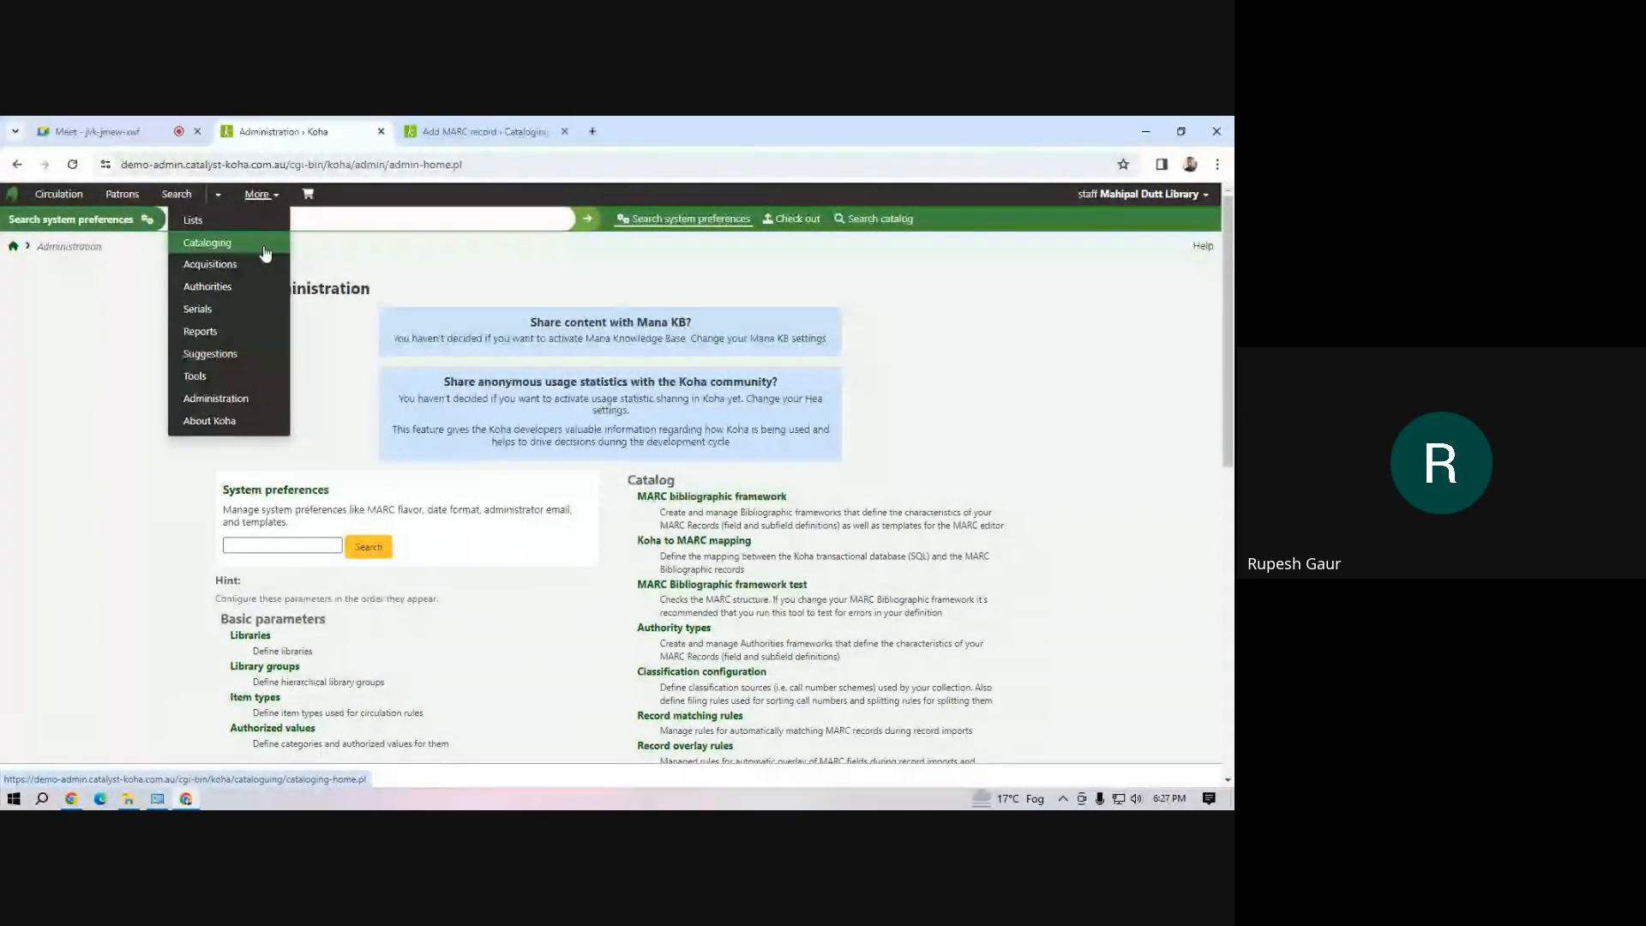
{"action": "left_click", "coordinate": [265, 251]}
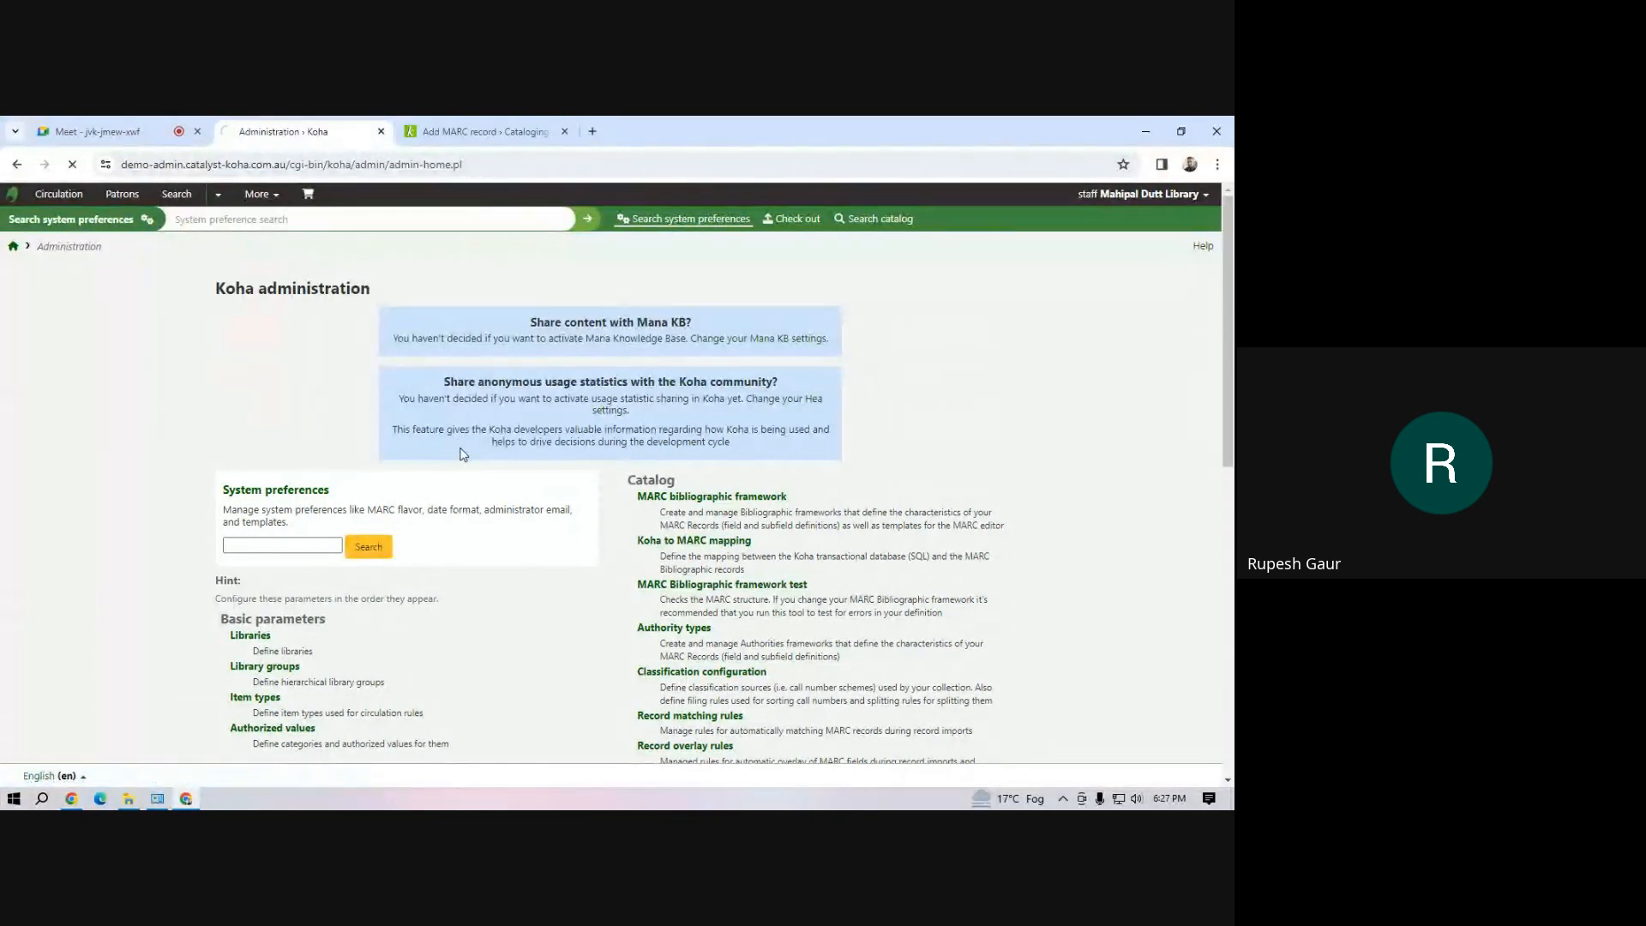
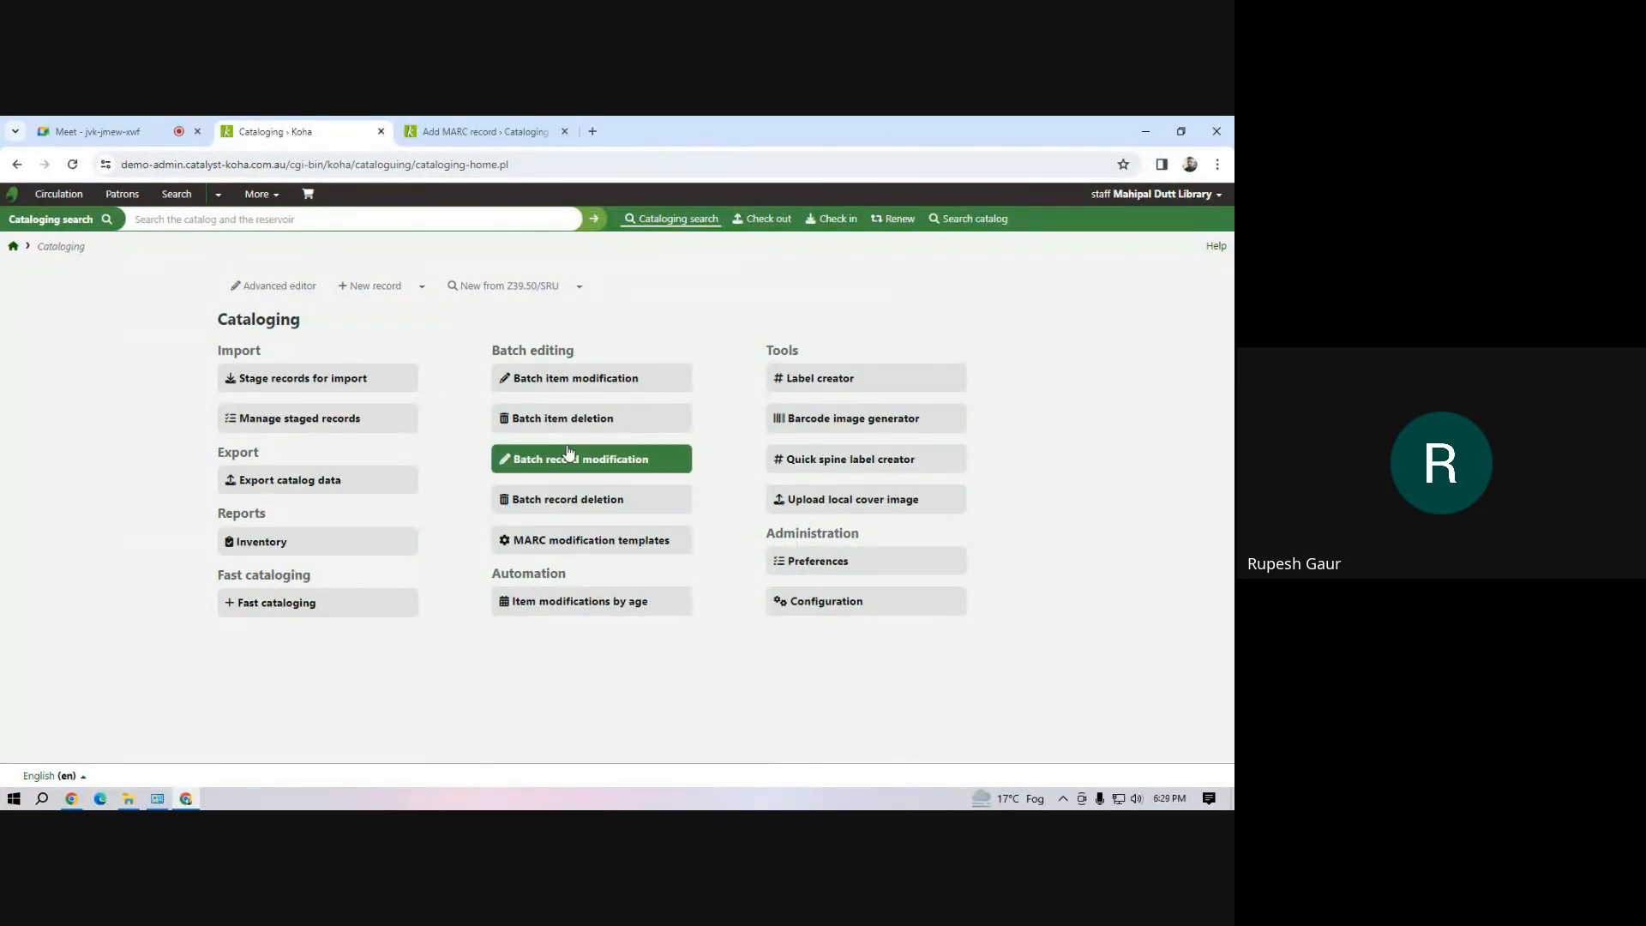
Start a new item type in the administration's basic parameters and enter BB as its code
{"action": "left_click", "coordinate": [319, 219]}
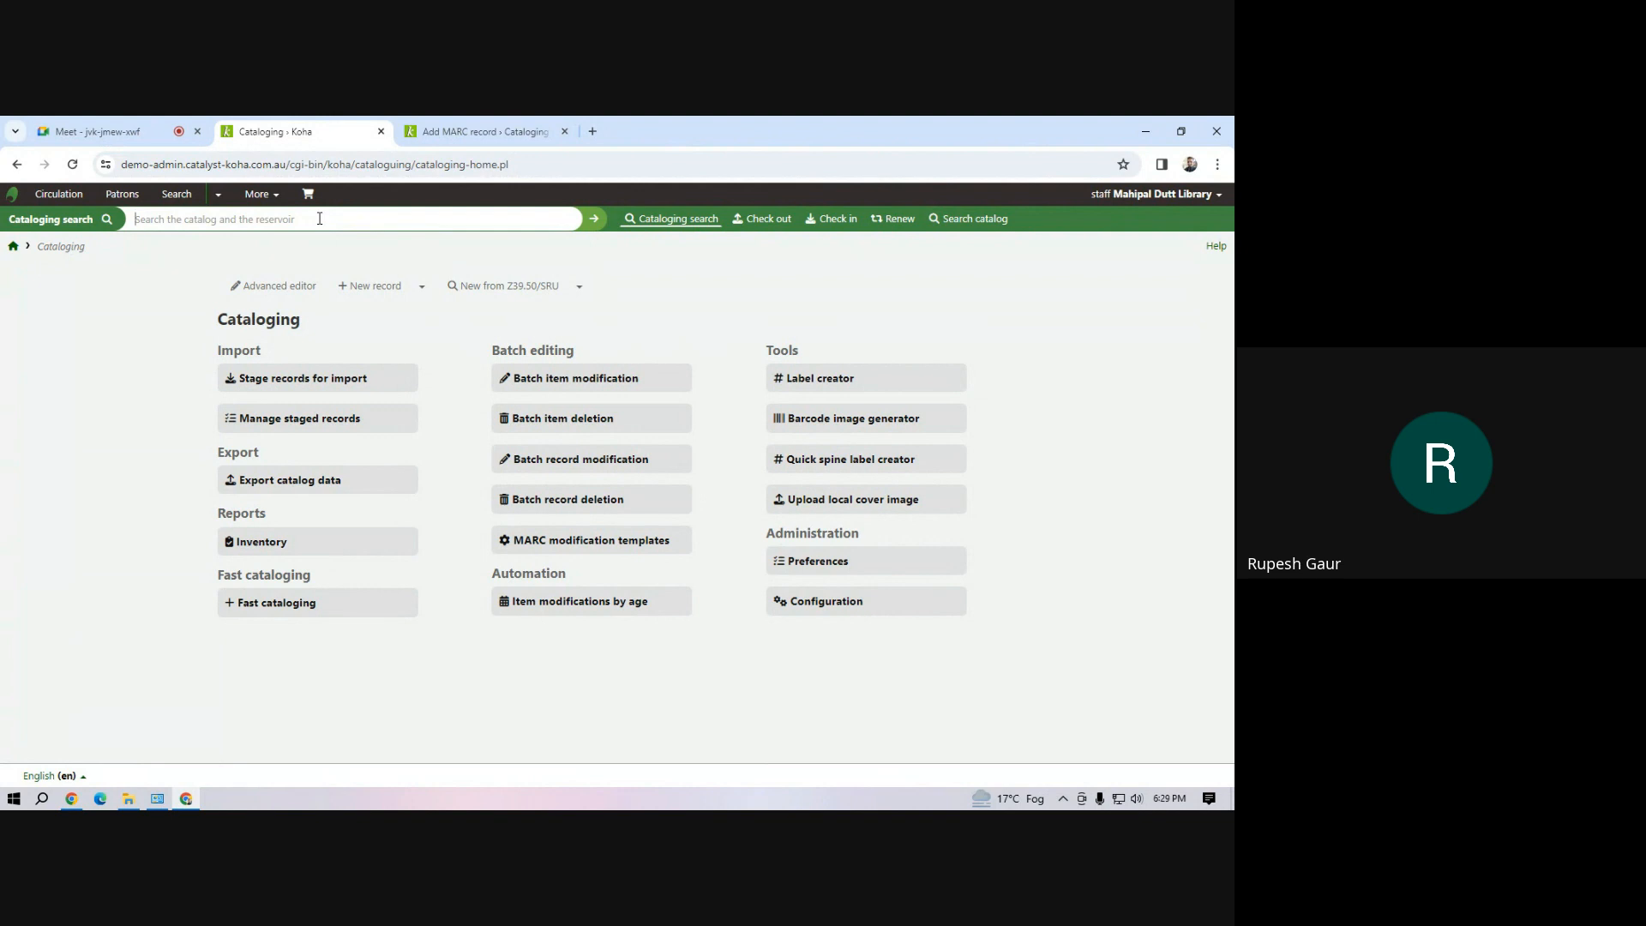
{"action": "left_click", "coordinate": [274, 202]}
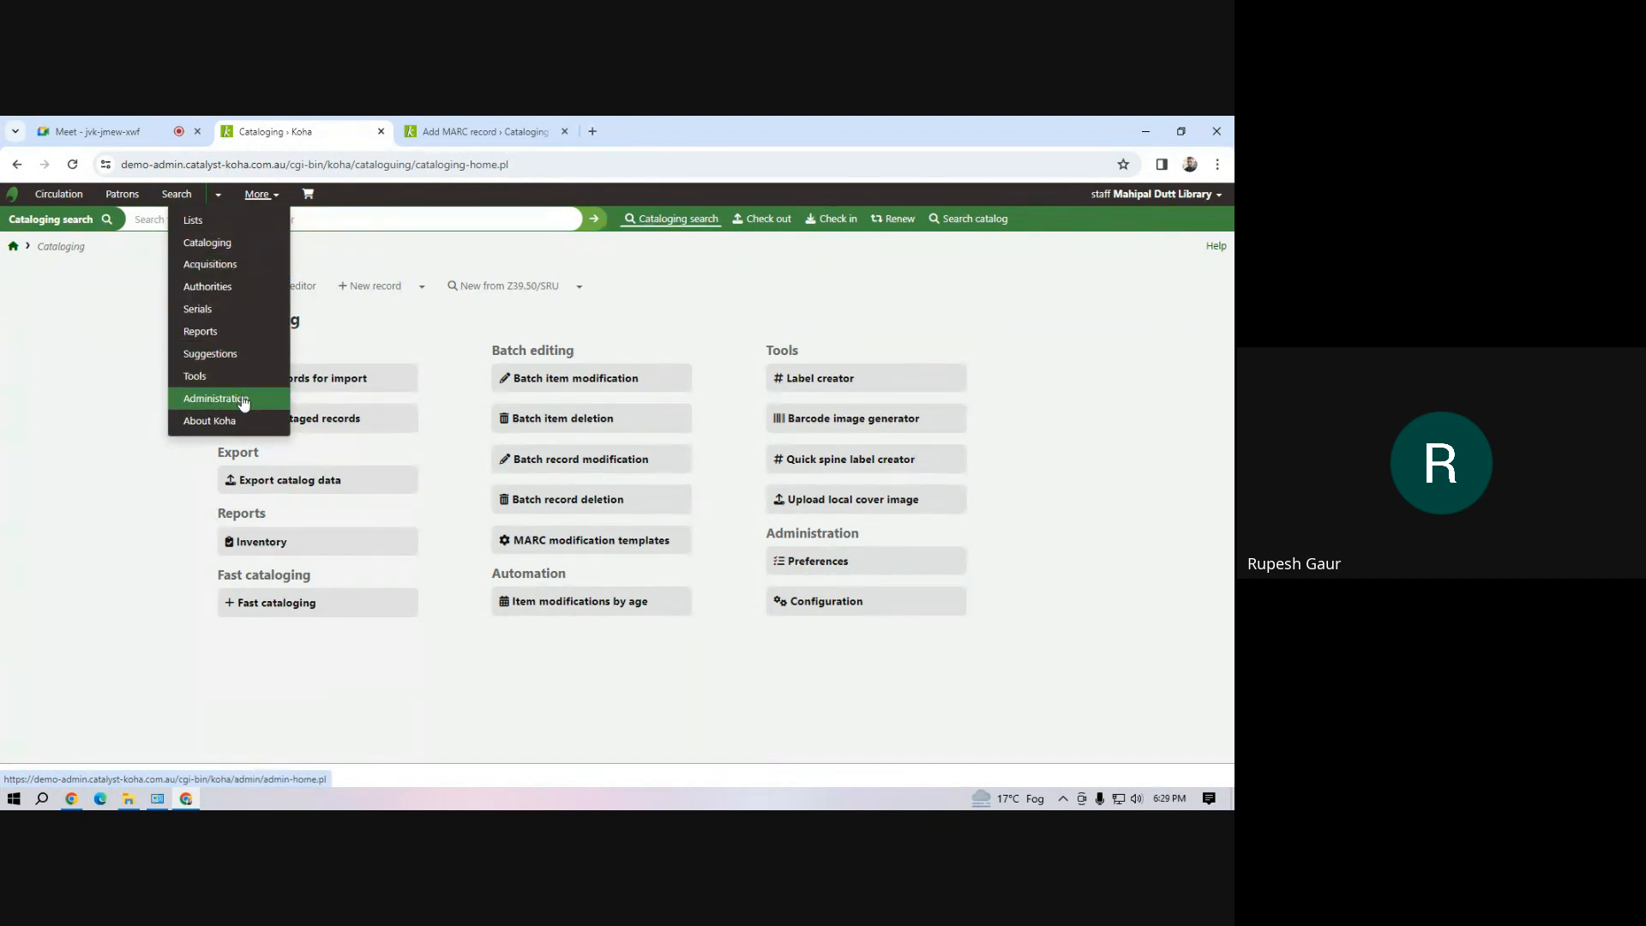
{"action": "left_click", "coordinate": [244, 402]}
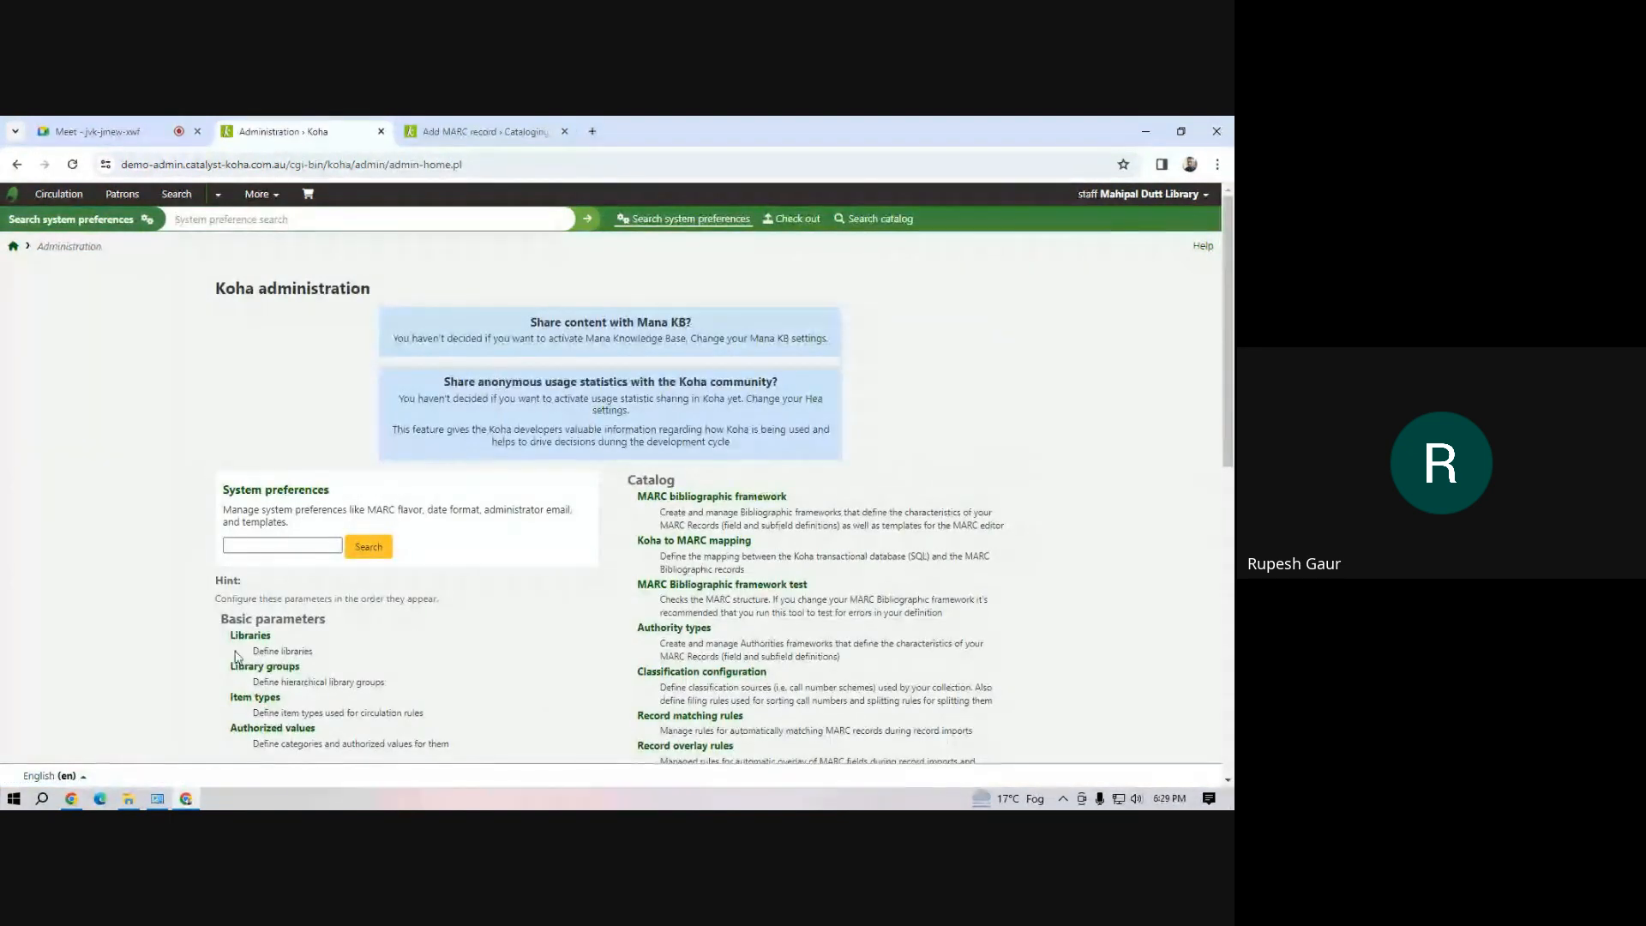
{"action": "left_click", "coordinate": [262, 698]}
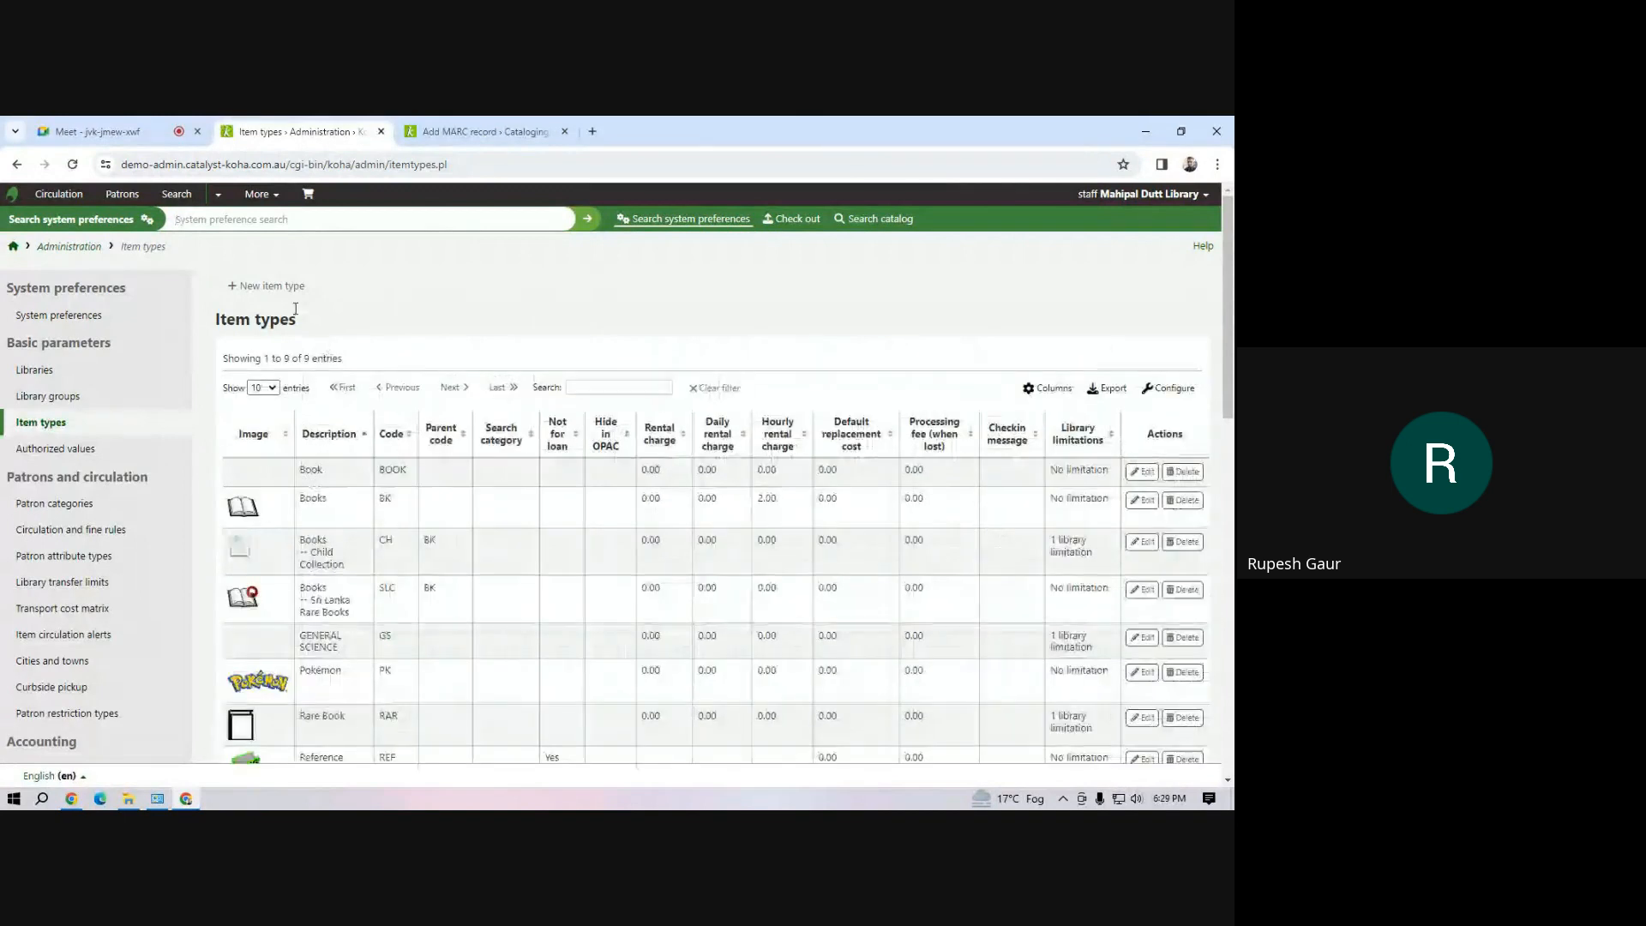
{"action": "left_click", "coordinate": [274, 286]}
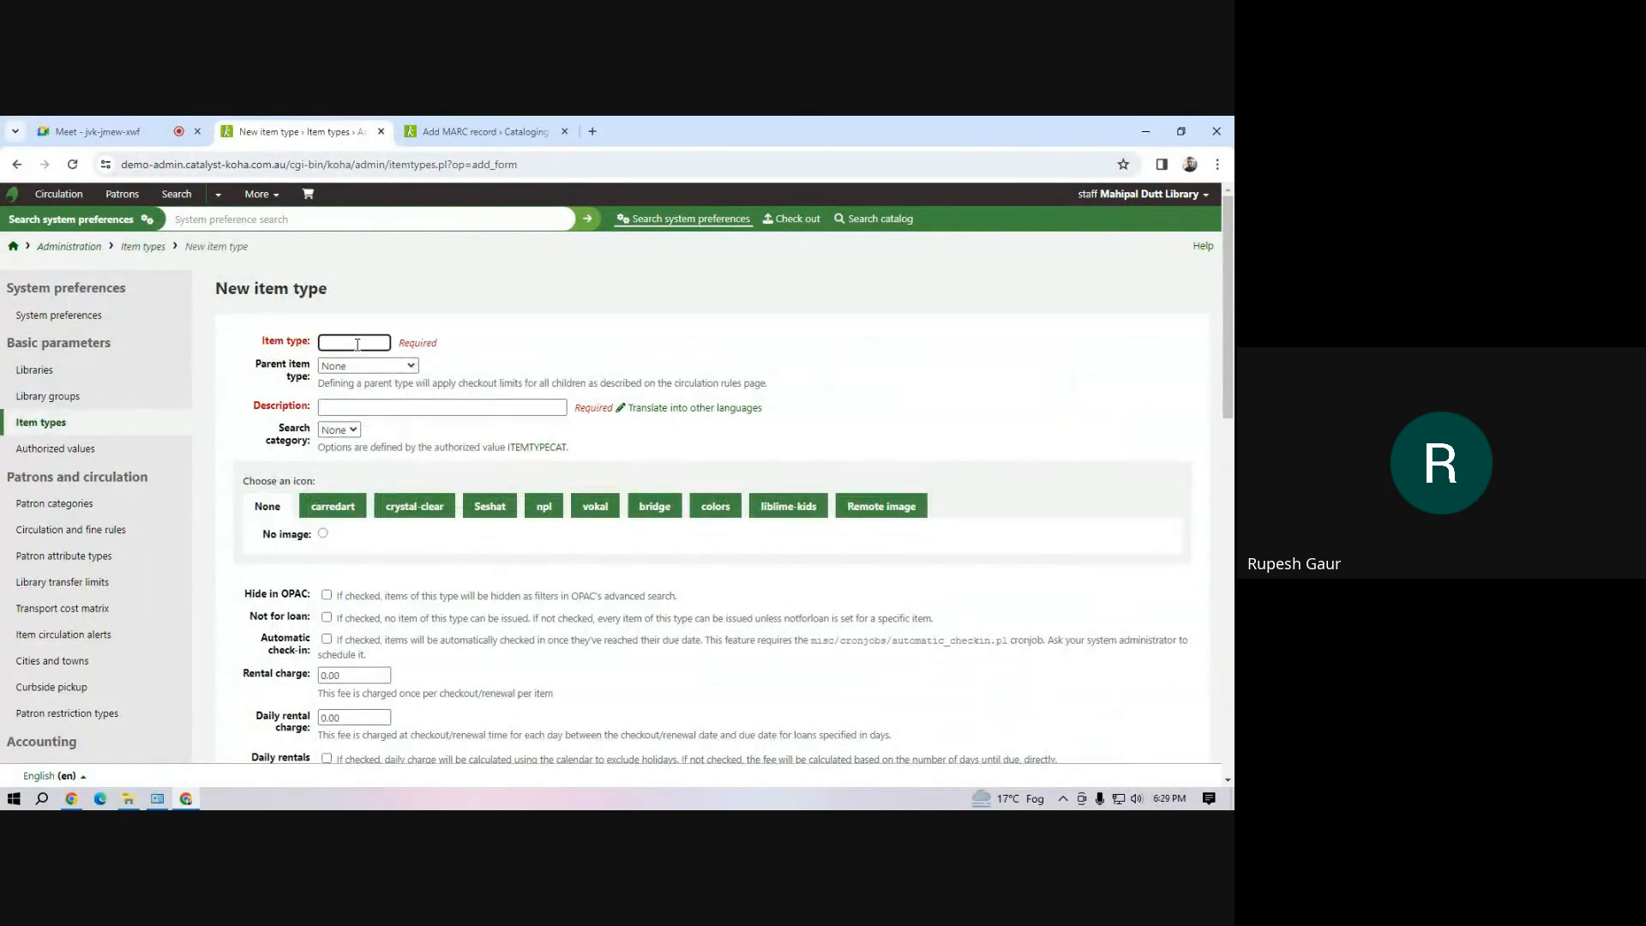
{"action": "type", "text": "BB"}
Enter Book Bank Books as the description of the new item type
{"action": "left_click", "coordinate": [361, 405]}
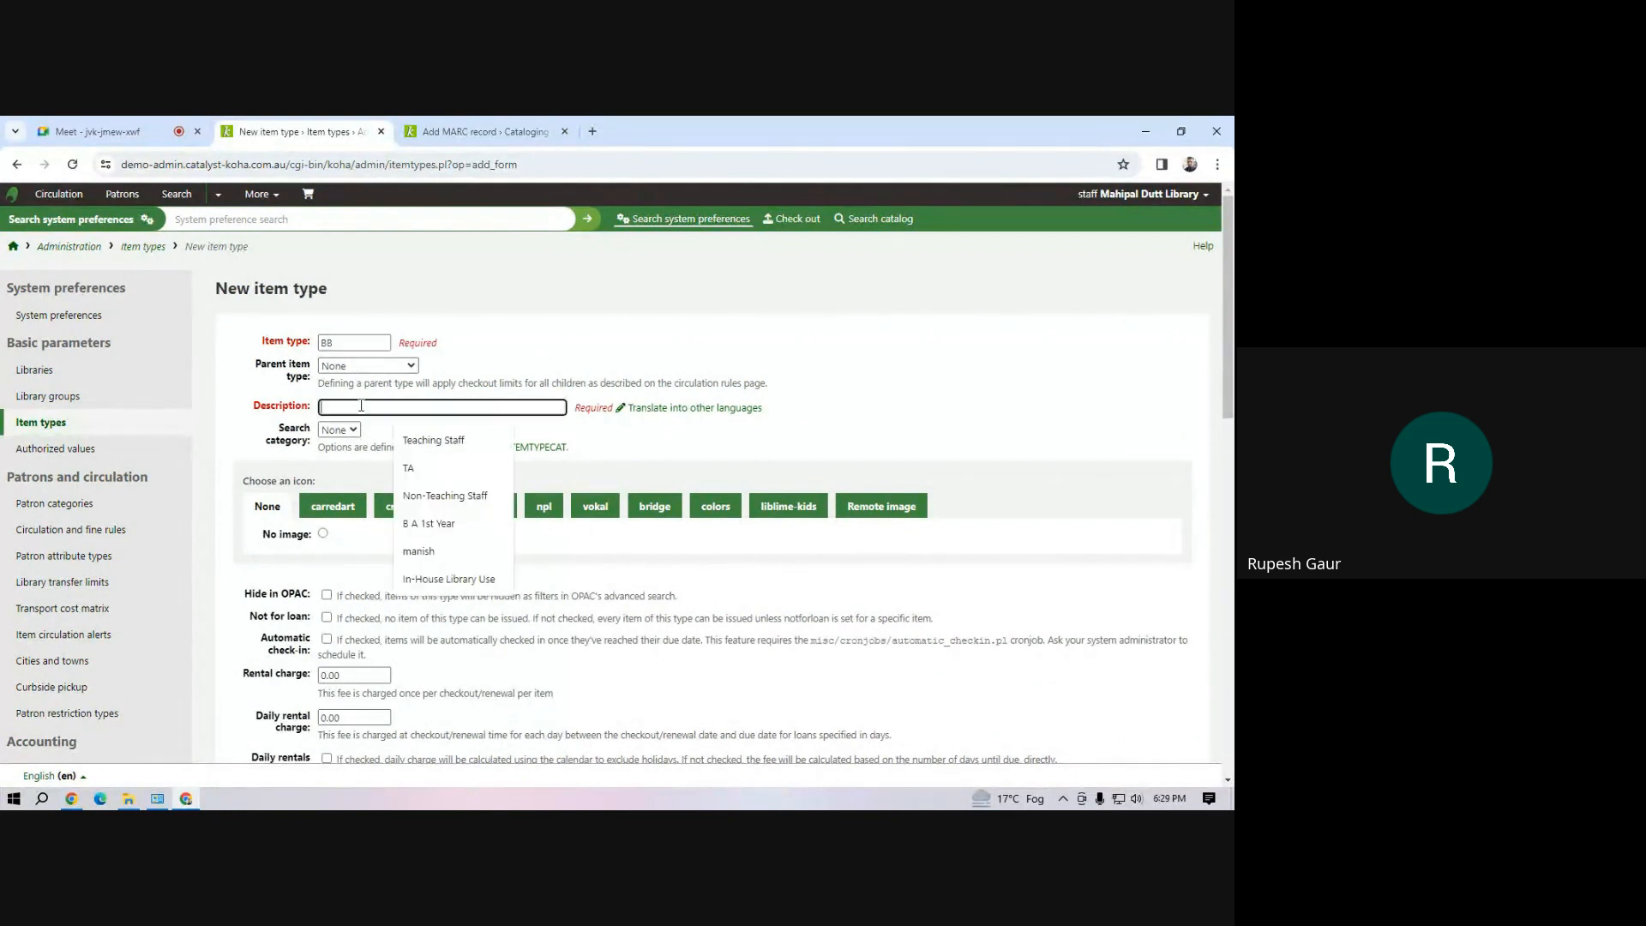
{"action": "type", "text": "Books"}
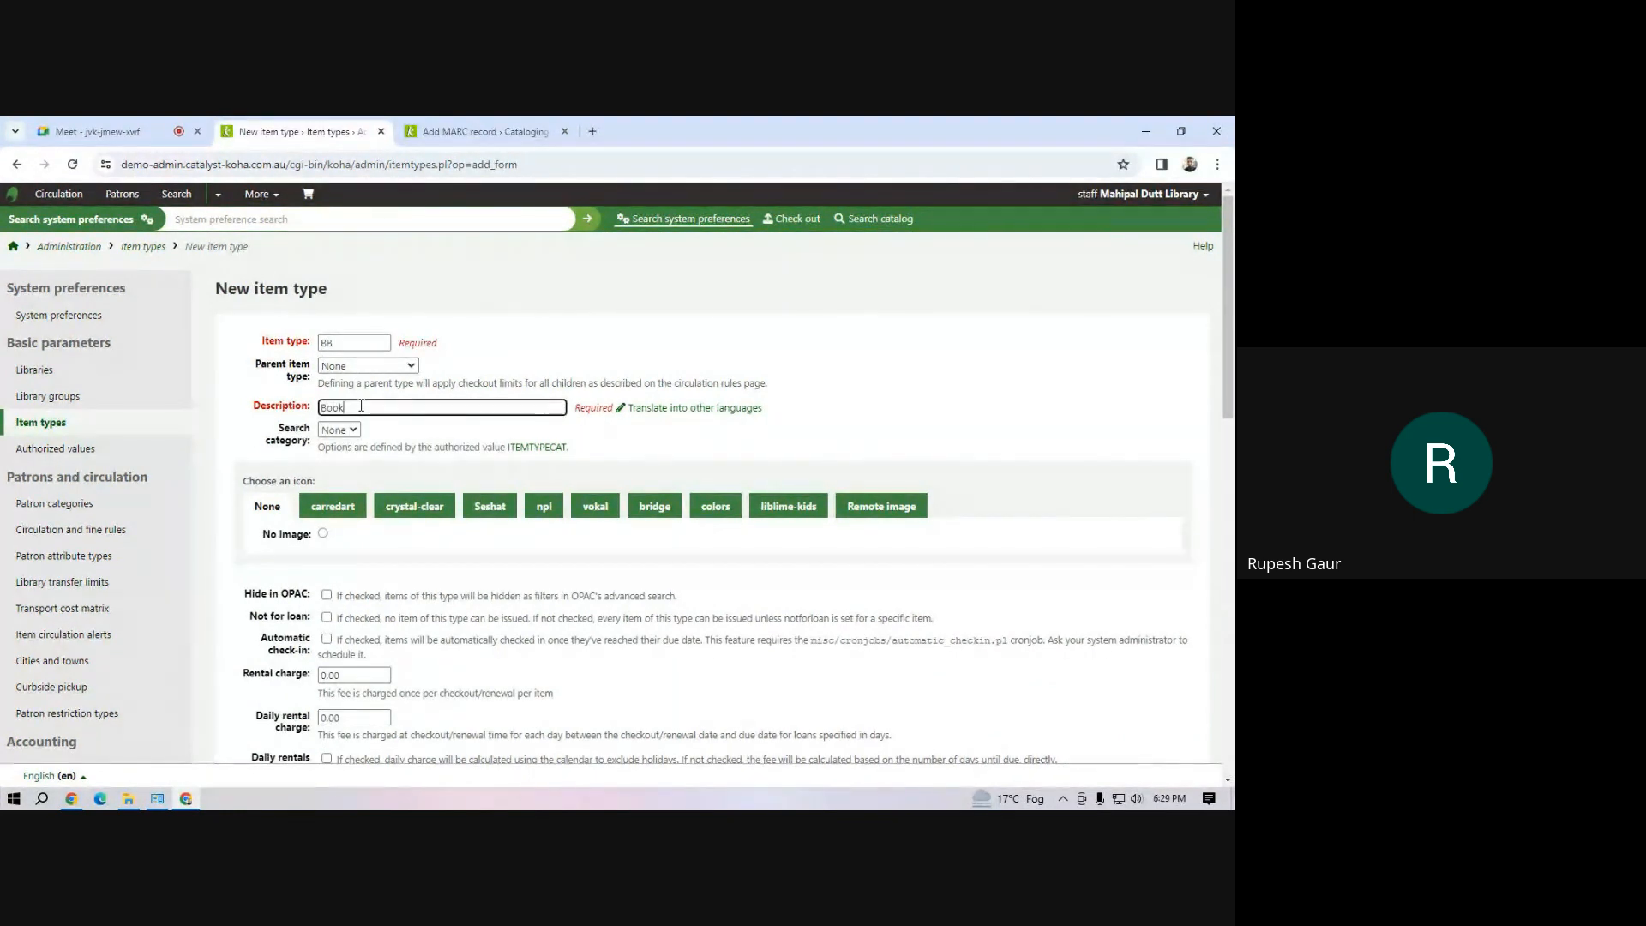
{"action": "key", "text": "BackSpace"}
{"action": "type", "text": "Back Books"}
Limit the new item type to Mahipal Dutt Library and save it
{"action": "scroll", "coordinate": [374, 643], "scroll_direction": "down", "scroll_amount": 7}
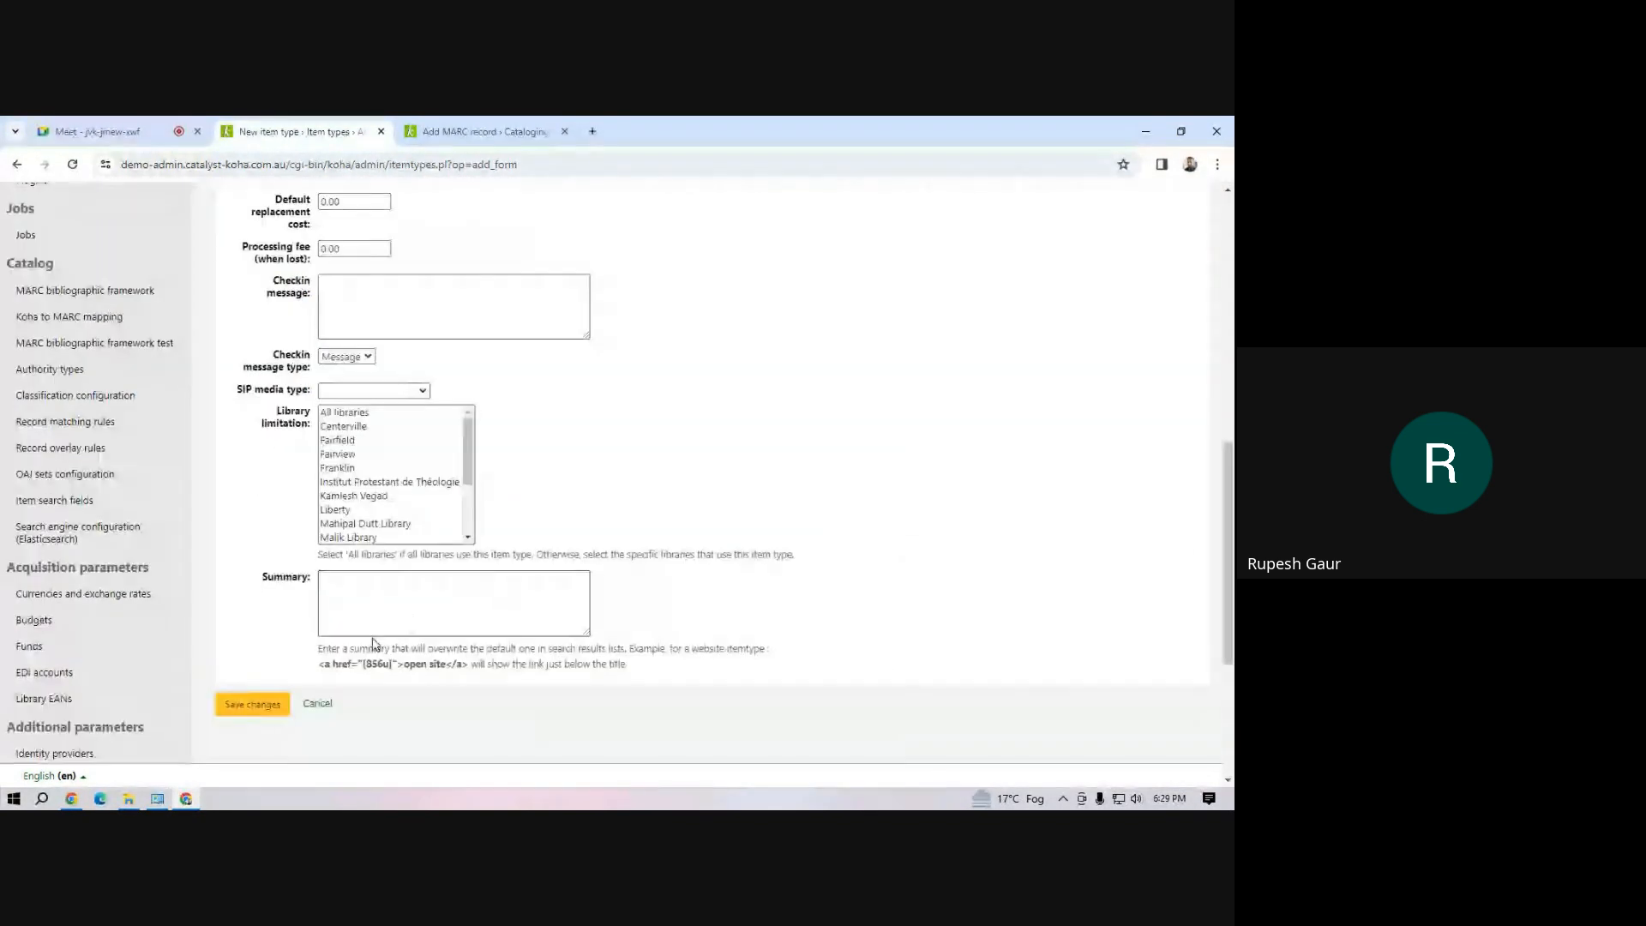
{"action": "left_click", "coordinate": [383, 525]}
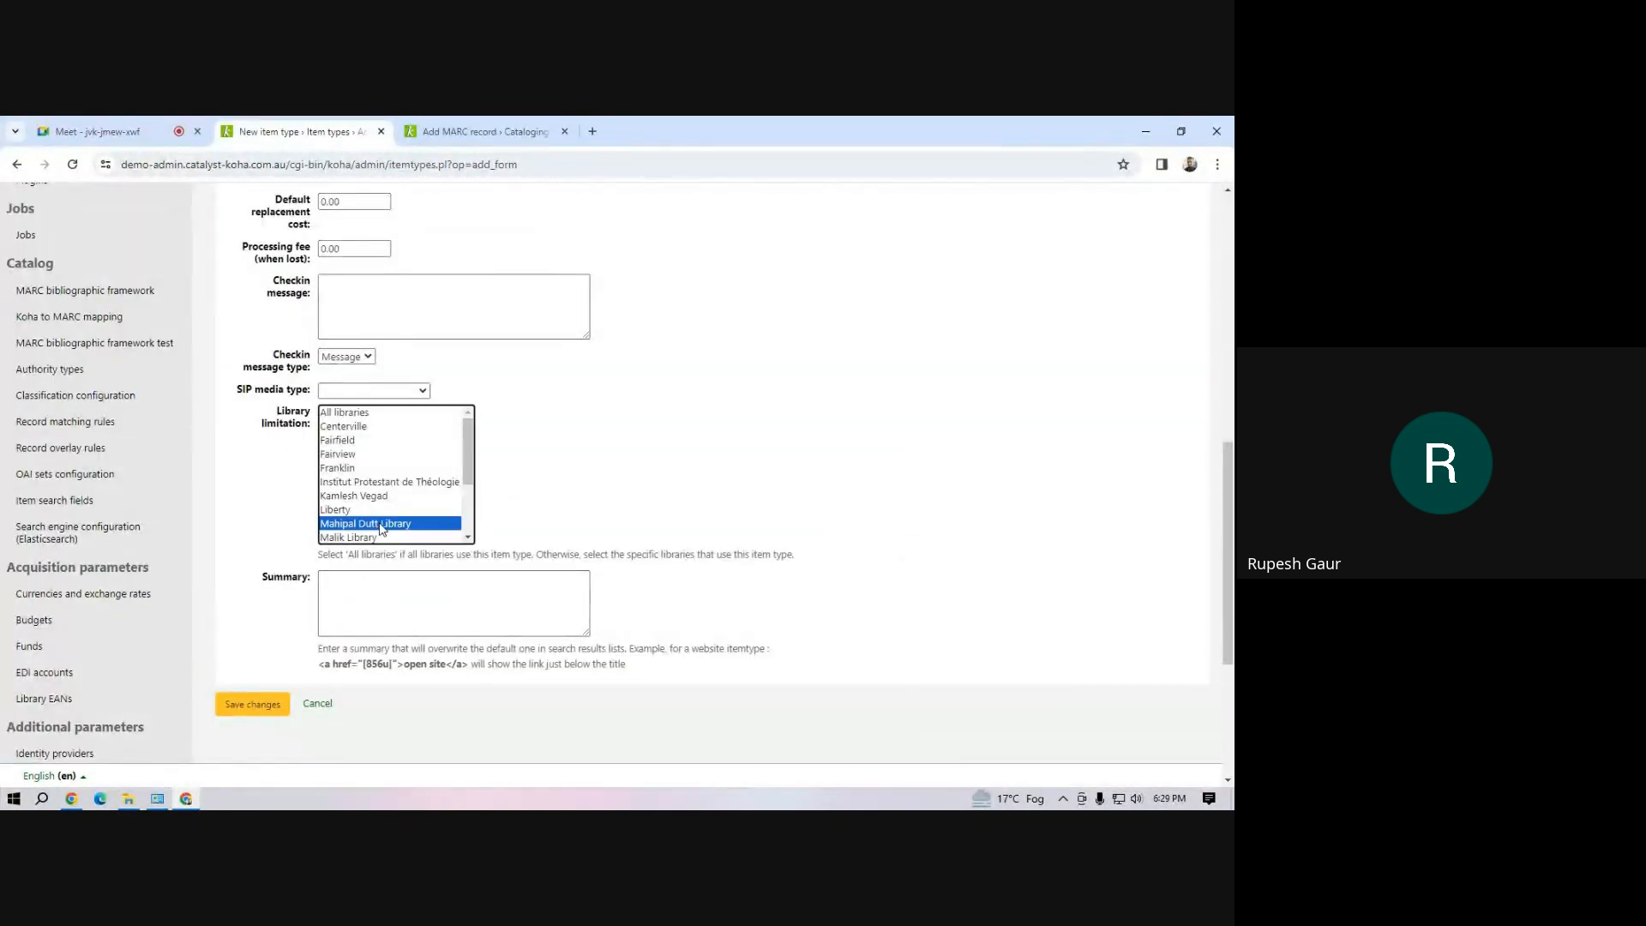
{"action": "left_click", "coordinate": [253, 704]}
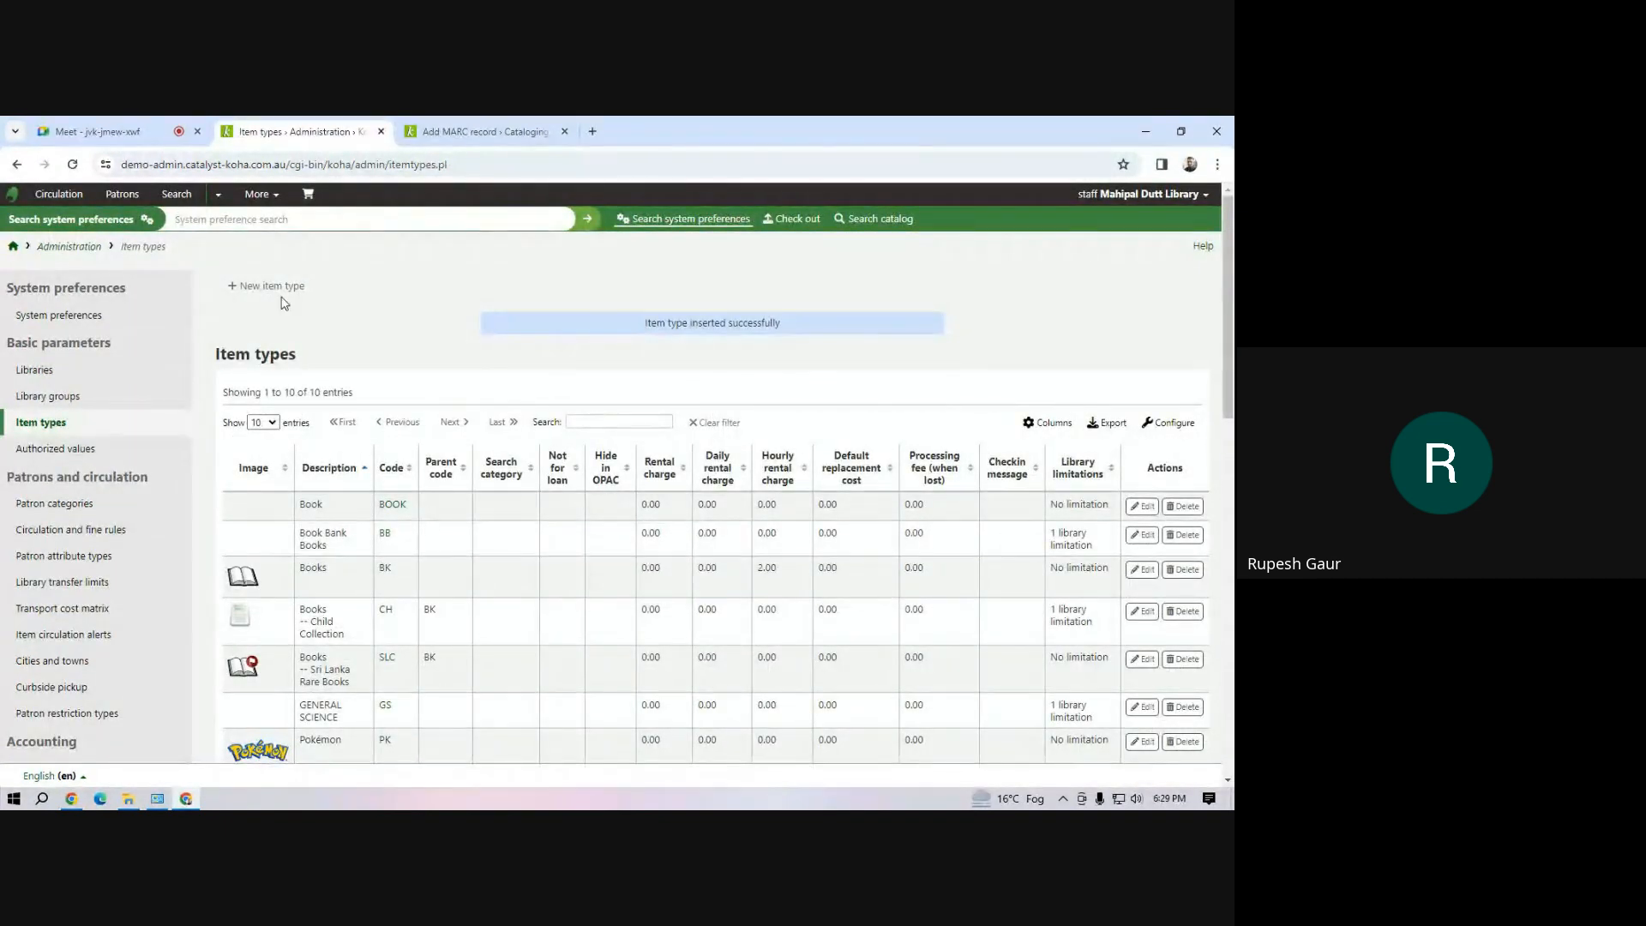
Return to the Cataloging module and open batch item modification
{"action": "left_click", "coordinate": [271, 202]}
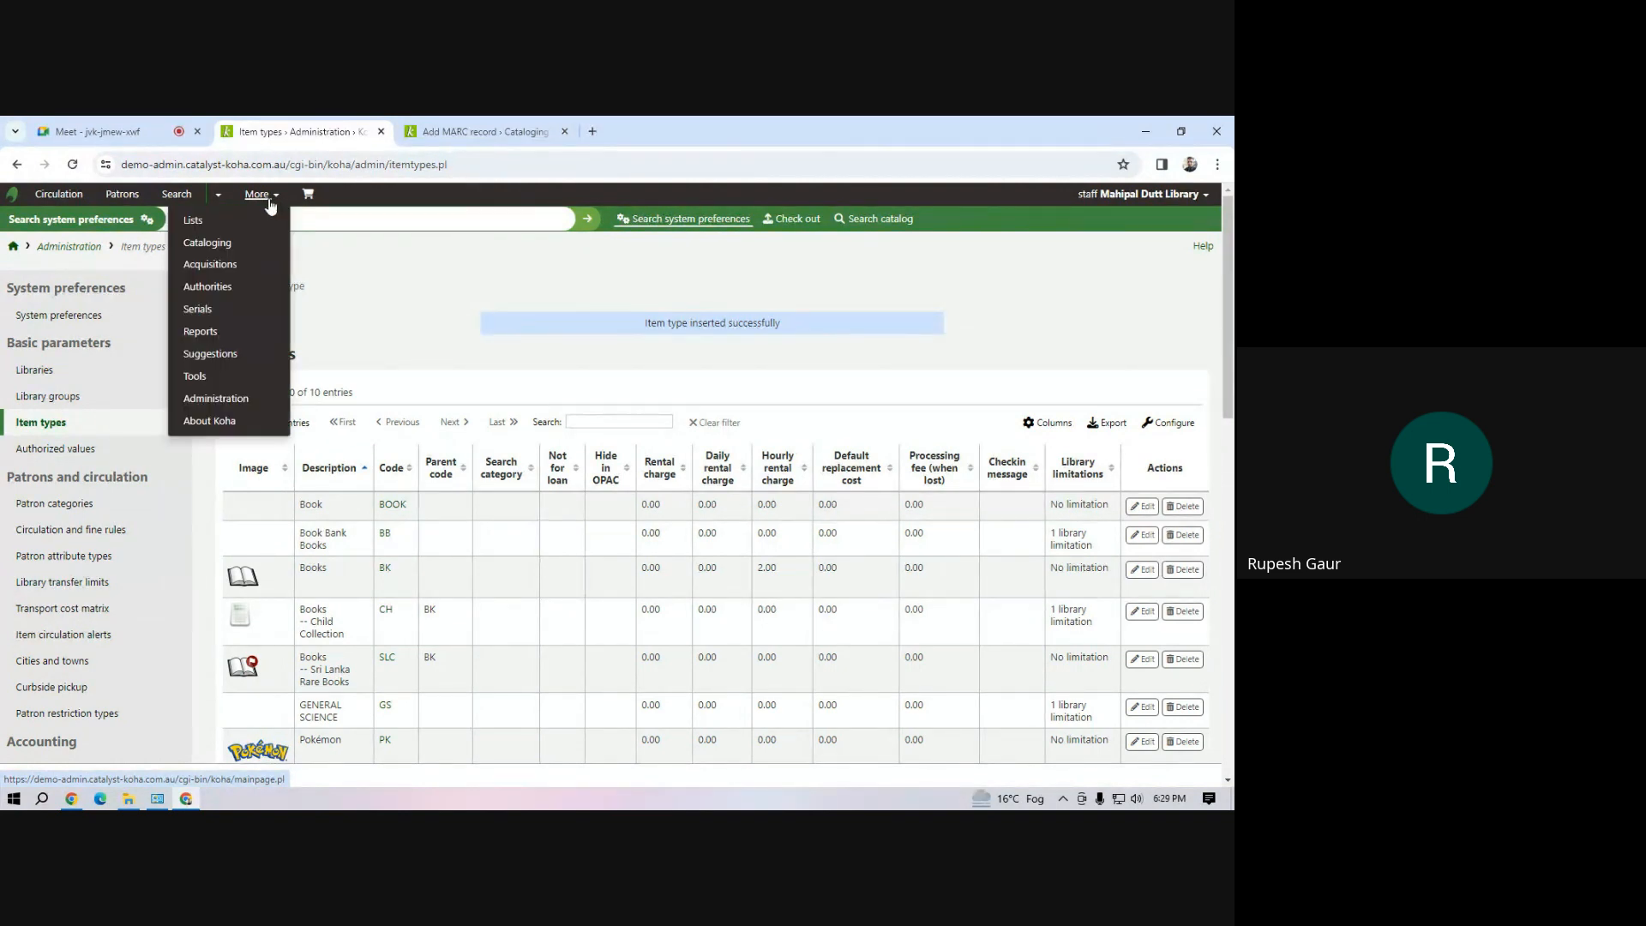
{"action": "left_click", "coordinate": [227, 255]}
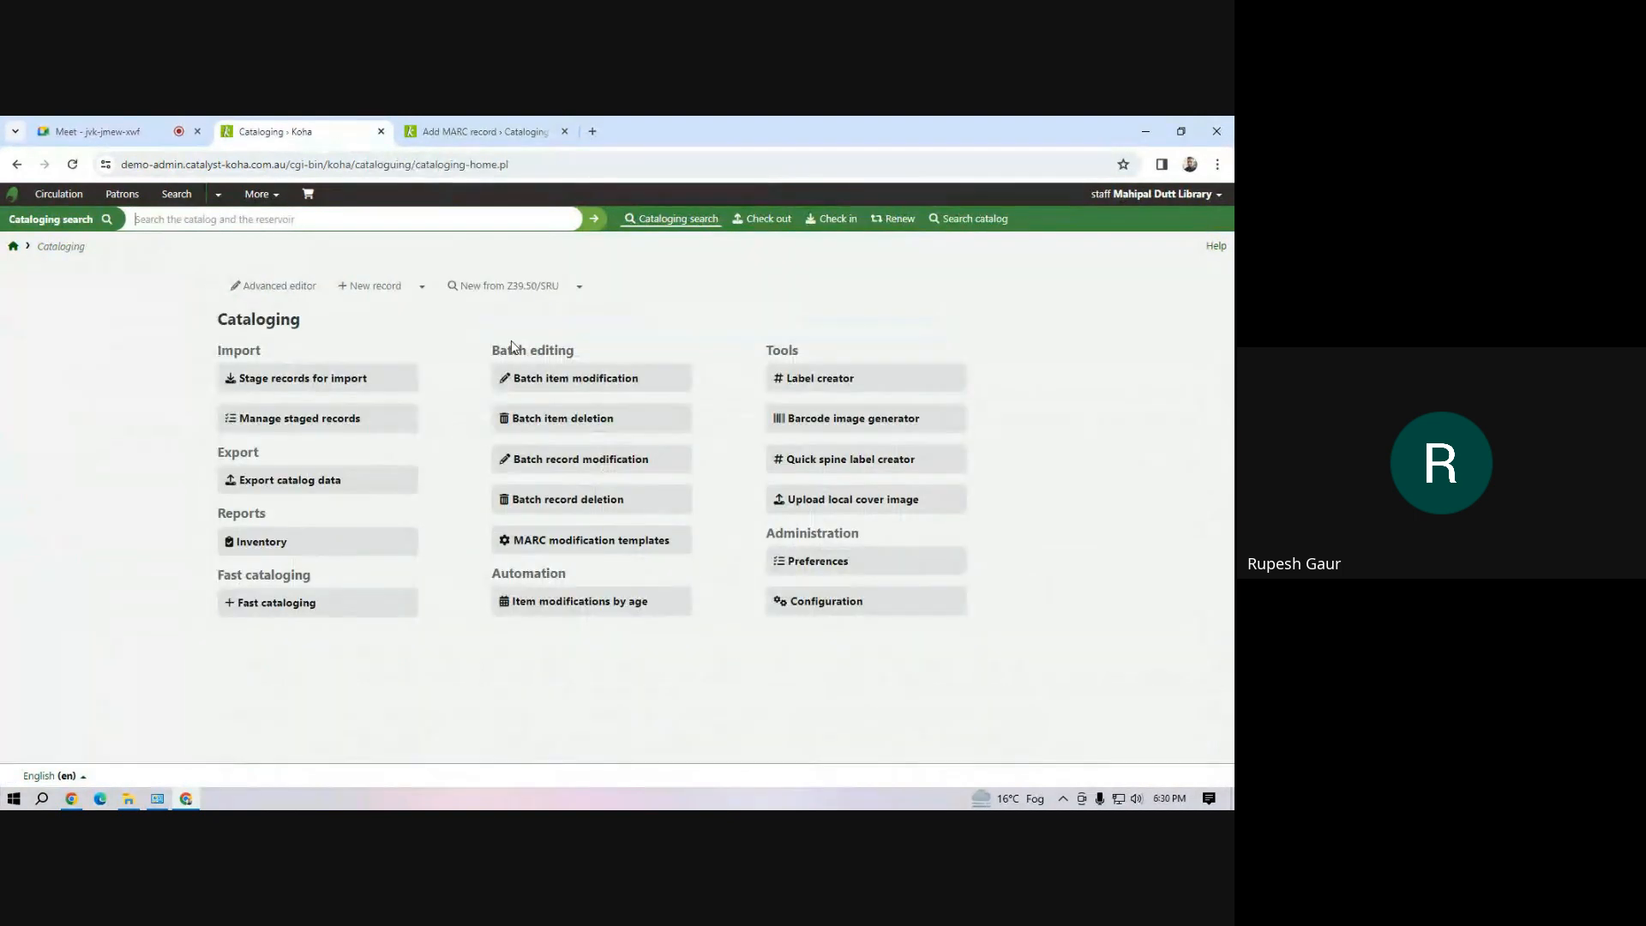
{"action": "left_click", "coordinate": [544, 387]}
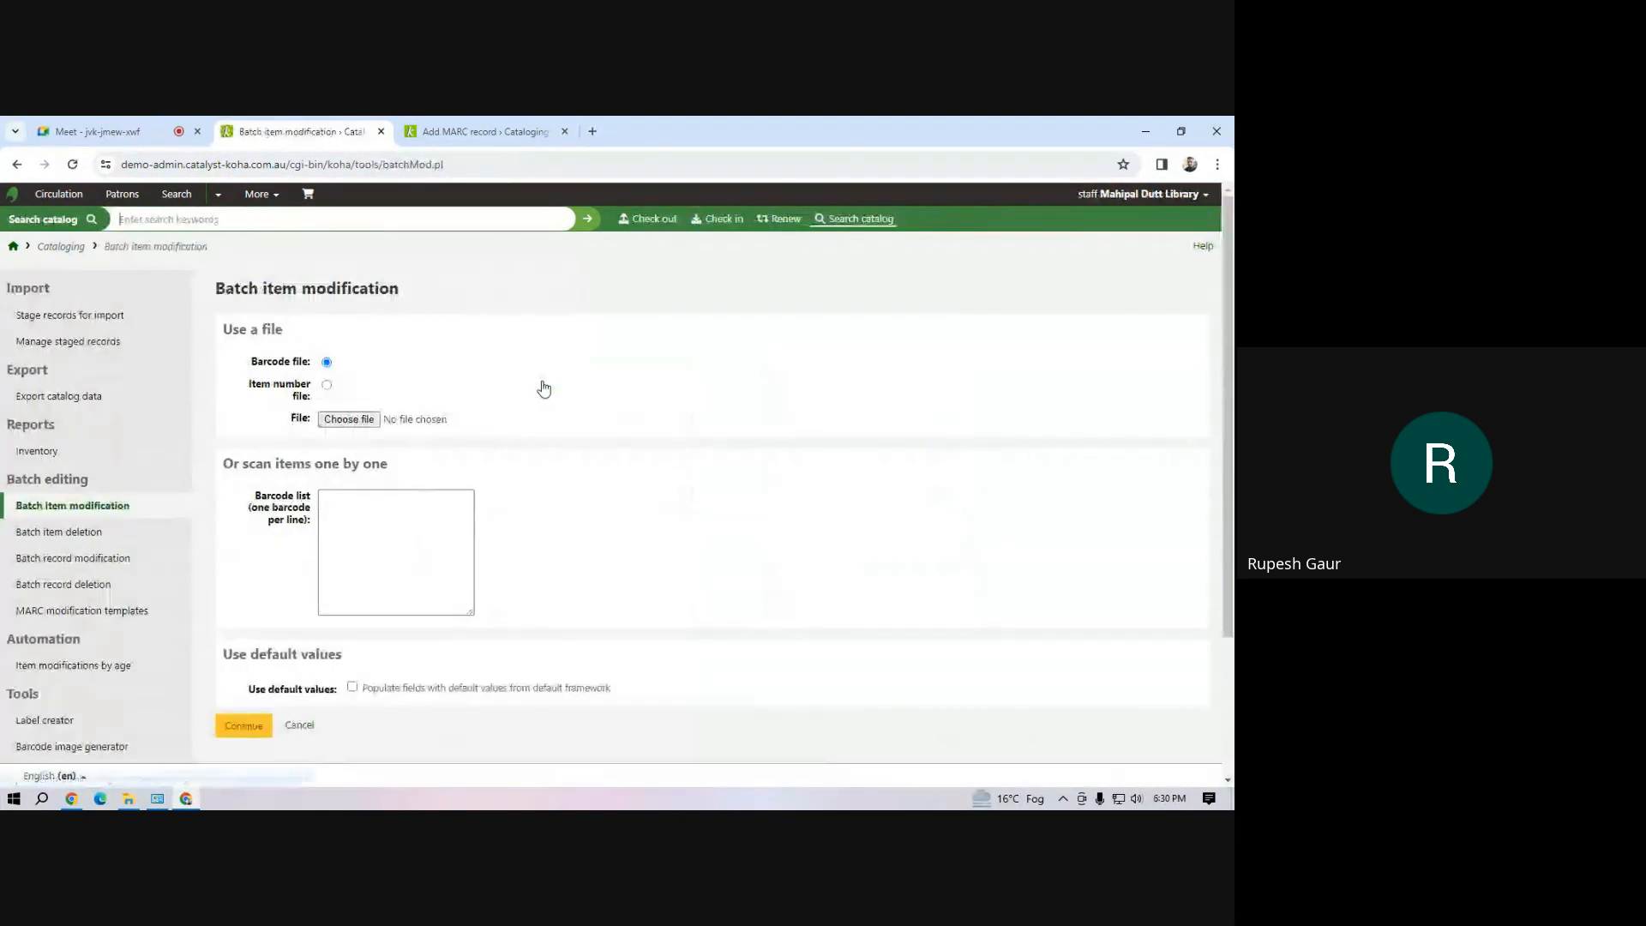
List the barcodes m1, m2 and m3 for batch item modification and continue to the item editing form
{"action": "left_click", "coordinate": [359, 549]}
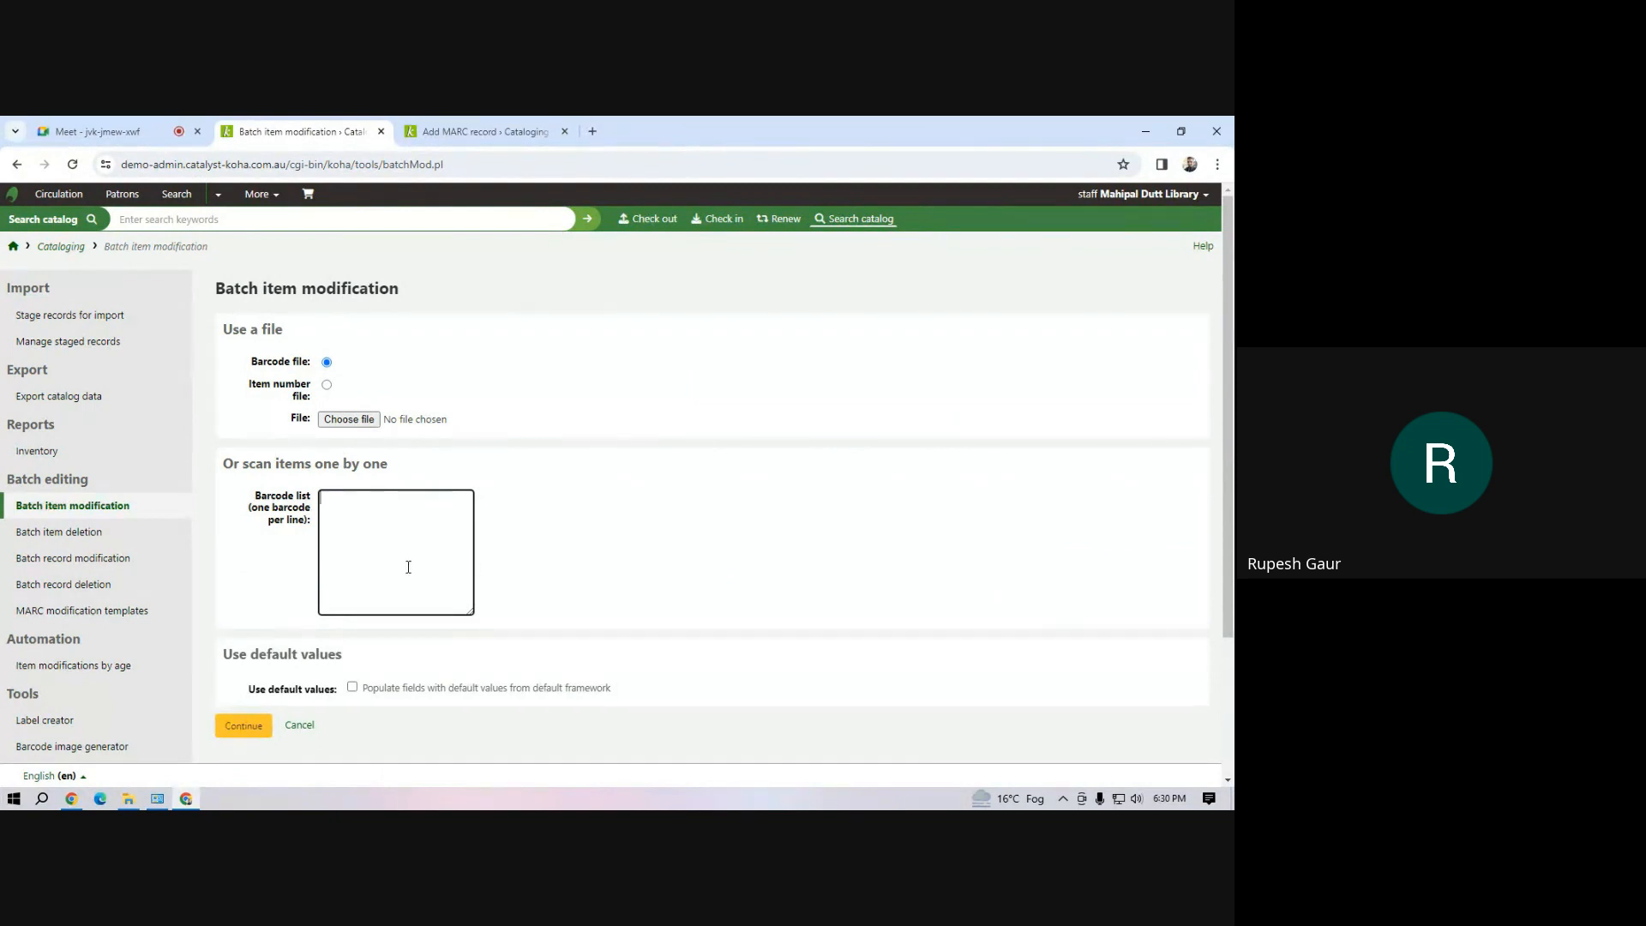
{"action": "type", "text": "m1"}
{"action": "key", "text": "Return"}
{"action": "type", "text": "m2"}
{"action": "key", "text": "Return"}
{"action": "type", "text": "m3"}
{"action": "left_click", "coordinate": [244, 725]}
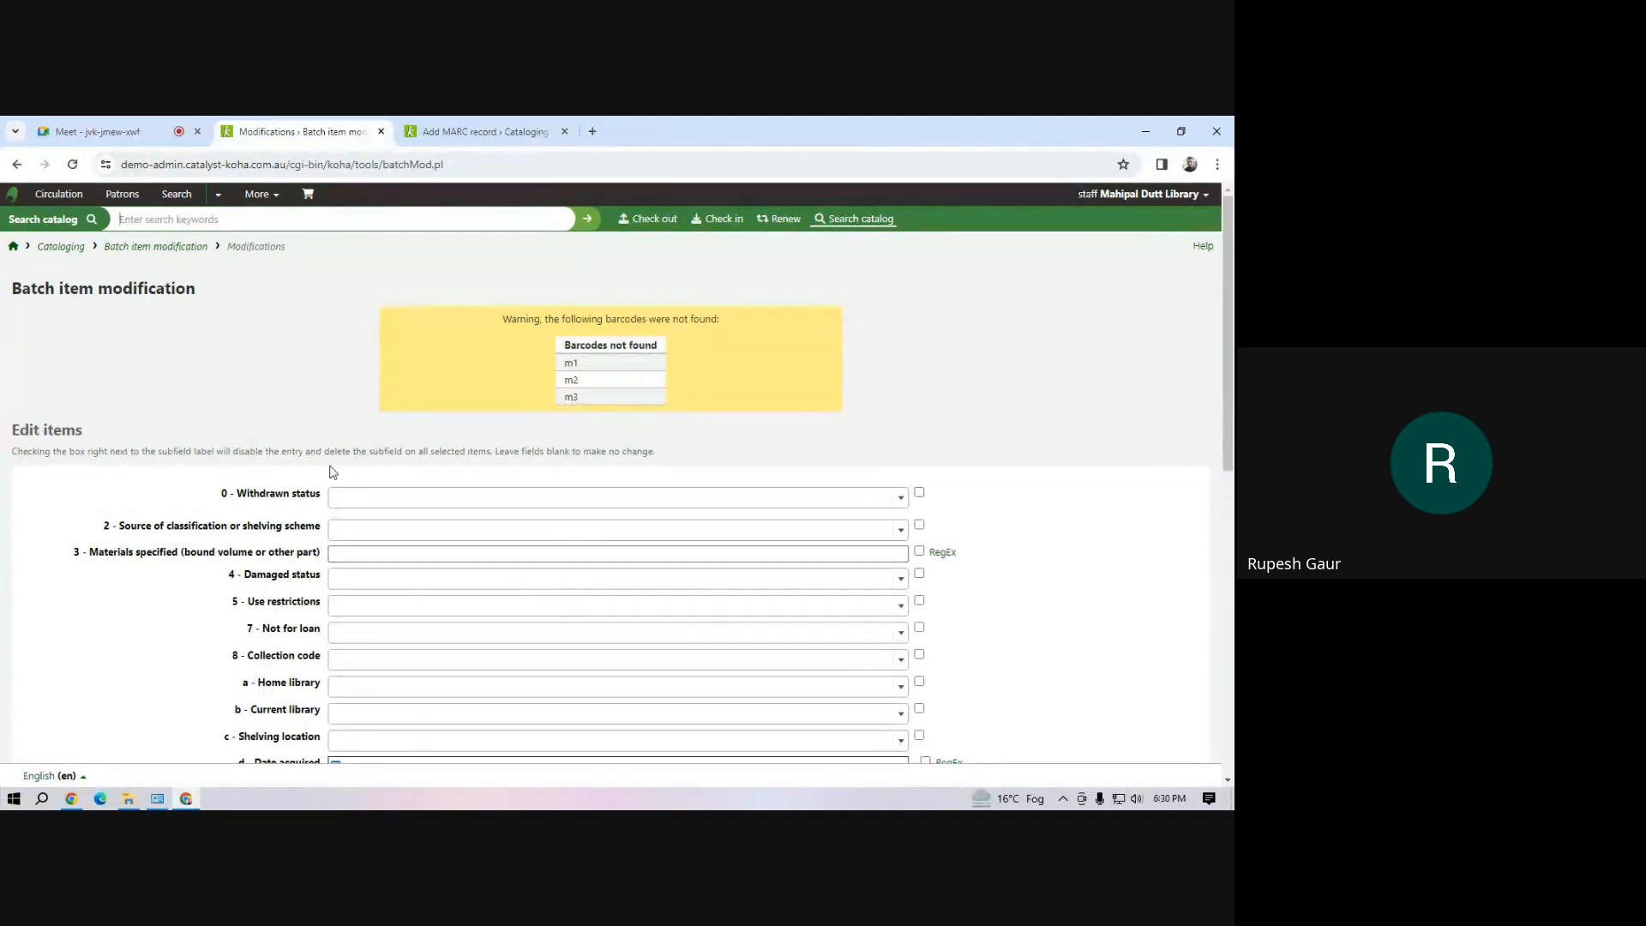
Set the Koha item type to Book Bank Books for the listed items and save the batch modification
{"action": "left_click_drag", "start_coordinate": [1229, 413], "coordinate": [1229, 431]}
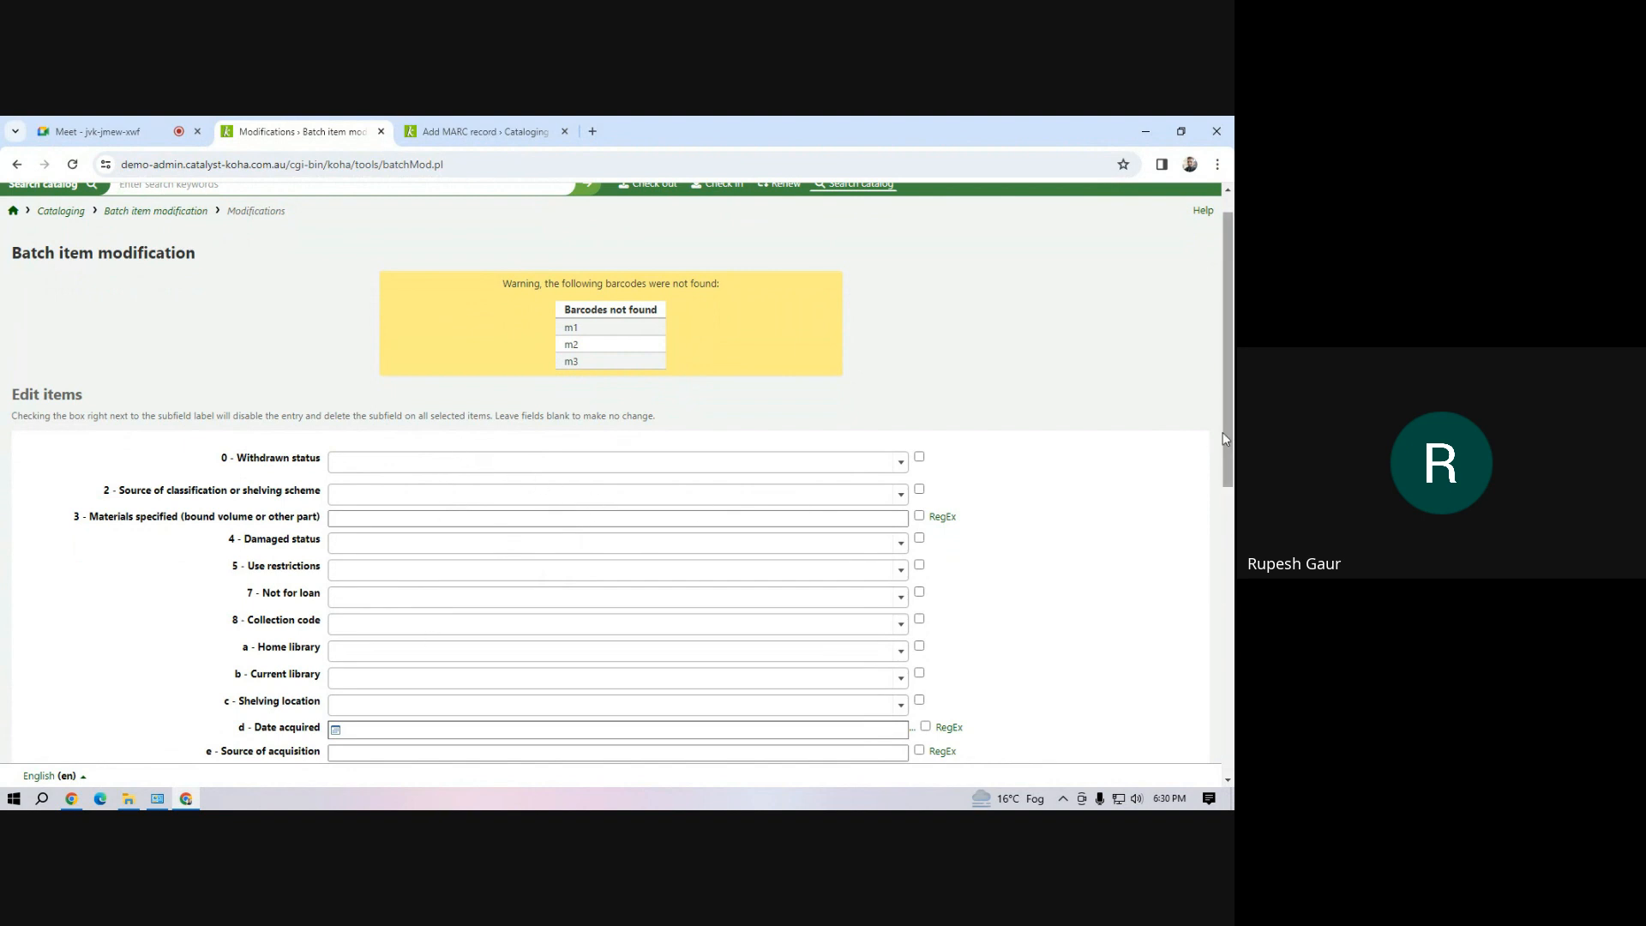
{"action": "left_click_drag", "start_coordinate": [1224, 434], "coordinate": [1233, 459]}
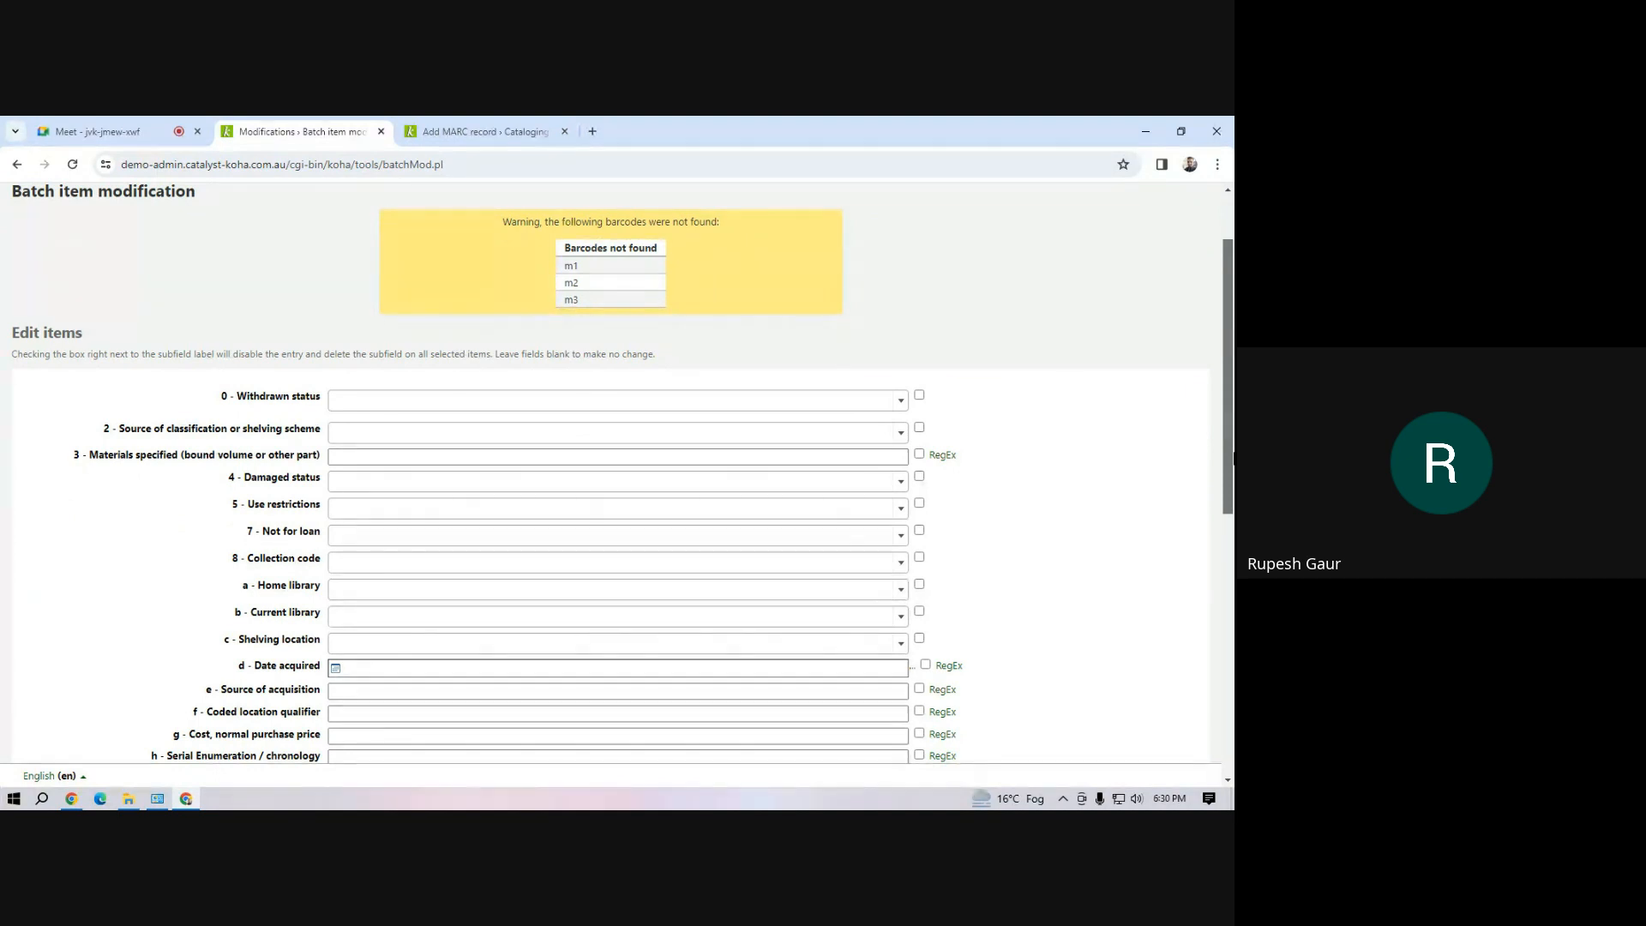
{"action": "left_click_drag", "start_coordinate": [1233, 459], "coordinate": [1233, 463]}
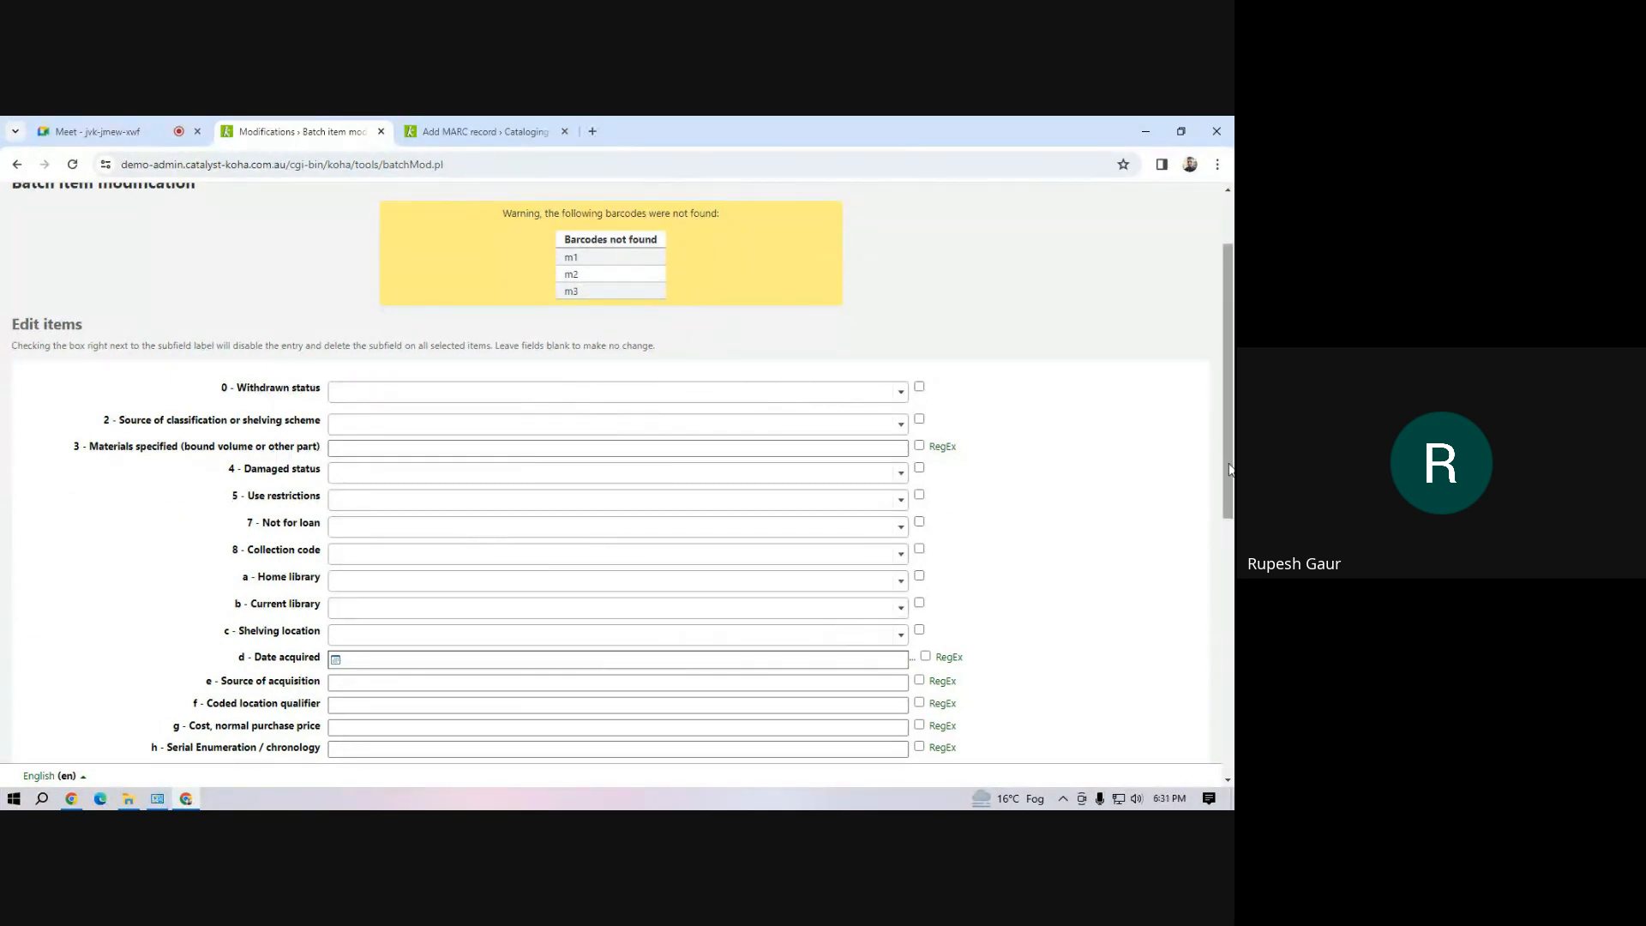
{"action": "left_click_drag", "start_coordinate": [1230, 469], "coordinate": [1230, 466]}
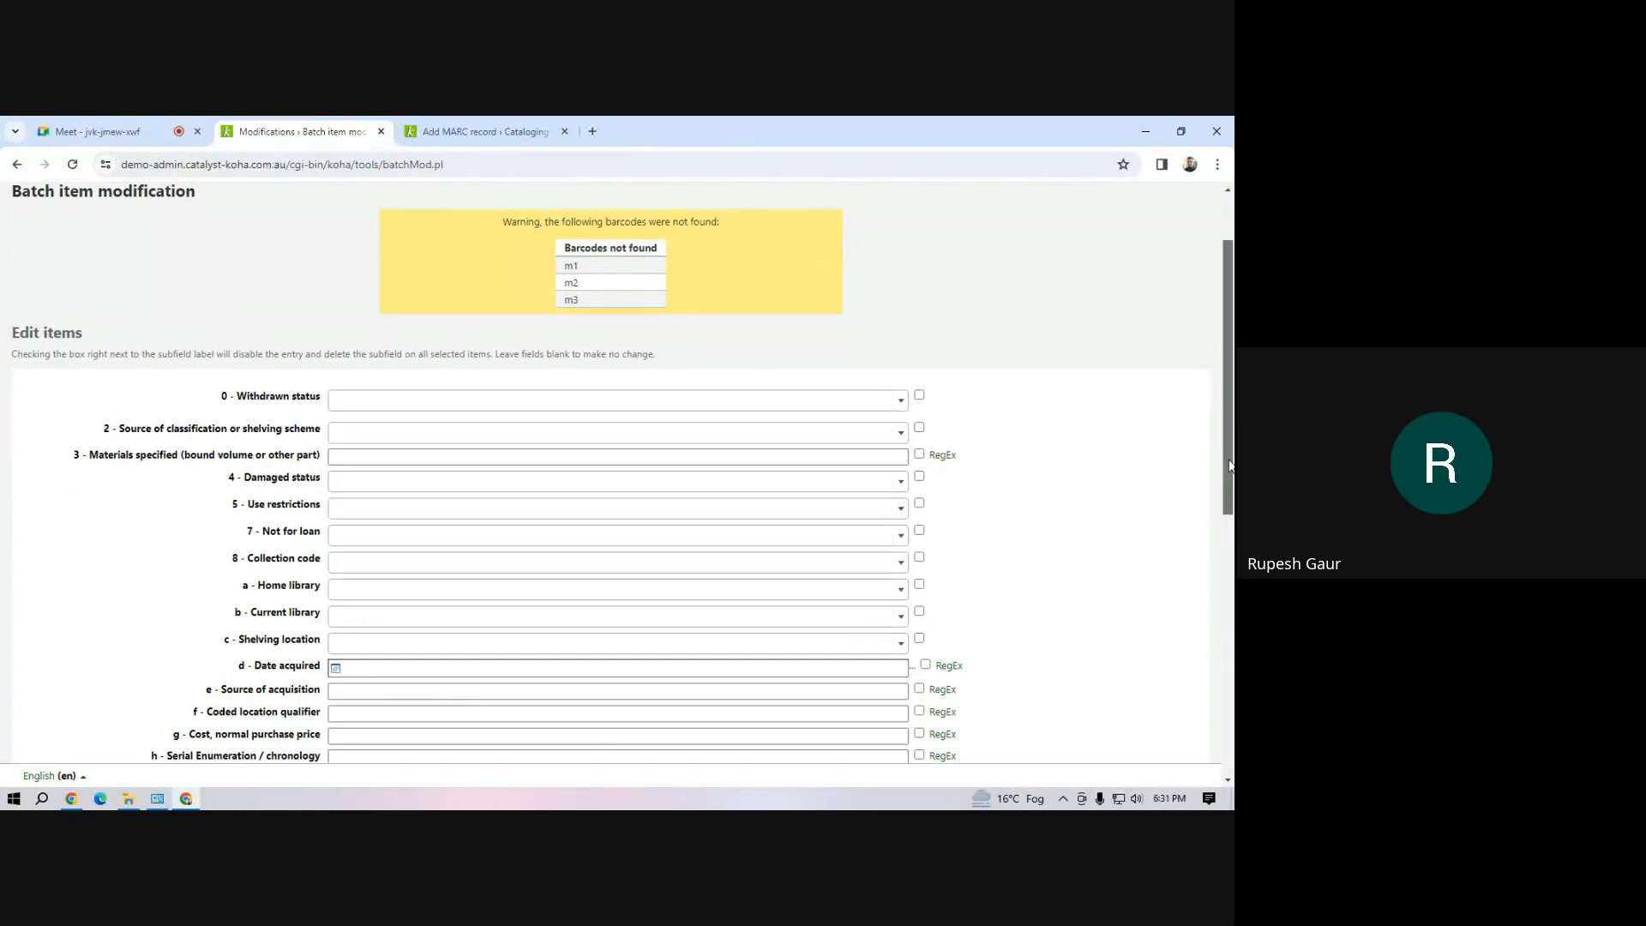
{"action": "left_click_drag", "start_coordinate": [1231, 466], "coordinate": [1233, 640]}
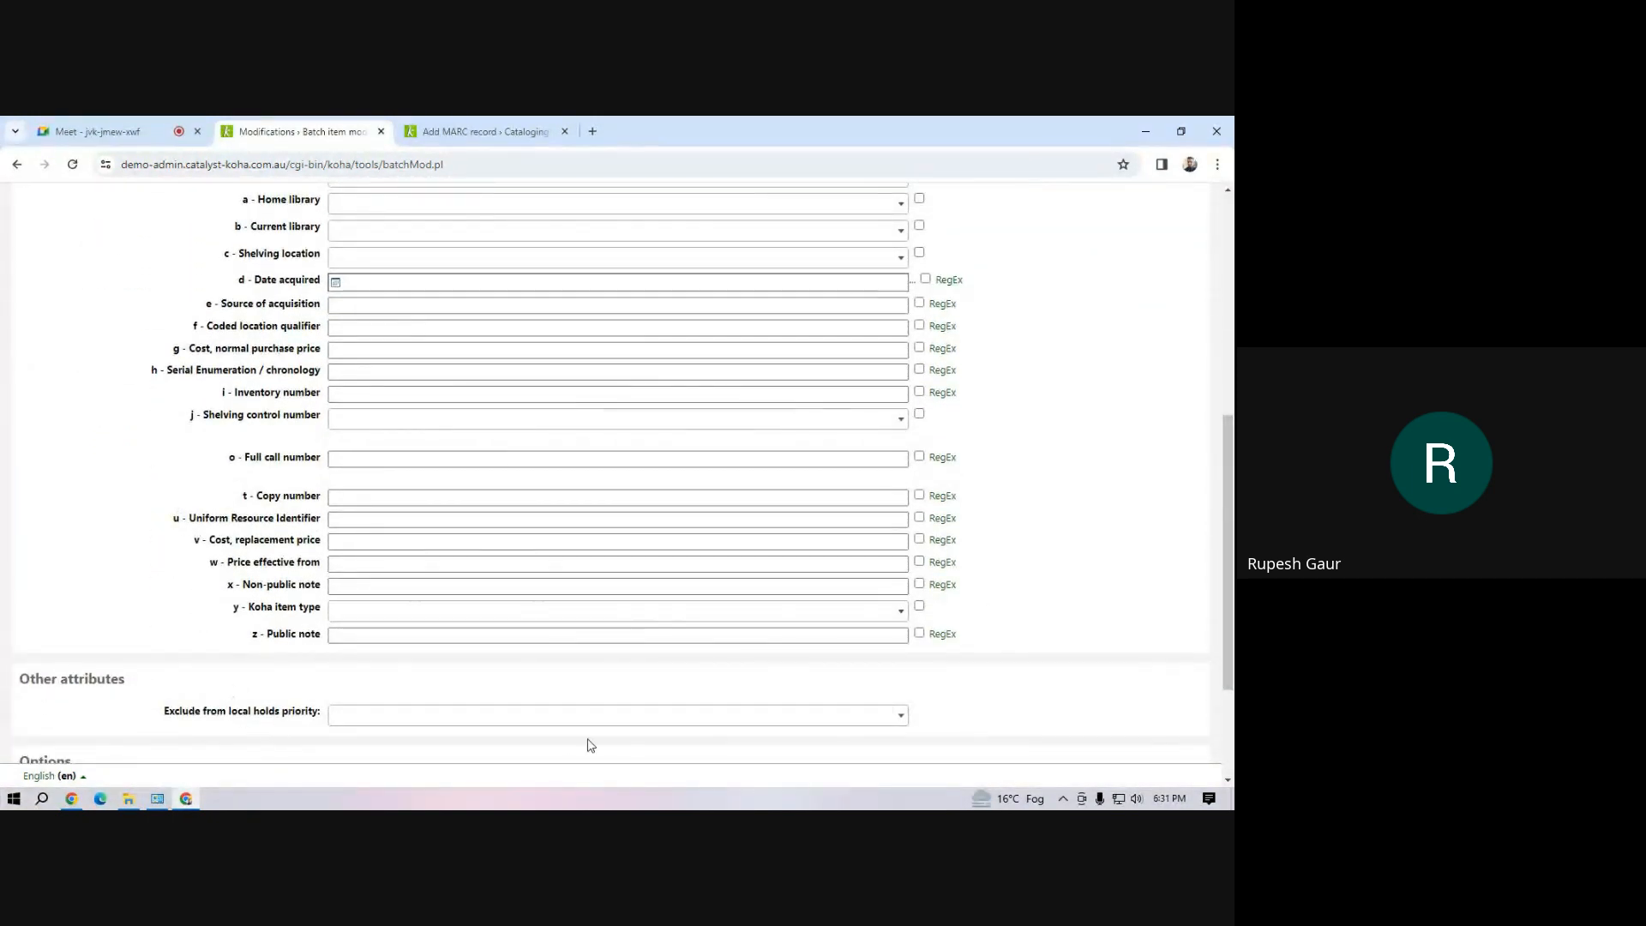
{"action": "left_click", "coordinate": [585, 613]}
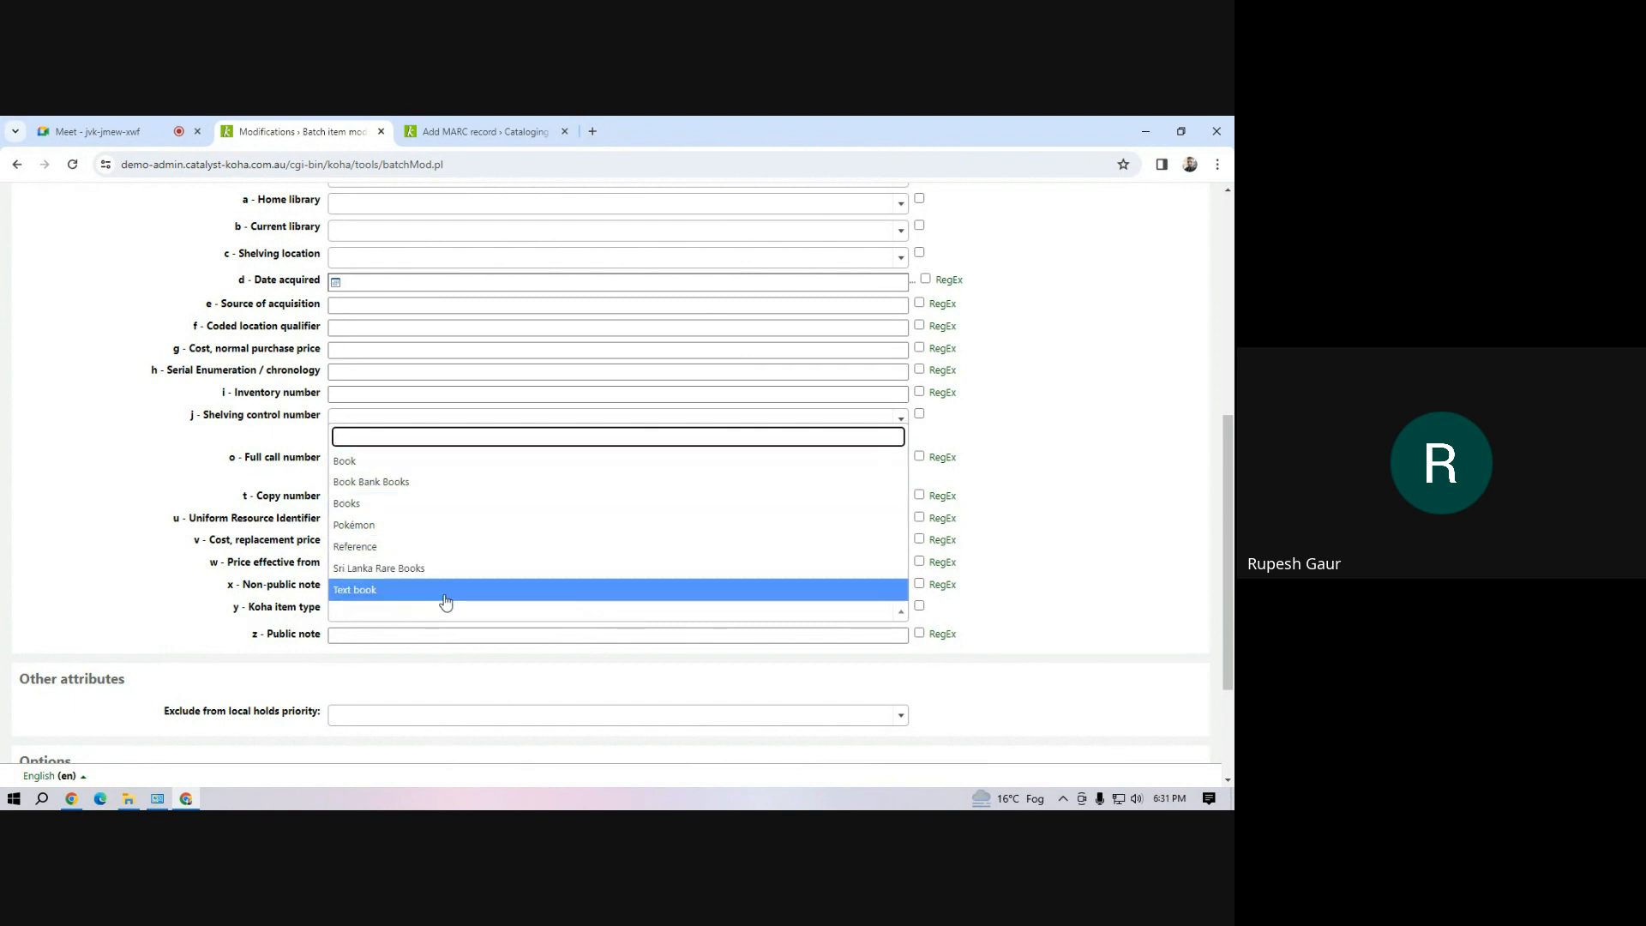
{"action": "left_click", "coordinate": [440, 489]}
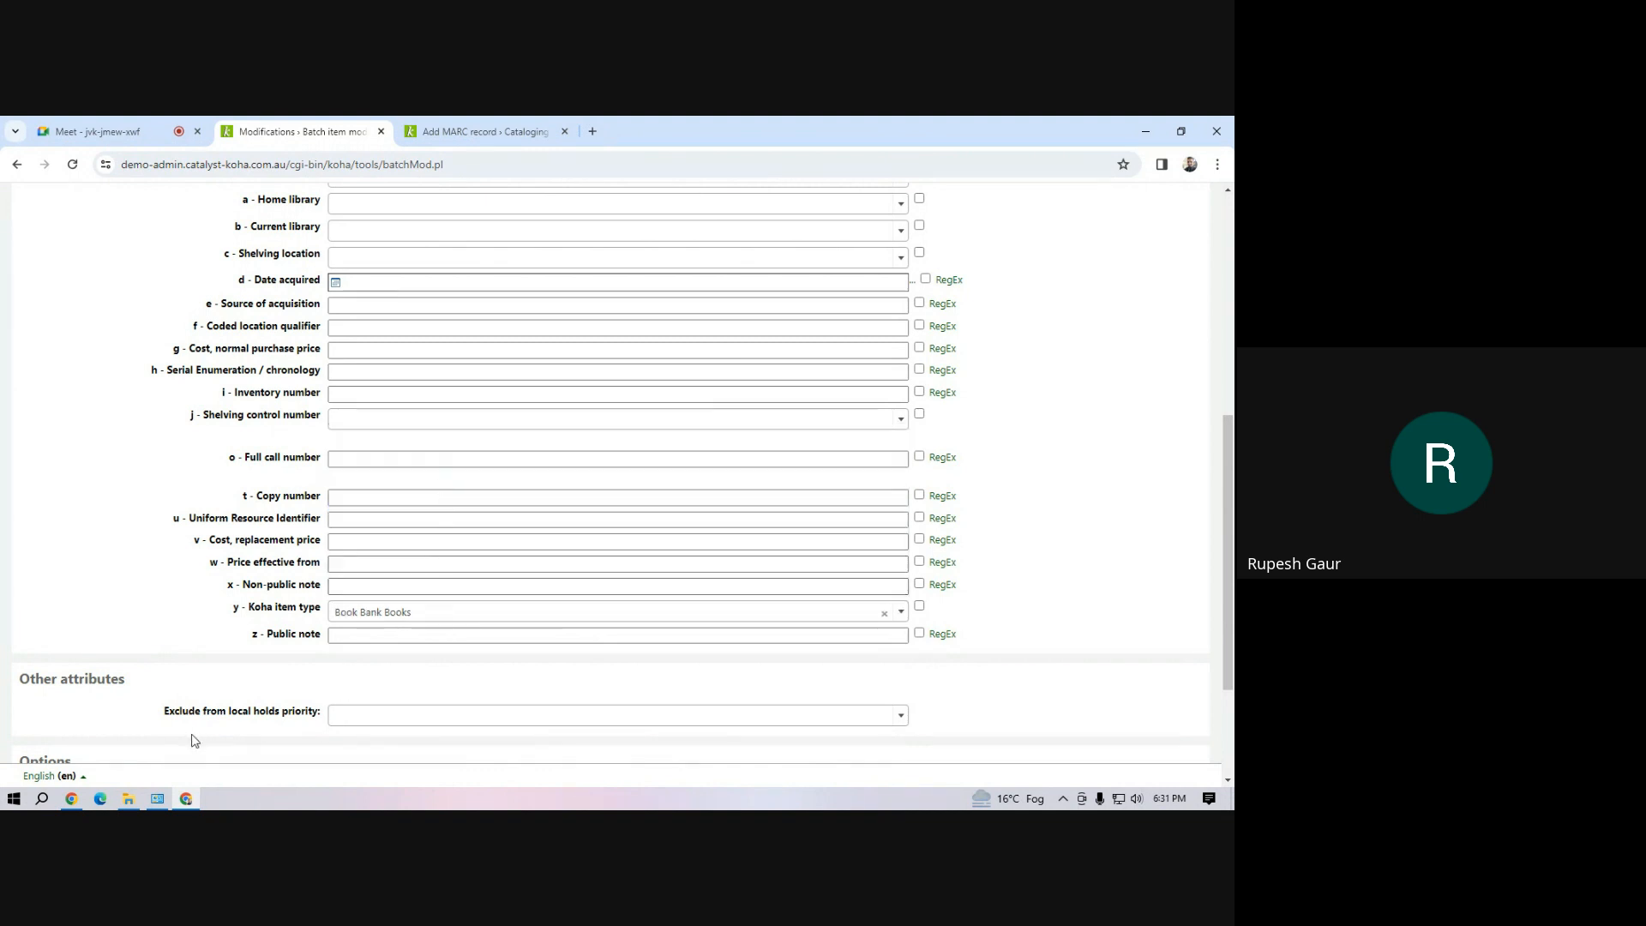
{"action": "scroll", "coordinate": [202, 699], "scroll_direction": "down", "scroll_amount": 2}
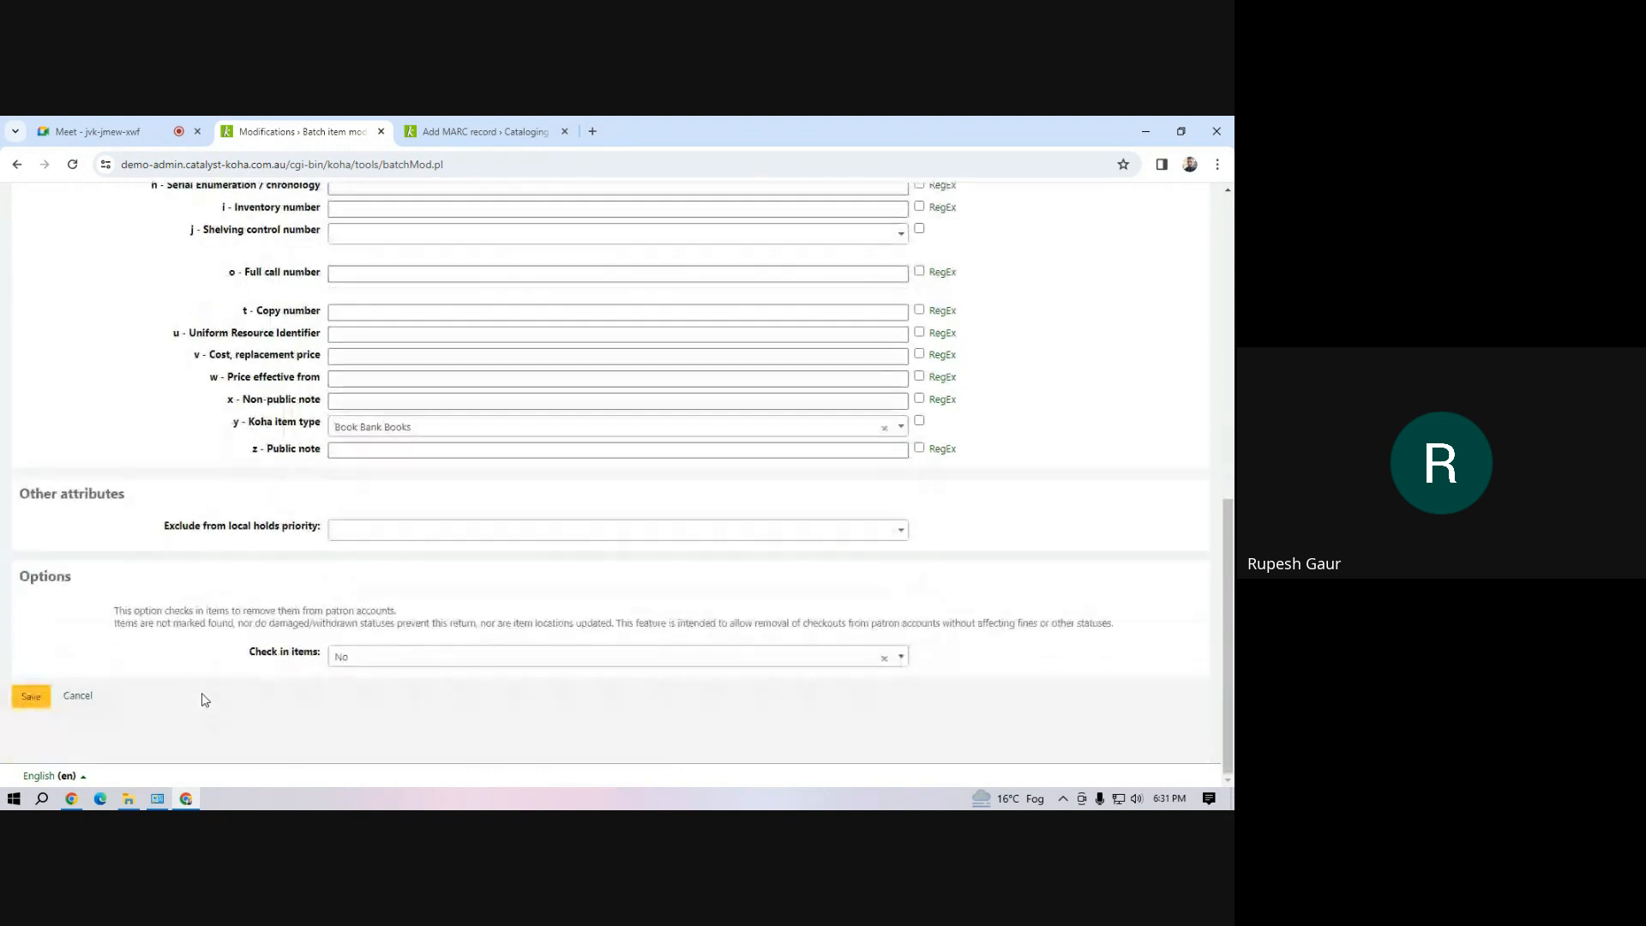
{"action": "left_click", "coordinate": [22, 700]}
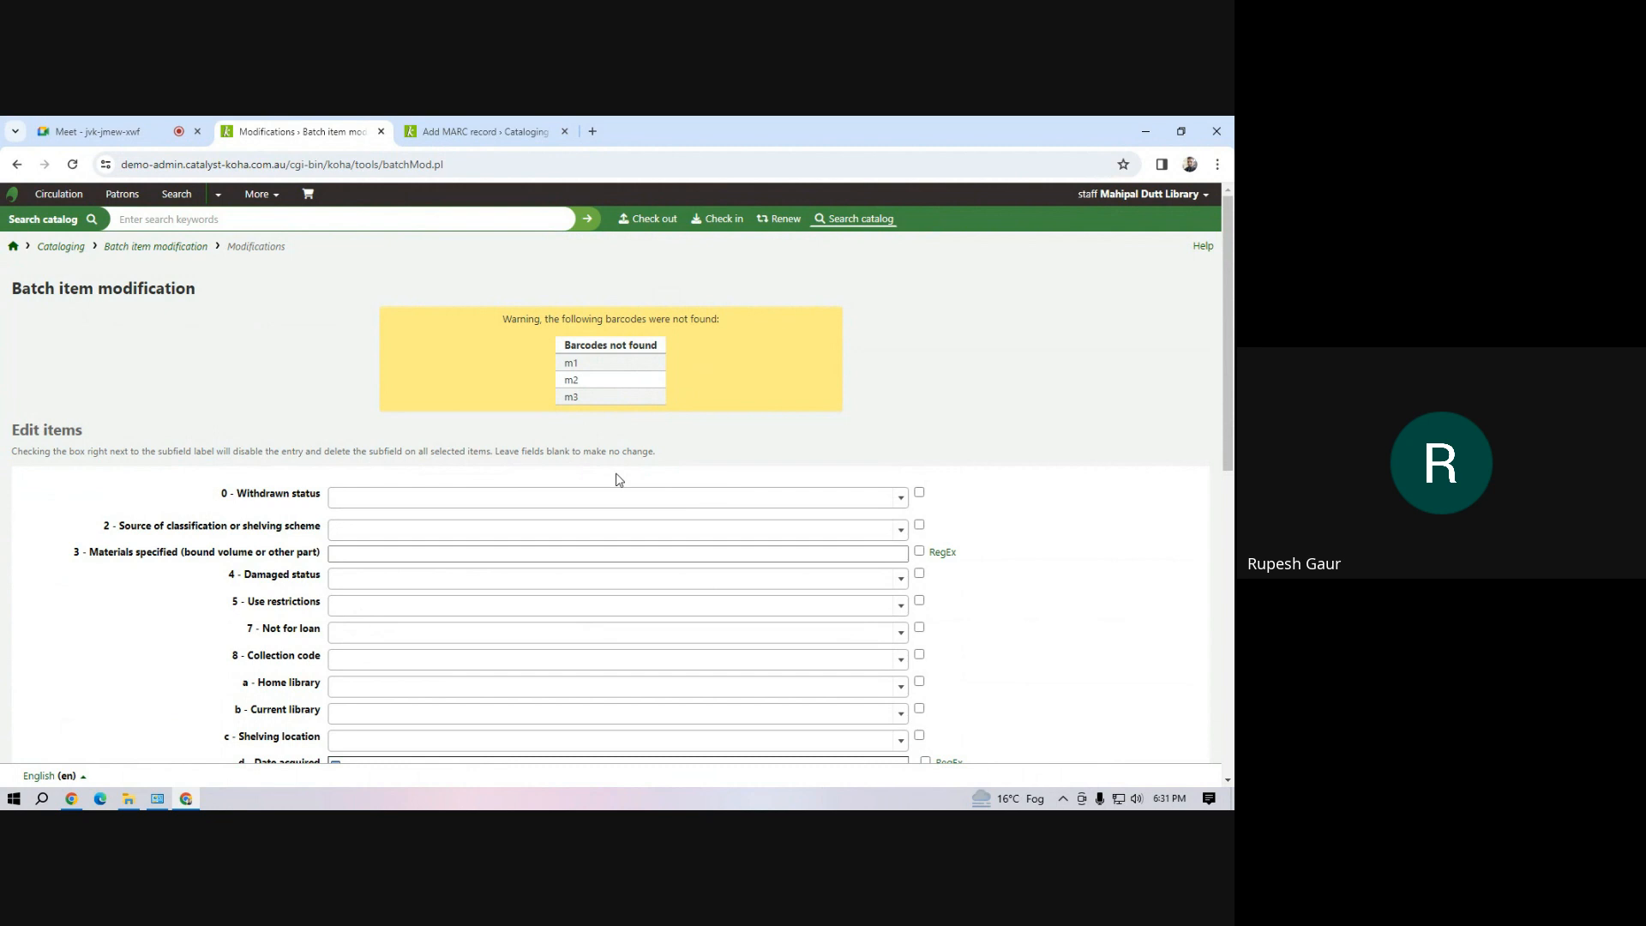
Return to the Cataloging module and run a cataloging search for "library classifcation ranganathan"
{"action": "left_click", "coordinate": [267, 199]}
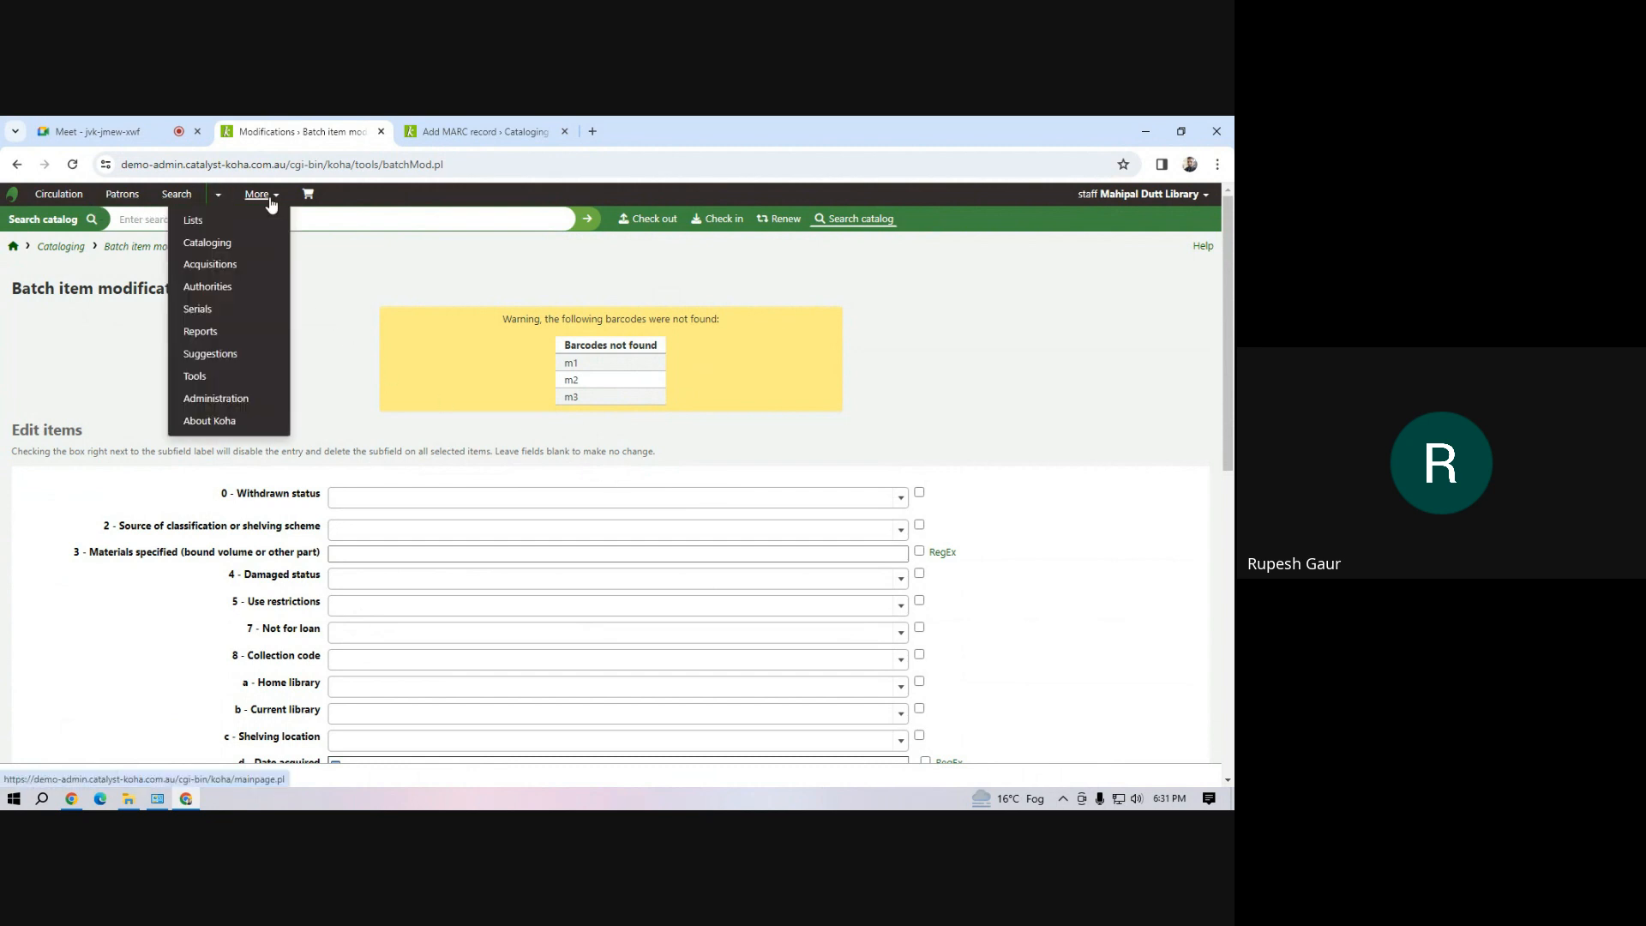
{"action": "left_click", "coordinate": [207, 242]}
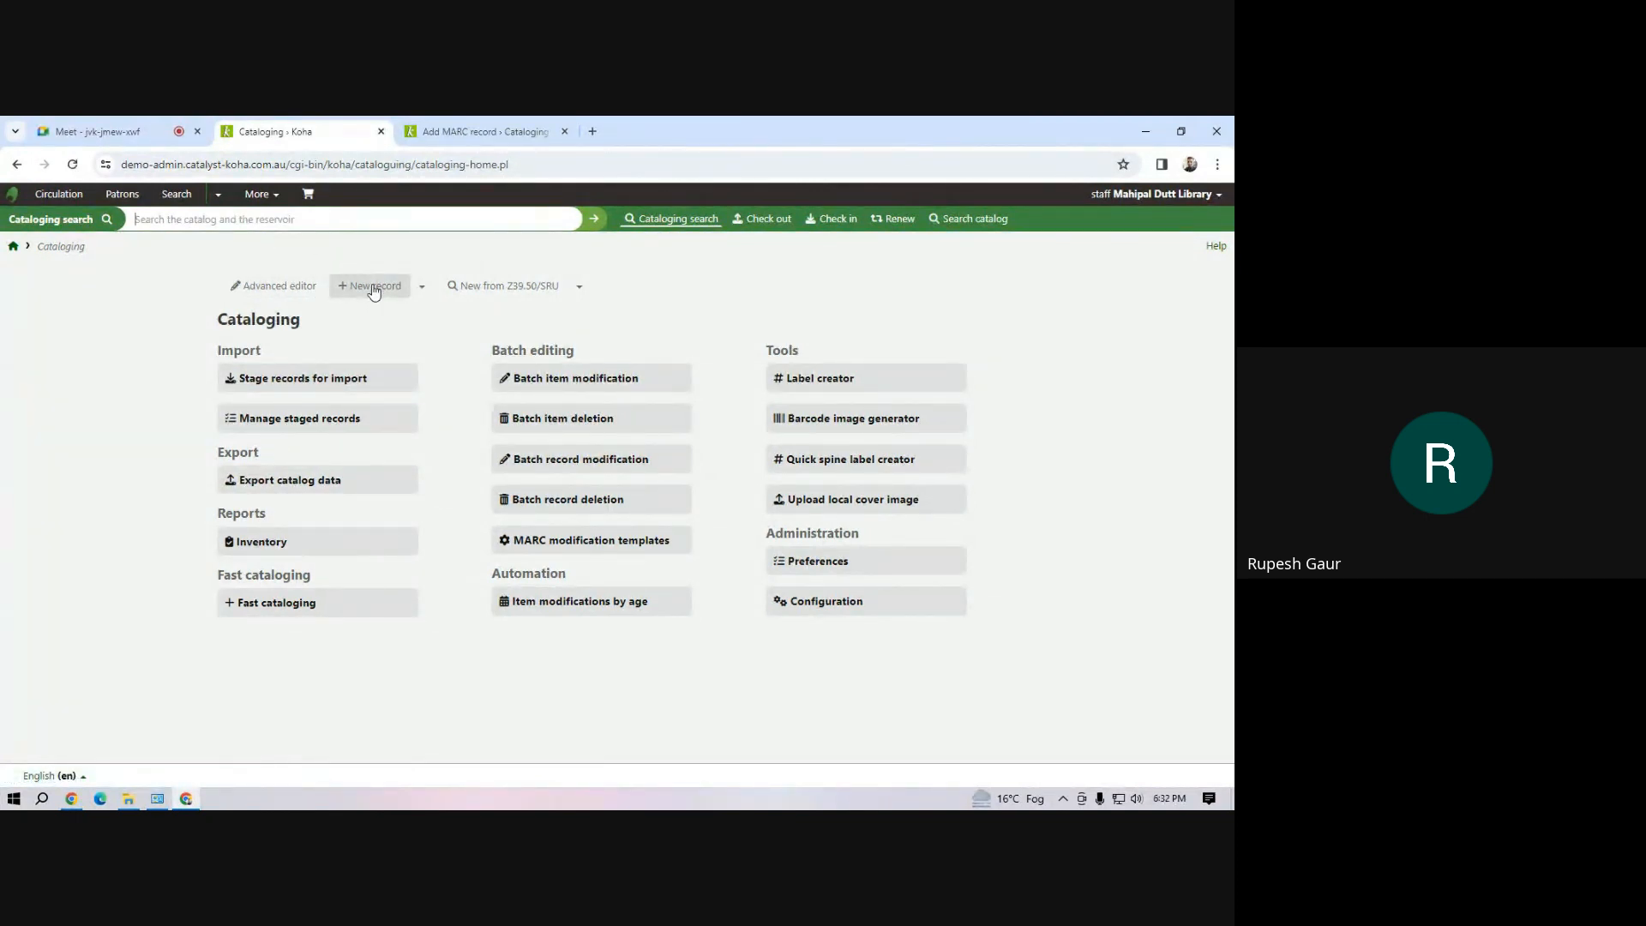
{"action": "left_click", "coordinate": [440, 220]}
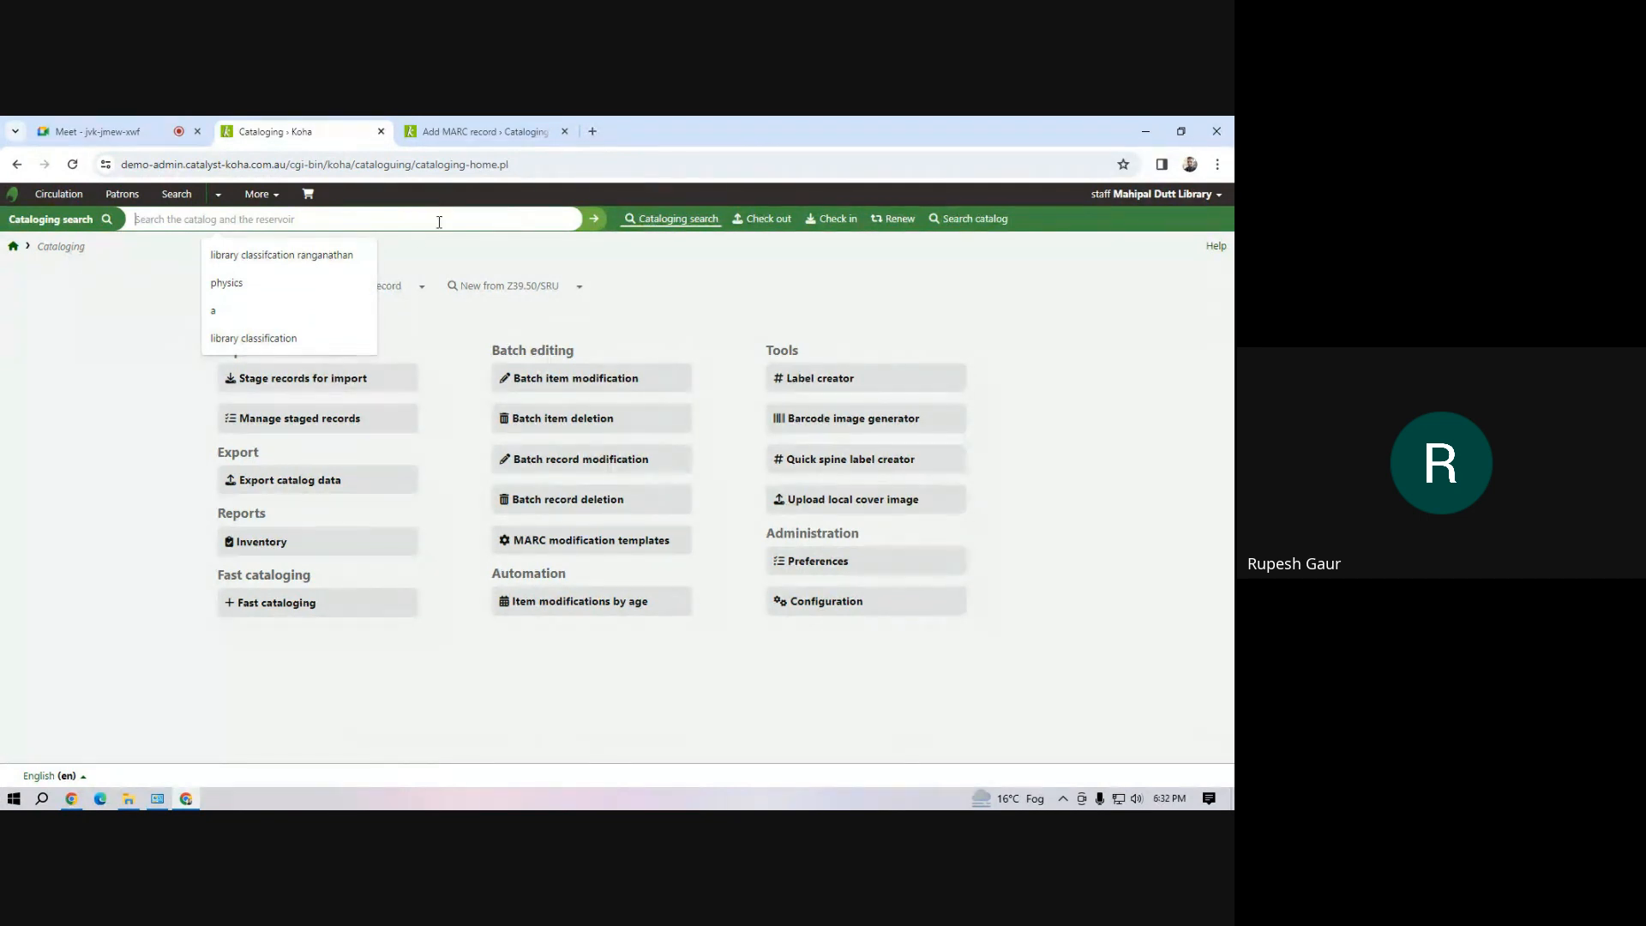
{"action": "left_click", "coordinate": [319, 255]}
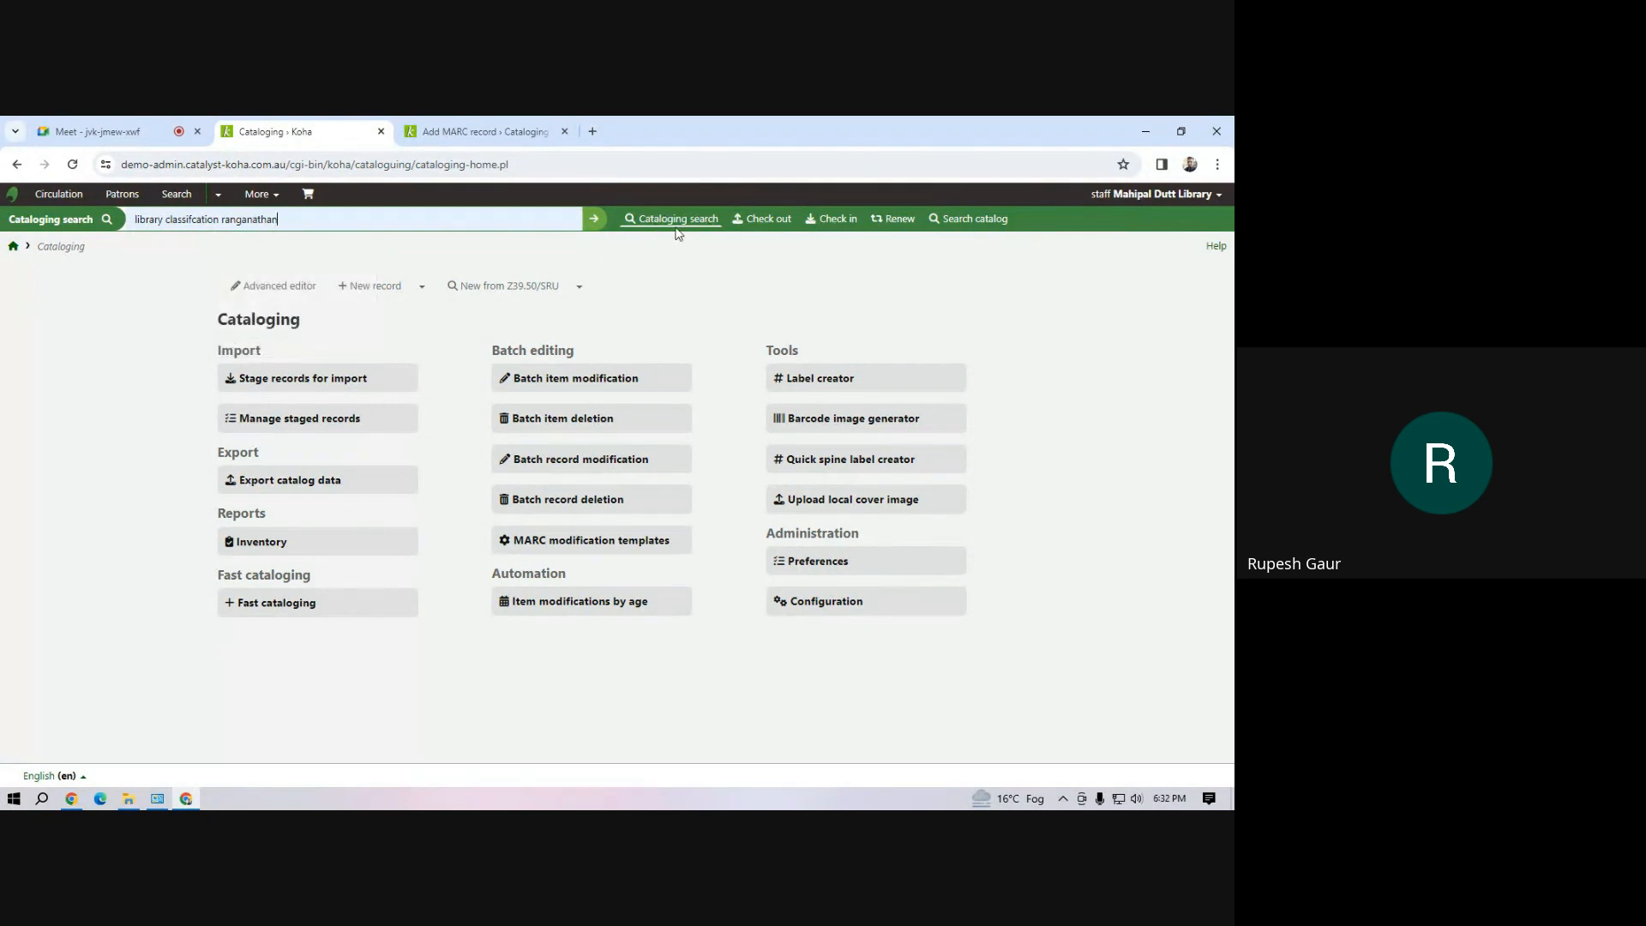
{"action": "left_click", "coordinate": [595, 219]}
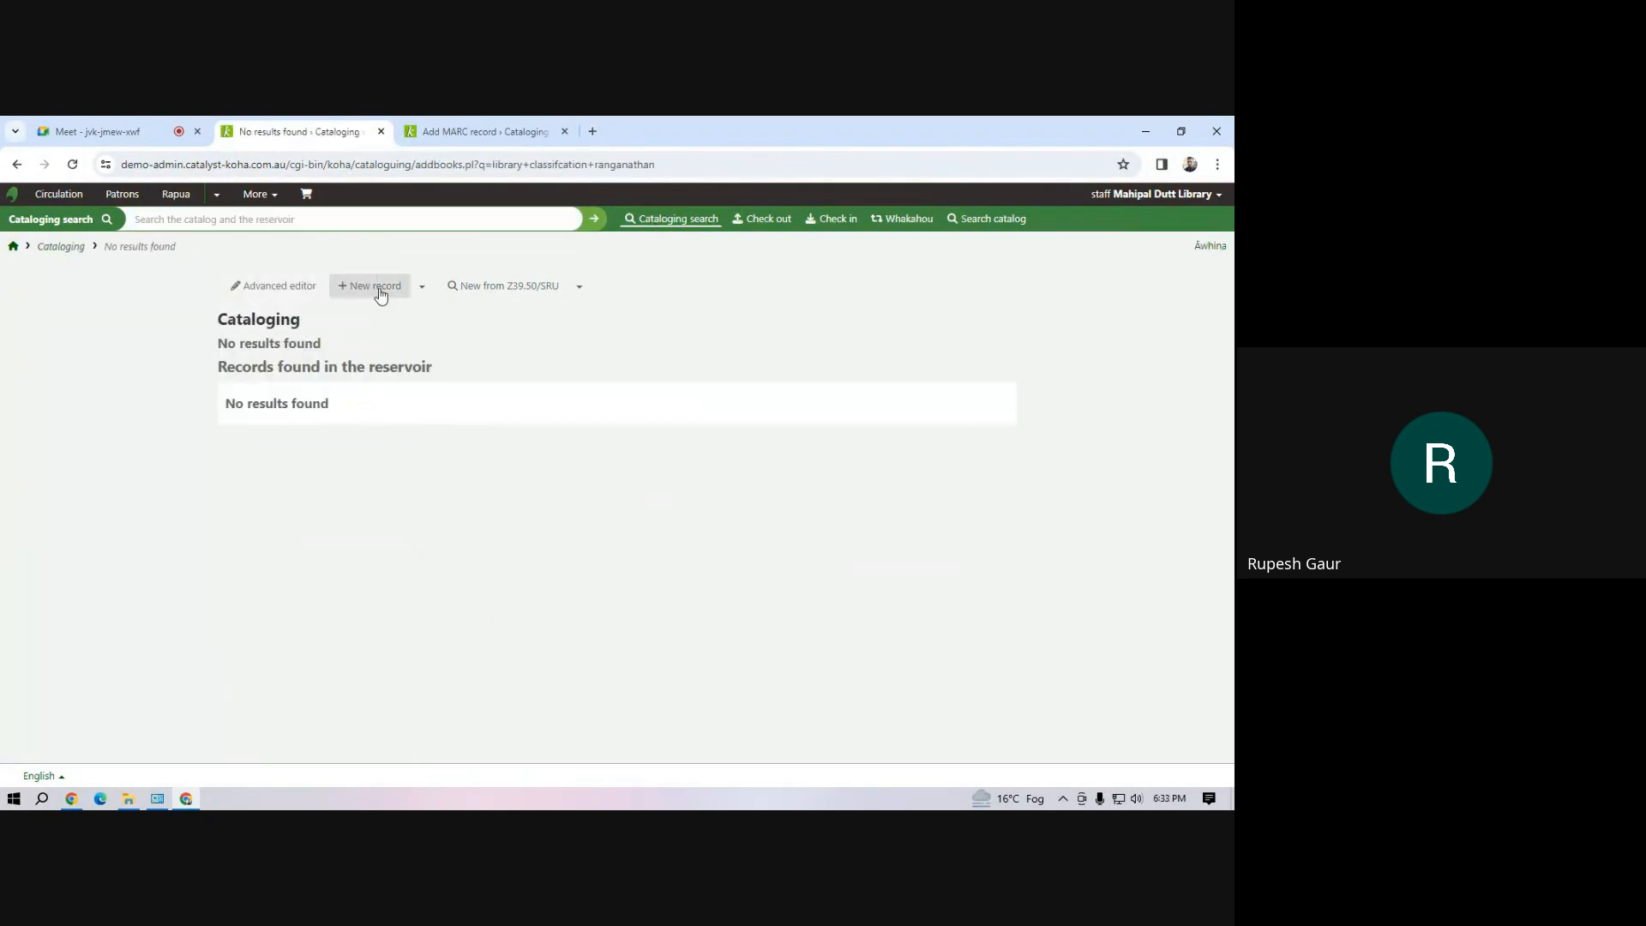
View the current library setting and search the catalog for the item barcode inf01
{"action": "left_click", "coordinate": [1183, 197]}
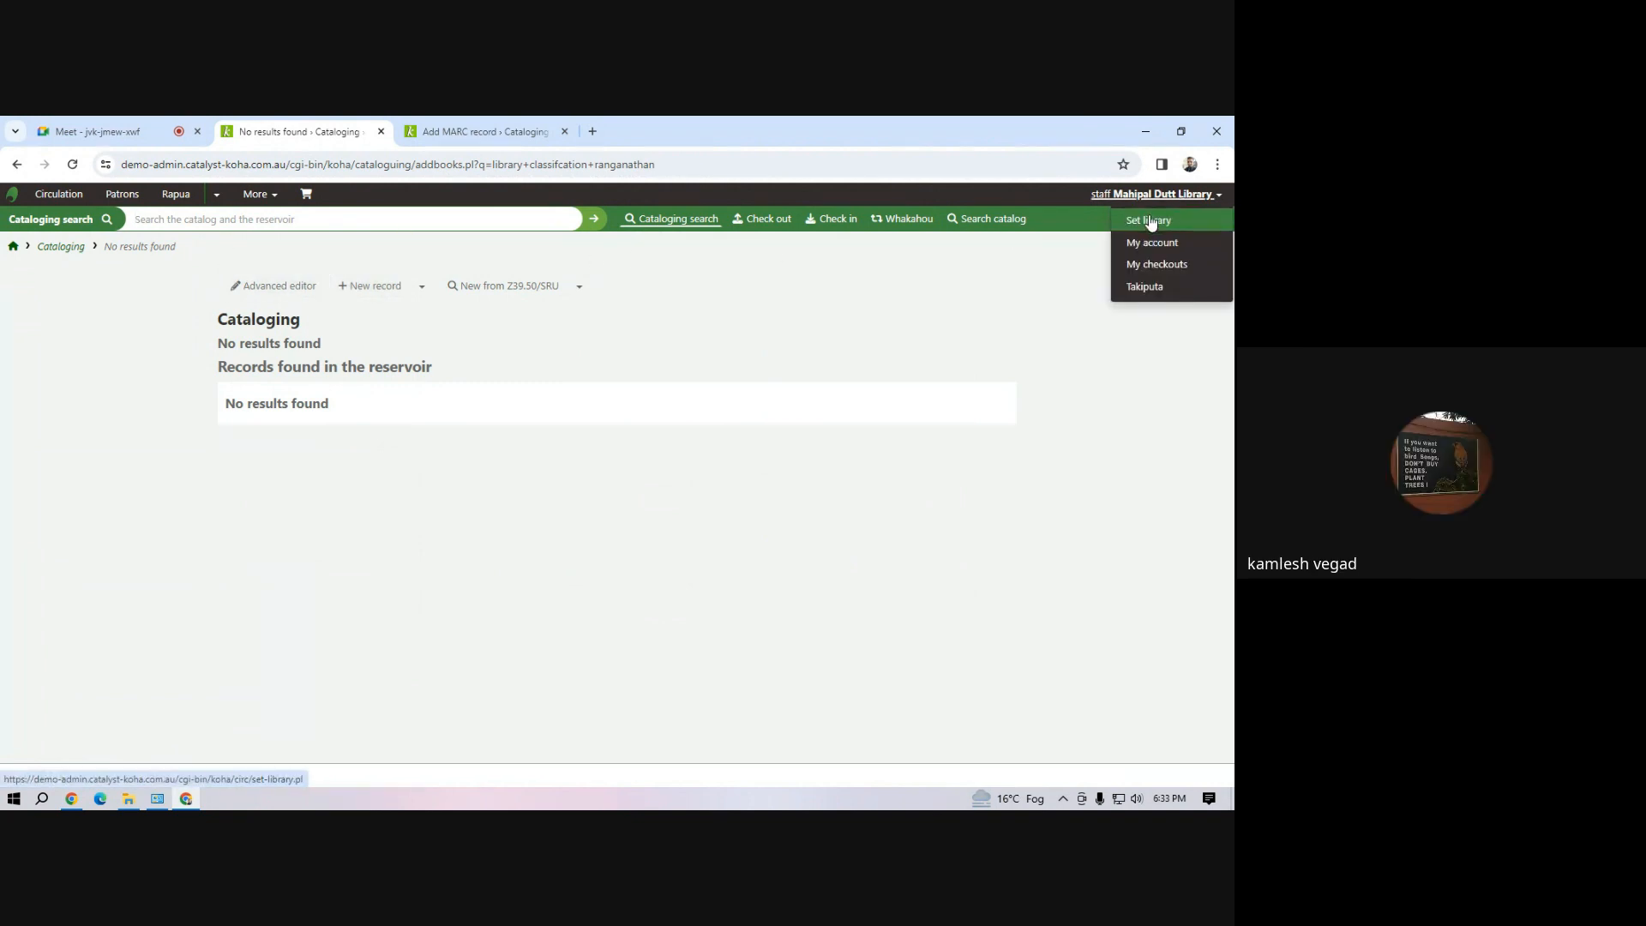
{"action": "left_click", "coordinate": [1150, 220]}
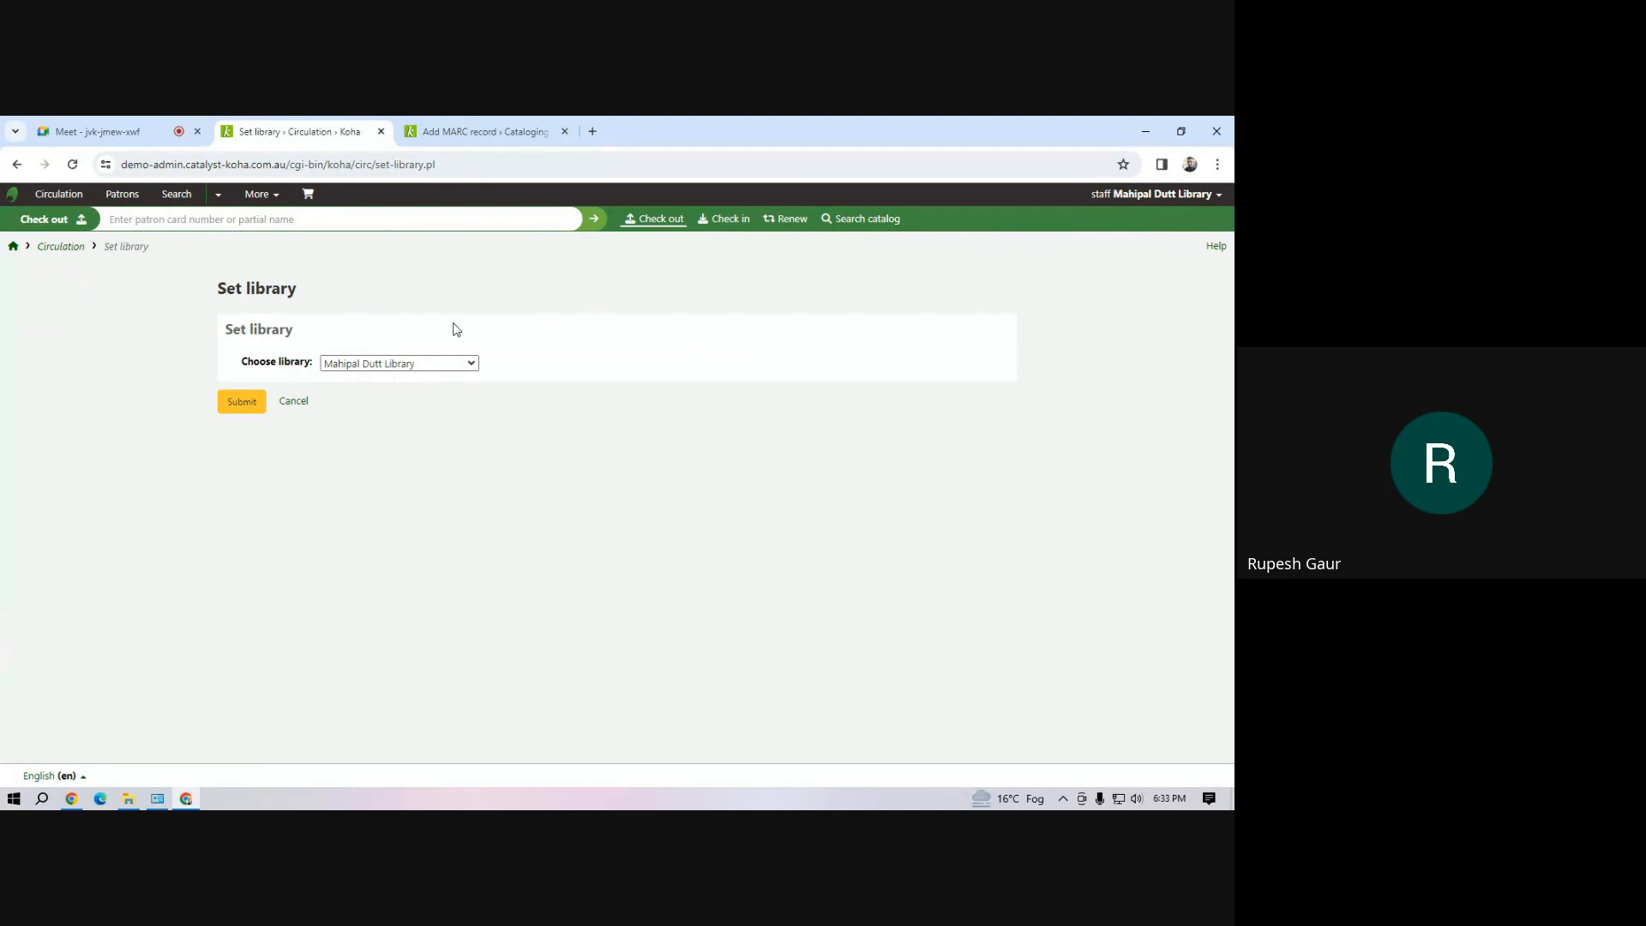
{"action": "left_click", "coordinate": [244, 222]}
{"action": "type", "text": "in"}
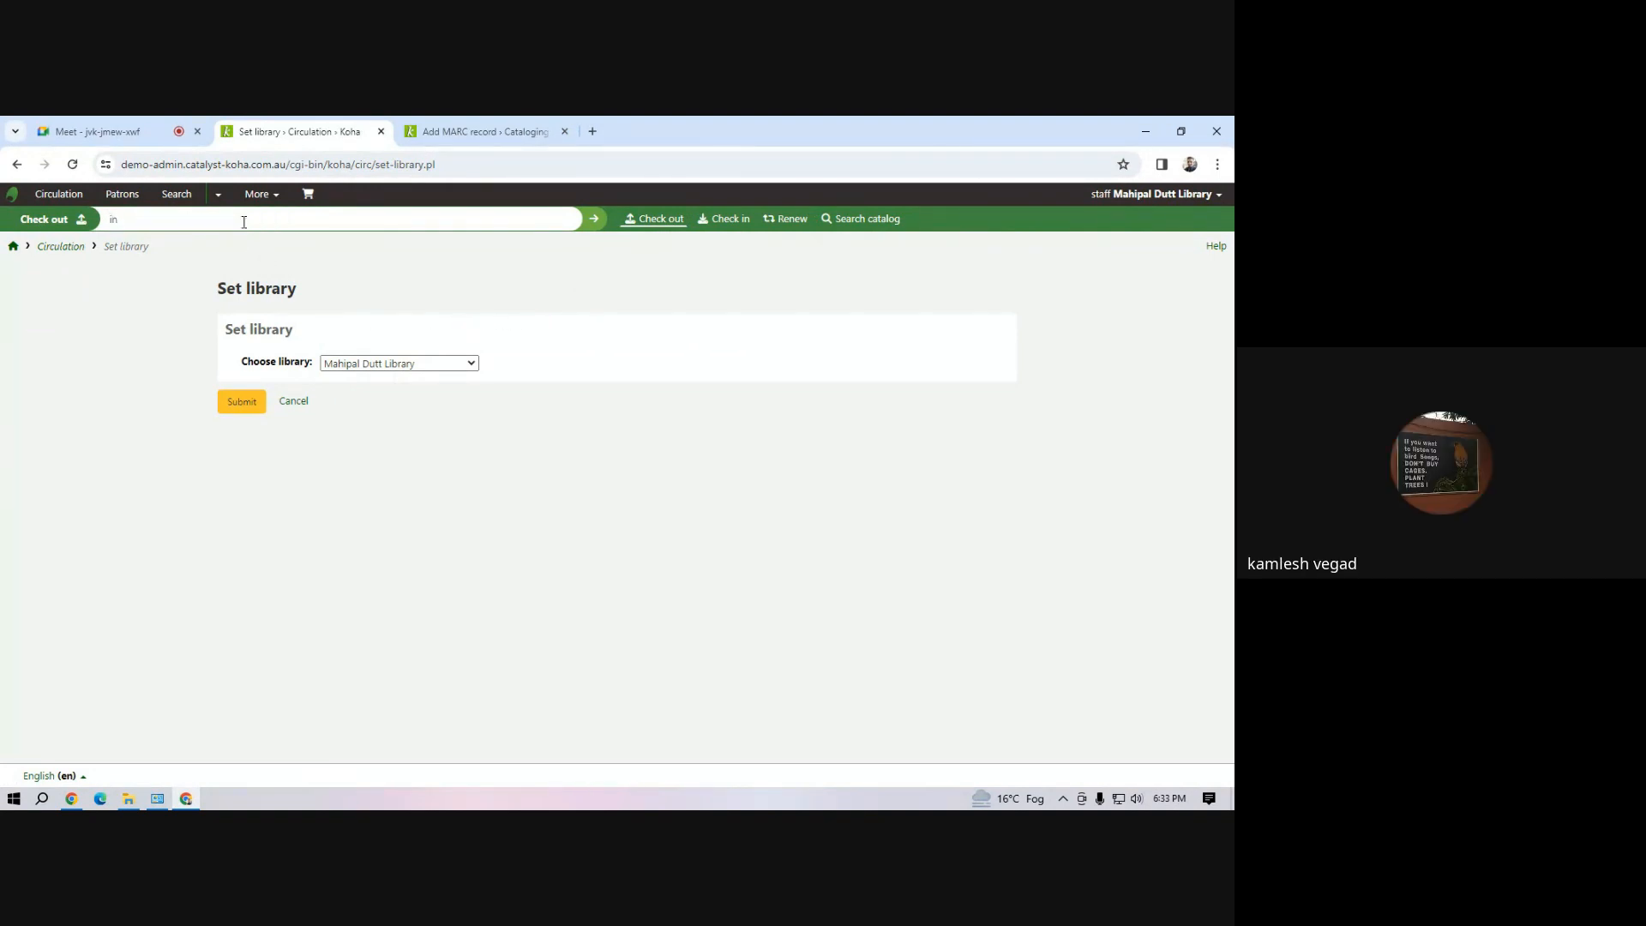
{"action": "type", "text": "f01"}
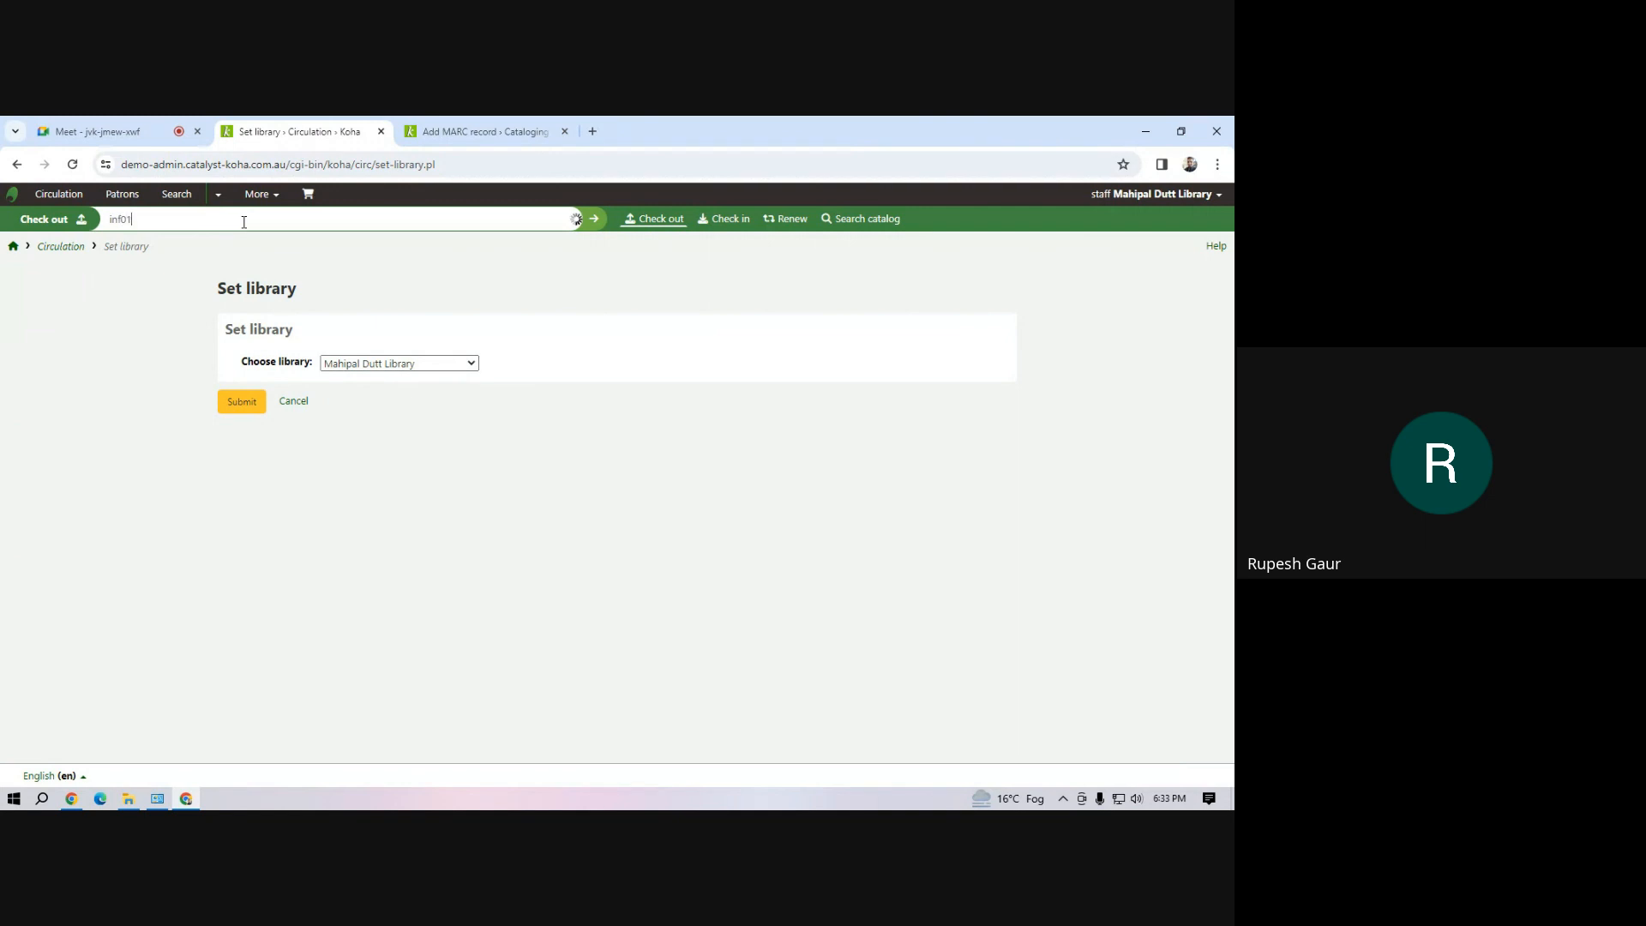
{"action": "key", "text": "Return"}
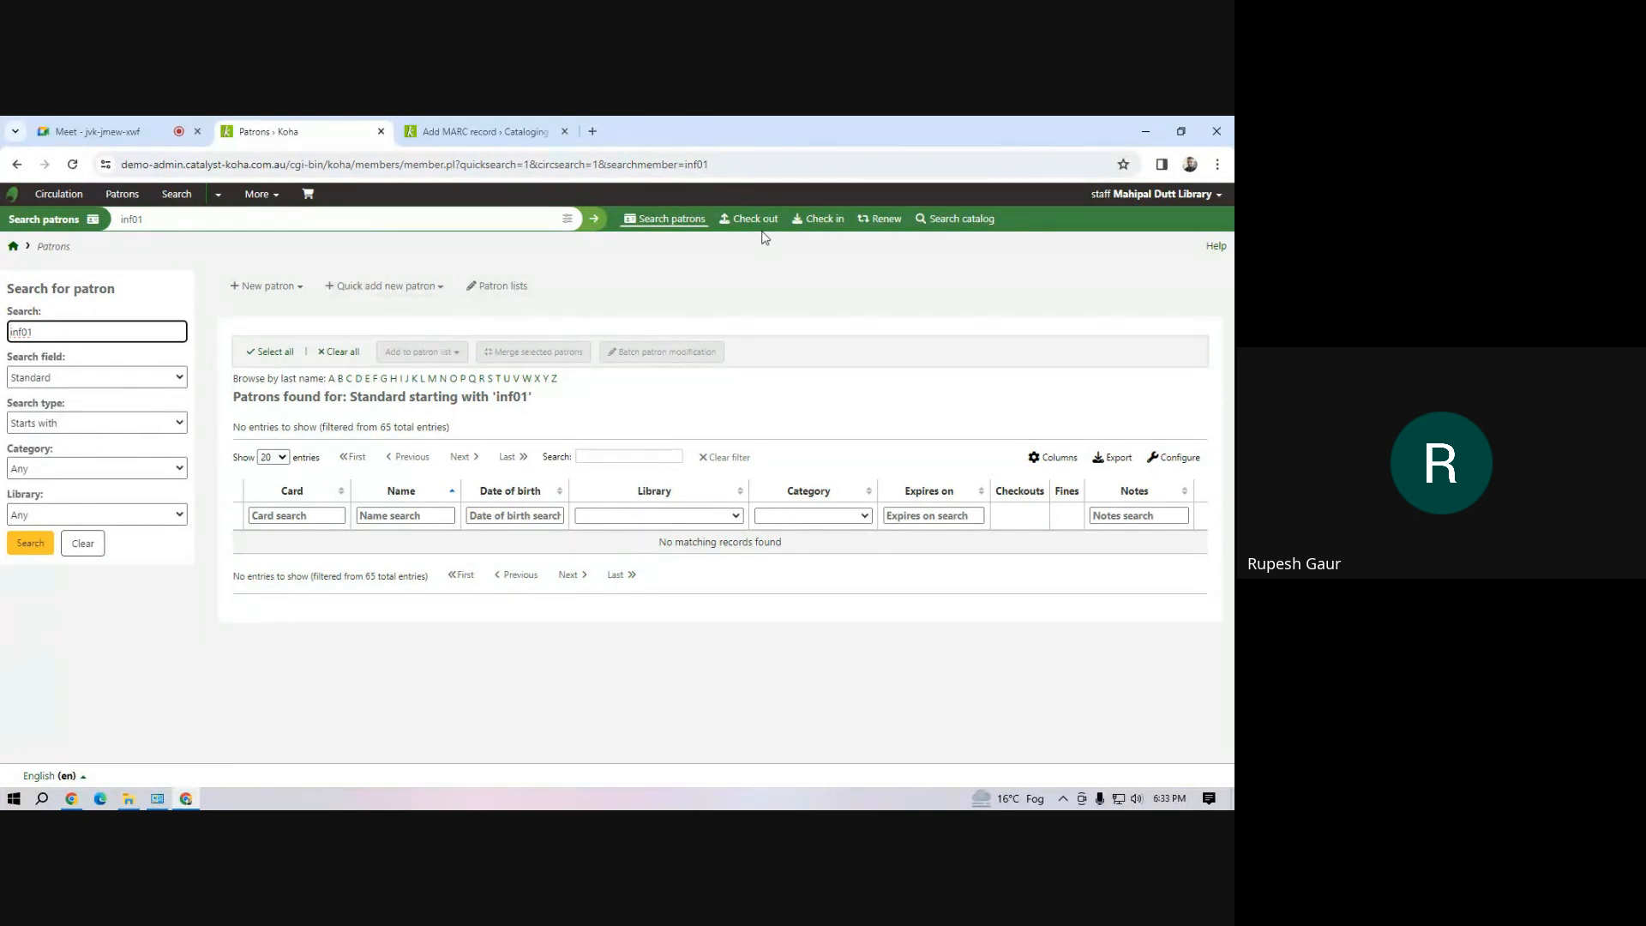
{"action": "left_click", "coordinate": [916, 221]}
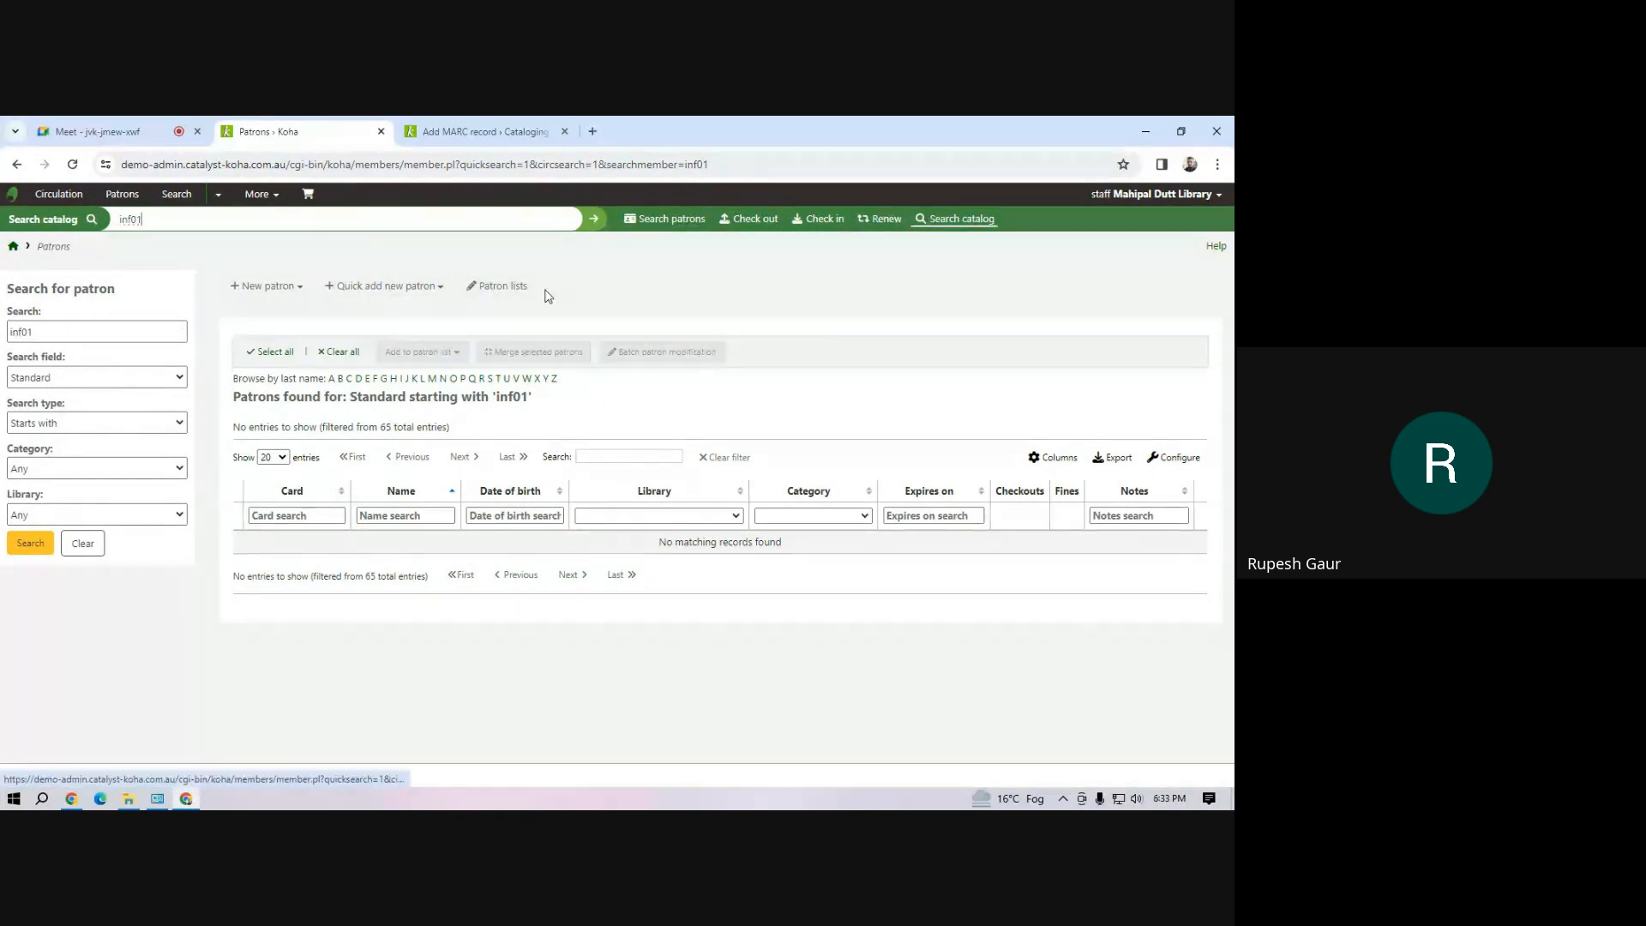
{"action": "left_click", "coordinate": [591, 224]}
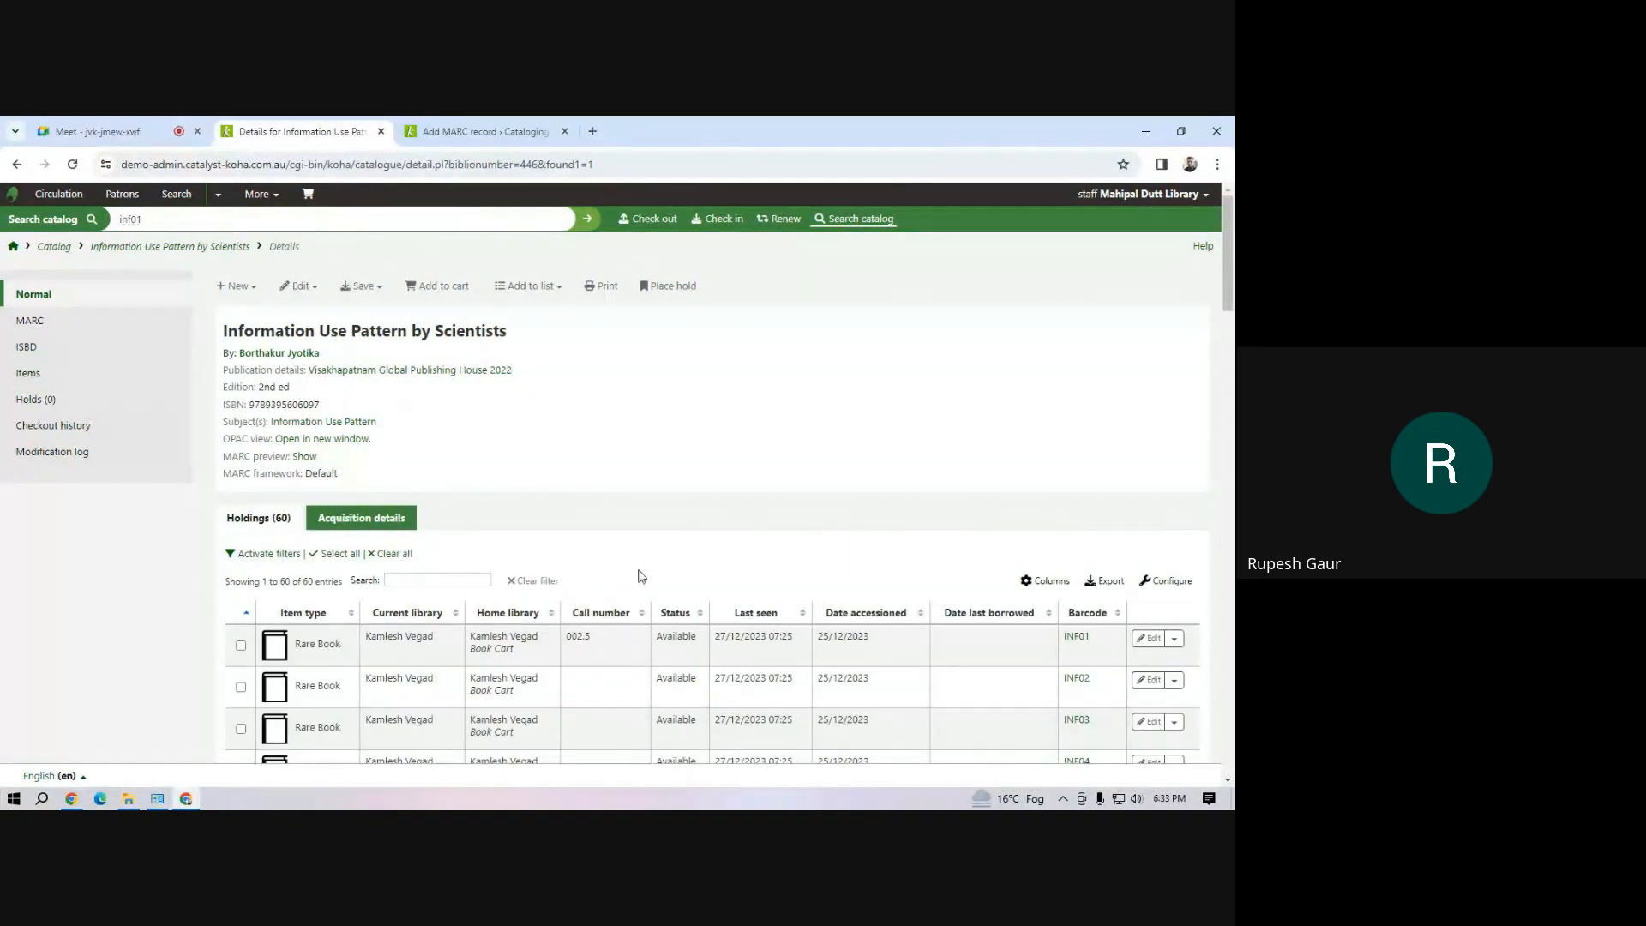
Open the form for adding a new item to the record Information Use Pattern by Scientists
{"action": "scroll", "coordinate": [720, 570], "scroll_direction": "down", "scroll_amount": 4}
{"action": "scroll", "coordinate": [707, 554], "scroll_direction": "up", "scroll_amount": 4}
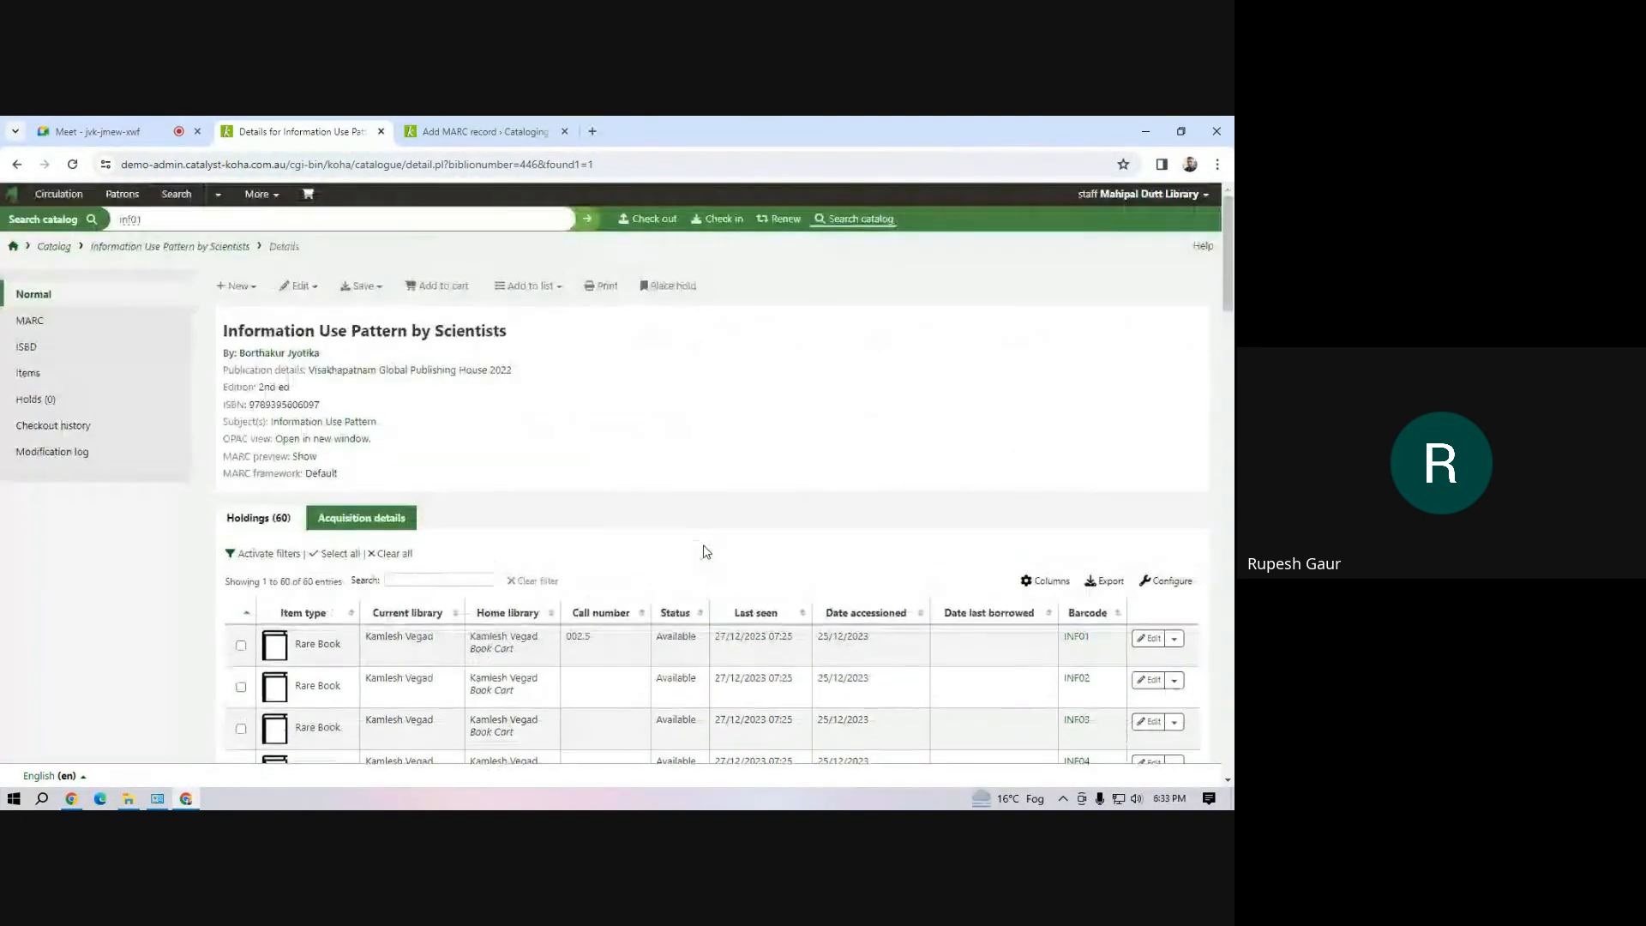
{"action": "left_click", "coordinate": [255, 296]}
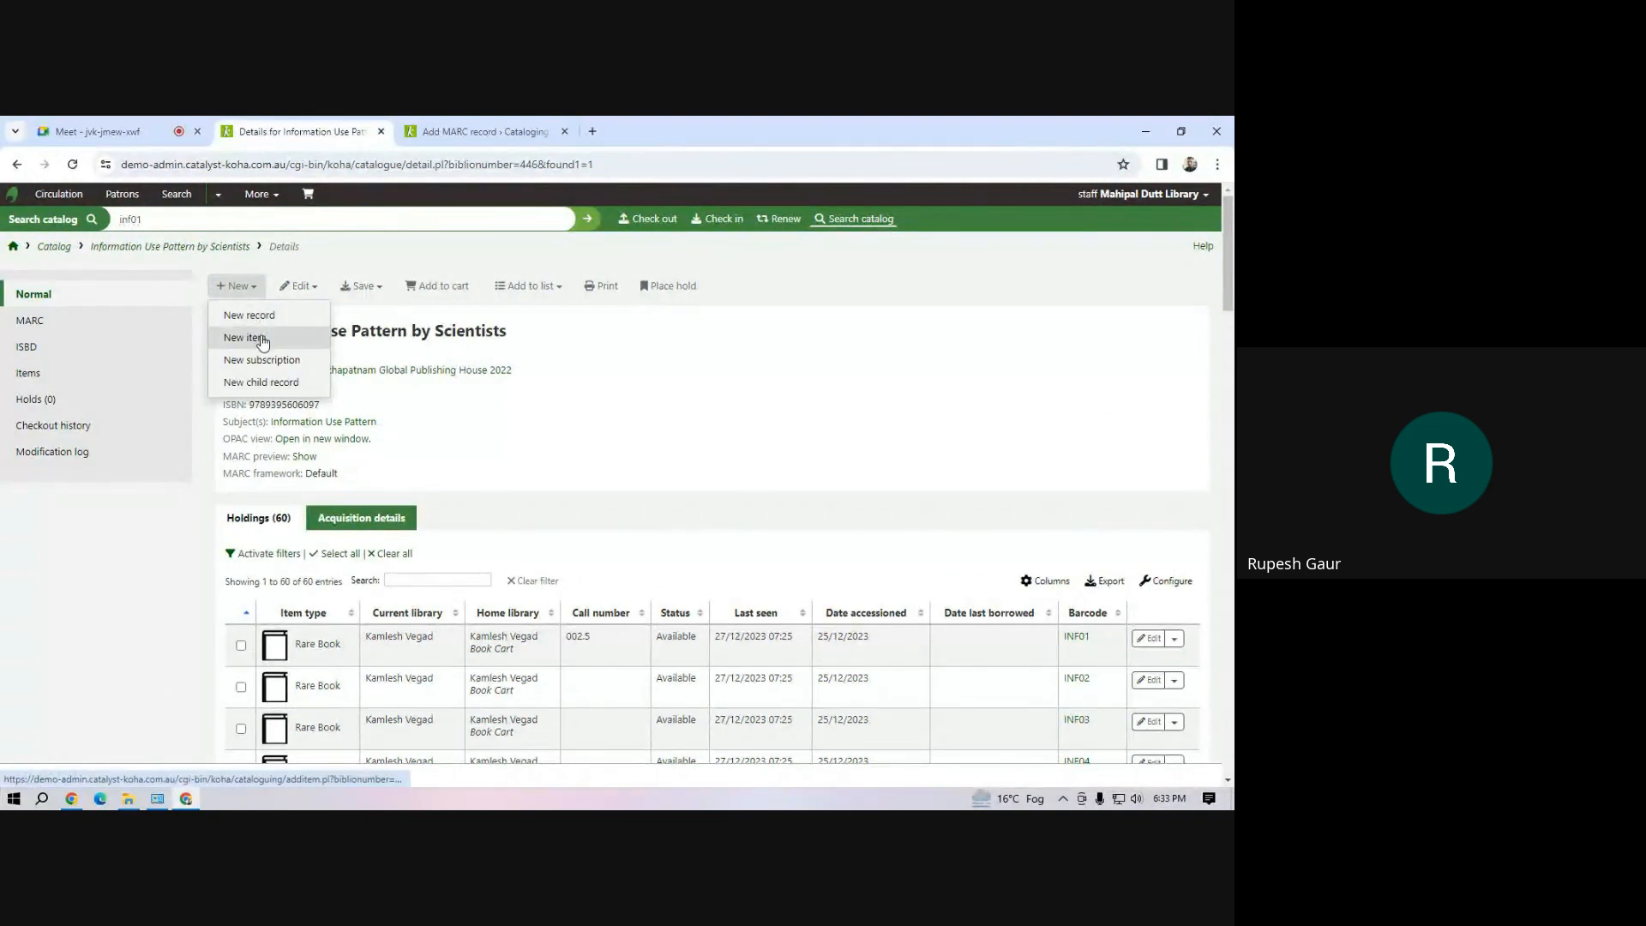
{"action": "left_click", "coordinate": [247, 338]}
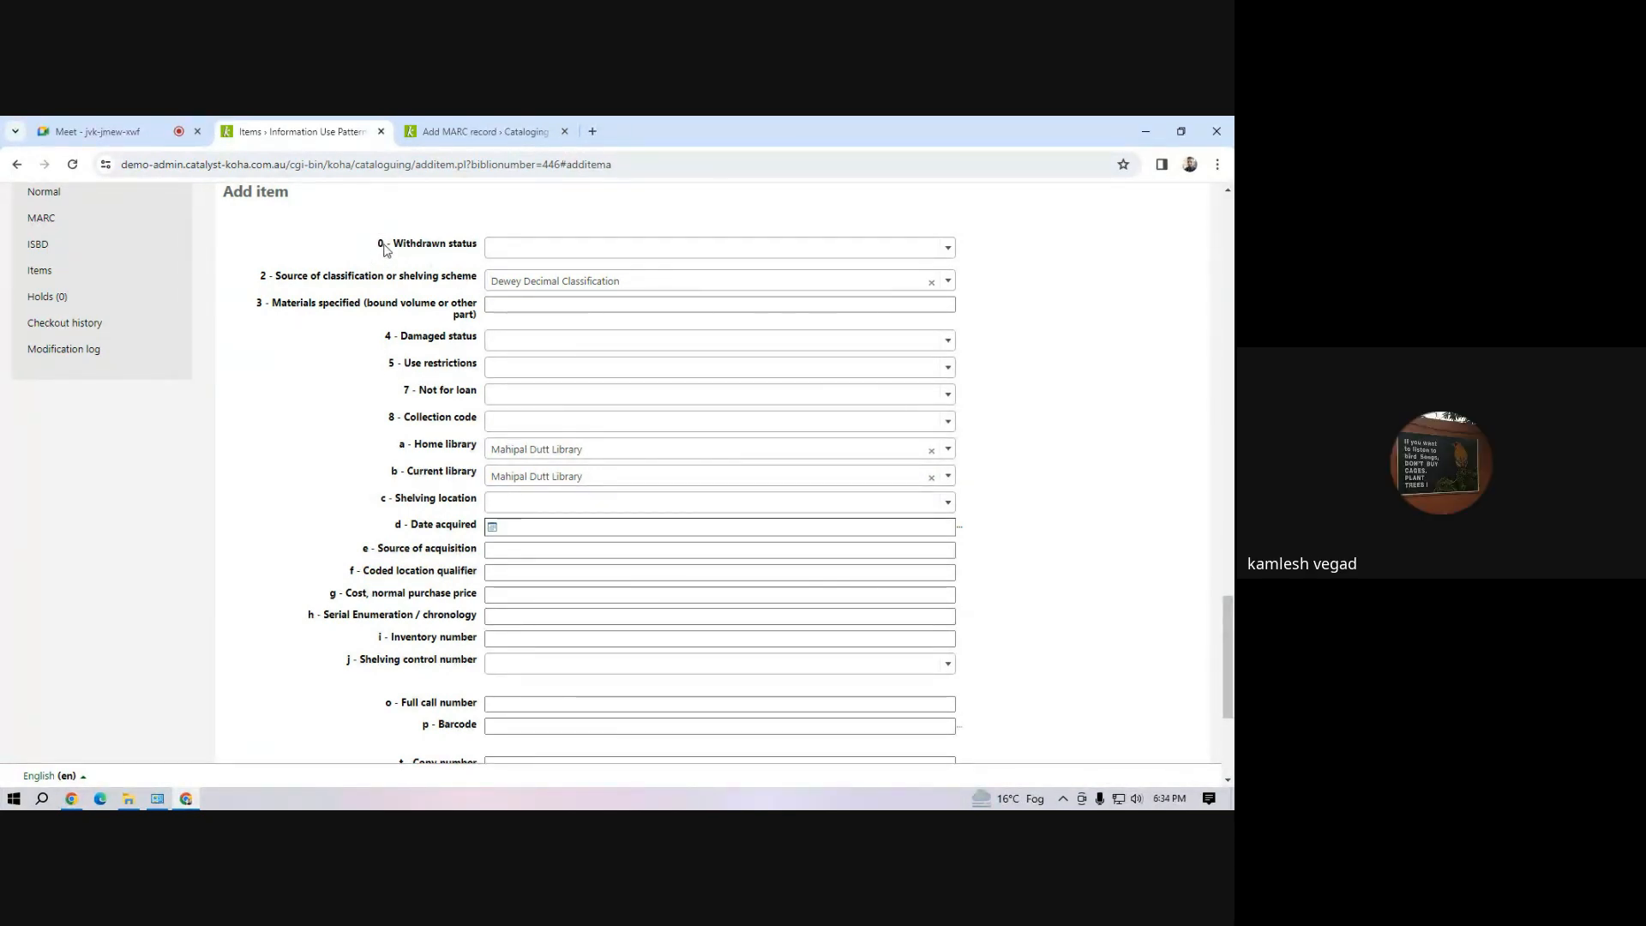
Examine the add item form's fields, including withdrawn status, collection code, call number, barcode, purchase price and Koha item type
{"action": "left_click", "coordinate": [675, 258]}
{"action": "left_click", "coordinate": [675, 259]}
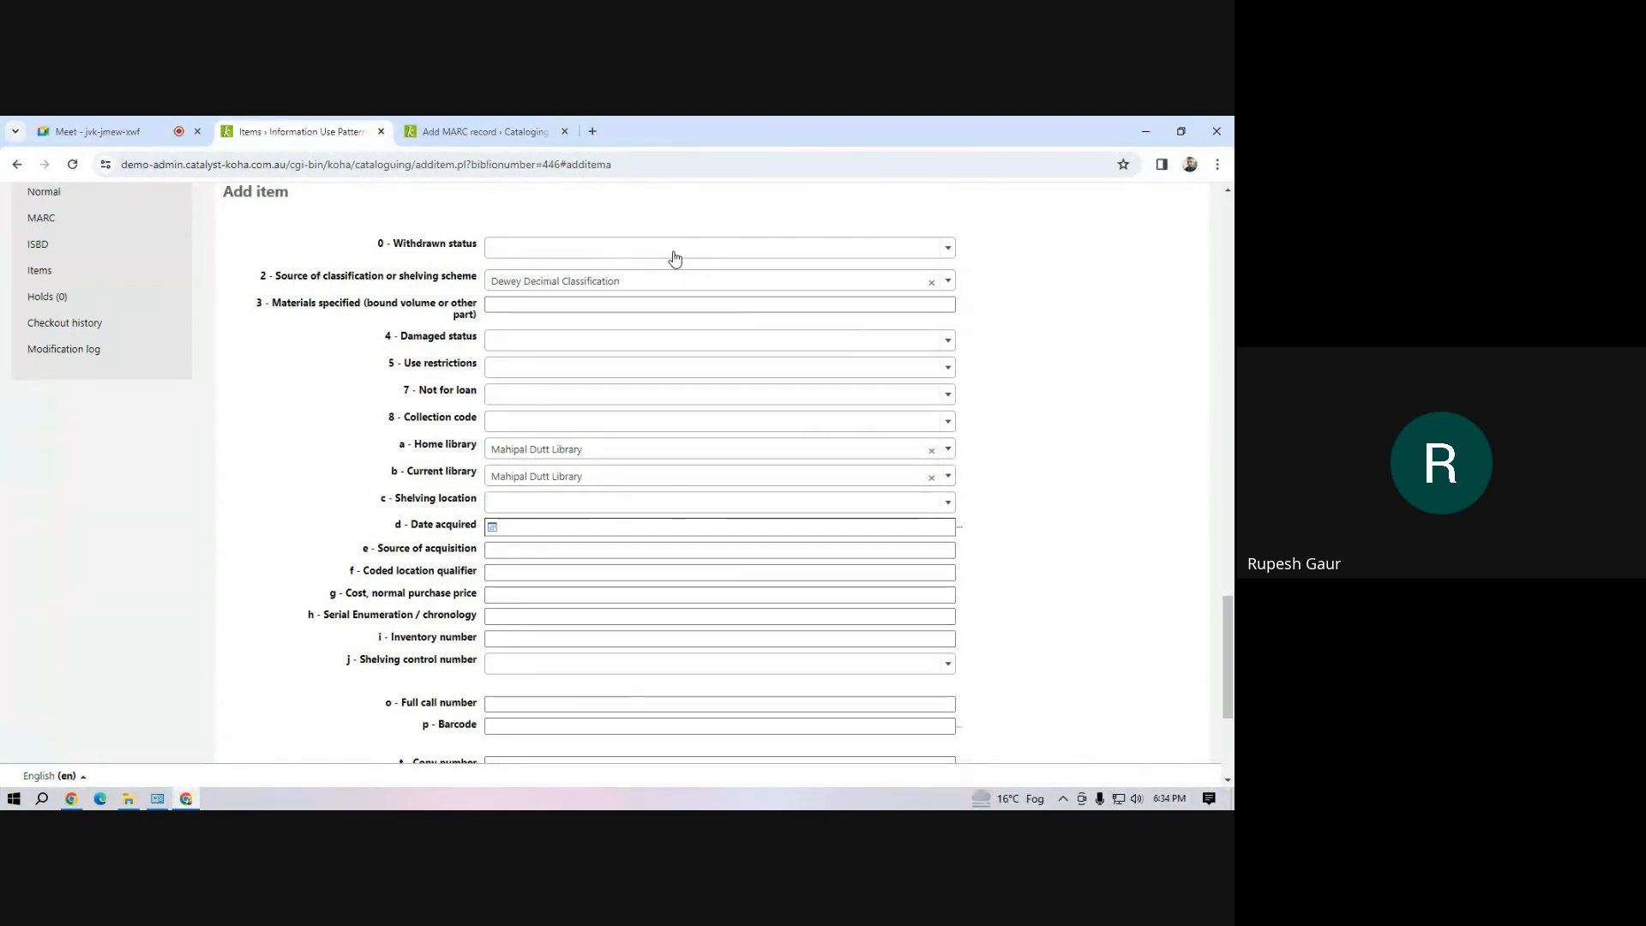
{"action": "left_click_drag", "start_coordinate": [399, 422], "coordinate": [381, 420]}
{"action": "left_click_drag", "start_coordinate": [432, 725], "coordinate": [364, 702]}
{"action": "left_click_drag", "start_coordinate": [340, 595], "coordinate": [309, 597]}
{"action": "scroll", "coordinate": [549, 579], "scroll_direction": "down", "scroll_amount": 3}
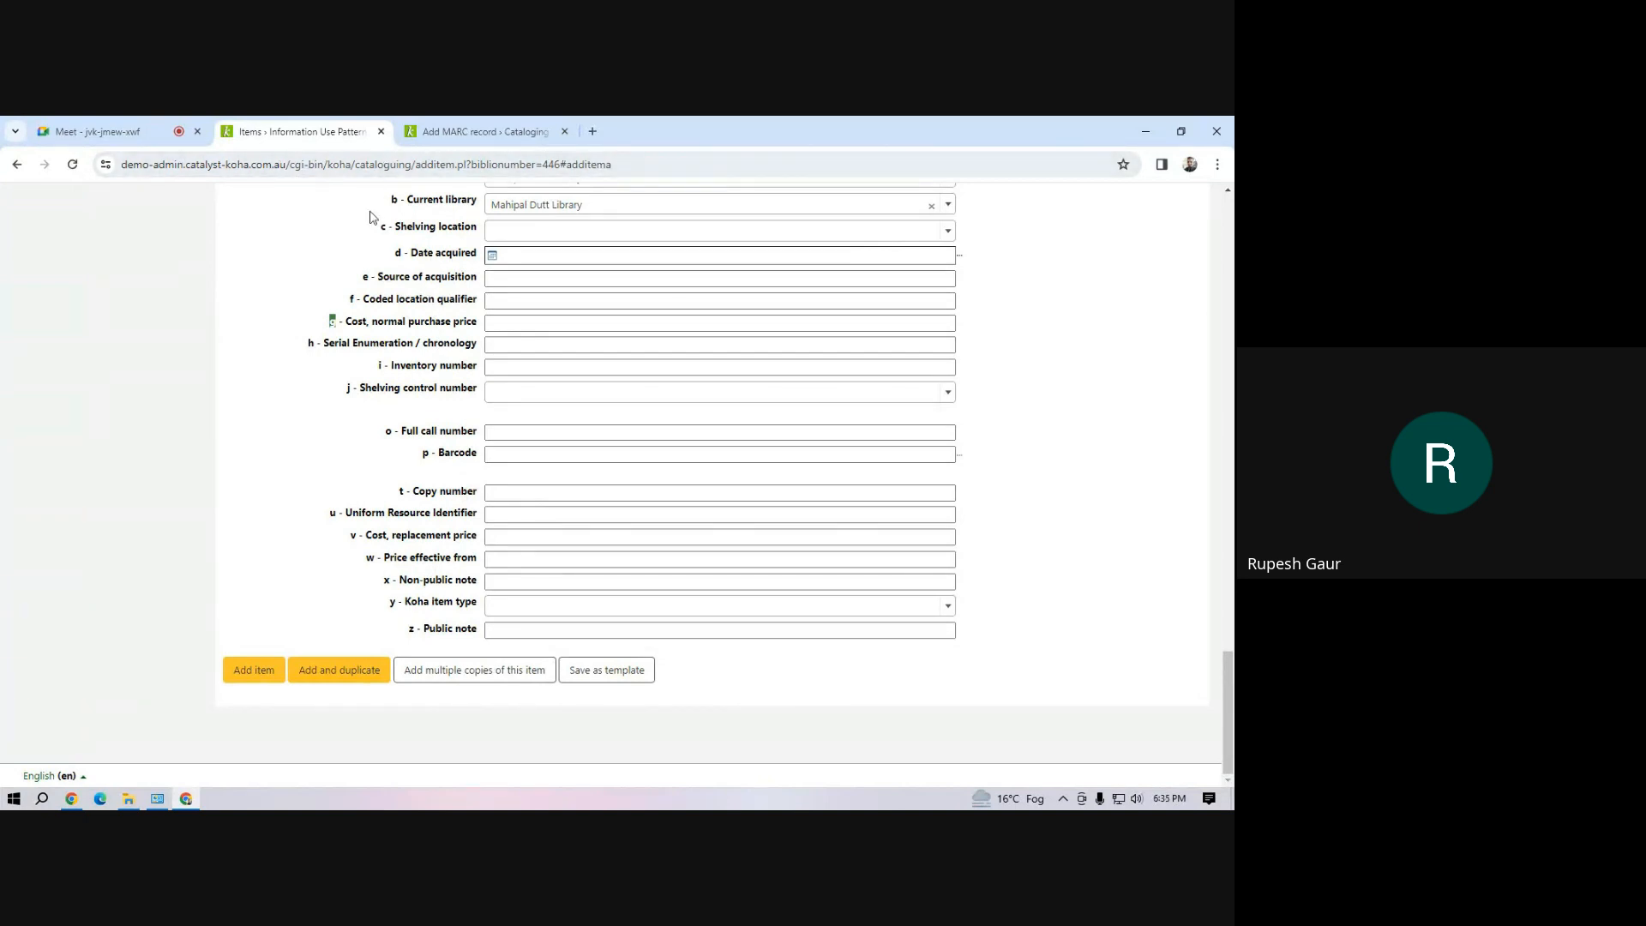
{"action": "scroll", "coordinate": [369, 221], "scroll_direction": "up", "scroll_amount": 19}
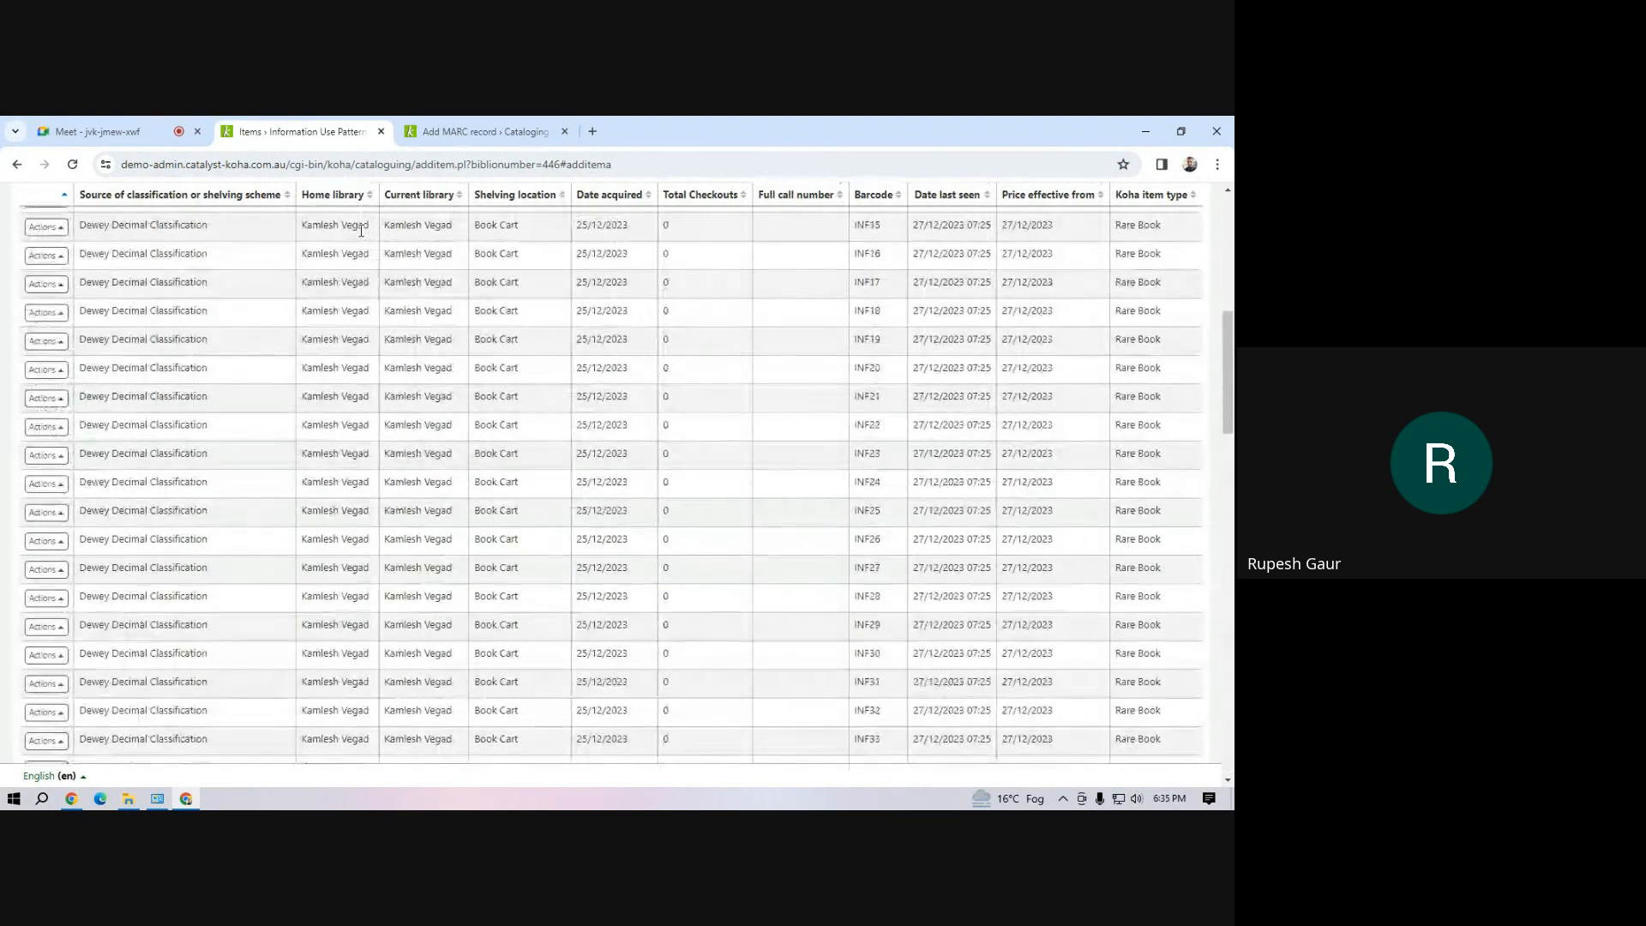
{"action": "left_click", "coordinate": [100, 133]}
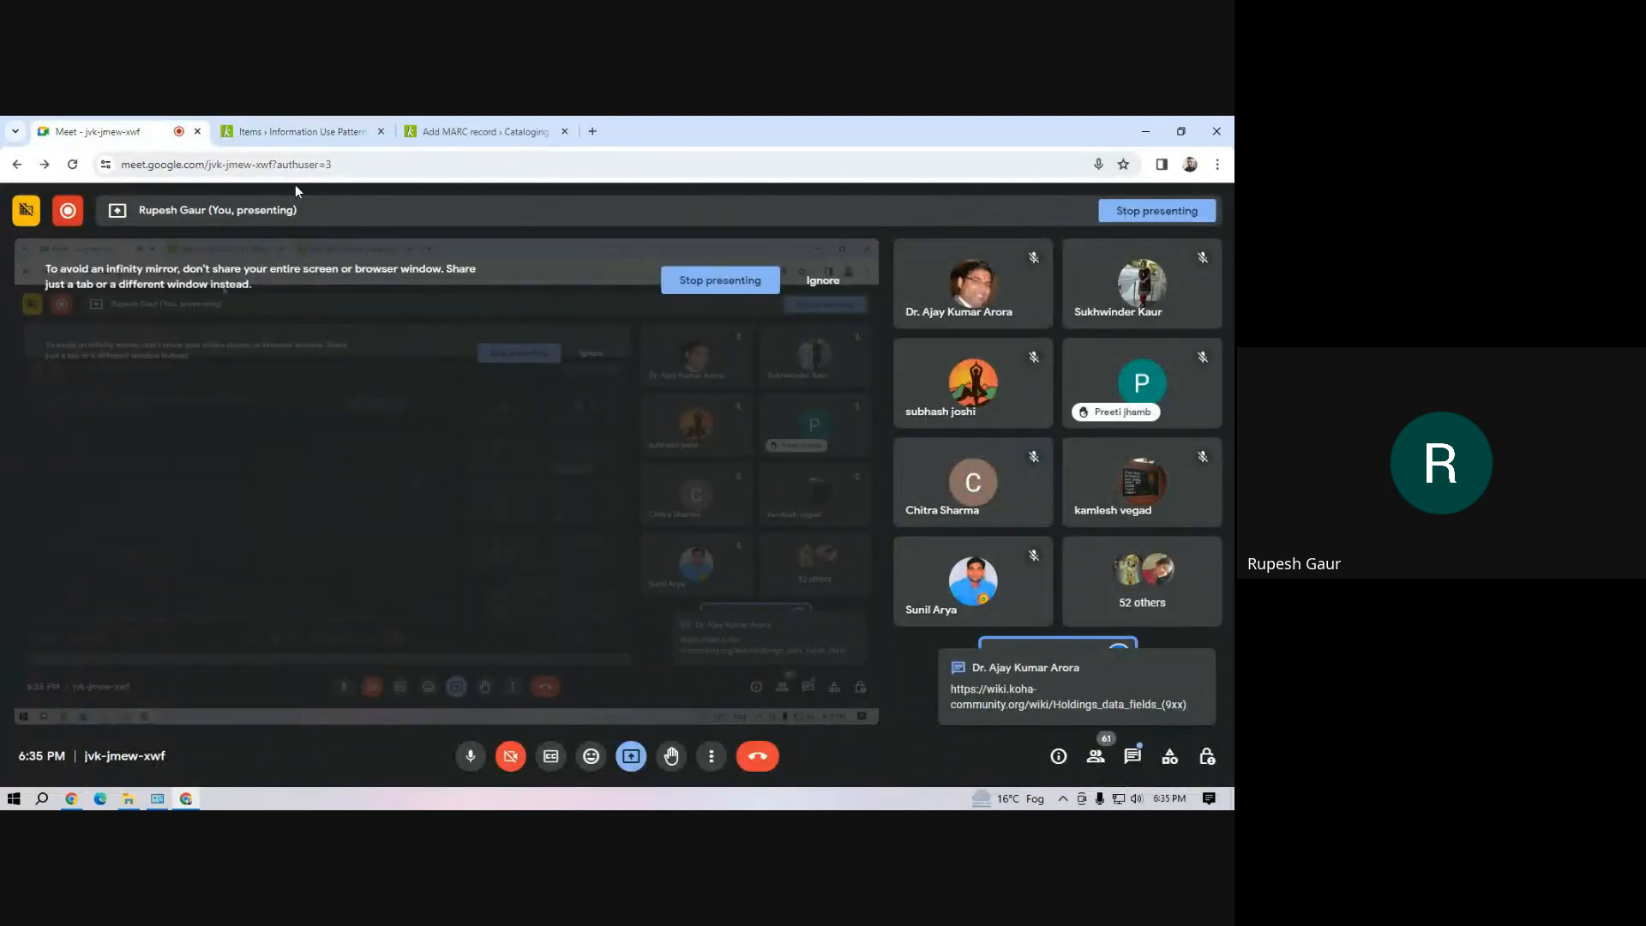
{"action": "left_click", "coordinate": [245, 133]}
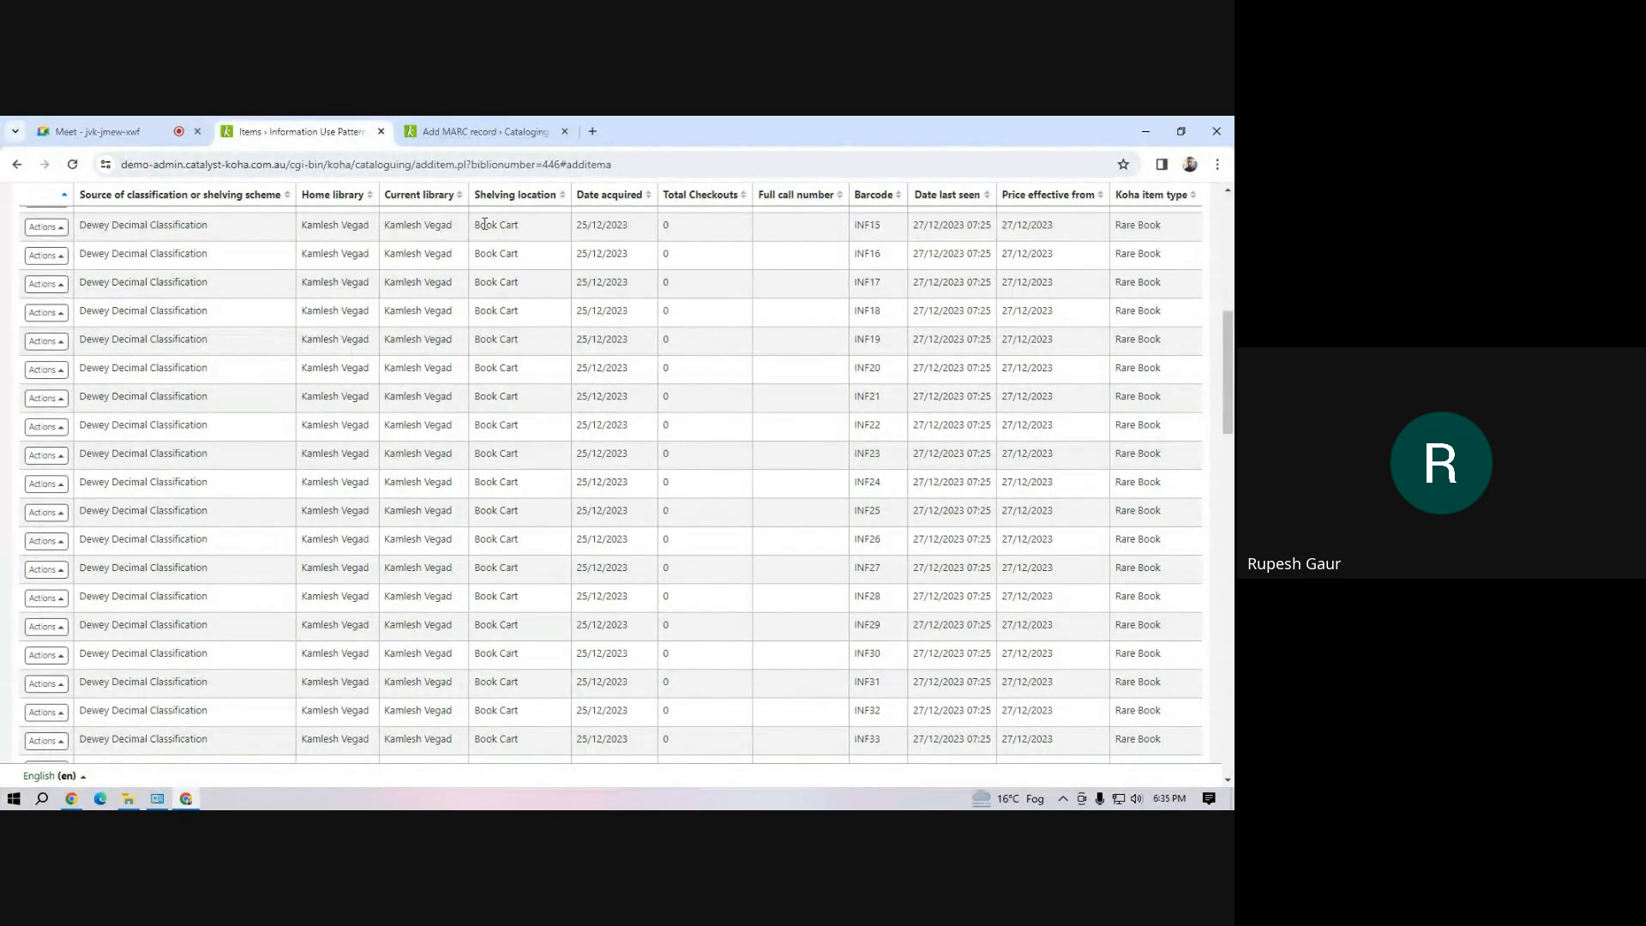
{"action": "scroll", "coordinate": [494, 355], "scroll_direction": "up", "scroll_amount": 7}
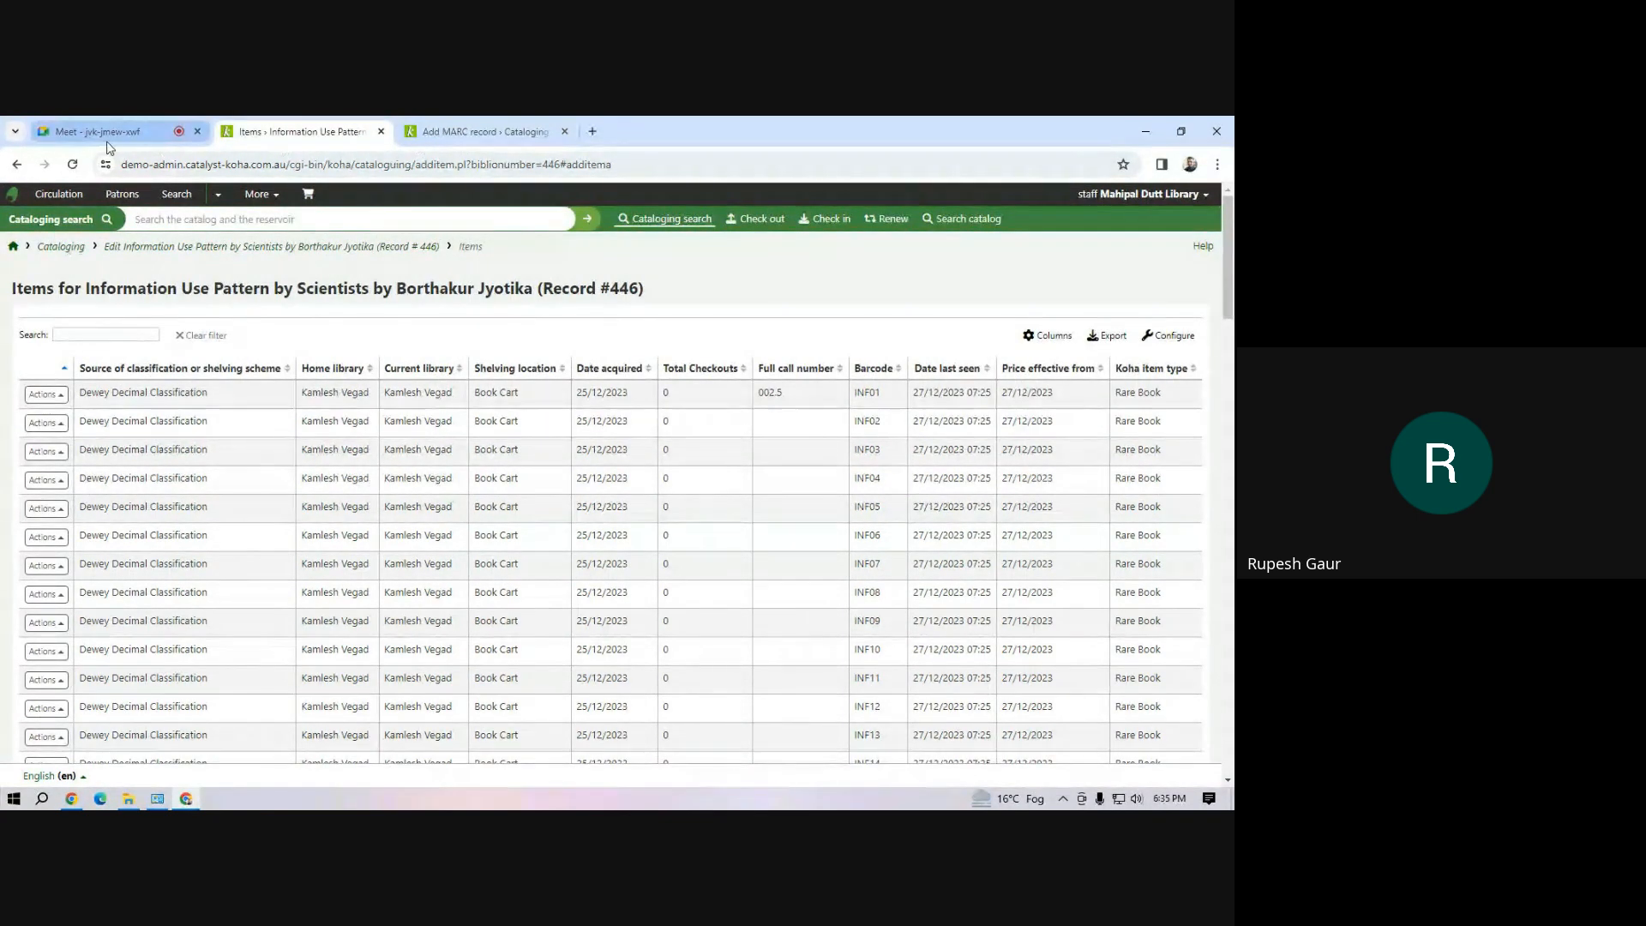
{"action": "mouse_move", "coordinate": [107, 128]}
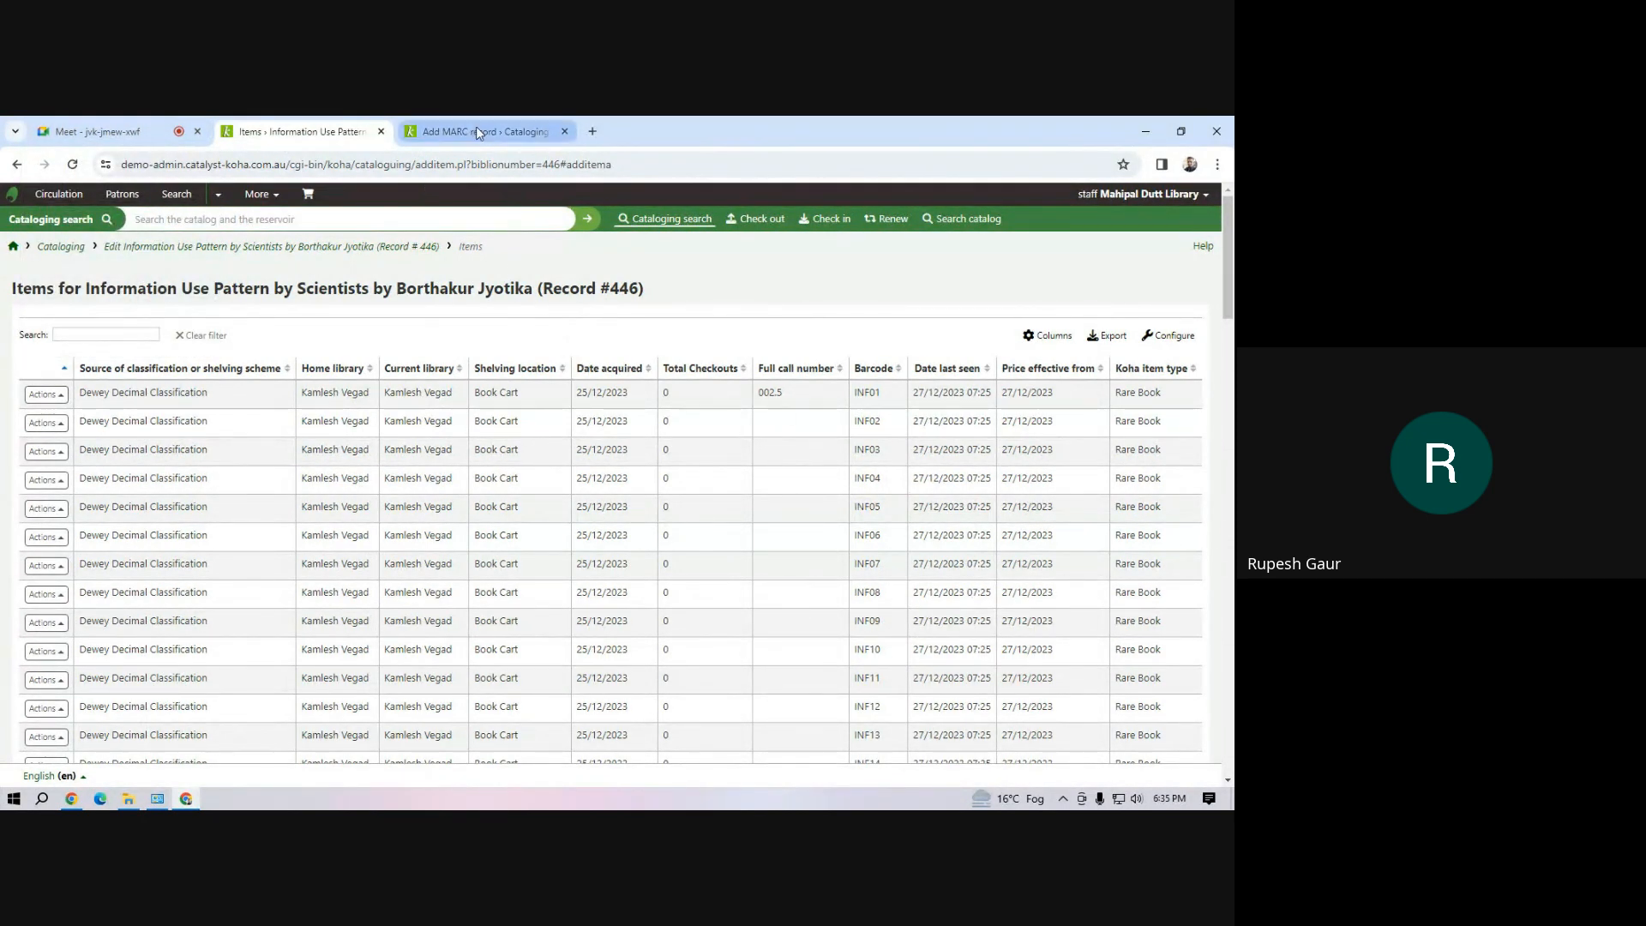
{"action": "mouse_move", "coordinate": [478, 133]}
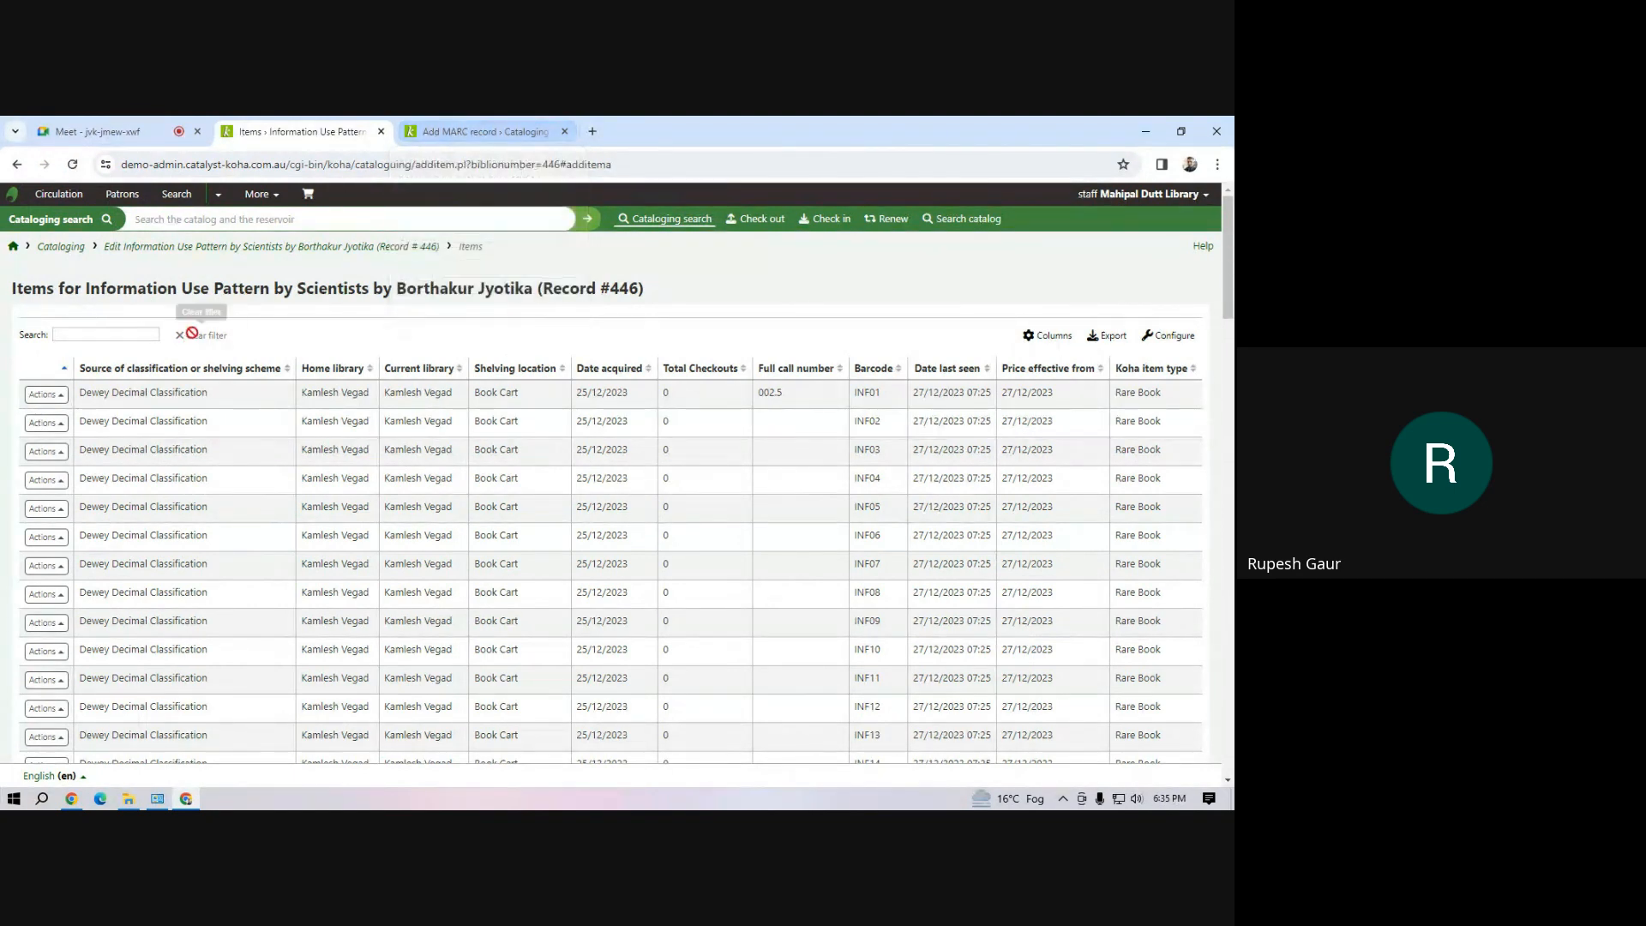
Open the catalog data export tool in Cataloging and limit the export to the library that owns item INF01
{"action": "left_click", "coordinate": [262, 195]}
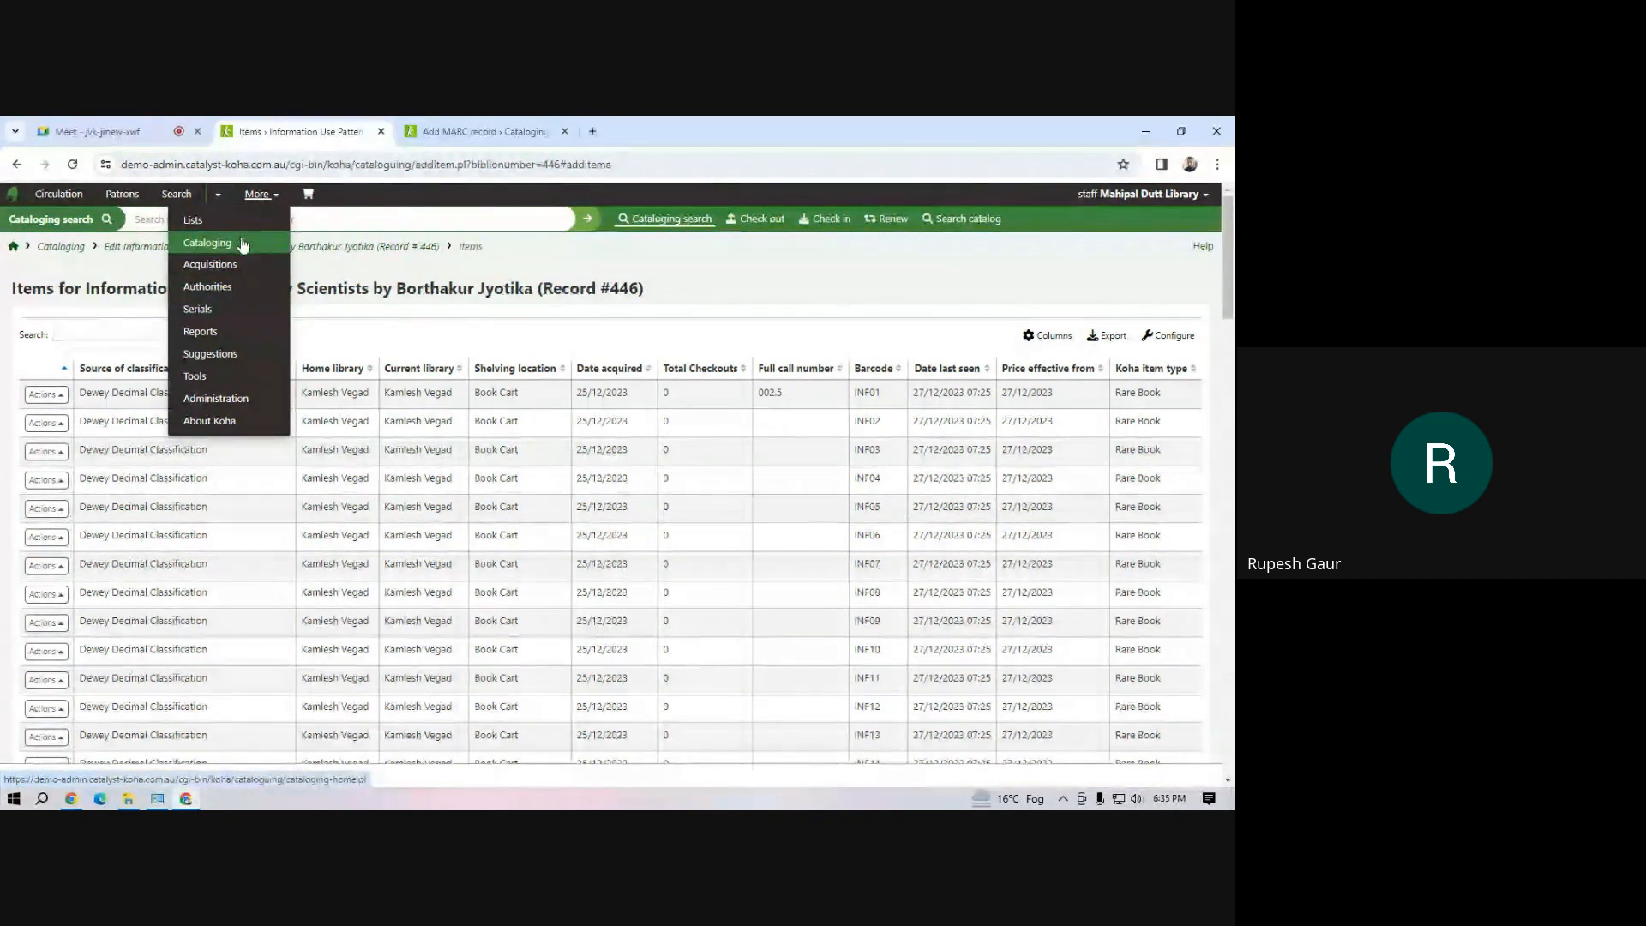
{"action": "left_click", "coordinate": [244, 241]}
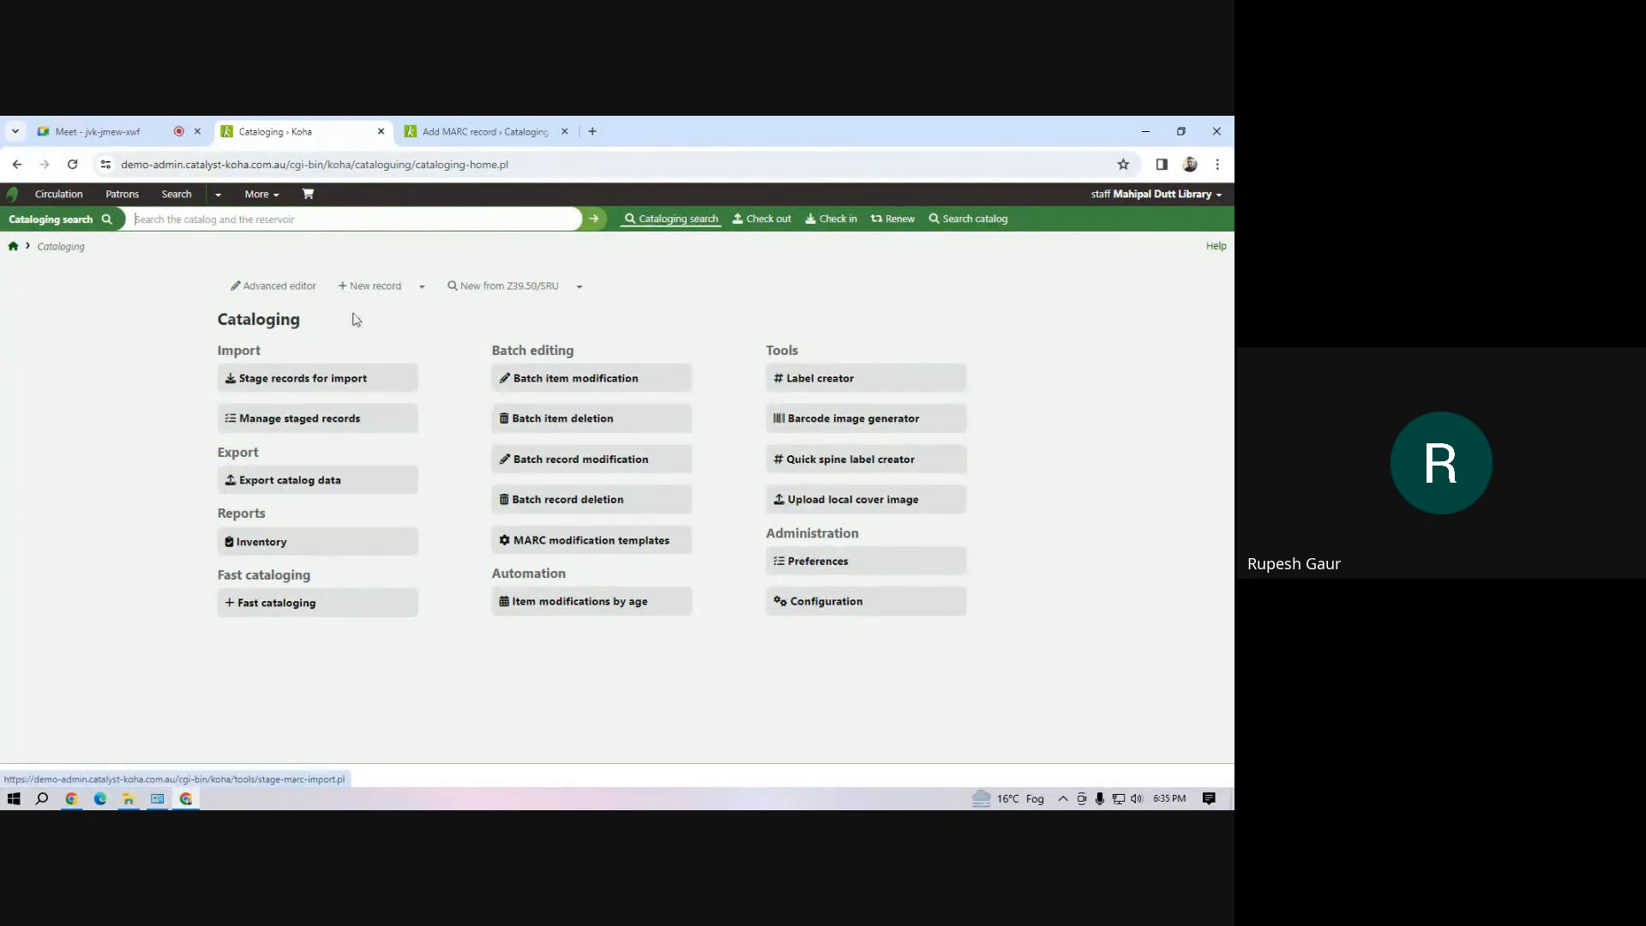
{"action": "left_click", "coordinate": [300, 491]}
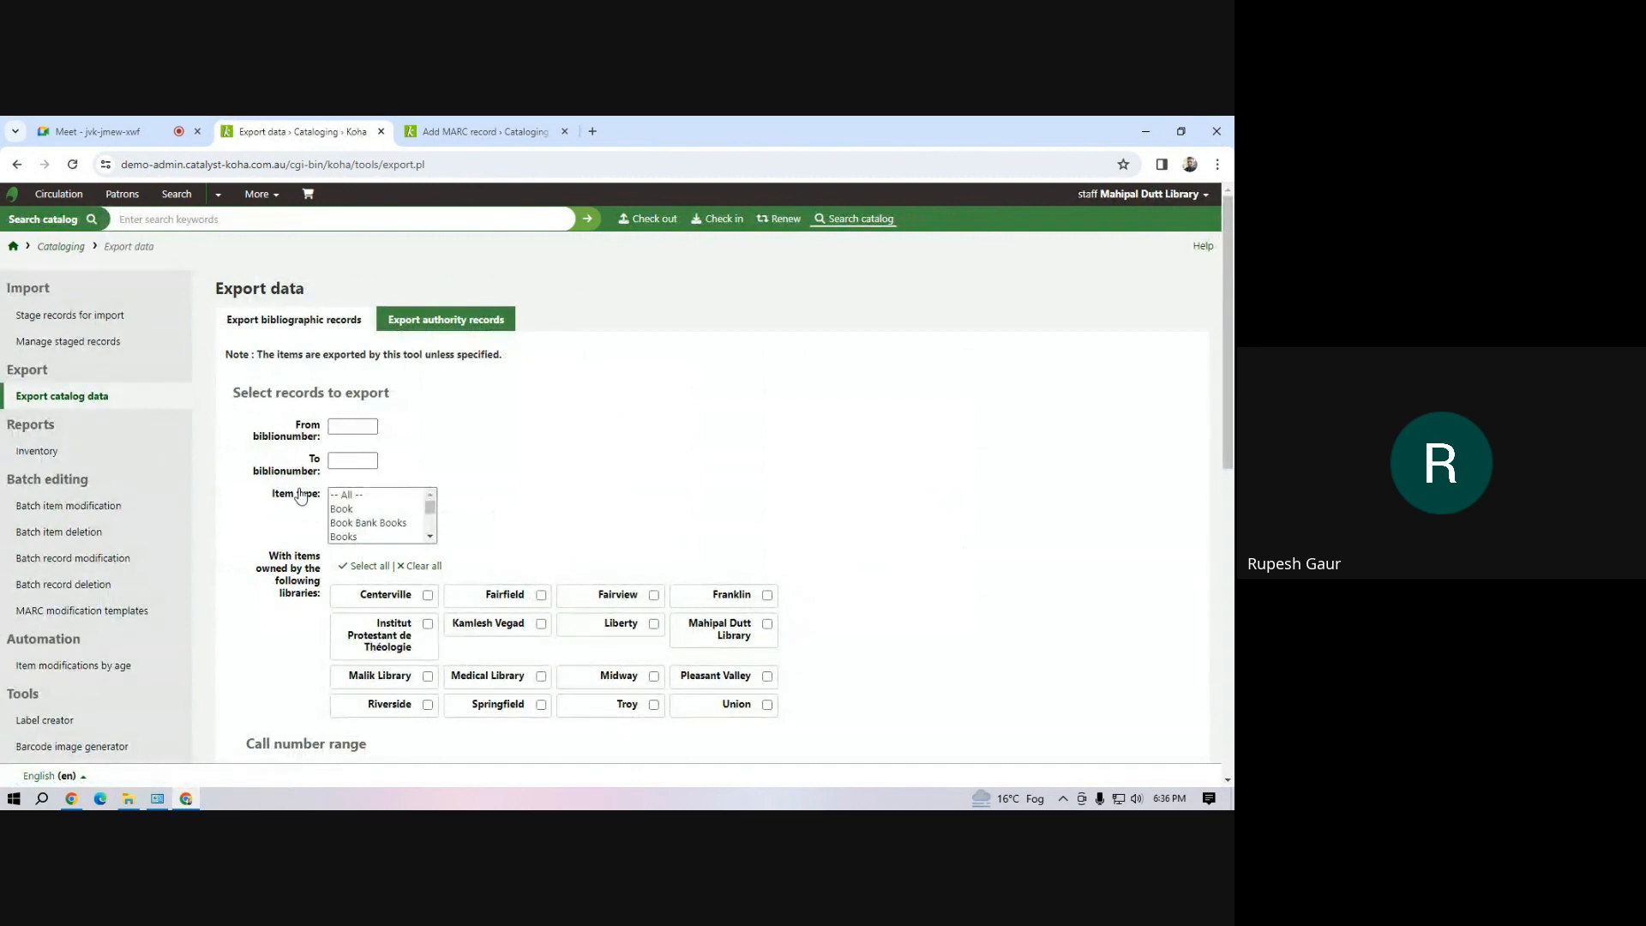
{"action": "scroll", "coordinate": [533, 533], "scroll_direction": "down", "scroll_amount": 4}
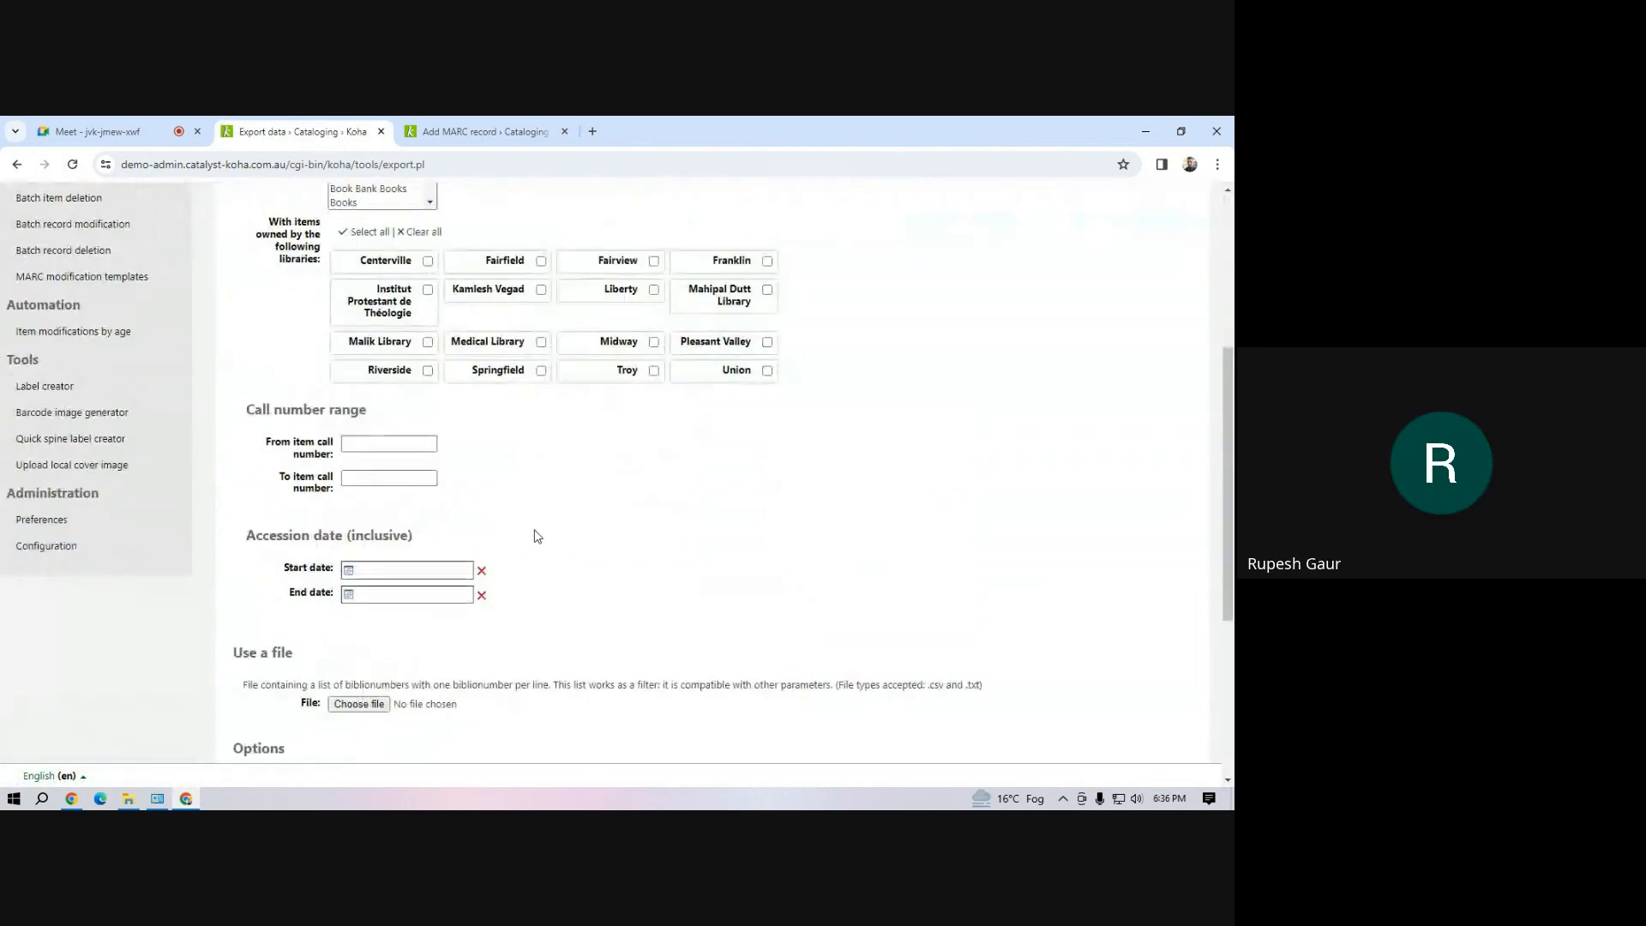
{"action": "scroll", "coordinate": [529, 467], "scroll_direction": "up", "scroll_amount": 4}
{"action": "left_click", "coordinate": [541, 623]}
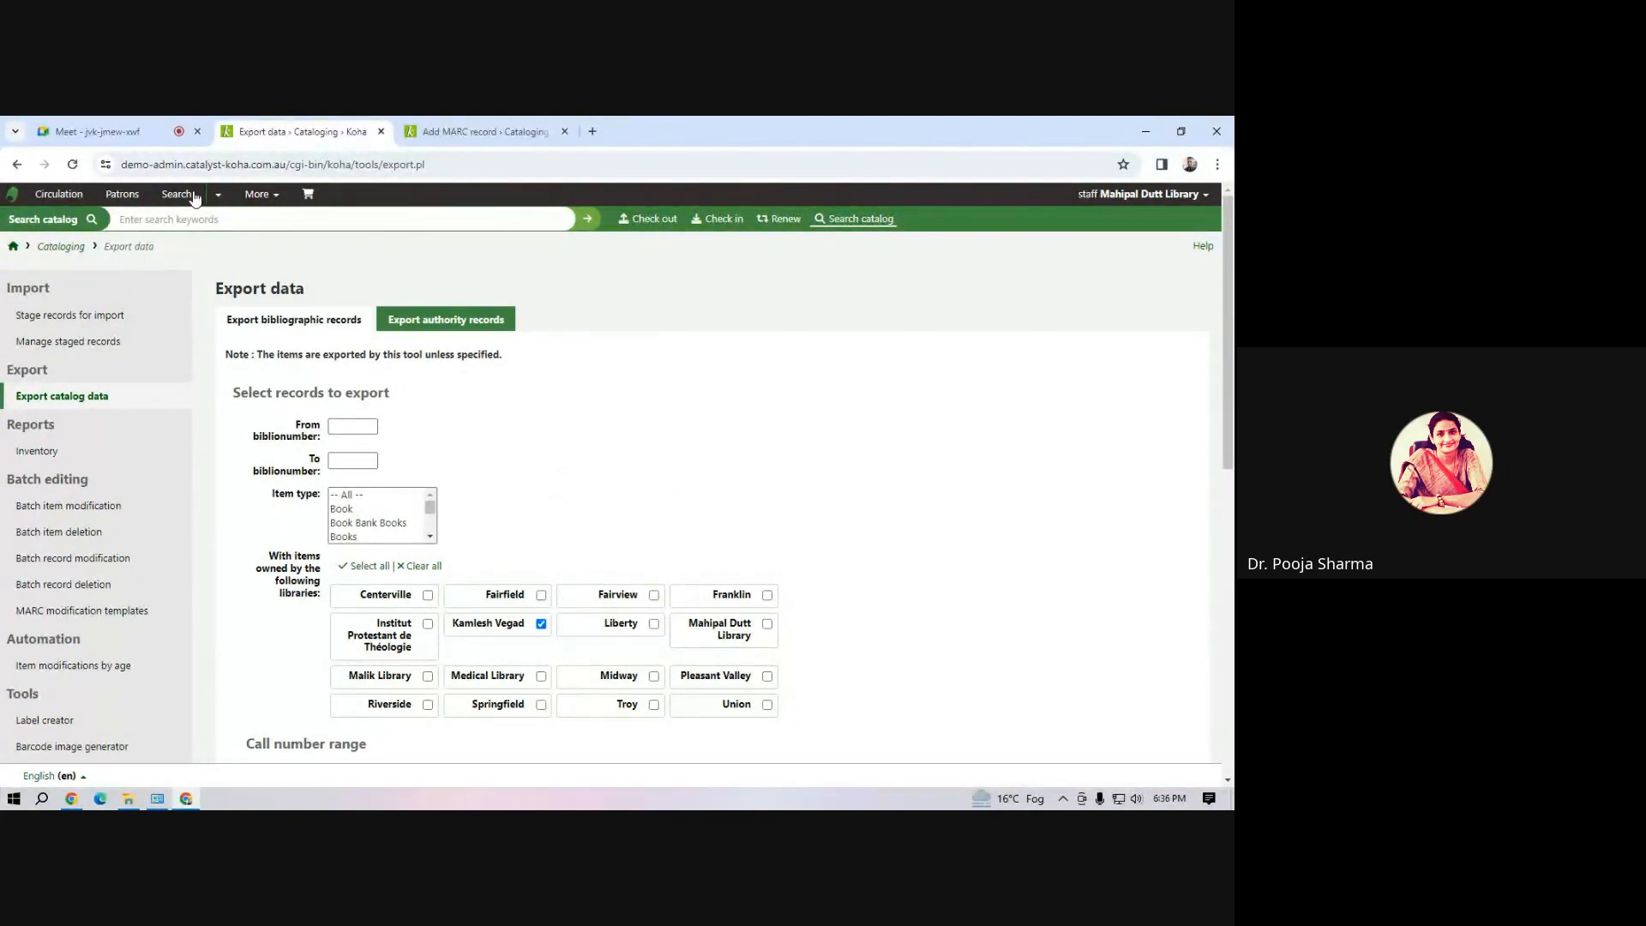
Examine the export form's call number range, accession date, biblionumber file, export options and output format settings
{"action": "scroll", "coordinate": [646, 449], "scroll_direction": "down", "scroll_amount": 4}
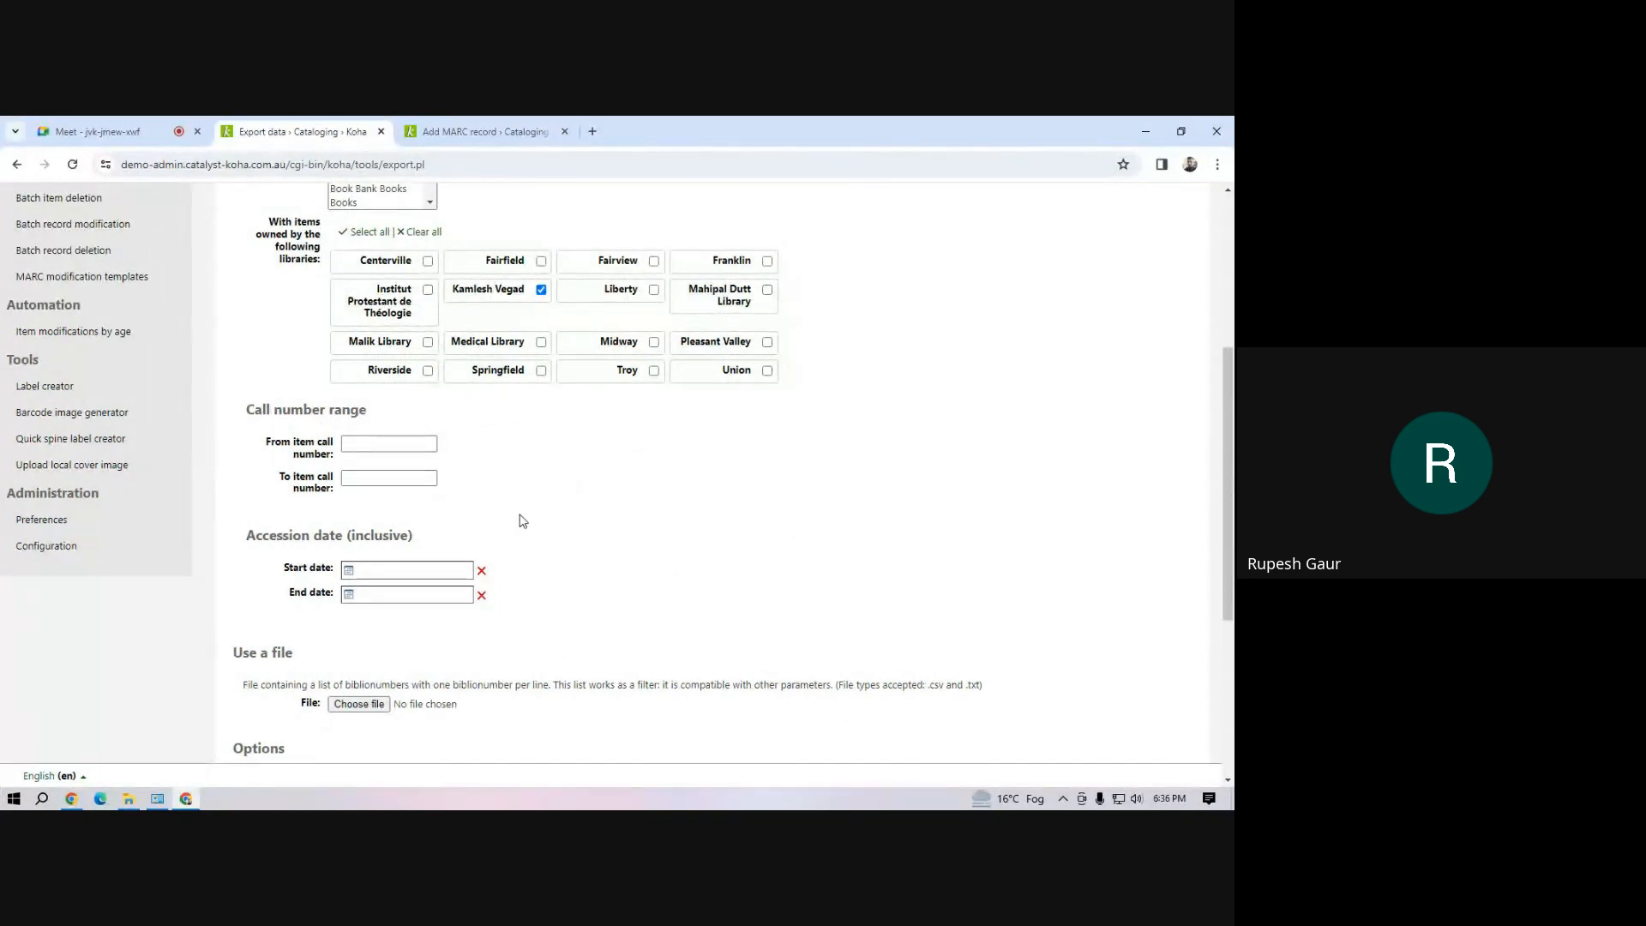
{"action": "scroll", "coordinate": [517, 397], "scroll_direction": "down", "scroll_amount": 4}
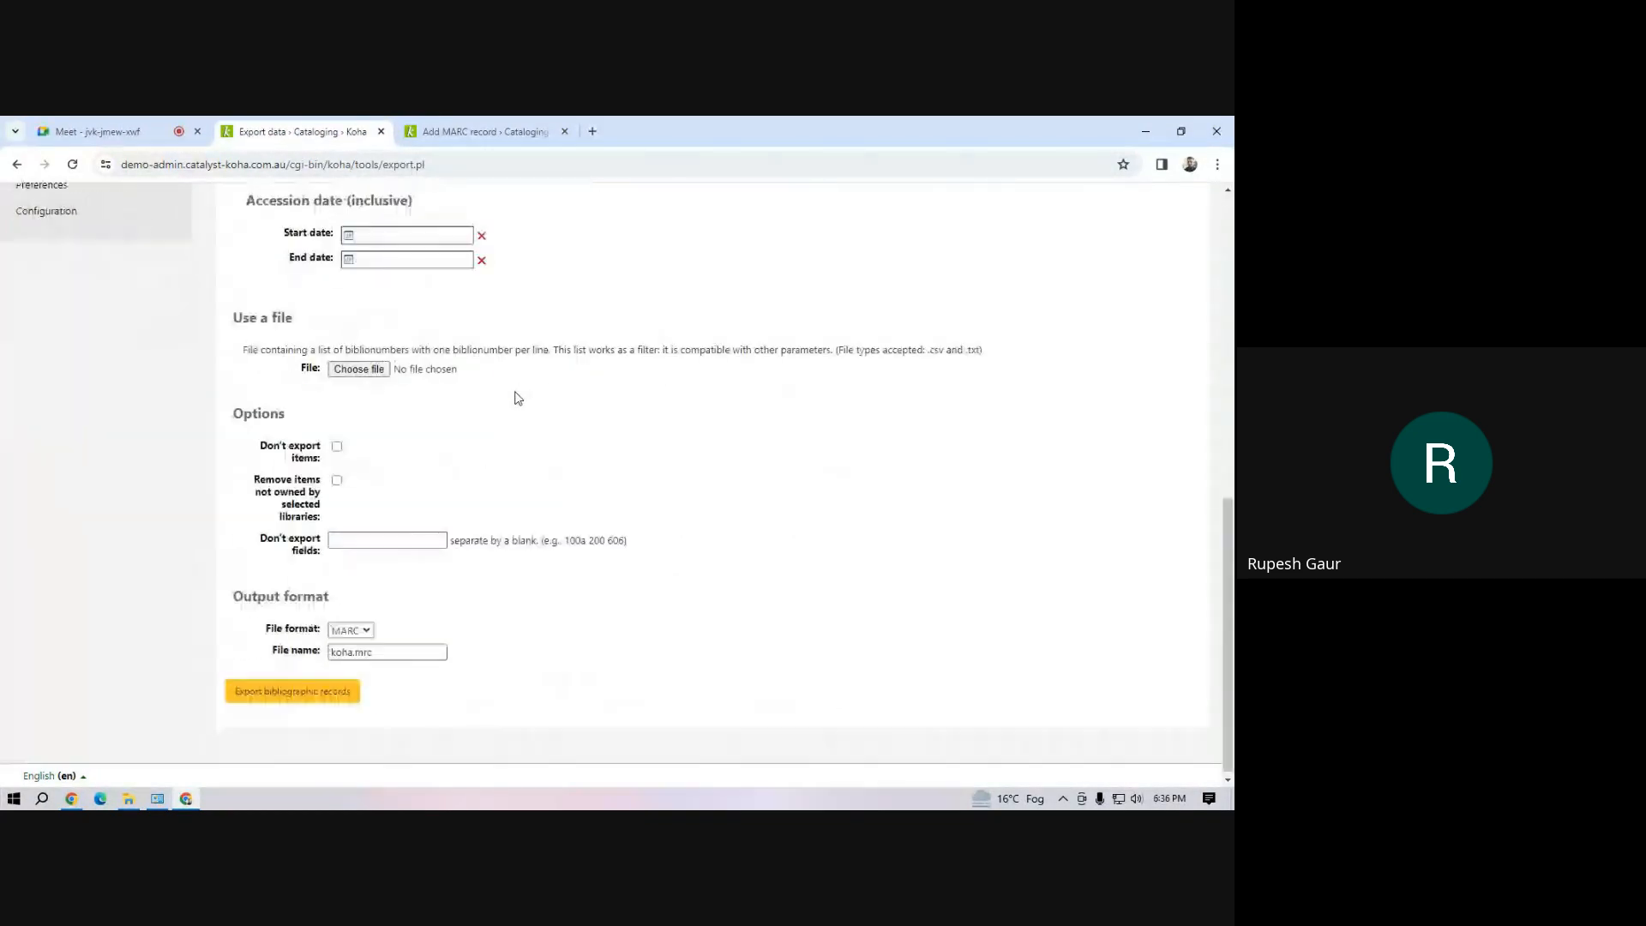
{"action": "scroll", "coordinate": [515, 396], "scroll_direction": "up", "scroll_amount": 4}
{"action": "scroll", "coordinate": [519, 403], "scroll_direction": "up", "scroll_amount": 4}
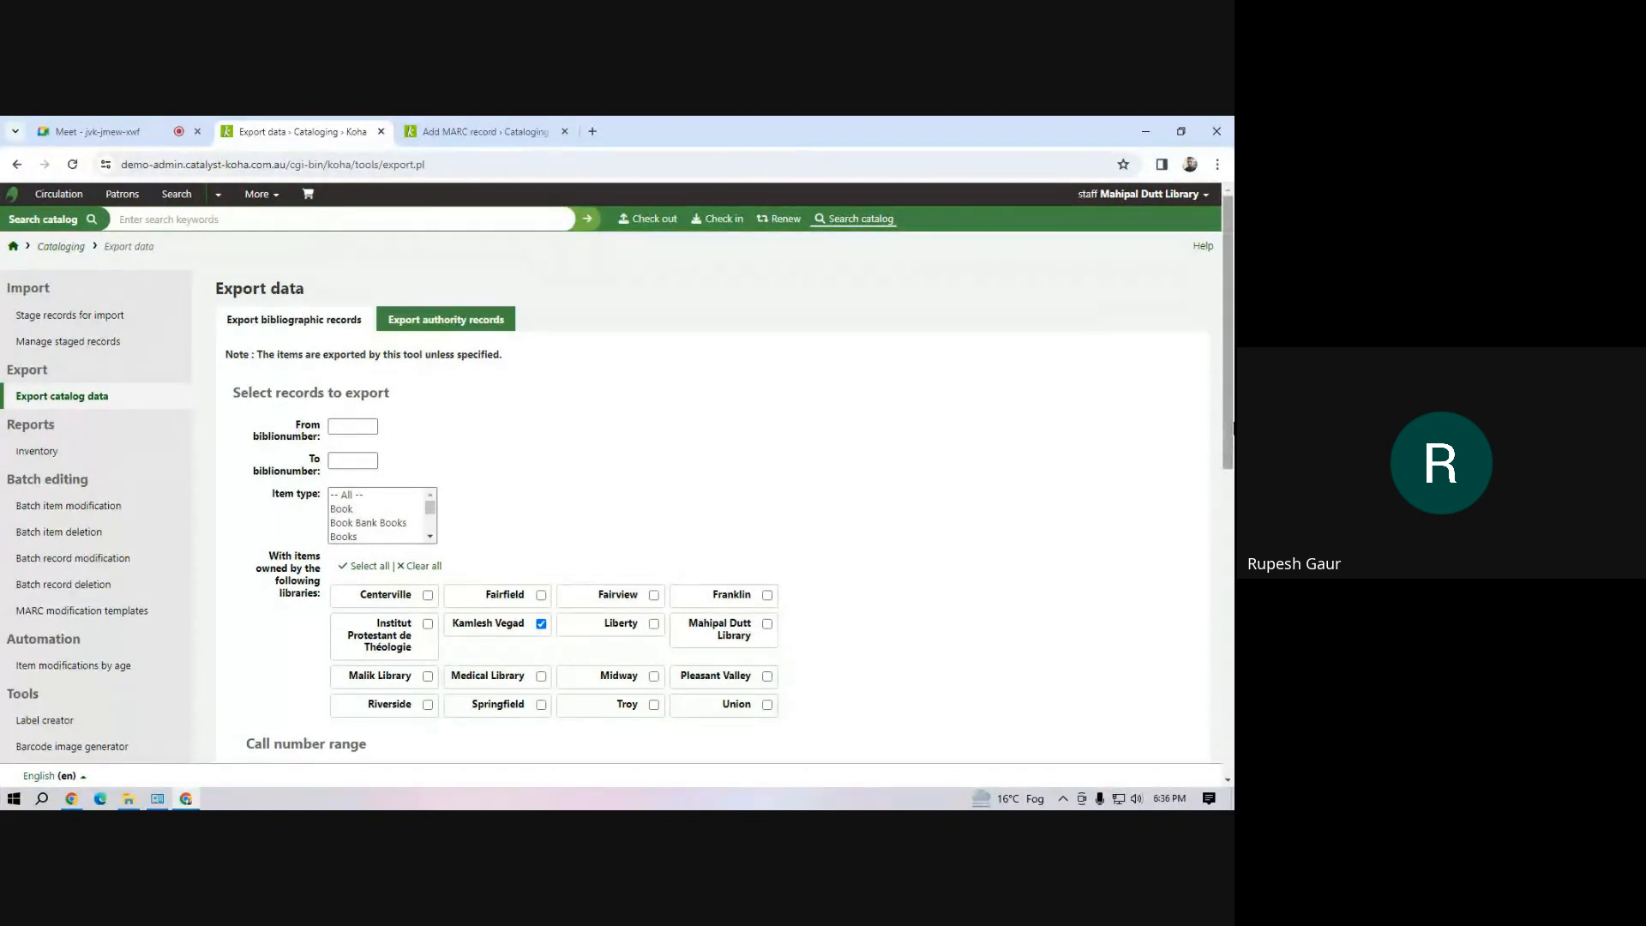
{"action": "scroll", "coordinate": [1225, 429], "scroll_direction": "down", "scroll_amount": 5}
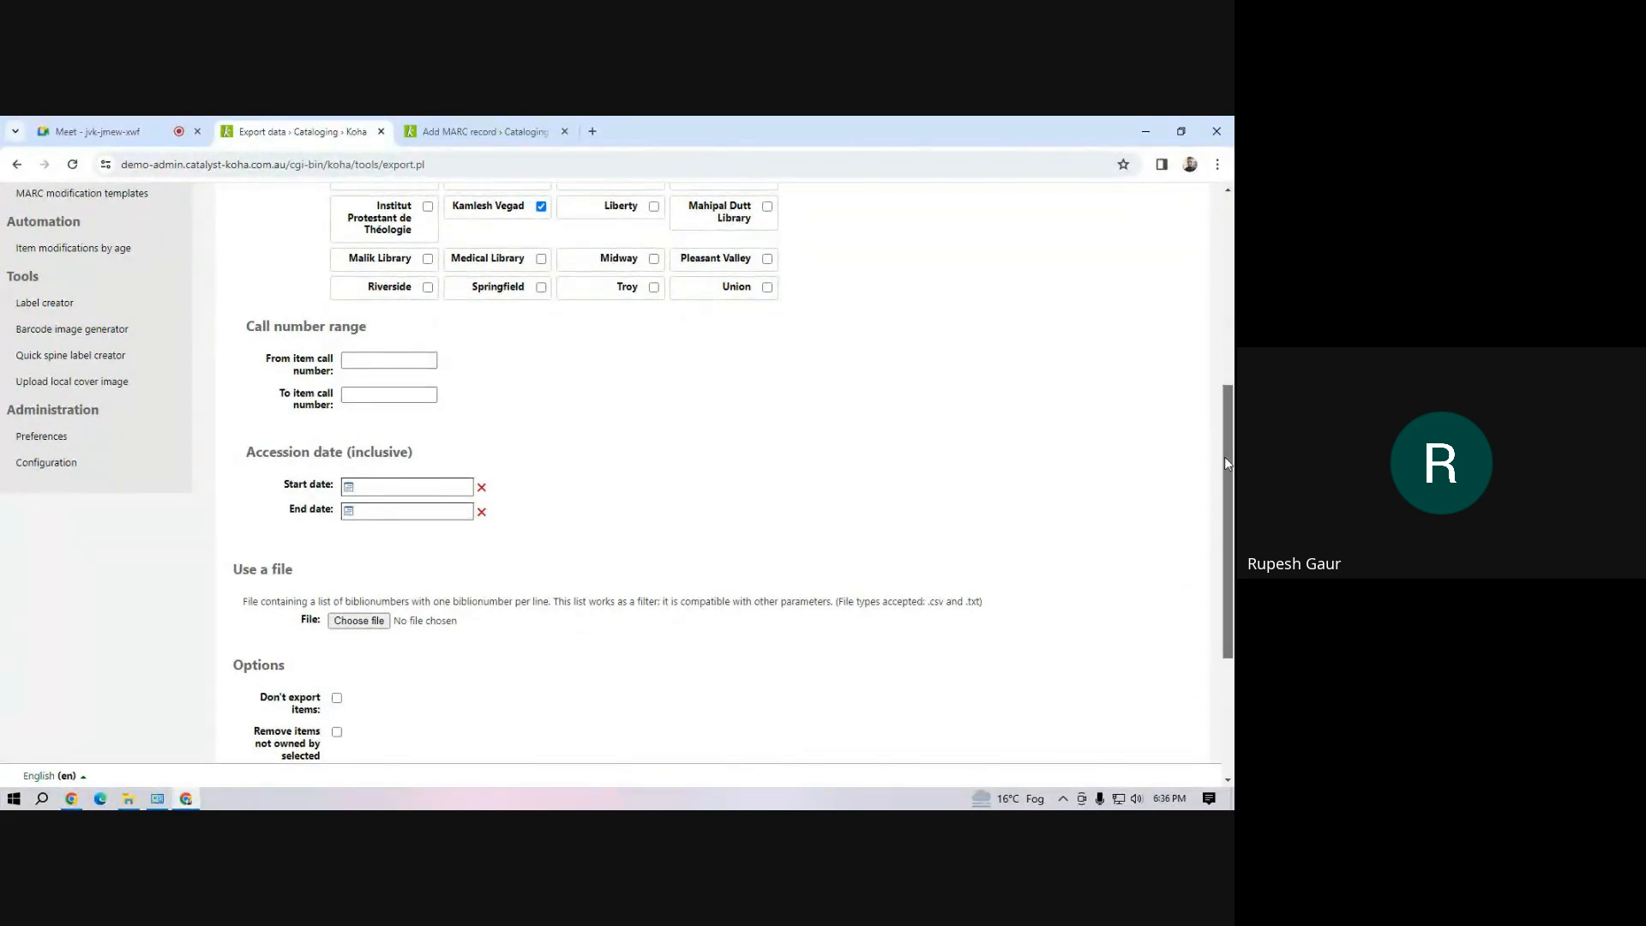
{"action": "scroll", "coordinate": [1224, 456], "scroll_direction": "down", "scroll_amount": 3}
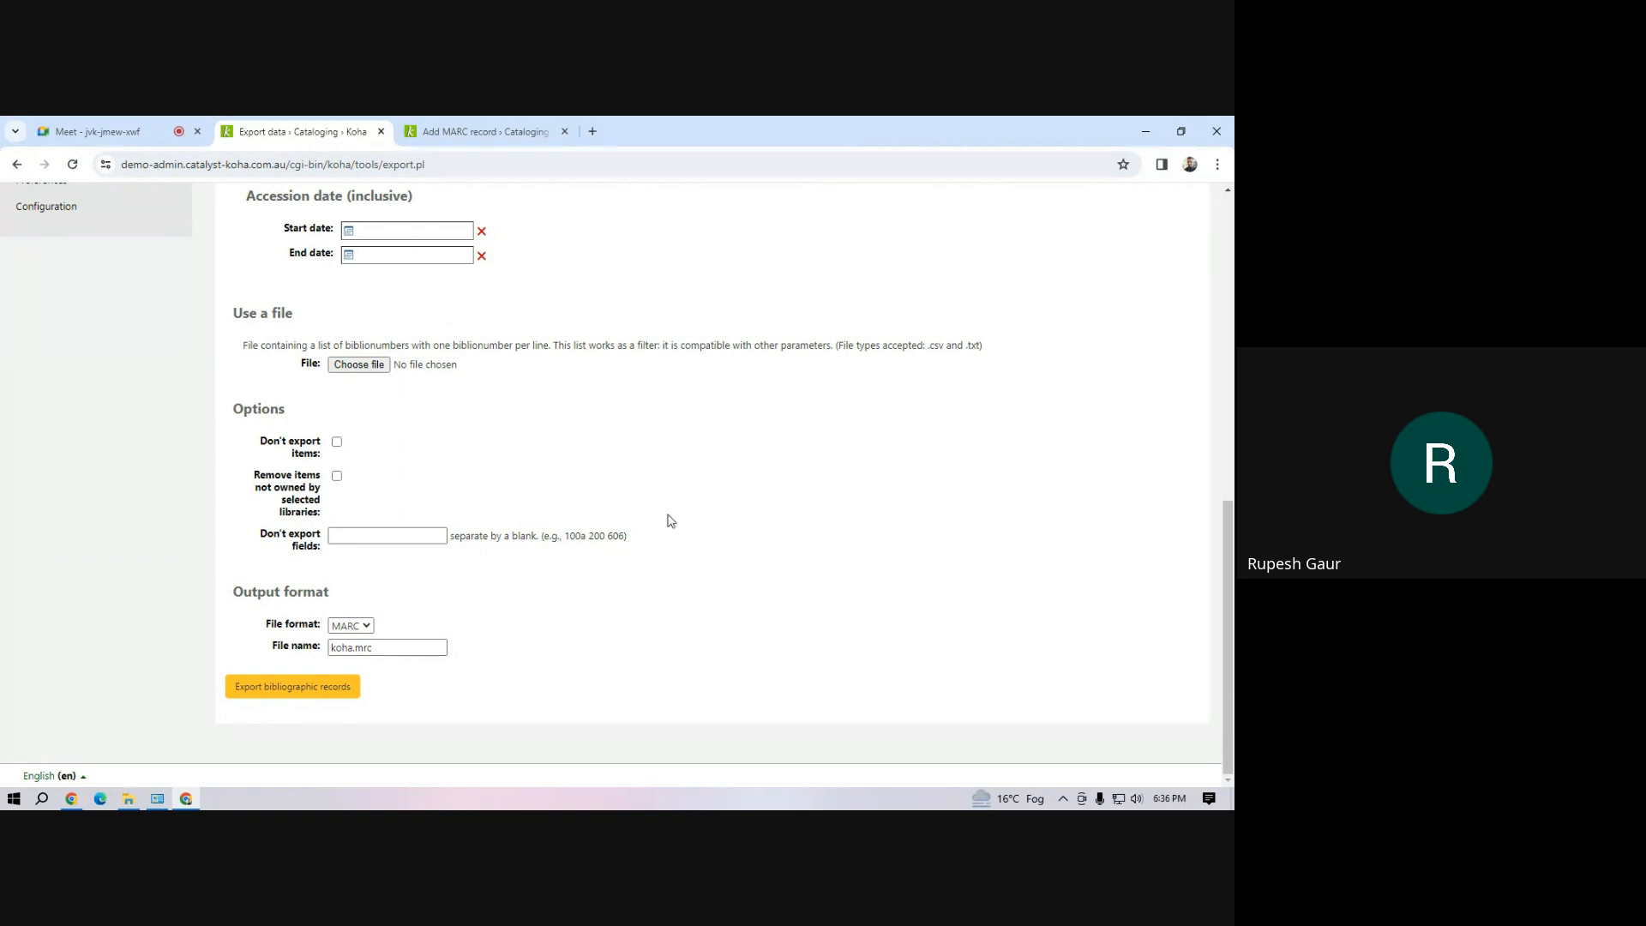
{"action": "left_click_drag", "start_coordinate": [1228, 578], "coordinate": [1227, 534]}
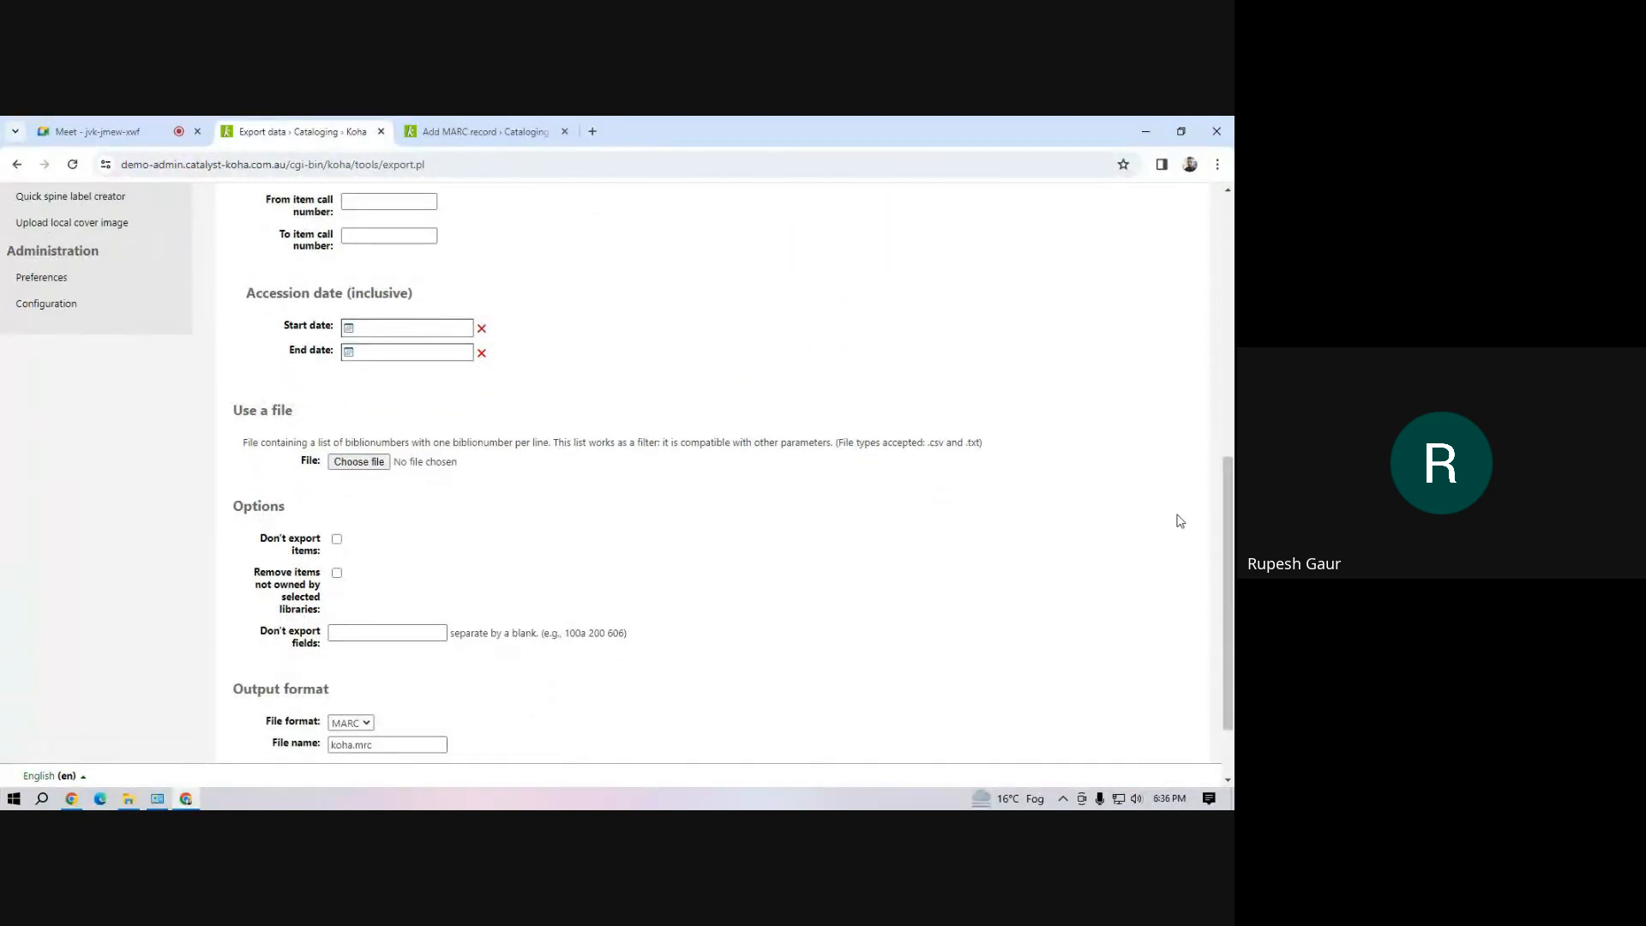
{"action": "left_click_drag", "start_coordinate": [1226, 524], "coordinate": [1233, 601]}
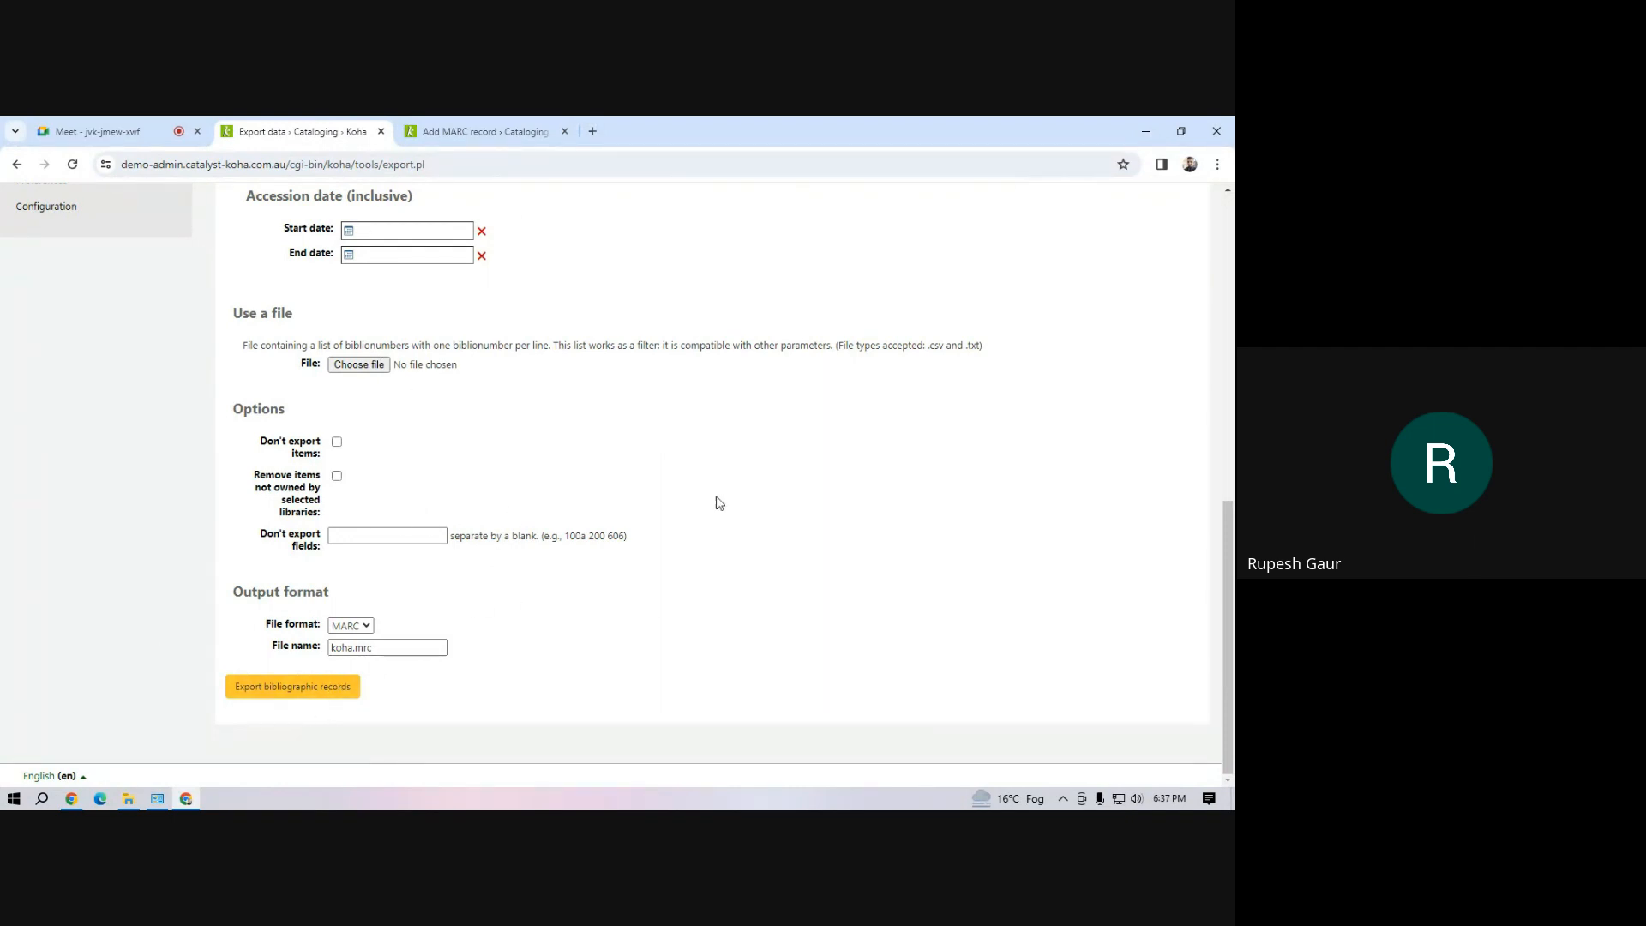
{"action": "scroll", "coordinate": [537, 449], "scroll_direction": "up", "scroll_amount": 4}
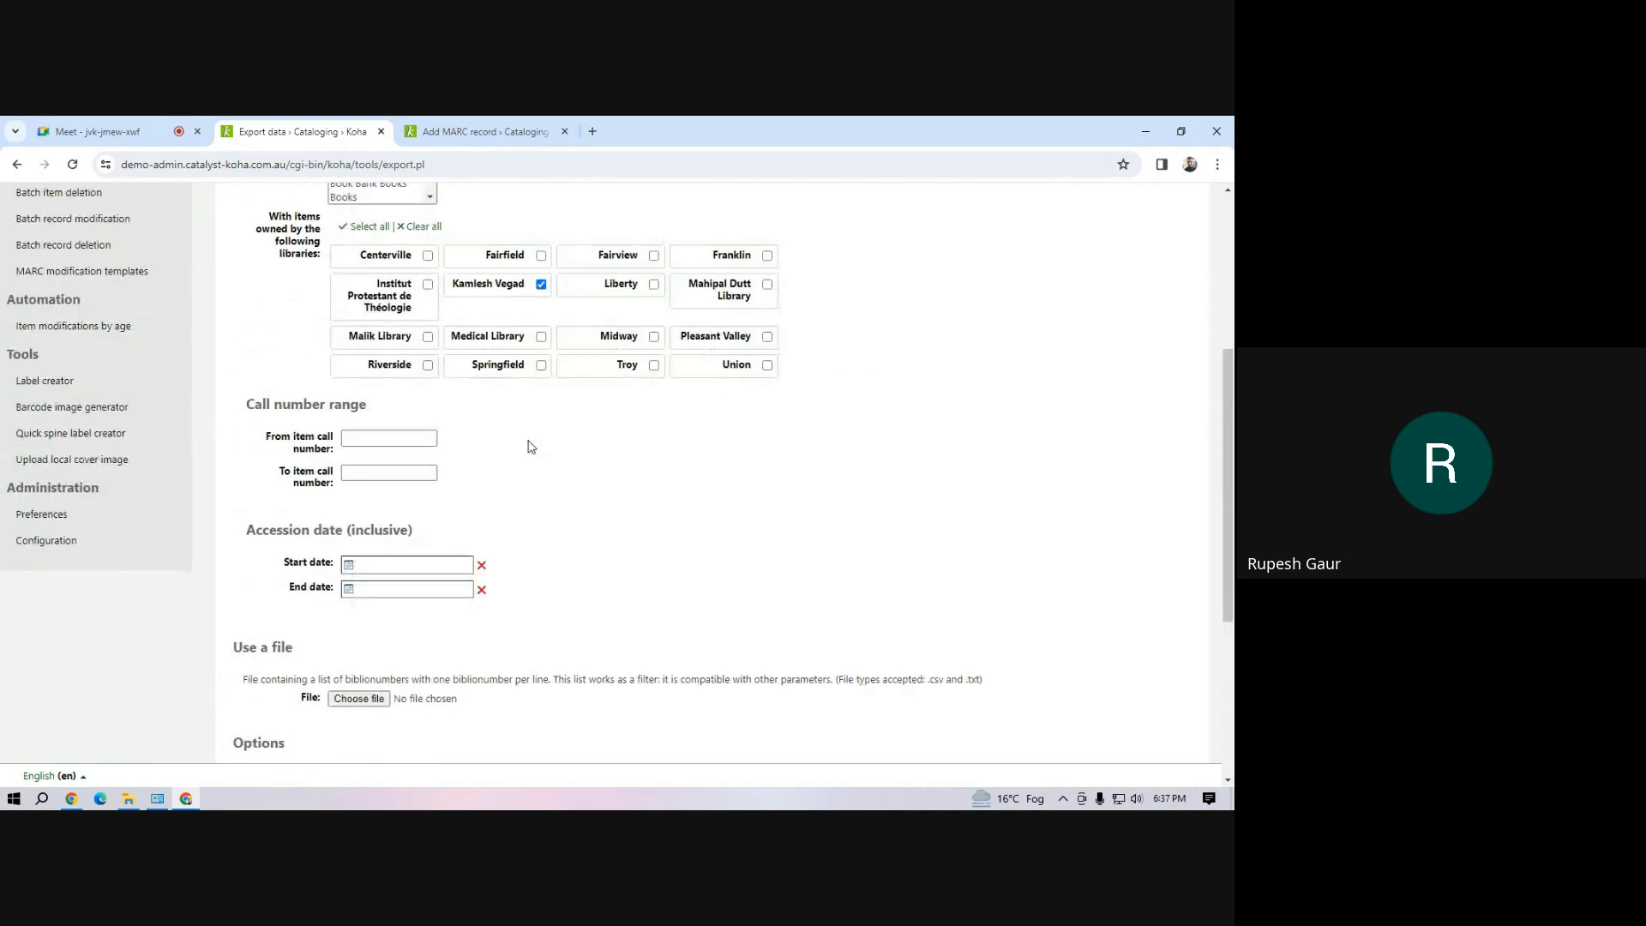
{"action": "scroll", "coordinate": [518, 455], "scroll_direction": "down", "scroll_amount": 4}
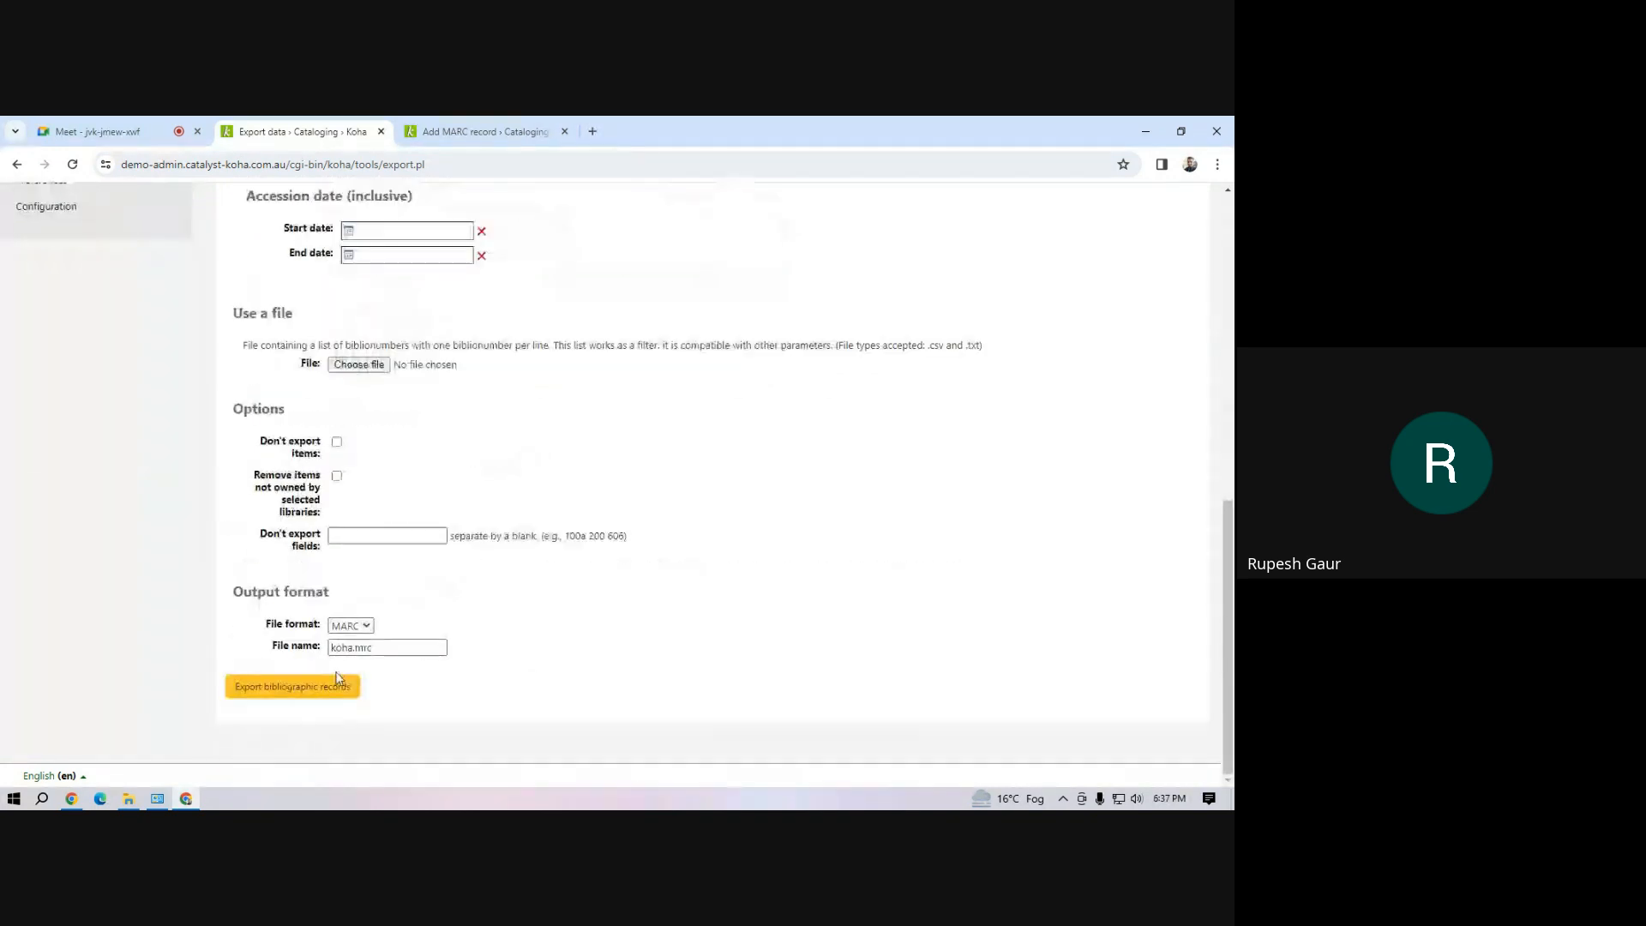
Export the bibliographic records in MARC format as koha.mrc and check the file in the recent downloads
{"action": "left_click", "coordinate": [313, 689]}
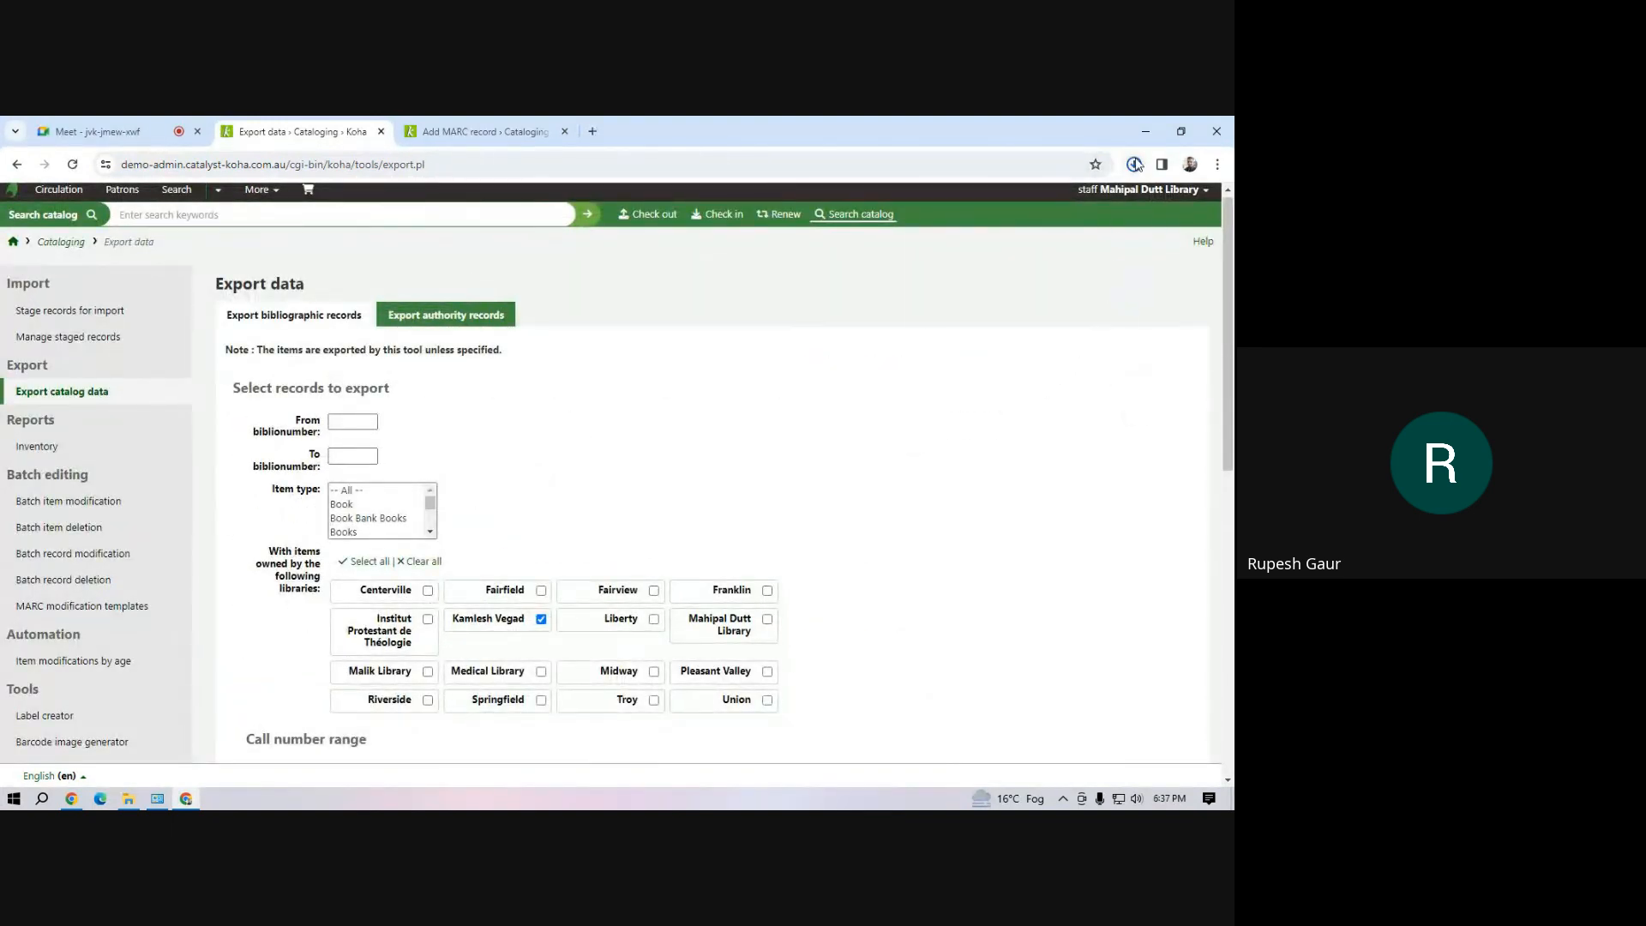
{"action": "left_click", "coordinate": [1134, 164]}
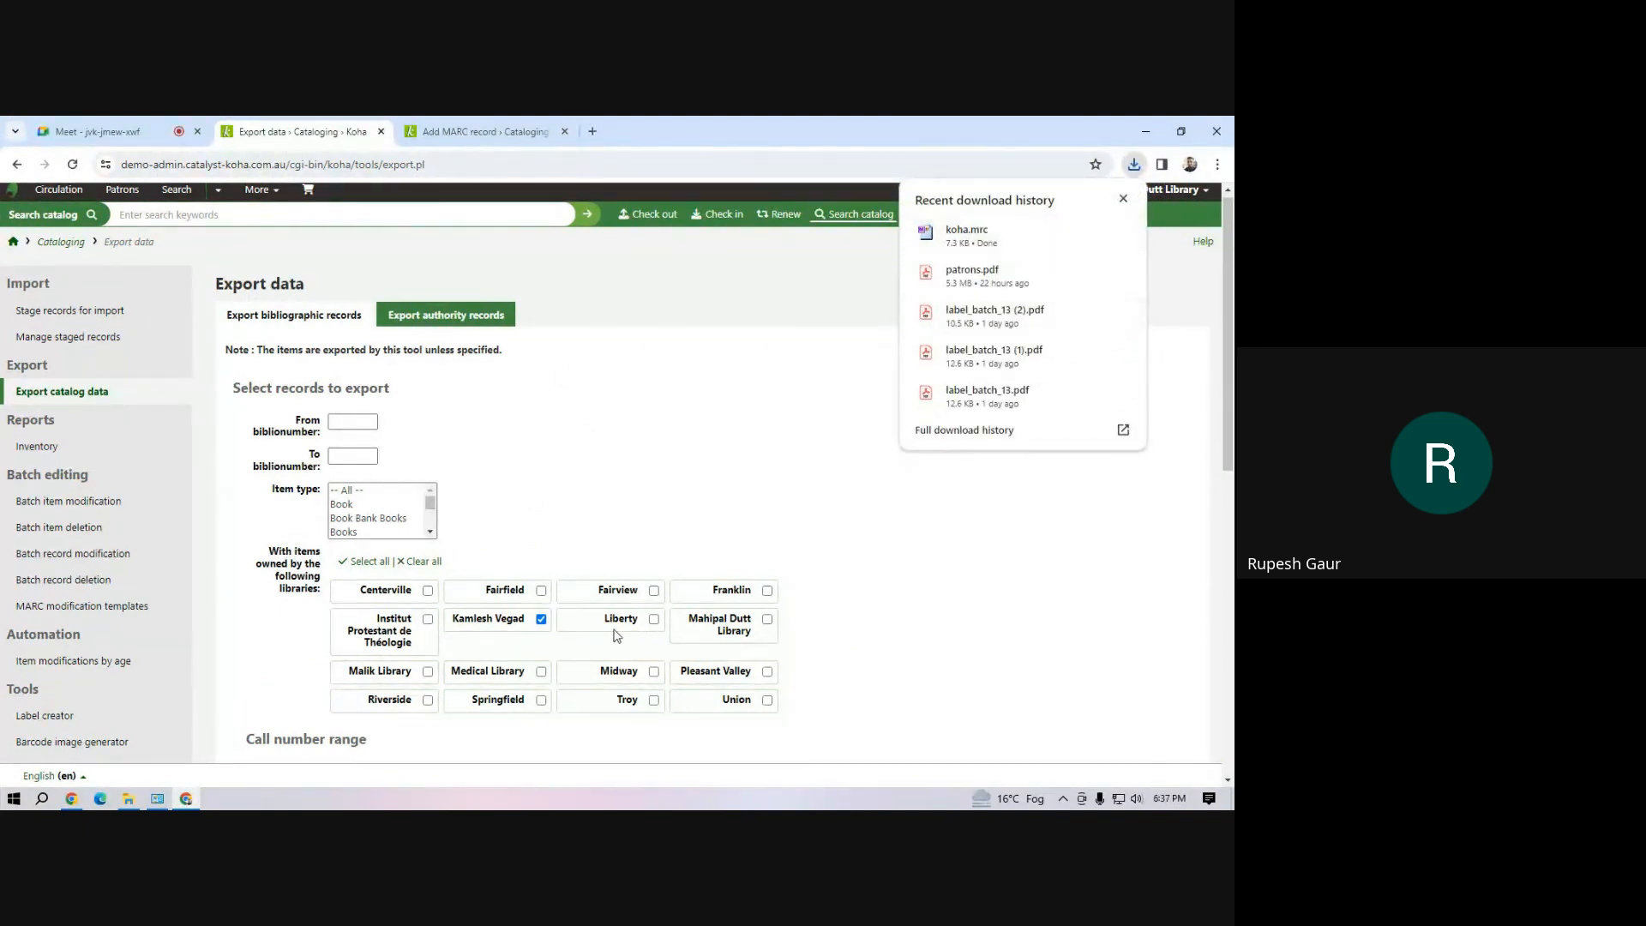
{"action": "scroll", "coordinate": [369, 674], "scroll_direction": "down", "scroll_amount": 4}
{"action": "scroll", "coordinate": [798, 602], "scroll_direction": "up", "scroll_amount": 4}
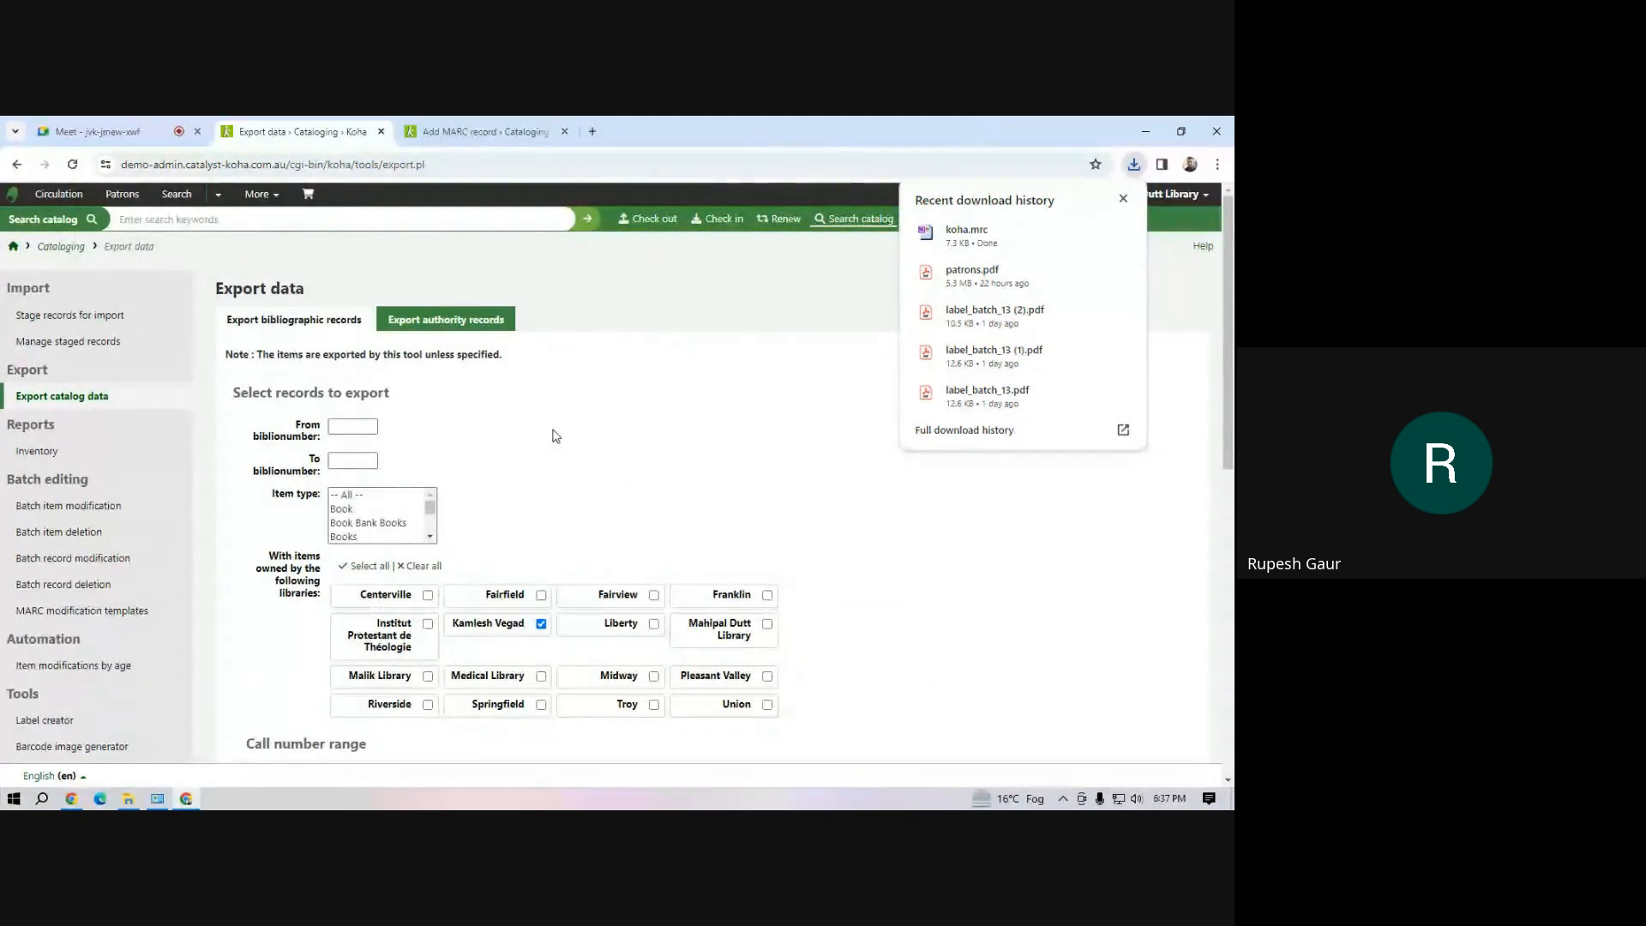
{"action": "left_click", "coordinate": [259, 196]}
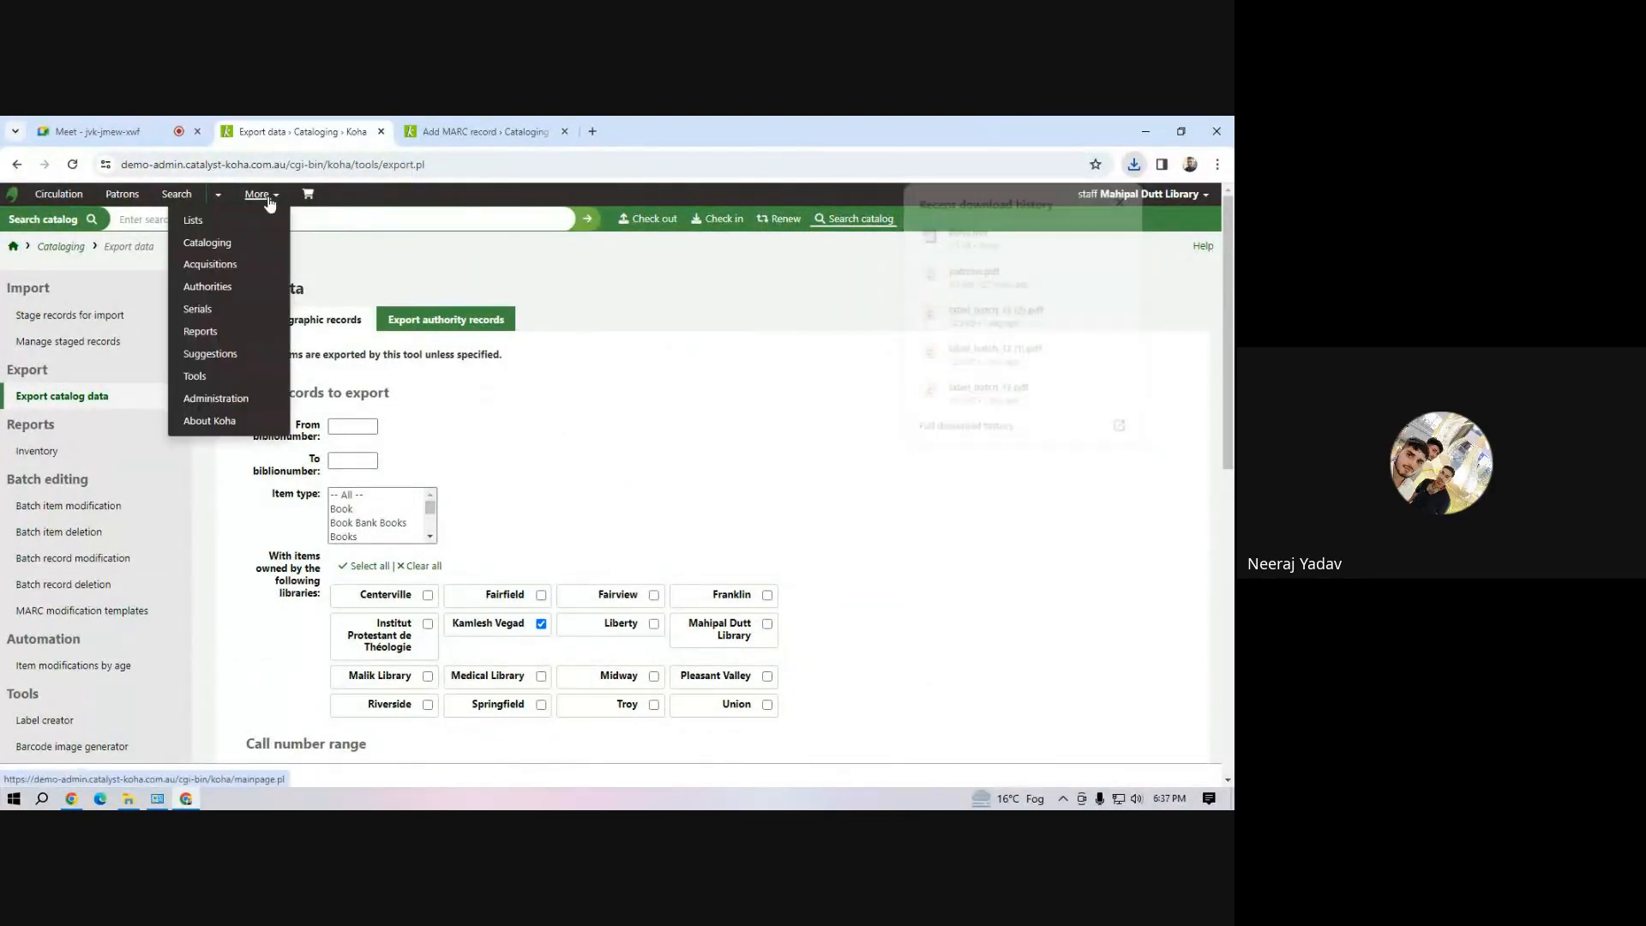
{"action": "left_click", "coordinate": [640, 311]}
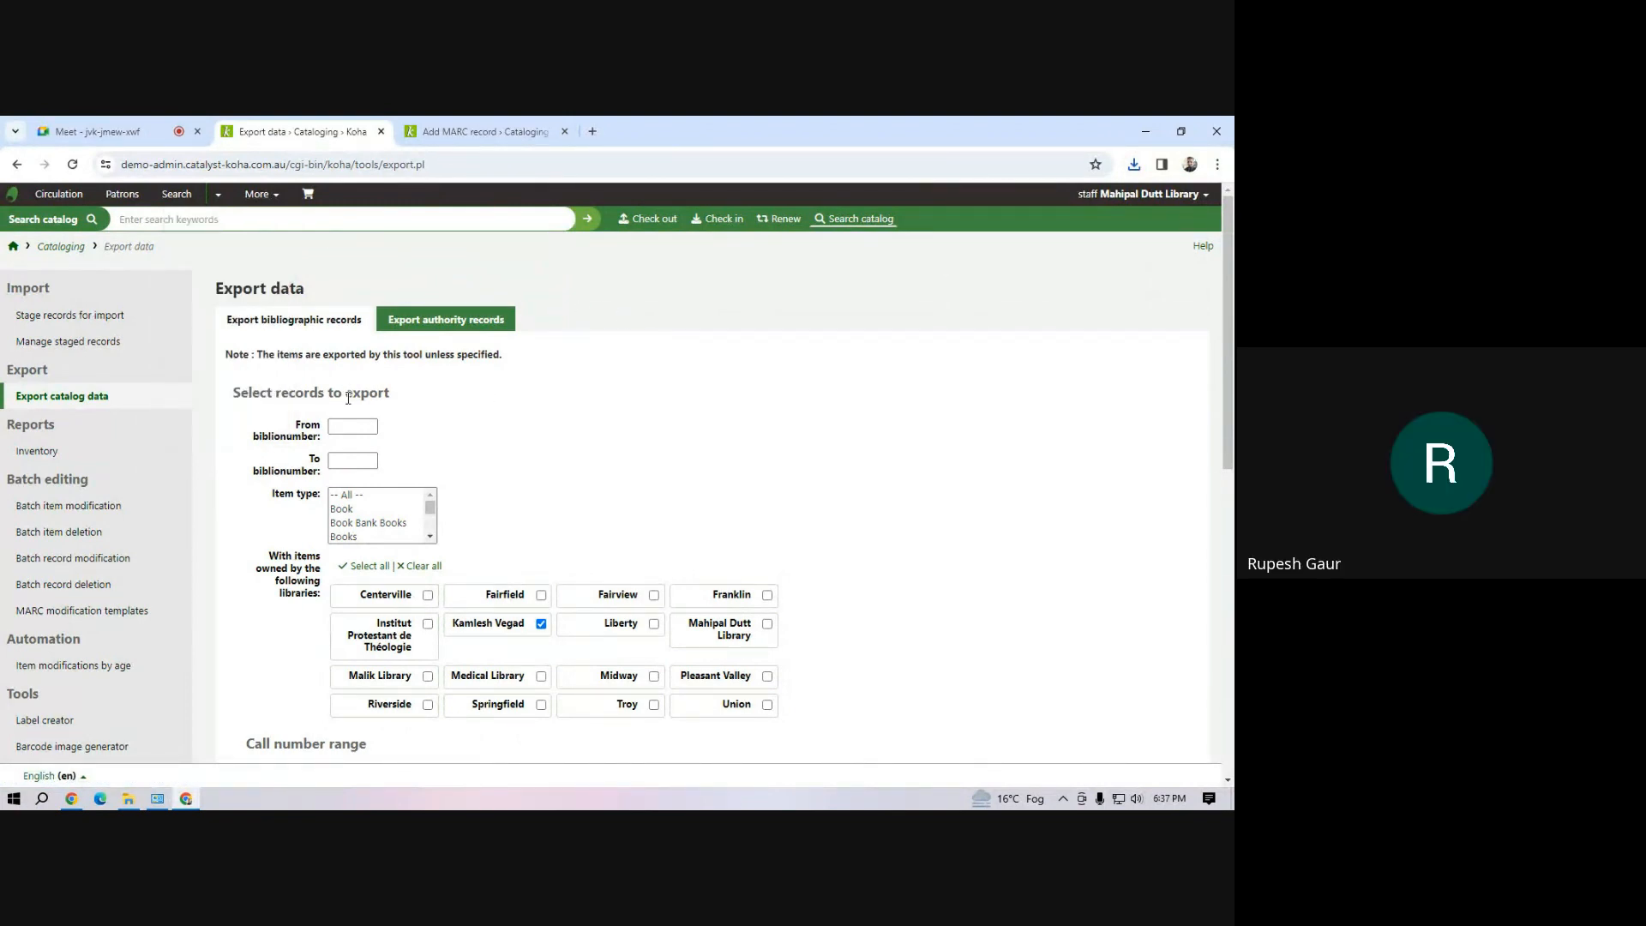
Return to the Cataloging module, reopen the catalog data export form and review its record selection filters
{"action": "left_click", "coordinate": [271, 195]}
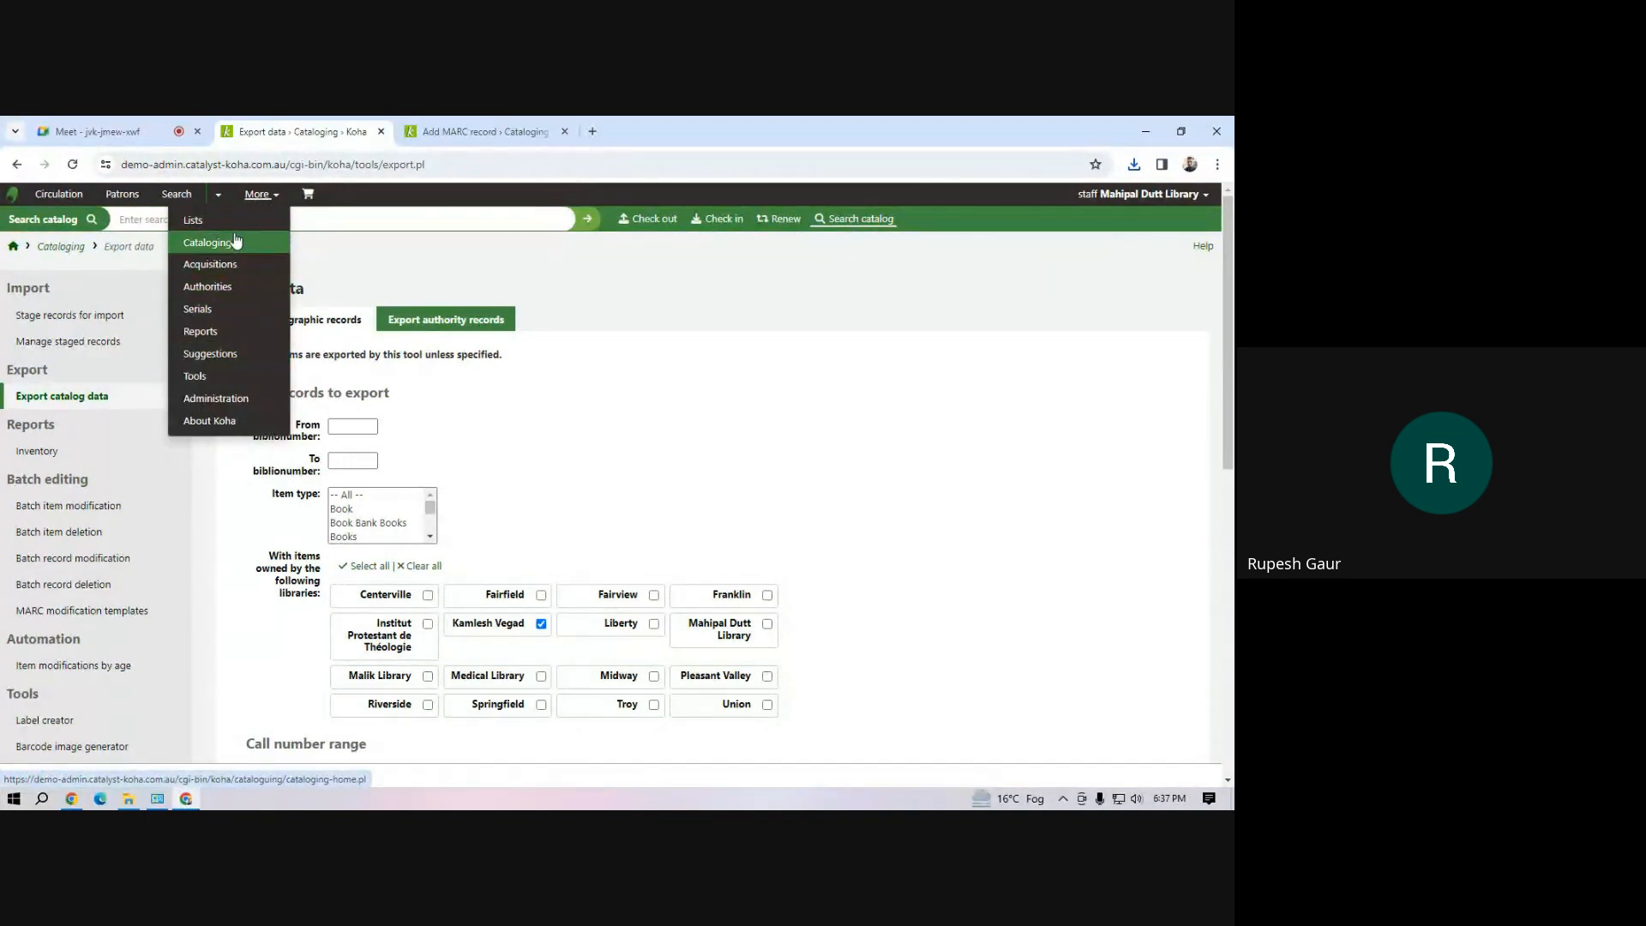
{"action": "left_click", "coordinate": [207, 243]}
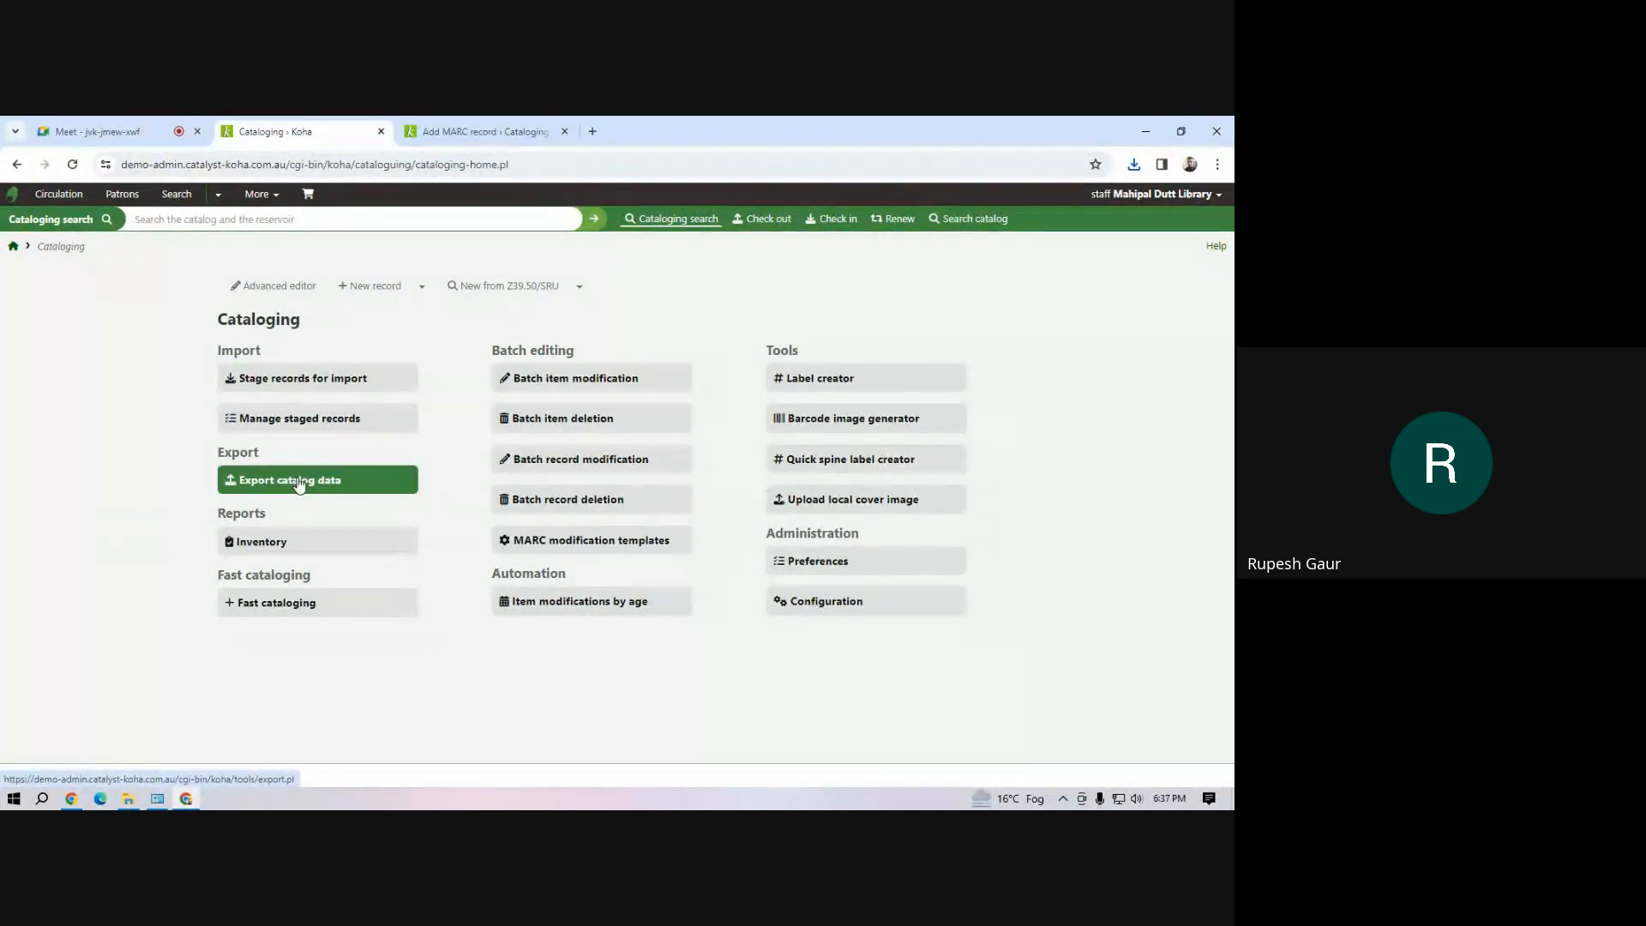
{"action": "left_click", "coordinate": [534, 463]}
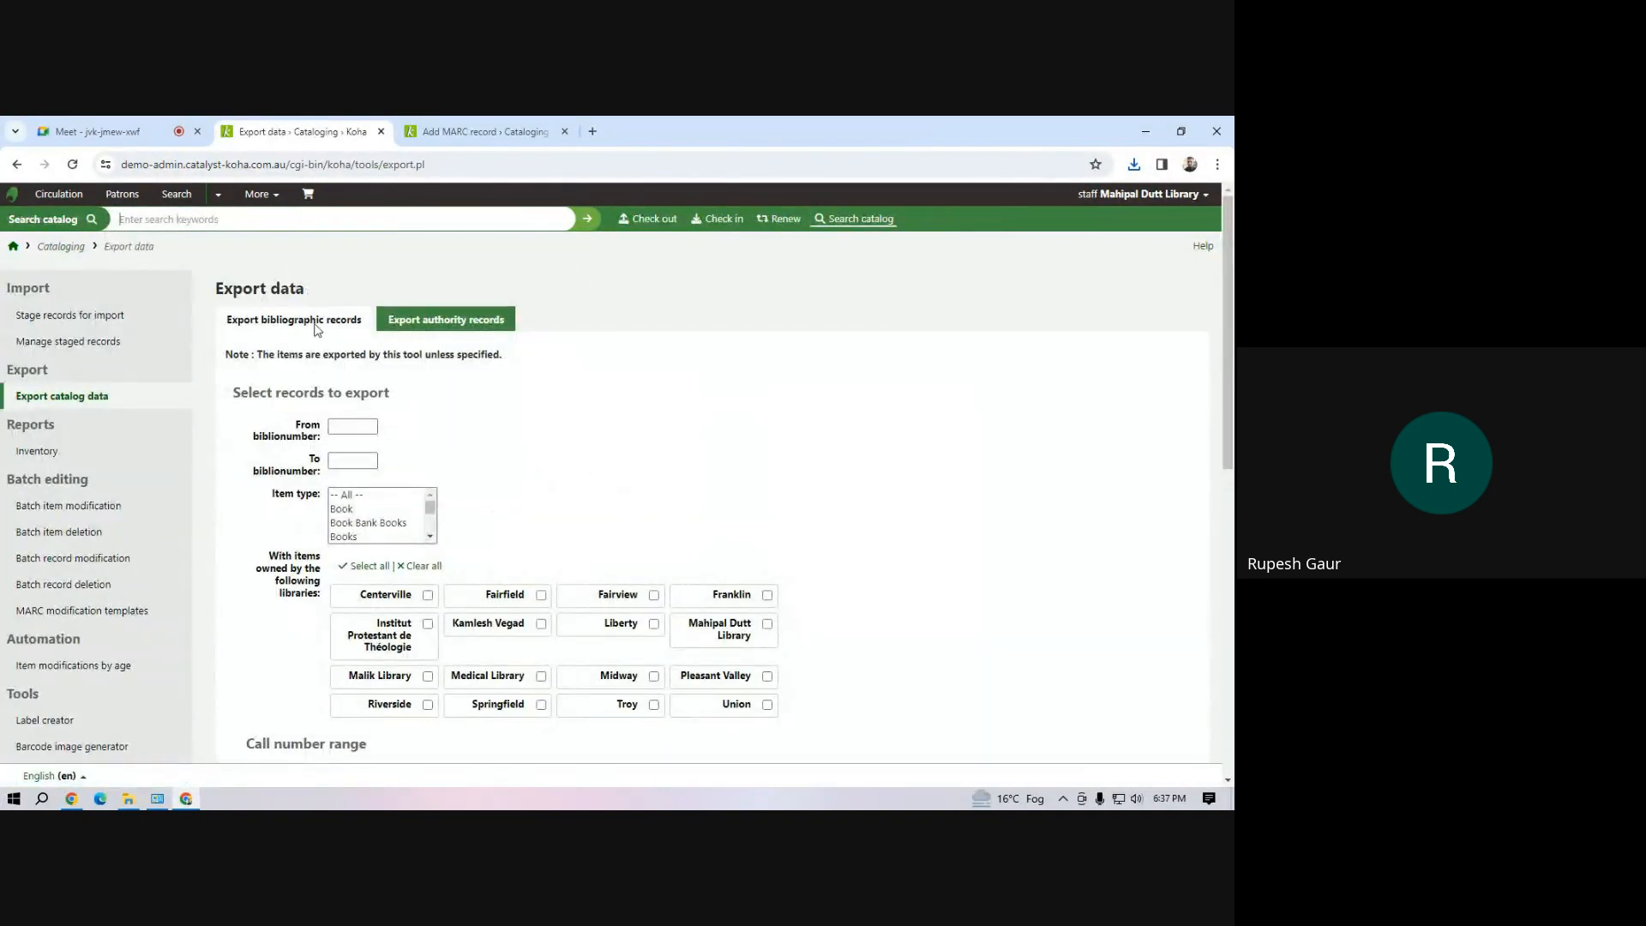
{"action": "scroll", "coordinate": [533, 518], "scroll_direction": "down", "scroll_amount": 4}
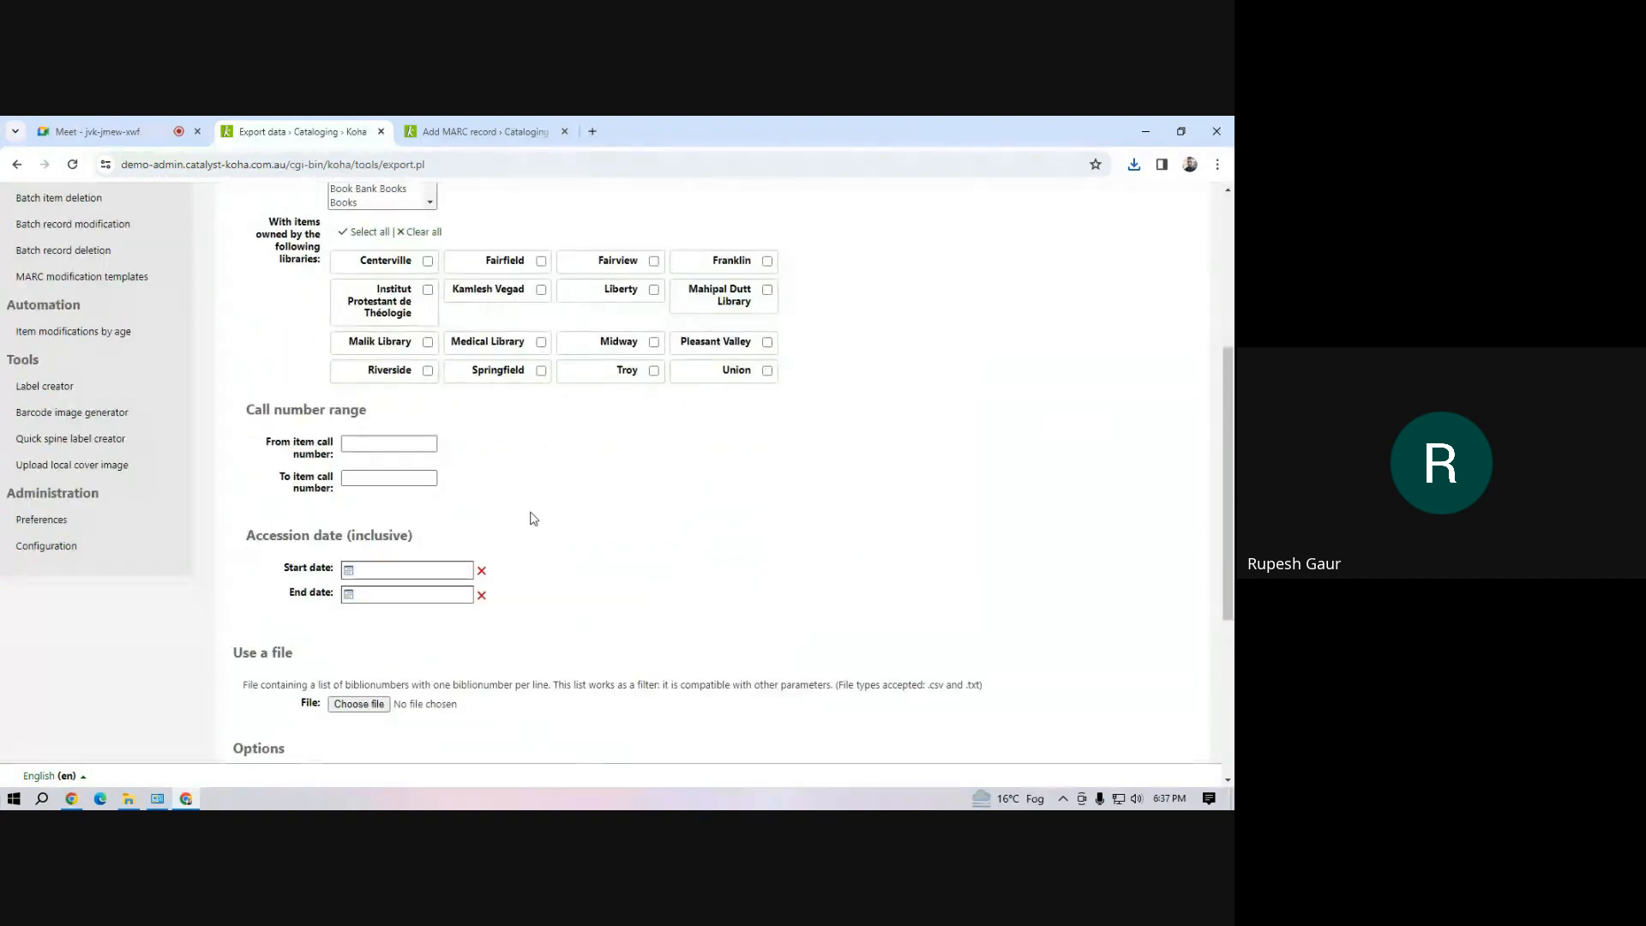
{"action": "scroll", "coordinate": [534, 518], "scroll_direction": "up", "scroll_amount": 4}
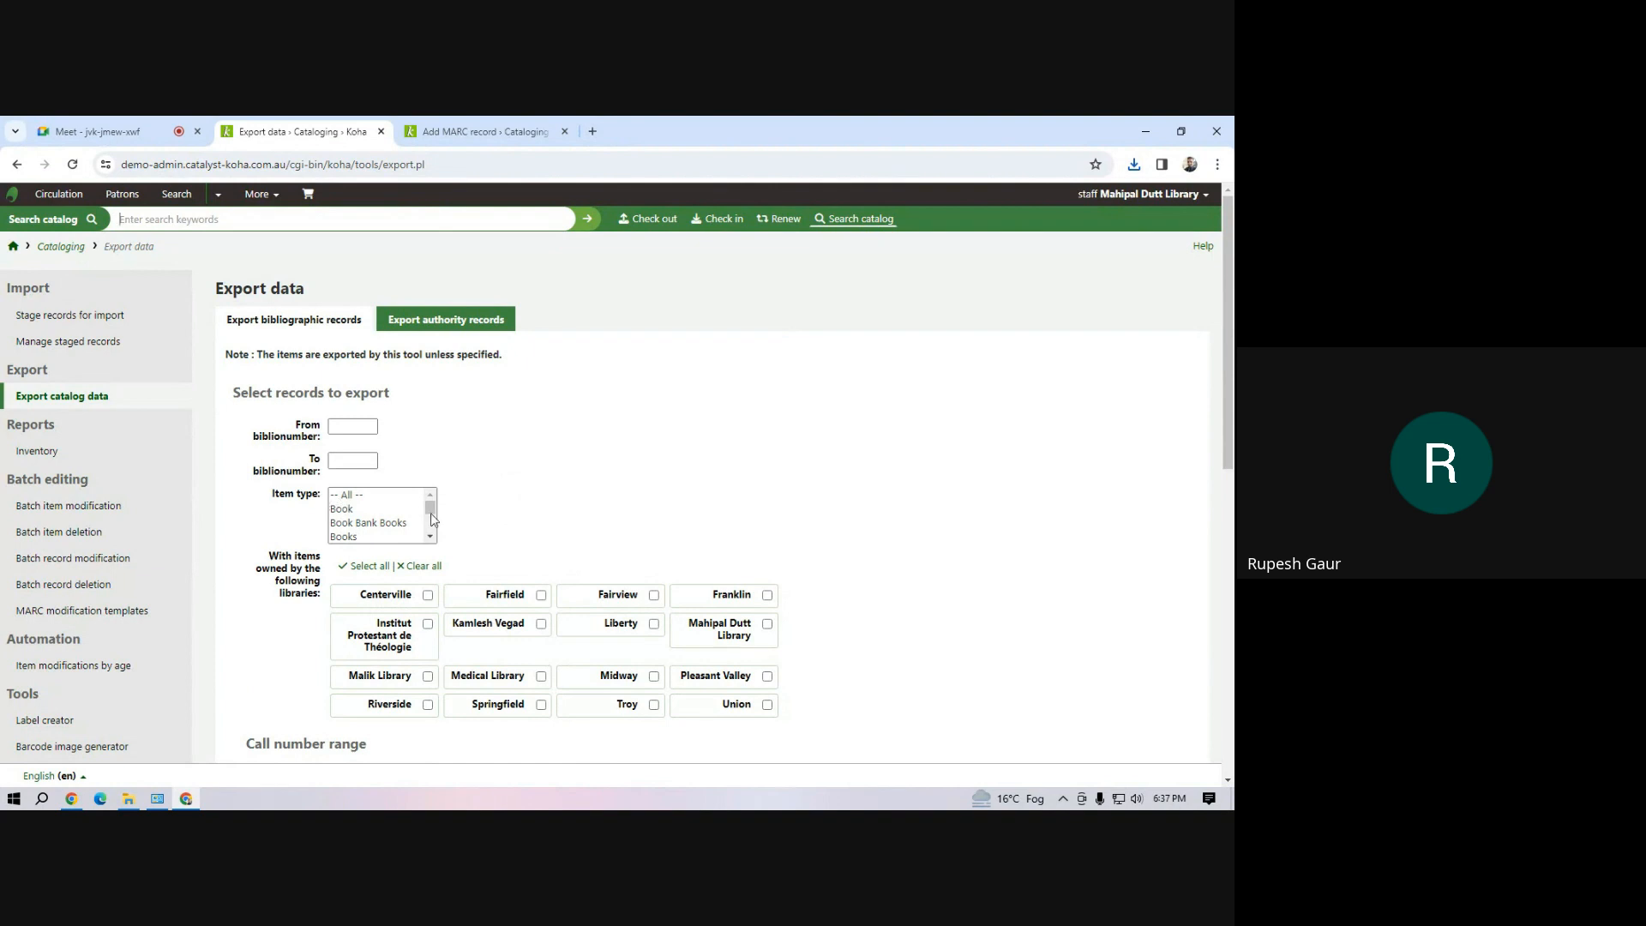
Examine the export form's item types, item export options, excluded fields and file formats, toggling both item checkboxes on and off
{"action": "left_click_drag", "start_coordinate": [431, 507], "coordinate": [434, 533]}
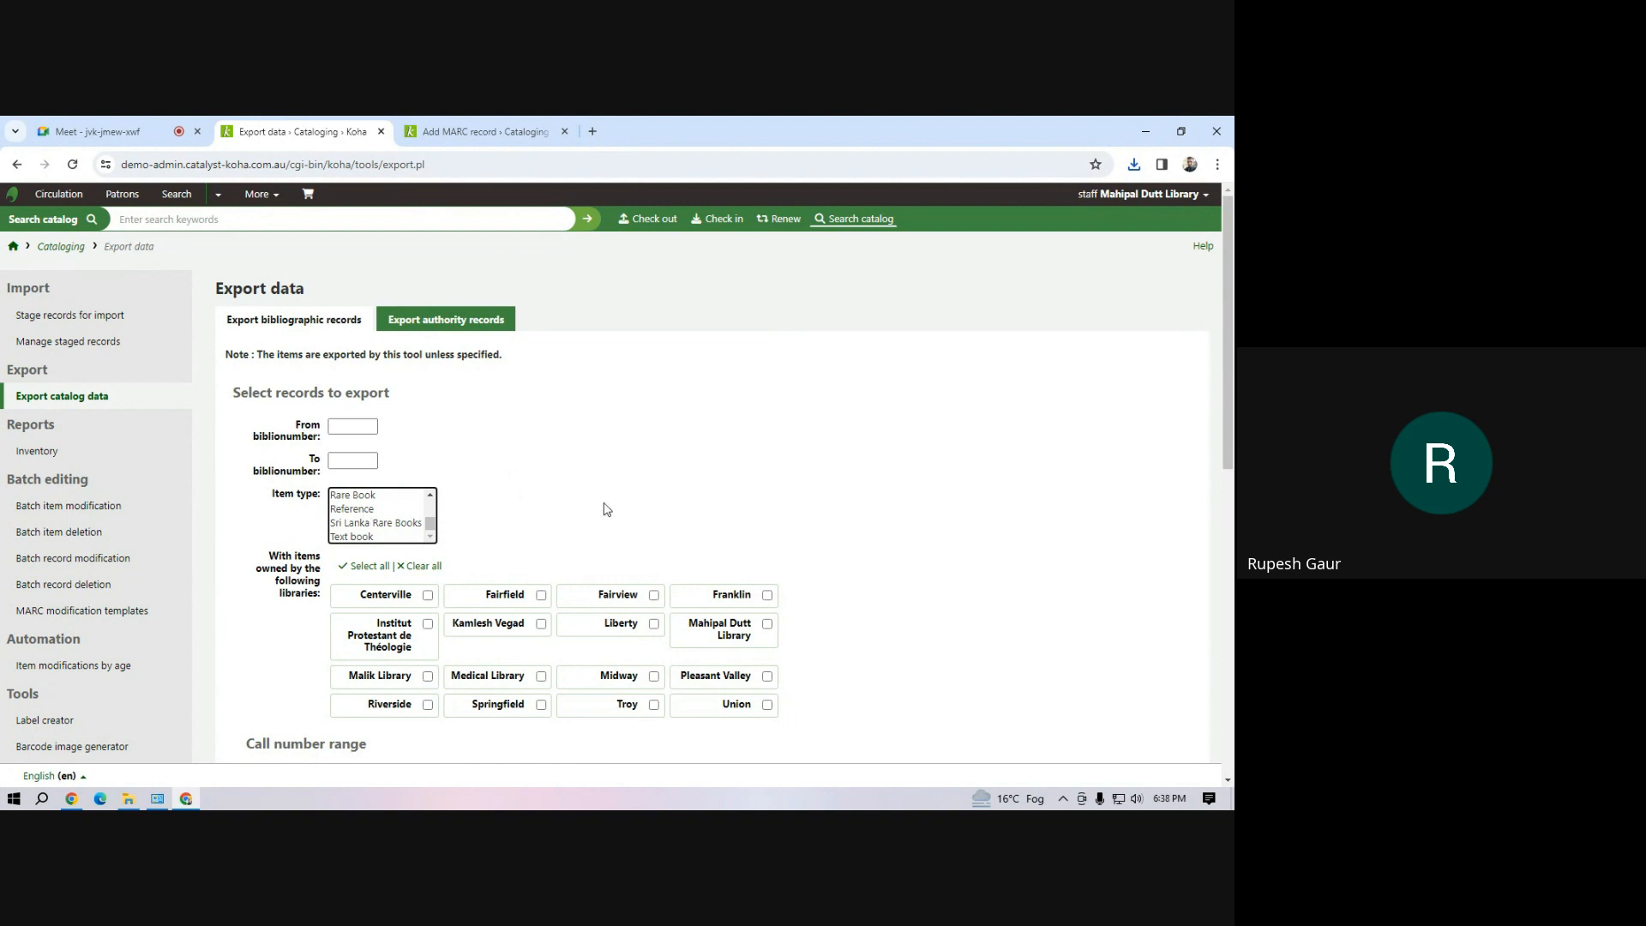
{"action": "scroll", "coordinate": [608, 510], "scroll_direction": "down", "scroll_amount": 4}
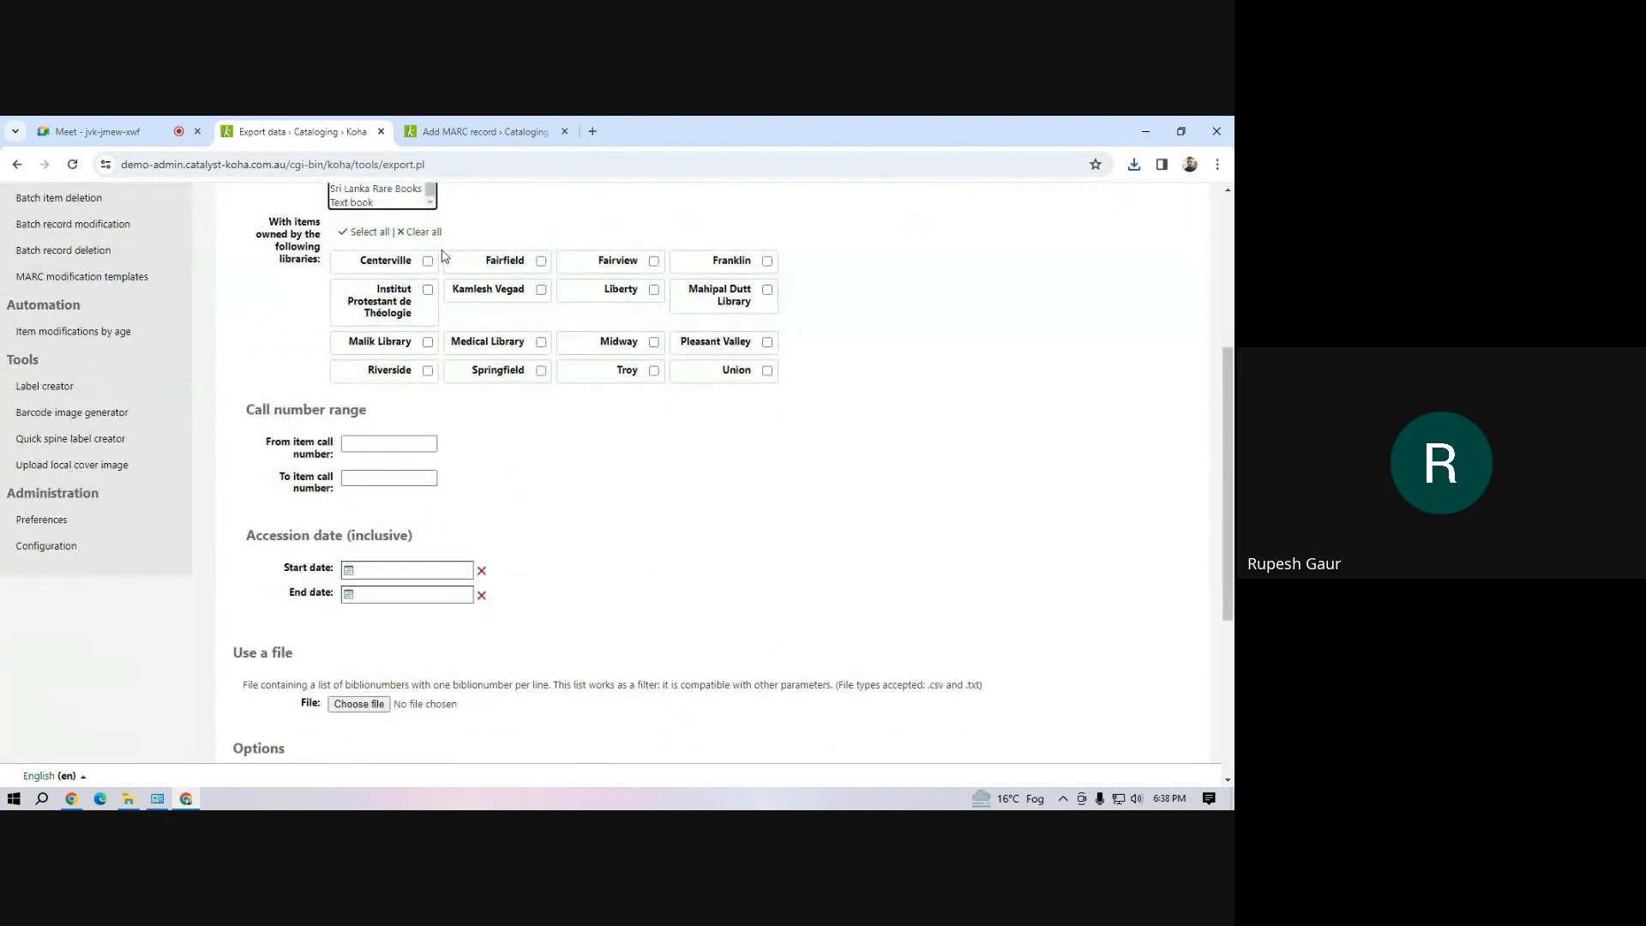
{"action": "scroll", "coordinate": [549, 549], "scroll_direction": "down", "scroll_amount": 4}
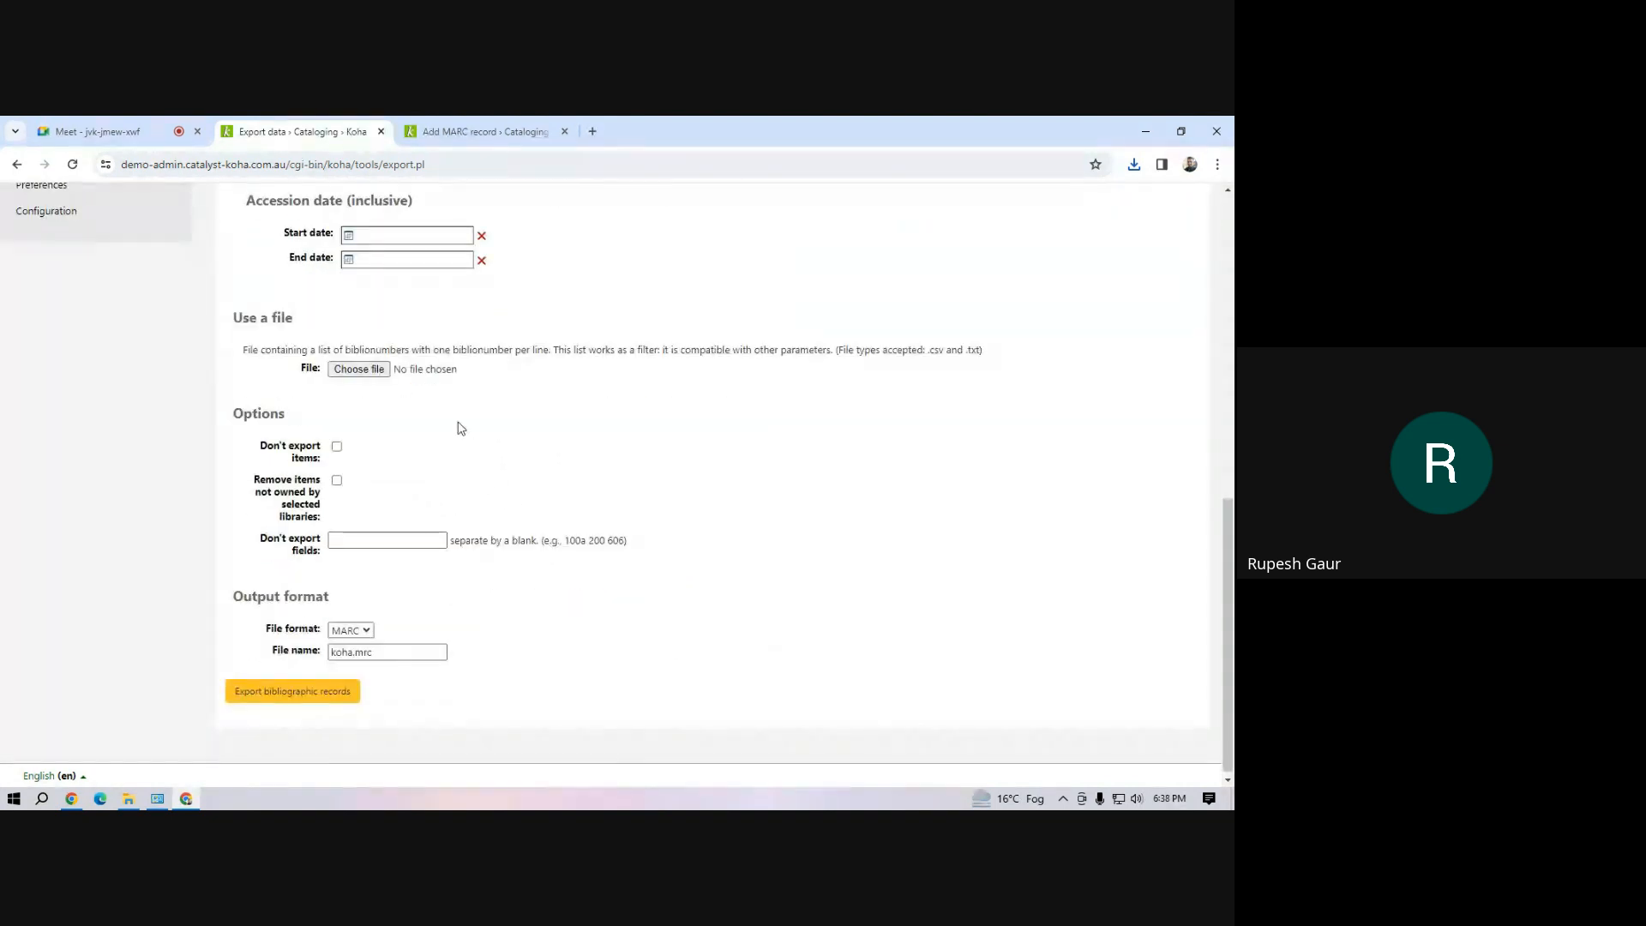
{"action": "left_click", "coordinate": [337, 447]}
{"action": "left_click", "coordinate": [338, 448]}
{"action": "left_click", "coordinate": [337, 481]}
{"action": "left_click", "coordinate": [337, 481]}
{"action": "left_click", "coordinate": [333, 543]}
{"action": "left_click", "coordinate": [370, 635]}
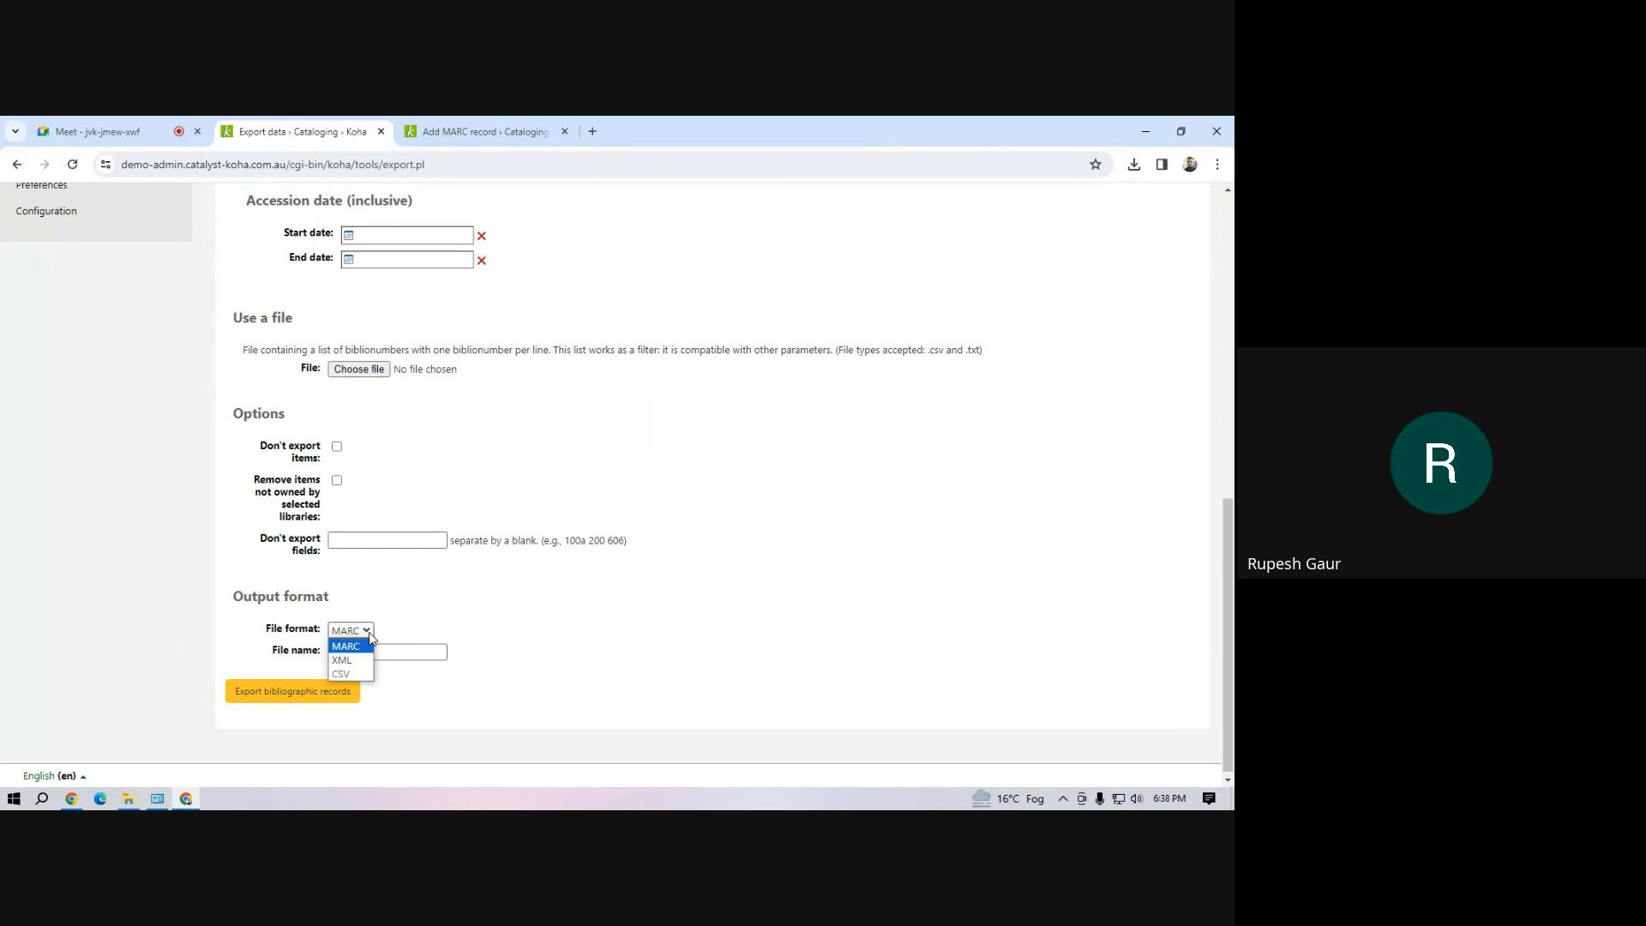
{"action": "left_click", "coordinate": [369, 632]}
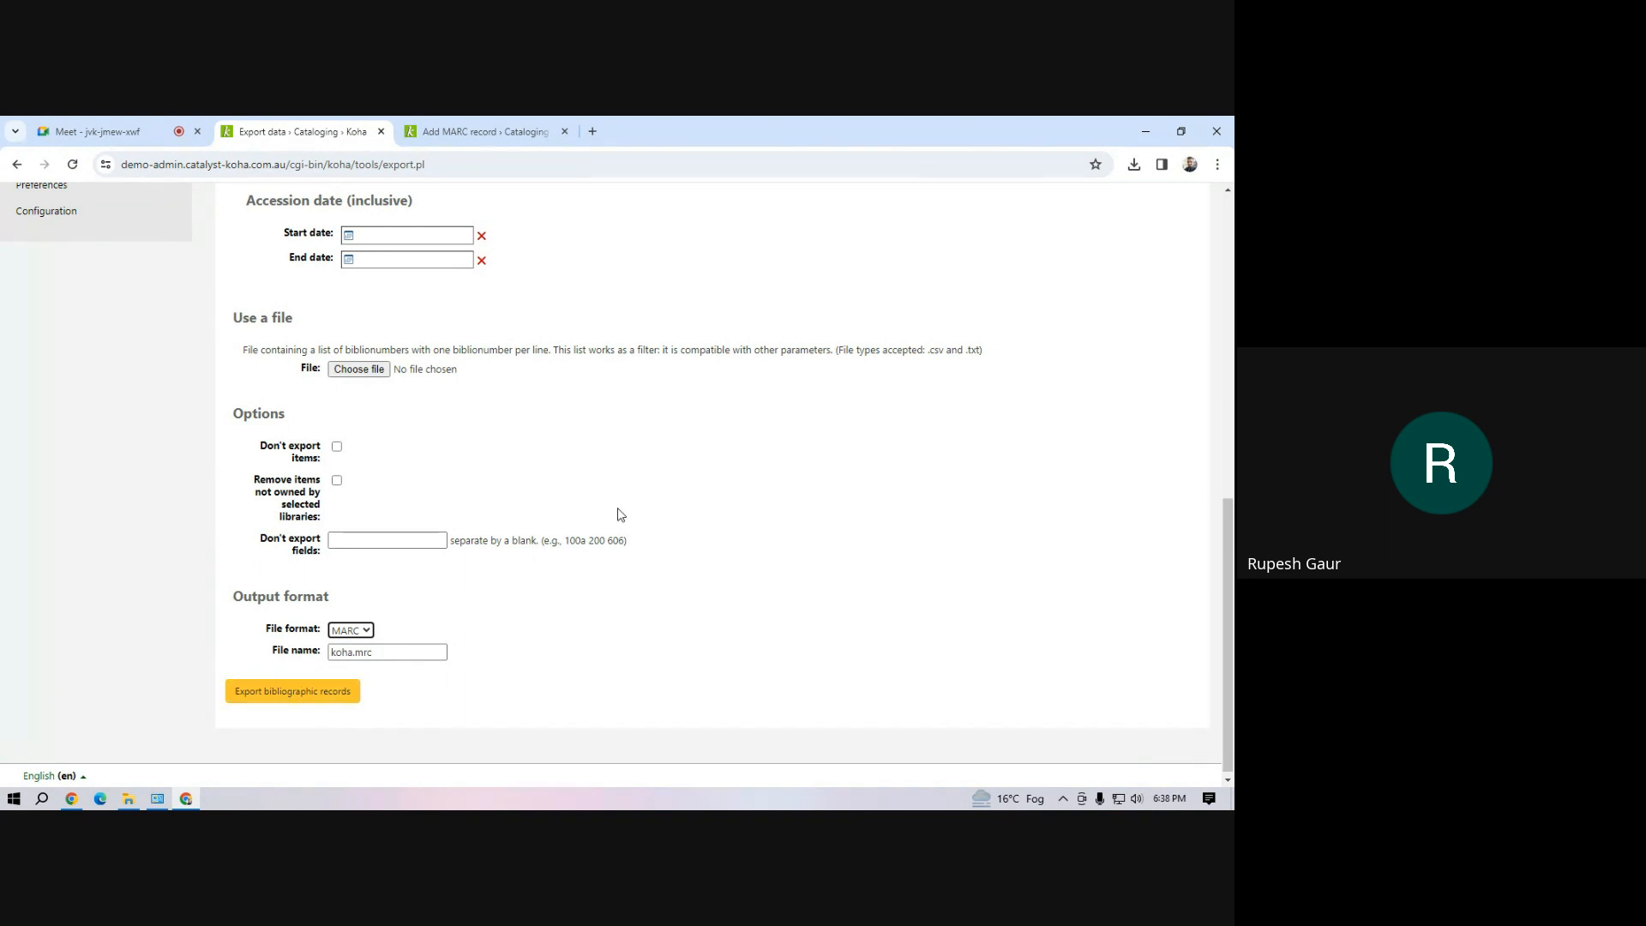
{"action": "scroll", "coordinate": [621, 514], "scroll_direction": "up", "scroll_amount": 8}
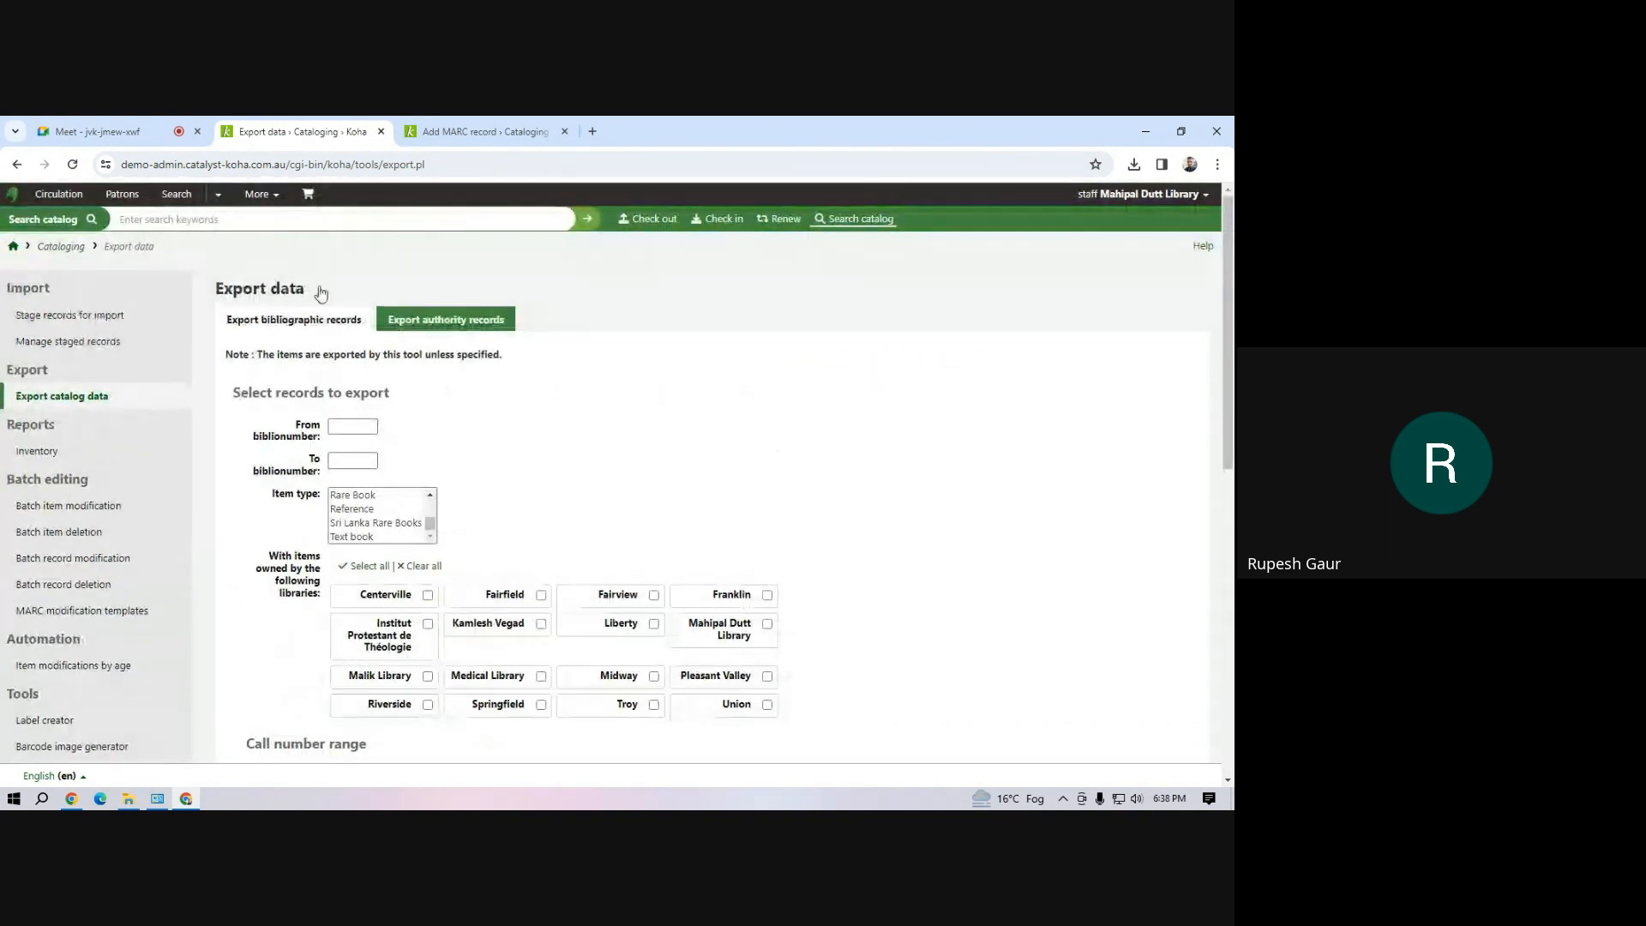
Leave the export form for the staff home page and open the Lists module
{"action": "left_click", "coordinate": [276, 200]}
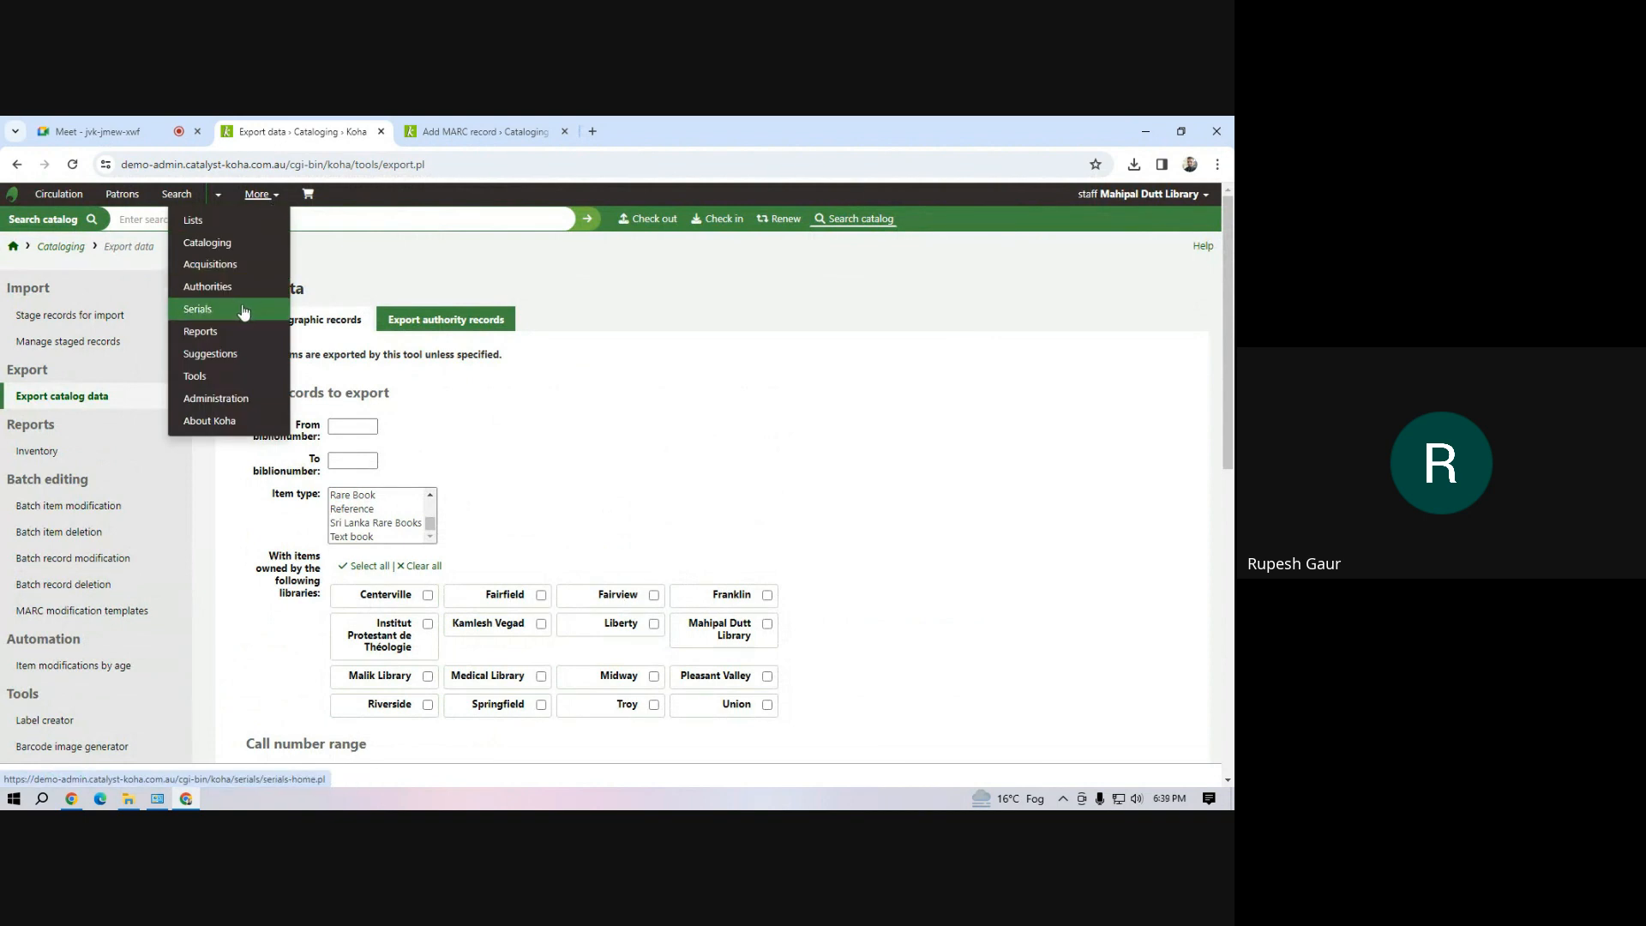
{"action": "left_click", "coordinate": [13, 247]}
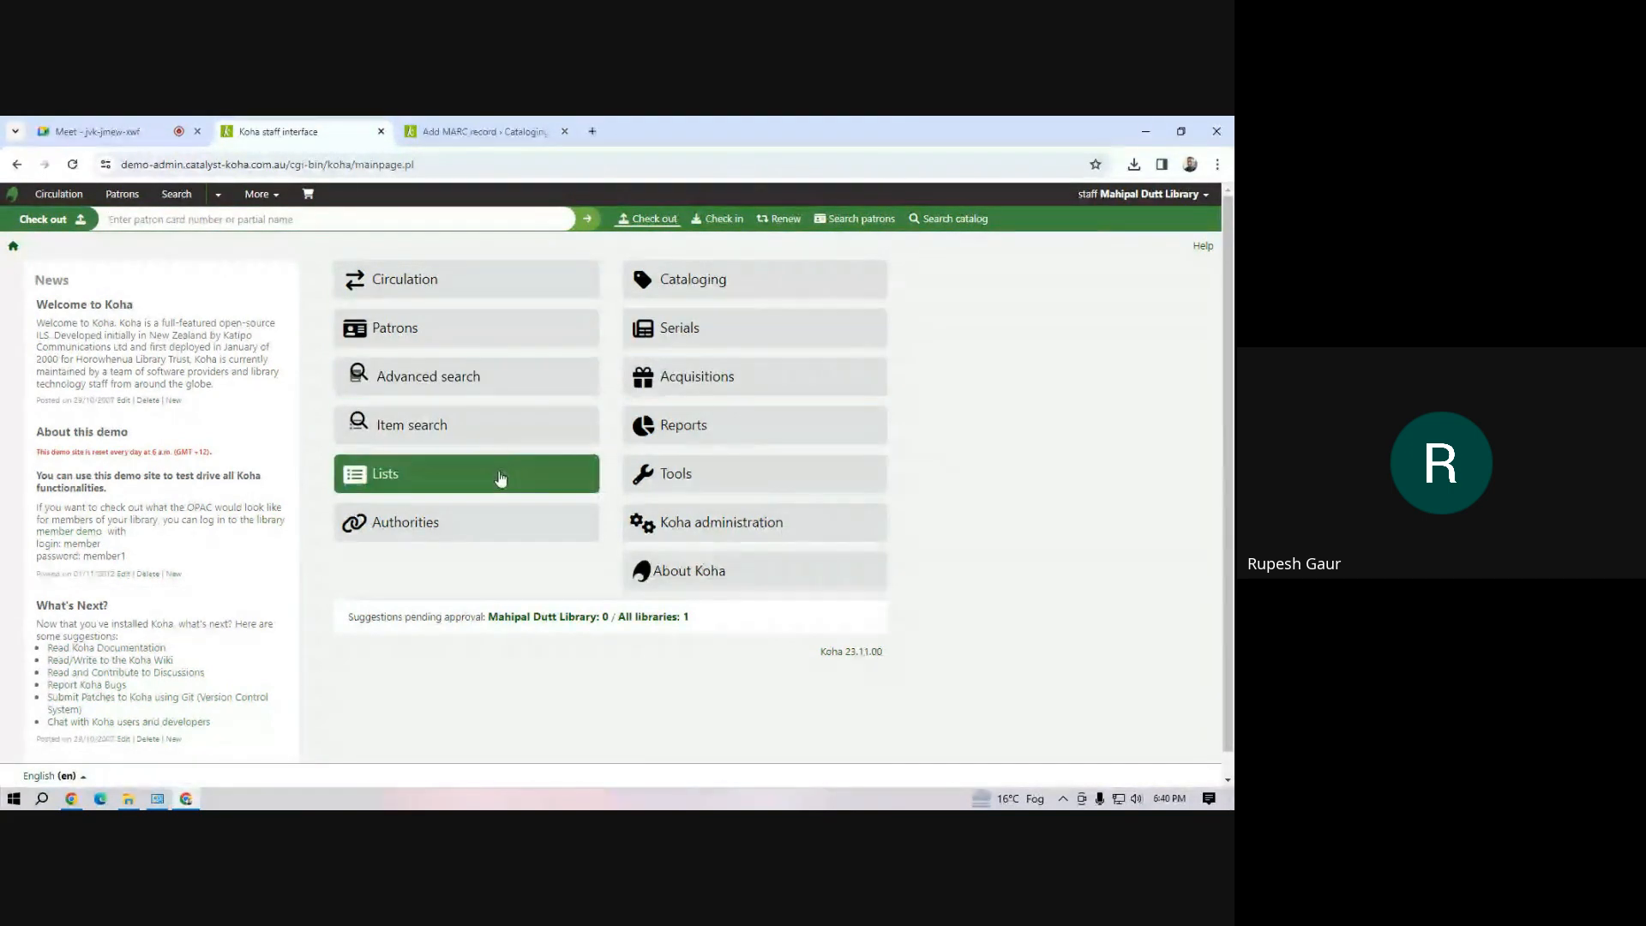
{"action": "left_click", "coordinate": [499, 482]}
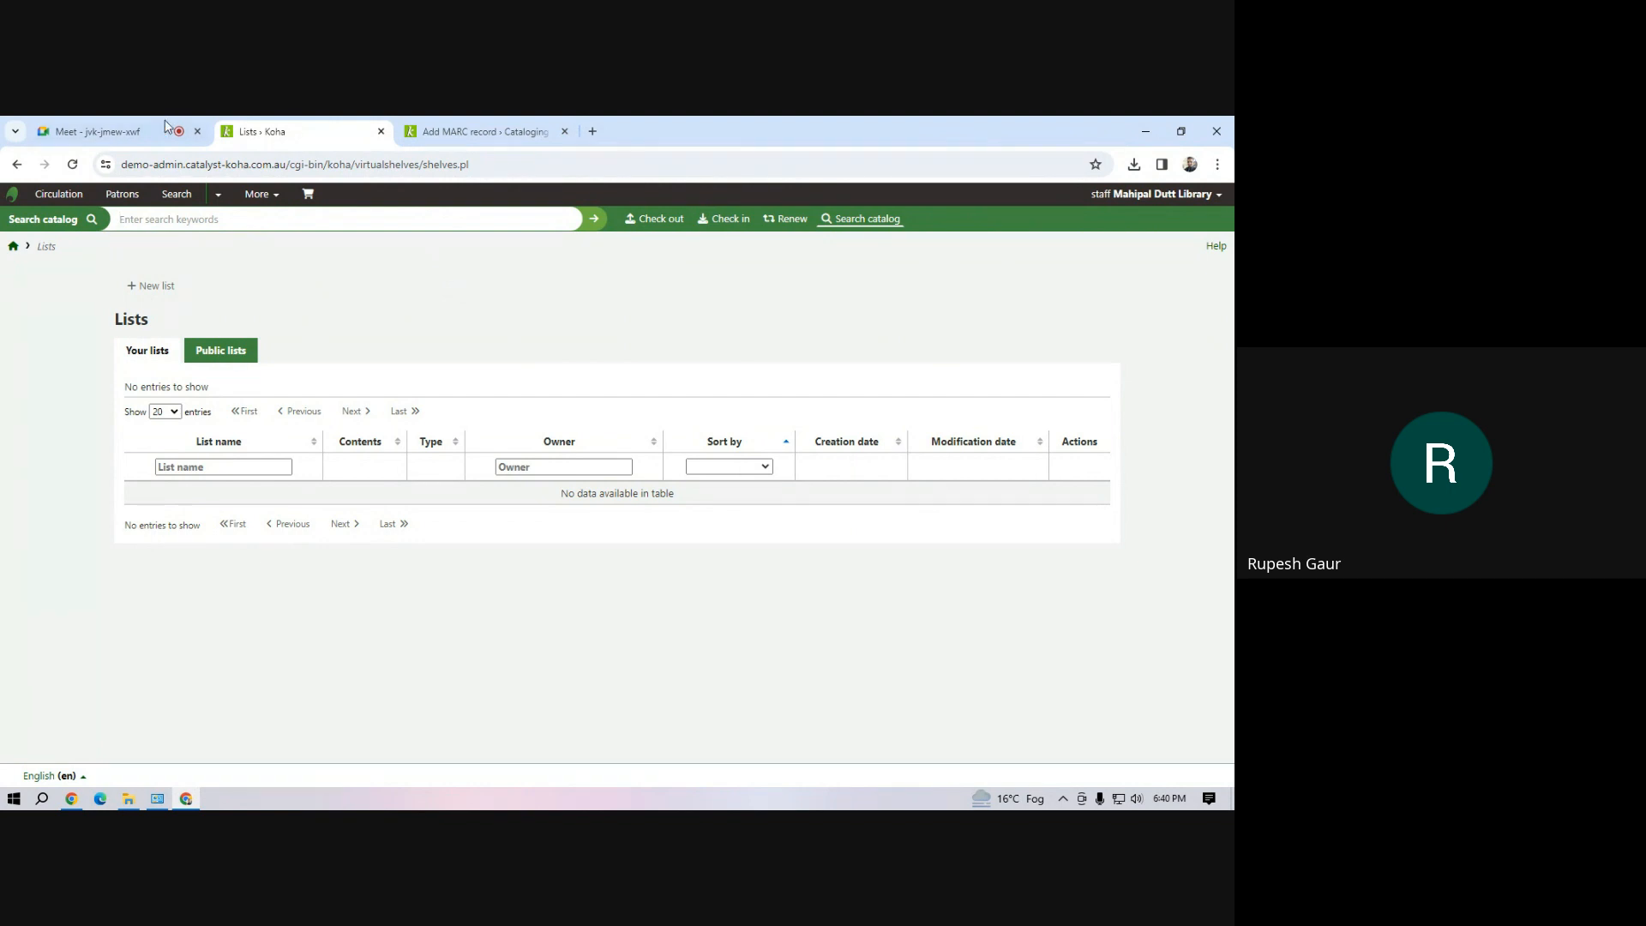
Search the catalog for inf01 and review the holdings of the matching record
{"action": "left_click", "coordinate": [219, 224]}
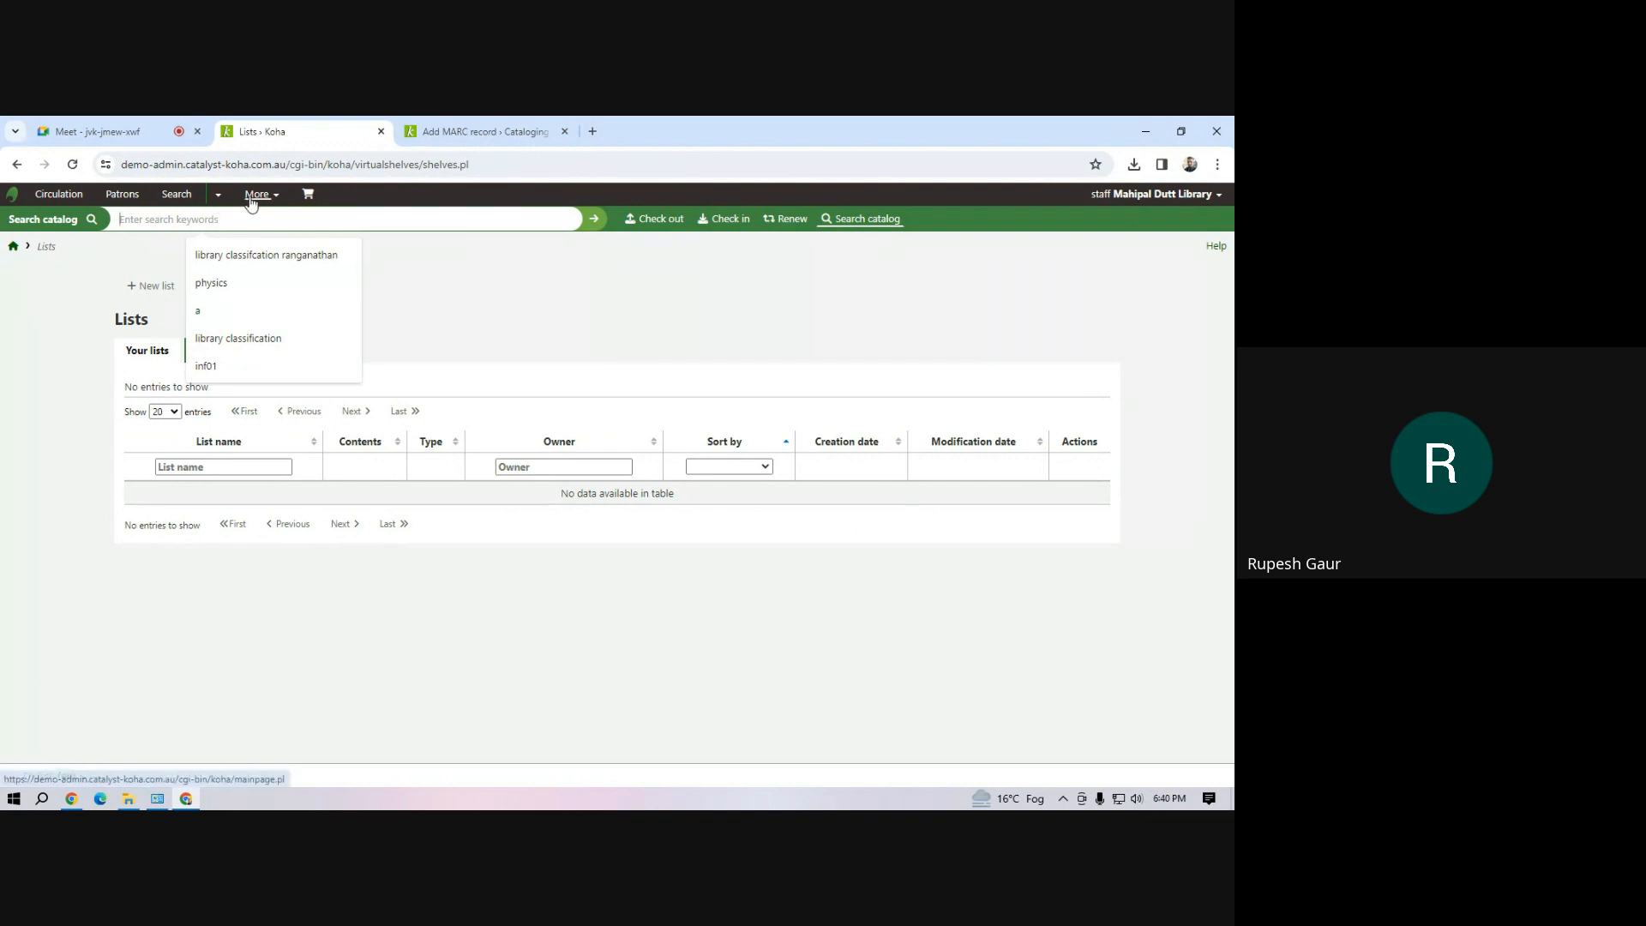
{"action": "left_click", "coordinate": [858, 218]}
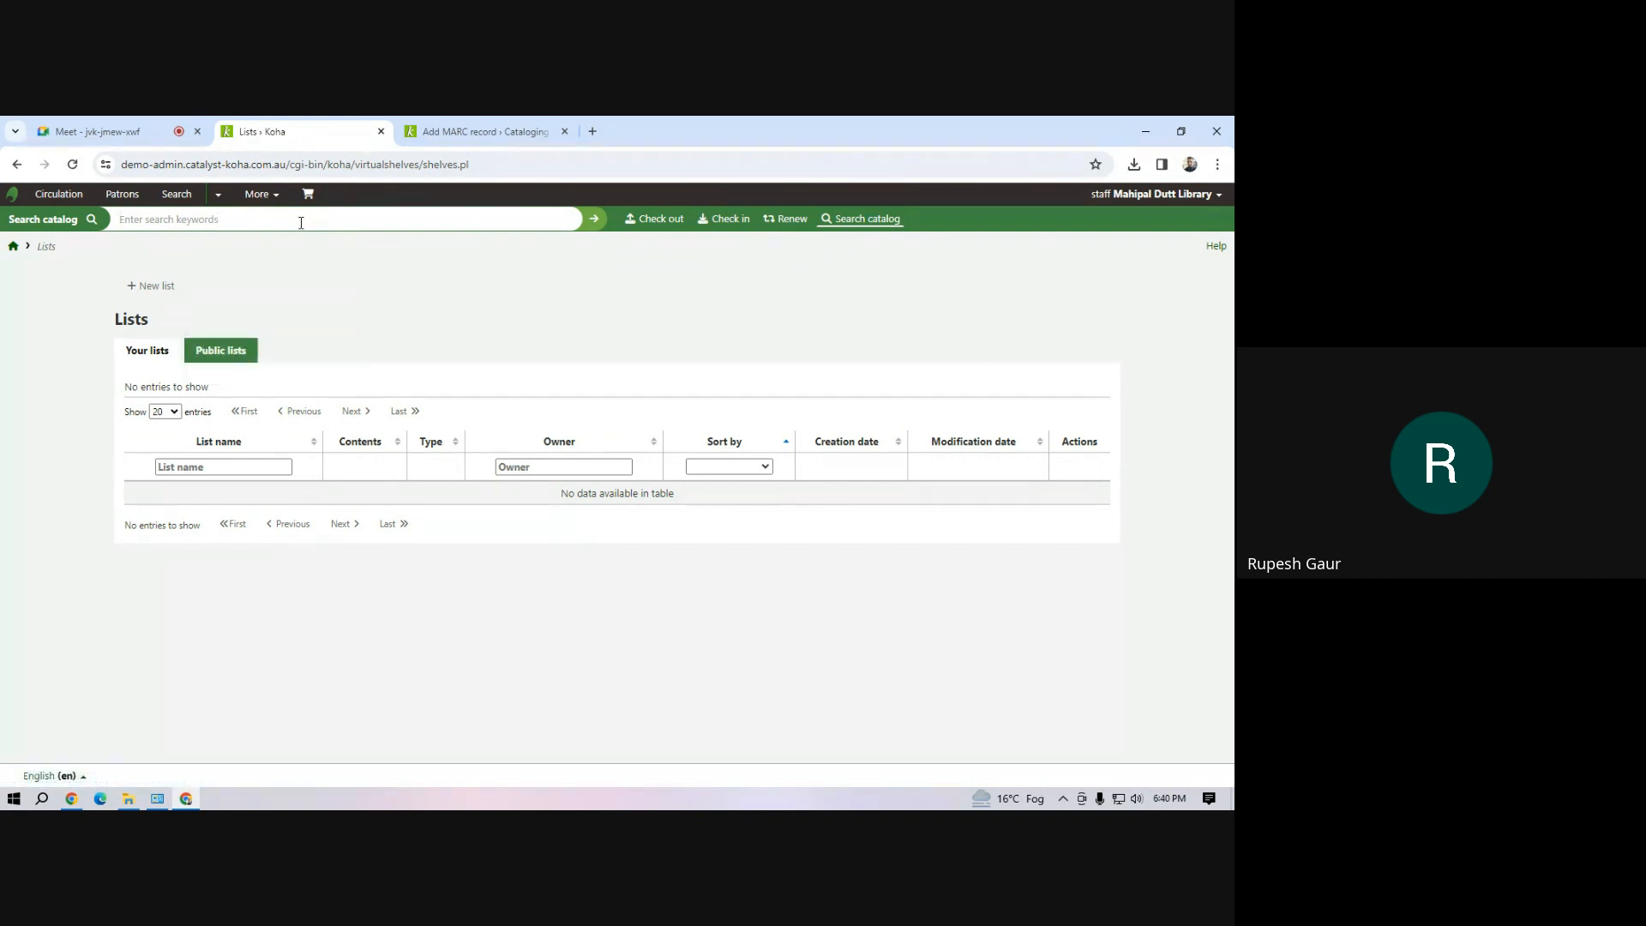
{"action": "left_click", "coordinate": [301, 223]}
{"action": "type", "text": "inf01"}
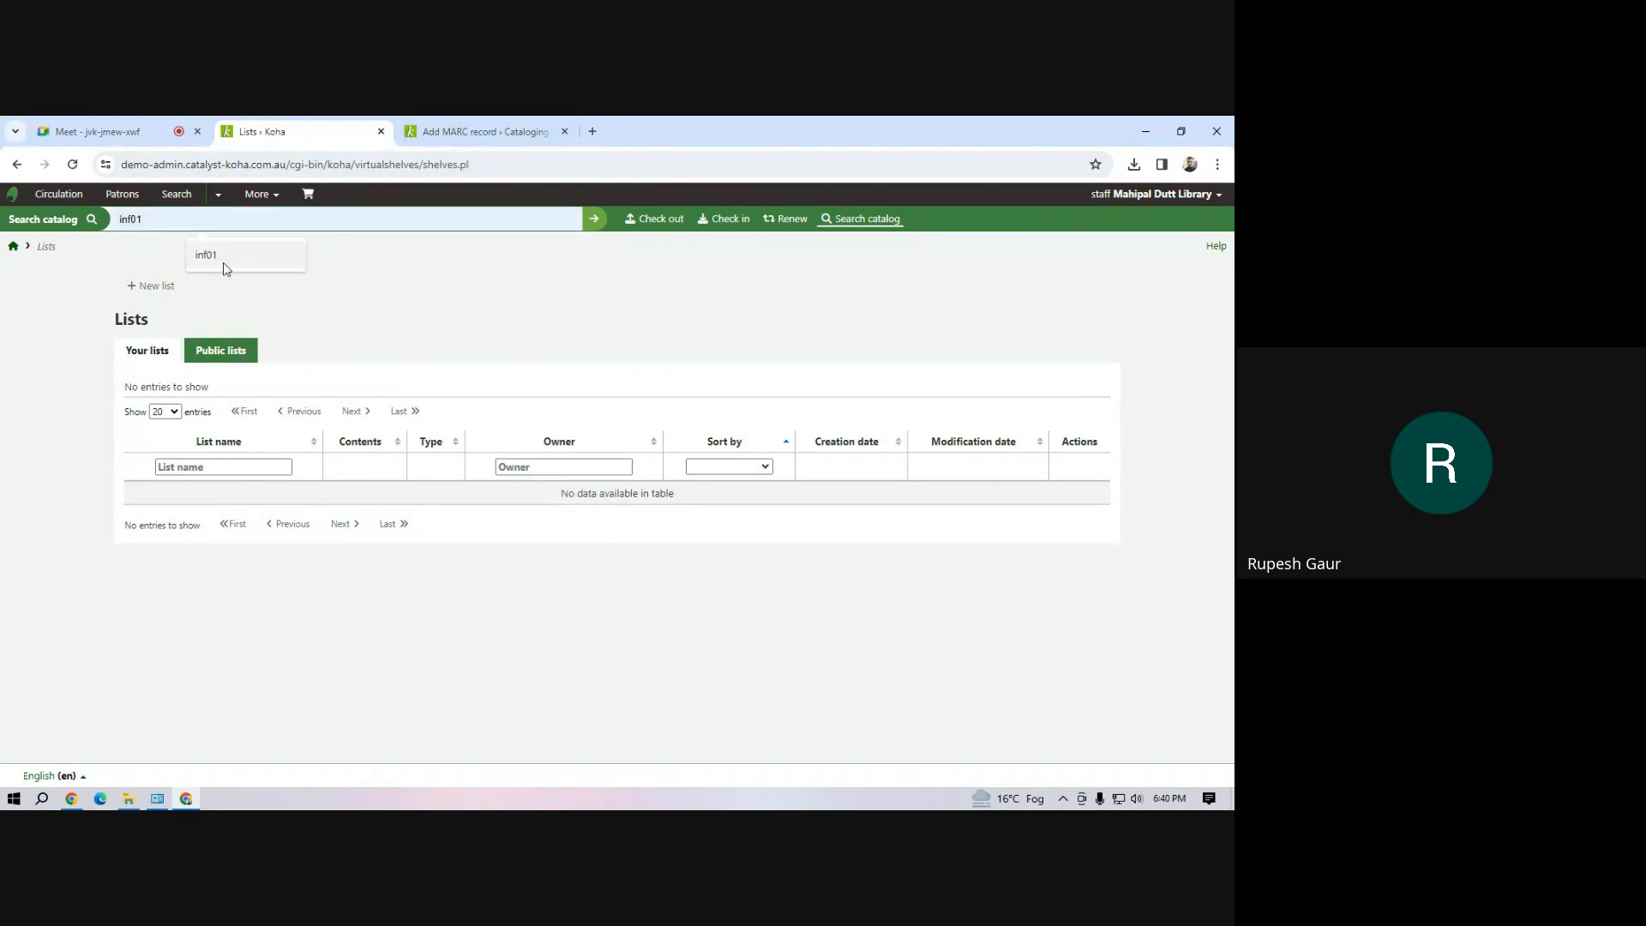
{"action": "left_click", "coordinate": [226, 268]}
{"action": "left_click", "coordinate": [595, 218]}
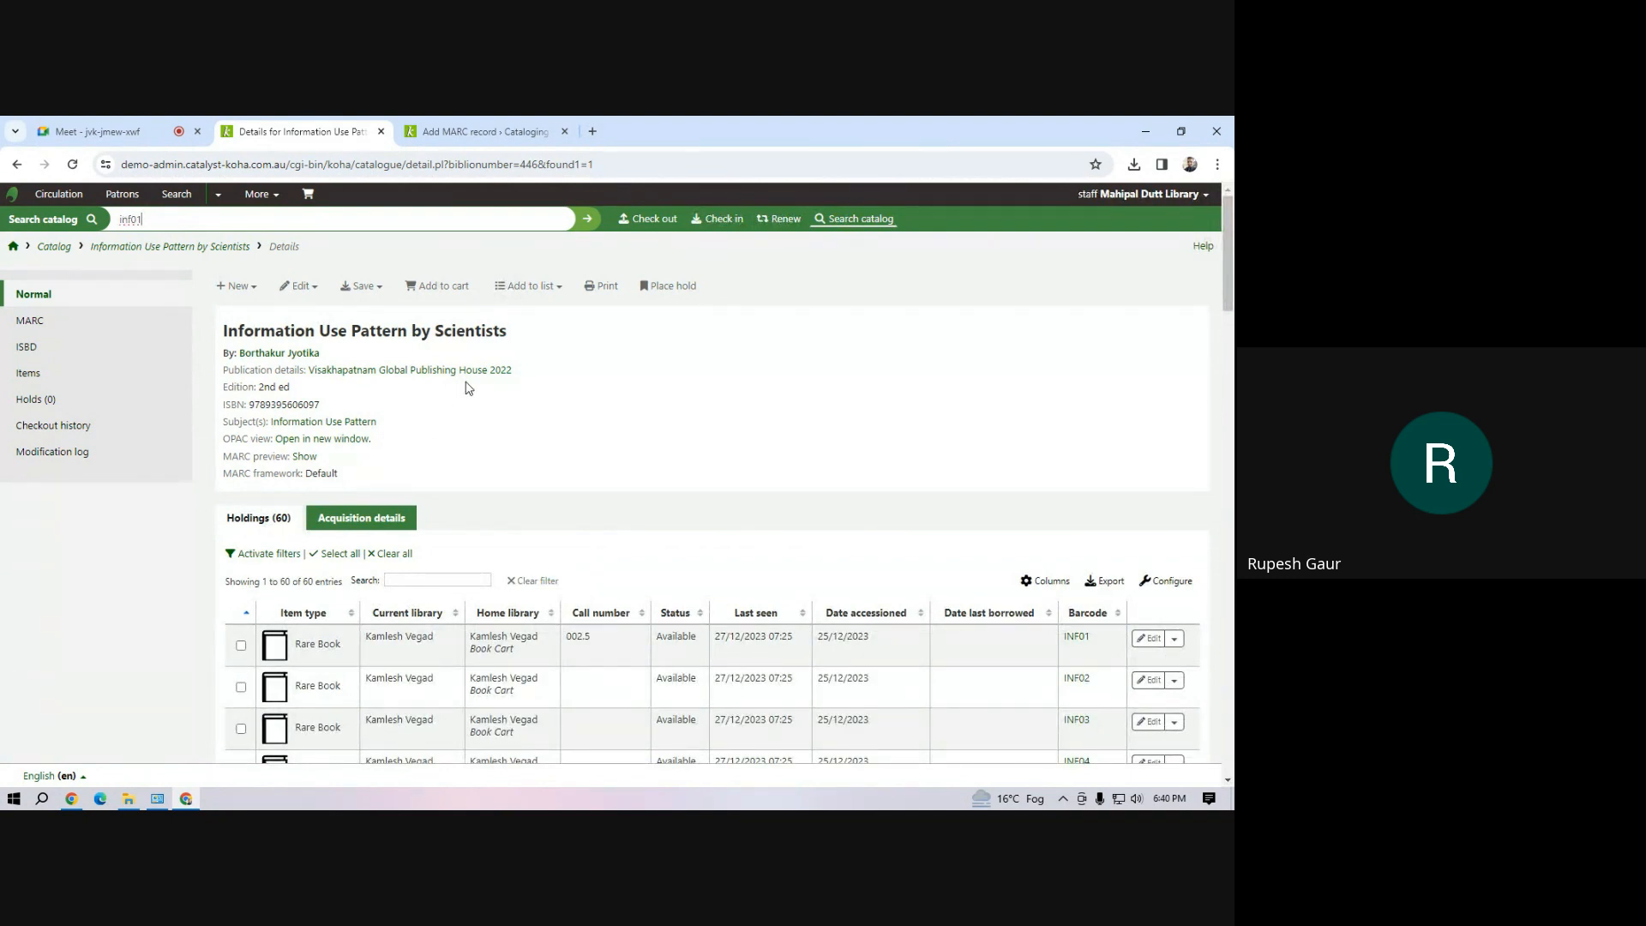
{"action": "scroll", "coordinate": [469, 388], "scroll_direction": "down", "scroll_amount": 4}
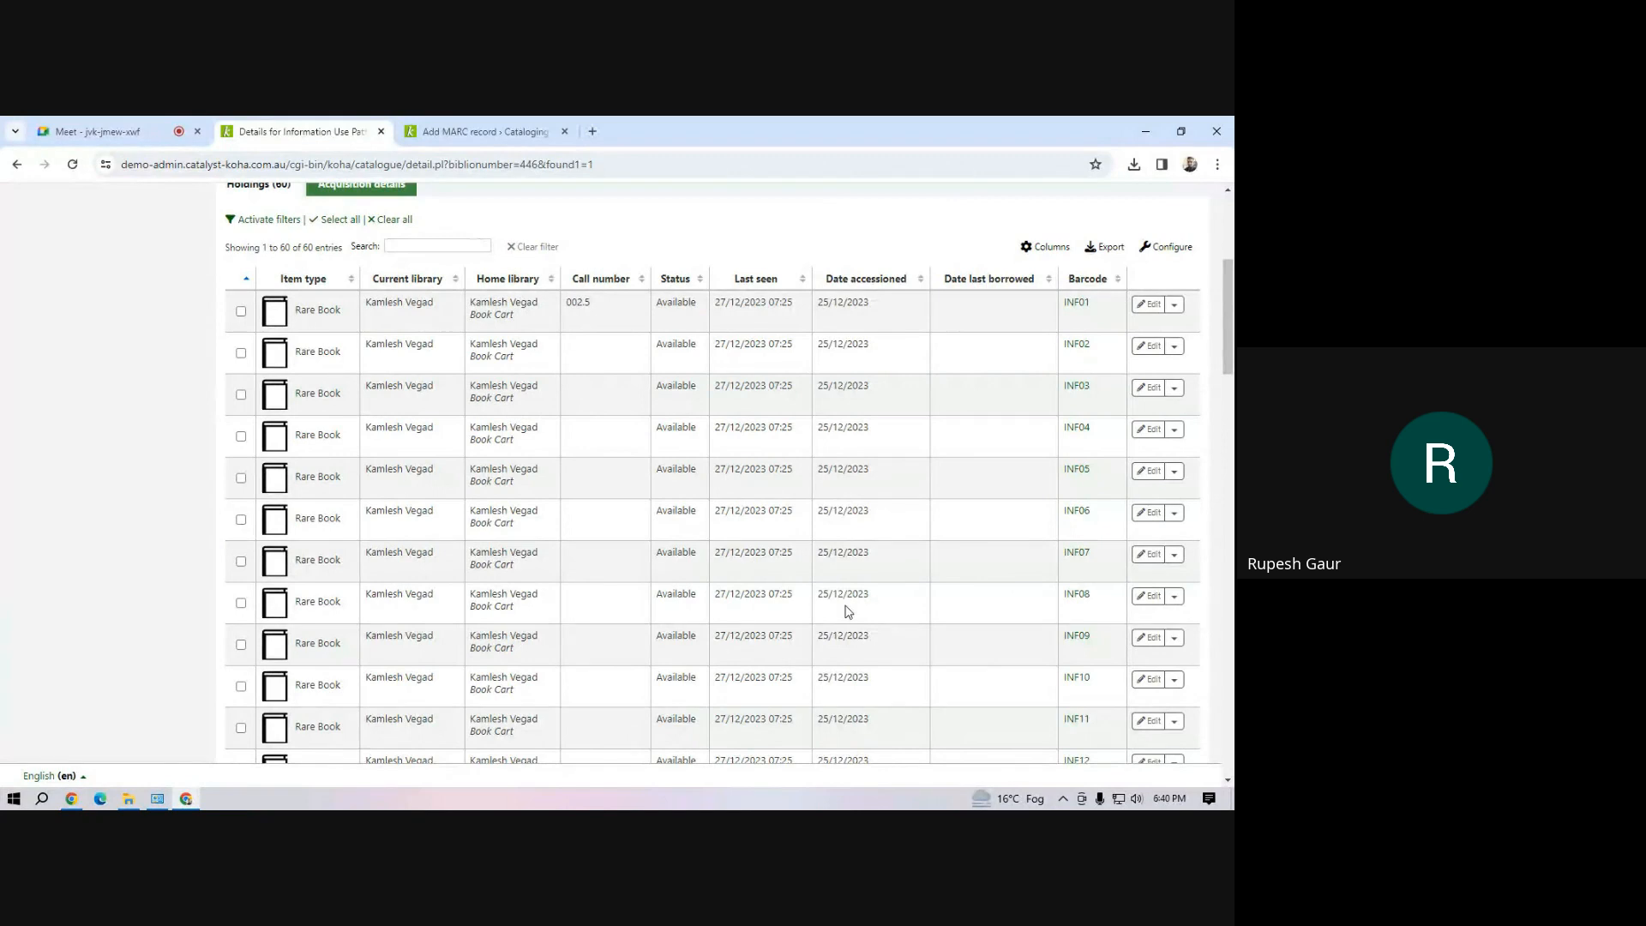
{"action": "scroll", "coordinate": [853, 594], "scroll_direction": "up", "scroll_amount": 4}
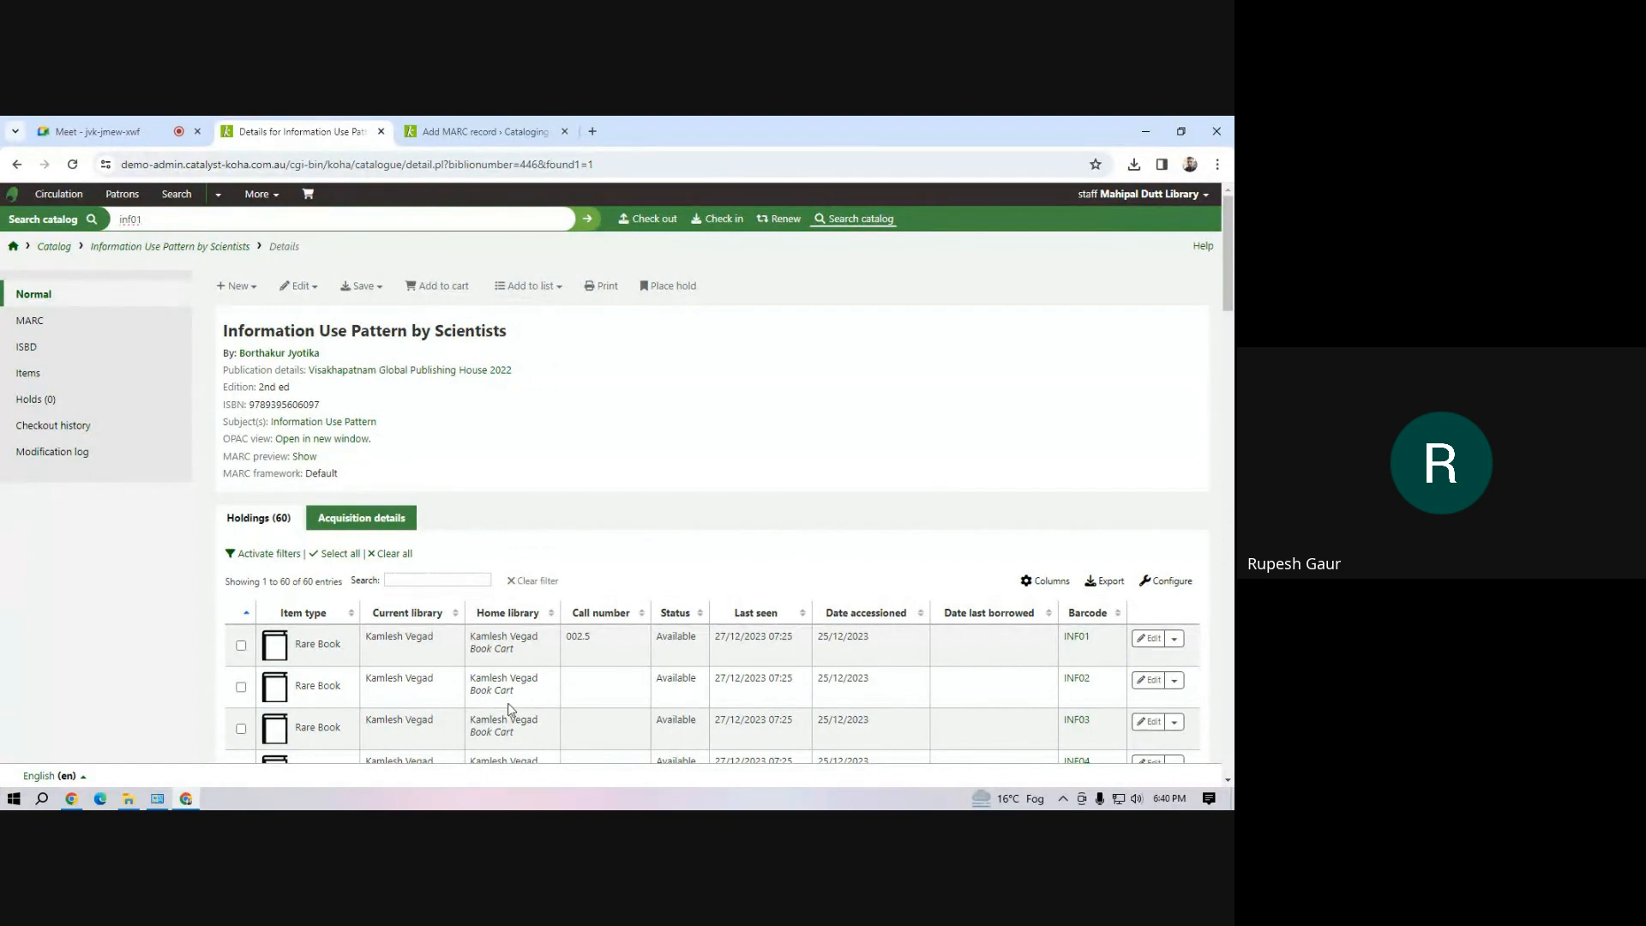
Start adding the record Information Use Pattern by Scientists to a new list, entering "my list" as its name
{"action": "left_click", "coordinate": [565, 295]}
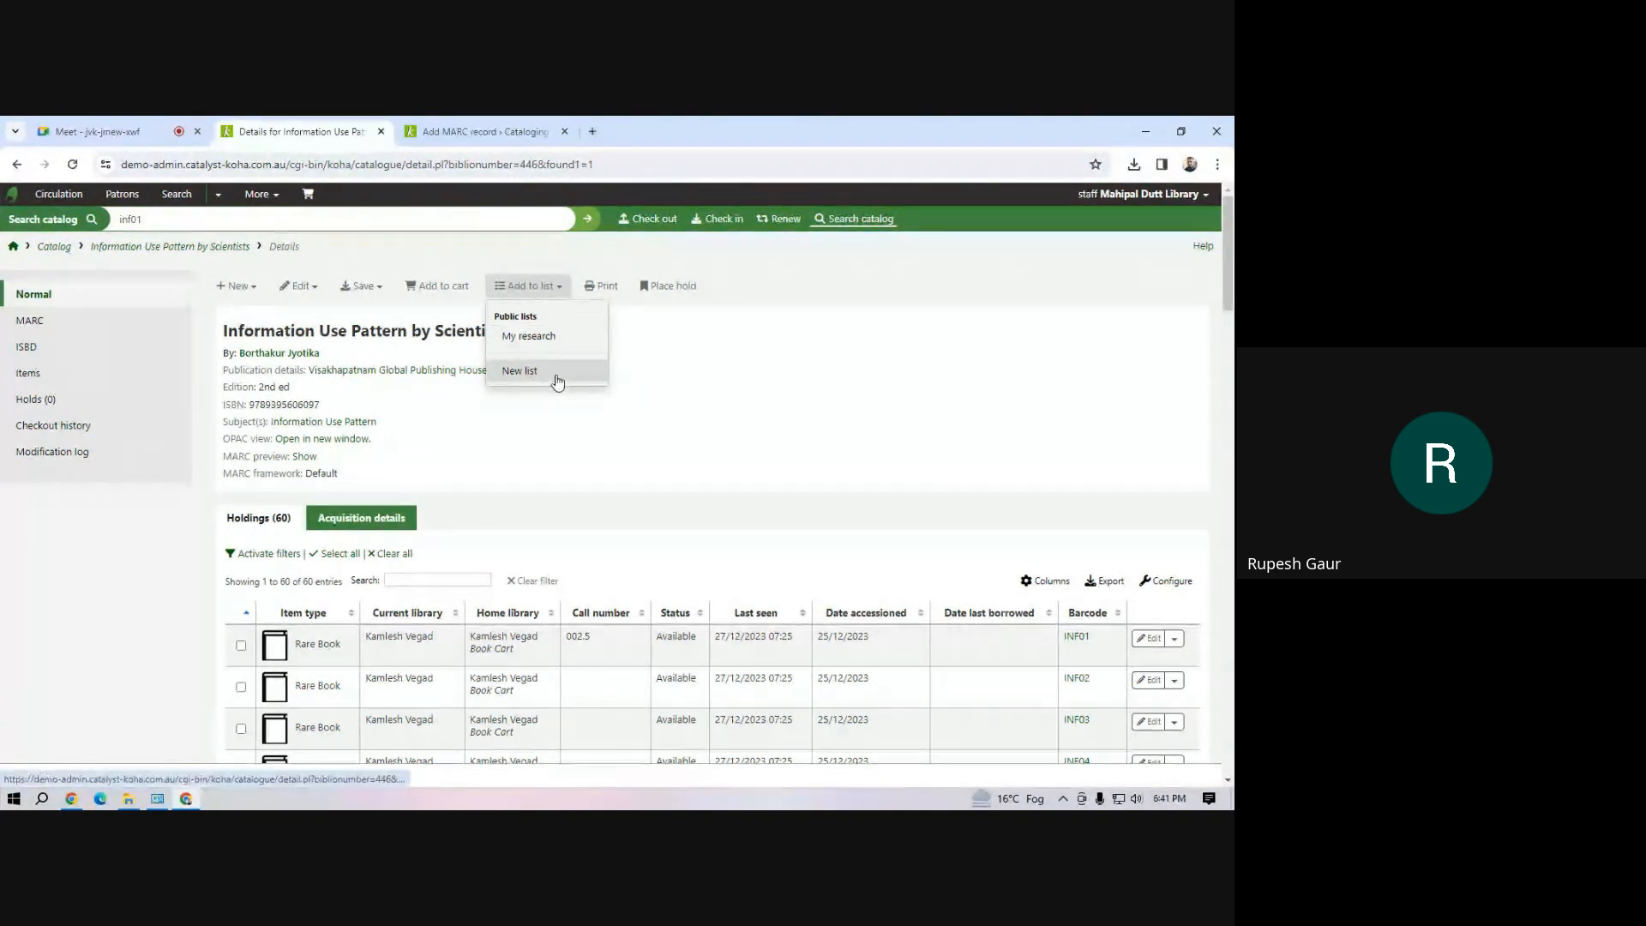
{"action": "left_click", "coordinate": [525, 376]}
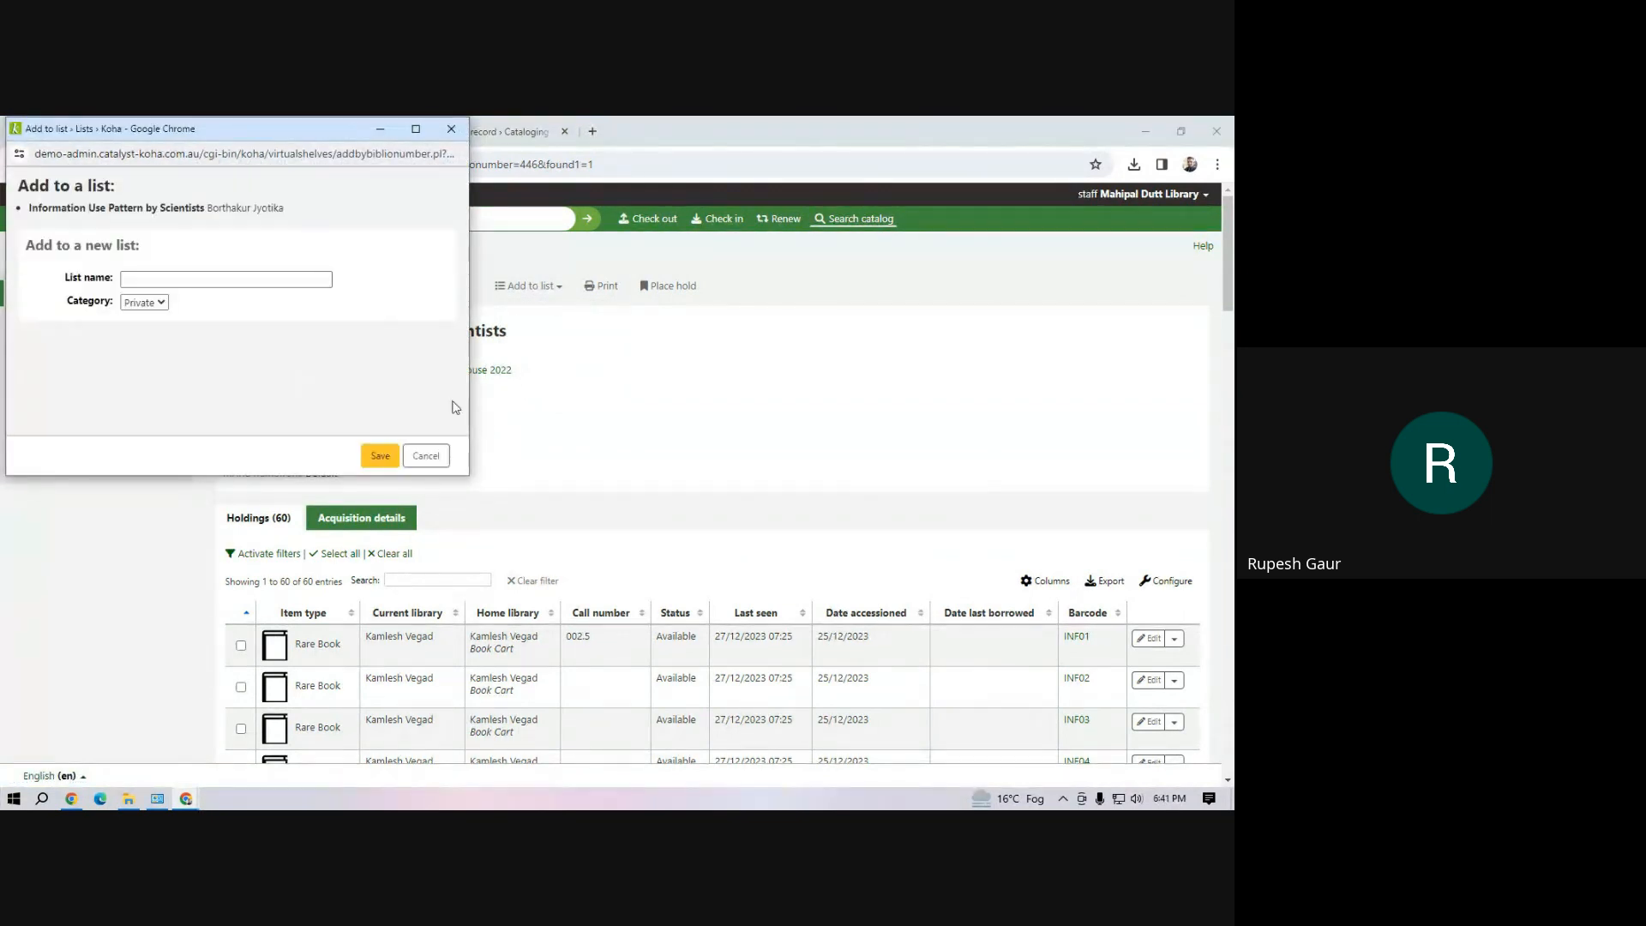
{"action": "left_click", "coordinate": [160, 275]}
{"action": "left_click", "coordinate": [160, 275]}
{"action": "type", "text": "my list"}
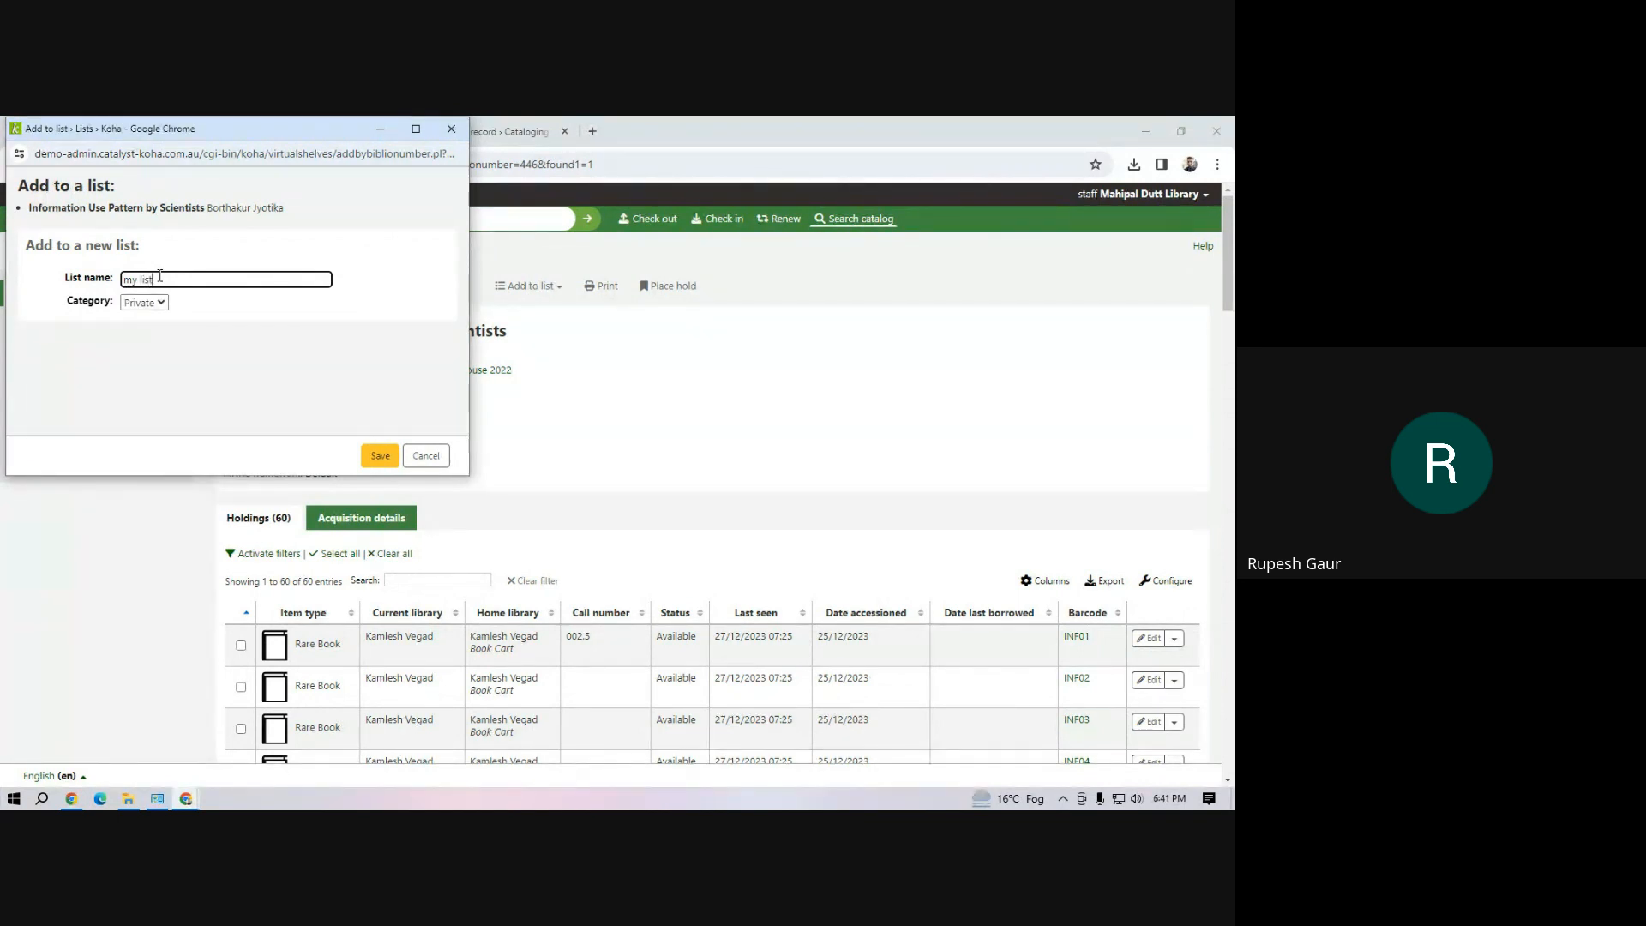
Replace the new list's name with "Rare books", keep its category Private and save it
{"action": "left_click_drag", "start_coordinate": [160, 277], "coordinate": [77, 285]}
{"action": "type", "text": "Rare books"}
{"action": "left_click", "coordinate": [150, 302]}
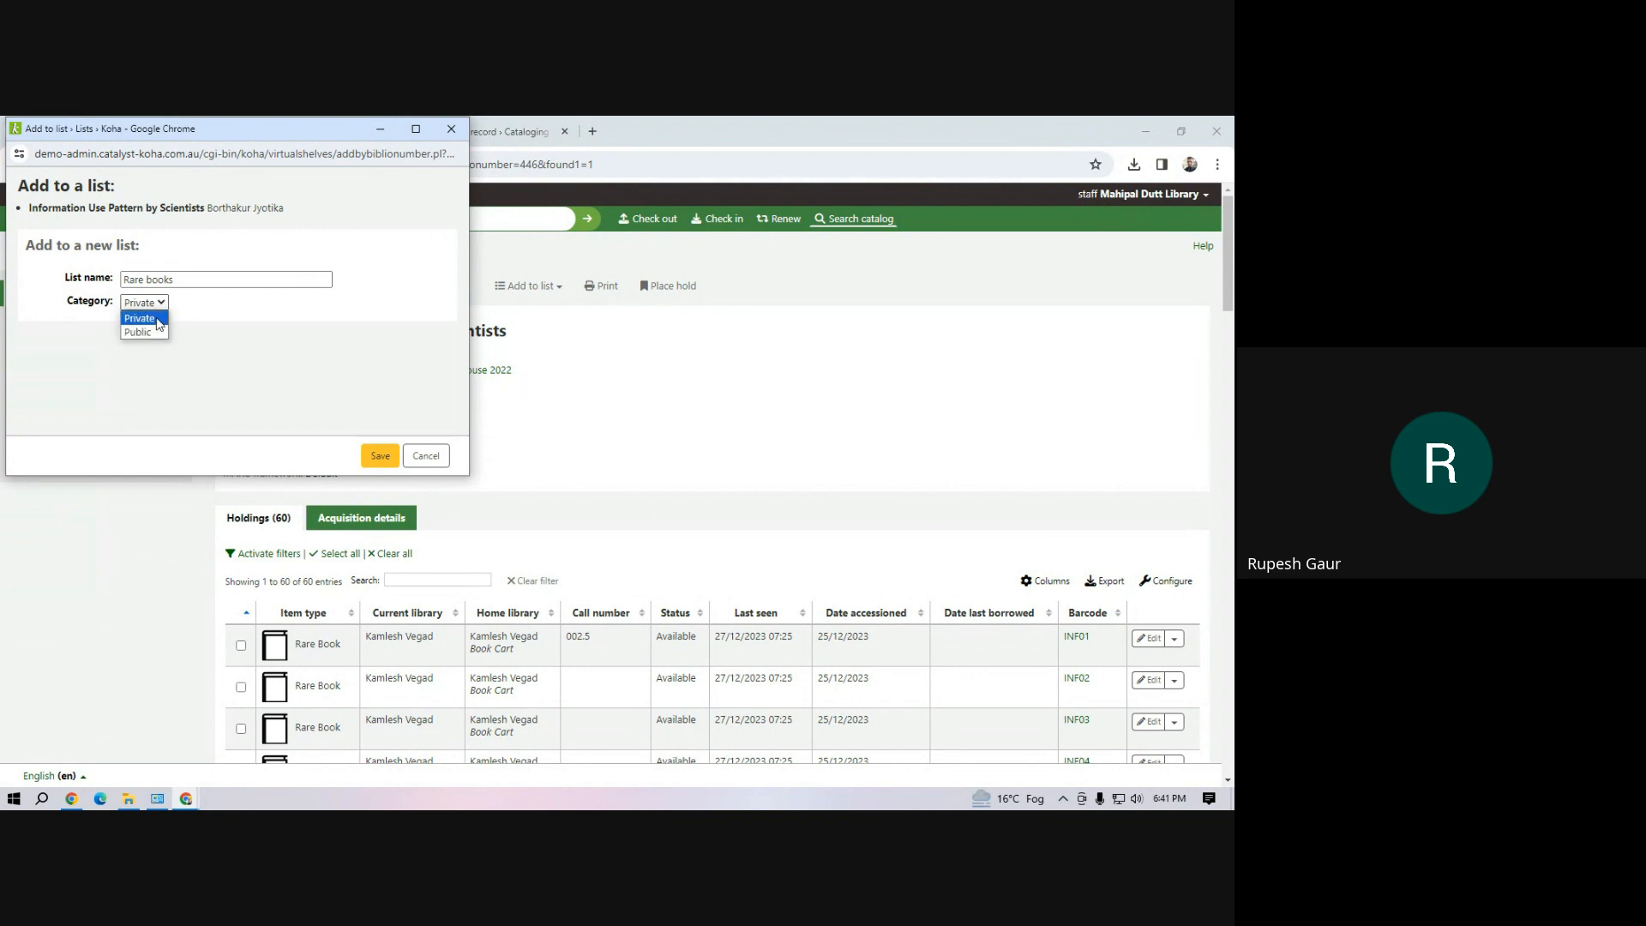
{"action": "left_click", "coordinate": [140, 319]}
{"action": "left_click", "coordinate": [383, 460]}
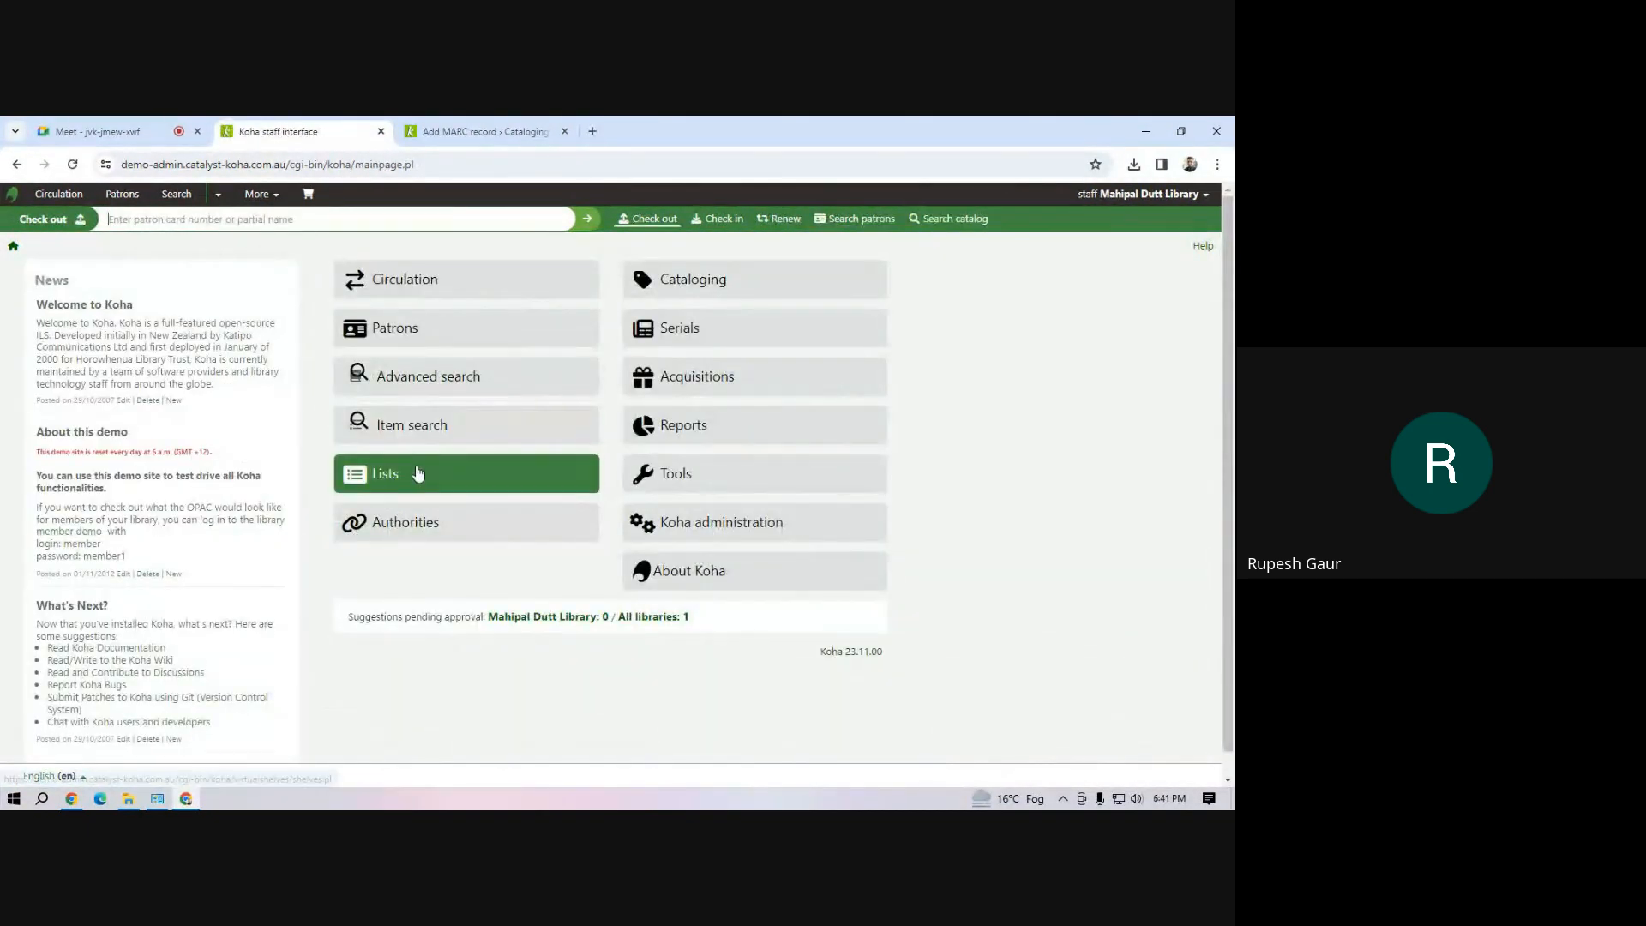
Open the Rare books list from the Lists module and review its contents and call numbers
{"action": "left_click", "coordinate": [418, 474]}
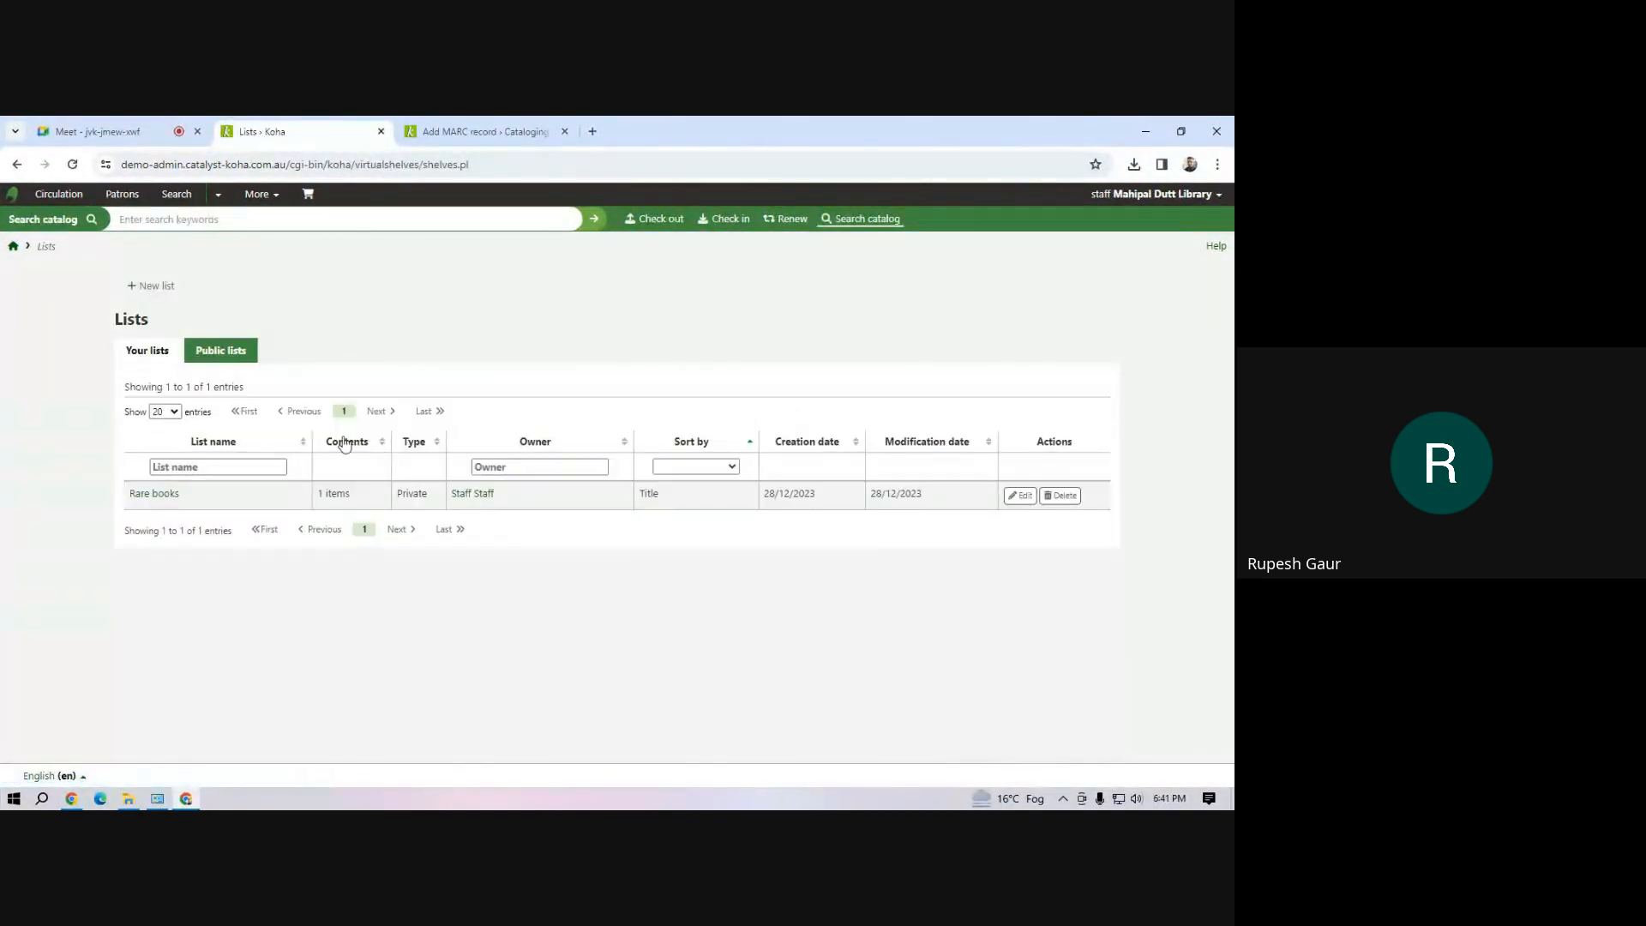
{"action": "left_click", "coordinate": [157, 500]}
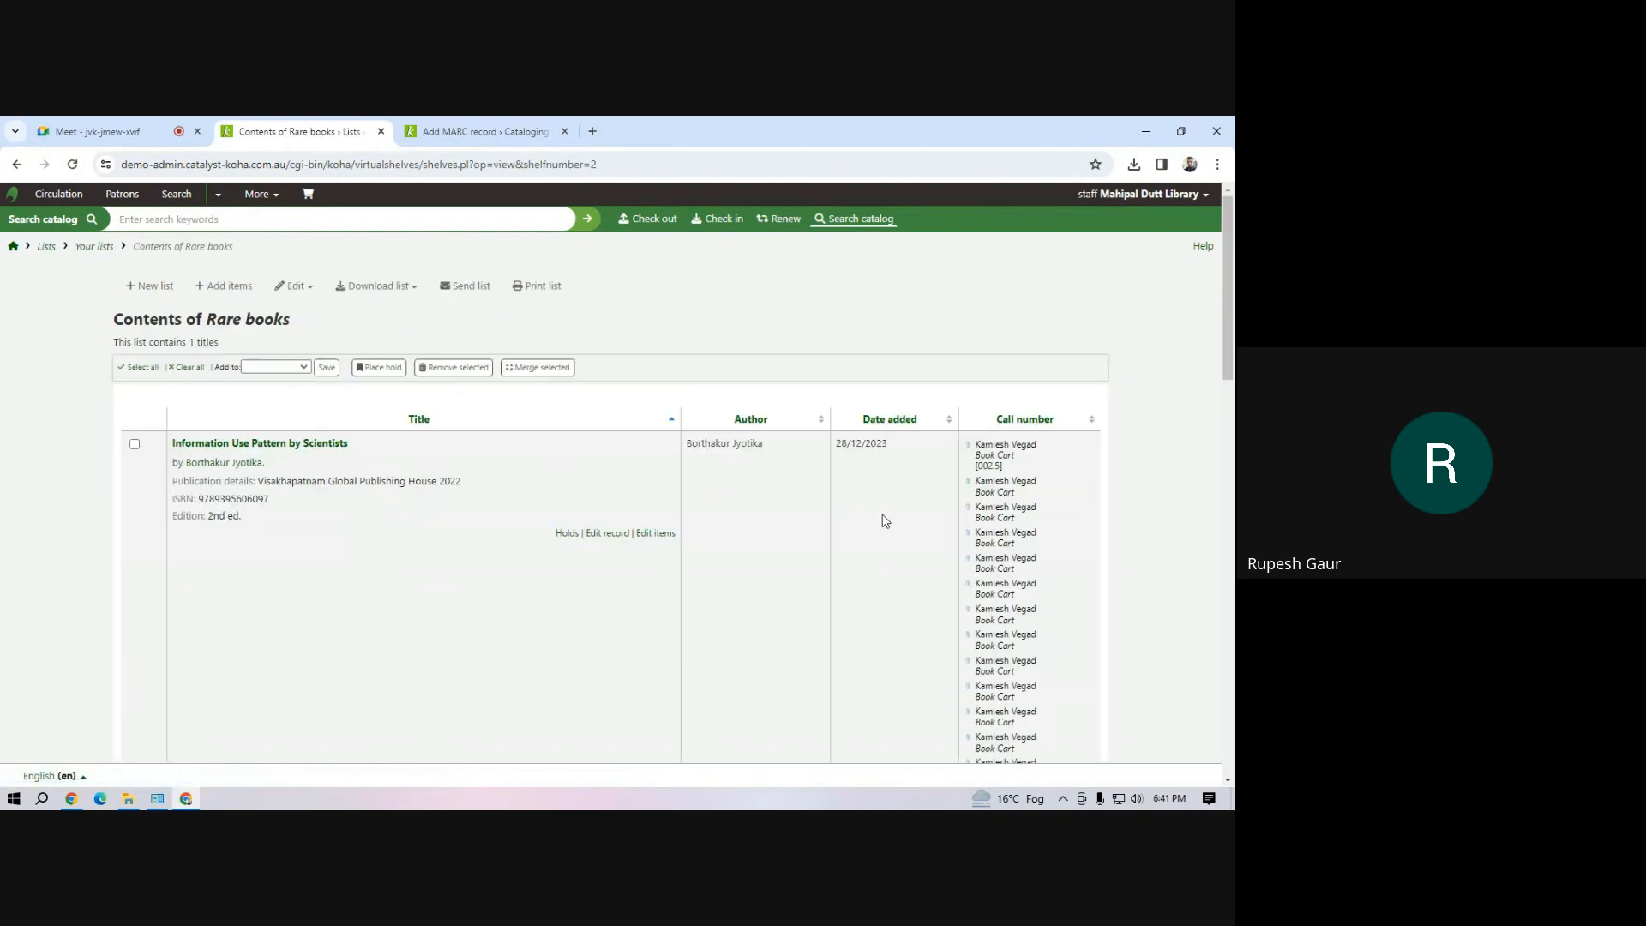
{"action": "scroll", "coordinate": [980, 519], "scroll_direction": "down", "scroll_amount": 4}
{"action": "scroll", "coordinate": [980, 518], "scroll_direction": "up", "scroll_amount": 4}
{"action": "scroll", "coordinate": [852, 551], "scroll_direction": "down", "scroll_amount": 5}
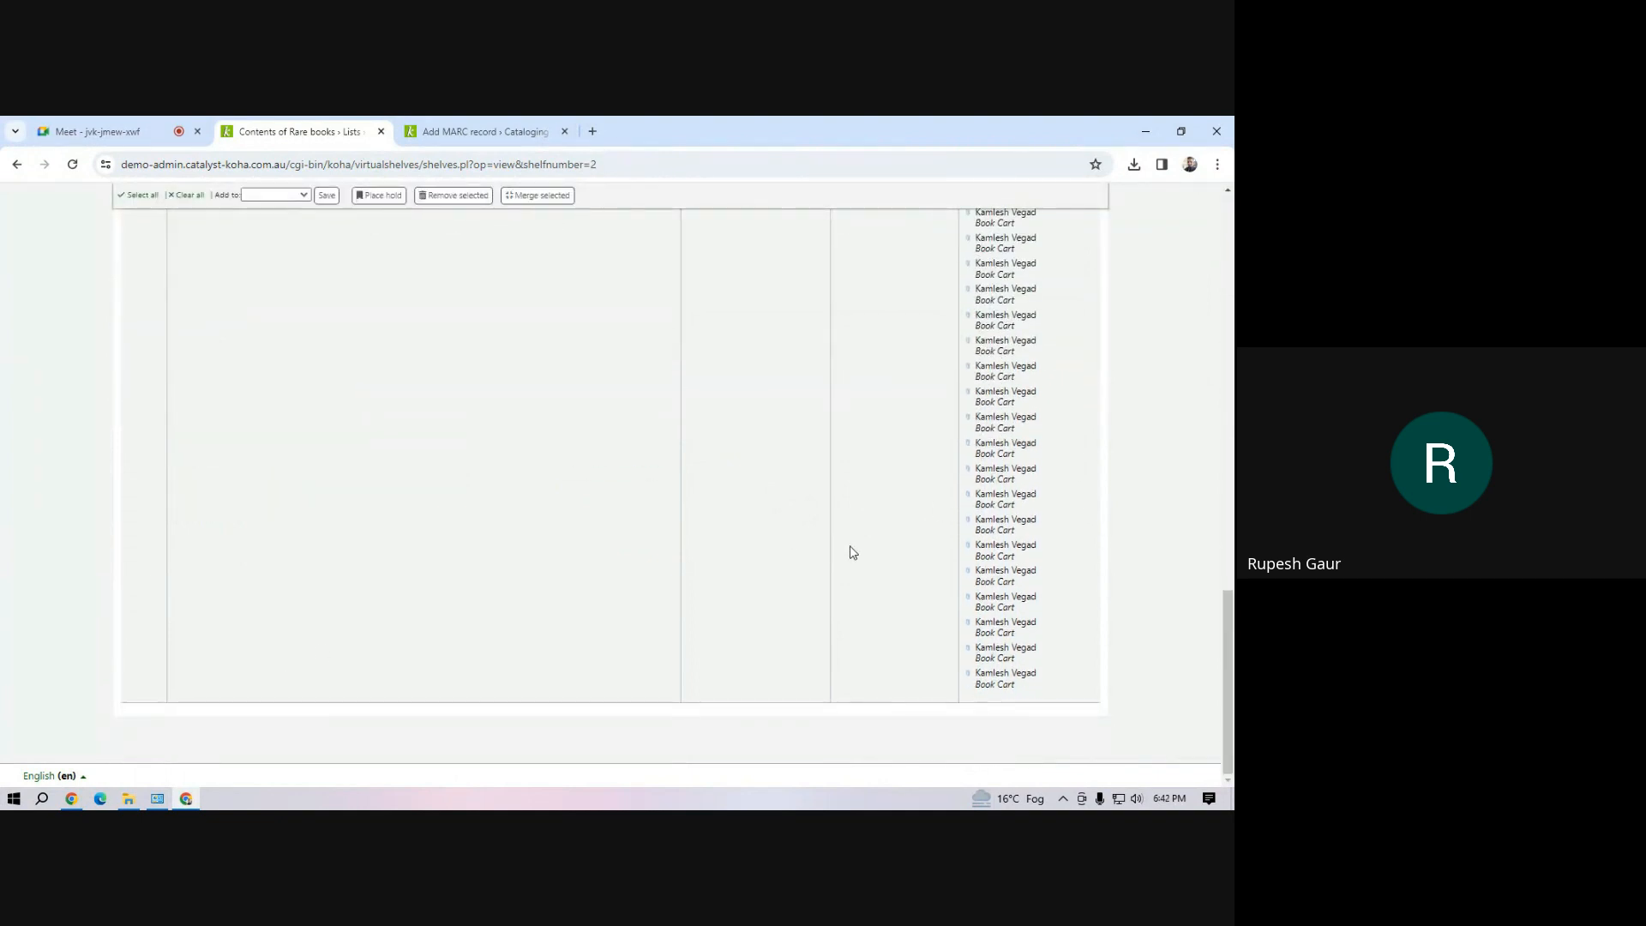
{"action": "scroll", "coordinate": [852, 552], "scroll_direction": "up", "scroll_amount": 5}
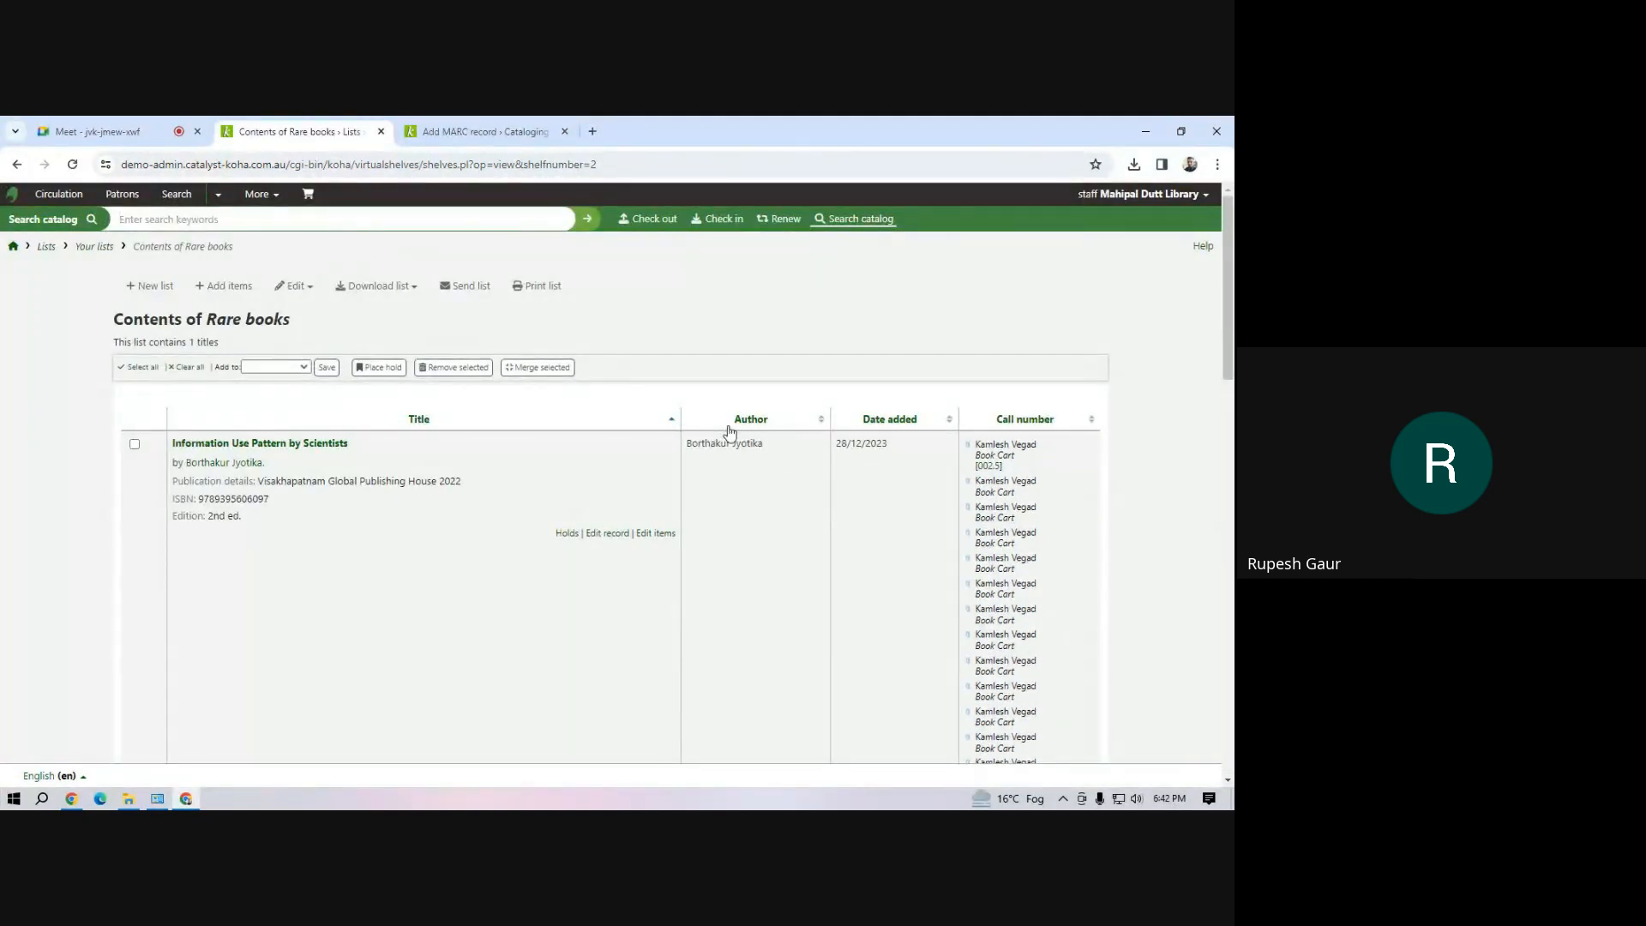
Return to the home page from the Rare books list and reopen the Lists module
{"action": "left_click", "coordinate": [271, 200]}
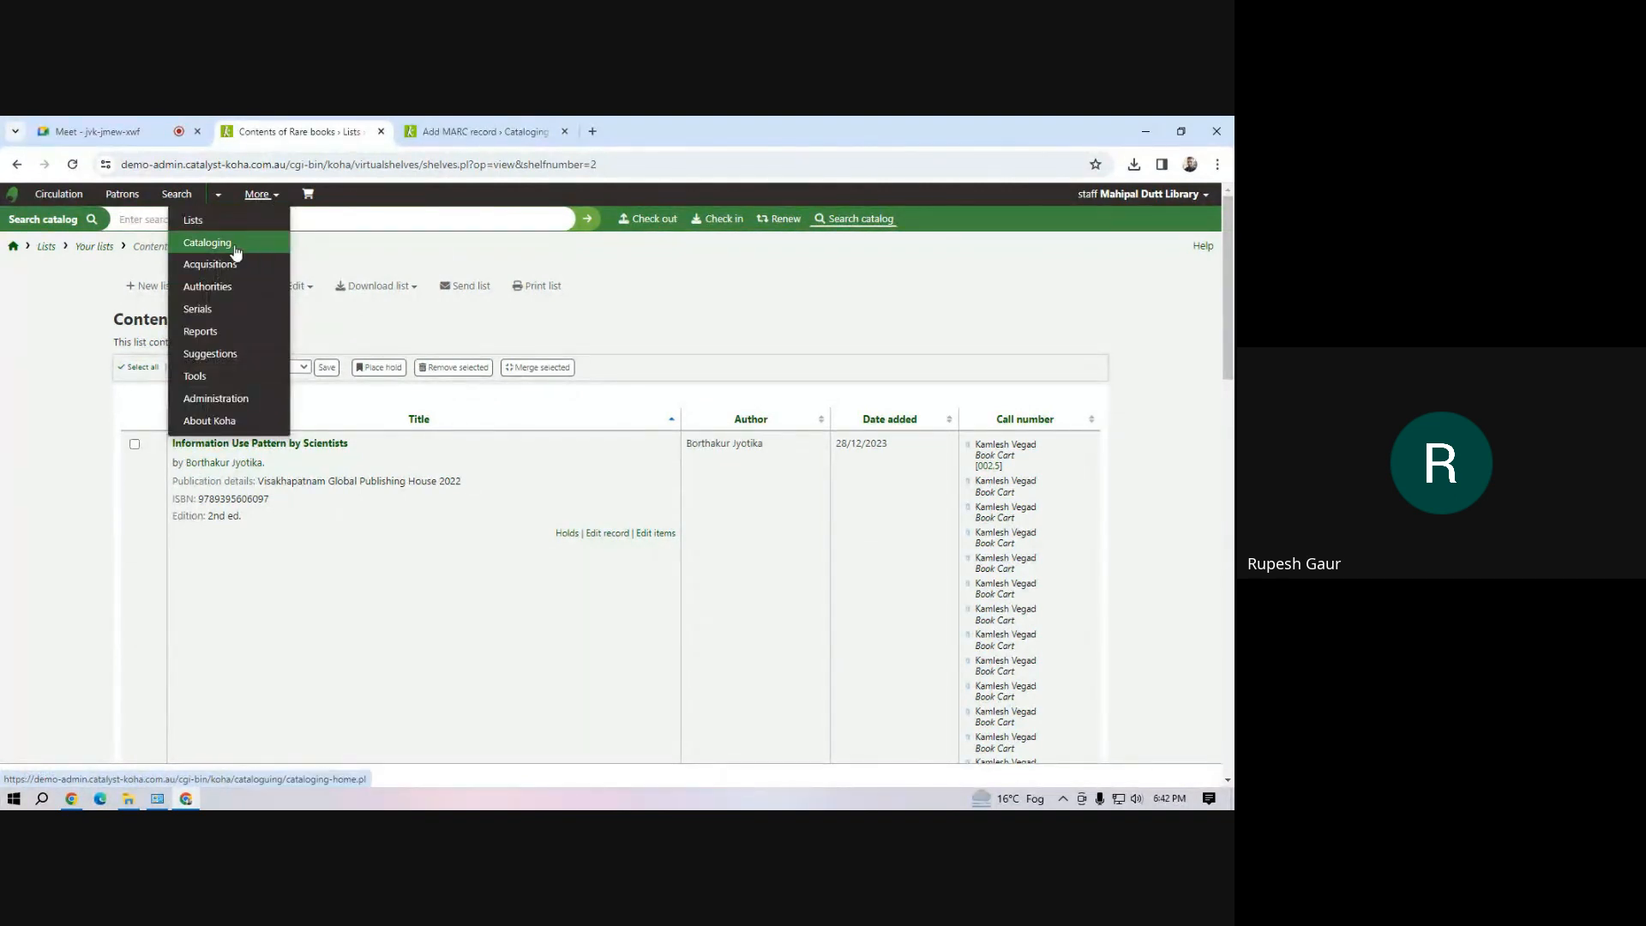
{"action": "left_click", "coordinate": [414, 342]}
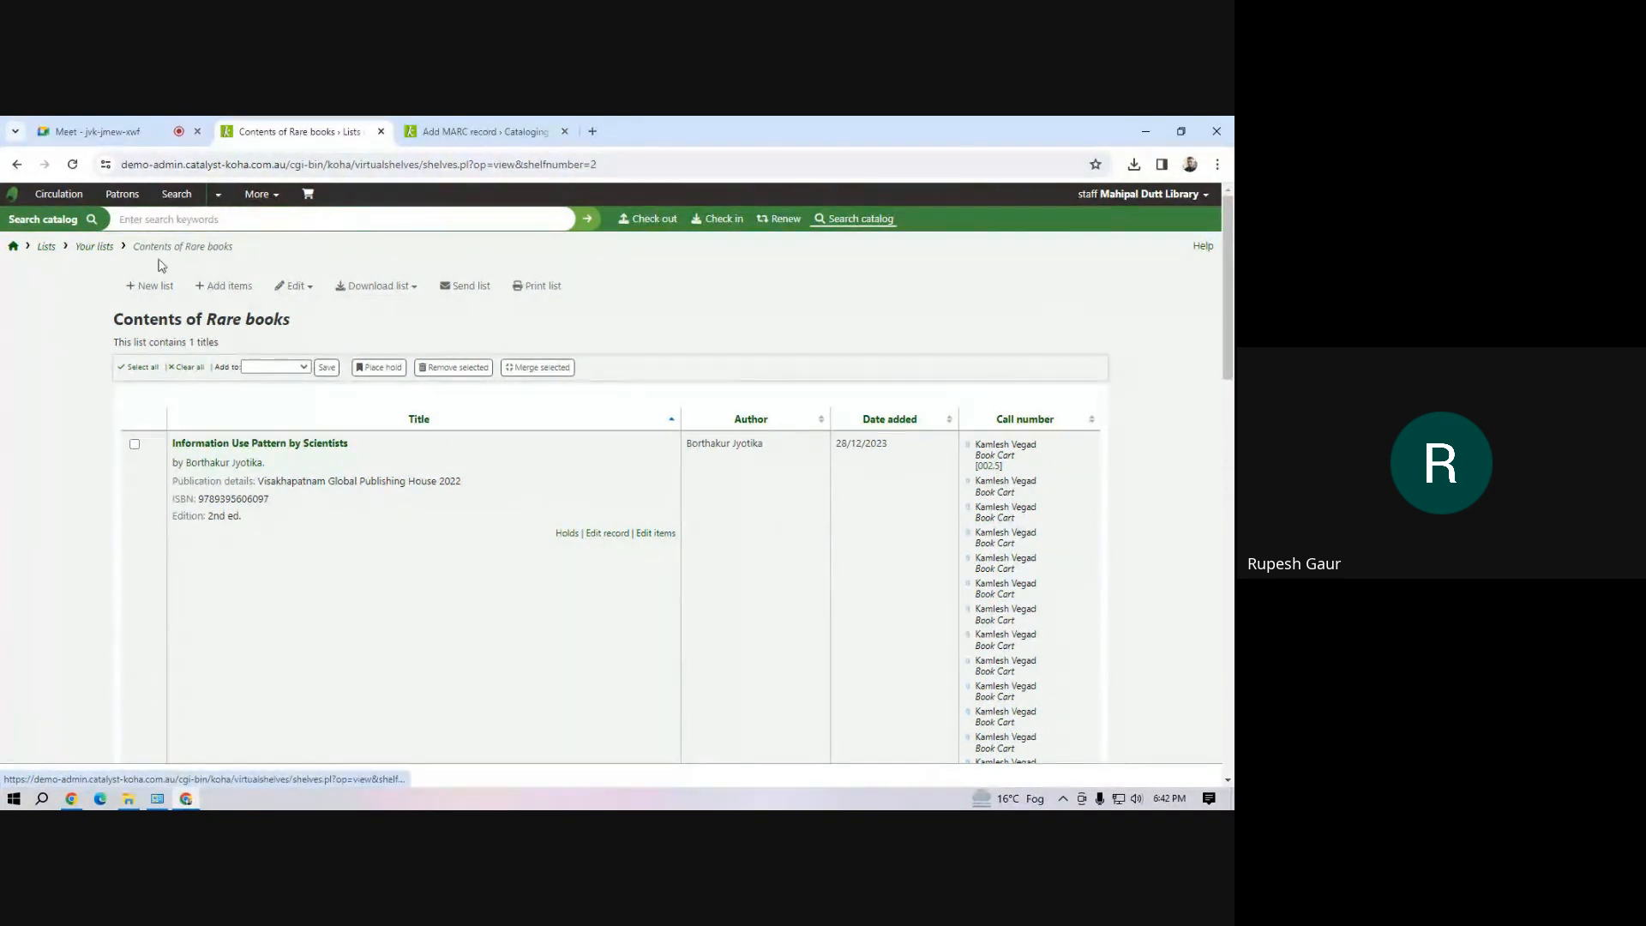
{"action": "left_click", "coordinate": [13, 247]}
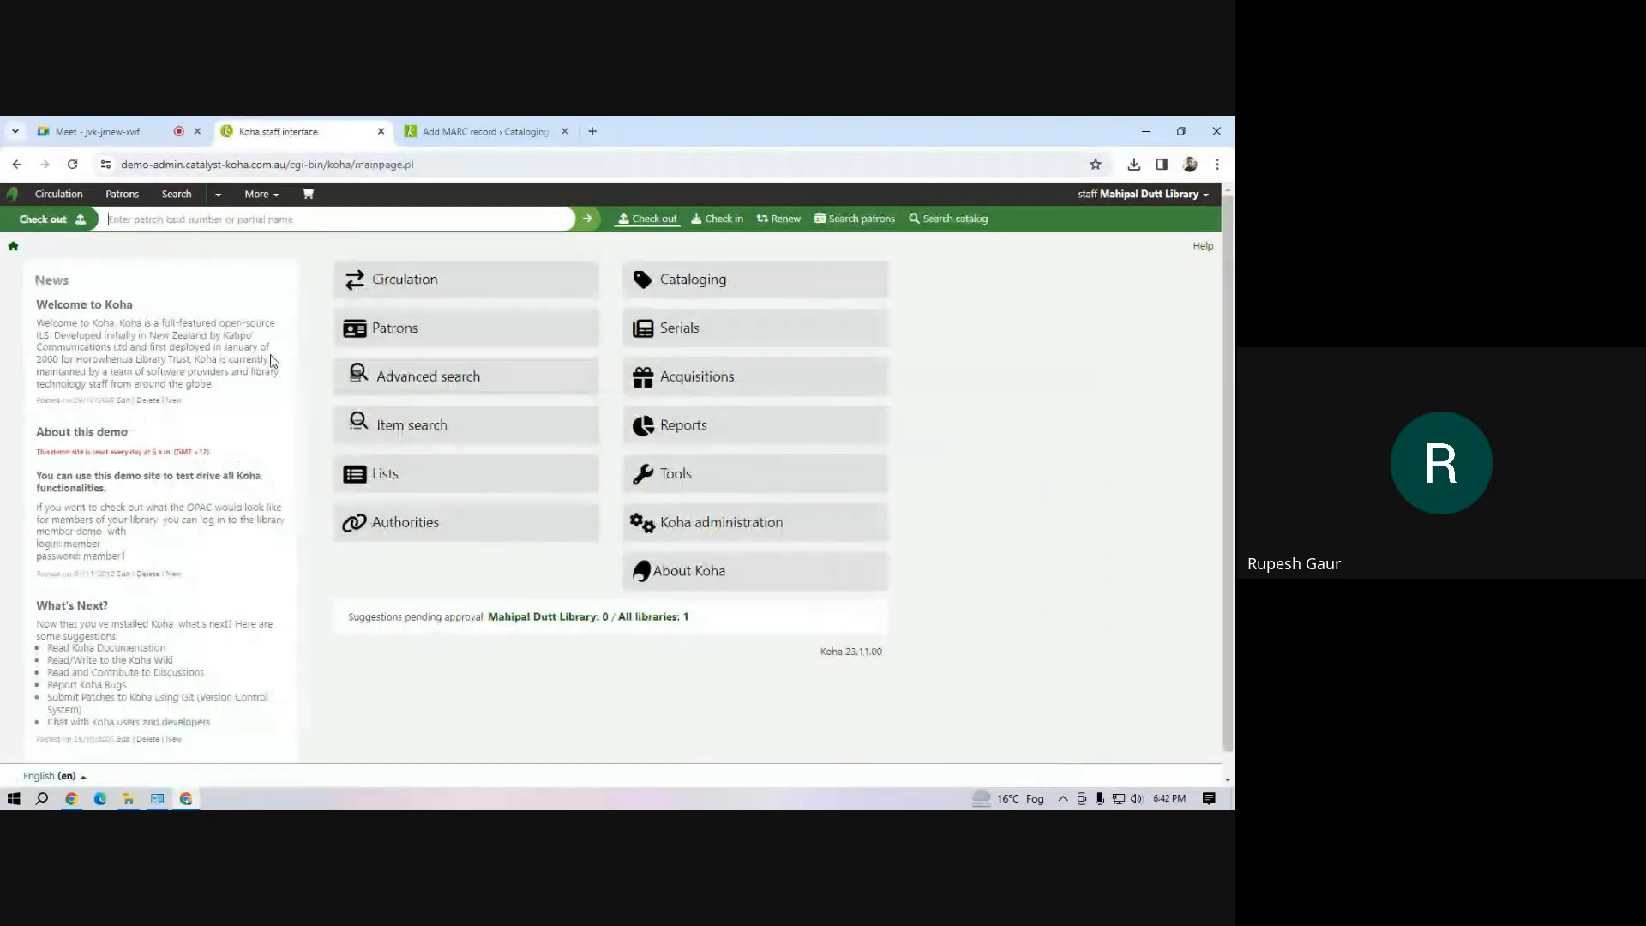
{"action": "left_click", "coordinate": [416, 427]}
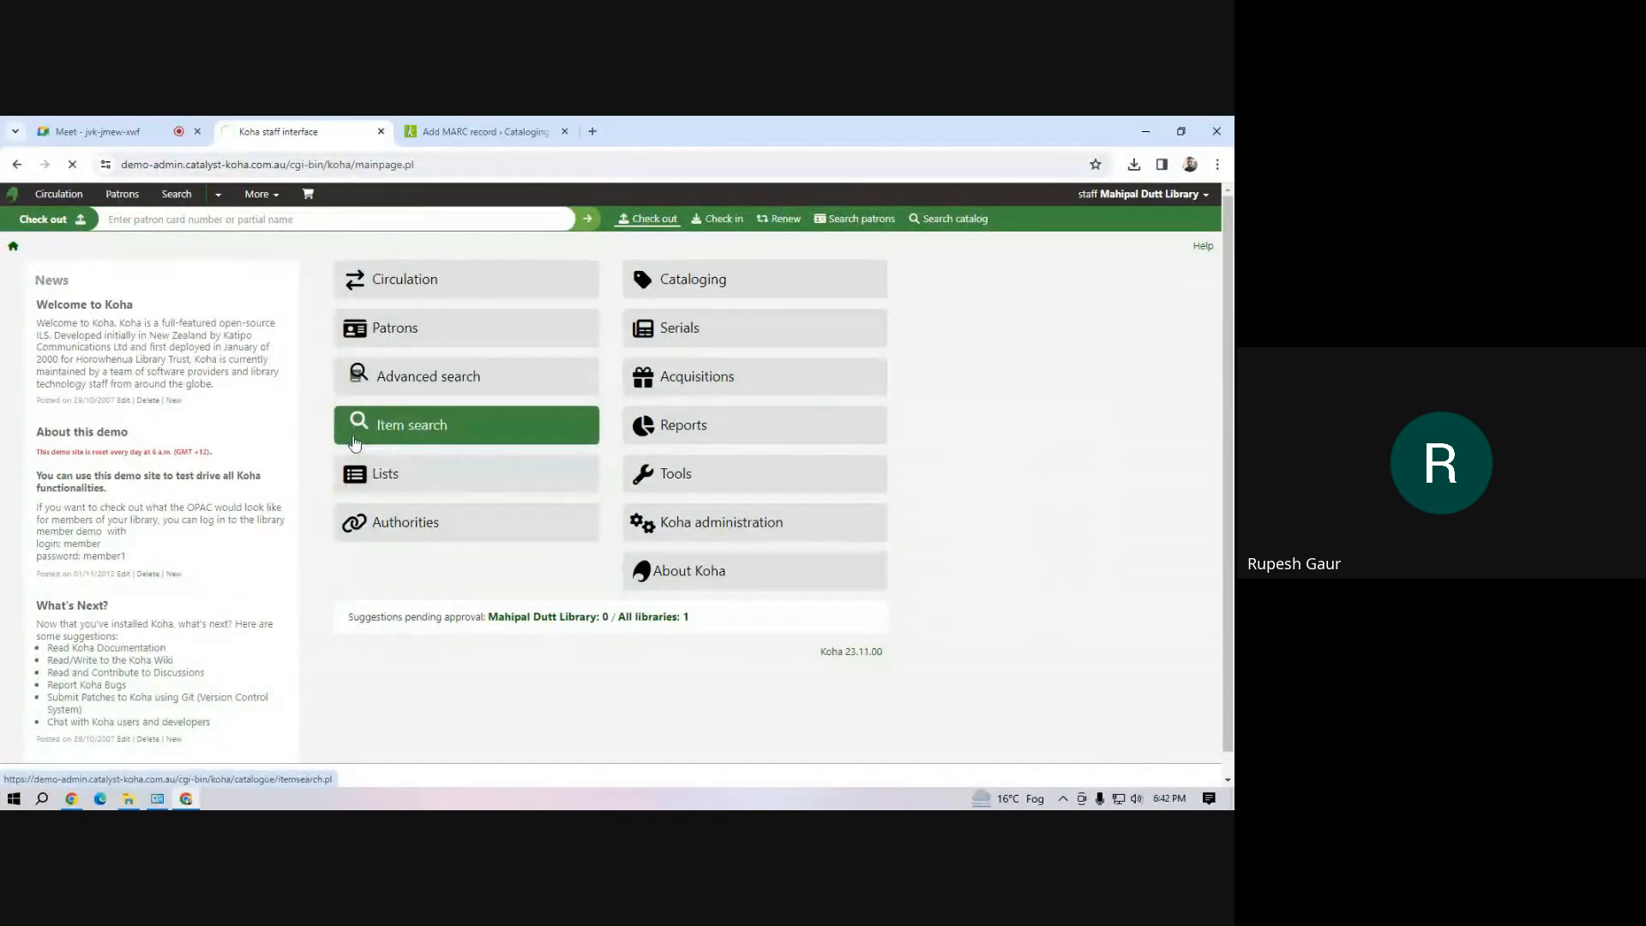
{"action": "left_click", "coordinate": [361, 473]}
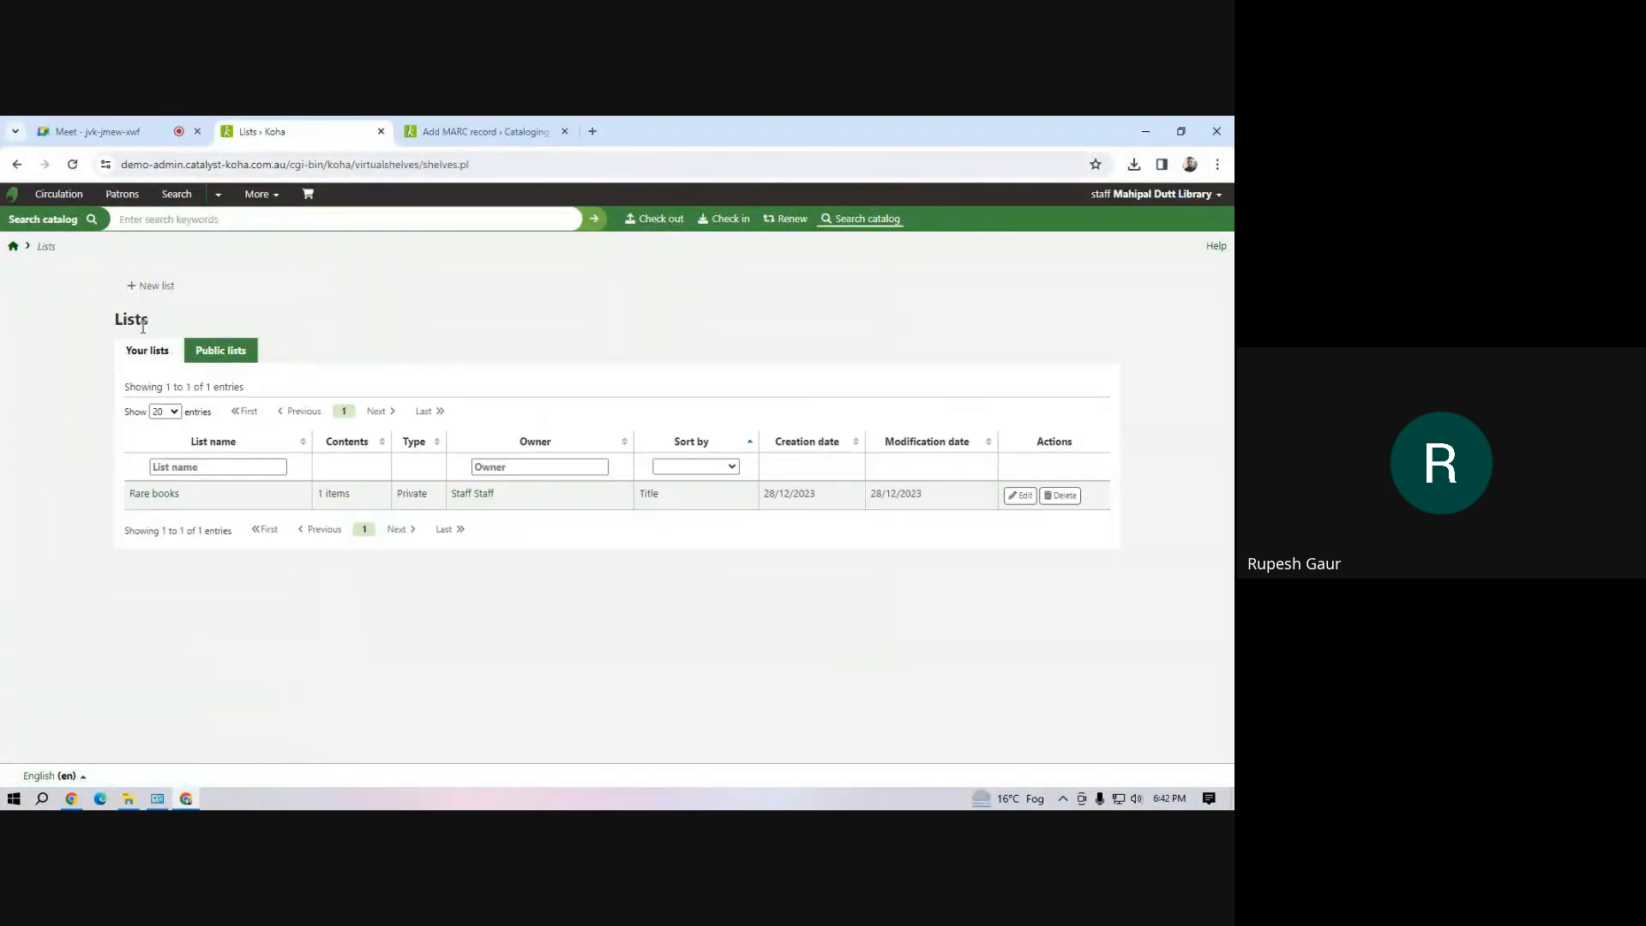
Open the form for creating a new list, examine its sort order and change permission options, and cancel it
{"action": "left_click", "coordinate": [155, 286]}
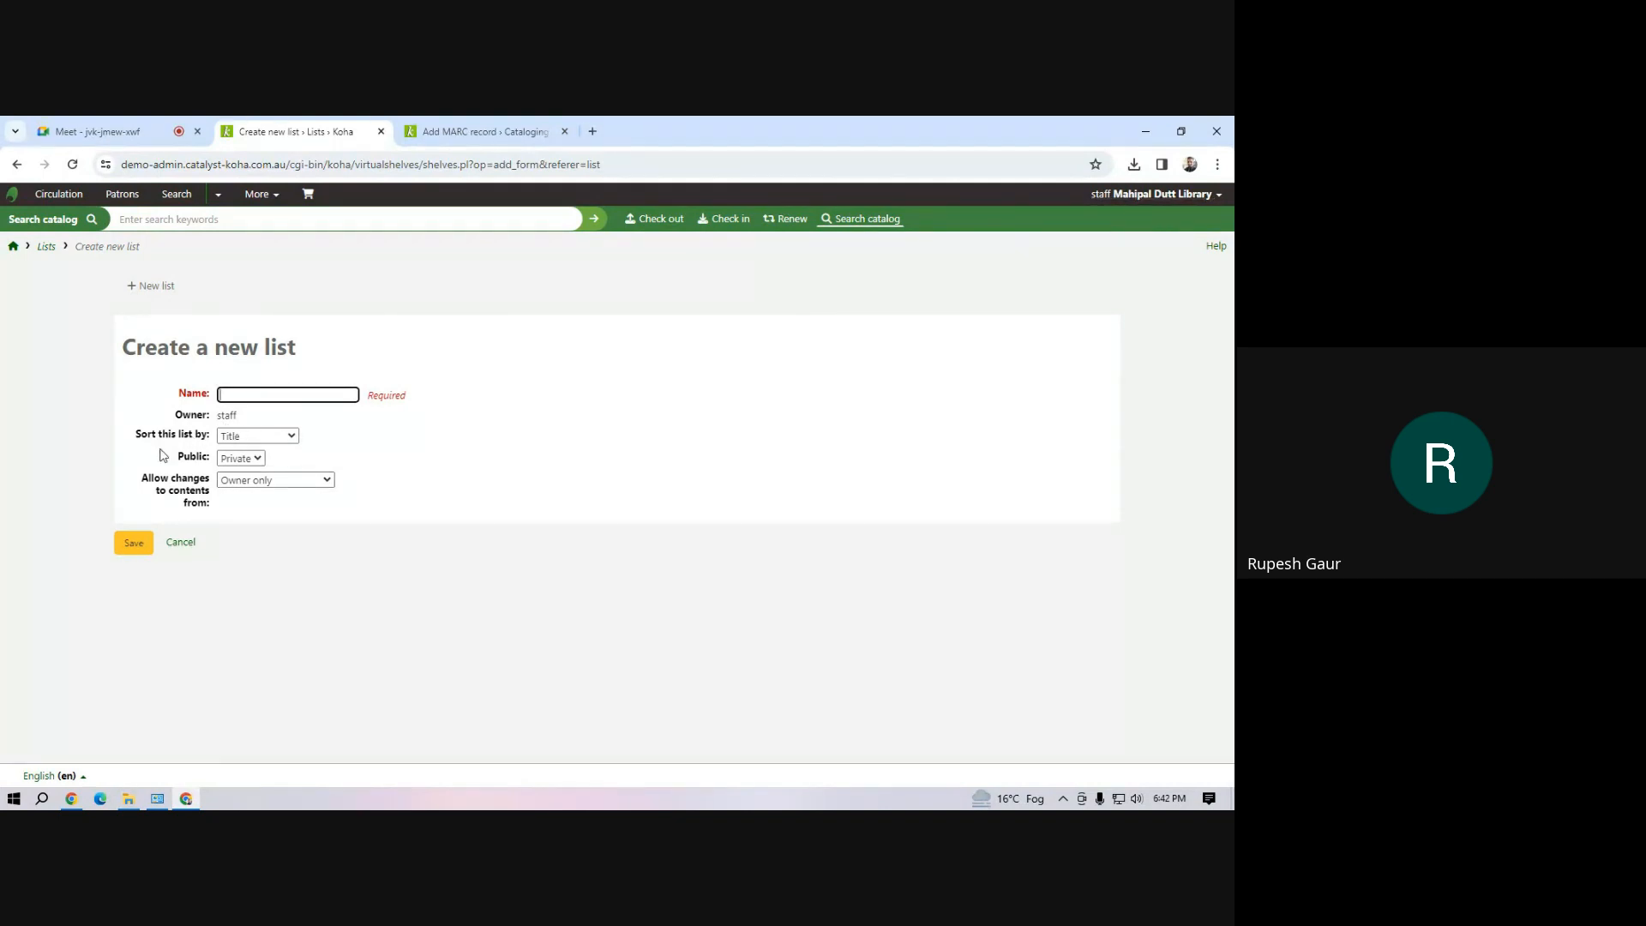
{"action": "left_click", "coordinate": [287, 439]}
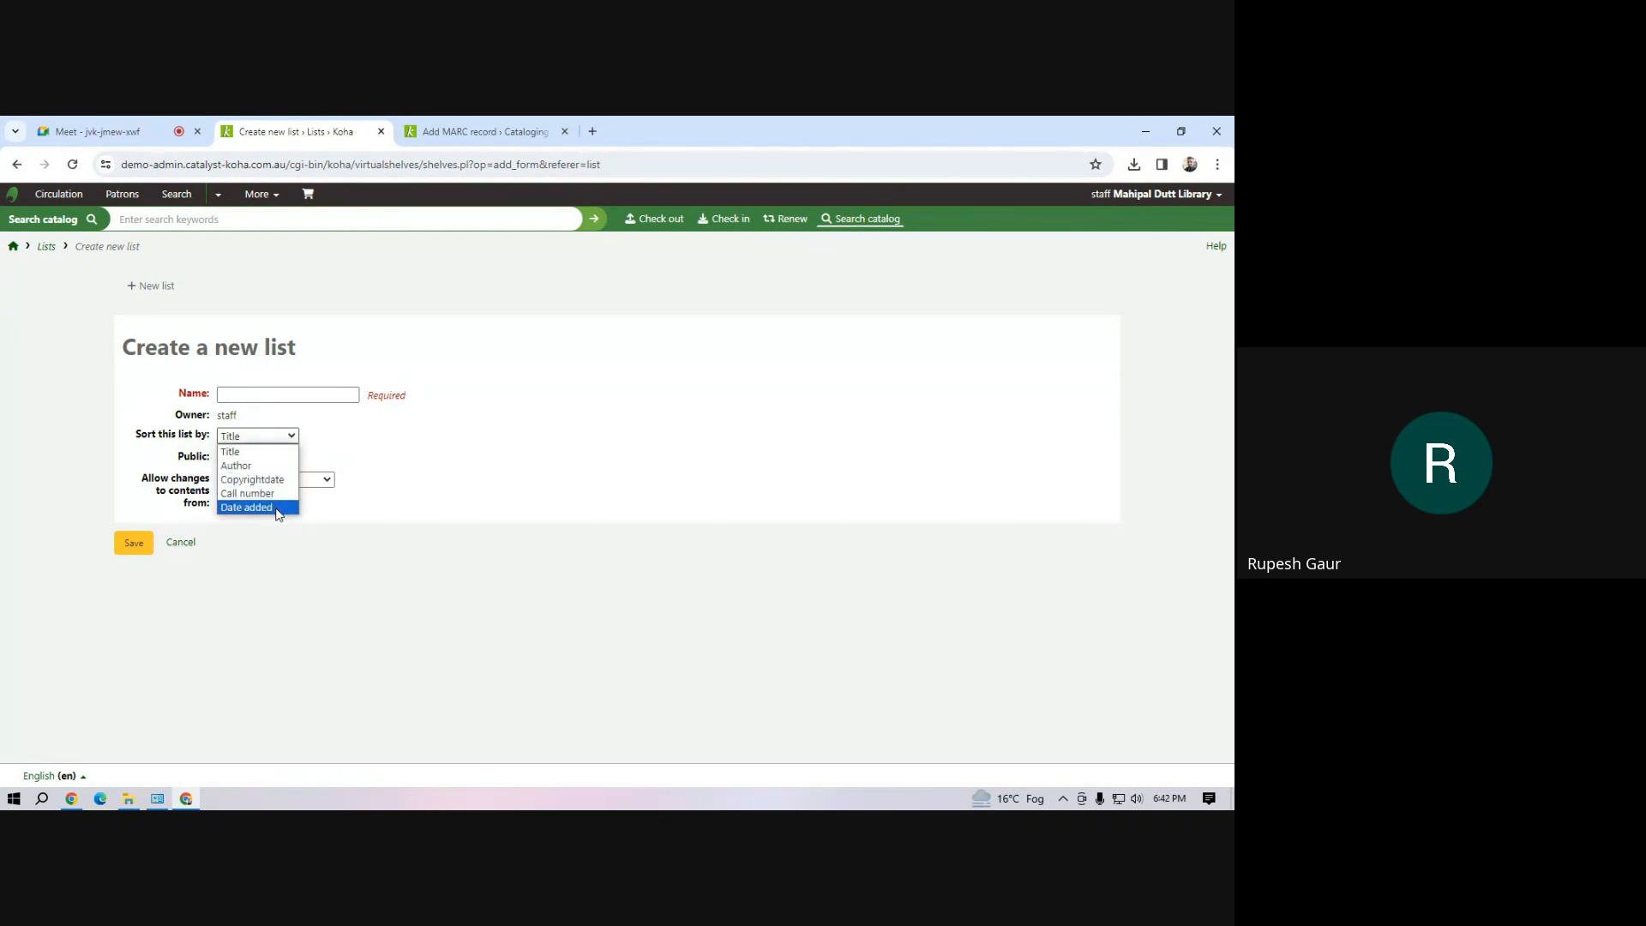
{"action": "left_click", "coordinate": [437, 481]}
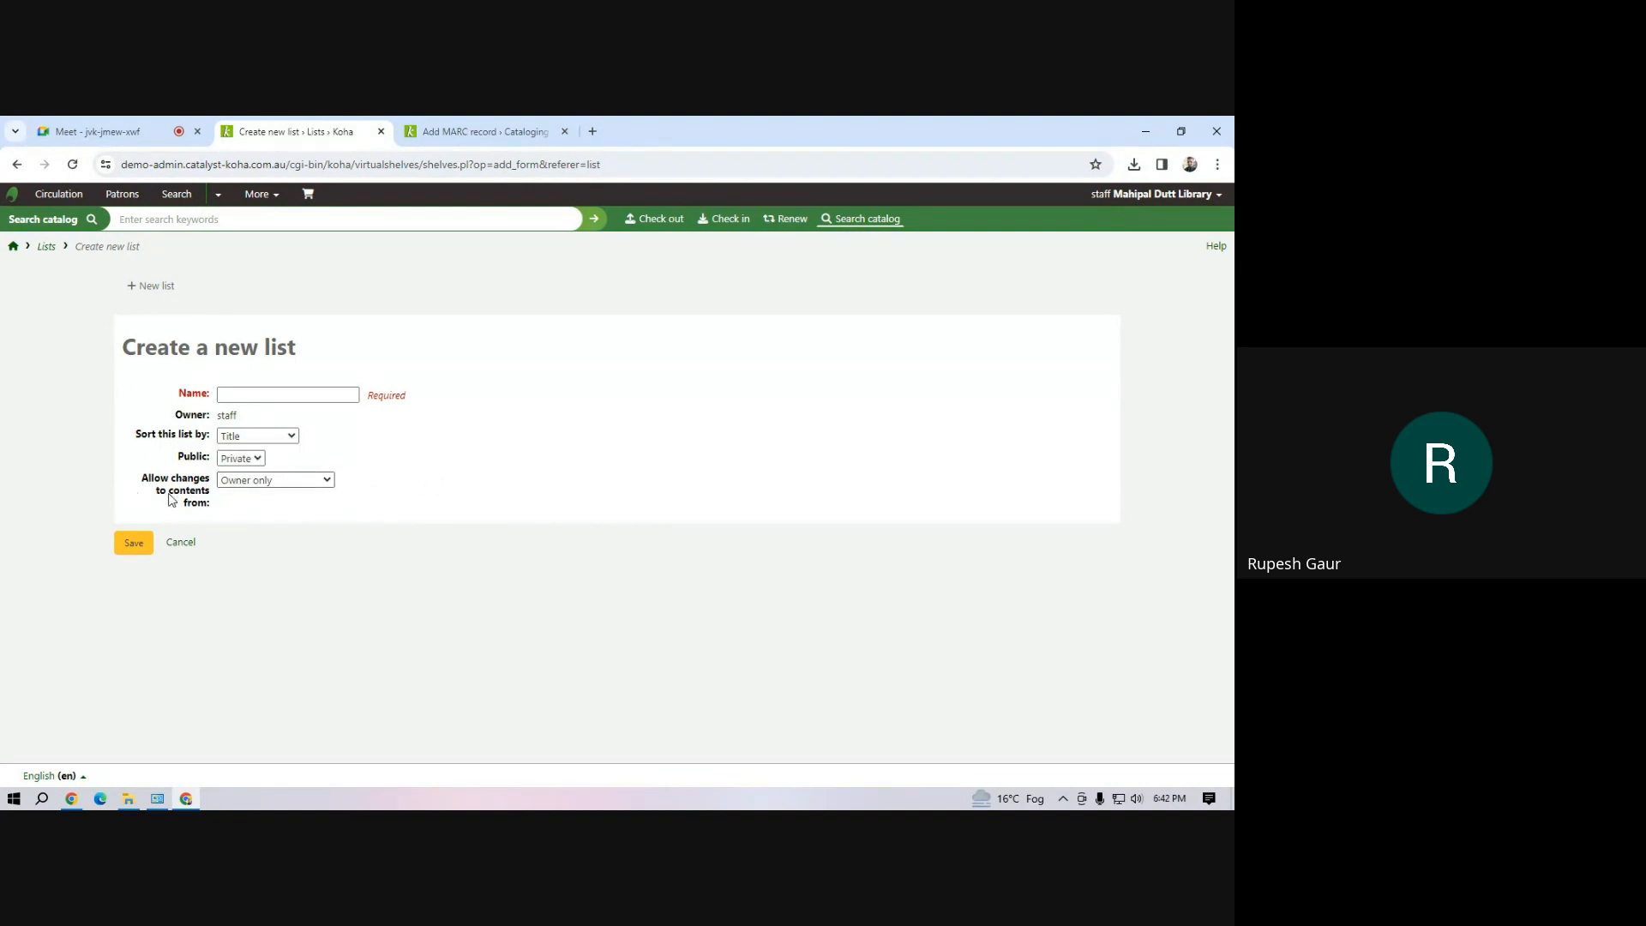
{"action": "left_click", "coordinate": [261, 480]}
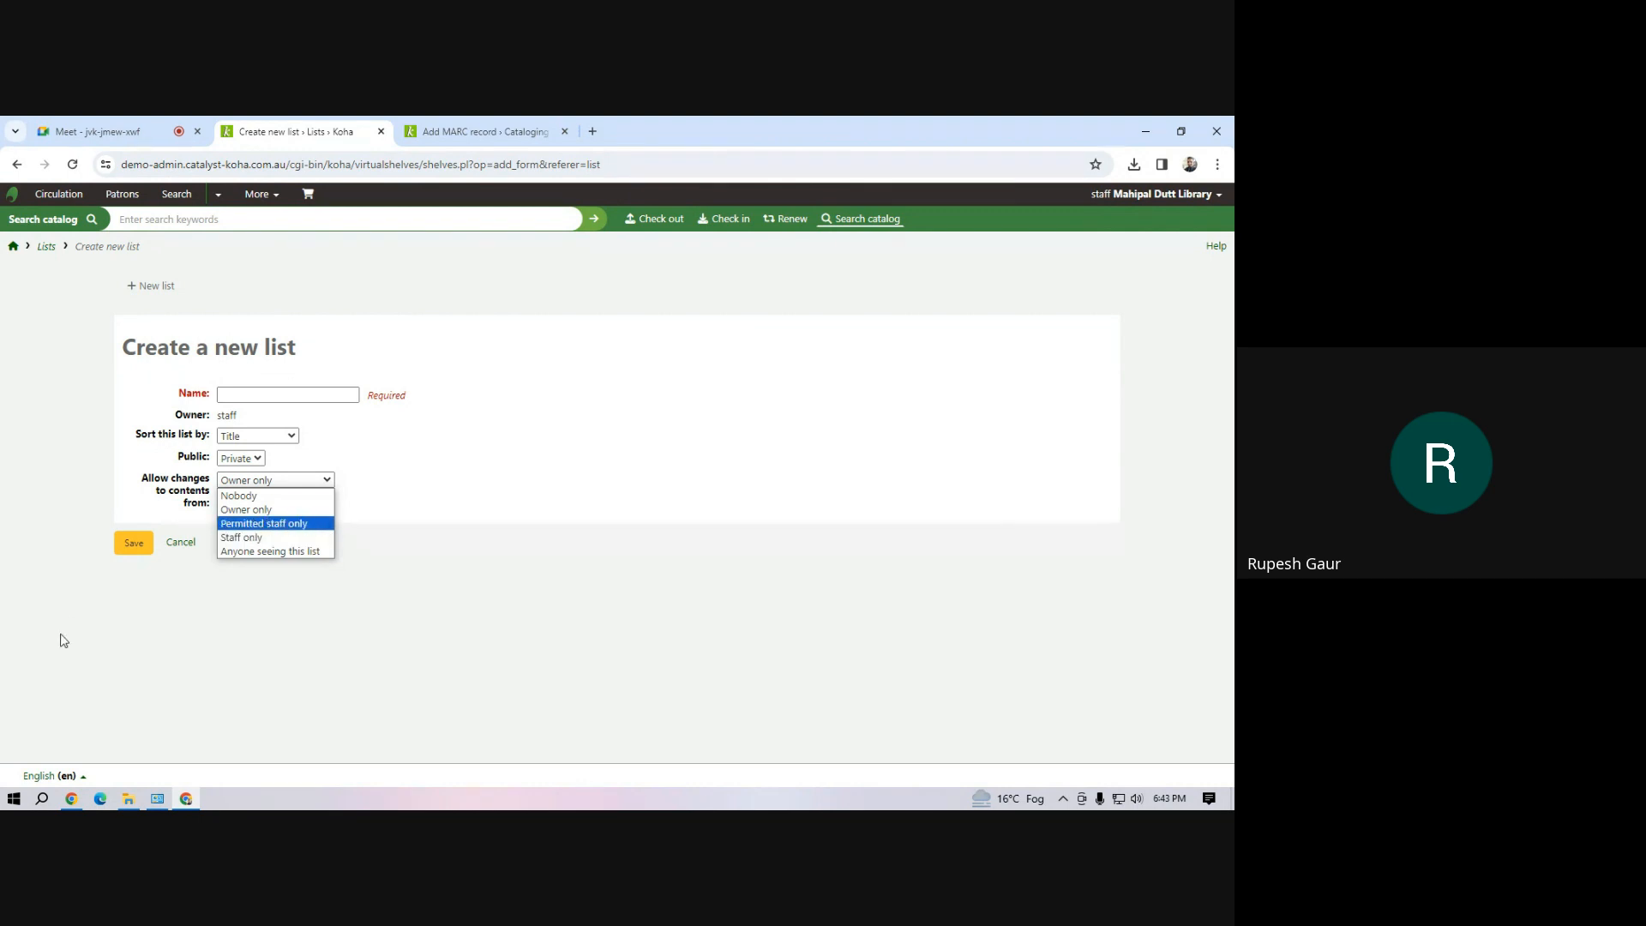
{"action": "left_click", "coordinate": [177, 546]}
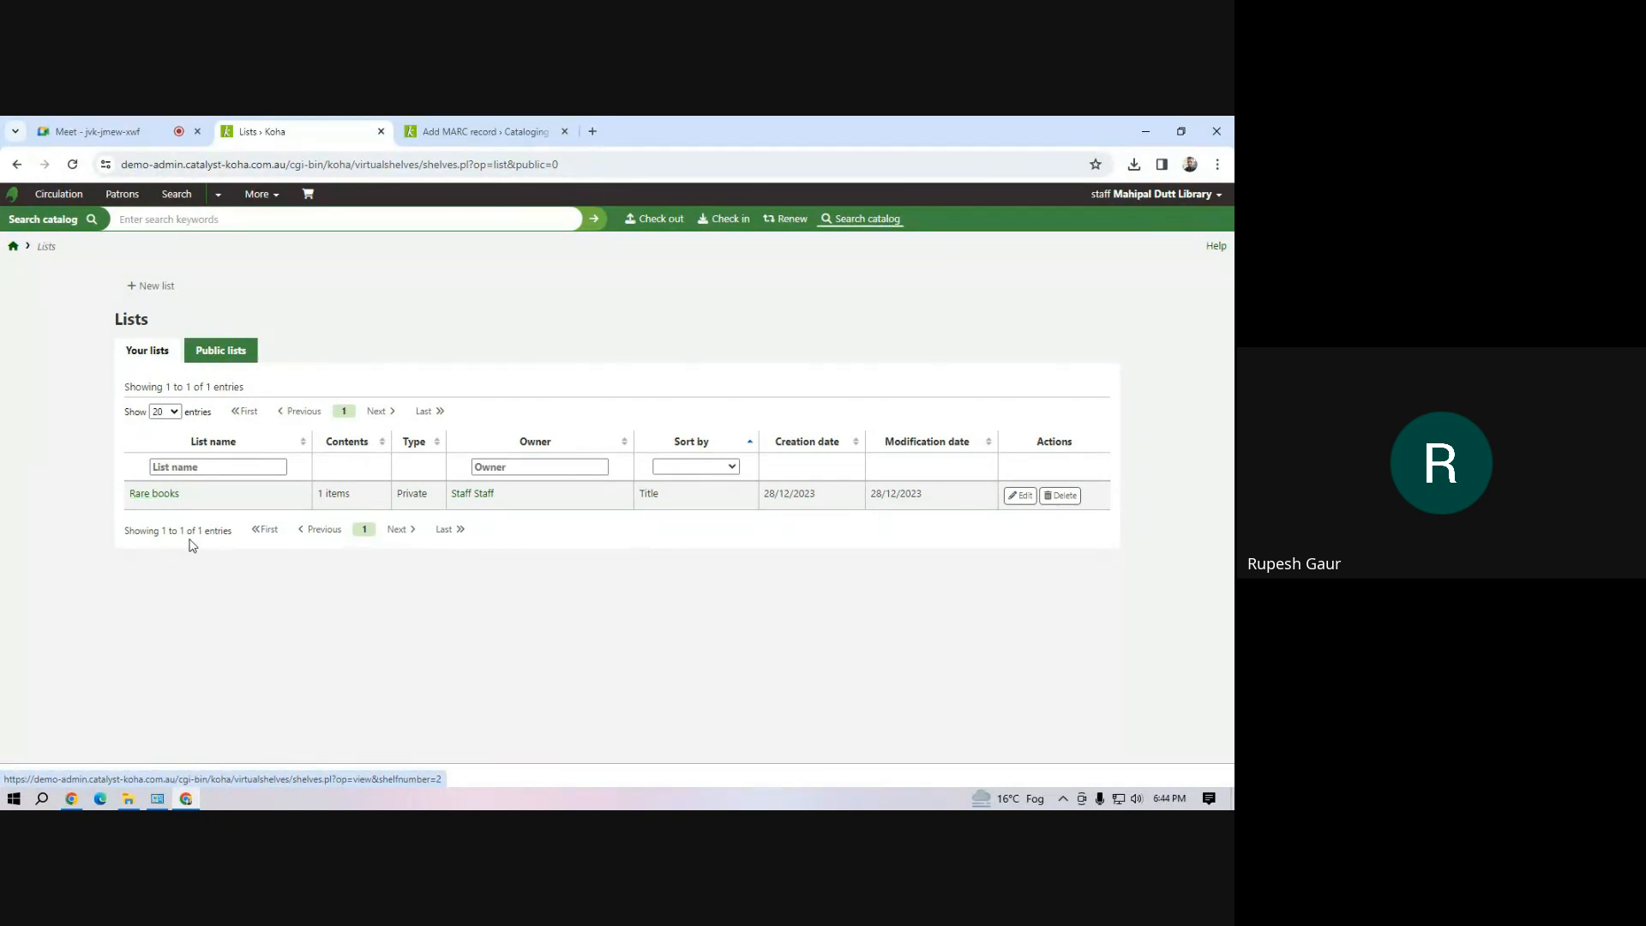
Create a new private list named "My list", sorted by title with content changes allowed for the owner only
{"action": "left_click", "coordinate": [155, 287]}
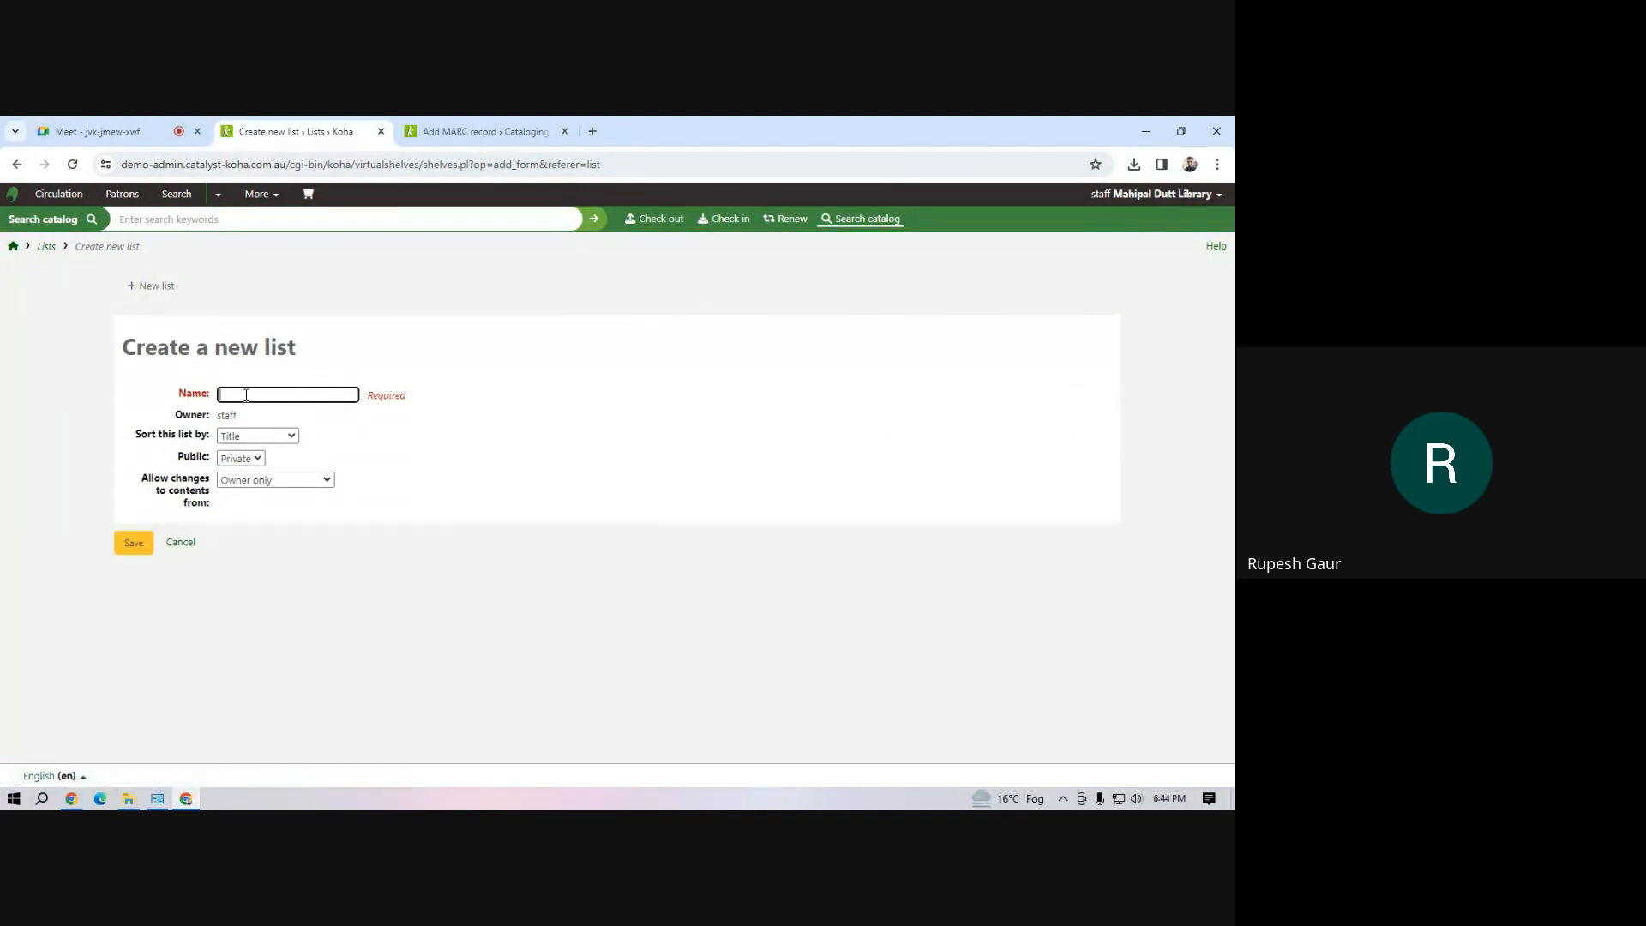
{"action": "type", "text": "My list"}
{"action": "left_click", "coordinate": [132, 546]}
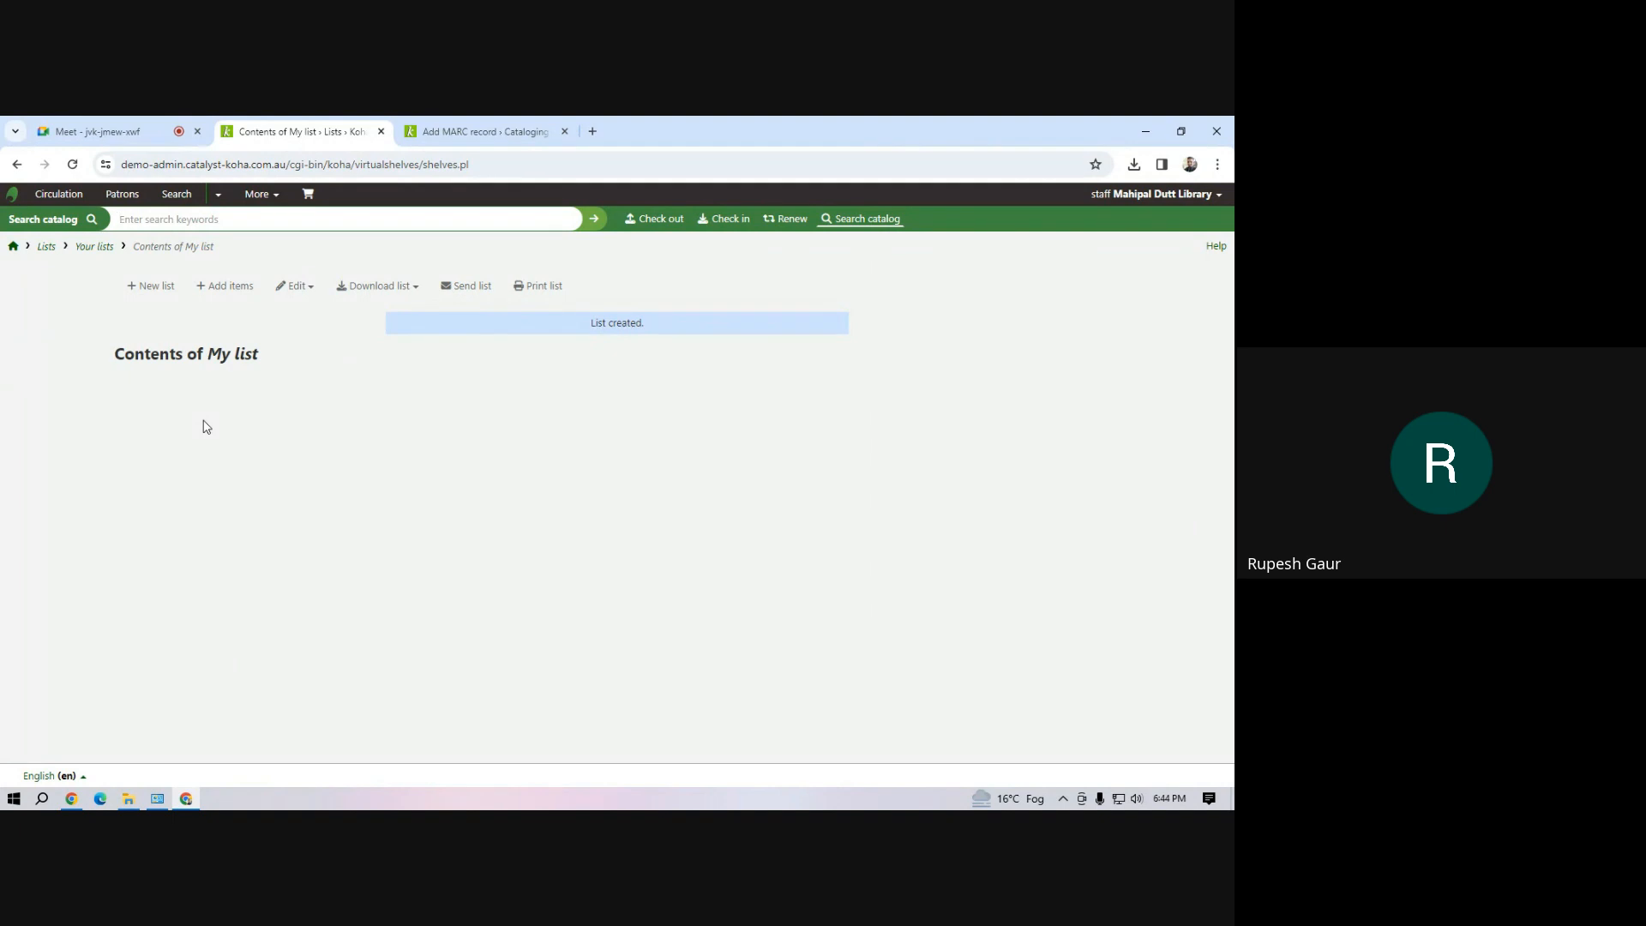
Add the items with barcodes INF01 and INF02 to My list
{"action": "left_click", "coordinate": [215, 291]}
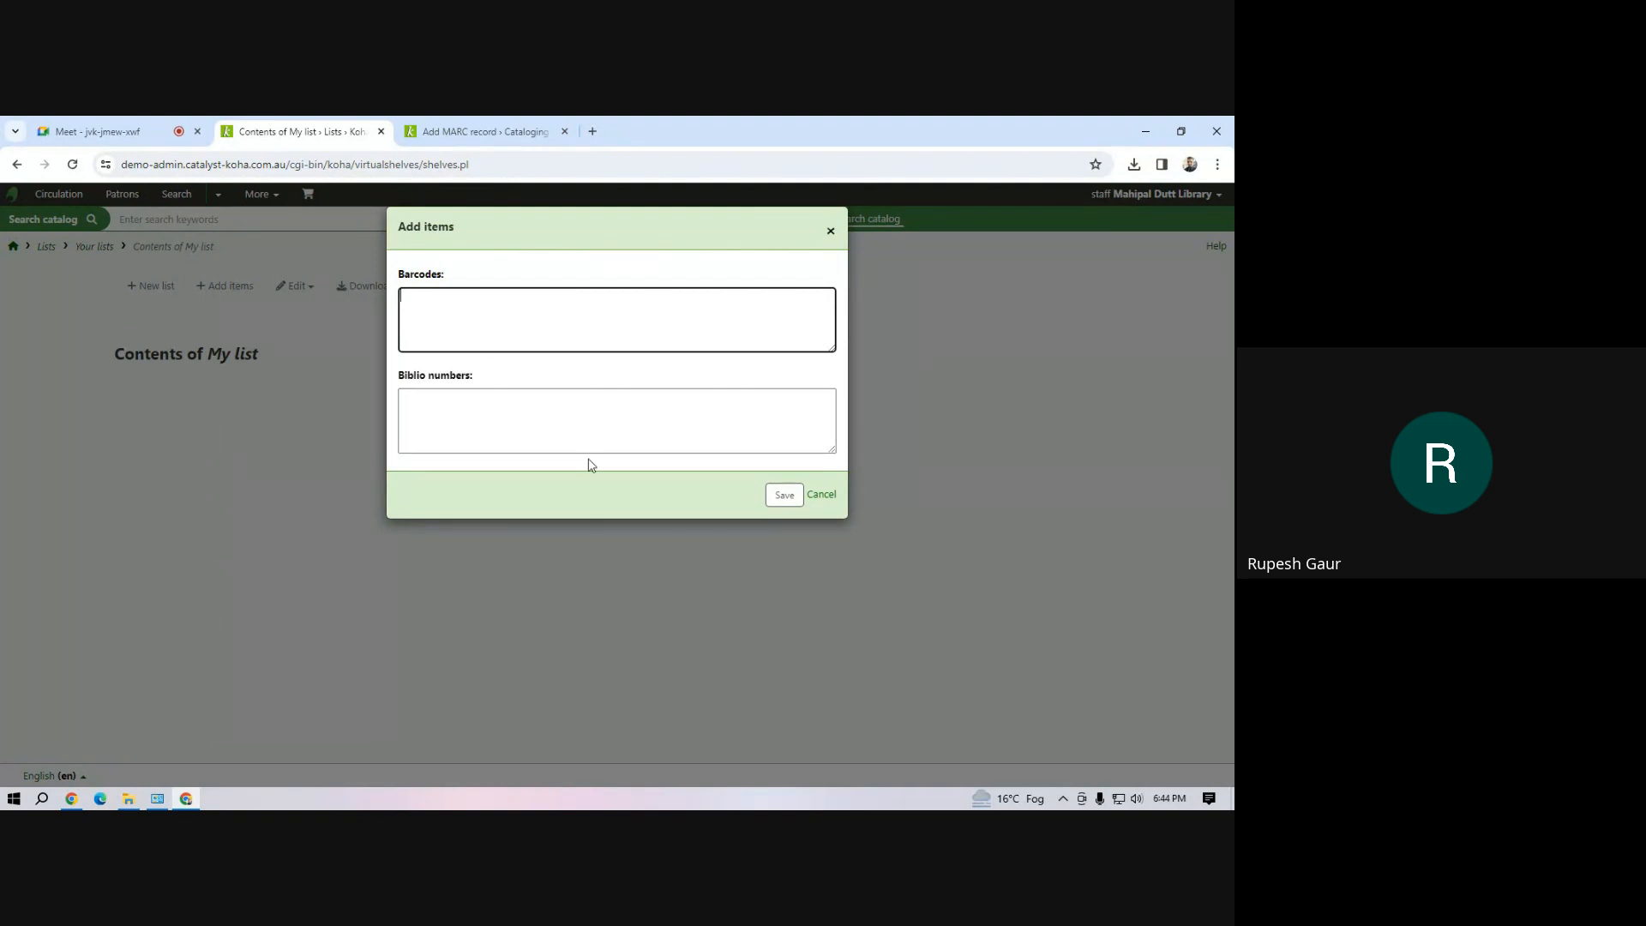
{"action": "type", "text": "INF01"}
{"action": "key", "text": "Return"}
{"action": "type", "text": "INF02"}
{"action": "left_click", "coordinate": [783, 495]}
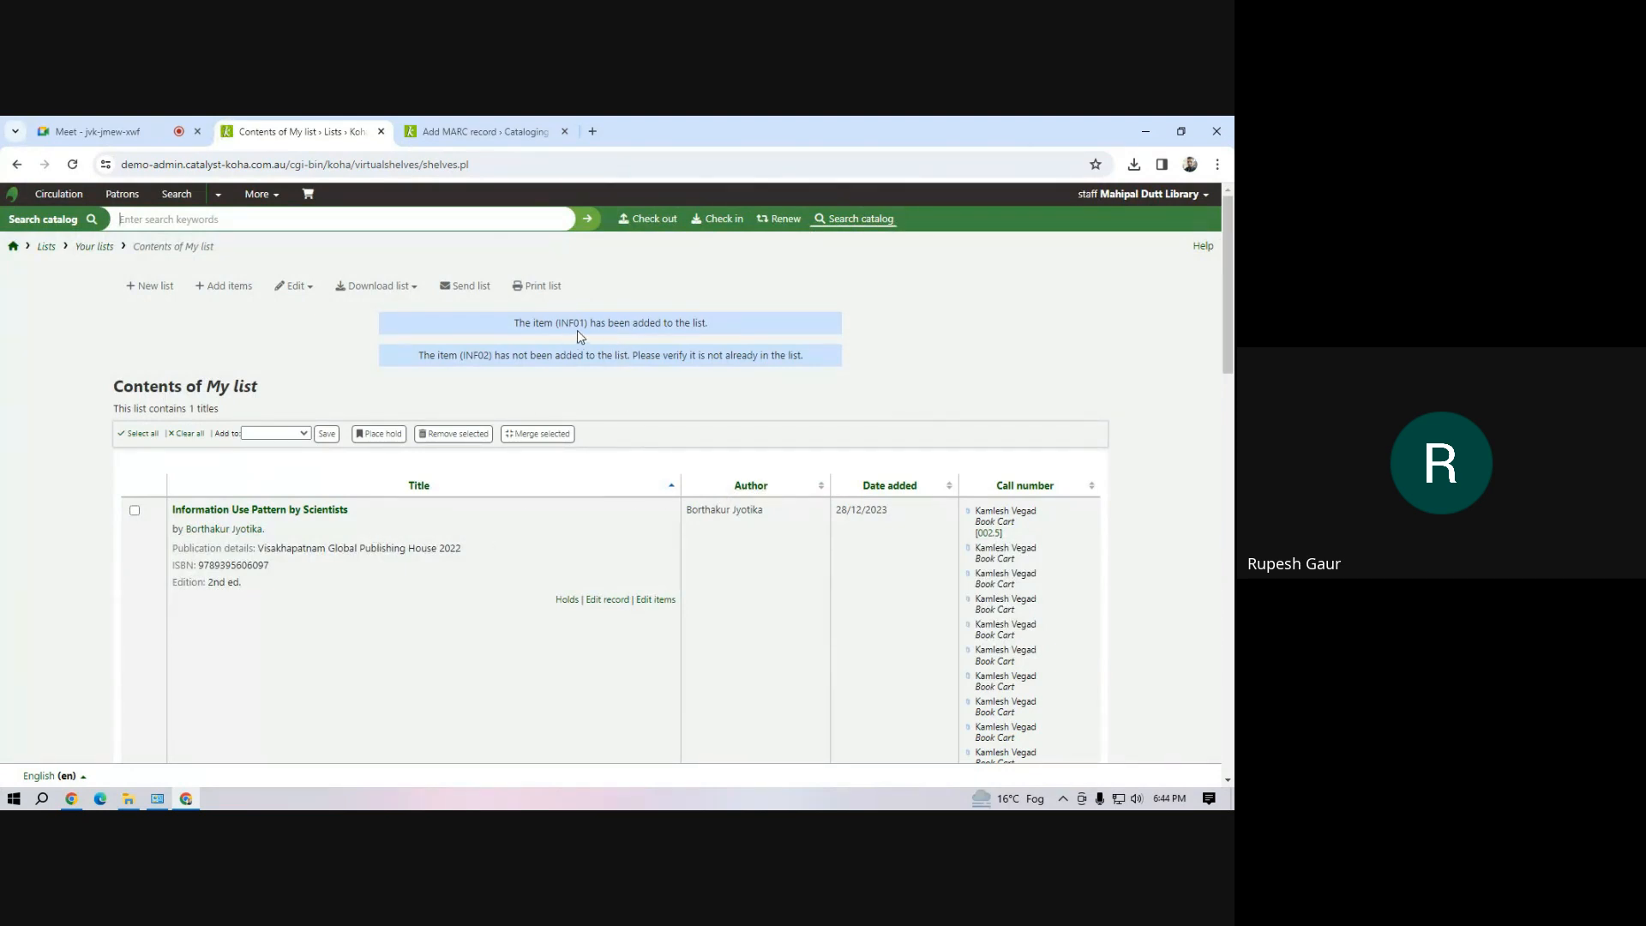
Review the messages about the added barcodes and look through the title and call numbers in My list
{"action": "left_click_drag", "start_coordinate": [584, 323], "coordinate": [698, 317]}
{"action": "left_click_drag", "start_coordinate": [520, 357], "coordinate": [636, 378]}
{"action": "left_click", "coordinate": [654, 407]}
{"action": "scroll", "coordinate": [758, 415], "scroll_direction": "down", "scroll_amount": 4}
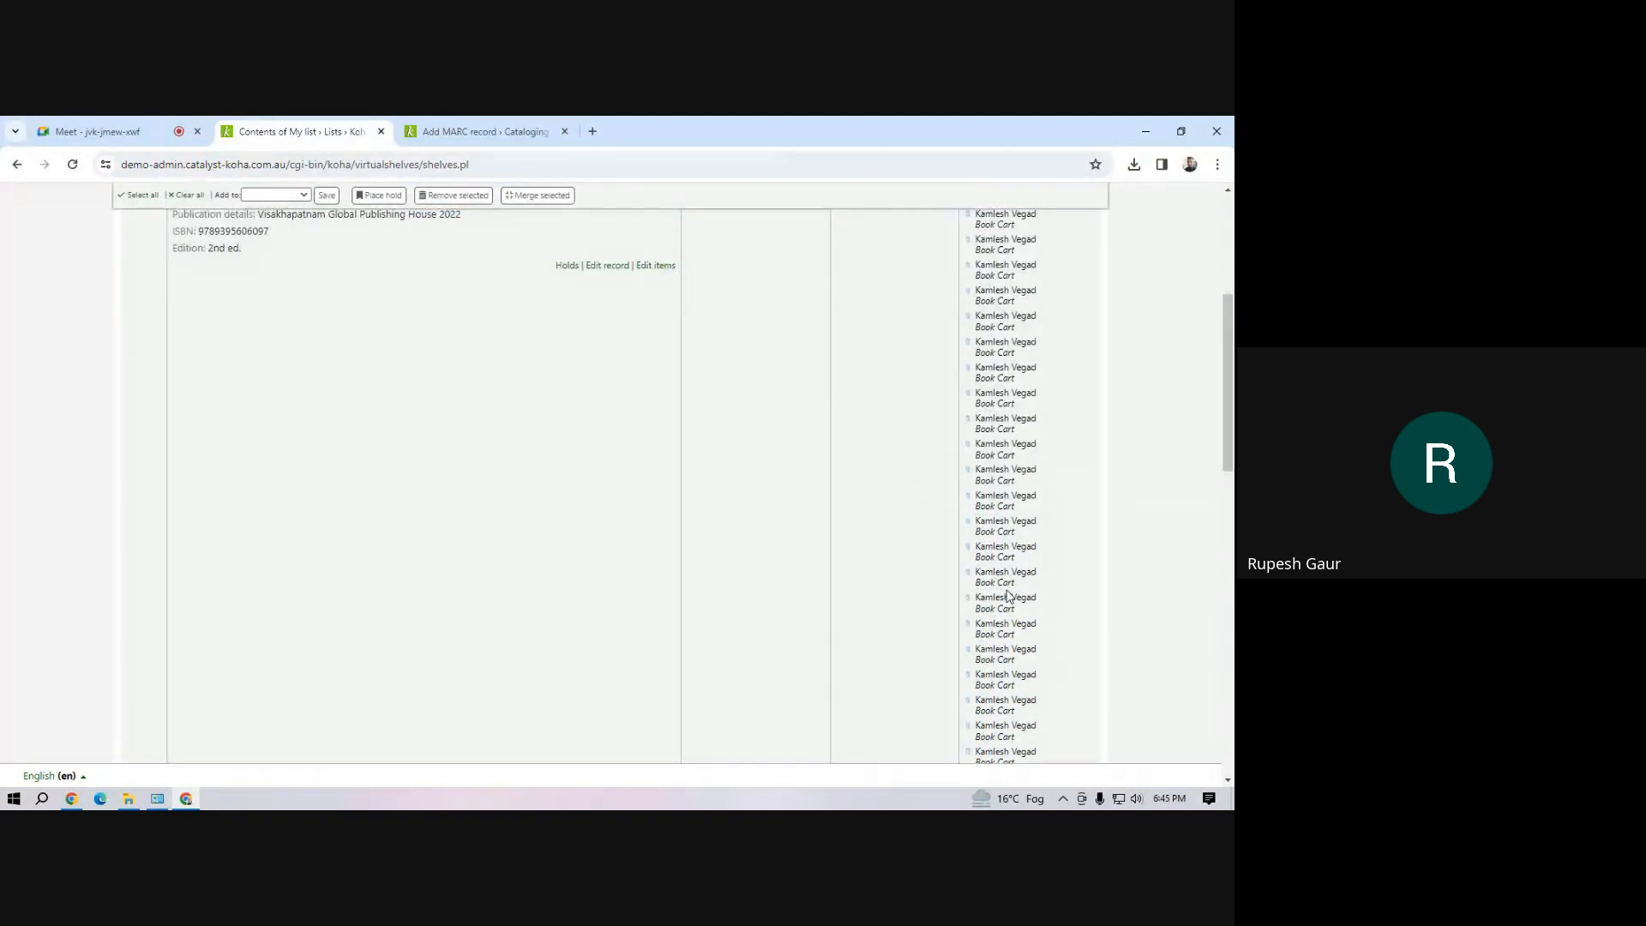
{"action": "scroll", "coordinate": [1008, 595], "scroll_direction": "down", "scroll_amount": 5}
{"action": "scroll", "coordinate": [948, 589], "scroll_direction": "up", "scroll_amount": 10}
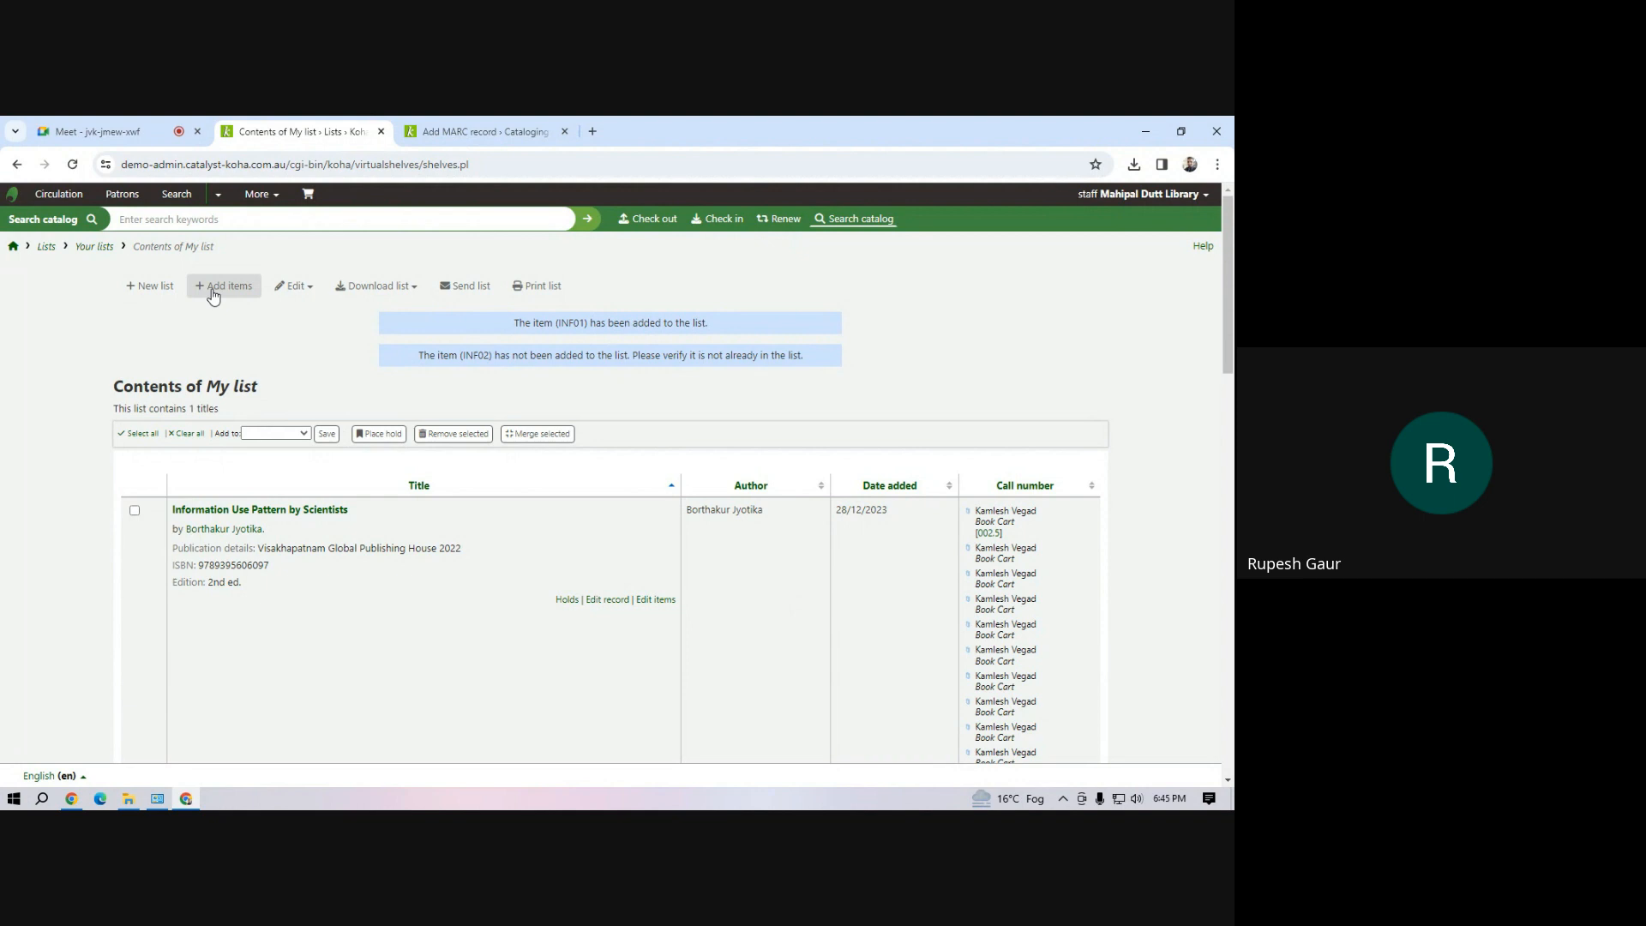
Examine the download formats offered for My list, and open its edit form and cancel it
{"action": "left_click", "coordinate": [418, 288]}
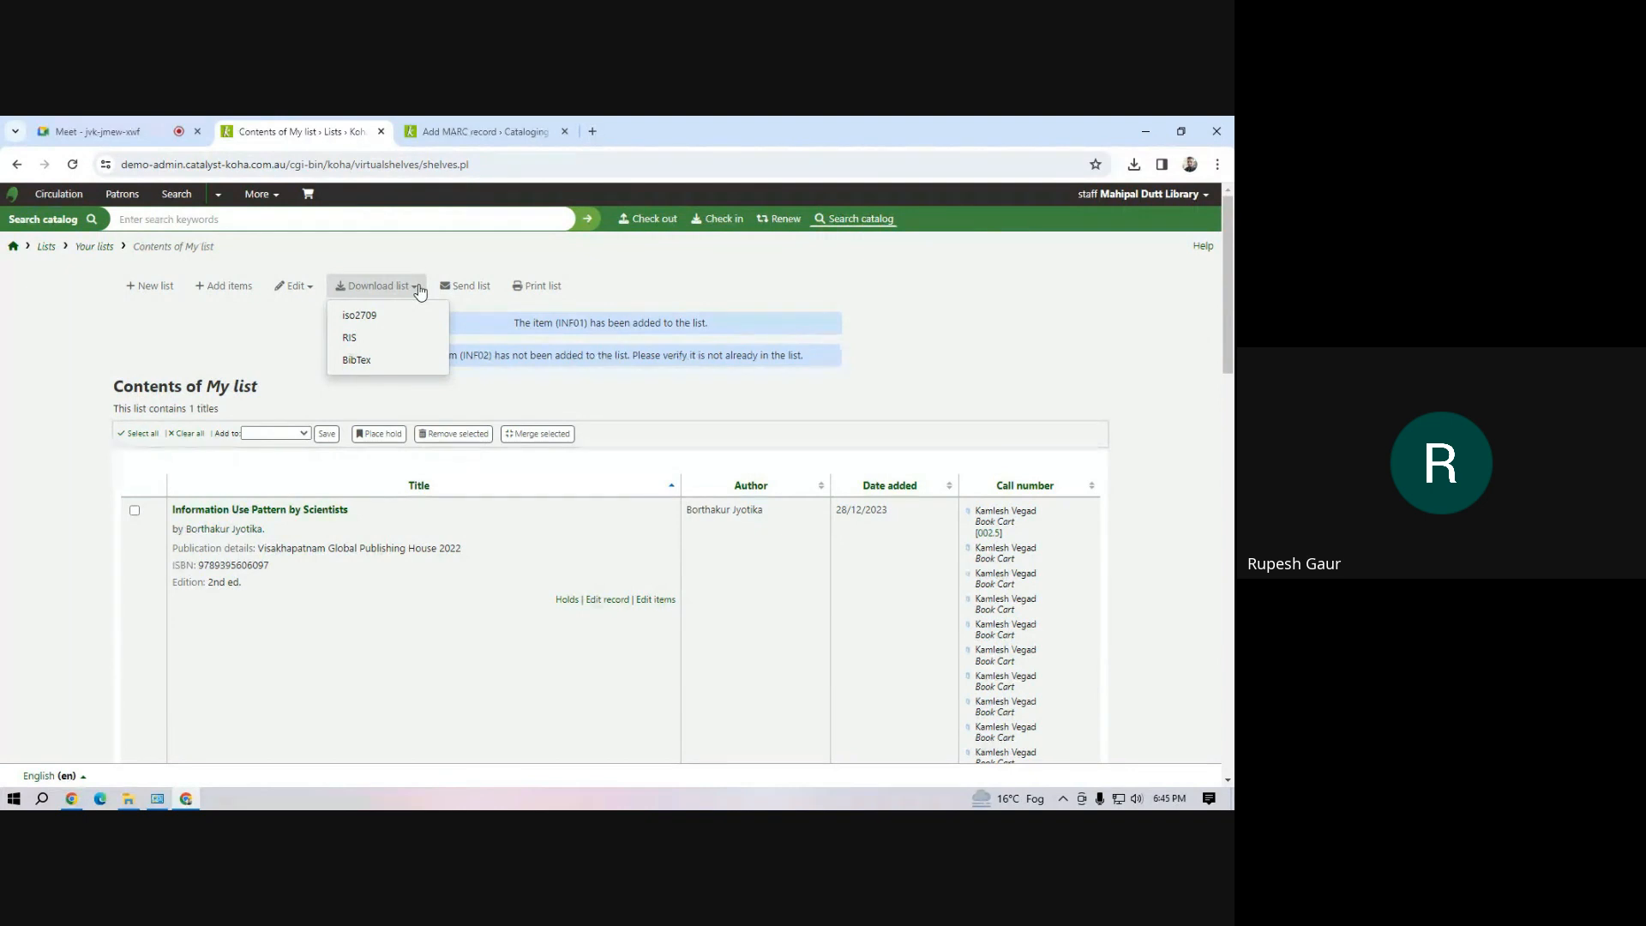
{"action": "left_click", "coordinate": [418, 288]}
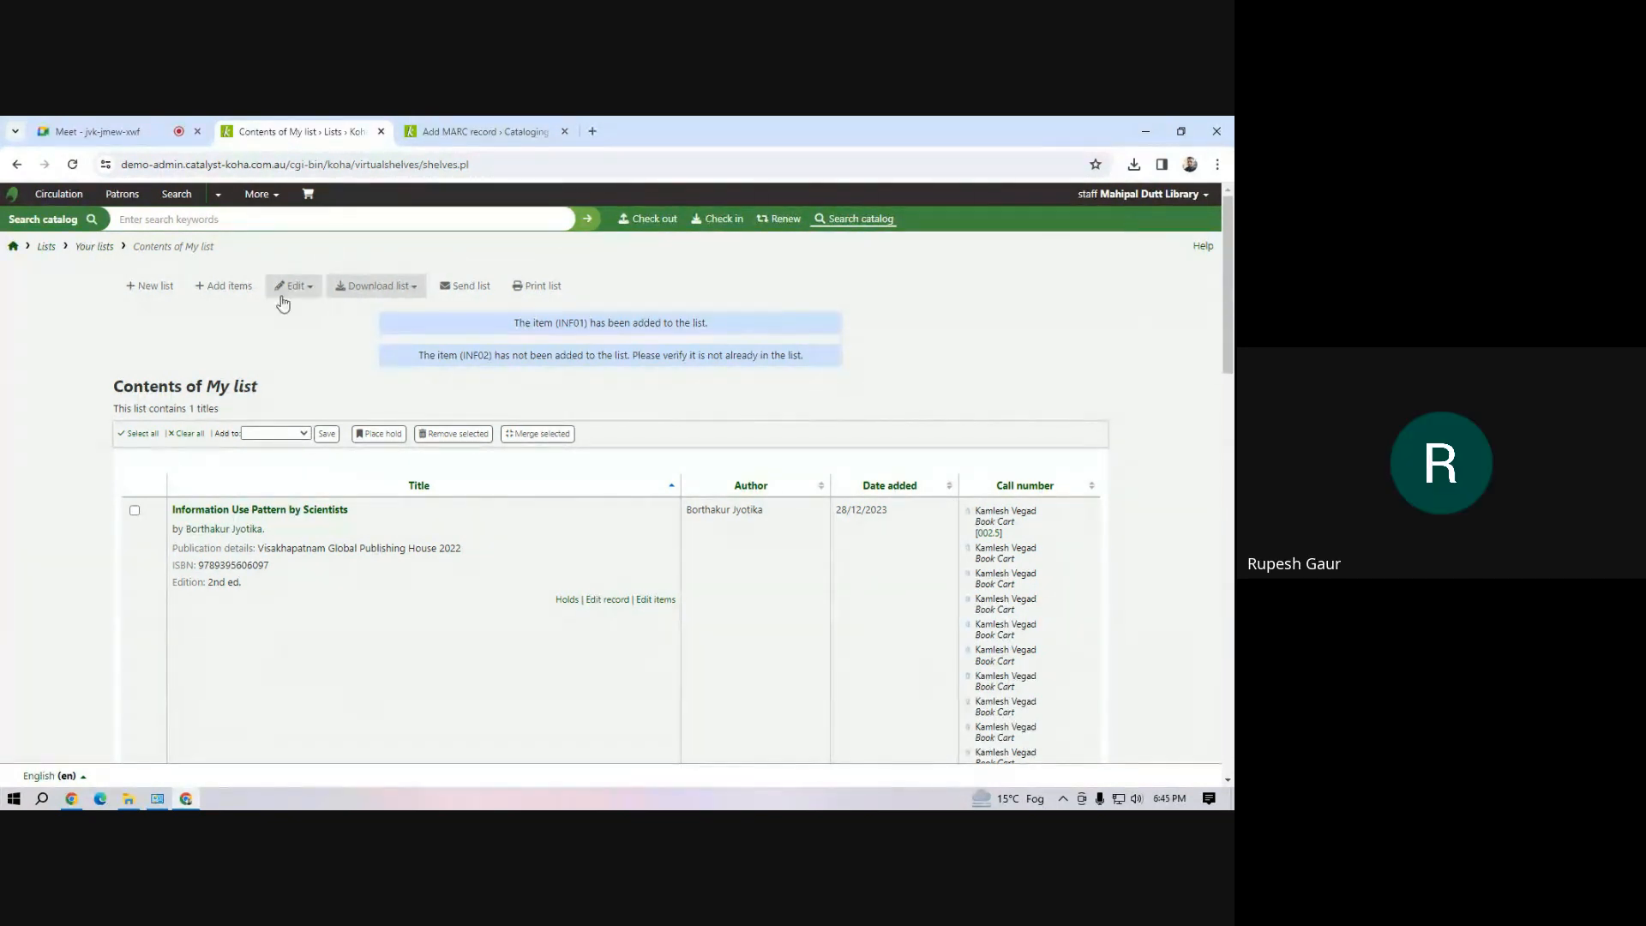
{"action": "left_click", "coordinate": [315, 293]}
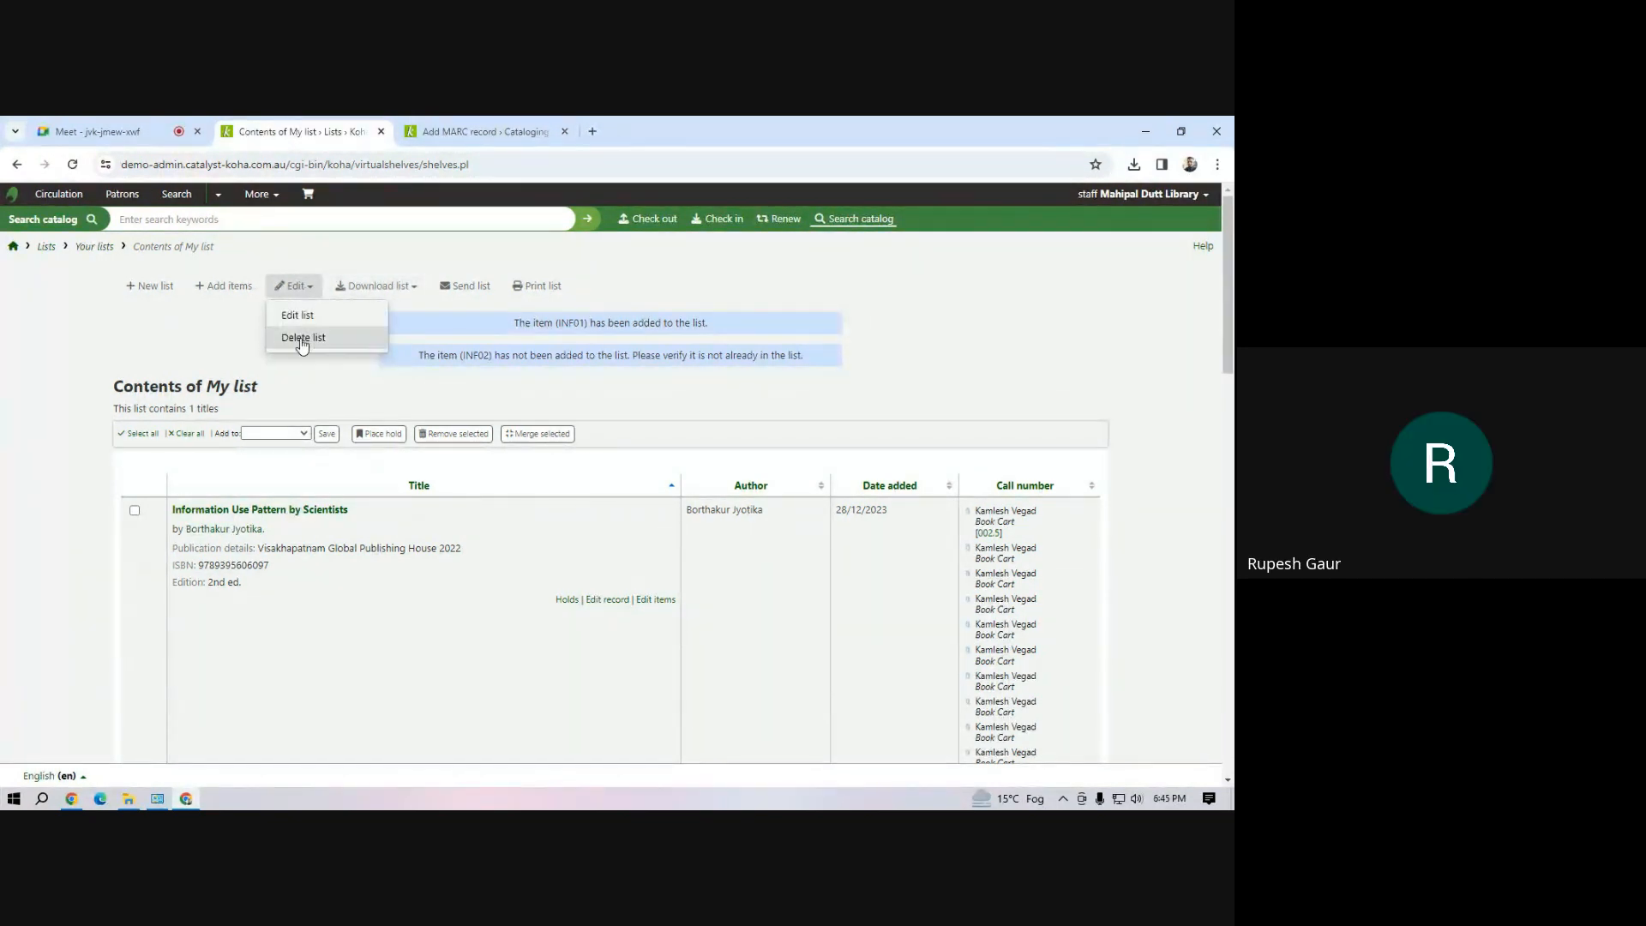
{"action": "left_click", "coordinate": [299, 319]}
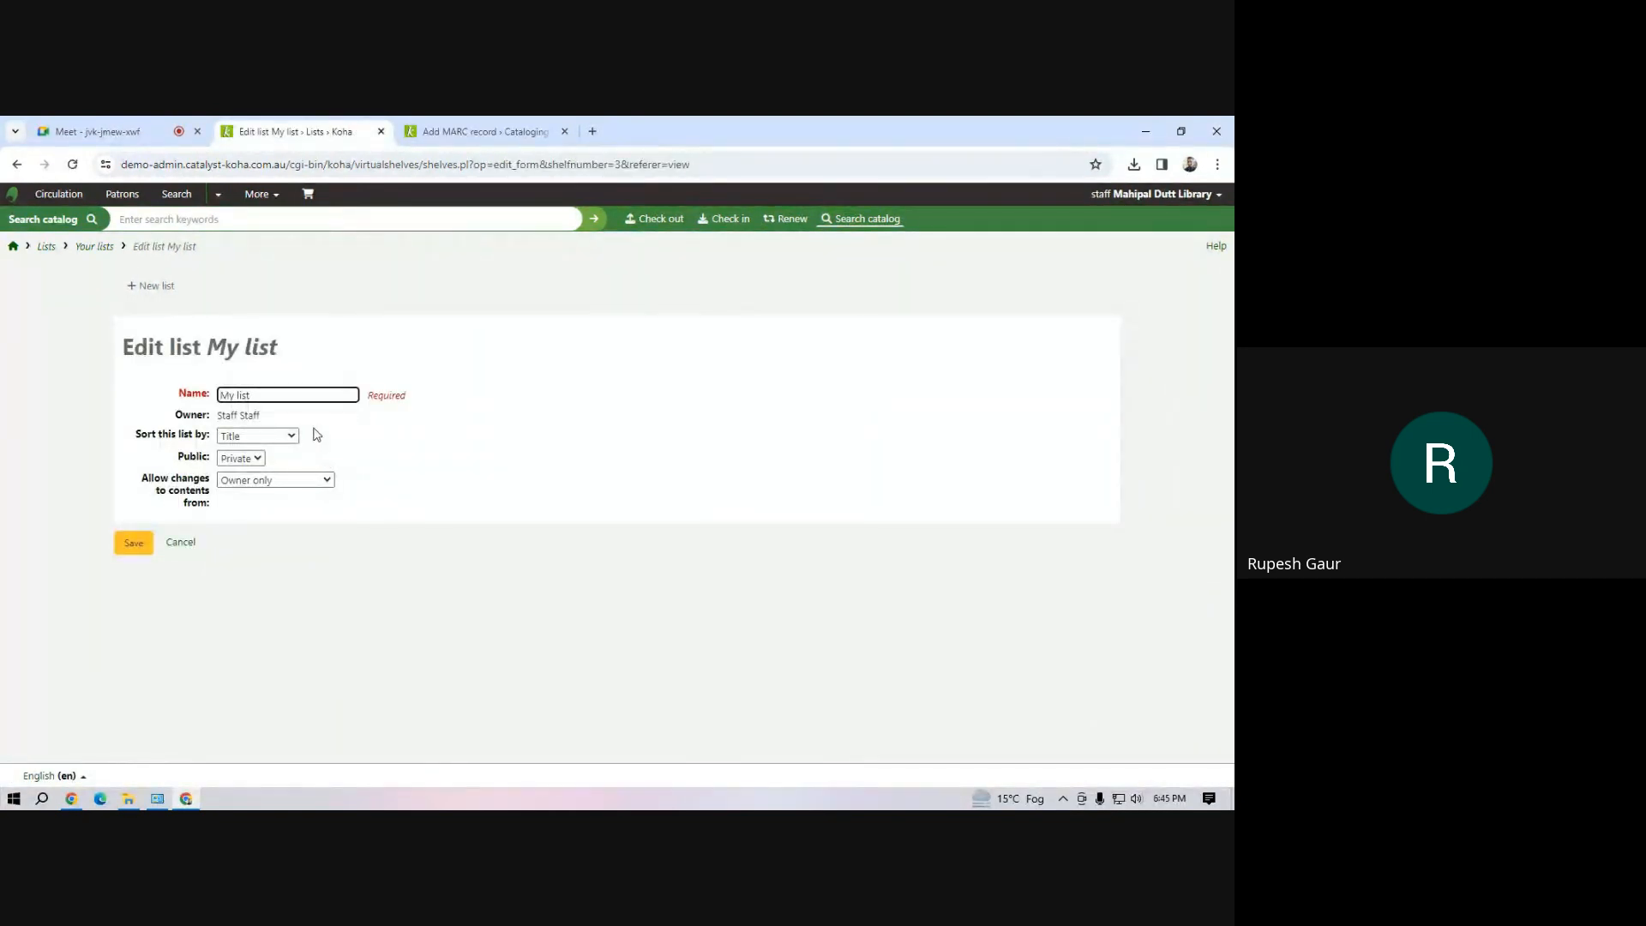
{"action": "left_click", "coordinate": [177, 544]}
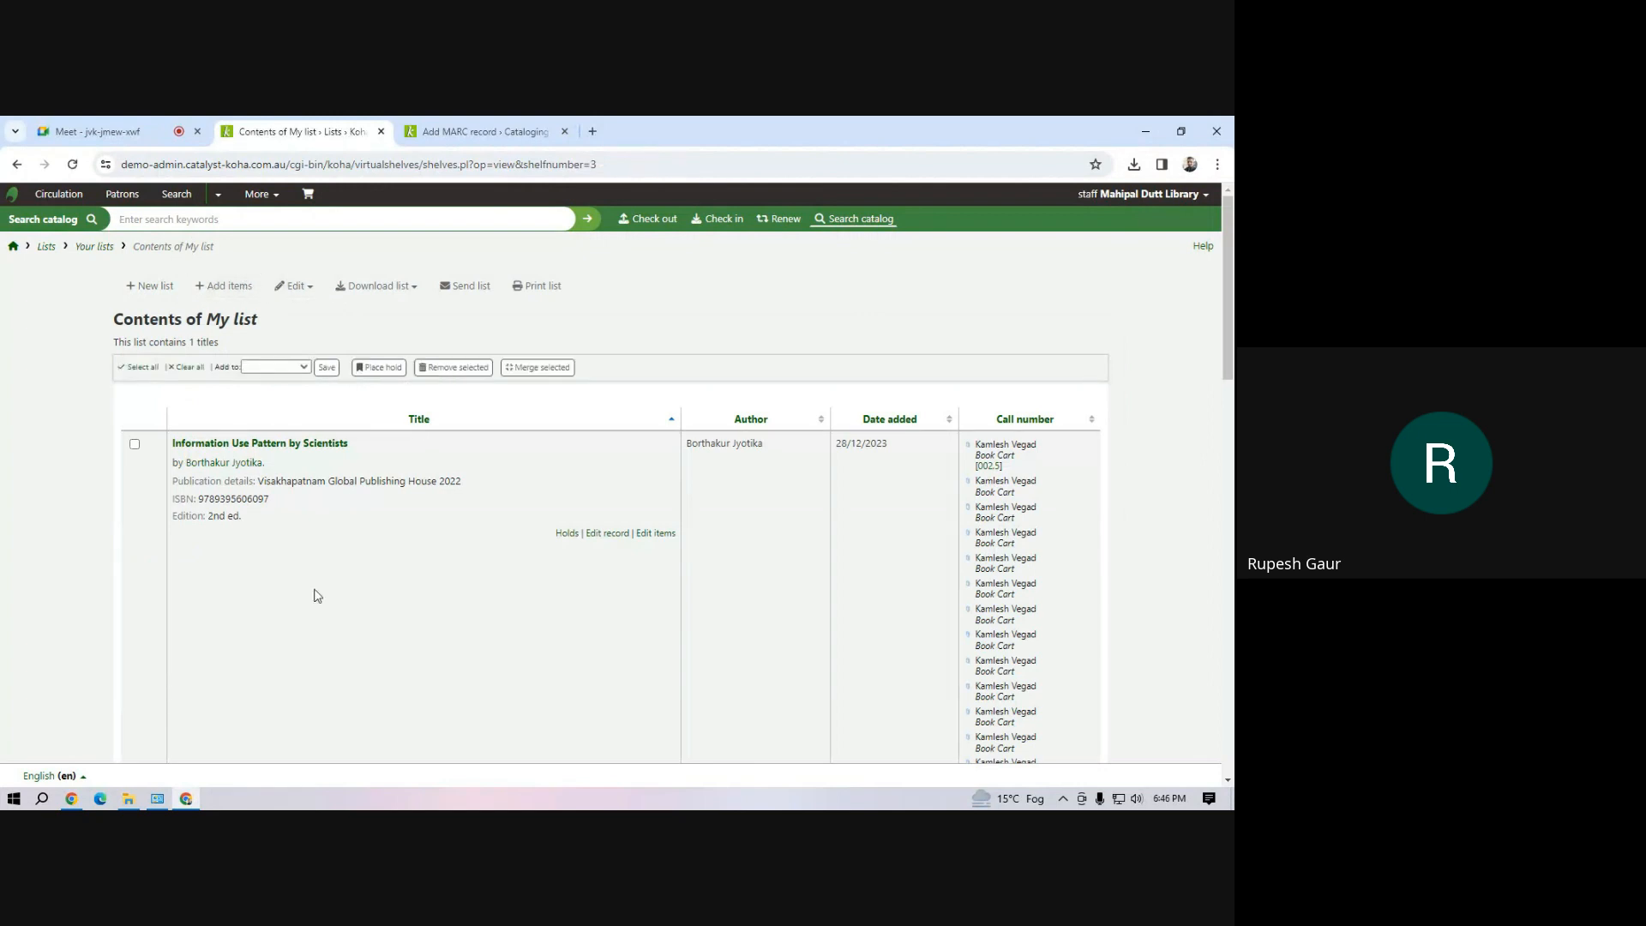
Try to add the item with barcode m1 to My list and check the list's contents
{"action": "left_click", "coordinate": [223, 285]}
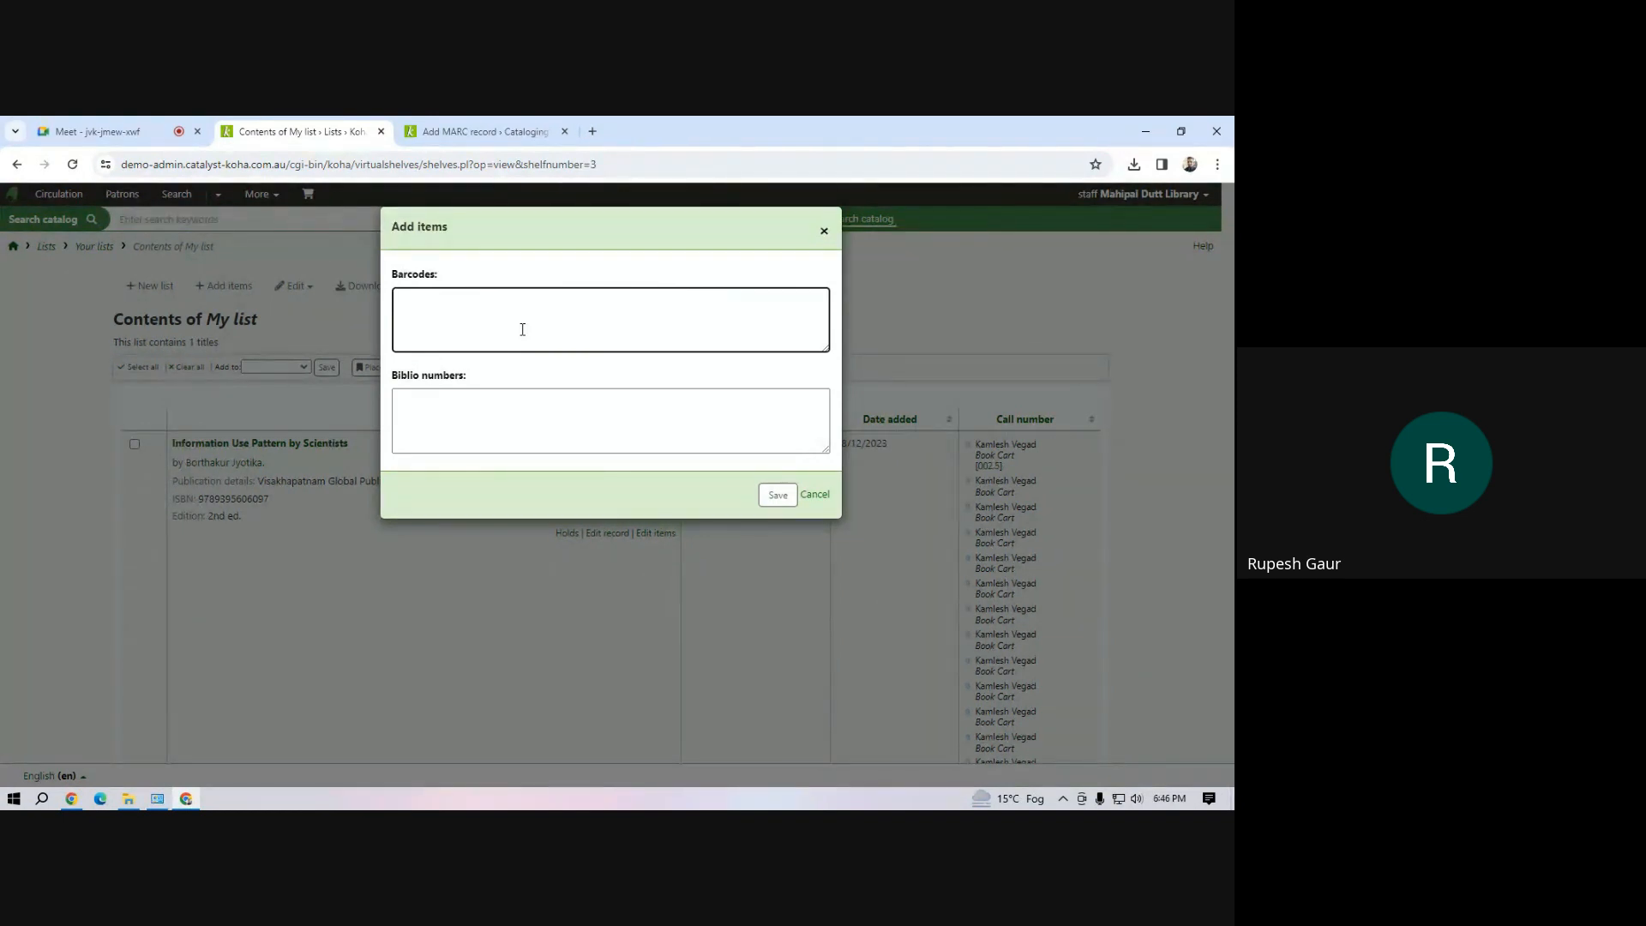
{"action": "type", "text": "m1"}
{"action": "left_click", "coordinate": [758, 492]}
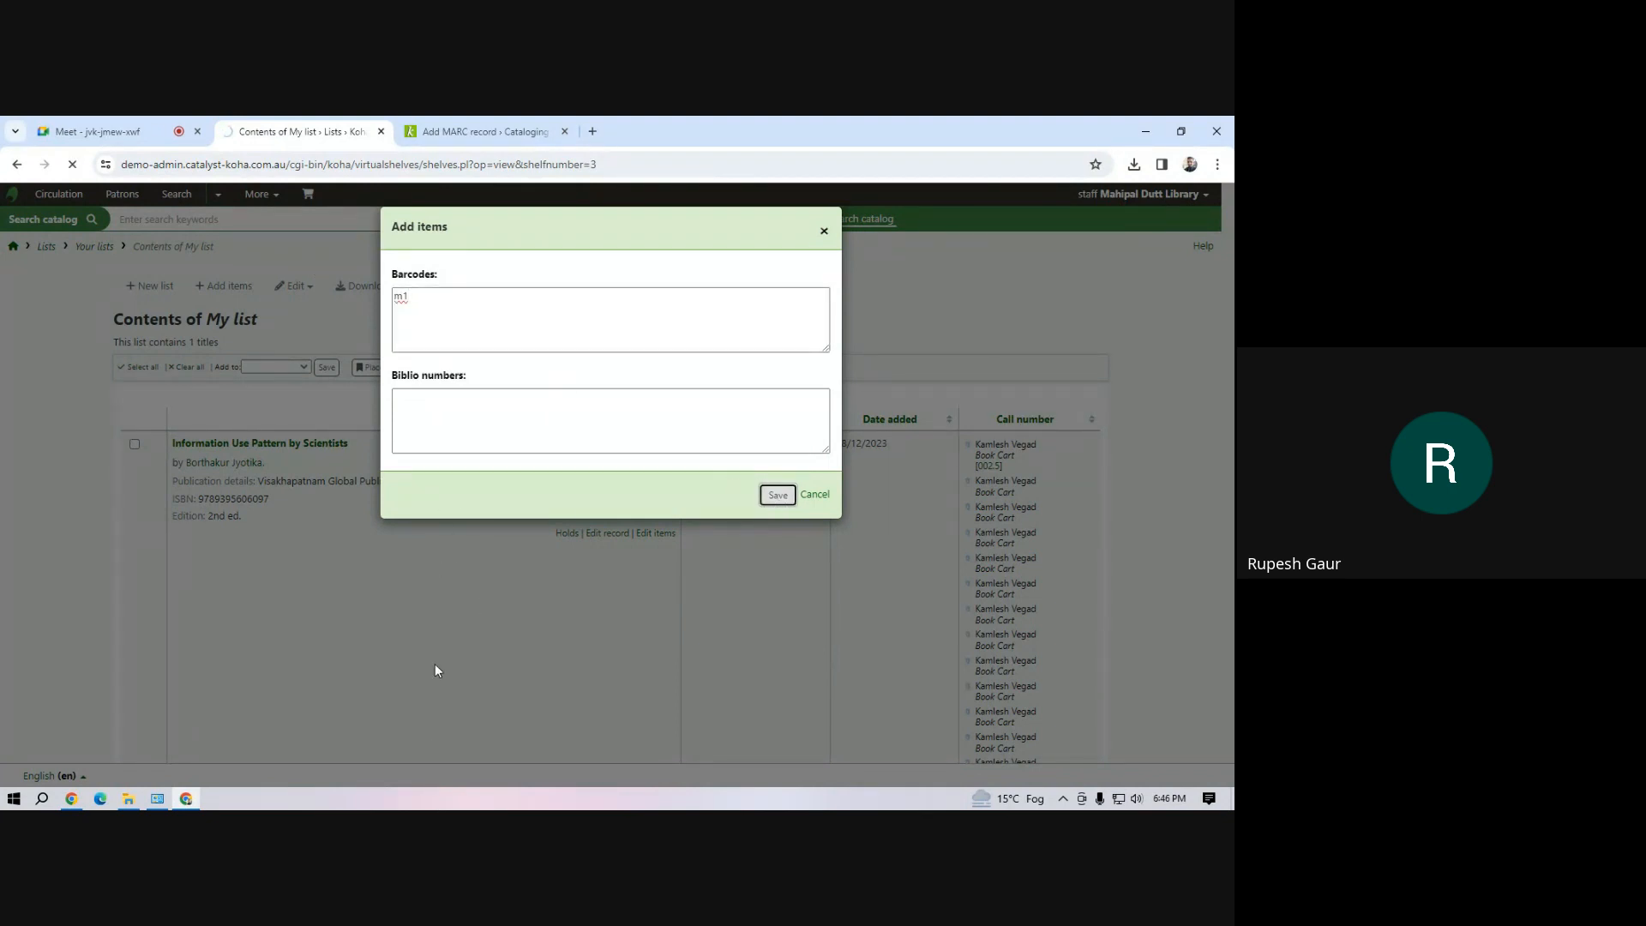
{"action": "scroll", "coordinate": [988, 598], "scroll_direction": "down", "scroll_amount": 10}
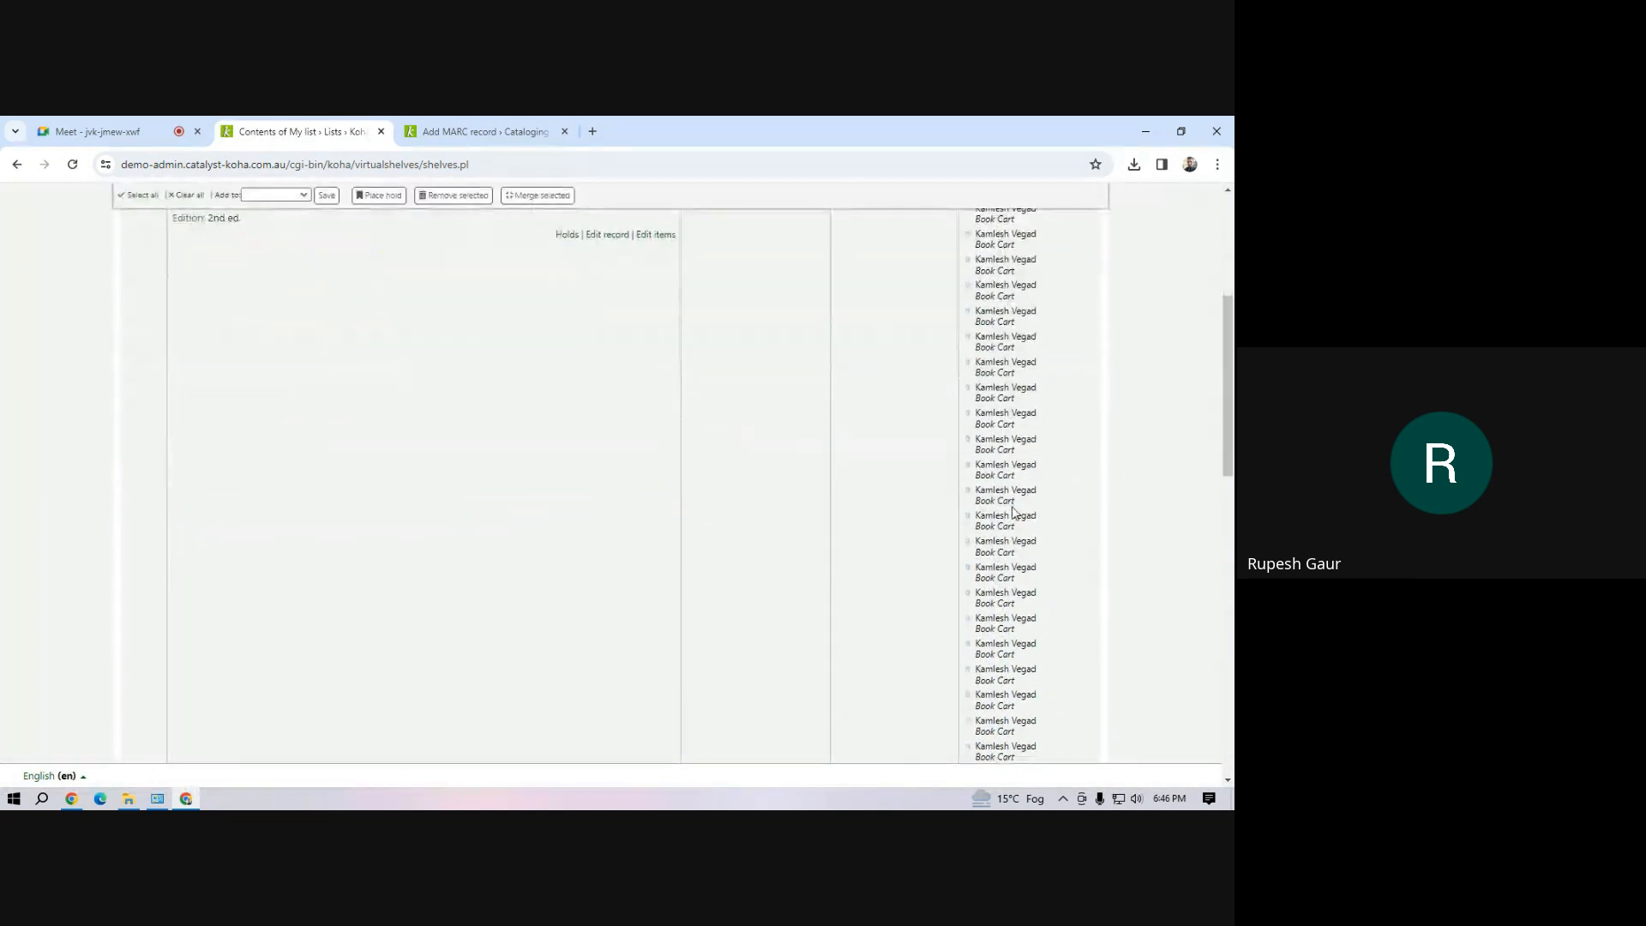
{"action": "scroll", "coordinate": [967, 655], "scroll_direction": "up", "scroll_amount": 10}
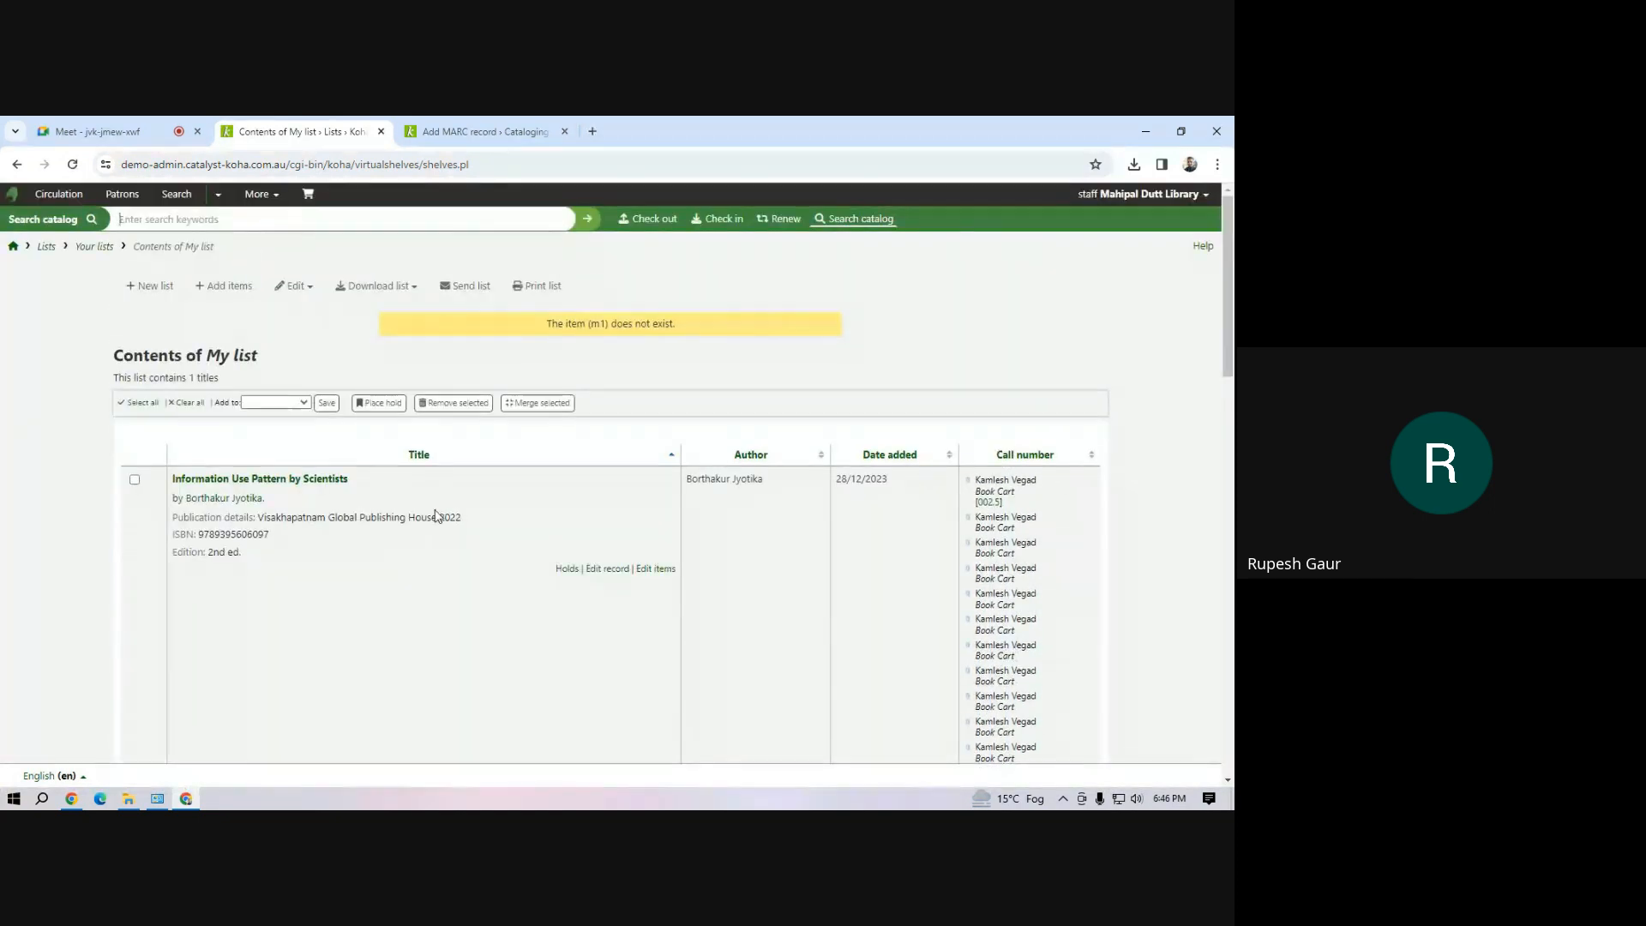
{"action": "scroll", "coordinate": [439, 523], "scroll_direction": "down", "scroll_amount": 5}
{"action": "scroll", "coordinate": [439, 530], "scroll_direction": "down", "scroll_amount": 5}
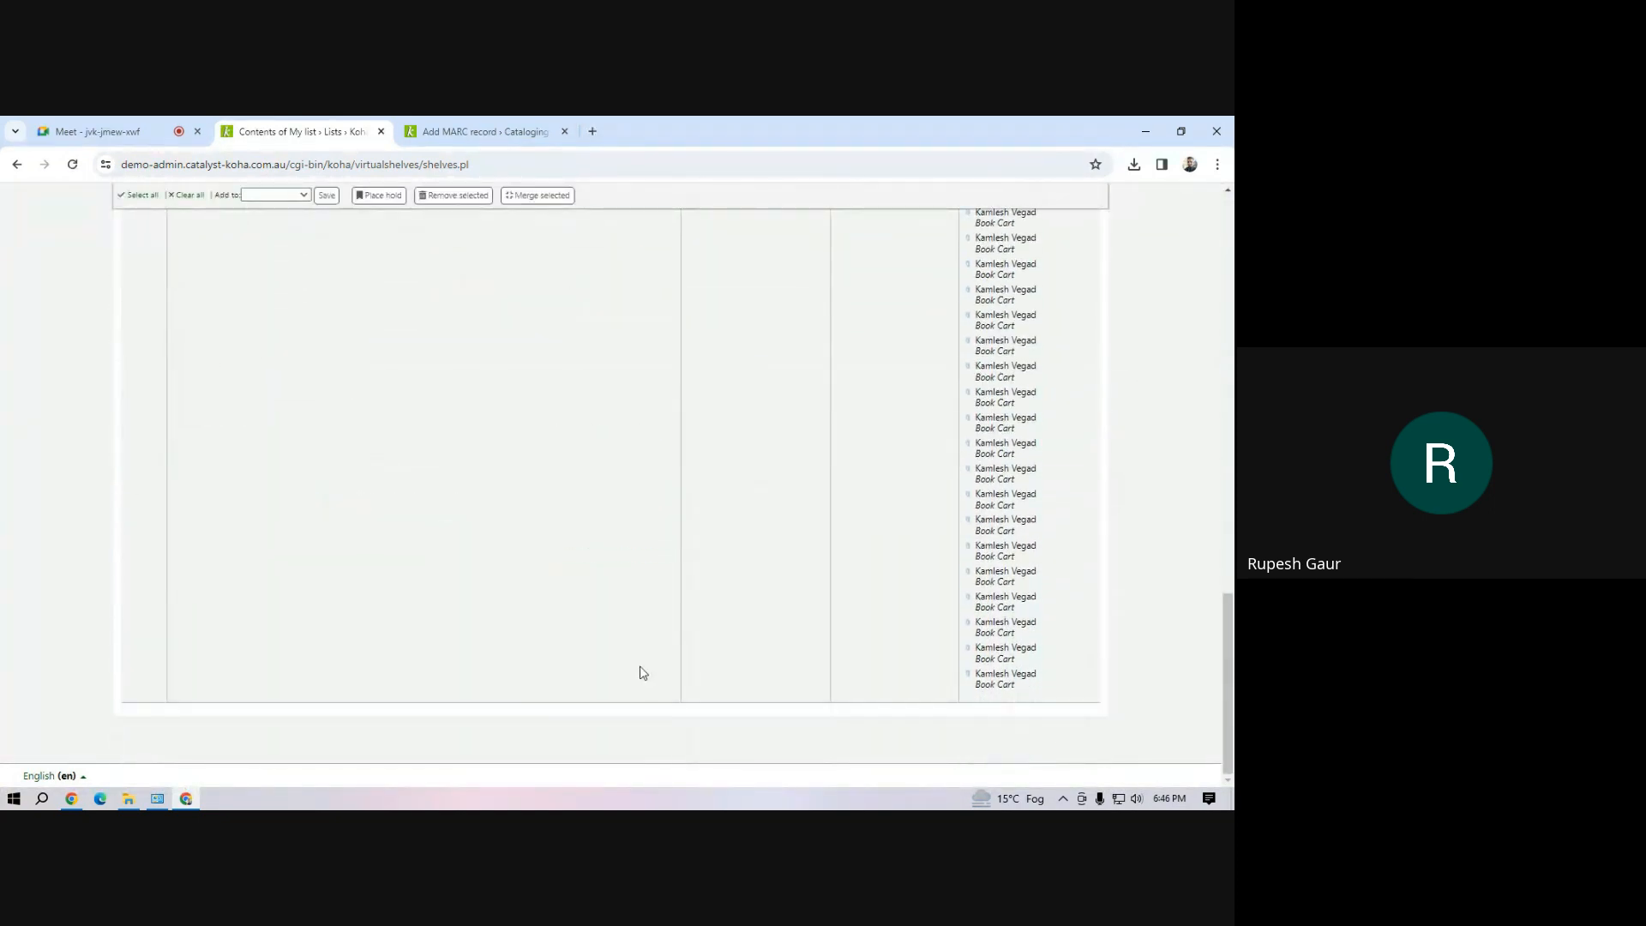
{"action": "scroll", "coordinate": [483, 444], "scroll_direction": "up", "scroll_amount": 10}
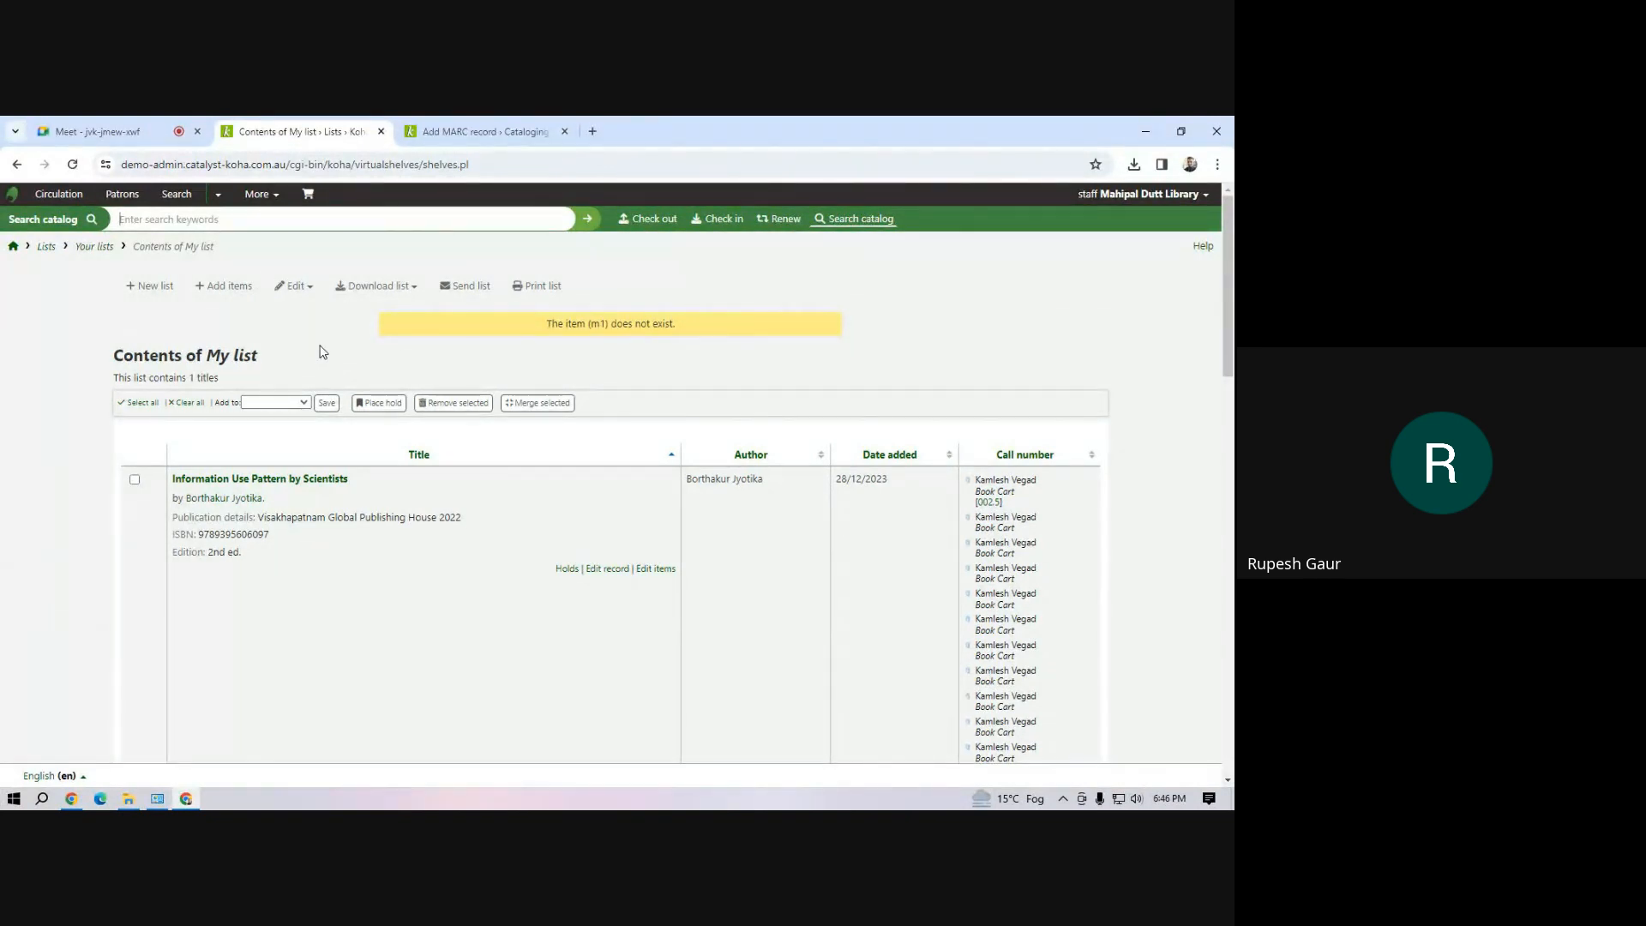
Switch to the Google Meet call and stop presenting the screen
{"action": "mouse_move", "coordinate": [109, 132]}
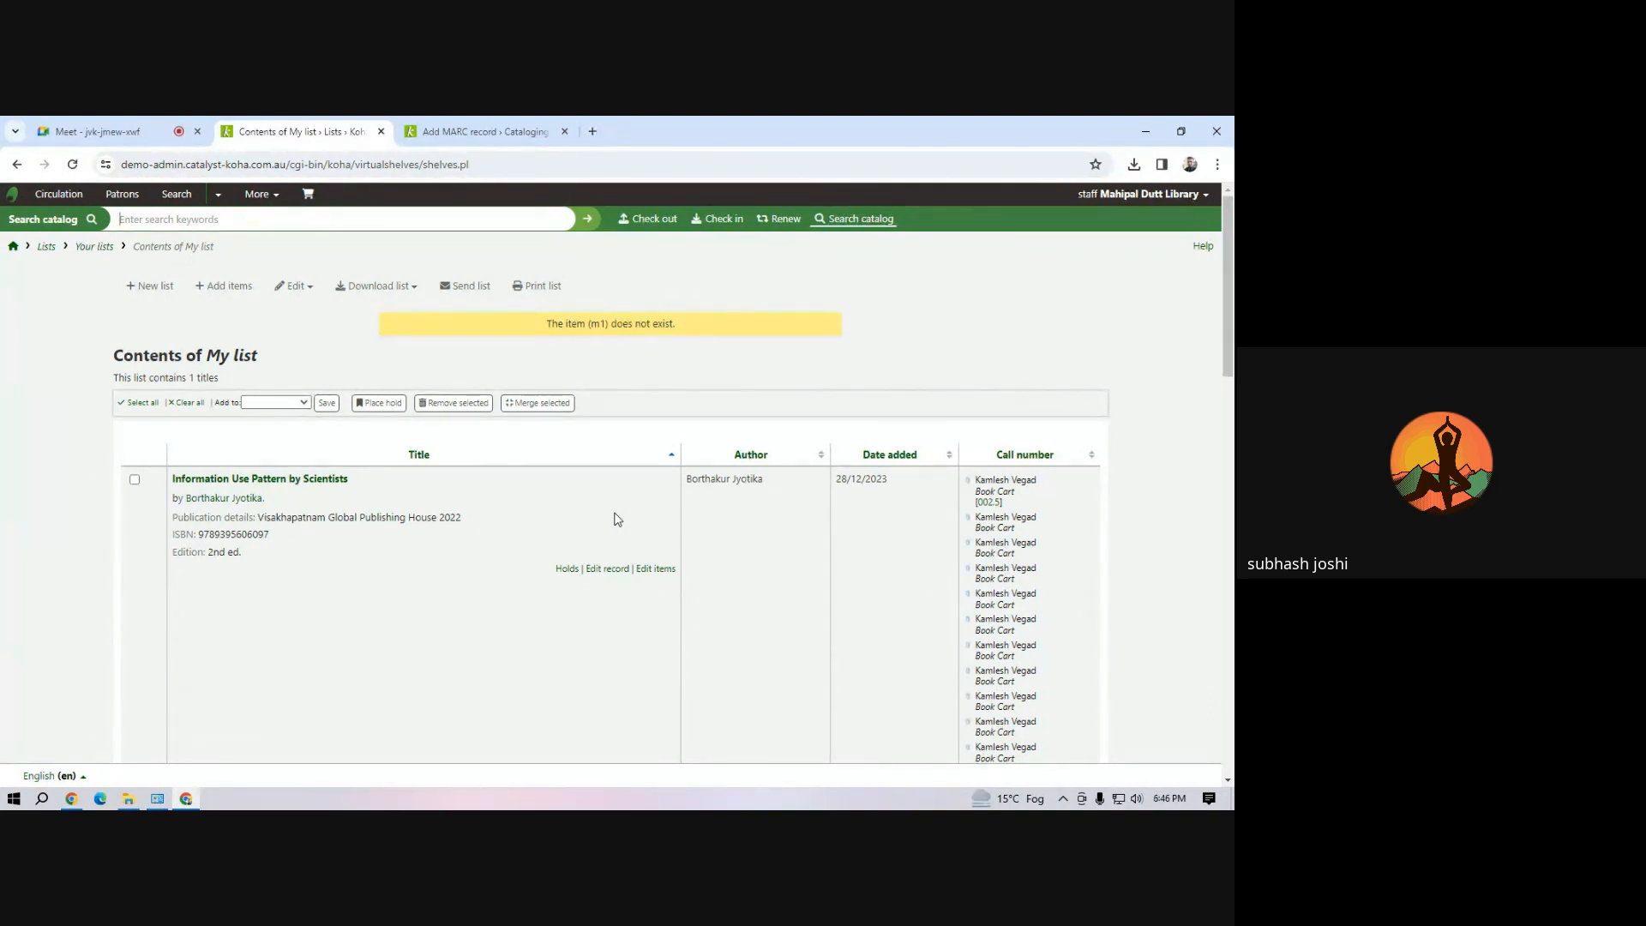
{"action": "left_click", "coordinate": [129, 133]}
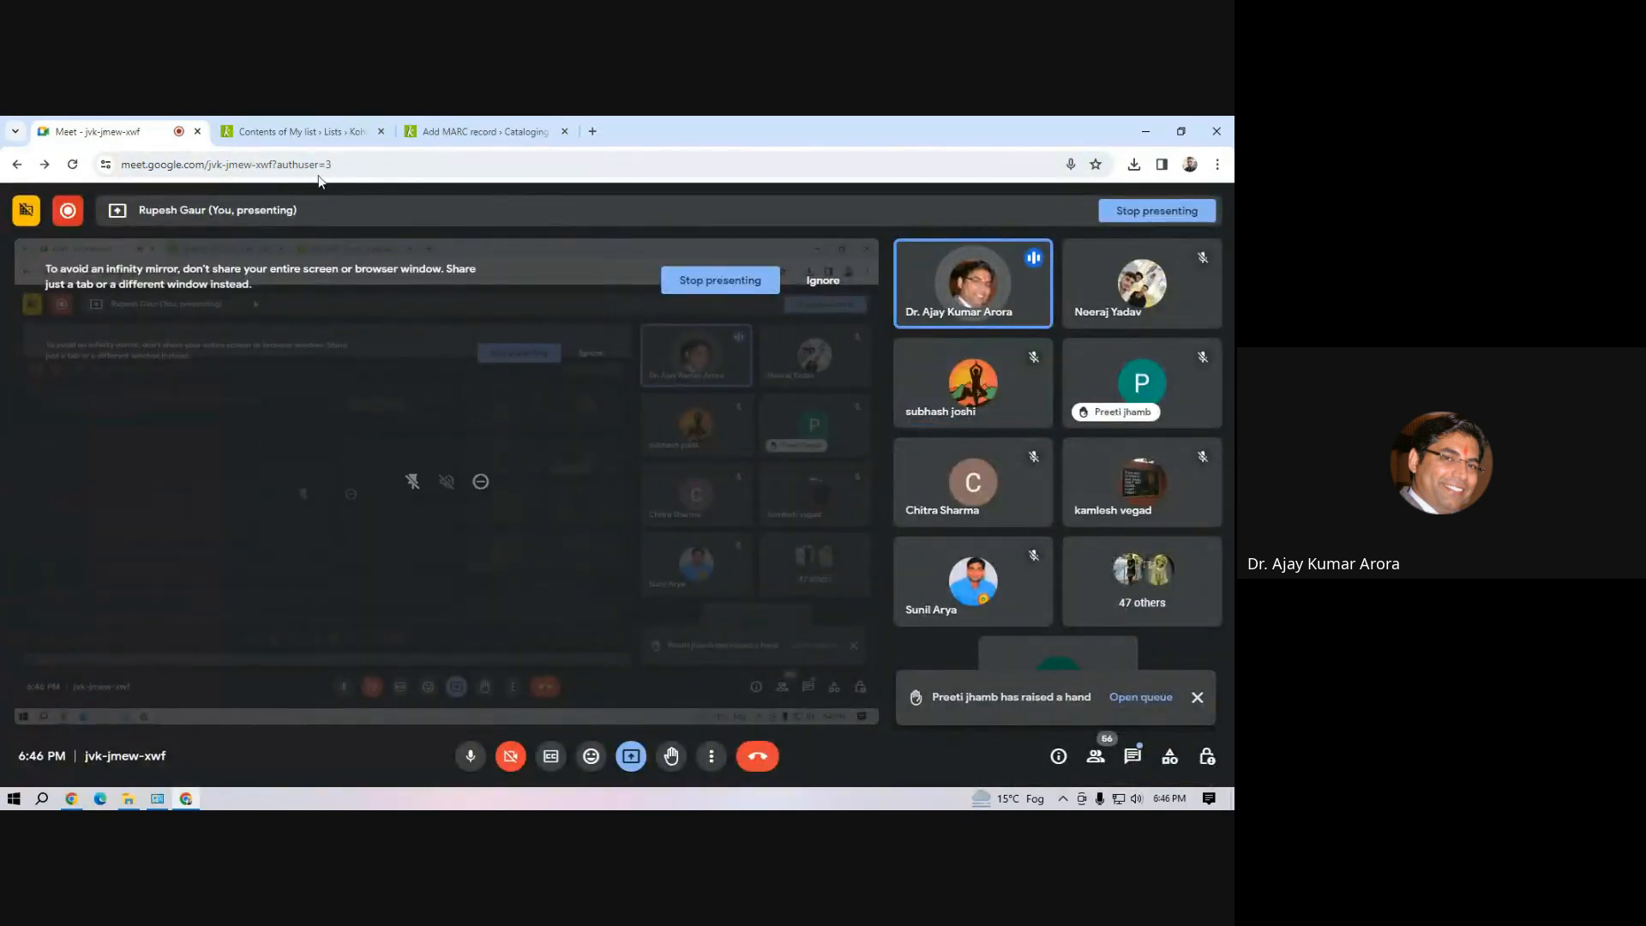
{"action": "left_click", "coordinate": [275, 137]}
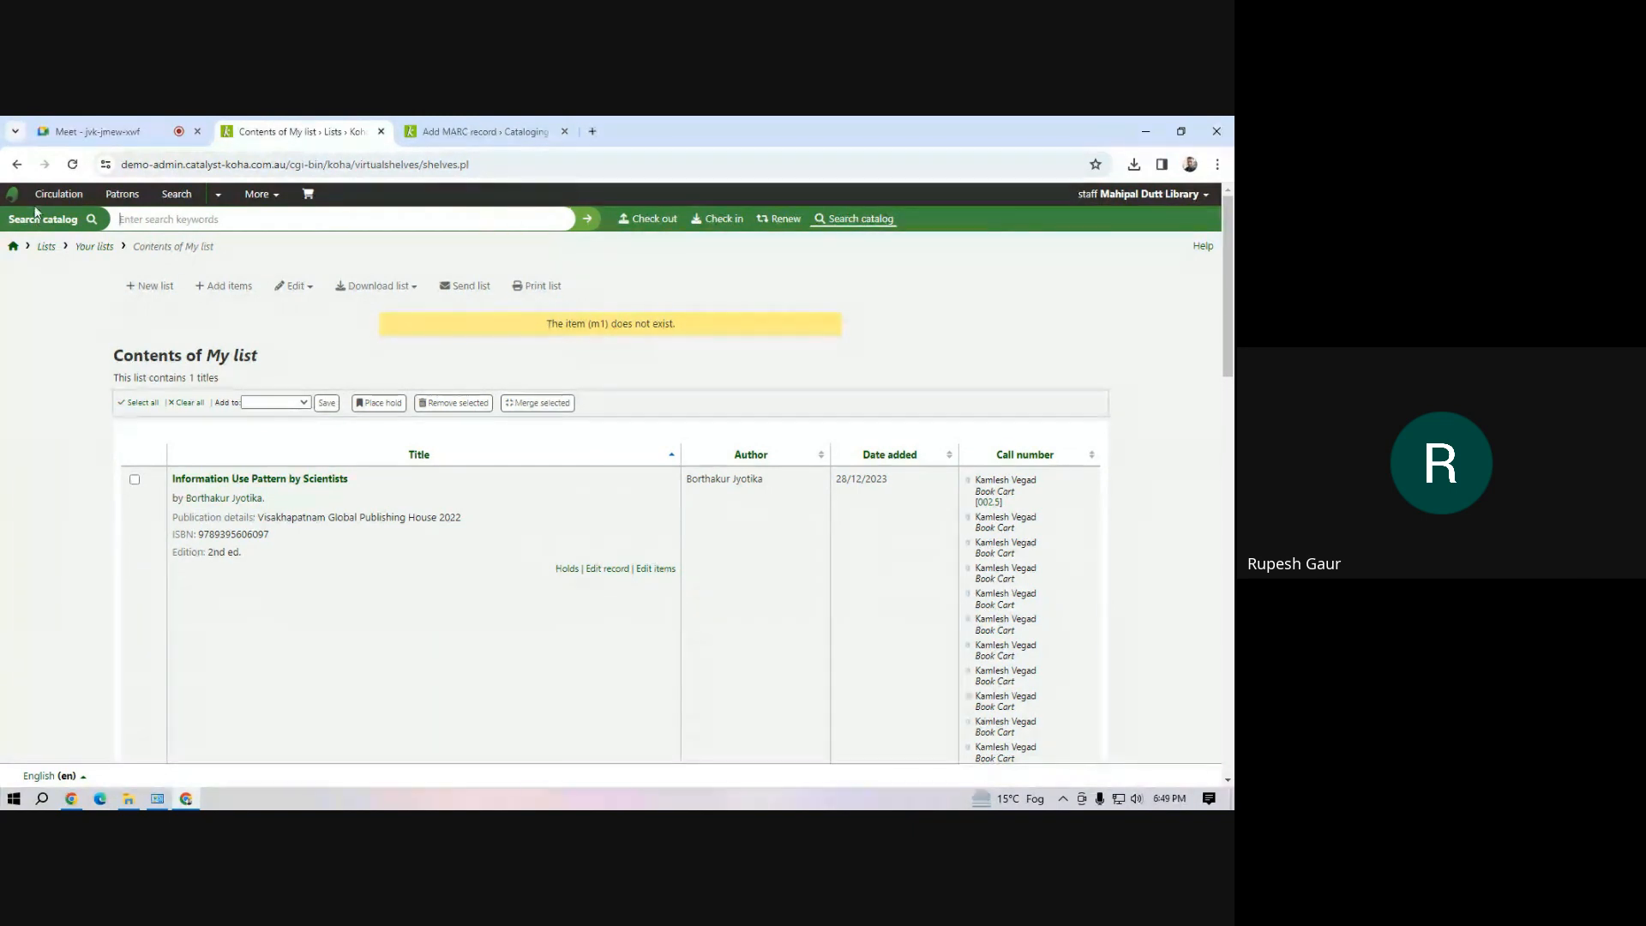
{"action": "left_click", "coordinate": [74, 128]}
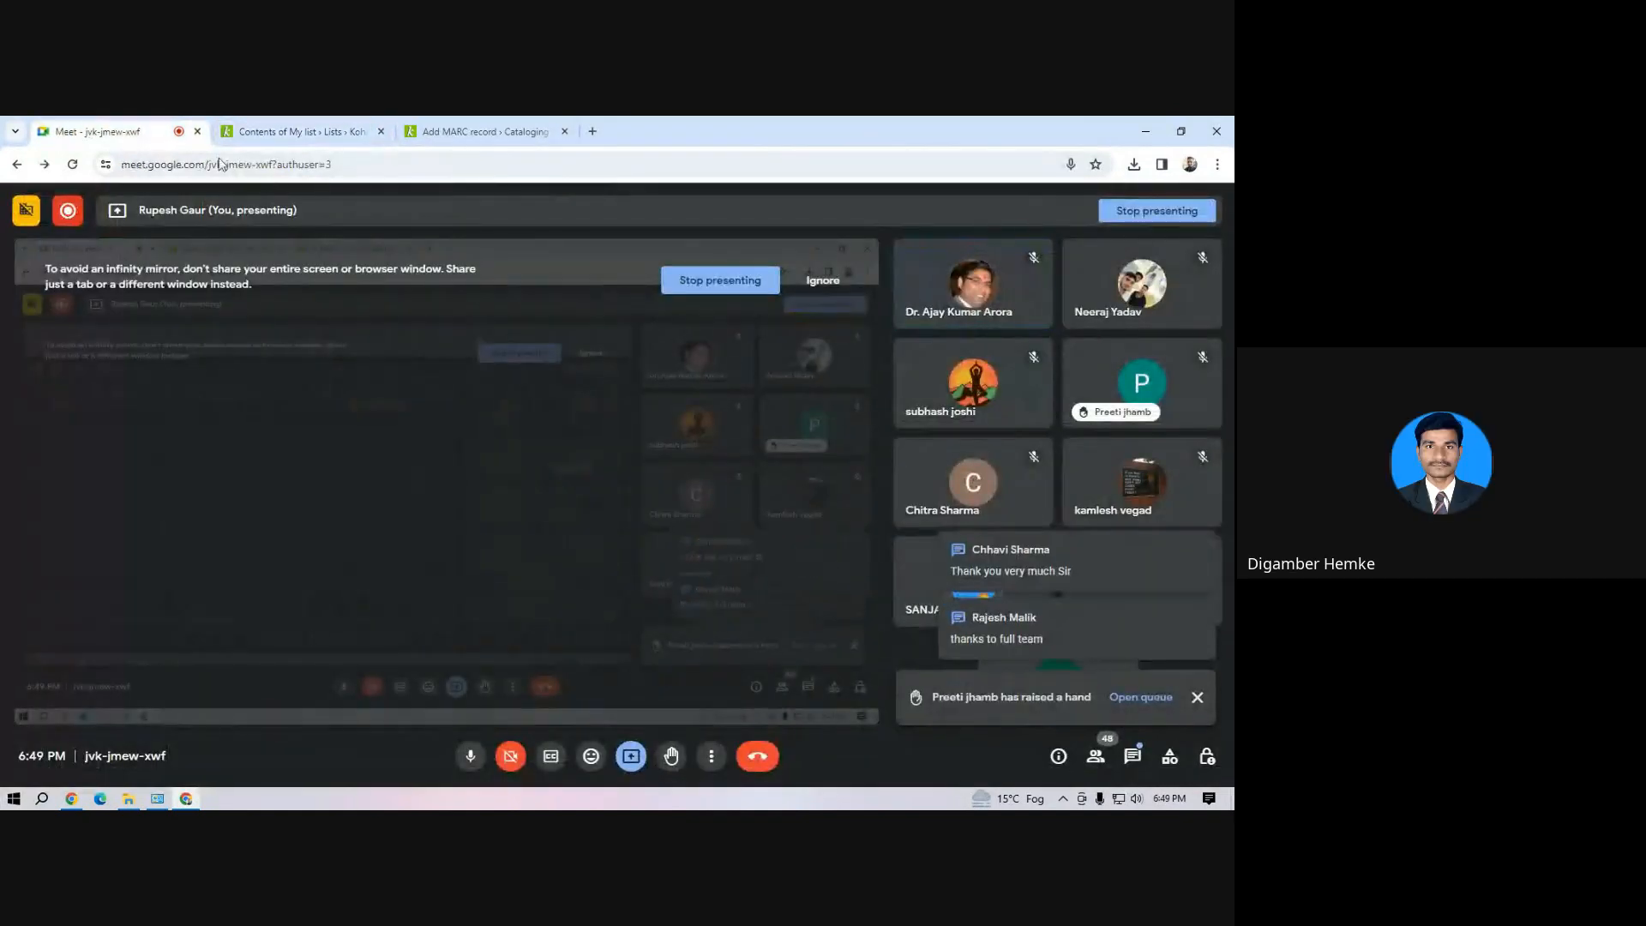
{"action": "left_click", "coordinate": [719, 279]}
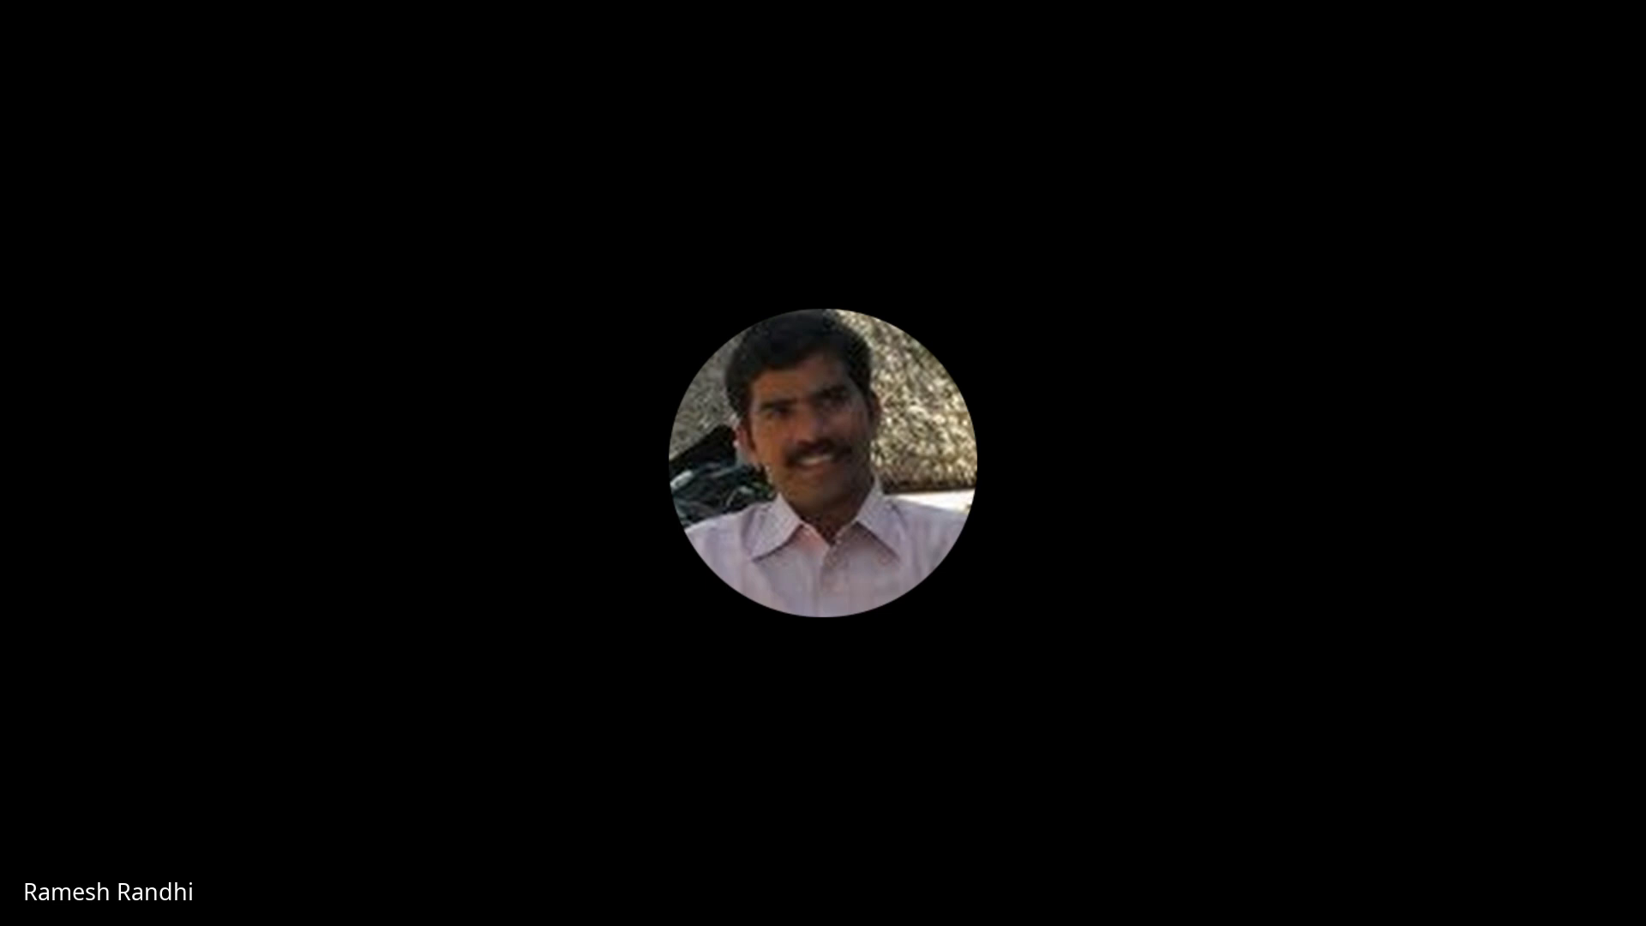